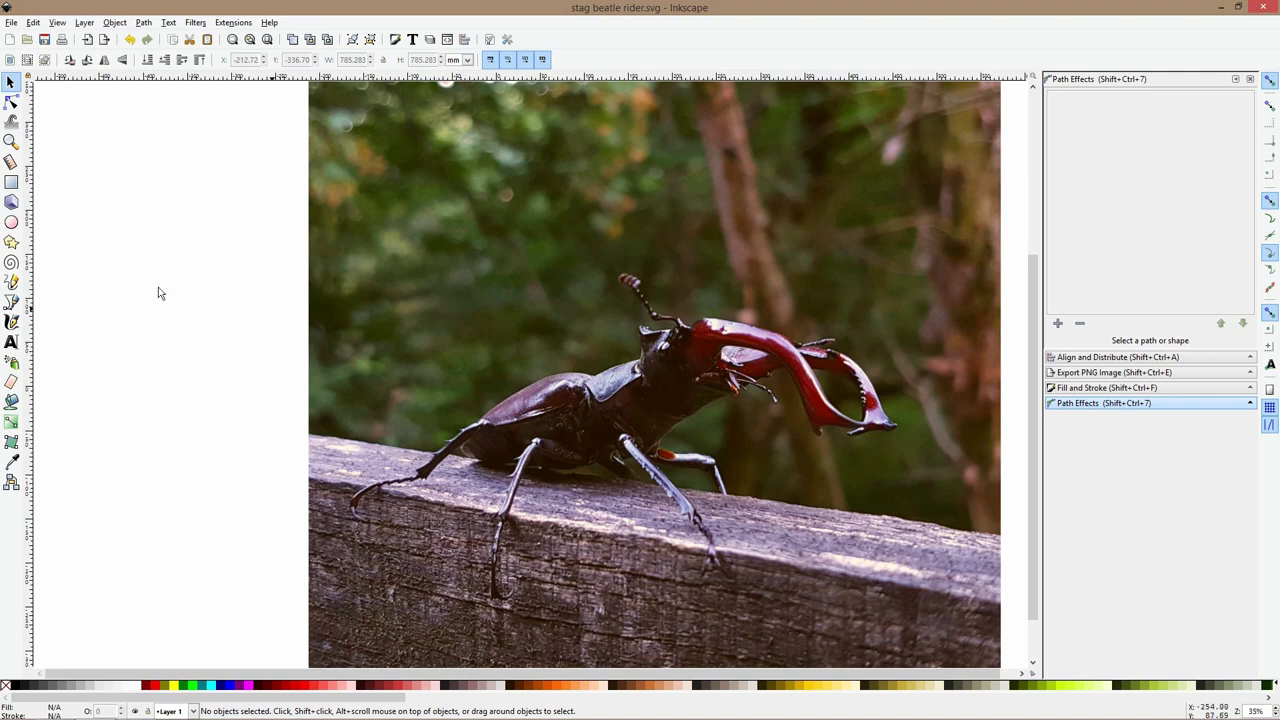
# Activate the Bezier pen and examine the stag beetle's back, head and mandibles in the photo
pyautogui.click(11, 301)
pyautogui.keyDown('ctrl'); pyautogui.scroll(-3, 673, 390); pyautogui.keyUp('ctrl')
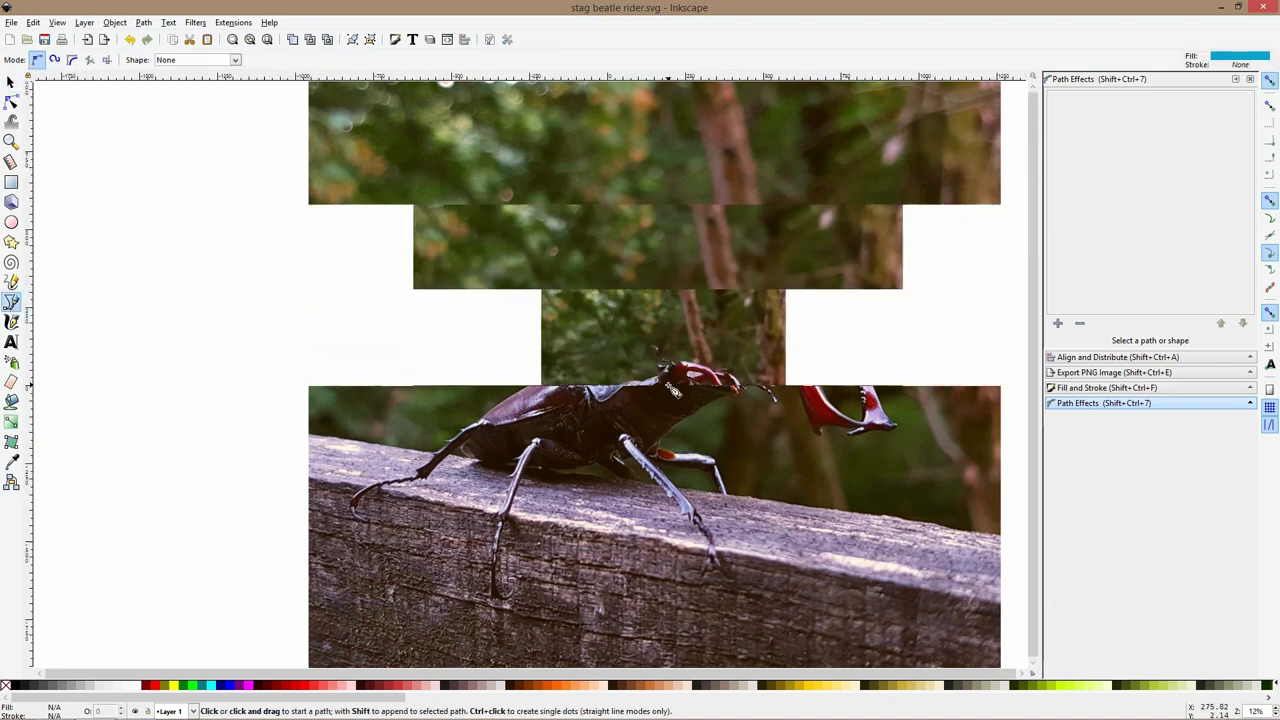
pyautogui.keyDown('ctrl'); pyautogui.scroll(4, 668, 385); pyautogui.keyUp('ctrl')
pyautogui.keyDown('ctrl'); pyautogui.scroll(-1, 668, 385); pyautogui.keyUp('ctrl')
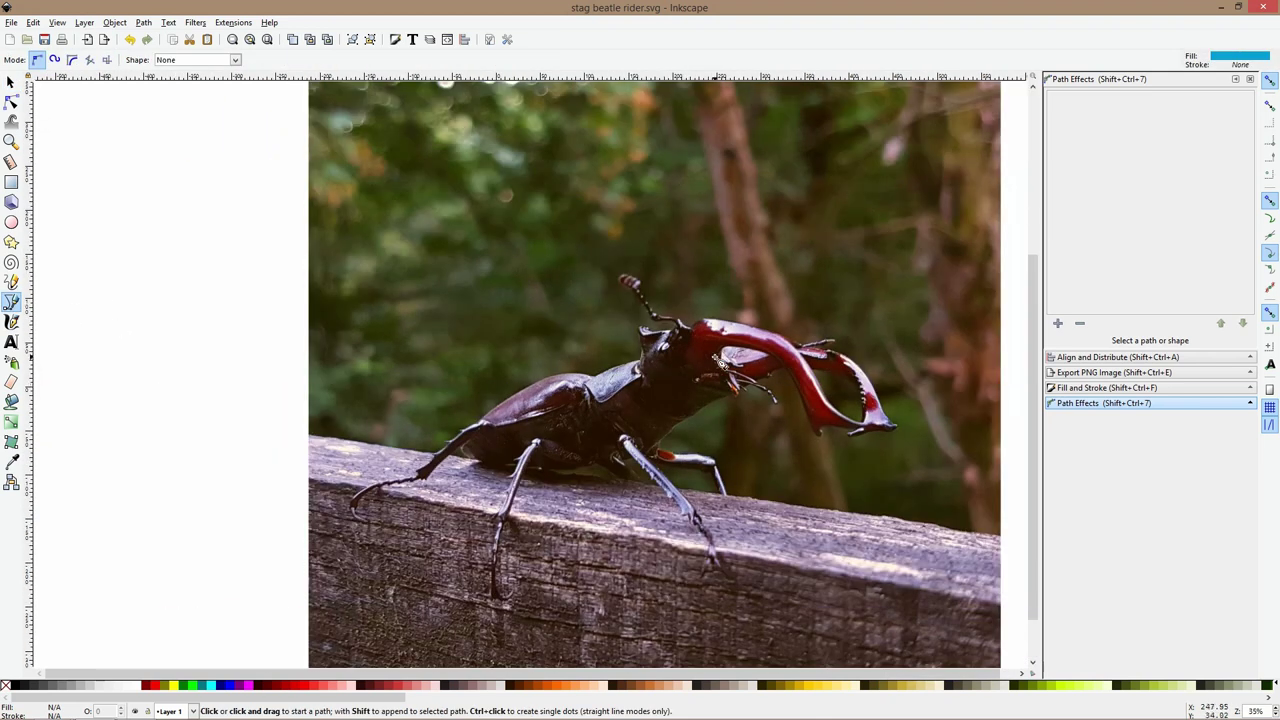
pyautogui.moveTo(716, 357); pyautogui.dragTo(645, 369)
pyautogui.keyDown('ctrl'); pyautogui.scroll(3, 505, 420); pyautogui.keyUp('ctrl')
pyautogui.keyDown('ctrl'); pyautogui.scroll(-1, 522, 409); pyautogui.keyUp('ctrl')
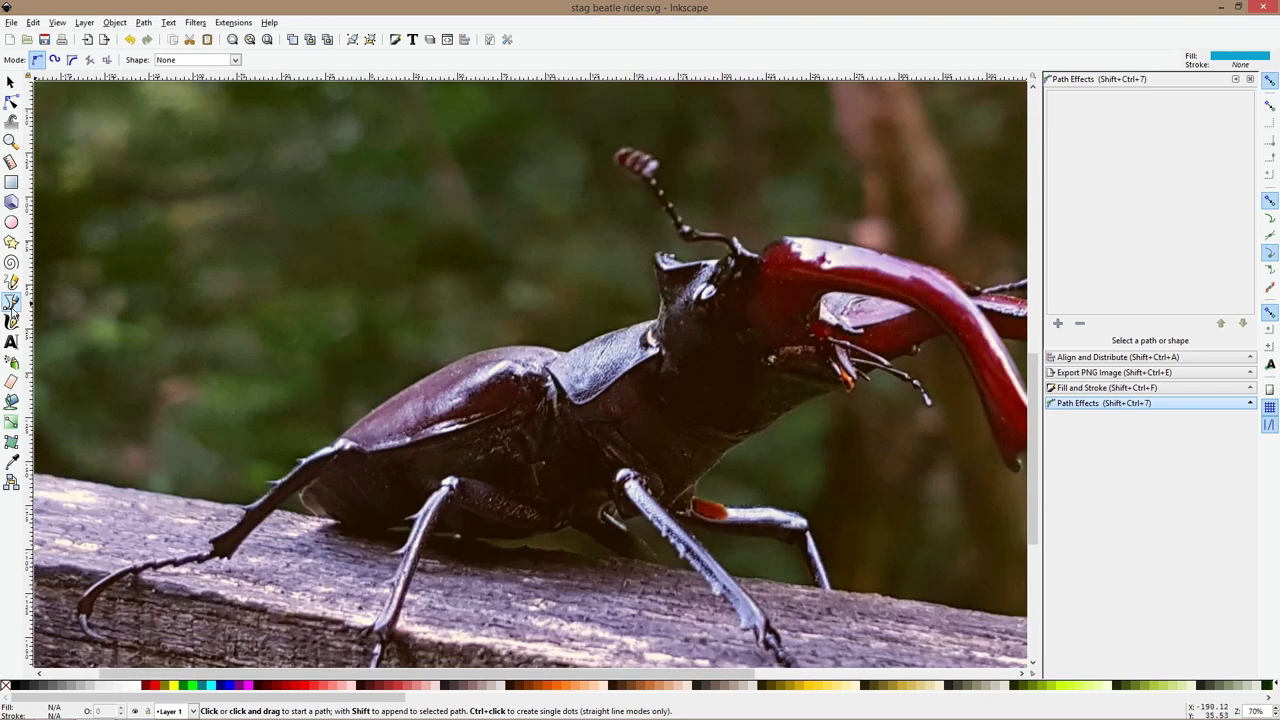
pyautogui.keyDown('ctrl'); pyautogui.scroll(-1, 561, 350); pyautogui.keyUp('ctrl')
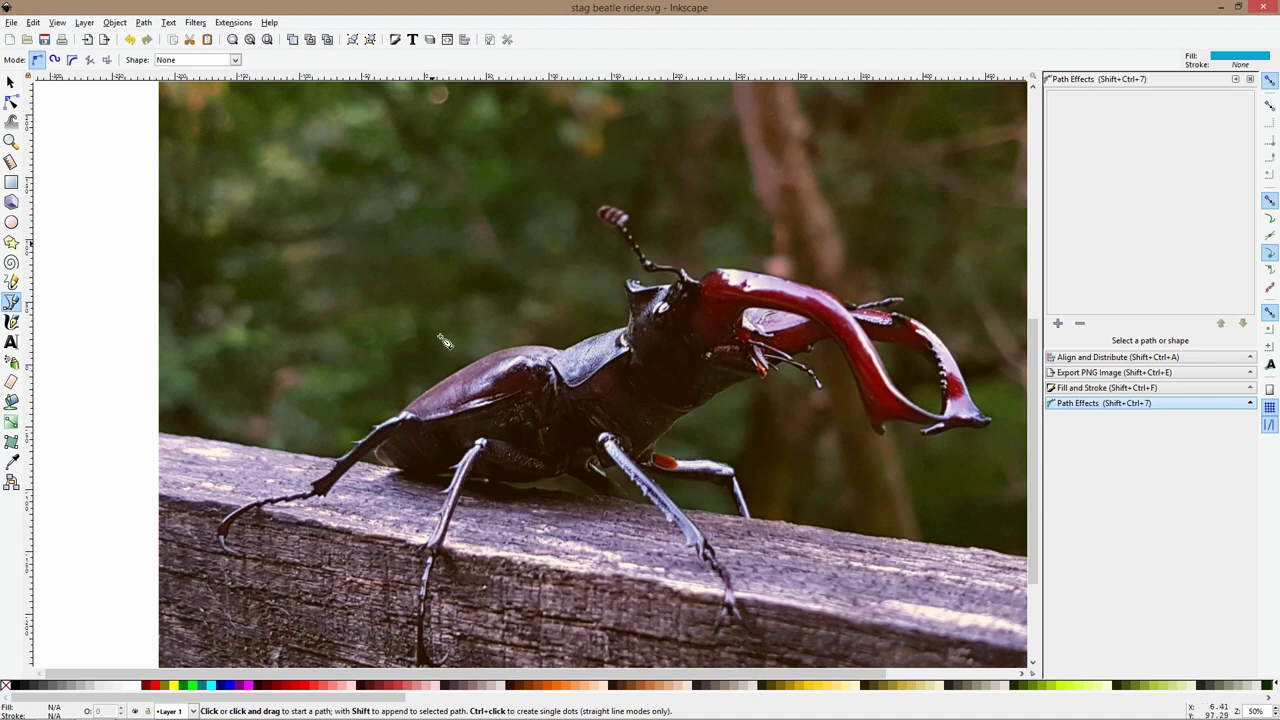
pyautogui.scroll(-2, 602, 344)
pyautogui.scroll(3, 616, 264)
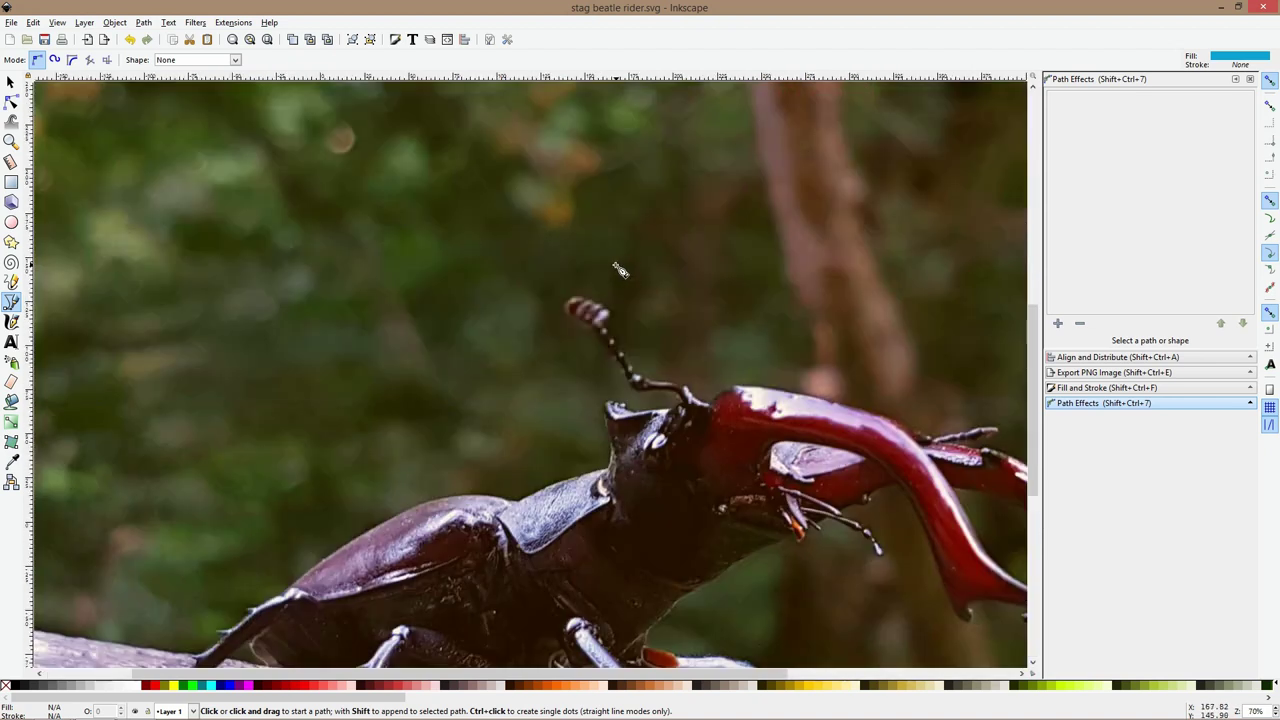
pyautogui.scroll(-1, 616, 264)
pyautogui.scroll(-1, 620, 270)
pyautogui.scroll(-2, 615, 308)
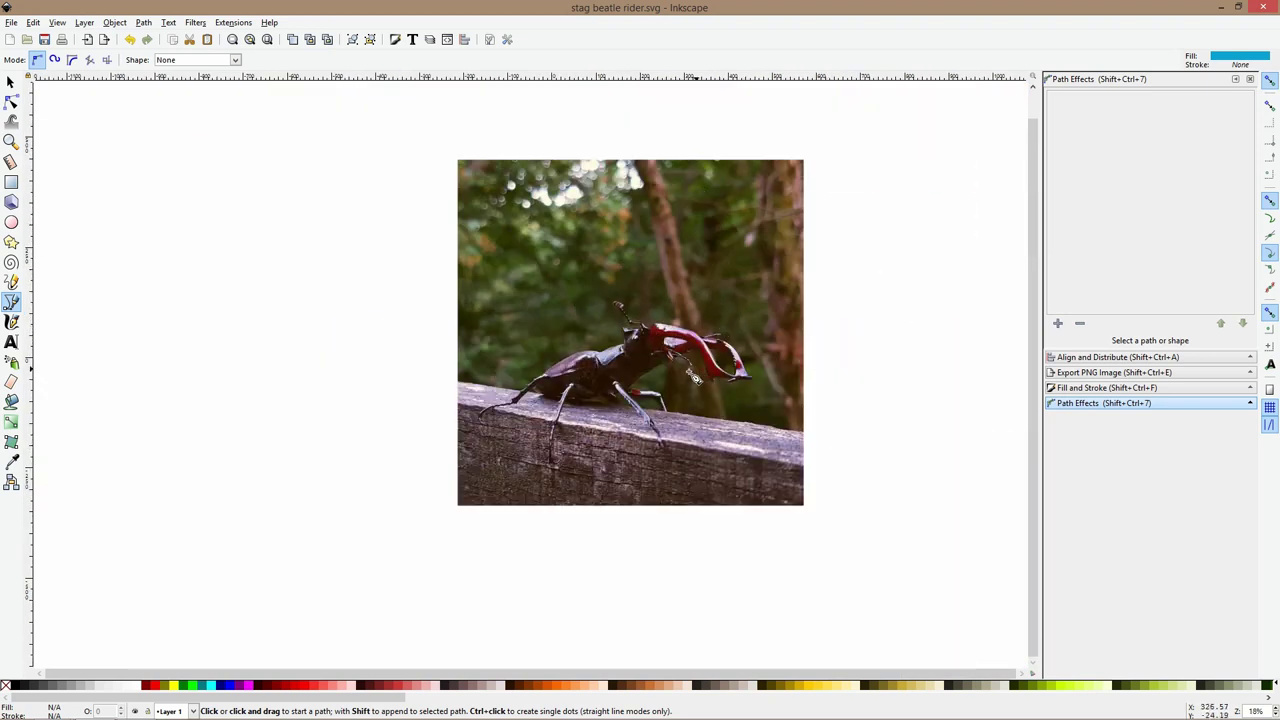
pyautogui.scroll(3, 563, 337)
pyautogui.moveTo(852, 394); pyautogui.dragTo(627, 362)
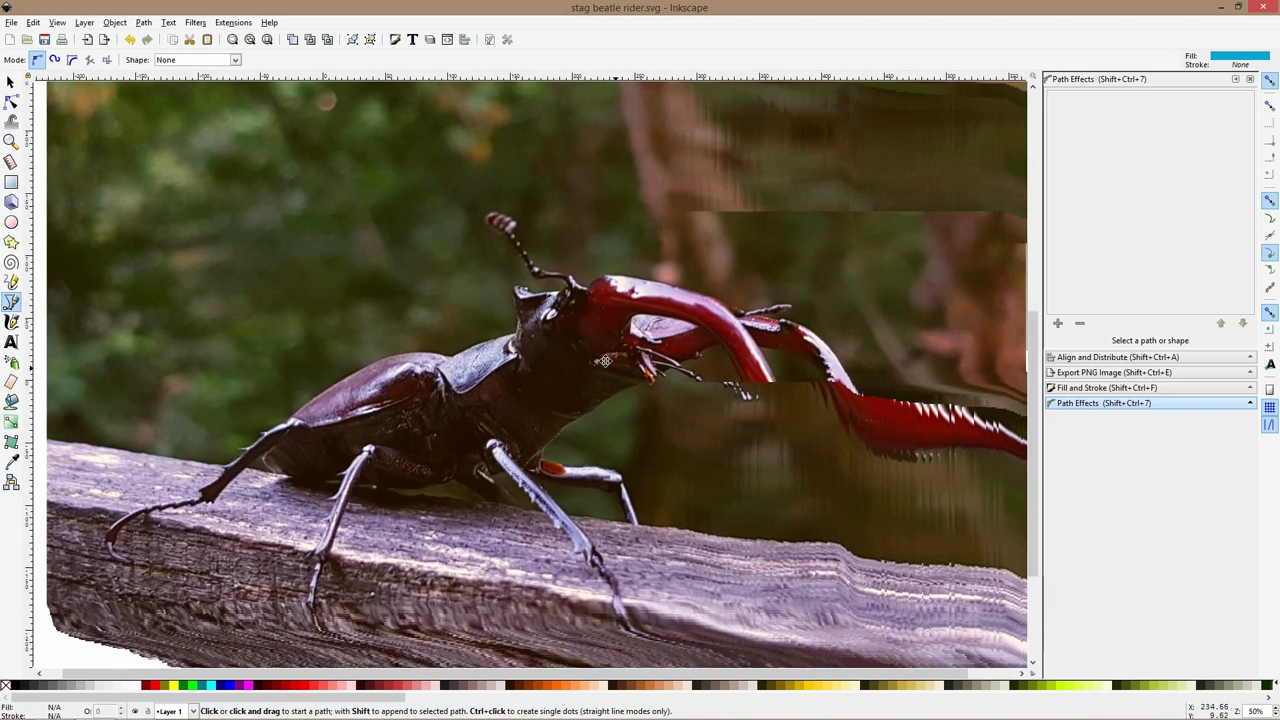
pyautogui.scroll(1, 411, 339)
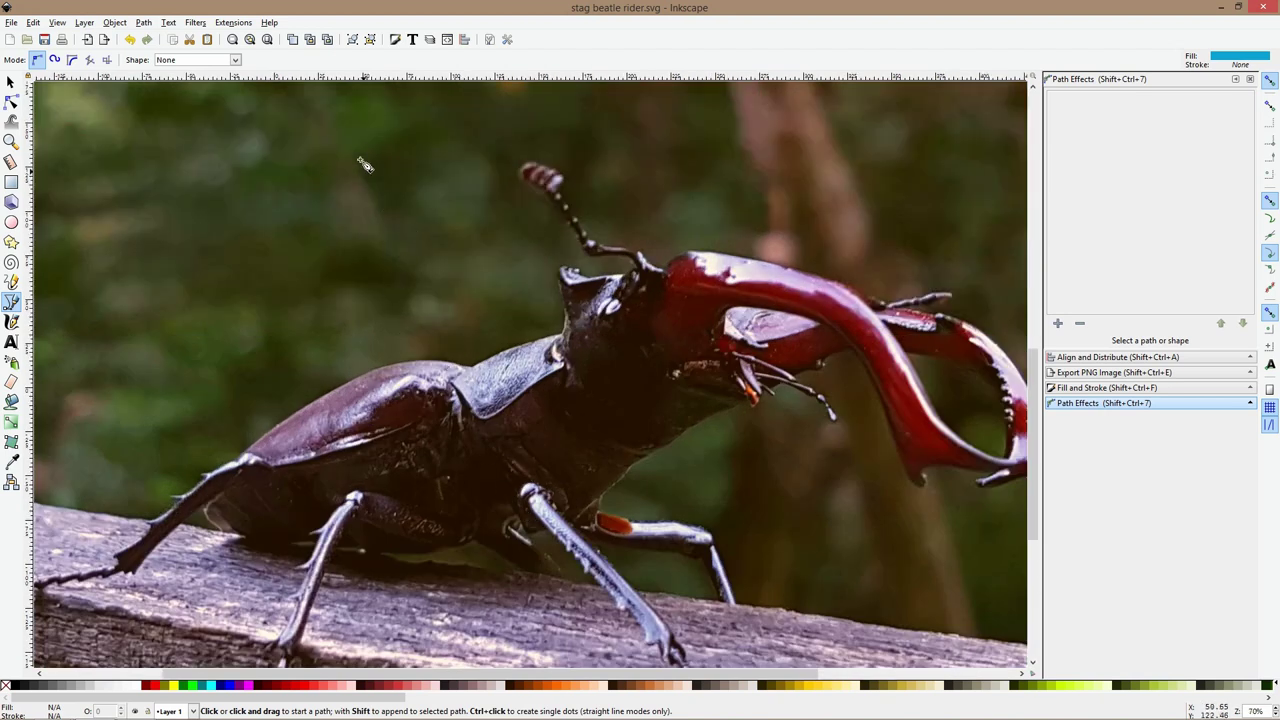
# Draw a closed L-shaped side face of a seat on the beetle's back, about 79 mm wide and 155 mm high
pyautogui.click(357, 115)
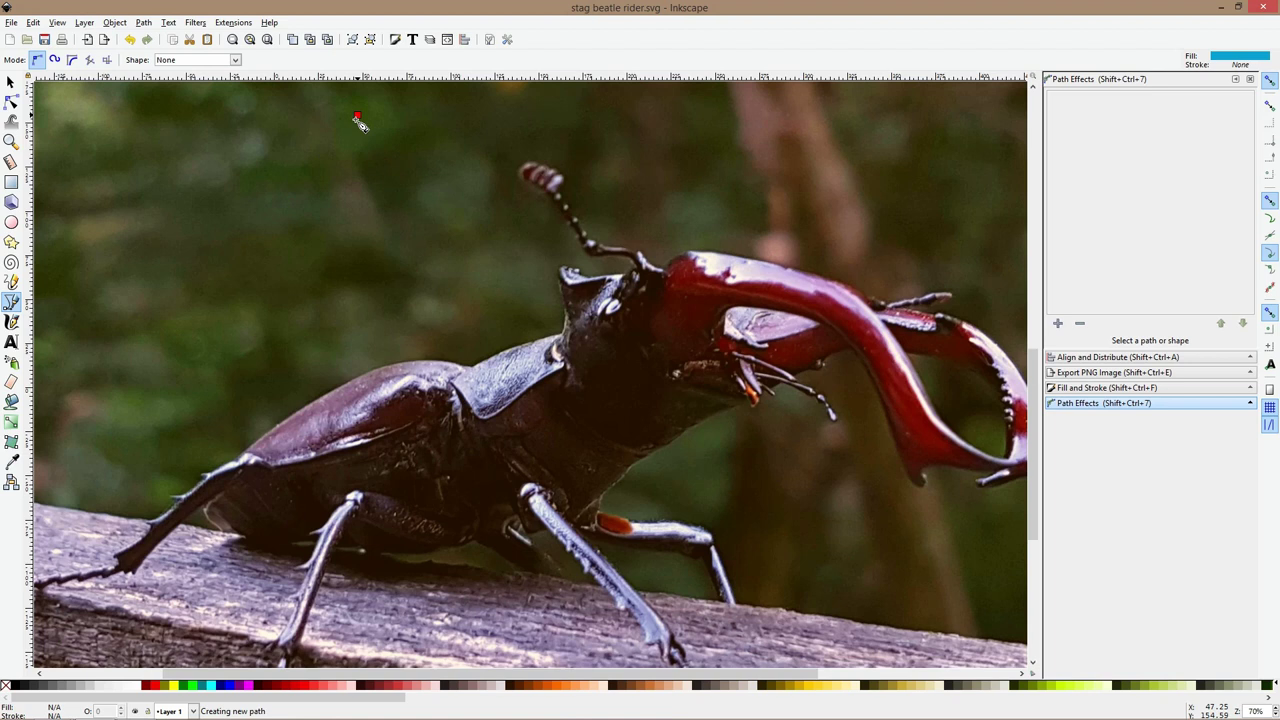
pyautogui.click(369, 369)
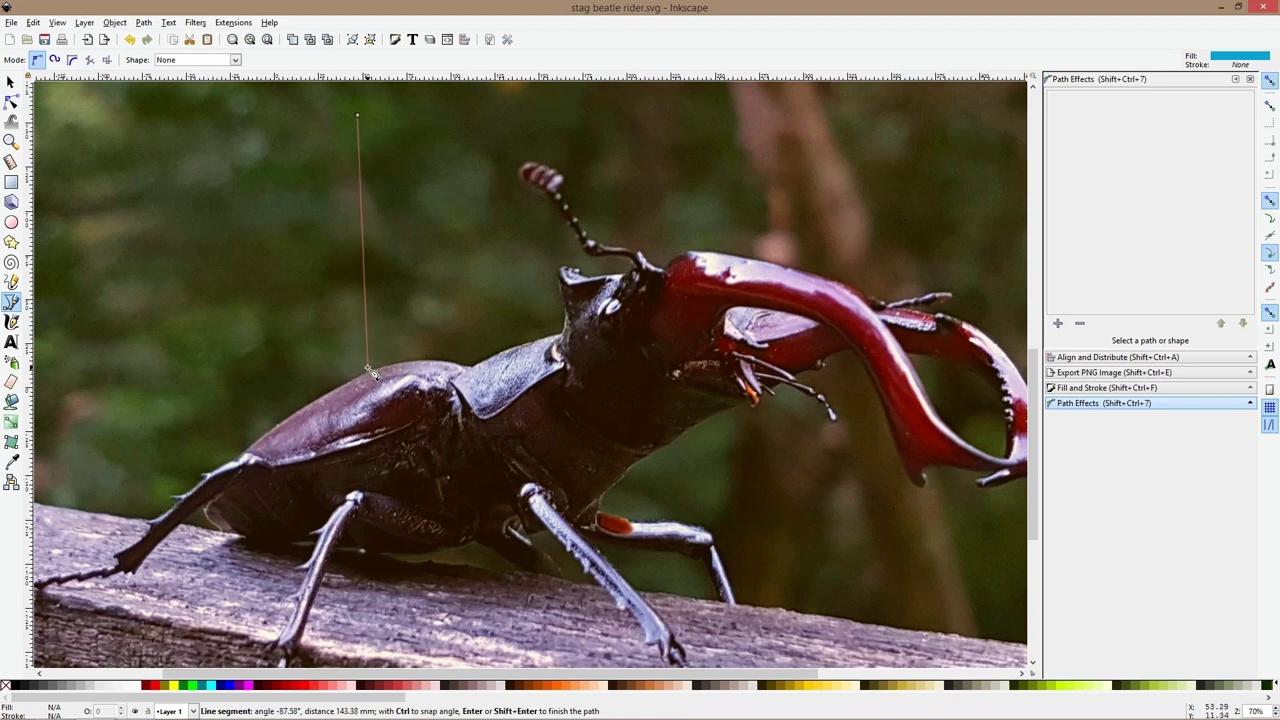
pyautogui.click(493, 356)
pyautogui.click(495, 300)
pyautogui.click(407, 300)
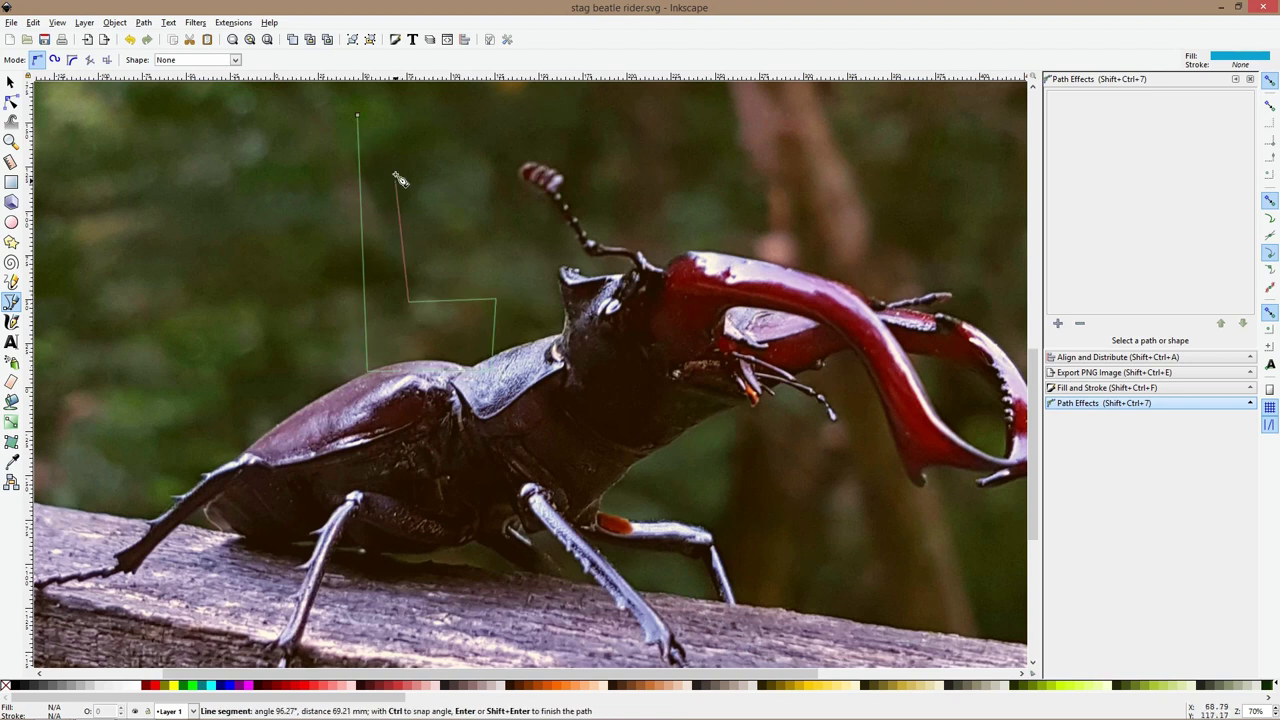
pyautogui.click(399, 98)
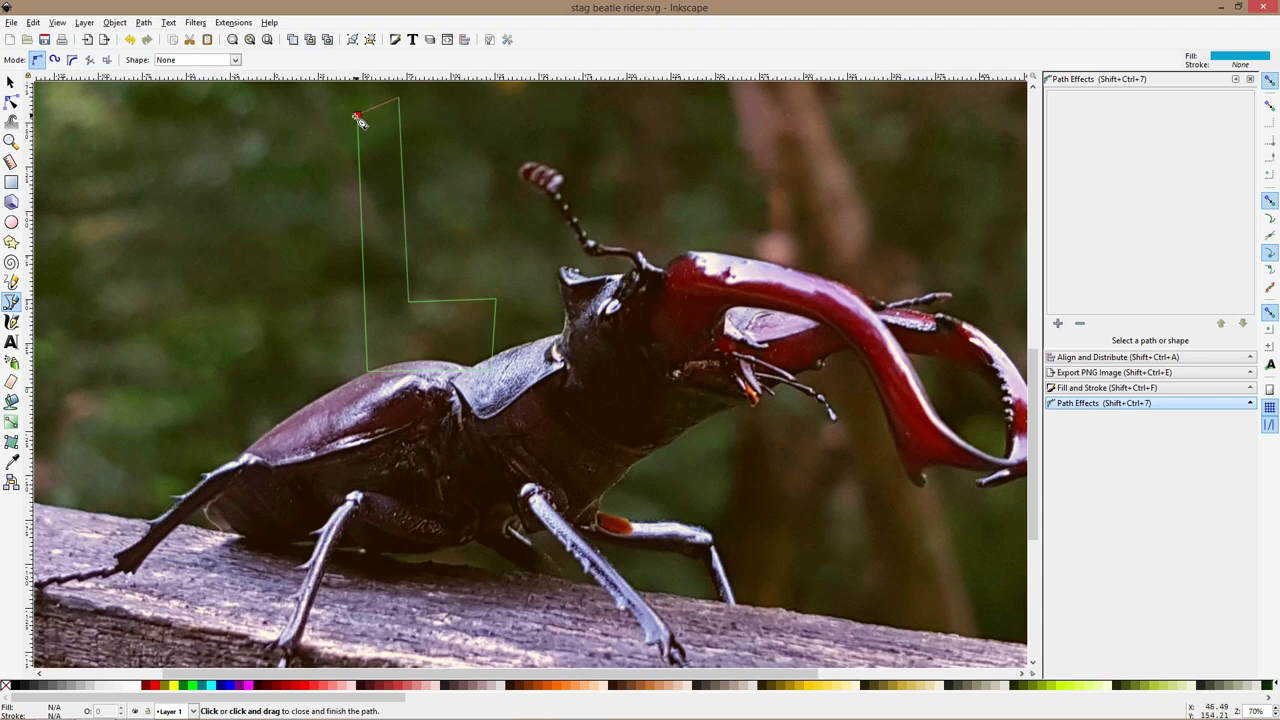
pyautogui.click(357, 117)
# Draw the seat's closed front face from the L-shape's upper corner, overlapping the L-shape, about 119 mm wide and 155 mm high
pyautogui.click(399, 98)
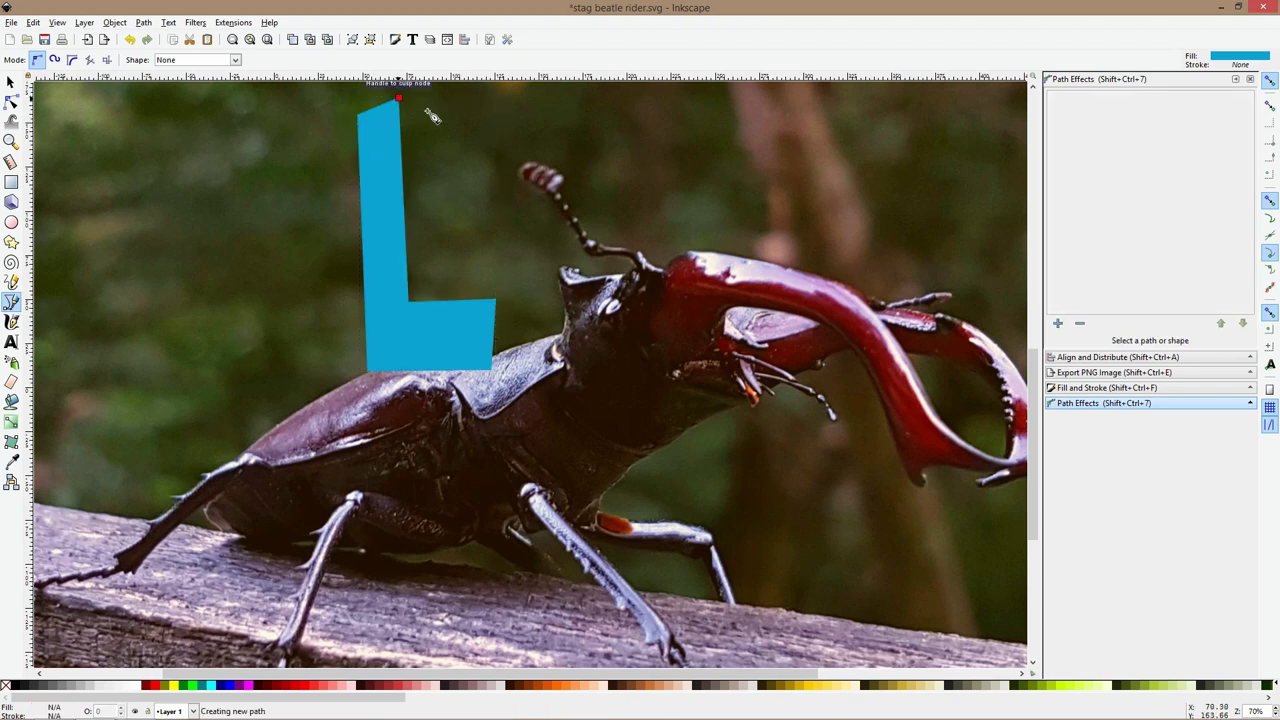
pyautogui.click(511, 136)
pyautogui.click(501, 283)
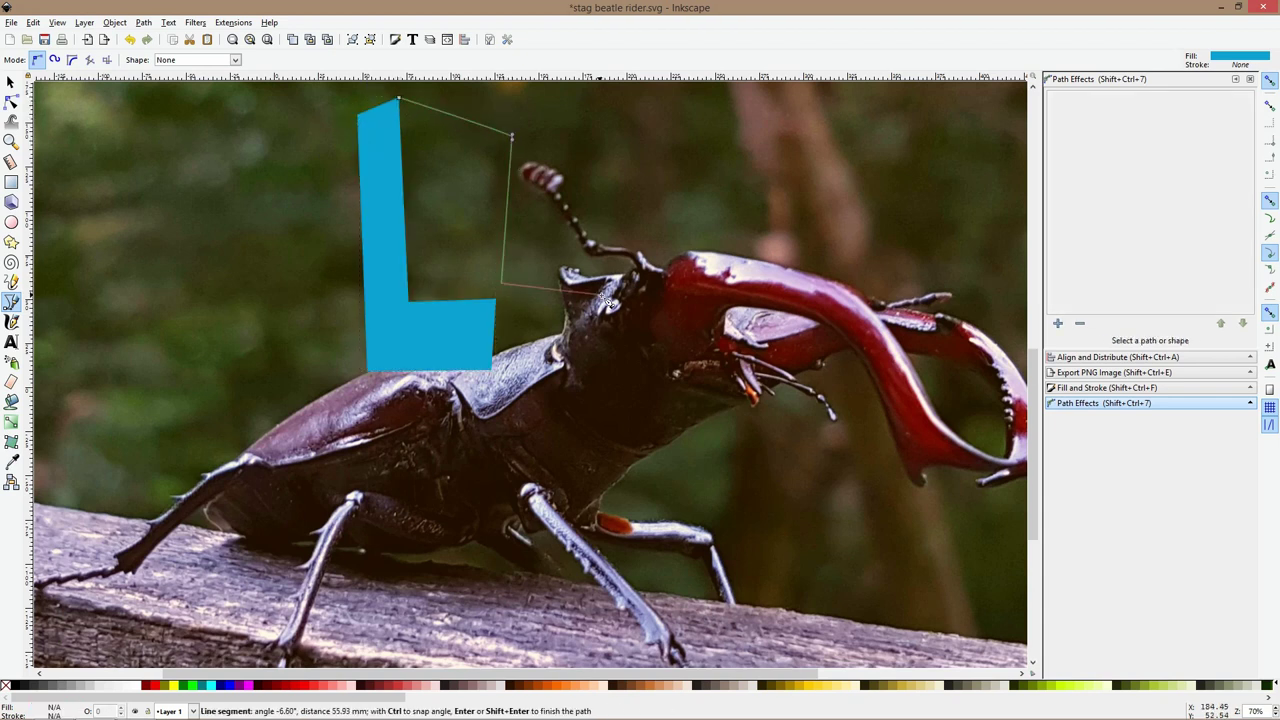
pyautogui.click(599, 281)
pyautogui.click(571, 358)
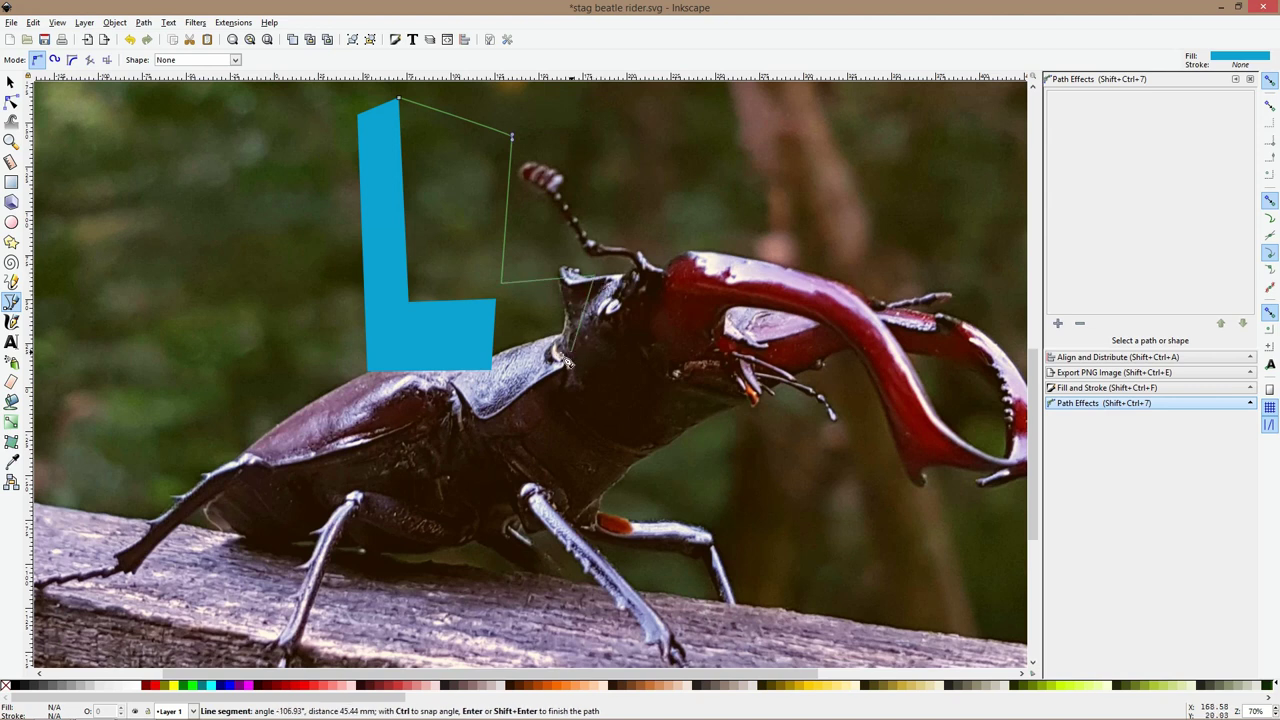
pyautogui.click(491, 370)
pyautogui.click(385, 316)
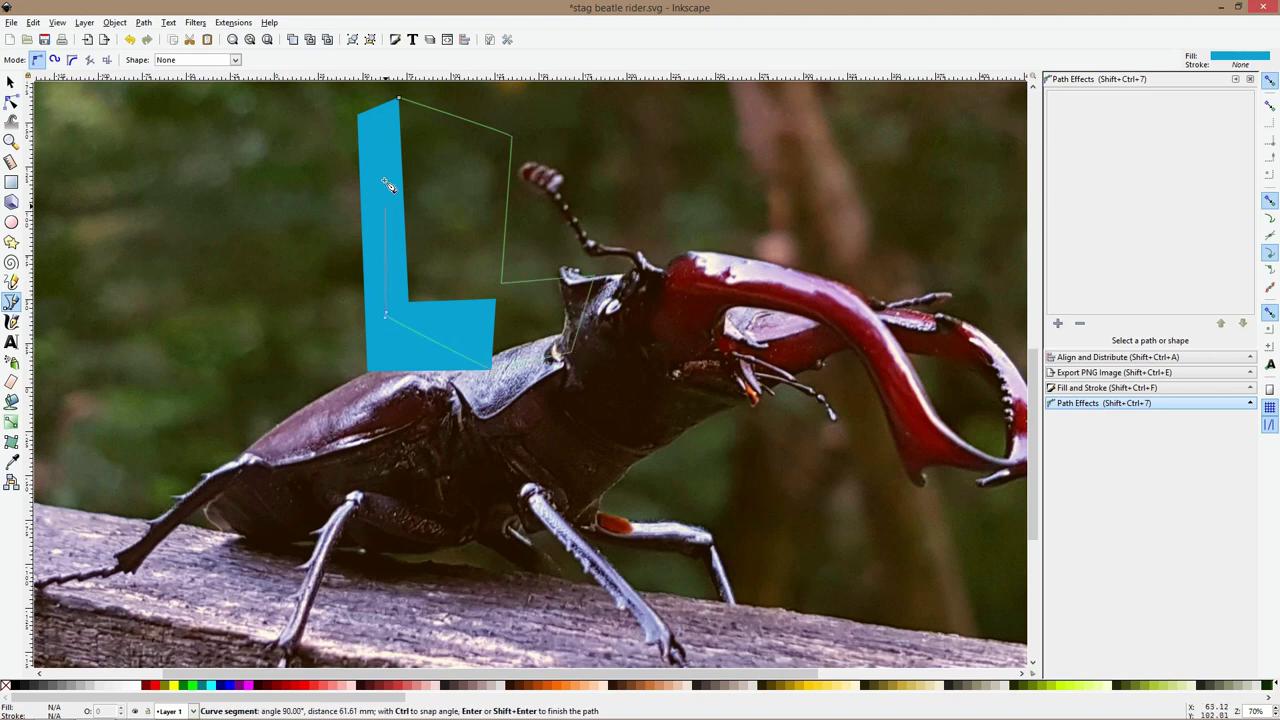
pyautogui.click(399, 103)
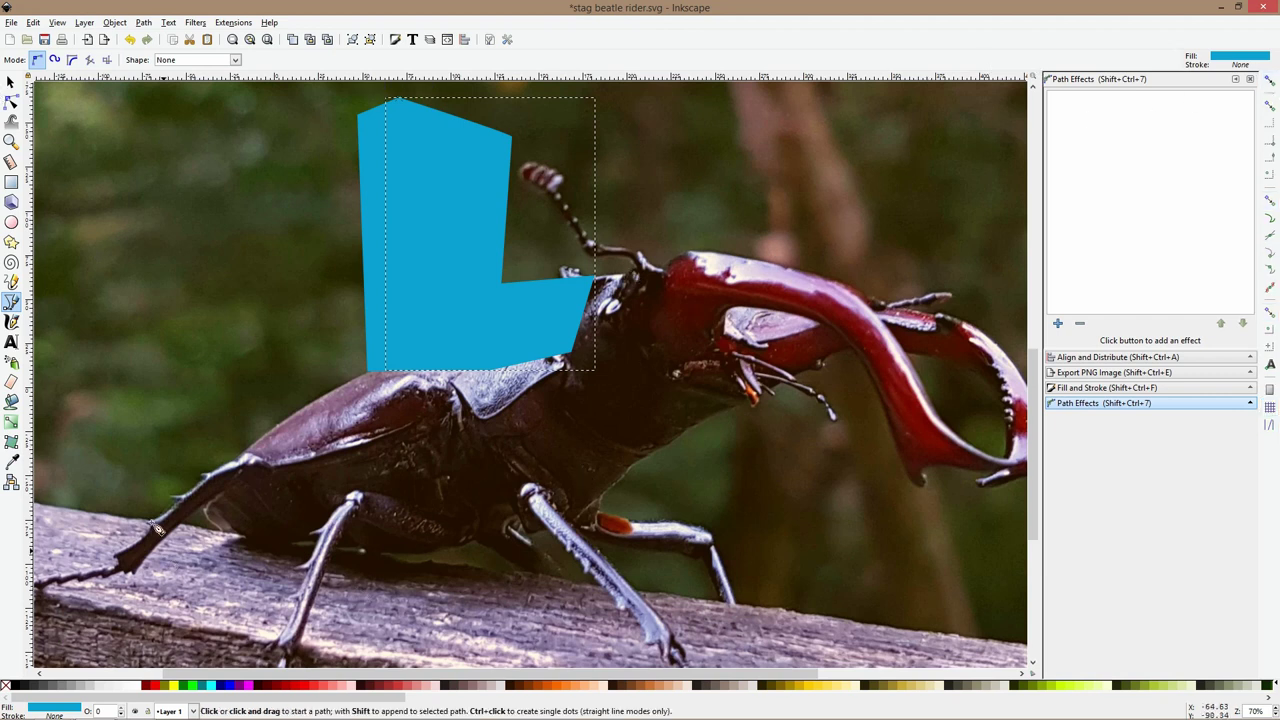
# Fill the seat's front face with an averaged dark purple-grey colour sampled from the upper surface of the wooden beam
pyautogui.click(11, 462)
pyautogui.scroll(-4, 402, 566)
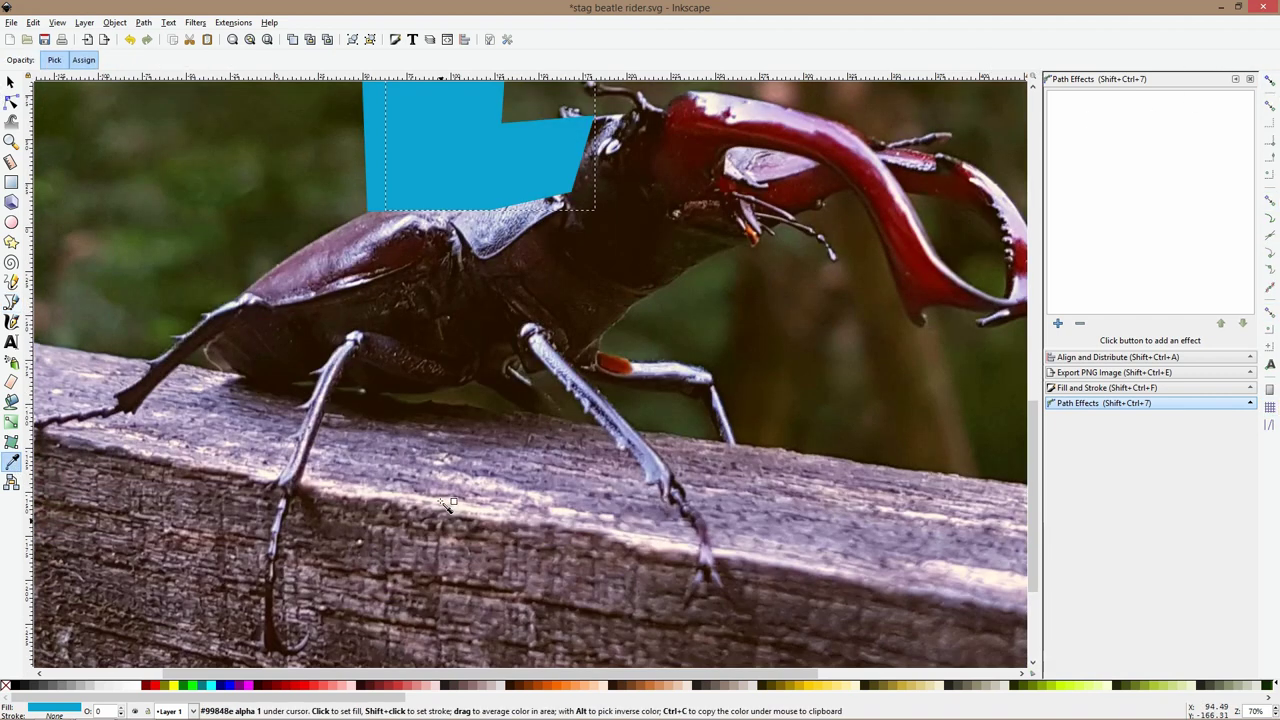
pyautogui.moveTo(450, 478); pyautogui.dragTo(510, 457)
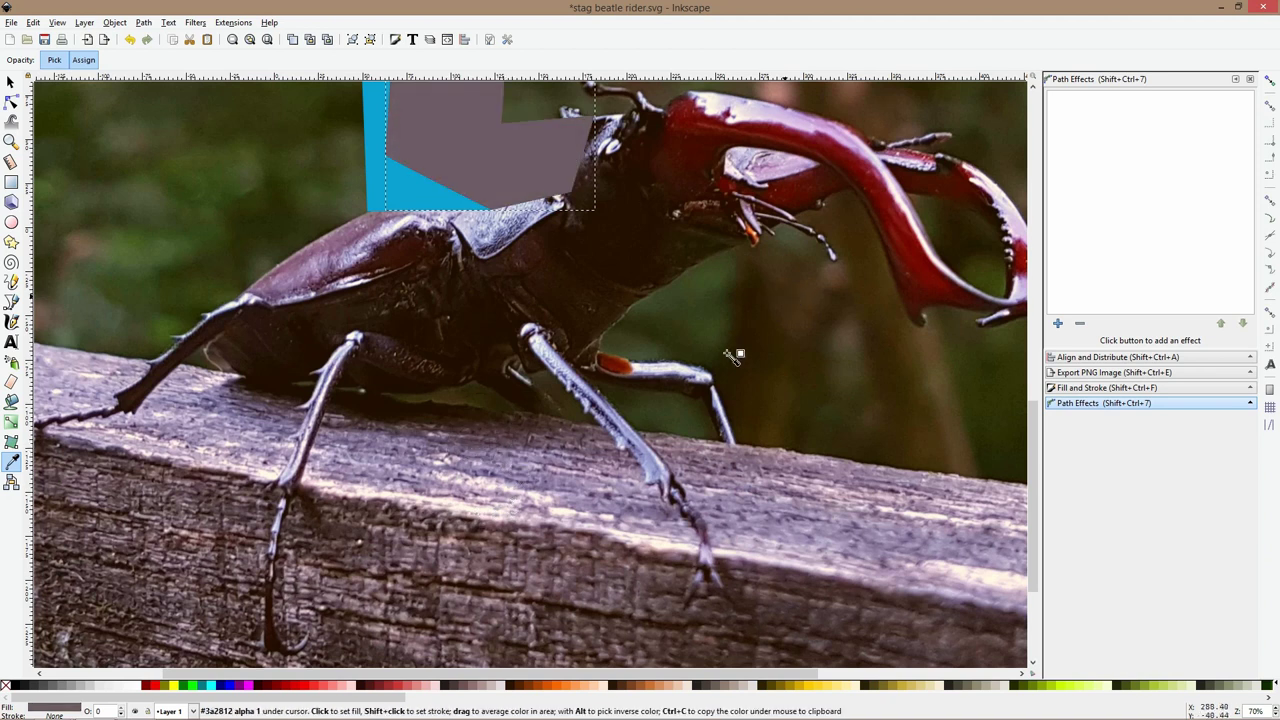
# Place the seat's front face behind the L-shaped side face while keeping it above the photo
pyautogui.keyDown('ctrl'); pyautogui.scroll(-2, 688, 400); pyautogui.keyUp('ctrl')
pyautogui.press('s')
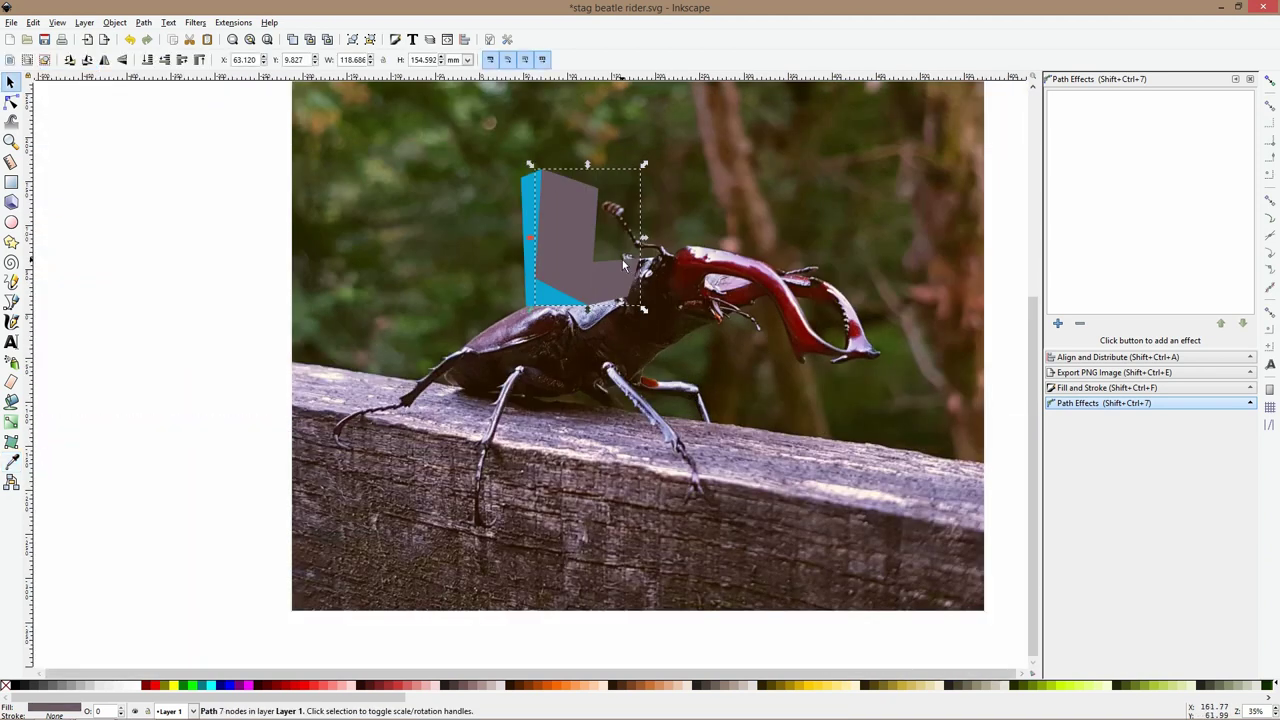
pyautogui.press('End')
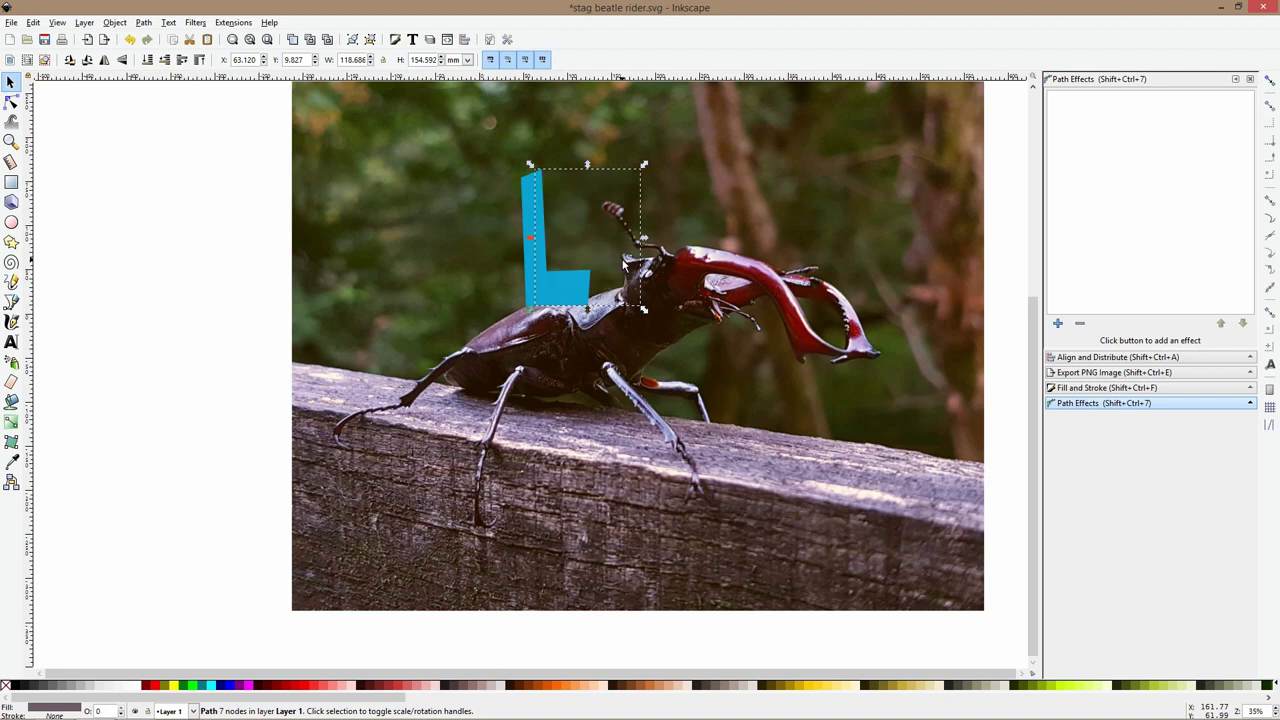
pyautogui.hotkey('ctrl', 'shift', 'z')
pyautogui.scroll(1, 623, 262)
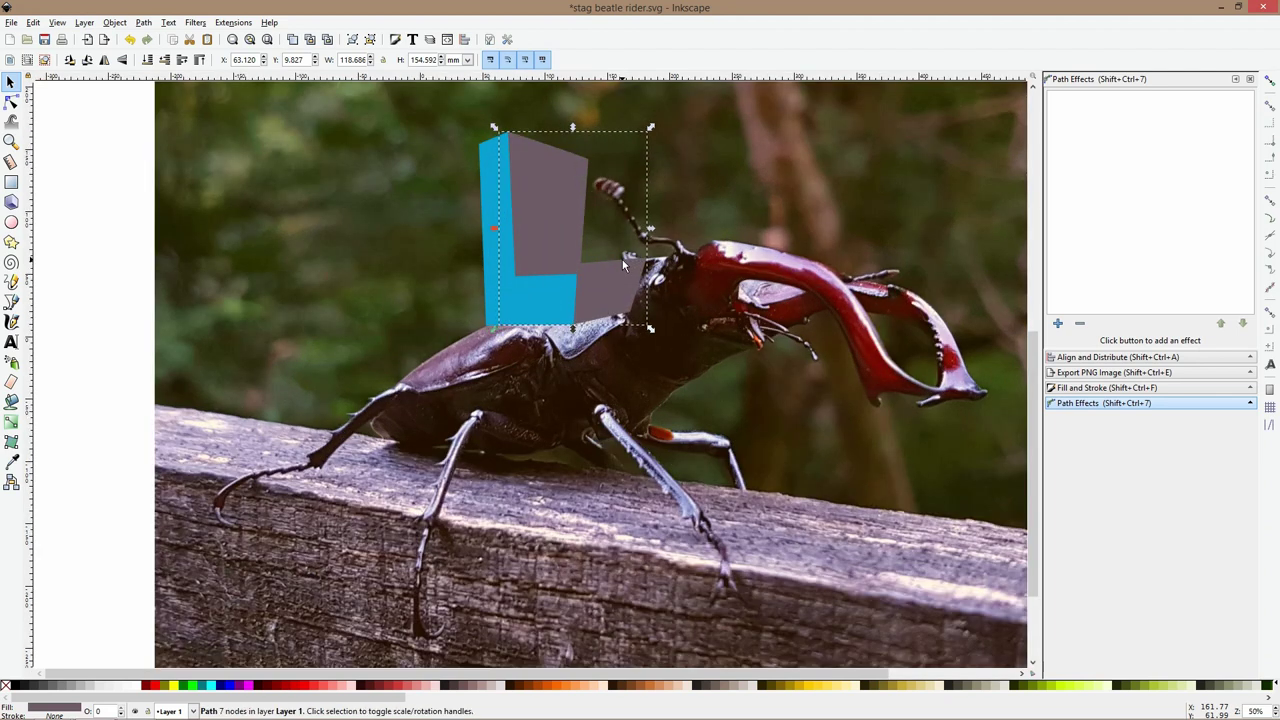
pyautogui.scroll(1, 623, 262)
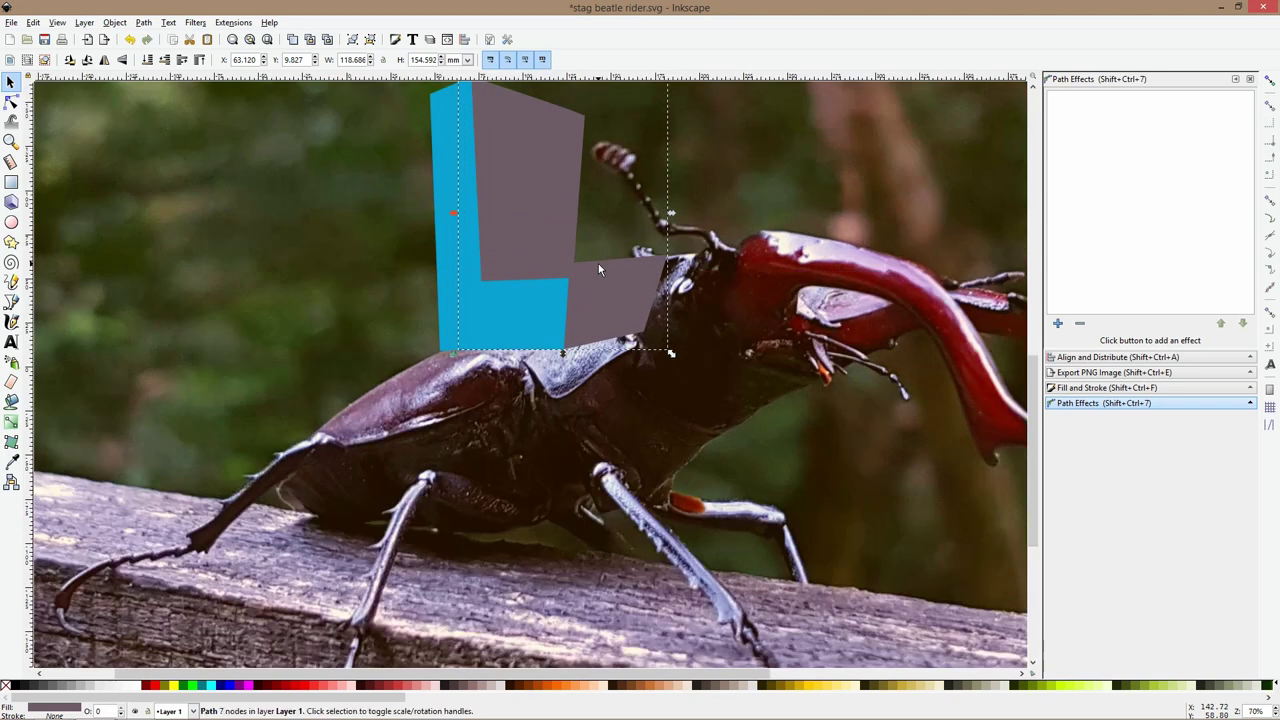
# Fill the L-shaped side face with a lighter purple sampled from the wooden beam
pyautogui.click(467, 318)
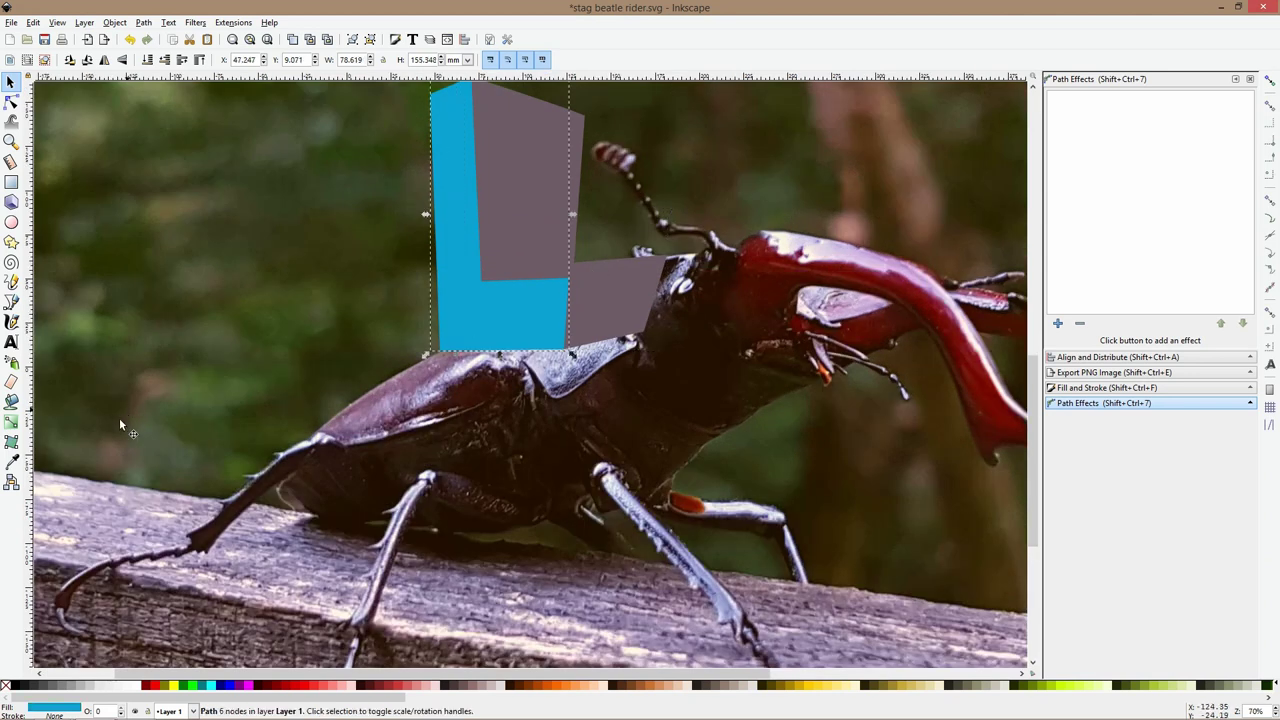
pyautogui.click(11, 461)
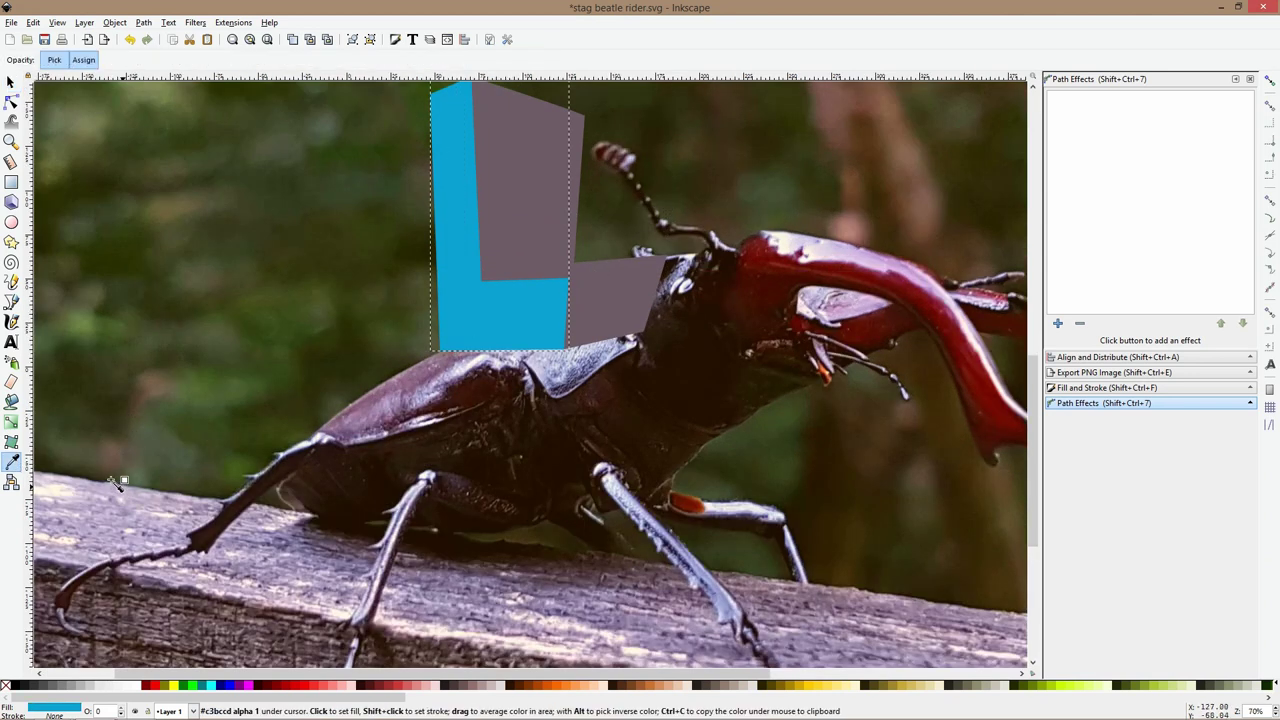
pyautogui.click(245, 572)
pyautogui.press('s')
pyautogui.scroll(-1, 520, 373)
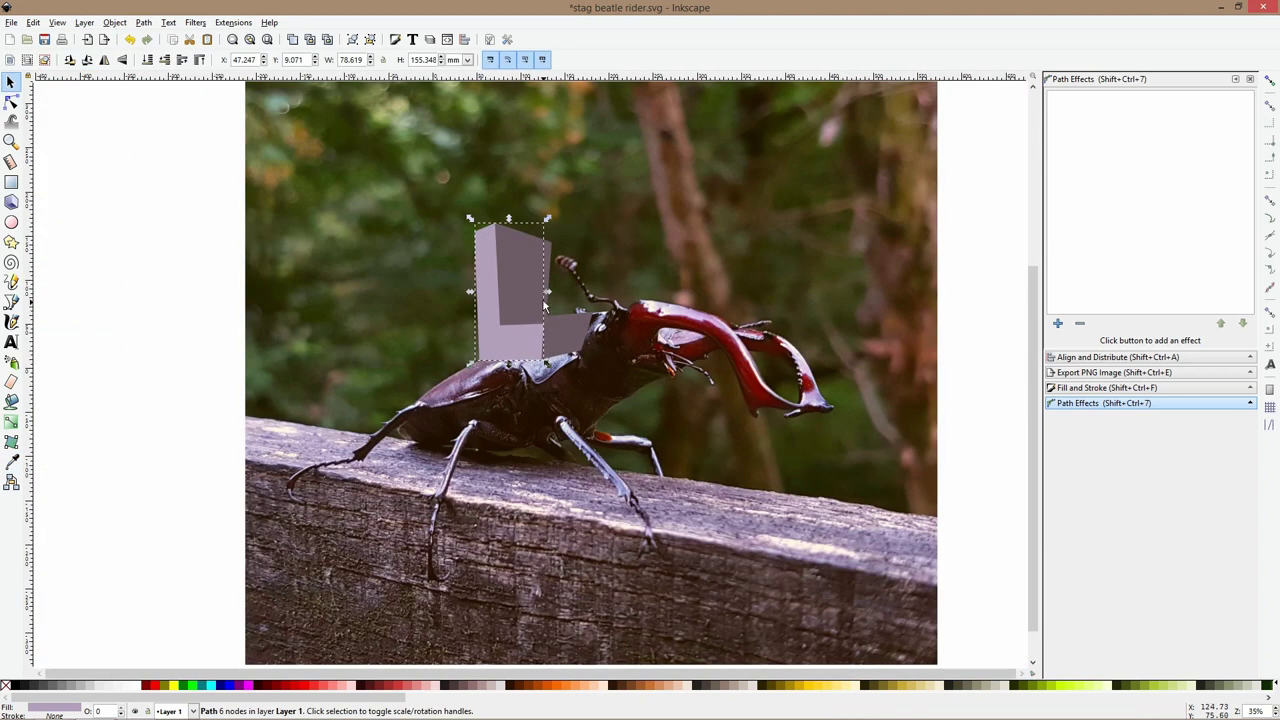
# Select both seat faces and lean them backwards together, bringing them to about 150 mm wide and 139 mm high
pyautogui.click(544, 310)
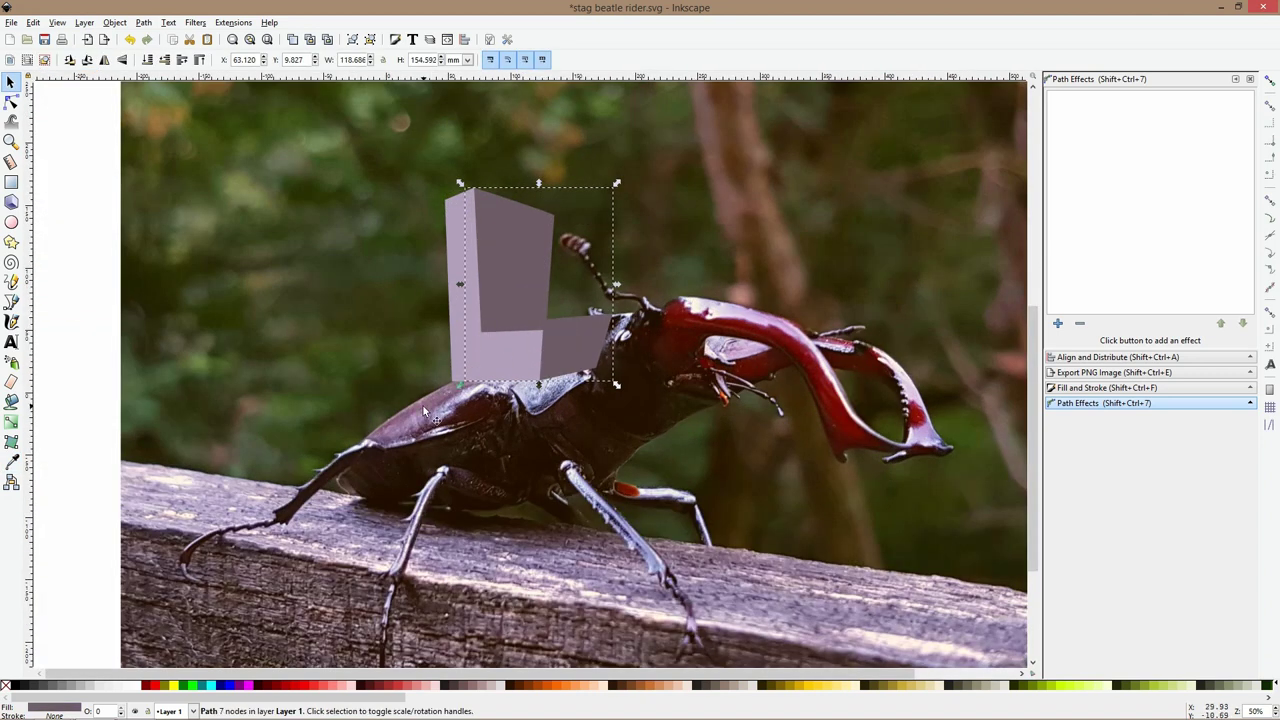
pyautogui.keyDown('shift'); pyautogui.click(467, 224); pyautogui.keyUp('shift')
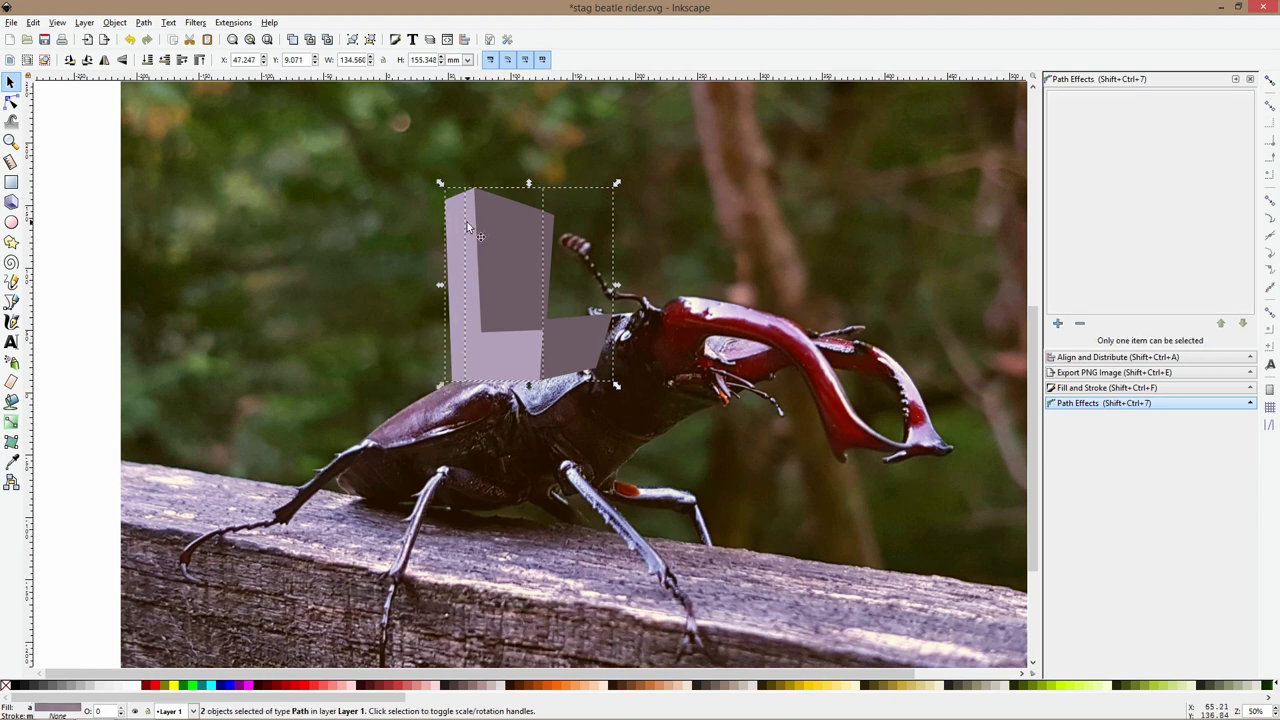
pyautogui.click(515, 195)
pyautogui.moveTo(528, 185); pyautogui.dragTo(509, 203)
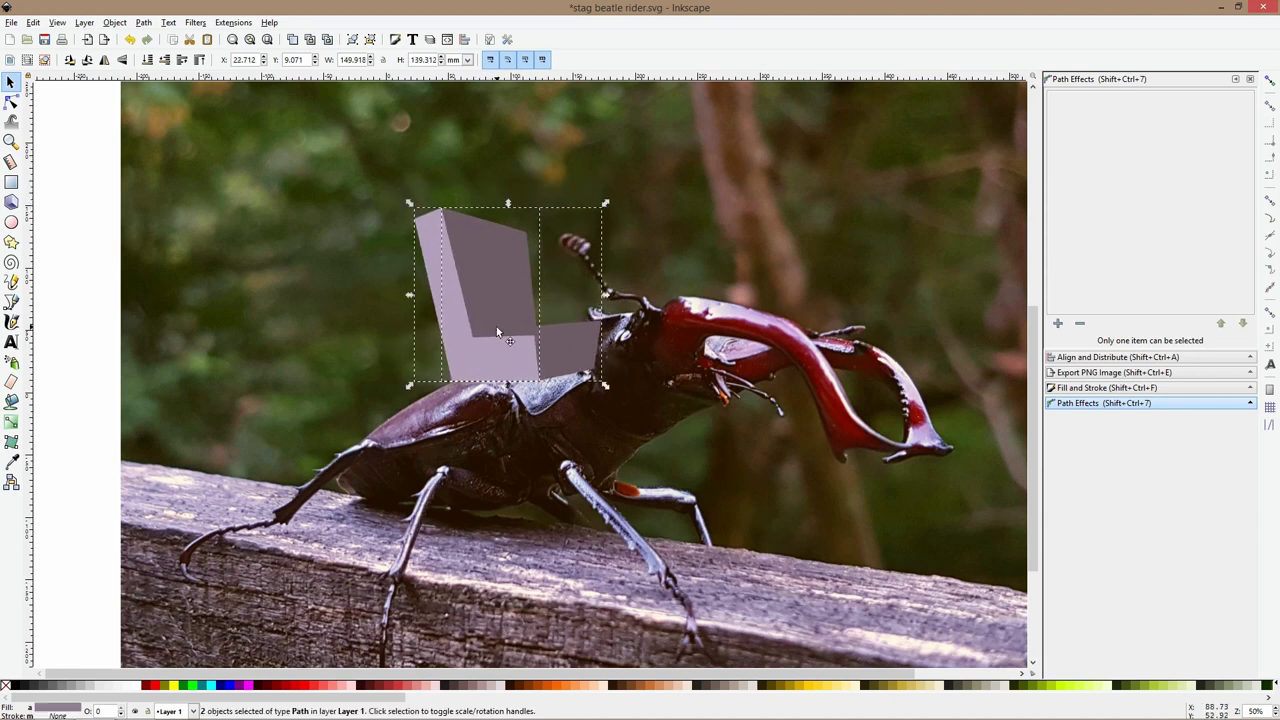
# Move both seat faces together so that the seat rests on the beetle's back just behind the head
pyautogui.moveTo(496, 327); pyautogui.dragTo(530, 215)
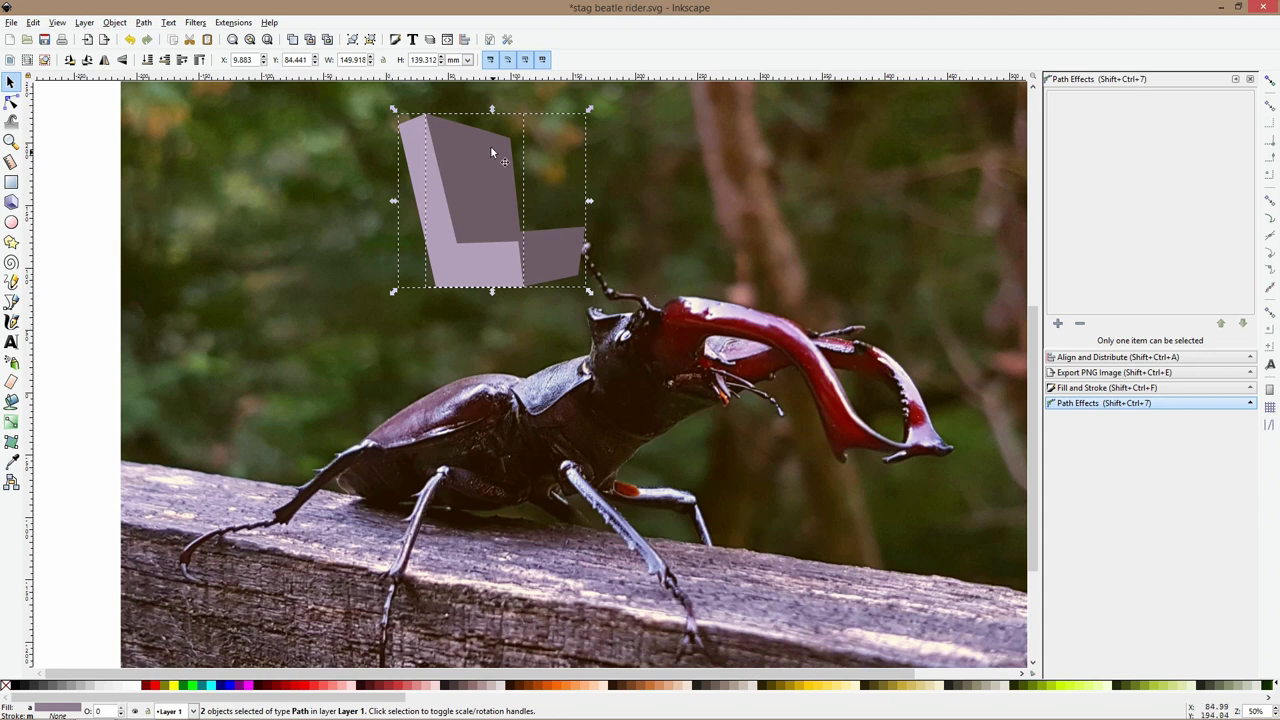
pyautogui.moveTo(500, 254); pyautogui.dragTo(497, 331)
pyautogui.click(532, 206)
pyautogui.click(501, 326)
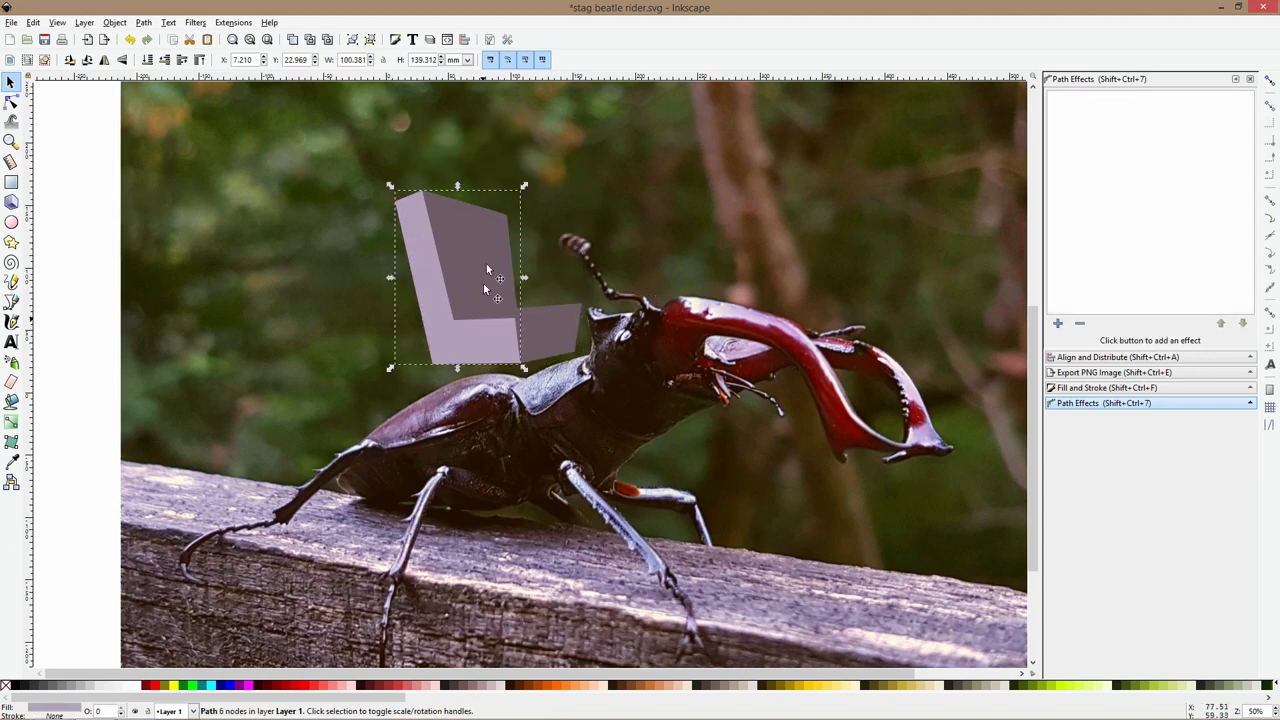
pyautogui.keyDown('shift'); pyautogui.click(483, 254); pyautogui.keyUp('shift')
pyautogui.moveTo(482, 256)
pyautogui.mouseDown()
pyautogui.moveTo(489, 298)
pyautogui.moveTo(477, 280)
pyautogui.mouseUp()
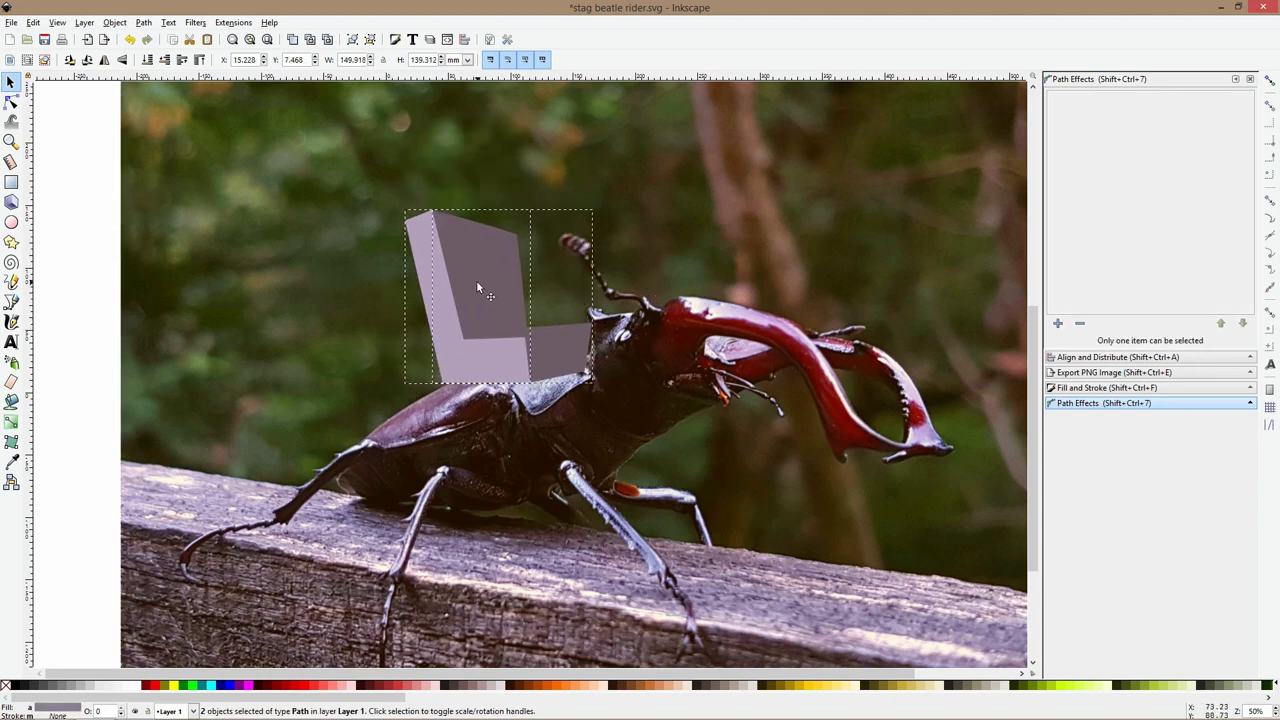
# Rotate both seat faces slightly clockwise and shift them forward towards the beetle's head
pyautogui.click(476, 252)
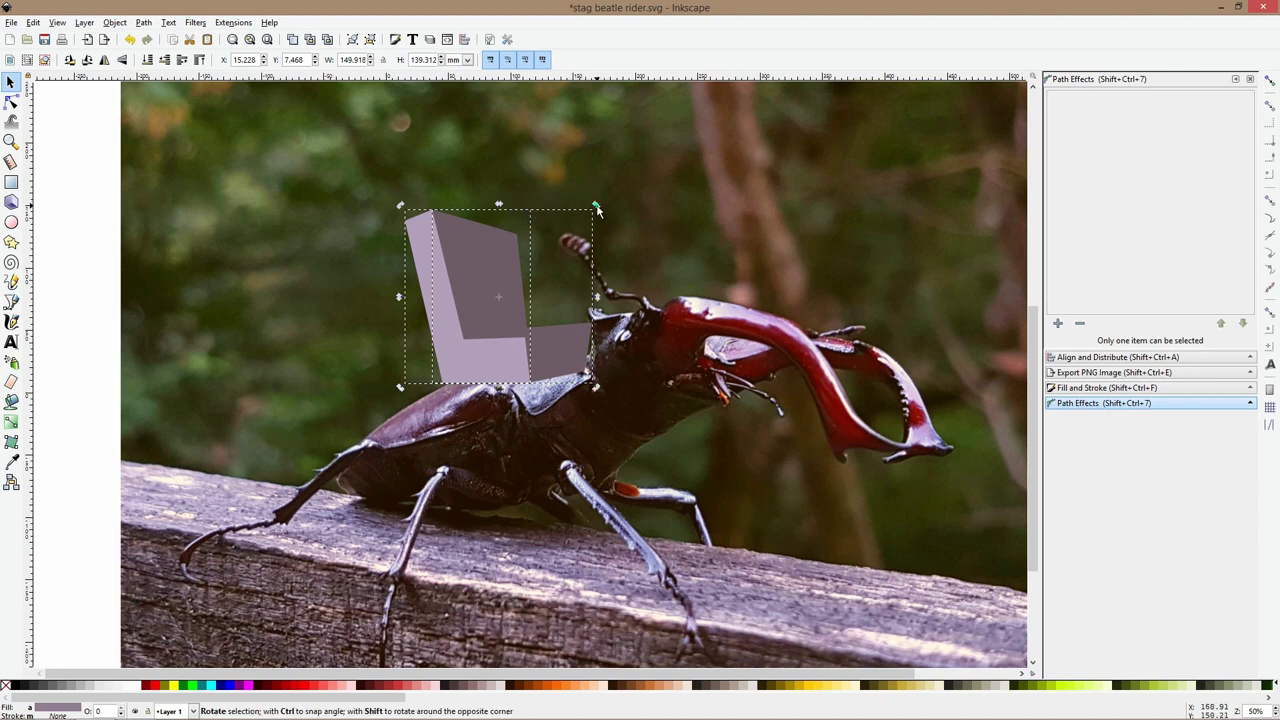
pyautogui.moveTo(597, 206); pyautogui.dragTo(606, 215)
pyautogui.moveTo(457, 274); pyautogui.dragTo(499, 276)
pyautogui.click(499, 276)
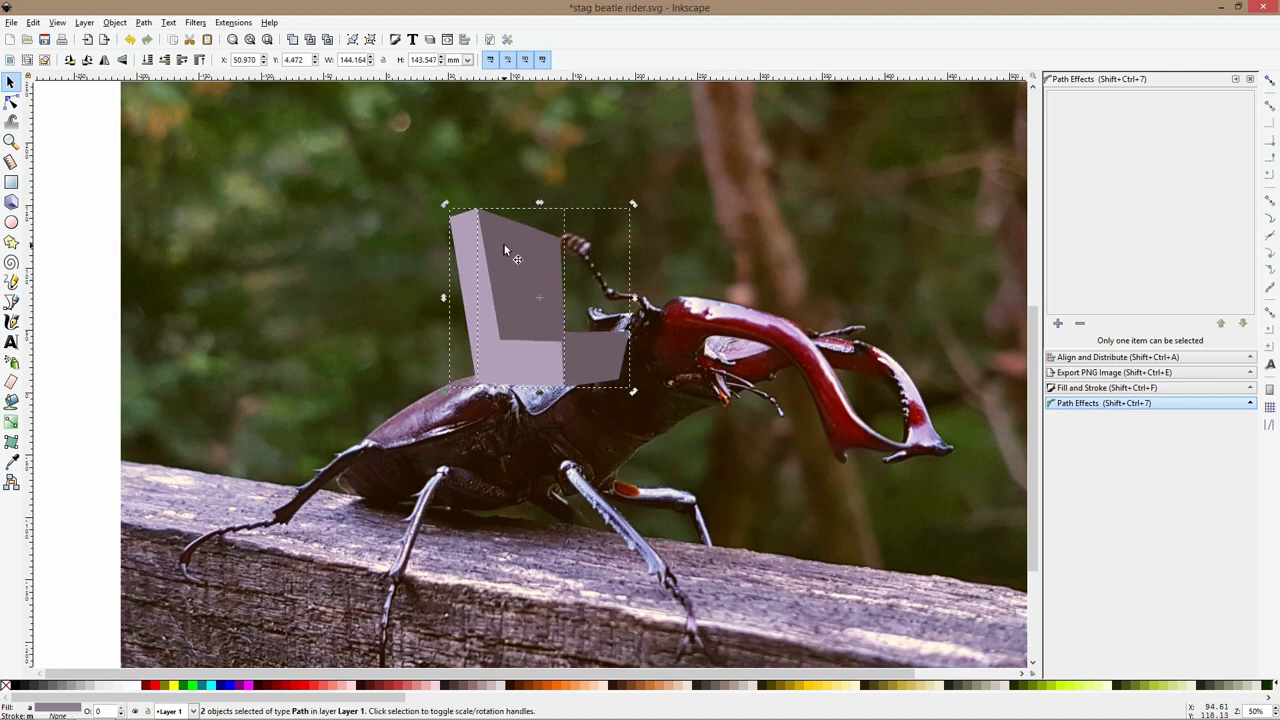
# Reduce the whole seat to about 133 mm wide and 132 mm high and move it backwards on the beetle's back
pyautogui.click(540, 213)
pyautogui.moveTo(540, 204)
pyautogui.mouseDown()
pyautogui.moveTo(553, 206)
pyautogui.moveTo(539, 210)
pyautogui.mouseUp()
pyautogui.moveTo(524, 264)
pyautogui.mouseDown()
pyautogui.moveTo(498, 310)
pyautogui.moveTo(522, 259)
pyautogui.mouseUp()
pyautogui.moveTo(535, 196); pyautogui.dragTo(535, 211)
pyautogui.moveTo(520, 280); pyautogui.dragTo(488, 275)
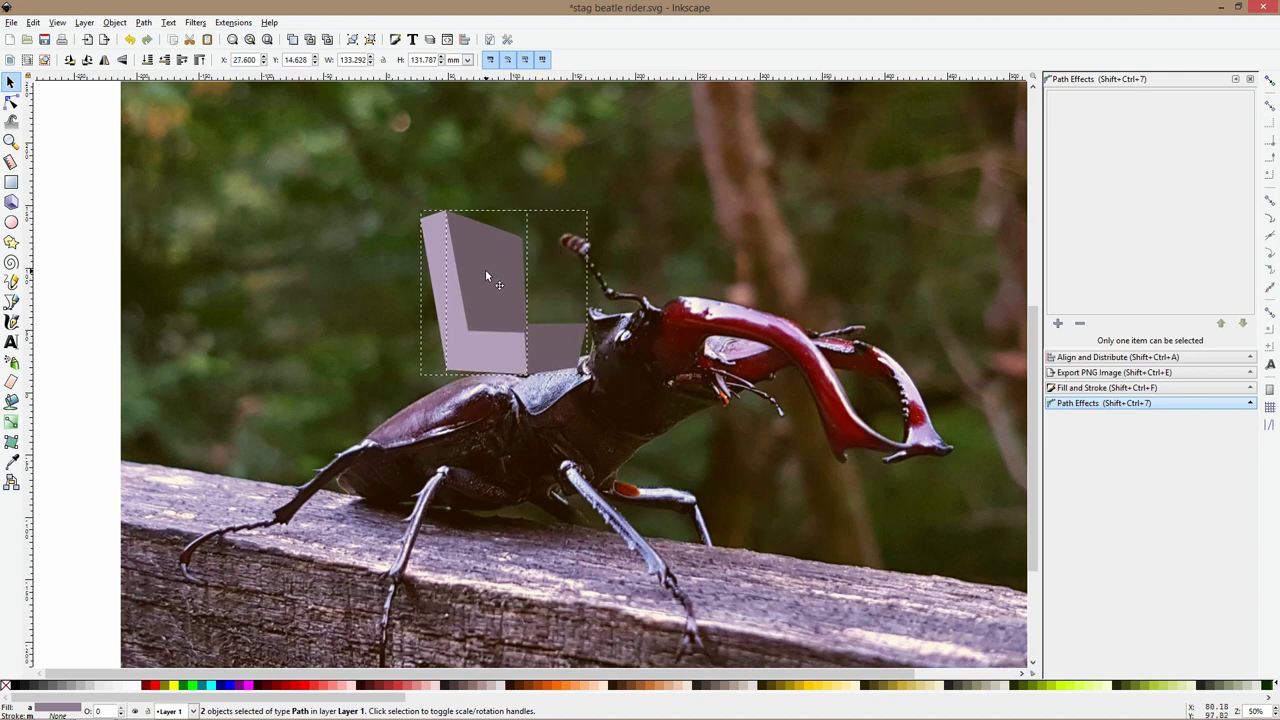
pyautogui.click(196, 191)
pyautogui.scroll(-3, 601, 394)
pyautogui.scroll(3, 601, 394)
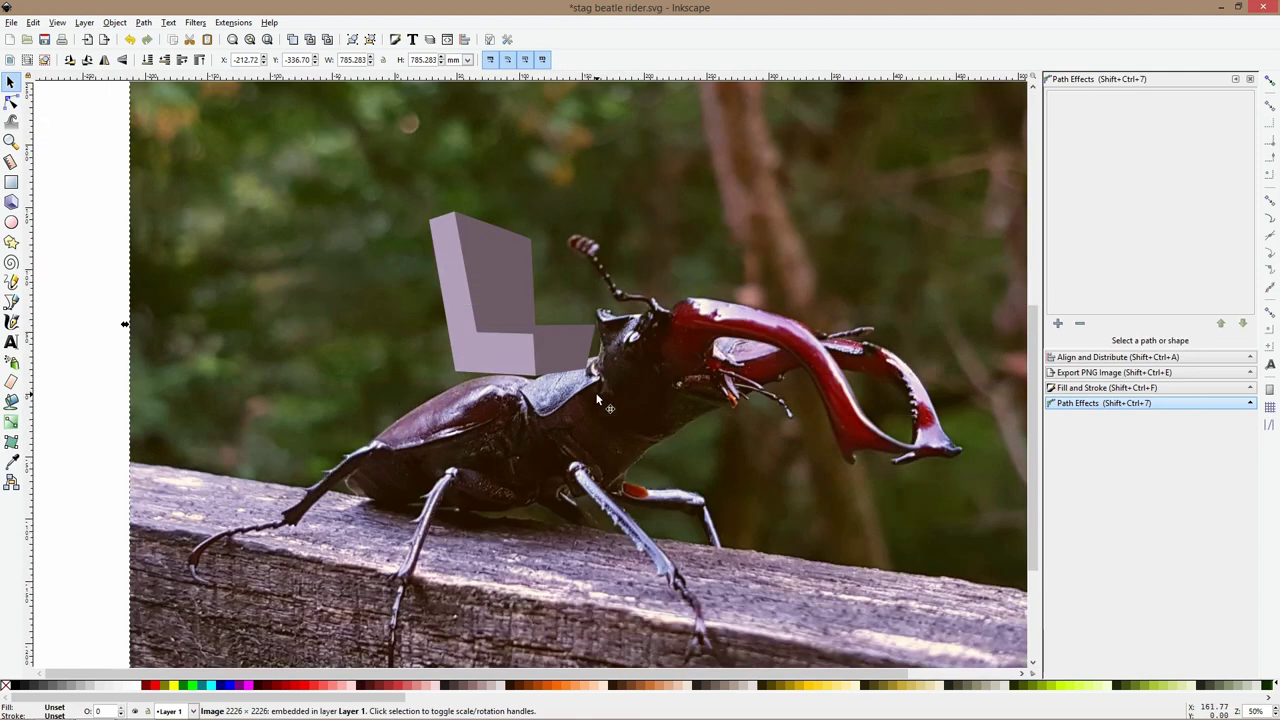
pyautogui.click(11, 302)
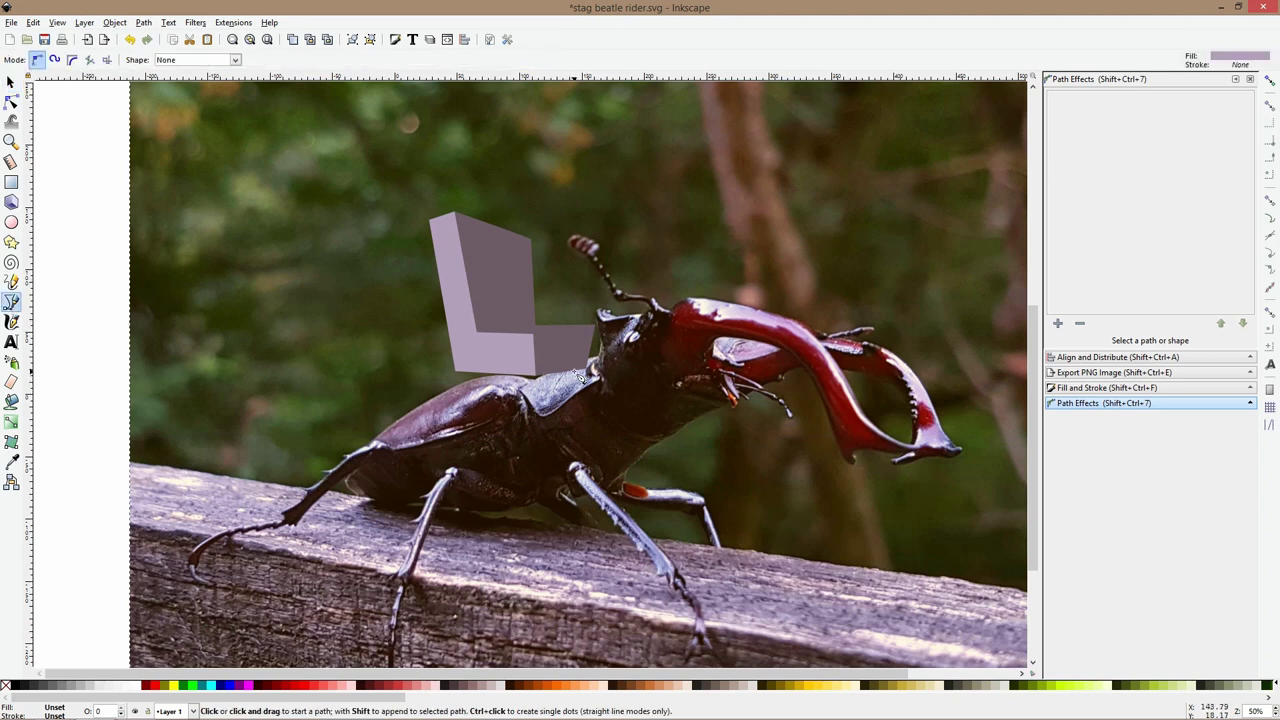
pyautogui.scroll(1, 580, 377)
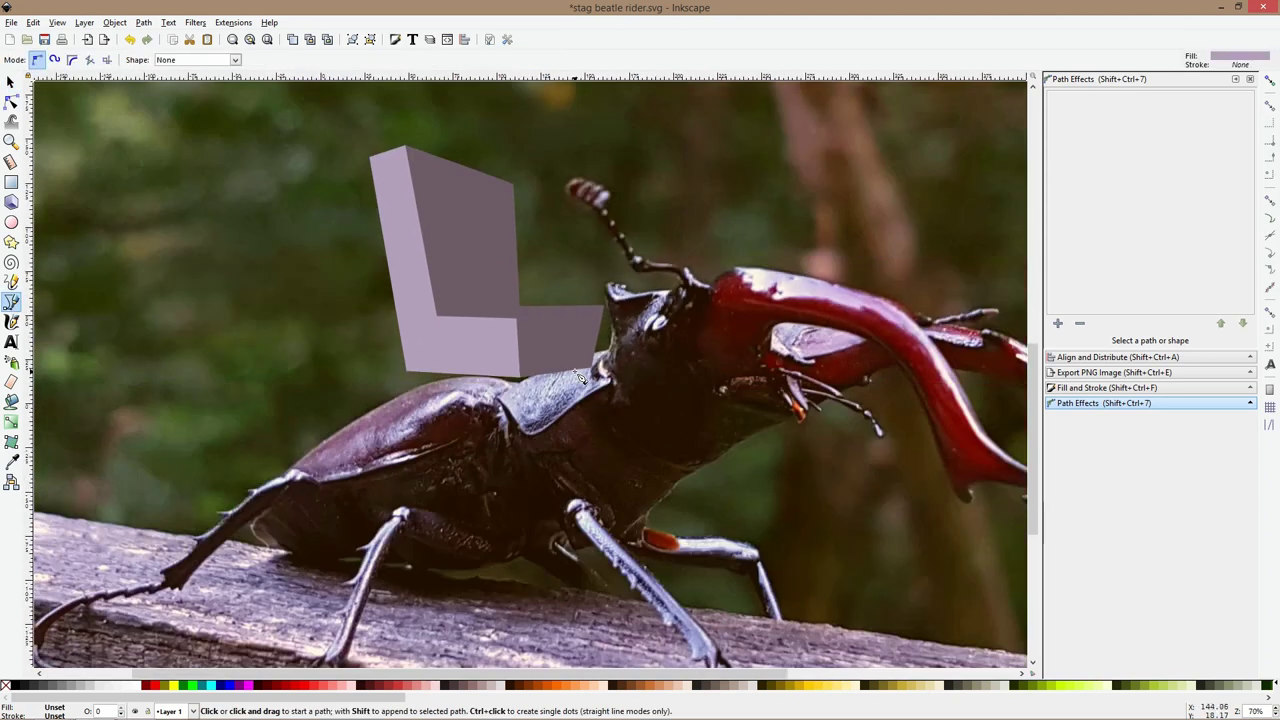
# Lower the top nodes of the backrest on both seat faces by about 28 mm, shifting them about 3 mm backwards
pyautogui.click(11, 101)
pyautogui.click(376, 195)
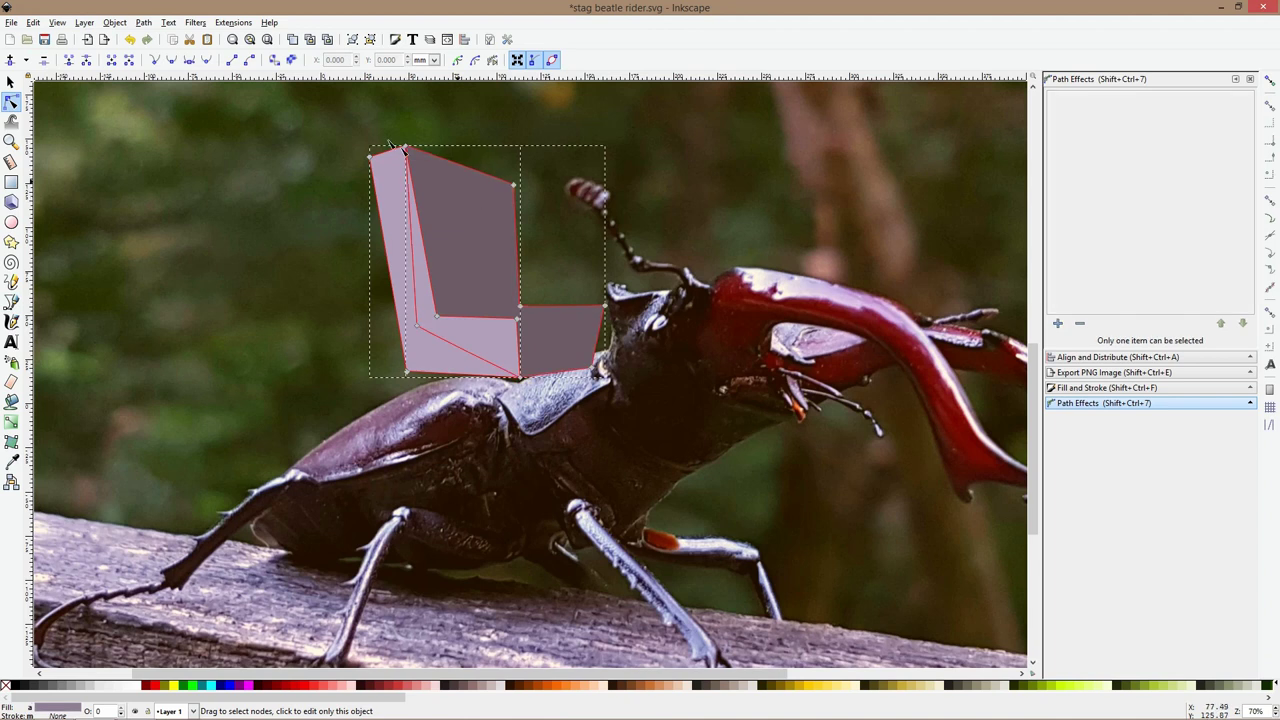
pyautogui.moveTo(332, 116); pyautogui.dragTo(527, 190)
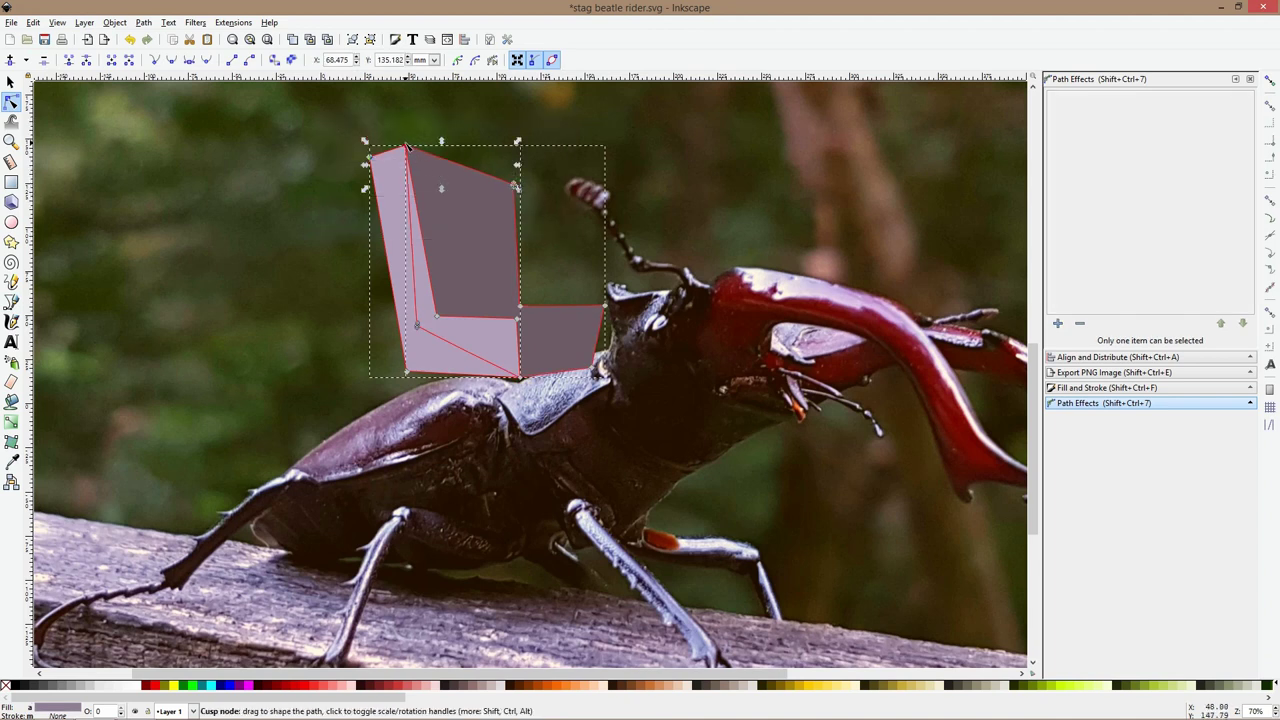
pyautogui.moveTo(407, 150); pyautogui.dragTo(403, 199)
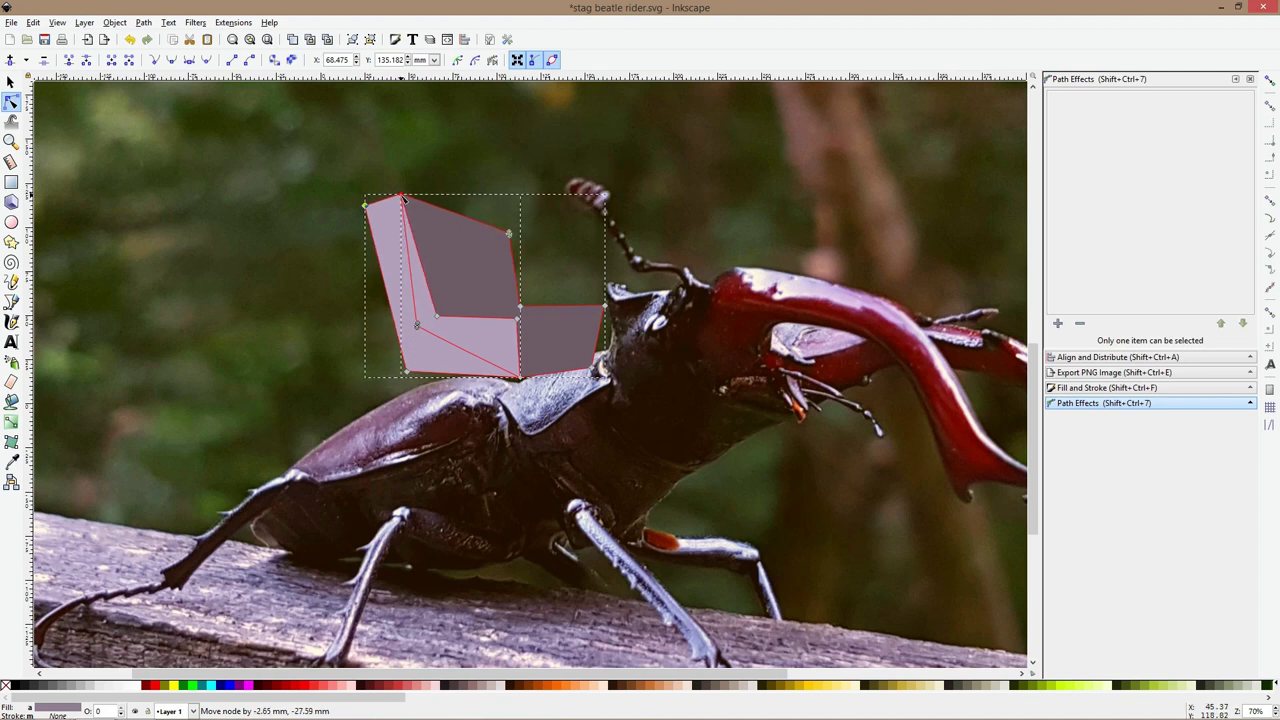
pyautogui.press('Escape')
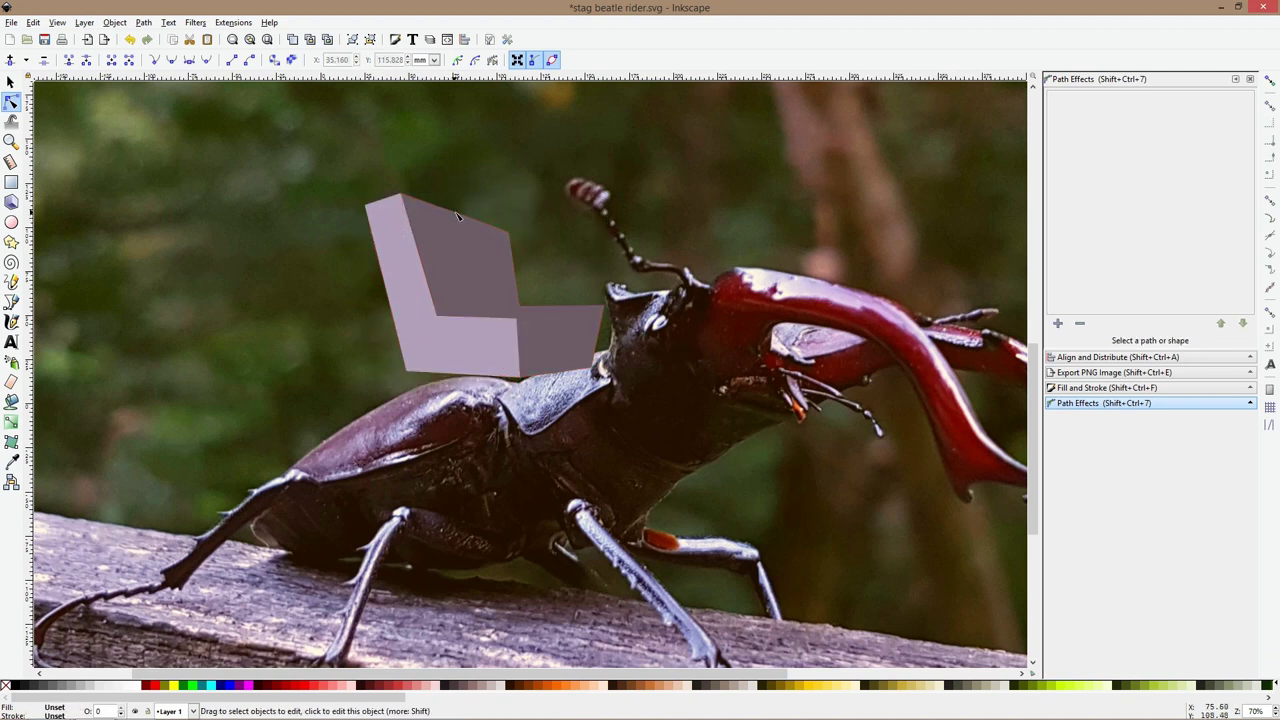
# Add a node midway on the dark face's top edge, raise it into a peak, and give it straight adjoining segments
pyautogui.click(456, 218)
pyautogui.moveTo(457, 216); pyautogui.dragTo(453, 185)
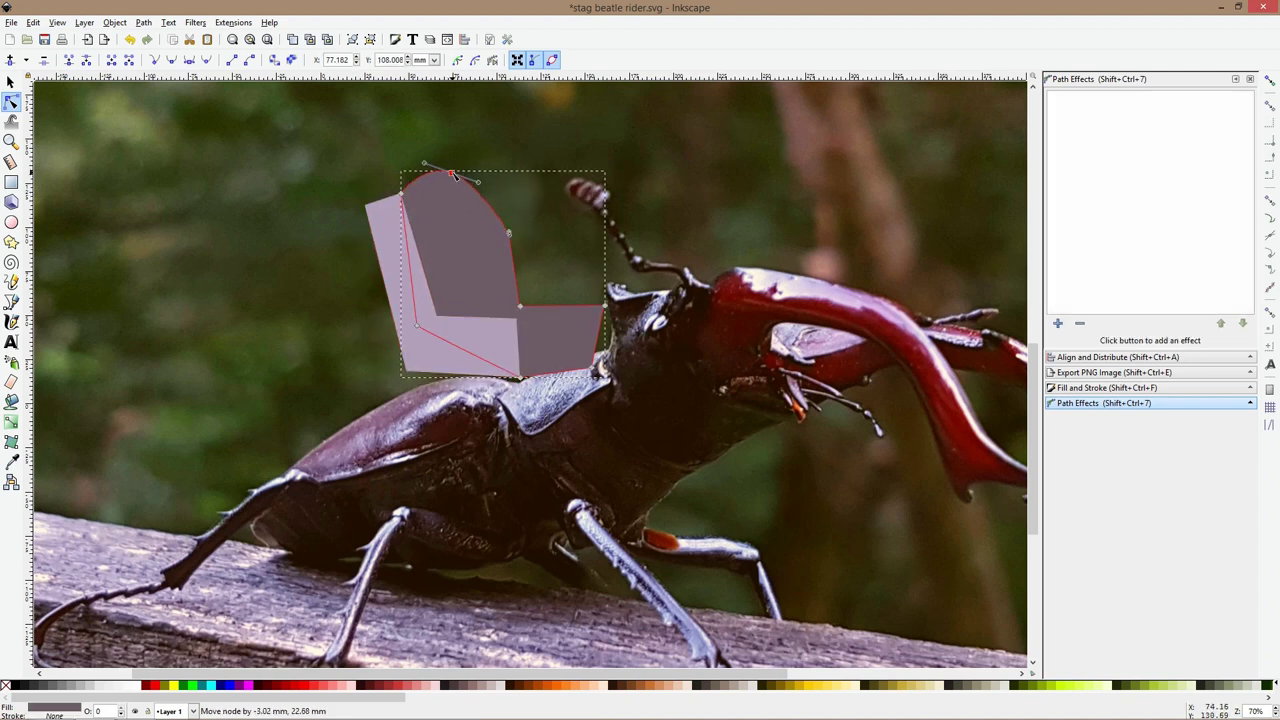
pyautogui.click(425, 170)
pyautogui.click(425, 170)
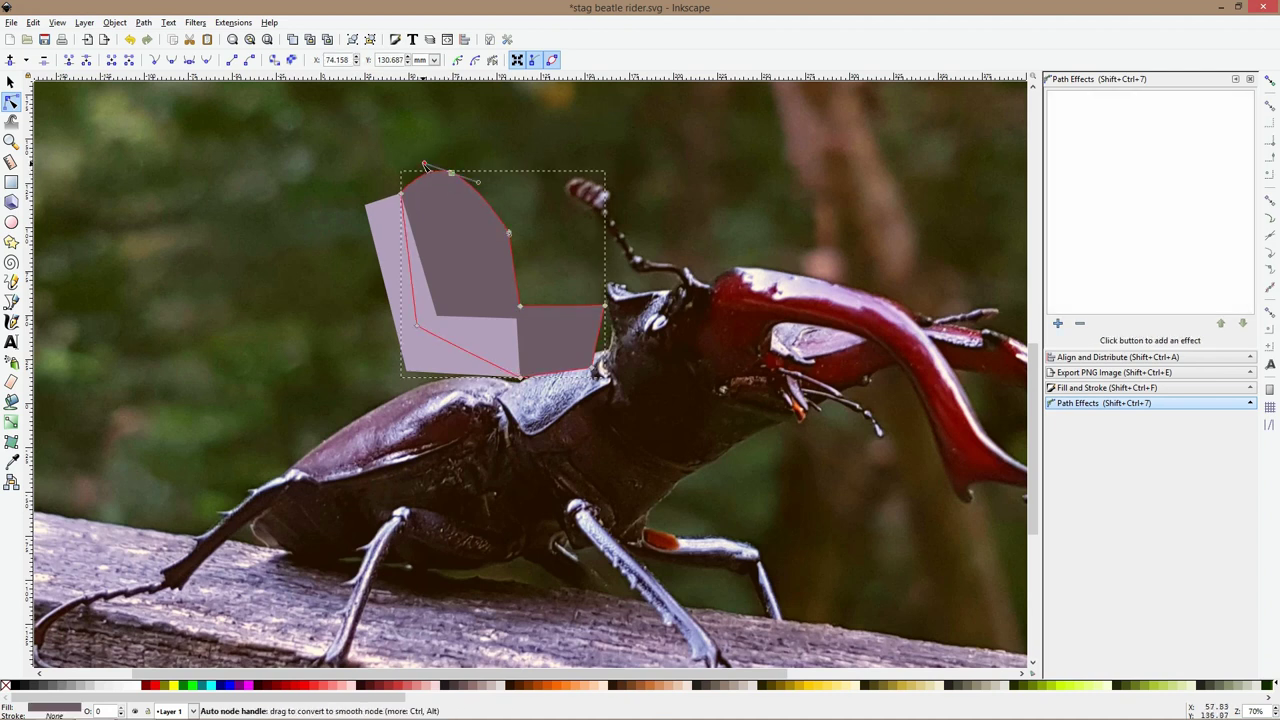
pyautogui.moveTo(425, 165); pyautogui.dragTo(477, 164)
pyautogui.keyDown('ctrl'); pyautogui.click(477, 165); pyautogui.keyUp('ctrl')
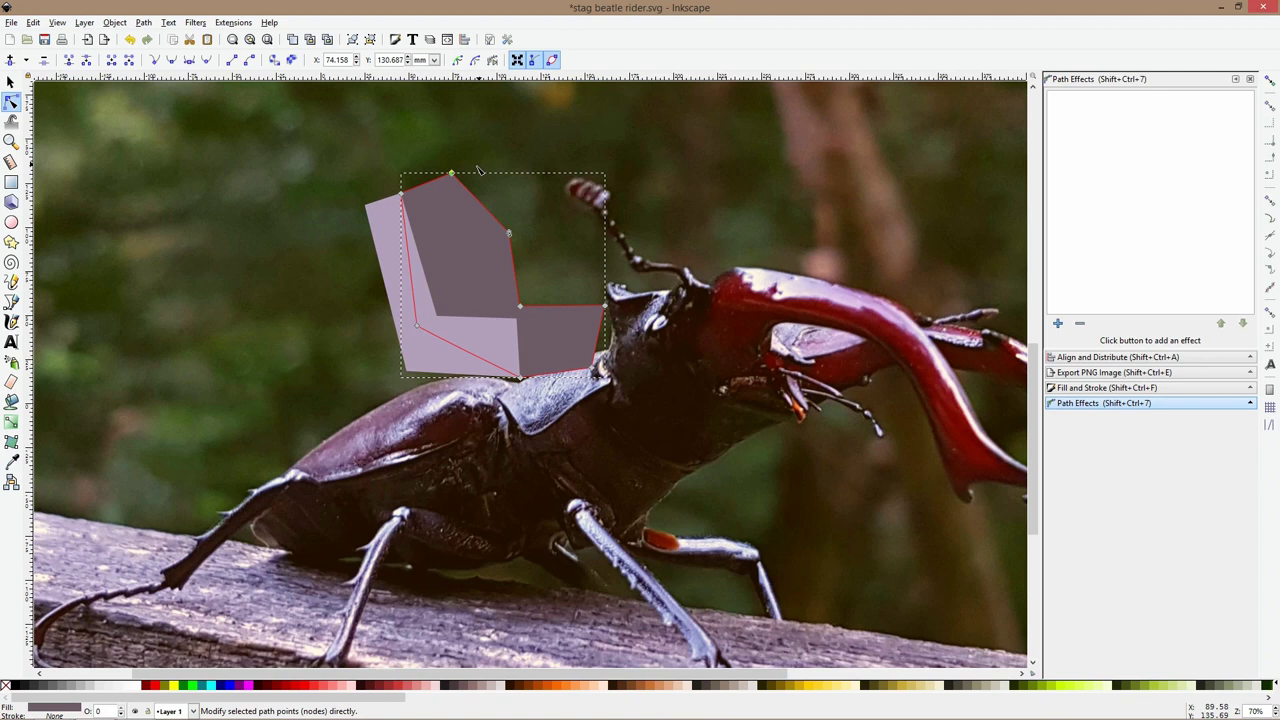
# Move the light side face's rear top corner about 3 mm forwards and 4.5 mm down
pyautogui.click(378, 206)
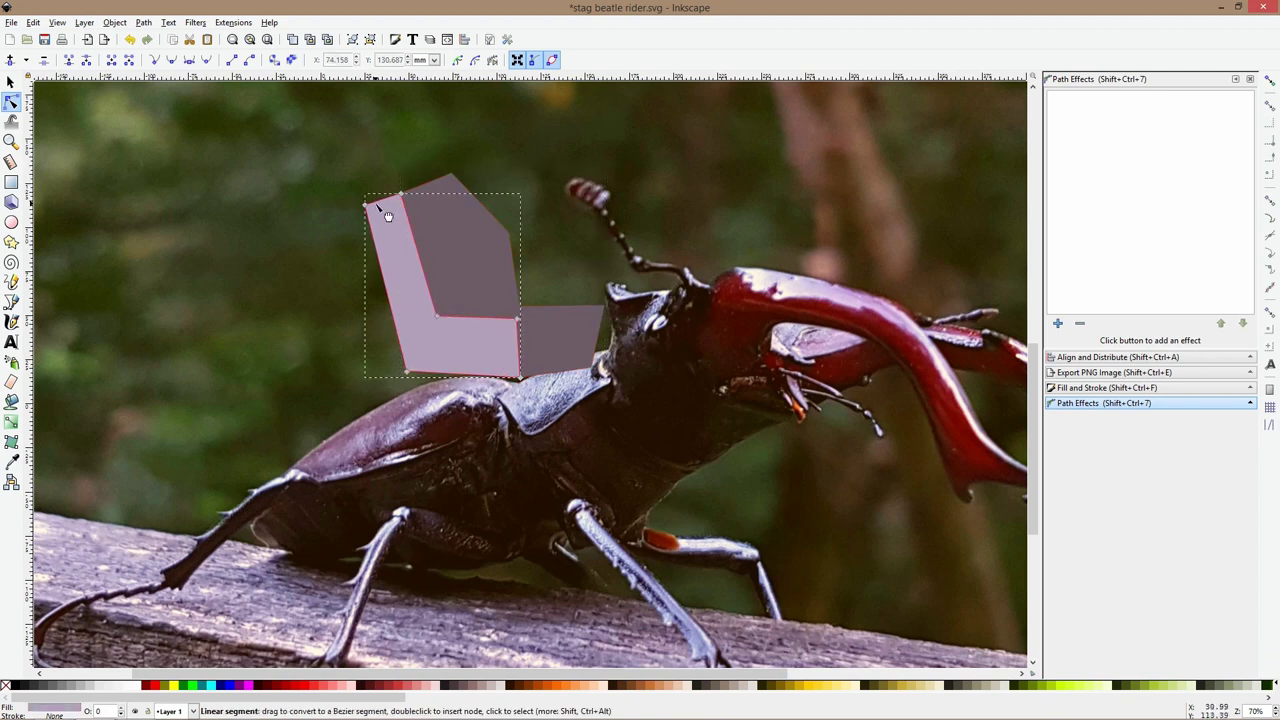
pyautogui.moveTo(365, 205); pyautogui.dragTo(370, 213)
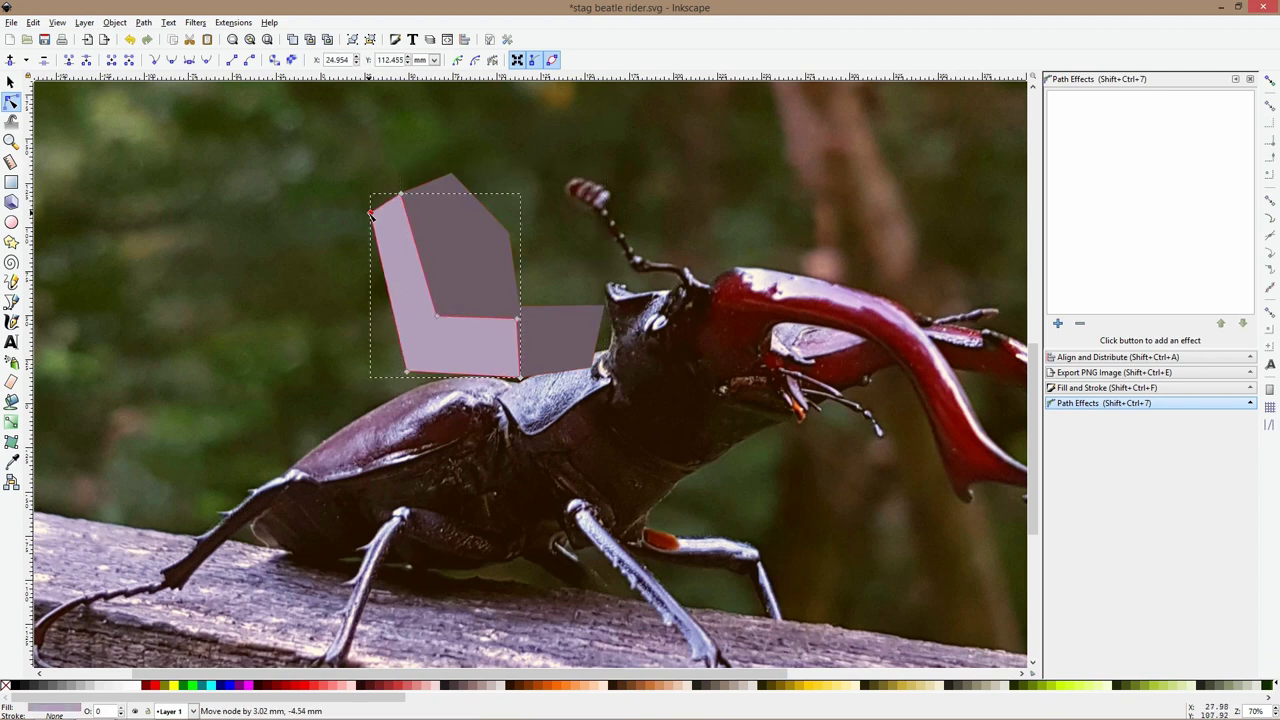
pyautogui.press('Escape')
# Examine how the reshaped seat looks on the beetle against the whole photo
pyautogui.press('-')
pyautogui.press('-')
pyautogui.press('-')
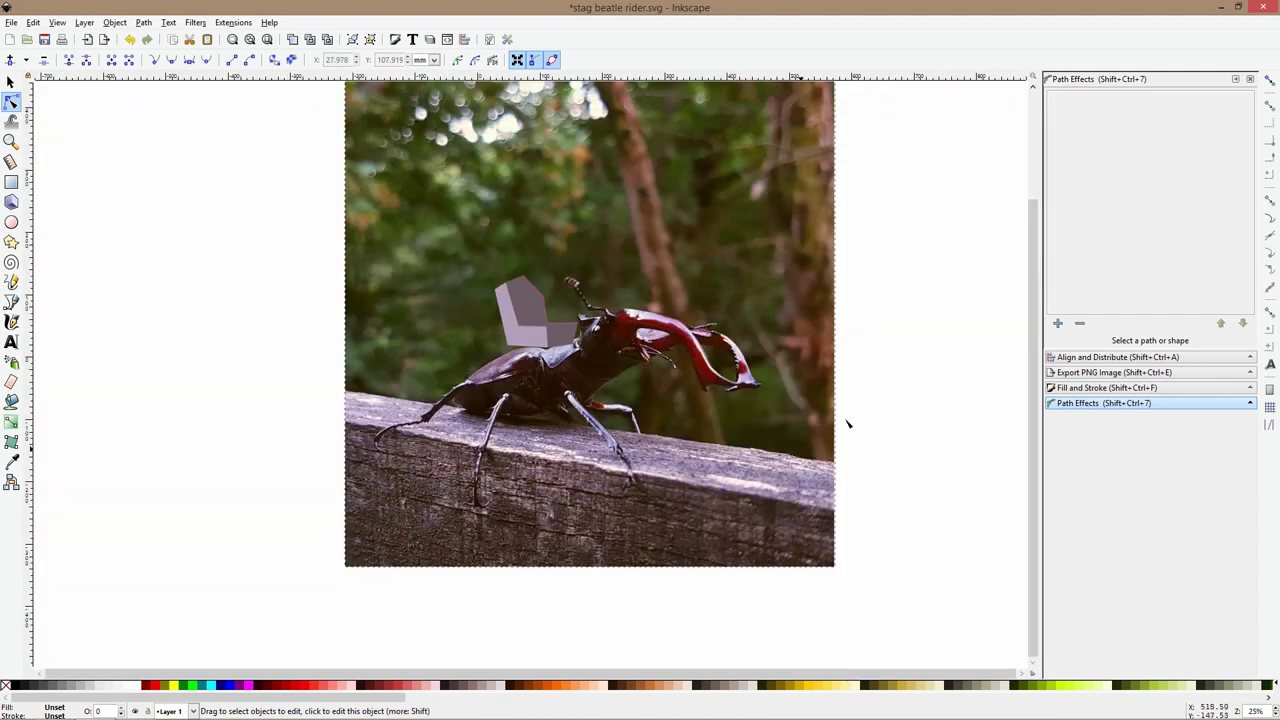
pyautogui.scroll(1, 871, 349)
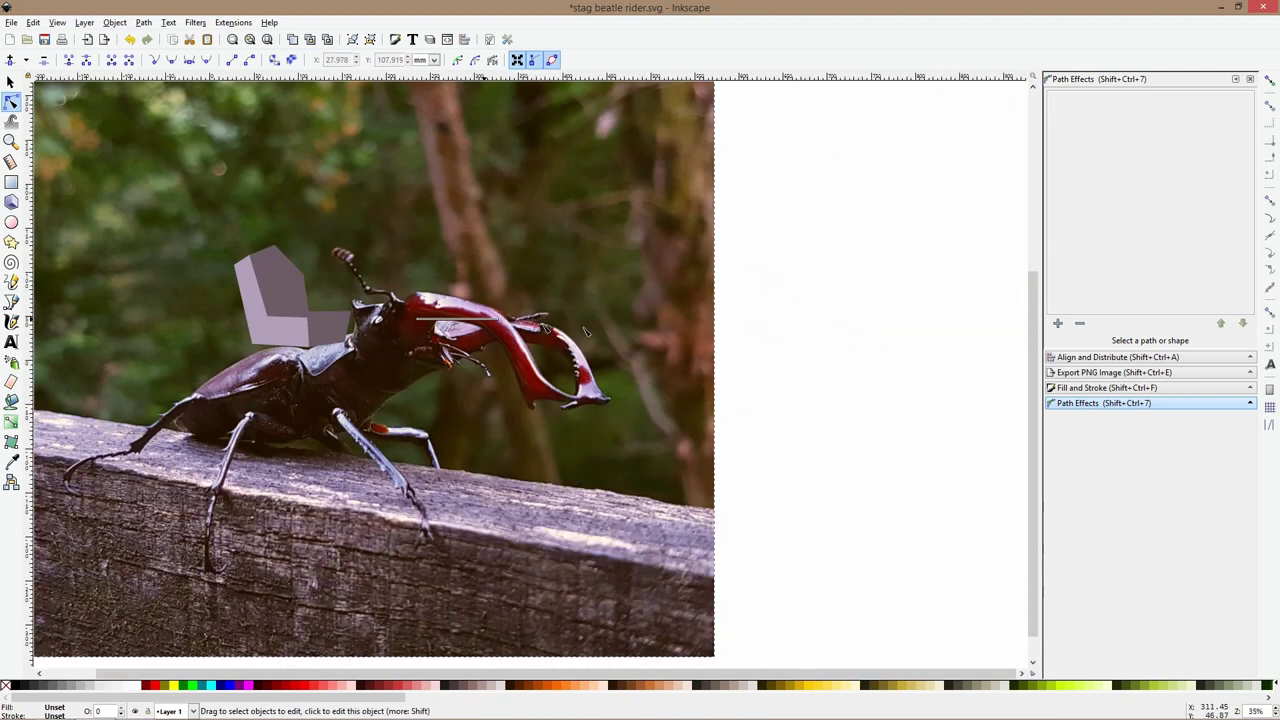
pyautogui.moveTo(541, 341); pyautogui.dragTo(730, 348)
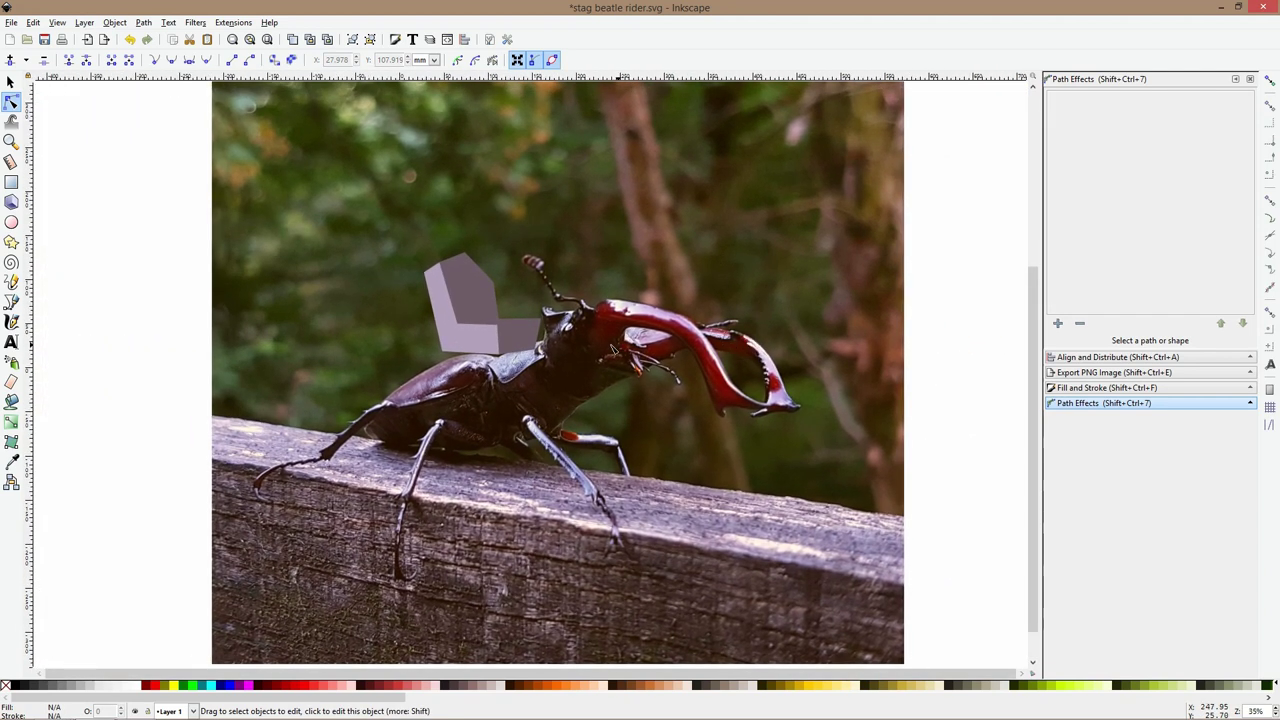
pyautogui.scroll(-1, 611, 348)
pyautogui.scroll(2, 606, 336)
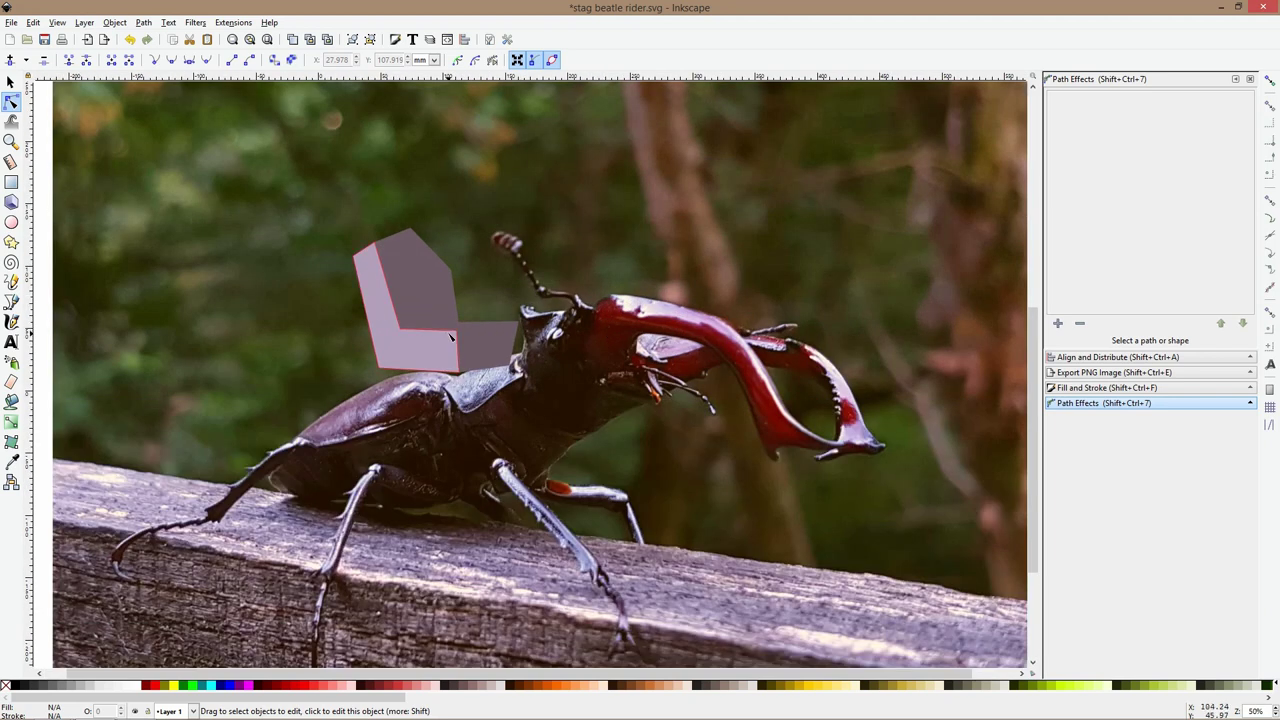
pyautogui.scroll(1, 450, 338)
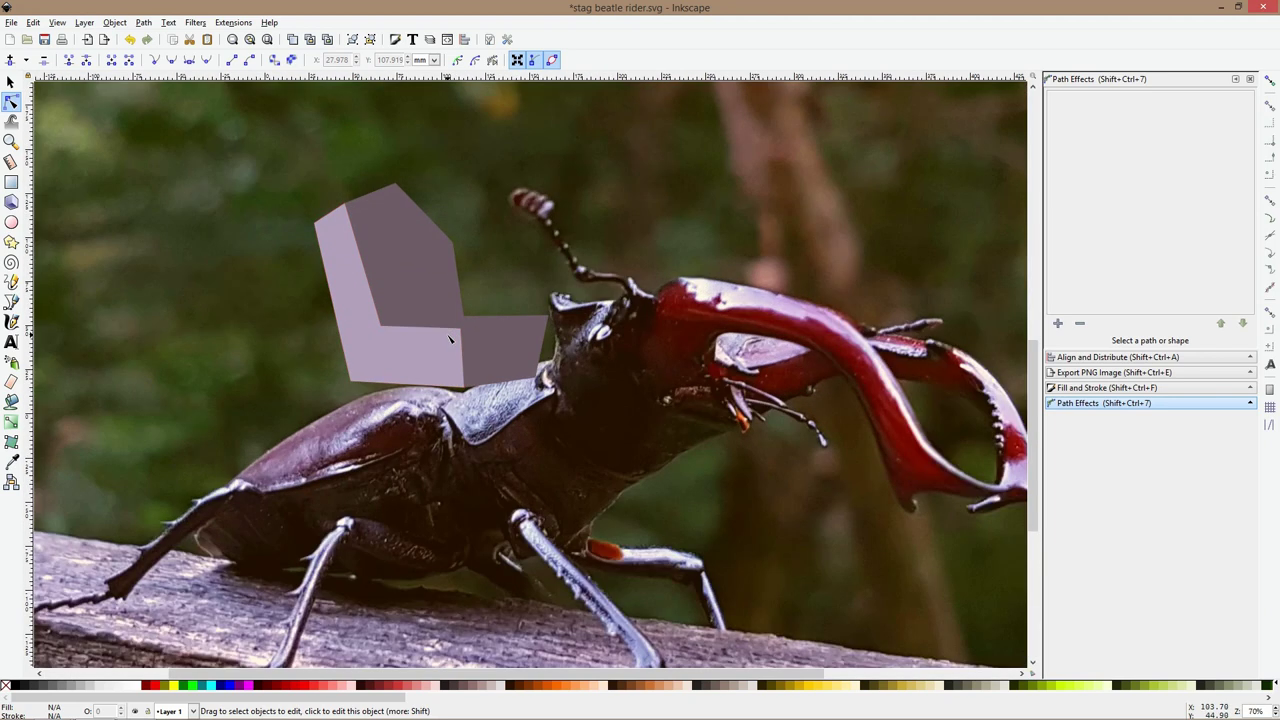
# Select the front nodes of both seat faces and shift them about 17 mm backwards to shorten the seat
pyautogui.click(450, 340)
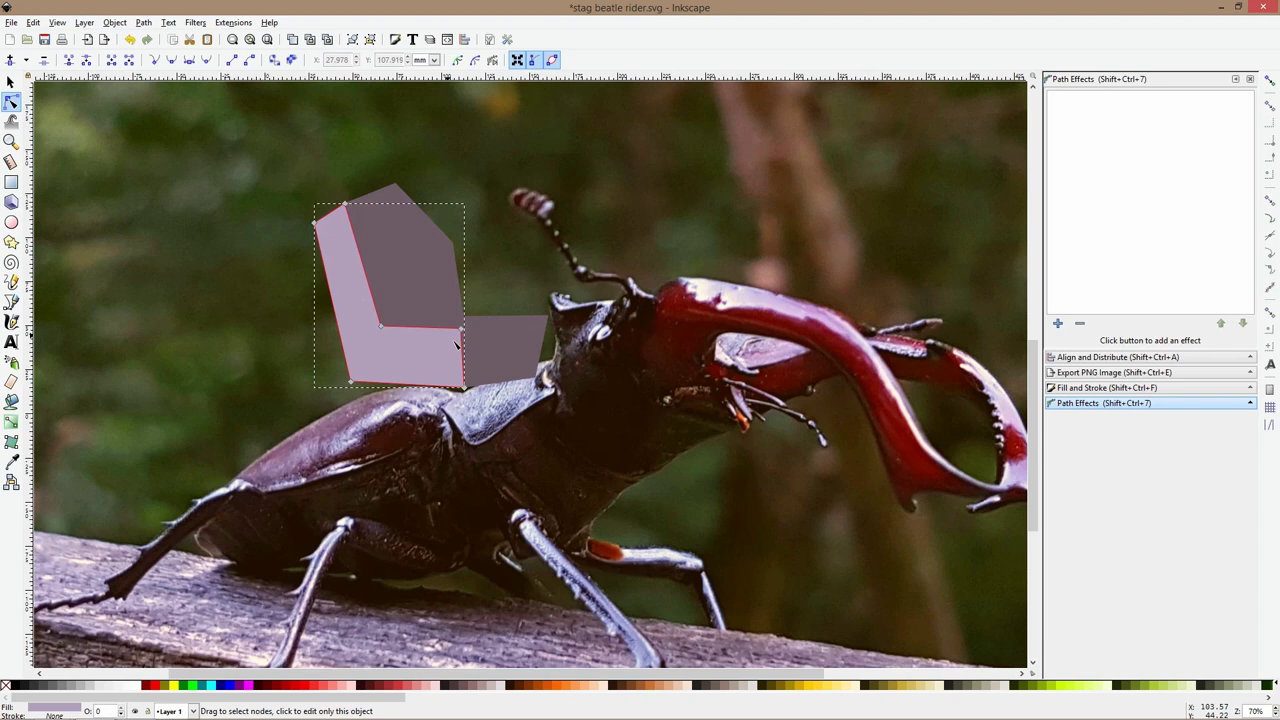
pyautogui.keyDown('shift'); pyautogui.click(507, 334); pyautogui.keyUp('shift')
pyautogui.moveTo(591, 283); pyautogui.dragTo(522, 398)
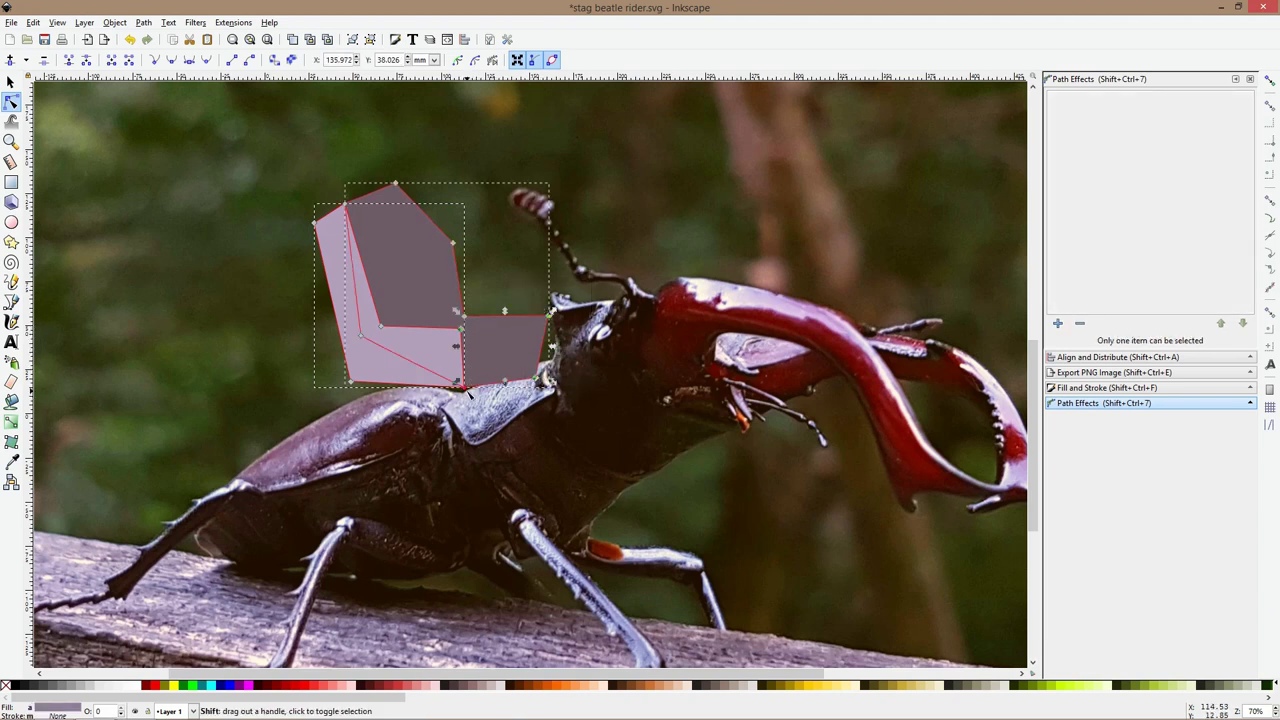
pyautogui.moveTo(462, 387); pyautogui.dragTo(430, 392)
pyautogui.hotkey('ctrl', 'z')
pyautogui.scroll(5, 462, 390)
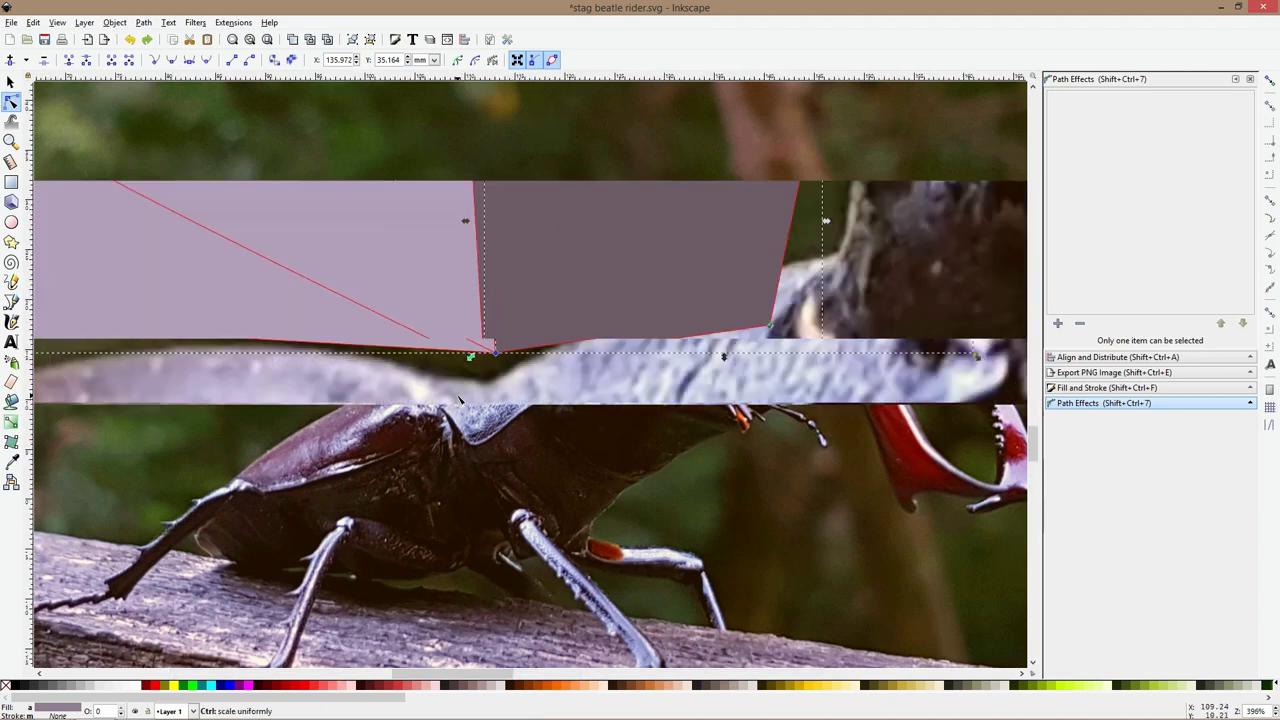
pyautogui.moveTo(470, 343); pyautogui.dragTo(328, 347)
pyautogui.scroll(-7, 440, 352)
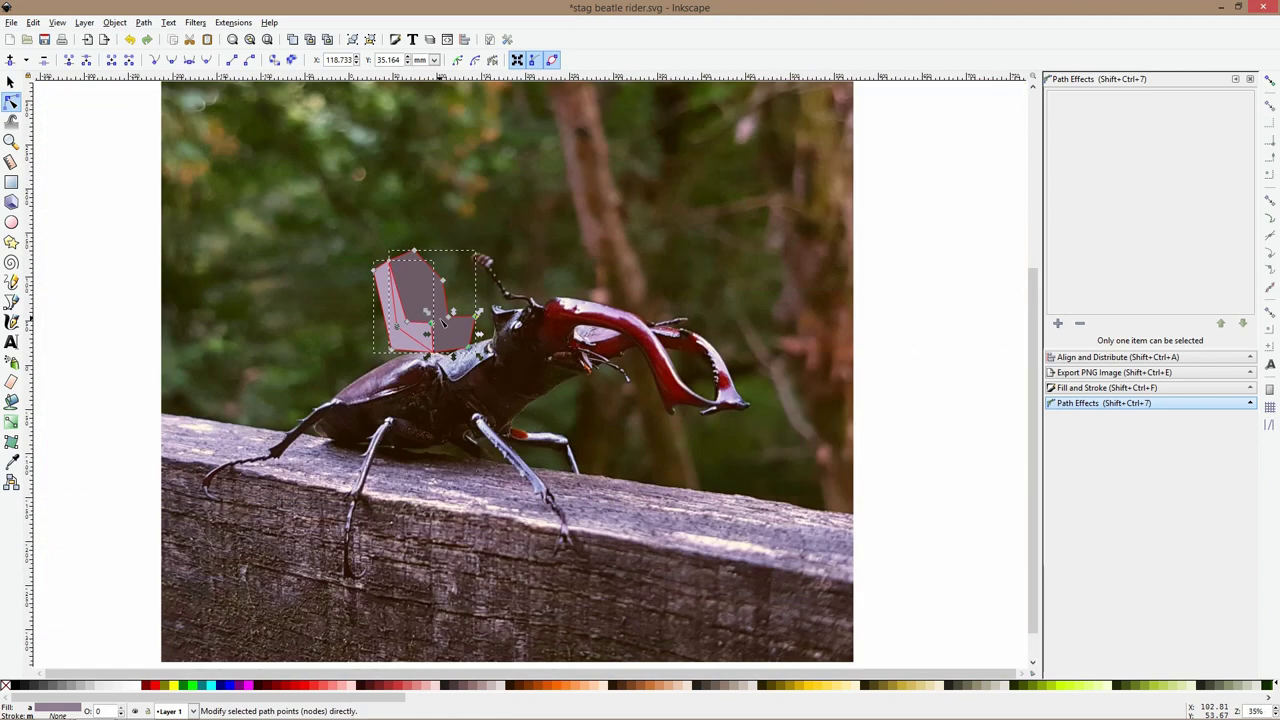
# Reduce both seat faces together to about 111 mm wide and 95 mm high and move them about 3 mm backwards
pyautogui.moveTo(432, 325); pyautogui.dragTo(506, 357)
pyautogui.press('s')
pyautogui.scroll(3, 434, 325)
pyautogui.moveTo(443, 112); pyautogui.dragTo(434, 172)
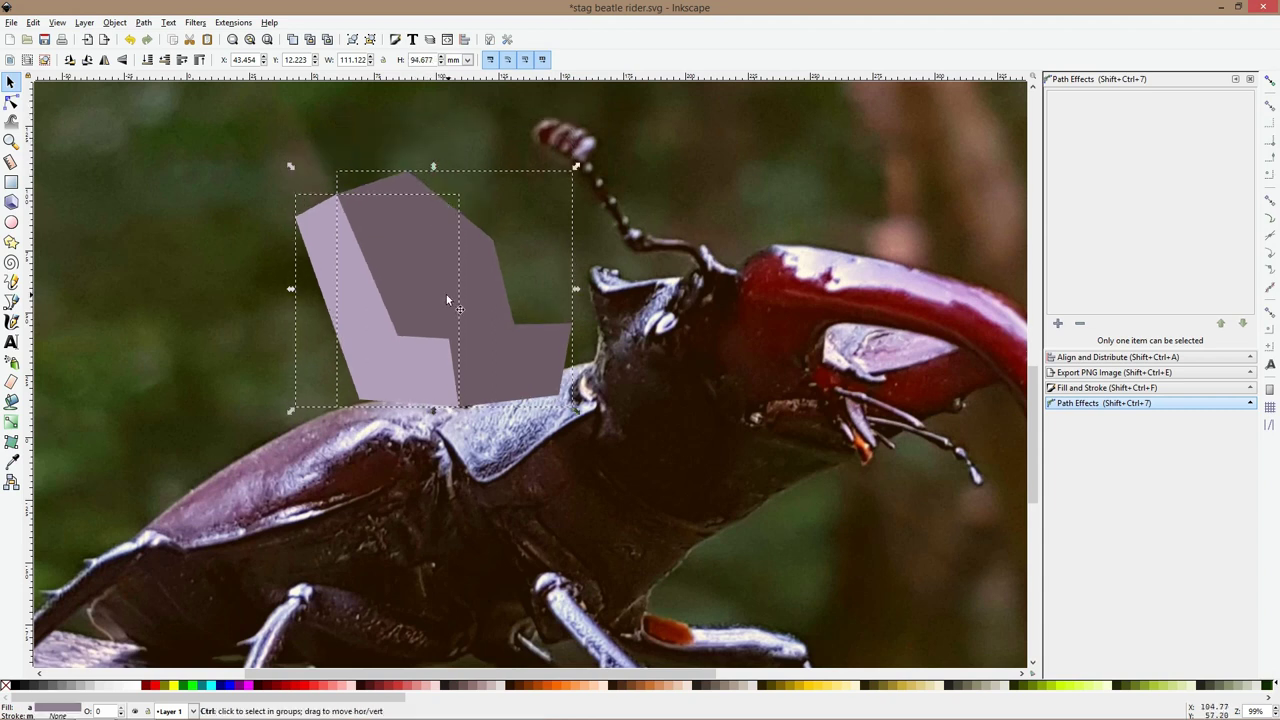
pyautogui.moveTo(446, 294); pyautogui.dragTo(438, 297)
pyautogui.scroll(-3, 470, 298)
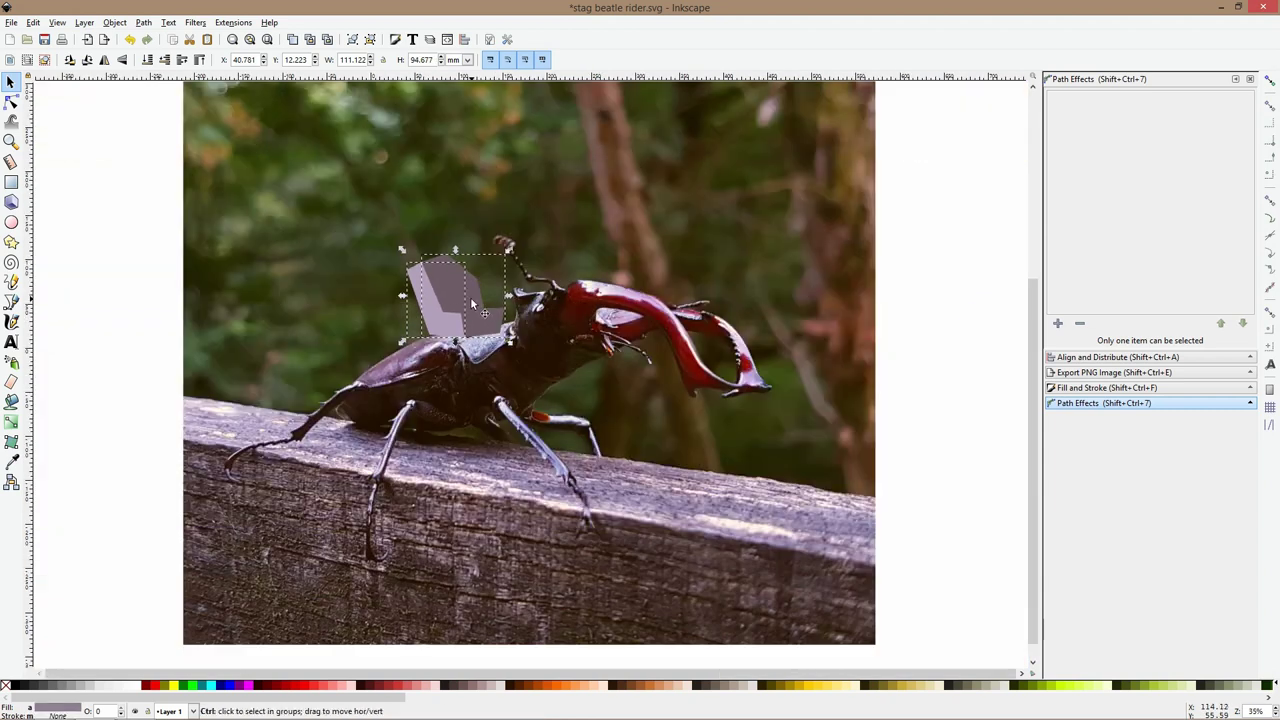
pyautogui.click(909, 293)
# Move the two front nodes of the light side face forwards to lengthen its seat part
pyautogui.scroll(2, 554, 284)
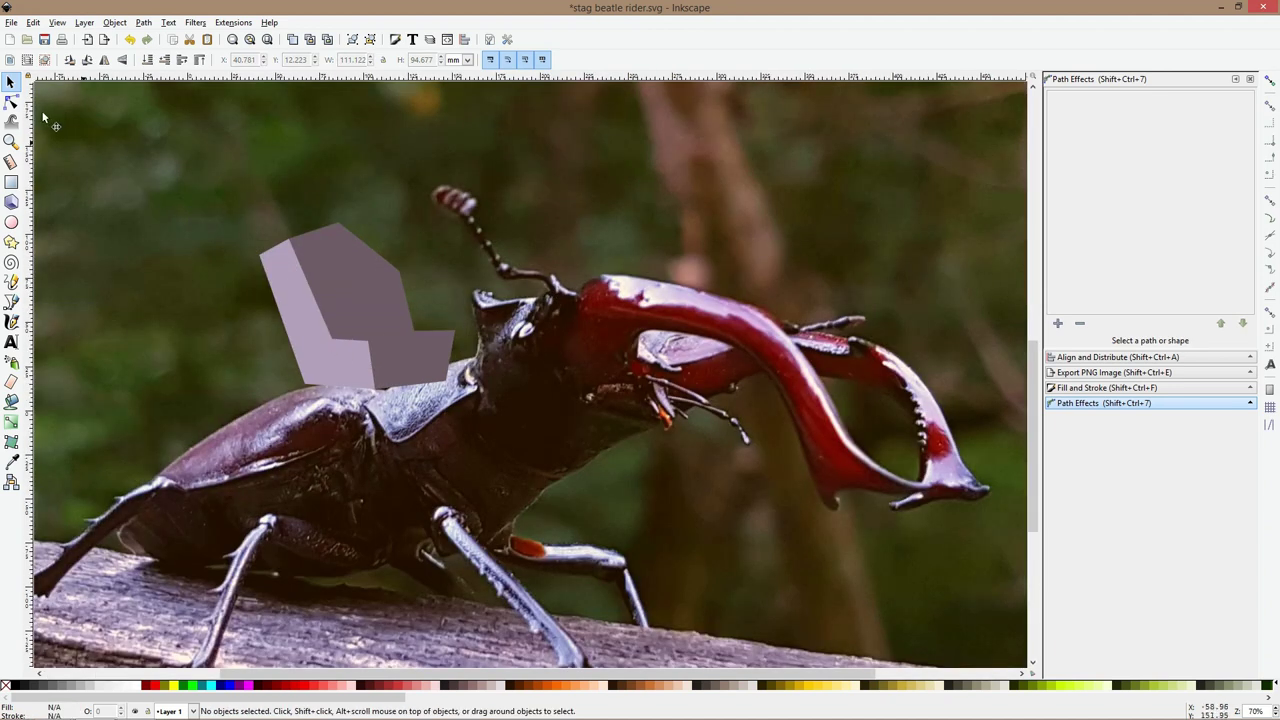
pyautogui.click(12, 102)
pyautogui.click(345, 362)
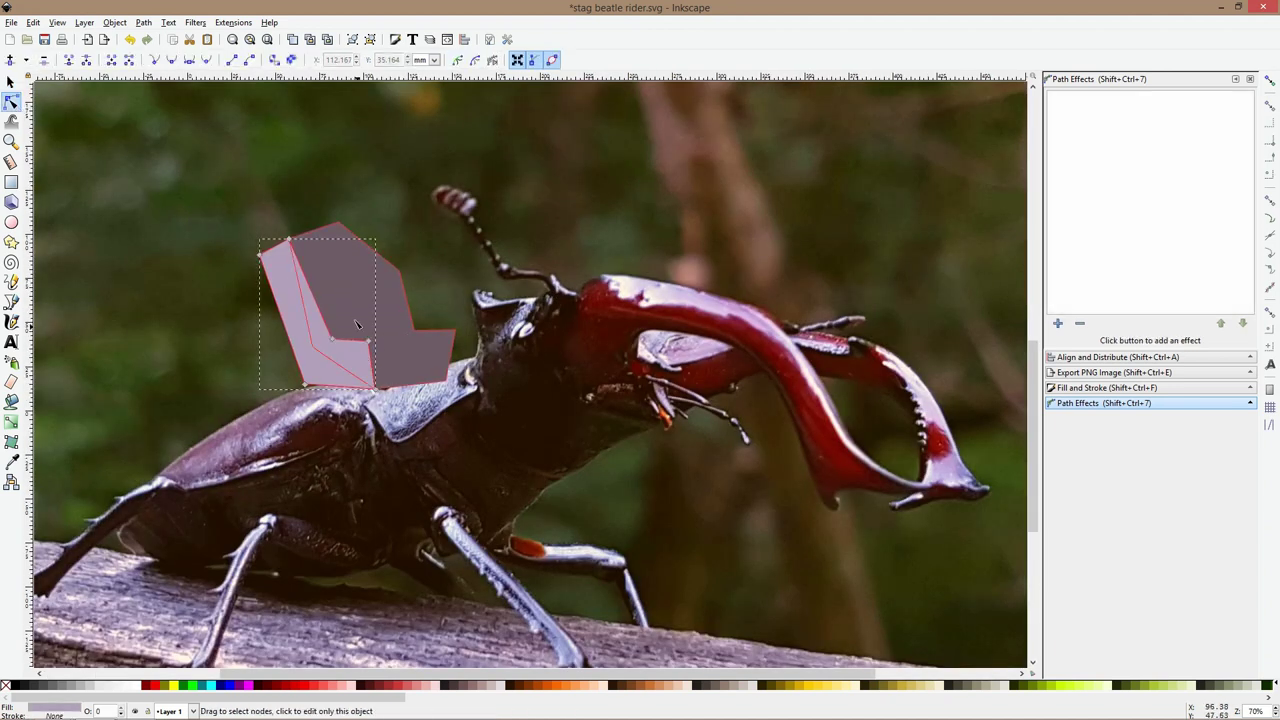
pyautogui.moveTo(378, 396); pyautogui.dragTo(395, 391)
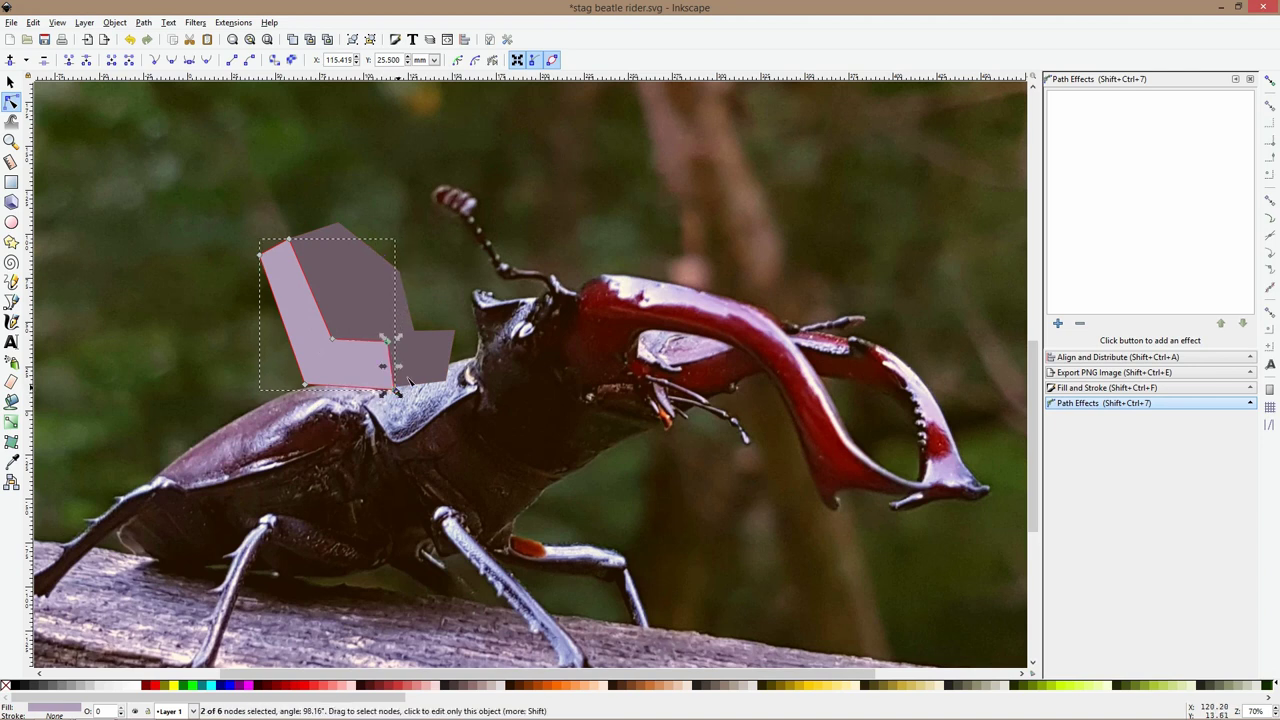
# Shift the dark face's front edge and the front nodes of its backrest backwards to narrow it
pyautogui.click(453, 325)
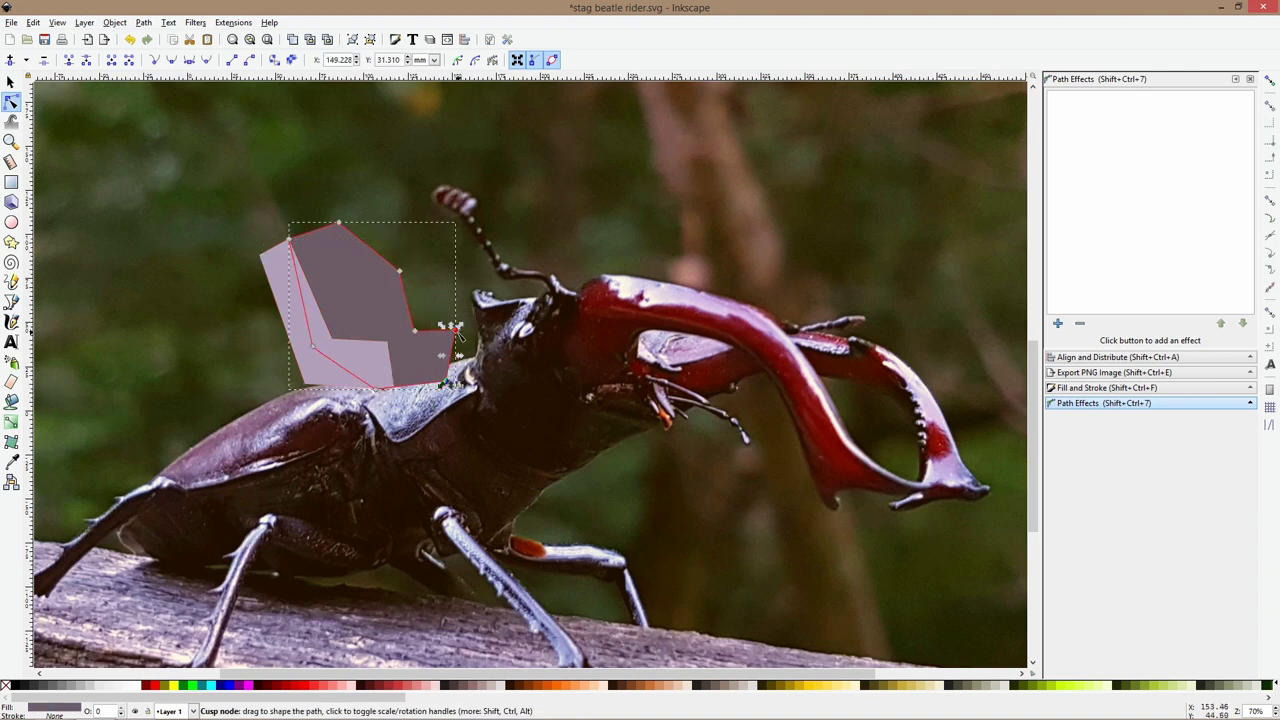
pyautogui.moveTo(455, 330); pyautogui.dragTo(453, 333)
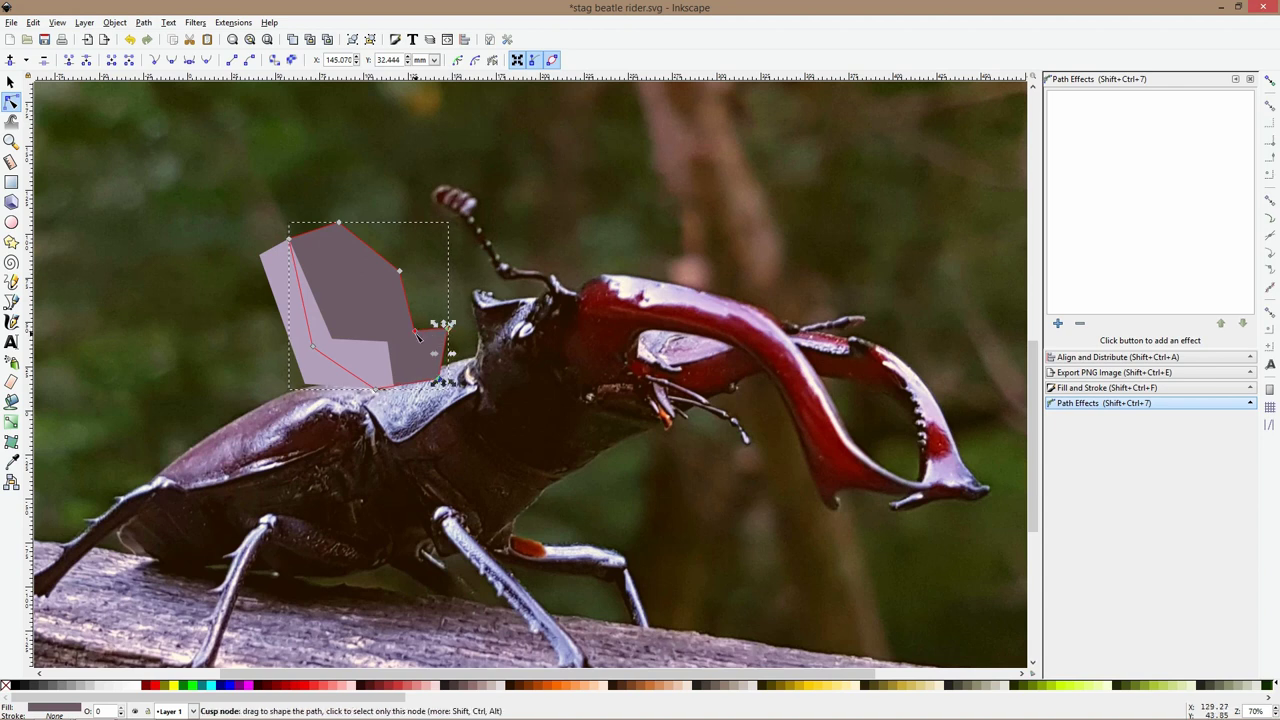
pyautogui.moveTo(427, 248); pyautogui.dragTo(437, 332)
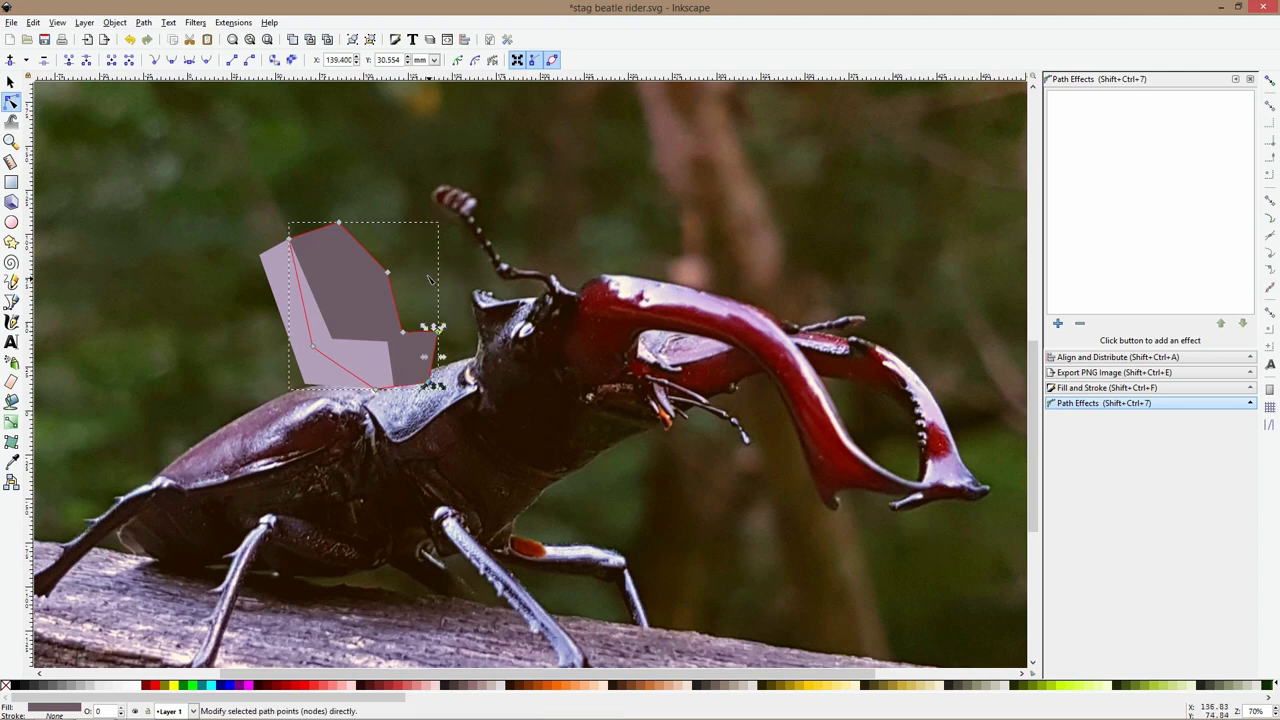
pyautogui.click(428, 241)
pyautogui.scroll(-2, 551, 214)
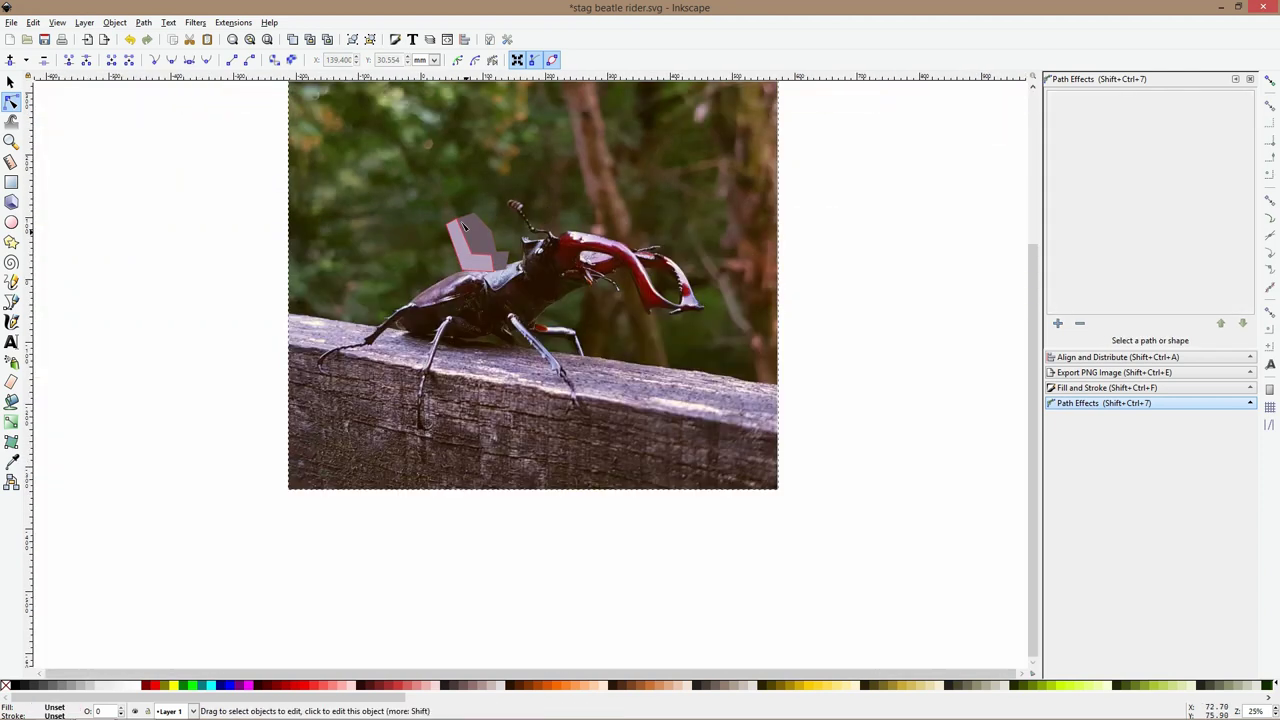
pyautogui.scroll(1, 462, 224)
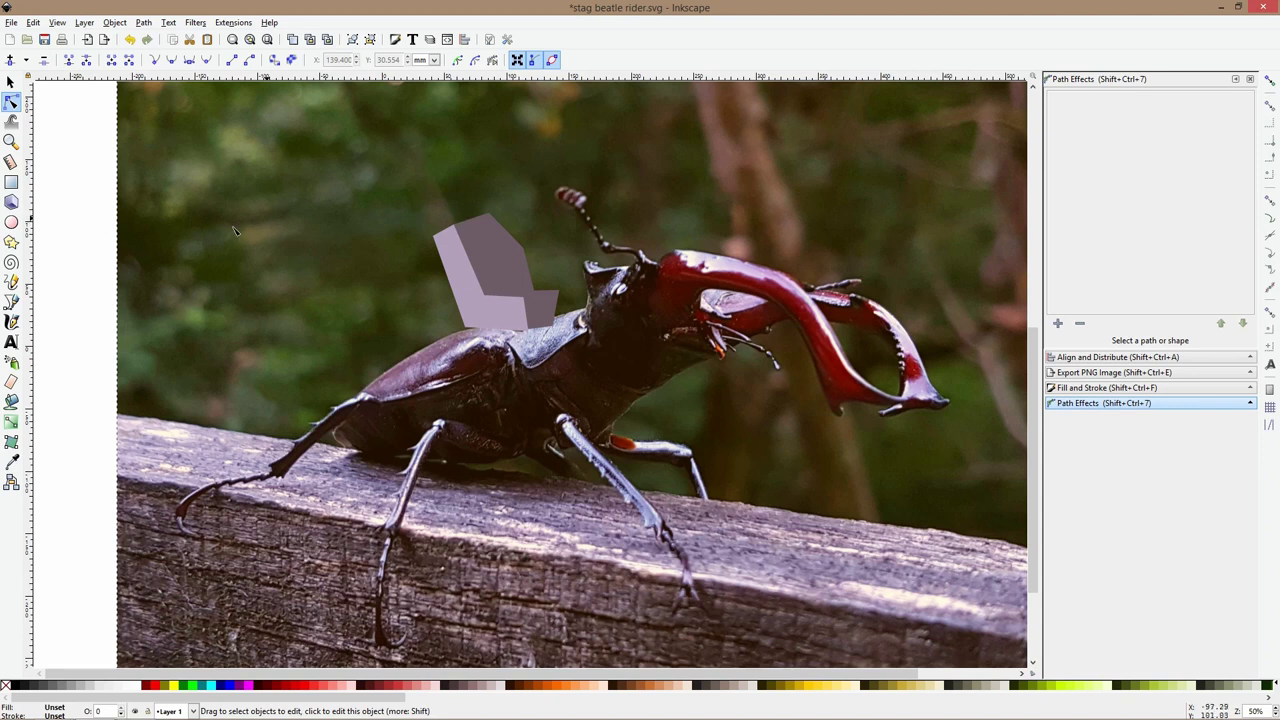
pyautogui.click(11, 301)
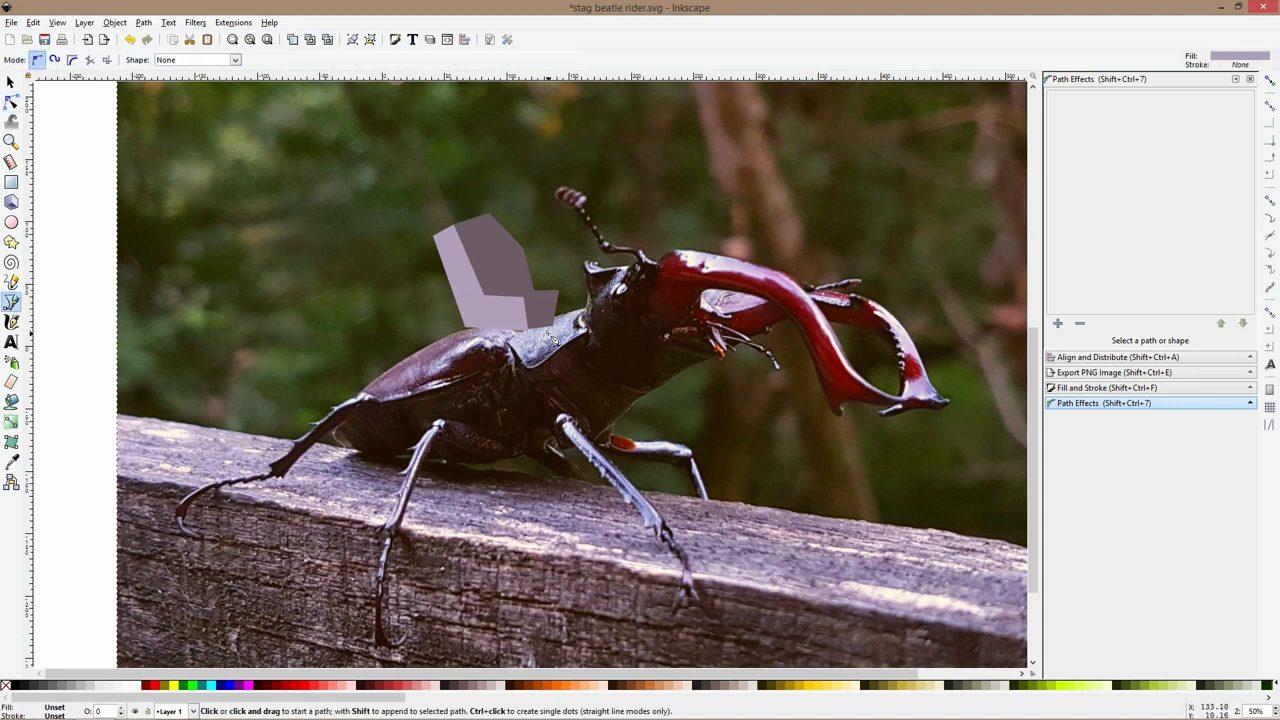
pyautogui.scroll(1, 548, 337)
pyautogui.scroll(1, 479, 338)
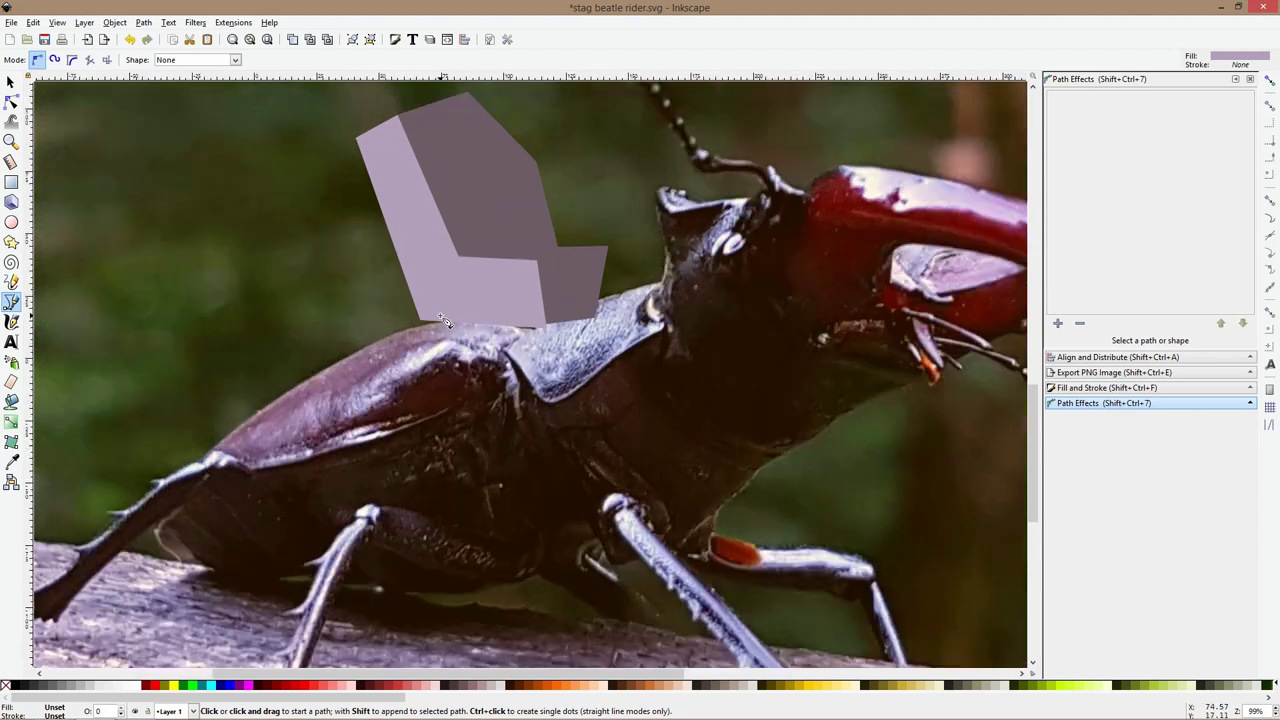
pyautogui.click(438, 309)
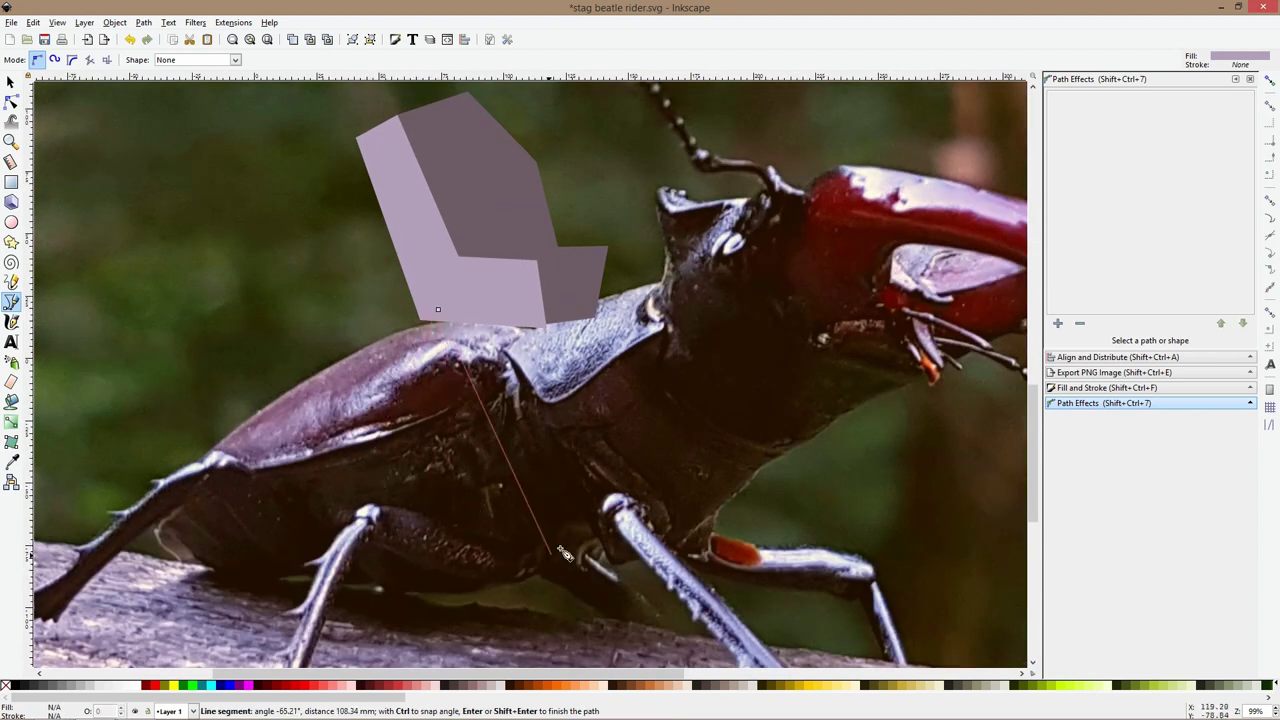
pyautogui.press('Escape')
pyautogui.press('s')
pyautogui.press('b')
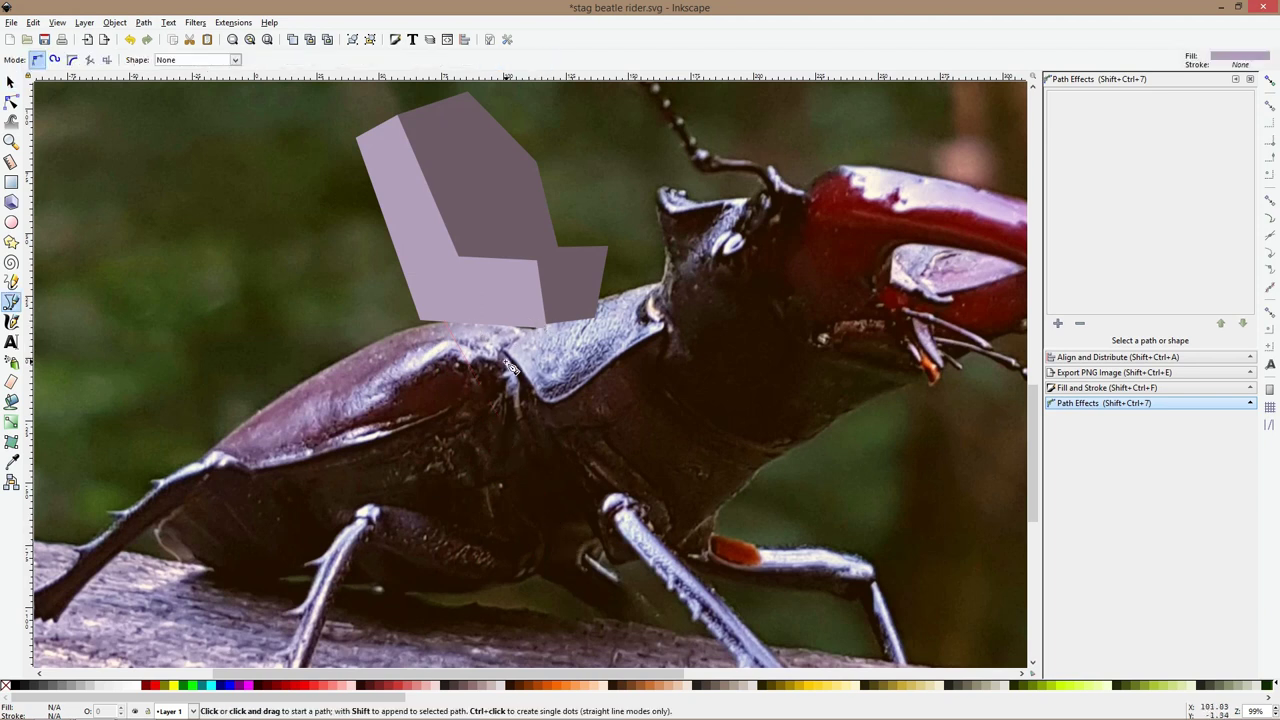
# Draw a circle about 29 mm across on the beetle's body below the seat and fit a smaller circle inside it
pyautogui.click(11, 222)
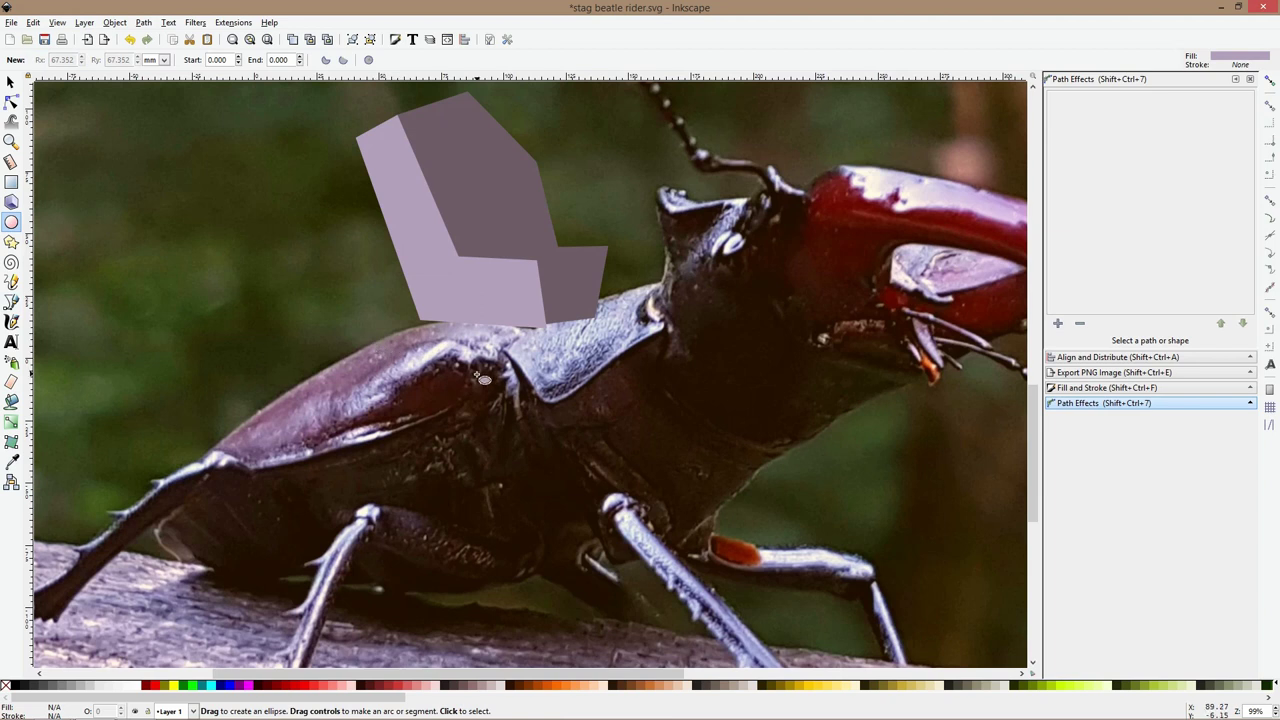
pyautogui.moveTo(477, 371); pyautogui.dragTo(544, 442)
pyautogui.press('s')
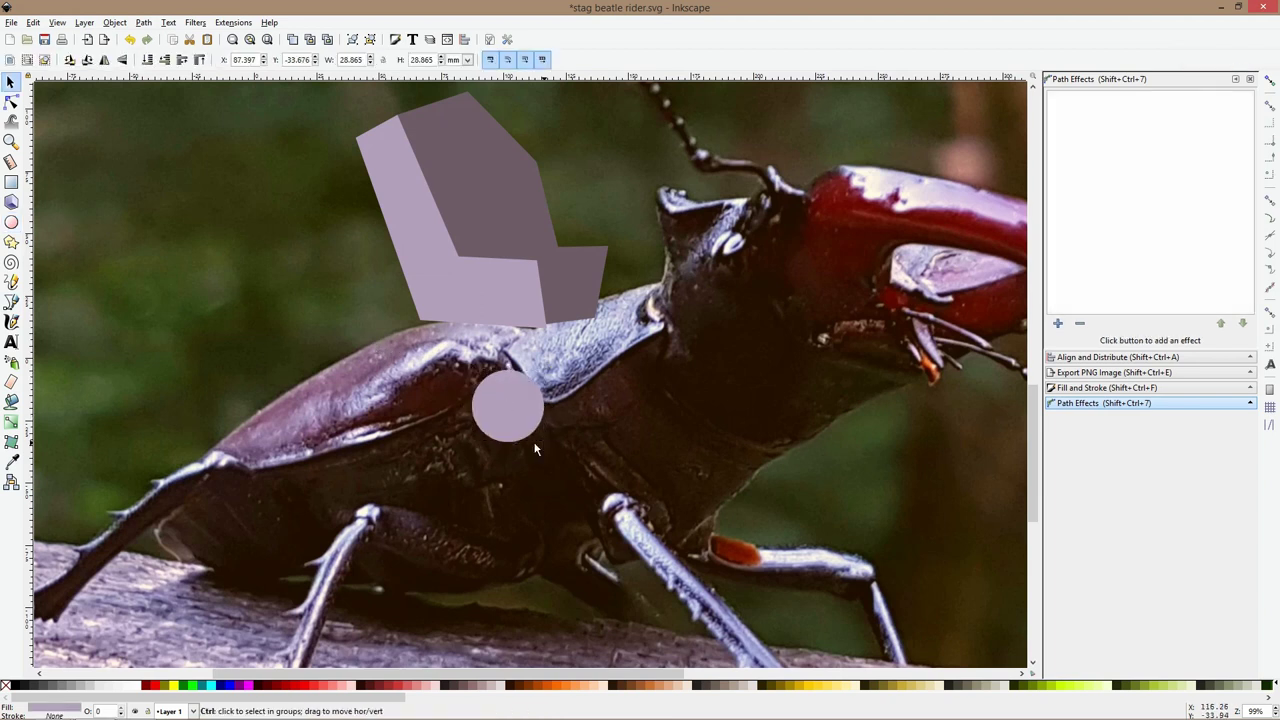
pyautogui.click(518, 410)
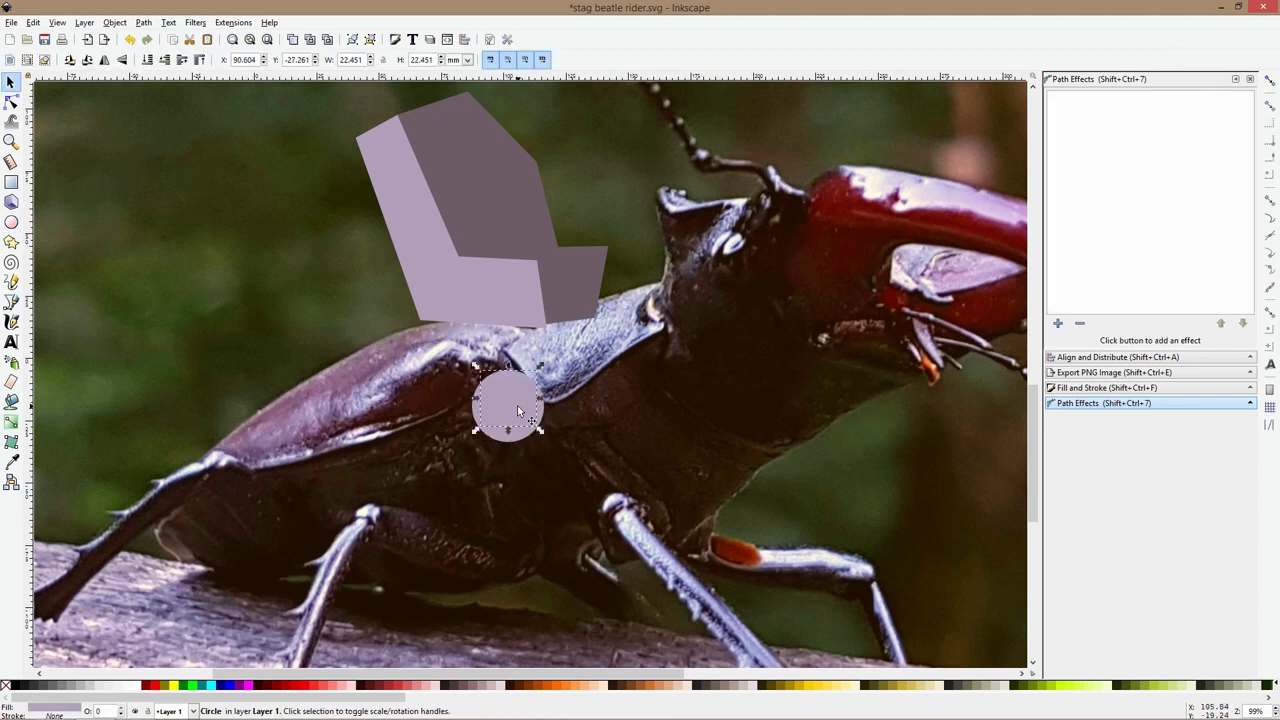
pyautogui.moveTo(518, 410); pyautogui.dragTo(510, 433)
pyautogui.keyDown('shift'); pyautogui.click(519, 437); pyautogui.keyUp('shift')
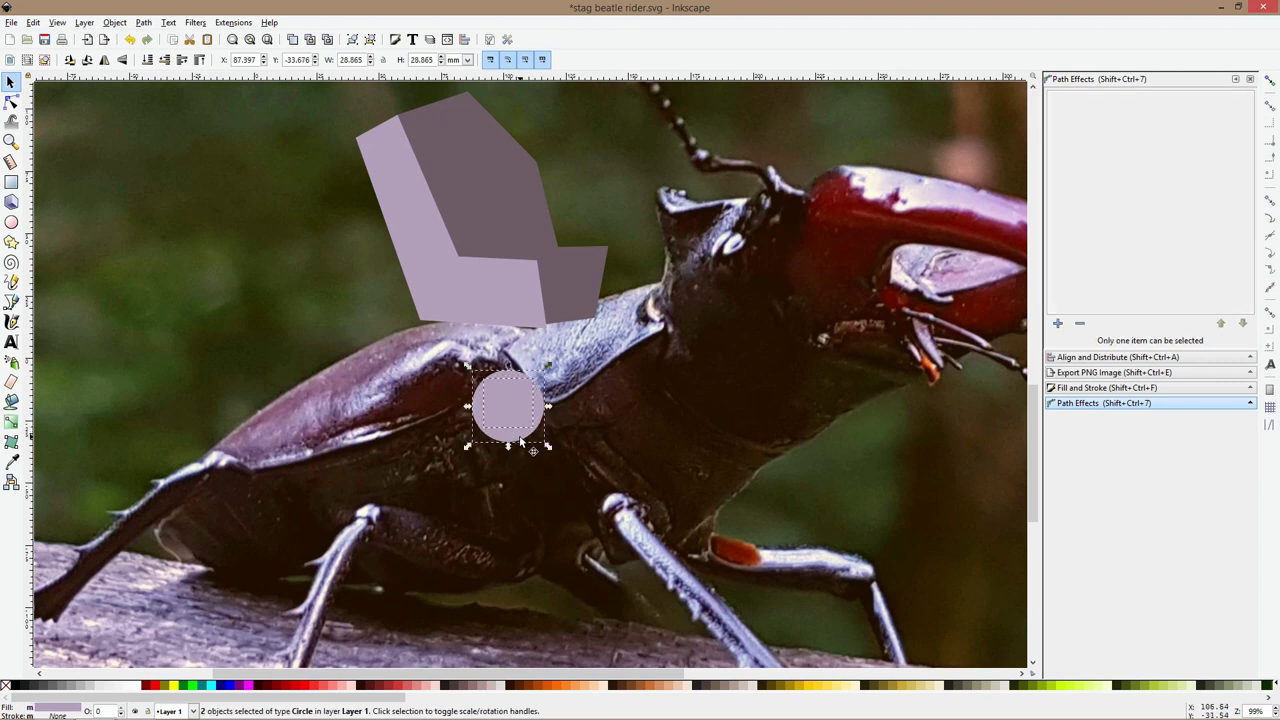
pyautogui.hotkey('ctrl', '-')
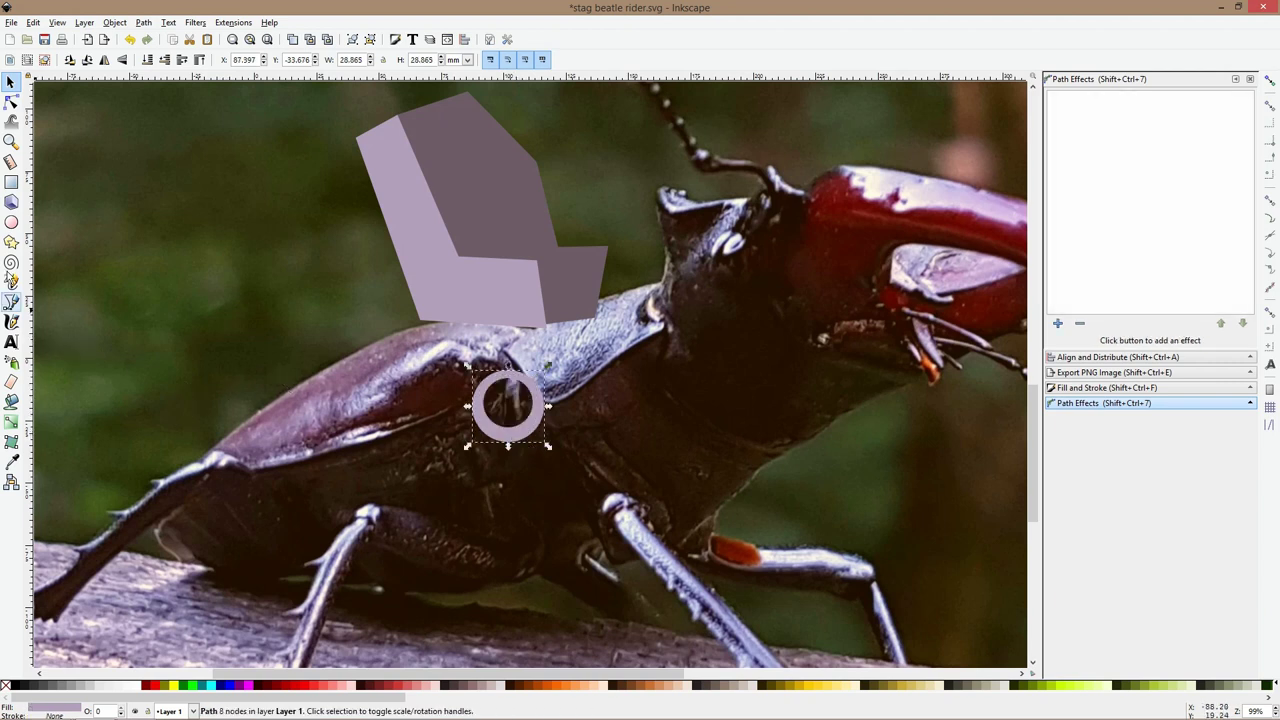
pyautogui.click(11, 302)
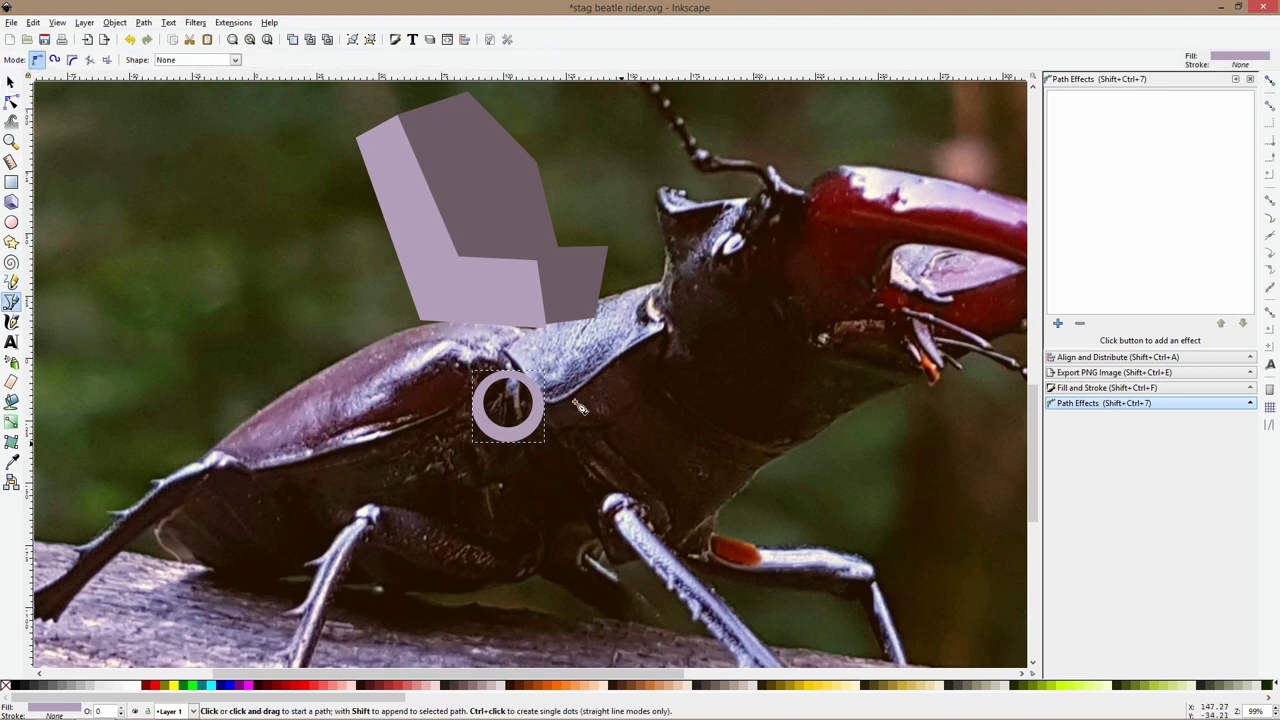
pyautogui.scroll(-1, 520, 425)
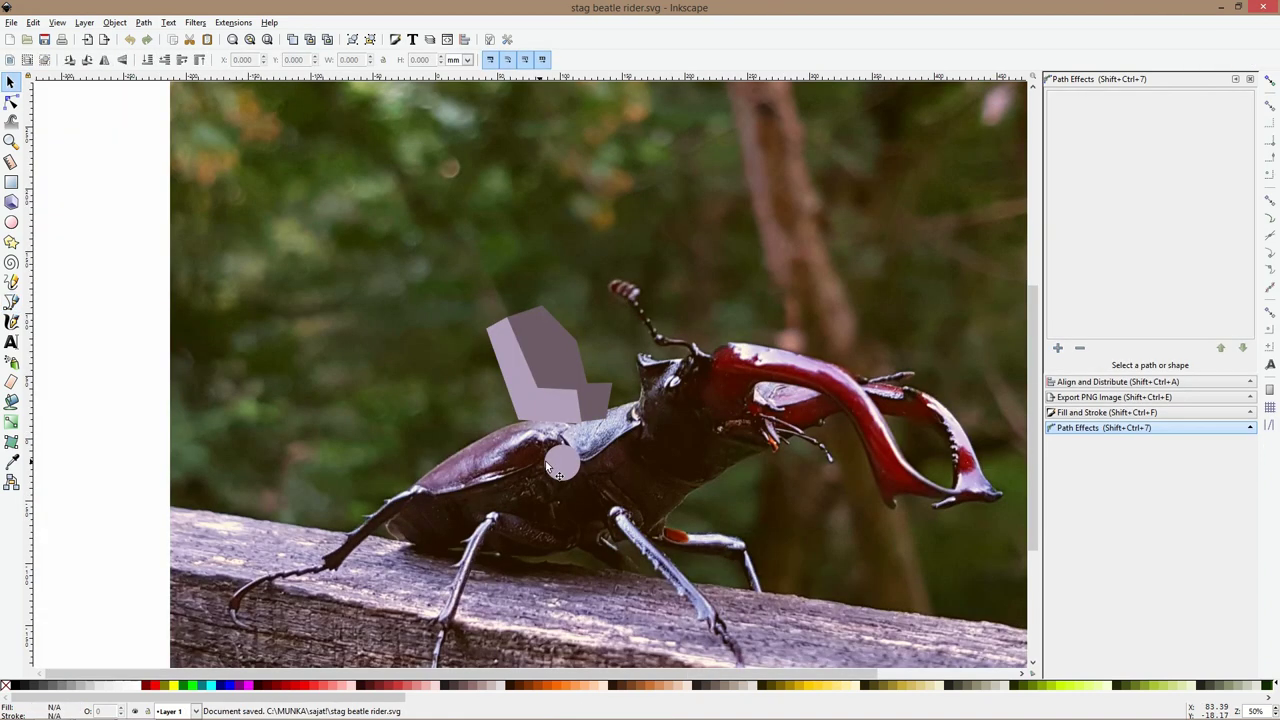
# Subtract the smaller circle from the larger one to form a ring below the seat
pyautogui.scroll(2, 532, 436)
pyautogui.click(594, 466)
pyautogui.keyDown('shift'); pyautogui.click(603, 512); pyautogui.keyUp('shift')
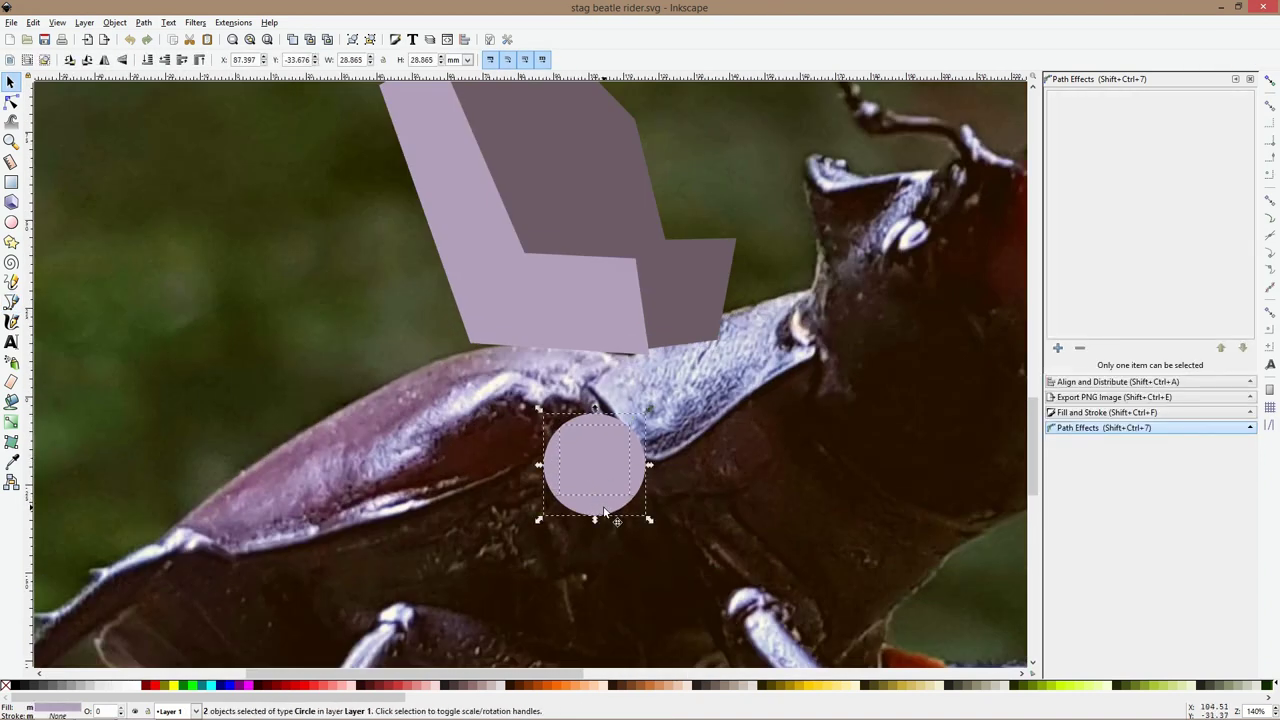
pyautogui.click(146, 22)
pyautogui.click(170, 114)
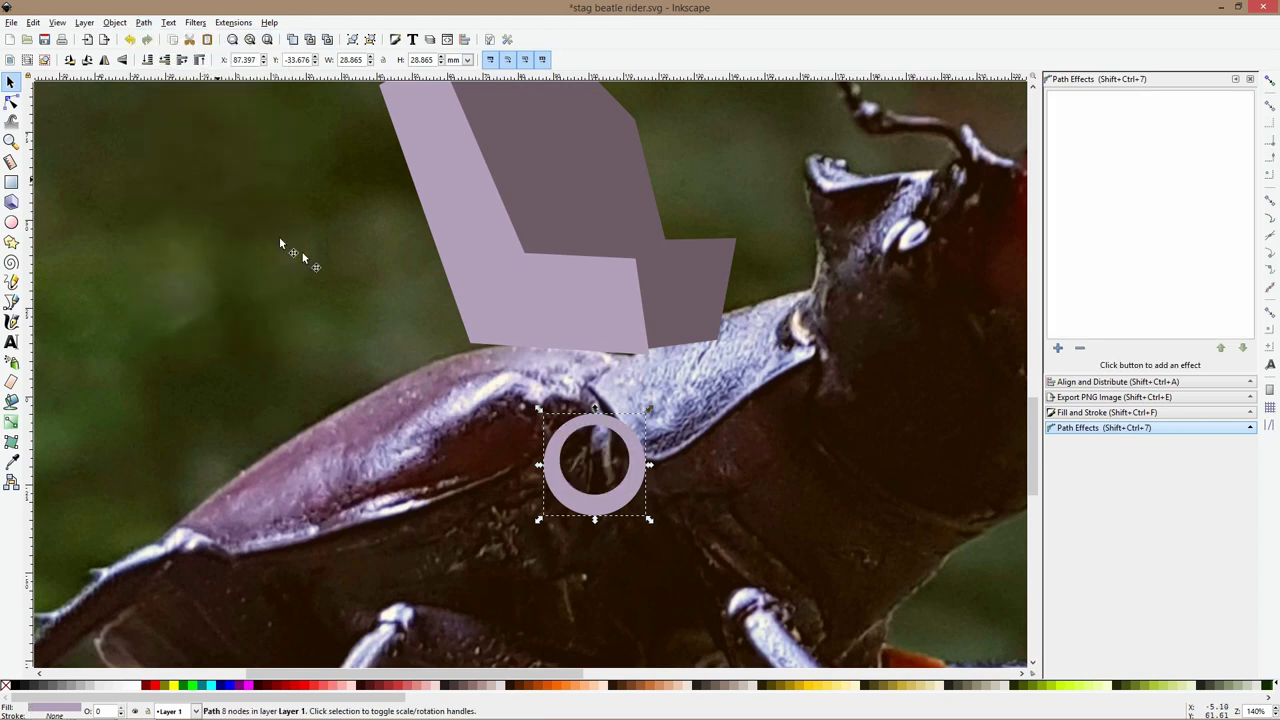
pyautogui.click(11, 301)
pyautogui.scroll(-5, 578, 279)
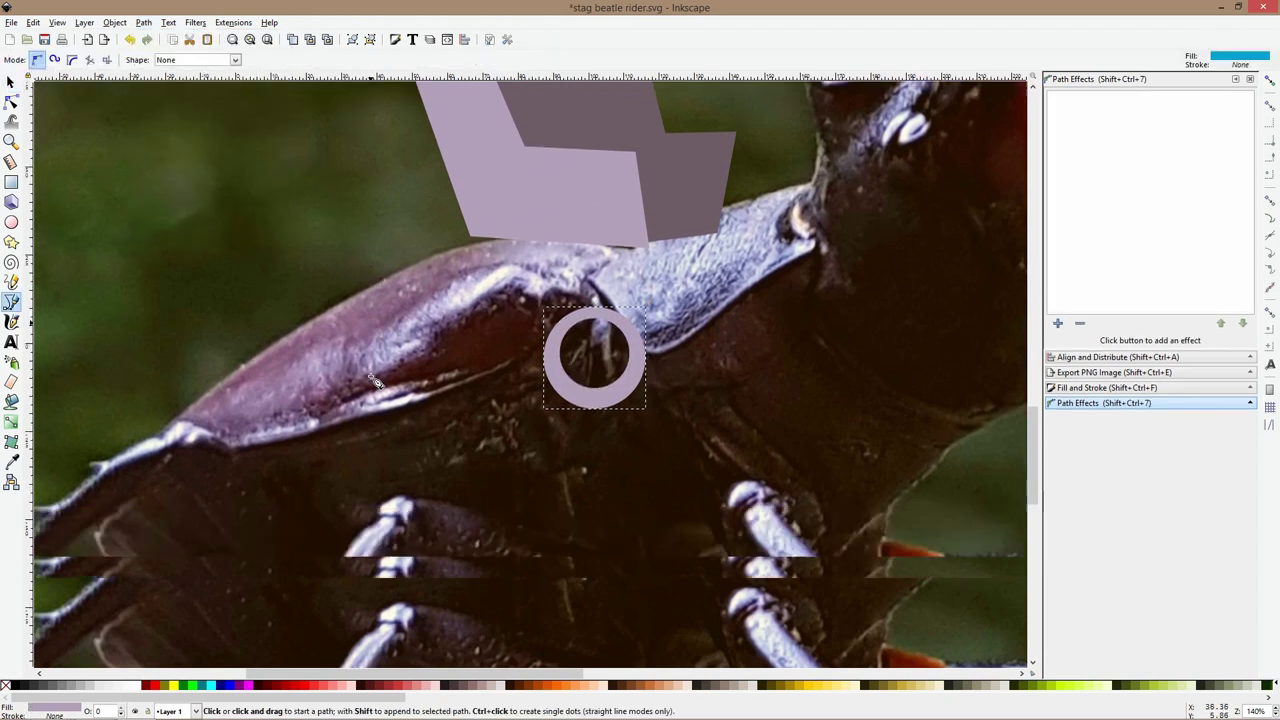
pyautogui.click(574, 265)
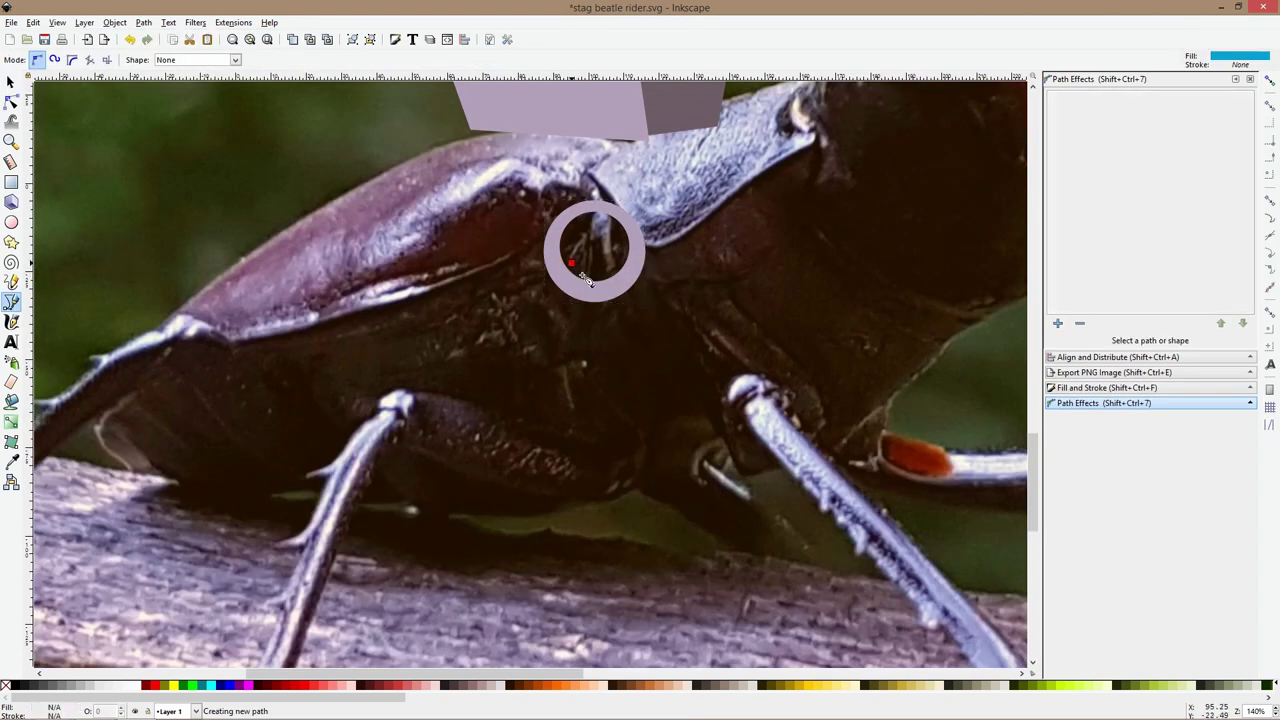
pyautogui.press('s')
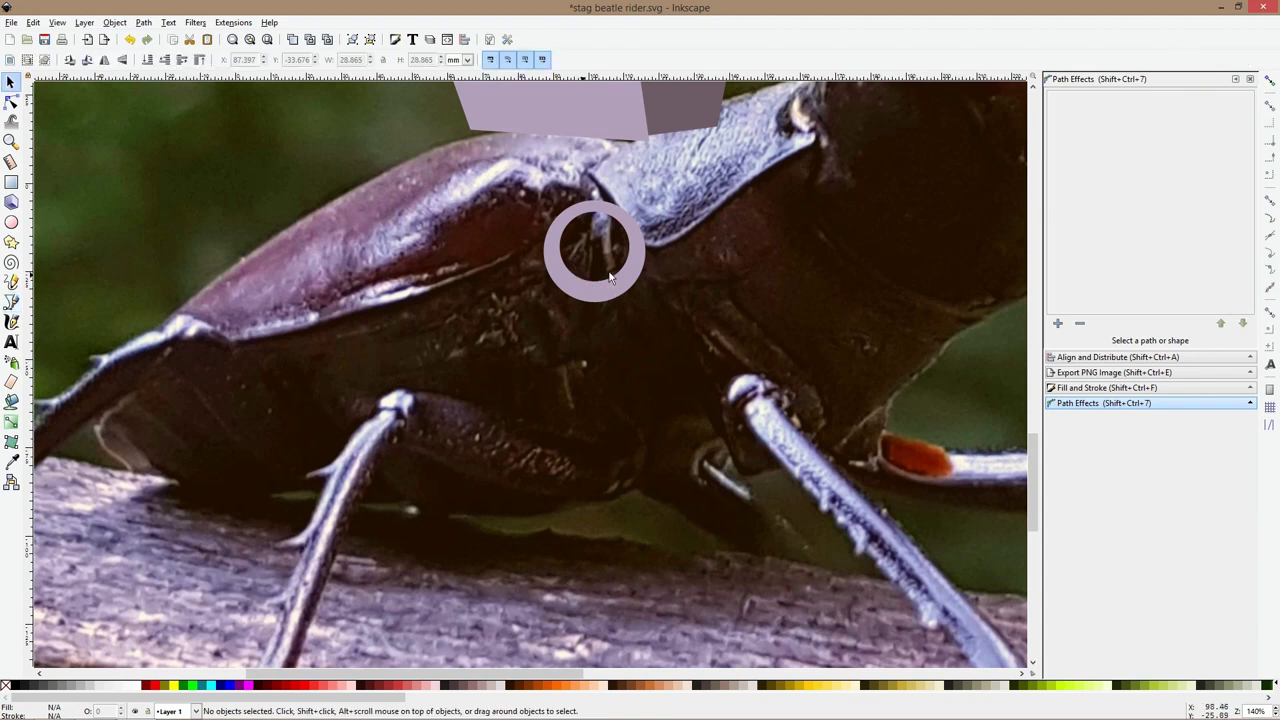
# Save the drawing and draw a narrow closed strap about 68 mm long from the ring down to the belly behind the front leg
pyautogui.hotkey('ctrl', 's')
pyautogui.press('b')
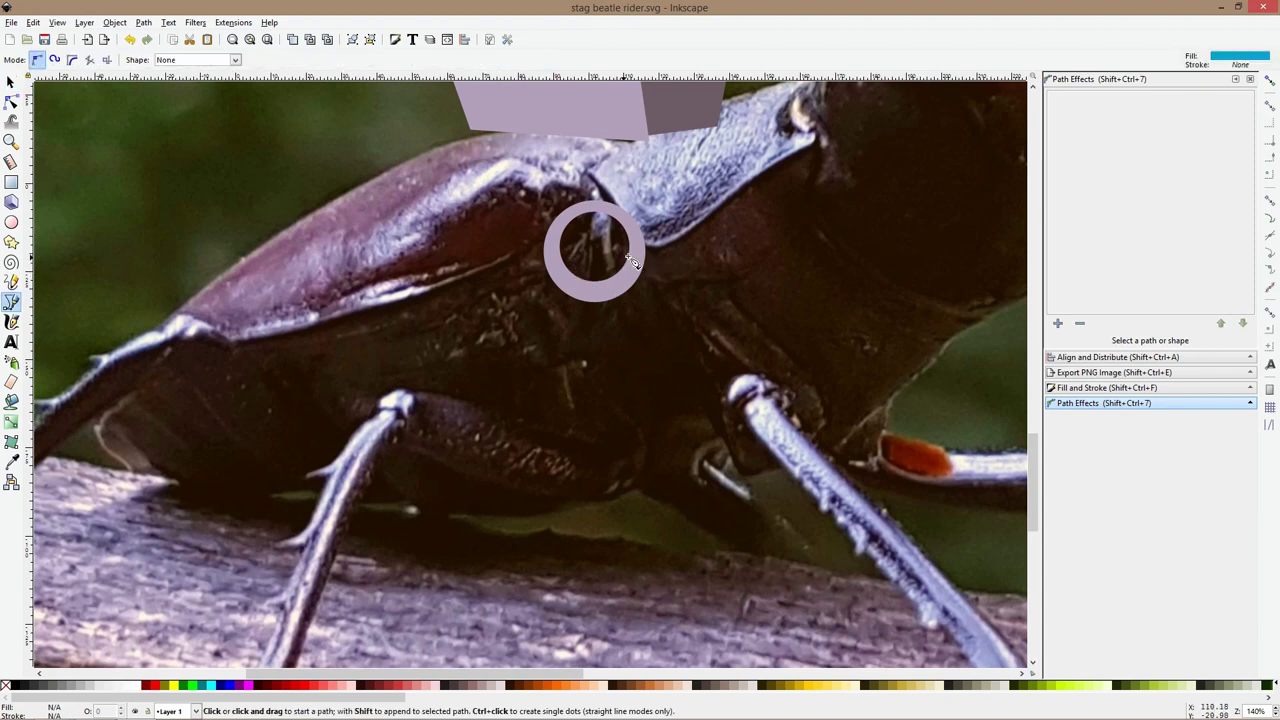
pyautogui.click(624, 257)
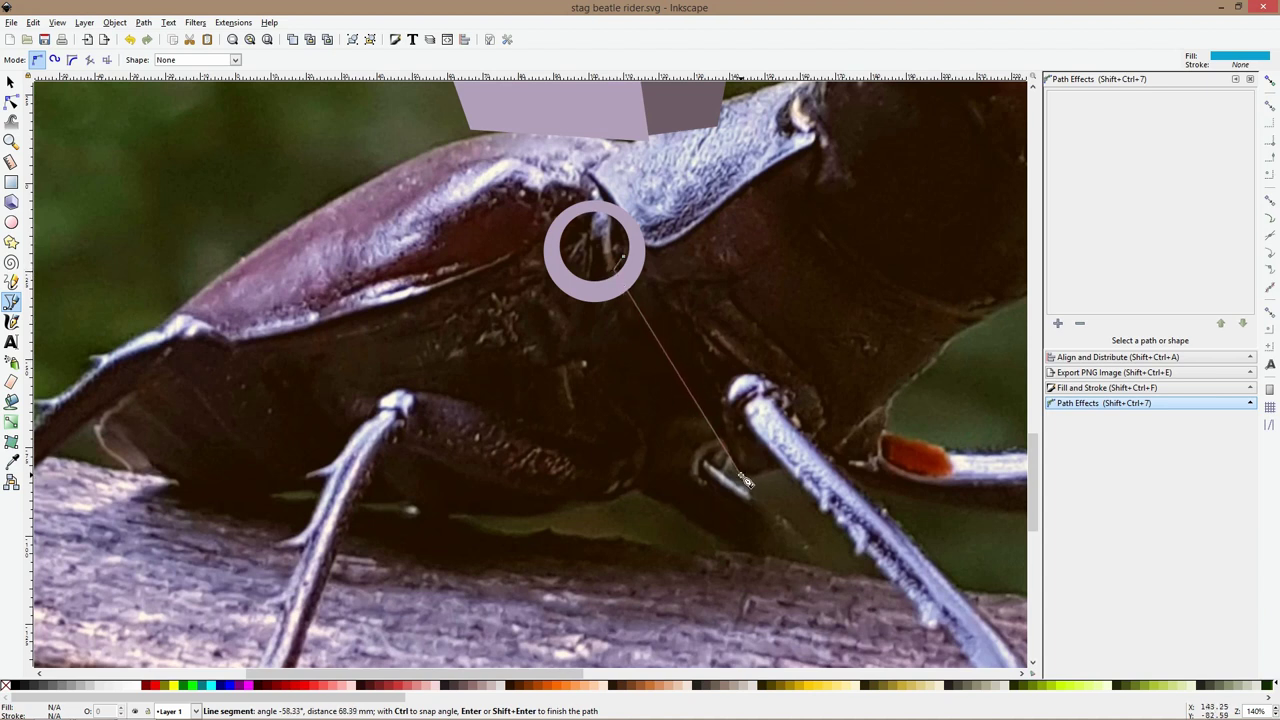
pyautogui.click(740, 475)
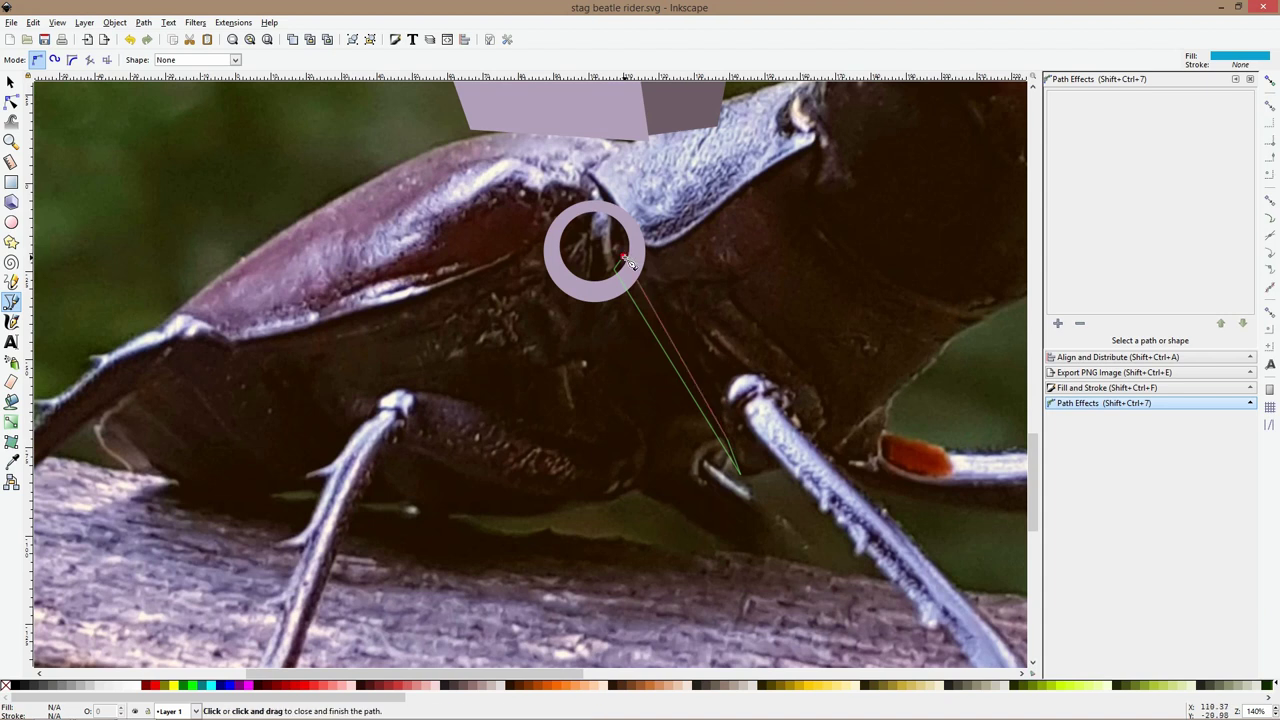
pyautogui.click(625, 262)
# Adjust the front strap's lower inner node and bend its long edges so the strap curves around the body
pyautogui.press('n')
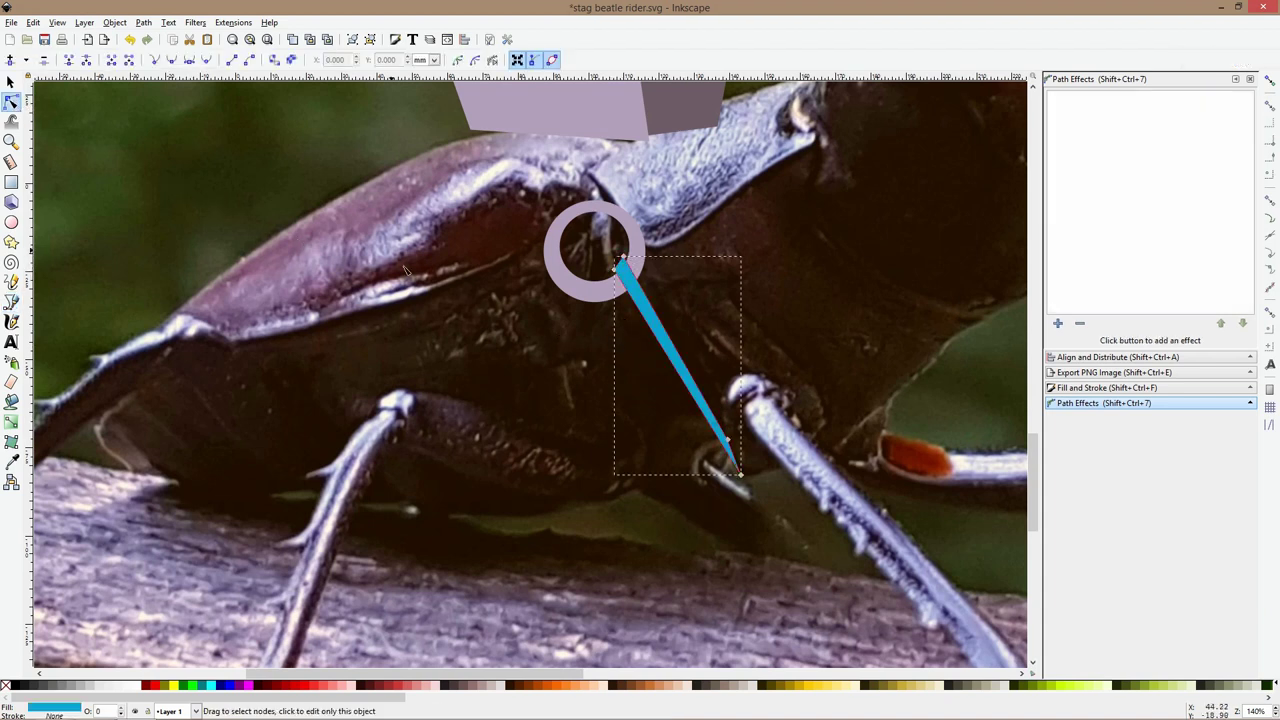
pyautogui.click(731, 438)
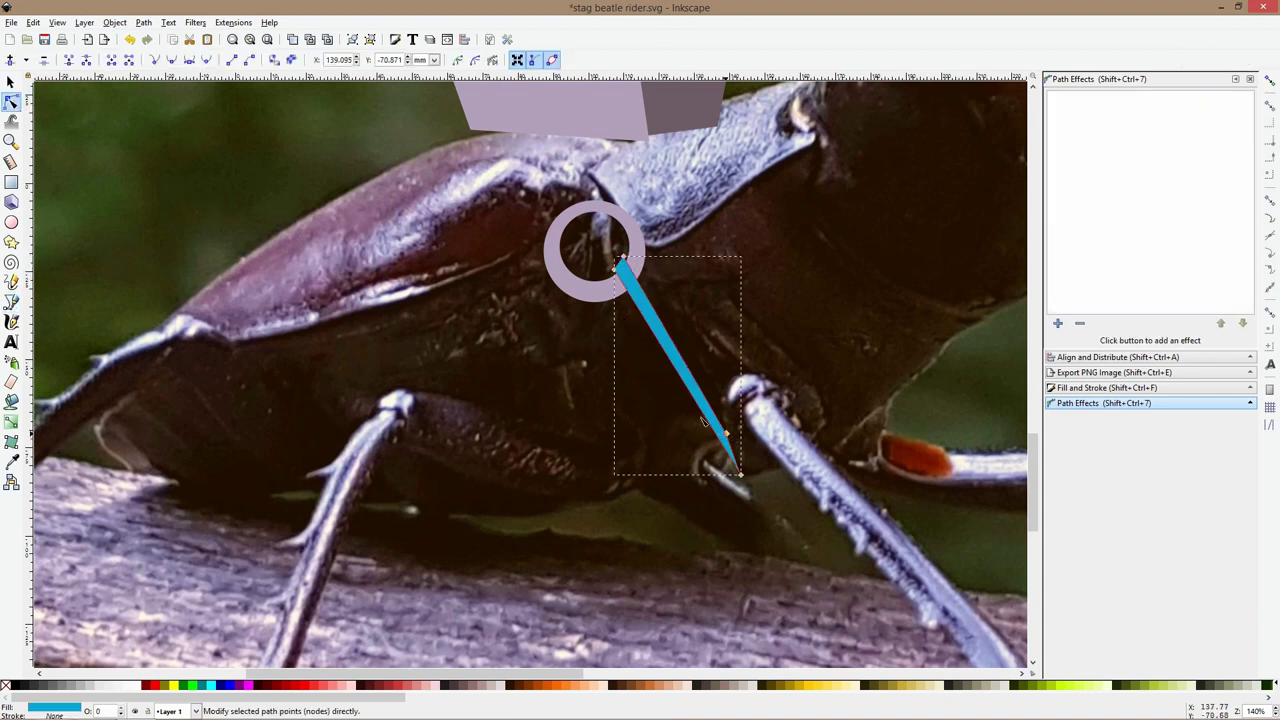
pyautogui.moveTo(679, 367)
pyautogui.mouseDown()
pyautogui.moveTo(687, 377)
pyautogui.moveTo(672, 364)
pyautogui.mouseUp()
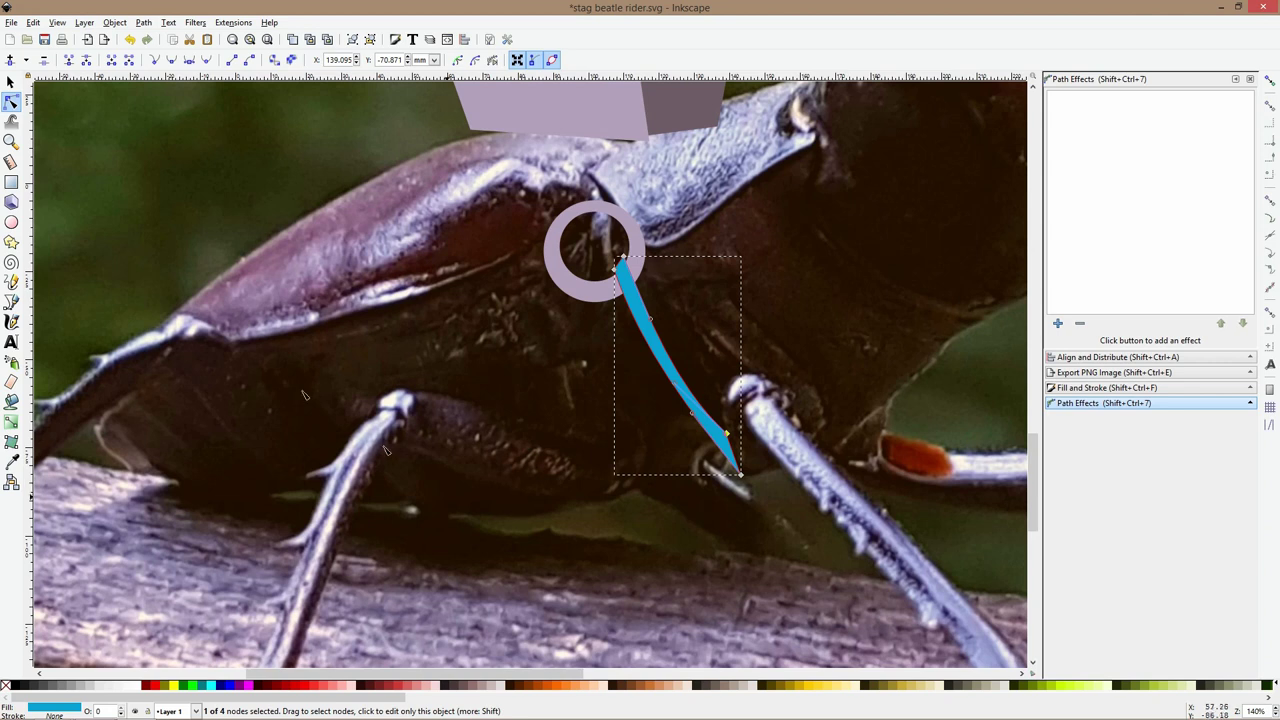
# Draw a straight closed strap about 44 mm long from the ring's lower edge down to the top of the middle leg
pyautogui.click(12, 301)
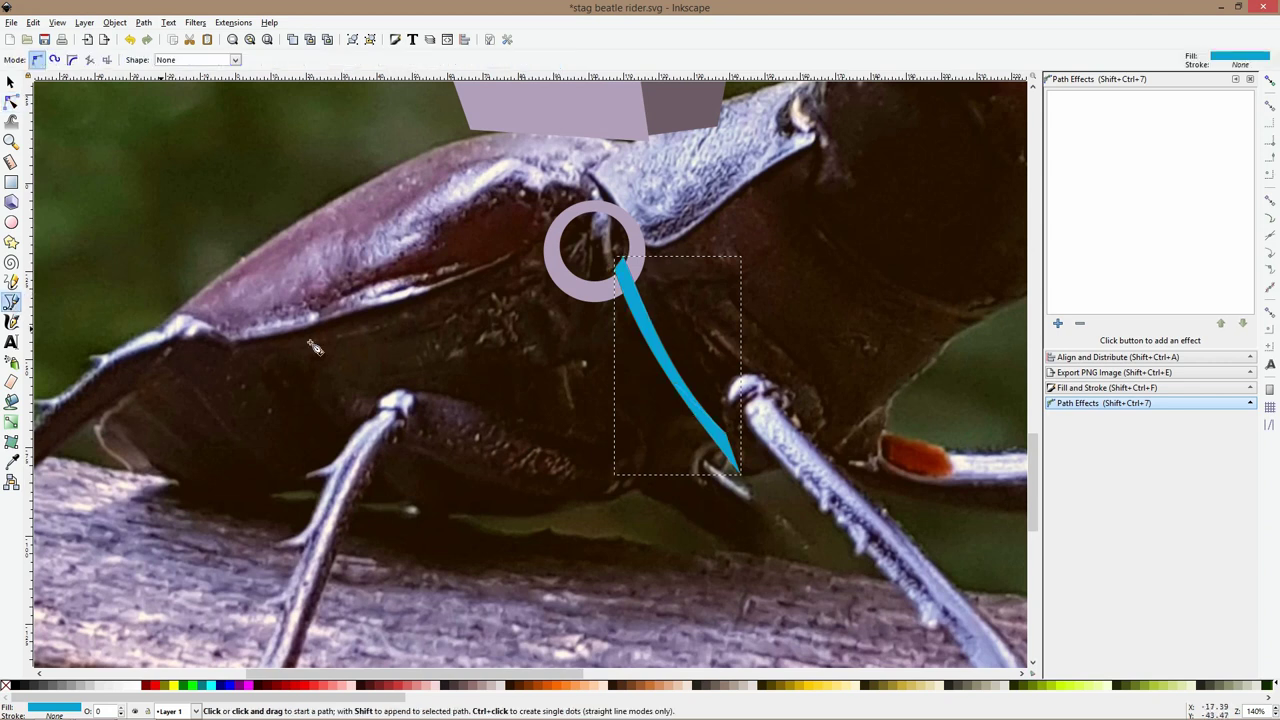
pyautogui.click(587, 272)
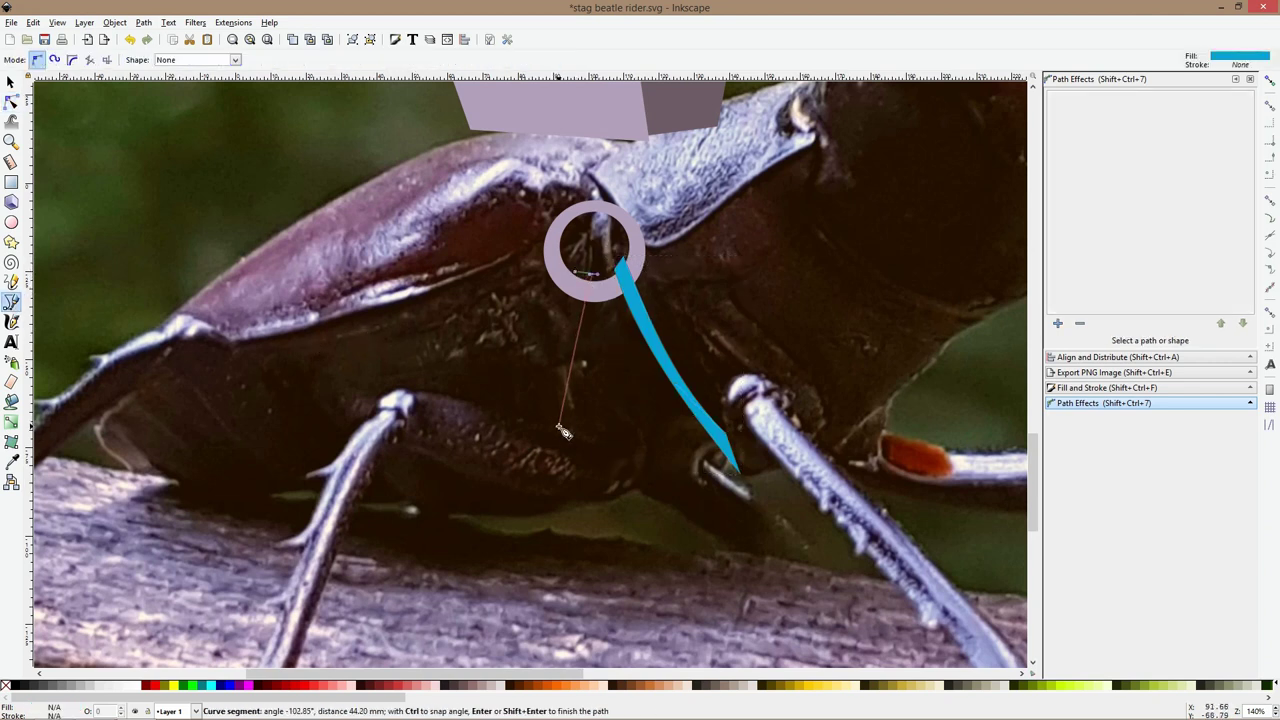
pyautogui.click(559, 426)
pyautogui.click(540, 423)
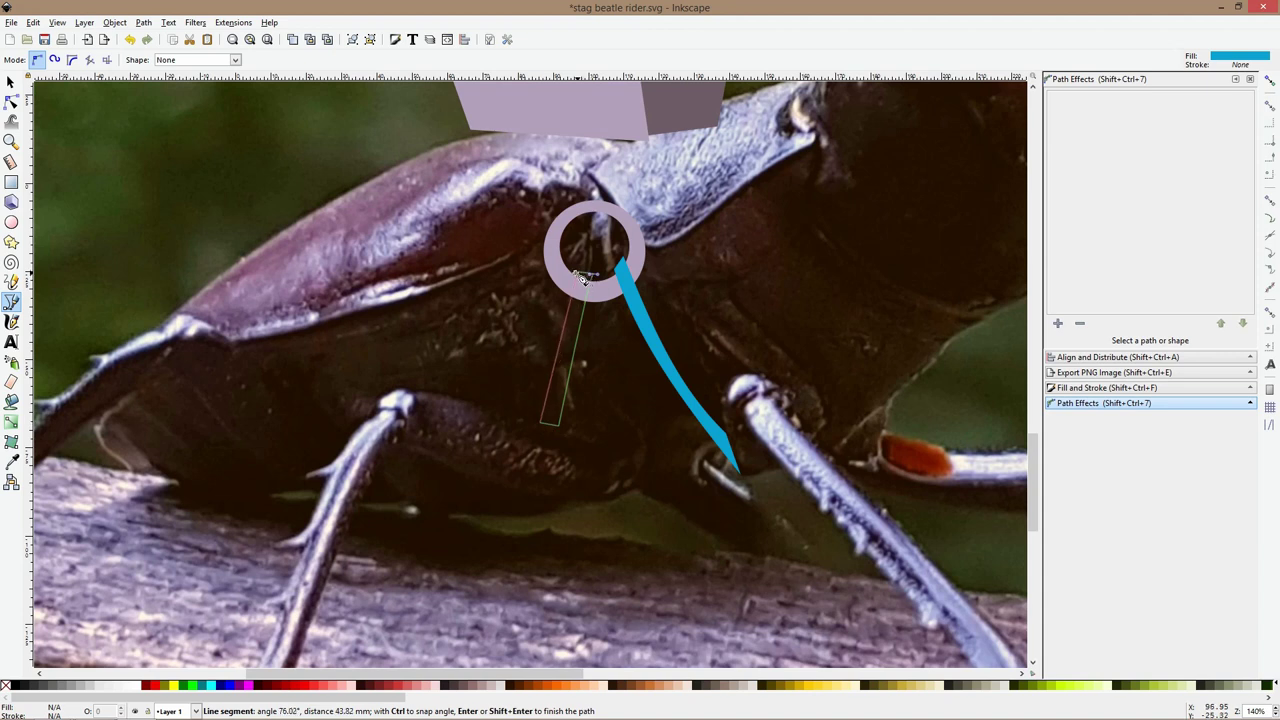
pyautogui.click(583, 277)
# Draw a short four-sided strap piece below the middle leg, continuing the straight strap at the belly's lower edge
pyautogui.click(530, 493)
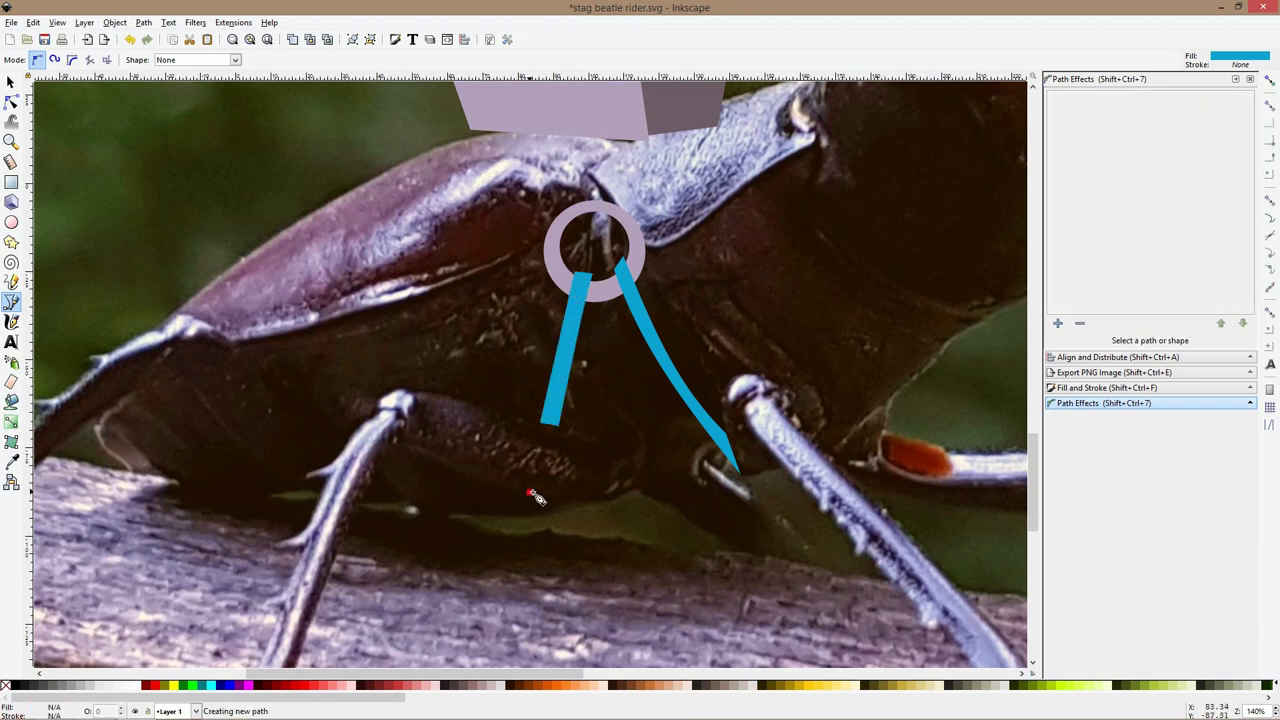
pyautogui.click(531, 512)
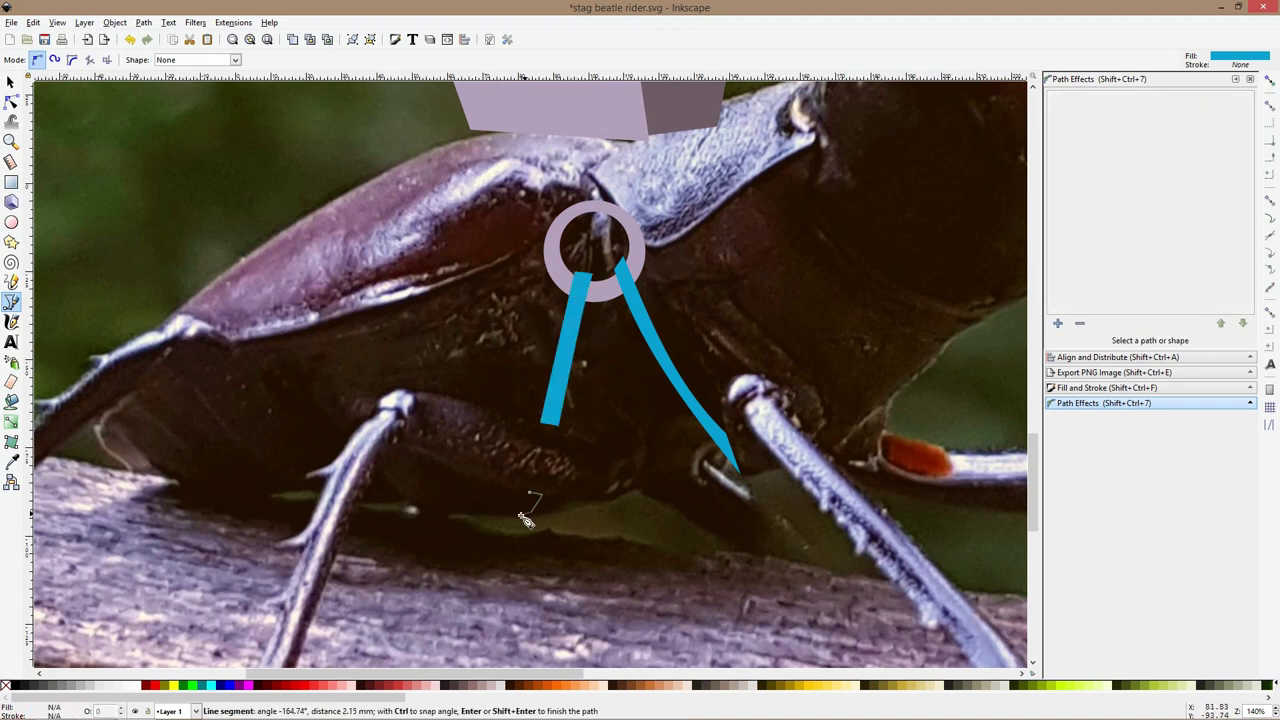
pyautogui.click(519, 514)
pyautogui.click(530, 493)
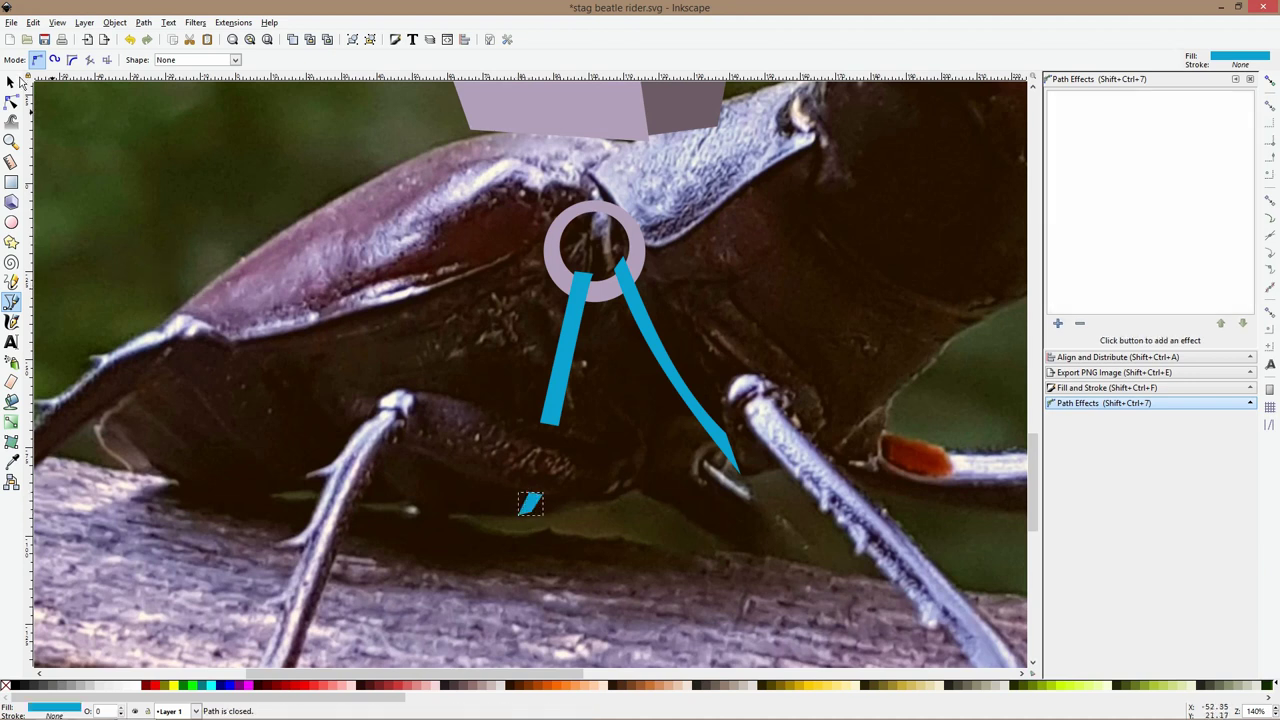
# Bend the front edge of the short strap piece so it curves under the belly
pyautogui.click(11, 102)
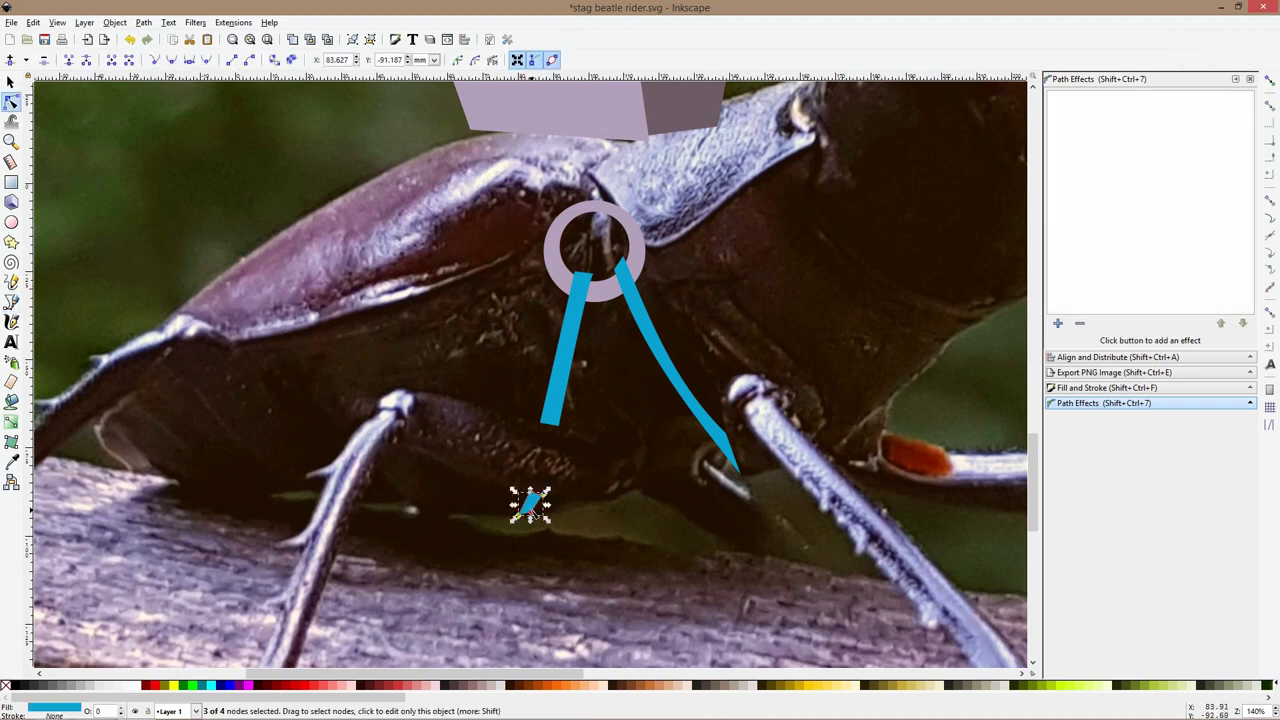
pyautogui.scroll(3, 531, 541)
pyautogui.moveTo(535, 478); pyautogui.dragTo(545, 500)
pyautogui.click(545, 500)
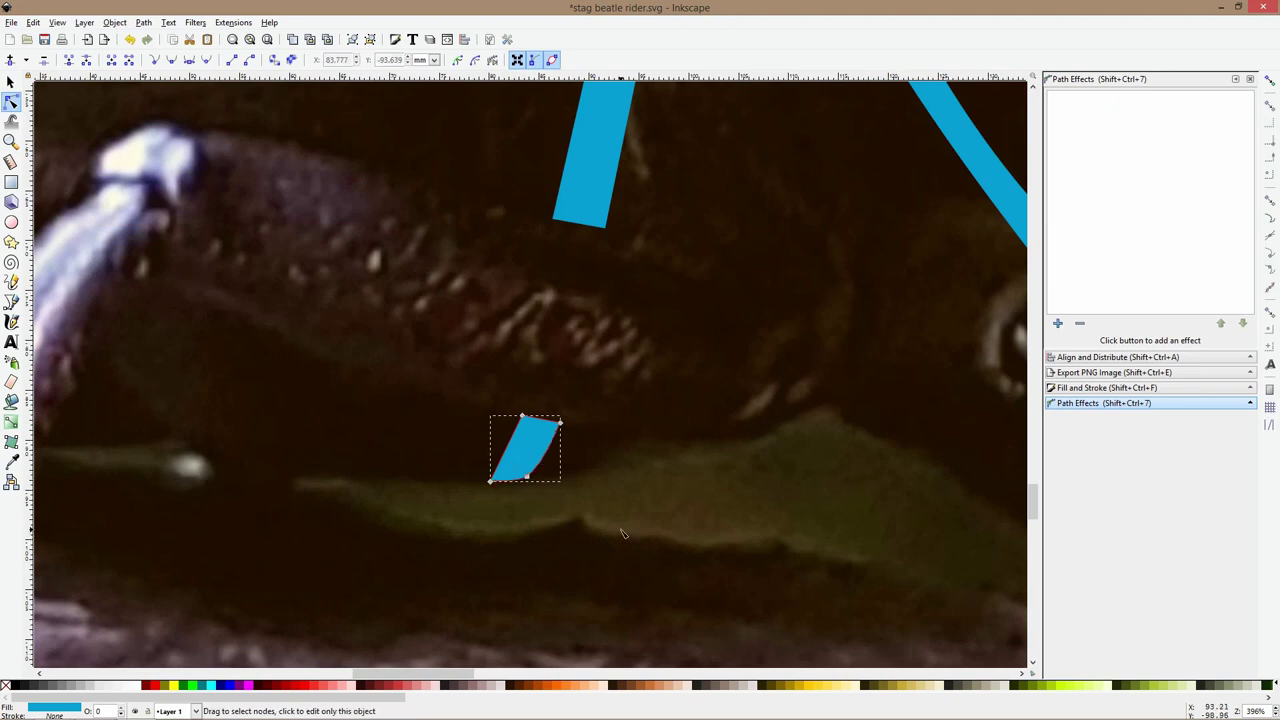
# Draw another closed strap from the ring forwards over the front leg's upper joint, with its end angled down behind the leg
pyautogui.scroll(-7, 690, 480)
pyautogui.scroll(2, 778, 478)
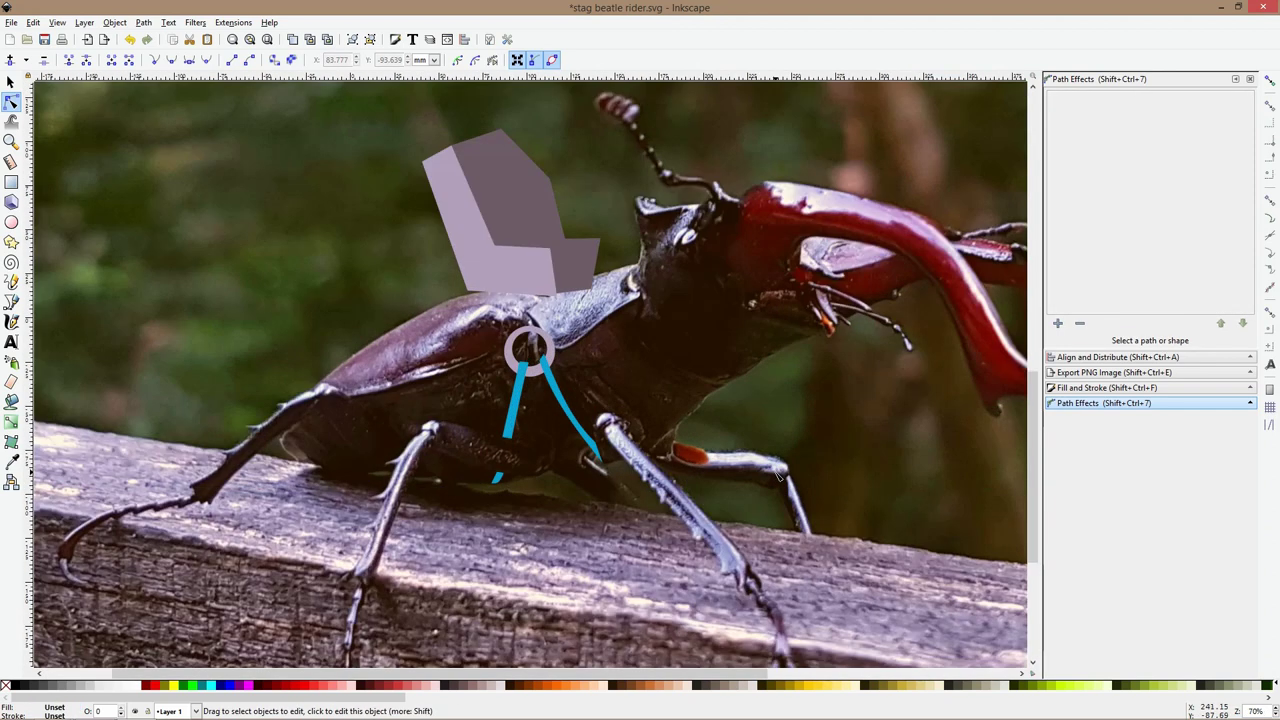
pyautogui.scroll(3, 675, 447)
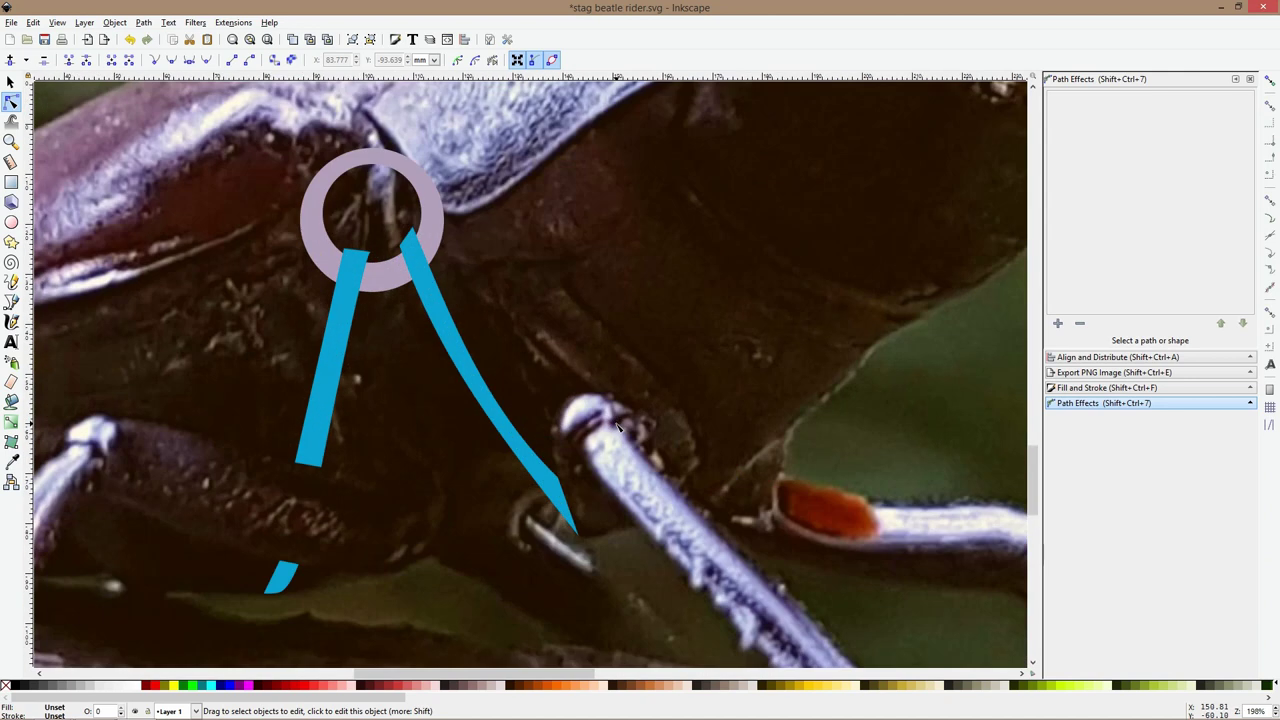
pyautogui.scroll(-2, 618, 427)
pyautogui.scroll(2, 561, 353)
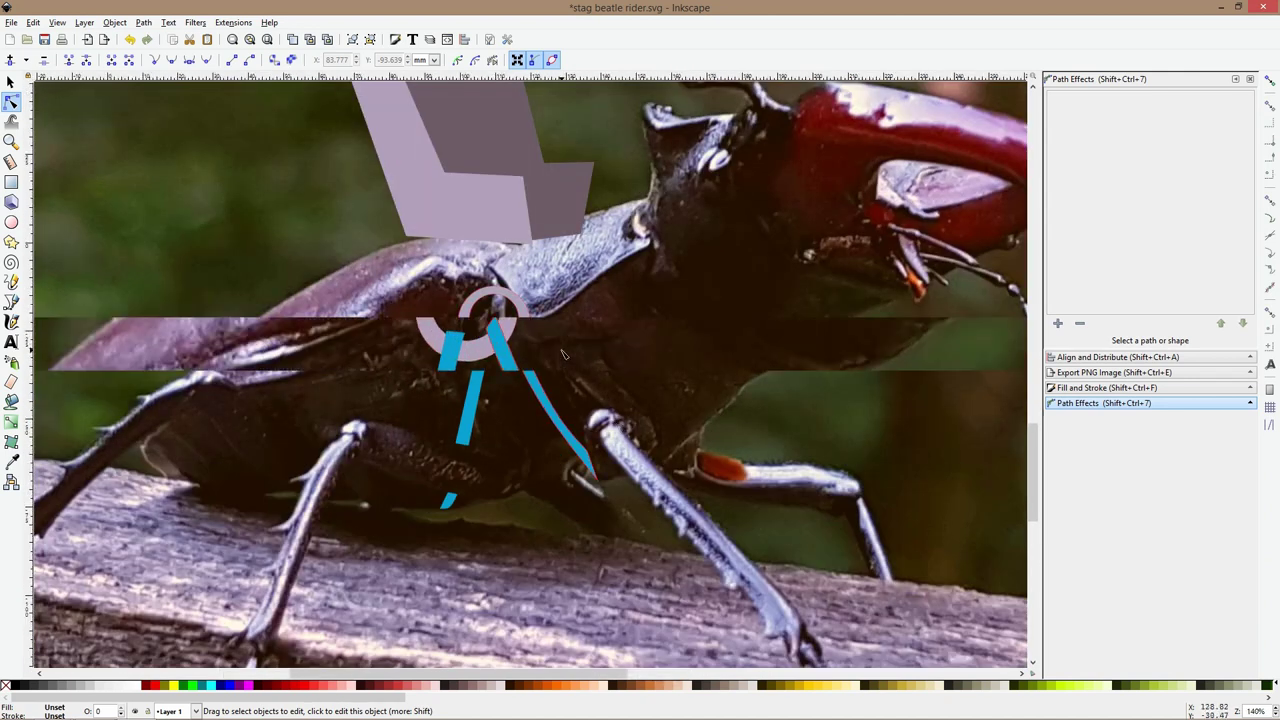
pyautogui.click(467, 346)
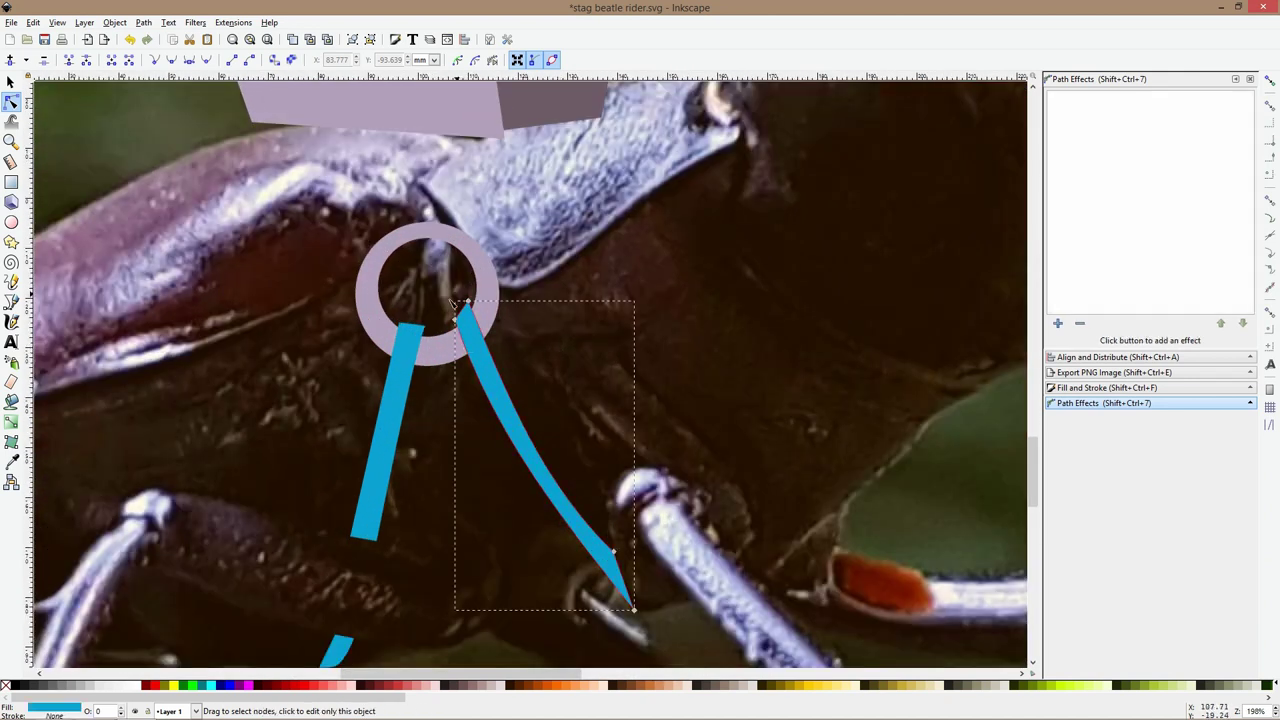
pyautogui.click(11, 302)
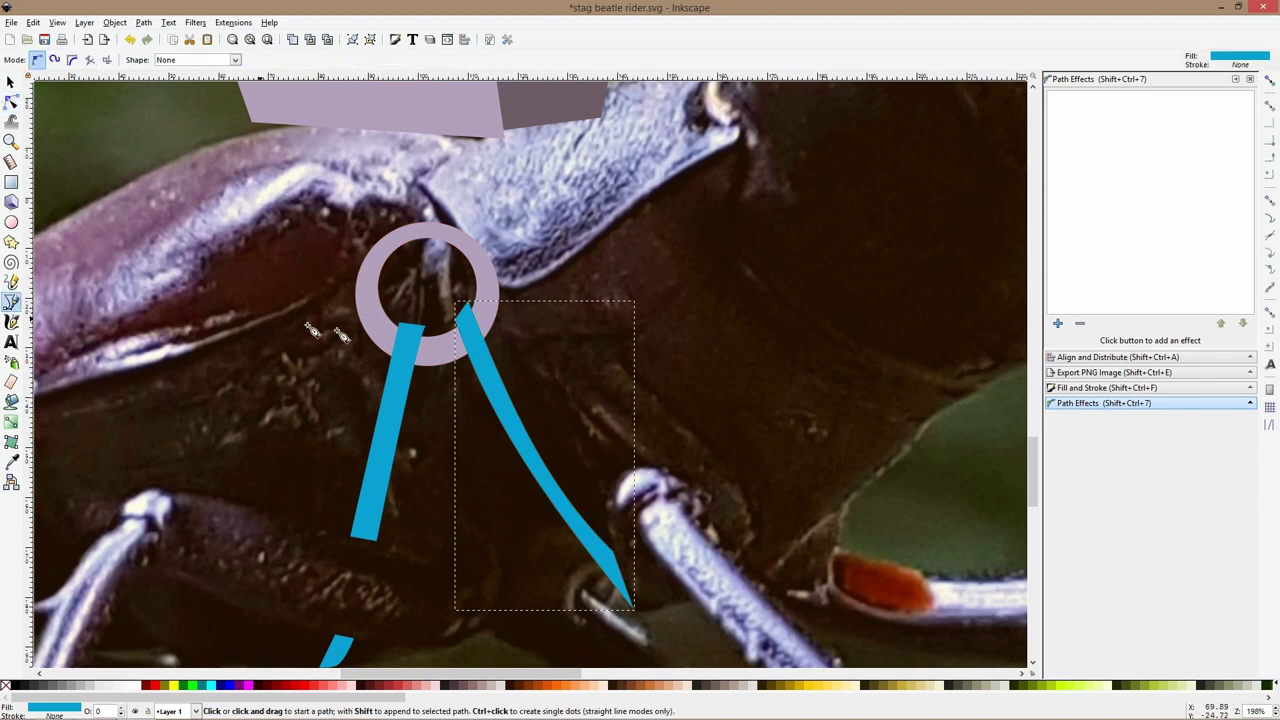
pyautogui.click(465, 305)
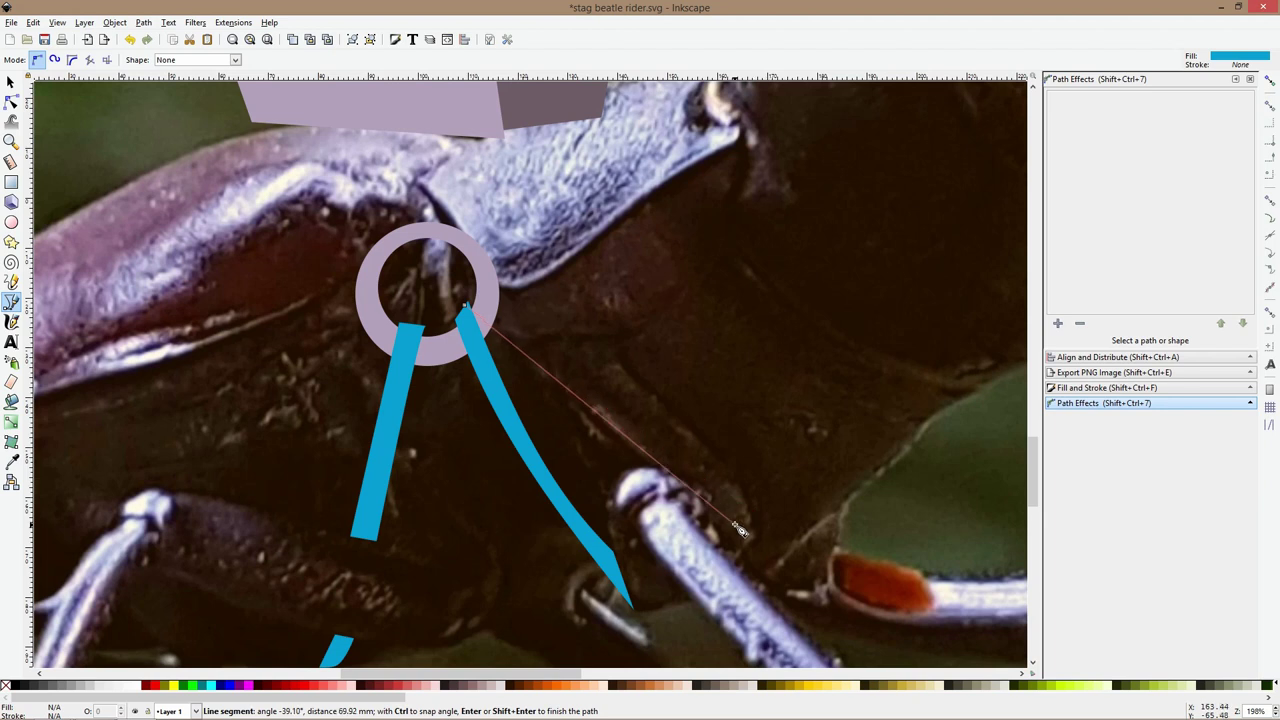
pyautogui.click(716, 495)
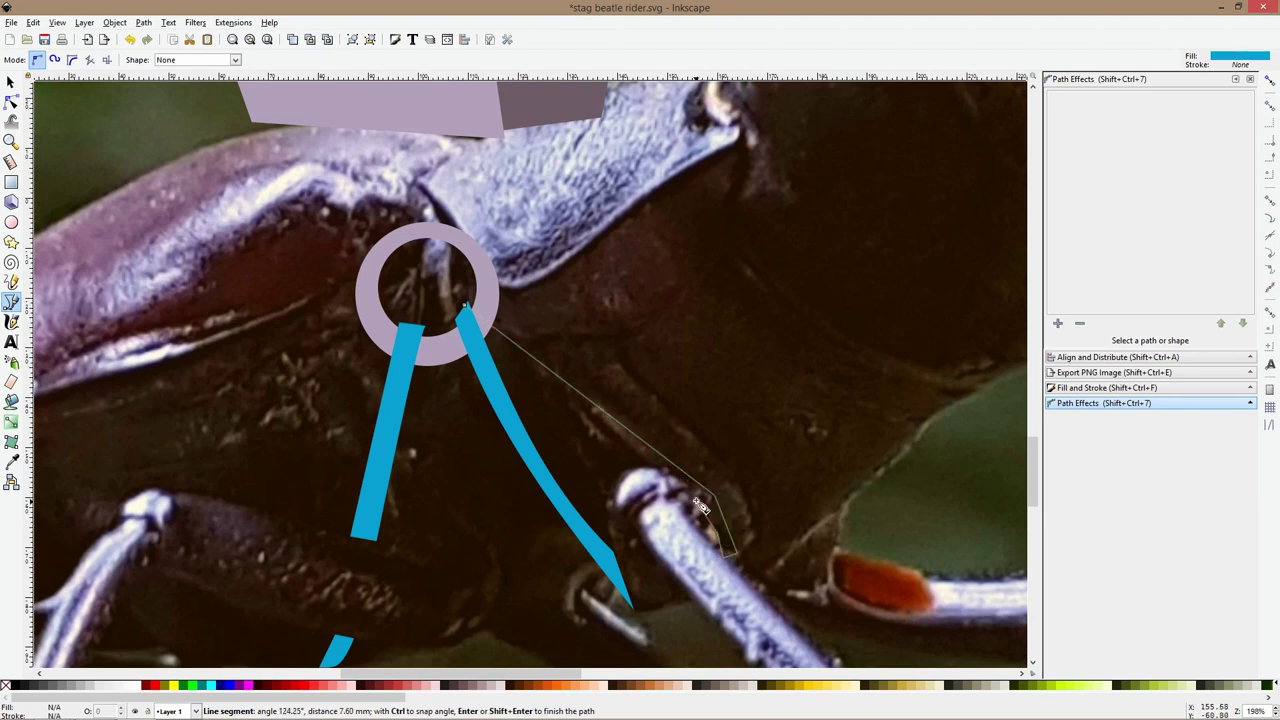
pyautogui.click(695, 488)
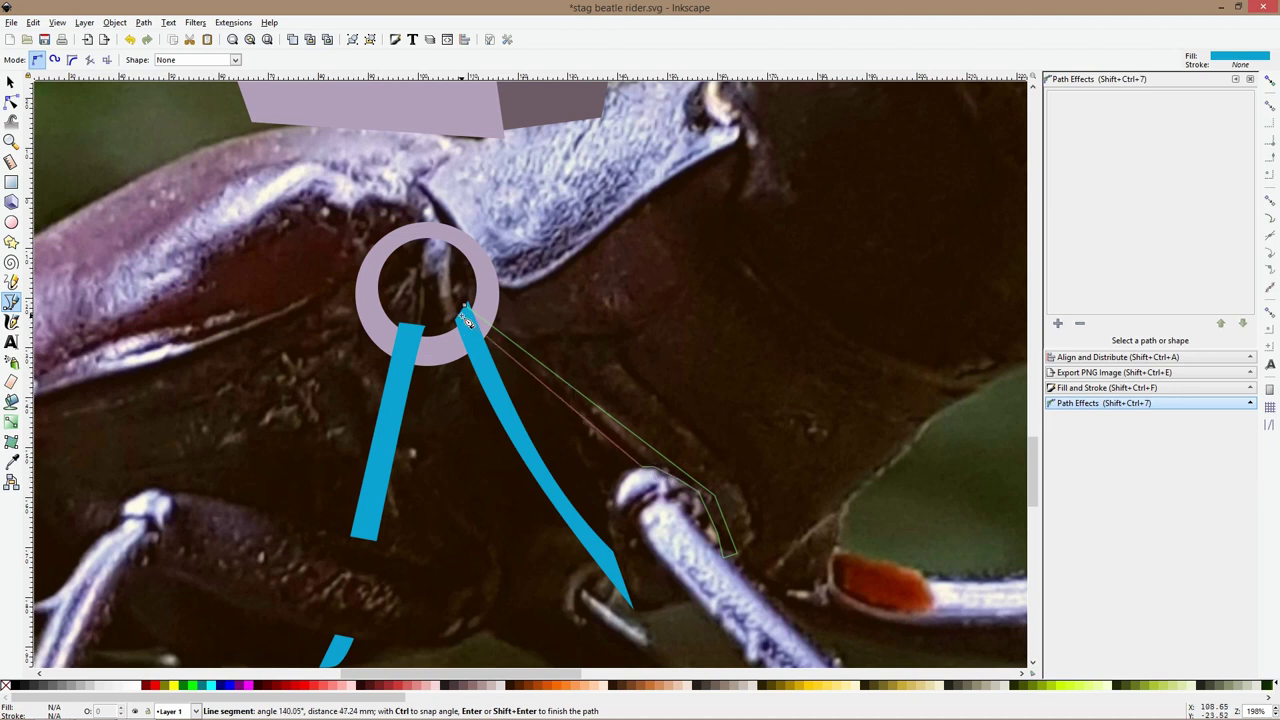
pyautogui.click(464, 312)
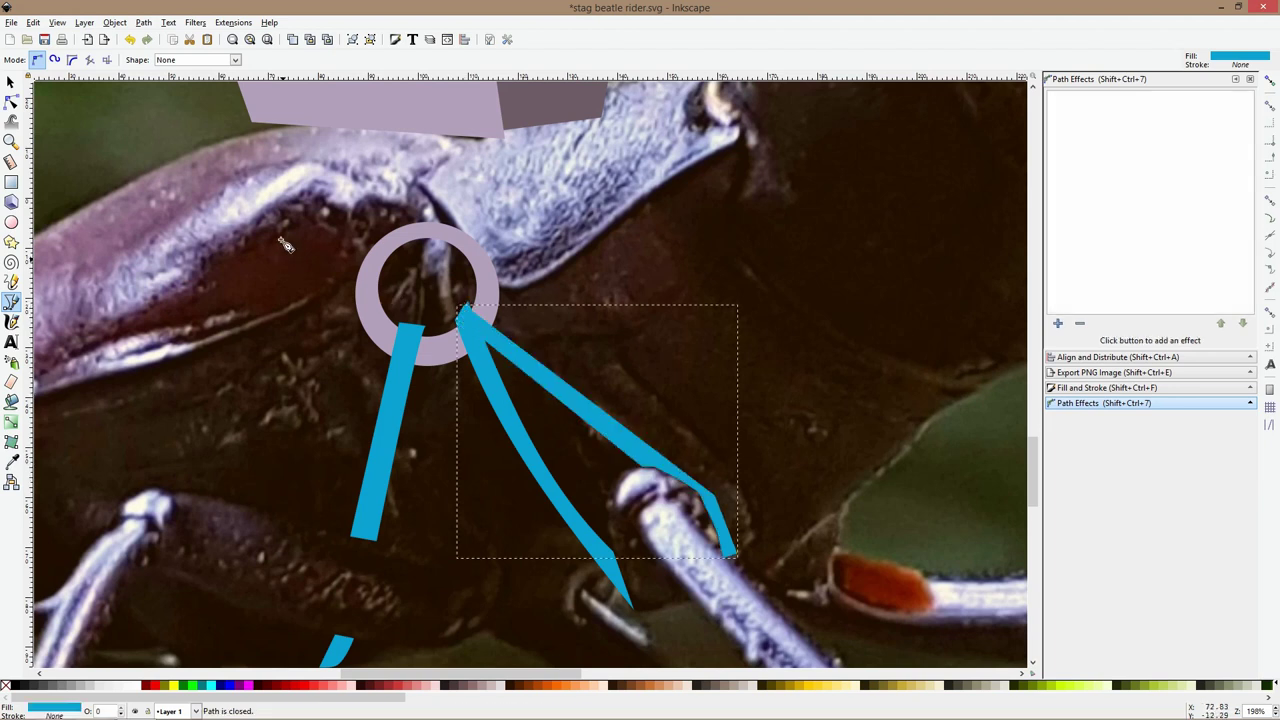
# Bend the lower edge of the front leg strap into a curve and smooth its outer edge by deleting the corner node above the leg
pyautogui.click(12, 102)
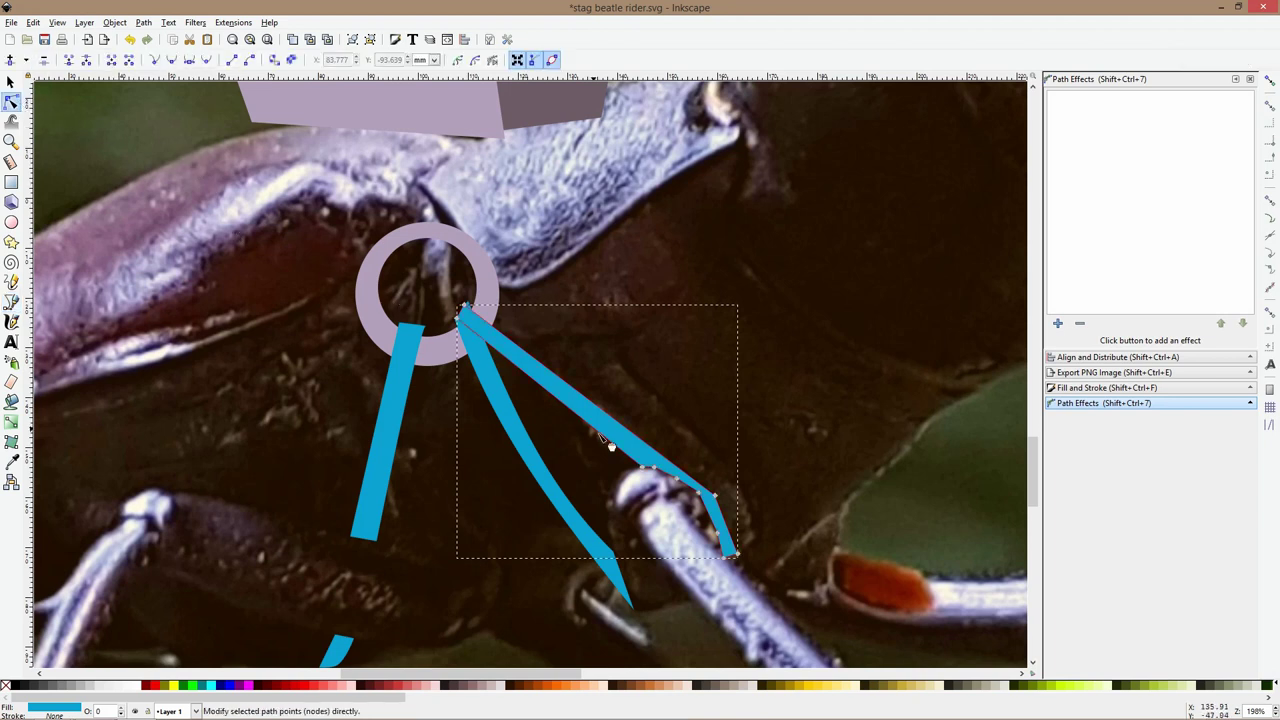
pyautogui.moveTo(589, 424); pyautogui.dragTo(577, 412)
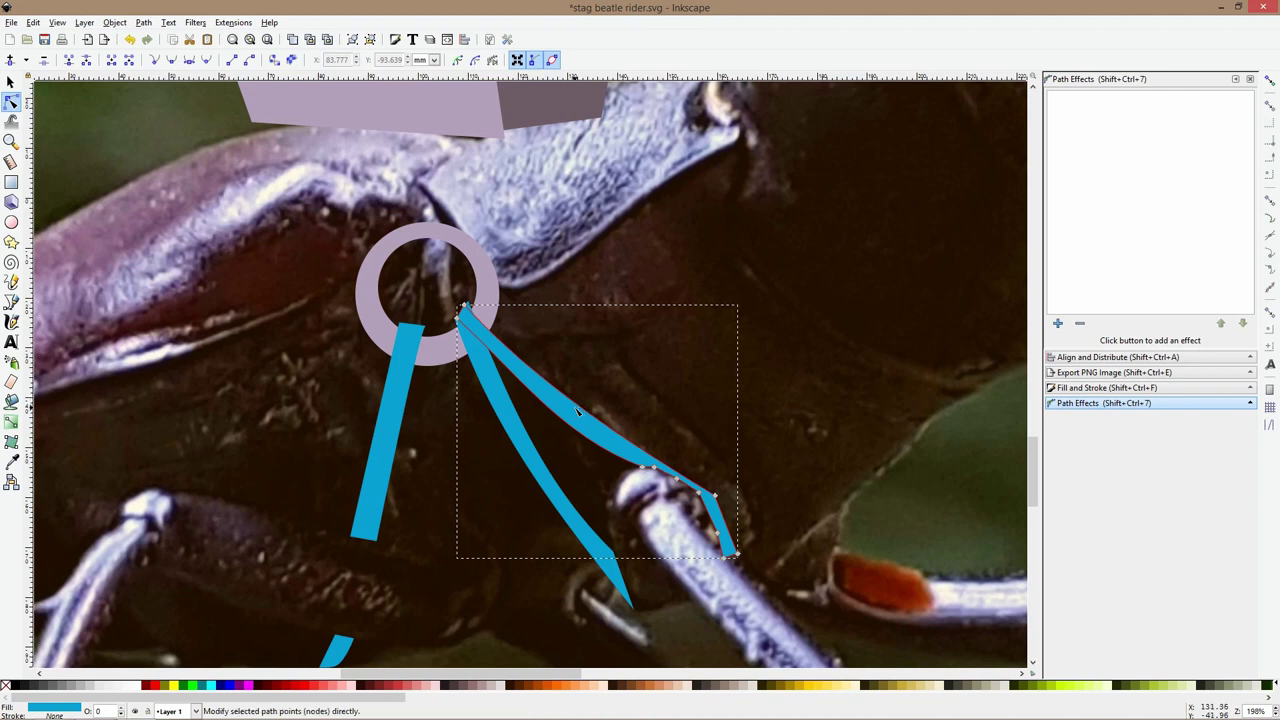
pyautogui.keyDown('ctrl'); pyautogui.click(715, 496); pyautogui.keyUp('ctrl')
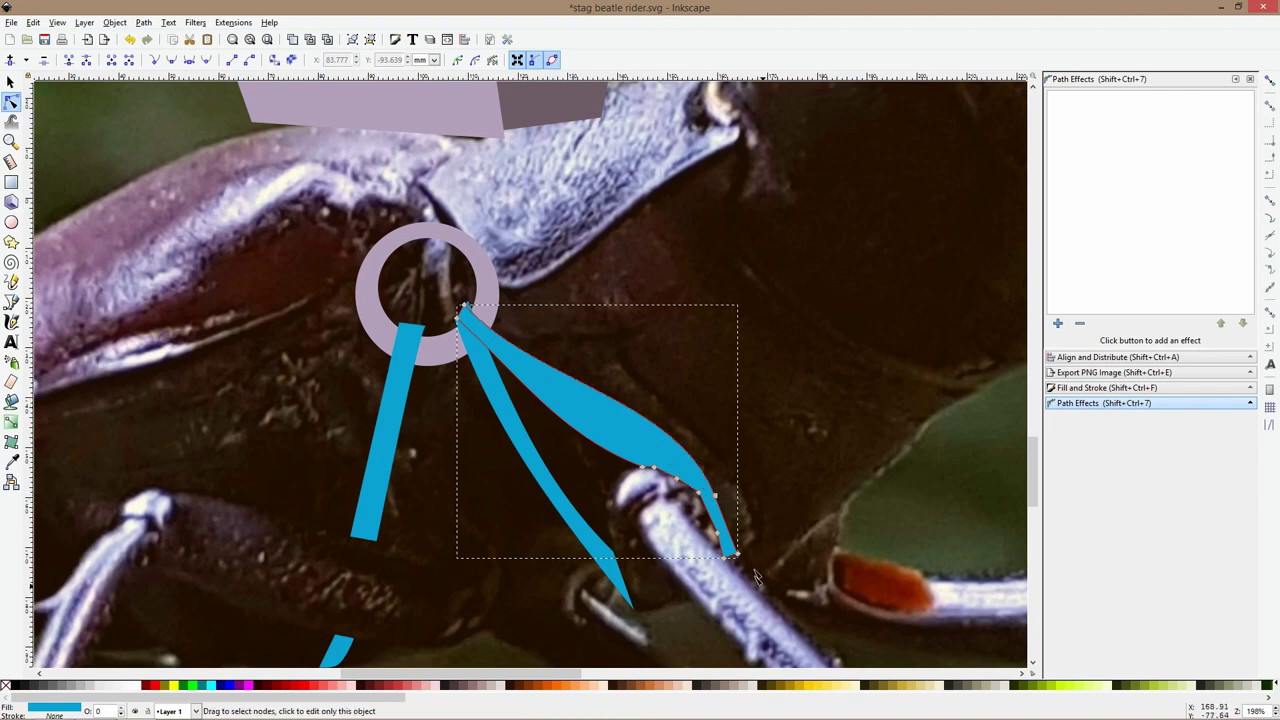
pyautogui.keyDown('ctrl'); pyautogui.click(738, 553); pyautogui.keyUp('ctrl')
pyautogui.click(738, 553)
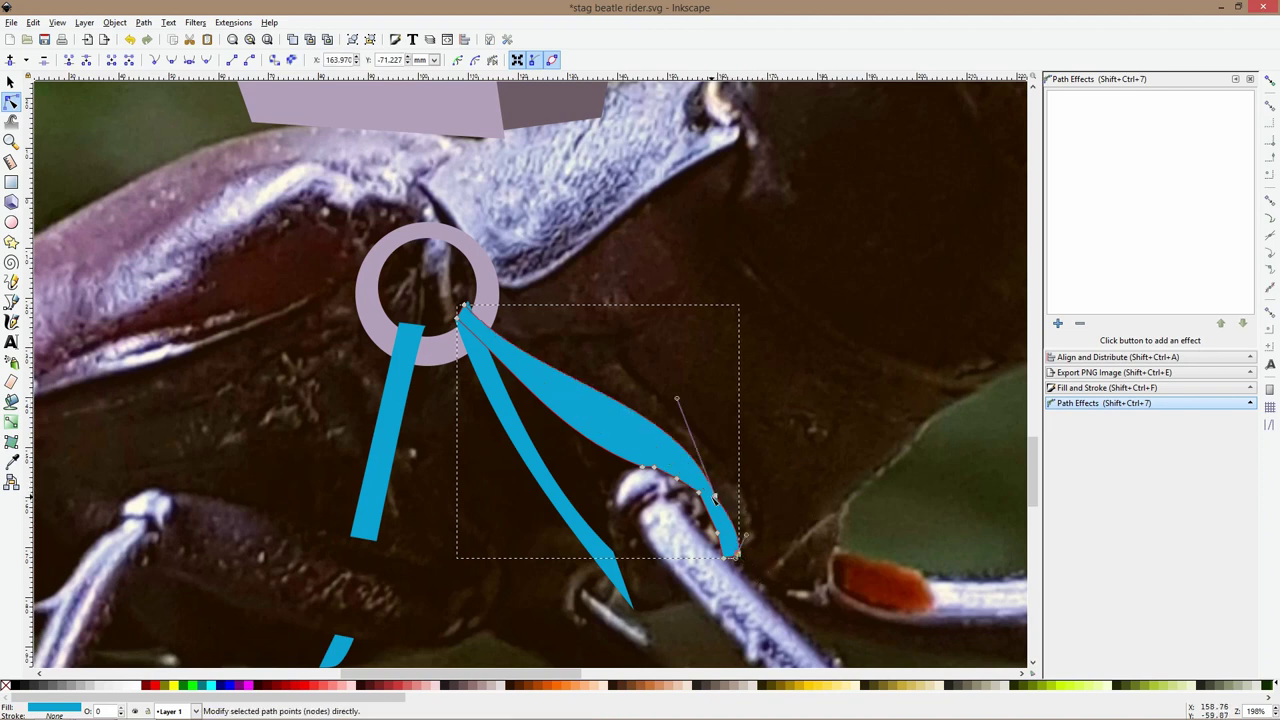
pyautogui.click(716, 496)
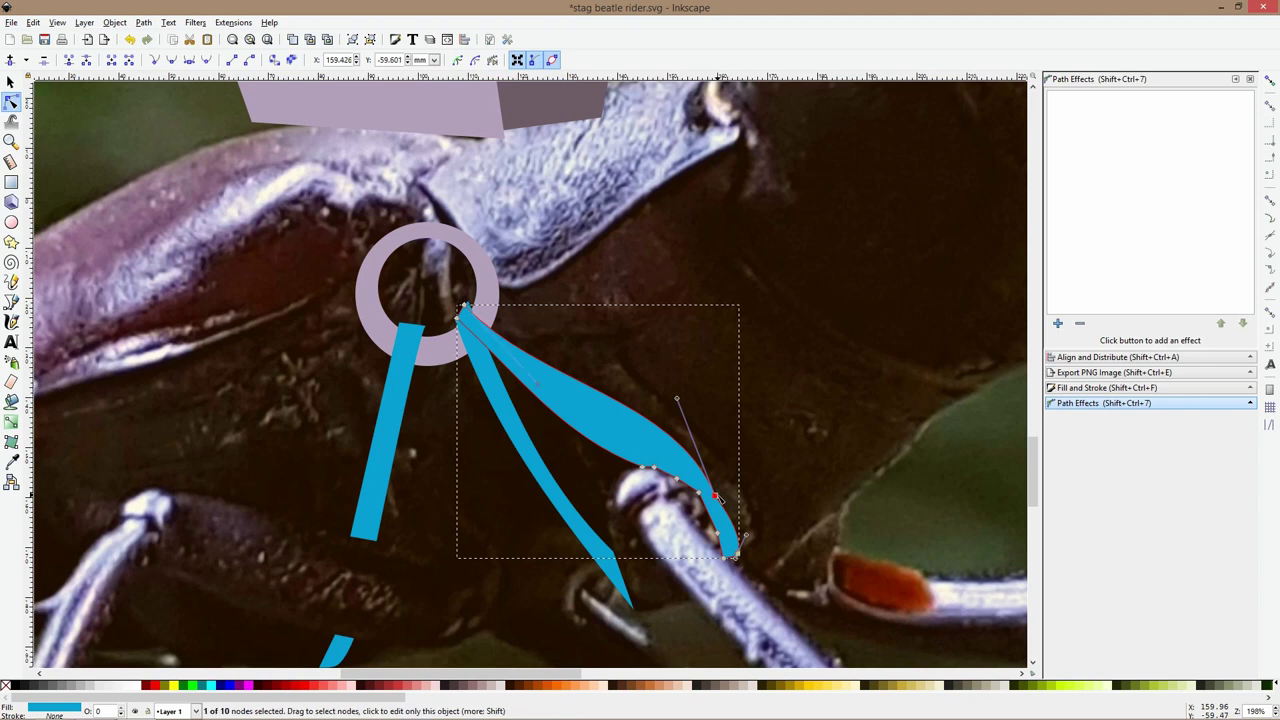
pyautogui.press('Delete')
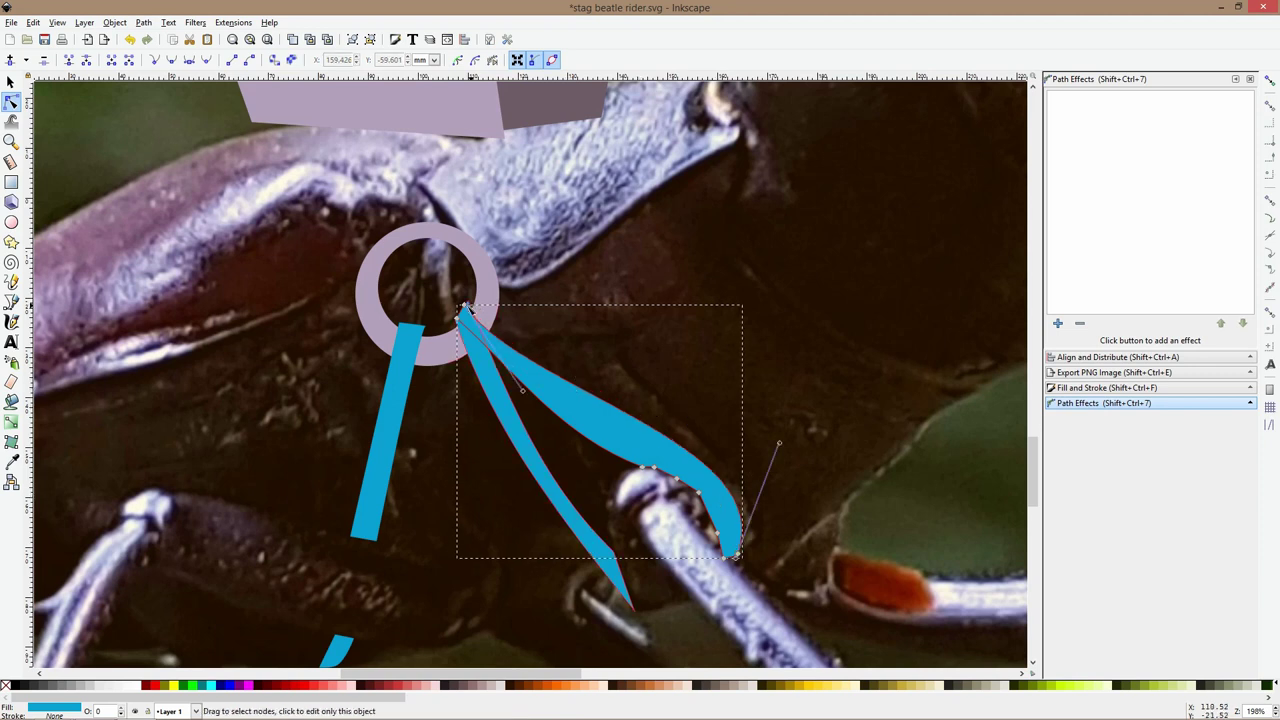
# Raise the front strap's upper corner slightly on the ring and bend its upper edge to follow the lower edge at a narrow width
pyautogui.moveTo(466, 306); pyautogui.dragTo(469, 300)
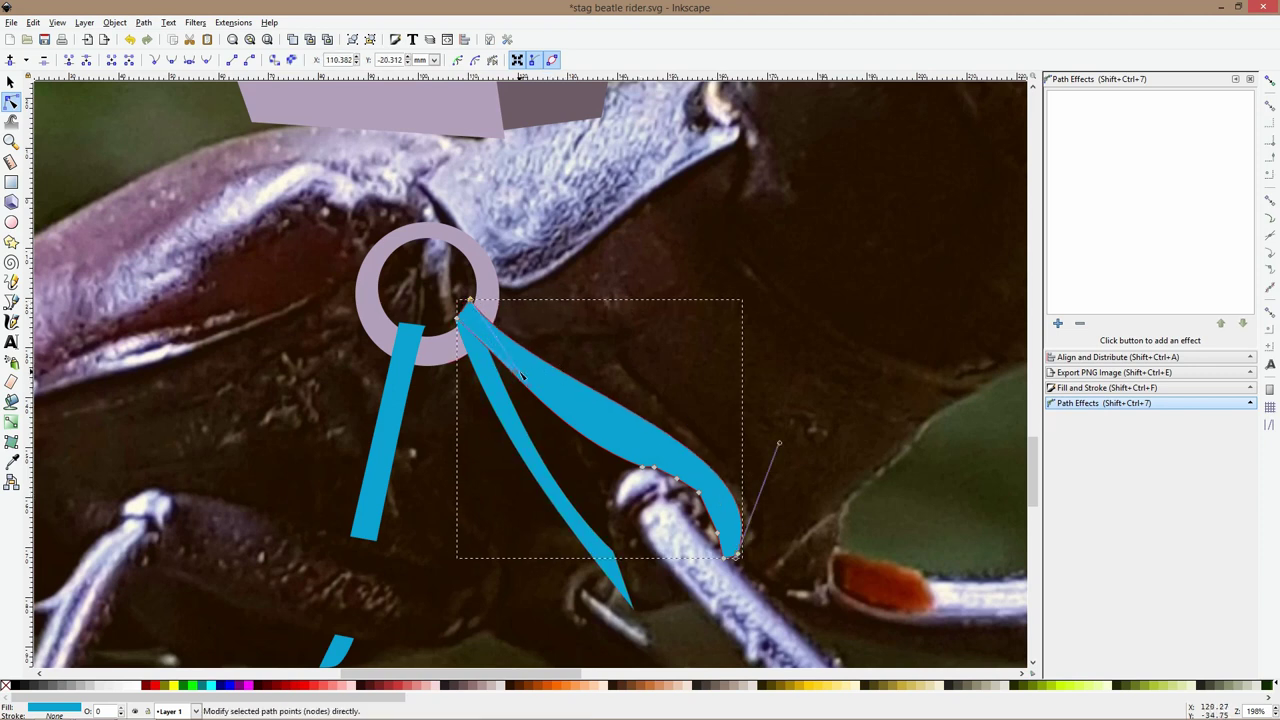
pyautogui.moveTo(527, 381); pyautogui.dragTo(576, 468)
pyautogui.moveTo(751, 445); pyautogui.dragTo(727, 434)
pyautogui.press('Escape')
pyautogui.press('Escape')
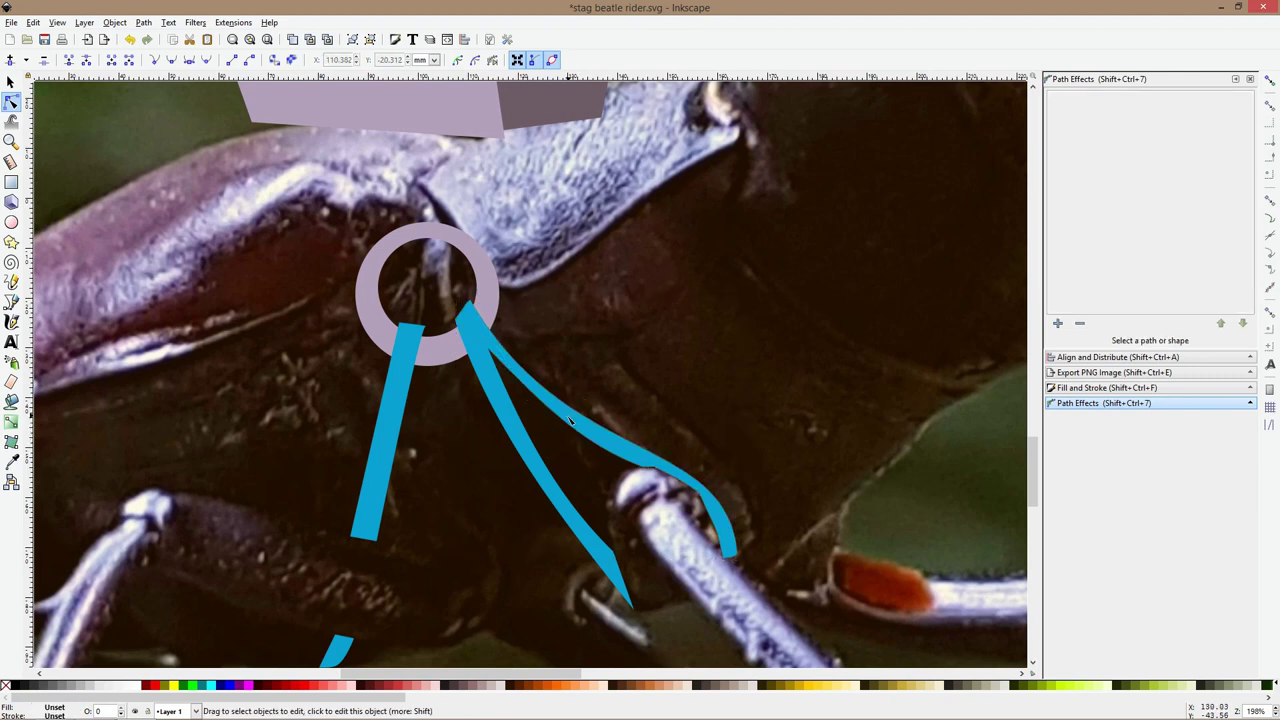
pyautogui.click(568, 425)
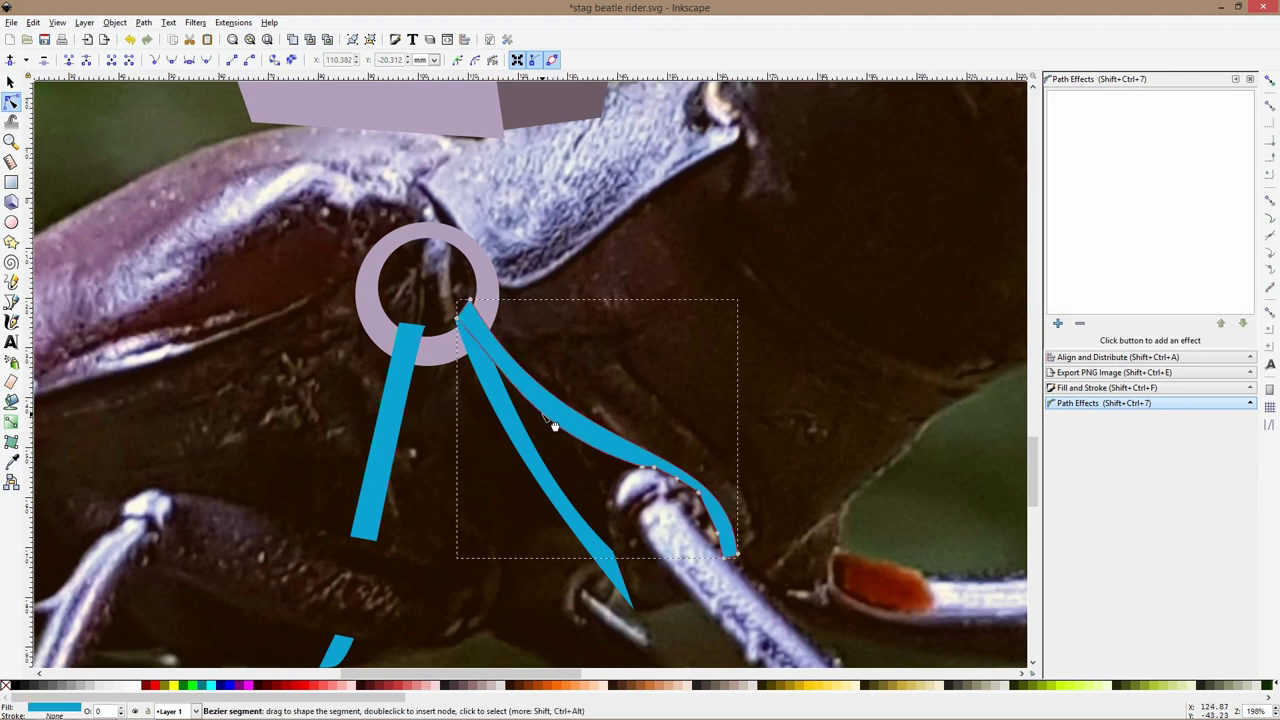
pyautogui.press('Escape')
# Save the document and draw a four-sided strap piece across the ring's band, just behind the top of the straight strap
pyautogui.scroll(-3, 706, 396)
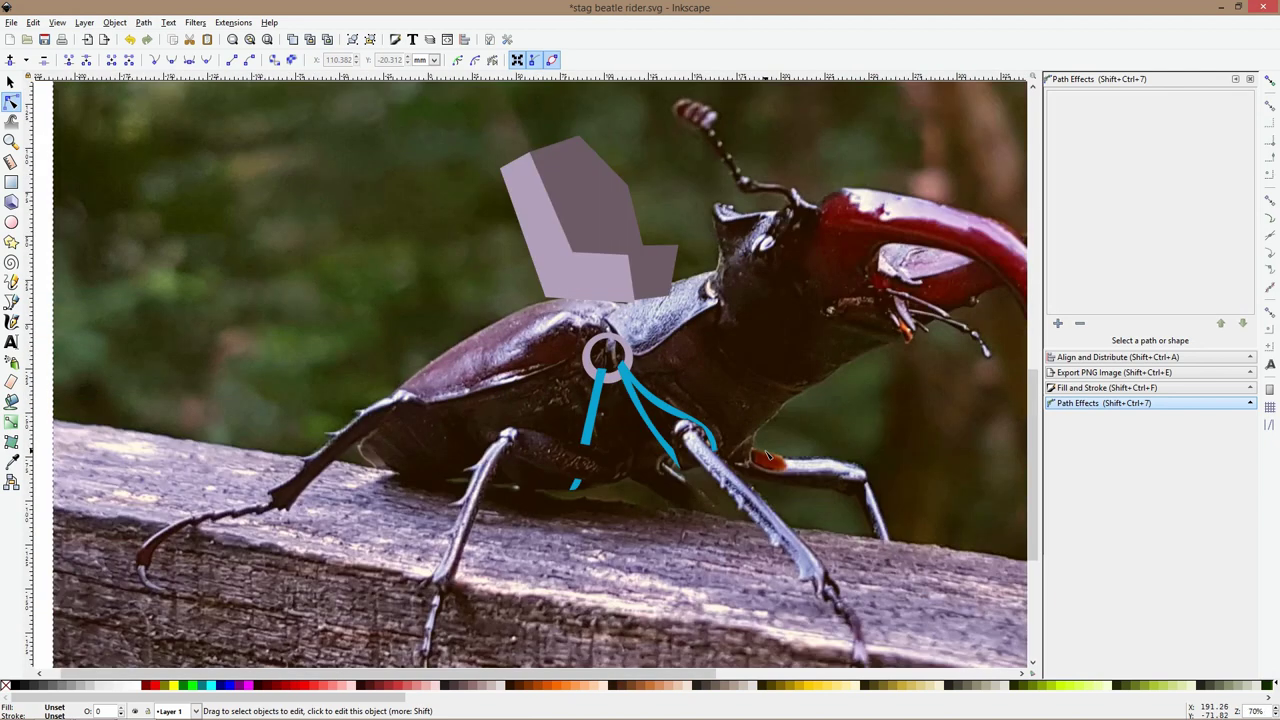
pyautogui.scroll(2, 645, 405)
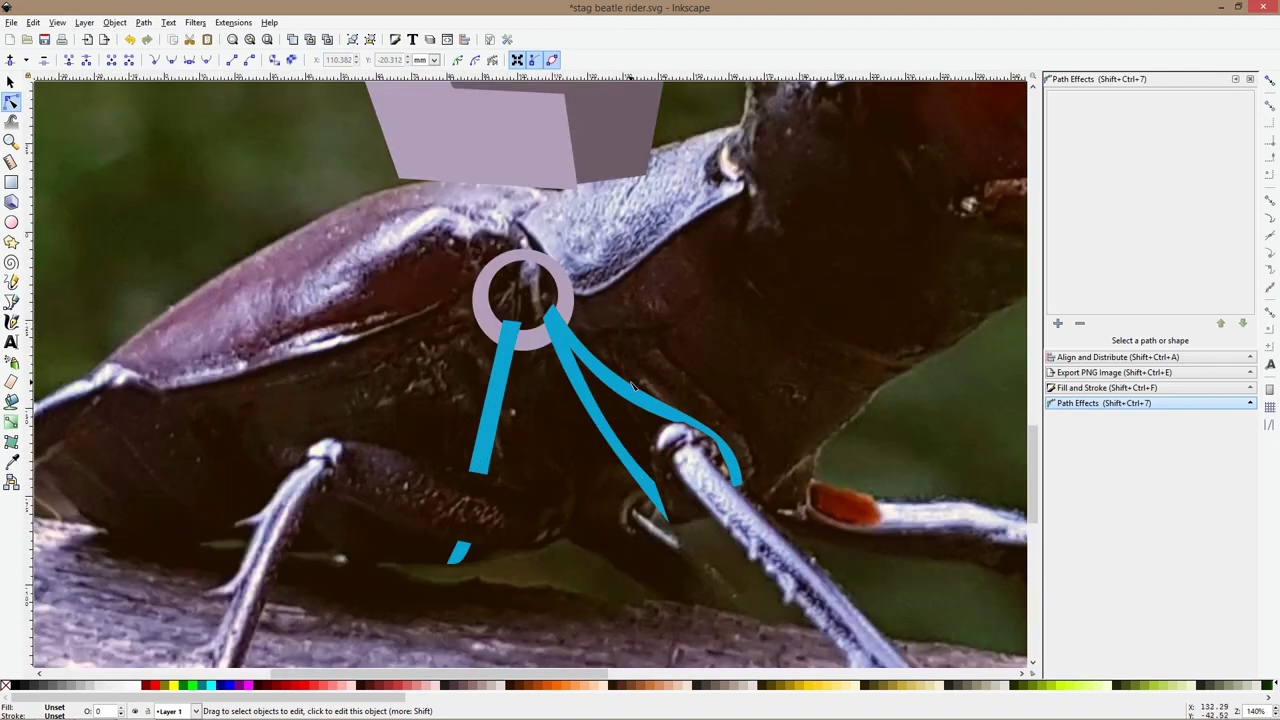
pyautogui.scroll(-1, 538, 352)
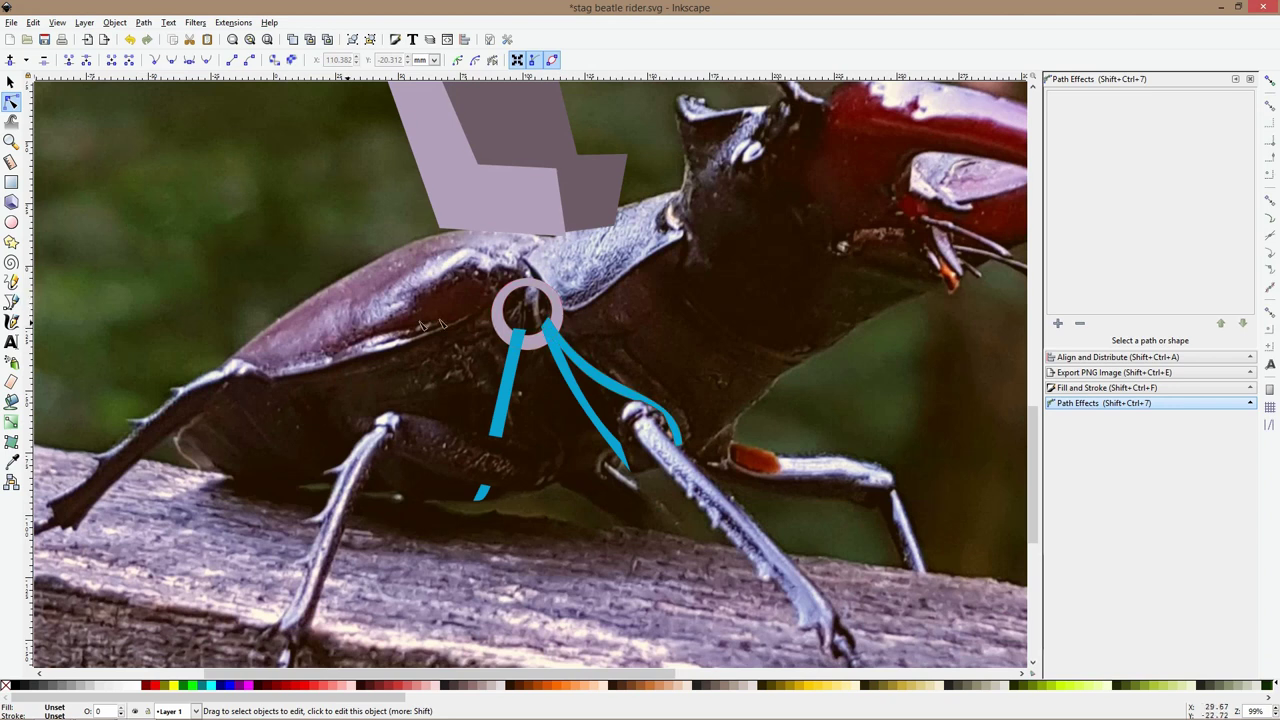
pyautogui.scroll(3, 435, 315)
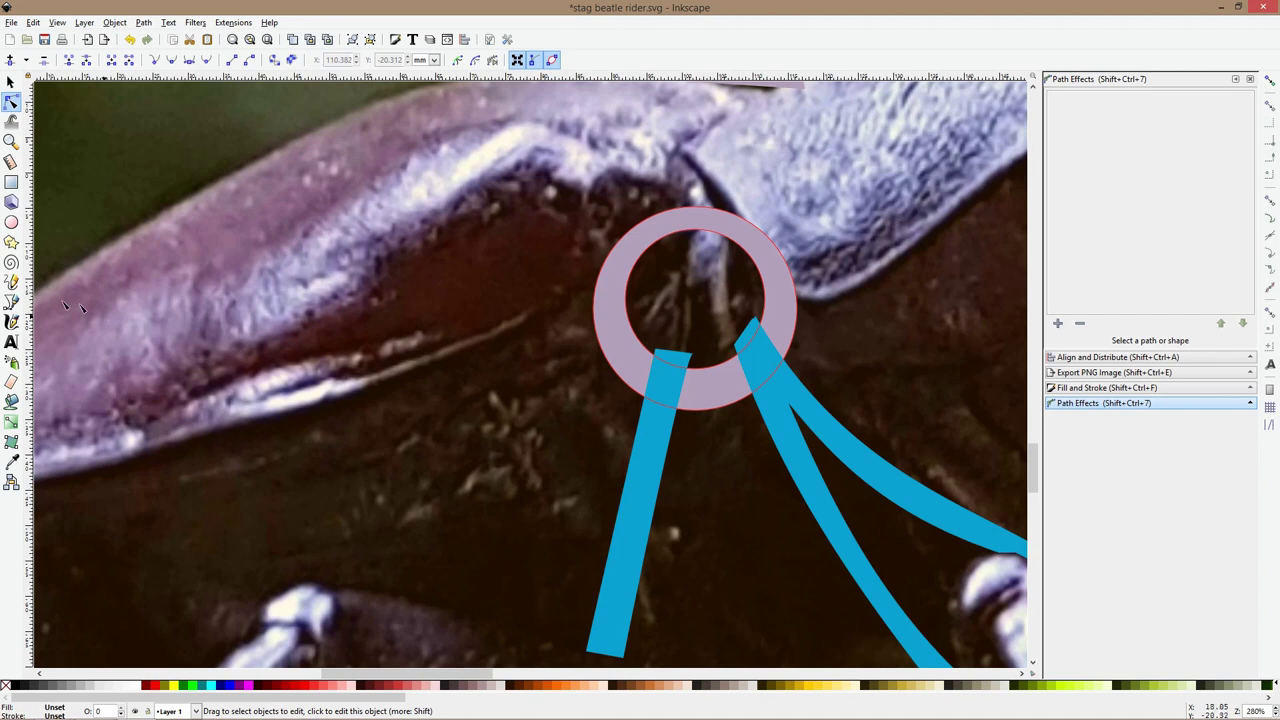
pyautogui.click(11, 302)
pyautogui.hotkey('ctrl', 's')
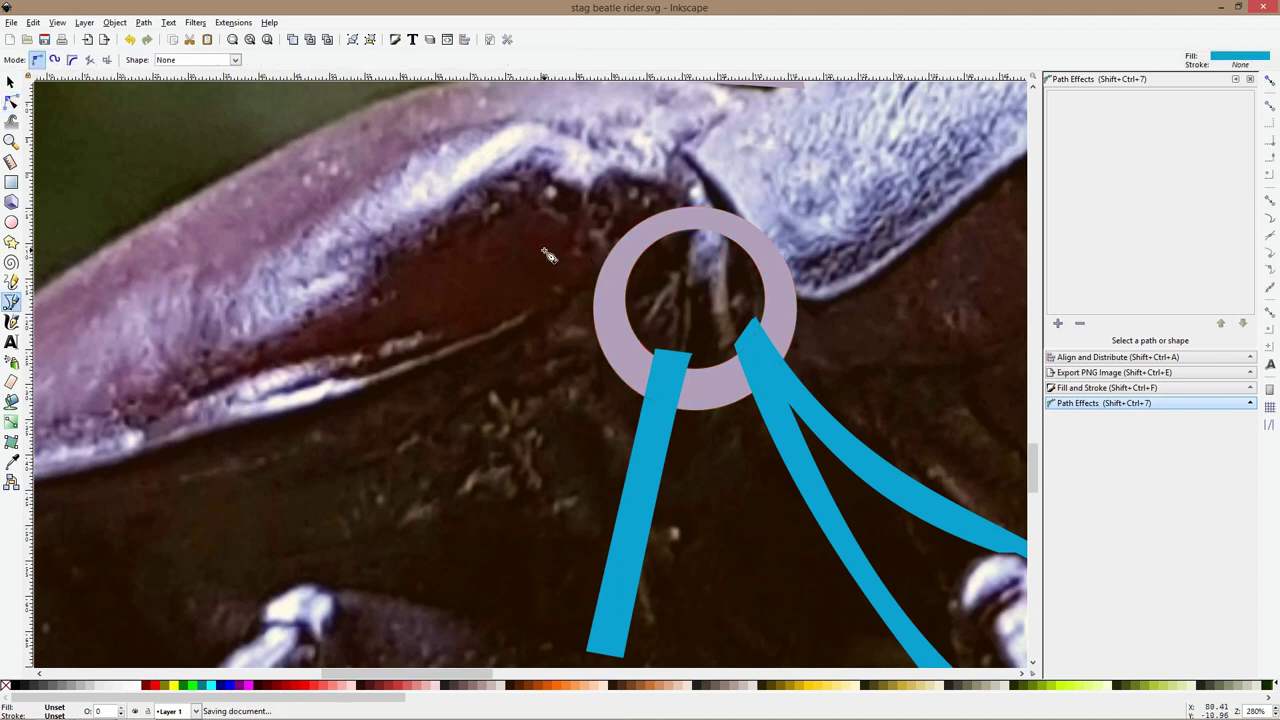
pyautogui.moveTo(645, 340); pyautogui.dragTo(610, 382)
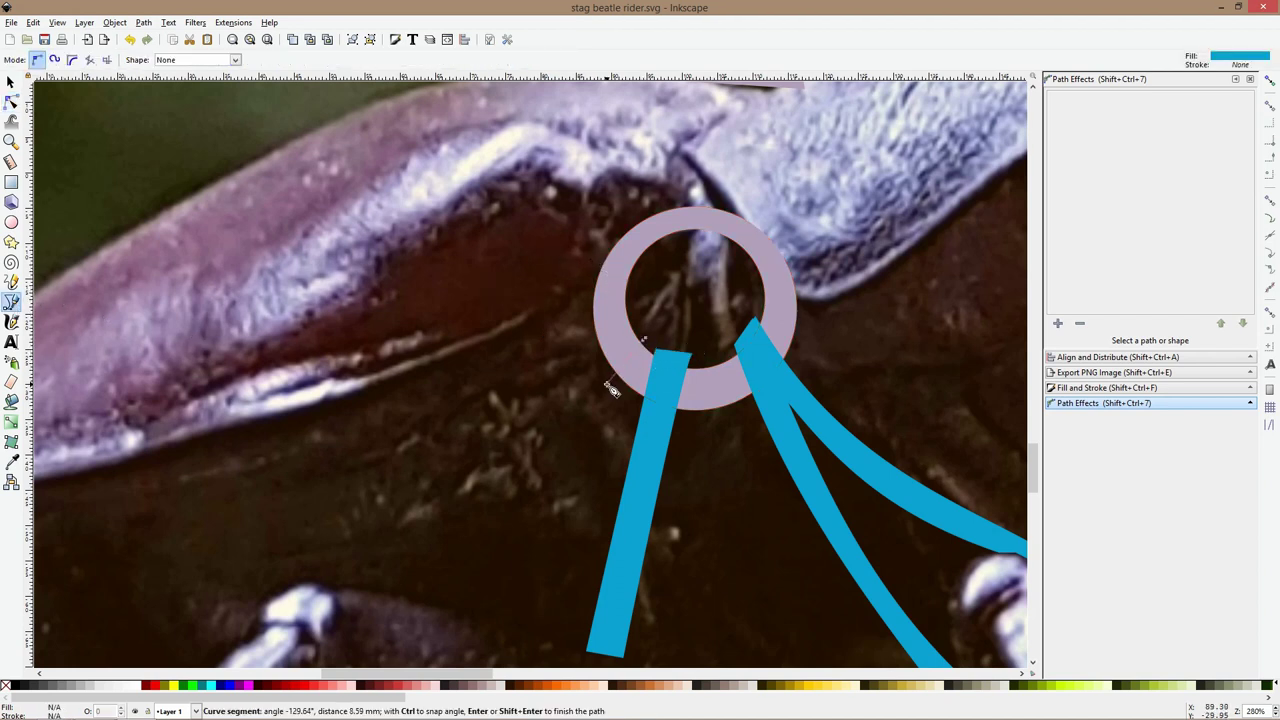
pyautogui.click(645, 341)
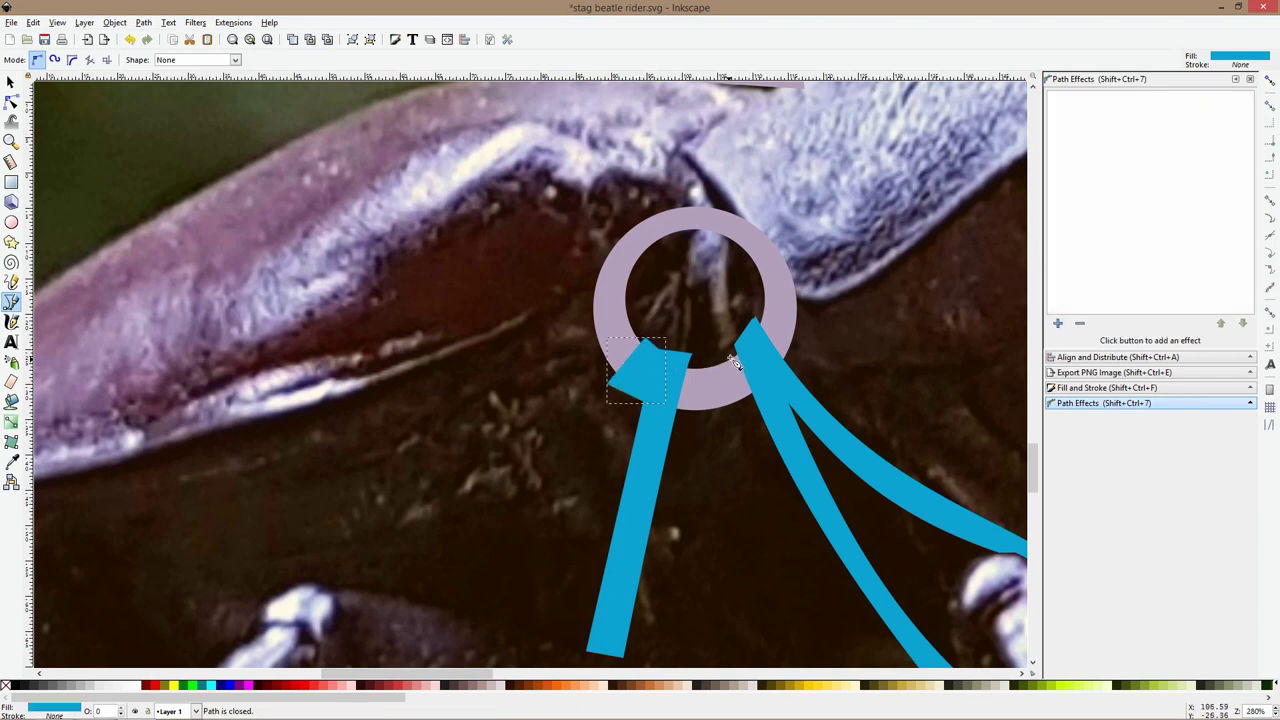
# Draw a small closed four-sided strap piece across the ring's lower band, directly behind the tops of the two front straps
pyautogui.click(725, 357)
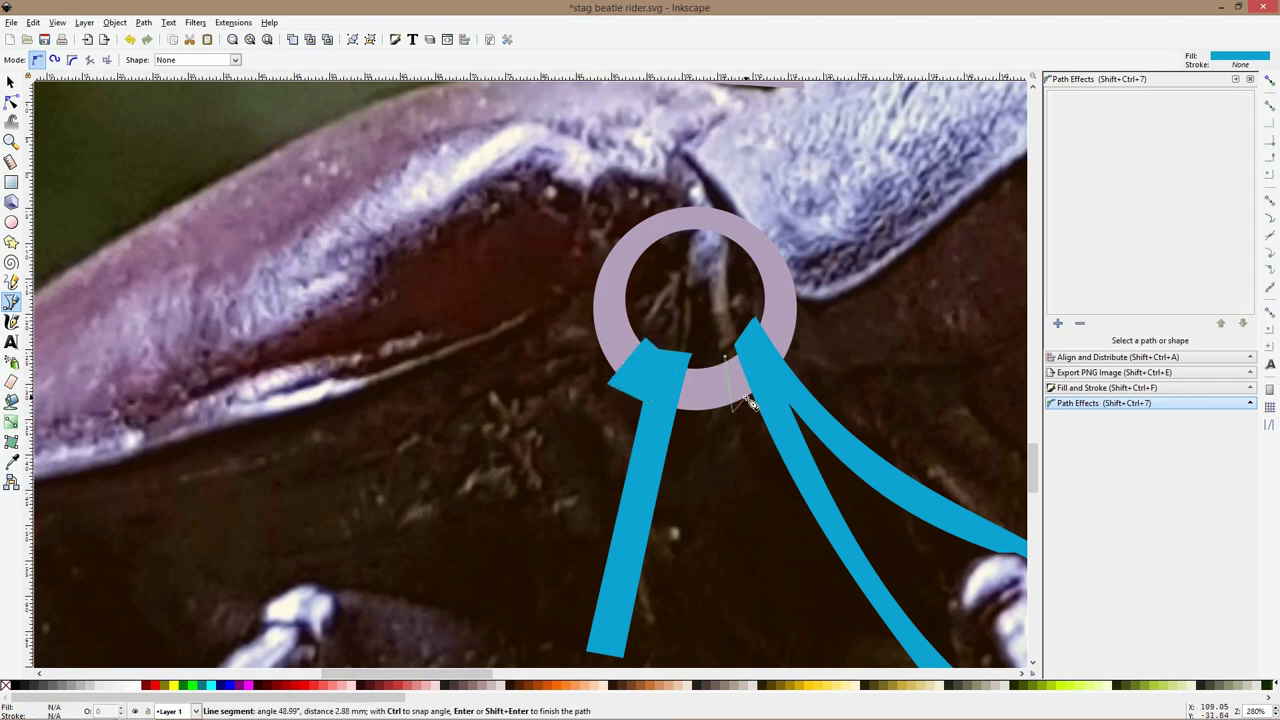
pyautogui.click(760, 388)
pyautogui.click(738, 343)
pyautogui.click(726, 357)
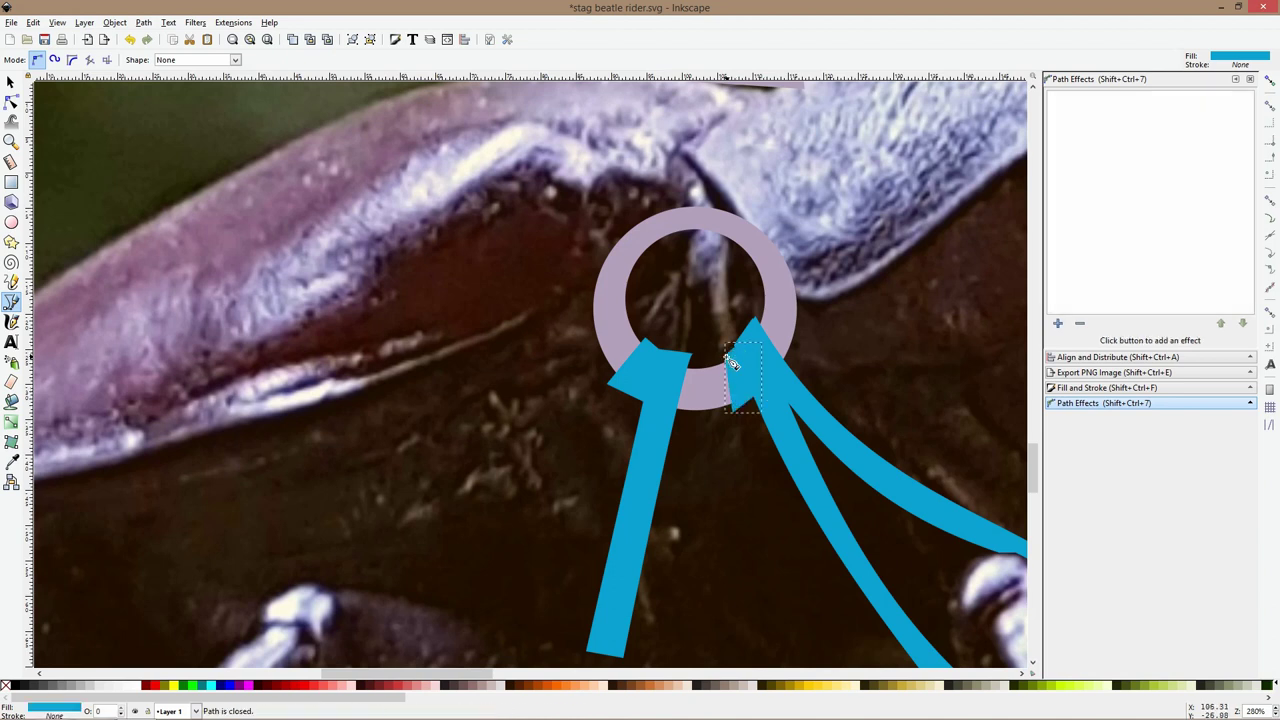
# Draw another small closed four-sided strap piece across the ring's front band, just above the tops of the two front straps
pyautogui.click(762, 298)
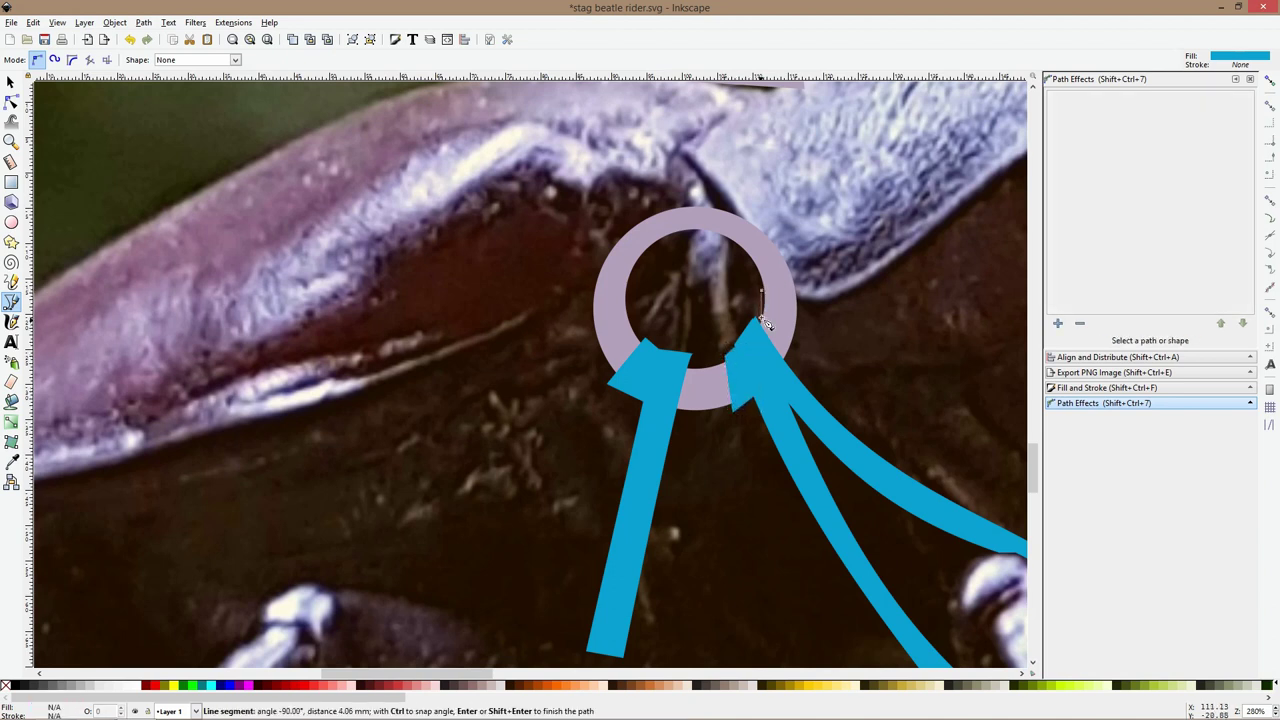
pyautogui.click(759, 319)
pyautogui.click(798, 353)
pyautogui.click(805, 306)
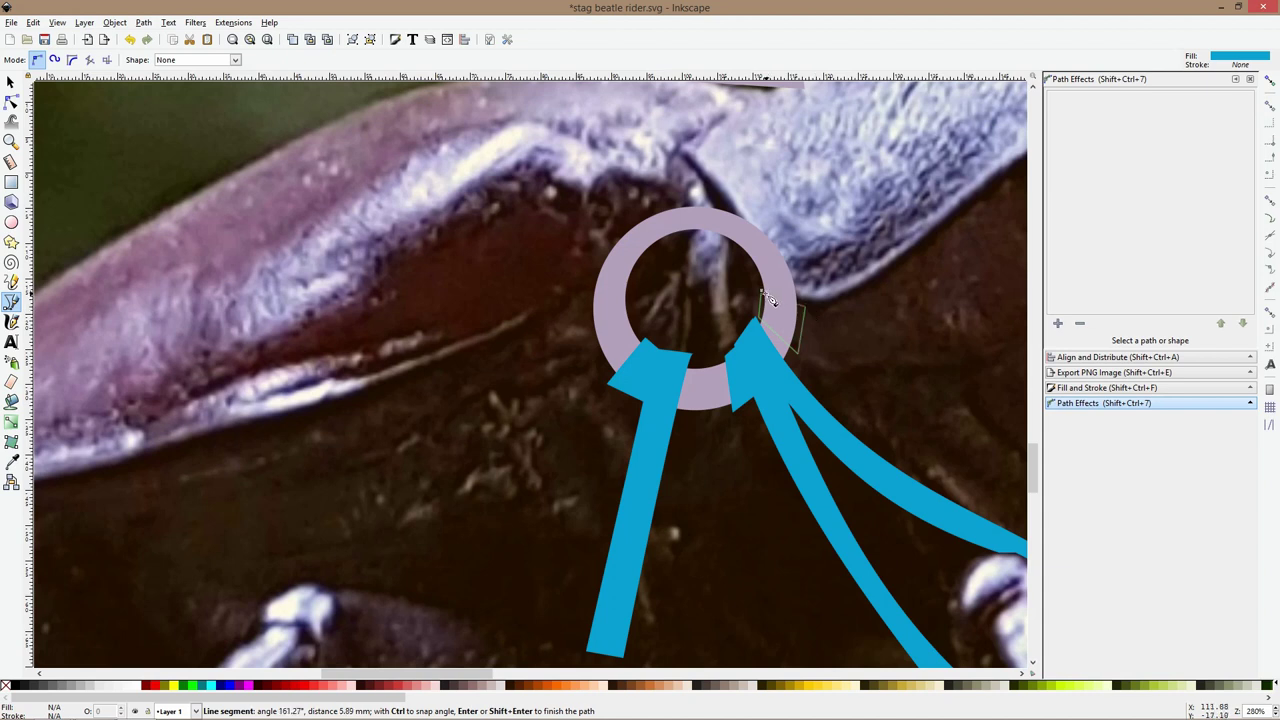
pyautogui.click(764, 296)
# Draw a closed six-sided bracket with a raised end extending backwards from the seat's lower rear corner, and fill it with the seat's light purple #b3a0bb
pyautogui.scroll(4, 716, 321)
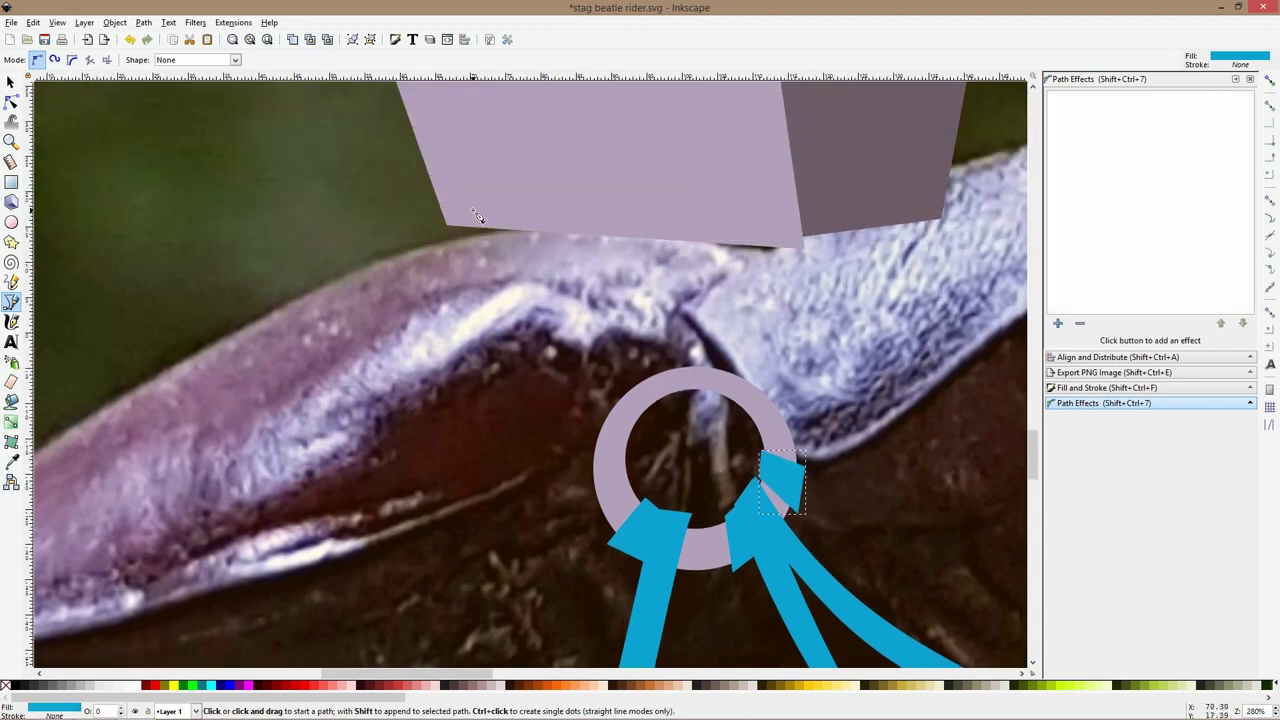
pyautogui.scroll(-2, 540, 258)
pyautogui.scroll(3, 540, 258)
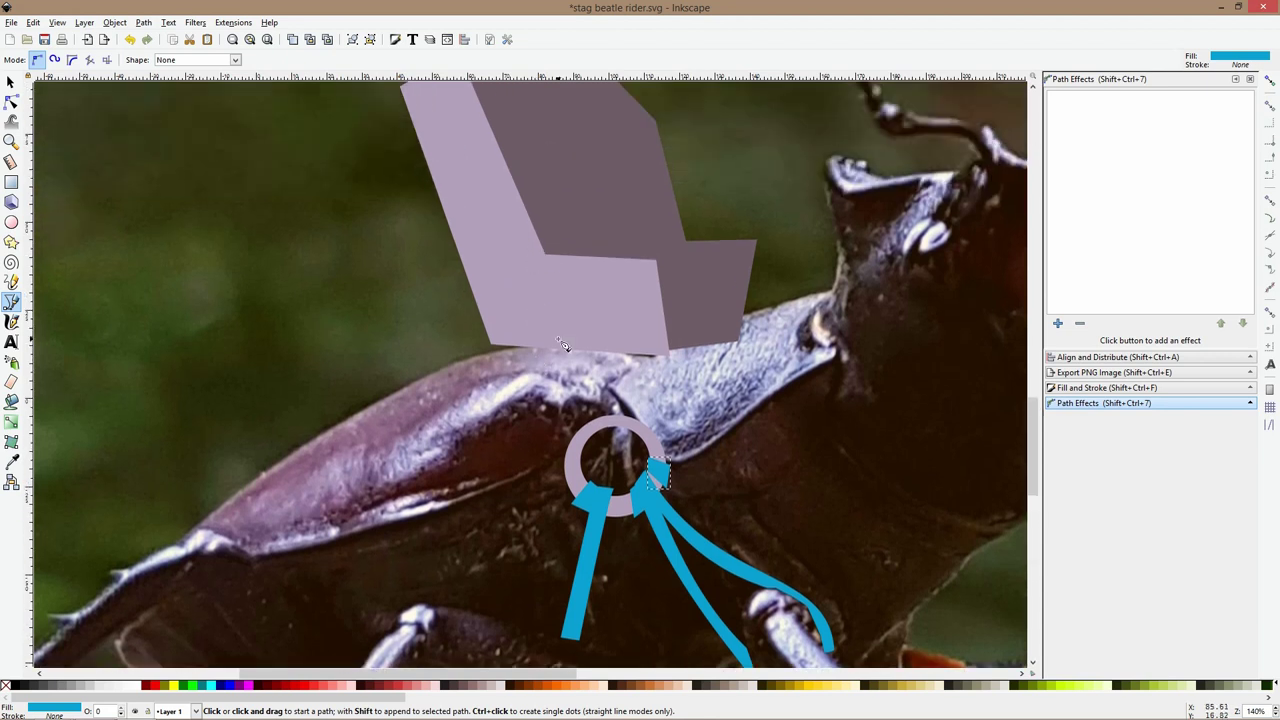
pyautogui.scroll(1, 560, 335)
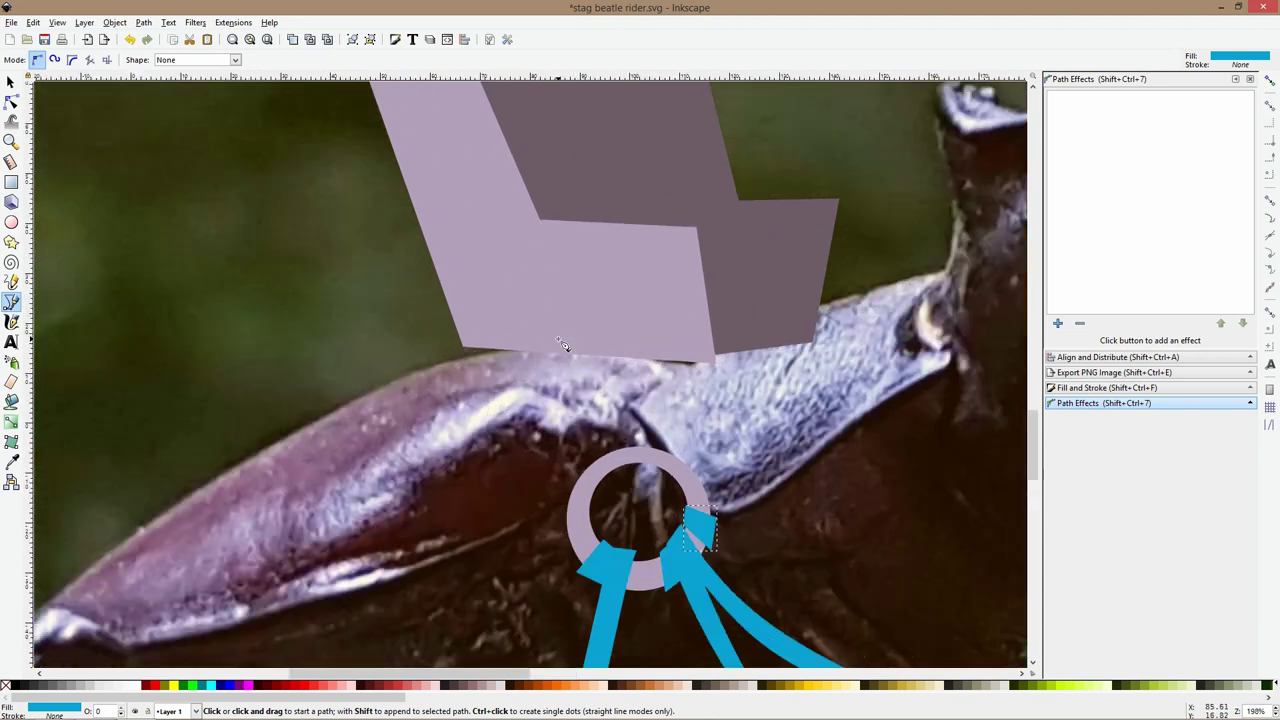
pyautogui.click(469, 315)
pyautogui.click(398, 307)
pyautogui.click(373, 283)
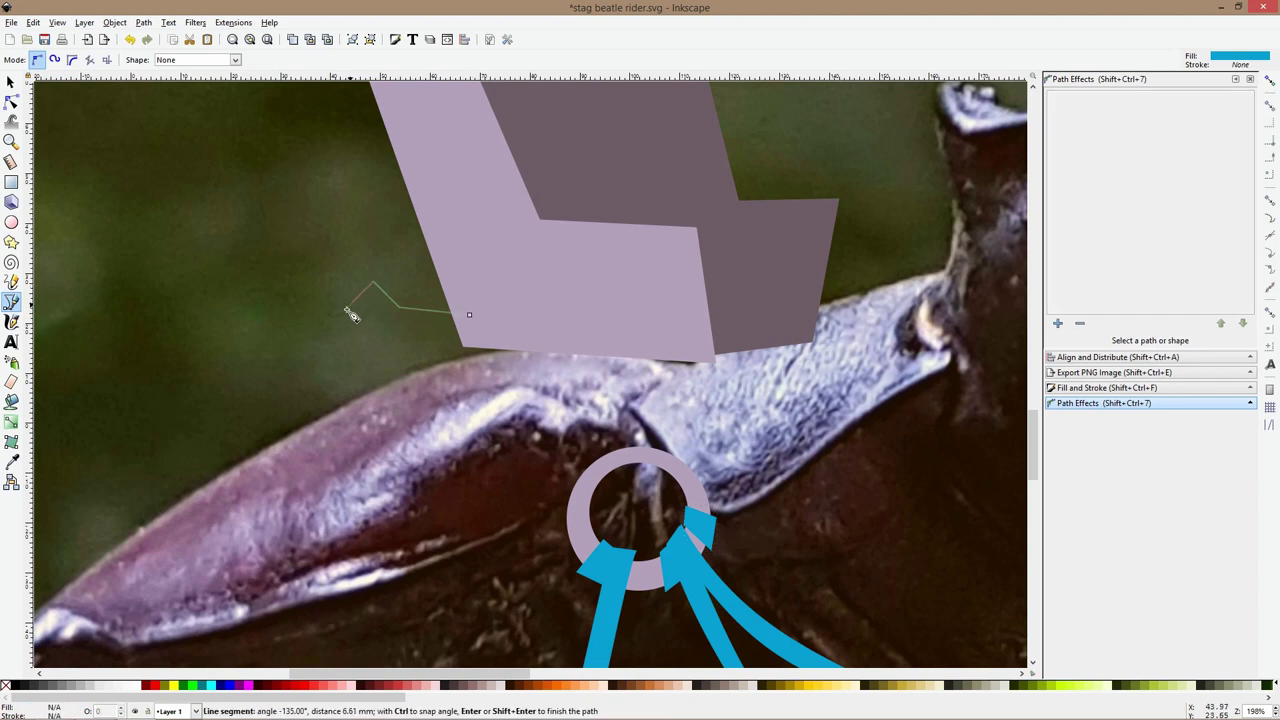
pyautogui.click(344, 315)
pyautogui.click(351, 349)
pyautogui.click(482, 349)
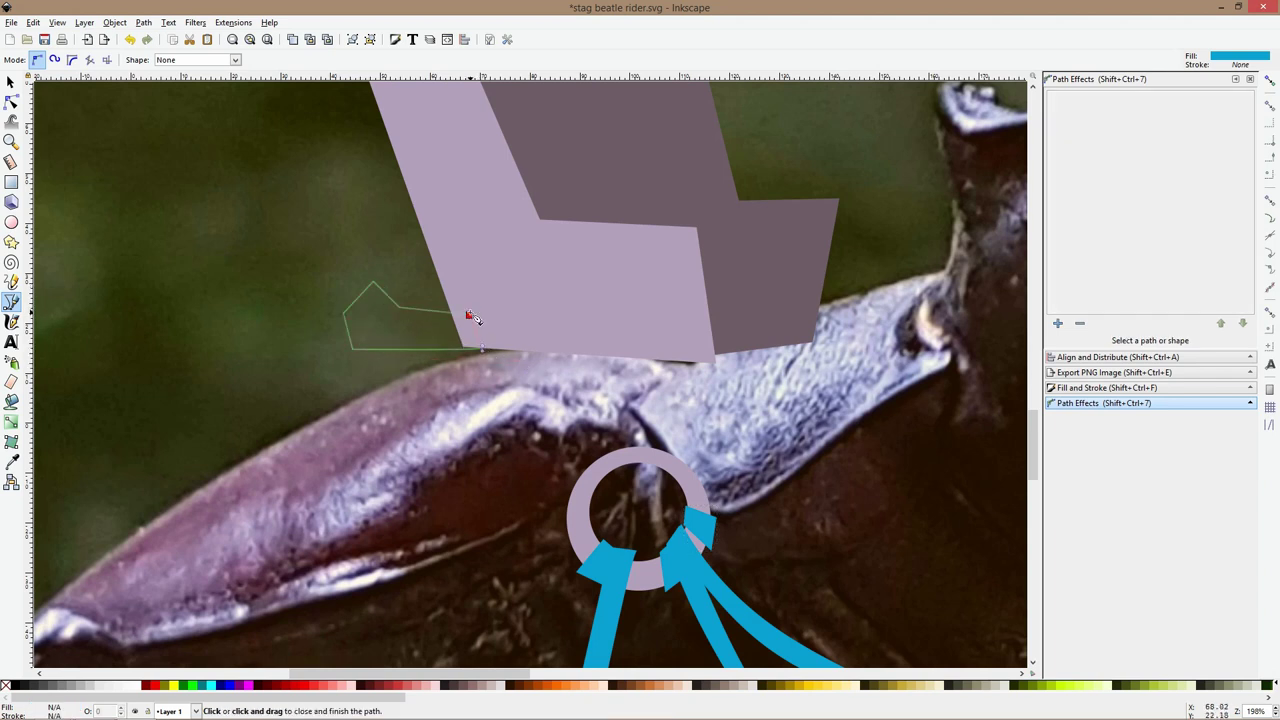
pyautogui.click(469, 315)
pyautogui.click(11, 461)
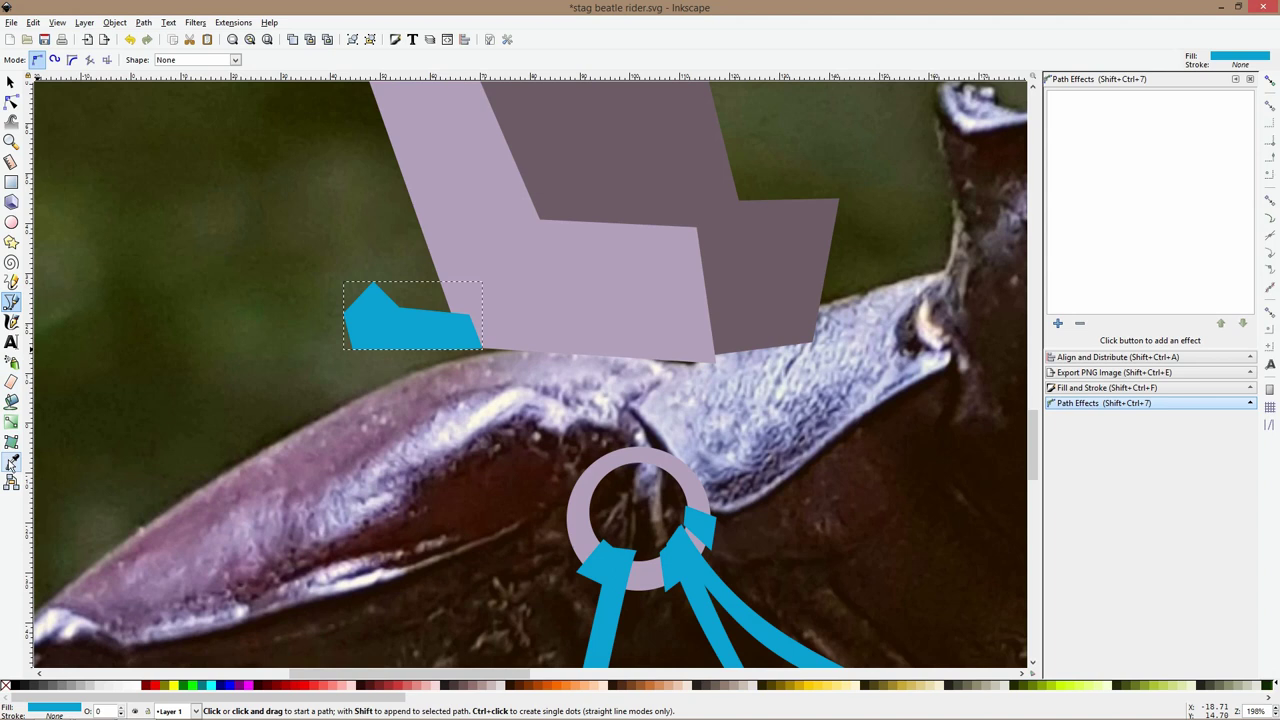
pyautogui.click(494, 300)
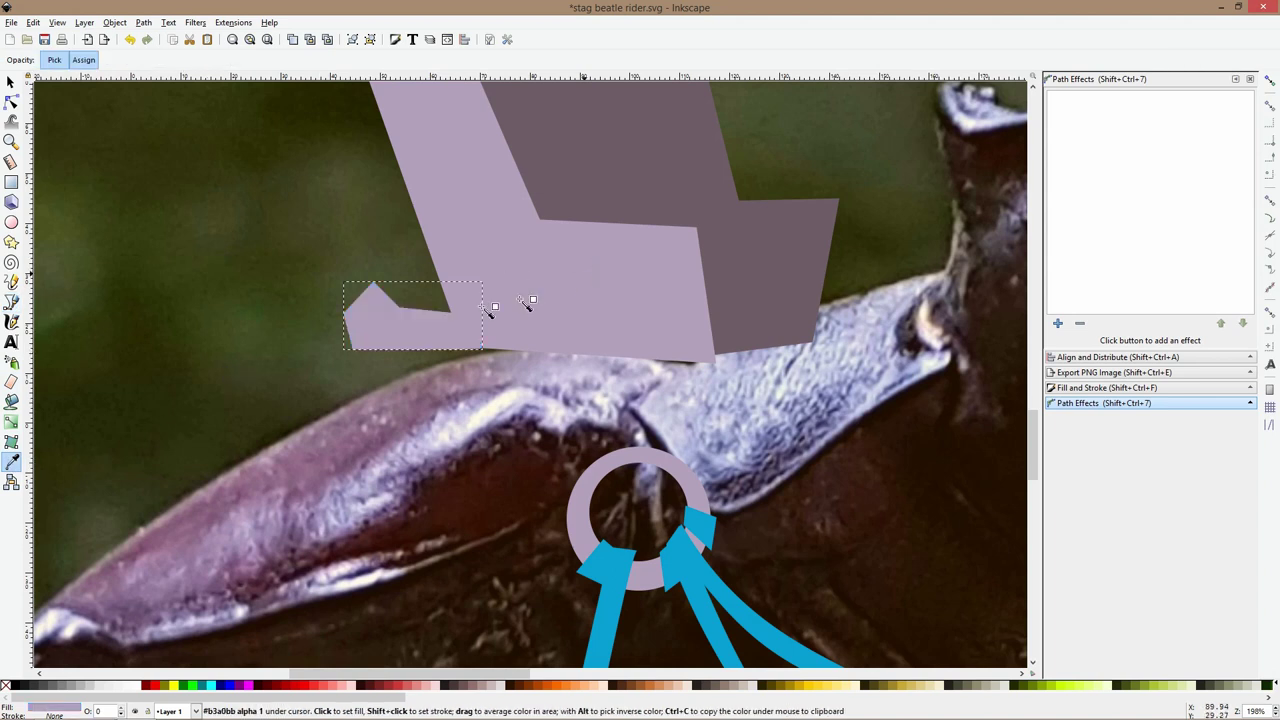
# Draw a narrow closed bent band about 6.5 mm wide and 12 mm high across the rear bracket, using six nodes
pyautogui.click(11, 302)
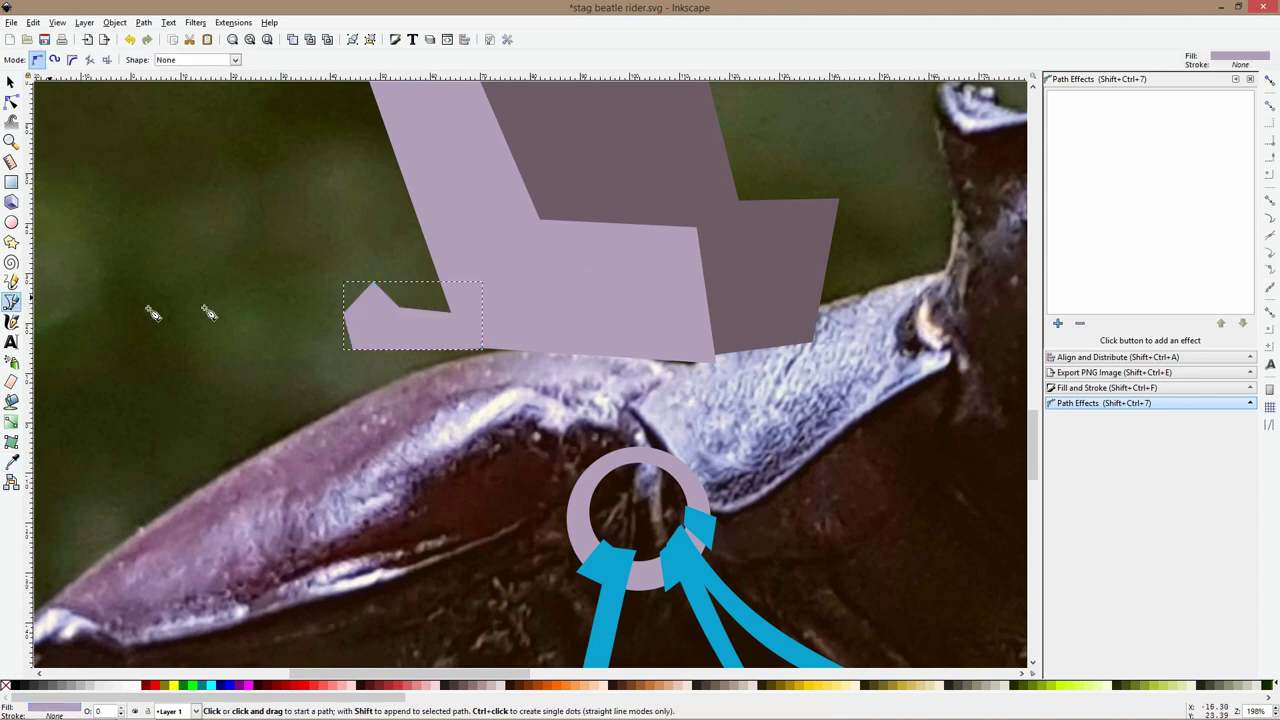
pyautogui.click(411, 297)
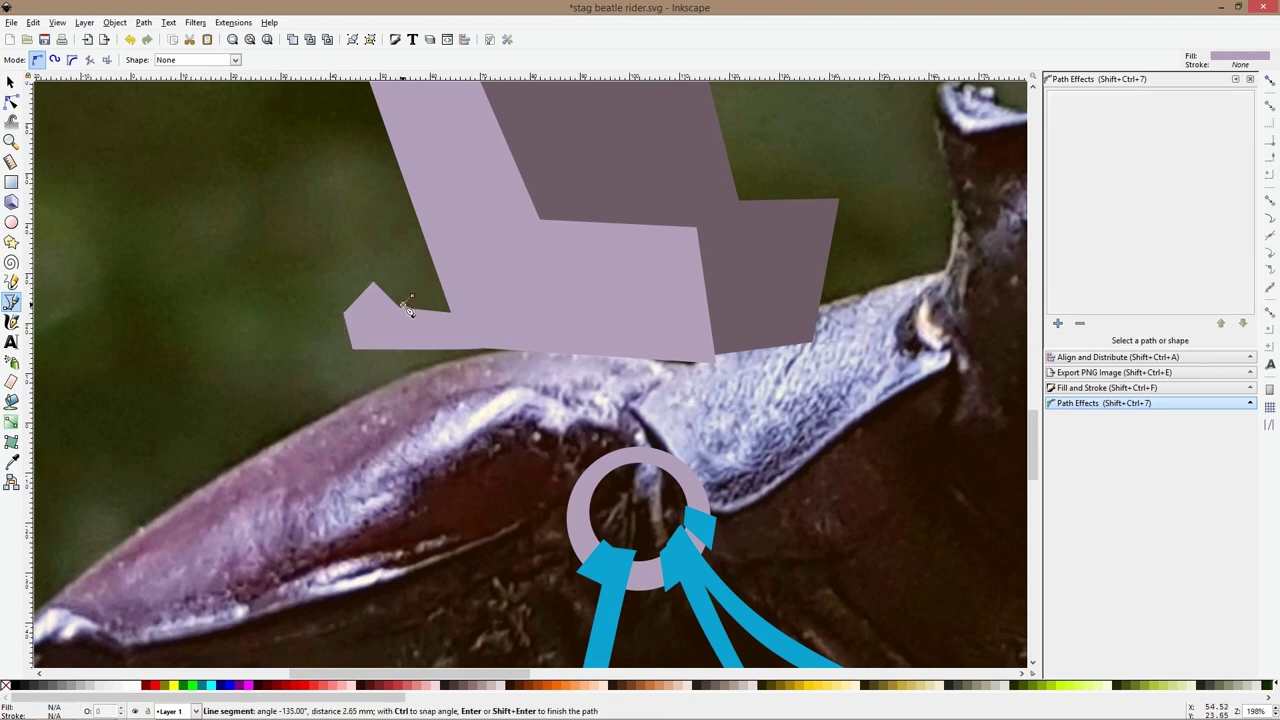
pyautogui.click(418, 355)
pyautogui.click(432, 354)
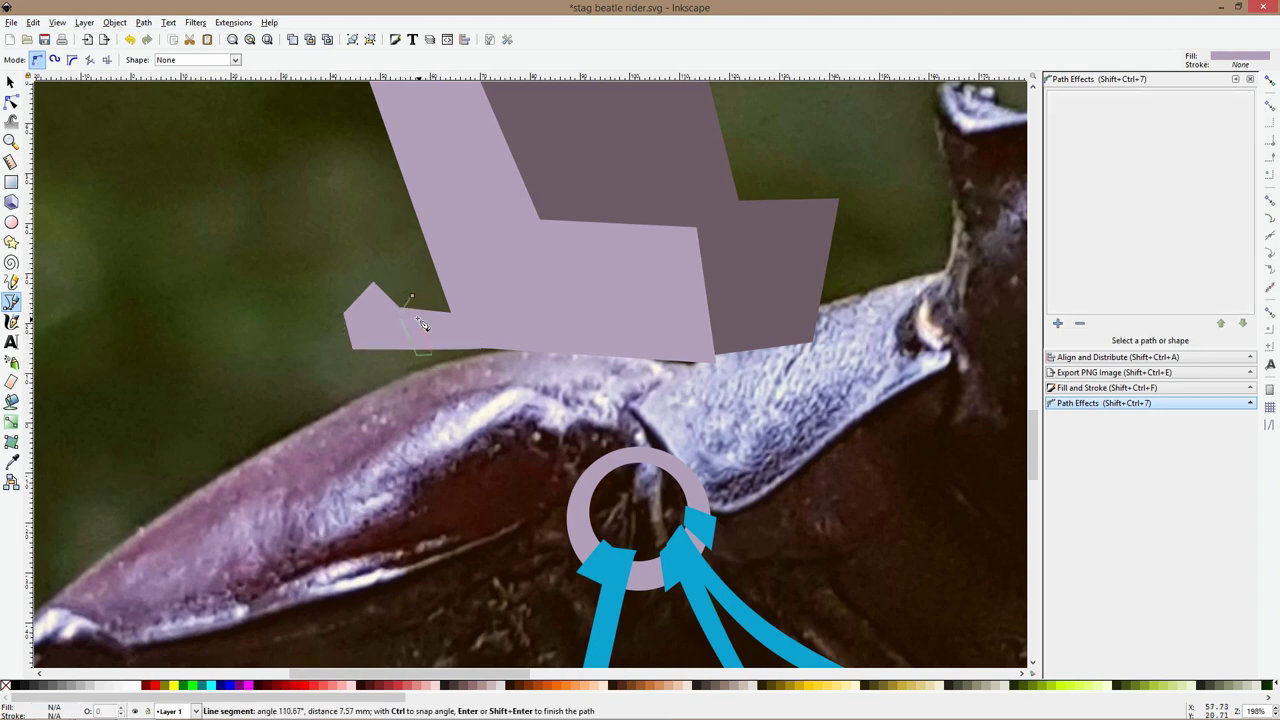
pyautogui.click(417, 317)
pyautogui.click(421, 297)
pyautogui.click(412, 297)
pyautogui.press('s')
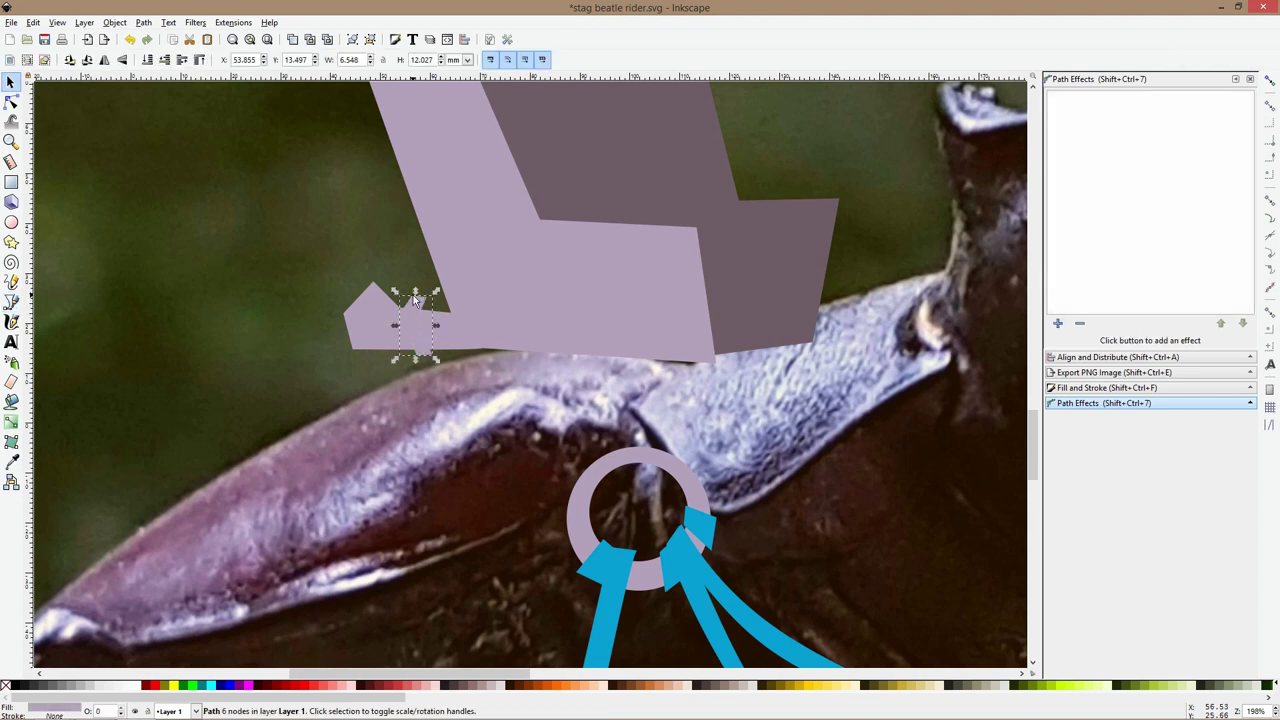
# Fill the bent band on the bracket with the blue of the straps and save the document
pyautogui.click(11, 462)
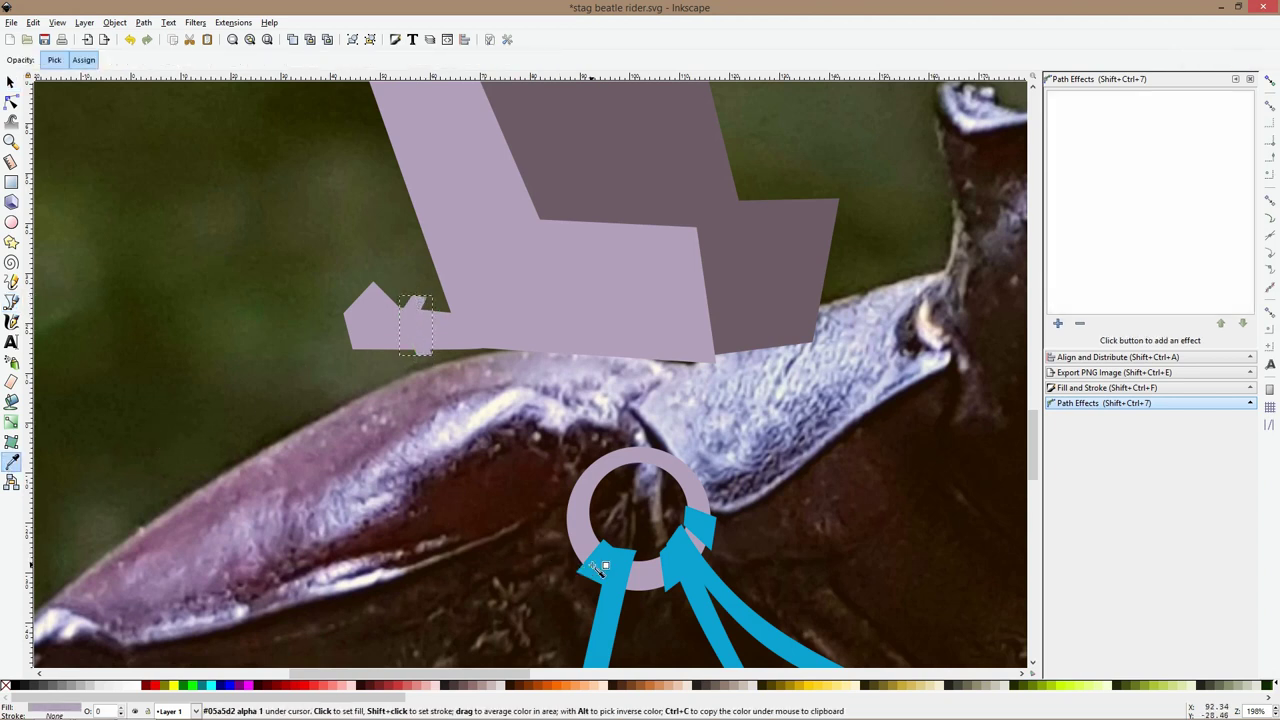
pyautogui.click(600, 567)
pyautogui.press('s')
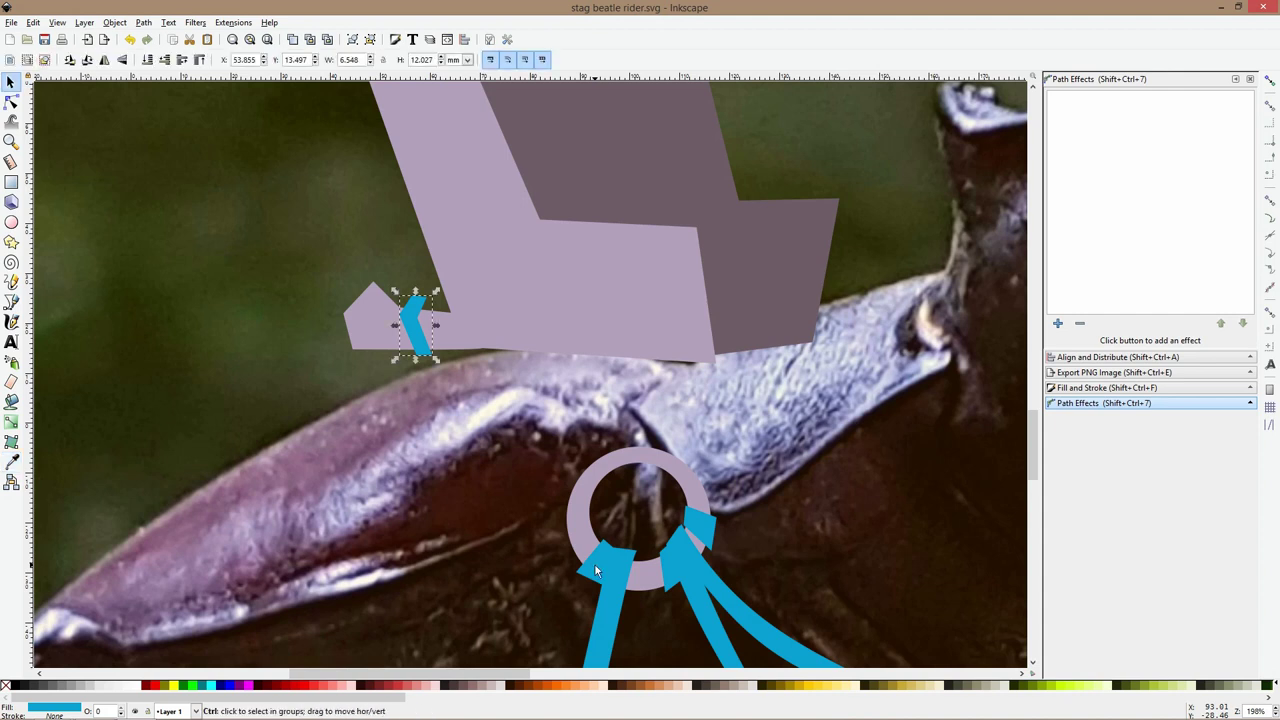
# Duplicate the blue bent band and place the copy about 4 mm further forward along the bracket
pyautogui.hotkey('ctrl', 'd')
pyautogui.moveTo(416, 316); pyautogui.dragTo(446, 317)
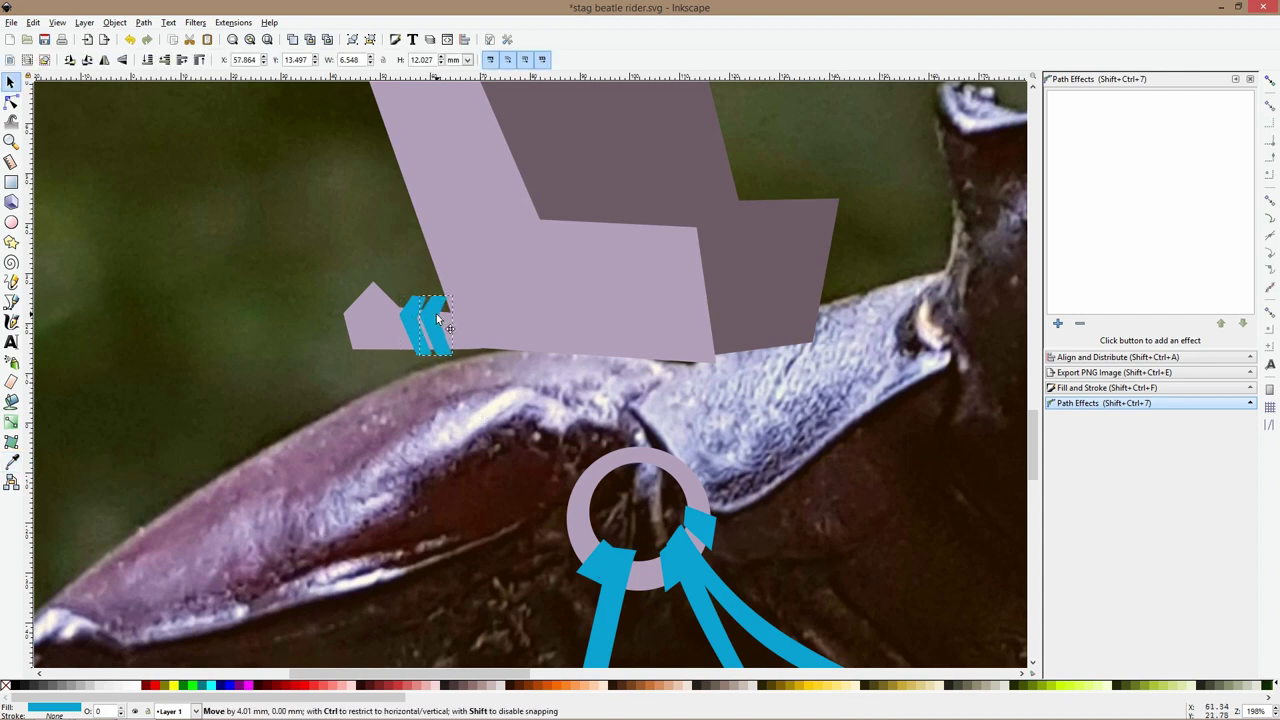
pyautogui.click(11, 102)
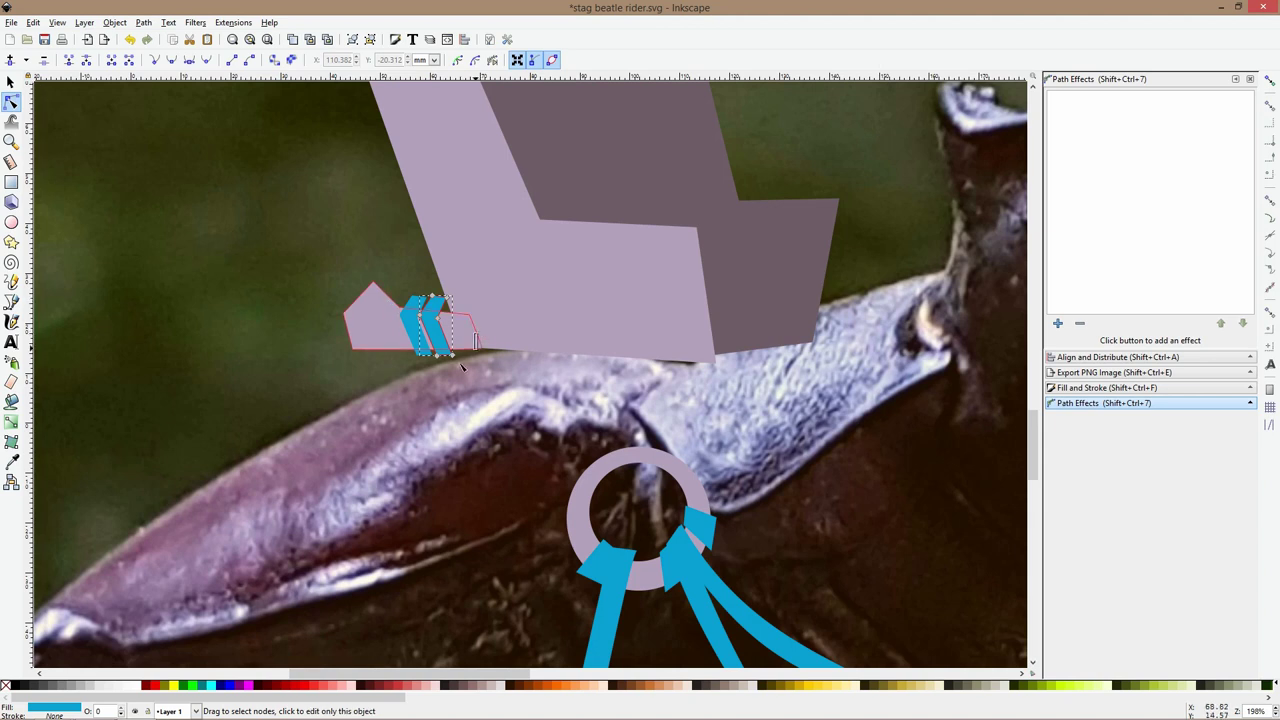
# Stretch the front blue band's lower end about 32 mm forward and 26 mm down onto the ring, curving both long edges into a strap
pyautogui.moveTo(452, 355); pyautogui.dragTo(611, 488)
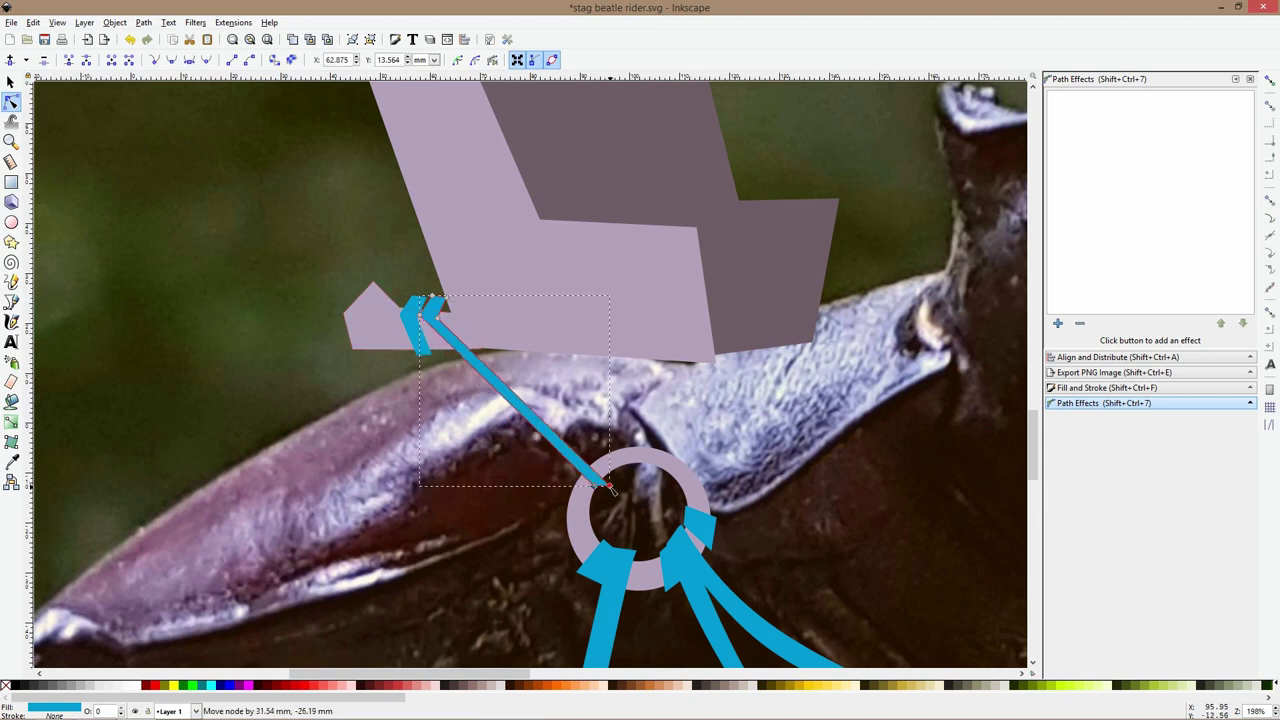
pyautogui.moveTo(506, 402); pyautogui.dragTo(488, 432)
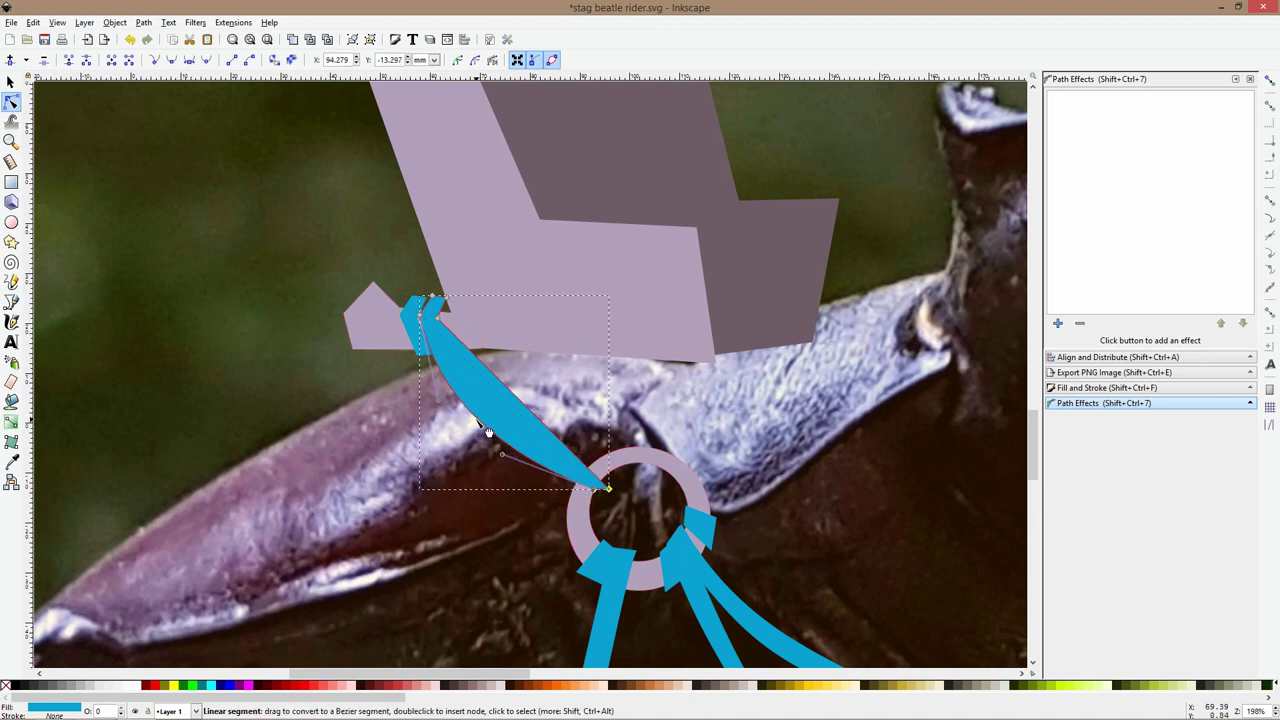
pyautogui.moveTo(504, 385); pyautogui.dragTo(490, 406)
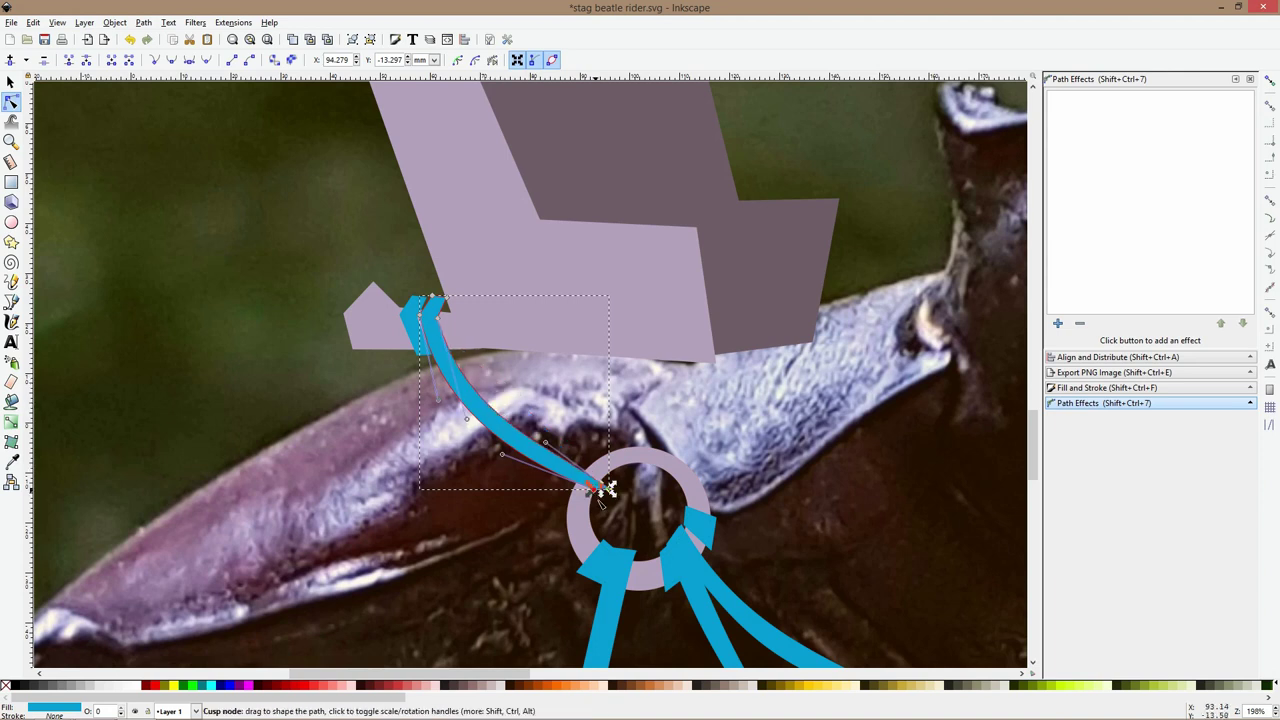
pyautogui.click(618, 500)
pyautogui.click(605, 488)
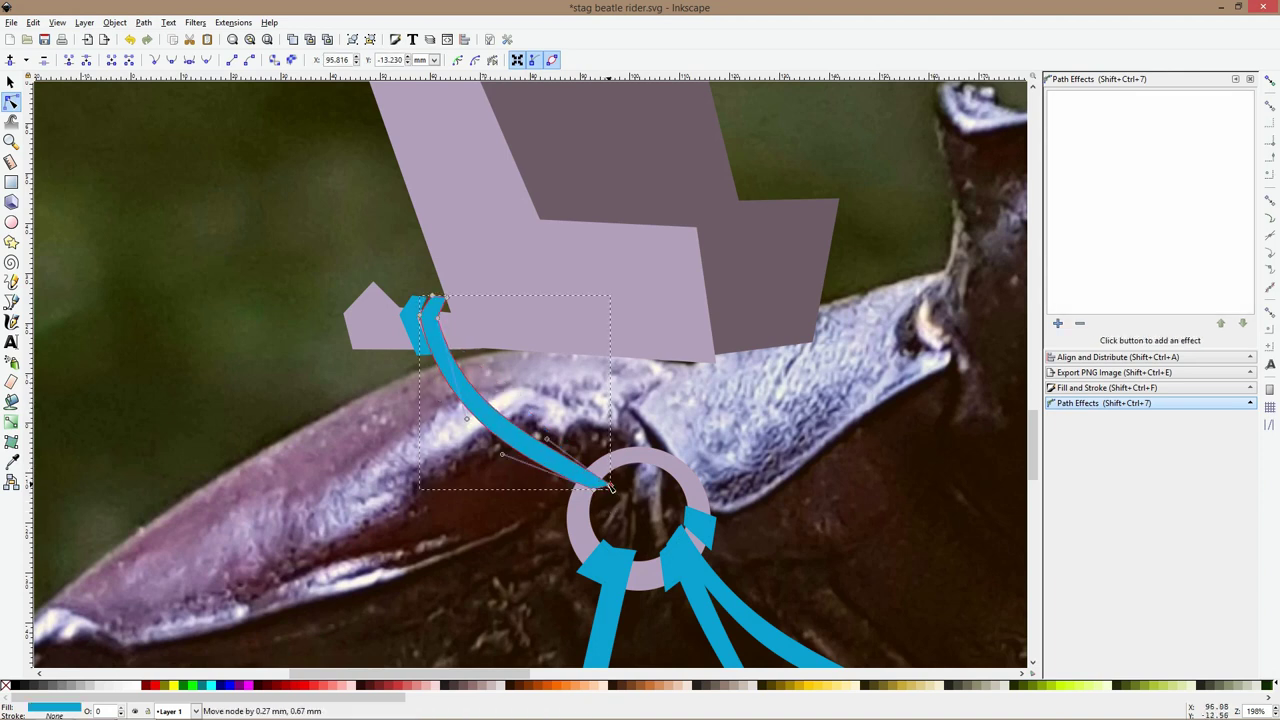
pyautogui.moveTo(600, 490); pyautogui.dragTo(598, 493)
# Draw a closed four-sided blue wrap across the ring's rear edge, just below the end of the curved strap
pyautogui.click(11, 302)
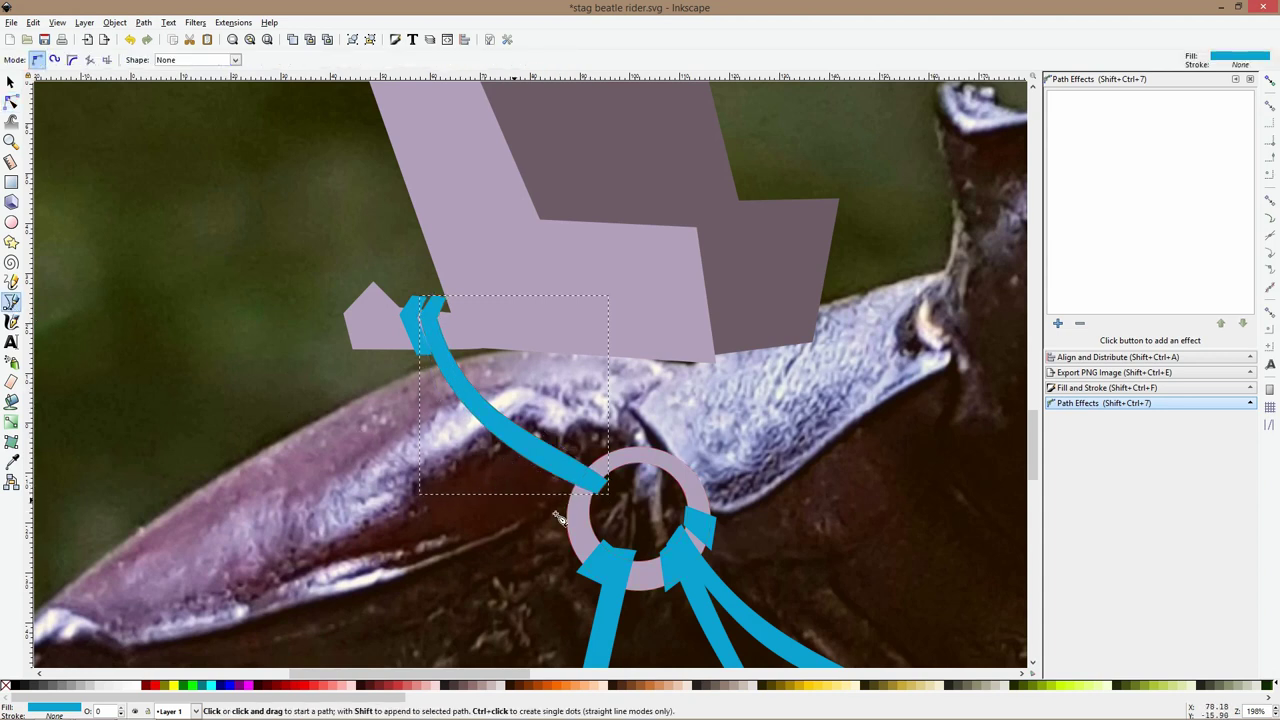
pyautogui.keyDown('ctrl'); pyautogui.scroll(2, 553, 516); pyautogui.keyUp('ctrl')
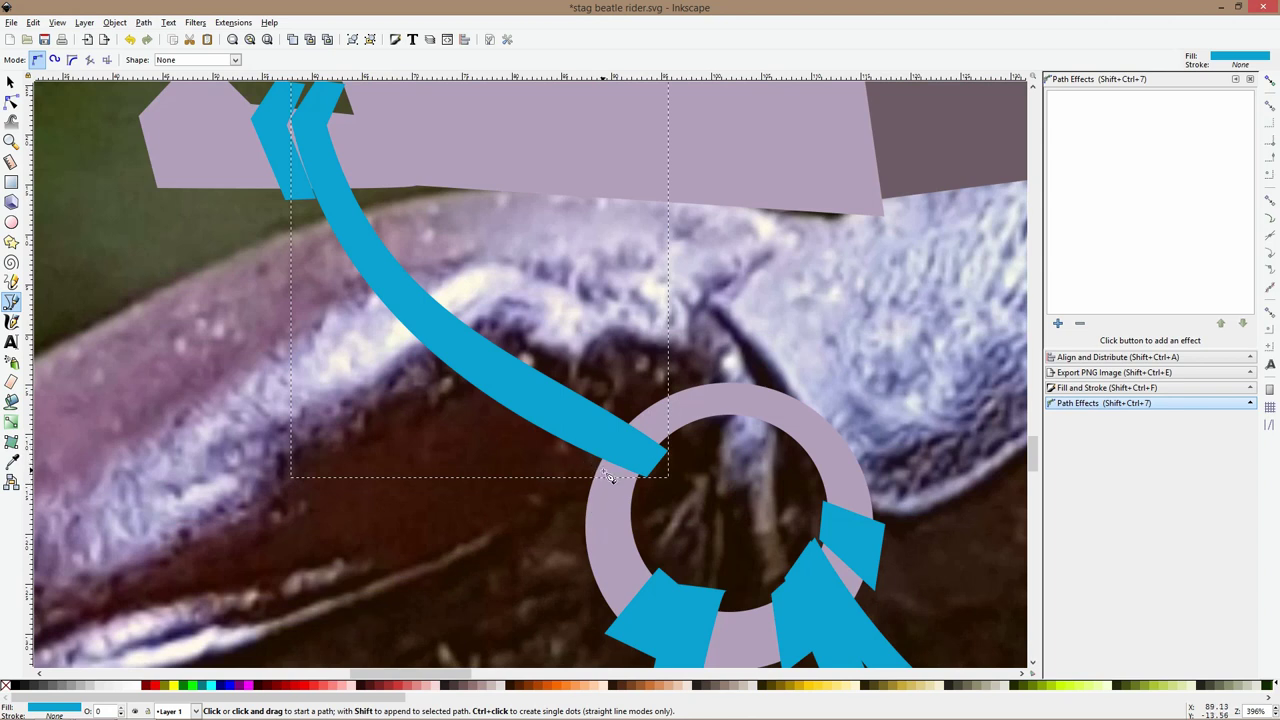
pyautogui.click(594, 468)
pyautogui.click(639, 485)
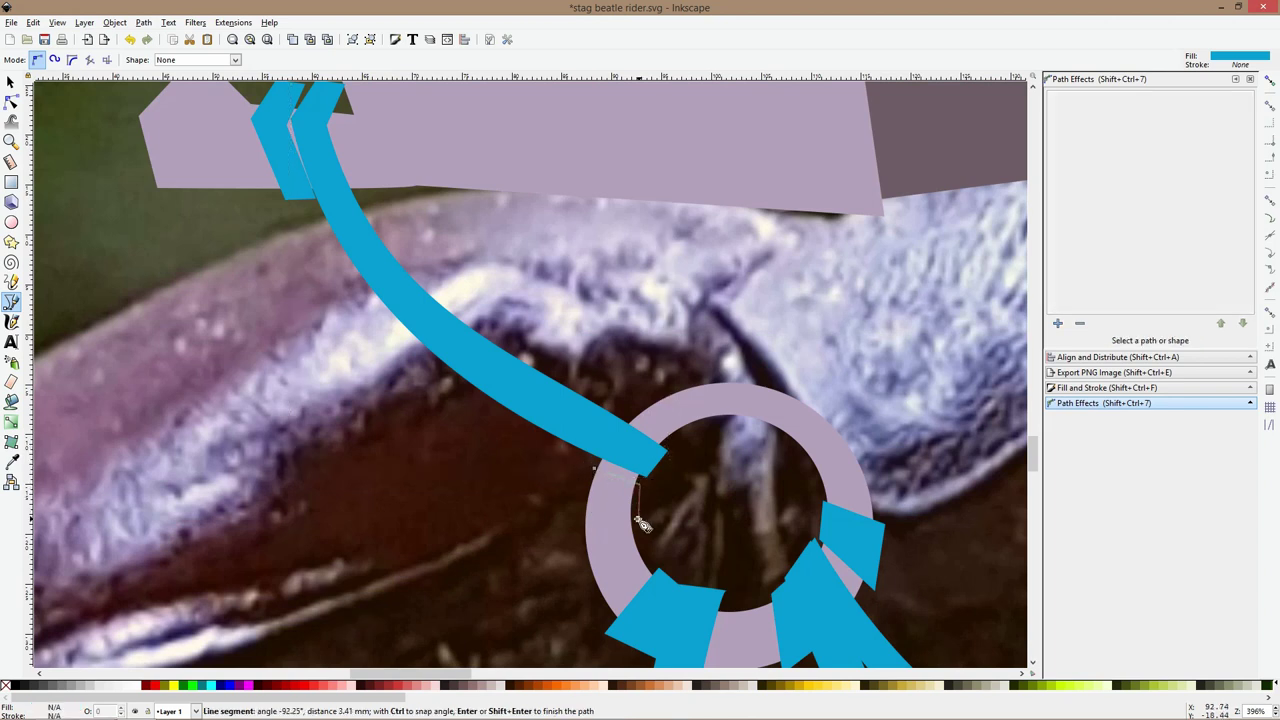
pyautogui.click(640, 519)
pyautogui.click(578, 535)
pyautogui.click(595, 468)
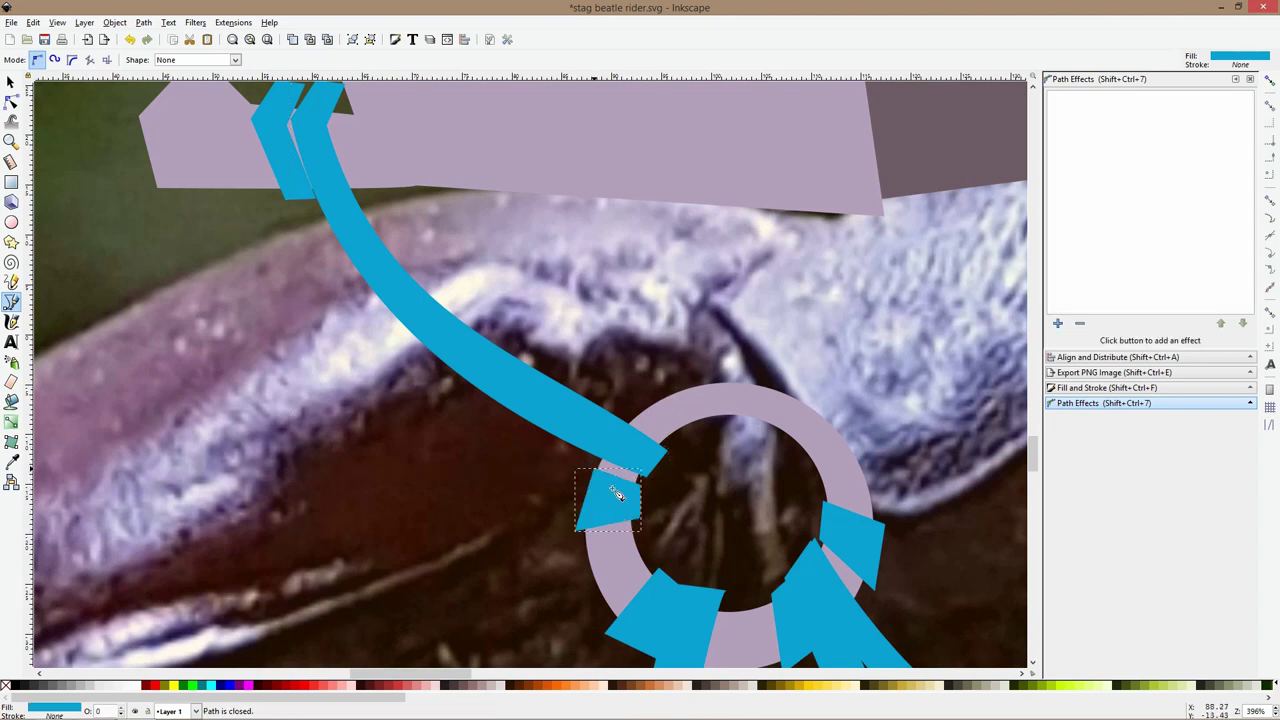
# Draw a closed six-node bent blue strap about 17.5 mm wide and 8.8 mm high, running backwards from the ring's rear wrap
pyautogui.keyDown('ctrl'); pyautogui.scroll(-4, 677, 500); pyautogui.keyUp('ctrl')
pyautogui.keyDown('ctrl'); pyautogui.scroll(3, 708, 470); pyautogui.keyUp('ctrl')
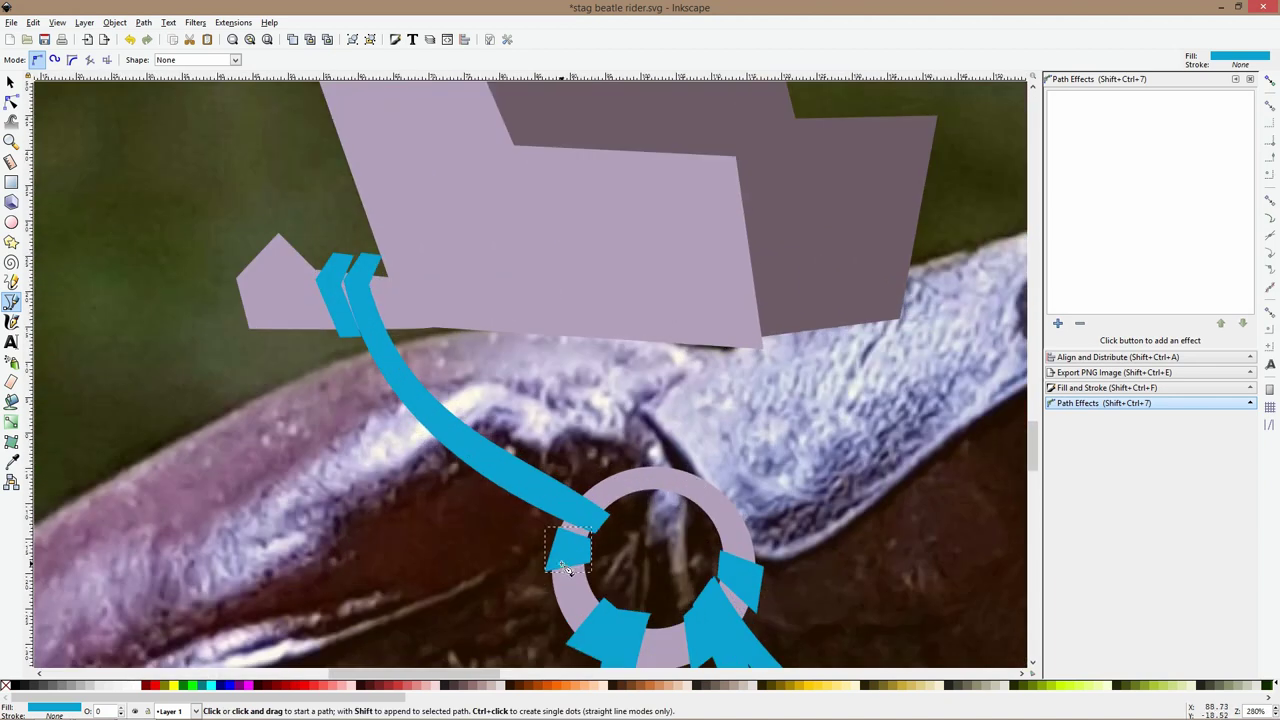
pyautogui.click(562, 563)
pyautogui.click(511, 597)
pyautogui.click(453, 597)
pyautogui.click(448, 625)
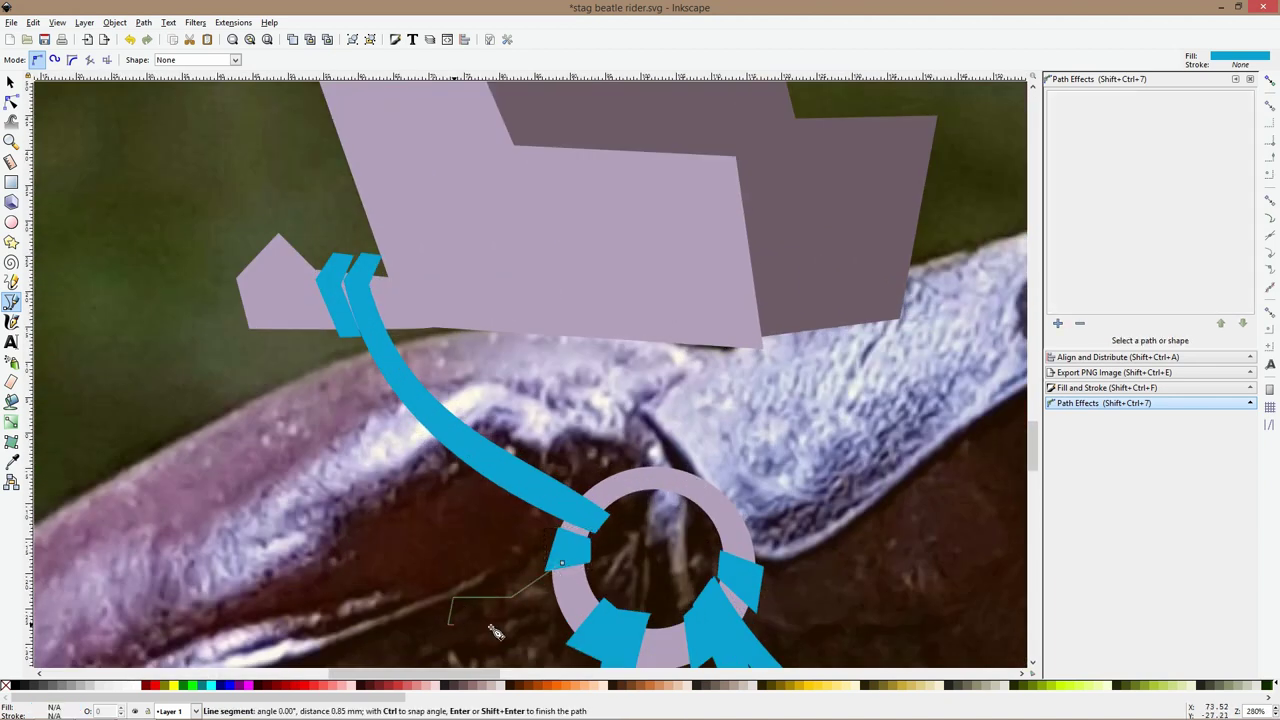
pyautogui.click(510, 622)
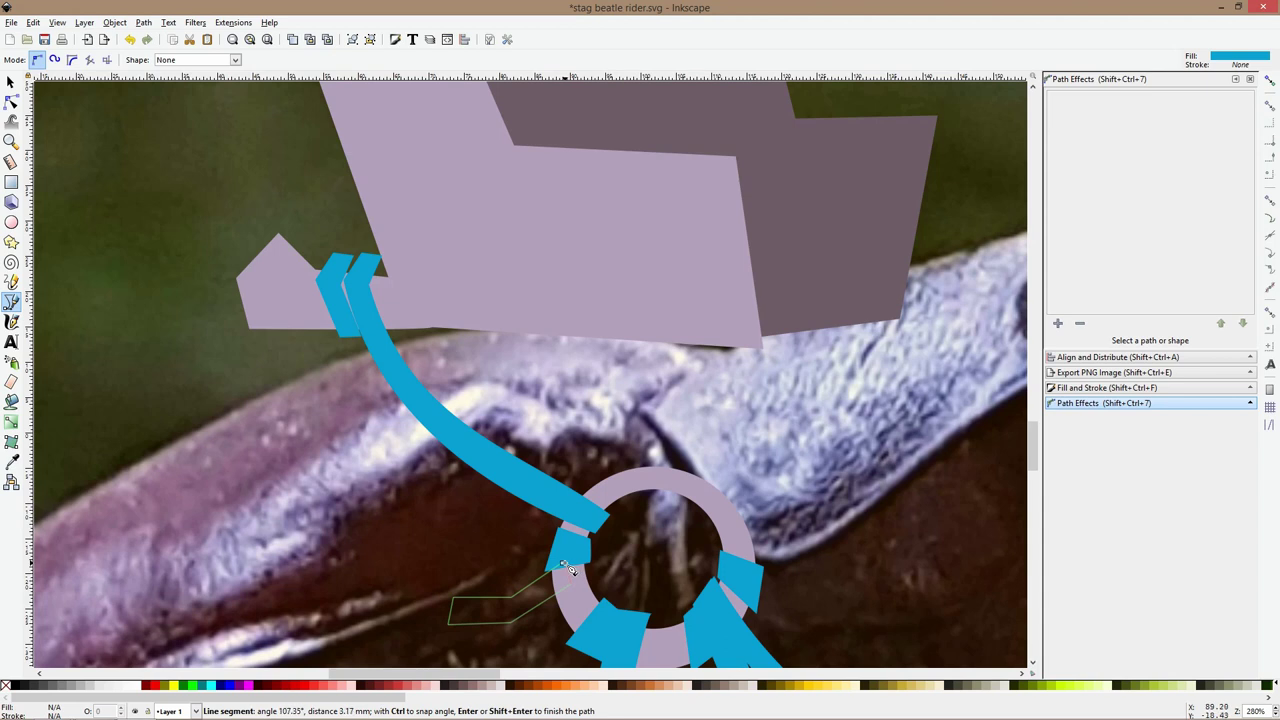
pyautogui.click(566, 569)
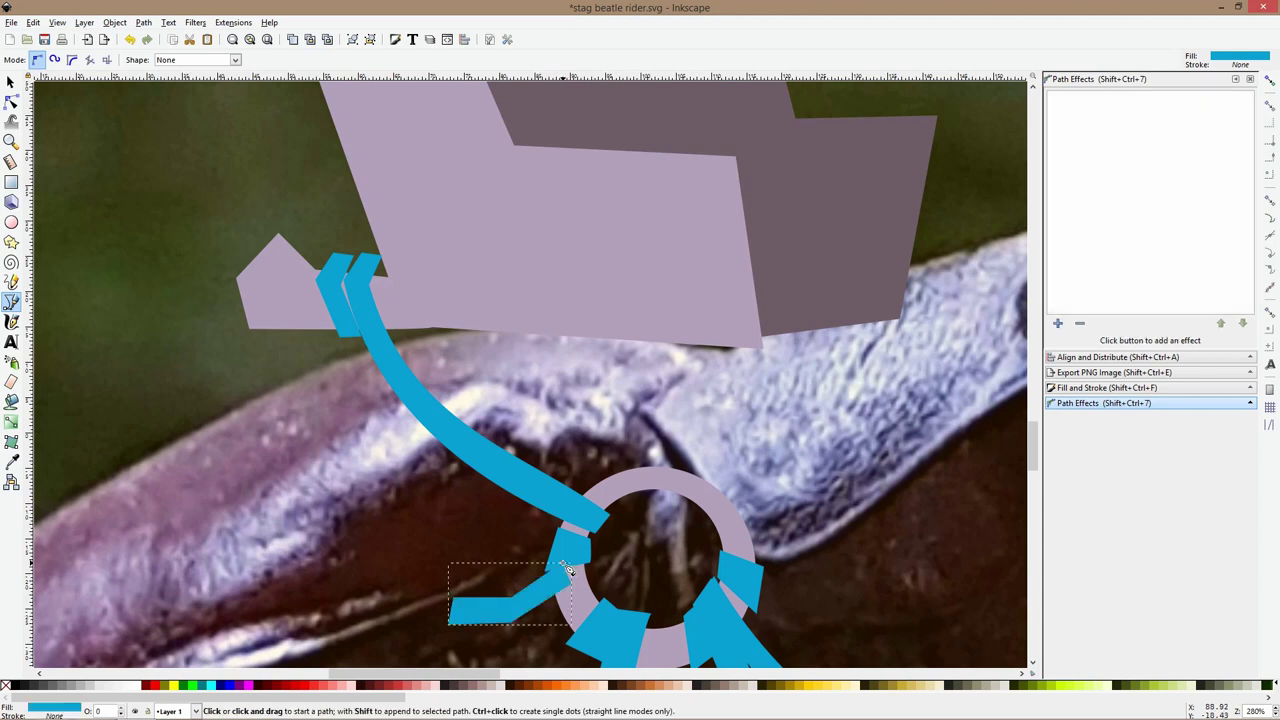
pyautogui.press('s')
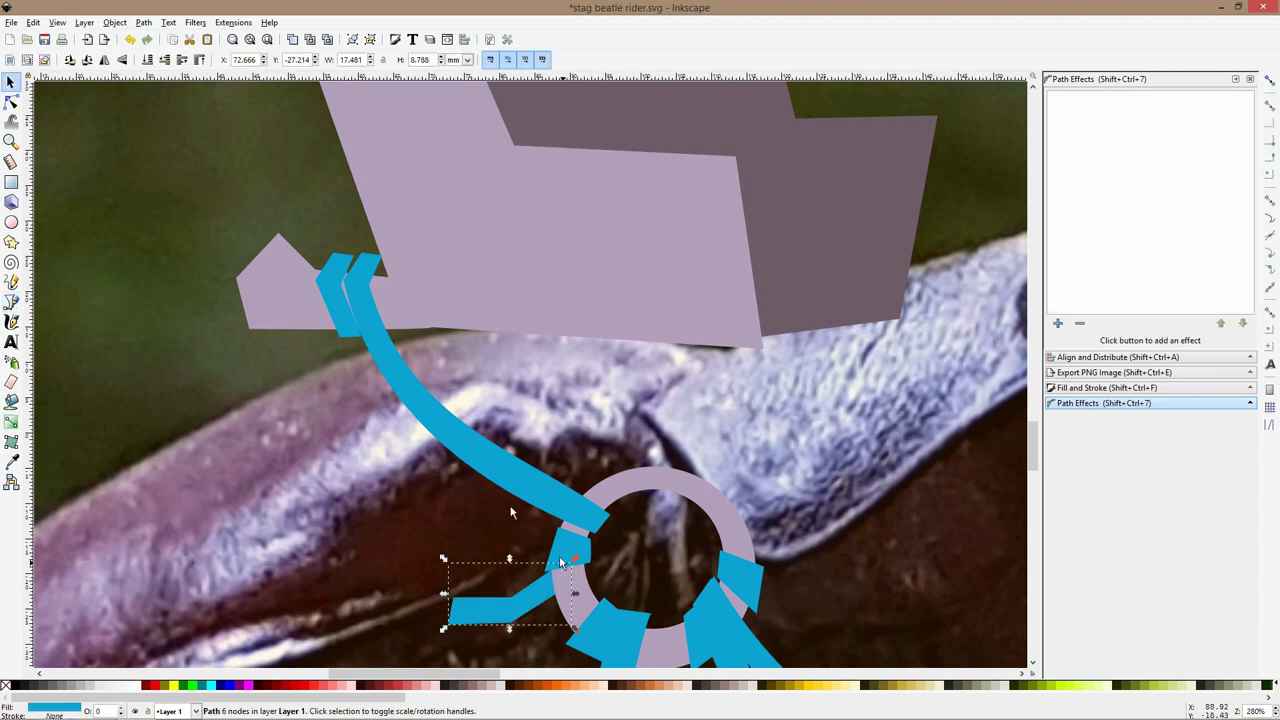
# Smooth the two middle bend nodes of the short rear strap so that it curves, and deselect the strap
pyautogui.click(11, 101)
pyautogui.scroll(-5, 440, 540)
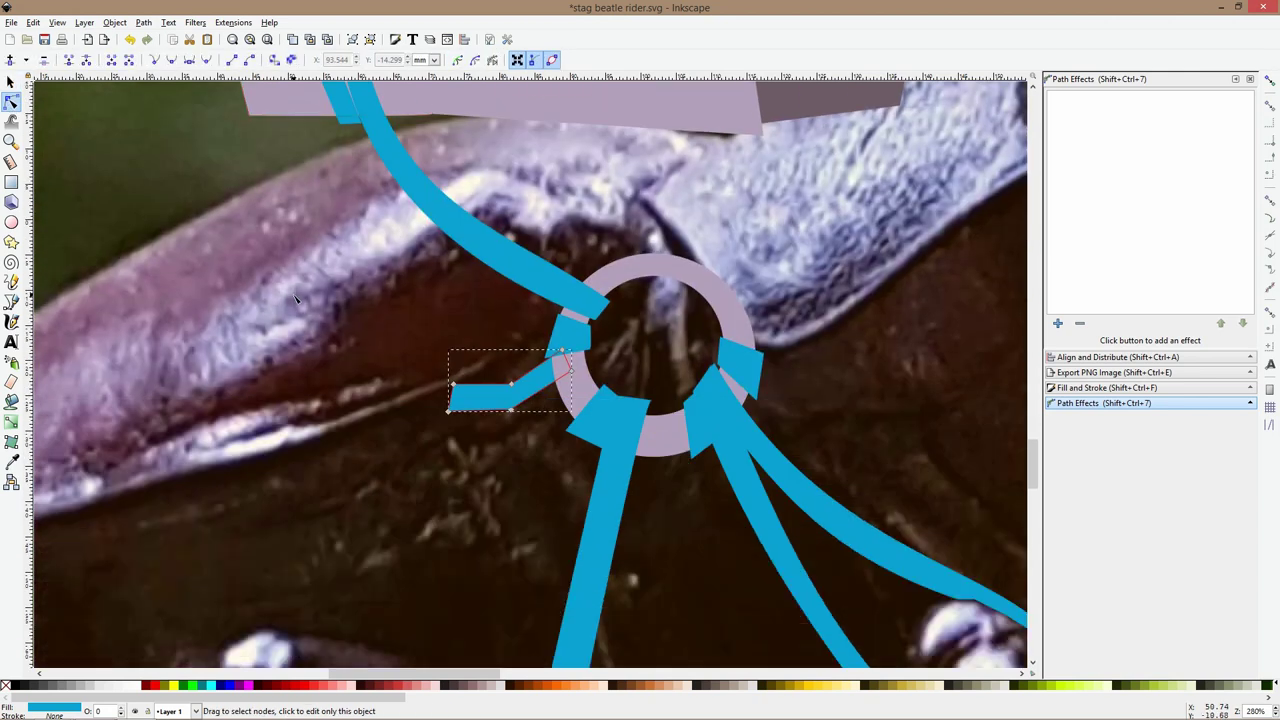
pyautogui.keyDown('ctrl'); pyautogui.click(512, 386); pyautogui.keyUp('ctrl')
pyautogui.keyDown('ctrl'); pyautogui.click(511, 410); pyautogui.keyUp('ctrl')
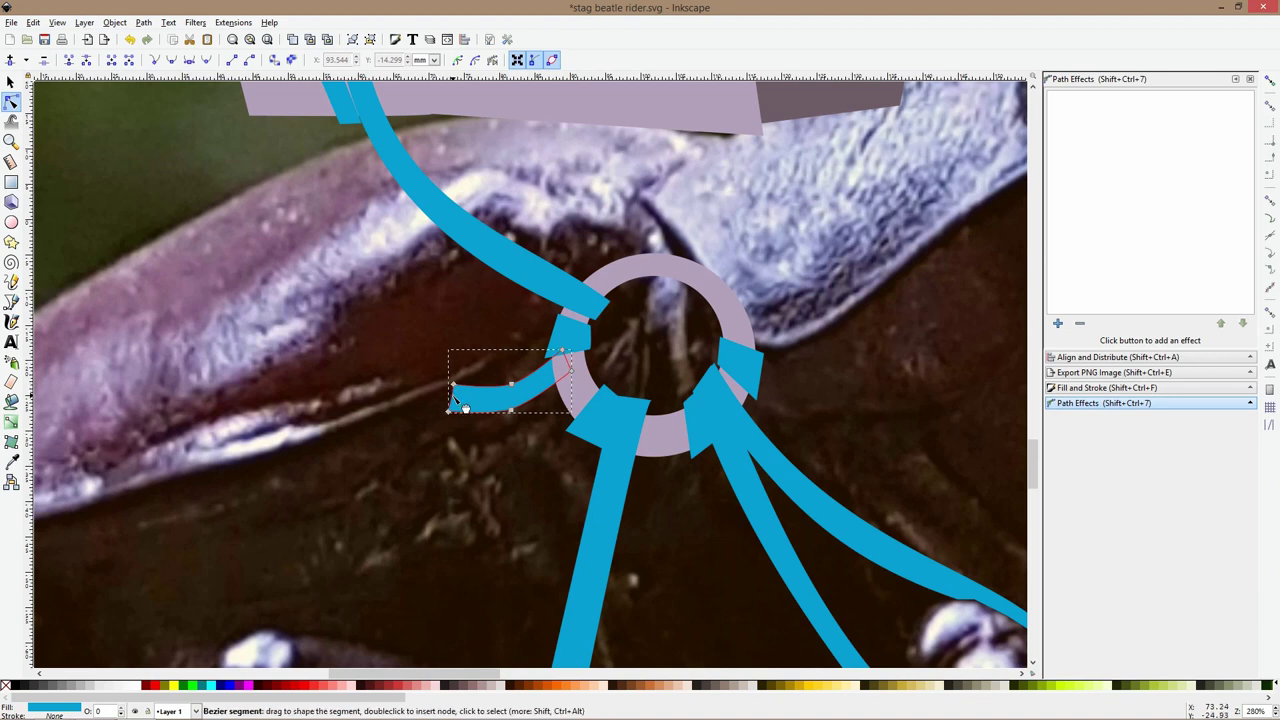
pyautogui.press('s')
pyautogui.click(473, 457)
# Add two nodes low on the light seat side's front edge and pull the lower corner about 5.6 mm forward to form a rectangular tab
pyautogui.scroll(-3, 596, 406)
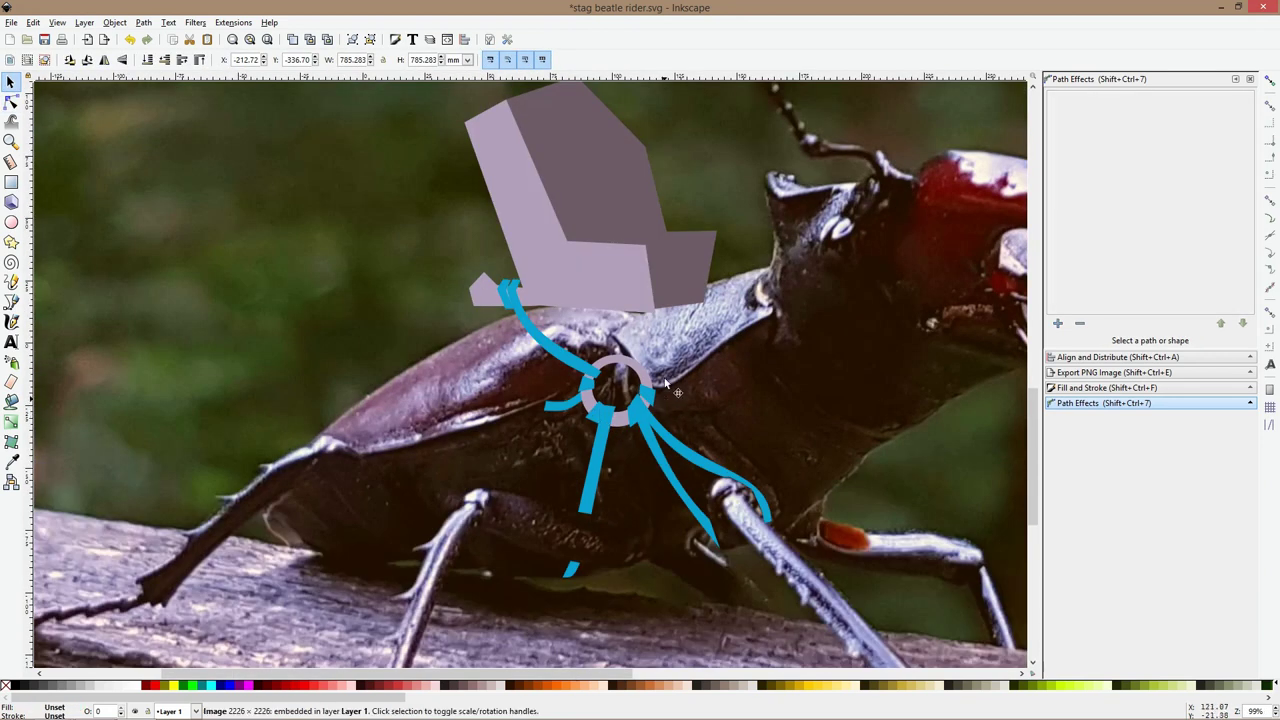
pyautogui.scroll(2, 649, 363)
pyautogui.click(636, 368)
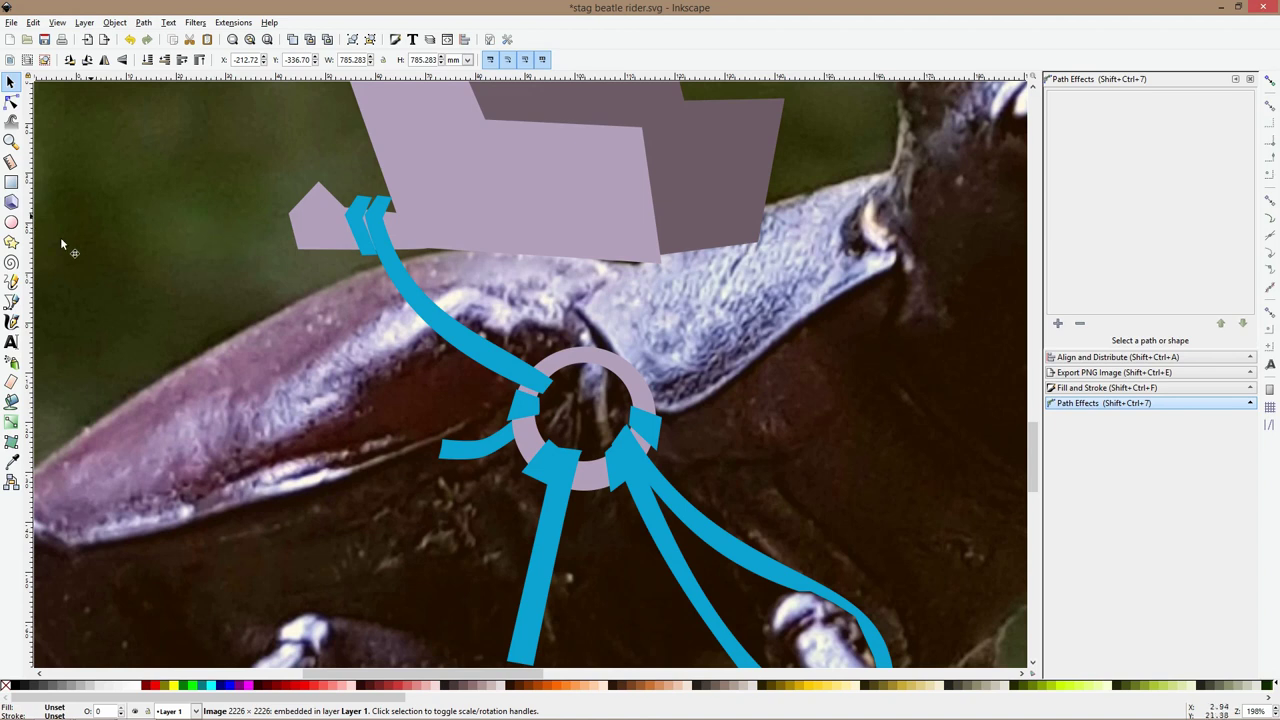
pyautogui.click(12, 305)
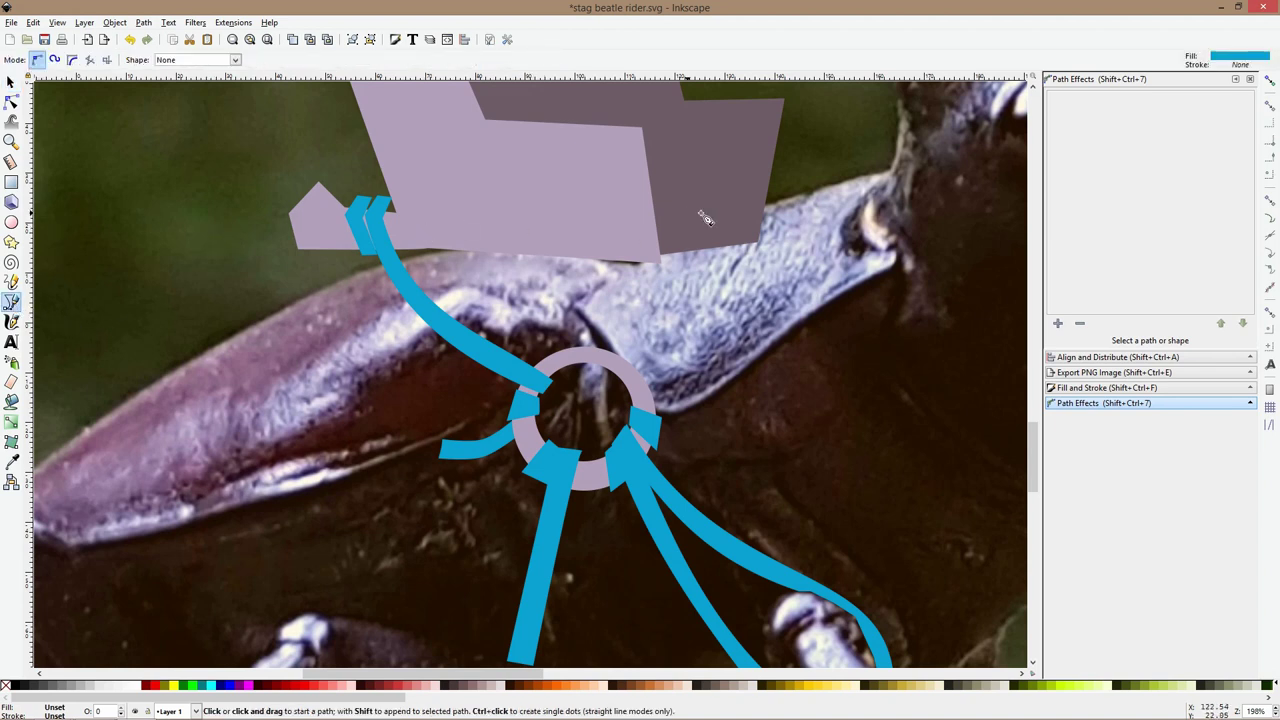
pyautogui.click(11, 102)
pyautogui.click(700, 210)
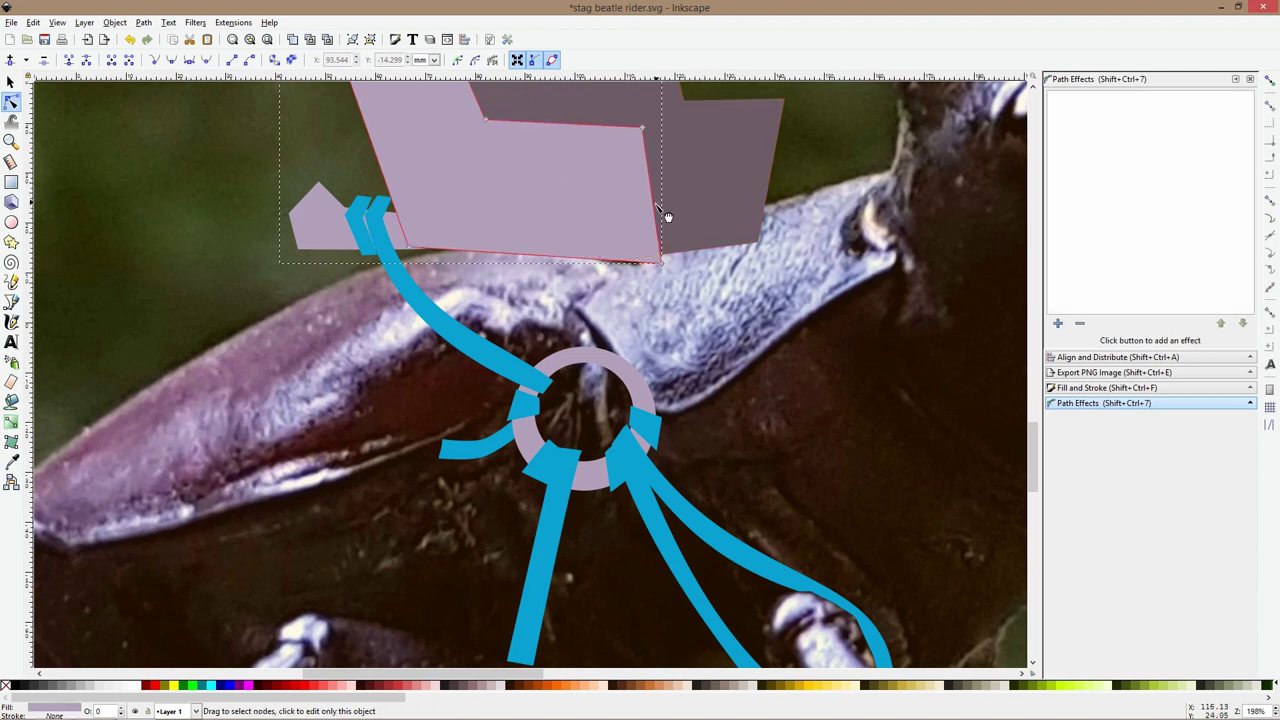
pyautogui.click(656, 214)
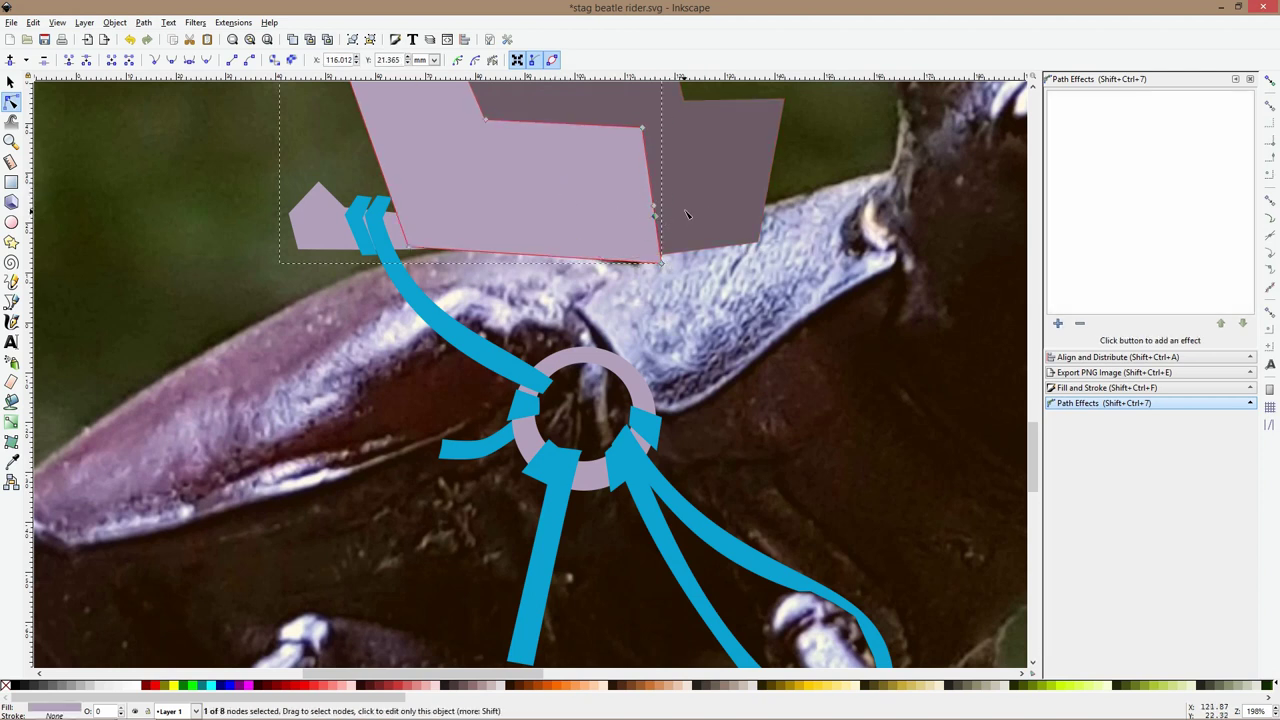
pyautogui.moveTo(661, 263); pyautogui.dragTo(690, 270)
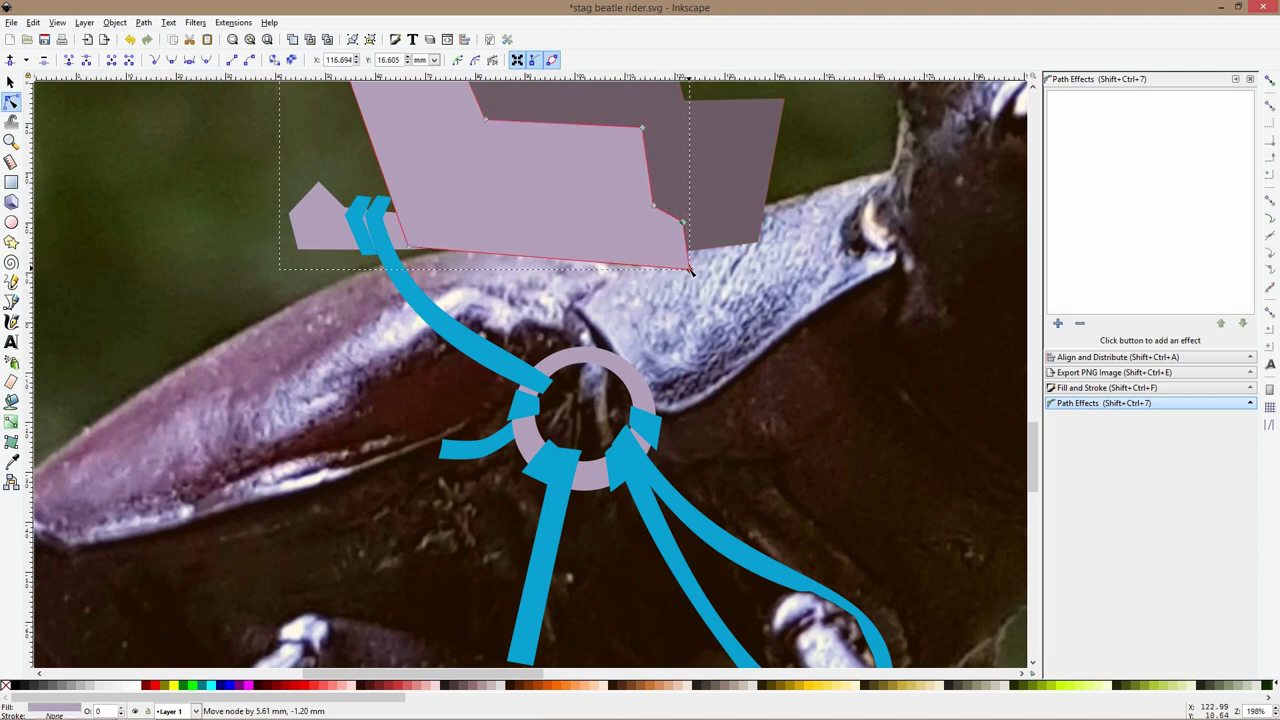
pyautogui.moveTo(683, 223)
pyautogui.mouseDown()
pyautogui.moveTo(688, 212)
pyautogui.moveTo(652, 218)
pyautogui.moveTo(690, 228)
pyautogui.mouseUp()
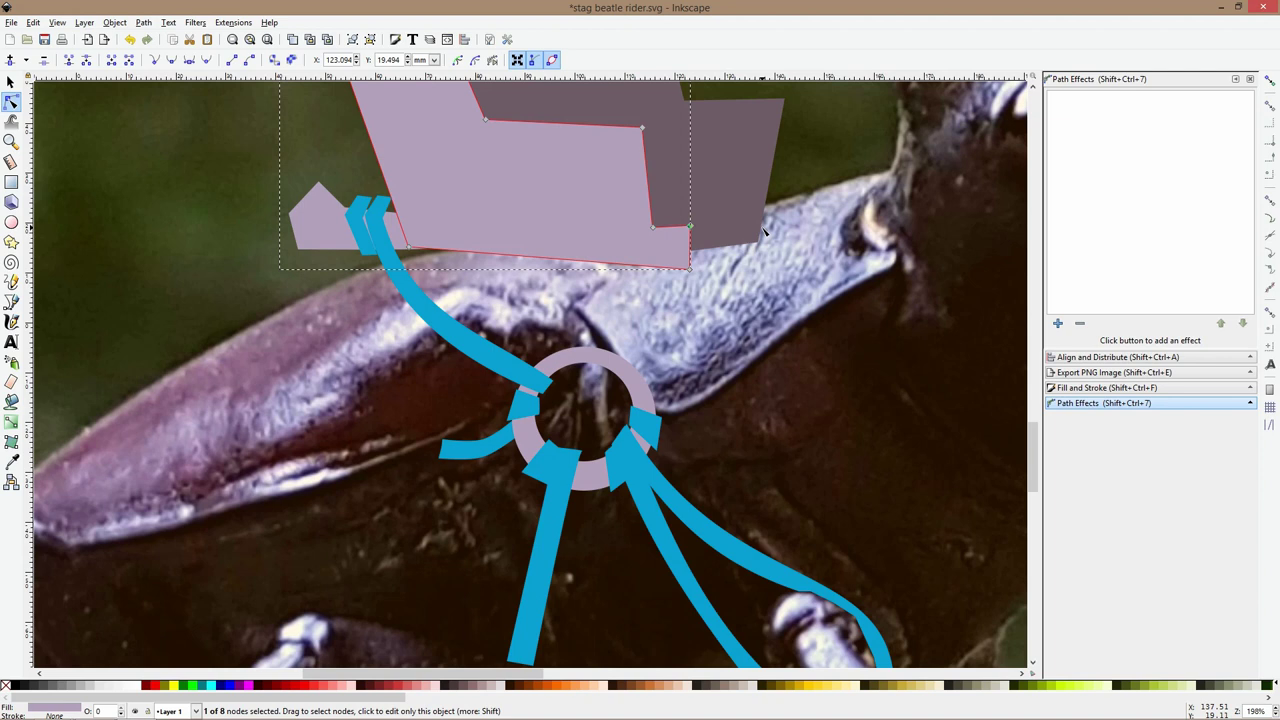
pyautogui.press('s')
# Draw a narrow closed blue strap from the upper rear corner of the seat's front tab down to the ring's upper edge
pyautogui.click(11, 302)
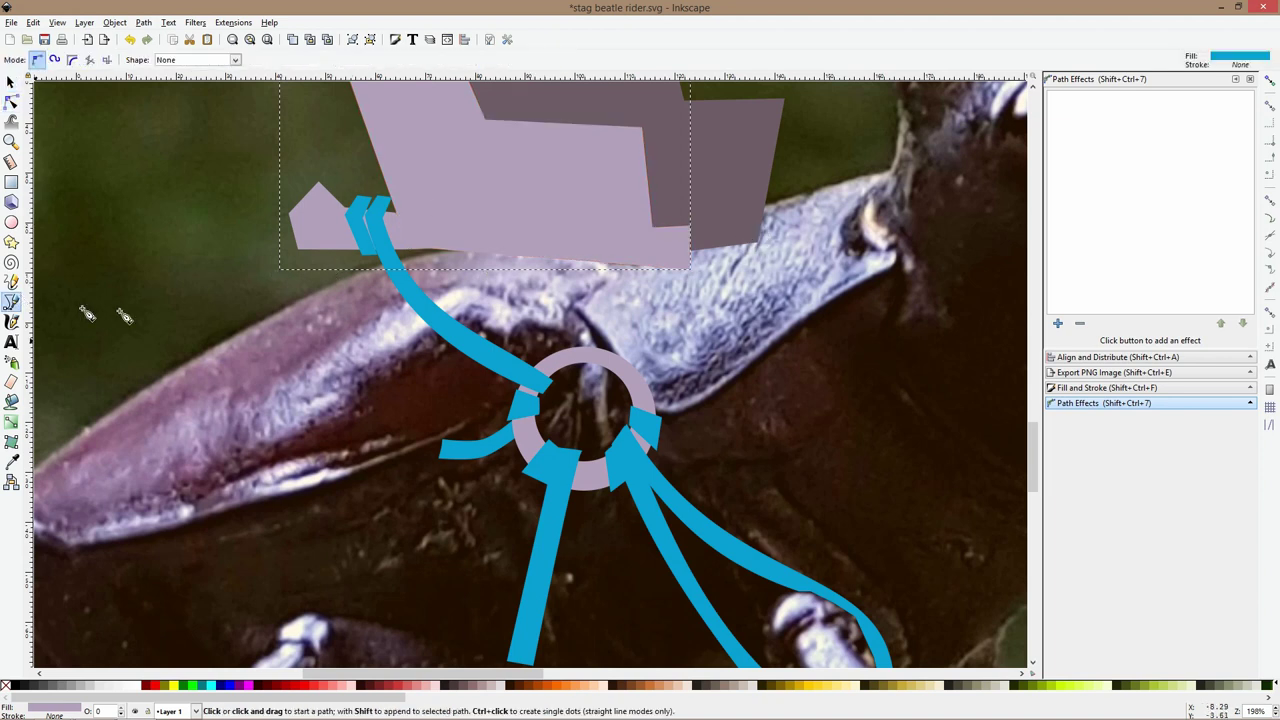
pyautogui.keyDown('ctrl'); pyautogui.scroll(1, 677, 265); pyautogui.keyUp('ctrl')
pyautogui.click(648, 203)
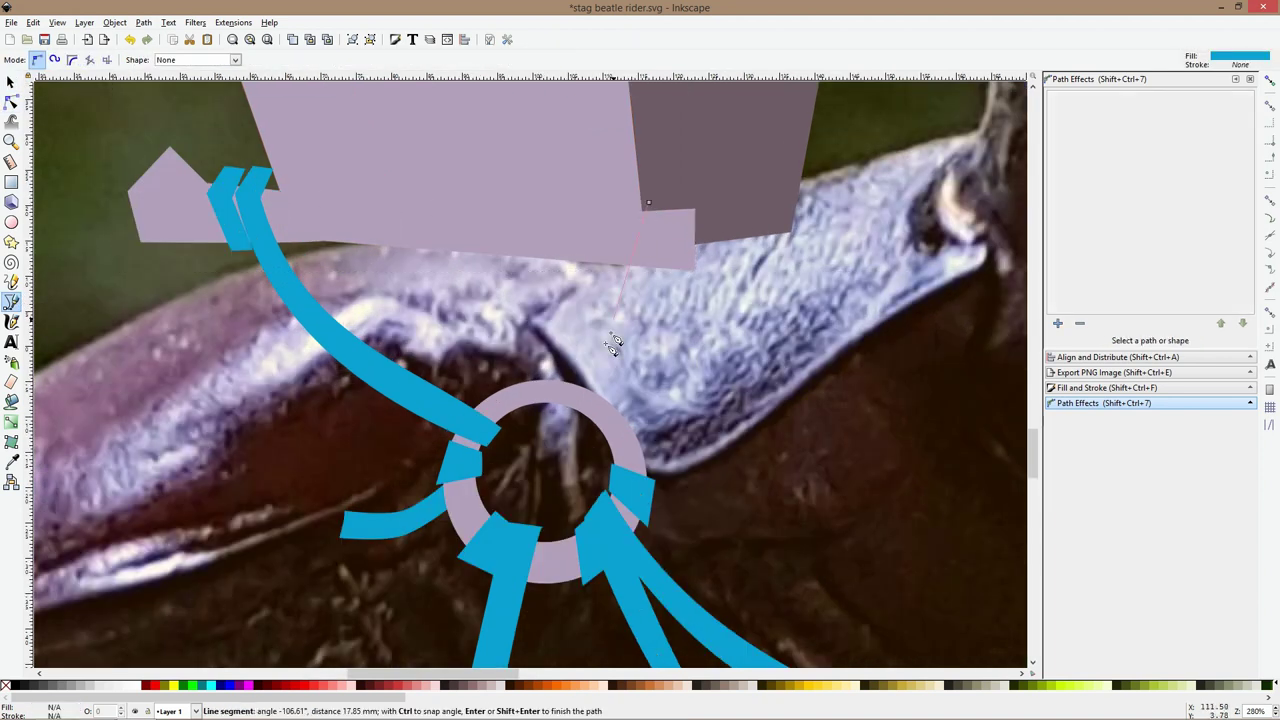
pyautogui.click(548, 406)
pyautogui.click(559, 414)
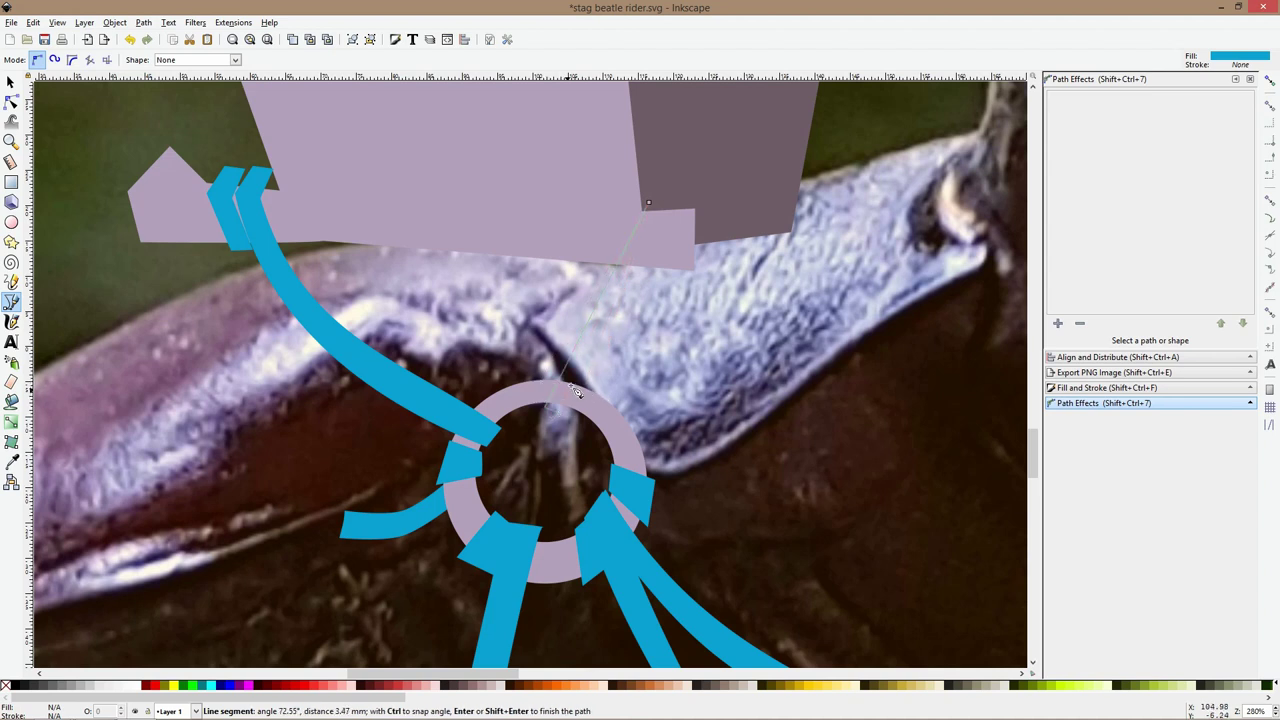
pyautogui.click(651, 206)
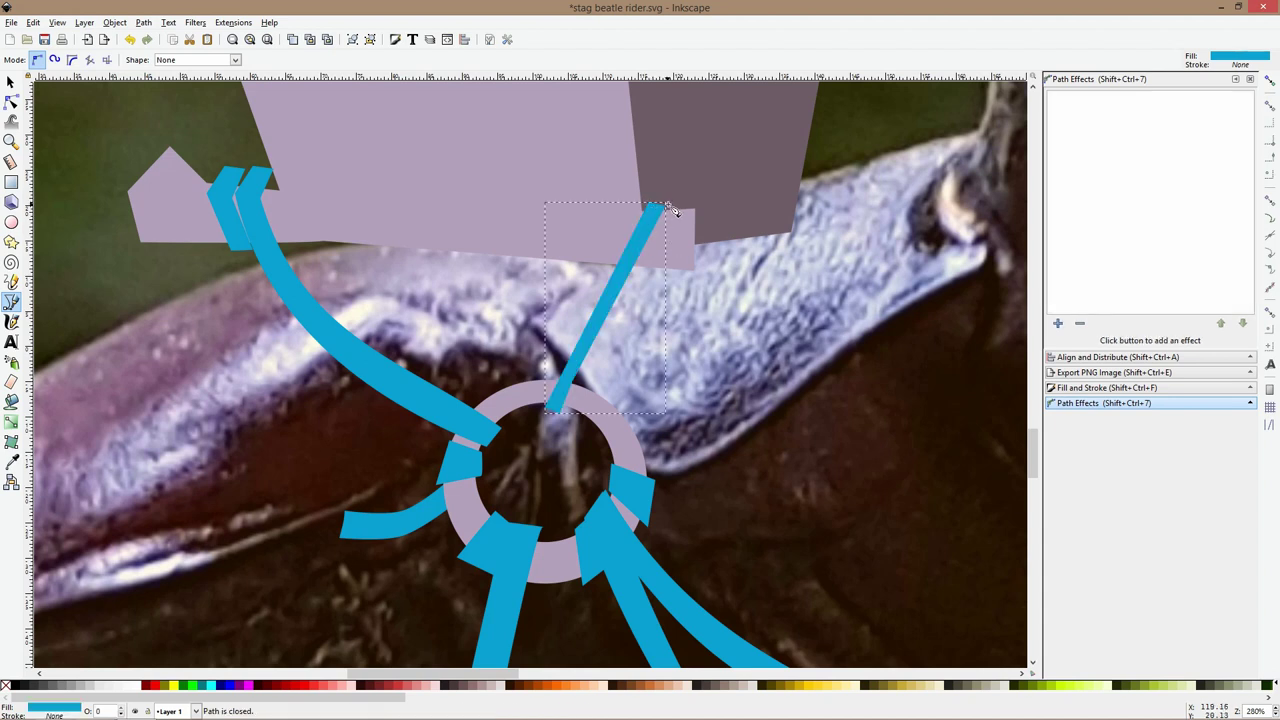
# Draw a closed blue wrap with a V-shaped notch in its upper edge over the seat's front tab
pyautogui.click(650, 205)
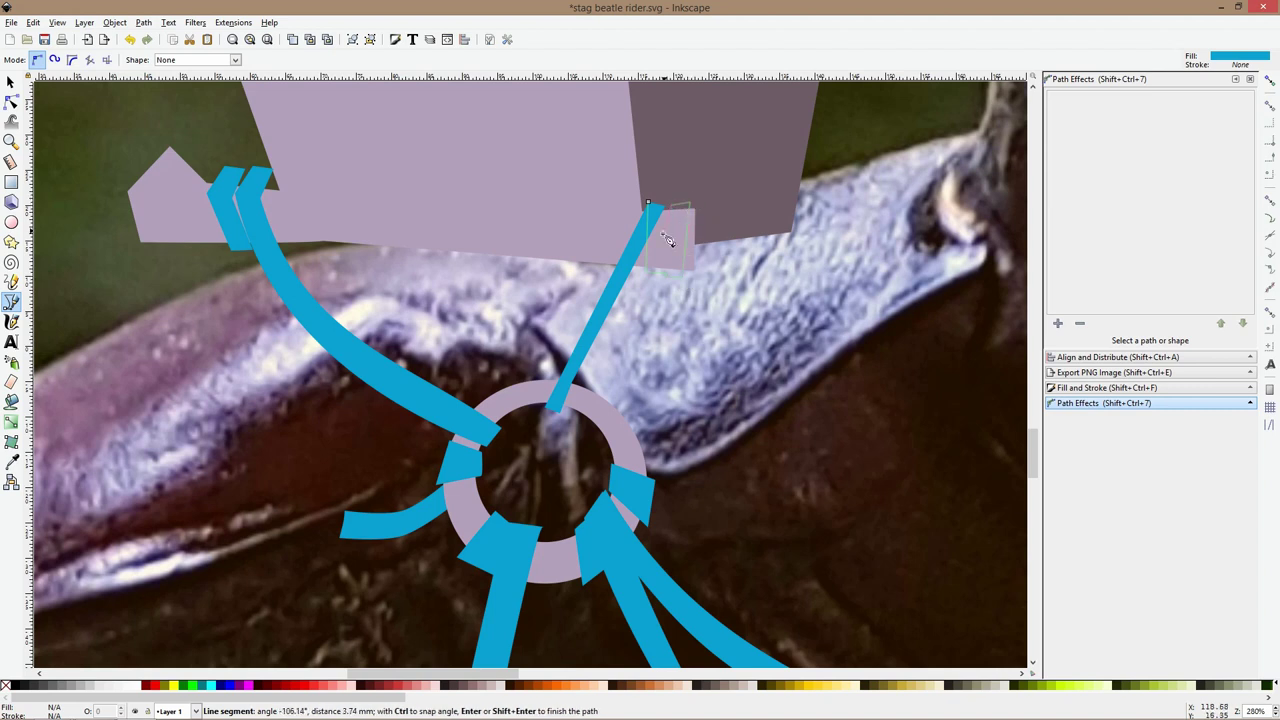
pyautogui.click(663, 234)
pyautogui.click(664, 202)
pyautogui.click(648, 202)
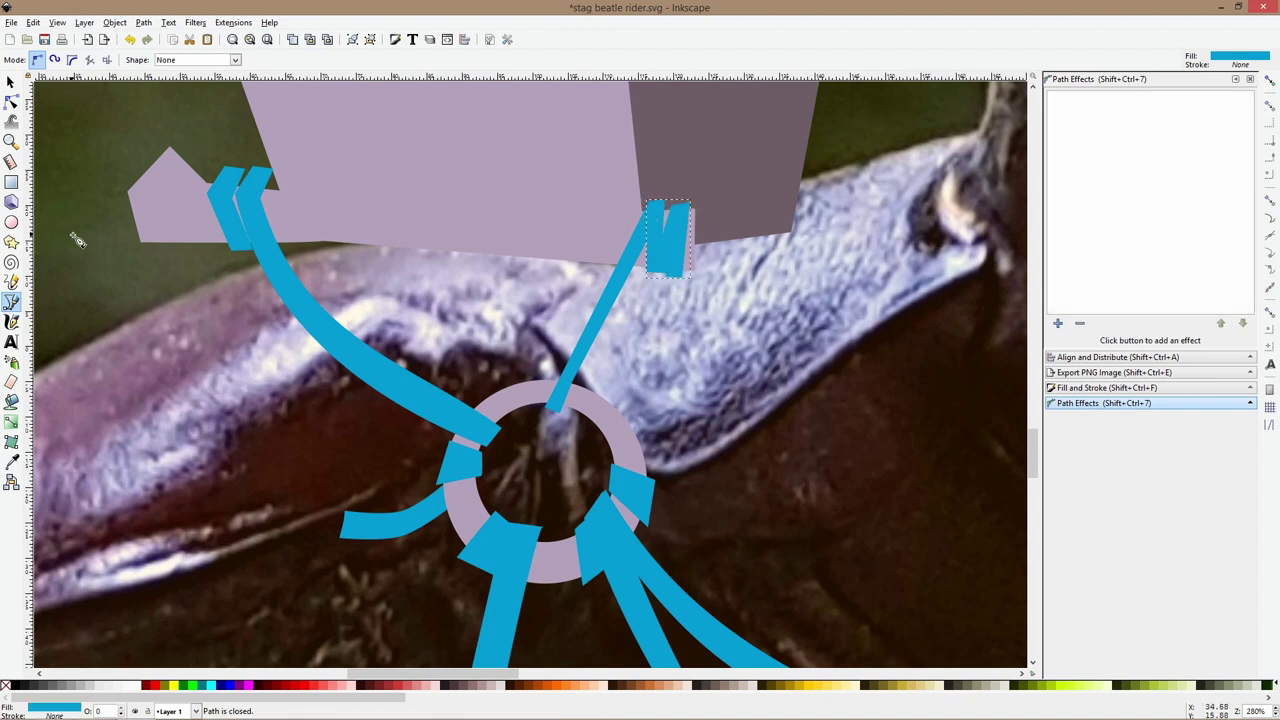
# Bend both long edges of the strap between the seat's front tab and the ring into a curve
pyautogui.click(11, 101)
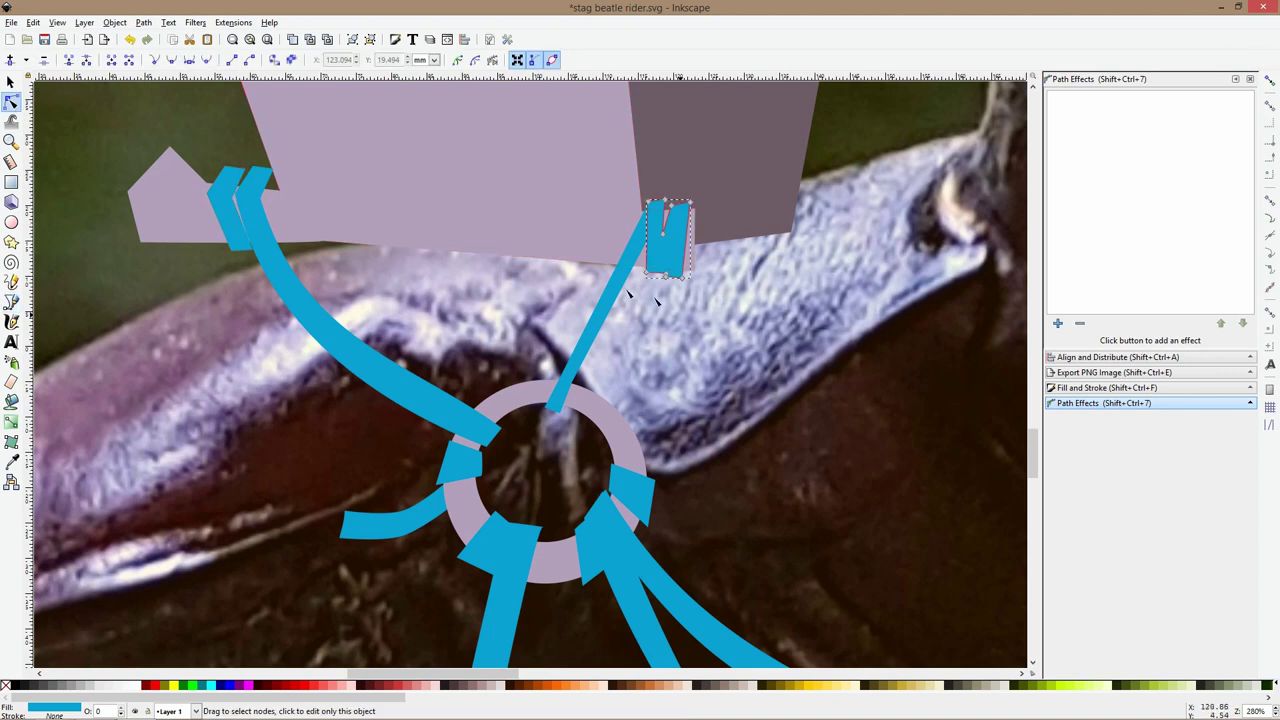
pyautogui.click(613, 302)
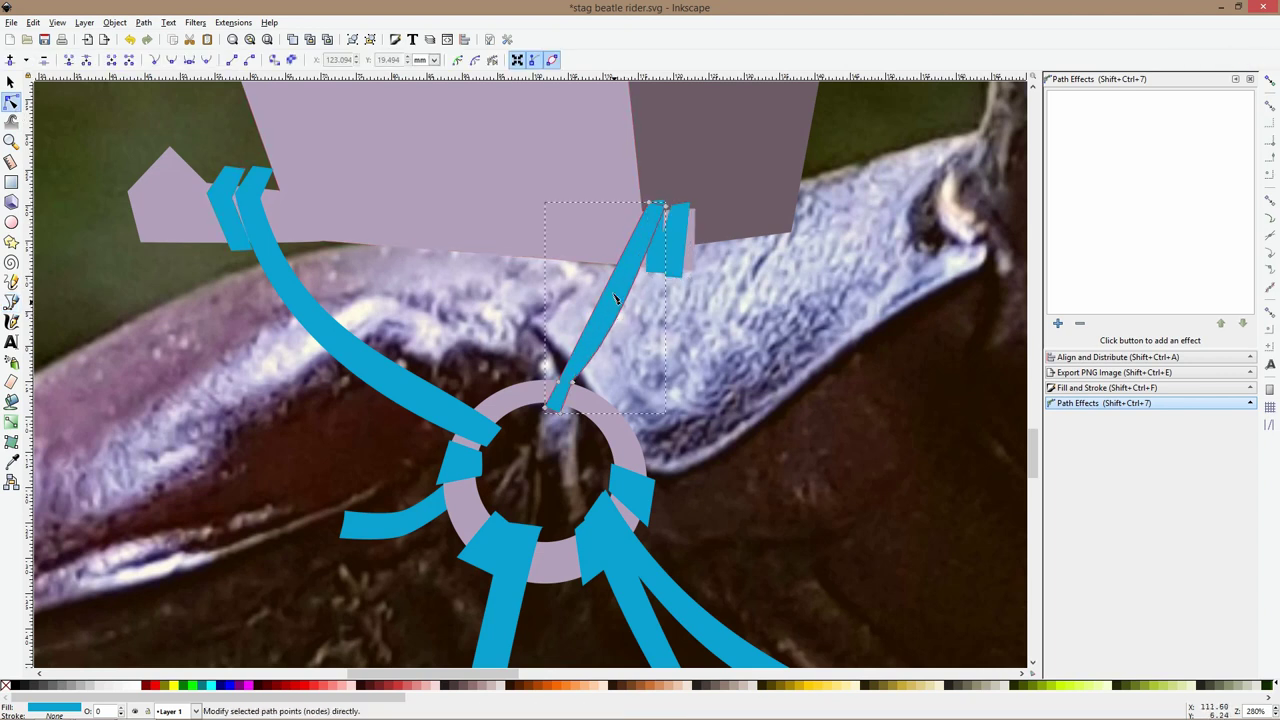
pyautogui.moveTo(611, 288)
pyautogui.mouseDown()
pyautogui.moveTo(591, 295)
pyautogui.moveTo(614, 309)
pyautogui.moveTo(603, 306)
pyautogui.mouseUp()
pyautogui.click(642, 367)
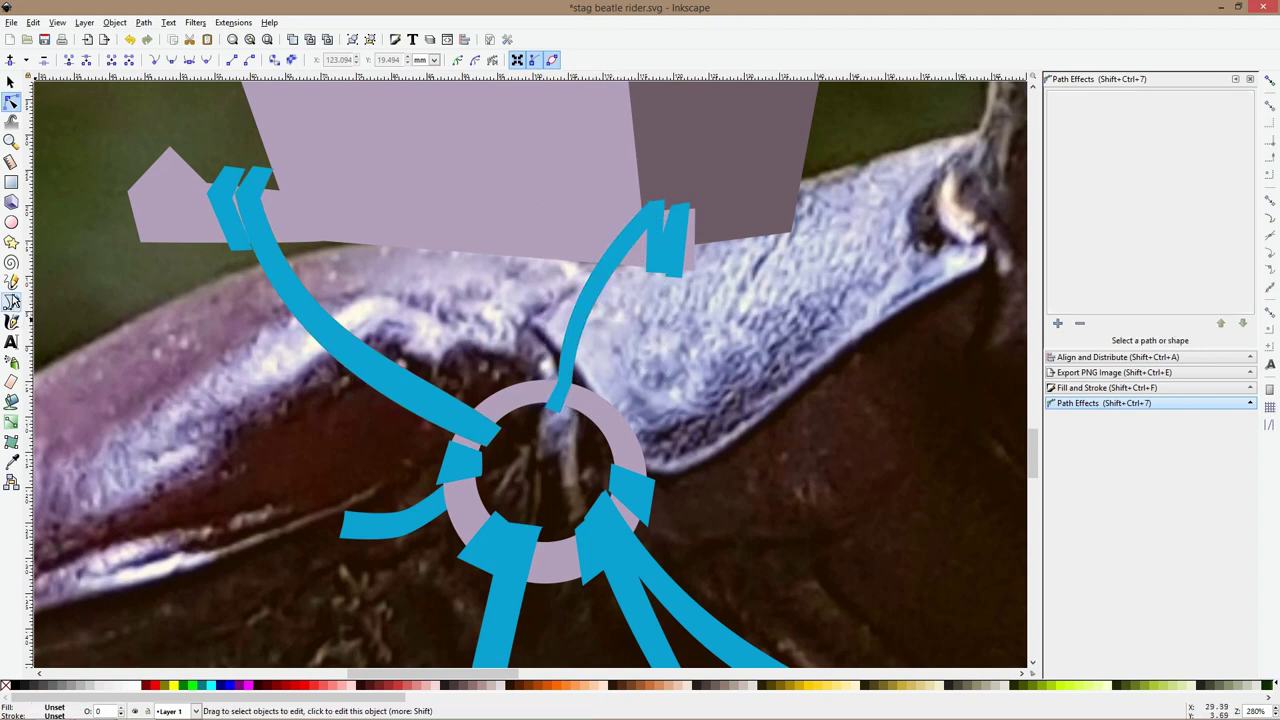
# Draw a closed blue wrap about 4.1 by 5.2 mm with a V-notched upper edge on the ring, just ahead of the front strap's end
pyautogui.click(12, 301)
pyautogui.scroll(-3, 599, 427)
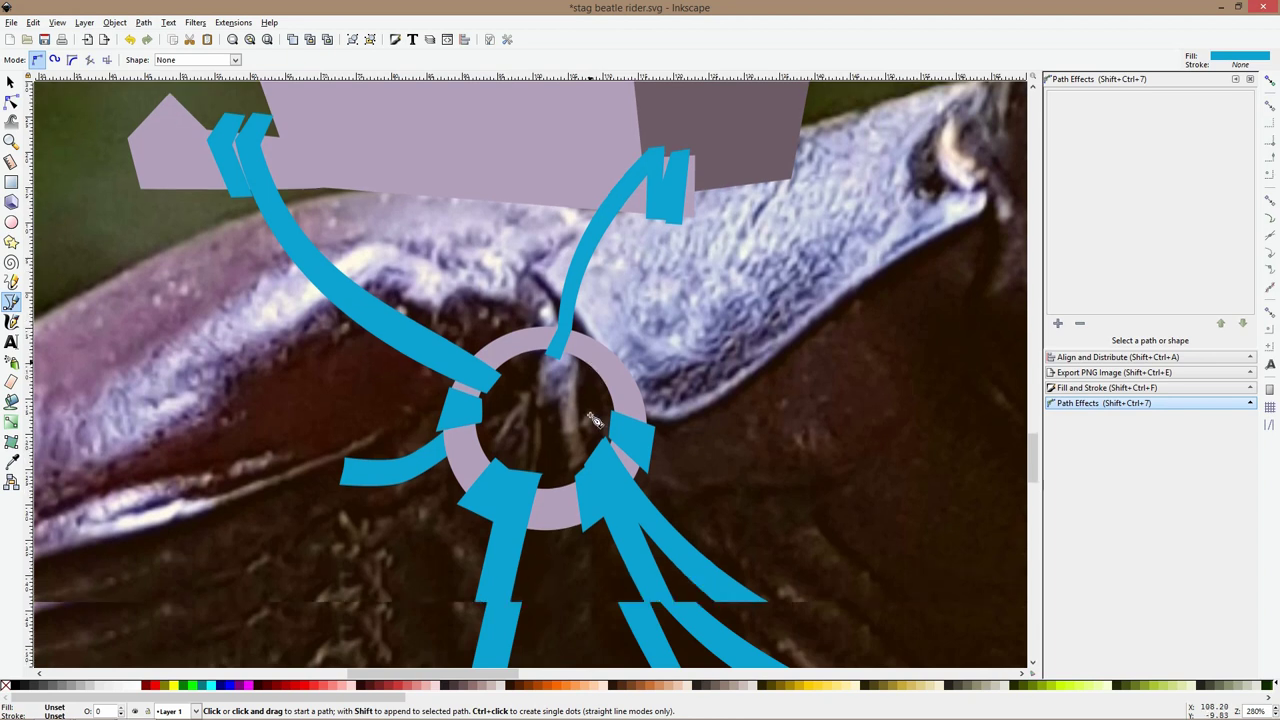
pyautogui.scroll(3, 582, 311)
pyautogui.click(575, 225)
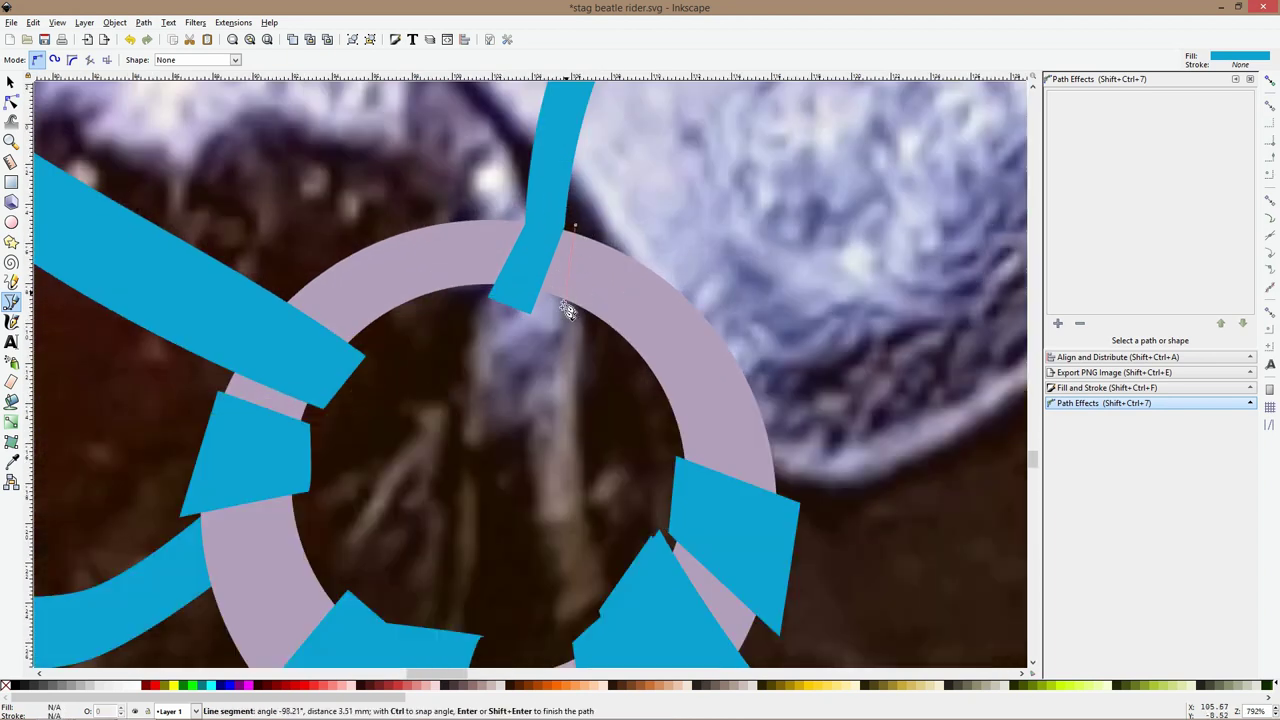
pyautogui.click(561, 318)
pyautogui.click(583, 328)
pyautogui.click(638, 258)
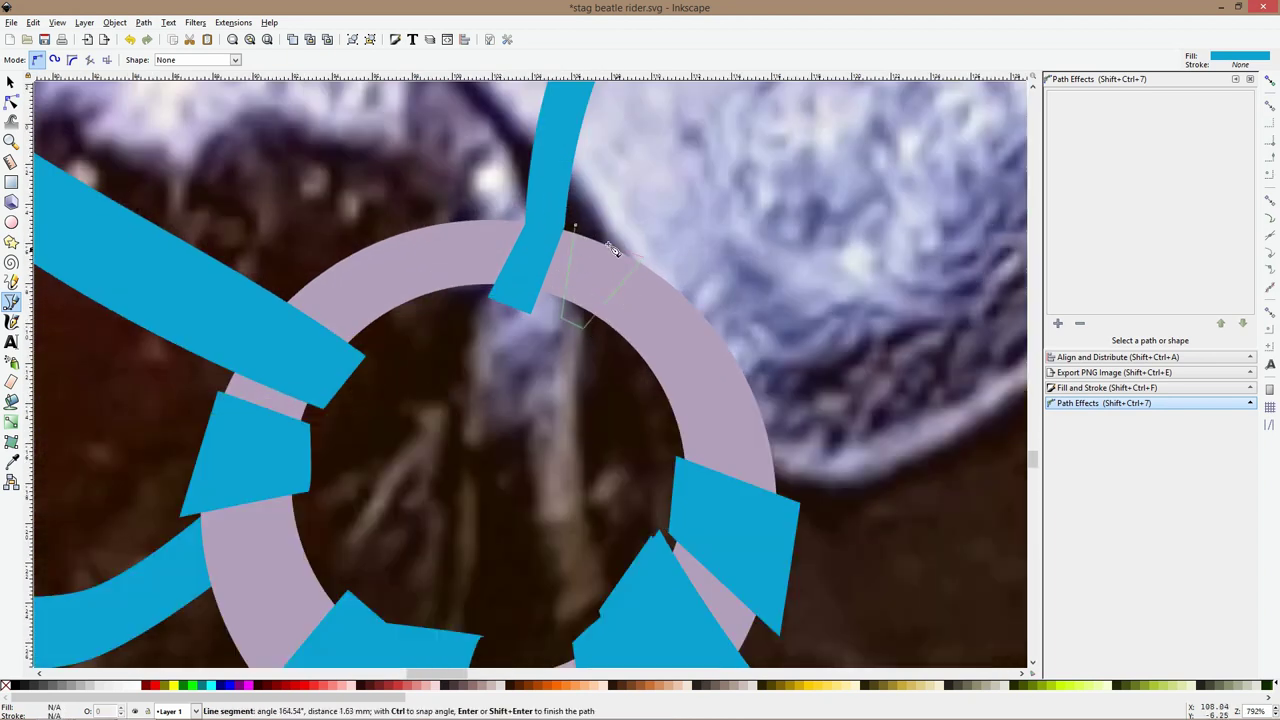
pyautogui.click(600, 233)
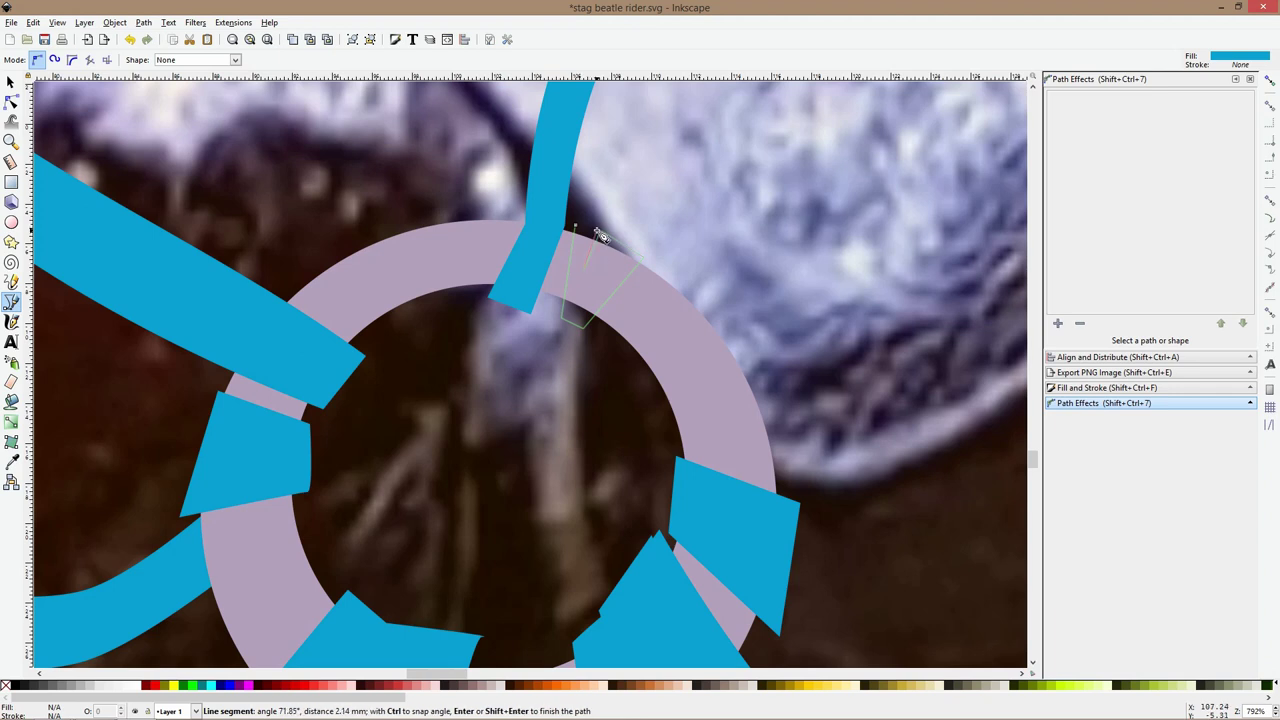
pyautogui.click(576, 229)
pyautogui.press('s')
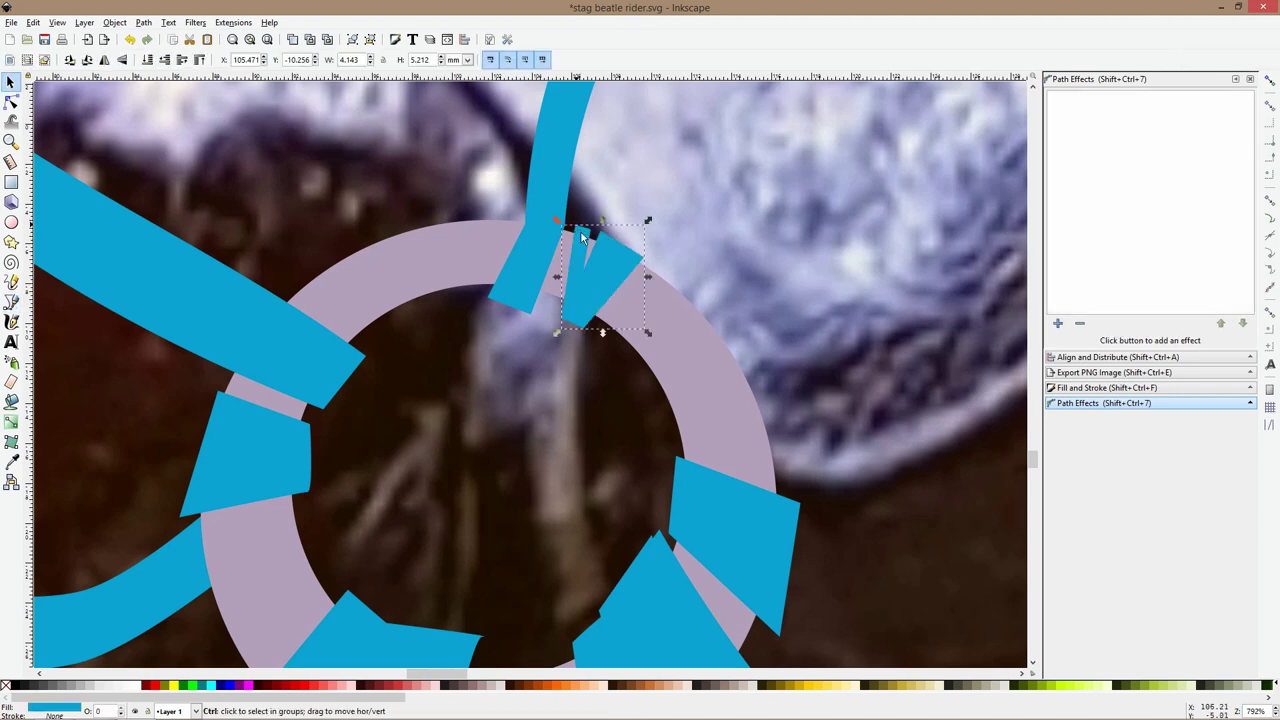
# Save the drawing
pyautogui.scroll(-5, 630, 285)
pyautogui.click(511, 428)
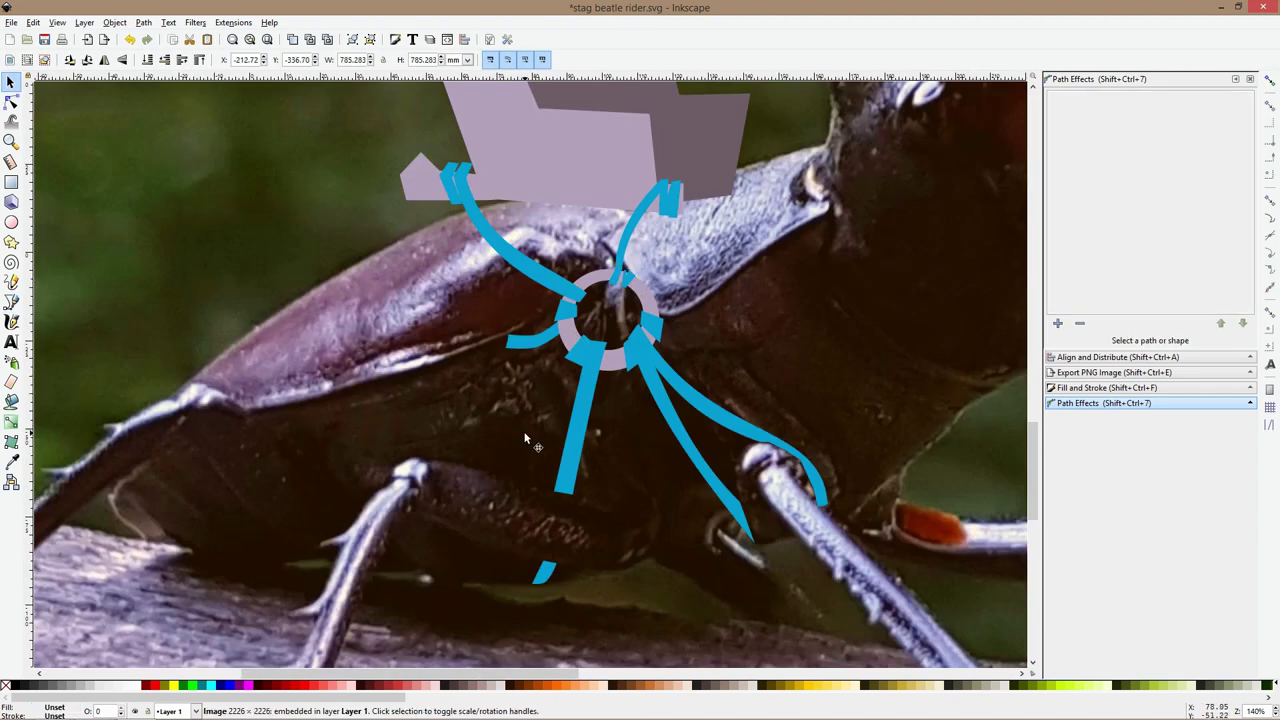
pyautogui.scroll(-4, 524, 437)
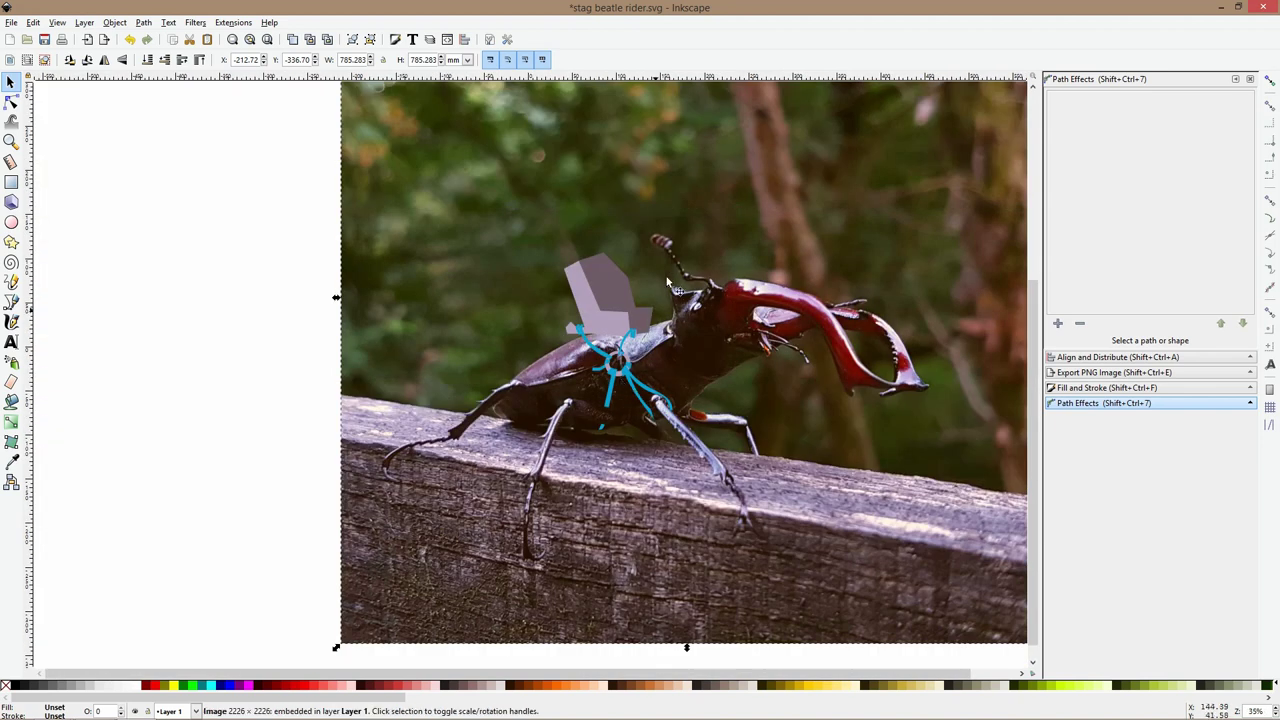
pyautogui.scroll(2, 682, 322)
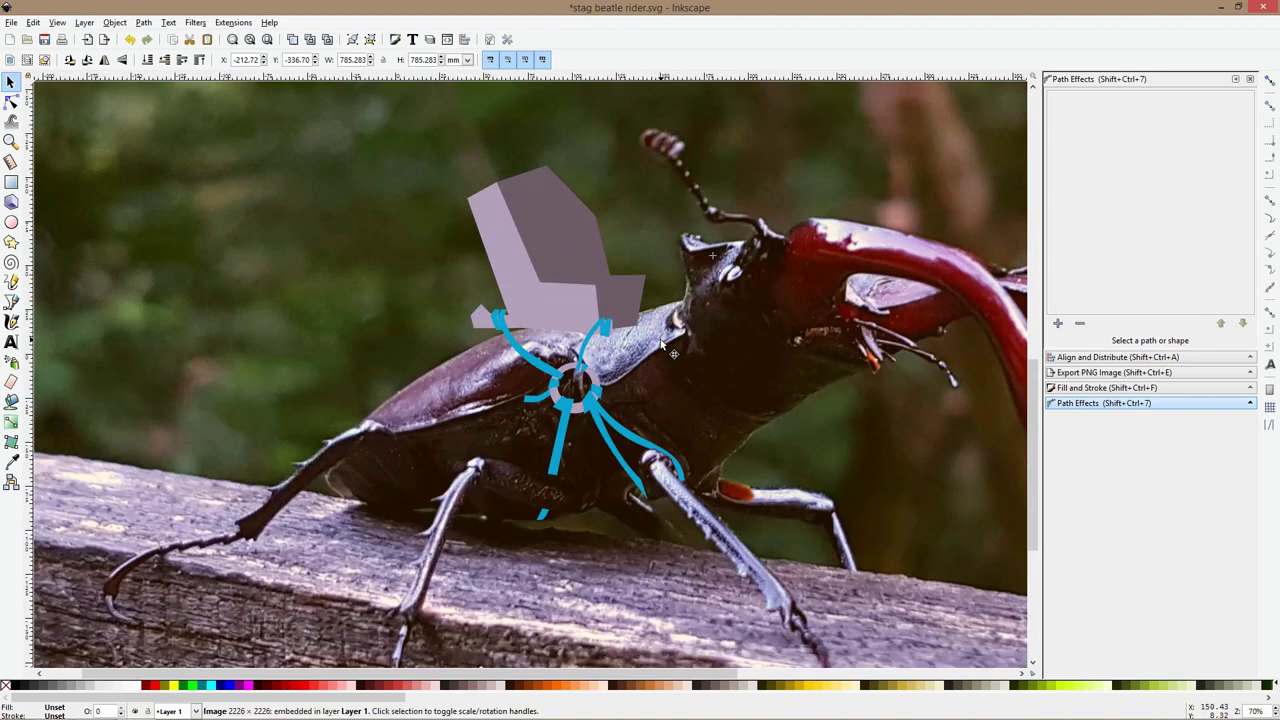
pyautogui.hotkey('ctrl', 's')
# Try to group the dark seat side, the rear bracket and the upper straps and wraps, and undo the grouping
pyautogui.scroll(3, 660, 339)
pyautogui.scroll(-2, 649, 315)
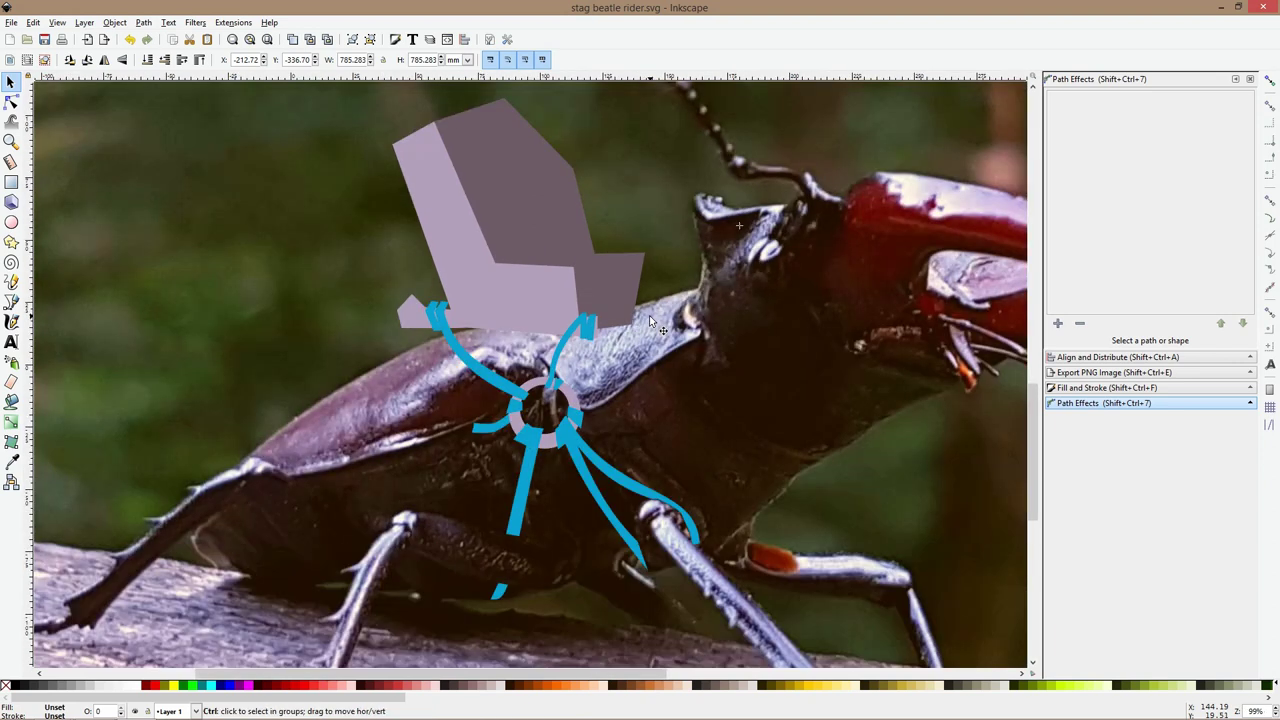
pyautogui.click(607, 289)
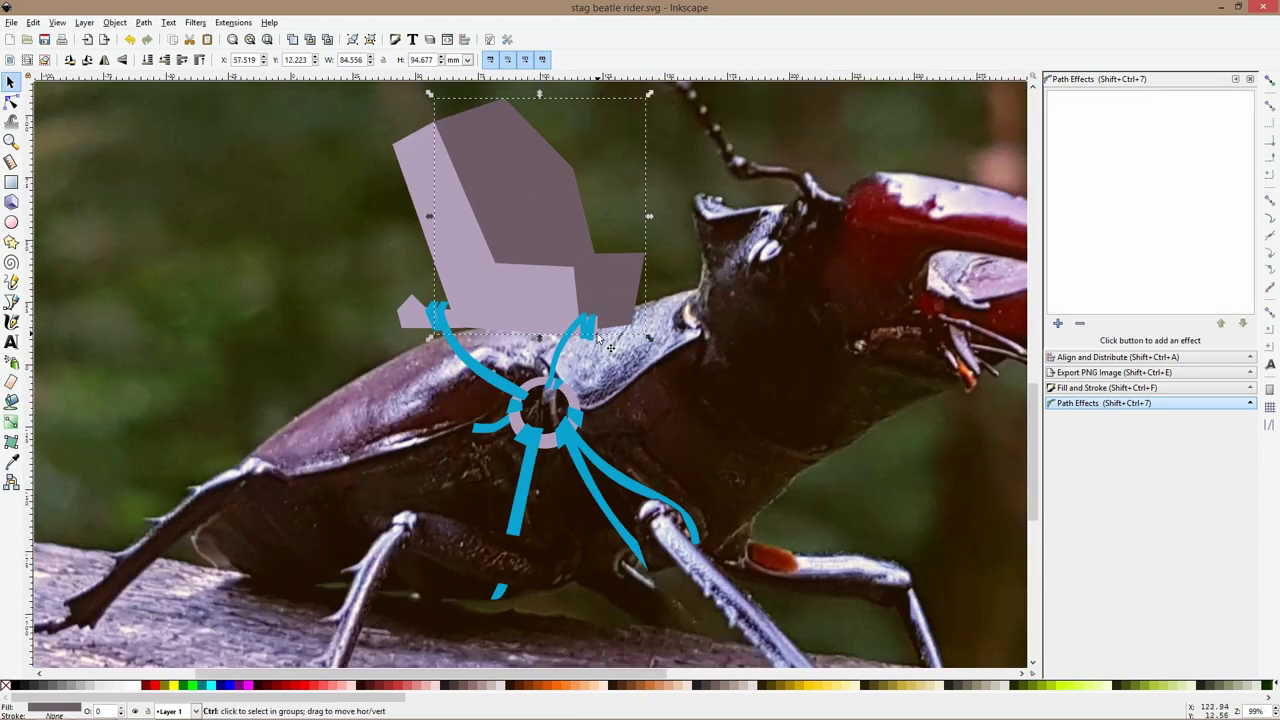
pyautogui.scroll(-1, 600, 336)
pyautogui.scroll(3, 600, 339)
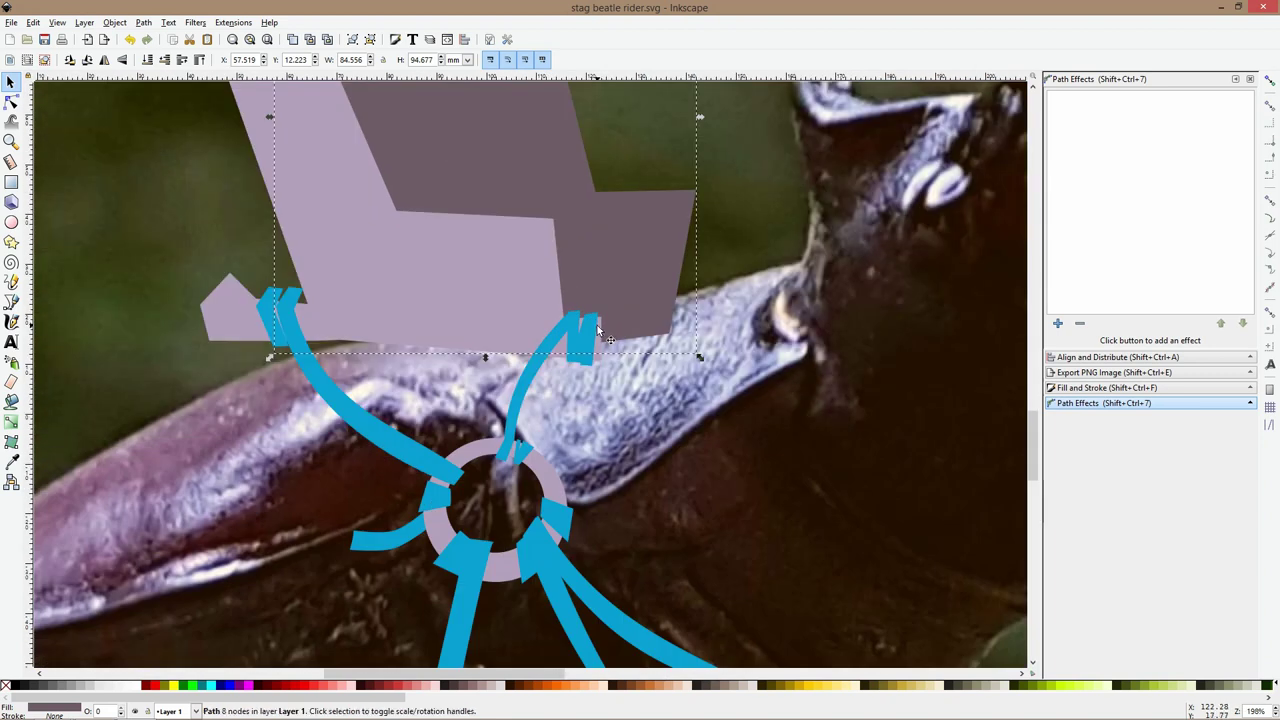
pyautogui.keyDown('shift'); pyautogui.click(595, 332); pyautogui.keyUp('shift')
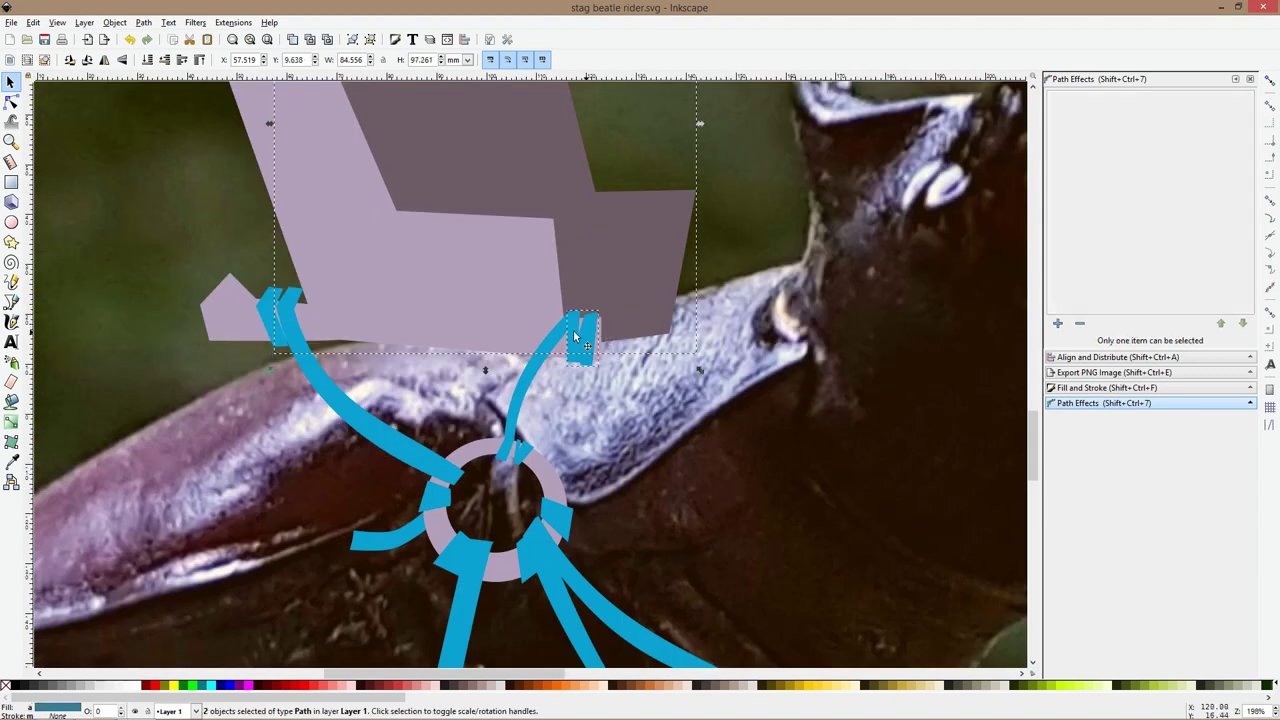
pyautogui.keyDown('shift'); pyautogui.click(285, 308); pyautogui.keyUp('shift')
pyautogui.keyDown('shift'); pyautogui.click(222, 320); pyautogui.keyUp('shift')
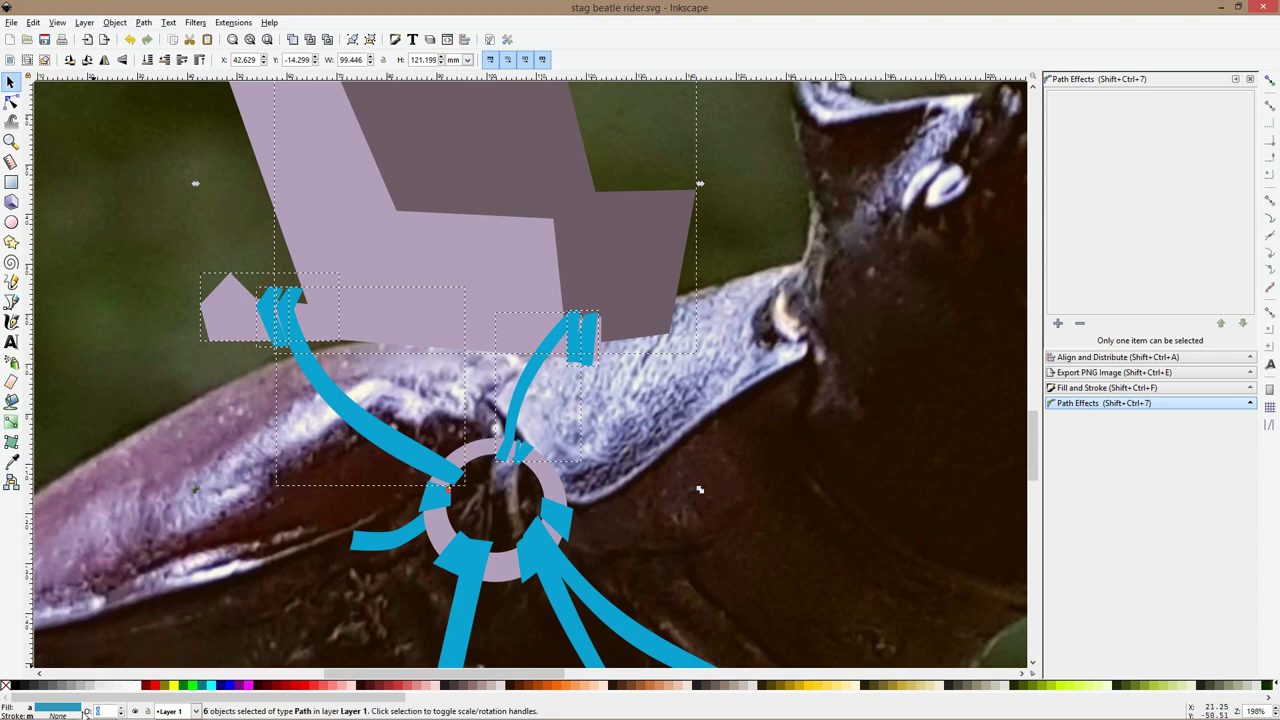
pyautogui.hotkey('ctrl', 'g')
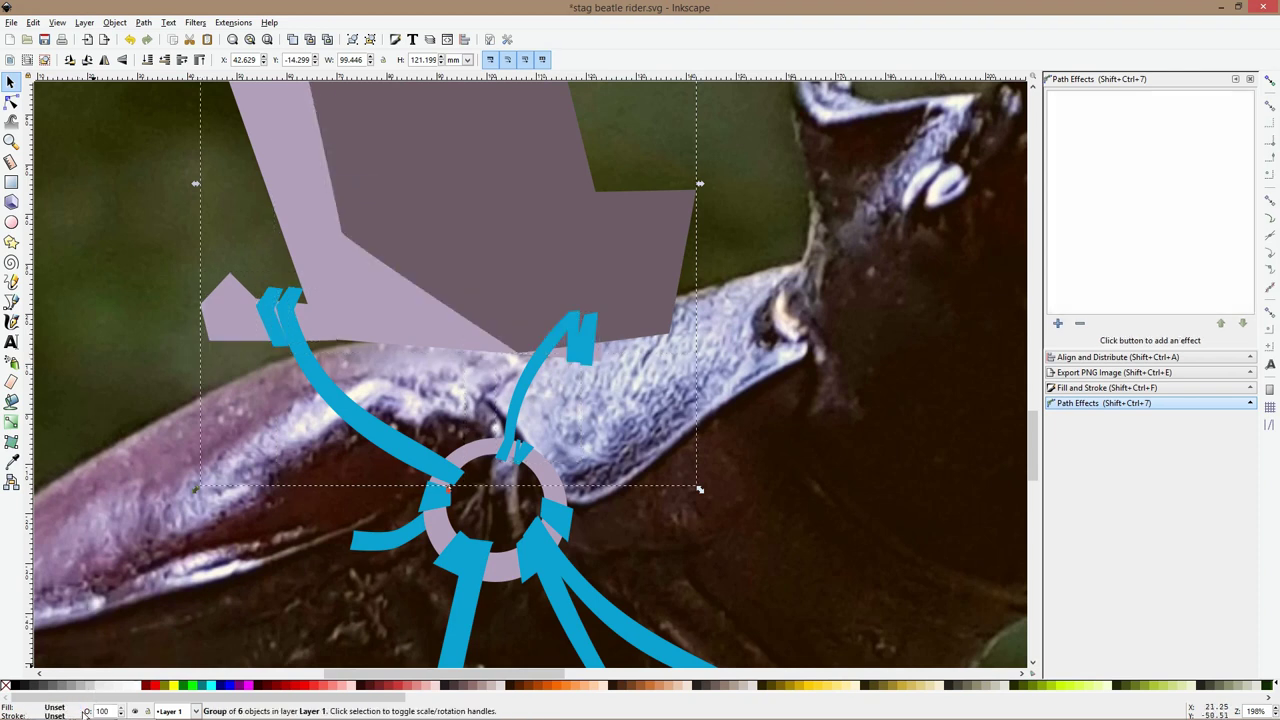
pyautogui.hotkey('ctrl', 'z')
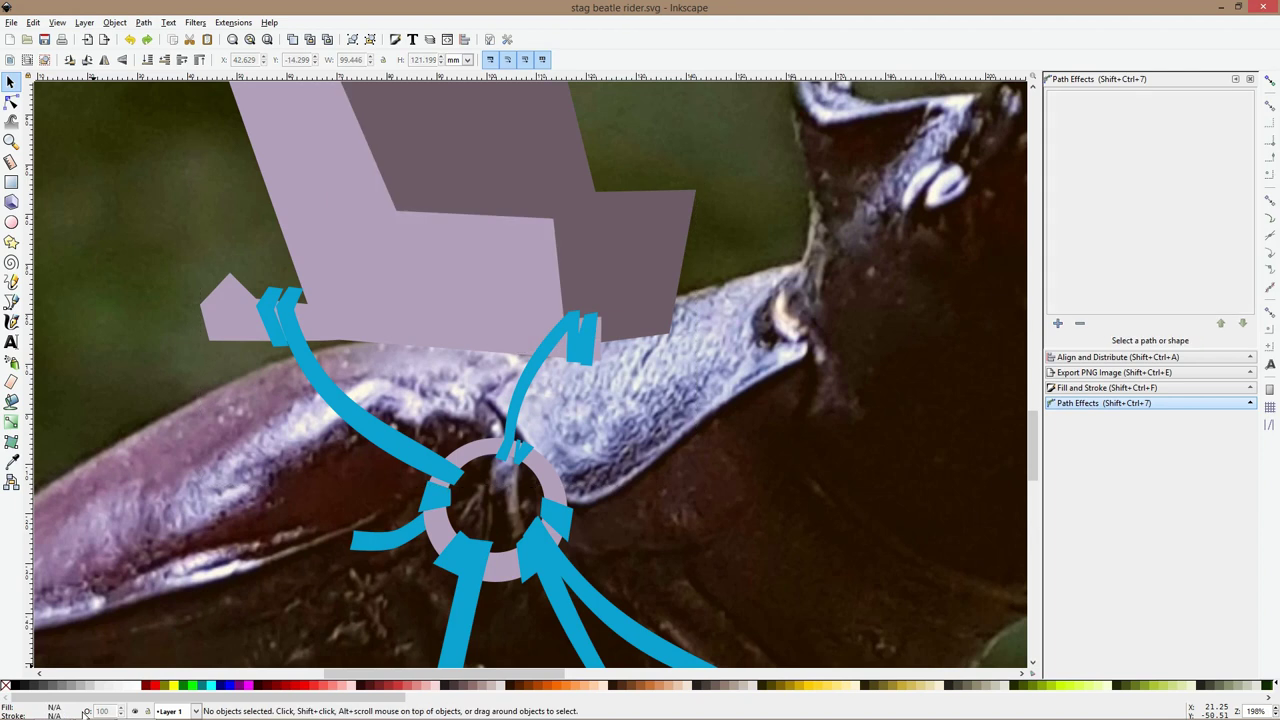
# Combine the rear bracket and the light seat side into a single path
pyautogui.click(220, 330)
pyautogui.keyDown('shift'); pyautogui.click(330, 196); pyautogui.keyUp('shift')
pyautogui.press('ctrl')
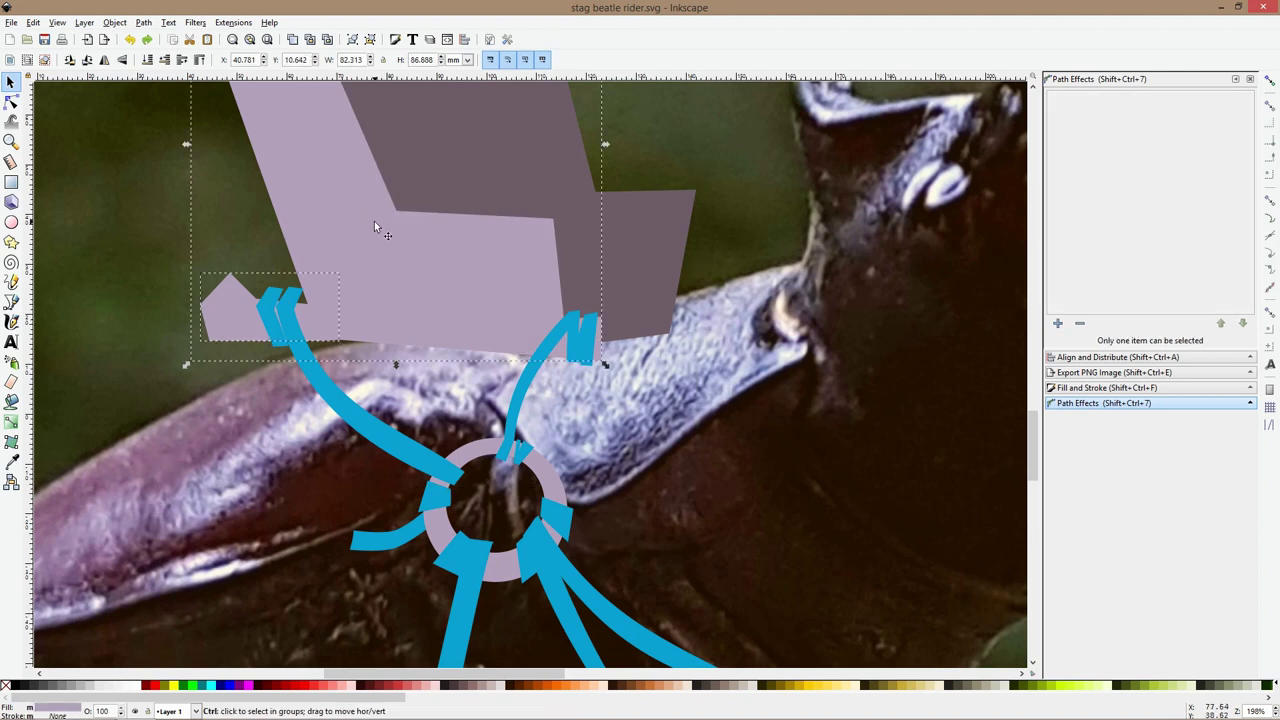
pyautogui.hotkey('ctrl', 'k')
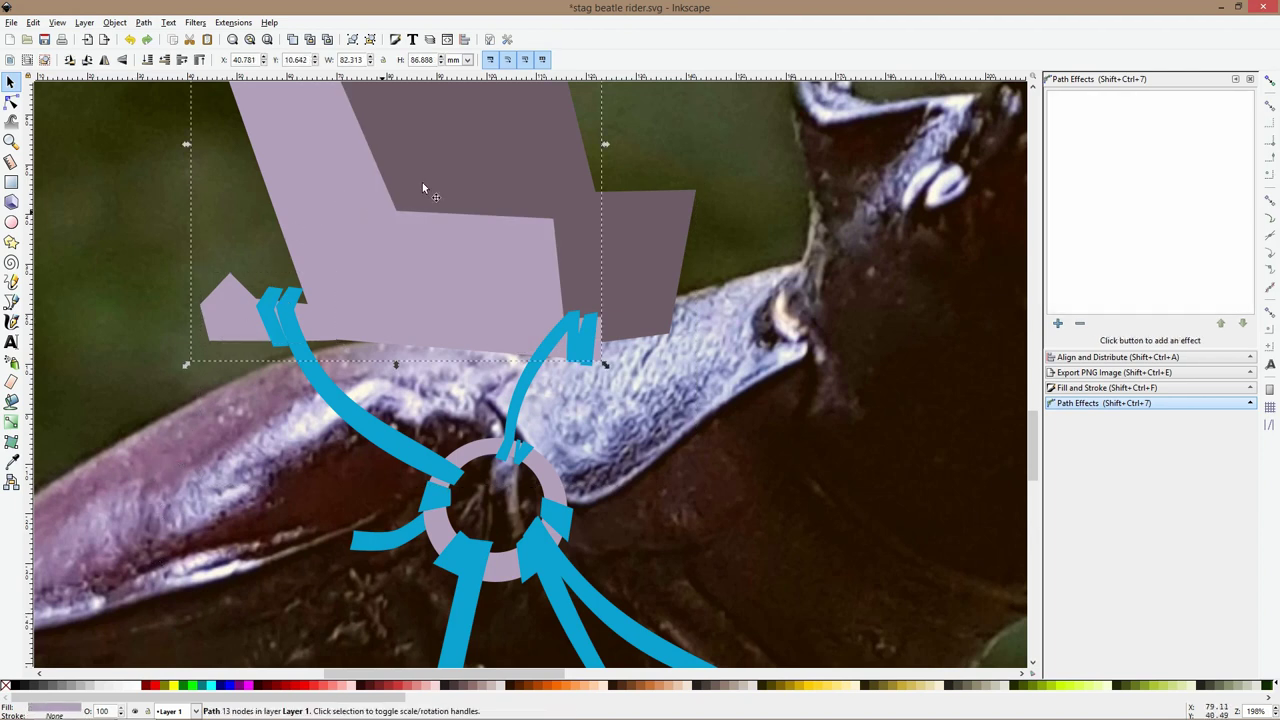
# Group the combined light seat path with the dark seat side and the straps and wraps that hold the seat
pyautogui.keyDown('shift'); pyautogui.click(484, 160); pyautogui.keyUp('shift')
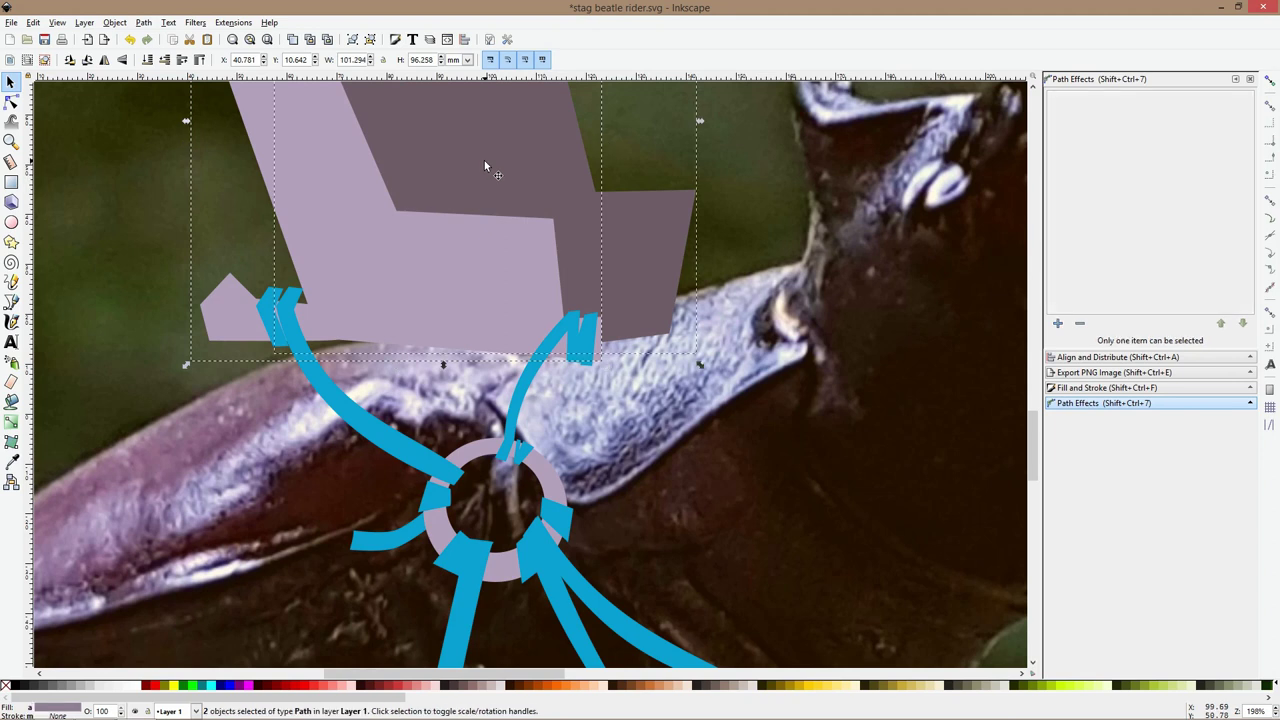
pyautogui.keyDown('shift'); pyautogui.click(385, 437); pyautogui.keyUp('shift')
pyautogui.keyDown('shift'); pyautogui.click(562, 330); pyautogui.keyUp('shift')
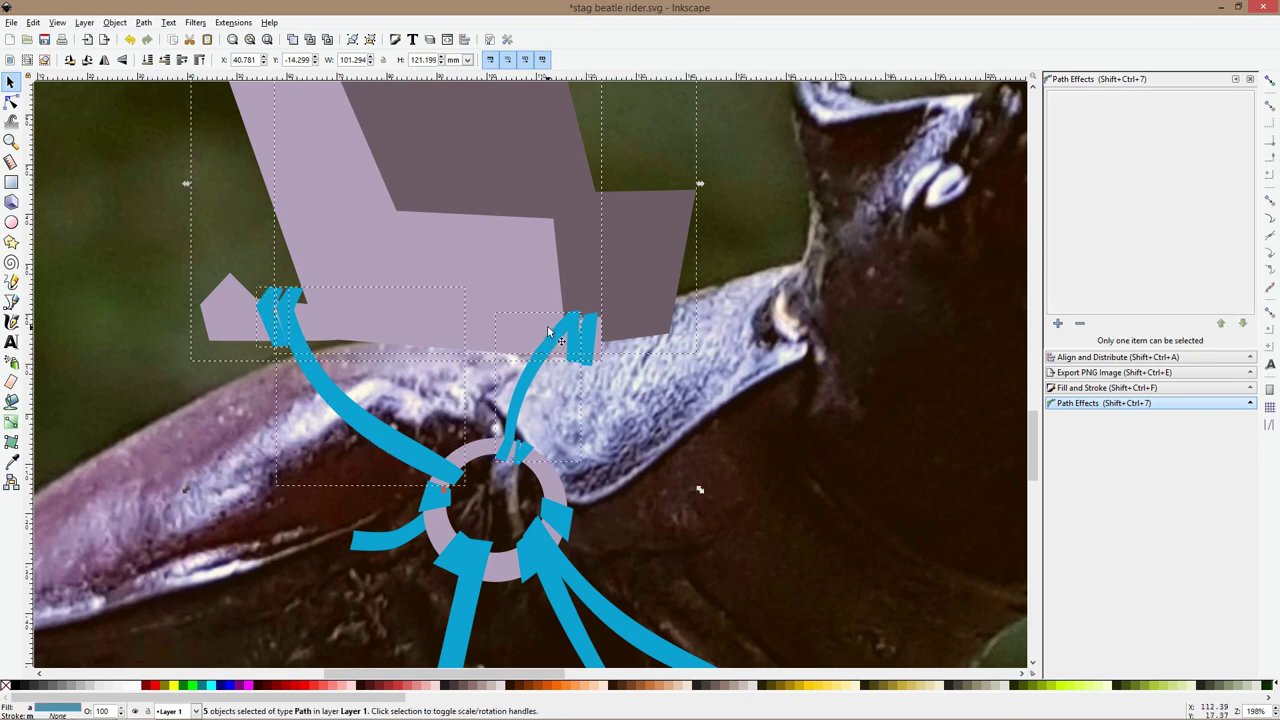
pyautogui.press('ctrl')
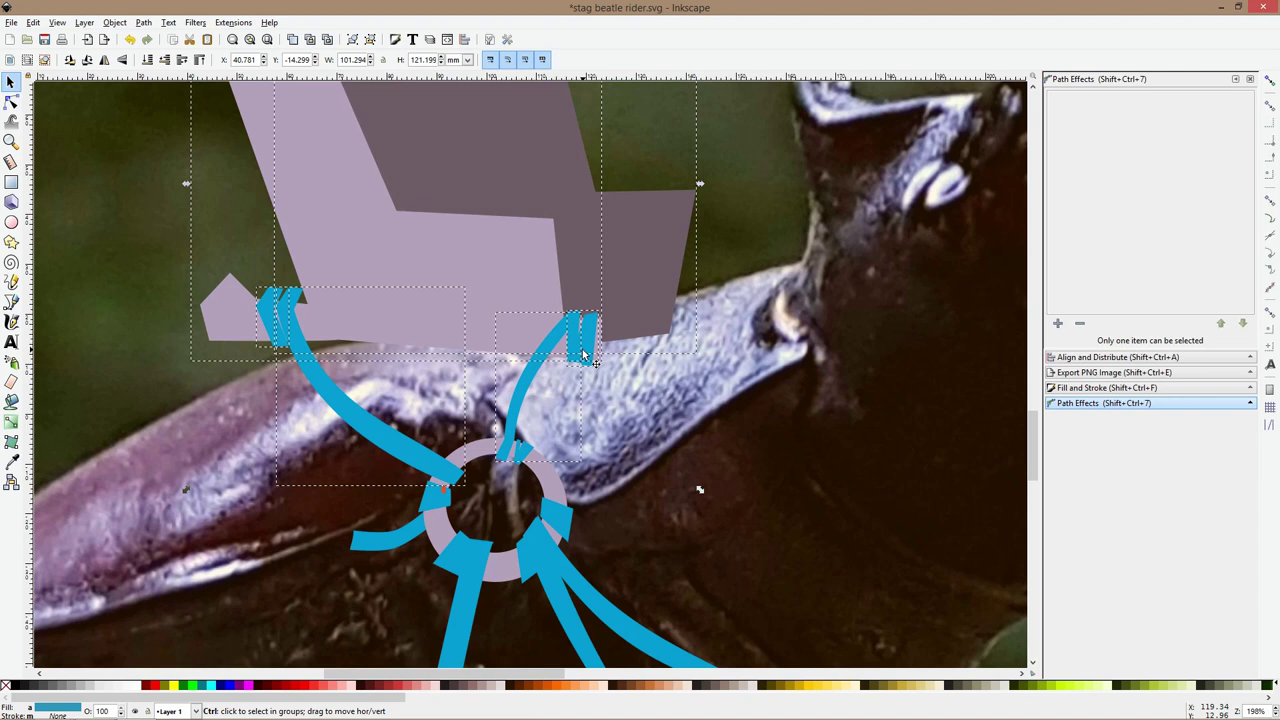
pyautogui.hotkey('ctrl', 'g')
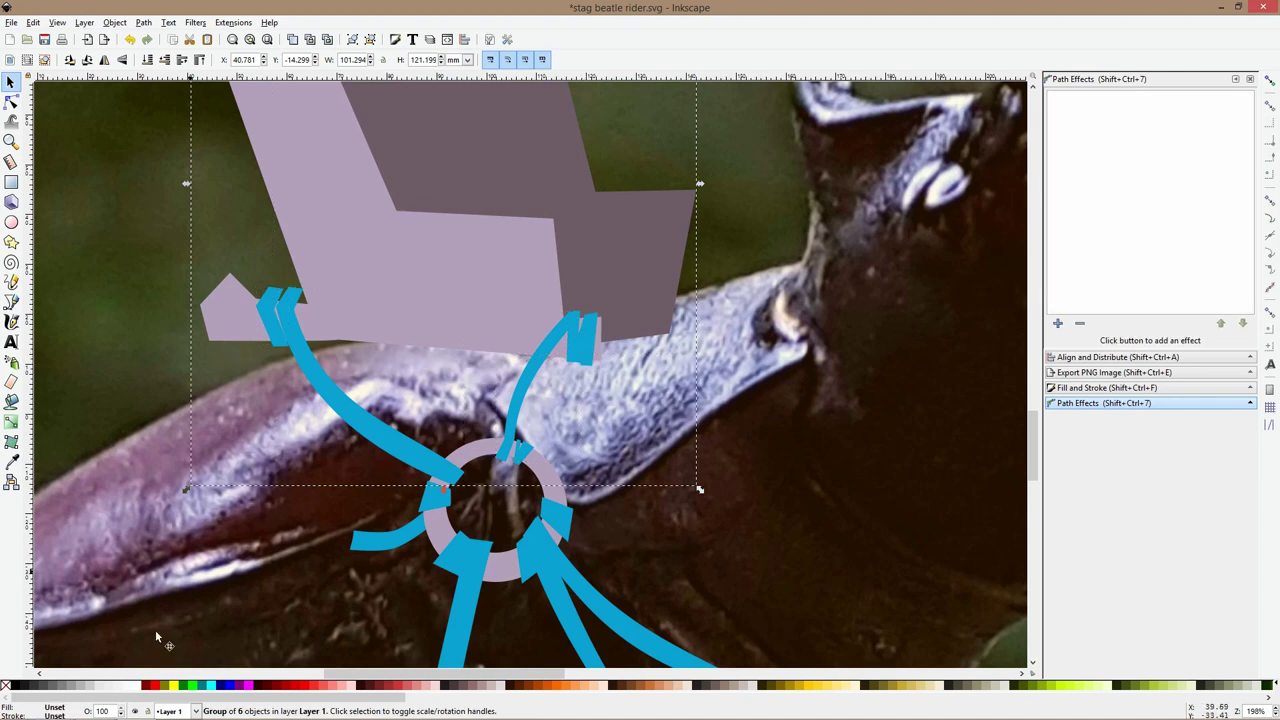
# Set the seat group's opacity to 50
pyautogui.moveTo(109, 711); pyautogui.dragTo(90, 711)
pyautogui.write('50')
pyautogui.press('Return')
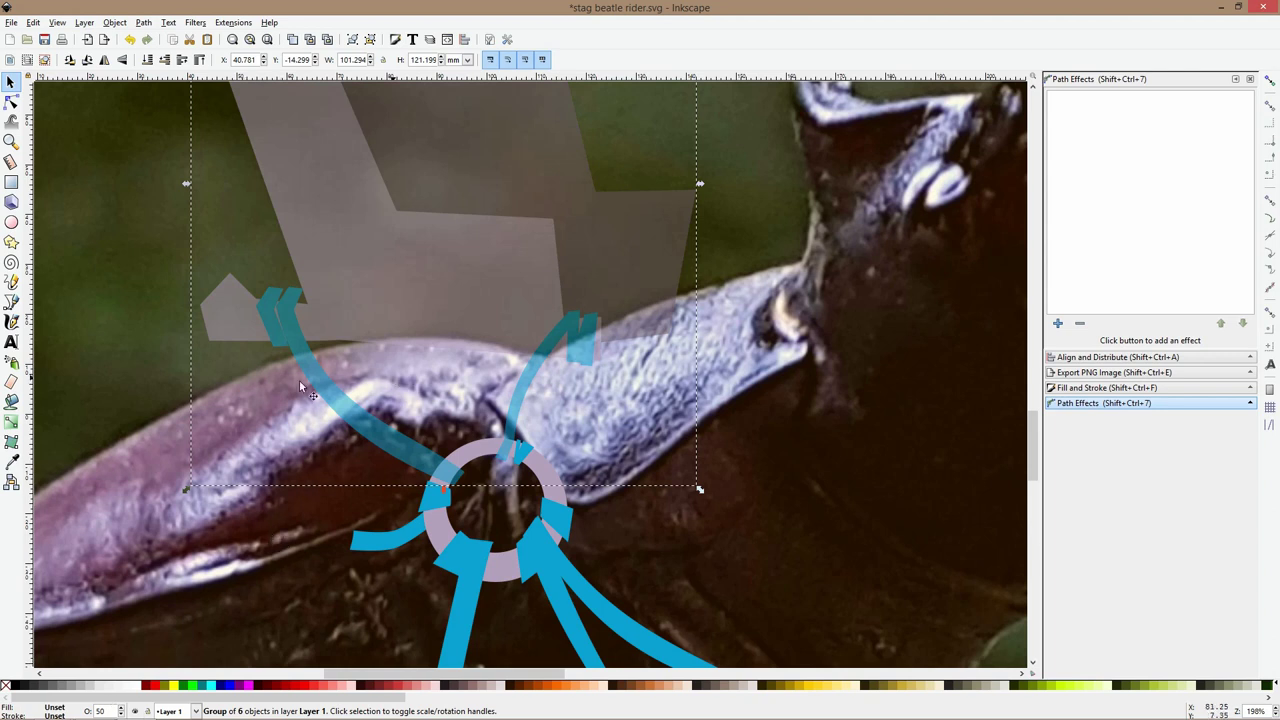
# Draw a closed shape about 92 by 28 mm along the beetle's back beneath the seat and fill it red
pyautogui.click(13, 302)
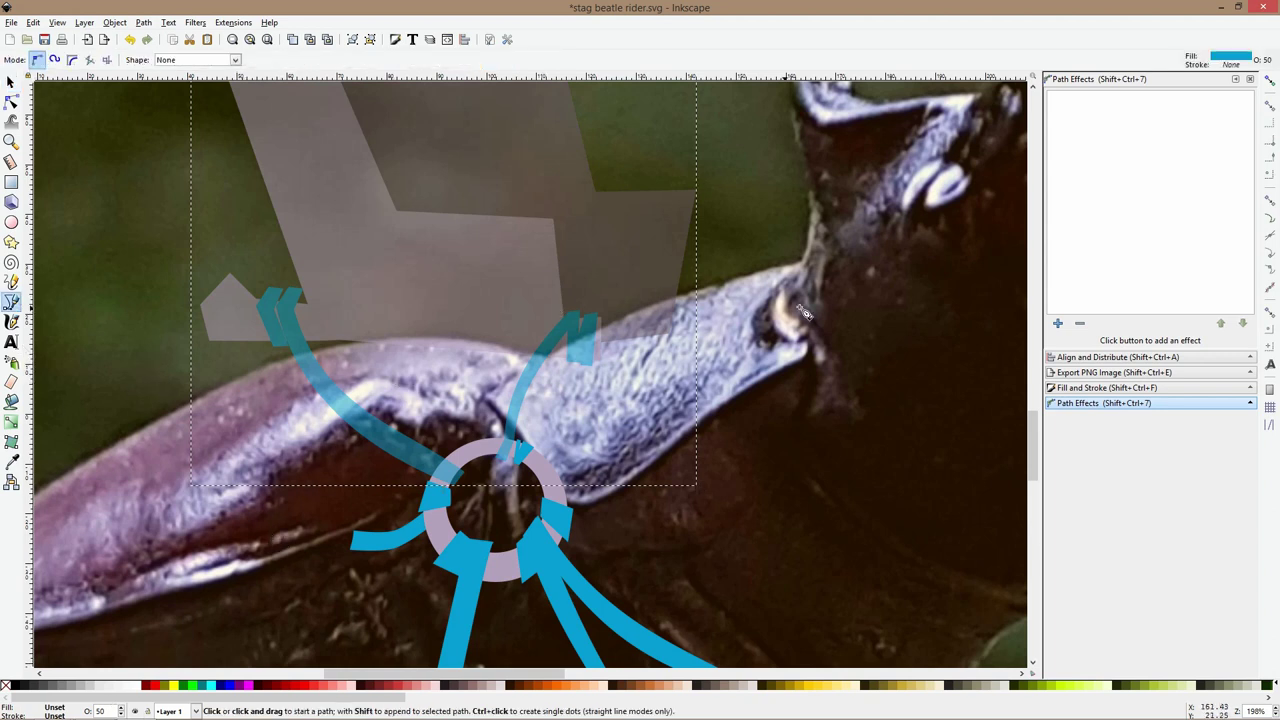
pyautogui.click(701, 293)
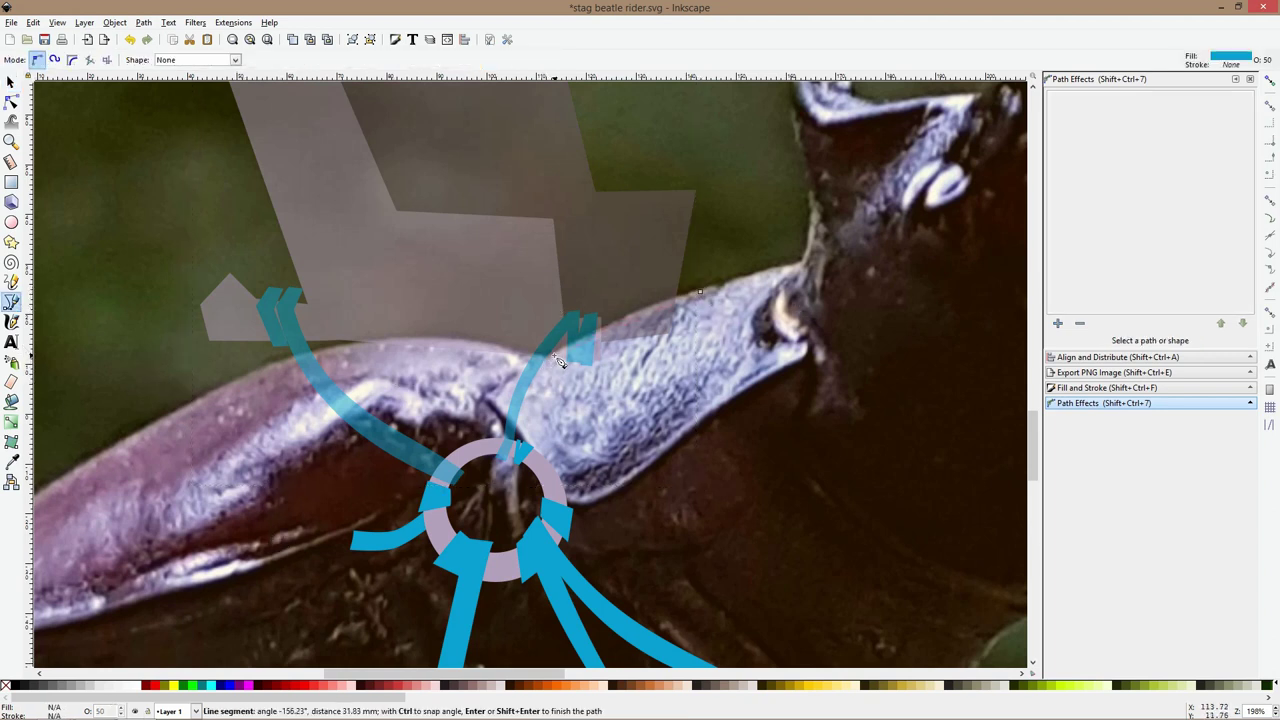
pyautogui.click(504, 357)
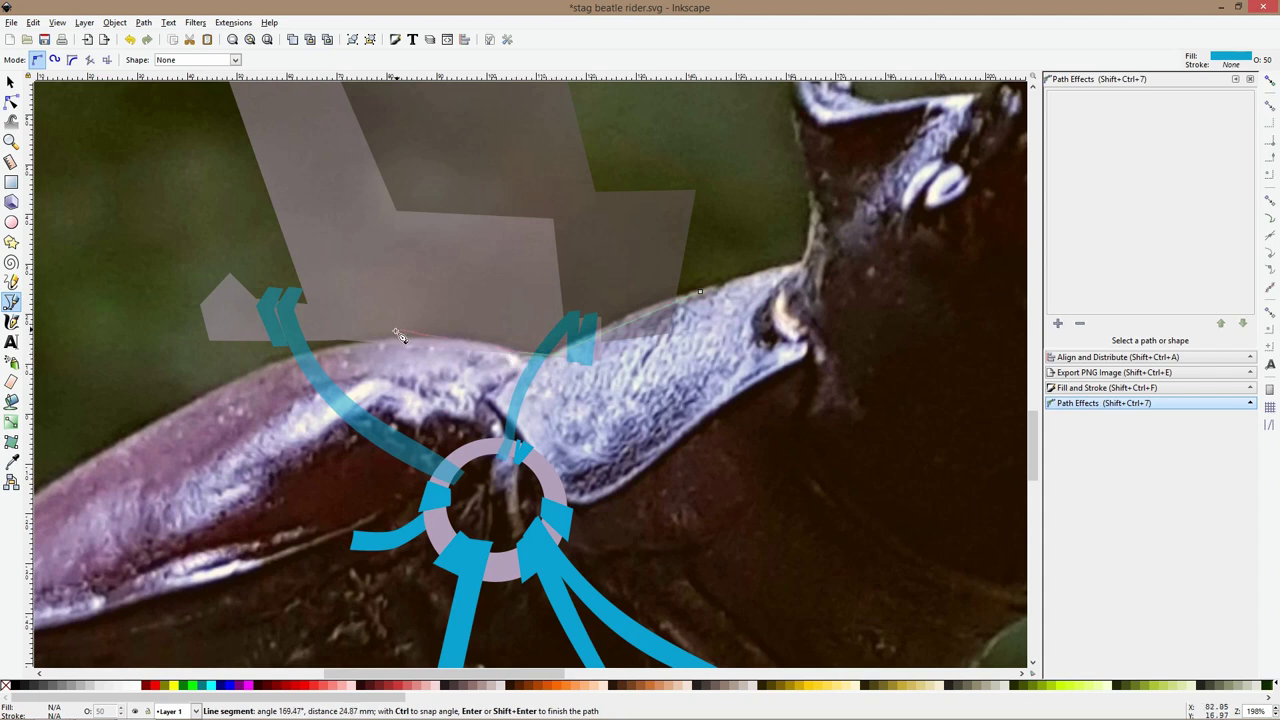
pyautogui.click(282, 358)
pyautogui.click(260, 432)
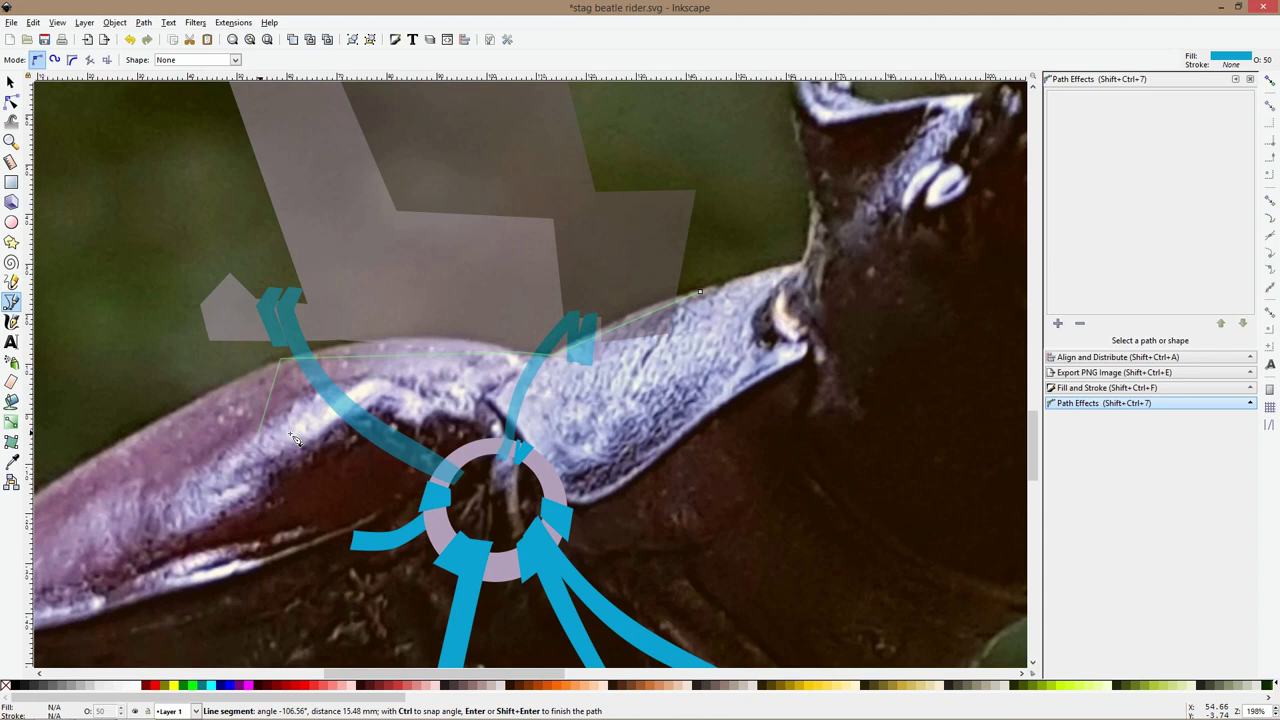
pyautogui.click(718, 432)
pyautogui.click(701, 292)
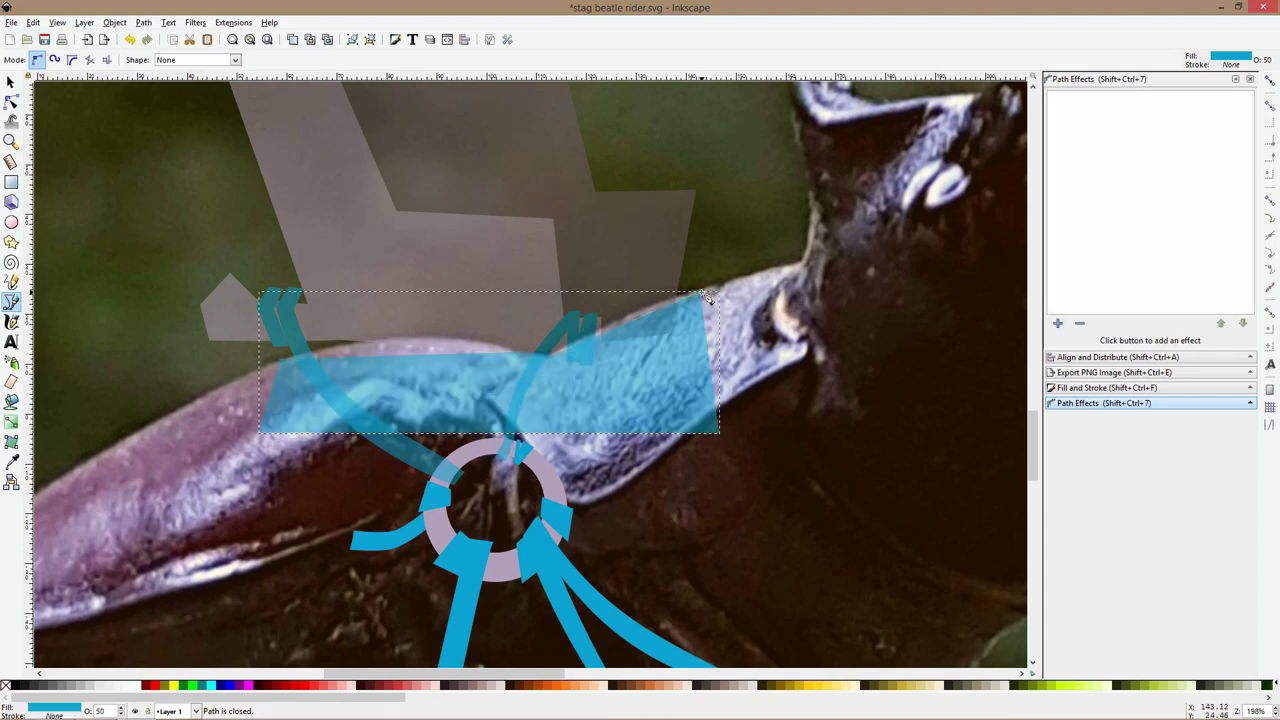
pyautogui.press('s')
pyautogui.click(299, 688)
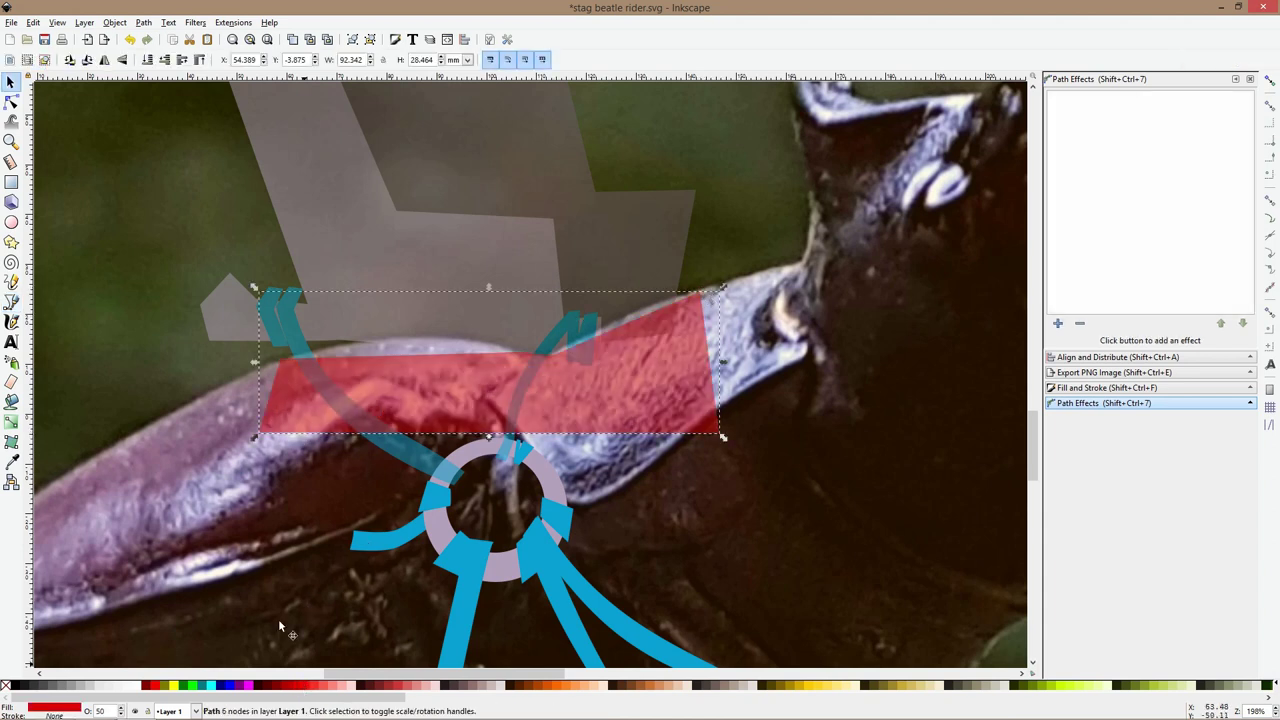
# Curve the red shape's upper edges along the beetle's back outline and pull its upper front corner further forward along that outline
pyautogui.click(11, 101)
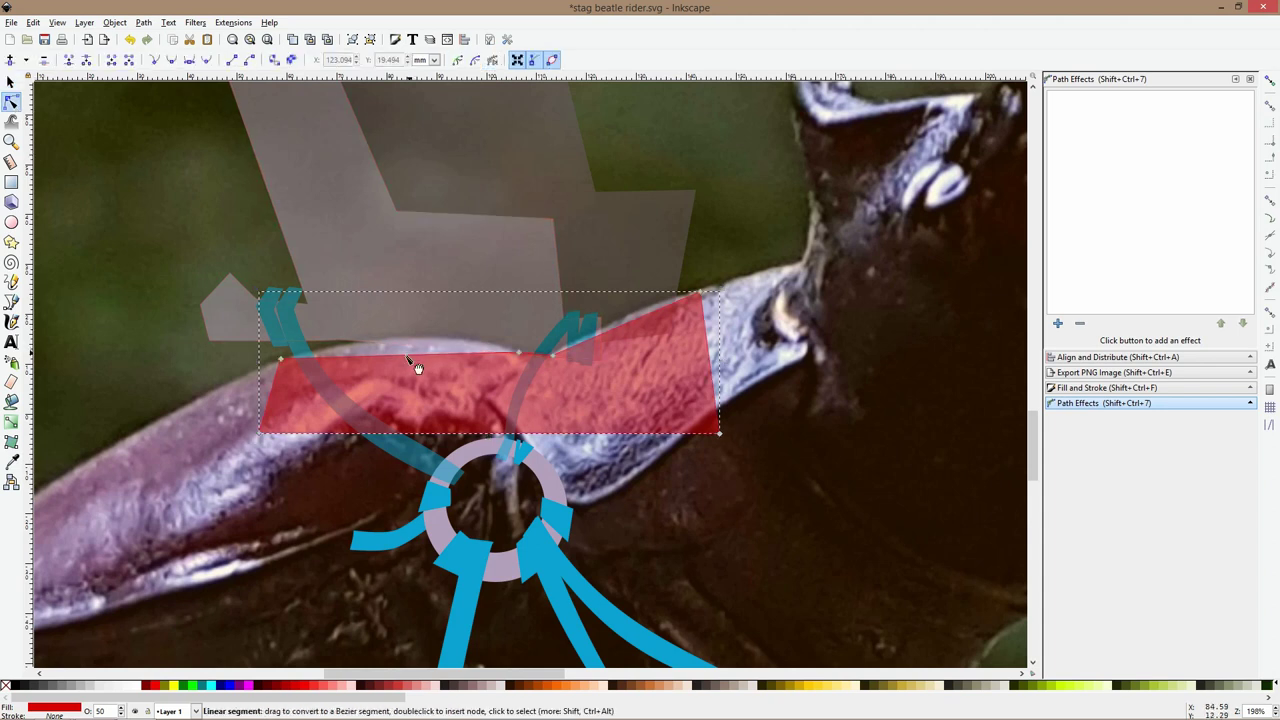
pyautogui.moveTo(413, 368); pyautogui.dragTo(414, 346)
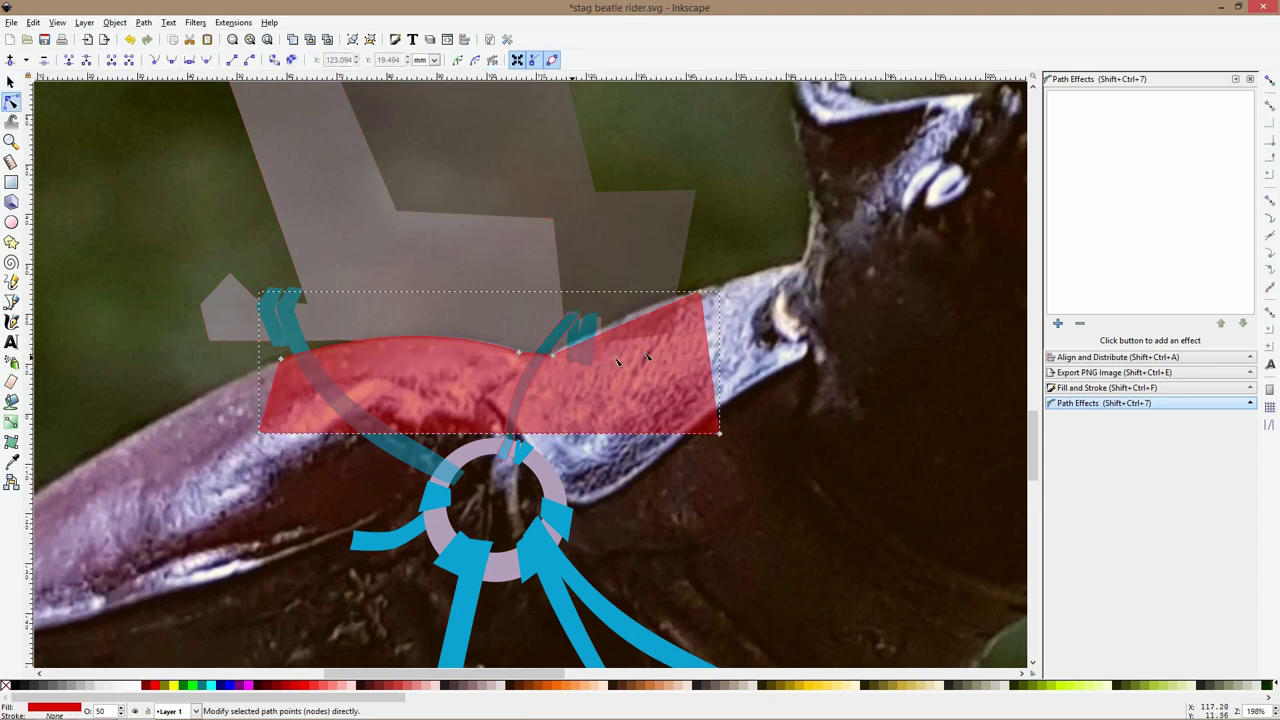
pyautogui.moveTo(628, 331); pyautogui.dragTo(628, 326)
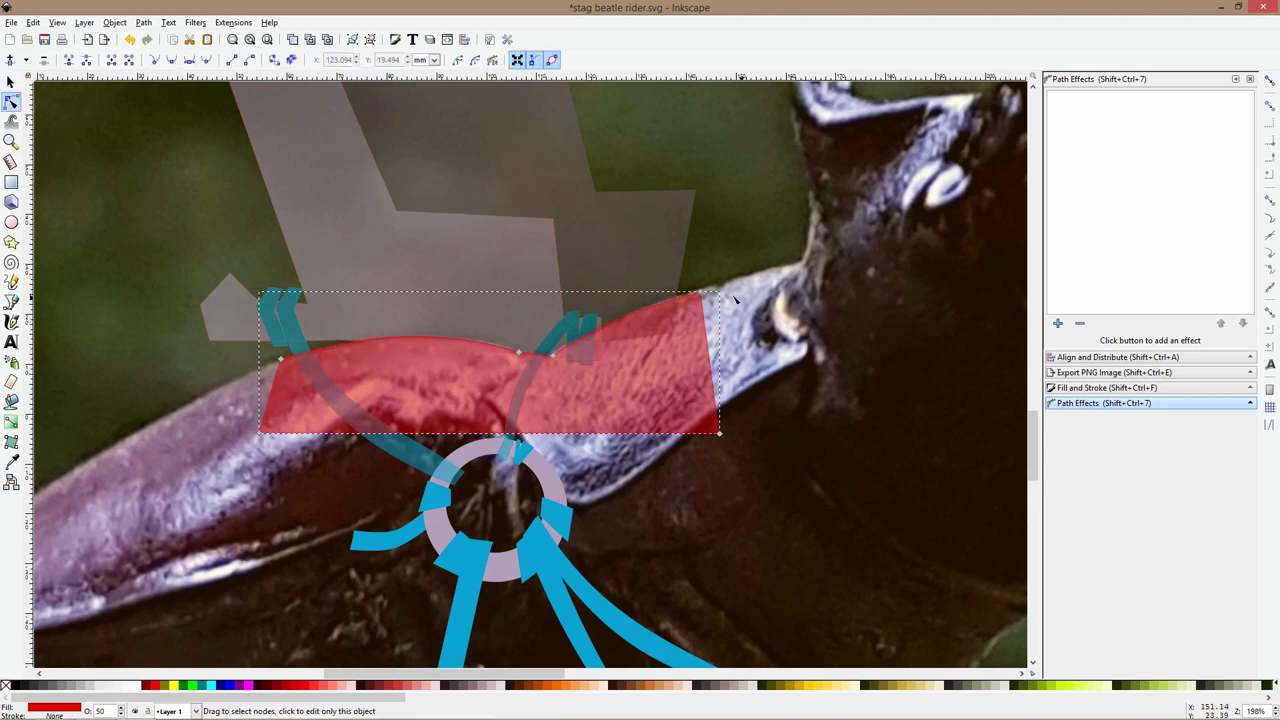
pyautogui.moveTo(703, 296); pyautogui.dragTo(720, 287)
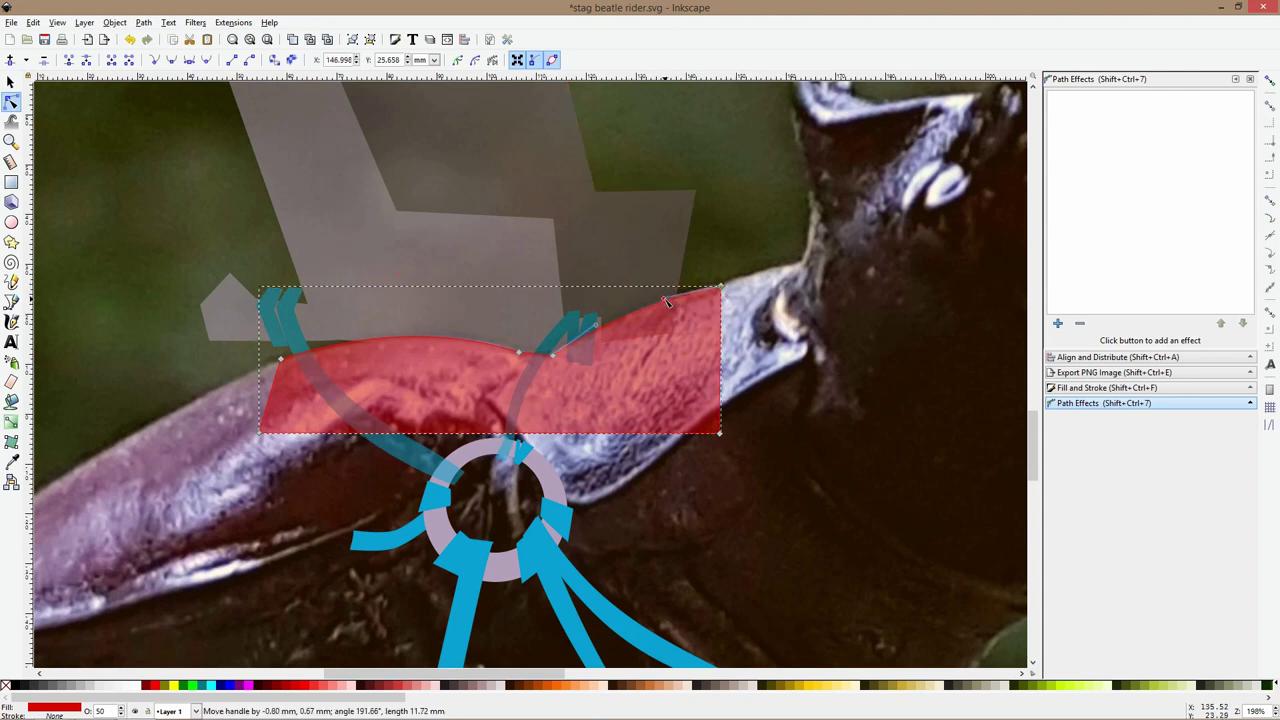
pyautogui.press('s')
# Try to subtract the red shape from the seat group with a Difference operation
pyautogui.scroll(-2, 668, 302)
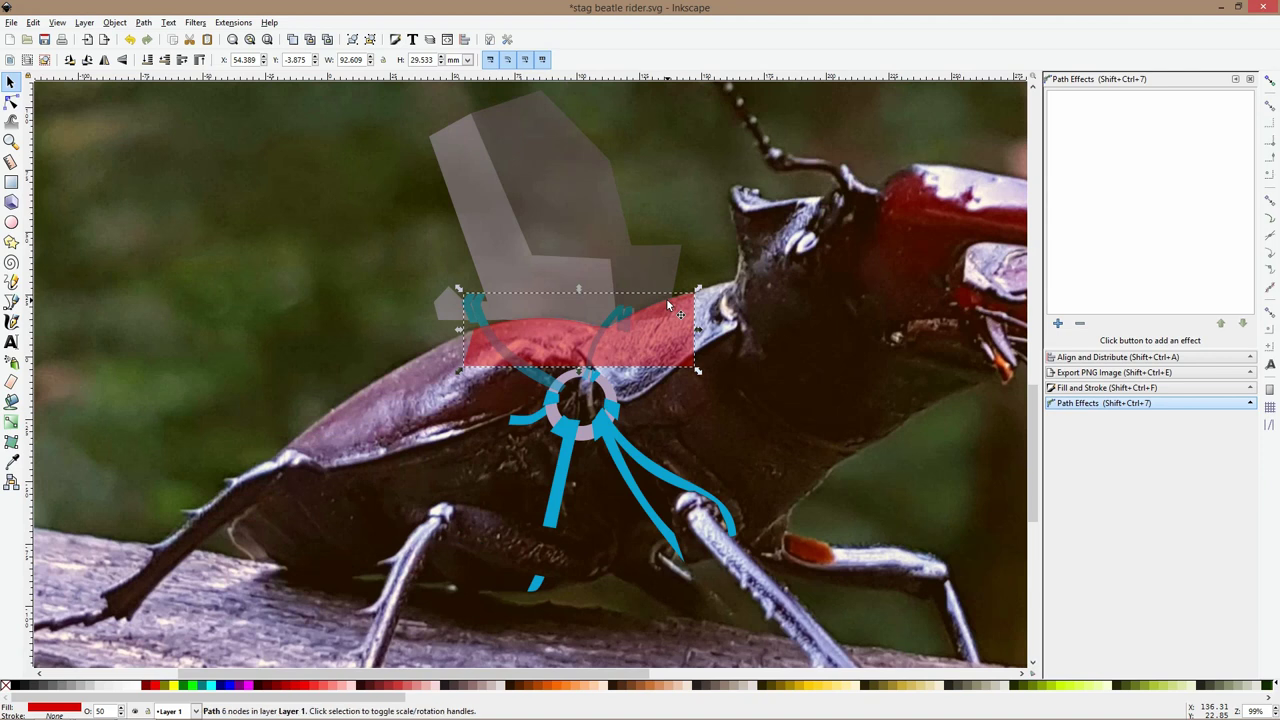
pyautogui.scroll(3, 617, 274)
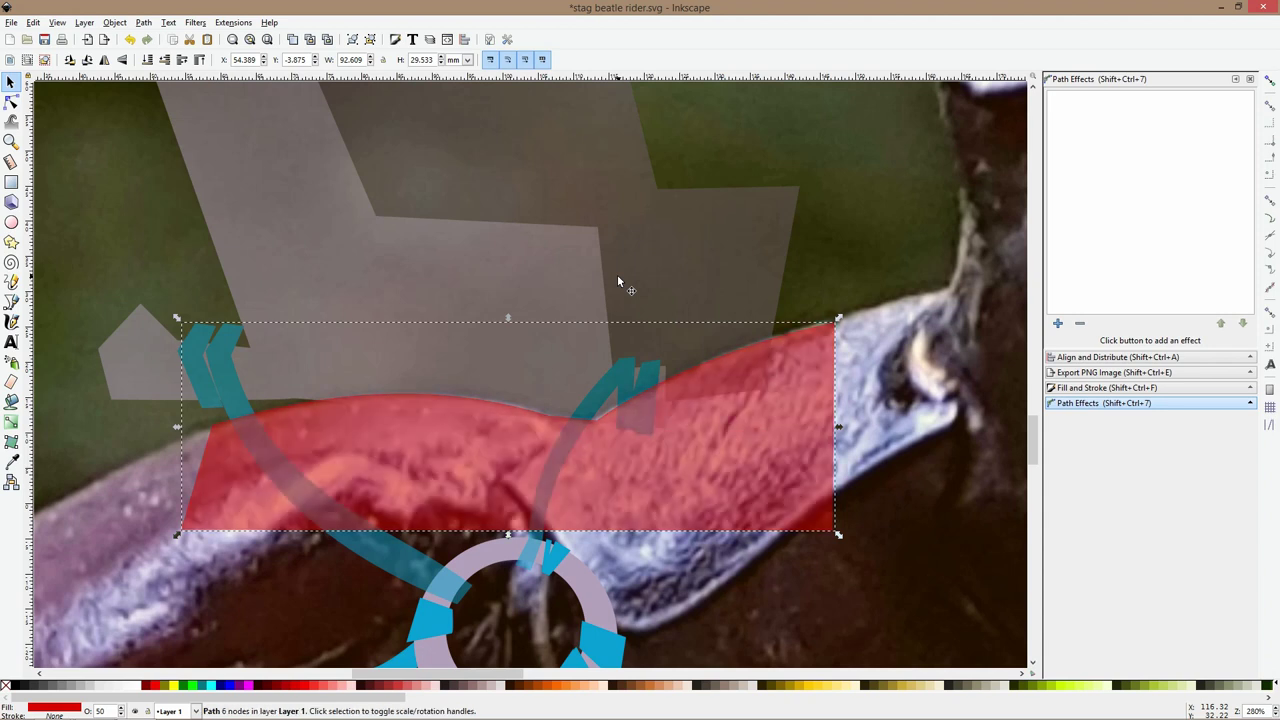
pyautogui.keyDown('alt'); pyautogui.click(816, 407); pyautogui.keyUp('alt')
pyautogui.click(775, 413)
pyautogui.keyDown('shift'); pyautogui.click(748, 279); pyautogui.keyUp('shift')
pyautogui.hotkey('ctrl', '-')
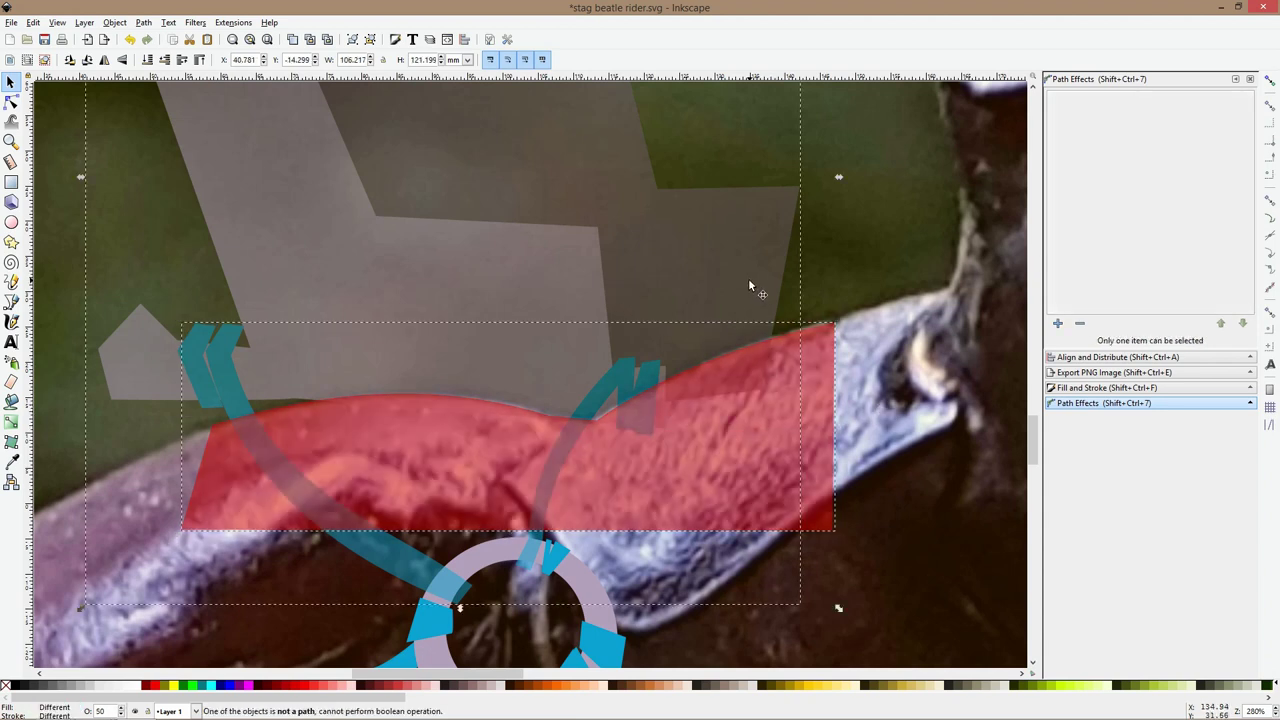
# Subtract the red shape from the dark seat piece so that it ends at the beetle's back outline
pyautogui.keyDown('ctrl'); pyautogui.click(725, 287); pyautogui.keyUp('ctrl')
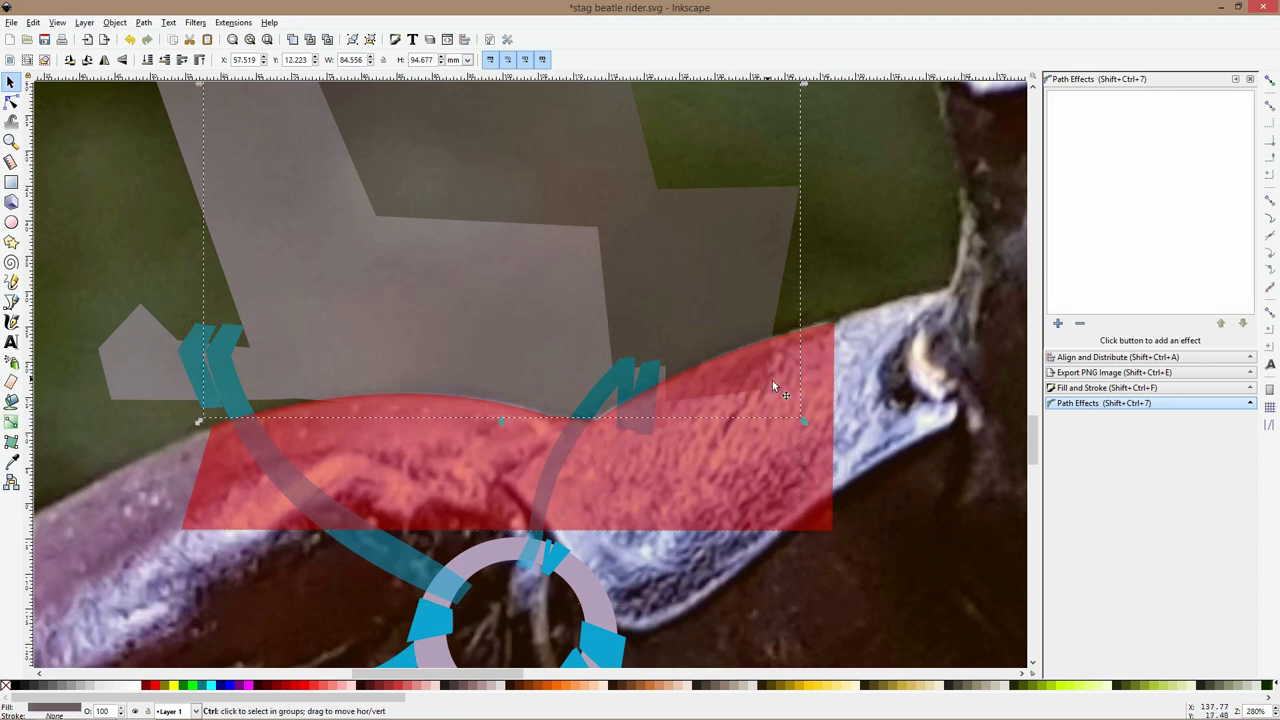
pyautogui.keyDown('shift'); pyautogui.click(772, 380); pyautogui.keyUp('shift')
pyautogui.hotkey('ctrl', '-')
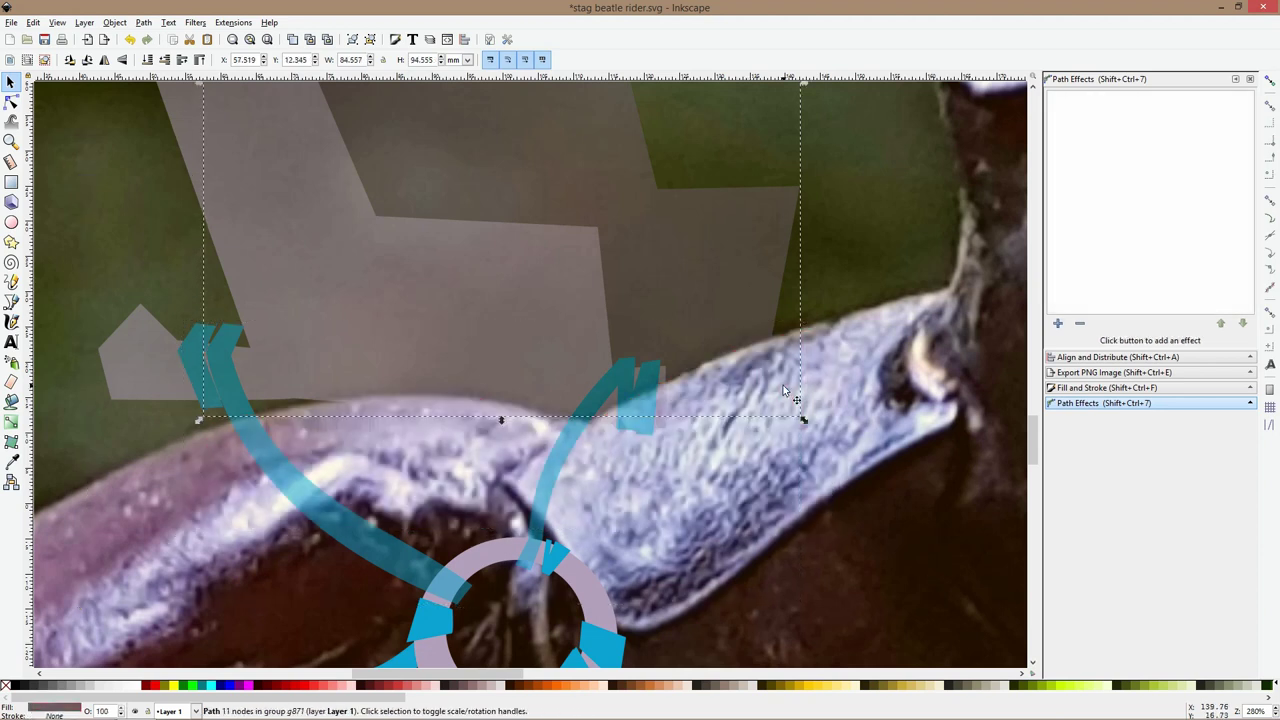
# Restore the seat group's opacity to 100, ungroup its six objects and clear the selection
pyautogui.press('ctrl')
pyautogui.click(513, 356)
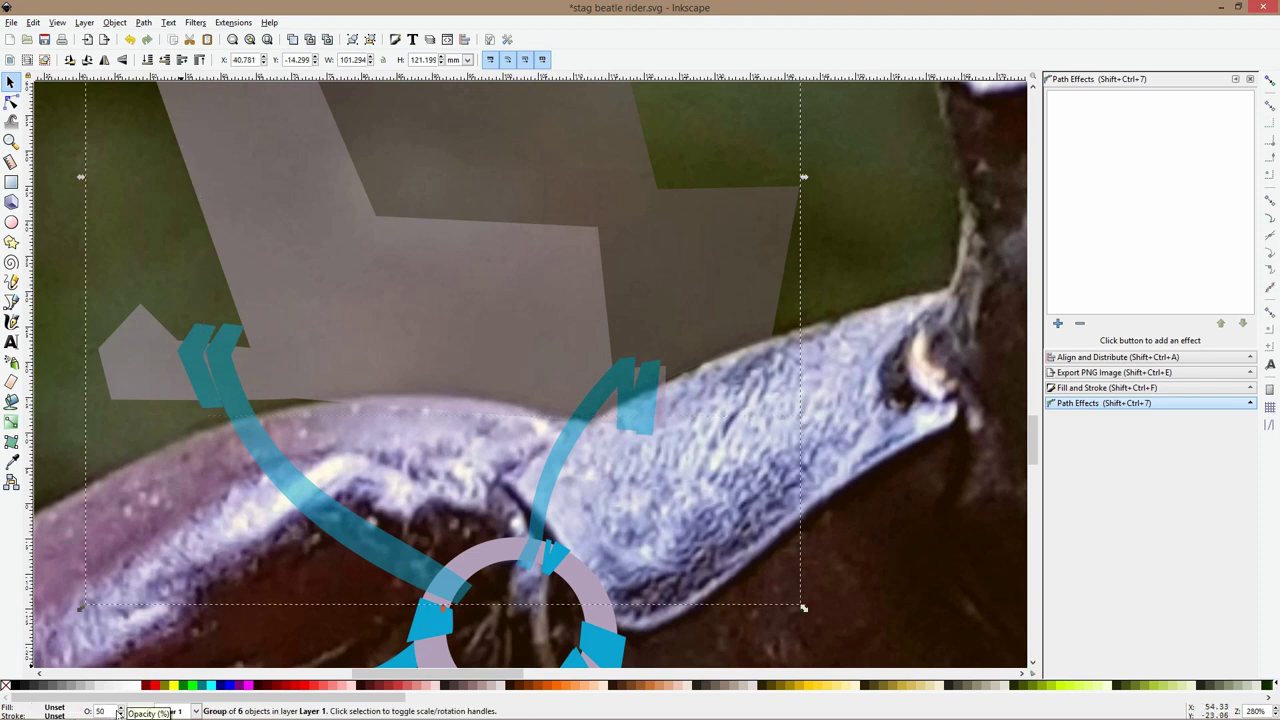
pyautogui.rightClick(118, 709)
pyautogui.hotkey('ctrl', 'shift', 'g')
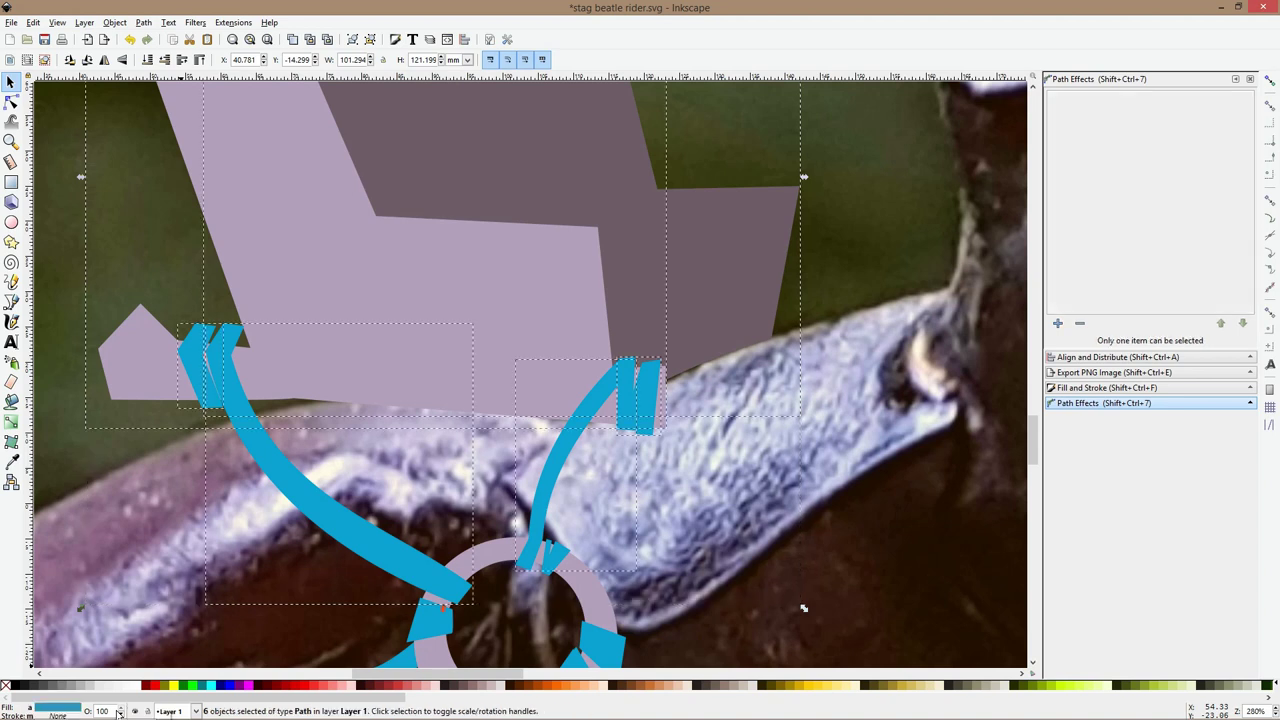
pyautogui.click(688, 412)
# Add a node to the lower edge of the light seat piece's rear tab and pull its lower rear corner down onto the beetle's back
pyautogui.scroll(-4, 757, 457)
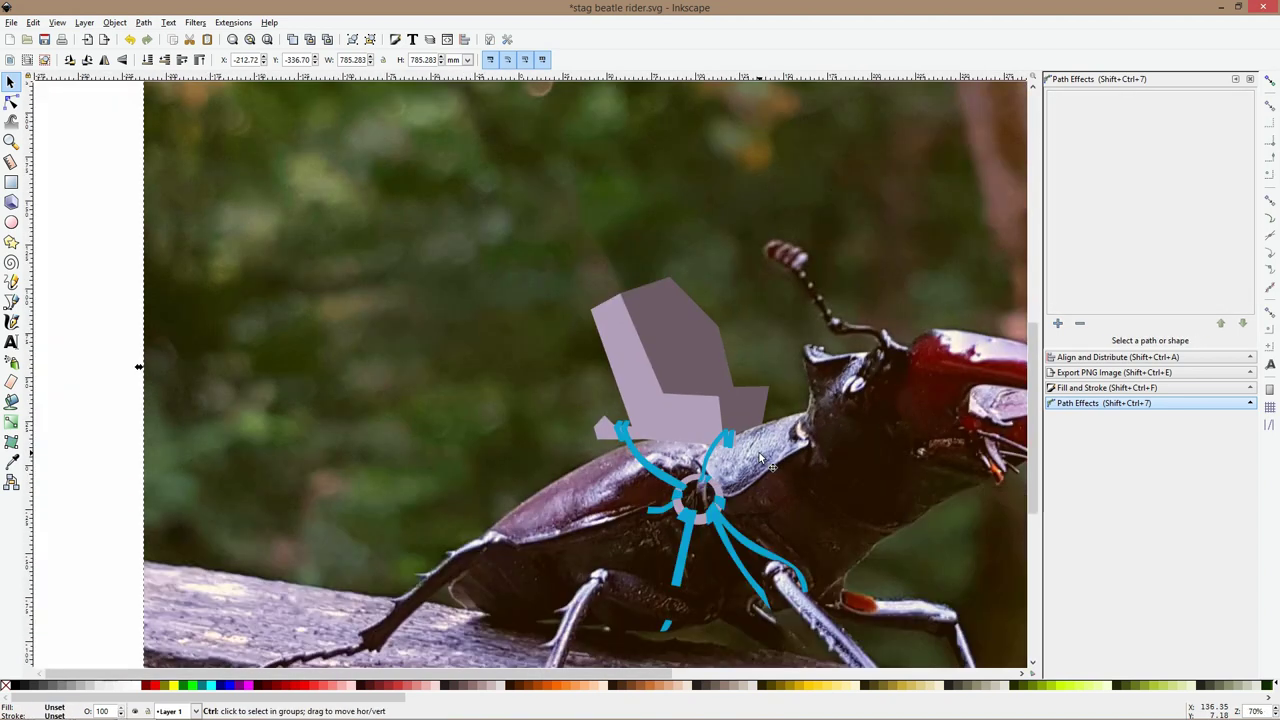
pyautogui.scroll(1, 775, 445)
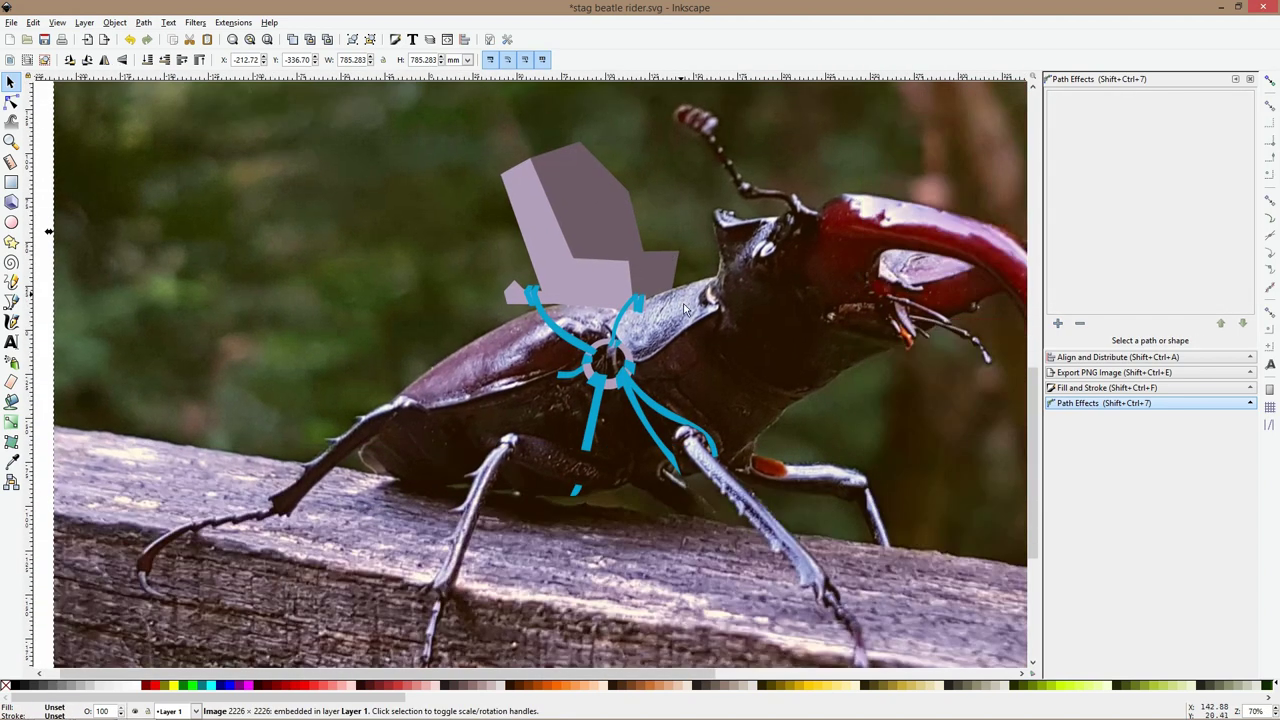
pyautogui.scroll(2, 571, 292)
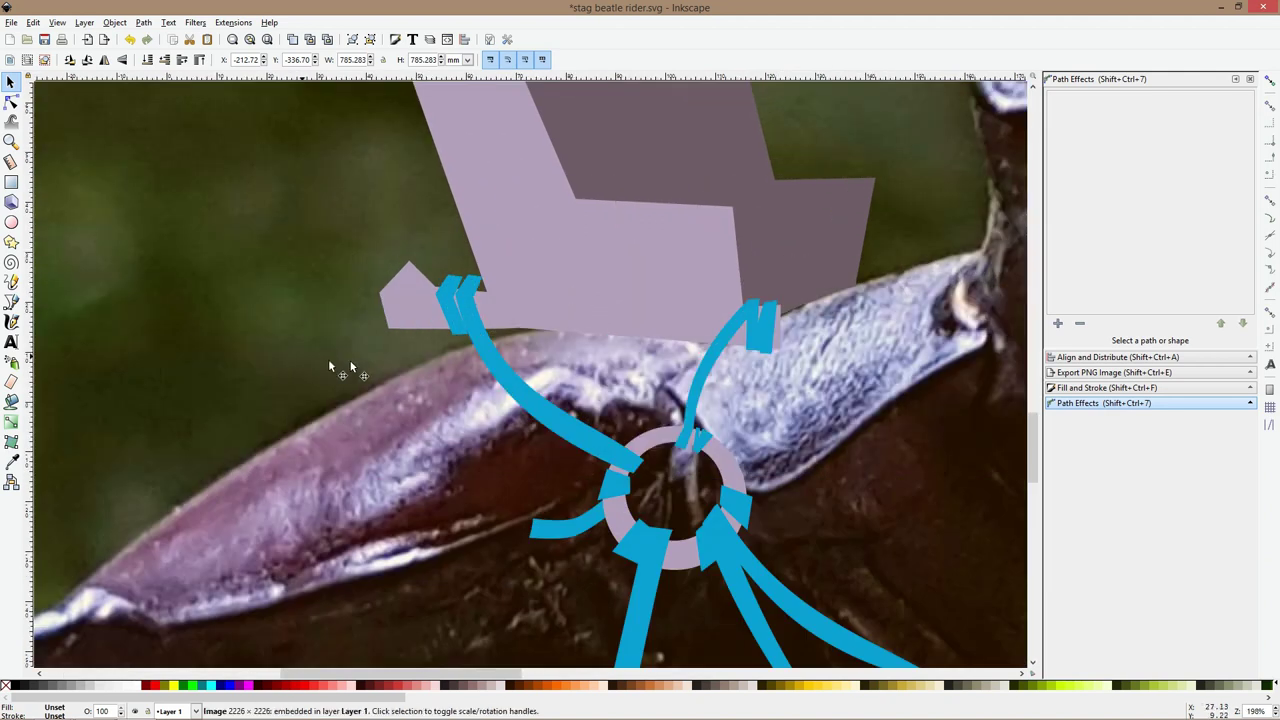
pyautogui.click(11, 102)
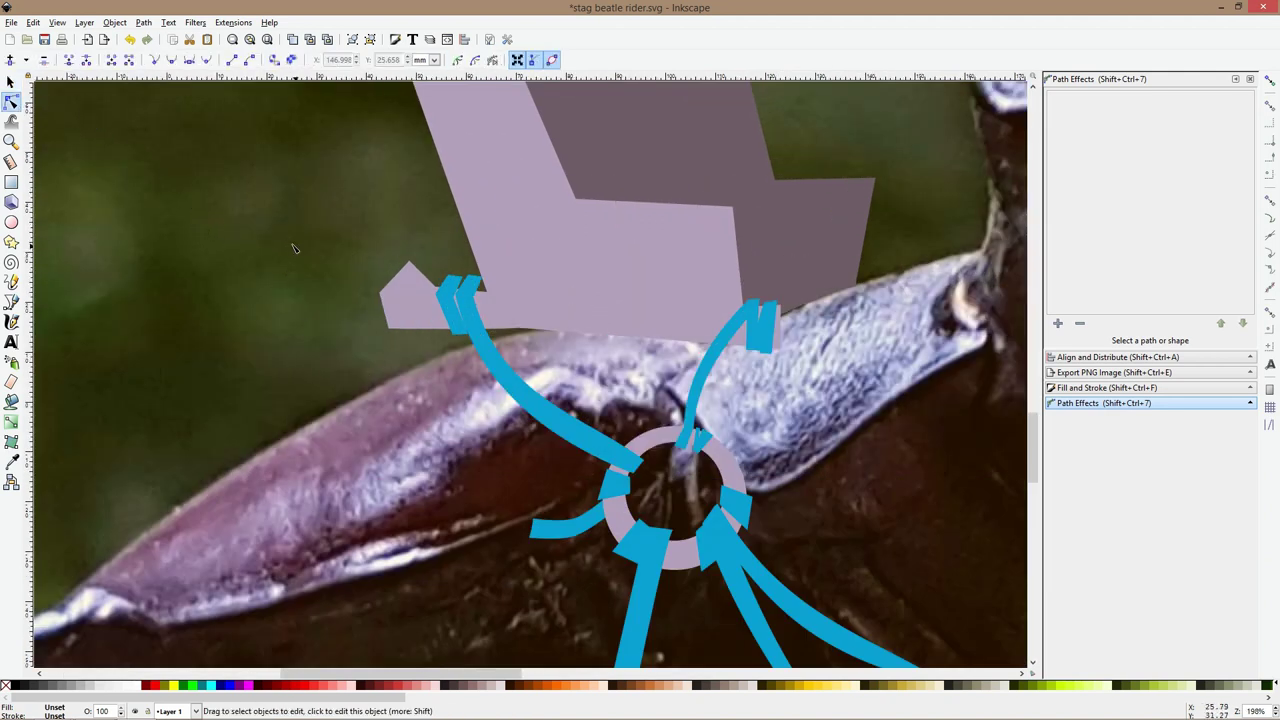
pyautogui.click(395, 312)
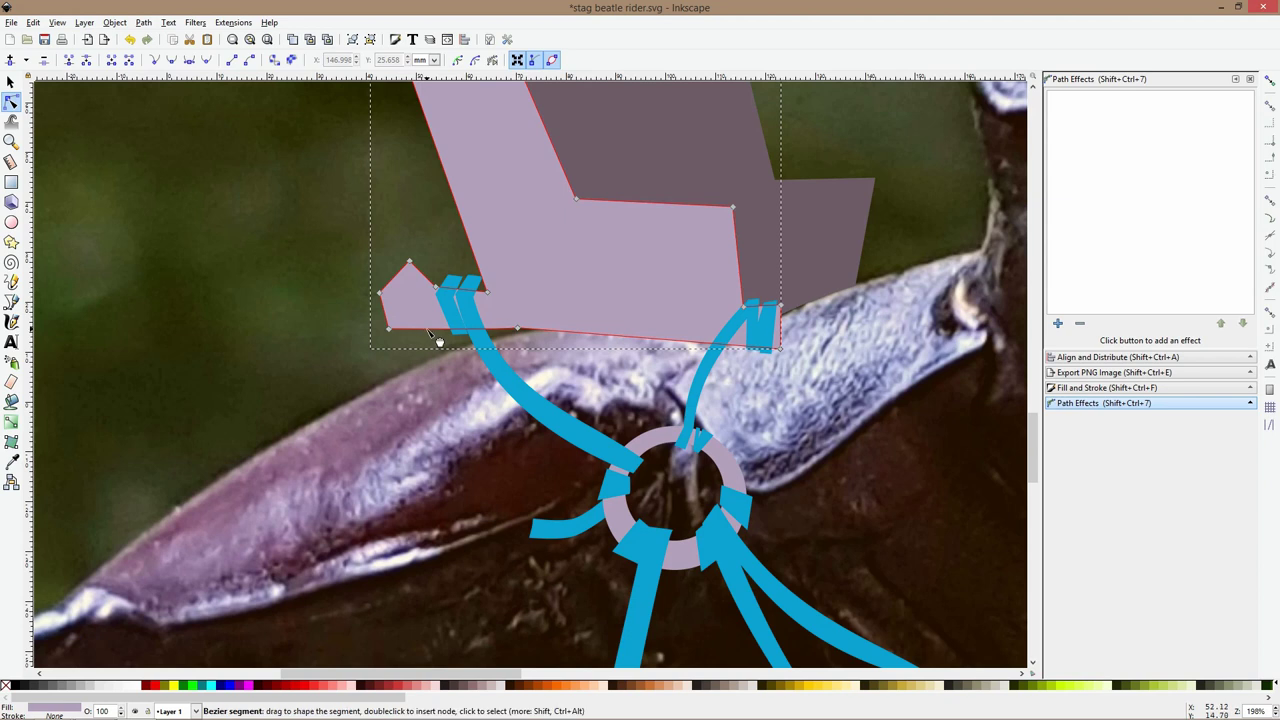
pyautogui.click(386, 329)
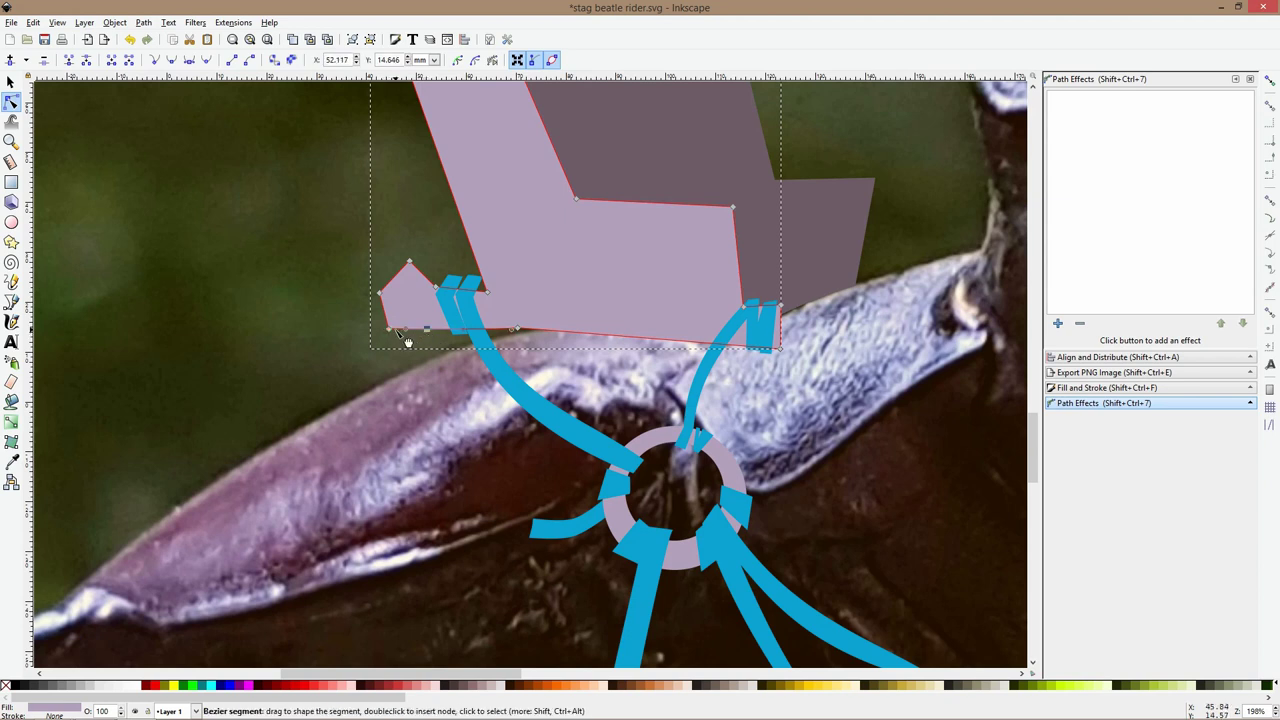
pyautogui.moveTo(388, 330); pyautogui.dragTo(401, 407)
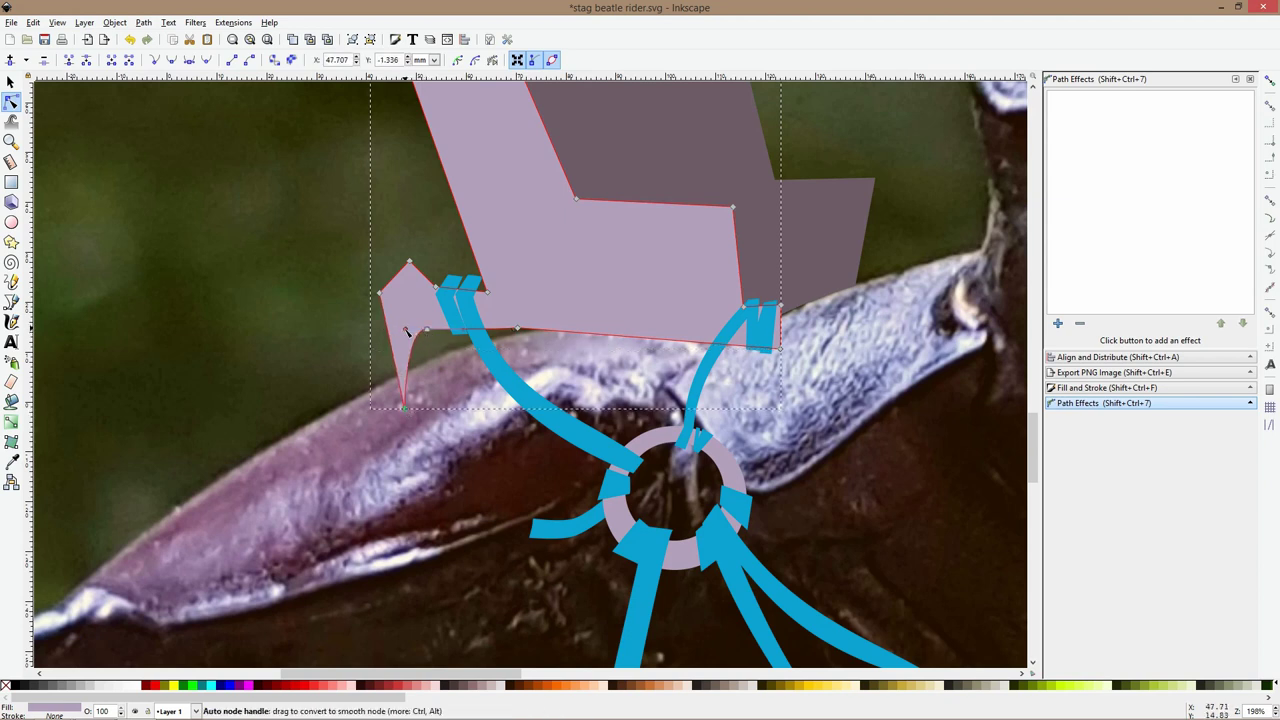
# Shape the rear tab into an angled leg with straight edges and a short slanted foot resting on the beetle's back outline
pyautogui.click(445, 330)
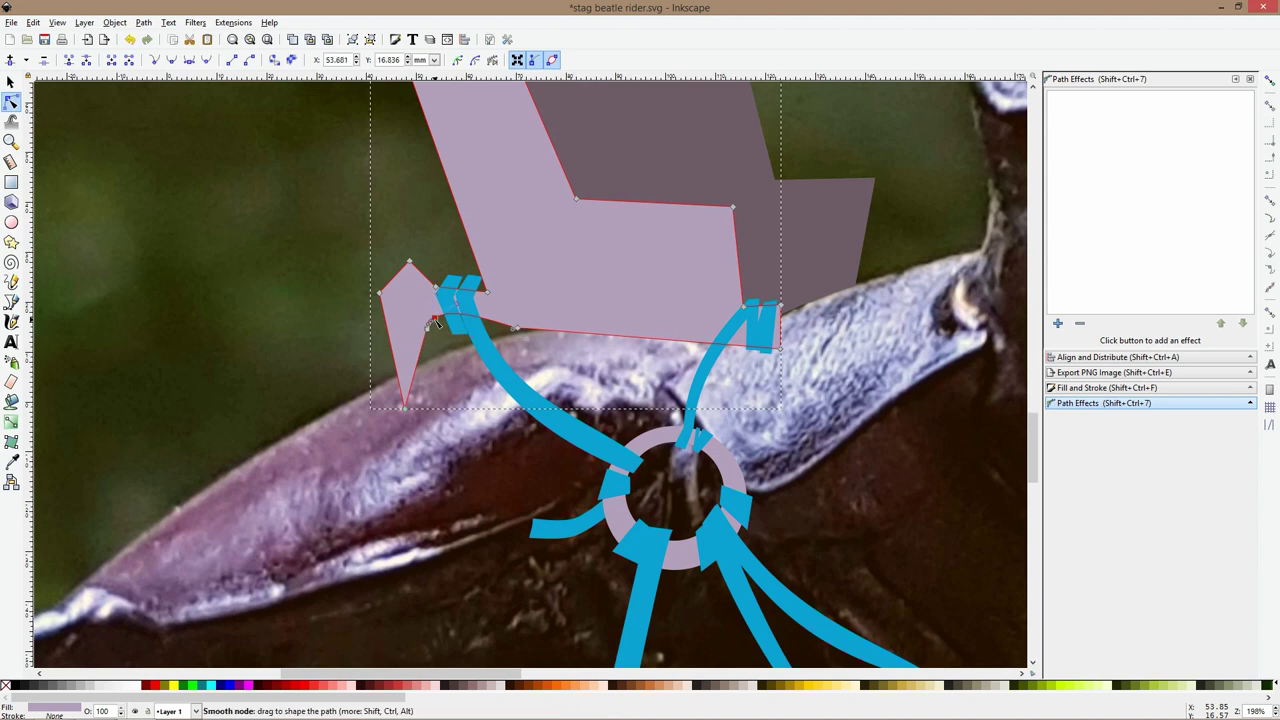
pyautogui.click(429, 328)
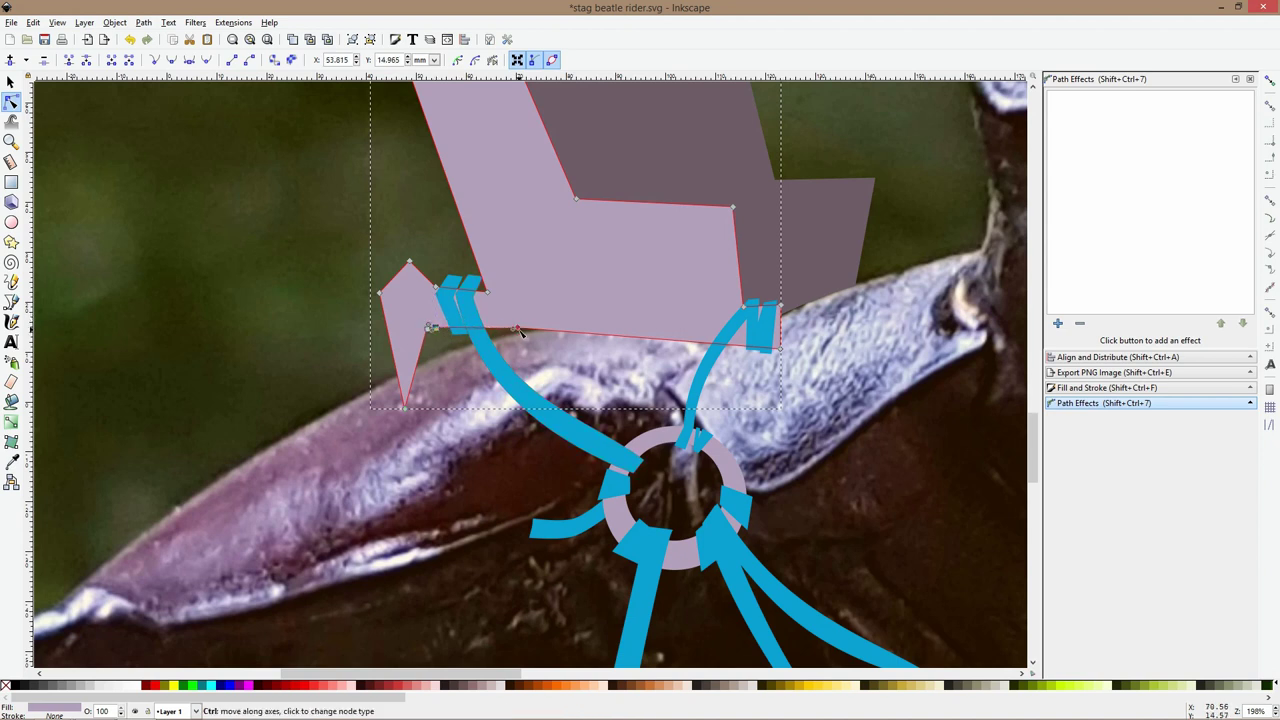
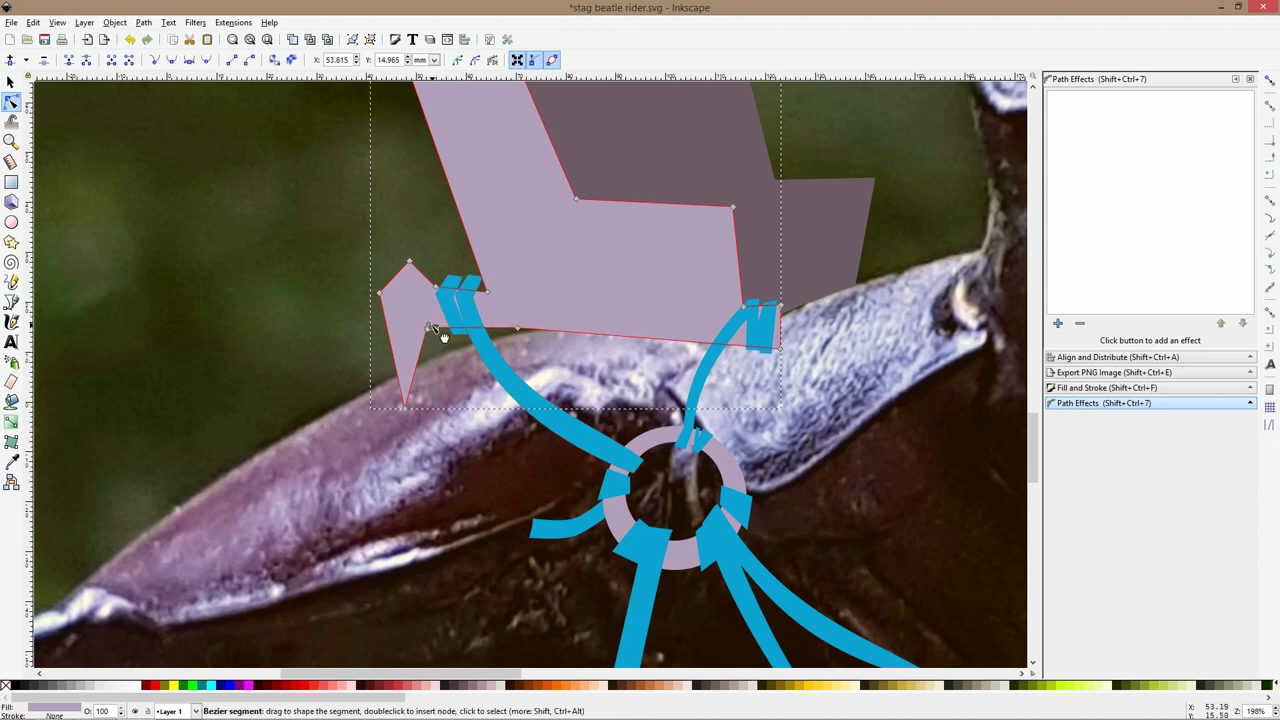
pyautogui.moveTo(430, 329); pyautogui.dragTo(355, 401)
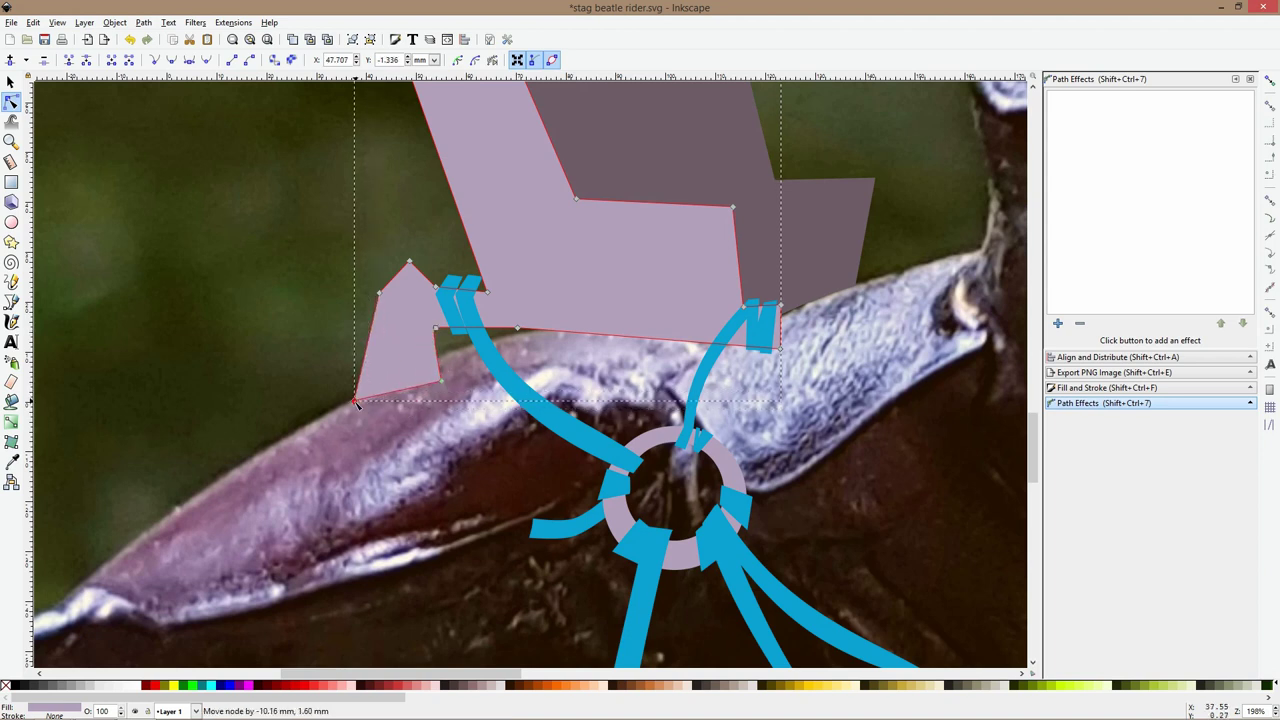
pyautogui.moveTo(443, 385); pyautogui.dragTo(403, 390)
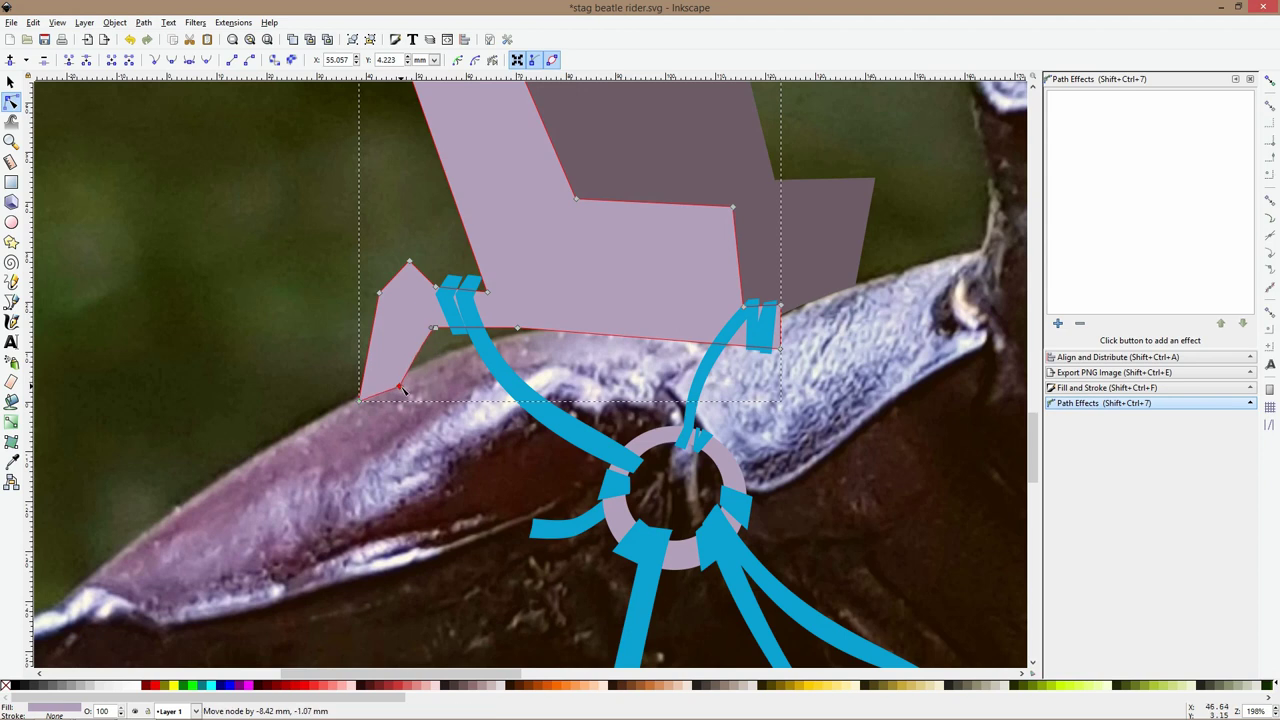
pyautogui.press('Escape')
# Draw a small closed five-sided foot beside the front strap wraps at the light seat piece's lower front corner
pyautogui.scroll(-3, 605, 358)
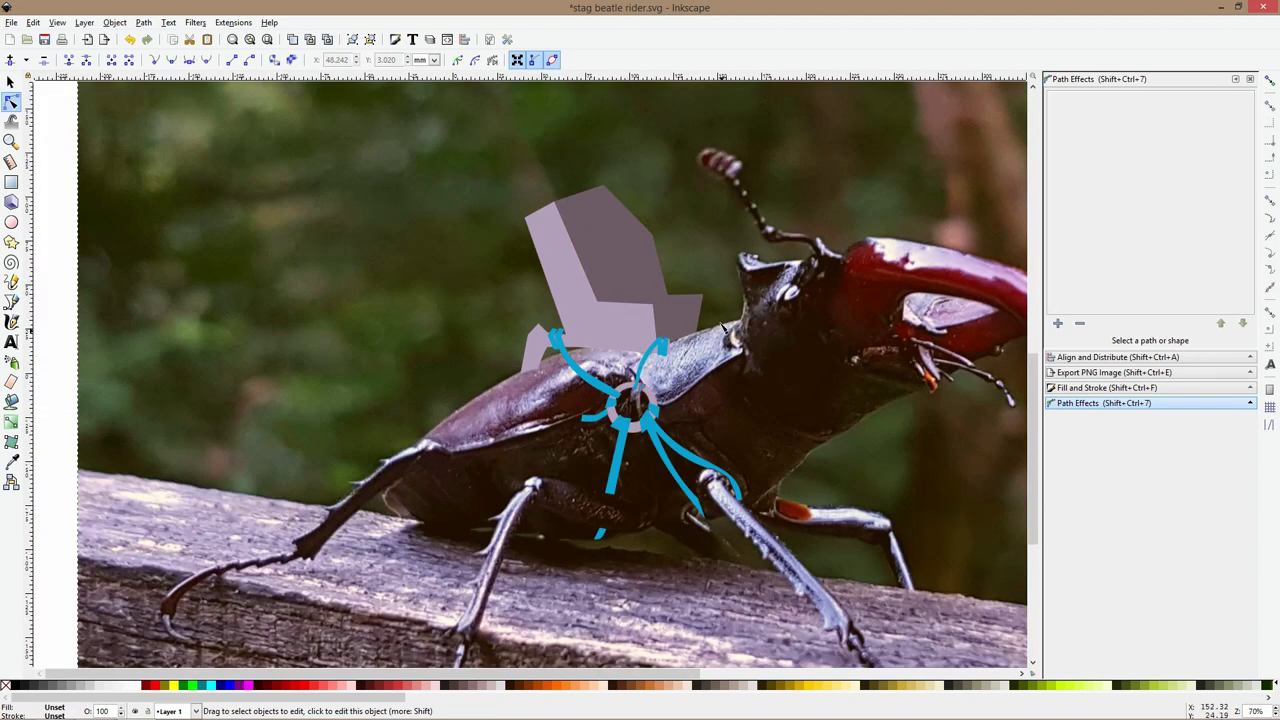
pyautogui.scroll(2, 665, 300)
pyautogui.scroll(3, 684, 408)
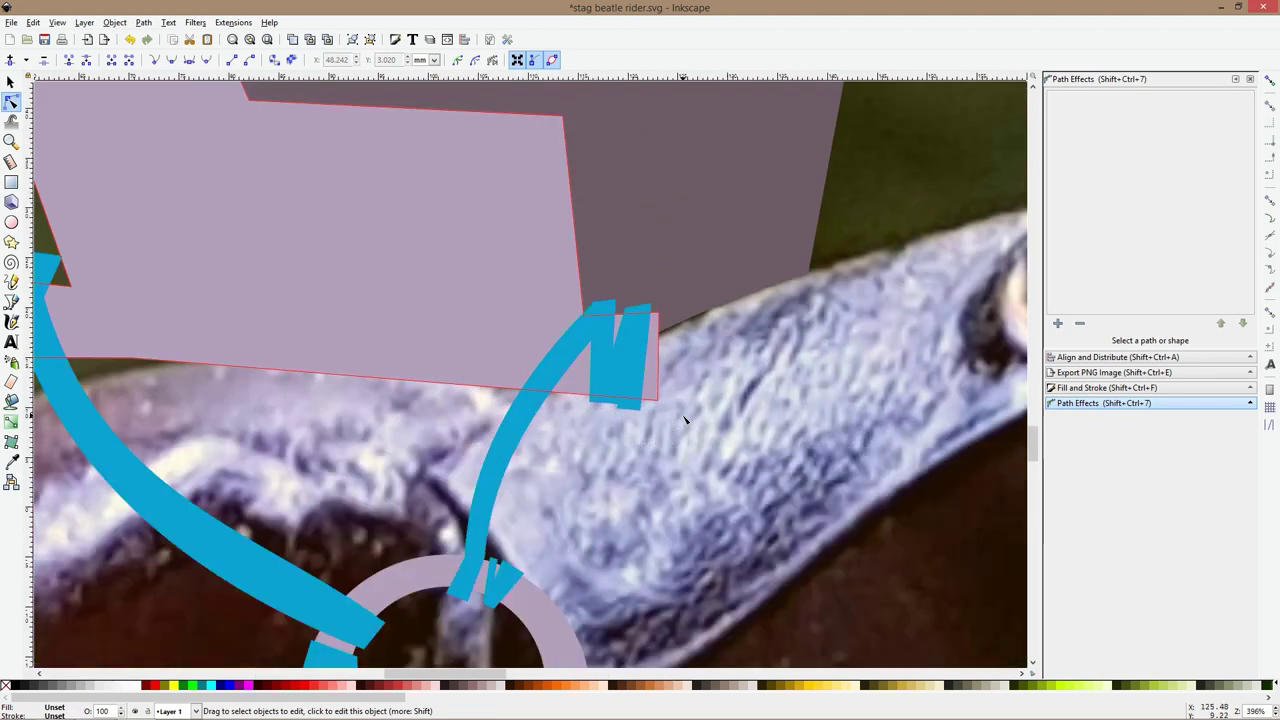
pyautogui.click(11, 302)
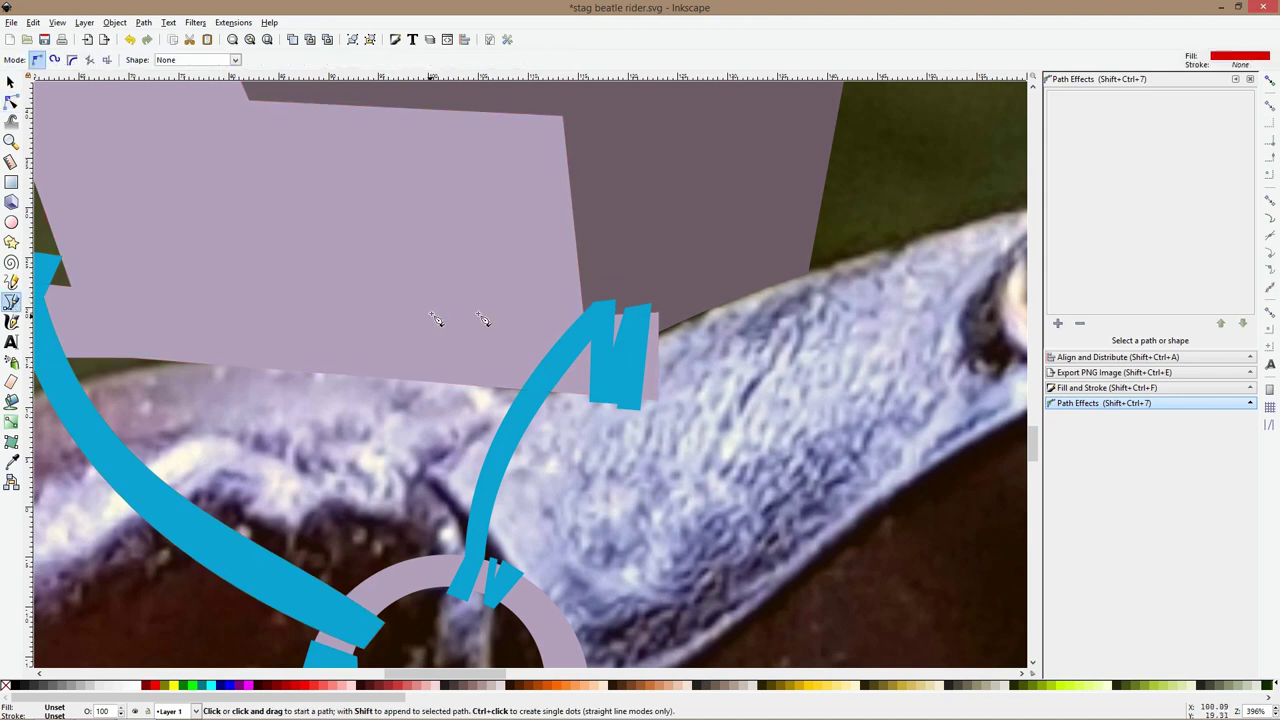
pyautogui.click(654, 335)
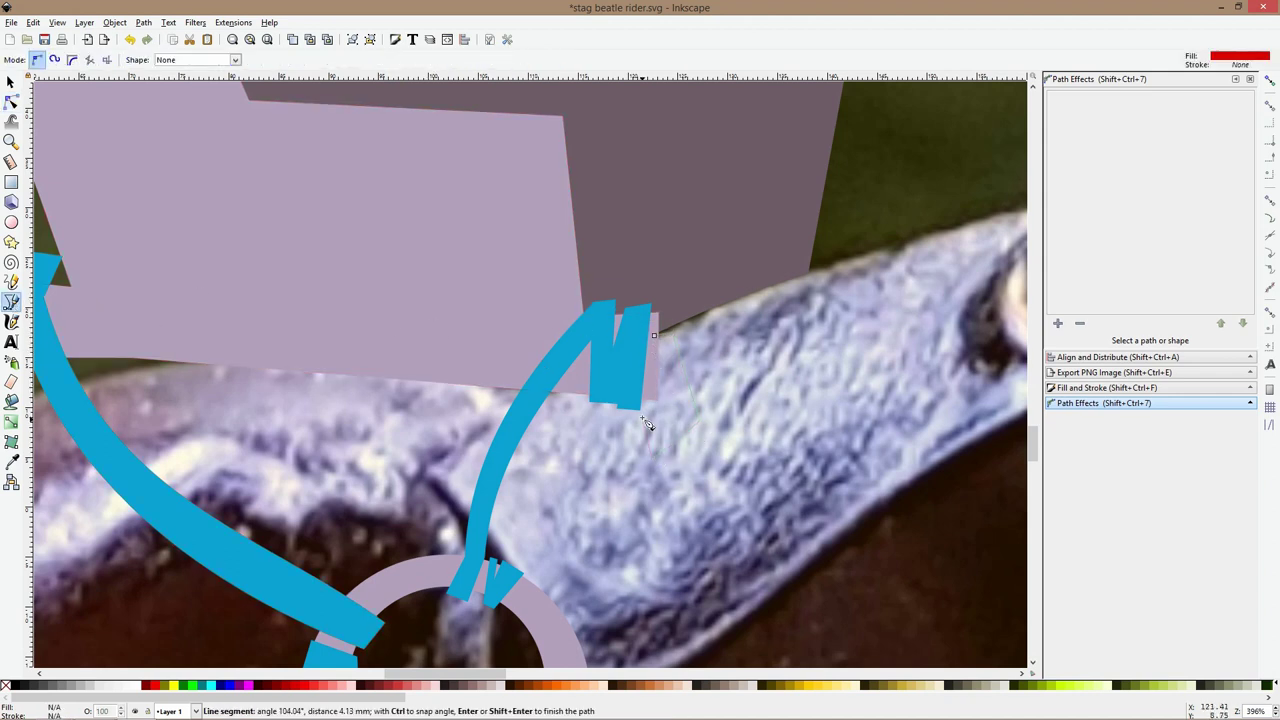
pyautogui.click(637, 402)
pyautogui.click(655, 337)
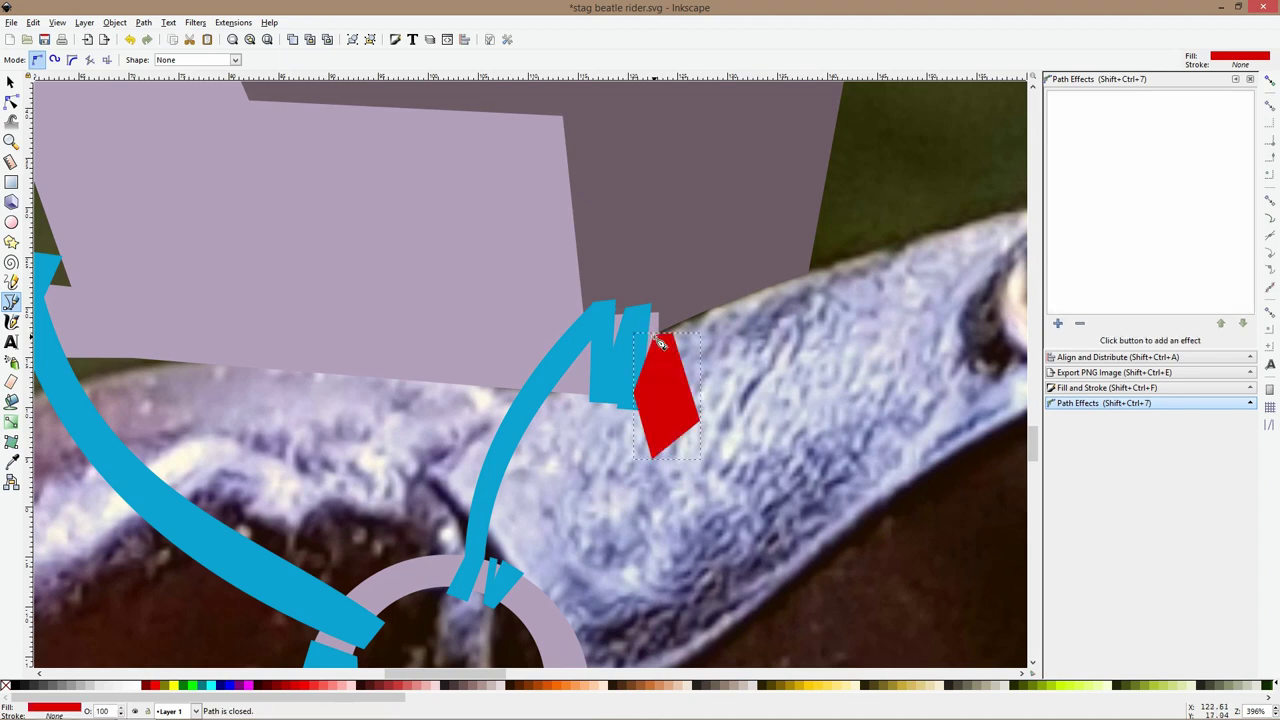
# Move the red foot's top node up to the seat's front tip and merge the foot with the light seat piece using Union
pyautogui.click(11, 101)
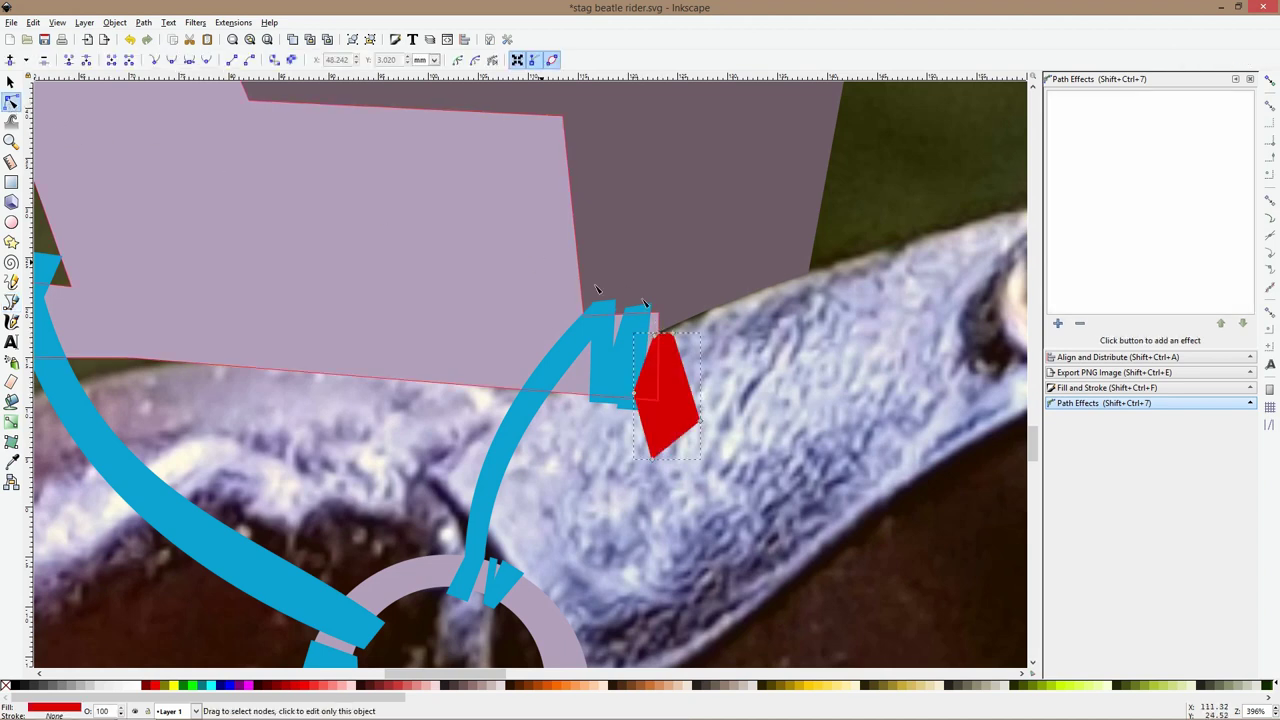
pyautogui.click(671, 338)
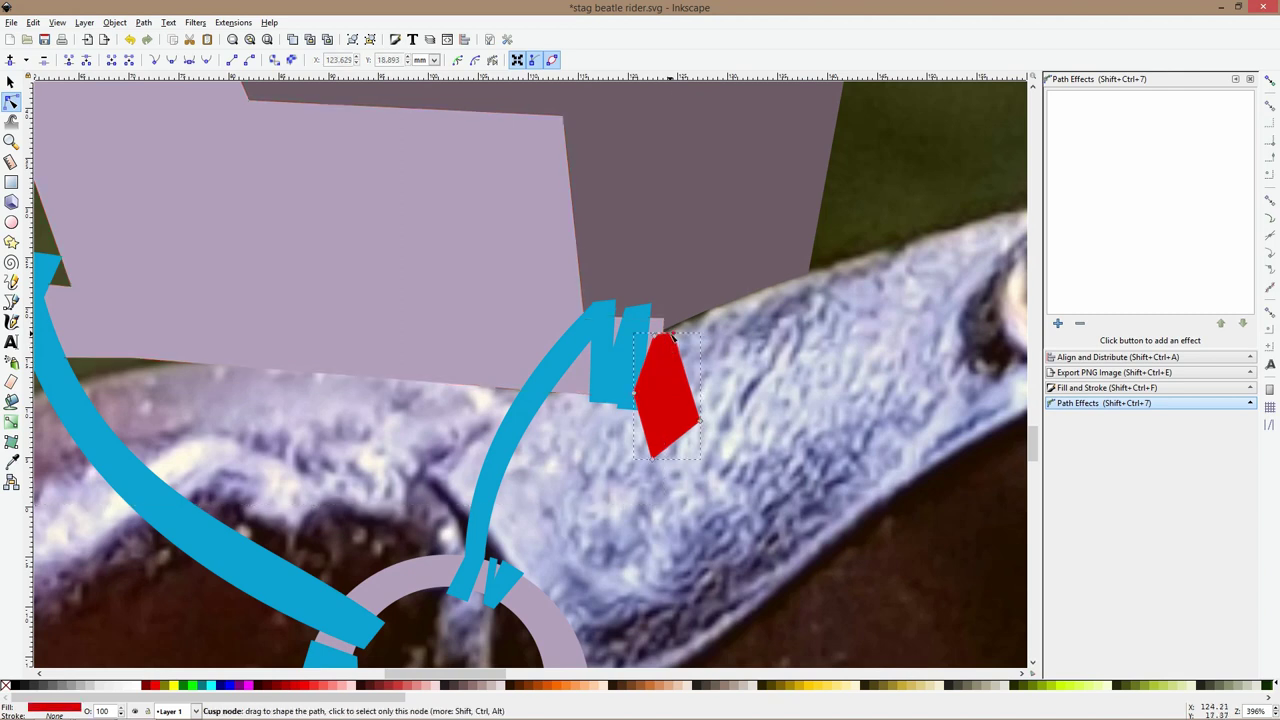
pyautogui.moveTo(675, 338); pyautogui.dragTo(664, 321)
pyautogui.keyDown('shift'); pyautogui.click(518, 310); pyautogui.keyUp('shift')
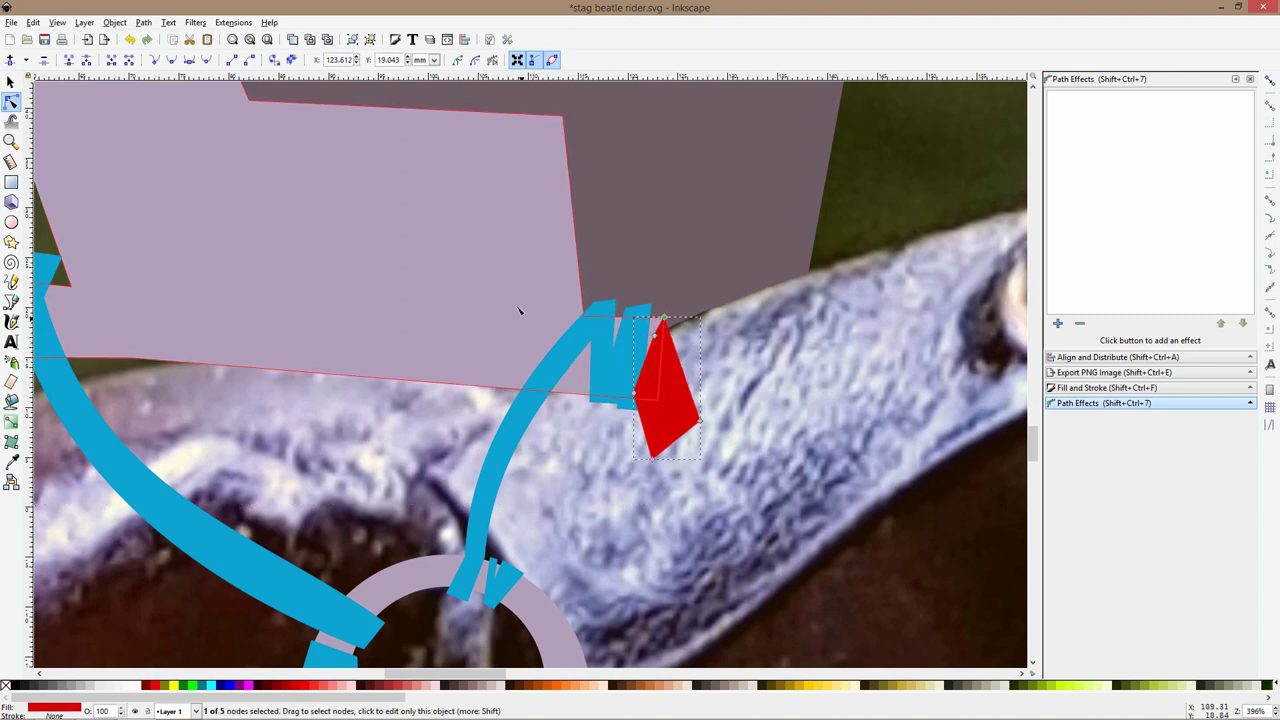
pyautogui.hotkey('ctrl', '+')
pyautogui.scroll(-5, 518, 310)
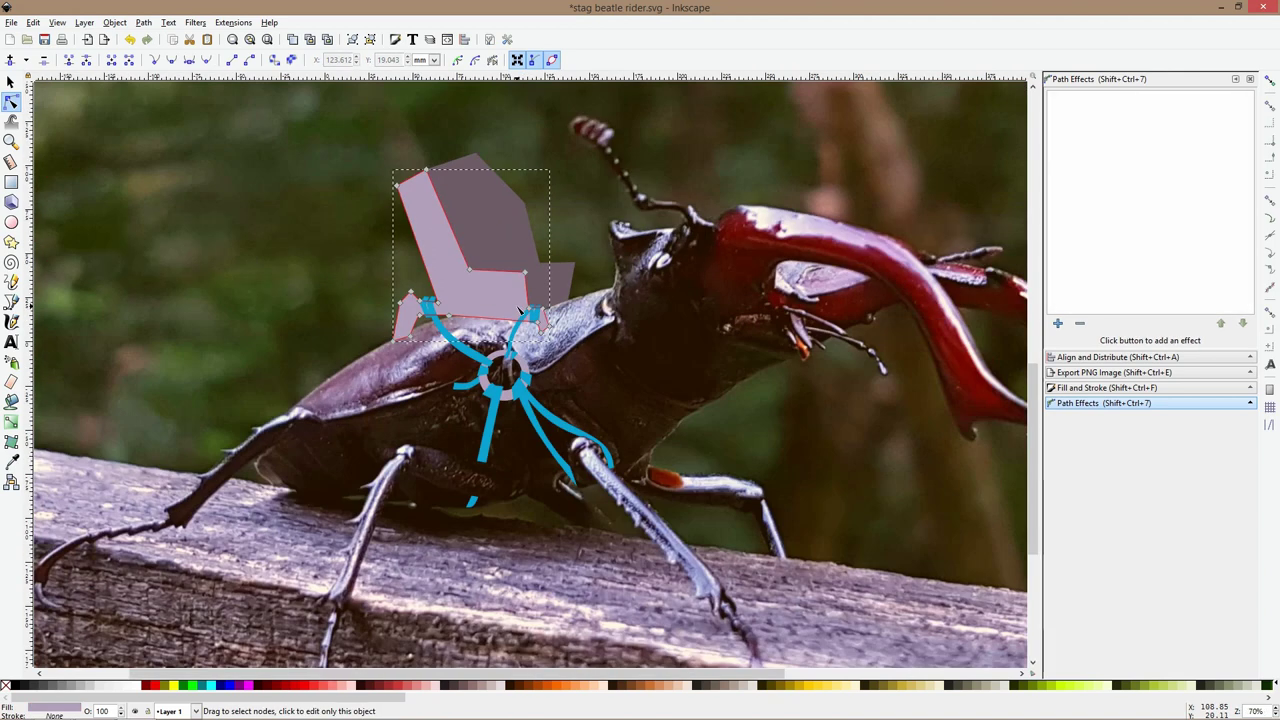
# Draw a small closed knob shape projecting backward from the upper rear corner of the light seat back
pyautogui.click(177, 221)
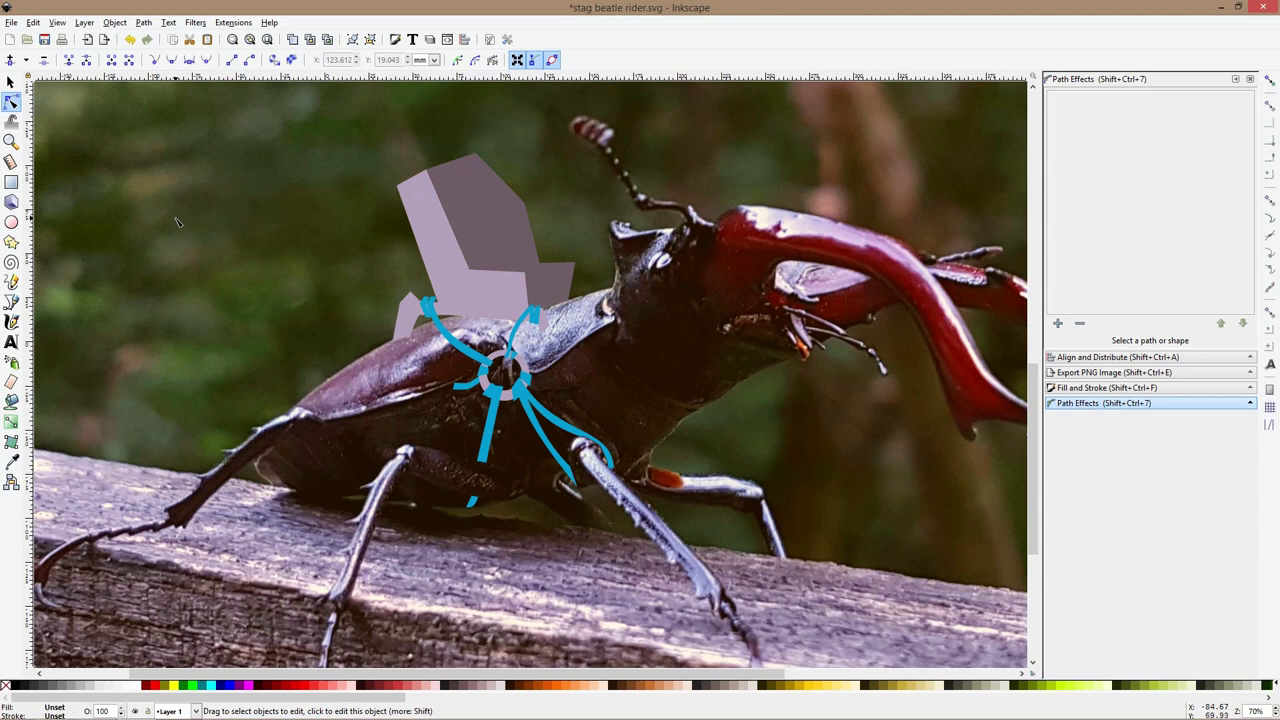
pyautogui.scroll(2, 449, 254)
pyautogui.click(449, 256)
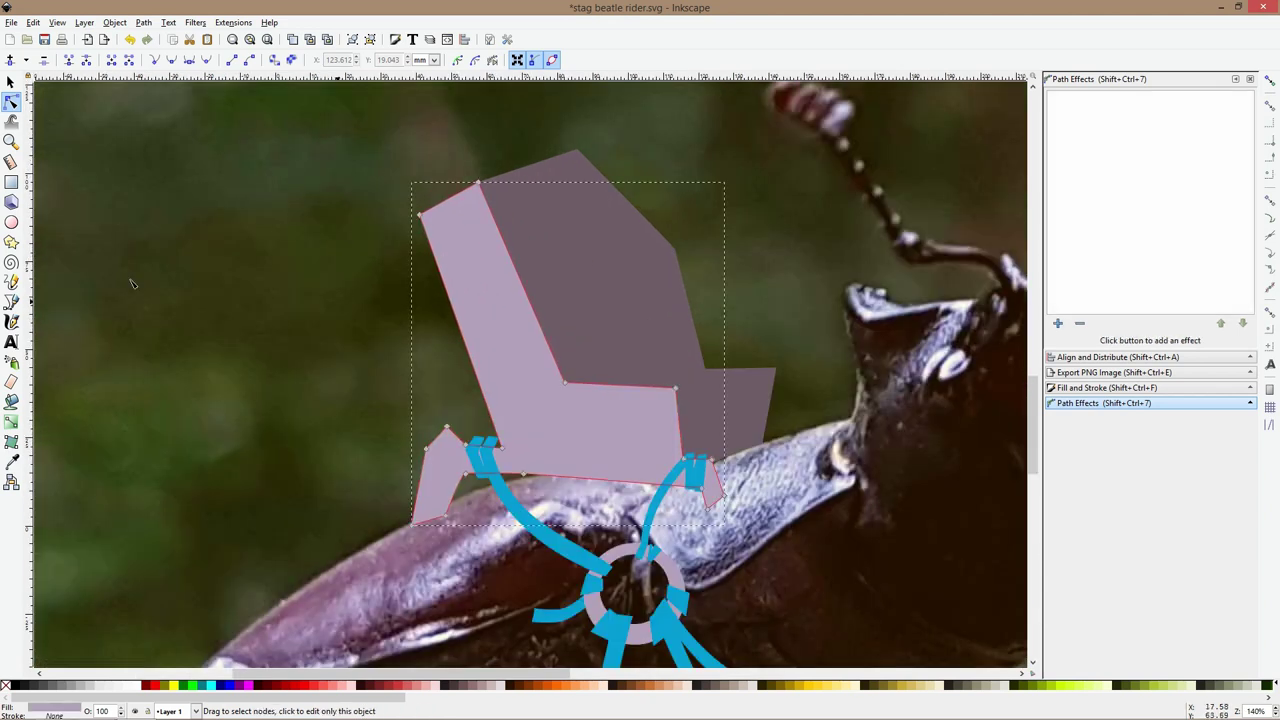
pyautogui.click(11, 301)
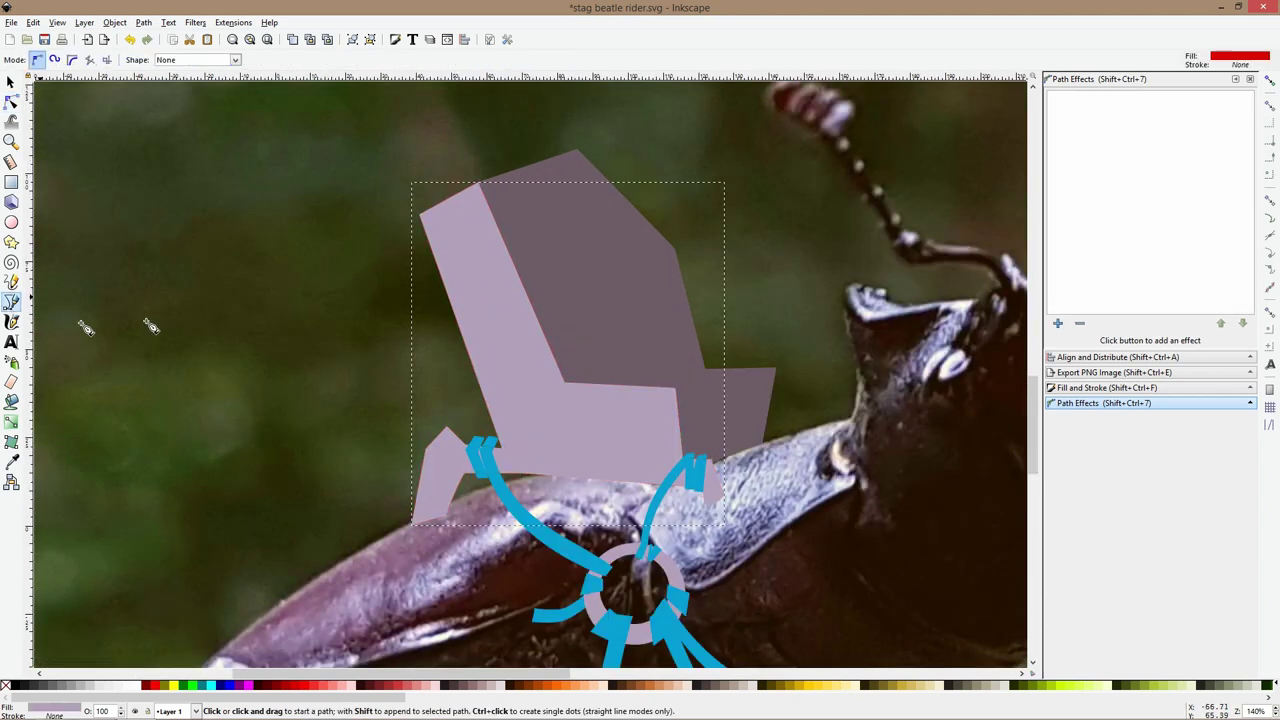
pyautogui.scroll(1, 437, 205)
pyautogui.click(437, 218)
pyautogui.click(414, 193)
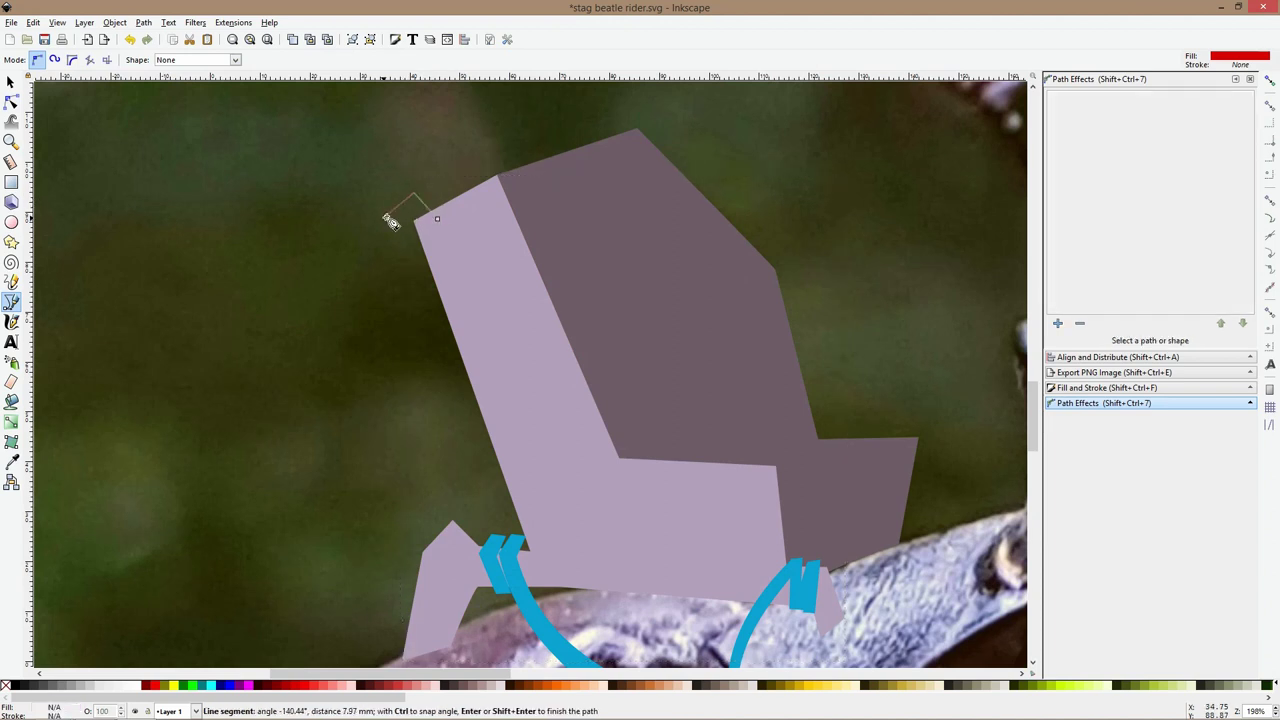
pyautogui.click(365, 215)
pyautogui.click(361, 246)
pyautogui.click(392, 241)
pyautogui.click(413, 268)
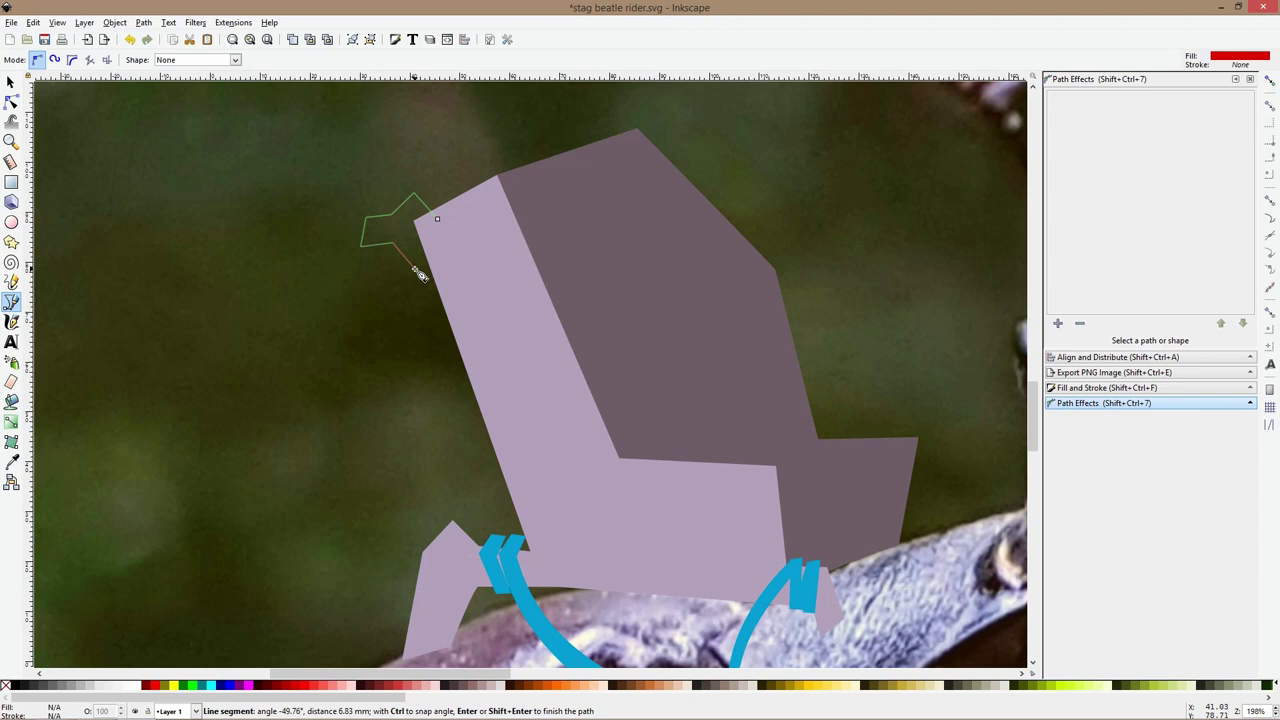
pyautogui.click(437, 218)
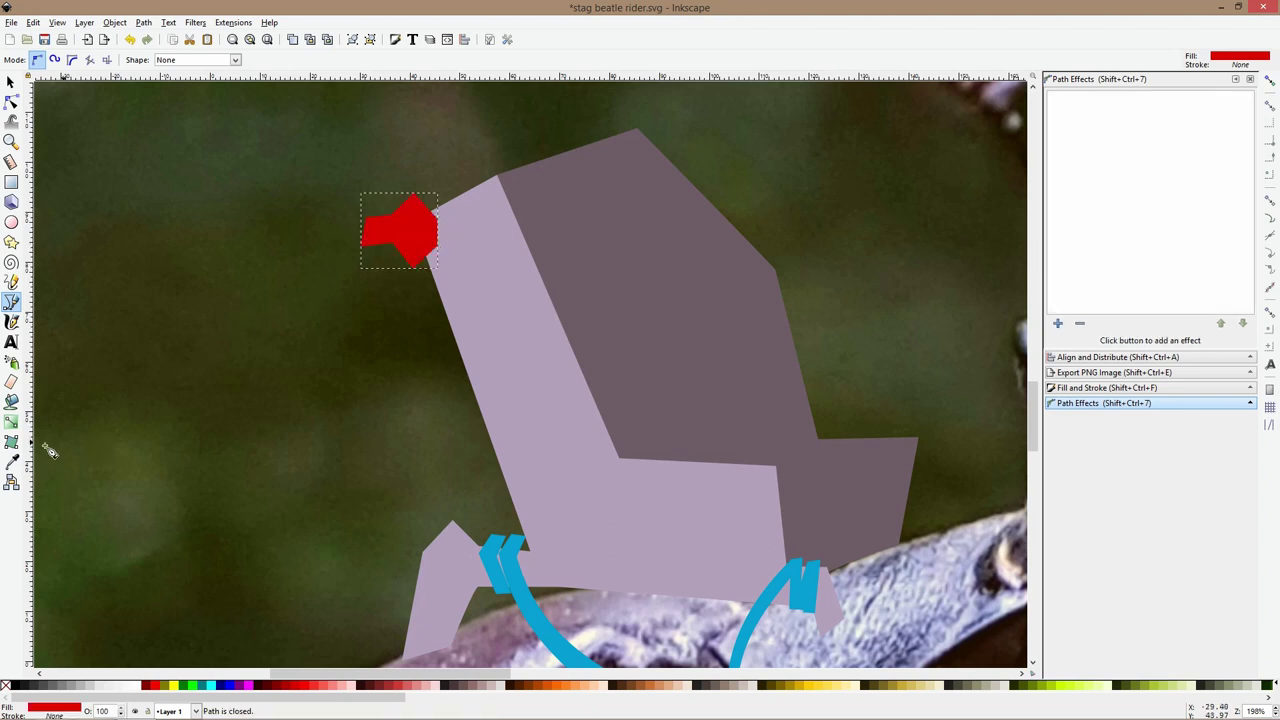
# Fill the knob with the light seat piece's purple (#b3a0bb) and deselect it
pyautogui.click(11, 461)
pyautogui.click(480, 323)
pyautogui.scroll(-3, 493, 318)
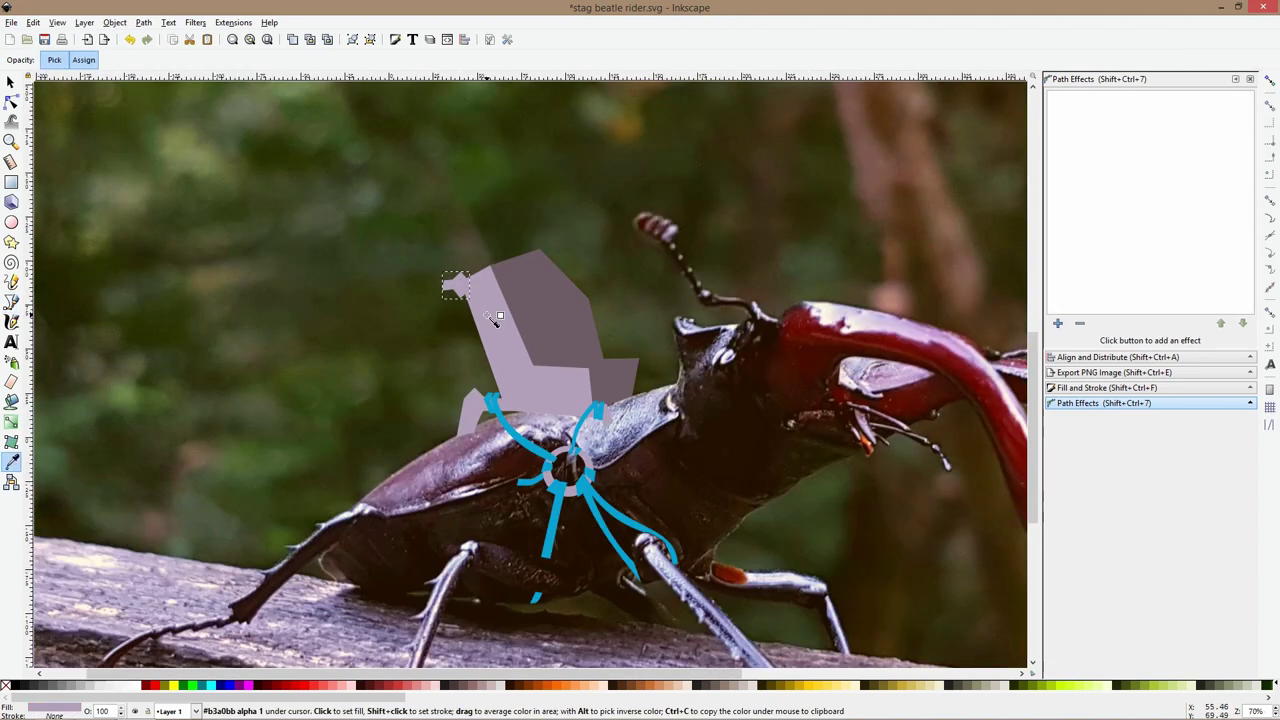
pyautogui.press('s')
pyautogui.click(461, 345)
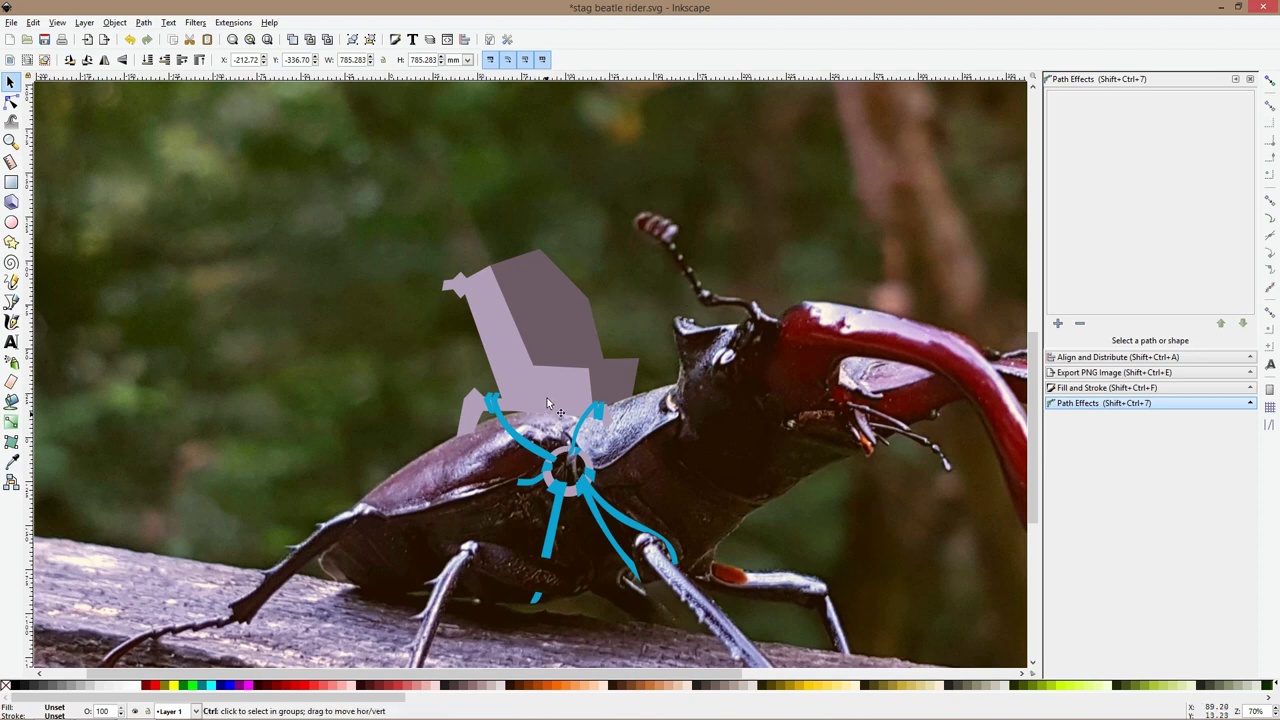
# Draw a closed seven-point blanket shape beneath the seat, spanning the beetle's back from behind the rear foot to beyond the front foot
pyautogui.scroll(4, 547, 403)
pyautogui.press('b')
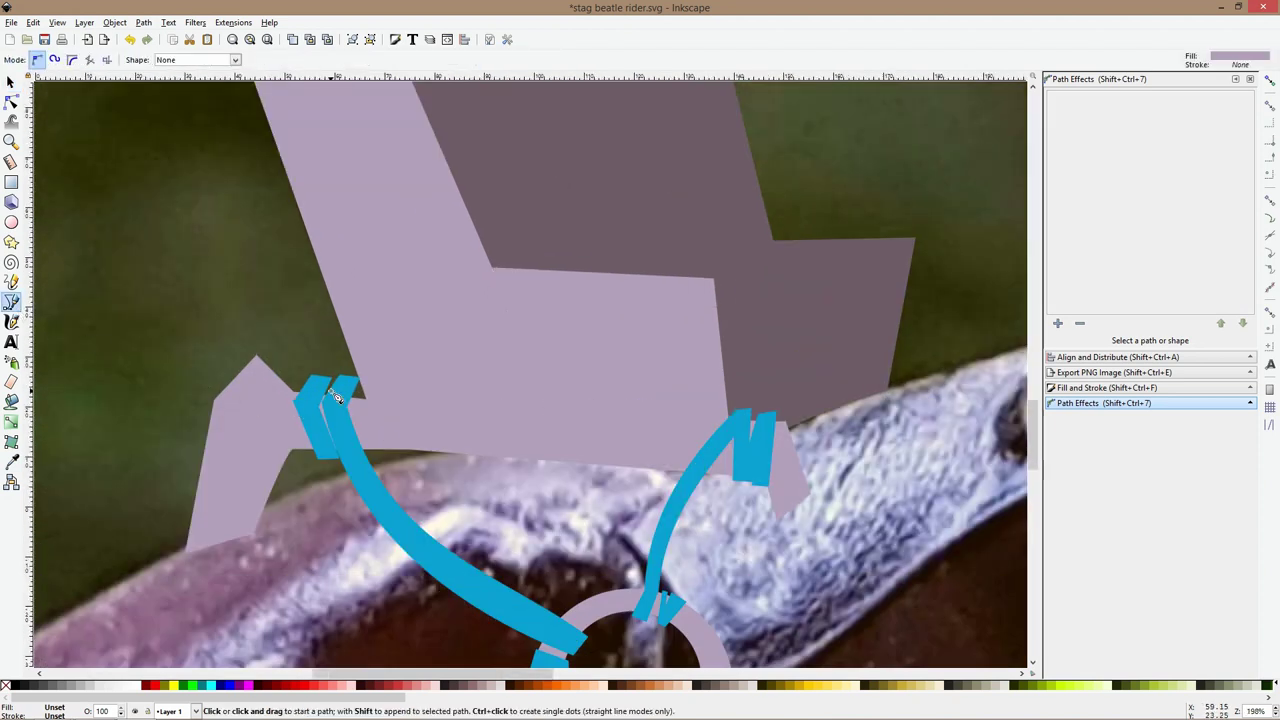
pyautogui.scroll(-3, 335, 400)
pyautogui.scroll(2, 392, 418)
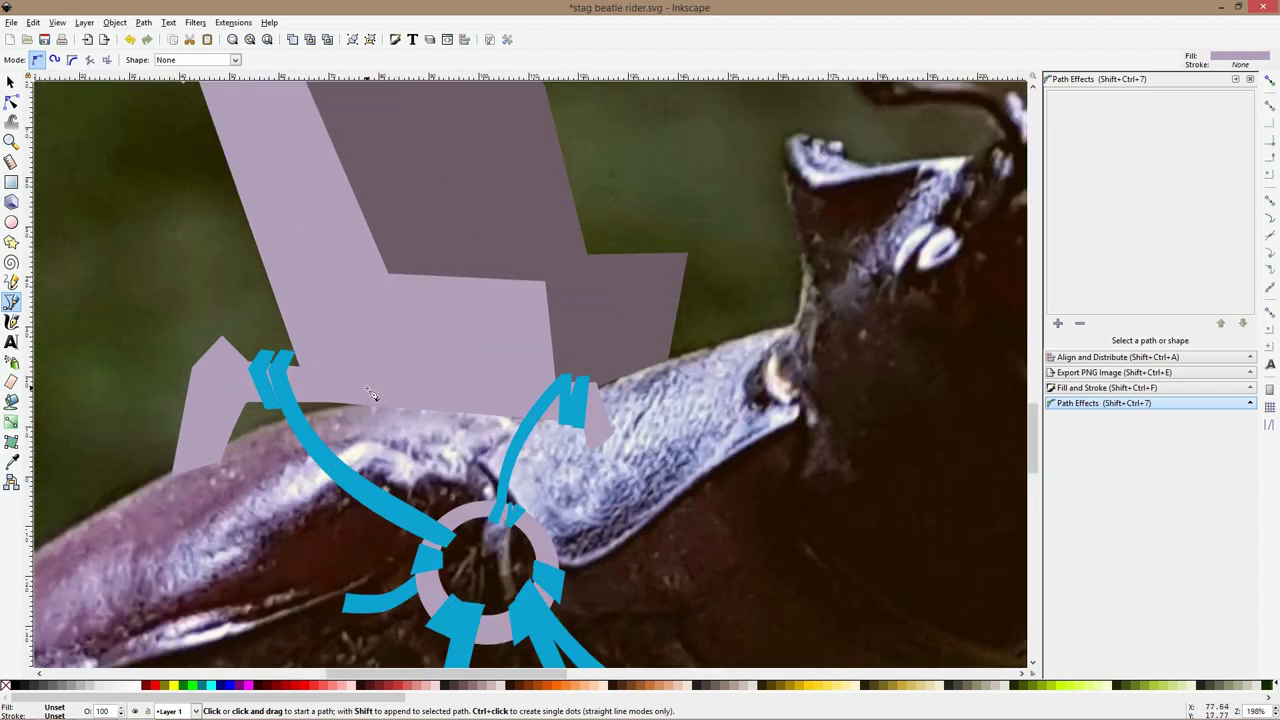
pyautogui.click(367, 388)
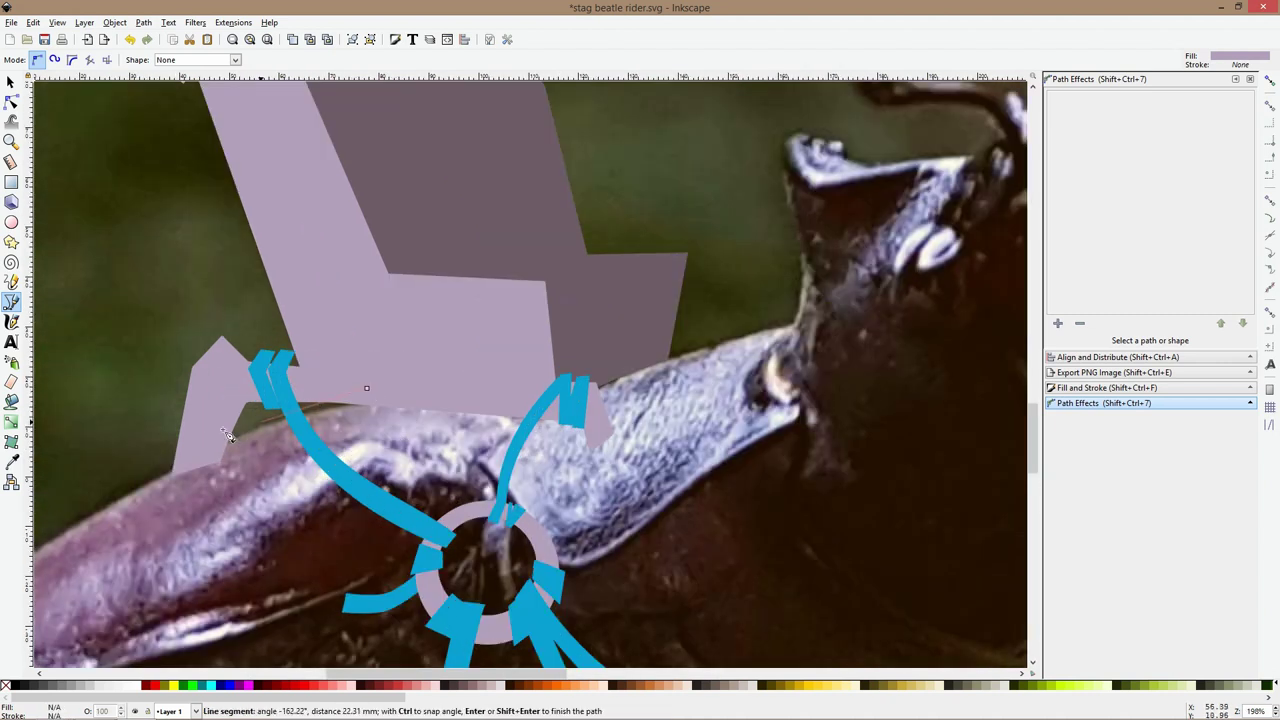
pyautogui.click(162, 481)
pyautogui.click(113, 572)
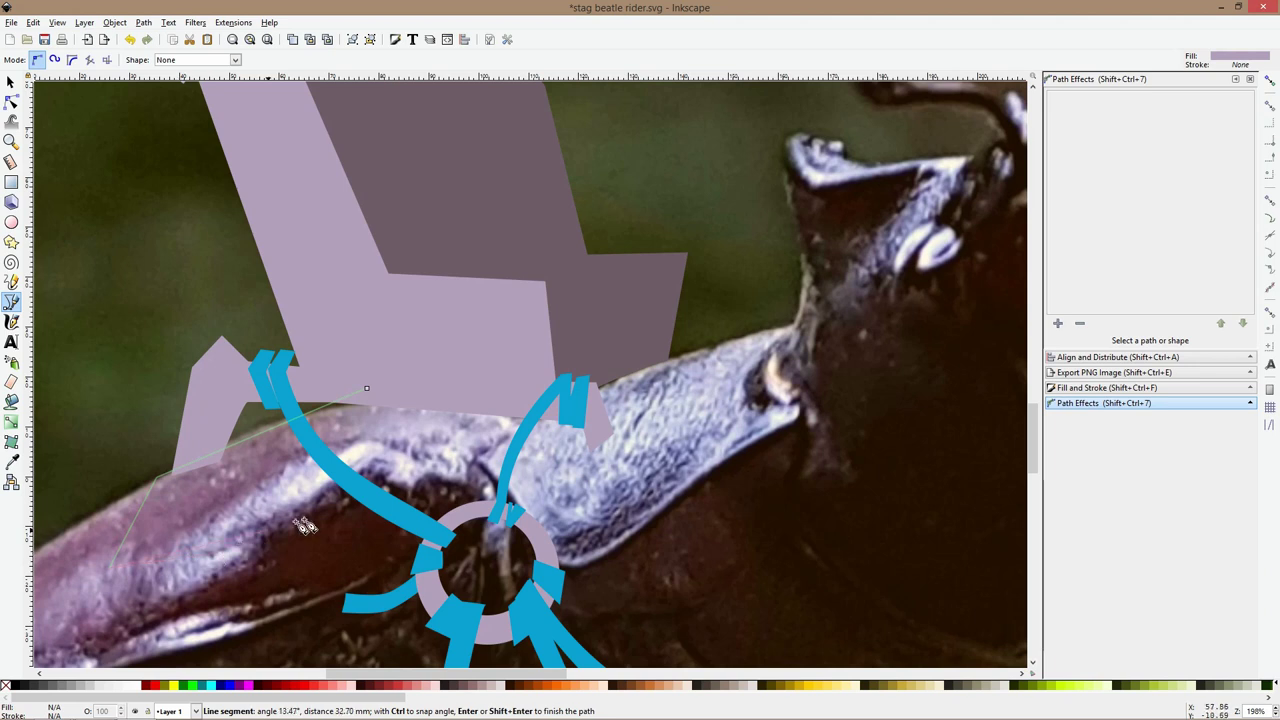
pyautogui.click(400, 482)
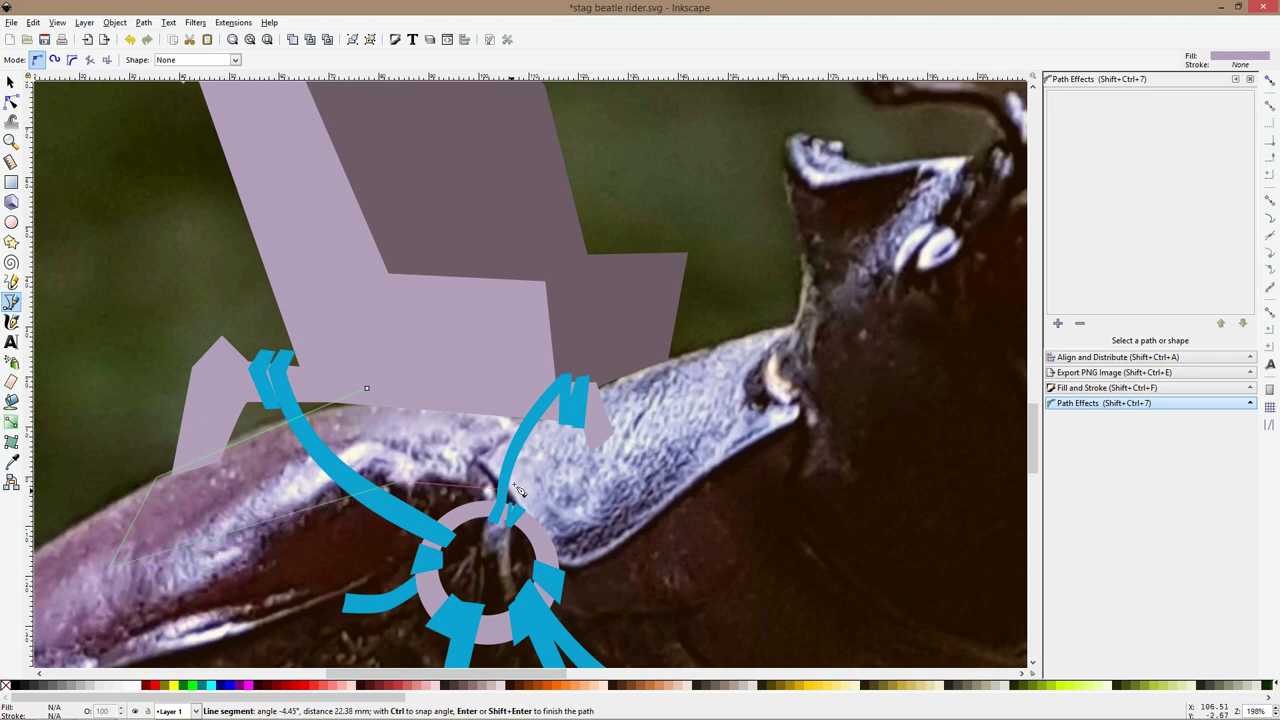
pyautogui.click(618, 494)
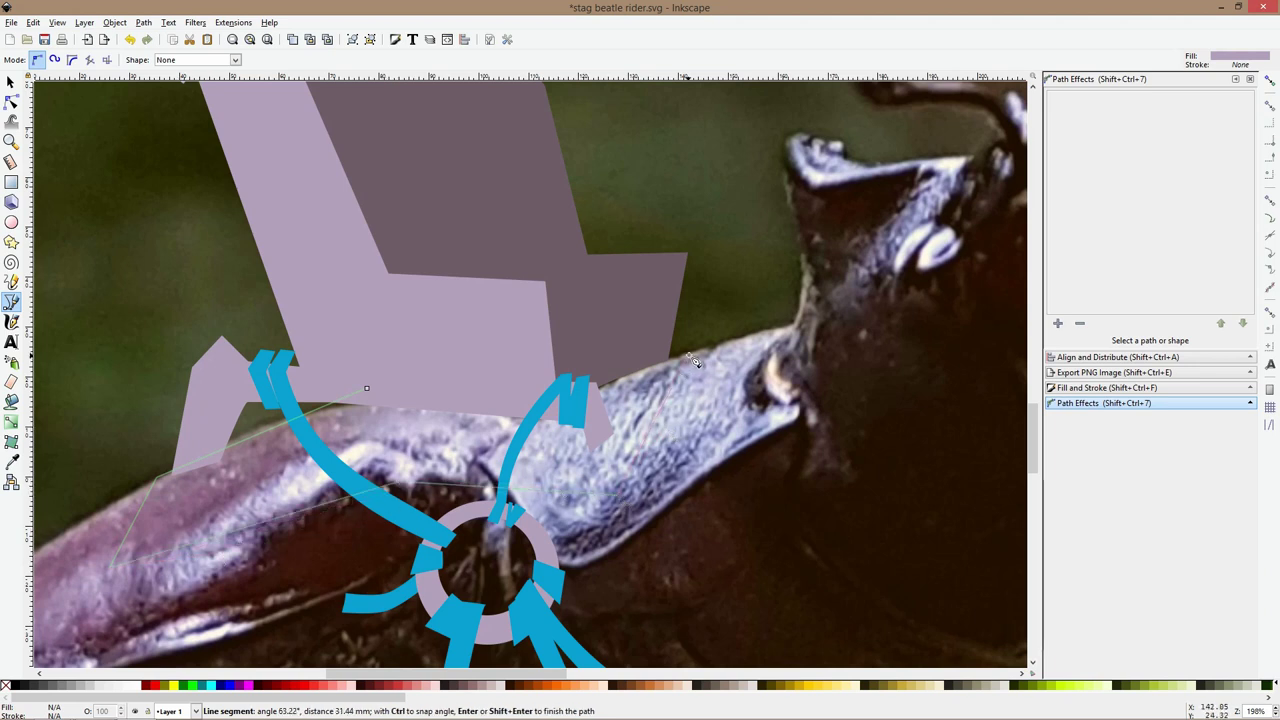
pyautogui.click(686, 366)
pyautogui.click(572, 392)
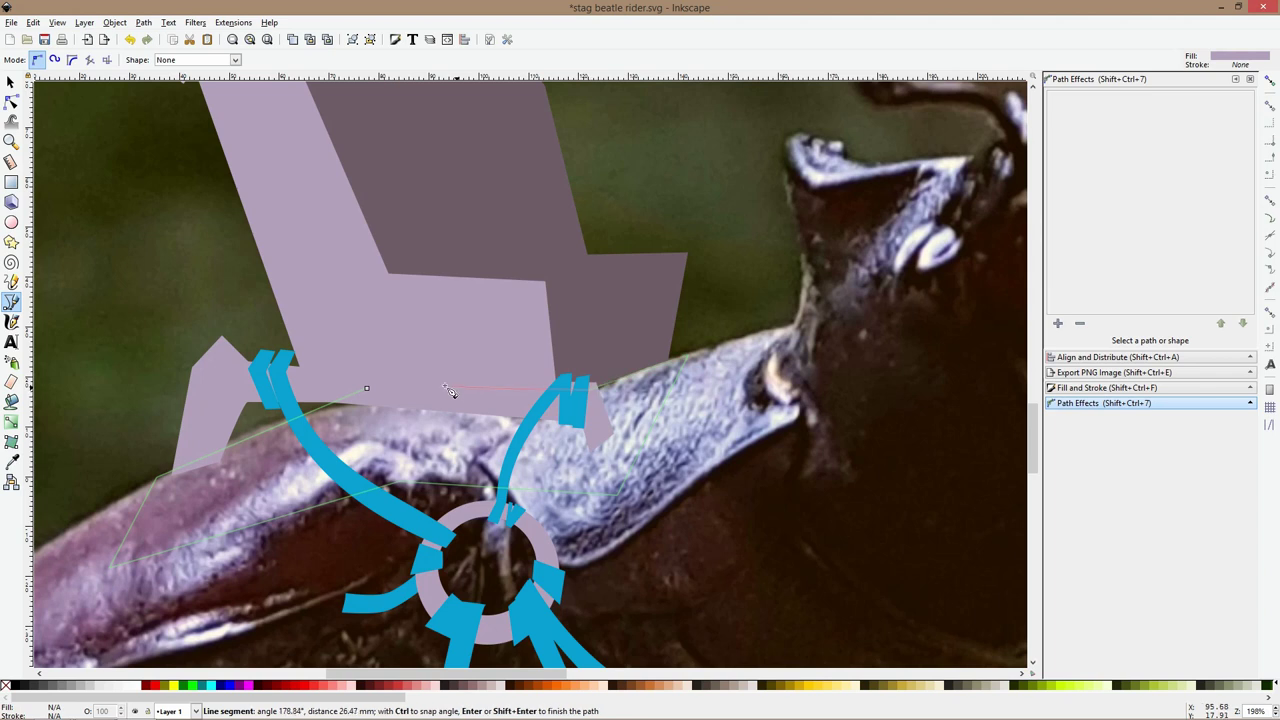
pyautogui.click(365, 392)
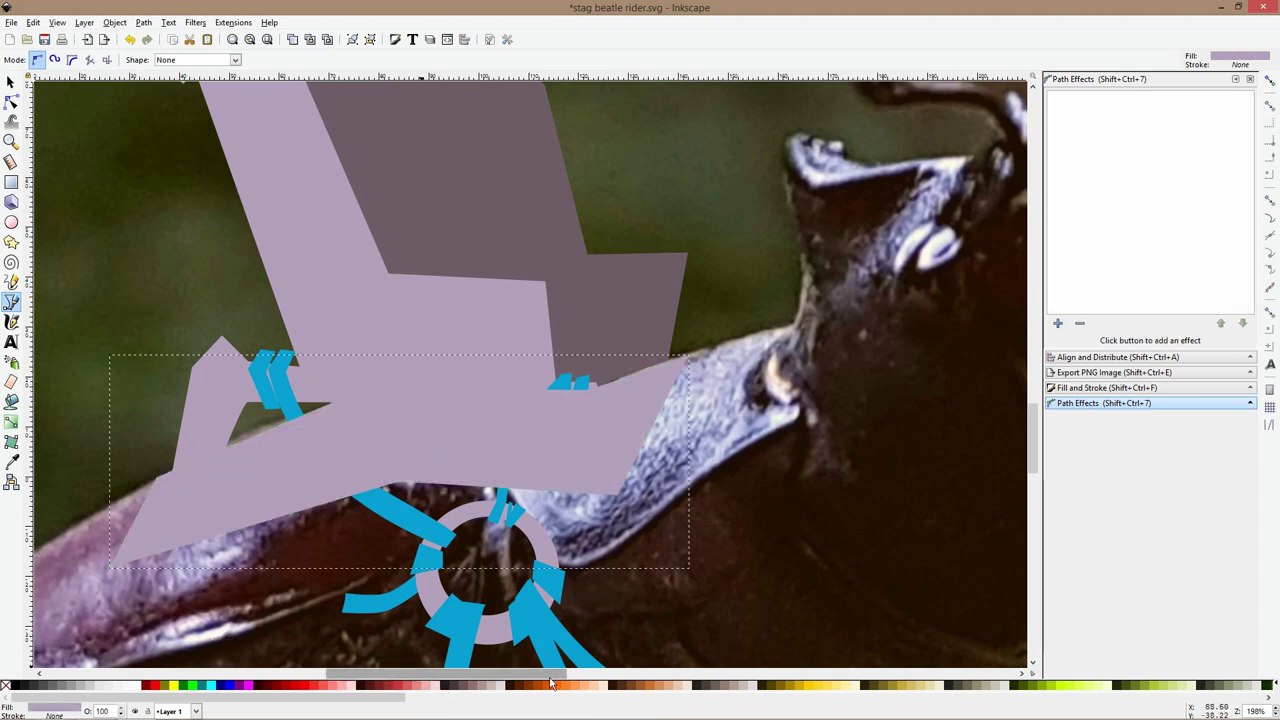
# Fill the blanket orange, place it above the photo but behind the seat and straps, and save the document
pyautogui.click(550, 687)
pyautogui.press('End')
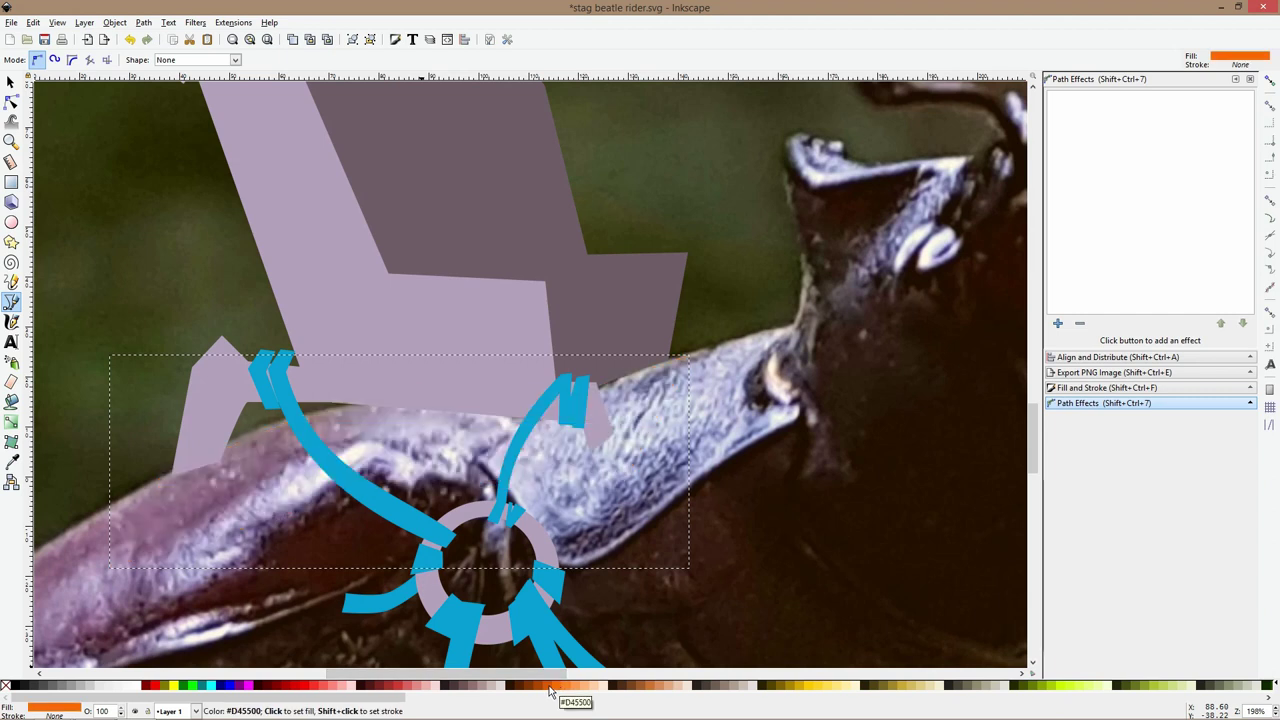
pyautogui.press('pageup')
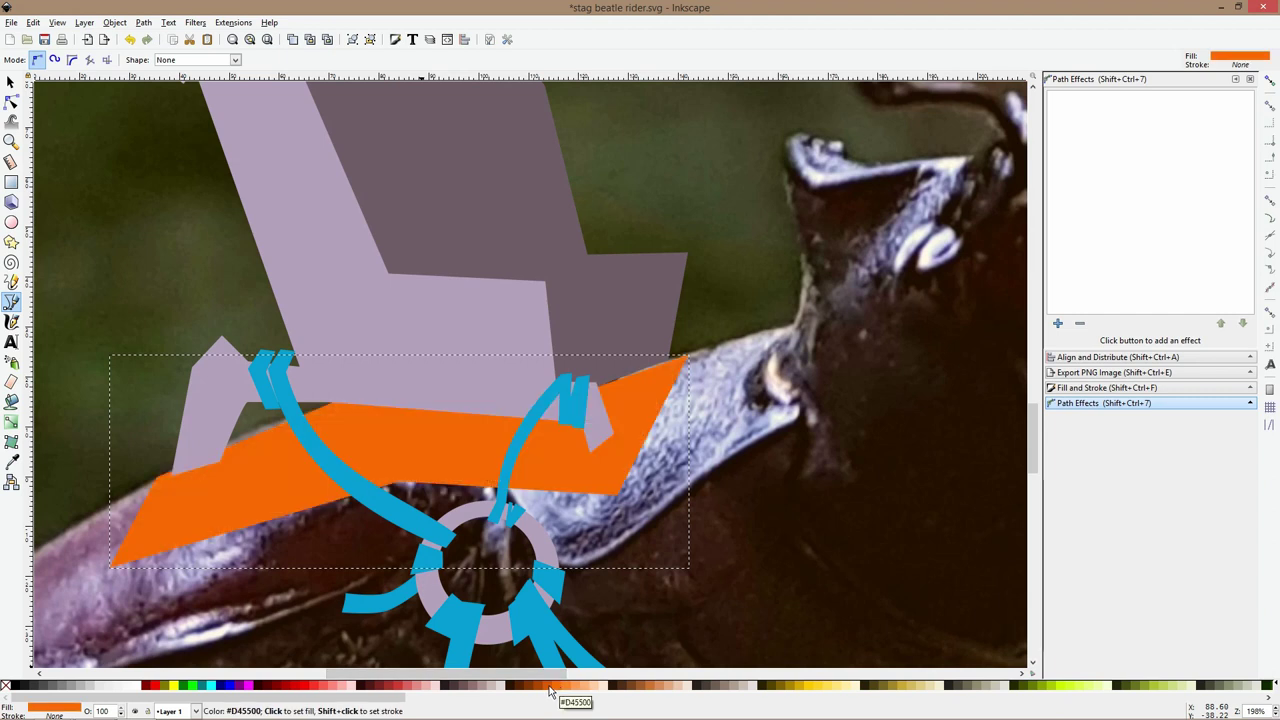
pyautogui.hotkey('ctrl', 's')
# Pull the orange blanket's lower rear corner inward, curve its rear edge, and smooth the middle nodes of its upper and lower edges
pyautogui.click(11, 102)
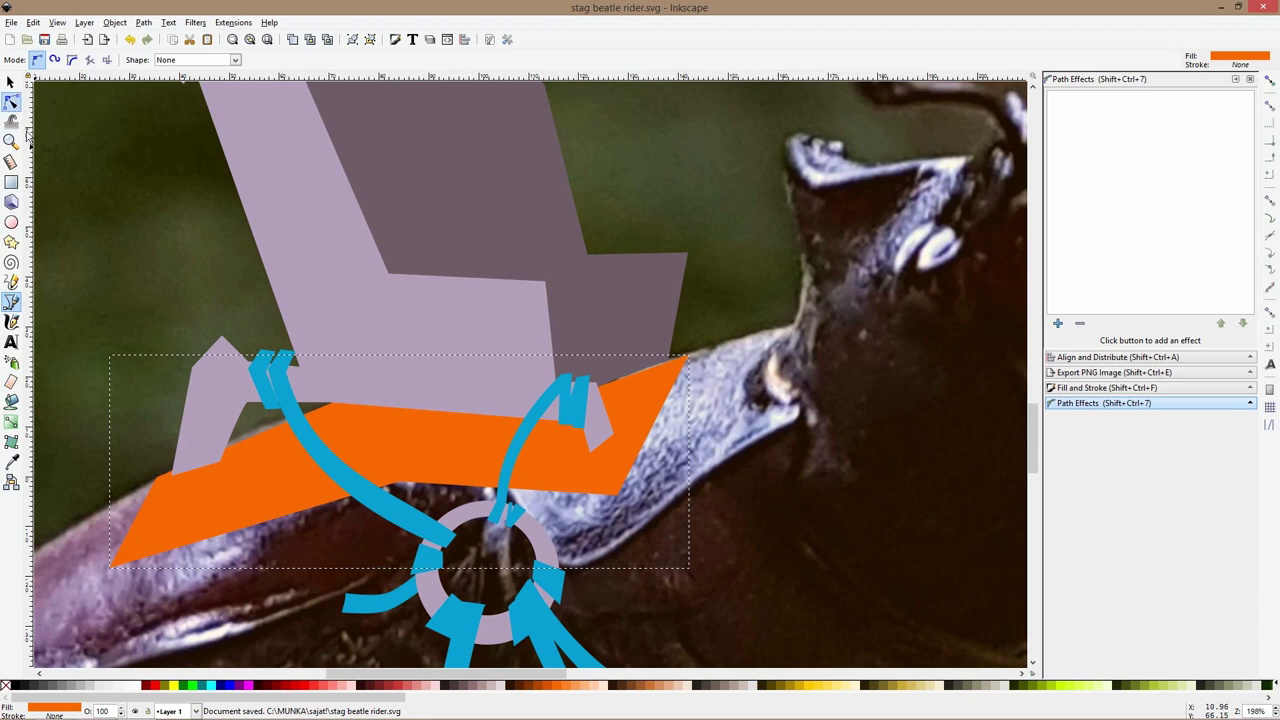
pyautogui.moveTo(112, 566); pyautogui.dragTo(138, 556)
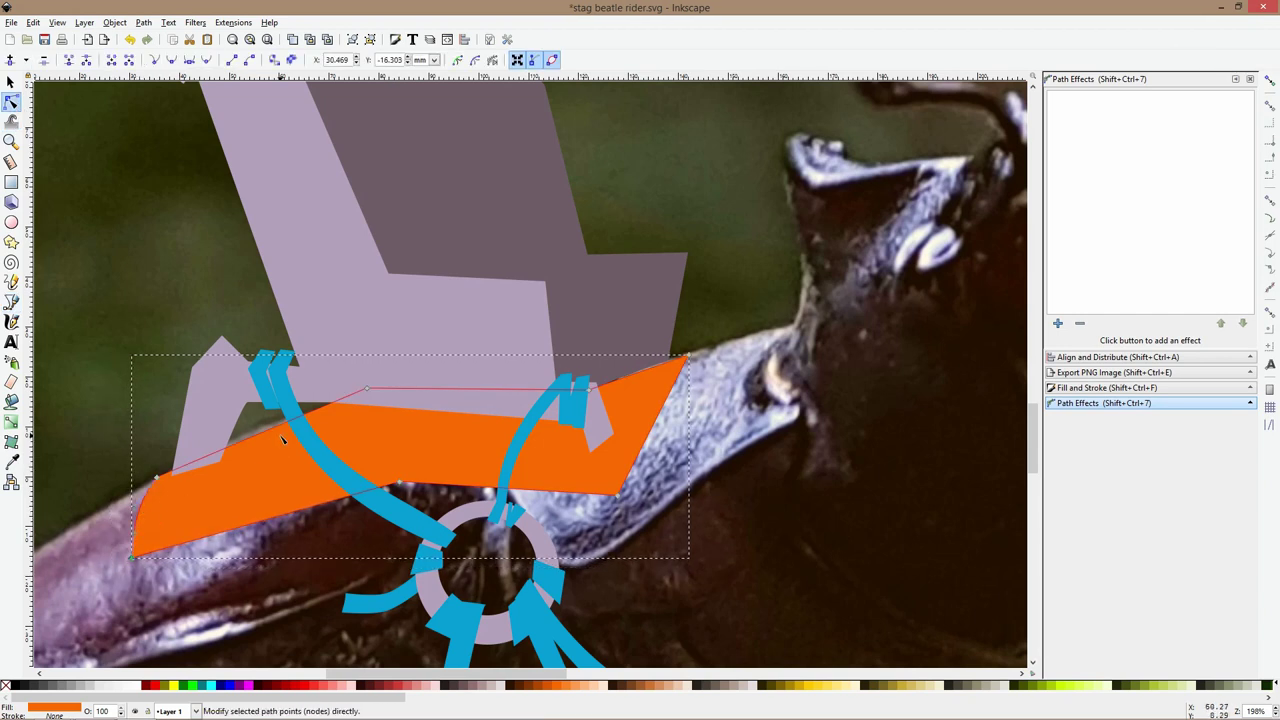
pyautogui.keyDown('ctrl'); pyautogui.click(367, 389); pyautogui.keyUp('ctrl')
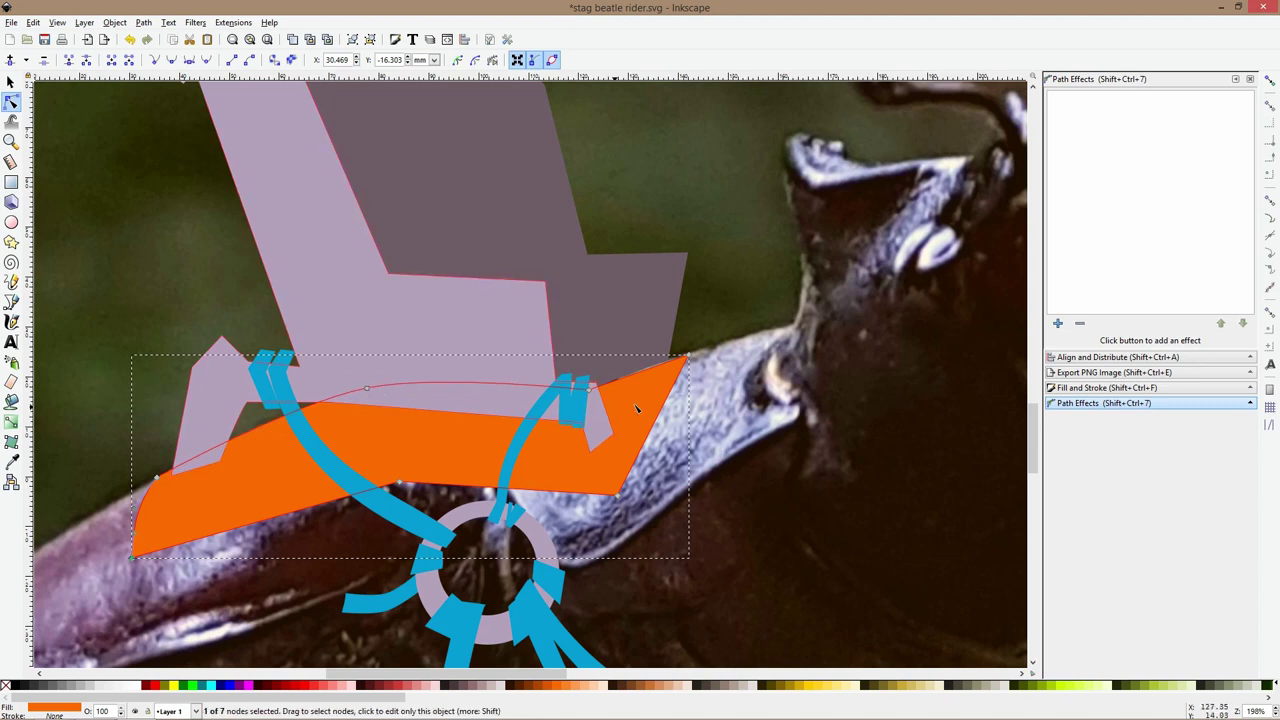
pyautogui.keyDown('ctrl'); pyautogui.click(400, 483); pyautogui.keyUp('ctrl')
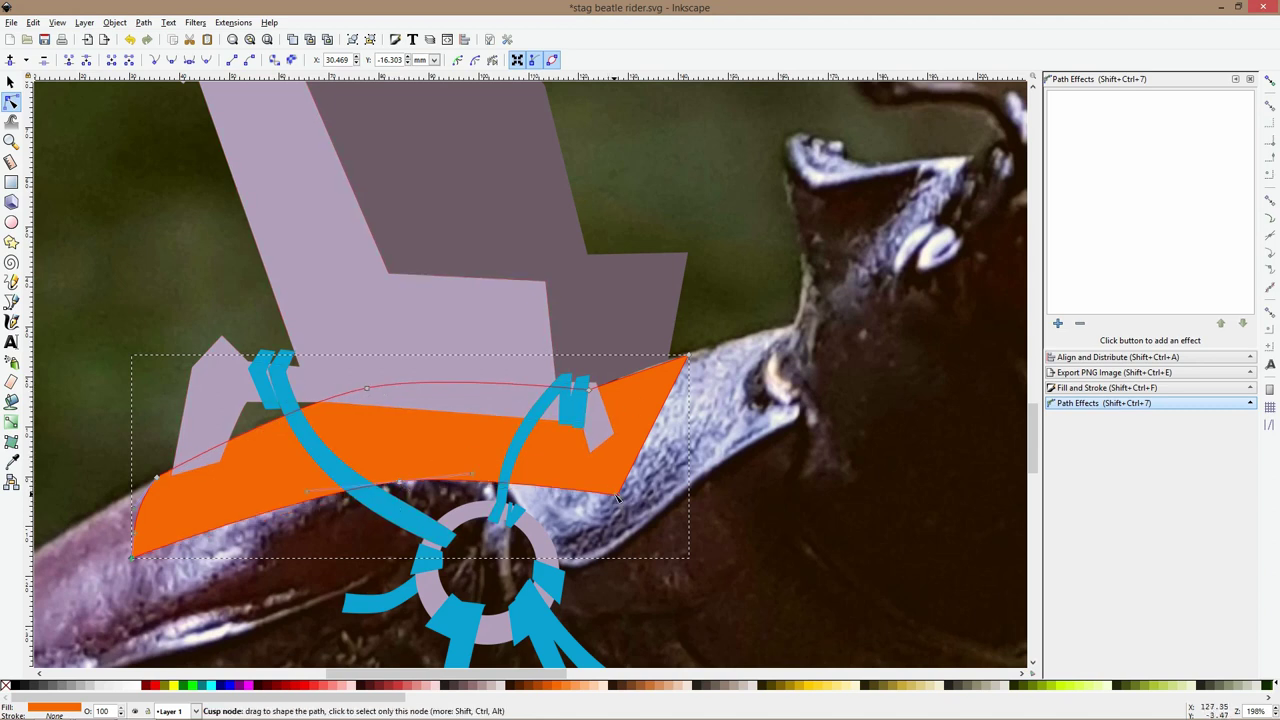
# Reposition the orange blanket's front corner nodes and bend its front edge into an inward curve beside the front foot
pyautogui.moveTo(617, 494); pyautogui.dragTo(622, 494)
pyautogui.moveTo(688, 356); pyautogui.dragTo(683, 353)
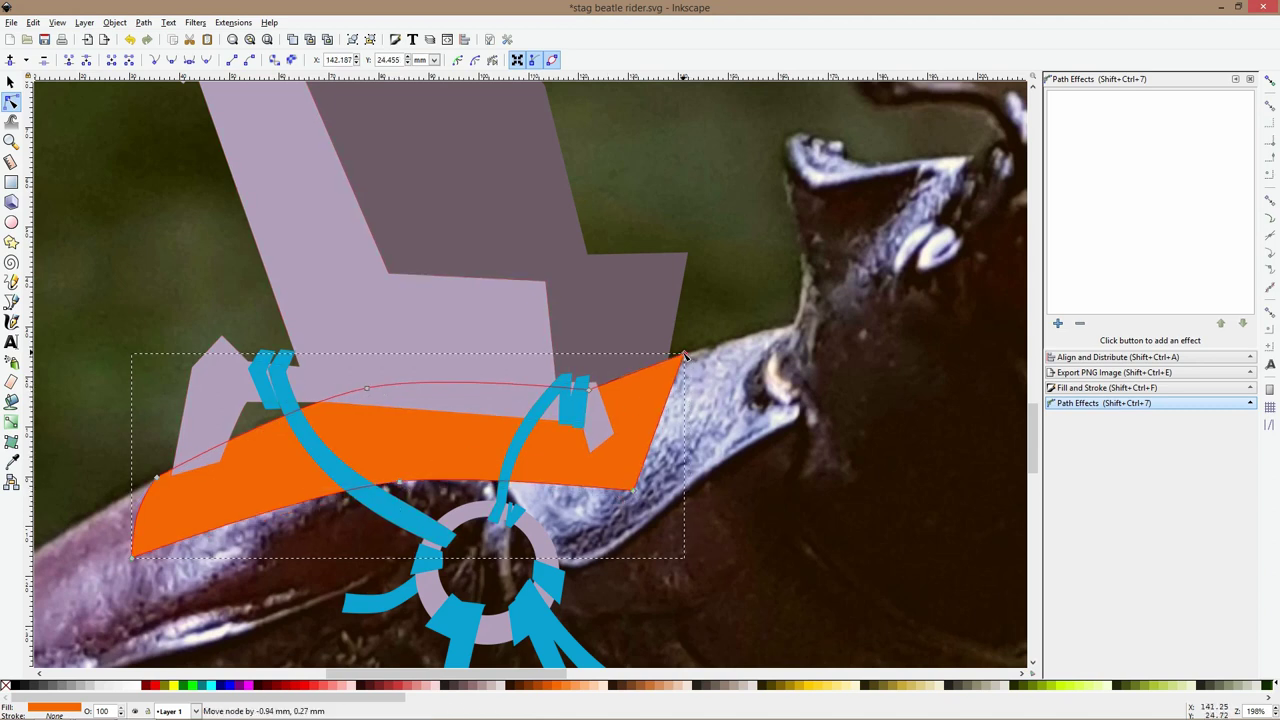
pyautogui.moveTo(590, 390); pyautogui.dragTo(588, 381)
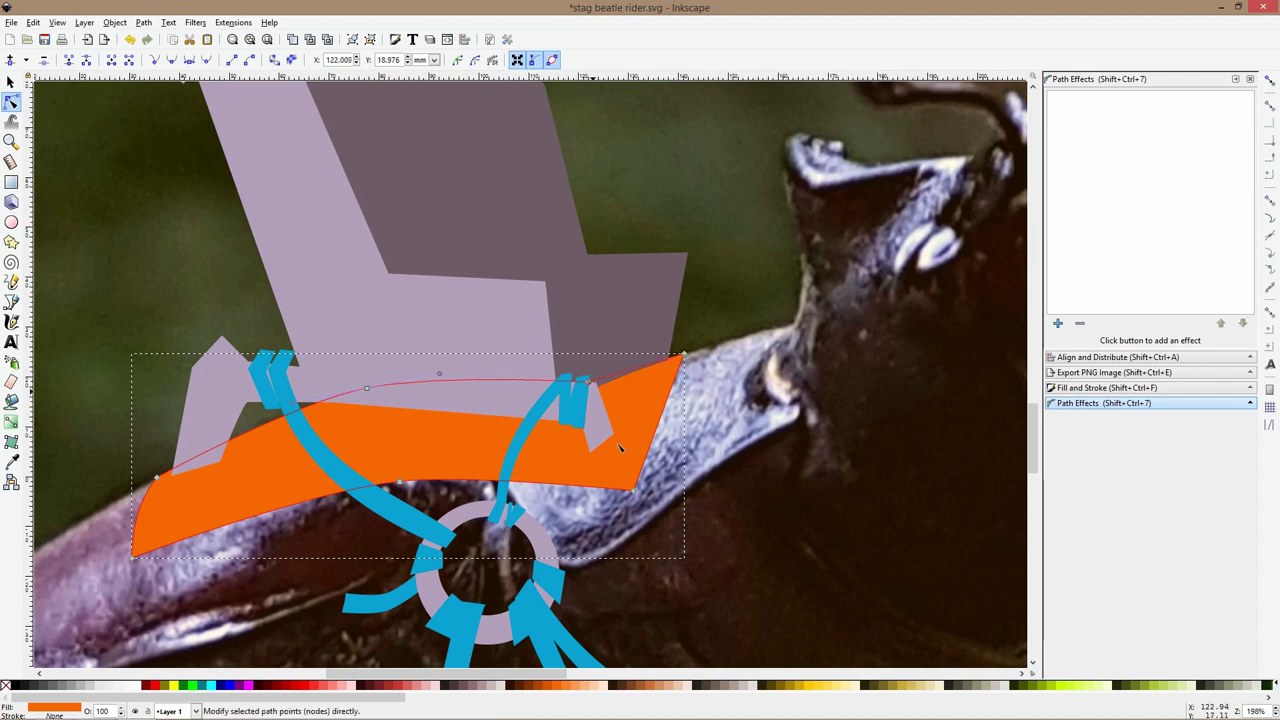
pyautogui.moveTo(636, 491)
pyautogui.mouseDown()
pyautogui.moveTo(660, 478)
pyautogui.moveTo(654, 437)
pyautogui.moveTo(620, 477)
pyautogui.mouseUp()
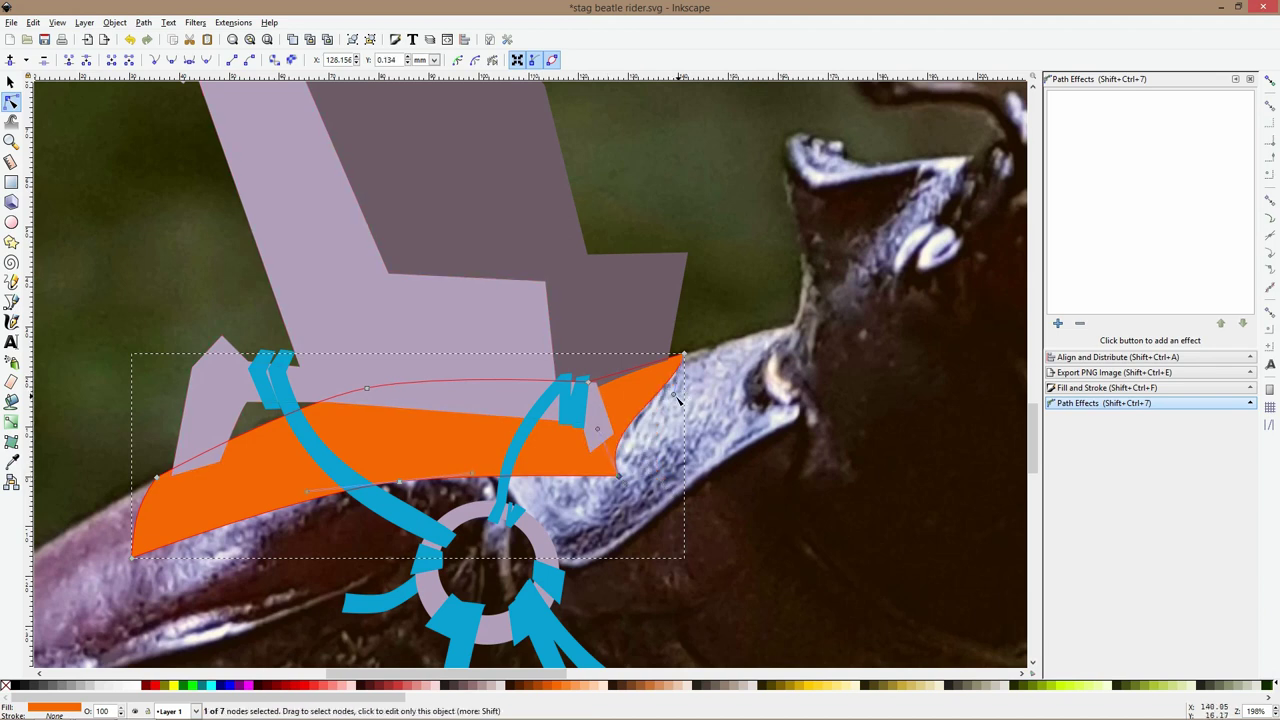
pyautogui.moveTo(675, 395); pyautogui.dragTo(648, 394)
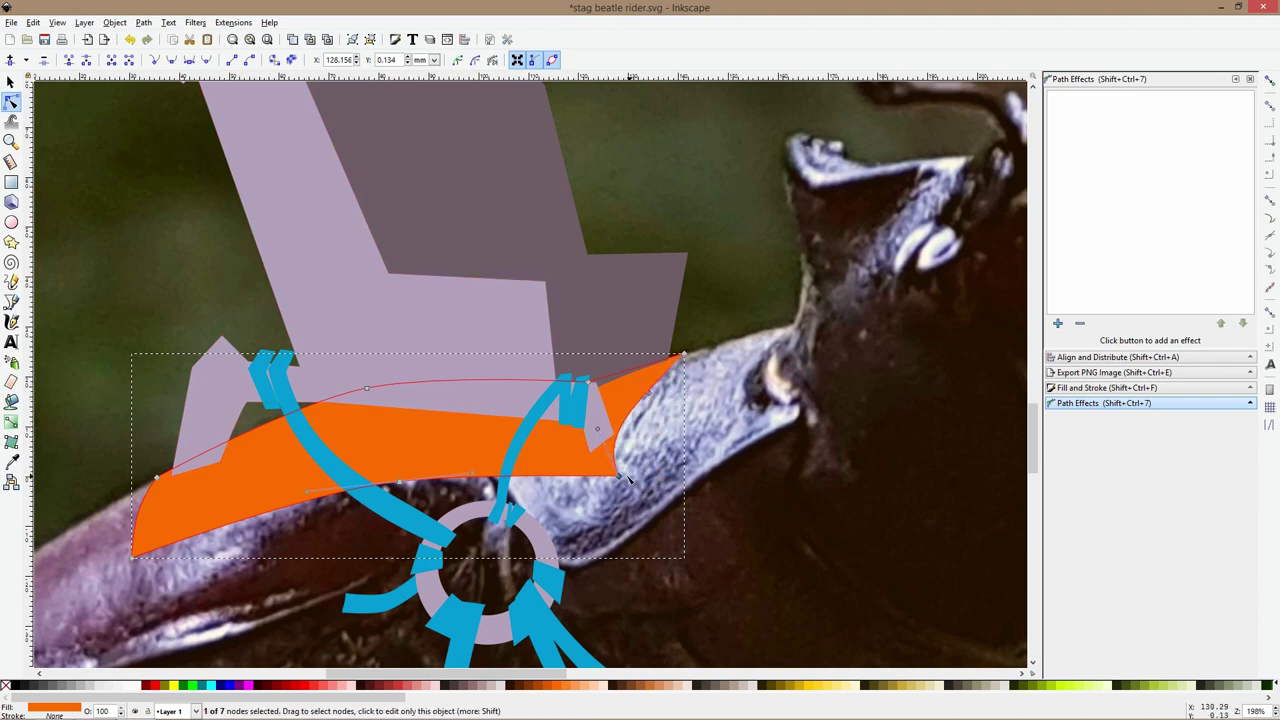
pyautogui.moveTo(629, 481); pyautogui.dragTo(626, 488)
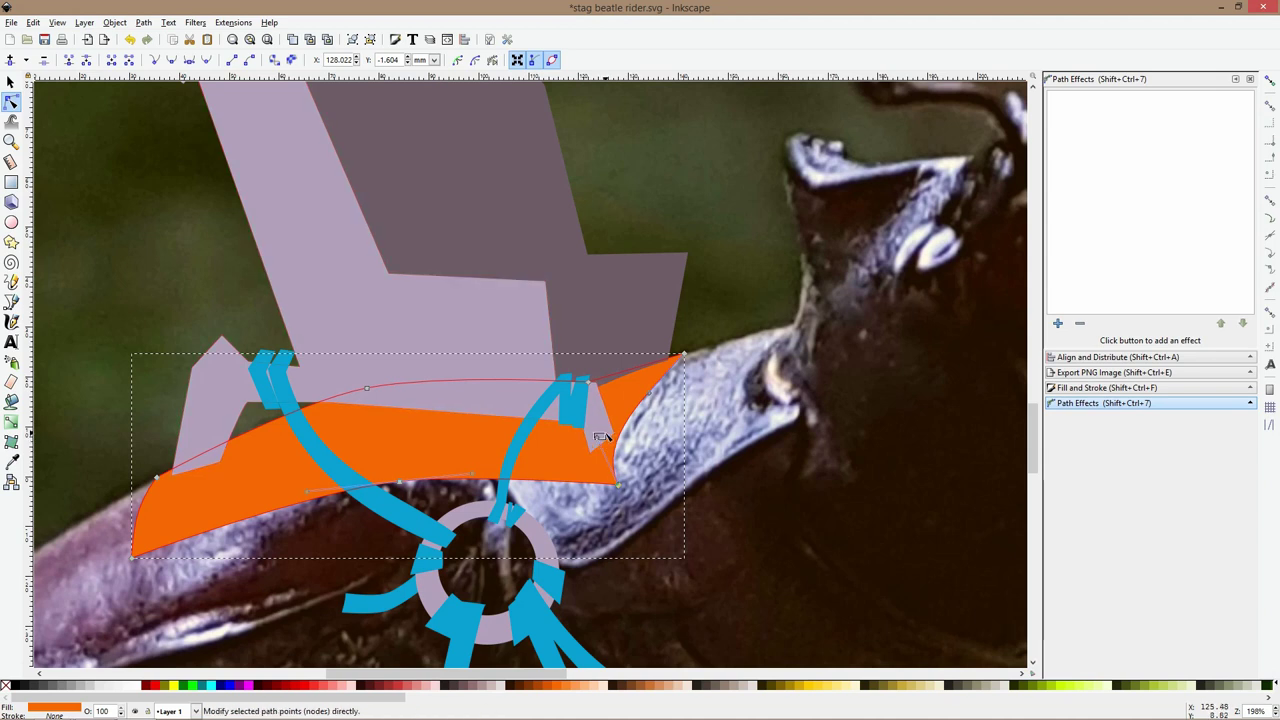
pyautogui.click(599, 440)
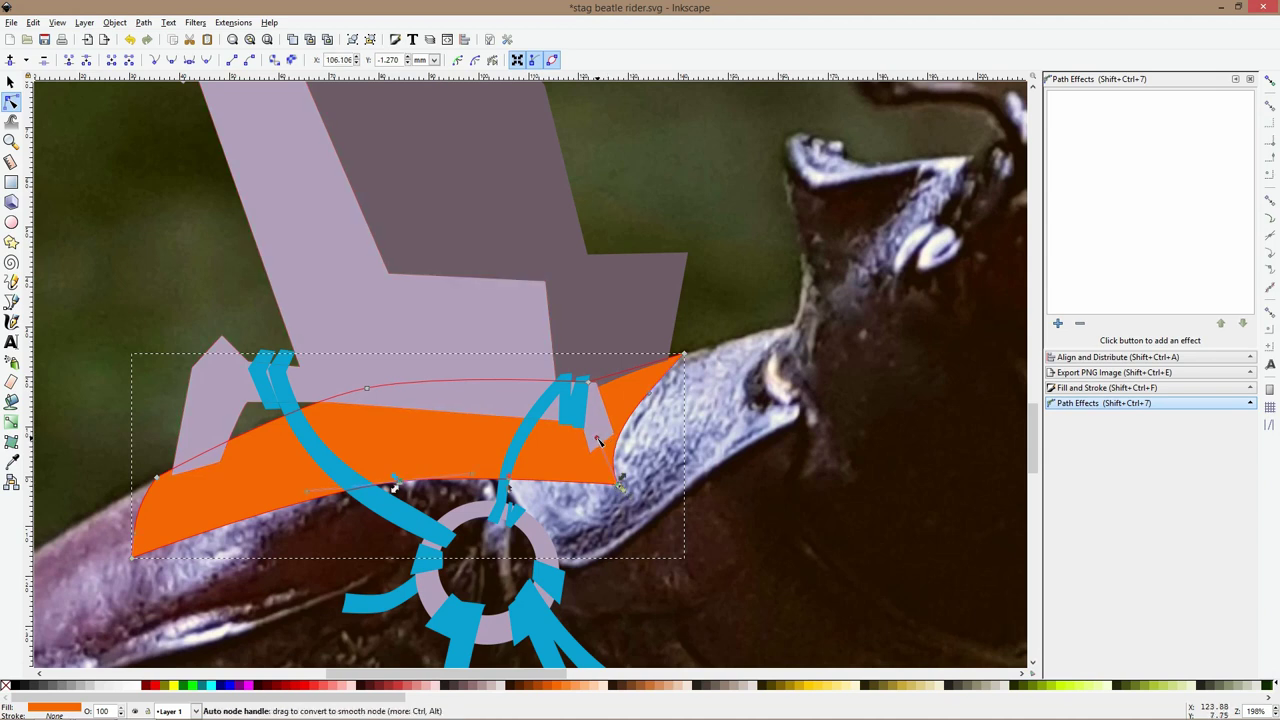
pyautogui.moveTo(599, 440); pyautogui.dragTo(620, 396)
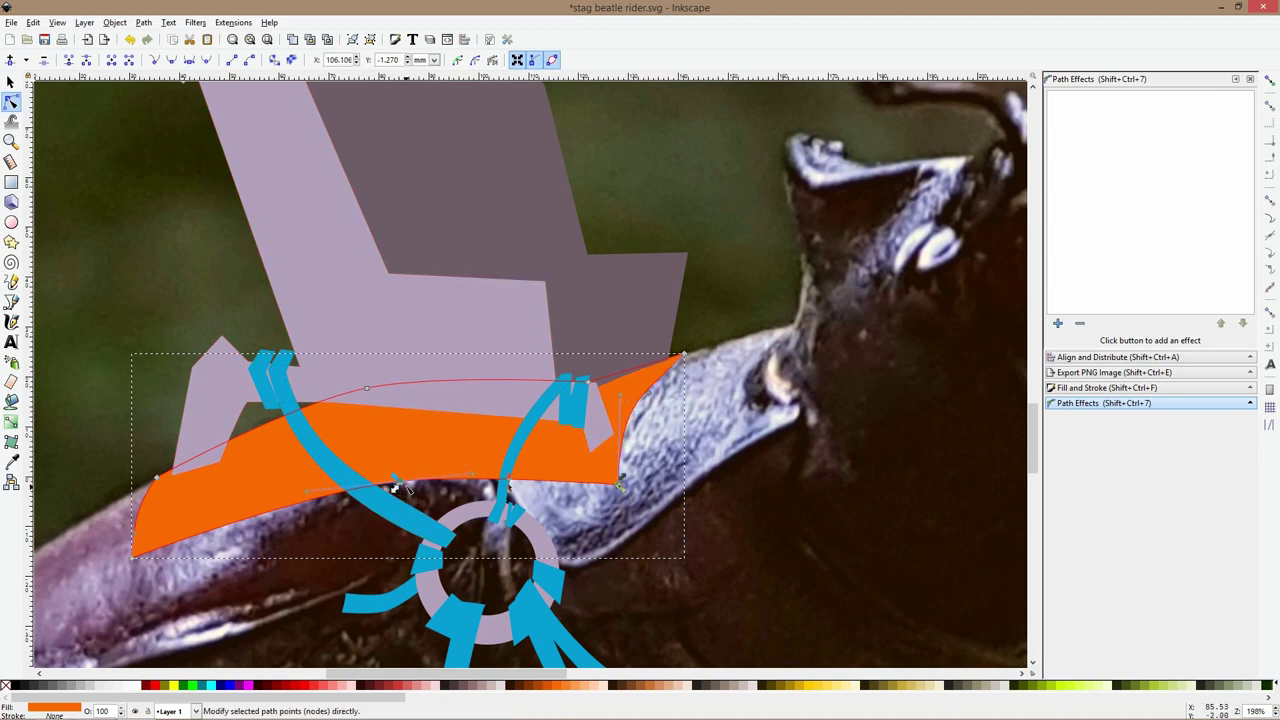
# Shorten the orange blanket by moving both rear nodes together forward and up, to just beneath the seat's rear foot
pyautogui.click(490, 515)
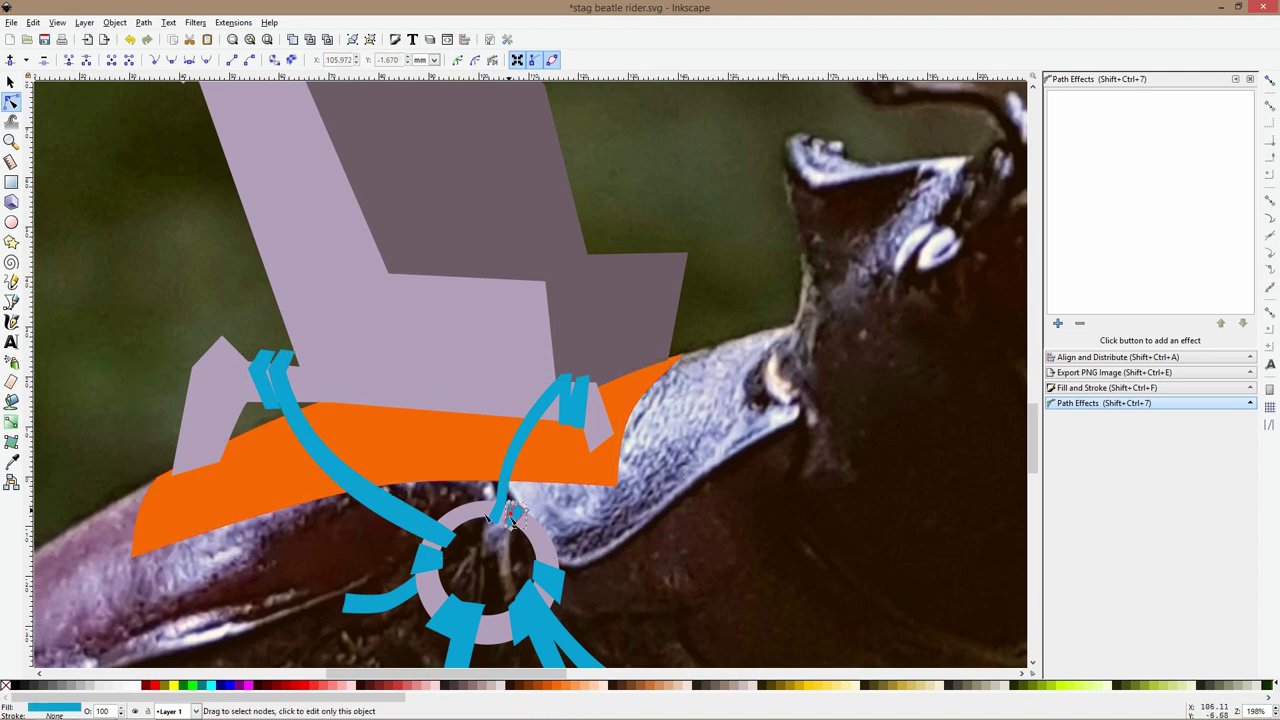
pyautogui.click(282, 505)
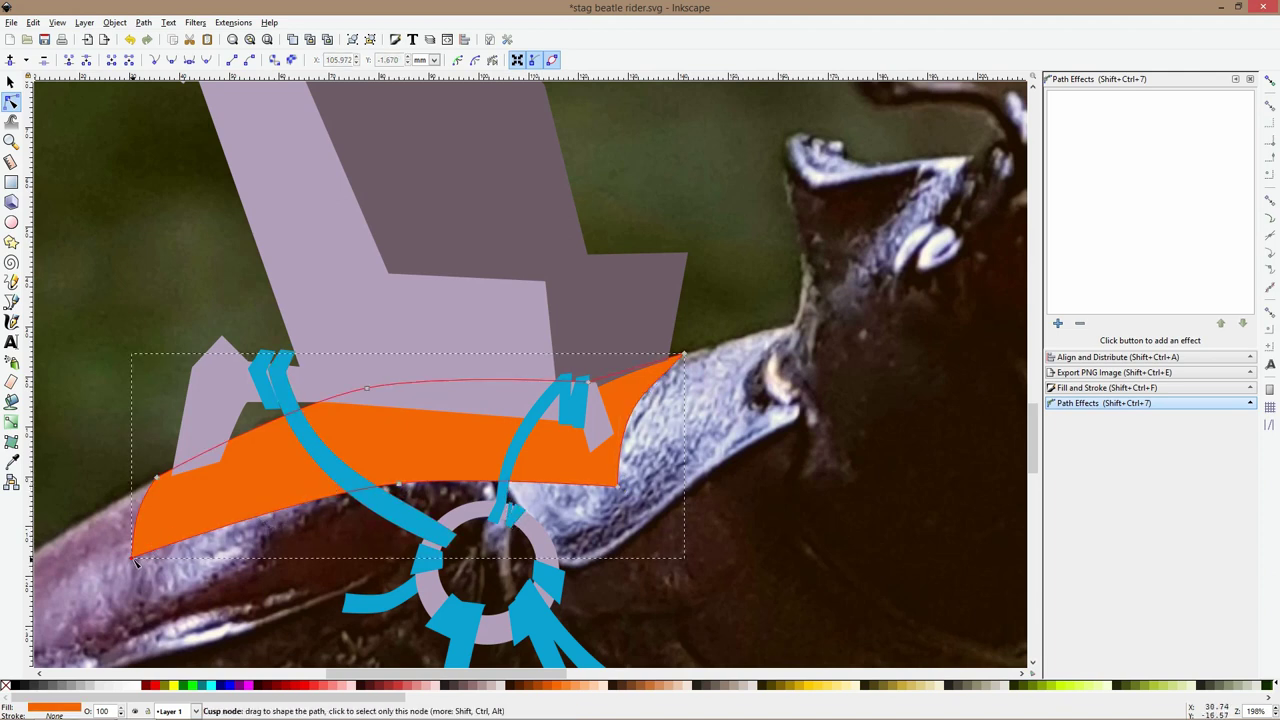
pyautogui.press('s')
pyautogui.scroll(-4, 266, 502)
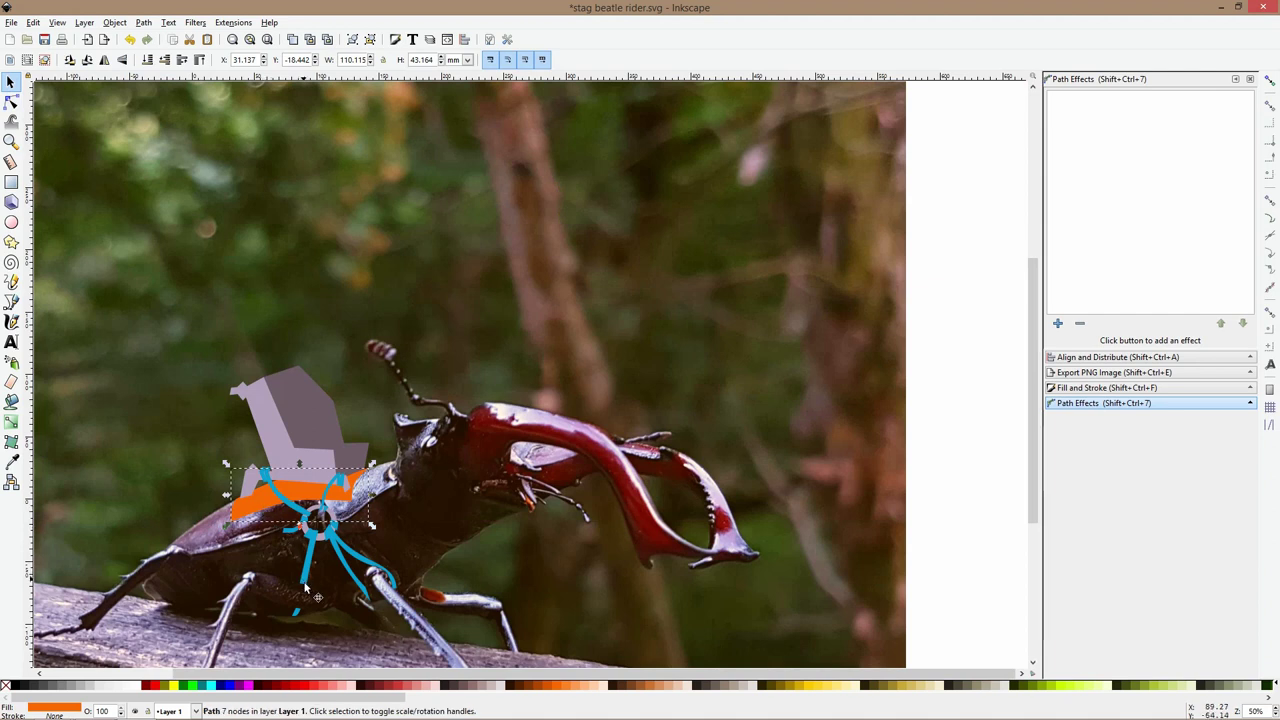
pyautogui.scroll(5, 262, 515)
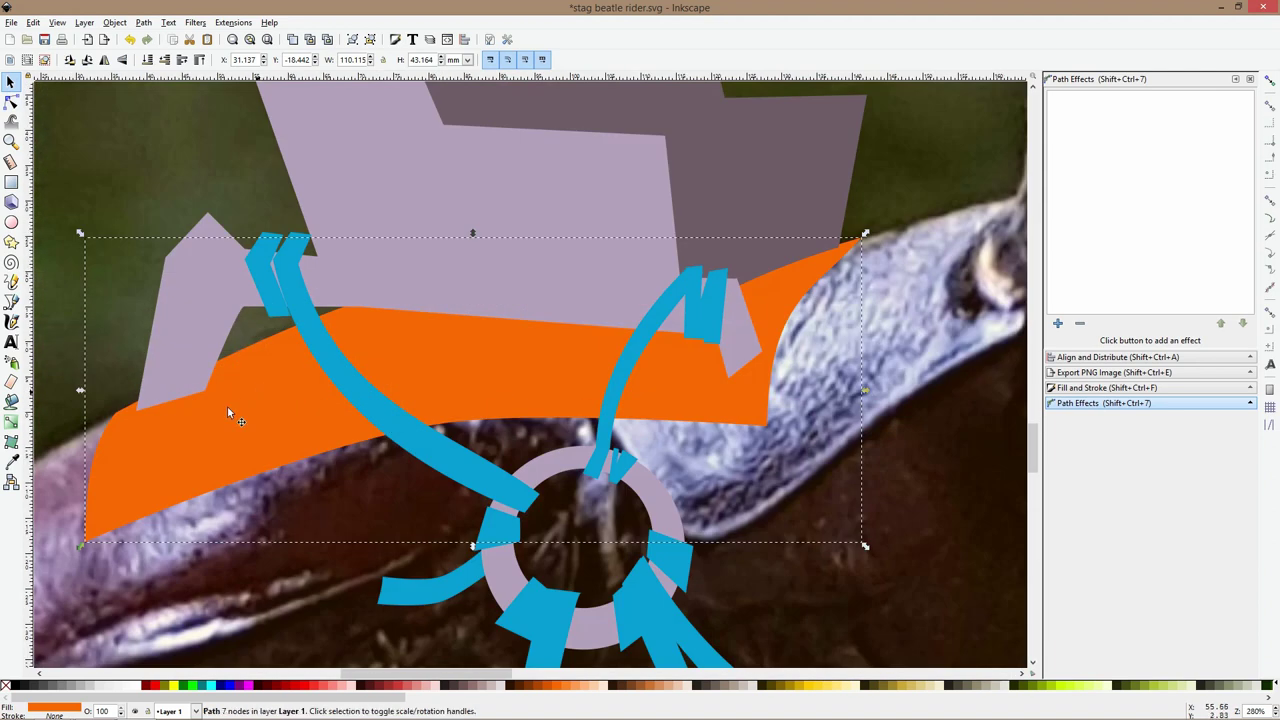
pyautogui.click(10, 102)
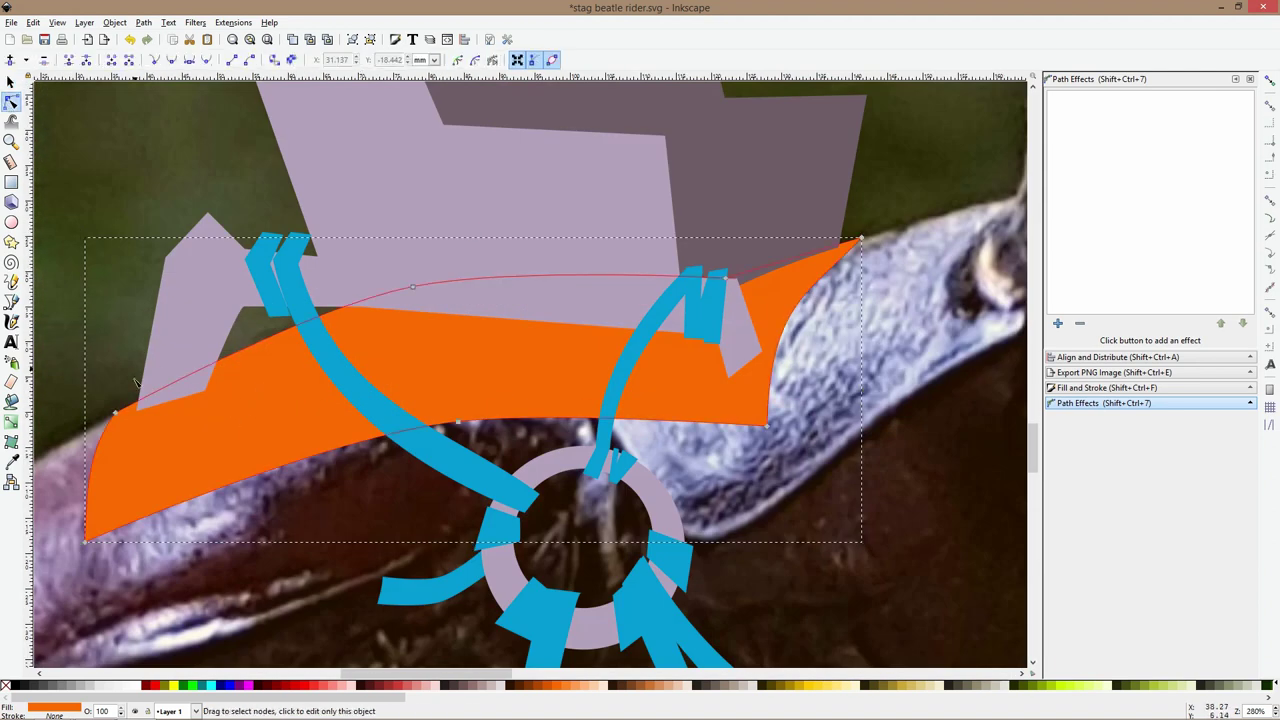
pyautogui.moveTo(85, 398); pyautogui.dragTo(138, 605)
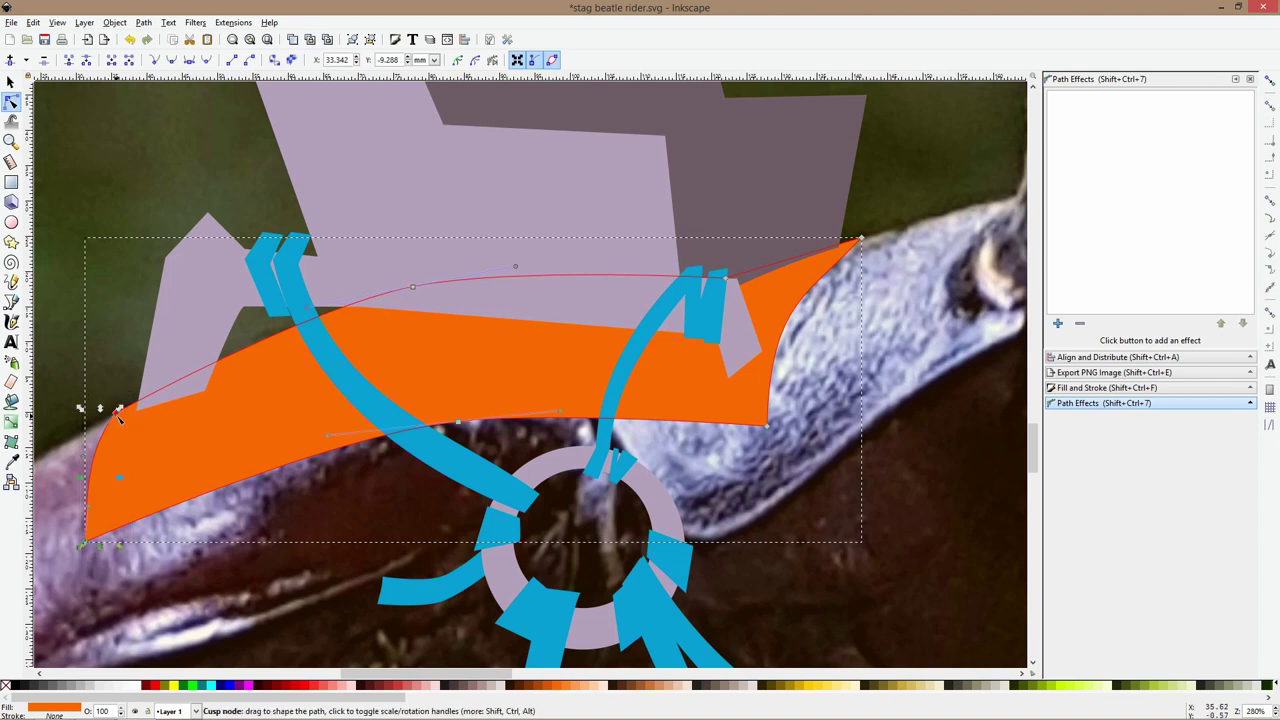
pyautogui.moveTo(118, 414); pyautogui.dragTo(186, 376)
pyautogui.click(219, 501)
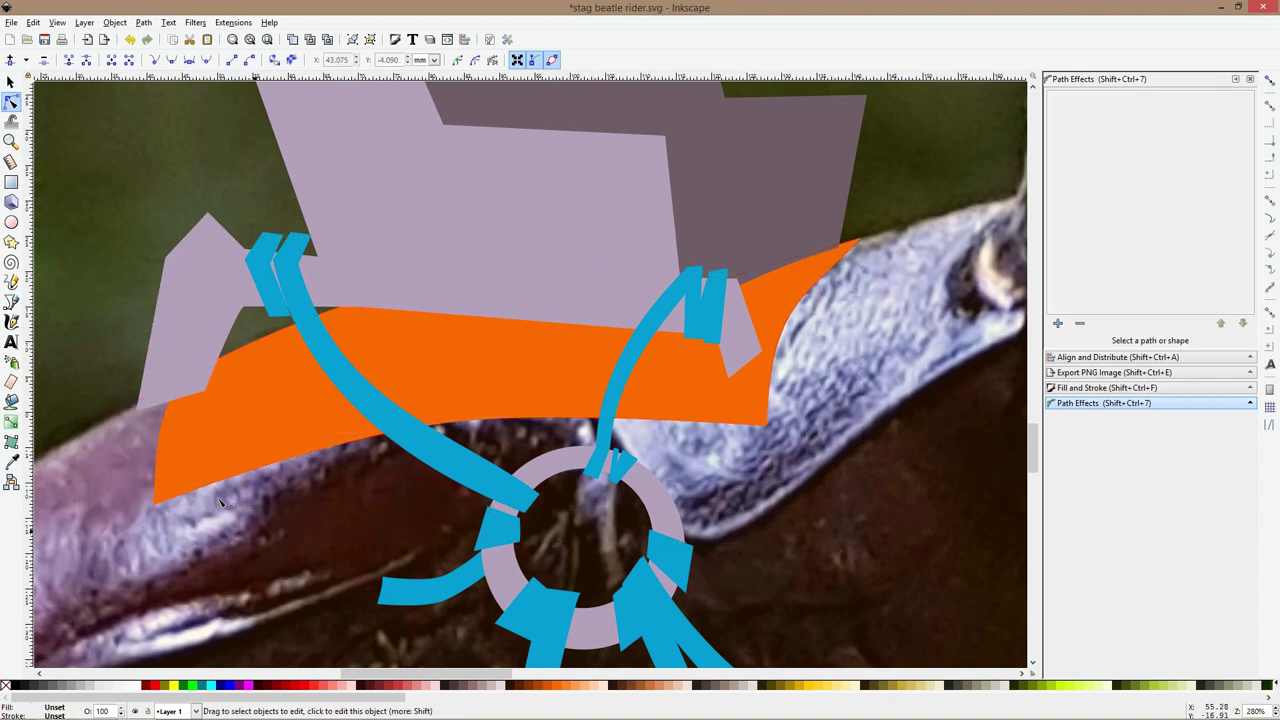
# Bring the orange blanket to the front and add a brown-filled copy offset about 1.3 mm downward
pyautogui.scroll(-4, 403, 470)
pyautogui.scroll(3, 457, 394)
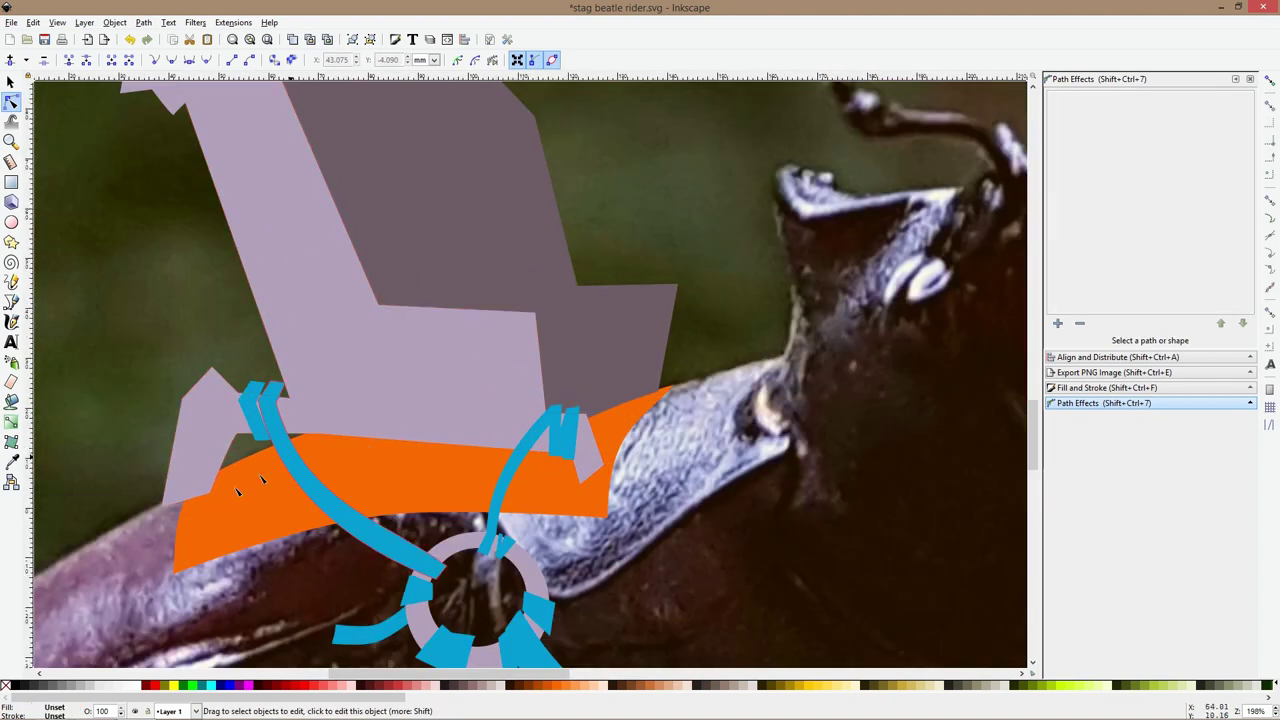
pyautogui.click(230, 503)
pyautogui.press('s')
pyautogui.press('Home')
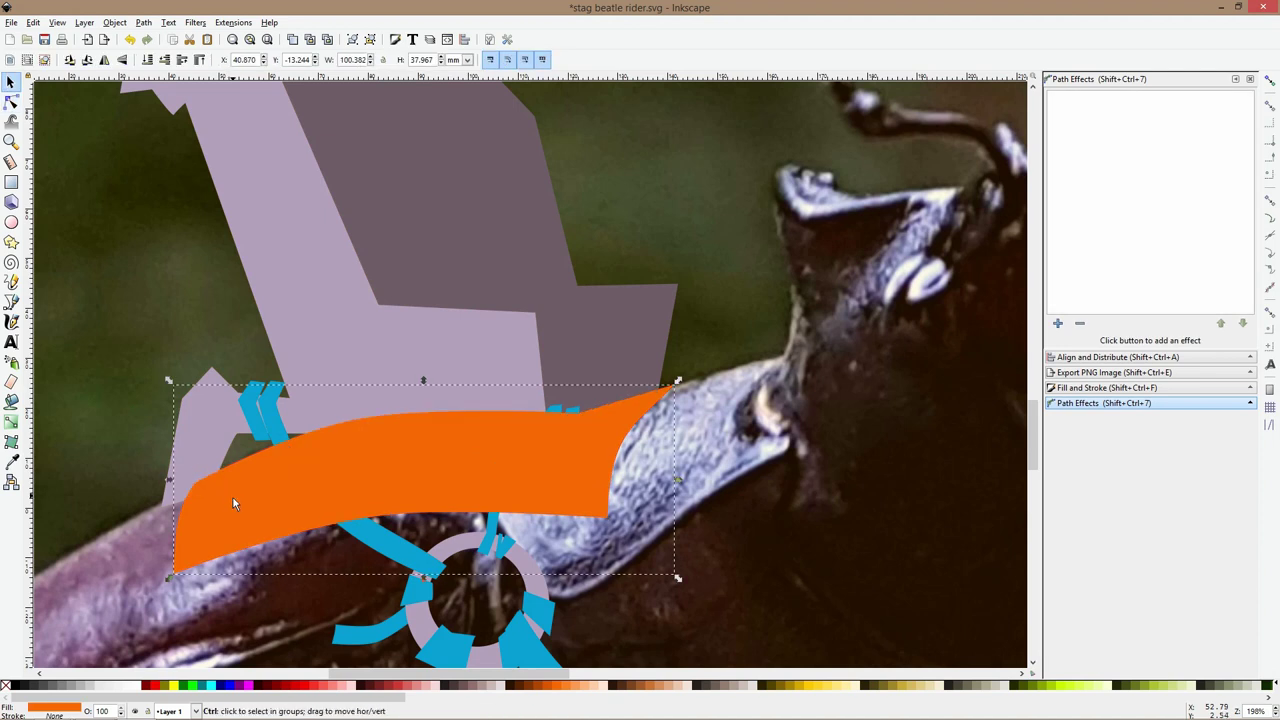
pyautogui.moveTo(232, 499); pyautogui.dragTo(233, 506)
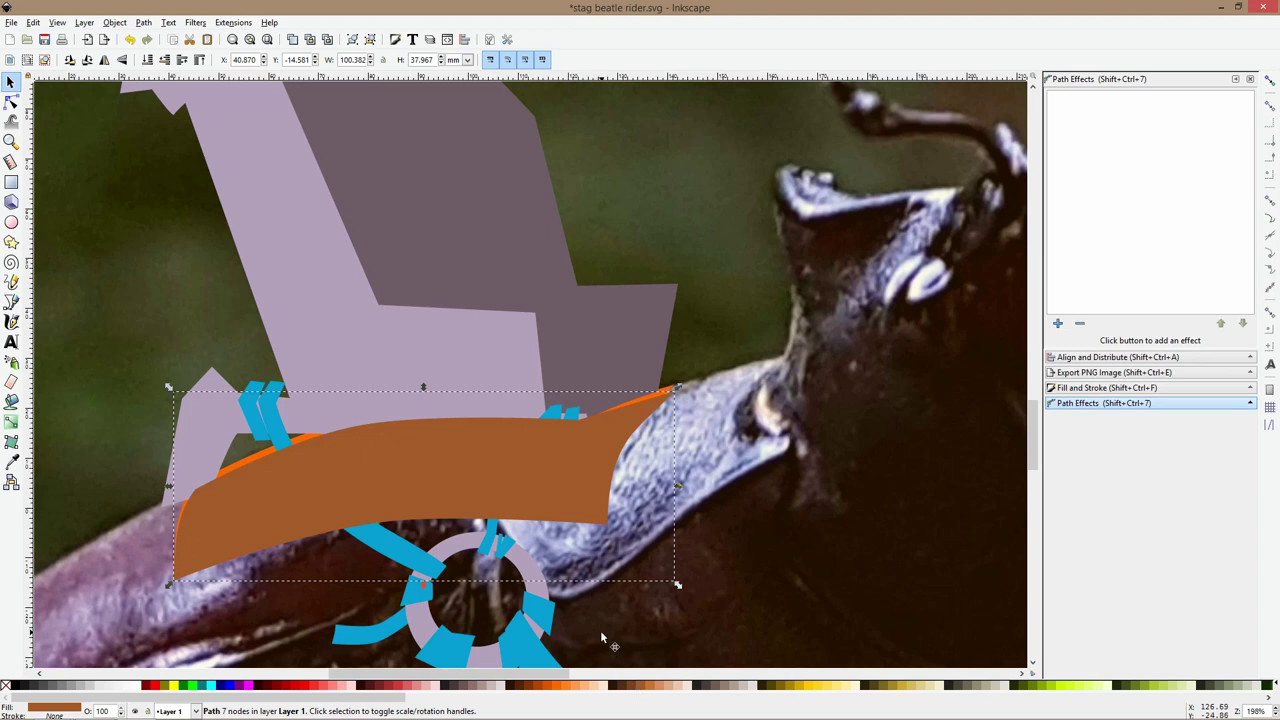
# Lower the brown copy in the stacking order and arrange it directly behind the orange blanket as a thickness edge
pyautogui.press('pagedown')
pyautogui.press('pagedown')
pyautogui.press('pagedown')
pyautogui.press('pagedown')
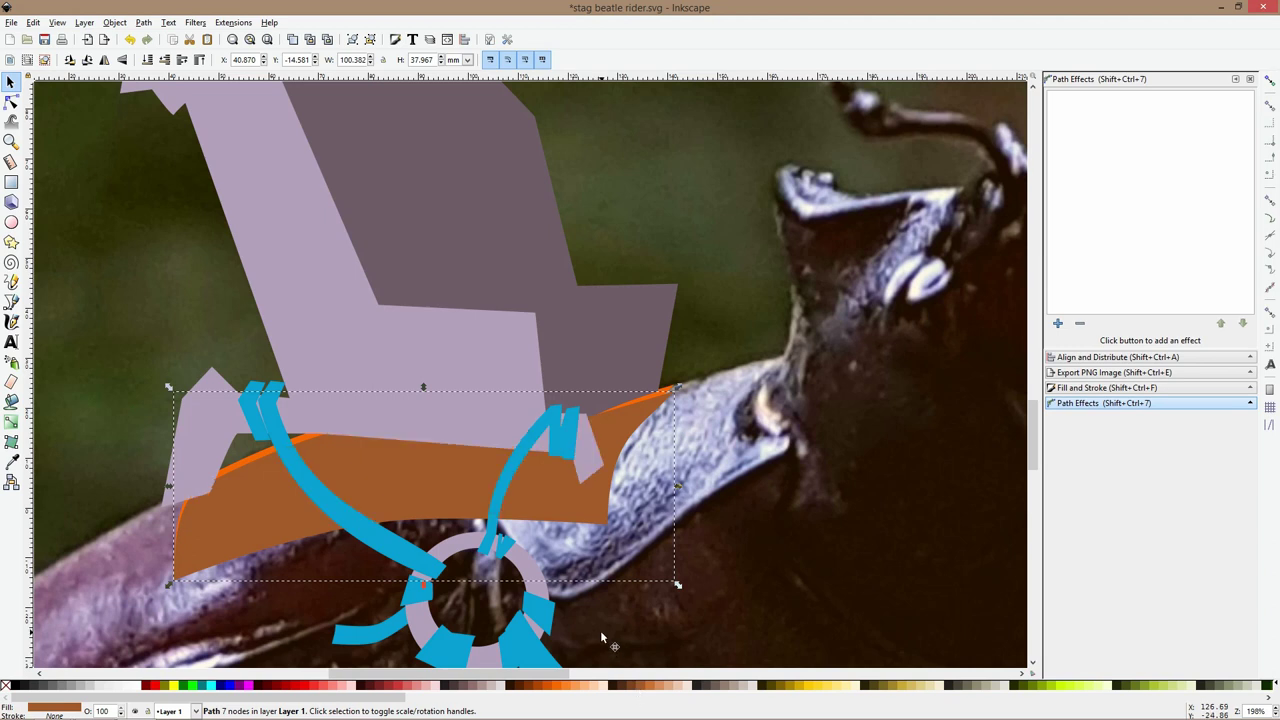
pyautogui.press('pageup')
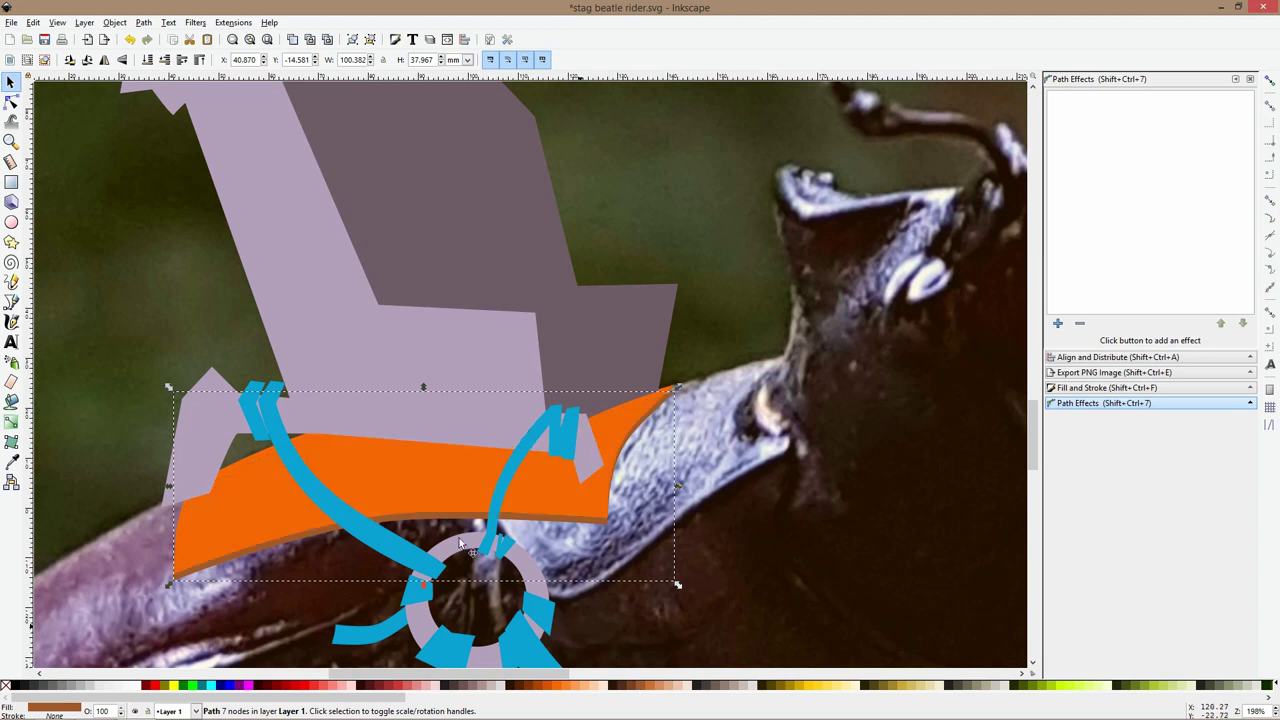
# Move the brown copy's lower front corner slightly forward to show an edge along the blanket's front, and select the orange blanket
pyautogui.click(11, 101)
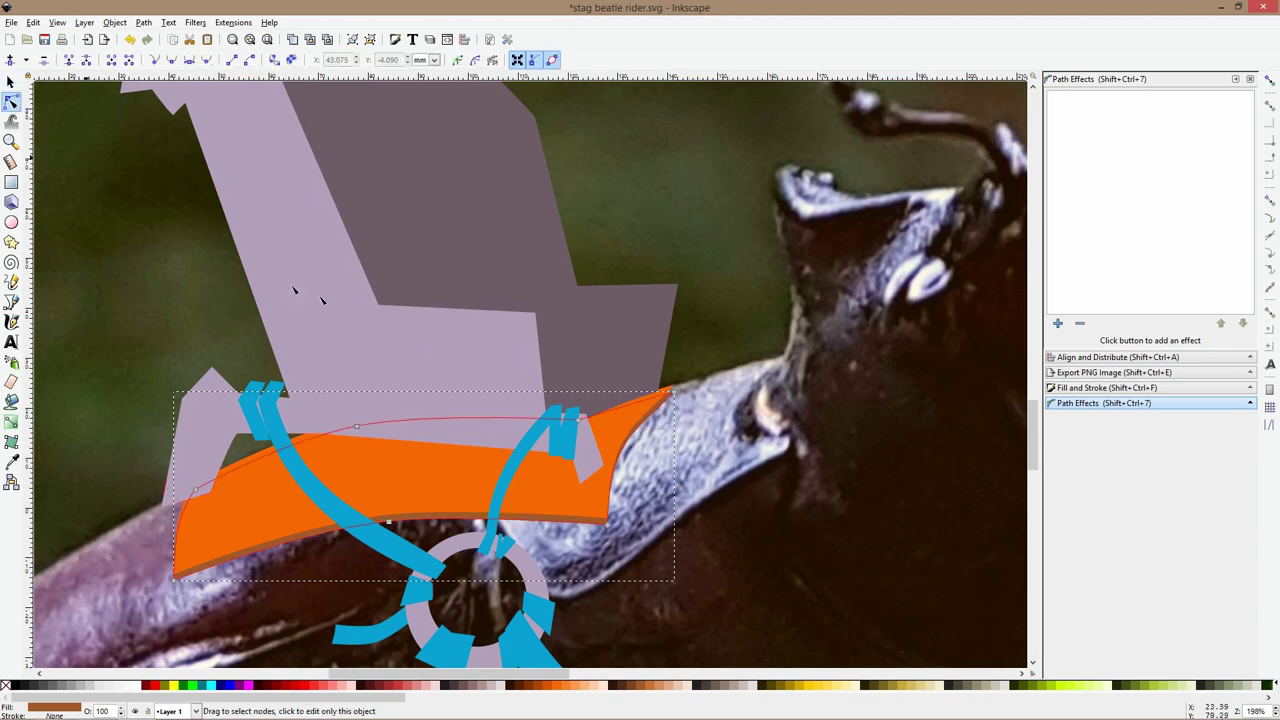
pyautogui.scroll(2, 620, 520)
pyautogui.moveTo(604, 529); pyautogui.dragTo(612, 525)
pyautogui.click(593, 500)
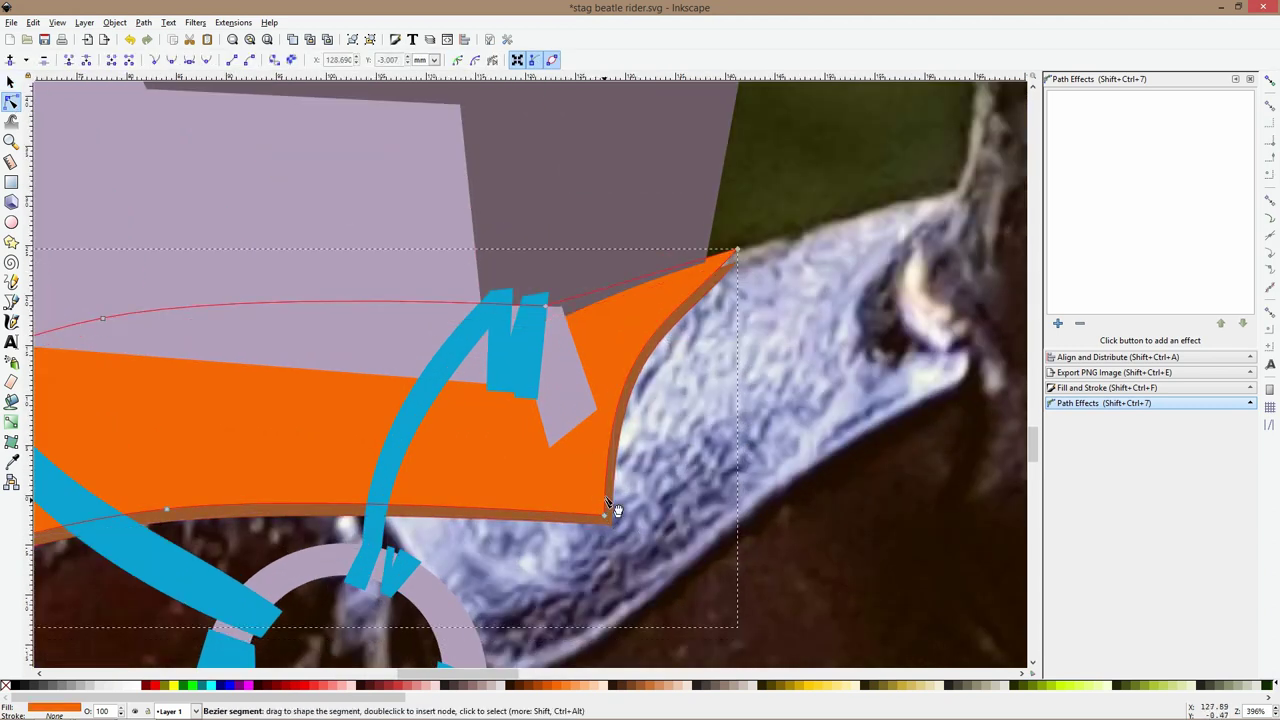
# Round the orange blanket's lower front corner between nodes added on the front and lower edges, and smooth both nodes
pyautogui.doubleClick(605, 496)
pyautogui.doubleClick(588, 516)
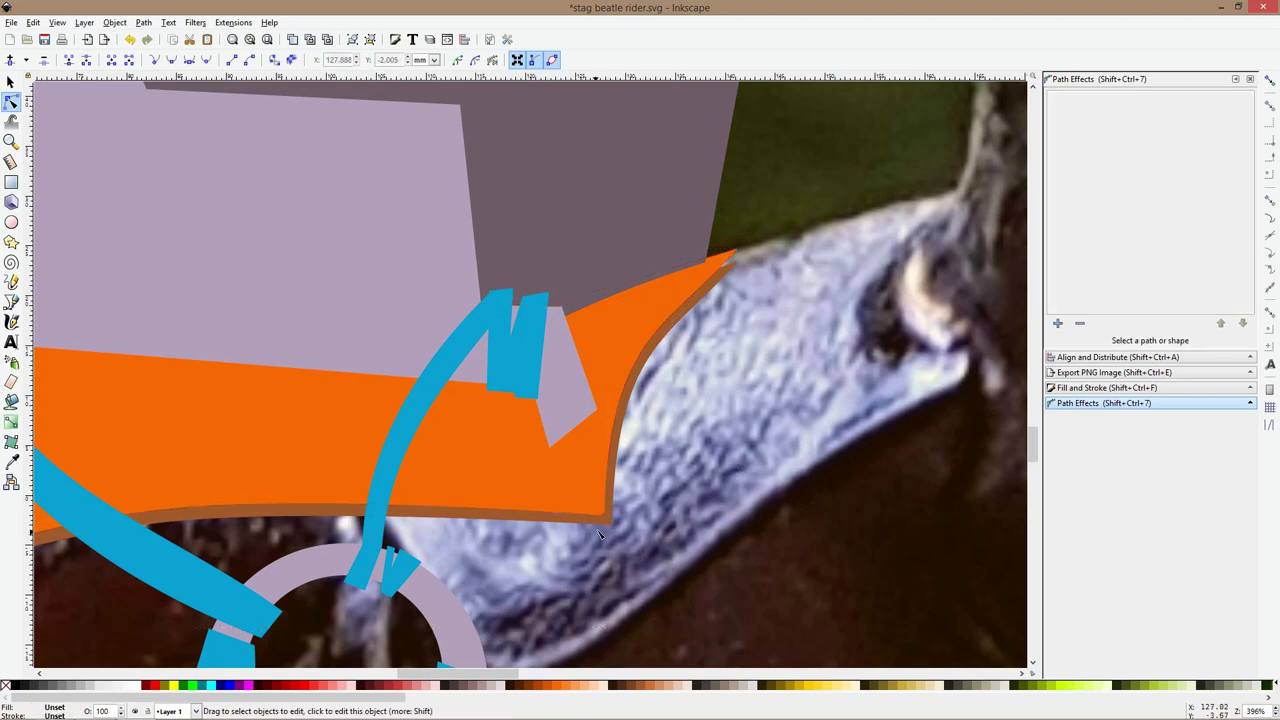
pyautogui.scroll(3, 605, 518)
pyautogui.moveTo(610, 491); pyautogui.dragTo(603, 478)
pyautogui.click(627, 463)
pyautogui.click(616, 443)
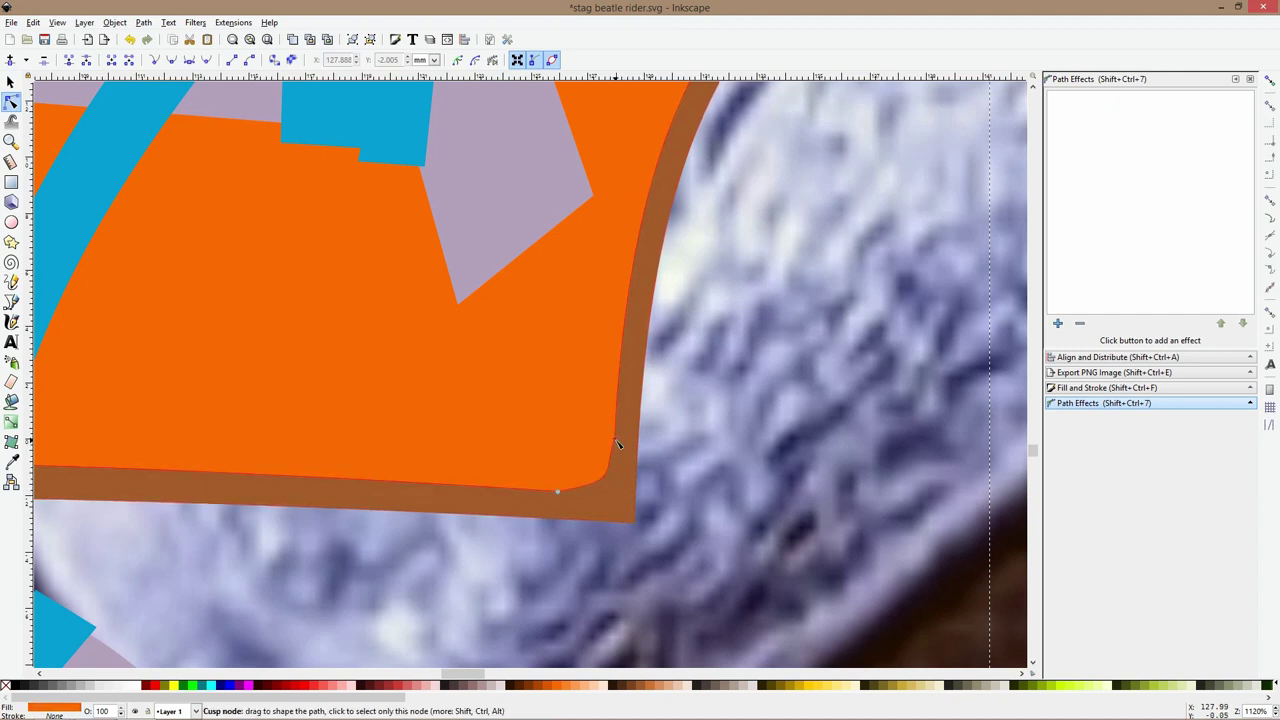
pyautogui.keyDown('ctrl'); pyautogui.click(615, 440); pyautogui.keyUp('ctrl')
pyautogui.click(643, 453)
pyautogui.click(581, 487)
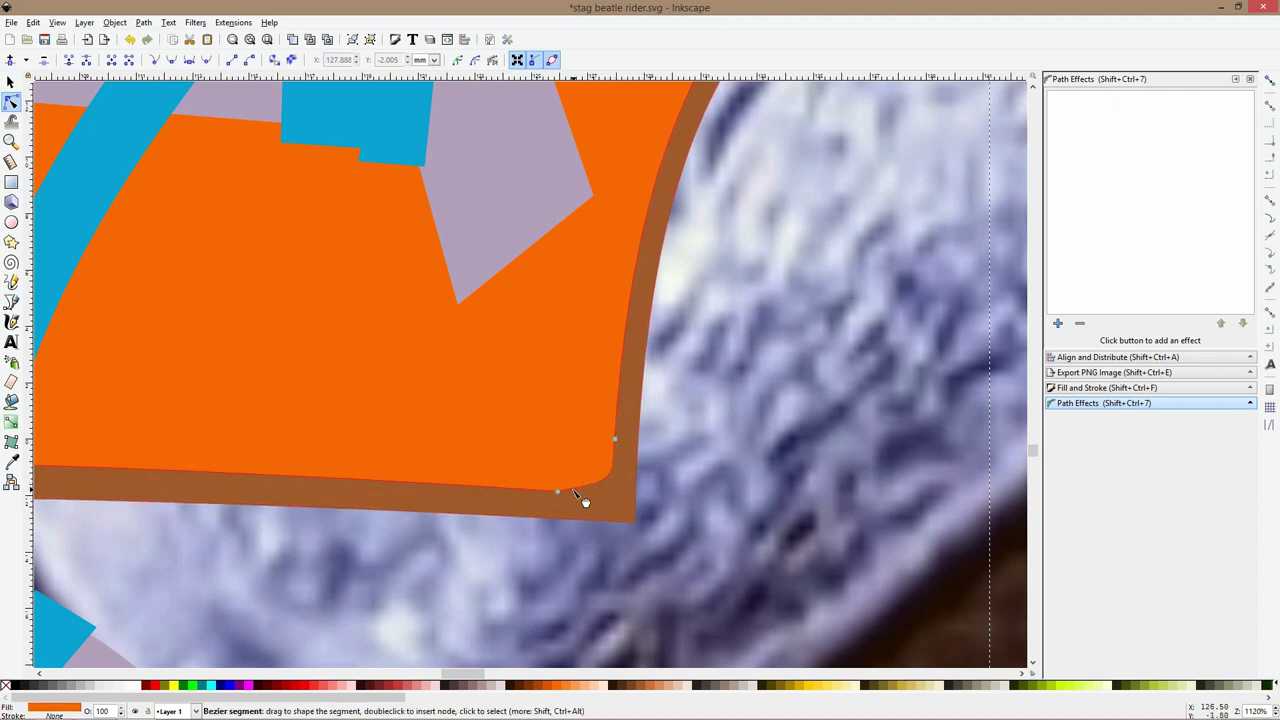
pyautogui.keyDown('ctrl'); pyautogui.click(558, 492); pyautogui.keyUp('ctrl')
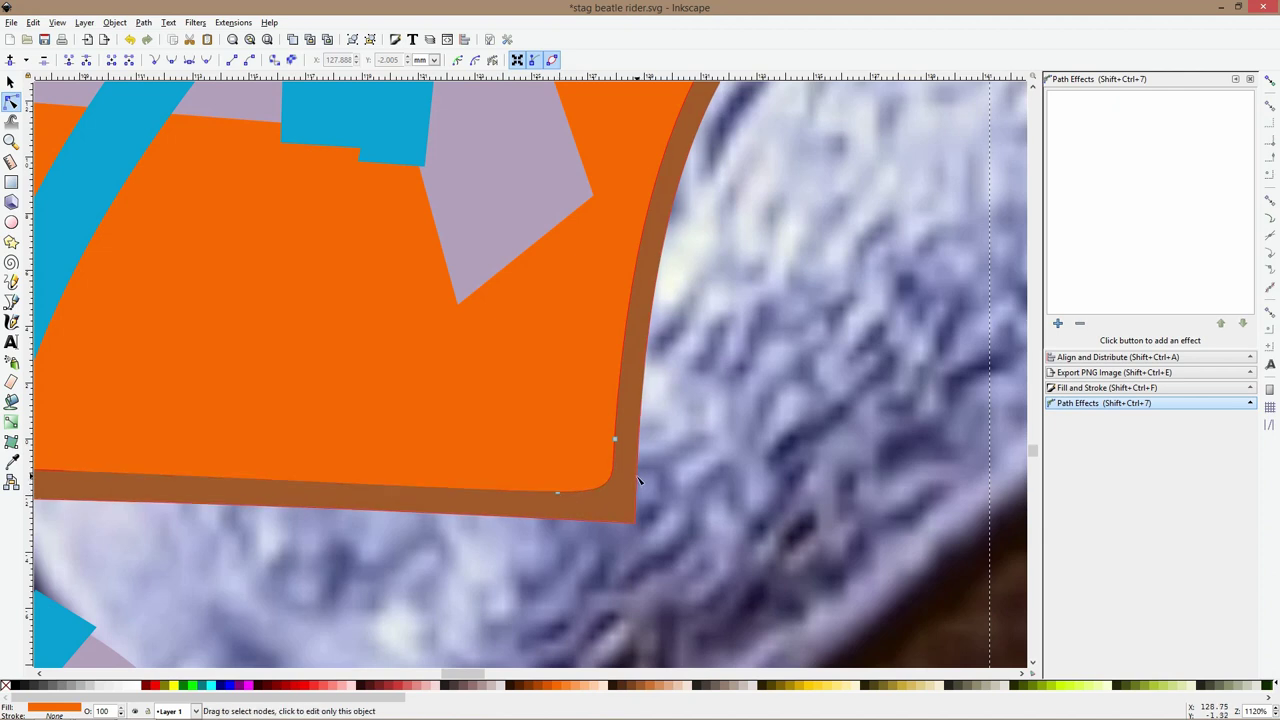
# Round the brown copy's lower front corner with nodes on both adjoining edges and curve handles shaped to follow the orange corner
pyautogui.scroll(-5, 651, 518)
pyautogui.scroll(2, 660, 517)
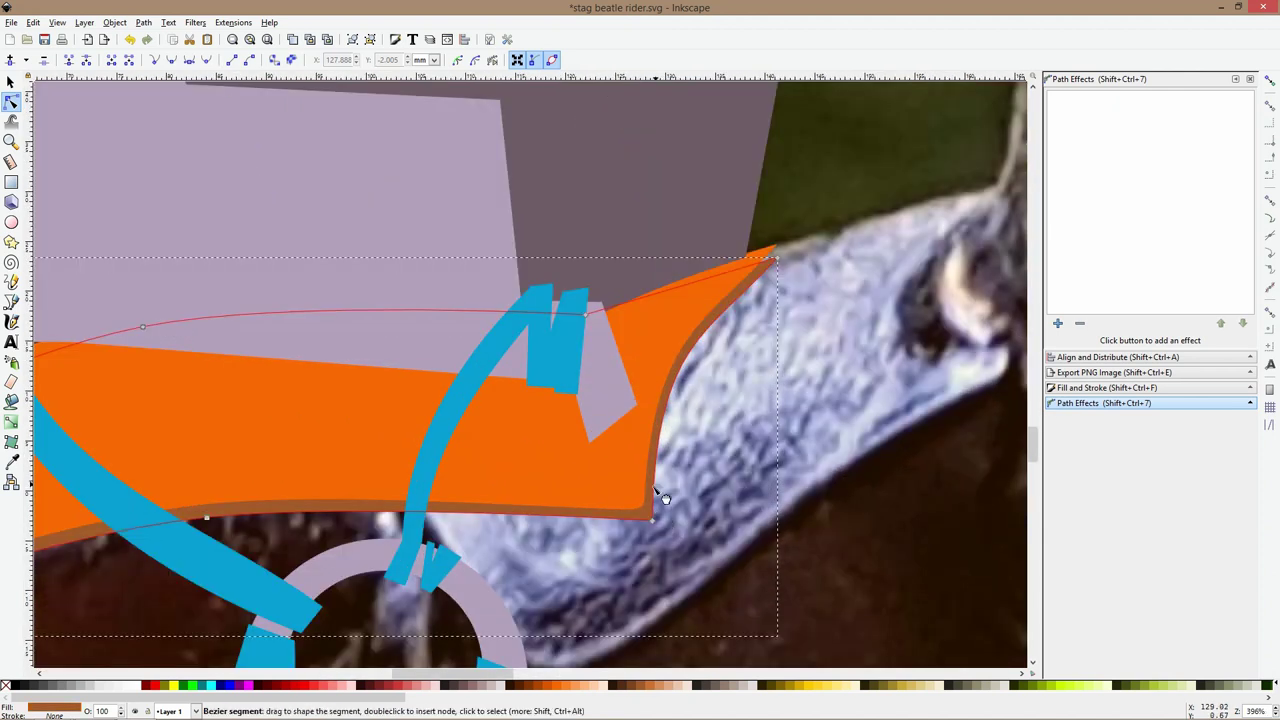
pyautogui.click(628, 527)
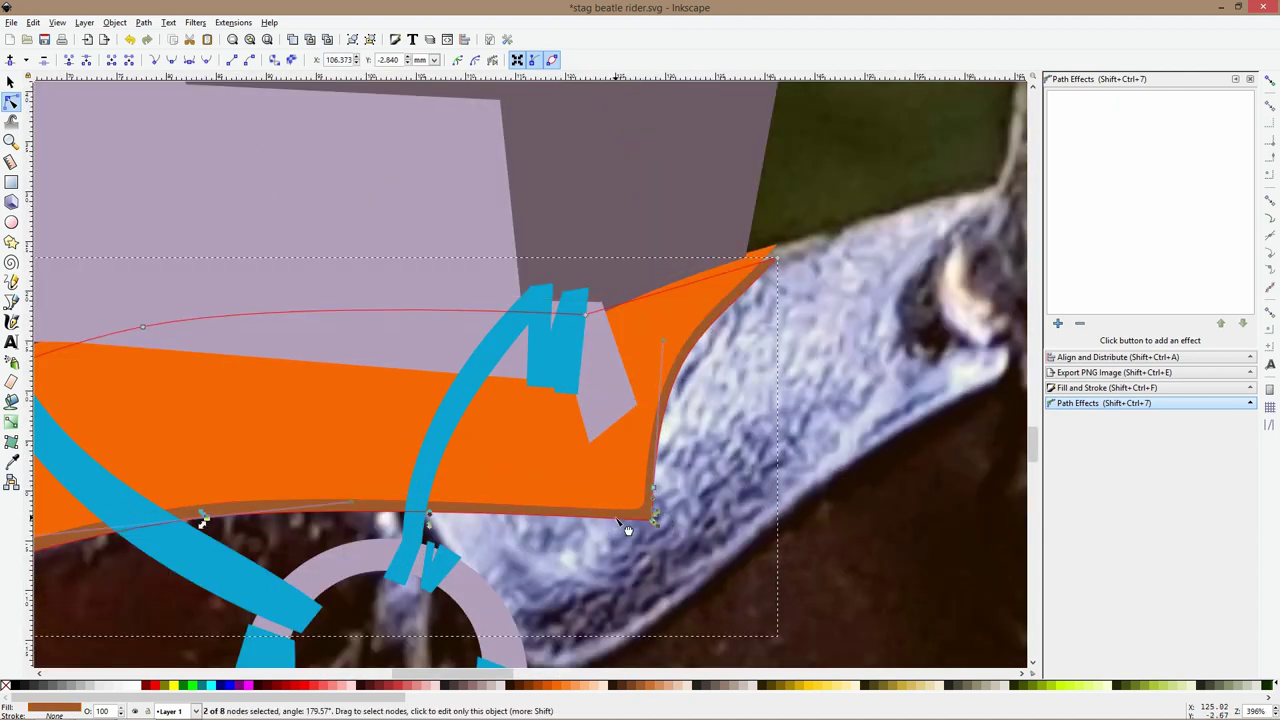
pyautogui.click(654, 521)
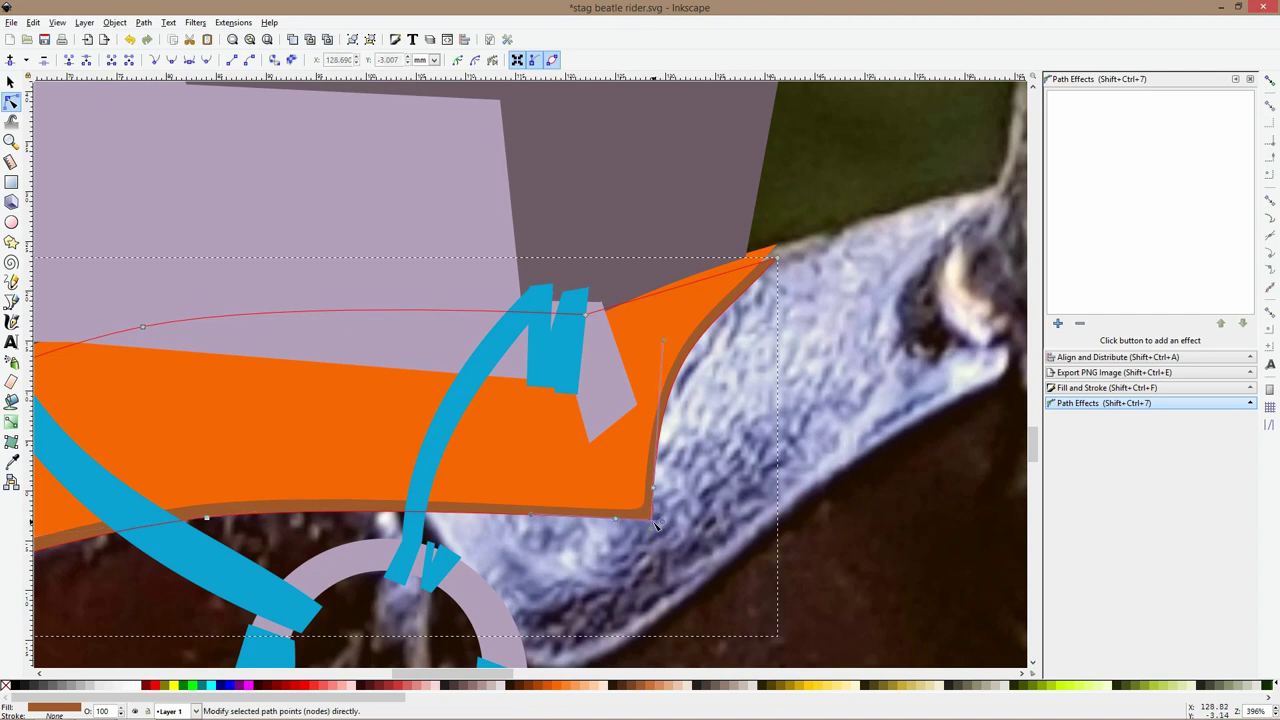
pyautogui.scroll(4, 668, 520)
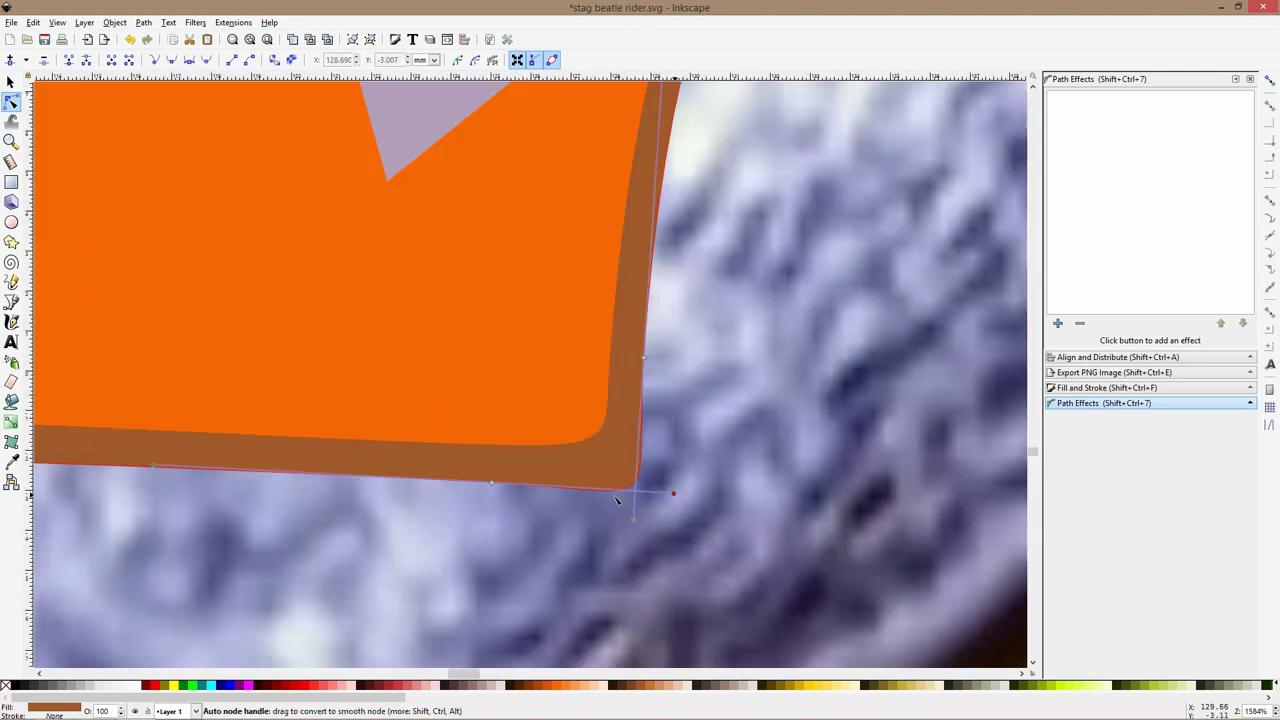
pyautogui.moveTo(616, 498); pyautogui.dragTo(593, 481)
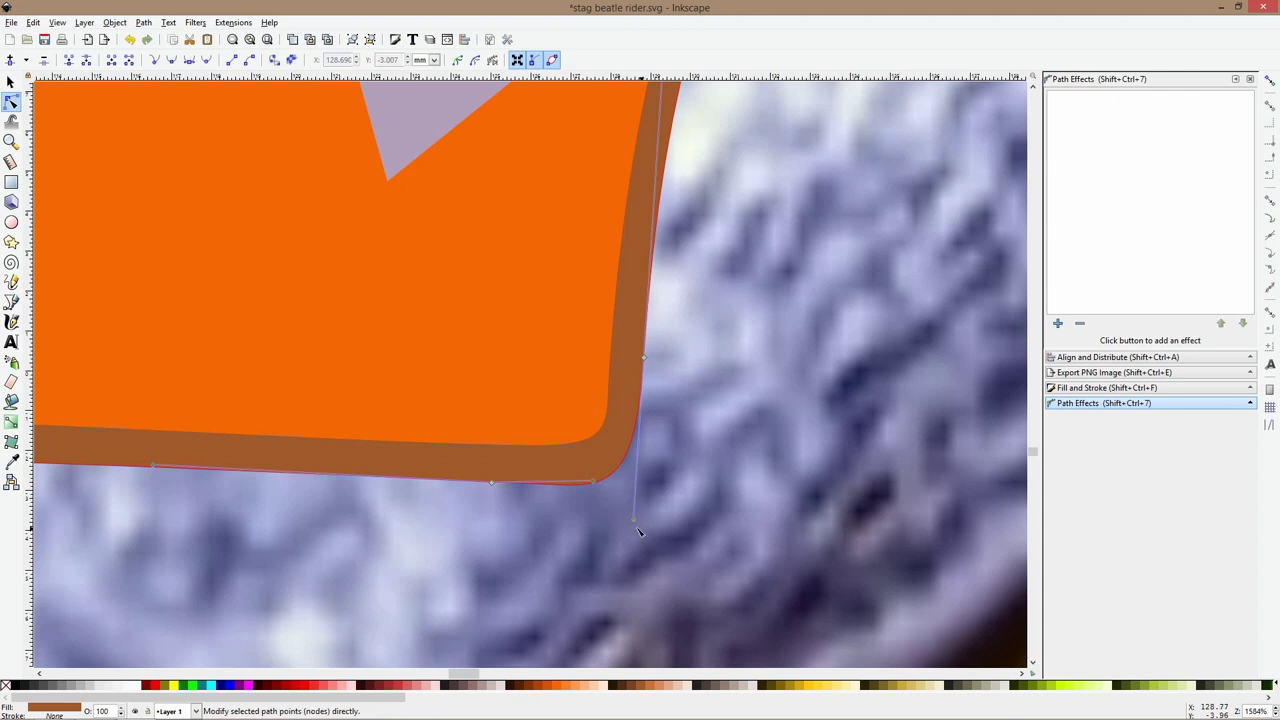
pyautogui.moveTo(638, 528); pyautogui.dragTo(642, 467)
pyautogui.click(689, 491)
# Shift the orange blanket's upper front tip slightly back and up, and raise the brown copy's front tip to just beside it
pyautogui.scroll(-7, 690, 491)
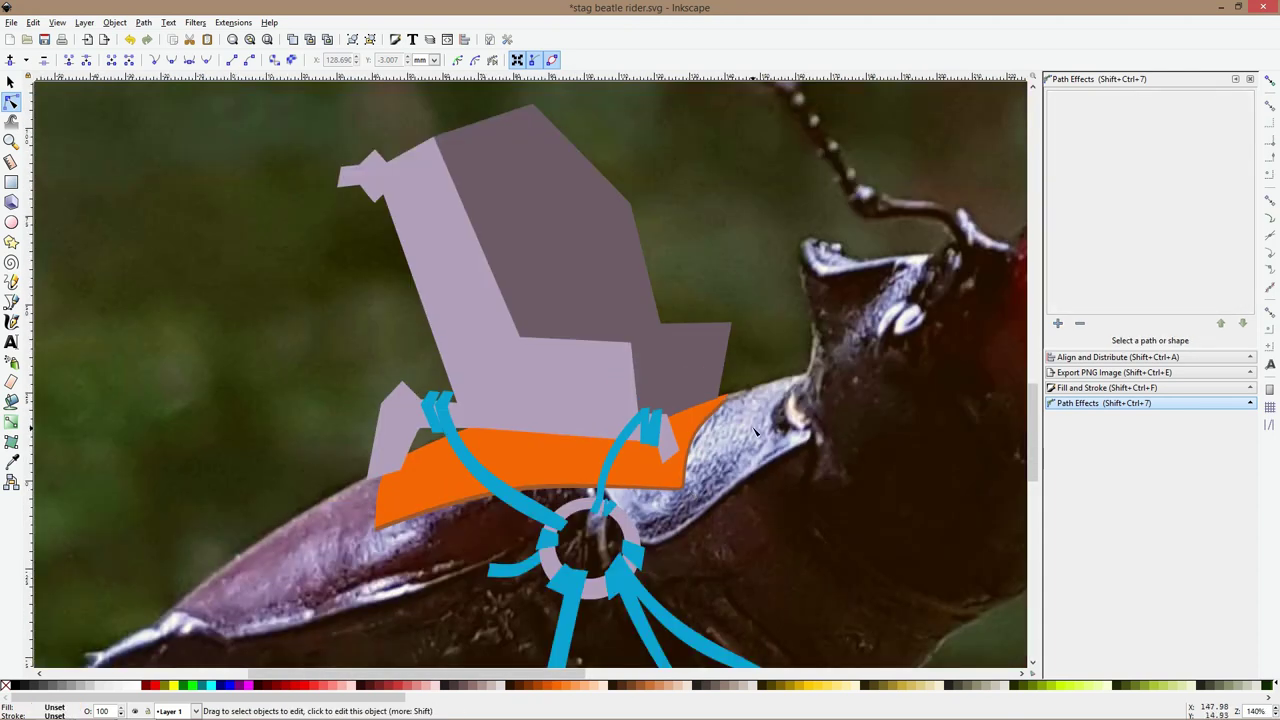
pyautogui.keyDown('ctrl'); pyautogui.scroll(6, 745, 425); pyautogui.keyUp('ctrl')
pyautogui.click(597, 262)
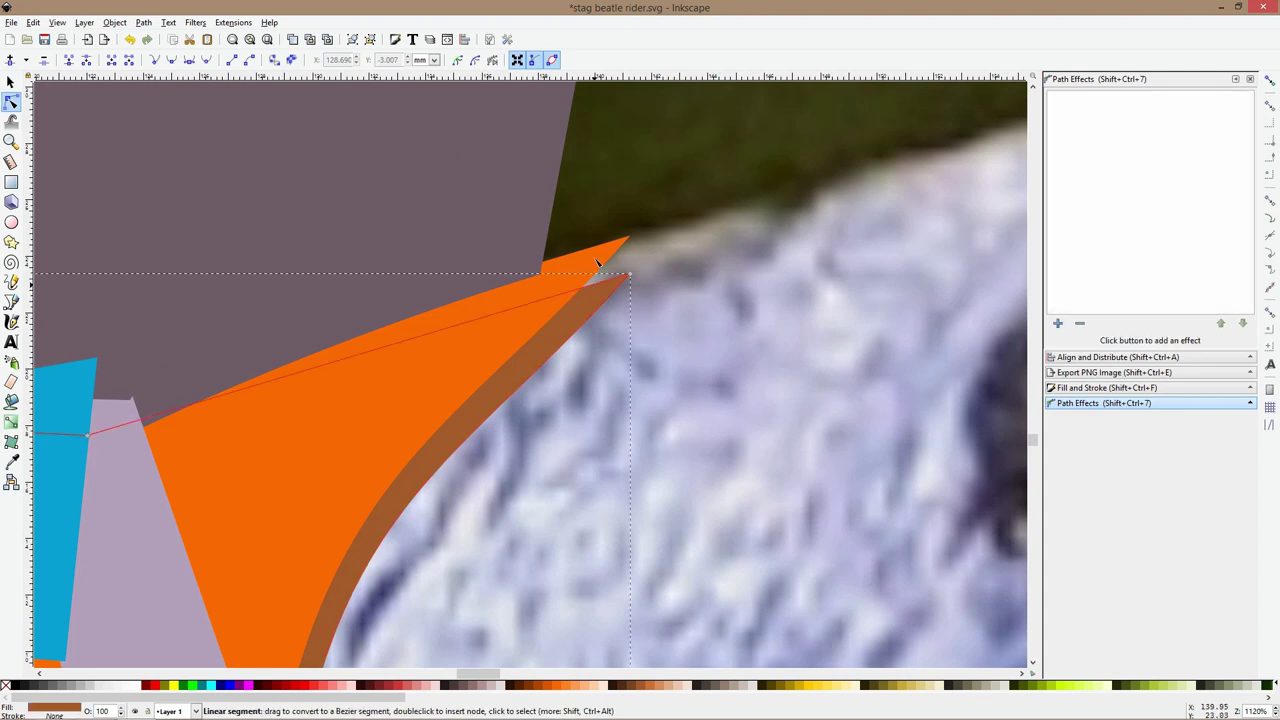
pyautogui.moveTo(630, 237); pyautogui.dragTo(624, 232)
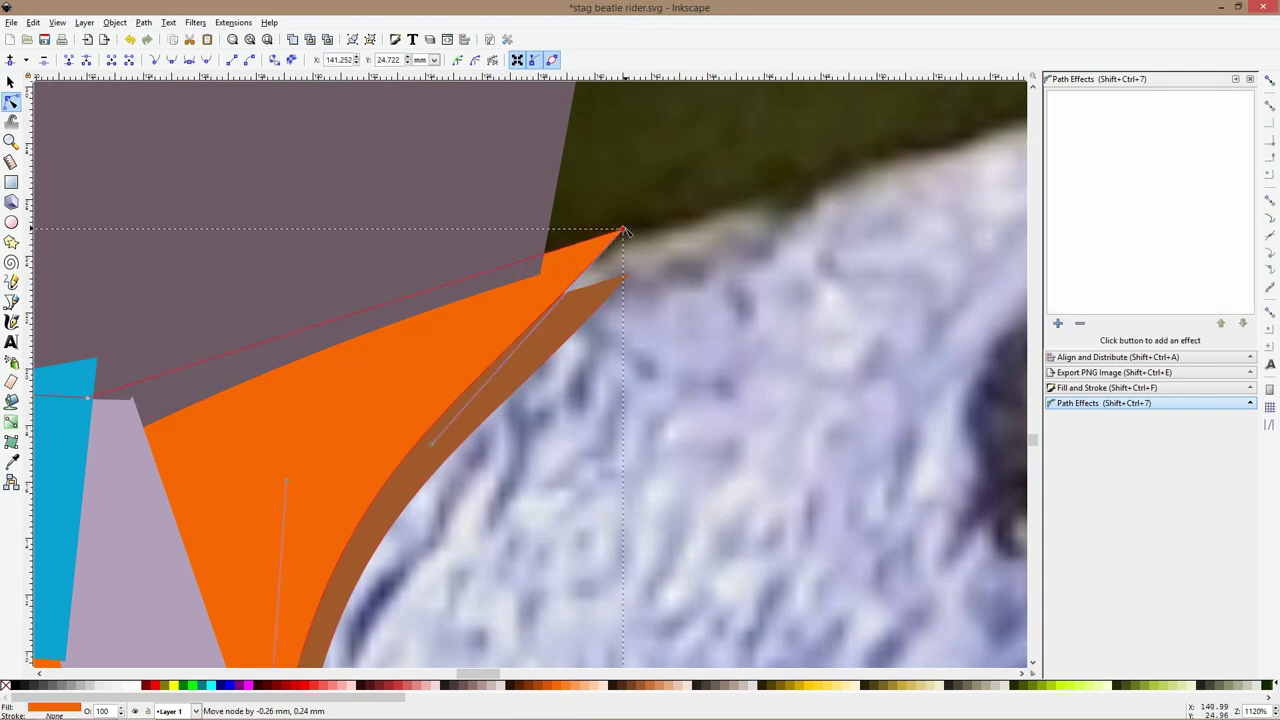
pyautogui.click(608, 300)
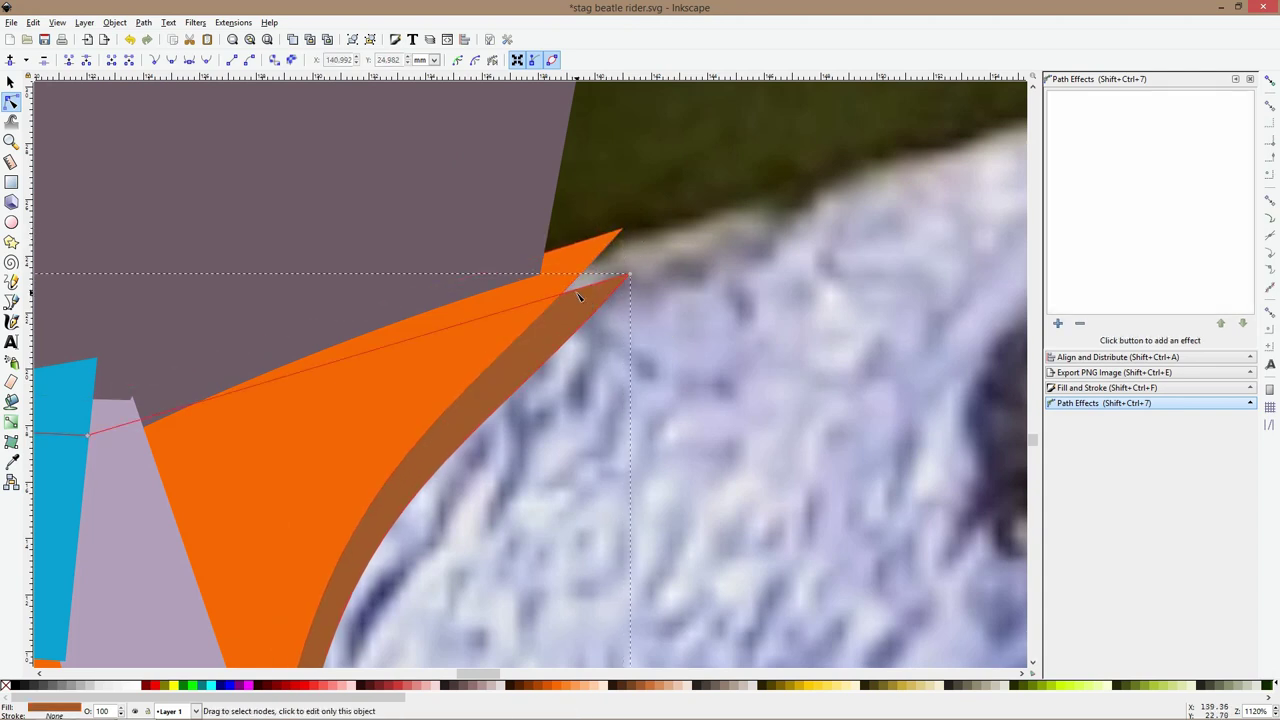
pyautogui.moveTo(628, 273); pyautogui.dragTo(642, 234)
pyautogui.click(610, 238)
pyautogui.scroll(-4, 513, 400)
pyautogui.click(577, 422)
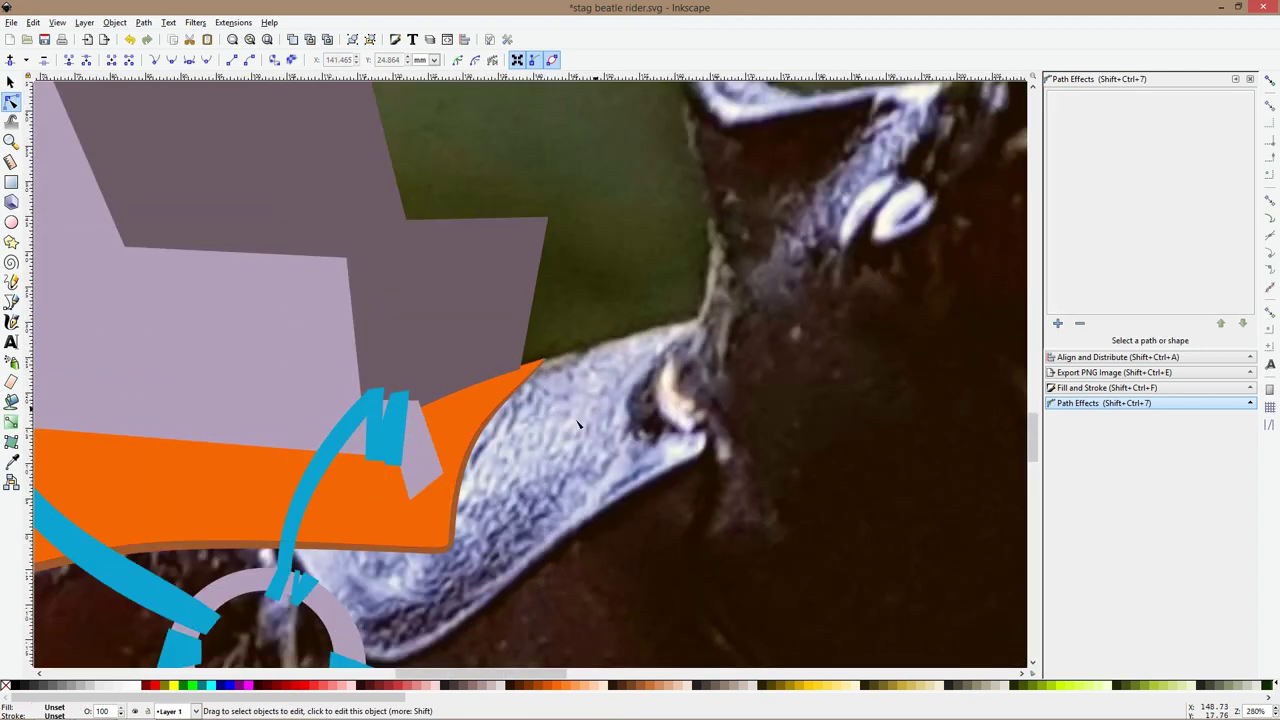
# Round the orange blanket's lower rear corner between nodes added on the rear and lower edges, saving the drawing partway
pyautogui.keyDown('ctrl'); pyautogui.scroll(-3, 578, 425); pyautogui.keyUp('ctrl')
pyautogui.keyDown('ctrl'); pyautogui.scroll(3, 635, 443); pyautogui.keyUp('ctrl')
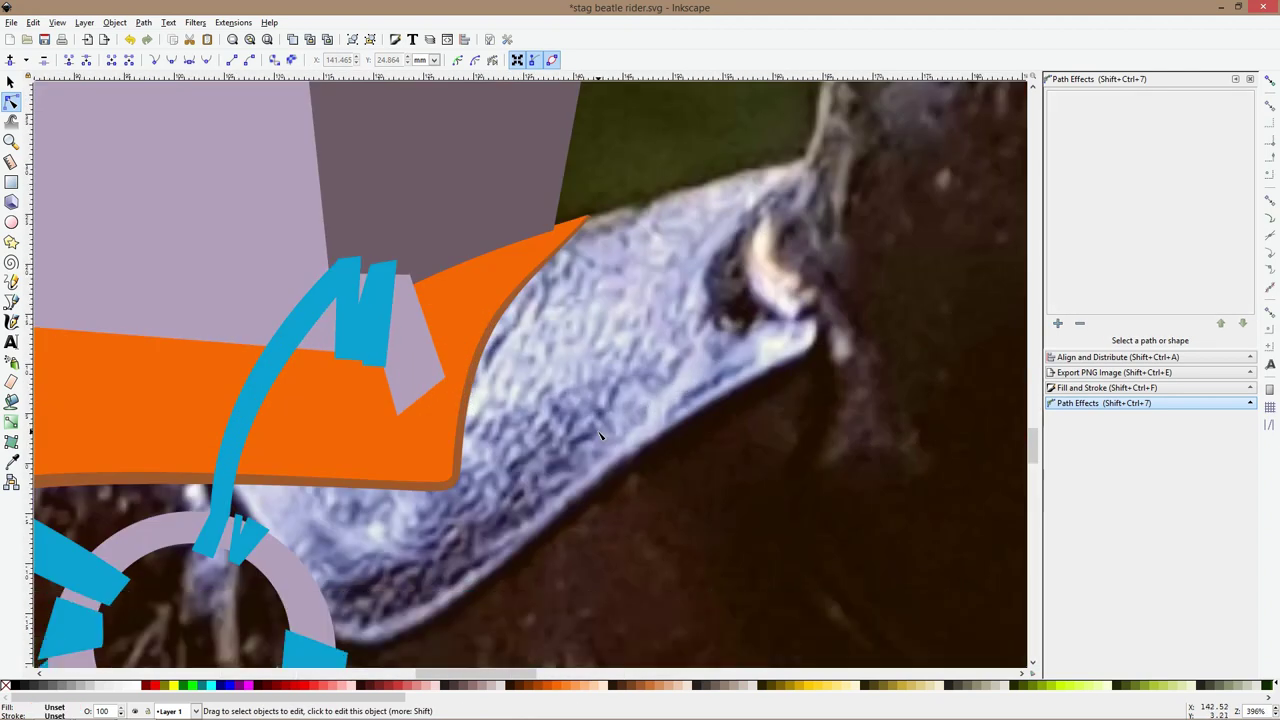
pyautogui.keyDown('ctrl'); pyautogui.scroll(-2, 601, 435); pyautogui.keyUp('ctrl')
pyautogui.scroll(3, 286, 477)
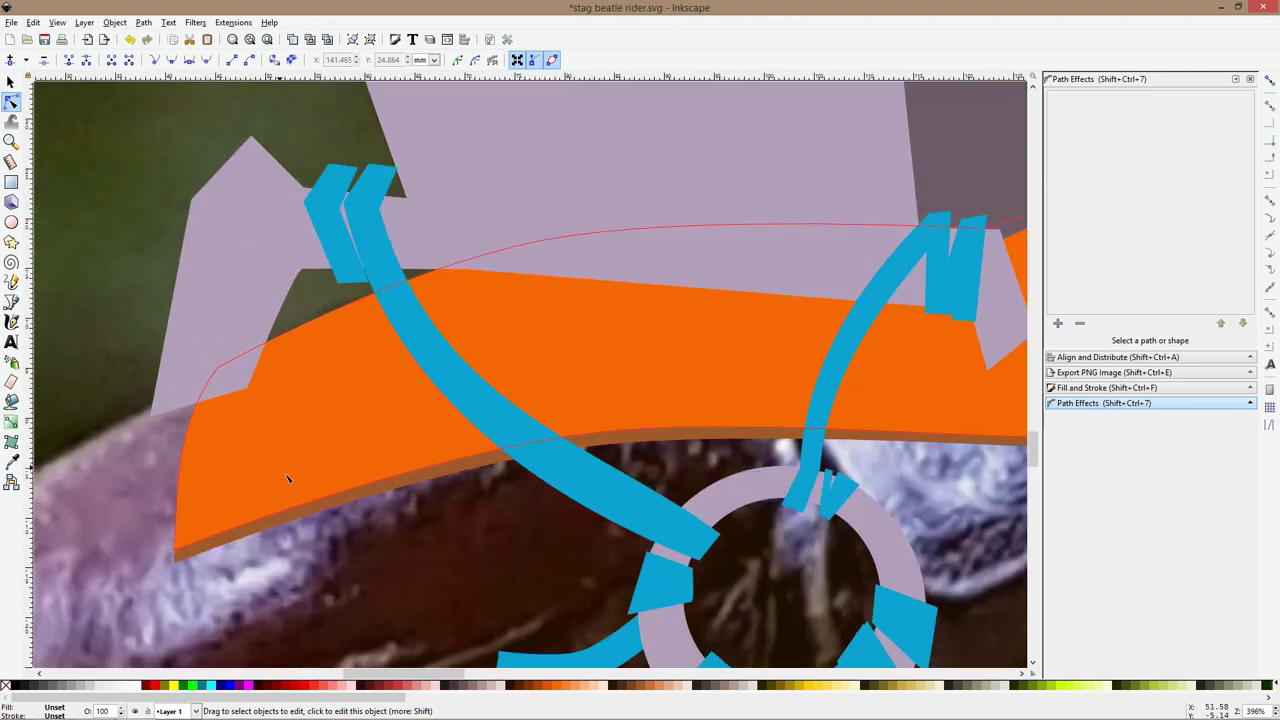
pyautogui.keyDown('ctrl'); pyautogui.scroll(2, 292, 507); pyautogui.keyUp('ctrl')
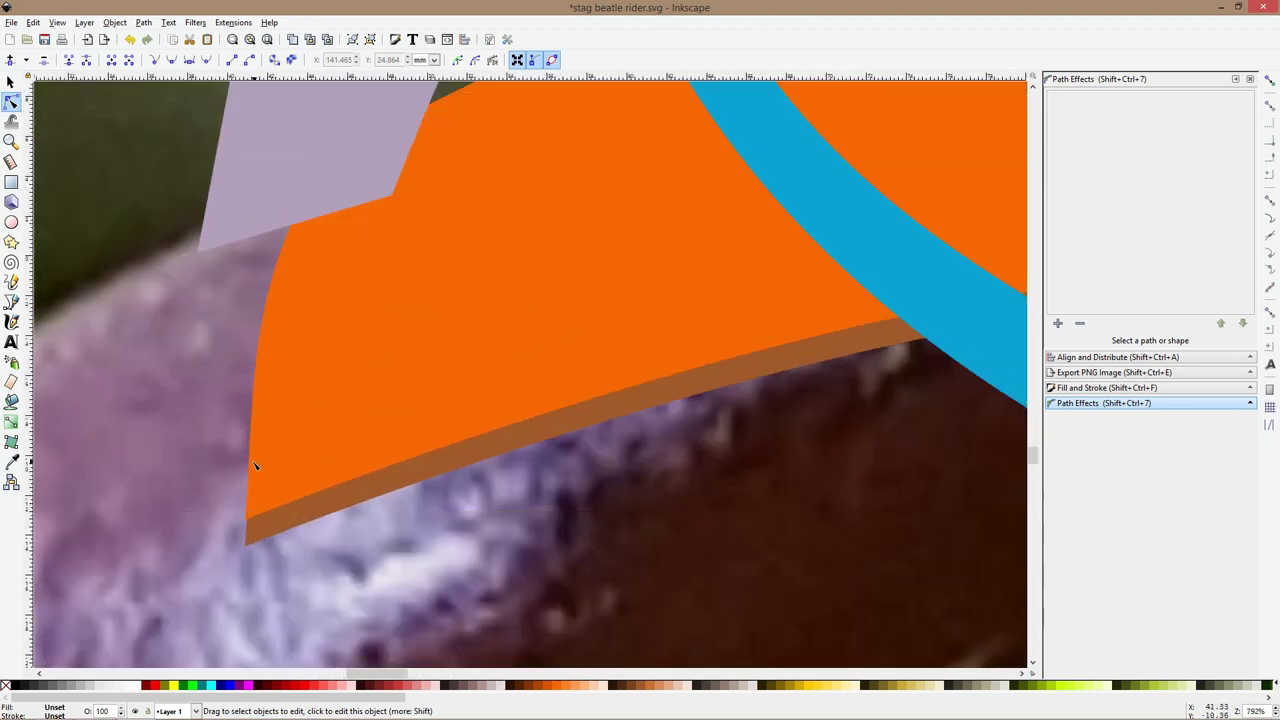
pyautogui.click(250, 476)
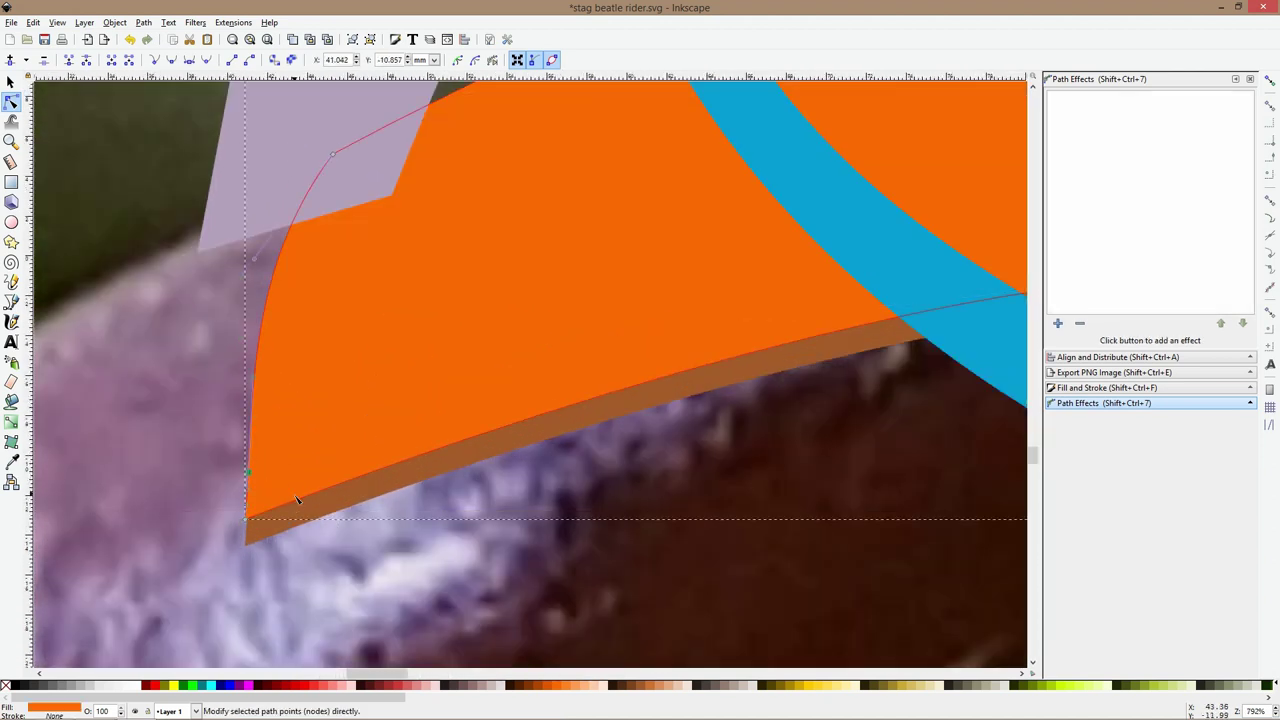
pyautogui.hotkey('ctrl', 's')
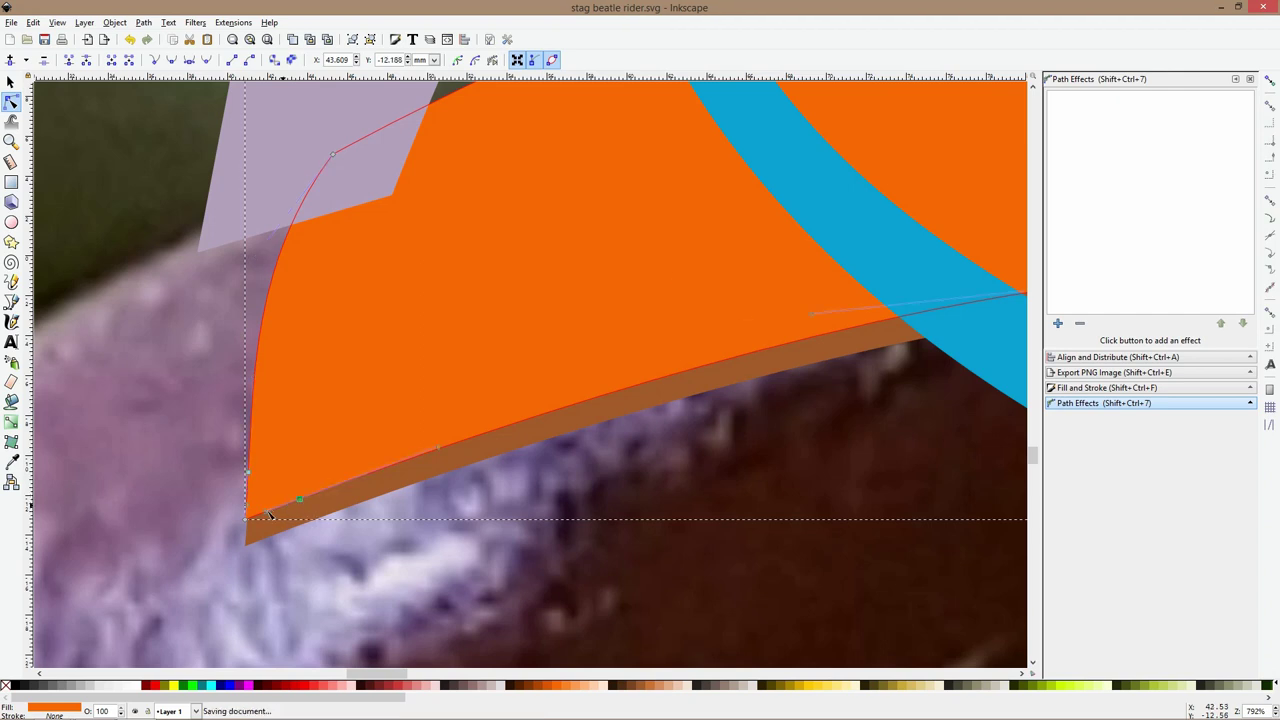
pyautogui.click(245, 520)
pyautogui.hotkey('shift', 's')
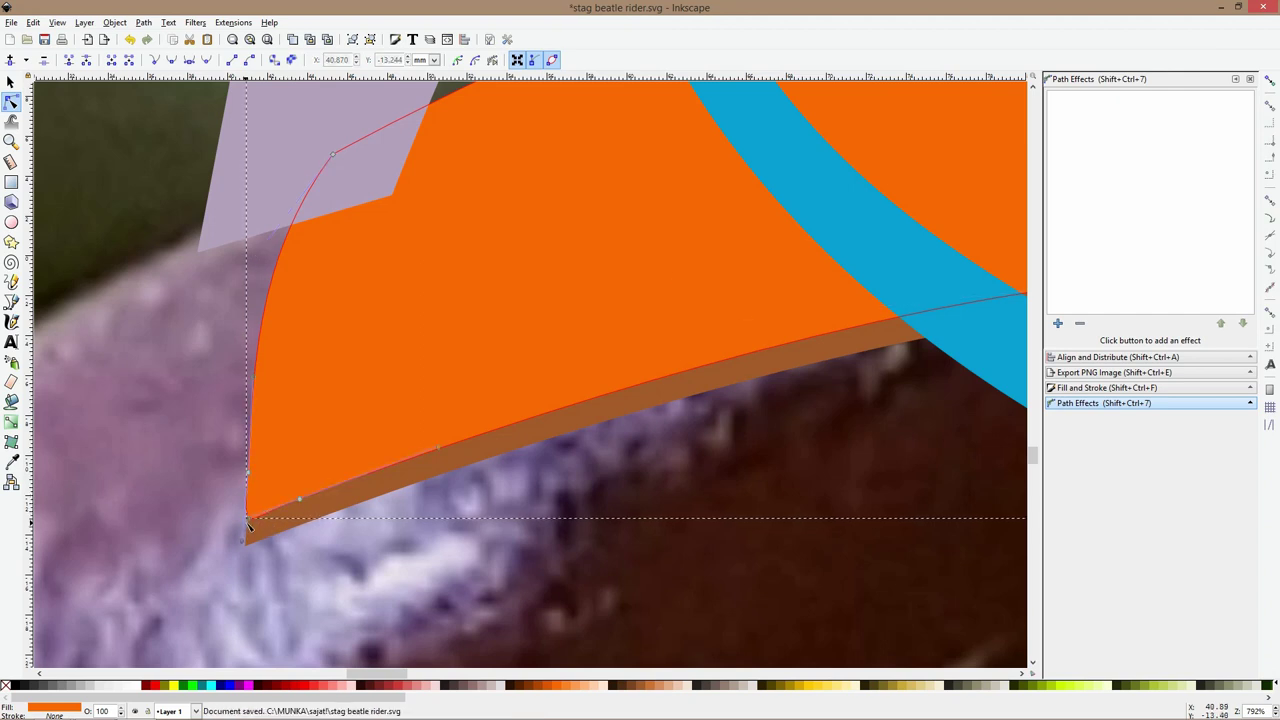
pyautogui.scroll(4, 248, 524)
pyautogui.moveTo(254, 516); pyautogui.dragTo(289, 489)
# Round the brown copy's lower rear corner by adding nodes on both edges, deleting the corner nodes and bending the curve to follow the orange edge
pyautogui.click(295, 529)
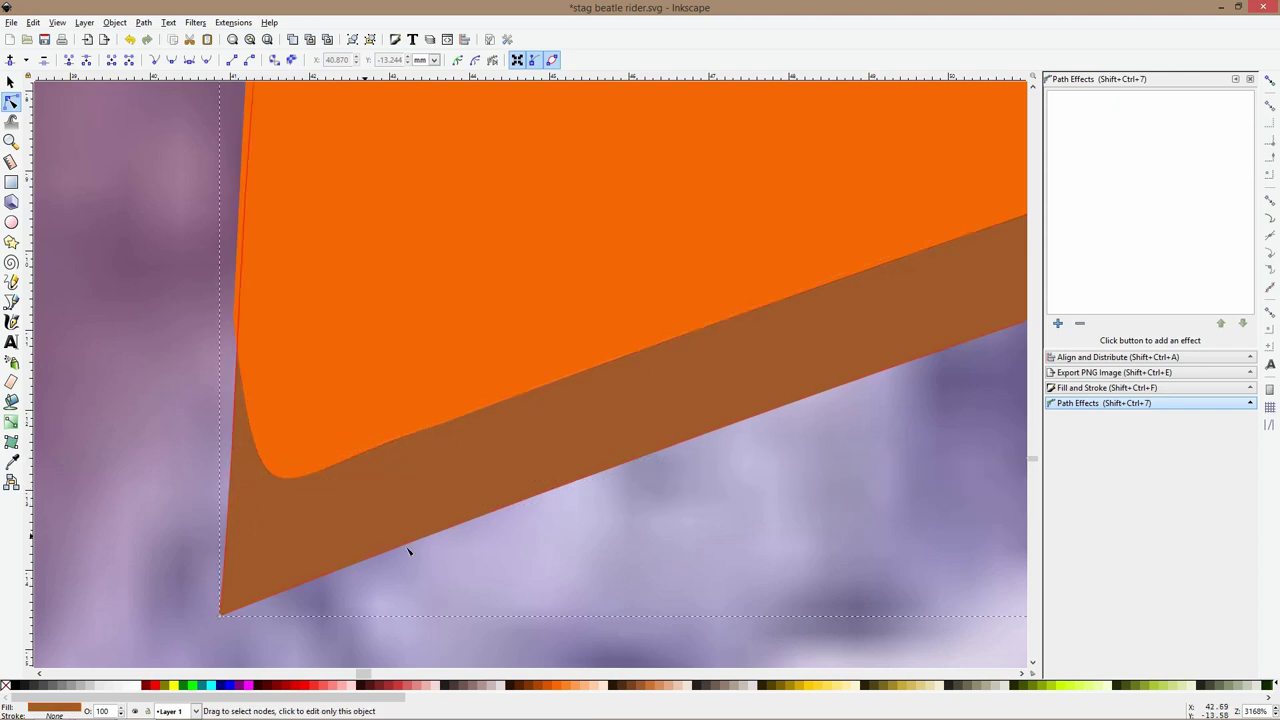
pyautogui.doubleClick(463, 523)
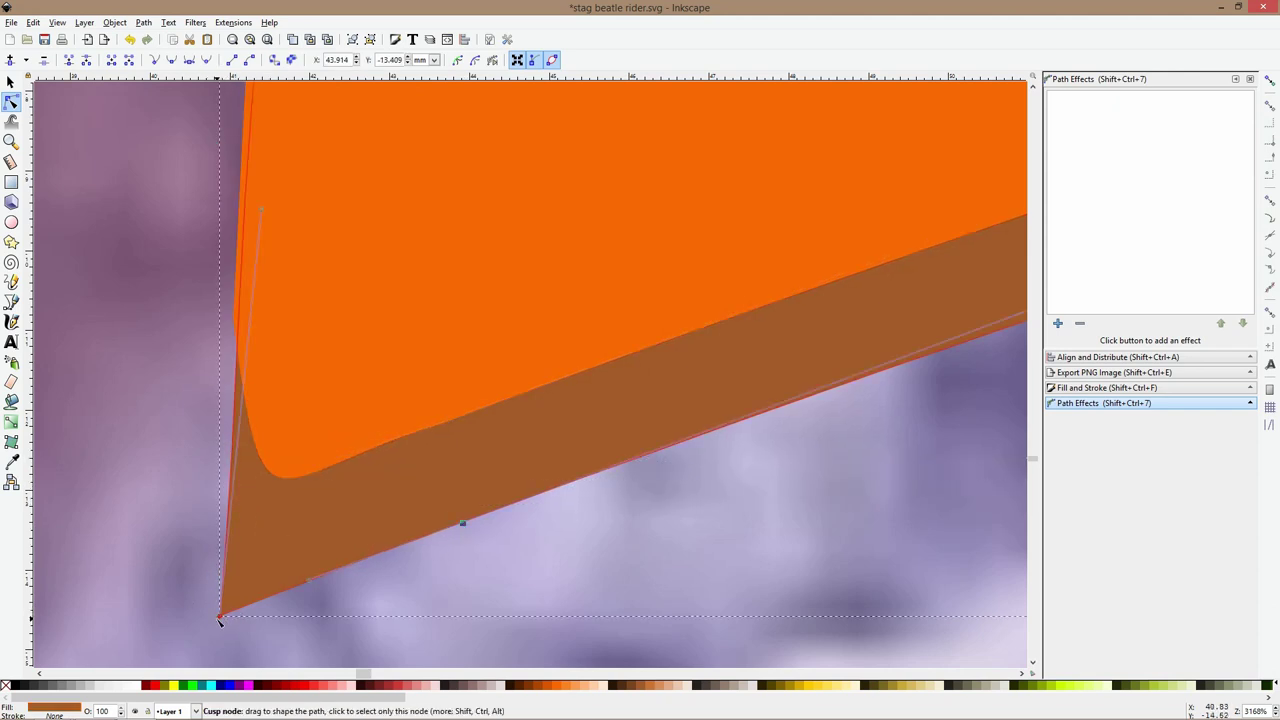
pyautogui.doubleClick(232, 460)
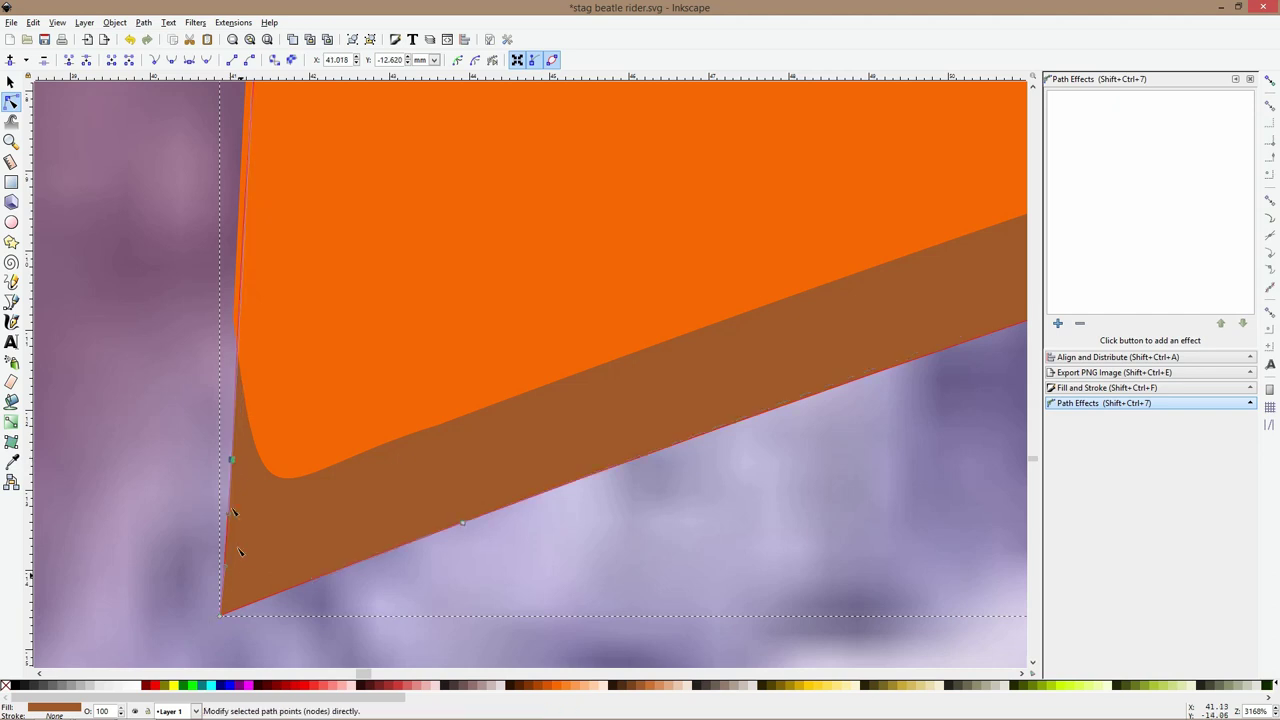
pyautogui.doubleClick(237, 359)
pyautogui.moveTo(203, 431); pyautogui.dragTo(258, 686)
pyautogui.press('Delete')
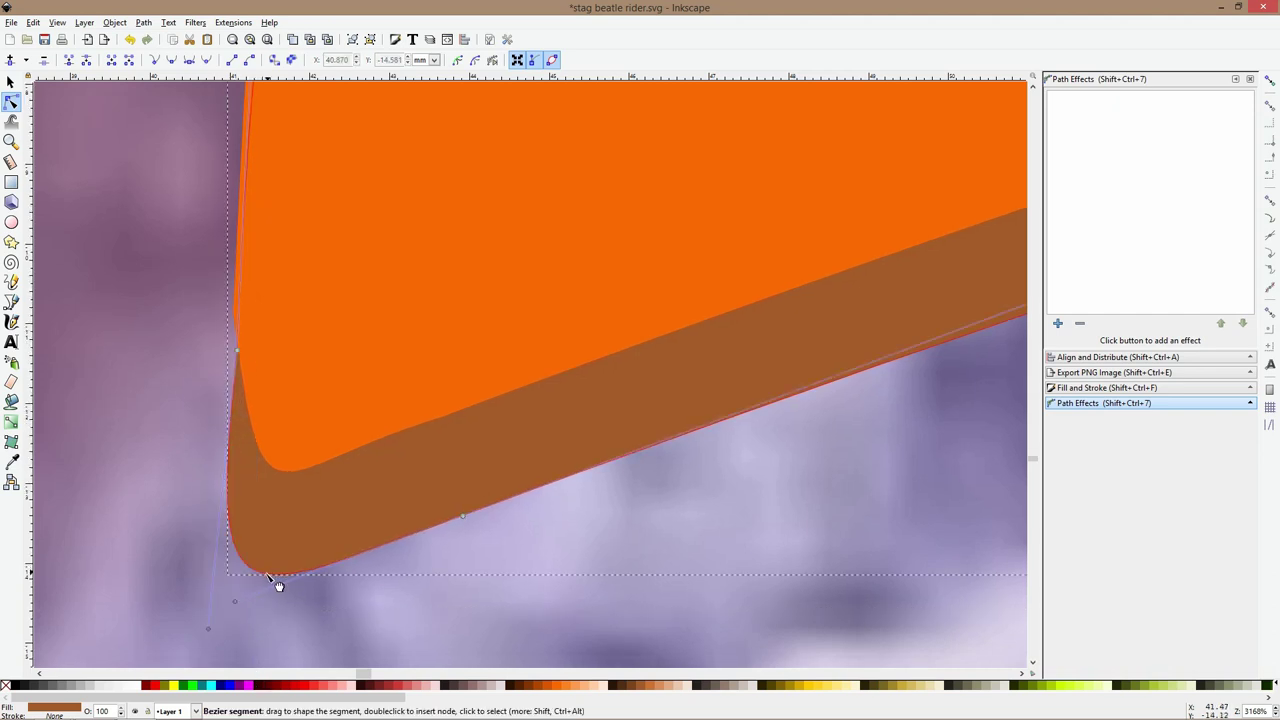
pyautogui.moveTo(325, 579); pyautogui.dragTo(328, 555)
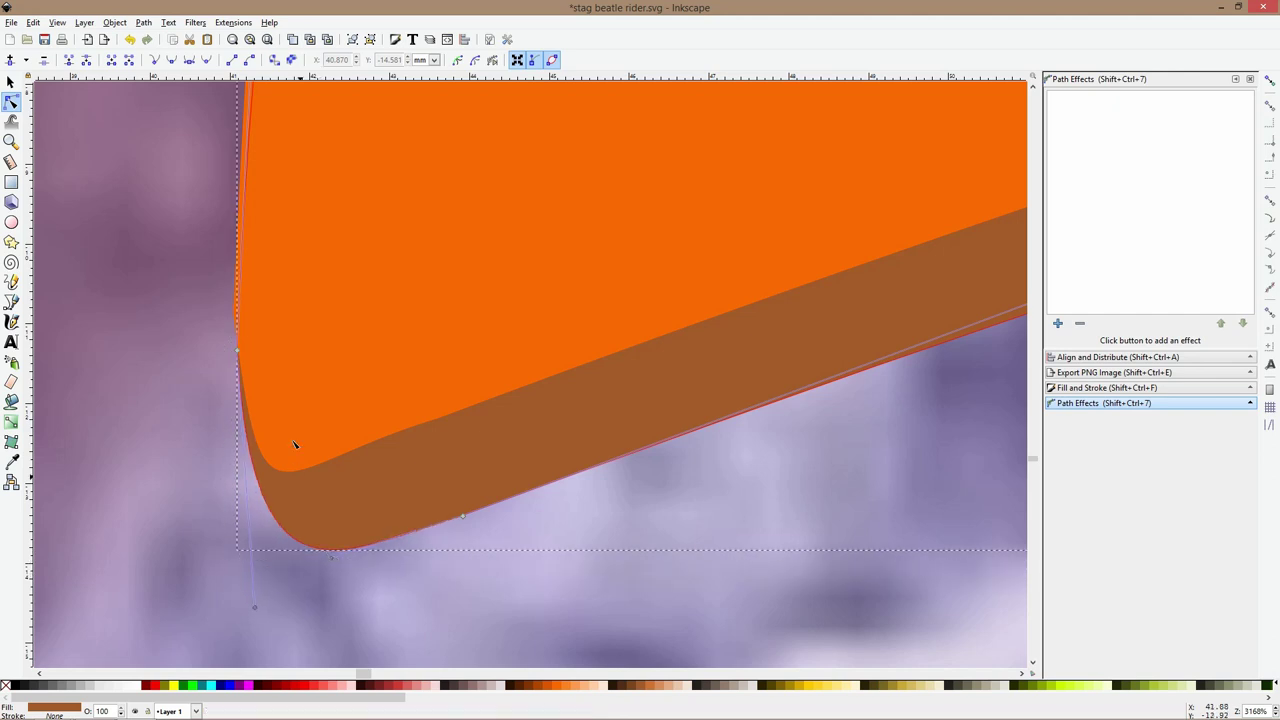
# Smooth the orange blanket's node on the rear edge just above its rounded lower corner
pyautogui.click(245, 320)
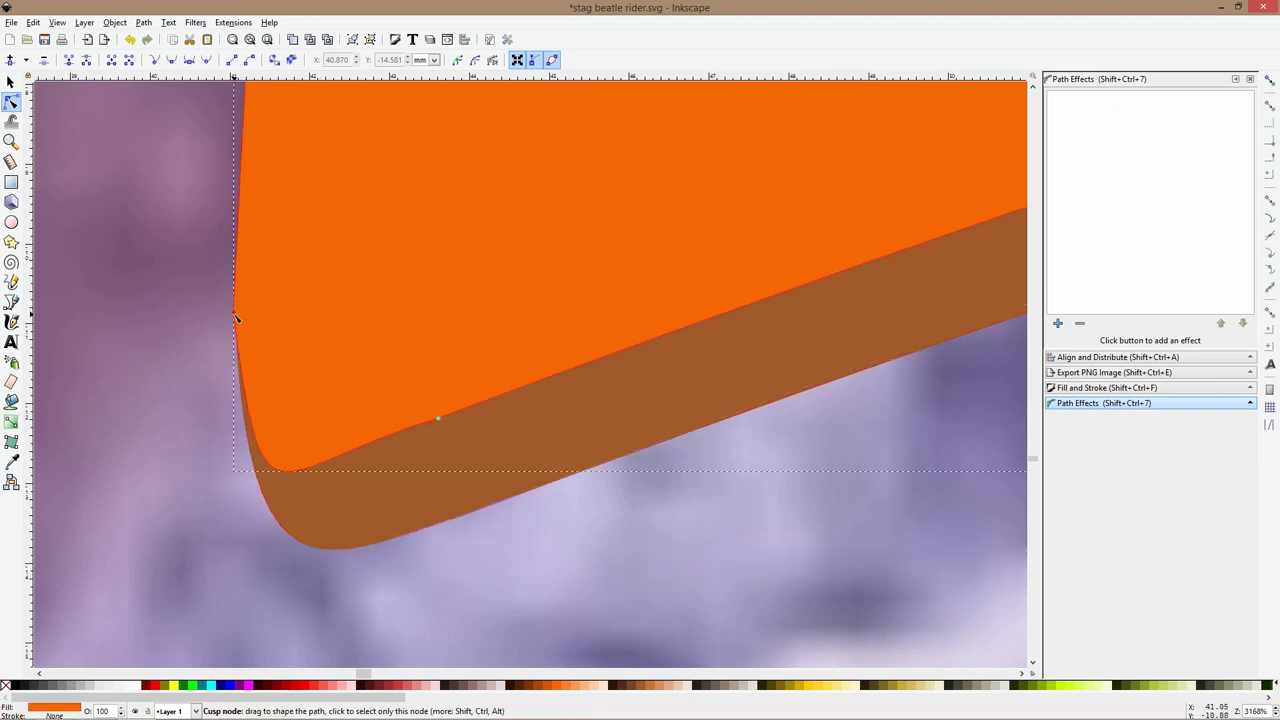
pyautogui.keyDown('ctrl'); pyautogui.click(238, 318); pyautogui.keyUp('ctrl')
pyautogui.click(233, 461)
pyautogui.scroll(-7, 322, 474)
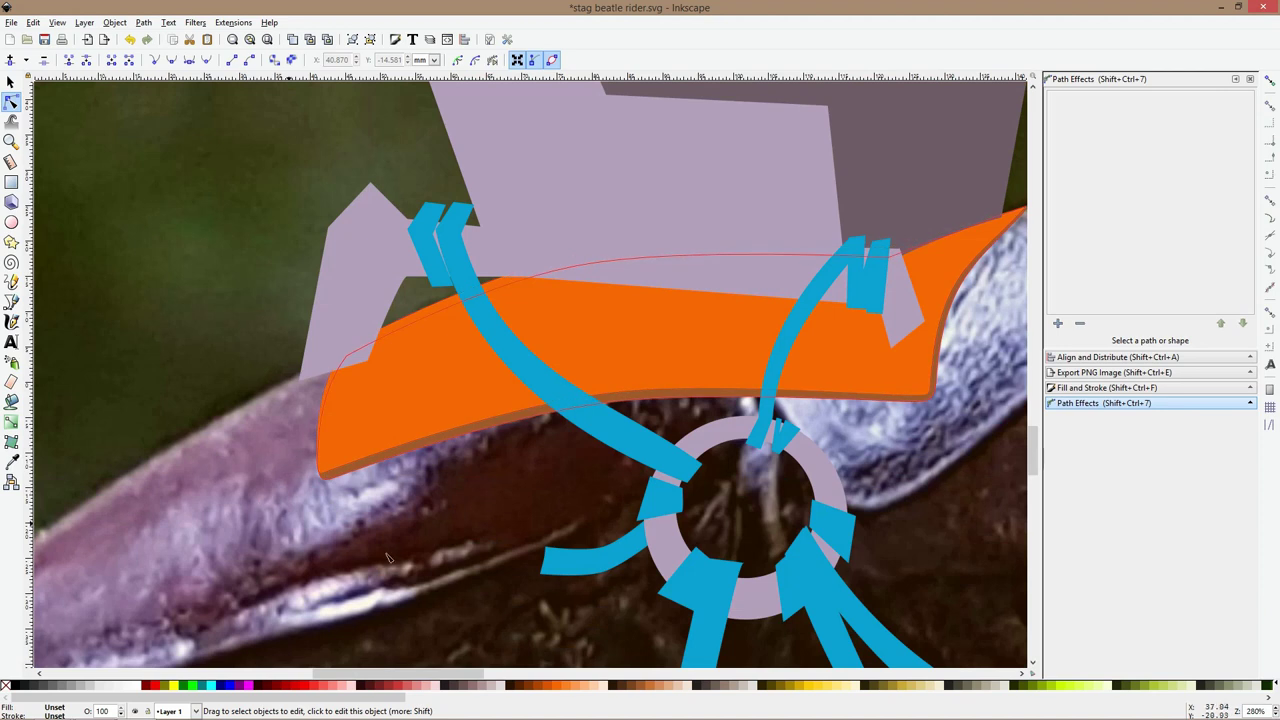
# Try a short linear gradient on the orange blanket, running upward from near its lower edge toward the seat
pyautogui.scroll(-4, 514, 492)
pyautogui.press('s')
pyautogui.click(542, 451)
pyautogui.scroll(3, 542, 451)
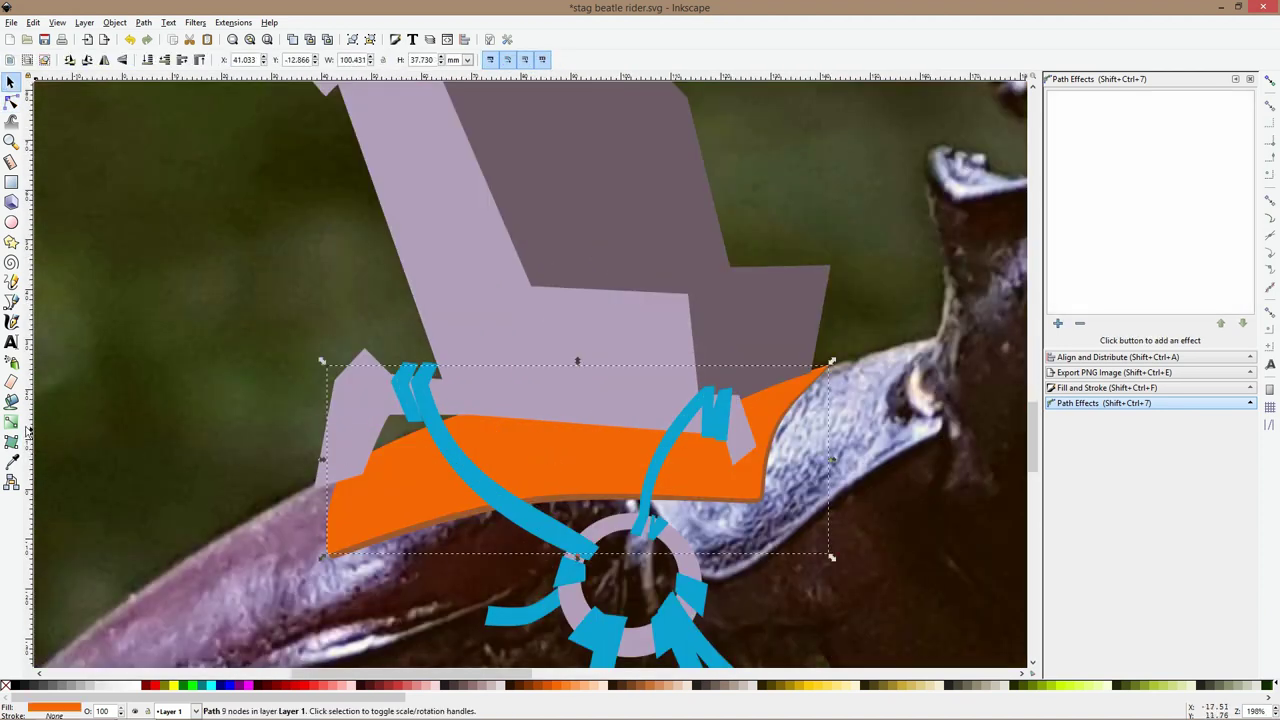
pyautogui.click(11, 421)
pyautogui.moveTo(598, 484); pyautogui.dragTo(605, 446)
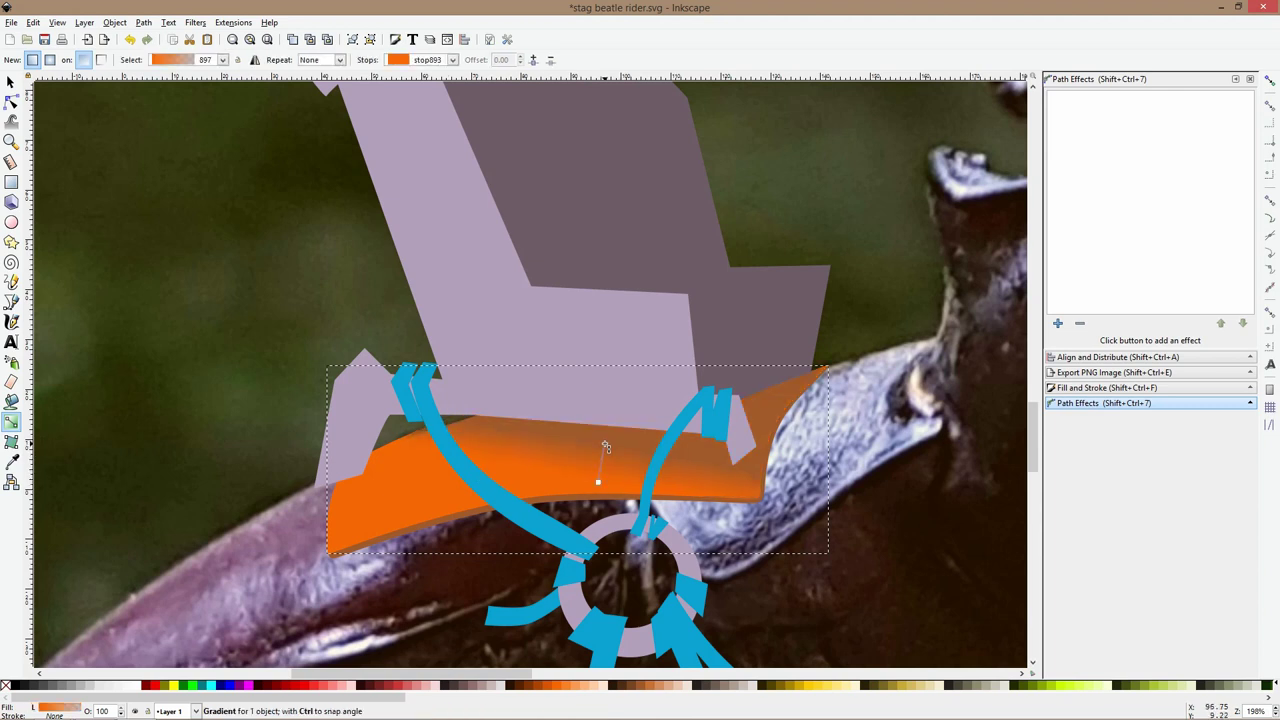
pyautogui.hotkey('ctrl', 'z')
pyautogui.press('s')
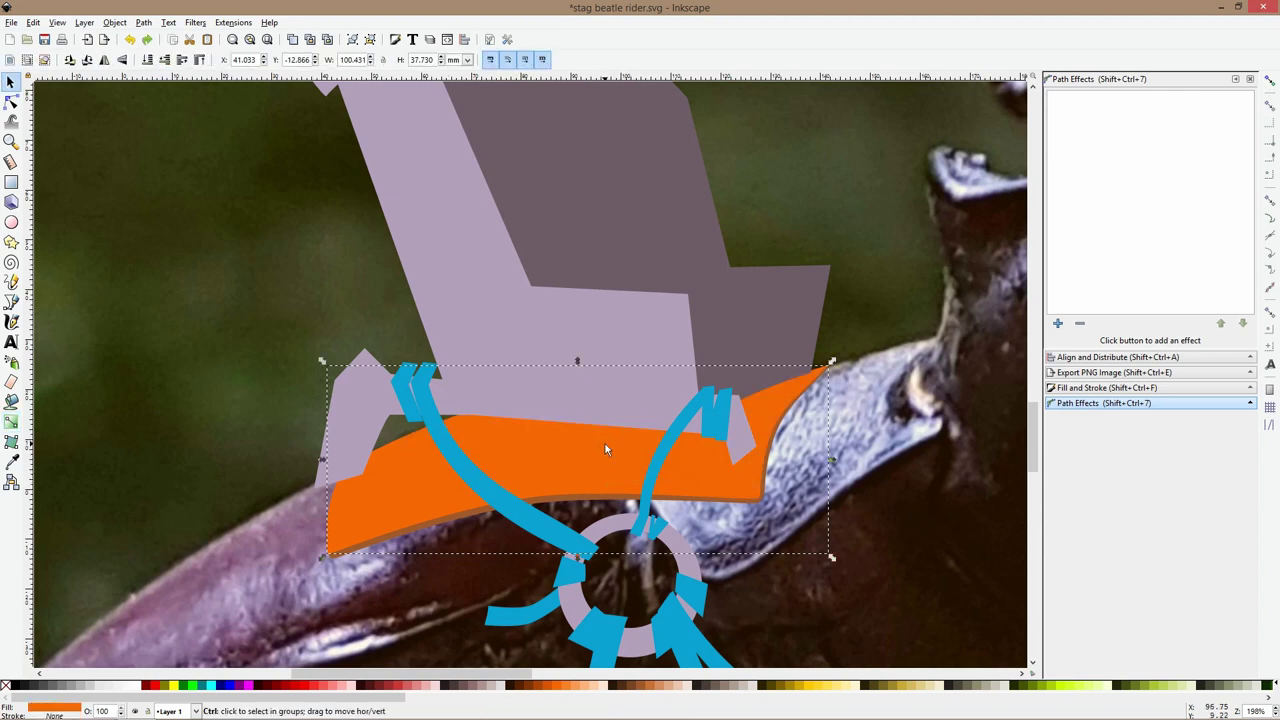
# Check the seat and blanket against the whole beetle photo and save the drawing
pyautogui.scroll(-3, 661, 482)
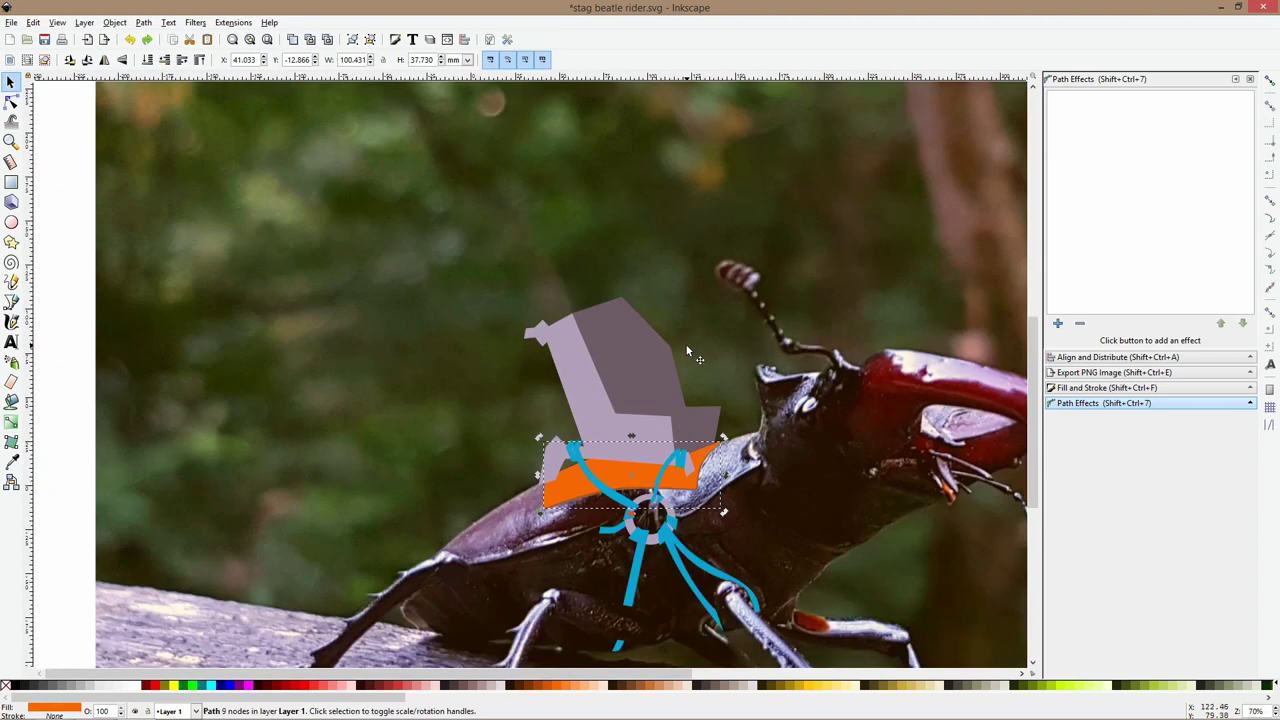
pyautogui.click(688, 347)
pyautogui.scroll(-2, 717, 399)
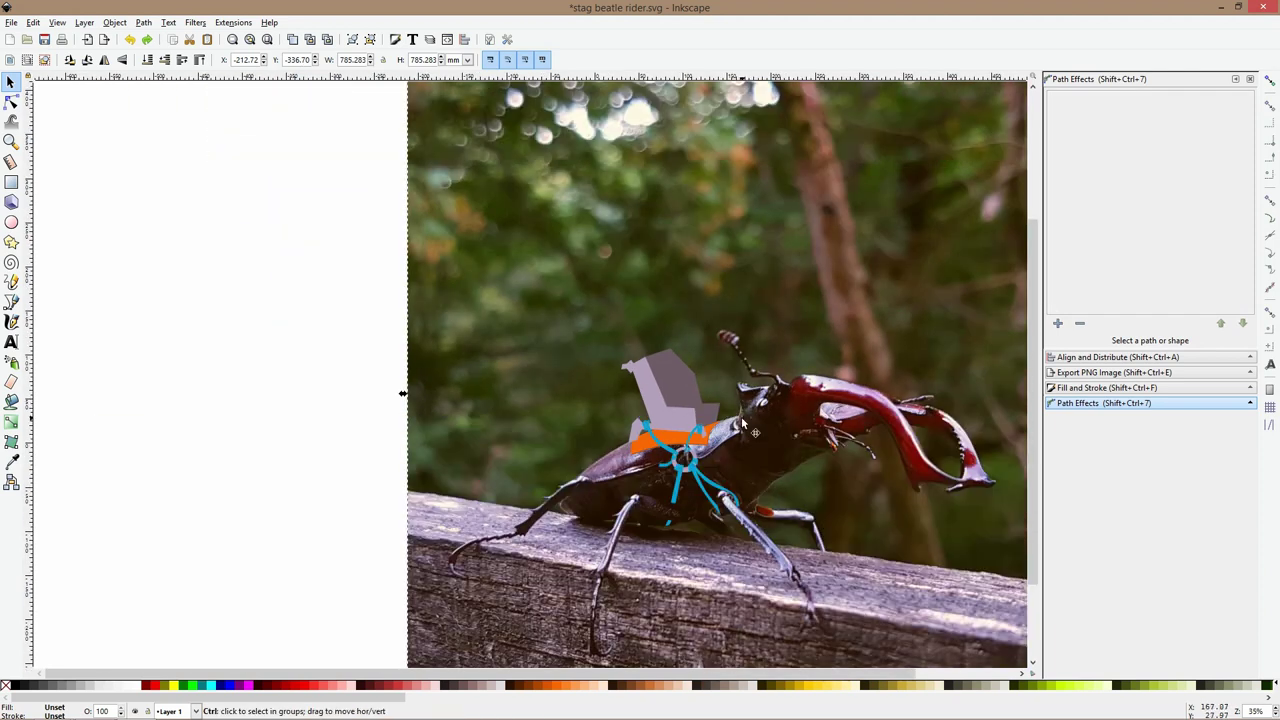
pyautogui.hotkey('ctrl', 's')
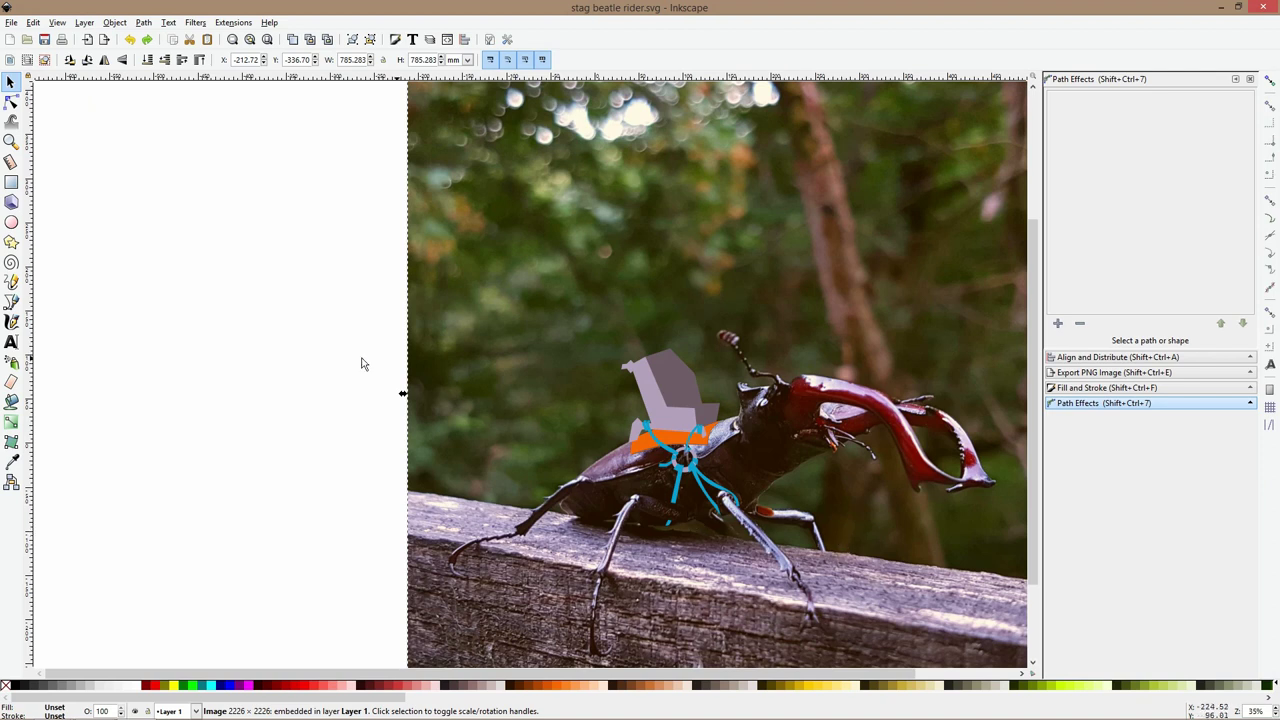
# Draw a closed polygon covering a border strip along the near, lower and far edges of the seat's dark front section
pyautogui.click(11, 301)
pyautogui.scroll(3, 686, 432)
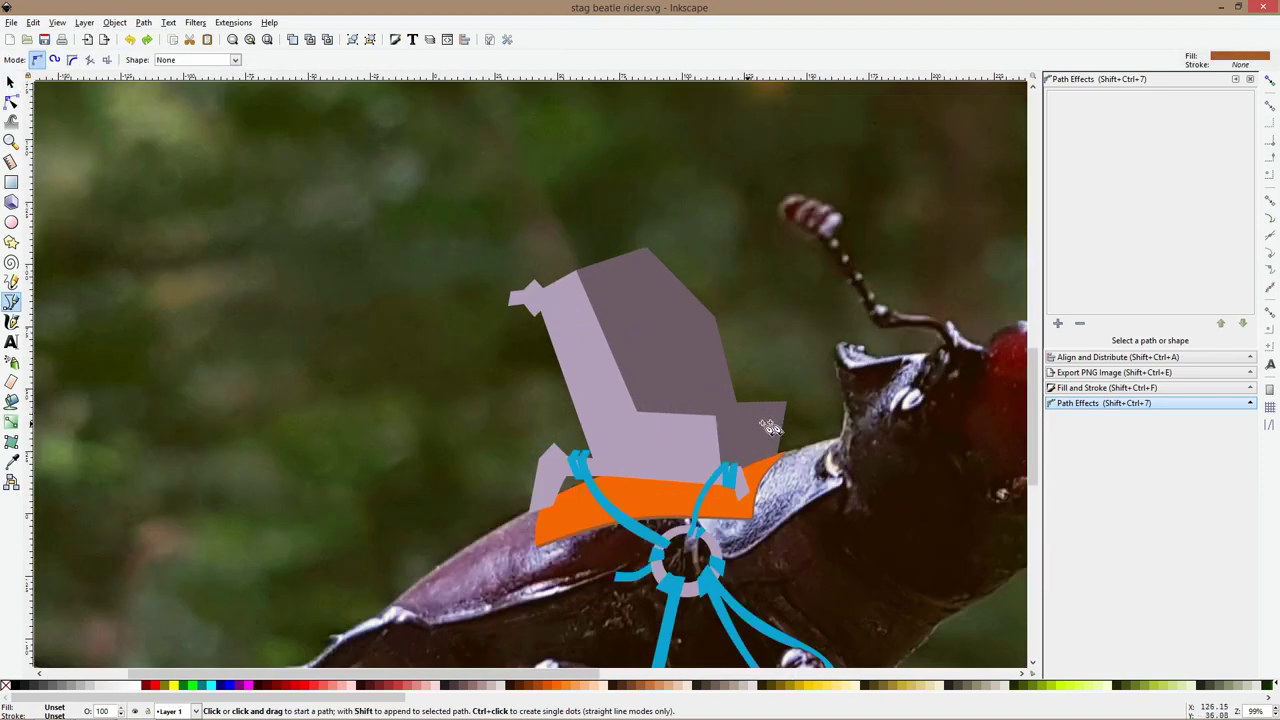
pyautogui.scroll(2, 710, 424)
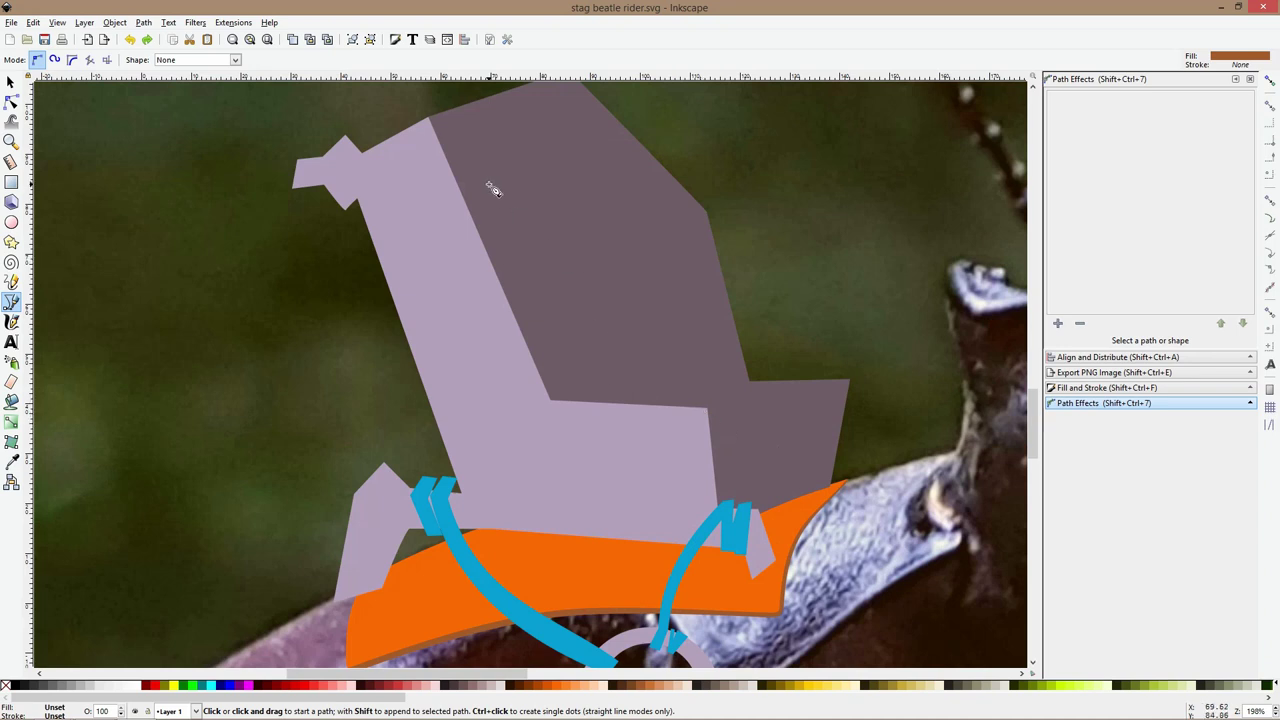
pyautogui.click(705, 408)
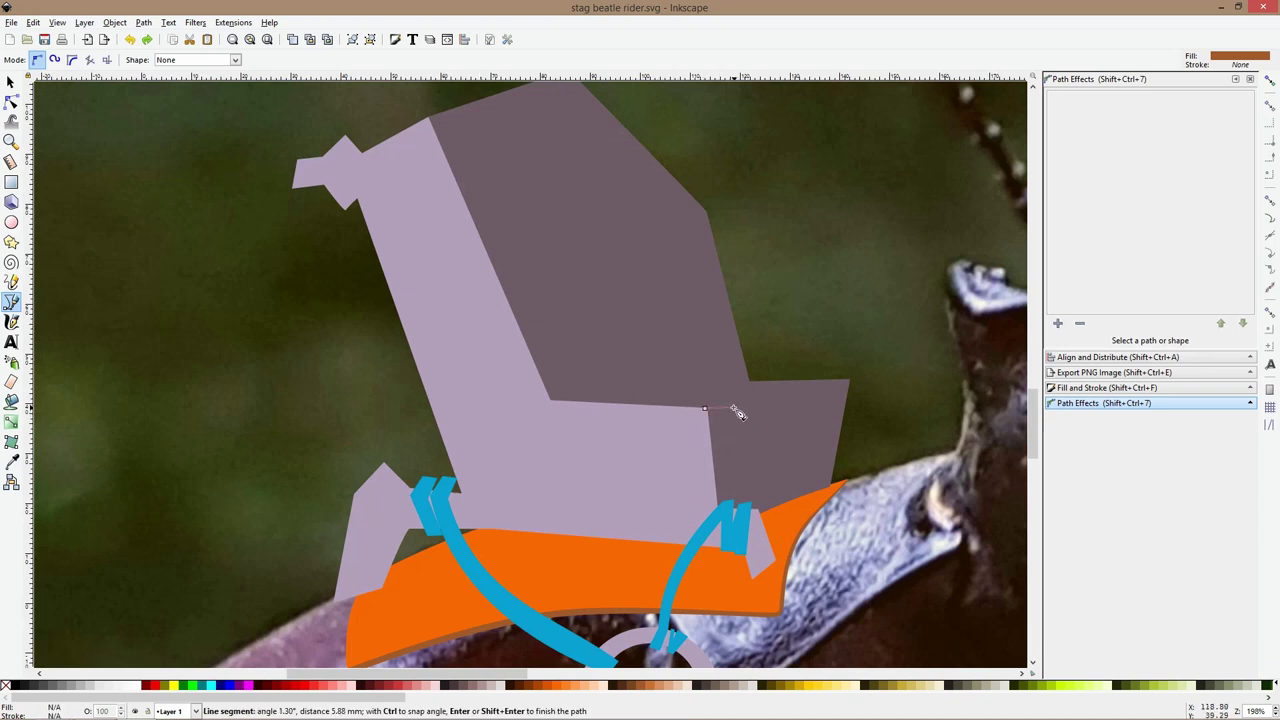
pyautogui.click(729, 409)
pyautogui.click(736, 485)
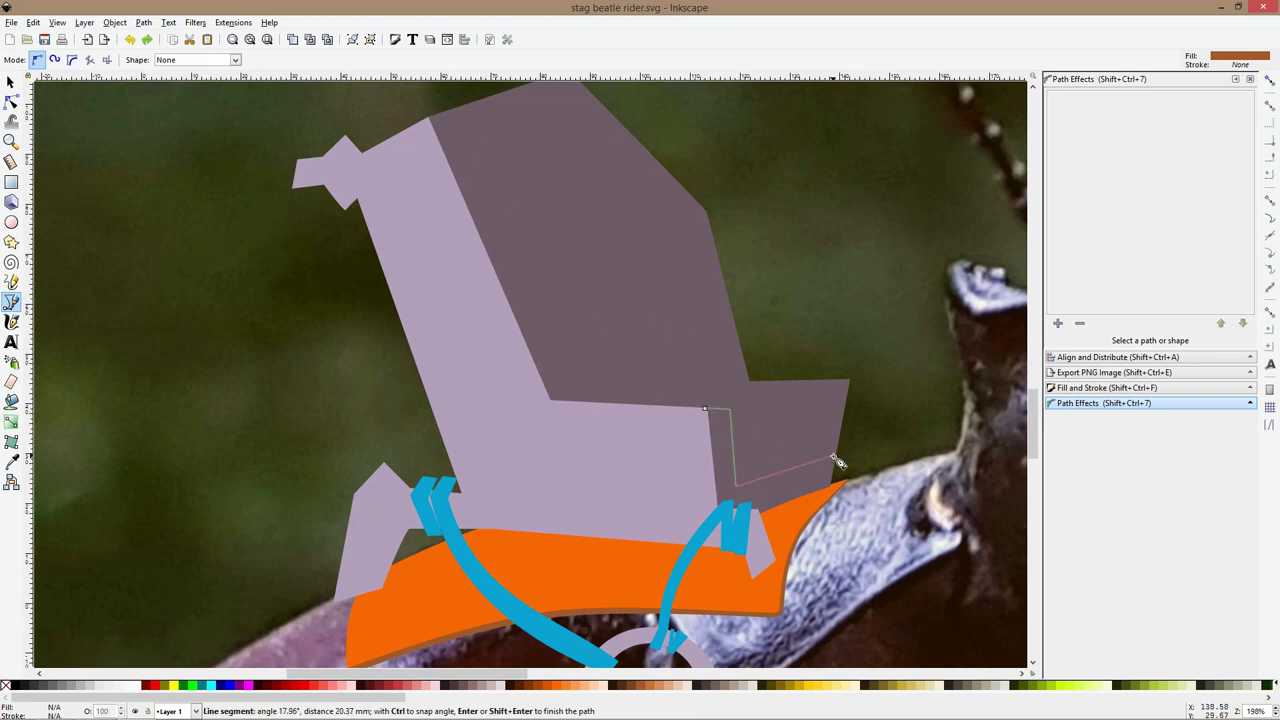
pyautogui.click(823, 469)
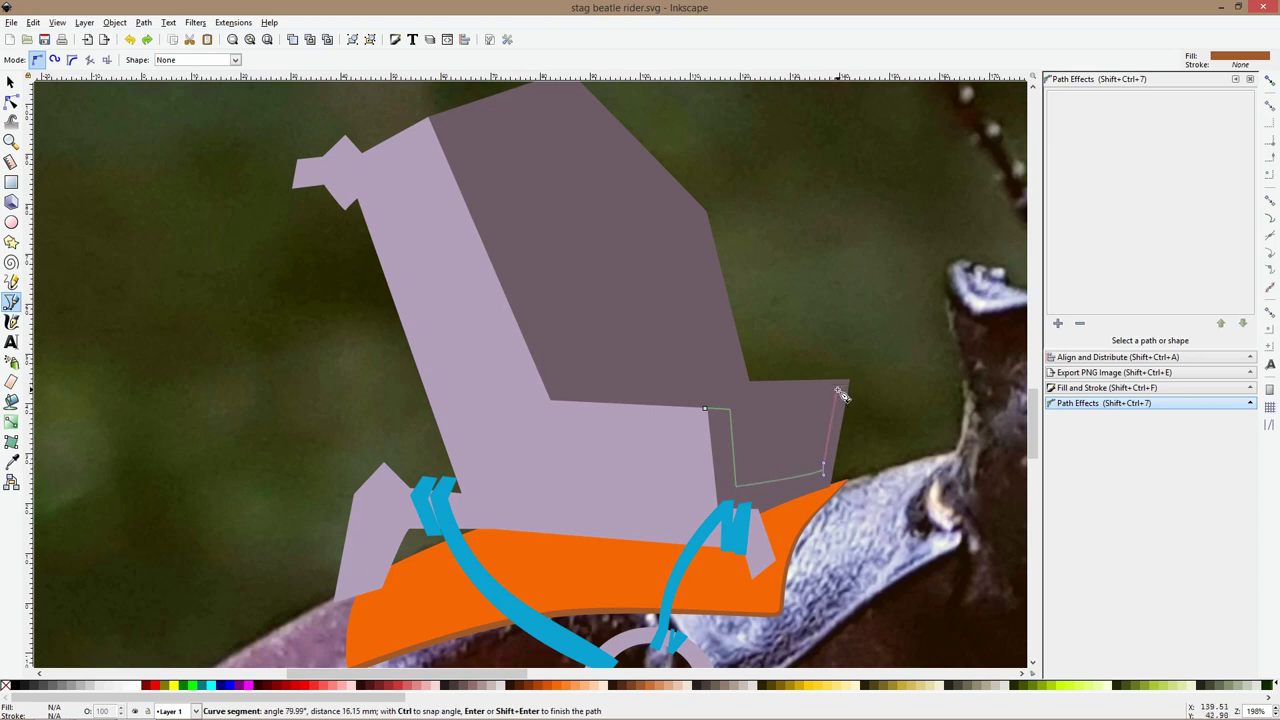
pyautogui.click(838, 391)
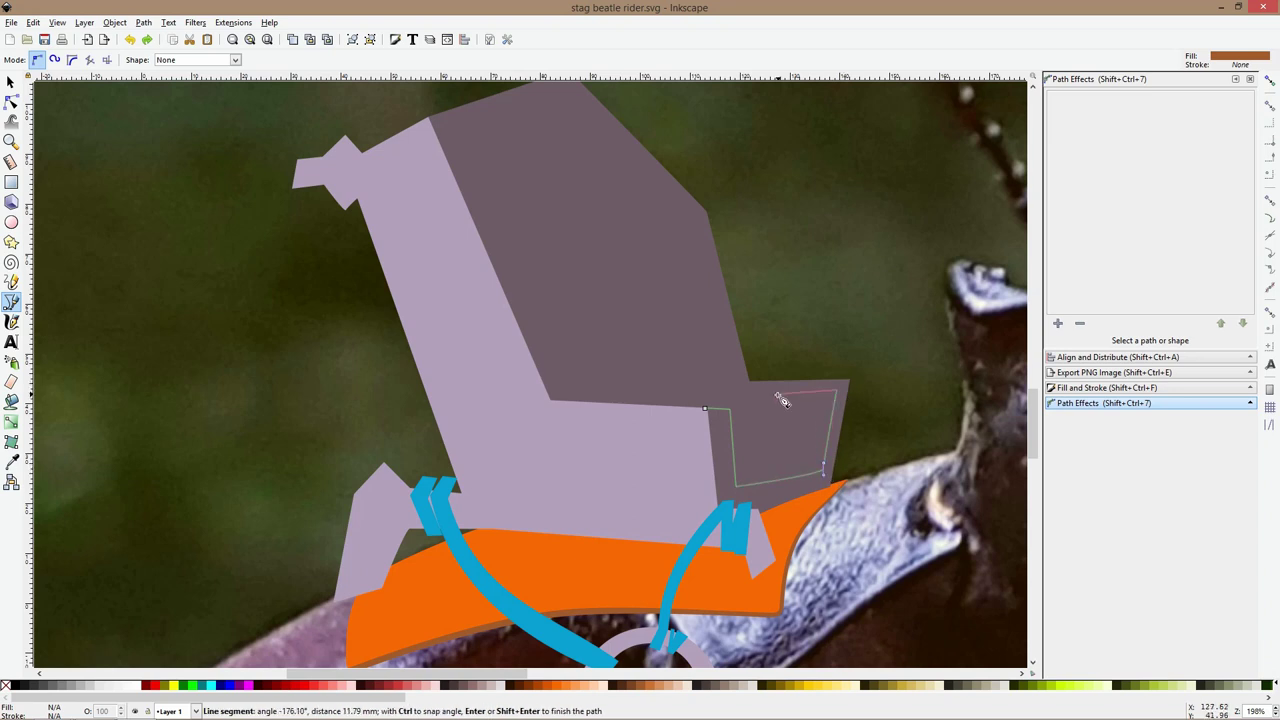
pyautogui.click(851, 380)
pyautogui.click(893, 437)
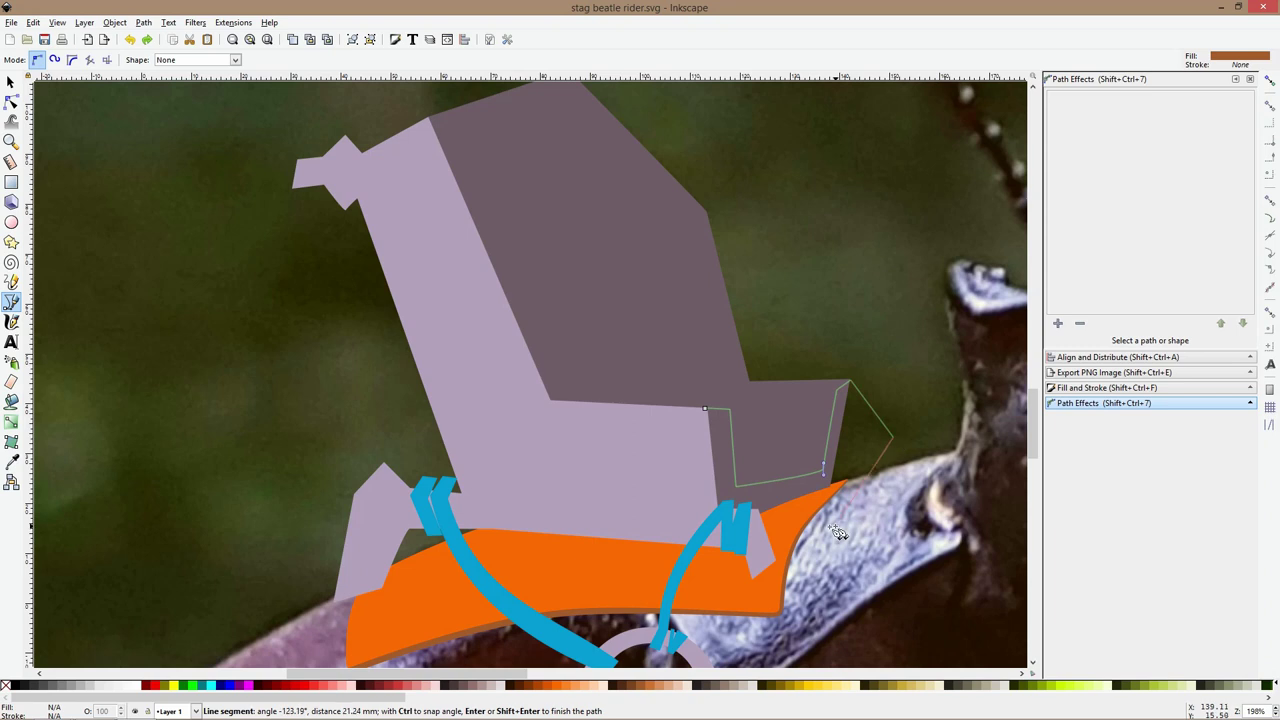
pyautogui.click(835, 524)
pyautogui.click(712, 555)
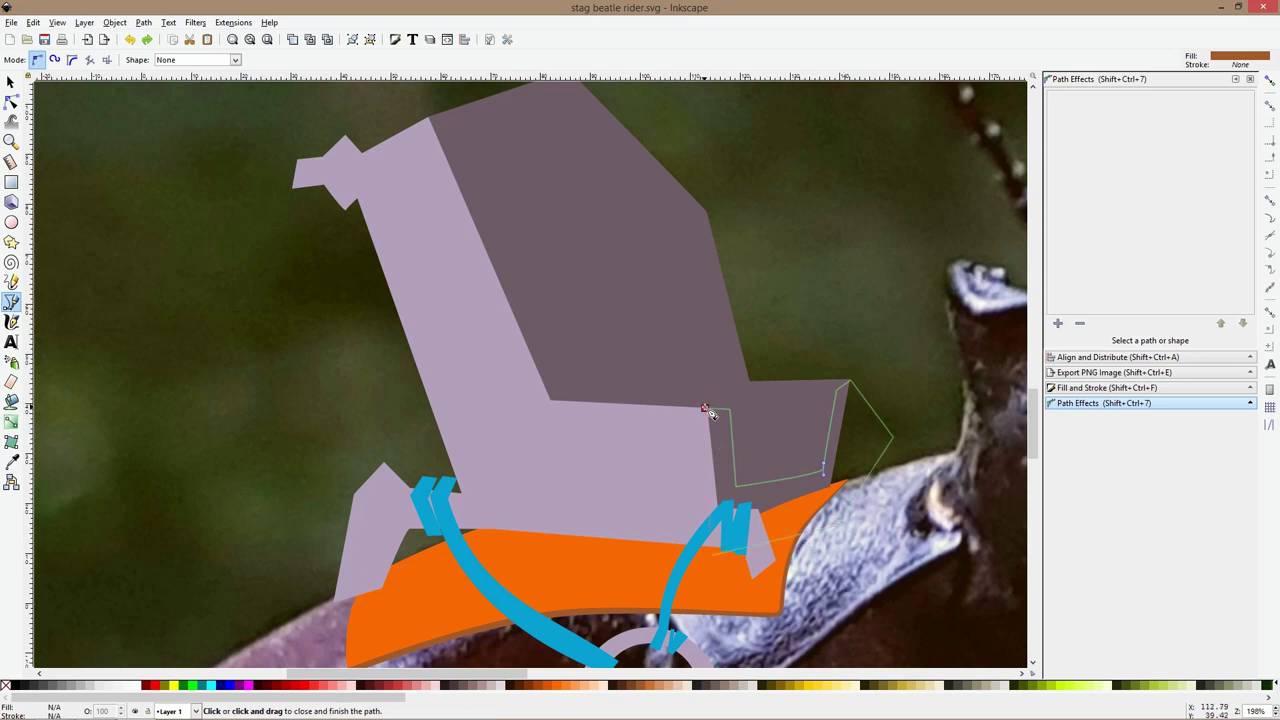
pyautogui.click(705, 410)
# Trim the brown polygon to the seat's edges by intersecting it with a duplicate of the dark seat shape
pyautogui.press('s')
pyautogui.press('Home')
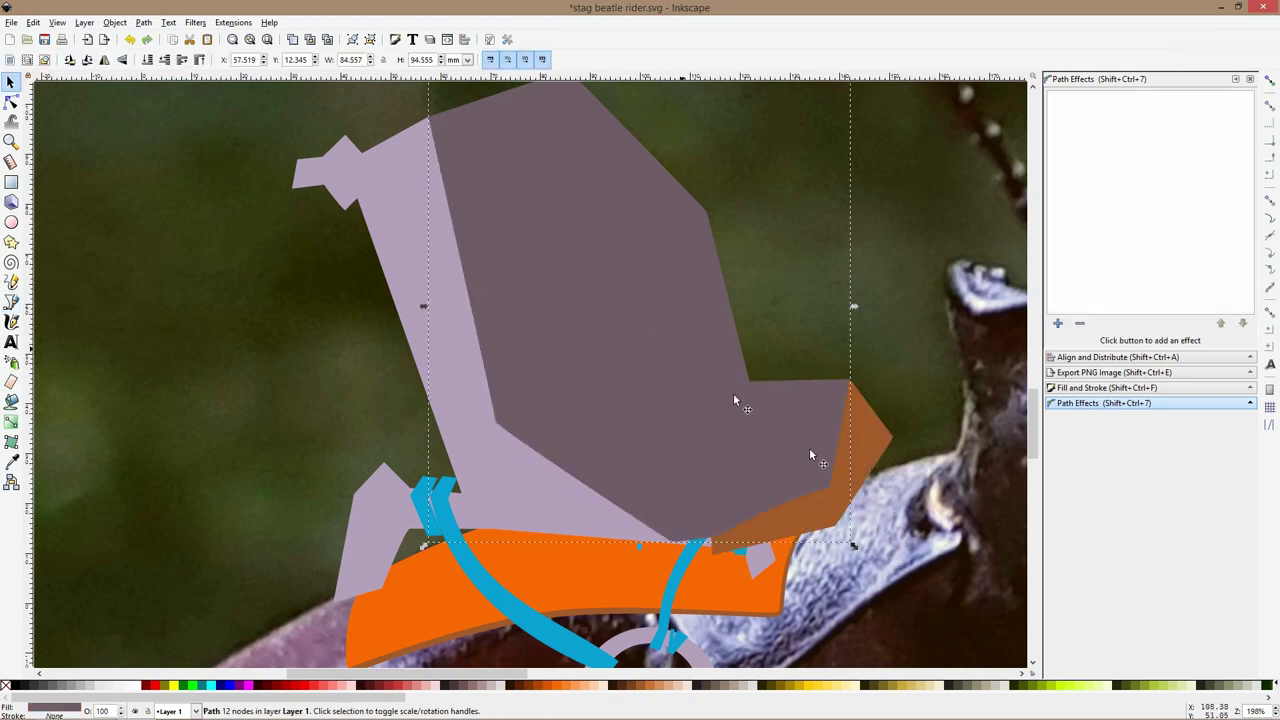
pyautogui.keyDown('shift'); pyautogui.click(878, 426); pyautogui.keyUp('shift')
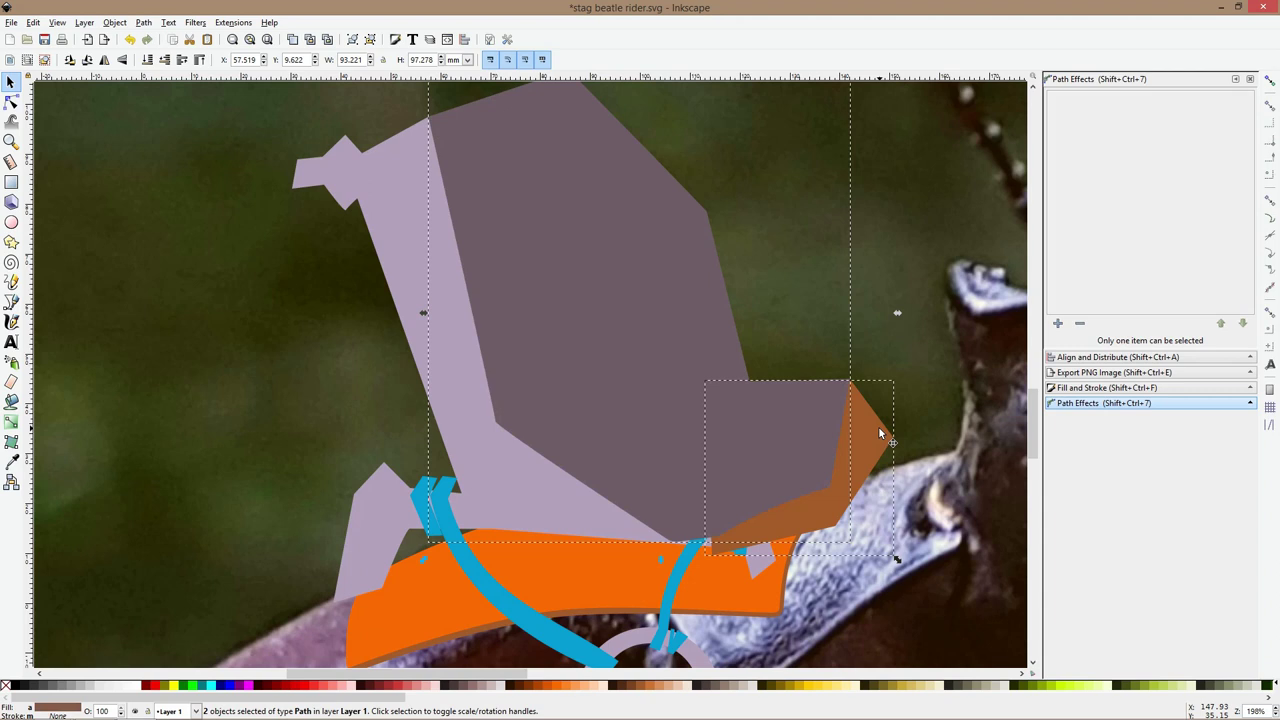
pyautogui.hotkey('ctrl', '*')
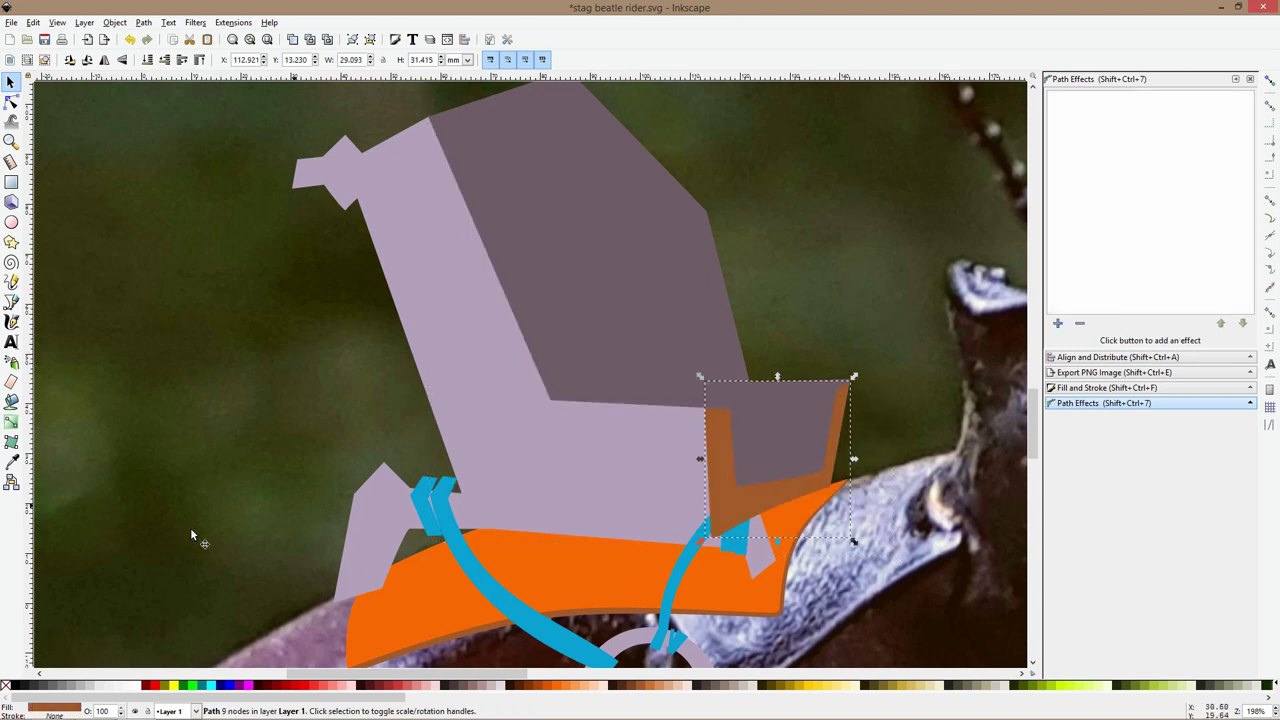
# Recolour the trimmed brown rim with a mid purple averaged from across the seat's light and dark areas
pyautogui.click(11, 461)
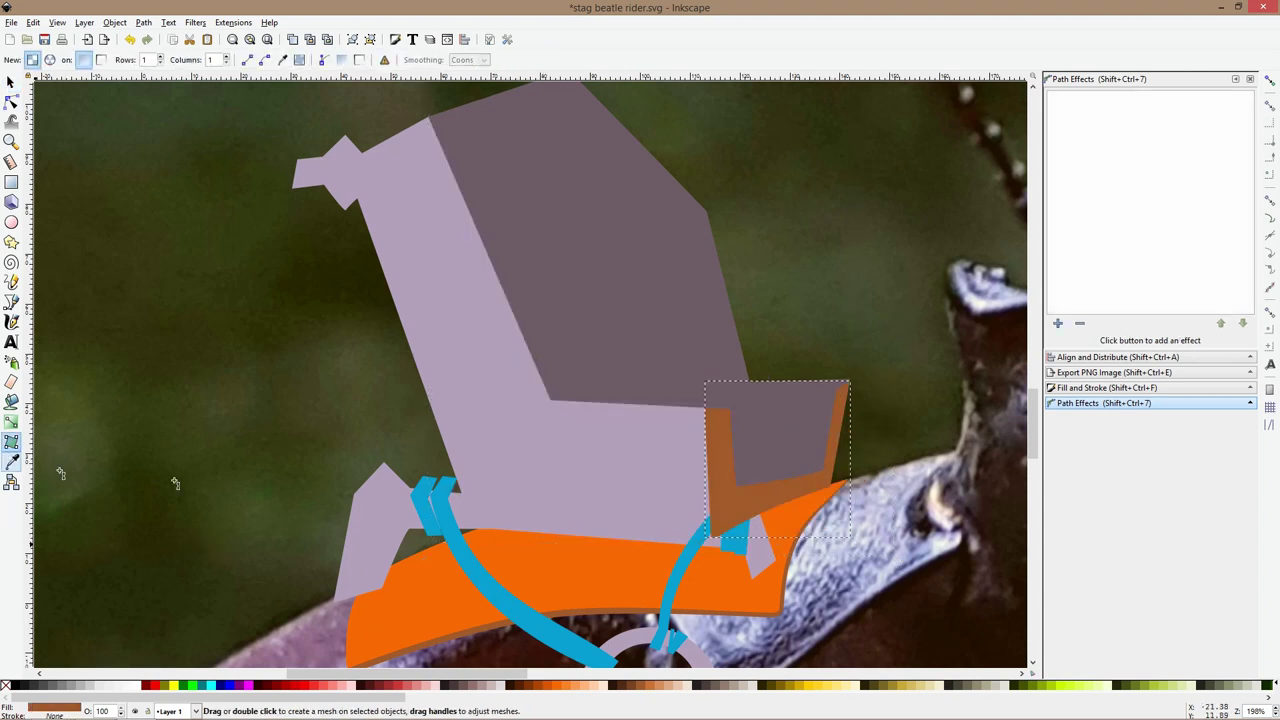
pyautogui.click(557, 444)
pyautogui.press('s')
pyautogui.press('d')
pyautogui.moveTo(667, 405); pyautogui.dragTo(679, 431)
pyautogui.scroll(-1, 679, 431)
pyautogui.scroll(-1, 686, 436)
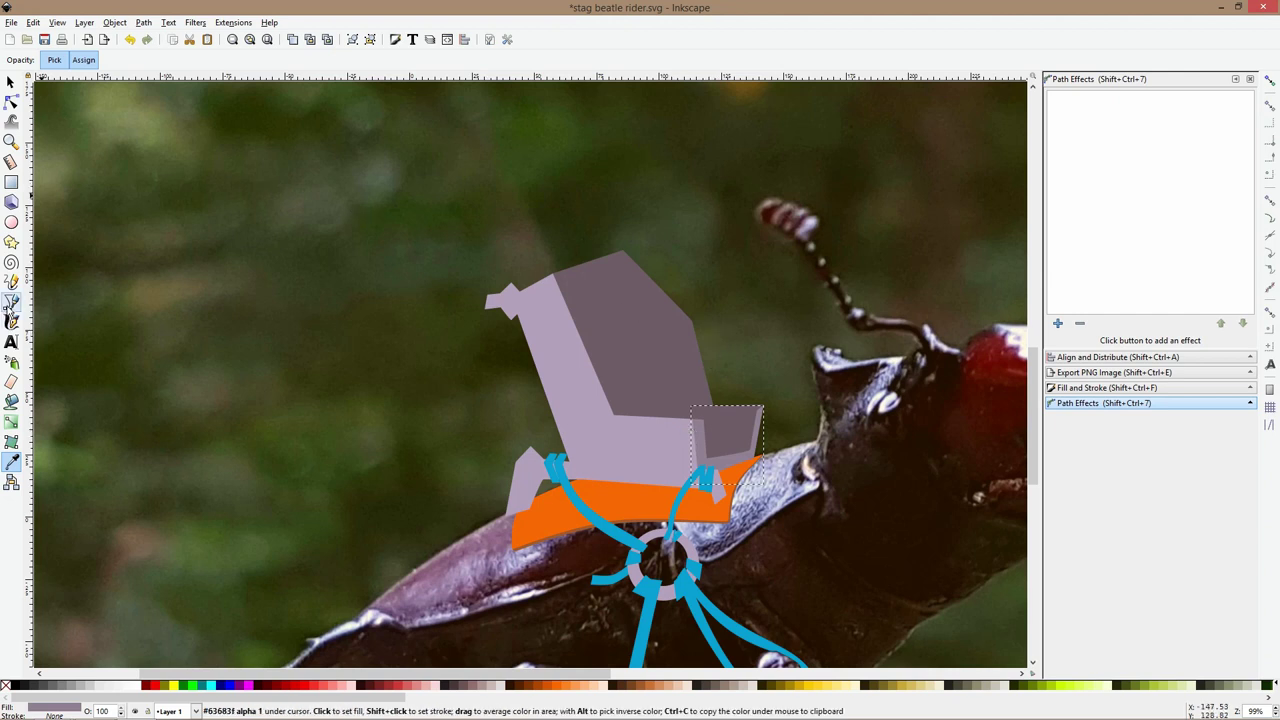
pyautogui.click(9, 305)
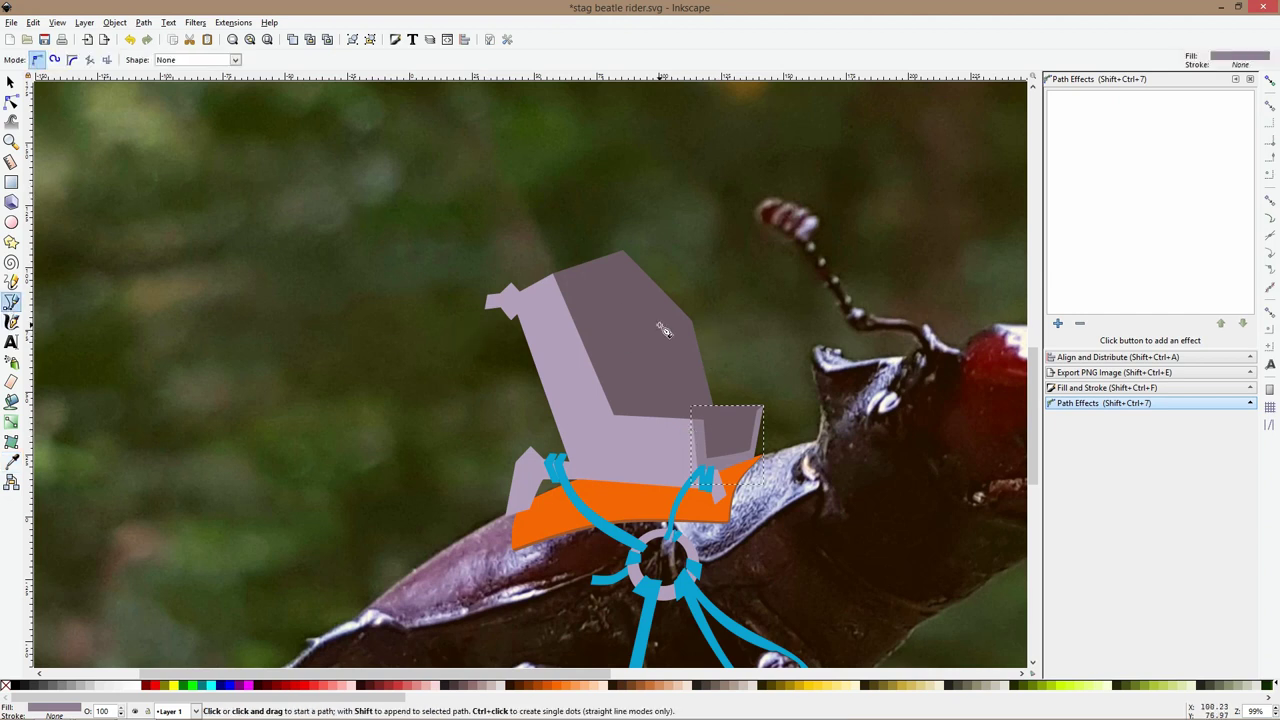
pyautogui.scroll(-2, 659, 325)
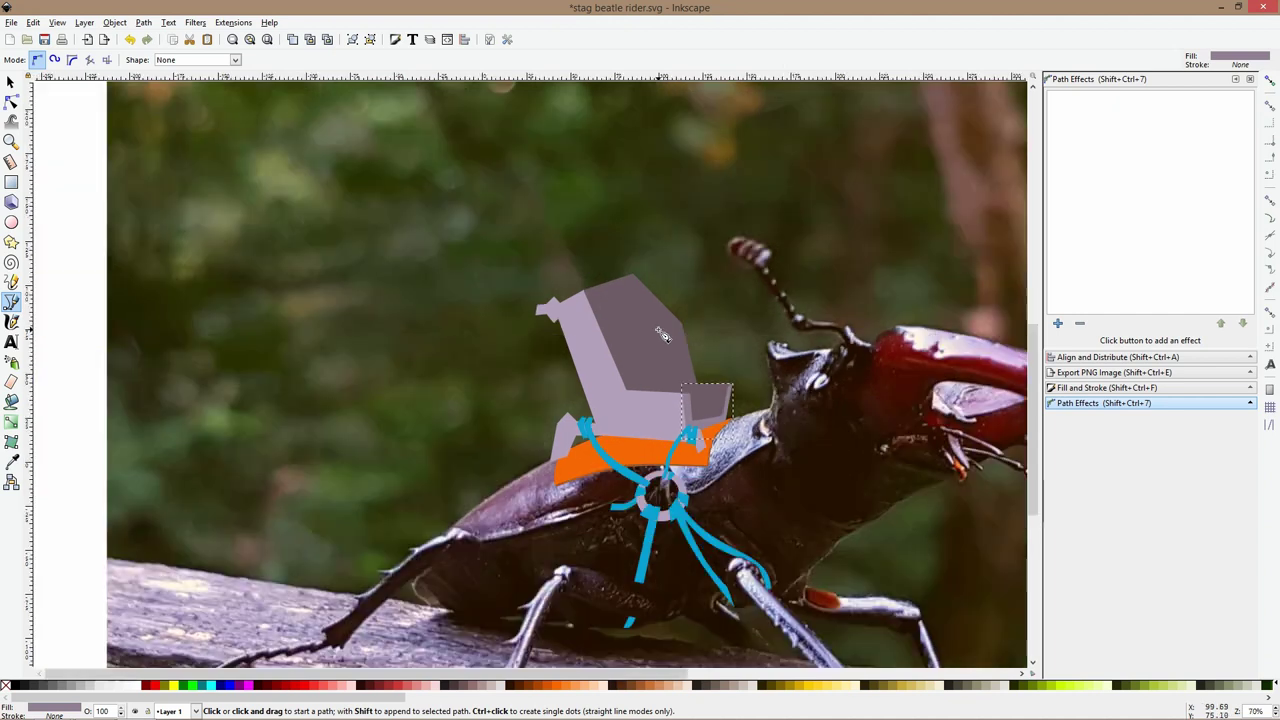
pyautogui.moveTo(759, 223); pyautogui.dragTo(600, 258)
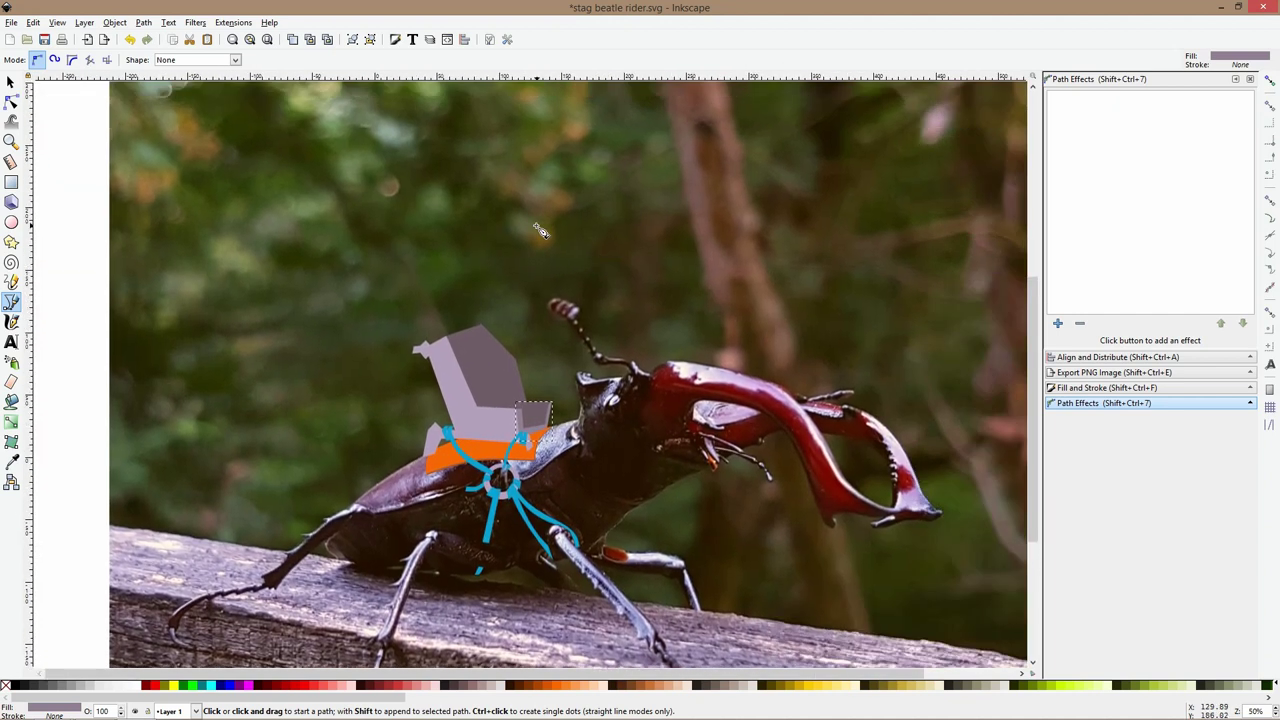
pyautogui.scroll(2, 538, 228)
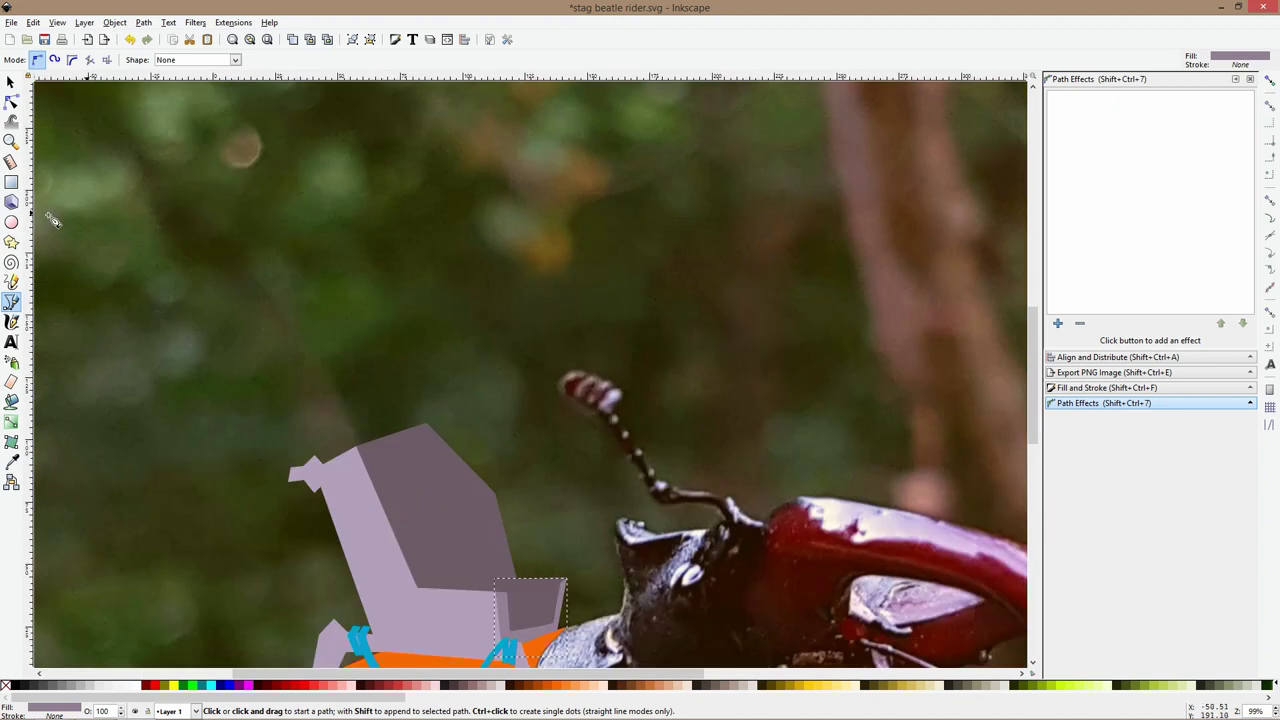
pyautogui.click(11, 222)
pyautogui.moveTo(503, 176); pyautogui.dragTo(718, 360)
pyautogui.scroll(-3, 718, 360)
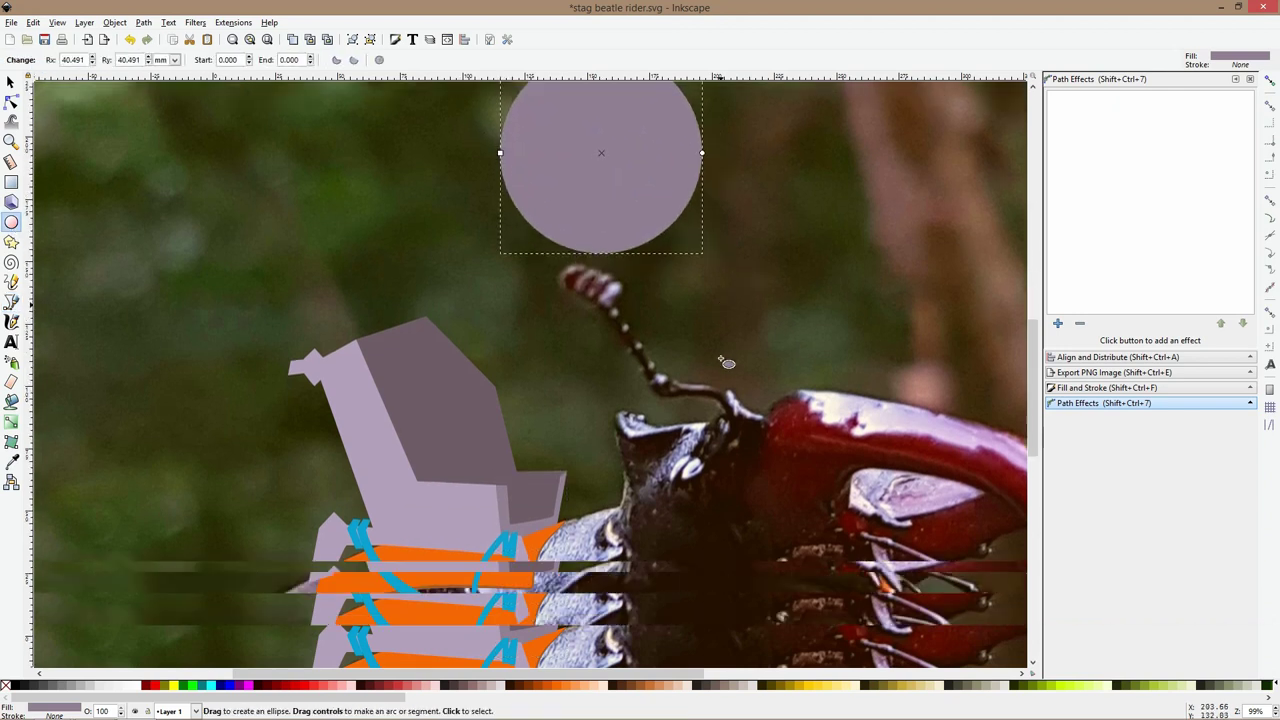
pyautogui.press('space')
pyautogui.scroll(2, 631, 256)
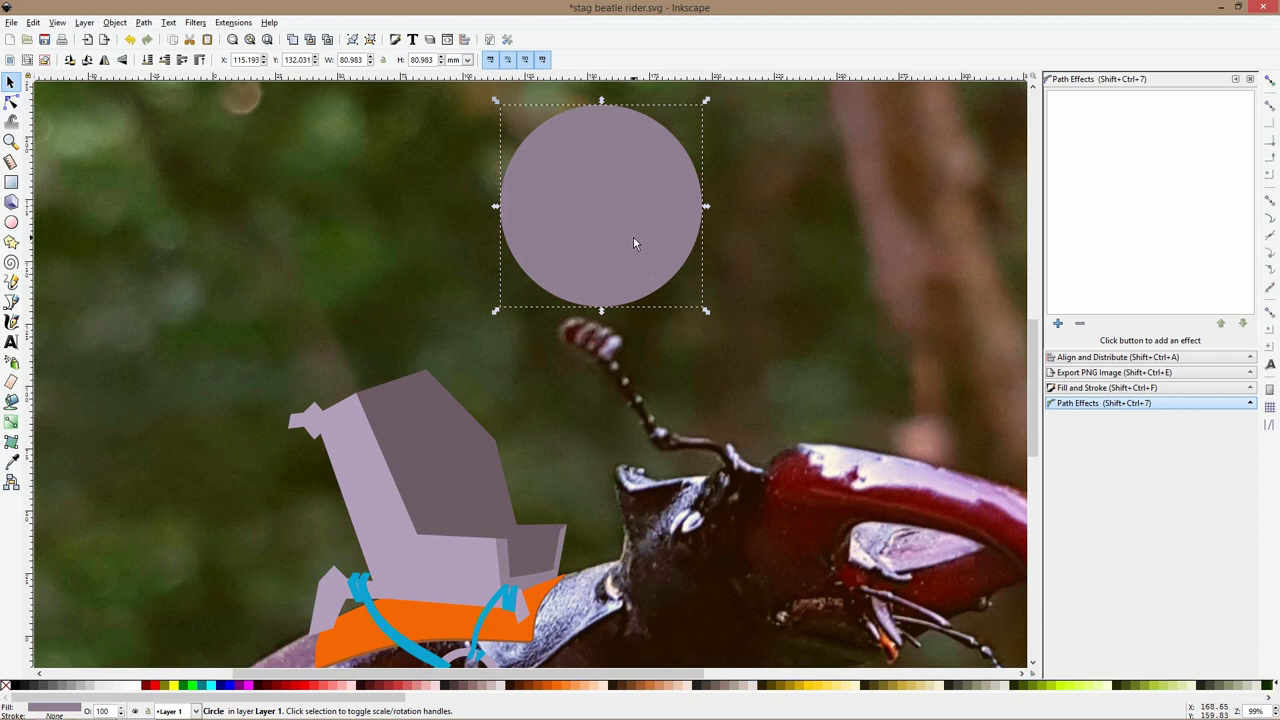
pyautogui.moveTo(633, 243); pyautogui.dragTo(655, 262)
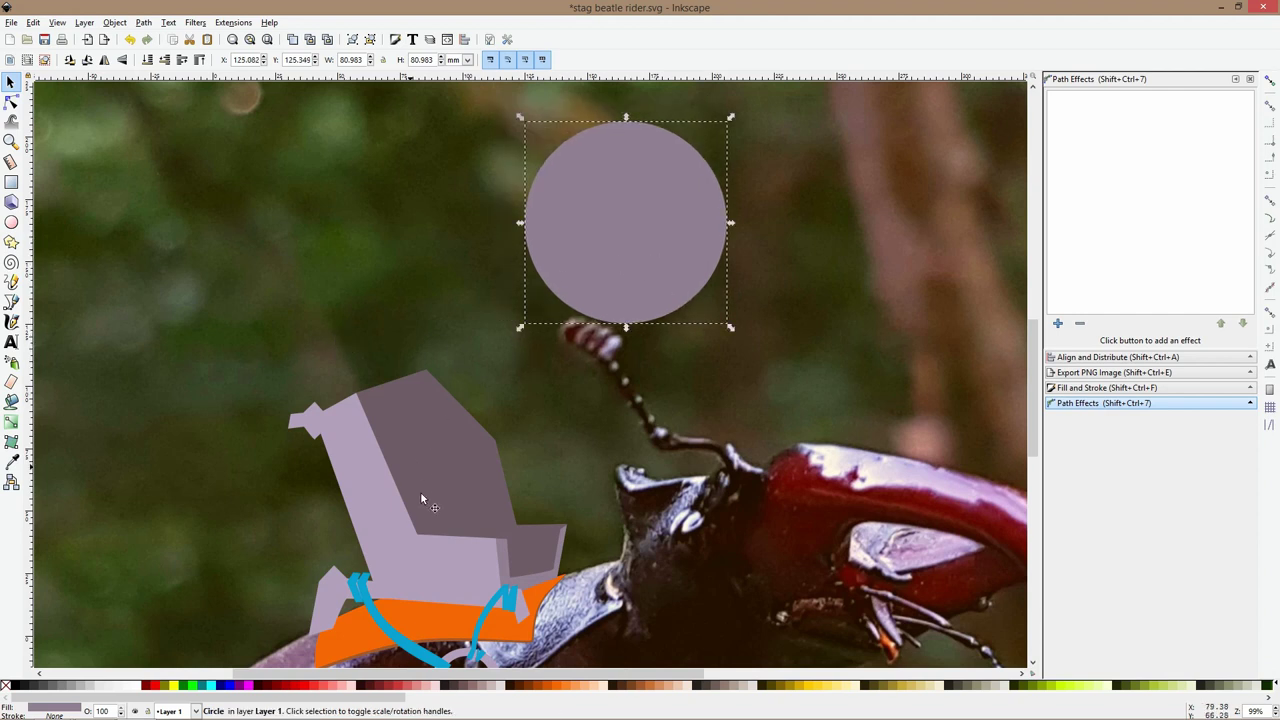
pyautogui.press('Delete')
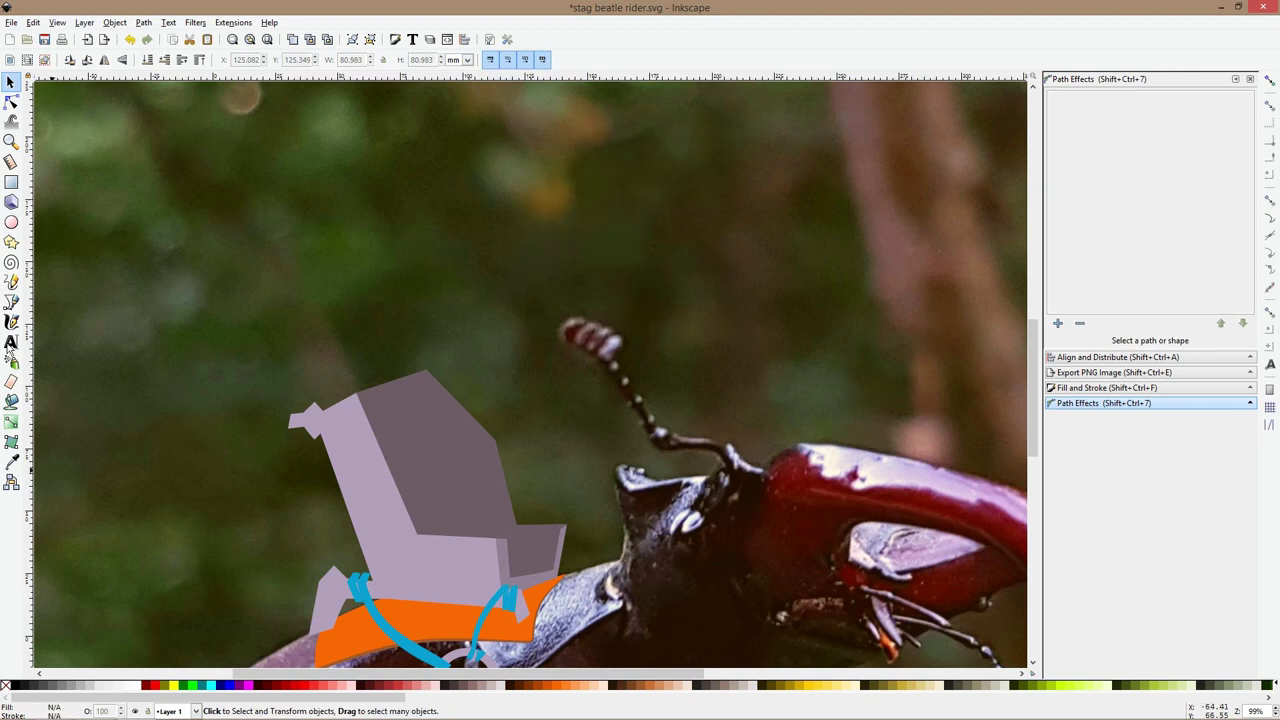
# Draw a rider's torso and bent legs as one closed polygon filled with #D35F5F, stacked behind the seat's light side
pyautogui.click(11, 301)
pyautogui.scroll(-4, 565, 431)
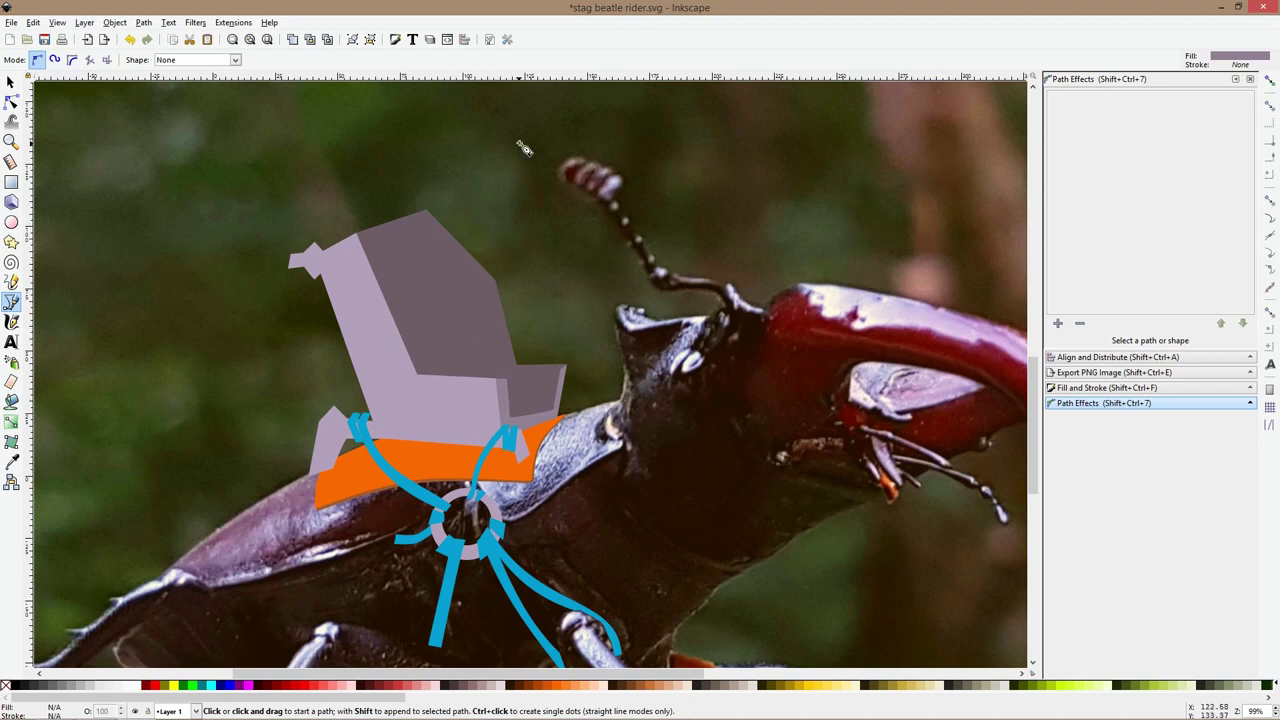
pyautogui.keyDown('ctrl'); pyautogui.scroll(-2, 562, 286); pyautogui.keyUp('ctrl')
pyautogui.click(529, 241)
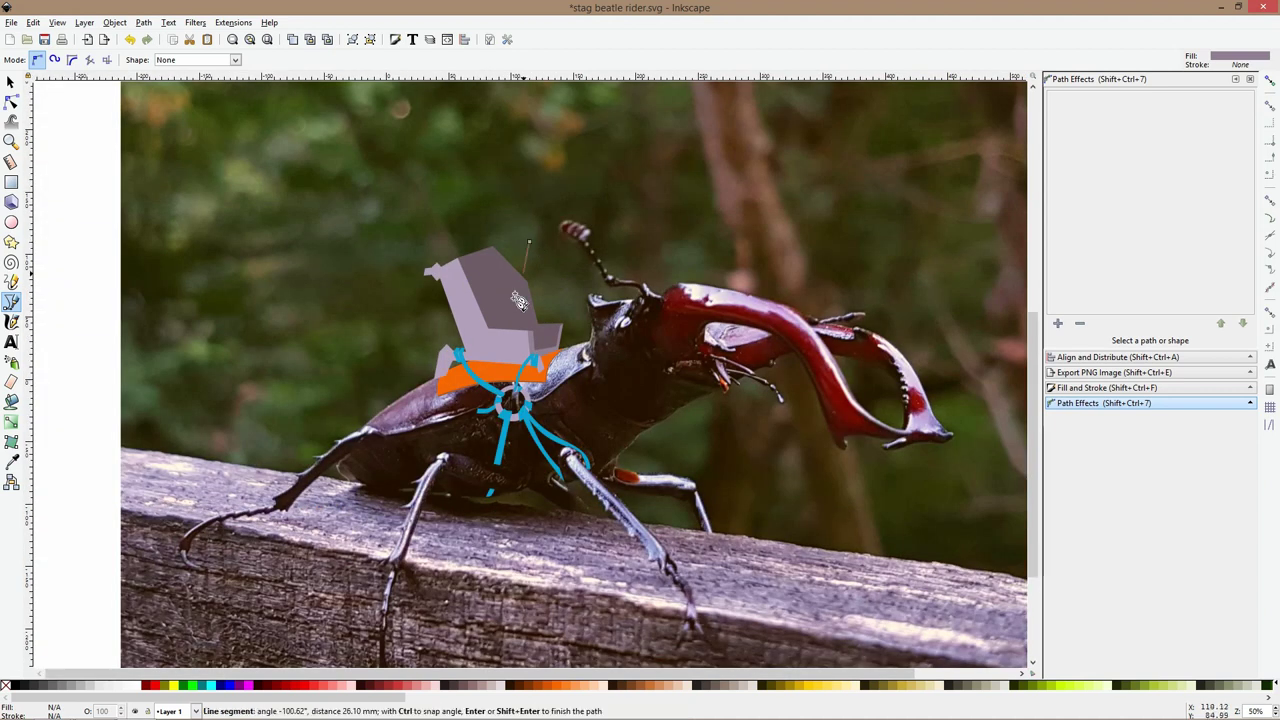
pyautogui.click(540, 353)
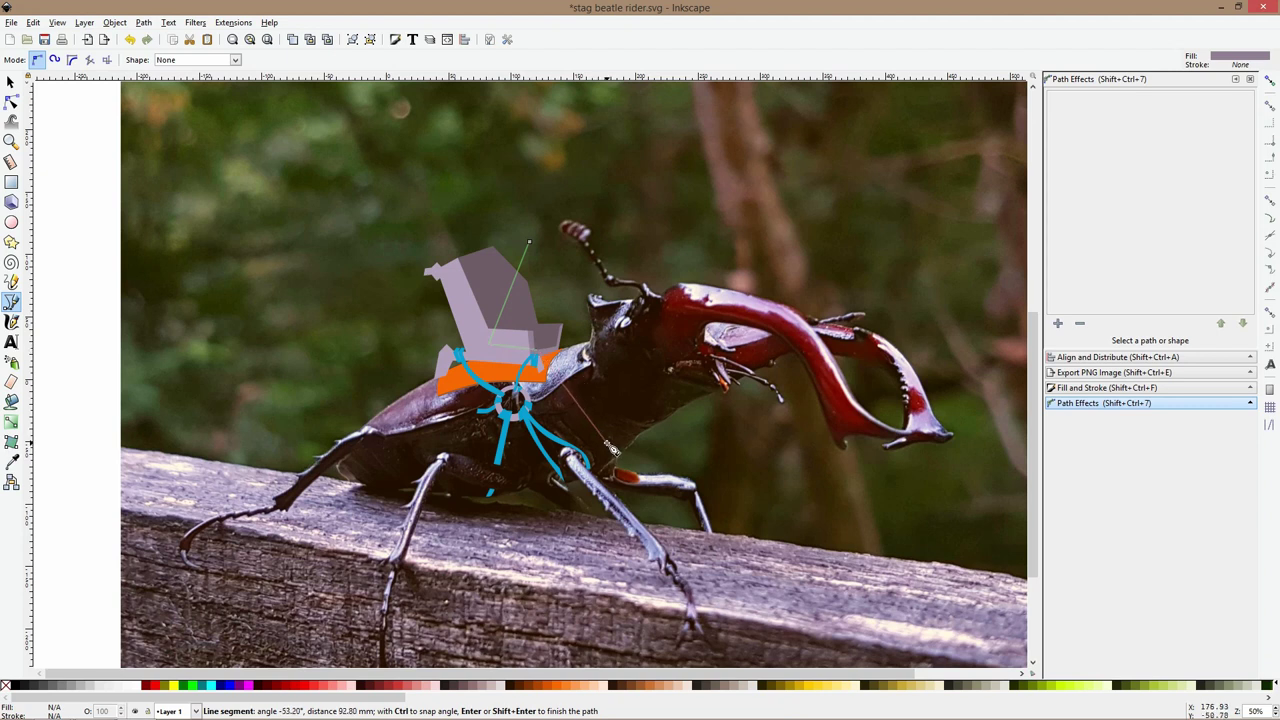
pyautogui.click(650, 413)
pyautogui.click(595, 407)
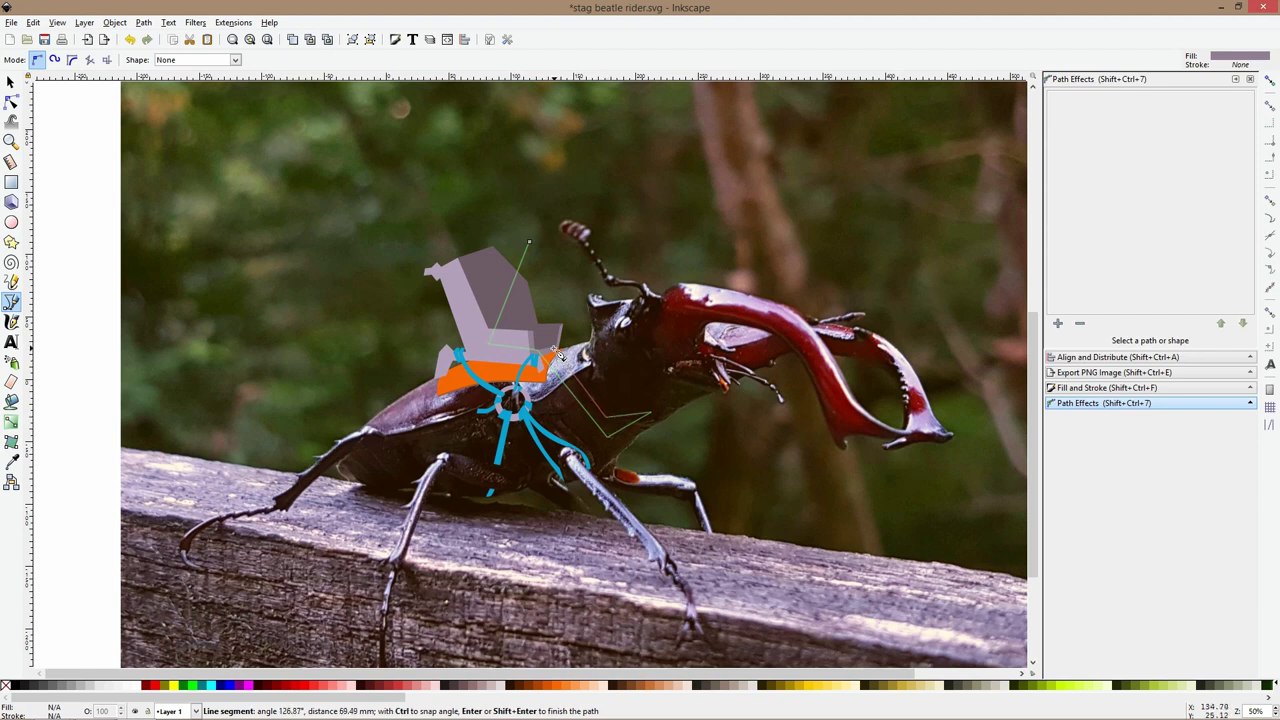
pyautogui.click(524, 341)
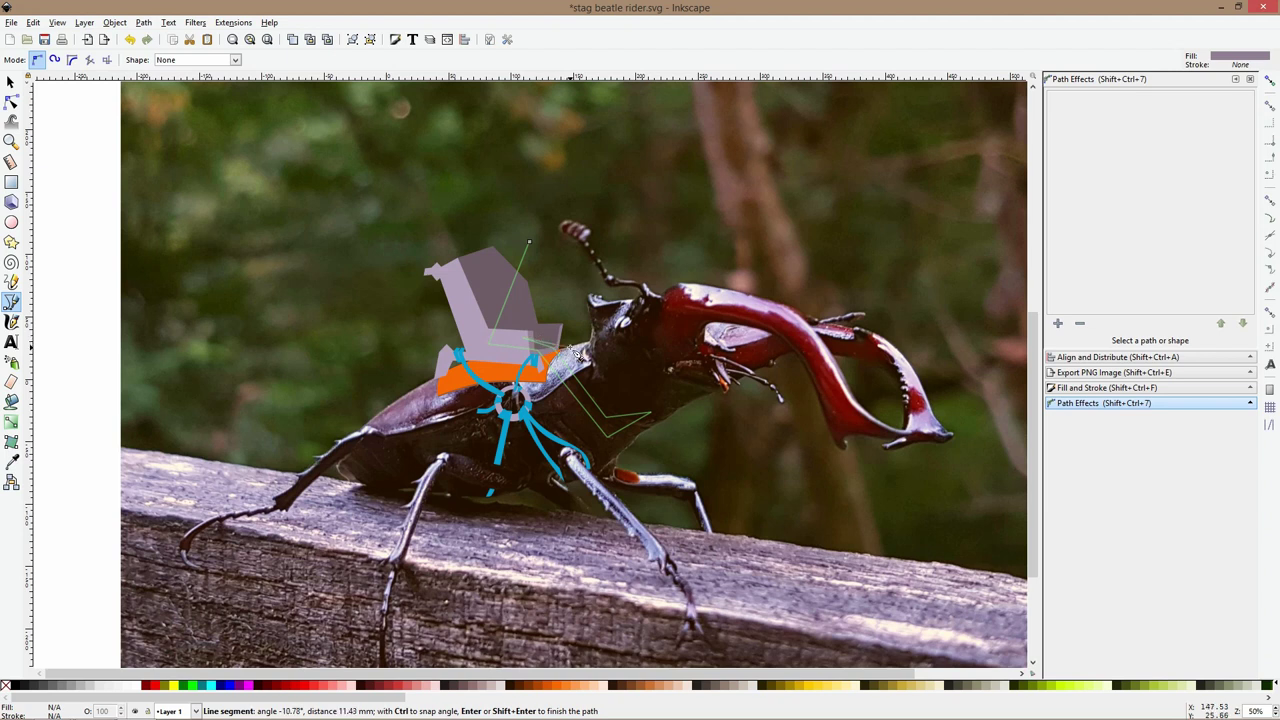
pyautogui.click(580, 344)
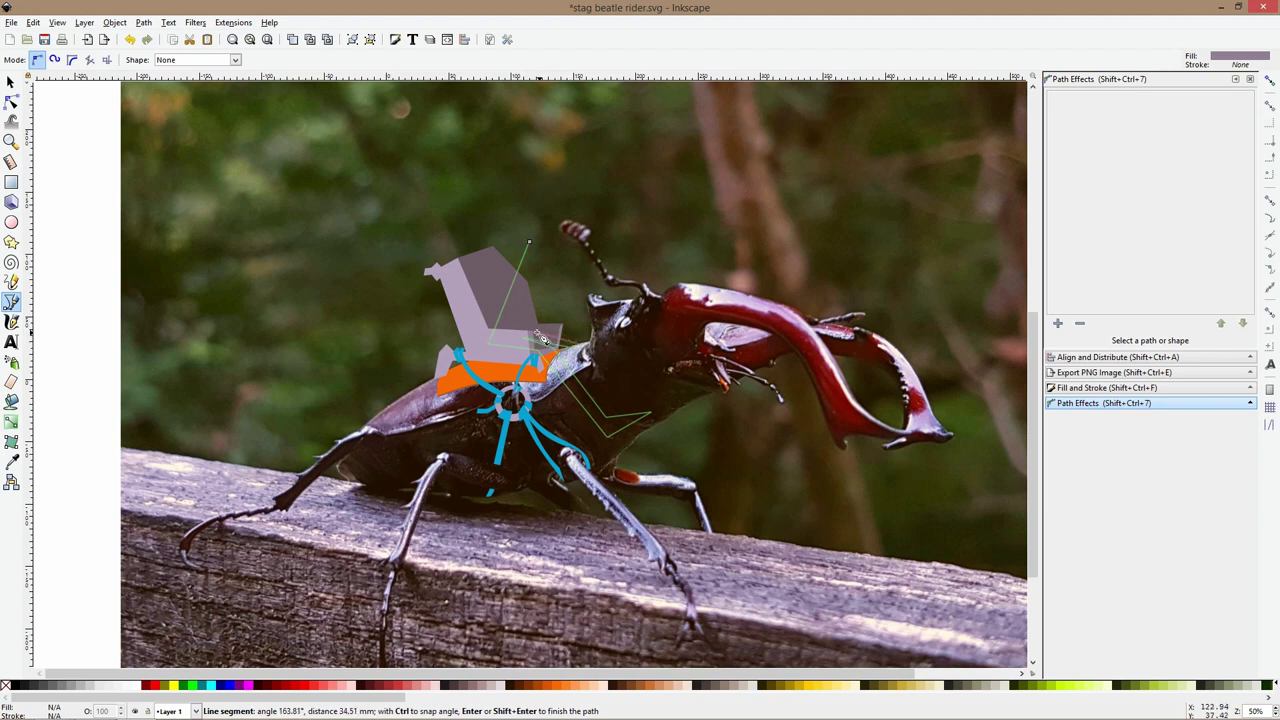
pyautogui.click(538, 328)
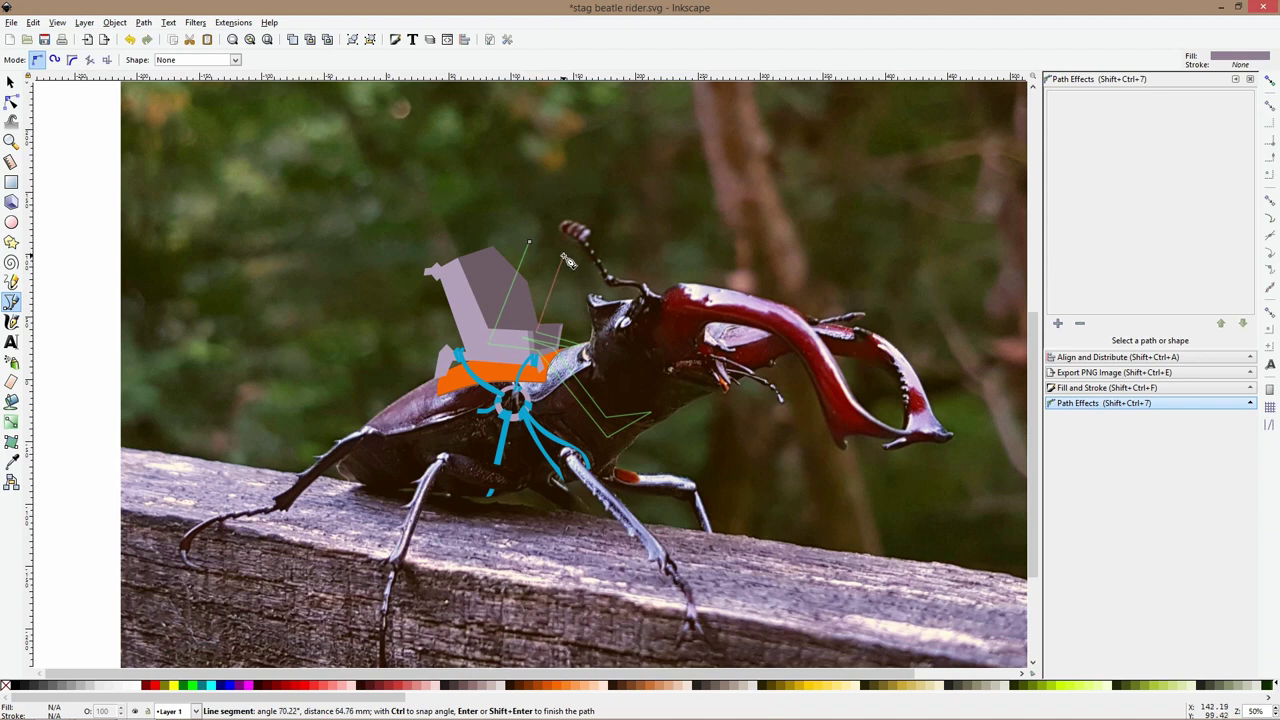
pyautogui.click(530, 243)
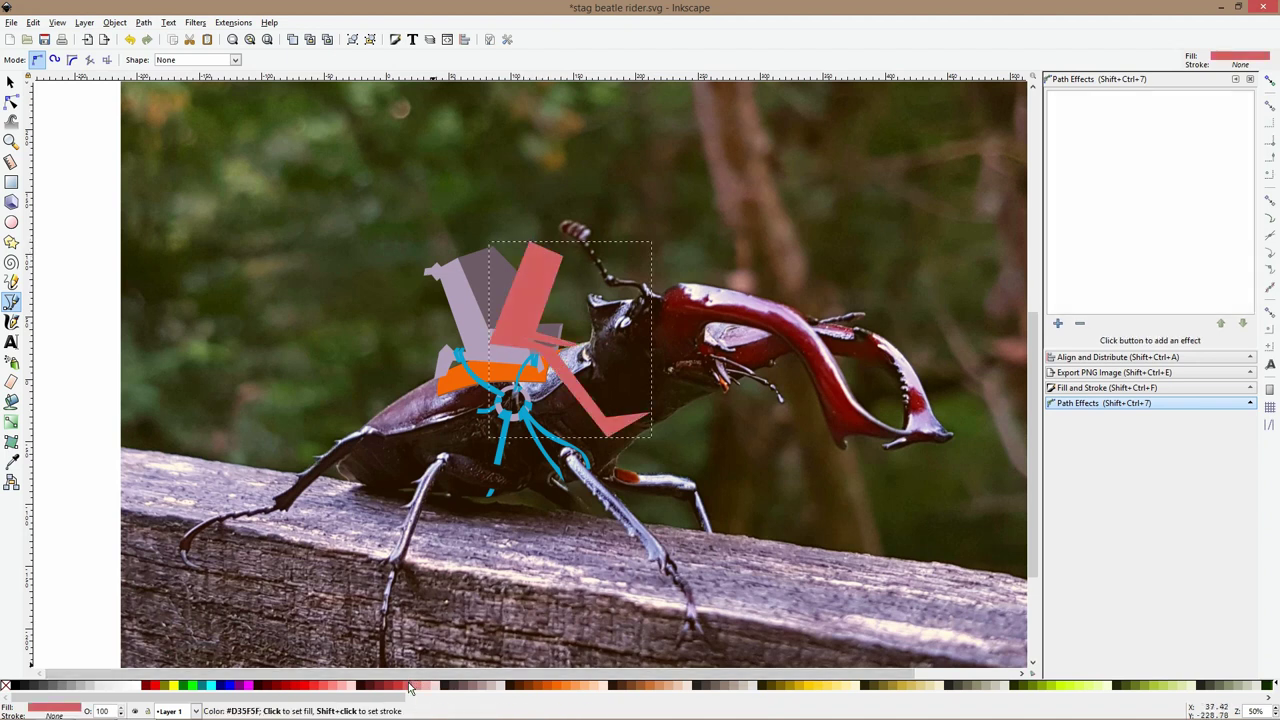
pyautogui.press('pagedown')
pyautogui.press('pageup')
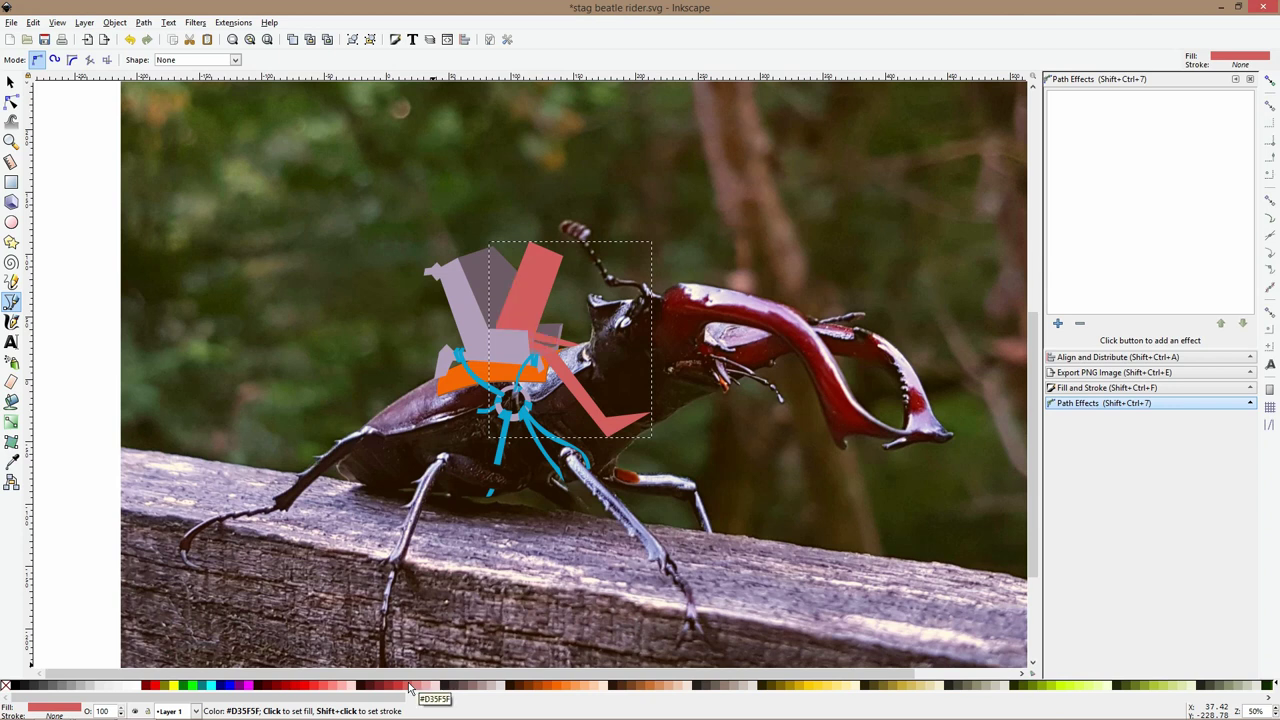
# Draw a closed four-sided polygon in outline view over the rim's upright near strip, following the inner edge of the seat's dark front section
pyautogui.scroll(4, 475, 378)
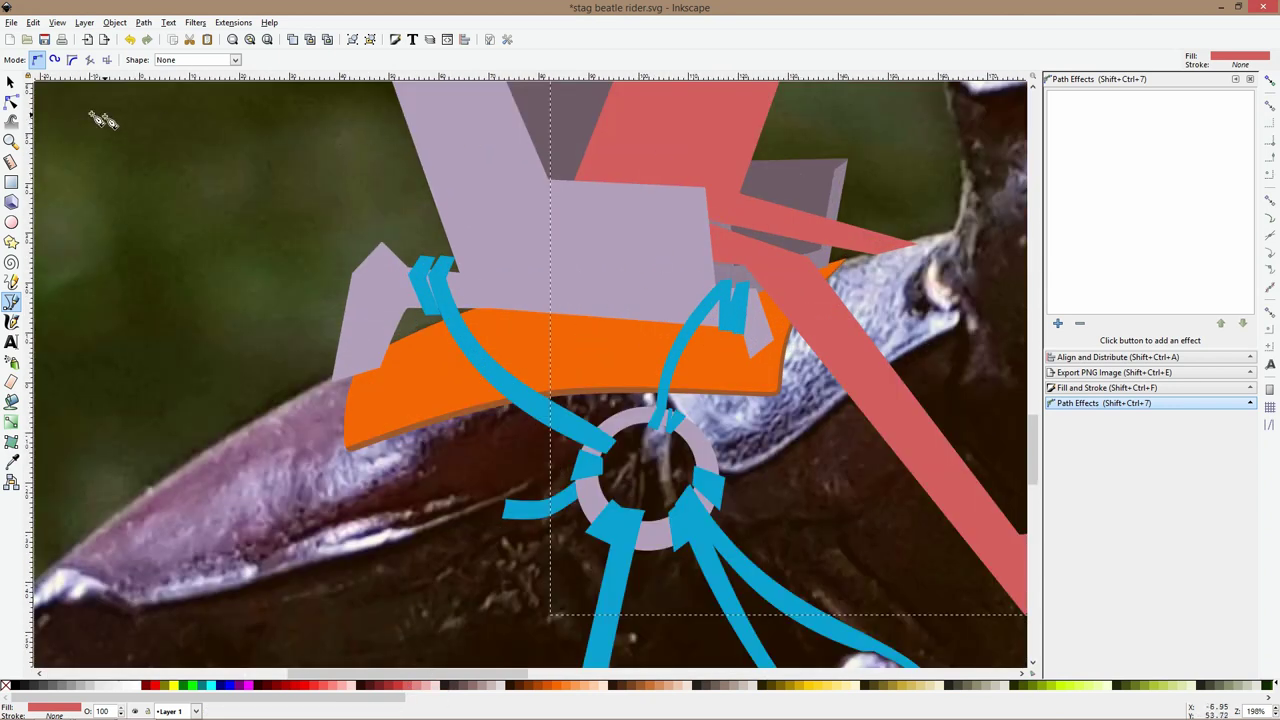
pyautogui.click(10, 81)
pyautogui.scroll(2, 828, 235)
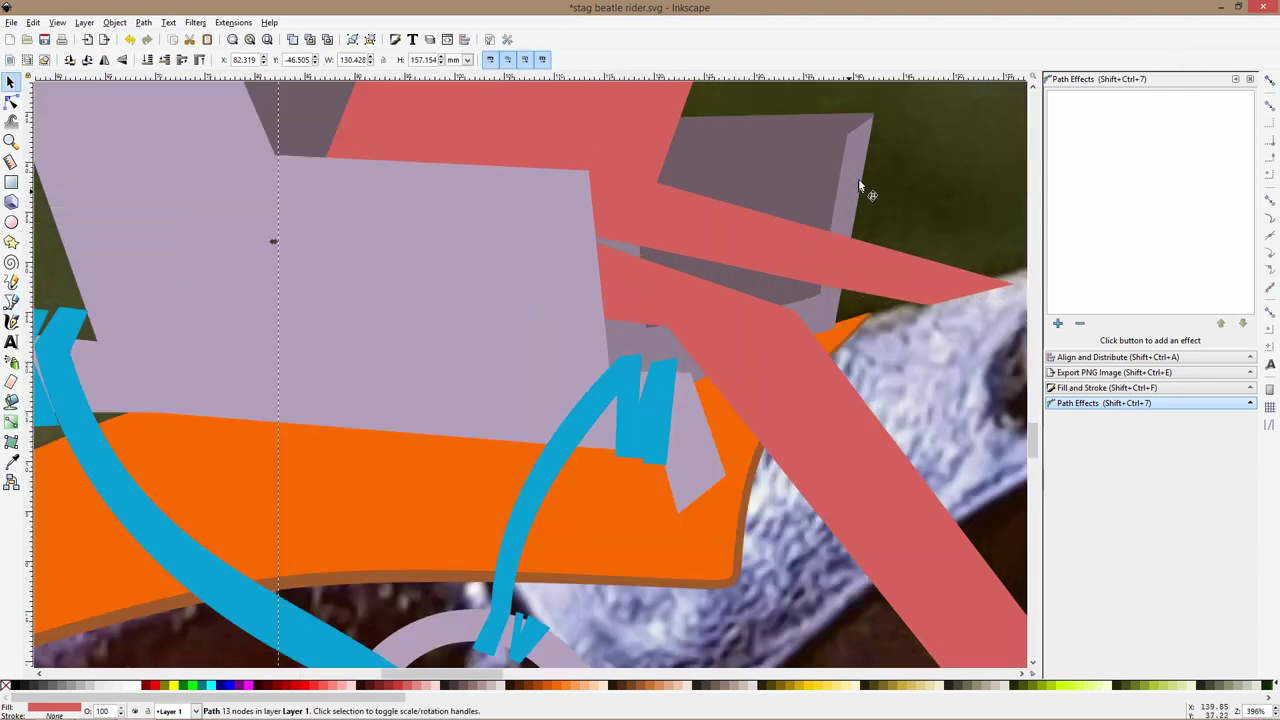
pyautogui.click(860, 175)
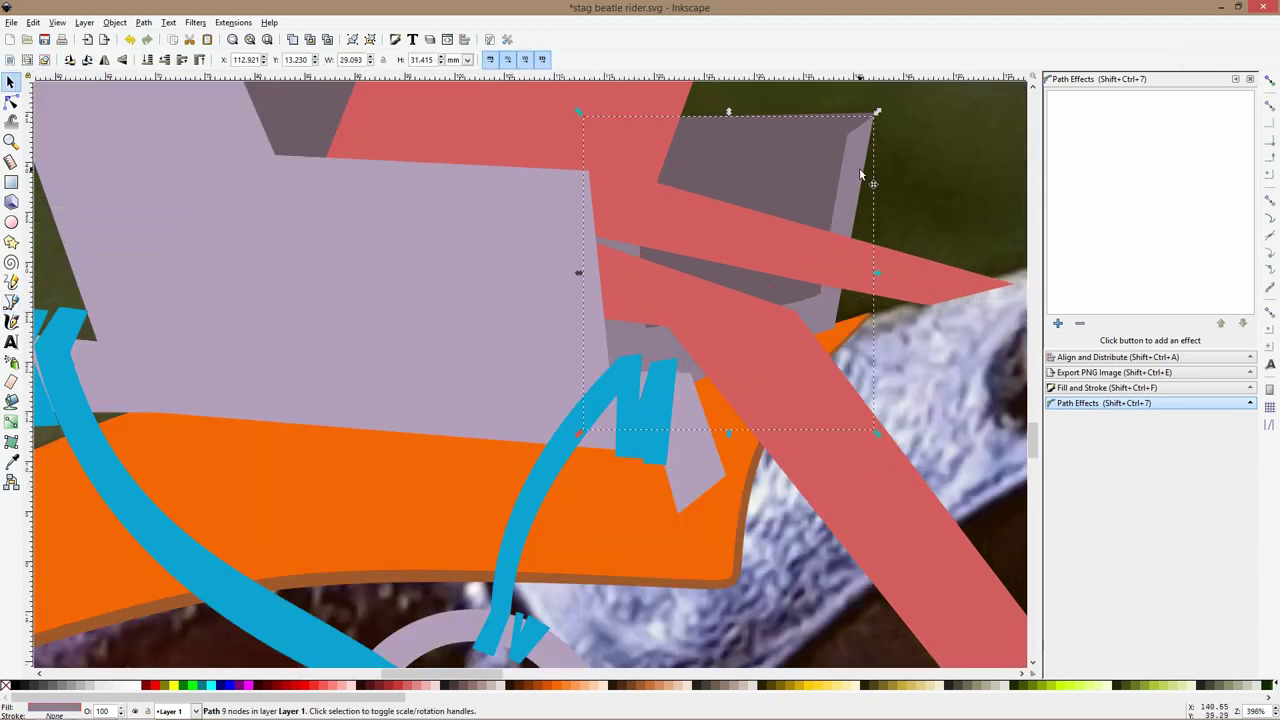
pyautogui.click(11, 301)
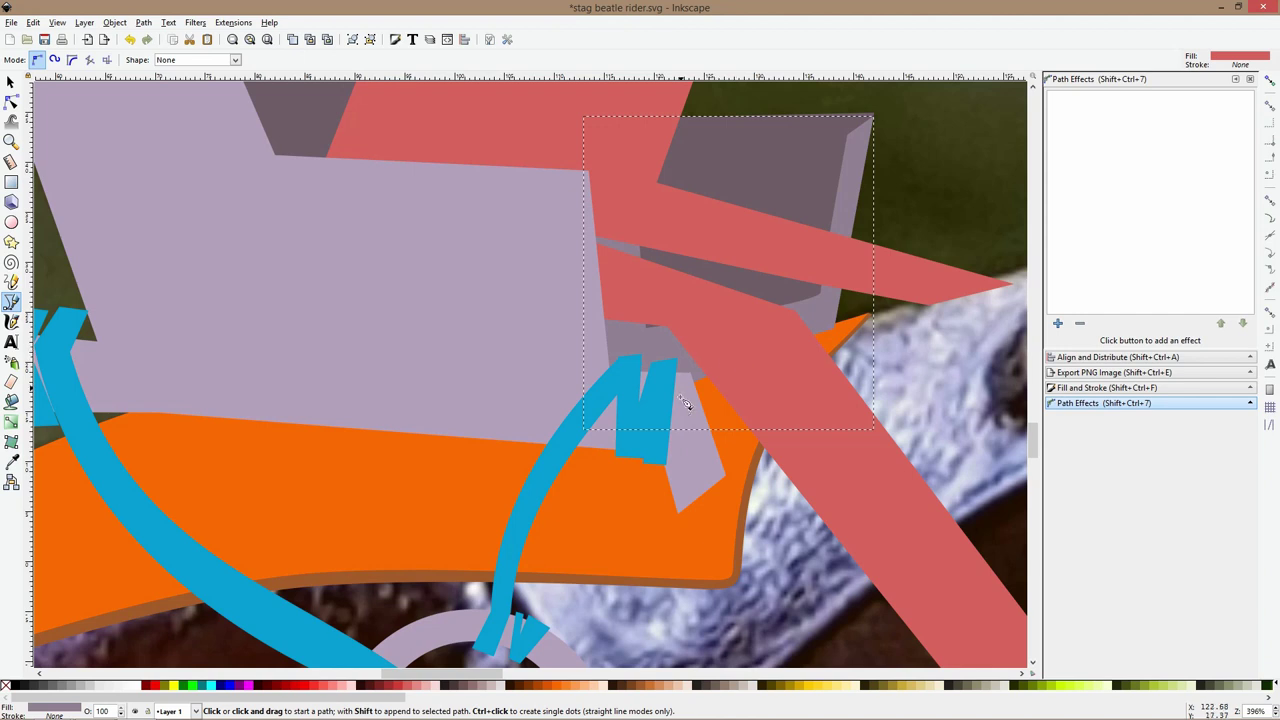
pyautogui.press('ctrl+KP_5')
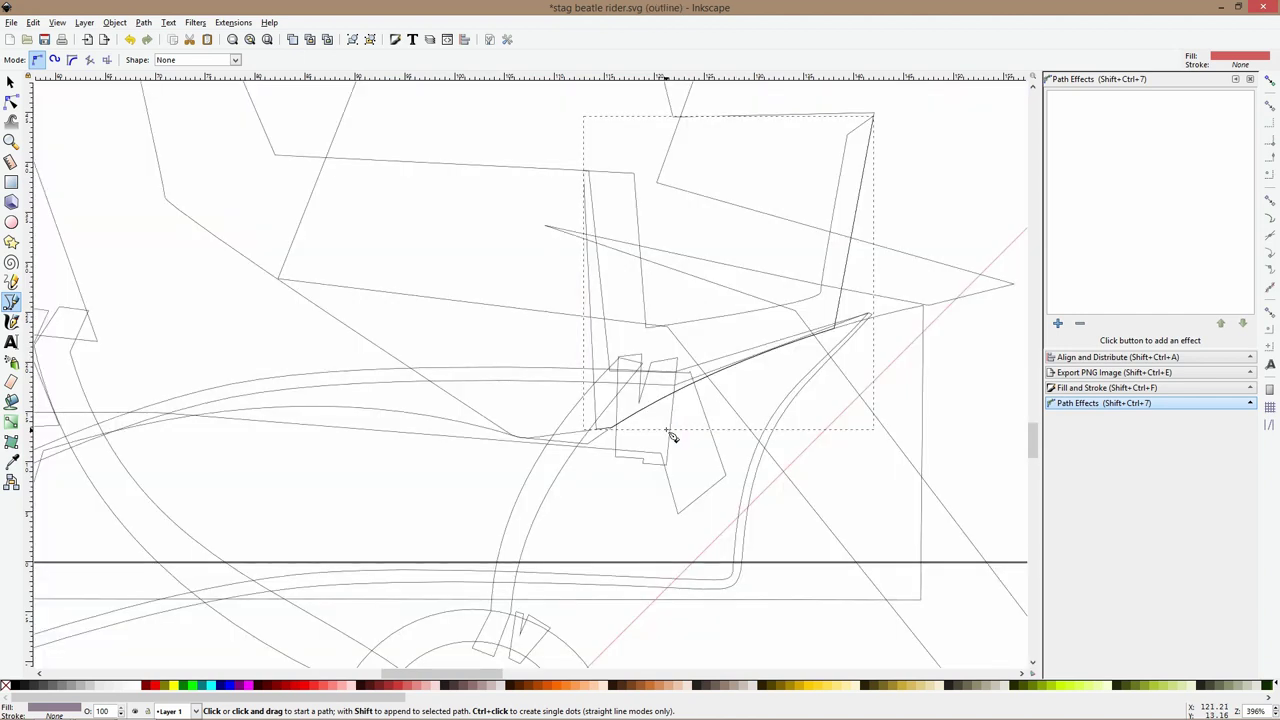
pyautogui.click(632, 133)
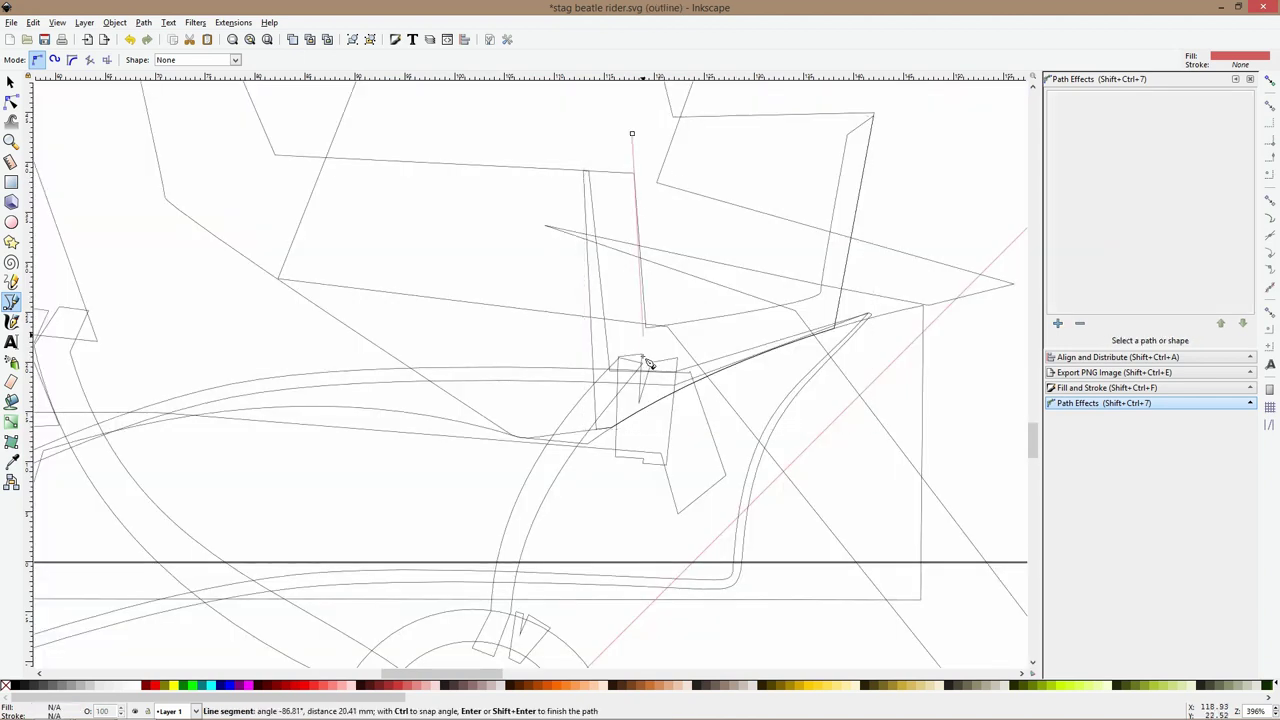
pyautogui.click(655, 428)
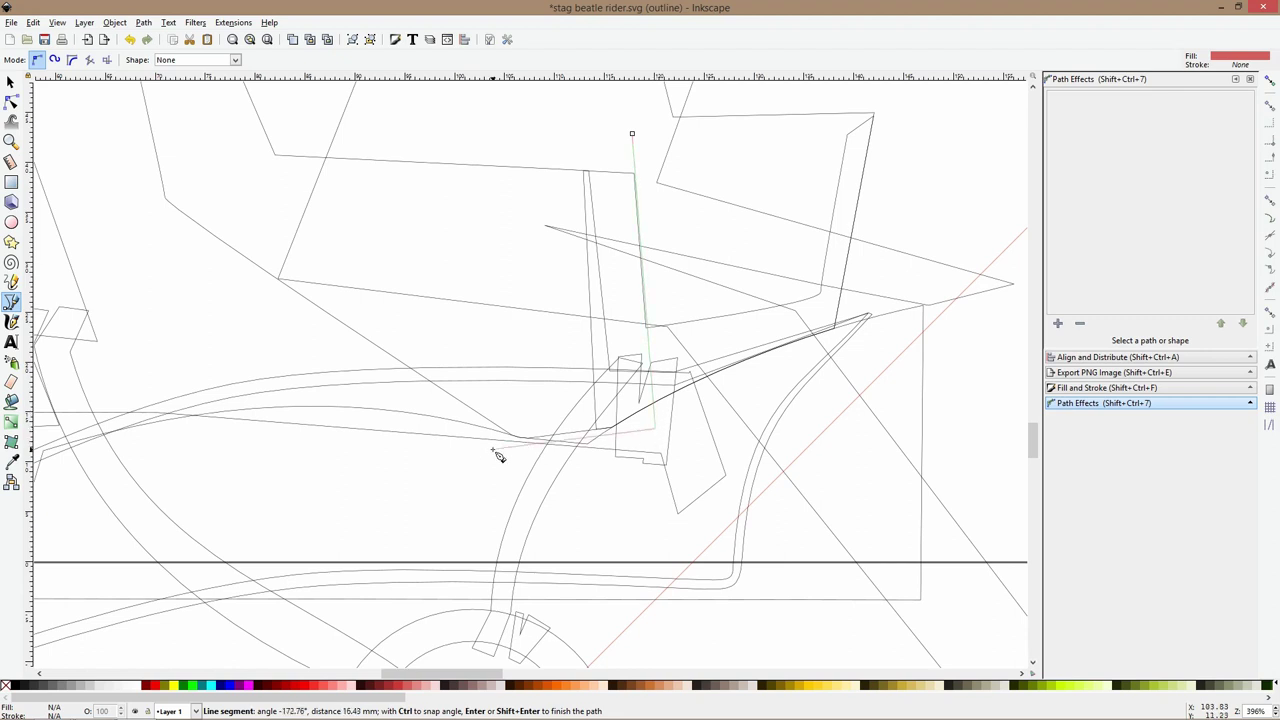
pyautogui.click(493, 447)
pyautogui.click(511, 148)
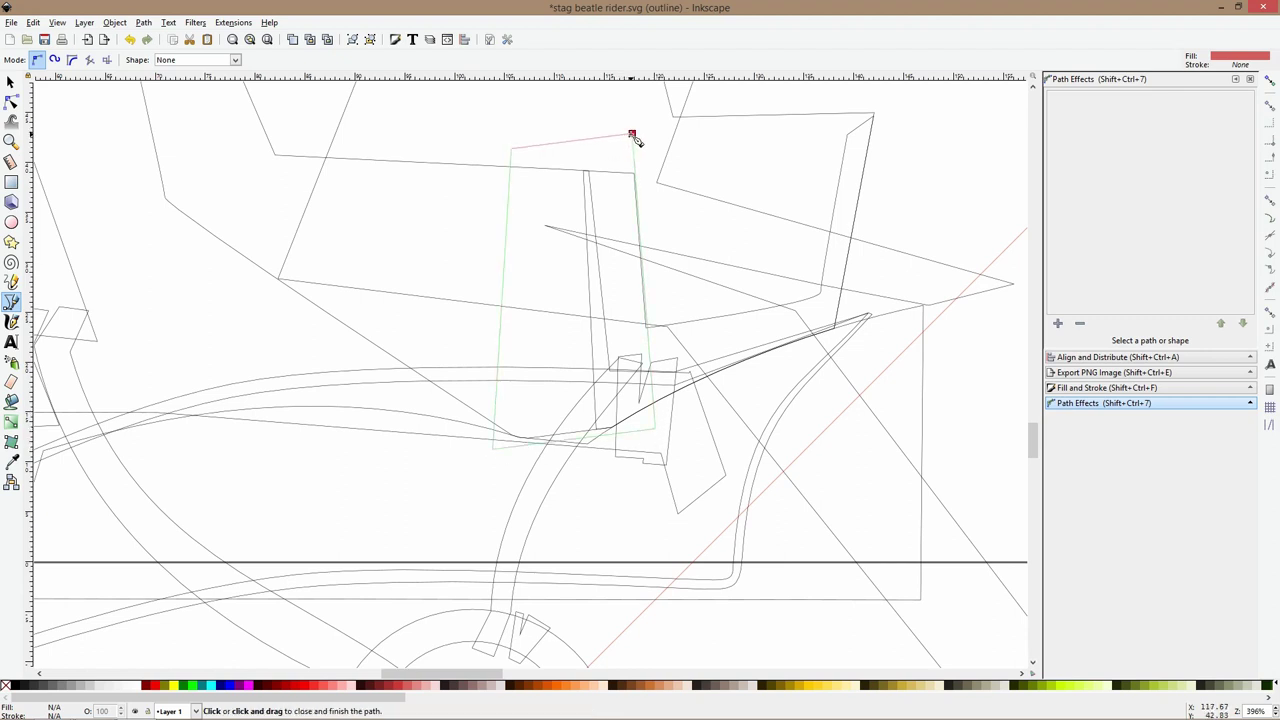
pyautogui.click(632, 135)
# Try to intersect the four-sided polygon directly with the original purple rim, and undo the intersection
pyautogui.press('s')
pyautogui.keyDown('shift'); pyautogui.click(622, 182); pyautogui.keyUp('shift')
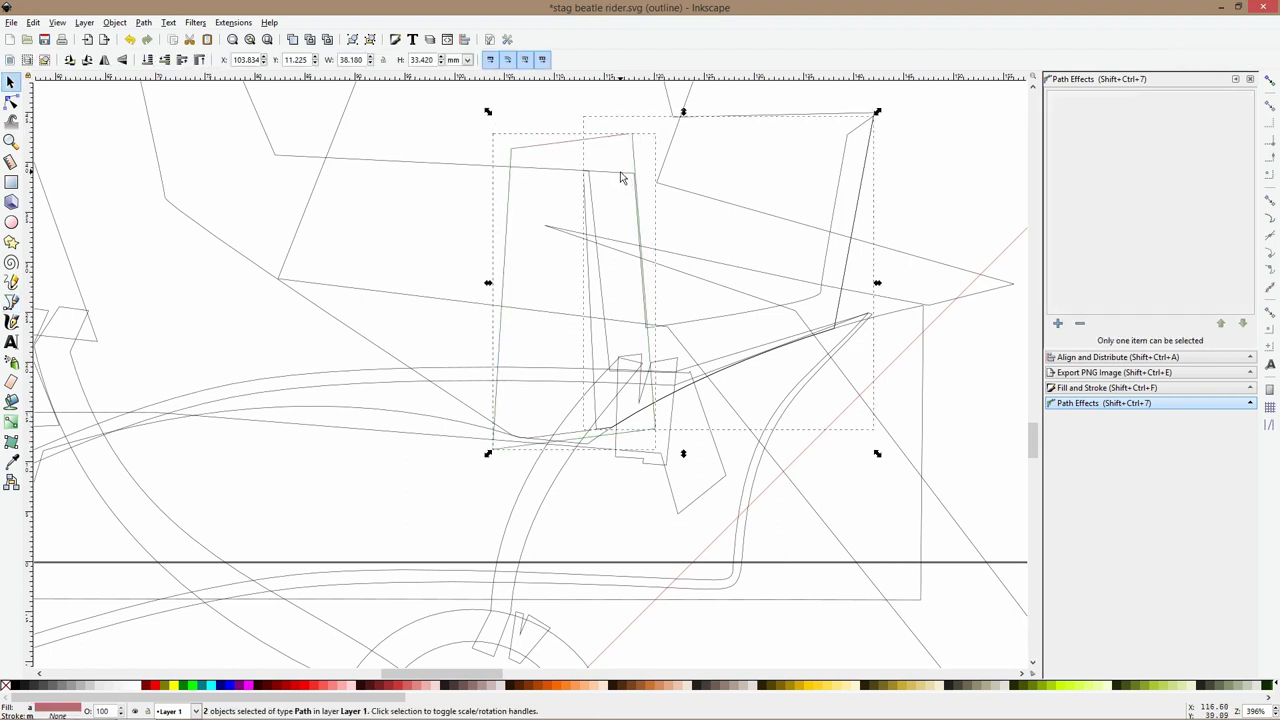
pyautogui.click(144, 18)
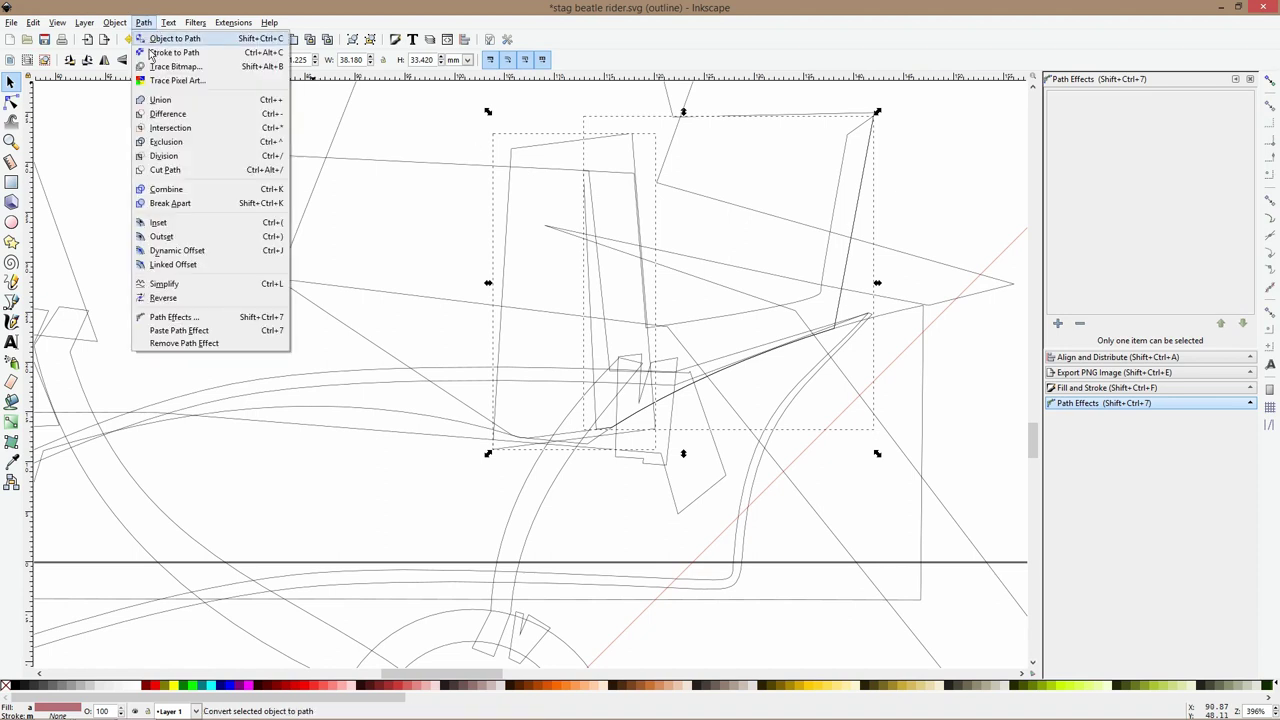
pyautogui.click(170, 128)
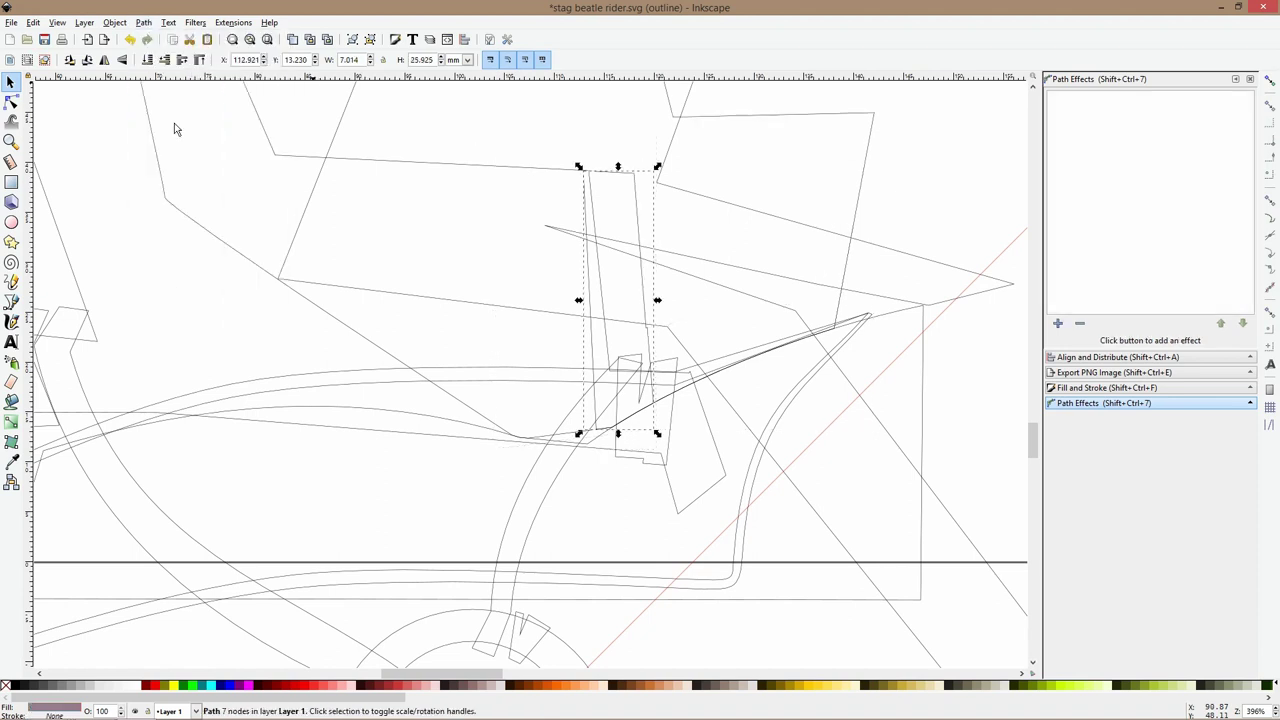
pyautogui.hotkey('ctrl', 'z')
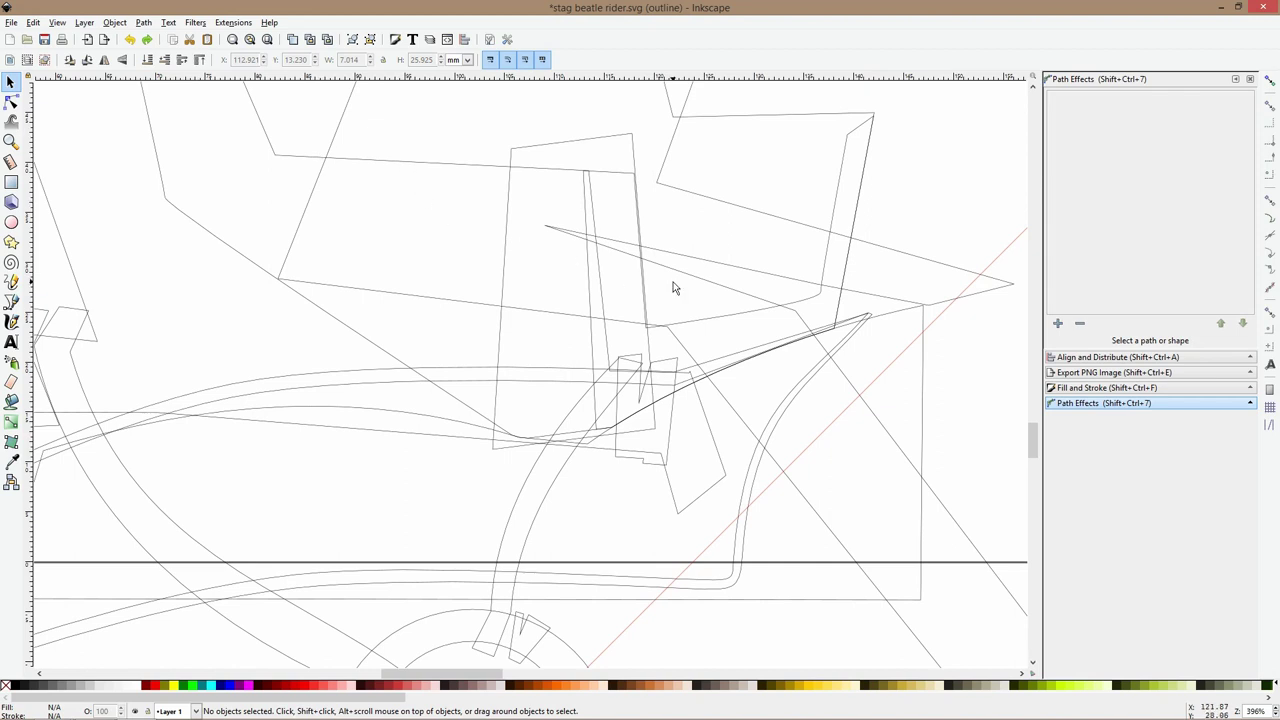
# Trim the four-sided polygon to the rim's near strip by intersecting it with a duplicate of the rim, and return to normal view
pyautogui.click(737, 320)
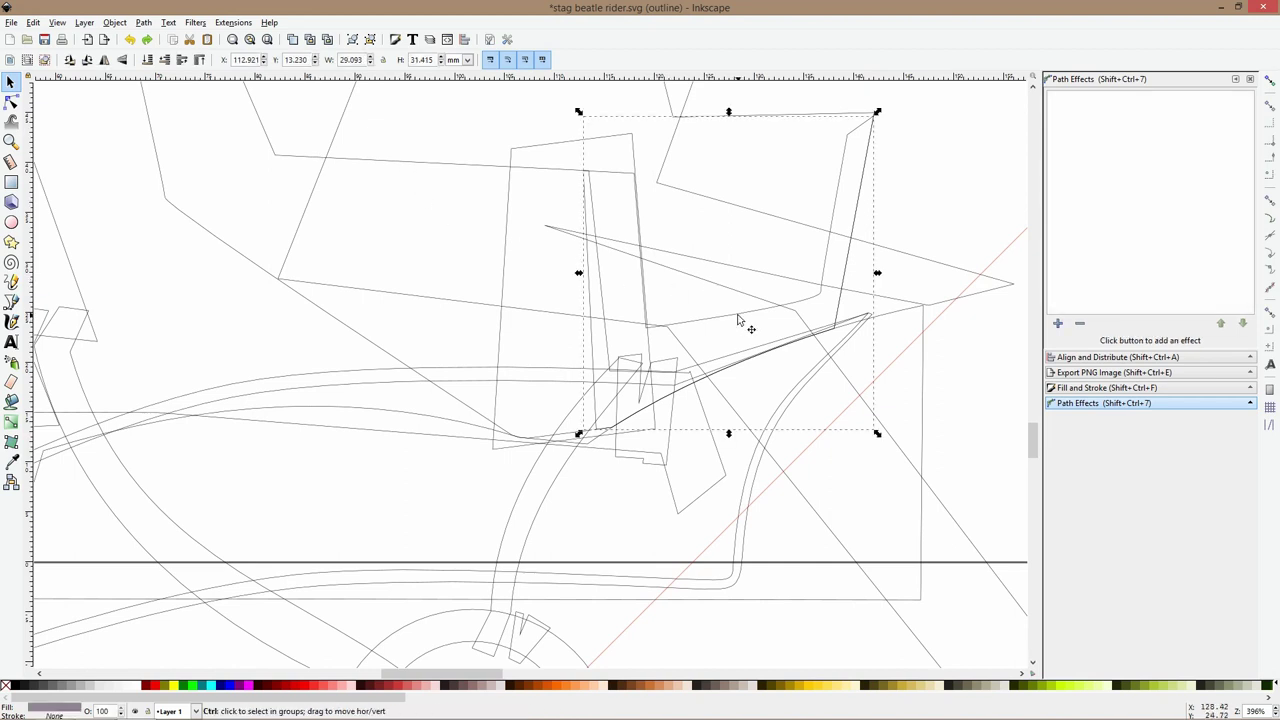
pyautogui.keyDown('shift'); pyautogui.click(548, 146); pyautogui.keyUp('shift')
pyautogui.hotkey('ctrl', '*')
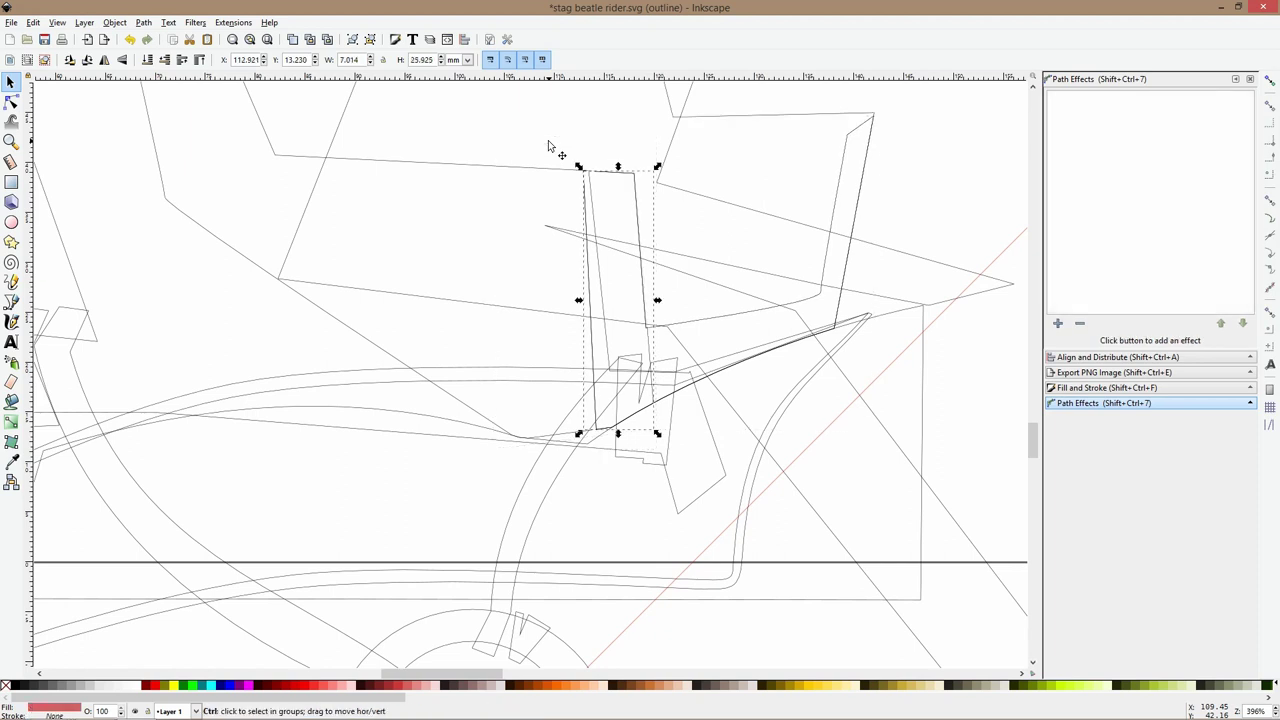
pyautogui.press('ctrl+KP_5')
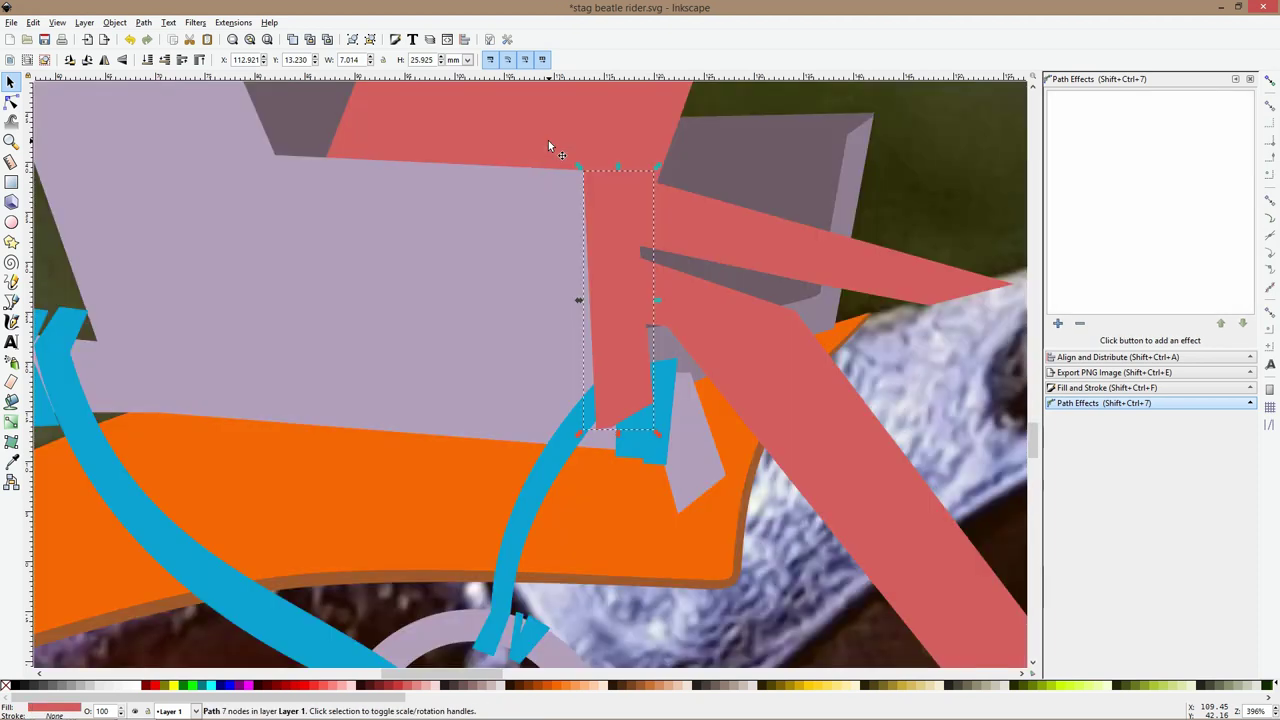
# Recolour the trimmed near strip with the rim's mid purple and lower it beneath the blue straps while keeping it above the rider
pyautogui.click(12, 463)
pyautogui.click(665, 350)
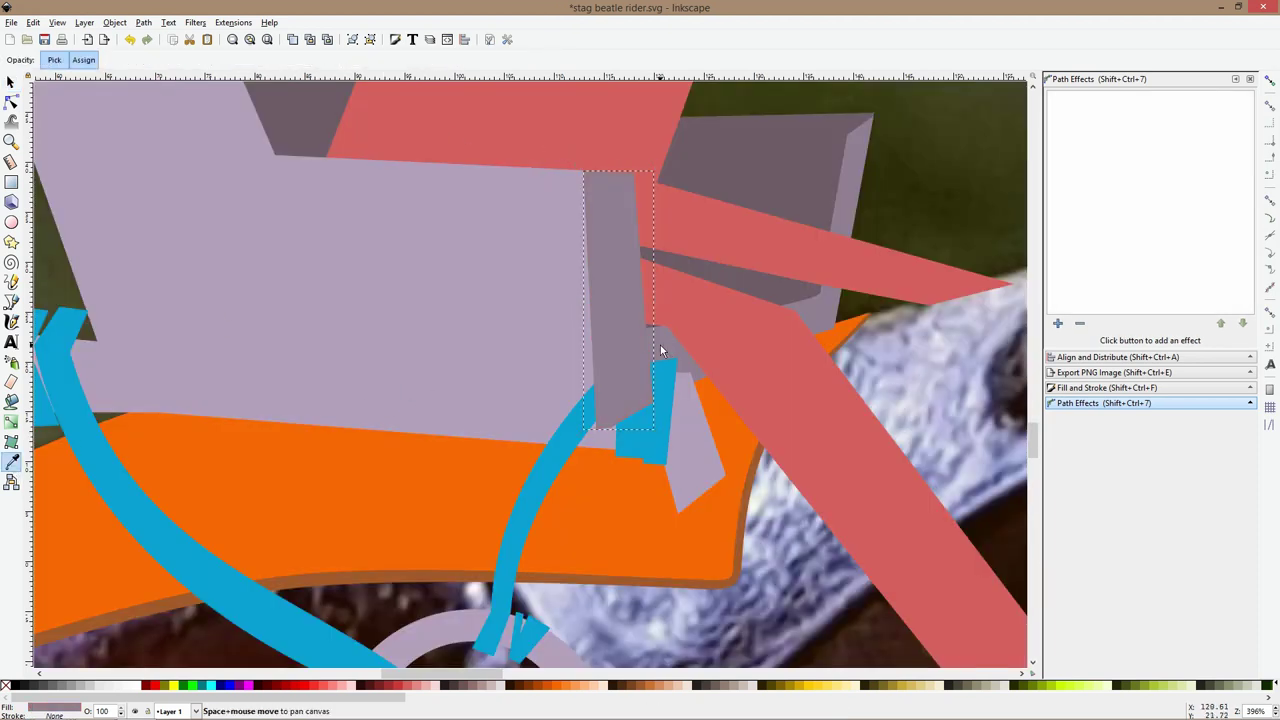
pyautogui.press('s')
pyautogui.press('pagedown')
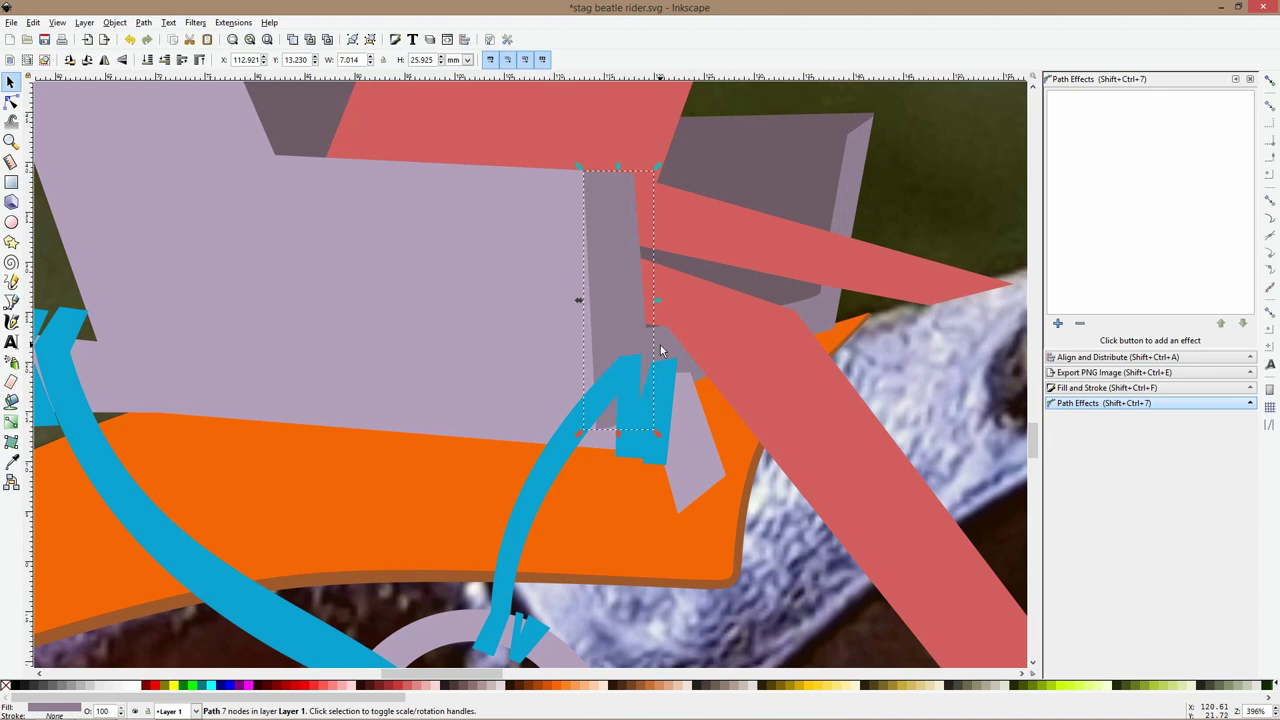
# Try moving the original rim away from the seat's dark section, and undo the move
pyautogui.scroll(-4, 660, 350)
pyautogui.scroll(3, 708, 280)
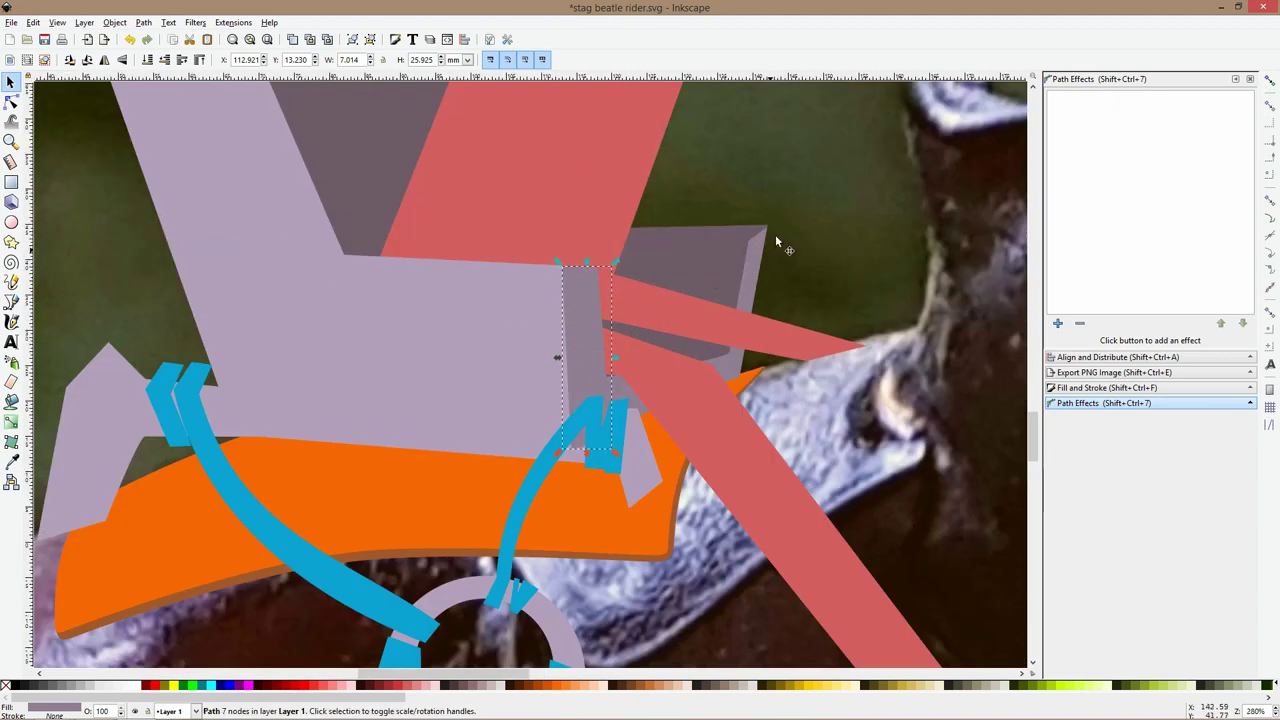
pyautogui.click(752, 263)
pyautogui.moveTo(752, 263); pyautogui.dragTo(847, 210)
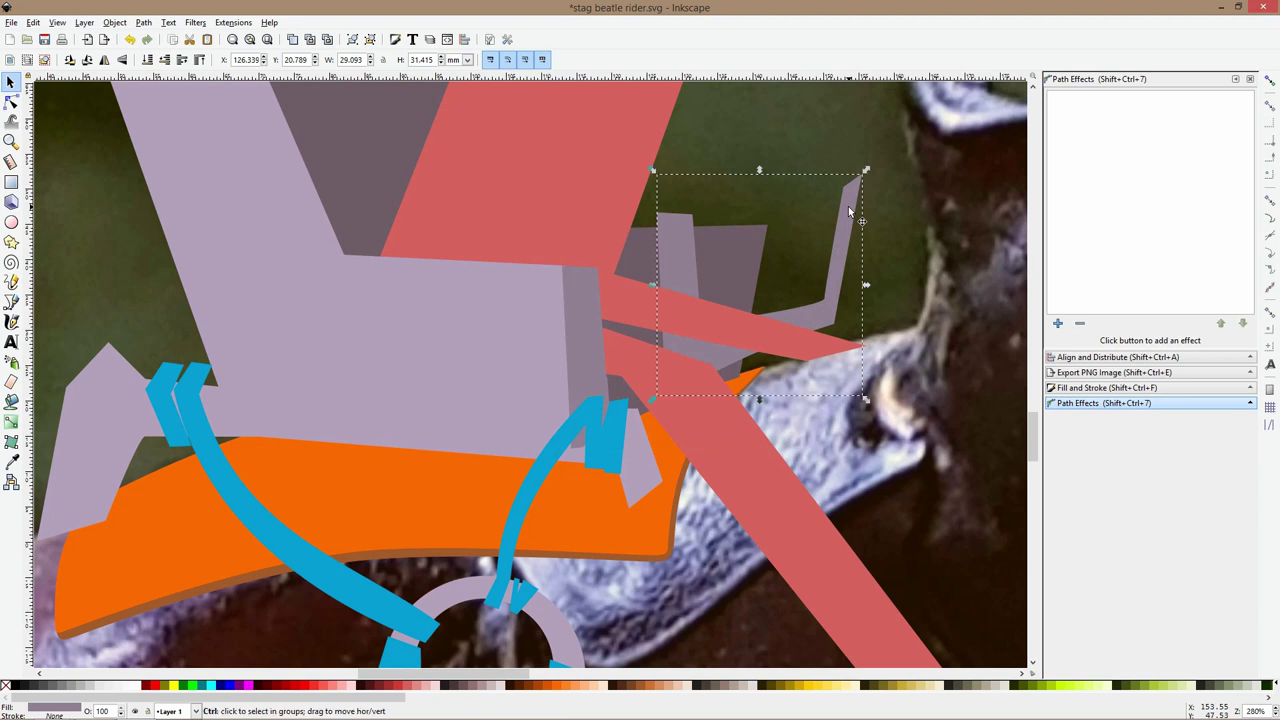
pyautogui.hotkey('ctrl', 'z')
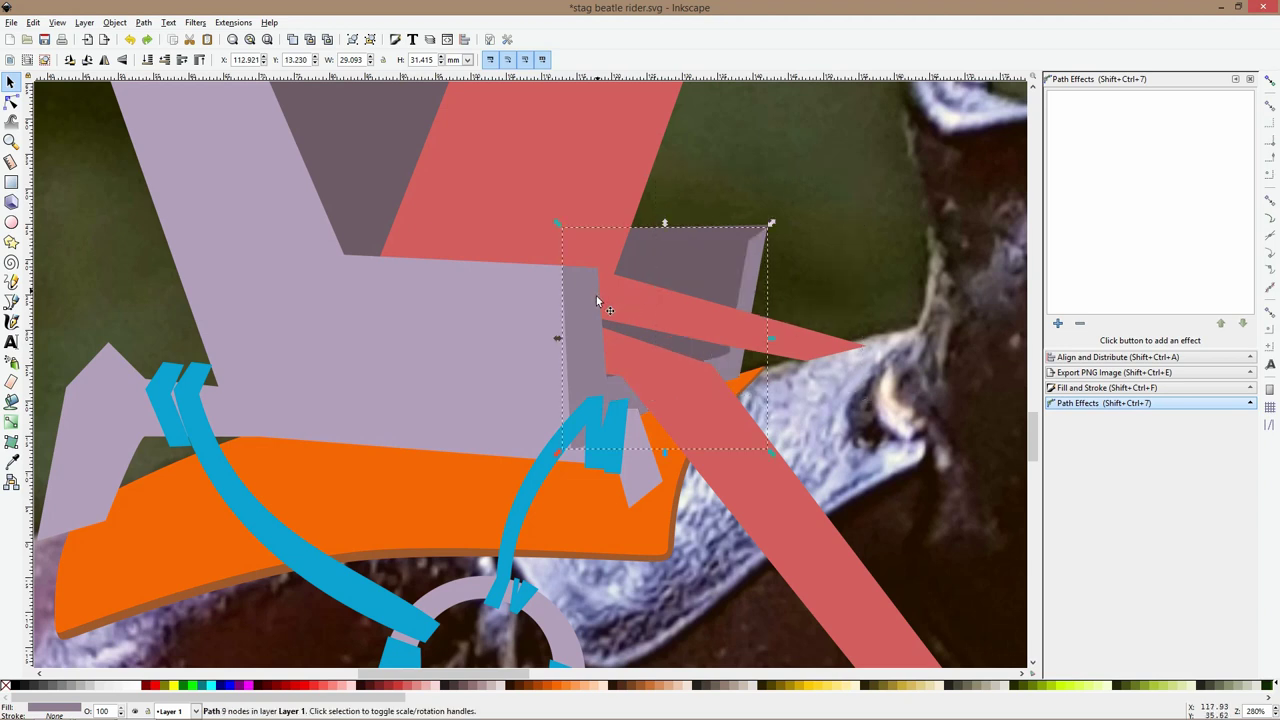
# Save the drawing
pyautogui.hotkey('ctrl', 's')
# Edit the red rider's nodes to raise the far leg until its thigh extends almost horizontally from the torso
pyautogui.scroll(-2, 596, 297)
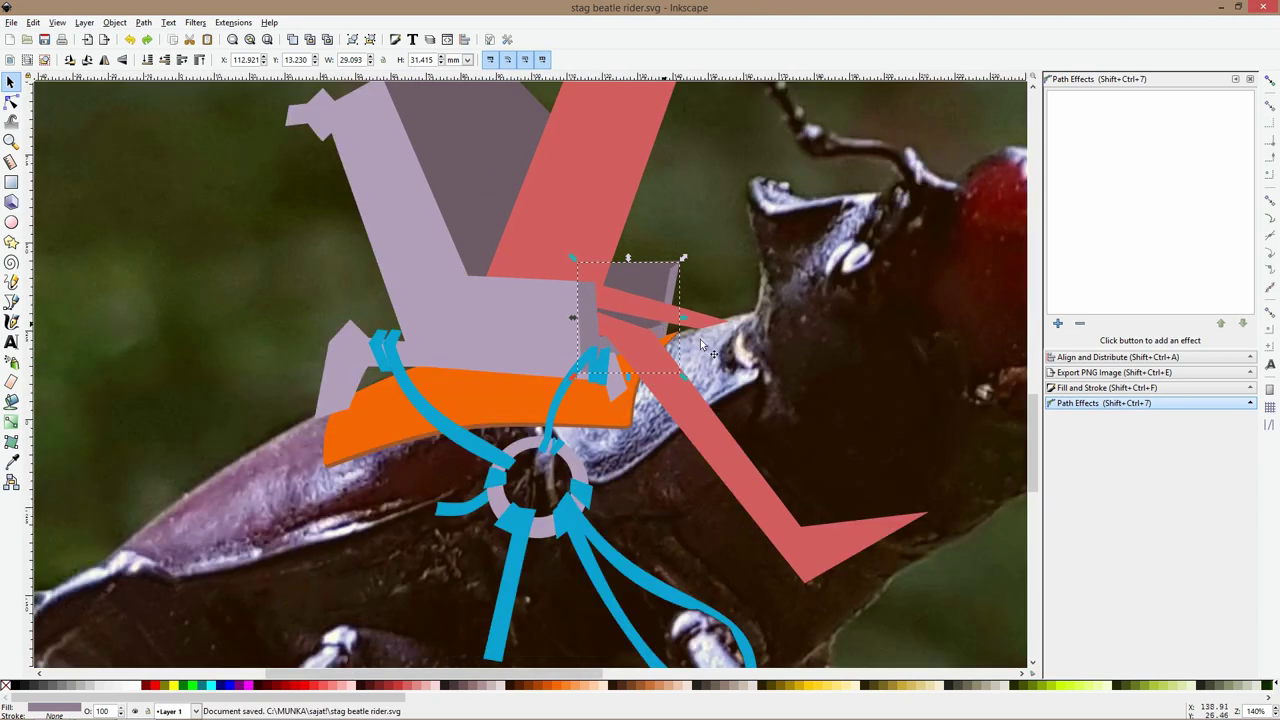
pyautogui.click(11, 102)
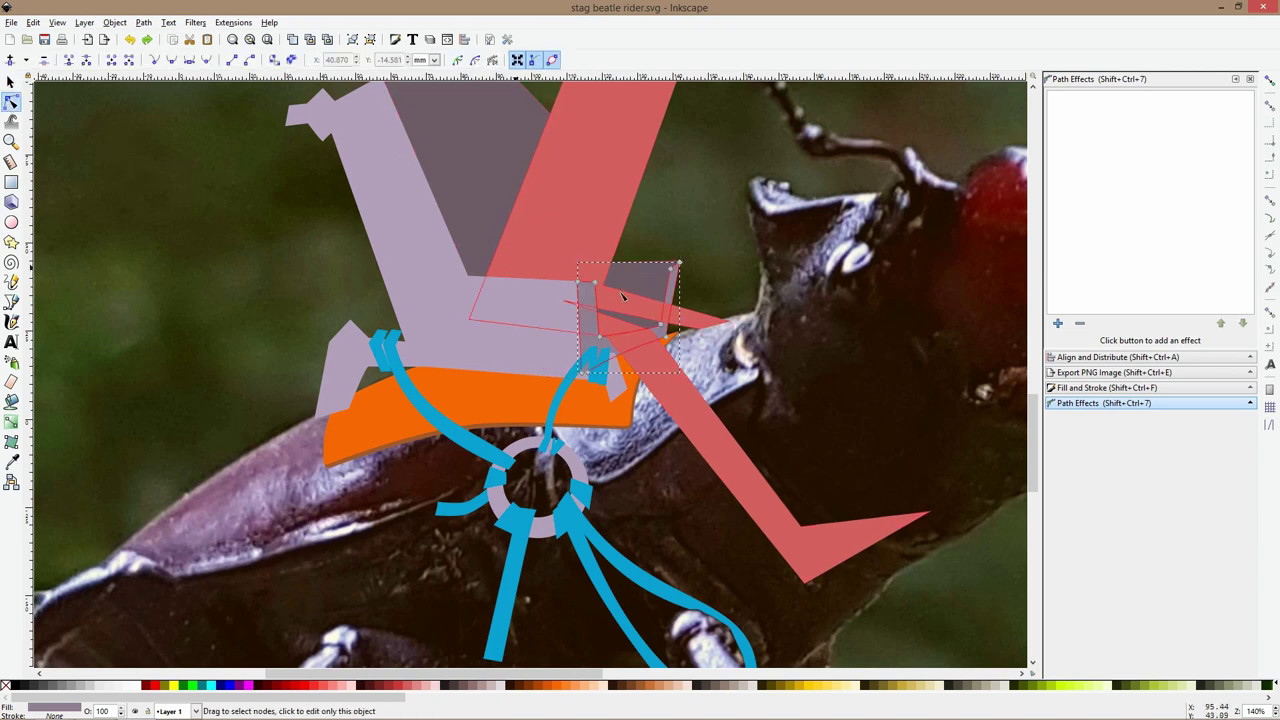
pyautogui.click(660, 310)
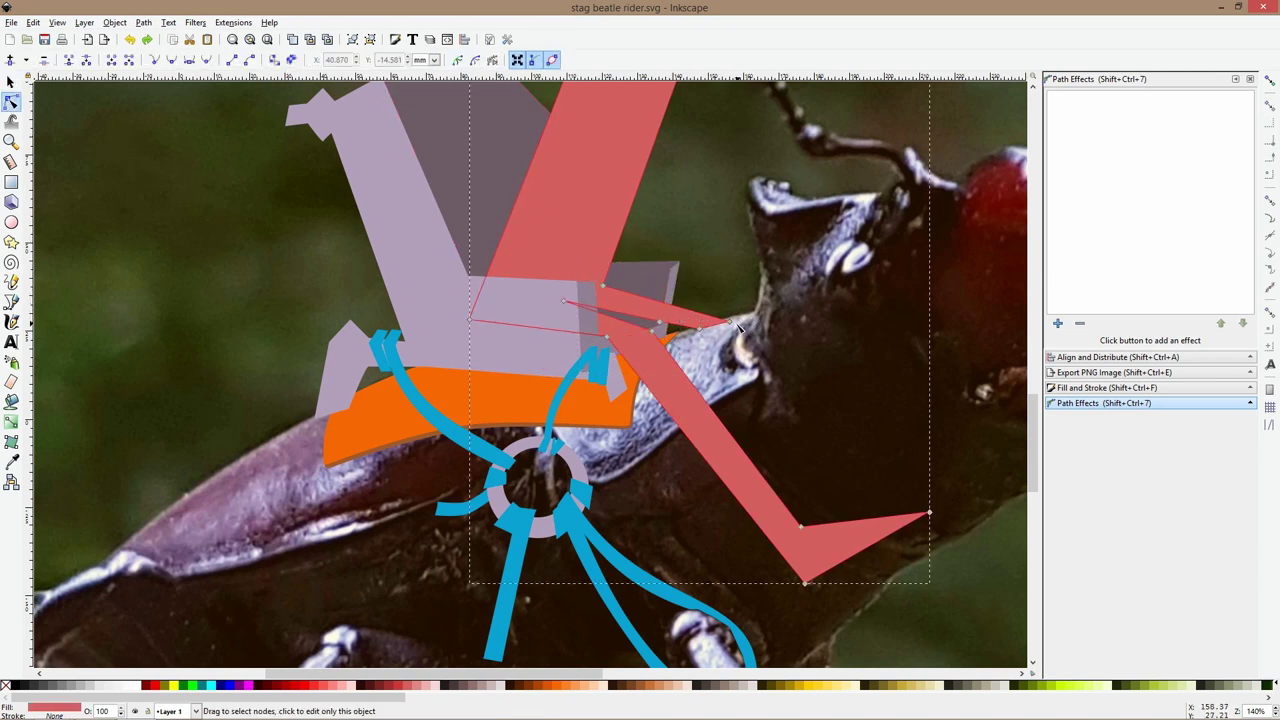
pyautogui.moveTo(739, 328); pyautogui.dragTo(731, 289)
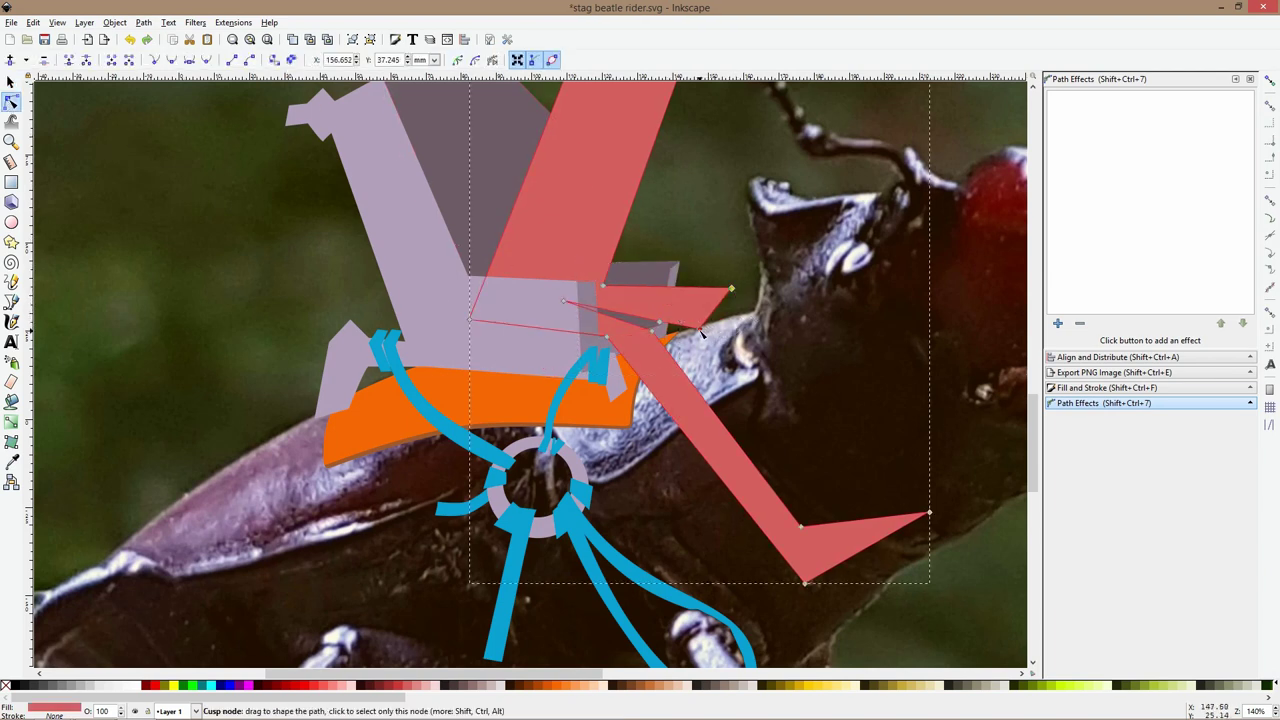
pyautogui.moveTo(702, 334); pyautogui.dragTo(614, 273)
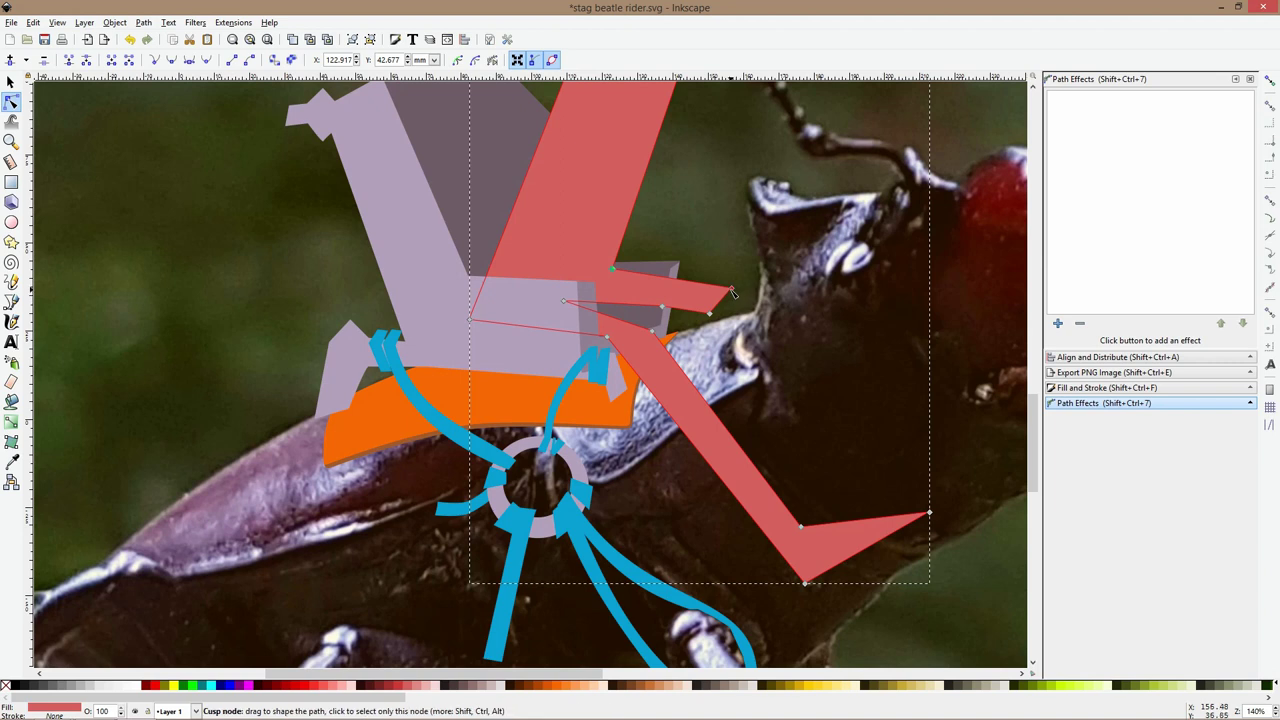
pyautogui.moveTo(731, 289); pyautogui.dragTo(731, 276)
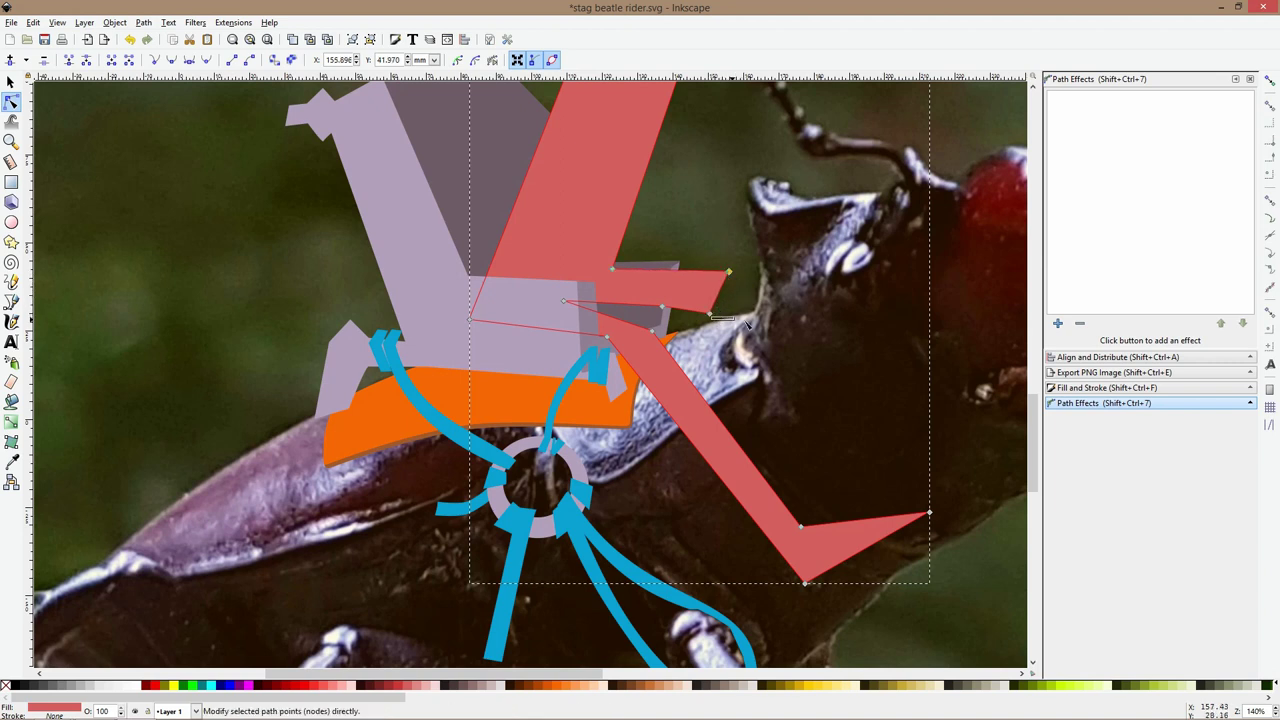
# Extend the far leg's end forward and bend it down into a short shin resting against the beetle's neck
pyautogui.moveTo(710, 314); pyautogui.dragTo(785, 321)
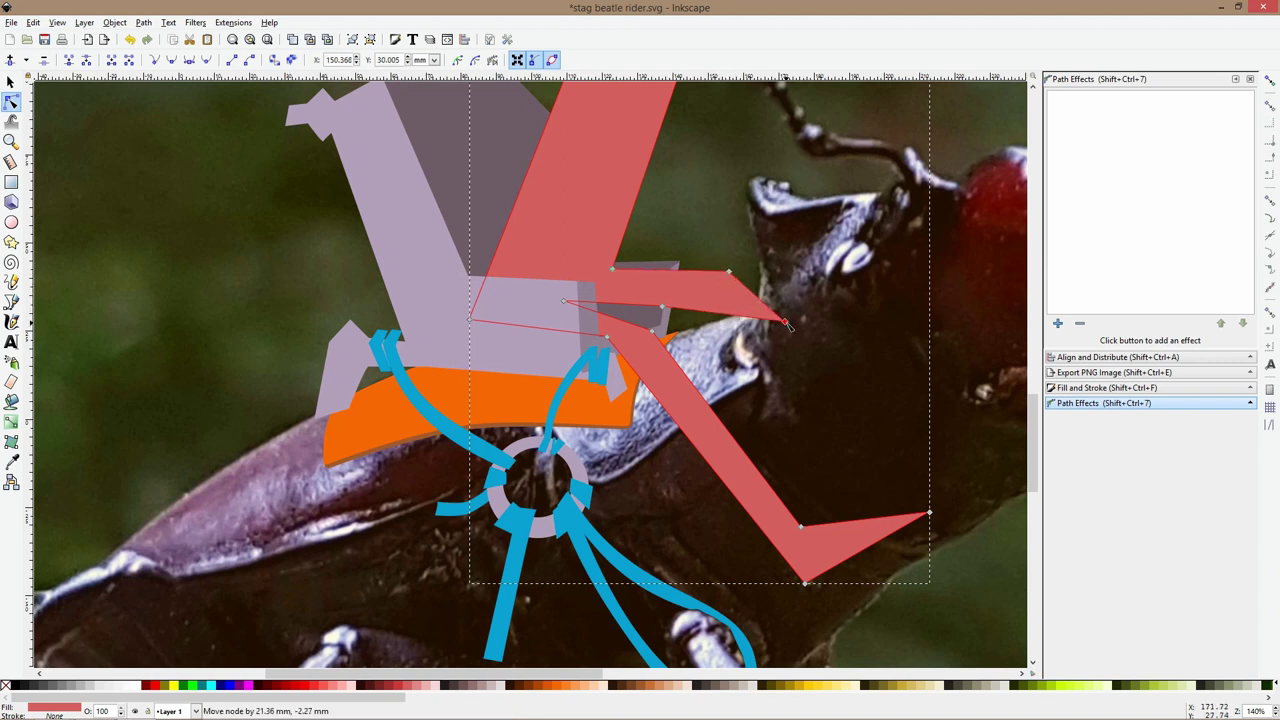
pyautogui.moveTo(664, 307); pyautogui.dragTo(760, 310)
pyautogui.doubleClick(730, 313)
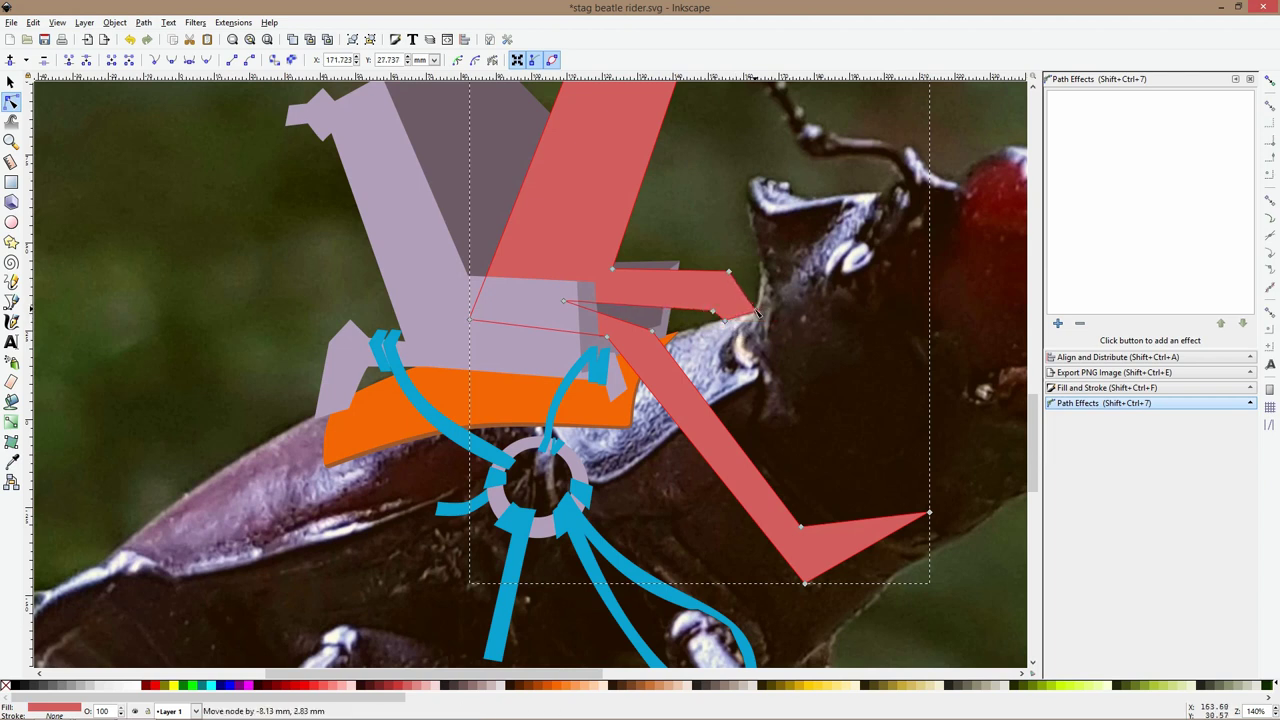
pyautogui.press('Escape')
# Shift the near leg's two knee nodes forward to lengthen the rider's thigh and steepen the shin
pyautogui.press('5')
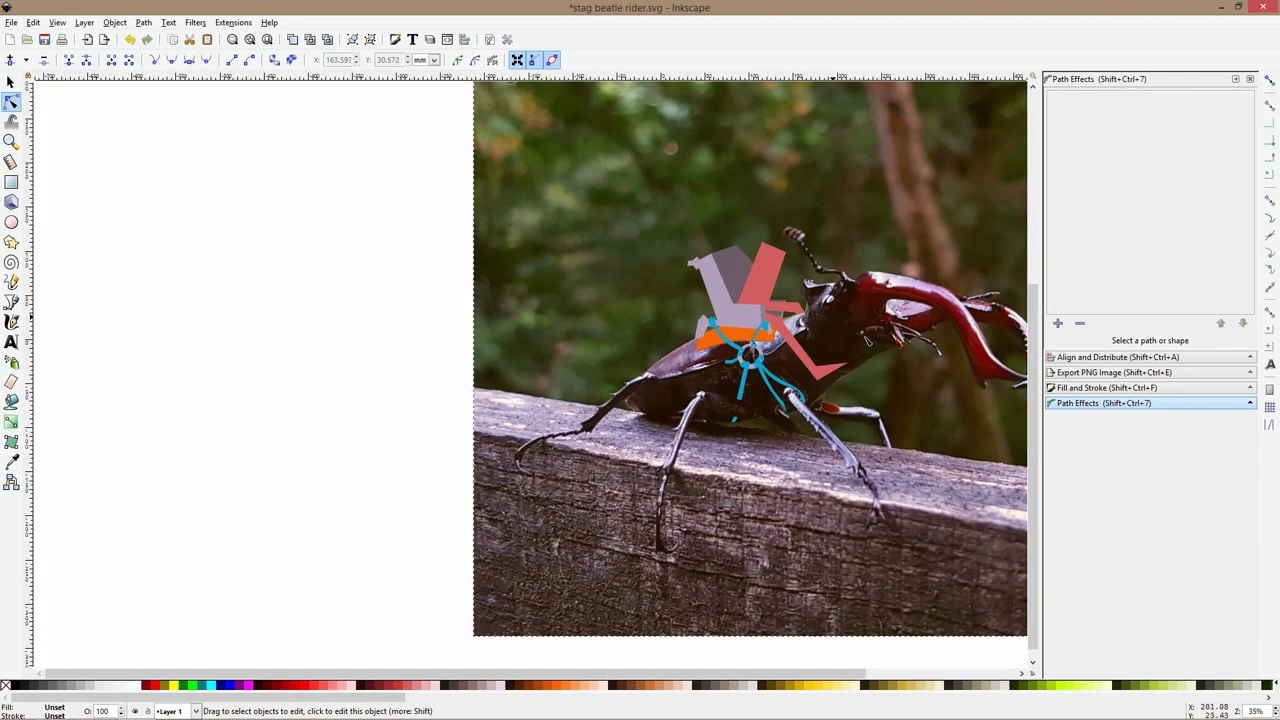
pyautogui.moveTo(850, 280); pyautogui.dragTo(727, 274)
pyautogui.scroll(3, 708, 308)
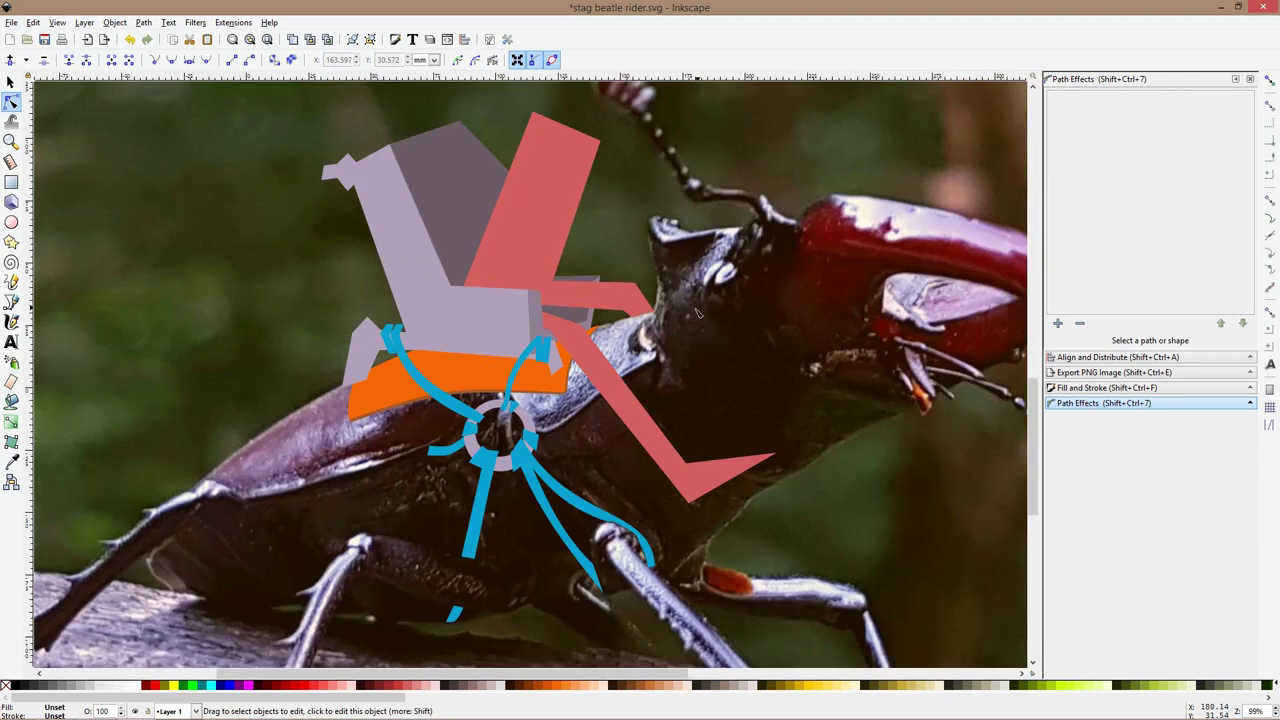
pyautogui.click(597, 350)
pyautogui.scroll(2, 588, 316)
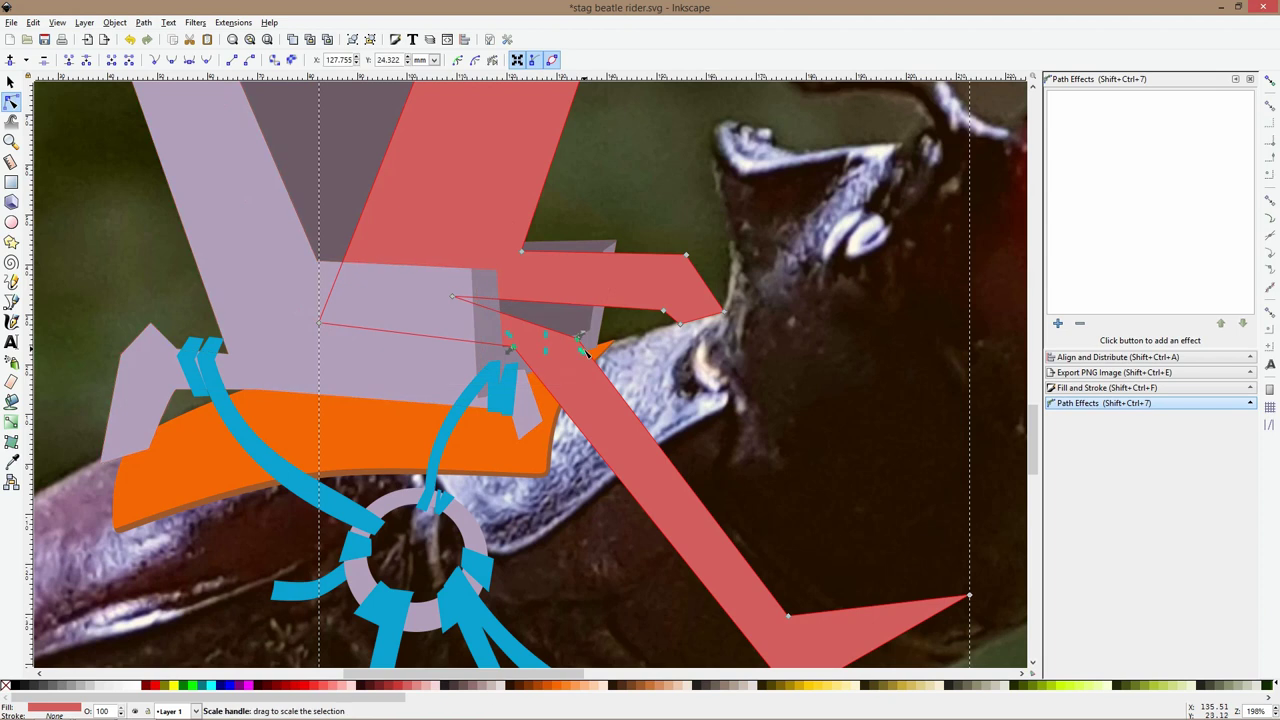
pyautogui.moveTo(580, 342); pyautogui.dragTo(662, 349)
pyautogui.click(742, 385)
pyautogui.click(677, 387)
# Move the near foot's three nodes up to shorten the shin, and raise the toe node so the foot tilts upward
pyautogui.scroll(-3, 810, 385)
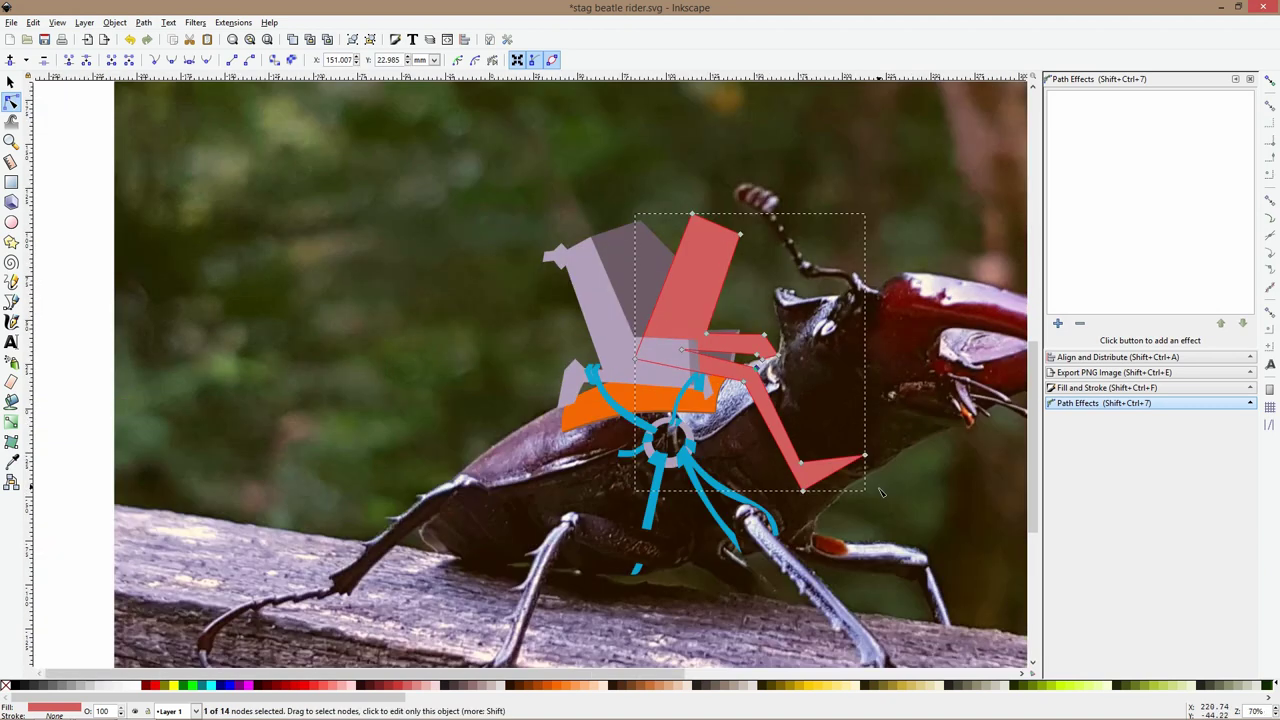
pyautogui.scroll(2, 866, 455)
pyautogui.moveTo(888, 449); pyautogui.dragTo(648, 584)
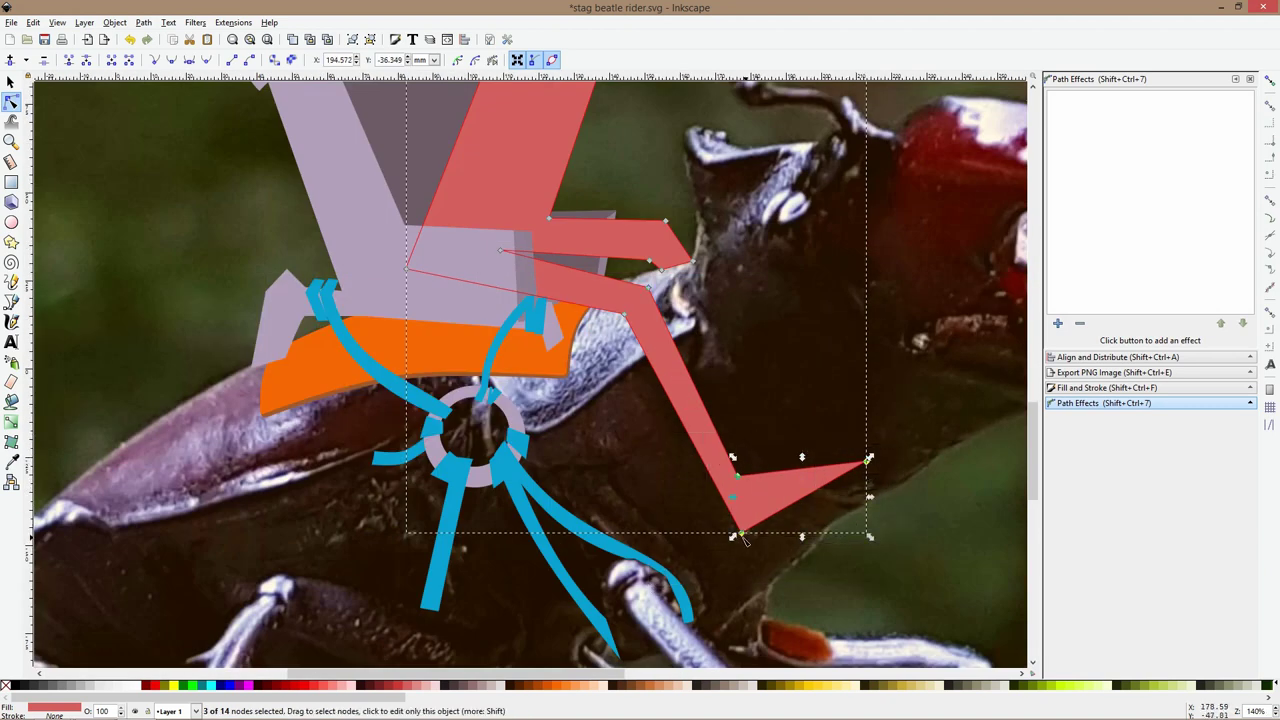
pyautogui.moveTo(743, 540); pyautogui.dragTo(715, 474)
pyautogui.press('Escape')
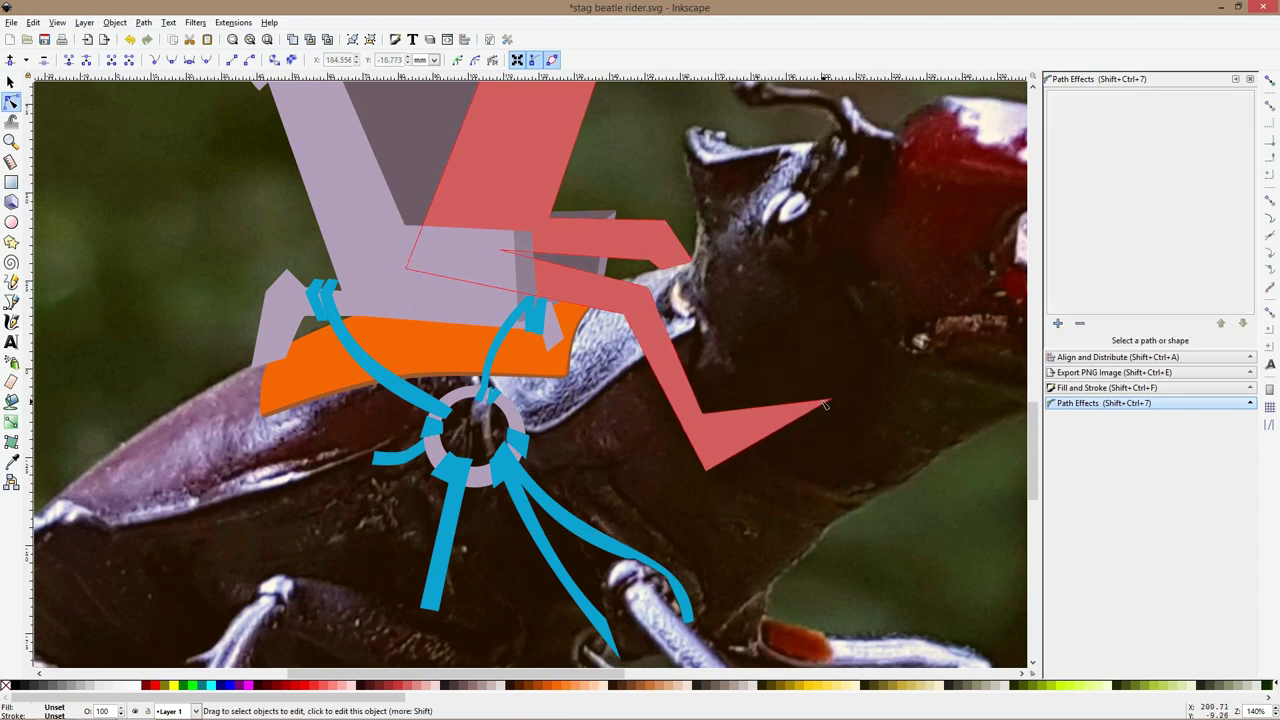
pyautogui.click(826, 404)
pyautogui.moveTo(826, 404); pyautogui.dragTo(797, 366)
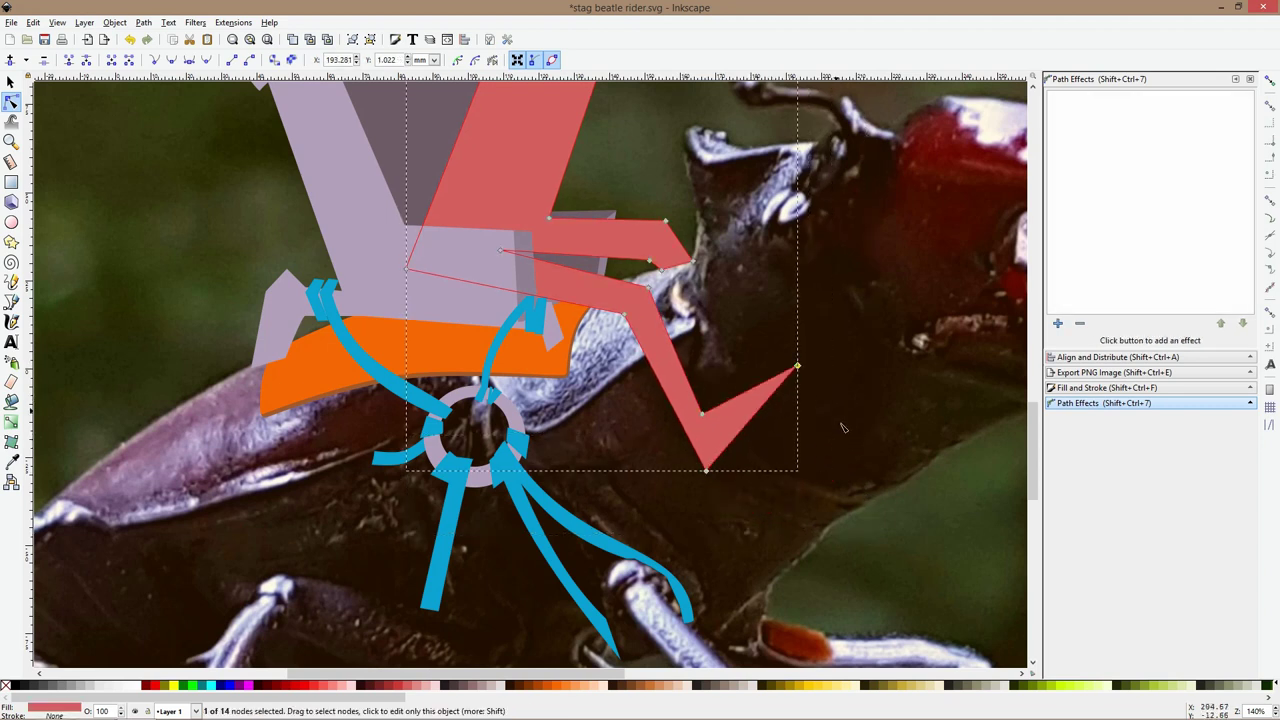
# Move the two top nodes of the rider's torso backward so the figure leans back toward the seat's backrest
pyautogui.press('Escape')
pyautogui.scroll(-3, 864, 420)
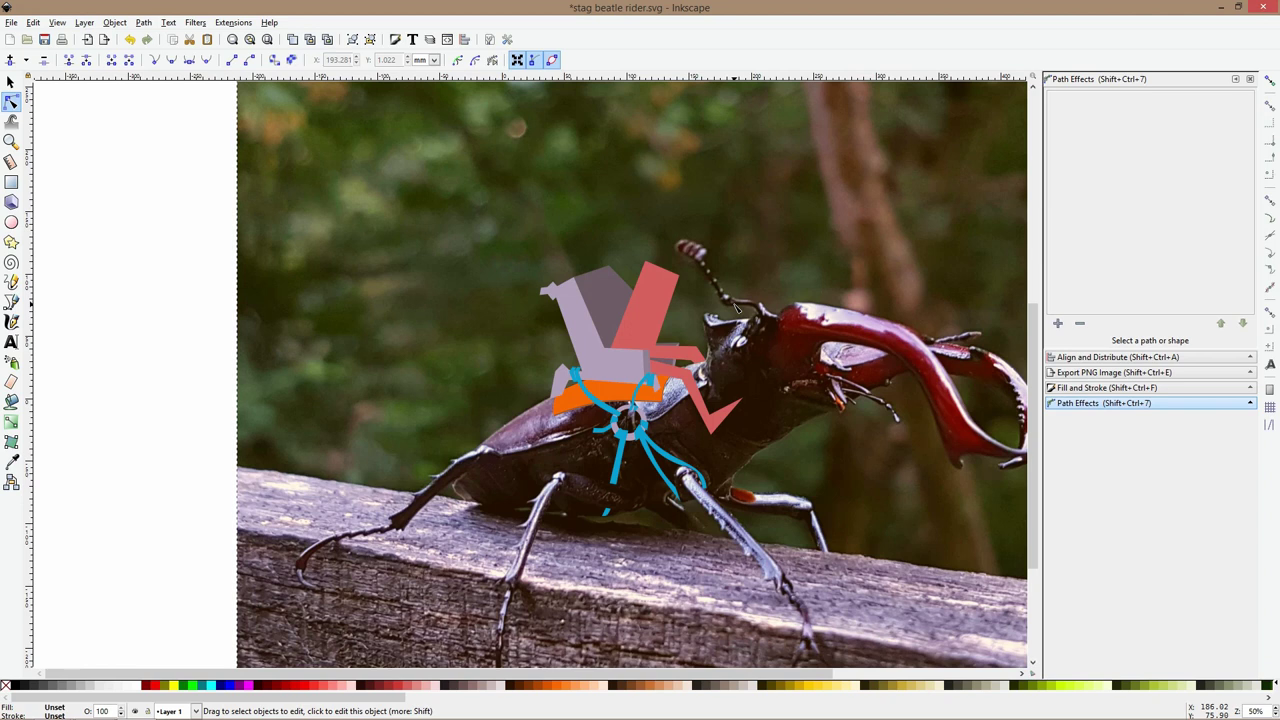
pyautogui.keyDown('ctrl'); pyautogui.scroll(2, 698, 243); pyautogui.keyUp('ctrl')
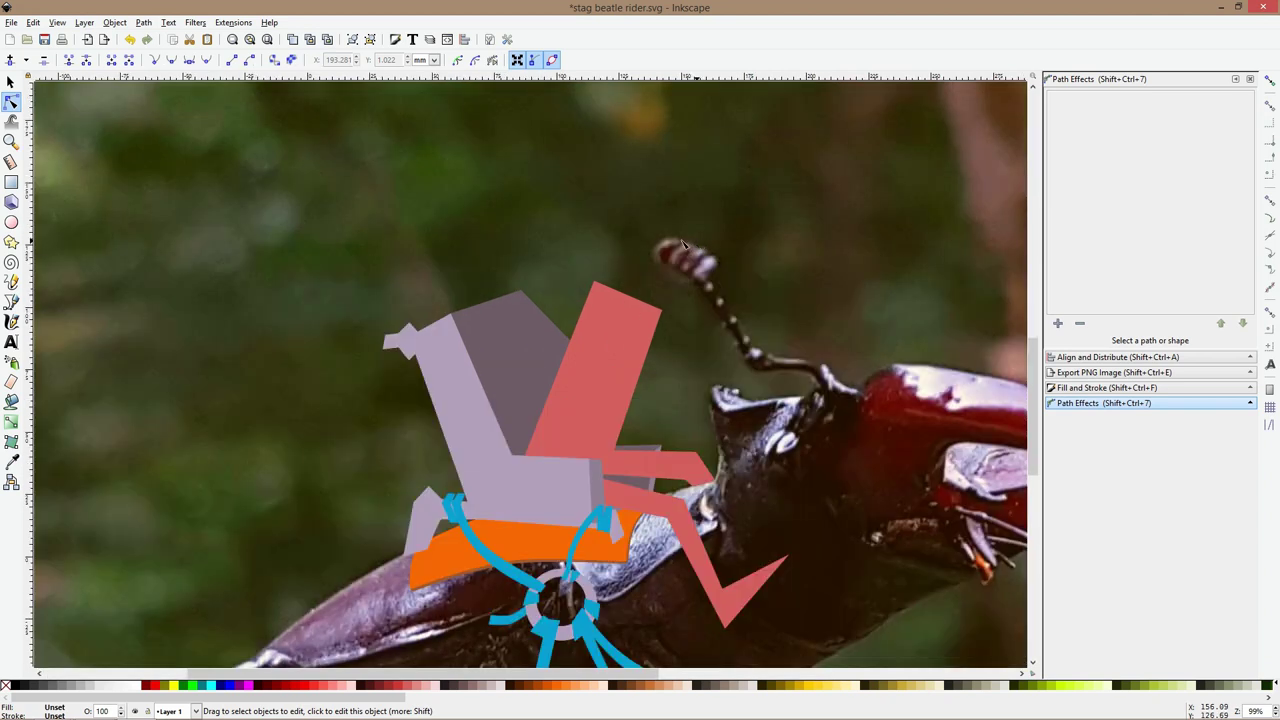
pyautogui.click(591, 340)
pyautogui.moveTo(543, 239); pyautogui.dragTo(549, 307)
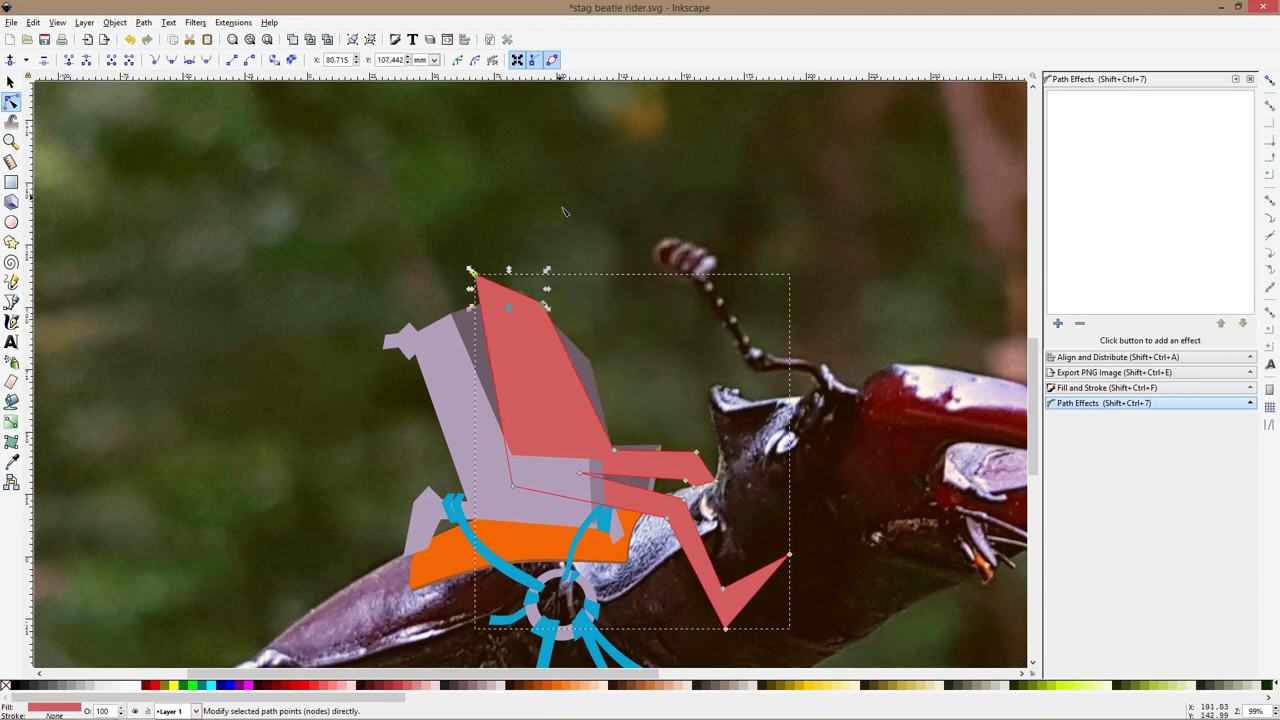
pyautogui.press('Escape')
# Save the drawing with the rider's reclined pose
pyautogui.keyDown('ctrl'); pyautogui.scroll(-4, 812, 255); pyautogui.keyUp('ctrl')
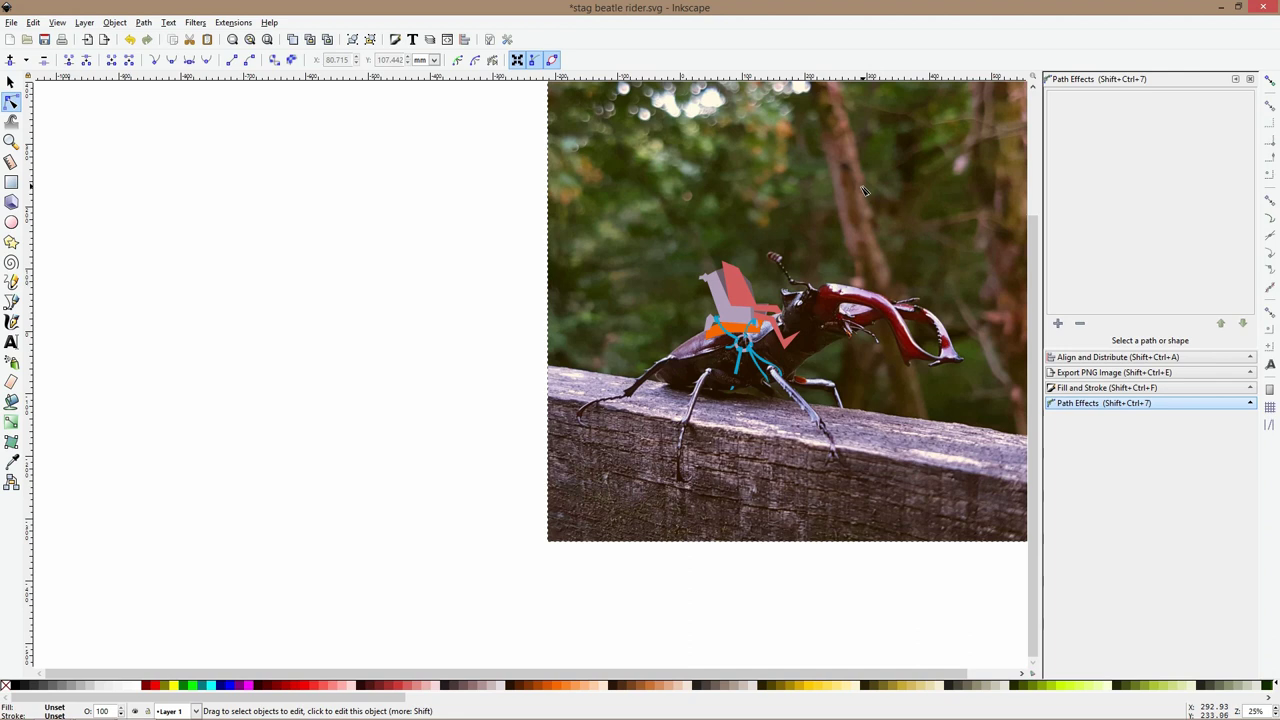
pyautogui.keyDown('ctrl'); pyautogui.scroll(1, 678, 261); pyautogui.keyUp('ctrl')
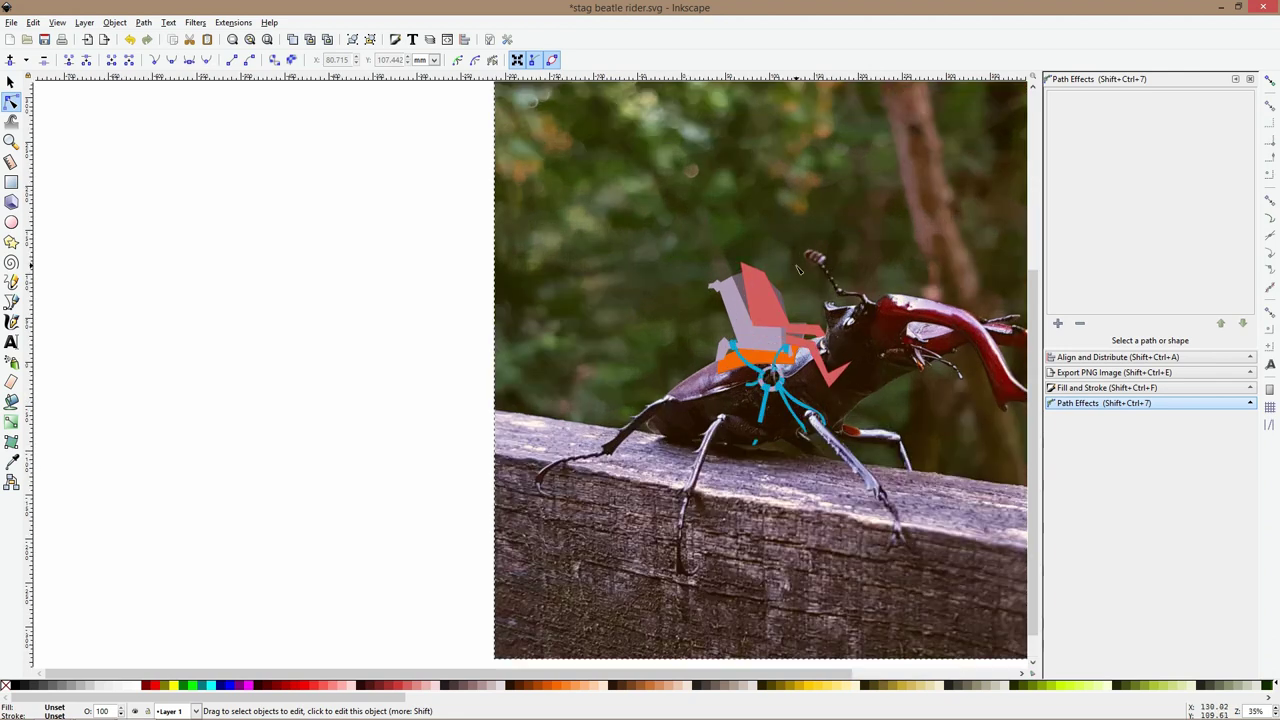
pyautogui.keyDown('ctrl'); pyautogui.scroll(2, 869, 339); pyautogui.keyUp('ctrl')
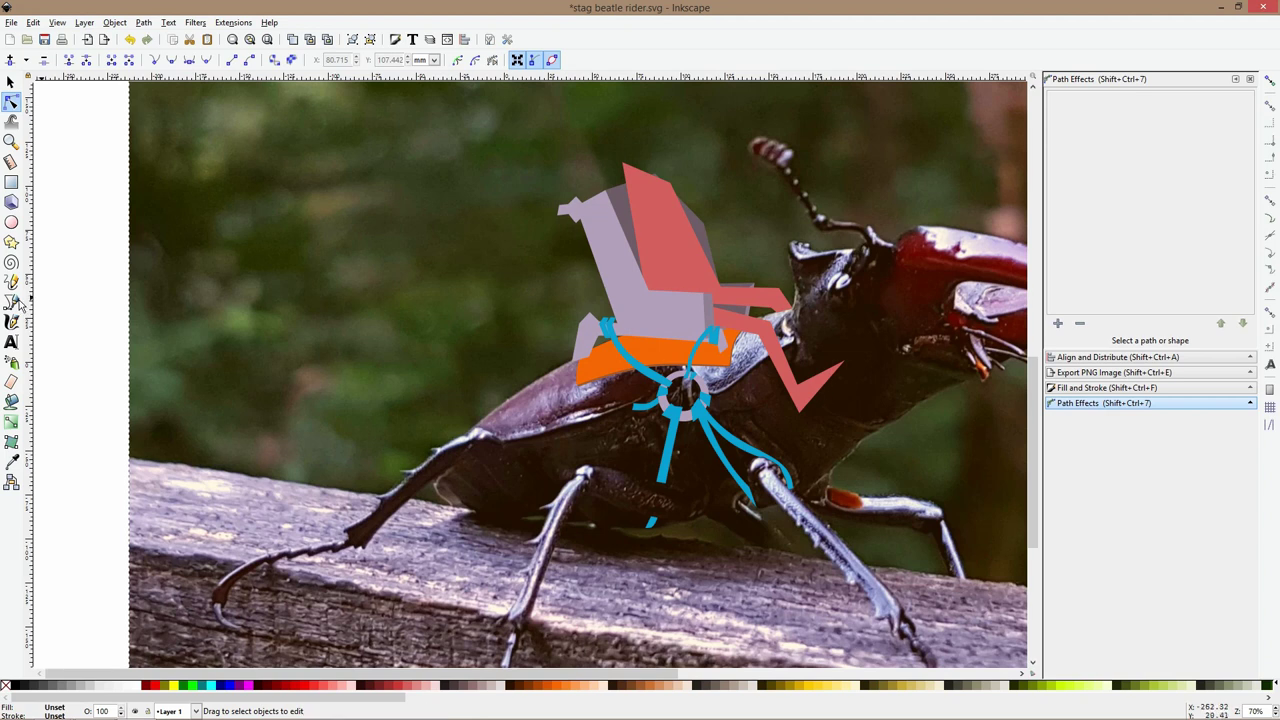
pyautogui.hotkey('ctrl', 's')
# Draw a narrow slanted four-sided strip from the far shin's end down to the near foot, and ready the Dropper to recolour it
pyautogui.keyDown('ctrl'); pyautogui.scroll(3, 806, 338); pyautogui.keyUp('ctrl')
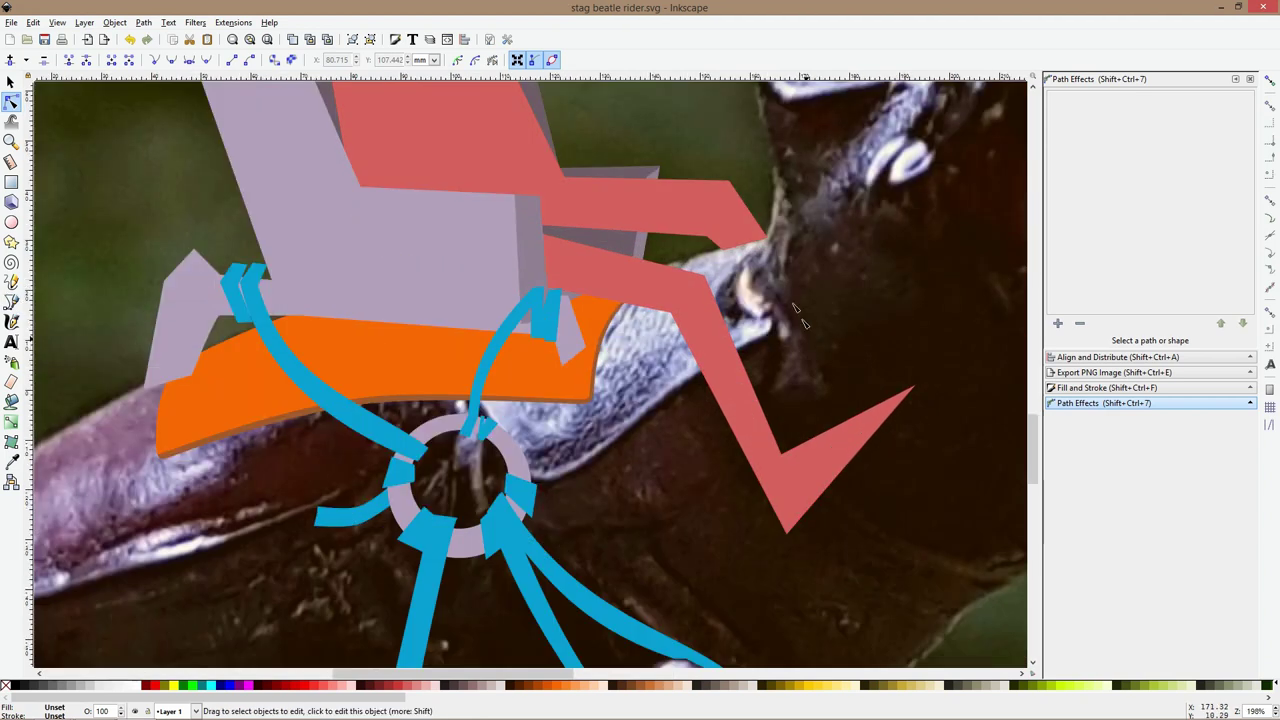
pyautogui.press('s')
pyautogui.click(754, 236)
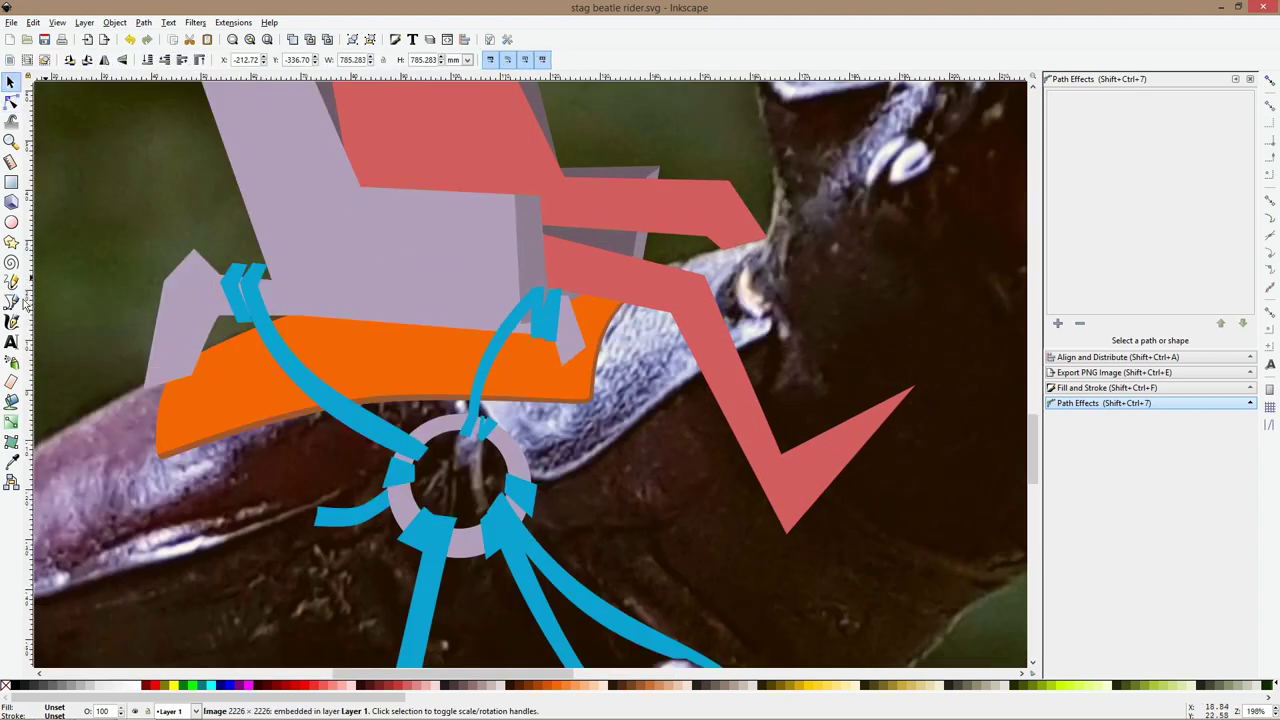
pyautogui.click(11, 301)
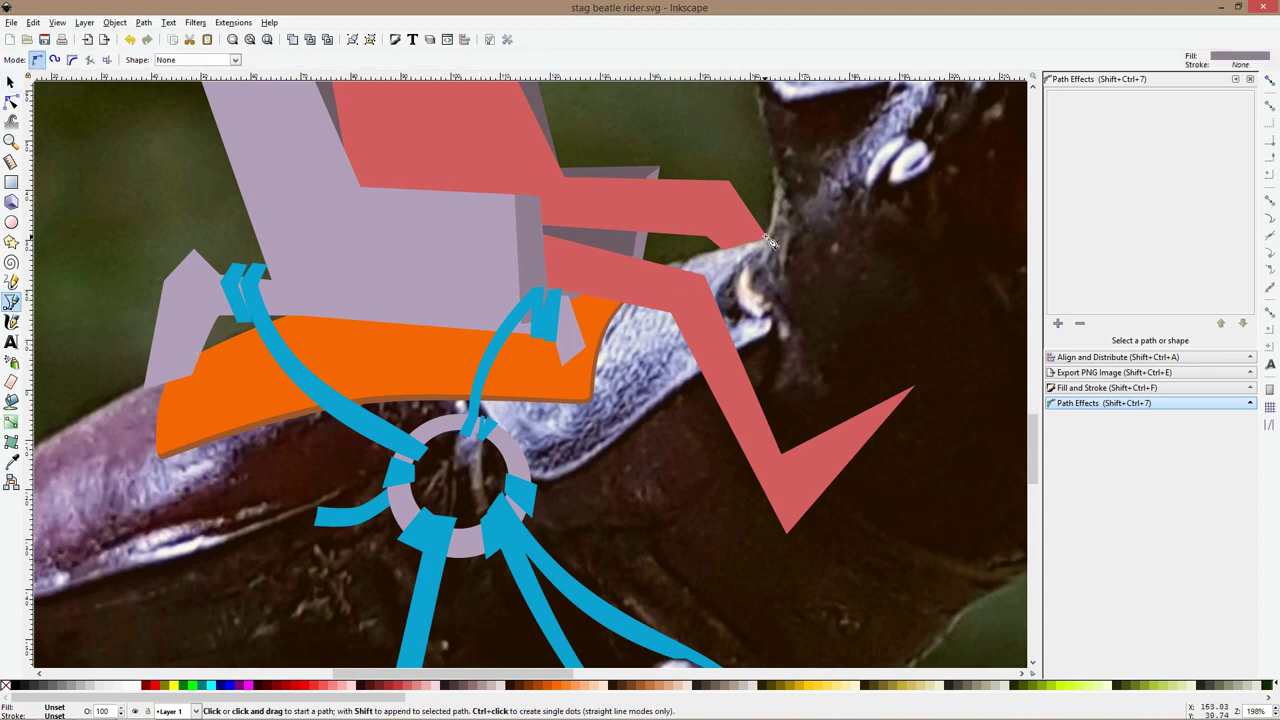
pyautogui.keyDown('ctrl'); pyautogui.scroll(-2, 789, 261); pyautogui.keyUp('ctrl')
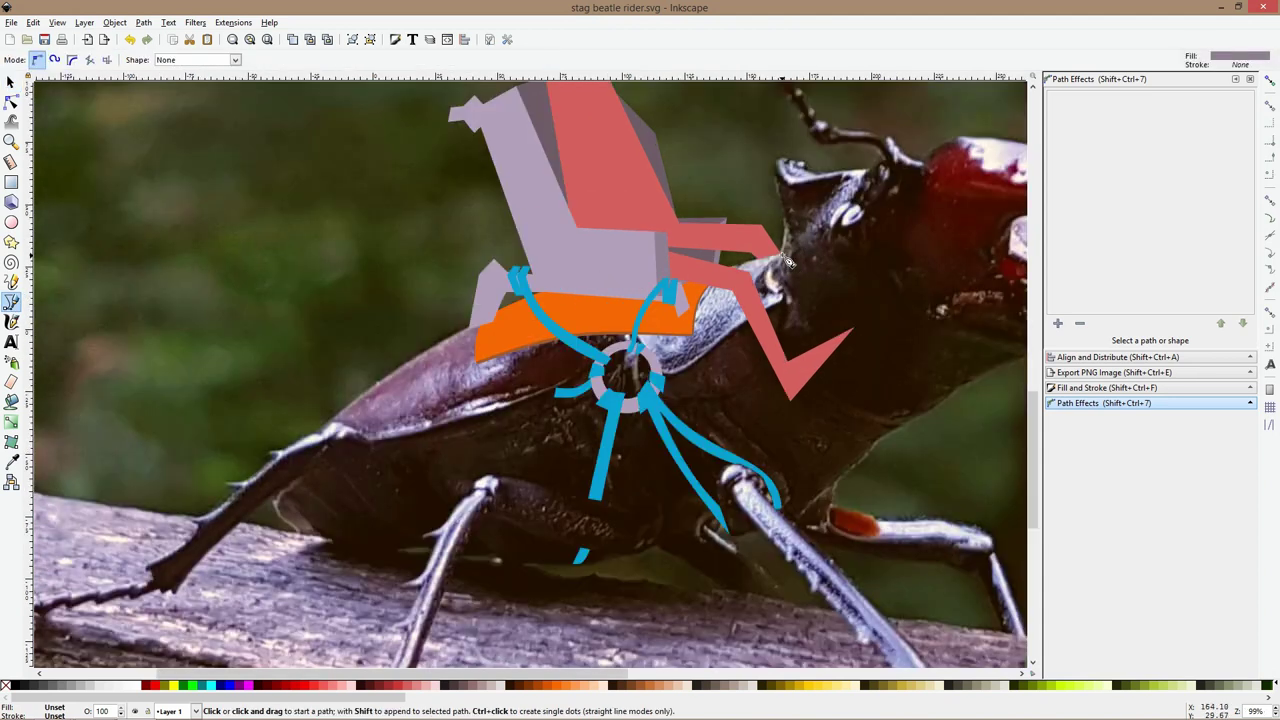
pyautogui.click(789, 261)
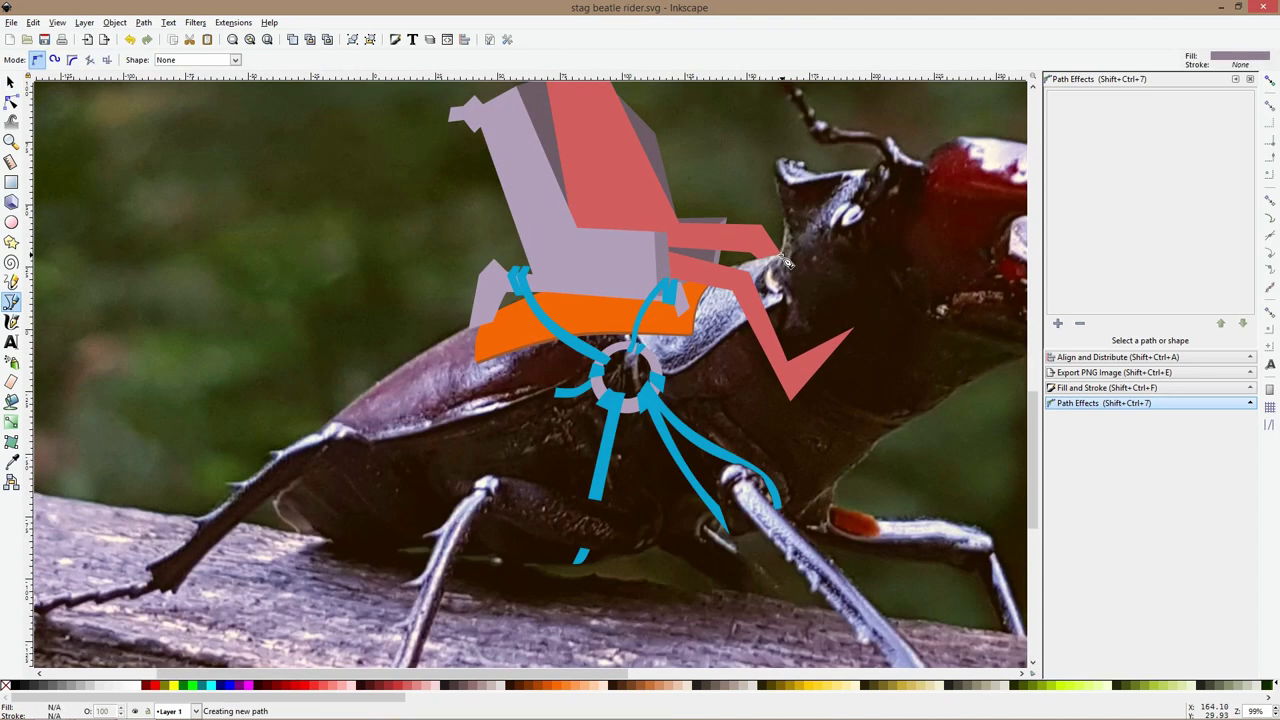
pyautogui.click(801, 384)
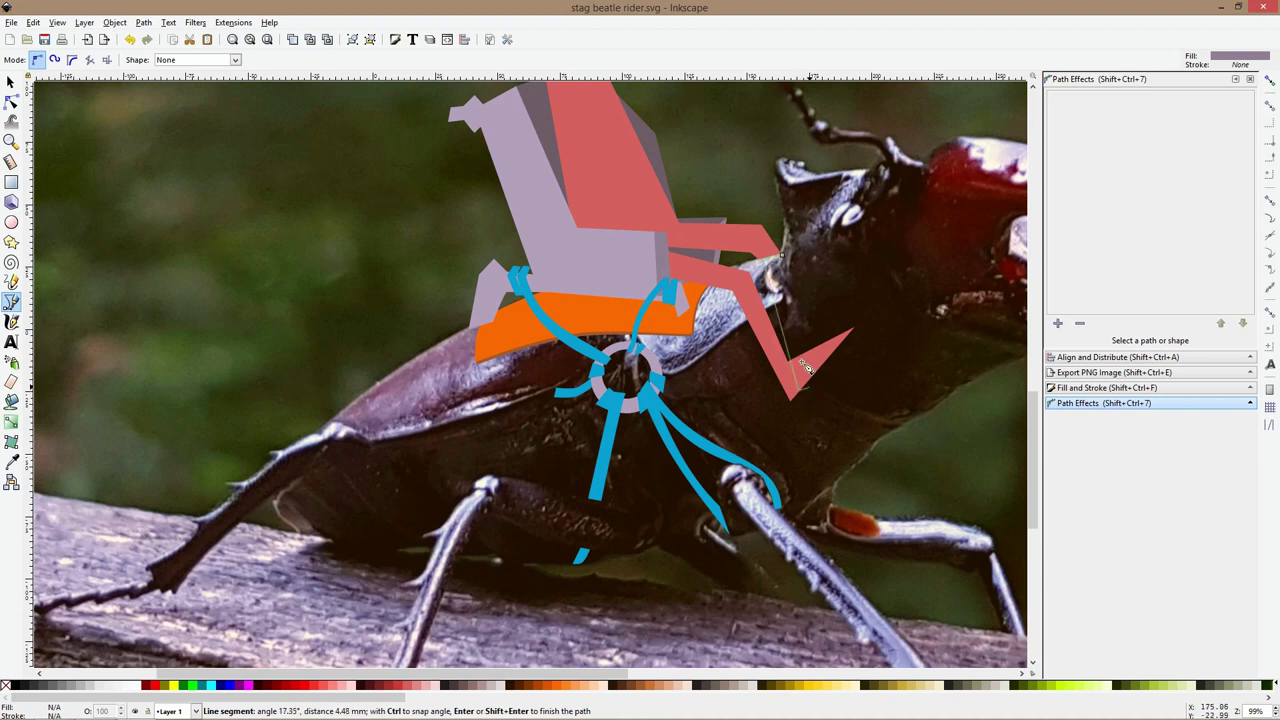
pyautogui.click(784, 260)
pyautogui.click(11, 461)
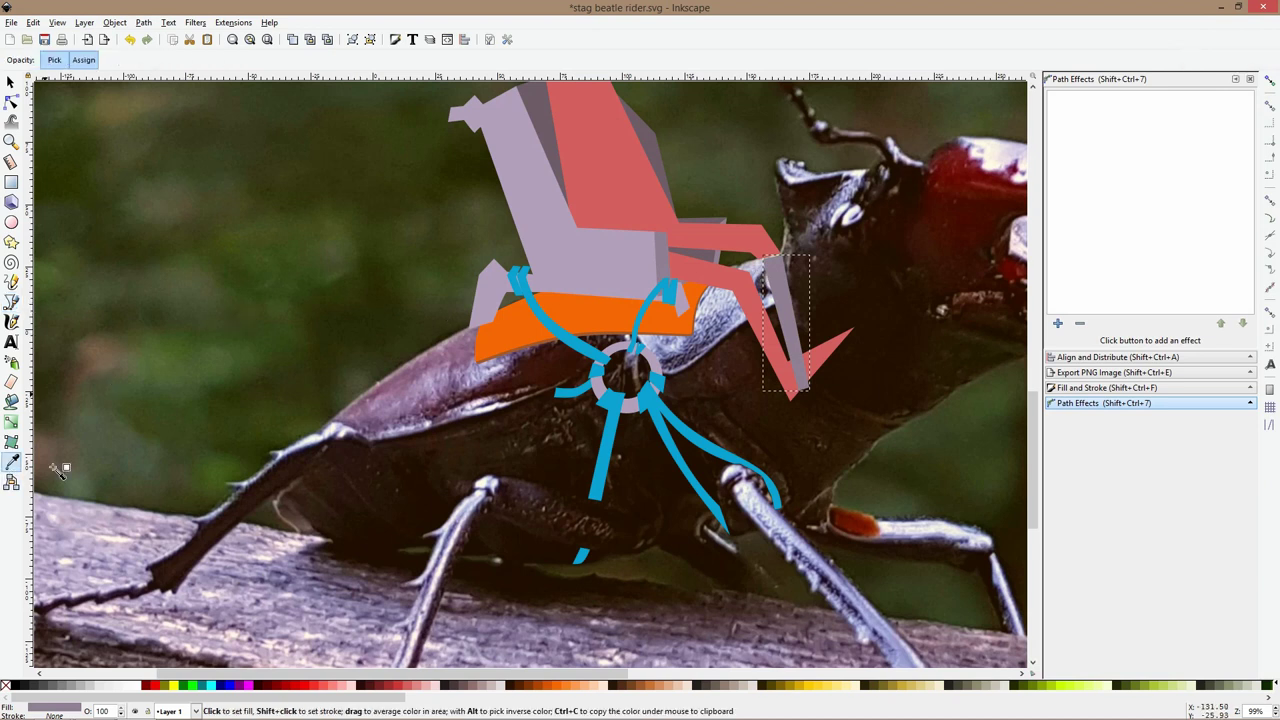
# Fill the strap beside the front lower leg with the other straps' blue and bend its long sides into a gentle curve
pyautogui.click(572, 320)
pyautogui.press('s')
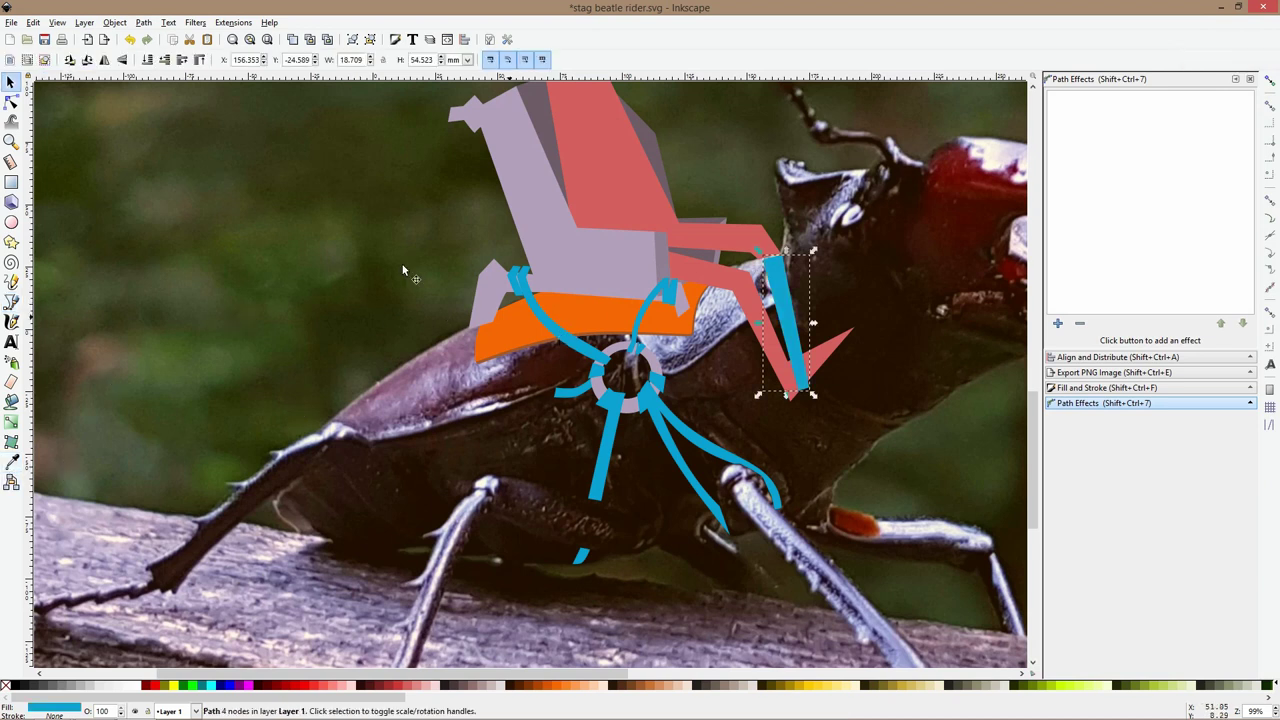
pyautogui.click(11, 102)
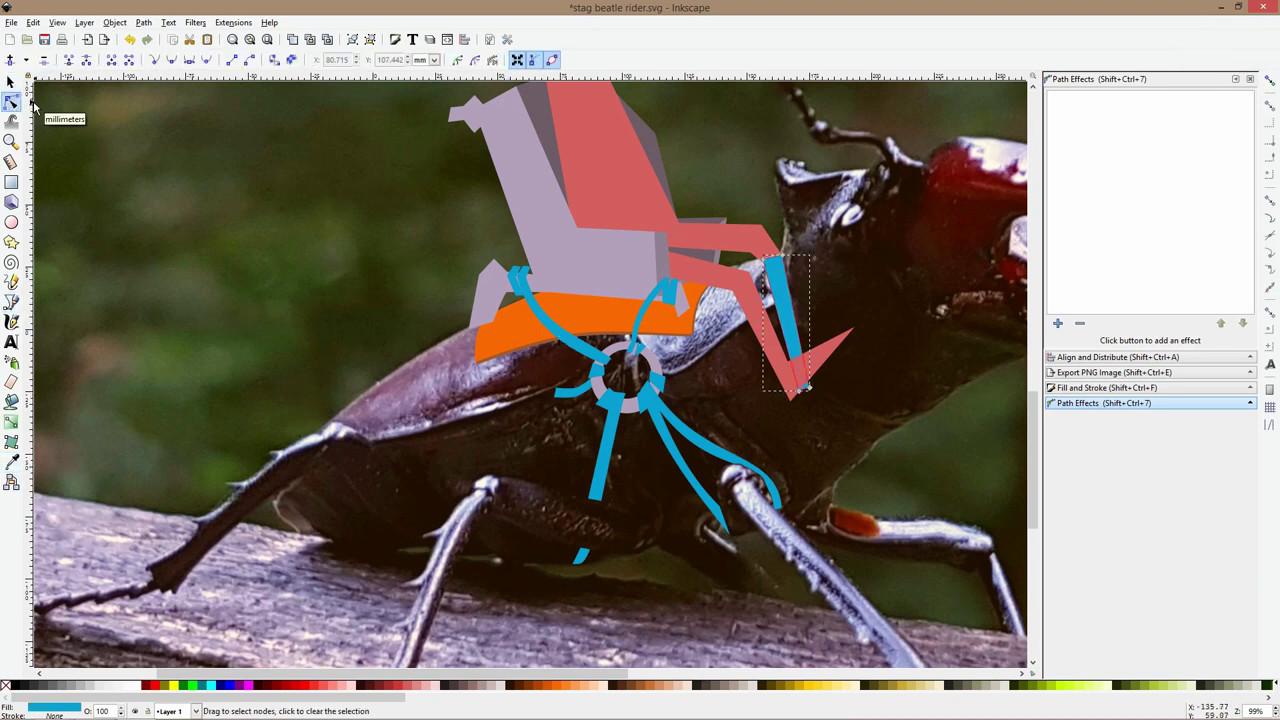
pyautogui.scroll(3, 790, 322)
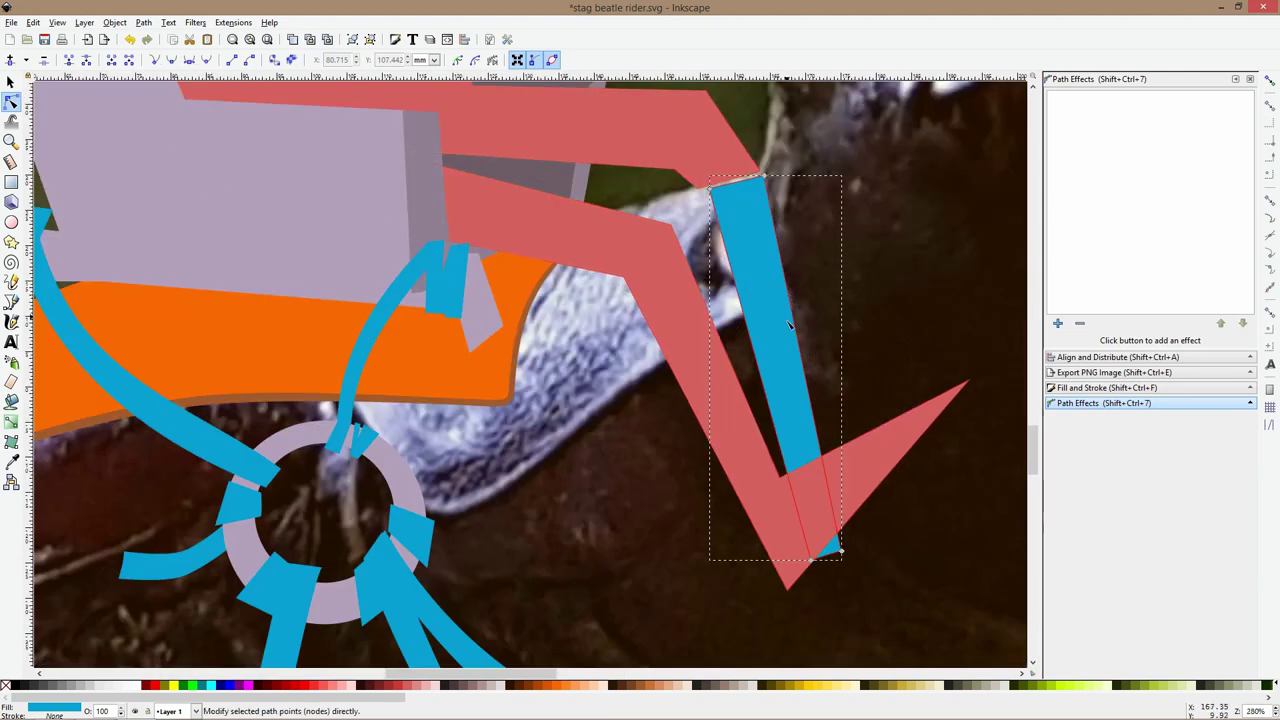
pyautogui.moveTo(766, 363); pyautogui.dragTo(748, 363)
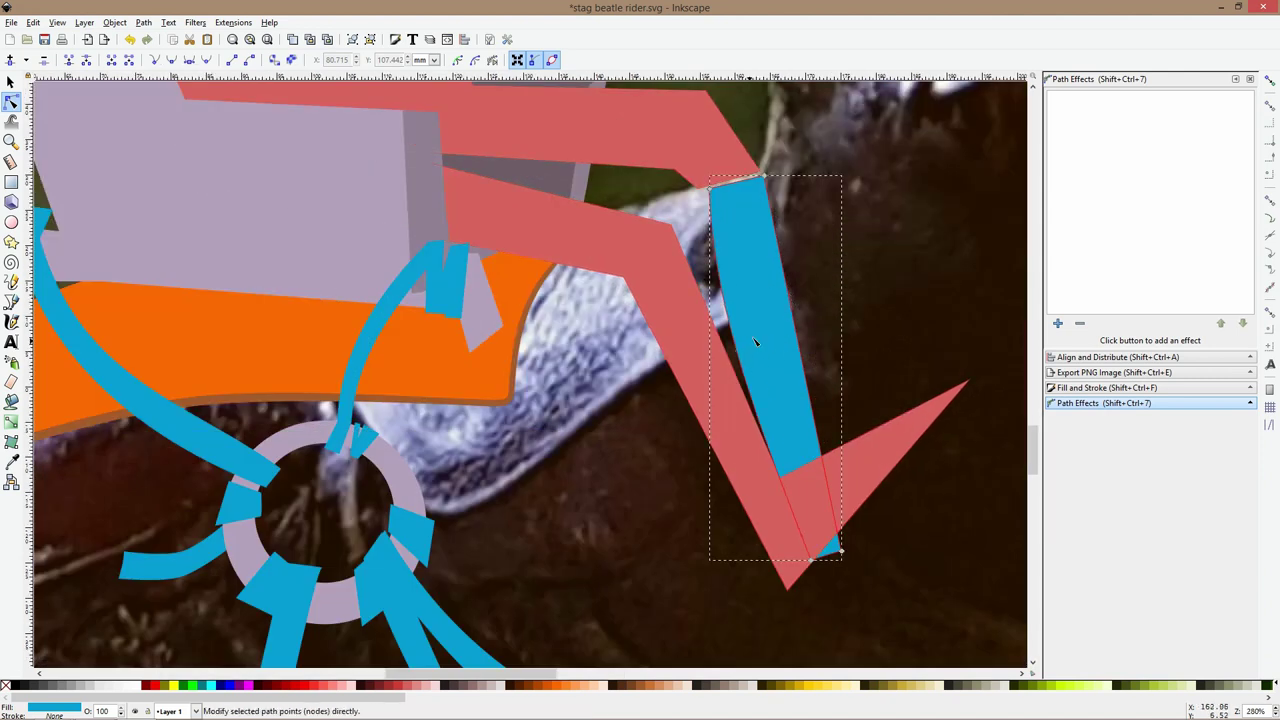
pyautogui.moveTo(792, 296); pyautogui.dragTo(773, 310)
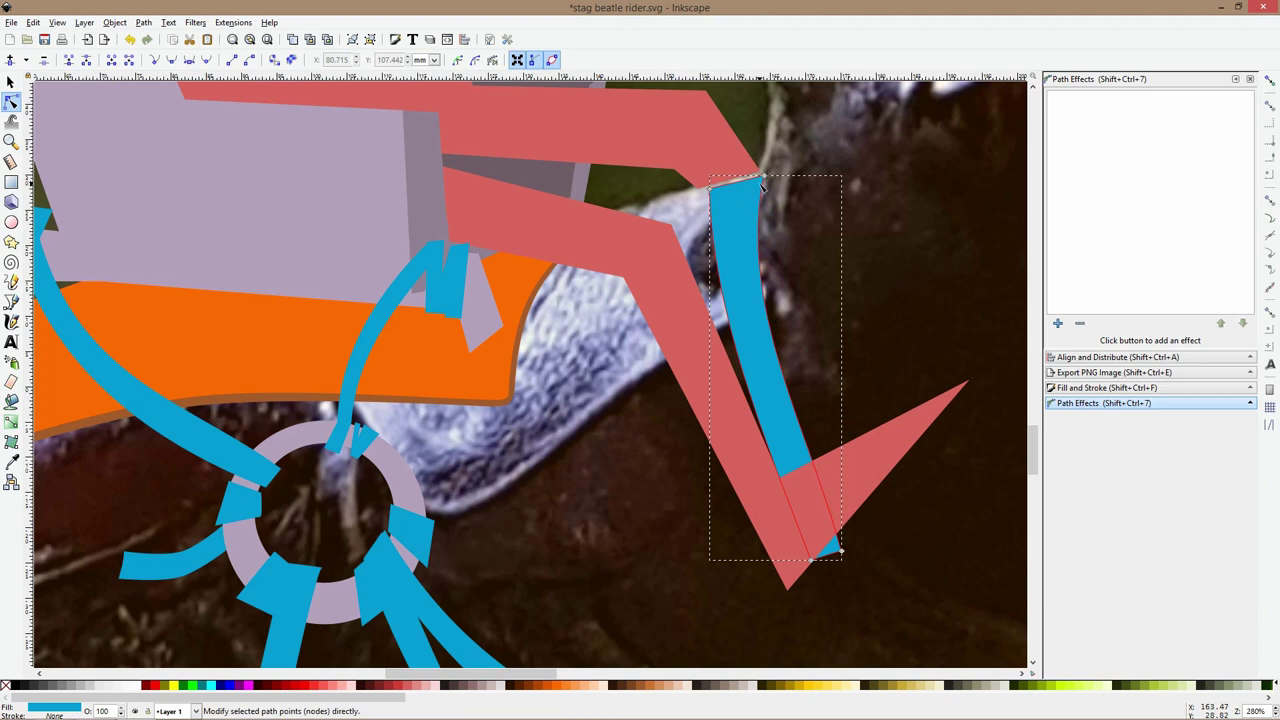
pyautogui.click(711, 188)
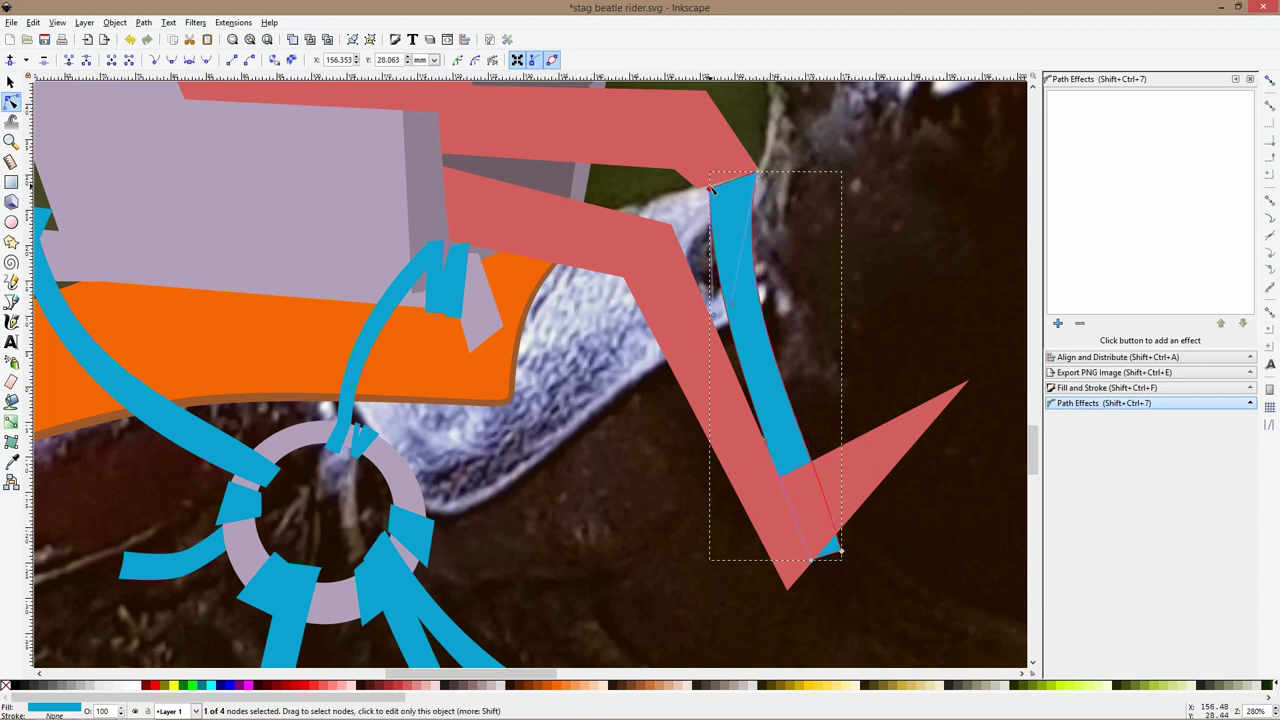
pyautogui.moveTo(711, 188); pyautogui.dragTo(712, 181)
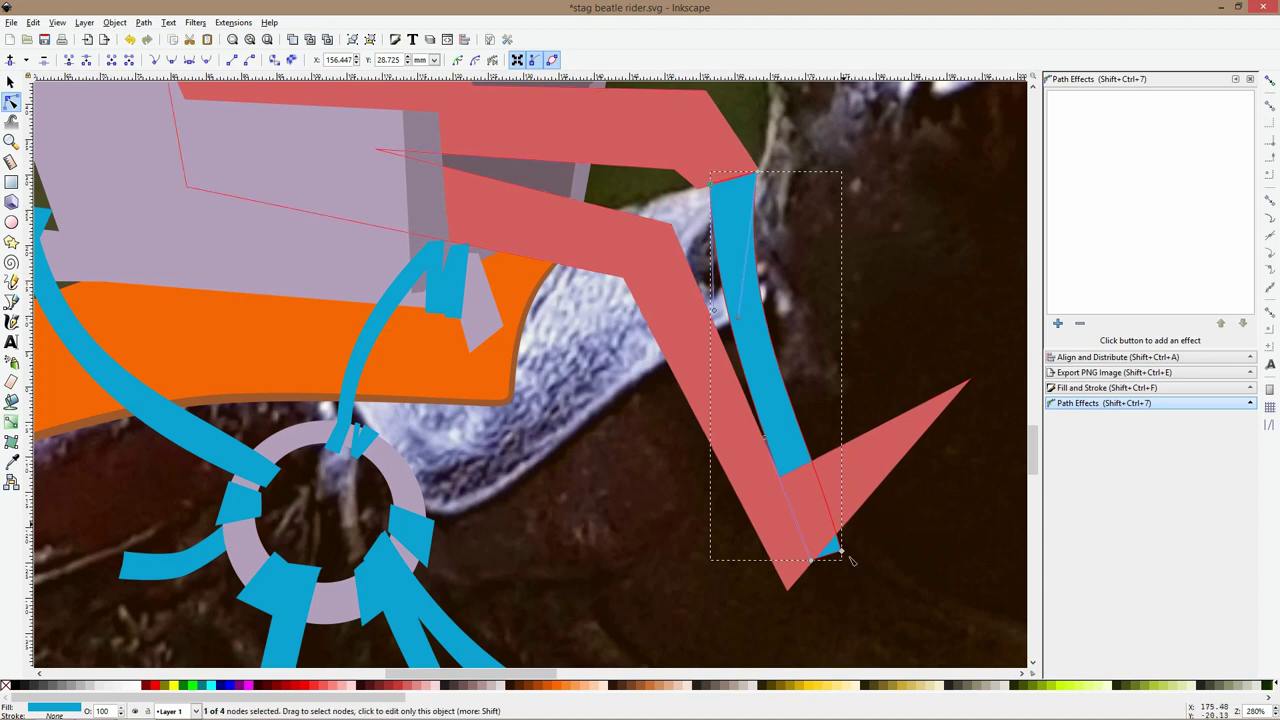
pyautogui.press('s')
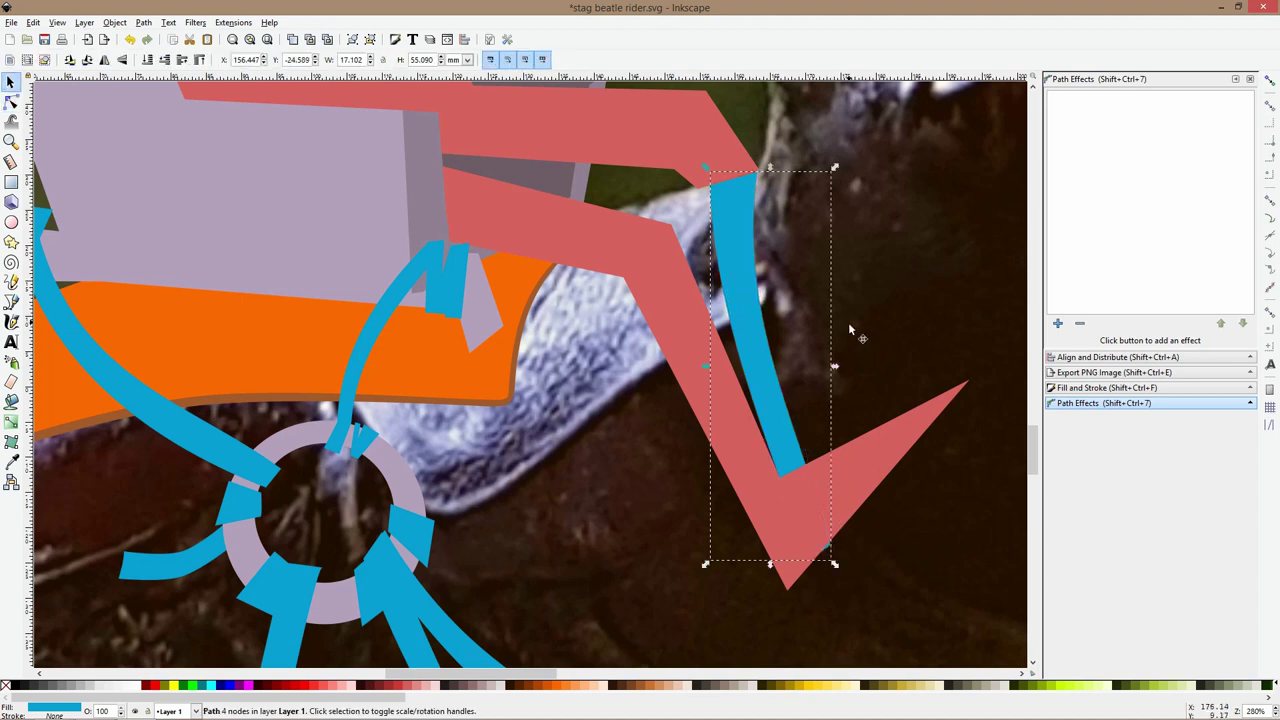
pyautogui.click(848, 323)
# Draw a closed blue polygon around the front foot for the stirrup's outer shape, about 24 mm wide and 28 mm high
pyautogui.scroll(-5, 850, 325)
pyautogui.moveTo(886, 354); pyautogui.dragTo(756, 346)
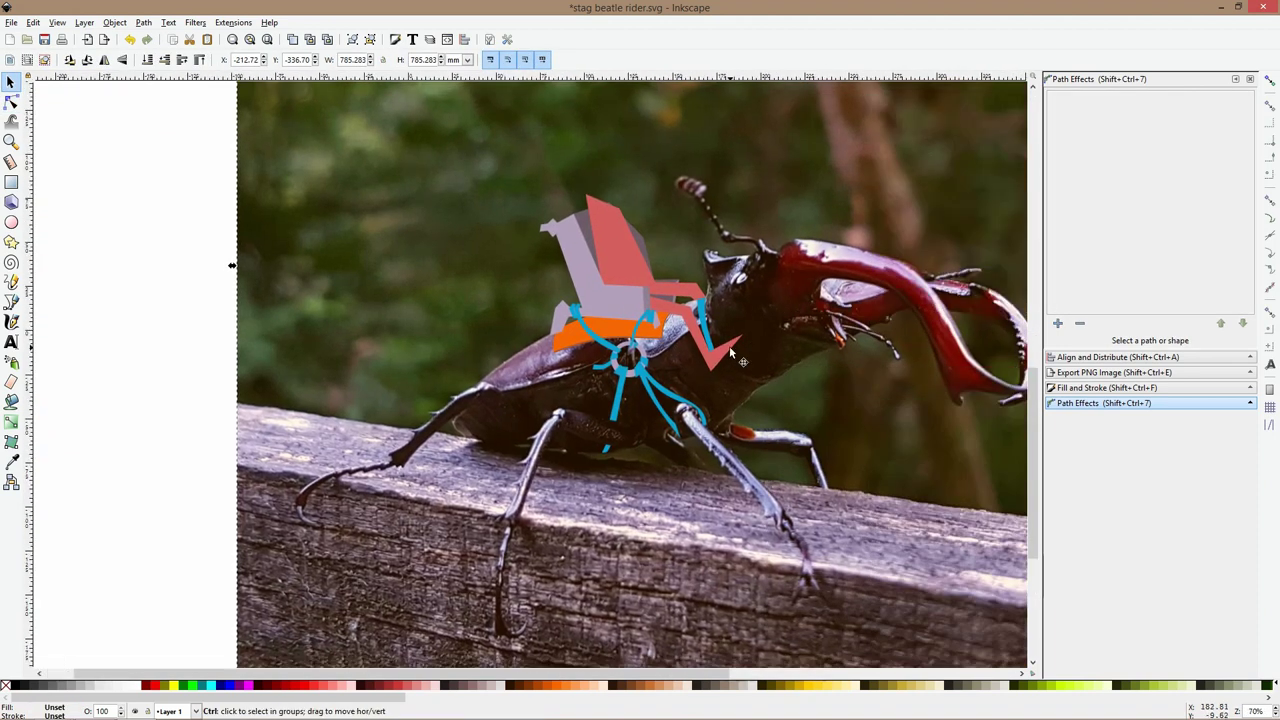
pyautogui.scroll(4, 729, 345)
pyautogui.click(11, 300)
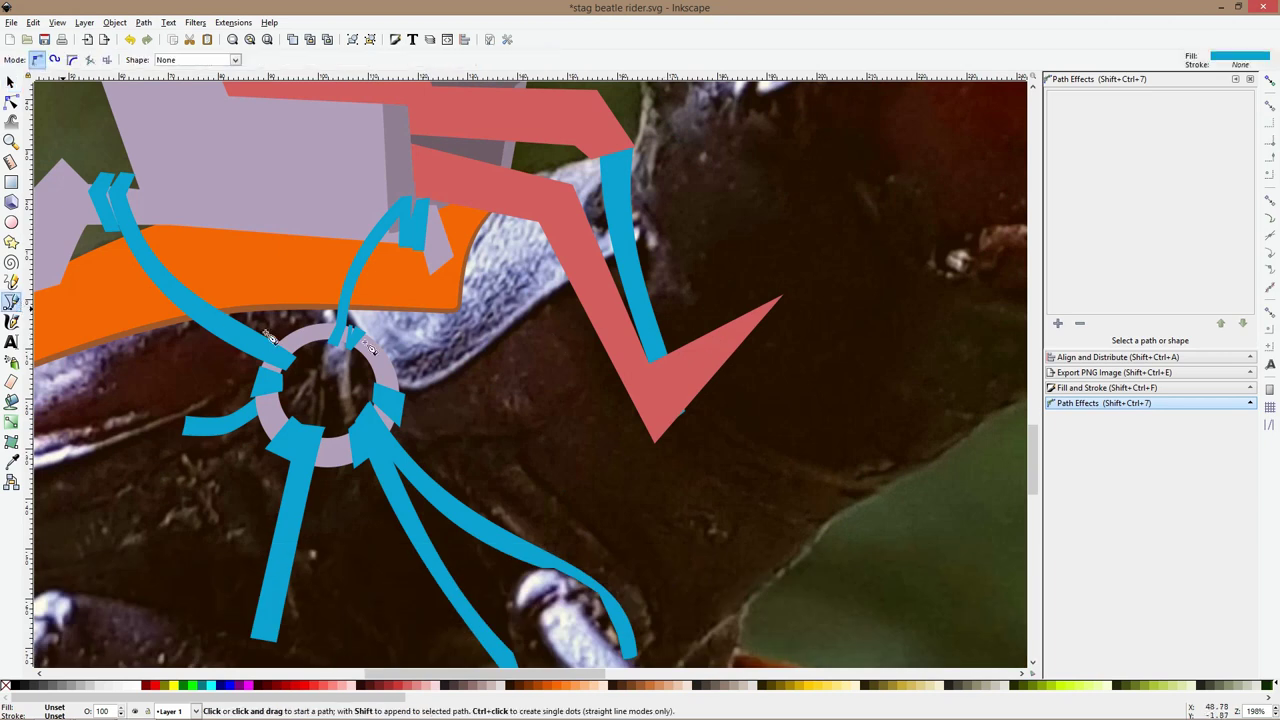
pyautogui.click(638, 321)
pyautogui.click(631, 392)
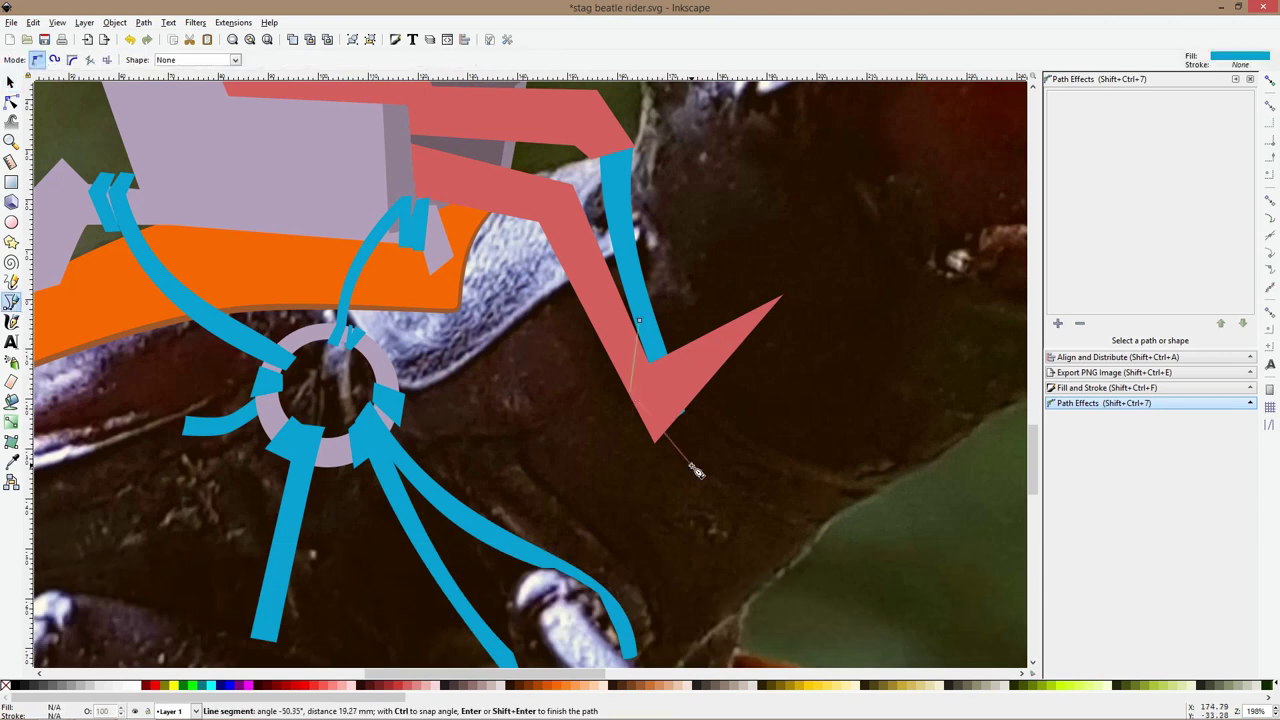
pyautogui.click(675, 453)
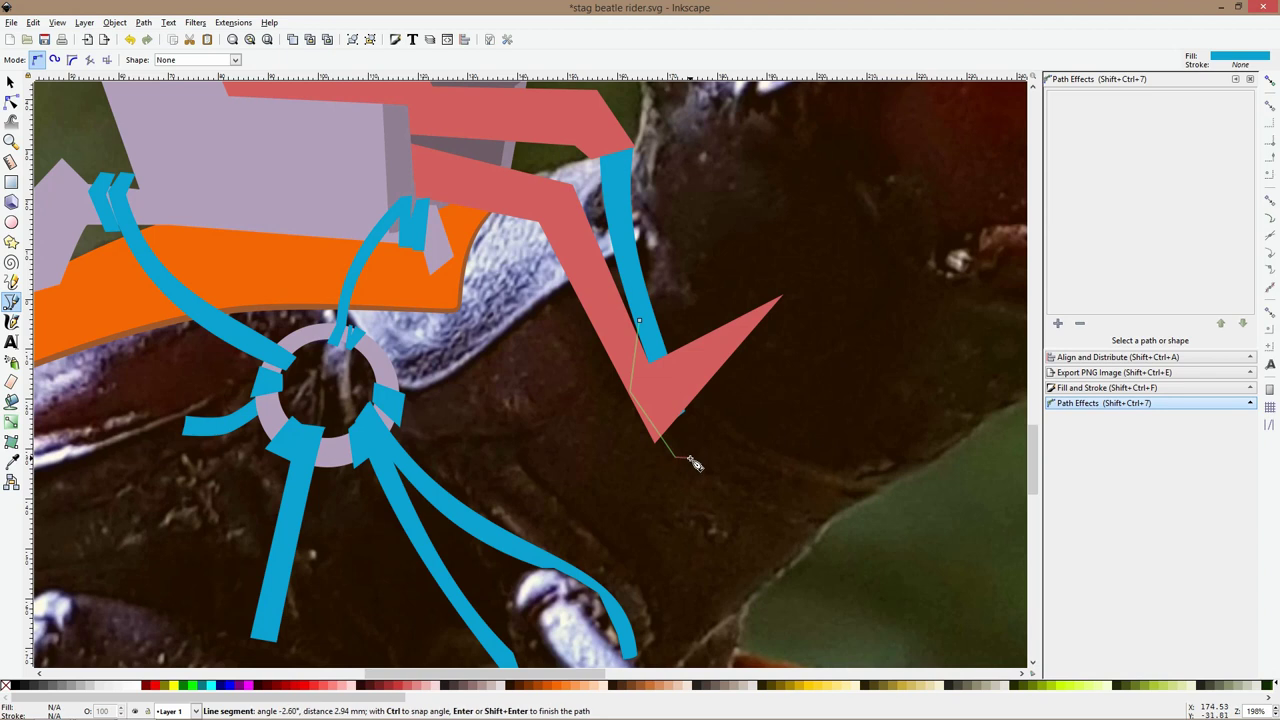
pyautogui.click(689, 456)
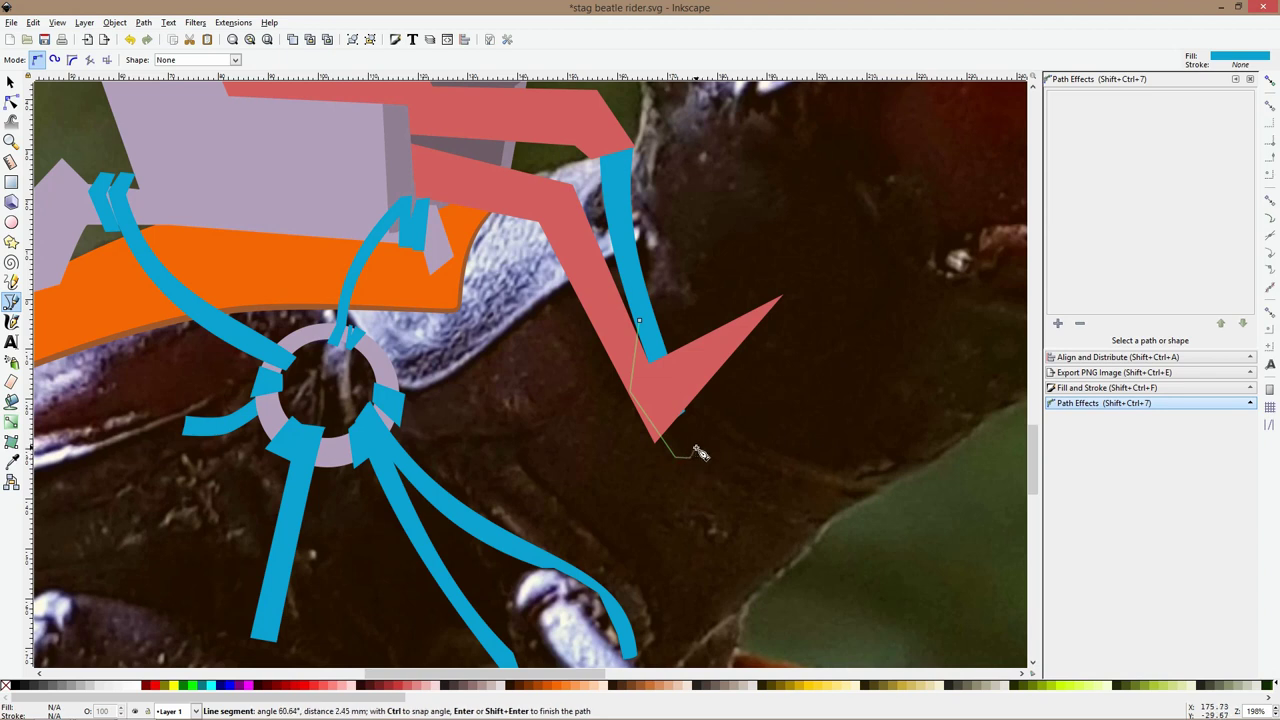
pyautogui.click(739, 407)
pyautogui.click(747, 393)
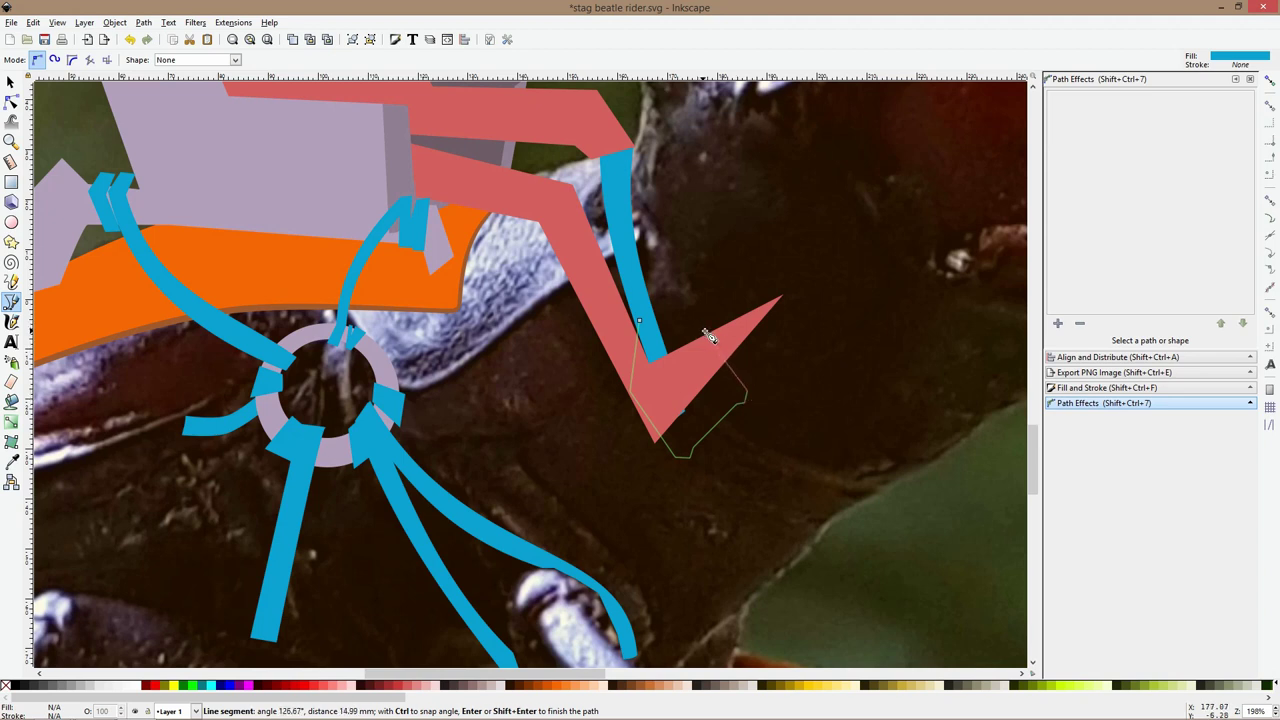
pyautogui.click(707, 336)
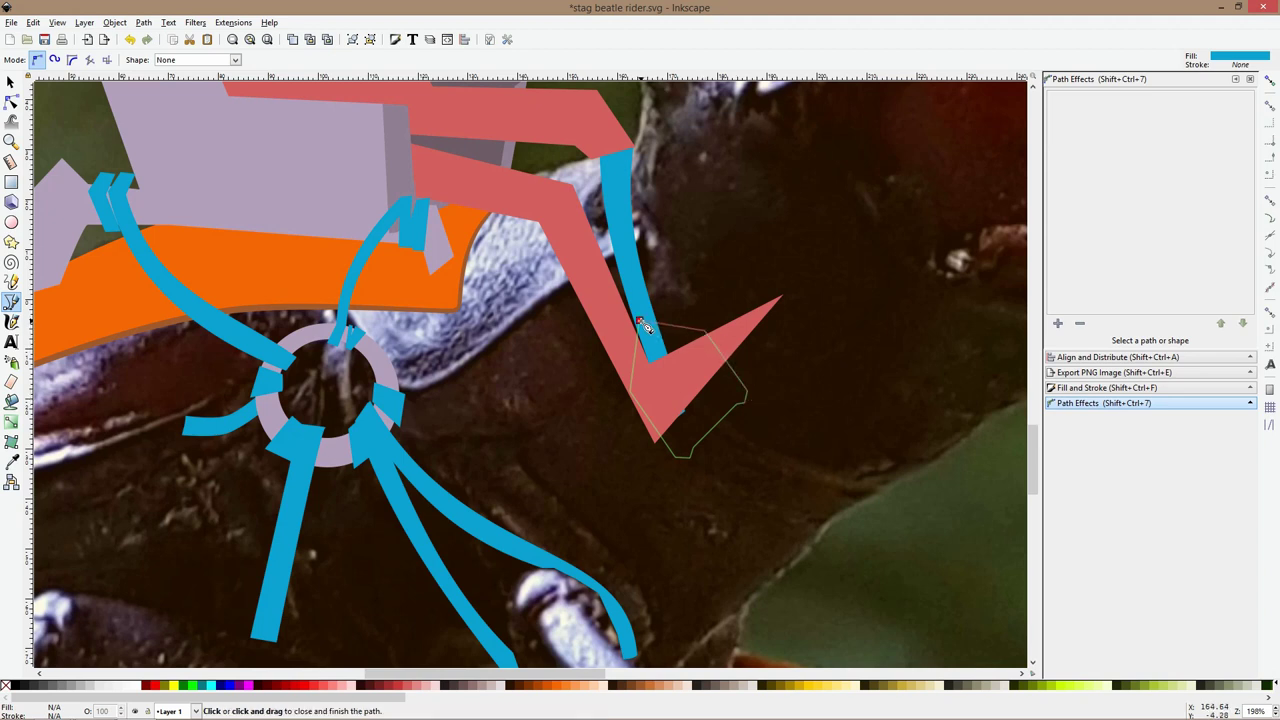
pyautogui.click(645, 327)
pyautogui.press('s')
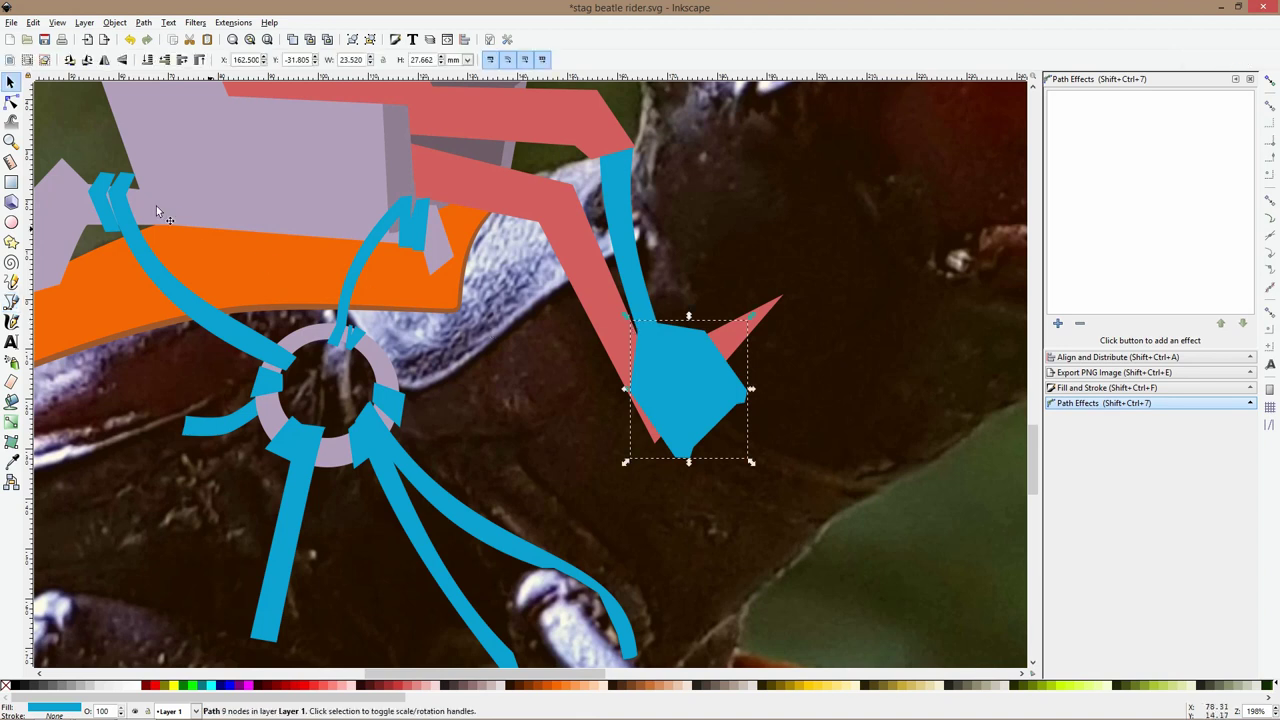
pyautogui.click(11, 301)
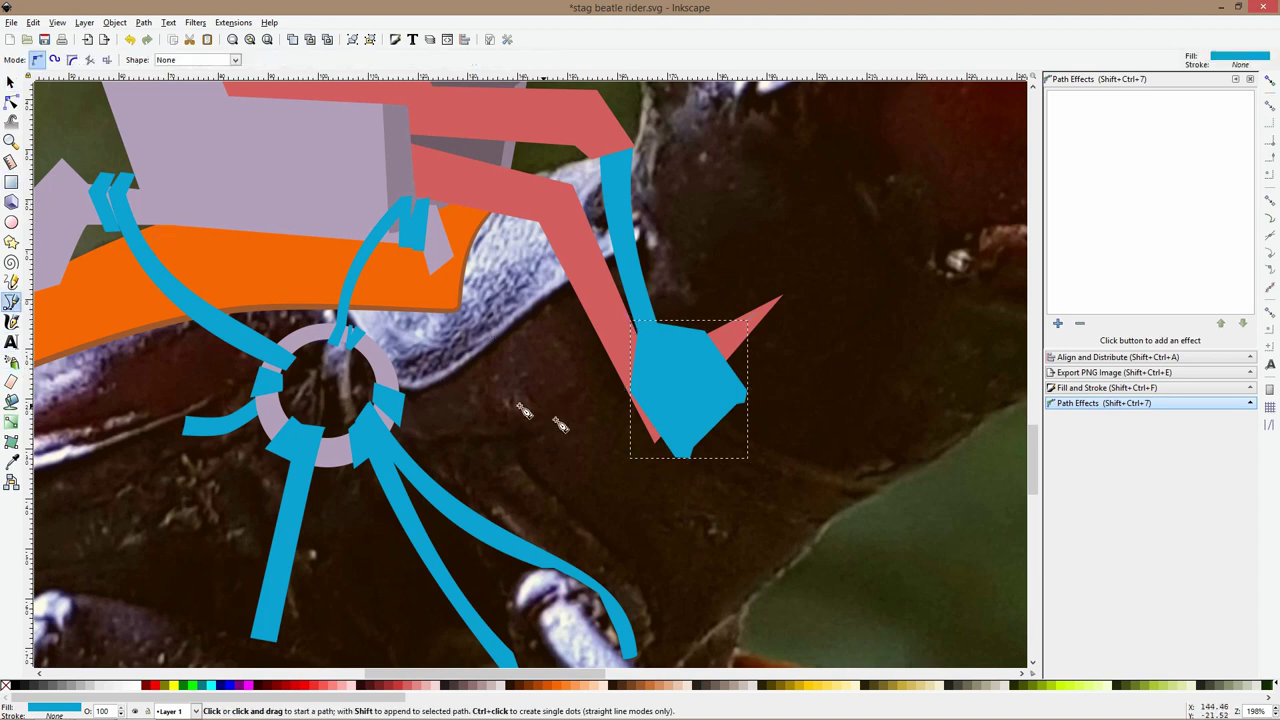
pyautogui.scroll(1, 645, 388)
pyautogui.click(655, 313)
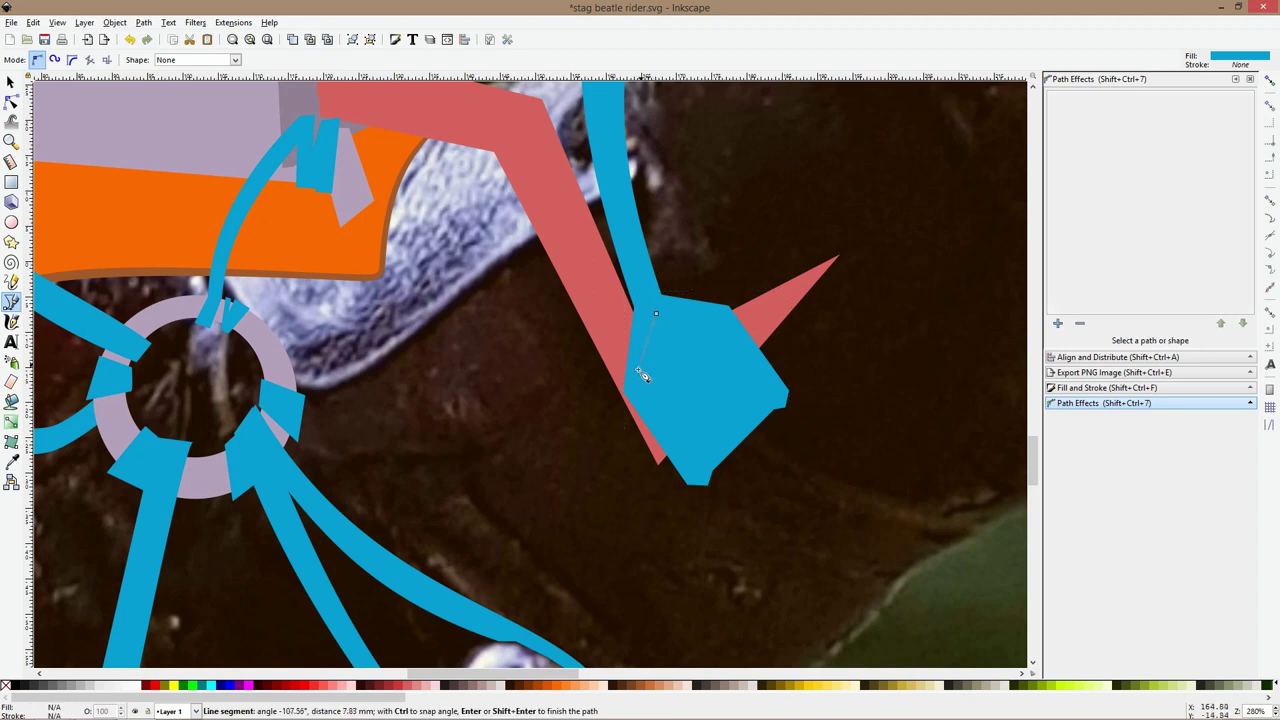
pyautogui.click(642, 378)
pyautogui.press('Return')
pyautogui.press('s')
pyautogui.press('Escape')
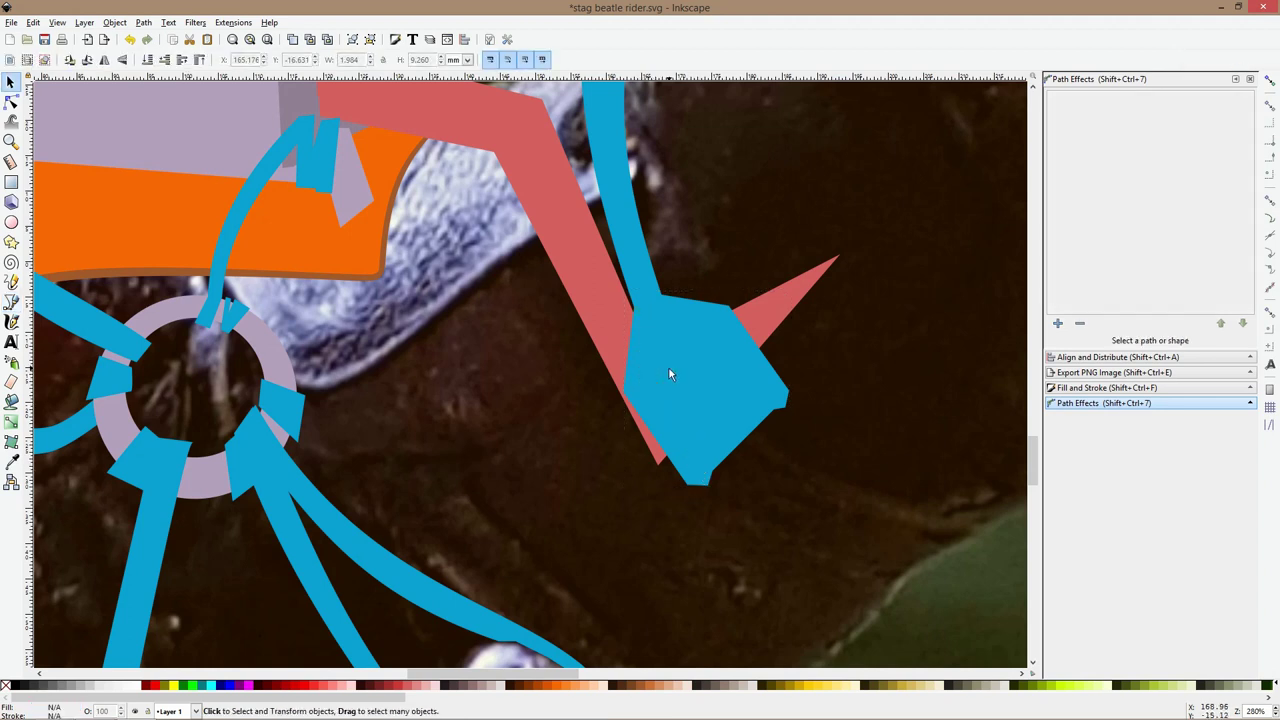
# Draw a smaller closed polygon, about 14 by 19 mm, inside the stirrup shape and subtract it to leave a ring
pyautogui.click(11, 302)
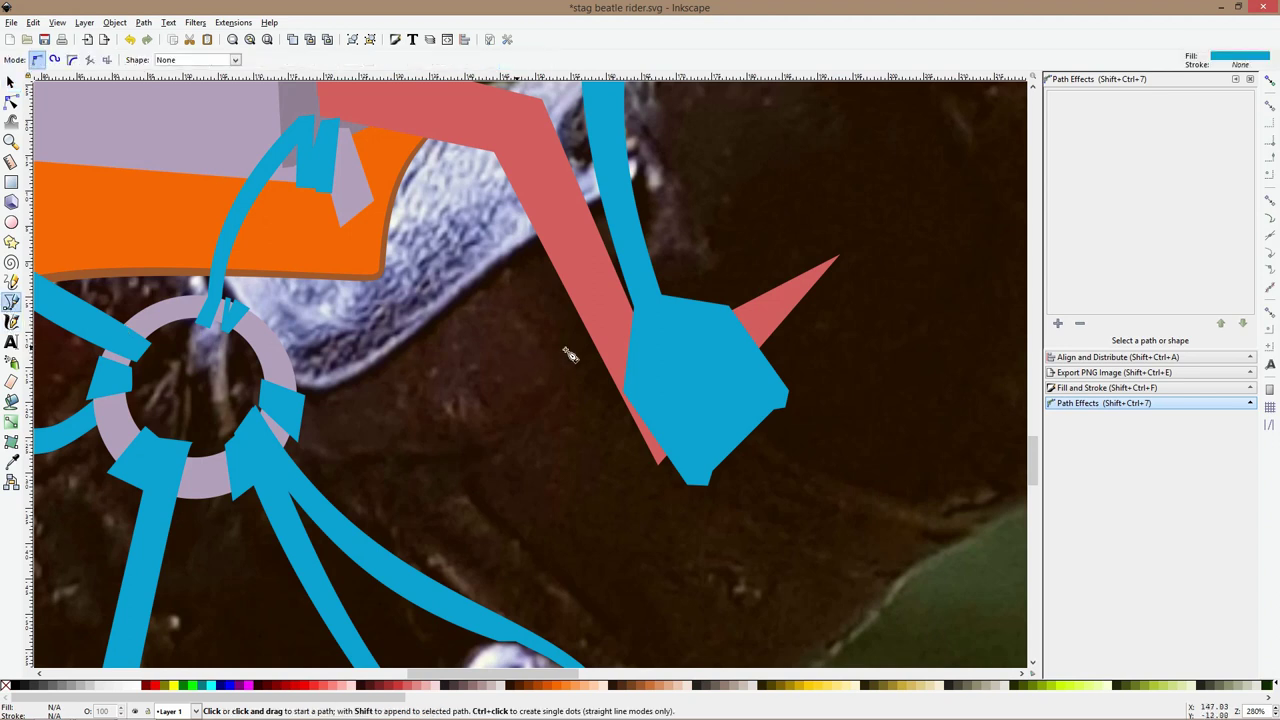
pyautogui.click(663, 320)
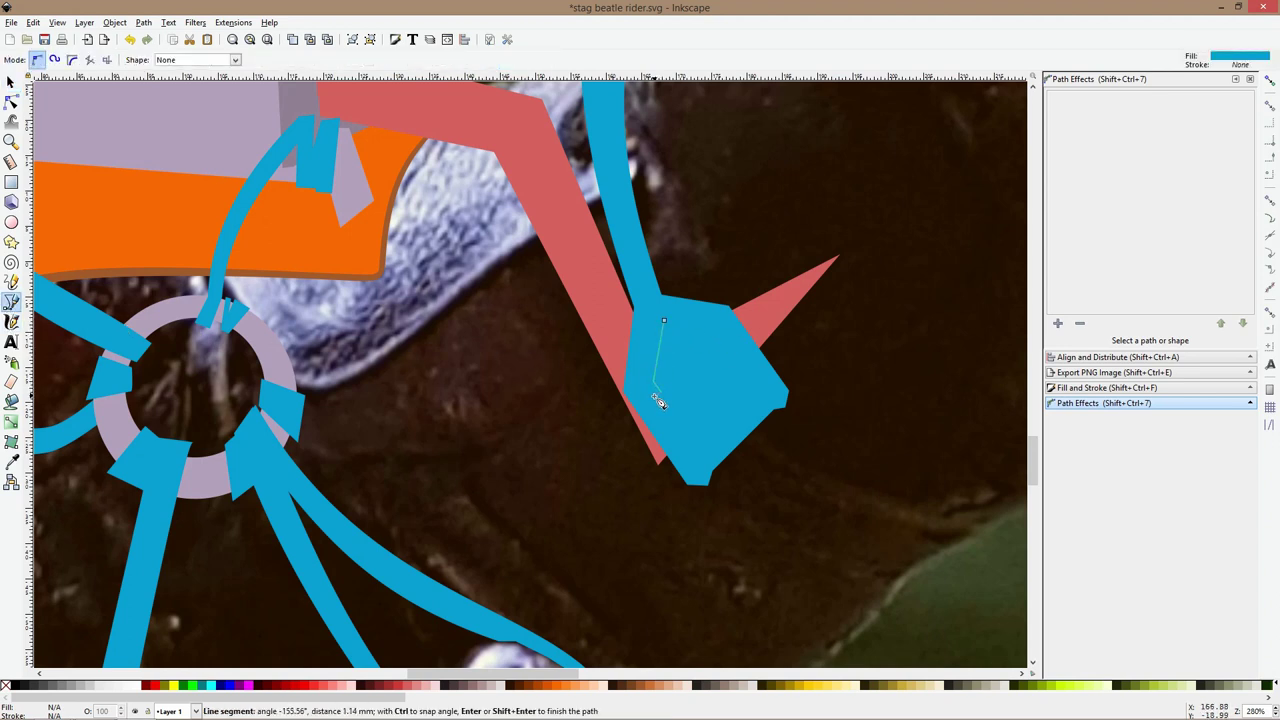
pyautogui.click(694, 451)
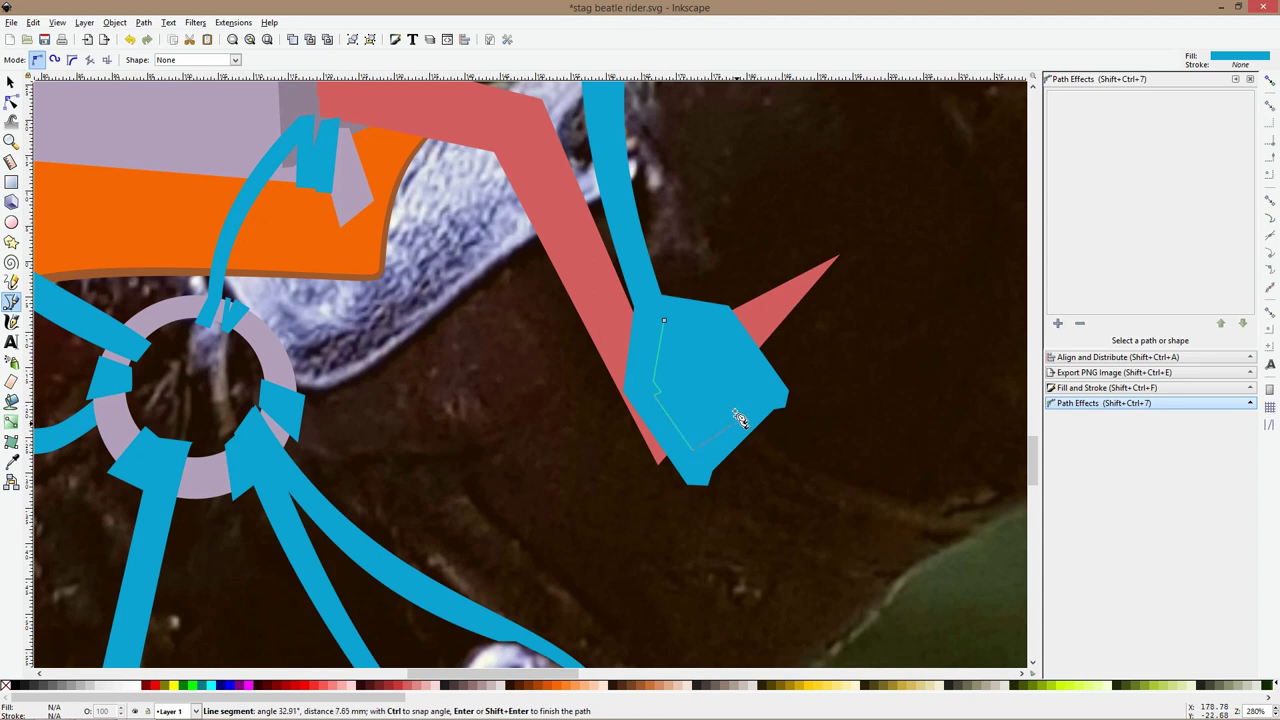
pyautogui.click(757, 402)
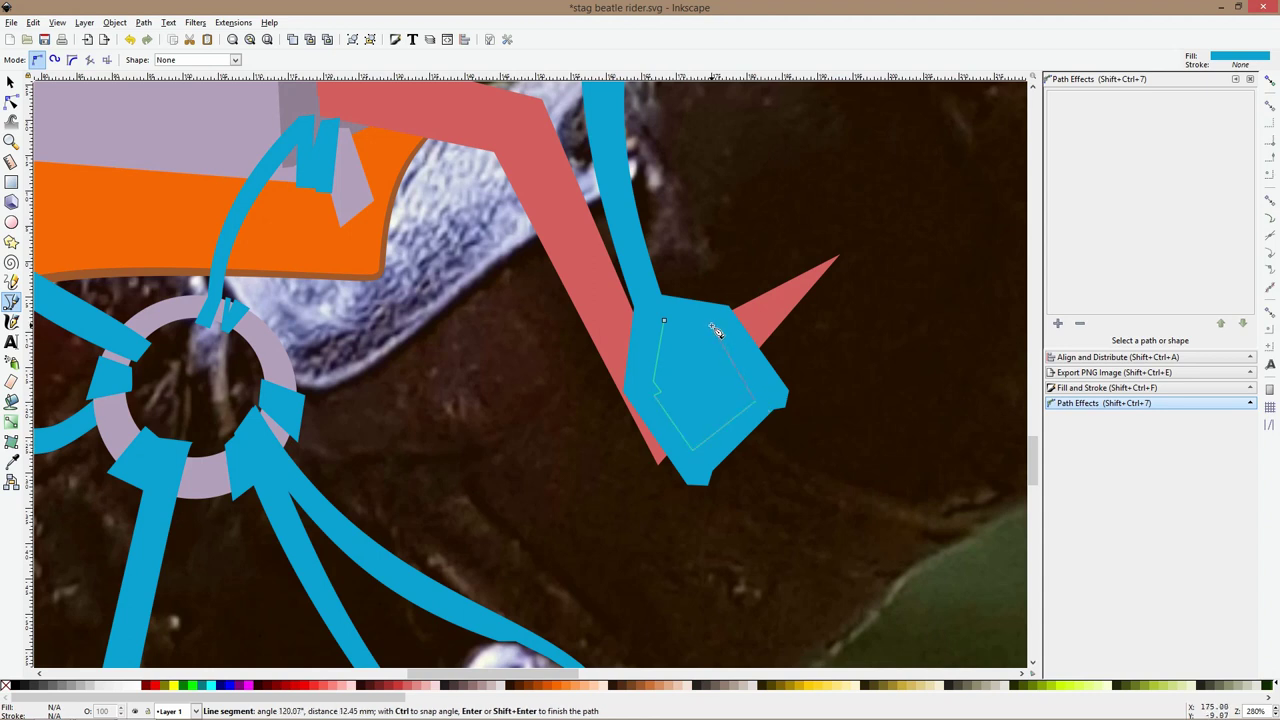
pyautogui.click(665, 326)
pyautogui.press('space')
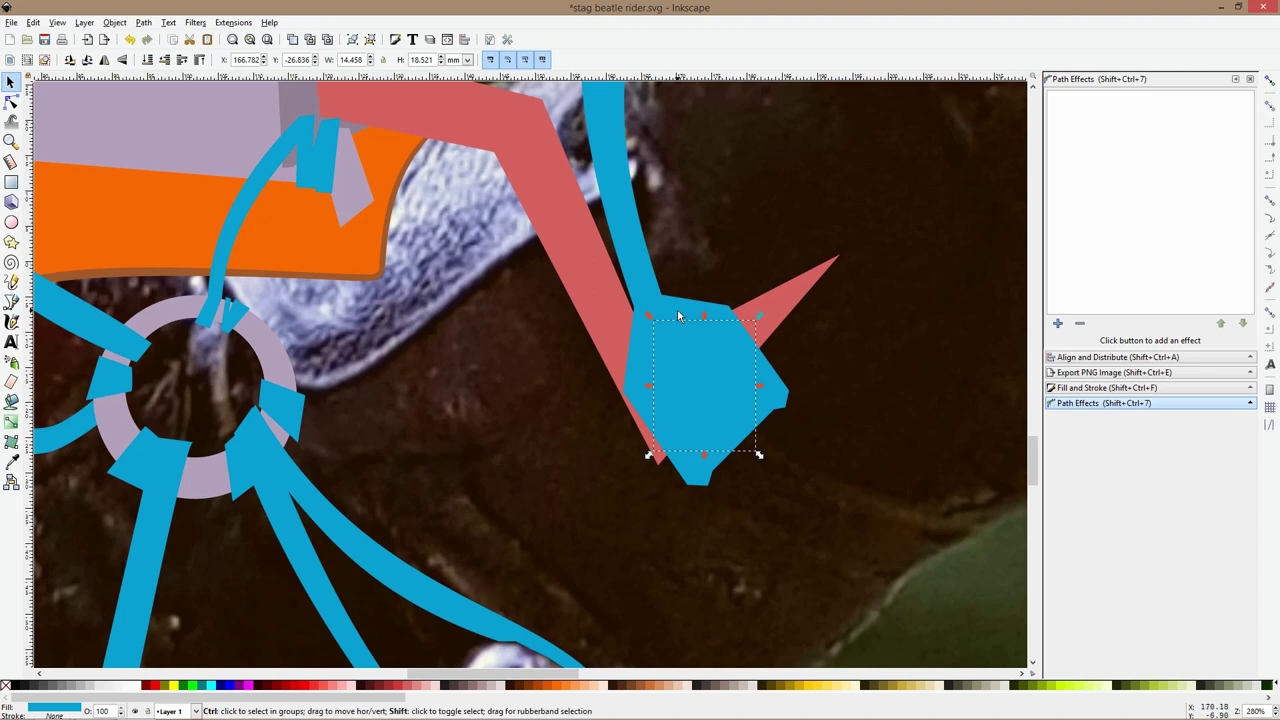
pyautogui.keyDown('shift'); pyautogui.click(678, 310); pyautogui.keyUp('shift')
pyautogui.hotkey('ctrl', '-')
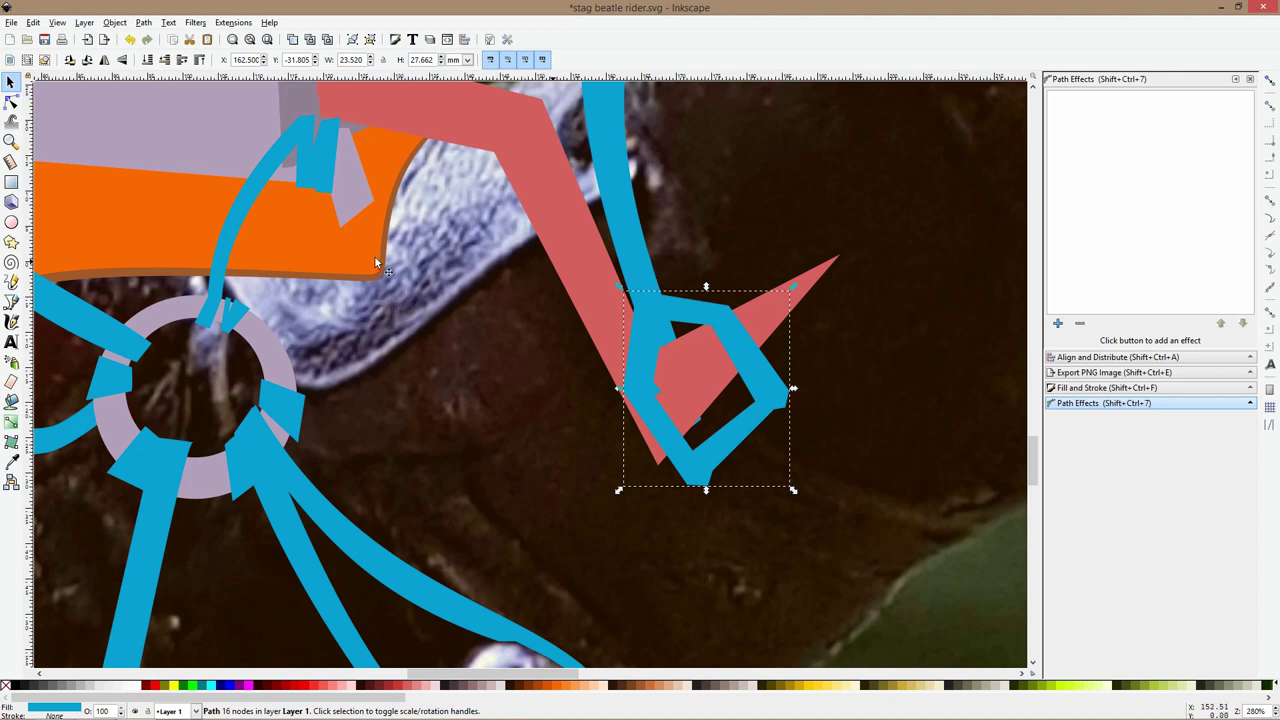
pyautogui.click(11, 301)
pyautogui.scroll(3, 735, 337)
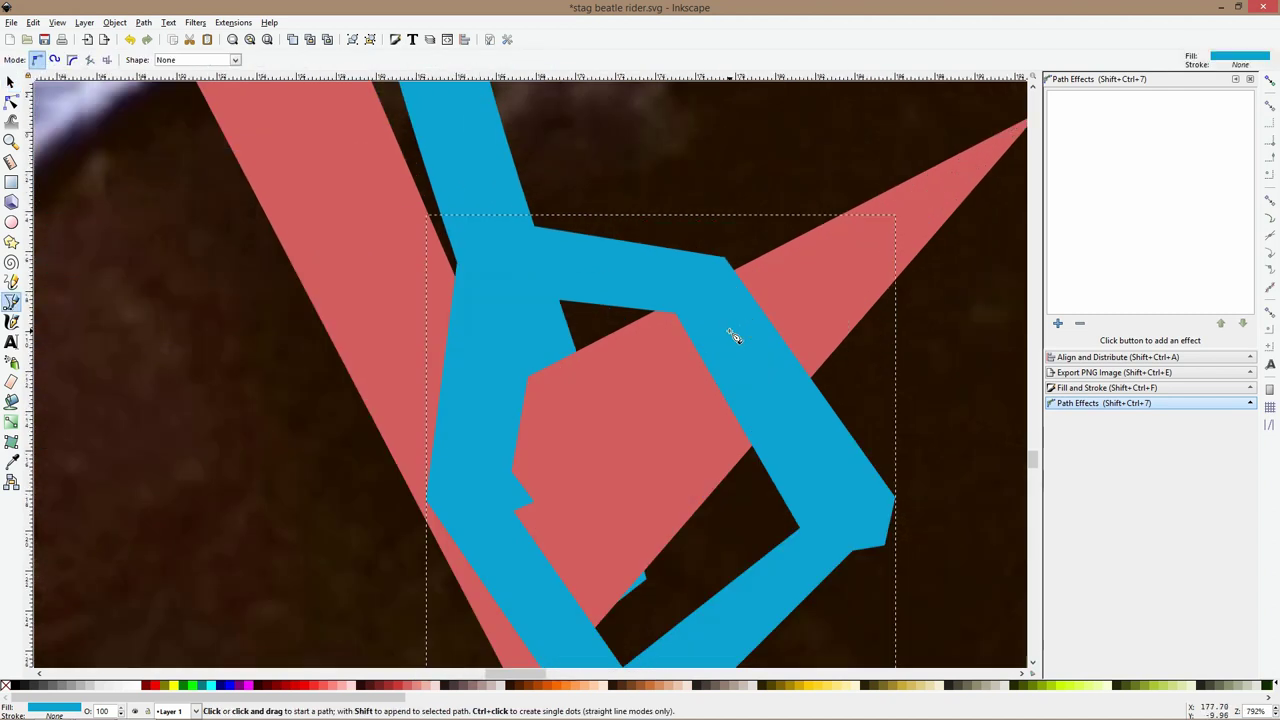
pyautogui.scroll(-3, 658, 320)
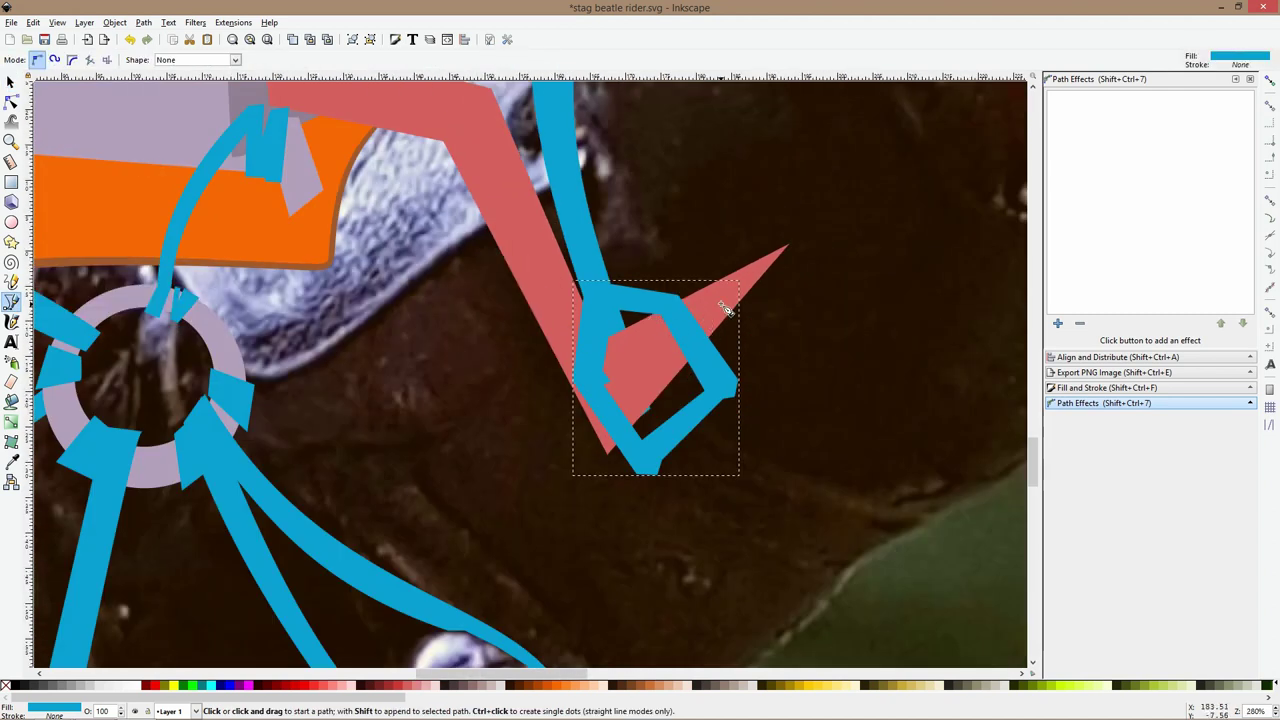
pyautogui.press('Escape')
pyautogui.press('s')
pyautogui.click(670, 335)
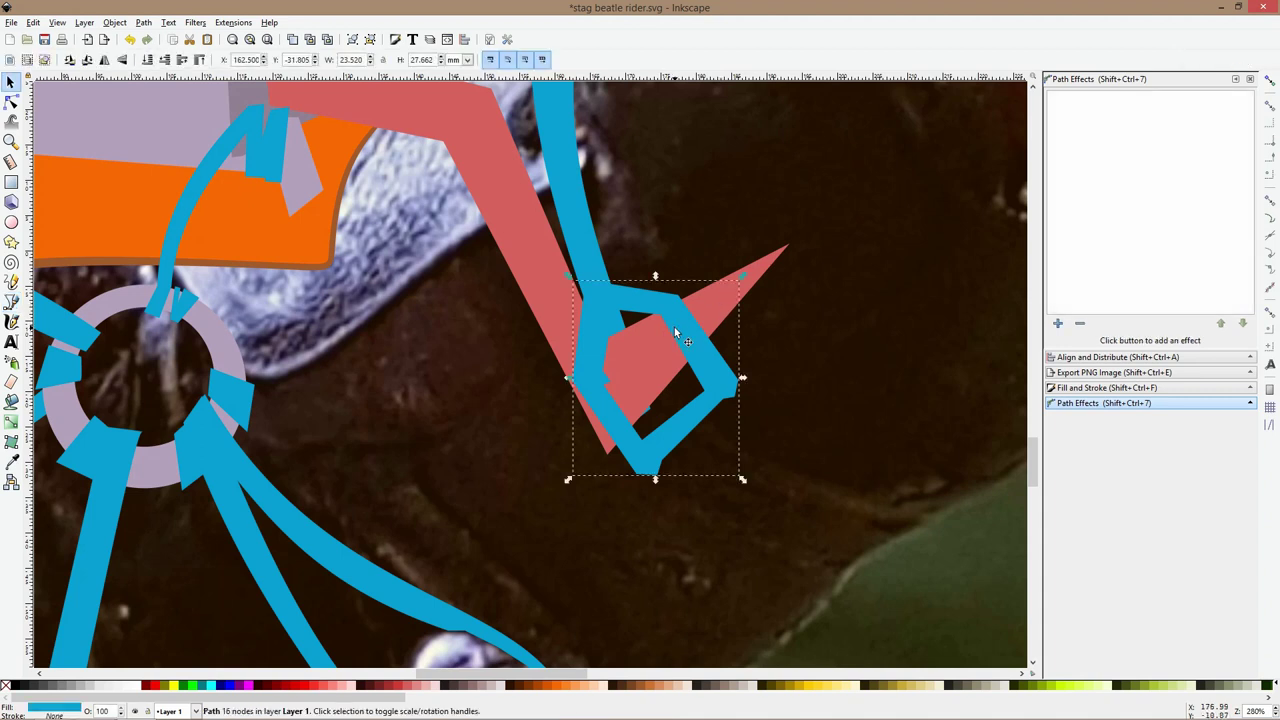
# Draw a triangle about 27 by 36 mm over the stirrup ring's toe-side half and split the ring with Division
pyautogui.click(12, 302)
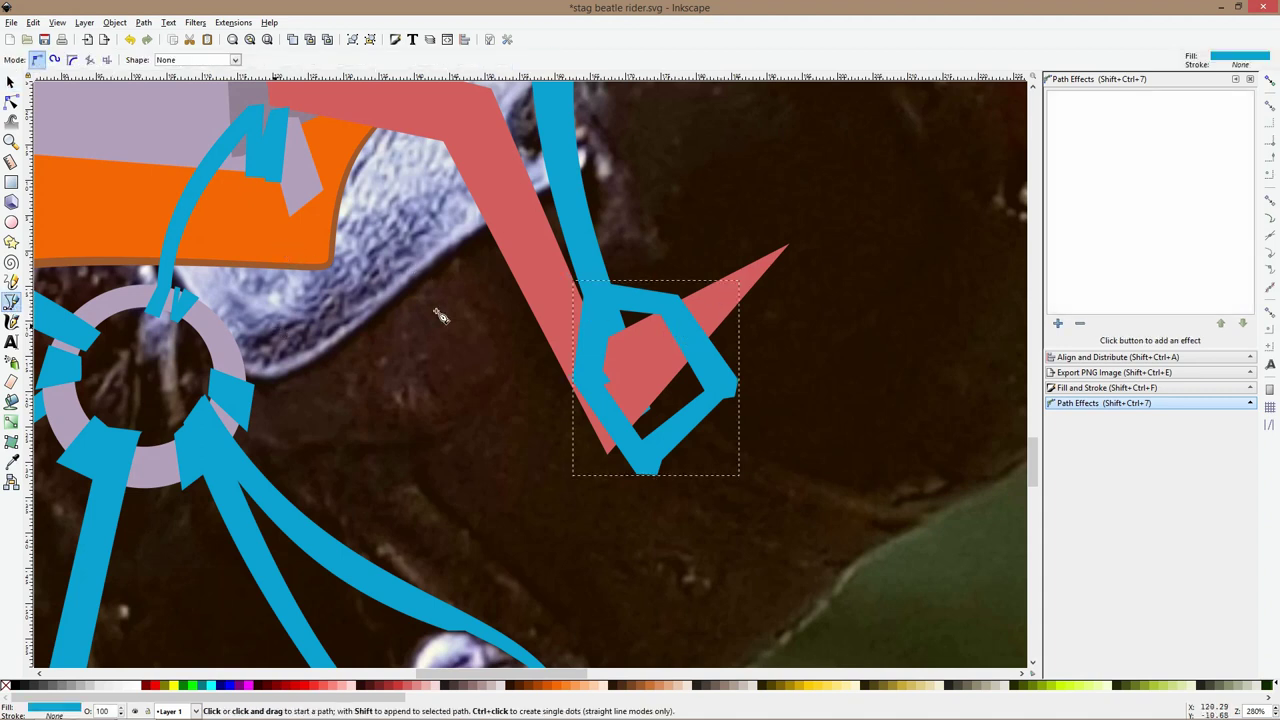
pyautogui.click(628, 248)
pyautogui.click(690, 503)
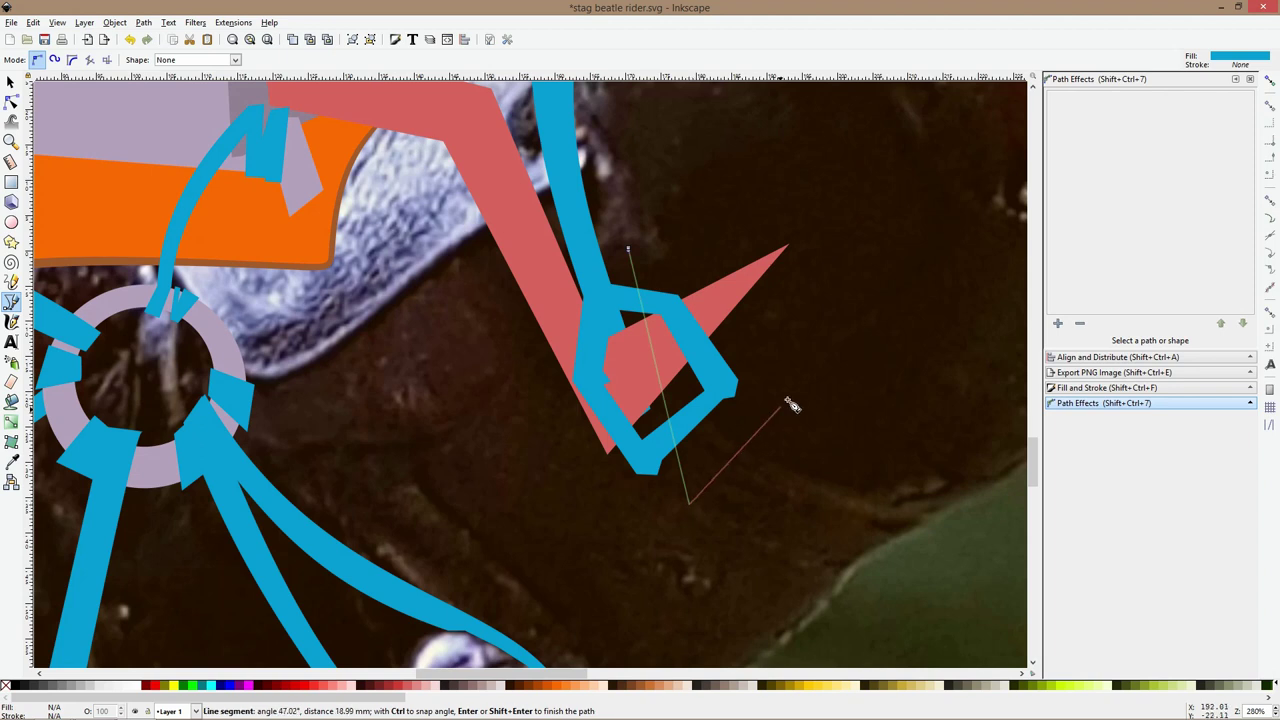
pyautogui.click(820, 378)
pyautogui.click(628, 248)
pyautogui.press('s')
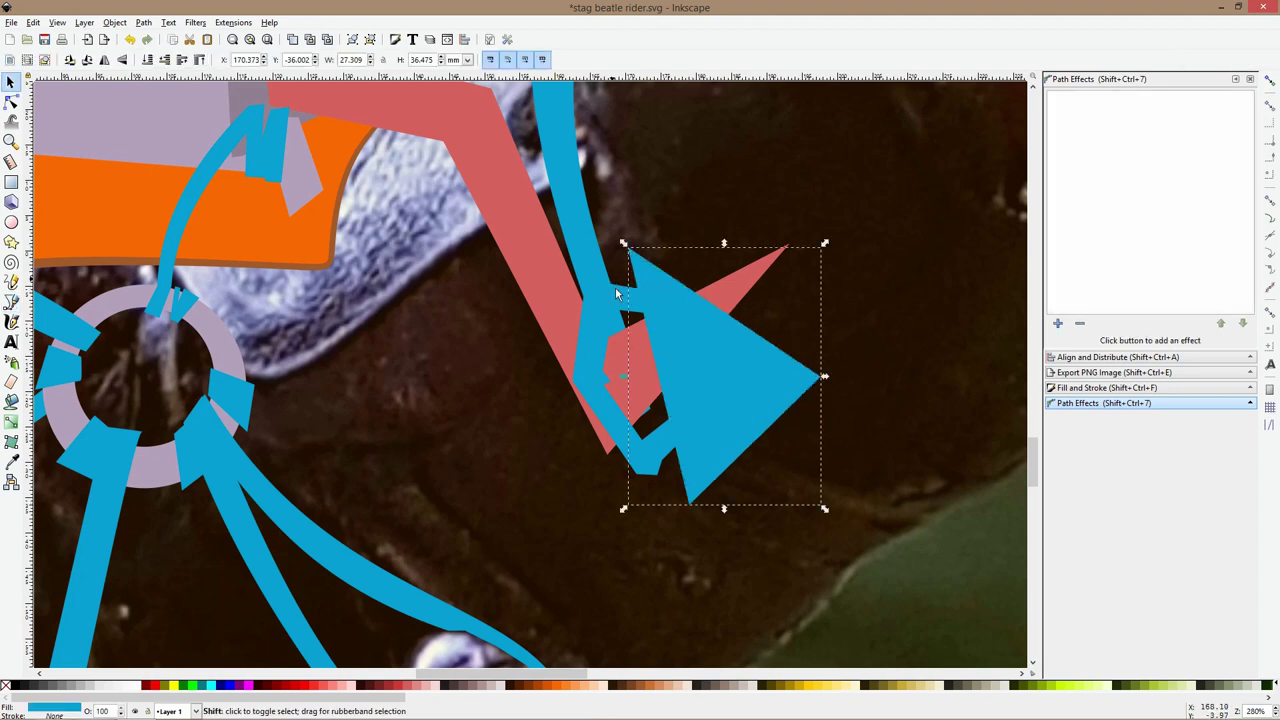
pyautogui.click(148, 24)
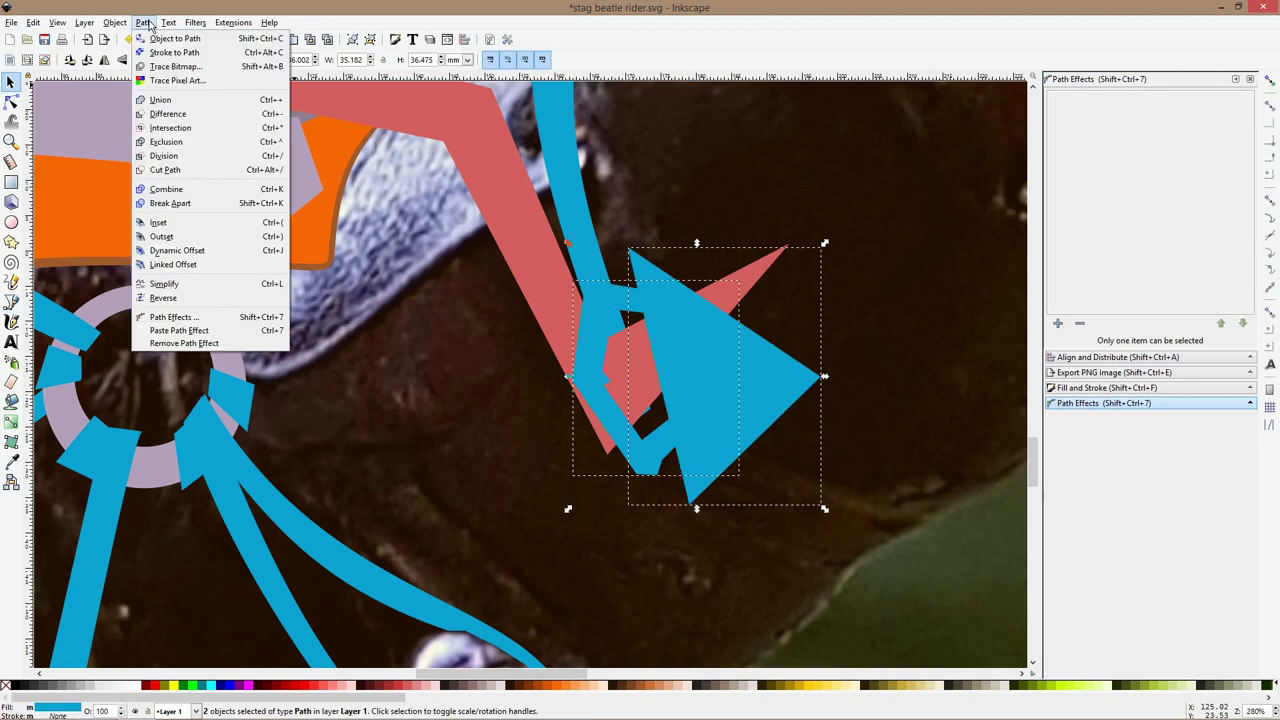
pyautogui.click(169, 158)
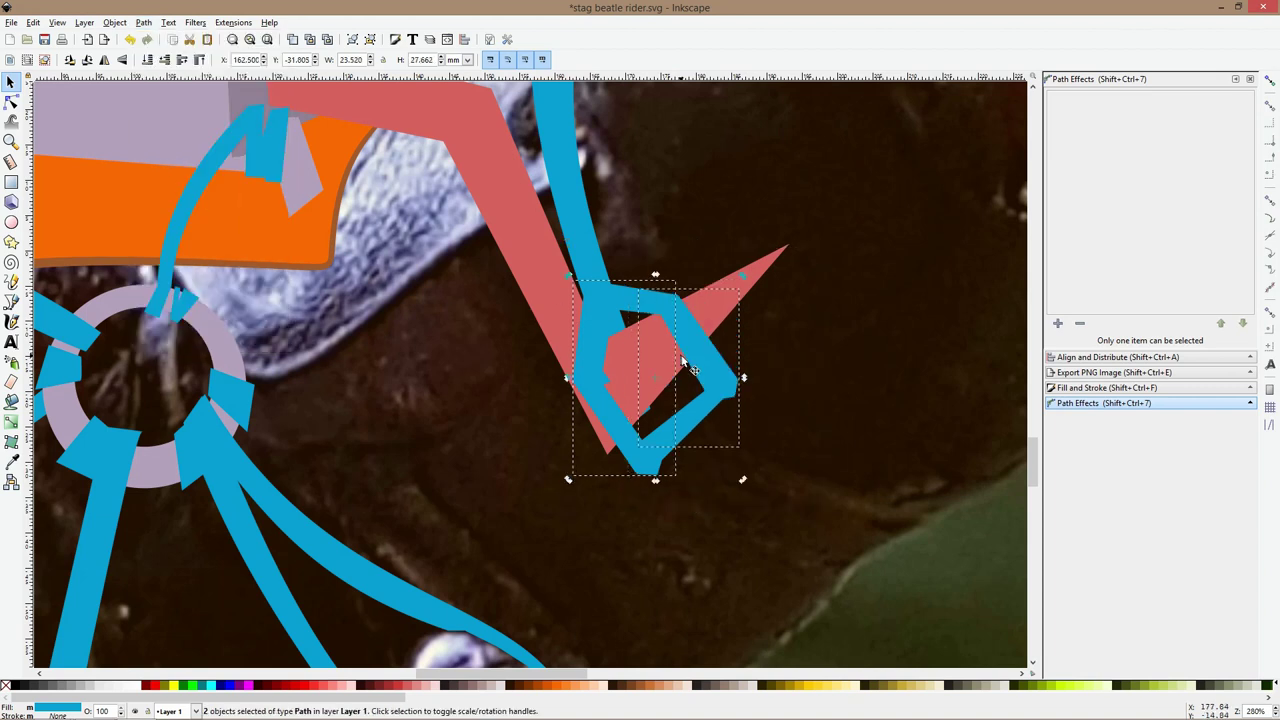
# Lower the stirrup ring's toe-side piece behind the red foot and select the remaining heel-side piece
pyautogui.click(743, 369)
pyautogui.click(728, 374)
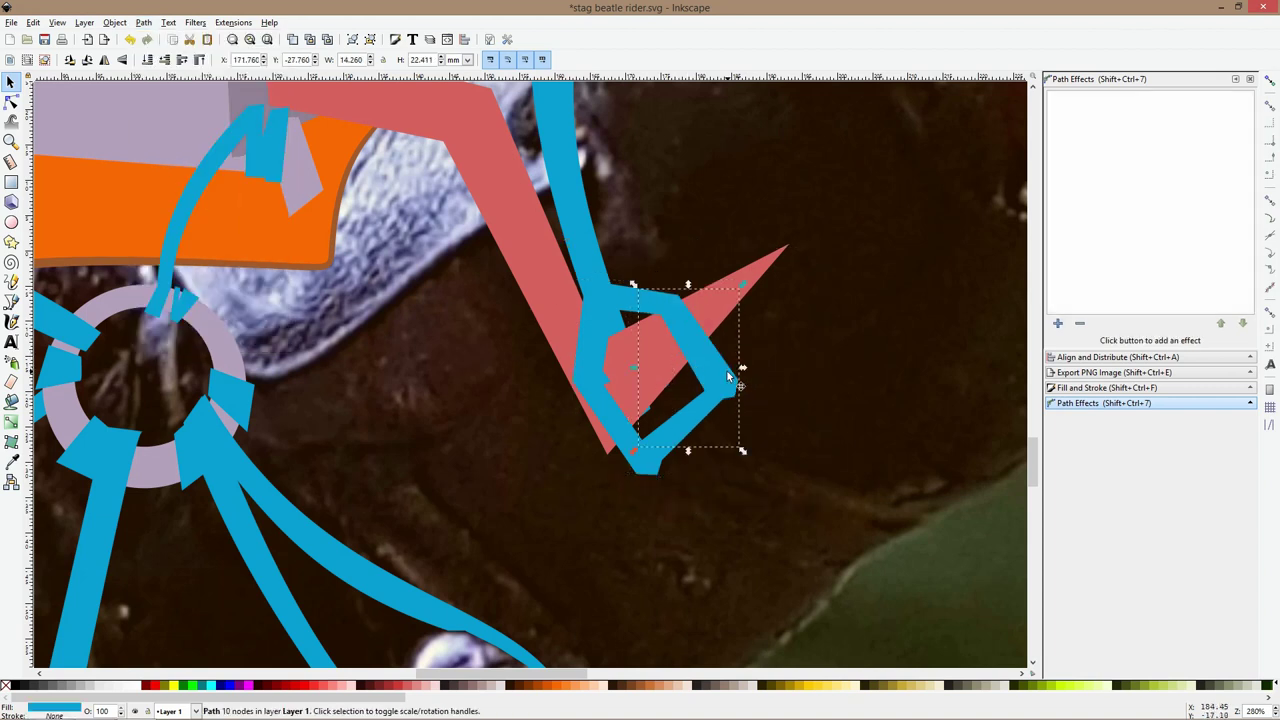
pyautogui.click(651, 451)
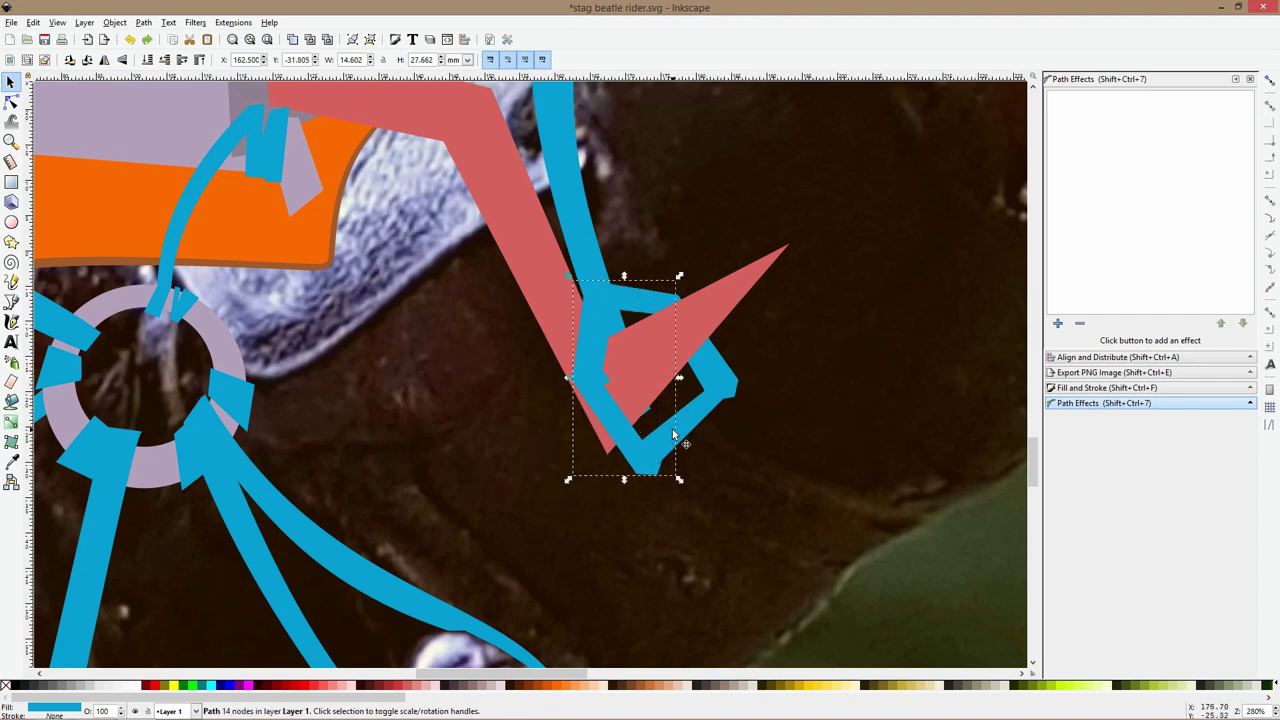
# Save the drawing and deselect the stirrup piece
pyautogui.hotkey('ctrl', 's')
pyautogui.scroll(-6, 673, 435)
pyautogui.click(737, 495)
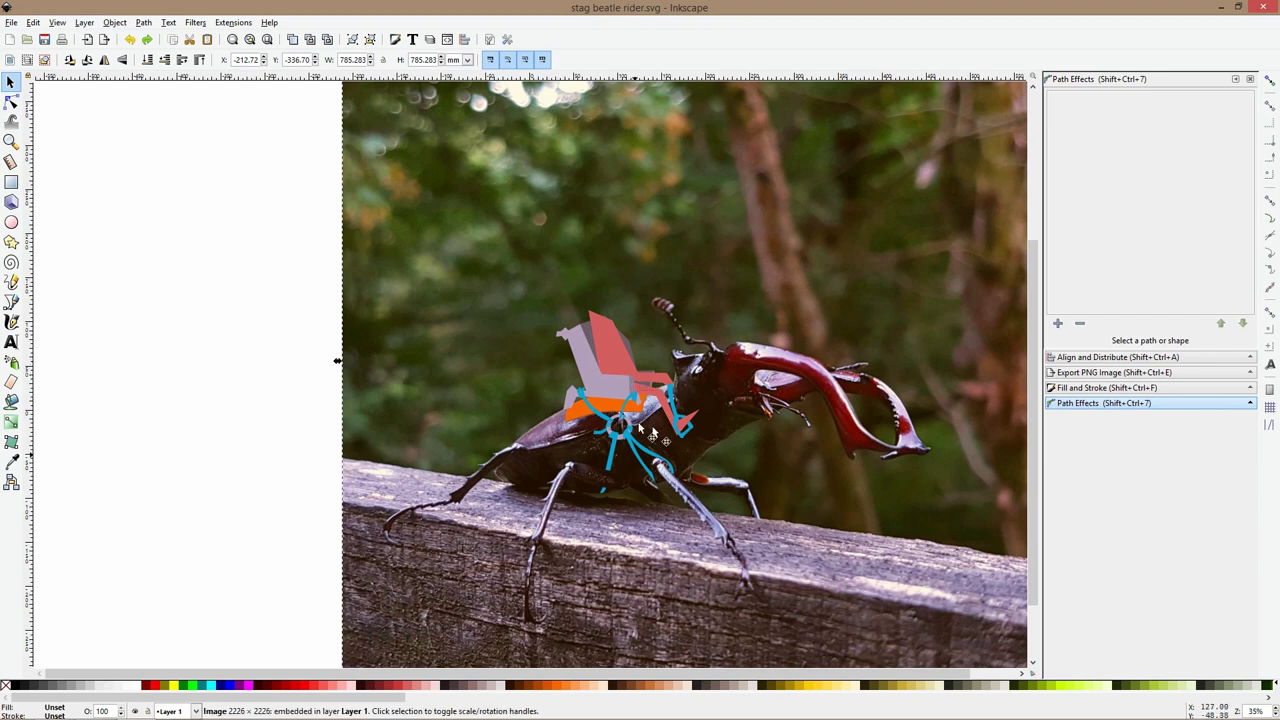
# Flip and rotate the short curved blue strap at the saddle ring's rear side so it hangs downward from the rear clip, then deselect it
pyautogui.scroll(3, 640, 428)
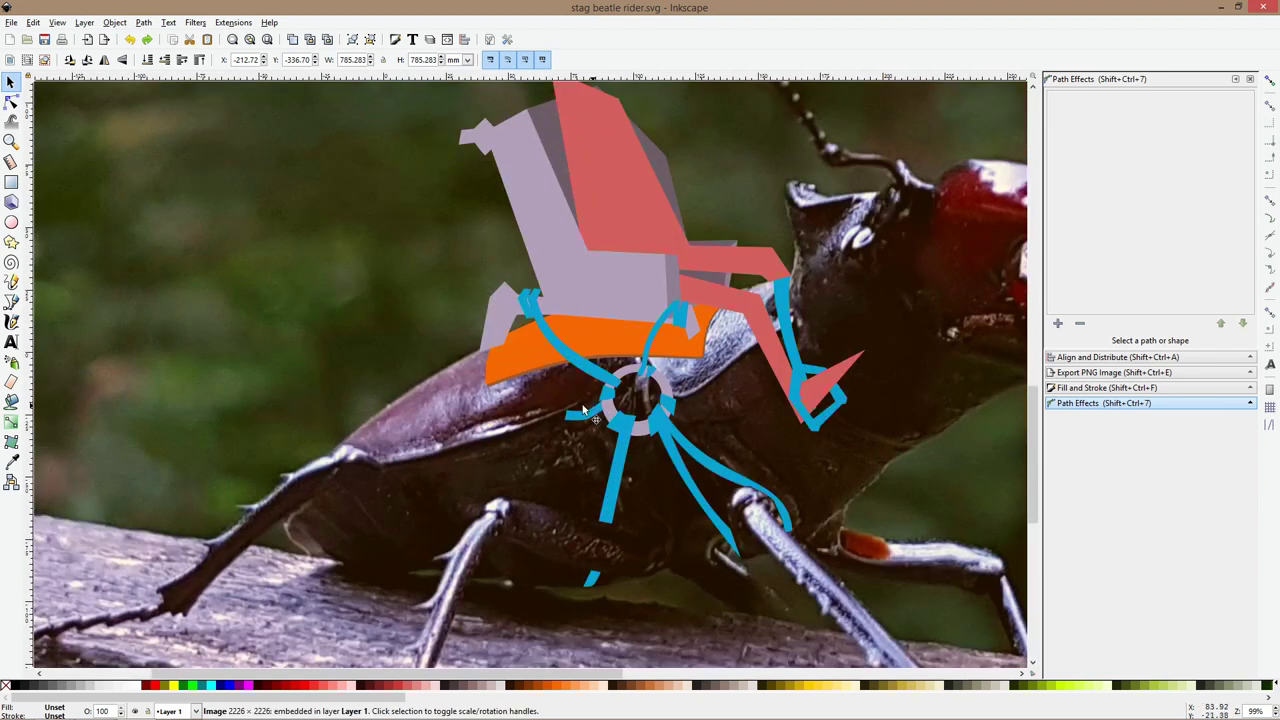
pyautogui.scroll(2, 570, 390)
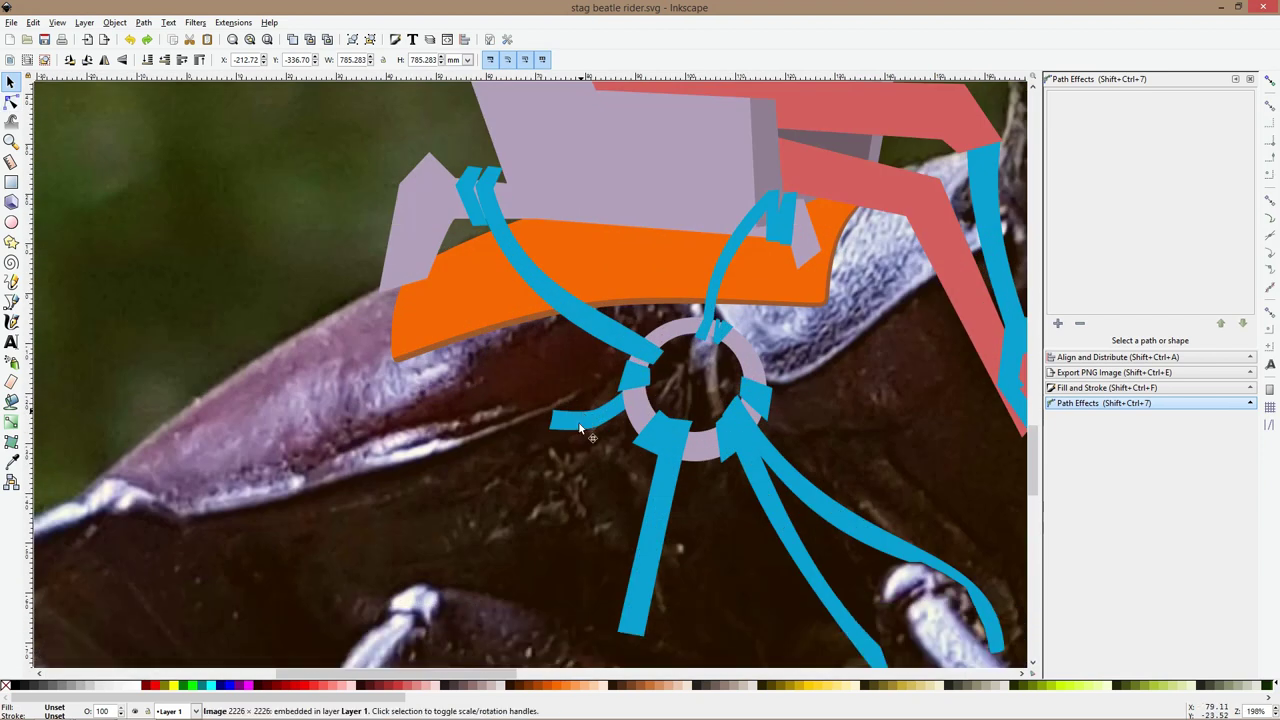
pyautogui.click(575, 409)
pyautogui.press('v')
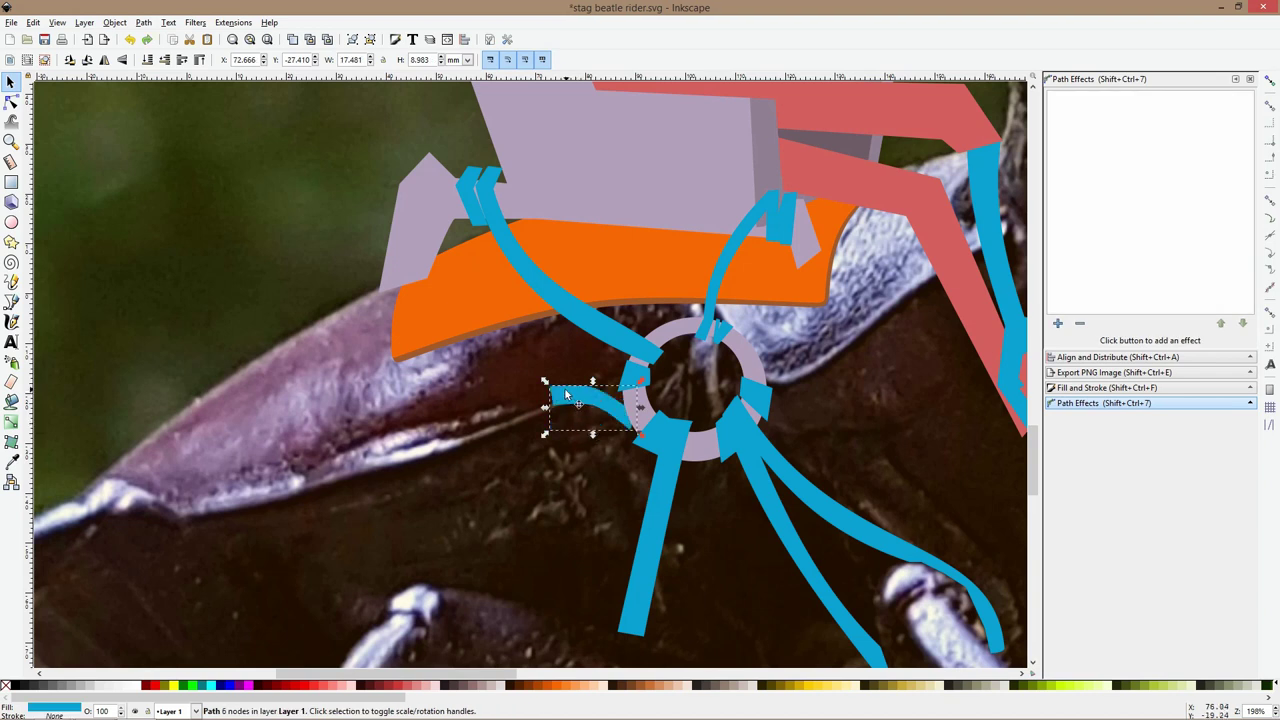
pyautogui.click(565, 398)
pyautogui.moveTo(545, 381); pyautogui.dragTo(612, 539)
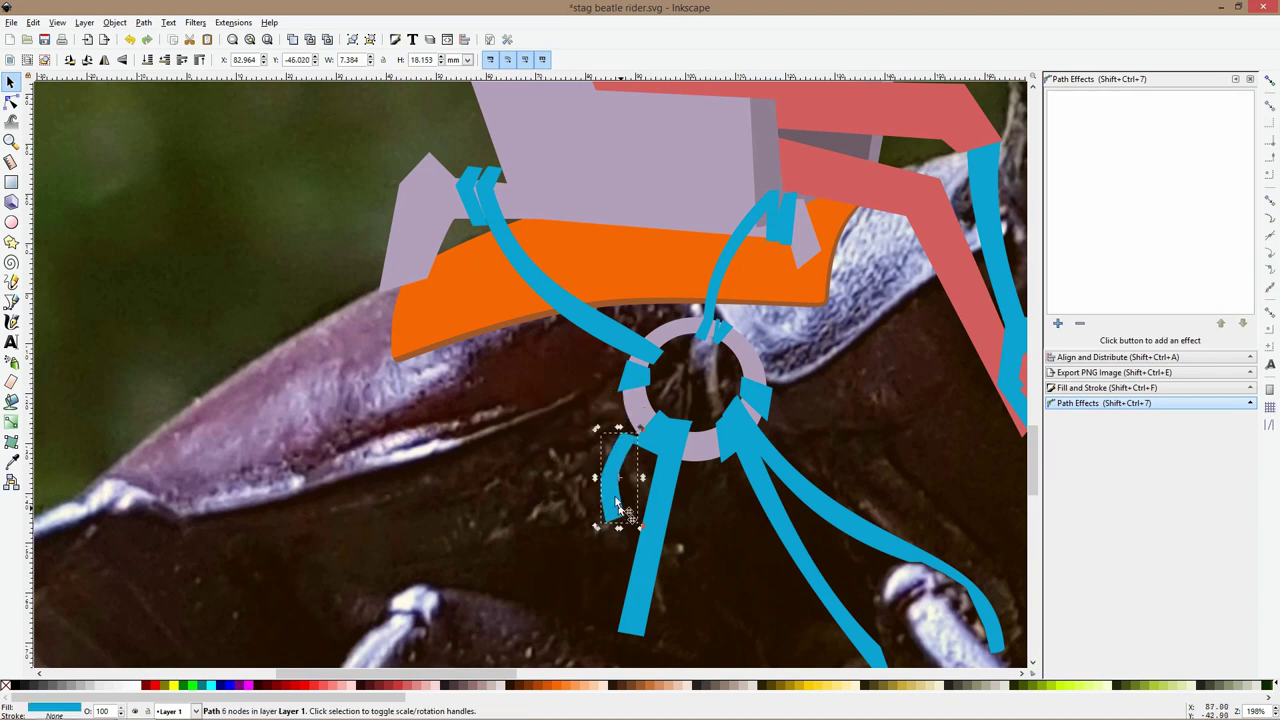
pyautogui.moveTo(612, 455)
pyautogui.mouseDown()
pyautogui.moveTo(614, 391)
pyautogui.moveTo(636, 408)
pyautogui.moveTo(603, 456)
pyautogui.mouseUp()
pyautogui.press('h')
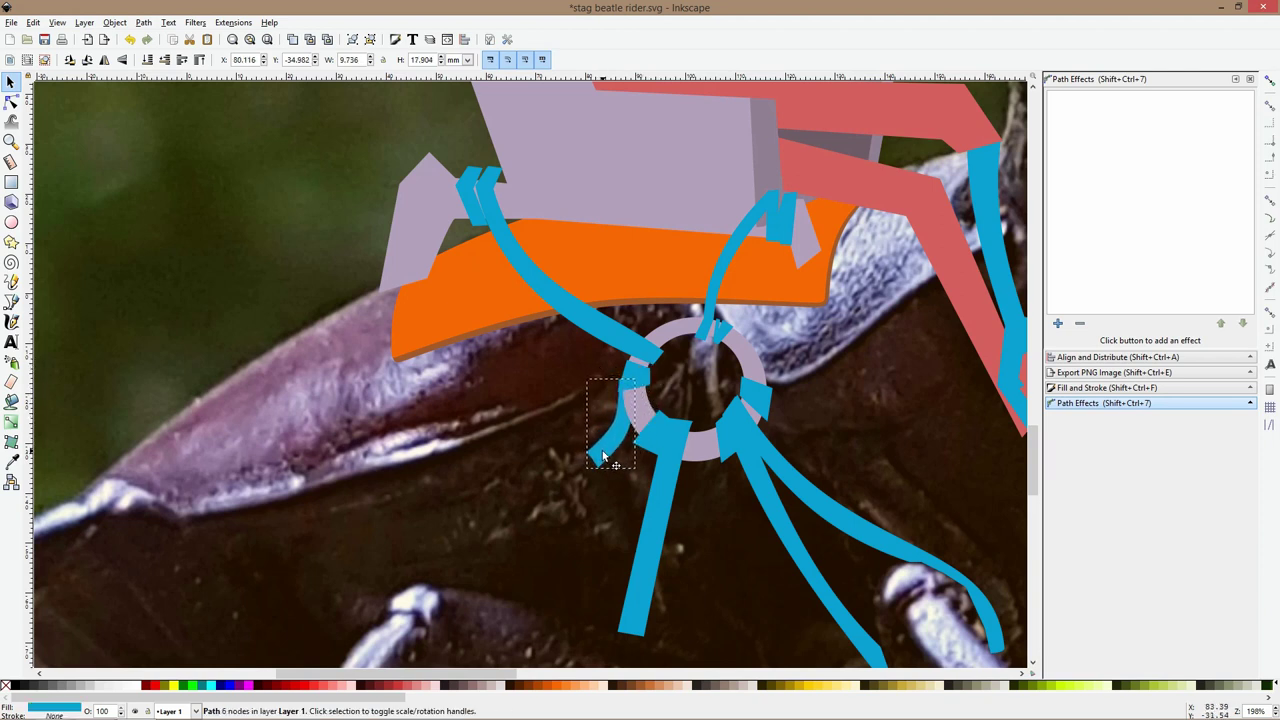
pyautogui.click(609, 462)
pyautogui.scroll(-3, 668, 432)
pyautogui.scroll(-2, 668, 432)
pyautogui.click(181, 338)
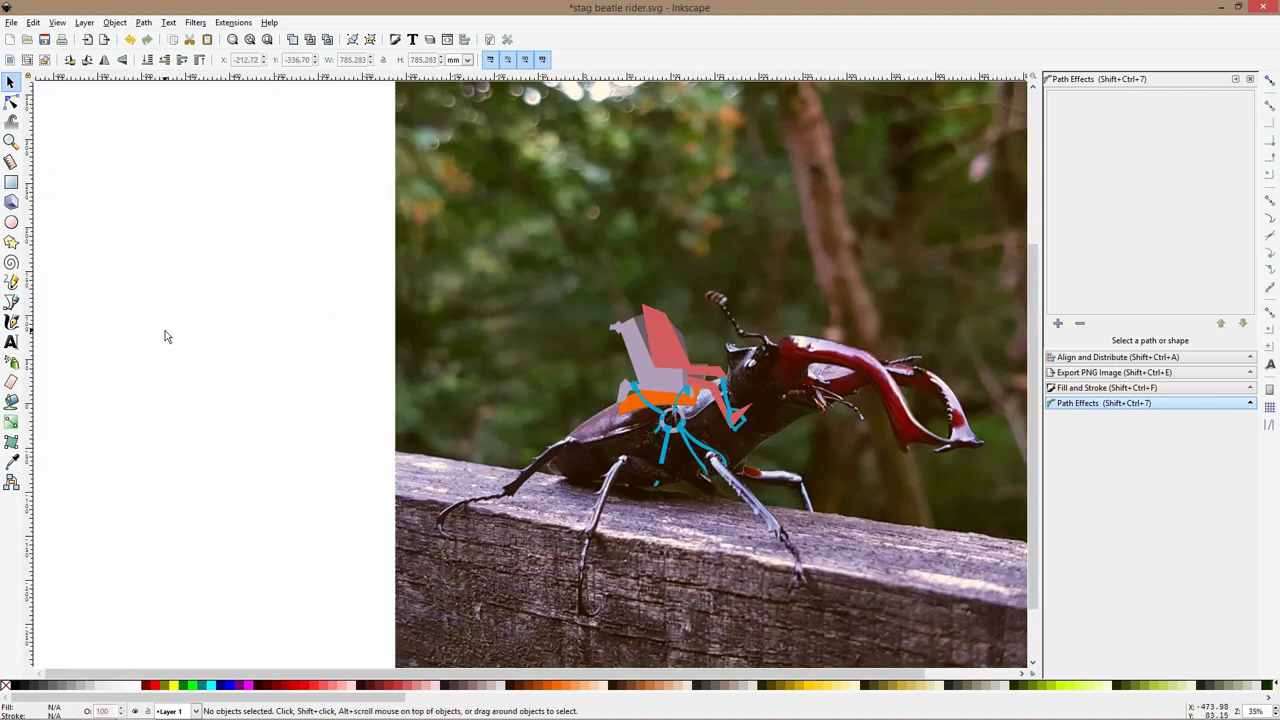
# Draw a circle about 88 mm in diameter above the rider's torso for the head
pyautogui.click(11, 302)
pyautogui.scroll(2, 711, 303)
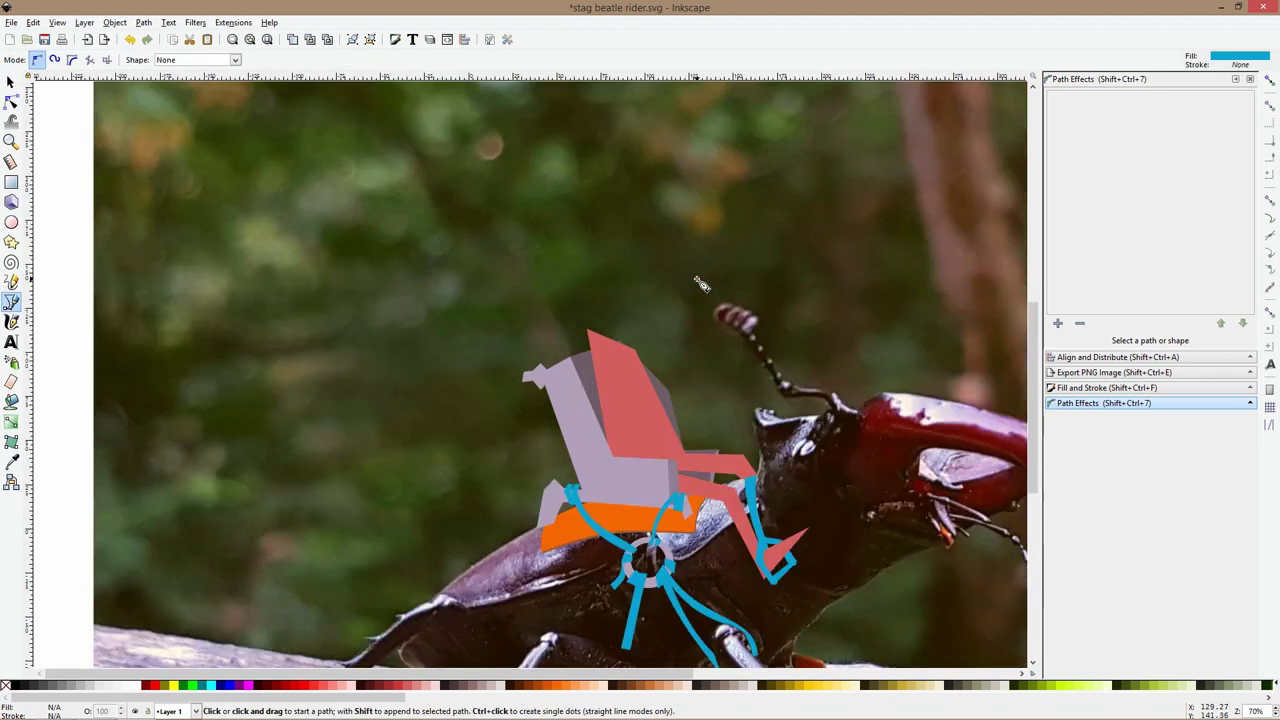
pyautogui.scroll(-2, 616, 292)
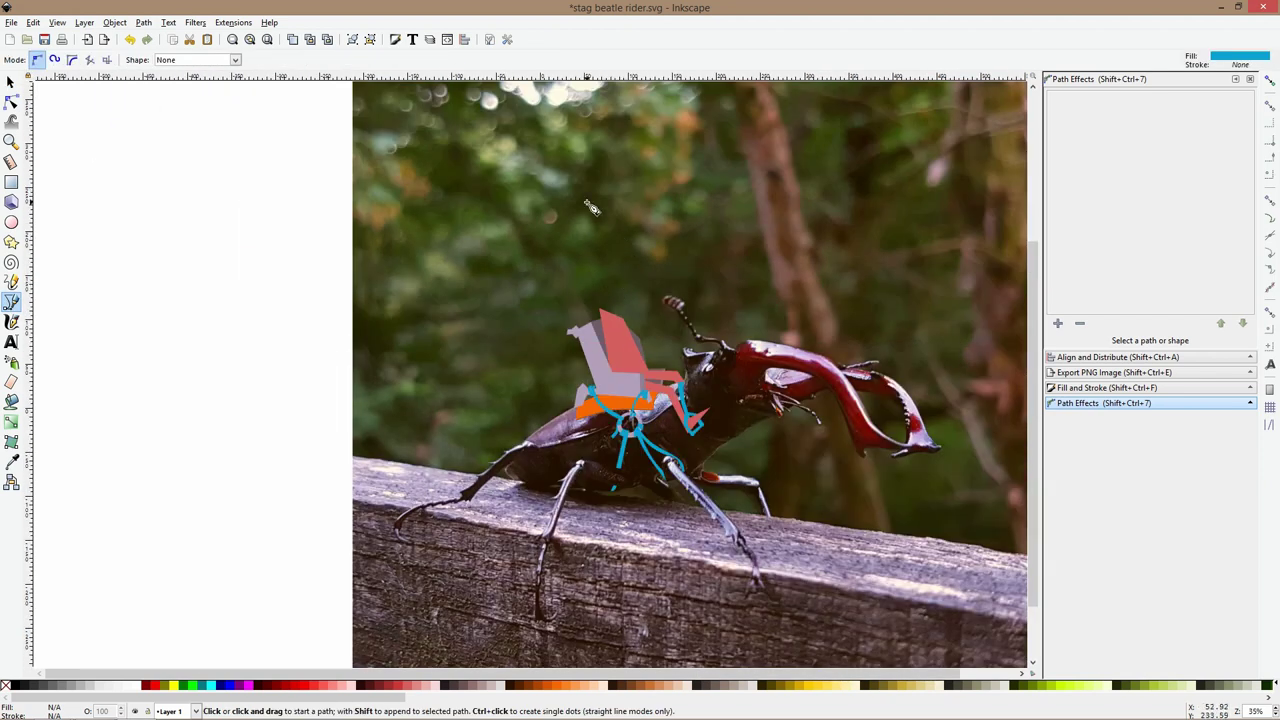
pyautogui.click(11, 222)
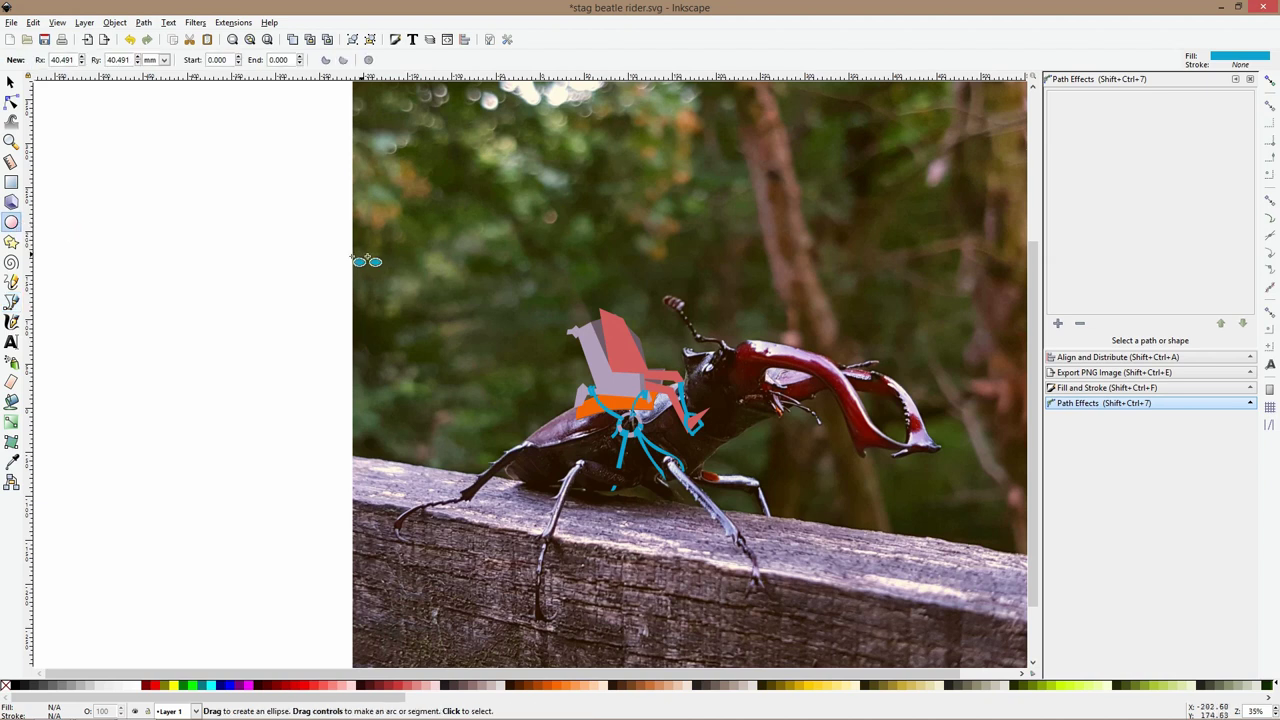
pyautogui.moveTo(557, 218); pyautogui.dragTo(634, 296)
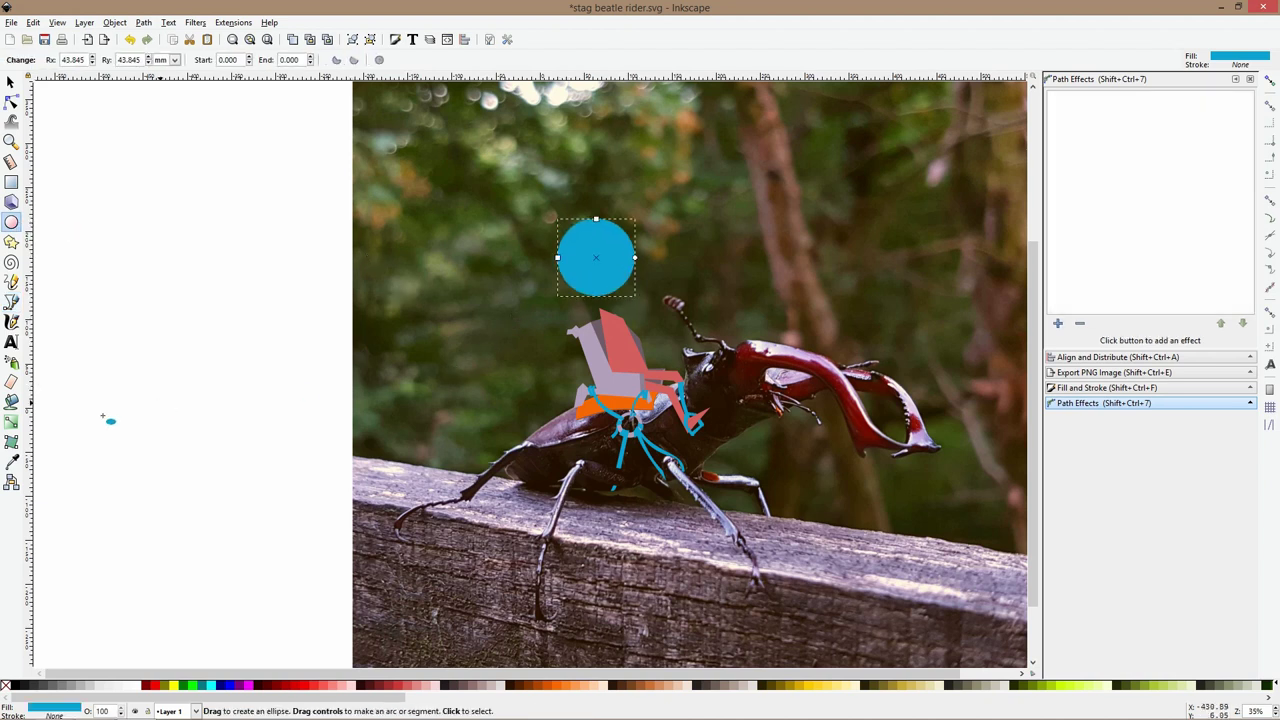
# Fill the head circle with the torso's red #d35f5f and enlarge it to about 102 mm in diameter
pyautogui.click(11, 462)
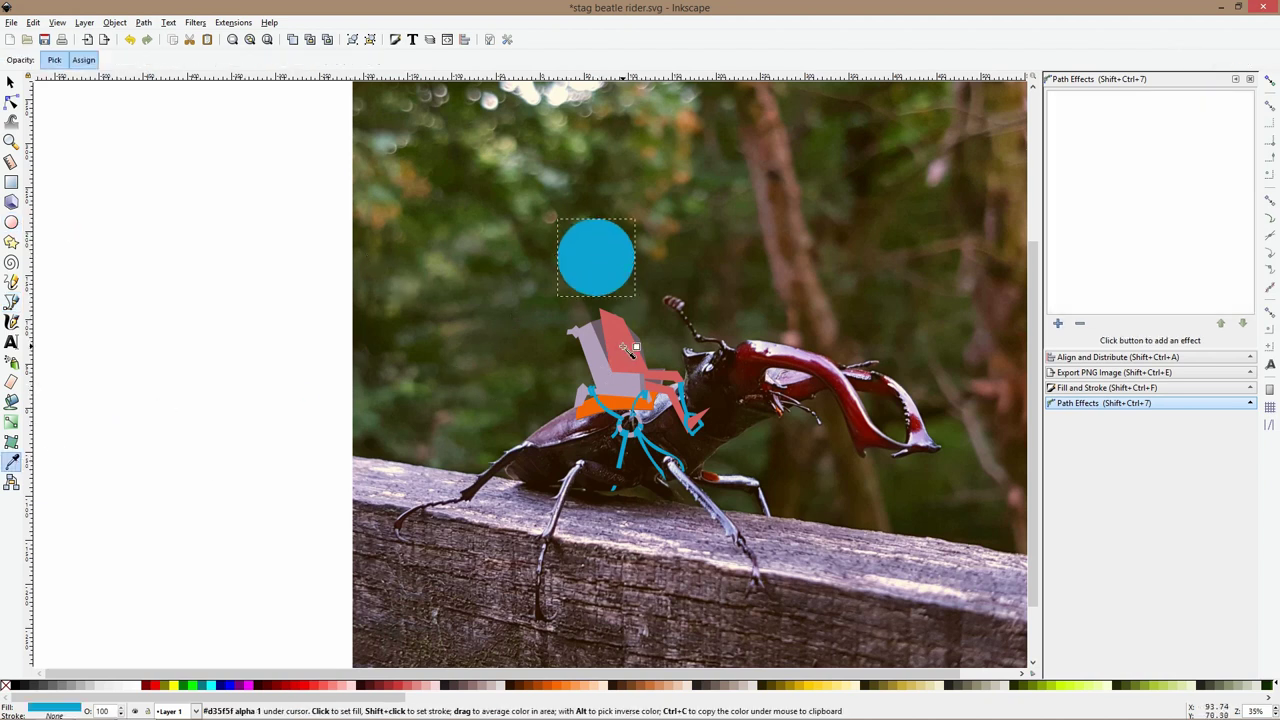
pyautogui.click(616, 316)
pyautogui.press('s')
pyautogui.moveTo(602, 217)
pyautogui.mouseDown()
pyautogui.moveTo(597, 204)
pyautogui.moveTo(594, 246)
pyautogui.moveTo(605, 240)
pyautogui.mouseUp()
# Draw a closed red polygon for the near arm, from shoulder over bent elbow to hand, about 78 by 61 mm
pyautogui.click(11, 302)
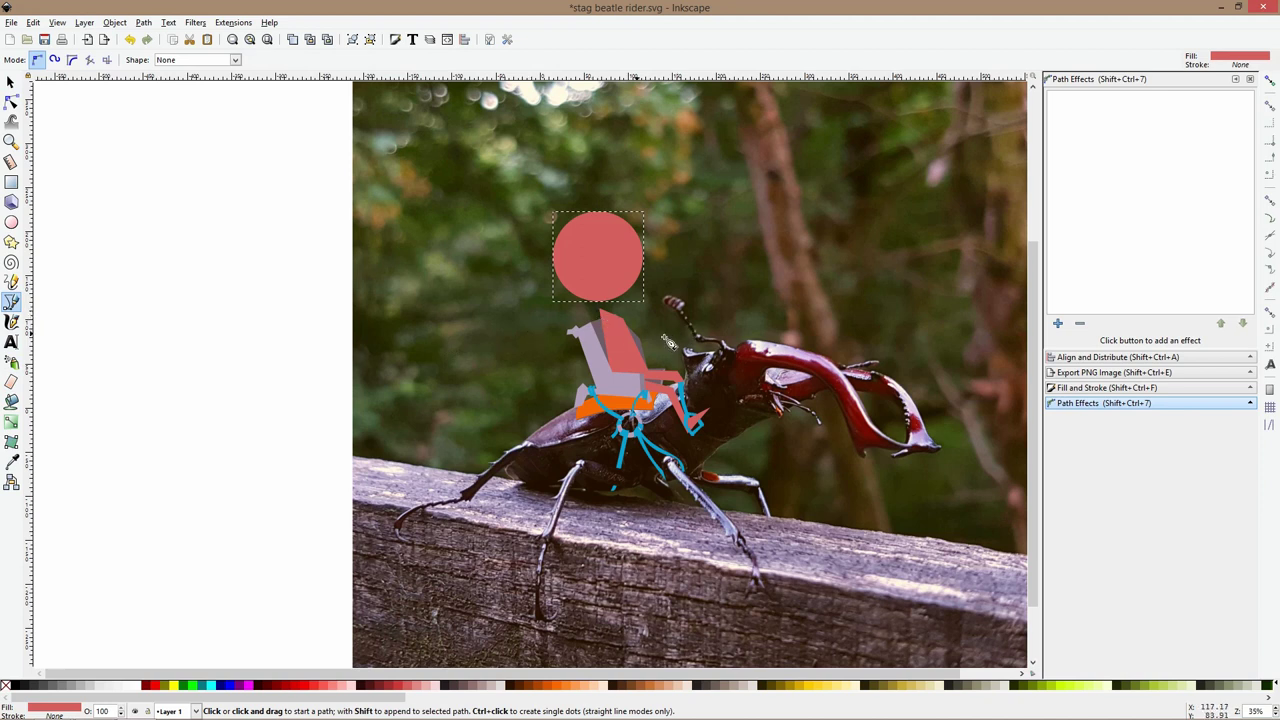
pyautogui.scroll(2, 608, 318)
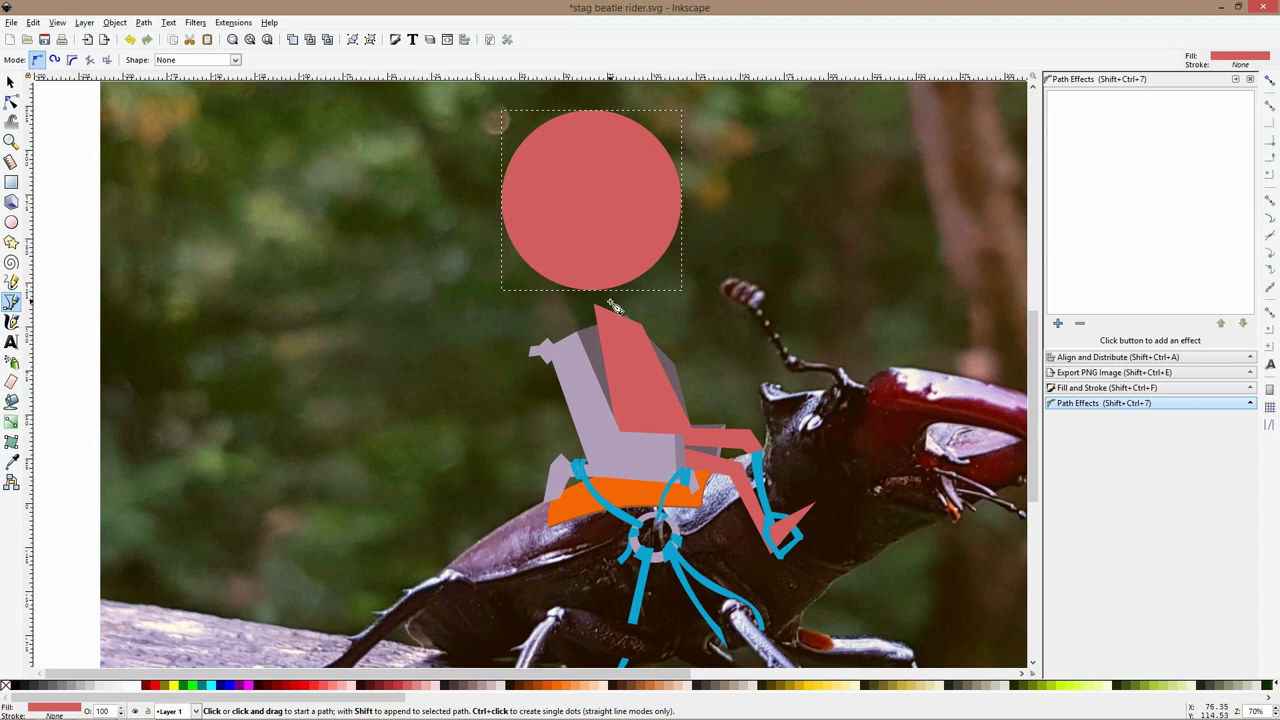
pyautogui.click(593, 300)
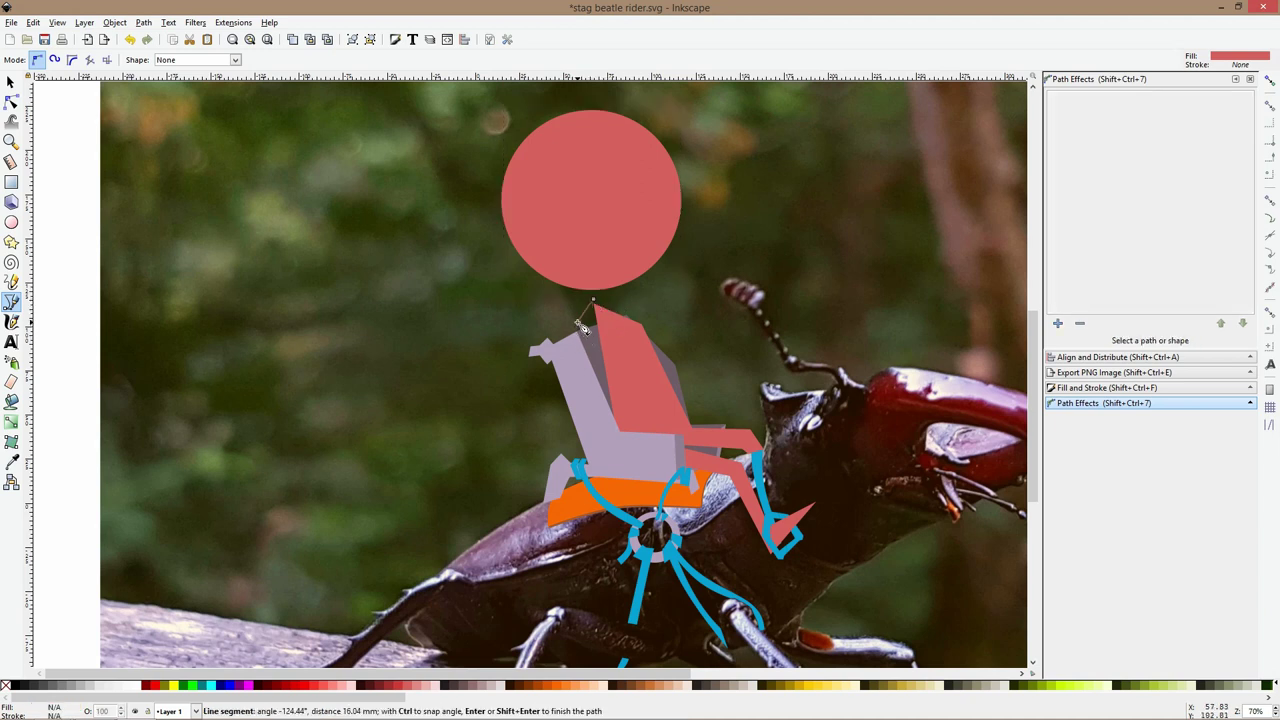
pyautogui.click(572, 385)
pyautogui.click(669, 394)
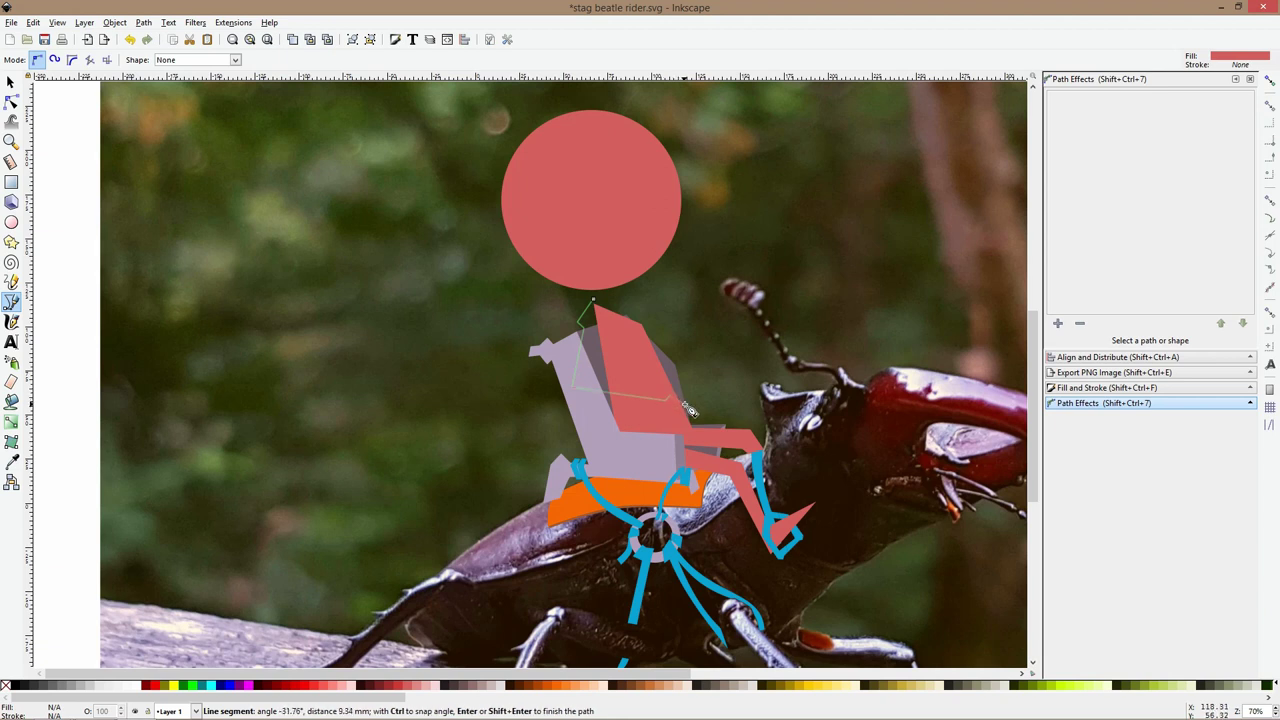
pyautogui.click(693, 405)
pyautogui.click(709, 388)
pyautogui.click(682, 376)
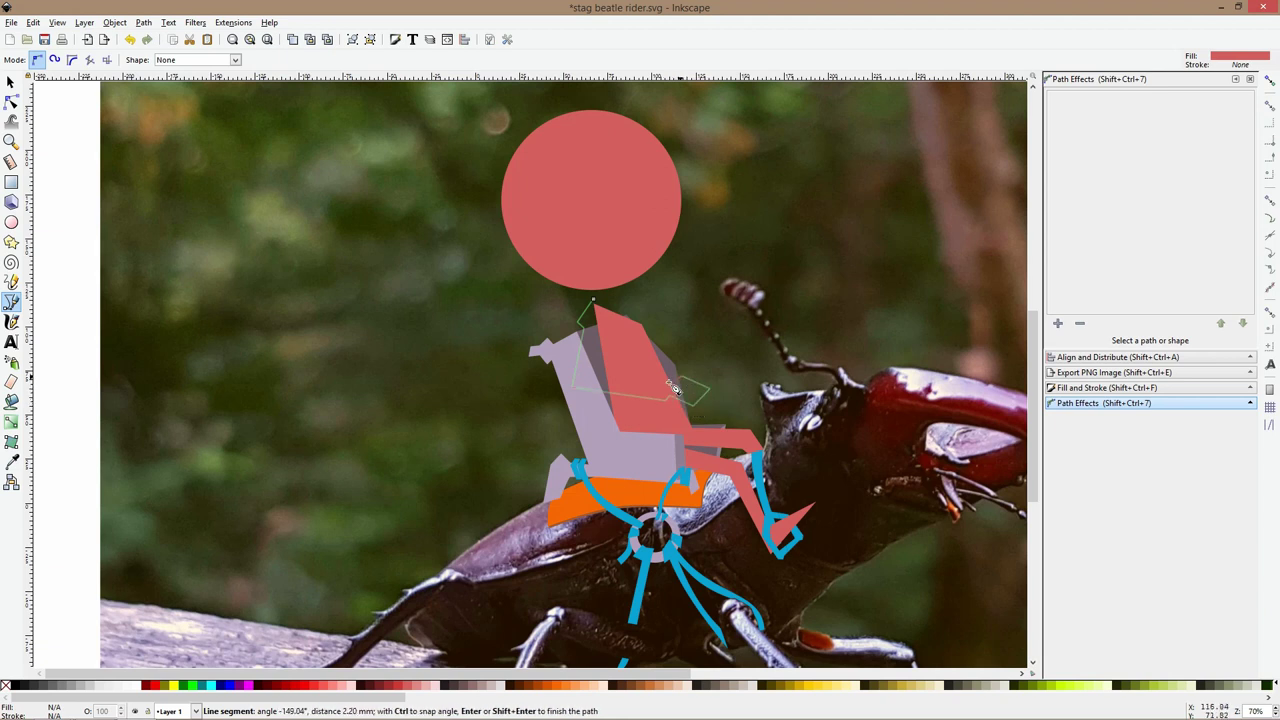
pyautogui.click(595, 381)
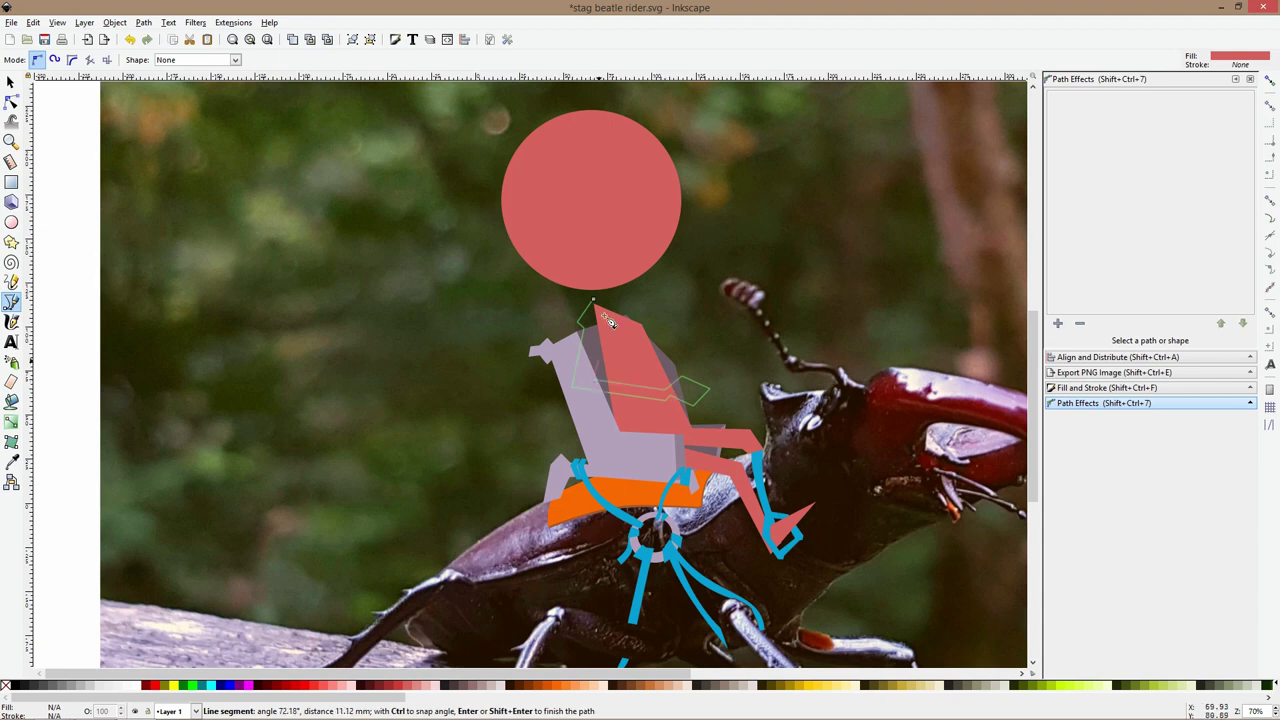
pyautogui.click(603, 322)
pyautogui.click(595, 303)
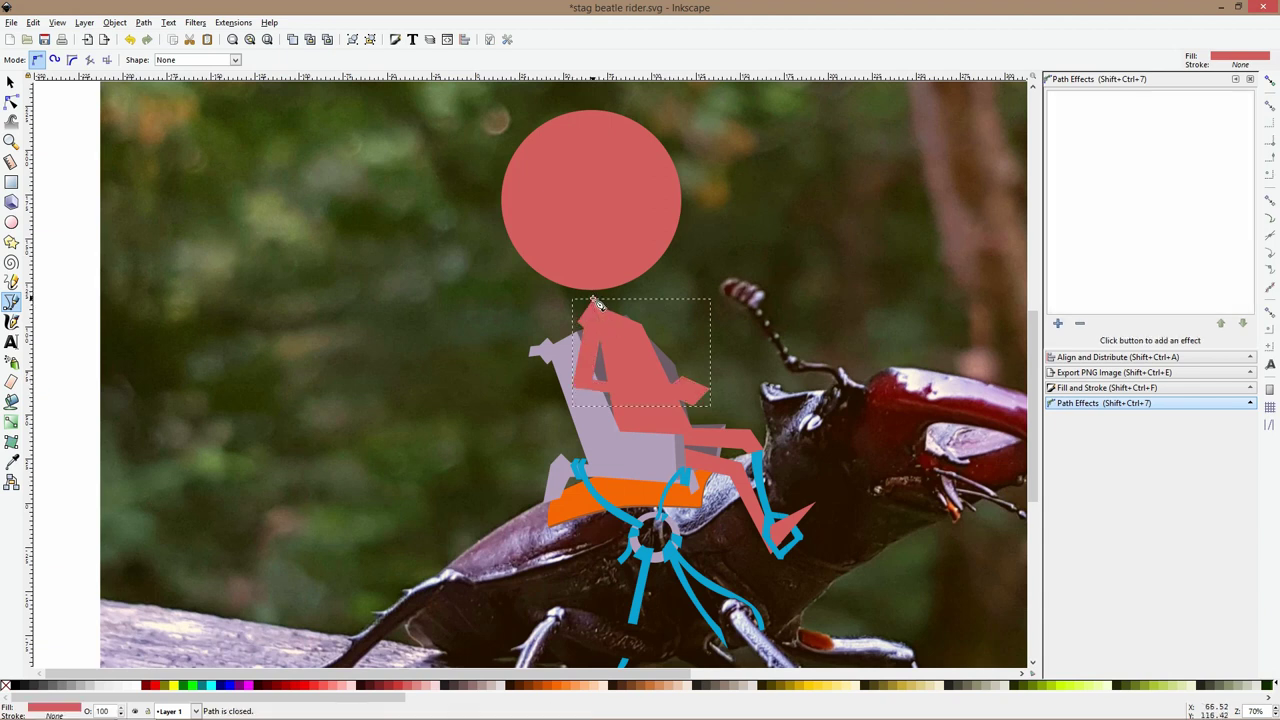
pyautogui.press('s')
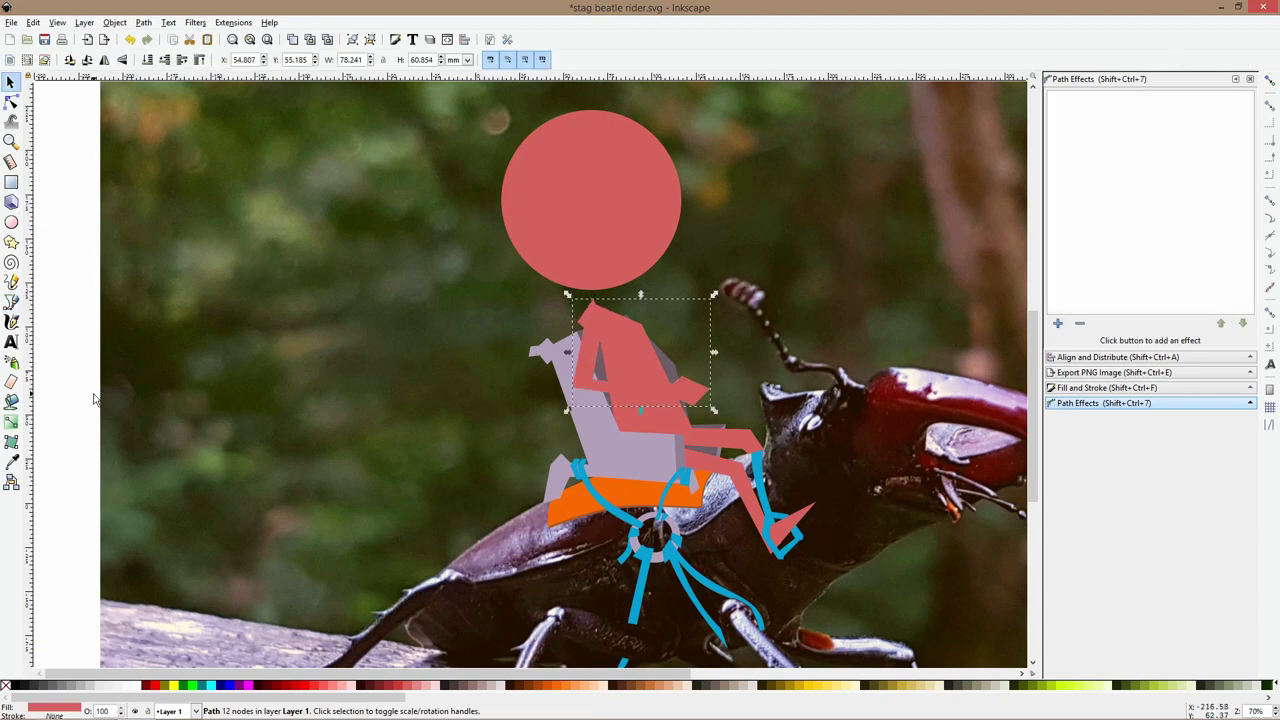
# Duplicate the arm and place the copy about 33 mm further forward and 6 mm higher as the far arm
pyautogui.click(11, 302)
pyautogui.scroll(-1, 657, 328)
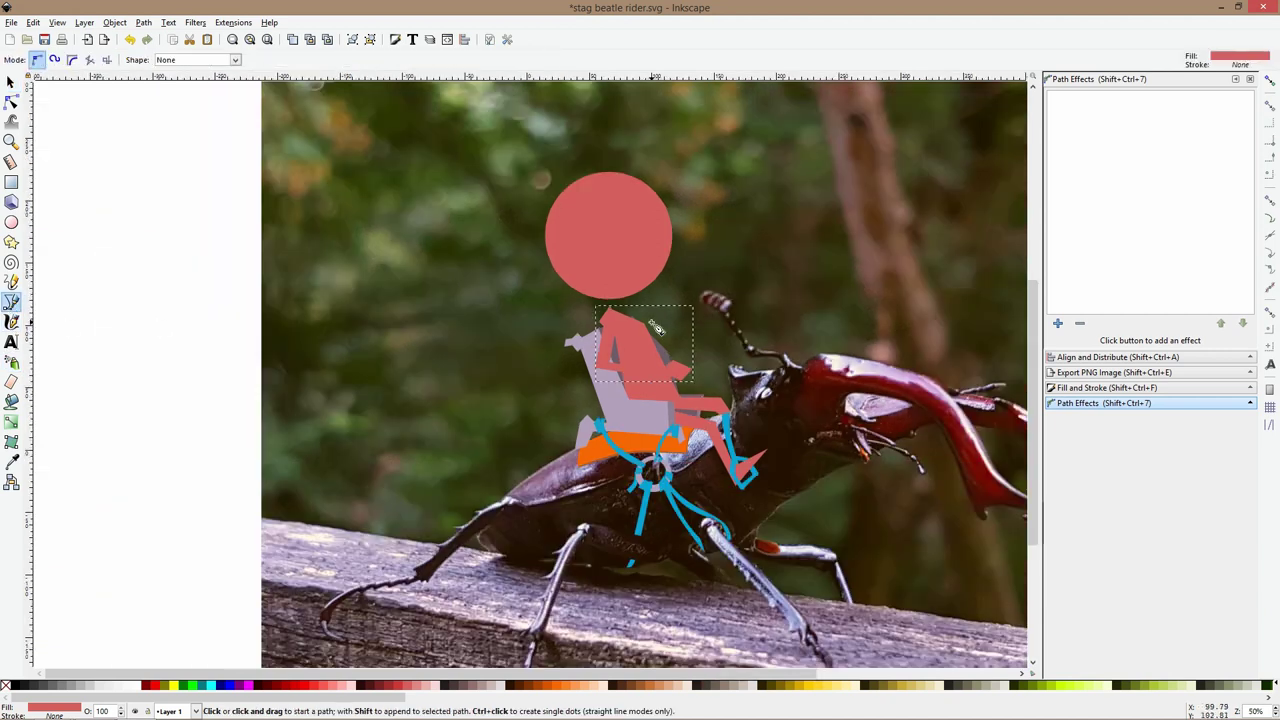
pyautogui.scroll(2, 657, 328)
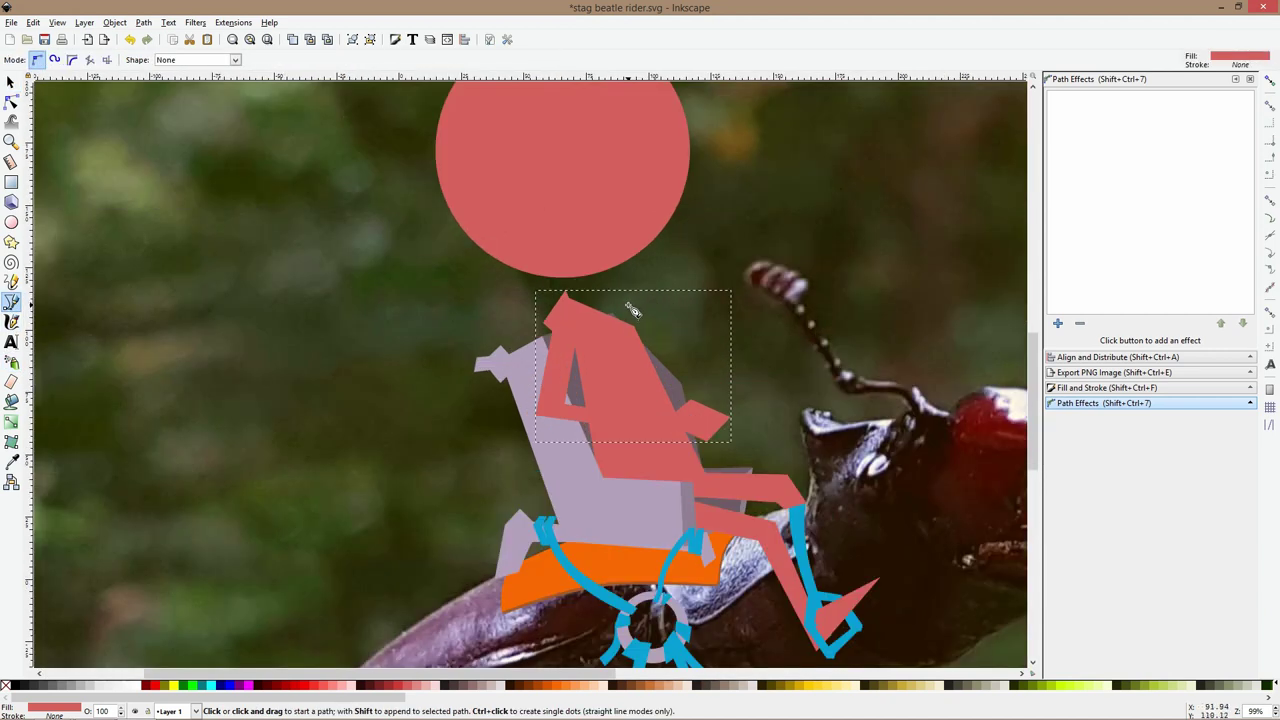
pyautogui.press('s')
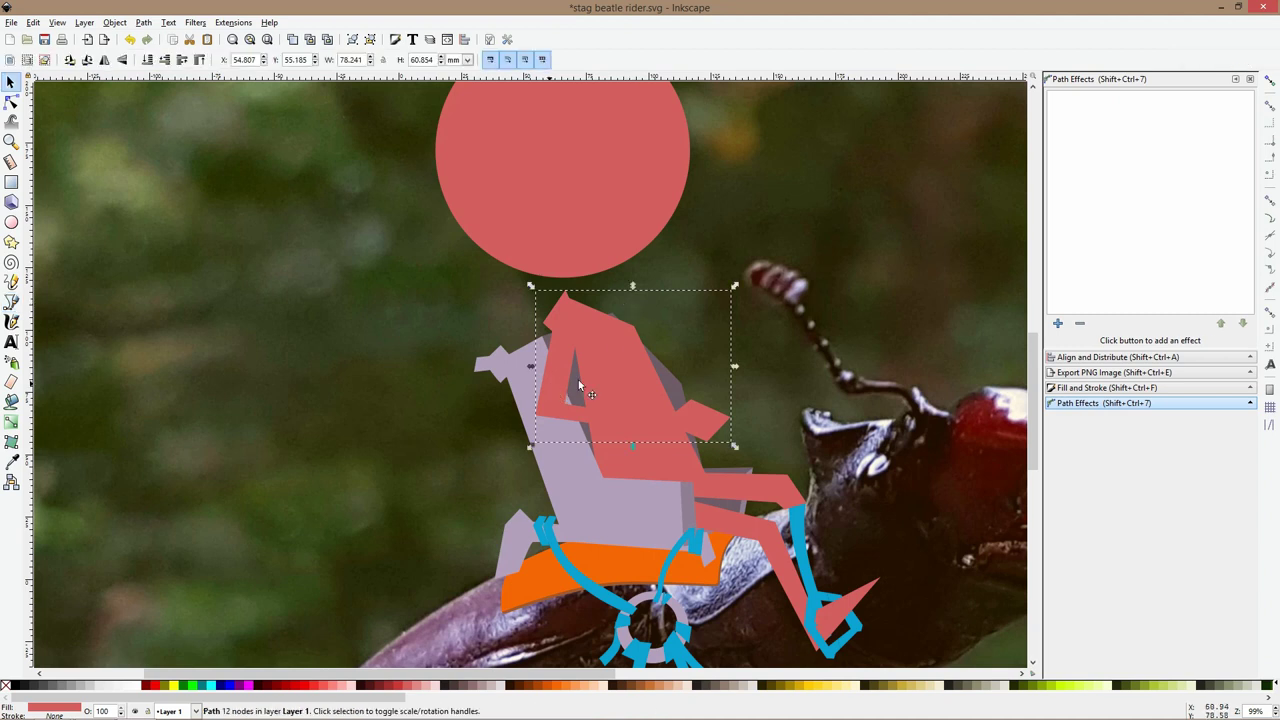
pyautogui.moveTo(578, 384); pyautogui.dragTo(634, 369)
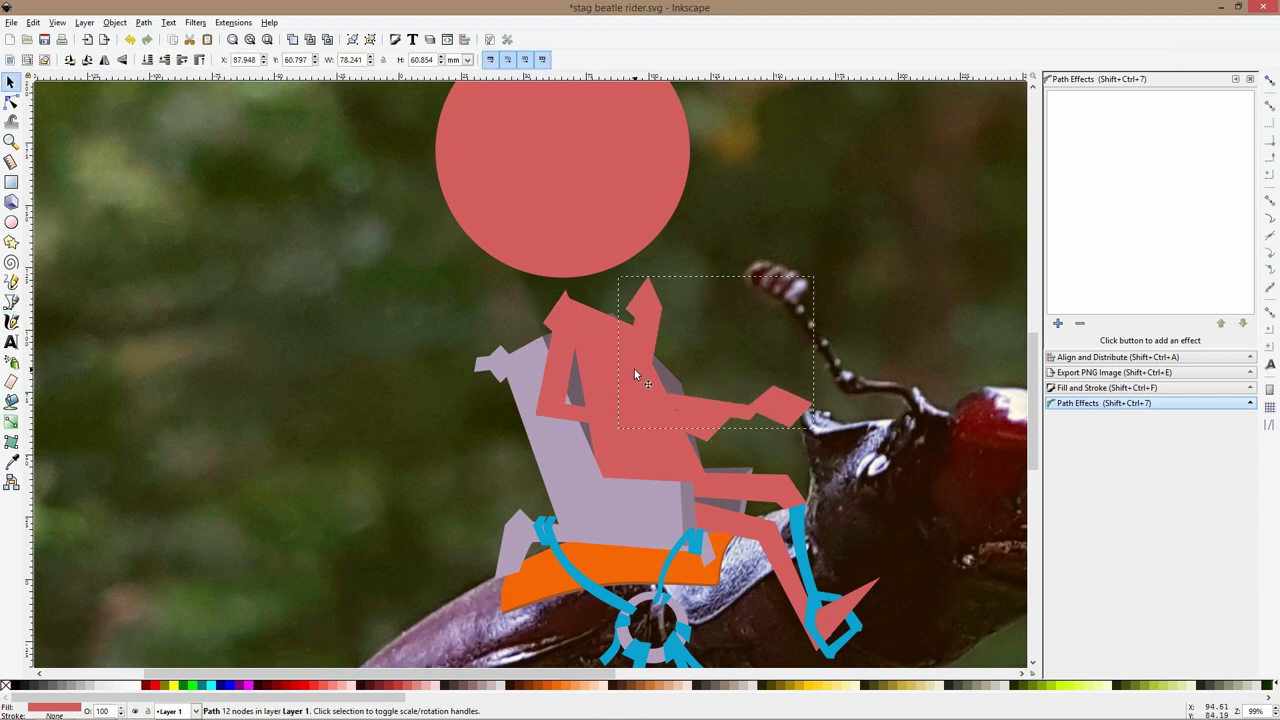
# Fill the forward arm copy with bright red #FF2A2A and lower it behind the torso
pyautogui.click(321, 687)
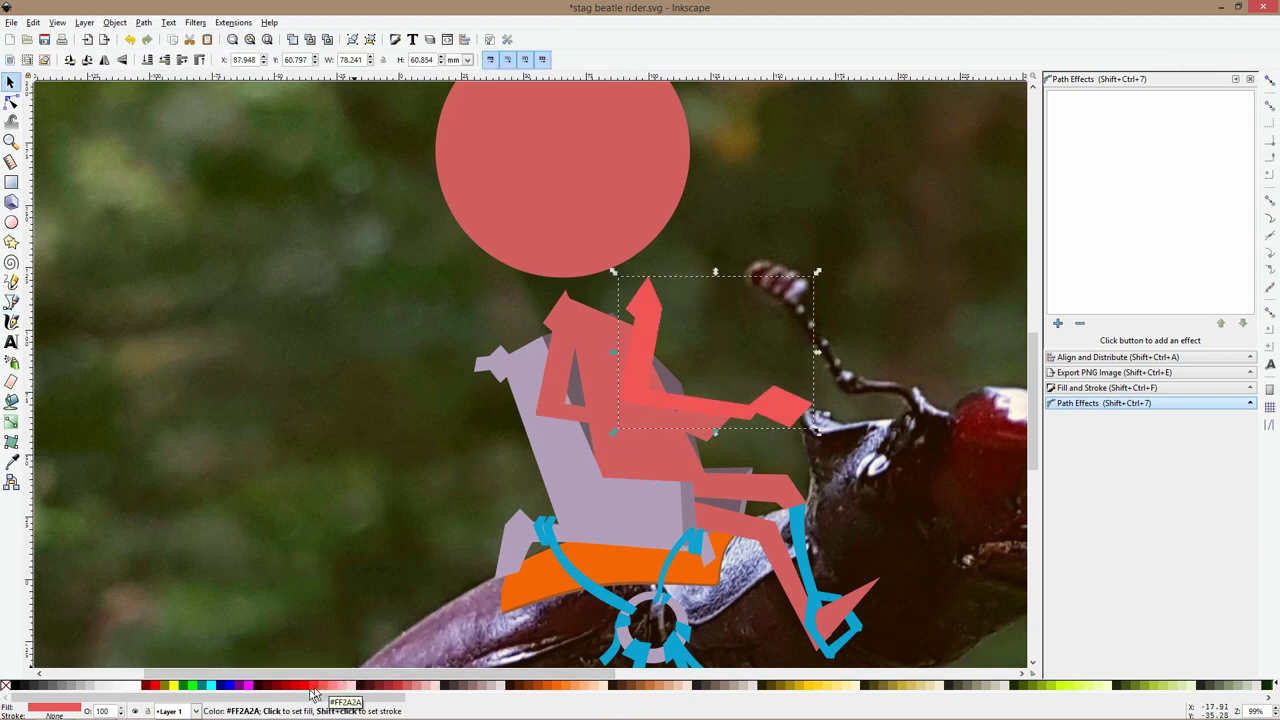
pyautogui.click(315, 687)
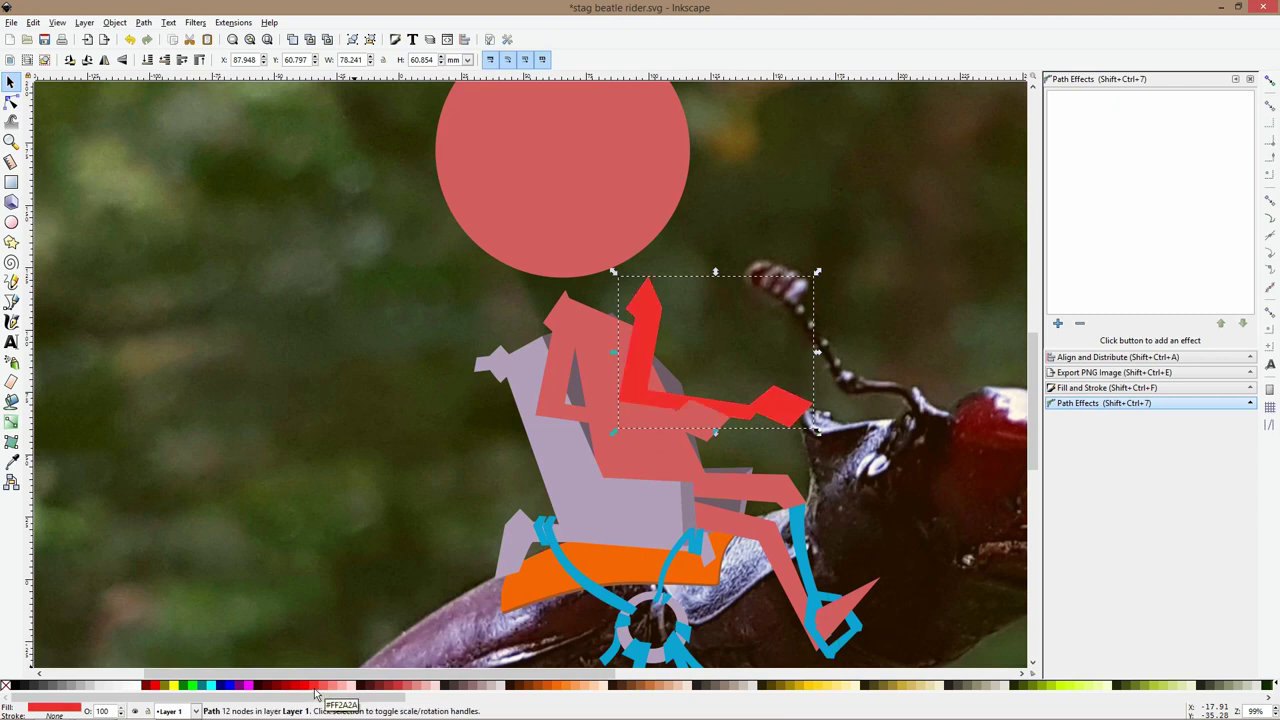
pyautogui.press('pagedown')
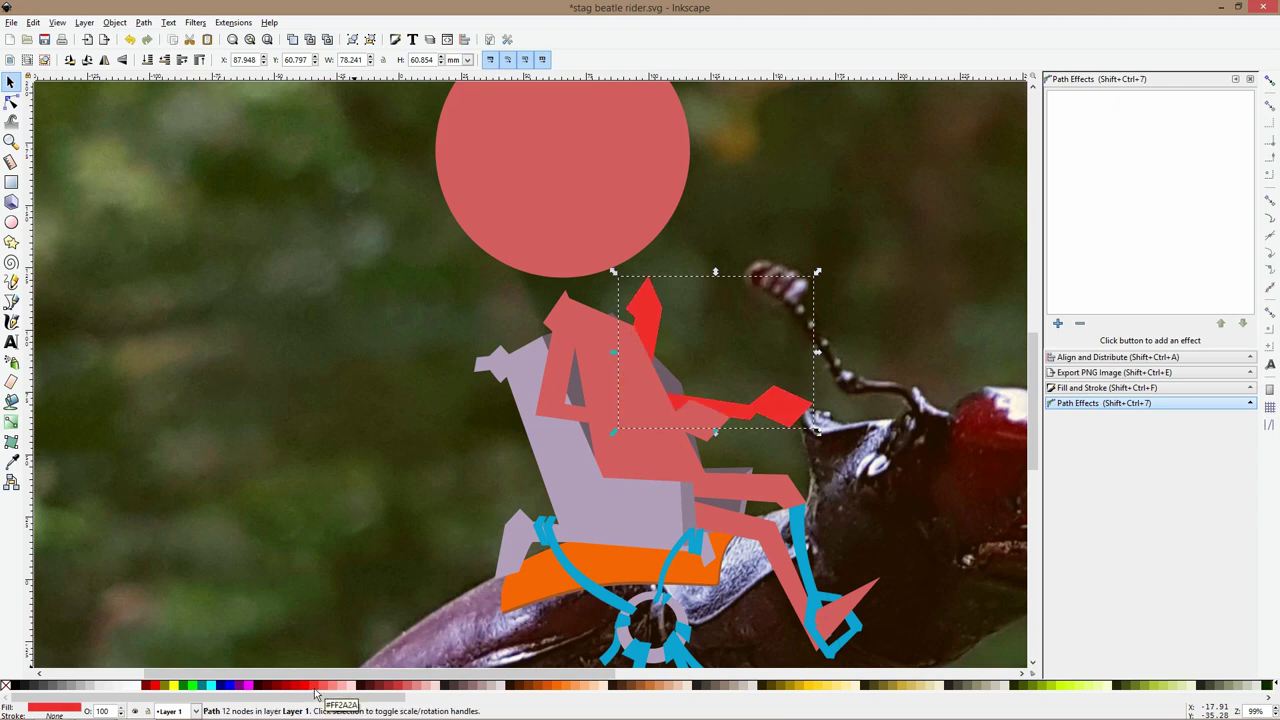
# Move the far arm's four shoulder nodes down and back against the torso's front shoulder
pyautogui.click(11, 101)
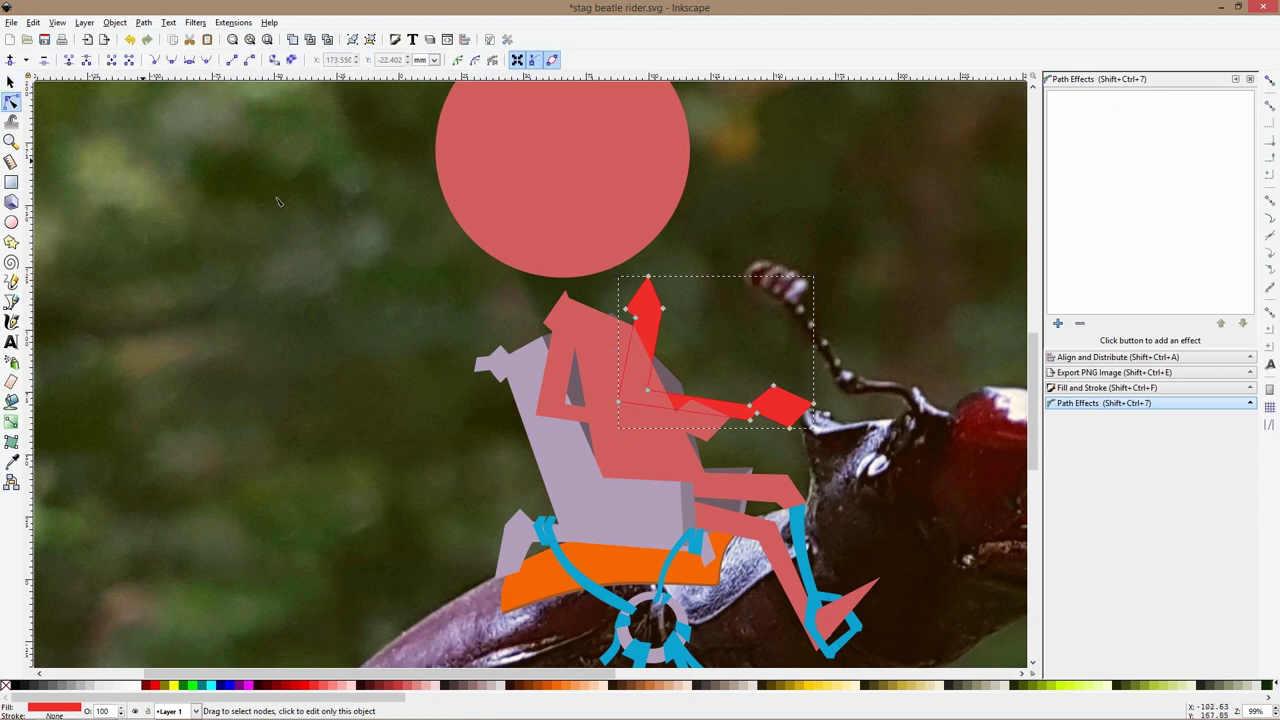
pyautogui.moveTo(624, 285); pyautogui.dragTo(733, 362)
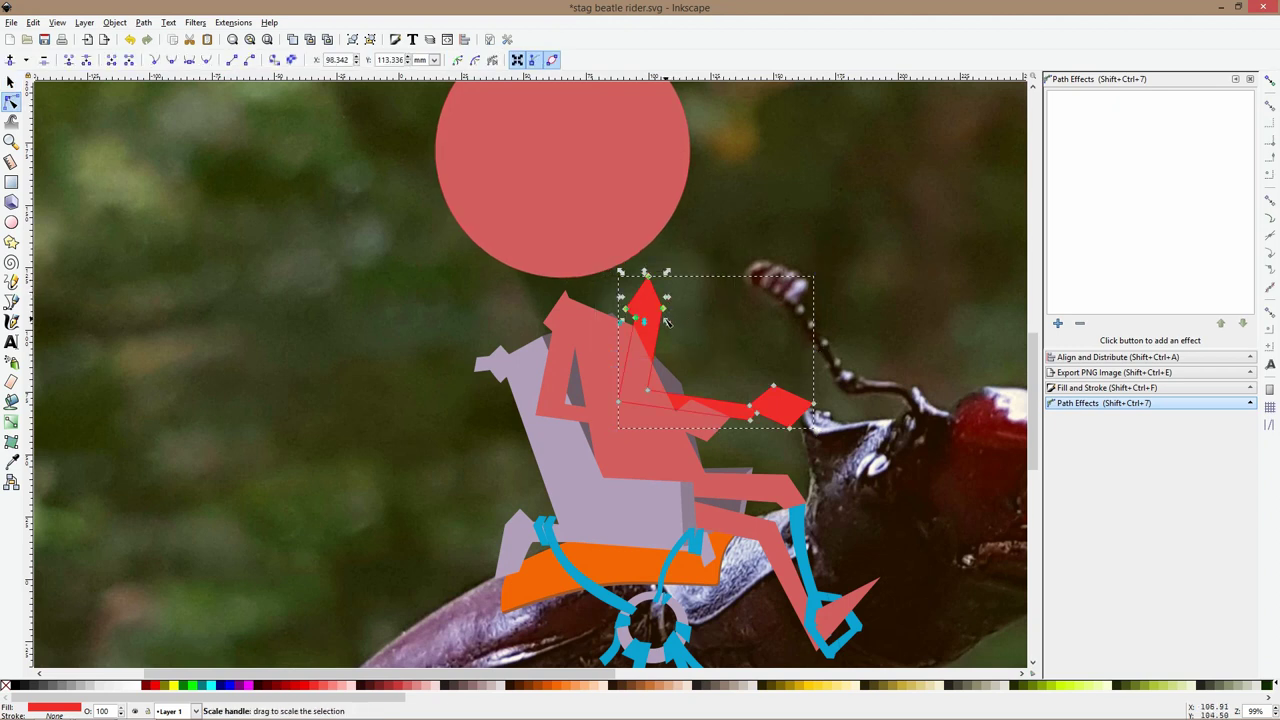
pyautogui.moveTo(663, 311)
pyautogui.mouseDown()
pyautogui.moveTo(640, 352)
pyautogui.moveTo(644, 335)
pyautogui.mouseUp()
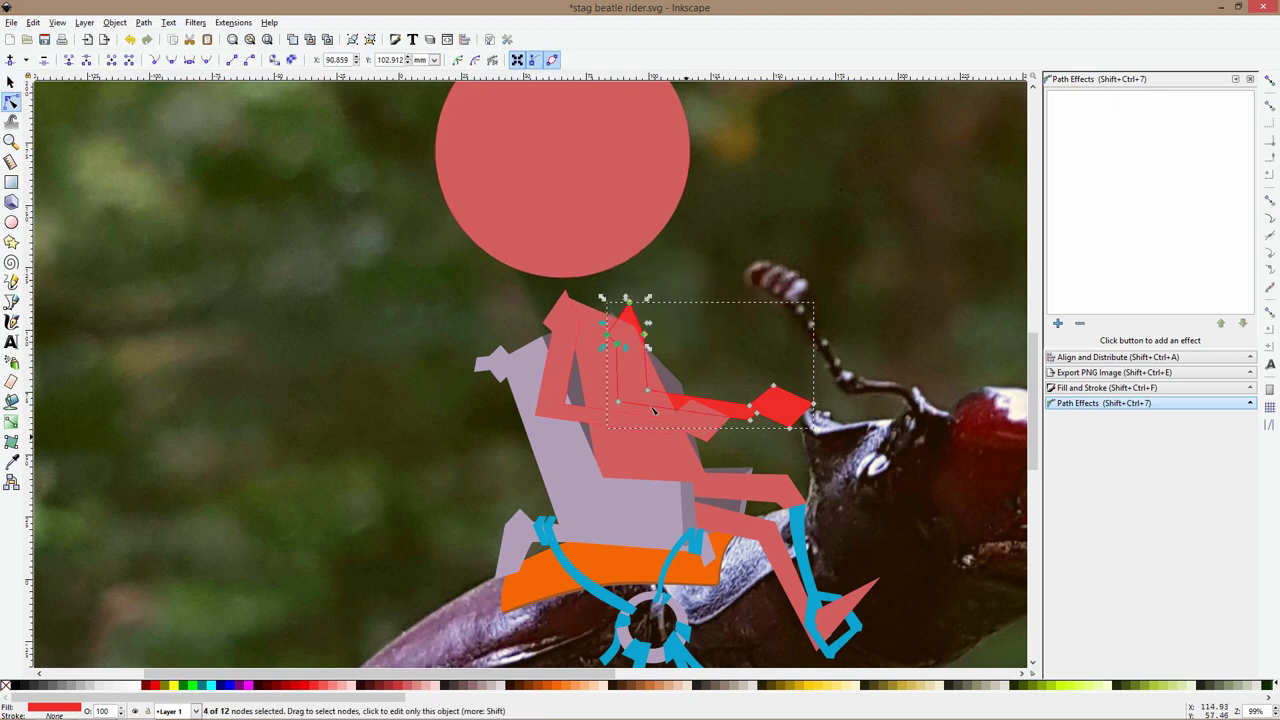
# Move the far arm's elbow nodes to the torso's front edge and its hand nodes upward so the forearm reaches forward
pyautogui.moveTo(585, 371)
pyautogui.mouseDown()
pyautogui.moveTo(682, 432)
pyautogui.moveTo(661, 401)
pyautogui.moveTo(675, 397)
pyautogui.mouseUp()
pyautogui.moveTo(717, 338); pyautogui.dragTo(809, 365)
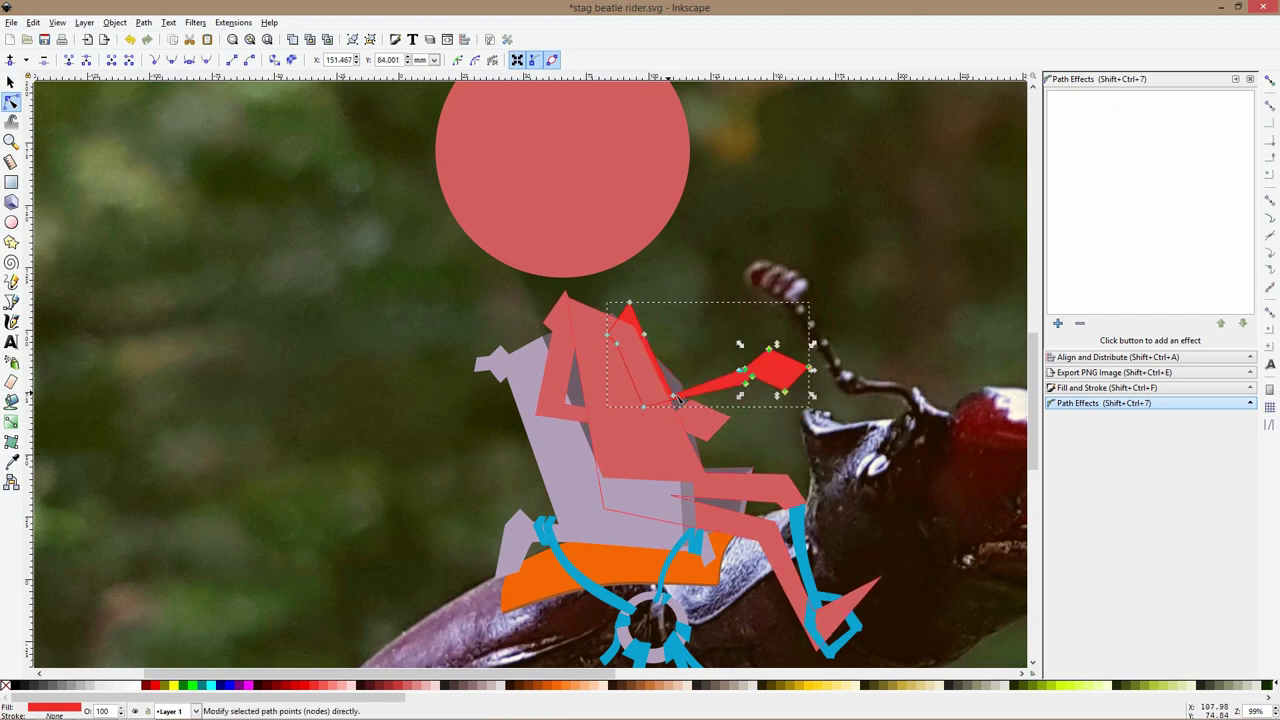
pyautogui.click(680, 398)
pyautogui.doubleClick(692, 371)
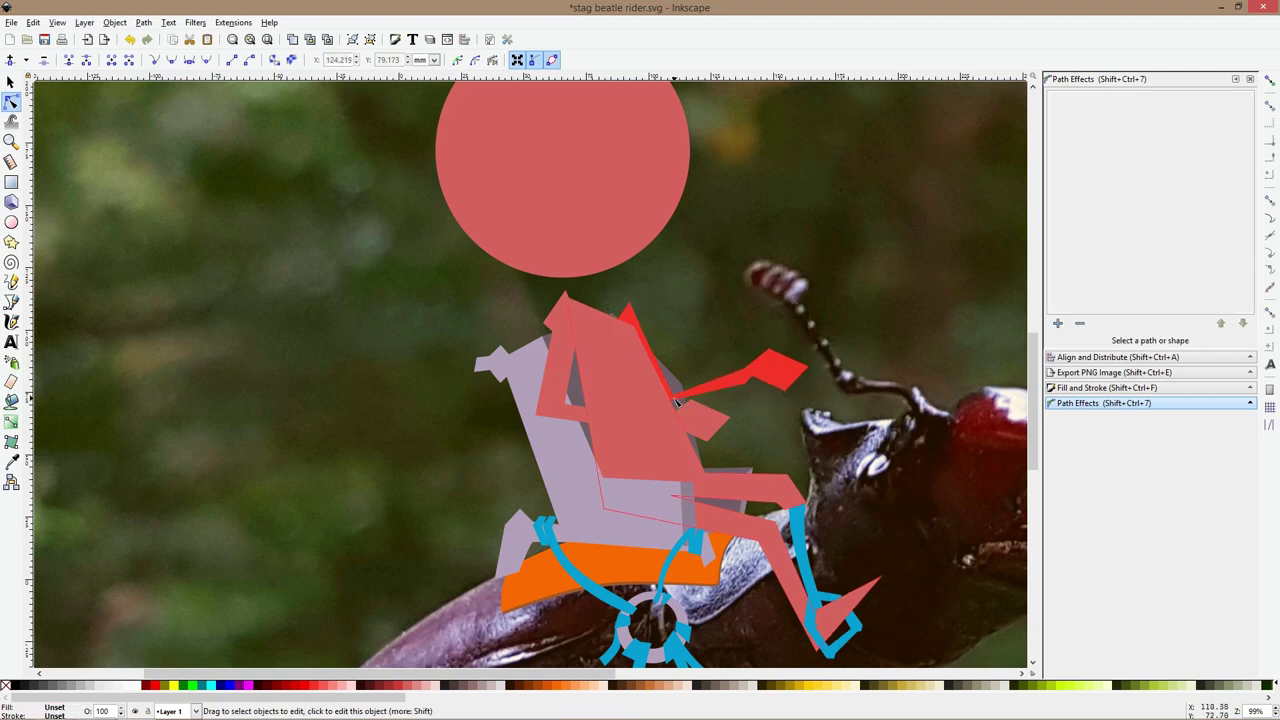
pyautogui.click(677, 401)
pyautogui.click(675, 396)
pyautogui.moveTo(680, 403); pyautogui.dragTo(697, 392)
pyautogui.scroll(-2, 760, 378)
pyautogui.click(894, 389)
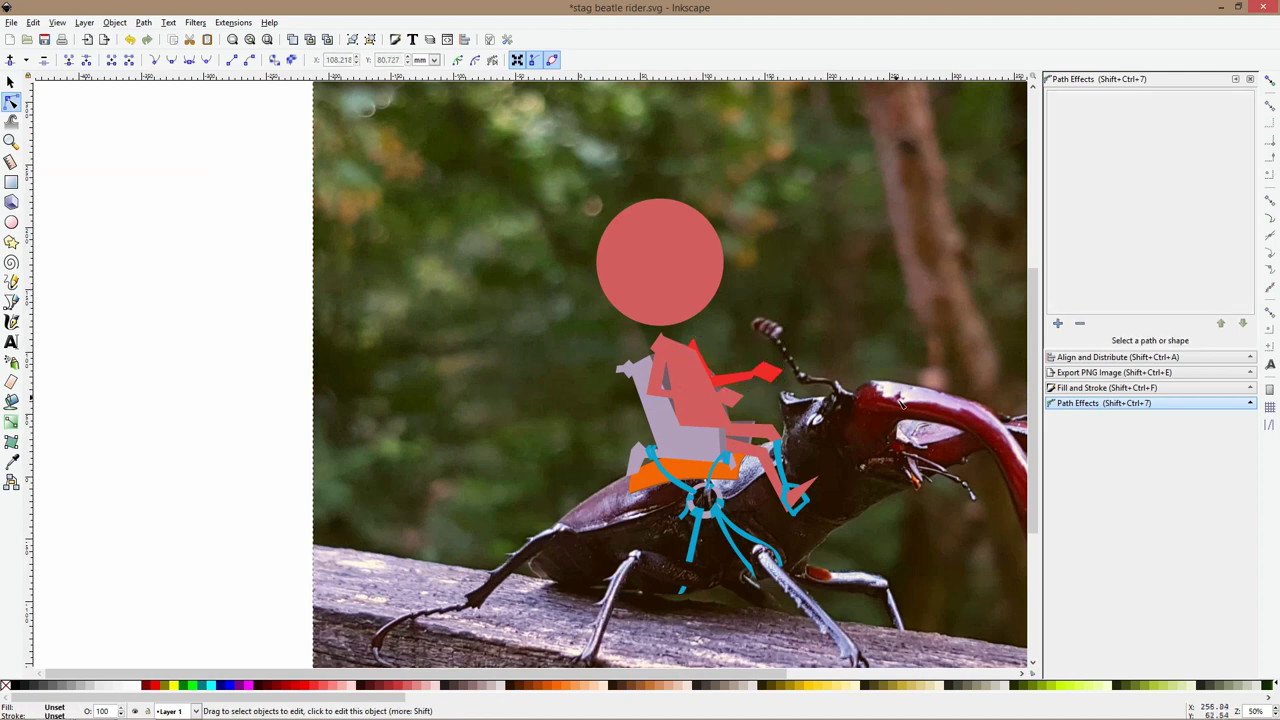
pyautogui.scroll(-1, 894, 389)
pyautogui.moveTo(908, 390); pyautogui.dragTo(676, 339)
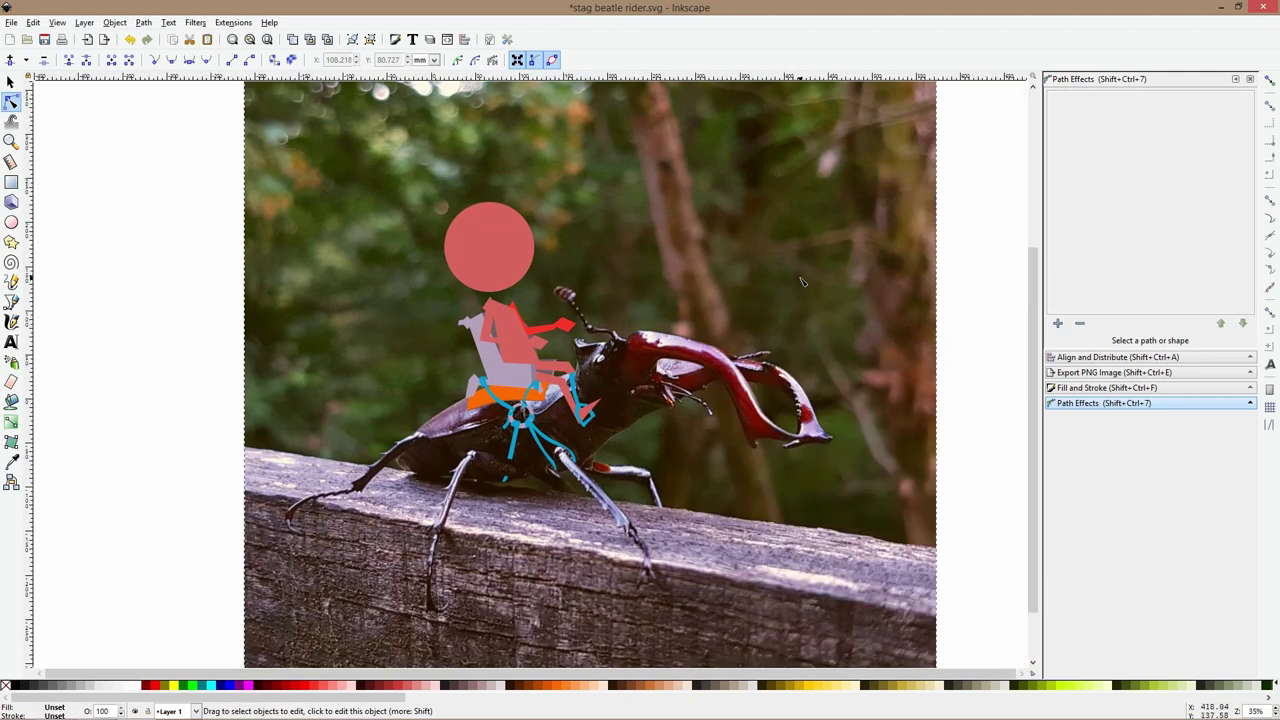
pyautogui.scroll(2, 686, 366)
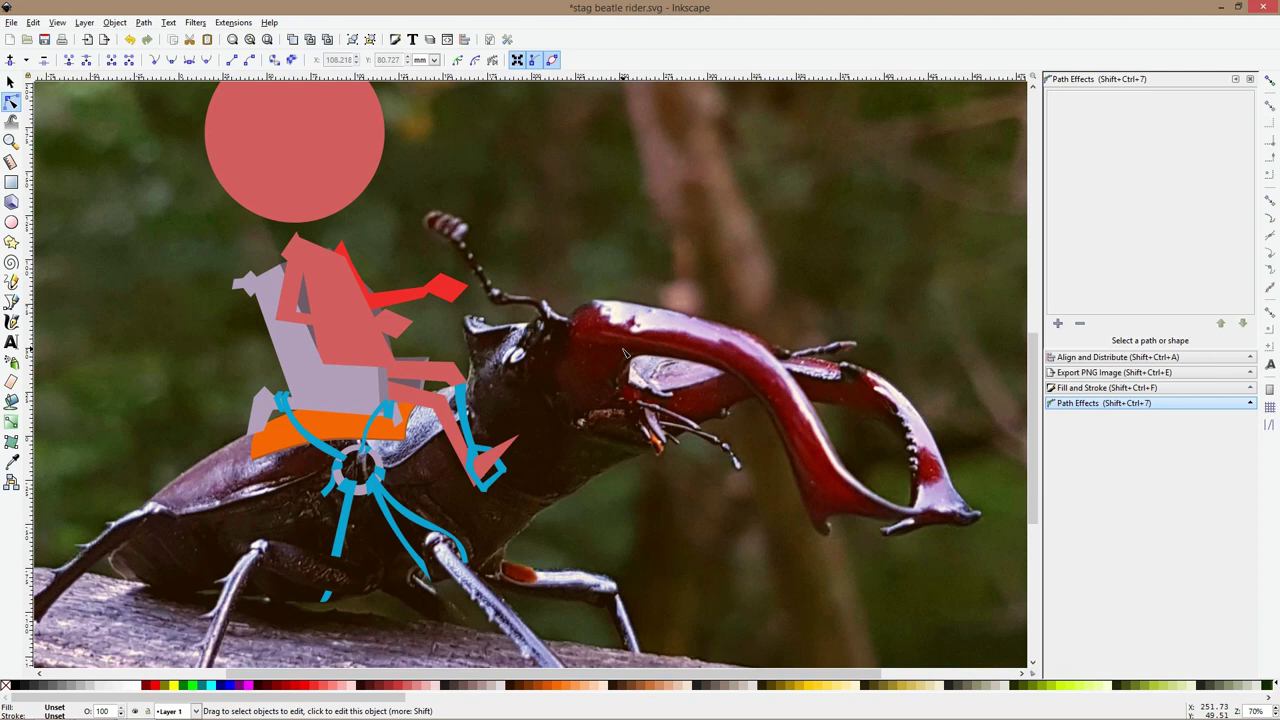
# Rotate the near arm clockwise about its shoulder so the elbow points backward and the hand hangs beside the seat
pyautogui.click(365, 325)
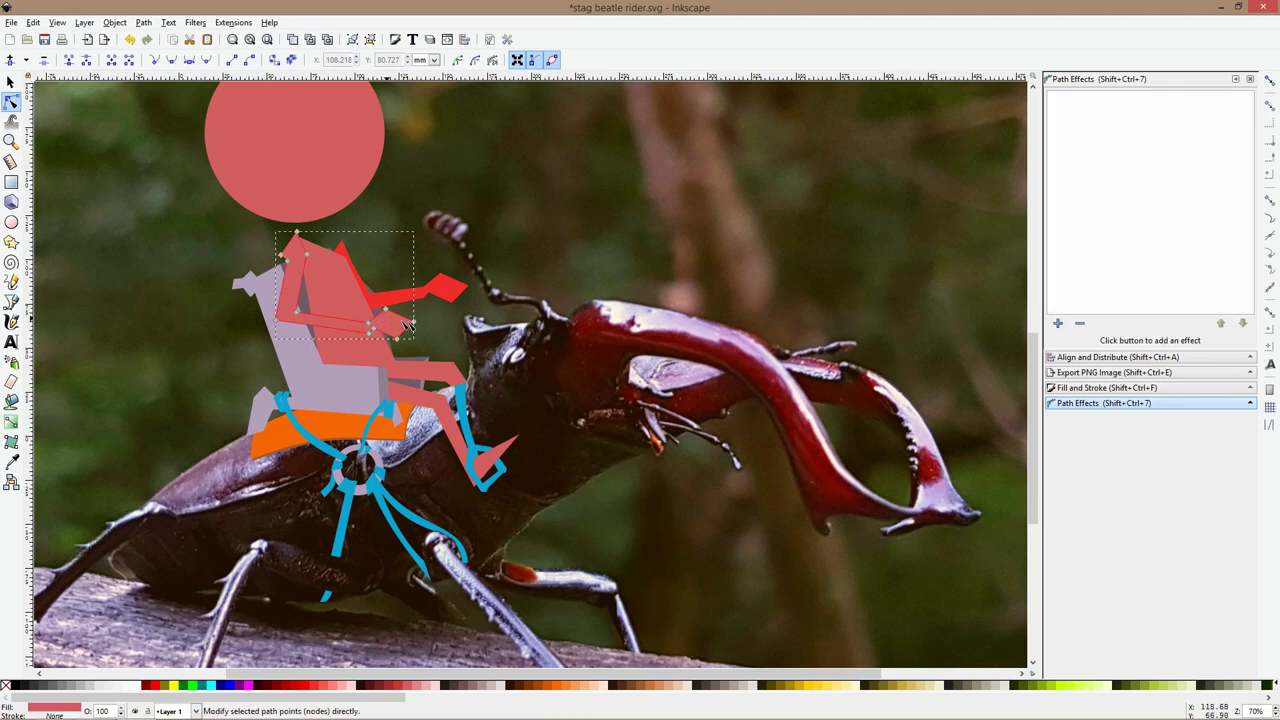
pyautogui.press('s')
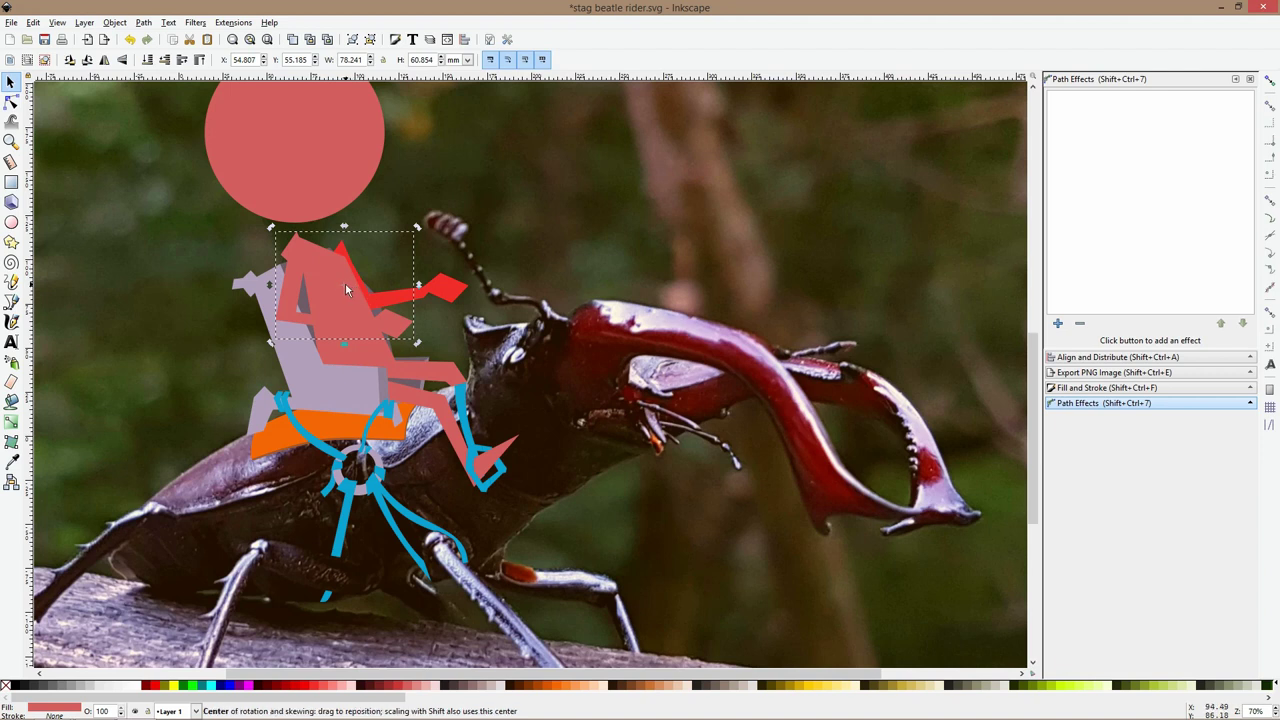
pyautogui.click(299, 258)
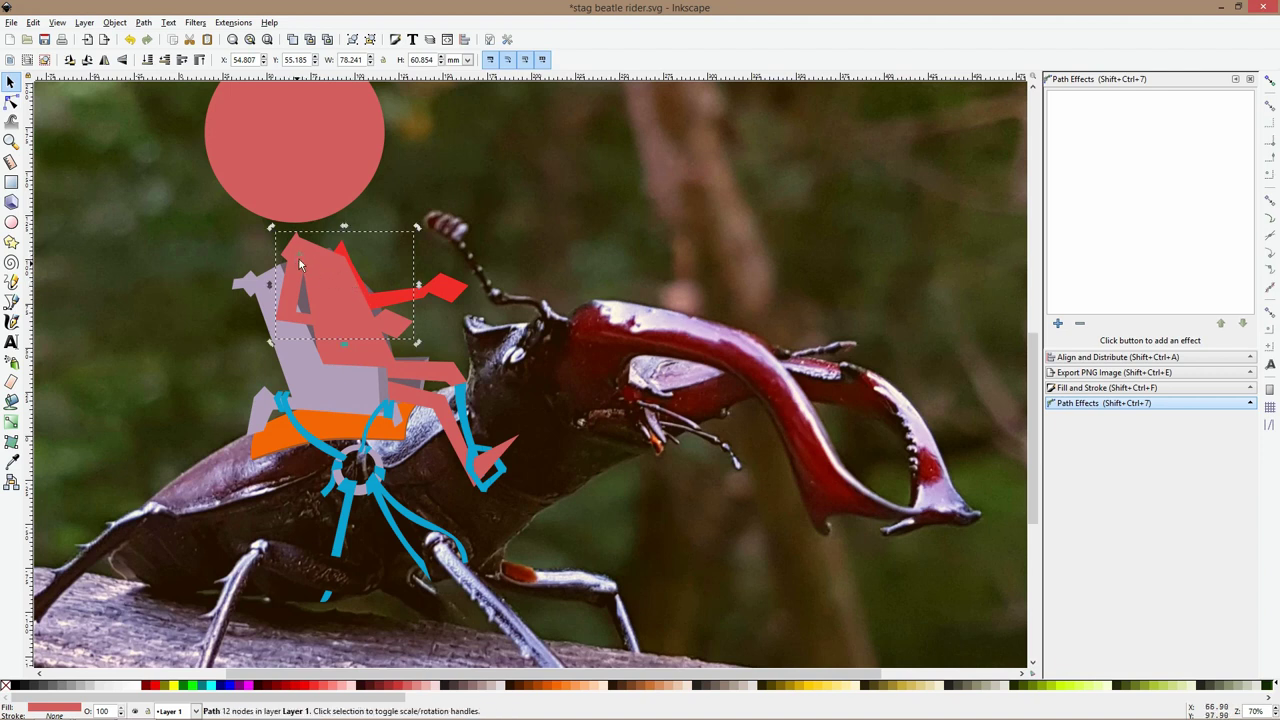
pyautogui.moveTo(418, 343); pyautogui.dragTo(312, 245)
# Rotate the far arm upward about its shoulder, try shifting it slightly down and back, and undo that shift
pyautogui.click(463, 288)
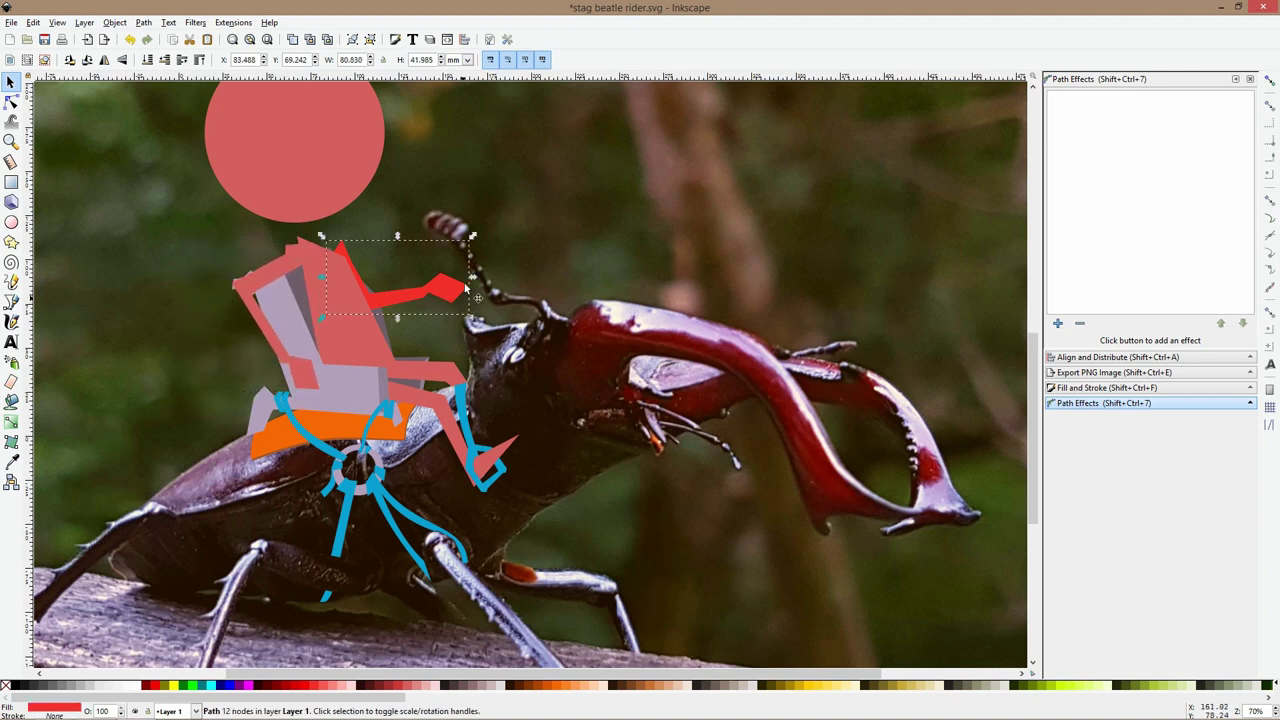
pyautogui.click(465, 288)
pyautogui.moveTo(397, 275); pyautogui.dragTo(330, 256)
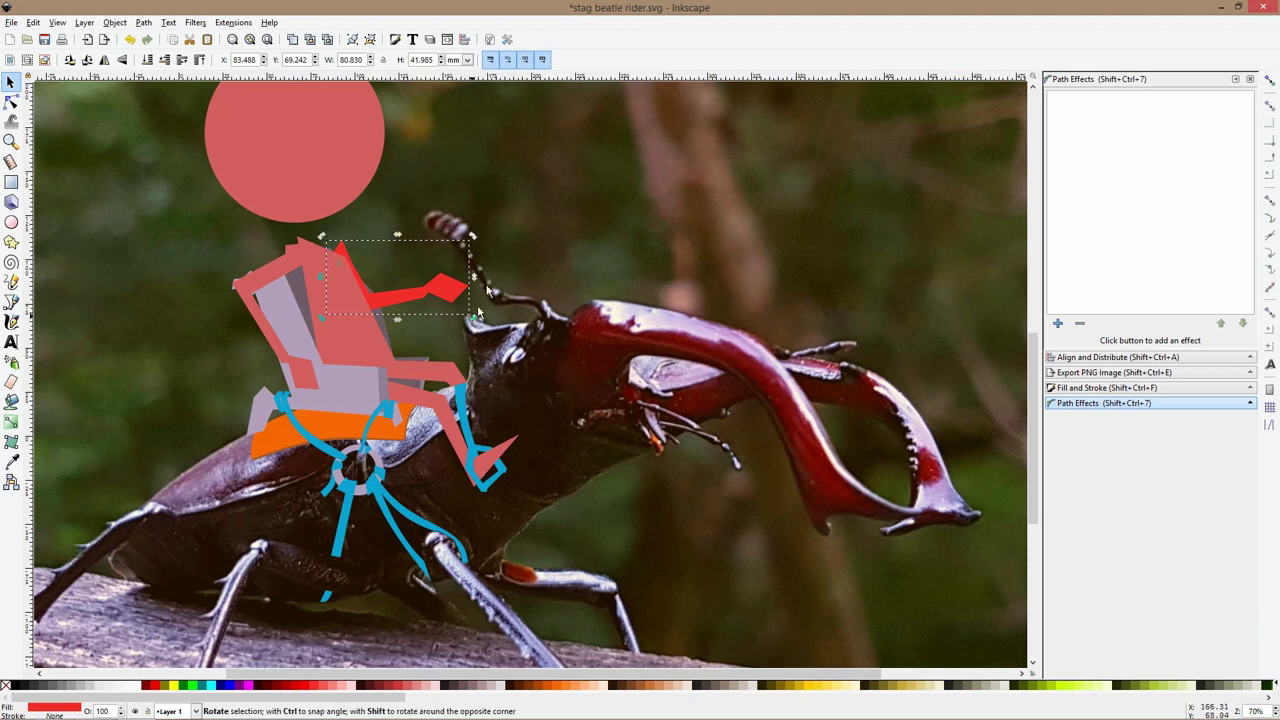
pyautogui.moveTo(474, 308); pyautogui.dragTo(492, 208)
pyautogui.moveTo(402, 245); pyautogui.dragTo(399, 256)
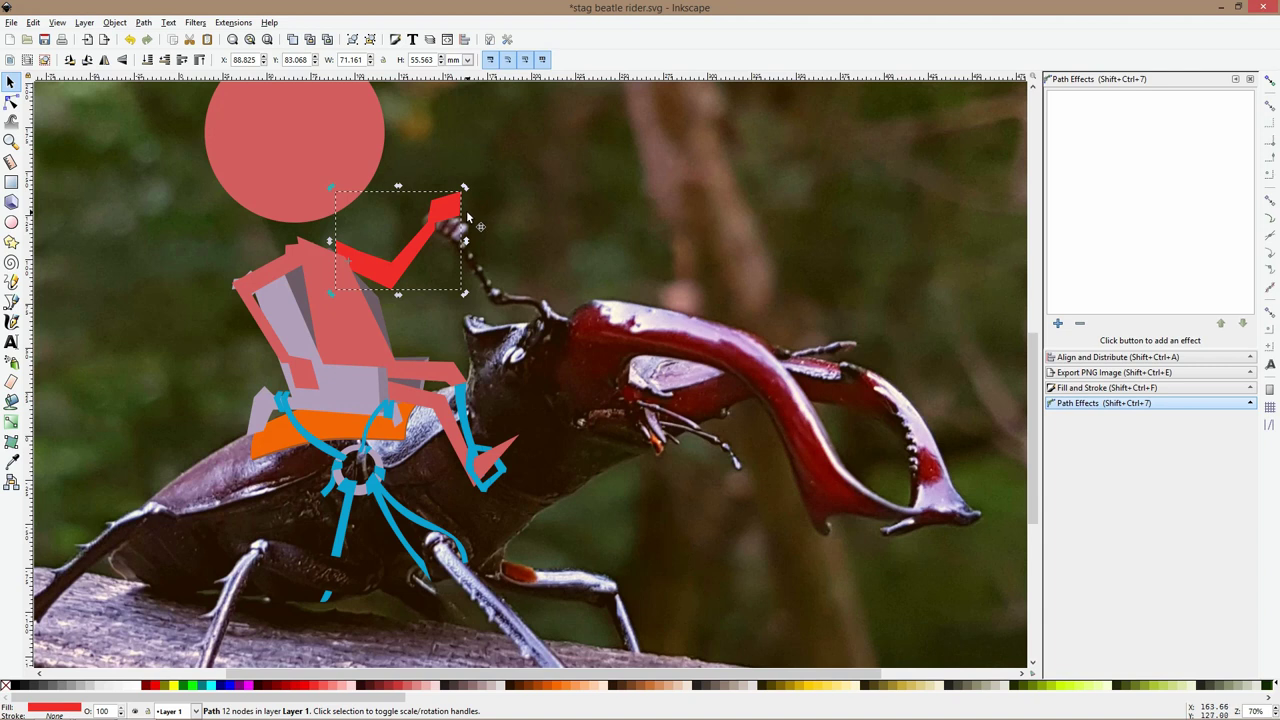
pyautogui.hotkey('ctrl', 'z')
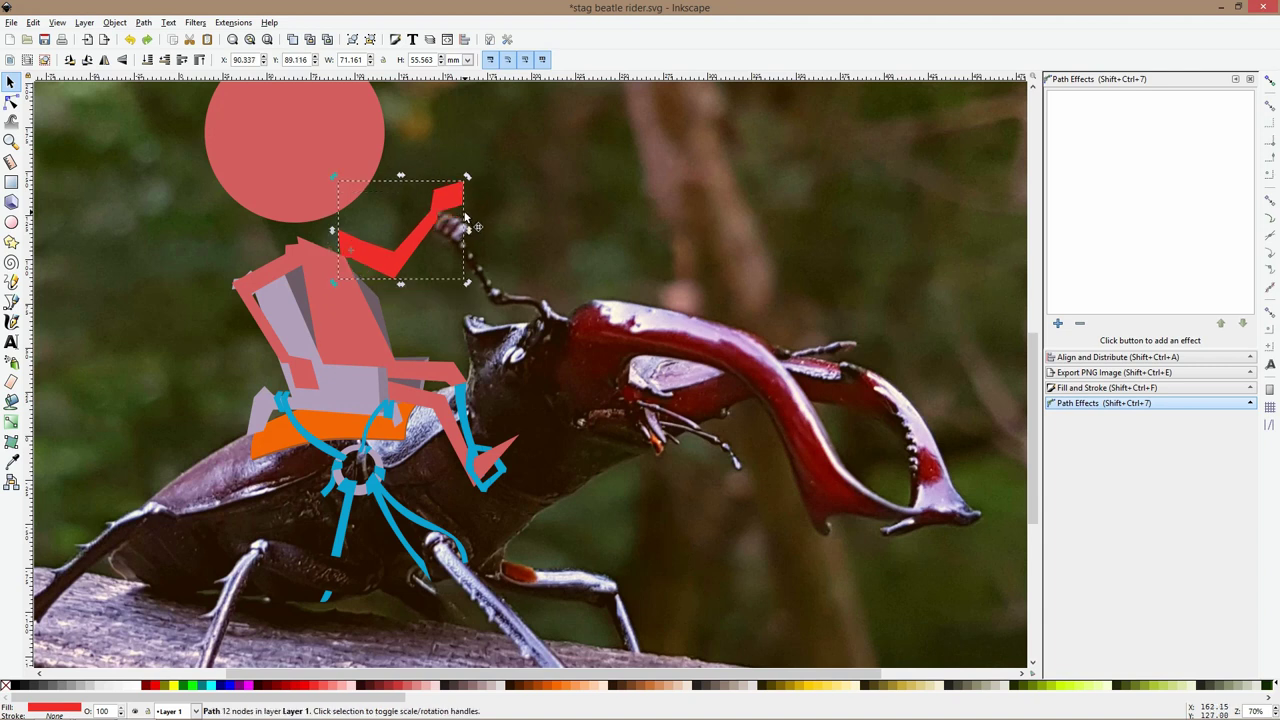
# Move the far arm's elbow and hand nodes forward and lower the hand, stretching the arm to about 105 mm wide
pyautogui.click(11, 102)
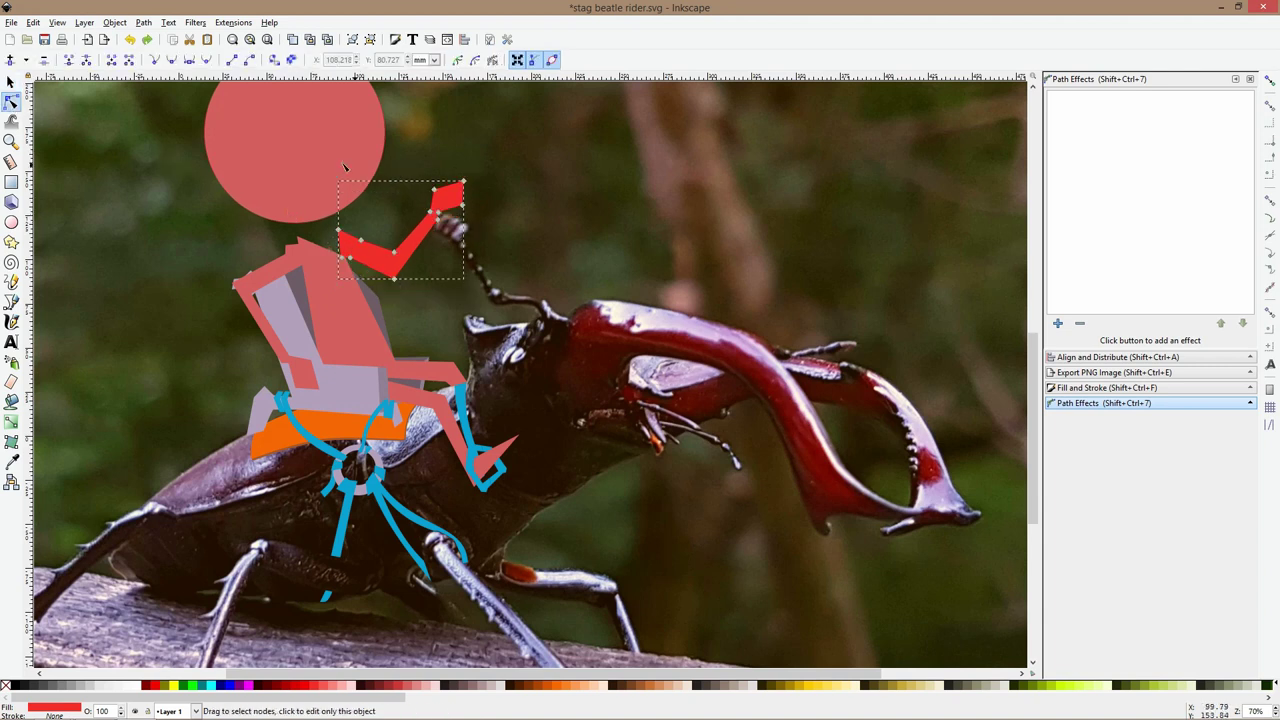
pyautogui.moveTo(386, 154); pyautogui.dragTo(530, 310)
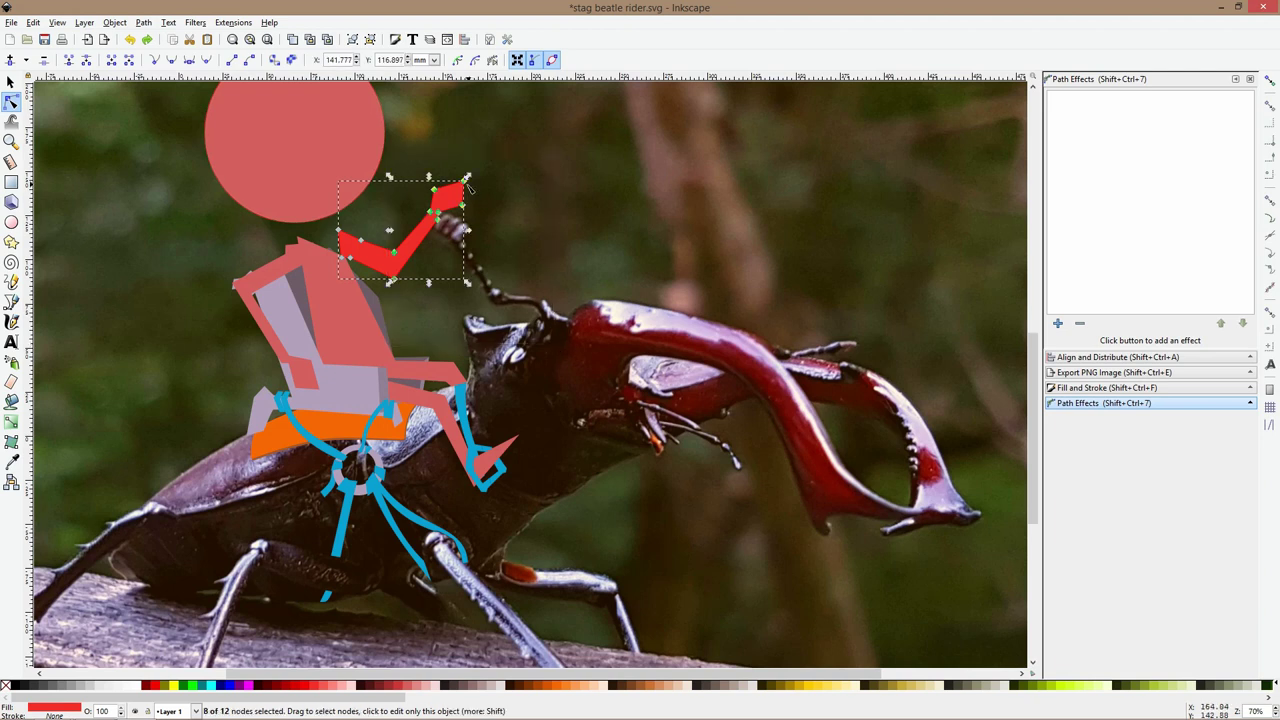
pyautogui.moveTo(468, 185); pyautogui.dragTo(521, 246)
pyautogui.press('s')
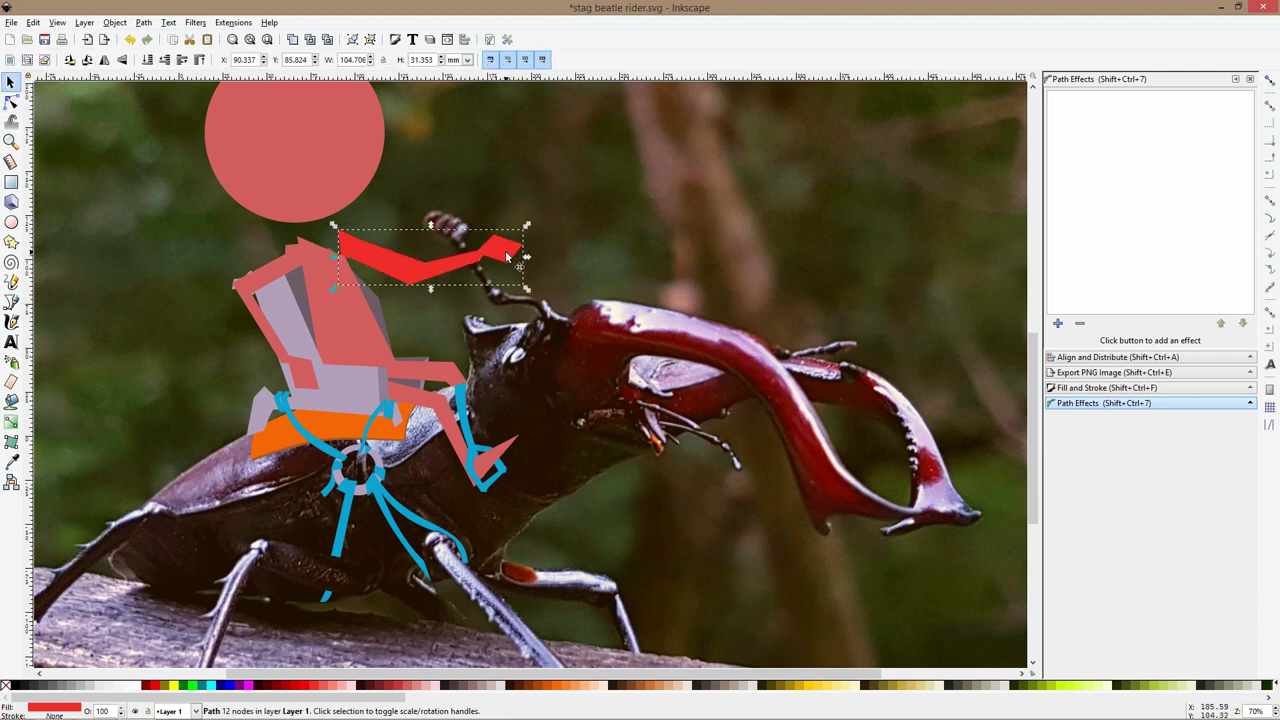
# Rotate the stretched far arm so it slopes down from the shoulder, and place its upper end against the torso's front shoulder
pyautogui.click(507, 257)
pyautogui.moveTo(527, 226); pyautogui.dragTo(453, 278)
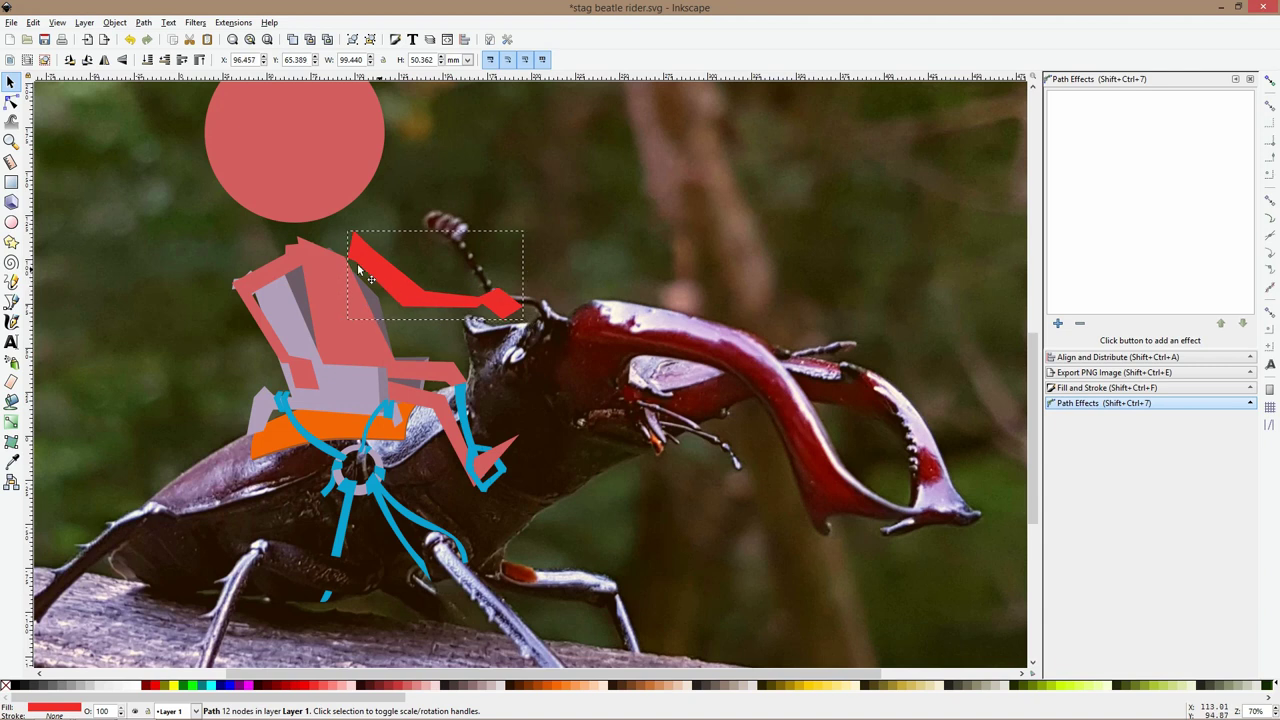
pyautogui.moveTo(357, 263); pyautogui.dragTo(335, 271)
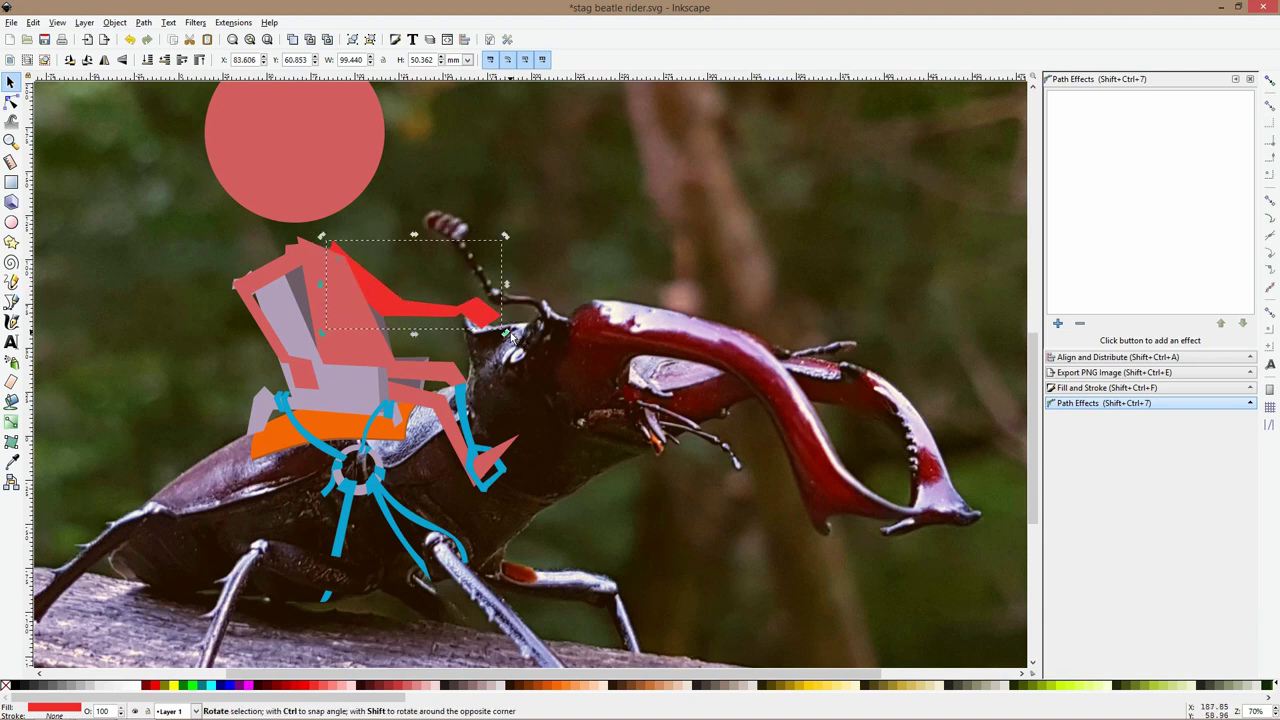
pyautogui.moveTo(505, 331); pyautogui.dragTo(451, 285)
pyautogui.click(709, 255)
# Draw a closed five-cornered red shape across the near mandible's upper arch
pyautogui.scroll(-1, 709, 255)
pyautogui.keyDown('ctrl'); pyautogui.scroll(-1, 709, 256); pyautogui.keyUp('ctrl')
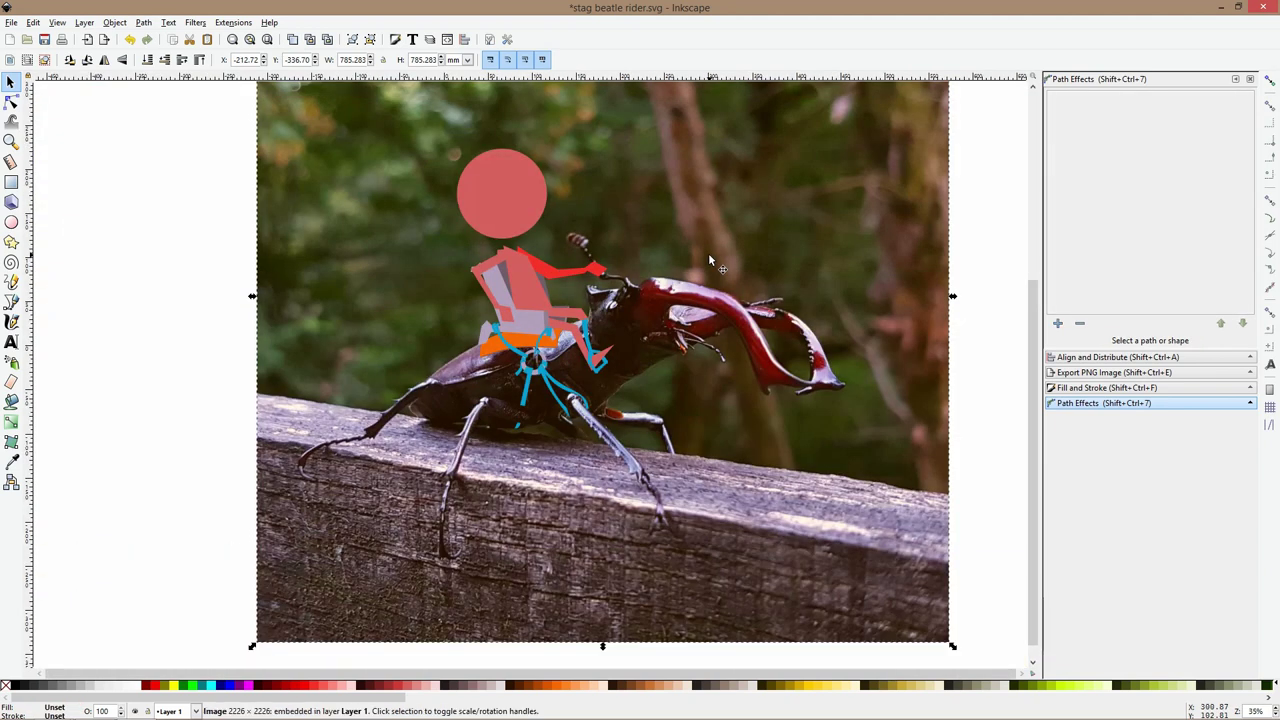
pyautogui.keyDown('ctrl'); pyautogui.scroll(3, 708, 260); pyautogui.keyUp('ctrl')
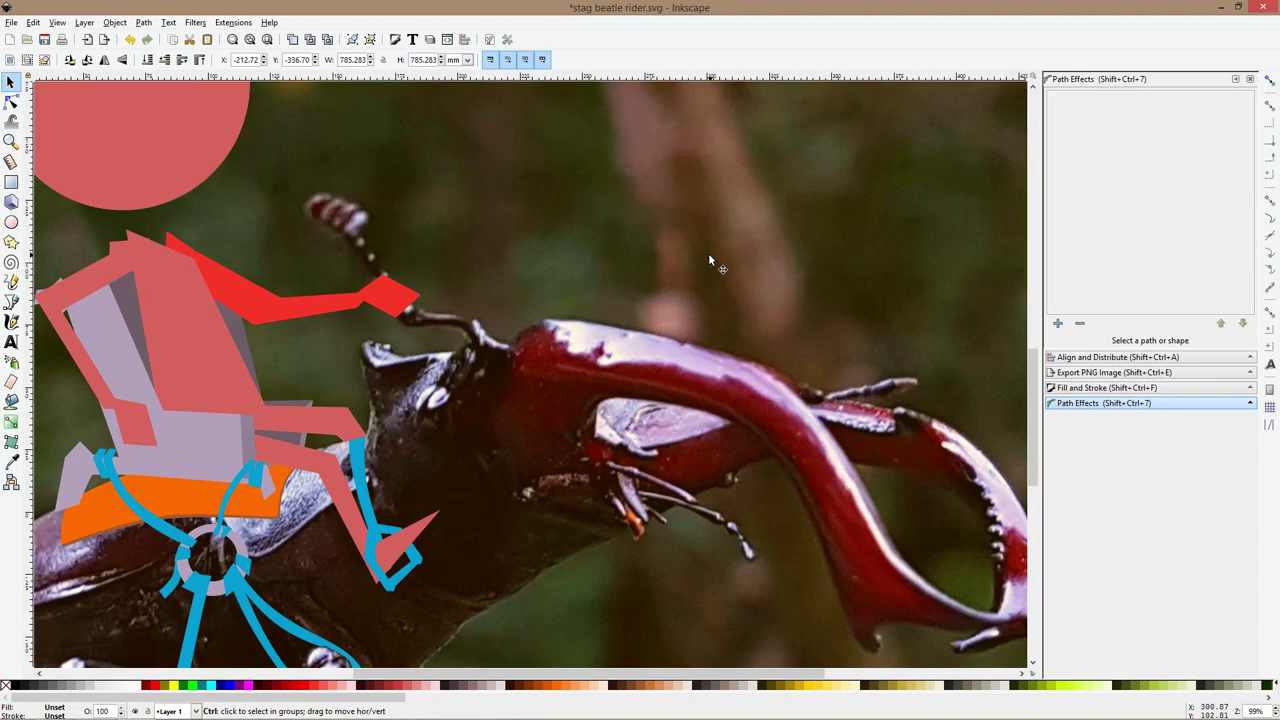
pyautogui.click(12, 302)
pyautogui.keyDown('ctrl'); pyautogui.scroll(1, 723, 362); pyautogui.keyUp('ctrl')
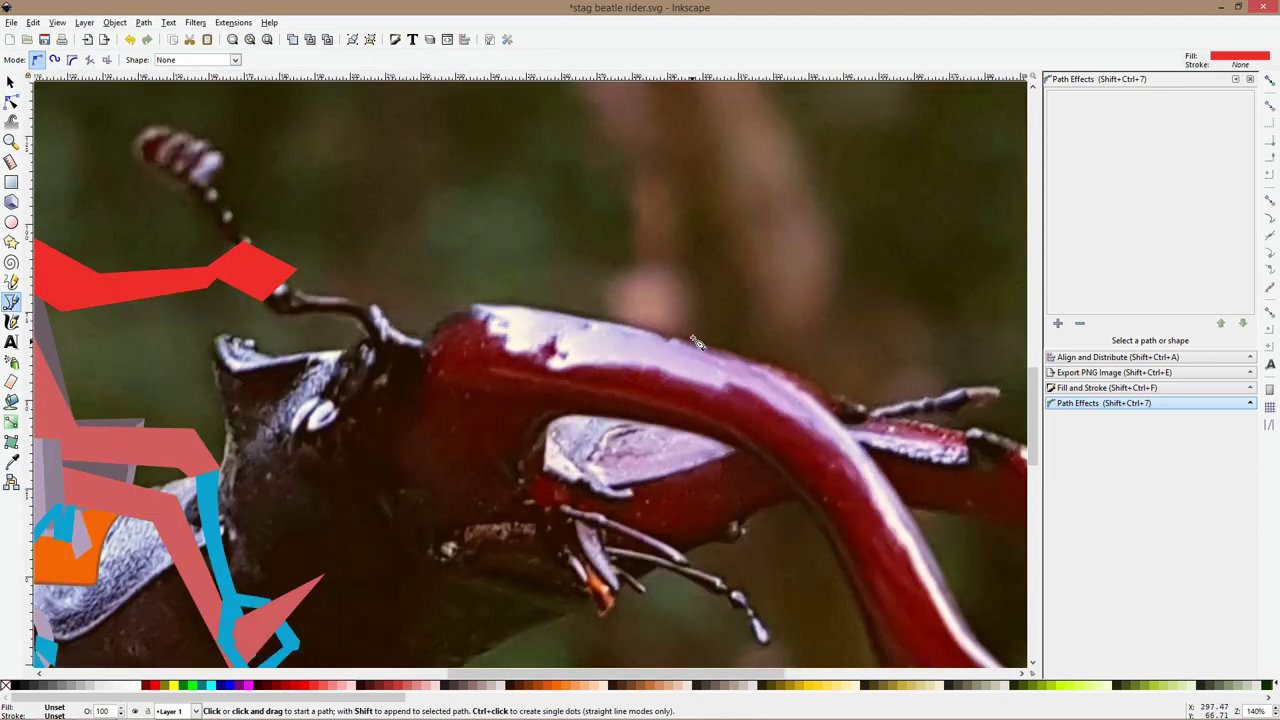
pyautogui.click(654, 323)
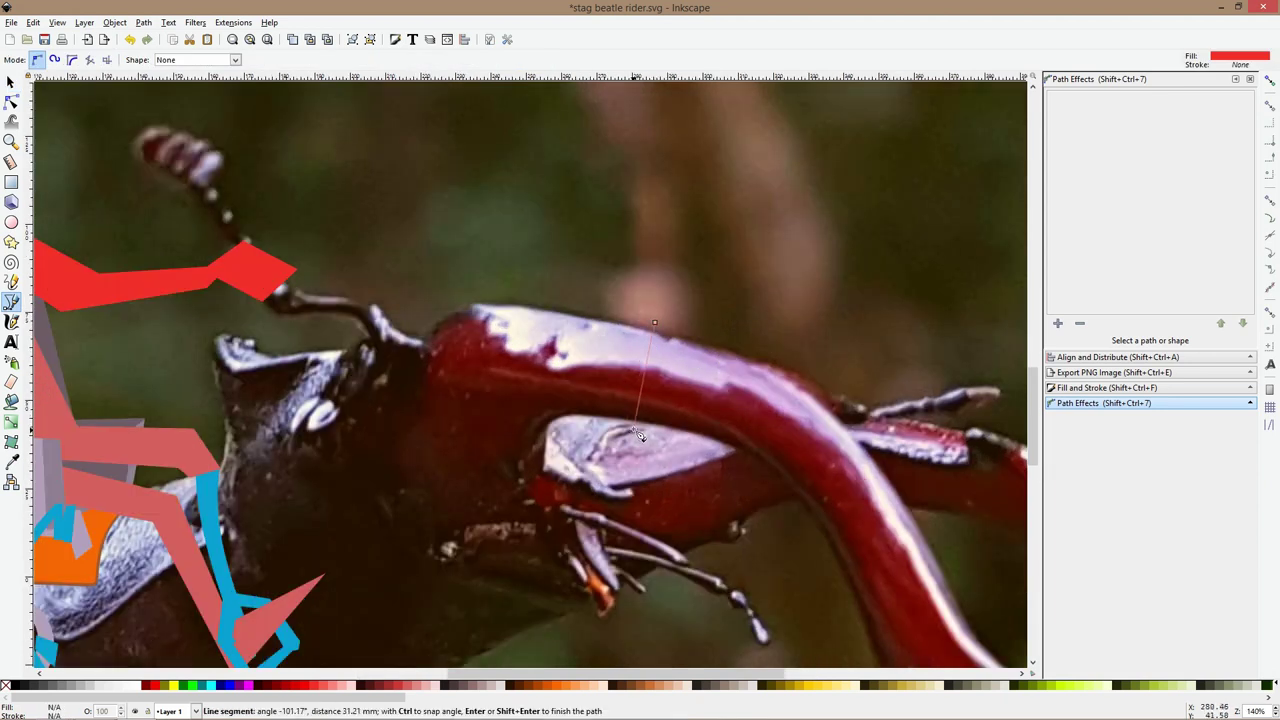
pyautogui.click(636, 427)
pyautogui.click(740, 455)
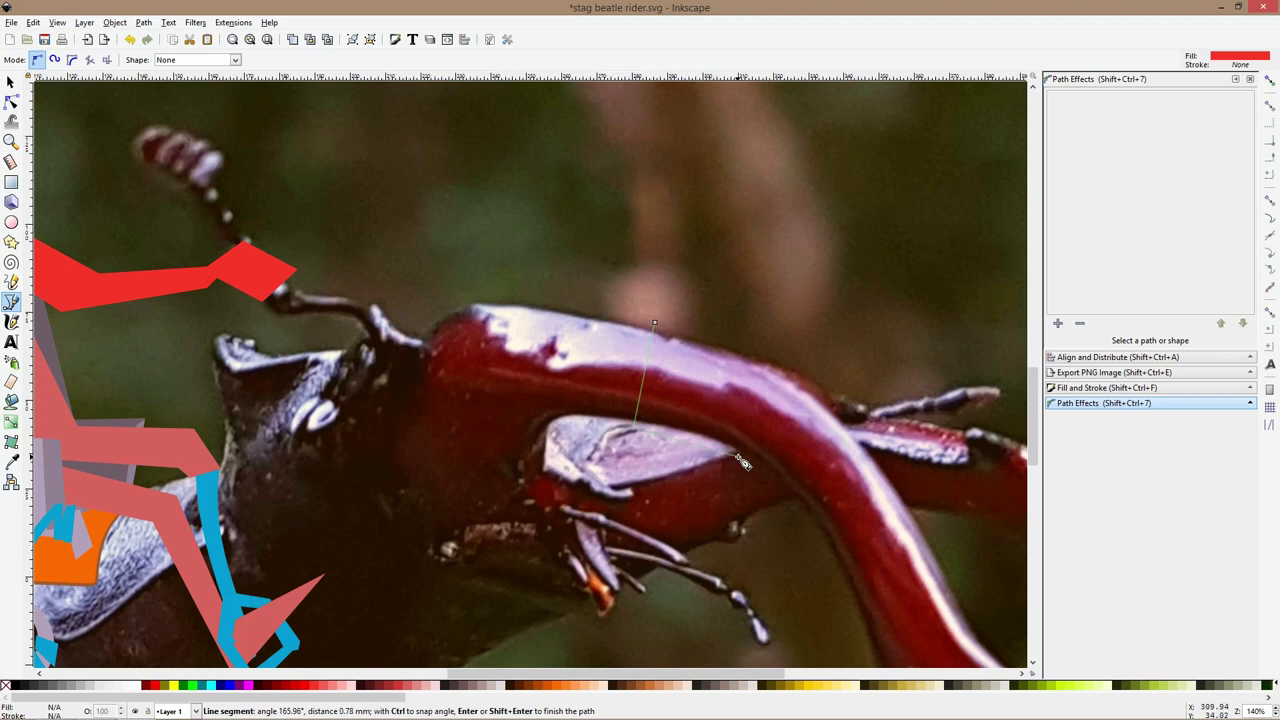
pyautogui.click(772, 357)
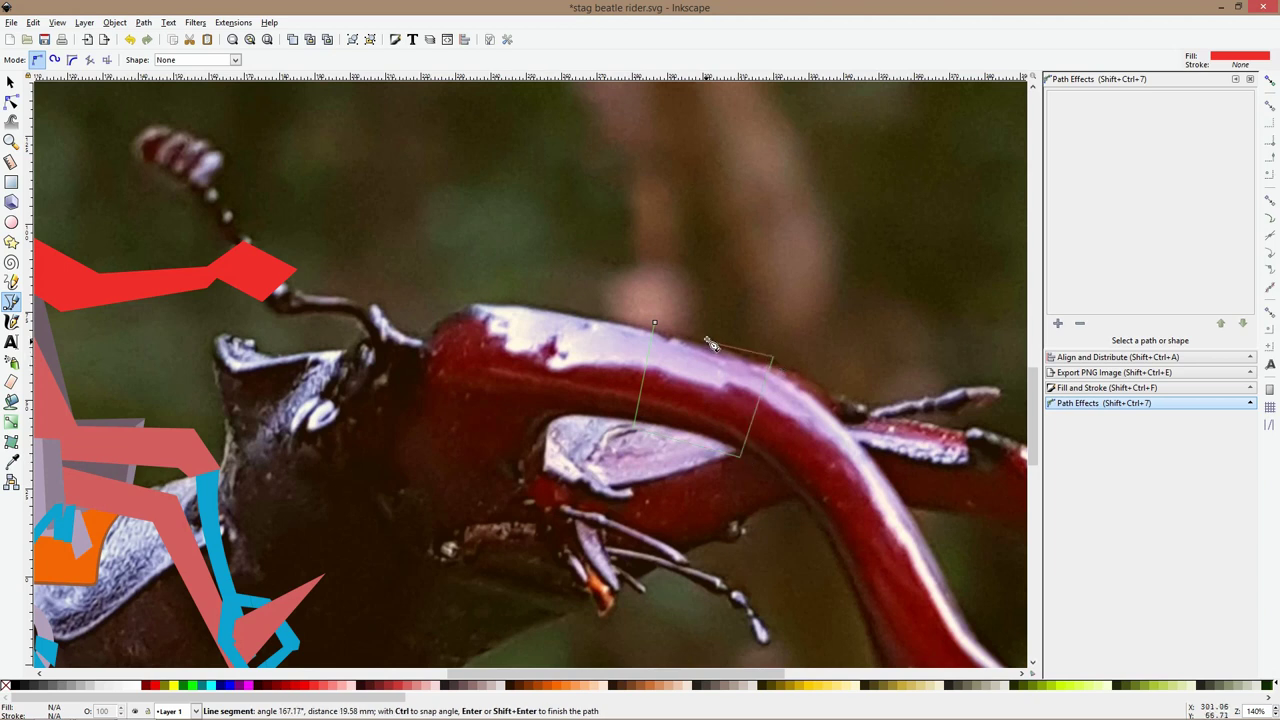
pyautogui.click(654, 323)
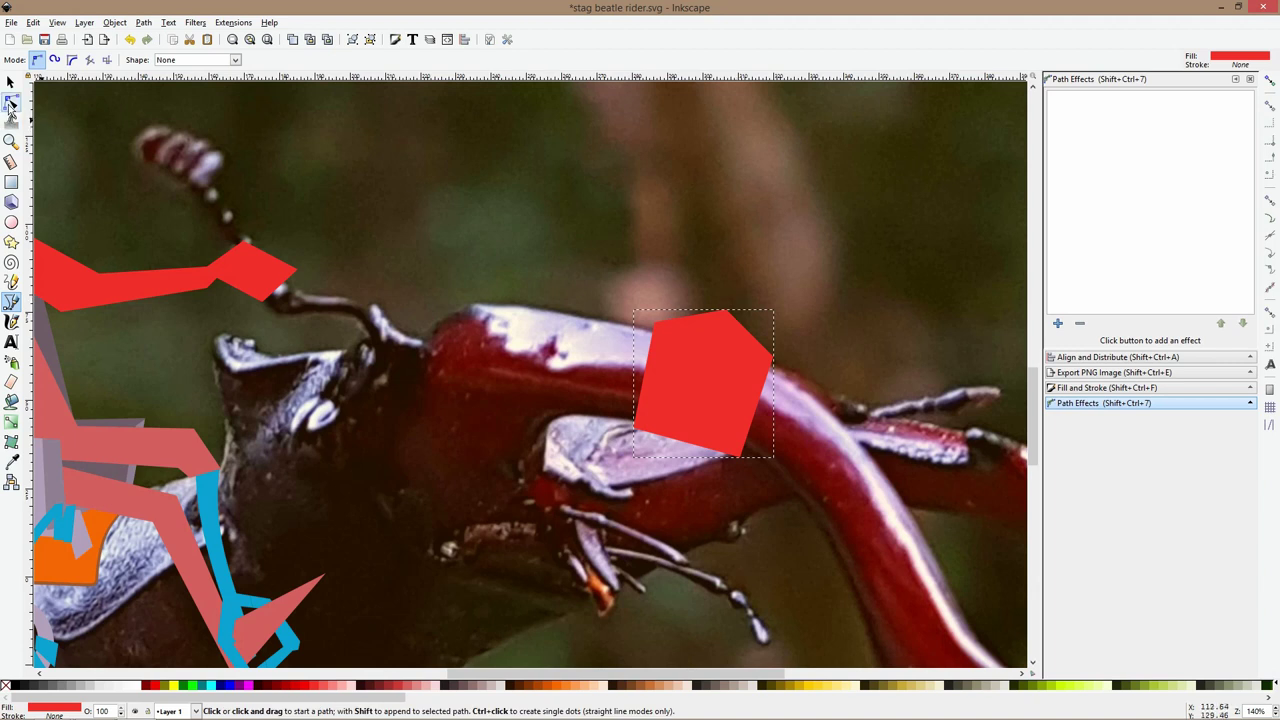
# Round the mandible shape to about 40 × 45 mm with an extra lower corner and outward-bowed sides, shifting it slightly backward
pyautogui.click(11, 101)
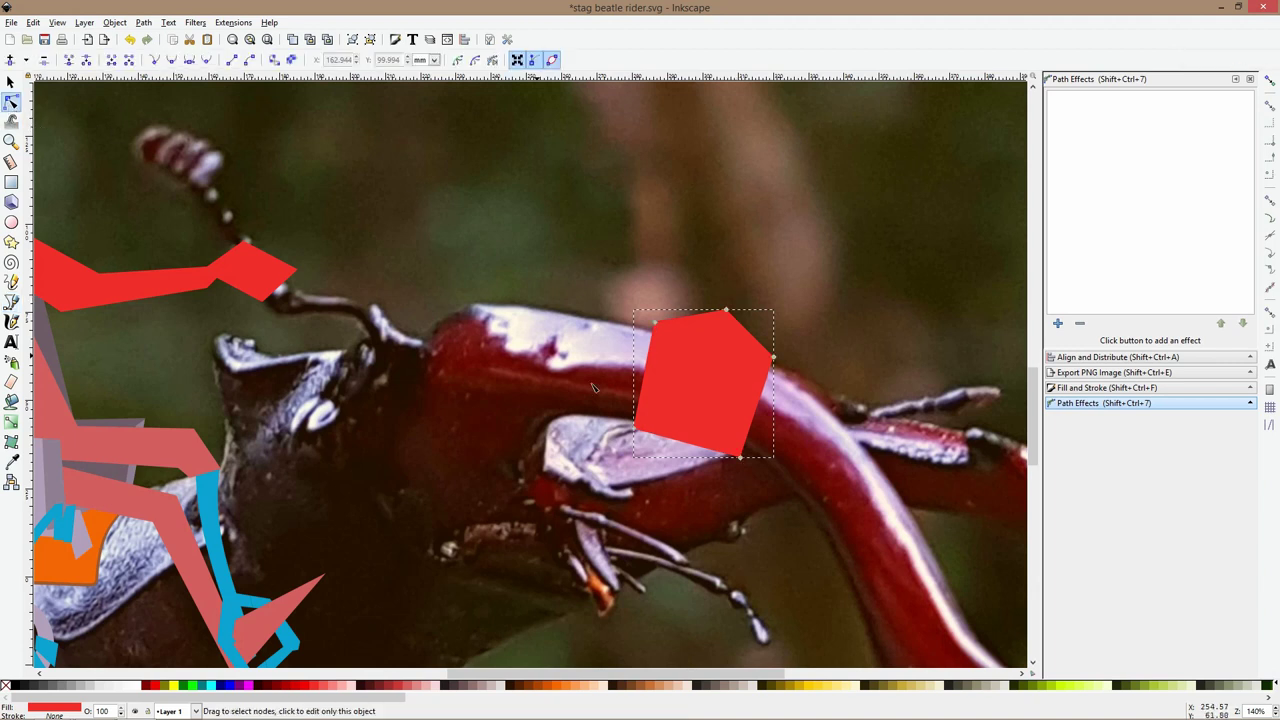
pyautogui.doubleClick(686, 444)
pyautogui.moveTo(686, 444); pyautogui.dragTo(673, 469)
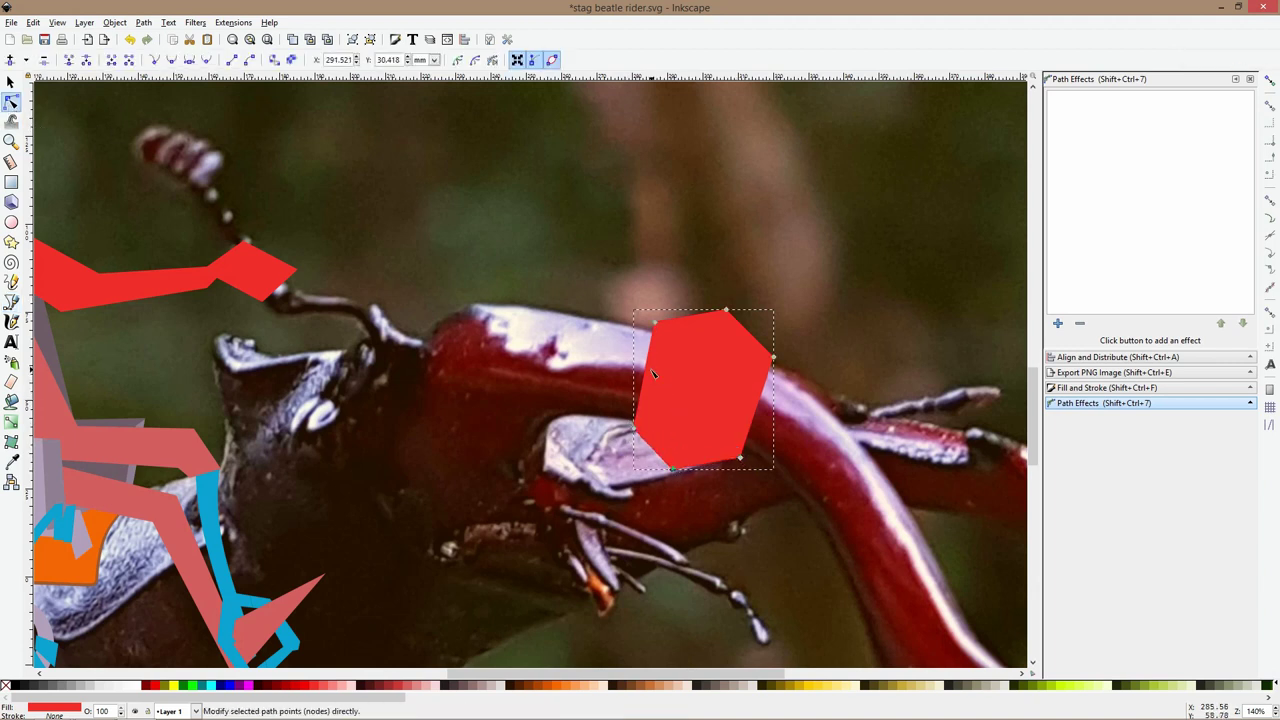
pyautogui.moveTo(652, 383); pyautogui.dragTo(643, 380)
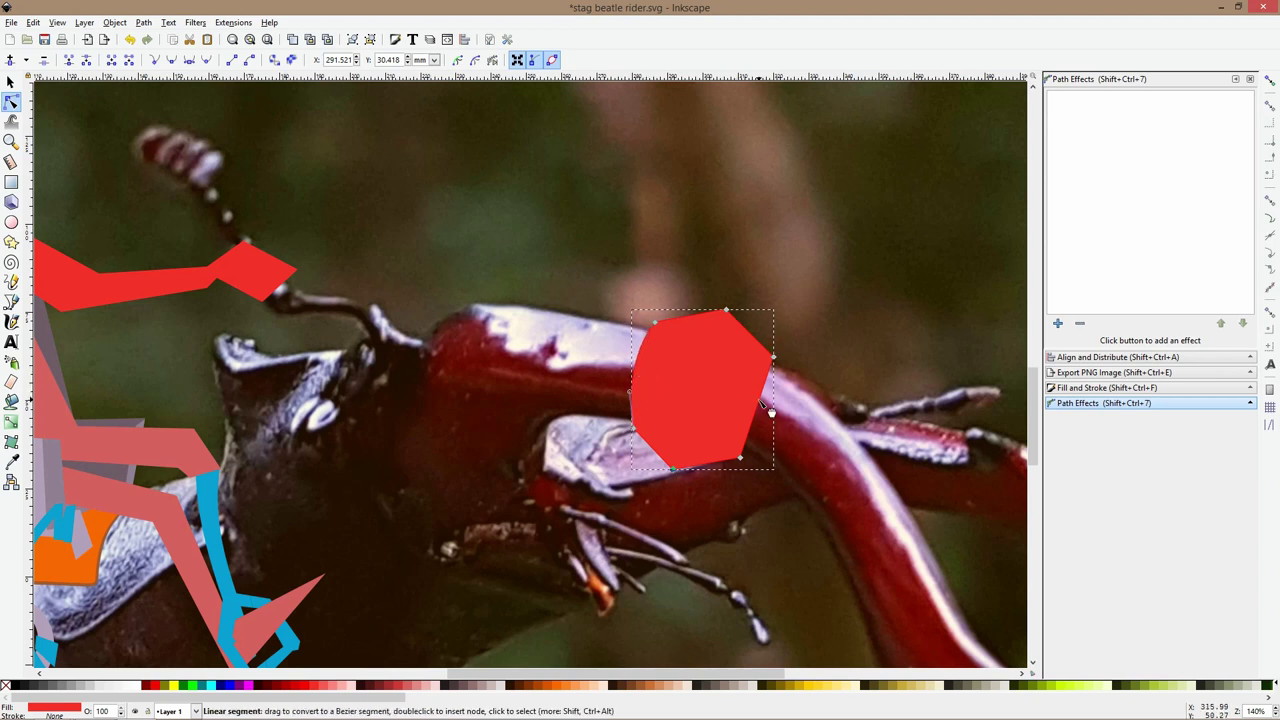
pyautogui.moveTo(767, 421); pyautogui.dragTo(722, 400)
pyautogui.press('s')
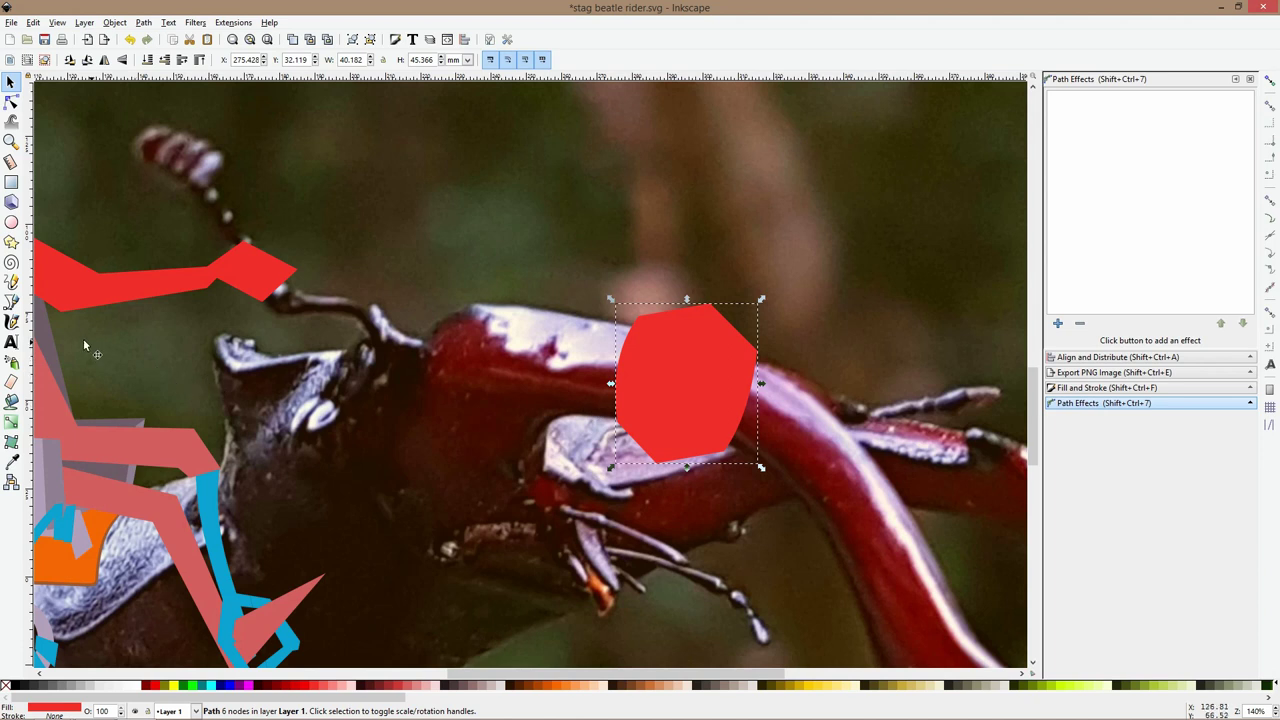
# Draw a closed four-sided red shape about 44 × 67 mm overlapping the front half of the mandible shape
pyautogui.click(11, 302)
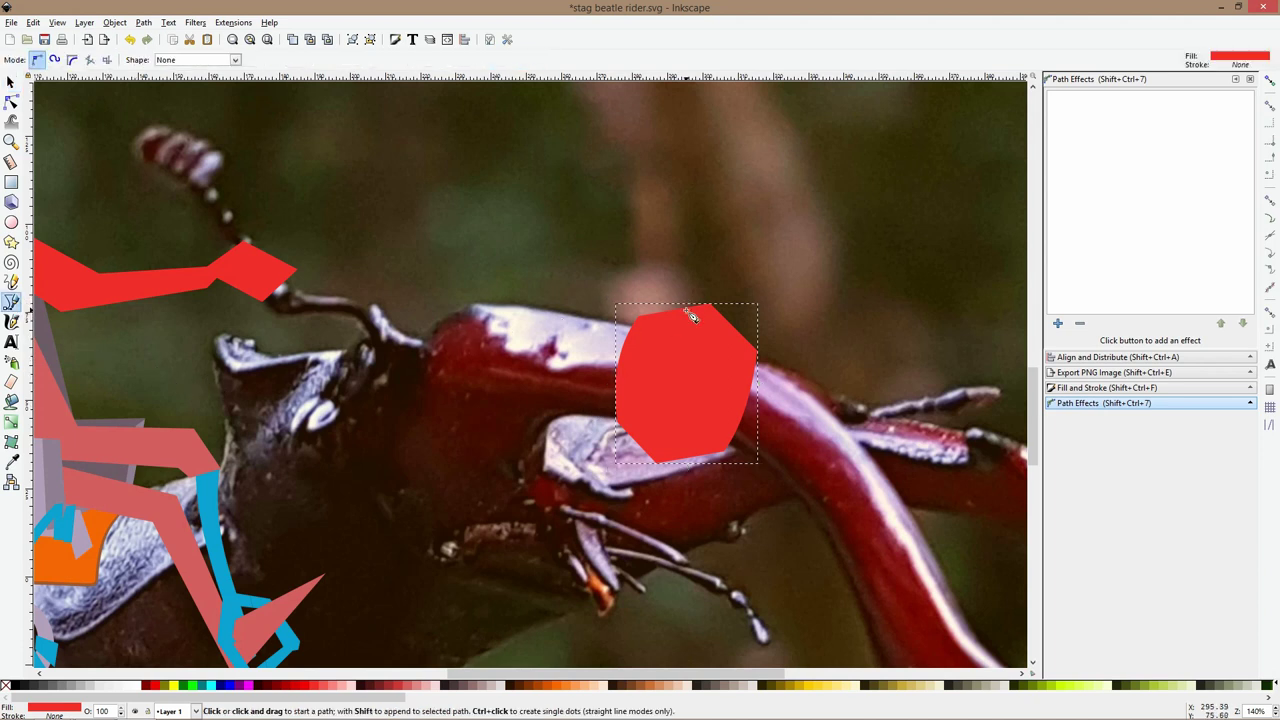
pyautogui.click(725, 268)
pyautogui.click(640, 500)
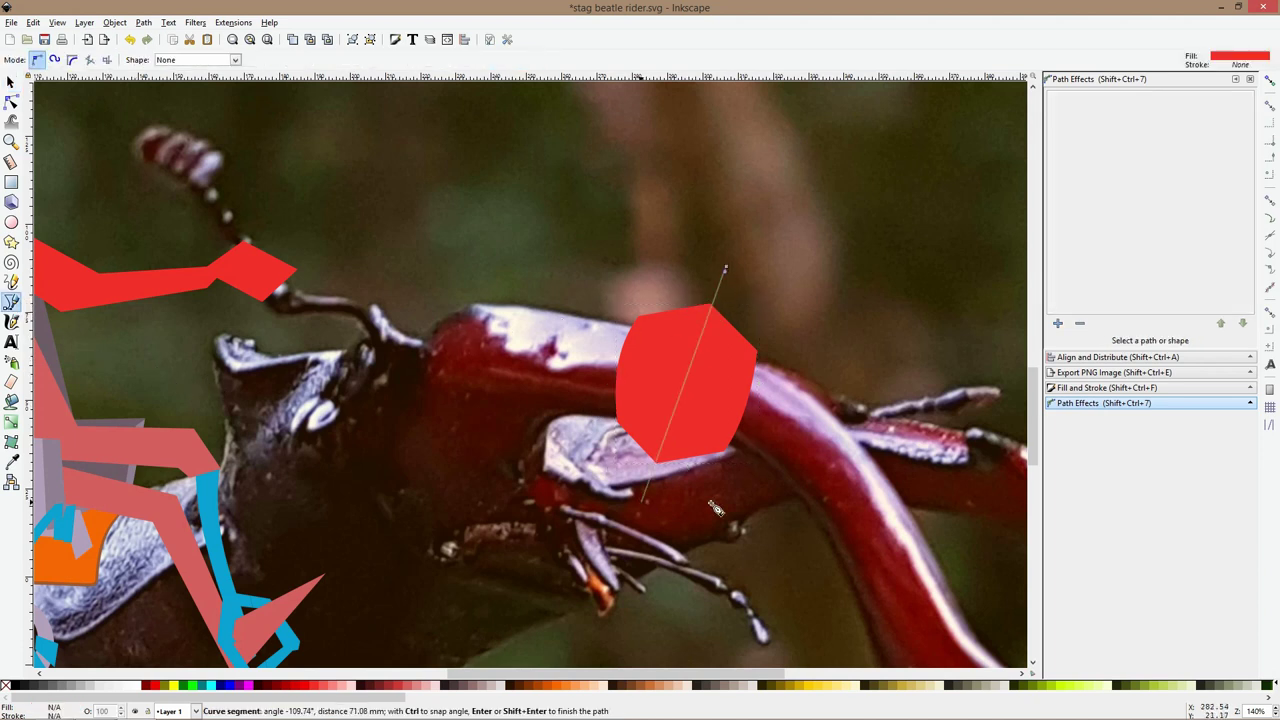
pyautogui.click(728, 500)
pyautogui.click(799, 370)
pyautogui.click(725, 268)
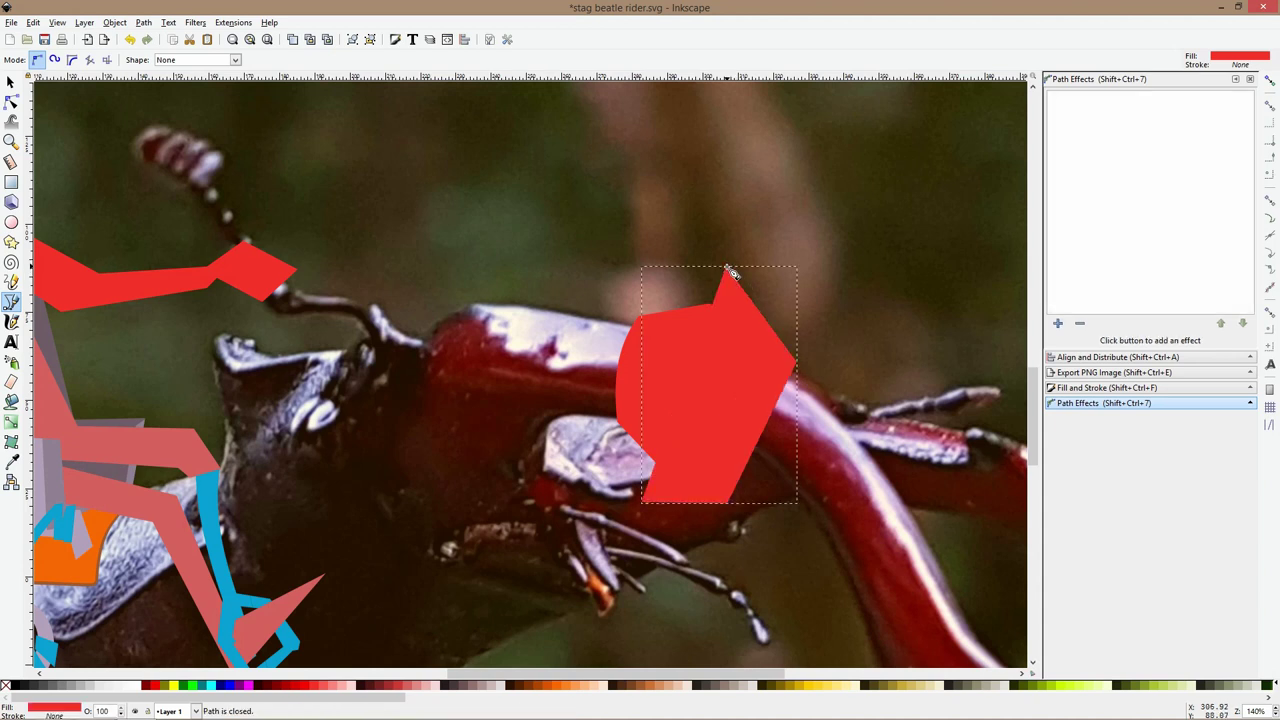
# Save the document and switch the canvas to outline display
pyautogui.press('s')
pyautogui.hotkey('ctrl', 's')
pyautogui.press('ctrl+KP_5')
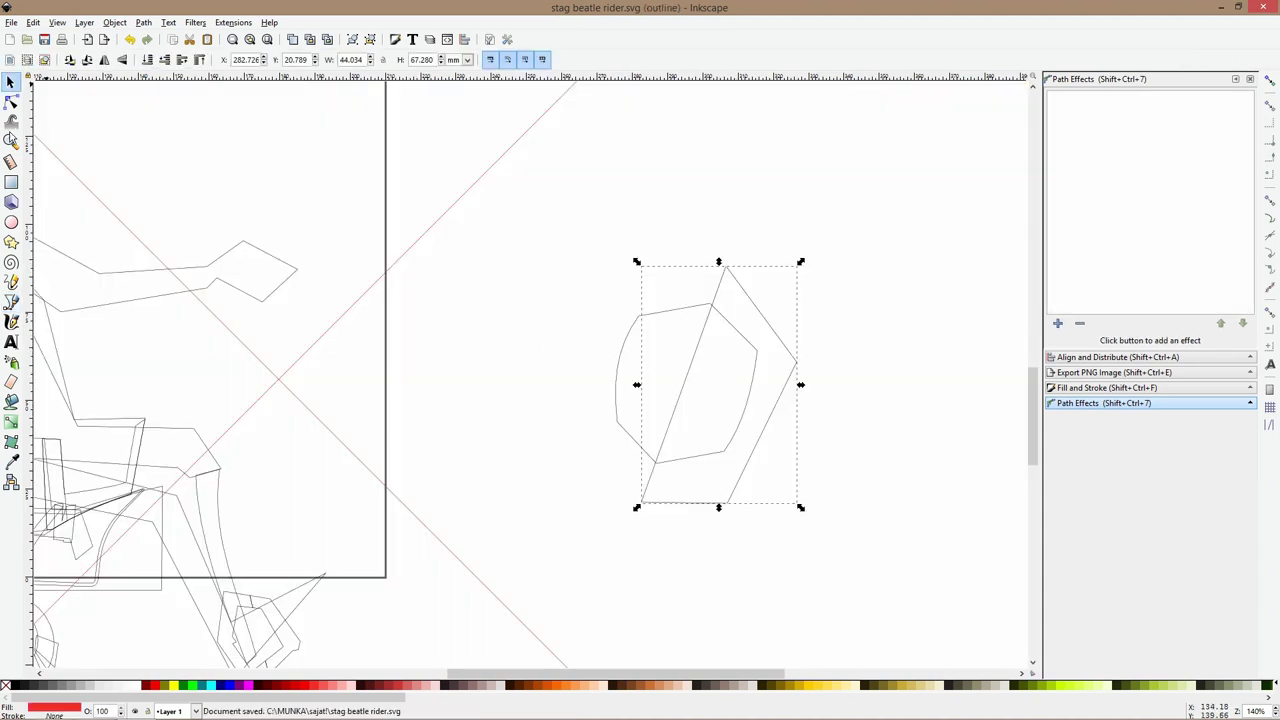
# Nudge the four-sided shape's top node slightly and bow its long diagonal edge outward into a curve
pyautogui.click(11, 101)
pyautogui.scroll(2, 764, 277)
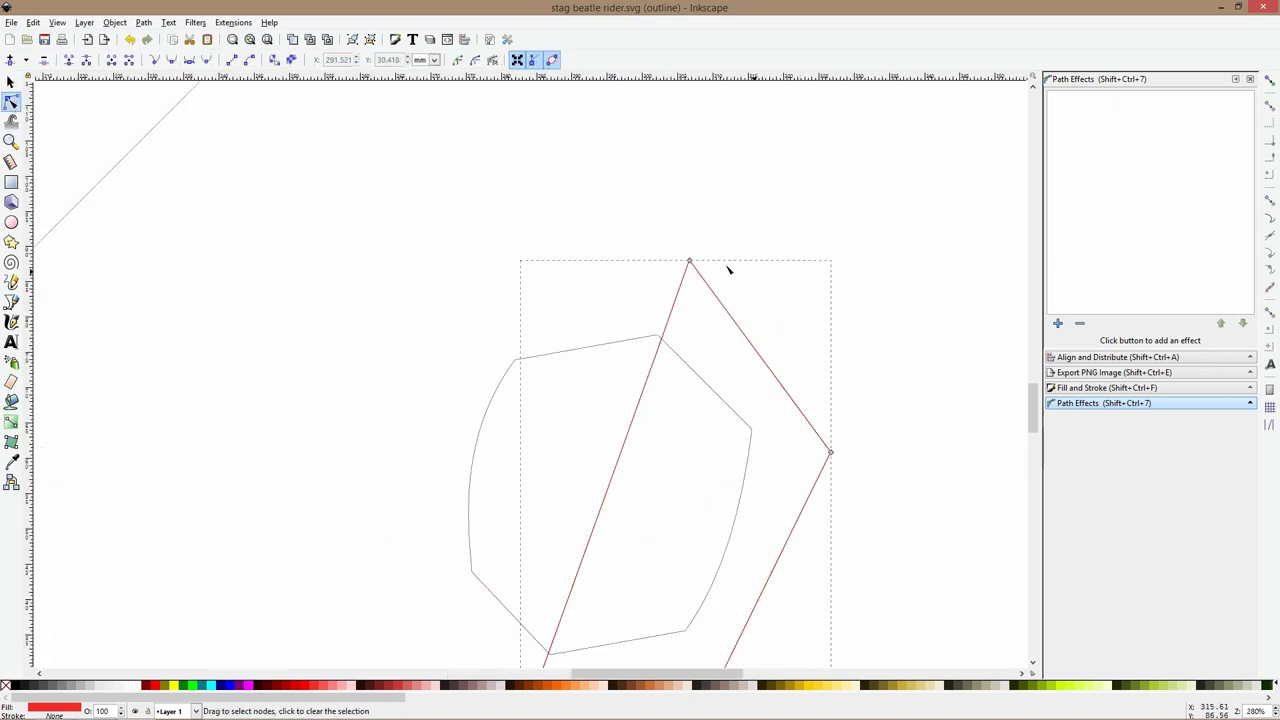
pyautogui.moveTo(689, 262); pyautogui.dragTo(684, 260)
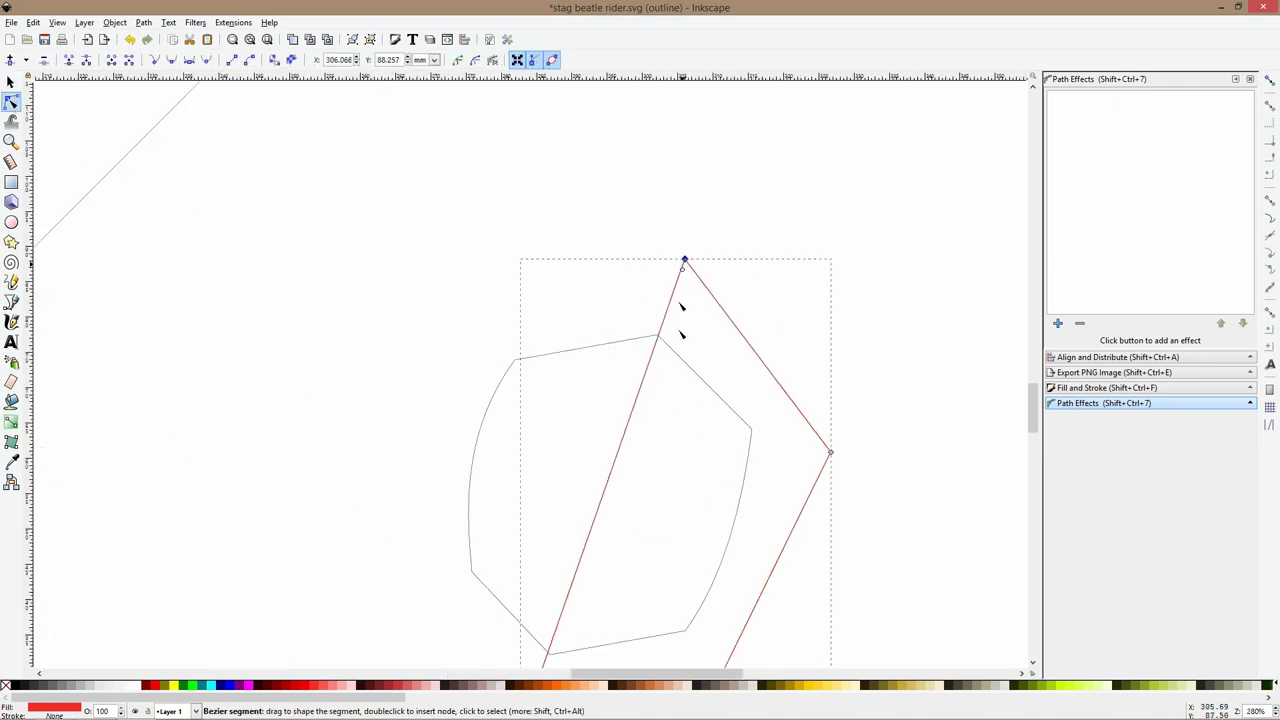
pyautogui.scroll(-3, 681, 335)
pyautogui.moveTo(607, 398); pyautogui.dragTo(571, 380)
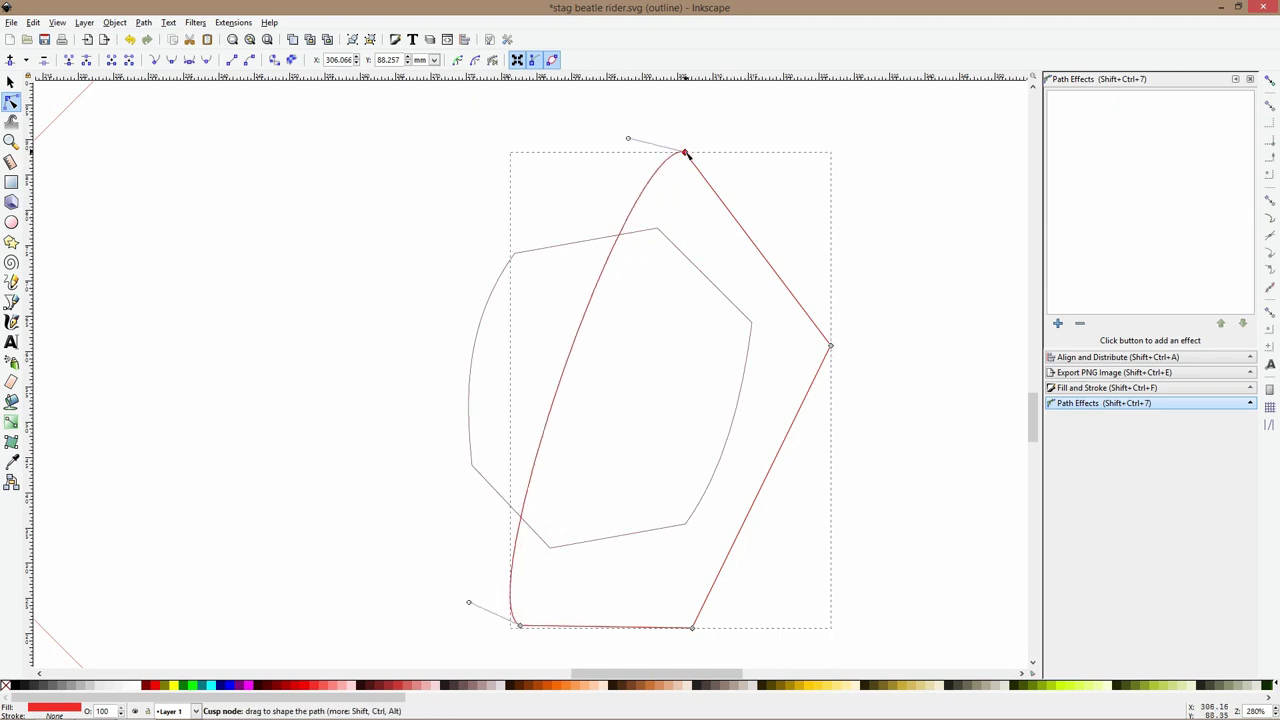
# Move the curved edge's two end nodes so the curve passes through the first shape's upper and lower corners
pyautogui.moveTo(685, 155); pyautogui.dragTo(697, 197)
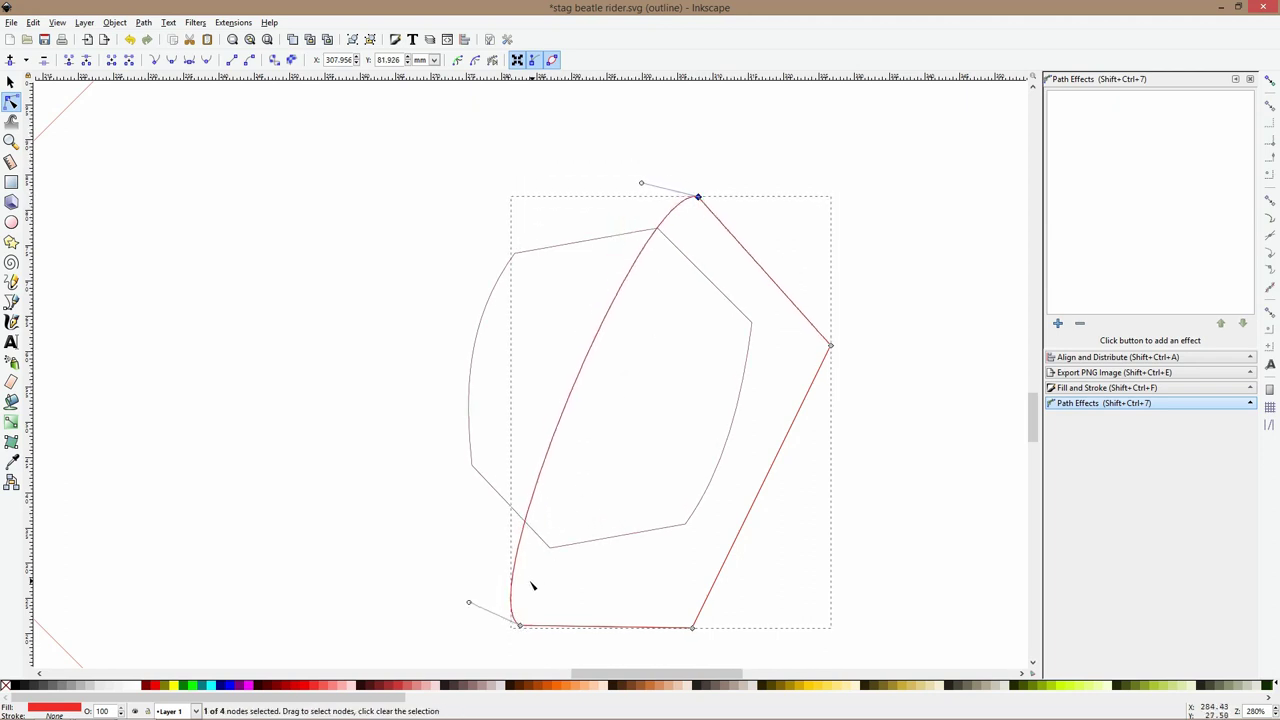
pyautogui.moveTo(519, 626); pyautogui.dragTo(557, 620)
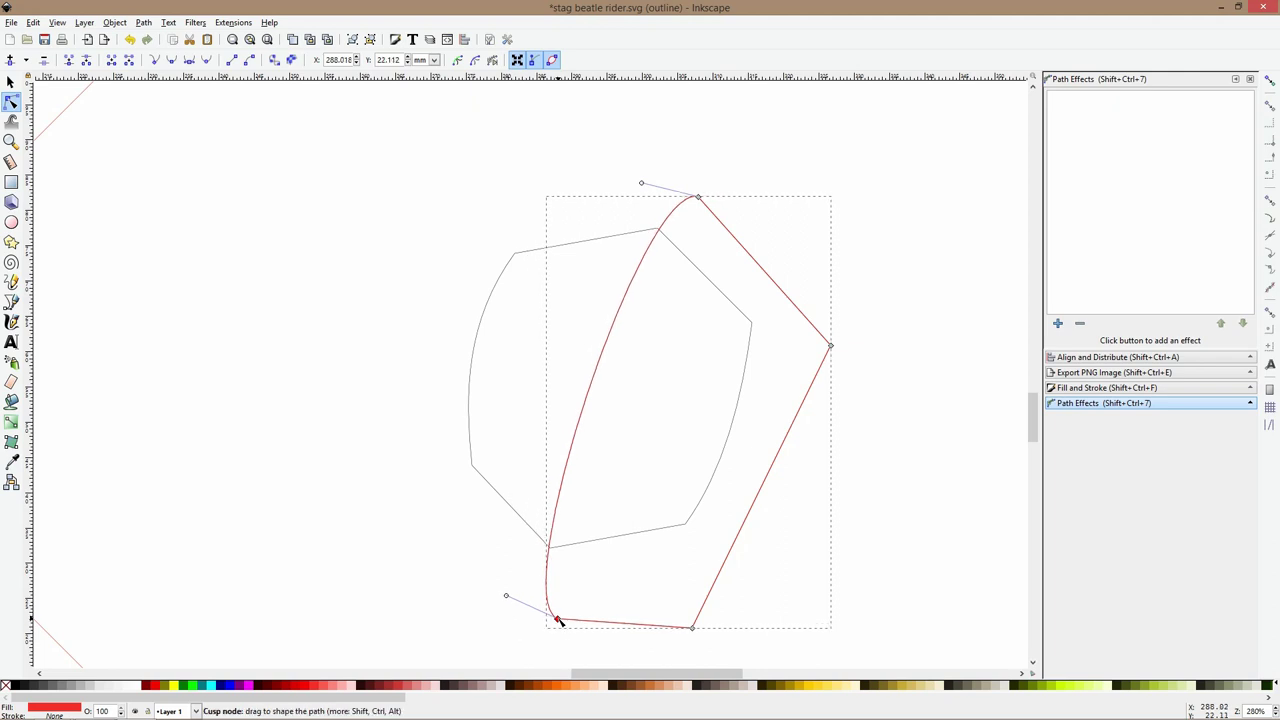
pyautogui.press('space')
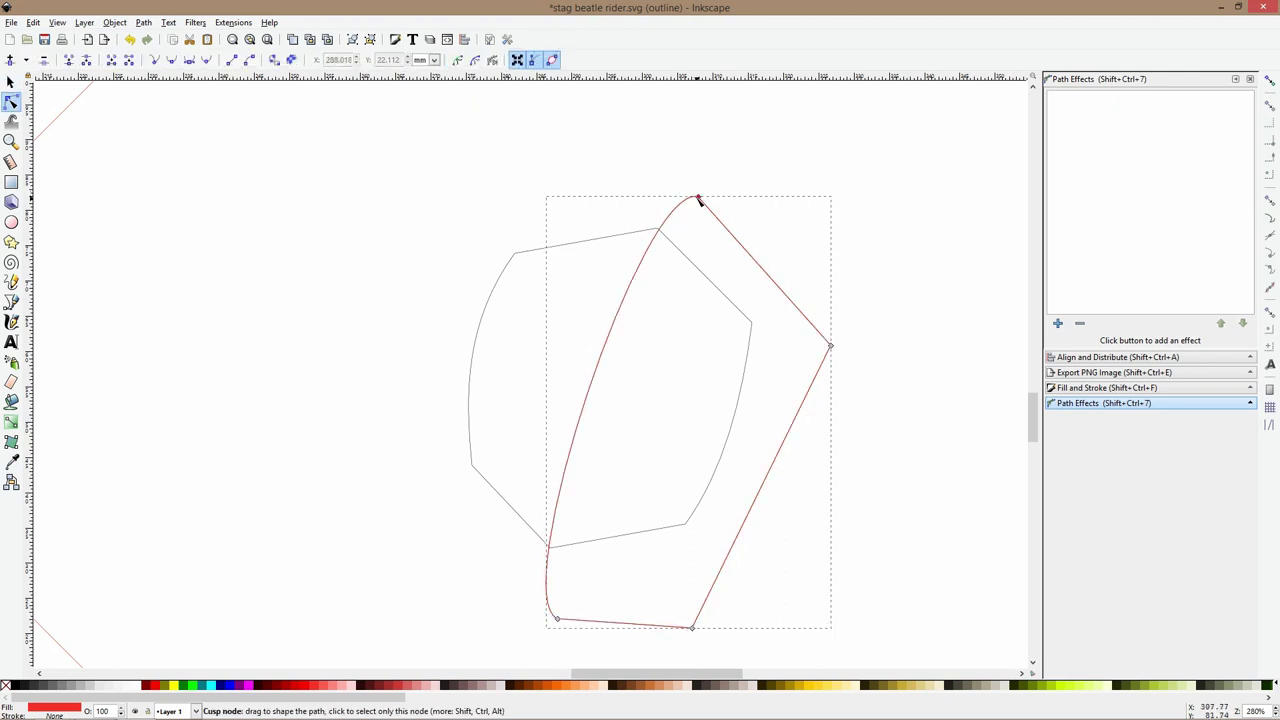
pyautogui.click(698, 196)
# Intersect the curved-edge shape with the mandible shape to cut out its front part and restore normal display
pyautogui.press('s')
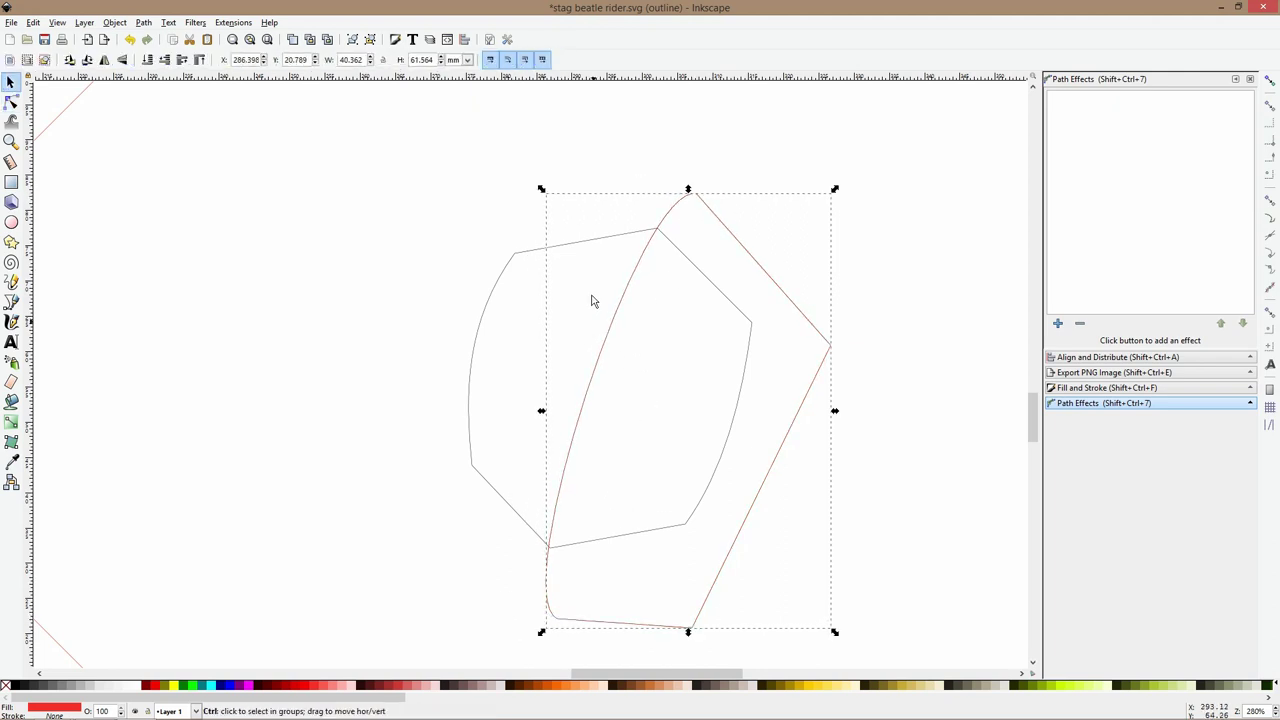
pyautogui.keyDown('shift'); pyautogui.click(597, 241); pyautogui.keyUp('shift')
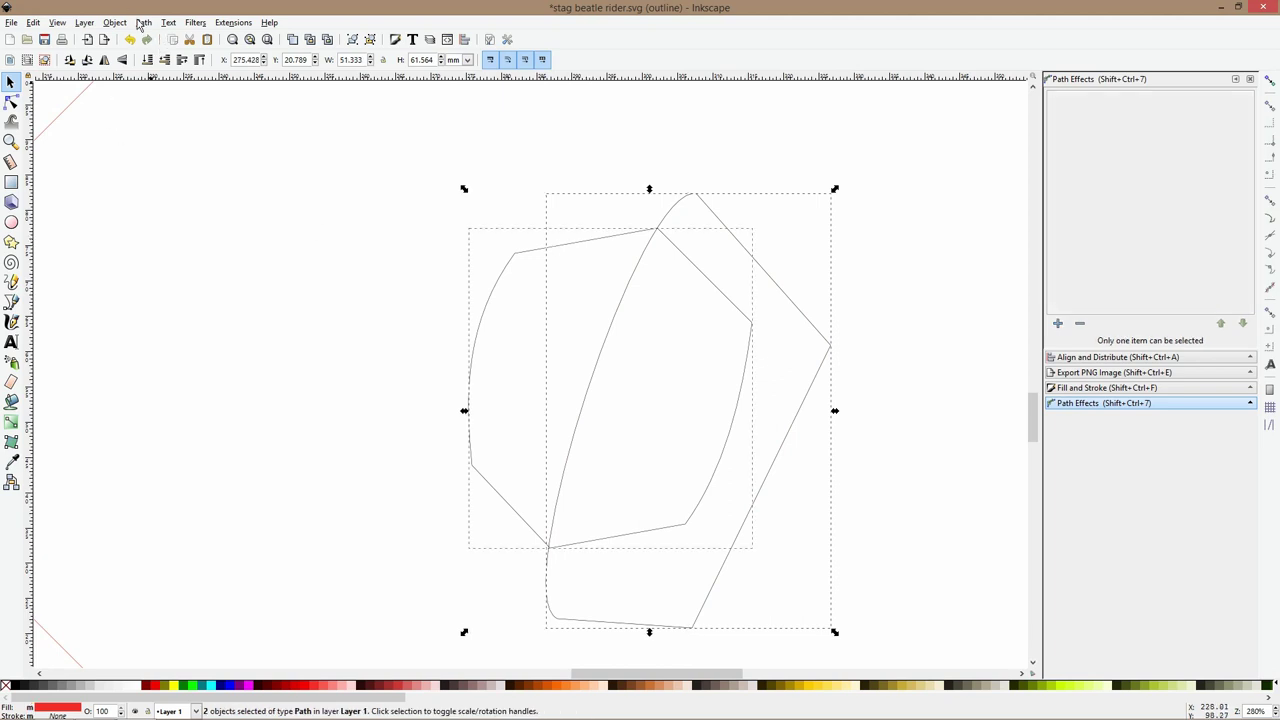
pyautogui.click(420, 201)
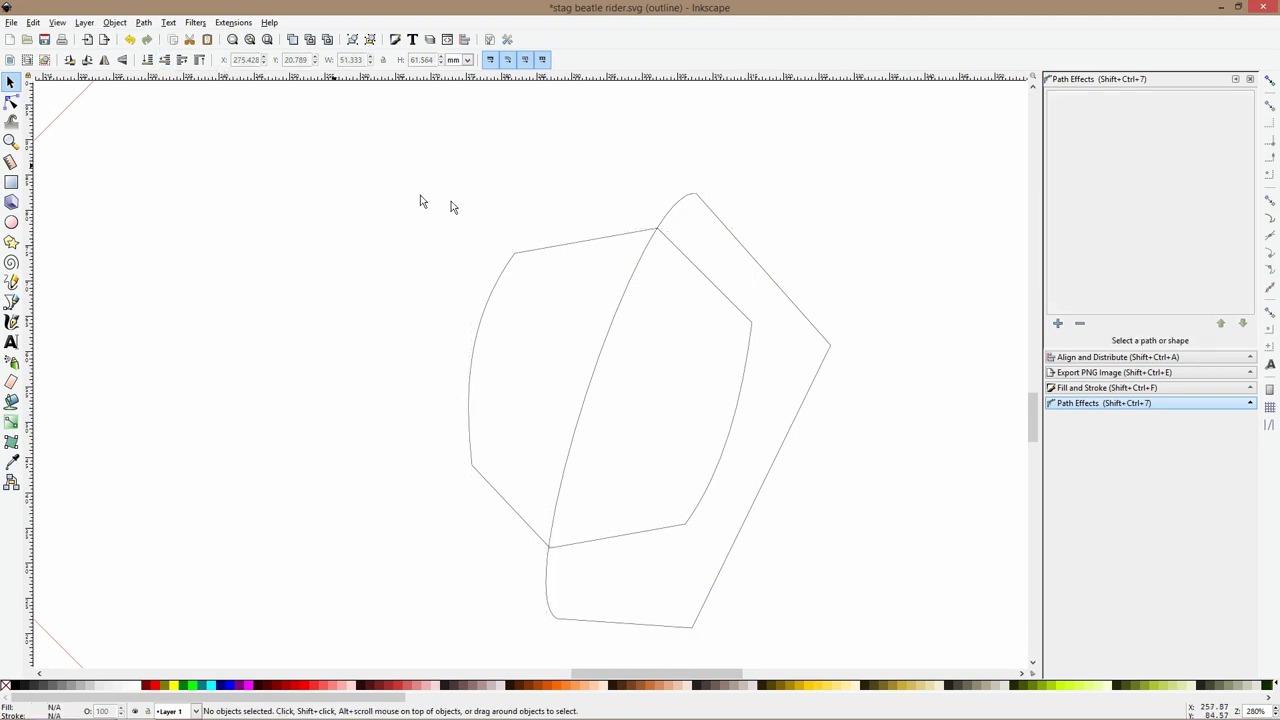
pyautogui.click(528, 258)
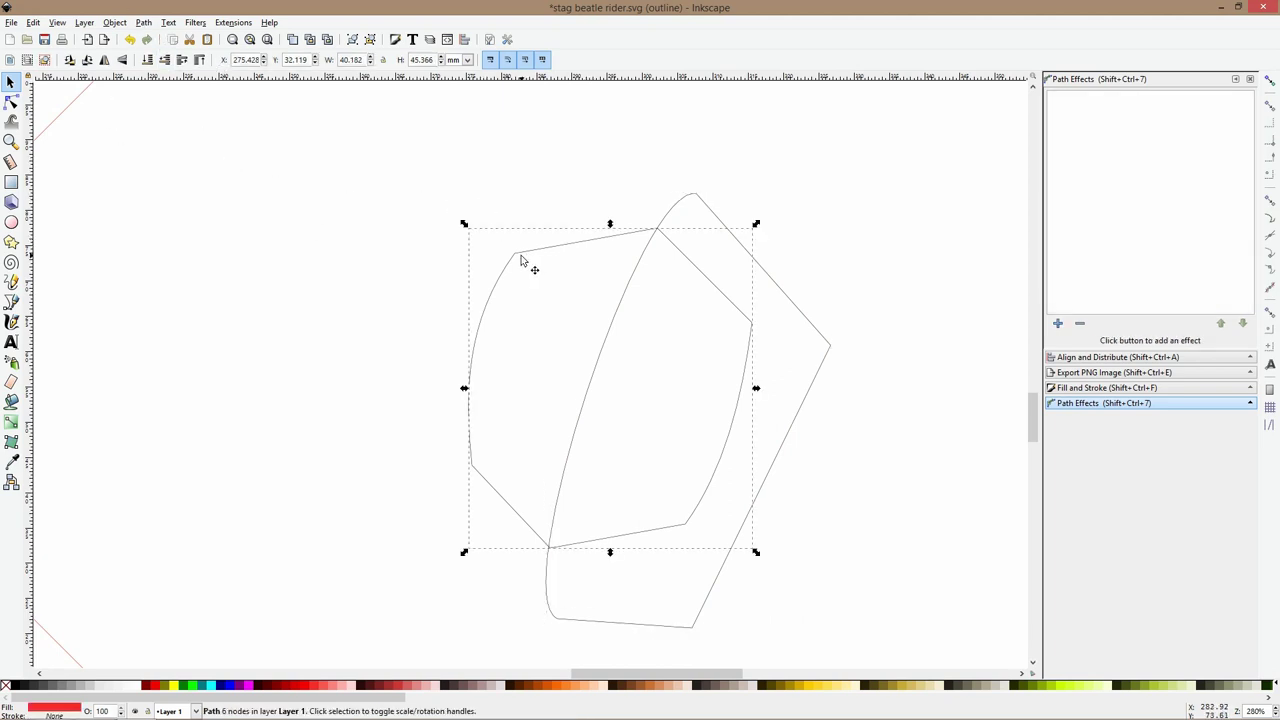
pyautogui.keyDown('shift'); pyautogui.click(670, 213); pyautogui.keyUp('shift')
pyautogui.click(144, 22)
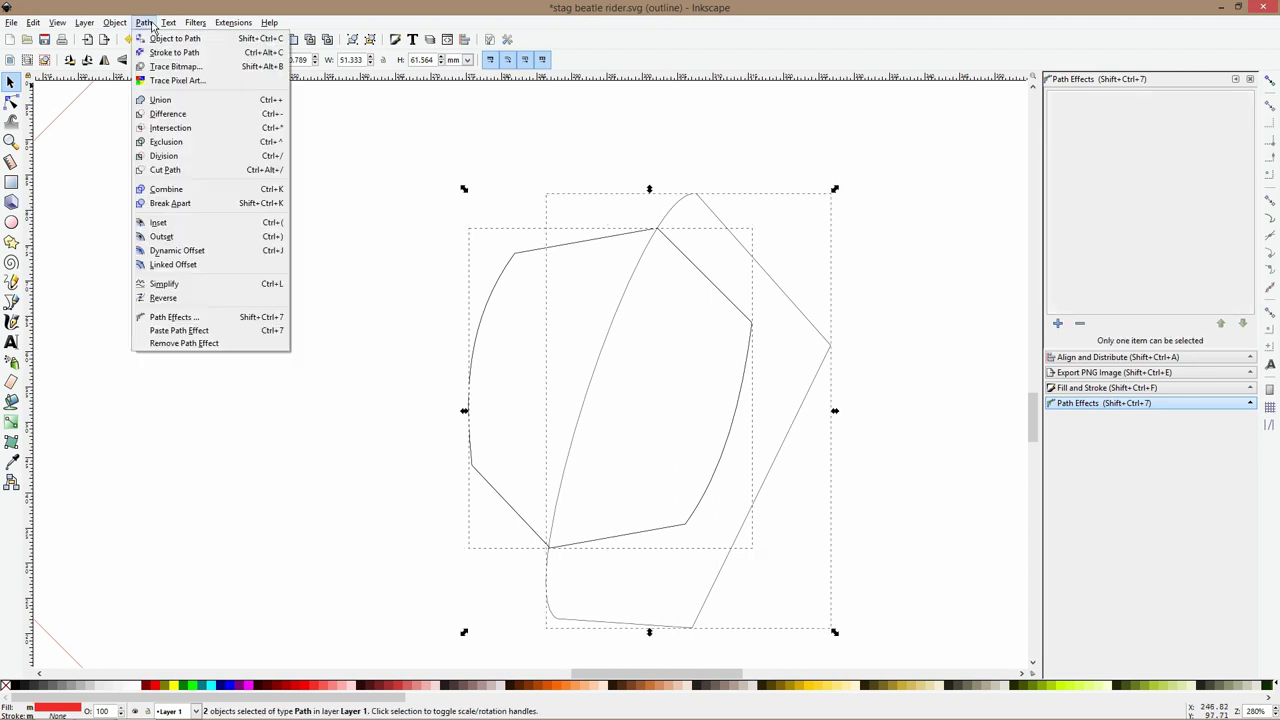
pyautogui.click(183, 127)
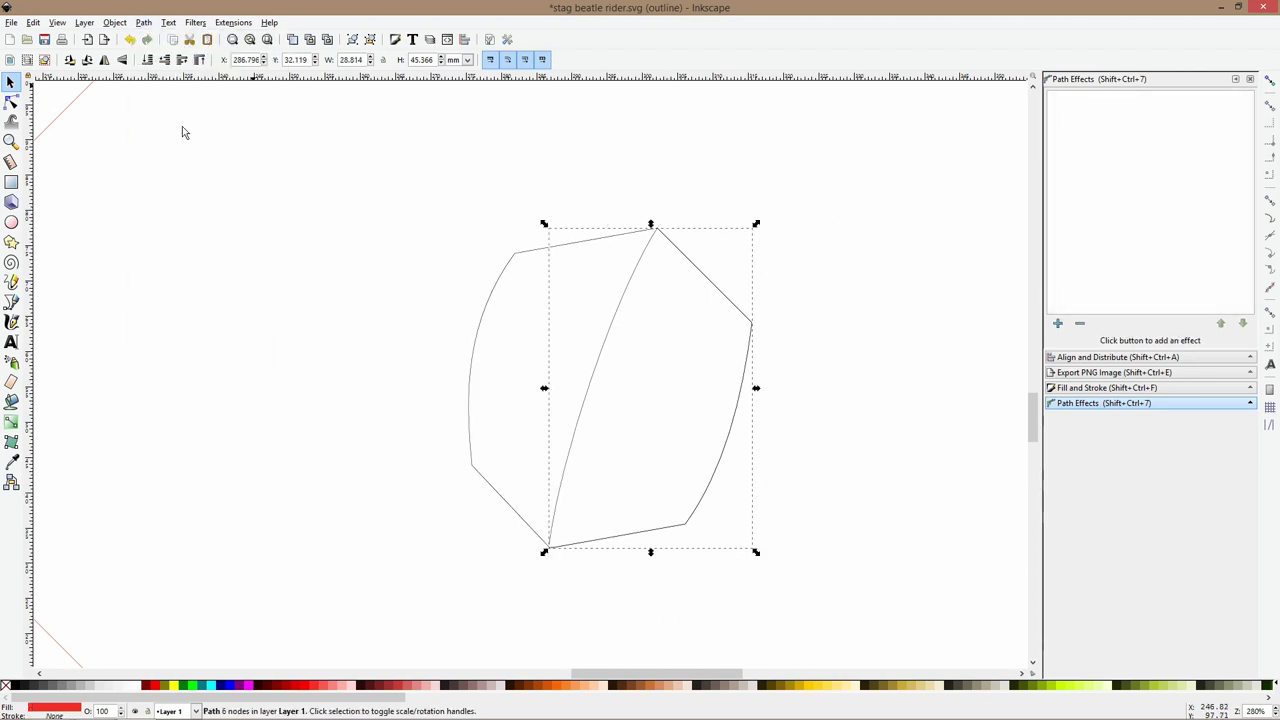
pyautogui.press('ctrl+KP_5')
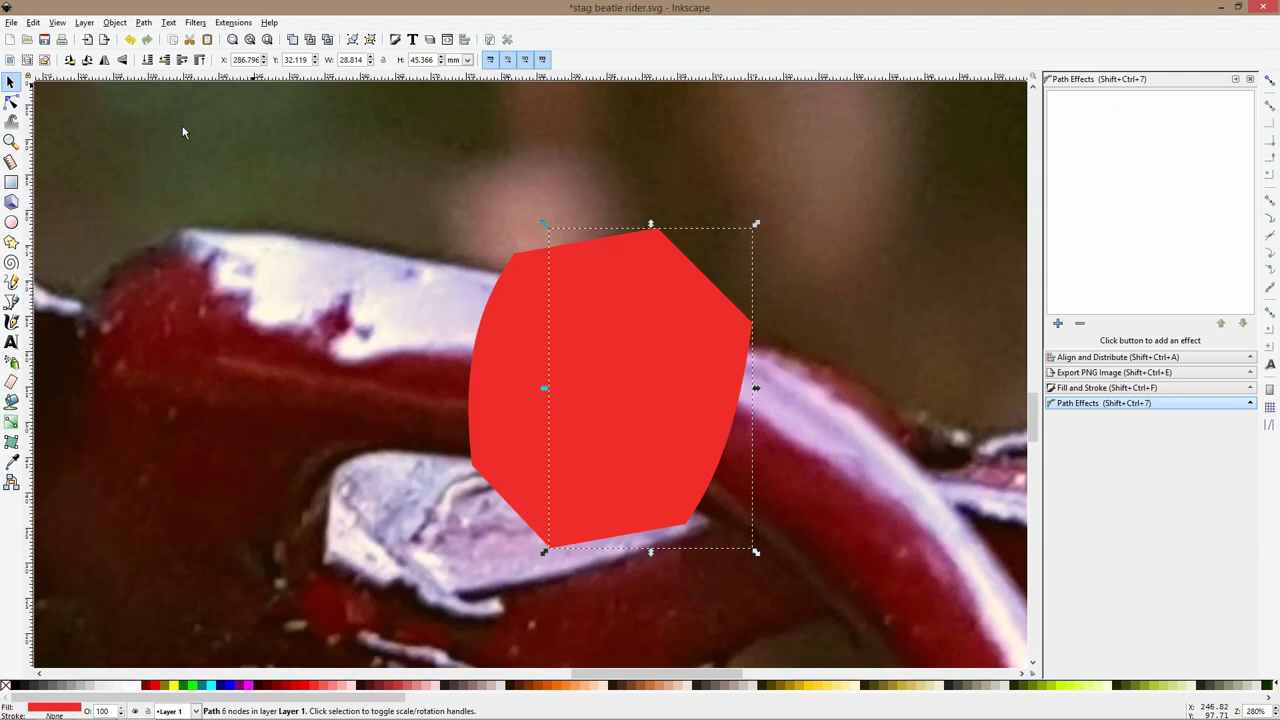
# Fill the full mandible shape with light grey-brown #917c6f and its front part with a darker grey-brown
pyautogui.click(500, 296)
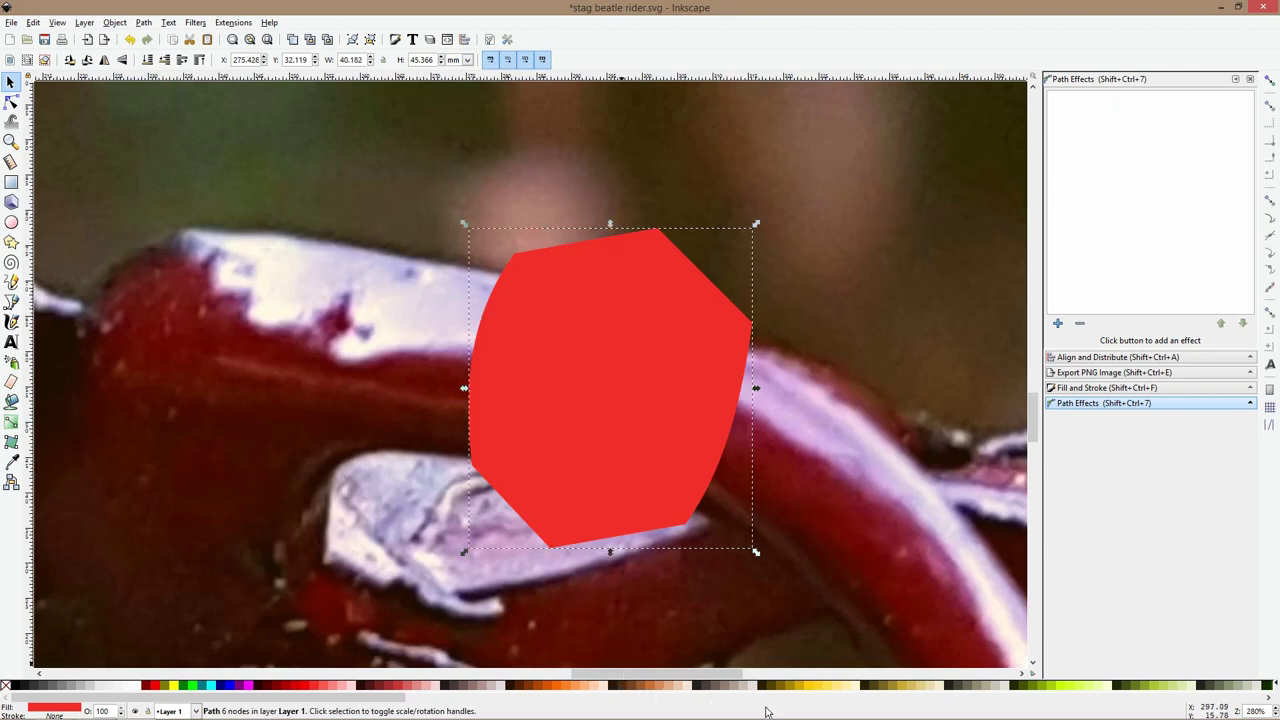
pyautogui.click(728, 686)
pyautogui.click(714, 482)
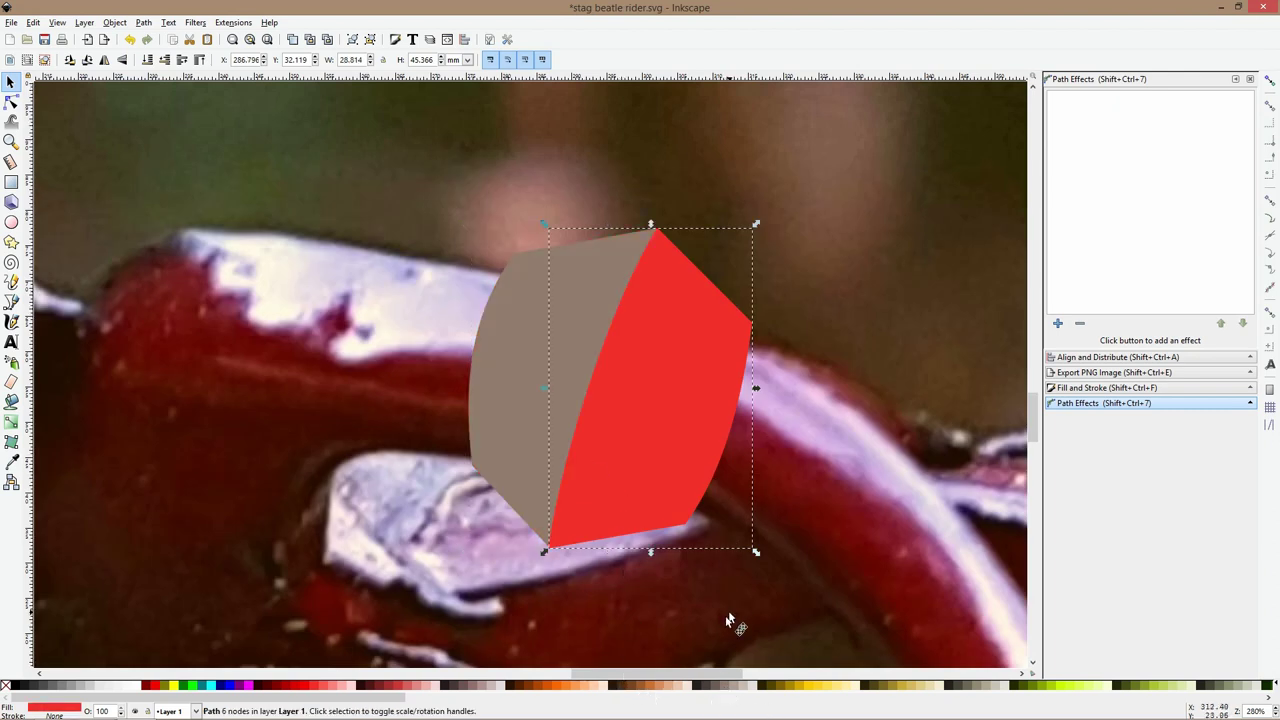
pyautogui.click(709, 686)
pyautogui.click(798, 459)
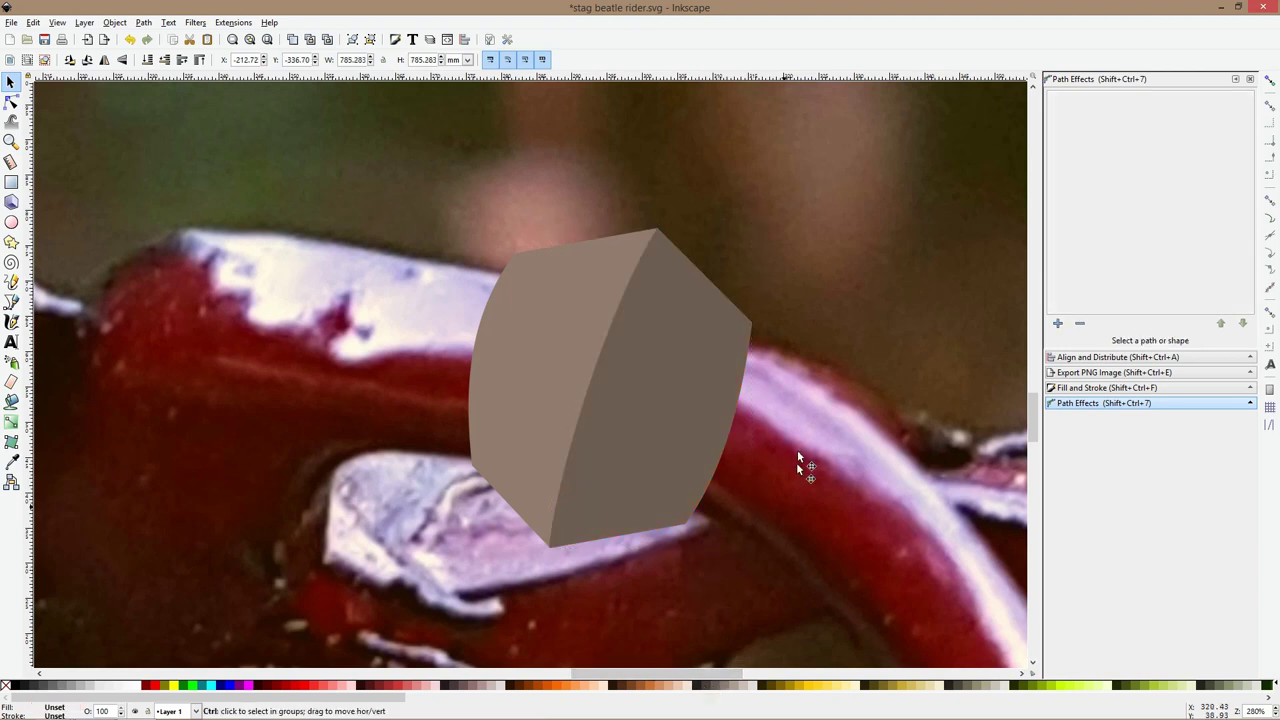
pyautogui.scroll(-5, 796, 462)
pyautogui.click(814, 450)
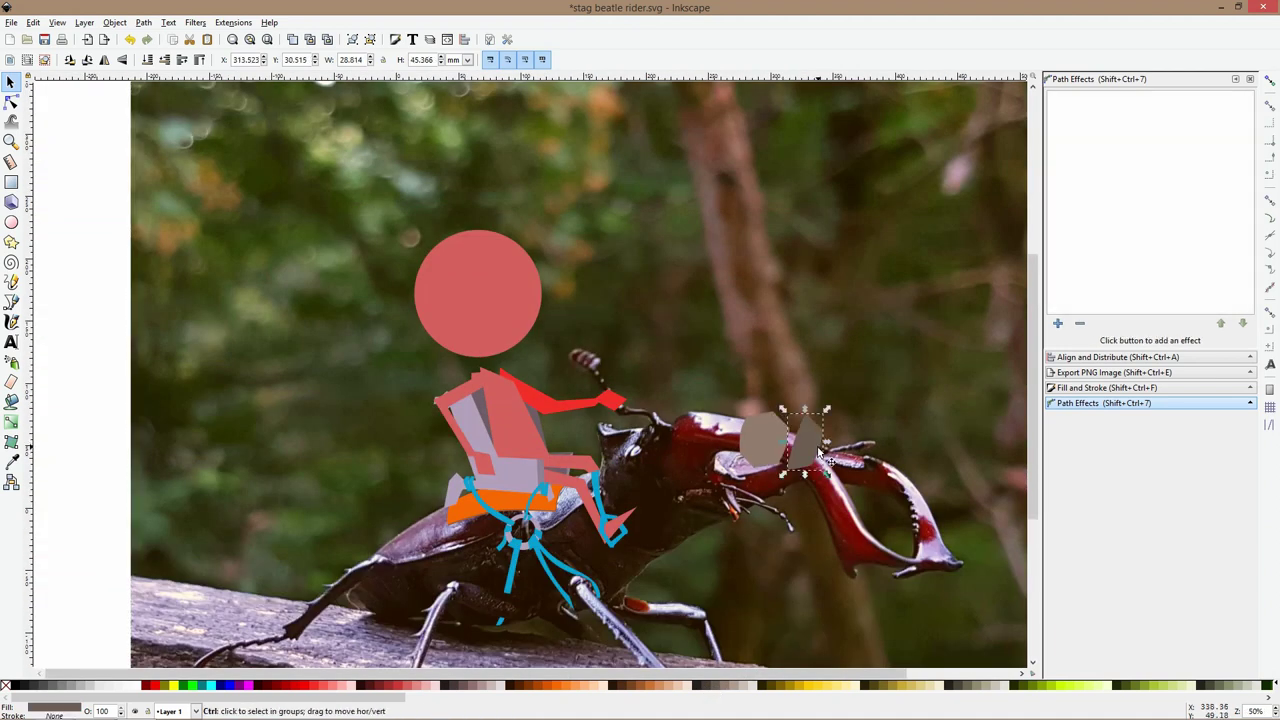
pyautogui.moveTo(820, 452); pyautogui.dragTo(772, 460)
# Recolor the rear part of the rider's blue stirrup with the light grey-brown sampled from the mandible shape
pyautogui.scroll(3, 738, 468)
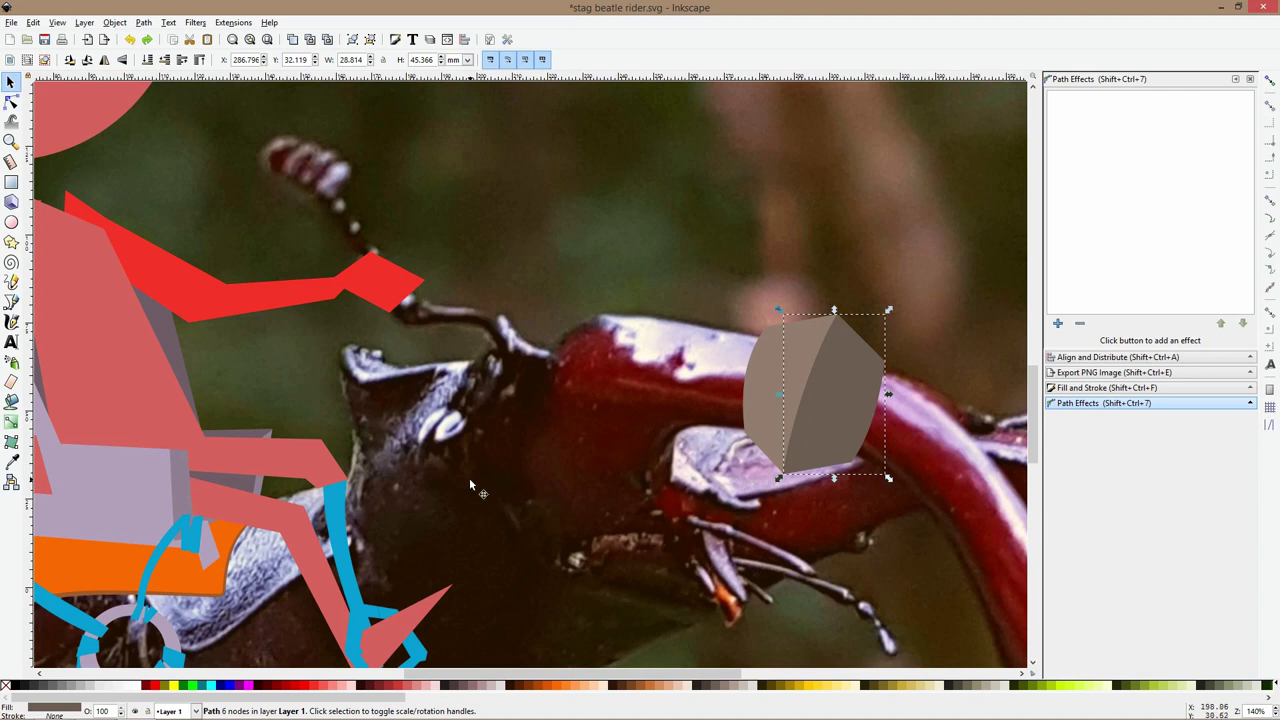
pyautogui.scroll(-4, 469, 481)
pyautogui.click(385, 527)
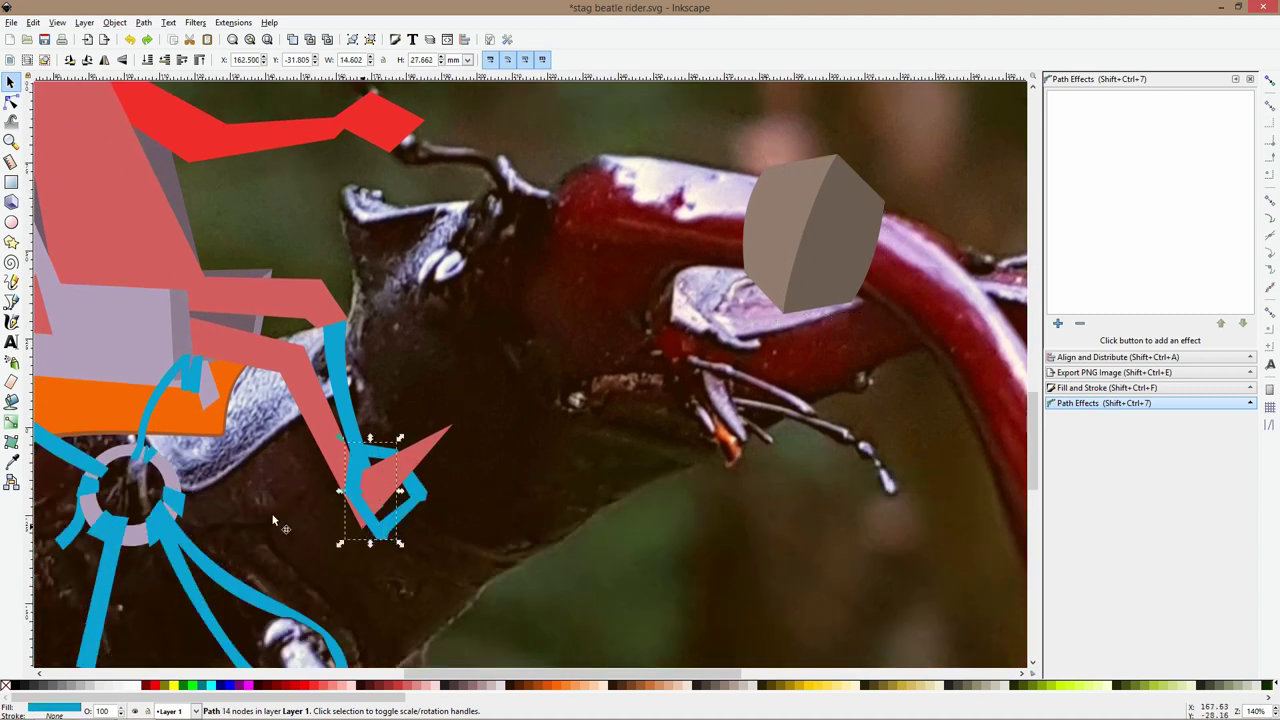
pyautogui.click(12, 461)
pyautogui.click(770, 255)
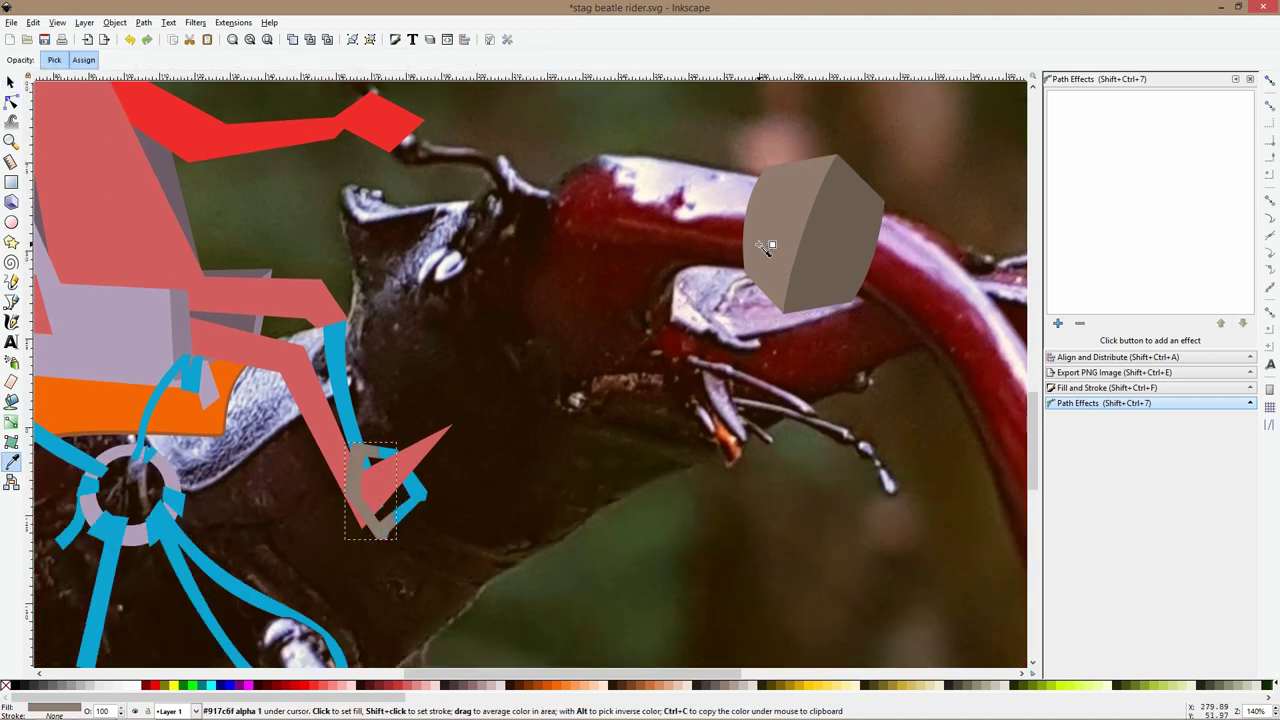
pyautogui.press('s')
# Recolor the front part of the stirrup with the darker grey-brown sampled from the mandible shape's front part
pyautogui.click(395, 455)
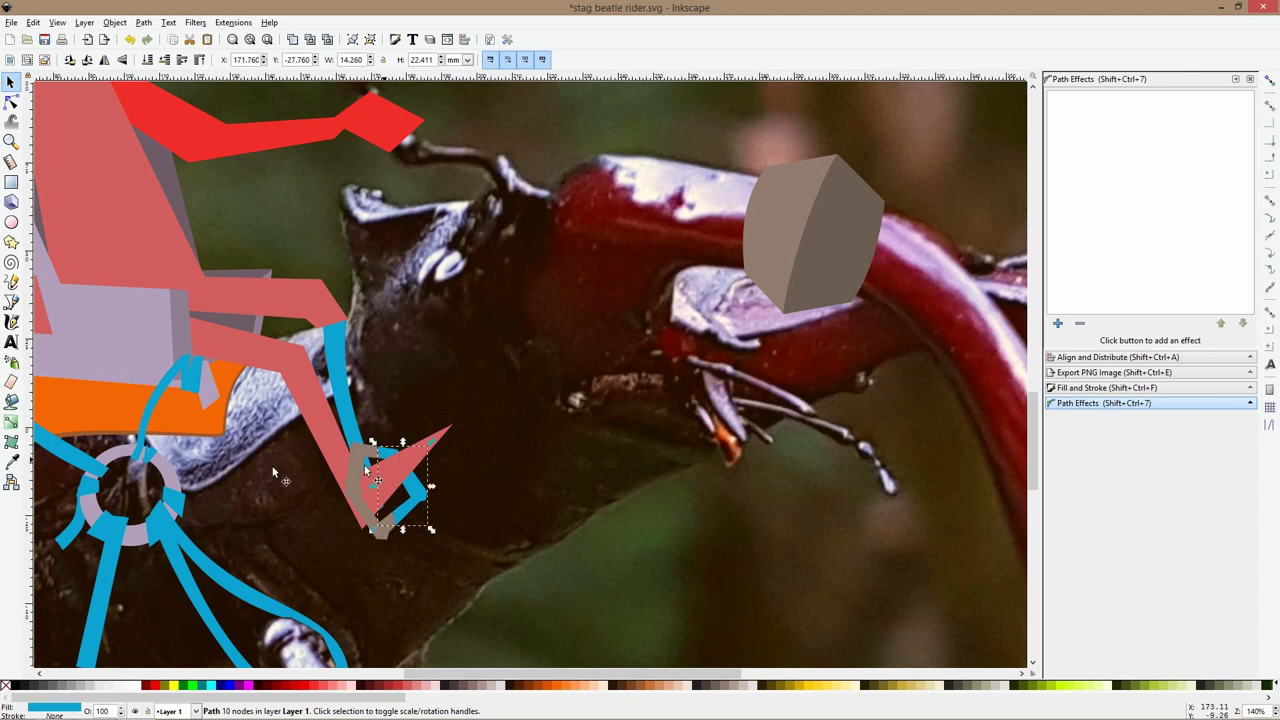
pyautogui.click(12, 461)
pyautogui.click(857, 260)
pyautogui.press('s')
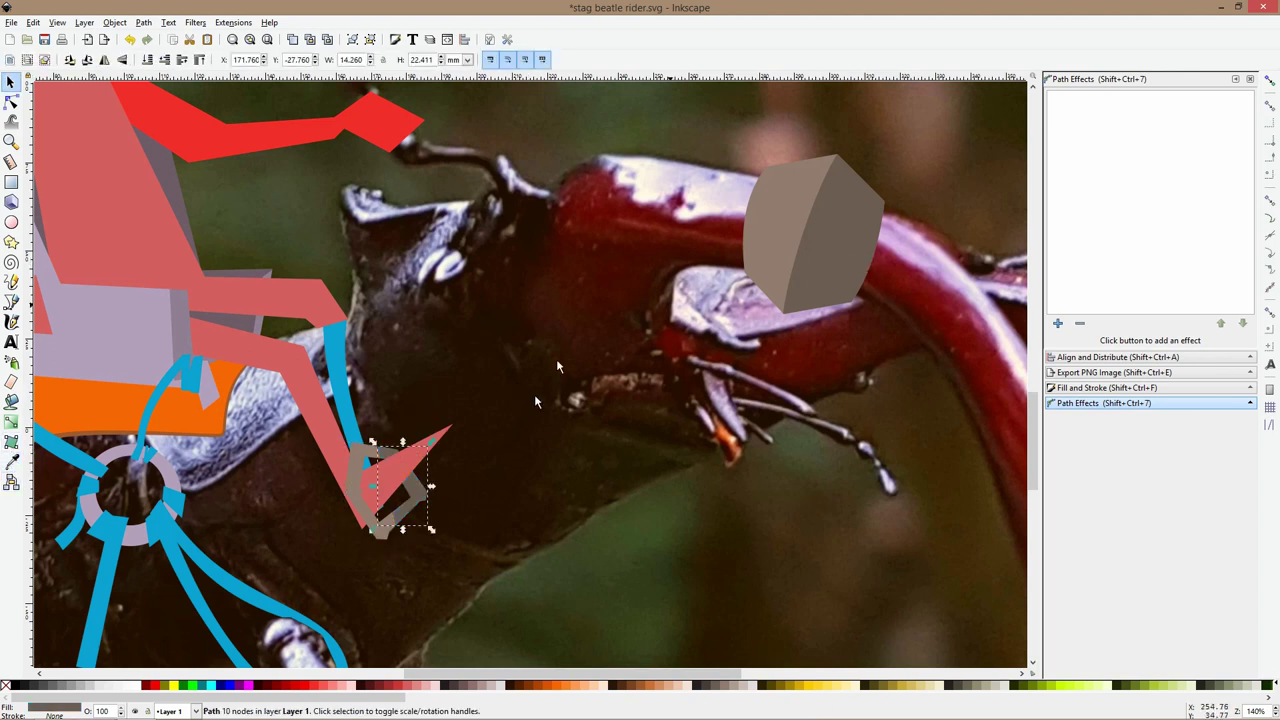
# Select both parts of the brown mandible shape and rotate them together slightly counter-clockwise
pyautogui.click(534, 402)
pyautogui.scroll(-3, 535, 405)
pyautogui.click(632, 345)
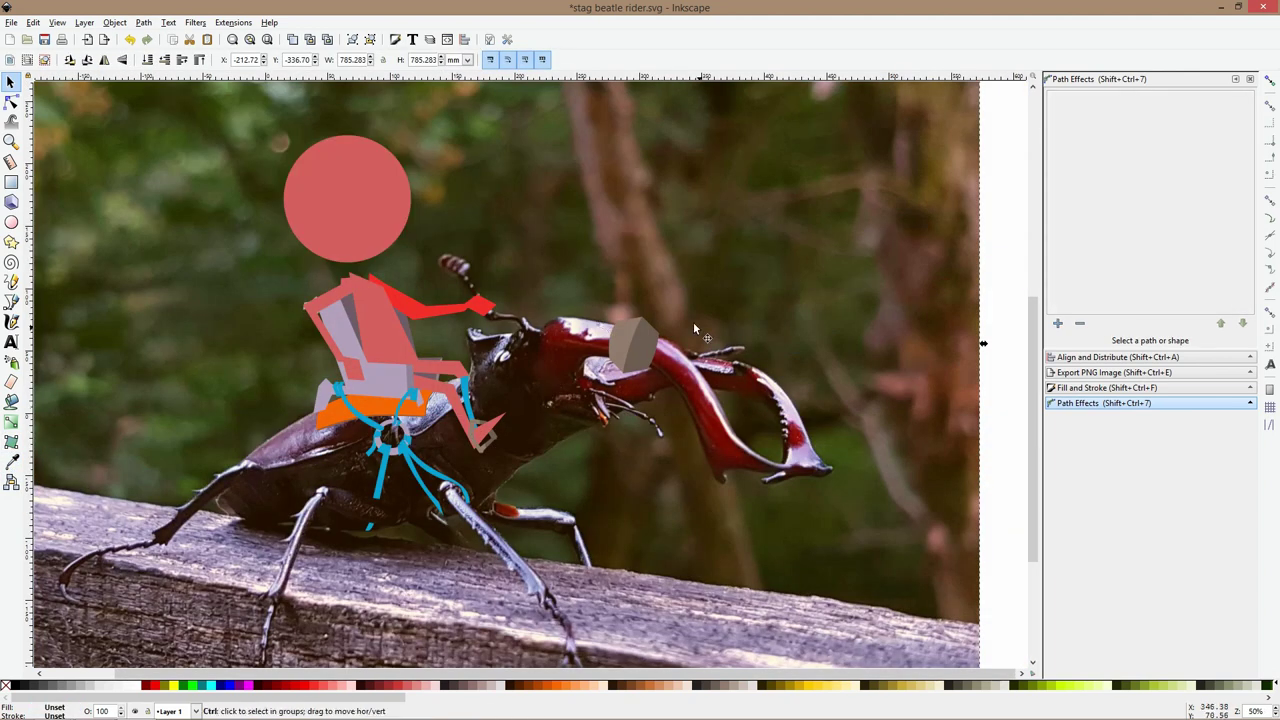
pyautogui.keyDown('ctrl'); pyautogui.scroll(3, 693, 322); pyautogui.keyUp('ctrl')
pyautogui.keyDown('shift'); pyautogui.click(464, 336); pyautogui.keyUp('shift')
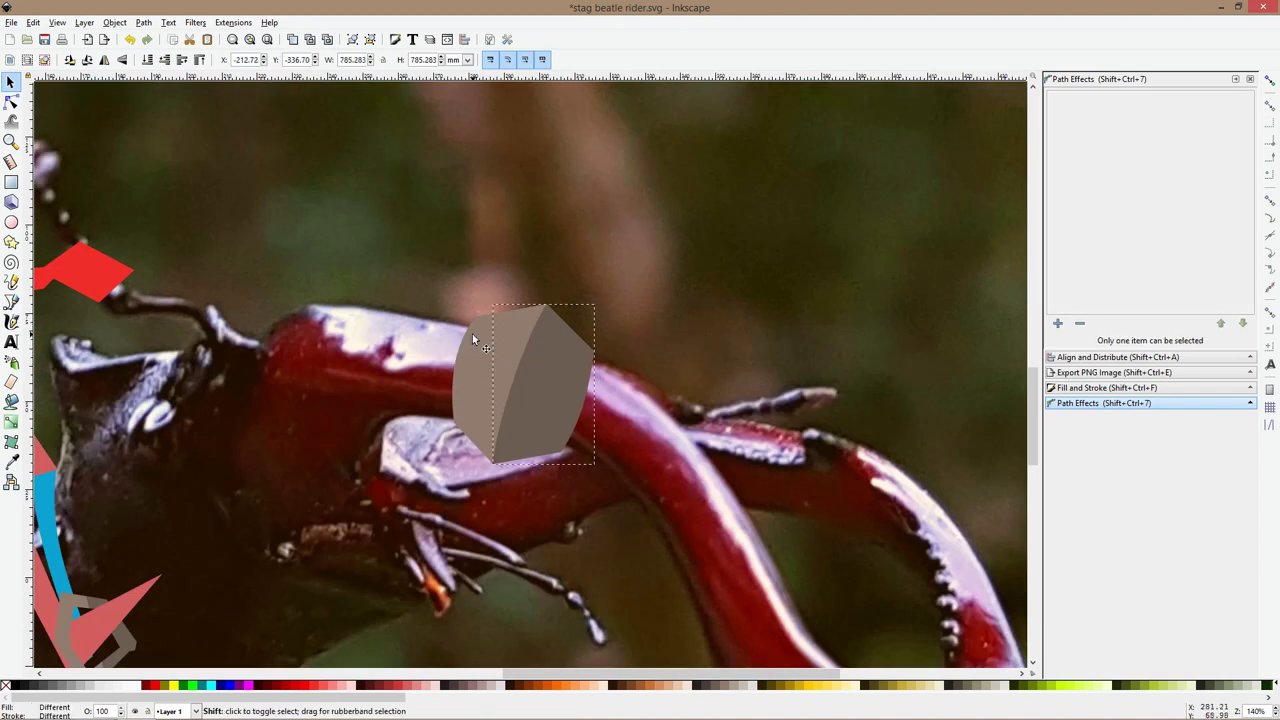
pyautogui.keyDown('ctrl'); pyautogui.scroll(-2, 522, 339); pyautogui.keyUp('ctrl')
pyautogui.keyDown('shift'); pyautogui.click(526, 291); pyautogui.keyUp('shift')
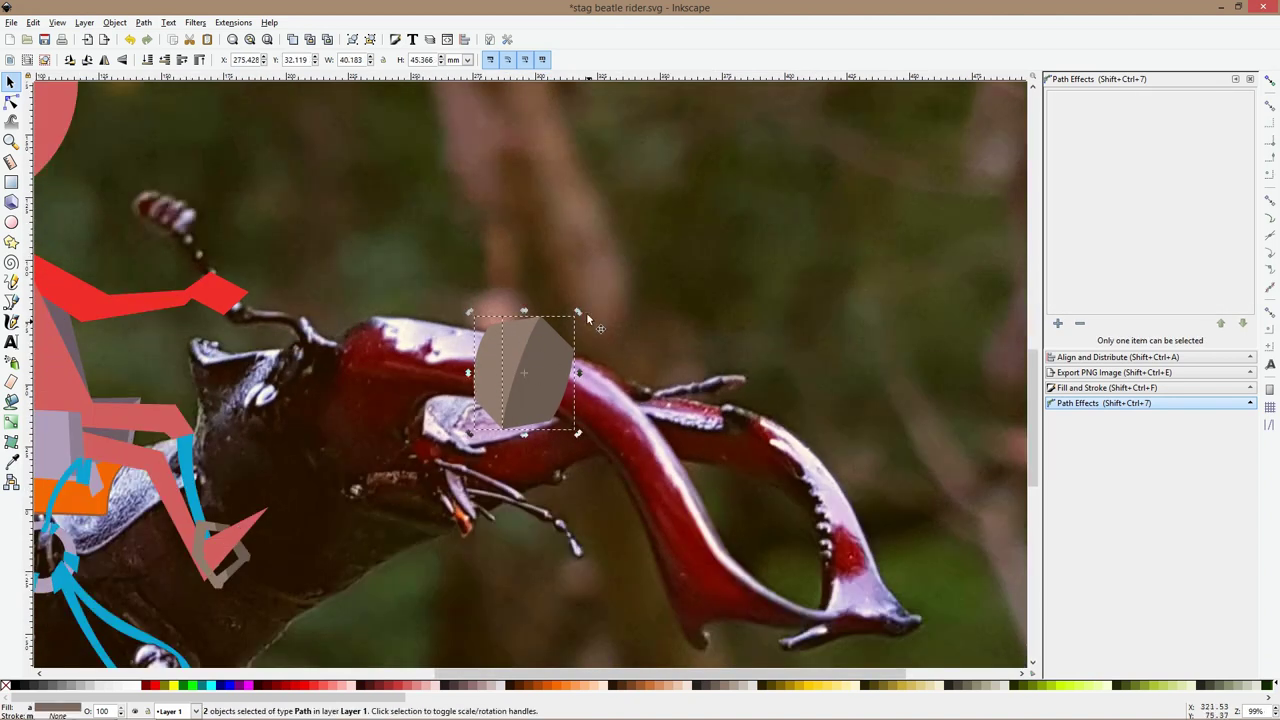
pyautogui.moveTo(578, 312); pyautogui.dragTo(566, 305)
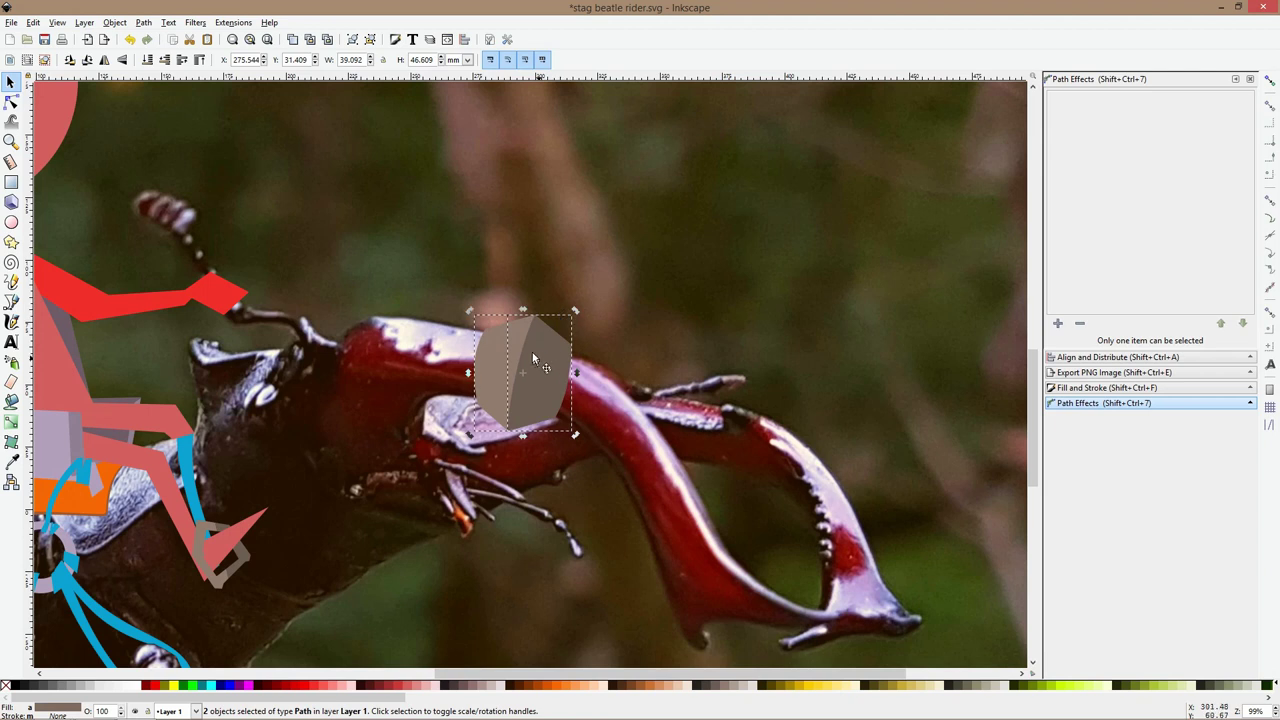
pyautogui.click(11, 222)
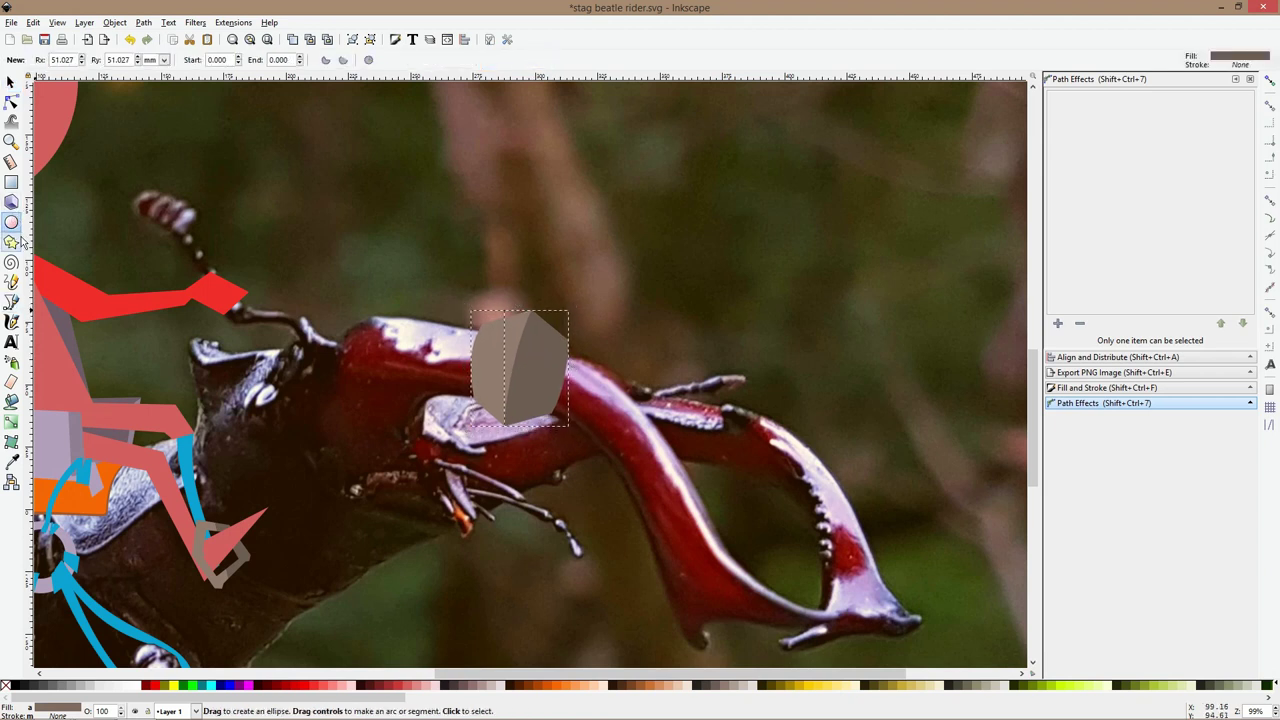
pyautogui.click(11, 302)
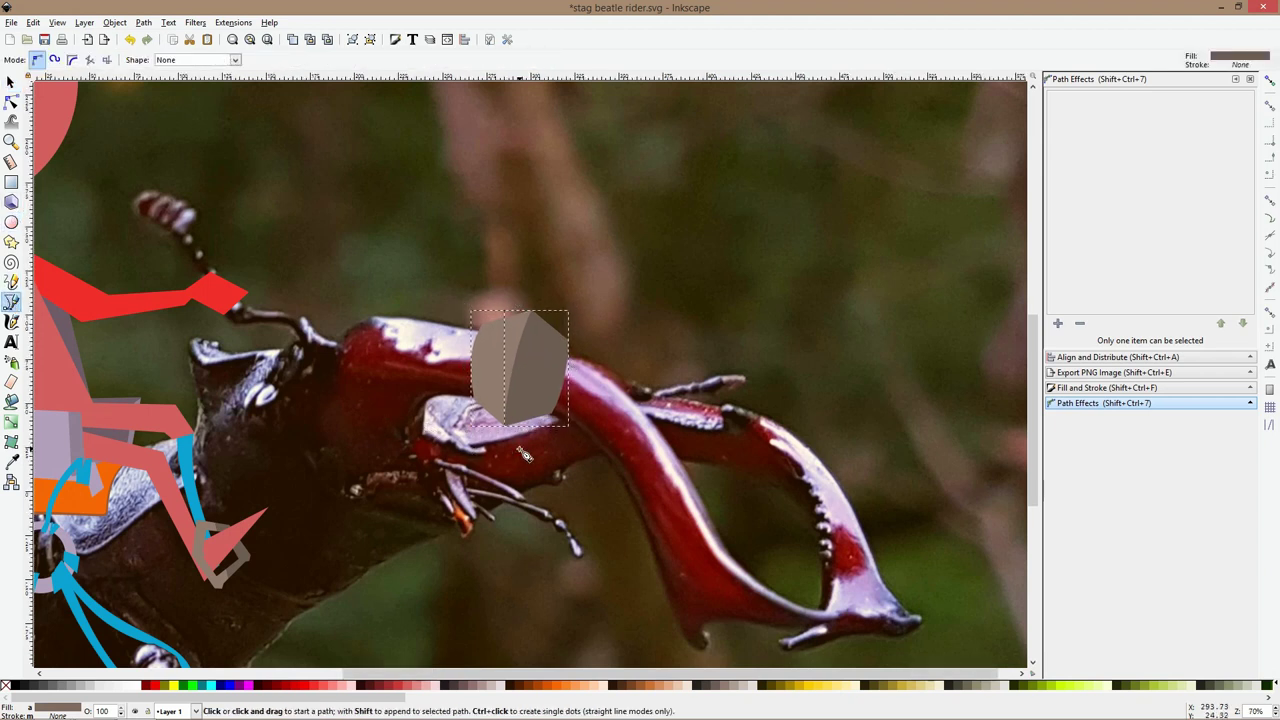
pyautogui.keyDown('ctrl'); pyautogui.scroll(-3, 524, 454); pyautogui.keyUp('ctrl')
pyautogui.keyDown('ctrl'); pyautogui.scroll(4, 503, 460); pyautogui.keyUp('ctrl')
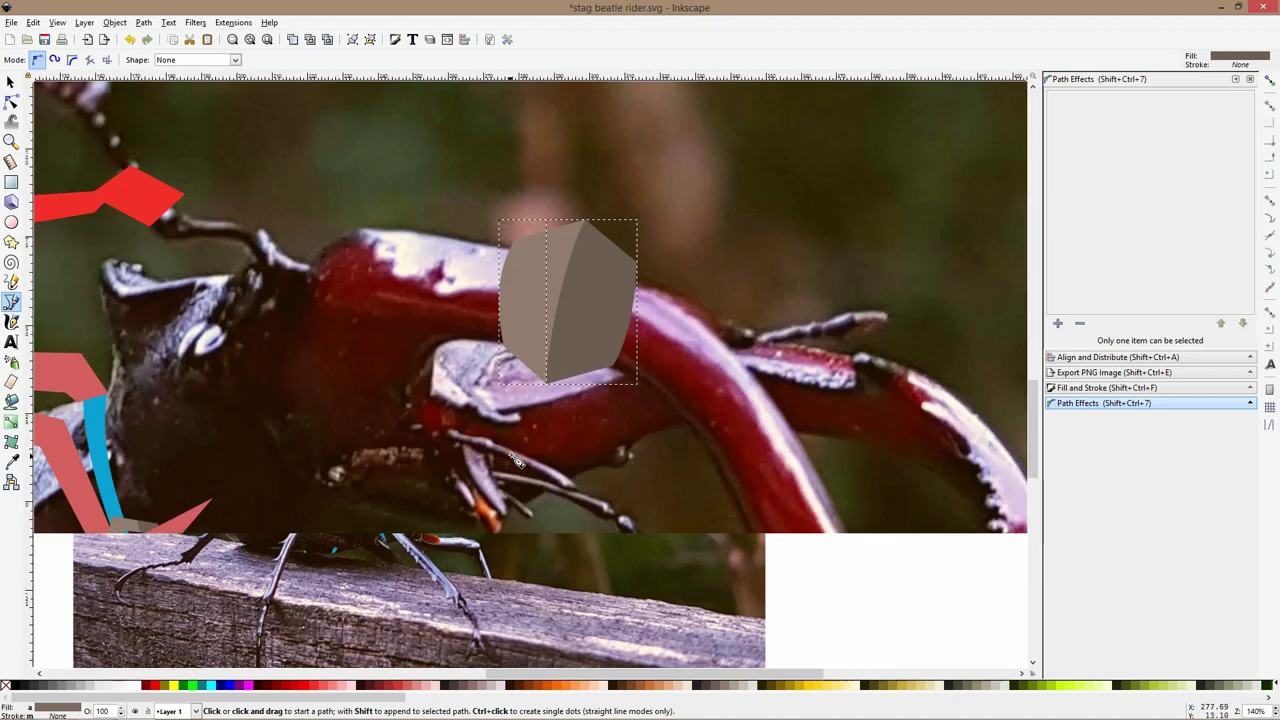
pyautogui.press('s')
# Copy the lilac strap ring below the saddle and paste the duplicate beside the brown mandible shape
pyautogui.keyDown('ctrl'); pyautogui.scroll(-2, 124, 258); pyautogui.keyUp('ctrl')
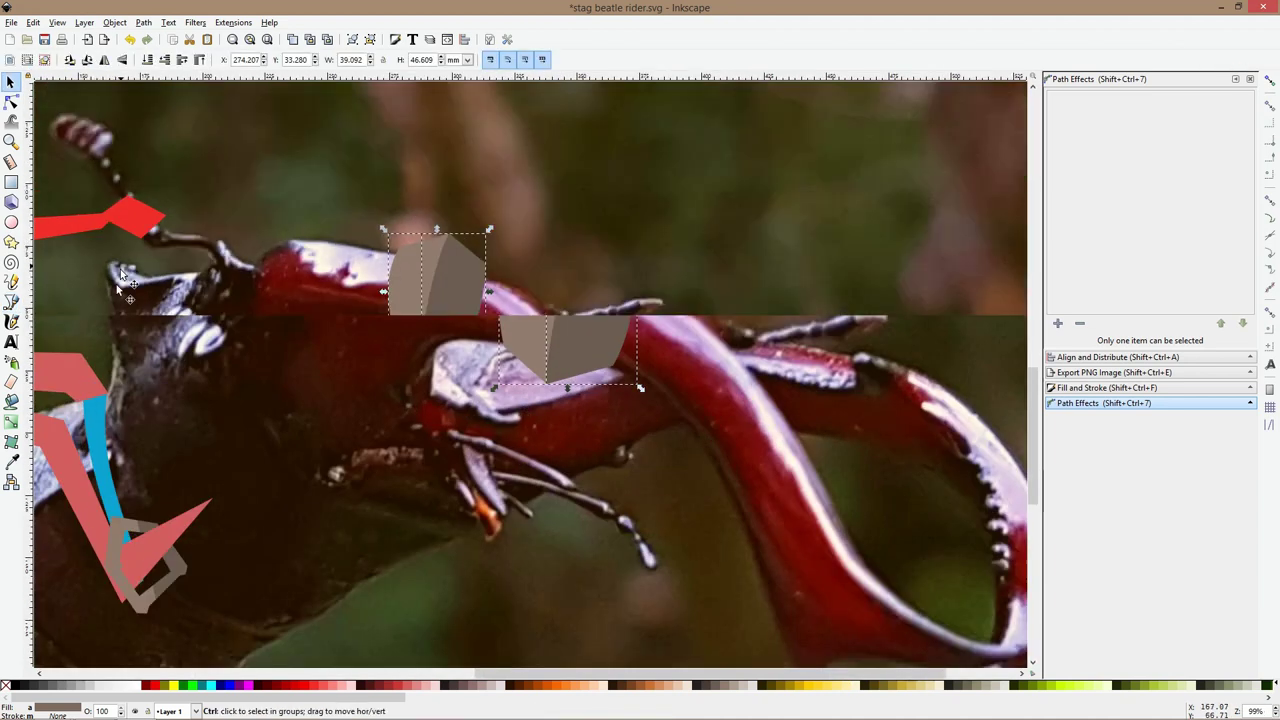
pyautogui.moveTo(42, 402); pyautogui.dragTo(276, 388)
pyautogui.keyDown('ctrl'); pyautogui.click(265, 388); pyautogui.keyUp('ctrl')
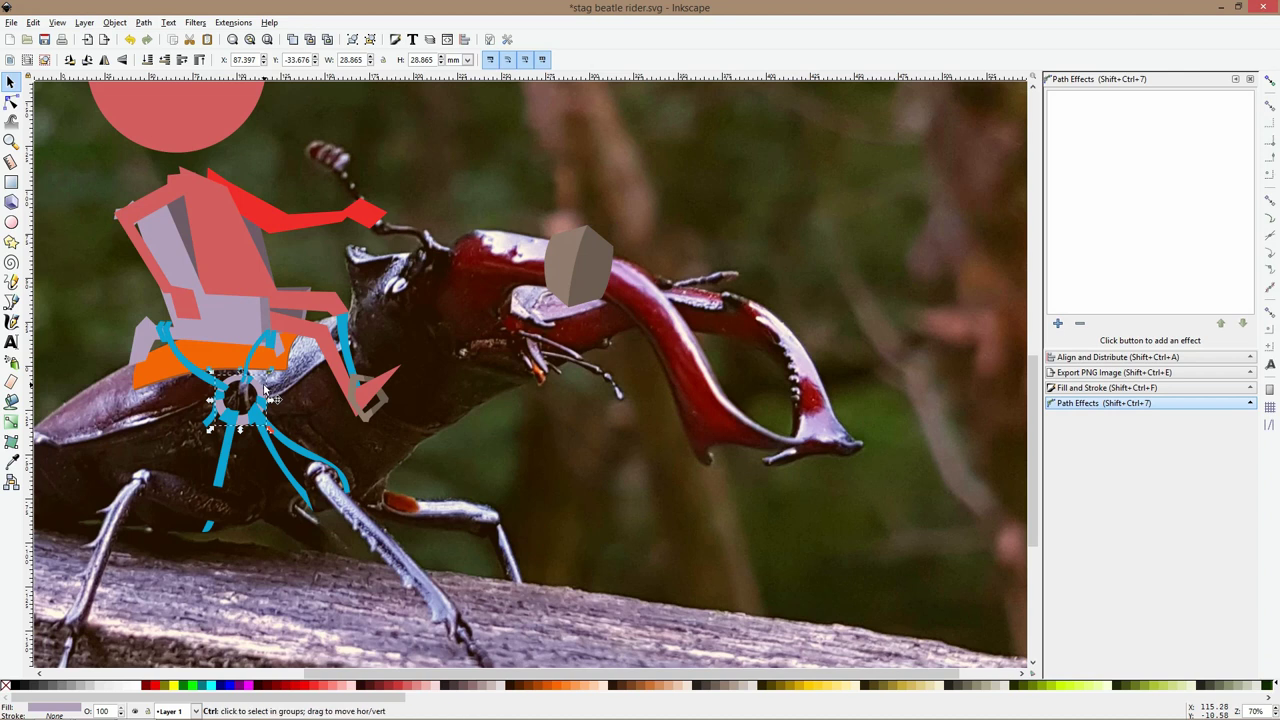
pyautogui.keyDown('ctrl'); pyautogui.scroll(2, 557, 331); pyautogui.keyUp('ctrl')
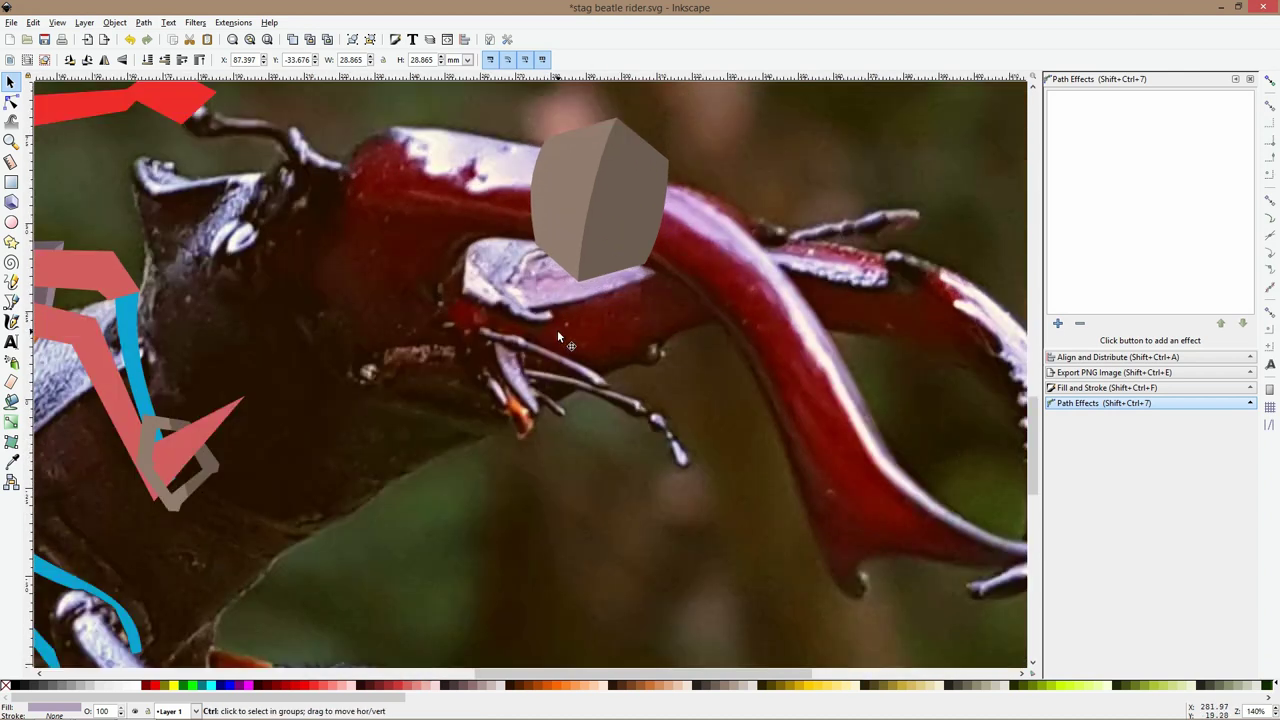
pyautogui.hotkey('ctrl', 'v')
# Fill the pasted ring with the light grey-brown and shrink it to about 14.7 mm at the mandible shape's lower corner
pyautogui.press('d')
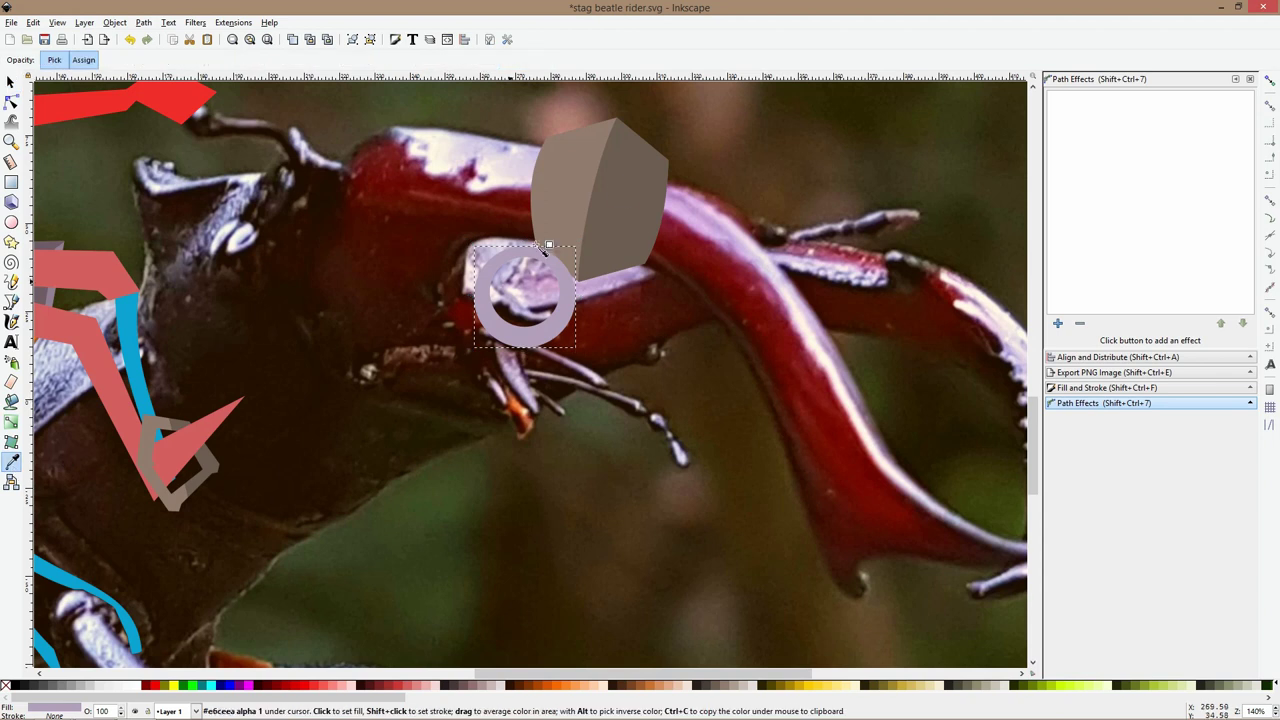
pyautogui.click(560, 206)
pyautogui.moveTo(580, 298); pyautogui.dragTo(572, 339)
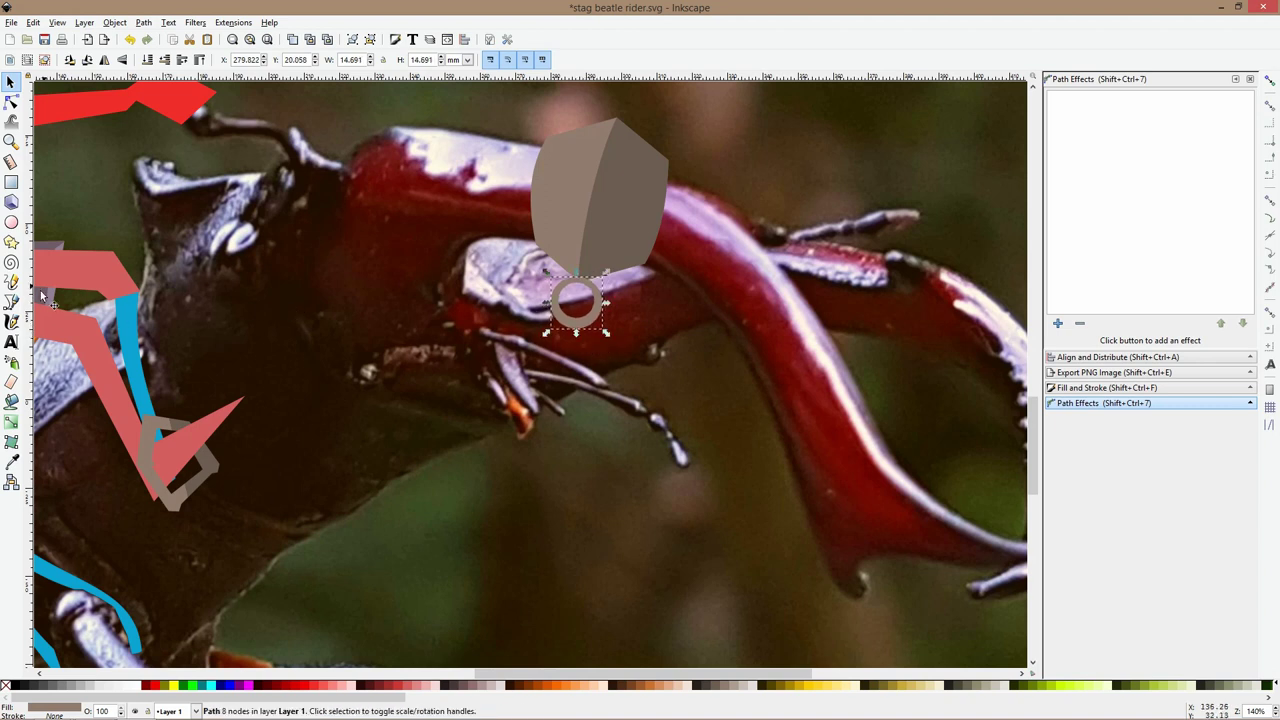
# Draw a closed six-node V-shaped brown strap about 222 × 98 mm from the rider's waist to the small ring under the mandible shape
pyautogui.click(11, 301)
pyautogui.press('2')
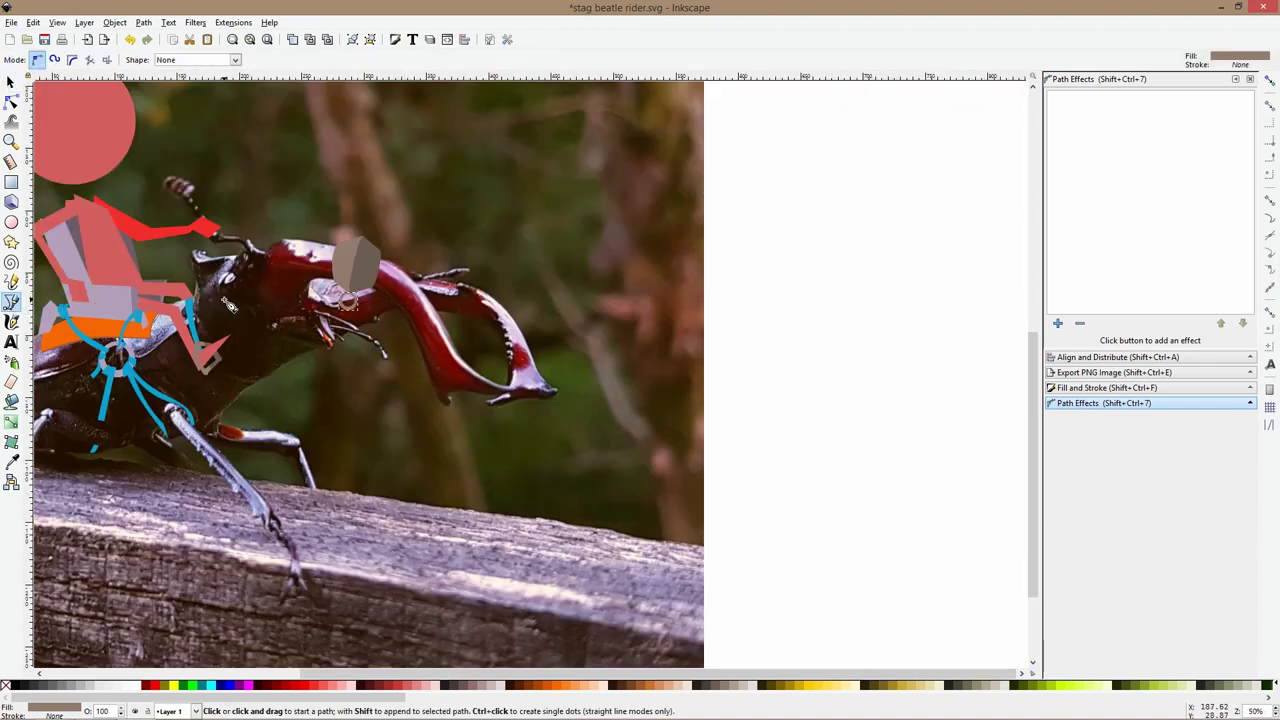
pyautogui.click(81, 292)
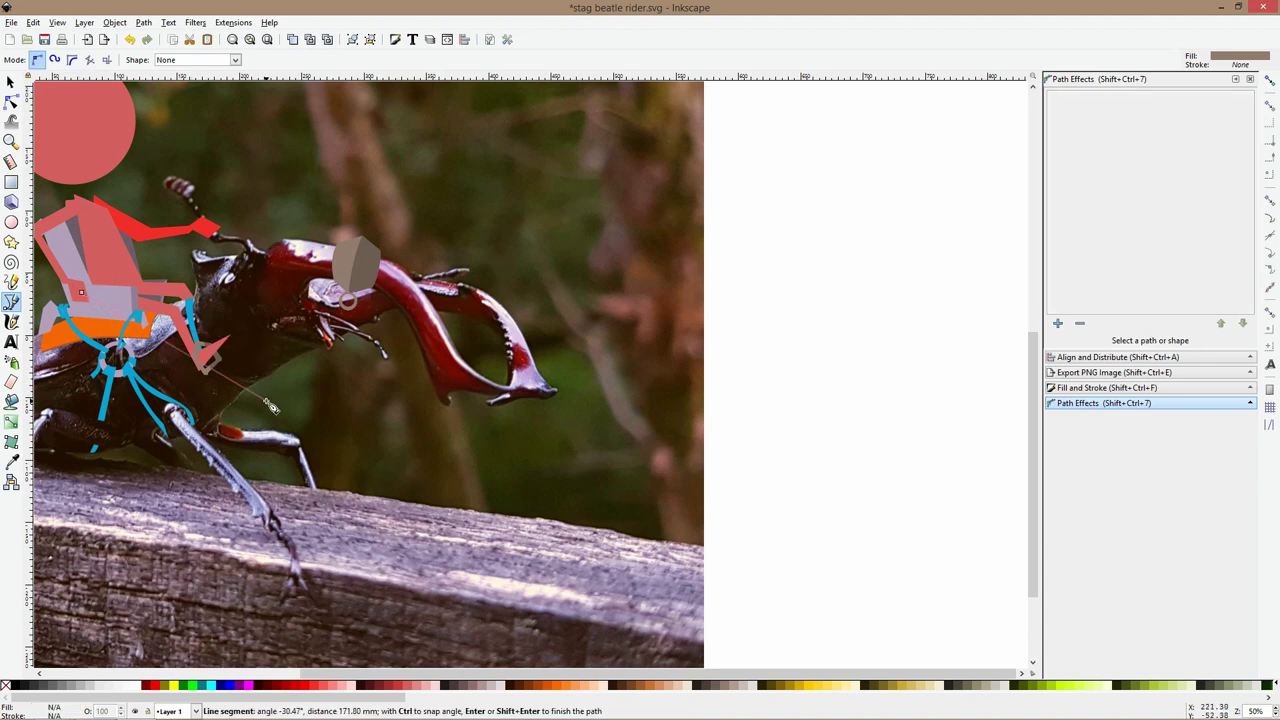
pyautogui.keyDown('ctrl'); pyautogui.scroll(2, 349, 305); pyautogui.keyUp('ctrl')
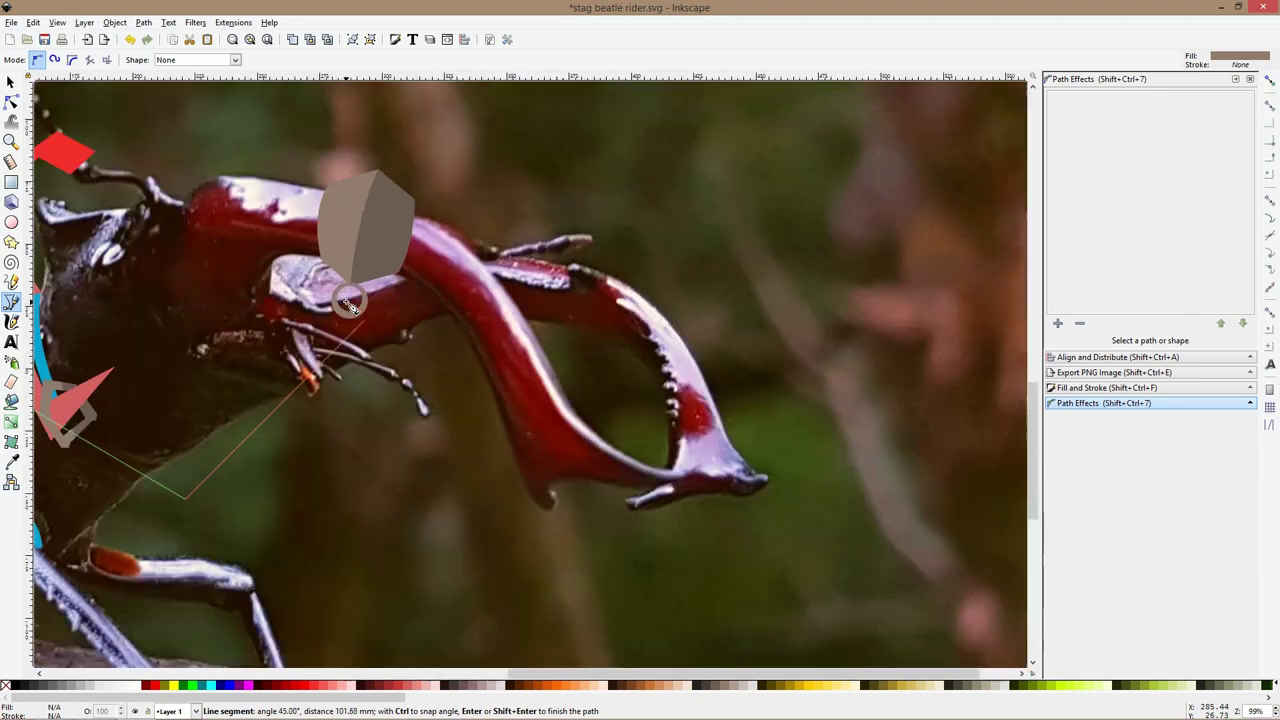
pyautogui.keyDown('ctrl'); pyautogui.scroll(1, 349, 305); pyautogui.keyUp('ctrl')
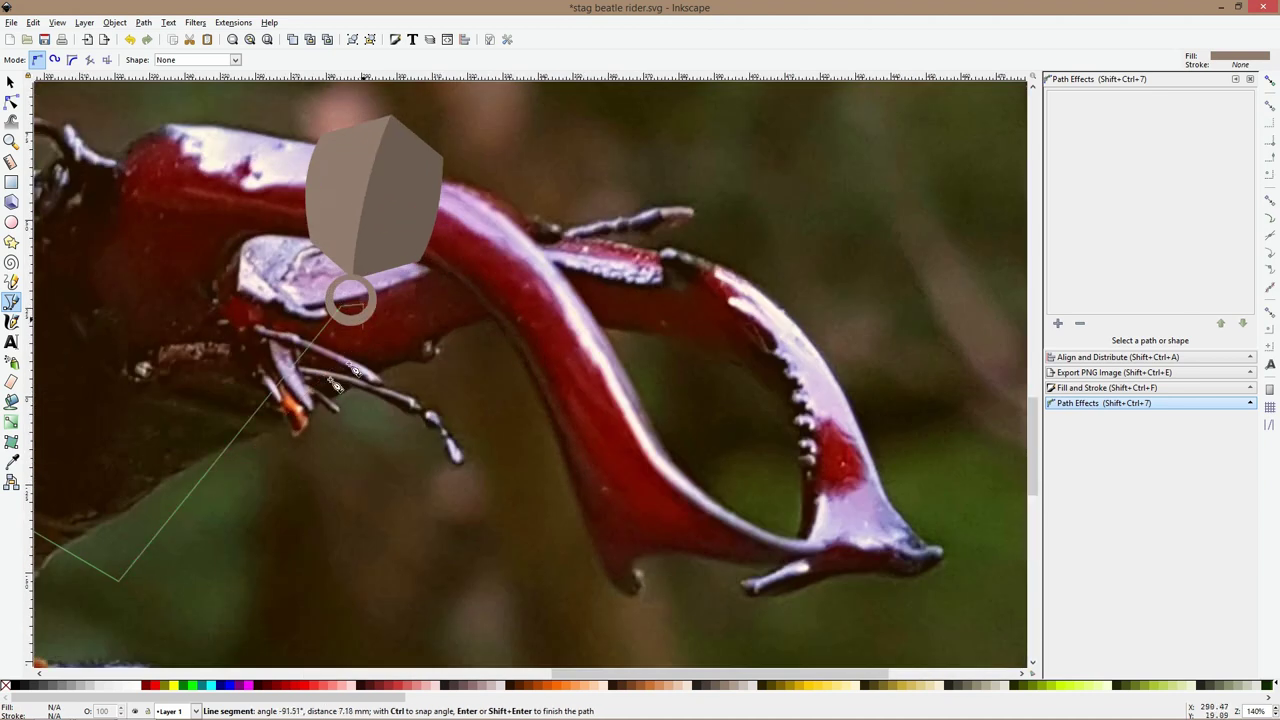
pyautogui.keyDown('ctrl'); pyautogui.scroll(-4, 333, 390); pyautogui.keyUp('ctrl')
pyautogui.click(284, 452)
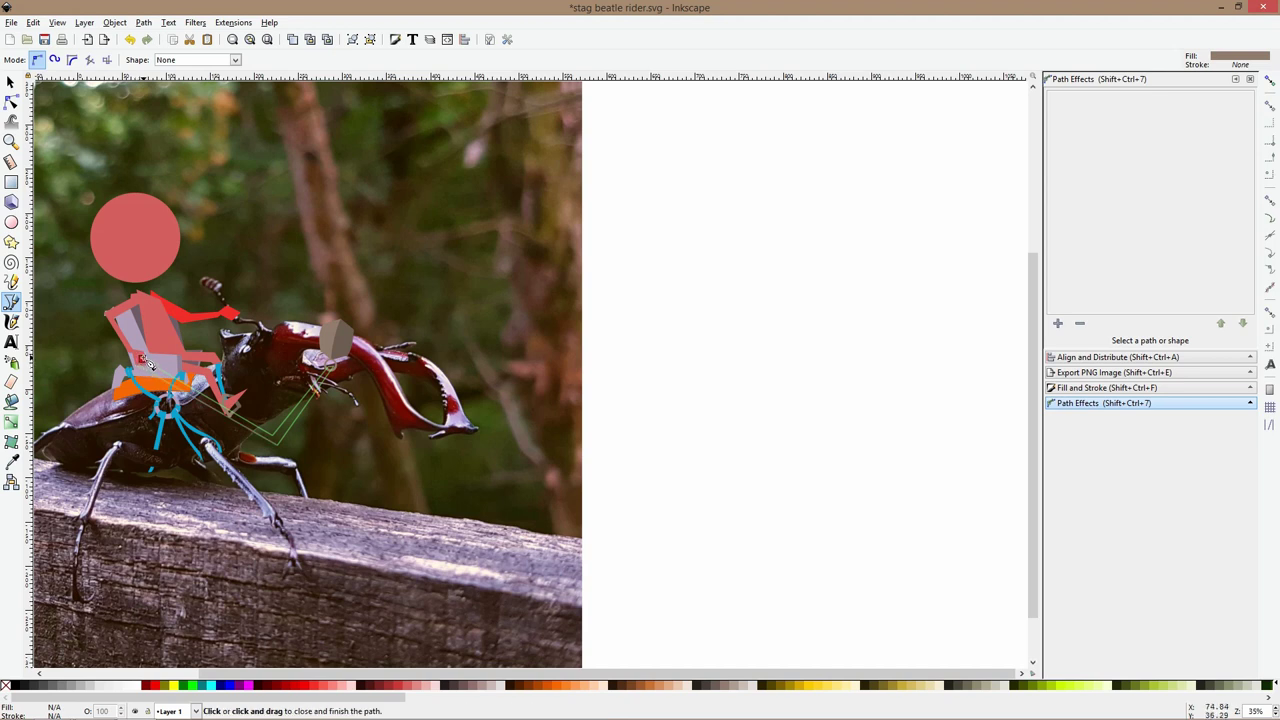
pyautogui.click(147, 364)
pyautogui.press('s')
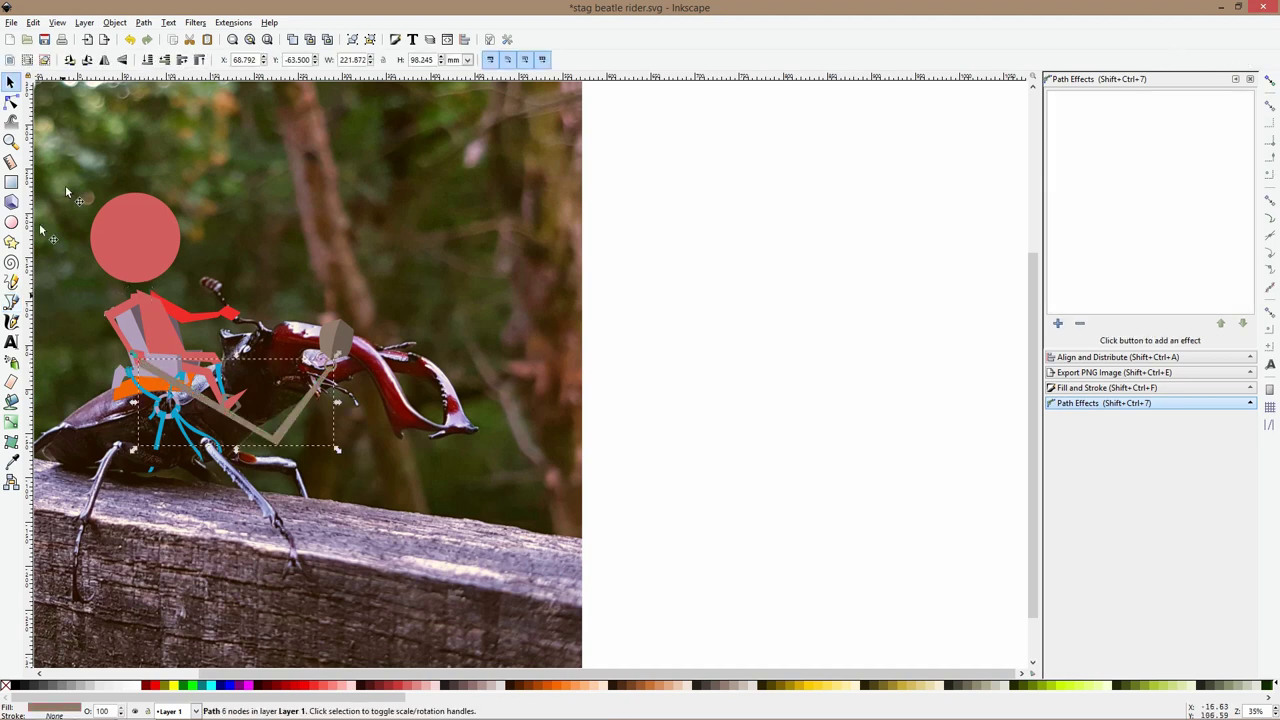
# Smooth the two bottom corner nodes of the V-shaped brown strap and move them together upward and slightly toward the rider
pyautogui.click(11, 101)
pyautogui.scroll(2, 265, 430)
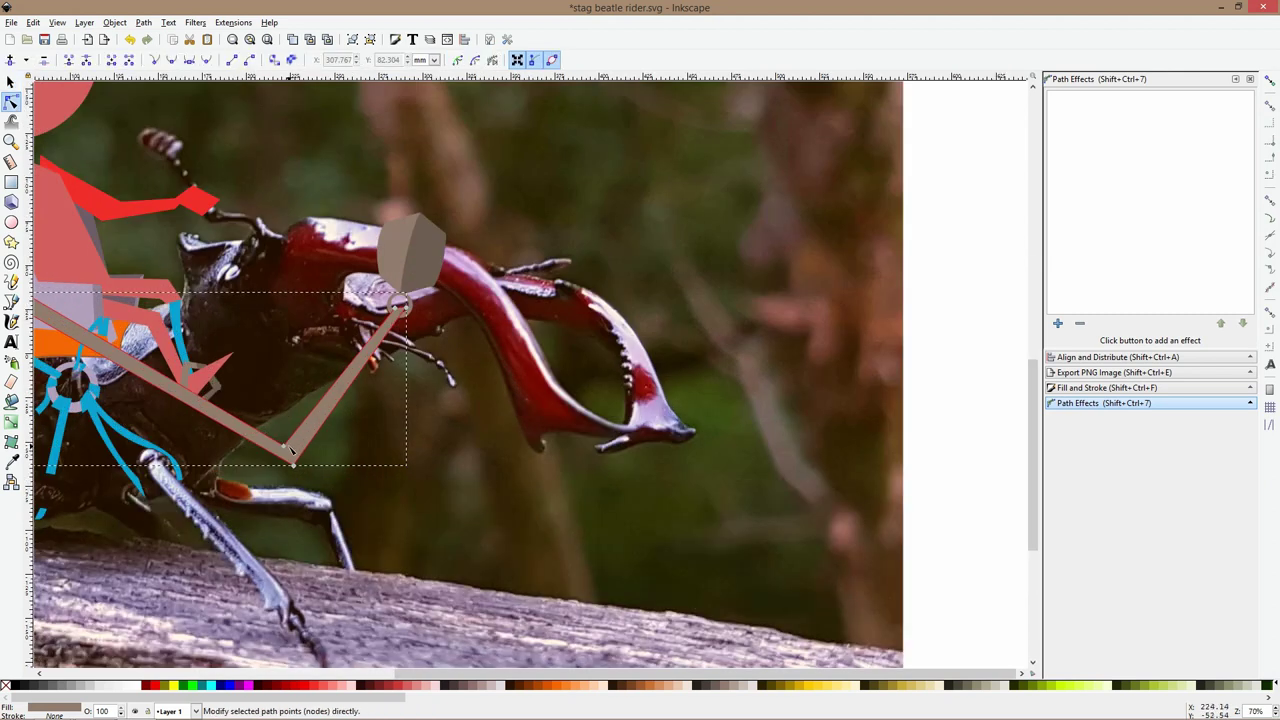
pyautogui.keyDown('ctrl'); pyautogui.click(291, 456); pyautogui.keyUp('ctrl')
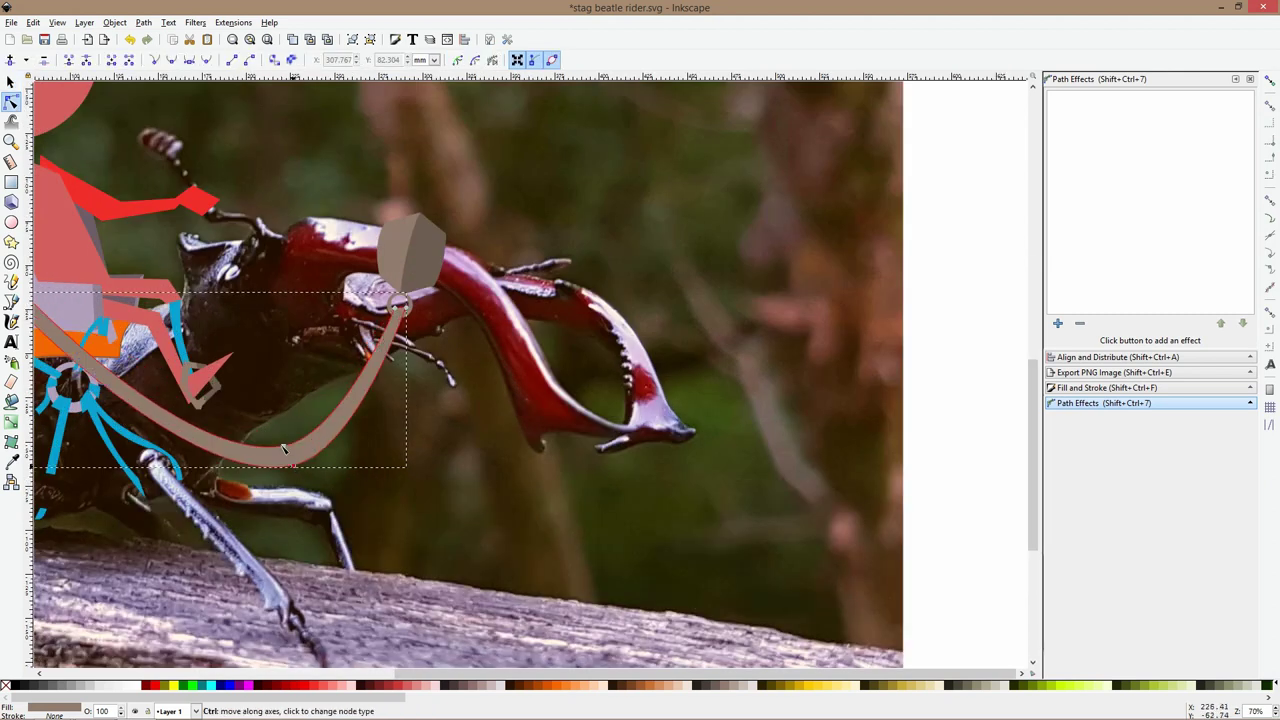
pyautogui.moveTo(238, 390); pyautogui.dragTo(298, 470)
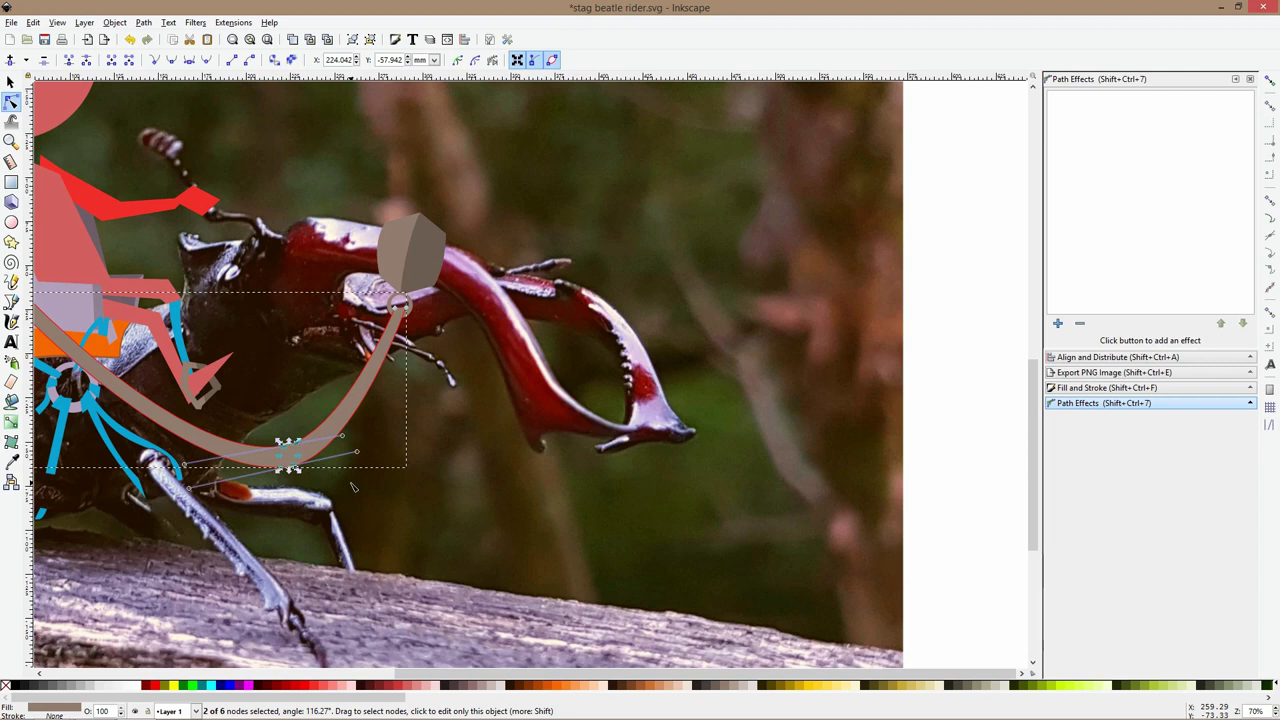
pyautogui.moveTo(294, 466); pyautogui.dragTo(274, 436)
pyautogui.click(290, 472)
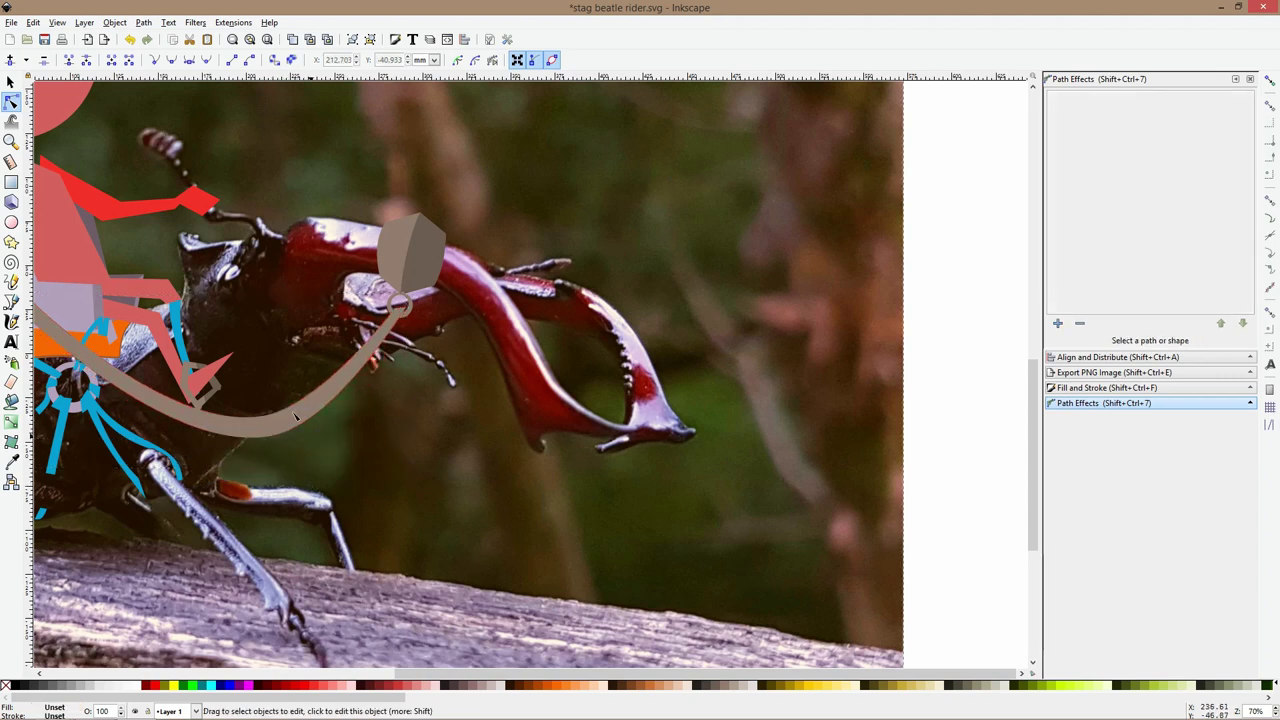
# Shift the outer end node of the curved brown strap at the rider's waist slightly inward to narrow that end
pyautogui.scroll(-2, 334, 395)
pyautogui.scroll(2, 198, 355)
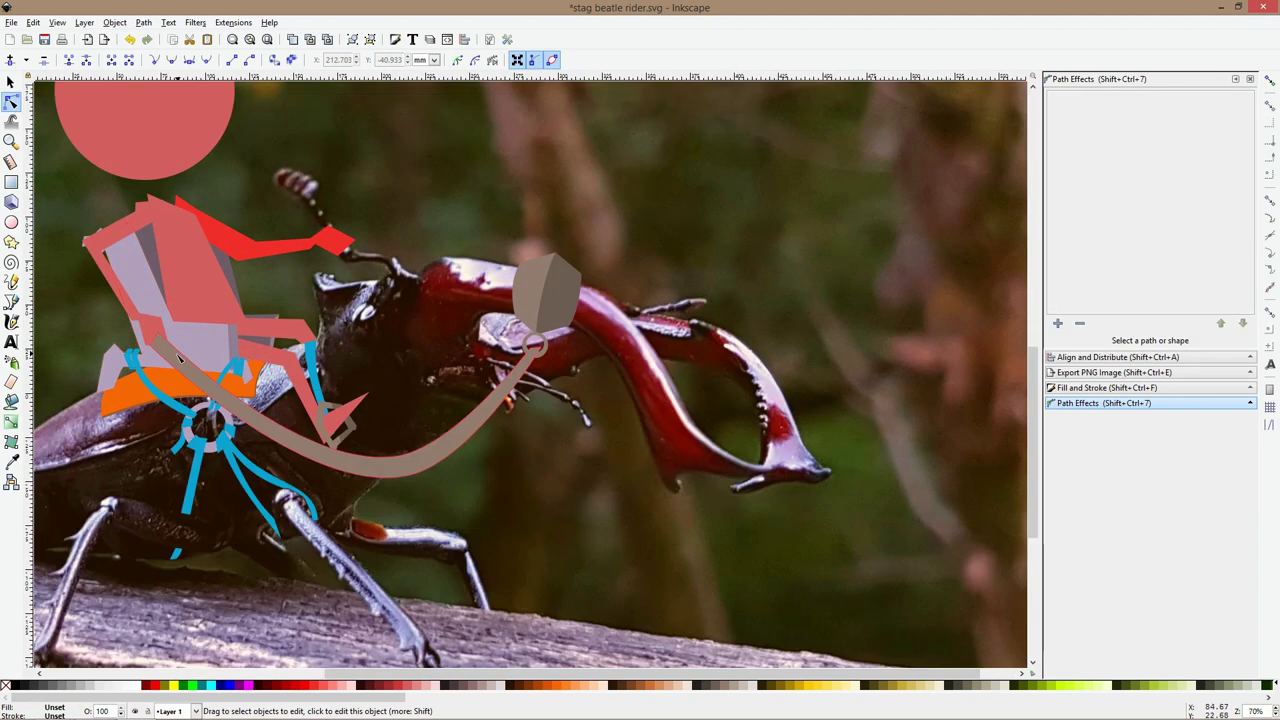
pyautogui.click(170, 343)
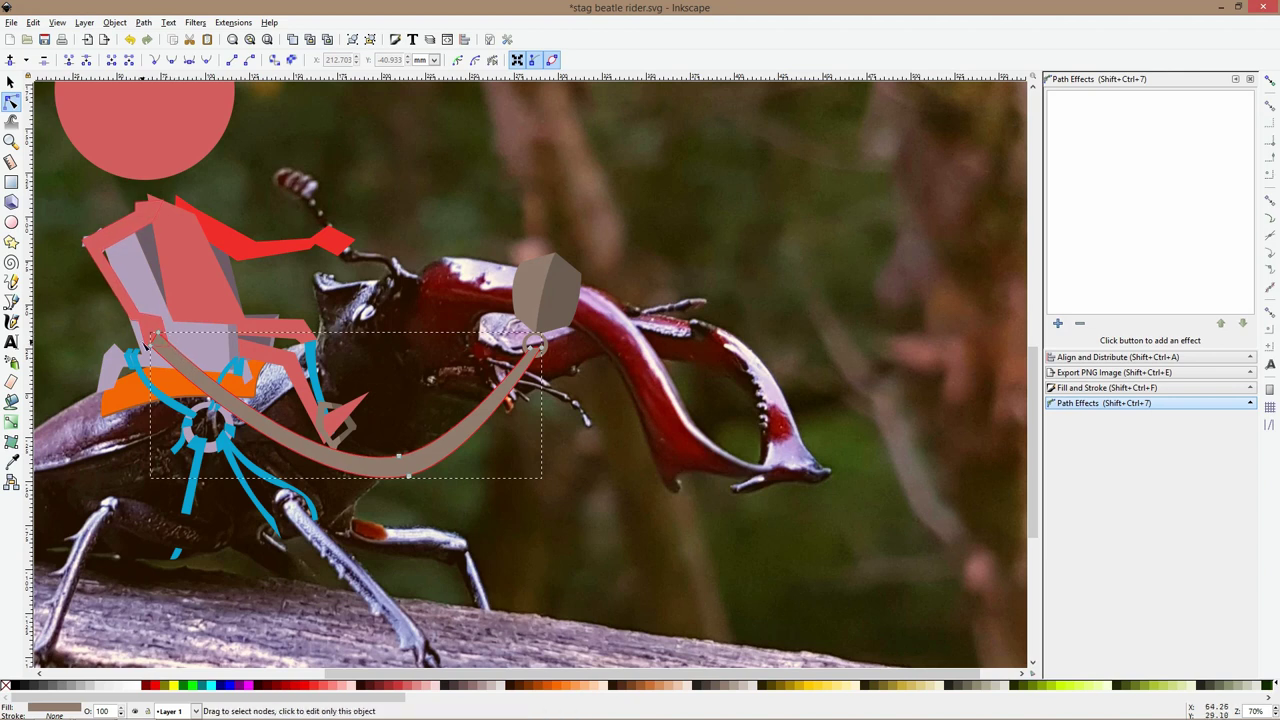
pyautogui.click(412, 468)
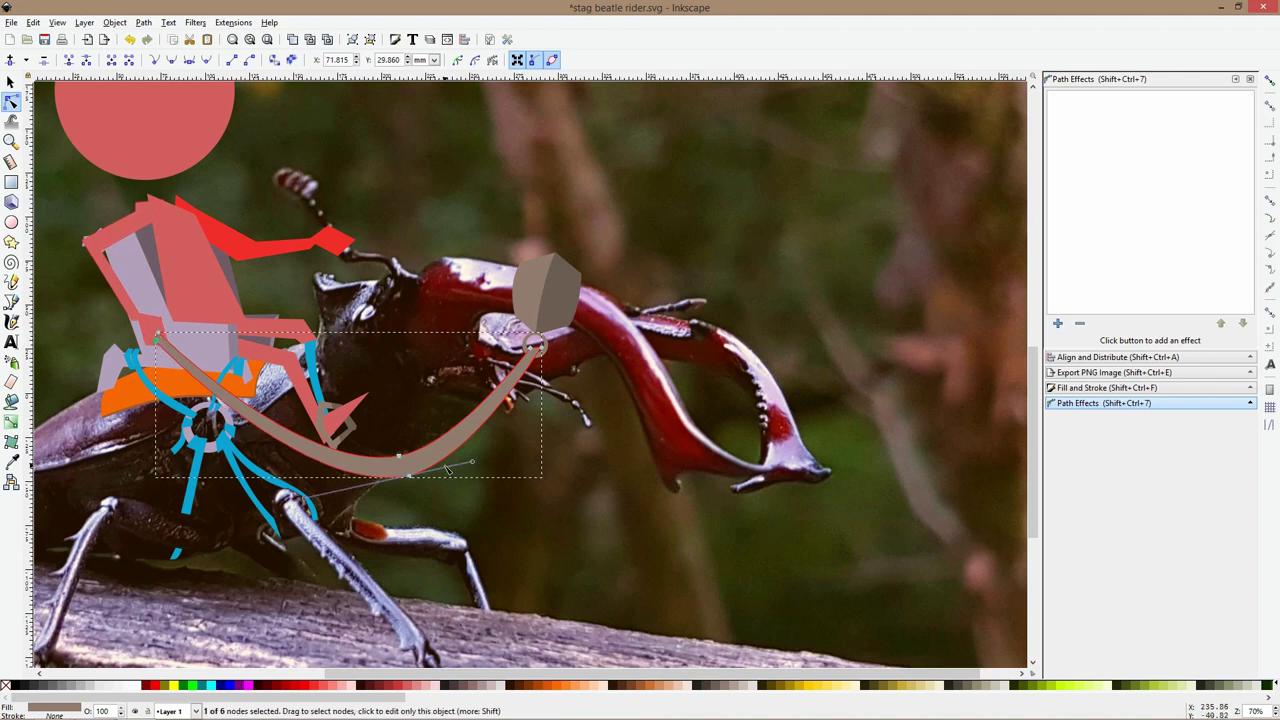
pyautogui.press('s')
pyautogui.scroll(-1, 449, 470)
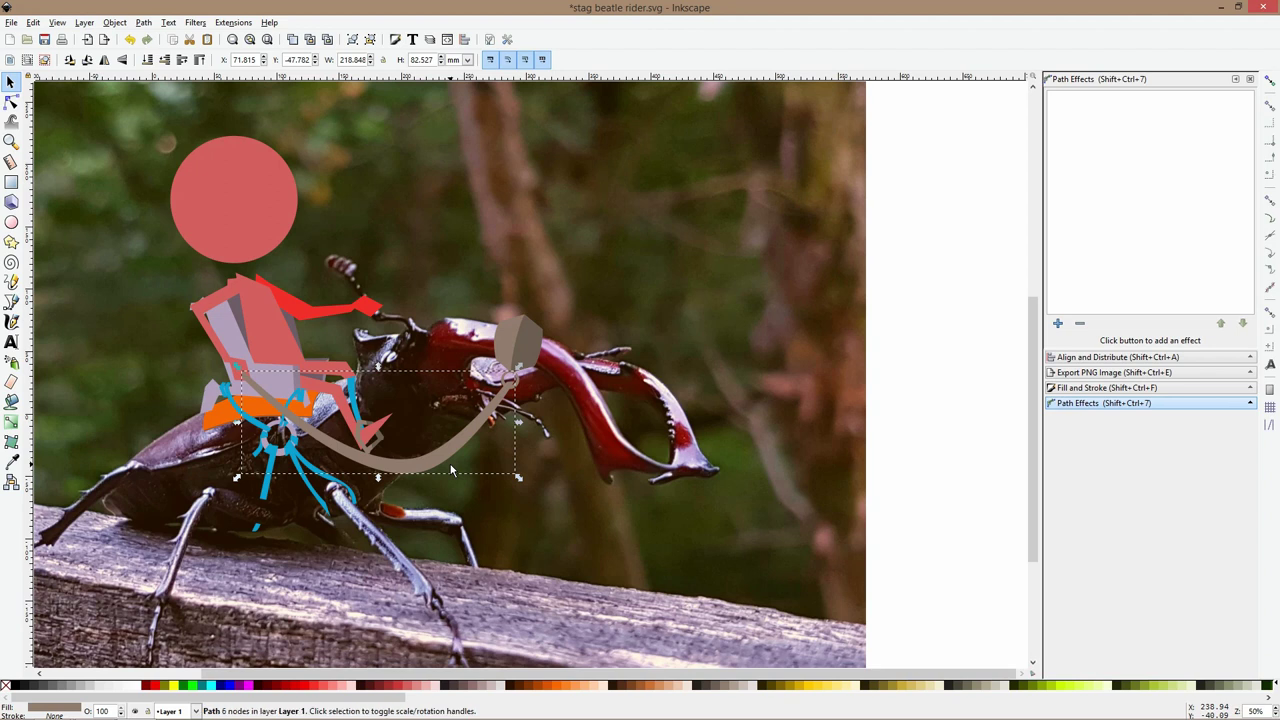
# Draw a closed six-node bent brown strap from the rider's waist to just above the outstretched hand
pyautogui.click(13, 302)
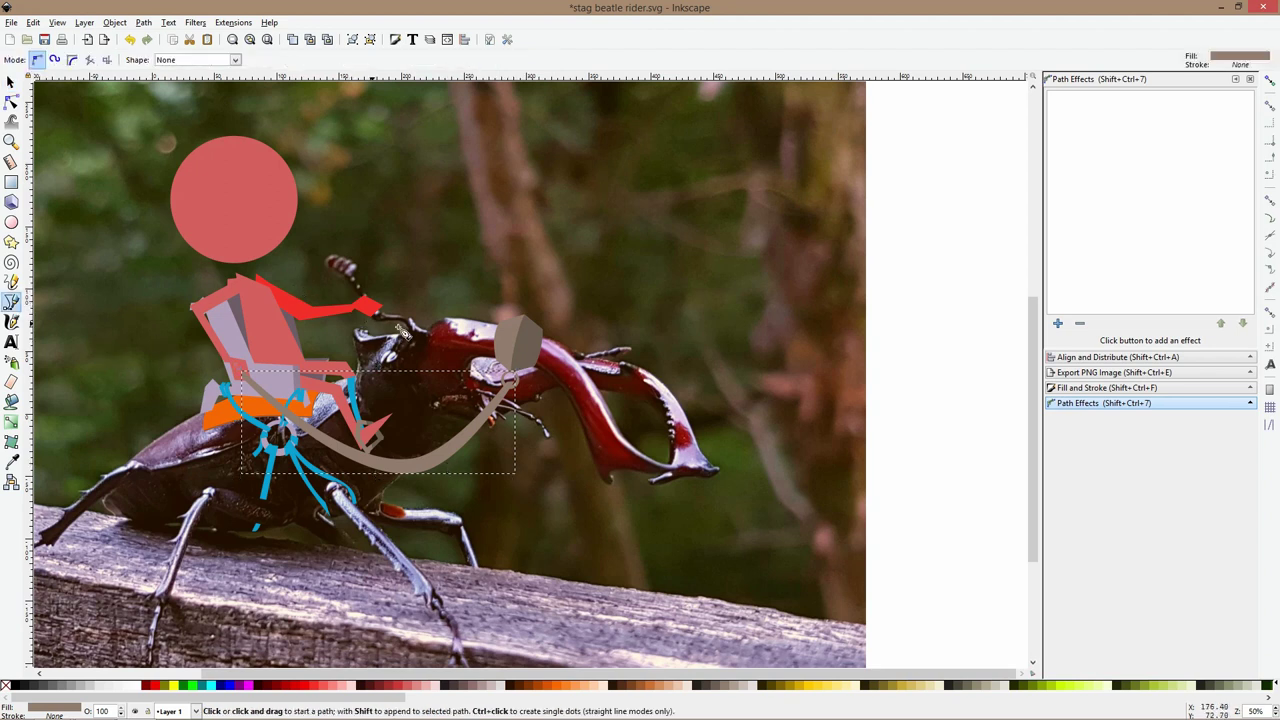
pyautogui.scroll(2, 403, 330)
pyautogui.click(352, 259)
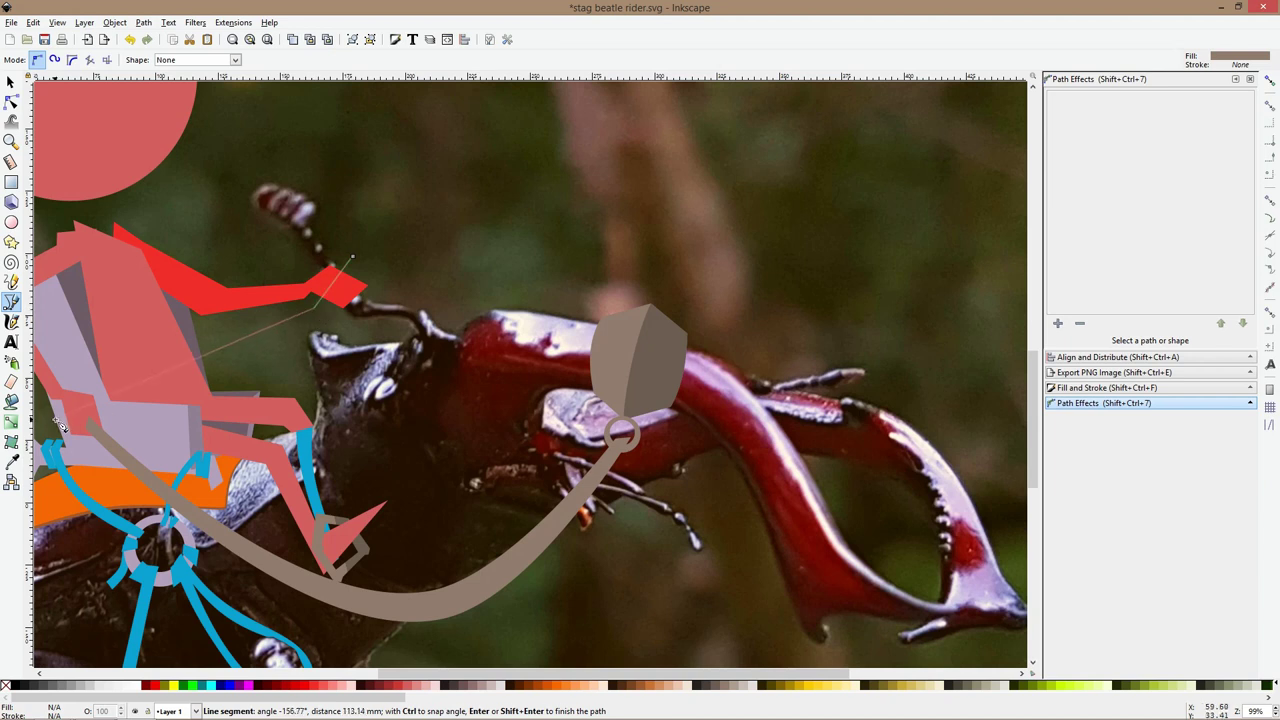
pyautogui.click(85, 413)
pyautogui.click(341, 308)
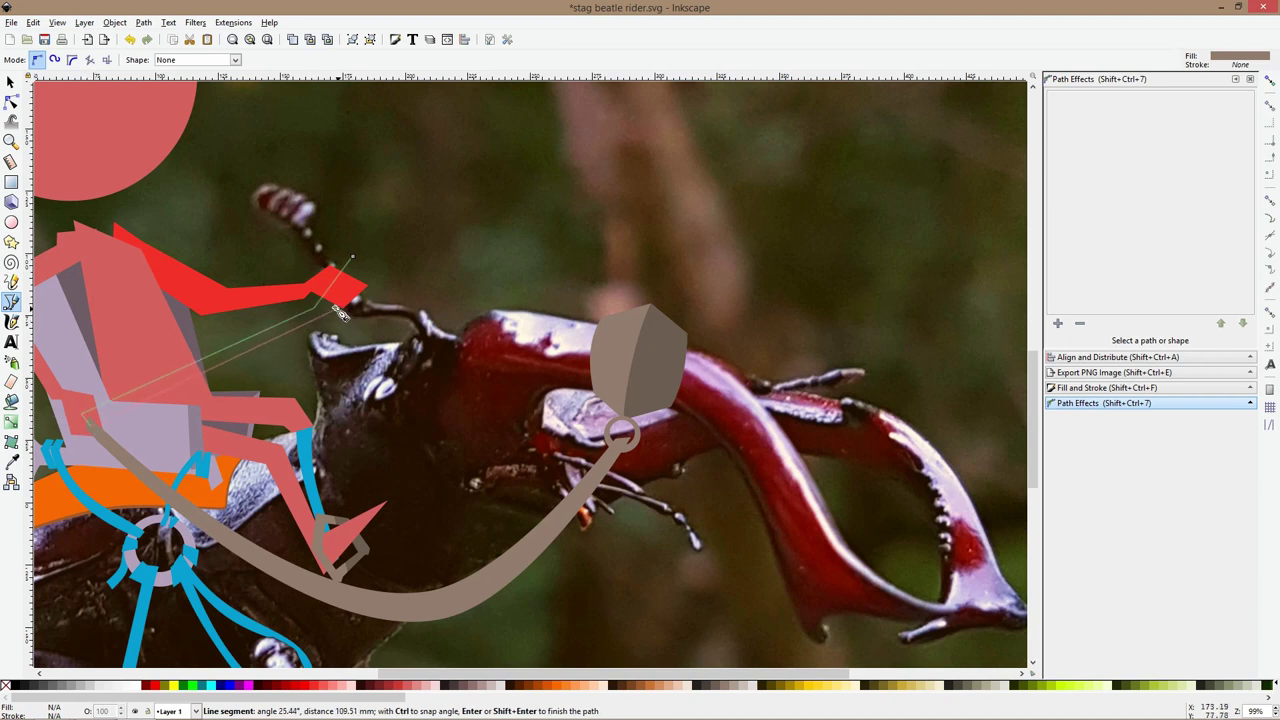
pyautogui.click(352, 259)
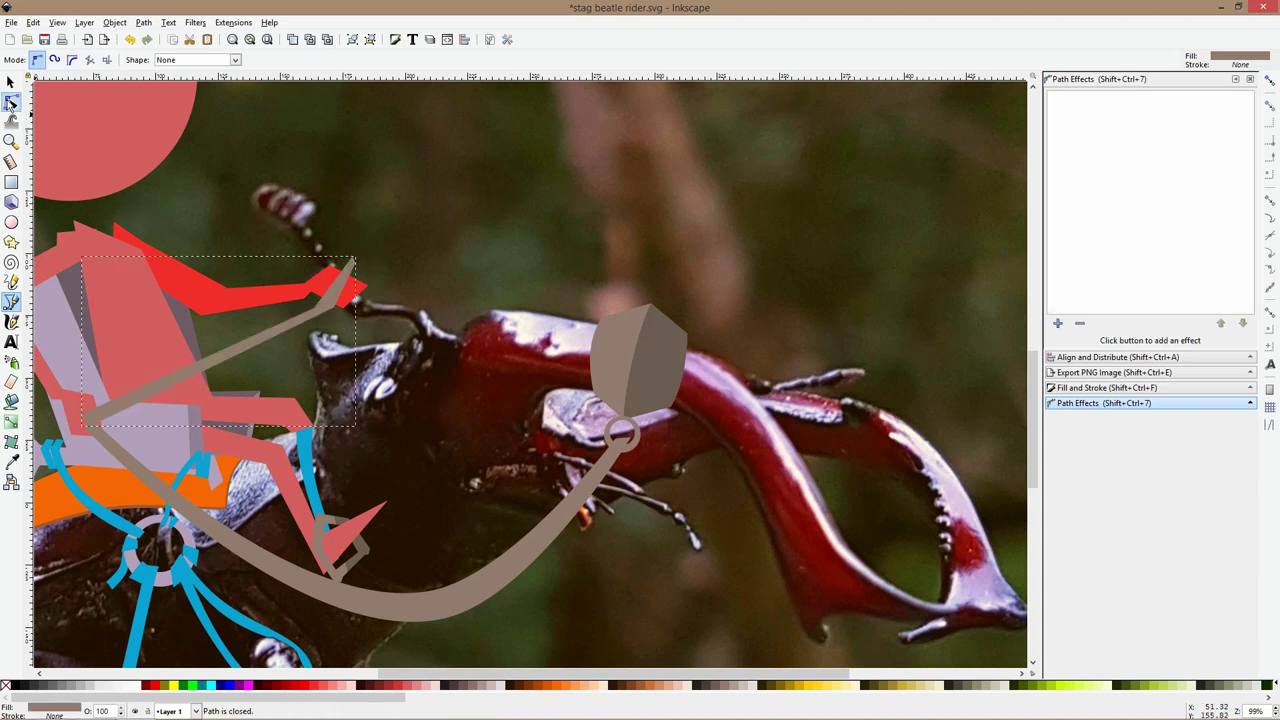
# Lower the hand-end nodes of the new strap into the hand and smooth its bend, making it about 103 × 57 mm
pyautogui.click(11, 103)
pyautogui.click(354, 257)
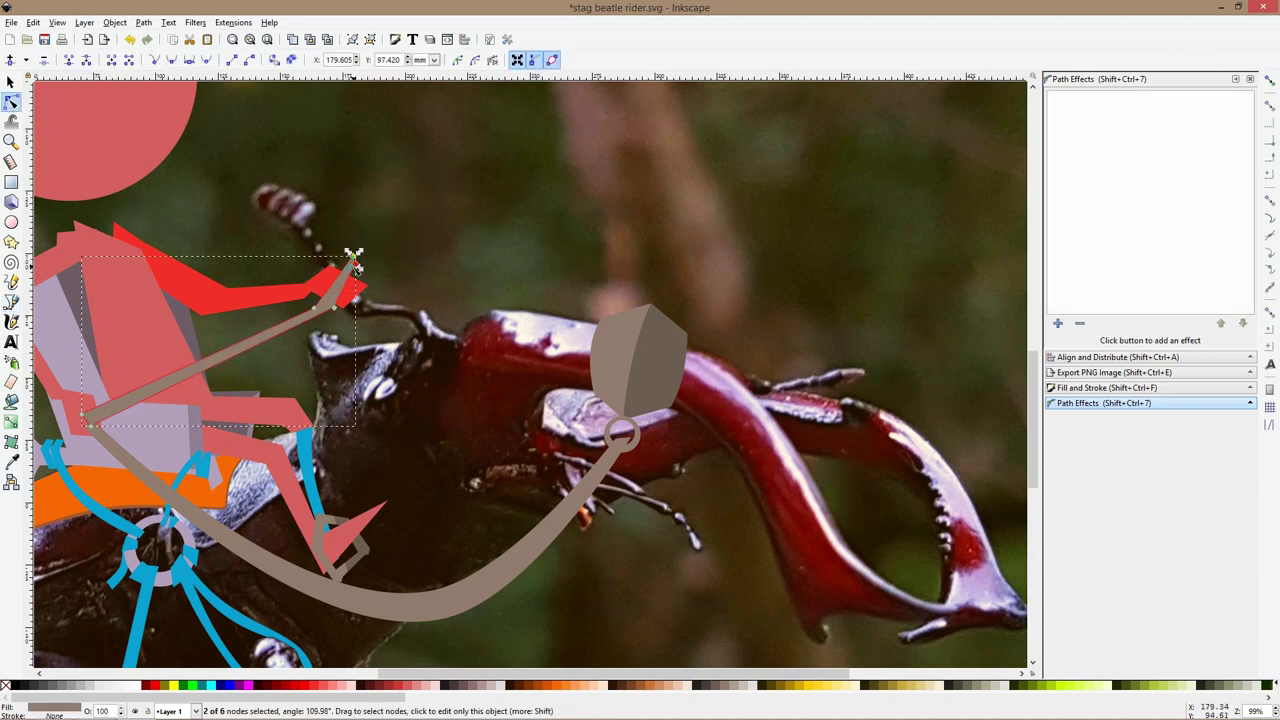
pyautogui.moveTo(354, 259); pyautogui.dragTo(327, 312)
pyautogui.hotkey('shift', 's')
pyautogui.click(333, 307)
pyautogui.hotkey('shift', 's')
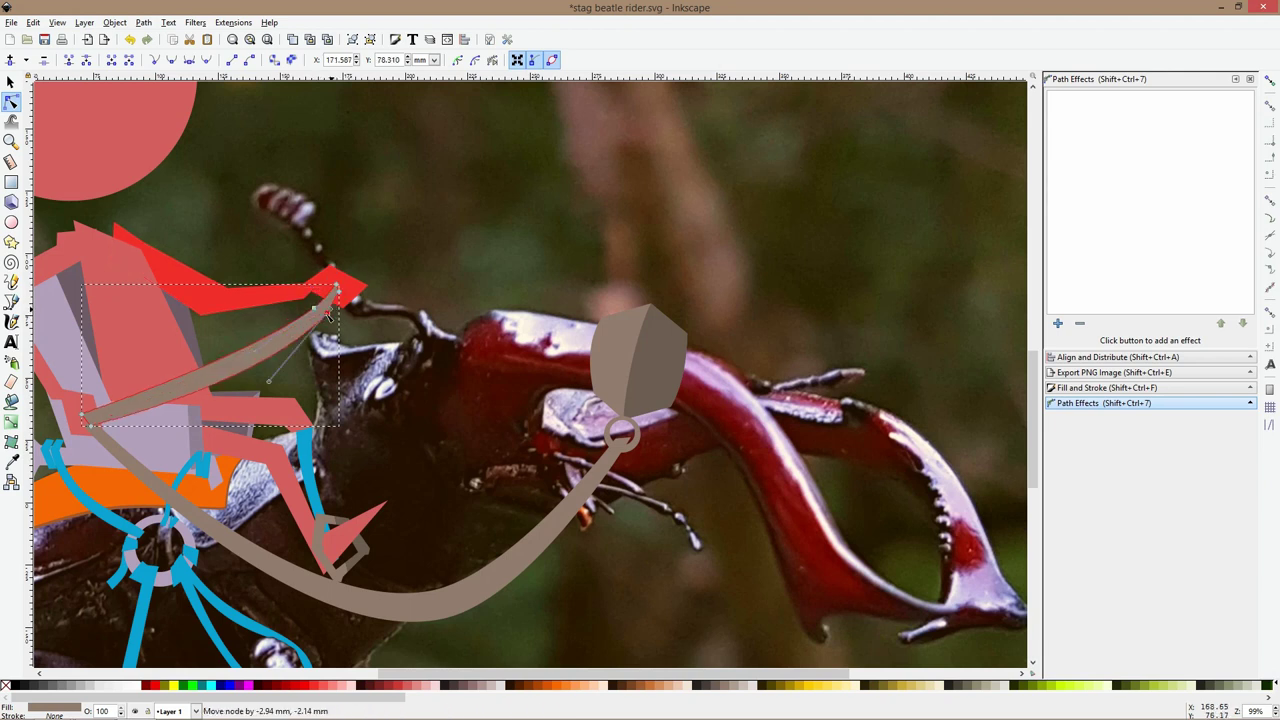
pyautogui.press('s')
pyautogui.scroll(-2, 414, 248)
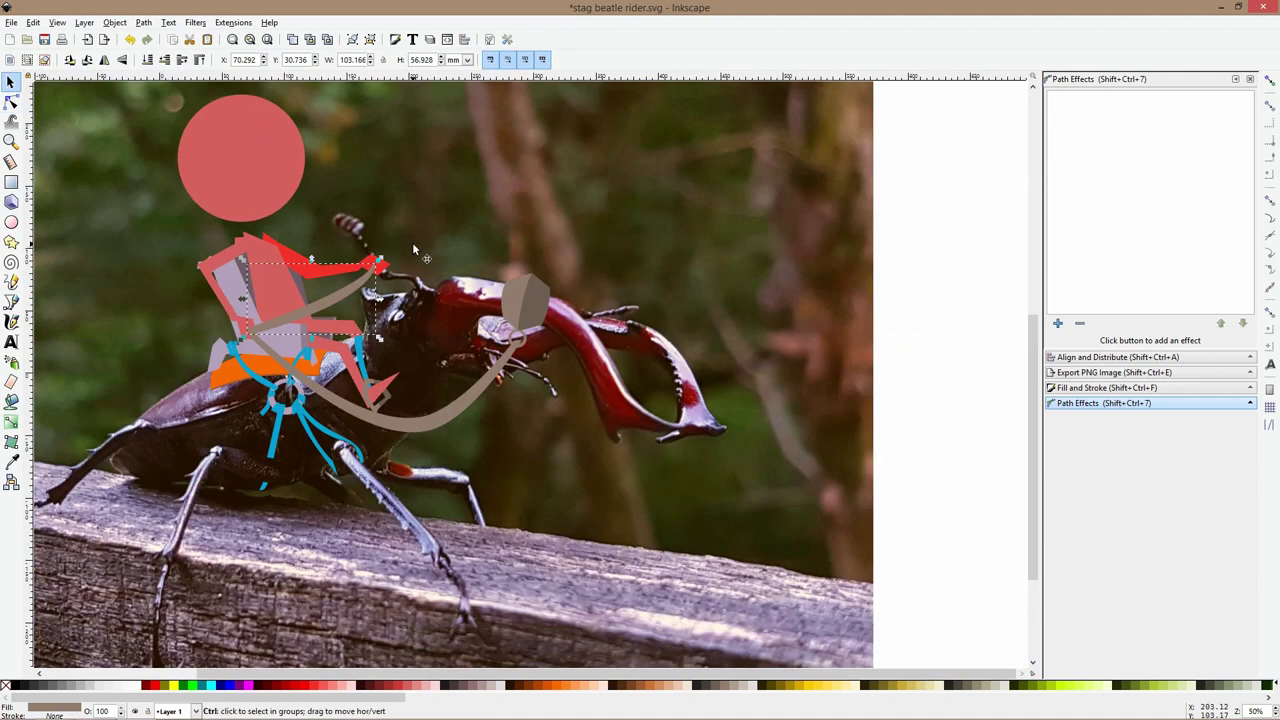
pyautogui.scroll(2, 413, 246)
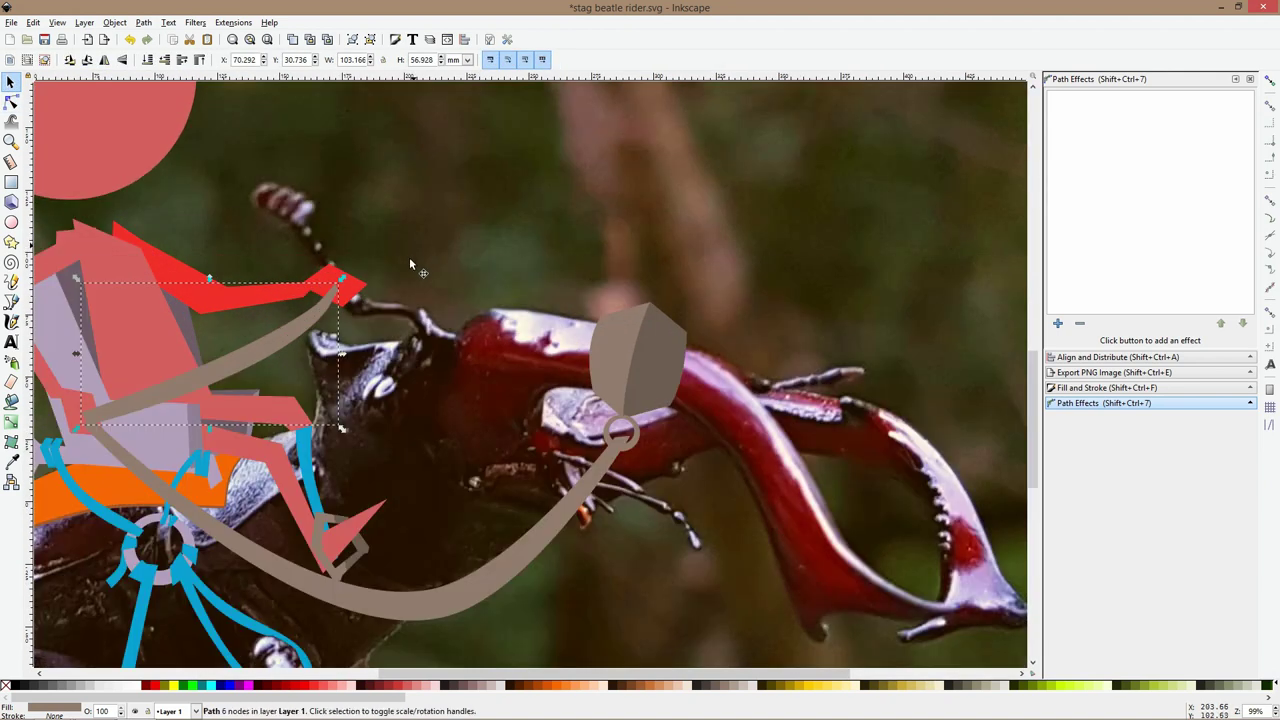
# Draw a closed ten-node zigzag brown rein from the rider's hand, over the beetle's head, to the far mandible
pyautogui.click(11, 301)
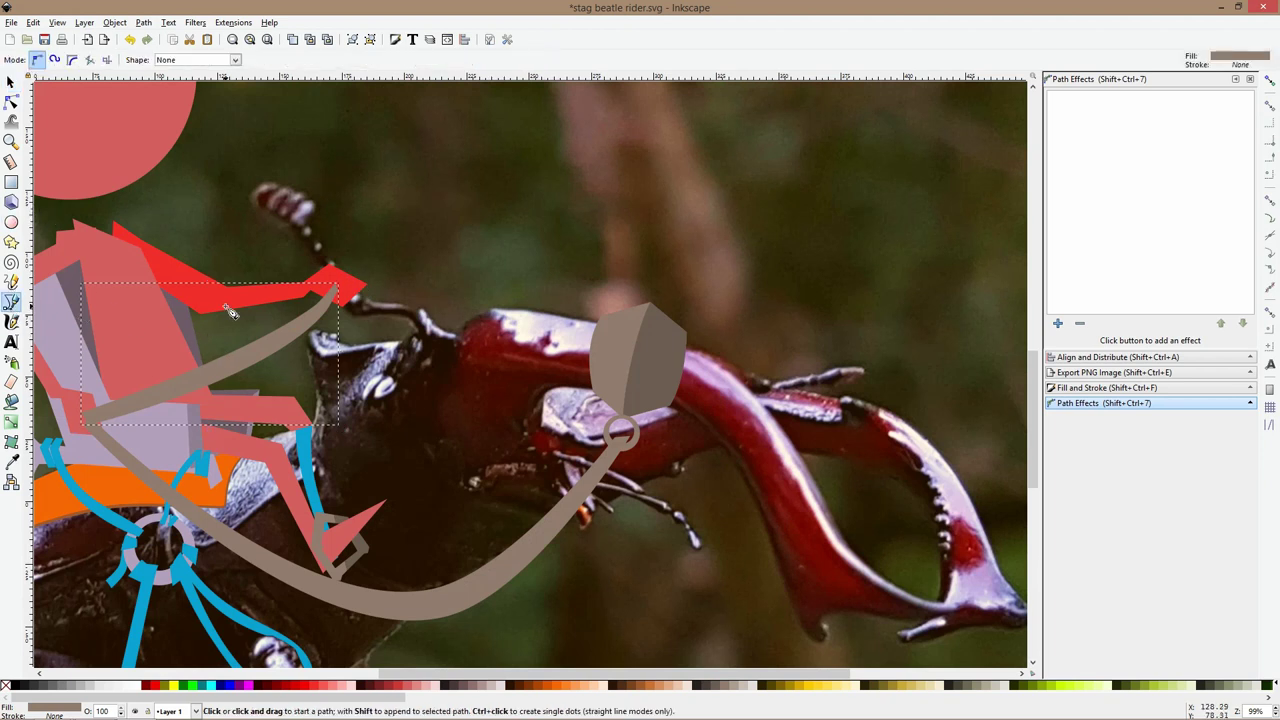
pyautogui.click(346, 288)
pyautogui.click(509, 172)
pyautogui.click(561, 285)
pyautogui.click(763, 260)
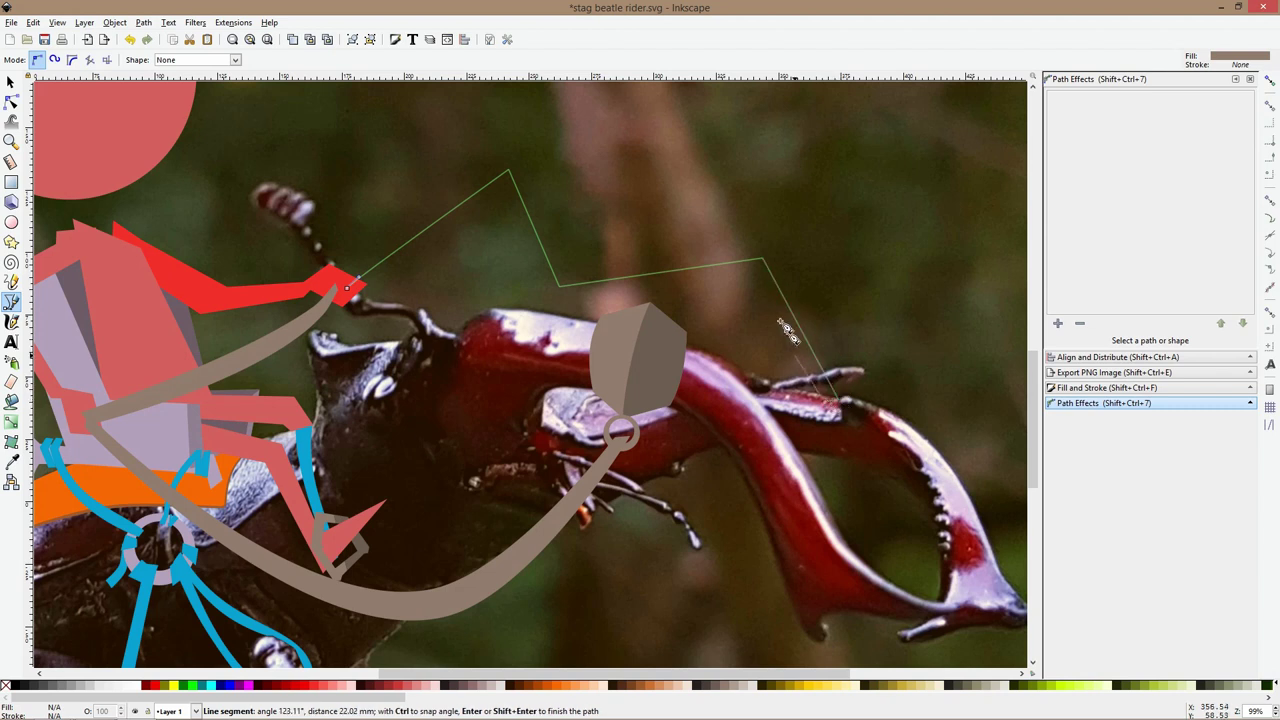
pyautogui.click(762, 274)
pyautogui.click(557, 302)
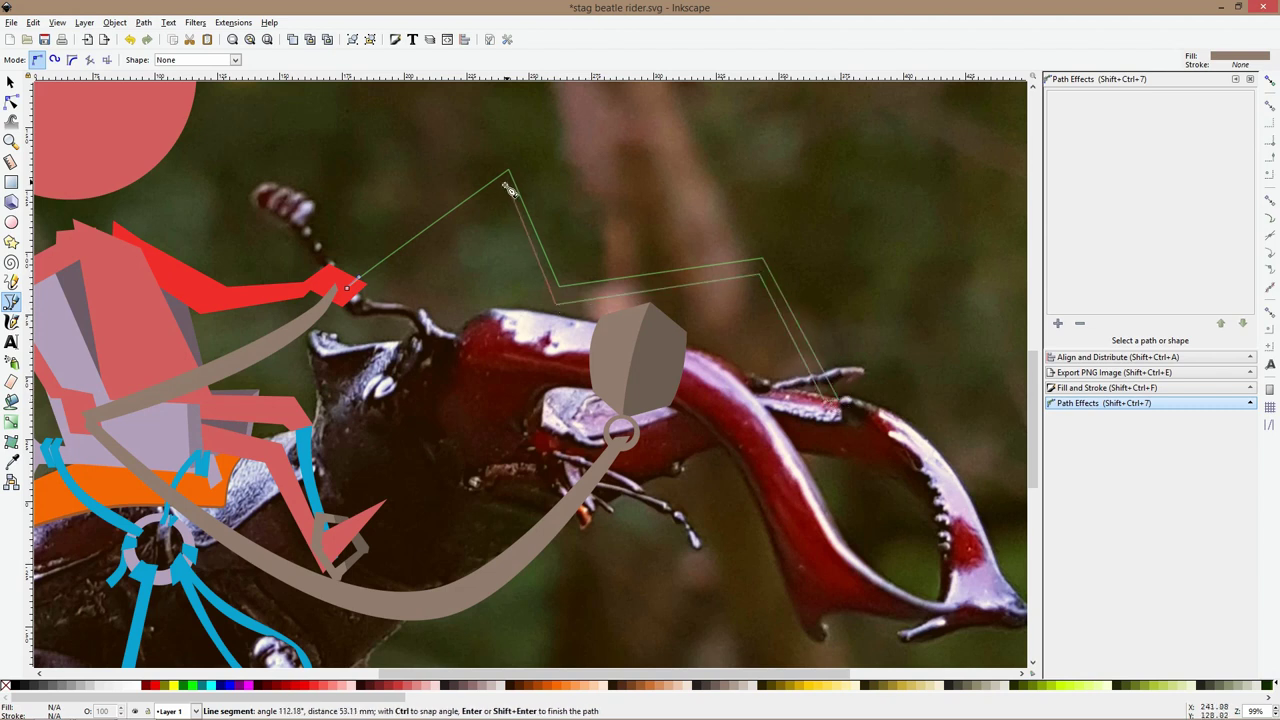
pyautogui.click(505, 203)
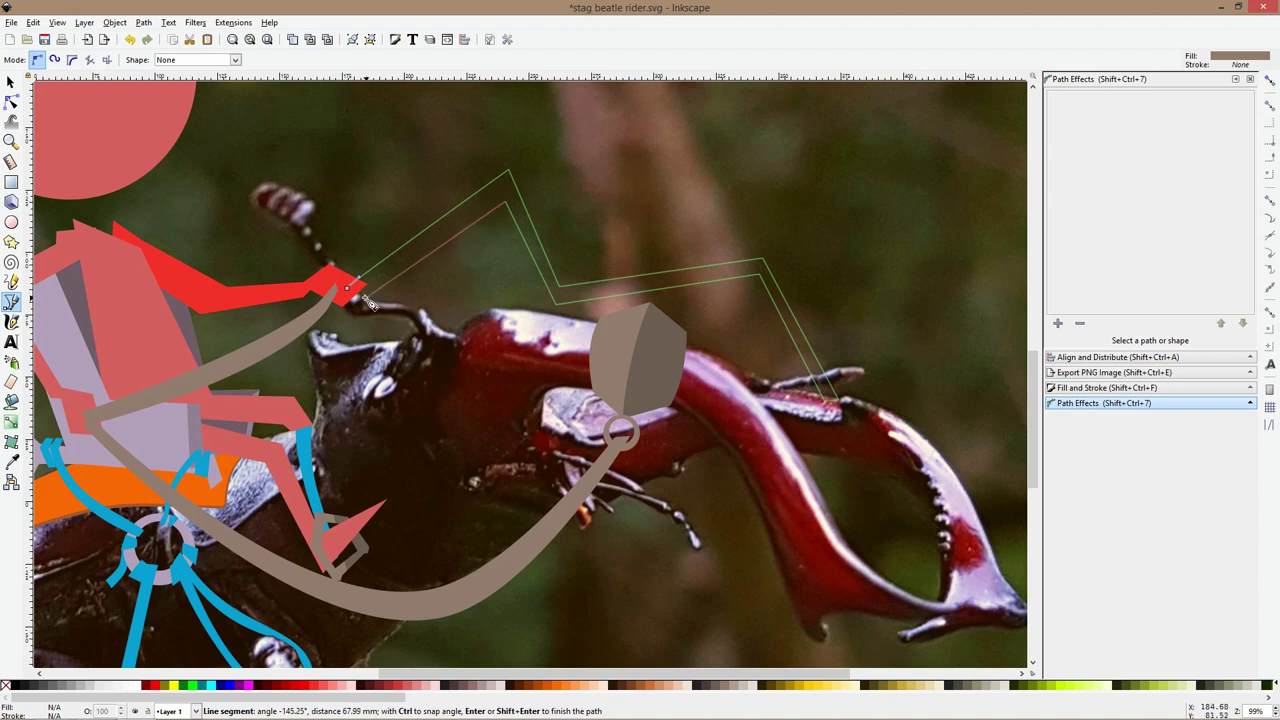
pyautogui.click(350, 289)
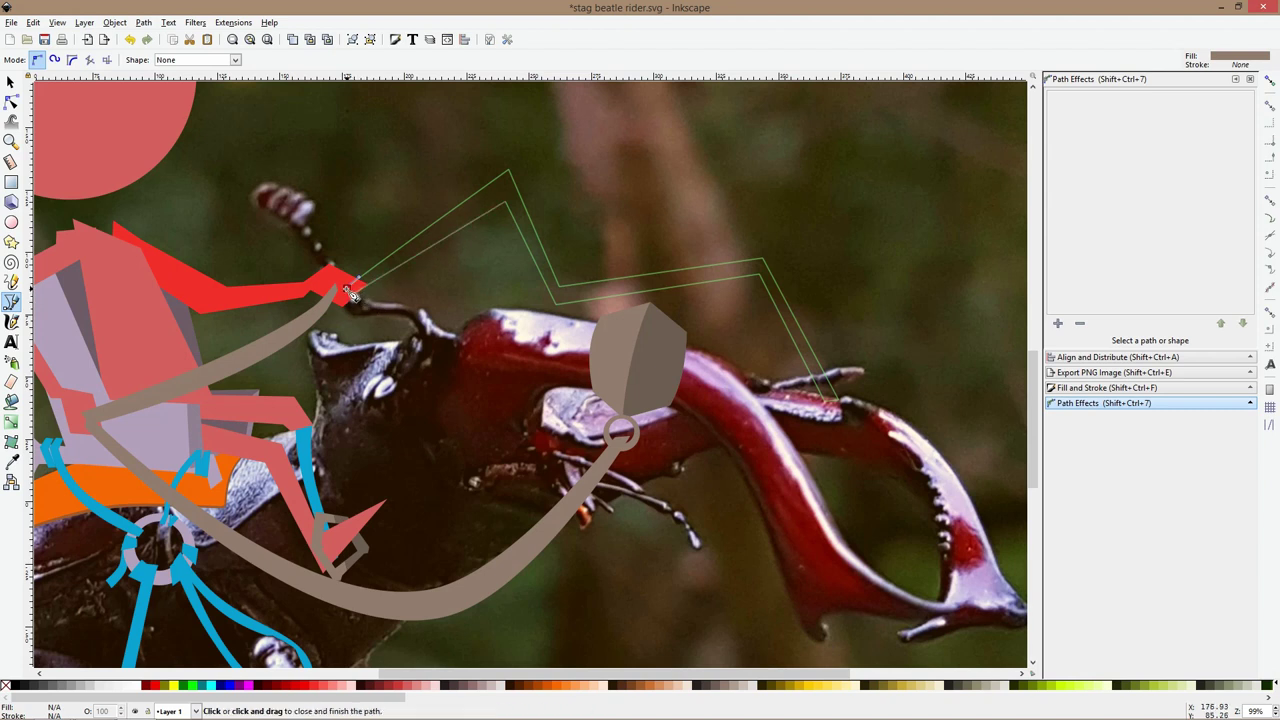
pyautogui.click(357, 279)
# Lower the pair of nodes at the zigzag rein's first peak and raise the pair at the dip beside it
pyautogui.click(11, 103)
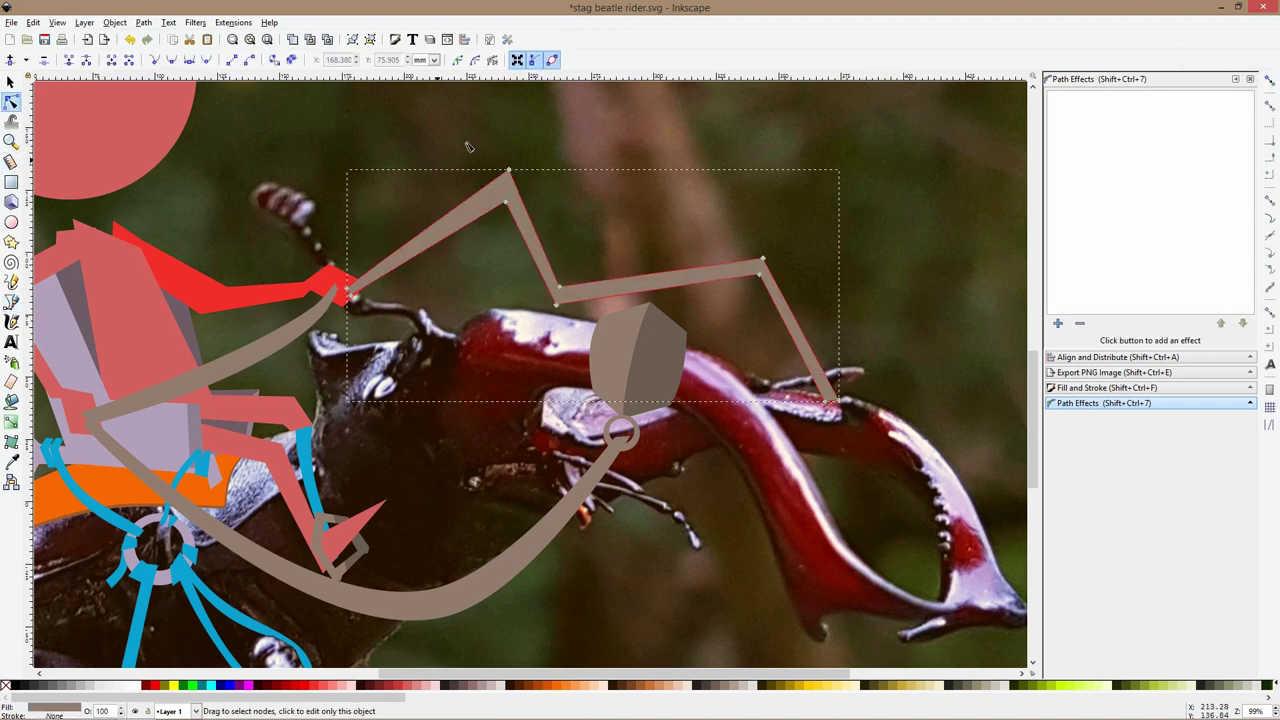
pyautogui.moveTo(466, 136); pyautogui.dragTo(546, 230)
pyautogui.moveTo(508, 178); pyautogui.dragTo(508, 228)
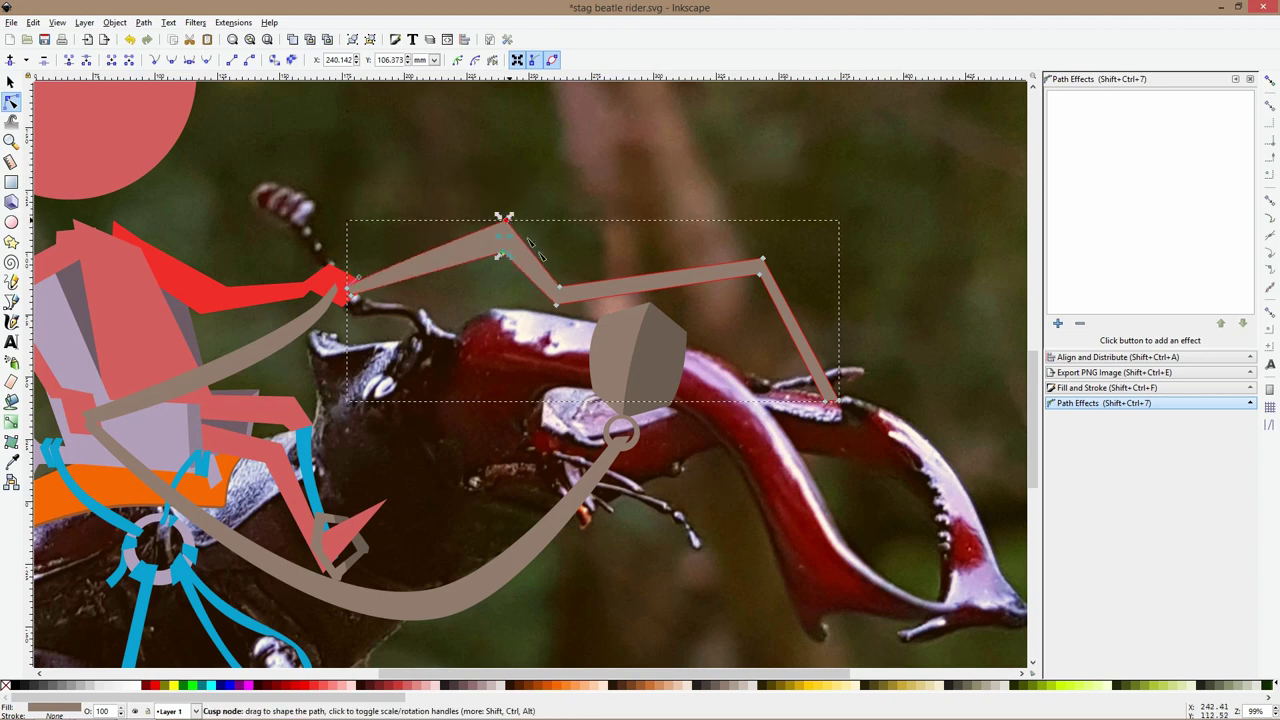
pyautogui.moveTo(561, 287); pyautogui.dragTo(560, 262)
# Smooth the nodes at the rein's first peak, its dip and its second peak into a flowing curve
pyautogui.keyDown('ctrl'); pyautogui.click(506, 221); pyautogui.keyUp('ctrl')
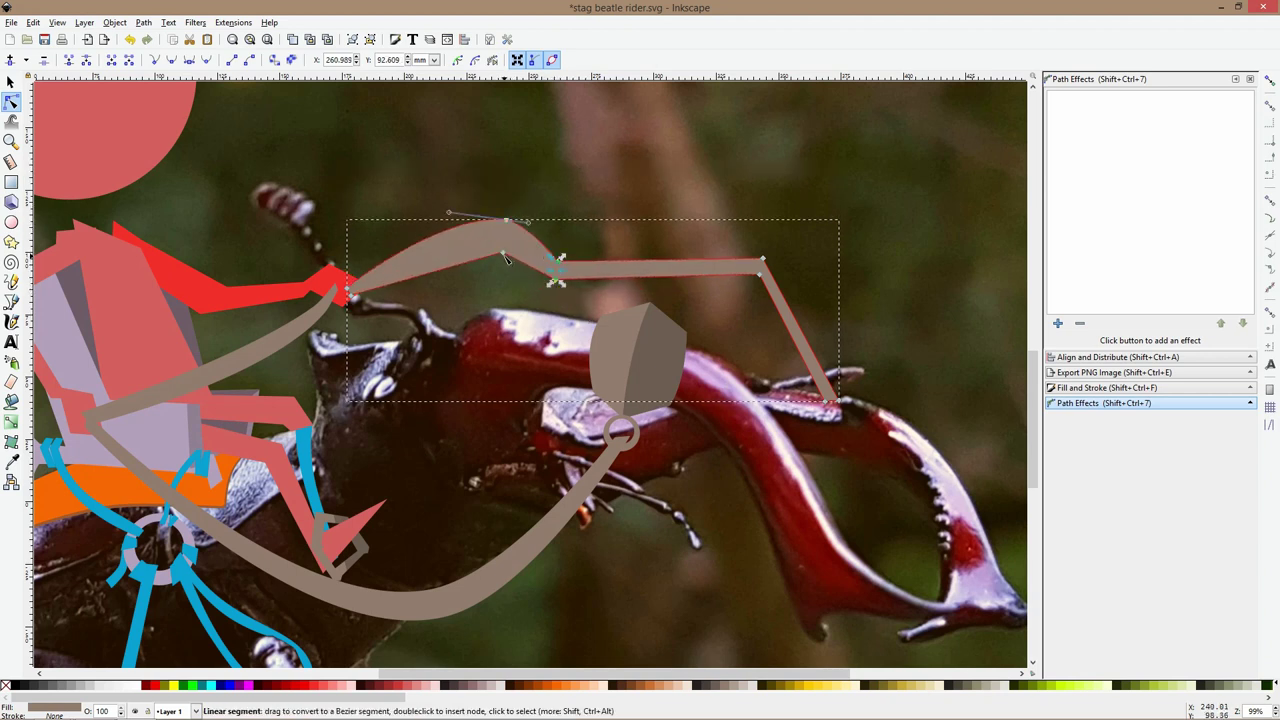
pyautogui.keyDown('ctrl'); pyautogui.click(556, 268); pyautogui.keyUp('ctrl')
pyautogui.keyDown('ctrl'); pyautogui.click(556, 284); pyautogui.keyUp('ctrl')
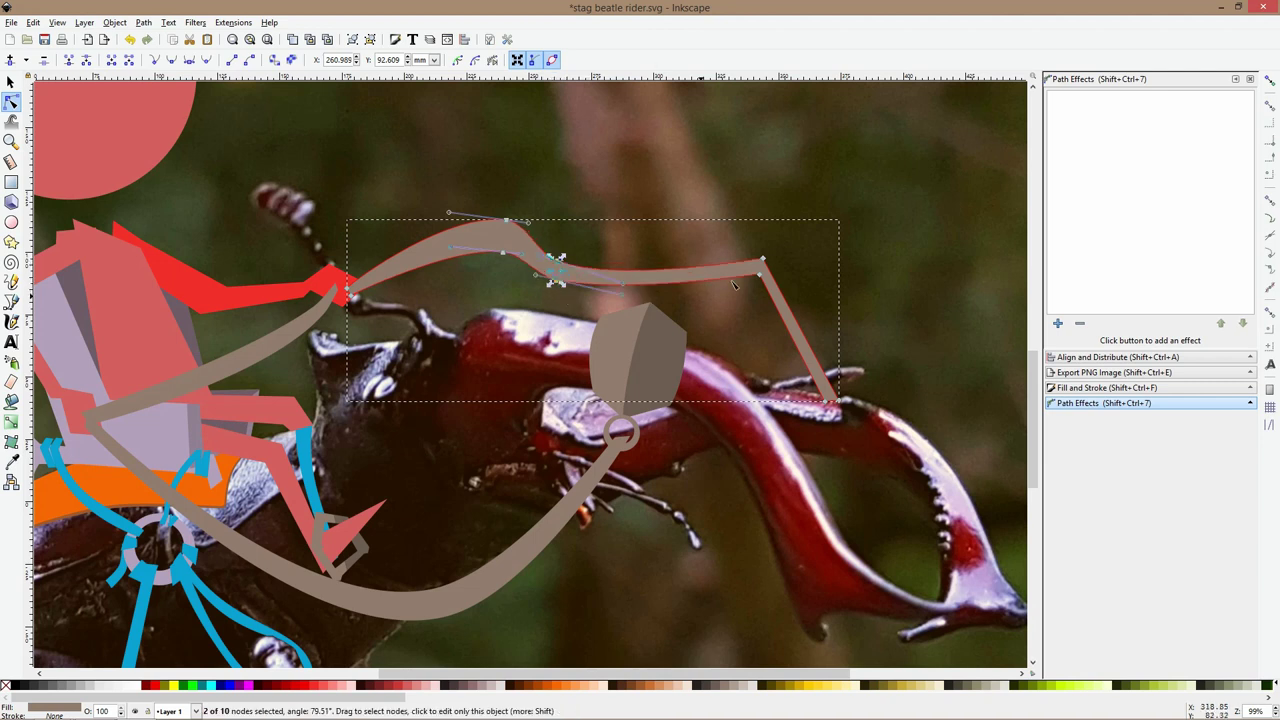
pyautogui.keyDown('ctrl'); pyautogui.click(759, 262); pyautogui.keyUp('ctrl')
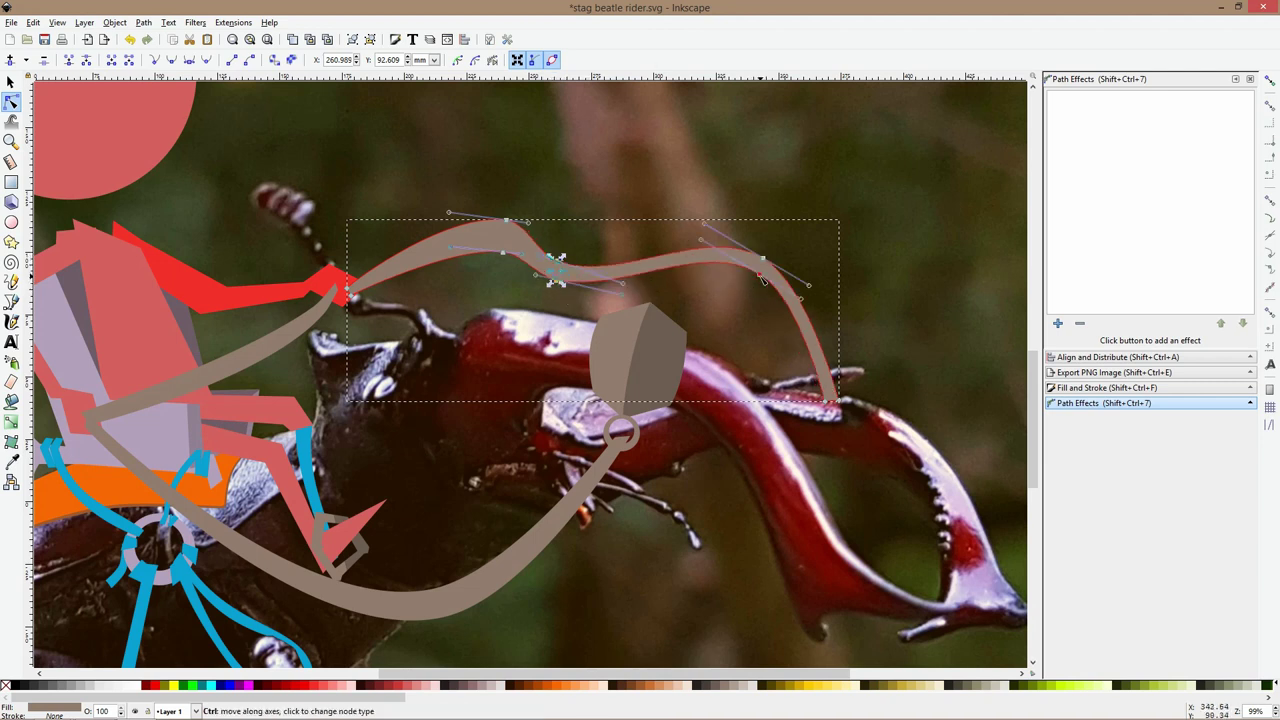
pyautogui.press('Escape')
# Select the peak and dip nodes of the upper rein together and compress them vertically to flatten its waves
pyautogui.press('5')
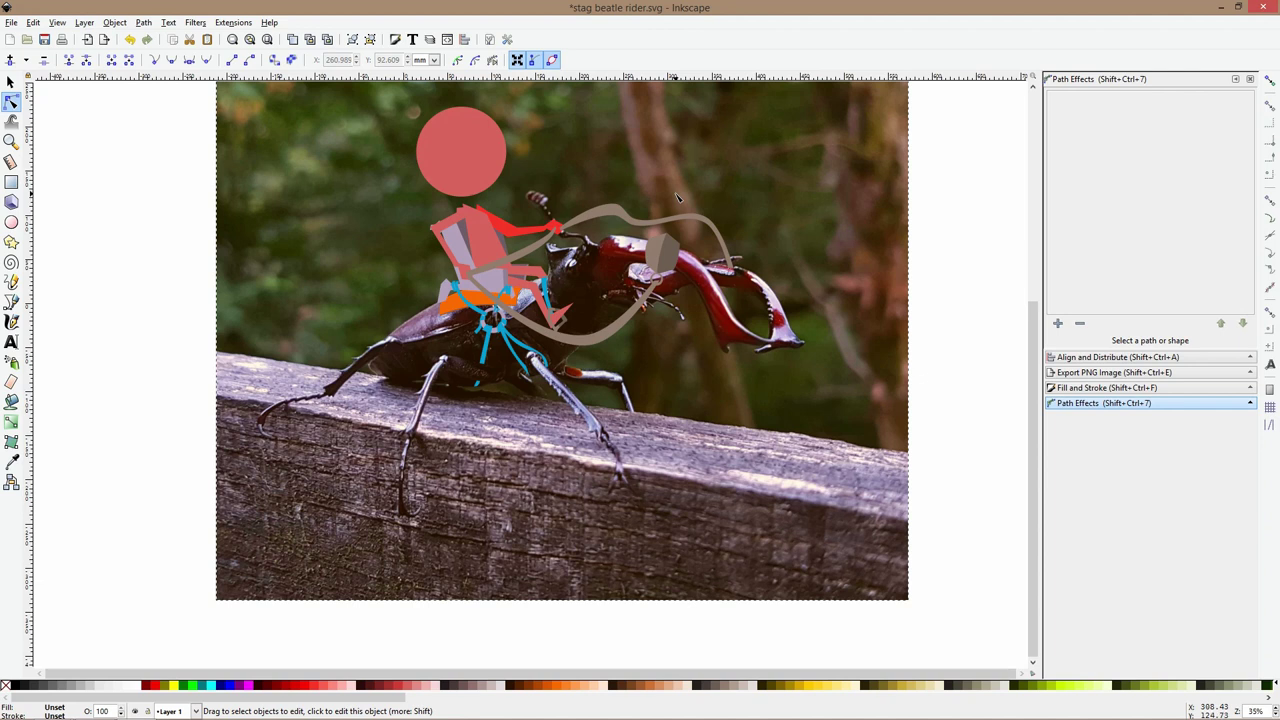
pyautogui.scroll(2, 677, 197)
pyautogui.click(577, 230)
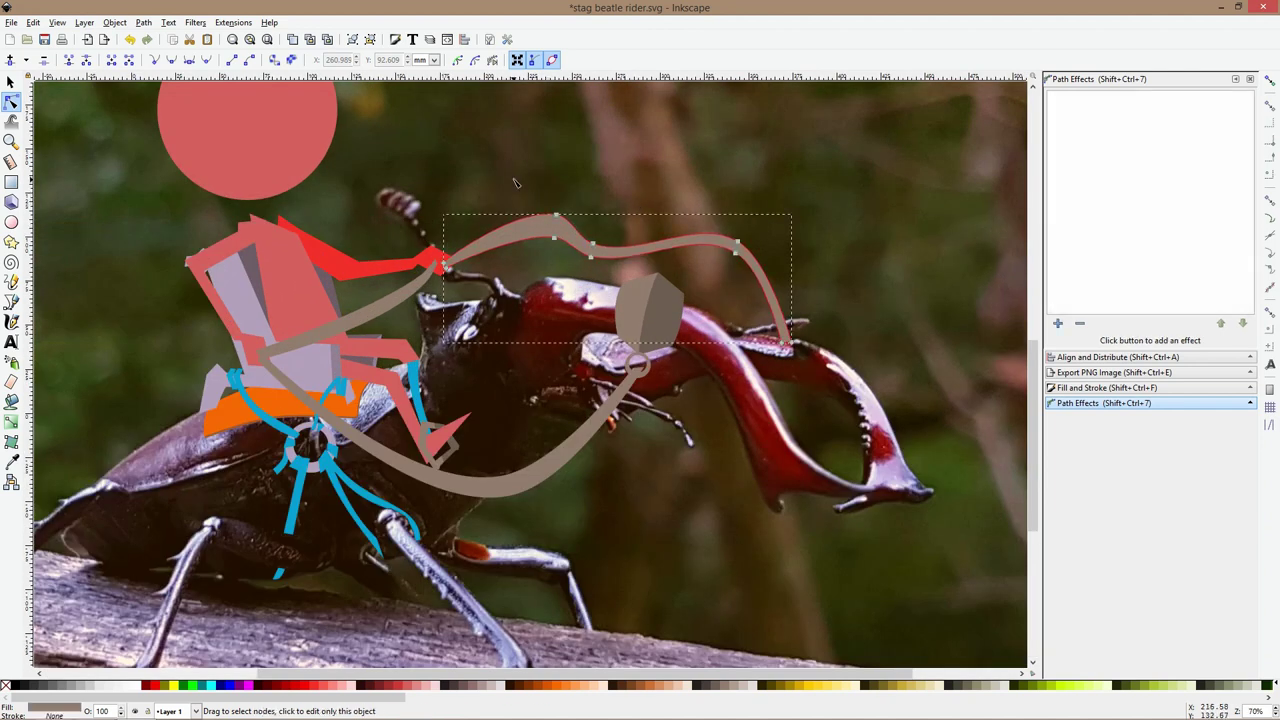
pyautogui.moveTo(512, 177); pyautogui.dragTo(793, 277)
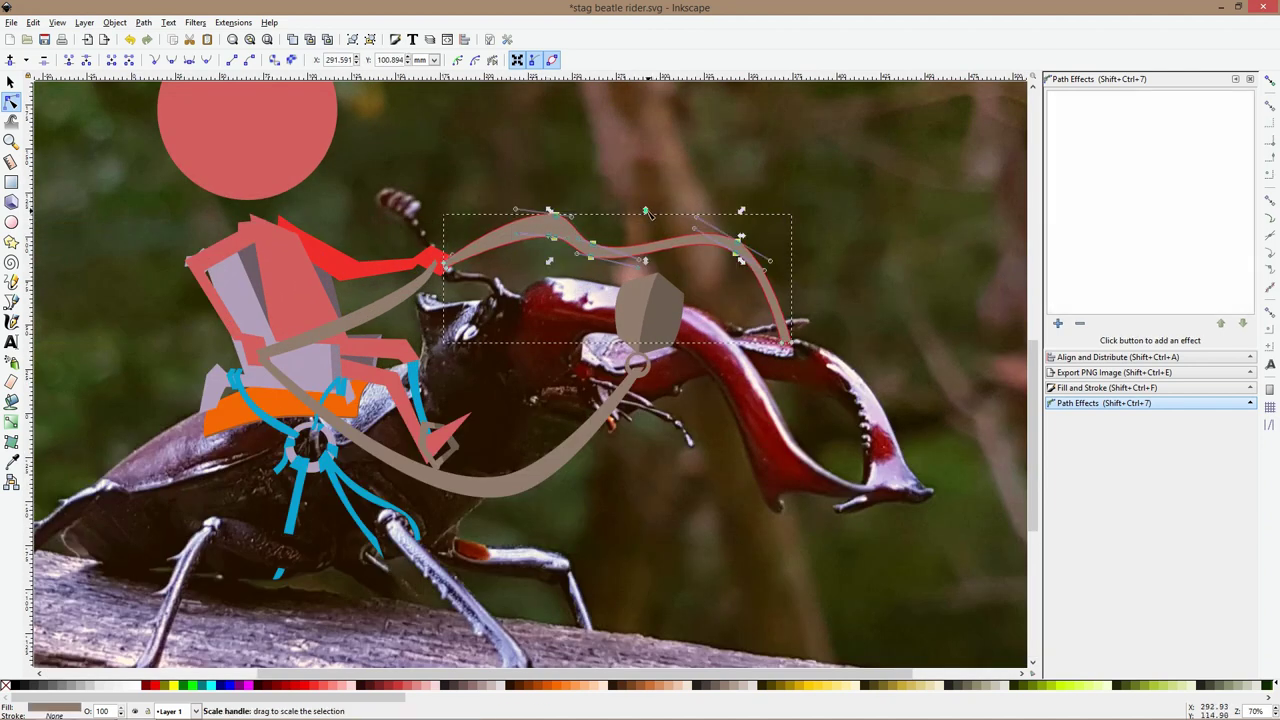
pyautogui.moveTo(648, 212); pyautogui.dragTo(650, 228)
pyautogui.click(677, 197)
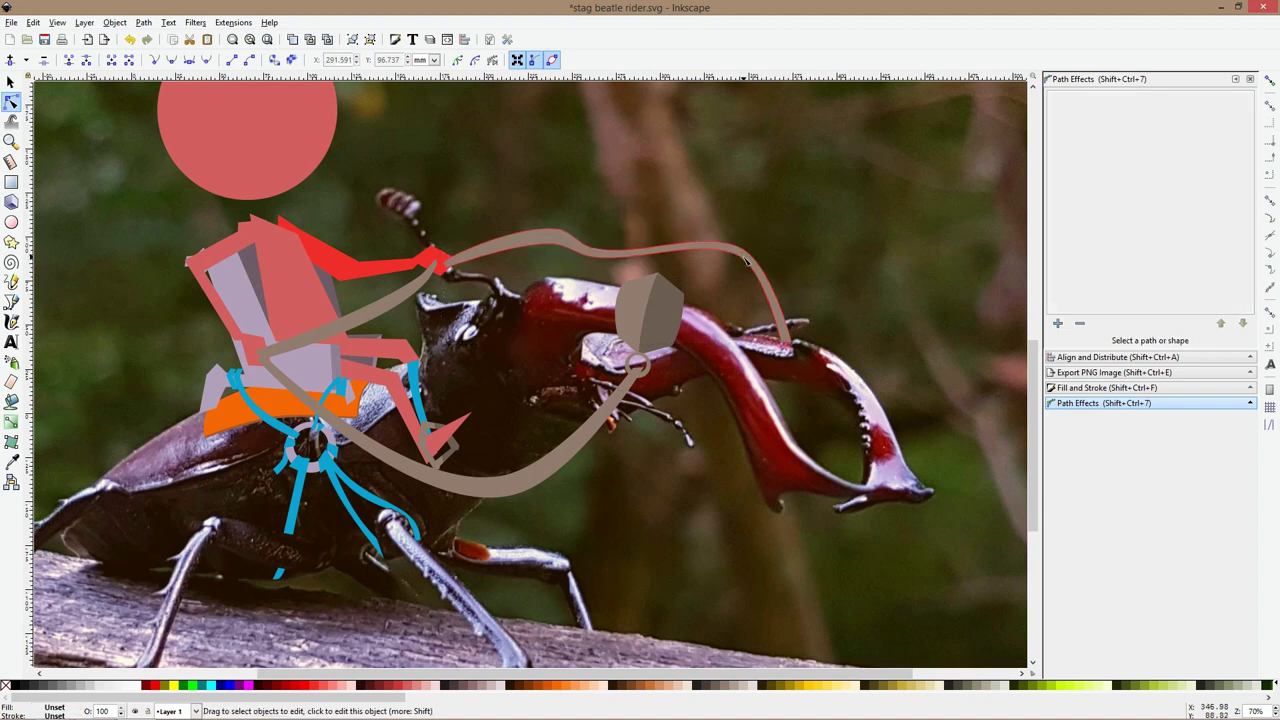
# Lower the underside node at the rein's second peak about 2.5 mm and the upper node at its dip about 1.1 mm
pyautogui.scroll(2, 736, 256)
pyautogui.click(729, 249)
pyautogui.click(729, 257)
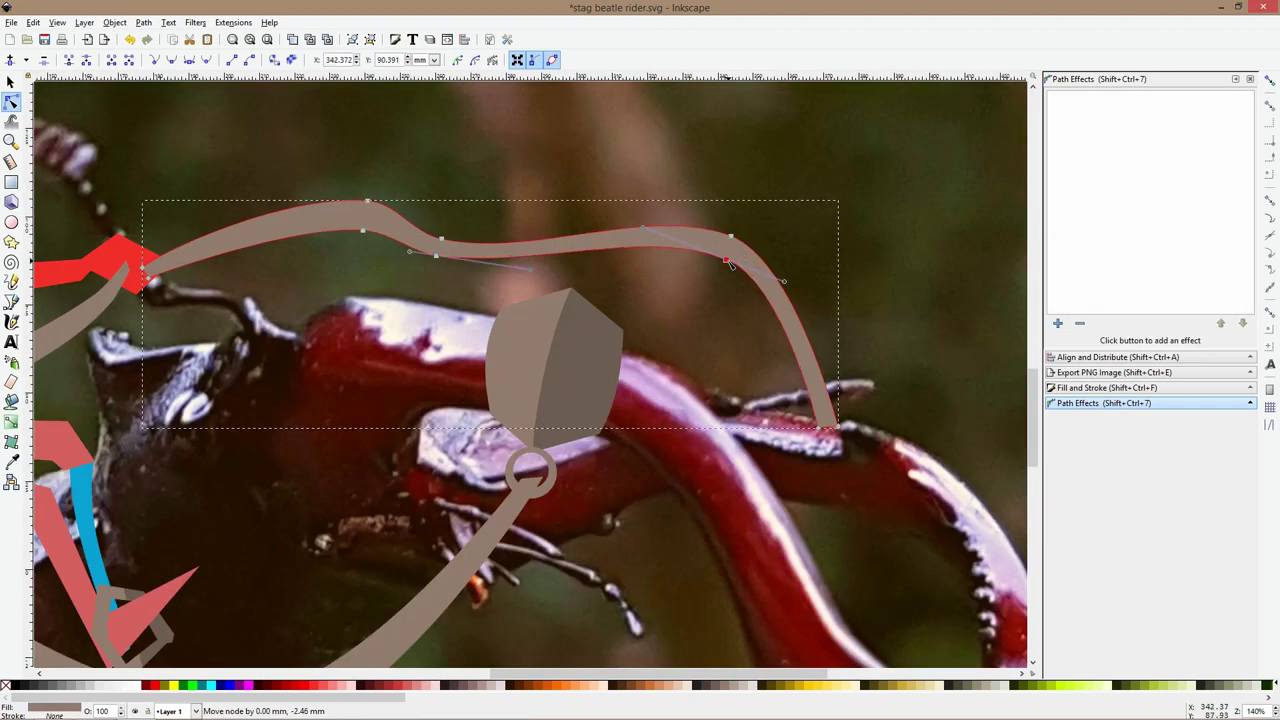
pyautogui.moveTo(441, 239); pyautogui.dragTo(440, 245)
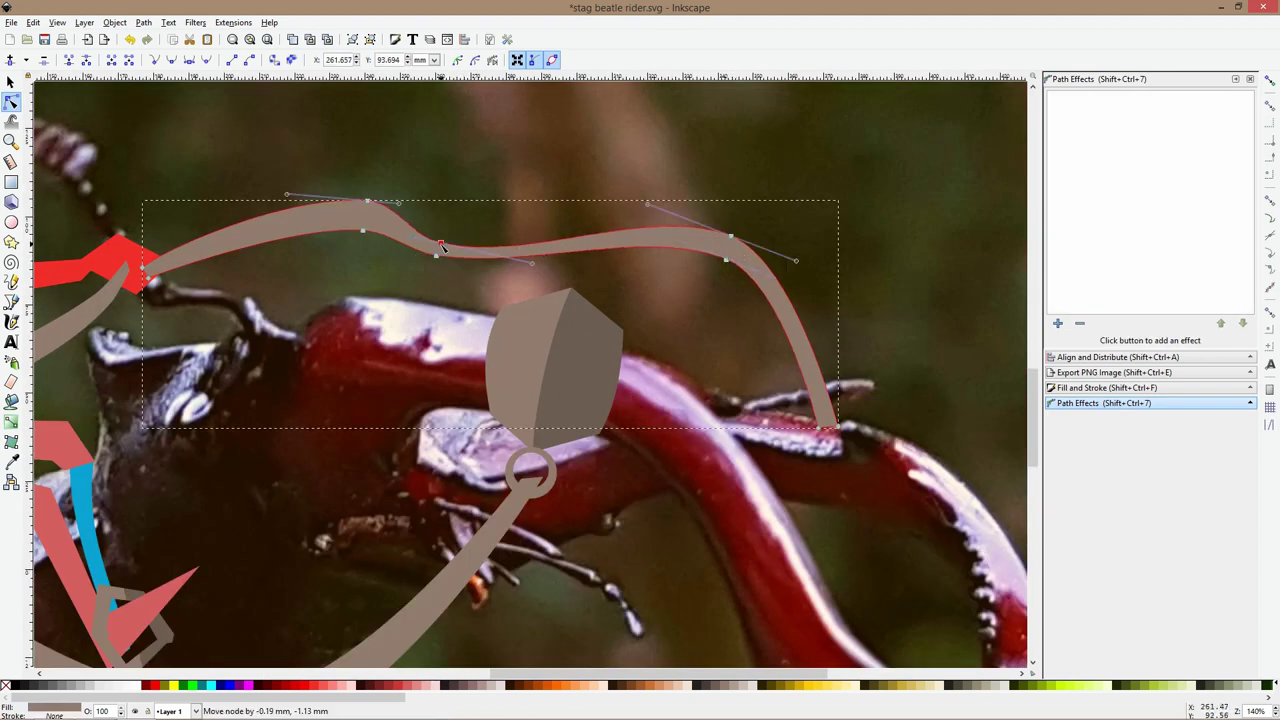
pyautogui.click(612, 217)
# Move the corner node at the lower rein's front end down onto the rim of the brown ring below the mandible block
pyautogui.scroll(-4, 679, 189)
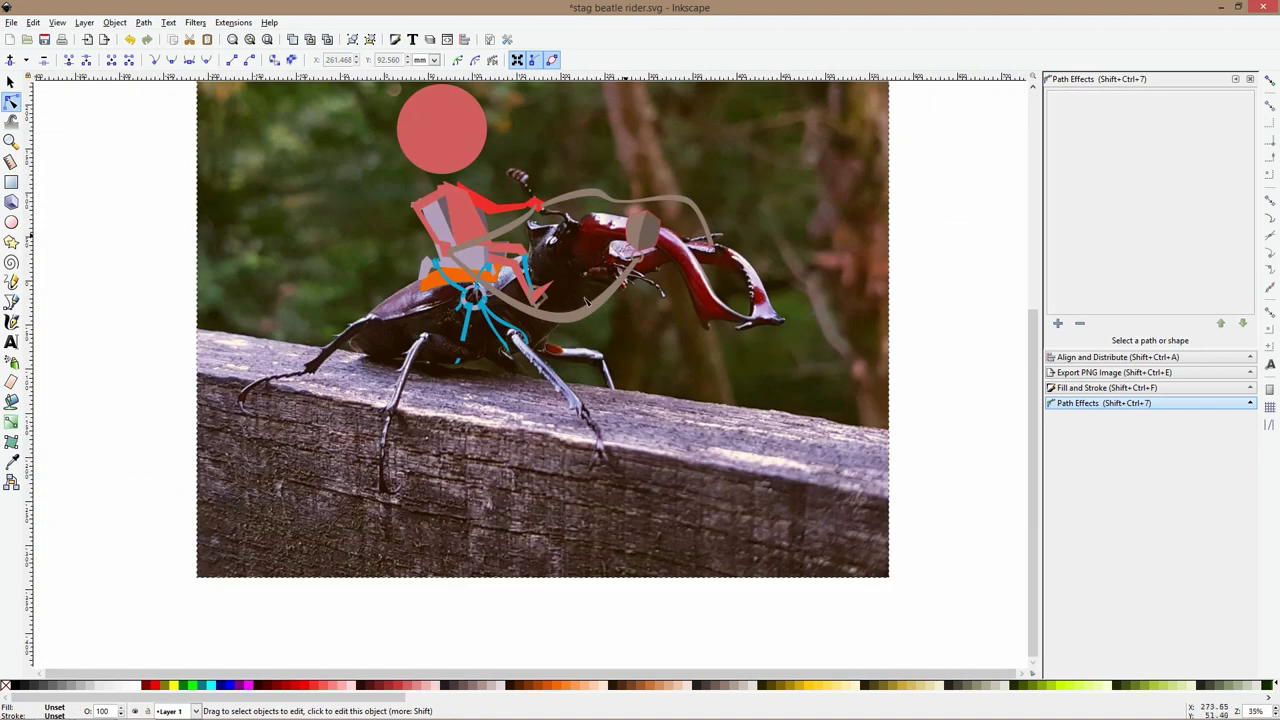
pyautogui.scroll(3, 545, 360)
pyautogui.scroll(5, 793, 325)
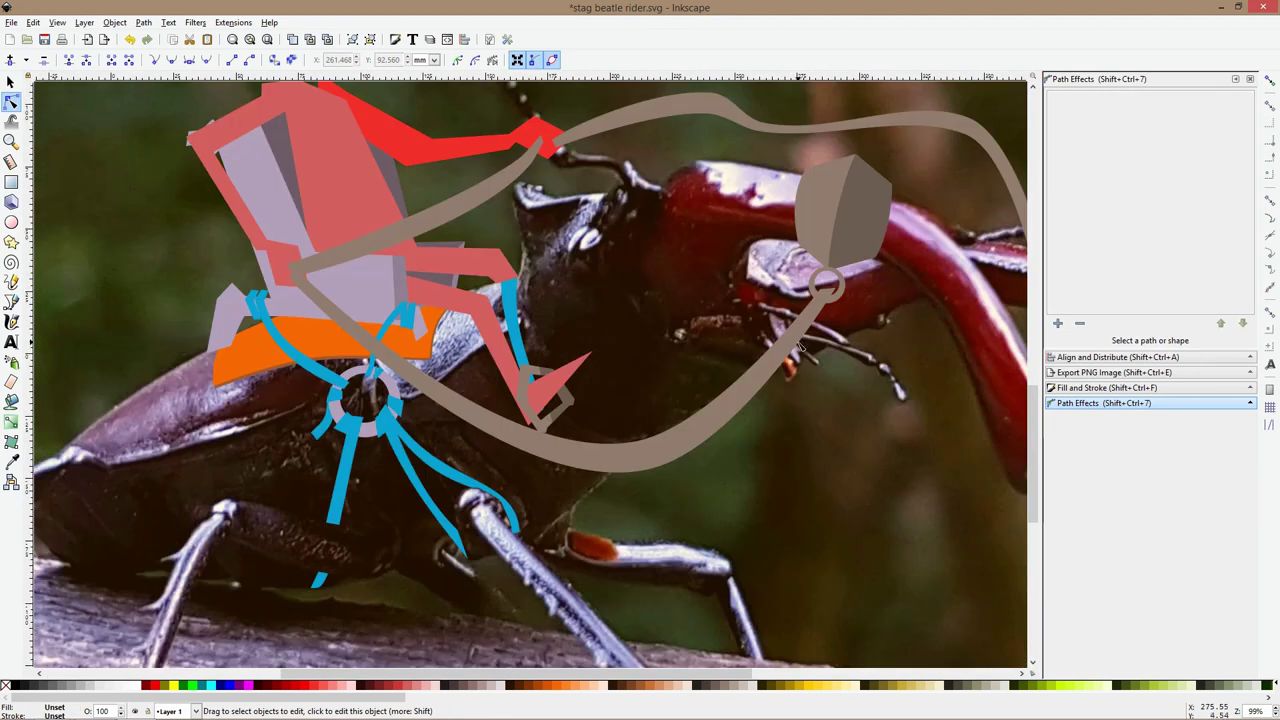
pyautogui.click(789, 366)
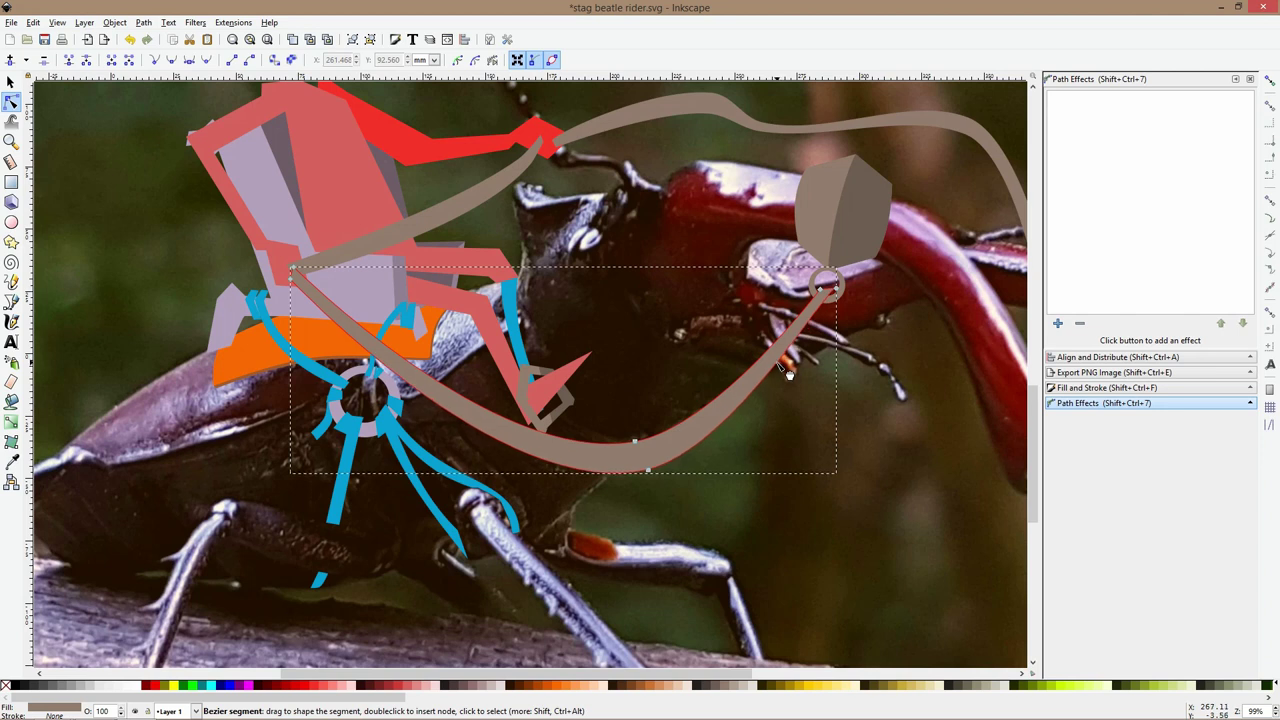
pyautogui.scroll(3, 843, 248)
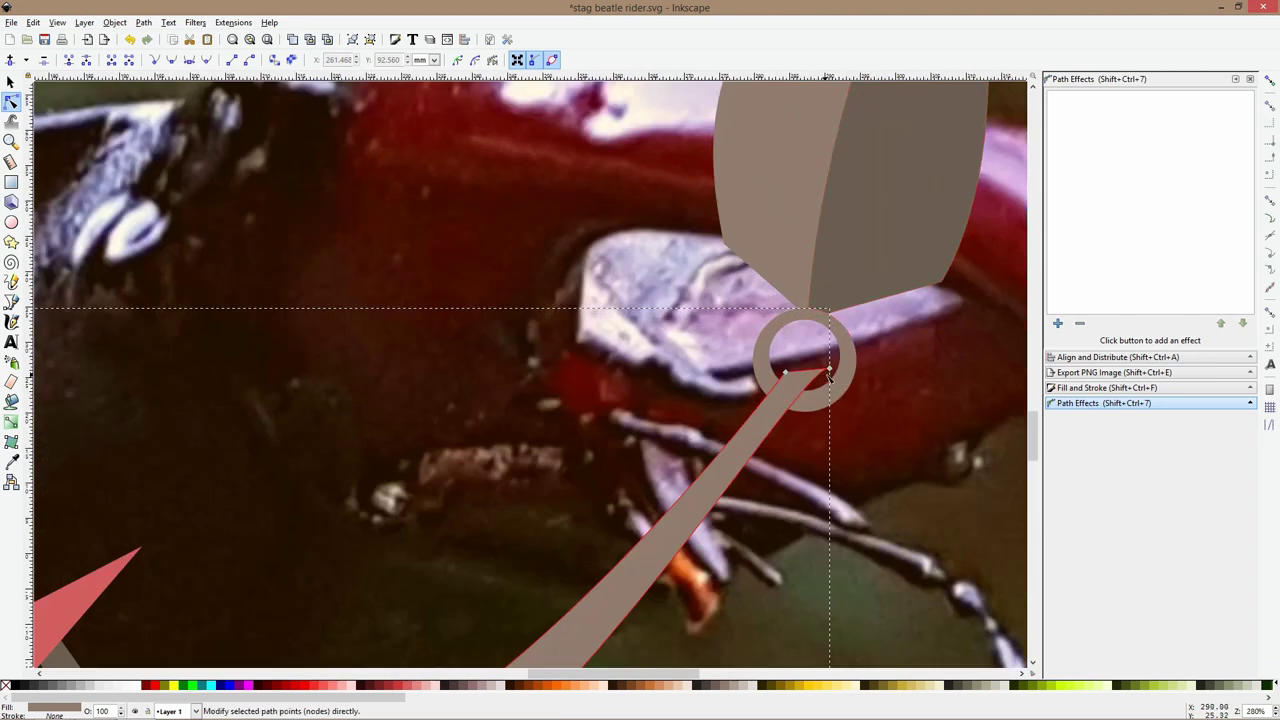
pyautogui.moveTo(834, 368); pyautogui.dragTo(826, 390)
pyautogui.press('Escape')
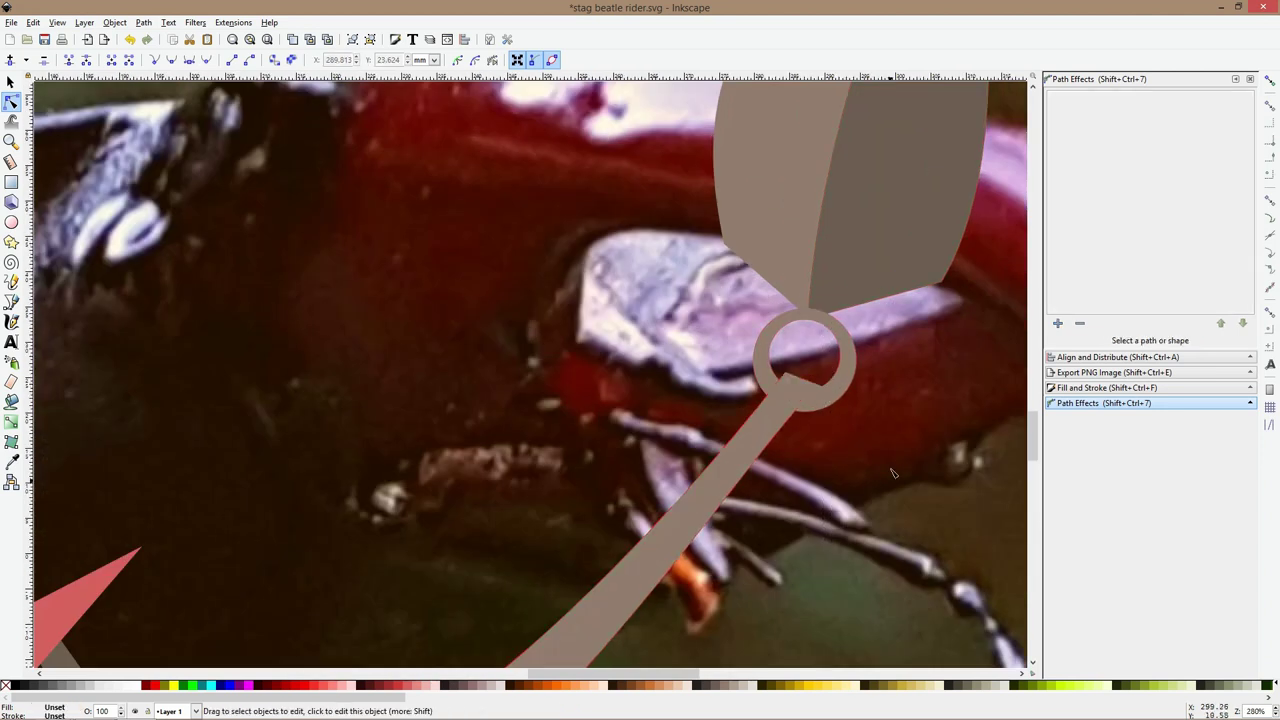
# Reshape the rider's pink bent arm by raising its elbow and swinging the forearm and hand out behind the back
pyautogui.scroll(-7, 826, 390)
pyautogui.scroll(3, 788, 476)
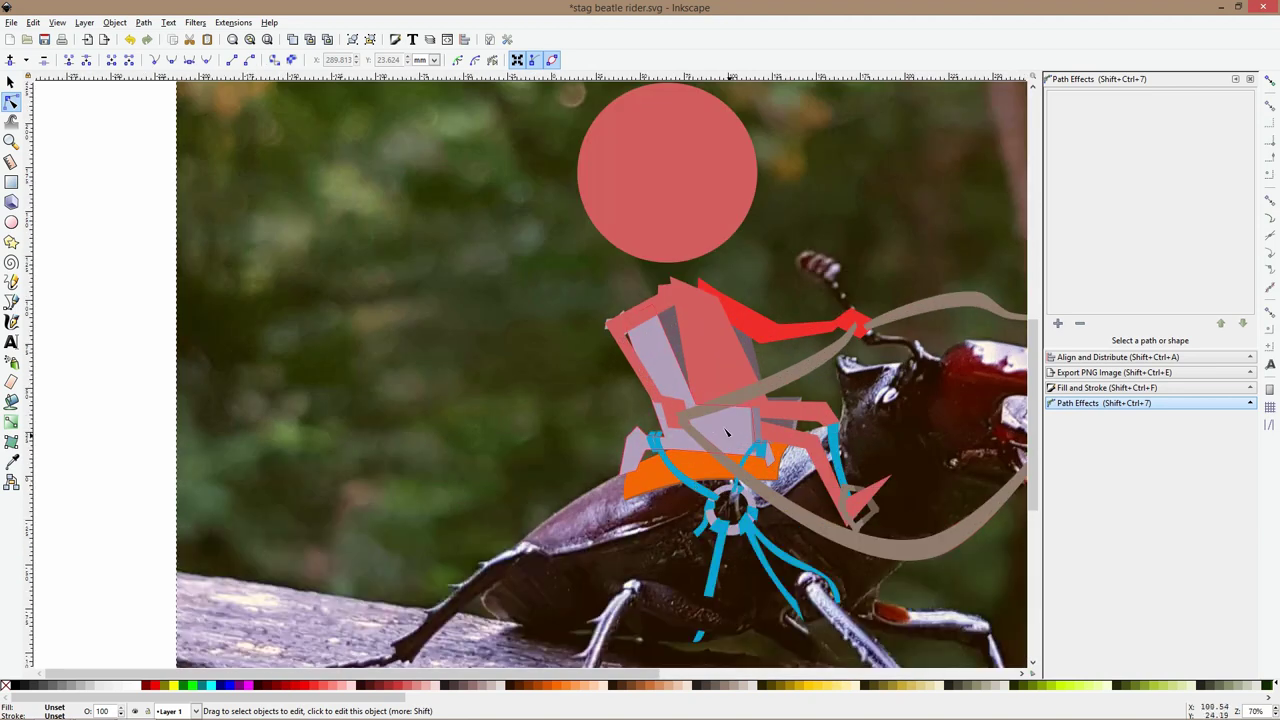
pyautogui.scroll(2, 712, 428)
pyautogui.click(638, 420)
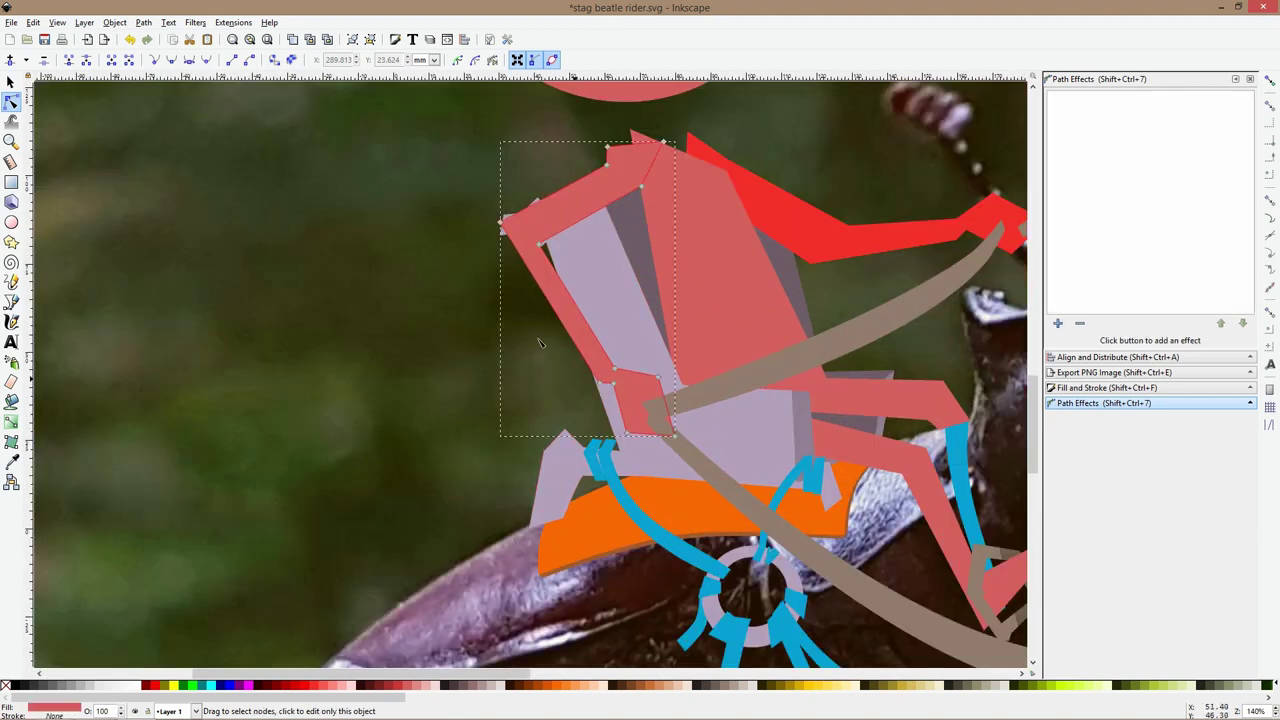
pyautogui.moveTo(450, 192); pyautogui.dragTo(634, 372)
pyautogui.press('Escape')
pyautogui.click(547, 285)
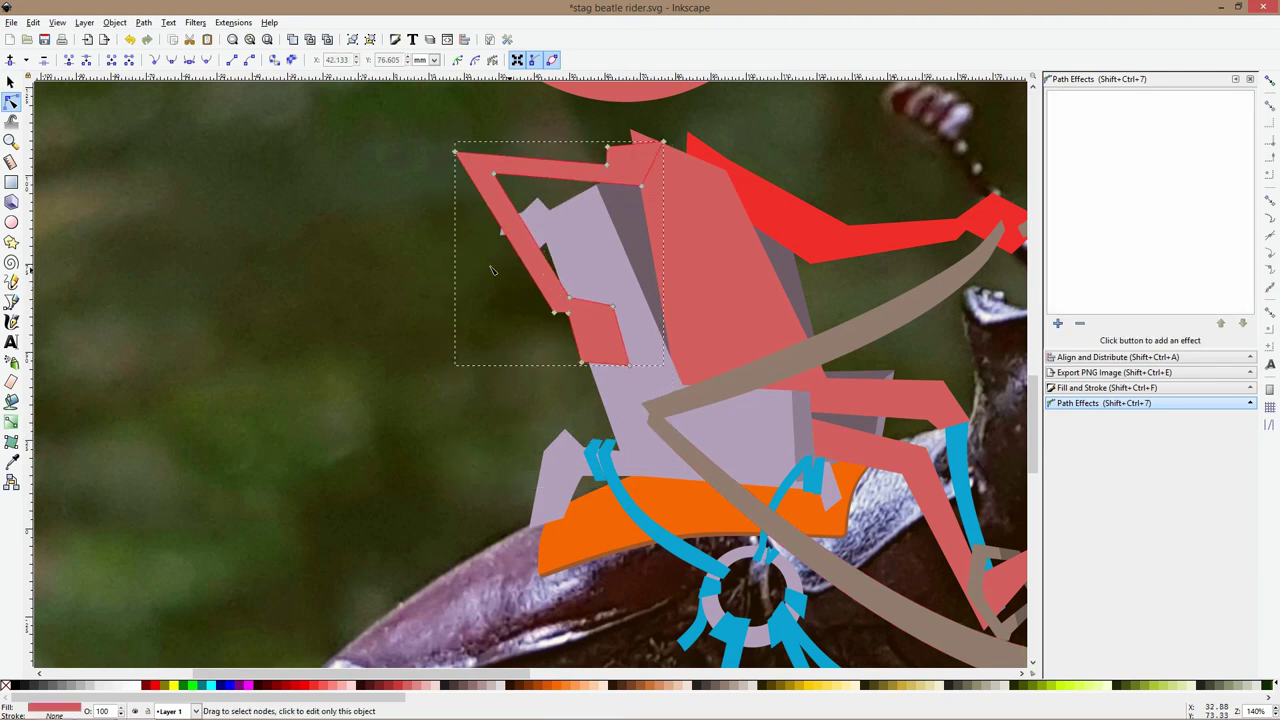
pyautogui.moveTo(486, 264); pyautogui.dragTo(672, 412)
pyautogui.moveTo(612, 353); pyautogui.dragTo(588, 343)
# Move the rear end nodes of both brown reins onto the repositioned pink hand
pyautogui.click(682, 408)
pyautogui.scroll(-1, 687, 415)
pyautogui.click(647, 407)
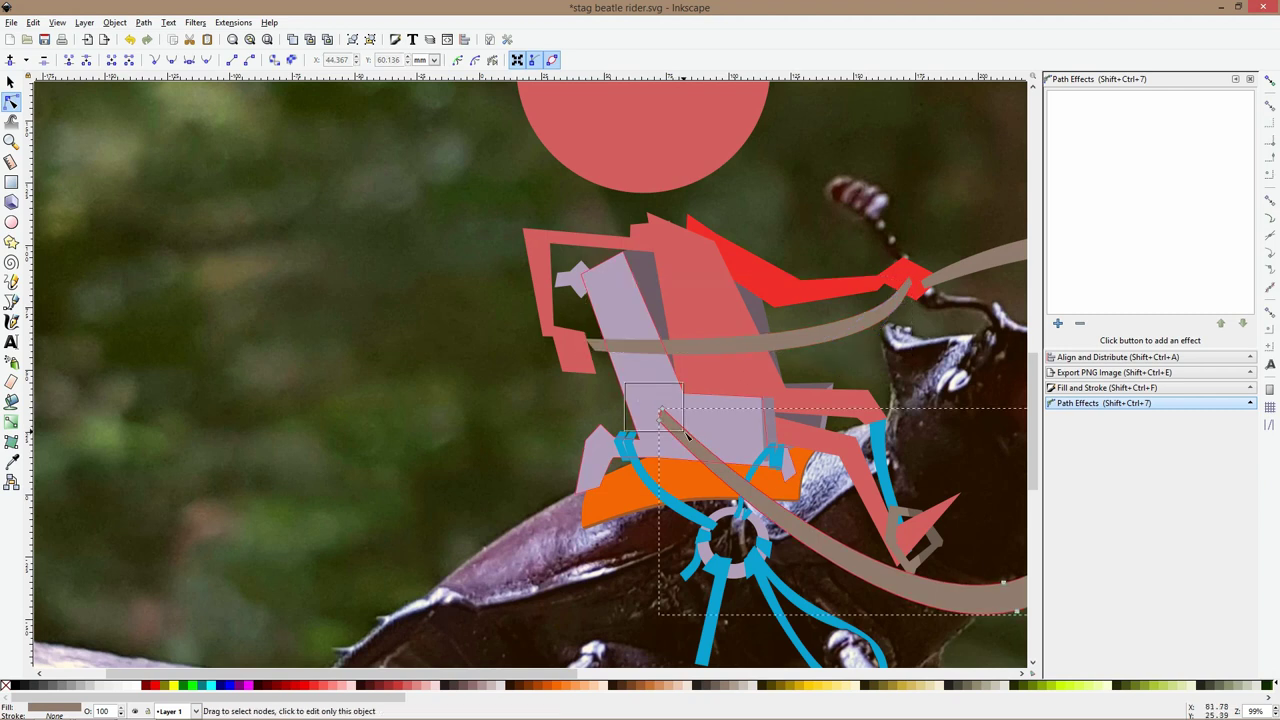
pyautogui.click(658, 412)
pyautogui.moveTo(658, 412); pyautogui.dragTo(580, 345)
pyautogui.scroll(-2, 785, 440)
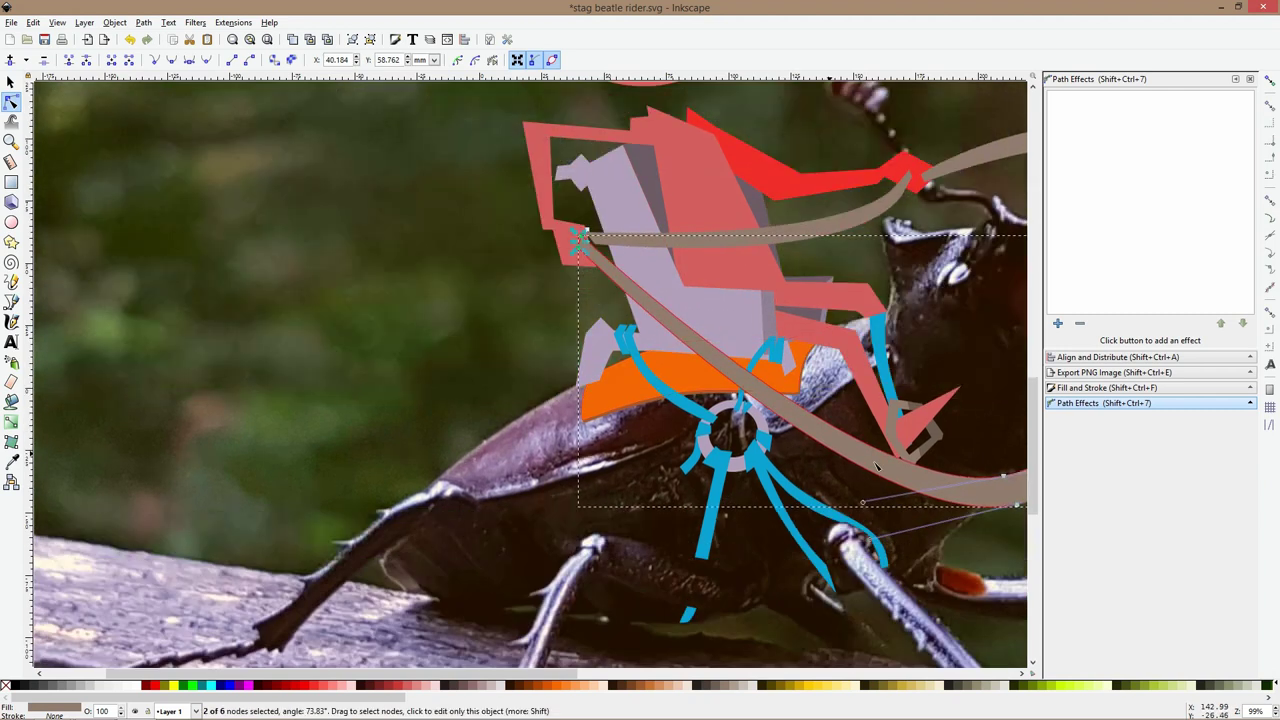
pyautogui.scroll(-1, 925, 490)
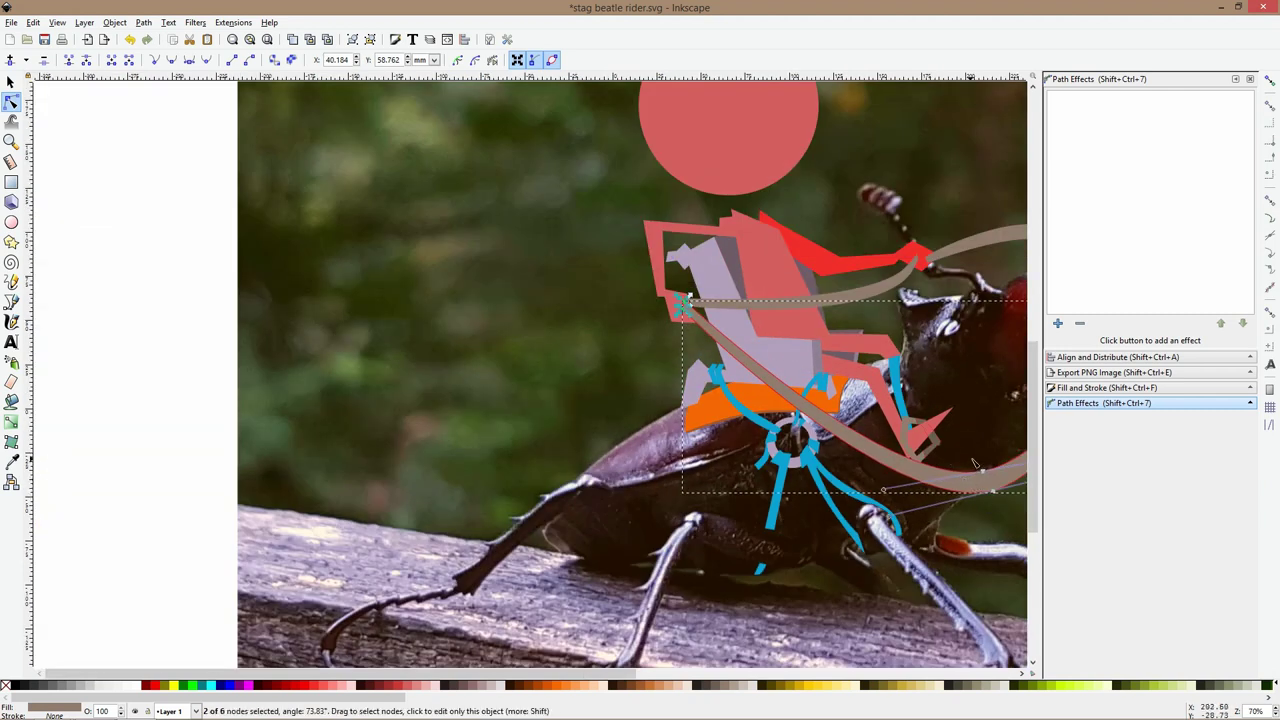
# Select the pair of nodes at the lowest point of the lower rein and raise them slightly
pyautogui.click(988, 492)
pyautogui.moveTo(991, 491); pyautogui.dragTo(633, 419)
pyautogui.scroll(-1, 959, 452)
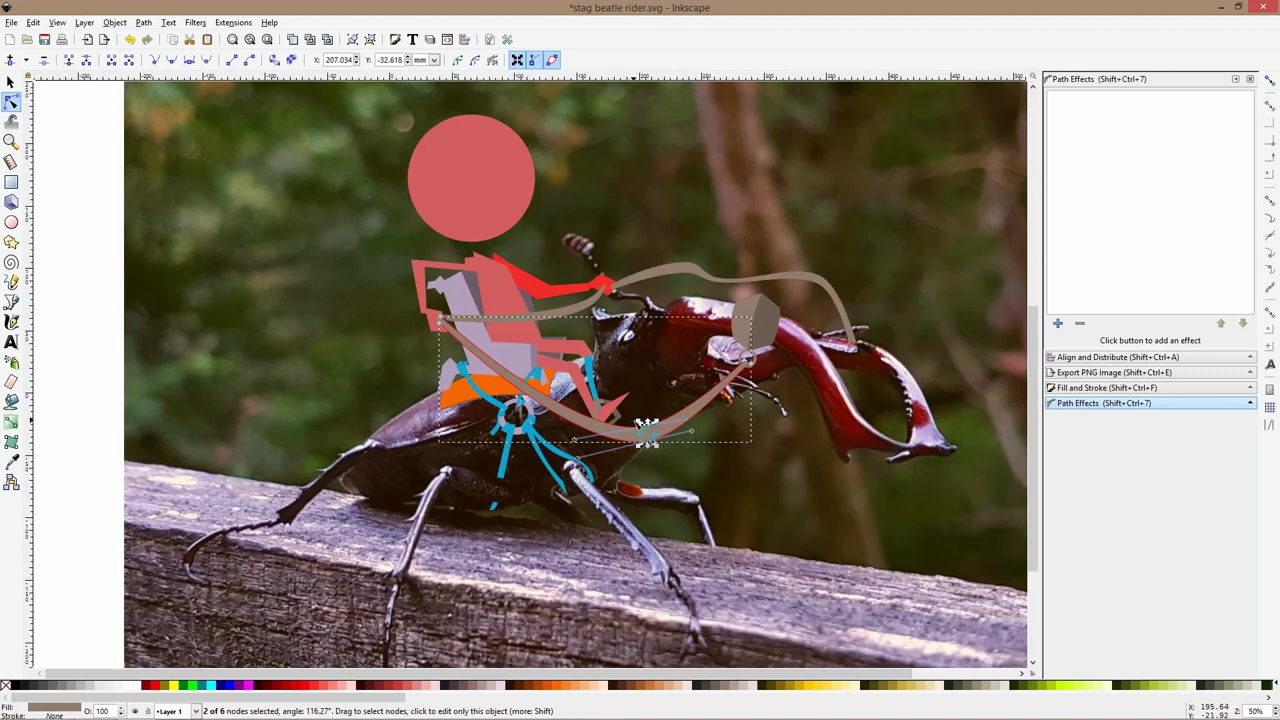
pyautogui.click(759, 466)
# Raise the pair of nodes at the rider's upper knee and adjust the node where the two legs meet
pyautogui.scroll(3, 525, 391)
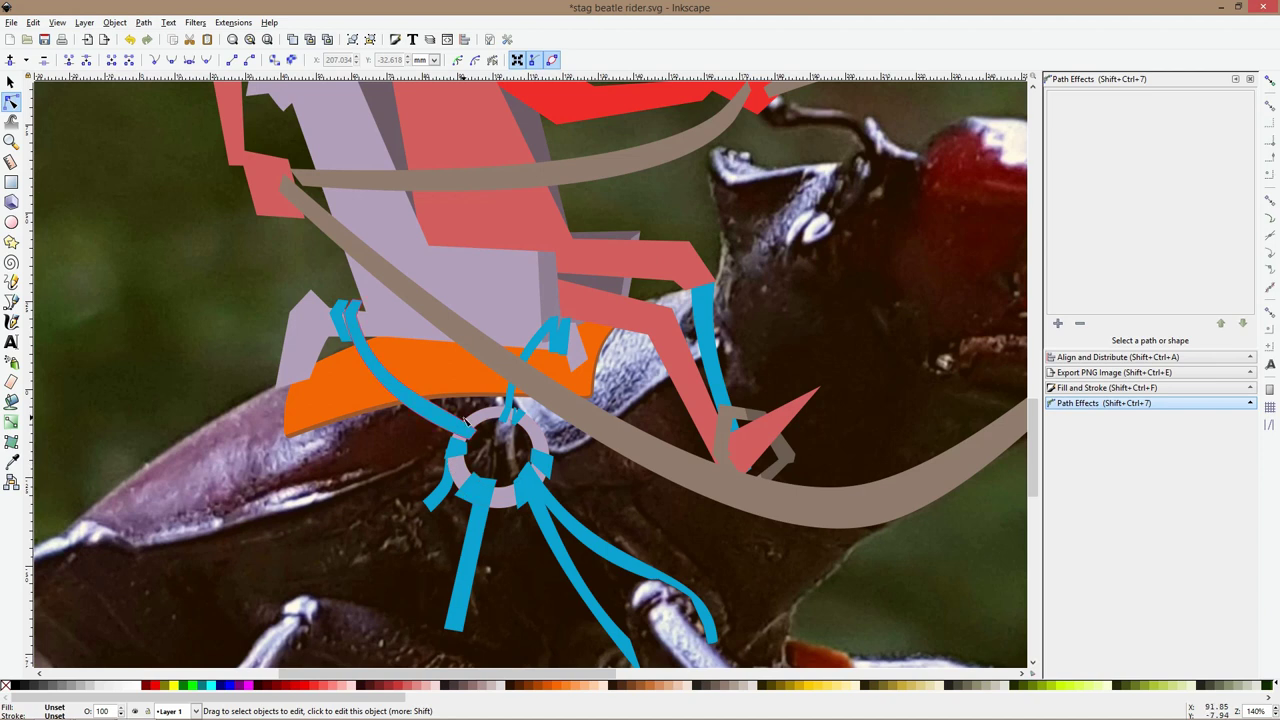
pyautogui.scroll(-3, 567, 373)
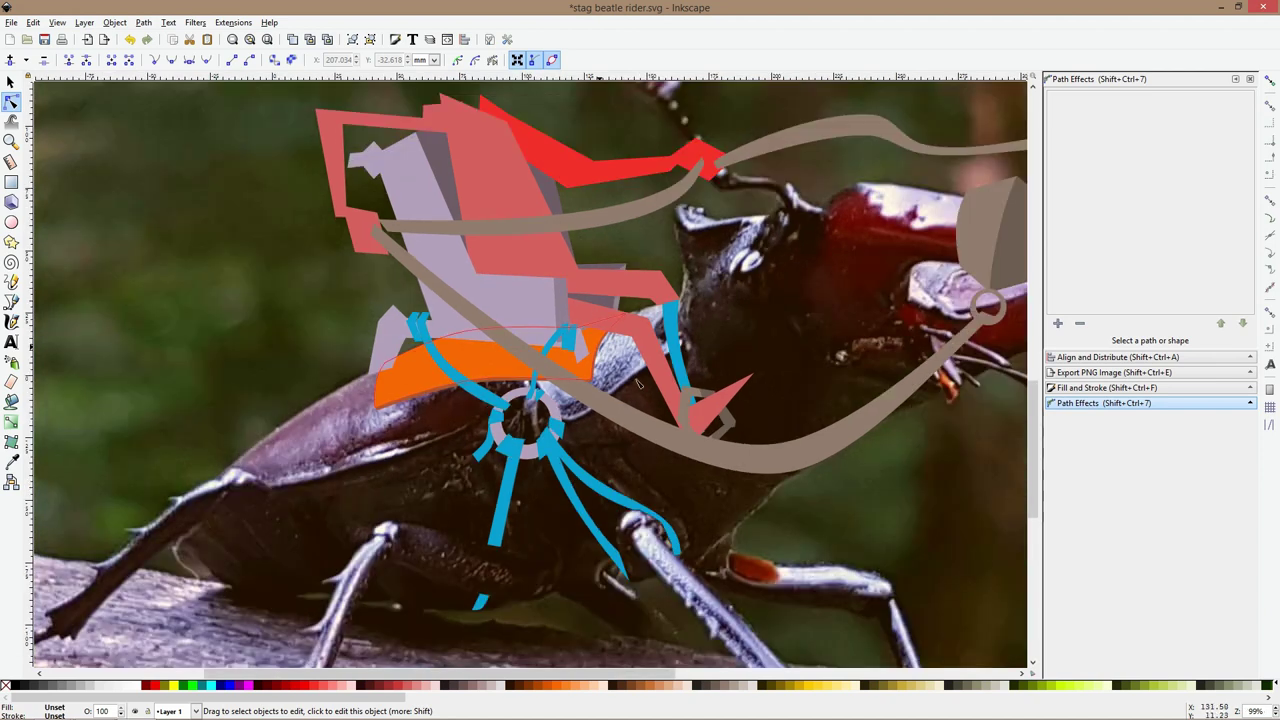
pyautogui.scroll(-2, 637, 374)
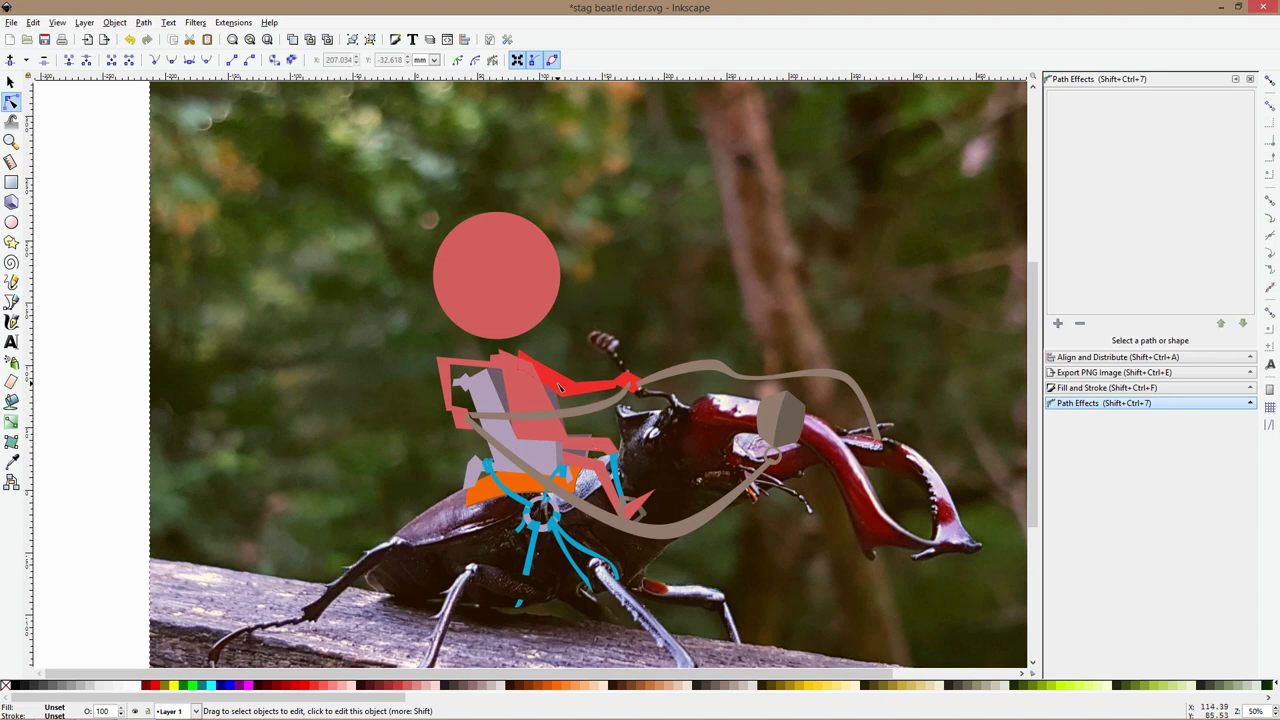
pyautogui.scroll(2, 620, 507)
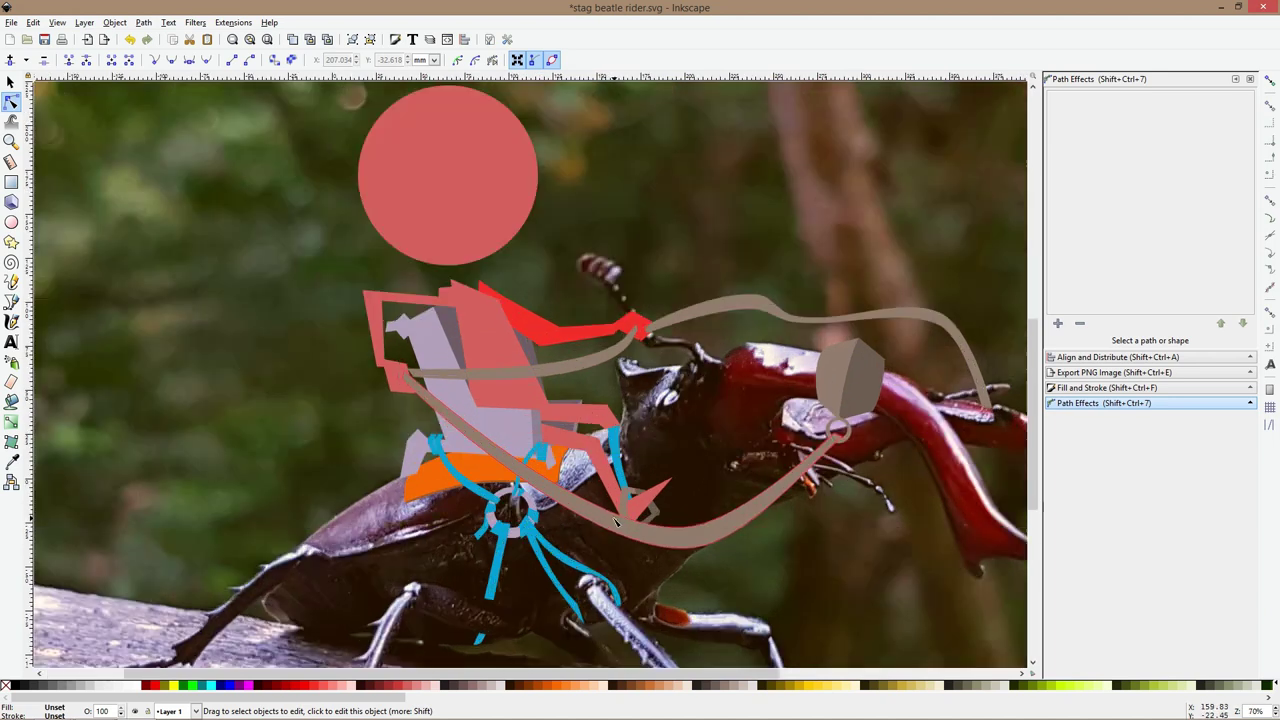
pyautogui.click(600, 418)
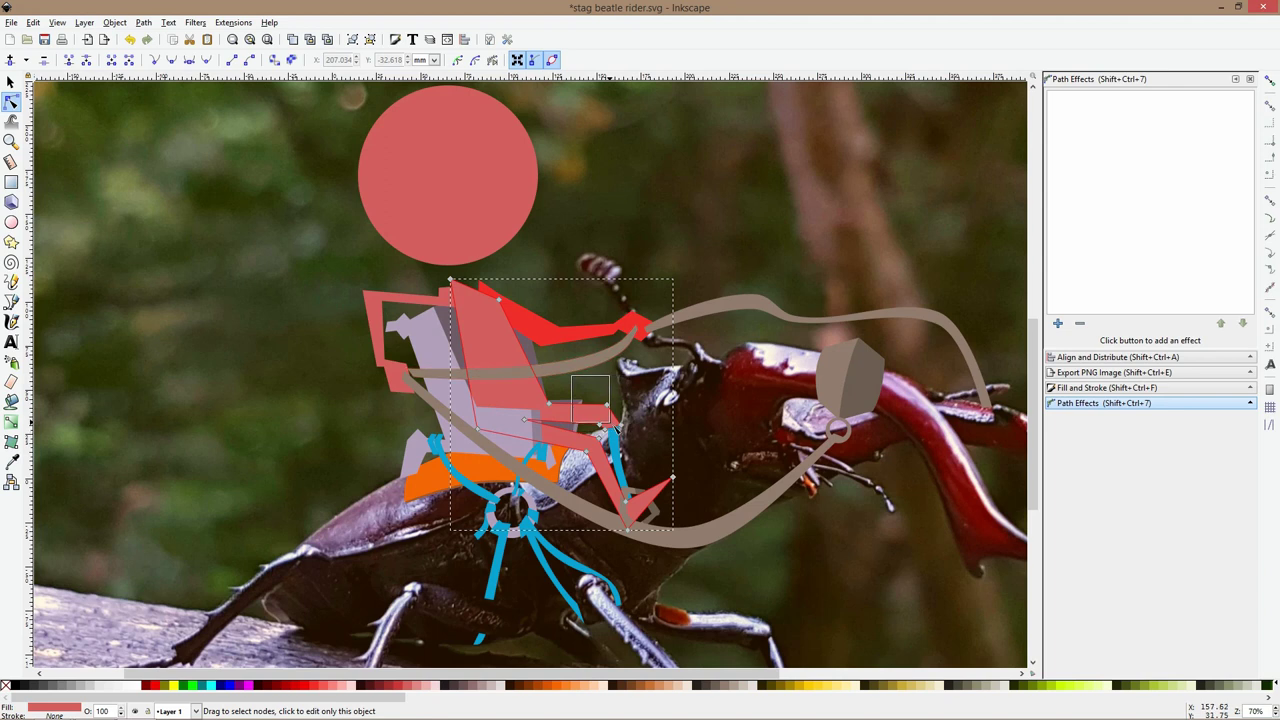
pyautogui.moveTo(612, 410); pyautogui.dragTo(599, 394)
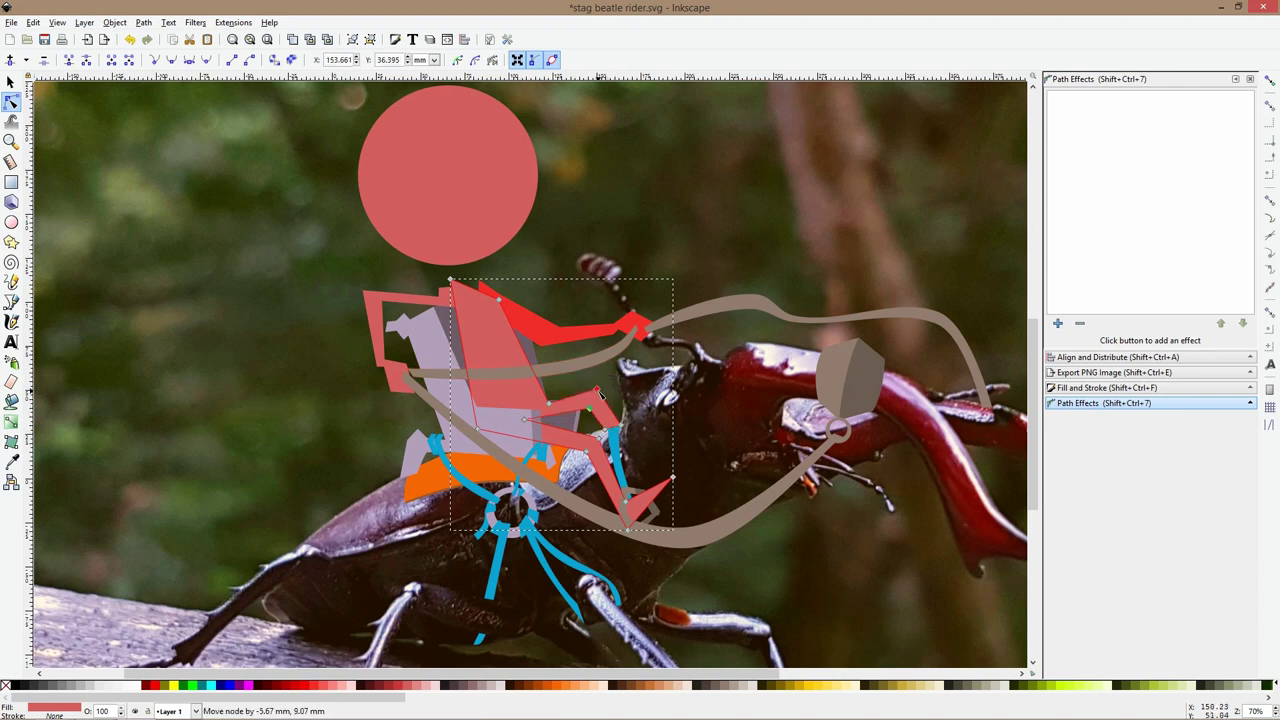
pyautogui.moveTo(525, 420); pyautogui.dragTo(532, 427)
pyautogui.moveTo(581, 379)
pyautogui.mouseDown()
pyautogui.moveTo(608, 419)
pyautogui.moveTo(590, 395)
pyautogui.mouseUp()
pyautogui.scroll(-2, 672, 471)
pyautogui.click(682, 468)
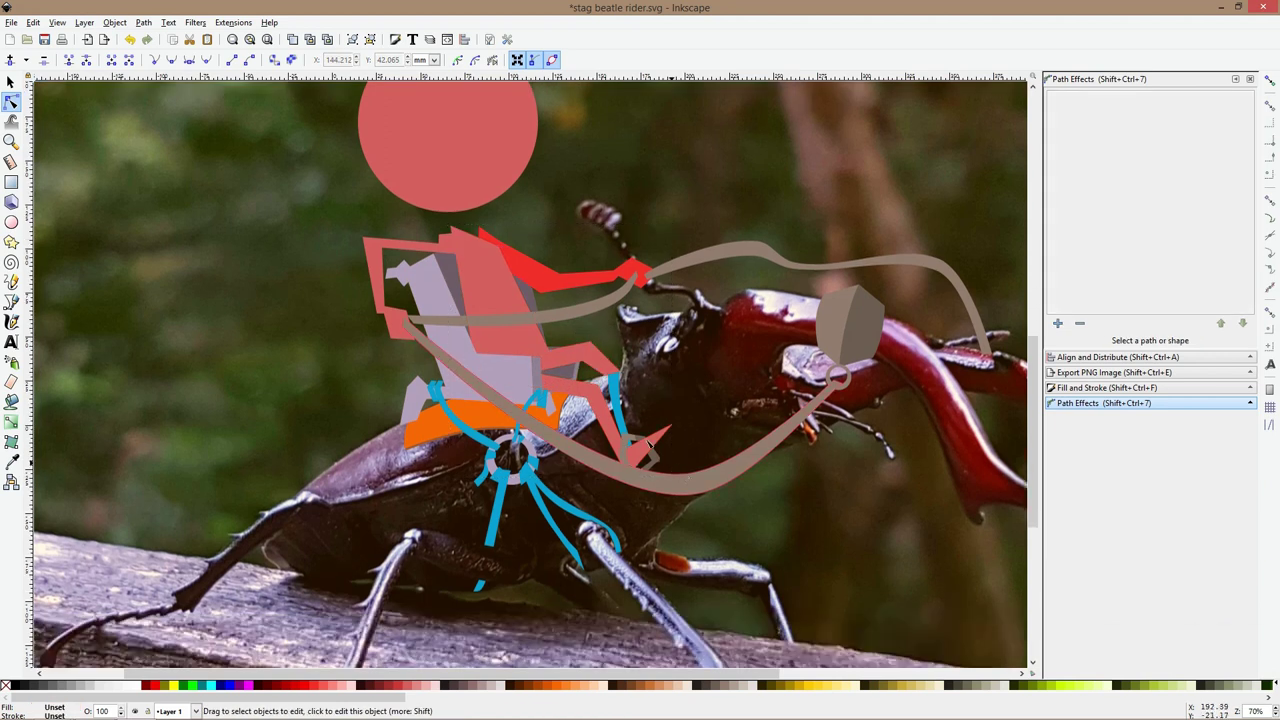
# Select the blue stirrup strap and both stirrup pieces together and rotate them forward toward the beetle's head
pyautogui.keyDown('ctrl'); pyautogui.scroll(2, 637, 455); pyautogui.keyUp('ctrl')
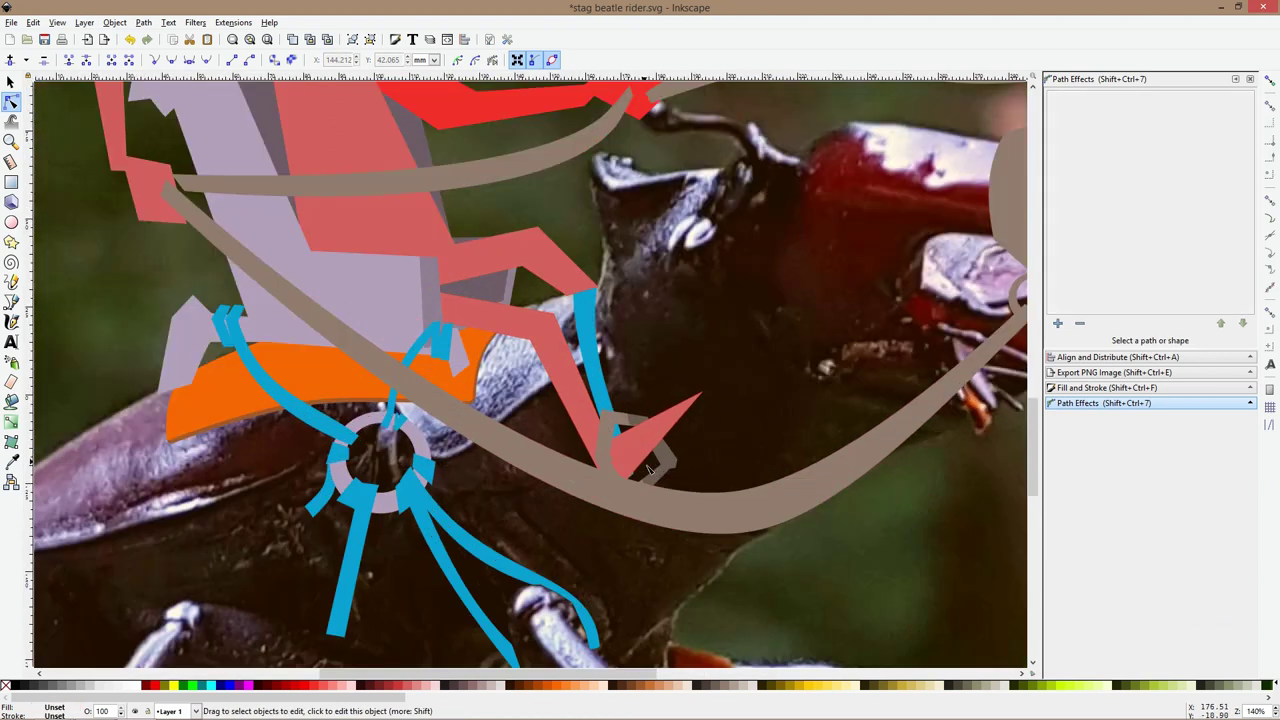
pyautogui.click(592, 376)
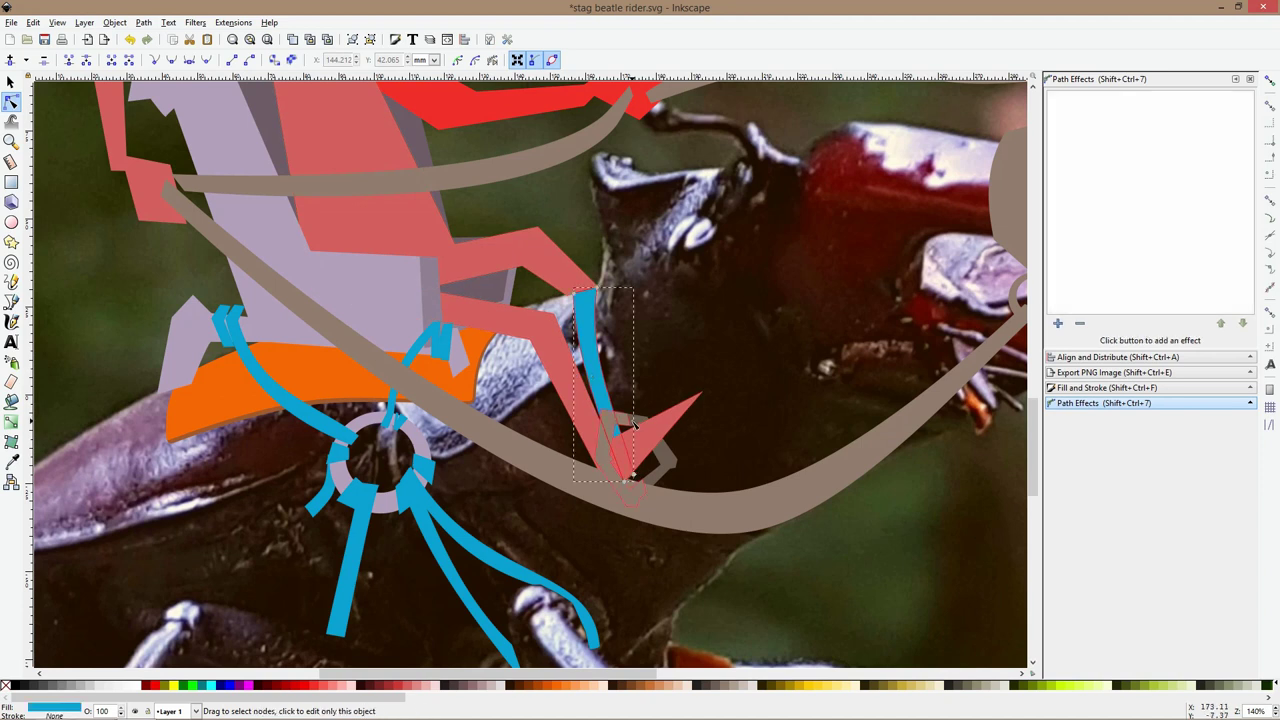
pyautogui.press('s')
pyautogui.keyDown('shift'); pyautogui.click(613, 417); pyautogui.keyUp('shift')
pyautogui.keyDown('shift'); pyautogui.click(658, 447); pyautogui.keyUp('shift')
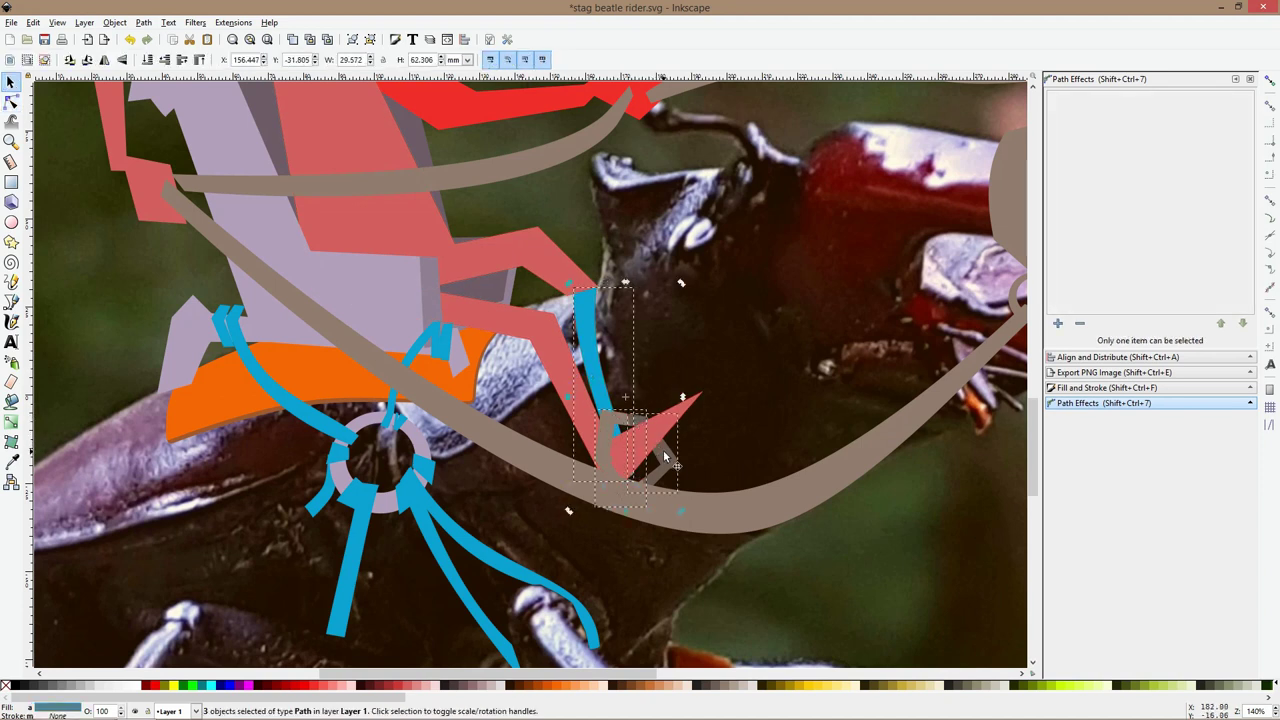
pyautogui.moveTo(684, 510); pyautogui.dragTo(720, 476)
# Save the drawing, then shift the three nodes of the rider's foot forward and up into the rotated stirrup
pyautogui.click(676, 424)
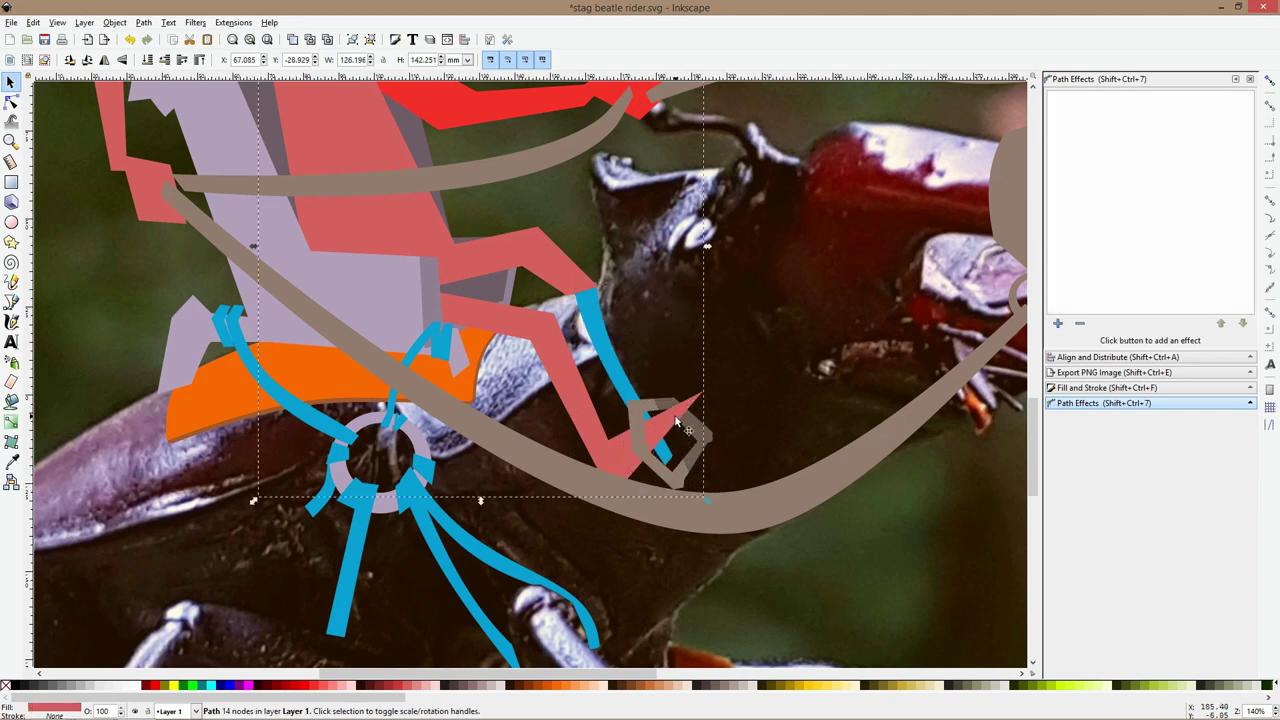
pyautogui.click(12, 103)
pyautogui.hotkey('ctrl', 's')
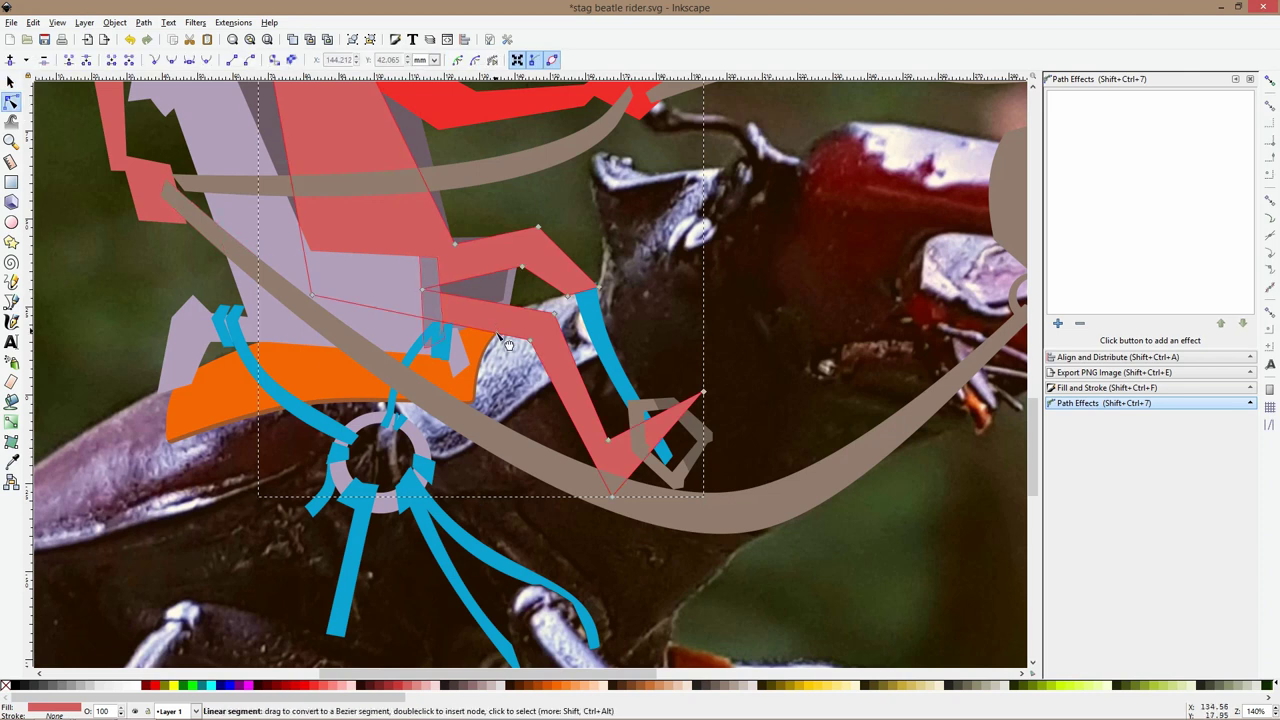
pyautogui.moveTo(726, 367); pyautogui.dragTo(610, 501)
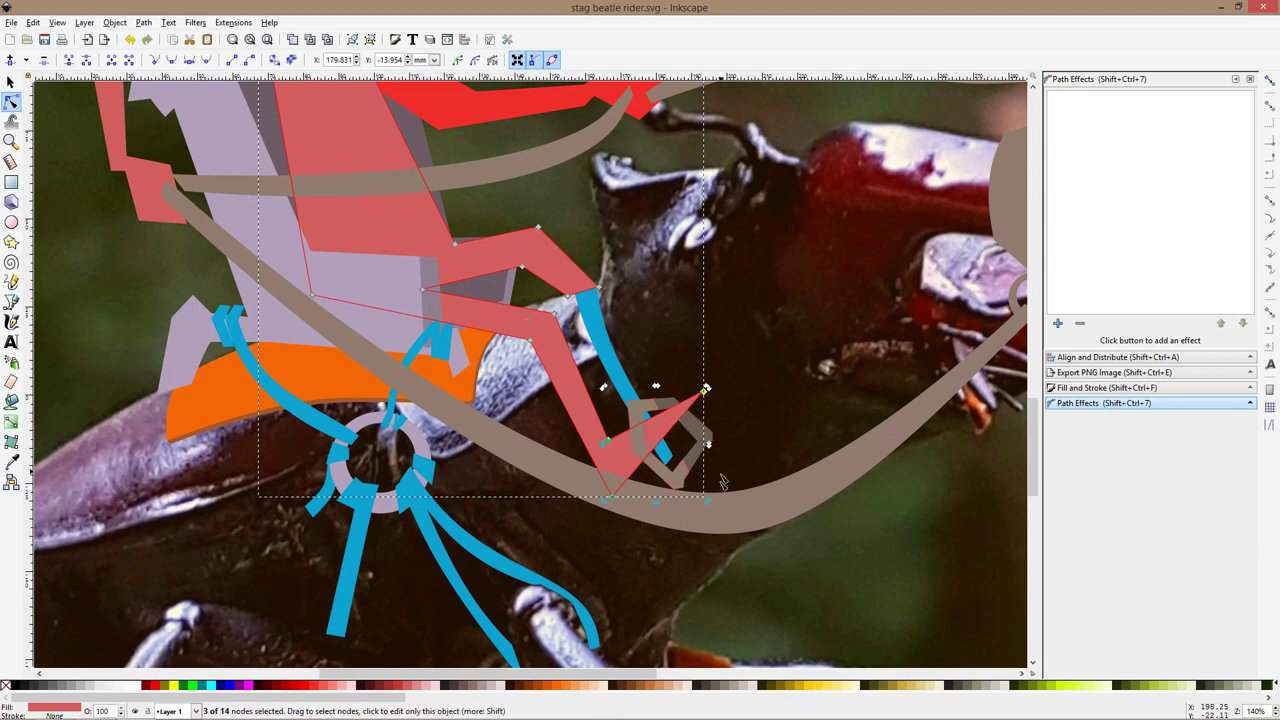
pyautogui.moveTo(710, 502); pyautogui.dragTo(746, 478)
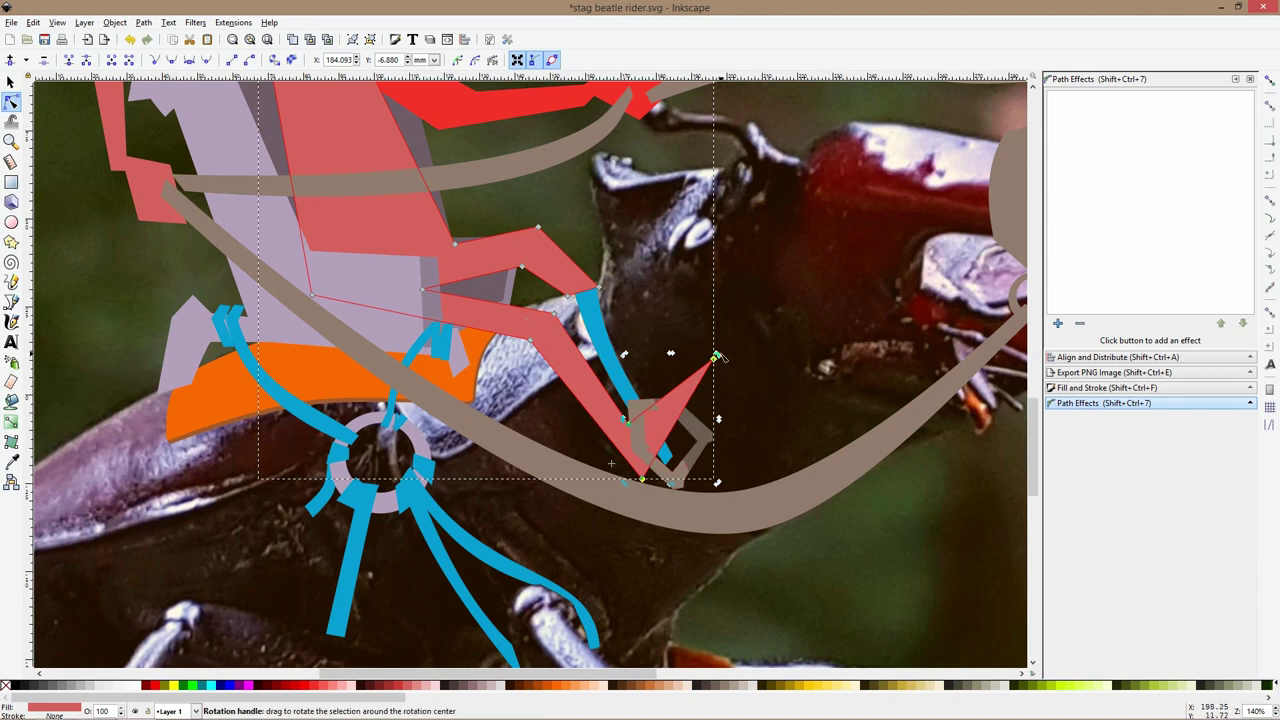
# Try to rotate the foot's three nodes so that the toe points lower
pyautogui.moveTo(718, 357); pyautogui.dragTo(712, 453)
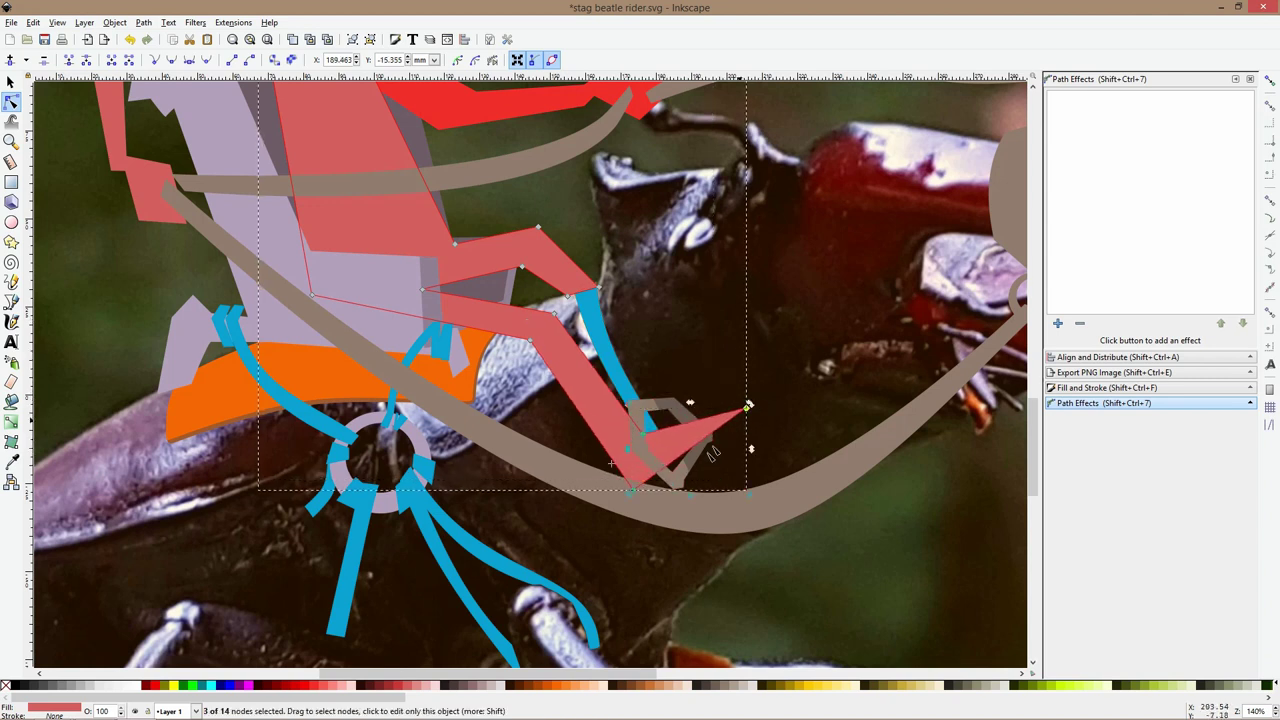
pyautogui.click(654, 489)
pyautogui.hotkey('ctrl', 'z')
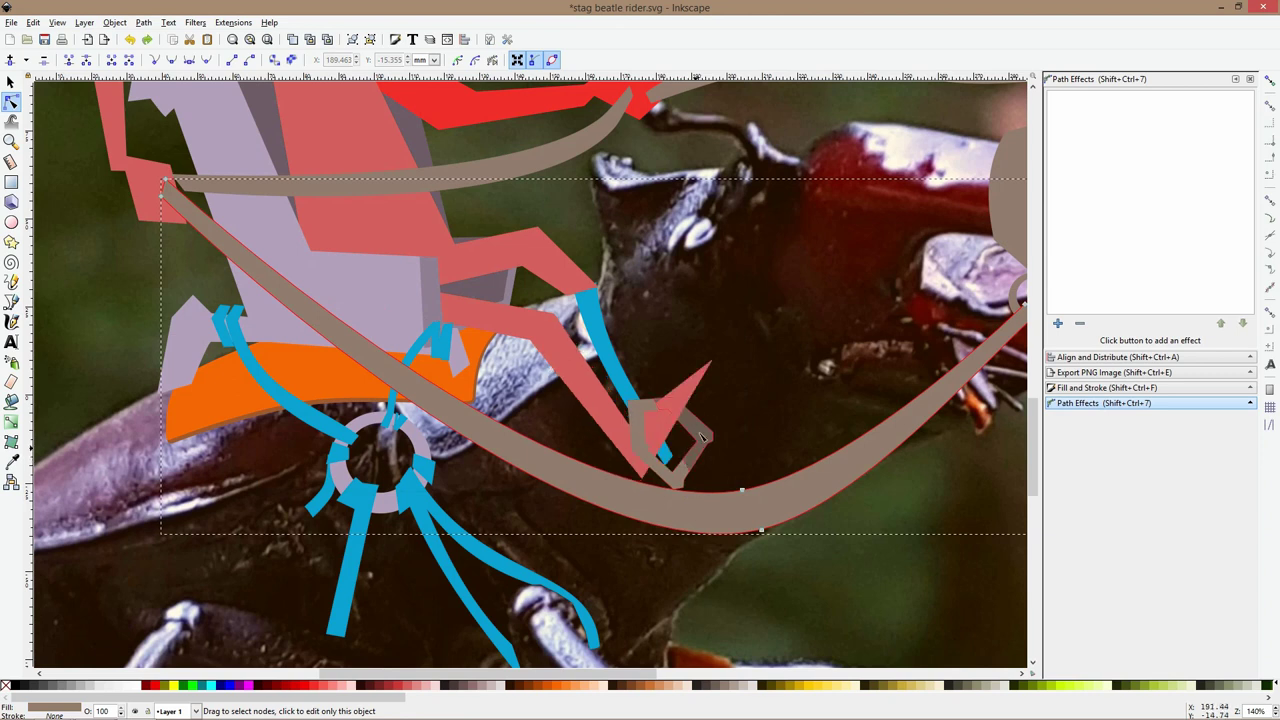
# Select both brown stirrup pieces and move them slightly up and back around the rider's foot
pyautogui.click(654, 414)
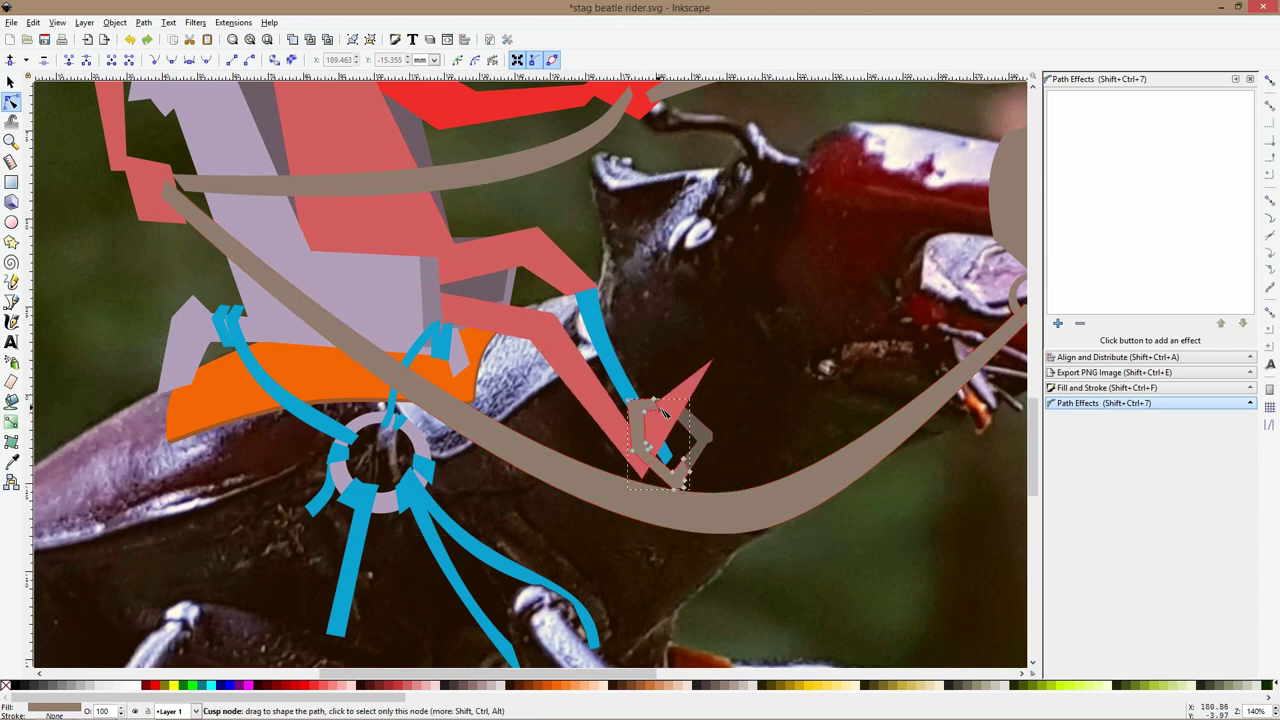
pyautogui.keyDown('shift'); pyautogui.click(698, 428); pyautogui.keyUp('shift')
pyautogui.press('s')
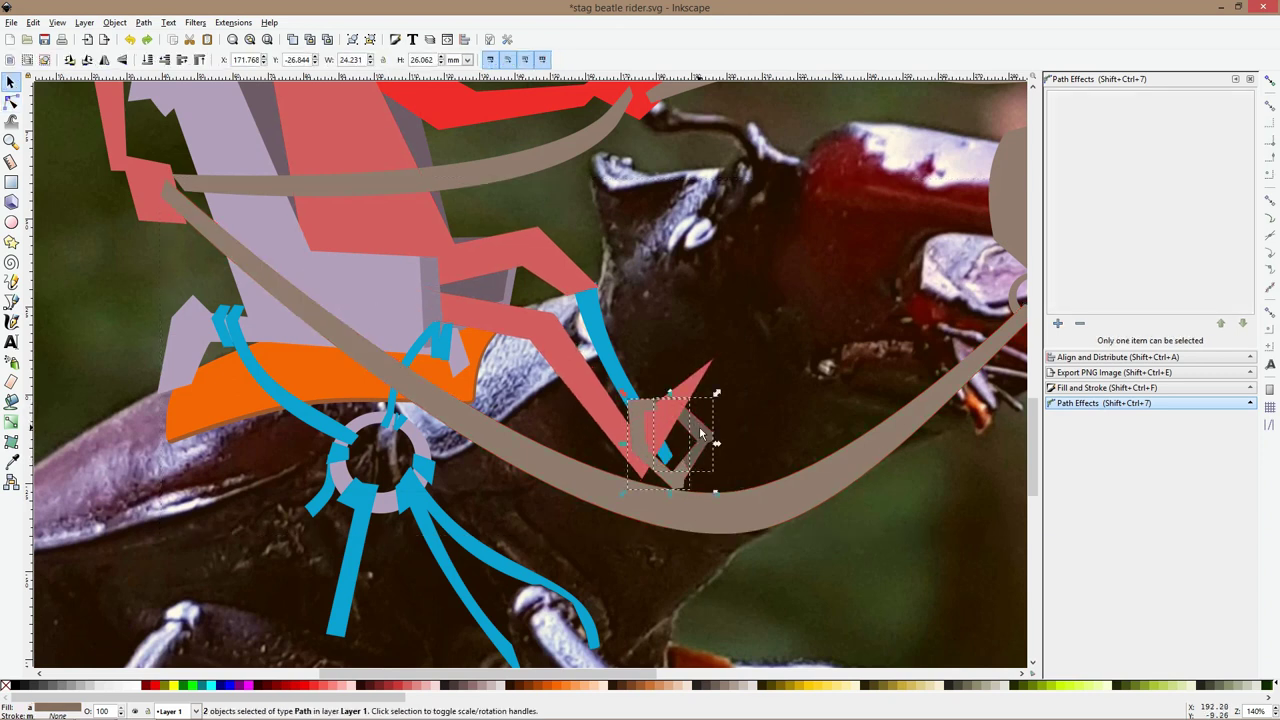
pyautogui.moveTo(700, 432); pyautogui.dragTo(689, 418)
# Shorten the blue stirrup strap by moving its lower end nodes up to the top of the stirrup
pyautogui.click(604, 352)
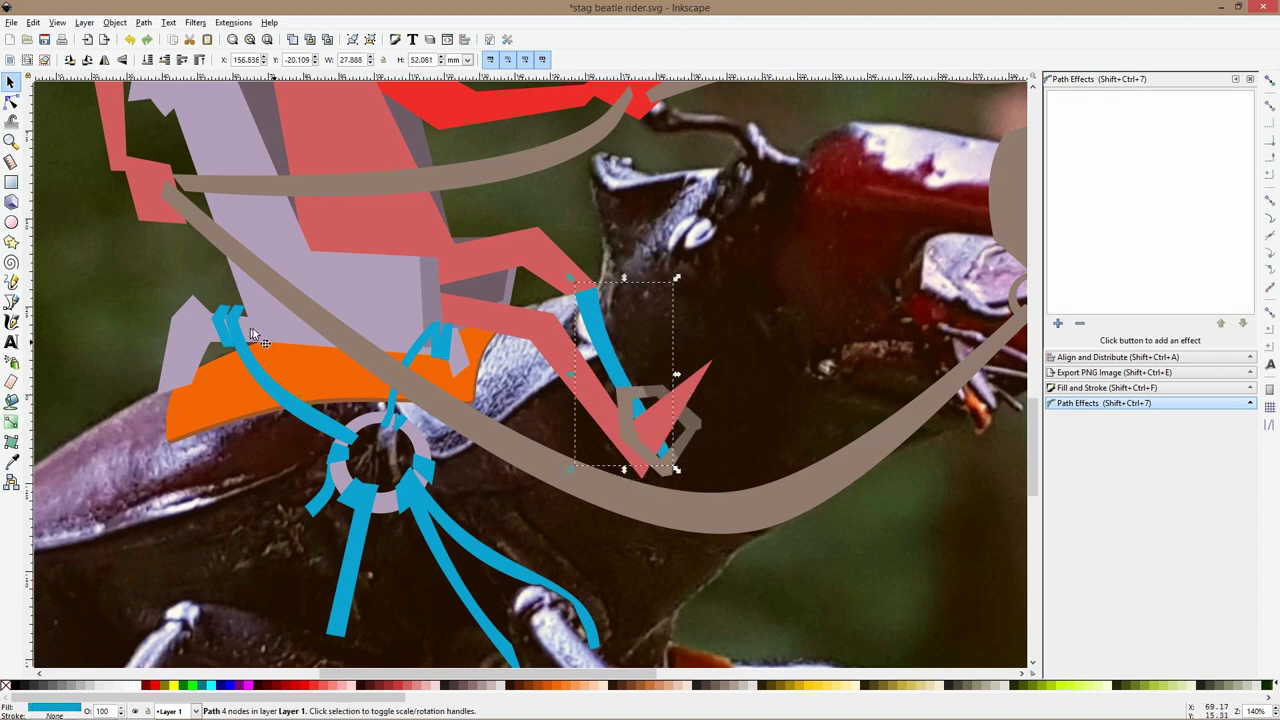
pyautogui.click(11, 104)
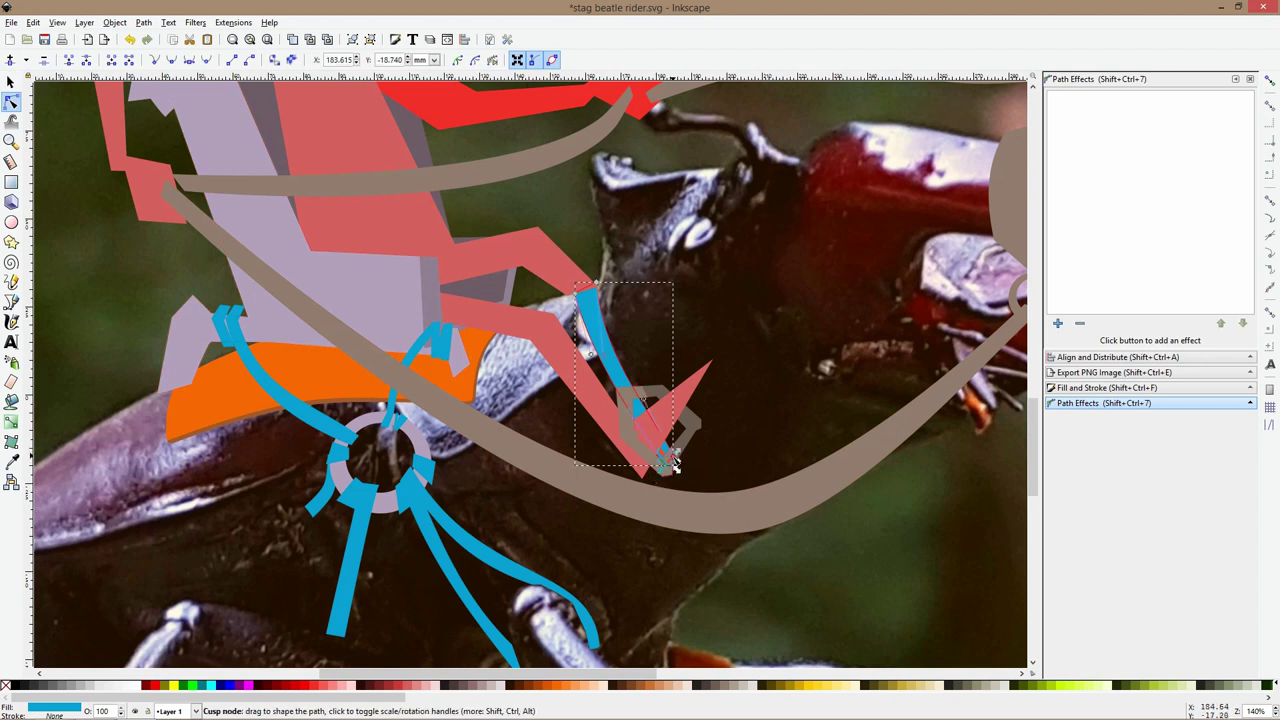
pyautogui.moveTo(665, 461); pyautogui.dragTo(630, 399)
pyautogui.press('Escape')
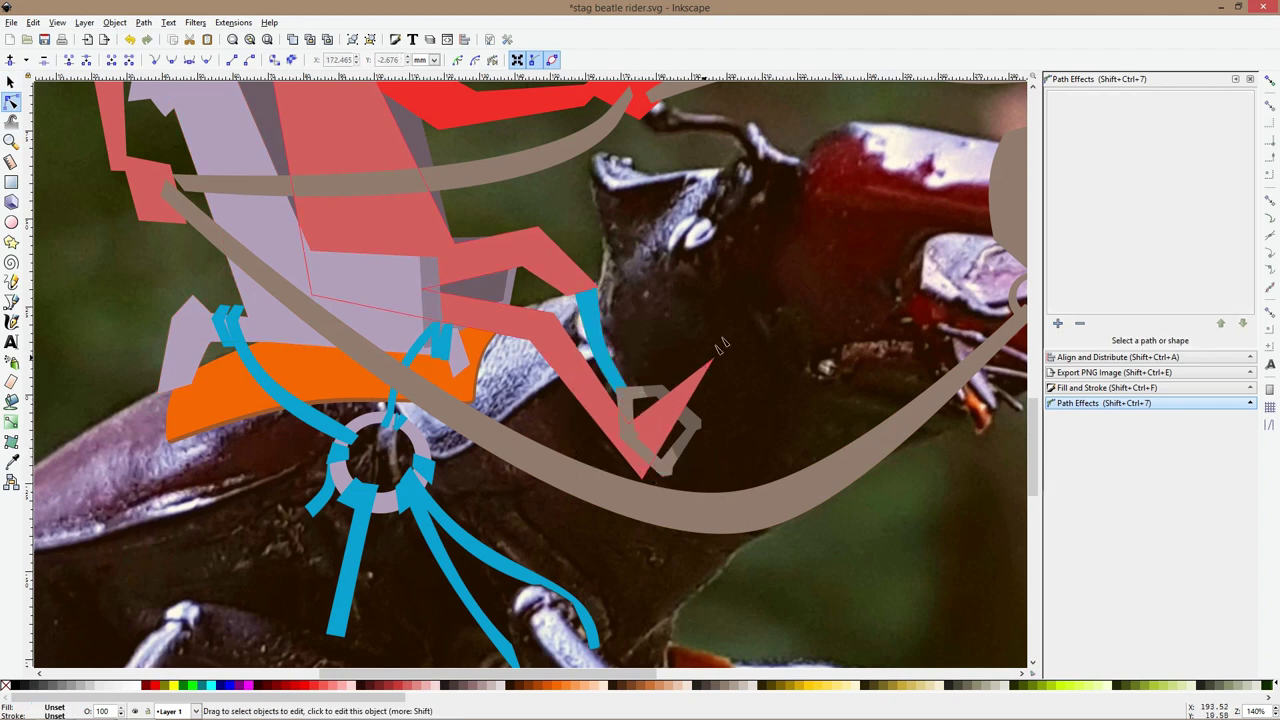
pyautogui.scroll(-2, 726, 332)
pyautogui.scroll(-2, 786, 462)
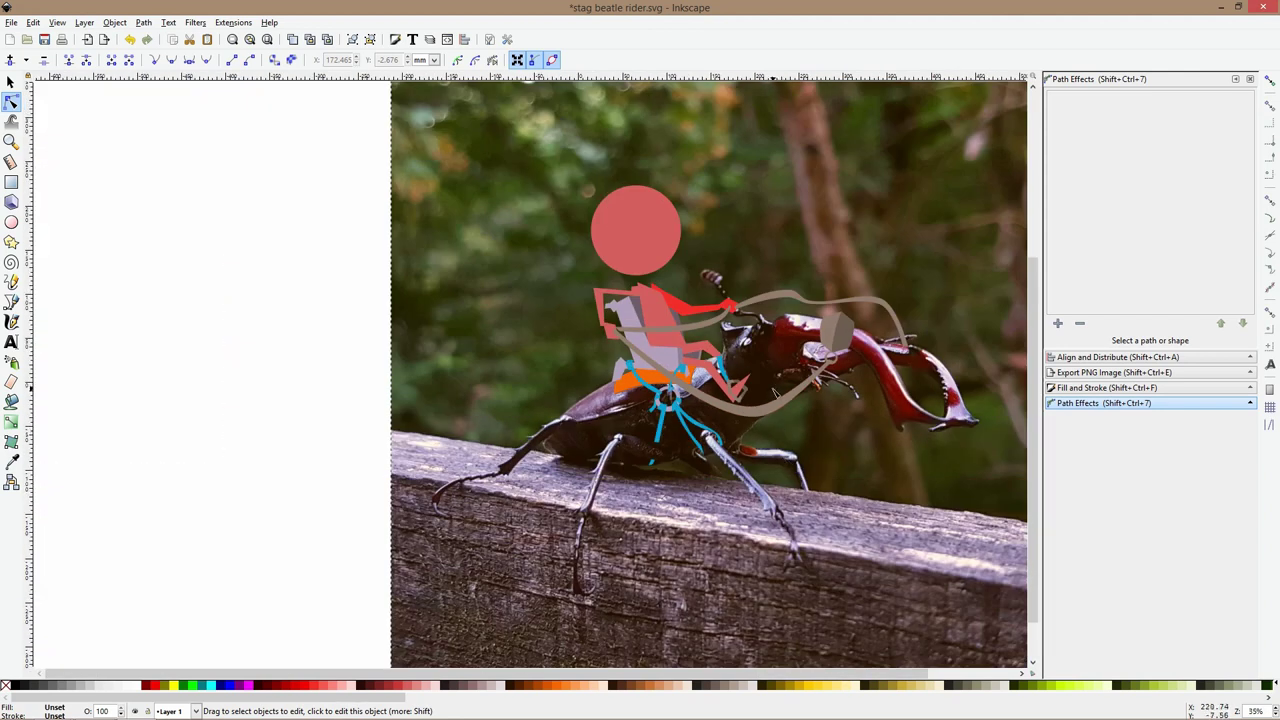
pyautogui.scroll(3, 862, 288)
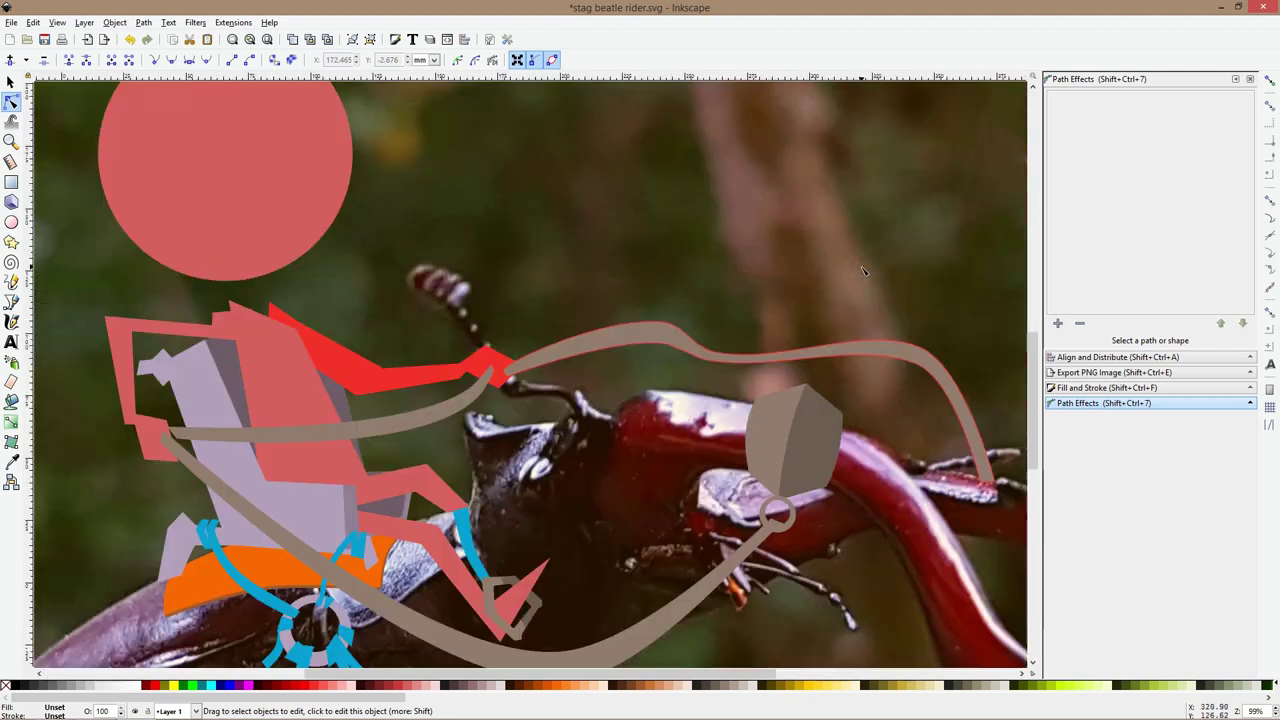
# Flip the far rein vertically and rotate it so it runs from the rider's front hand down toward the mandible
pyautogui.click(810, 357)
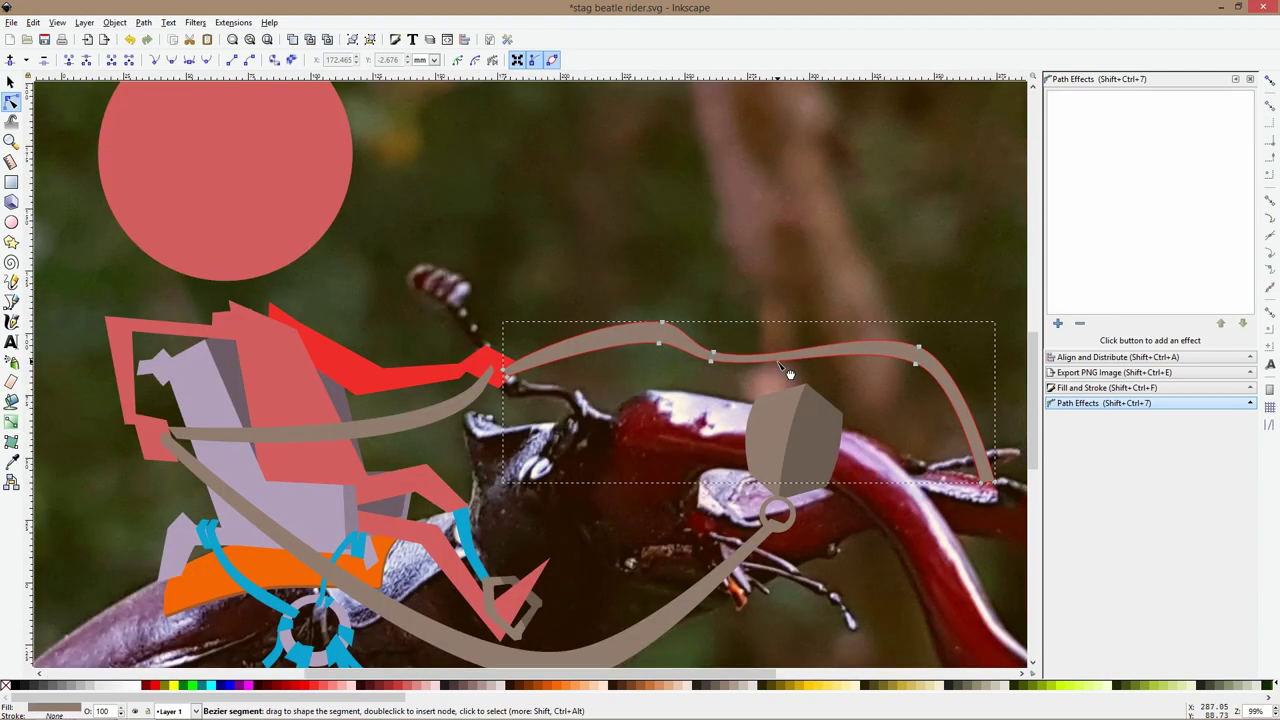
pyautogui.moveTo(610, 265); pyautogui.dragTo(905, 378)
pyautogui.press('v')
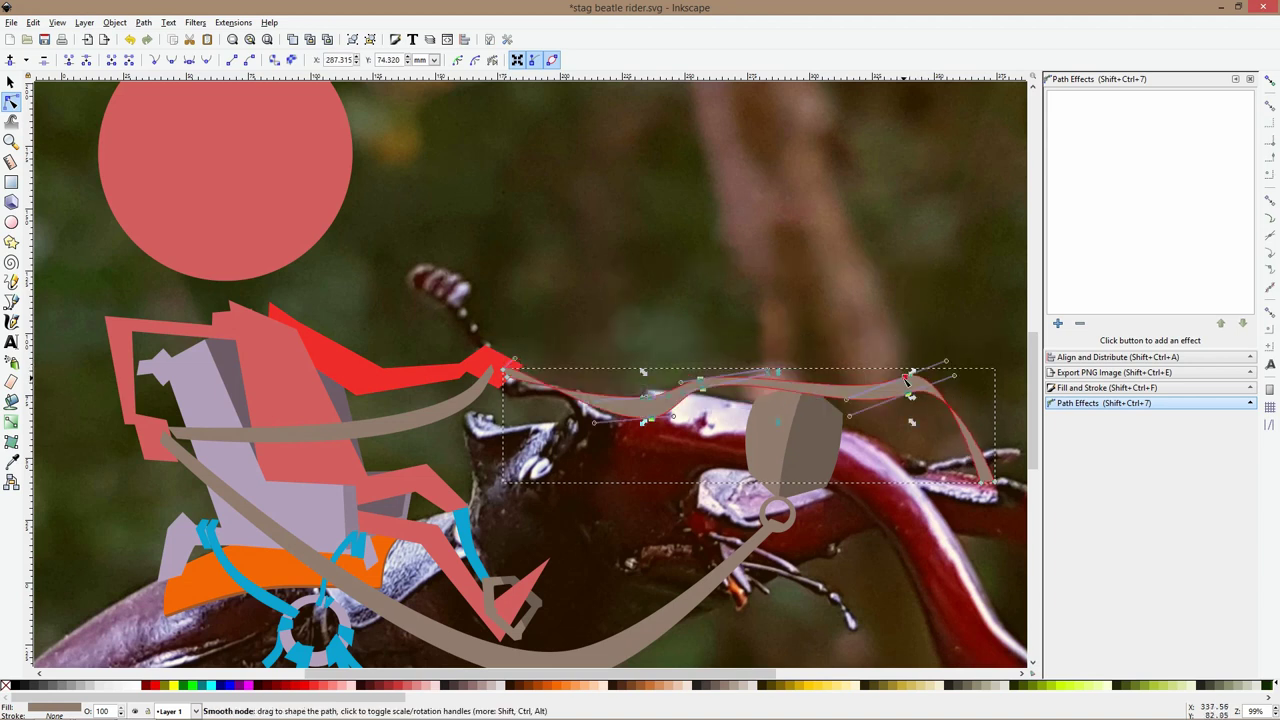
pyautogui.press('s')
pyautogui.press('v')
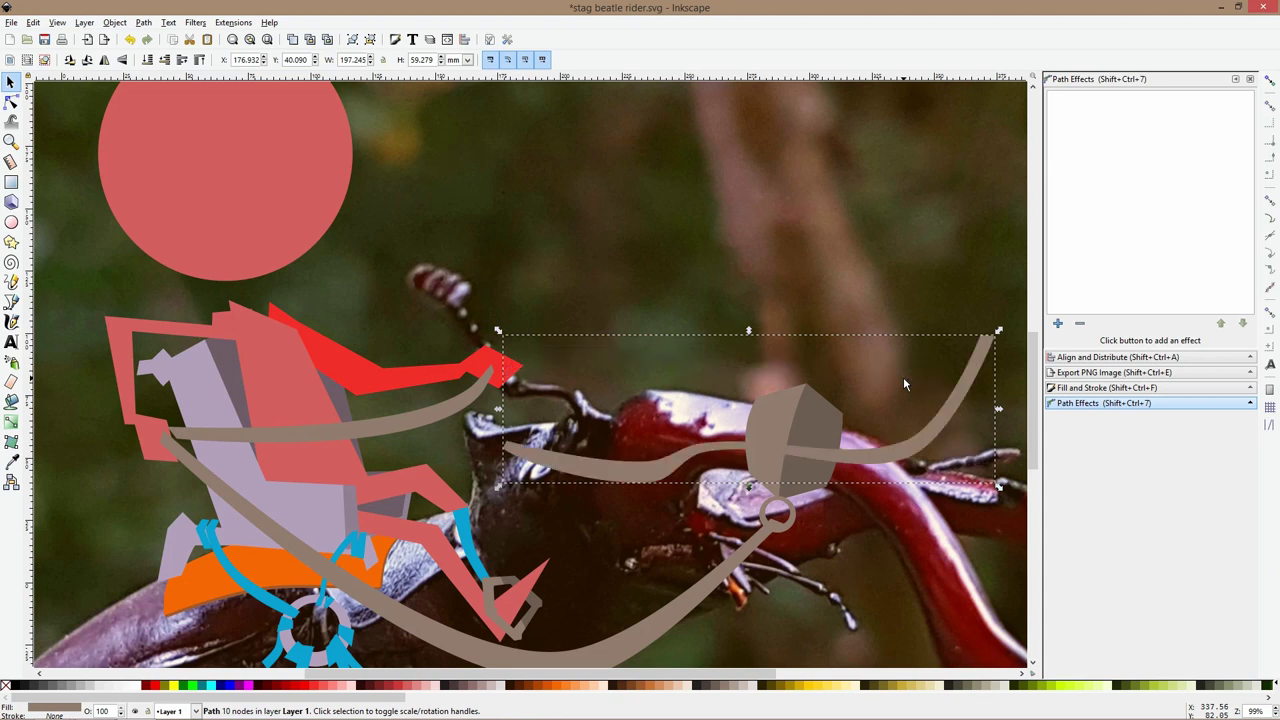
pyautogui.moveTo(999, 331); pyautogui.dragTo(918, 518)
pyautogui.scroll(-3, 967, 471)
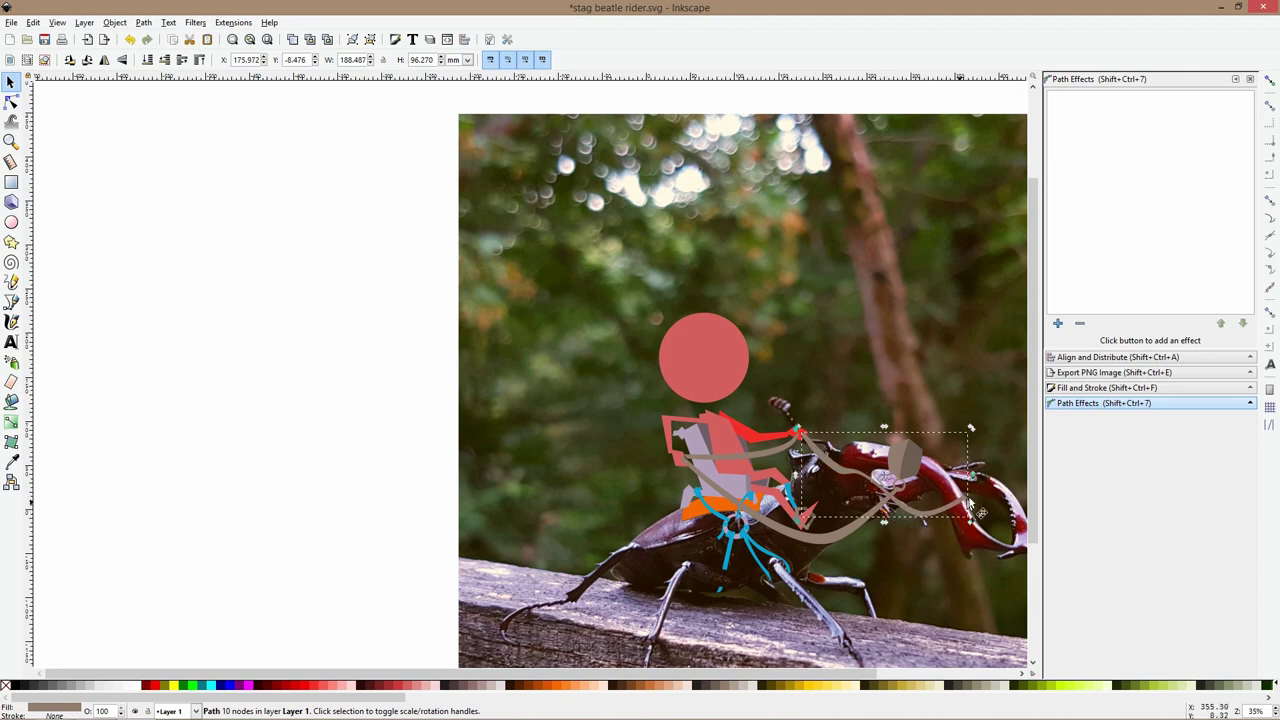
pyautogui.scroll(3, 975, 510)
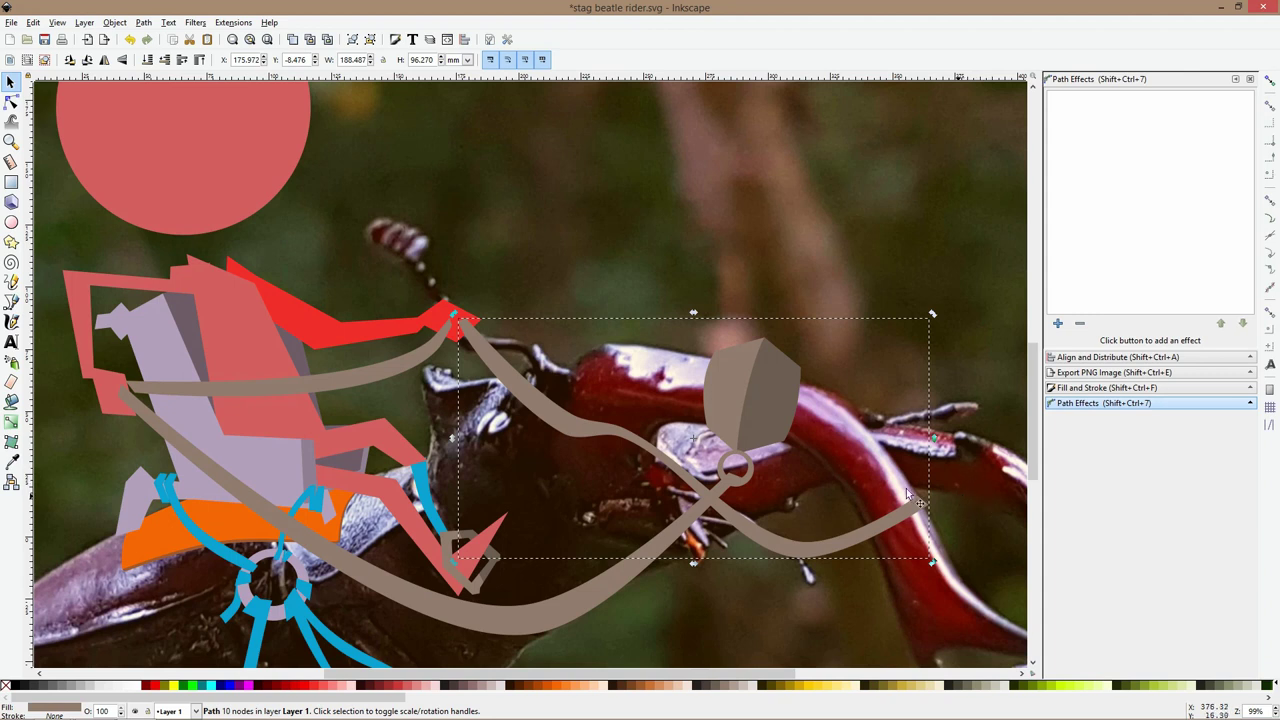
# Duplicate the two-tone brown plate and its ring, shrinking the copy to about 31 × 47 mm and placing it farther along the mandibles
pyautogui.click(751, 466)
pyautogui.keyDown('shift'); pyautogui.click(768, 418); pyautogui.keyUp('shift')
pyautogui.keyDown('shift'); pyautogui.click(742, 400); pyautogui.keyUp('shift')
pyautogui.keyDown('shift'); pyautogui.click(742, 394); pyautogui.keyUp('shift')
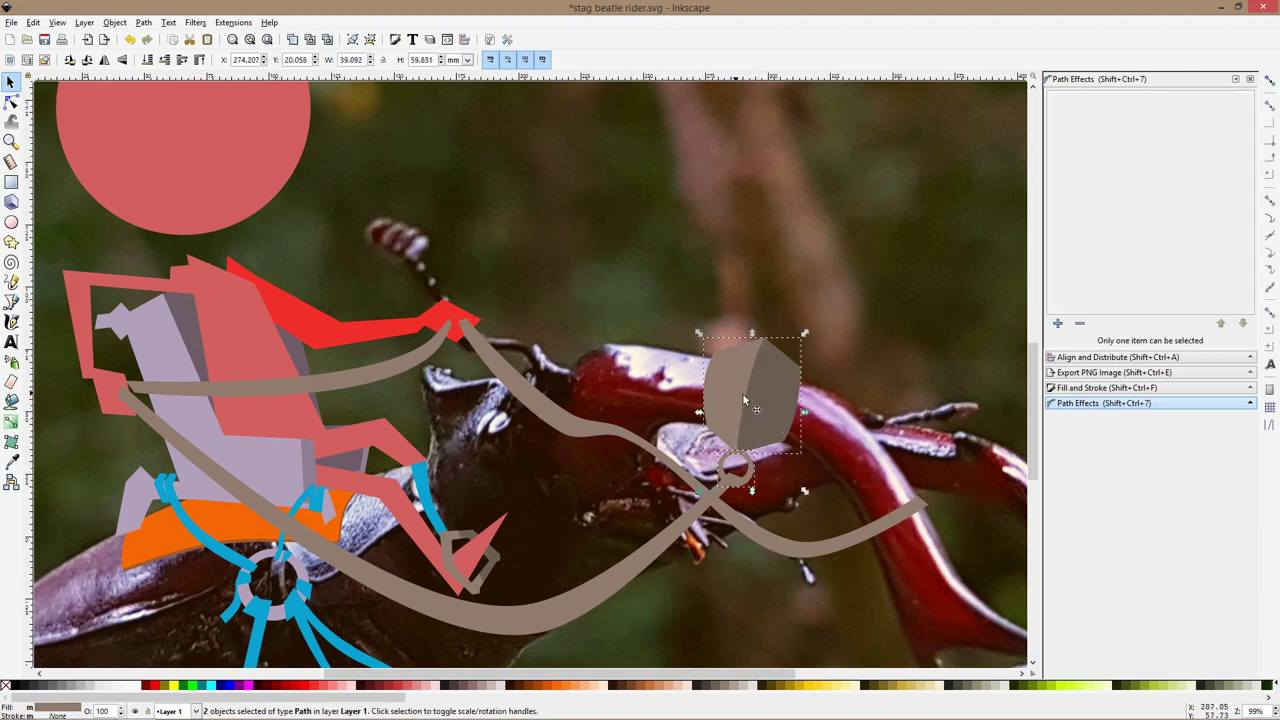
pyautogui.keyDown('shift'); pyautogui.click(771, 396); pyautogui.keyUp('shift')
pyautogui.moveTo(752, 334); pyautogui.dragTo(752, 366)
pyautogui.hotkey('ctrl', 'd')
pyautogui.moveTo(746, 424); pyautogui.dragTo(807, 436)
# Rotate the smaller plate and ring slightly counterclockwise
pyautogui.scroll(-2, 901, 476)
pyautogui.scroll(2, 935, 496)
pyautogui.click(807, 436)
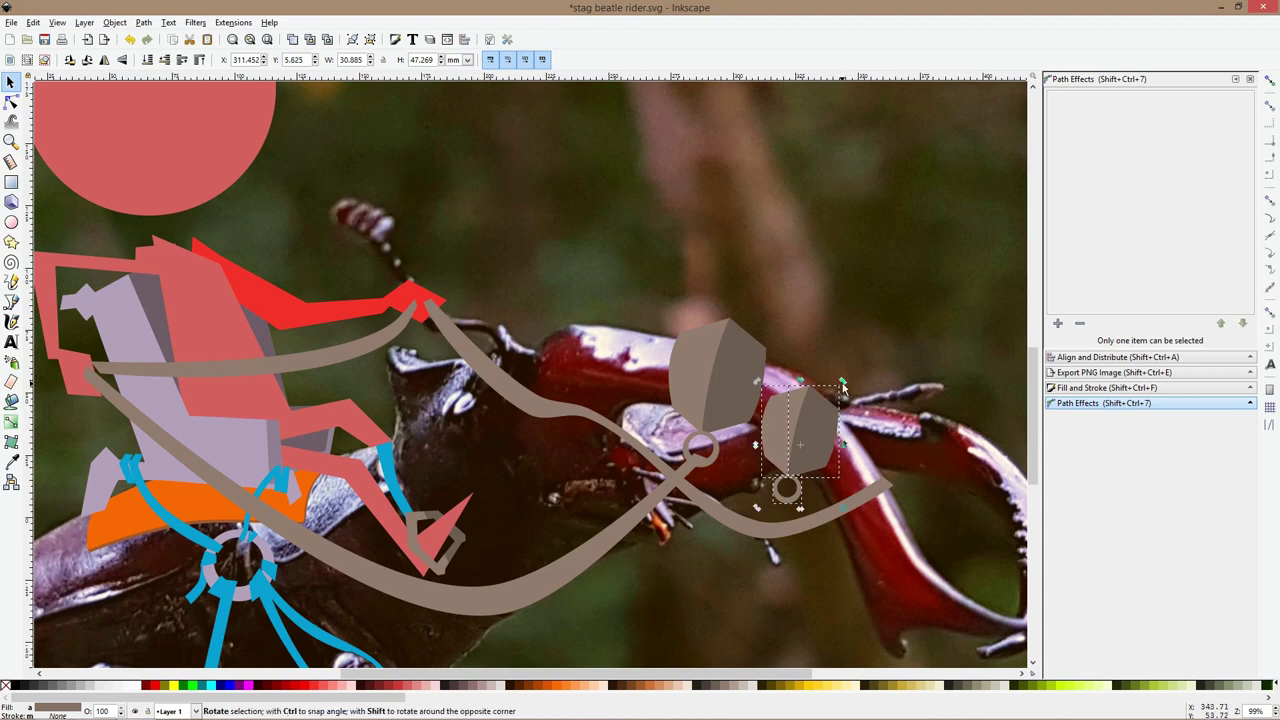
pyautogui.moveTo(843, 387)
pyautogui.mouseDown()
pyautogui.moveTo(830, 369)
pyautogui.moveTo(838, 378)
pyautogui.mouseUp()
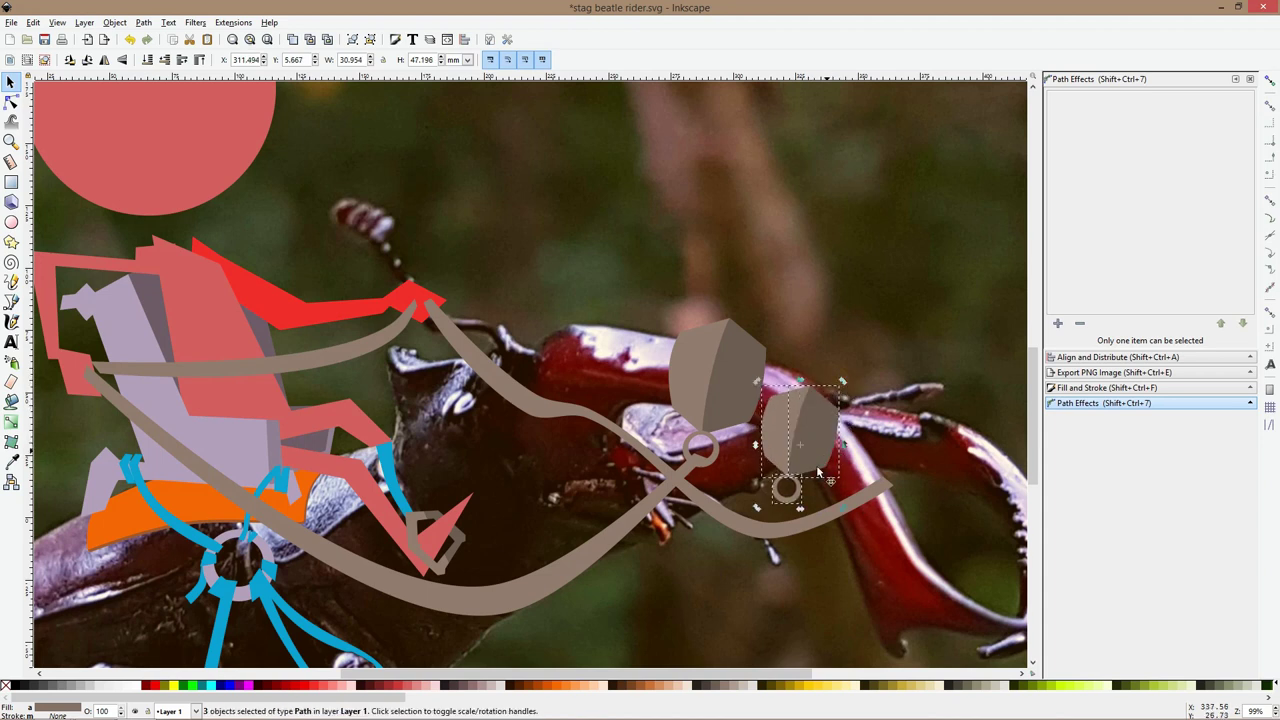
# Shorten the far rein by moving its four front nodes back so its end meets the smaller ring
pyautogui.click(806, 530)
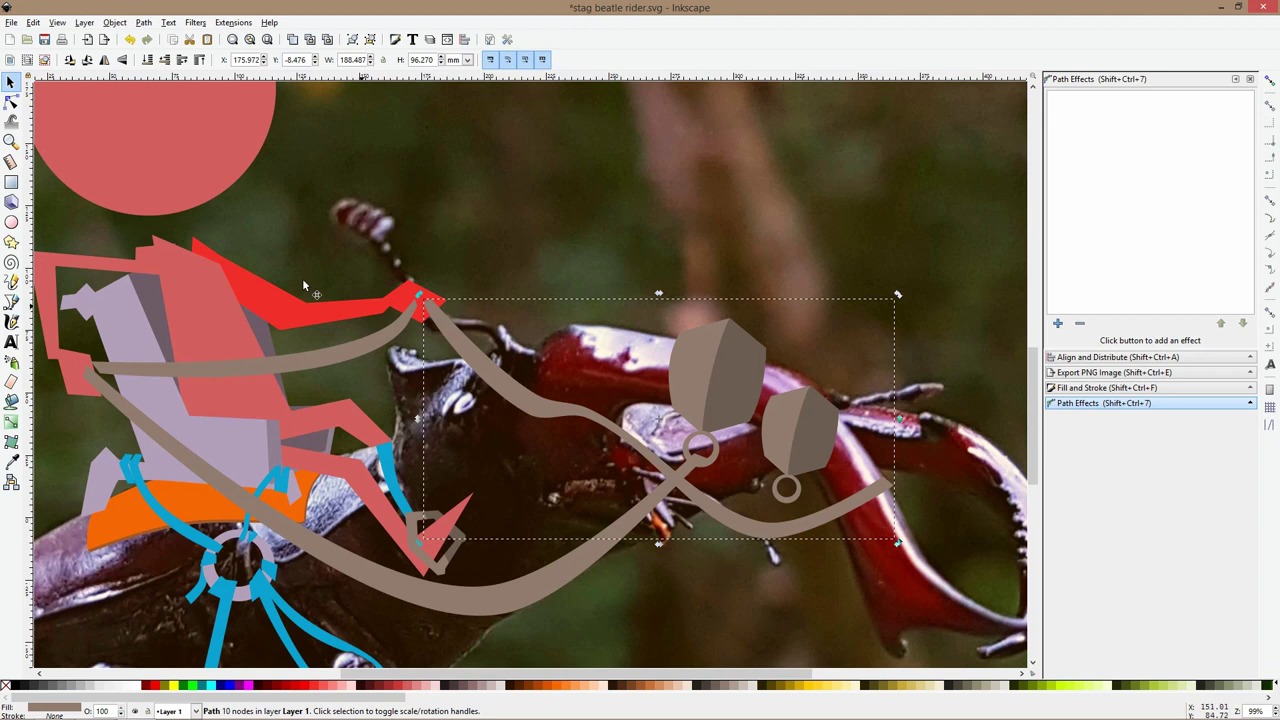
pyautogui.click(12, 101)
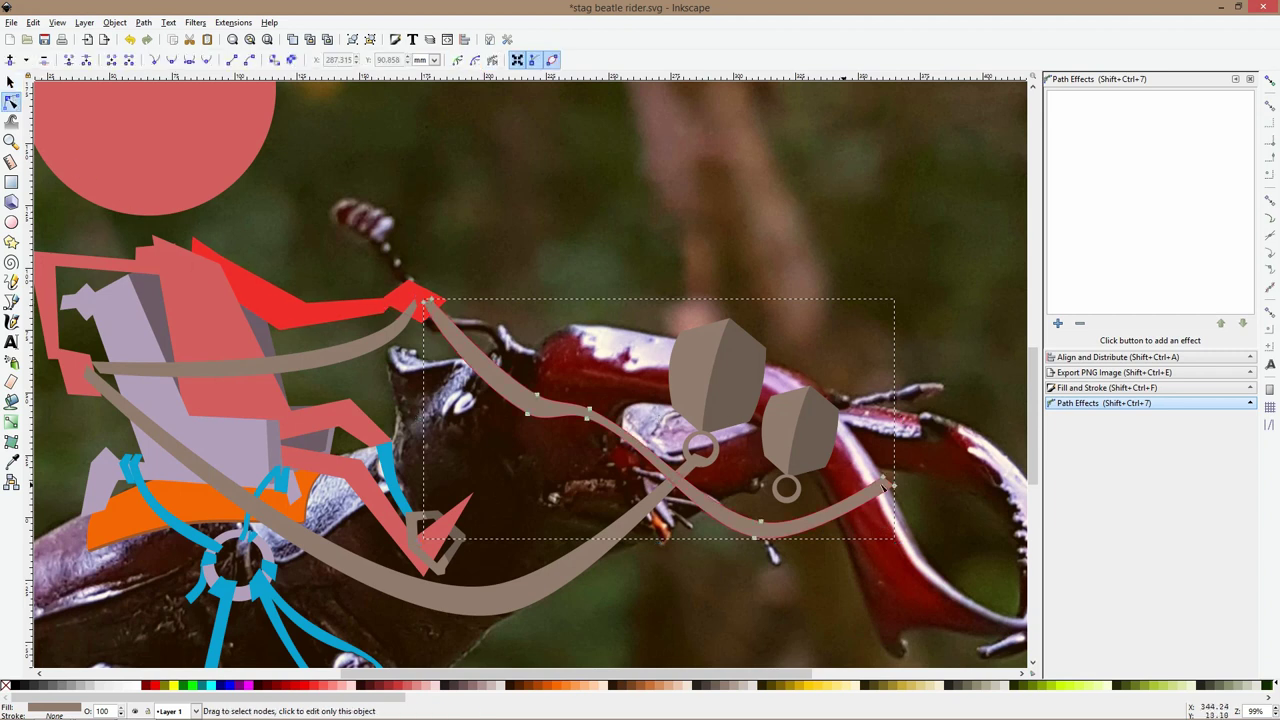
pyautogui.moveTo(933, 455); pyautogui.dragTo(726, 573)
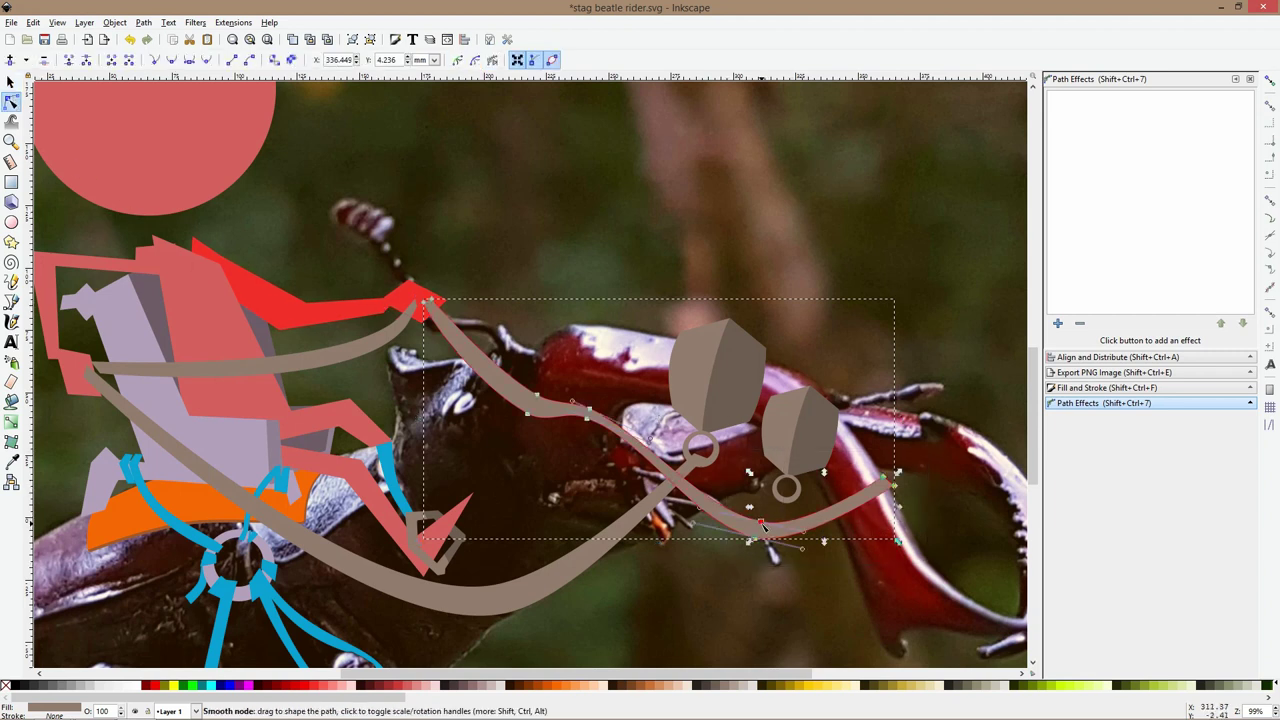
pyautogui.moveTo(762, 521); pyautogui.dragTo(660, 546)
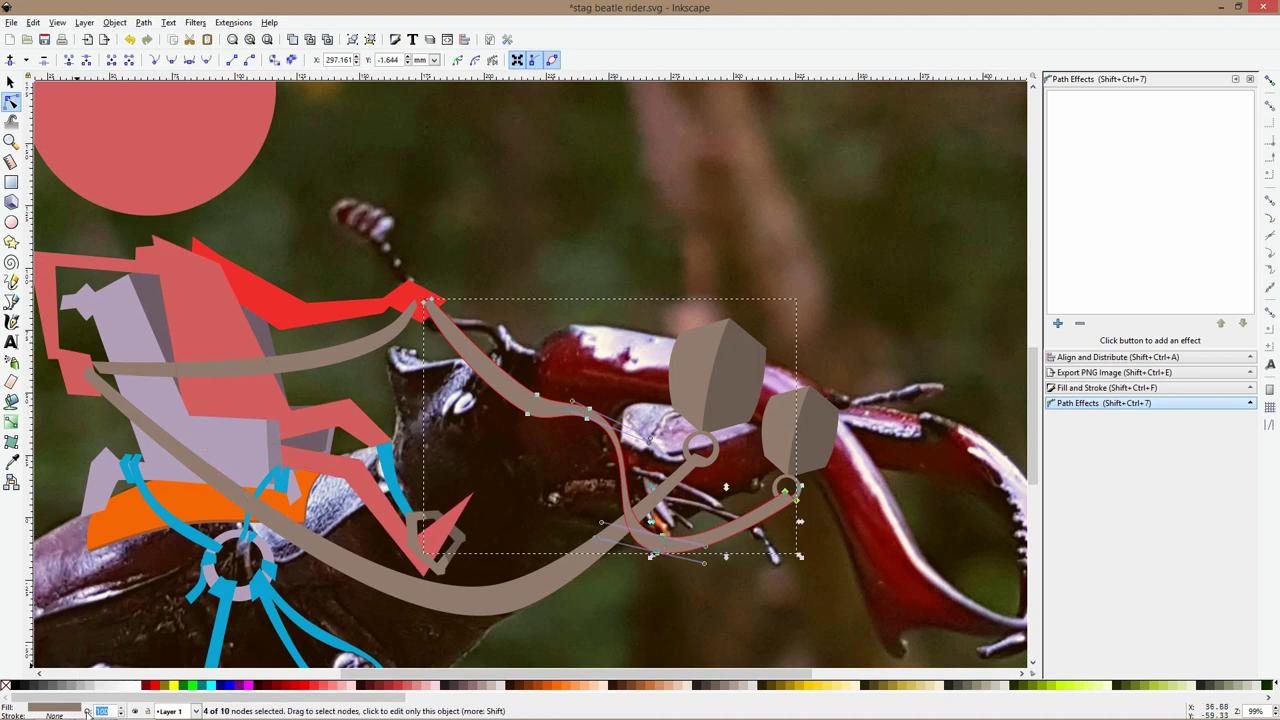
# Set the far rein's opacity to 50 and save the drawing
pyautogui.write('50')
pyautogui.press('Return')
pyautogui.hotkey('ctrl', 's')
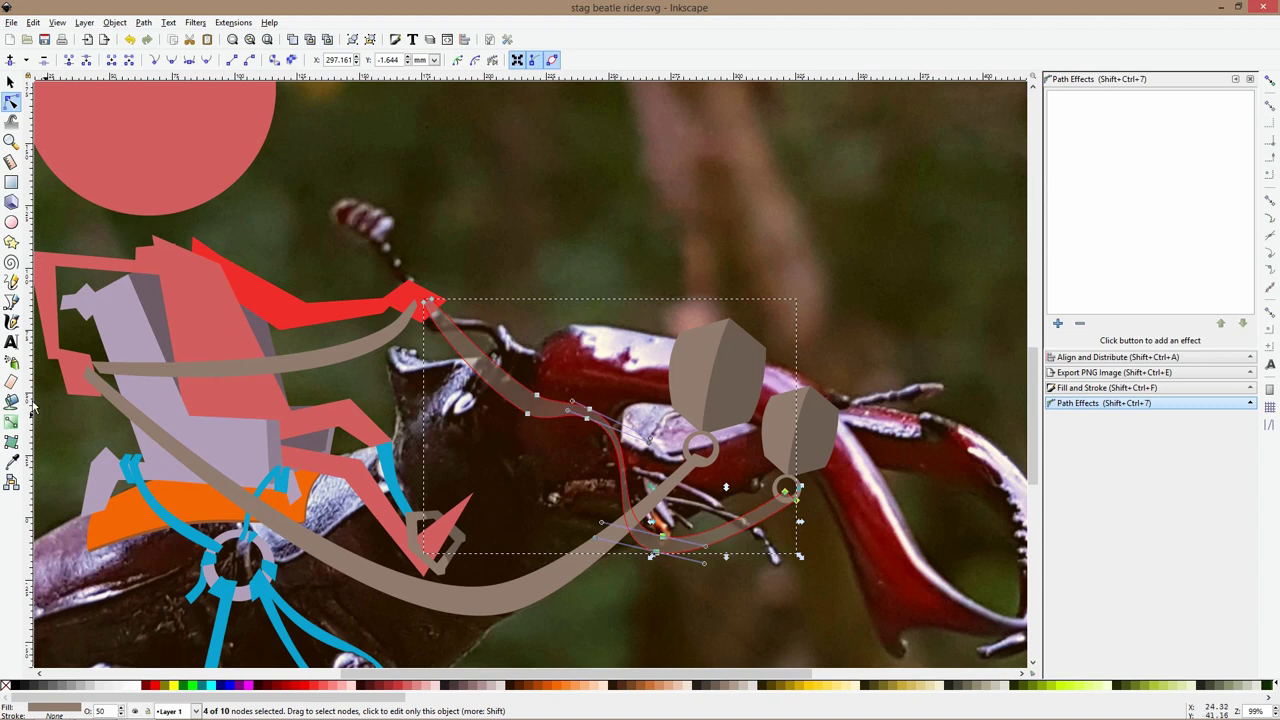
# Draw a straight-edged closed shape over the part of the far rein that crosses the beetle's head
pyautogui.click(11, 301)
pyautogui.scroll(3, 478, 348)
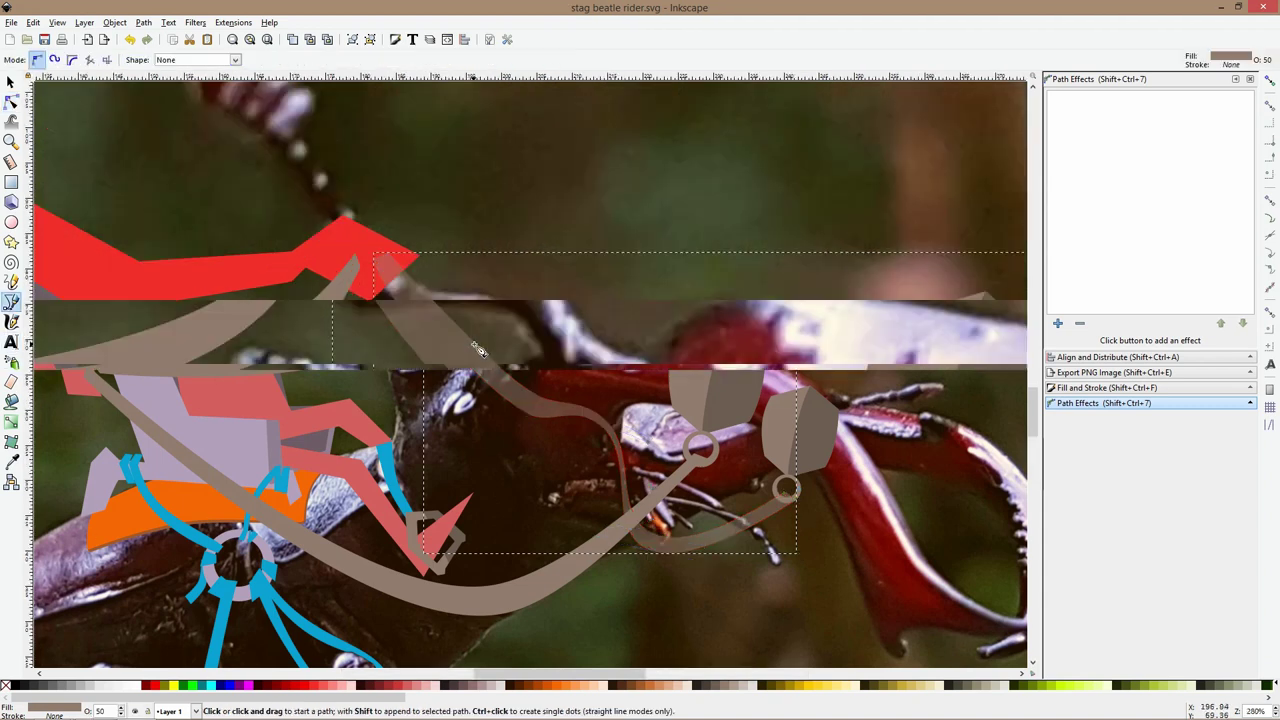
pyautogui.click(428, 384)
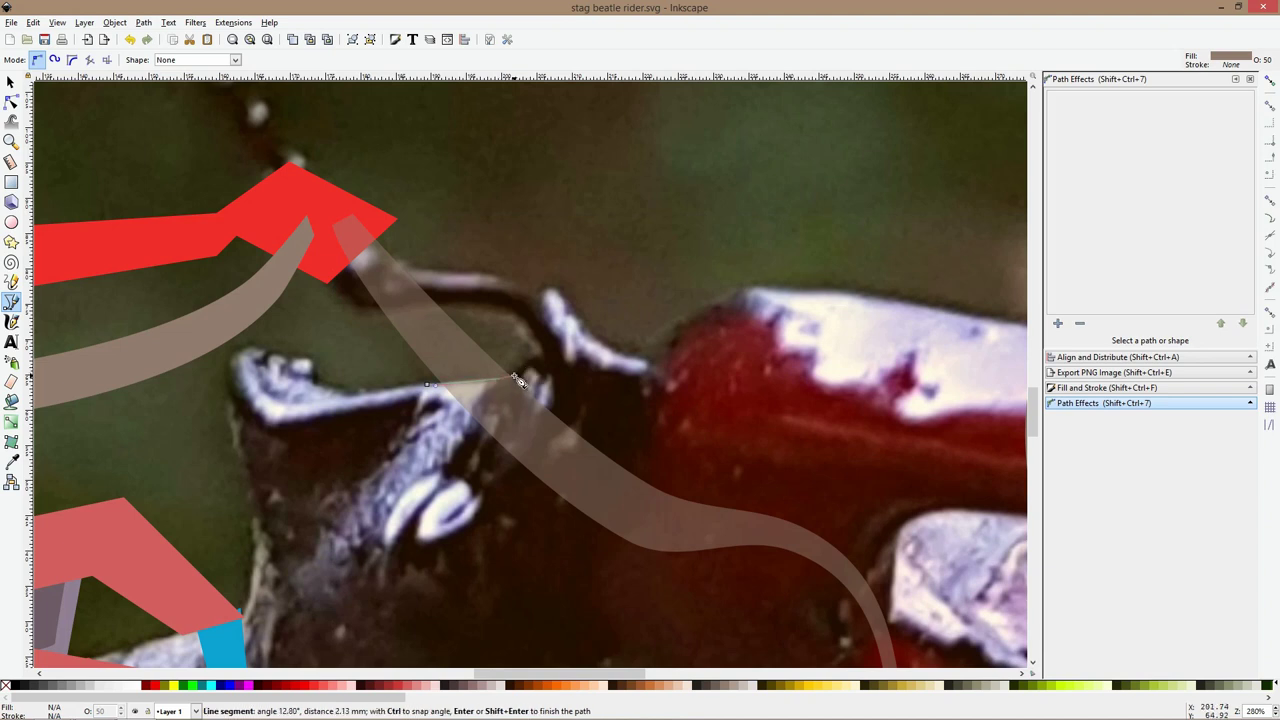
pyautogui.click(514, 377)
pyautogui.scroll(-3, 695, 432)
pyautogui.scroll(2, 768, 486)
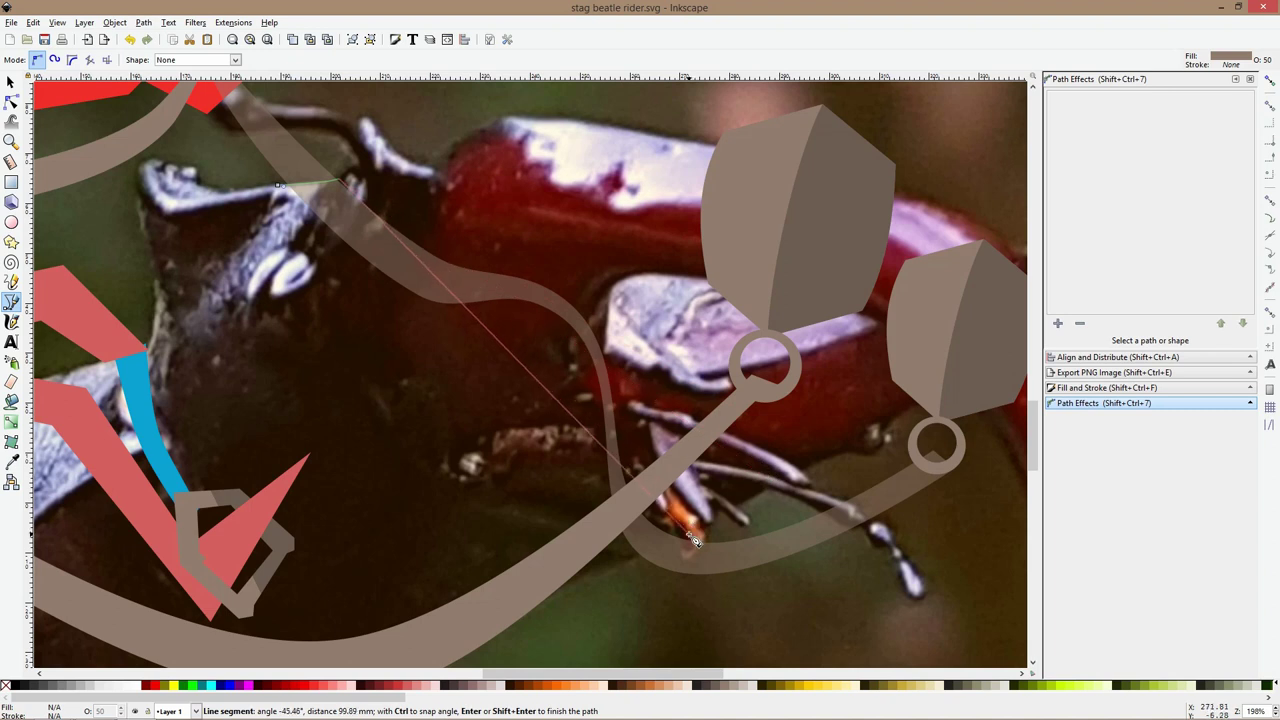
pyautogui.click(678, 528)
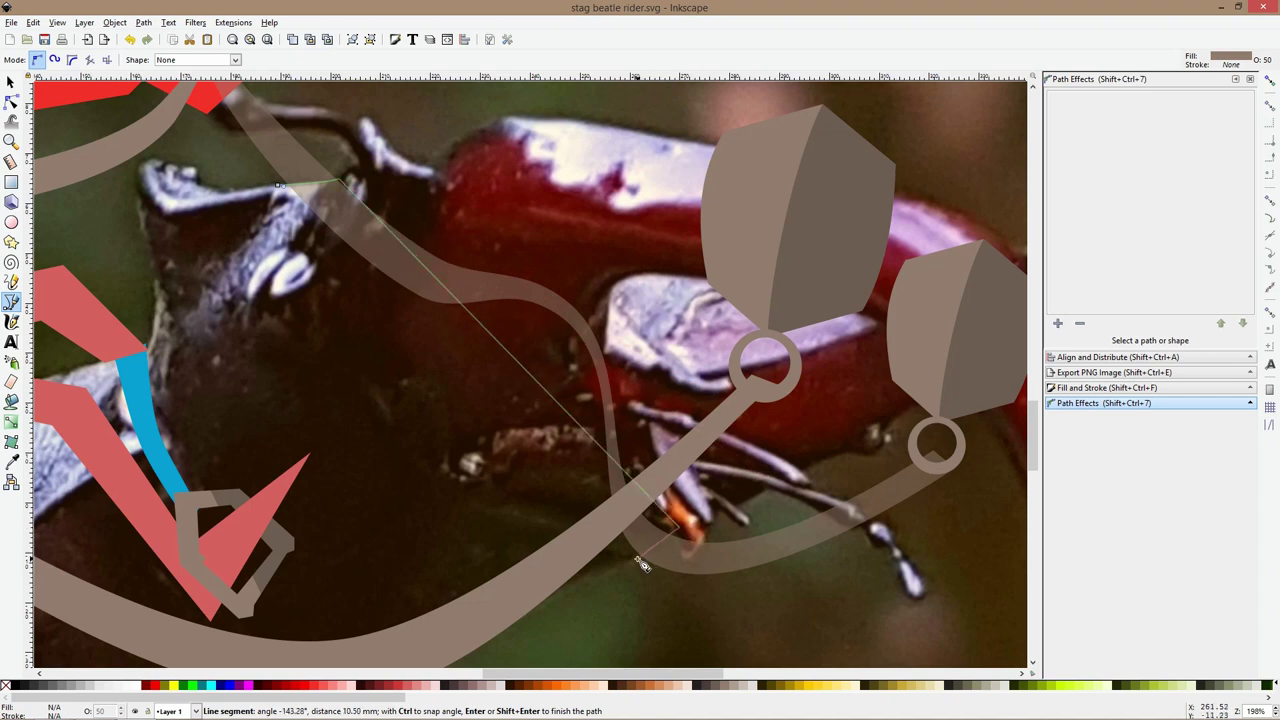
pyautogui.click(632, 557)
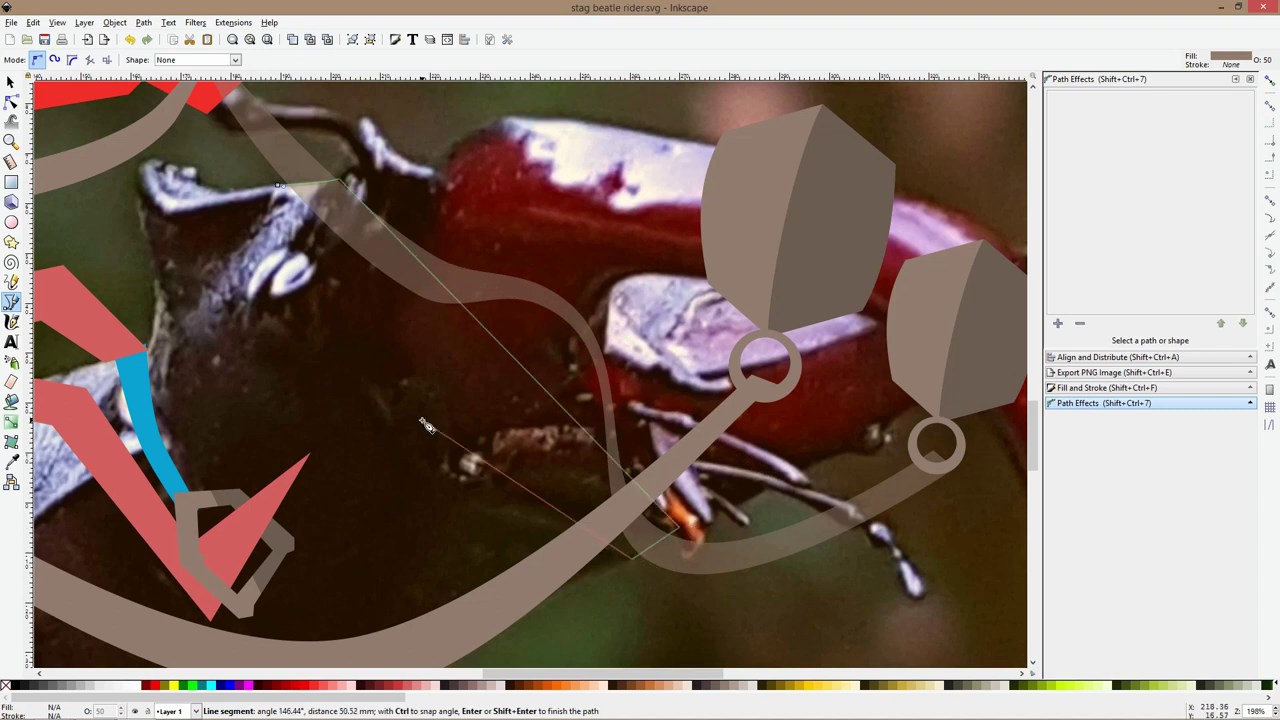
pyautogui.click(277, 186)
# Try to subtract the straight-edged shape from the far rein
pyautogui.press('s')
pyautogui.keyDown('shift'); pyautogui.click(276, 146); pyautogui.keyUp('shift')
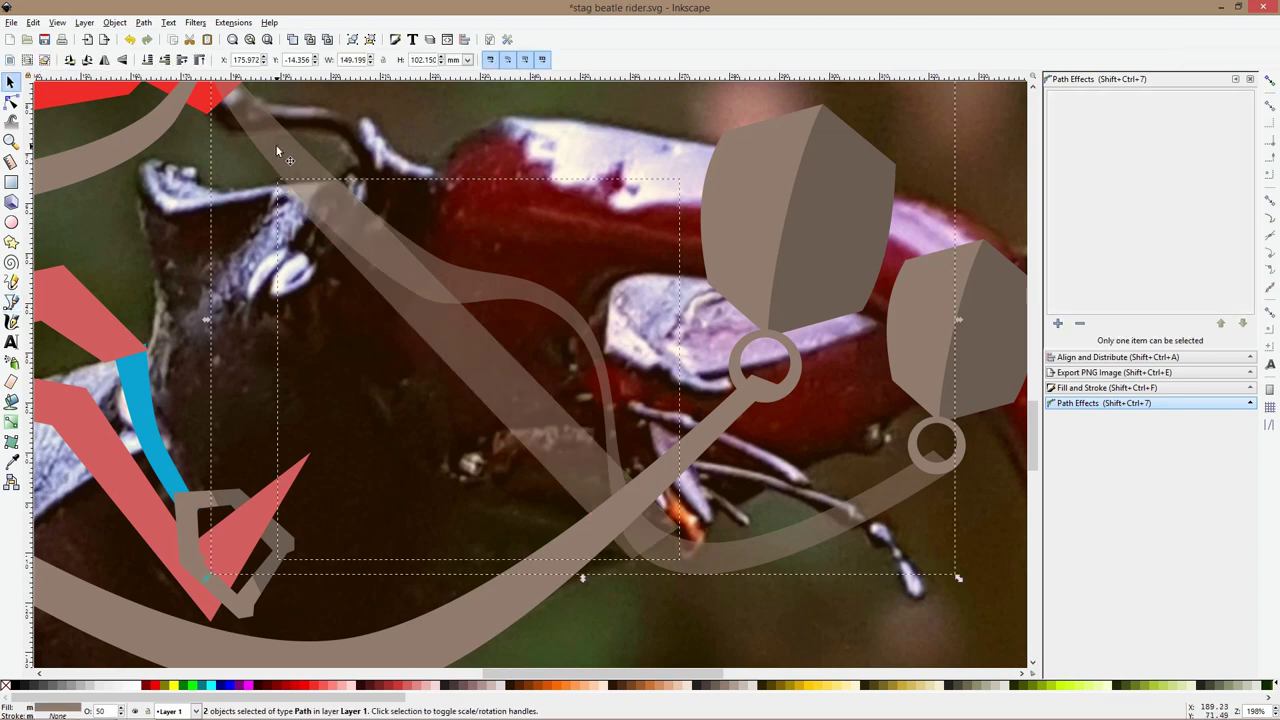
pyautogui.hotkey('ctrl', '-')
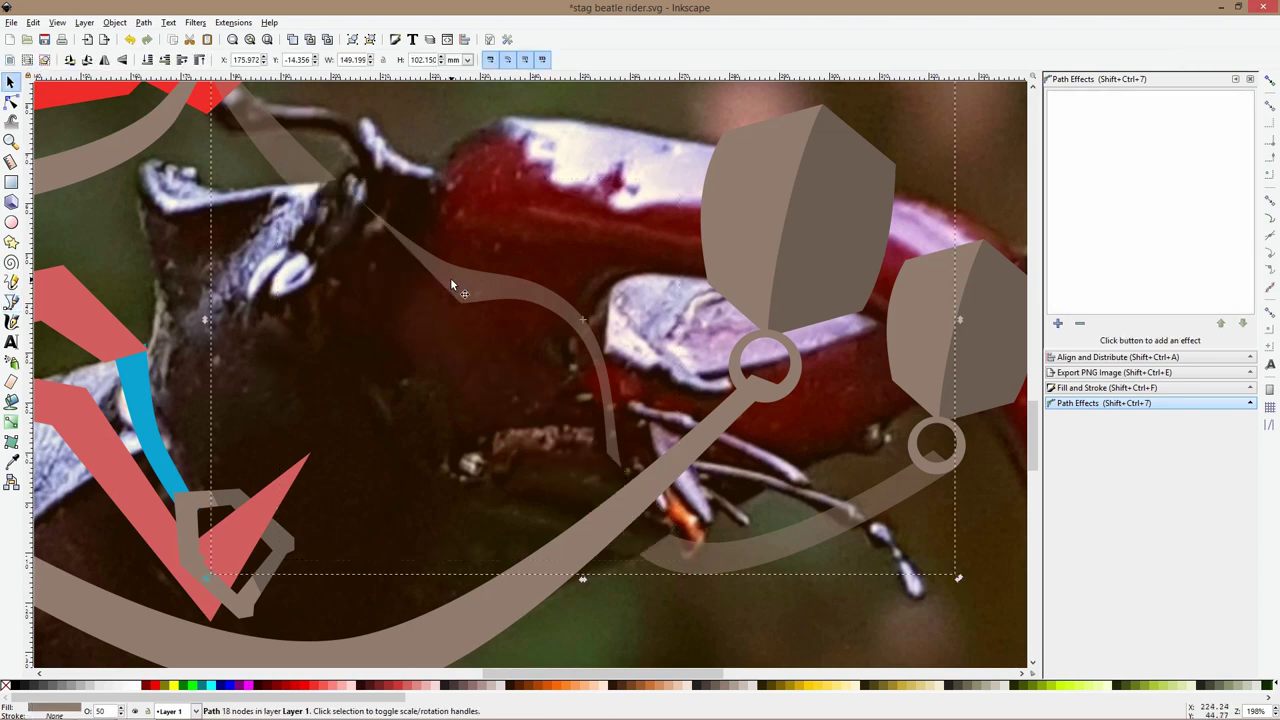
# Bow the cutting shape's long upper edge outward past the rein's bend and subtract the shape from the far rein
pyautogui.click(11, 101)
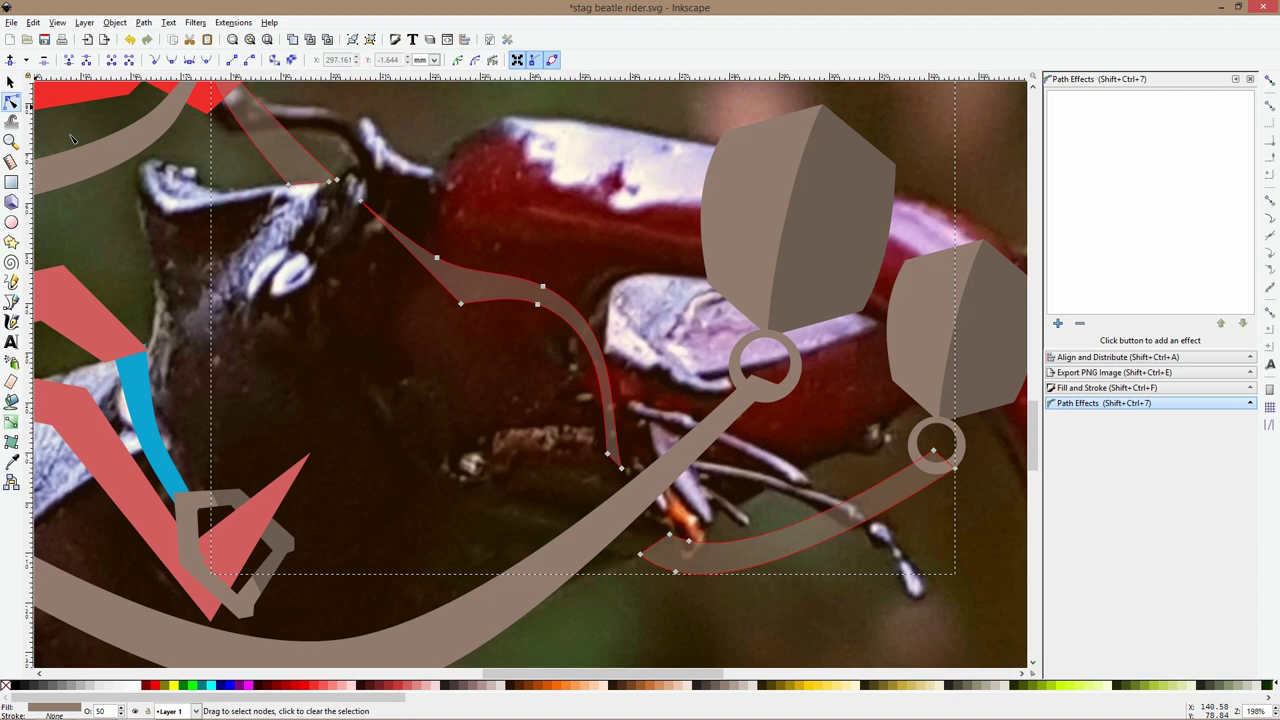
pyautogui.click(405, 272)
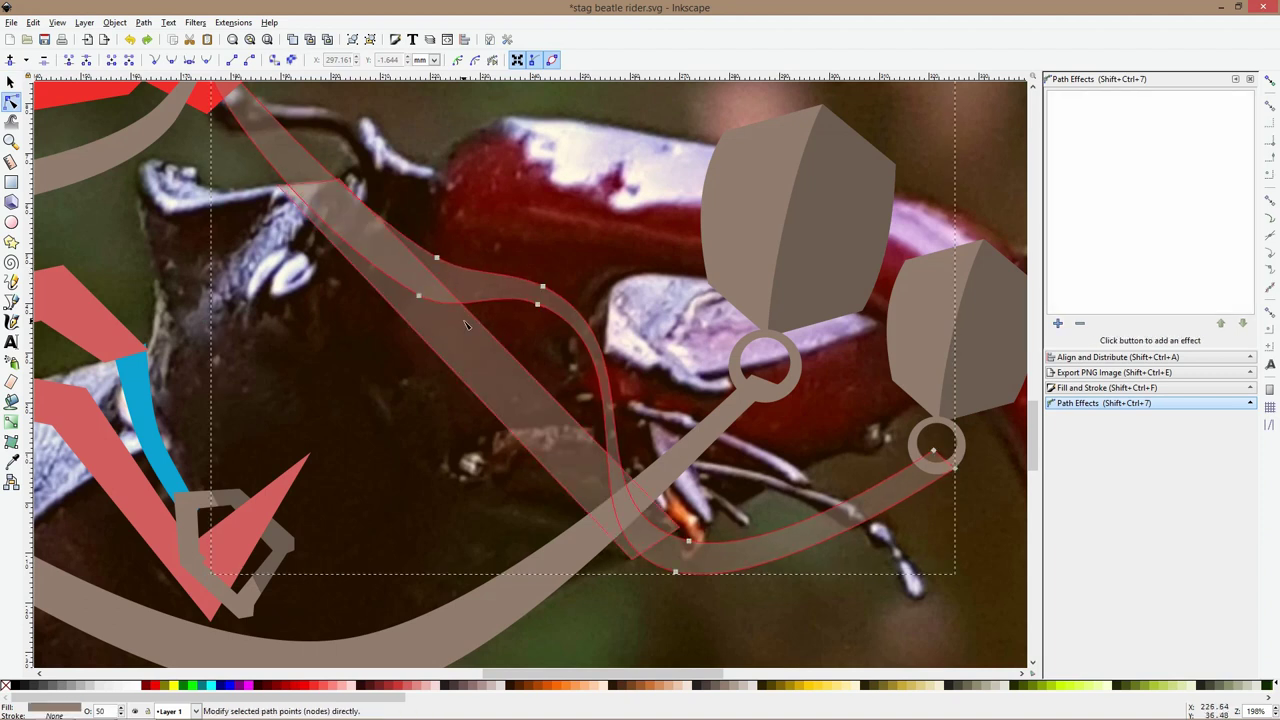
pyautogui.moveTo(478, 320); pyautogui.dragTo(592, 240)
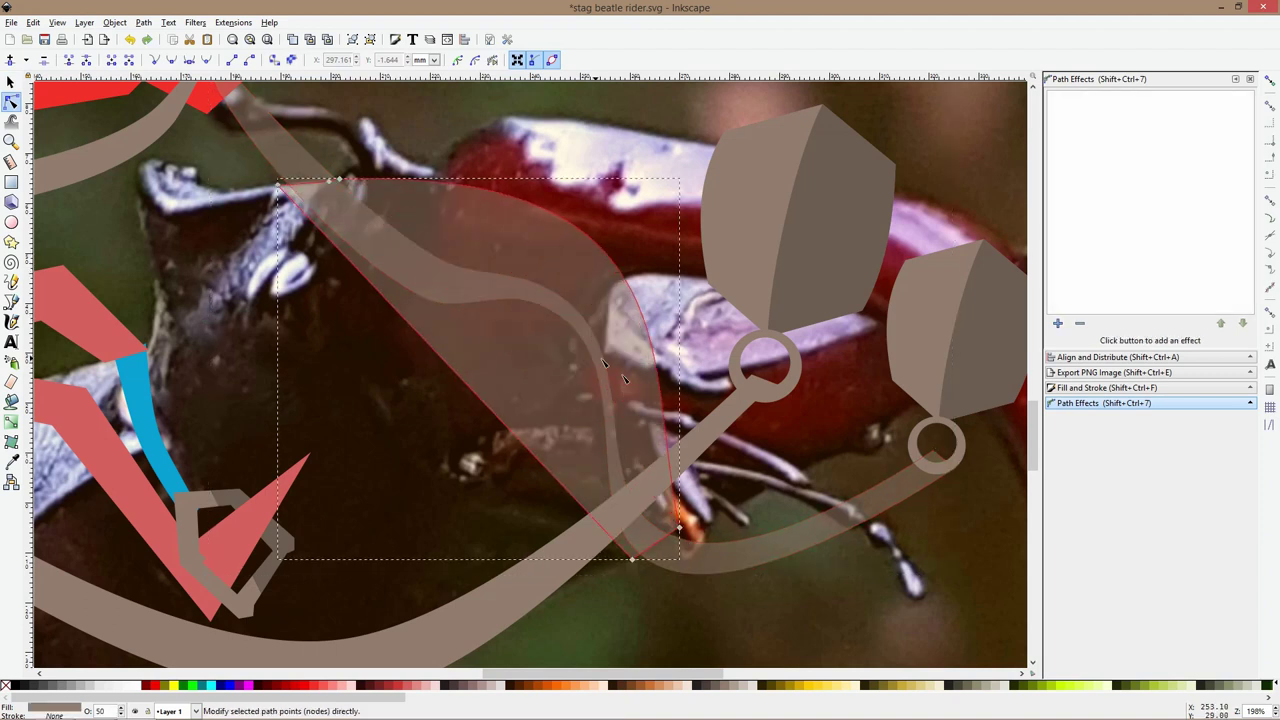
pyautogui.keyDown('shift'); pyautogui.click(743, 560); pyautogui.keyUp('shift')
pyautogui.hotkey('ctrl', '-')
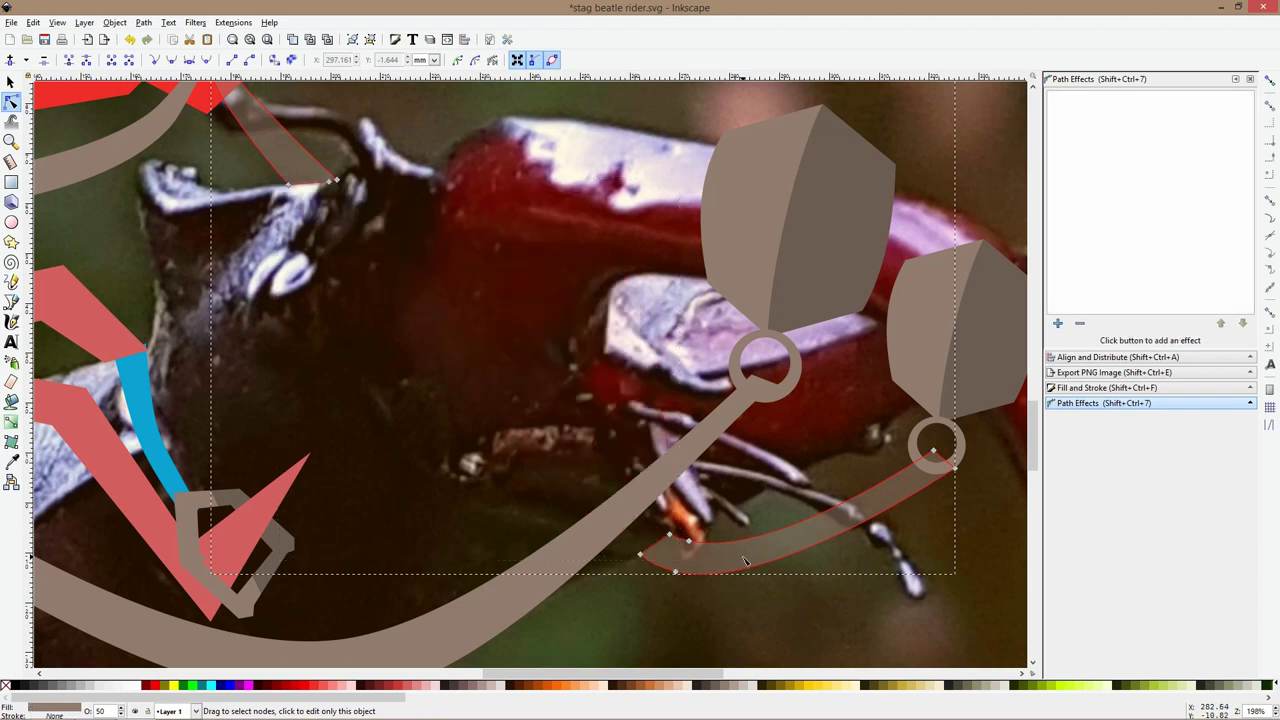
pyautogui.press('s')
pyautogui.scroll(-4, 743, 557)
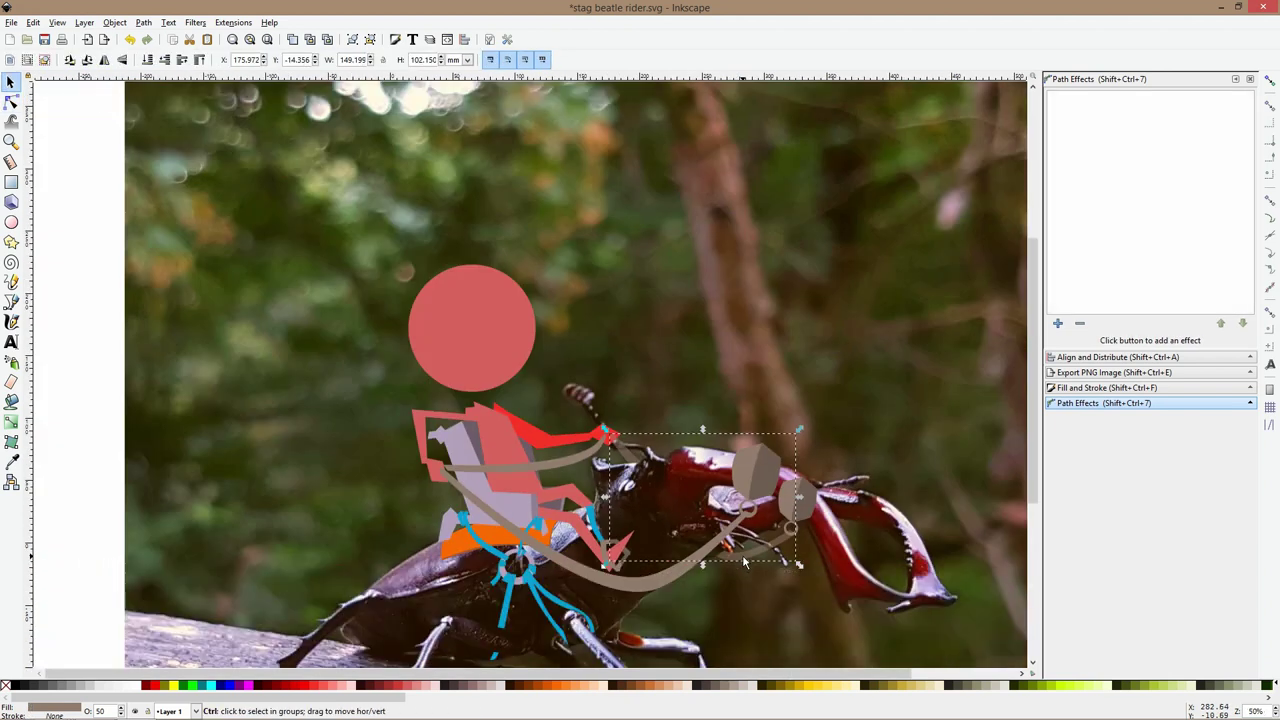
# Trace a closed outline around the beetle's thin feeler where the far rein crosses it
pyautogui.click(831, 430)
pyautogui.press('`')
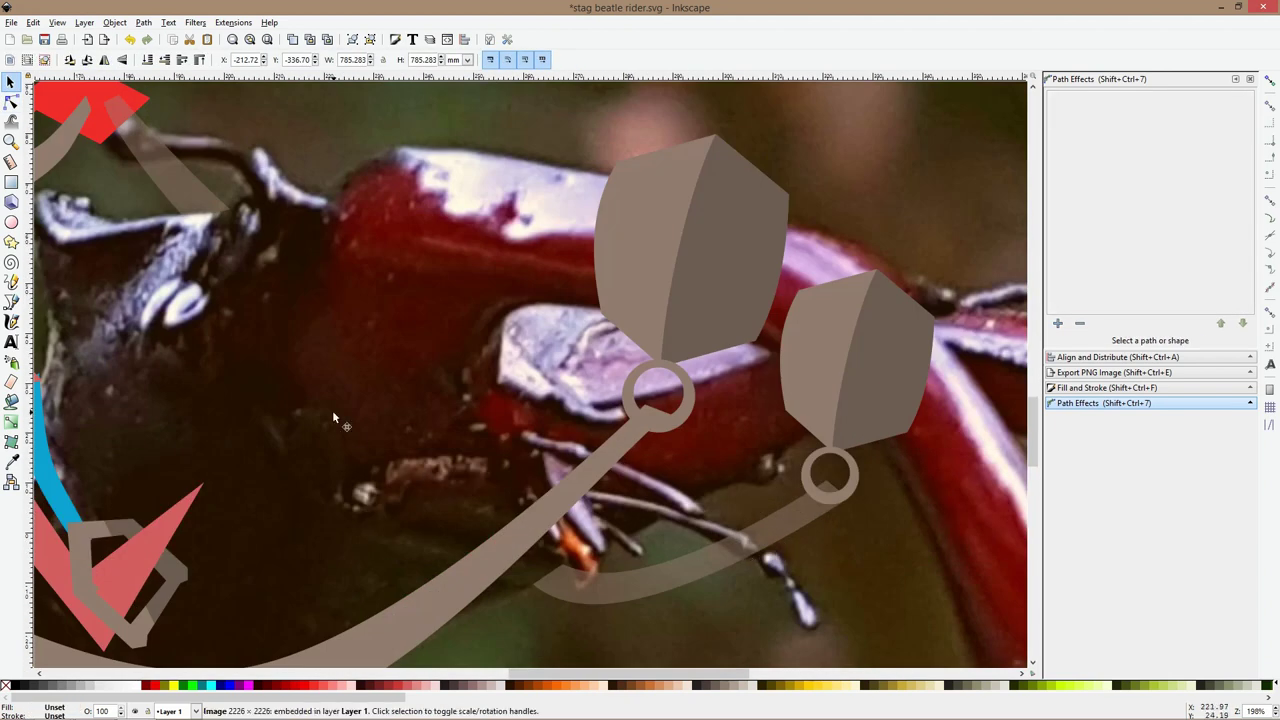
pyautogui.click(11, 301)
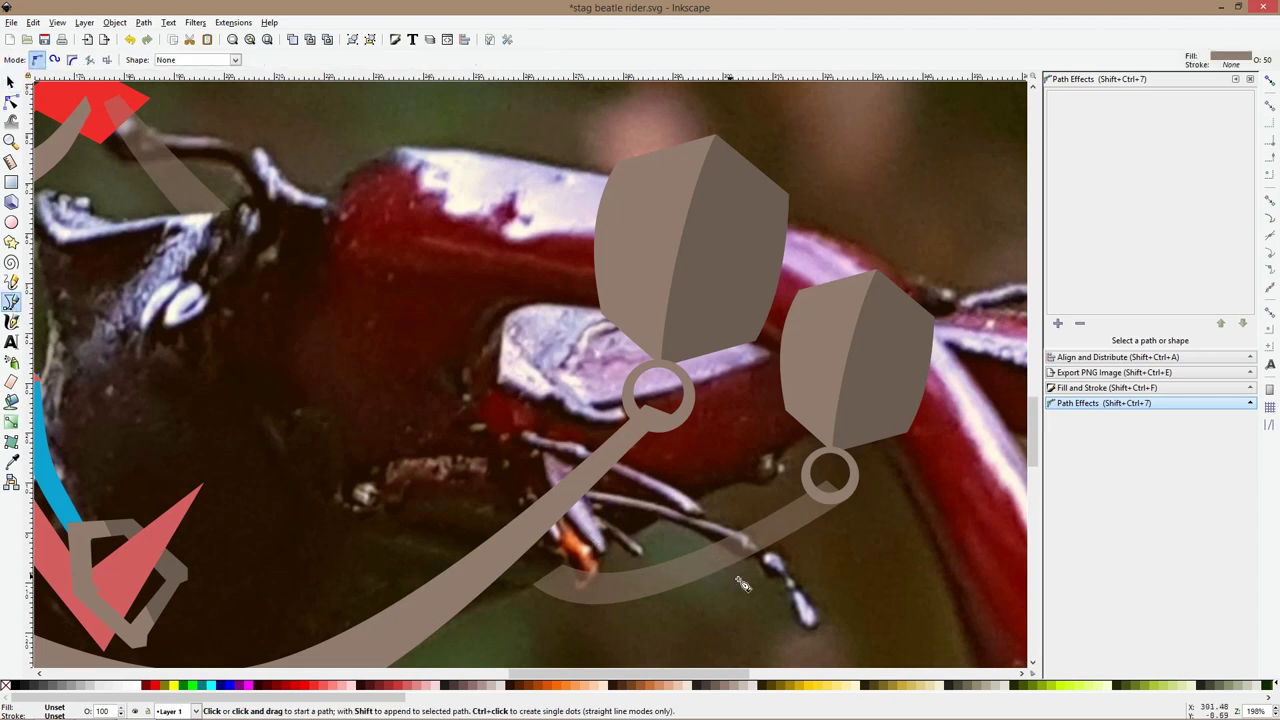
pyautogui.scroll(4, 743, 585)
pyautogui.click(577, 428)
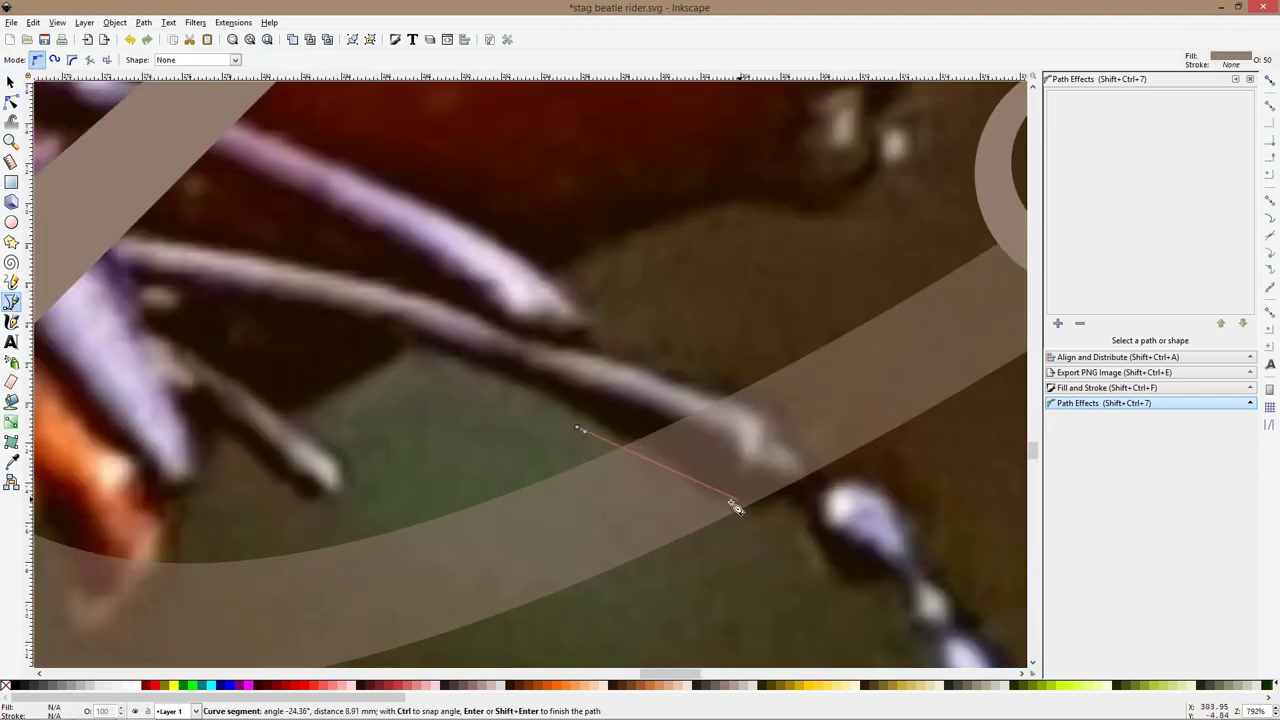
pyautogui.click(627, 441)
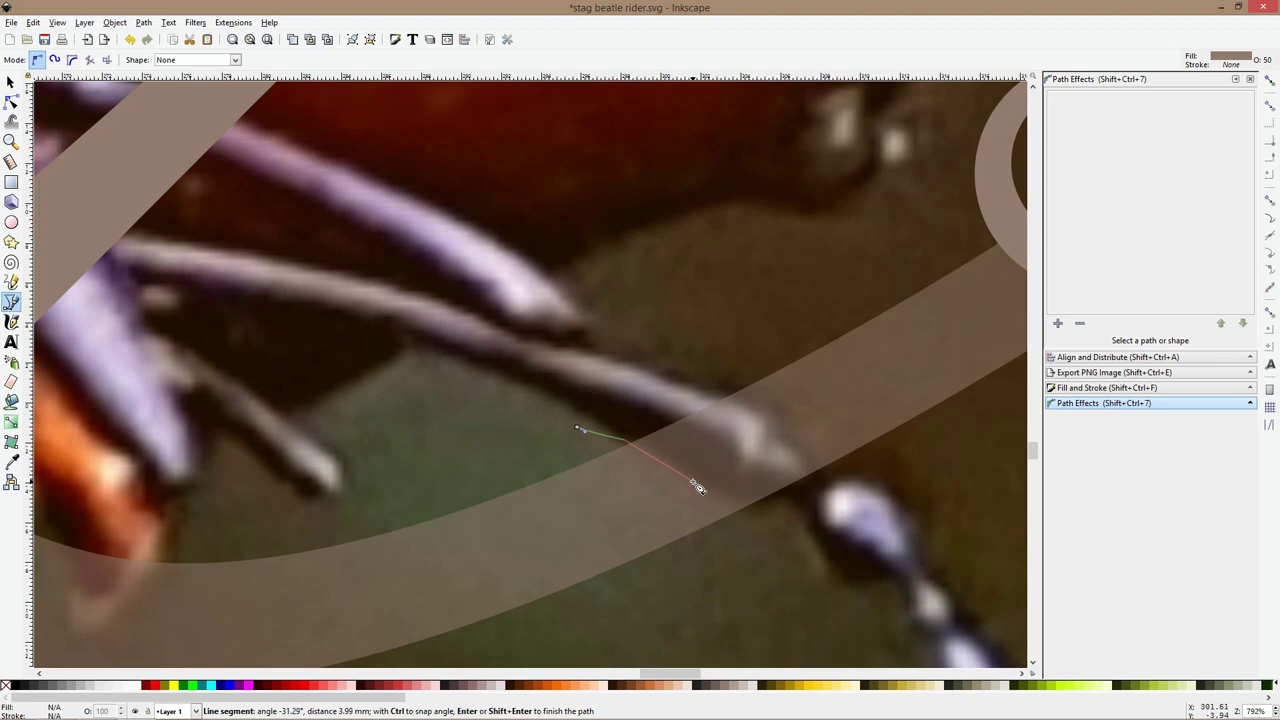
pyautogui.click(742, 500)
pyautogui.click(763, 506)
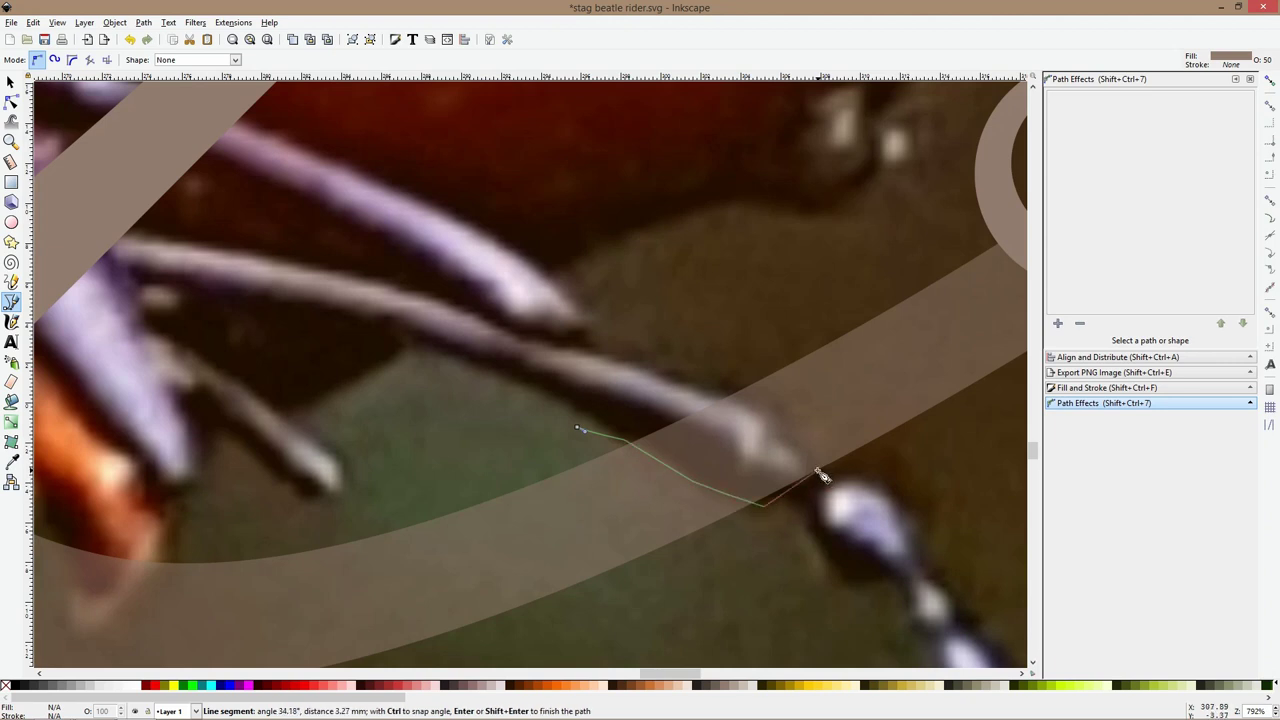
pyautogui.click(815, 469)
pyautogui.click(782, 438)
pyautogui.click(780, 406)
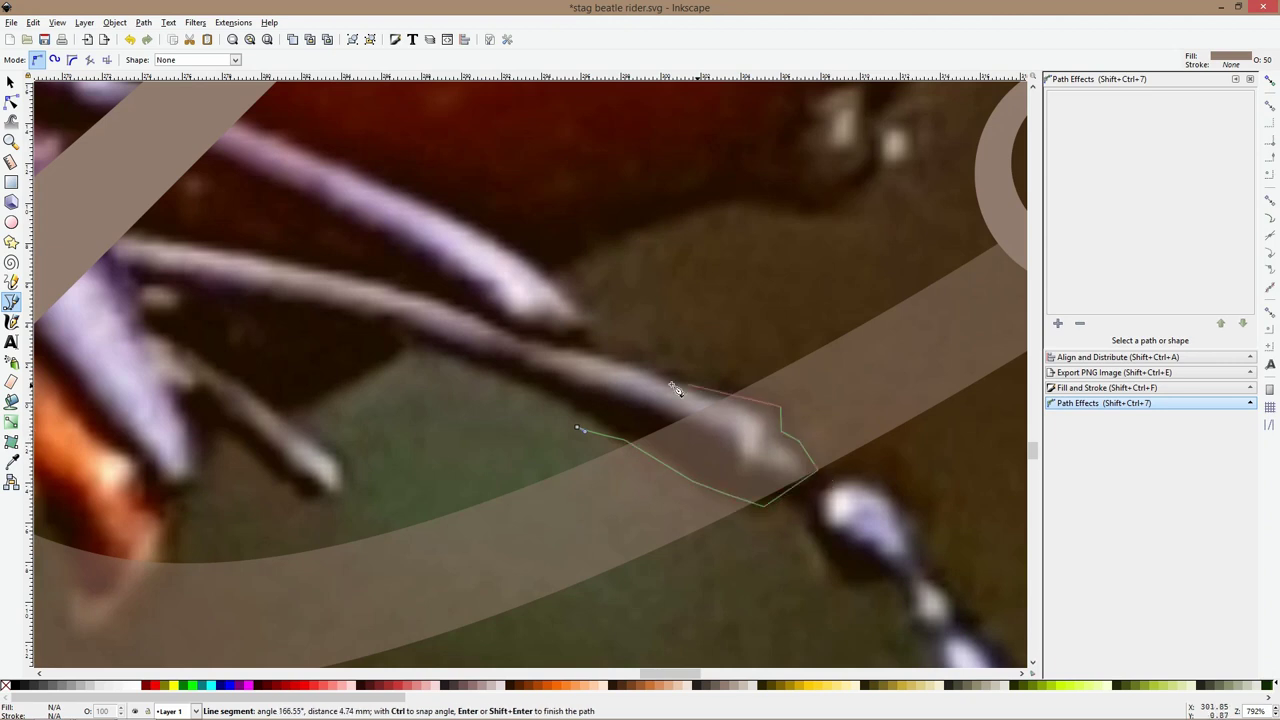
pyautogui.click(670, 383)
pyautogui.click(577, 427)
# Subtract the traced feeler outline from the far rein
pyautogui.press('s')
pyautogui.keyDown('shift'); pyautogui.click(577, 486); pyautogui.keyUp('shift')
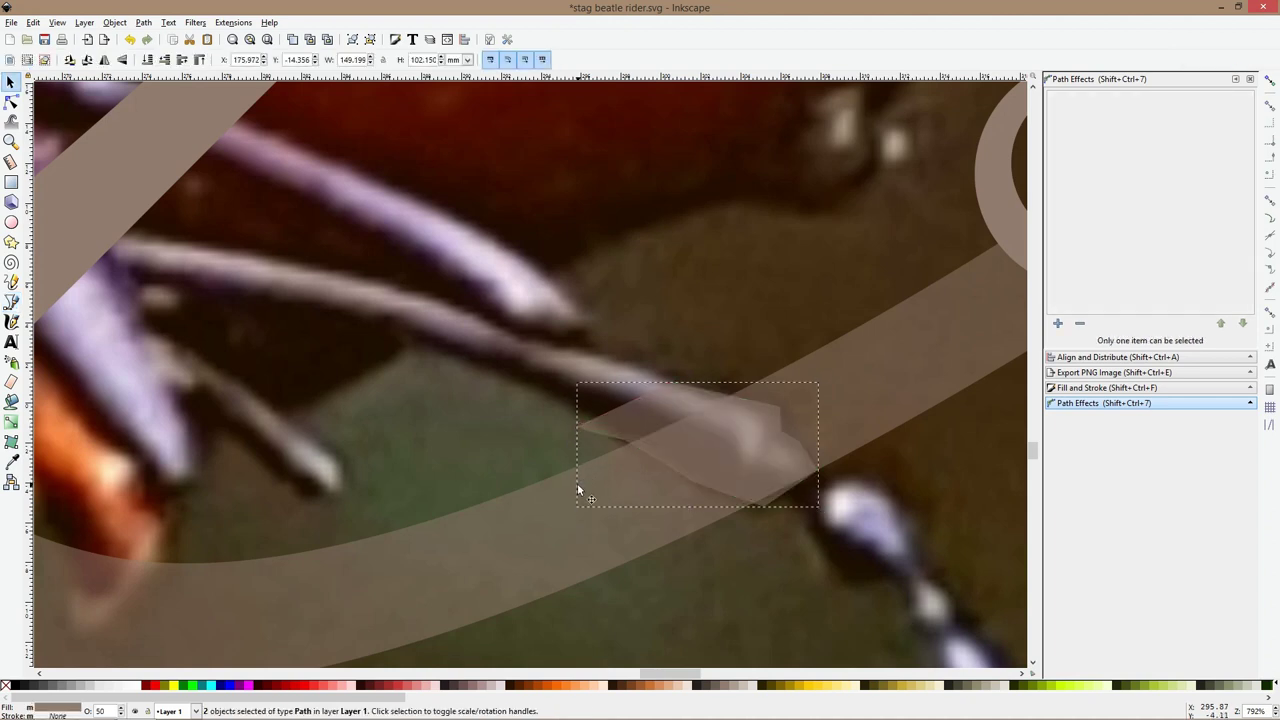
pyautogui.hotkey('ctrl', '-')
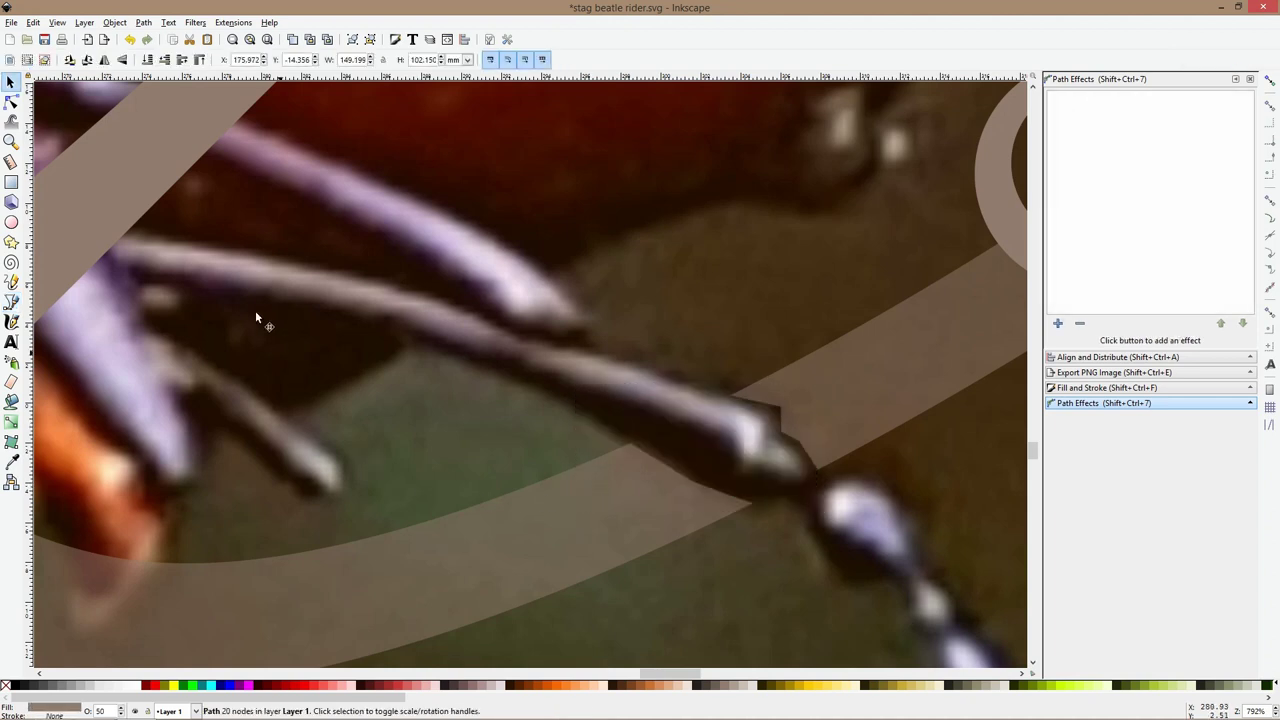
# Set the far rein's opacity to 100
pyautogui.scroll(-5, 368, 471)
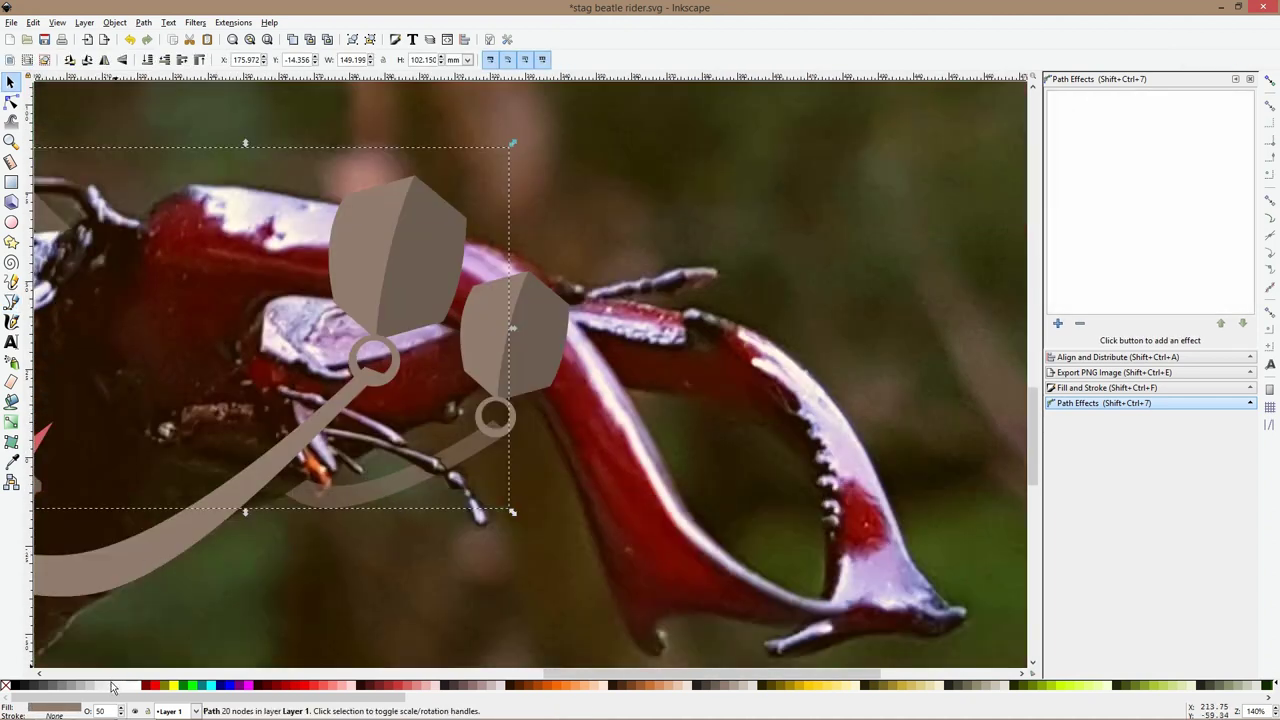
pyautogui.write('100')
pyautogui.press('Return')
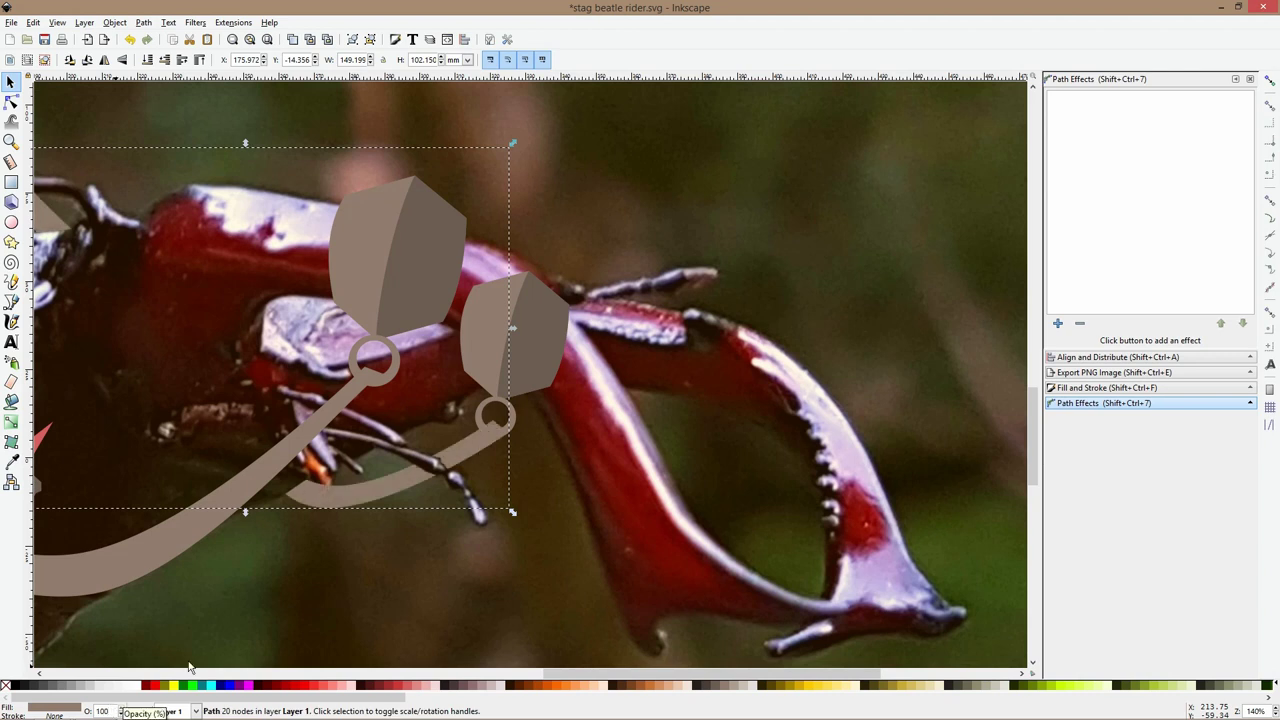
# Delete the dark half of the smaller far mandible pad and recolour its remaining shape with the near pad's dark brown shade
pyautogui.click(577, 543)
pyautogui.scroll(-4, 577, 543)
pyautogui.click(577, 541)
pyautogui.scroll(4, 577, 541)
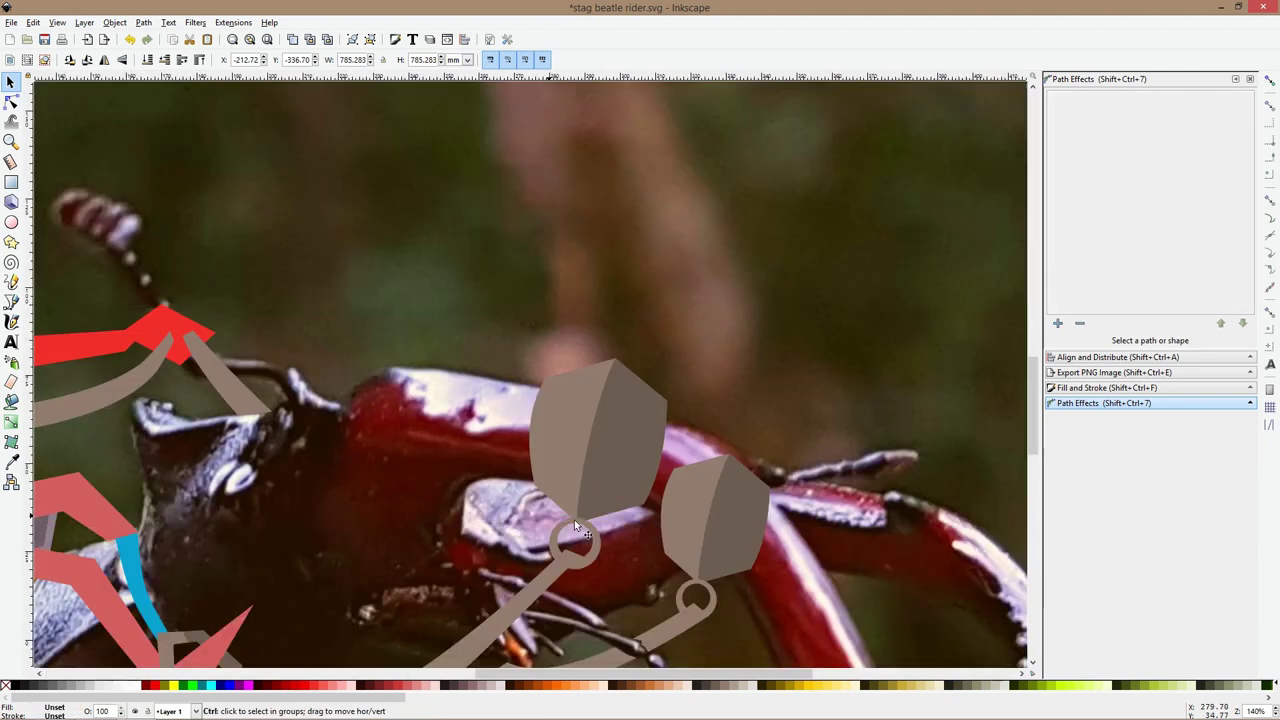
pyautogui.keyDown('ctrl'); pyautogui.click(721, 523); pyautogui.keyUp('ctrl')
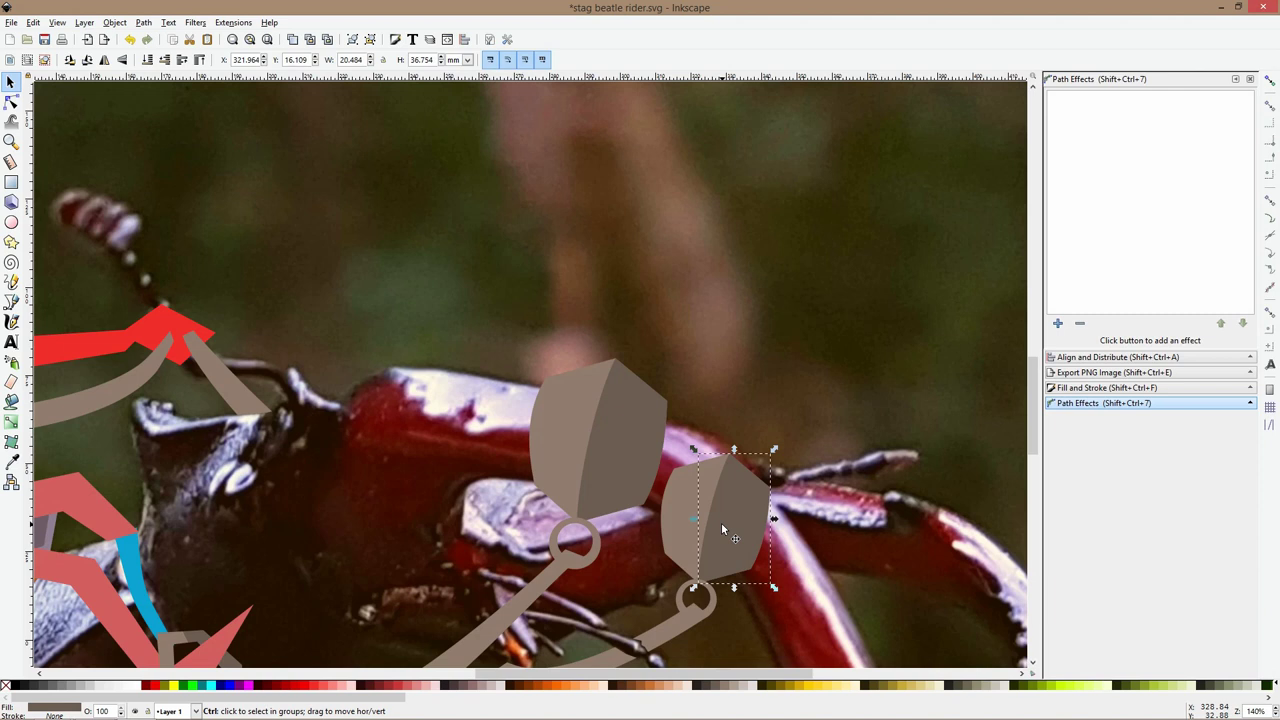
pyautogui.press('Escape')
pyautogui.scroll(2, 721, 522)
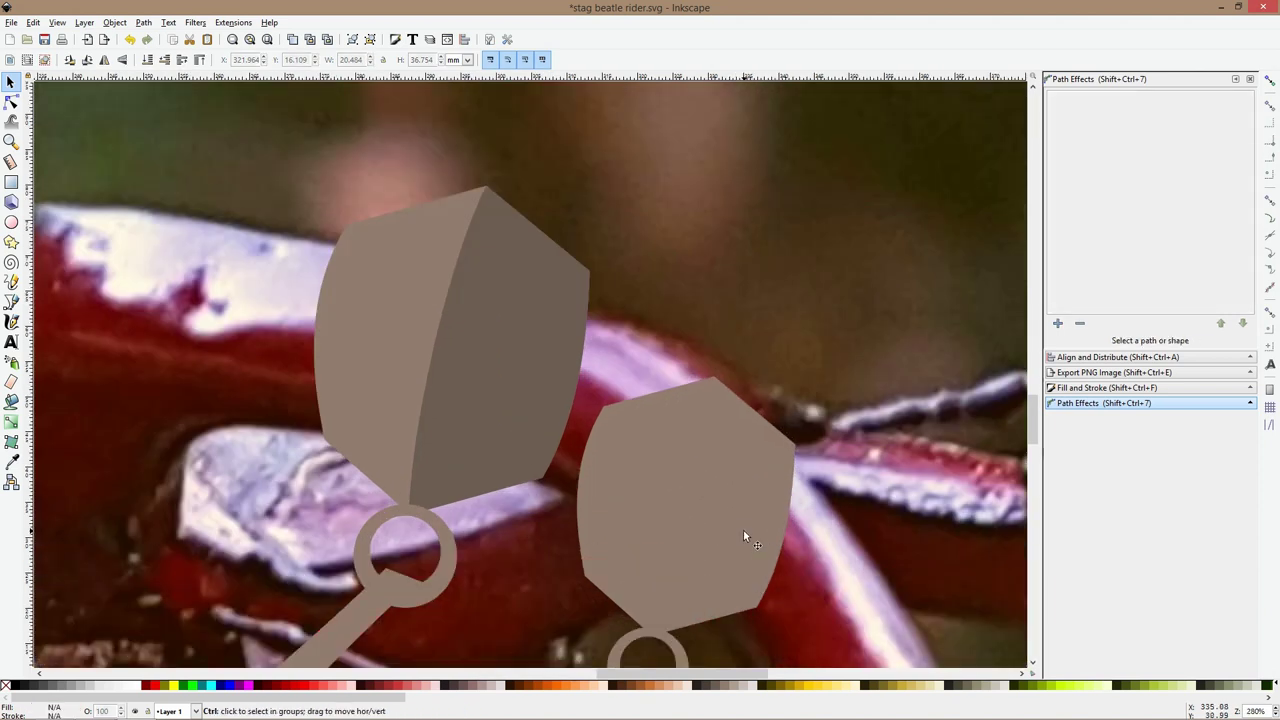
pyautogui.keyDown('ctrl'); pyautogui.click(741, 530); pyautogui.keyUp('ctrl')
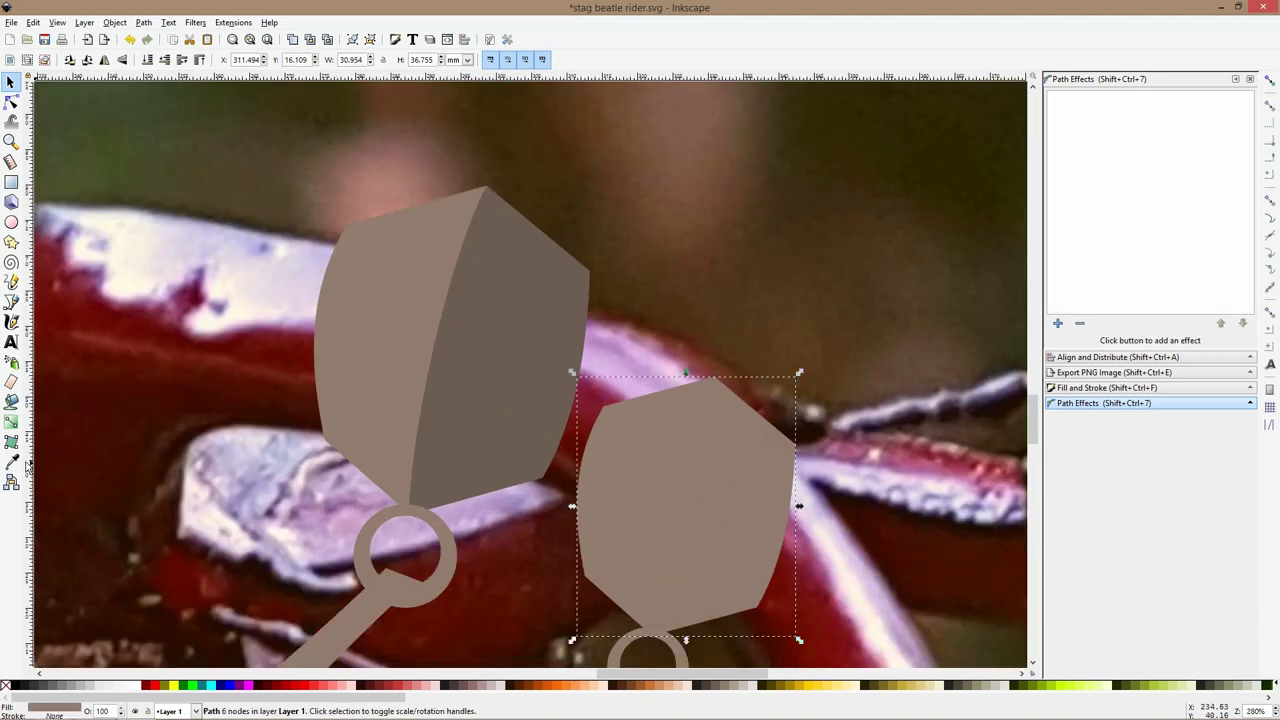
pyautogui.scroll(-3, 491, 433)
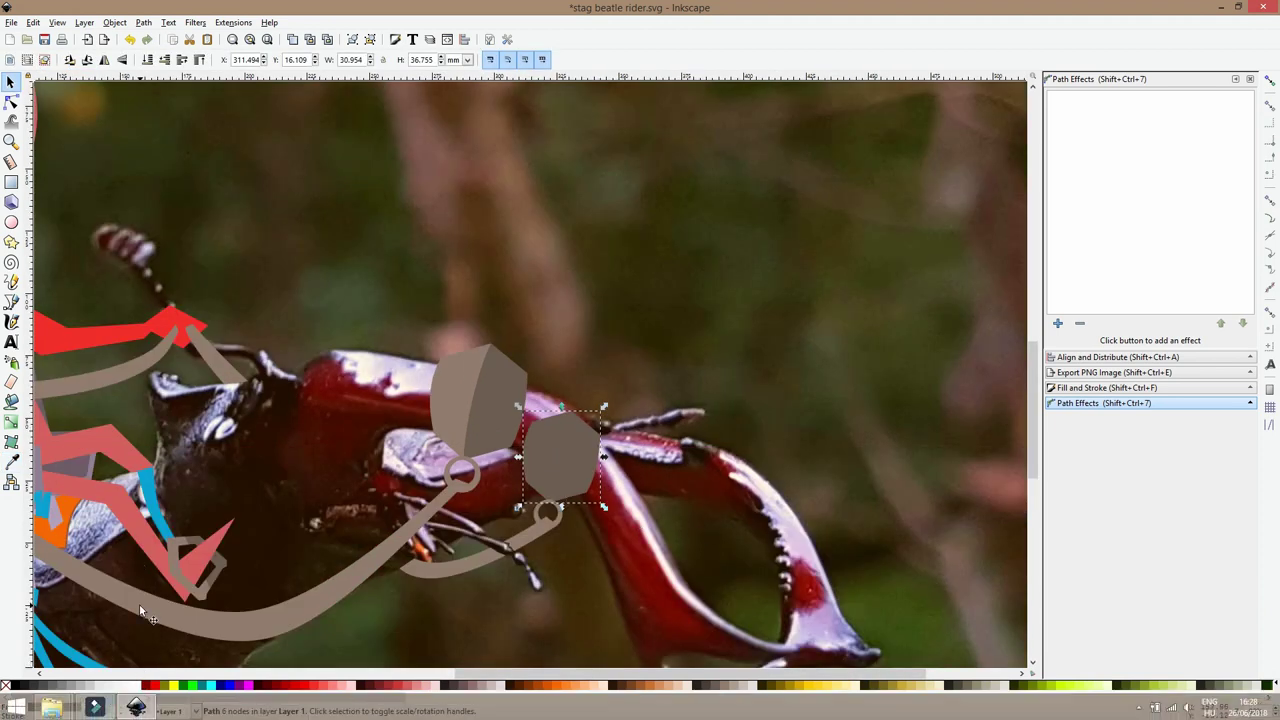
pyautogui.click(126, 633)
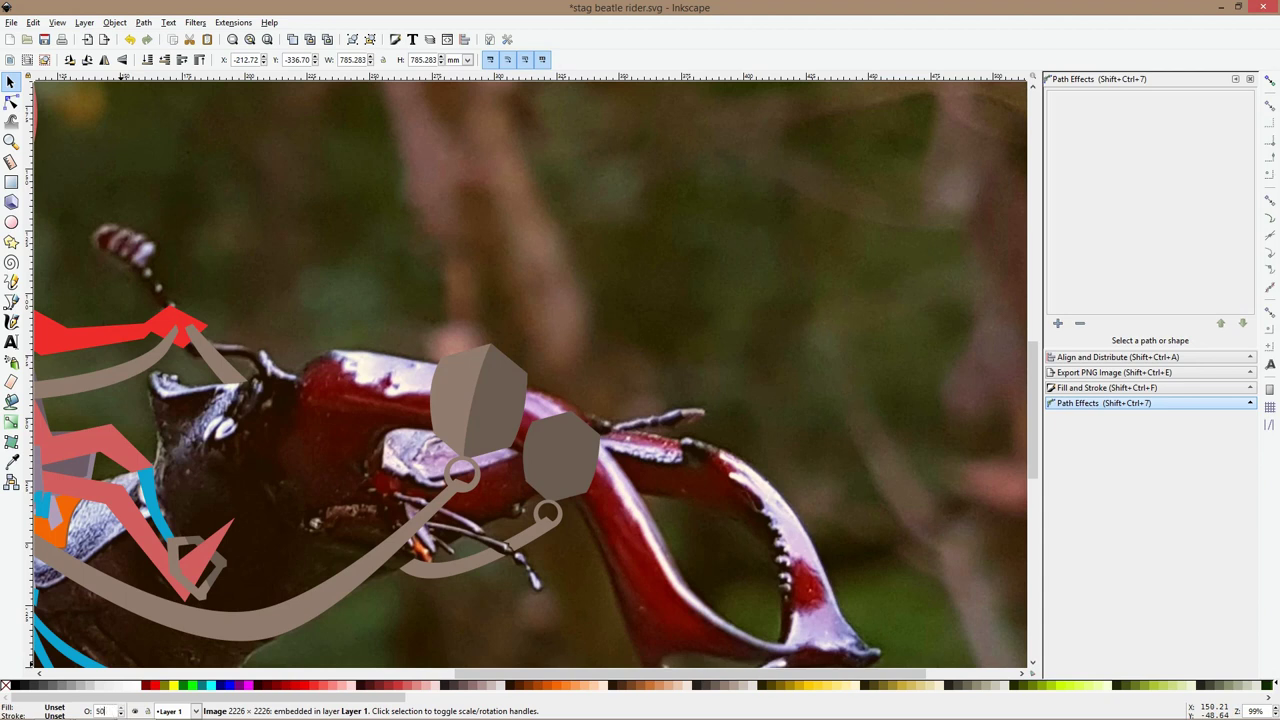
pyautogui.press('Return')
pyautogui.hotkey('ctrl', 'z')
# Set the far mandible pad's opacity to 50
pyautogui.click(578, 465)
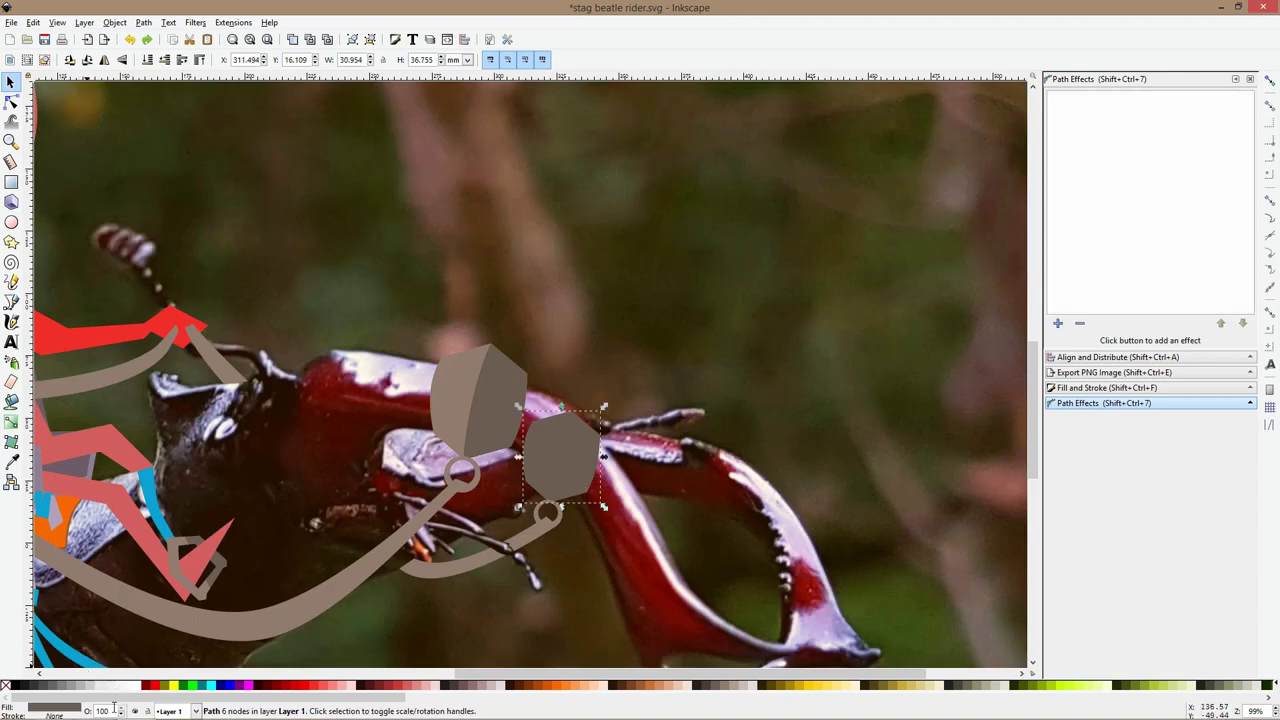
pyautogui.write('50')
pyautogui.press('Return')
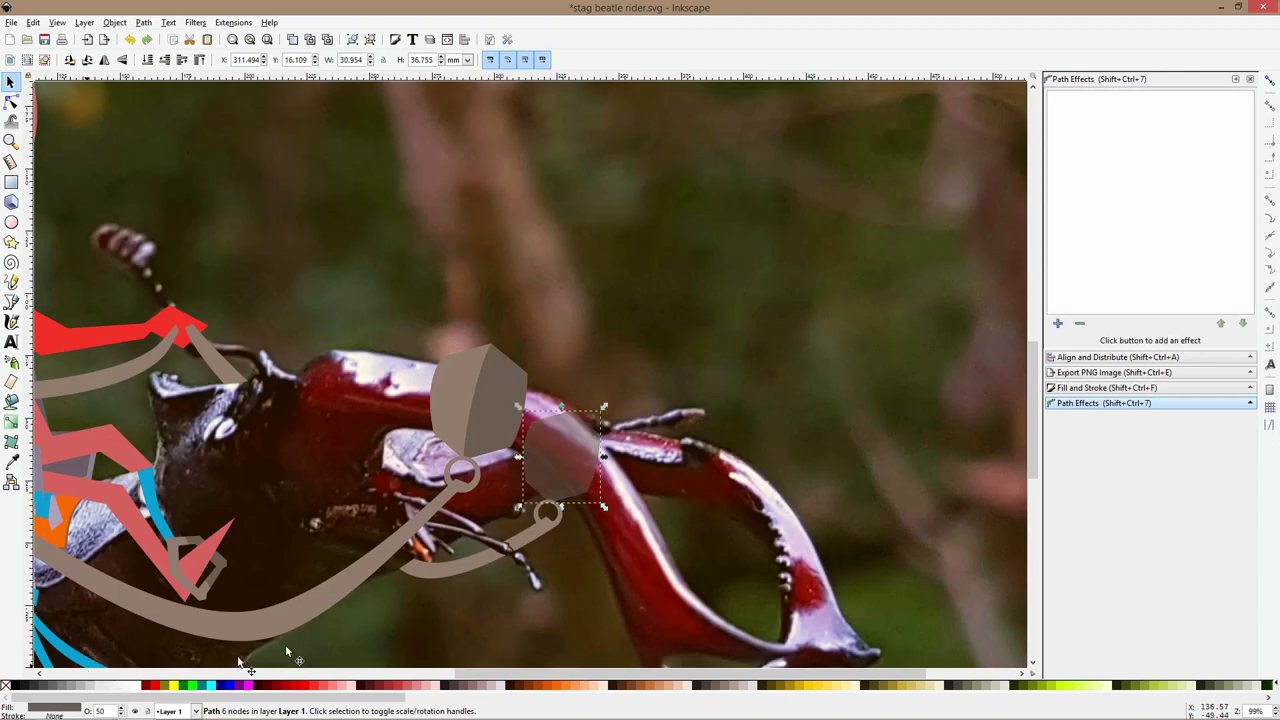
# Draw a closed outline over the front mandible where the far pad overlaps it, extending past the pad's upper edge
pyautogui.keyDown('ctrl'); pyautogui.scroll(4, 540, 470); pyautogui.keyUp('ctrl')
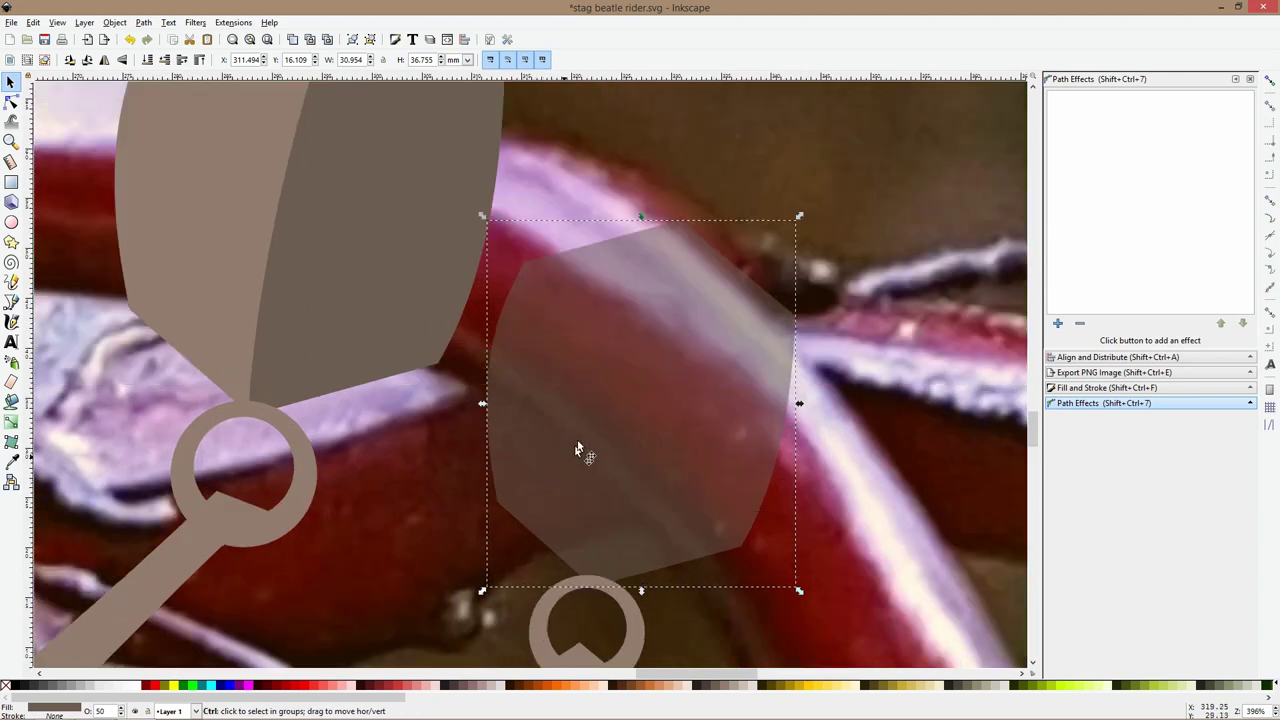
pyautogui.keyDown('ctrl'); pyautogui.scroll(-2, 679, 458); pyautogui.keyUp('ctrl')
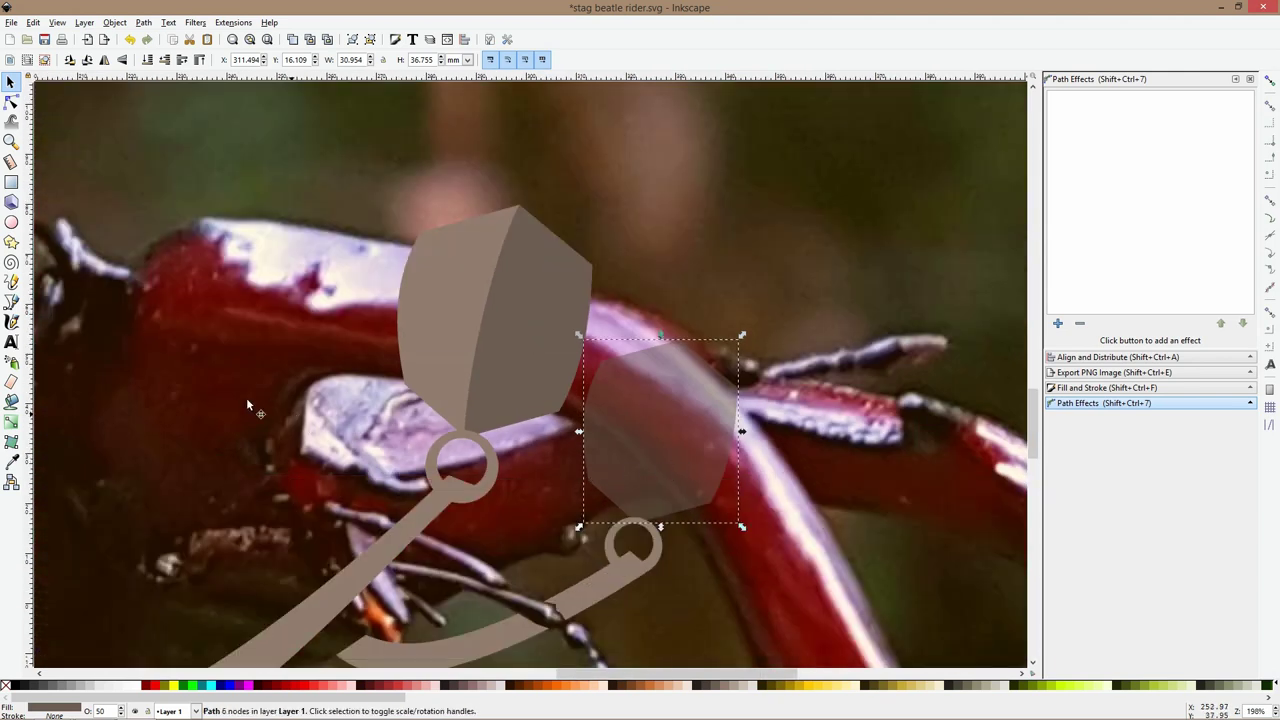
pyautogui.click(11, 302)
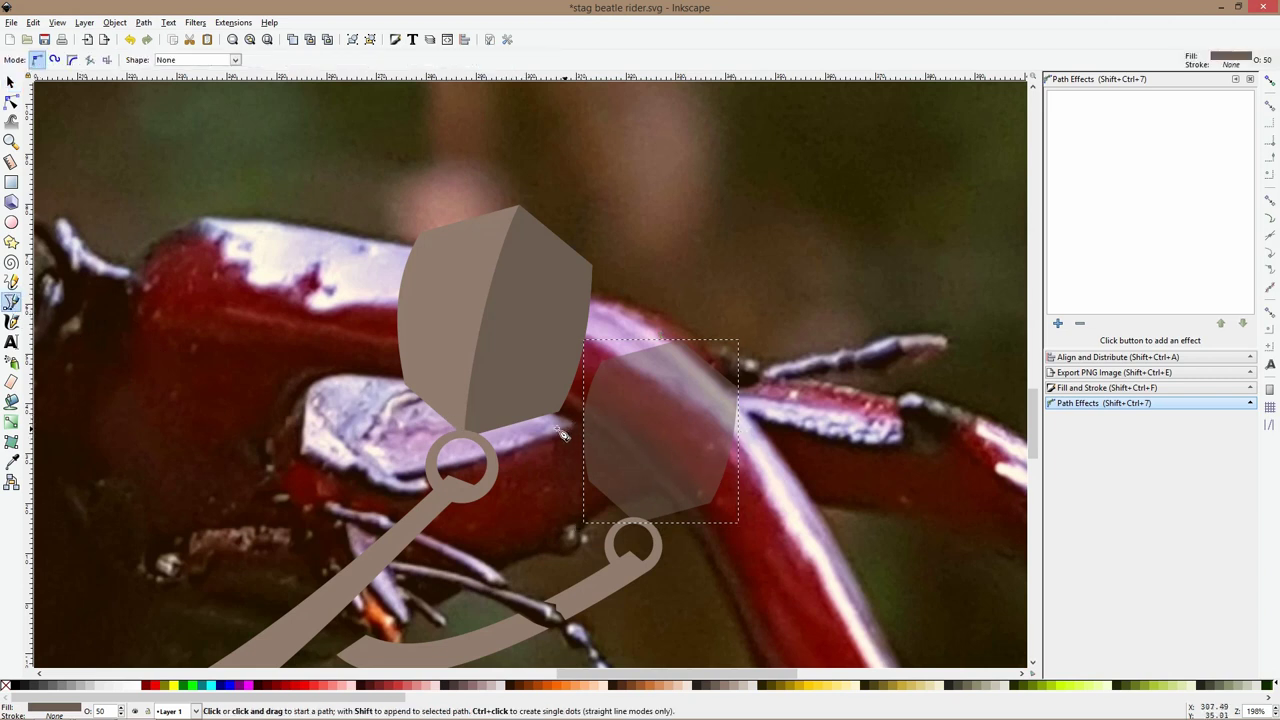
pyautogui.click(685, 520)
pyautogui.click(576, 420)
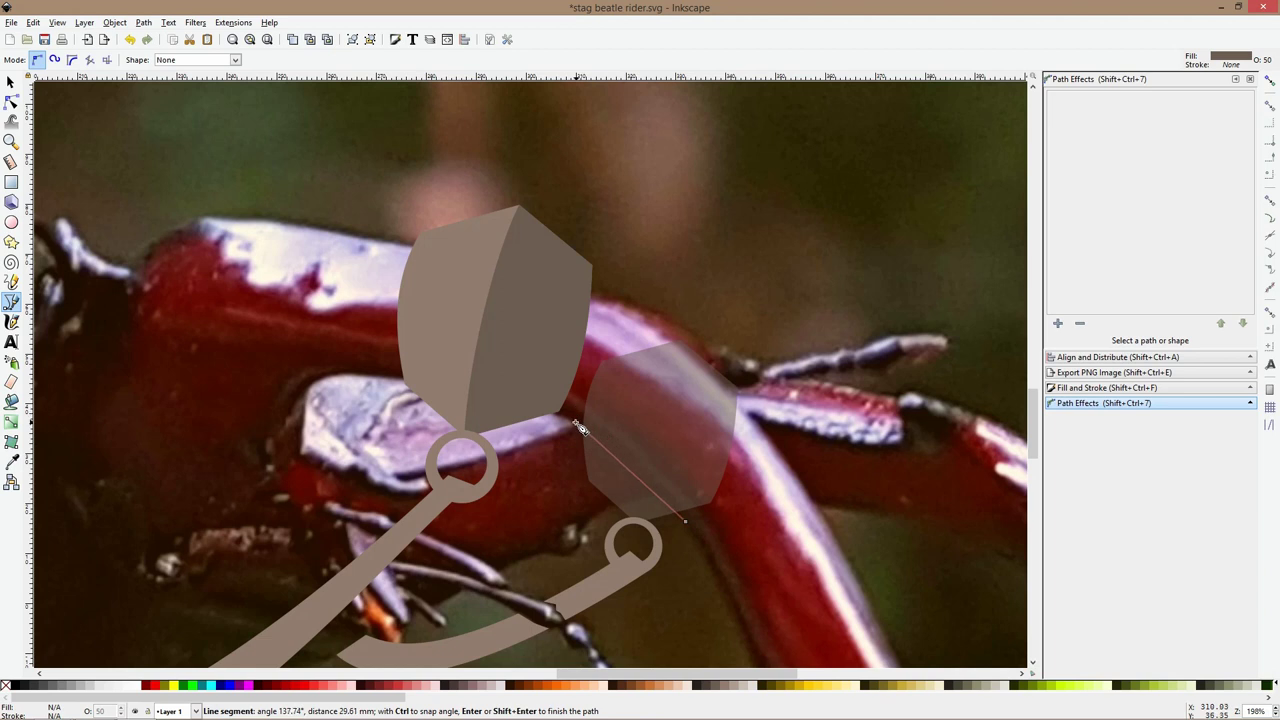
pyautogui.click(632, 291)
pyautogui.click(688, 295)
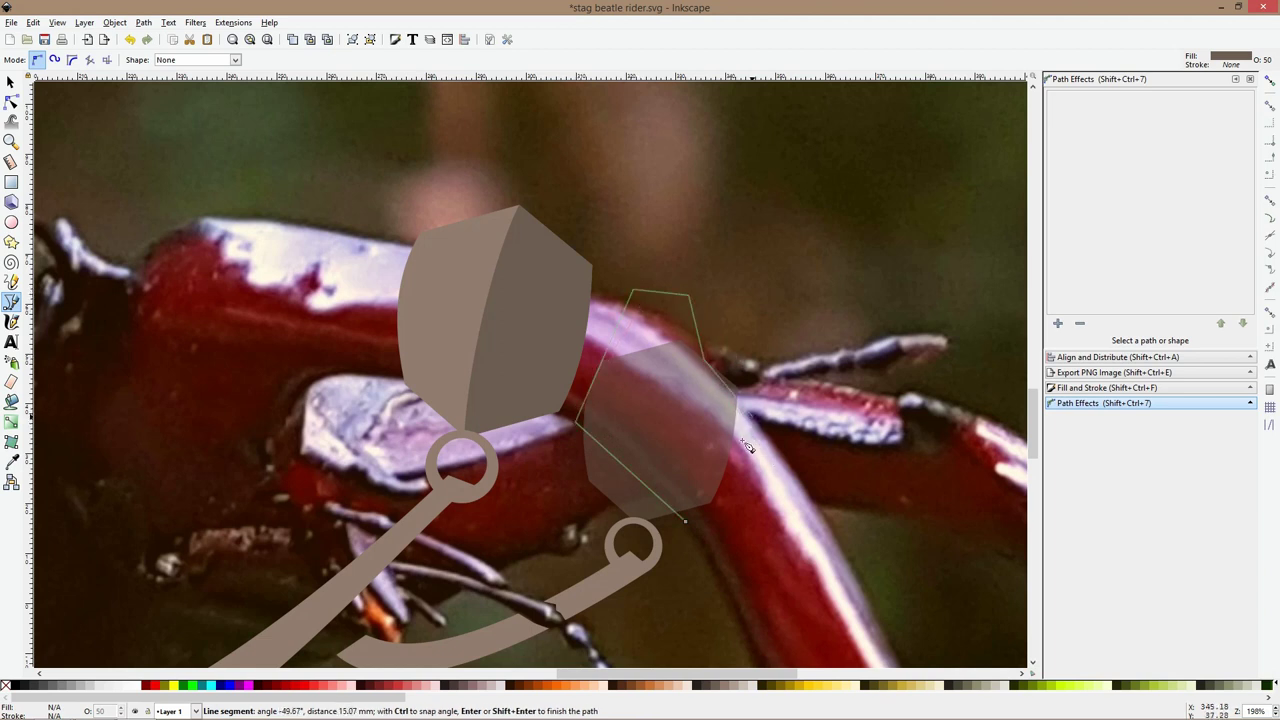
pyautogui.click(738, 406)
pyautogui.click(687, 521)
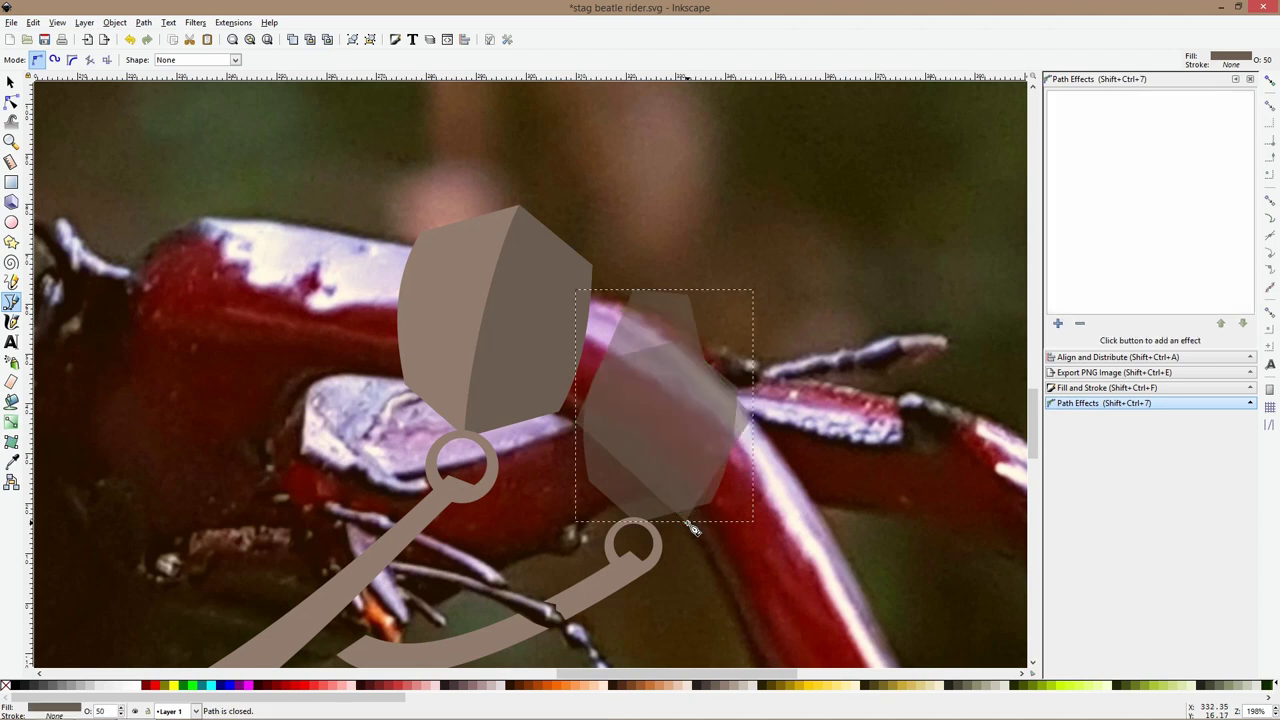
# Bow the outline's straight edges to follow the mandible's curve and subtract the outline from the far pad
pyautogui.click(11, 101)
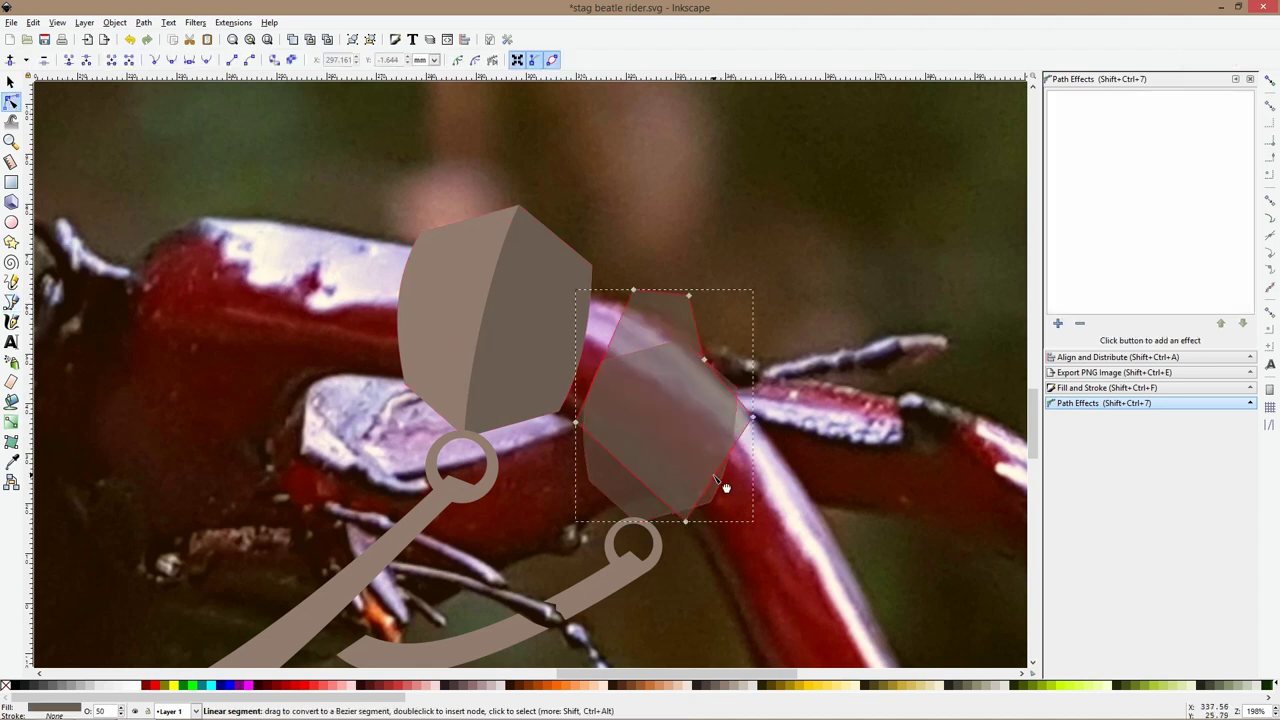
pyautogui.moveTo(718, 470); pyautogui.dragTo(742, 492)
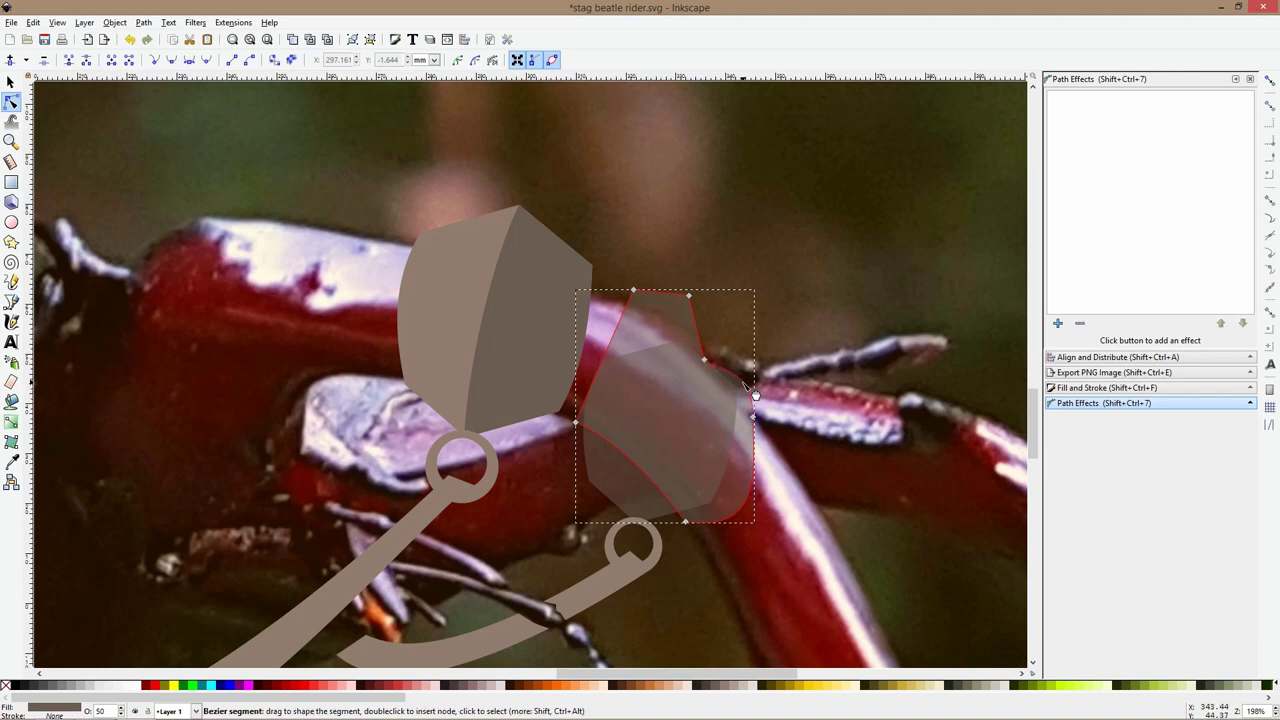
pyautogui.press('s')
pyautogui.keyDown('shift'); pyautogui.click(635, 481); pyautogui.keyUp('shift')
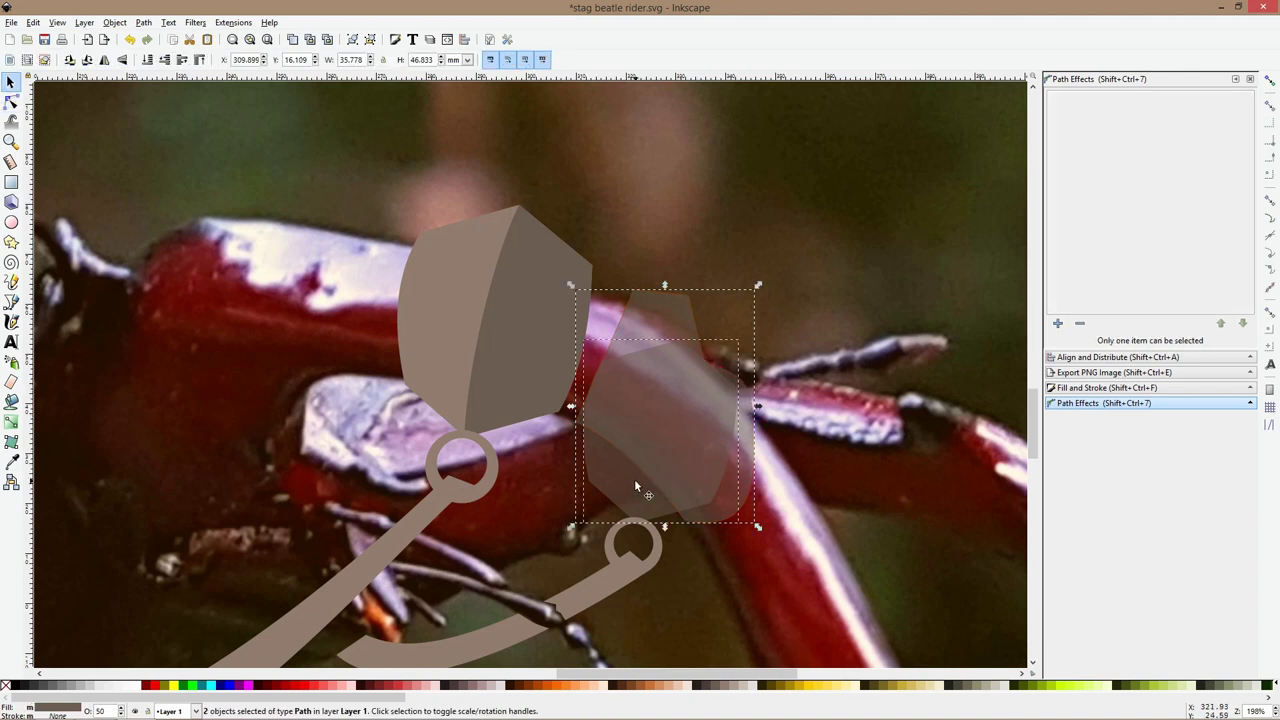
pyautogui.hotkey('ctrl', '-')
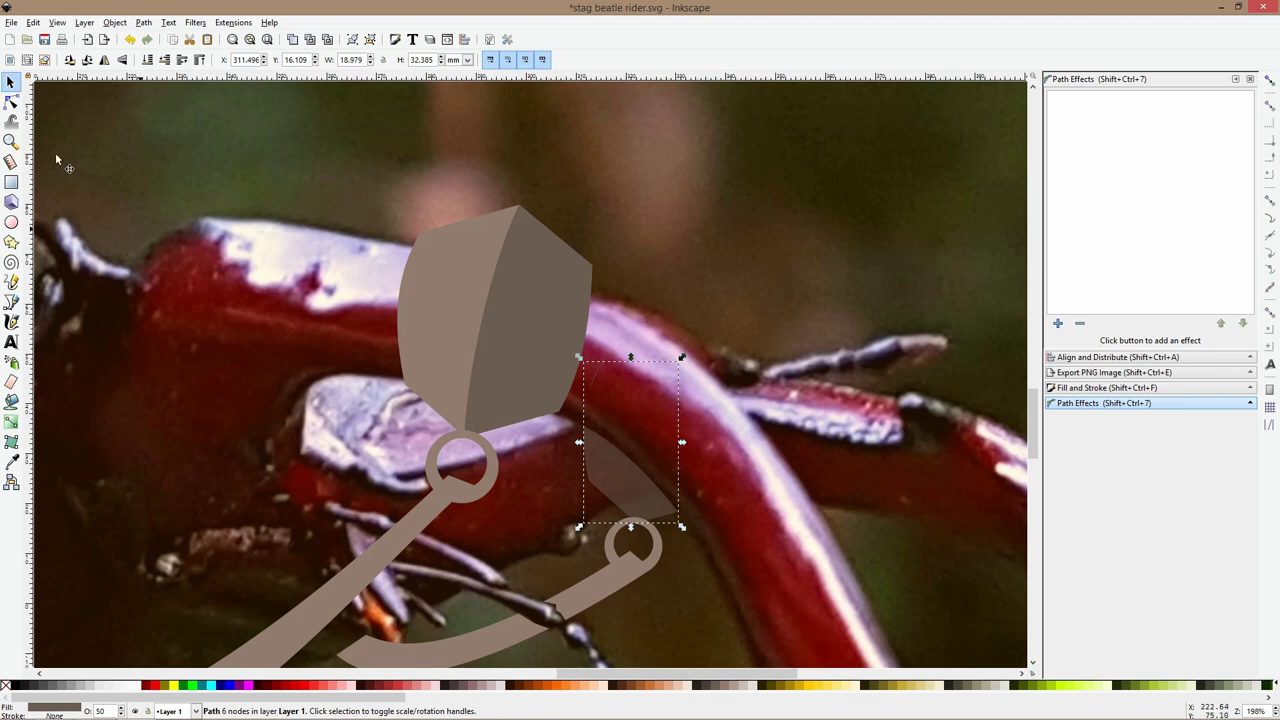
# Delete the leftover sliver of the far pad above the front mandible
pyautogui.click(11, 102)
pyautogui.moveTo(632, 330); pyautogui.dragTo(570, 402)
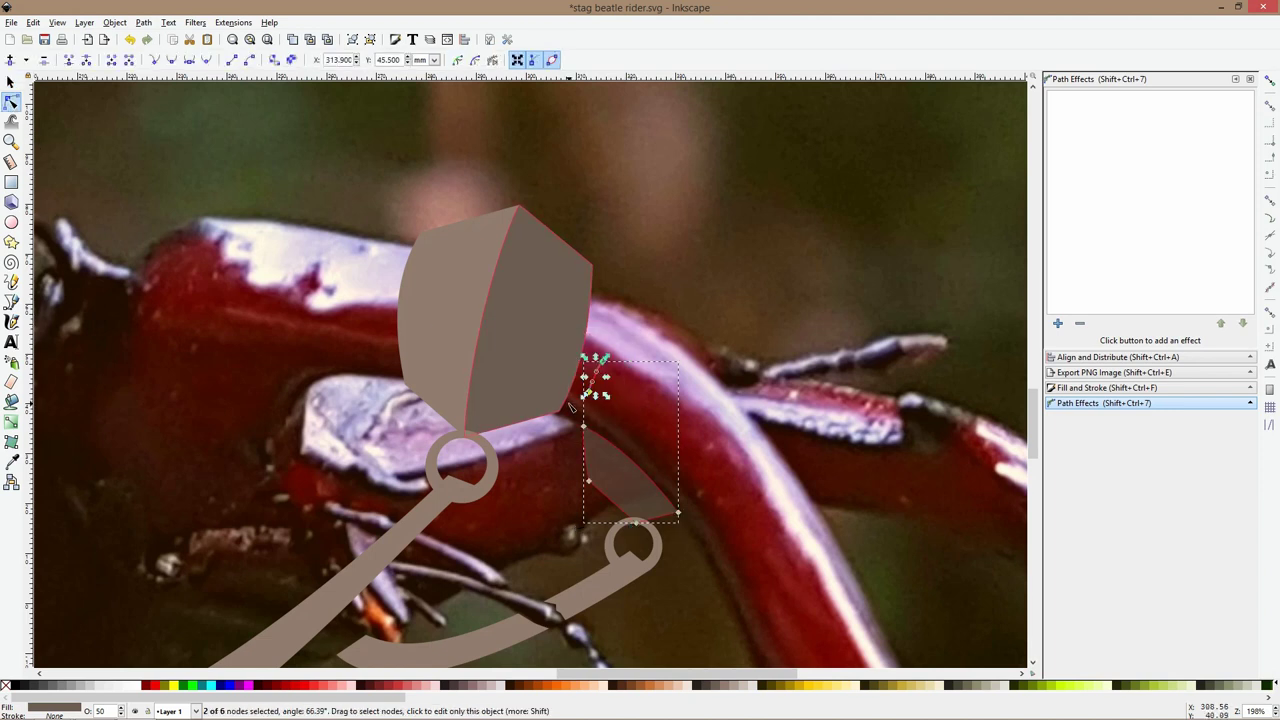
pyautogui.press('Delete')
# Set the trimmed far pad's opacity to 100 and save the drawing
pyautogui.scroll(-2, 570, 407)
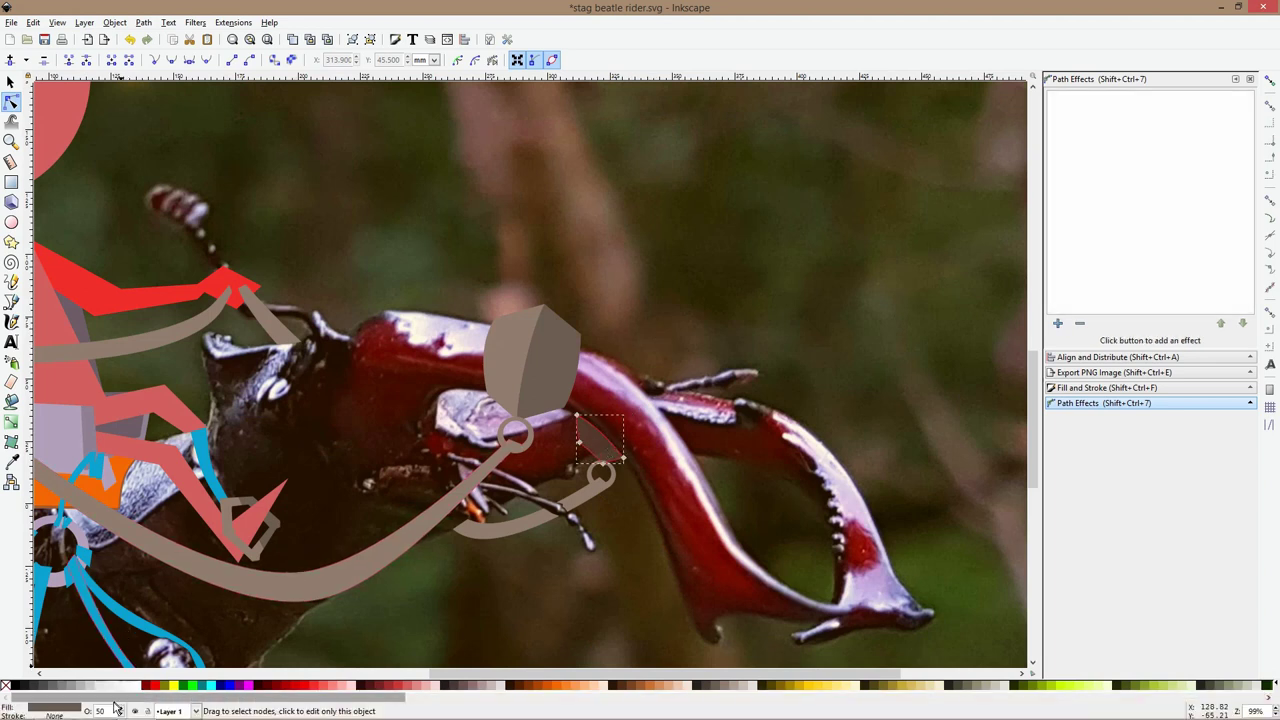
pyautogui.write('100')
pyautogui.press('Return')
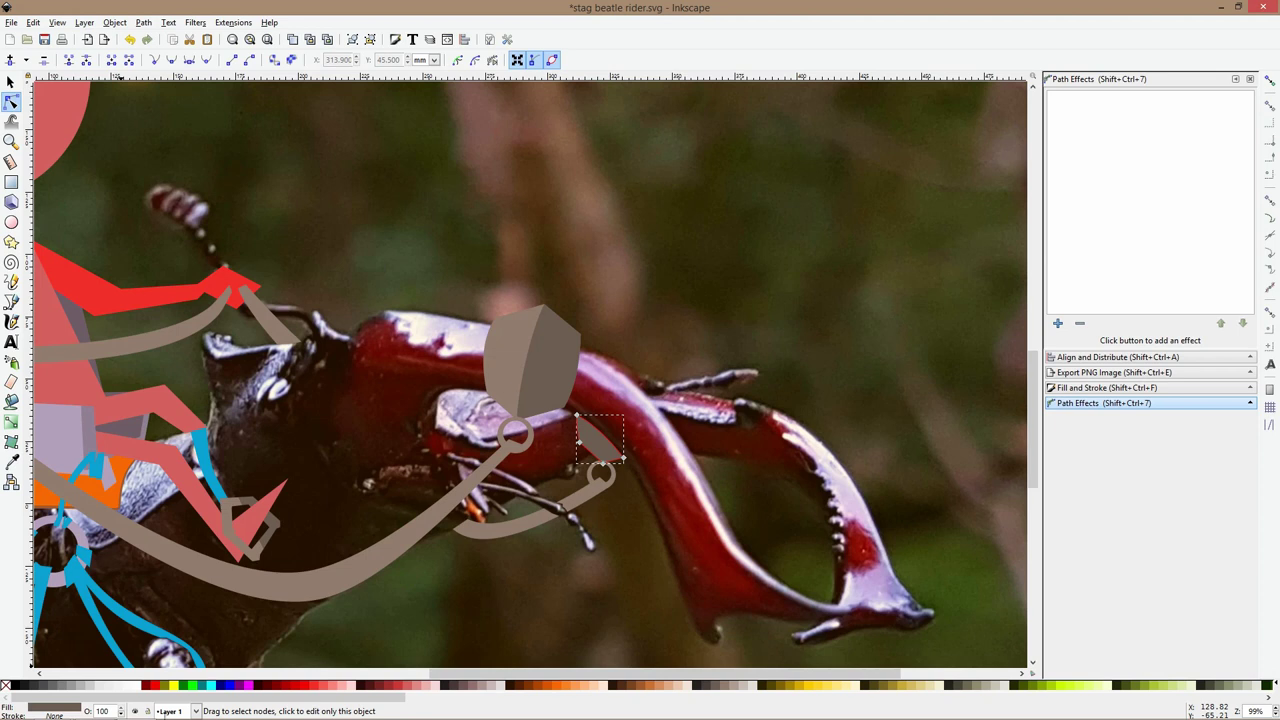
pyautogui.hotkey('ctrl', 's')
# Recolour the far rein's ring with the dark brown sampled from the near pad's shaded half
pyautogui.press('Escape')
pyautogui.press('5')
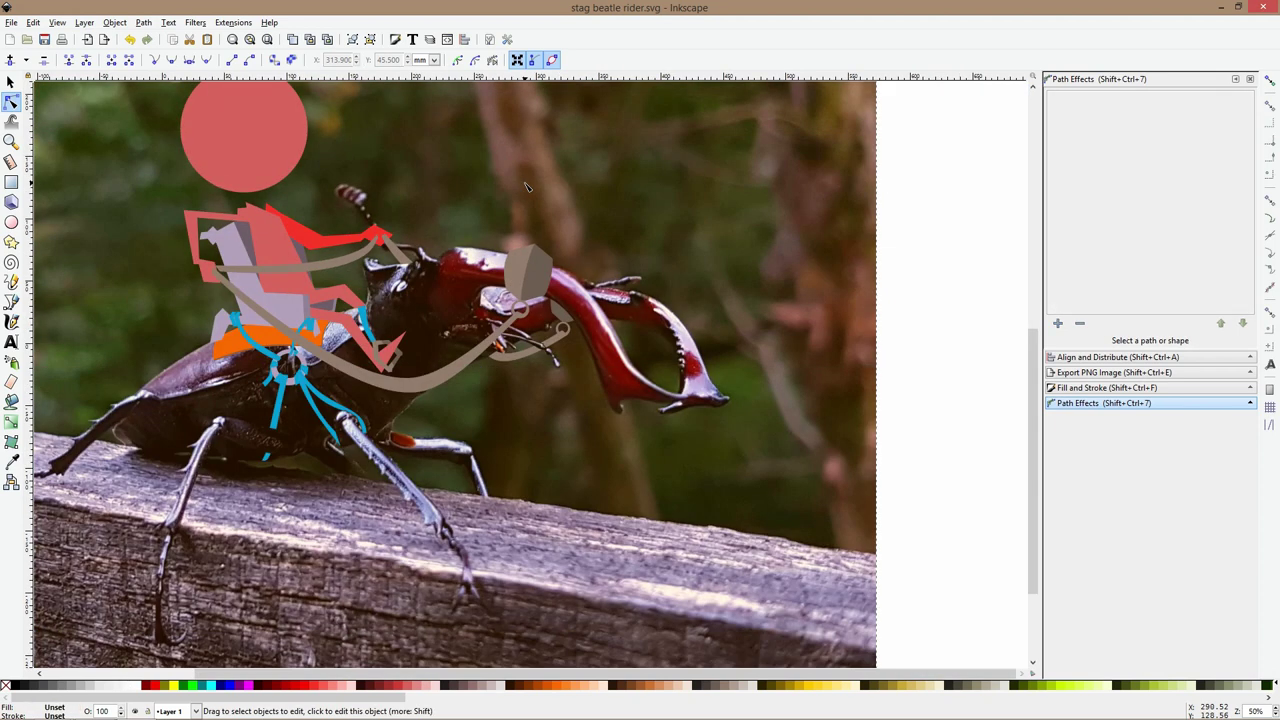
pyautogui.scroll(3, 483, 257)
pyautogui.click(565, 331)
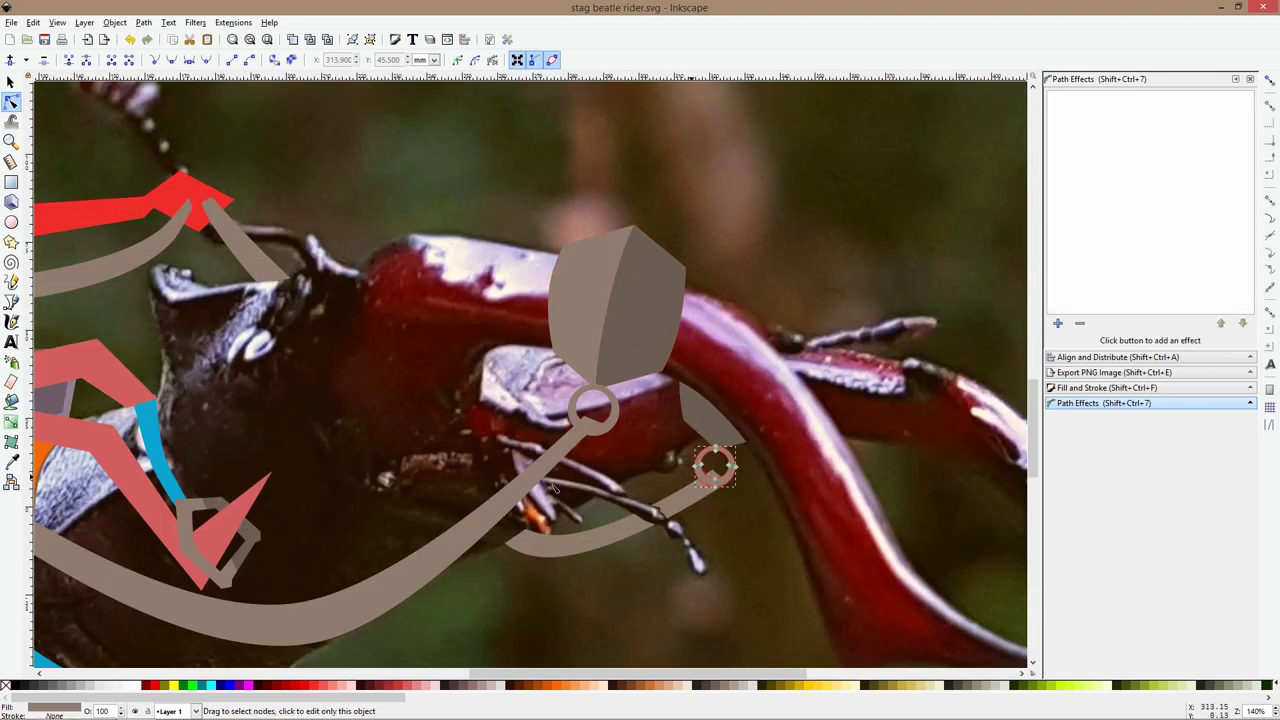
pyautogui.click(12, 464)
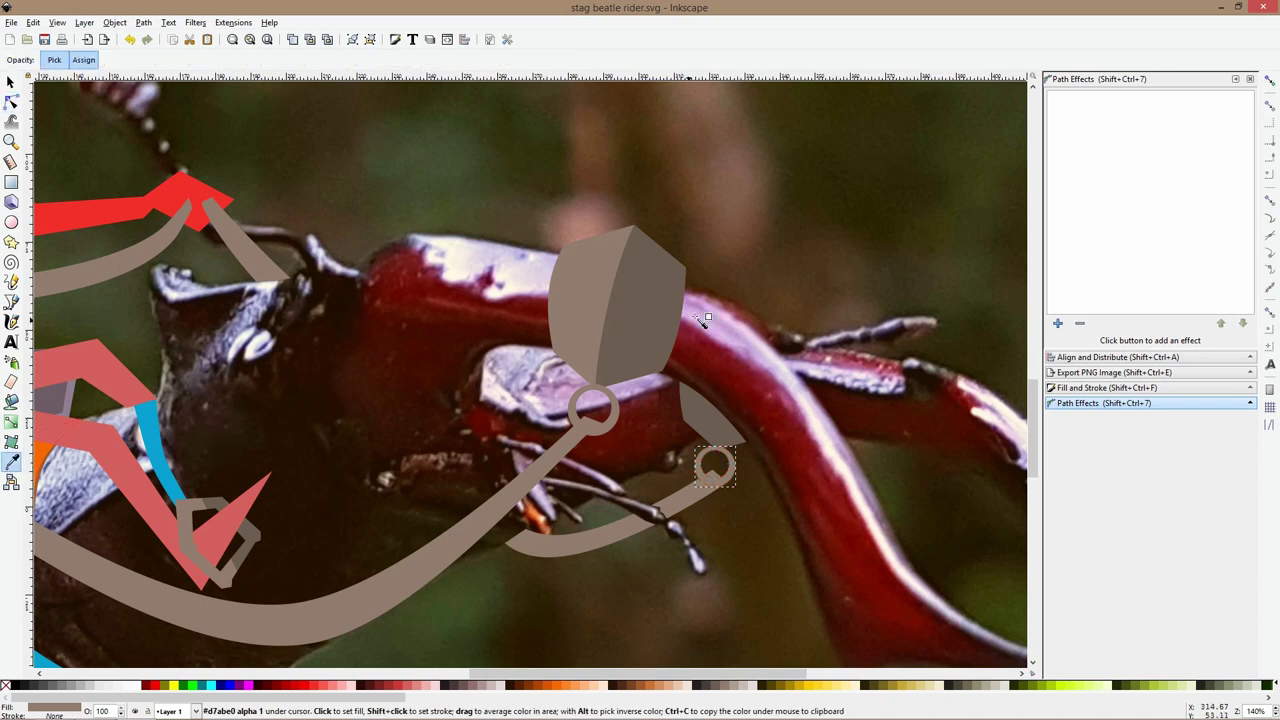
pyautogui.click(643, 325)
pyautogui.press('s')
pyautogui.scroll(-1, 641, 325)
pyautogui.press('5')
pyautogui.press('Escape')
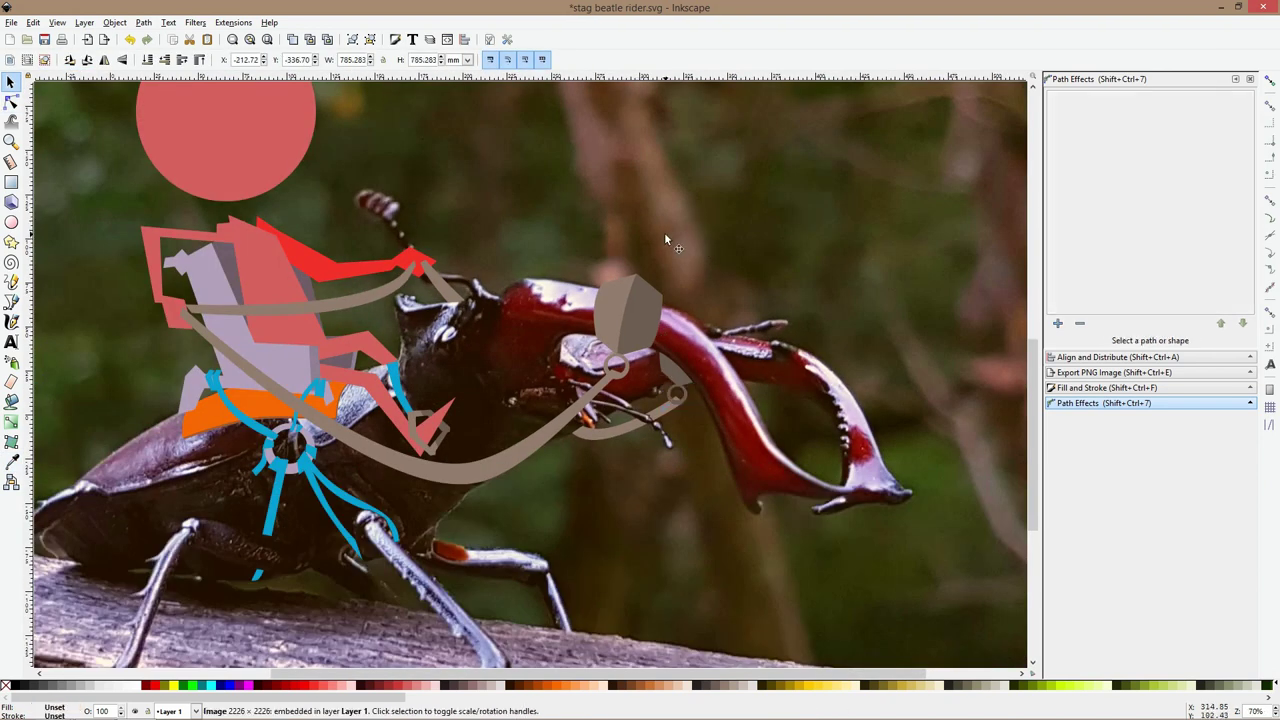
# Rotate the elbow, forearm and hand nodes of the rider's bright red arm upward by about 20°
pyautogui.scroll(-1, 855, 316)
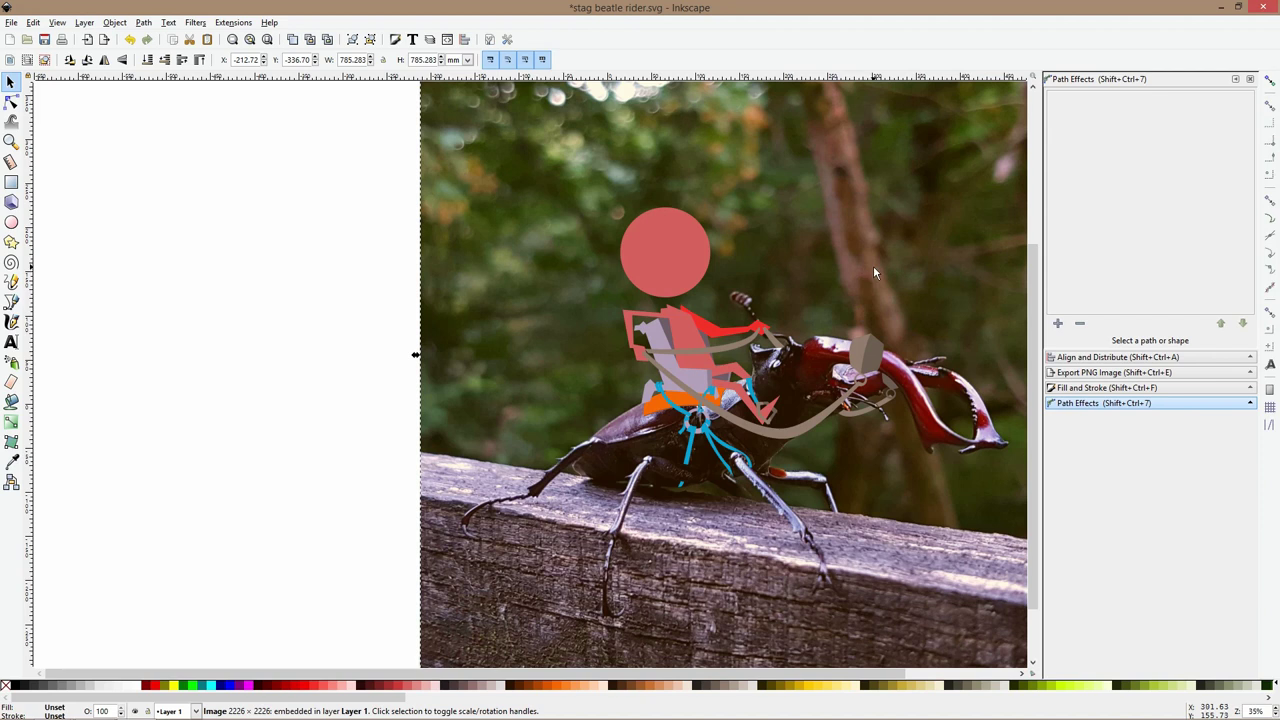
pyautogui.scroll(2, 768, 303)
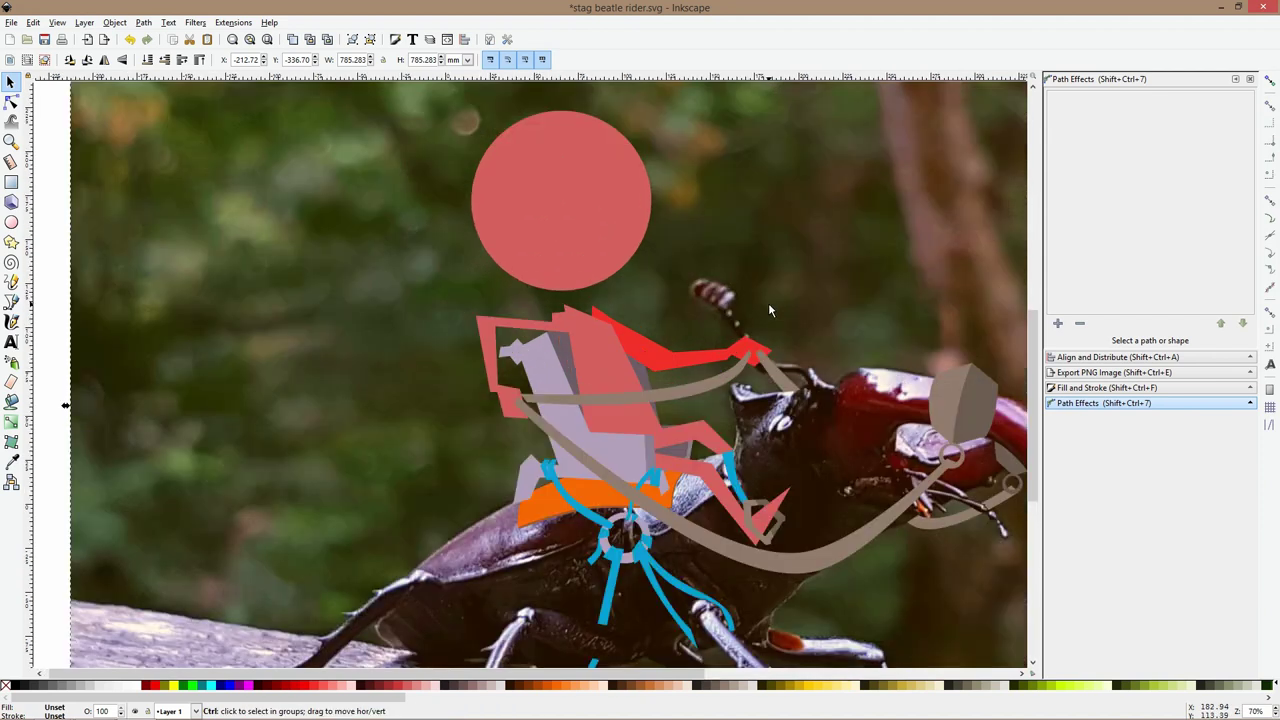
pyautogui.click(11, 102)
pyautogui.click(722, 357)
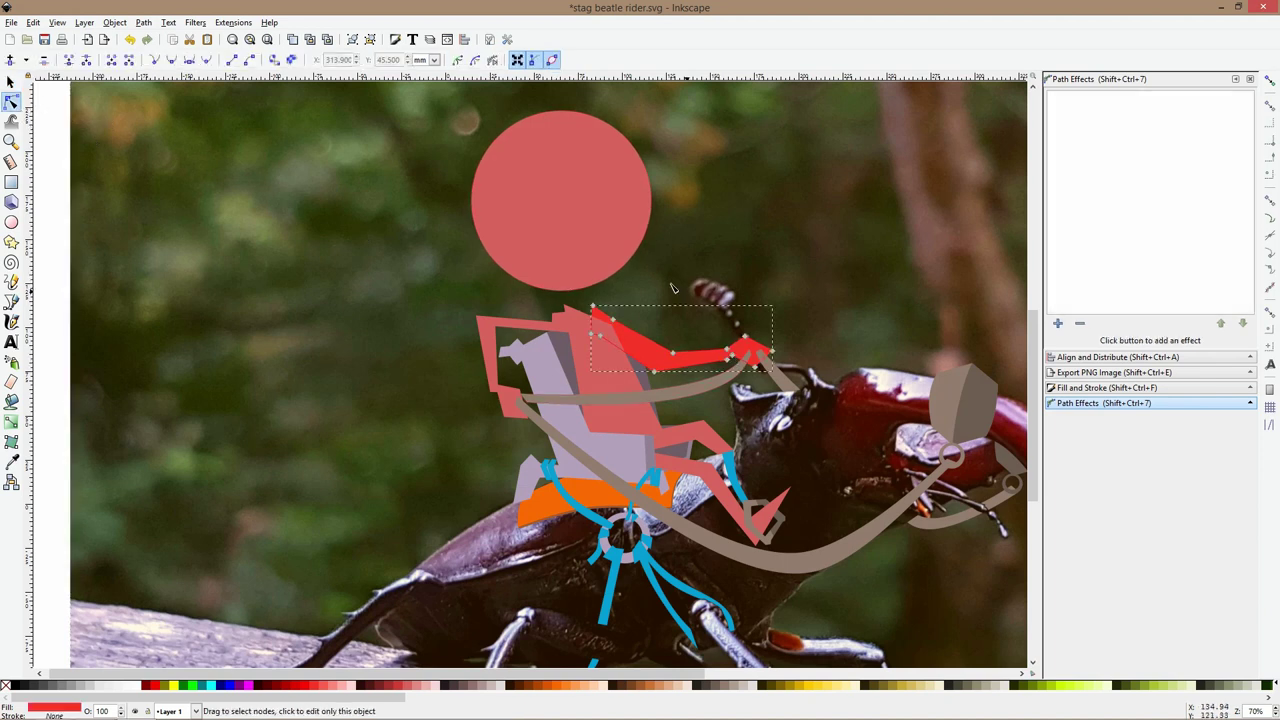
pyautogui.moveTo(669, 275); pyautogui.dragTo(797, 386)
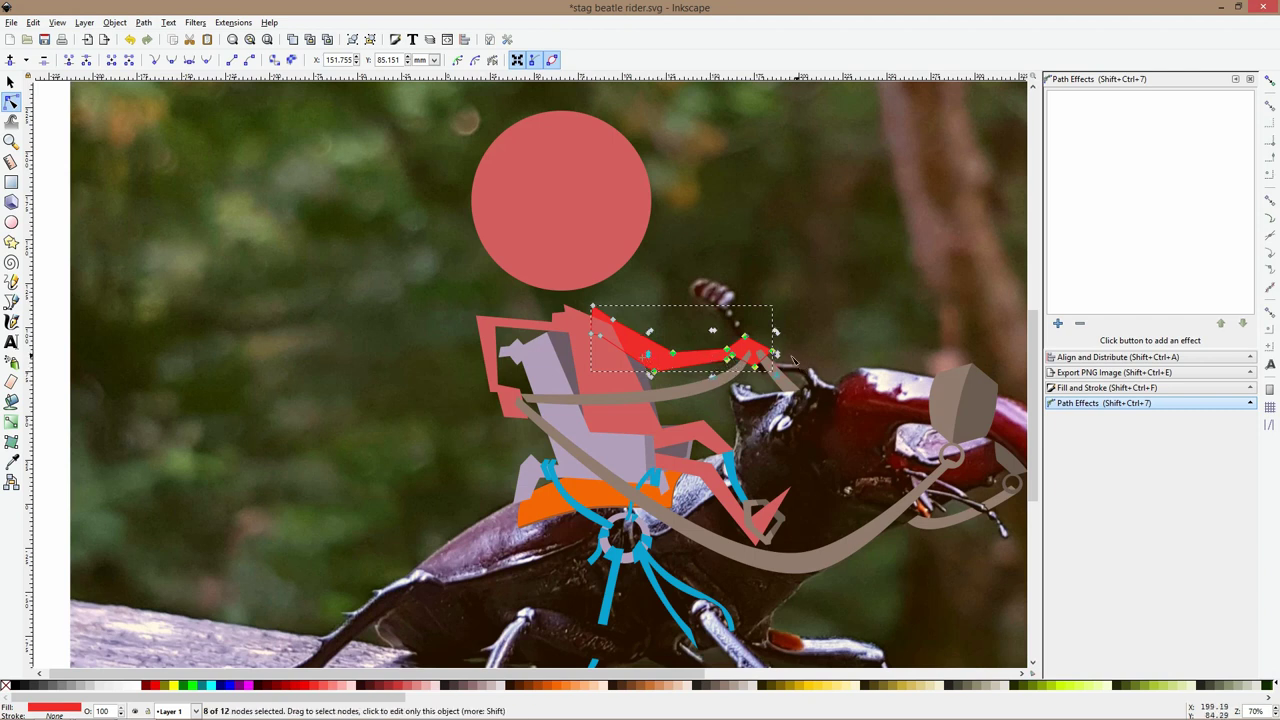
pyautogui.moveTo(776, 337); pyautogui.dragTo(742, 309)
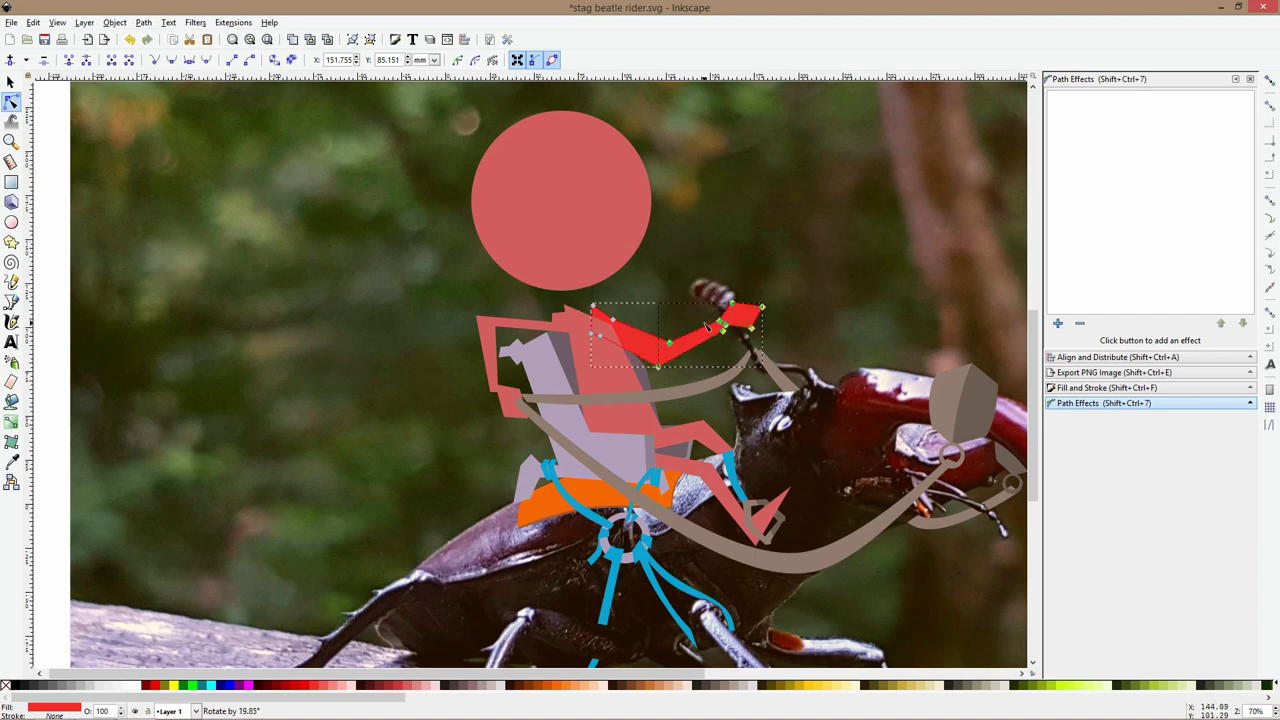
pyautogui.click(789, 279)
pyautogui.click(736, 317)
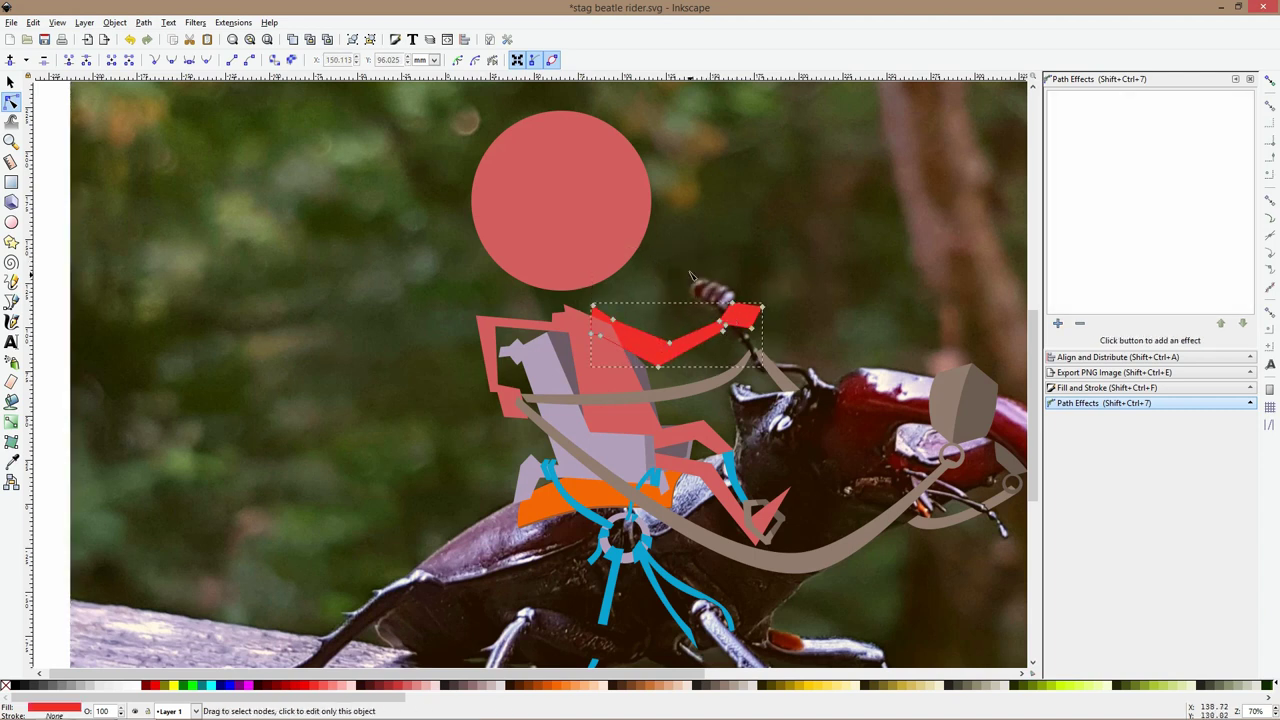
pyautogui.moveTo(690, 272); pyautogui.dragTo(738, 321)
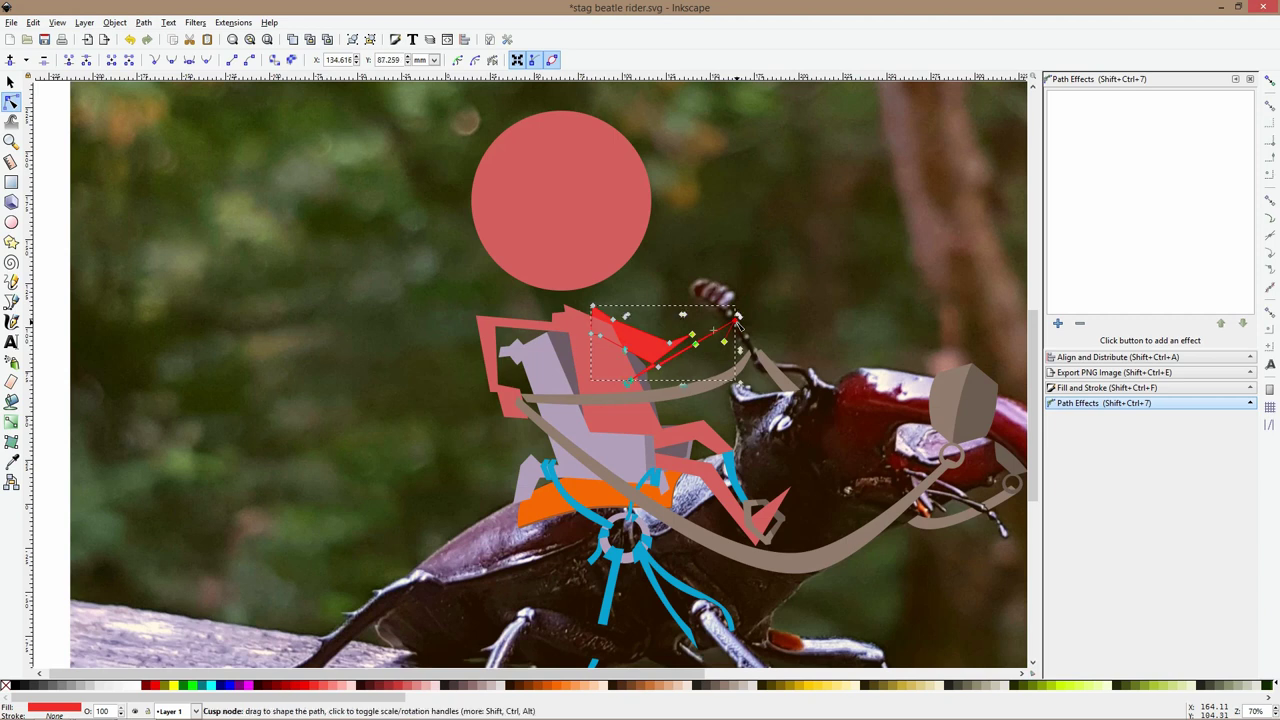
pyautogui.hotkey('ctrl', 'z')
# Save the drawing and reshape the bright red arm so its hand sits lower and closer to the rider's body
pyautogui.hotkey('ctrl', 's')
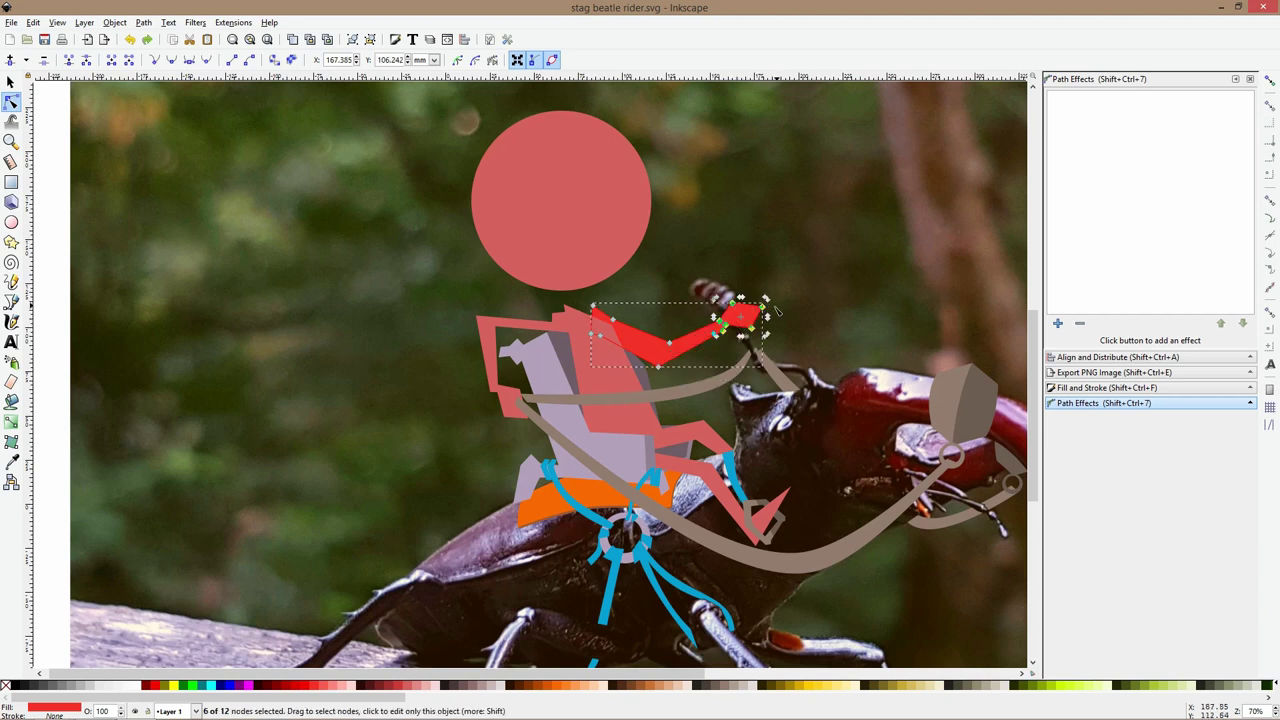
pyautogui.moveTo(762, 306); pyautogui.dragTo(660, 363)
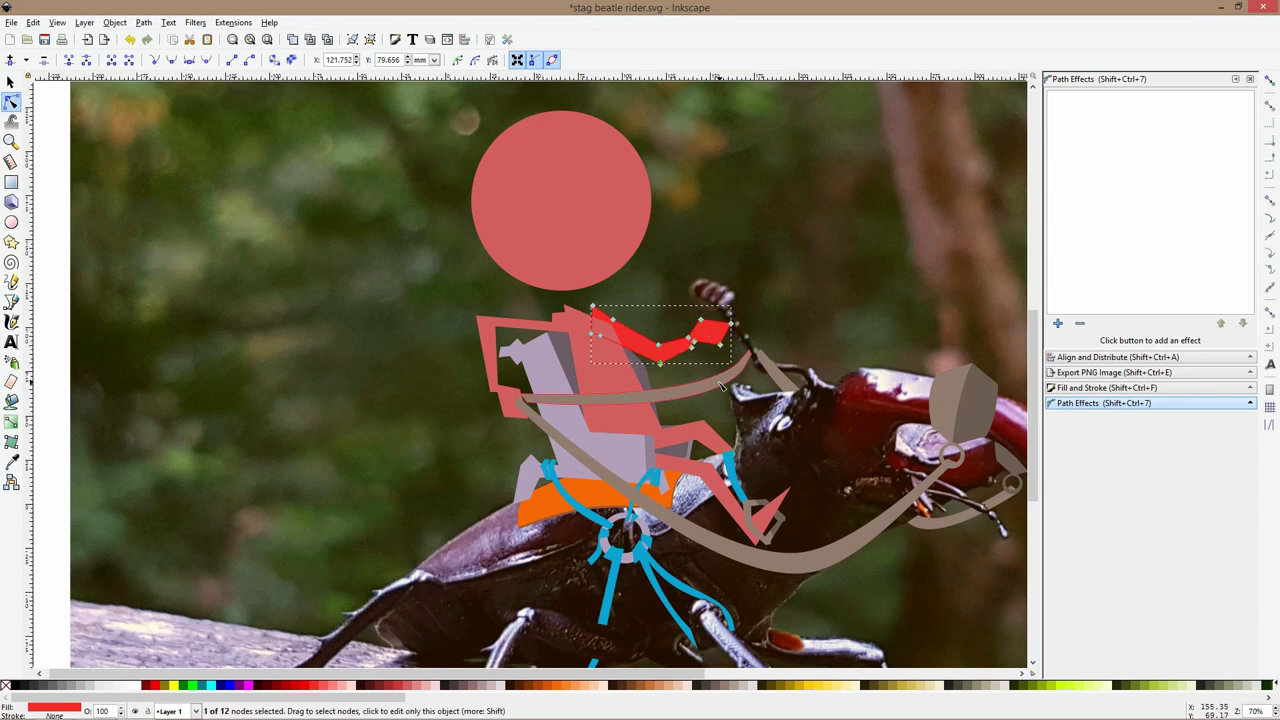
# Move the far rein's peak nodes onto the bright red hand and curve its front section down toward the beetle's head
pyautogui.click(737, 356)
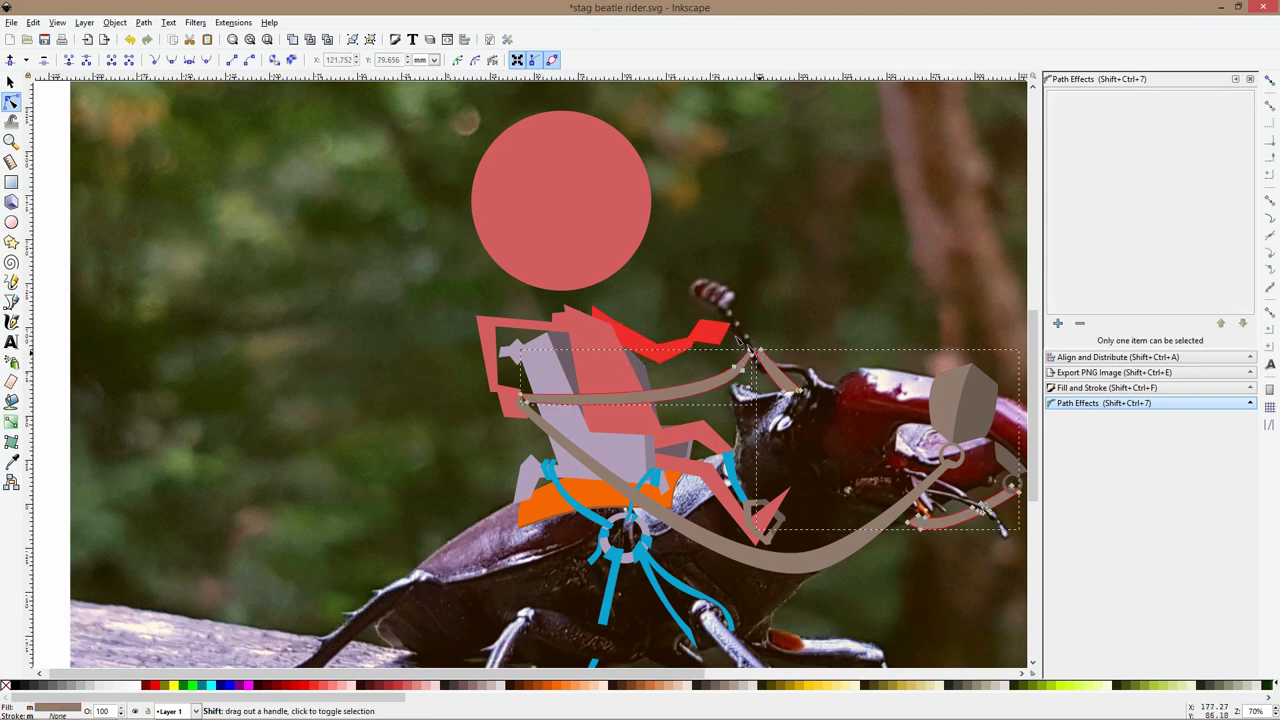
pyautogui.moveTo(731, 349)
pyautogui.mouseDown()
pyautogui.moveTo(777, 379)
pyautogui.moveTo(718, 330)
pyautogui.mouseUp()
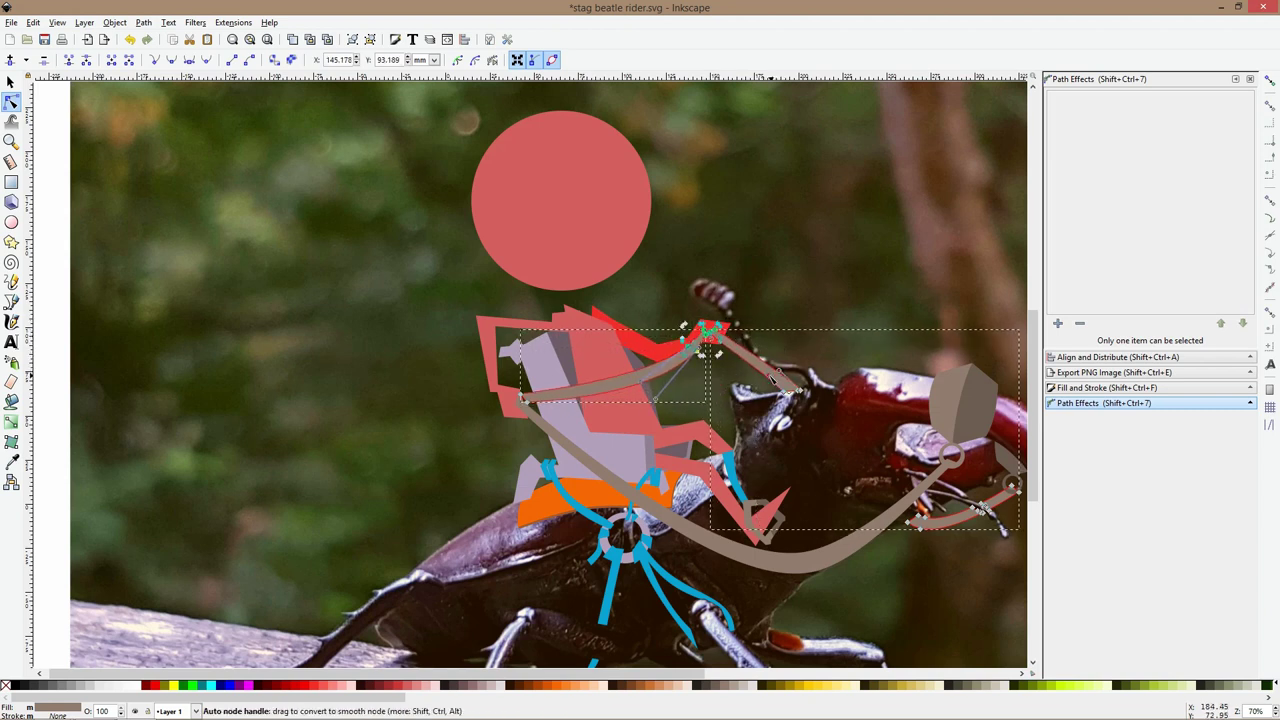
pyautogui.moveTo(765, 377)
pyautogui.mouseDown()
pyautogui.moveTo(781, 375)
pyautogui.moveTo(740, 373)
pyautogui.mouseUp()
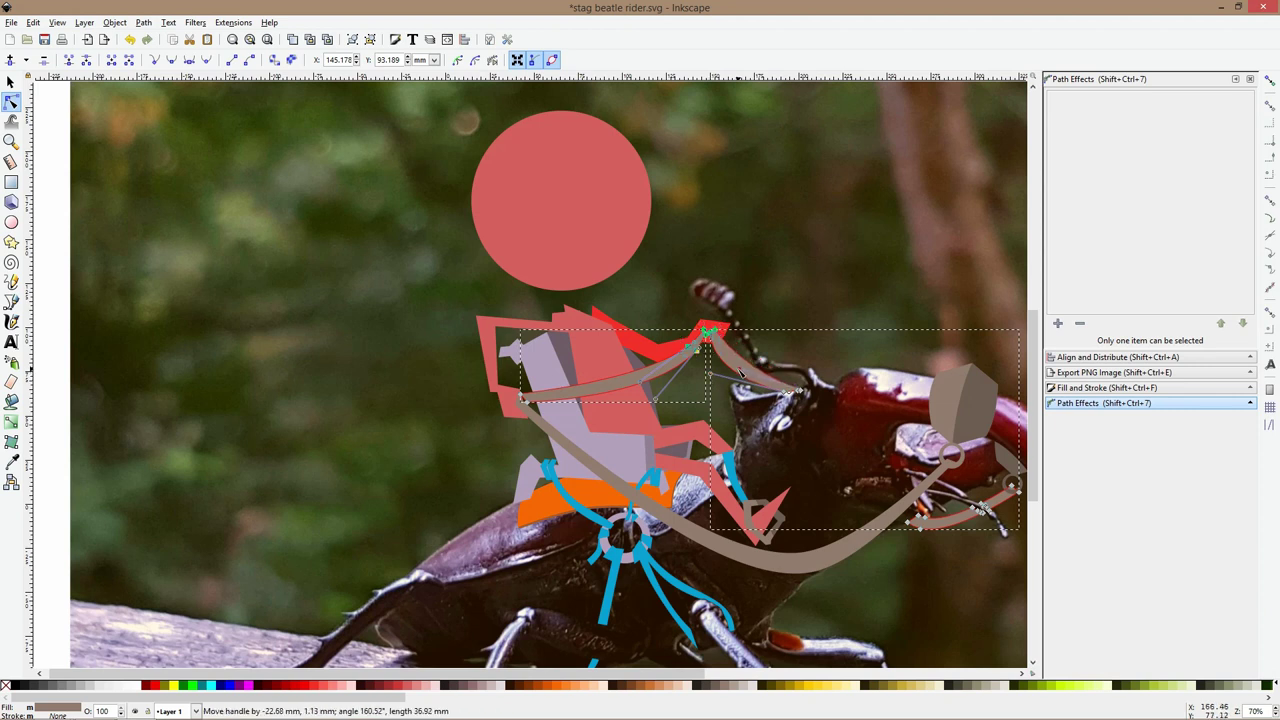
pyautogui.press('s')
pyautogui.click(758, 318)
# Draw a small closed triangle over the far rein's upper edge where it meets the bend of the antenna
pyautogui.scroll(2, 736, 343)
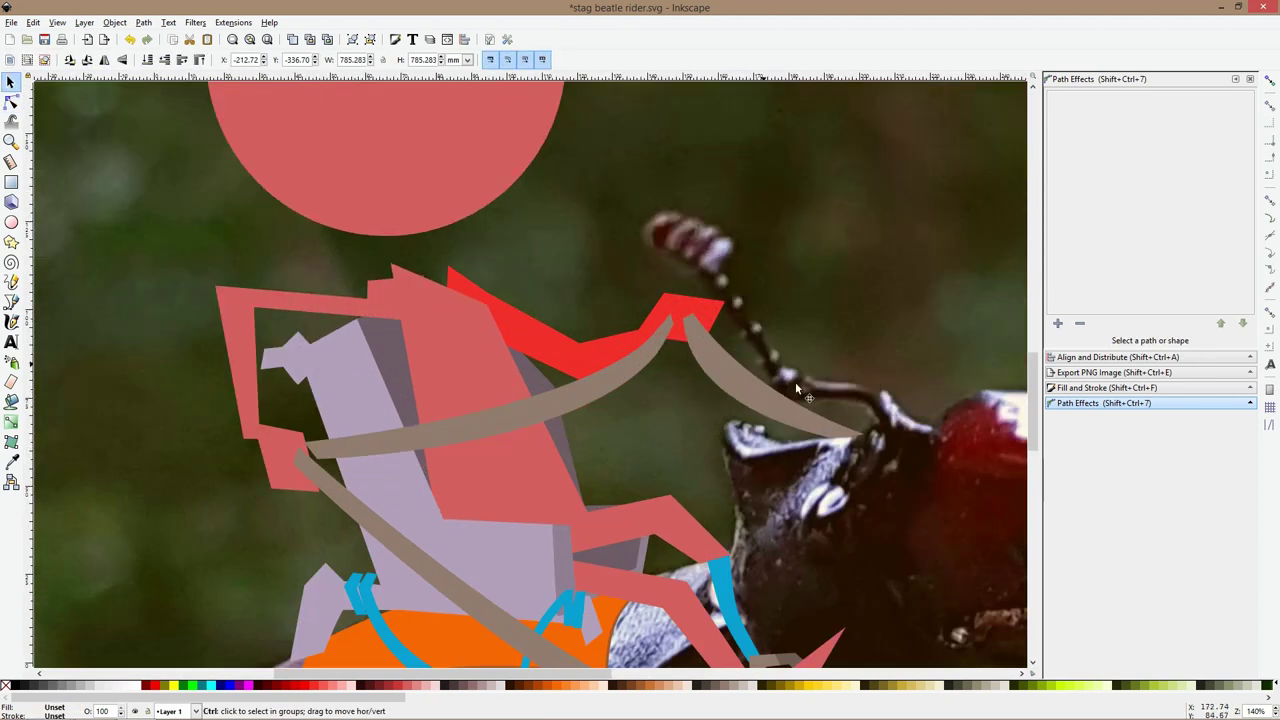
pyautogui.scroll(3, 795, 382)
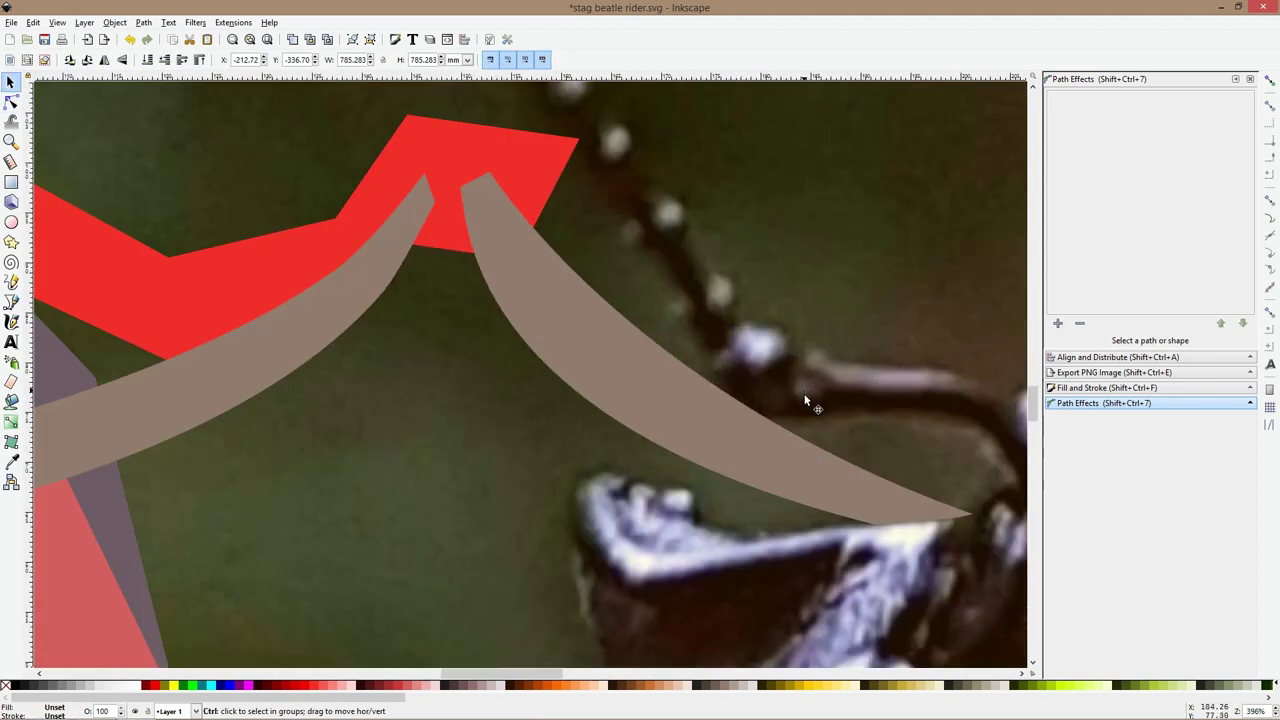
pyautogui.click(11, 301)
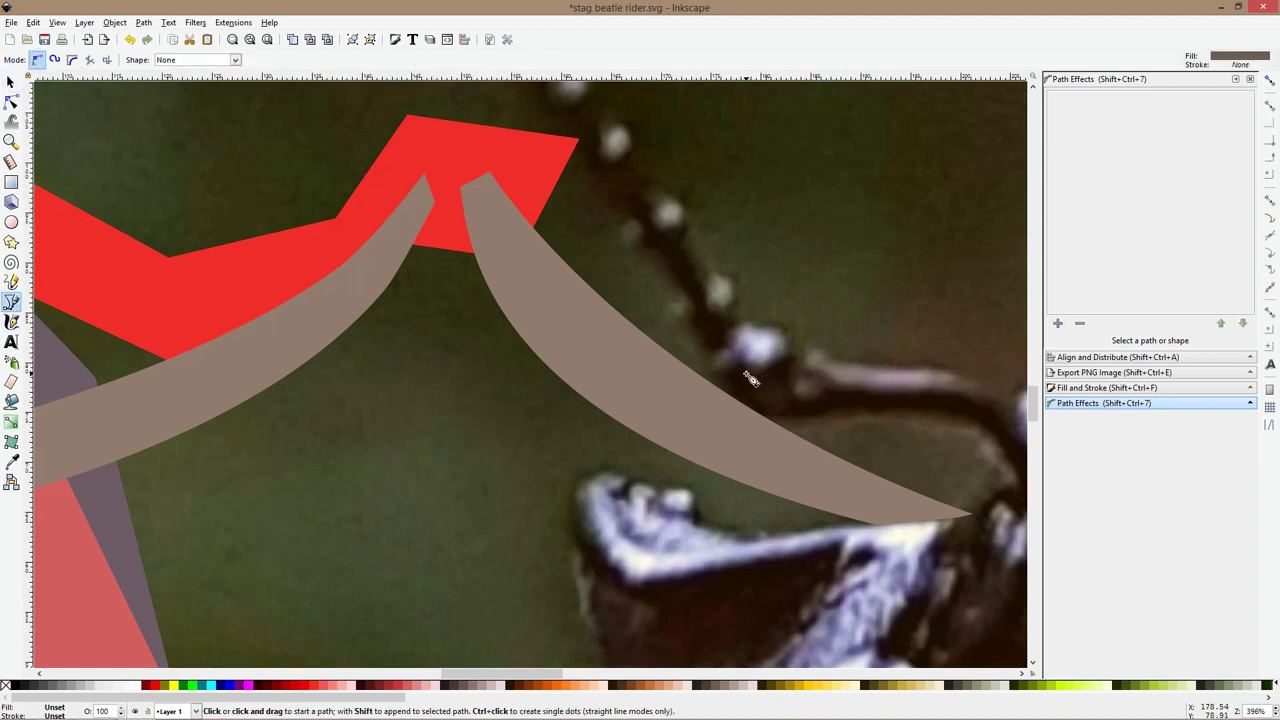
pyautogui.click(726, 374)
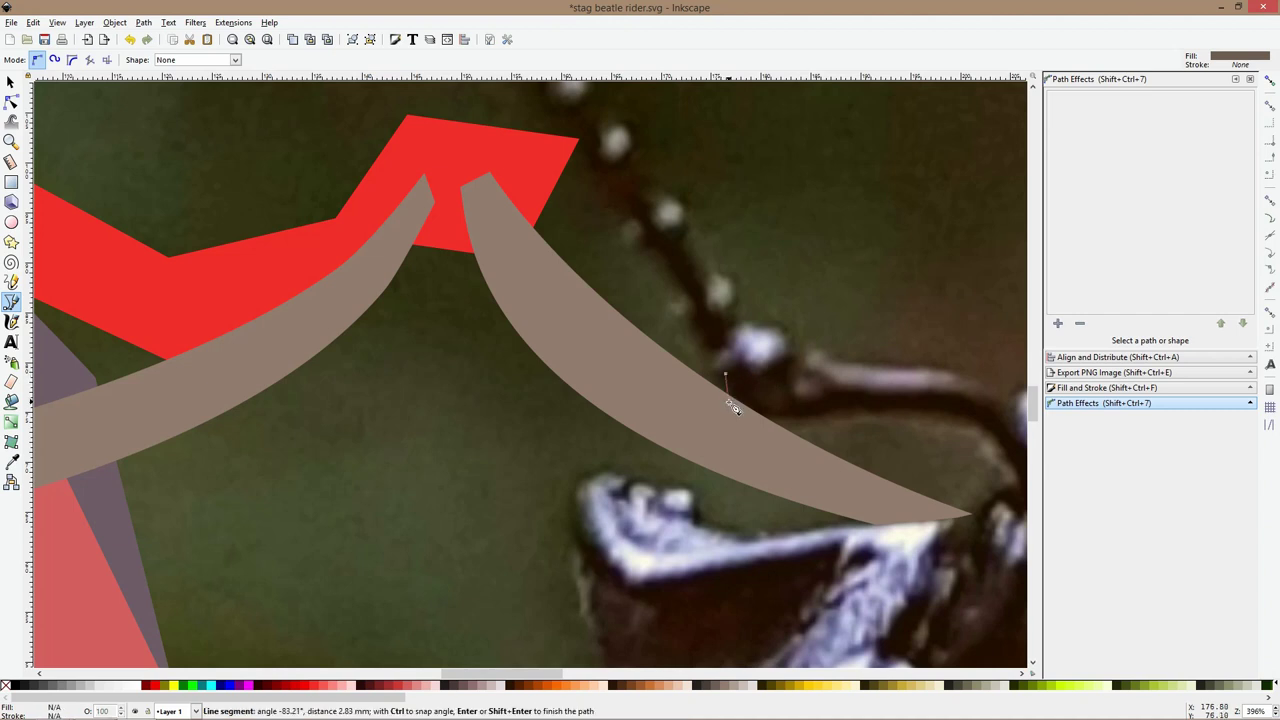
pyautogui.click(788, 427)
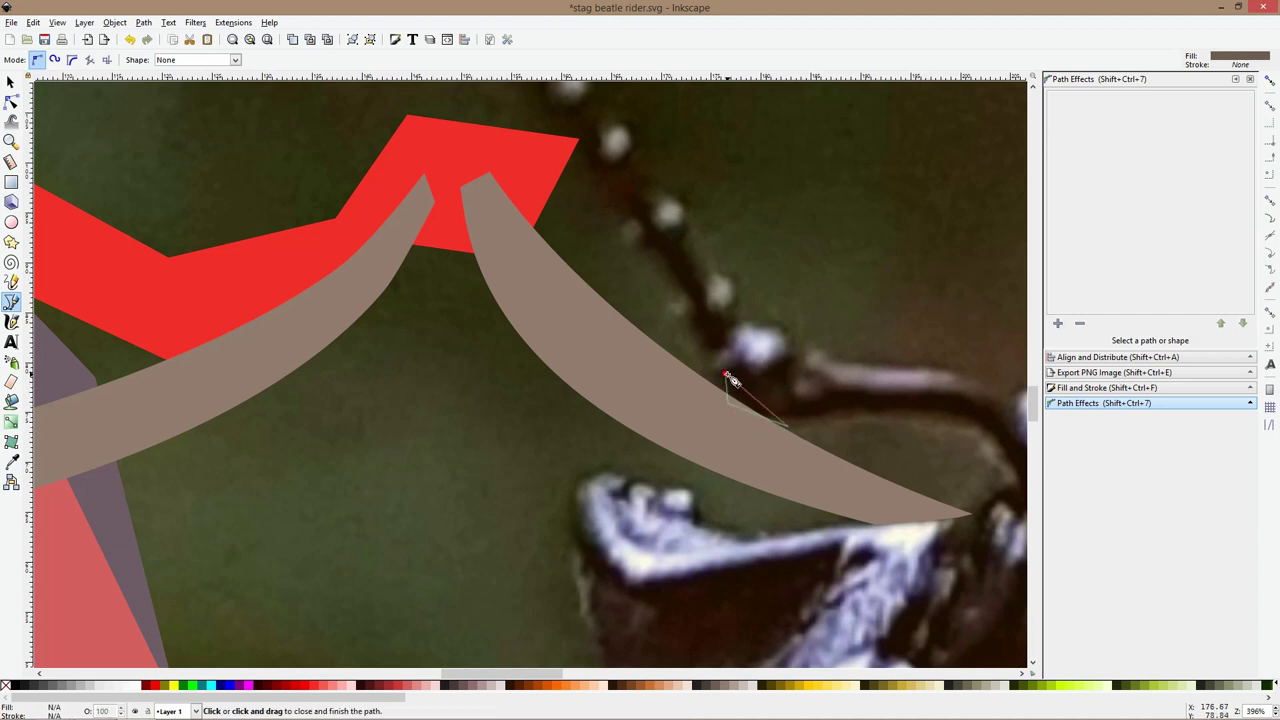
pyautogui.click(727, 375)
# Set the far rein's opacity to 10 so the antenna shows through
pyautogui.press('s')
pyautogui.click(609, 346)
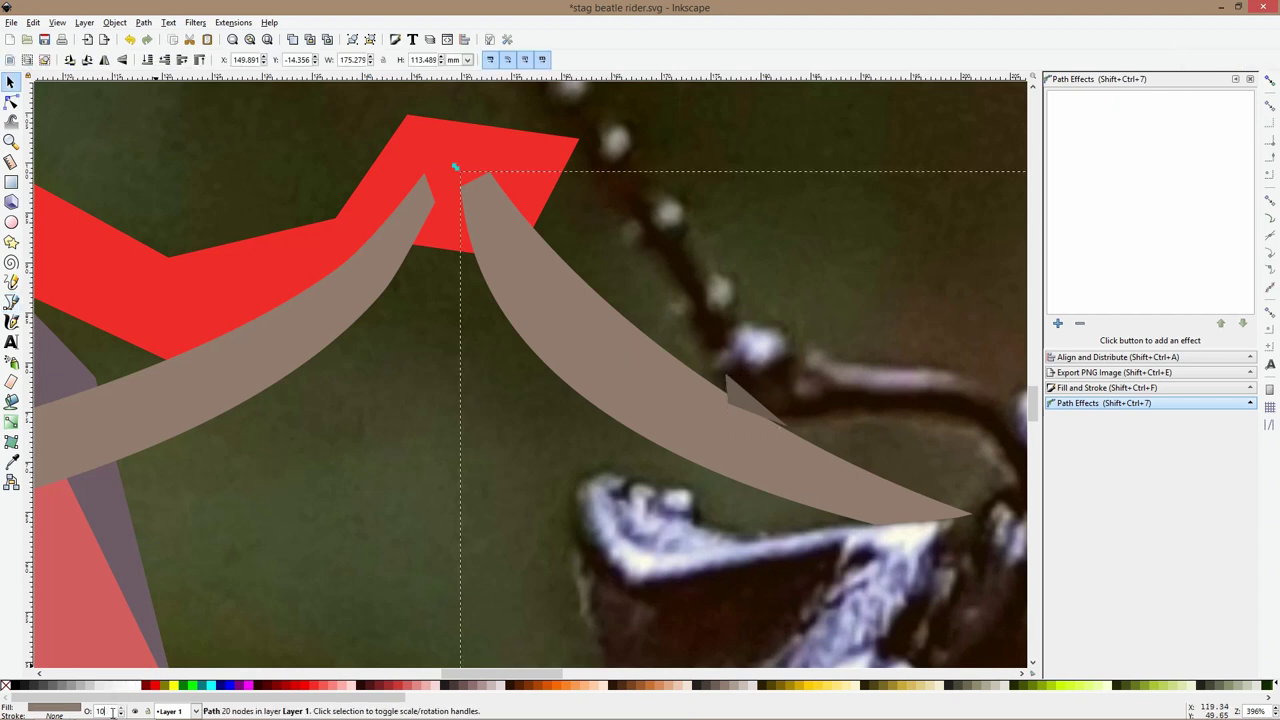
pyautogui.press('Return')
# Reshape the small triangle into a curved patch that follows the lower outline of the antenna's bend
pyautogui.click(11, 102)
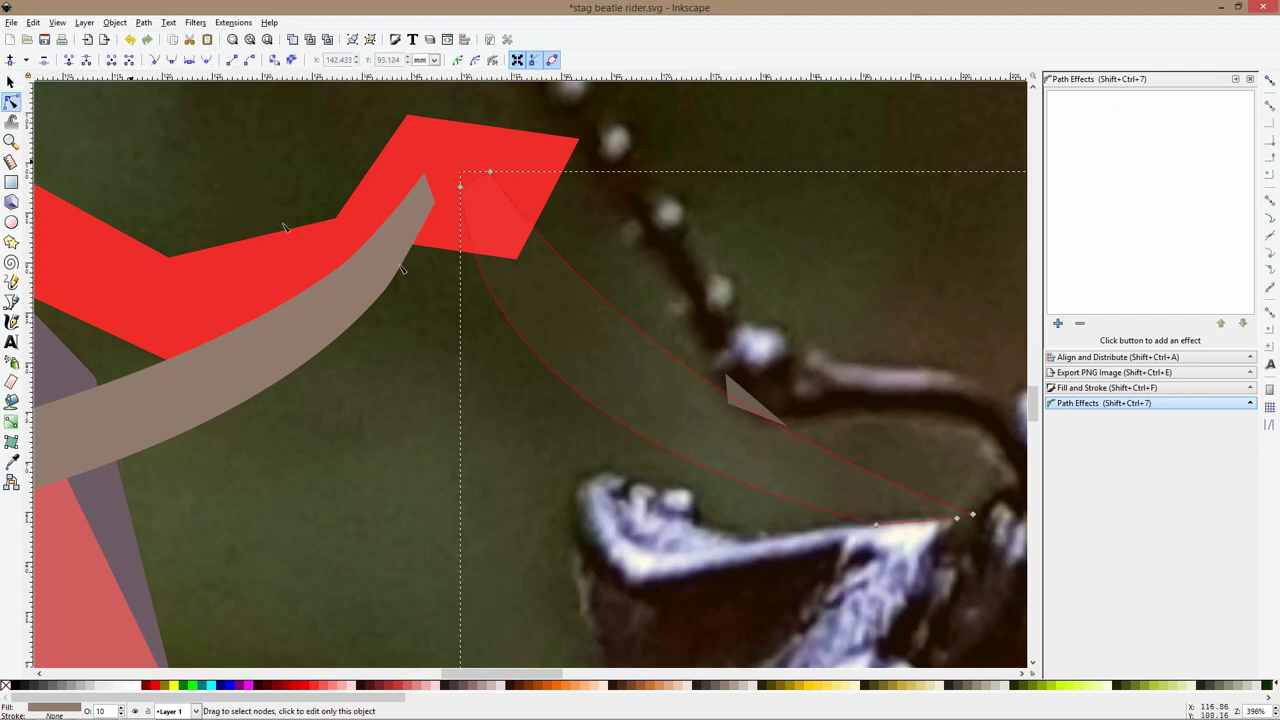
pyautogui.click(742, 414)
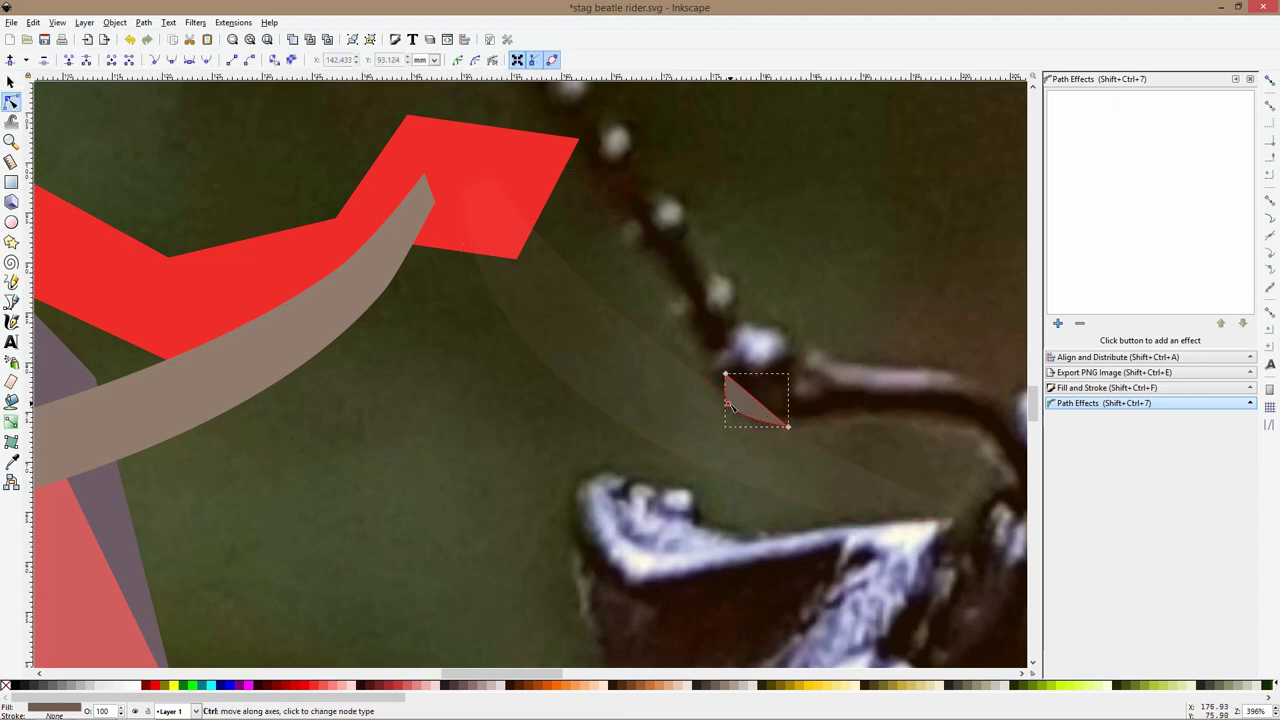
pyautogui.moveTo(731, 409); pyautogui.dragTo(712, 370)
pyautogui.moveTo(788, 427); pyautogui.dragTo(786, 378)
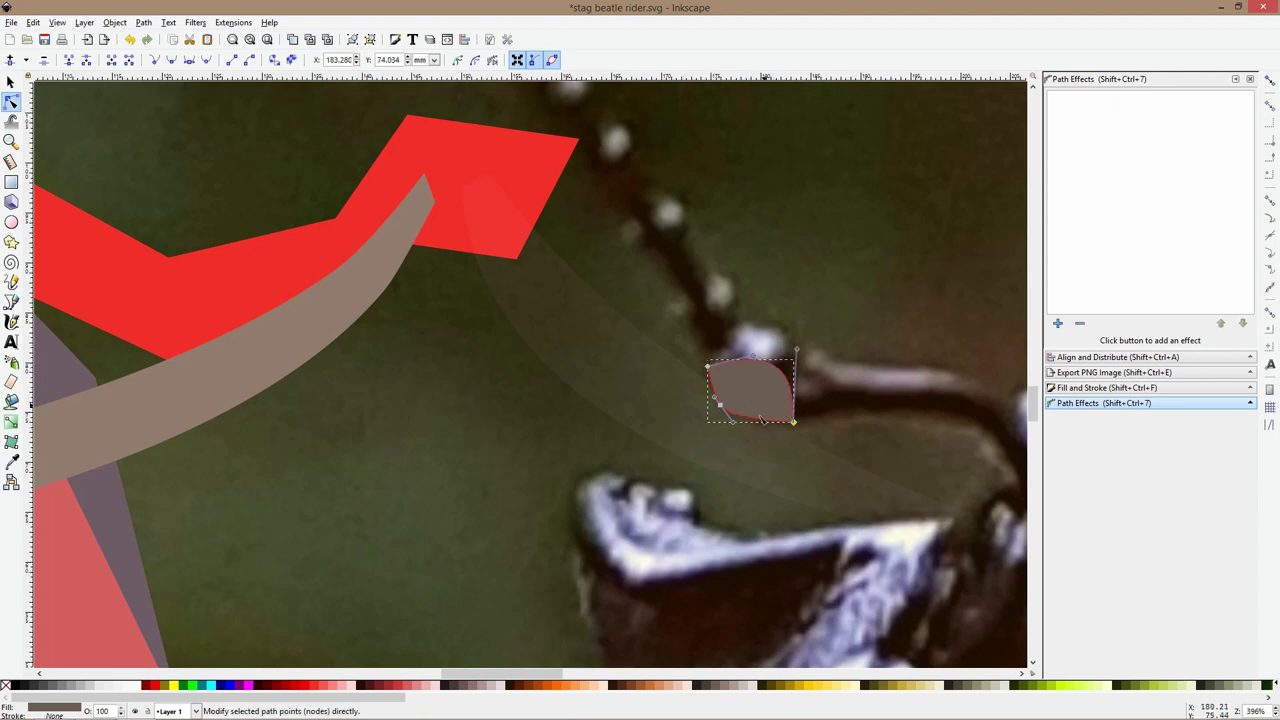
pyautogui.moveTo(733, 421); pyautogui.dragTo(735, 424)
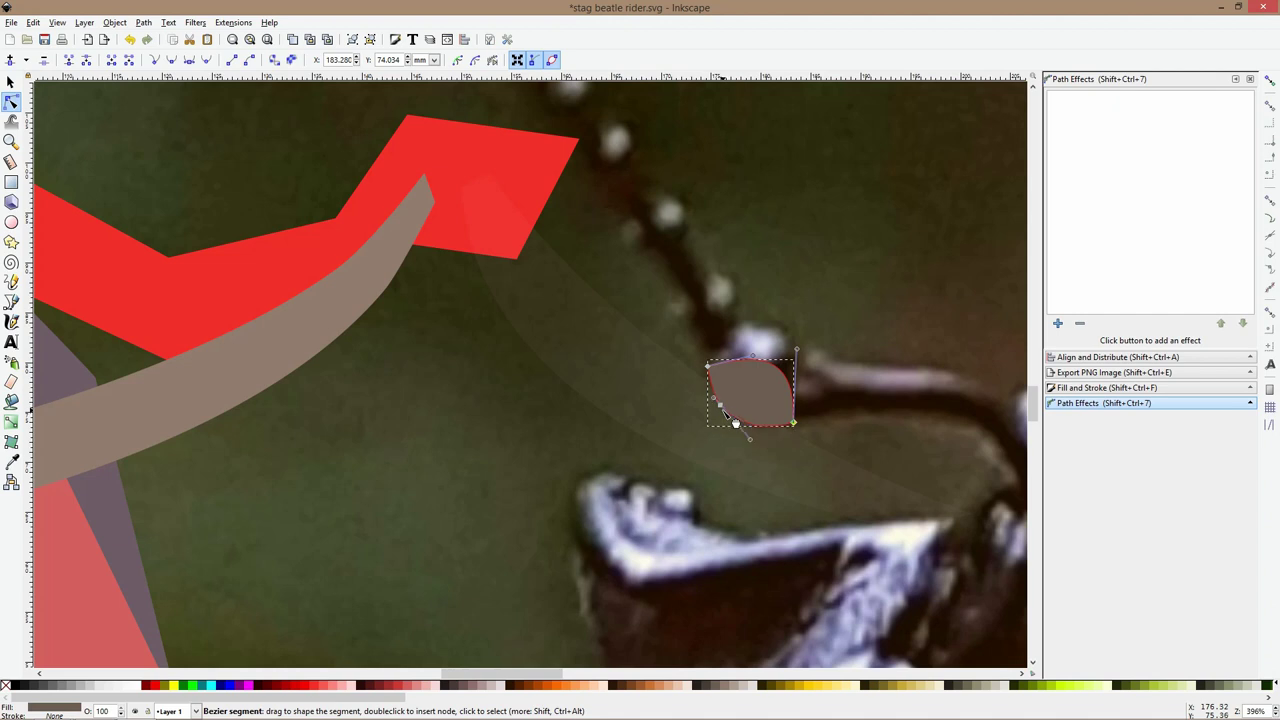
# Try subtracting the curved patch from the far rein and undo the cut
pyautogui.keyDown('shift'); pyautogui.click(695, 400); pyautogui.keyUp('shift')
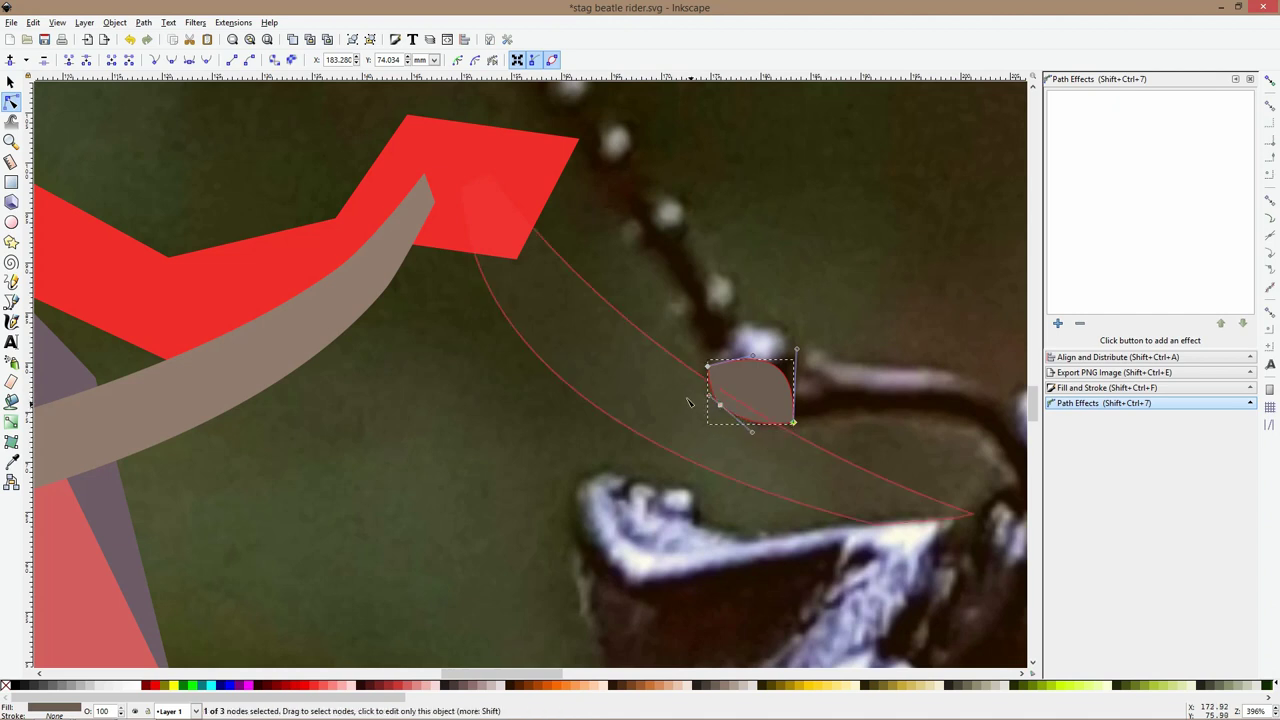
pyautogui.hotkey('ctrl', '-')
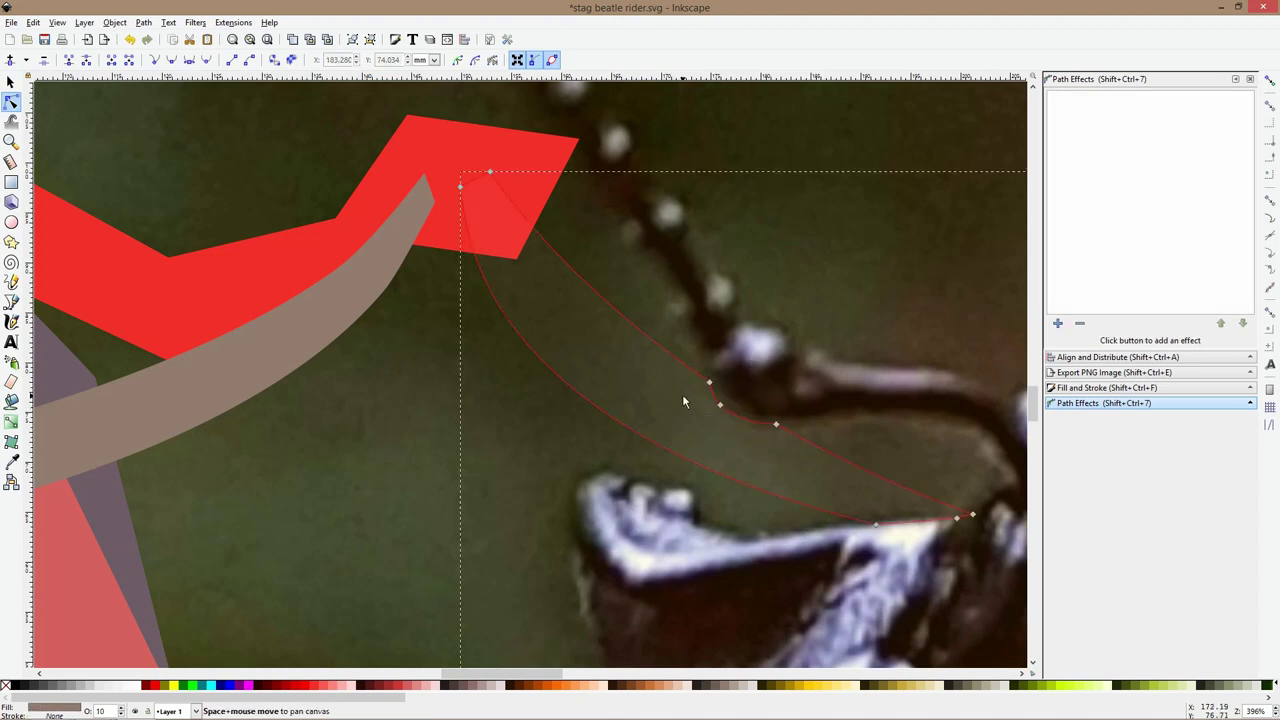
pyautogui.press('s')
pyautogui.hotkey('ctrl', 'z')
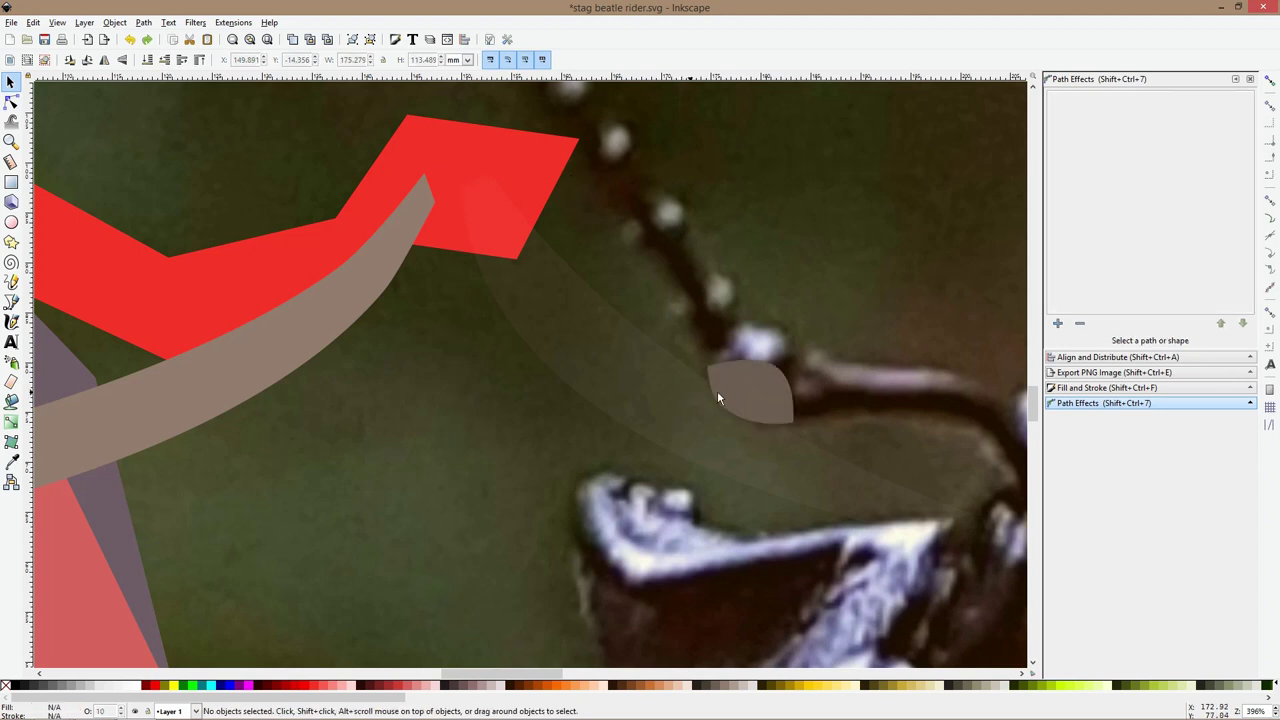
# Nudge the curved patch slightly toward the antenna and subtract it from the far rein
pyautogui.click(746, 388)
pyautogui.moveTo(758, 388); pyautogui.dragTo(761, 390)
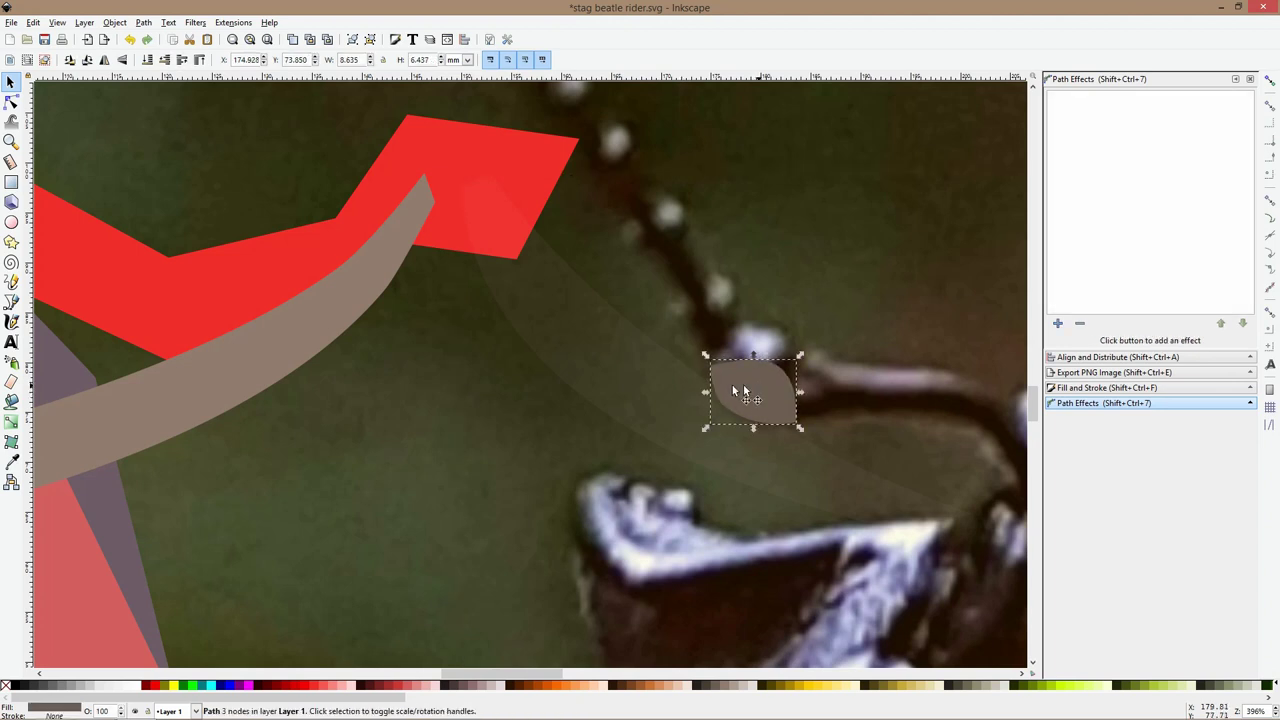
pyautogui.keyDown('shift'); pyautogui.click(657, 382); pyautogui.keyUp('shift')
pyautogui.hotkey('ctrl', '-')
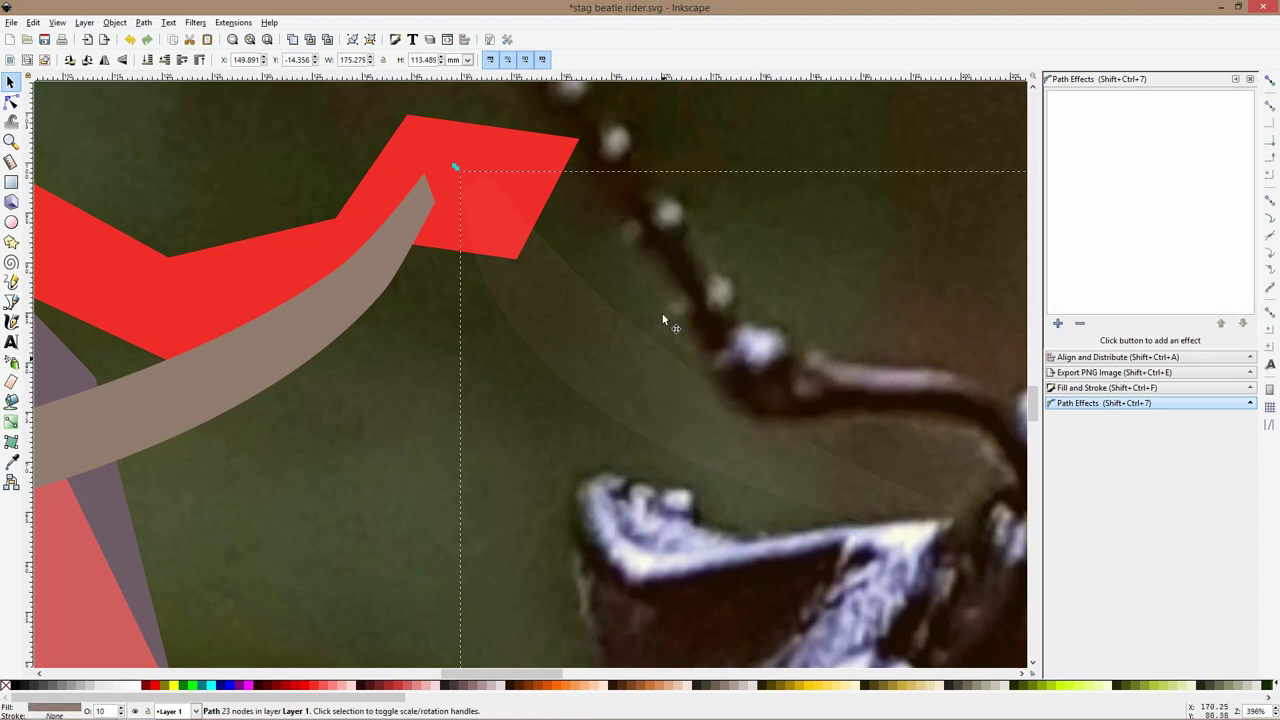
# Set the notched far rein's opacity to 100 and deselect it
pyautogui.scroll(-2, 658, 284)
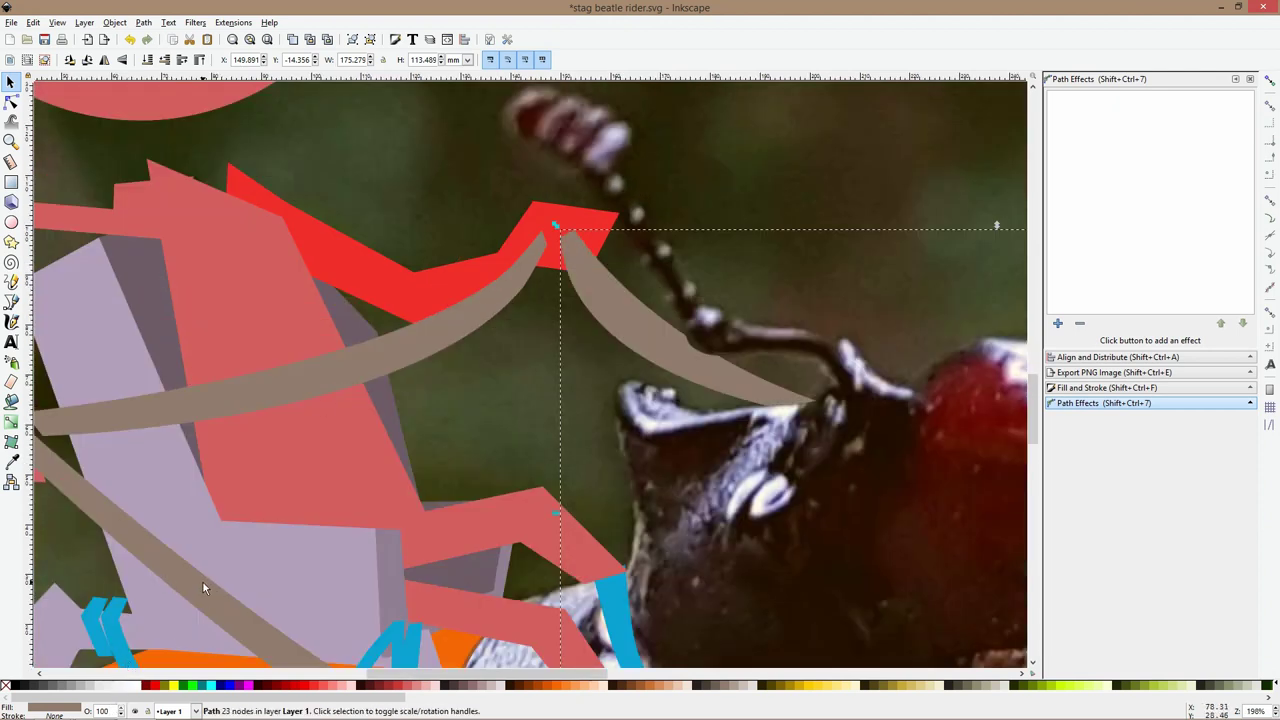
pyautogui.scroll(-3, 734, 282)
pyautogui.click(760, 198)
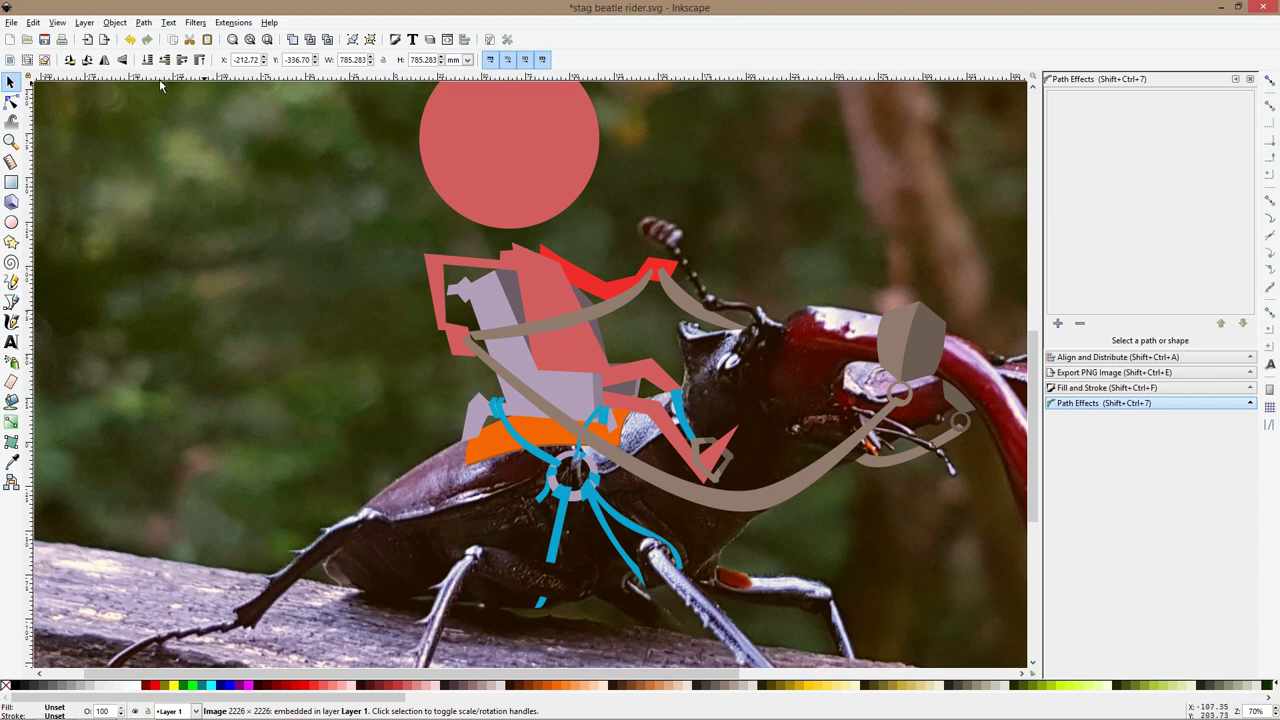
# Inspect the nodes of the far rein's notch beside the antenna and save the drawing
pyautogui.click(11, 101)
pyautogui.scroll(1, 760, 430)
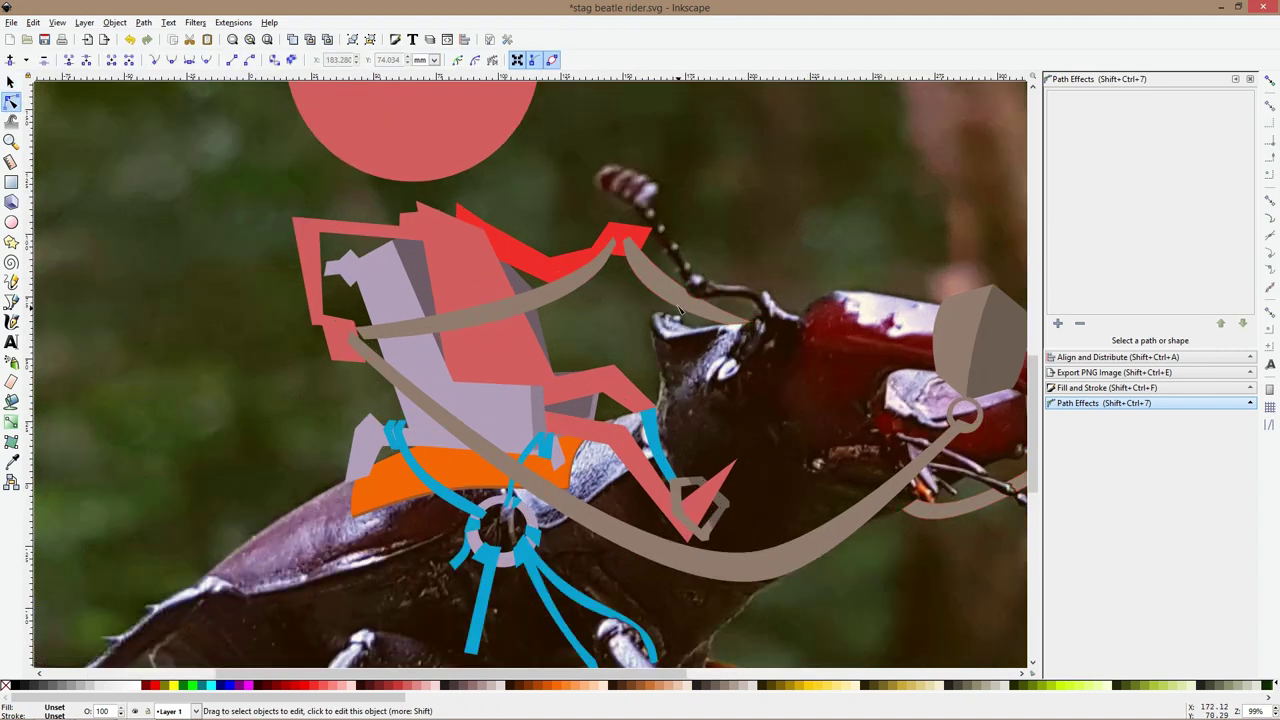
pyautogui.click(680, 314)
pyautogui.scroll(3, 680, 314)
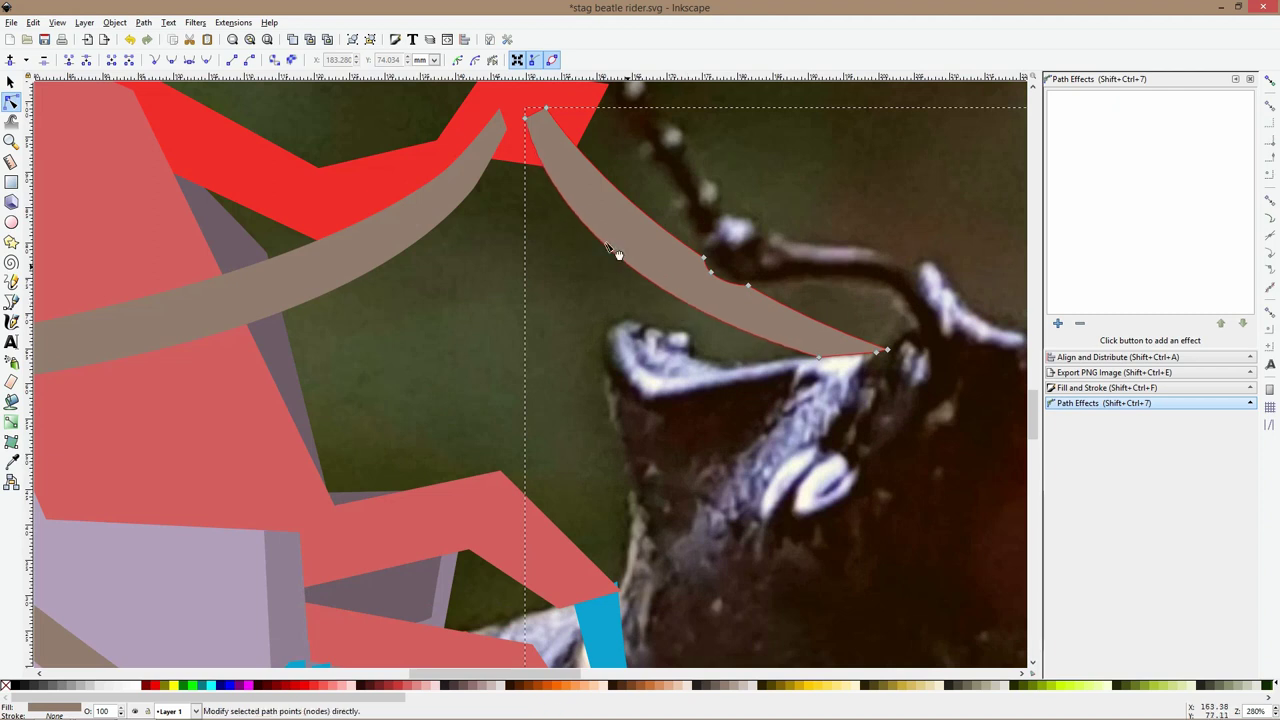
pyautogui.scroll(-4, 614, 251)
pyautogui.press('s')
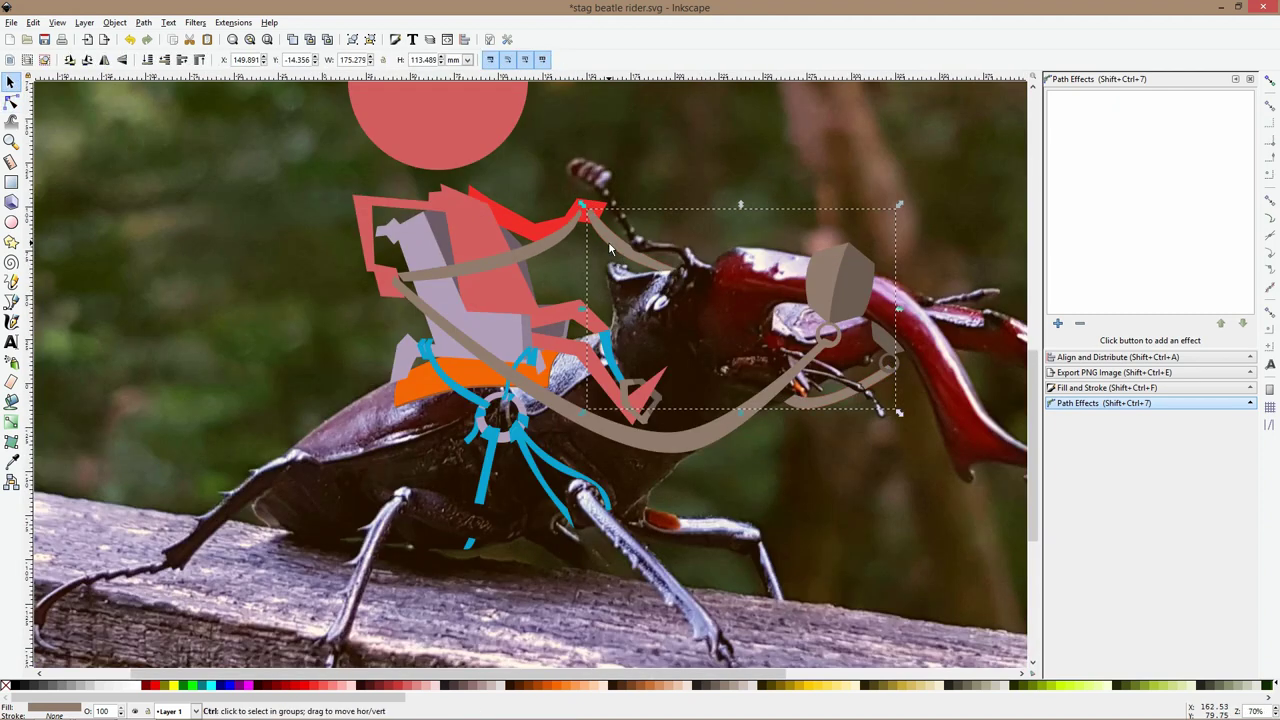
pyautogui.click(741, 160)
pyautogui.hotkey('ctrl', 's')
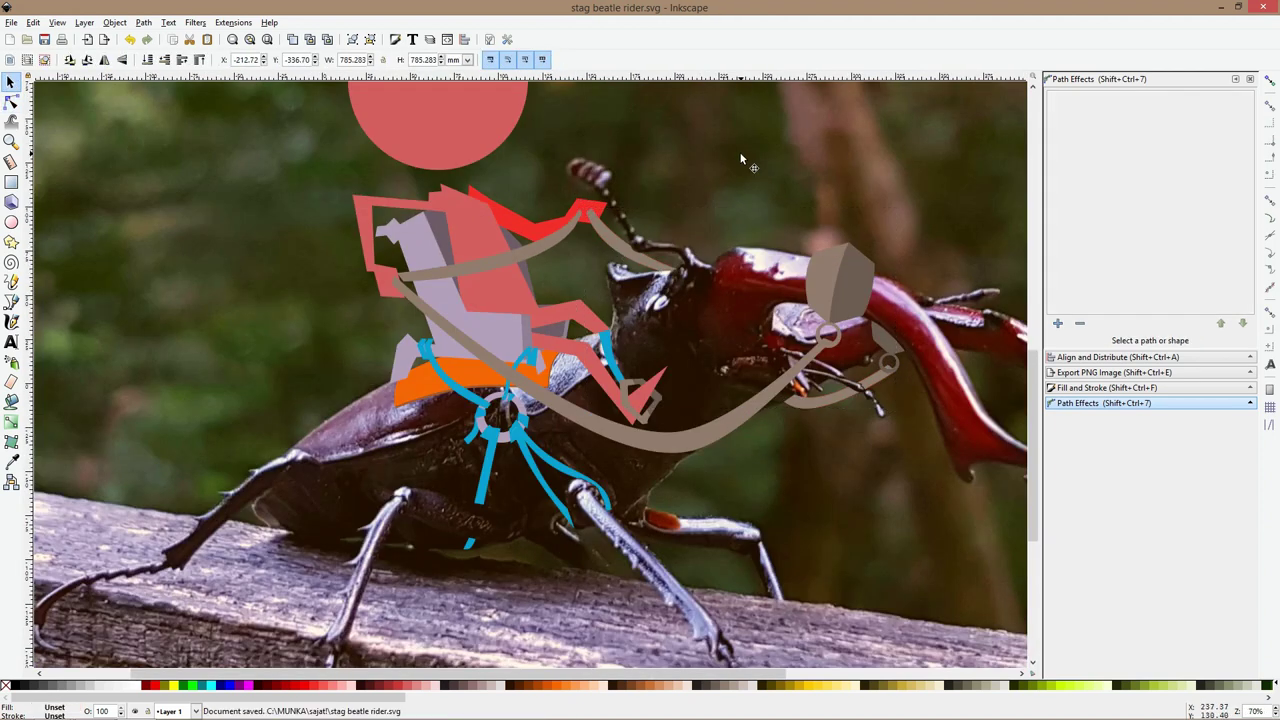
# Move the beetle photo away from the vector drawing and undo the move
pyautogui.scroll(-2, 741, 160)
pyautogui.scroll(3, 740, 158)
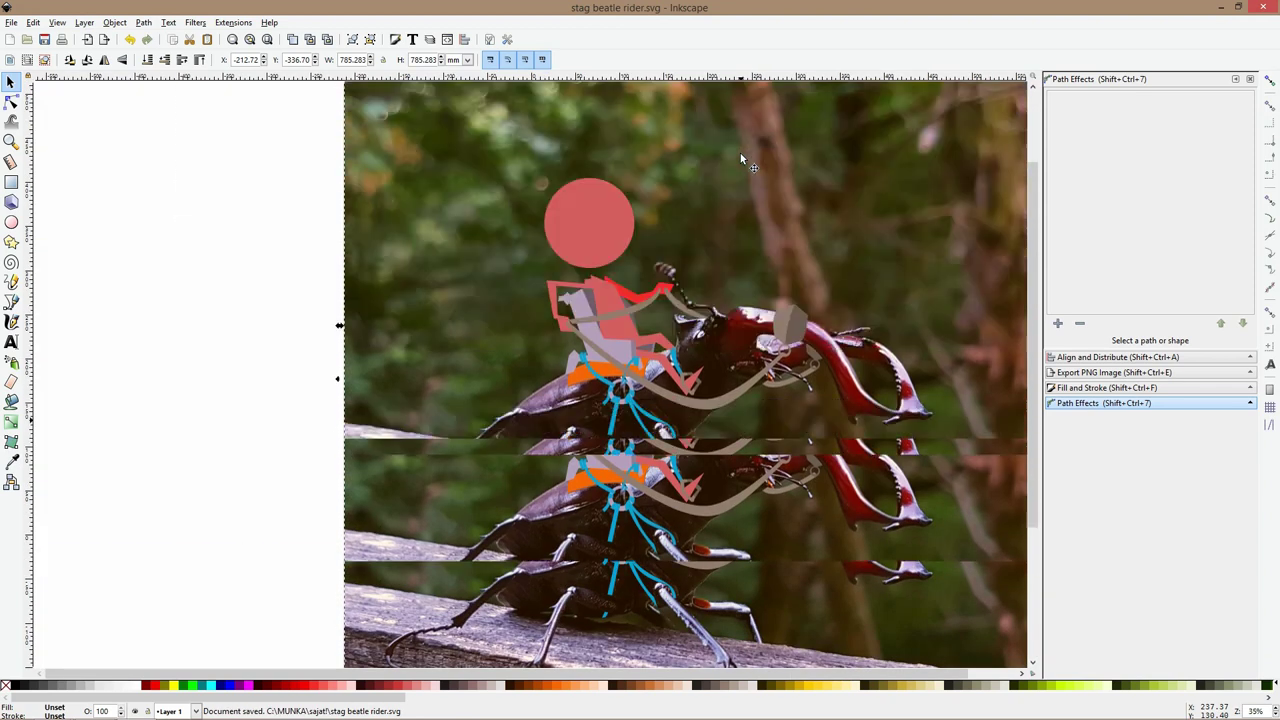
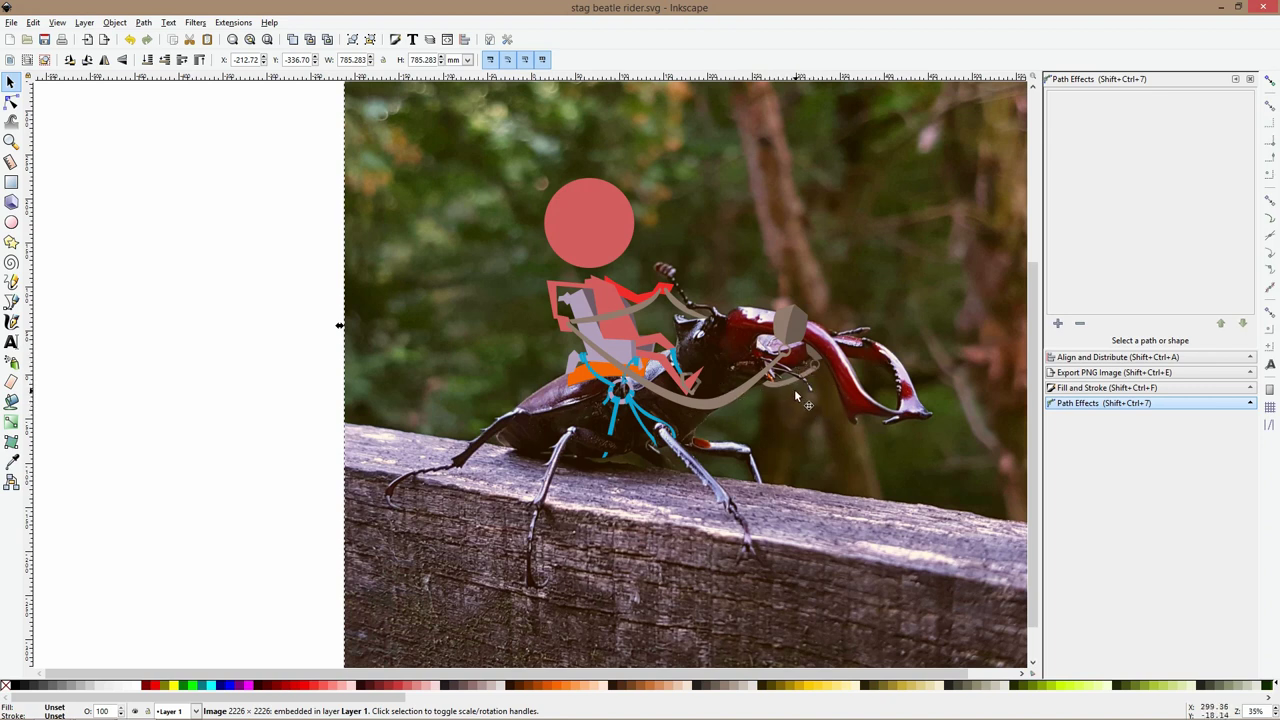
pyautogui.scroll(-3, 794, 389)
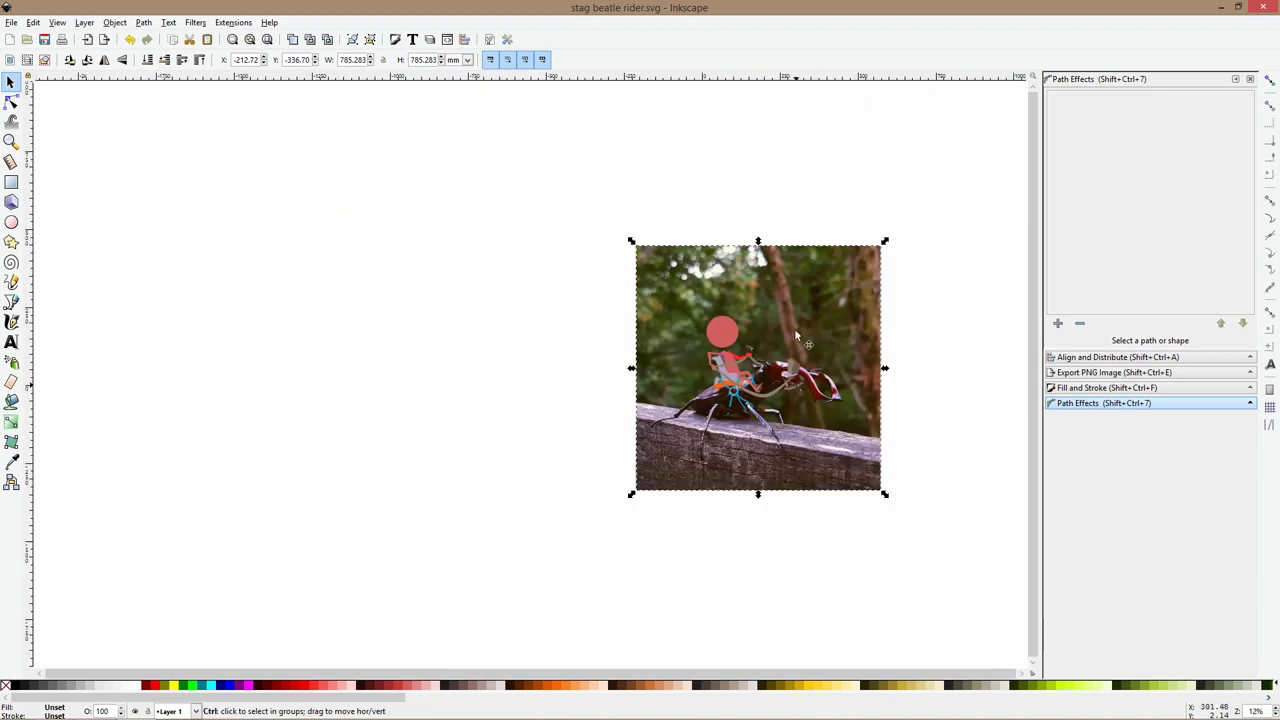
pyautogui.moveTo(796, 298); pyautogui.dragTo(529, 282)
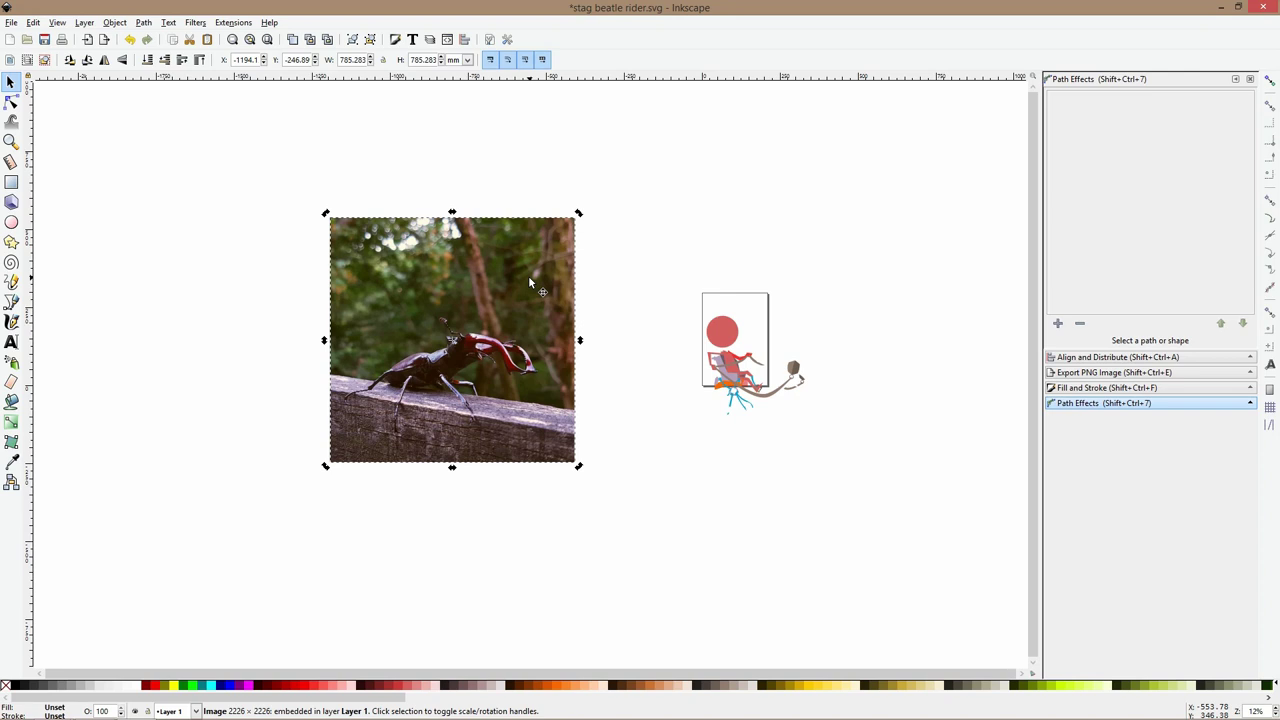
pyautogui.hotkey('ctrl', 'z')
# Shift the rider's round head about 23 mm backward and slightly down above the shoulders
pyautogui.scroll(4, 750, 408)
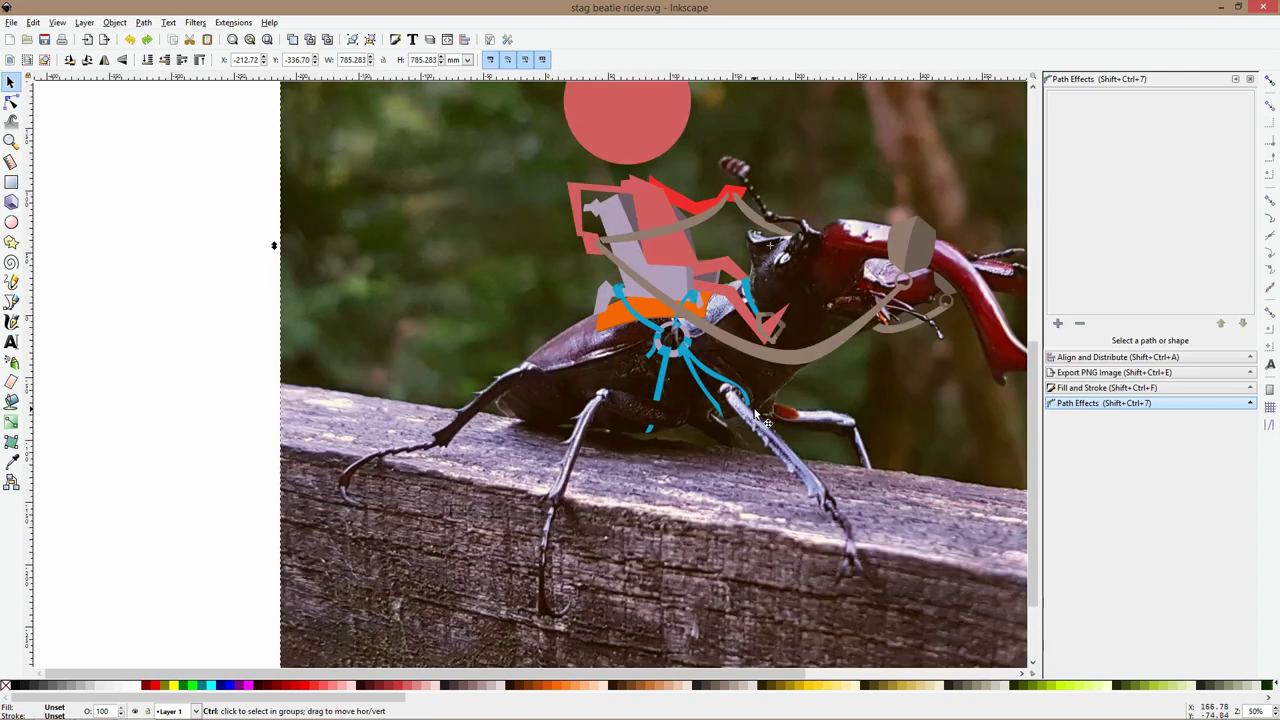
pyautogui.moveTo(906, 224); pyautogui.dragTo(722, 322)
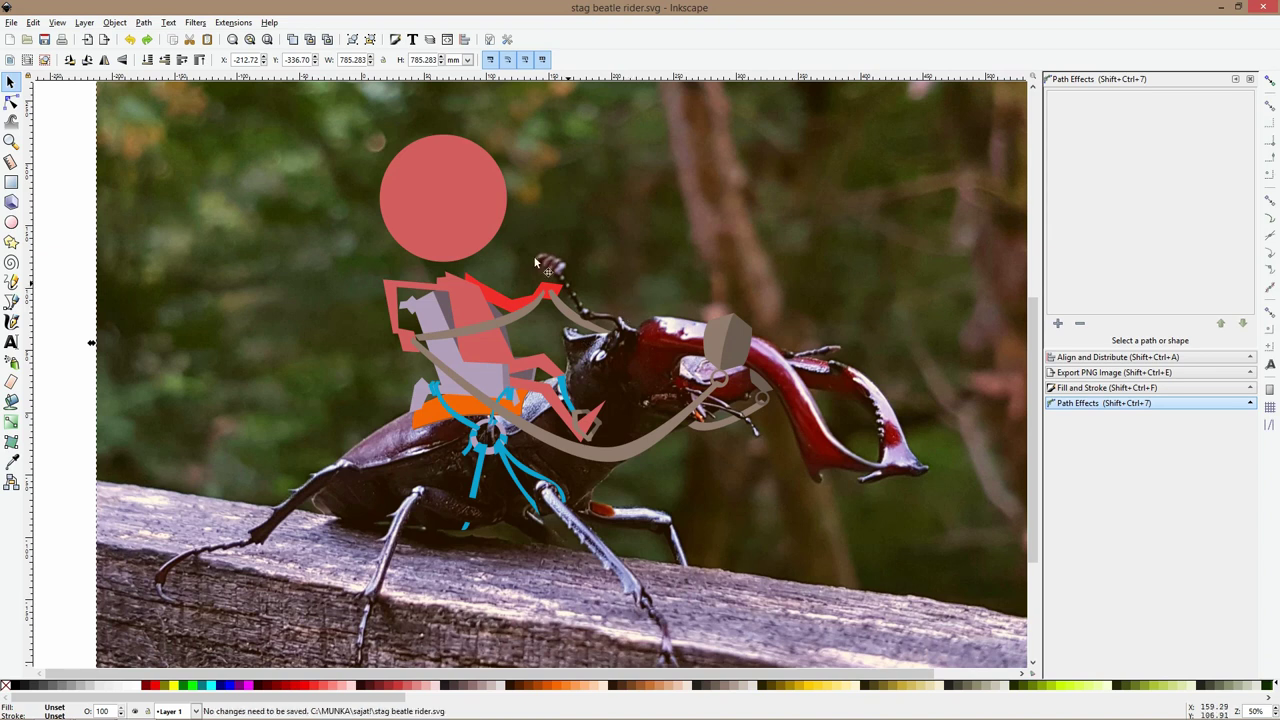
pyautogui.click(474, 232)
pyautogui.moveTo(474, 233); pyautogui.dragTo(463, 231)
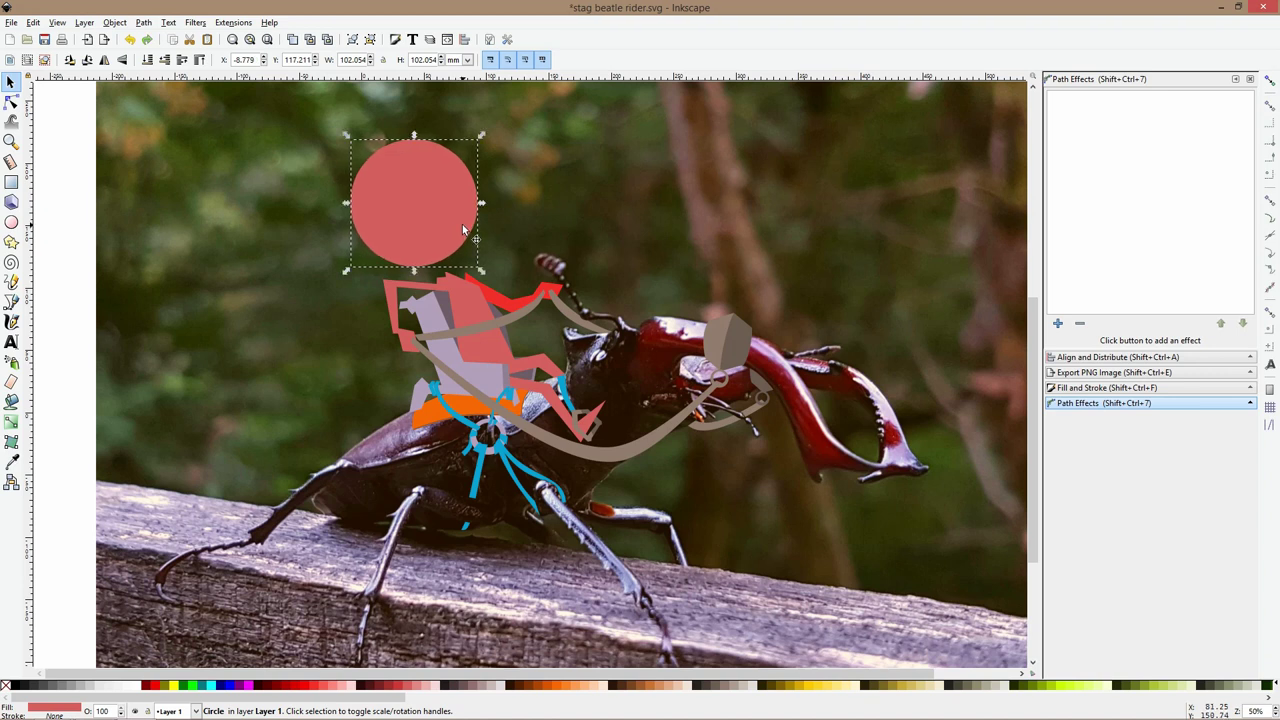
pyautogui.keyDown('ctrl'); pyautogui.scroll(2, 463, 231); pyautogui.keyUp('ctrl')
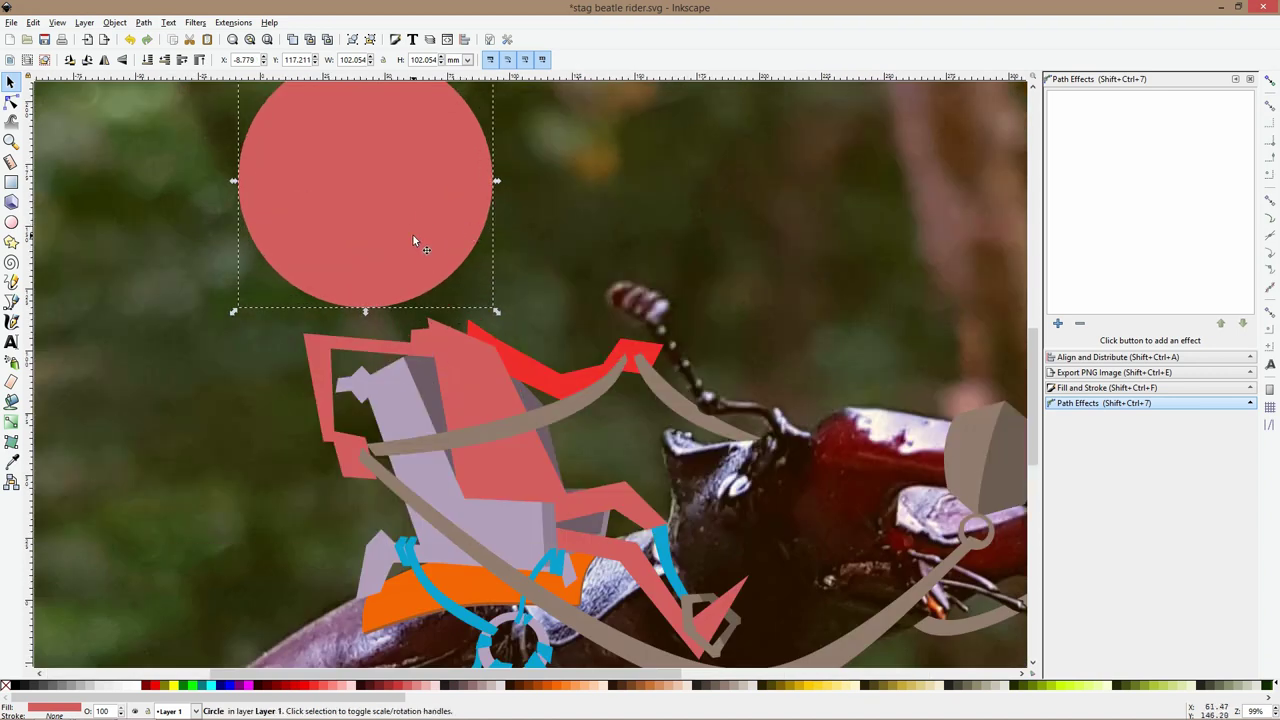
# Try removing the rider's round head and get the Bezier tool ready above the shoulders
pyautogui.press('Delete')
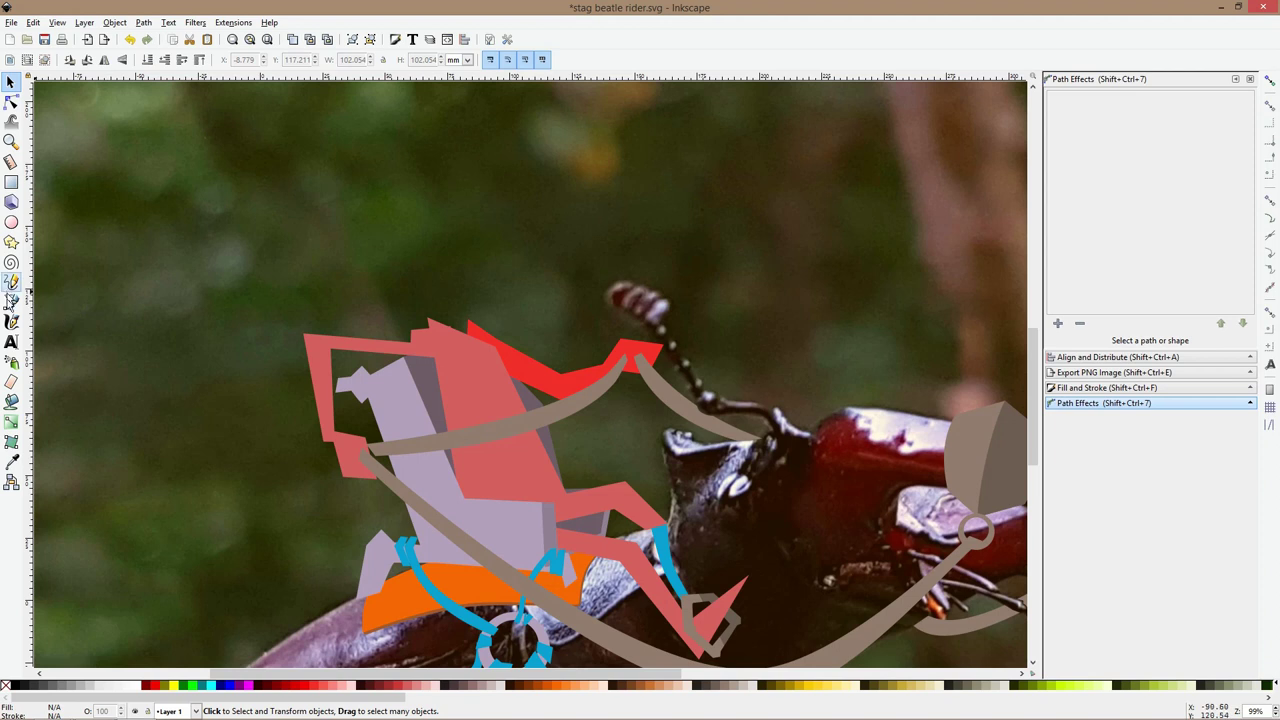
pyautogui.click(11, 302)
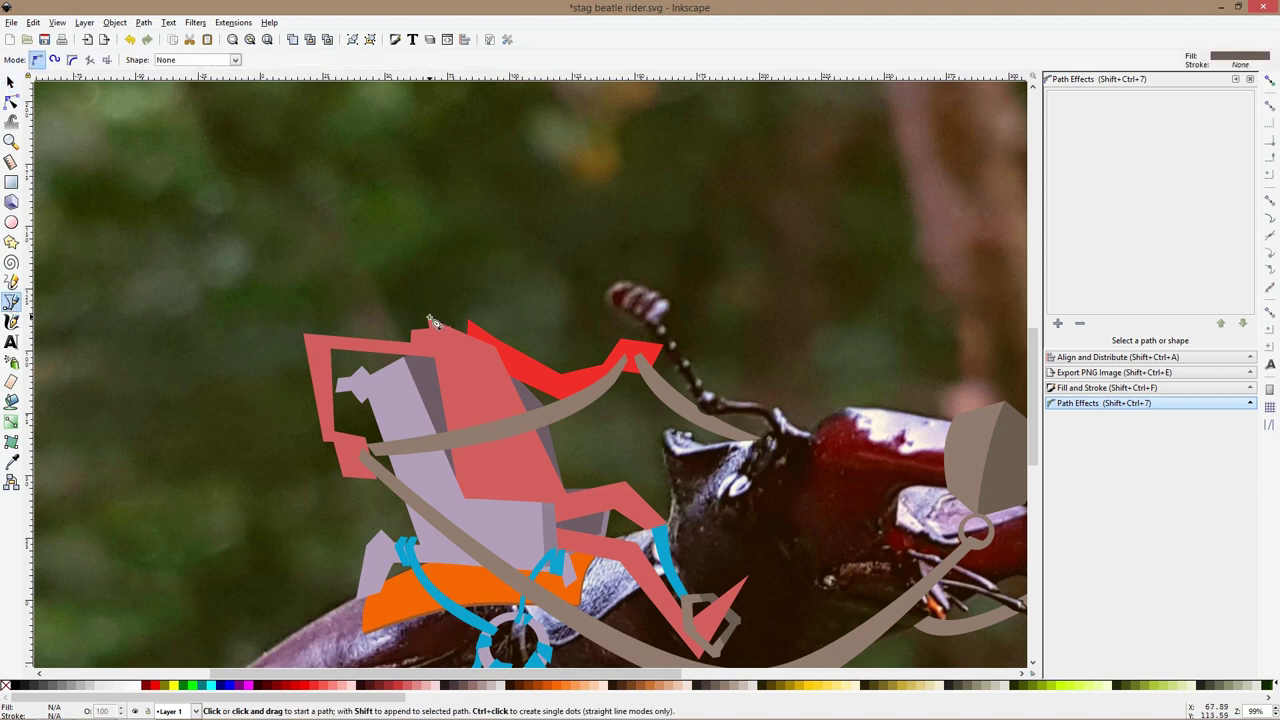
pyautogui.scroll(-2, 435, 322)
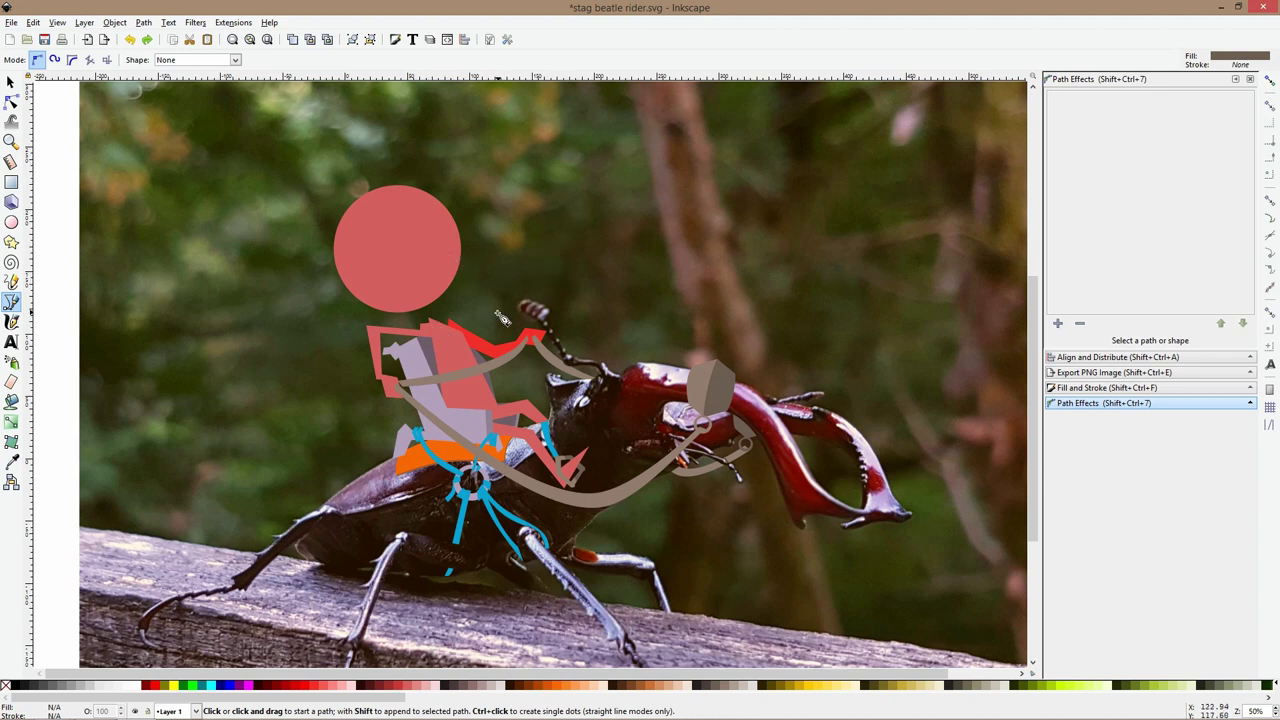
# Delete the rider's round head above the shoulders
pyautogui.press('s')
pyautogui.click(440, 284)
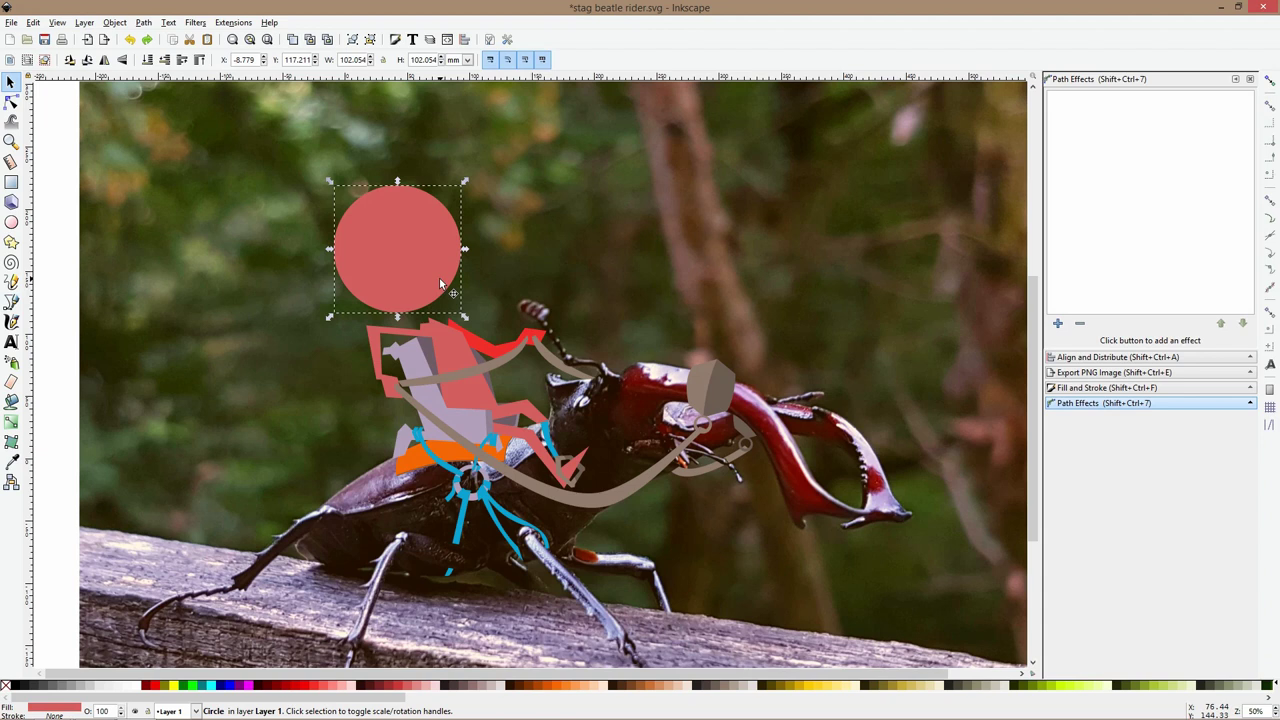
pyautogui.press('Delete')
# Draw an angular closed head and neck outline about 99 mm wide and 125 mm high, rising from the rider's shoulders
pyautogui.click(12, 301)
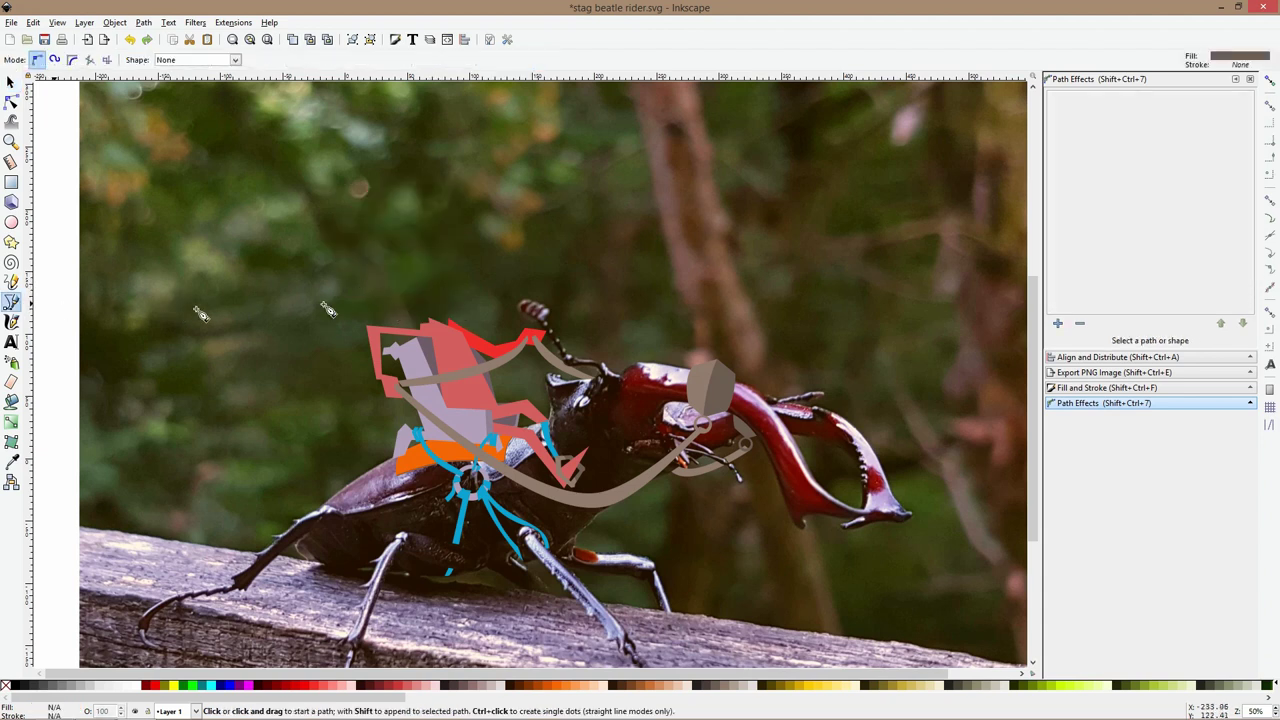
pyautogui.click(442, 305)
pyautogui.click(457, 262)
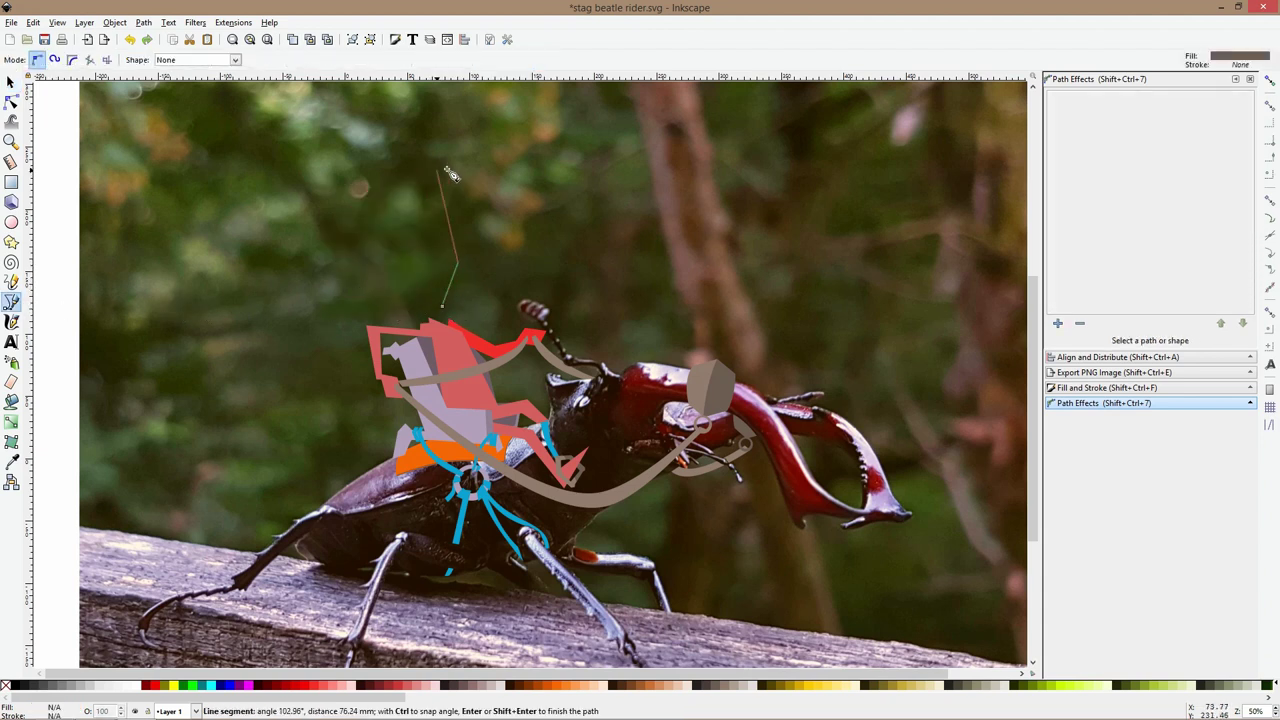
pyautogui.click(426, 176)
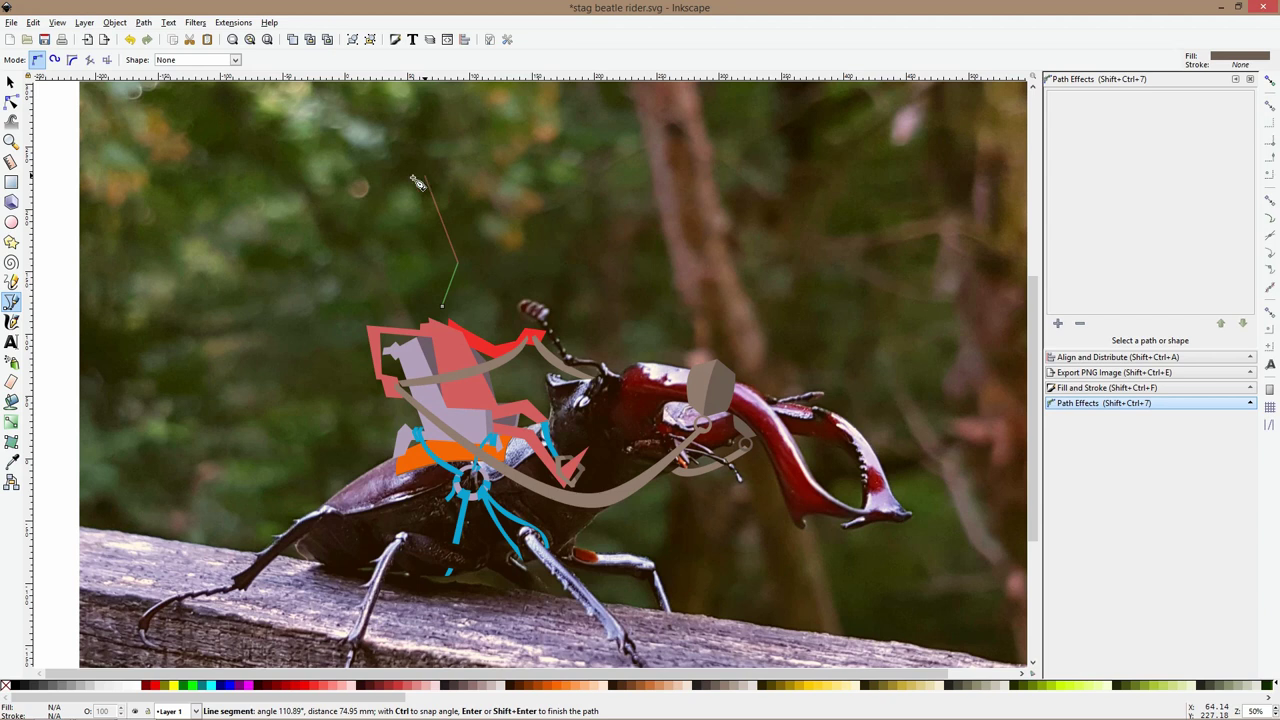
pyautogui.click(336, 191)
pyautogui.click(350, 268)
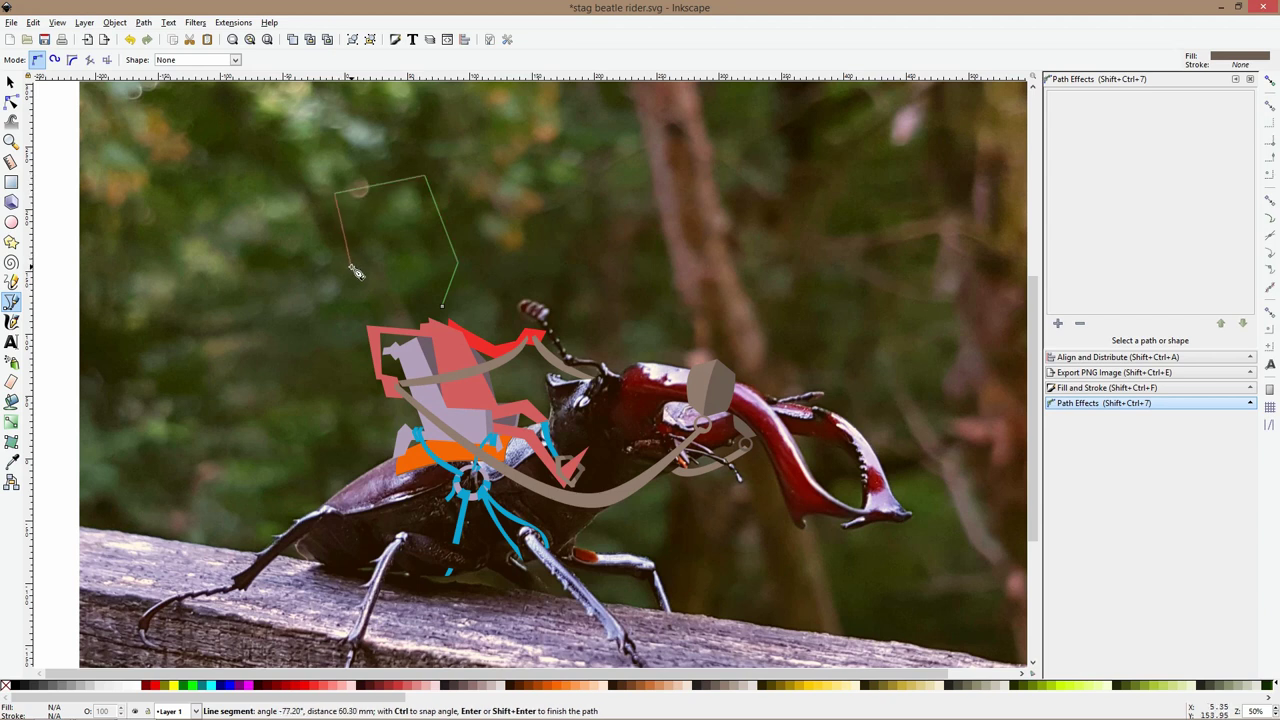
pyautogui.click(425, 295)
pyautogui.click(430, 320)
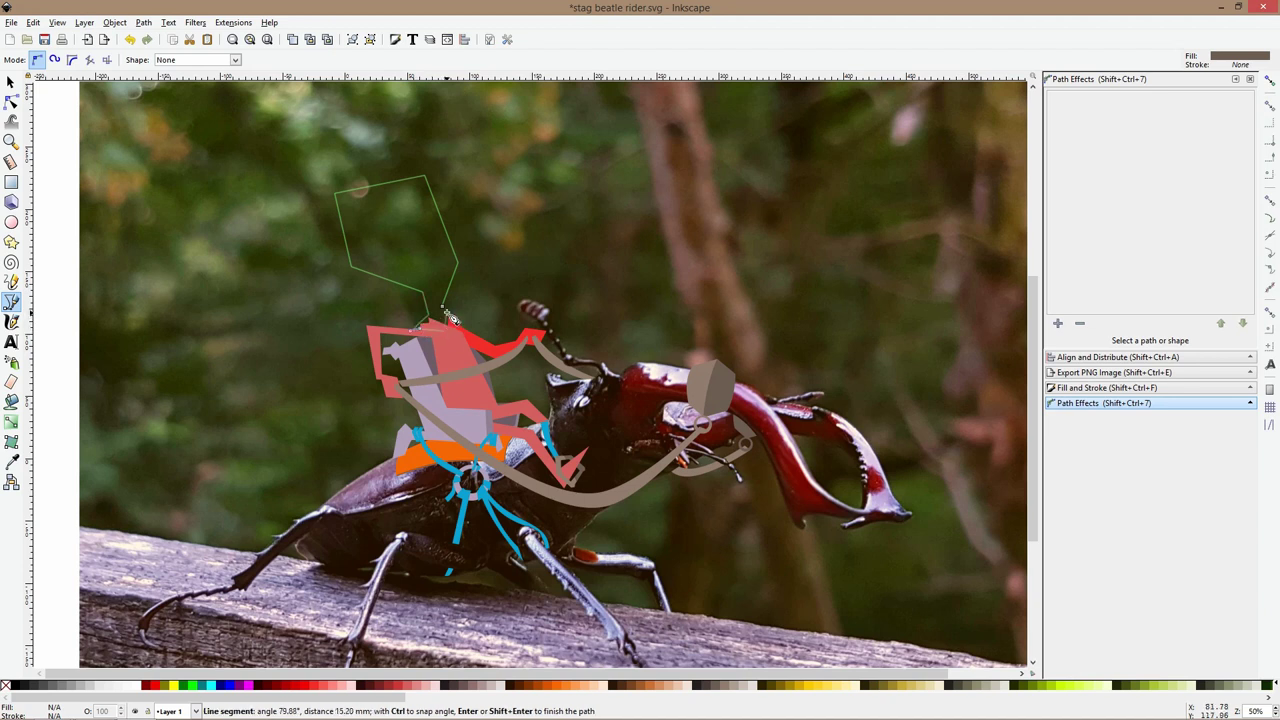
pyautogui.click(450, 322)
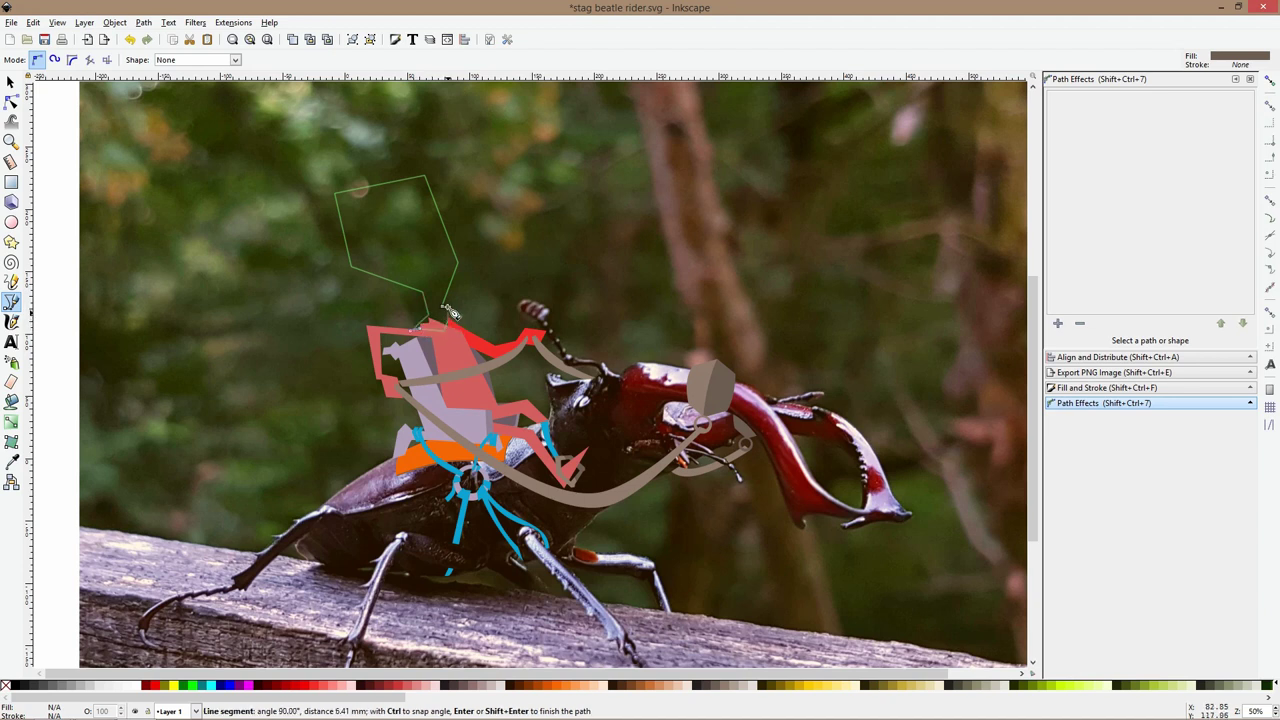
pyautogui.press('Return')
# Fill the new head and neck shape with an orange-brown skin tone
pyautogui.press('s')
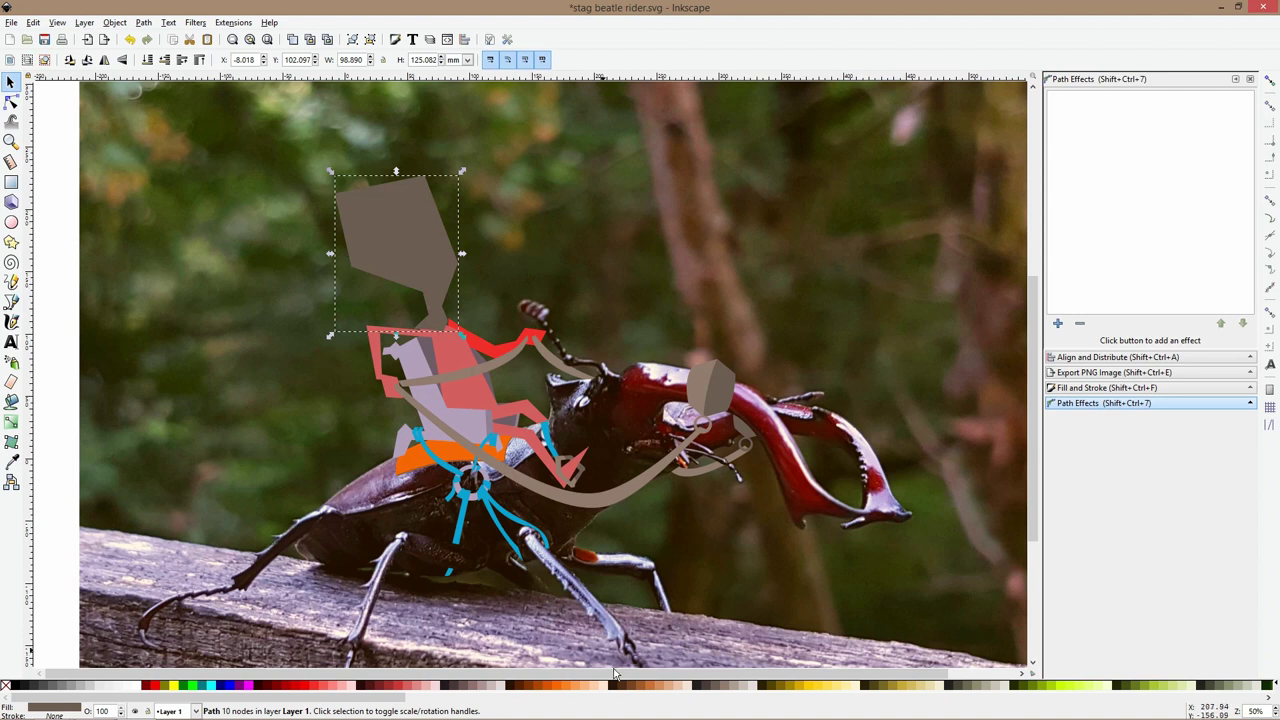
pyautogui.click(667, 686)
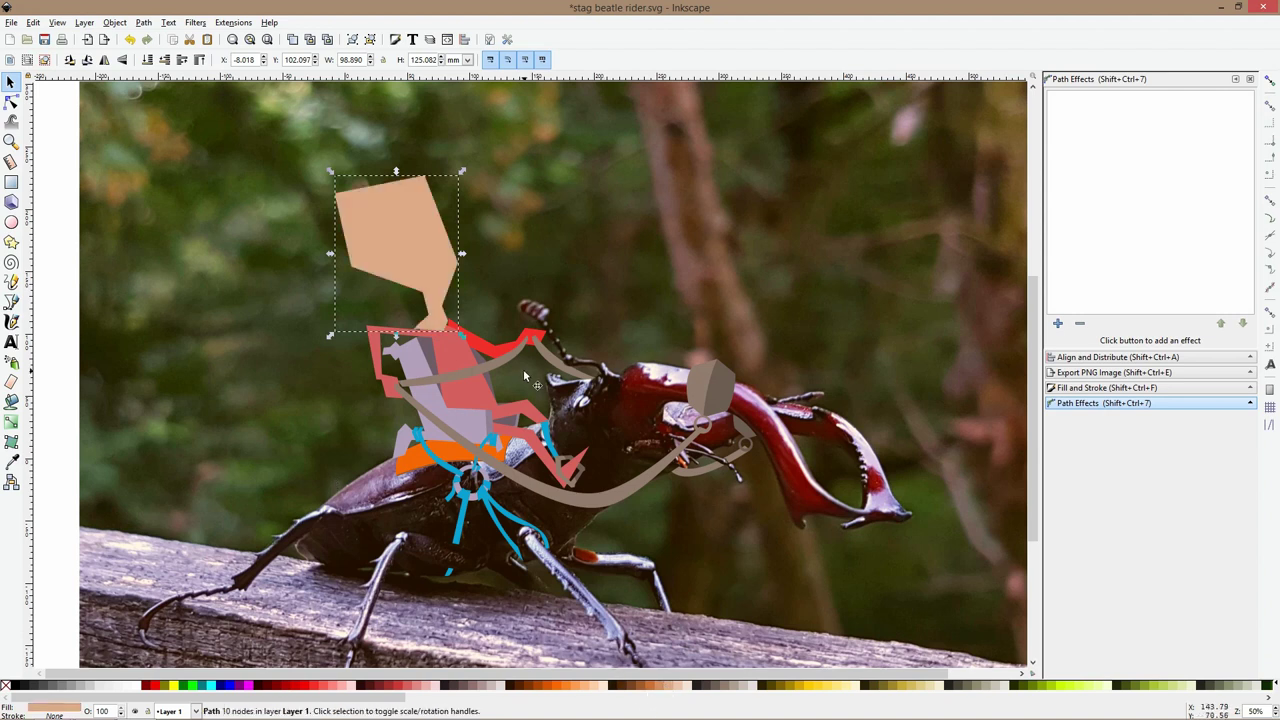
pyautogui.click(659, 687)
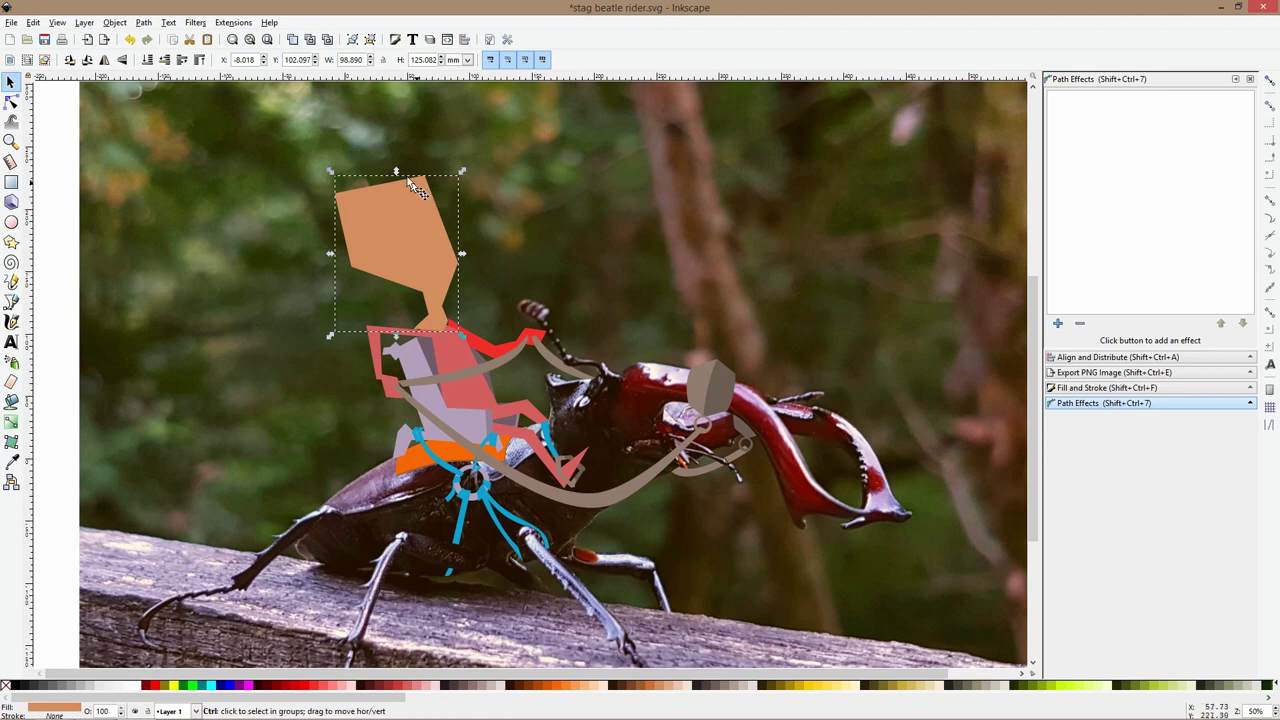
# Smooth the corner nodes around the skull to turn the angular head into a rounded one
pyautogui.click(11, 101)
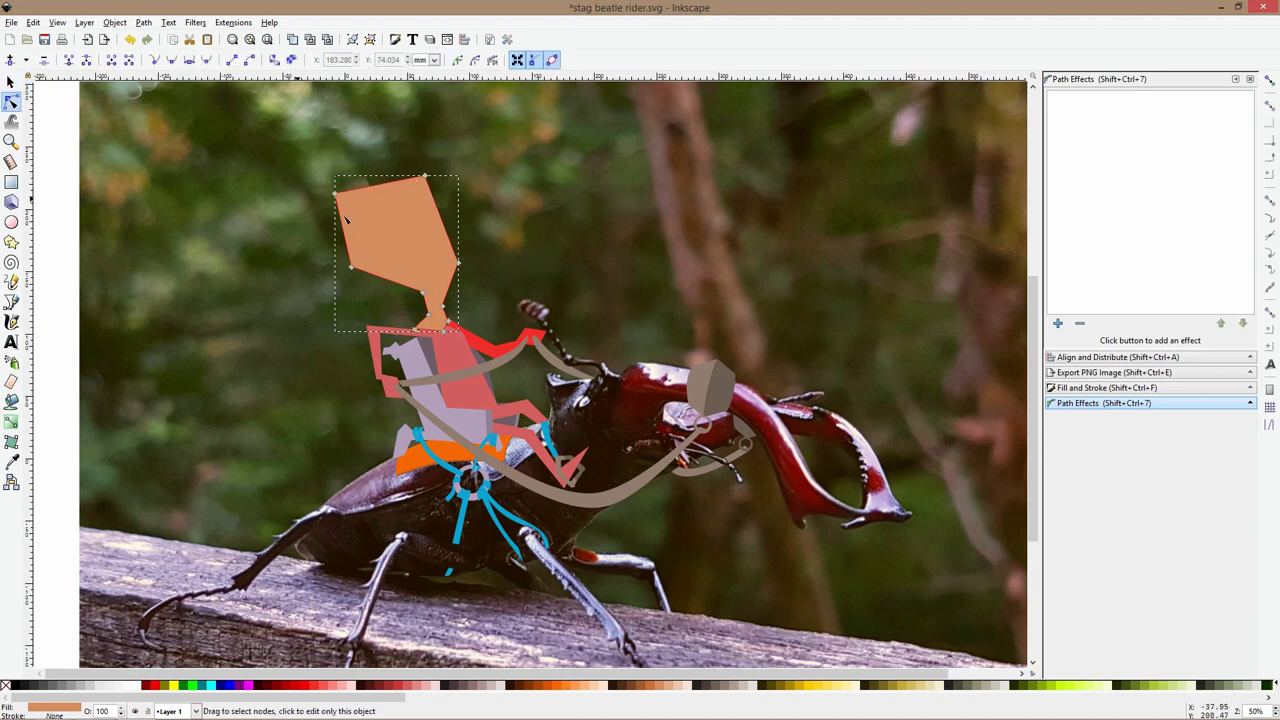
pyautogui.keyDown('ctrl'); pyautogui.click(351, 267); pyautogui.keyUp('ctrl')
pyautogui.keyDown('ctrl'); pyautogui.click(335, 194); pyautogui.keyUp('ctrl')
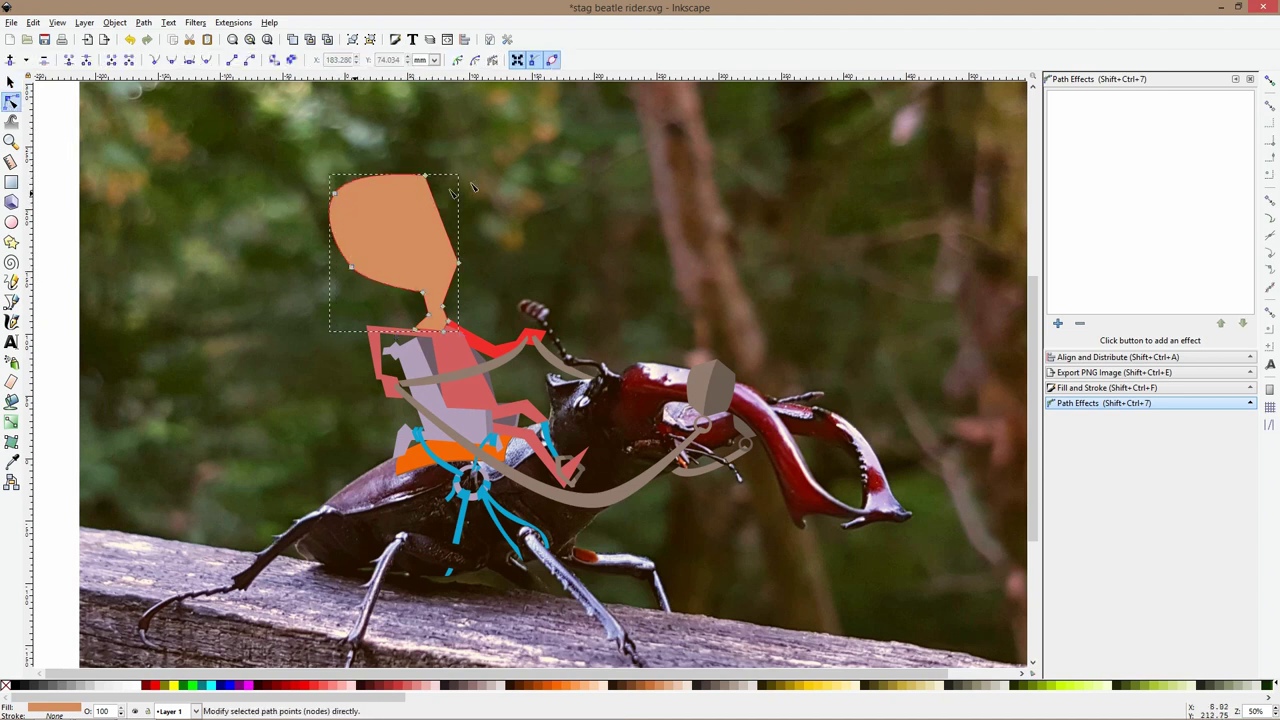
pyautogui.click(425, 176)
pyautogui.hotkey('shift', 's')
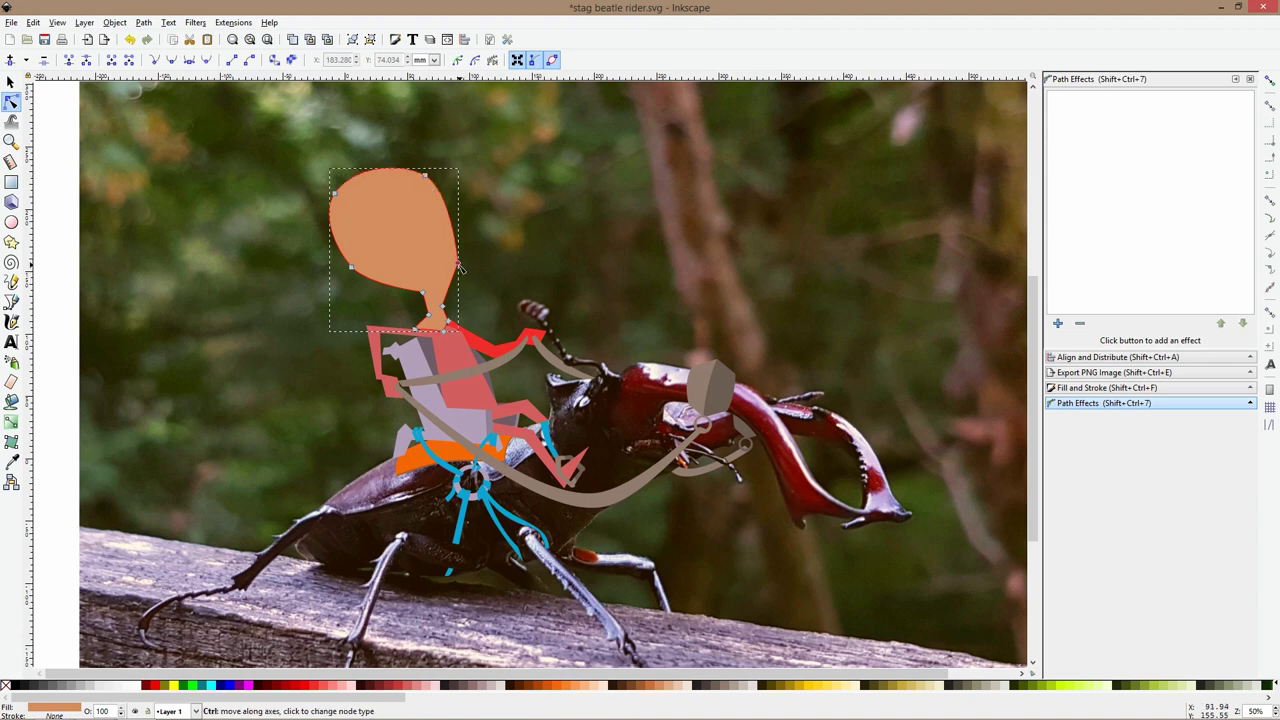
# Adjust the nodes at the neck junction and pull the back of the head inward to narrow the skull
pyautogui.moveTo(423, 292); pyautogui.dragTo(425, 298)
pyautogui.moveTo(351, 267); pyautogui.dragTo(340, 271)
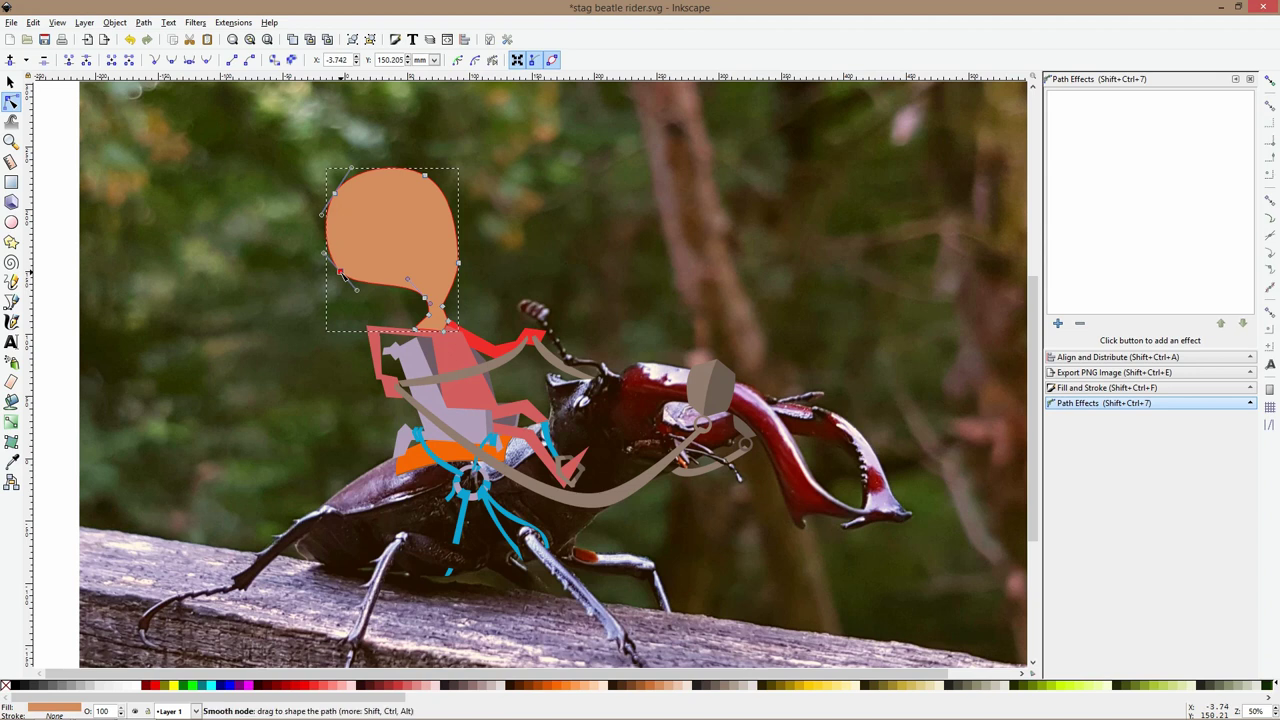
pyautogui.moveTo(257, 144); pyautogui.dragTo(393, 187)
pyautogui.moveTo(303, 122); pyautogui.dragTo(391, 176)
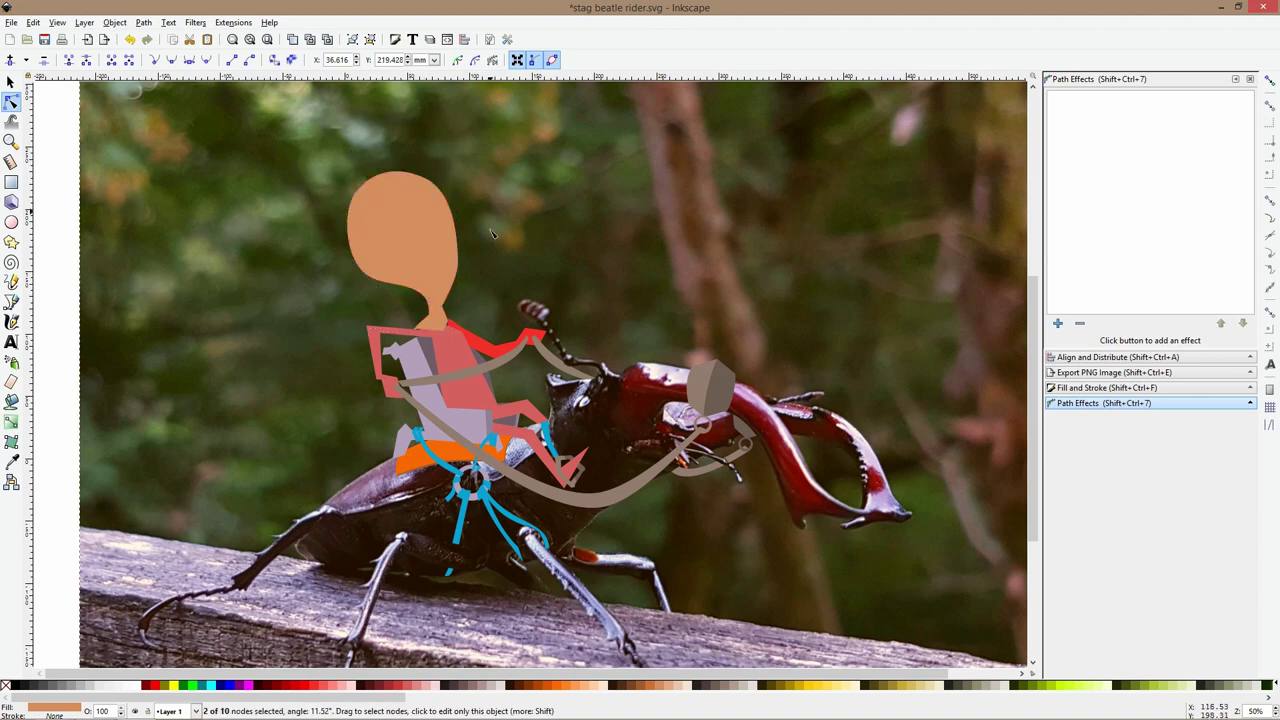
pyautogui.click(369, 280)
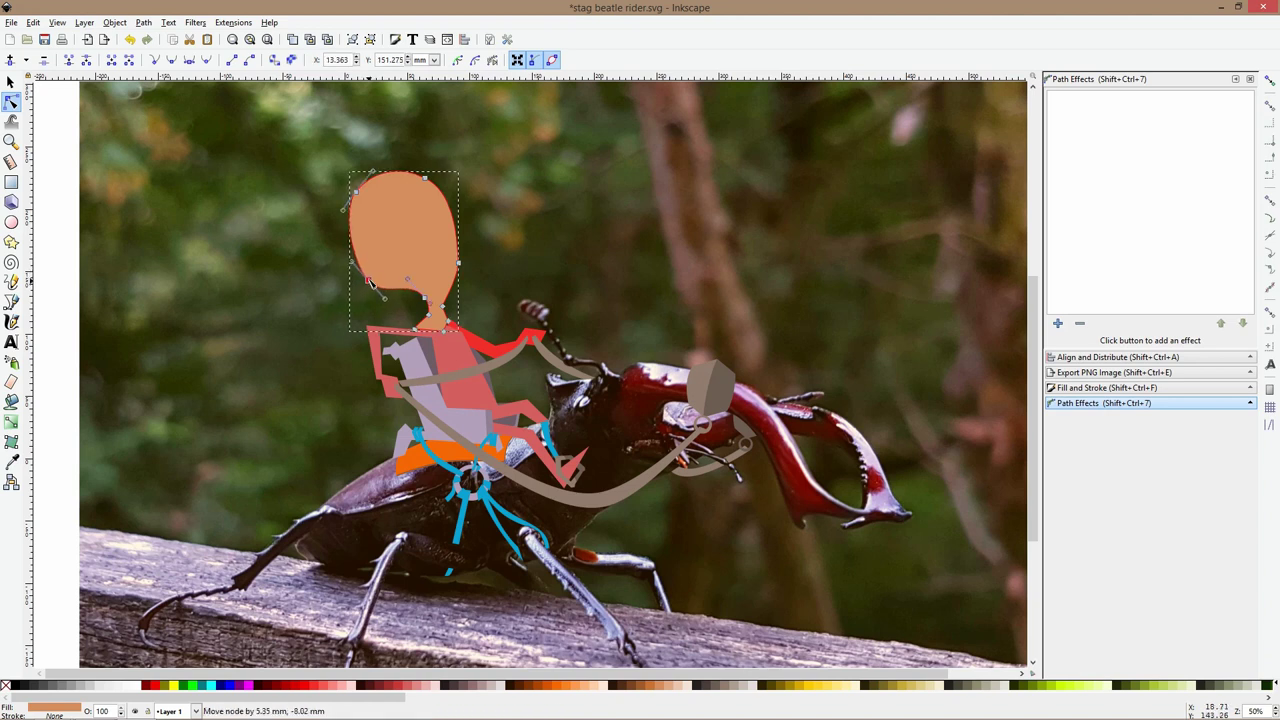
# Reselect the head and tilt its upper nodes backward over the neck, leaving the neck base on the shoulders
pyautogui.press('s')
pyautogui.click(425, 173)
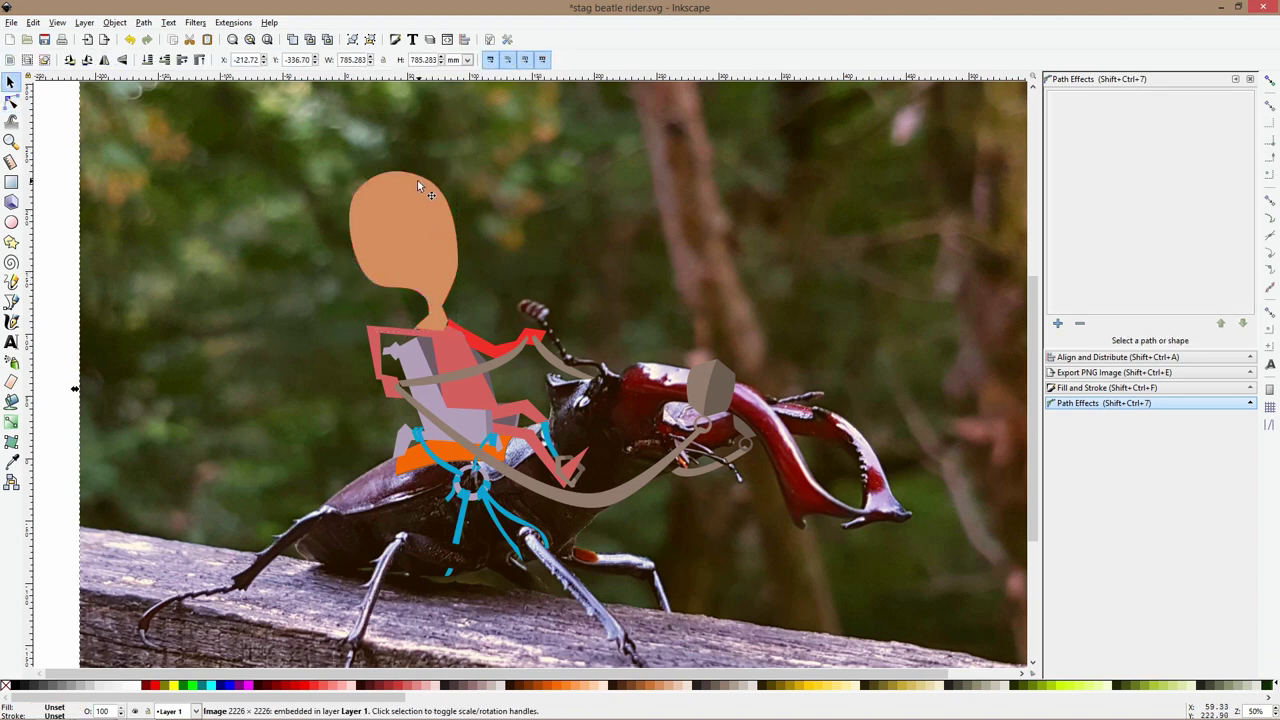
pyautogui.click(417, 181)
pyautogui.click(11, 102)
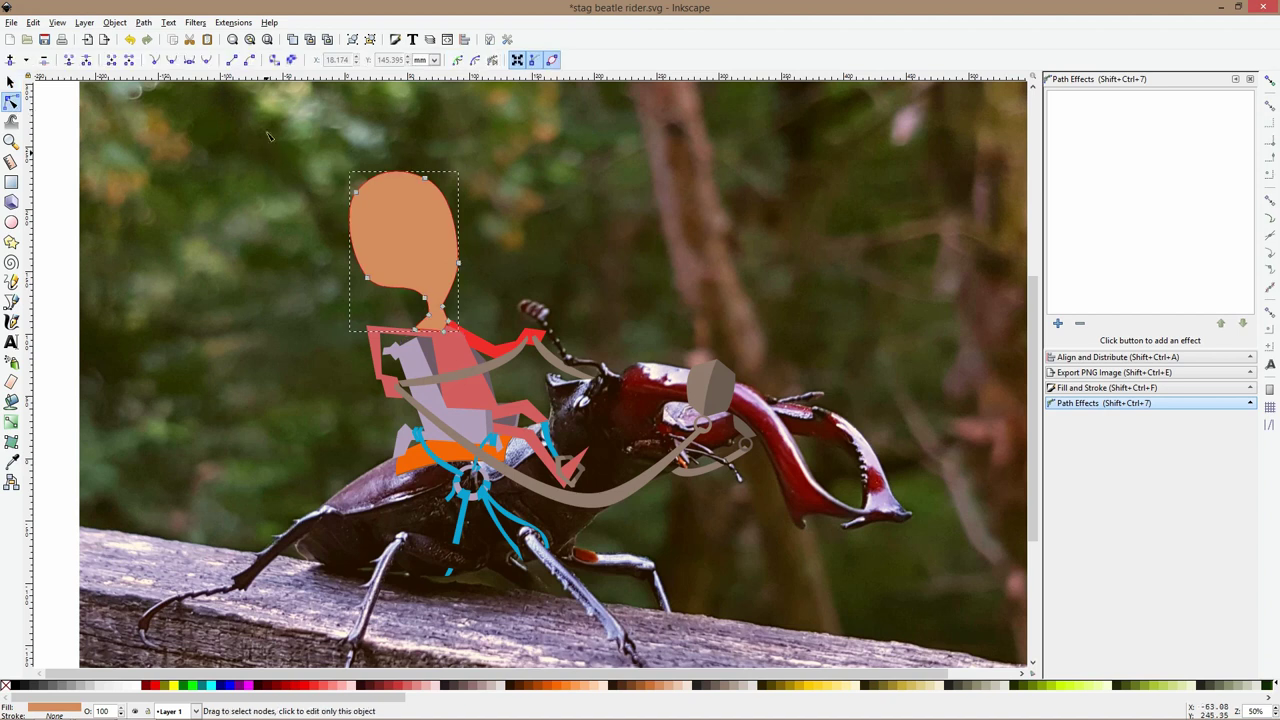
pyautogui.moveTo(266, 126); pyautogui.dragTo(521, 297)
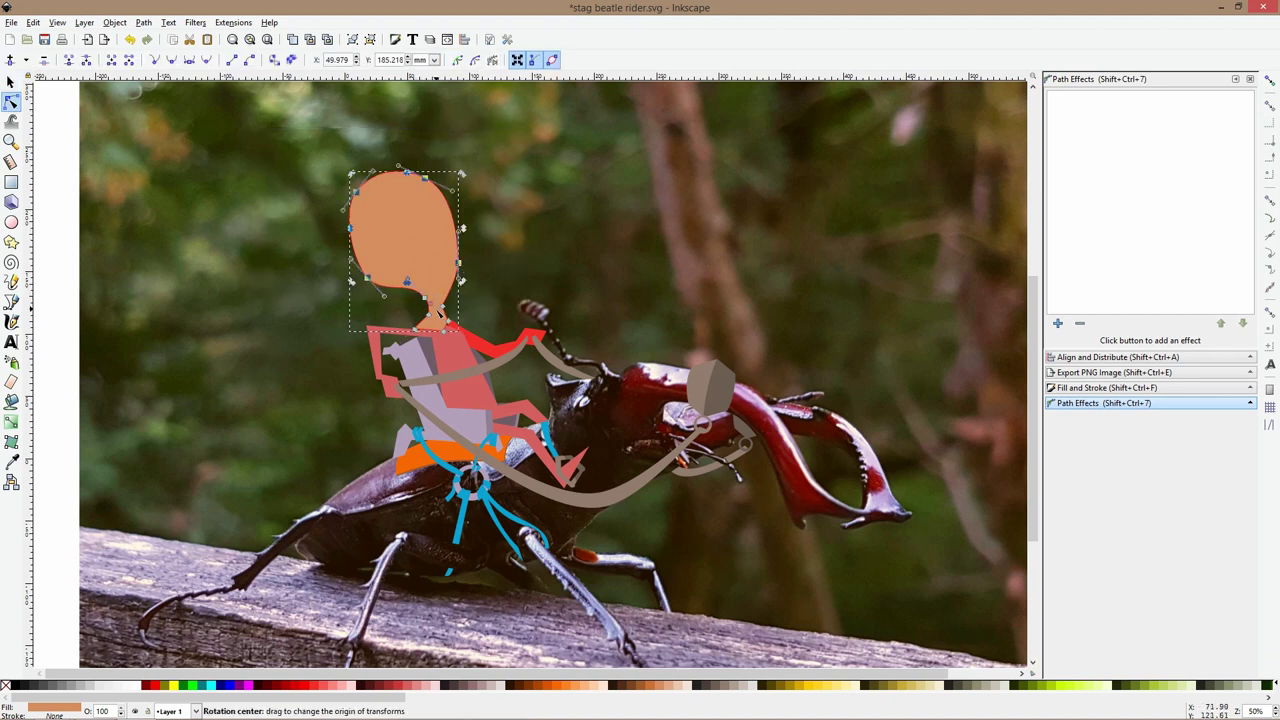
pyautogui.moveTo(361, 175); pyautogui.dragTo(340, 185)
pyautogui.click(476, 228)
pyautogui.click(441, 305)
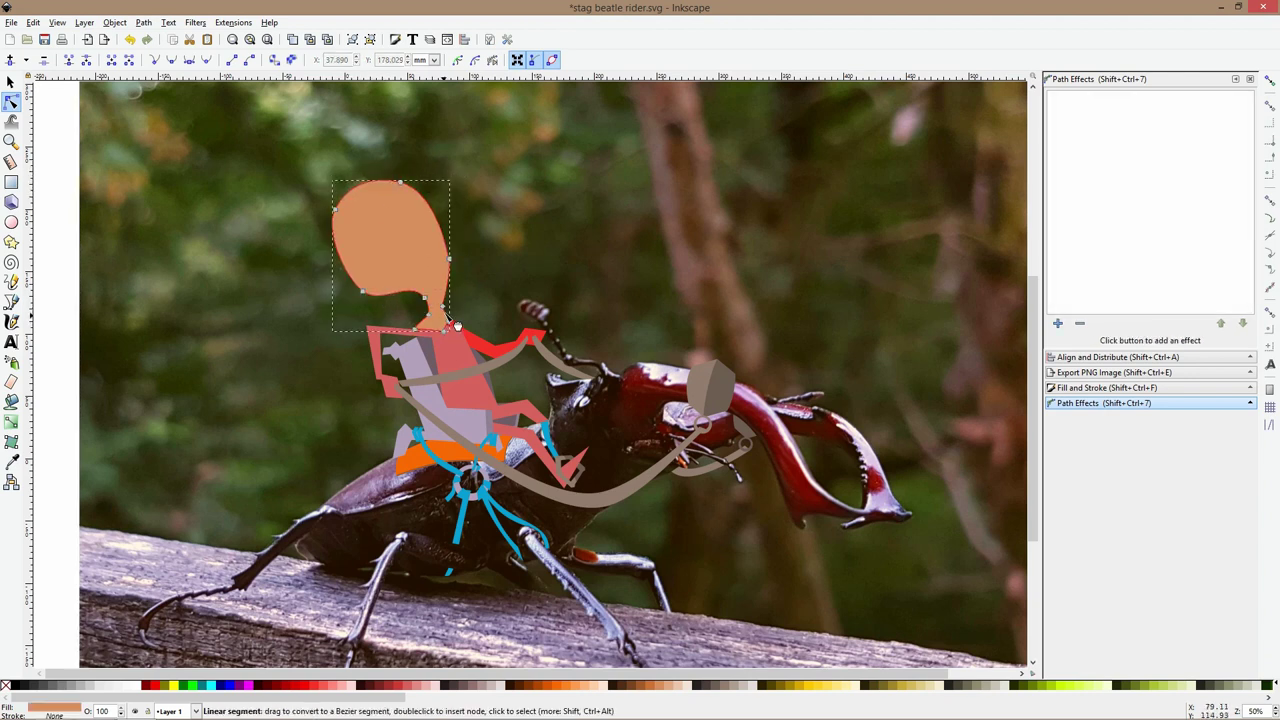
# Add a node on the front edge of the head and shape a small bulge below it on the face
pyautogui.click(605, 295)
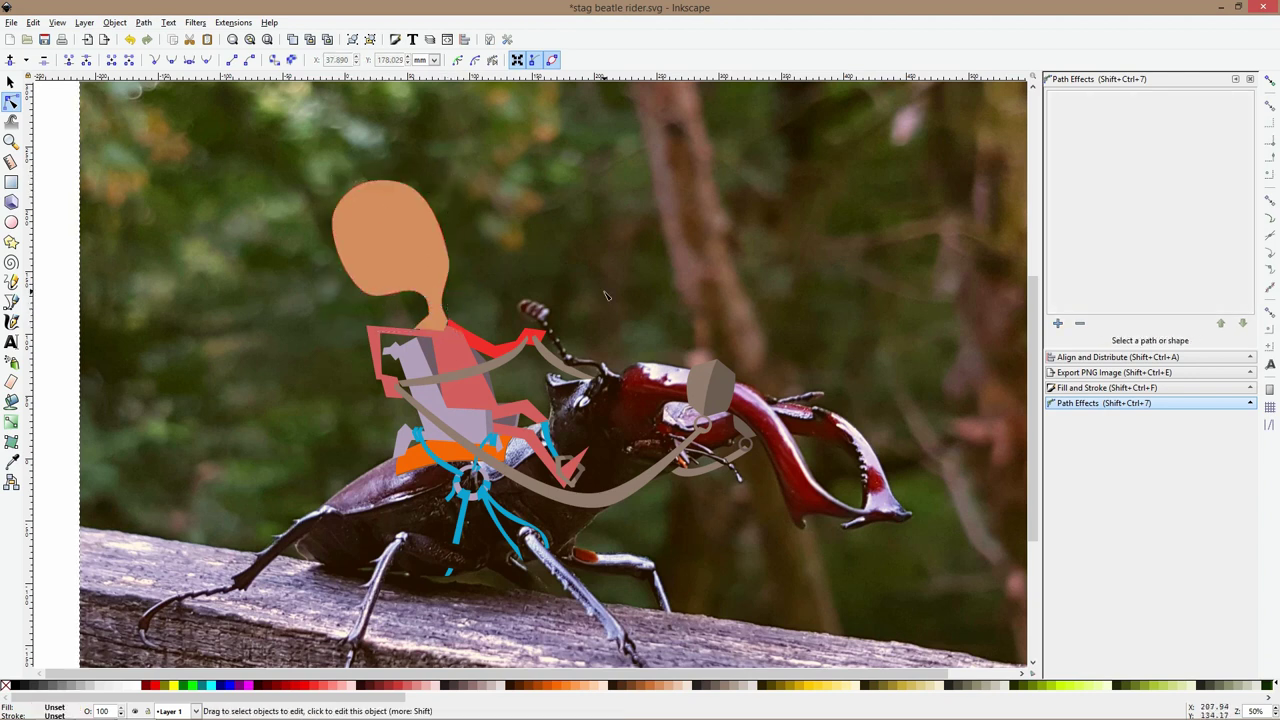
pyautogui.scroll(1, 443, 240)
pyautogui.click(448, 243)
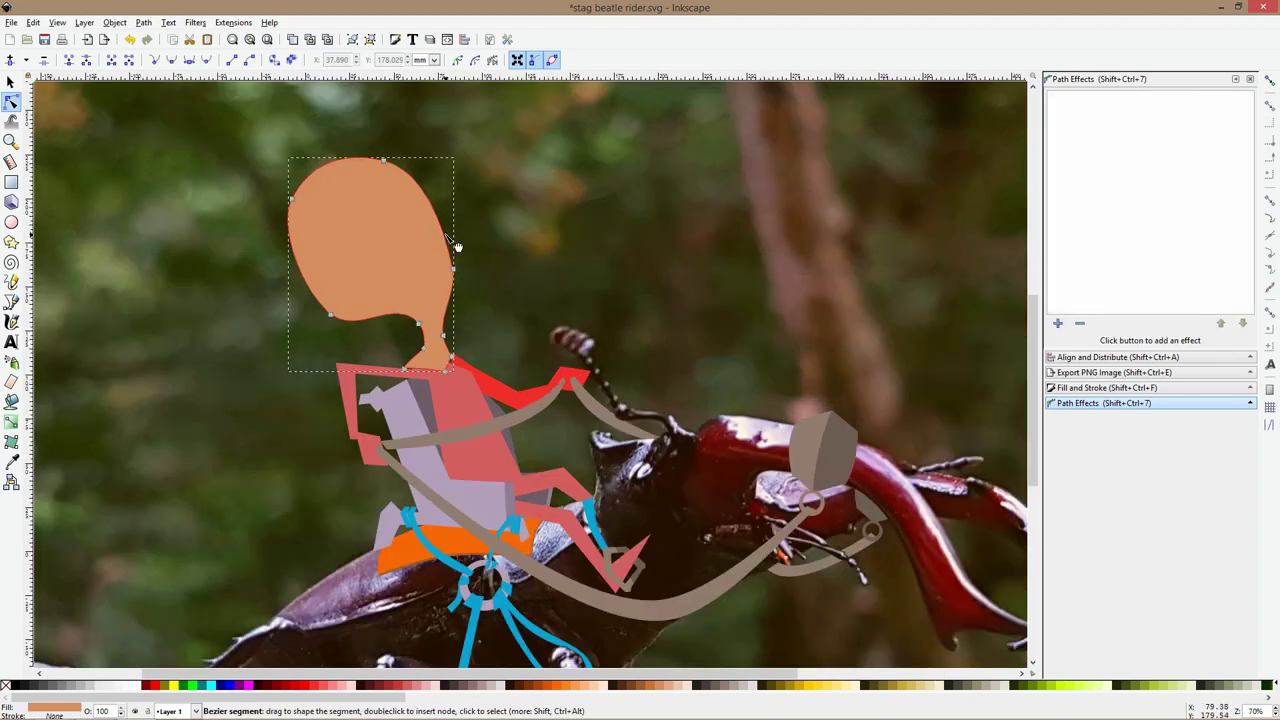
pyautogui.click(454, 250)
pyautogui.moveTo(454, 269); pyautogui.dragTo(459, 248)
# Draw an ellipse about 21 mm wide and 31 mm high behind the head and convert it to a path
pyautogui.click(11, 222)
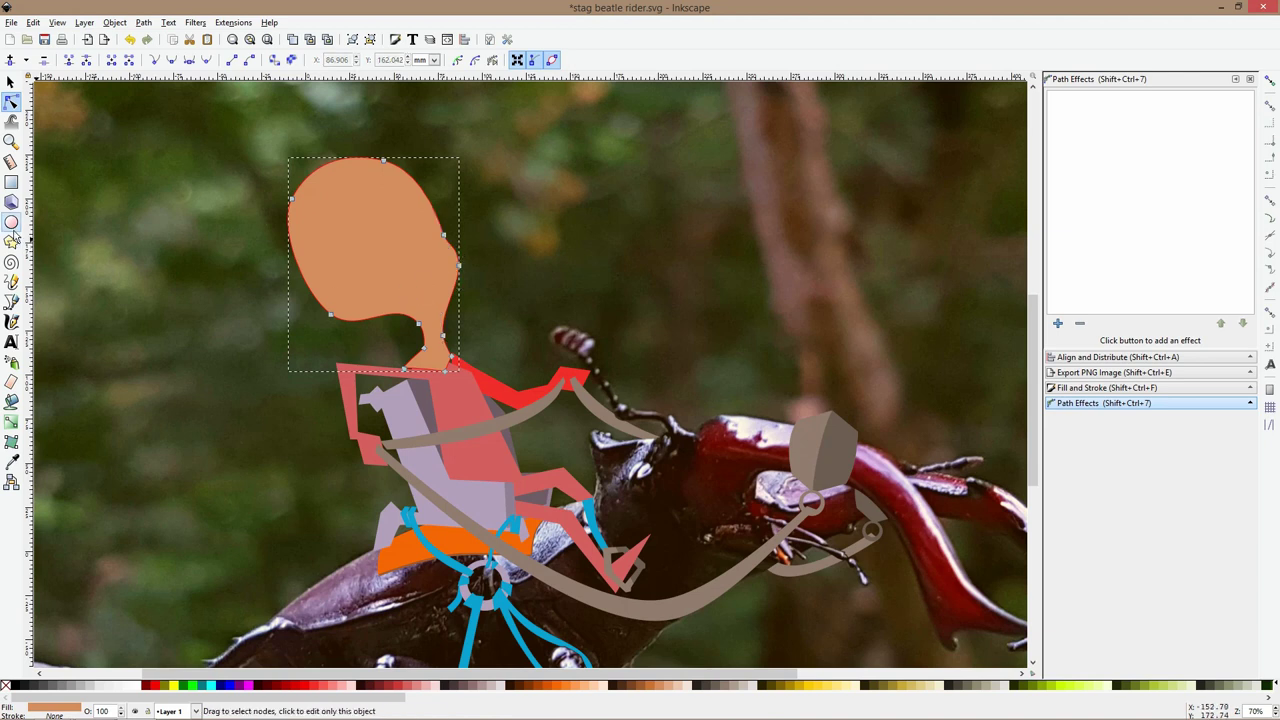
pyautogui.moveTo(214, 258); pyautogui.dragTo(250, 311)
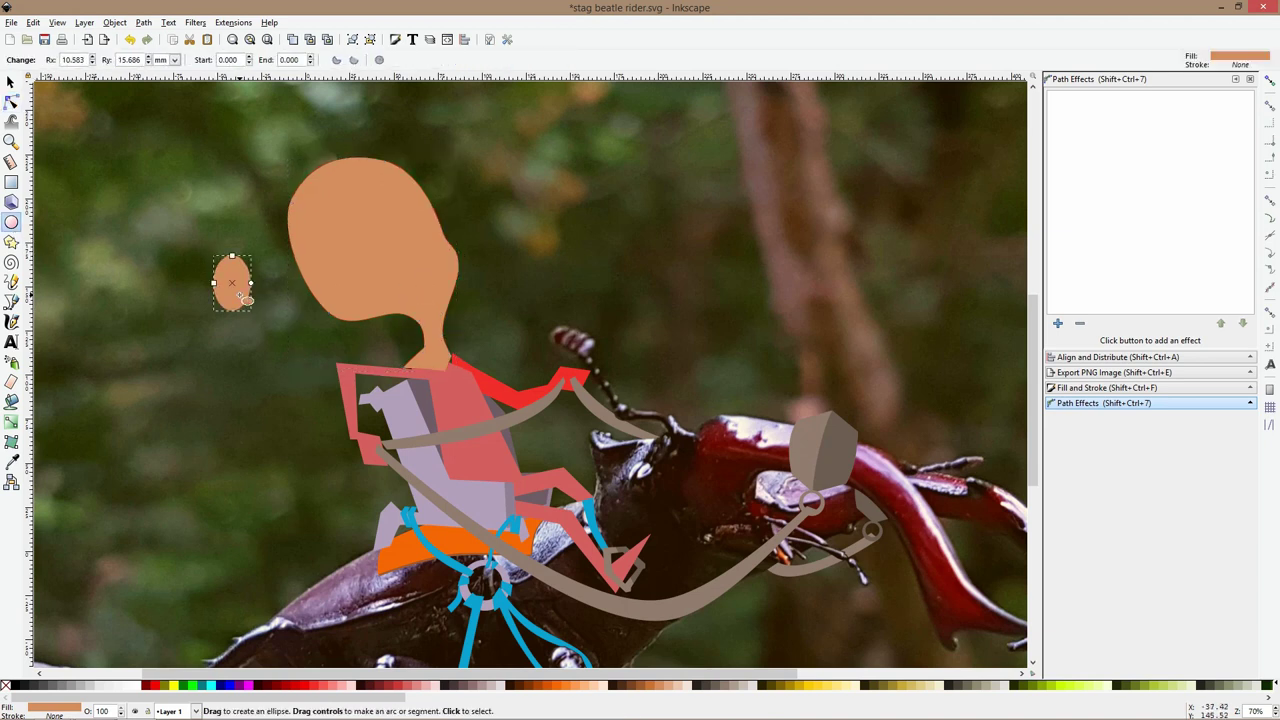
pyautogui.keyDown('ctrl'); pyautogui.keyDown('shift'); pyautogui.click(239, 295); pyautogui.keyUp('shift'); pyautogui.keyUp('ctrl')
pyautogui.hotkey('ctrl', 'shift', 'c')
pyautogui.keyDown('ctrl'); pyautogui.keyDown('shift'); pyautogui.click(240, 295); pyautogui.keyUp('shift'); pyautogui.keyUp('ctrl')
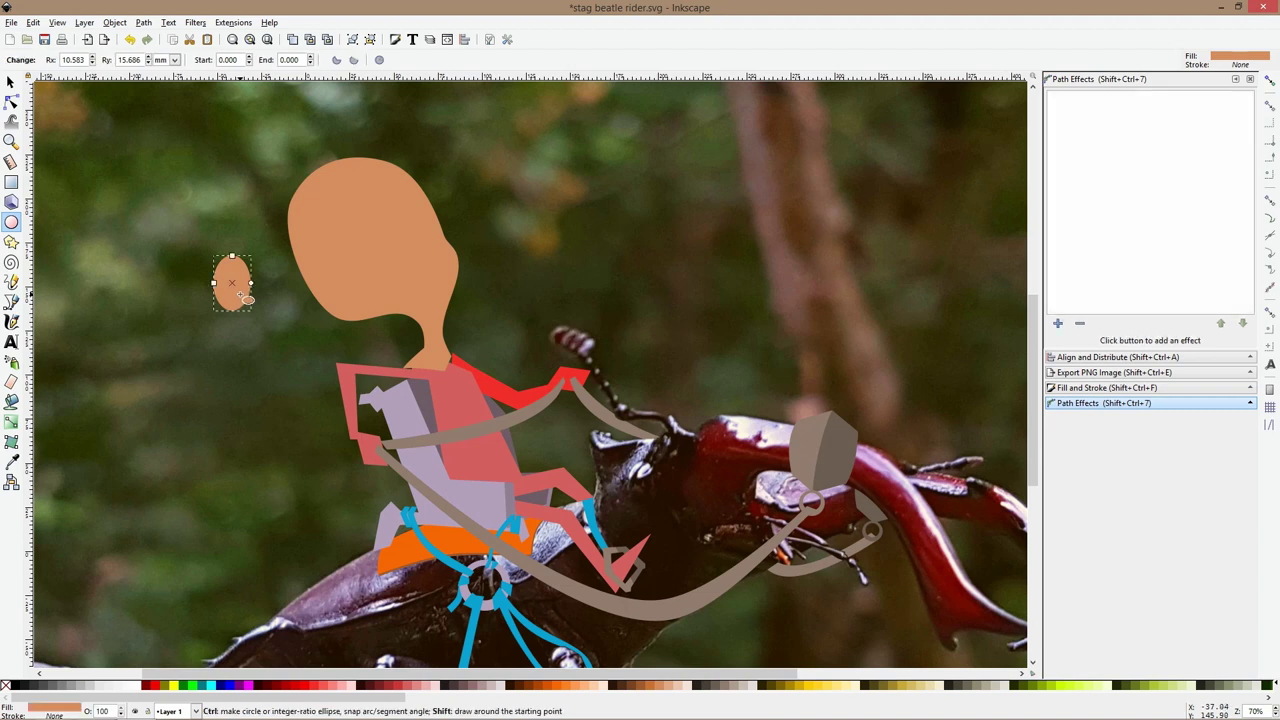
pyautogui.hotkey('ctrl', 'shift', 'c')
# Reshape the small ellipse's nodes so that its lower end tapers like an ear
pyautogui.click(11, 101)
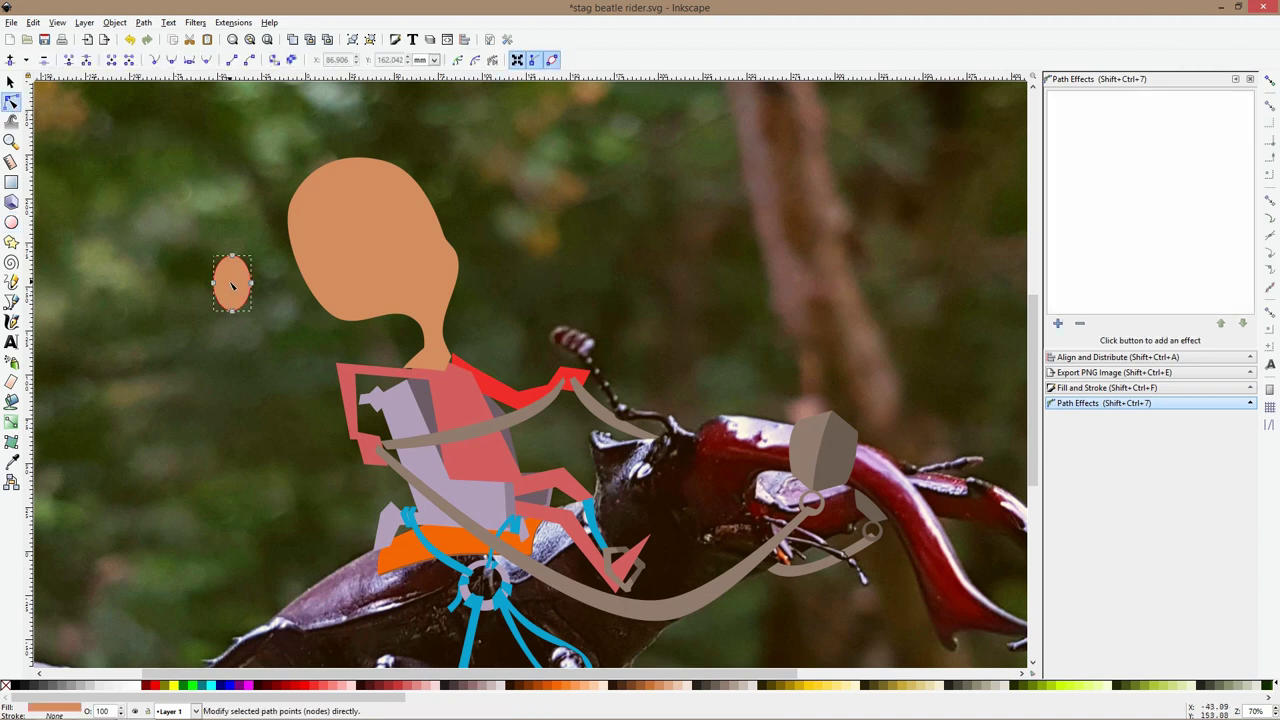
pyautogui.scroll(2, 242, 322)
pyautogui.moveTo(224, 314)
pyautogui.mouseDown()
pyautogui.moveTo(239, 316)
pyautogui.moveTo(213, 298)
pyautogui.mouseUp()
# Rotate the small ear shape and attach it to the lower back edge of the head
pyautogui.press('s')
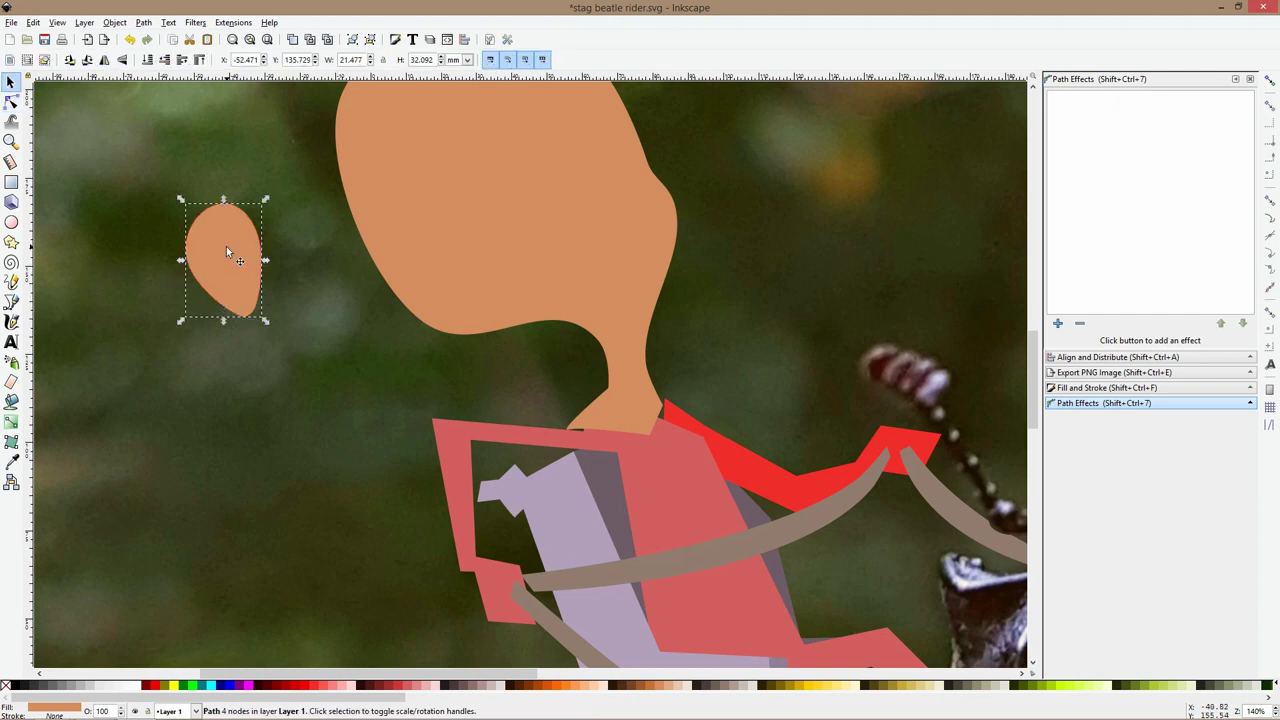
pyautogui.moveTo(223, 201); pyautogui.dragTo(360, 266)
pyautogui.click(232, 235)
pyautogui.scroll(-2, 466, 306)
pyautogui.click(585, 270)
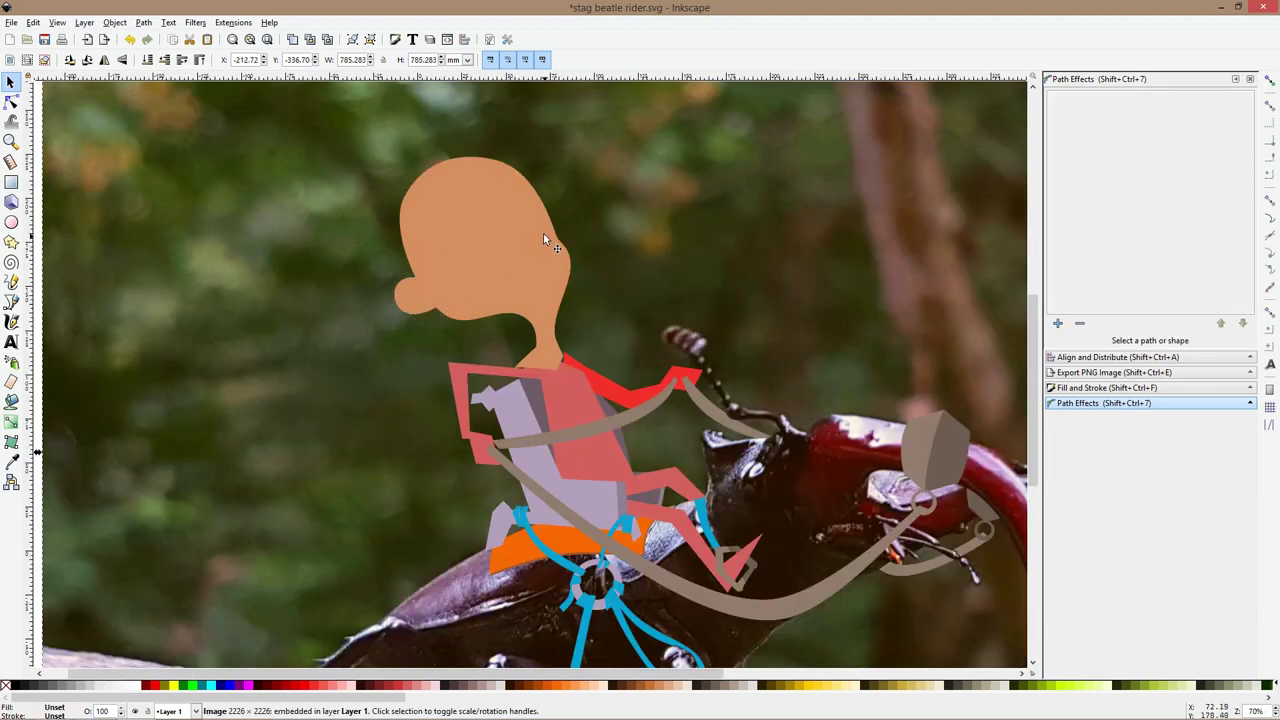
# Save the drawing and add a white ellipse about 13 mm wide and 35 mm high on the head as an eye
pyautogui.click(11, 222)
pyautogui.hotkey('ctrl', 's')
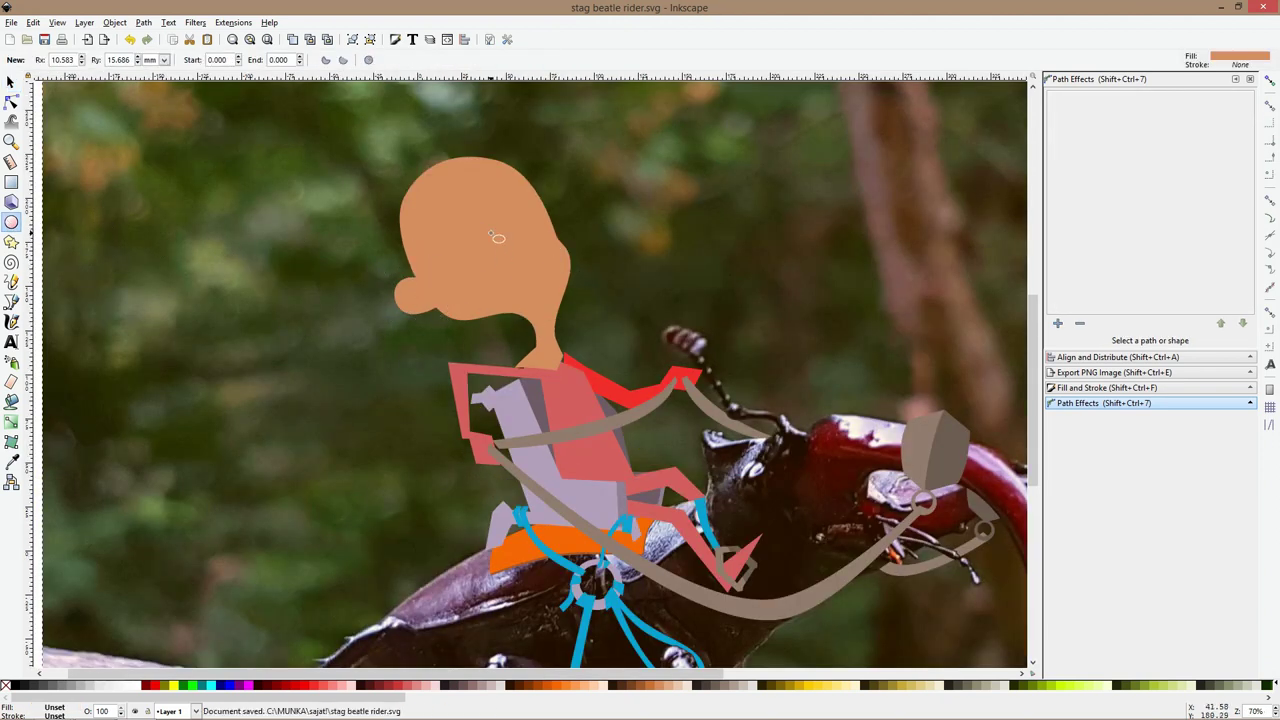
pyautogui.moveTo(485, 278); pyautogui.dragTo(460, 216)
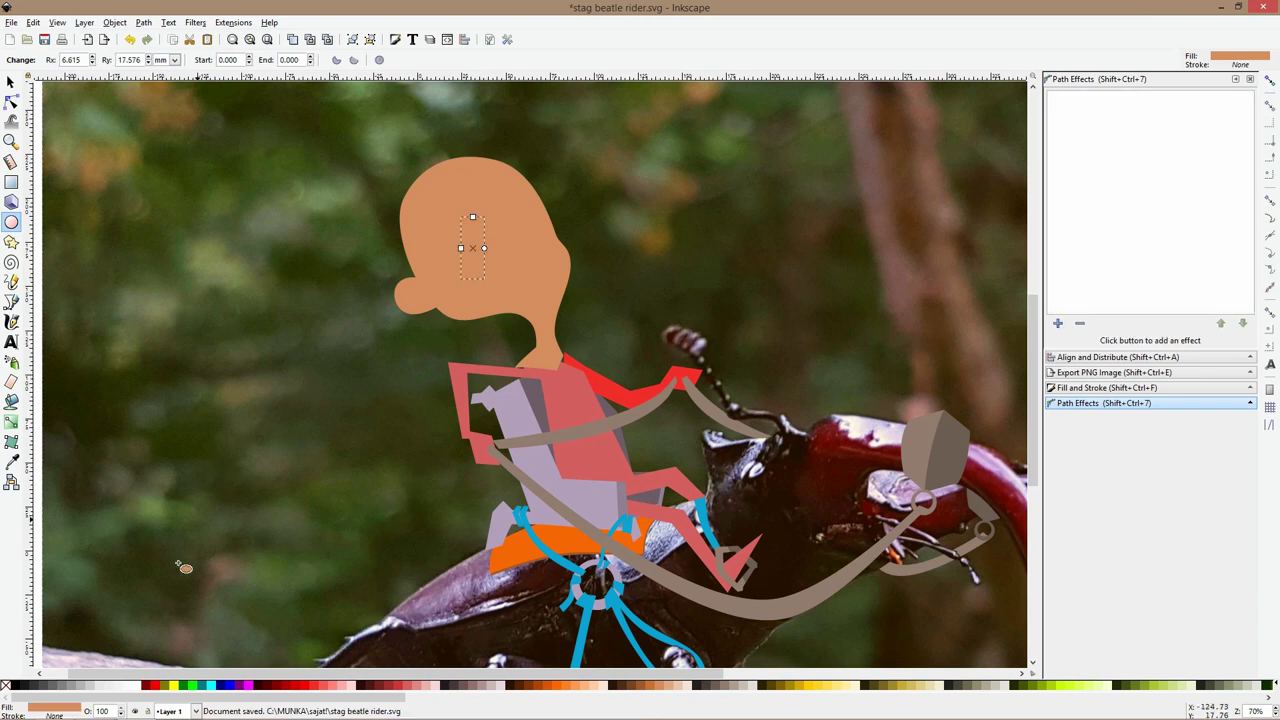
pyautogui.click(128, 685)
pyautogui.press('s')
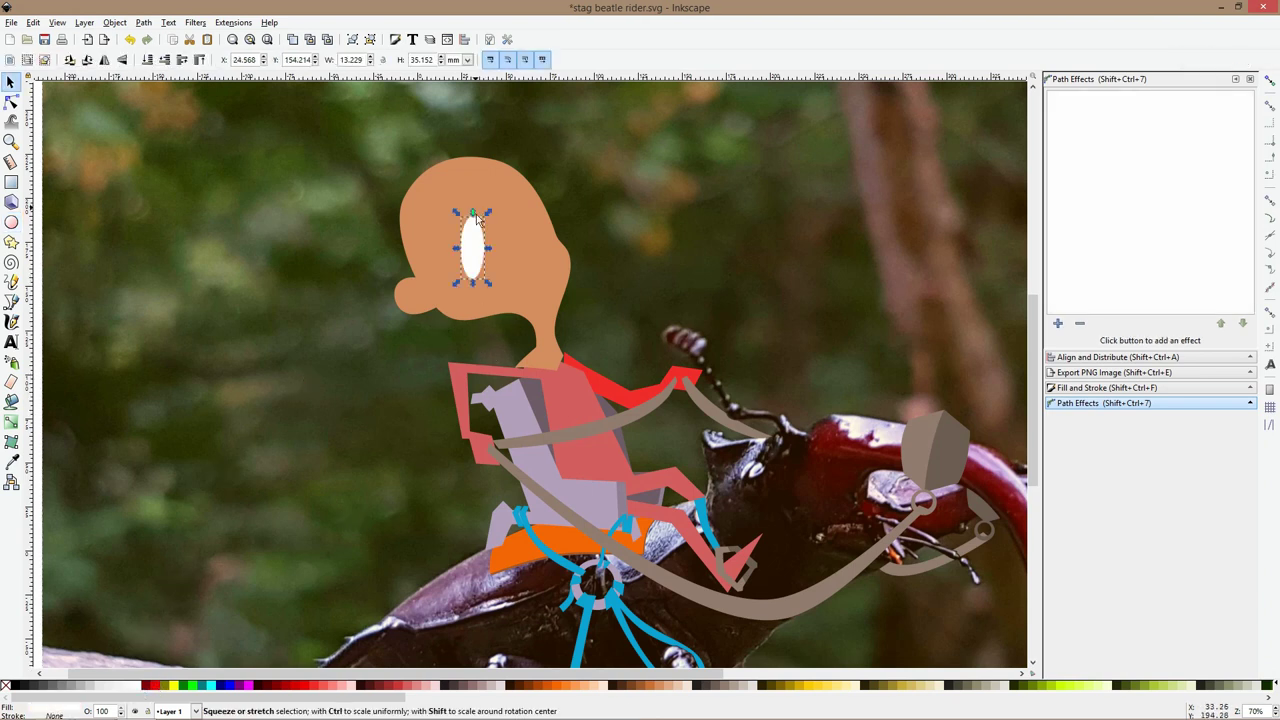
# Shorten and tilt the white eye to about 17 by 22 mm and place a duplicate at the face's front edge
pyautogui.moveTo(472, 213); pyautogui.dragTo(520, 202)
pyautogui.click(477, 254)
pyautogui.hotkey('ctrl', 'd')
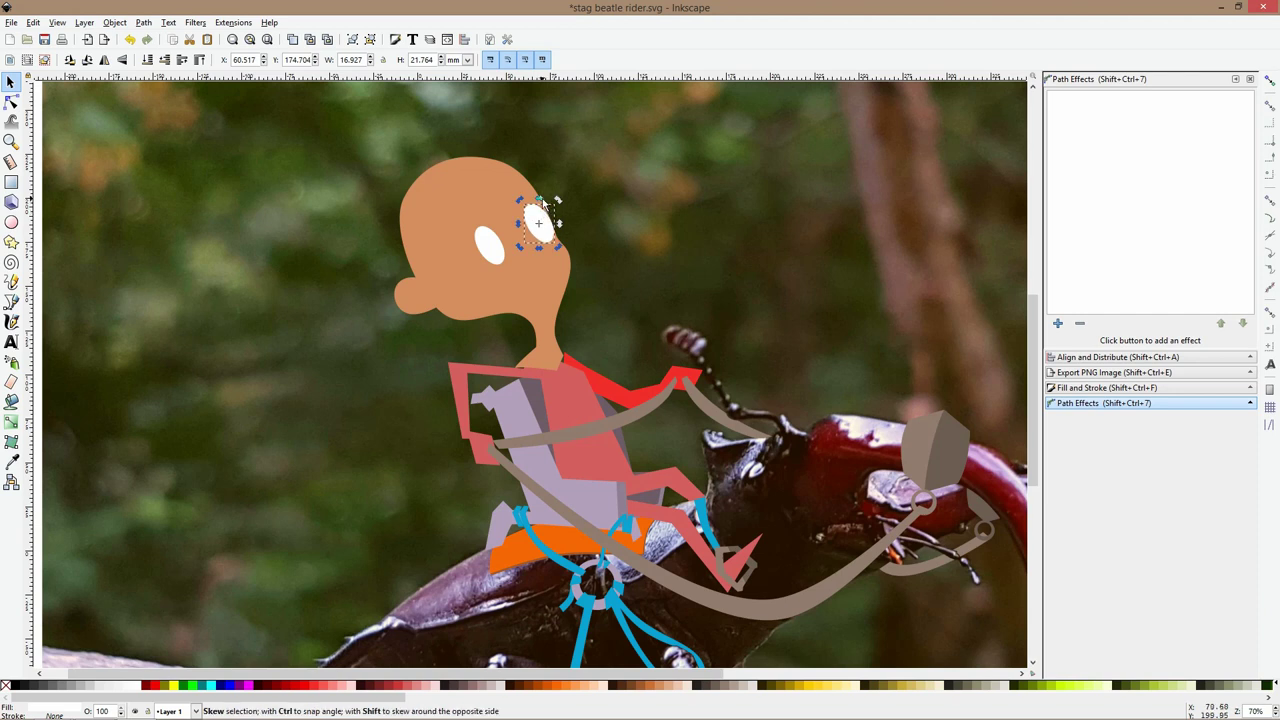
# Rotate the front eye more upright, shrink it to about 13 by 20 mm, and remove the other eye
pyautogui.click(518, 201)
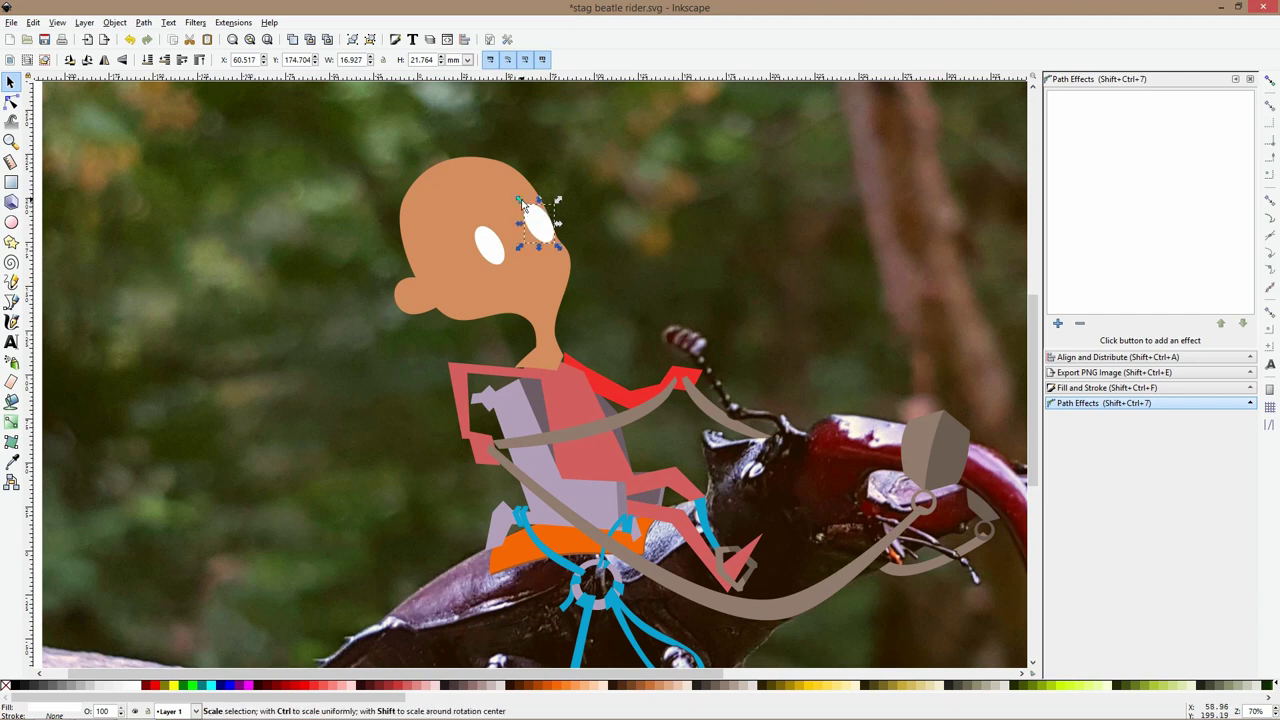
pyautogui.moveTo(557, 200); pyautogui.dragTo(560, 205)
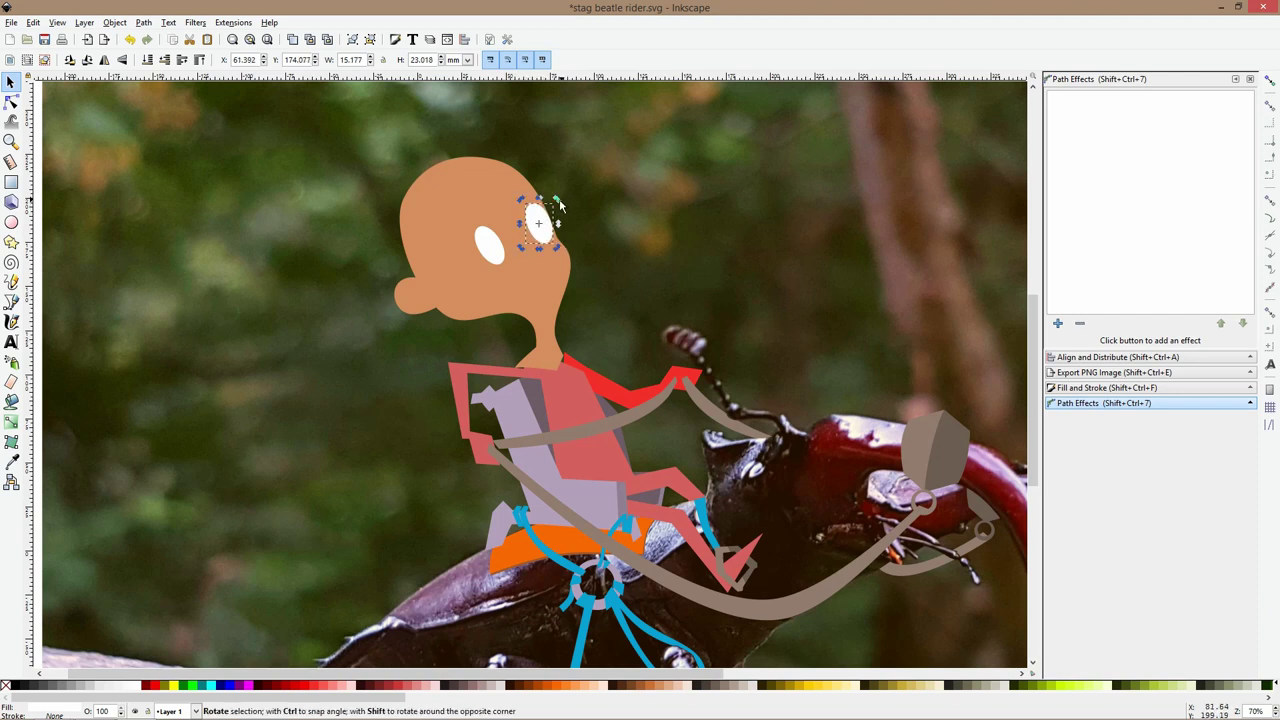
pyautogui.click(486, 242)
pyautogui.click(545, 218)
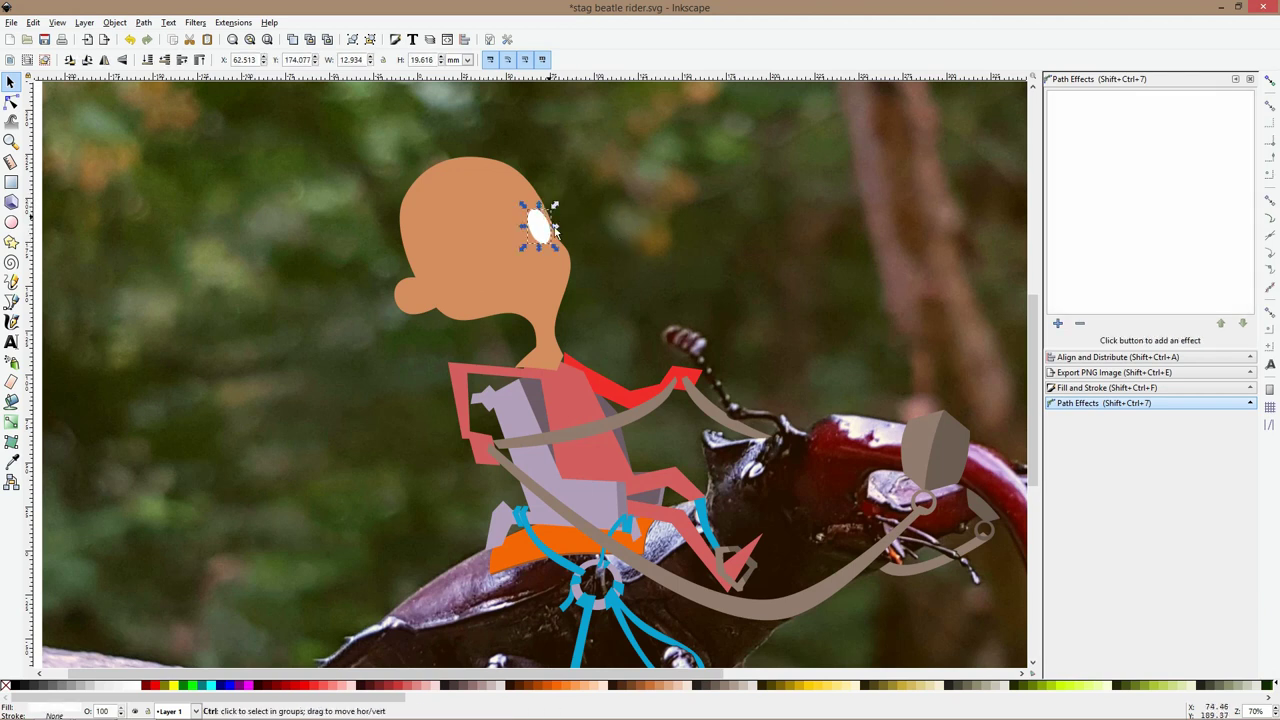
# Duplicate the front eye and place the copy further back on the face as the second eye
pyautogui.click(479, 256)
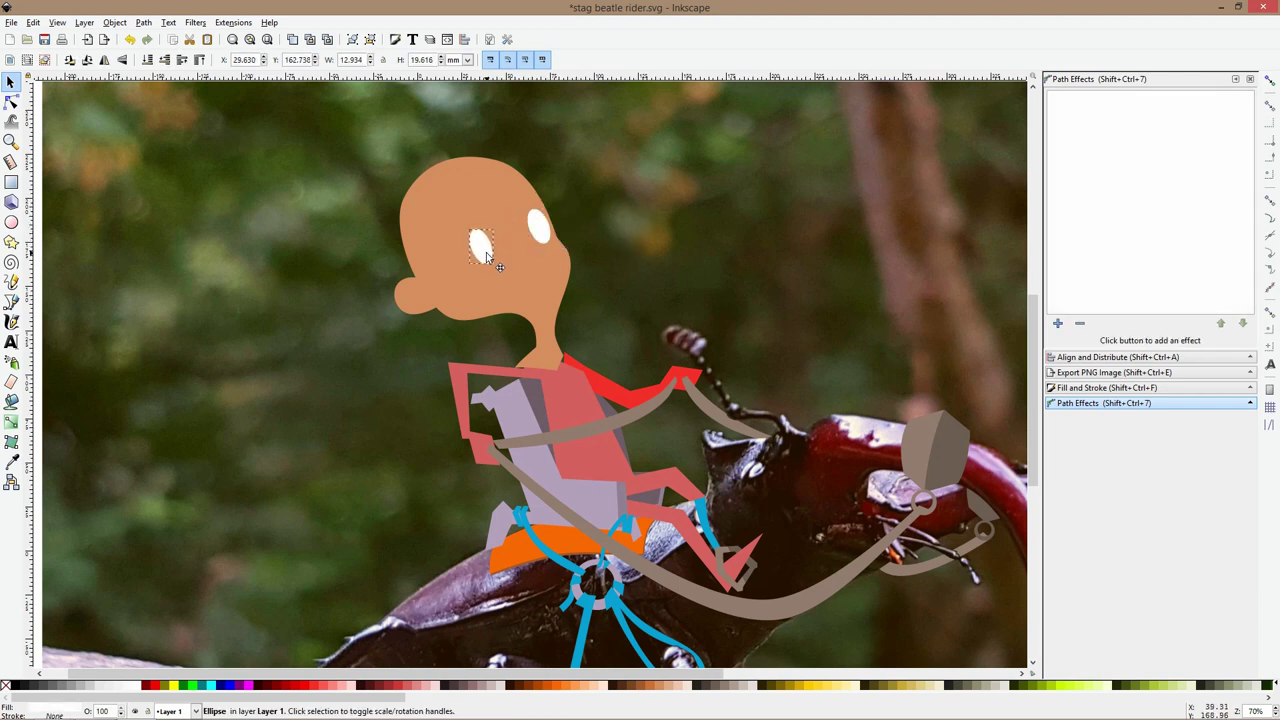
pyautogui.click(541, 292)
pyautogui.scroll(-3, 586, 288)
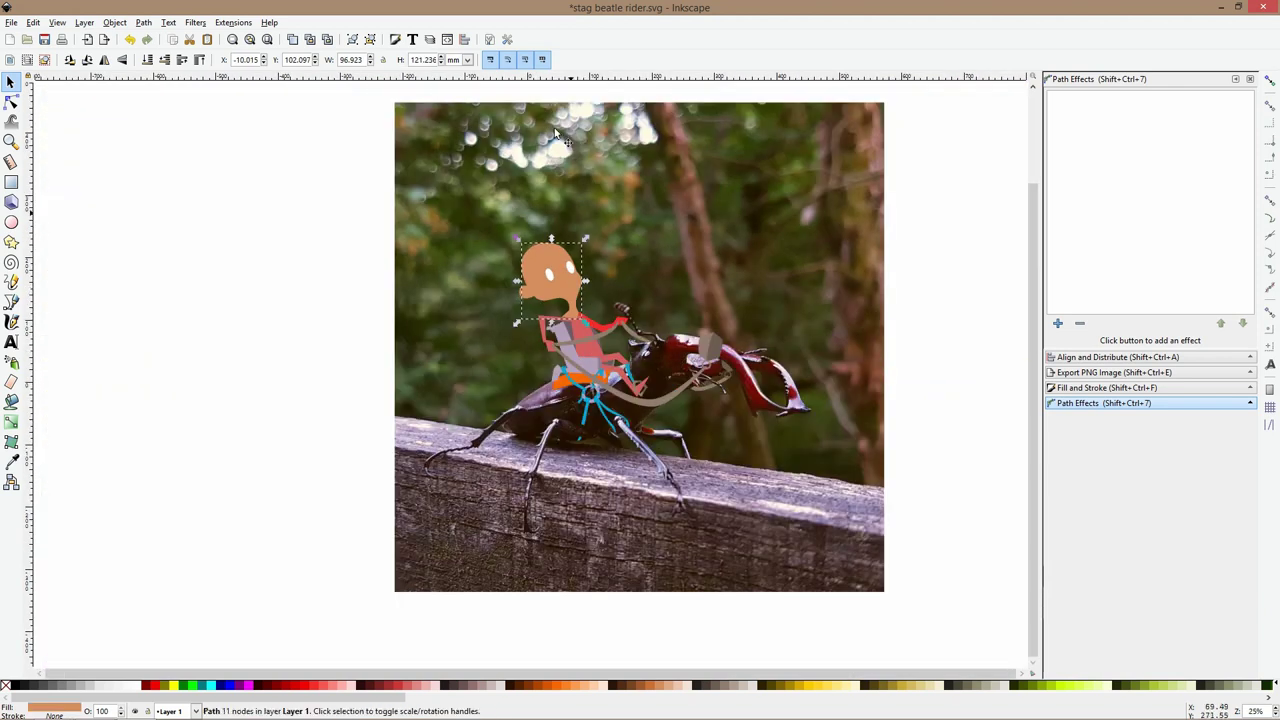
pyautogui.click(246, 229)
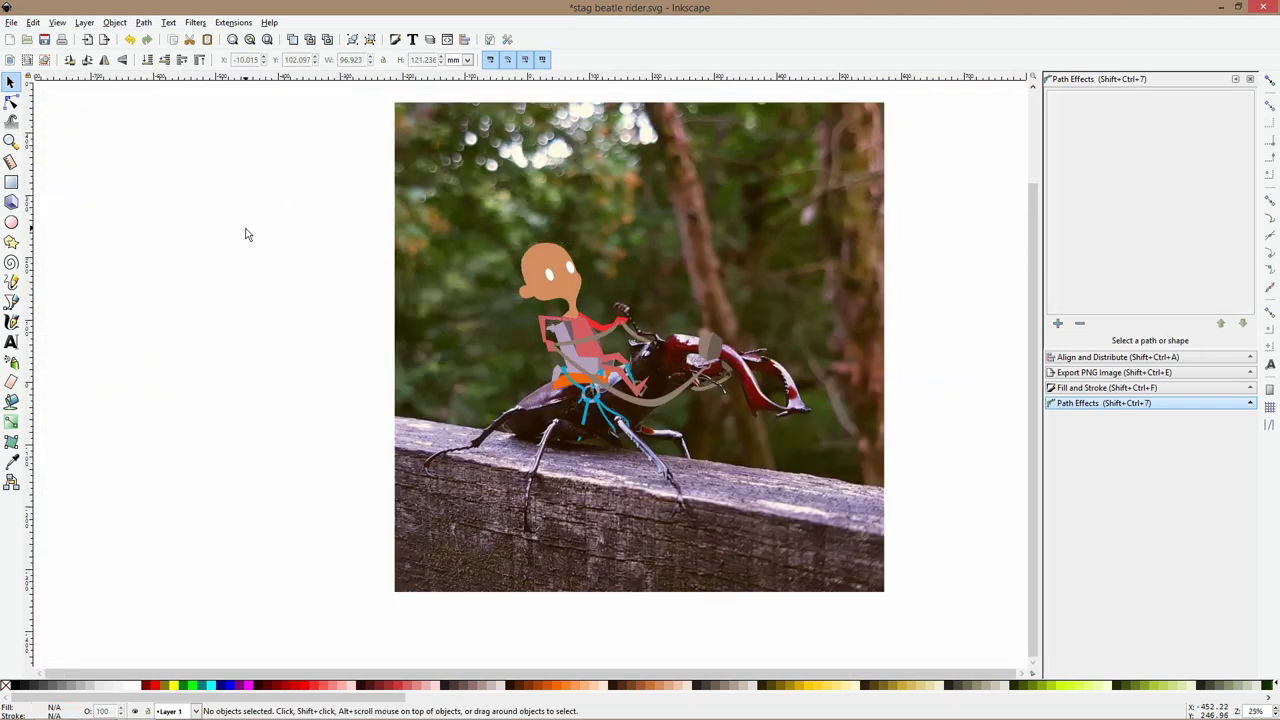
pyautogui.scroll(3, 583, 268)
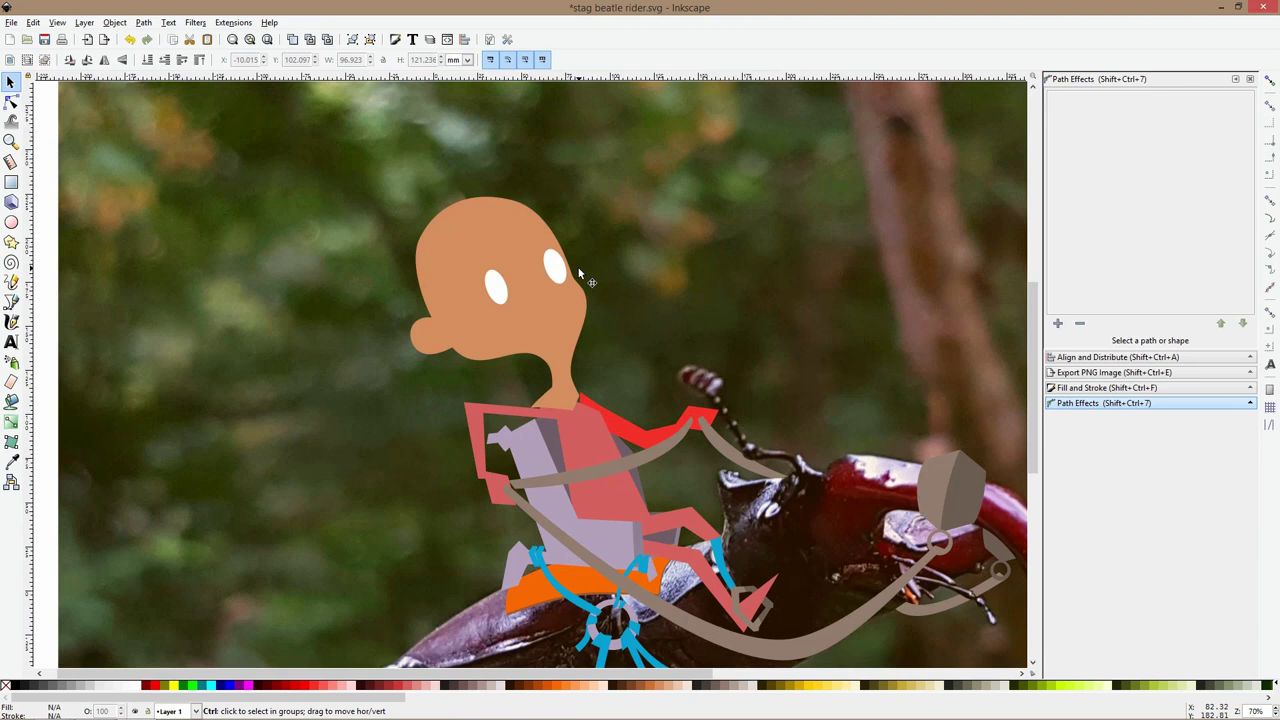
# Enlarge the rear eye to about 22 by 33 mm and the front eye to about 18 by 27 mm
pyautogui.click(505, 296)
pyautogui.moveTo(496, 266)
pyautogui.mouseDown()
pyautogui.moveTo(489, 222)
pyautogui.moveTo(494, 241)
pyautogui.mouseUp()
pyautogui.click(513, 247)
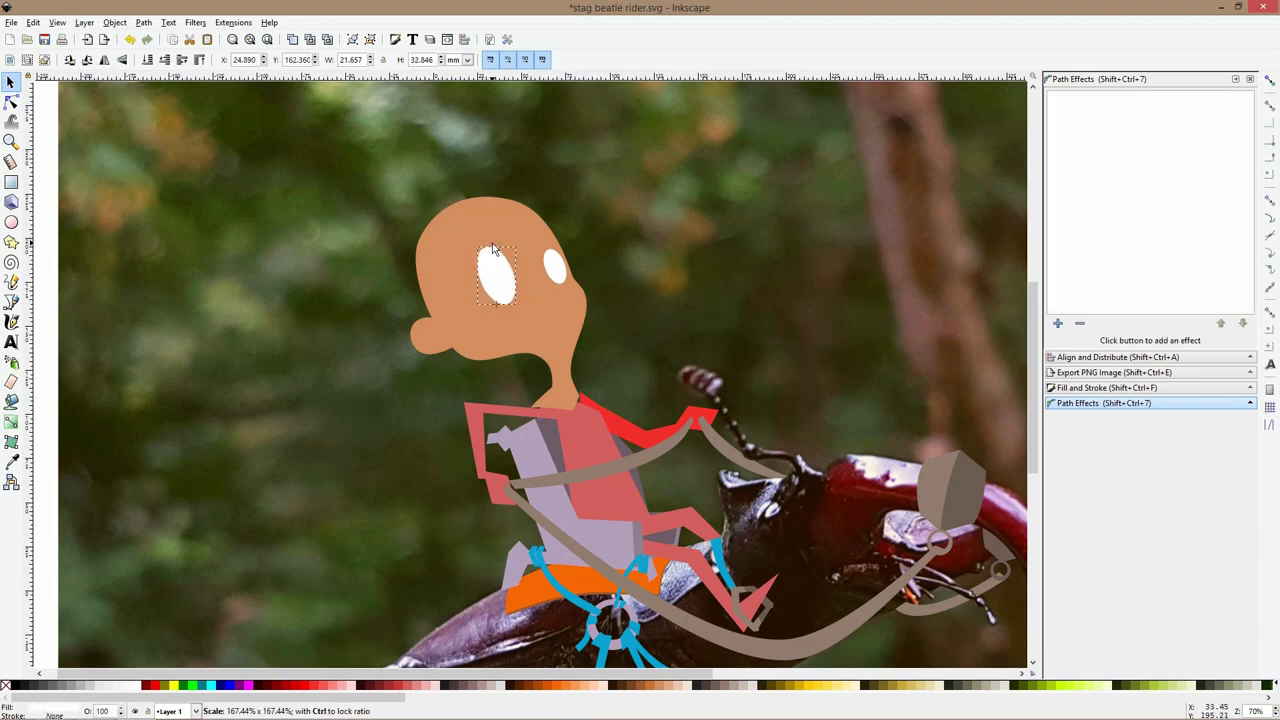
pyautogui.click(554, 266)
pyautogui.moveTo(541, 247)
pyautogui.mouseDown()
pyautogui.moveTo(533, 234)
pyautogui.moveTo(540, 251)
pyautogui.mouseUp()
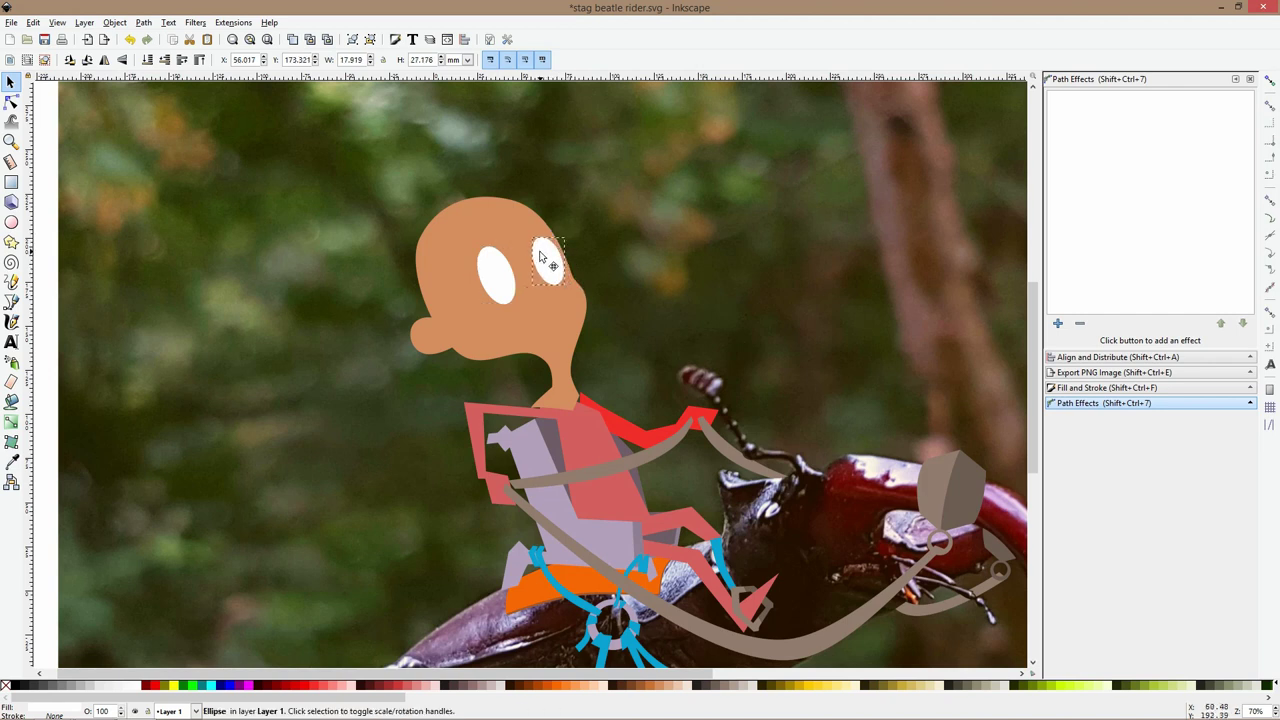
pyautogui.click(627, 286)
pyautogui.scroll(-2, 627, 286)
pyautogui.scroll(1, 541, 252)
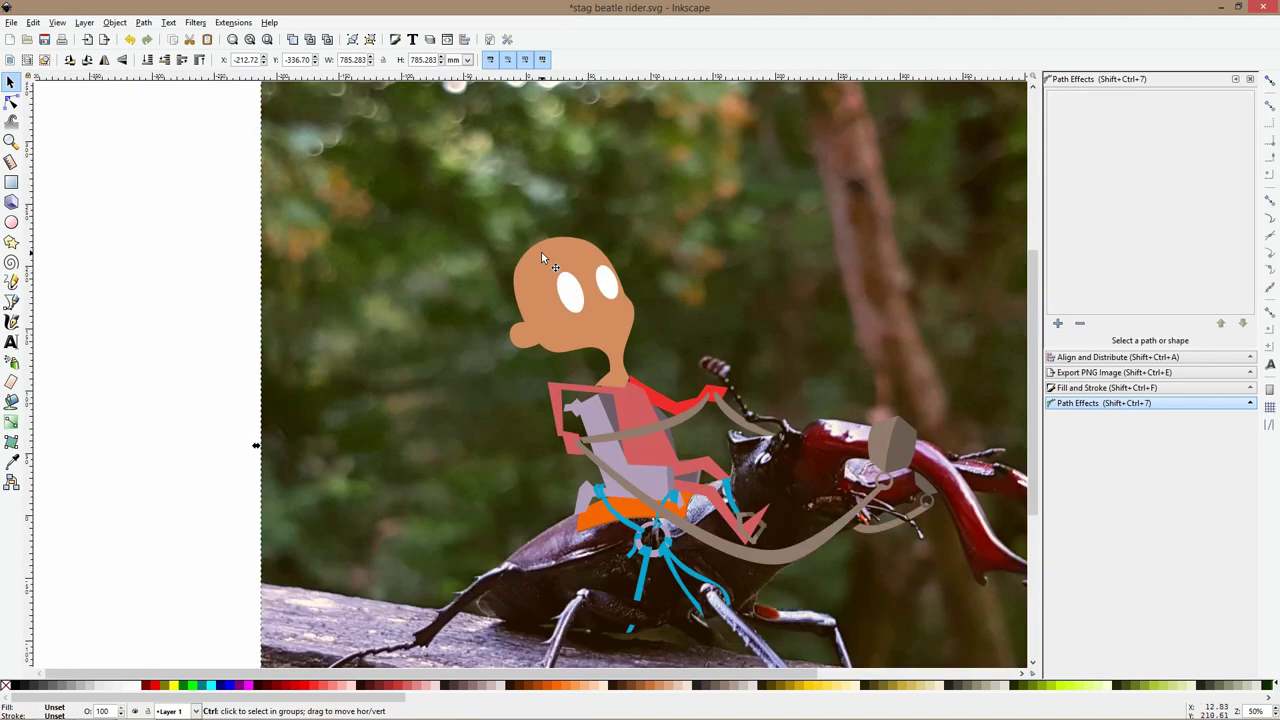
pyautogui.click(11, 102)
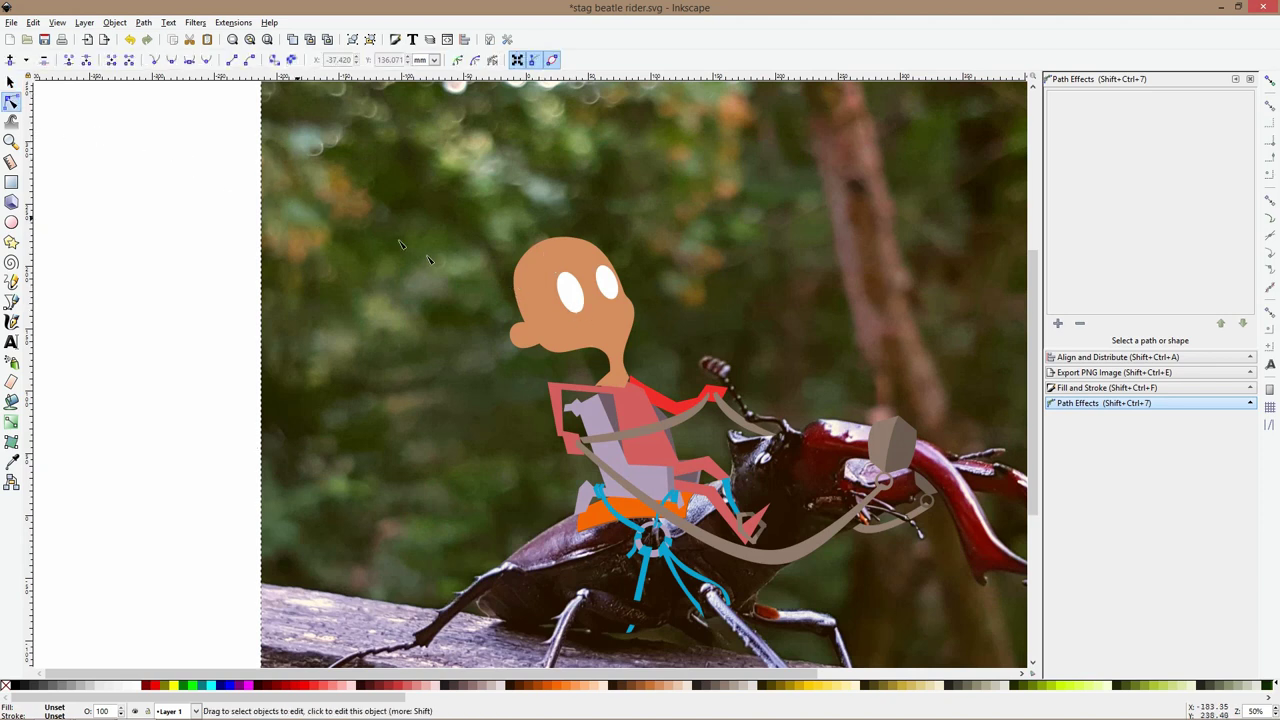
pyautogui.scroll(2, 600, 354)
pyautogui.click(600, 356)
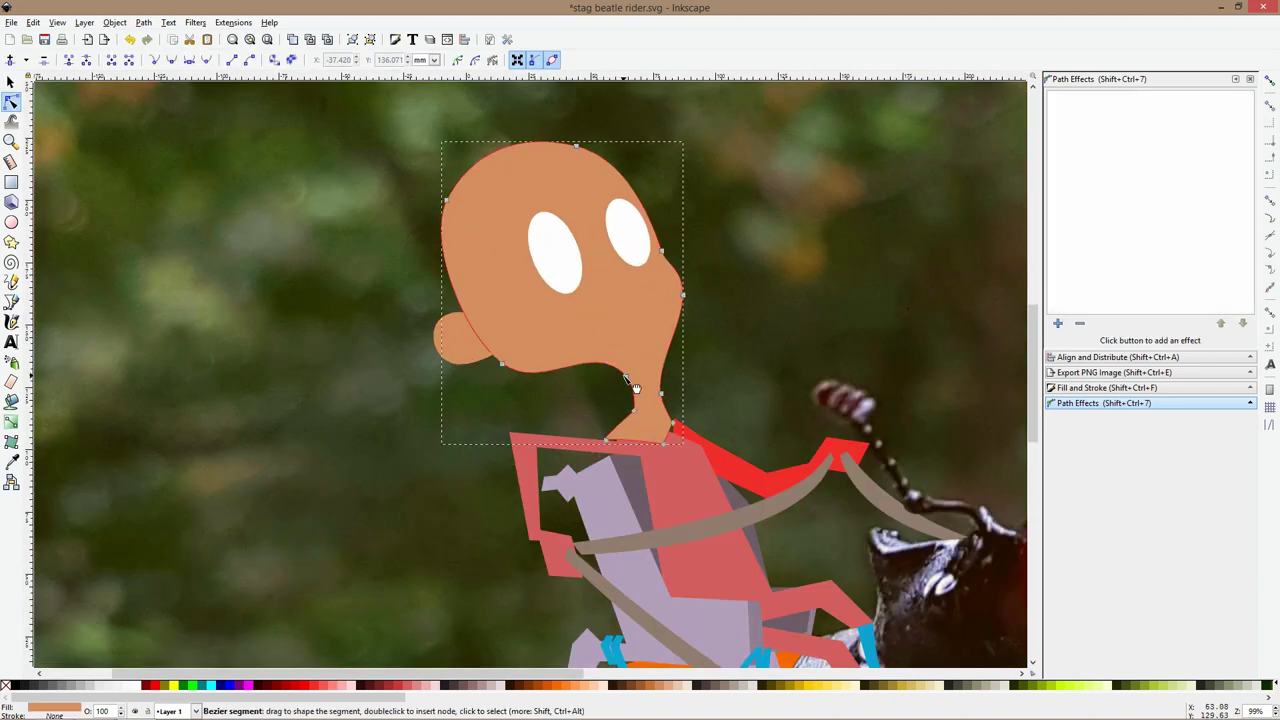
pyautogui.press('Escape')
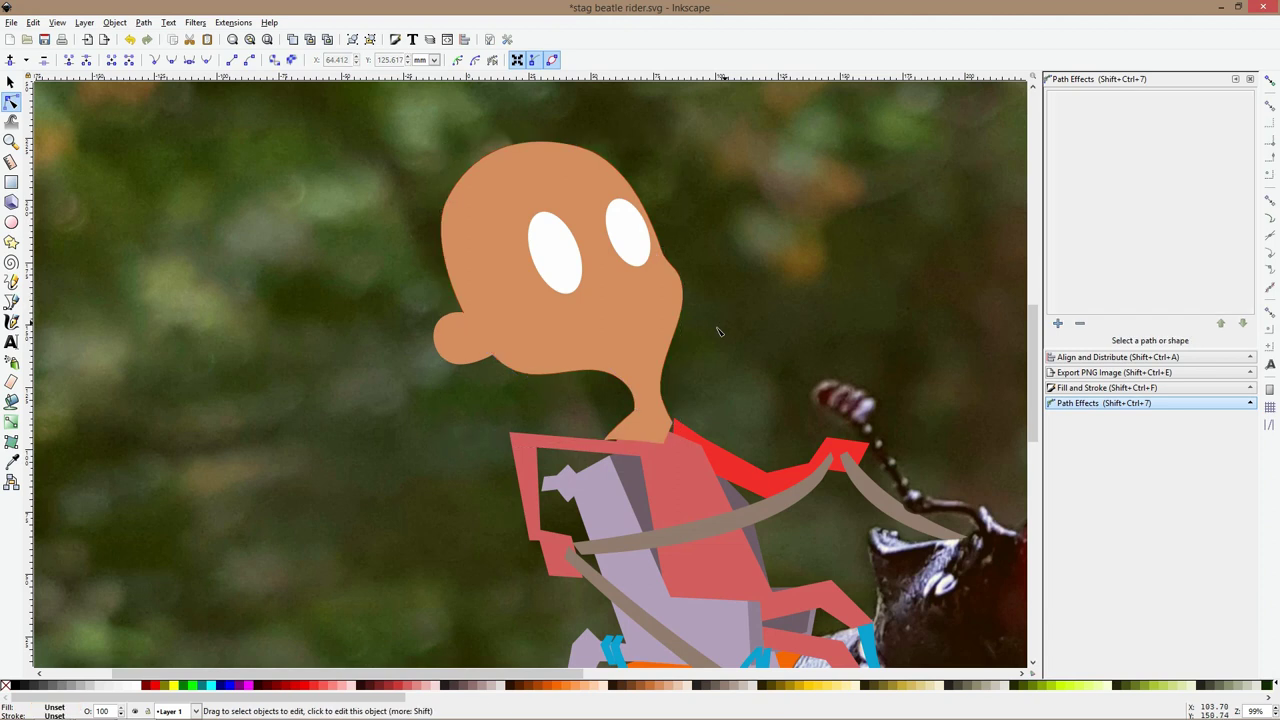
pyautogui.scroll(-3, 757, 325)
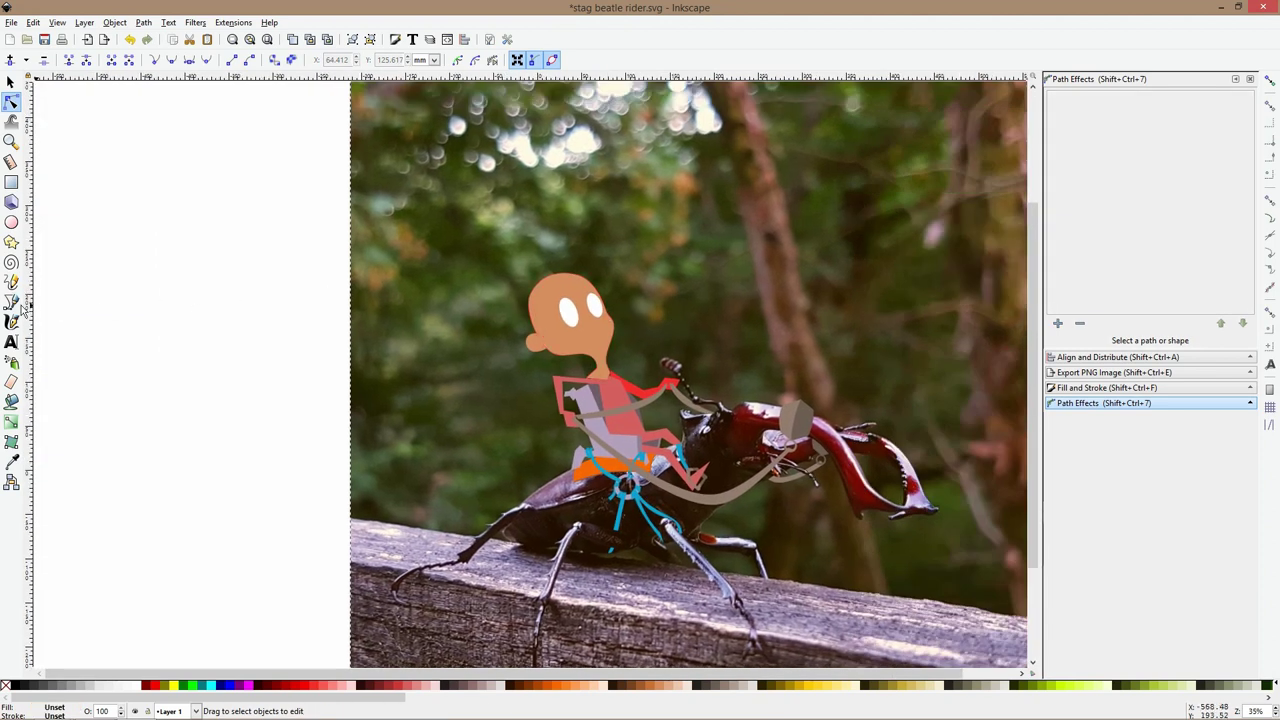
# Draw a closed, straight-edged hood with two beetle-like horns around the face, about 104 mm wide and 181 mm high
pyautogui.click(11, 302)
pyautogui.scroll(3, 553, 316)
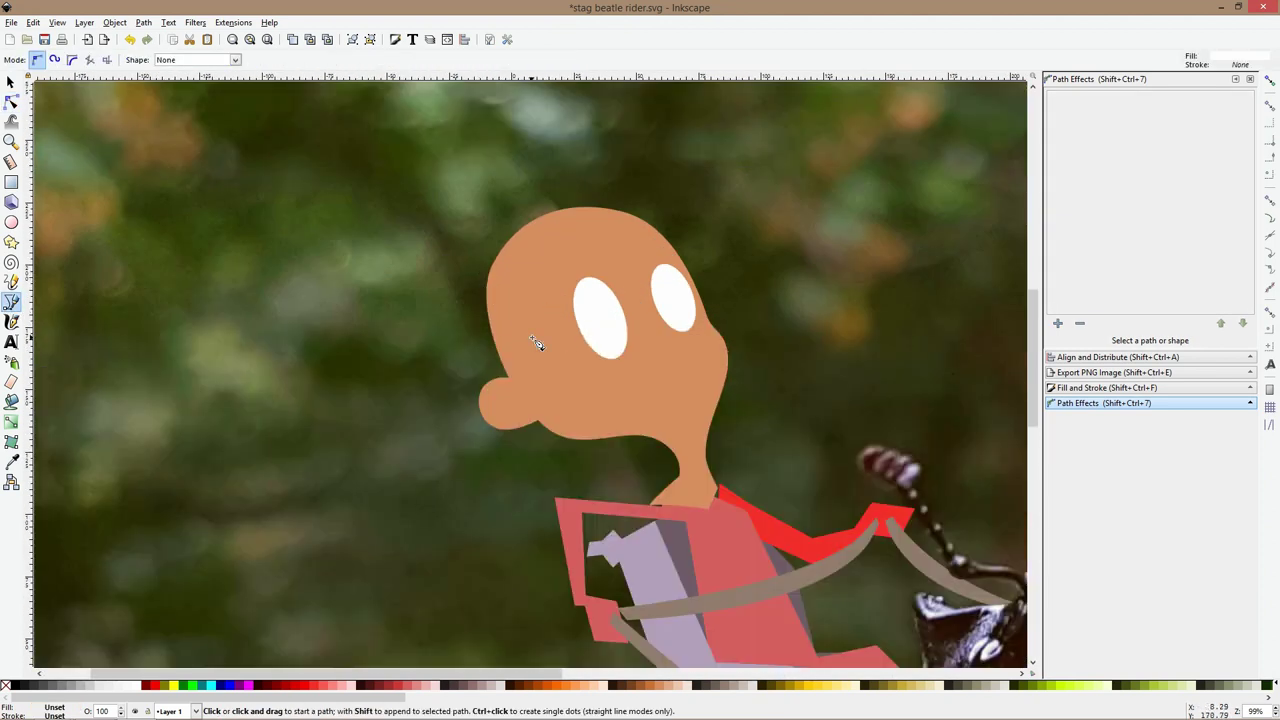
pyautogui.scroll(-2, 537, 343)
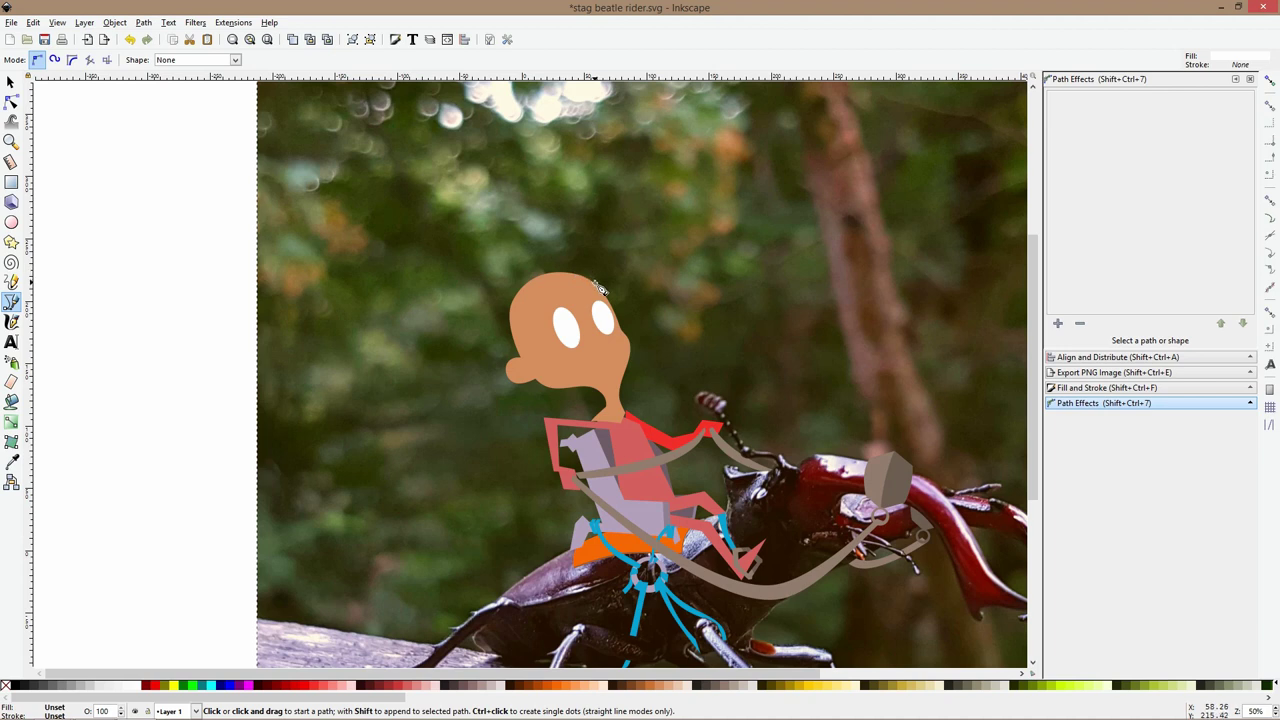
pyautogui.click(595, 284)
pyautogui.click(560, 284)
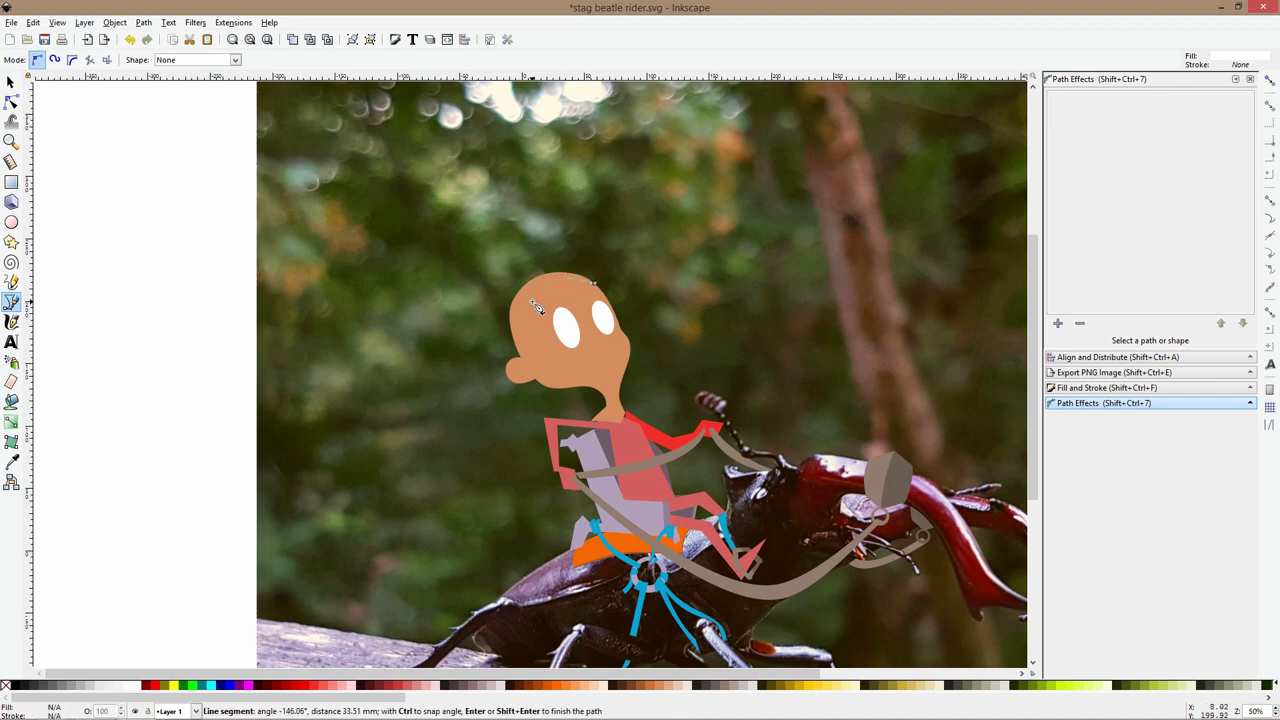
pyautogui.click(537, 314)
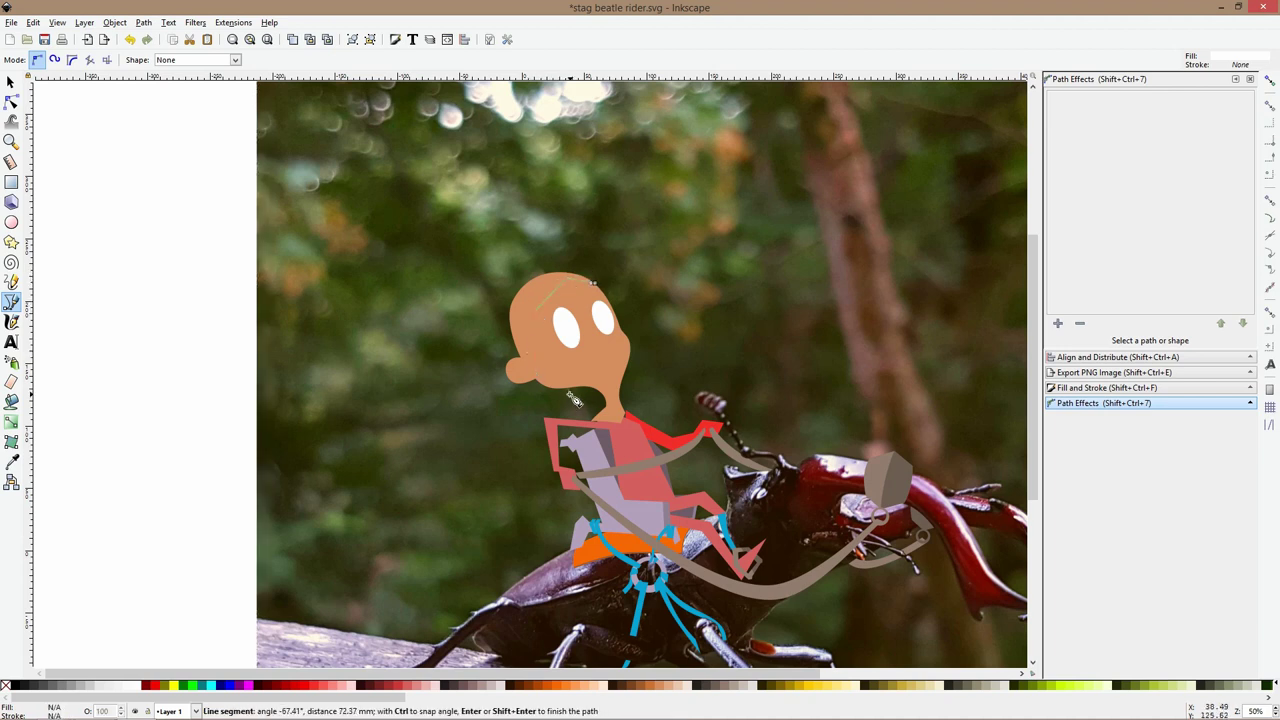
pyautogui.click(569, 396)
pyautogui.click(556, 399)
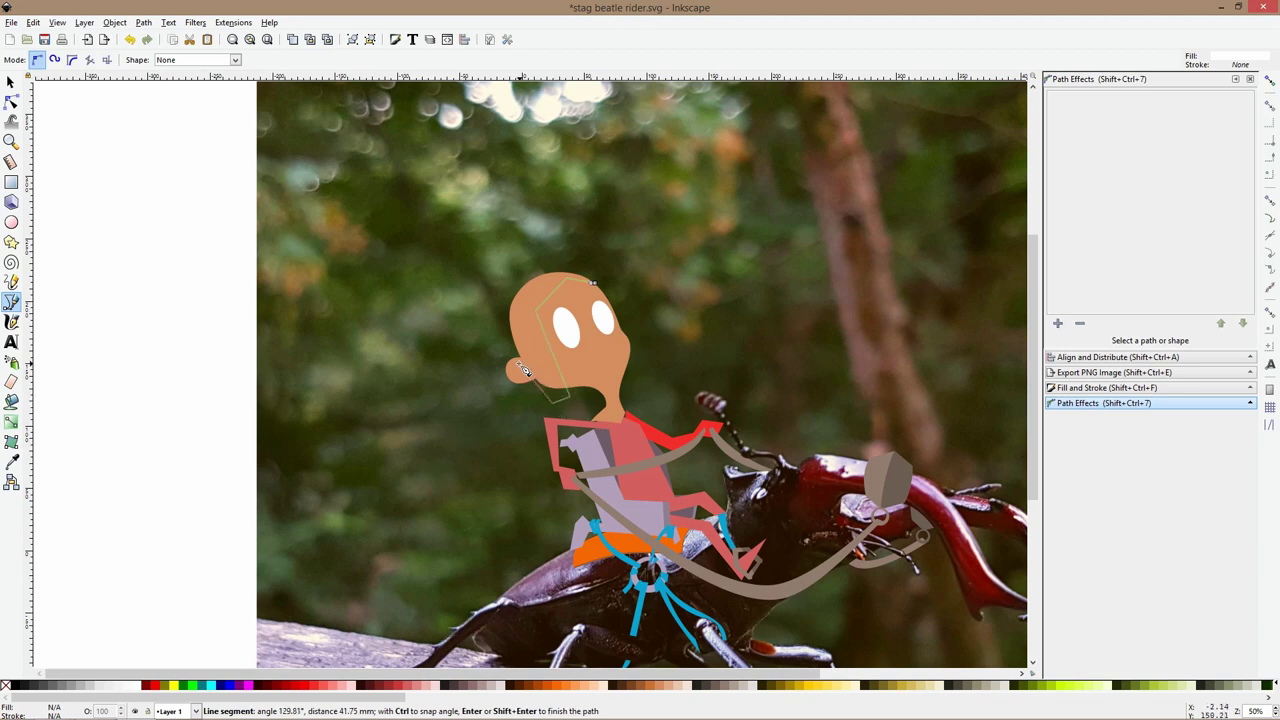
pyautogui.click(516, 360)
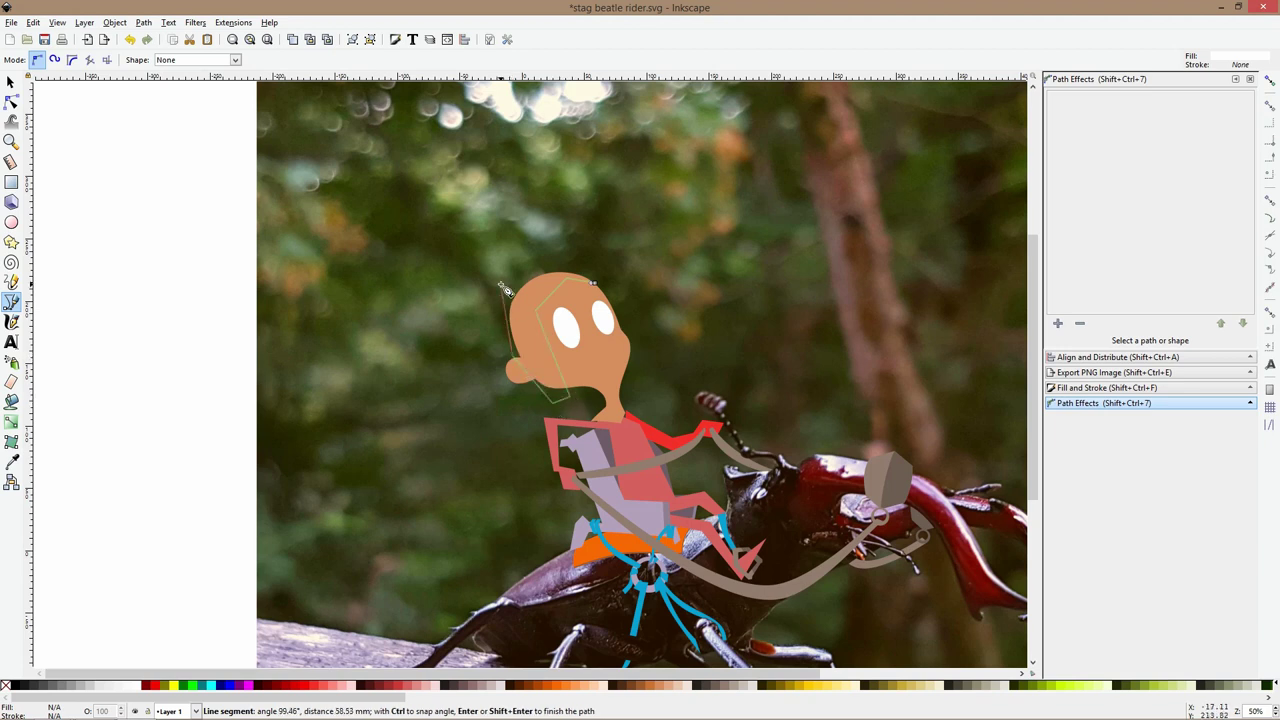
pyautogui.click(500, 267)
pyautogui.click(466, 228)
pyautogui.click(489, 228)
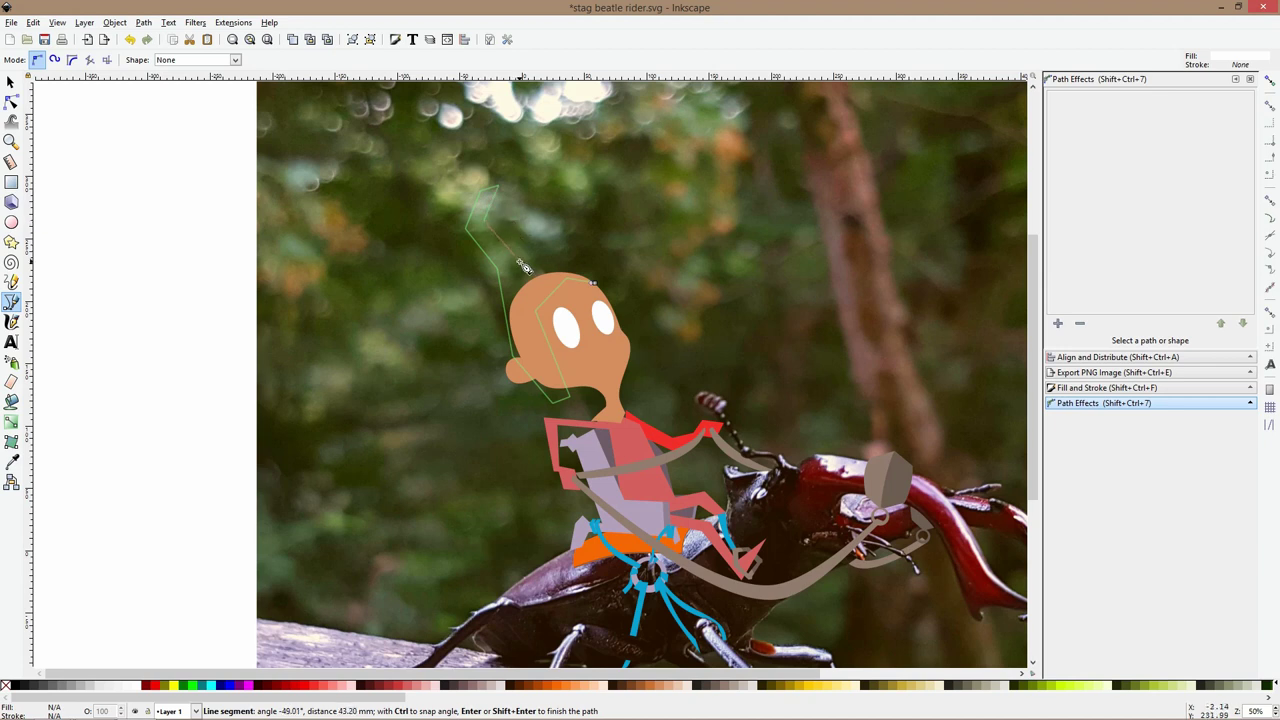
pyautogui.click(567, 235)
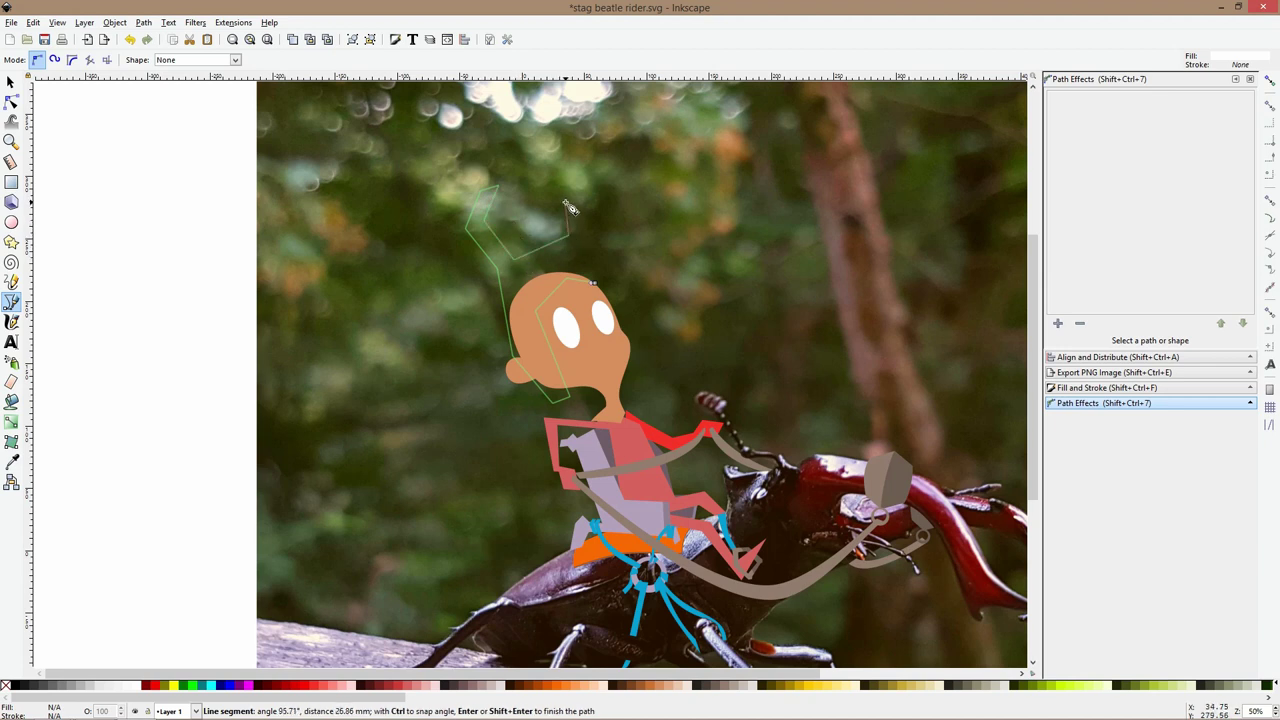
pyautogui.click(567, 205)
pyautogui.click(545, 180)
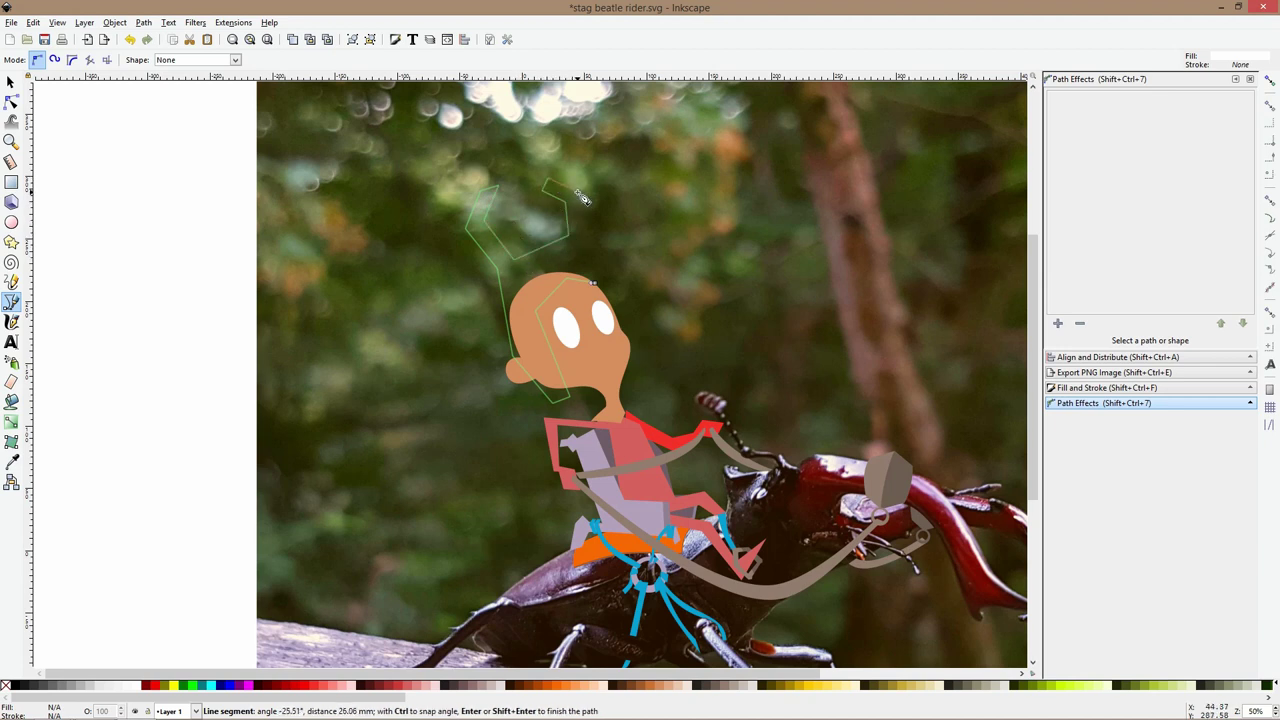
pyautogui.click(574, 194)
pyautogui.click(601, 288)
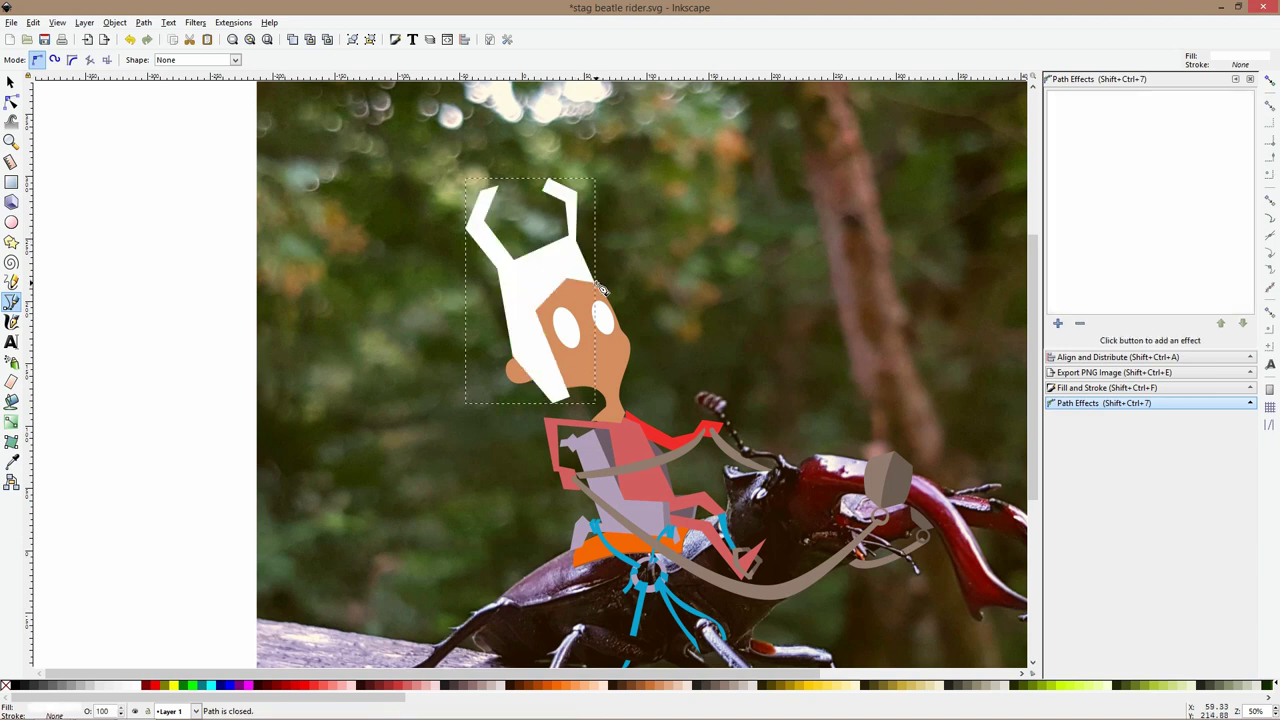
pyautogui.press('s')
pyautogui.press('5')
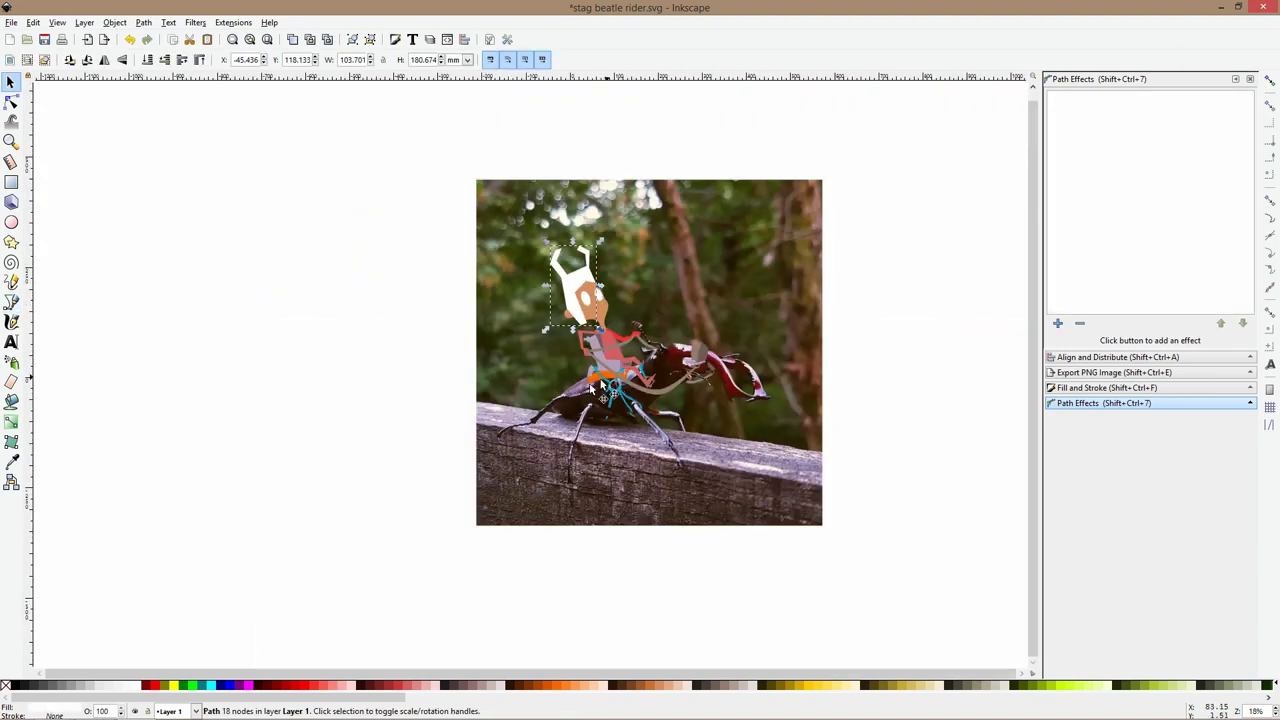
pyautogui.click(422, 398)
# Fill the horned hood with the dark red averaged from the beetle's mandible in the photo
pyautogui.click(570, 285)
pyautogui.scroll(2, 568, 293)
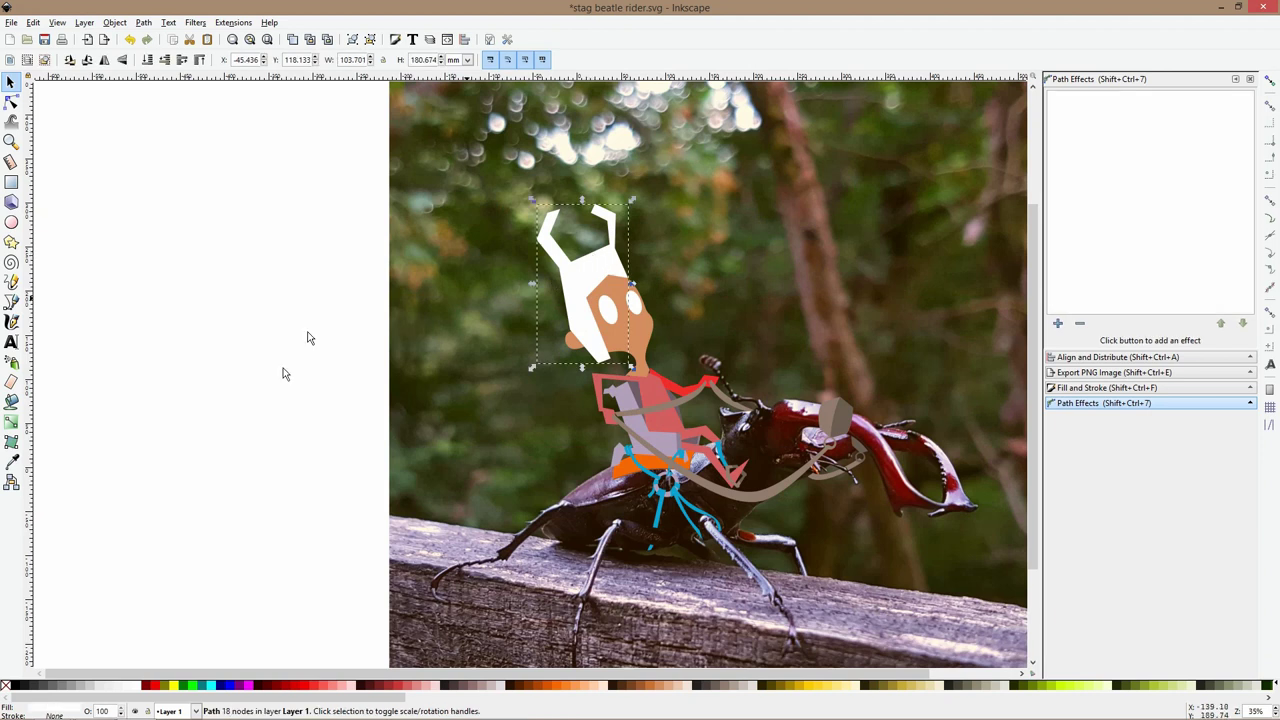
pyautogui.click(12, 461)
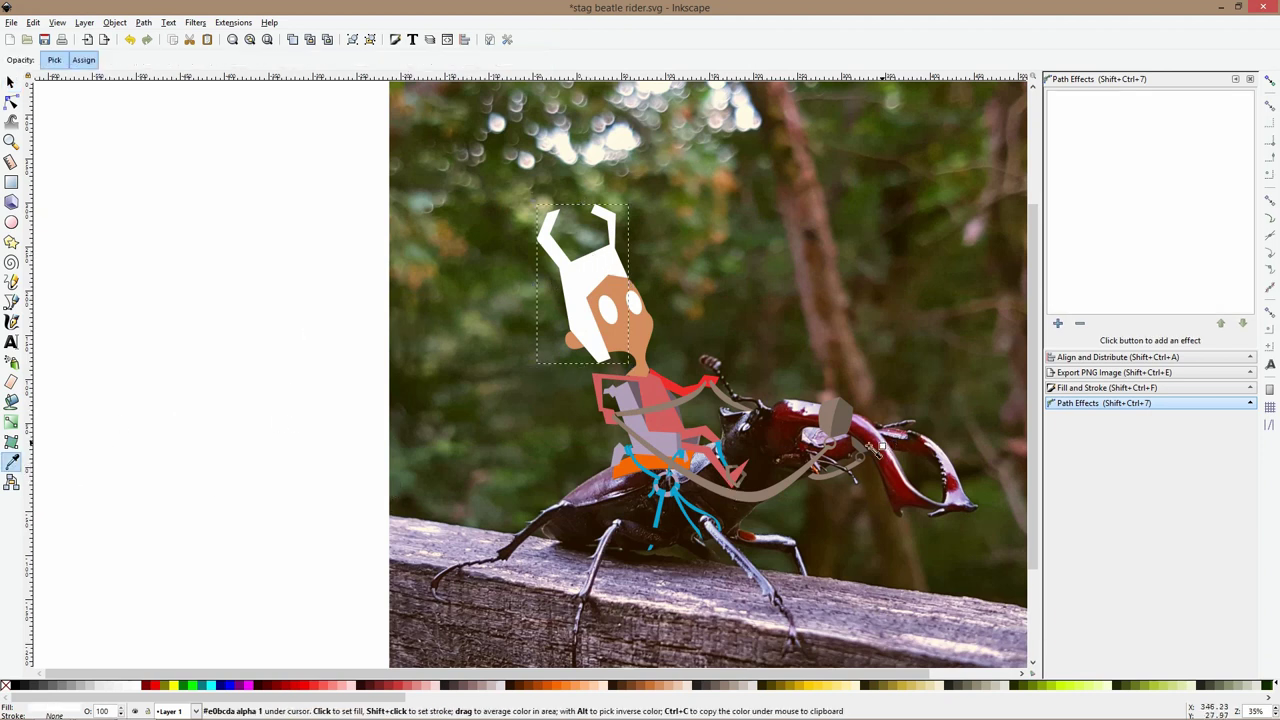
pyautogui.scroll(1, 795, 428)
pyautogui.click(785, 434)
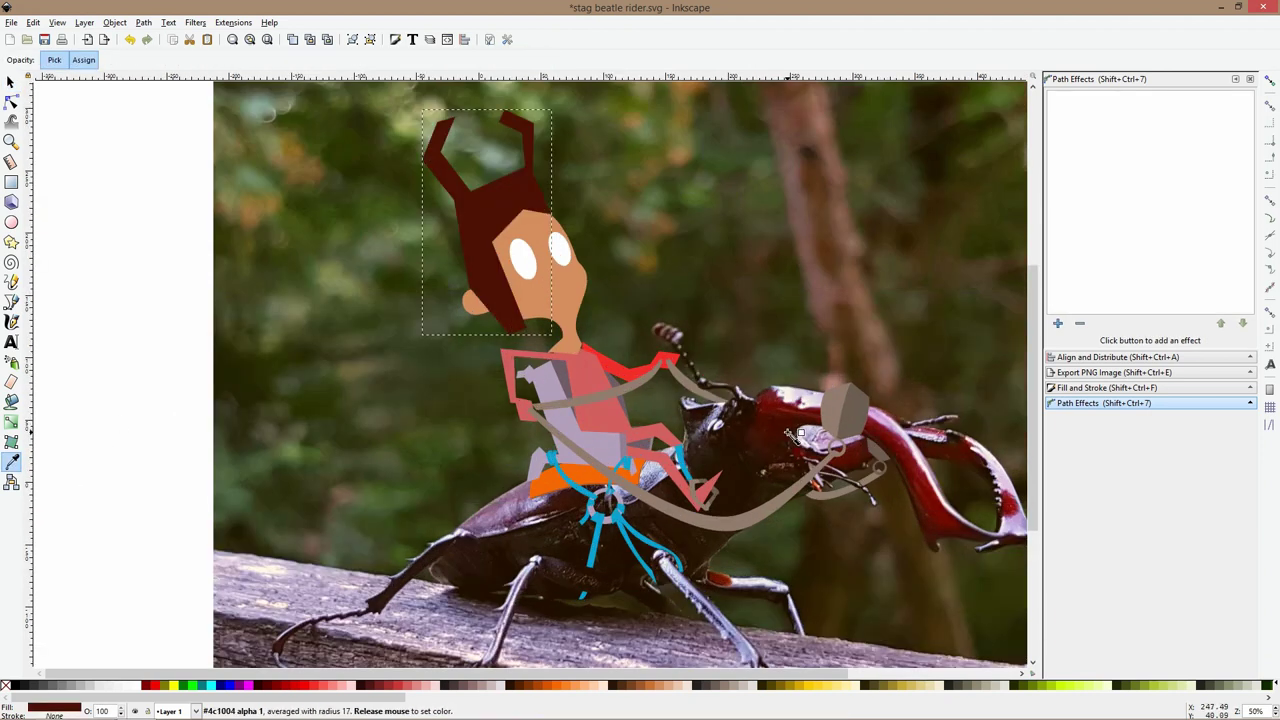
pyautogui.moveTo(782, 442); pyautogui.dragTo(782, 415)
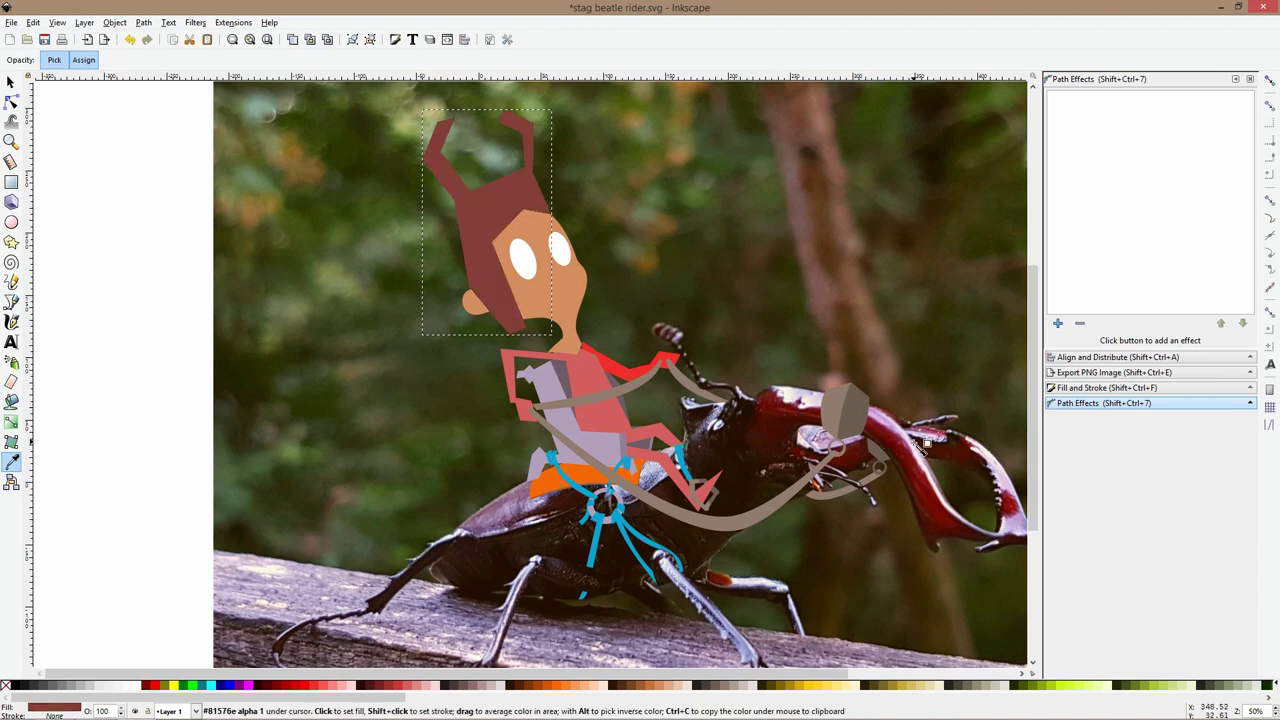
pyautogui.moveTo(925, 480); pyautogui.dragTo(929, 496)
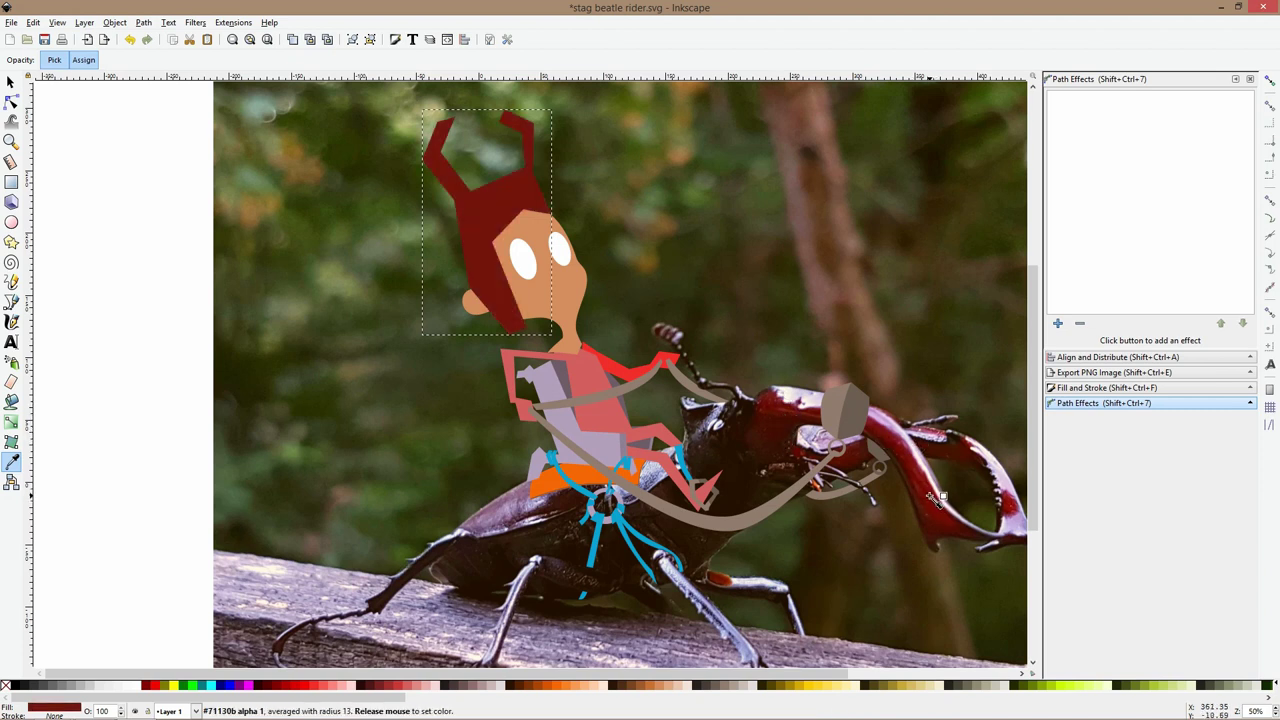
pyautogui.press('s')
pyautogui.scroll(-2, 741, 371)
pyautogui.click(447, 351)
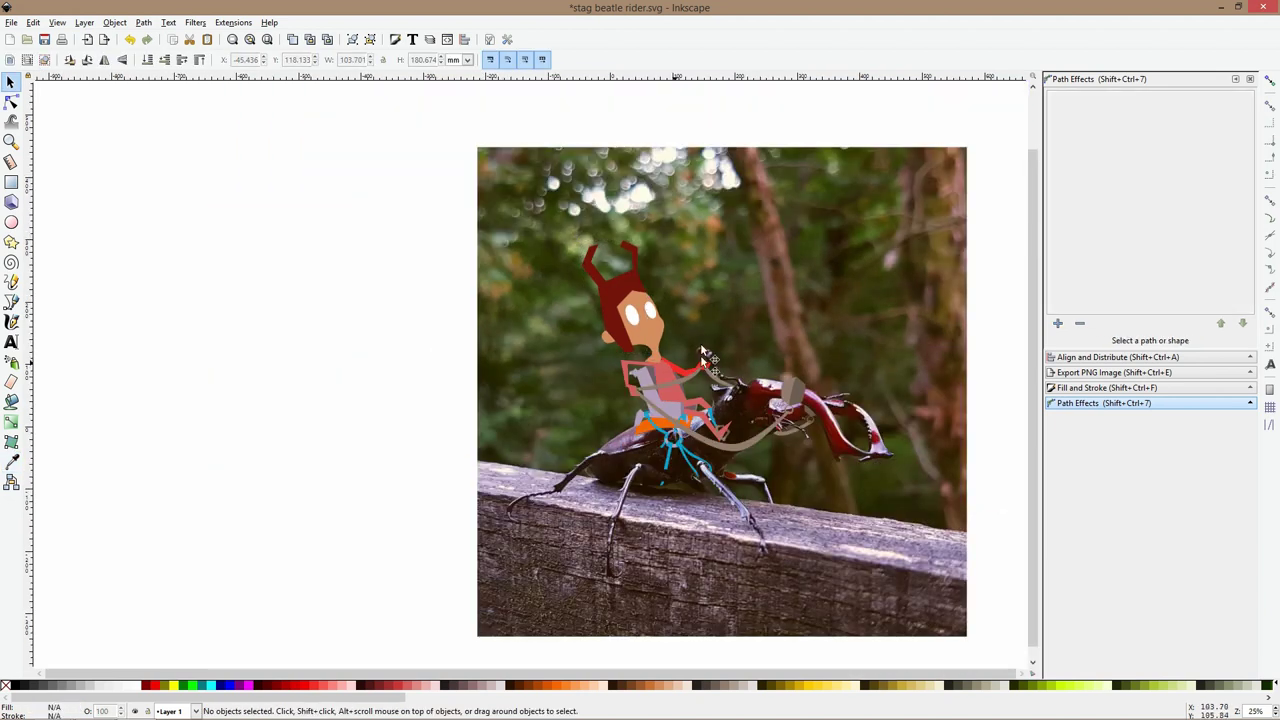
# Try to shrink the rear white eye about its centre to pupil size
pyautogui.scroll(3, 643, 308)
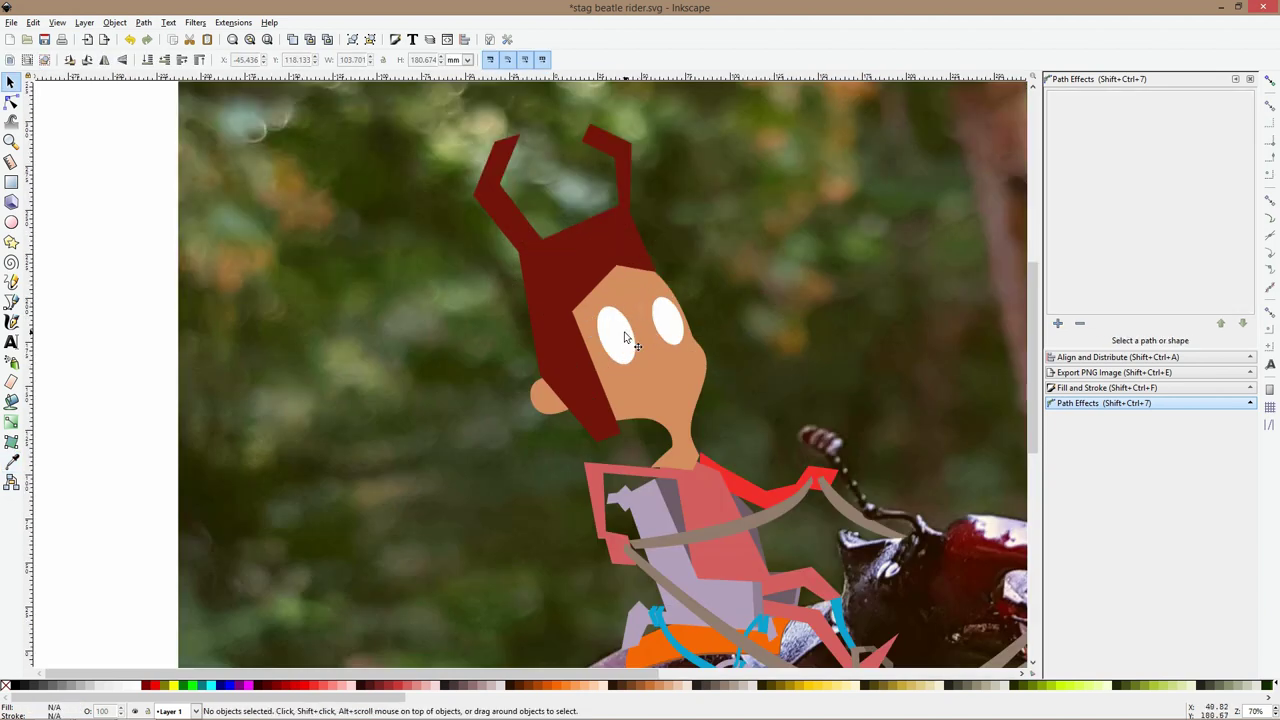
pyautogui.keyDown('ctrl'); pyautogui.click(625, 338); pyautogui.keyUp('ctrl')
pyautogui.moveTo(641, 305); pyautogui.dragTo(626, 323)
pyautogui.click(757, 327)
pyautogui.scroll(-3, 810, 333)
pyautogui.scroll(2, 785, 298)
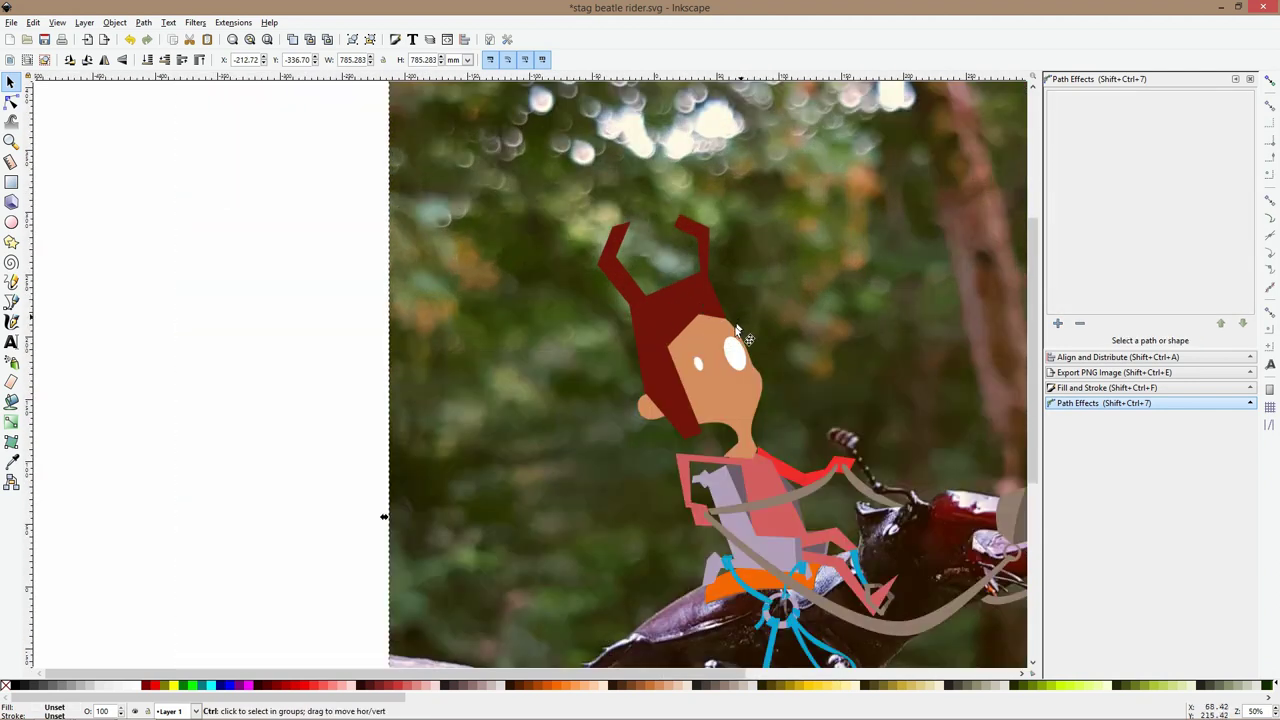
# Duplicate the rear eye, fill the copy near-black, and shrink it about its centre to a pupil about 10 by 16 mm
pyautogui.keyDown('ctrl'); pyautogui.click(694, 372); pyautogui.keyUp('ctrl')
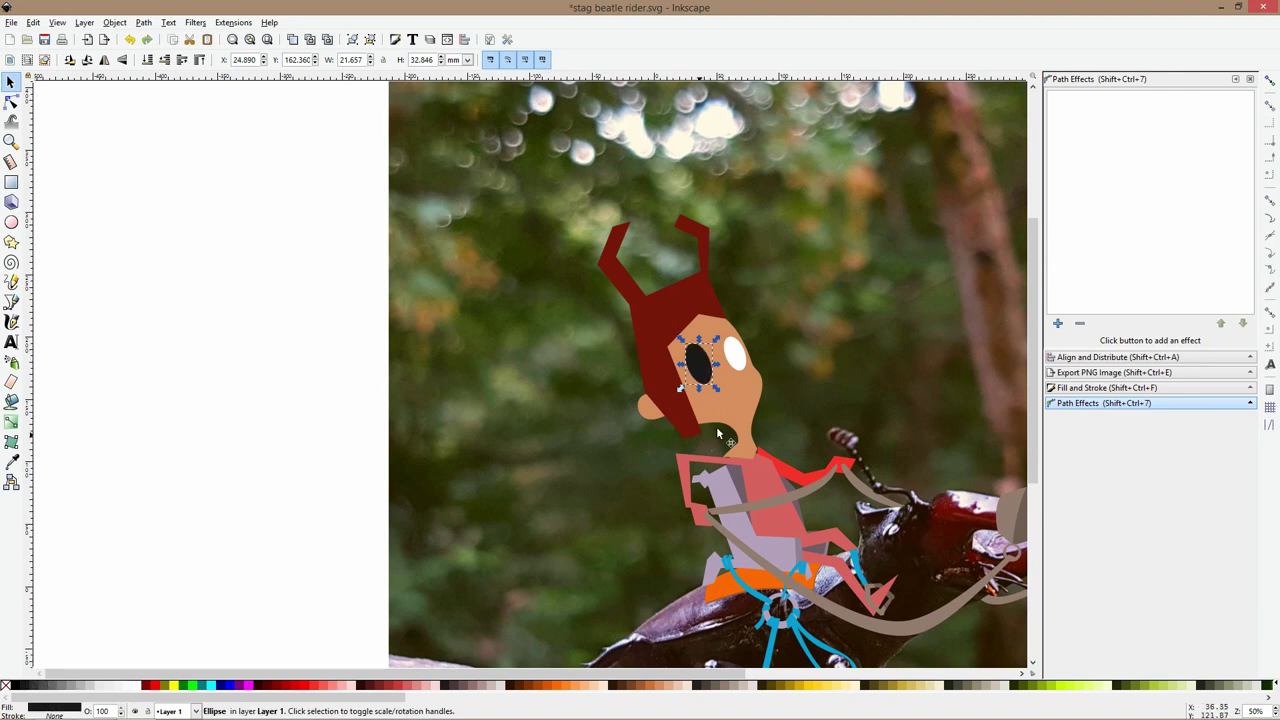
pyautogui.moveTo(700, 388); pyautogui.dragTo(701, 376)
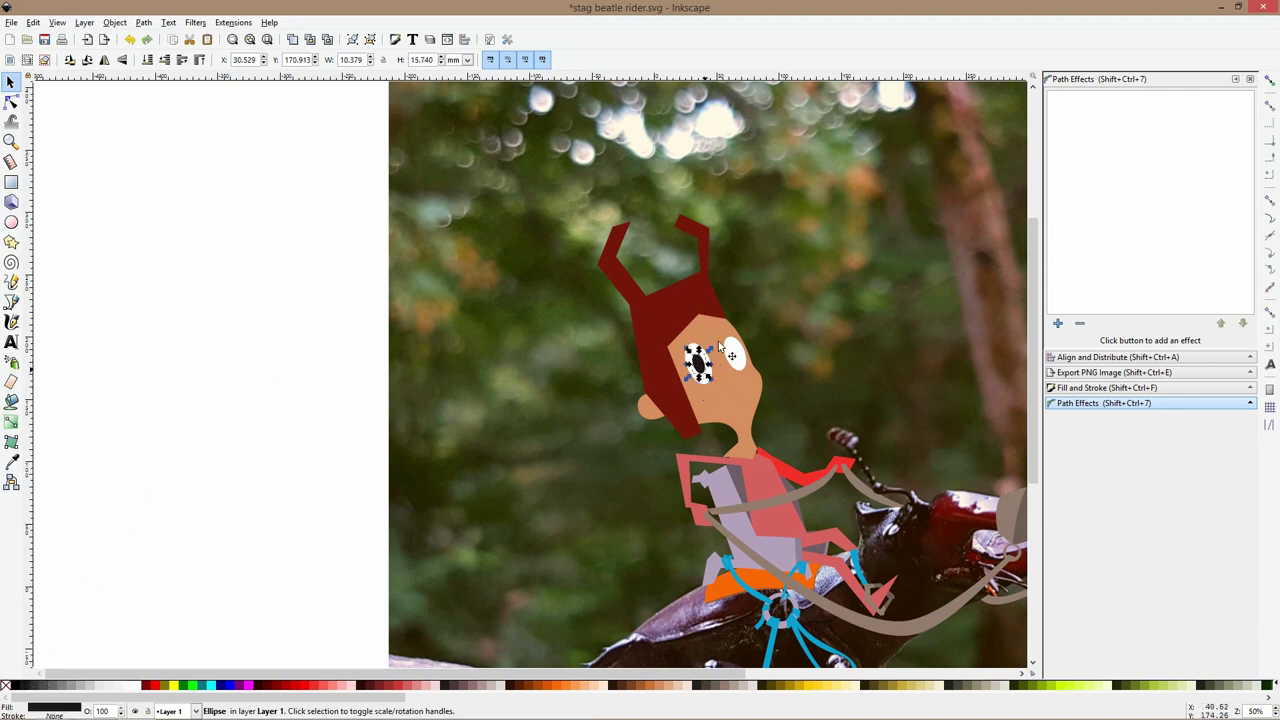
# Duplicate the front eye, shrink the copy to about 6.5 by 10 mm with the rear pupil's near-black fill, and select both pupils
pyautogui.scroll(3, 719, 345)
pyautogui.click(735, 350)
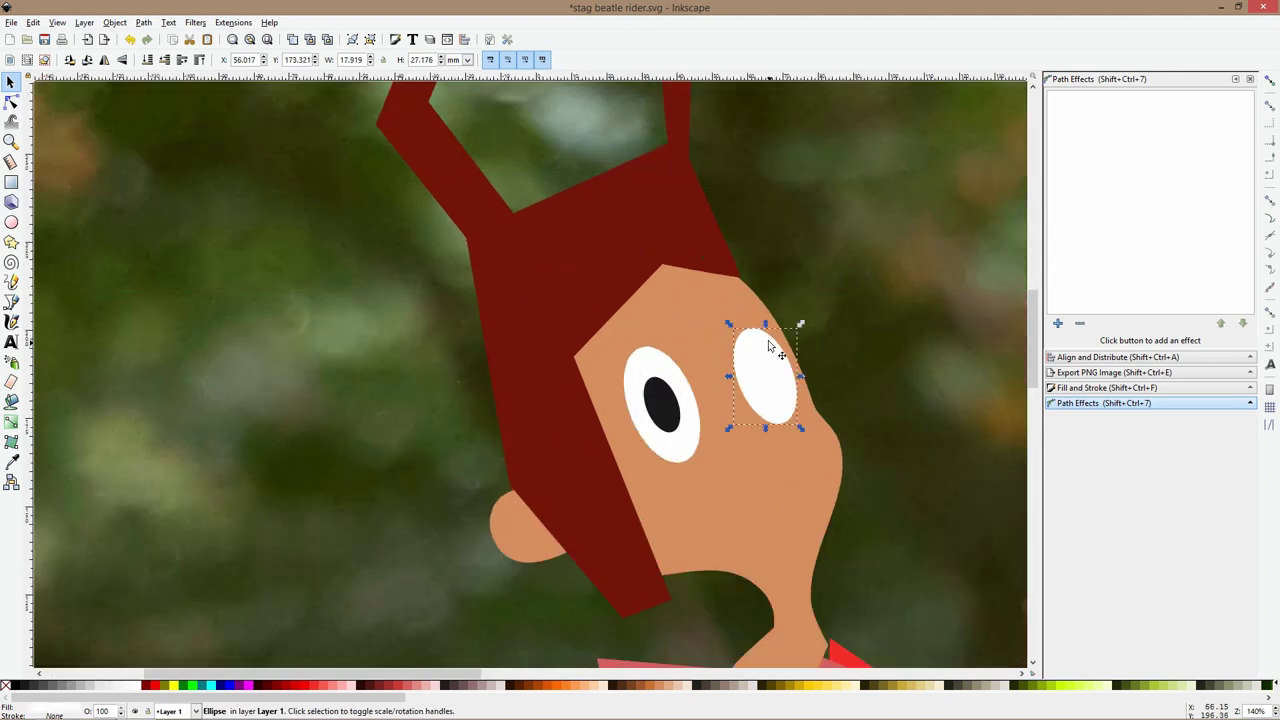
pyautogui.keyDown('alt'); pyautogui.click(768, 348); pyautogui.keyUp('alt')
pyautogui.click(12, 461)
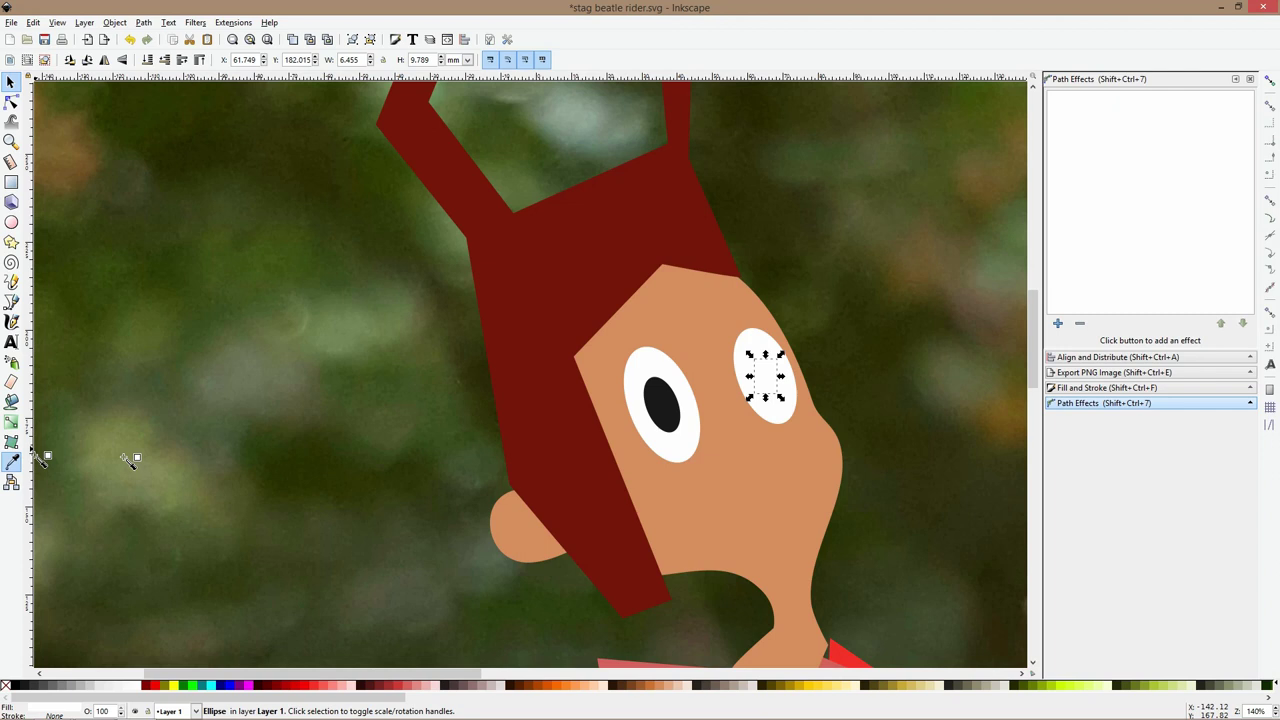
pyautogui.click(670, 410)
pyautogui.press('space')
pyautogui.keyDown('shift'); pyautogui.click(670, 410); pyautogui.keyUp('shift')
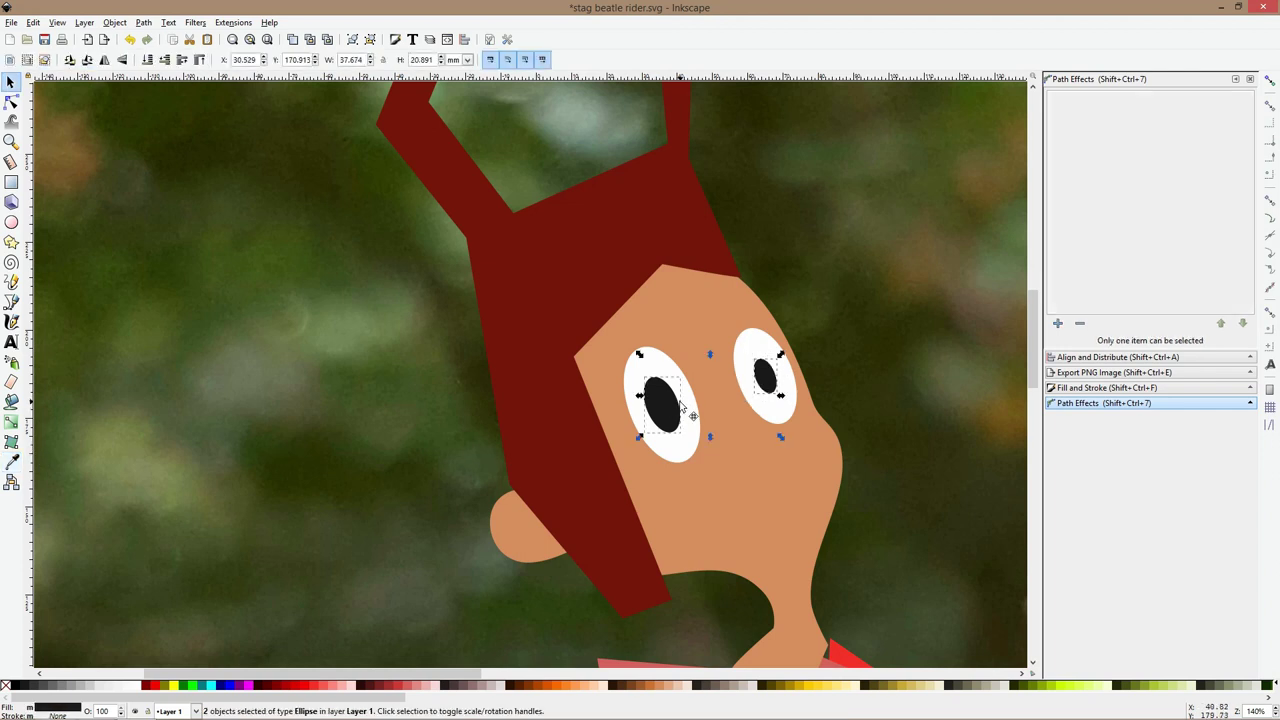
# Move both pupils together toward the lower front edge of the white eyes
pyautogui.moveTo(681, 404)
pyautogui.mouseDown()
pyautogui.moveTo(680, 380)
pyautogui.moveTo(693, 416)
pyautogui.mouseUp()
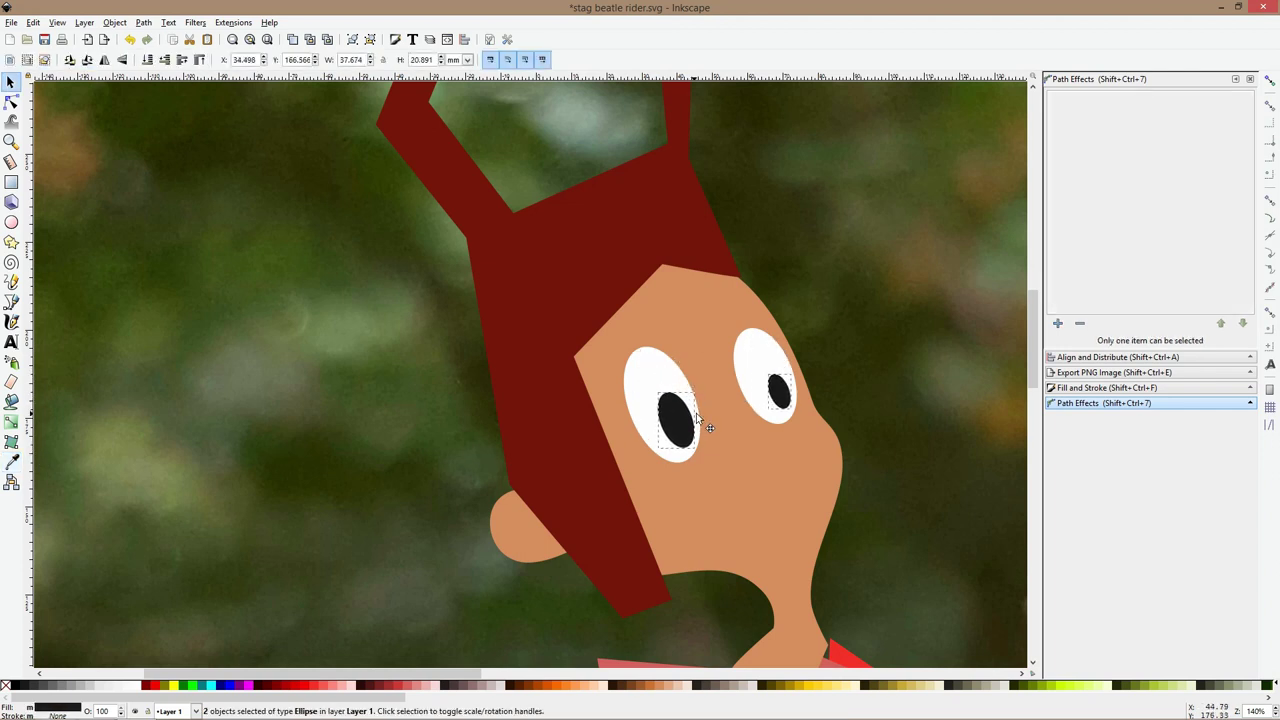
pyautogui.scroll(-2, 763, 378)
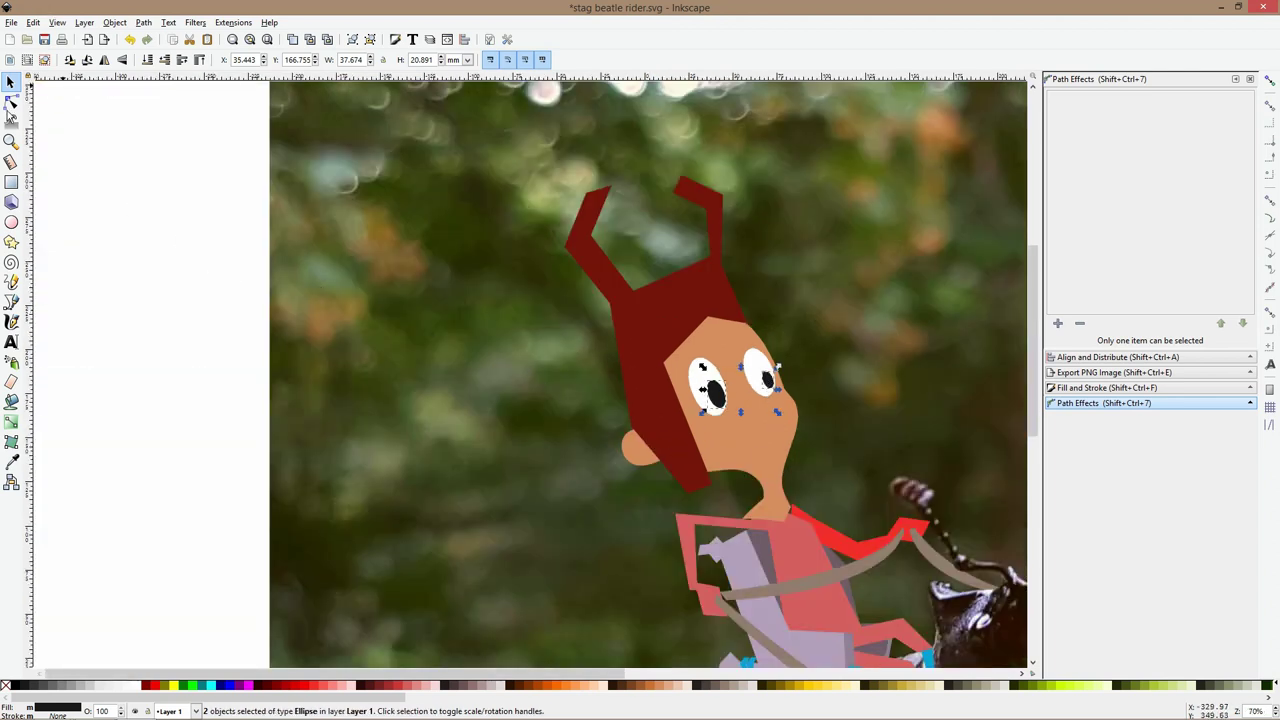
# Select the head, ear, horned hood, white eyes and pupils together for node editing, and convert the ellipses to paths
pyautogui.click(10, 104)
pyautogui.scroll(-2, 518, 362)
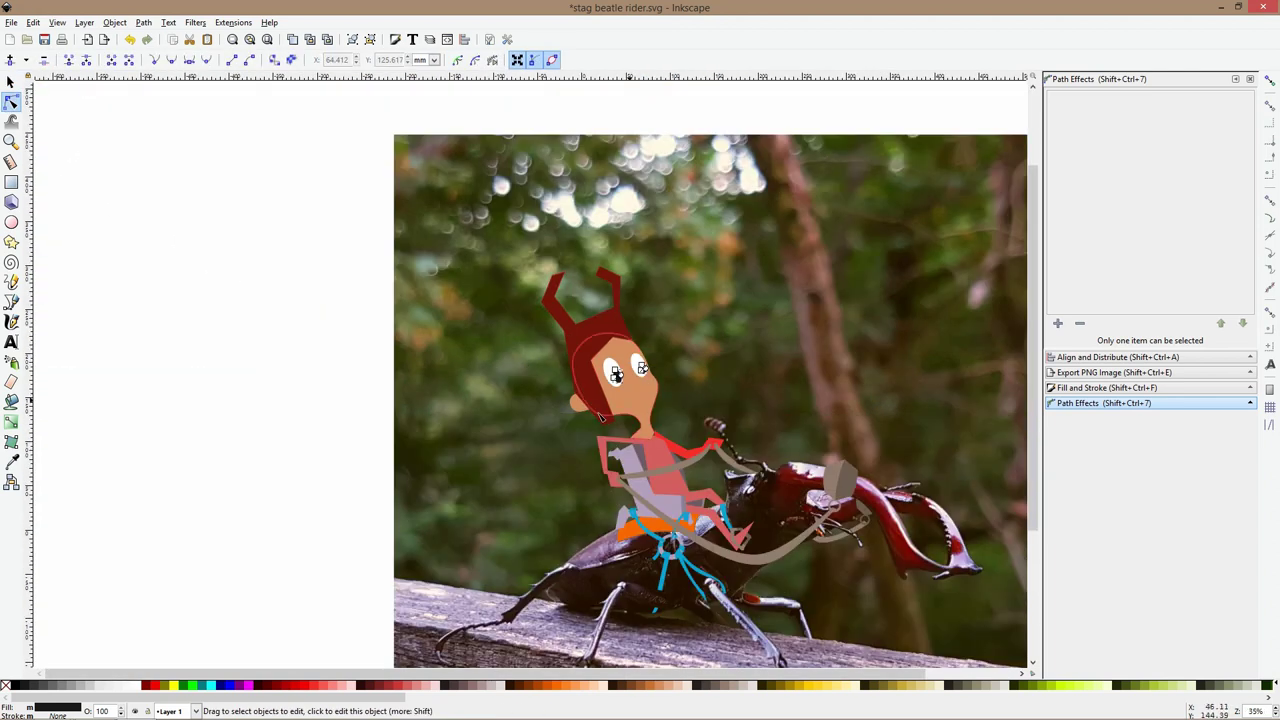
pyautogui.scroll(2, 626, 419)
pyautogui.click(667, 420)
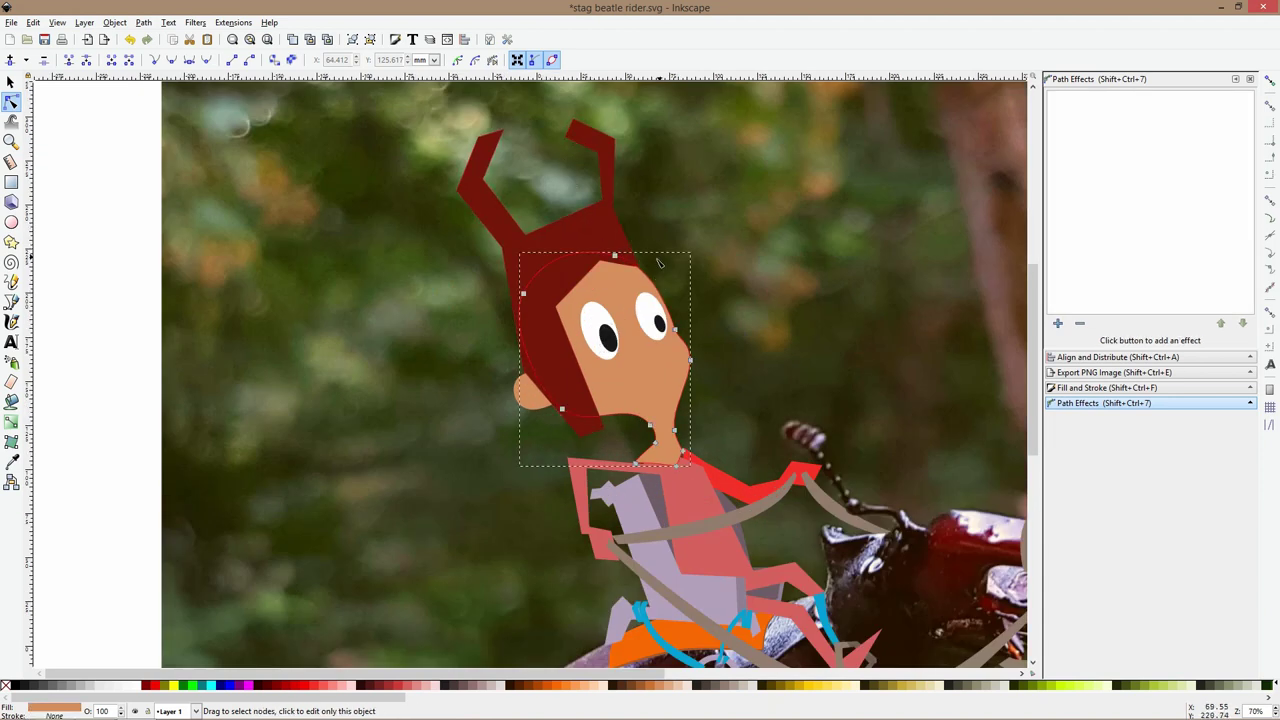
pyautogui.click(542, 392)
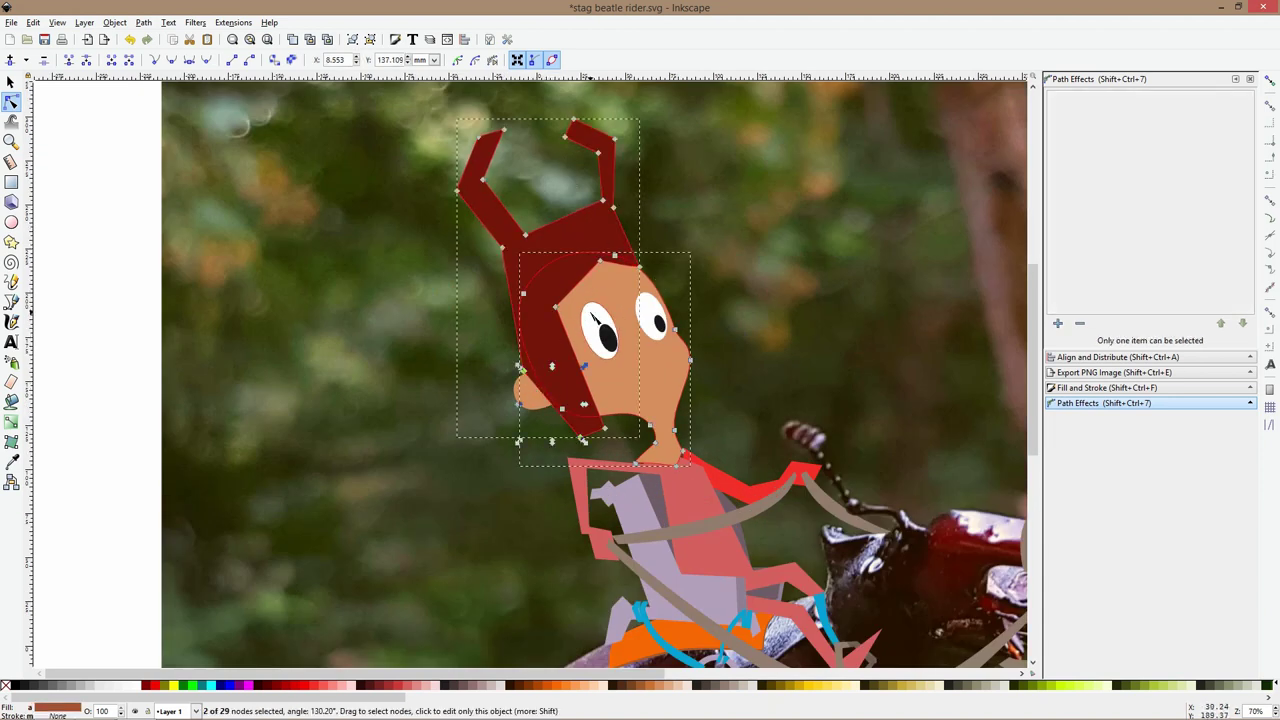
pyautogui.keyDown('shift'); pyautogui.click(660, 322); pyautogui.keyUp('shift')
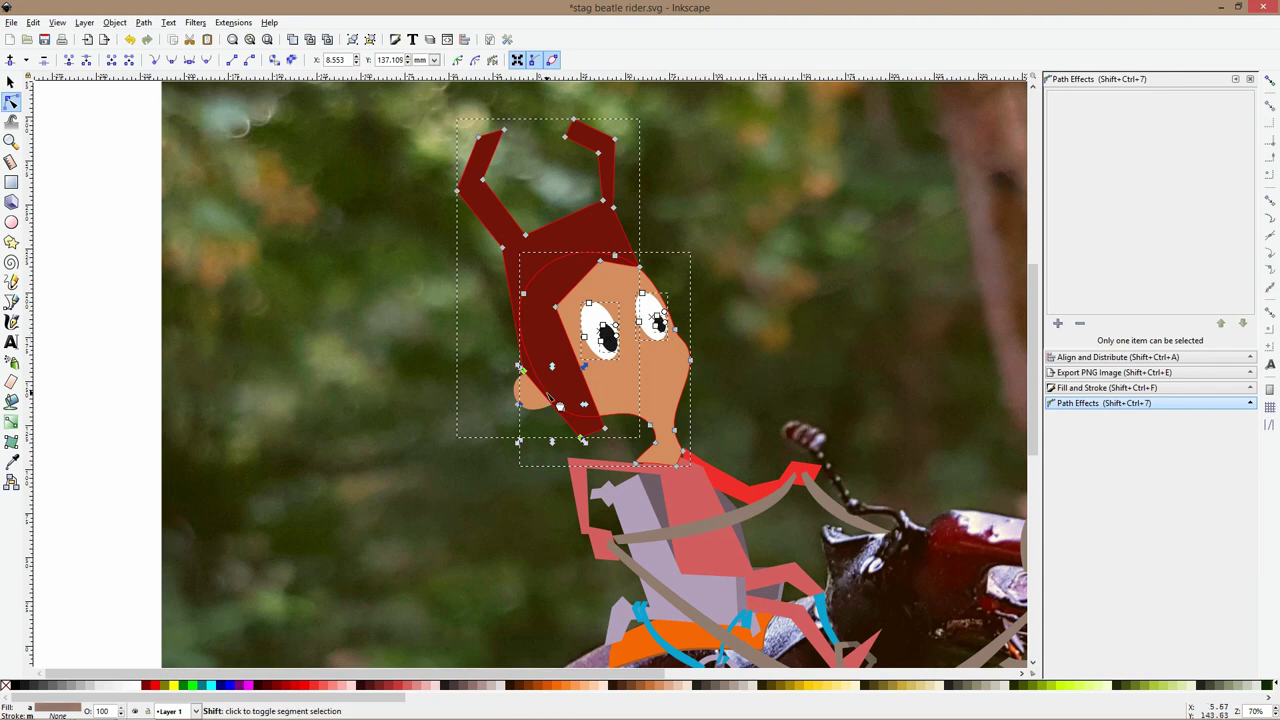
pyautogui.hotkey('ctrl', 'shift', 'c')
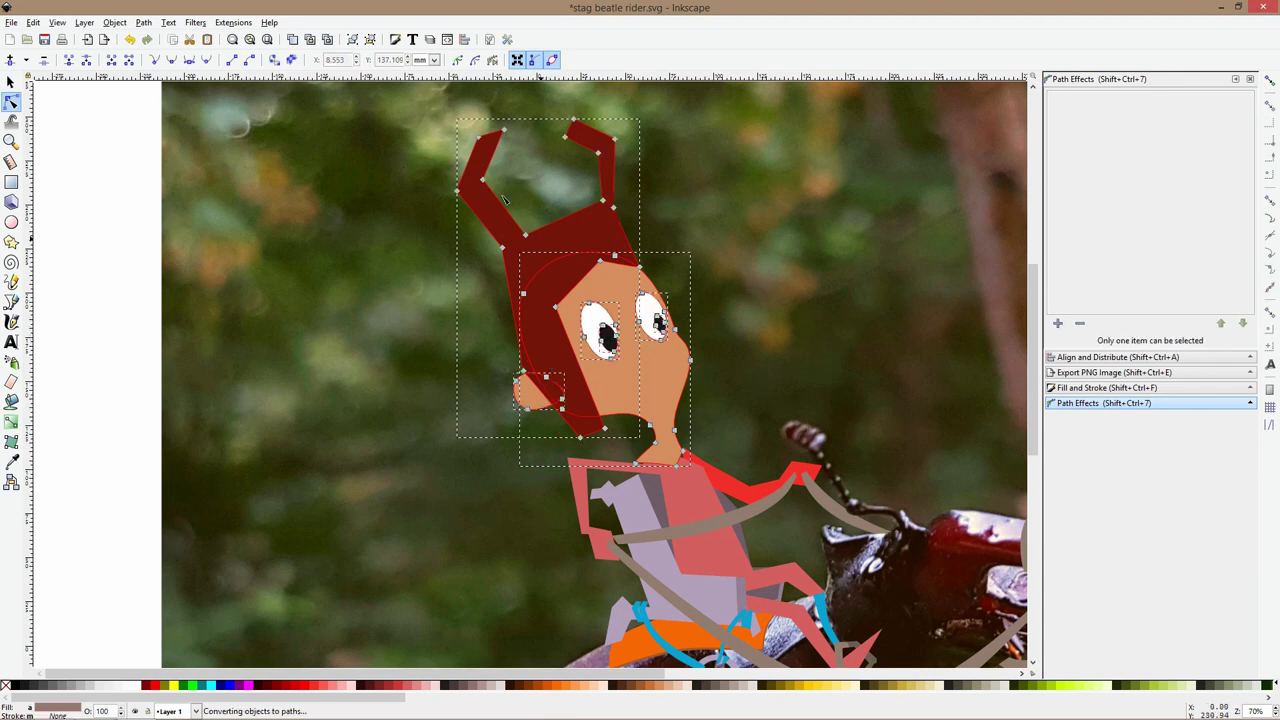
# Select the nodes of the hood, ear, eyes, pupils and face above the neck, leaving the lower neck nodes out
pyautogui.scroll(-1, 493, 181)
pyautogui.moveTo(393, 102); pyautogui.dragTo(670, 349)
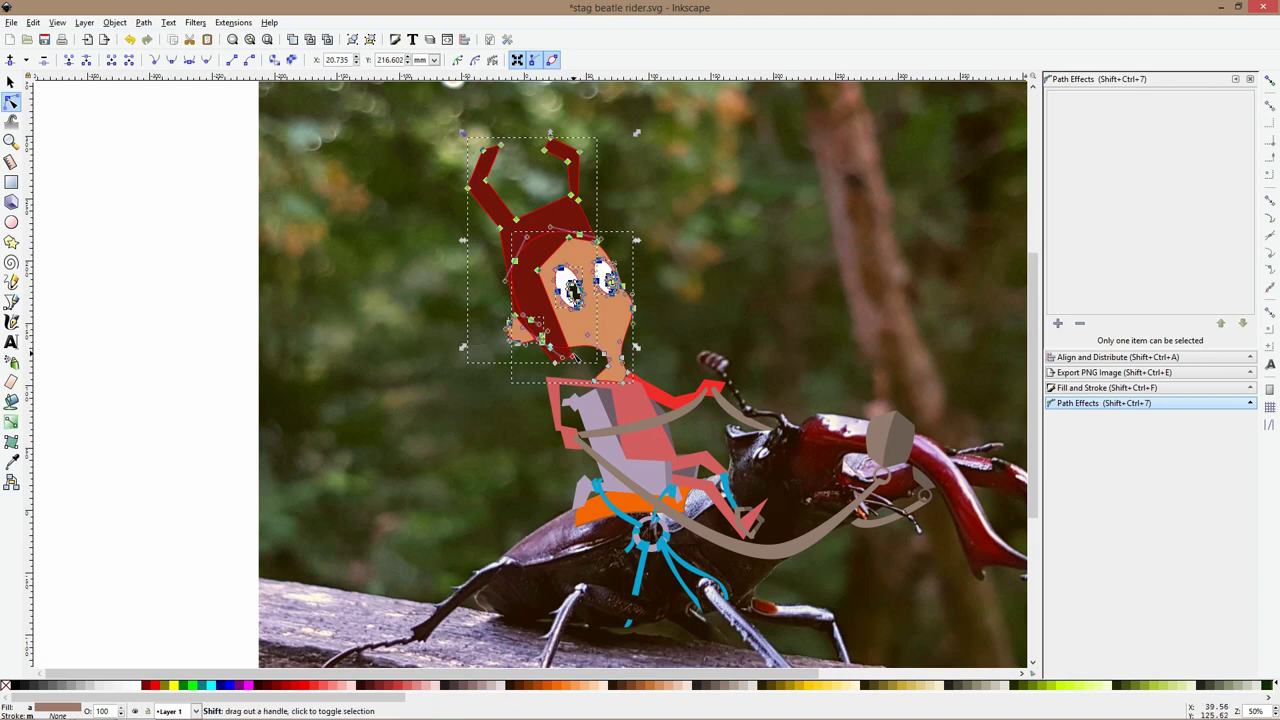
# Adjust the node selection to leave the neck nodes out, and move the selected head nodes about 14 mm to the right
pyautogui.keyDown('shift'); pyautogui.click(572, 356); pyautogui.keyUp('shift')
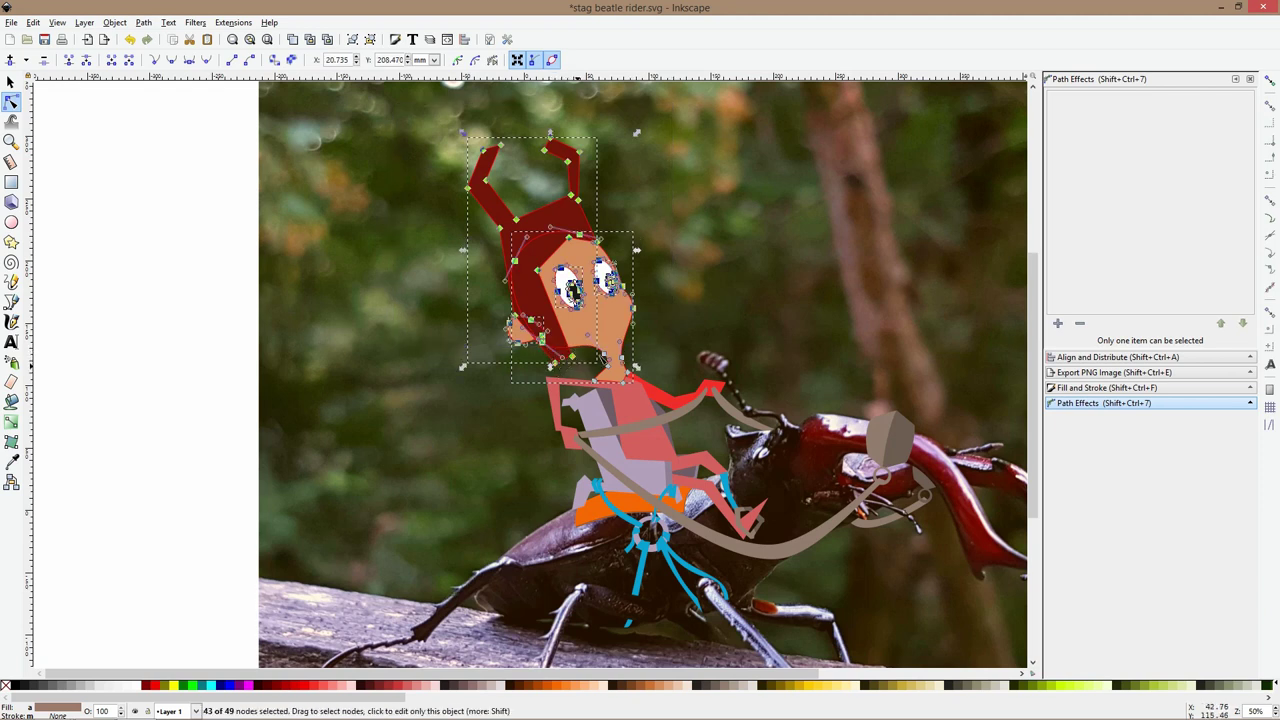
pyautogui.keyDown('shift'); pyautogui.click(635, 312); pyautogui.keyUp('shift')
pyautogui.scroll(4, 632, 350)
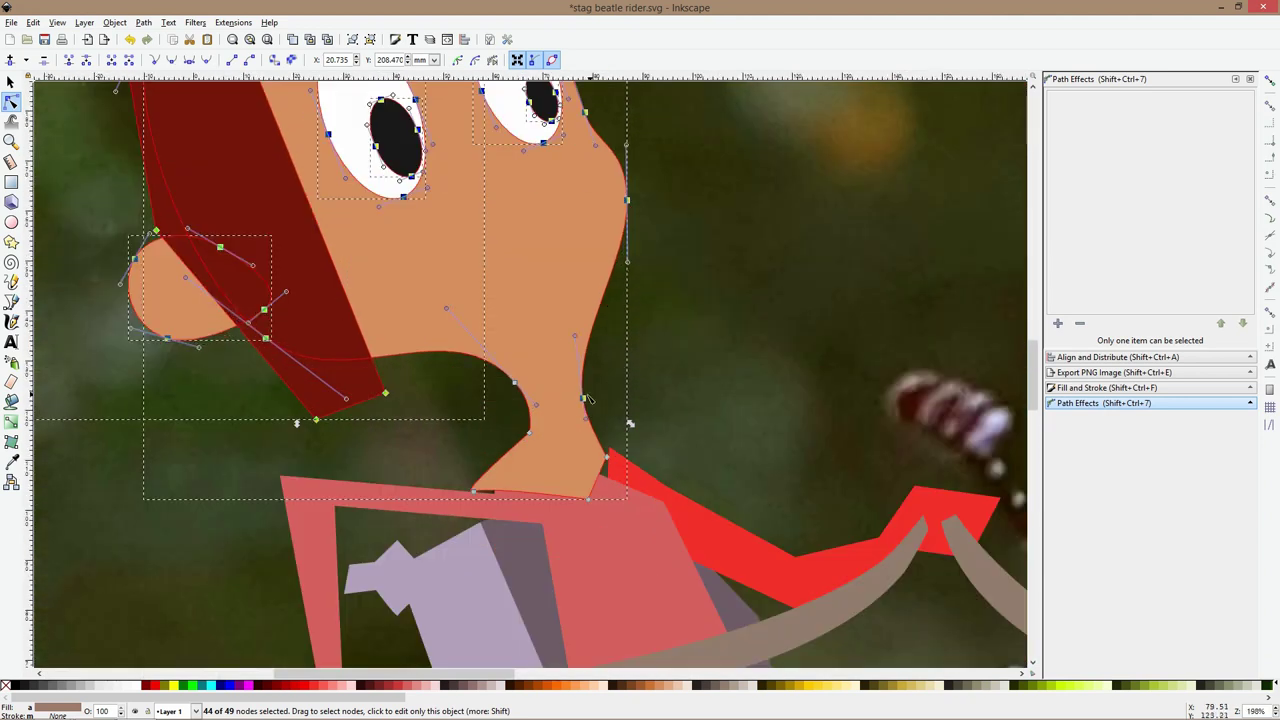
pyautogui.keyDown('shift'); pyautogui.click(585, 398); pyautogui.keyUp('shift')
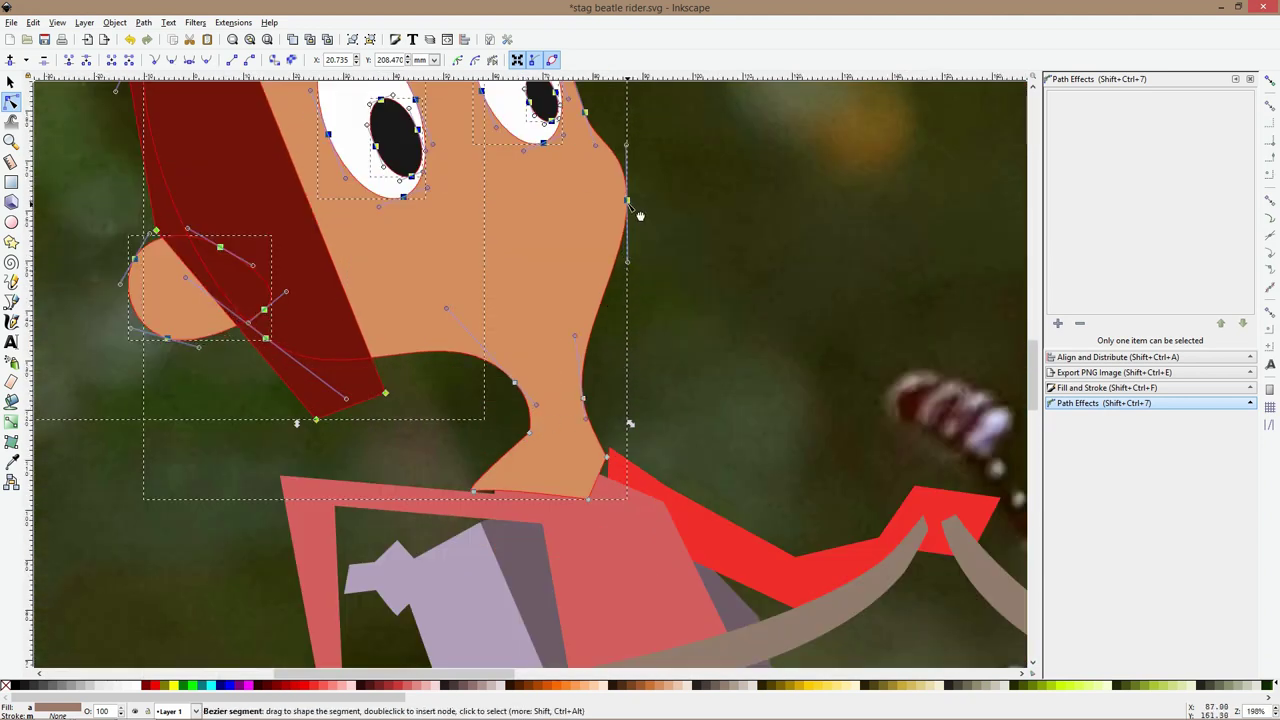
pyautogui.moveTo(634, 210); pyautogui.dragTo(660, 216)
pyautogui.hotkey('ctrl', 'z')
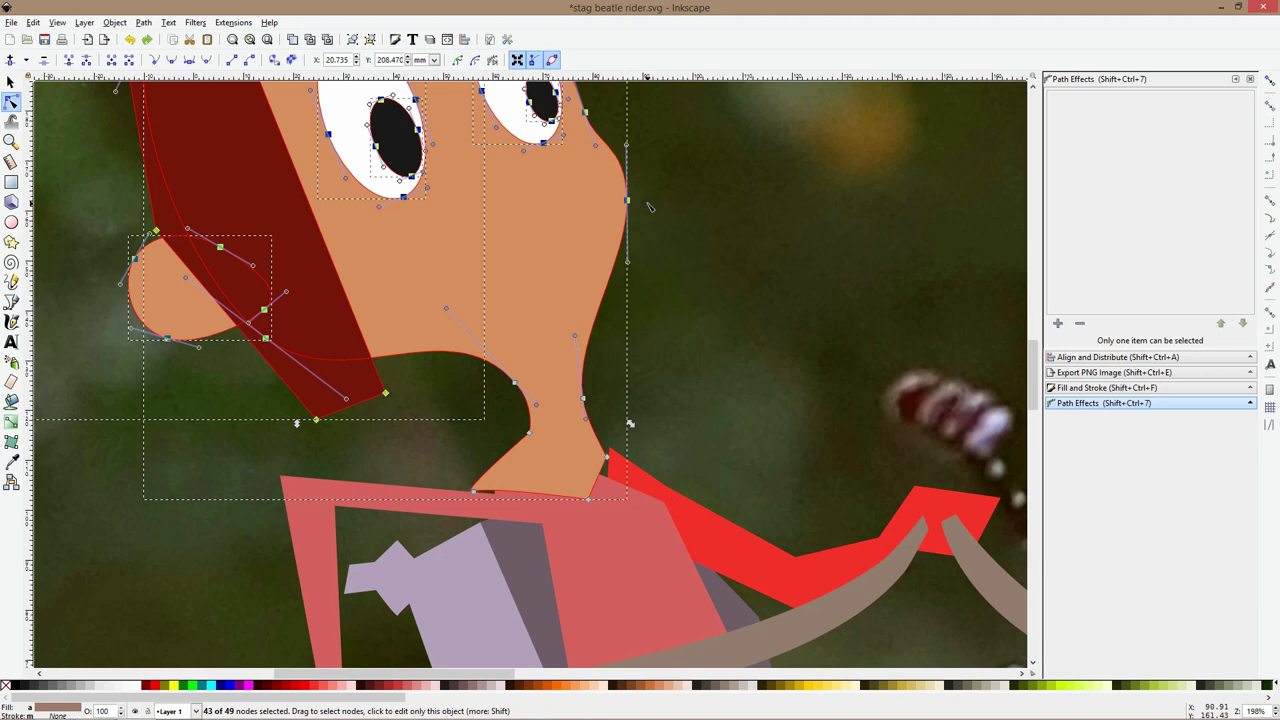
pyautogui.moveTo(632, 205); pyautogui.dragTo(702, 214)
# Place the rotation centre at the base of the neck and rotate the selected head nodes clockwise so the head sits upright
pyautogui.scroll(-3, 711, 262)
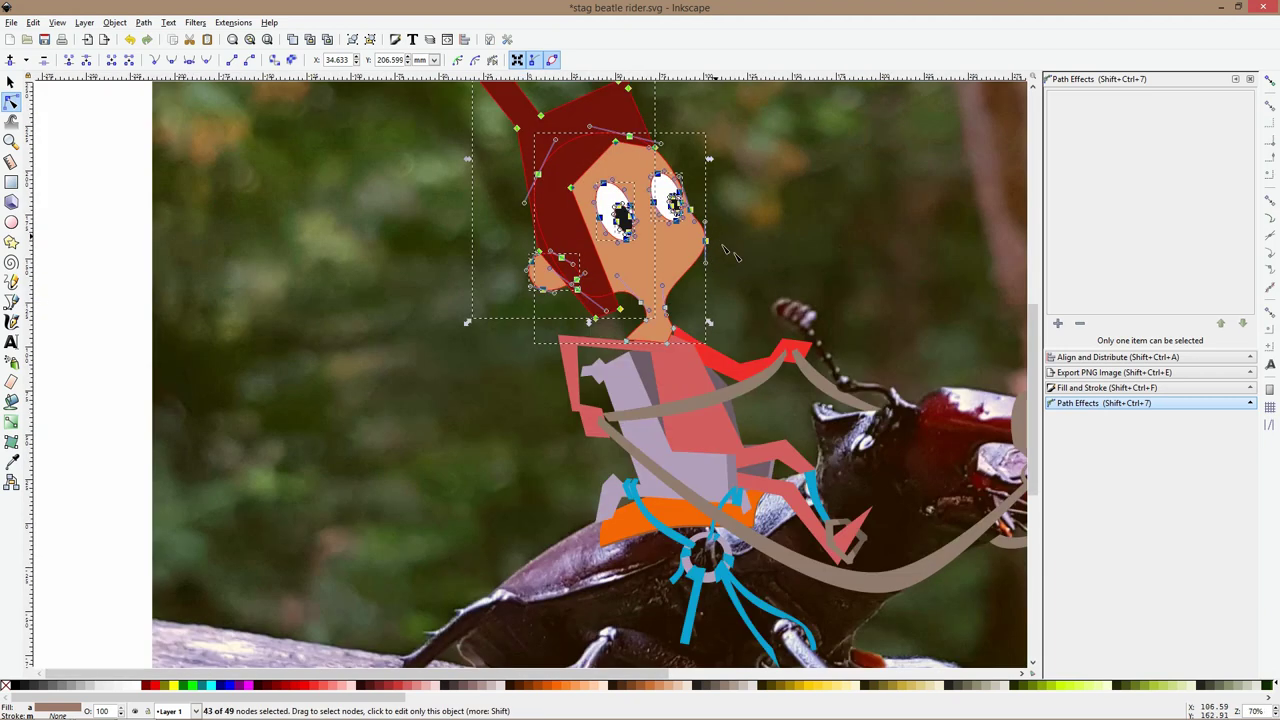
pyautogui.scroll(-2, 724, 246)
pyautogui.scroll(2, 630, 249)
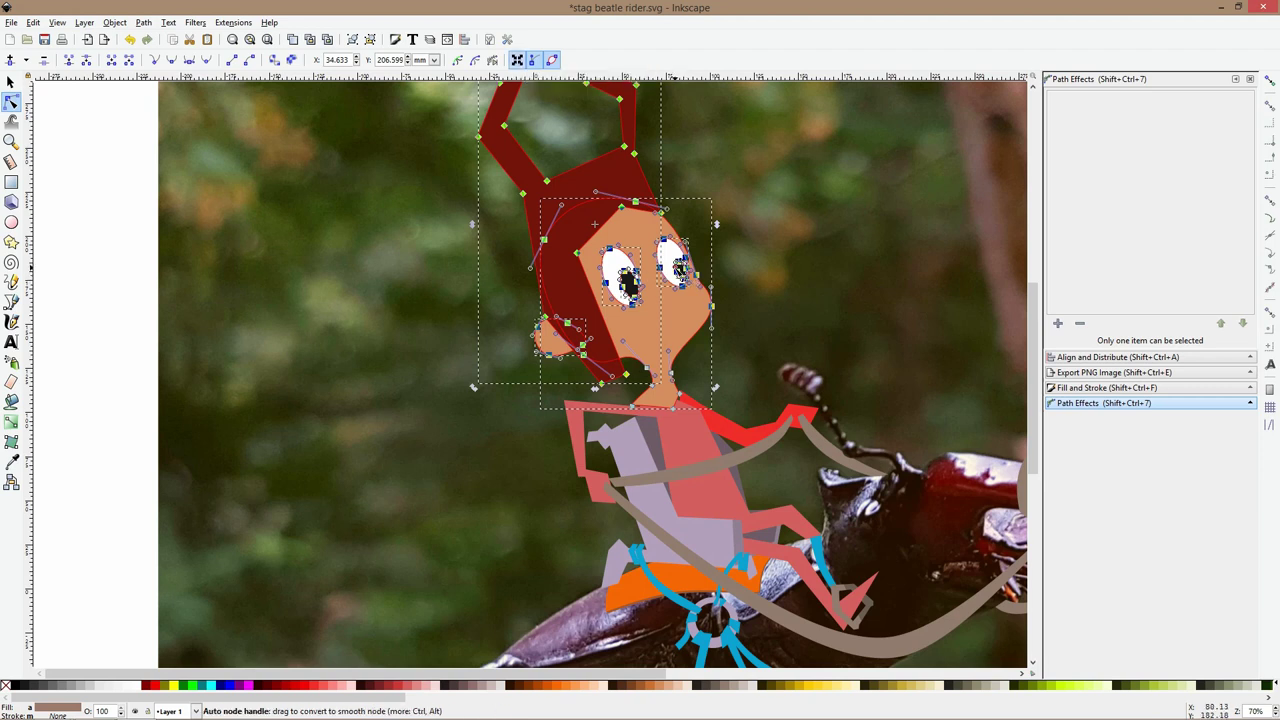
pyautogui.scroll(1, 679, 292)
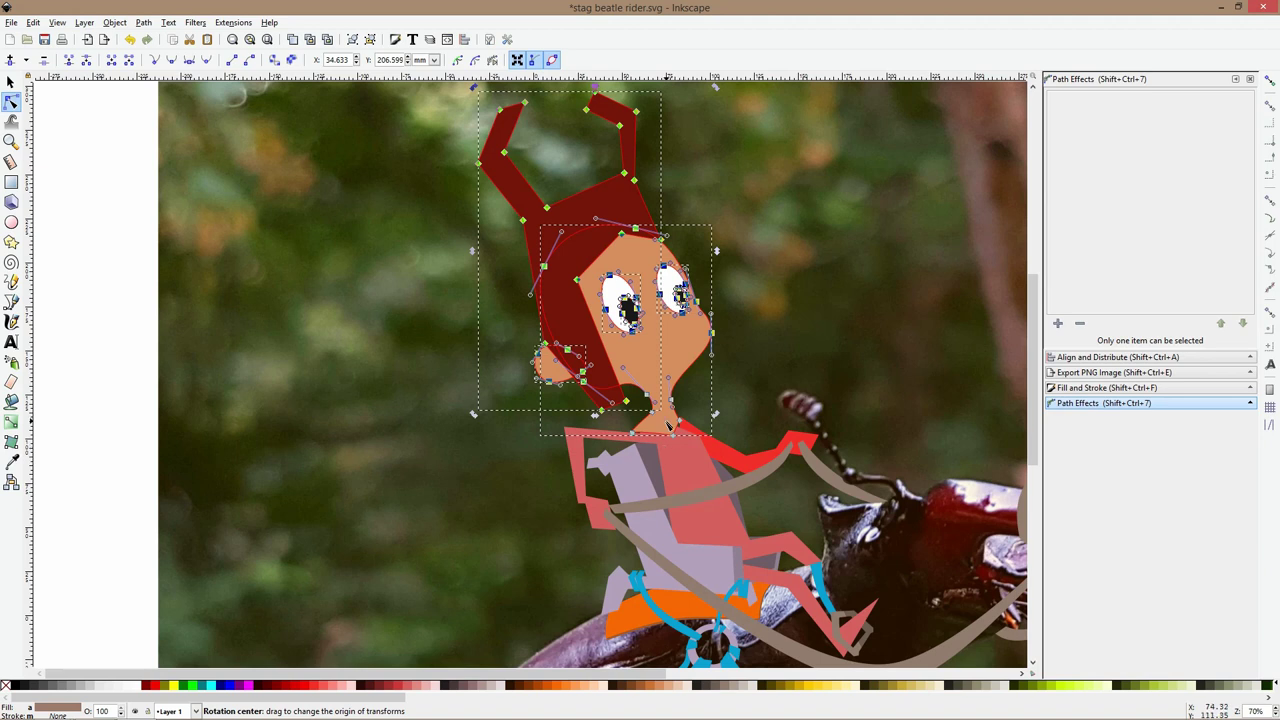
pyautogui.scroll(4, 726, 290)
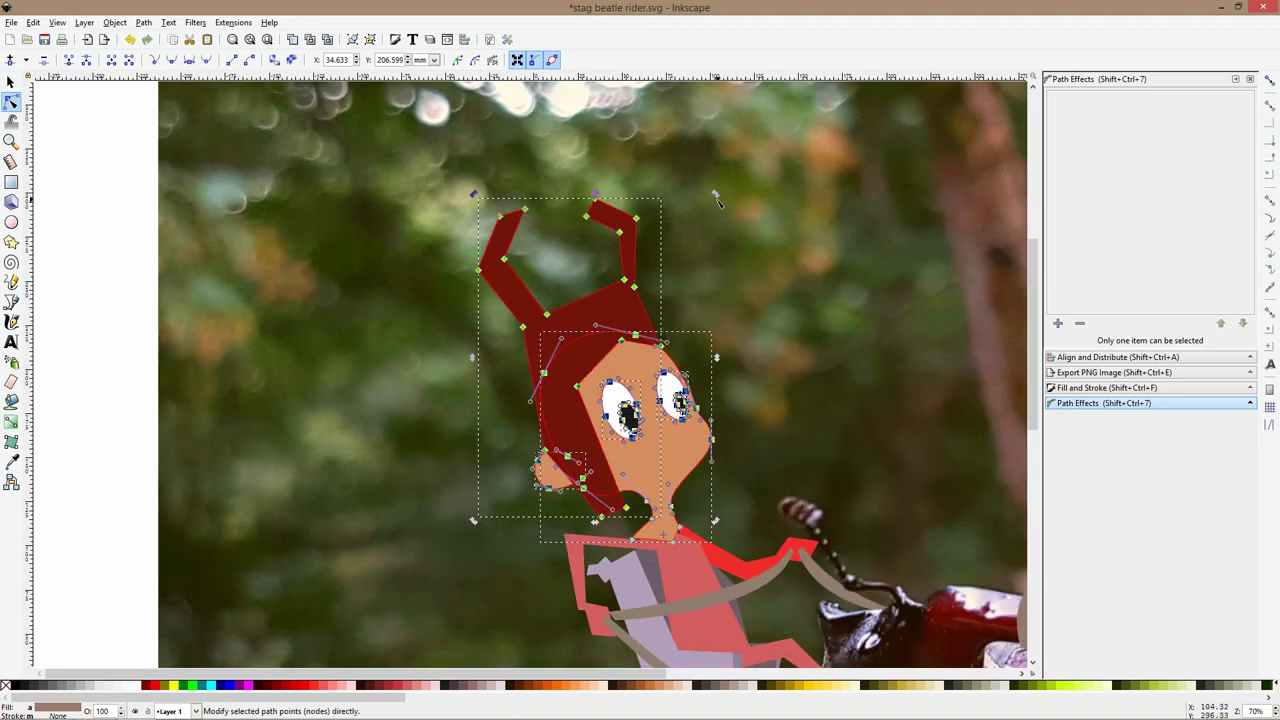
pyautogui.moveTo(716, 196); pyautogui.dragTo(793, 280)
pyautogui.scroll(-3, 793, 280)
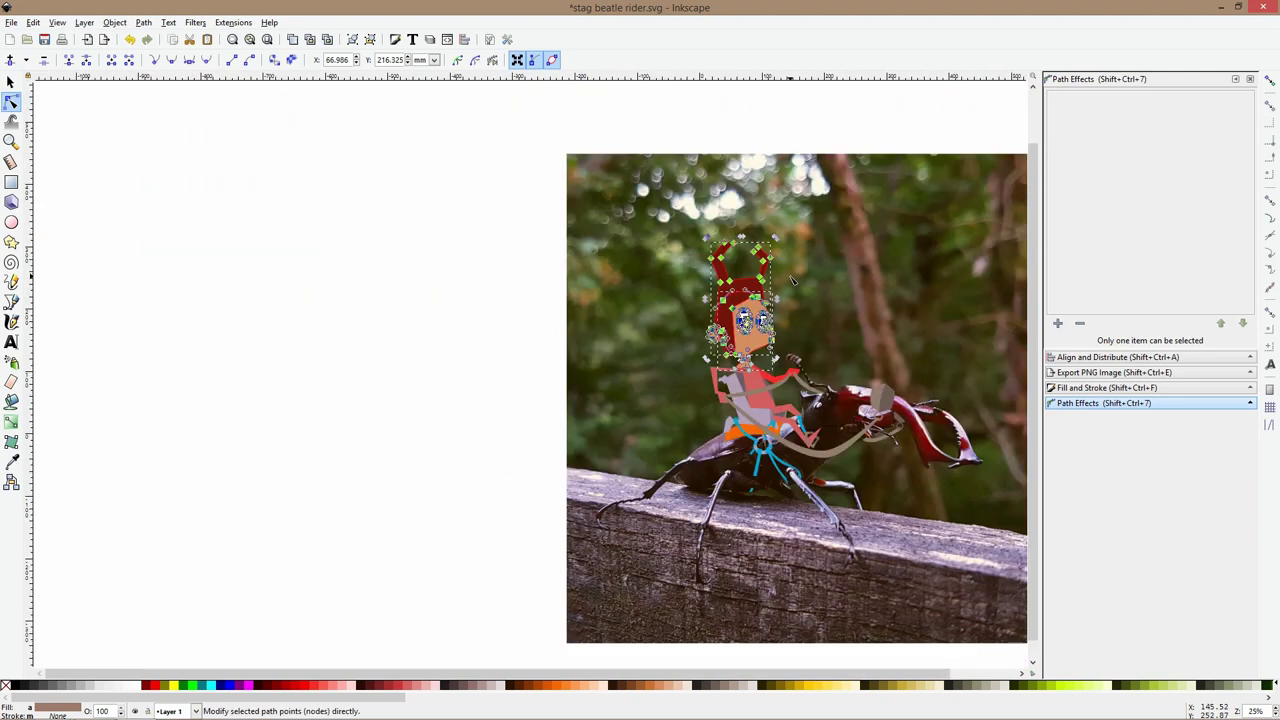
pyautogui.scroll(2, 793, 281)
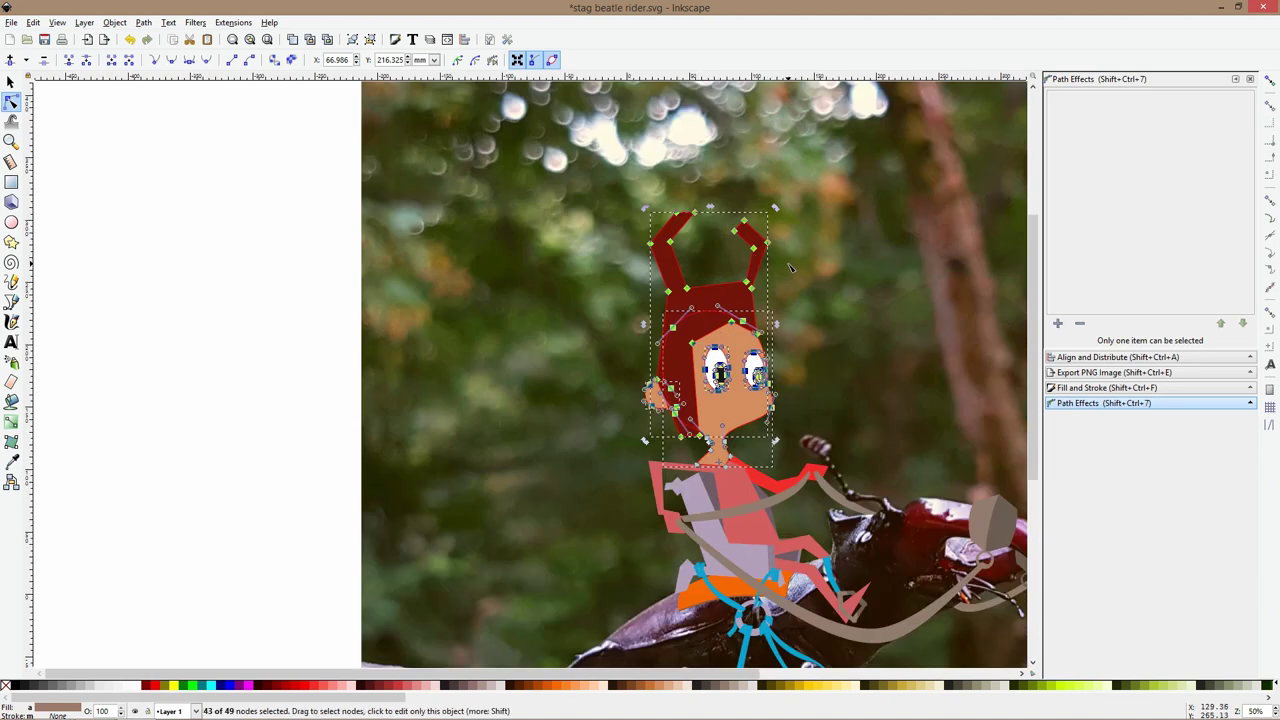
# Move the seven head objects about 11 mm to the right and scale them down proportionally to about 89 by 178 mm
pyautogui.press('s')
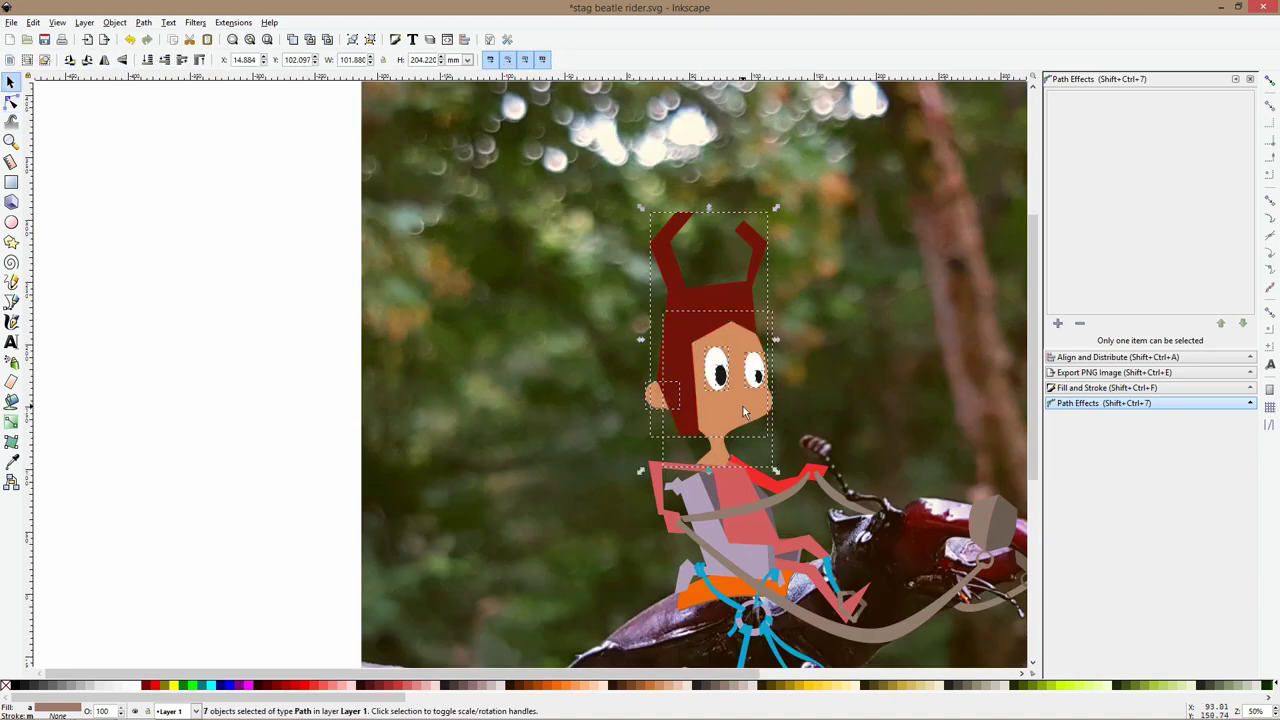
pyautogui.moveTo(743, 410); pyautogui.dragTo(760, 405)
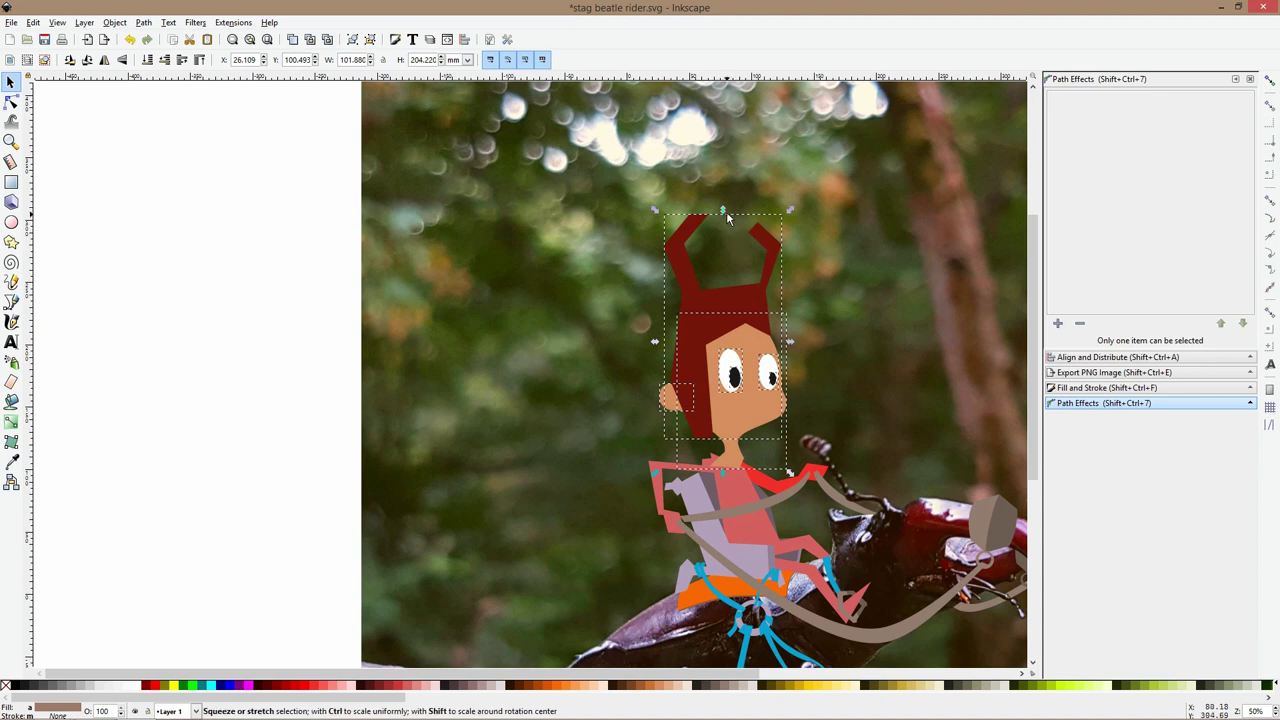
pyautogui.moveTo(722, 210); pyautogui.dragTo(722, 242)
pyautogui.scroll(-2, 806, 335)
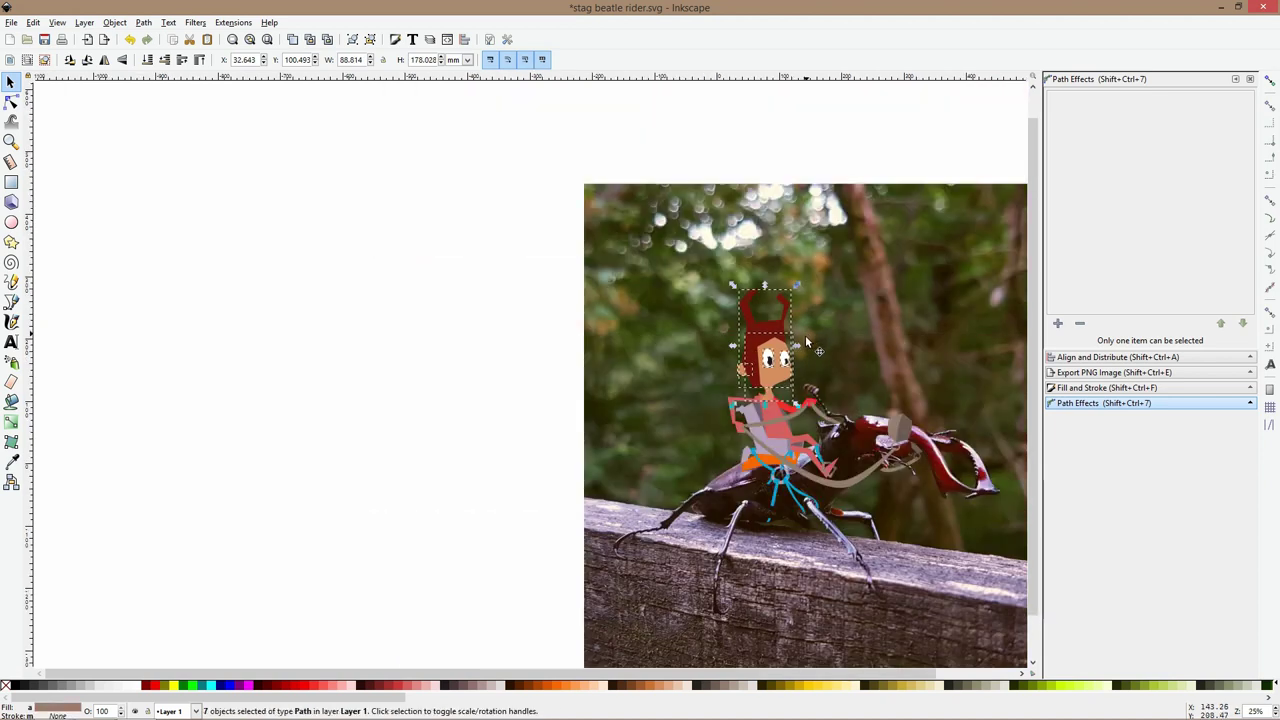
pyautogui.scroll(2, 778, 352)
pyautogui.click(366, 372)
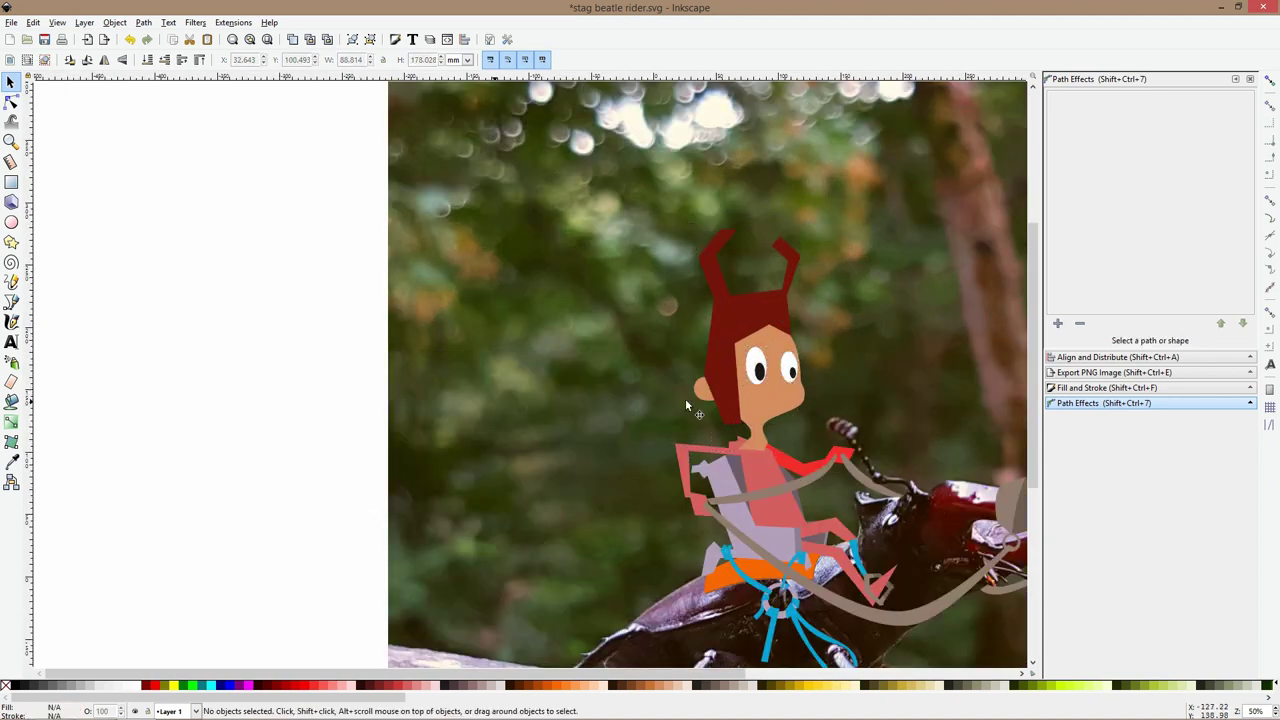
pyautogui.keyDown('ctrl'); pyautogui.scroll(2, 800, 368); pyautogui.keyUp('ctrl')
pyautogui.keyDown('ctrl'); pyautogui.click(781, 378); pyautogui.keyUp('ctrl')
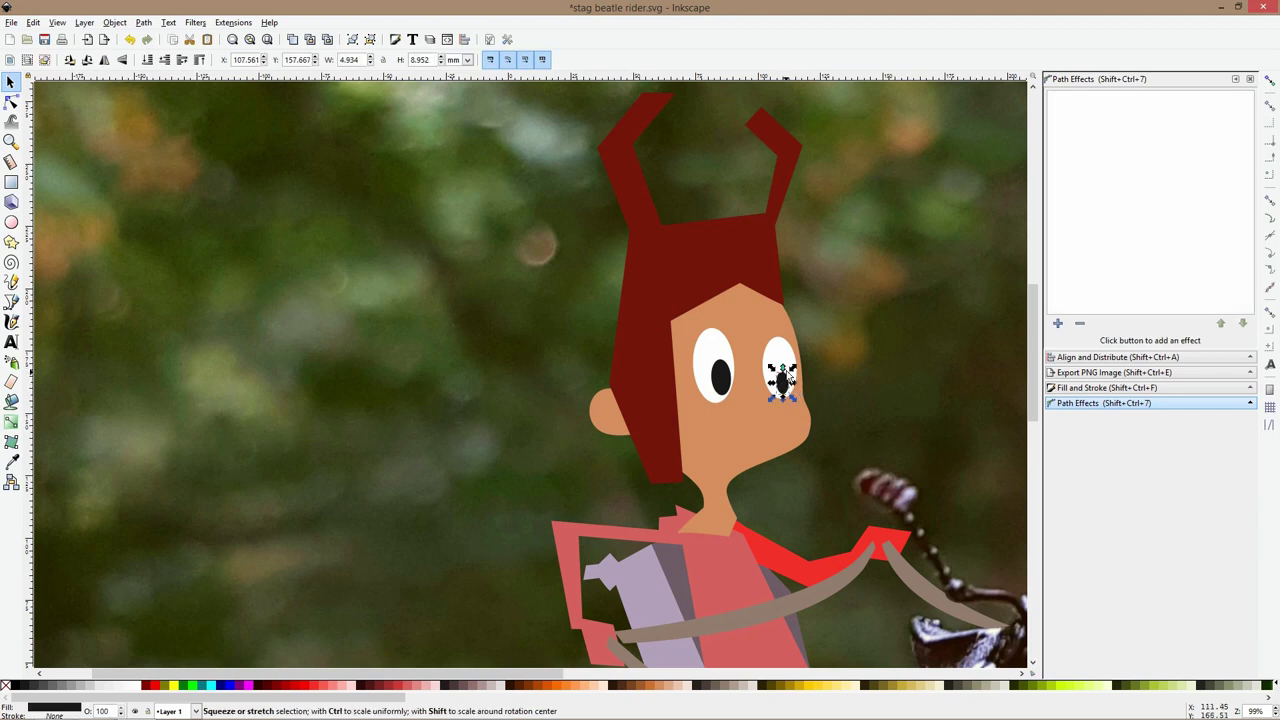
pyautogui.press('Escape')
pyautogui.click(849, 406)
pyautogui.keyDown('ctrl'); pyautogui.scroll(-4, 849, 408); pyautogui.keyUp('ctrl')
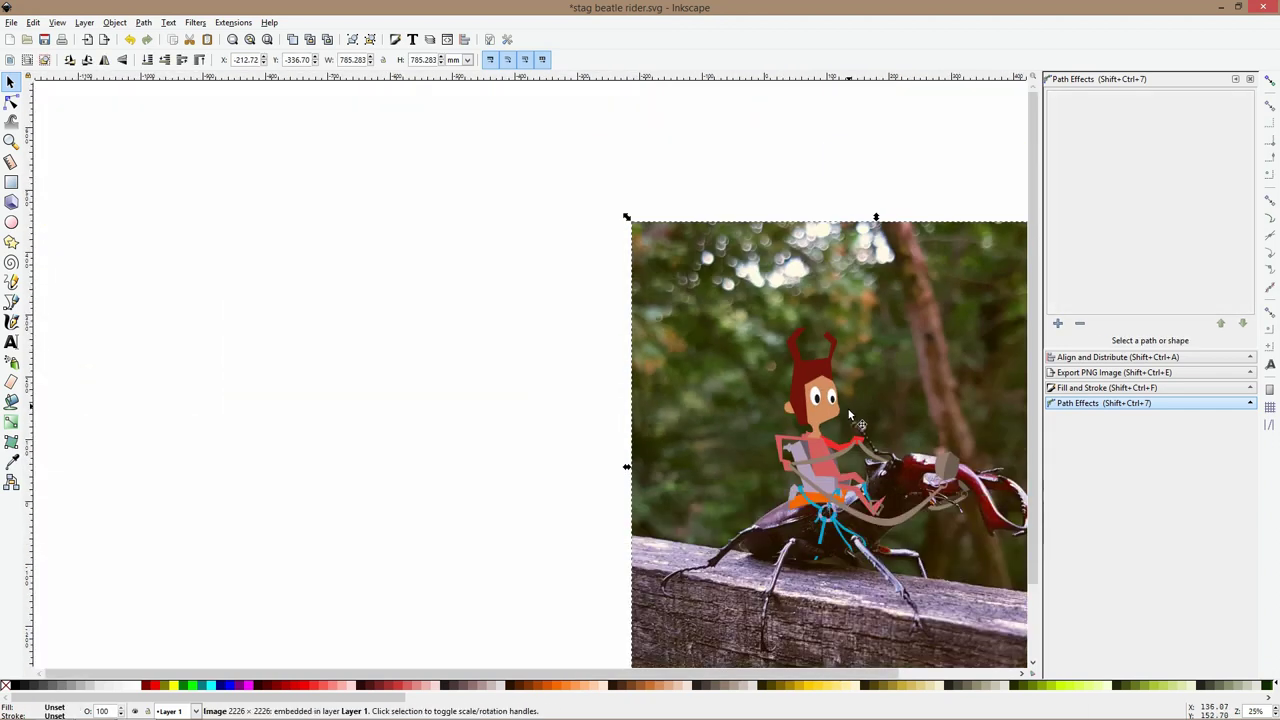
pyautogui.keyDown('ctrl'); pyautogui.scroll(3, 849, 413); pyautogui.keyUp('ctrl')
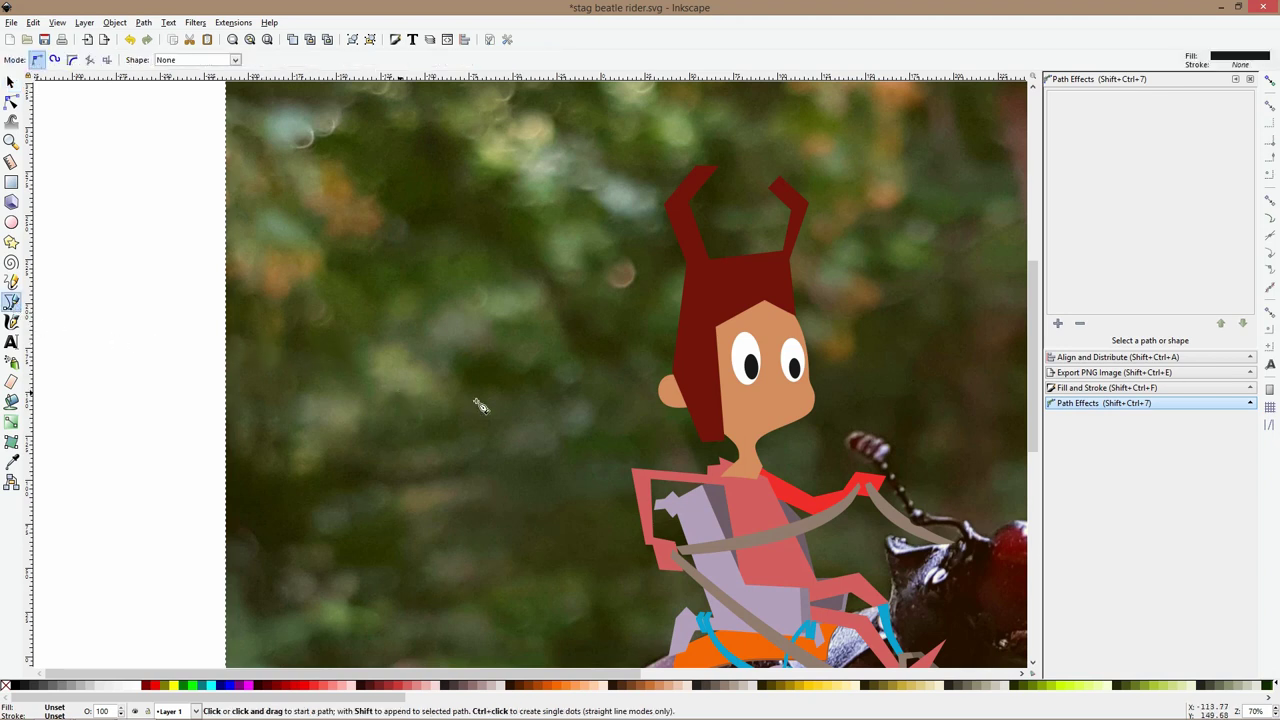
pyautogui.keyDown('ctrl'); pyautogui.scroll(2, 840, 410); pyautogui.keyUp('ctrl')
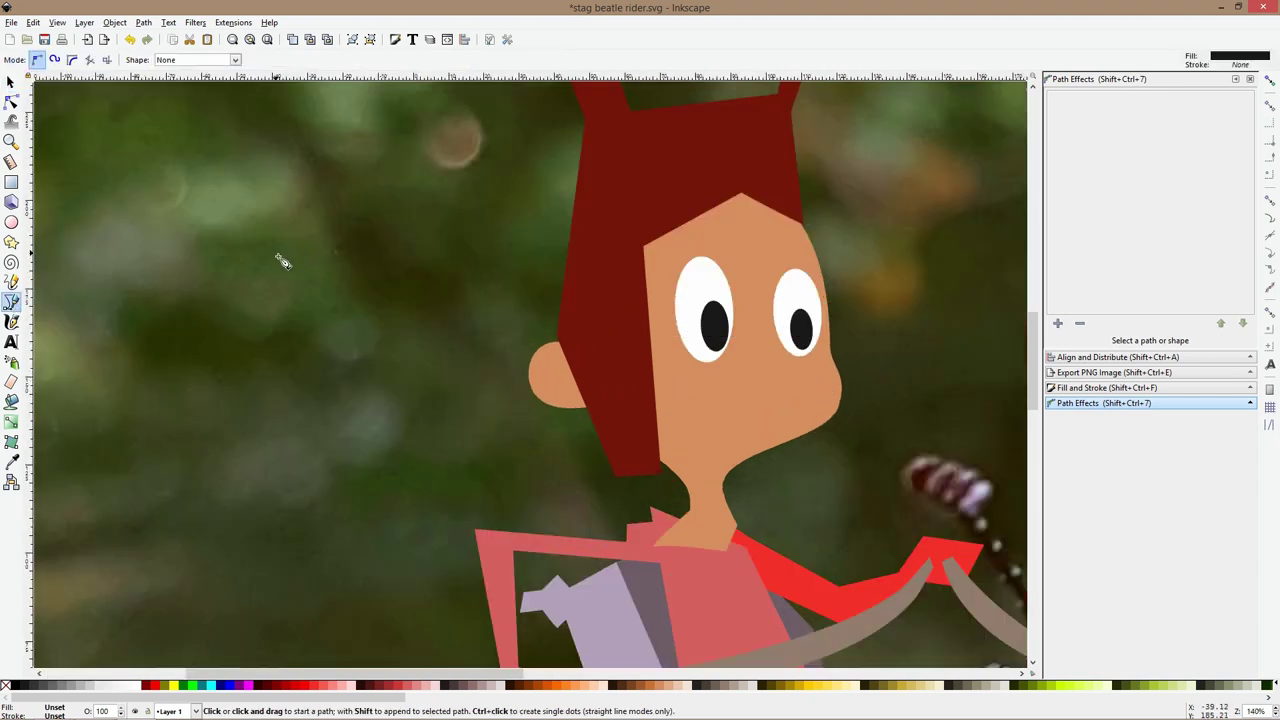
# Nudge the hair node above the ear inward, add a node below the ear and curve the hair edge around it
pyautogui.click(11, 101)
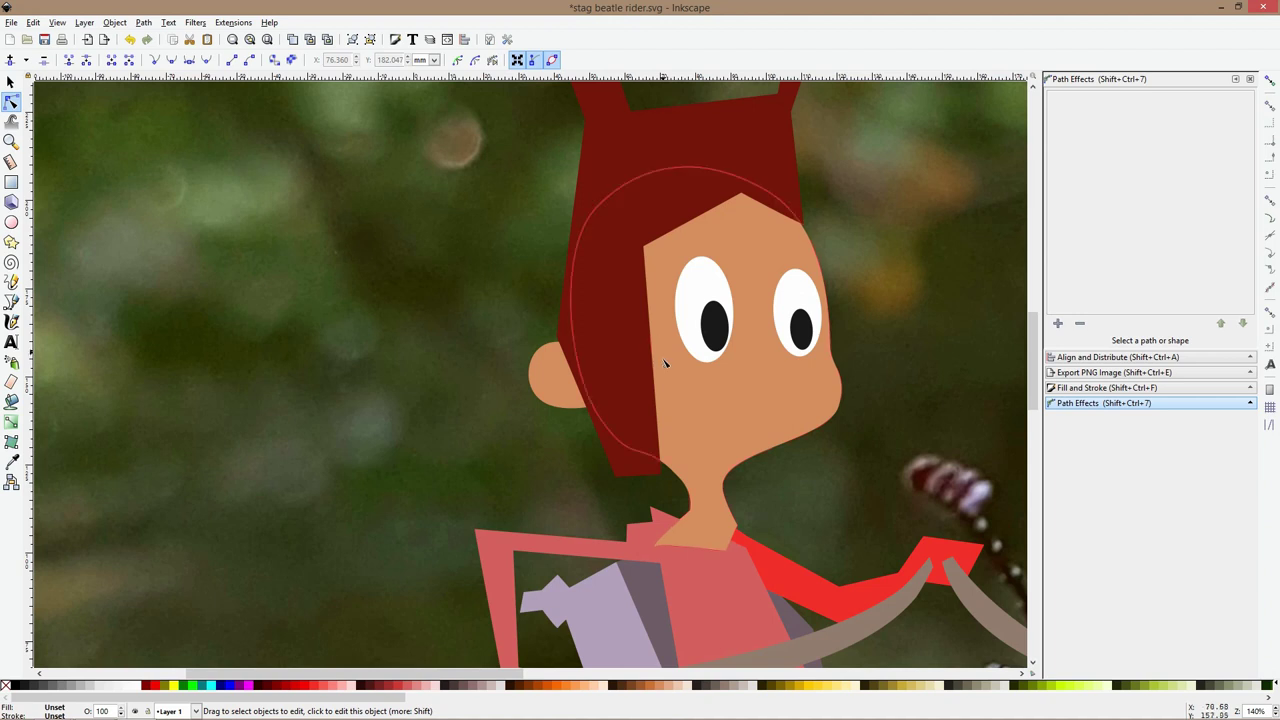
pyautogui.click(630, 360)
pyautogui.moveTo(557, 337)
pyautogui.mouseDown()
pyautogui.moveTo(597, 343)
pyautogui.moveTo(567, 341)
pyautogui.mouseUp()
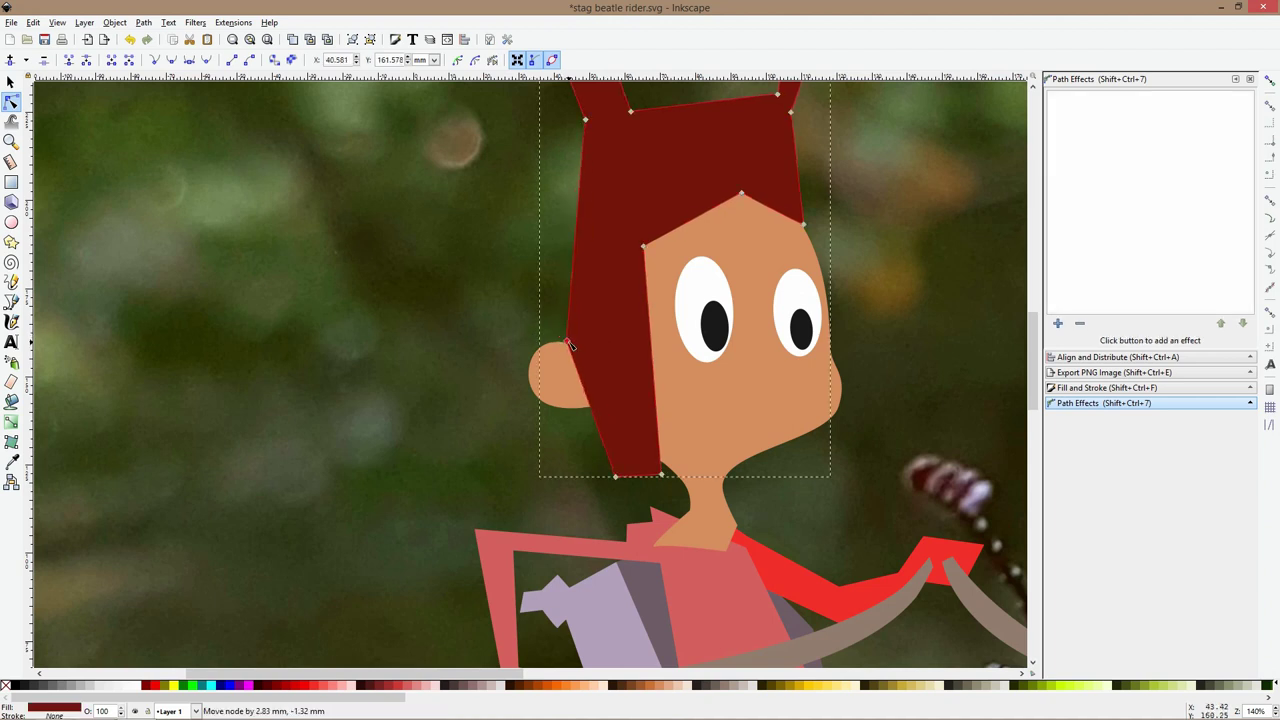
pyautogui.doubleClick(593, 412)
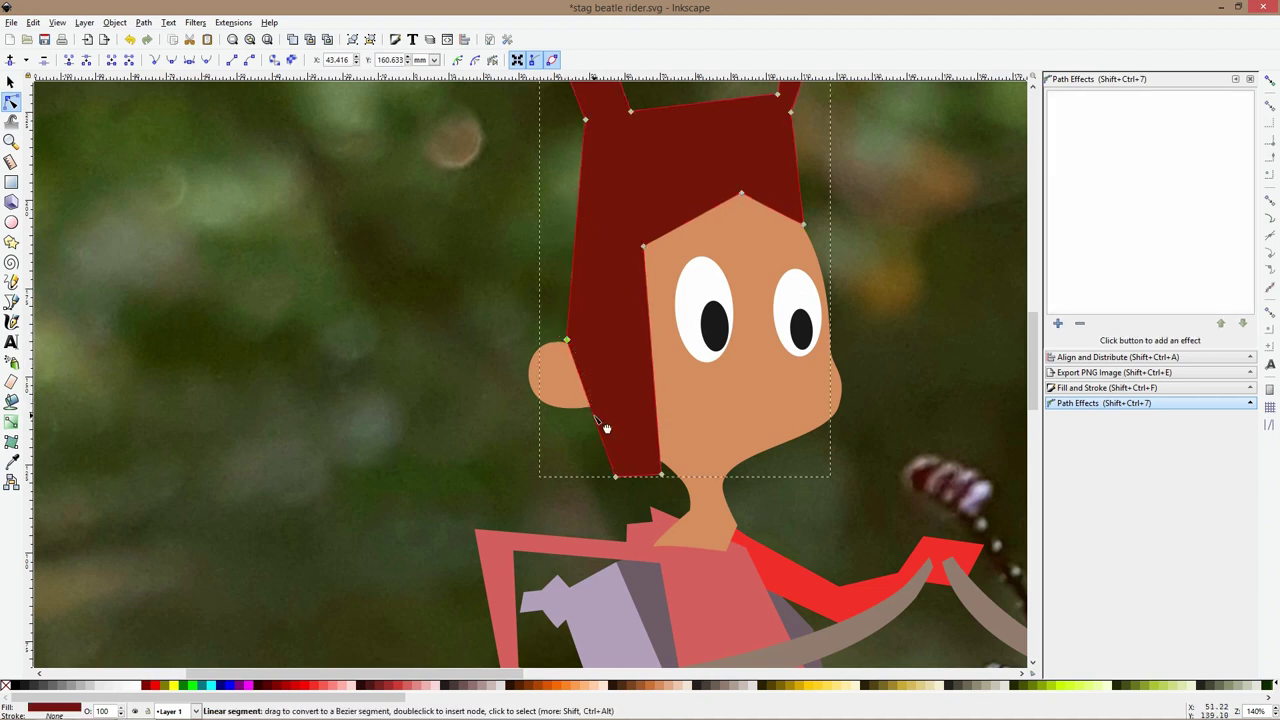
pyautogui.moveTo(587, 390); pyautogui.dragTo(575, 363)
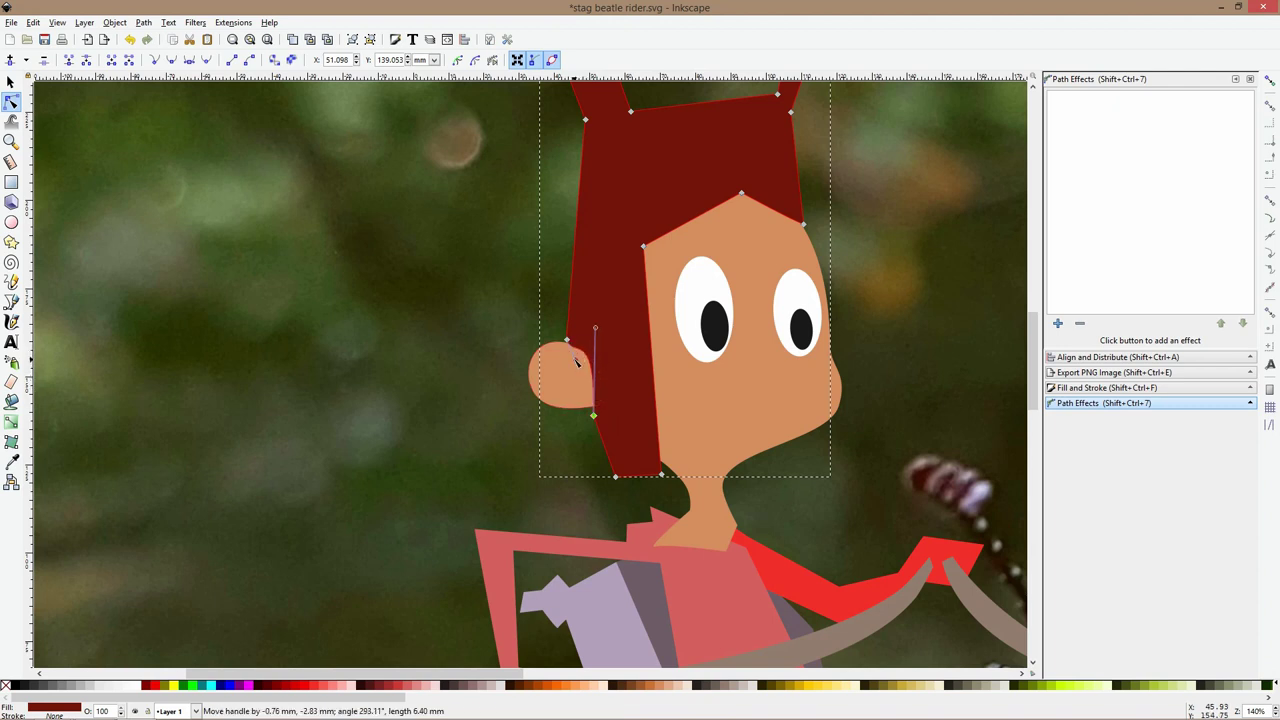
# Move the hair's lower back corner directly below the ear and bend the inner hairline into a smooth curve around the face
pyautogui.moveTo(616, 478); pyautogui.dragTo(607, 485)
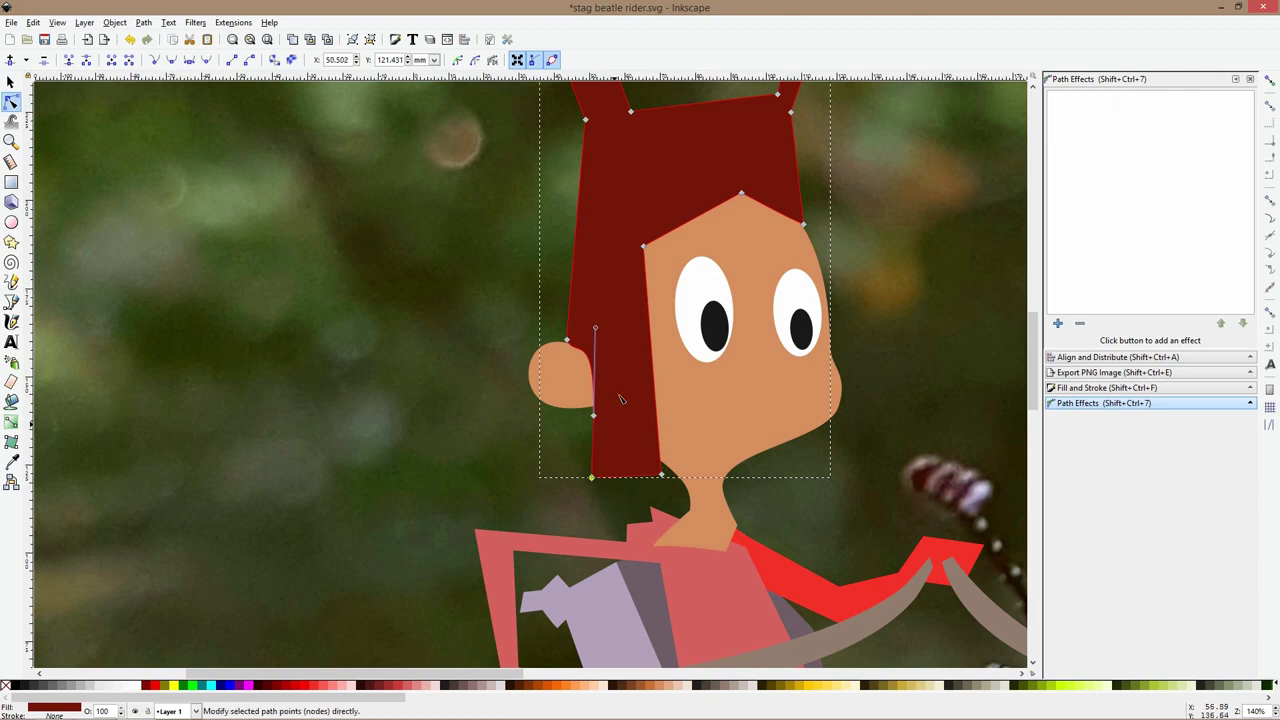
pyautogui.keyDown('ctrl'); pyautogui.click(643, 246); pyautogui.keyUp('ctrl')
pyautogui.keyDown('ctrl'); pyautogui.click(741, 193); pyautogui.keyUp('ctrl')
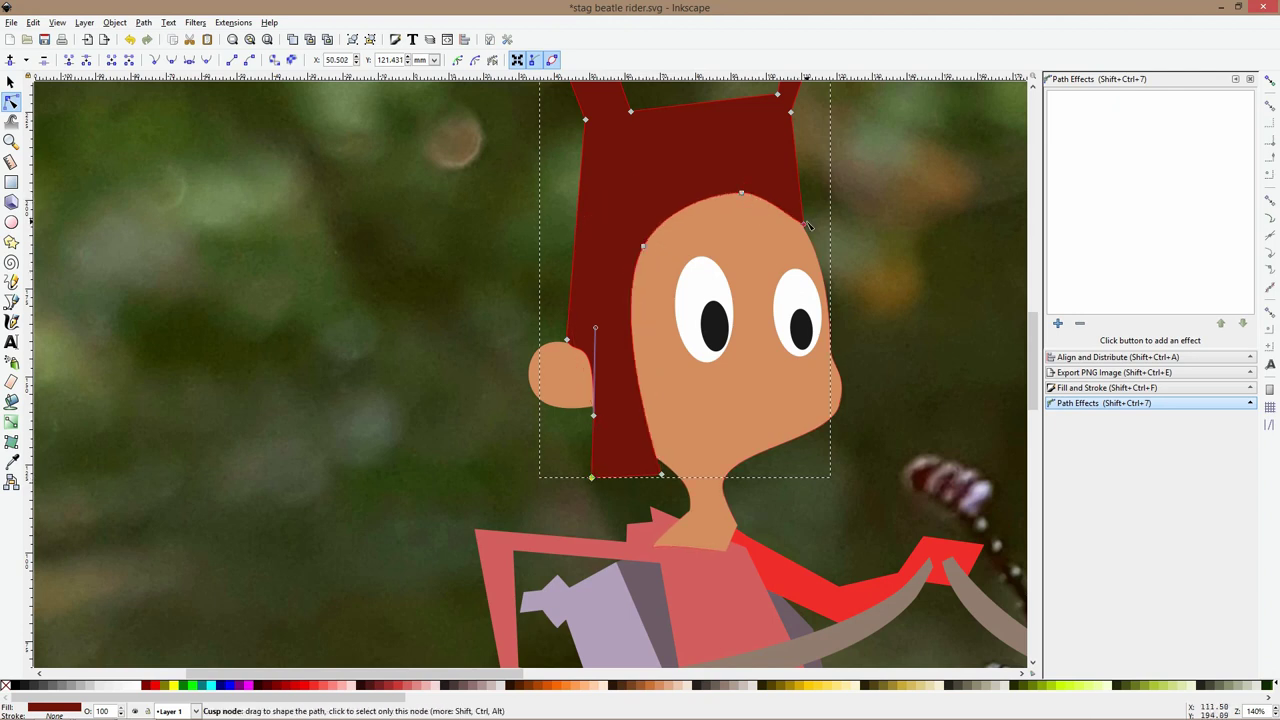
# Lower all the antler and crown nodes of the hair shape together by about 13 mm
pyautogui.scroll(1, 810, 226)
pyautogui.keyDown('ctrl'); pyautogui.scroll(-2, 815, 355); pyautogui.keyUp('ctrl')
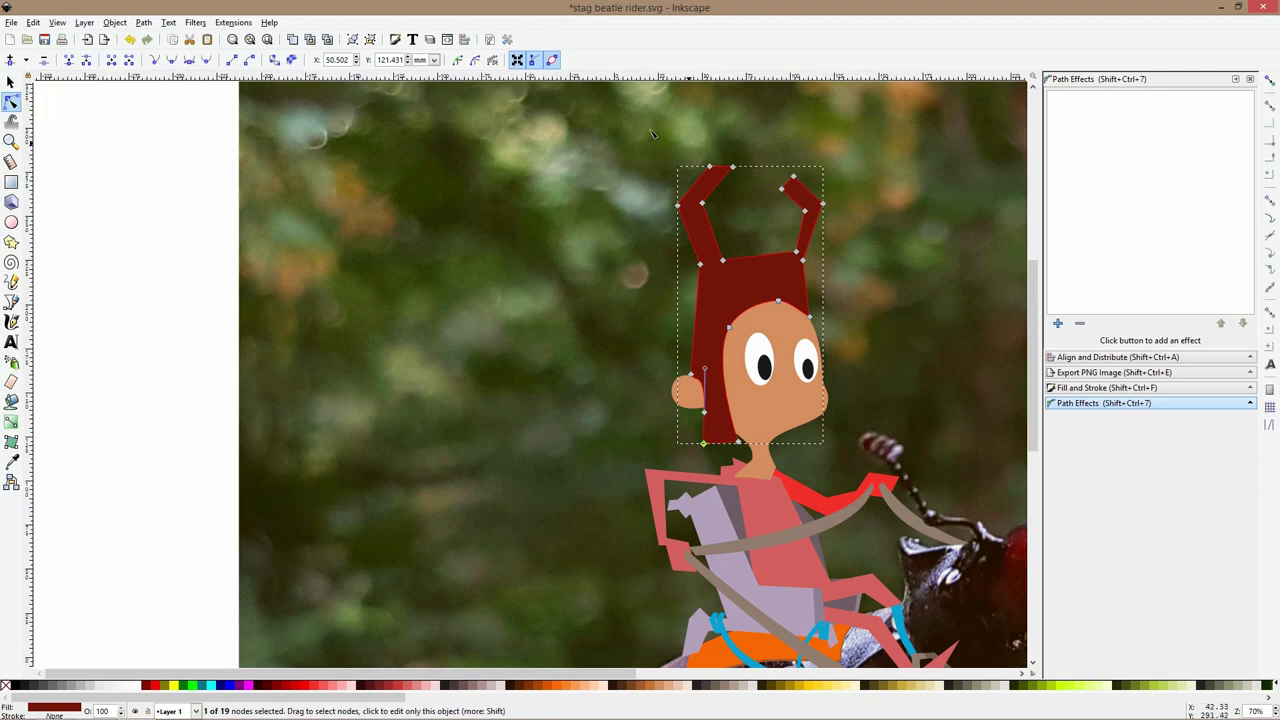
pyautogui.moveTo(652, 133); pyautogui.dragTo(830, 272)
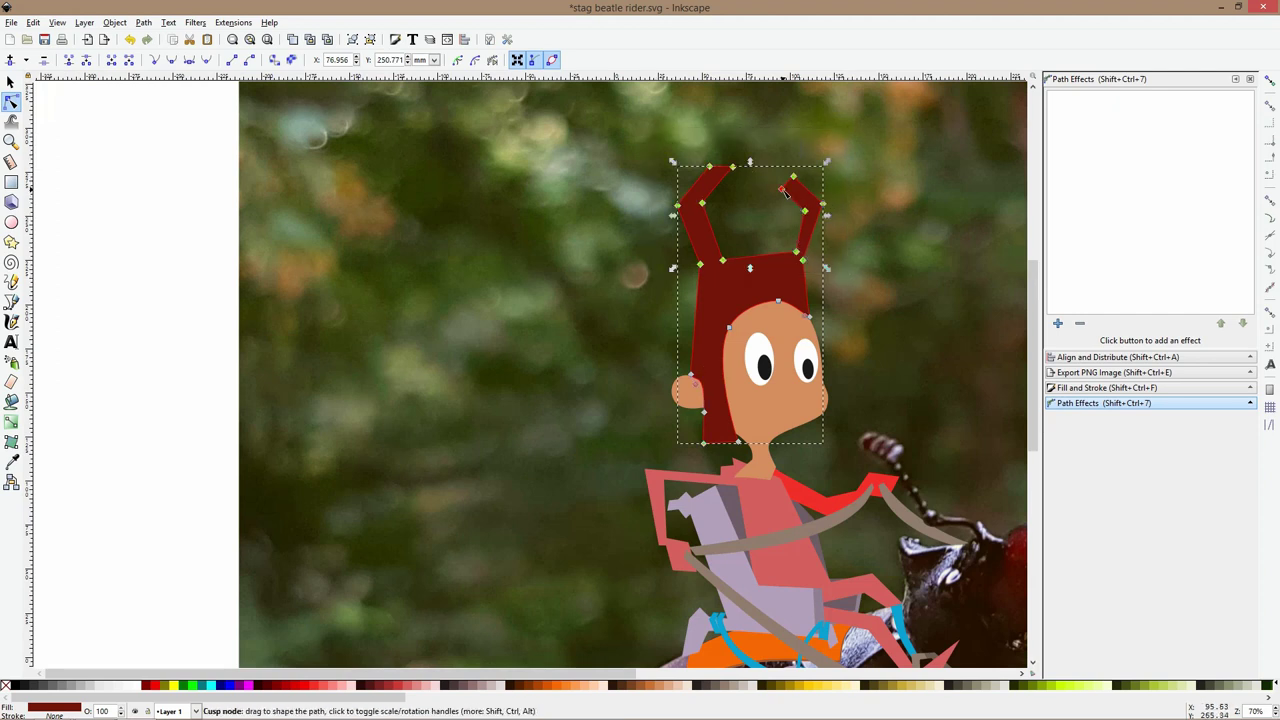
pyautogui.moveTo(782, 189); pyautogui.dragTo(782, 212)
pyautogui.click(660, 304)
# Curve the crown and back edge of the hair outward, and shift the left antler's inner base node slightly up and outward
pyautogui.keyDown('ctrl'); pyautogui.scroll(2, 770, 295); pyautogui.keyUp('ctrl')
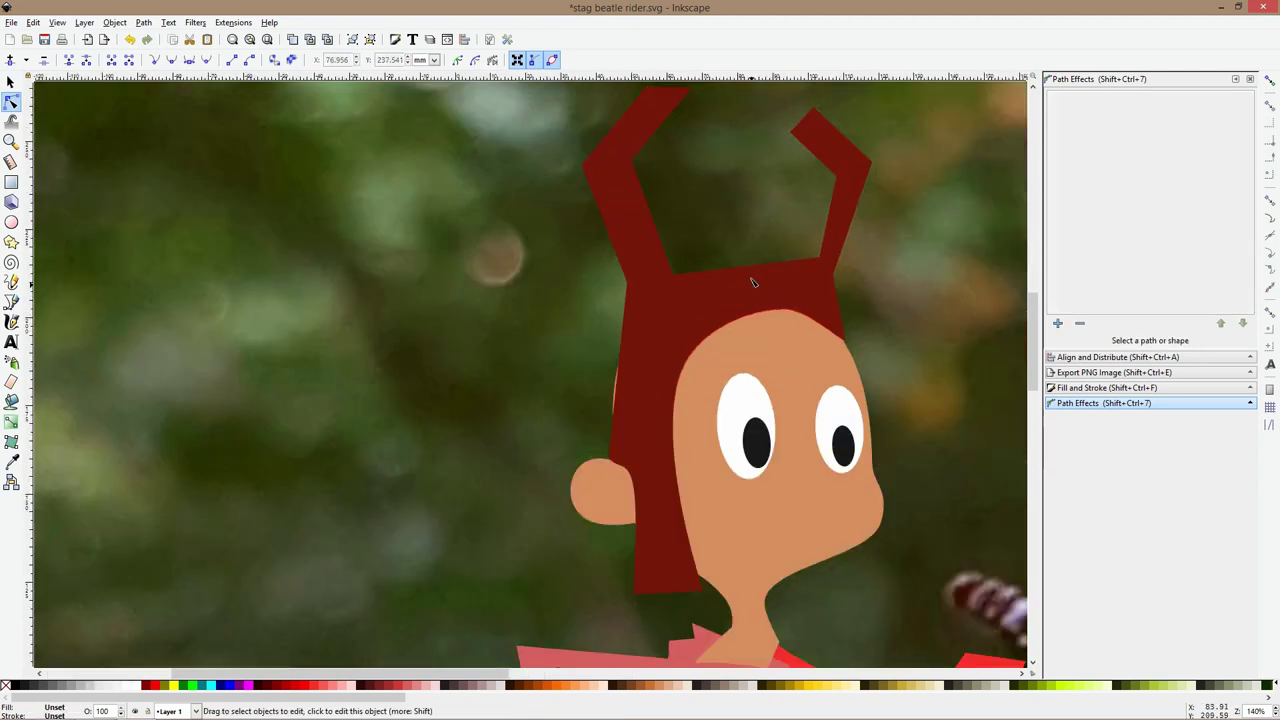
pyautogui.click(750, 280)
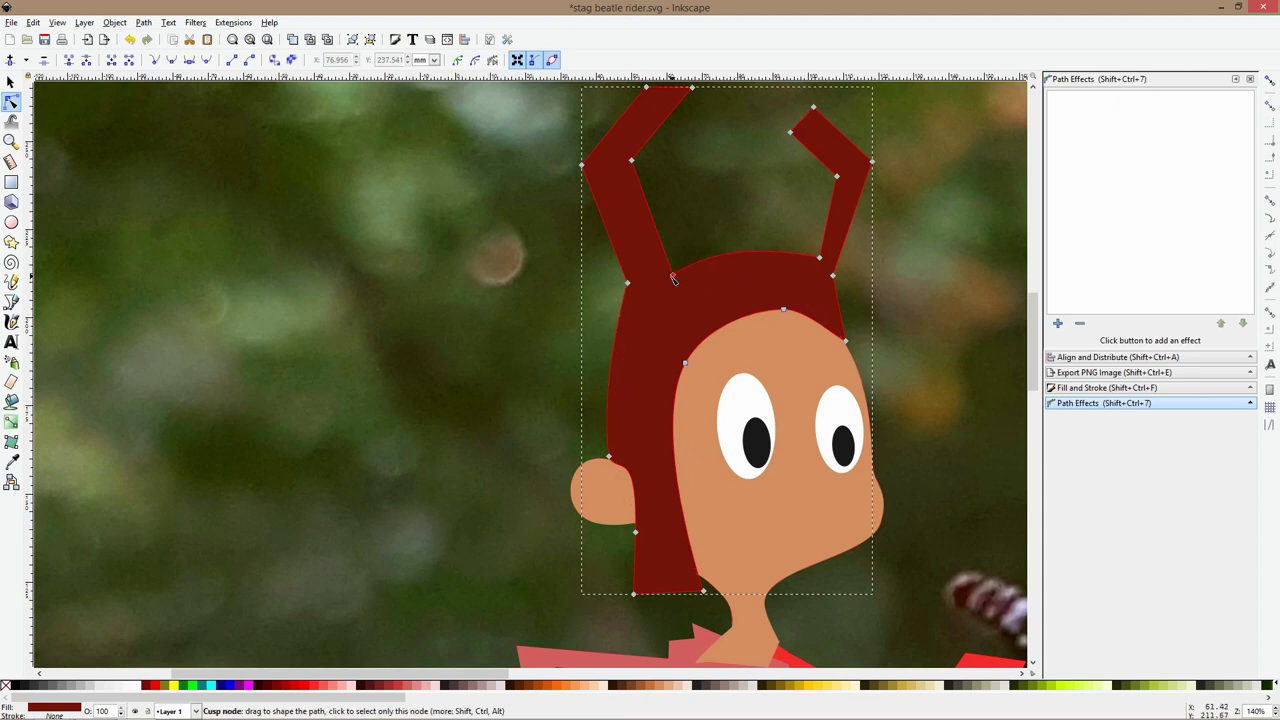
pyautogui.moveTo(673, 273); pyautogui.dragTo(659, 265)
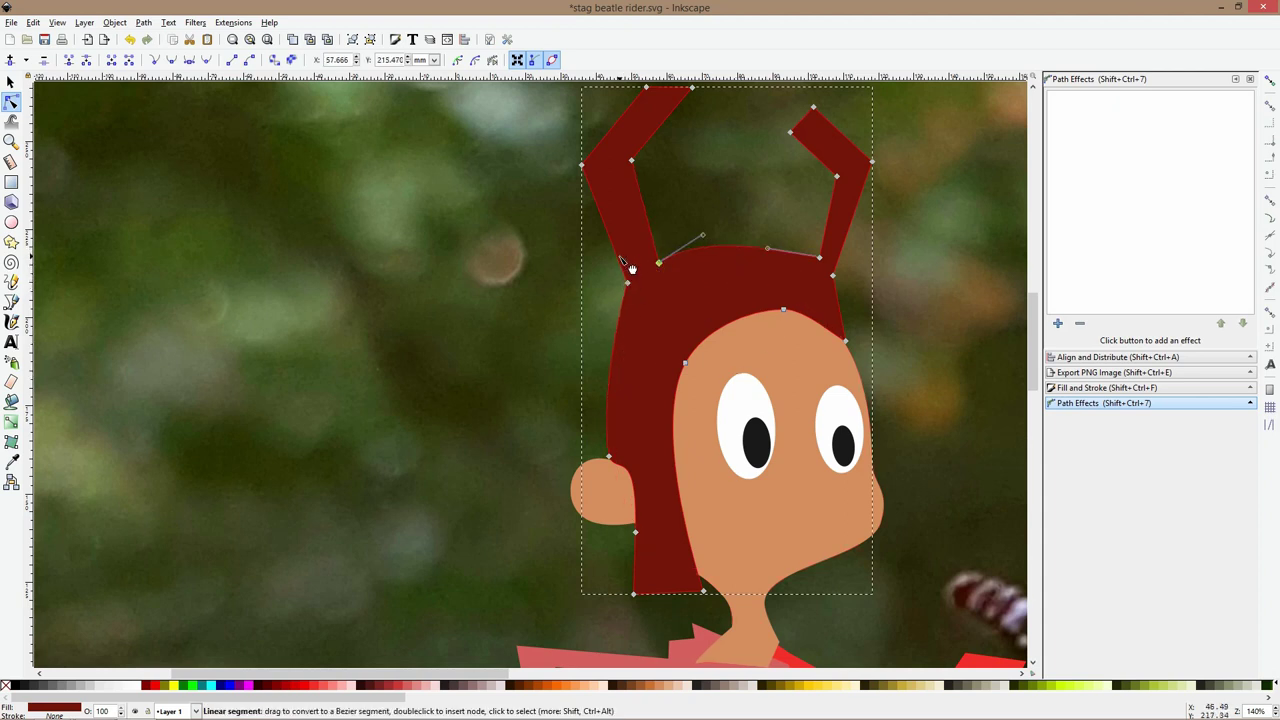
# Add nodes at the outer base of both antlers and pull them outward to form a small protruding ridge on each side
pyautogui.click(618, 260)
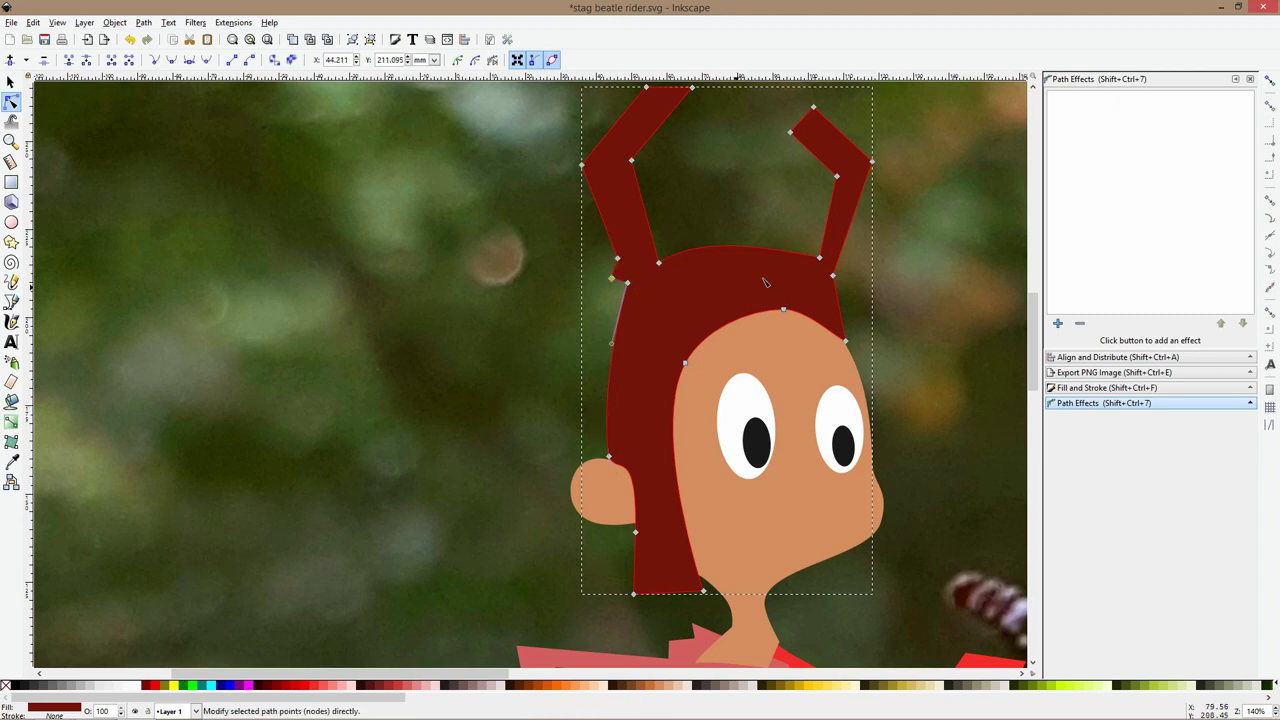
pyautogui.doubleClick(841, 255)
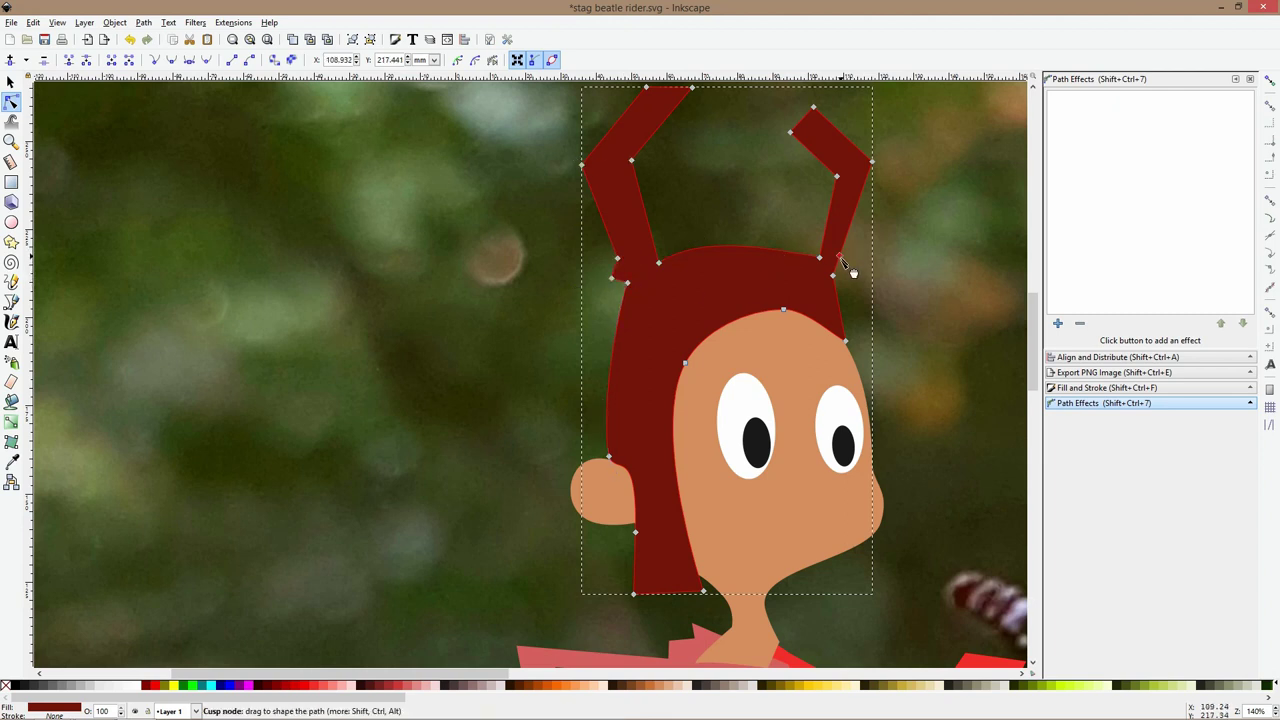
pyautogui.click(839, 267)
pyautogui.keyDown('ctrl'); pyautogui.scroll(3, 845, 277); pyautogui.keyUp('ctrl')
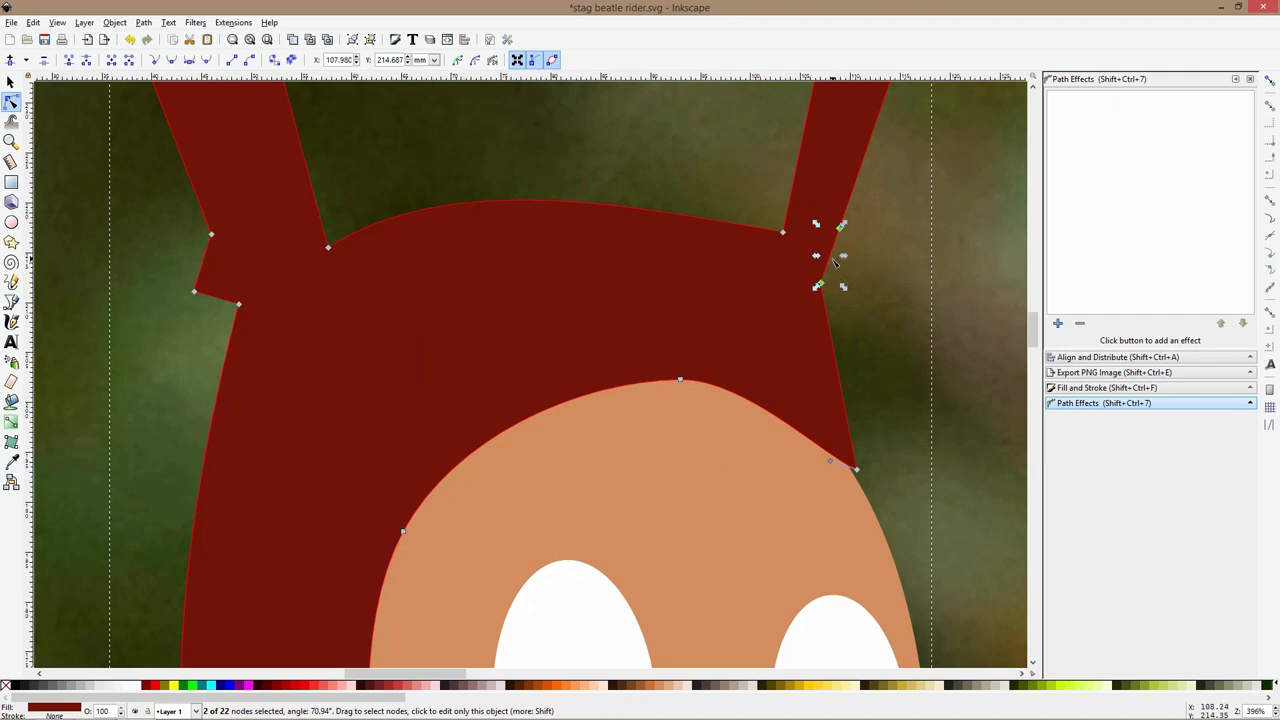
pyautogui.doubleClick(830, 260)
pyautogui.moveTo(830, 259); pyautogui.dragTo(844, 269)
pyautogui.click(899, 358)
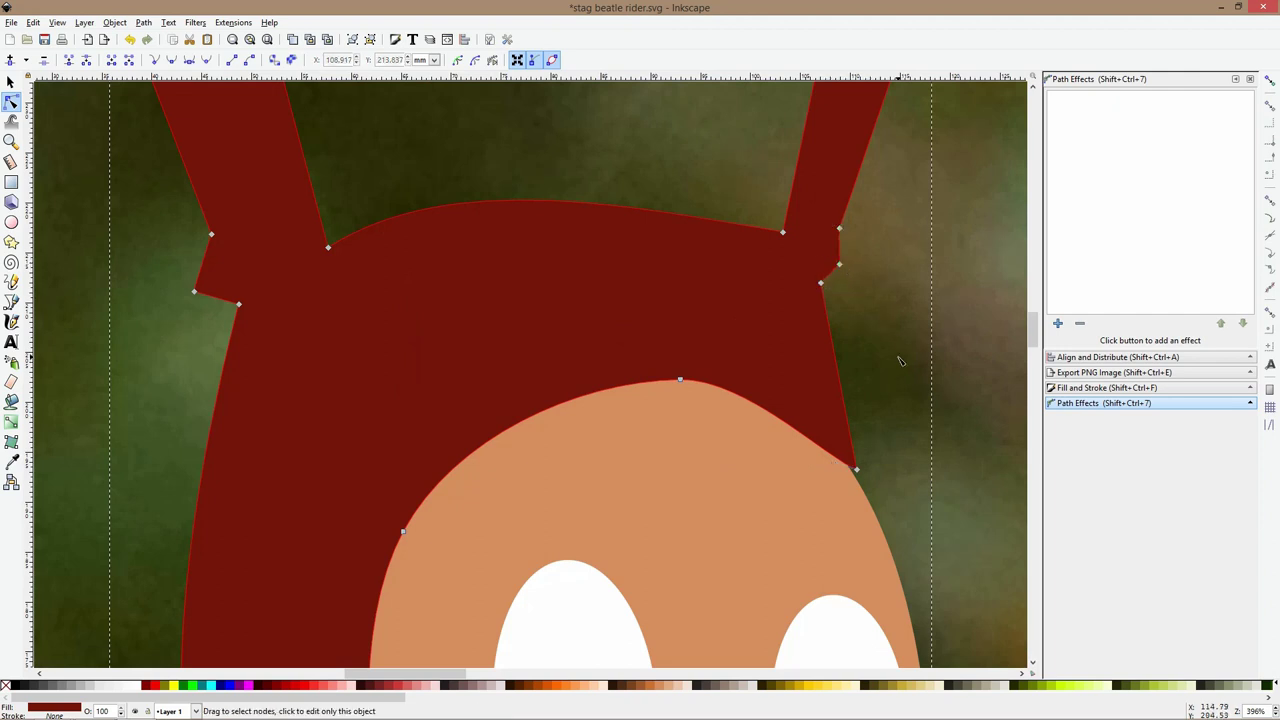
# Round the tip of the left antler by turning its two end nodes into smooth curved ones
pyautogui.keyDown('ctrl'); pyautogui.scroll(-4, 900, 358); pyautogui.keyUp('ctrl')
pyautogui.click(904, 361)
pyautogui.click(761, 224)
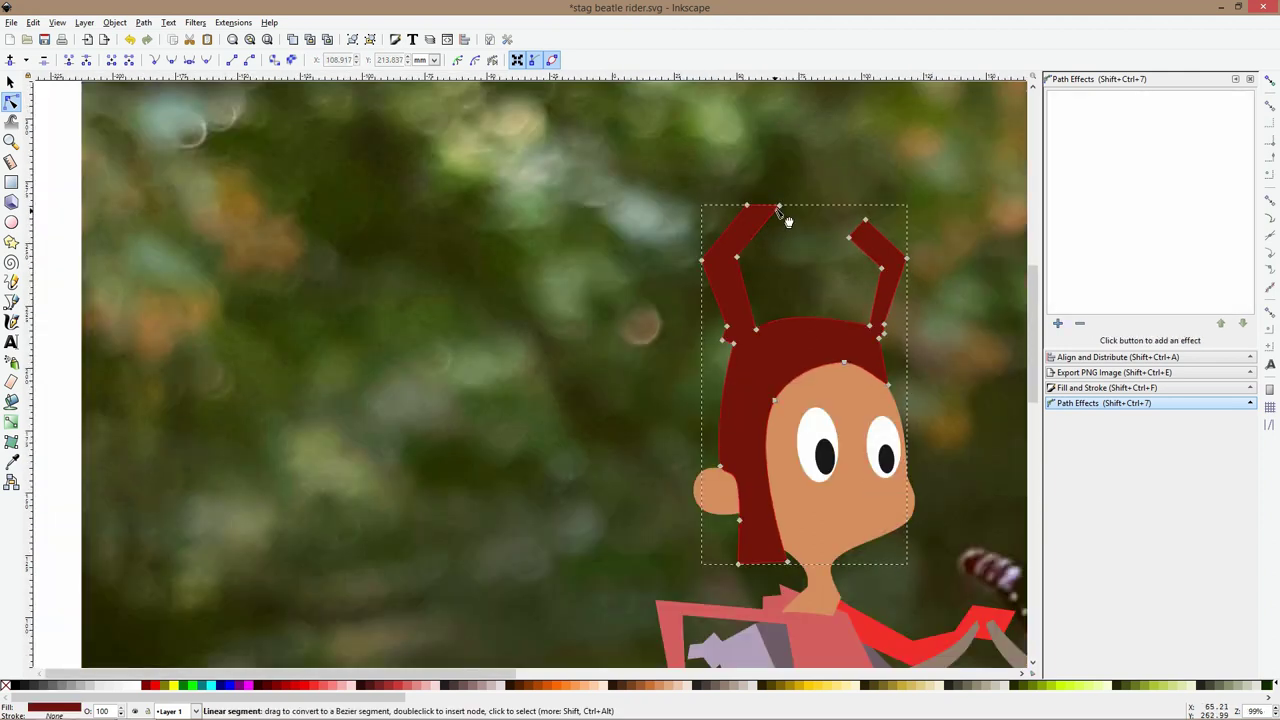
pyautogui.keyDown('ctrl'); pyautogui.click(772, 214); pyautogui.keyUp('ctrl')
pyautogui.keyDown('ctrl'); pyautogui.click(747, 205); pyautogui.keyUp('ctrl')
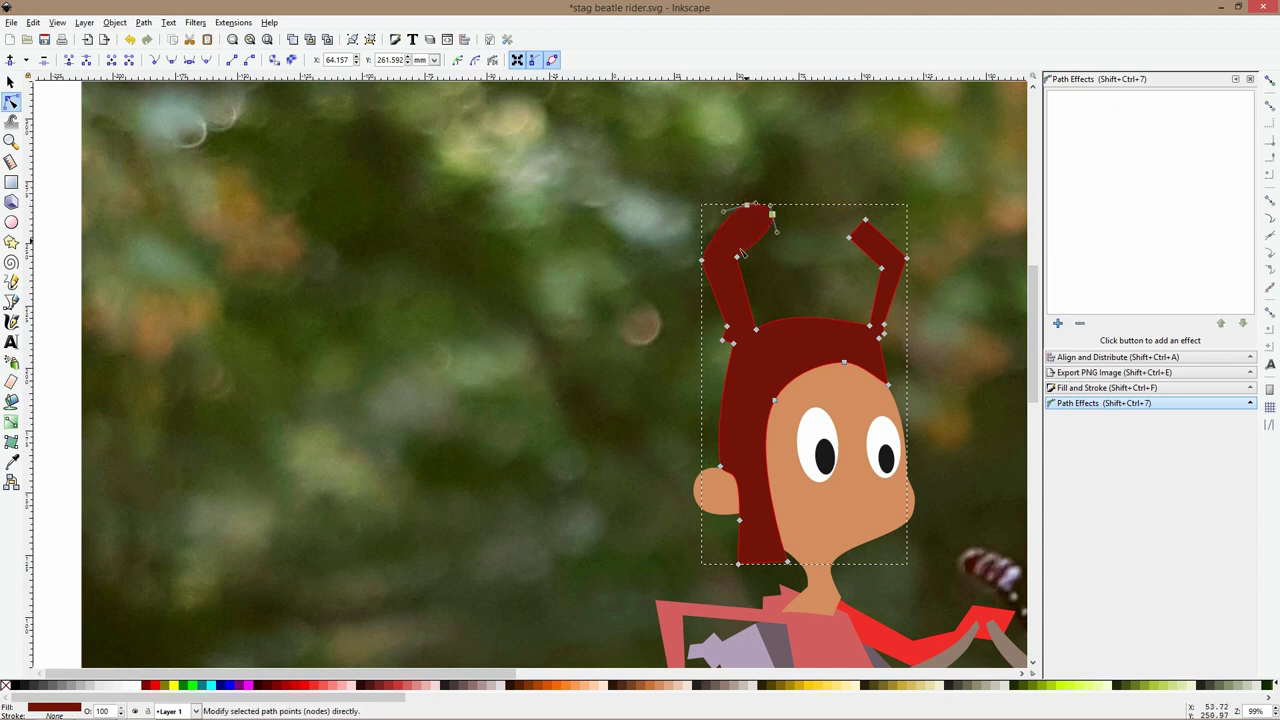
# Smooth the left antler's inner bend, and round the right antler by turning its tip and bend nodes into smooth curves
pyautogui.keyDown('ctrl'); pyautogui.click(737, 257); pyautogui.keyUp('ctrl')
pyautogui.click(886, 239)
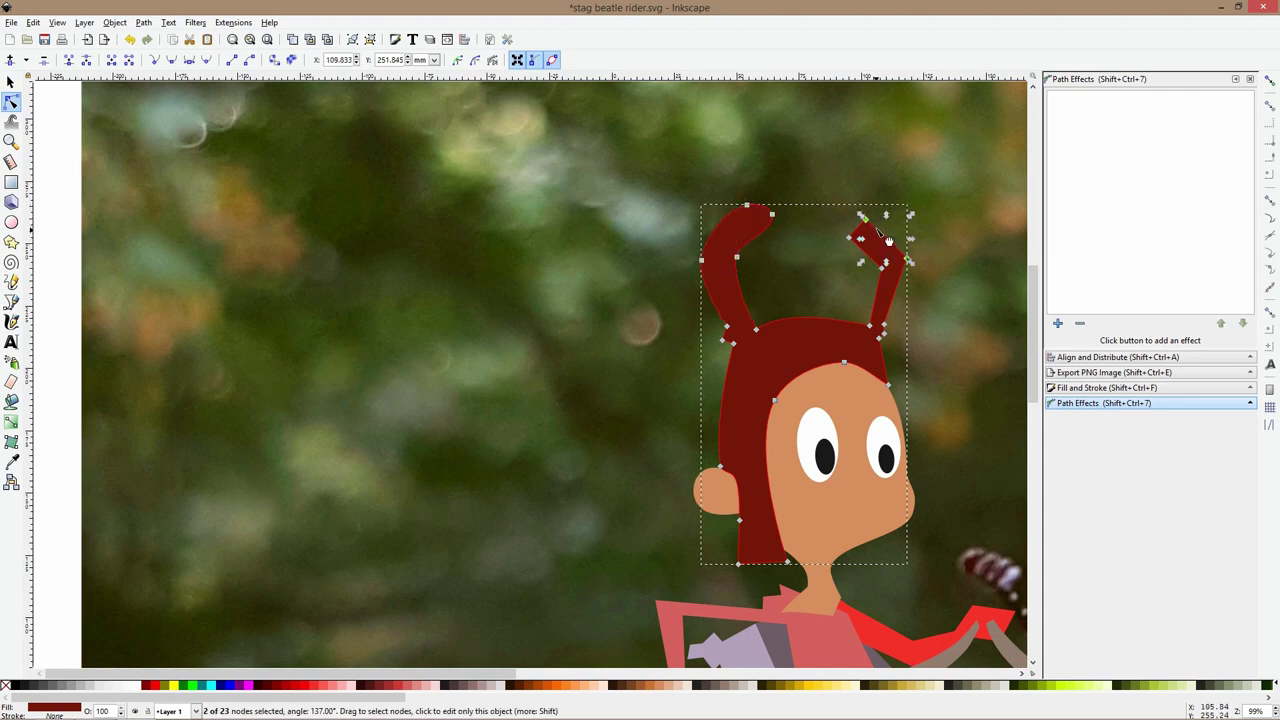
pyautogui.keyDown('ctrl'); pyautogui.click(866, 220); pyautogui.keyUp('ctrl')
pyautogui.keyDown('ctrl'); pyautogui.click(849, 238); pyautogui.keyUp('ctrl')
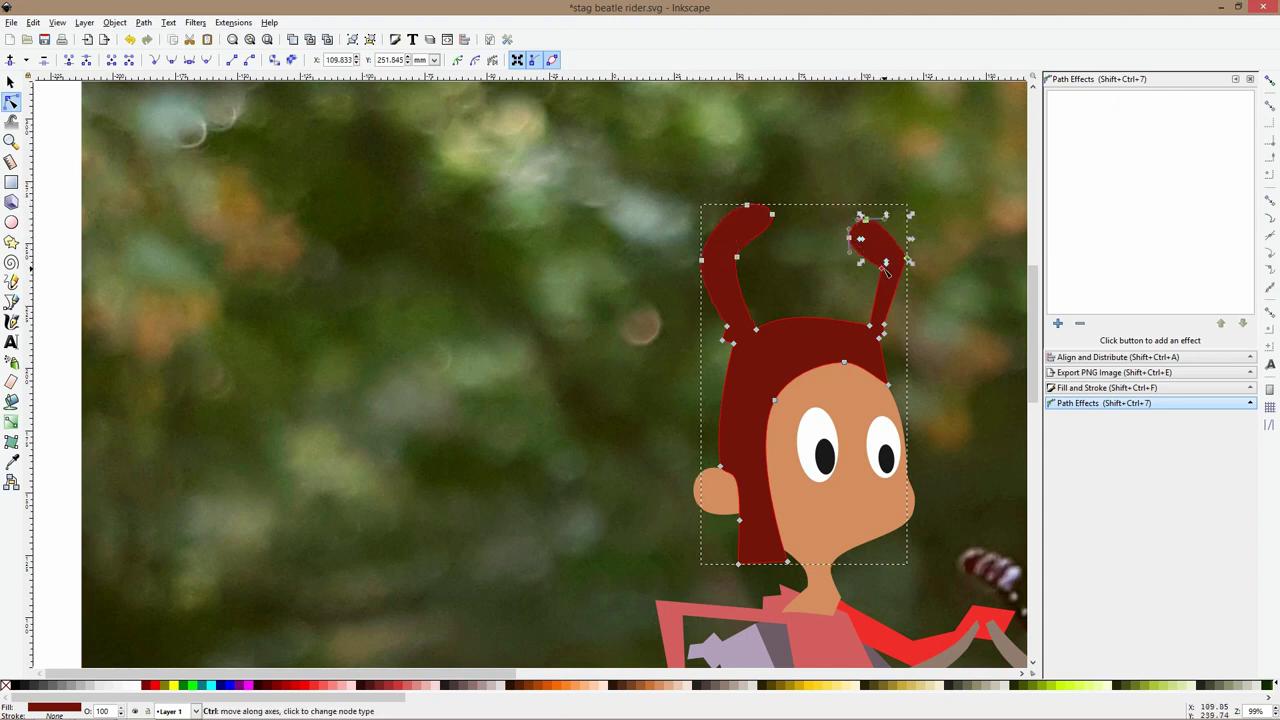
pyautogui.keyDown('ctrl'); pyautogui.click(882, 268); pyautogui.keyUp('ctrl')
pyautogui.press('Escape')
# Examine the whole rider on the beetle and the shape of its bent rear arm
pyautogui.scroll(-3, 925, 328)
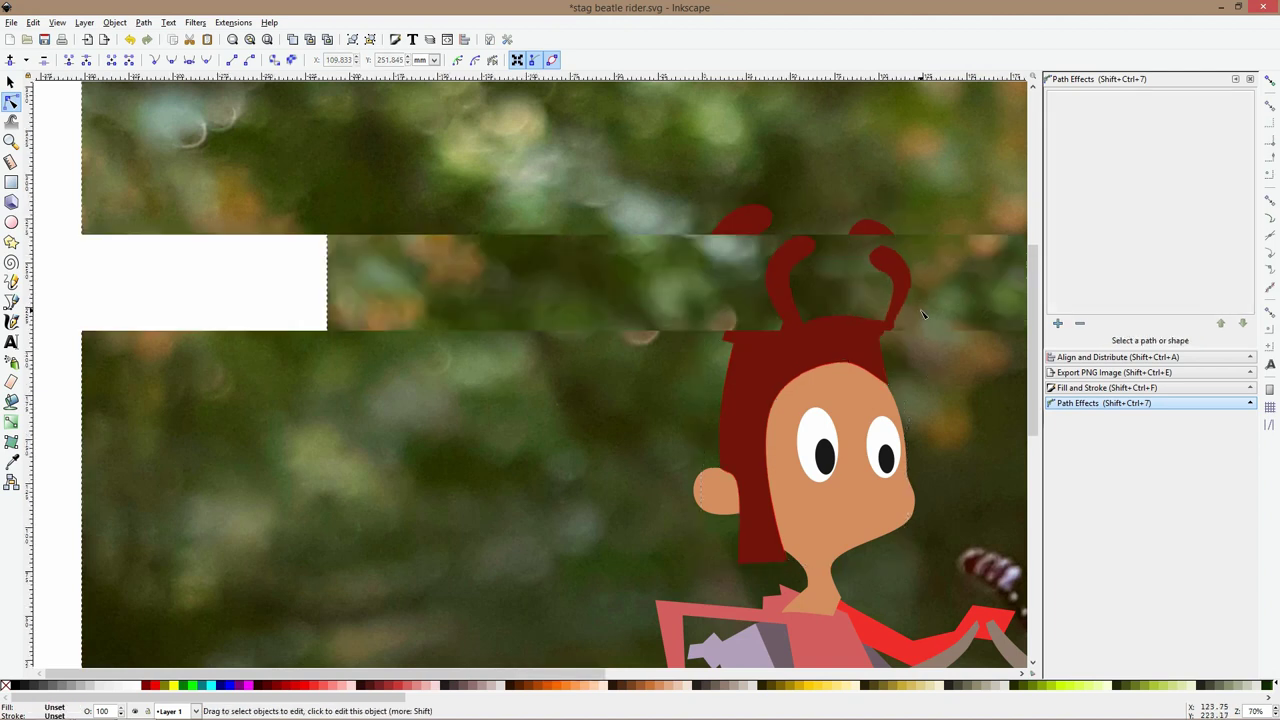
pyautogui.scroll(-3, 950, 348)
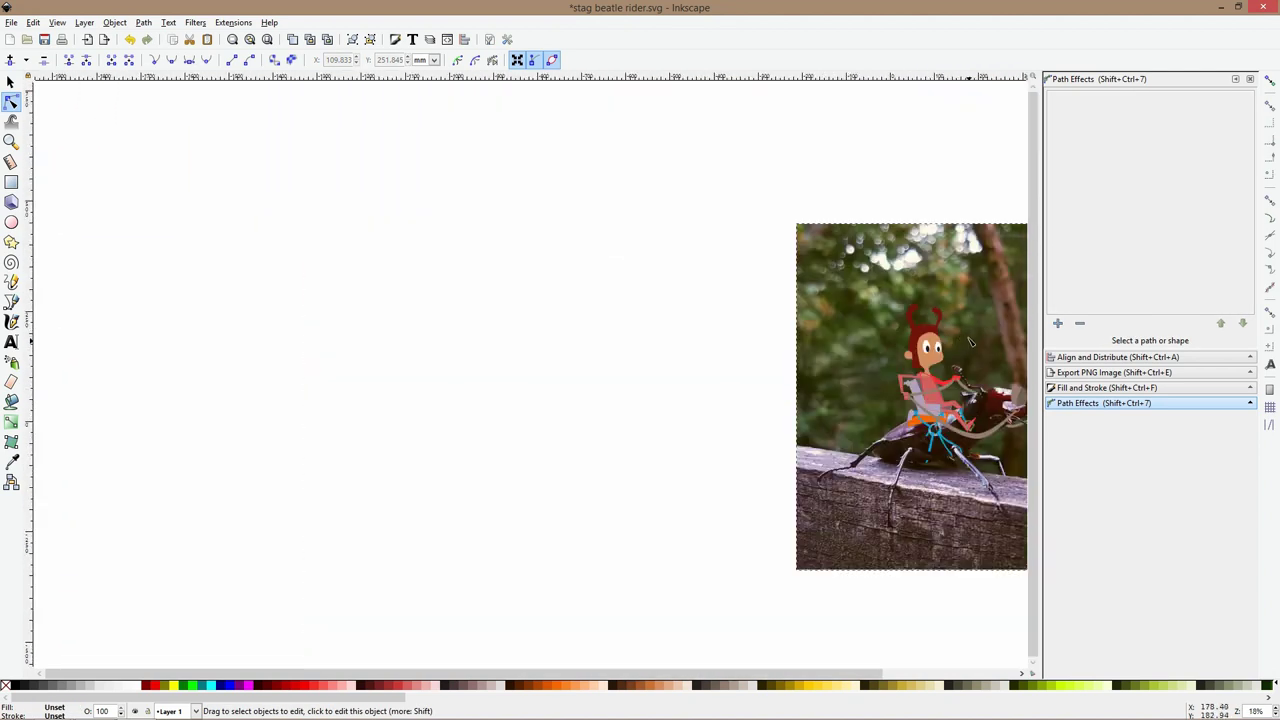
pyautogui.moveTo(968, 336); pyautogui.dragTo(755, 248)
pyautogui.scroll(3, 709, 266)
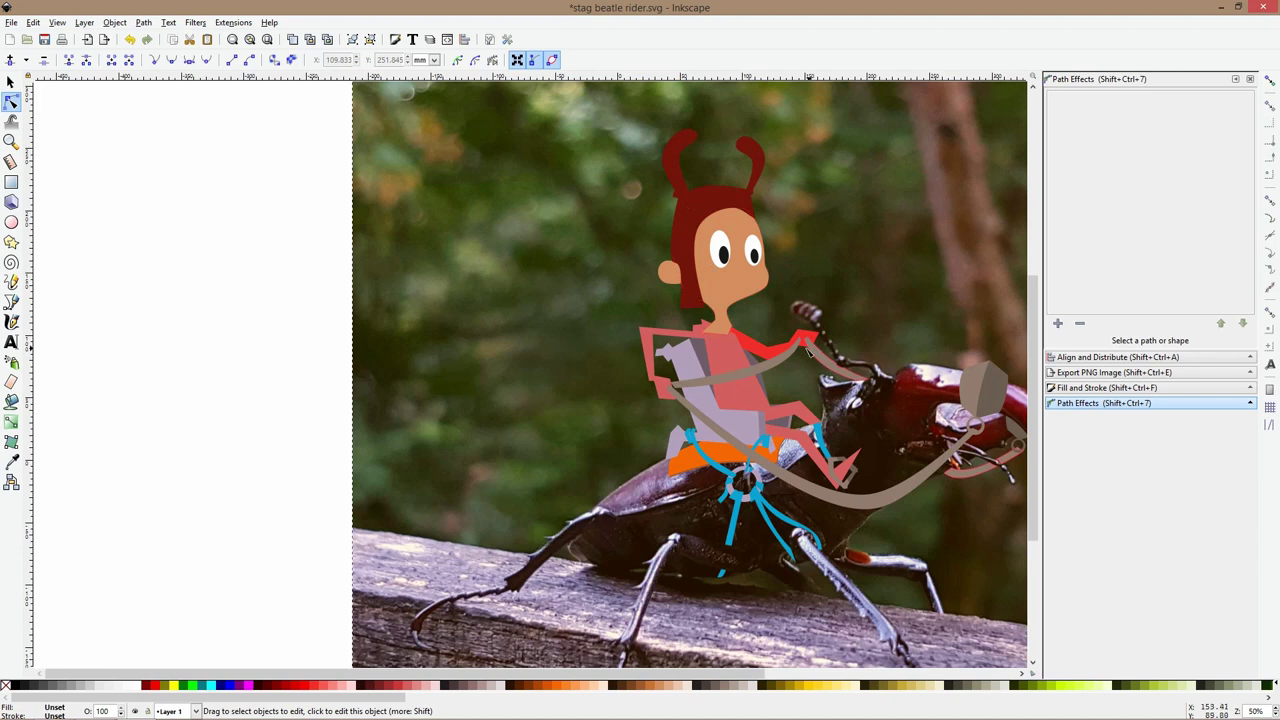
pyautogui.scroll(2, 808, 350)
pyautogui.click(632, 308)
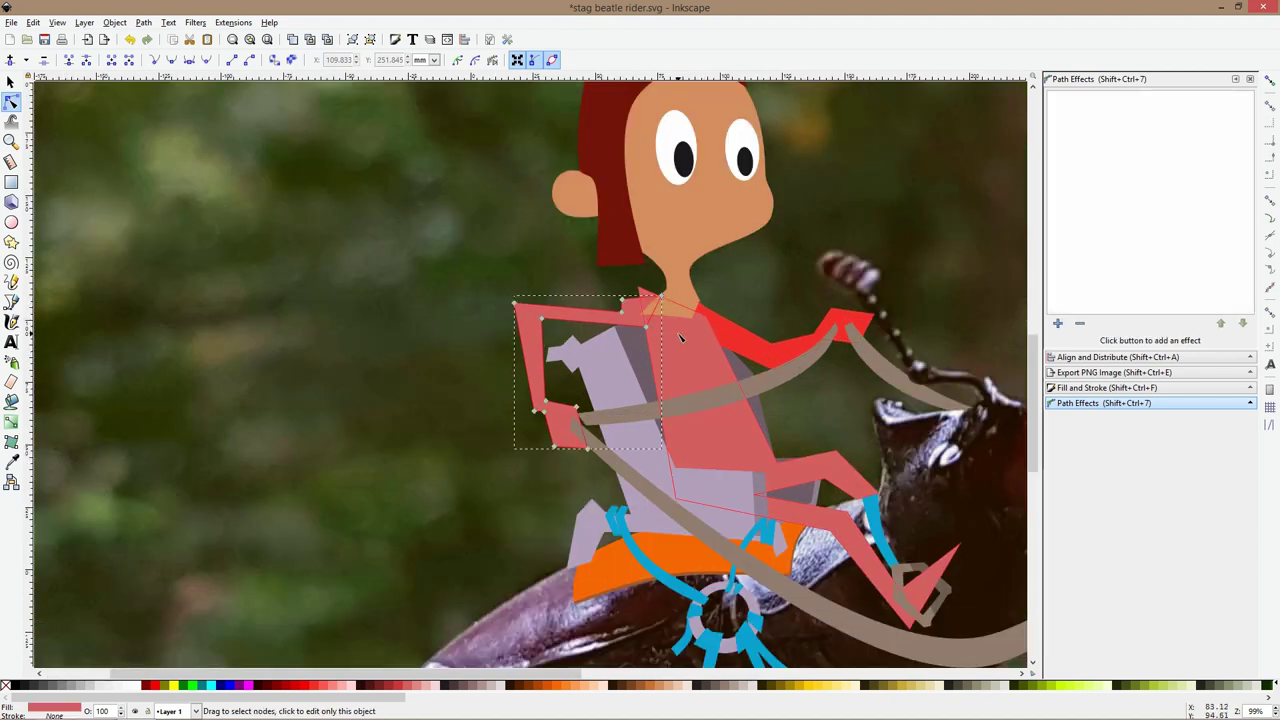
pyautogui.press('s')
pyautogui.click(641, 295)
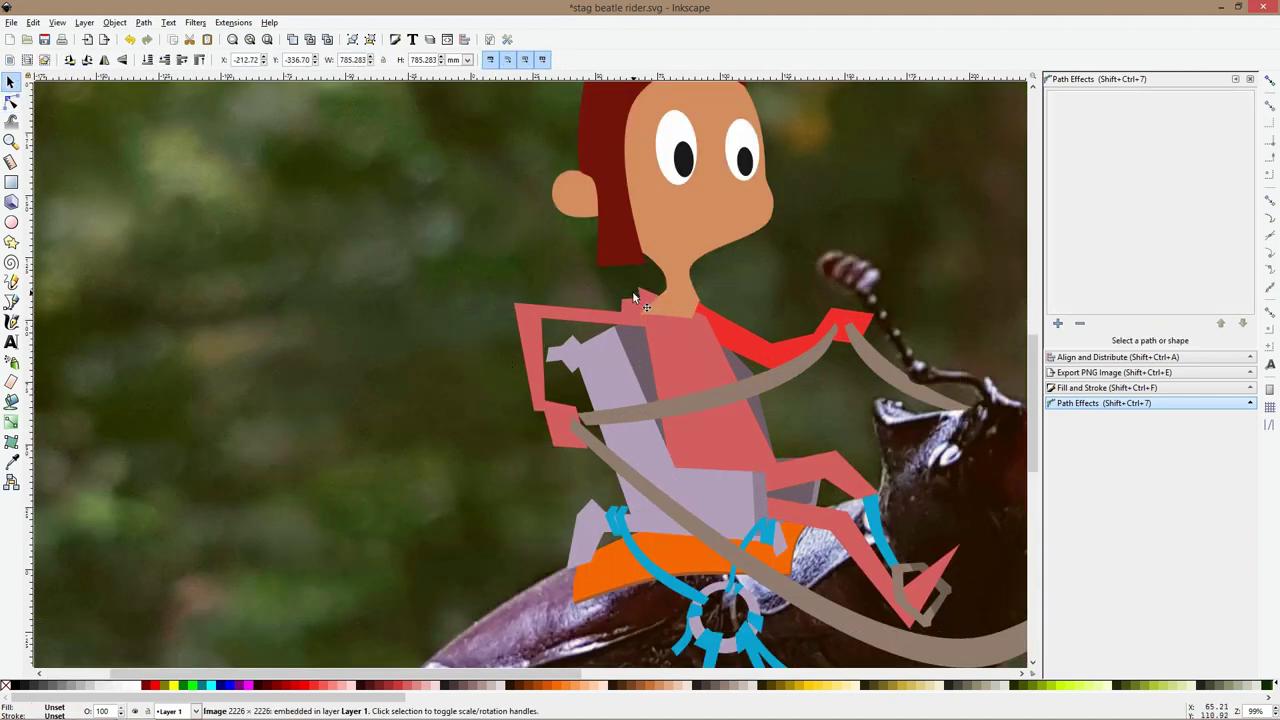
pyautogui.click(609, 311)
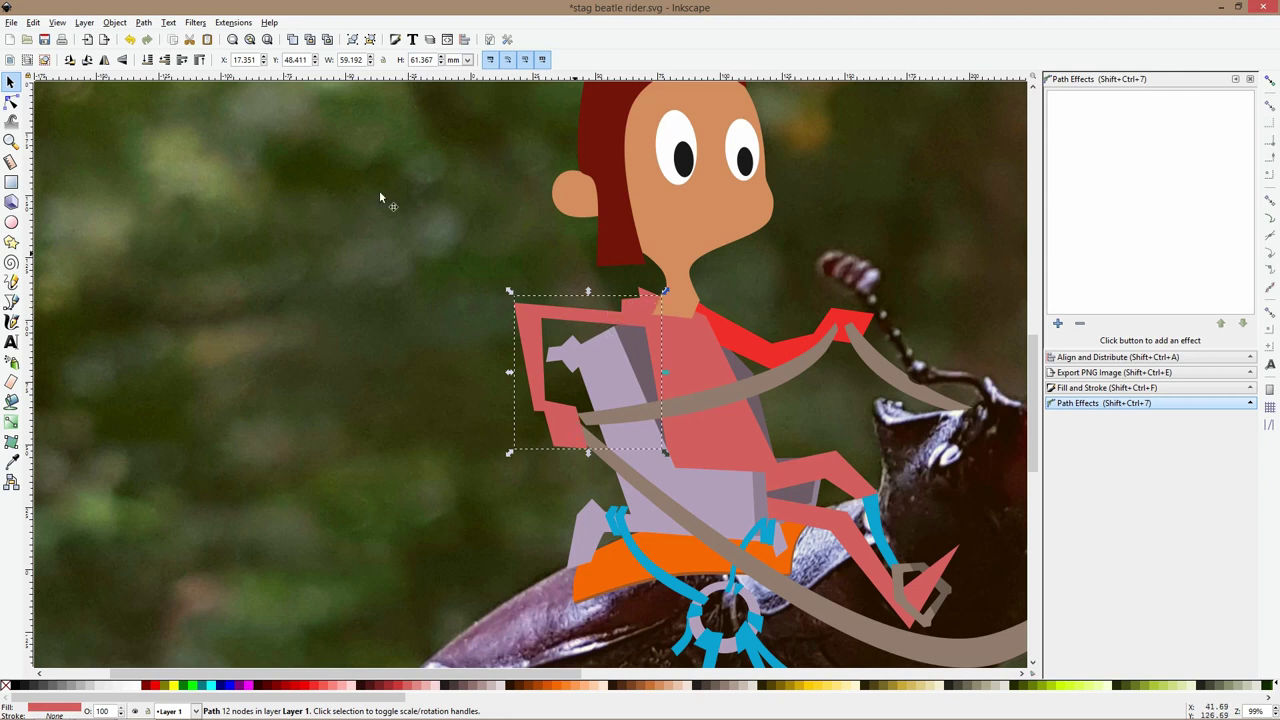
pyautogui.scroll(-2, 365, 251)
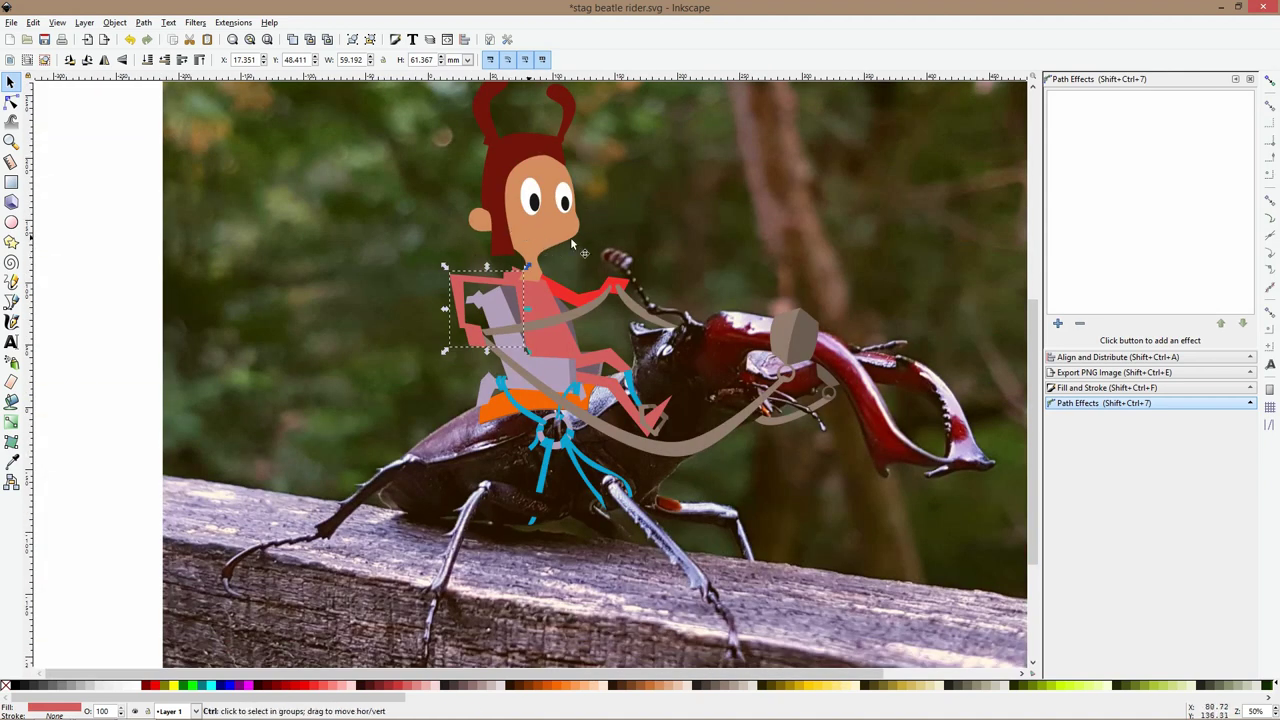
pyautogui.scroll(3, 567, 233)
# Draw a four-sided black mouth about 17 by 20 mm on the rider's face below the eyes
pyautogui.click(12, 301)
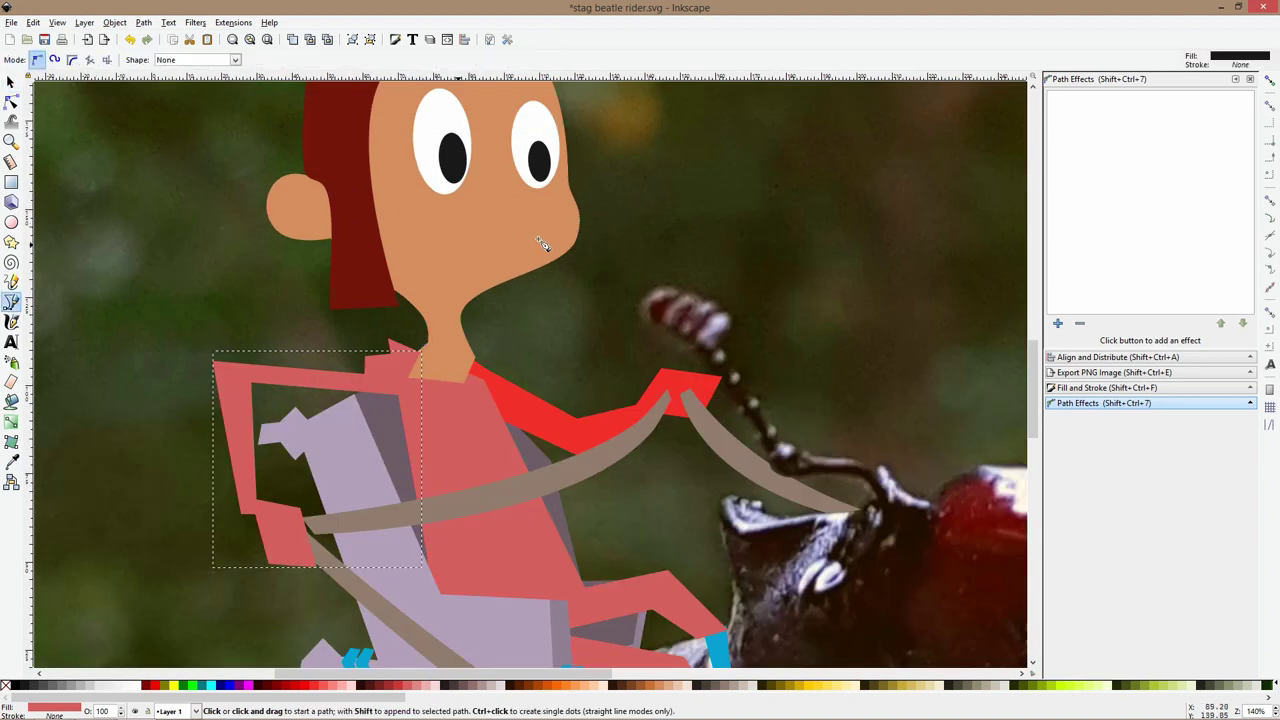
pyautogui.scroll(-2, 537, 224)
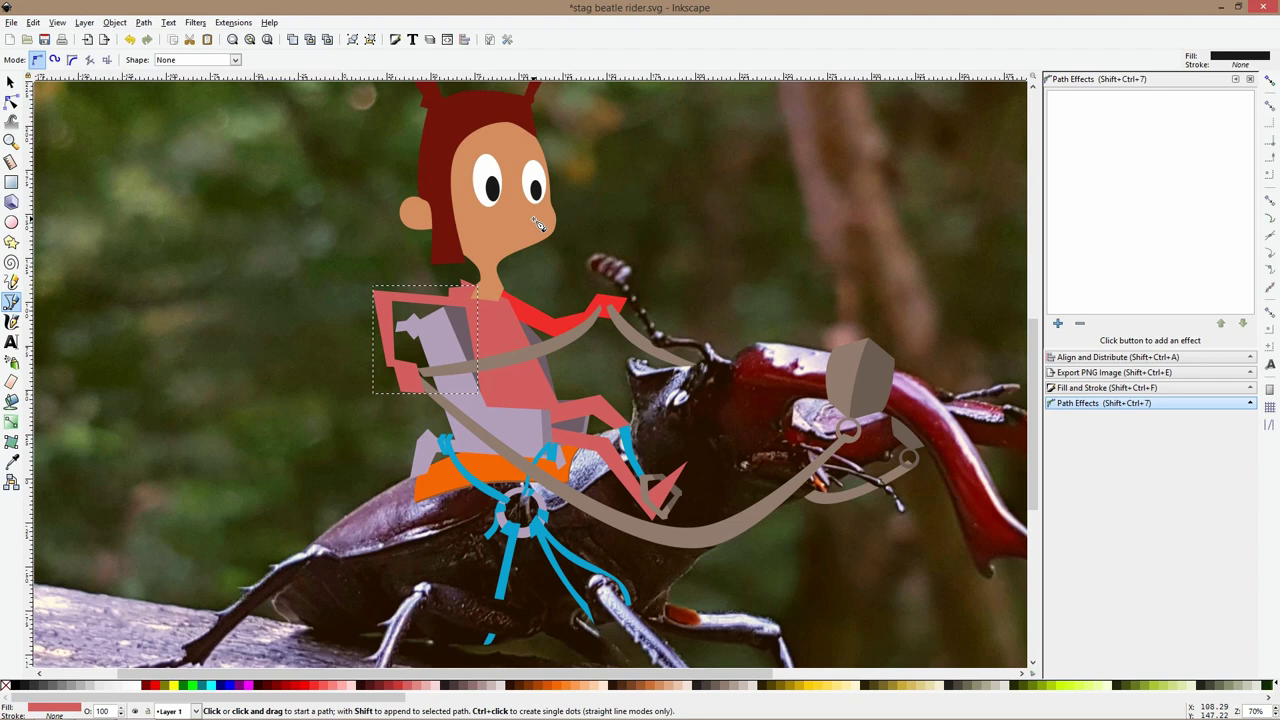
pyautogui.click(499, 229)
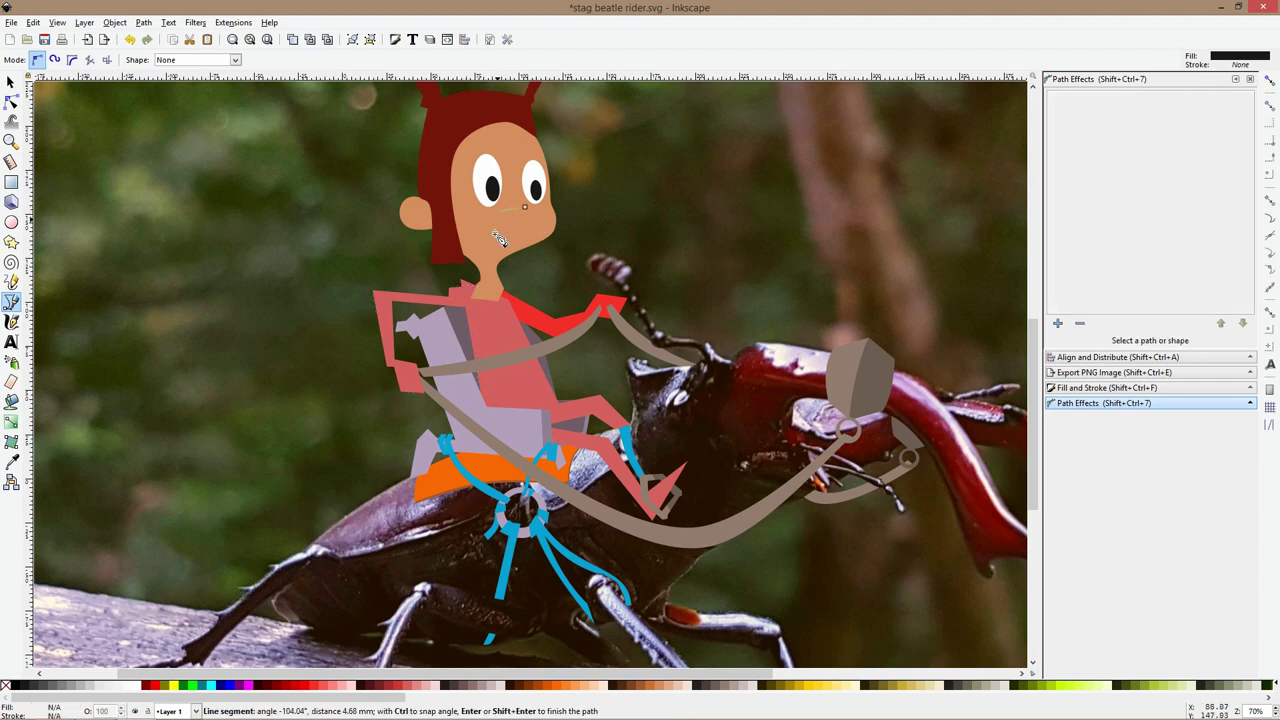
pyautogui.click(524, 207)
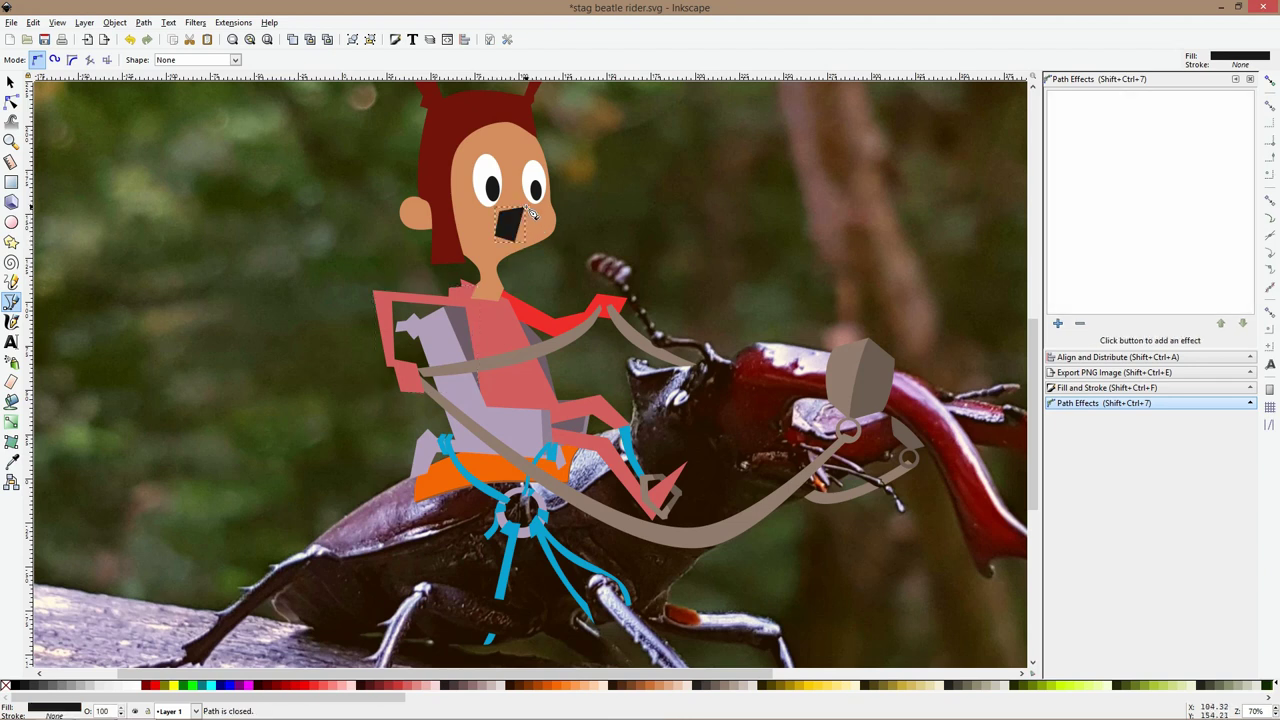
# Check the rider's full figure with its mouth and antlers, and save the drawing
pyautogui.press('s')
pyautogui.scroll(-2, 525, 208)
pyautogui.click(565, 232)
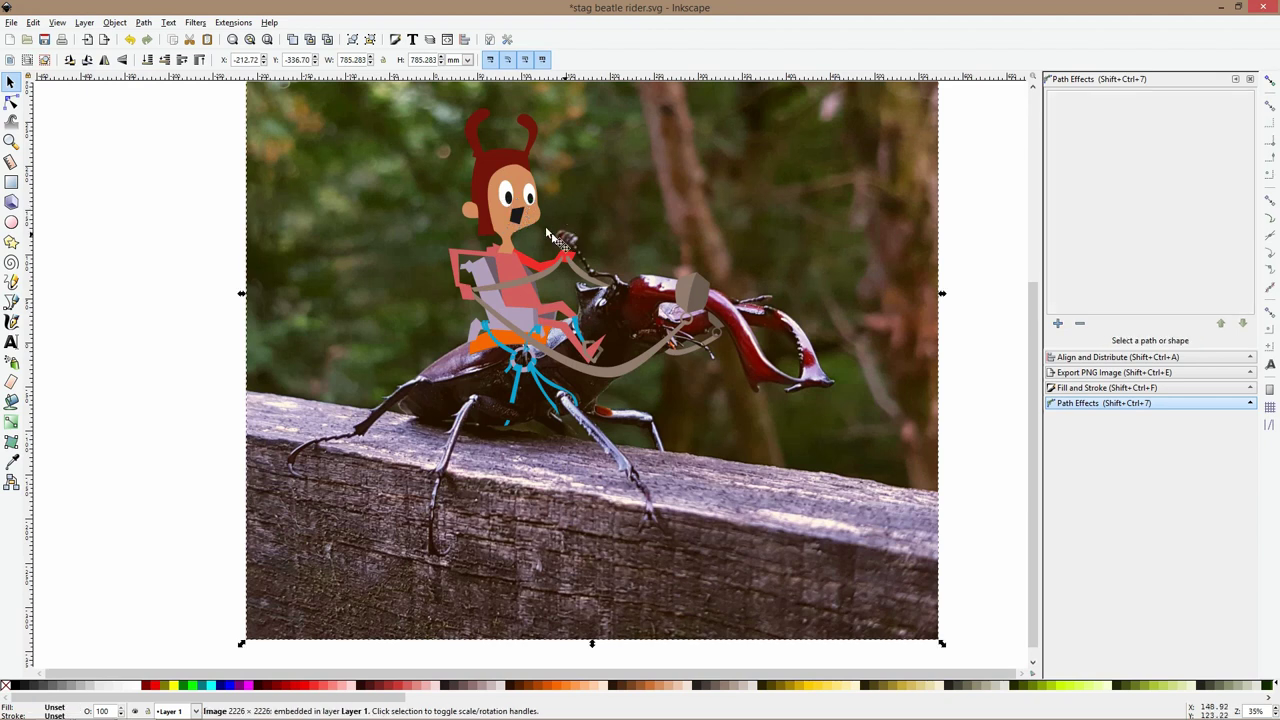
pyautogui.scroll(4, 547, 234)
pyautogui.click(474, 258)
pyautogui.scroll(-2, 474, 258)
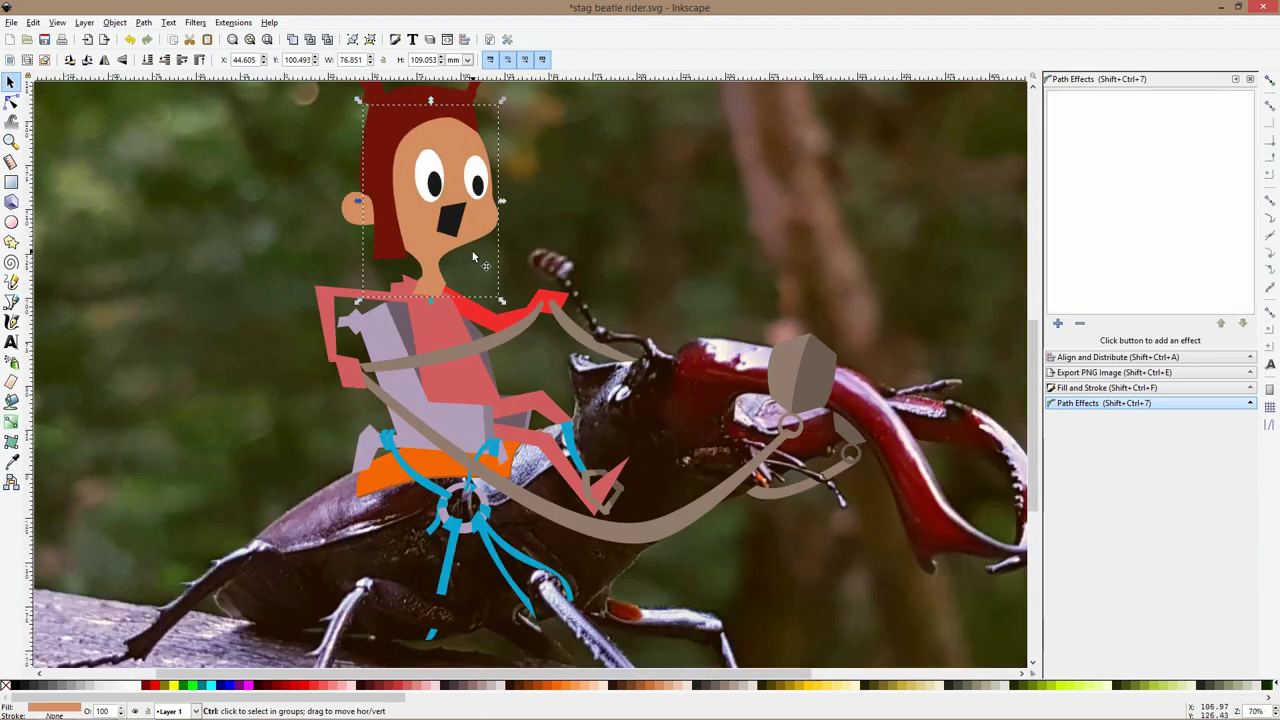
pyautogui.scroll(5, 474, 258)
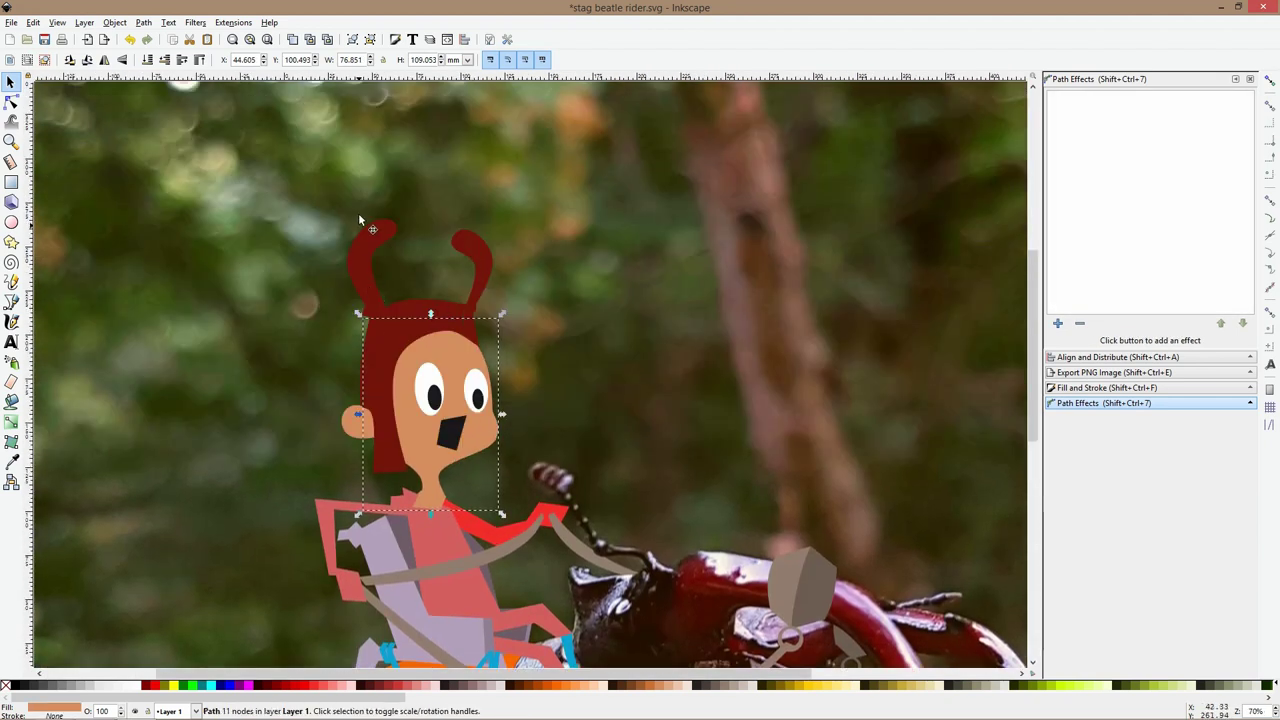
pyautogui.click(359, 216)
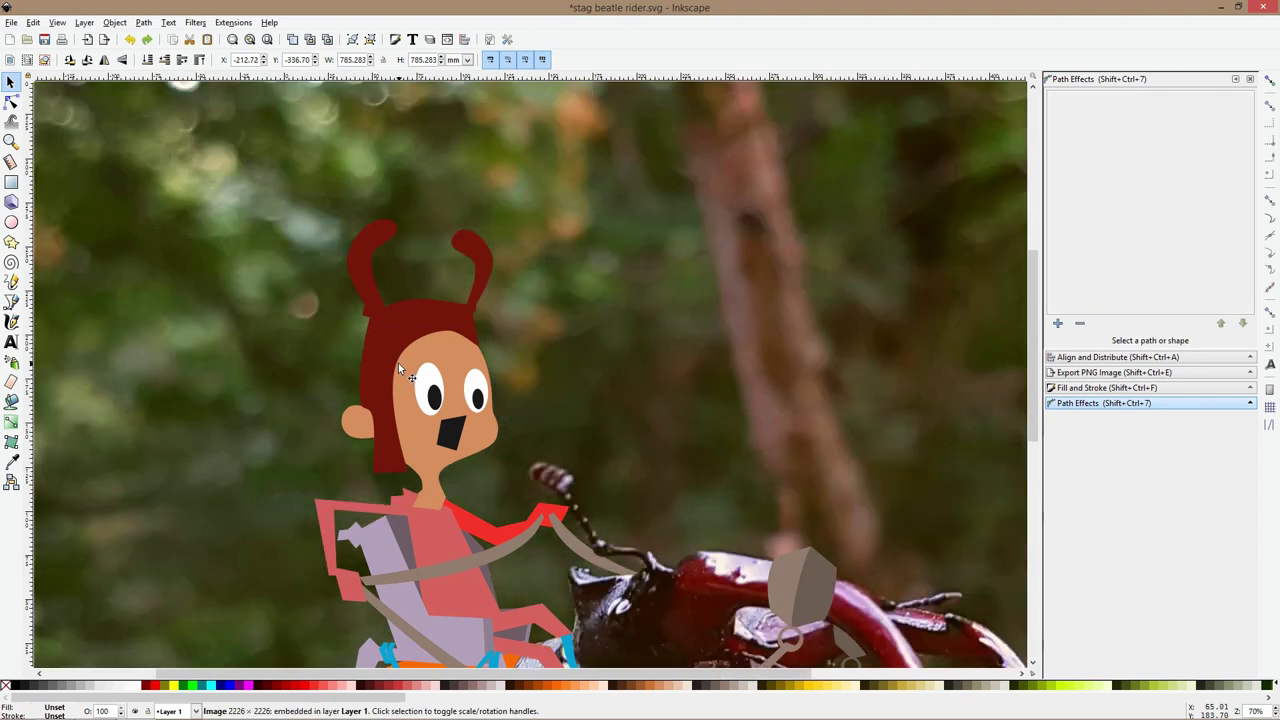
pyautogui.hotkey('ctrl', 's')
# Move the hair, ear, both eyes and both pupils together straight up by about 12 mm
pyautogui.click(398, 363)
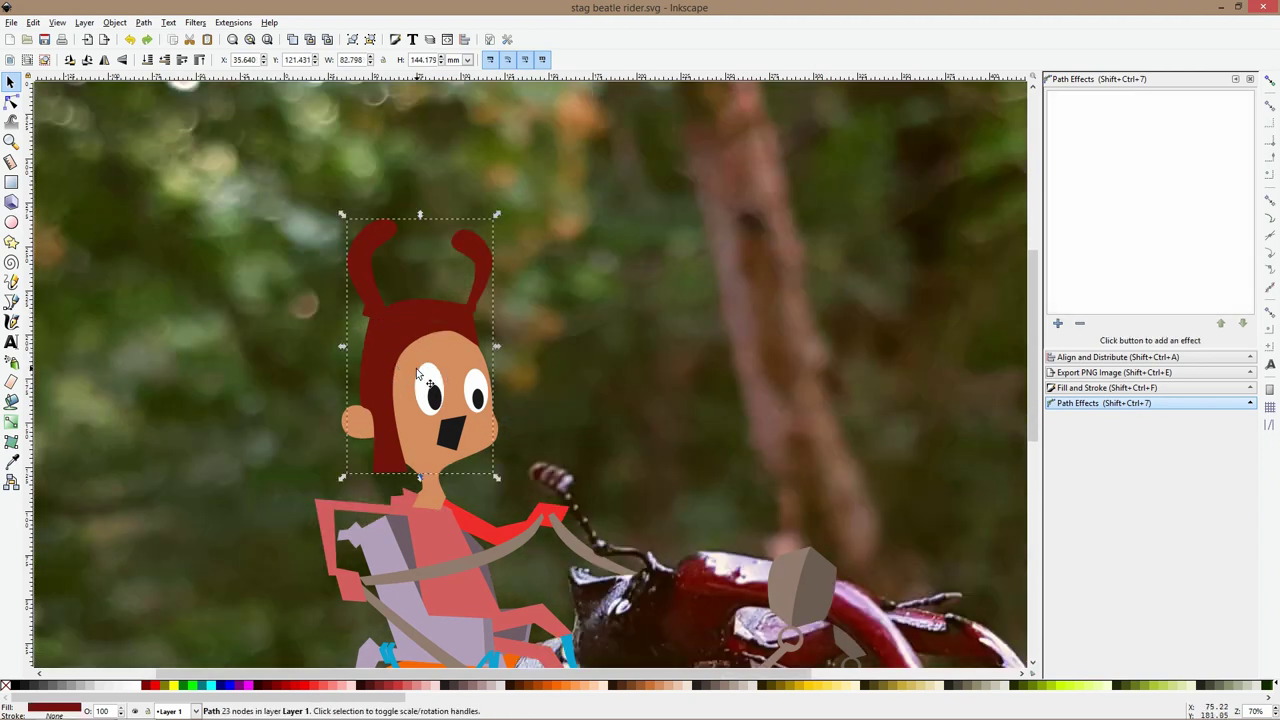
pyautogui.keyDown('shift'); pyautogui.click(432, 400); pyautogui.keyUp('shift')
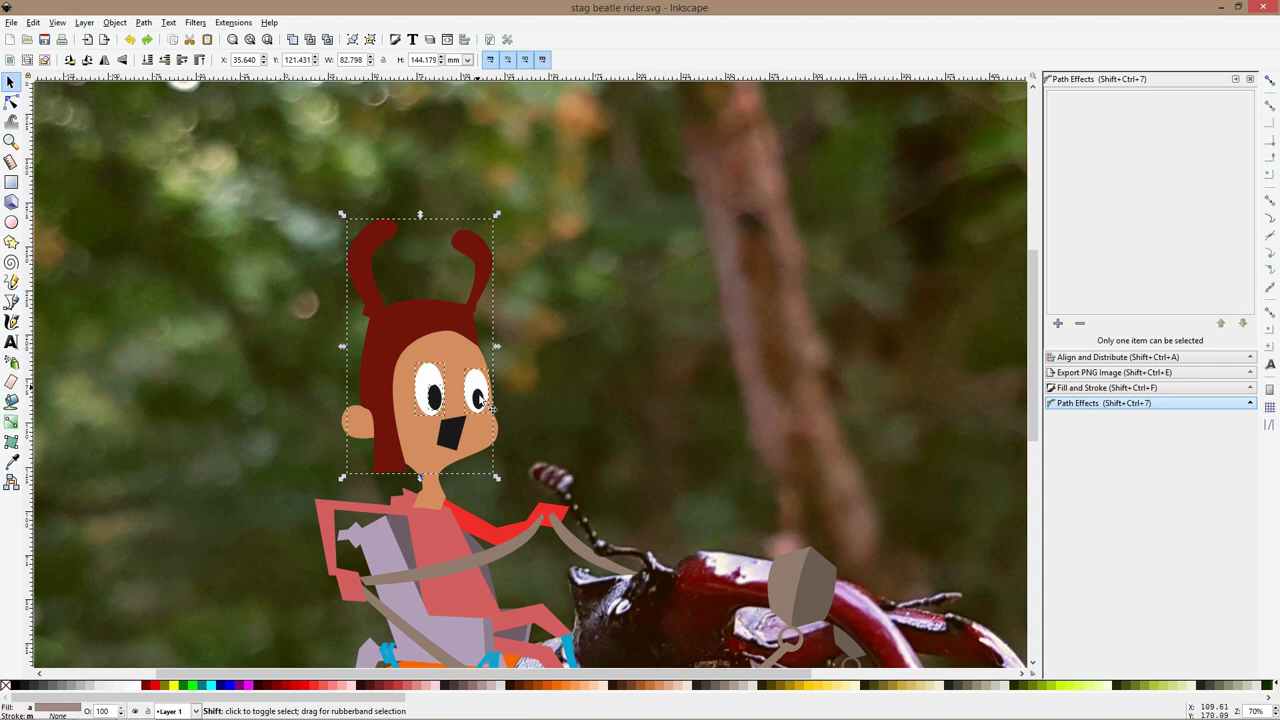
pyautogui.moveTo(398, 331); pyautogui.dragTo(398, 310)
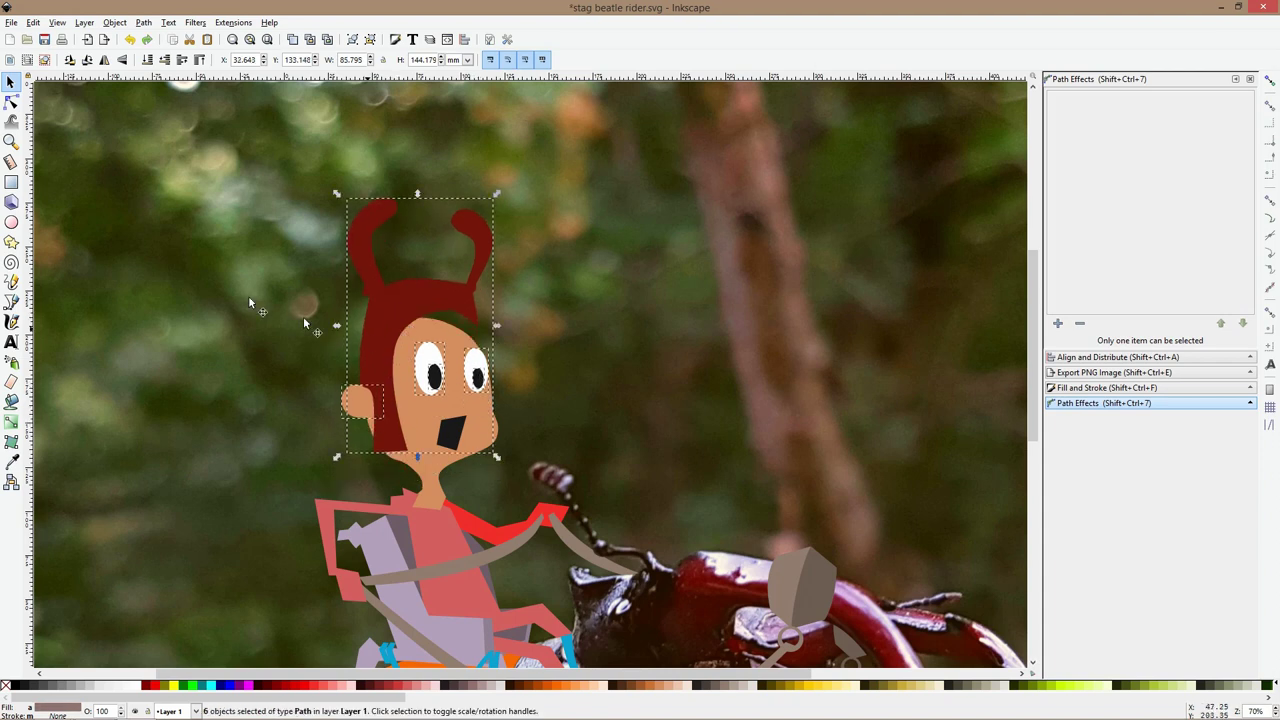
# Raise the top nodes of the head shape so the skin fills the gap beneath the hairline
pyautogui.click(11, 102)
pyautogui.click(430, 328)
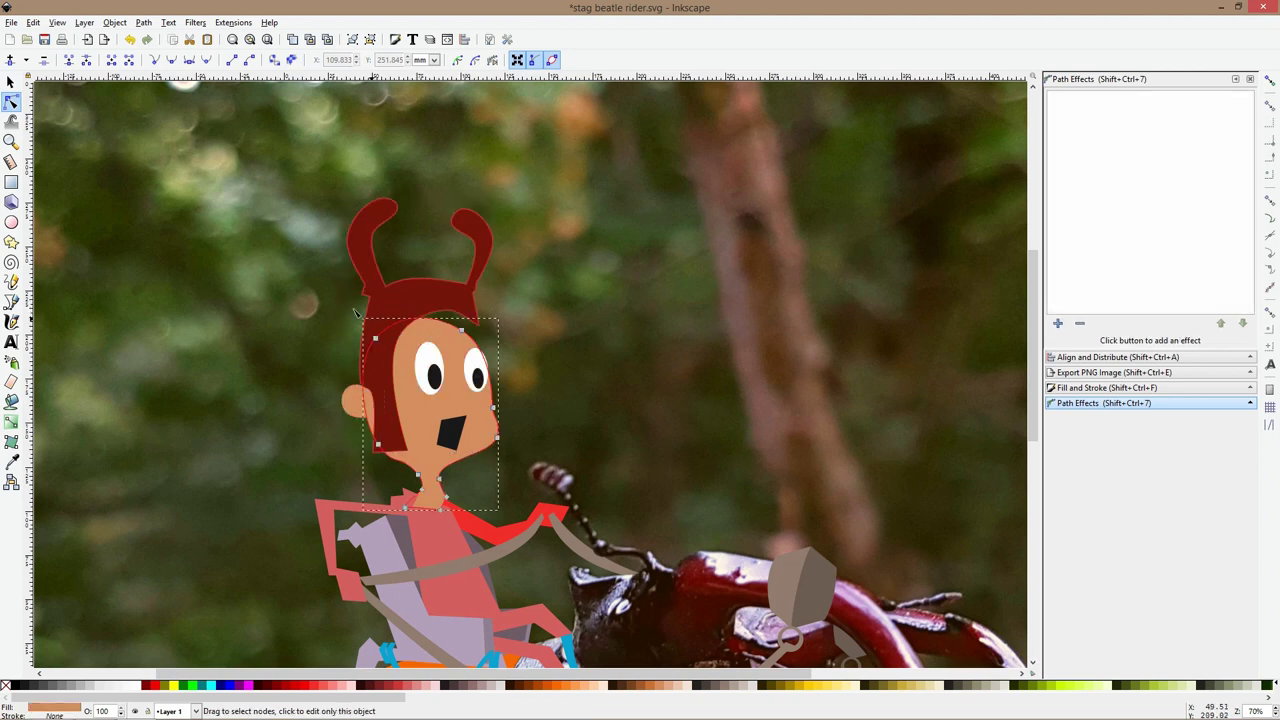
pyautogui.moveTo(326, 298); pyautogui.dragTo(462, 311)
pyautogui.doubleClick(548, 370)
# Shift the node below the ear outward, lower the hair's bottom back corner, and round both bottom corners into smooth curves
pyautogui.scroll(2, 437, 420)
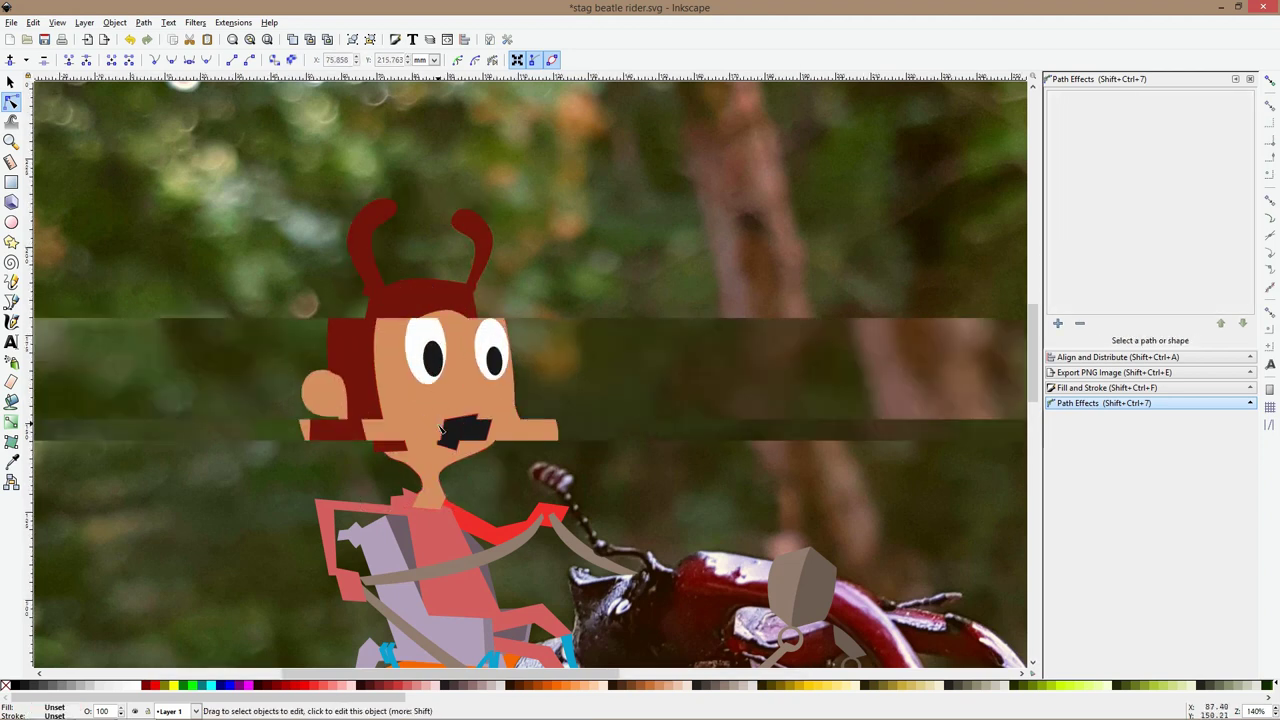
pyautogui.click(312, 427)
pyautogui.click(310, 423)
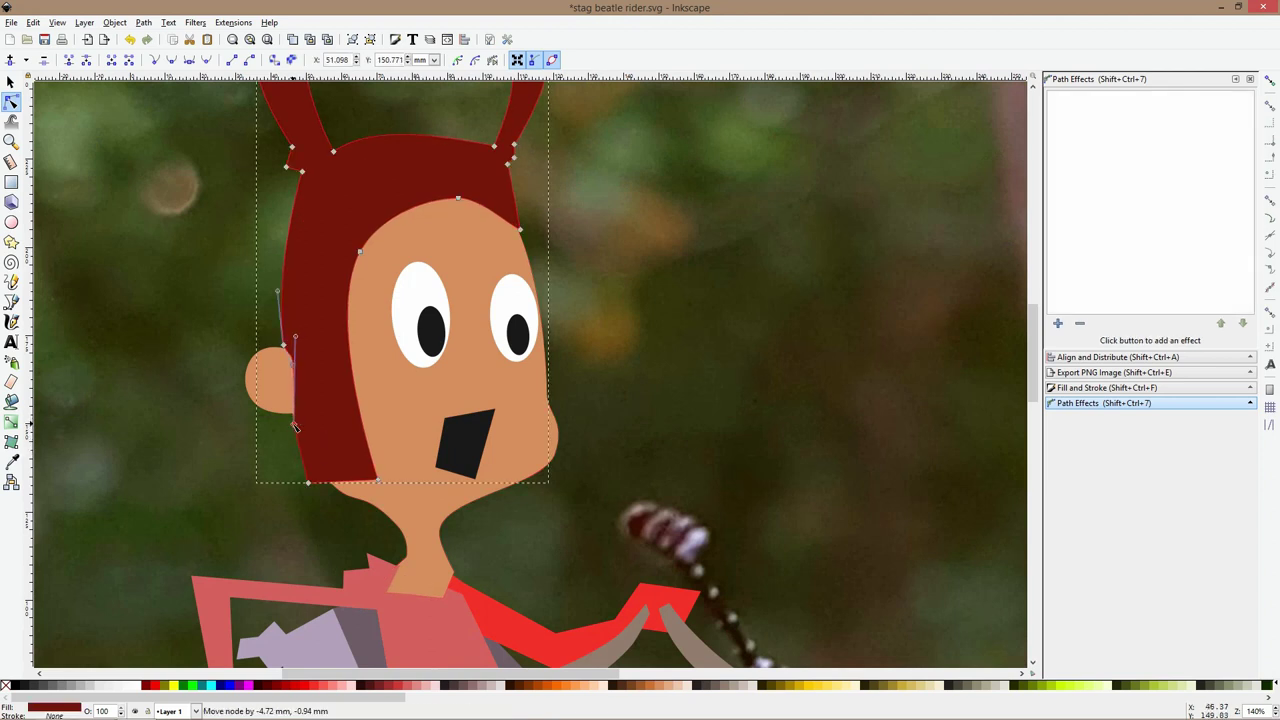
pyautogui.moveTo(308, 483); pyautogui.dragTo(319, 503)
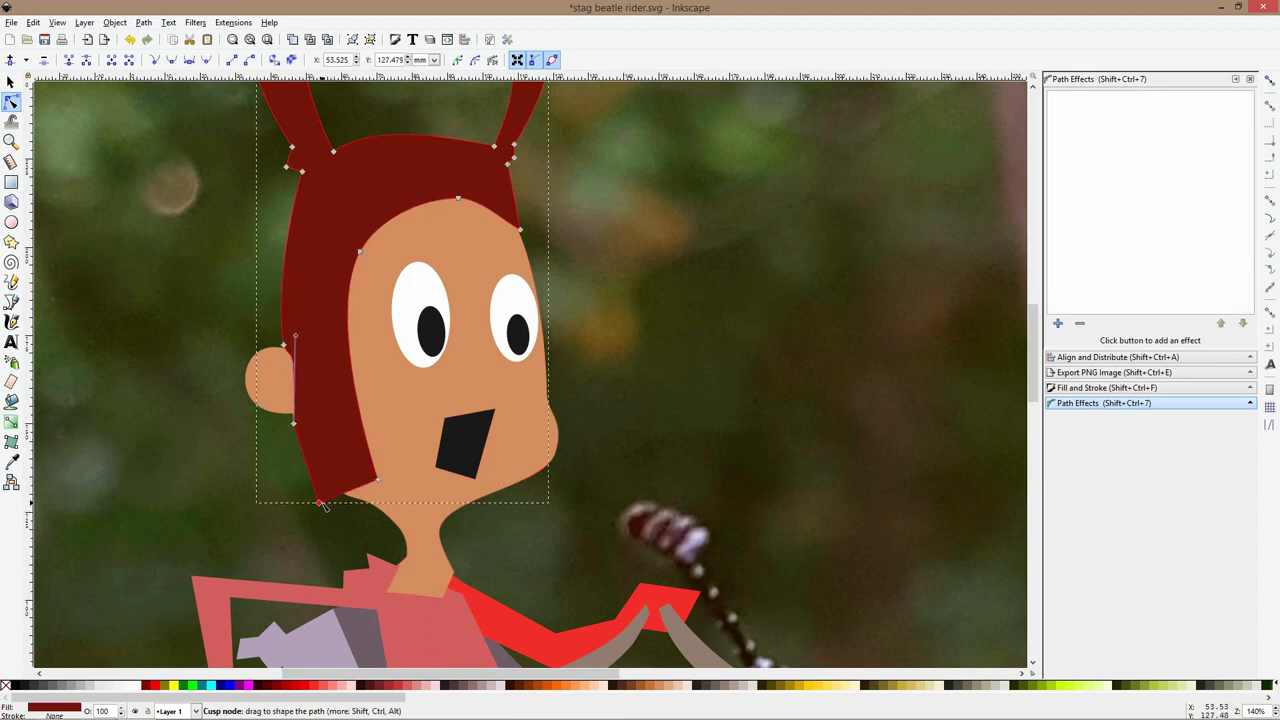
pyautogui.keyDown('ctrl'); pyautogui.click(319, 503); pyautogui.keyUp('ctrl')
pyautogui.keyDown('ctrl'); pyautogui.click(381, 485); pyautogui.keyUp('ctrl')
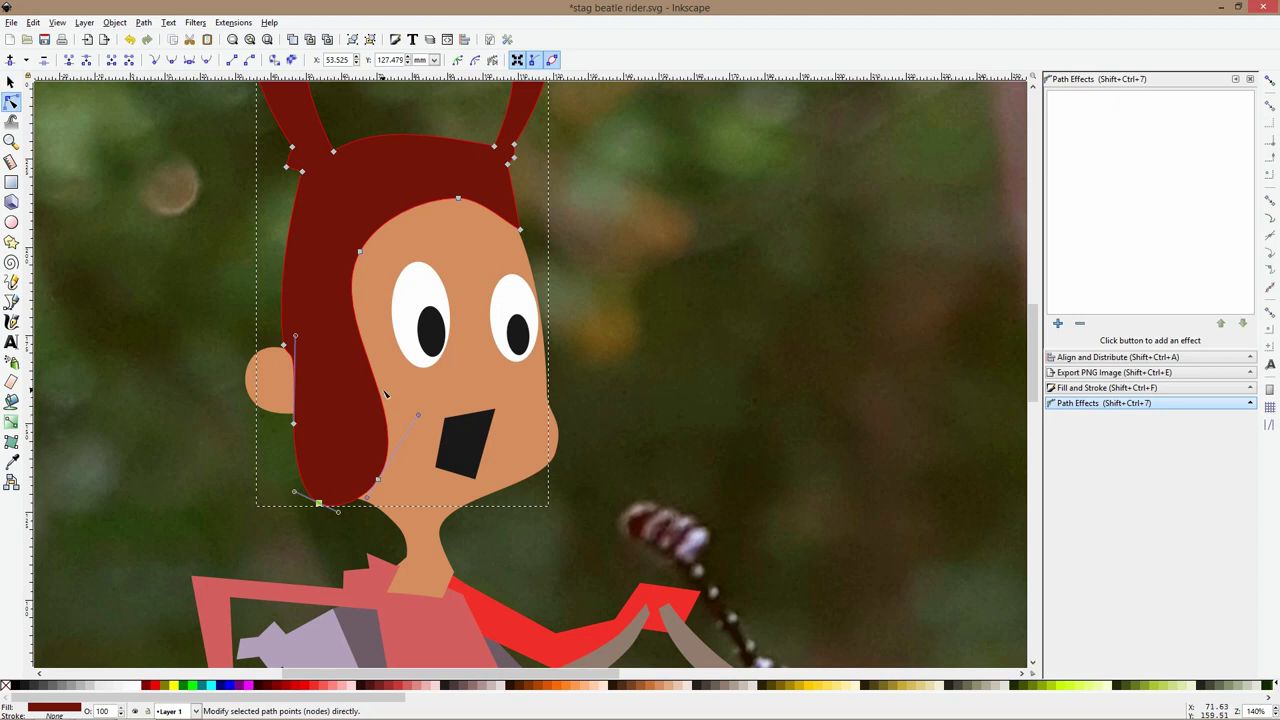
# Pull the lower front edge of the hair back using an added node, and curve the hair edge around the ear and forehead
pyautogui.moveTo(379, 393); pyautogui.dragTo(354, 398)
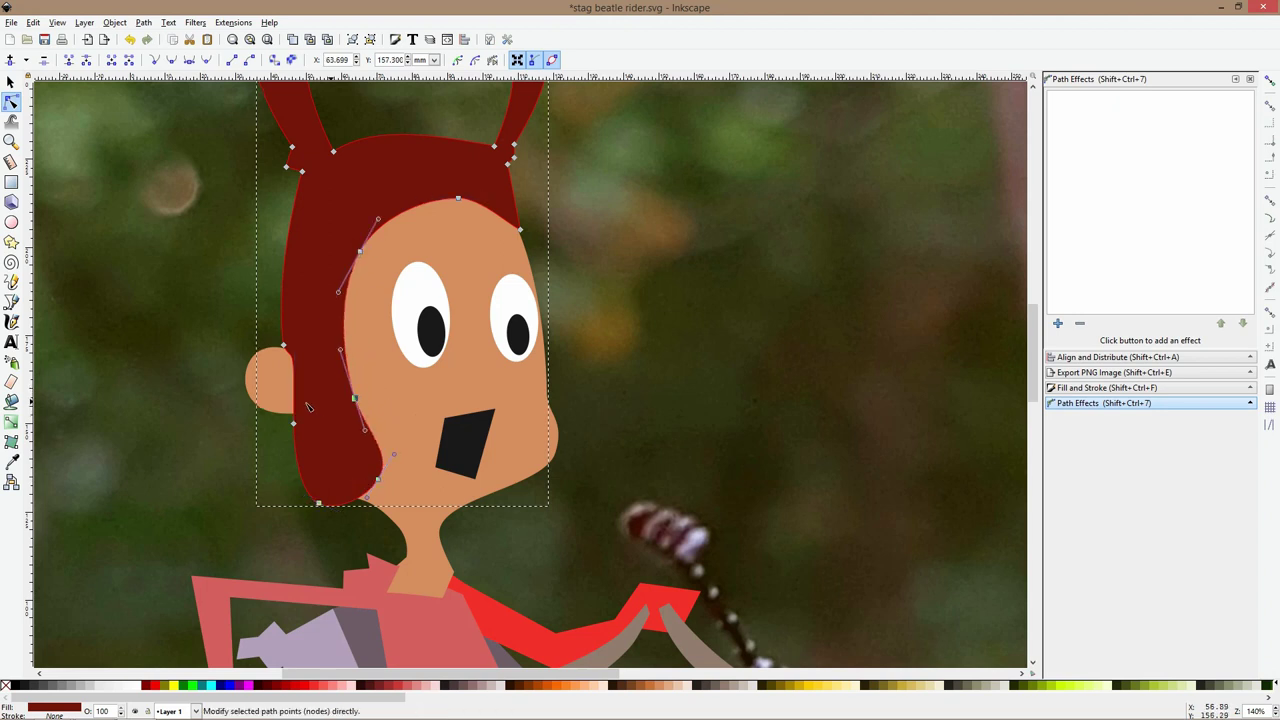
pyautogui.click(284, 345)
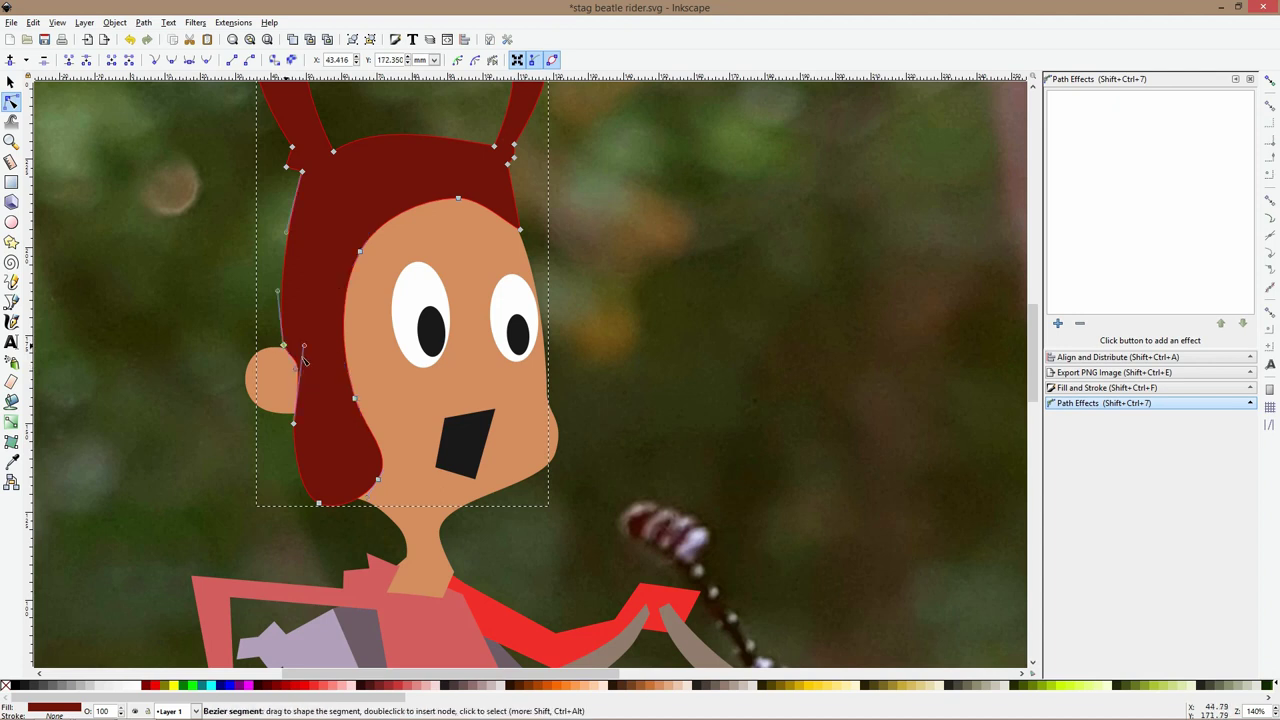
pyautogui.moveTo(299, 372); pyautogui.dragTo(289, 356)
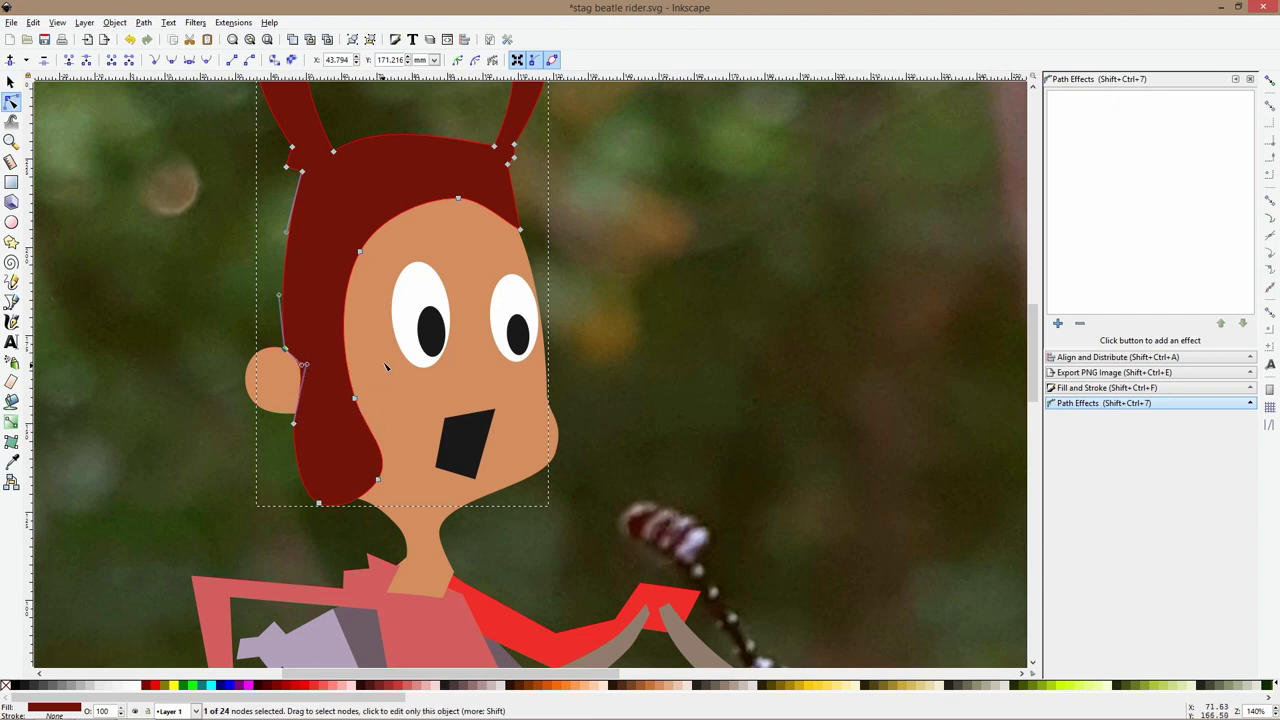
pyautogui.moveTo(300, 357); pyautogui.dragTo(372, 494)
pyautogui.click(502, 208)
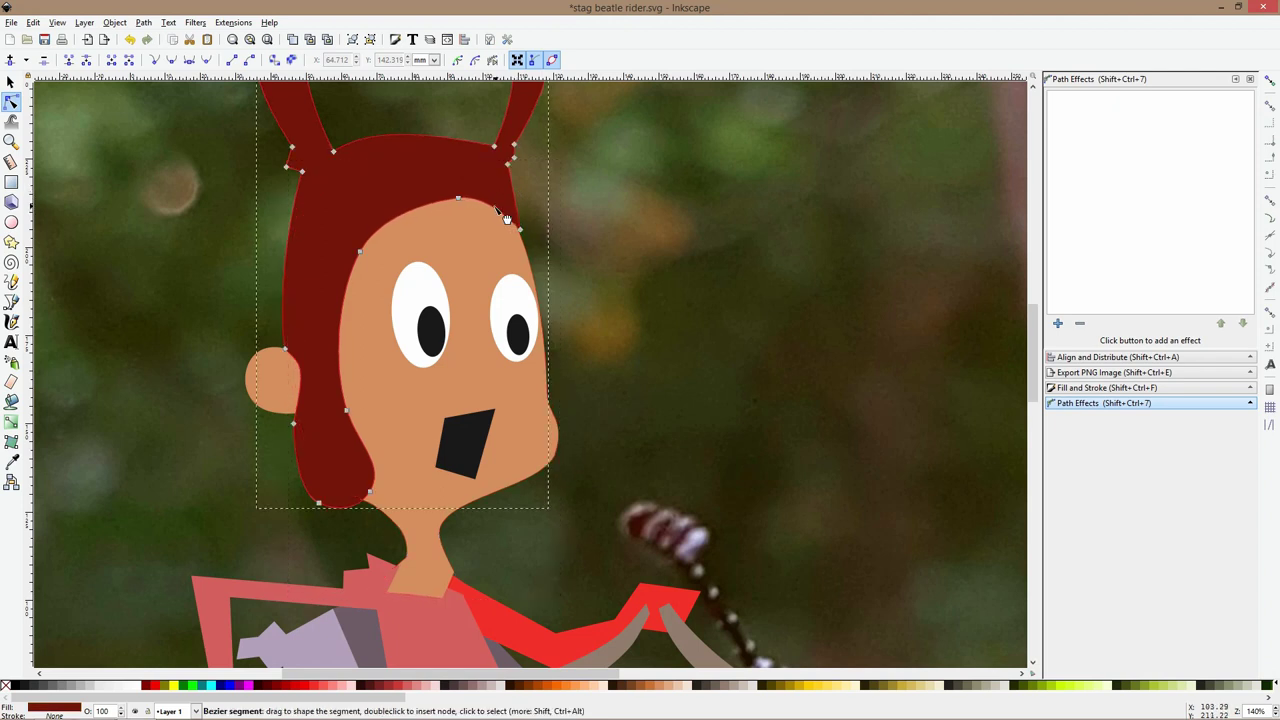
# Move the smaller front eye and its pupil slightly upward on the face
pyautogui.click(523, 324)
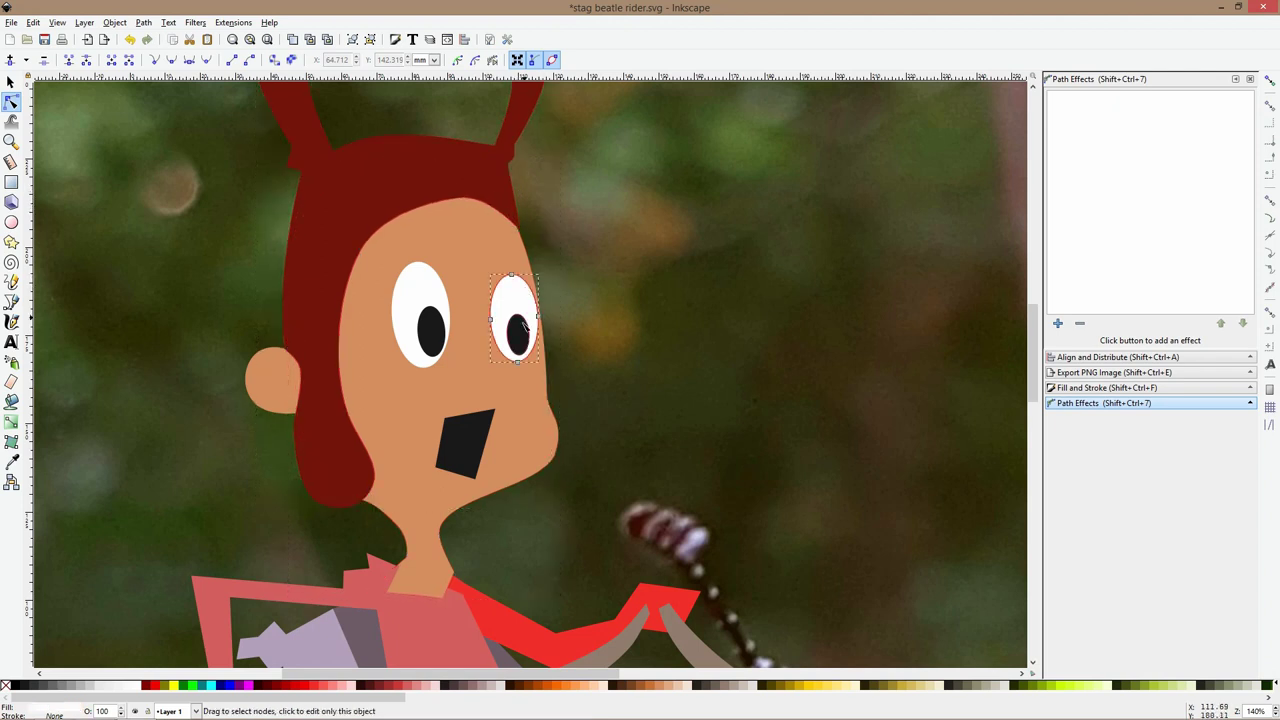
pyautogui.keyDown('shift'); pyautogui.click(521, 340); pyautogui.keyUp('shift')
pyautogui.press('s')
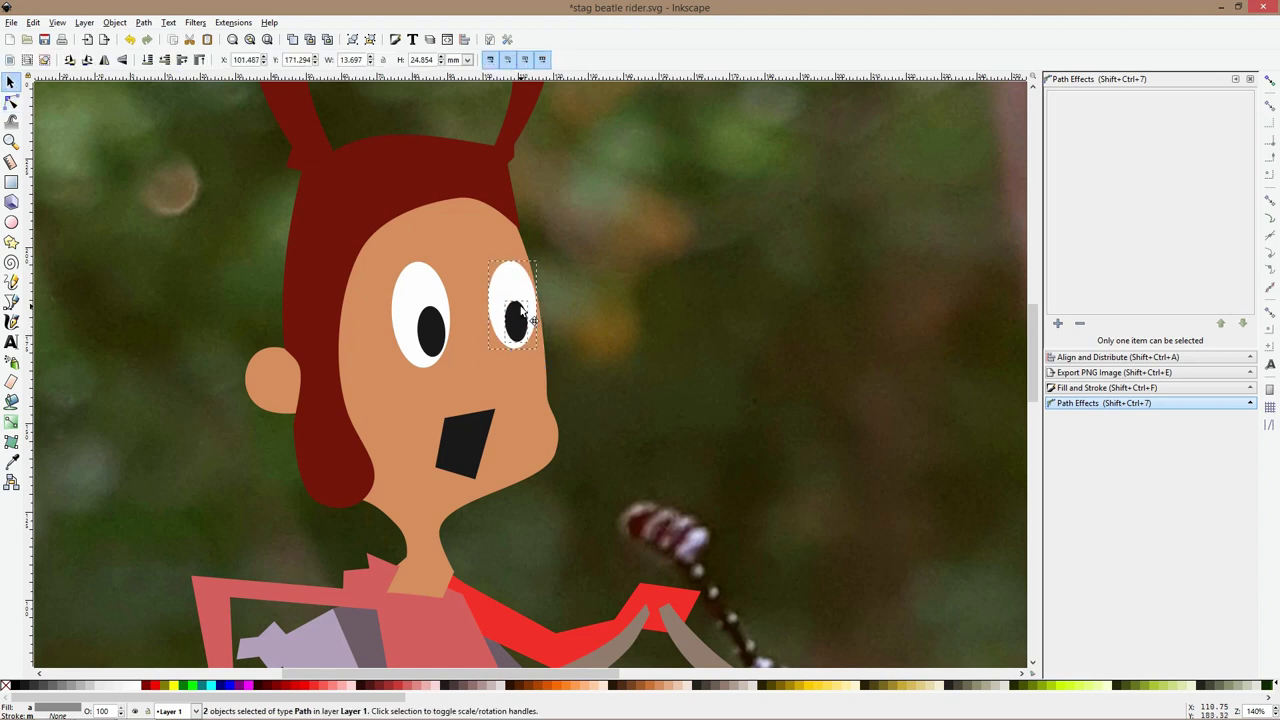
# Replace the four-sided mouth with a black ellipse about 9 mm wide and 18 mm high near the chin
pyautogui.click(489, 432)
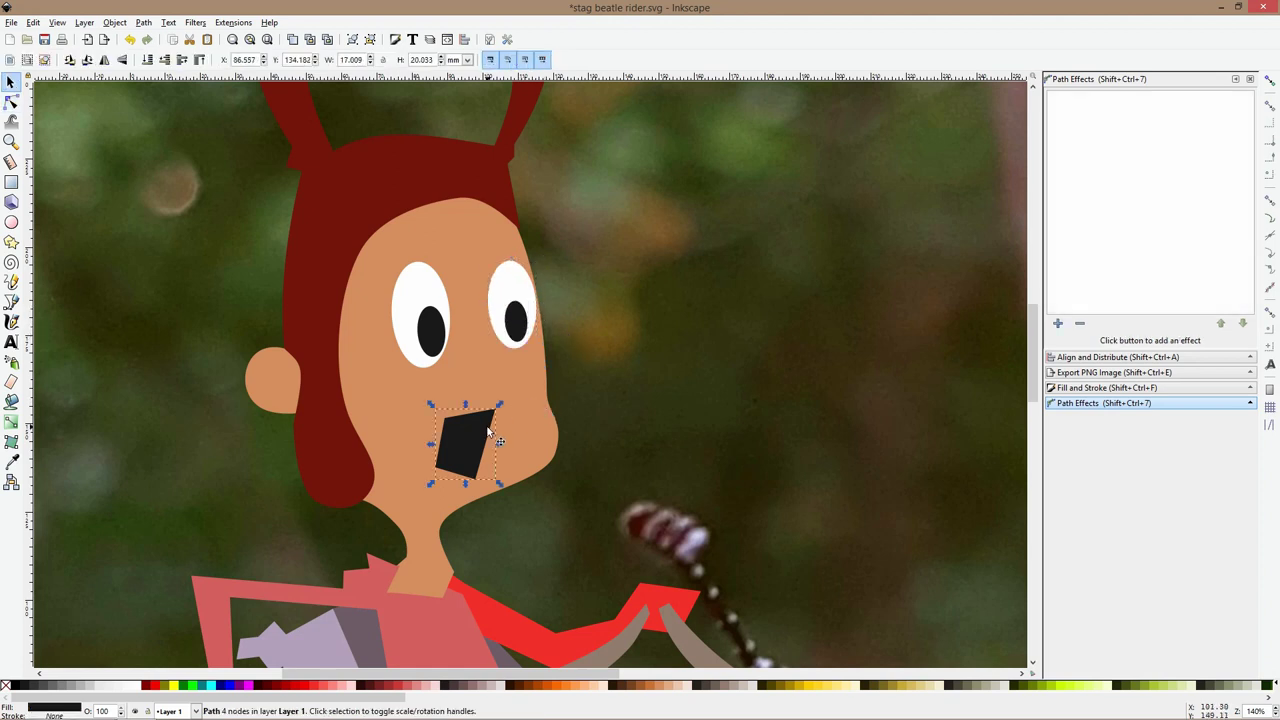
pyautogui.press('Delete')
pyautogui.click(11, 223)
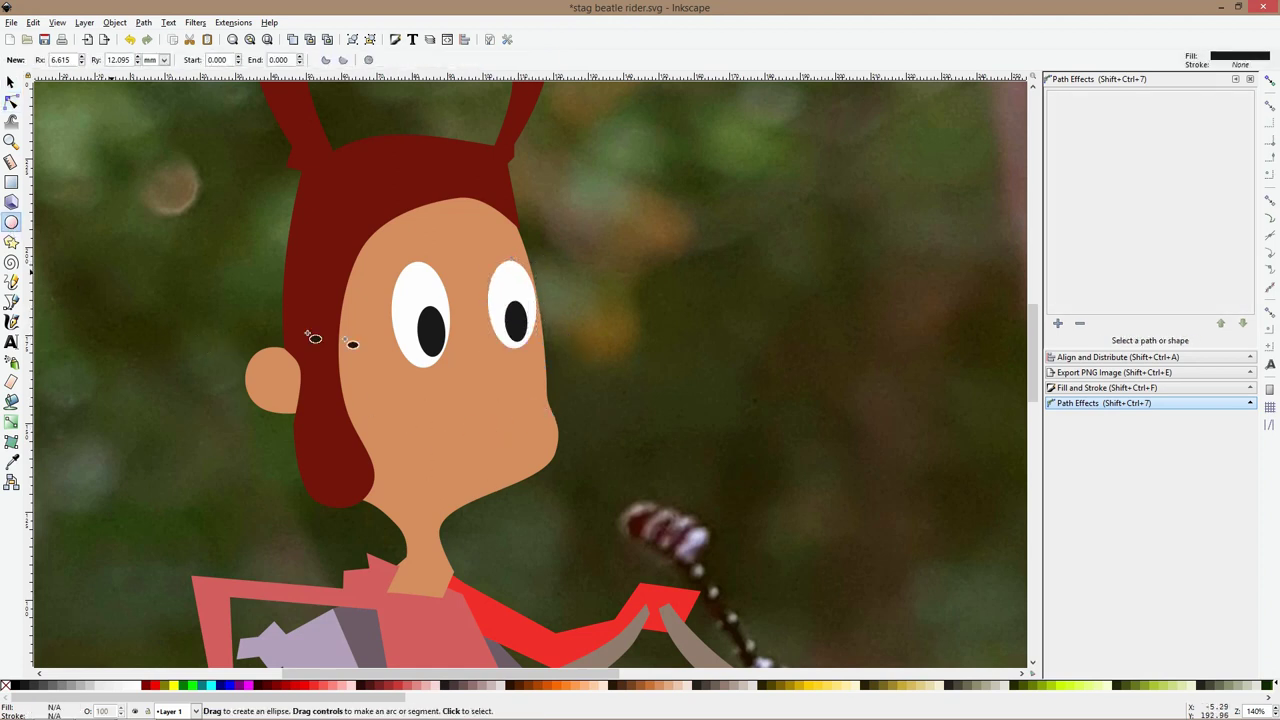
pyautogui.moveTo(463, 343)
pyautogui.mouseDown()
pyautogui.moveTo(494, 406)
pyautogui.moveTo(491, 450)
pyautogui.mouseUp()
pyautogui.press('s')
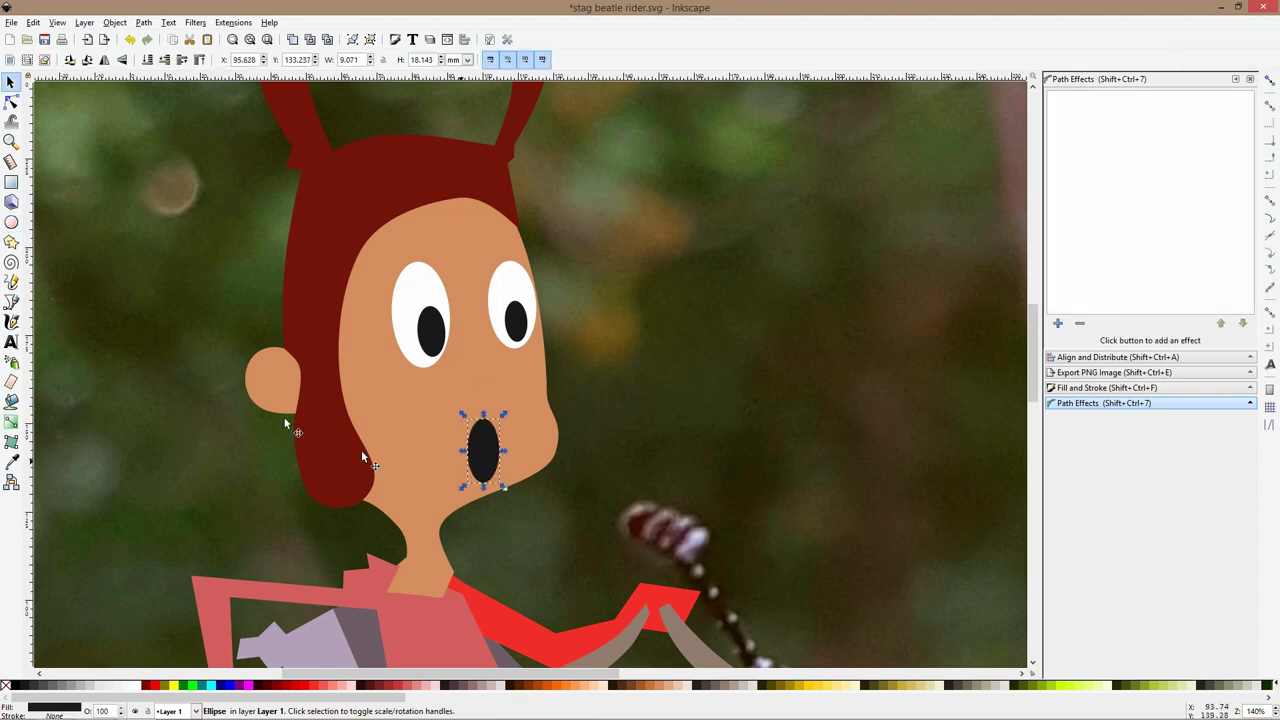
pyautogui.click(11, 101)
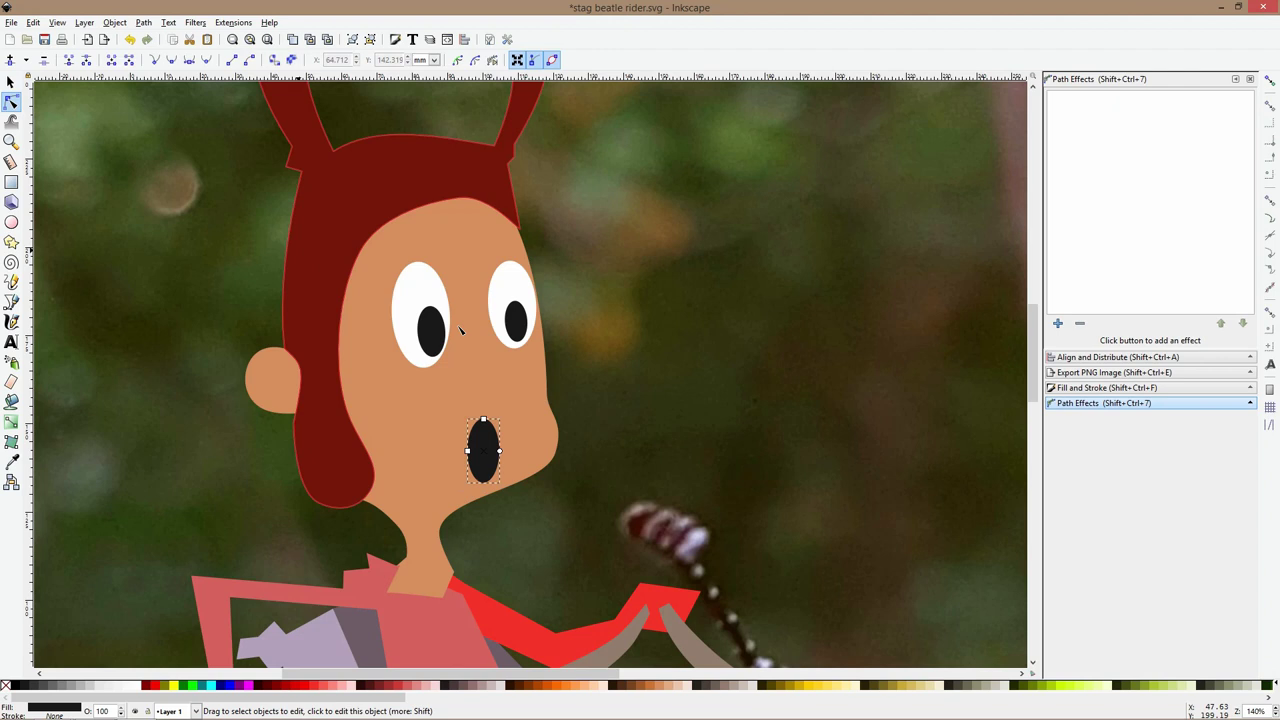
# Pull the chin node inward below the mouth and shorten the curve handle where the jaw meets the neck
pyautogui.click(550, 440)
pyautogui.moveTo(565, 455); pyautogui.dragTo(522, 439)
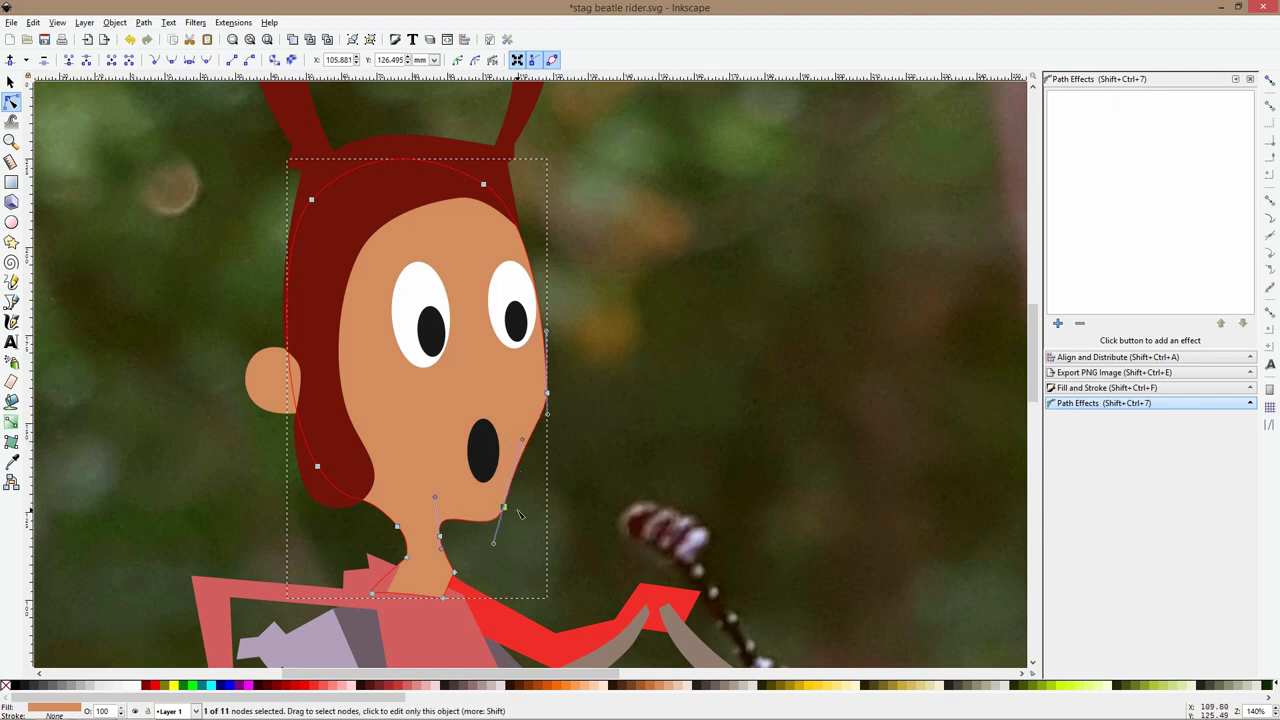
pyautogui.moveTo(435, 498); pyautogui.dragTo(435, 520)
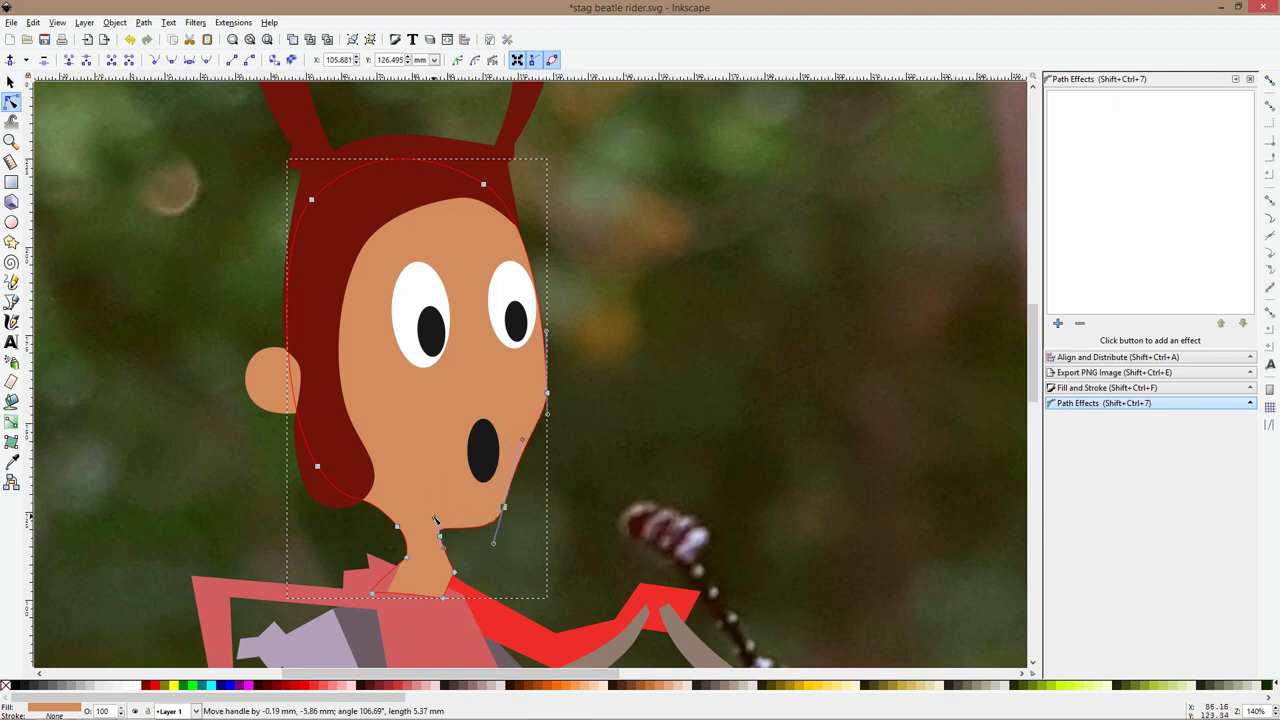
# Enlarge the black mouth ellipse to about 16 mm wide and 33 mm high
pyautogui.press('s')
pyautogui.click(484, 445)
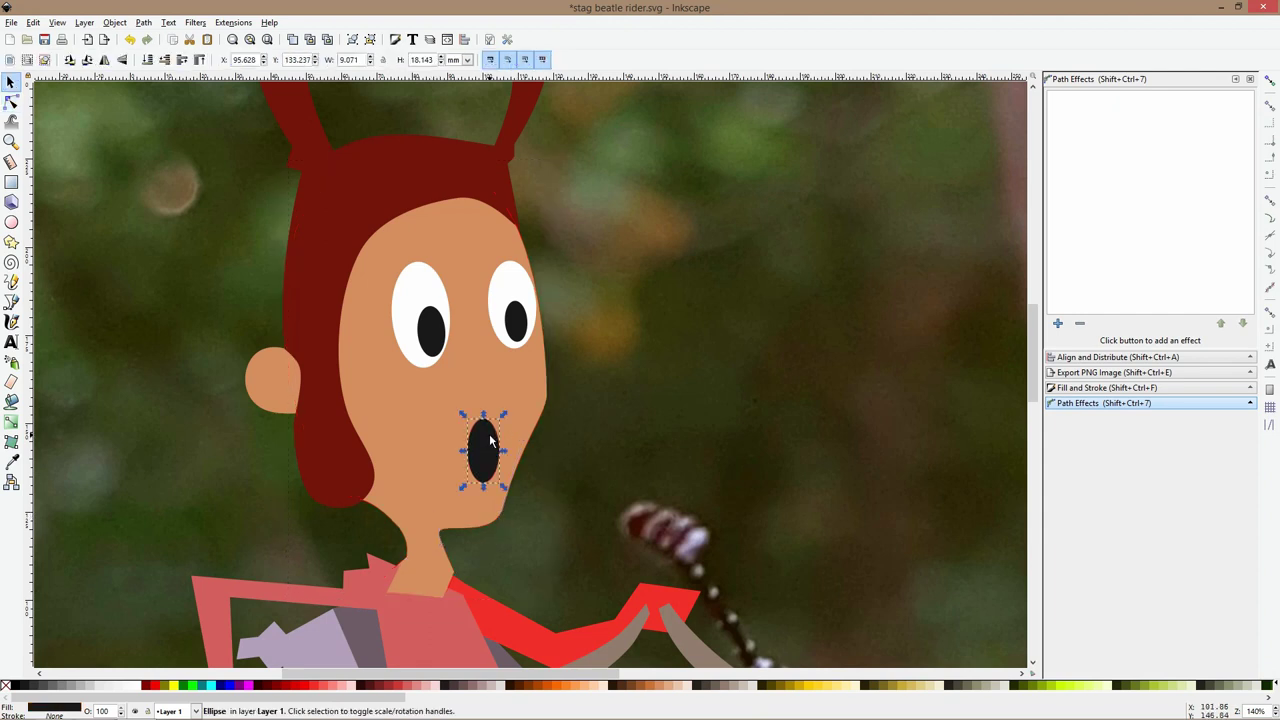
pyautogui.moveTo(485, 413)
pyautogui.keyDown('ctrl'); pyautogui.mouseDown()
pyautogui.moveTo(484, 362)
pyautogui.moveTo(480, 449)
pyautogui.moveTo(477, 424)
pyautogui.mouseUp(); pyautogui.keyUp('ctrl')
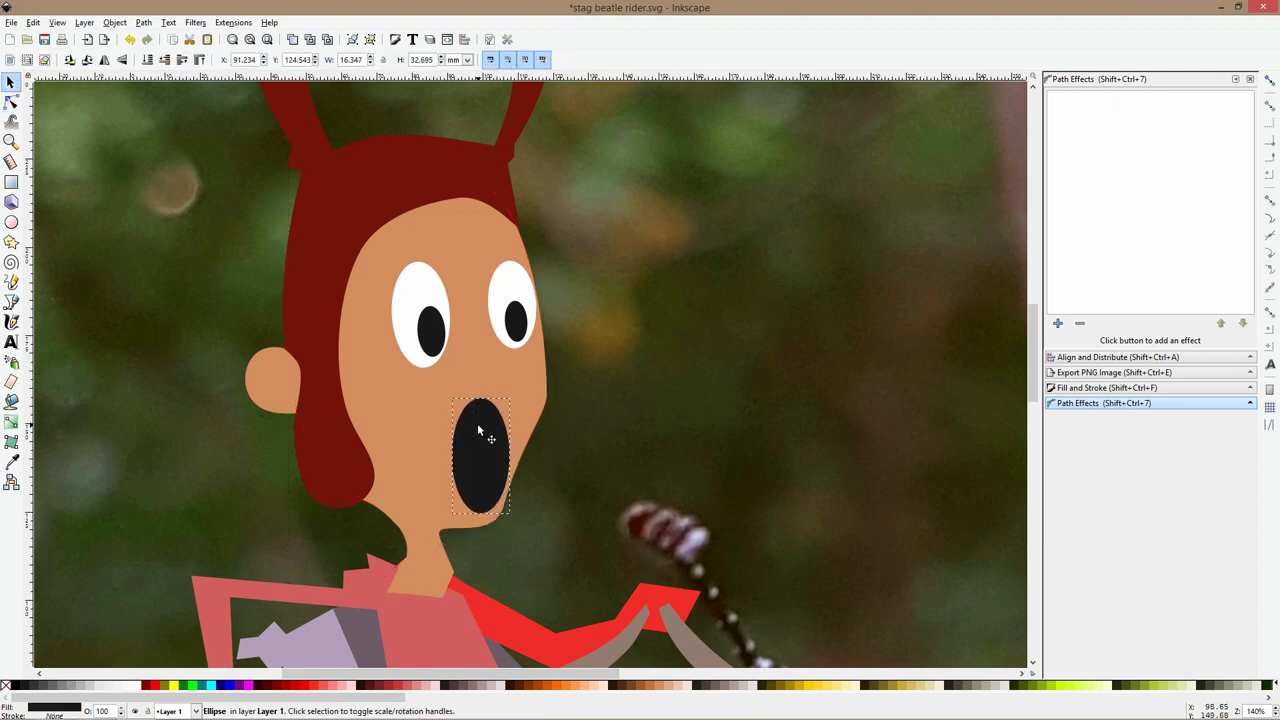
pyautogui.click(567, 494)
# Delete the black mouth ellipse from the face
pyautogui.scroll(-4, 579, 494)
pyautogui.scroll(2, 589, 472)
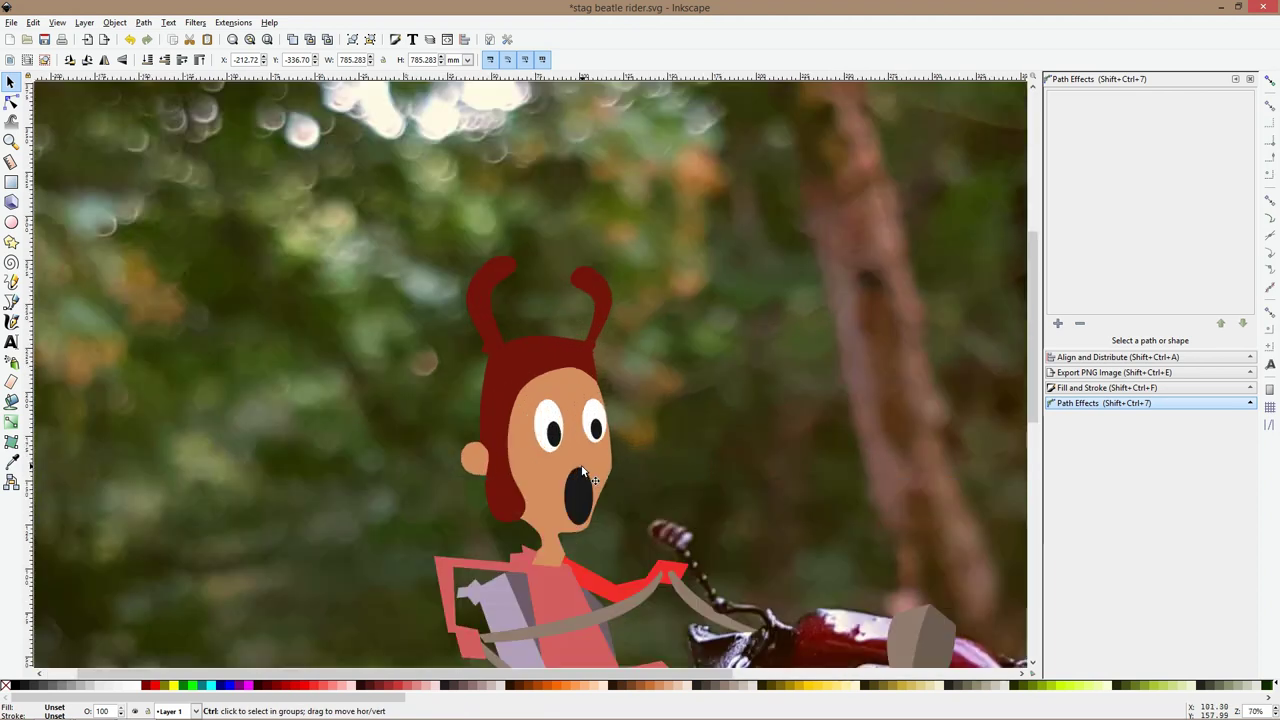
pyautogui.click(588, 503)
pyautogui.press('Delete')
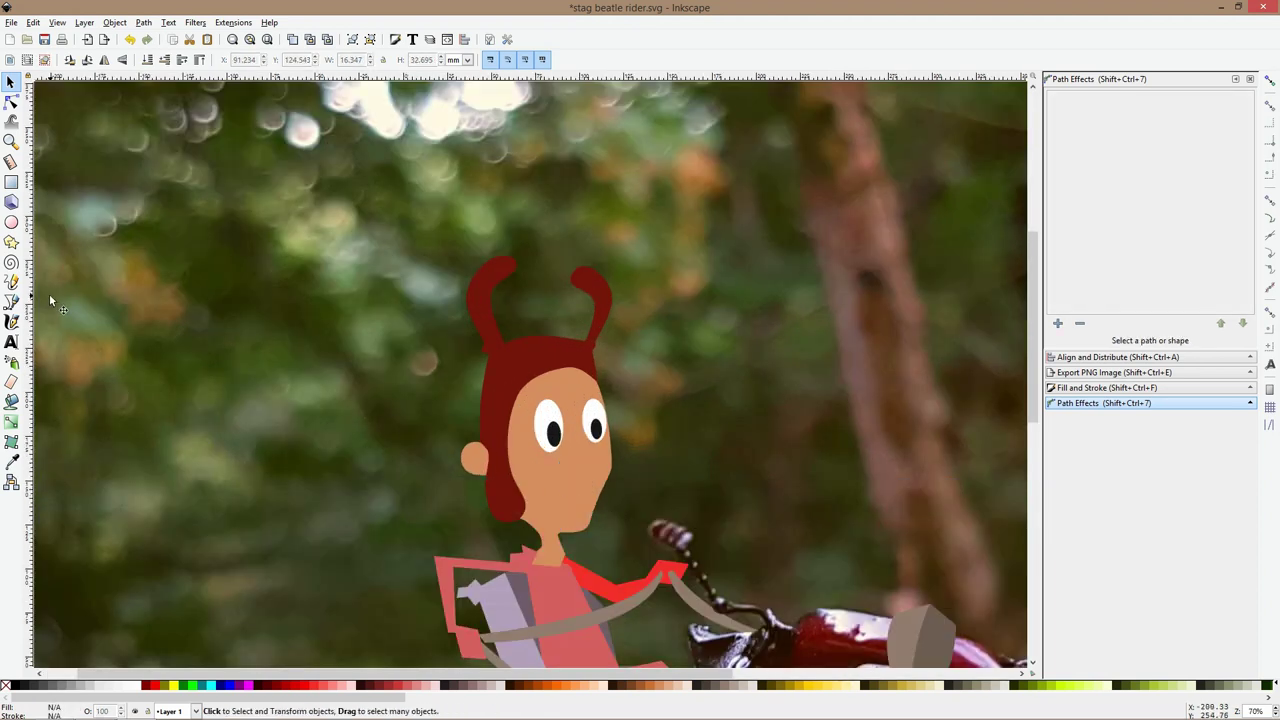
# Move the chin node forward and adjust its curve handles to form a broad, rounded jaw
pyautogui.moveTo(668, 459); pyautogui.dragTo(667, 480)
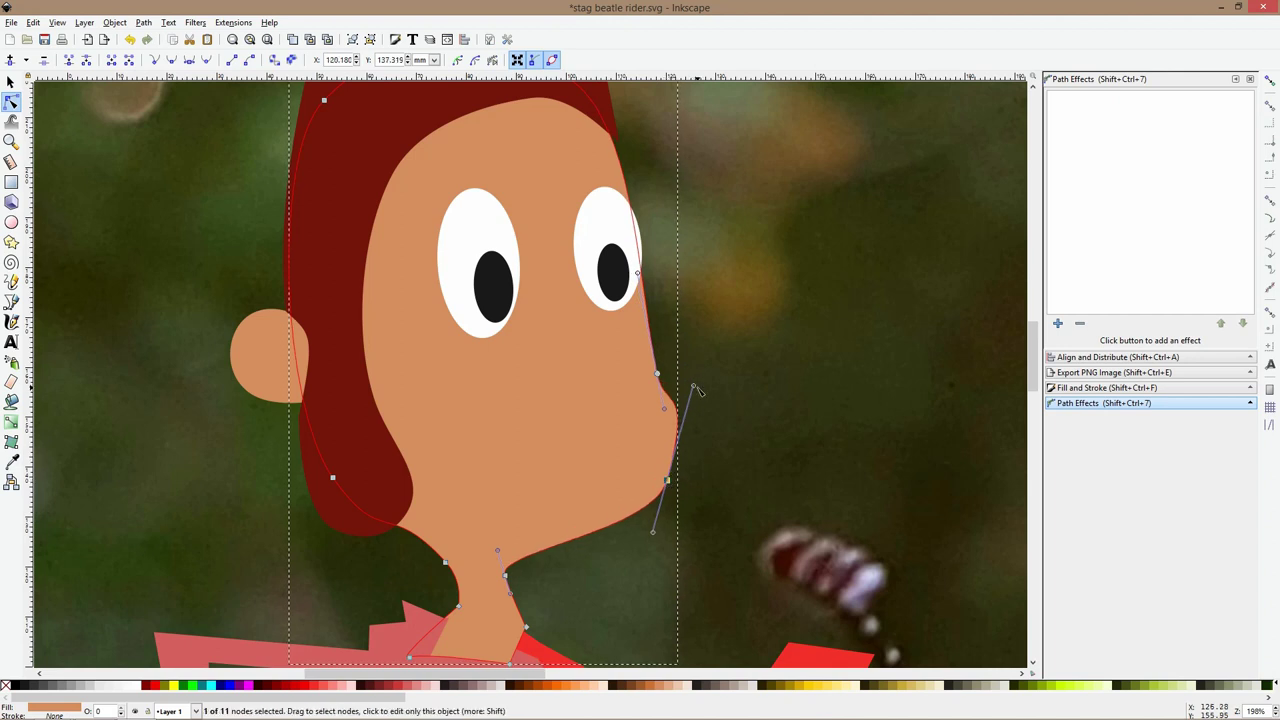
pyautogui.moveTo(694, 386); pyautogui.dragTo(680, 413)
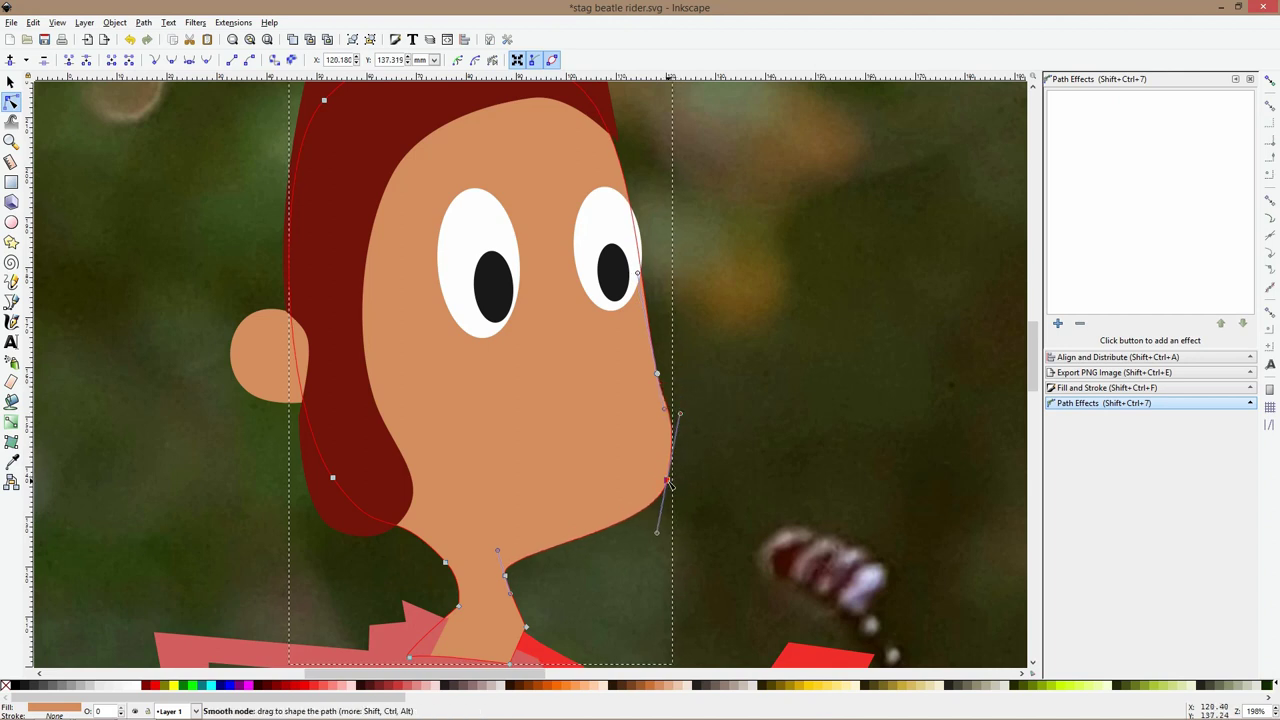
pyautogui.keyDown('ctrl'); pyautogui.click(668, 481); pyautogui.keyUp('ctrl')
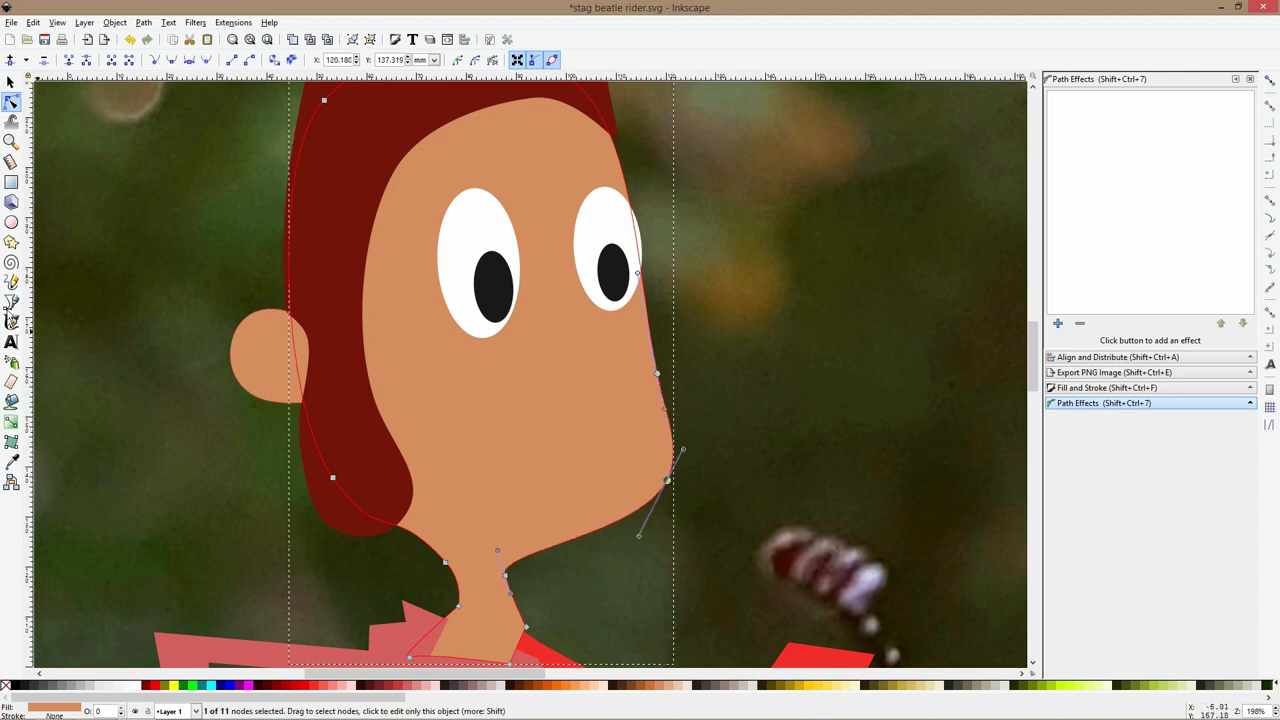
# Save the drawing and draw a black mouth ellipse about 40 mm wide and 16 mm high across the lower face
pyautogui.click(11, 302)
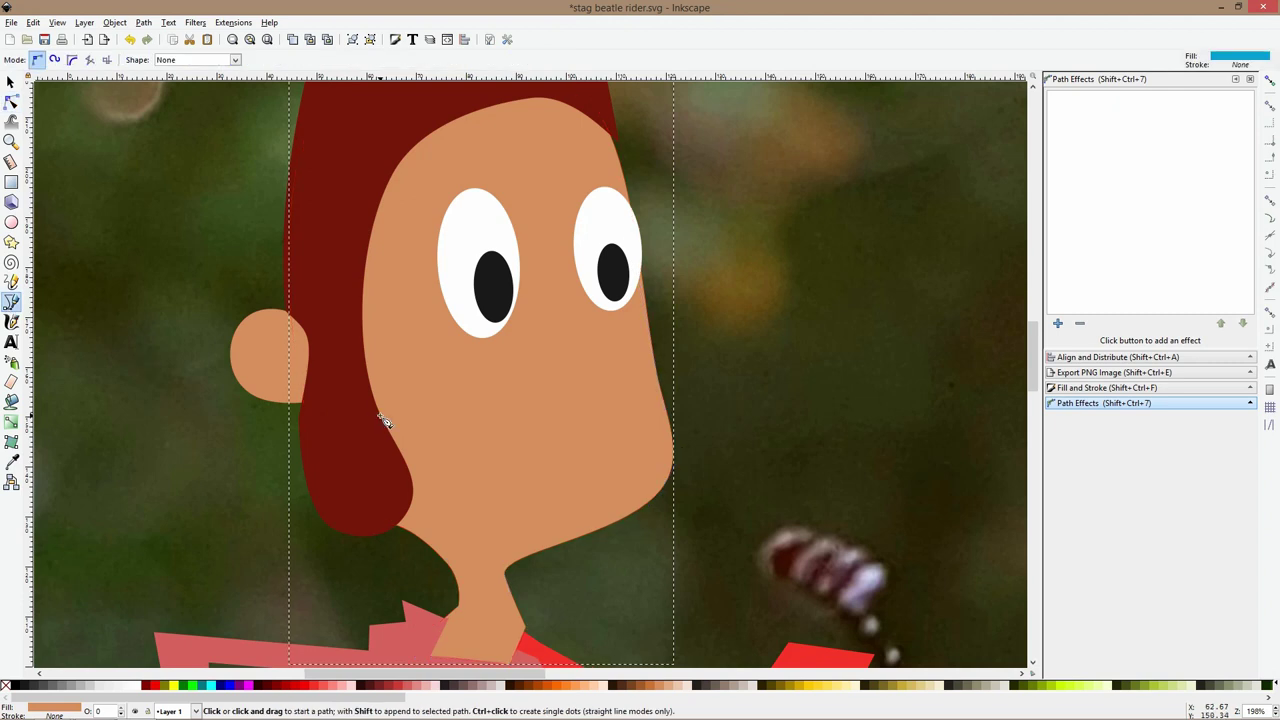
pyautogui.click(11, 222)
pyautogui.hotkey('ctrl', 's')
pyautogui.moveTo(420, 421); pyautogui.dragTo(624, 500)
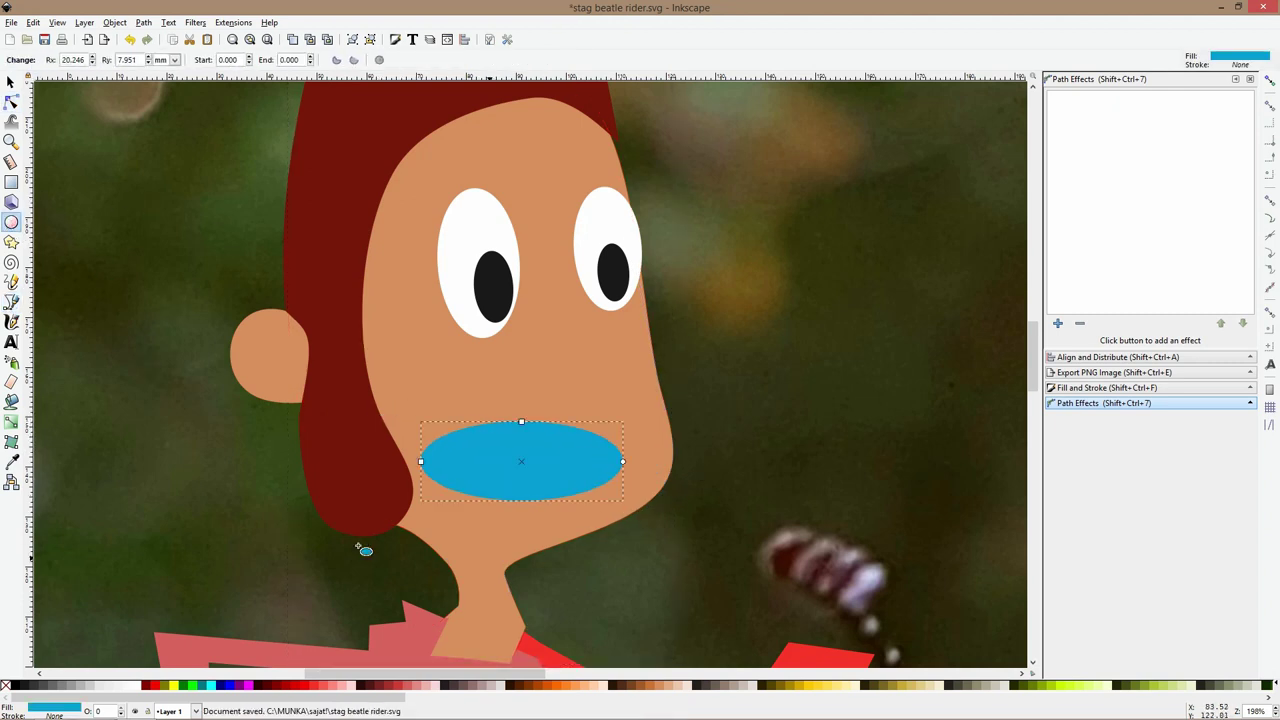
pyautogui.click(24, 686)
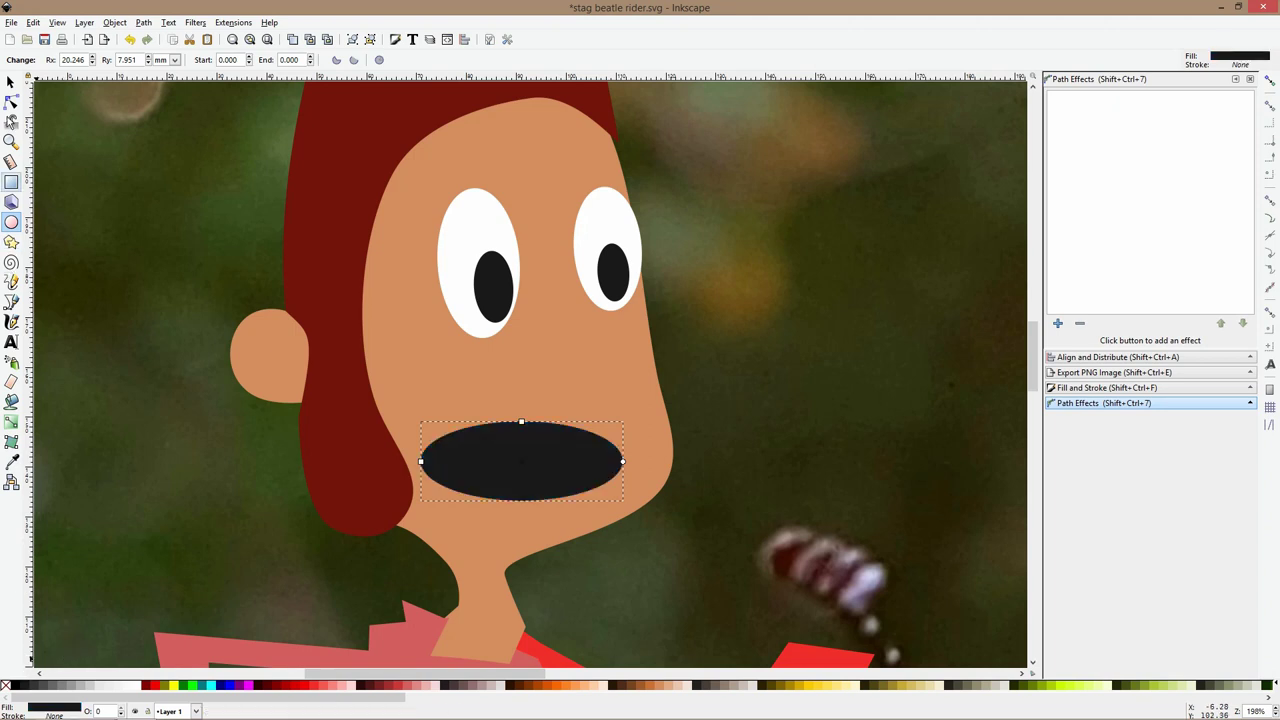
# Convert the mouth ellipse to a path and raise its bottom node to form a downturned crescent
pyautogui.click(11, 80)
pyautogui.click(11, 101)
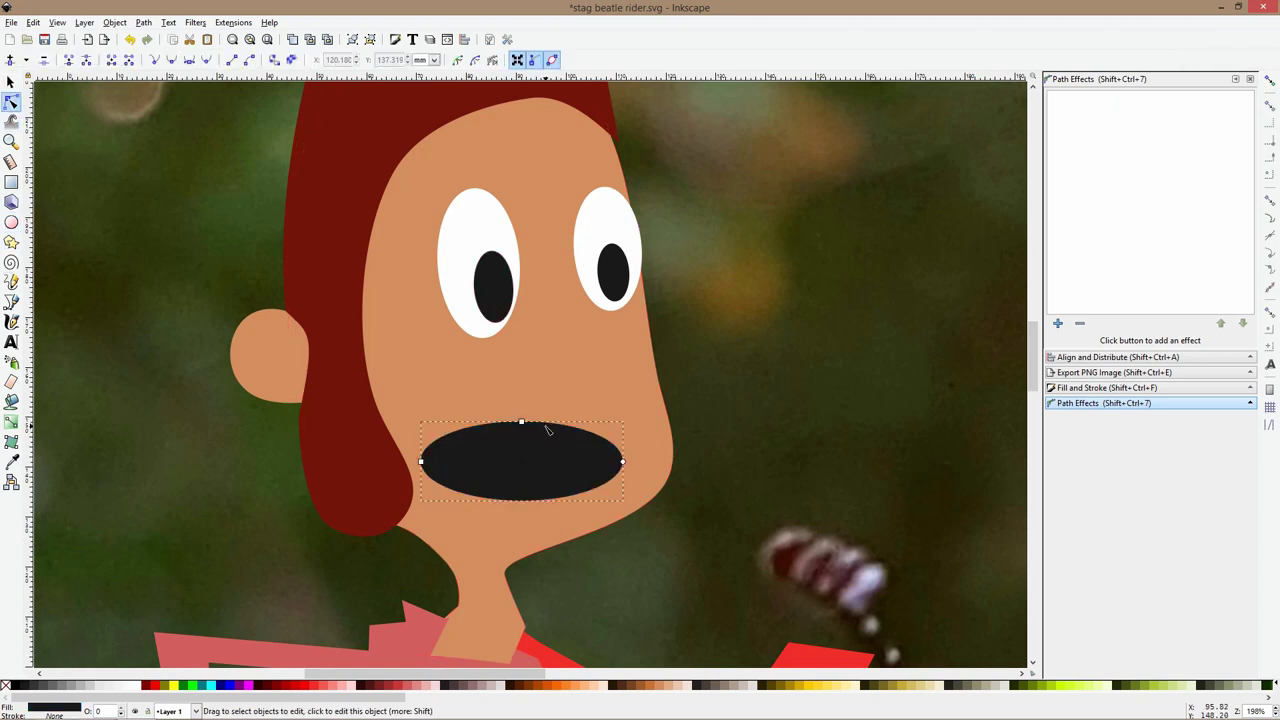
pyautogui.hotkey('ctrl', 'shift', 'c')
pyautogui.moveTo(521, 498); pyautogui.dragTo(521, 467)
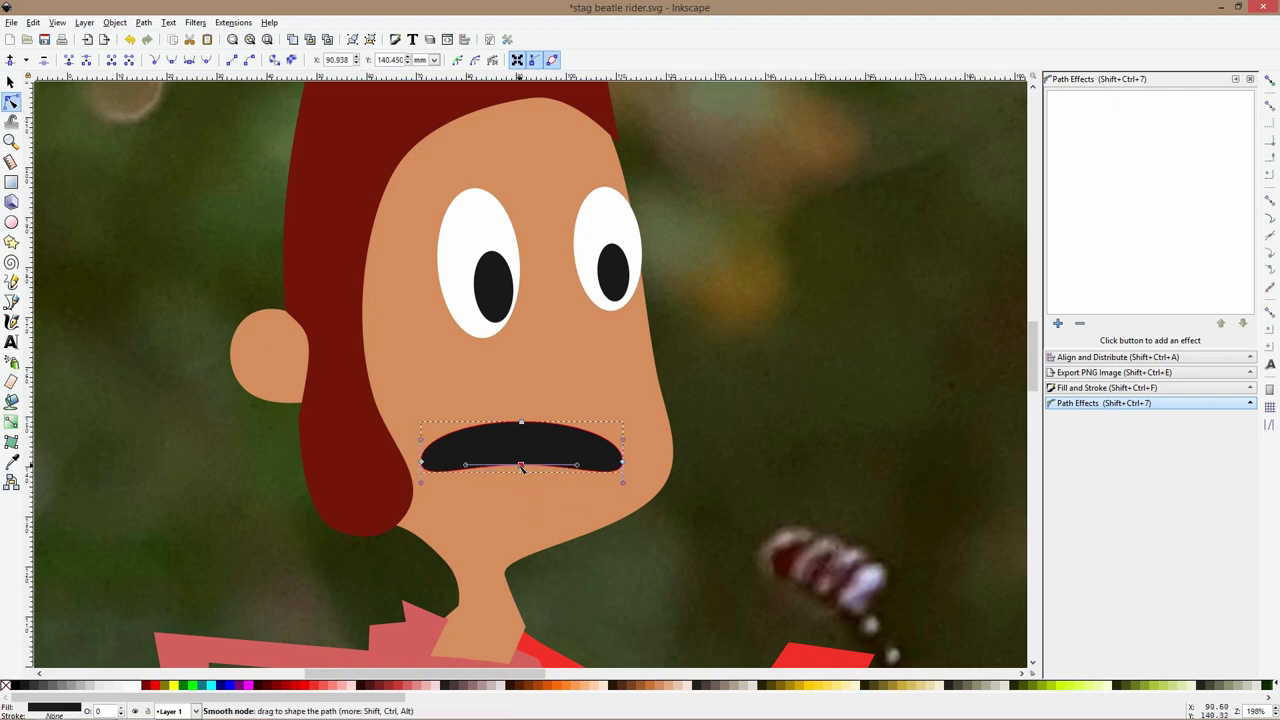
# Flip the mouth vertically into a smile and rotate it slightly counterclockwise to raise its front end
pyautogui.press('s')
pyautogui.press('v')
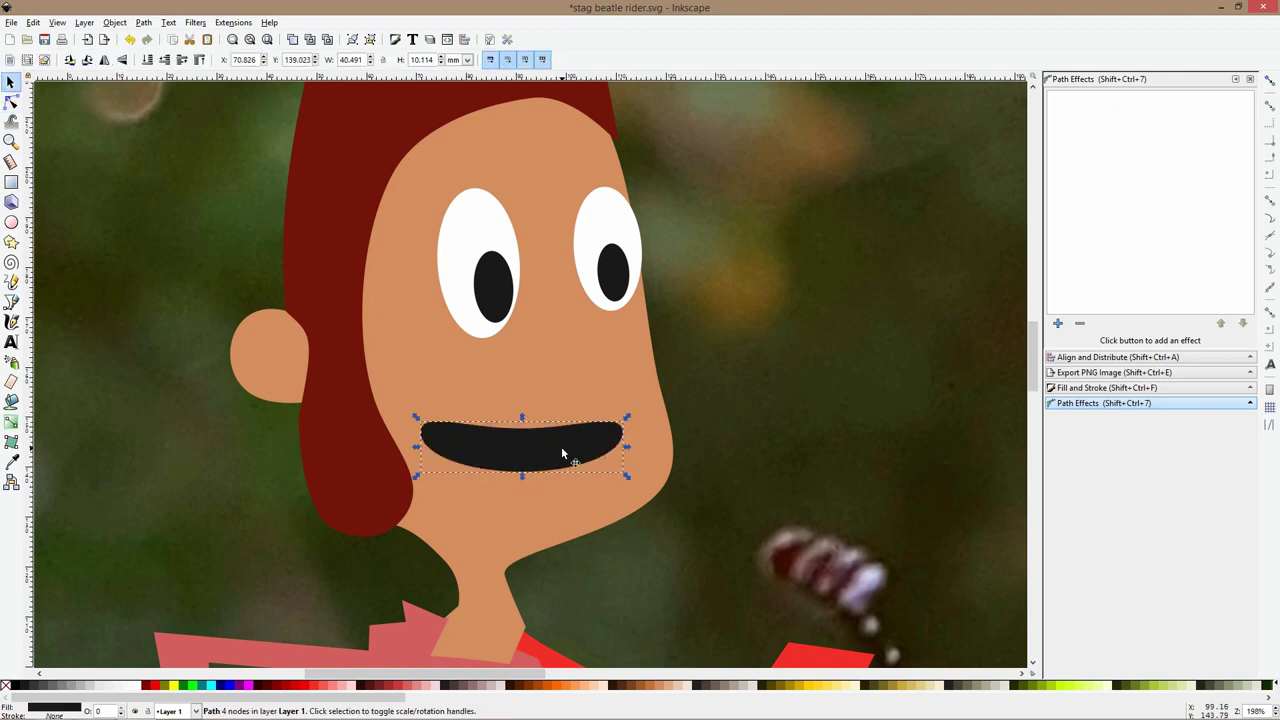
pyautogui.moveTo(628, 419); pyautogui.dragTo(600, 416)
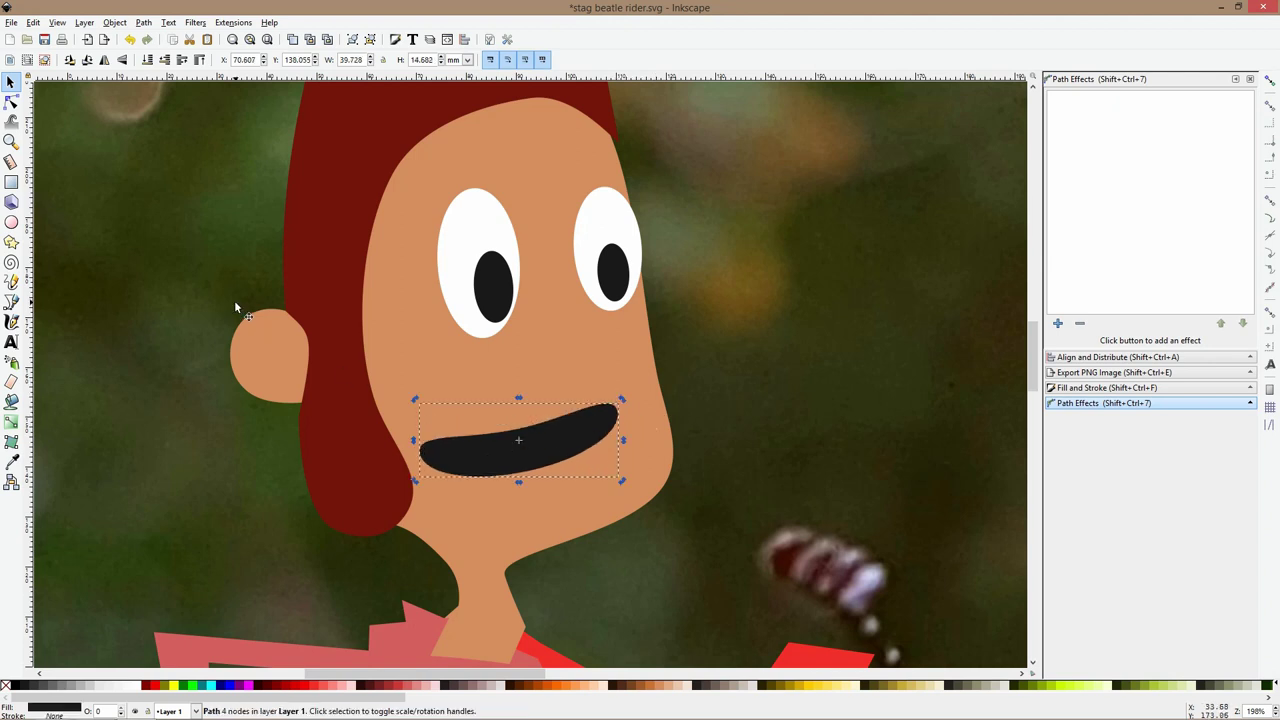
# Extend the mouth's back corner node toward the hair and lengthen both of its handles to fatten that end
pyautogui.click(11, 101)
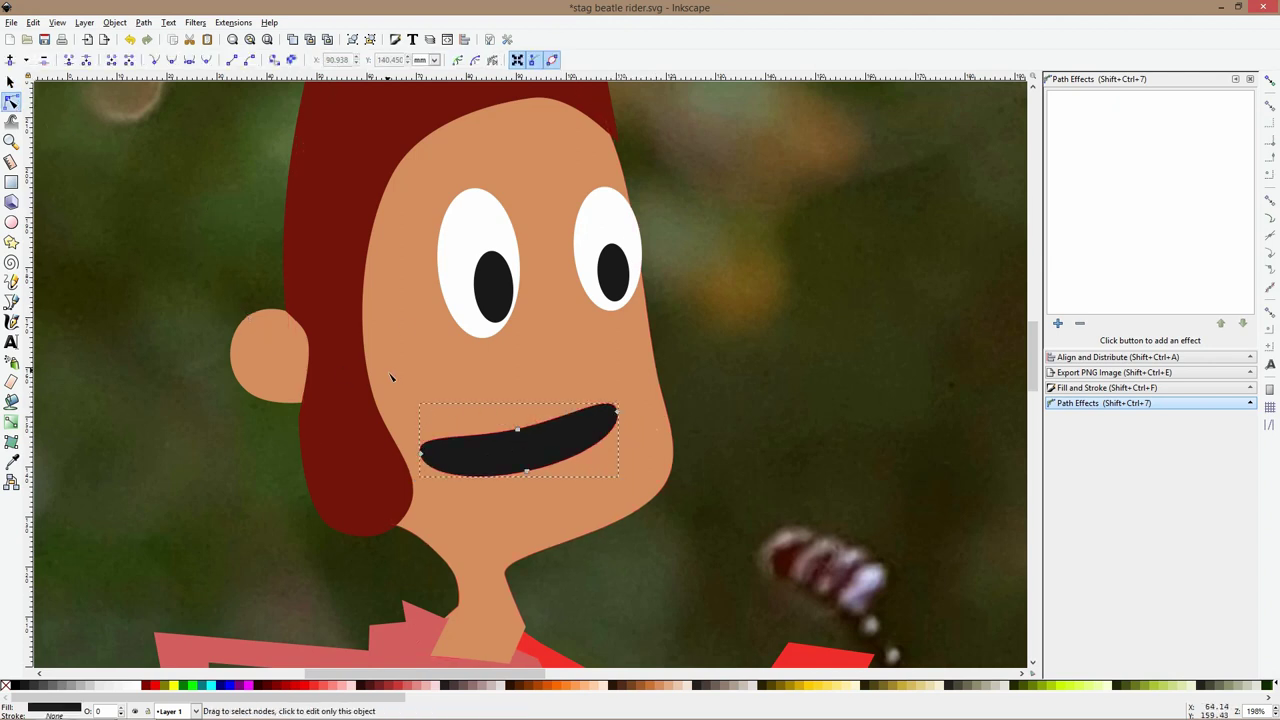
pyautogui.moveTo(387, 370); pyautogui.dragTo(556, 521)
pyautogui.moveTo(418, 425)
pyautogui.mouseDown()
pyautogui.moveTo(374, 350)
pyautogui.moveTo(406, 410)
pyautogui.mouseUp()
pyautogui.click(447, 430)
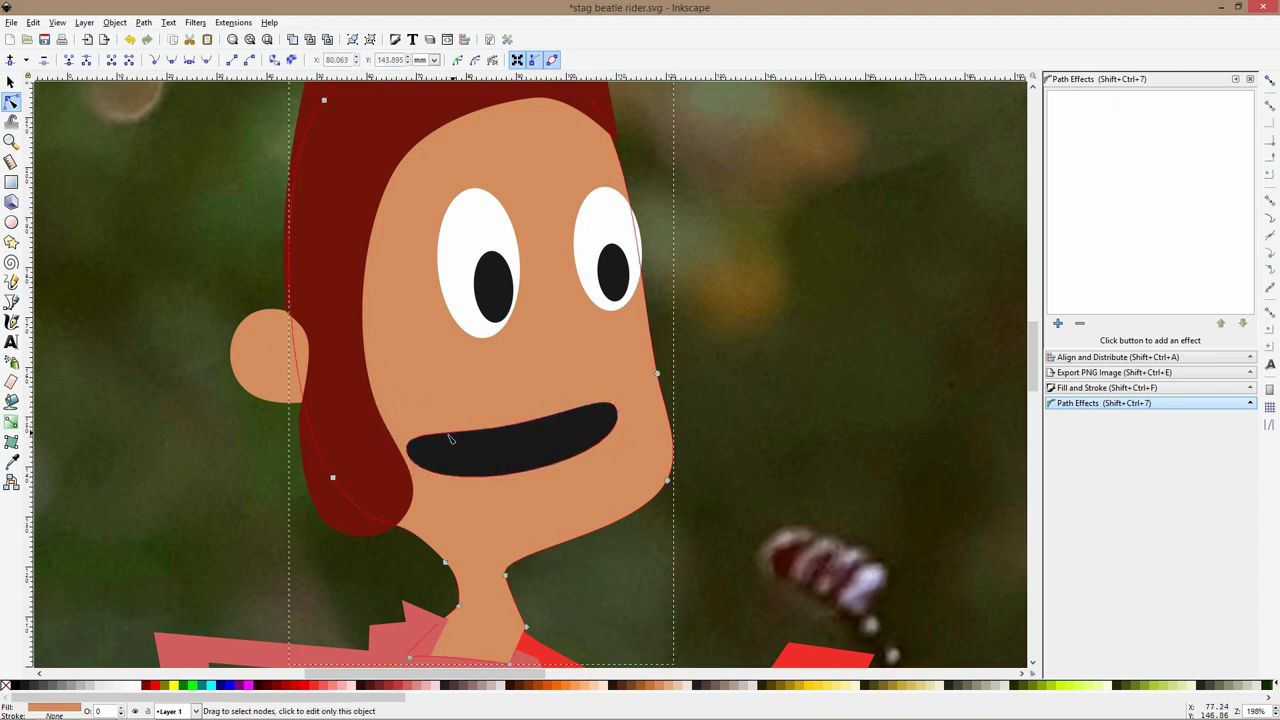
pyautogui.click(411, 449)
pyautogui.click(408, 451)
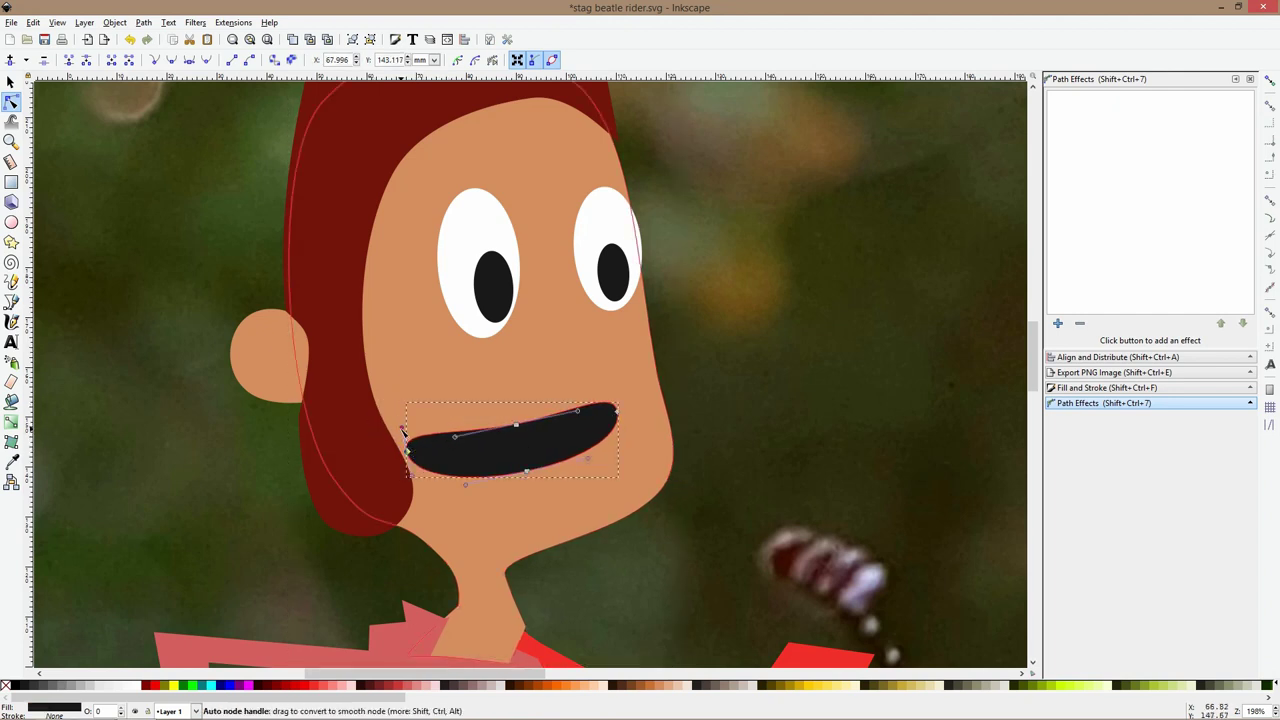
pyautogui.moveTo(402, 429); pyautogui.dragTo(401, 403)
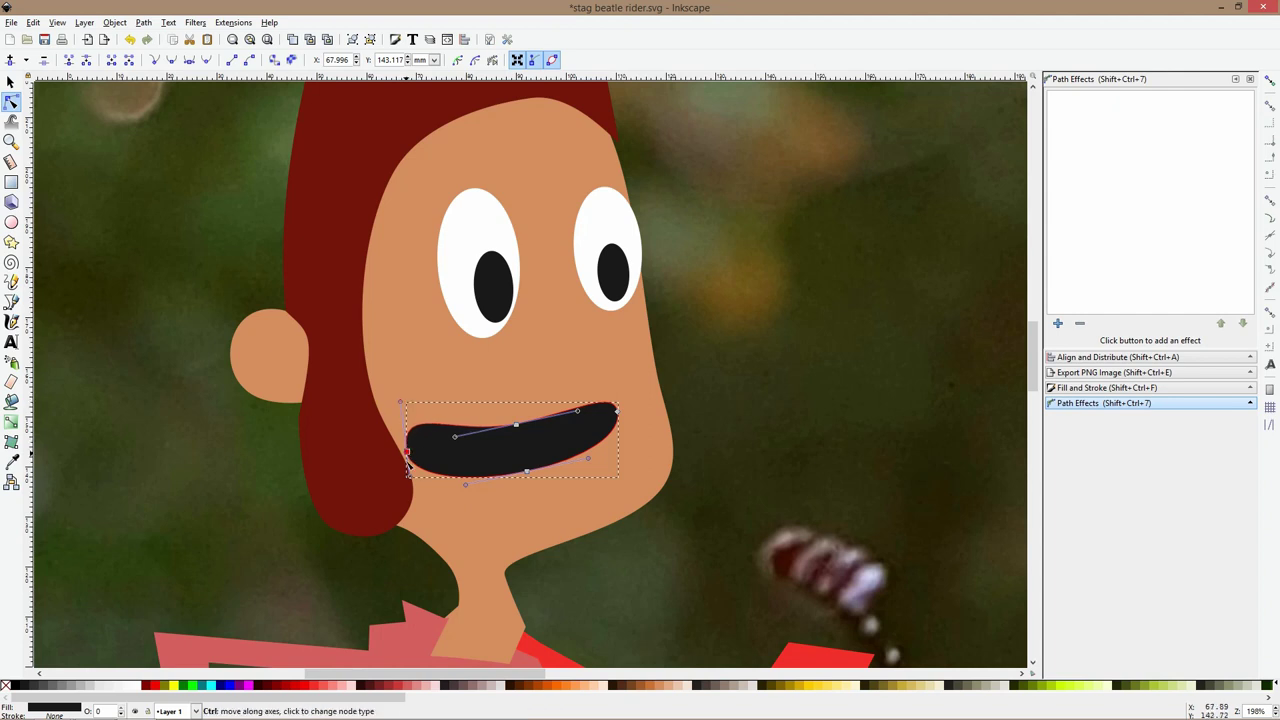
pyautogui.moveTo(409, 478); pyautogui.dragTo(415, 489)
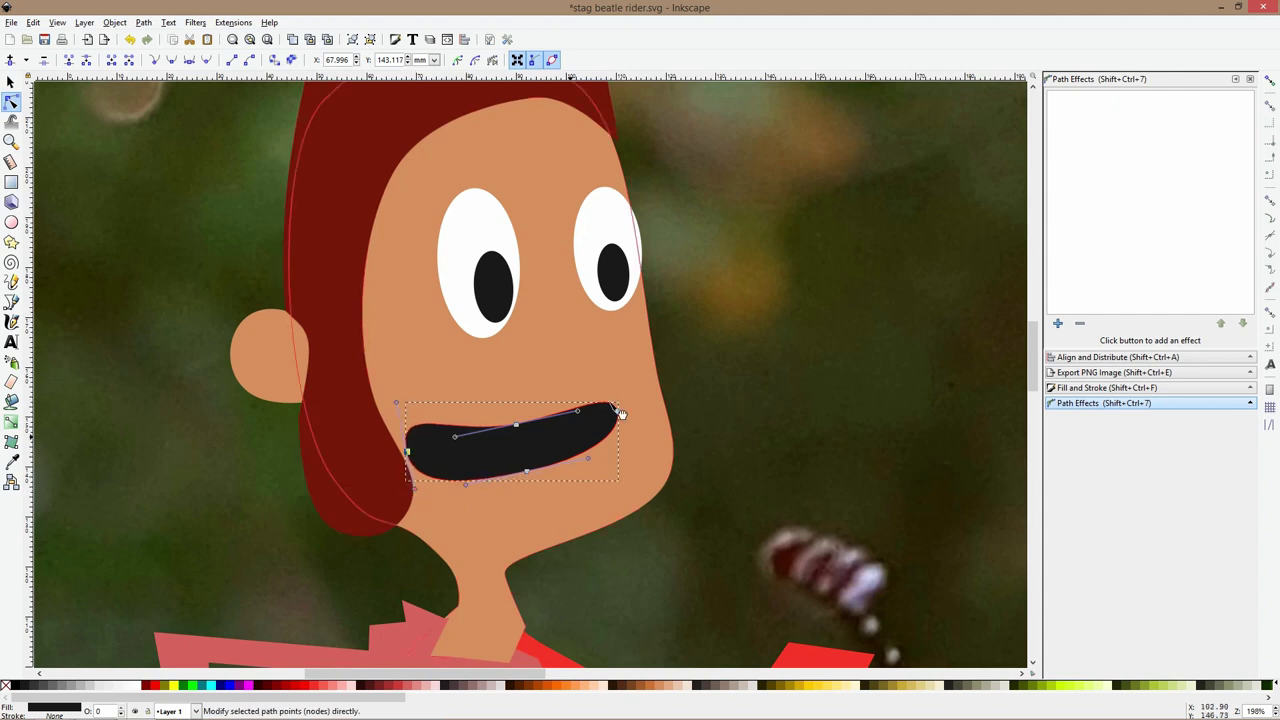
# Move the mouth forward and down toward the chin, making it about 38 mm wide and 13 mm high
pyautogui.moveTo(489, 380); pyautogui.dragTo(622, 510)
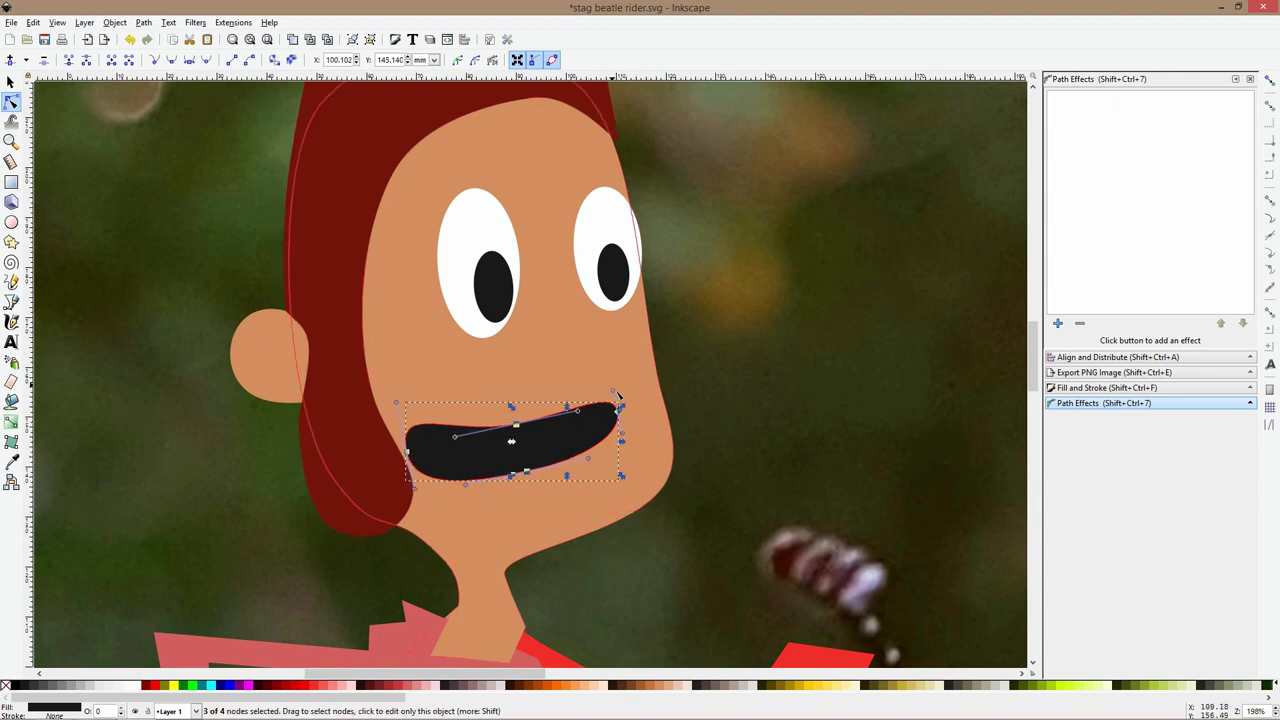
pyautogui.moveTo(627, 412); pyautogui.dragTo(629, 453)
pyautogui.press('s')
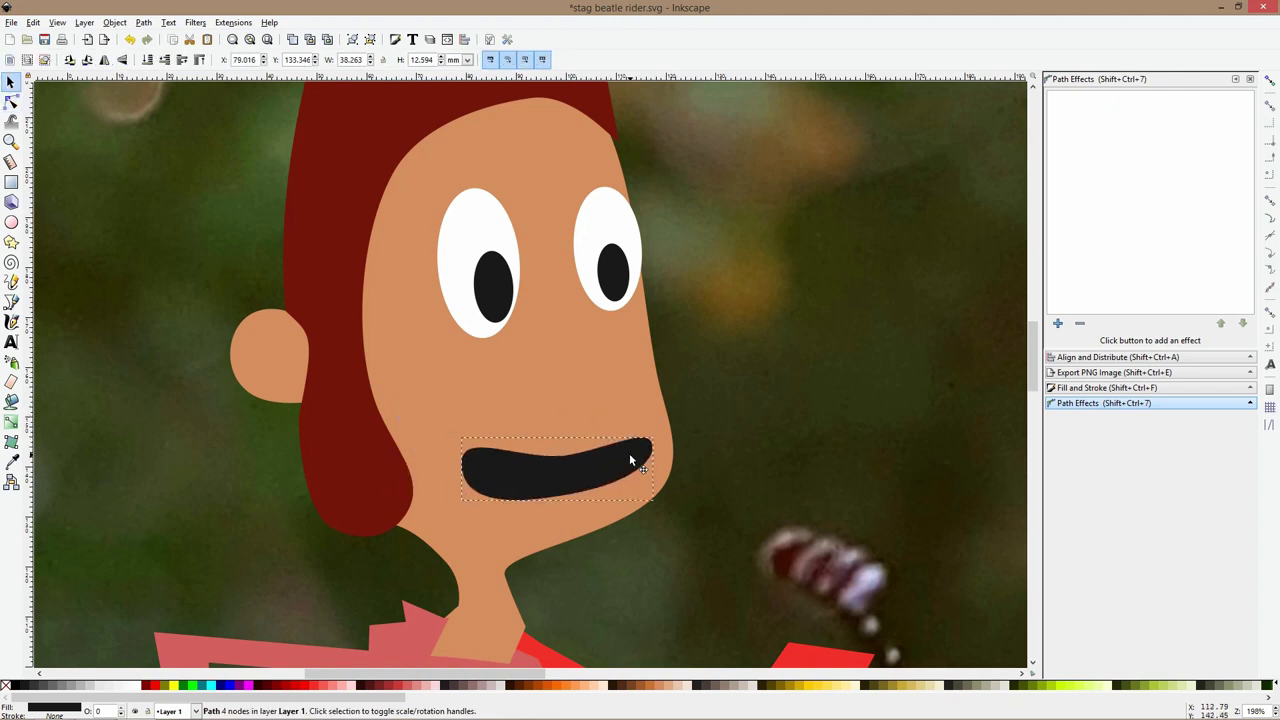
# Pull the mouth's back end outward and upward to make that side of the smile thicker
pyautogui.click(9, 104)
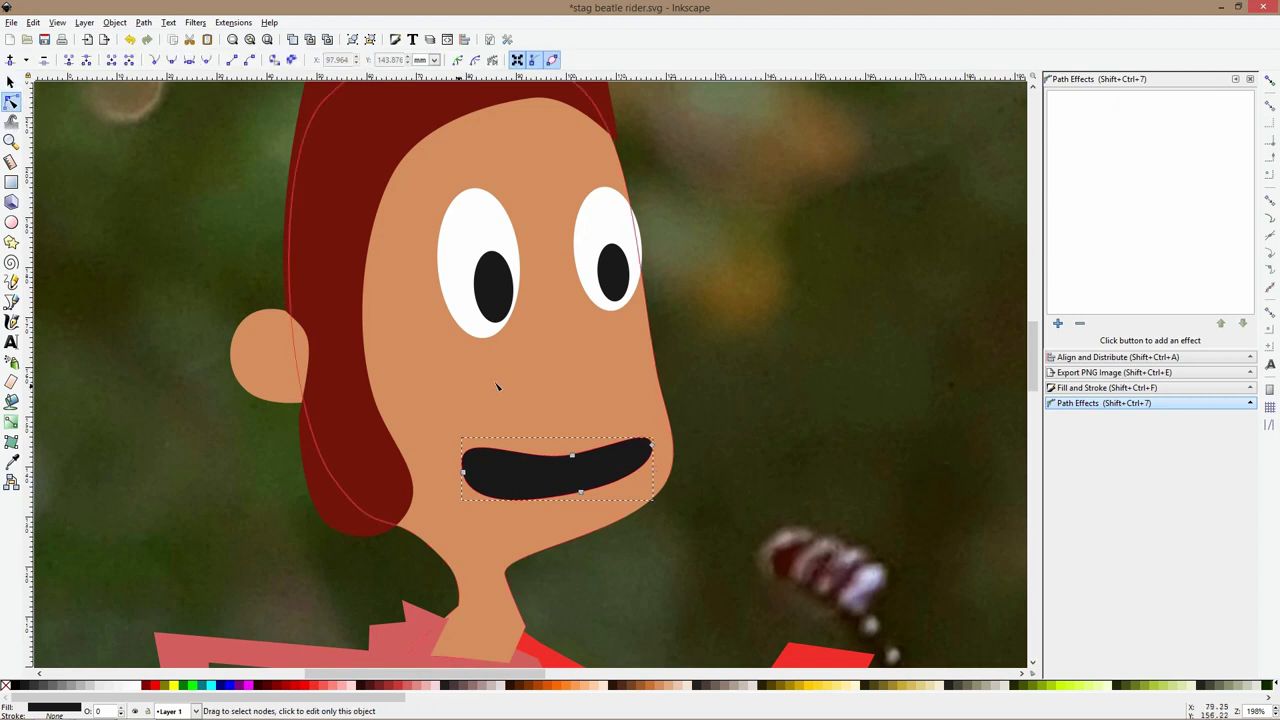
pyautogui.keyDown('ctrl'); pyautogui.click(571, 455); pyautogui.keyUp('ctrl')
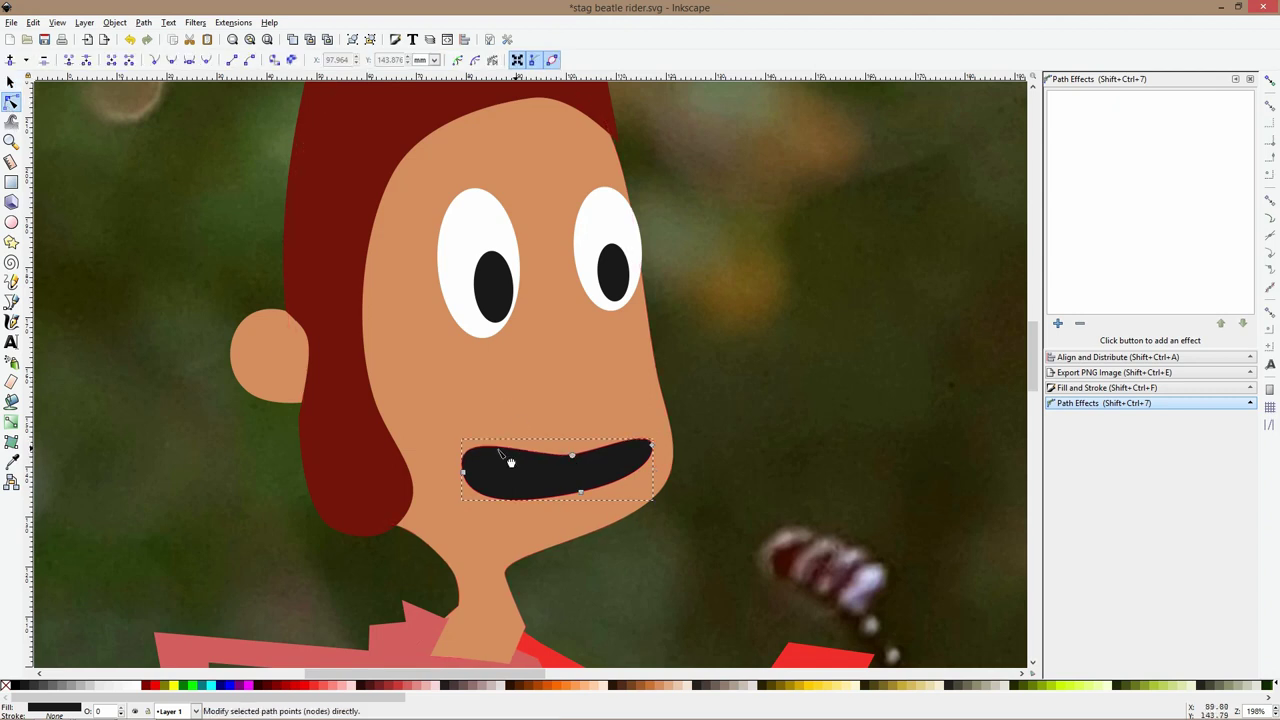
pyautogui.moveTo(491, 455); pyautogui.dragTo(451, 477)
# Pull the top node of the larger eye's white down and forward to notch its upper back edge
pyautogui.click(474, 236)
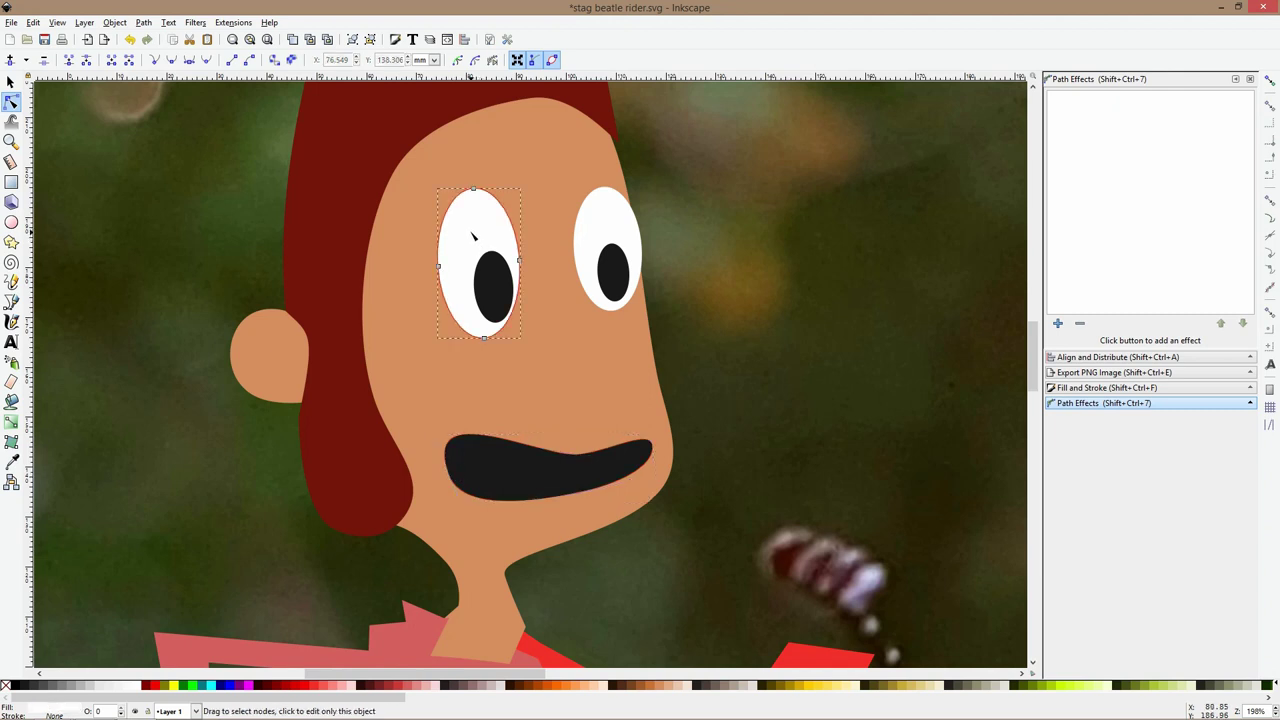
pyautogui.moveTo(461, 202); pyautogui.dragTo(497, 208)
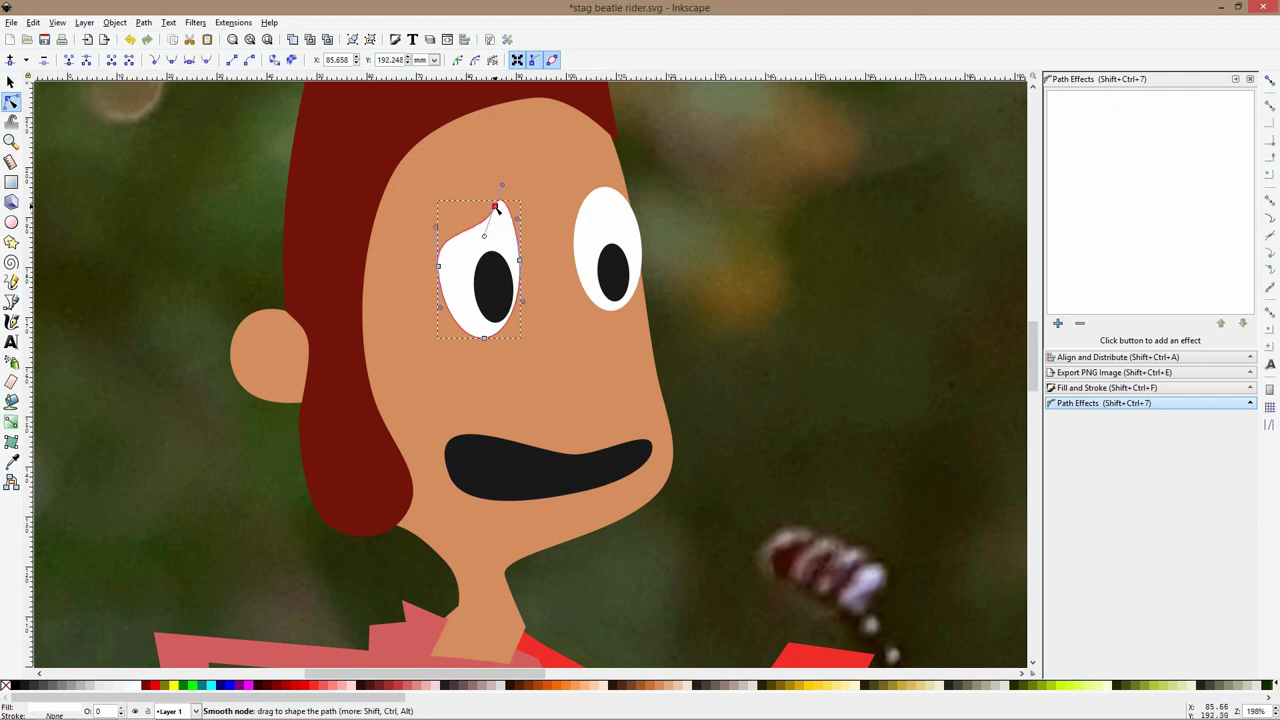
pyautogui.press('v')
pyautogui.press('s')
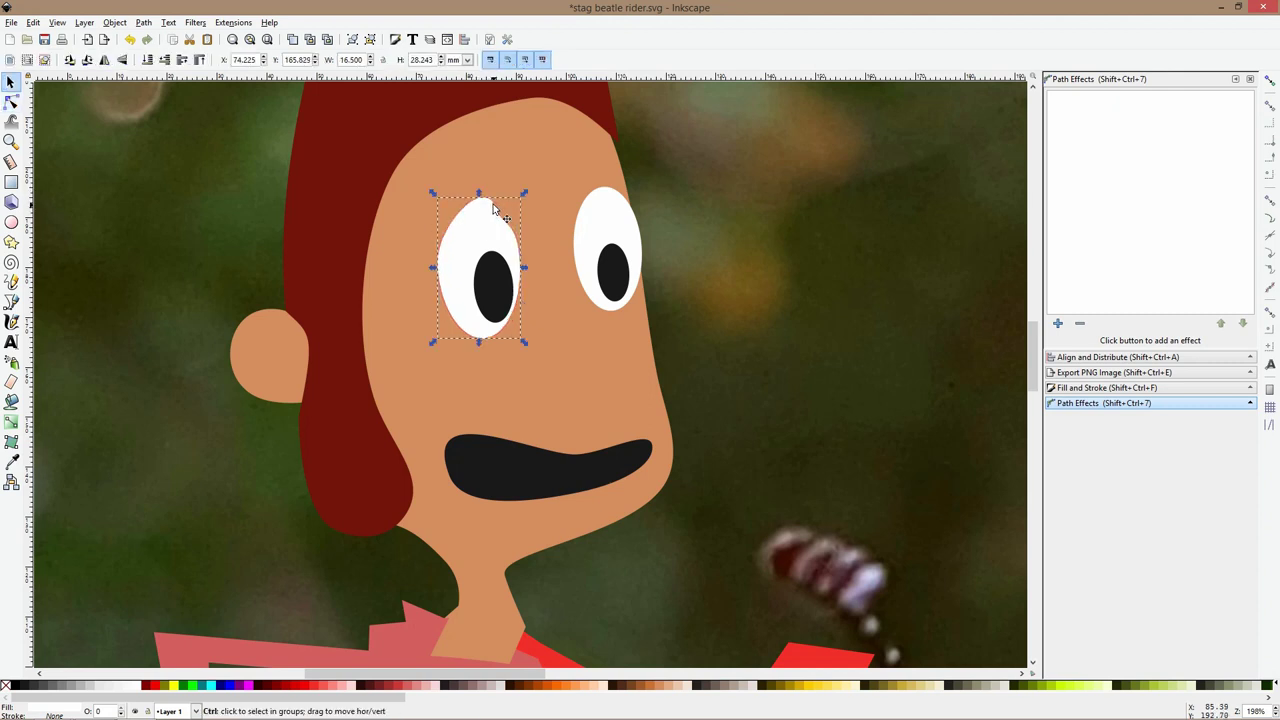
pyautogui.hotkey('ctrl', 'z')
# Flip the notched eye white vertically and horizontally, and shift it slightly toward the front of the face
pyautogui.press('v')
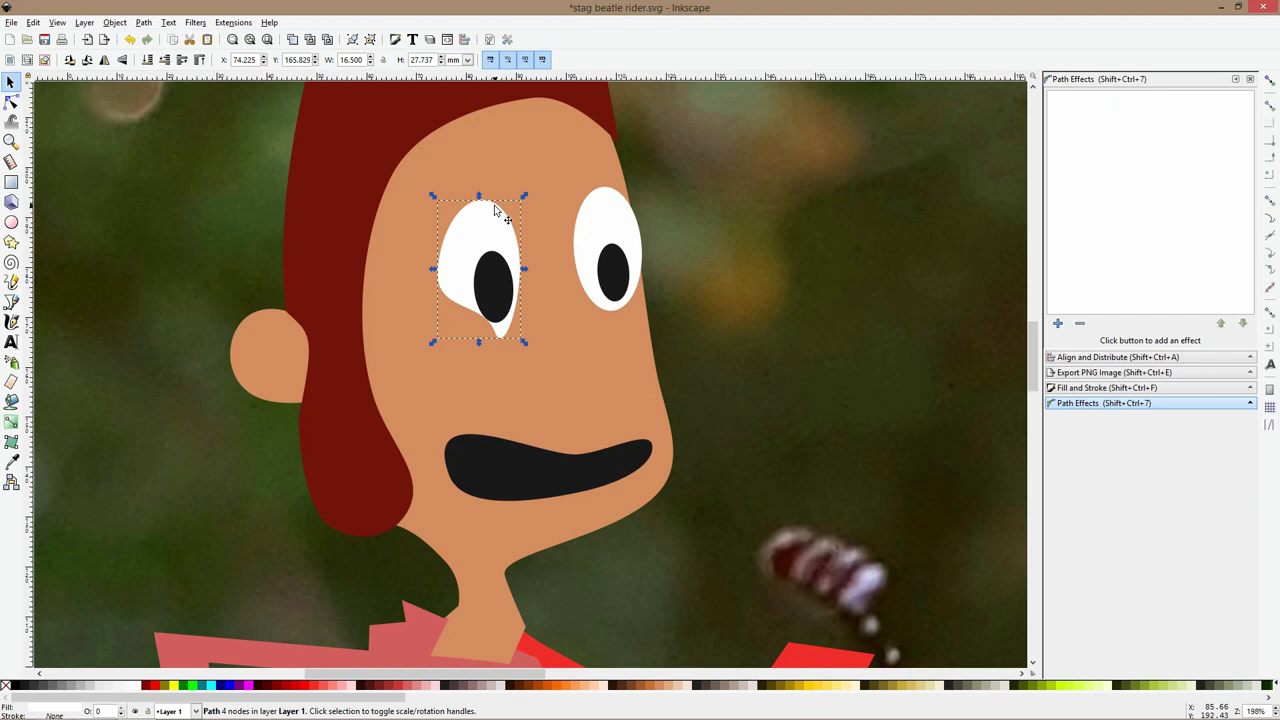
pyautogui.press('h')
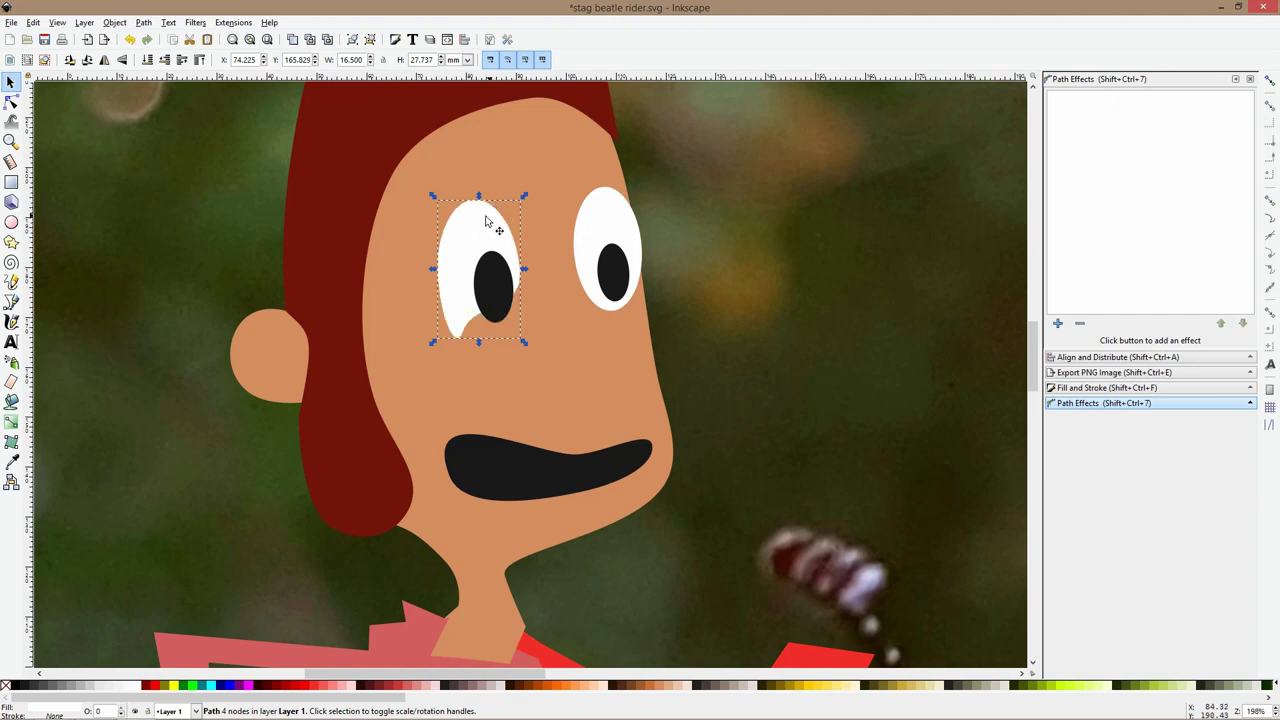
pyautogui.moveTo(487, 222); pyautogui.dragTo(500, 223)
# Delete the white and the pupil of the smaller front eye
pyautogui.click(612, 229)
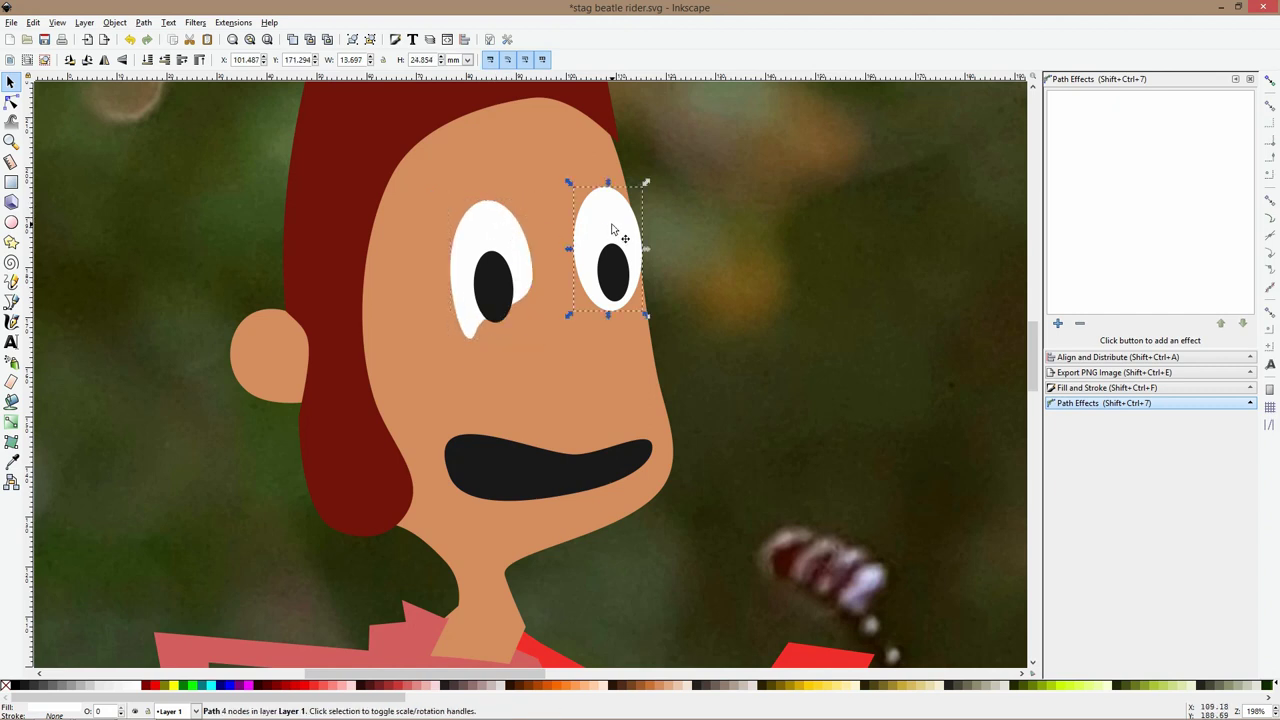
pyautogui.press('Delete')
pyautogui.click(492, 221)
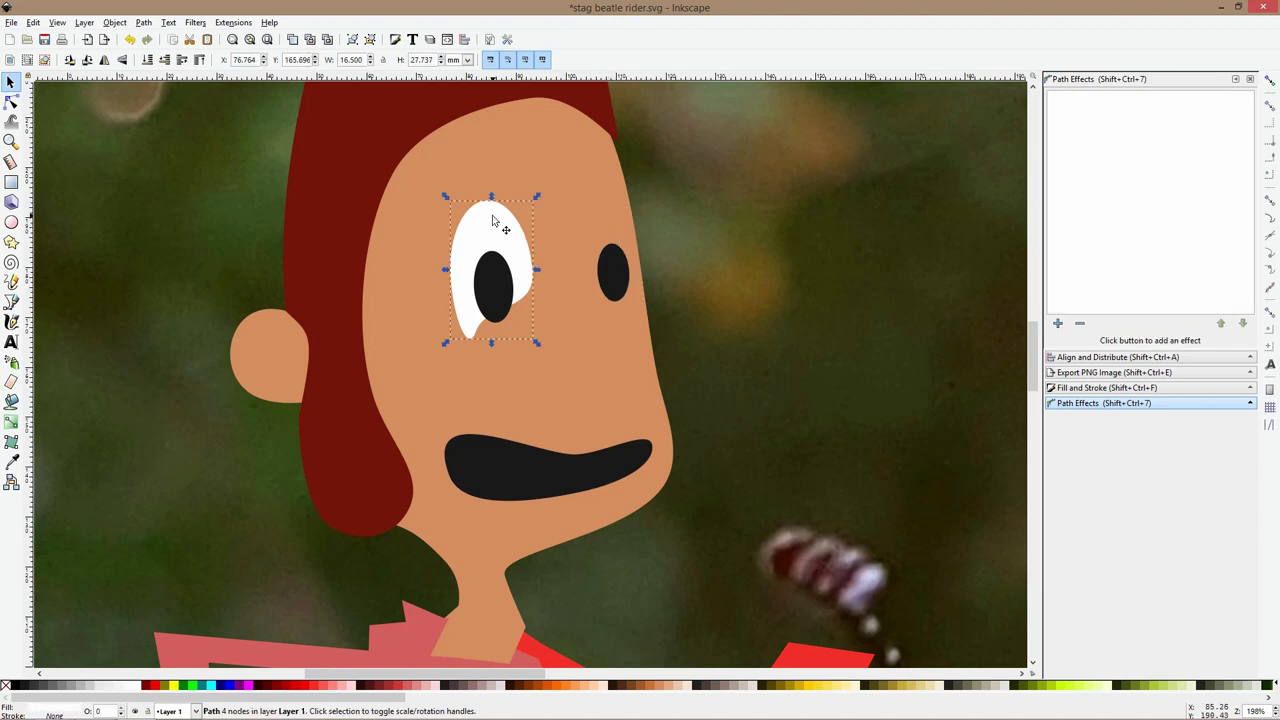
pyautogui.click(606, 266)
pyautogui.press('Delete')
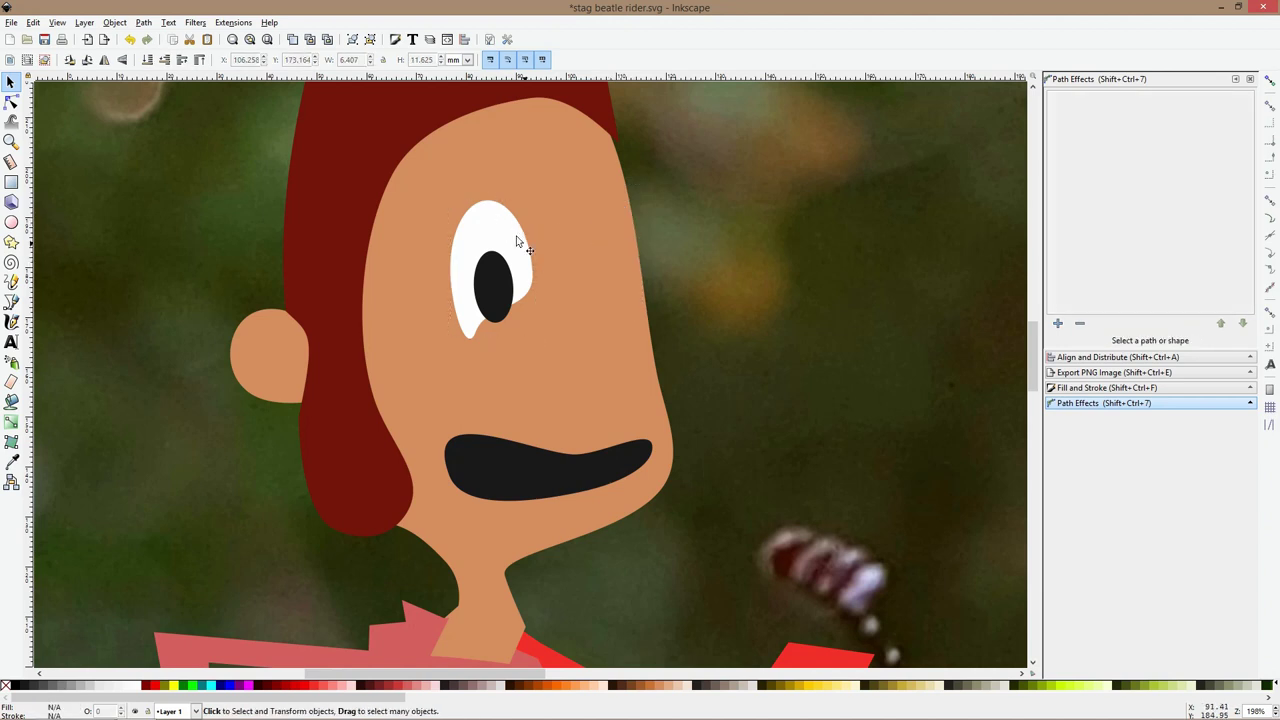
# Enlarge the remaining eye's pupil and shift it slightly forward over the eye white
pyautogui.moveTo(494, 246)
pyautogui.mouseDown()
pyautogui.moveTo(494, 216)
pyautogui.moveTo(504, 268)
pyautogui.mouseUp()
pyautogui.moveTo(501, 224); pyautogui.dragTo(501, 238)
# Trim the pupil to the eye white's outline by intersecting it with a duplicate of the white
pyautogui.click(490, 213)
pyautogui.hotkey('ctrl', 'd')
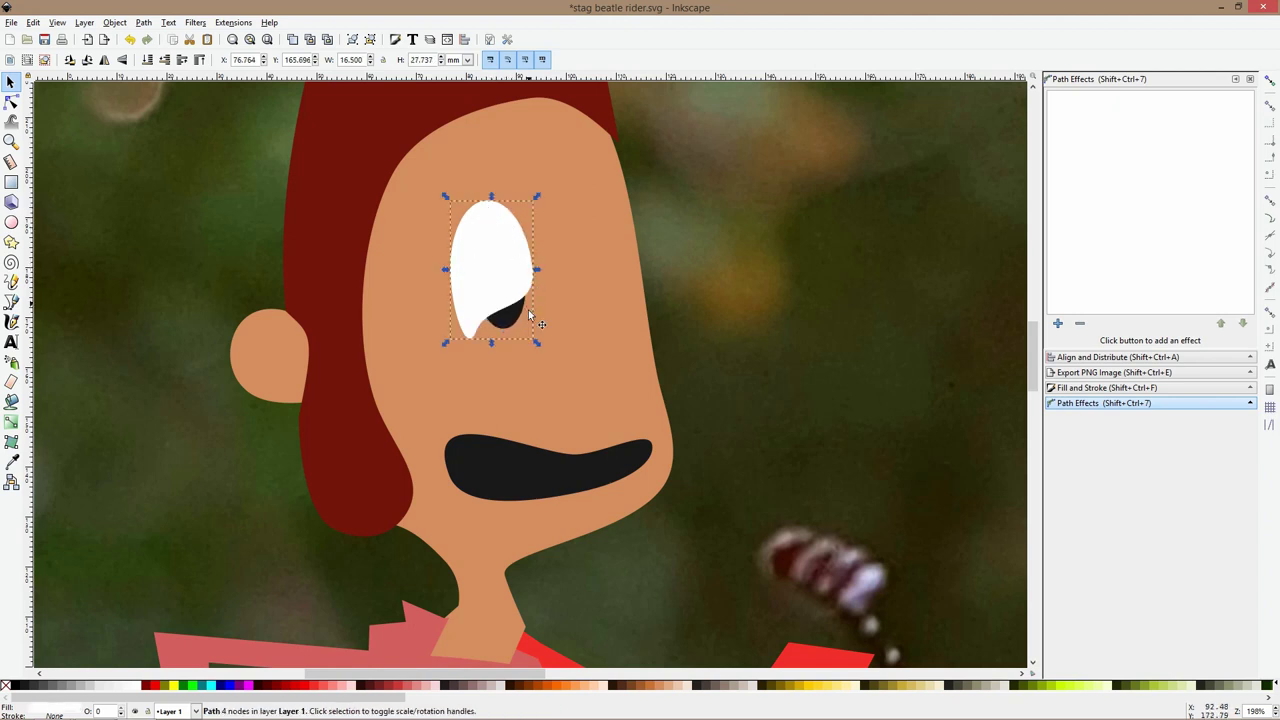
pyautogui.keyDown('shift'); pyautogui.click(512, 320); pyautogui.keyUp('shift')
pyautogui.click(144, 23)
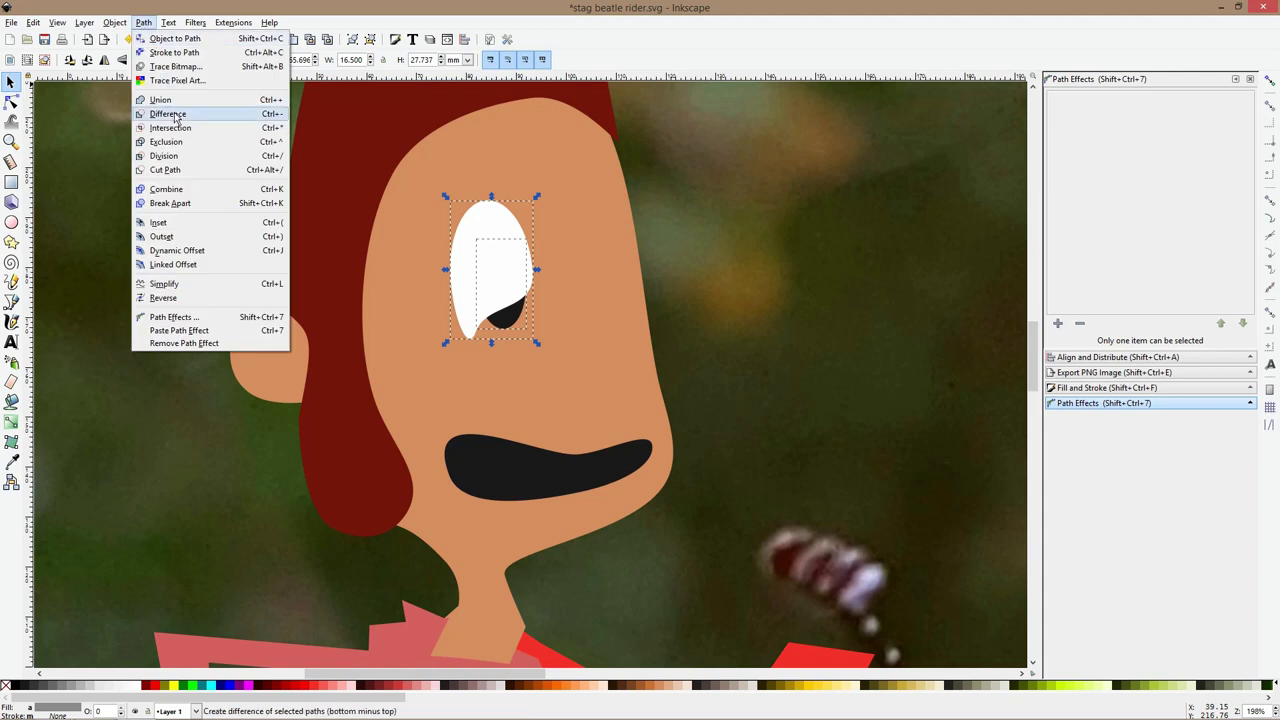
pyautogui.click(170, 128)
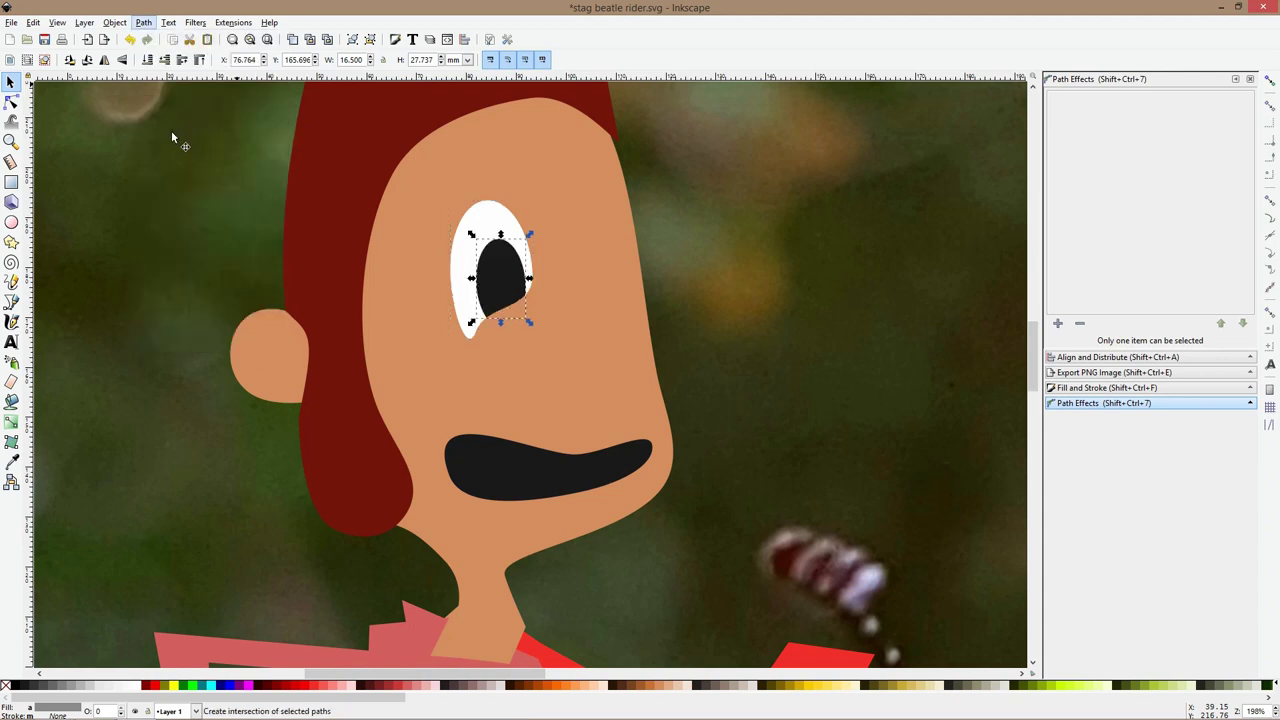
pyautogui.click(588, 330)
pyautogui.scroll(-4, 600, 330)
pyautogui.click(712, 288)
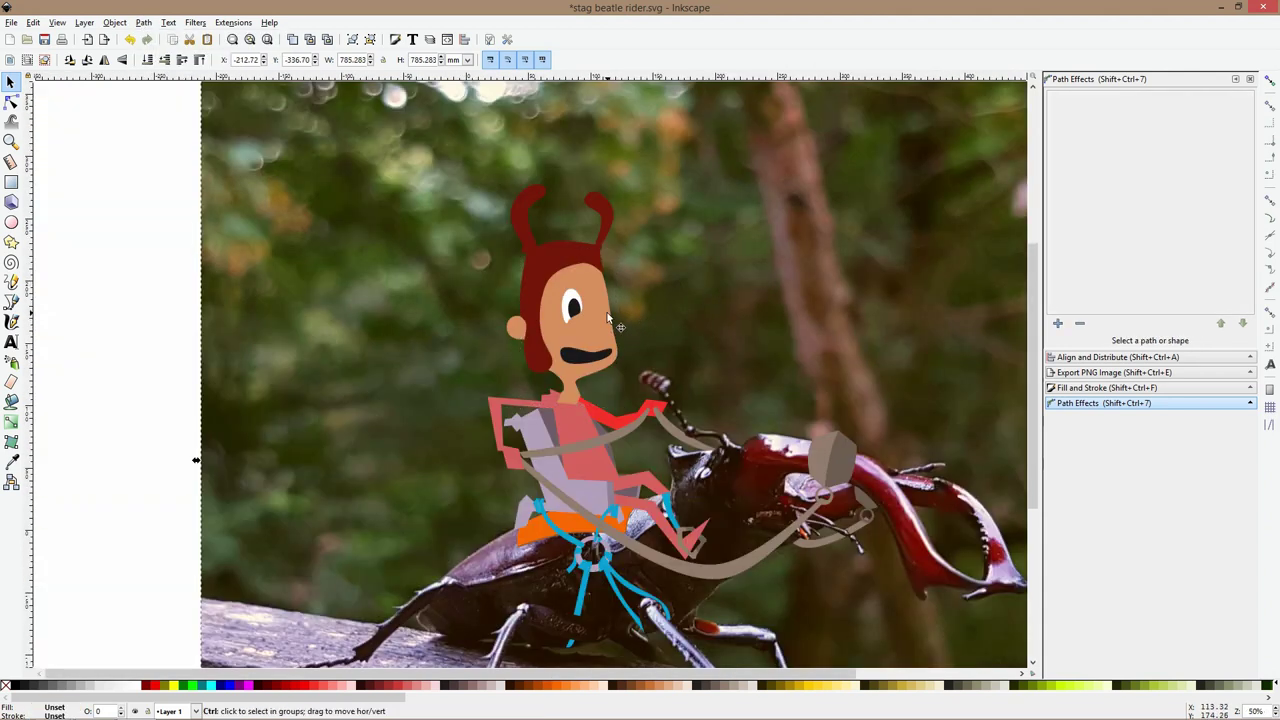
pyautogui.scroll(3, 609, 323)
pyautogui.keyDown('ctrl'); pyautogui.keyDown('alt'); pyautogui.click(584, 327); pyautogui.keyUp('alt'); pyautogui.keyUp('ctrl')
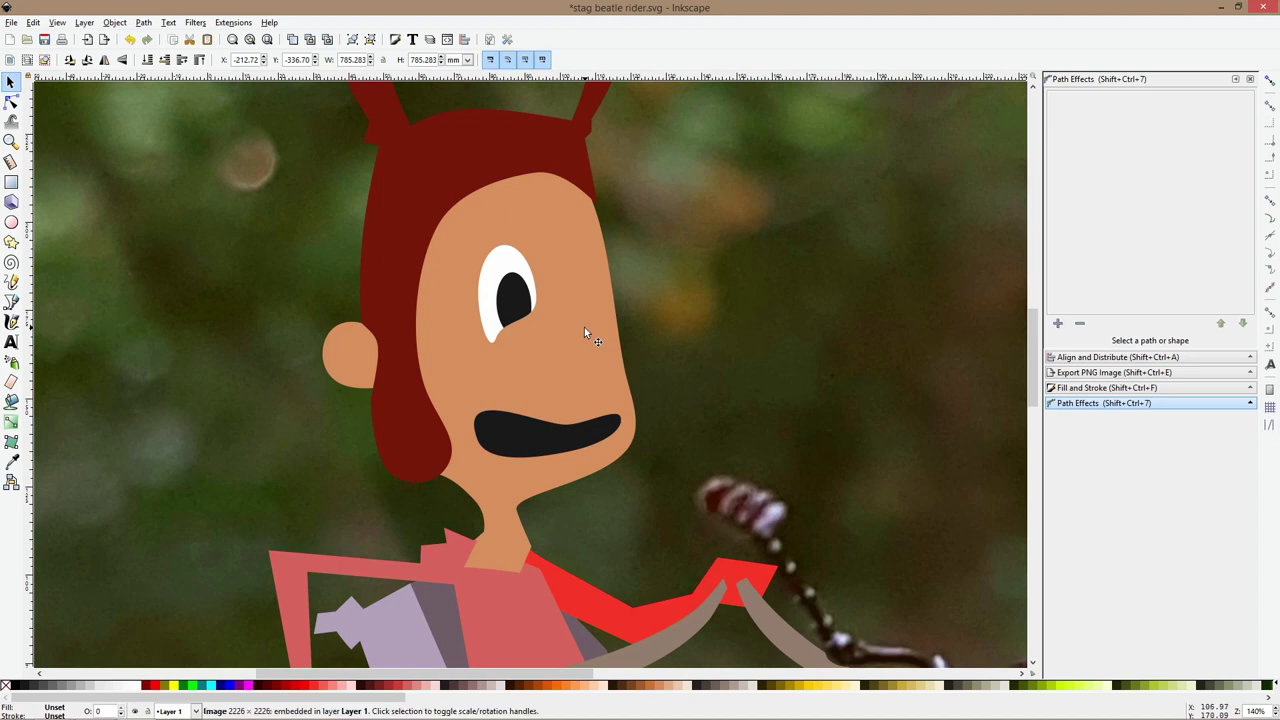
# Undo the pupil trimming and enlargement, the front eye's deletion, and the larger eye white's flip, shift and notch
pyautogui.hotkey('ctrl', 'z')
pyautogui.hotkey('ctrl', 'z')
pyautogui.hotkey('ctrl', 'z')
pyautogui.hotkey('ctrl', 'z')
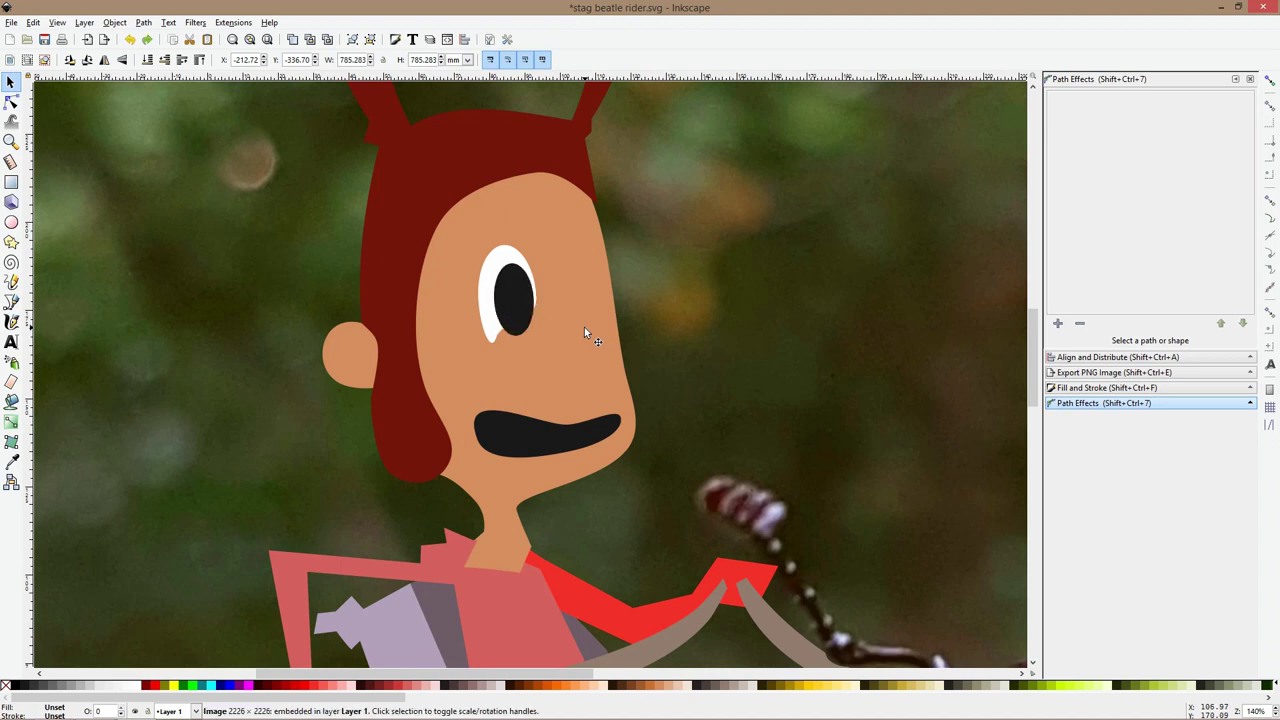
pyautogui.hotkey('ctrl', 'z')
pyautogui.hotkey('ctrl', 'z')
pyautogui.hotkey('ctrl', 'z')
pyautogui.hotkey('ctrl', 'z')
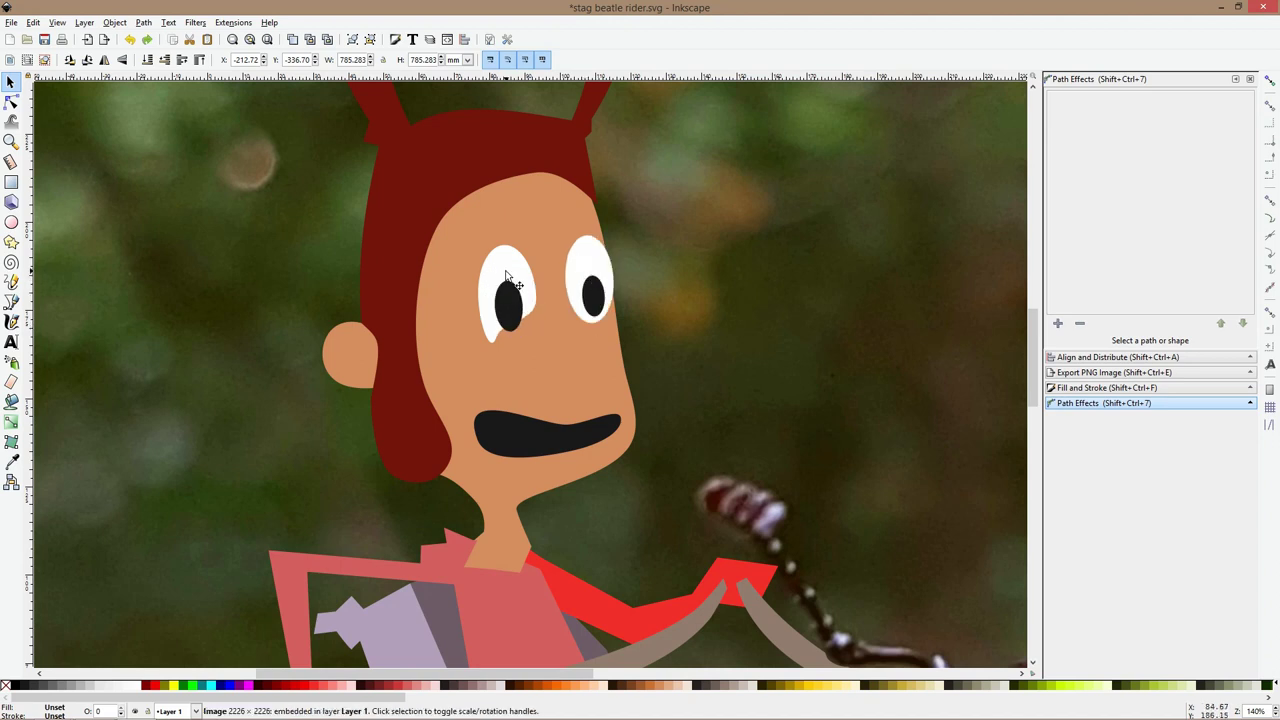
pyautogui.hotkey('ctrl', 'z')
pyautogui.hotkey('ctrl', 'z')
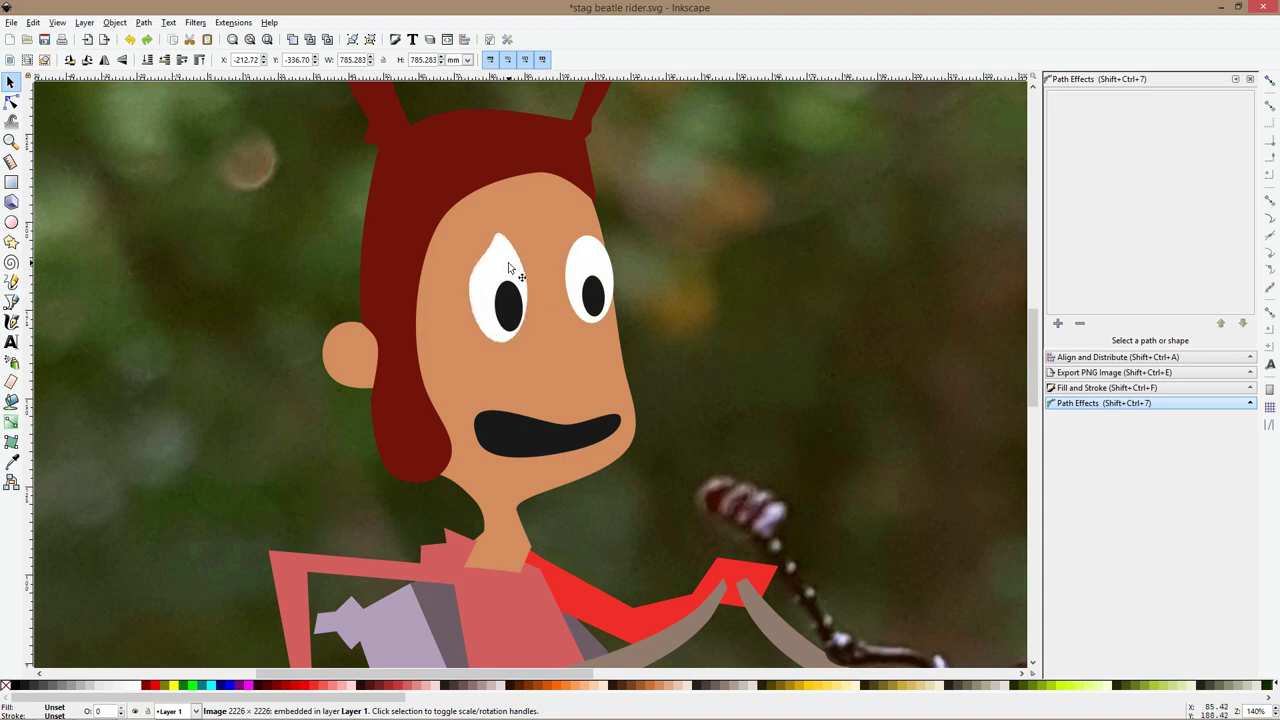
# Enlarge the front eye's pupil to about 8.7 × 15.8 mm and the larger eye's pupil to about 10.2 × 18.6 mm
pyautogui.click(509, 268)
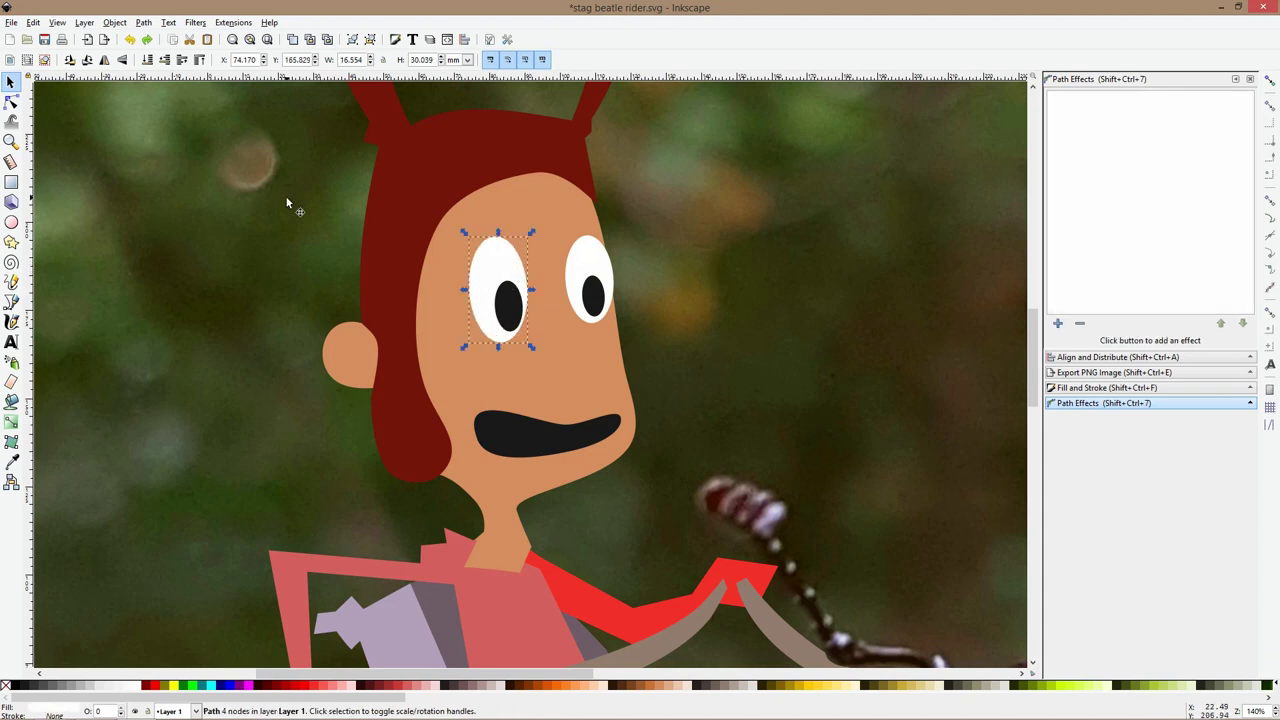
pyautogui.click(596, 263)
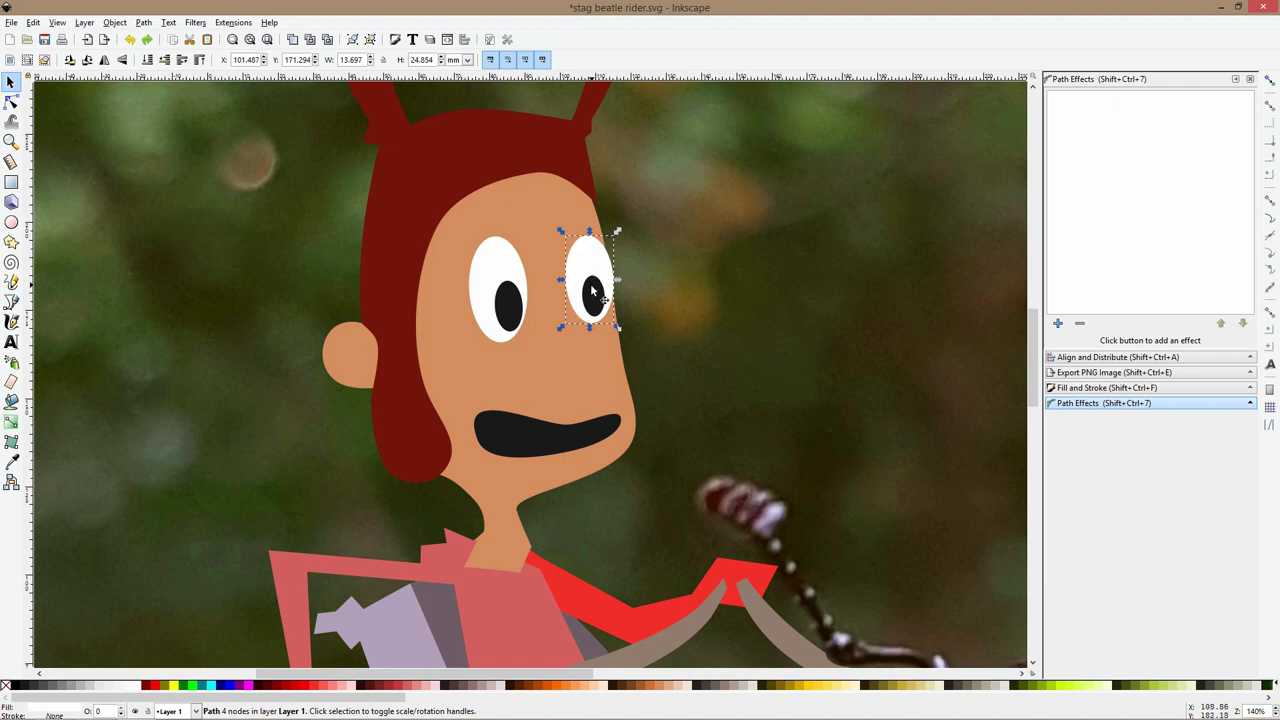
pyautogui.click(592, 291)
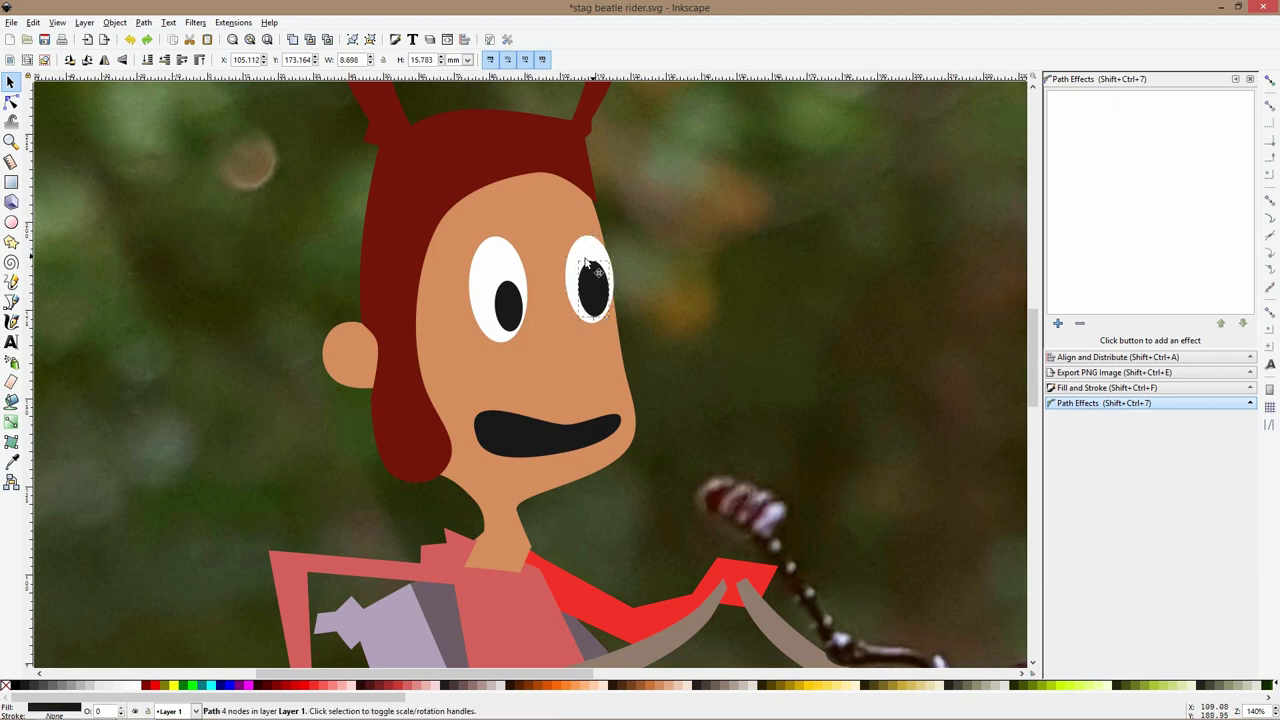
pyautogui.click(507, 268)
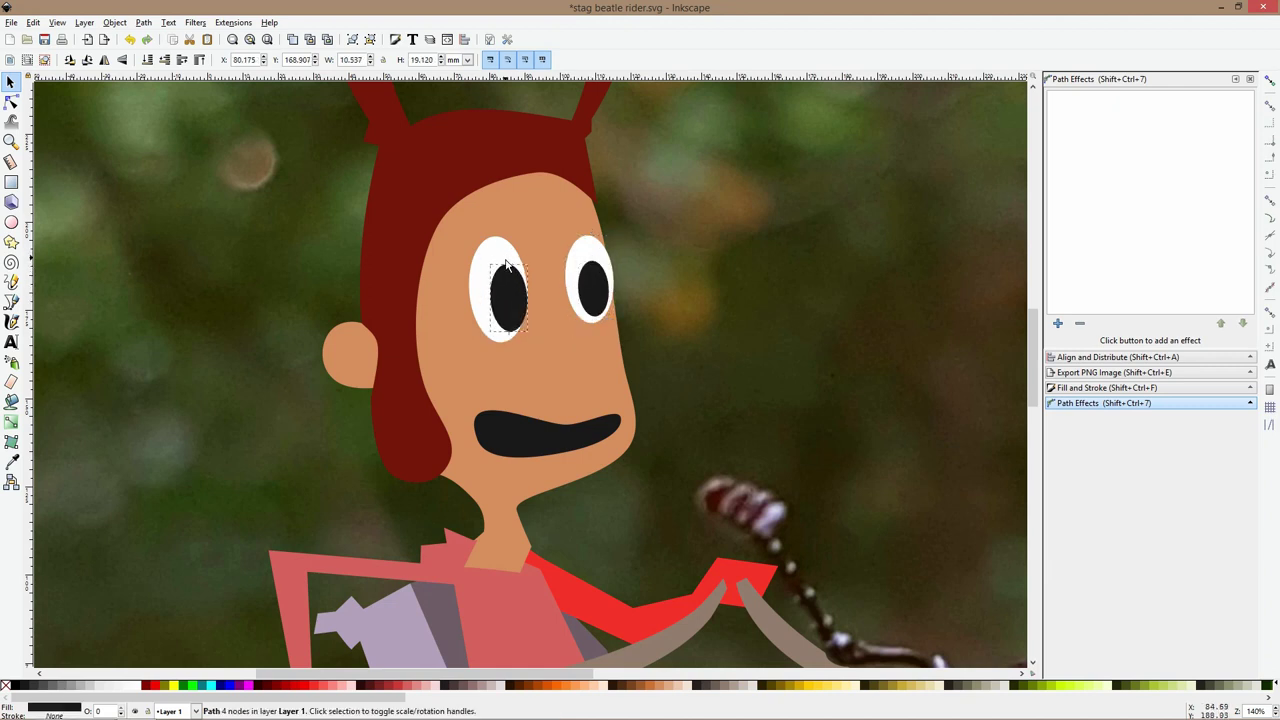
pyautogui.press(',')
pyautogui.click(516, 294)
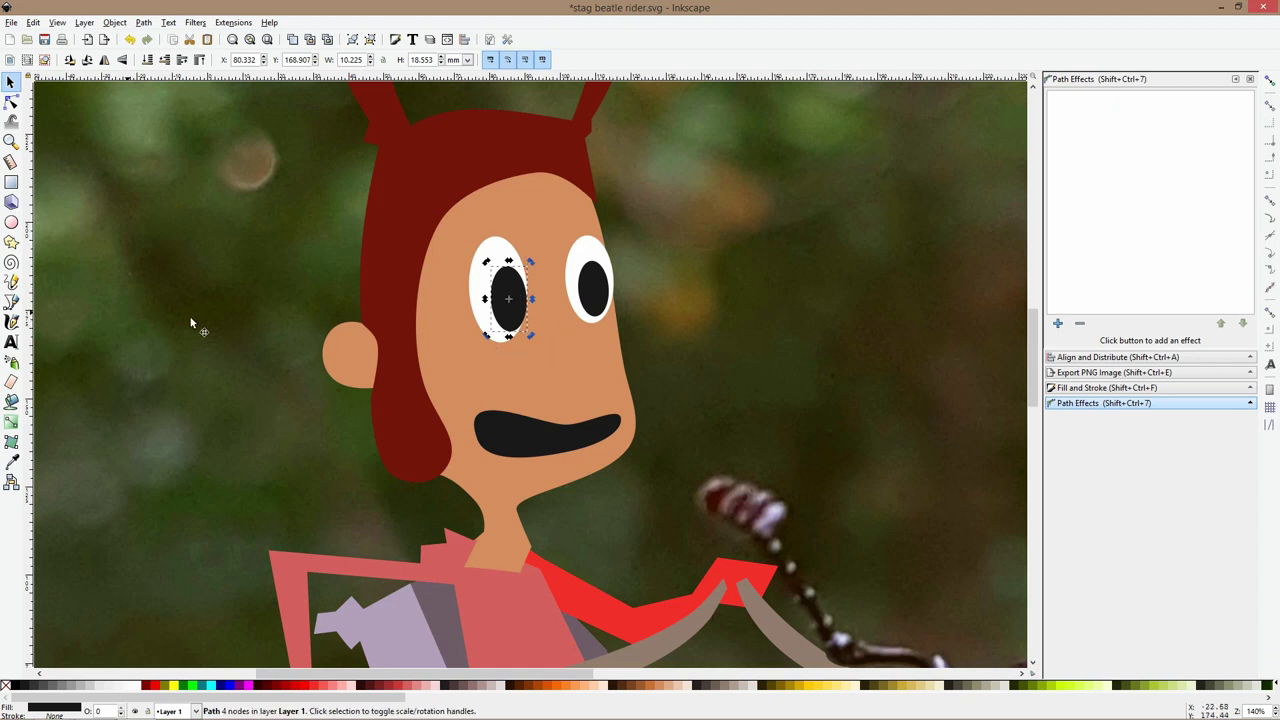
# Save the drawing and draw a slanted four-cornered bar as a long nose, from between the eyes to beyond the face
pyautogui.click(20, 304)
pyautogui.hotkey('ctrl', 's')
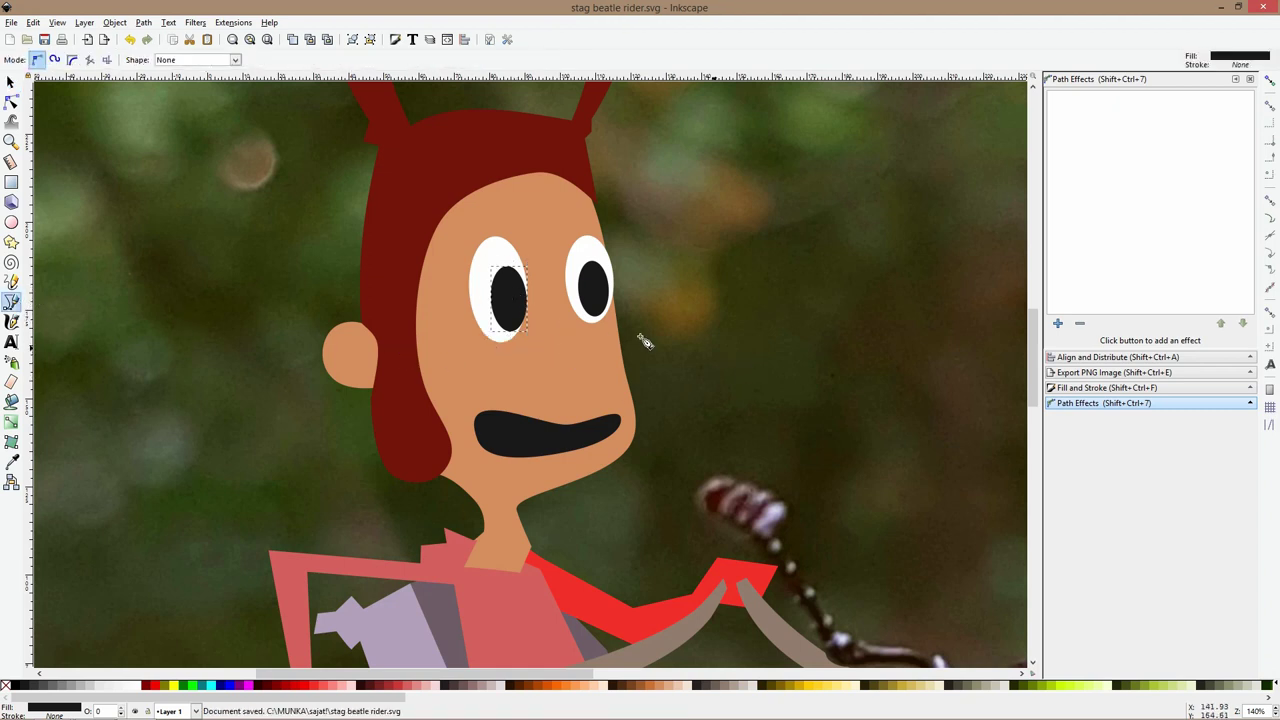
pyautogui.click(555, 326)
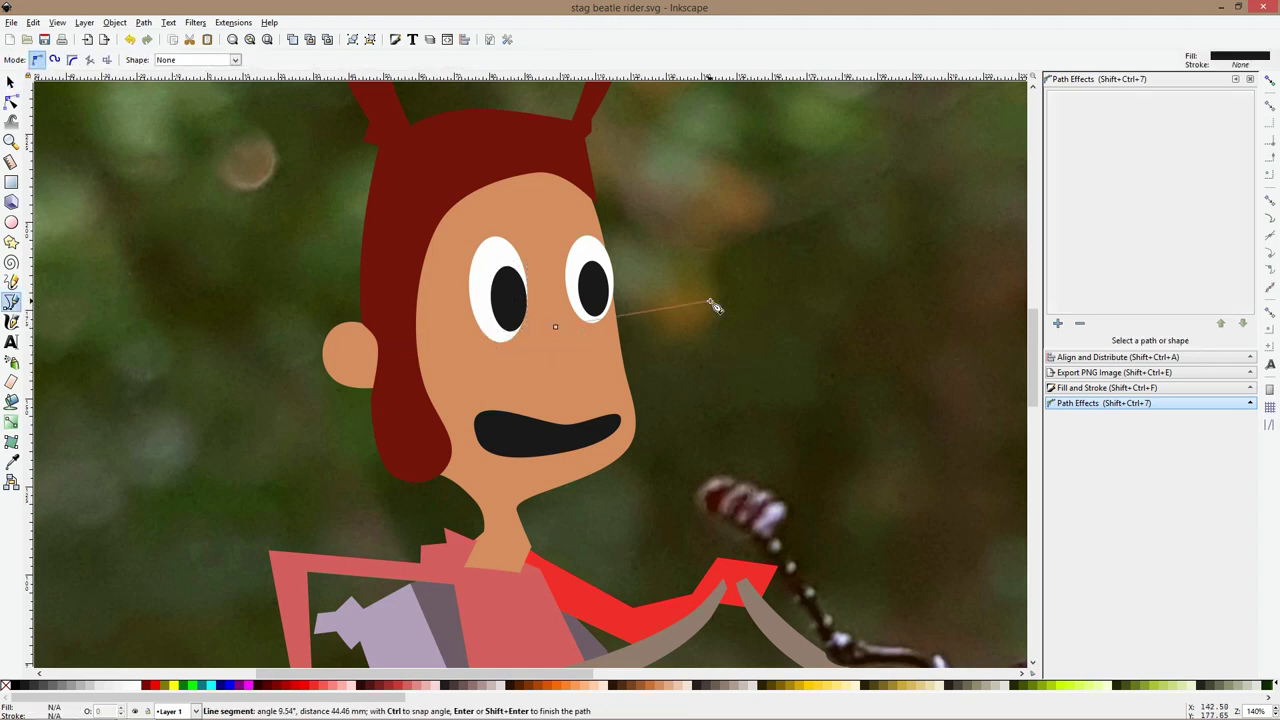
pyautogui.click(710, 302)
pyautogui.click(710, 338)
pyautogui.click(557, 361)
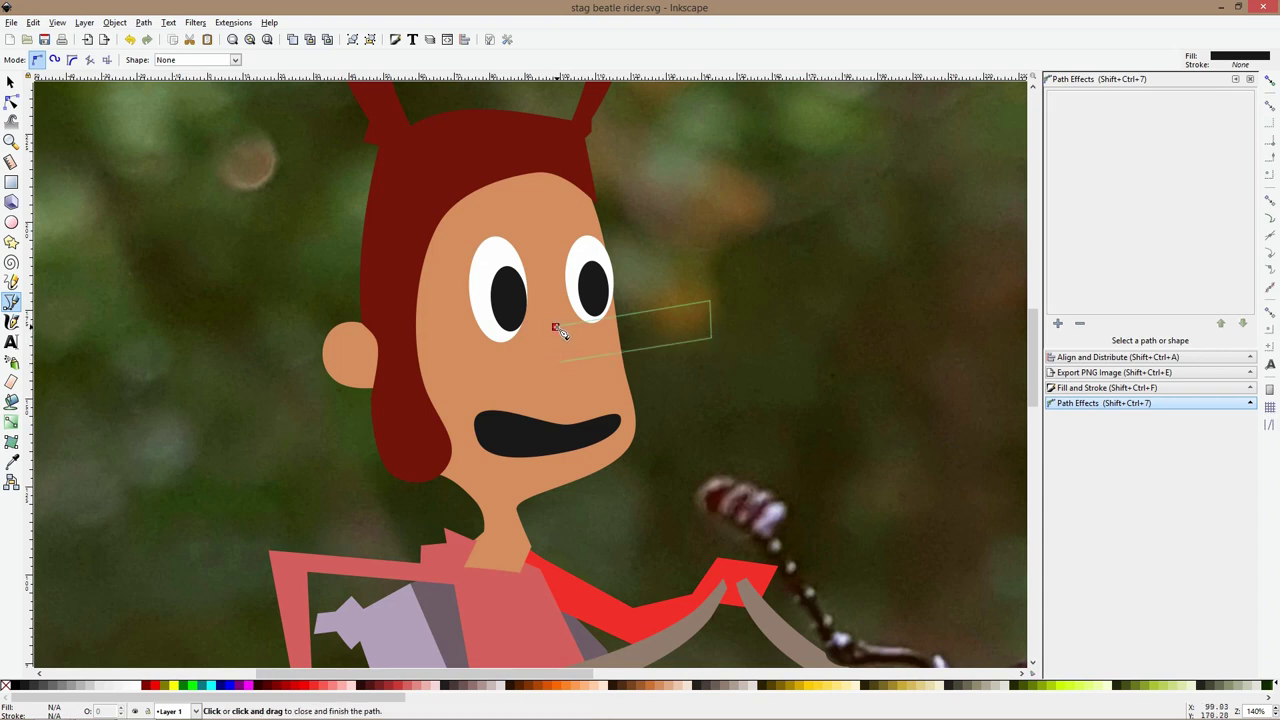
pyautogui.click(556, 328)
# Fill the nose with the sampled skin colour, curve its upper edge and smooth the corner nodes at its tip
pyautogui.click(12, 462)
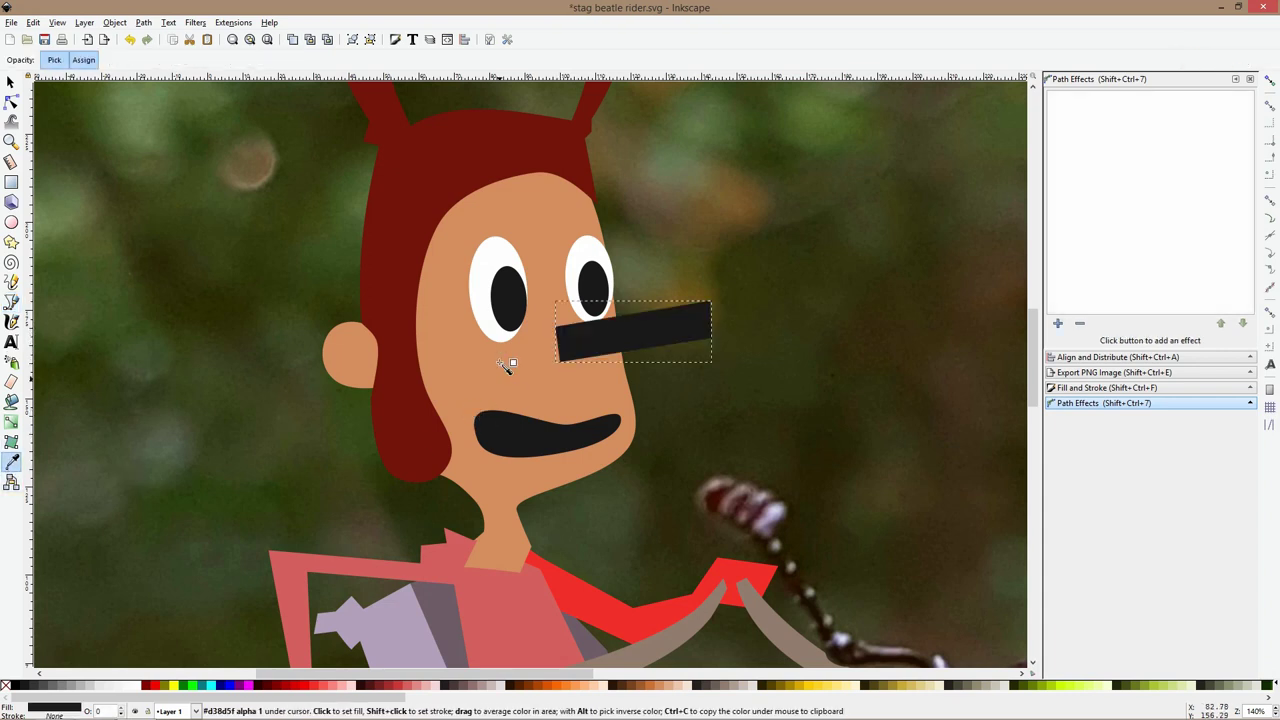
pyautogui.click(509, 366)
pyautogui.click(11, 103)
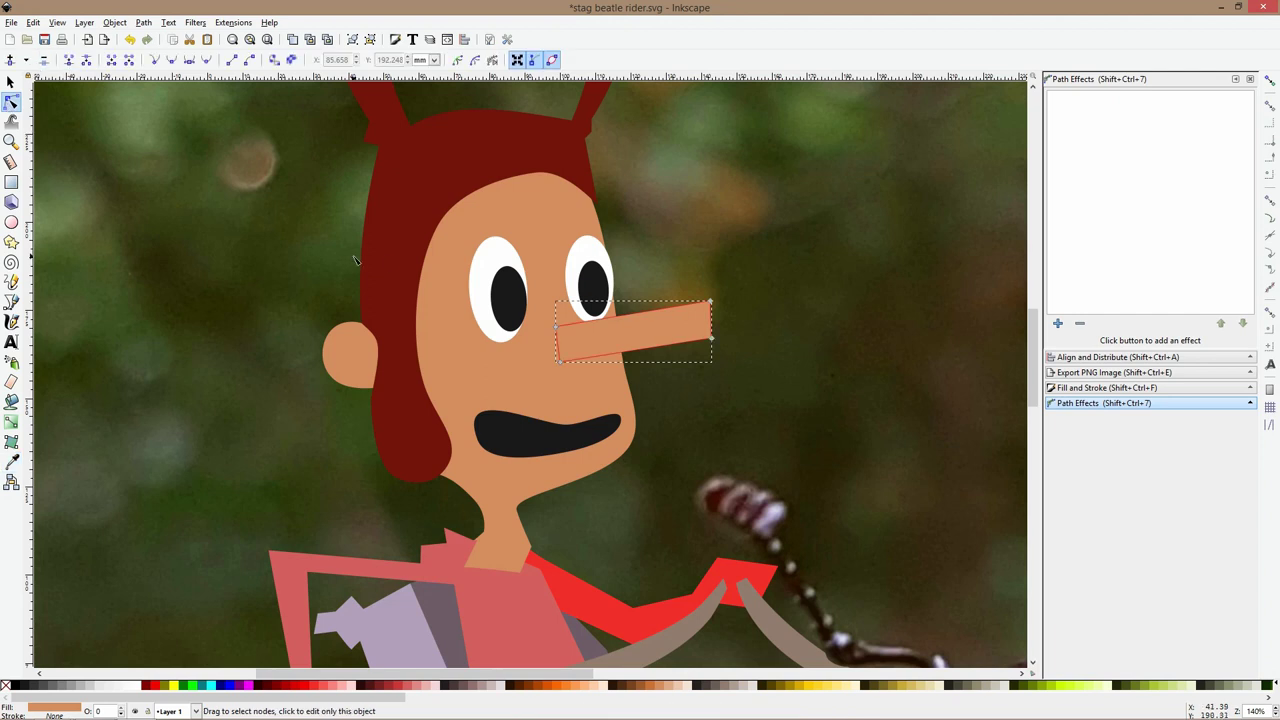
pyautogui.moveTo(557, 333); pyautogui.dragTo(604, 330)
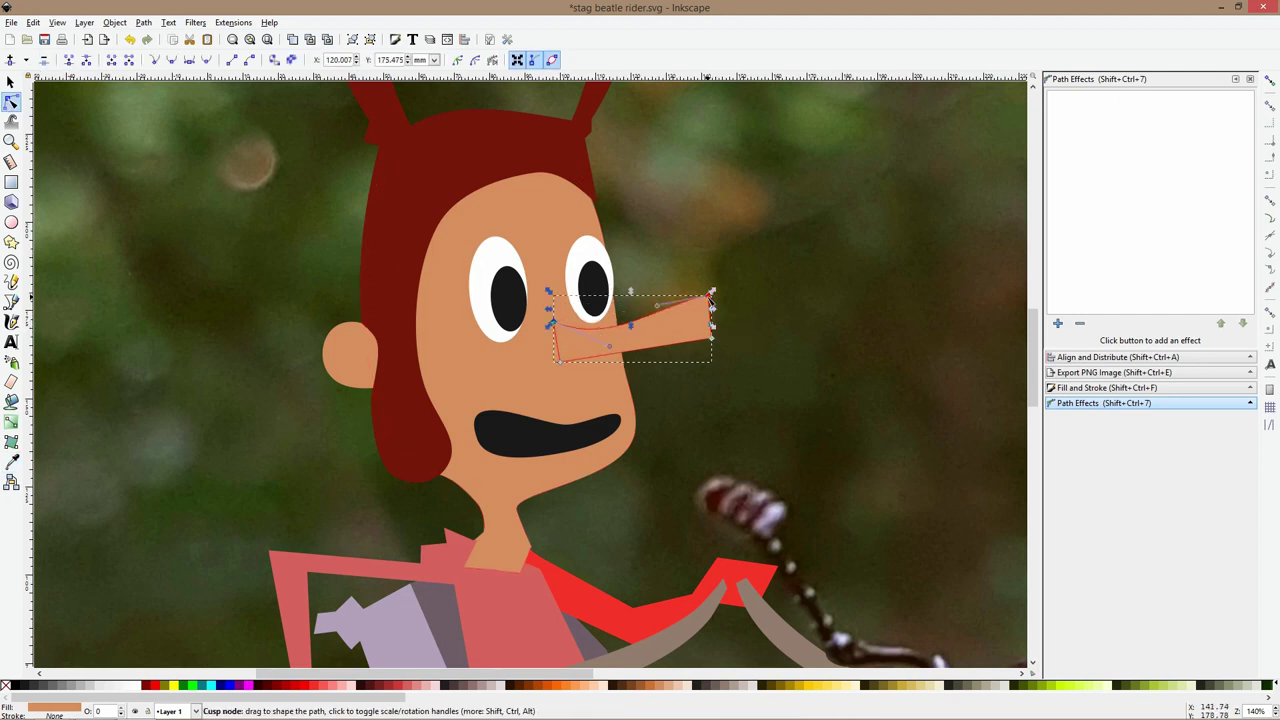
pyautogui.hotkey('shift', 's')
pyautogui.press('Escape')
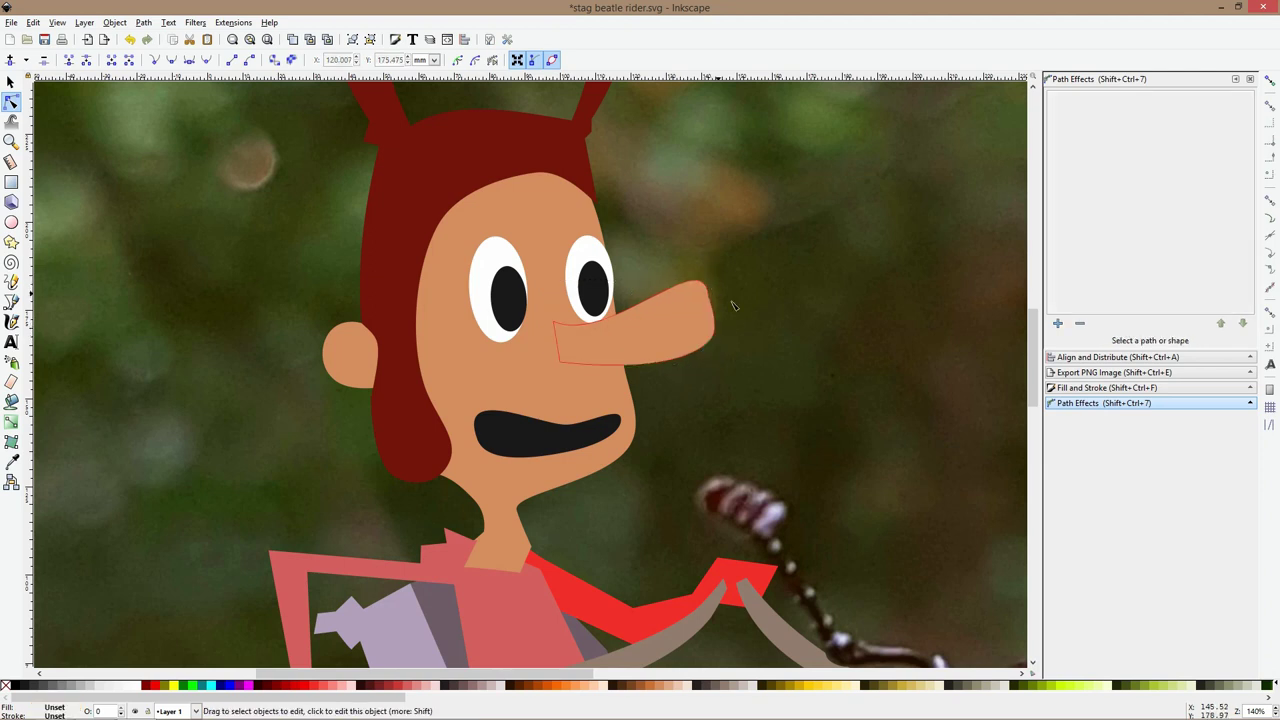
# Delete the upper node at the nose tip and adjust the remaining tip node to a smooth, rounded end
pyautogui.click(712, 318)
pyautogui.click(709, 296)
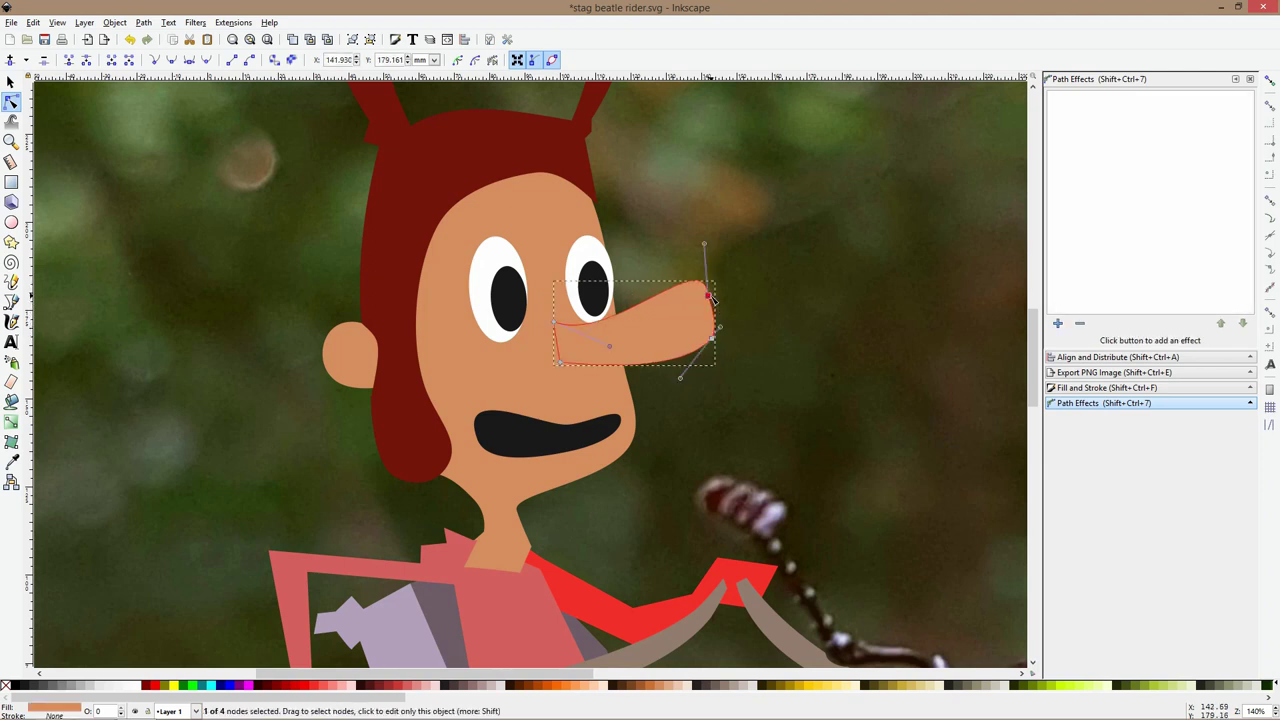
pyautogui.press('Delete')
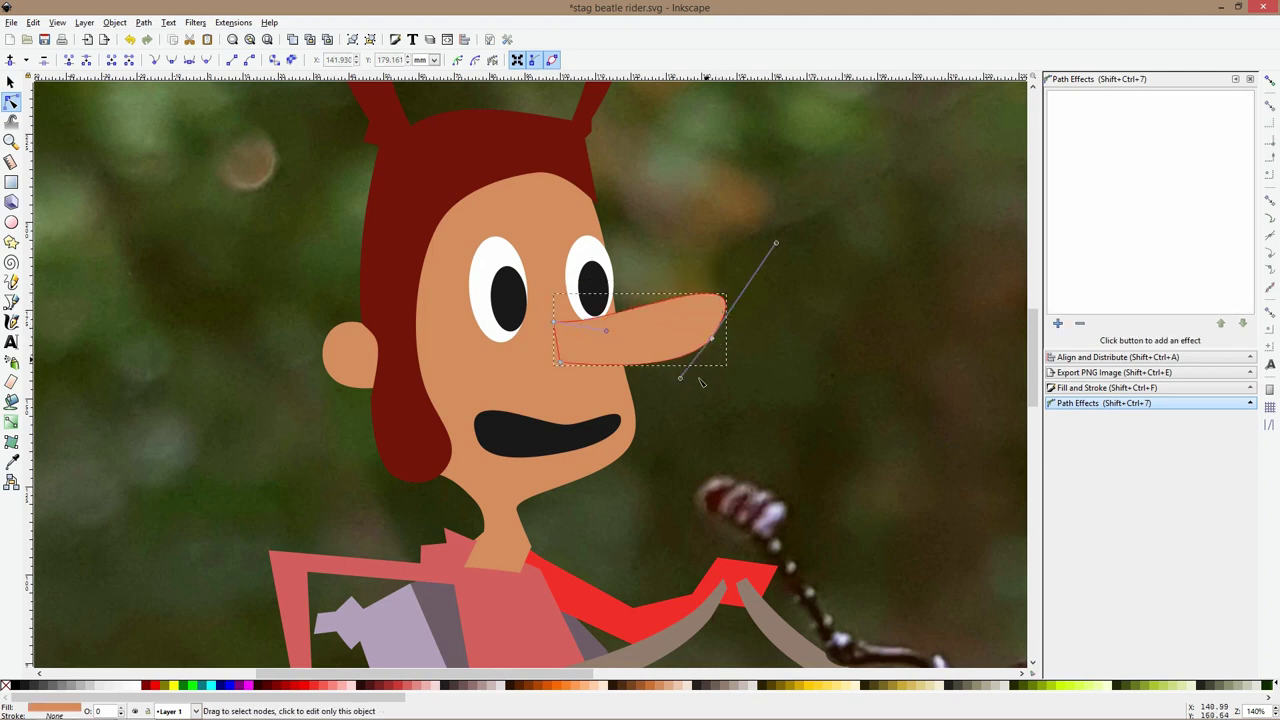
pyautogui.moveTo(681, 378); pyautogui.dragTo(717, 389)
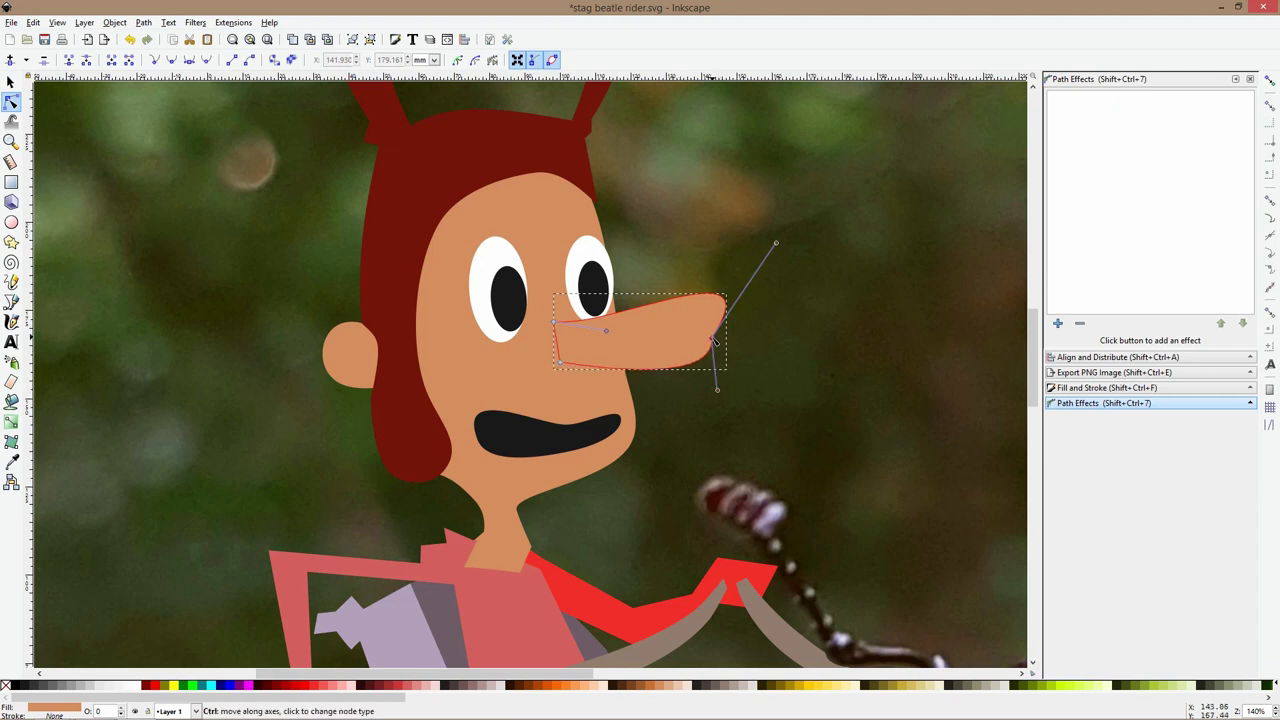
pyautogui.keyDown('ctrl'); pyautogui.click(712, 339); pyautogui.keyUp('ctrl')
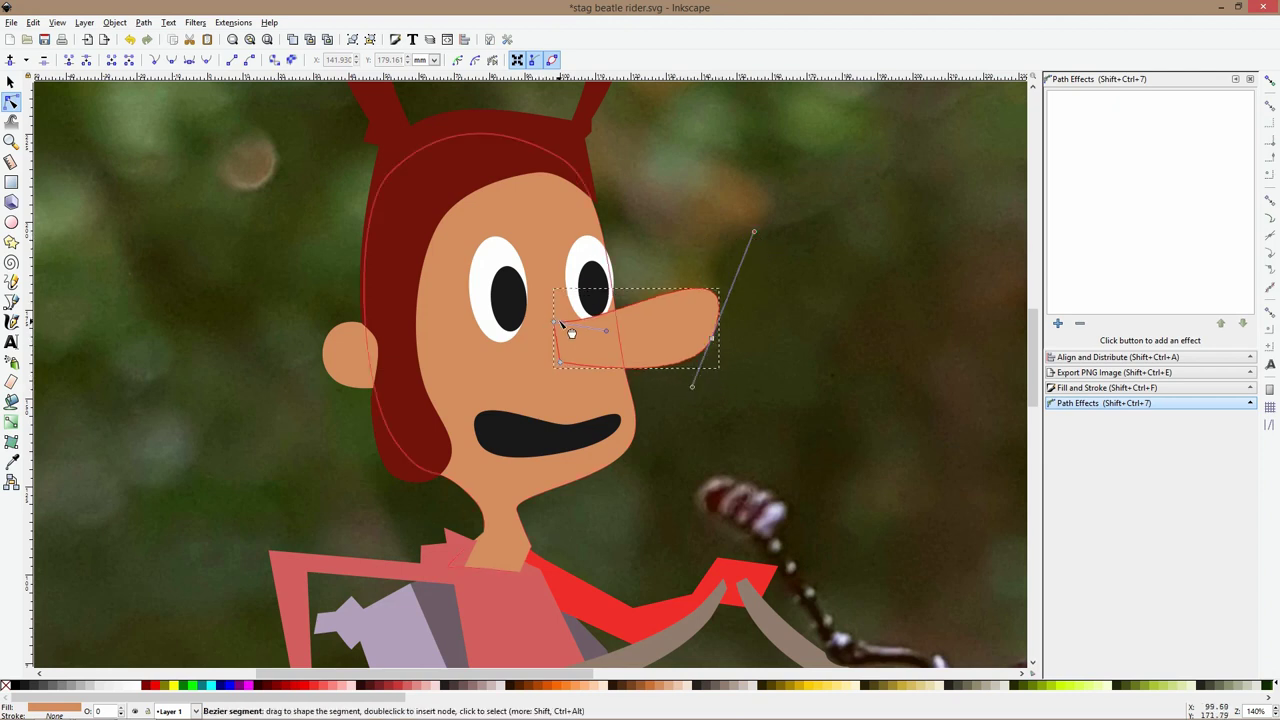
# Raise the nose's upper base node slightly, shorten the tip's upper curve handle and move the tip node up
pyautogui.moveTo(555, 322); pyautogui.dragTo(556, 318)
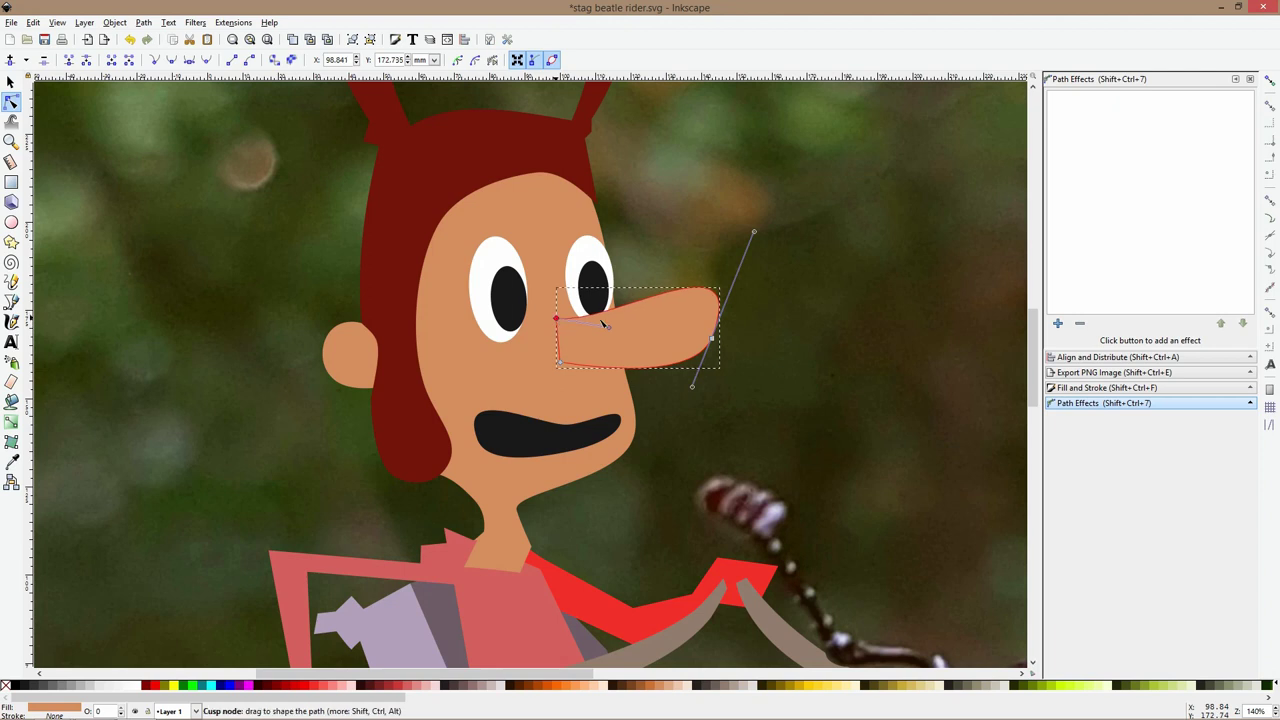
pyautogui.moveTo(754, 232); pyautogui.dragTo(730, 266)
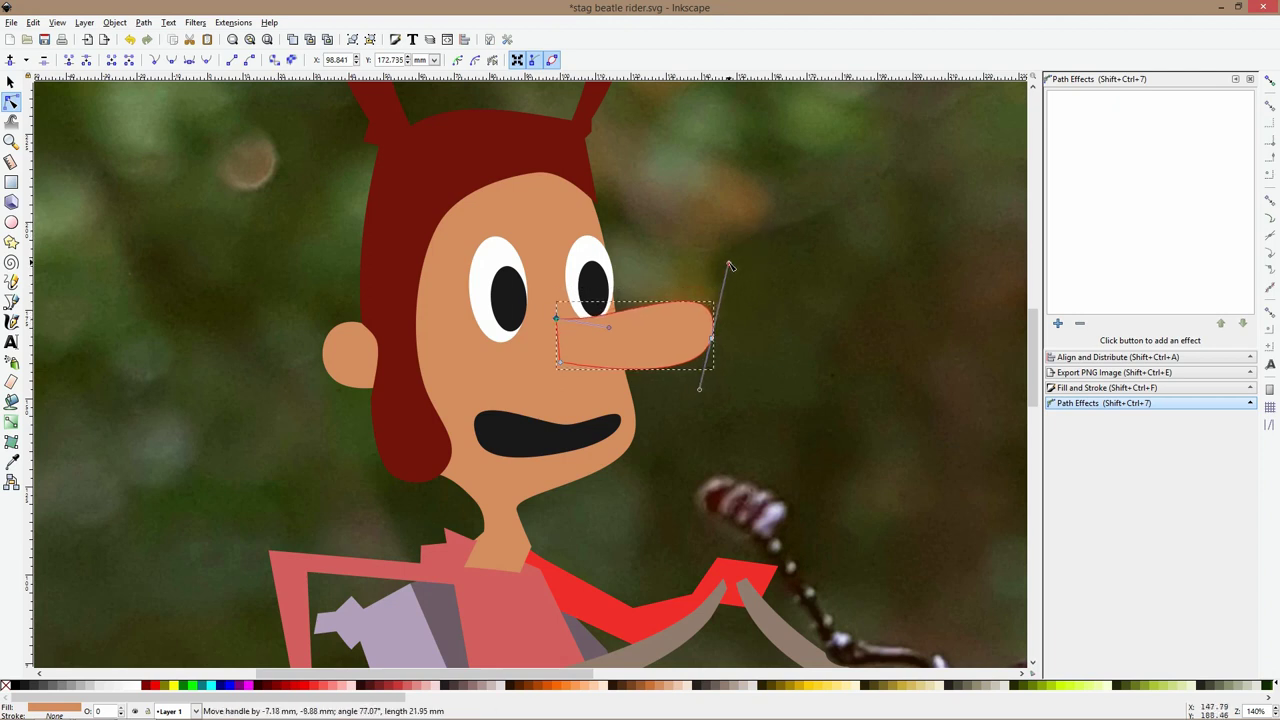
pyautogui.moveTo(713, 348); pyautogui.dragTo(721, 330)
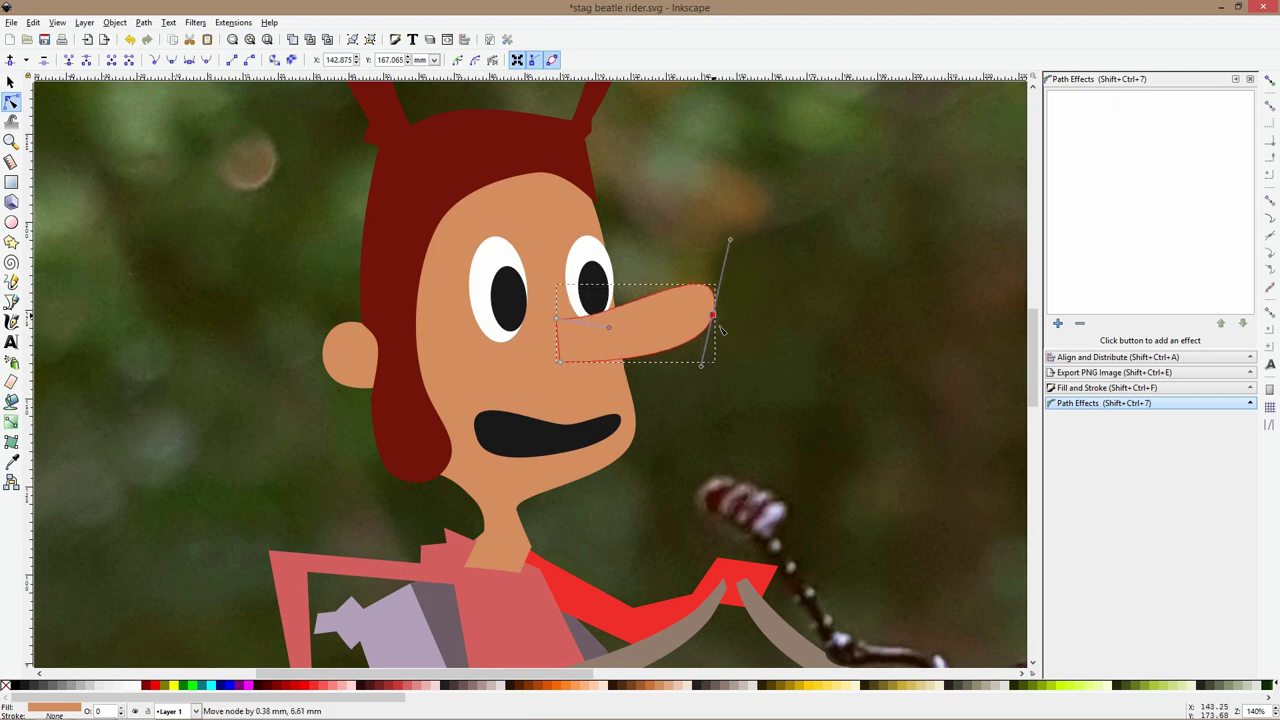
pyautogui.click(754, 390)
# Narrow the front eye's white and pupil together to about 12.9 mm overall and shift them back inside the face edge
pyautogui.scroll(-4, 750, 339)
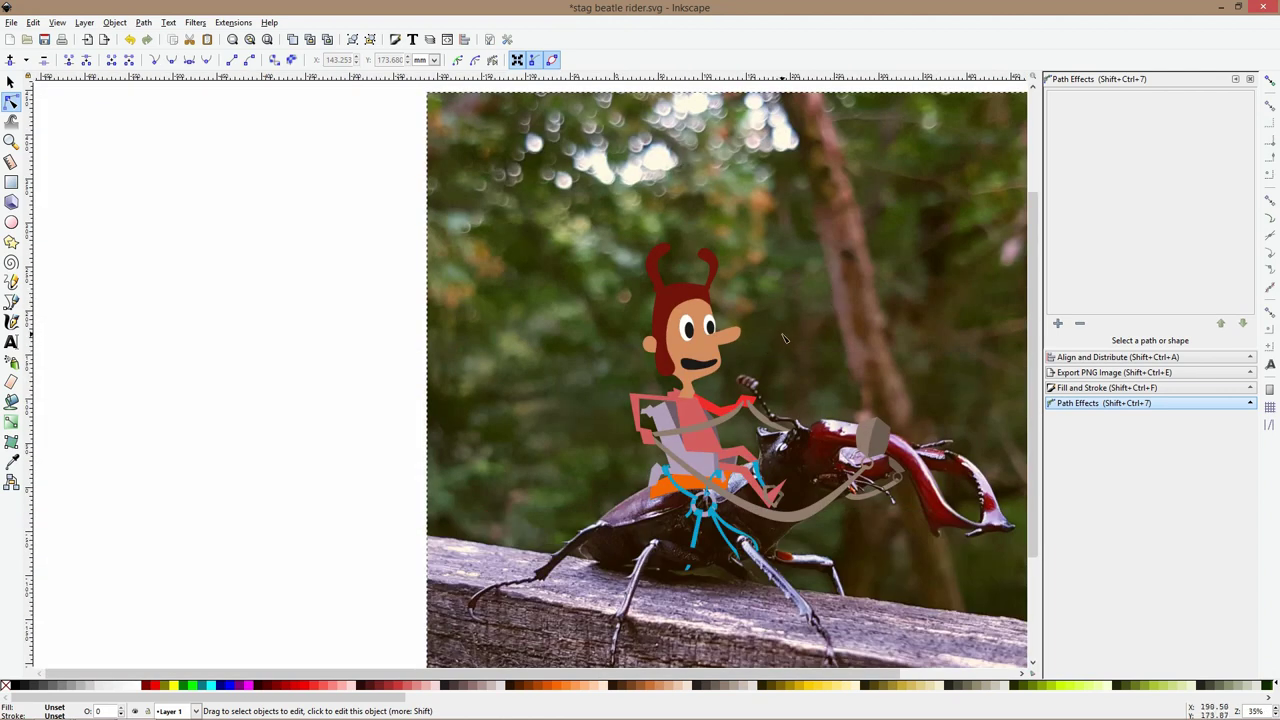
pyautogui.scroll(3, 750, 338)
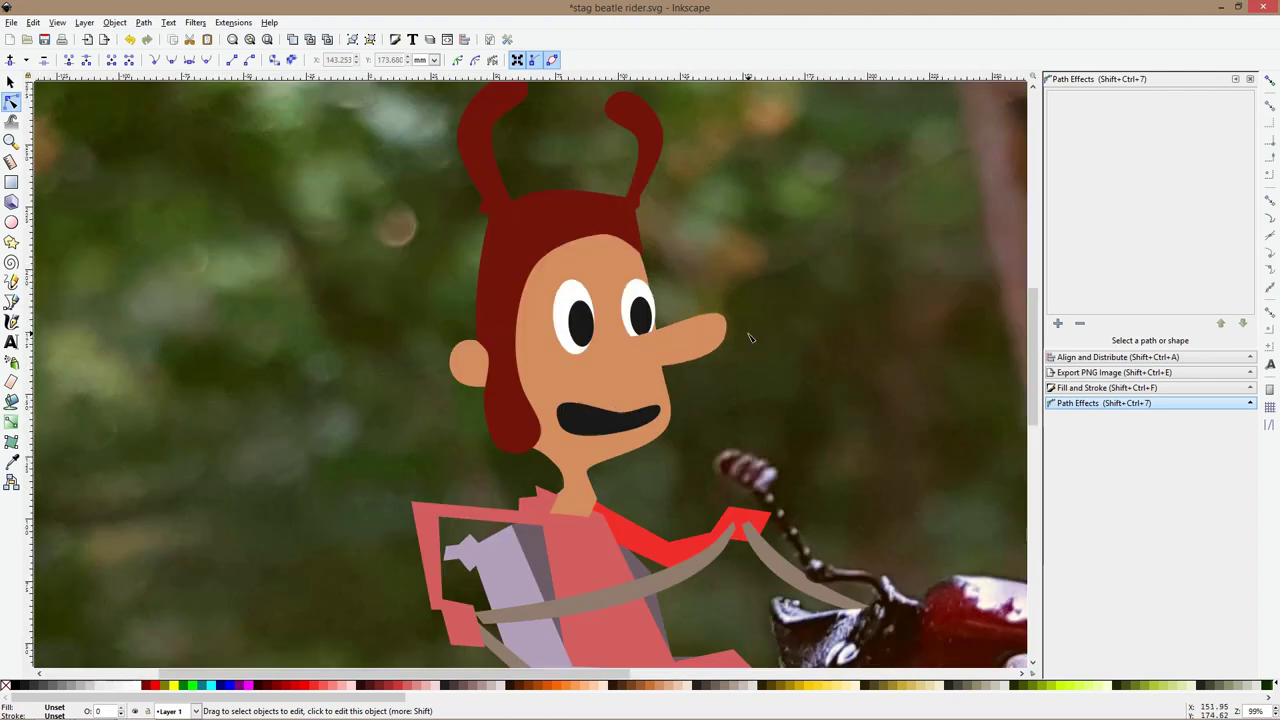
pyautogui.scroll(2, 686, 285)
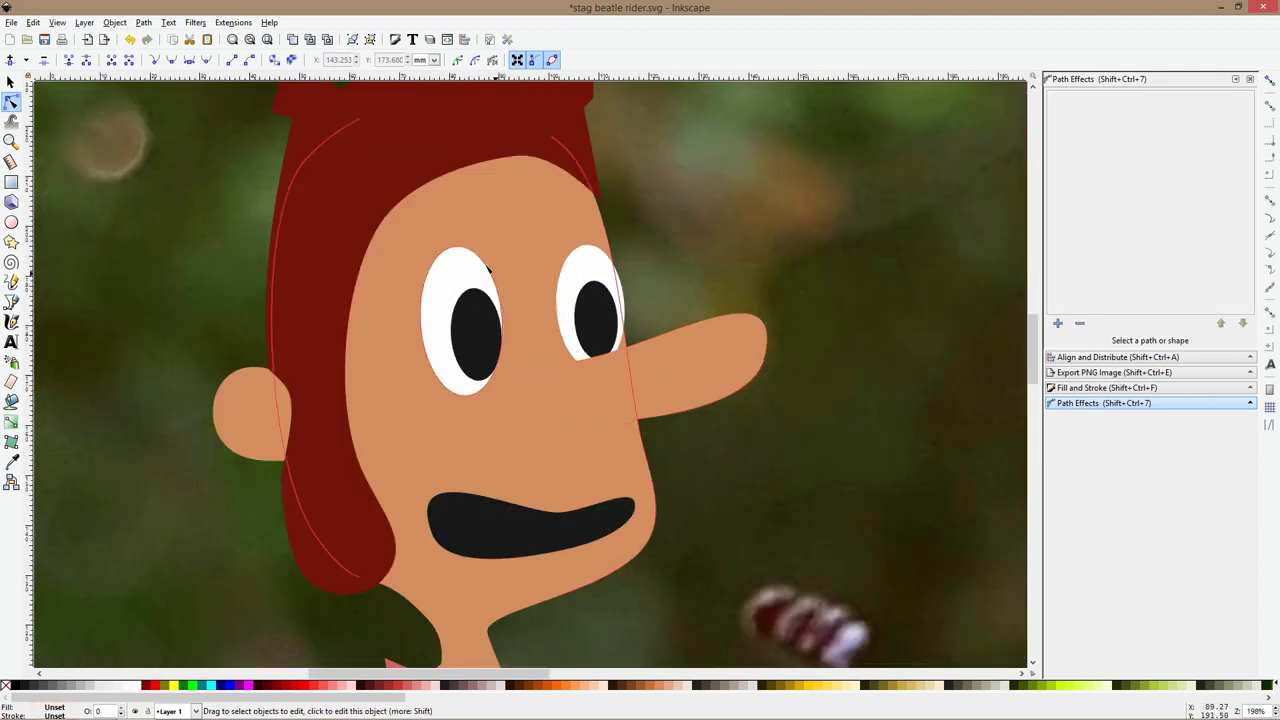
pyautogui.click(593, 271)
pyautogui.keyDown('shift'); pyautogui.click(595, 295); pyautogui.keyUp('shift')
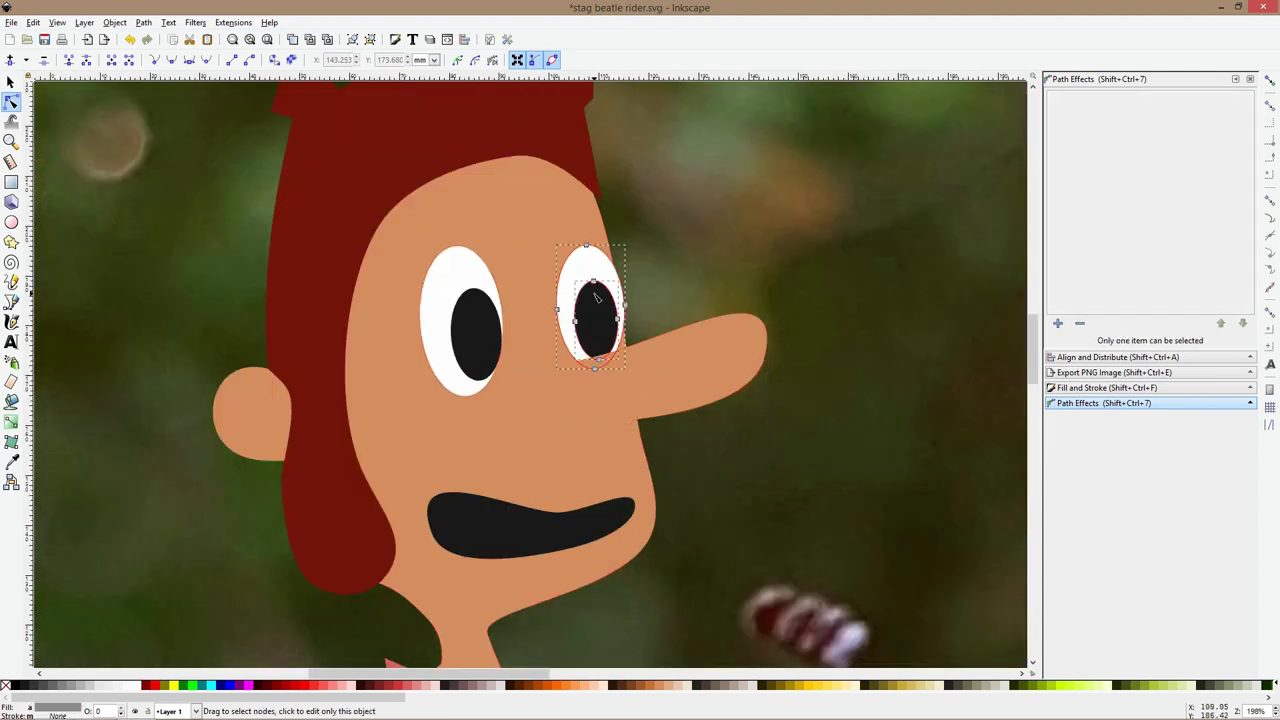
pyautogui.press('s')
pyautogui.moveTo(631, 306); pyautogui.dragTo(626, 303)
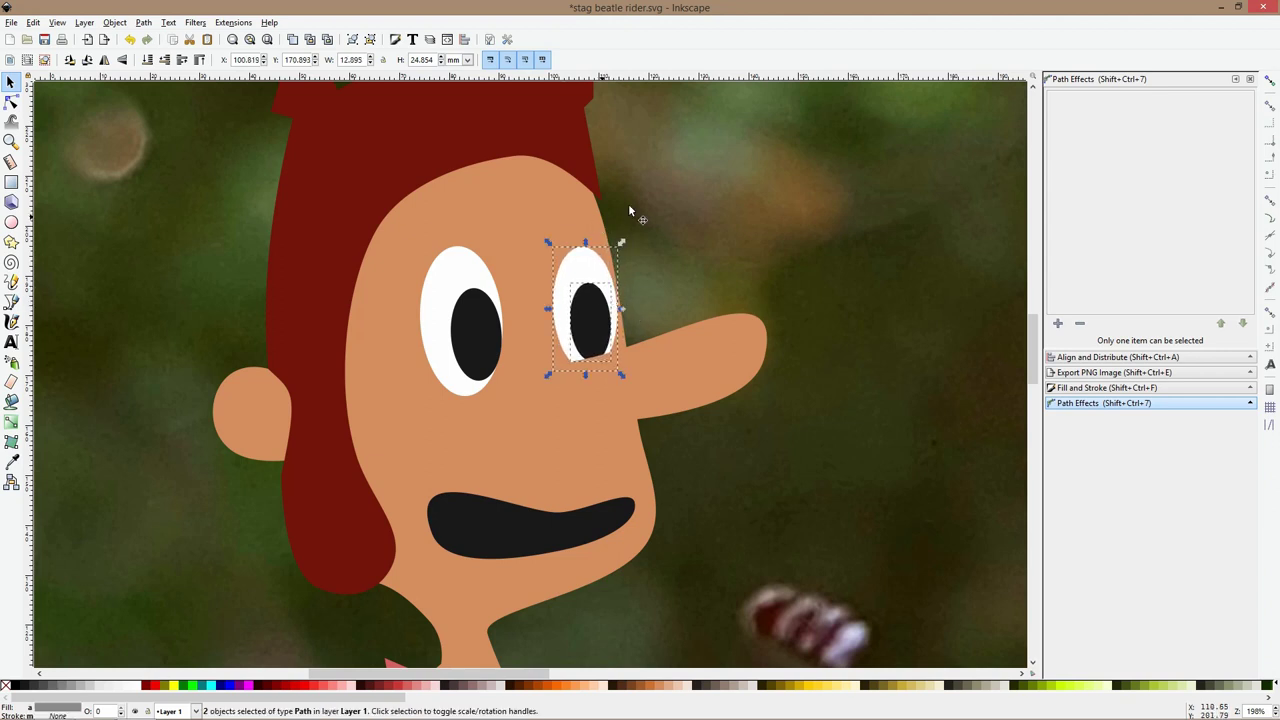
pyautogui.click(602, 226)
# Draw a closed hair outline about 67 mm wide and 27 mm high, with a jagged fringe over the eyes and an upturned flick beyond the forehead
pyautogui.click(11, 302)
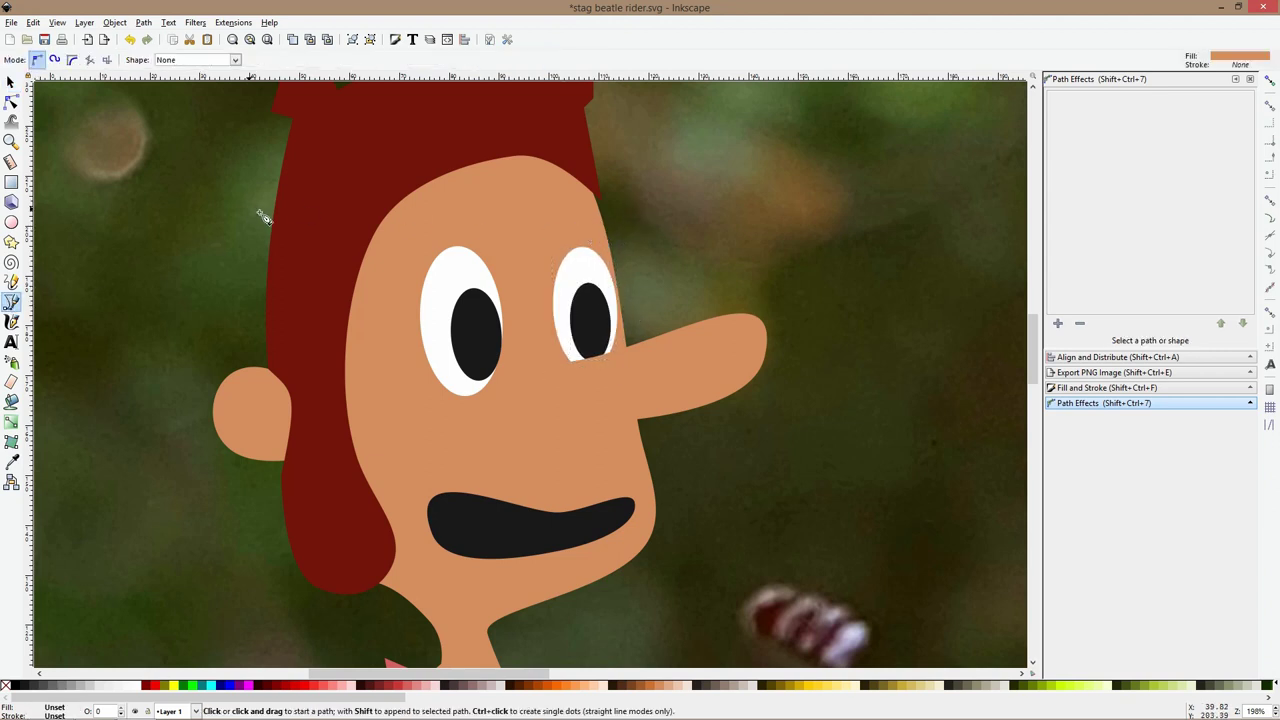
pyautogui.click(397, 183)
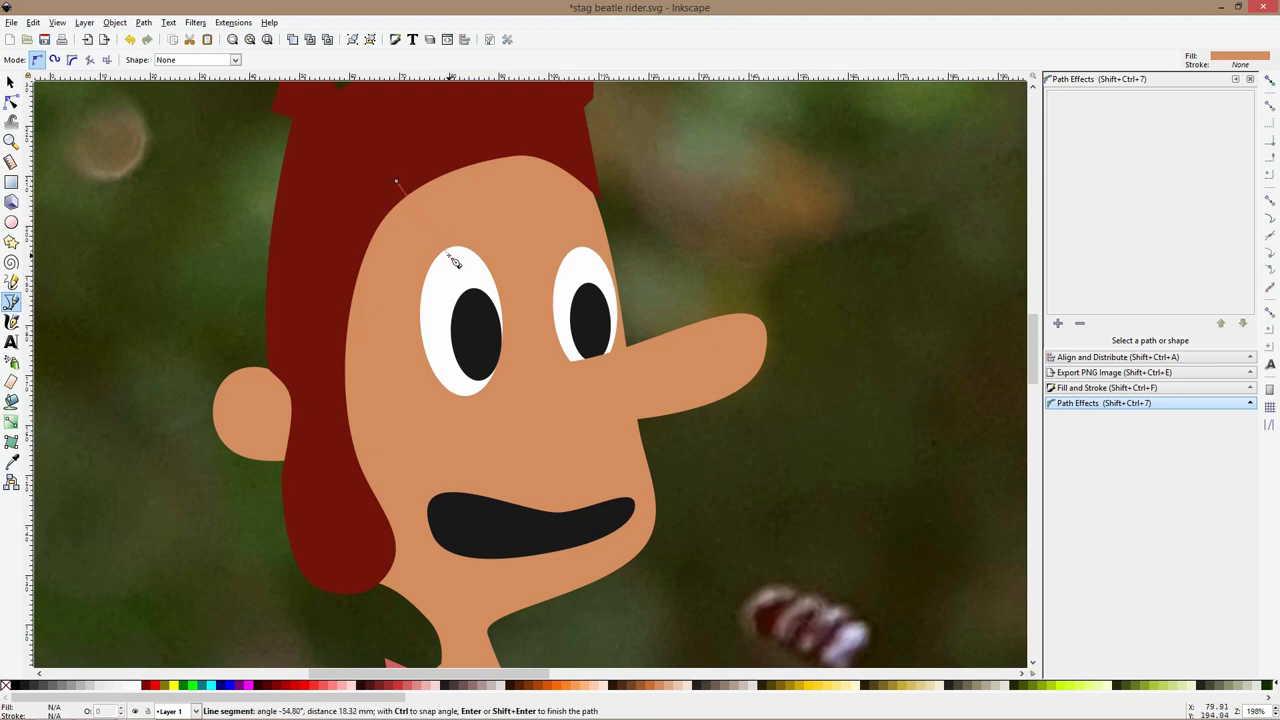
pyautogui.click(506, 267)
pyautogui.click(463, 229)
pyautogui.moveTo(532, 257); pyautogui.dragTo(538, 259)
pyautogui.click(585, 268)
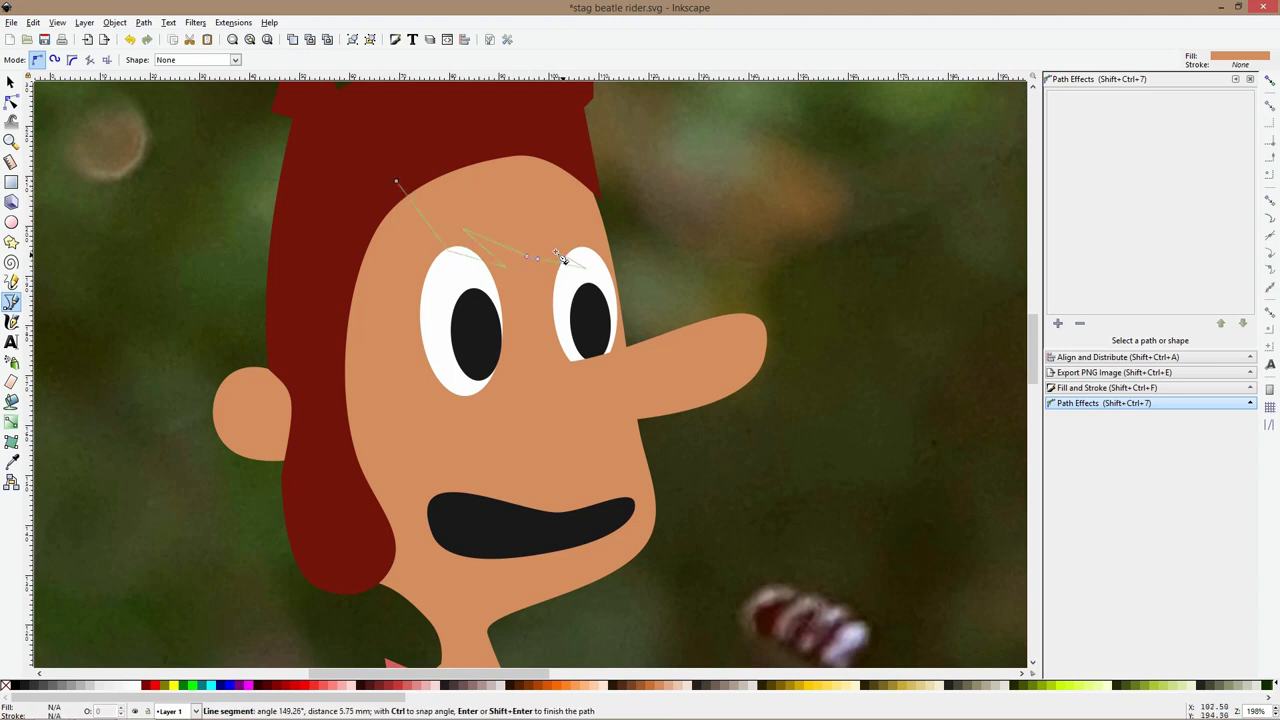
pyautogui.click(542, 240)
pyautogui.click(613, 264)
pyautogui.click(671, 256)
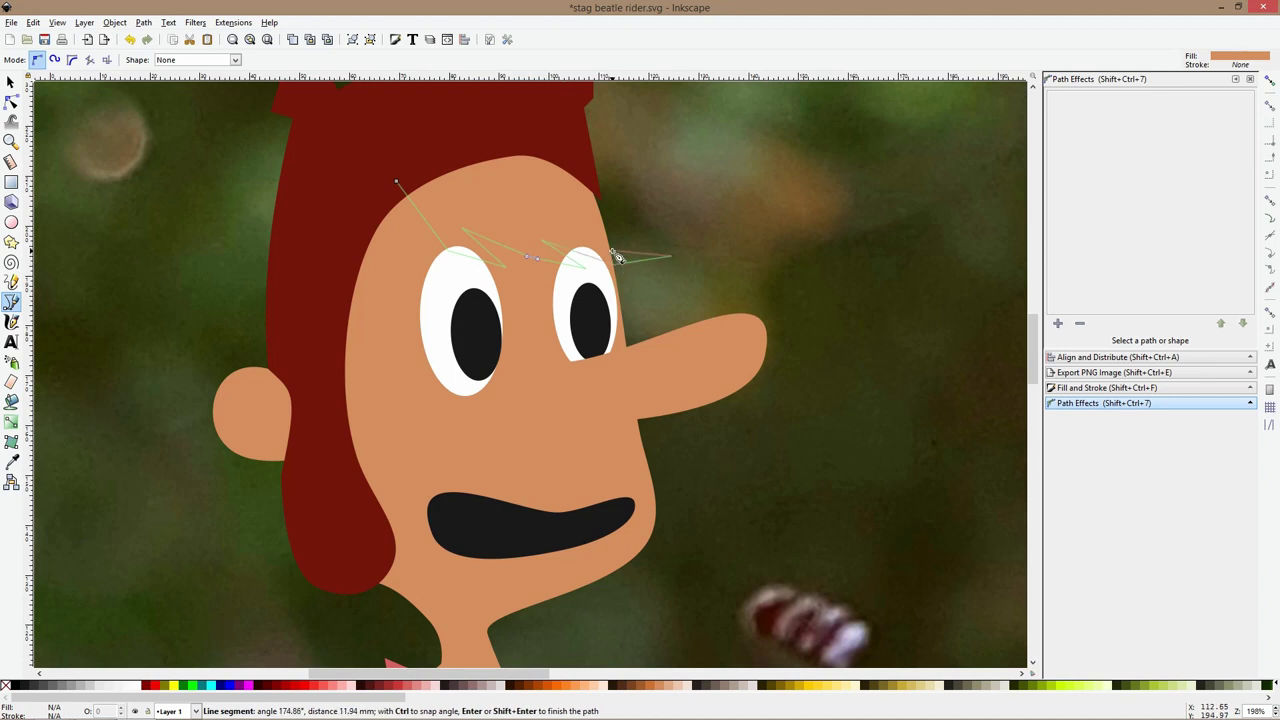
pyautogui.click(615, 257)
pyautogui.click(730, 170)
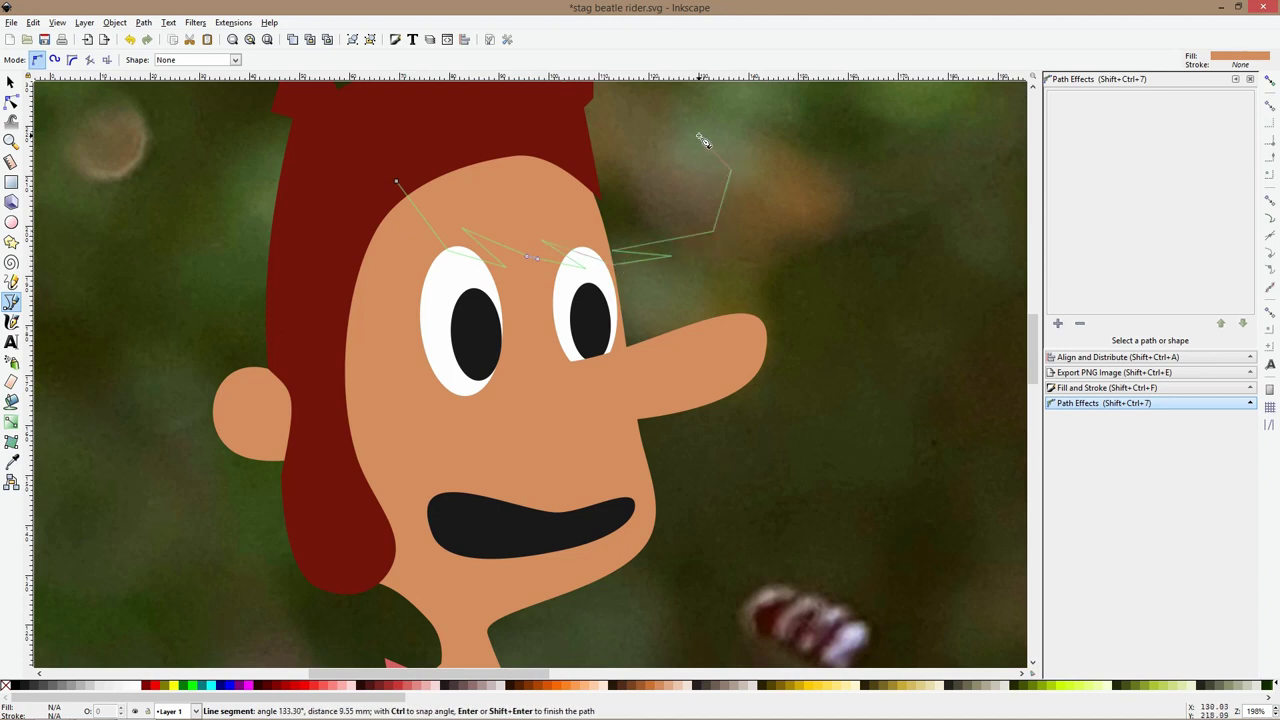
pyautogui.click(700, 137)
pyautogui.click(704, 183)
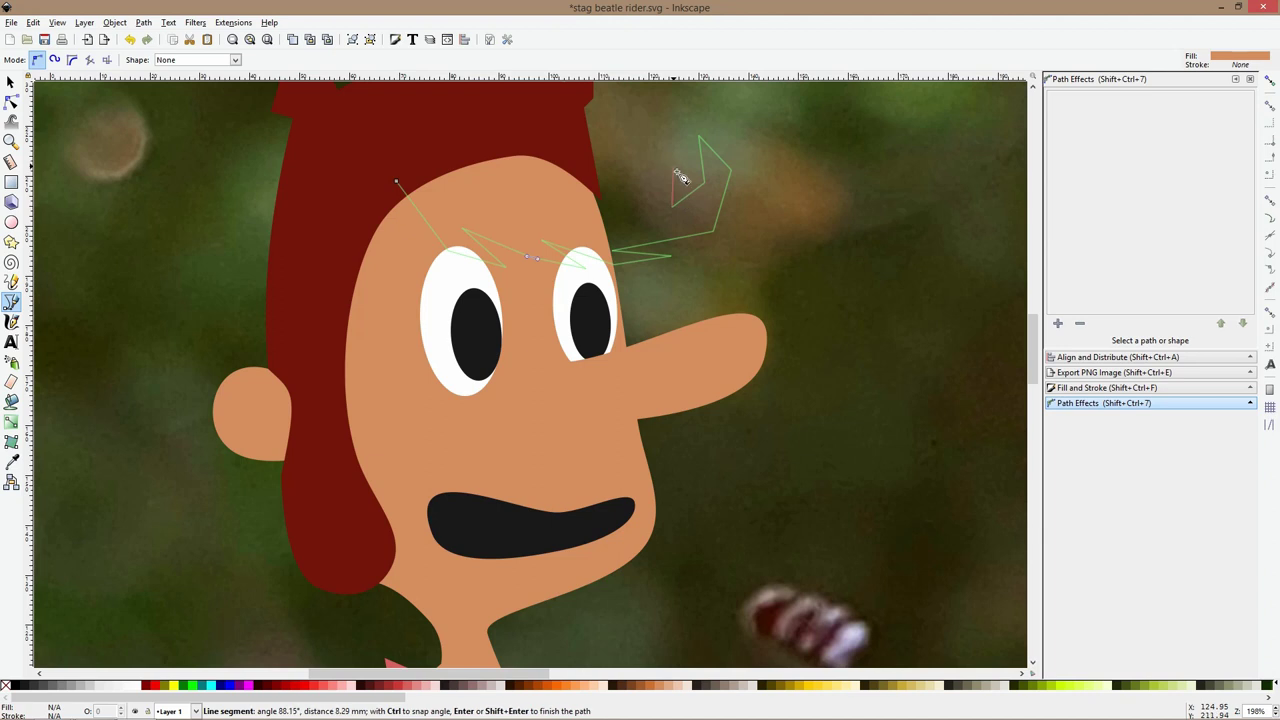
pyautogui.click(626, 215)
pyautogui.click(591, 177)
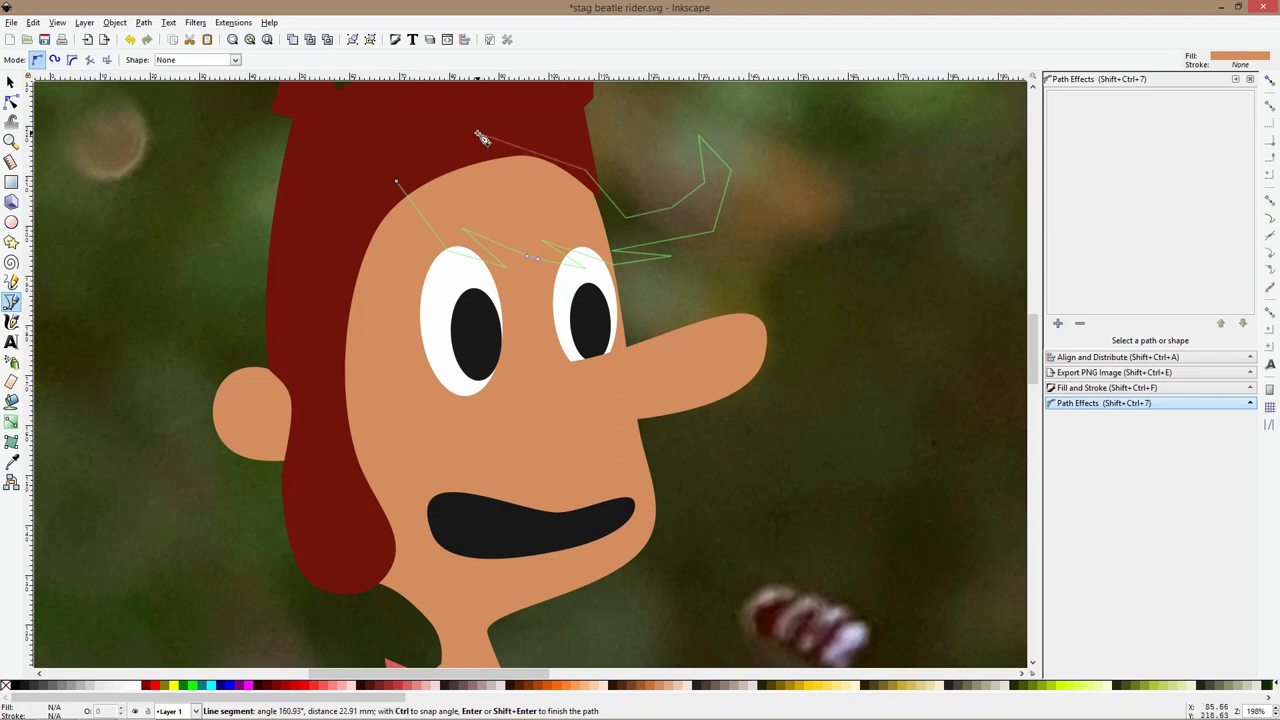
pyautogui.click(480, 134)
pyautogui.click(398, 182)
# Fill the hair shape with orange and lower it behind the dark red hood
pyautogui.scroll(-3, 536, 297)
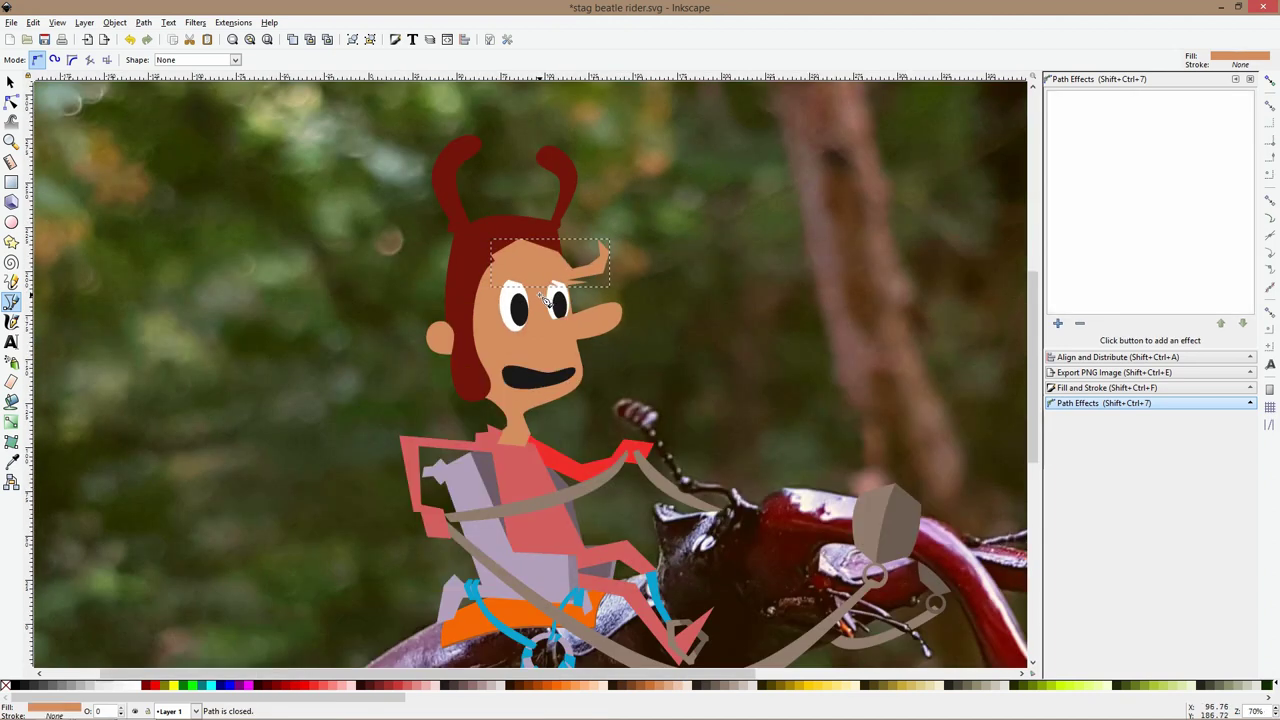
pyautogui.click(561, 686)
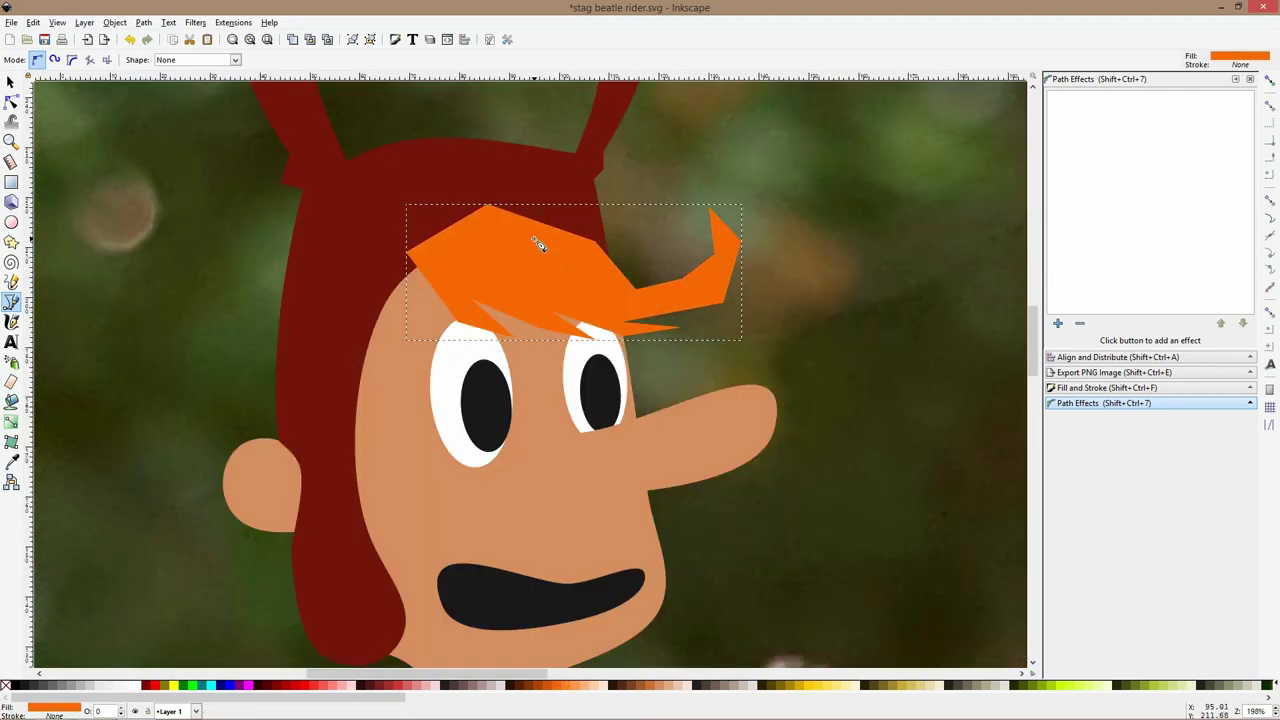
pyautogui.press('pagedown')
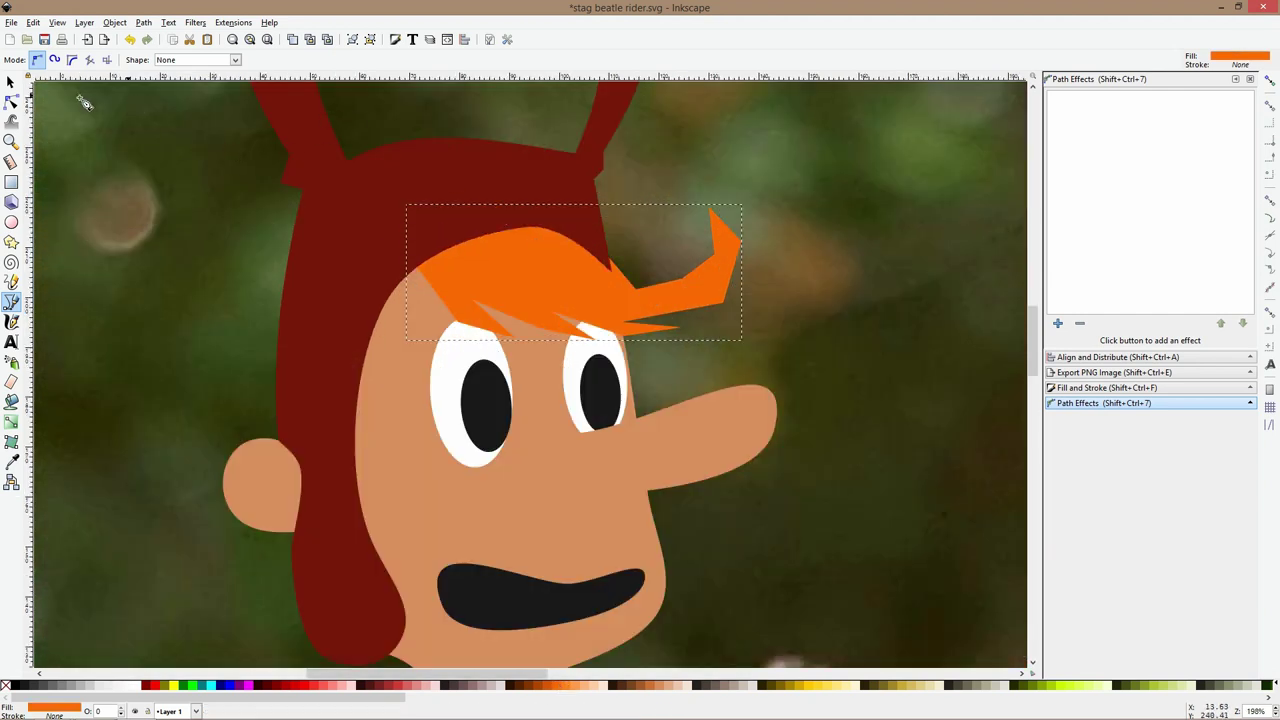
# Smooth the hair's corner nodes so the flick and the lower fringe edge follow flowing curves, keeping the strand tips pointed
pyautogui.click(11, 103)
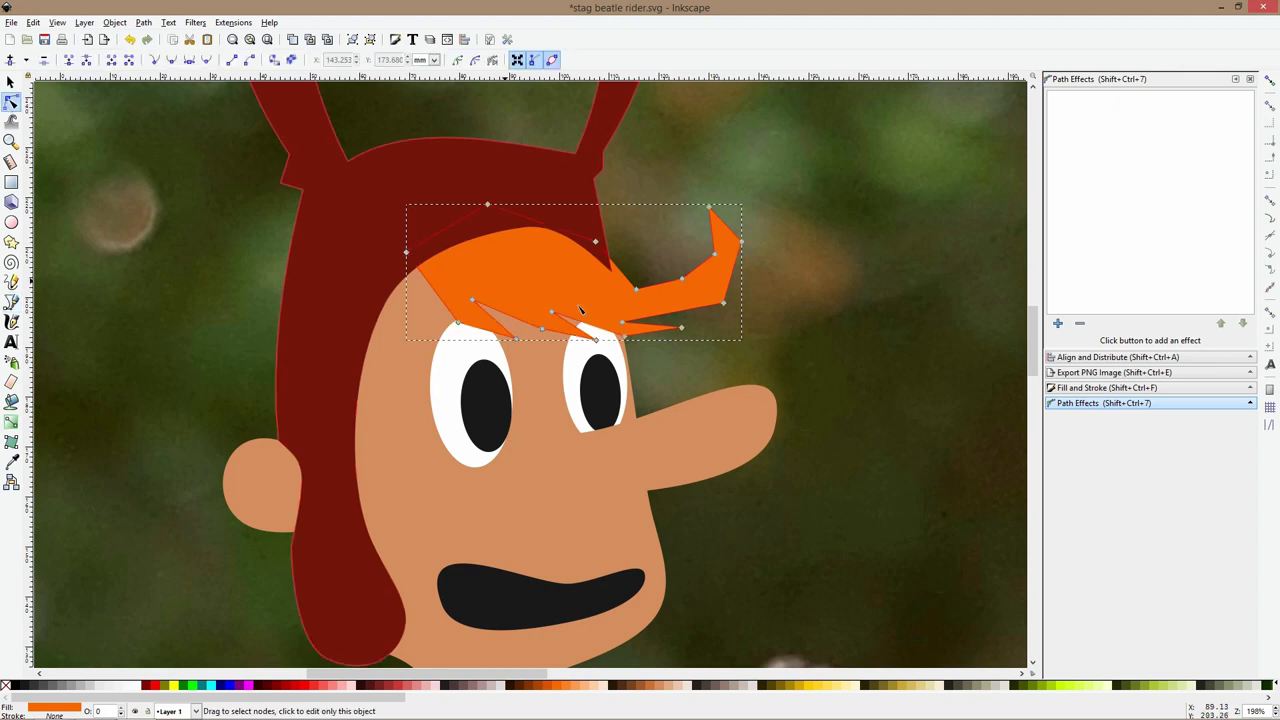
pyautogui.keyDown('ctrl'); pyautogui.click(636, 291); pyautogui.keyUp('ctrl')
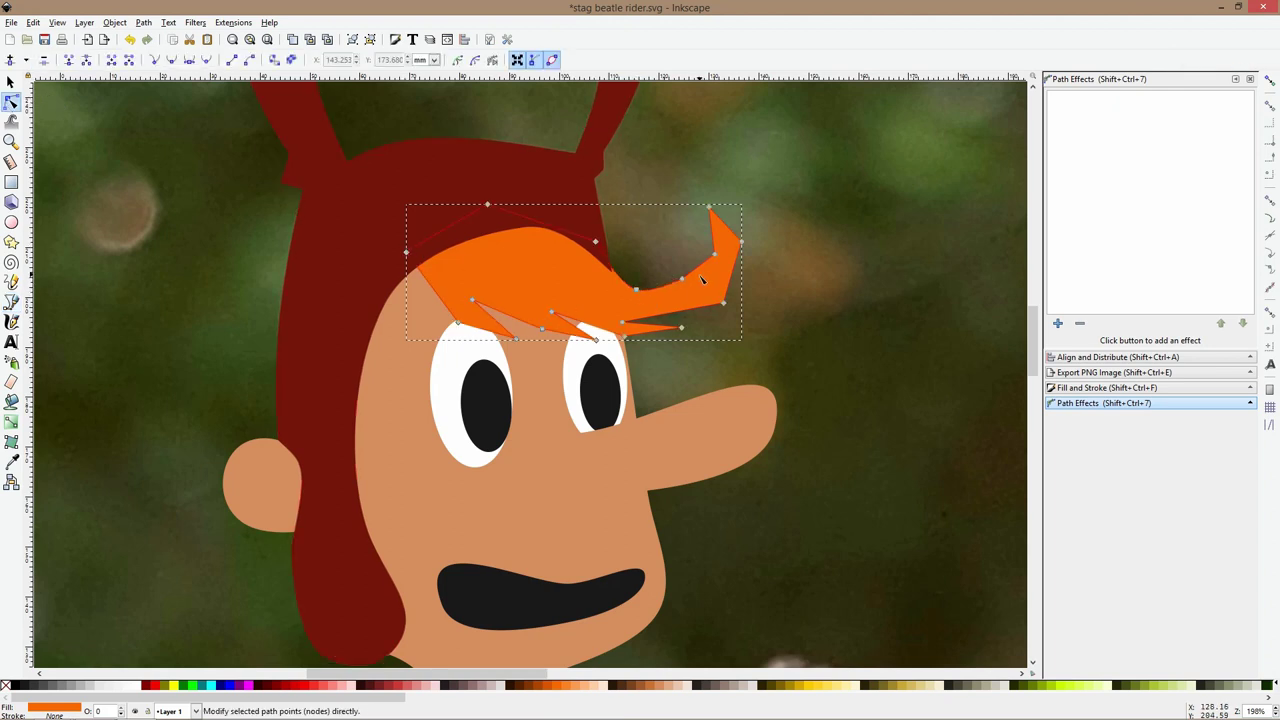
pyautogui.keyDown('ctrl'); pyautogui.click(718, 257); pyautogui.keyUp('ctrl')
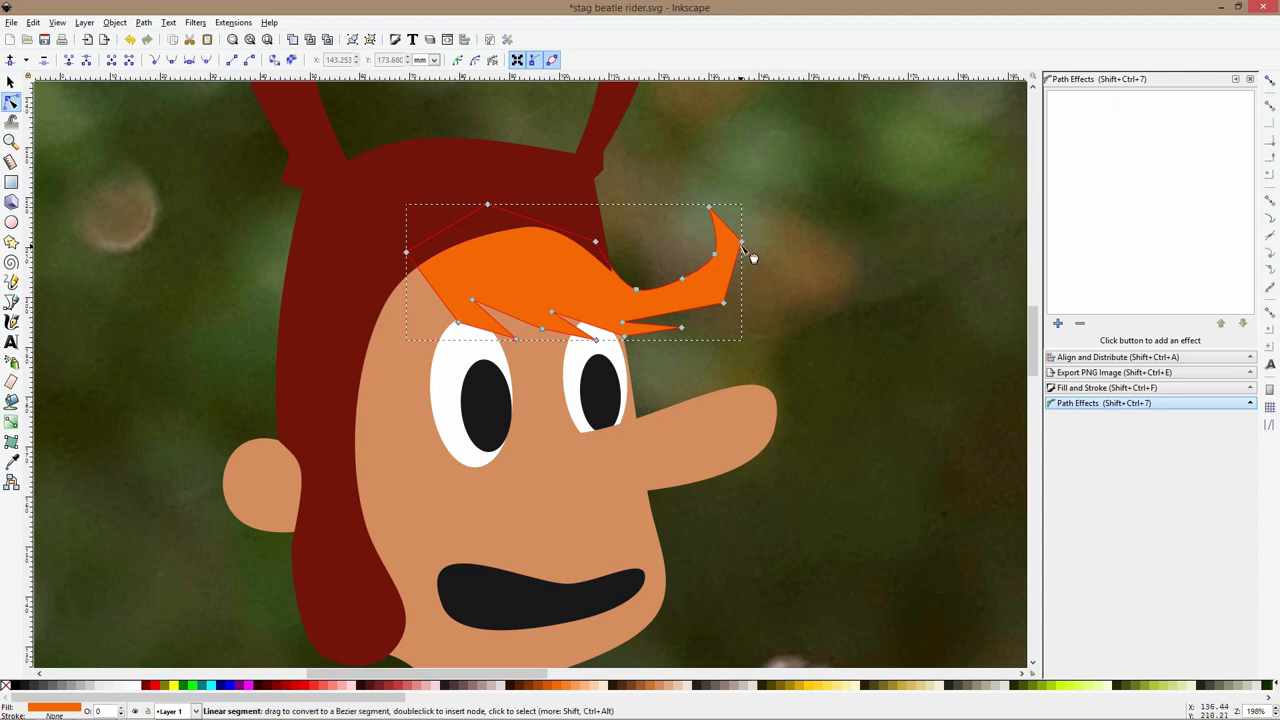
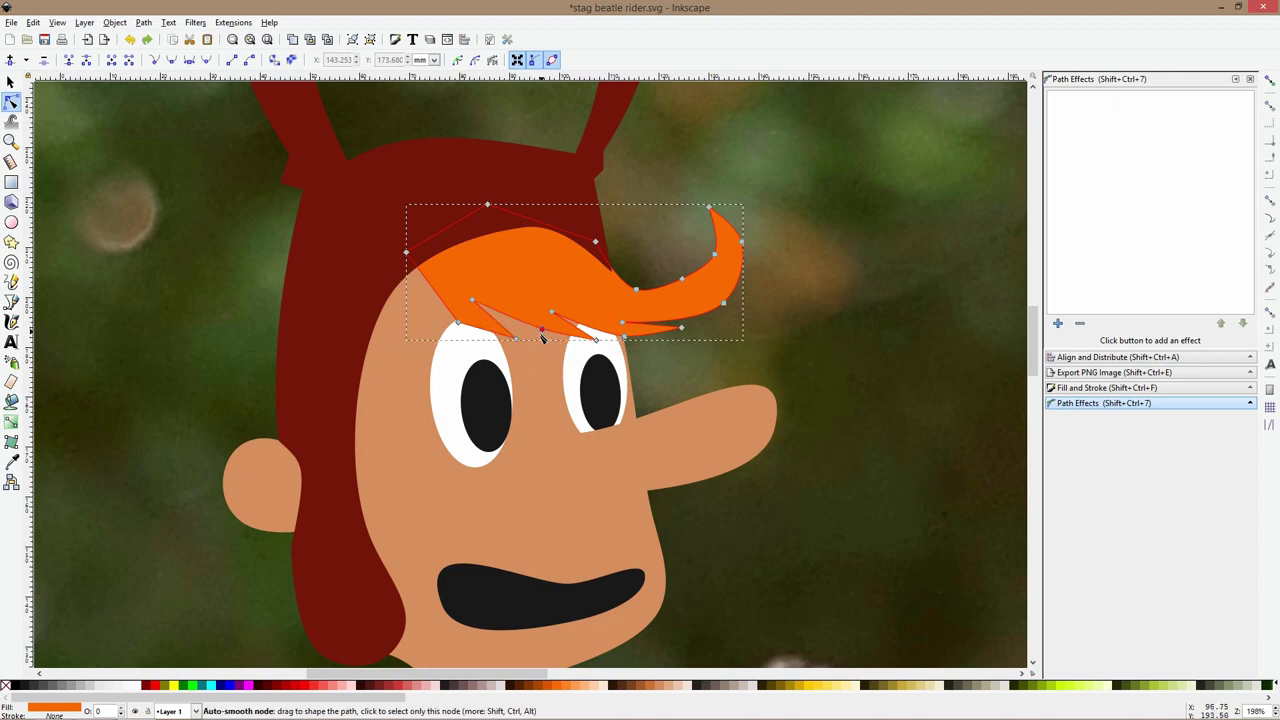
pyautogui.click(541, 332)
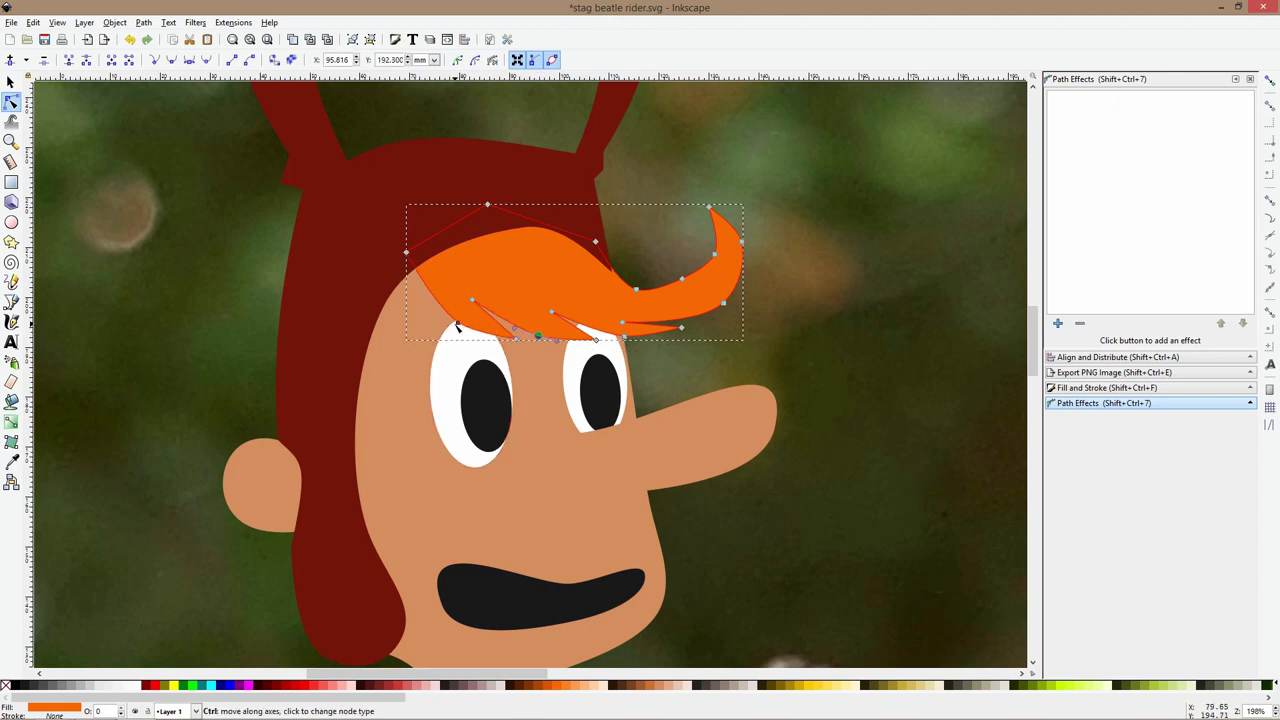
pyautogui.click(456, 326)
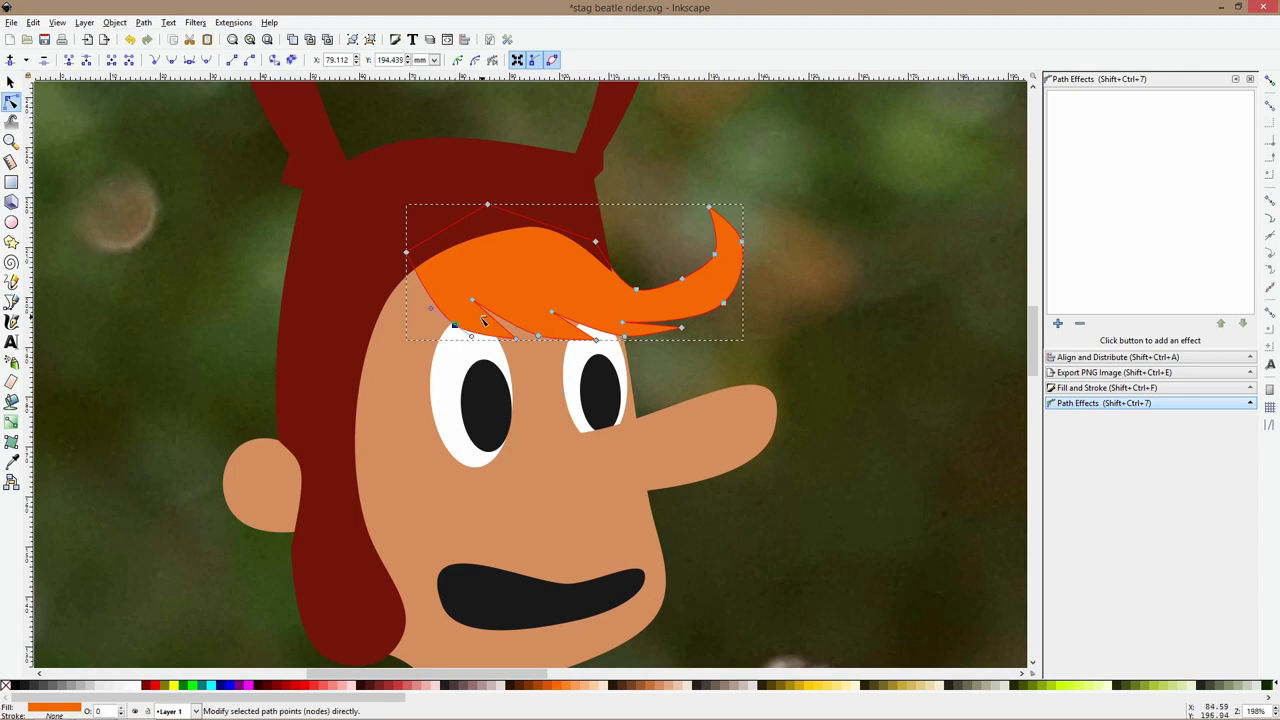
pyautogui.press('s')
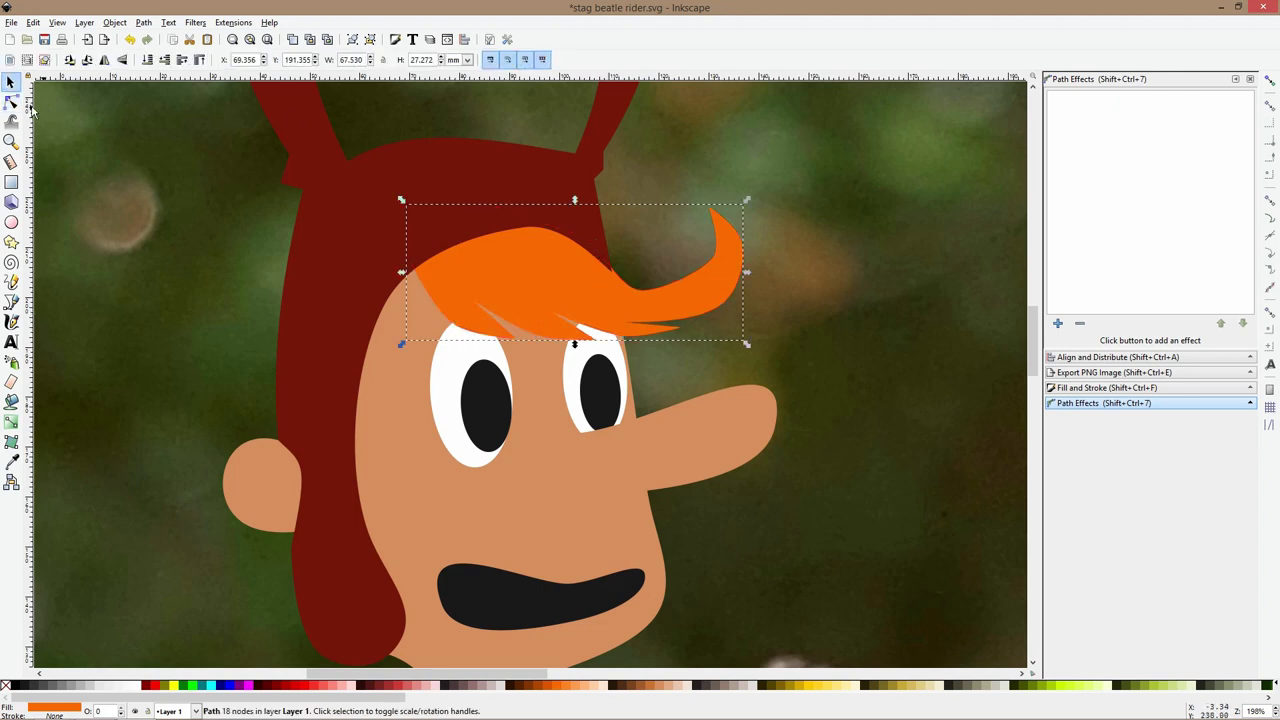
# Move the node at the hood's lower front corner slightly forward over the hair
pyautogui.click(11, 102)
pyautogui.click(603, 258)
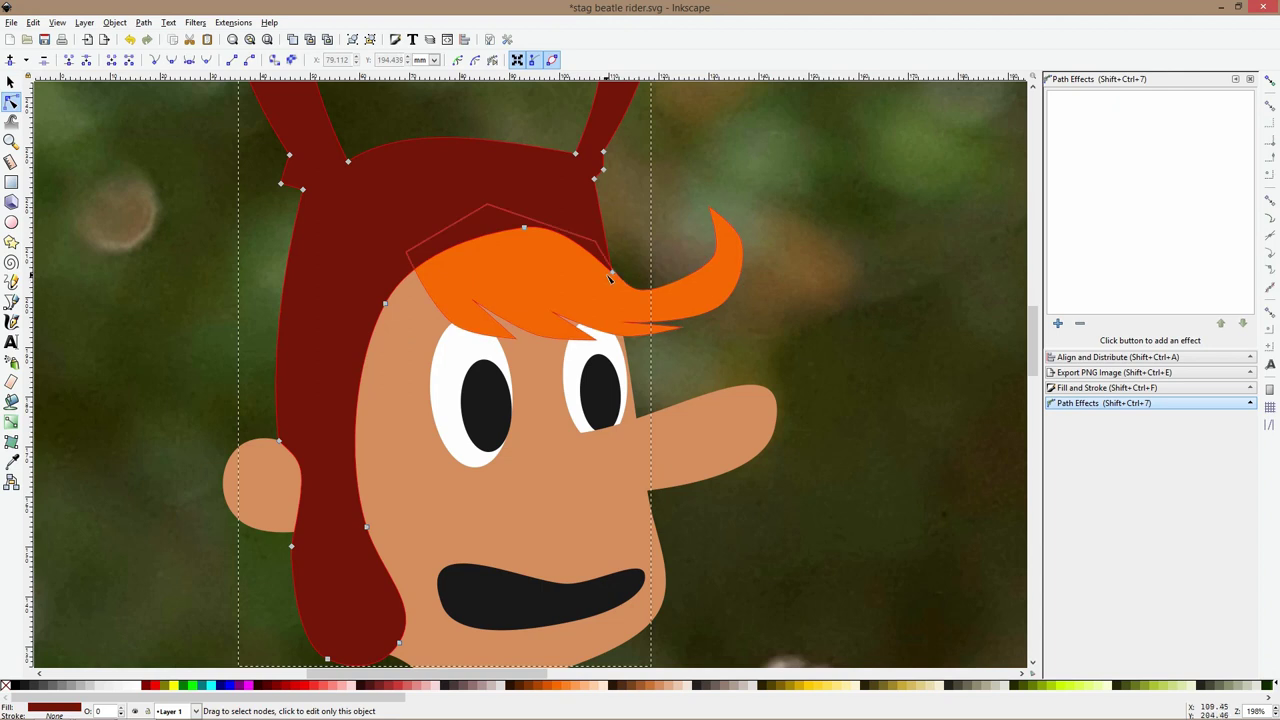
pyautogui.click(616, 271)
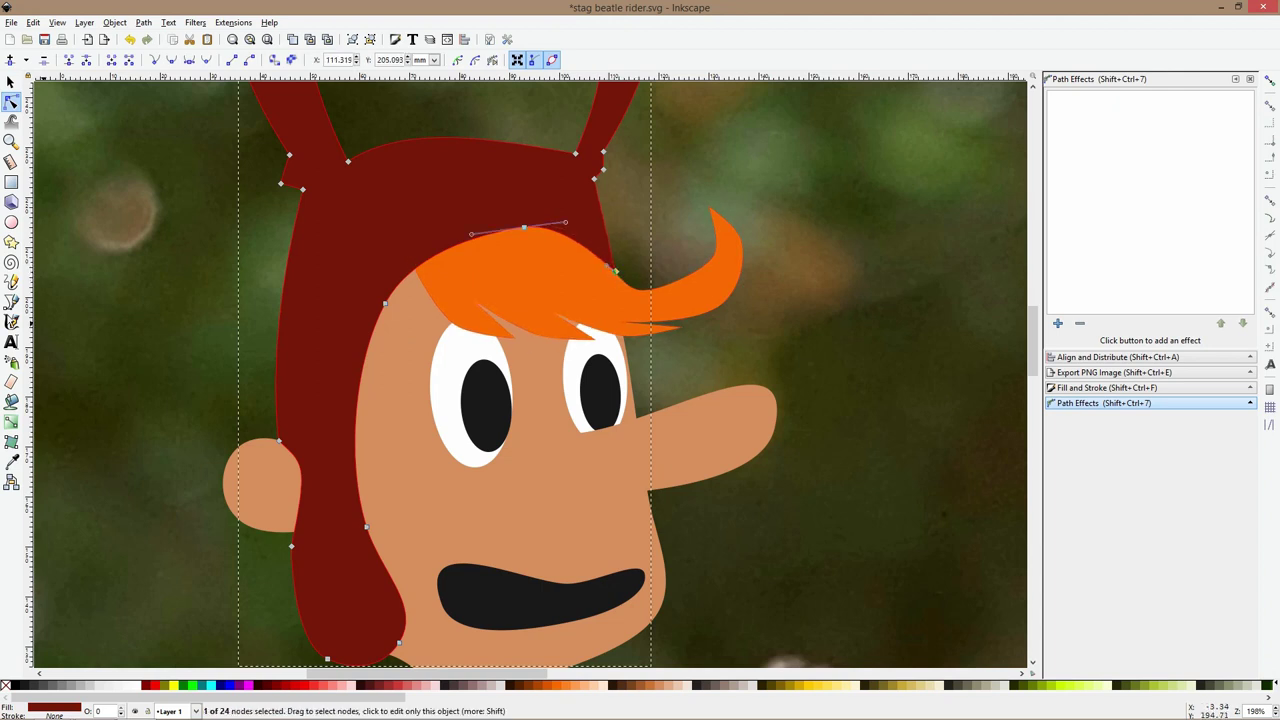
# Draw a closed triangle about 24 mm wide and 58 mm high from the hair's front, out past the nose and back to the mouth corner
pyautogui.click(11, 302)
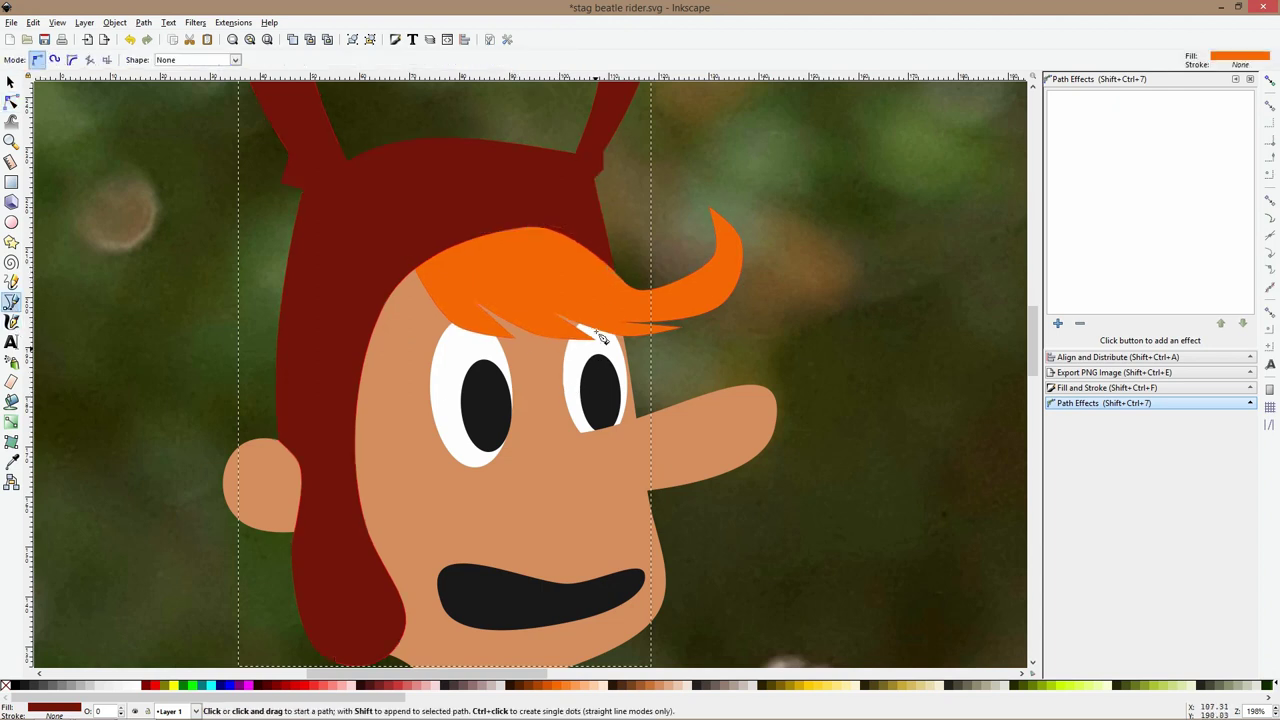
pyautogui.click(609, 304)
pyautogui.click(727, 540)
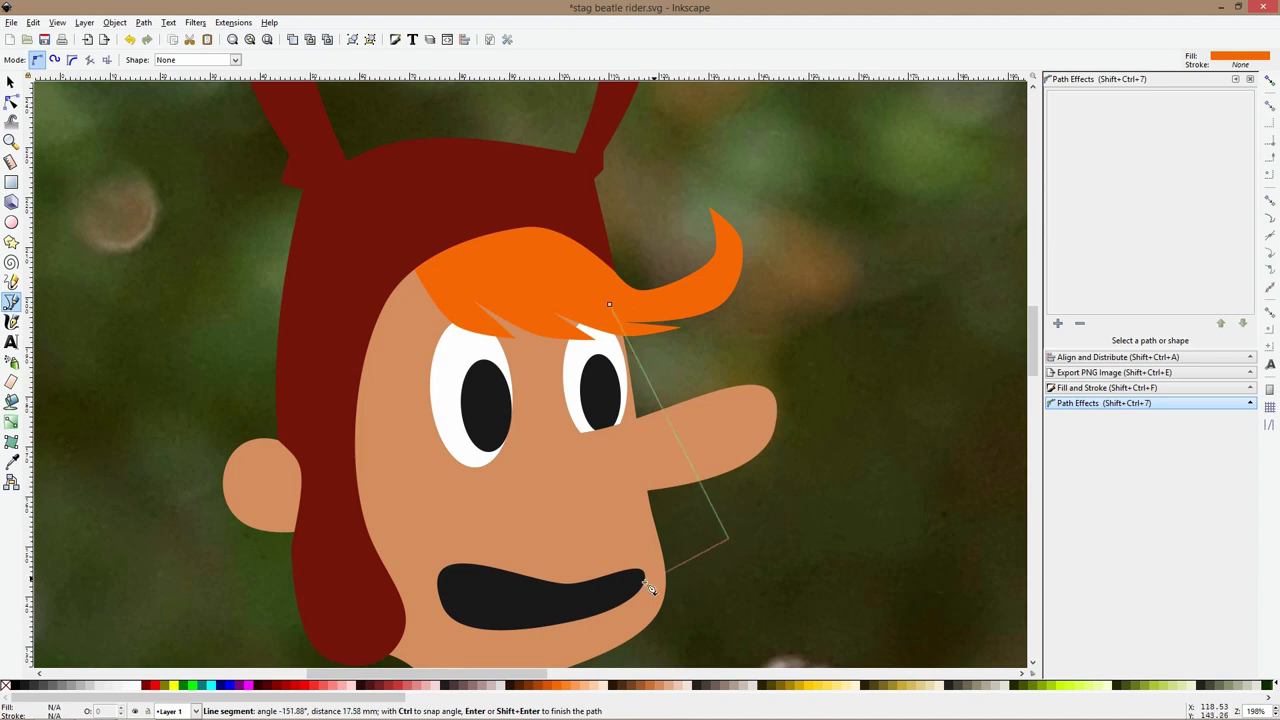
pyautogui.click(619, 590)
pyautogui.click(610, 306)
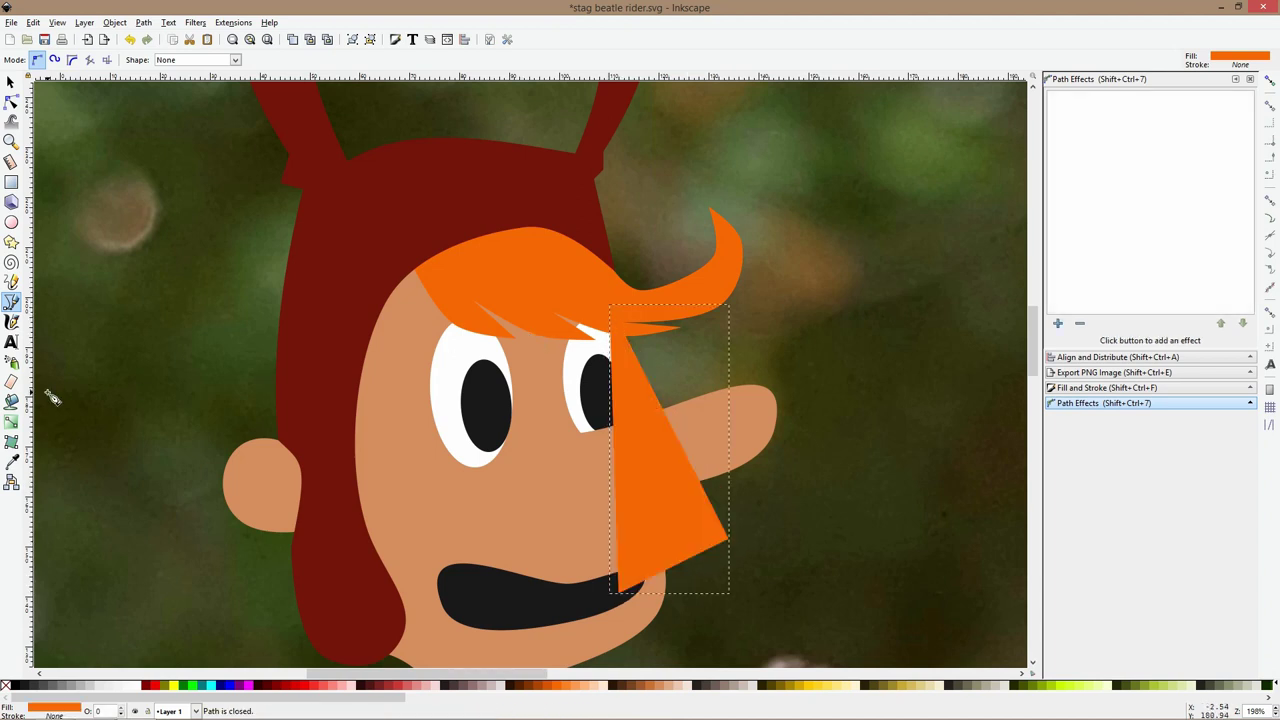
# Fill the triangle with the dark red sampled from the hood and lower it behind the face and nose
pyautogui.click(11, 443)
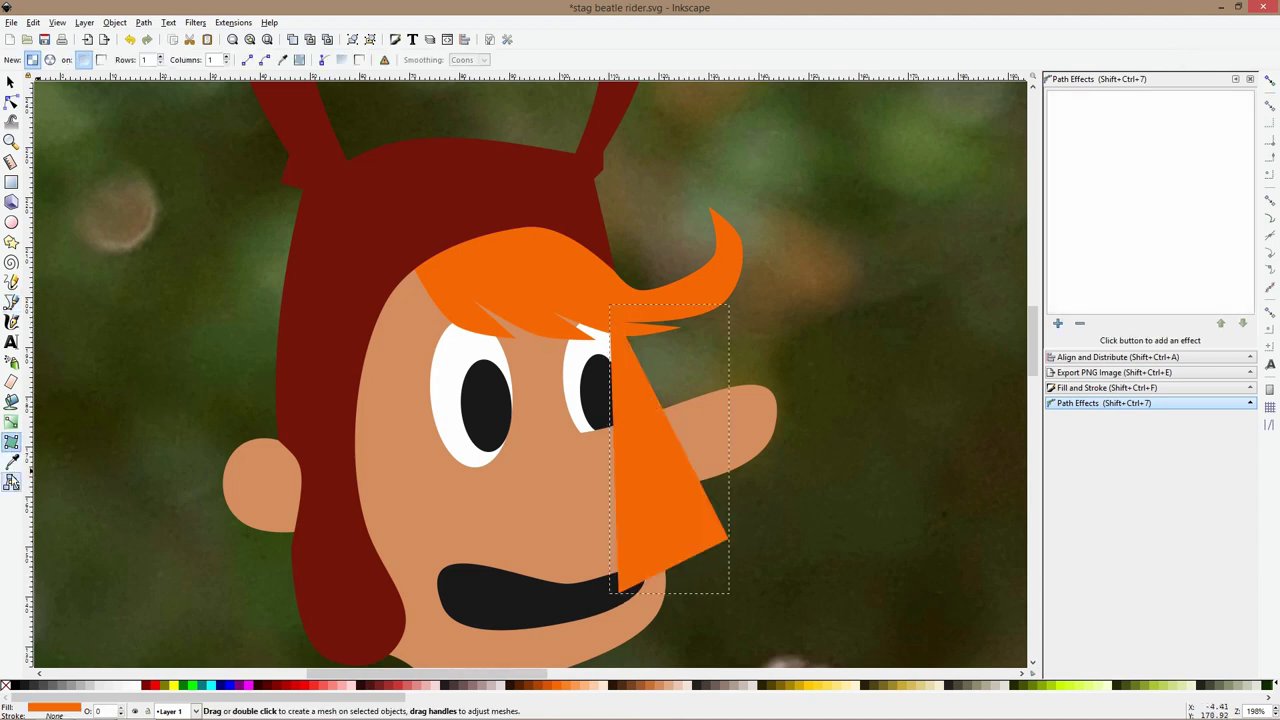
pyautogui.click(11, 463)
pyautogui.click(323, 274)
pyautogui.press('s')
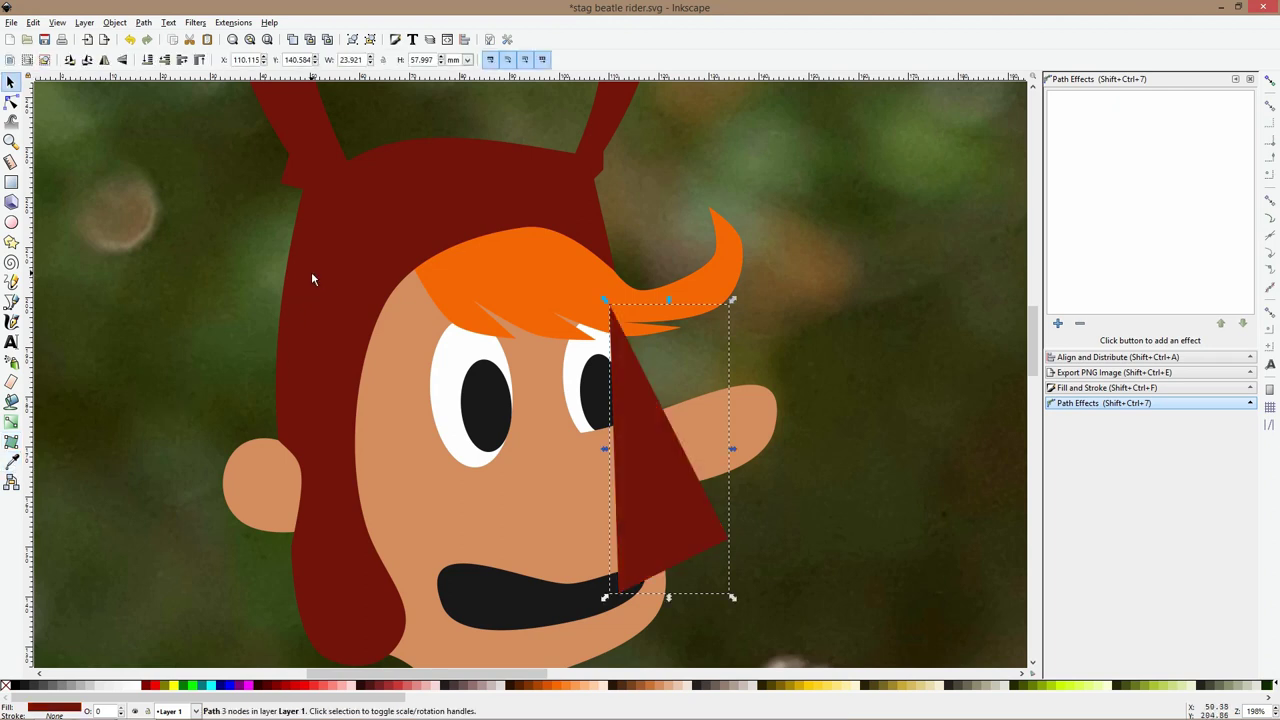
pyautogui.press('pagedown')
pyautogui.press('pagedown')
pyautogui.press('pagedown')
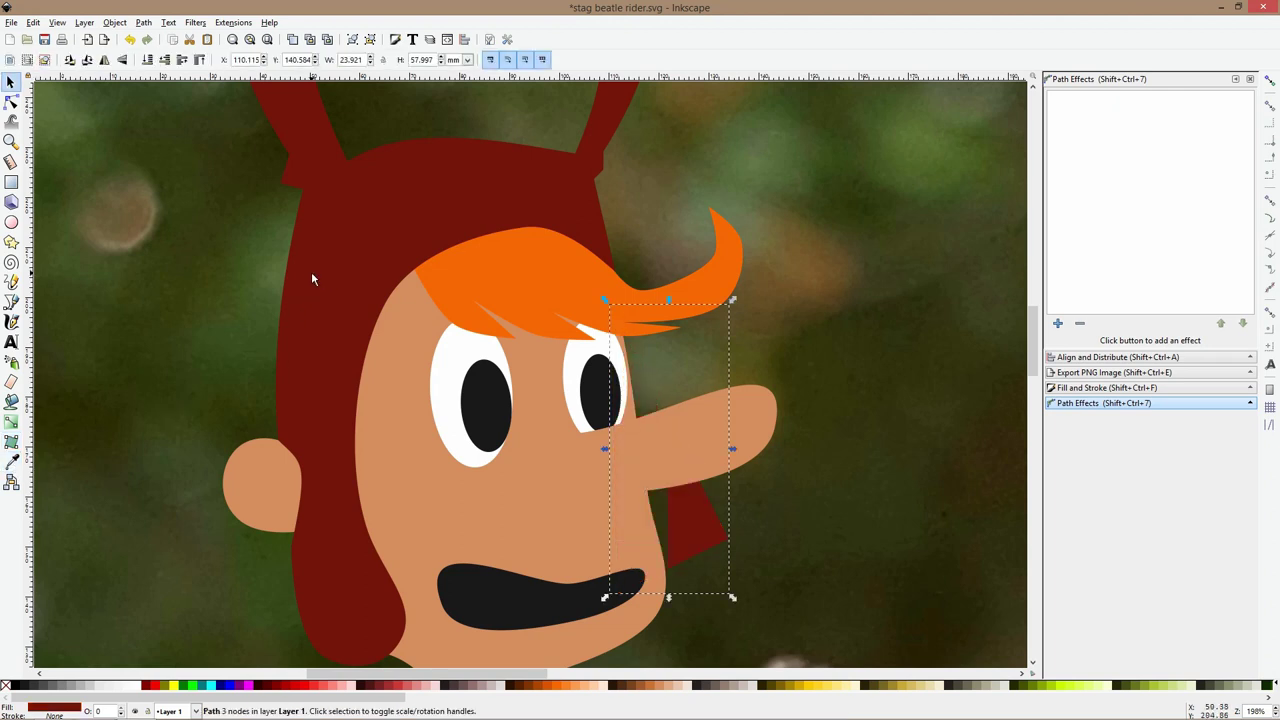
# Smooth the far hood flap's outer node, move it up behind the nose and bulge the flap's lower edge outward
pyautogui.click(11, 102)
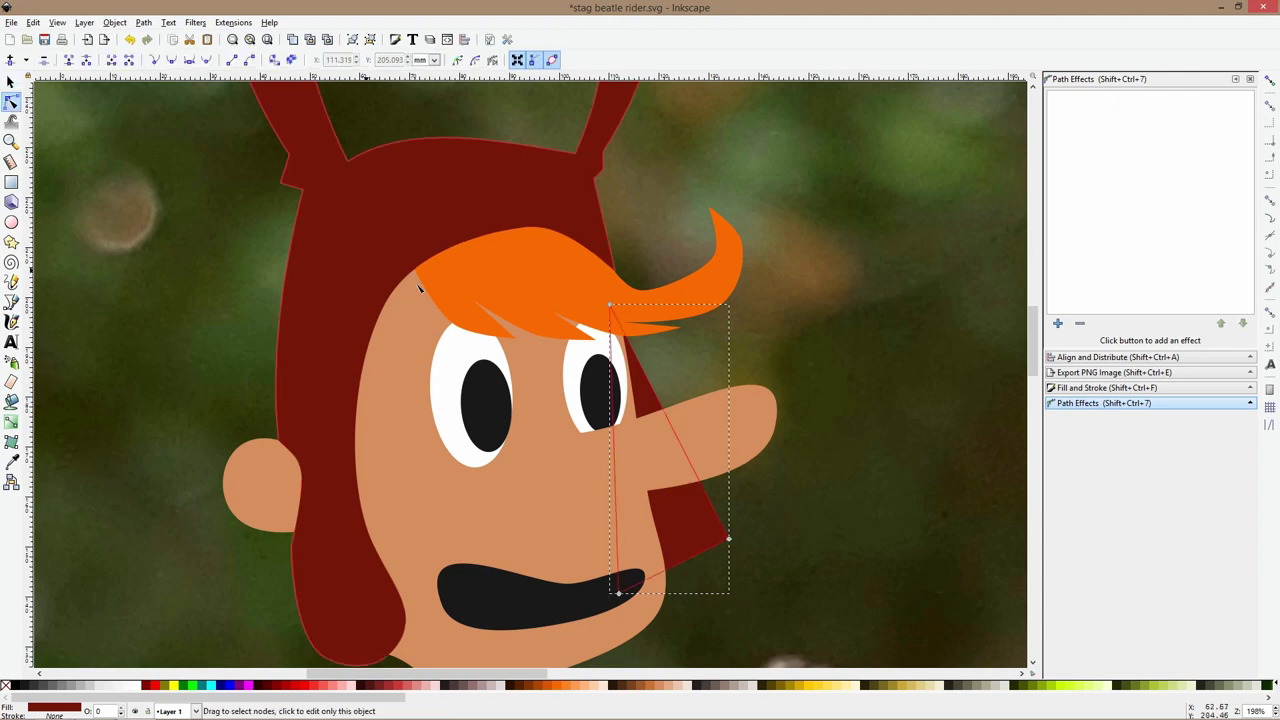
pyautogui.keyDown('ctrl'); pyautogui.click(729, 539); pyautogui.keyUp('ctrl')
pyautogui.moveTo(698, 420); pyautogui.dragTo(663, 457)
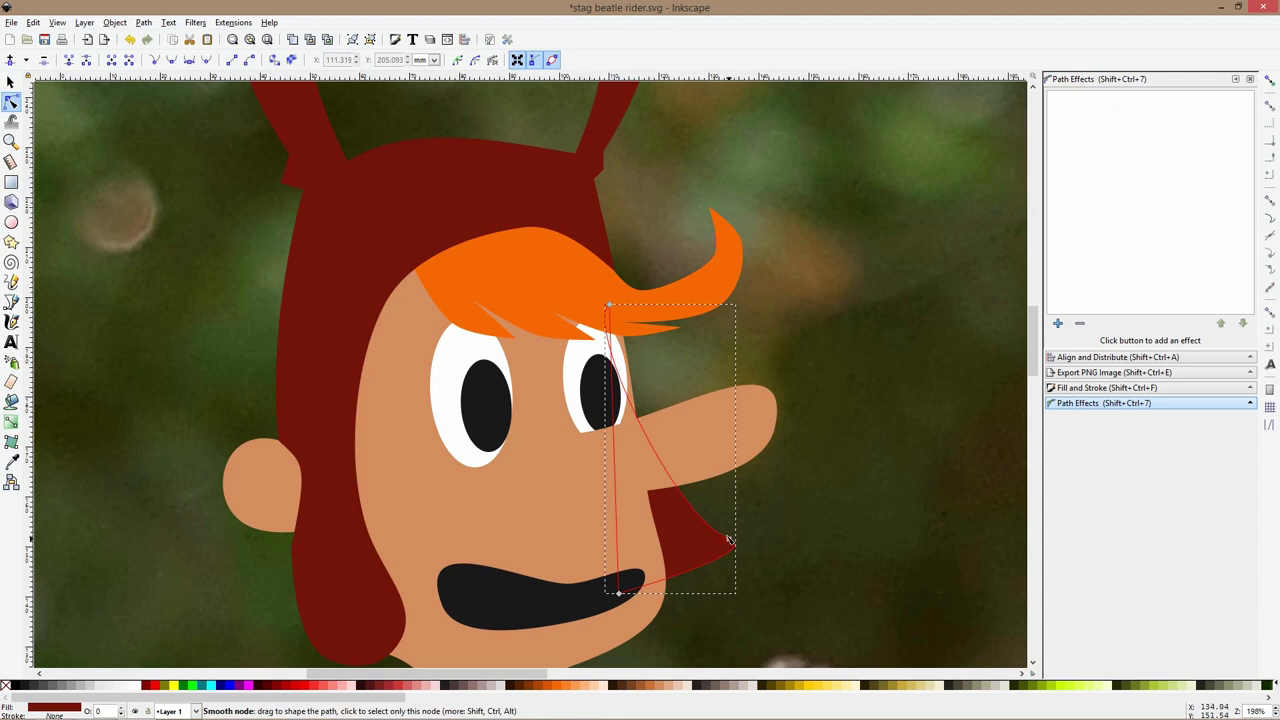
pyautogui.moveTo(729, 540); pyautogui.dragTo(690, 472)
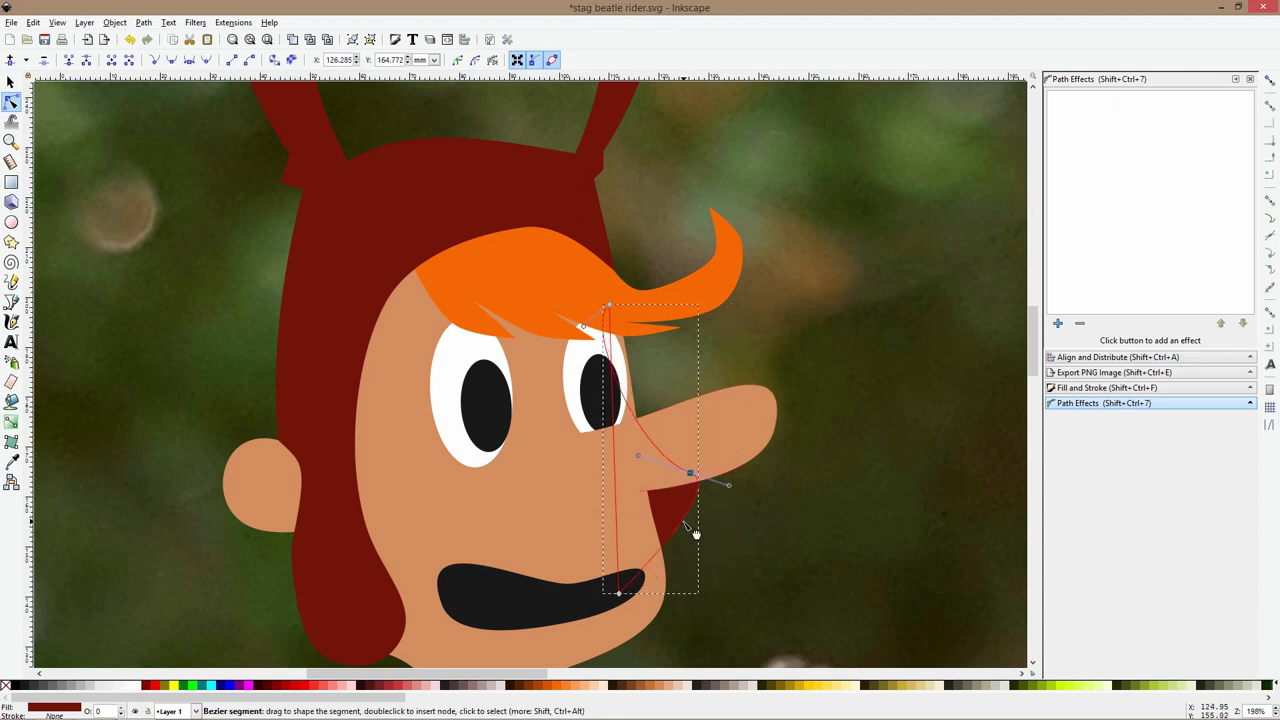
pyautogui.moveTo(694, 531); pyautogui.dragTo(715, 565)
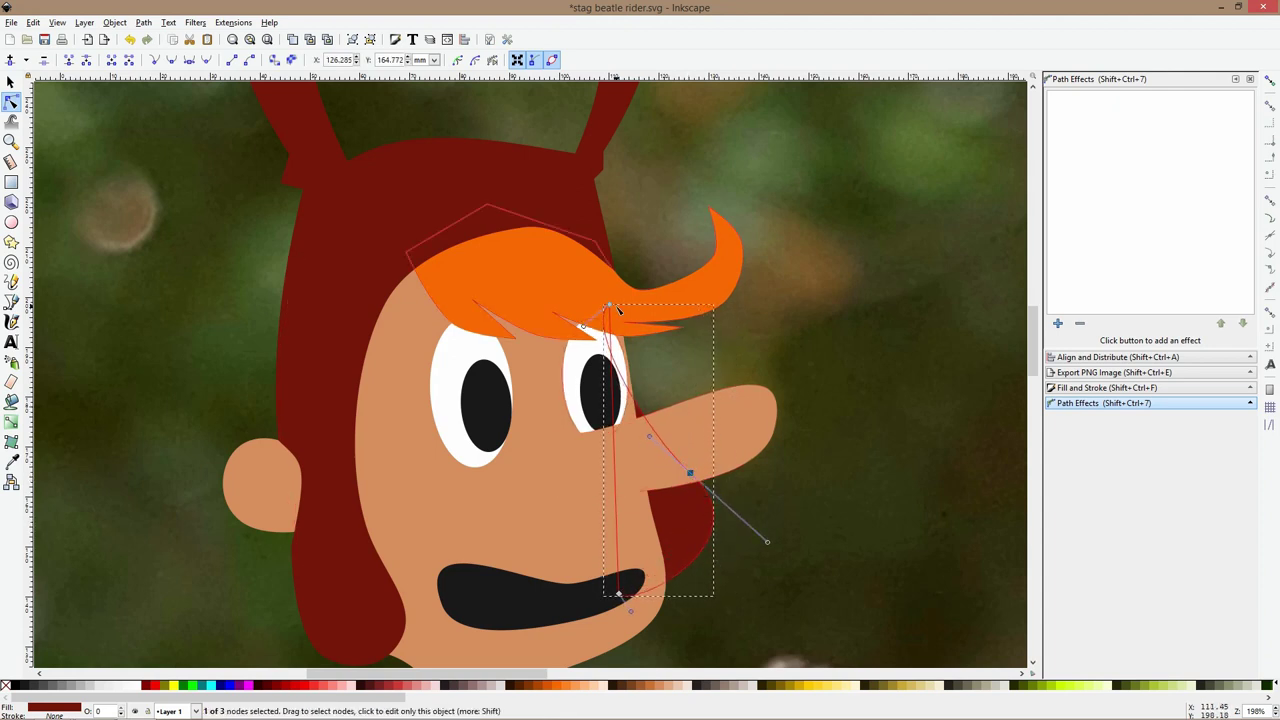
# Move the far hood flap's top node forward under the hair and fine-tune the curve at its outer node
pyautogui.moveTo(610, 306); pyautogui.dragTo(629, 333)
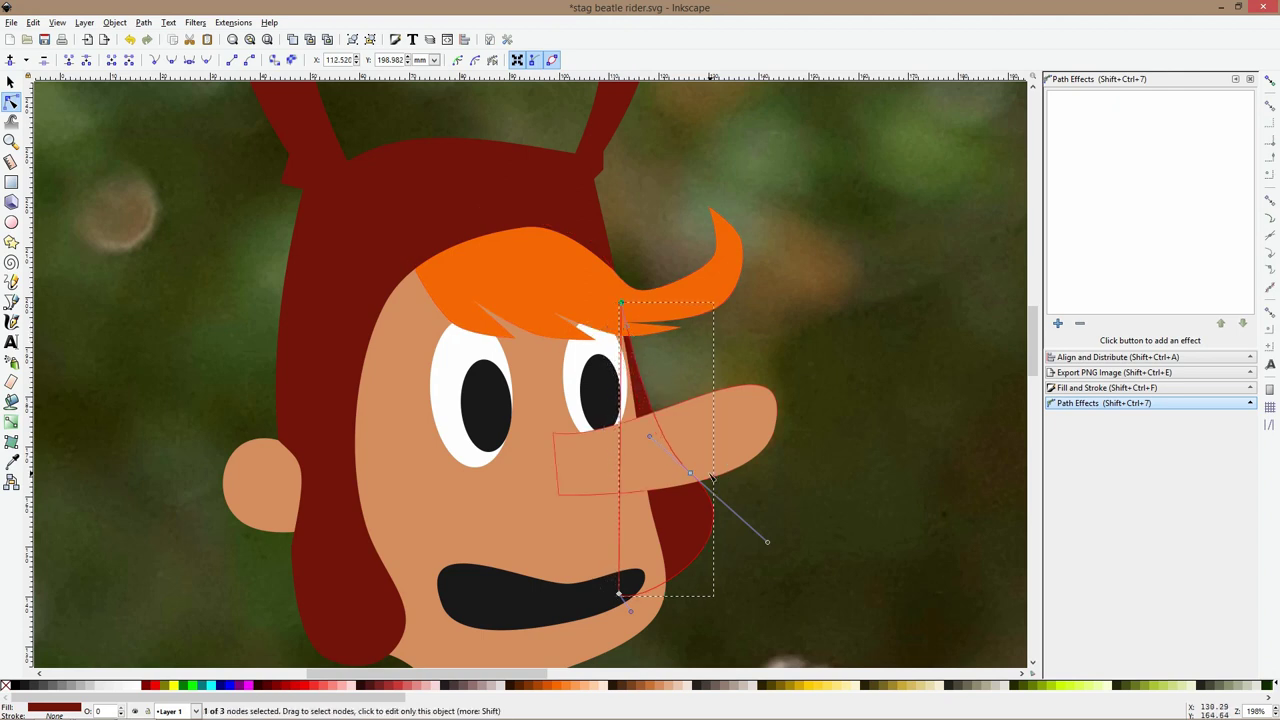
pyautogui.moveTo(653, 441)
pyautogui.mouseDown()
pyautogui.moveTo(666, 421)
pyautogui.moveTo(656, 440)
pyautogui.mouseUp()
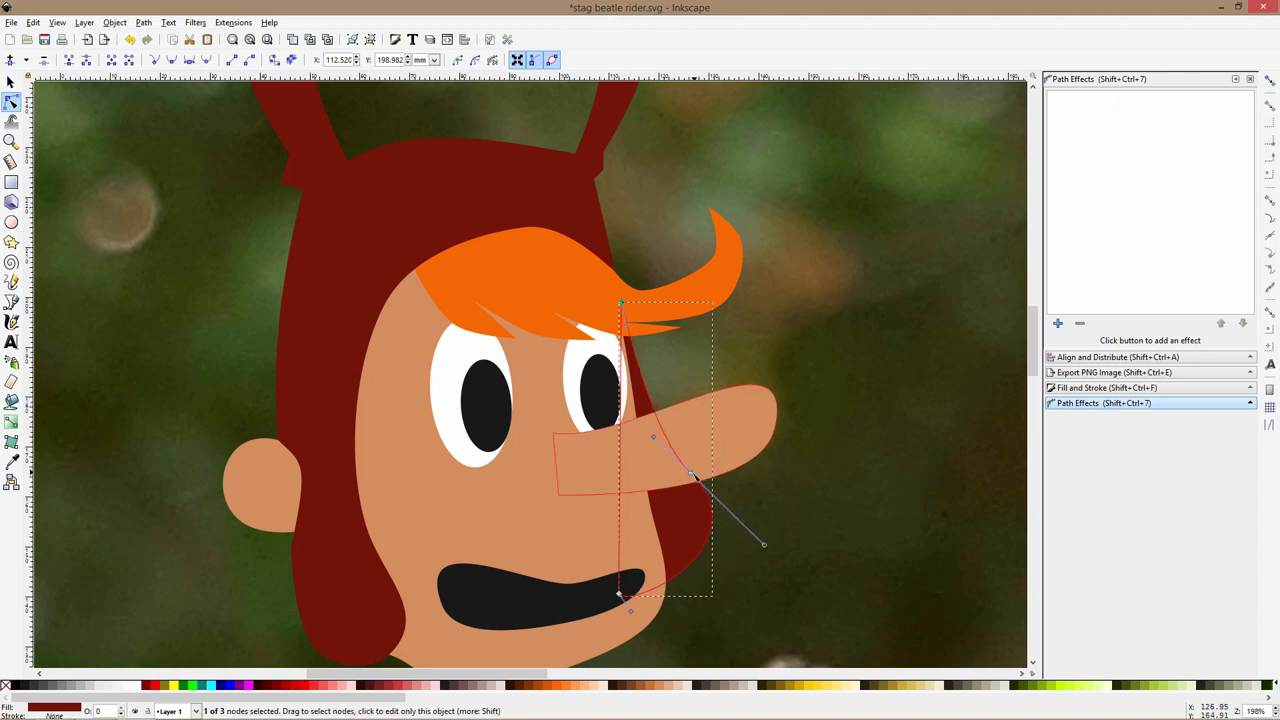
pyautogui.click(770, 540)
# Shorten the nose to about 32.6 mm overall by moving its tip node back toward the face
pyautogui.scroll(-3, 775, 530)
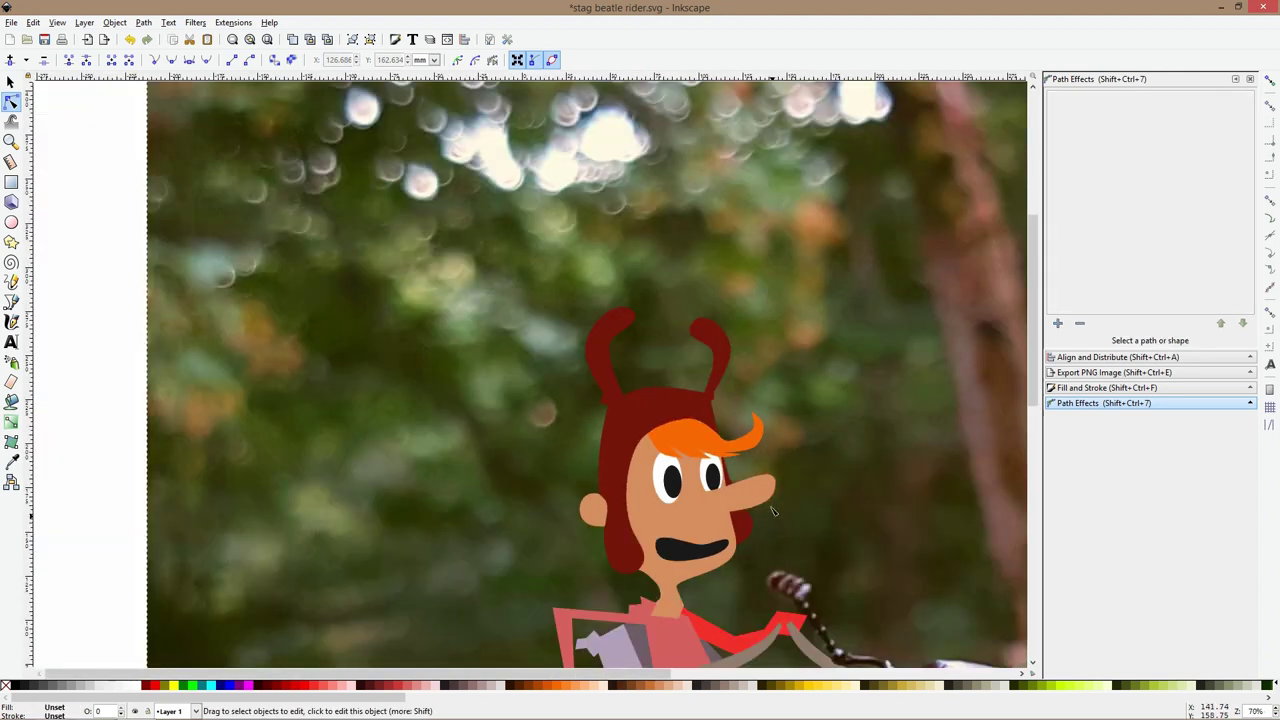
pyautogui.click(771, 509)
pyautogui.moveTo(776, 491); pyautogui.dragTo(756, 495)
pyautogui.press('s')
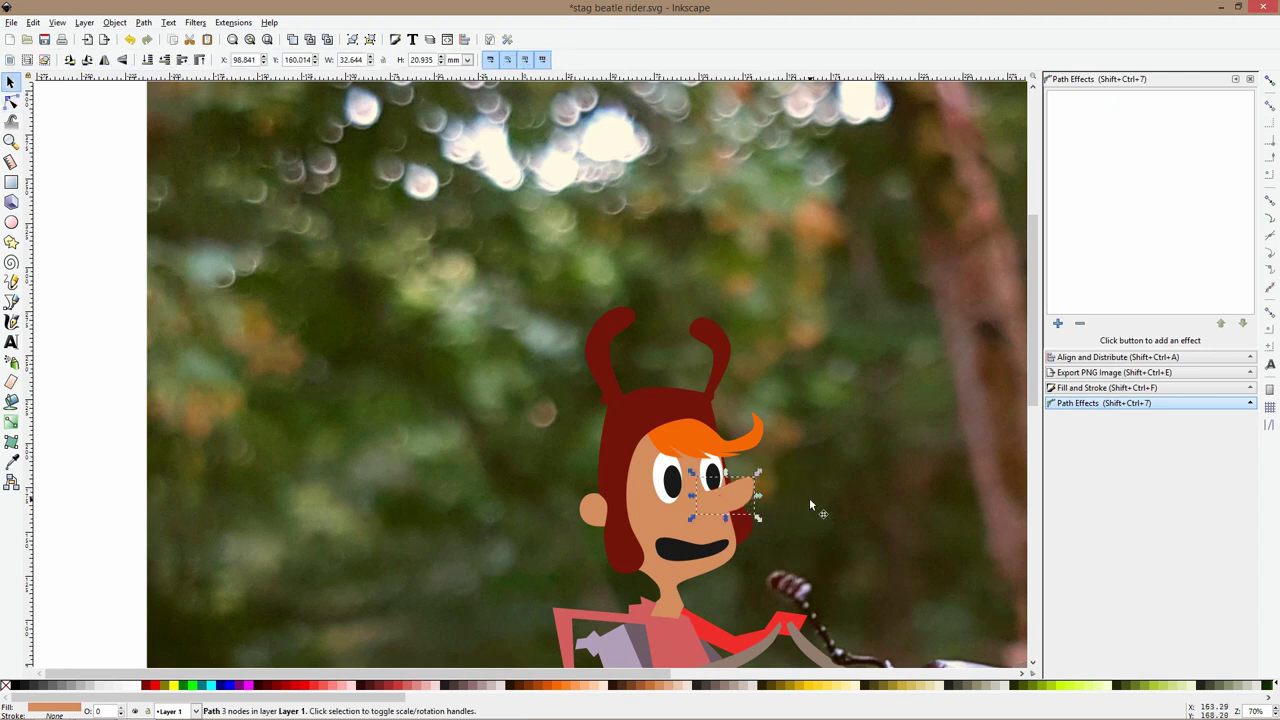
pyautogui.scroll(-2, 809, 498)
pyautogui.press('Escape')
pyautogui.scroll(3, 765, 512)
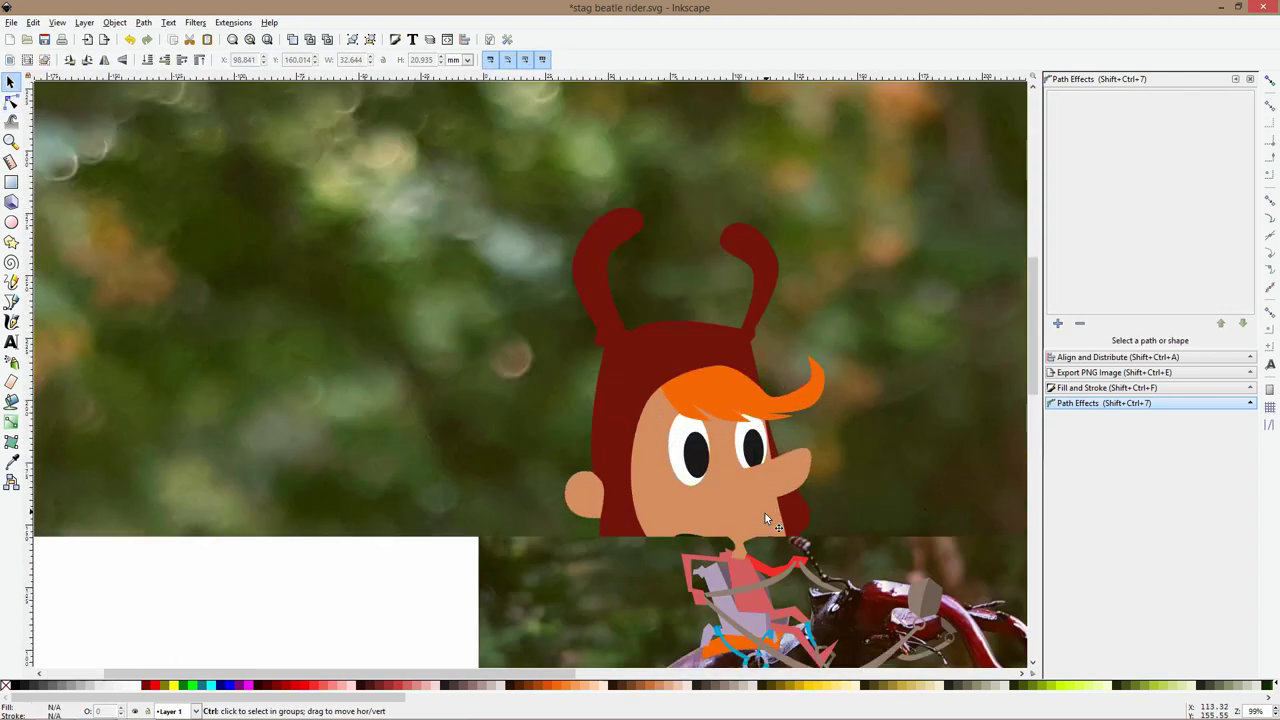
# Flip the black mouth shape vertically so its ends curve downward
pyautogui.click(752, 551)
pyautogui.hotkey('ctrl', 's')
pyautogui.press('v')
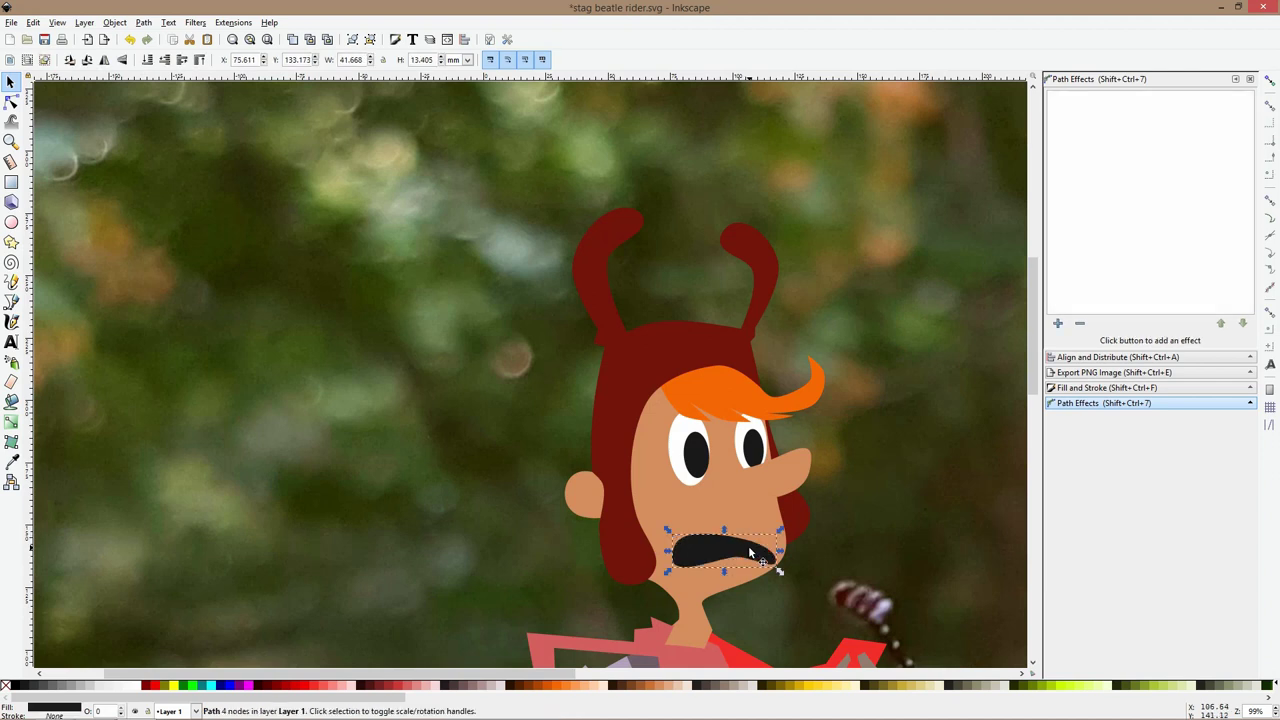
# Try the flipped mouth shape higher on the face below the nose, and undo the latest mouth changes
pyautogui.moveTo(751, 551); pyautogui.dragTo(754, 515)
pyautogui.click(752, 516)
pyautogui.click(878, 507)
pyautogui.scroll(-4, 879, 507)
pyautogui.scroll(3, 894, 514)
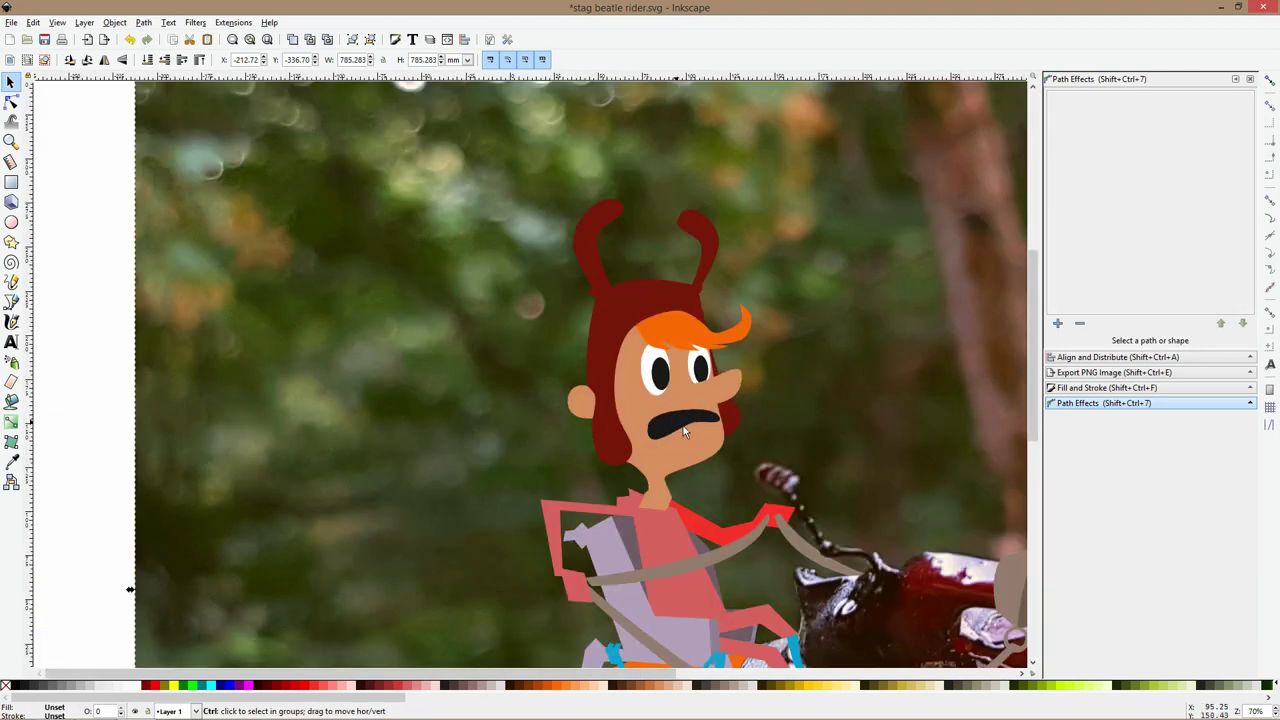
pyautogui.click(684, 432)
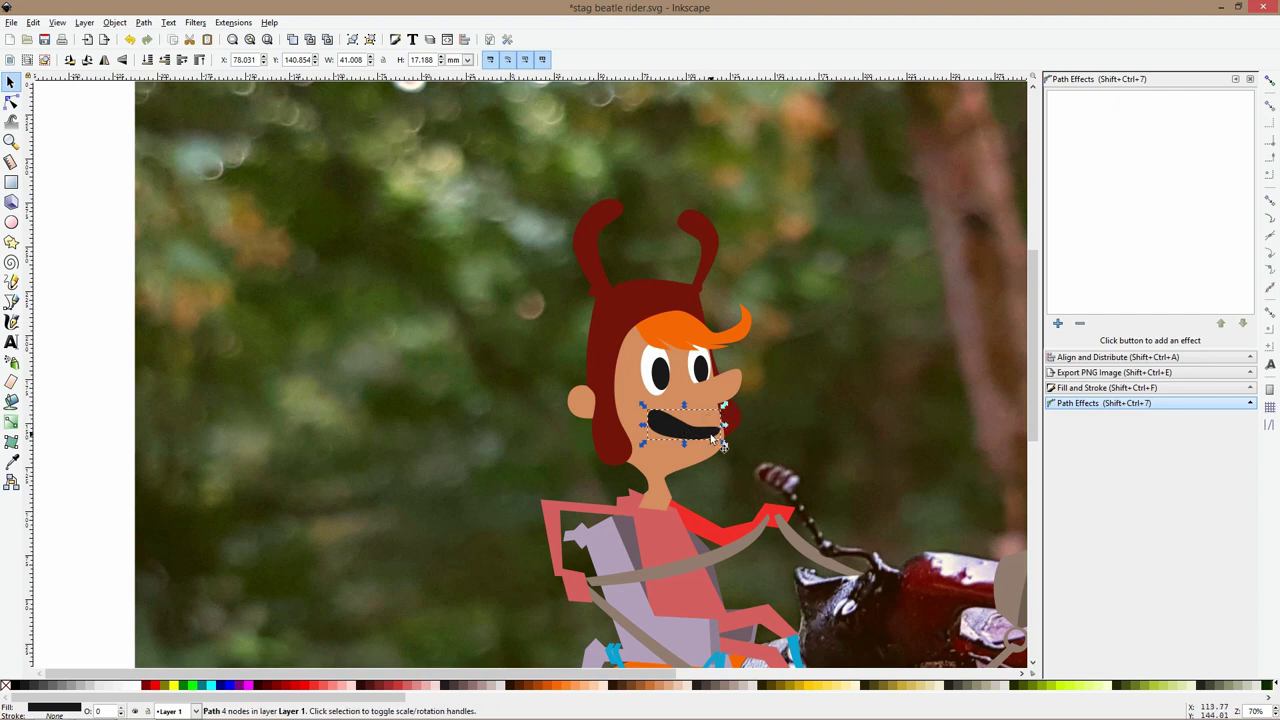
pyautogui.hotkey('ctrl', 'z')
pyautogui.hotkey('ctrl', 'z')
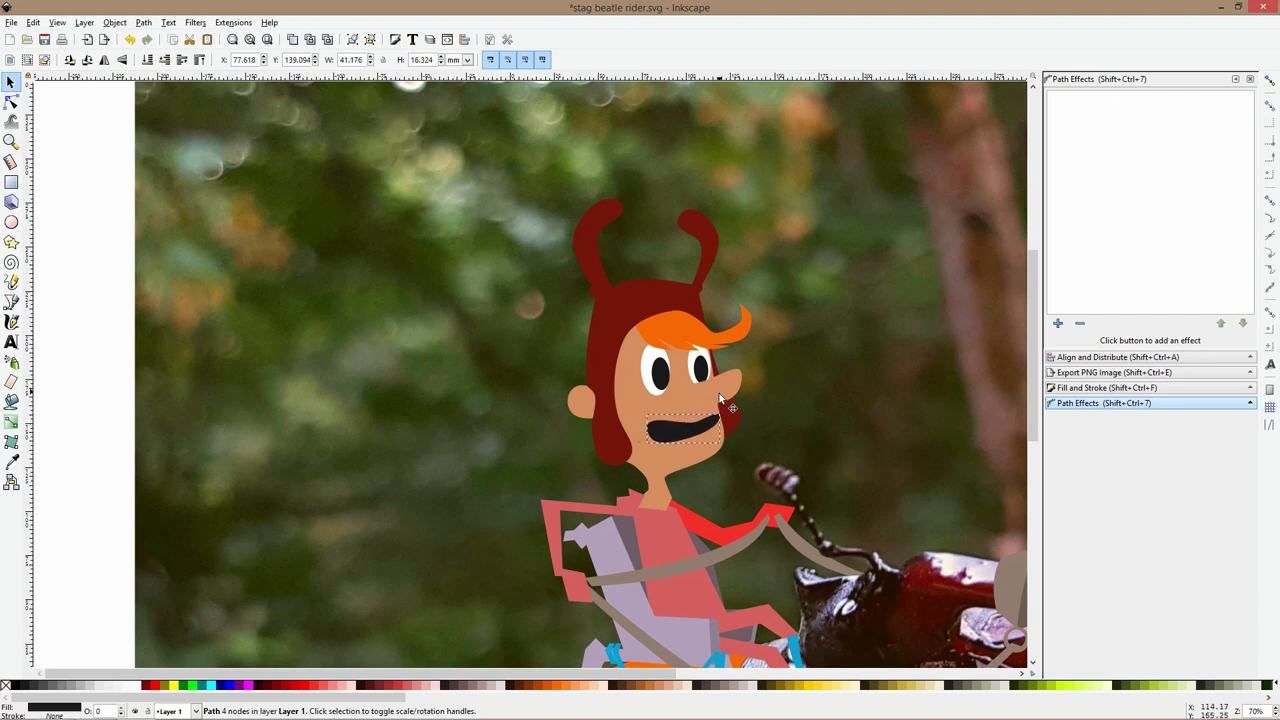
# Set the old black mouth shape aside on the blank canvas outside the photo and save the document
pyautogui.moveTo(707, 430); pyautogui.dragTo(132, 352)
pyautogui.hotkey('ctrl', 's')
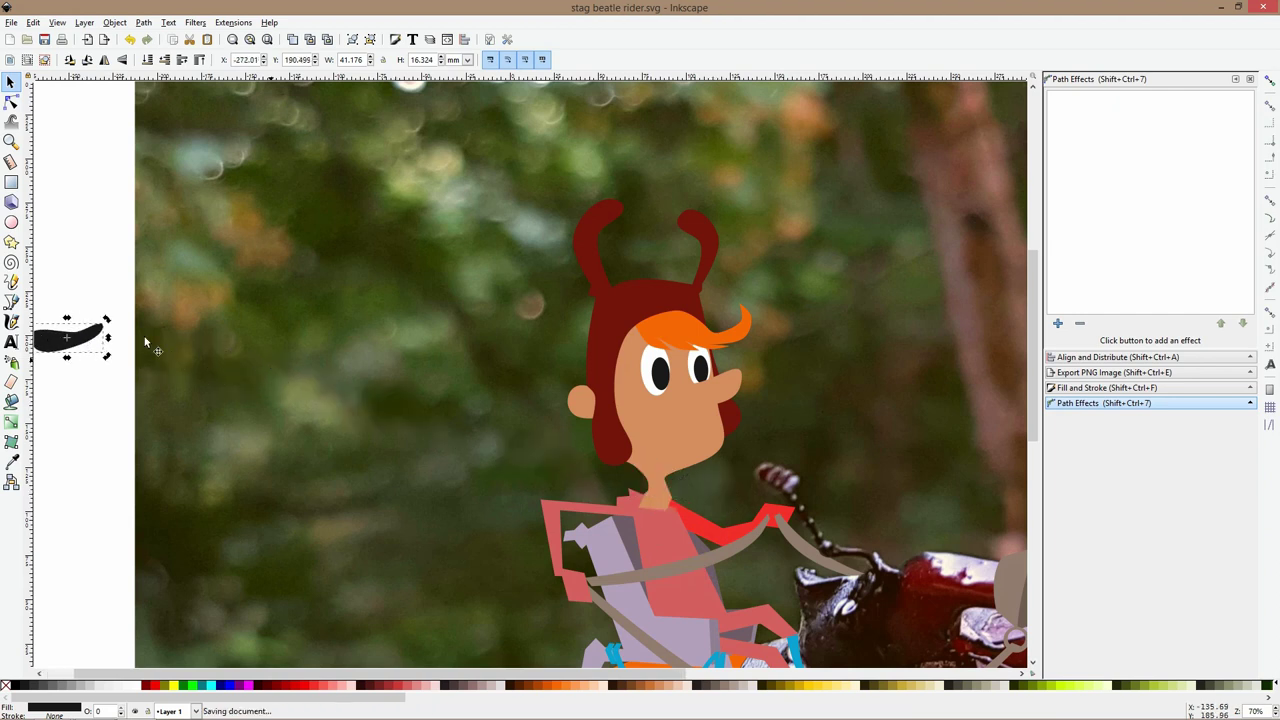
# Draw a thin, slanted four-cornered strip about 47 mm wide across the face below the nose as a new mouth
pyautogui.click(11, 302)
pyautogui.keyDown('ctrl'); pyautogui.scroll(3, 714, 424); pyautogui.keyUp('ctrl')
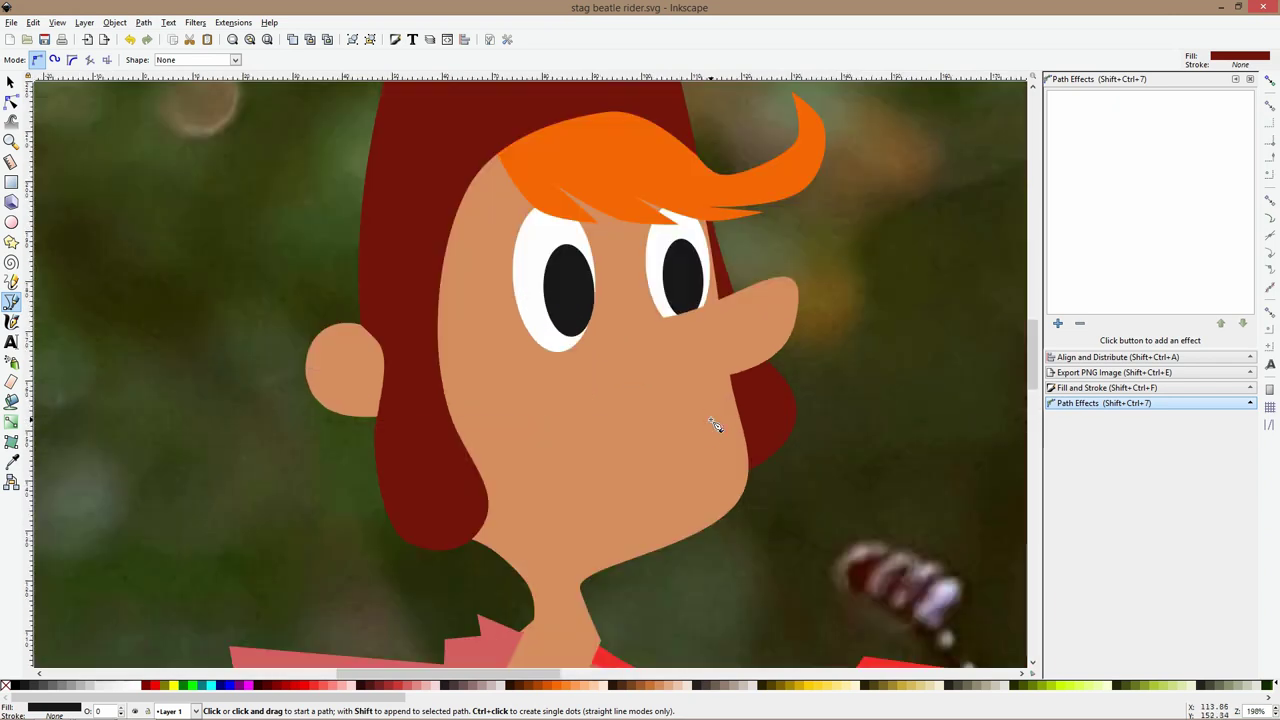
pyautogui.click(718, 397)
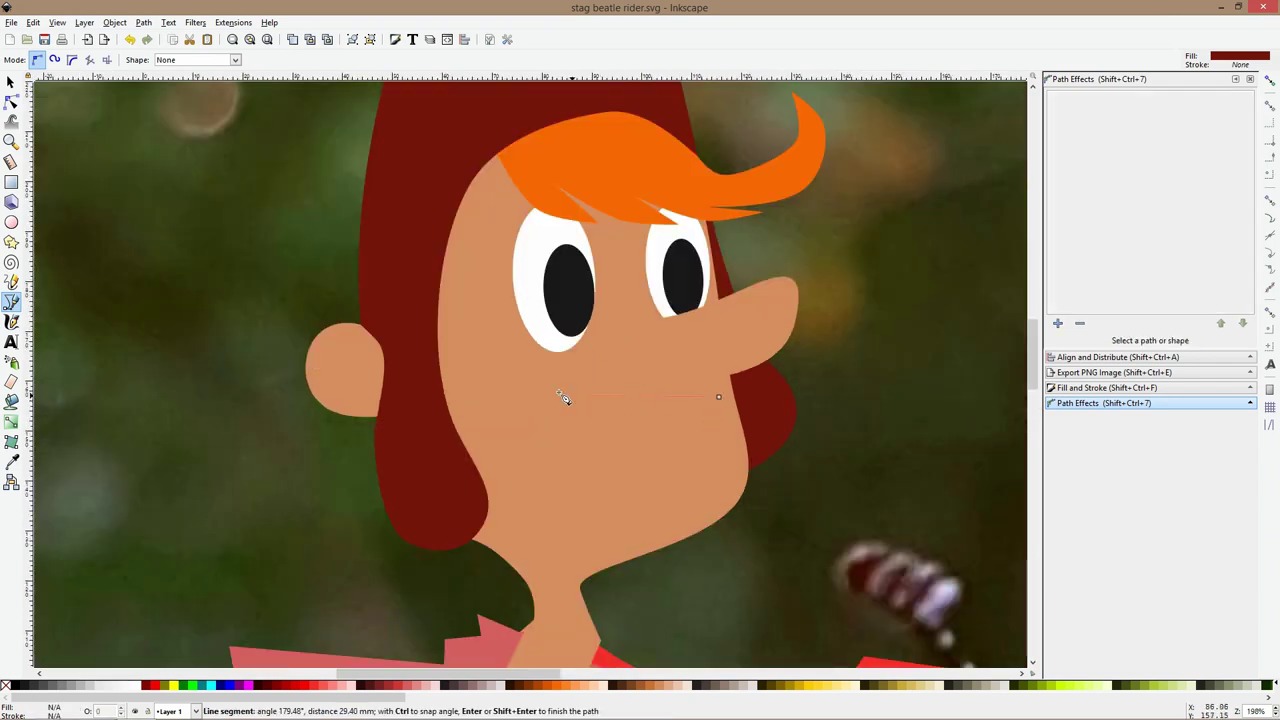
pyautogui.click(489, 370)
pyautogui.click(718, 398)
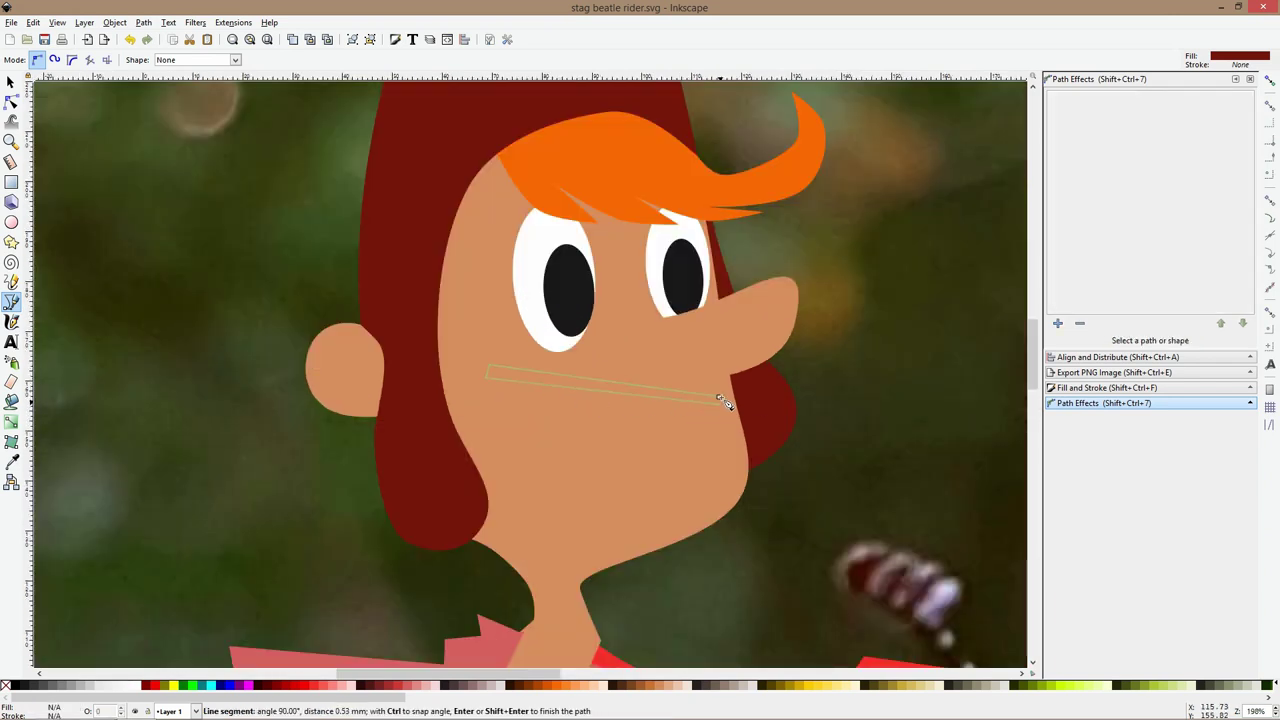
pyautogui.click(722, 400)
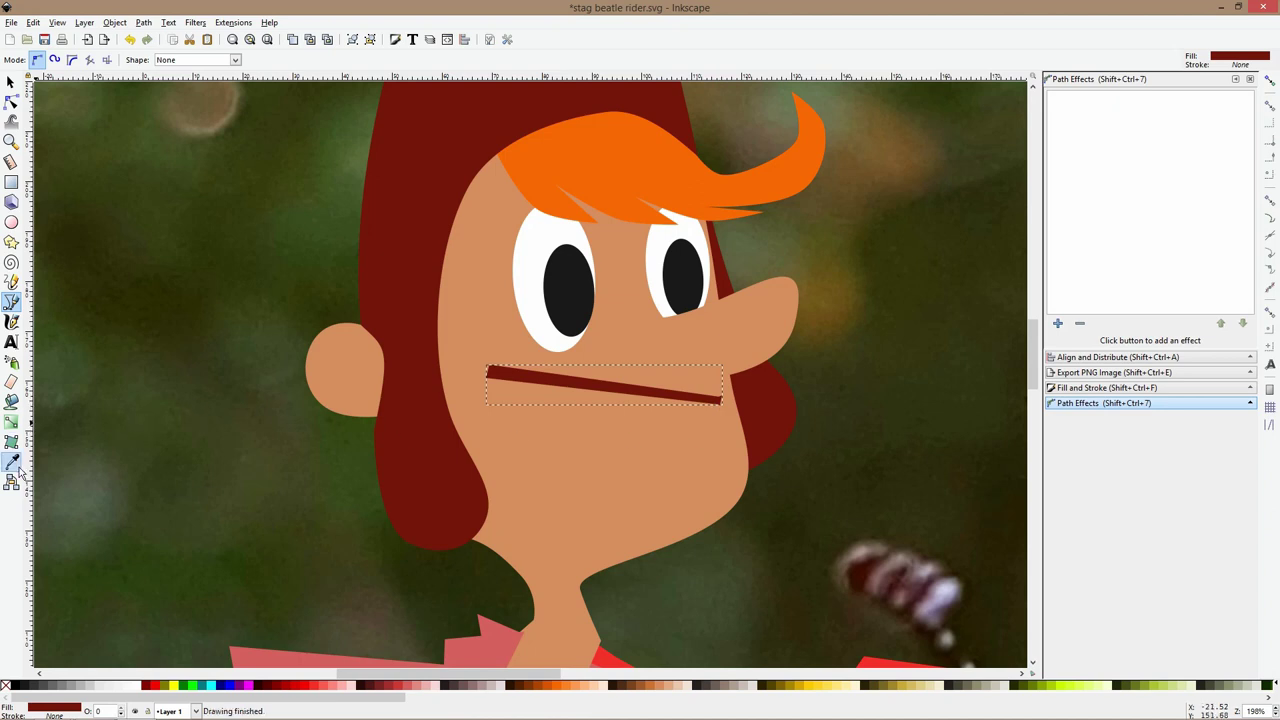
pyautogui.press('Escape')
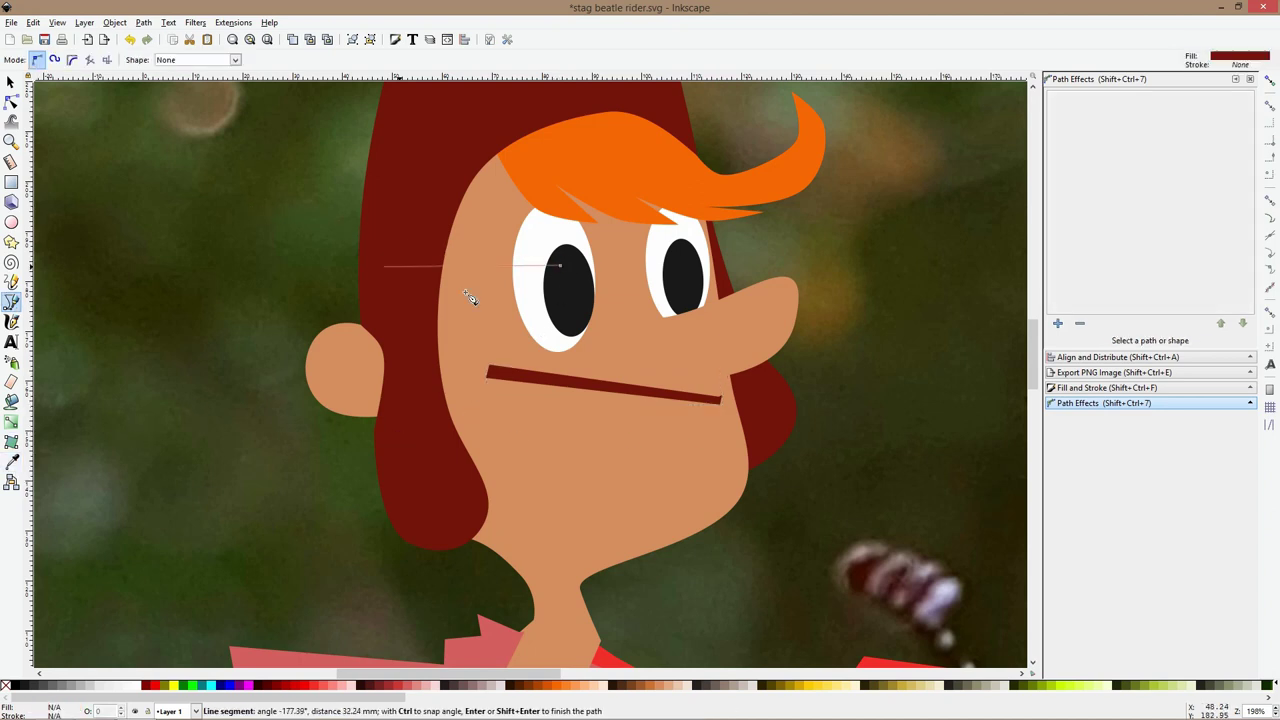
# Fill the new mouth strip with the near-black colour sampled from the near eye's pupil
pyautogui.press('s')
pyautogui.click(536, 385)
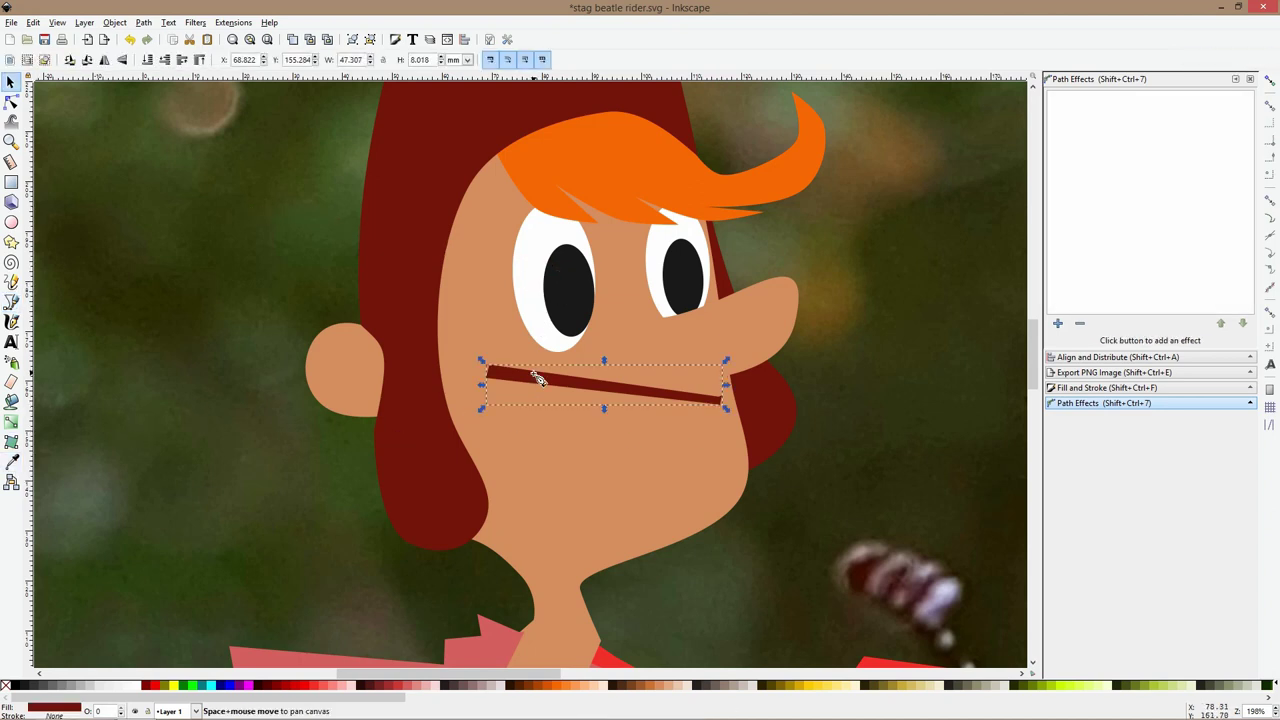
pyautogui.press('b')
pyautogui.click(12, 461)
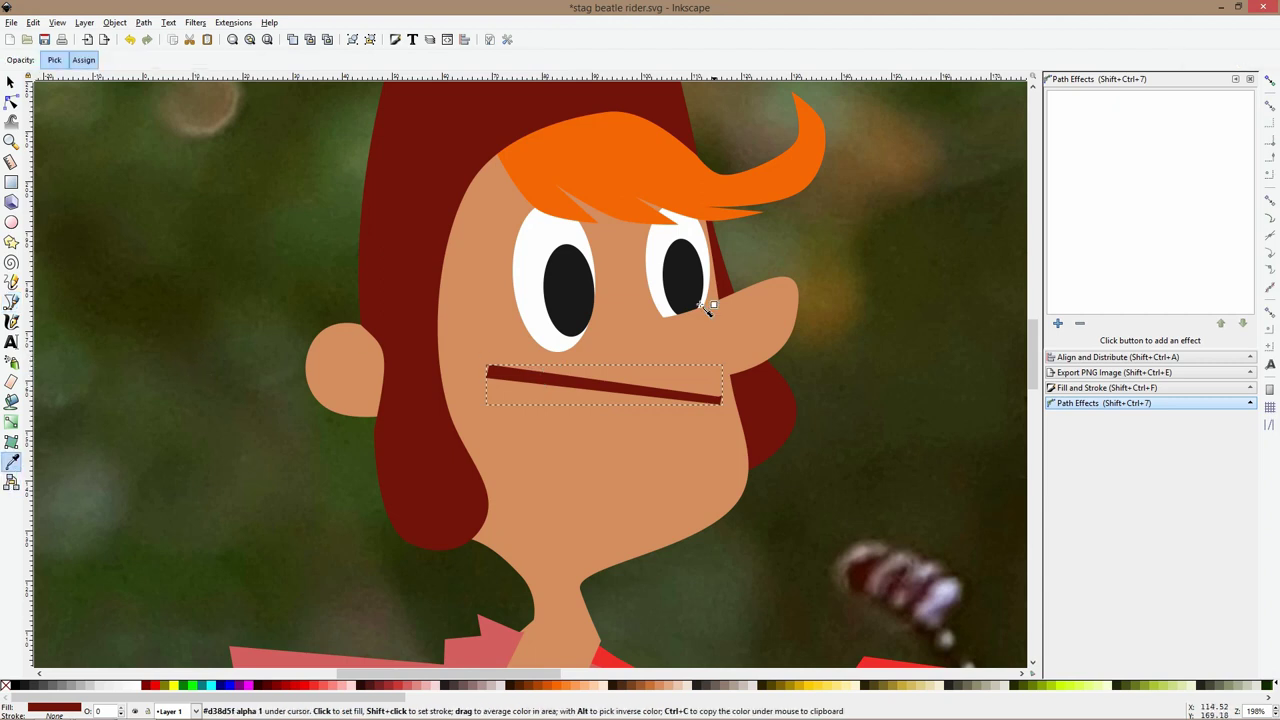
pyautogui.click(586, 290)
# Bend the long edges of the mouth strip downward into a smile, keeping its corner nodes sharp
pyautogui.click(11, 102)
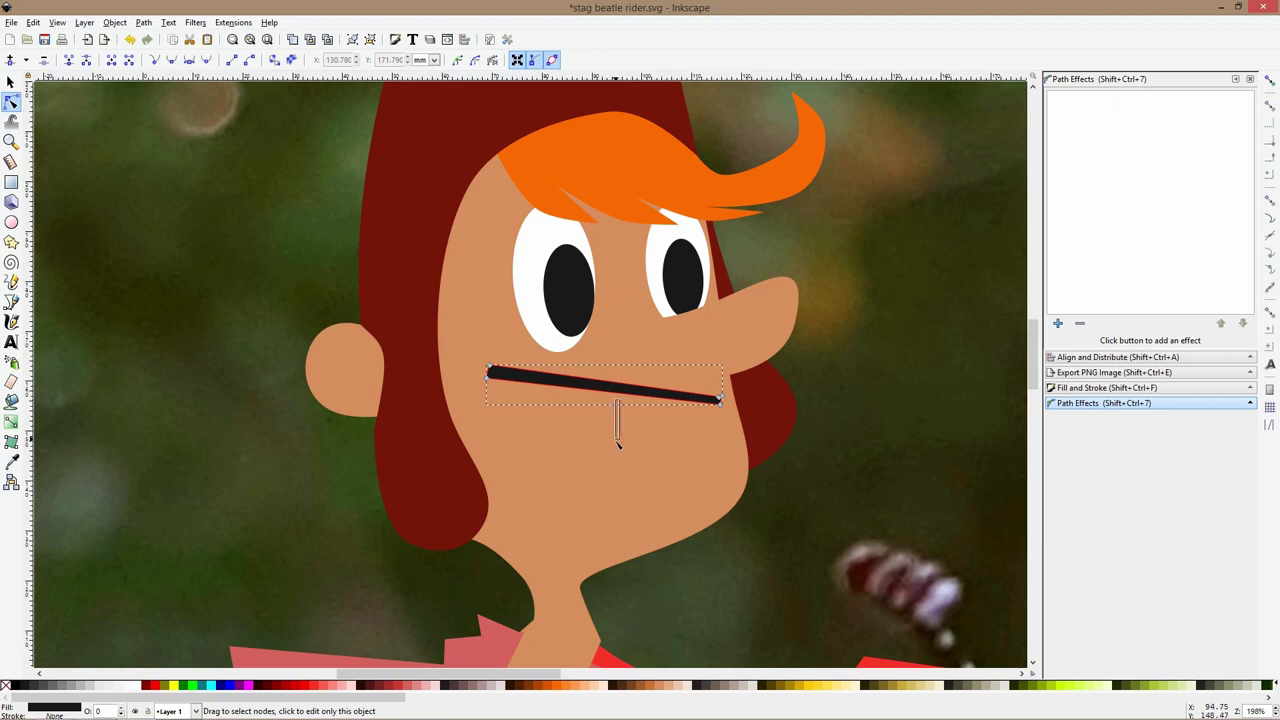
pyautogui.moveTo(632, 405)
pyautogui.mouseDown()
pyautogui.moveTo(624, 420)
pyautogui.moveTo(634, 393)
pyautogui.moveTo(637, 427)
pyautogui.moveTo(623, 409)
pyautogui.mouseUp()
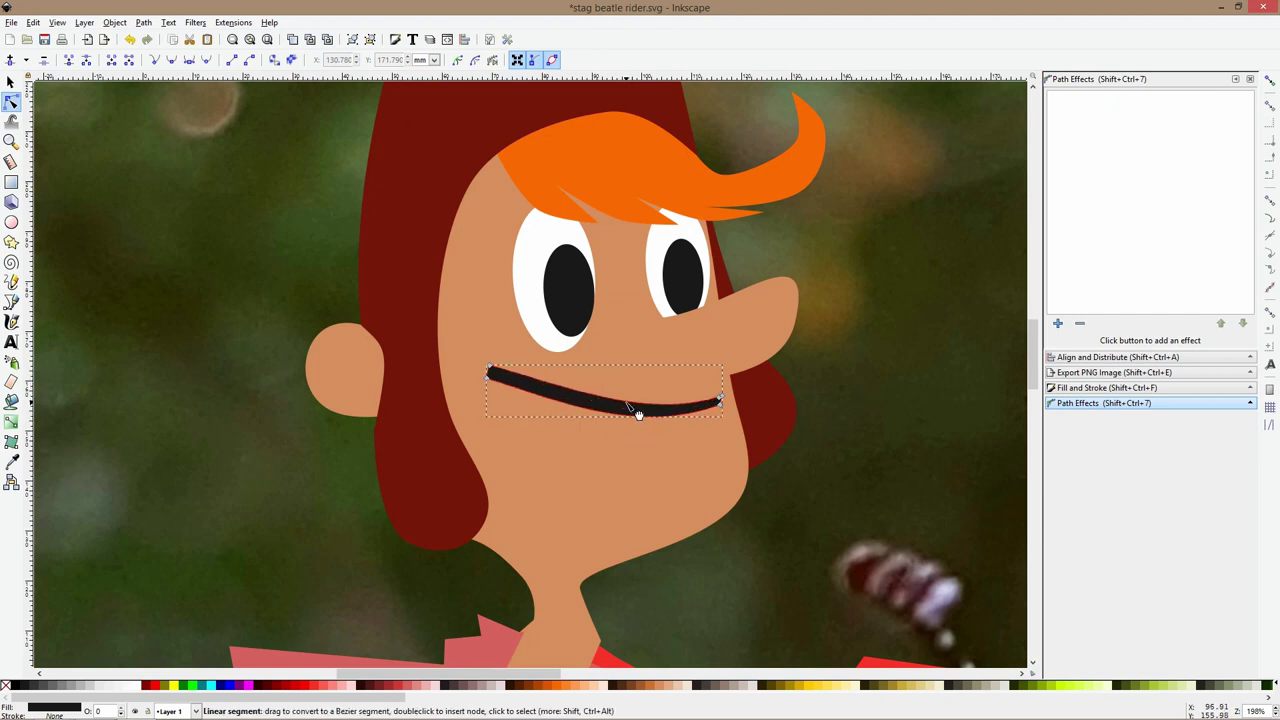
pyautogui.keyDown('ctrl'); pyautogui.click(489, 369); pyautogui.keyUp('ctrl')
pyautogui.hotkey('ctrl', 'z')
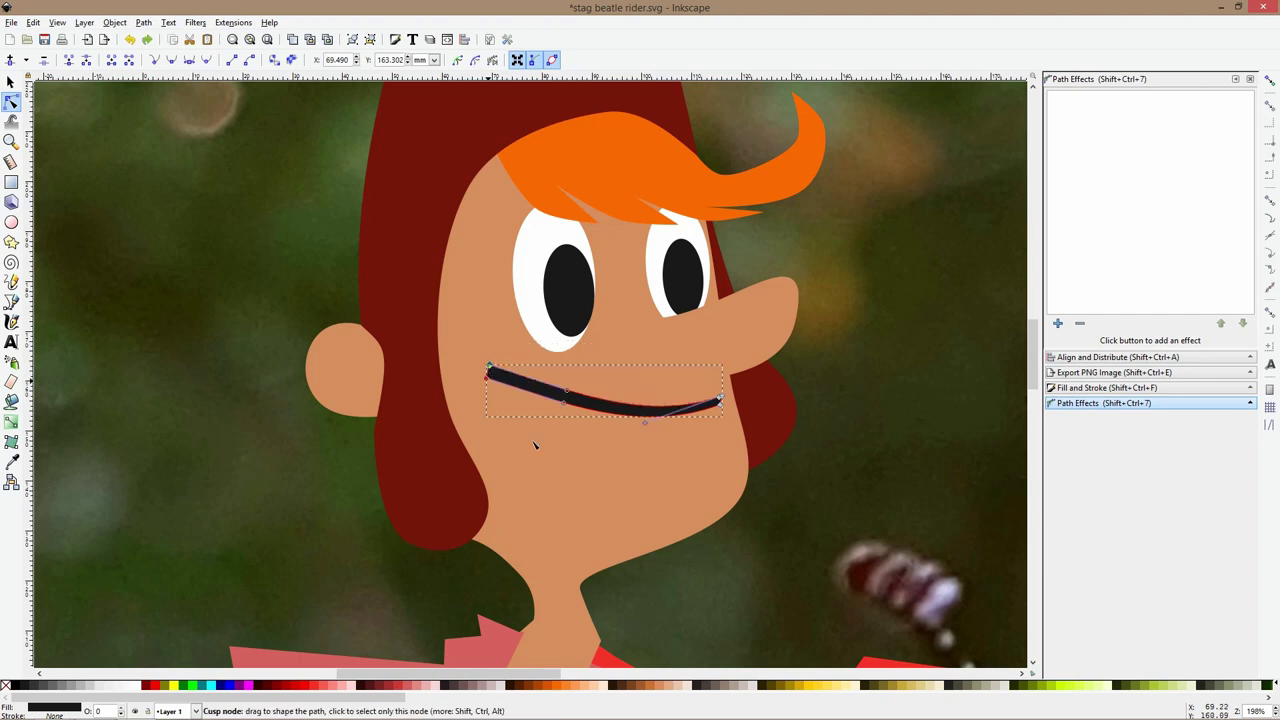
pyautogui.click(534, 443)
# Draw a closed seven-node outline of two front teeth, about 18.6 by 11.2 mm, hanging from the mouth line's front half
pyautogui.scroll(2, 684, 463)
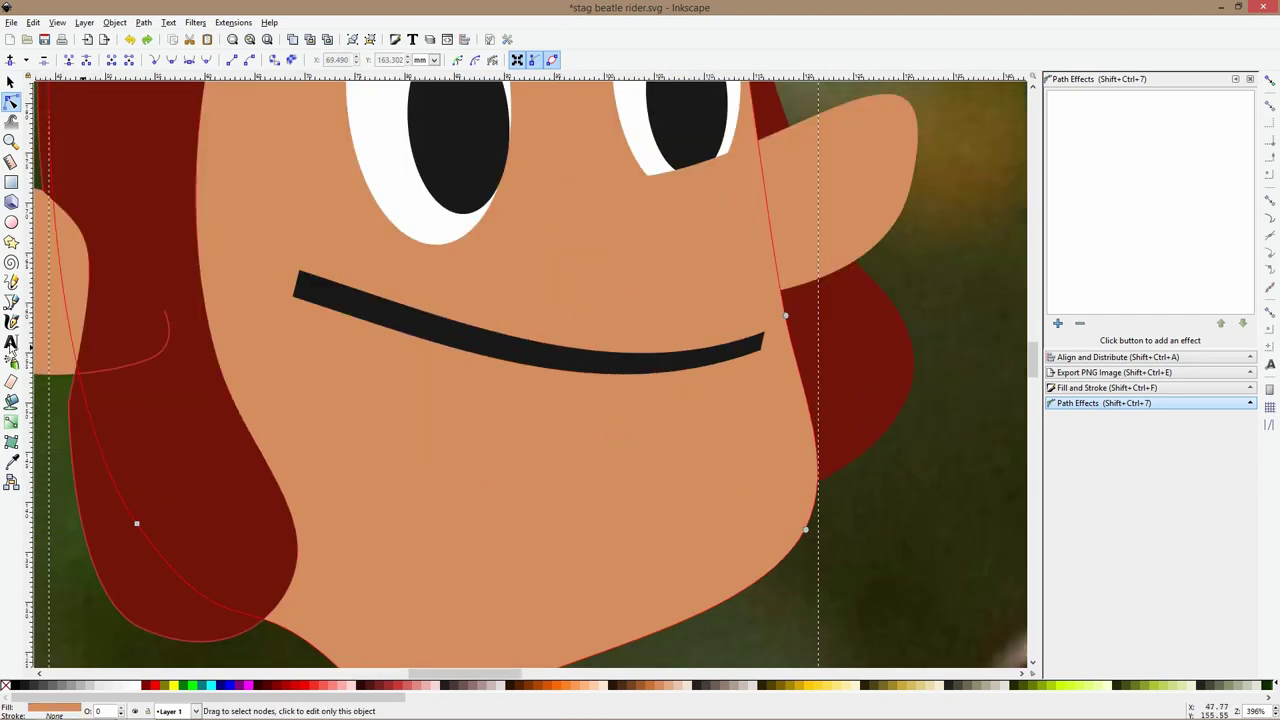
pyautogui.click(11, 302)
pyautogui.click(568, 364)
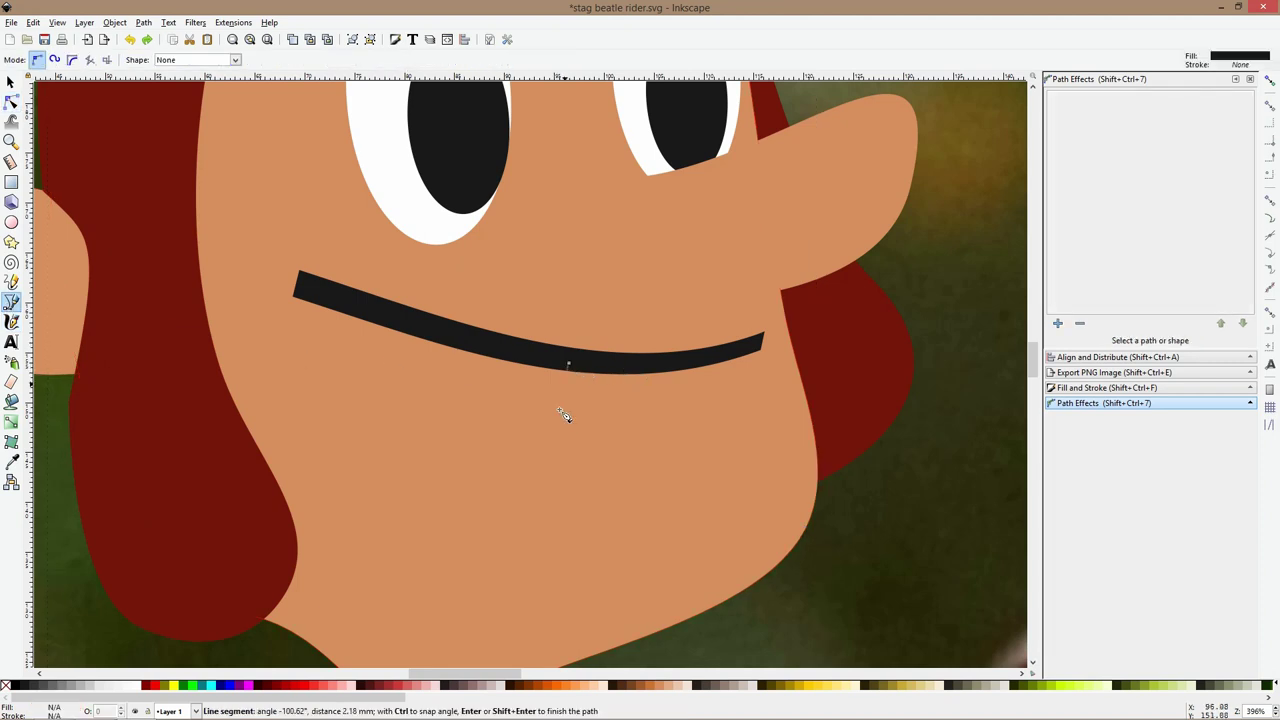
pyautogui.click(641, 433)
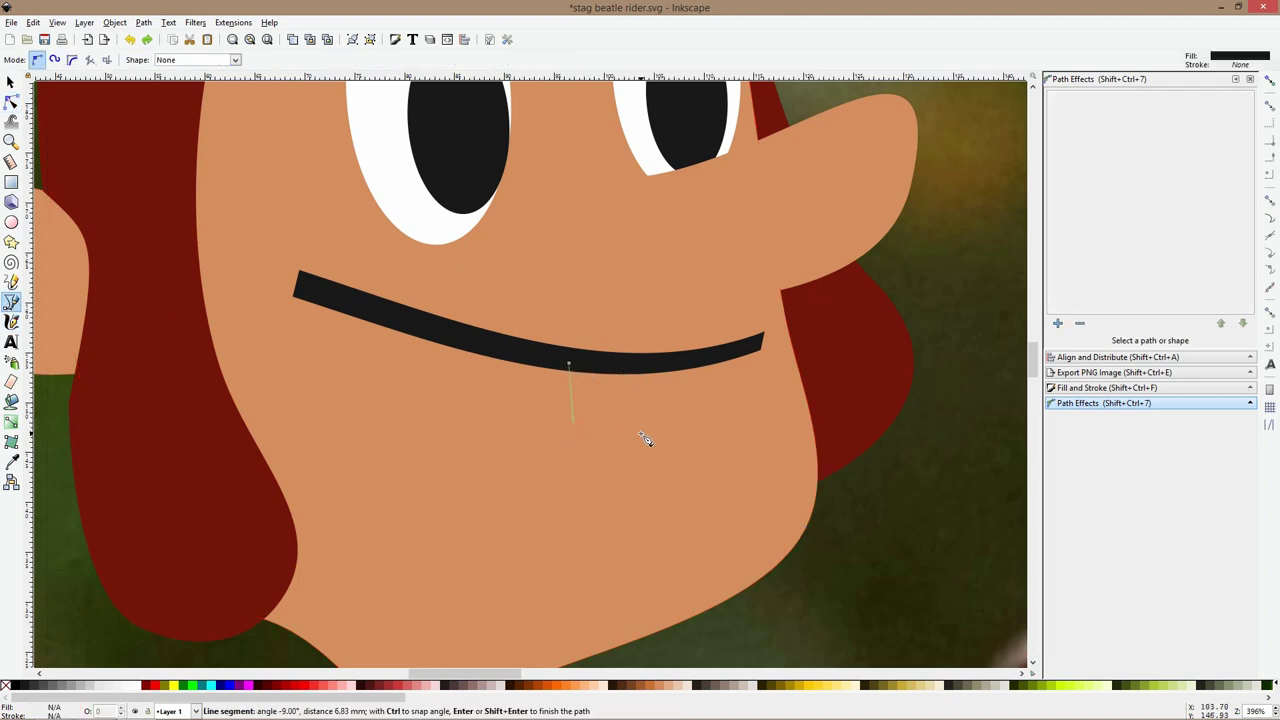
pyautogui.click(649, 421)
pyautogui.click(660, 457)
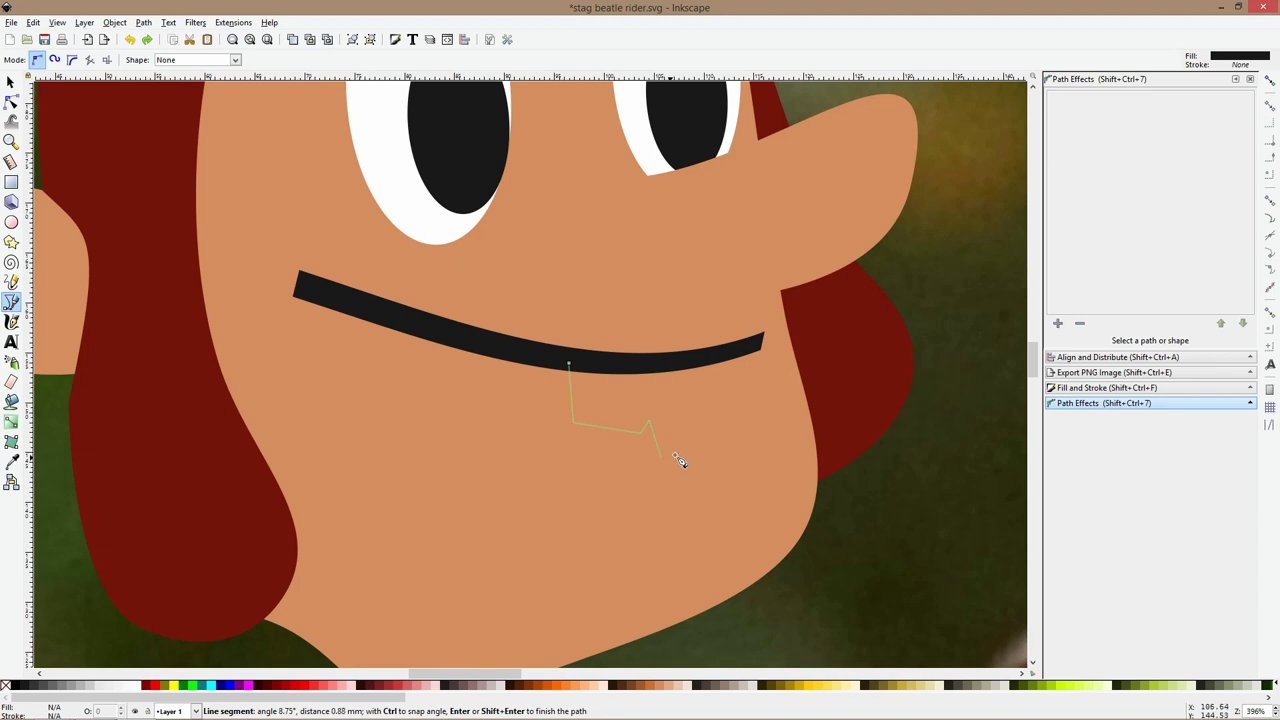
pyautogui.click(737, 447)
pyautogui.click(758, 352)
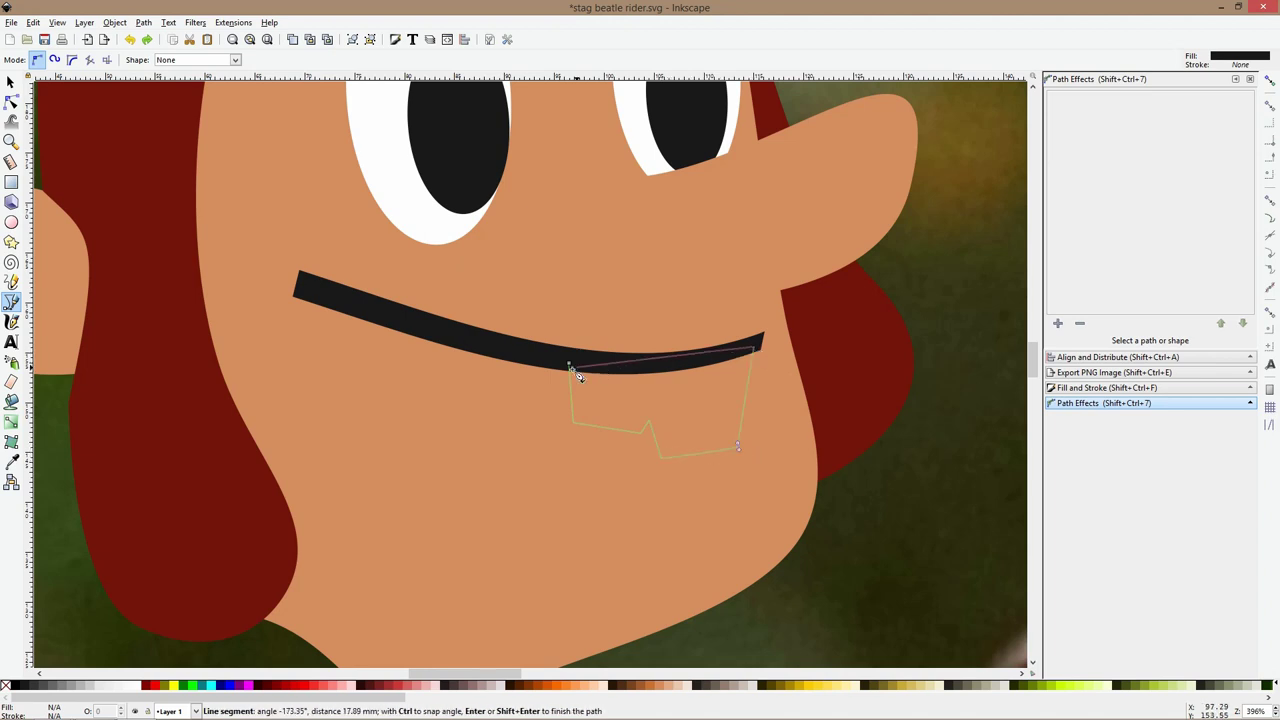
pyautogui.click(568, 364)
# Fill the teeth shape with white and lower it one level behind the mouth line
pyautogui.press('s')
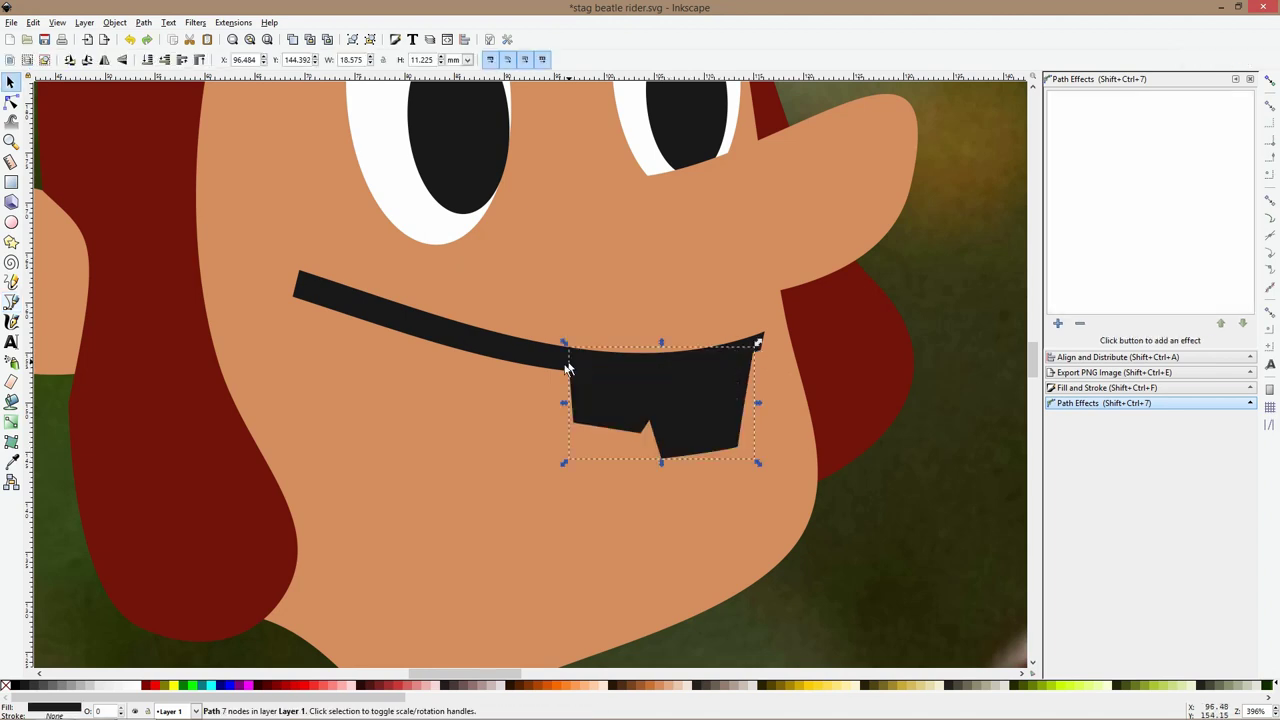
pyautogui.click(137, 686)
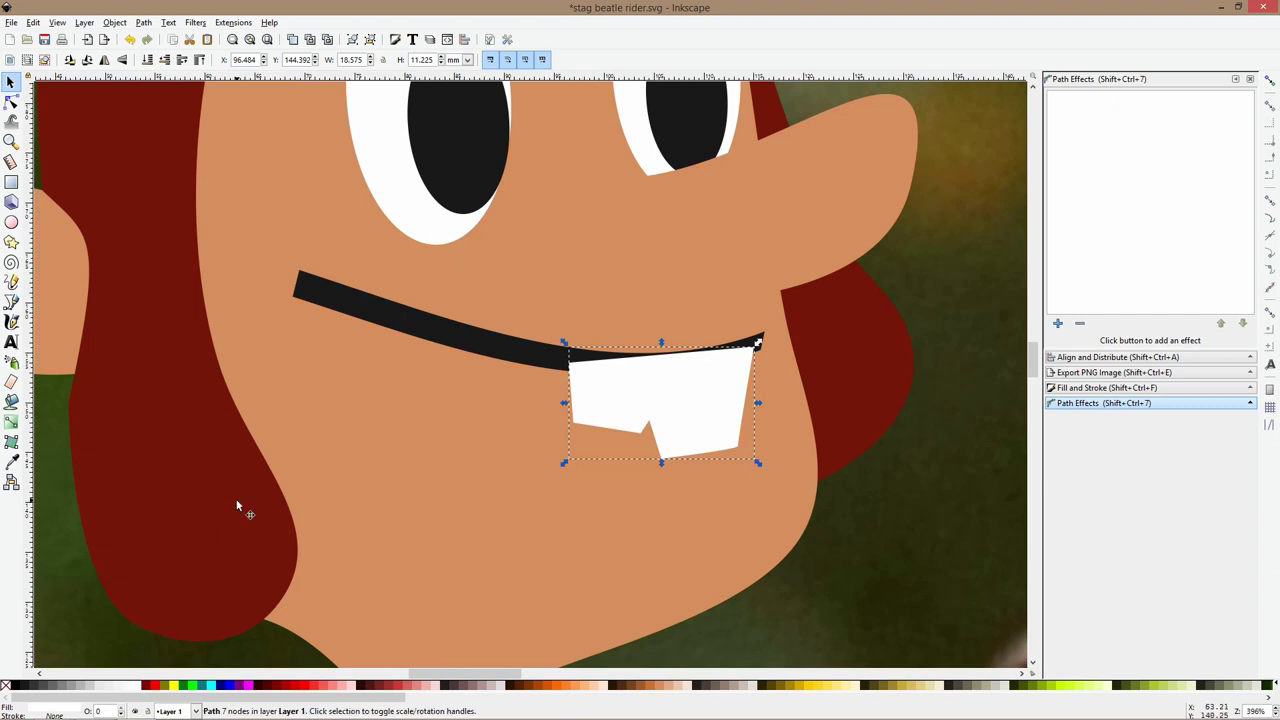
pyautogui.press('pagedown')
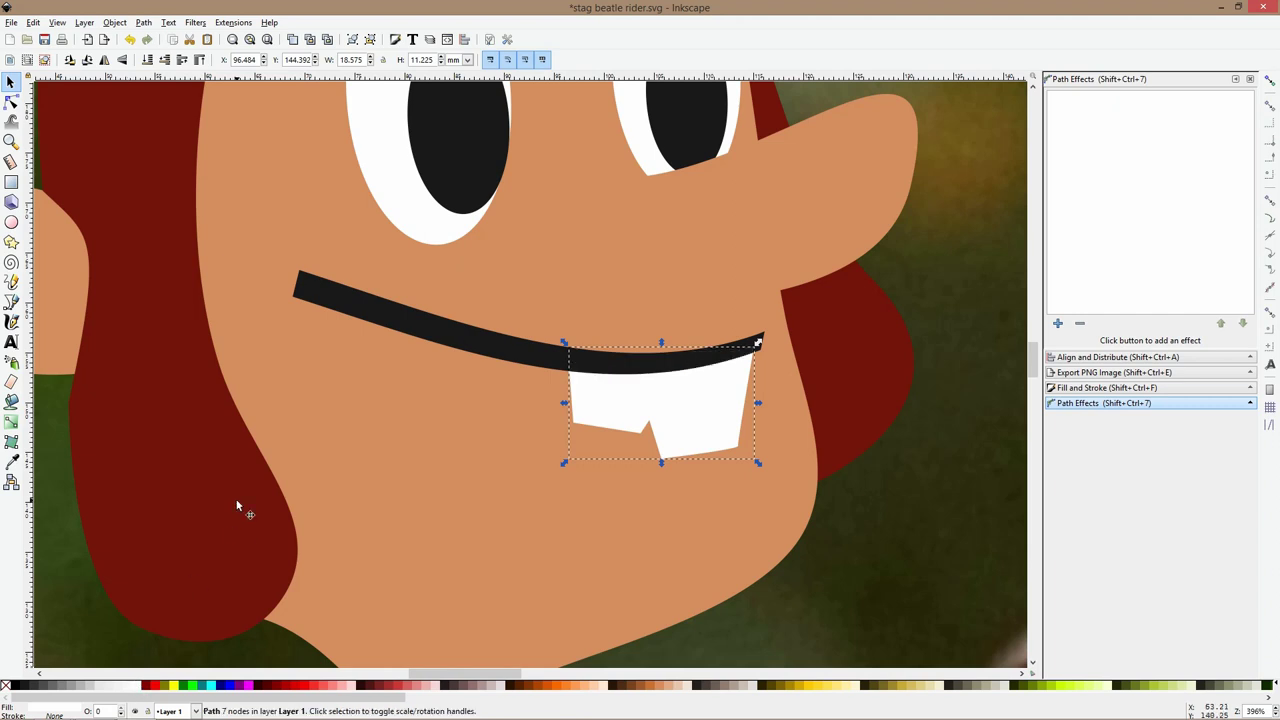
# Round the teeth's lower edges by smoothing the bottom corner nodes of both teeth
pyautogui.click(10, 103)
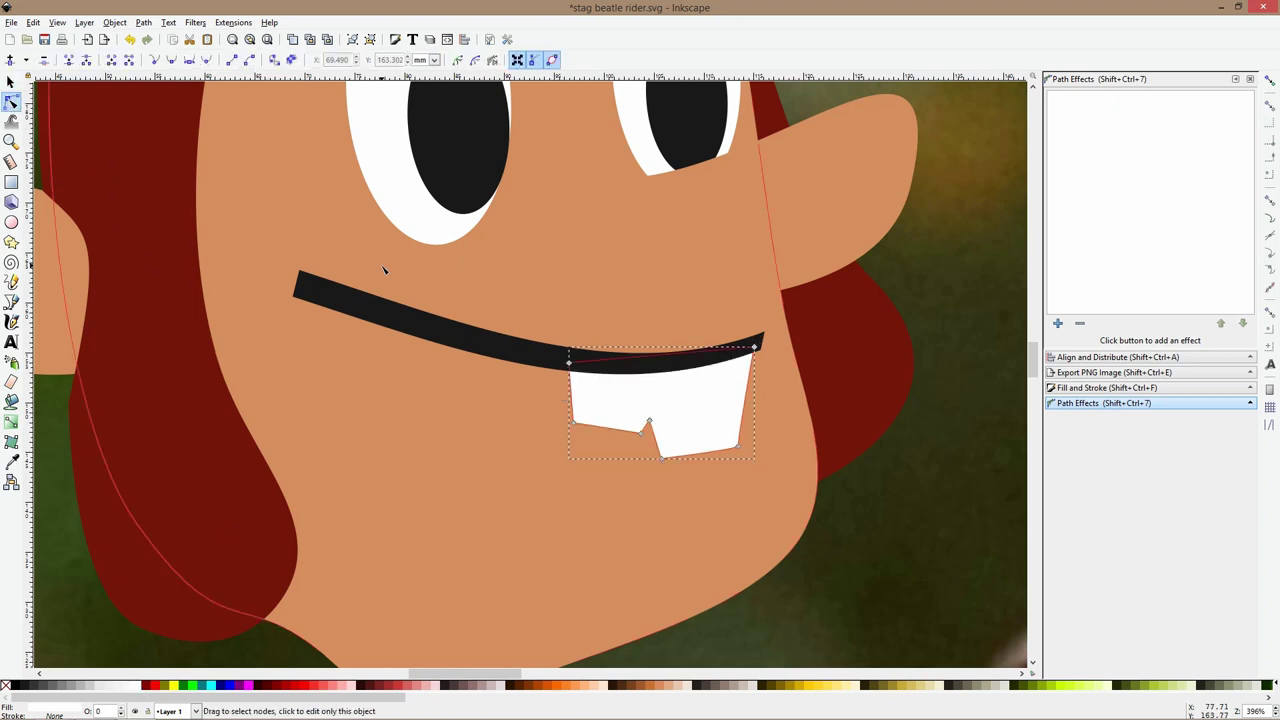
pyautogui.keyDown('ctrl'); pyautogui.click(573, 422); pyautogui.keyUp('ctrl')
pyautogui.keyDown('ctrl'); pyautogui.click(642, 431); pyautogui.keyUp('ctrl')
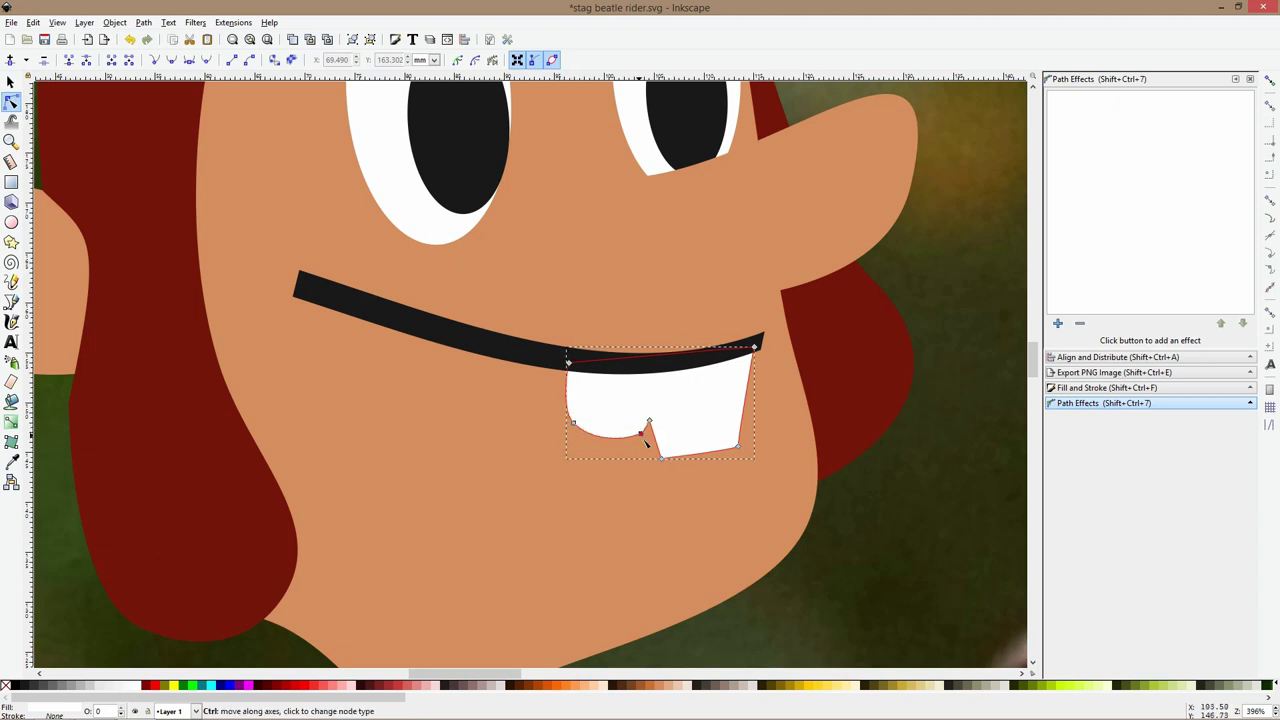
pyautogui.keyDown('ctrl'); pyautogui.click(661, 458); pyautogui.keyUp('ctrl')
pyautogui.keyDown('ctrl'); pyautogui.click(738, 446); pyautogui.keyUp('ctrl')
# Shrink the teeth to about 16.5 by 9.5 mm and shift them slightly back along the mouth line
pyautogui.press('s')
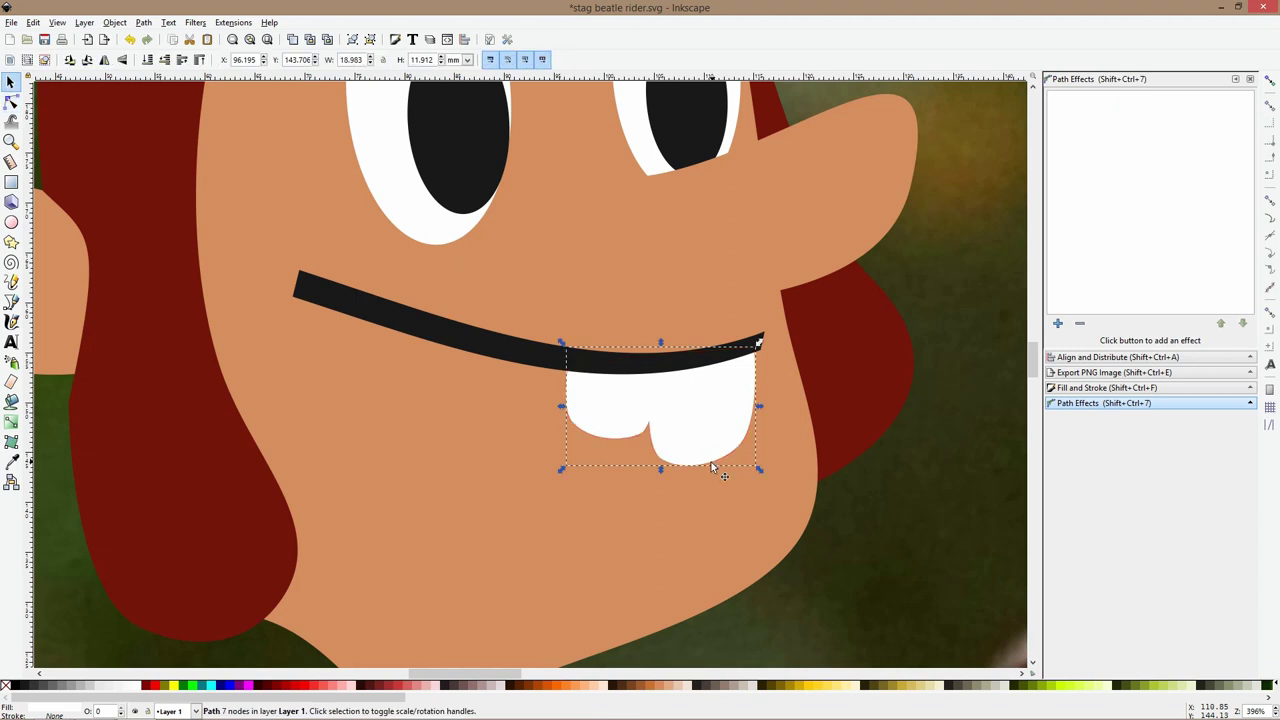
pyautogui.moveTo(663, 468); pyautogui.dragTo(667, 453)
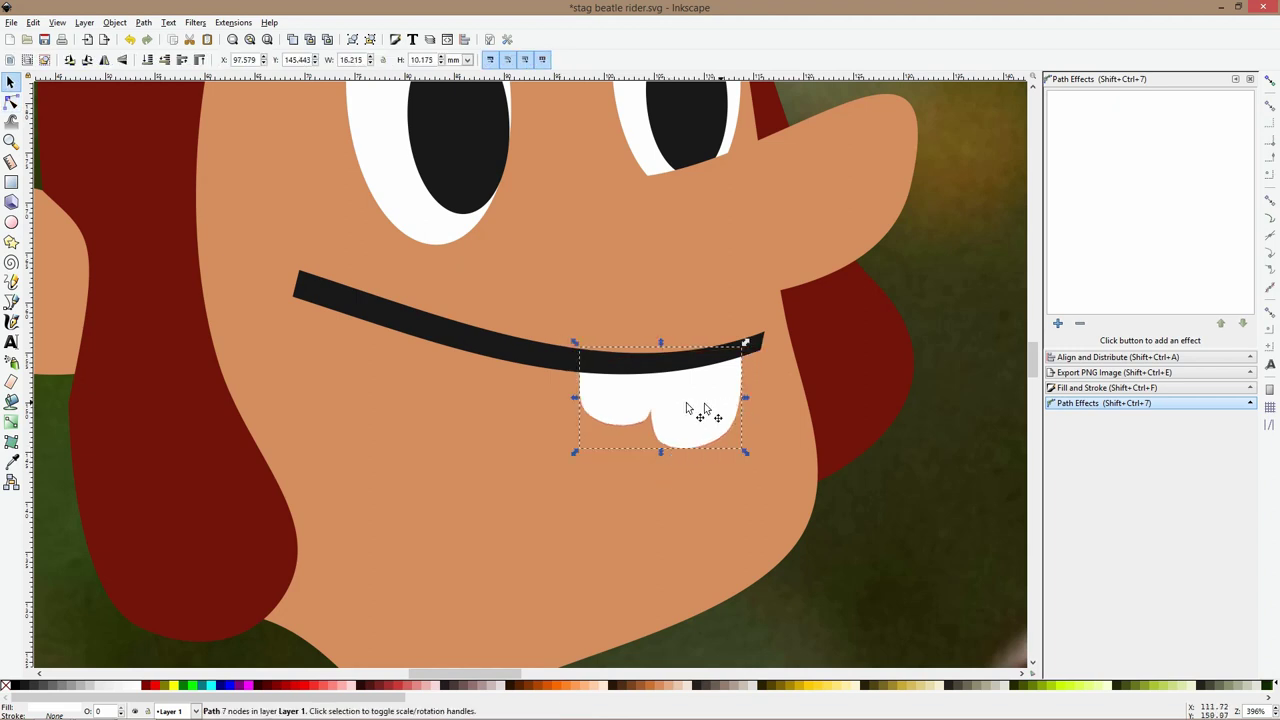
pyautogui.scroll(-4, 417, 264)
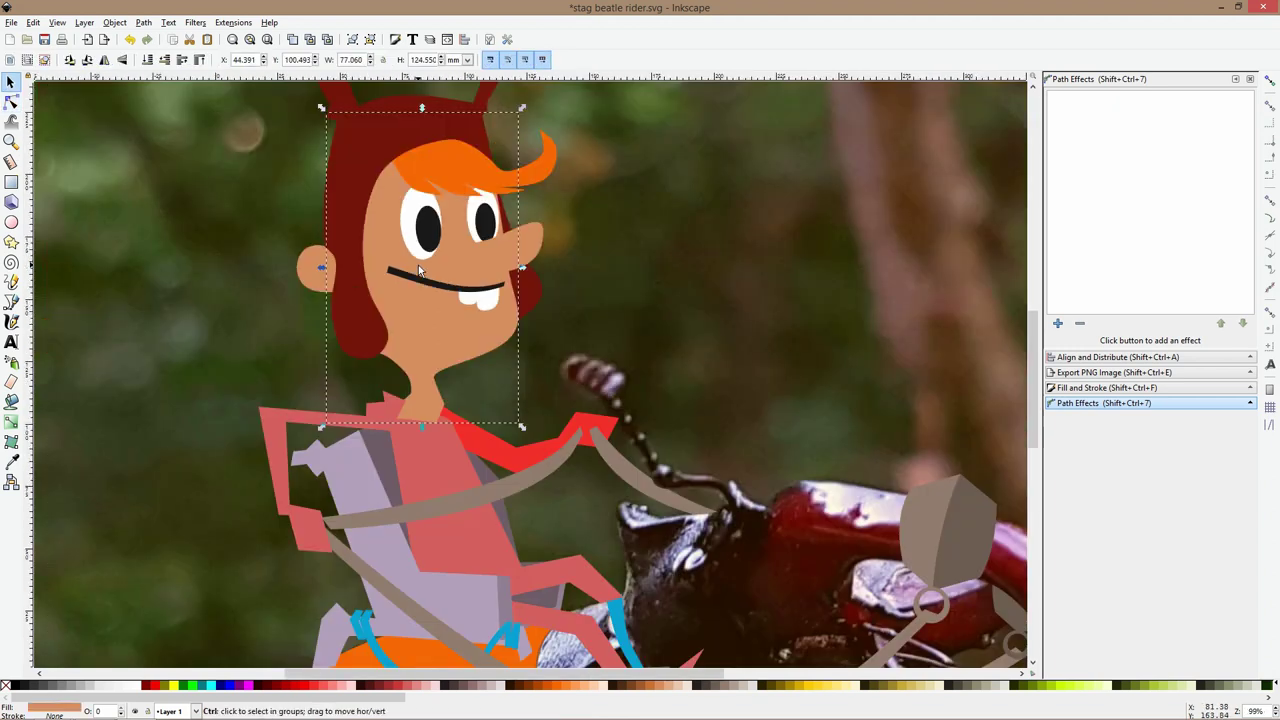
pyautogui.click(418, 250)
pyautogui.click(496, 299)
pyautogui.scroll(3, 482, 287)
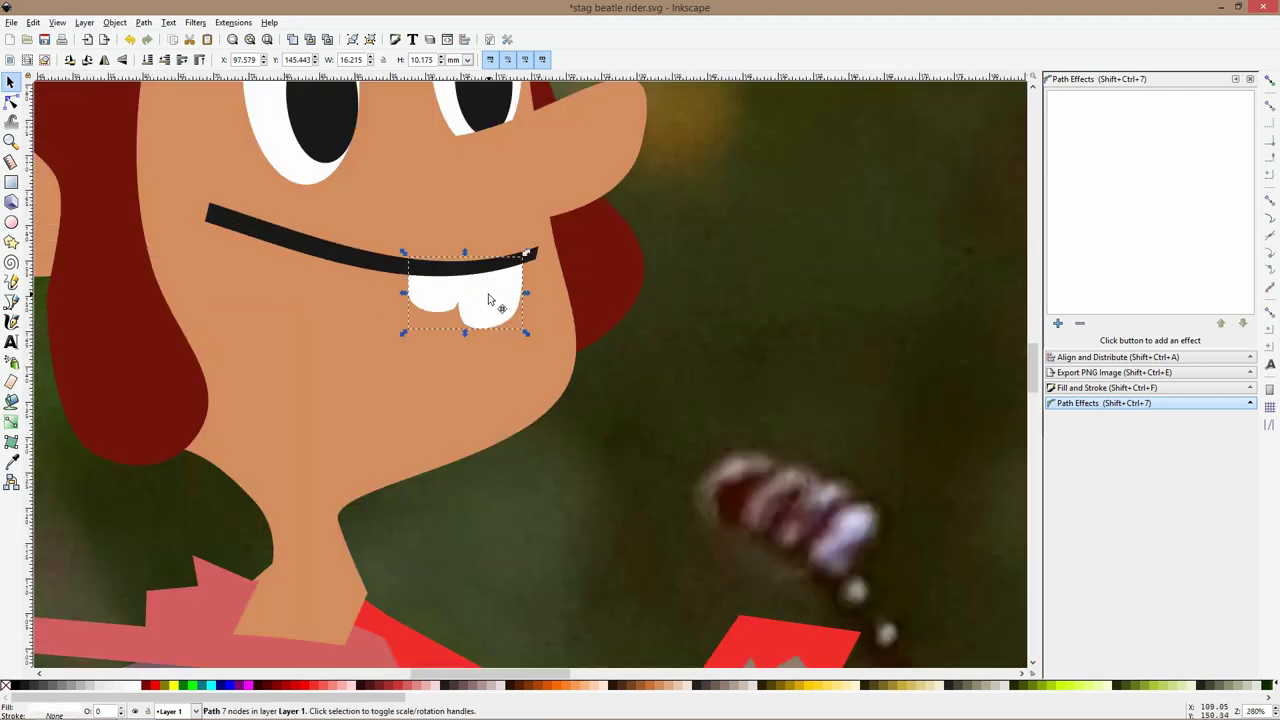
pyautogui.moveTo(468, 256)
pyautogui.mouseDown()
pyautogui.moveTo(447, 255)
pyautogui.moveTo(460, 260)
pyautogui.mouseUp()
pyautogui.click(486, 292)
pyautogui.click(479, 318)
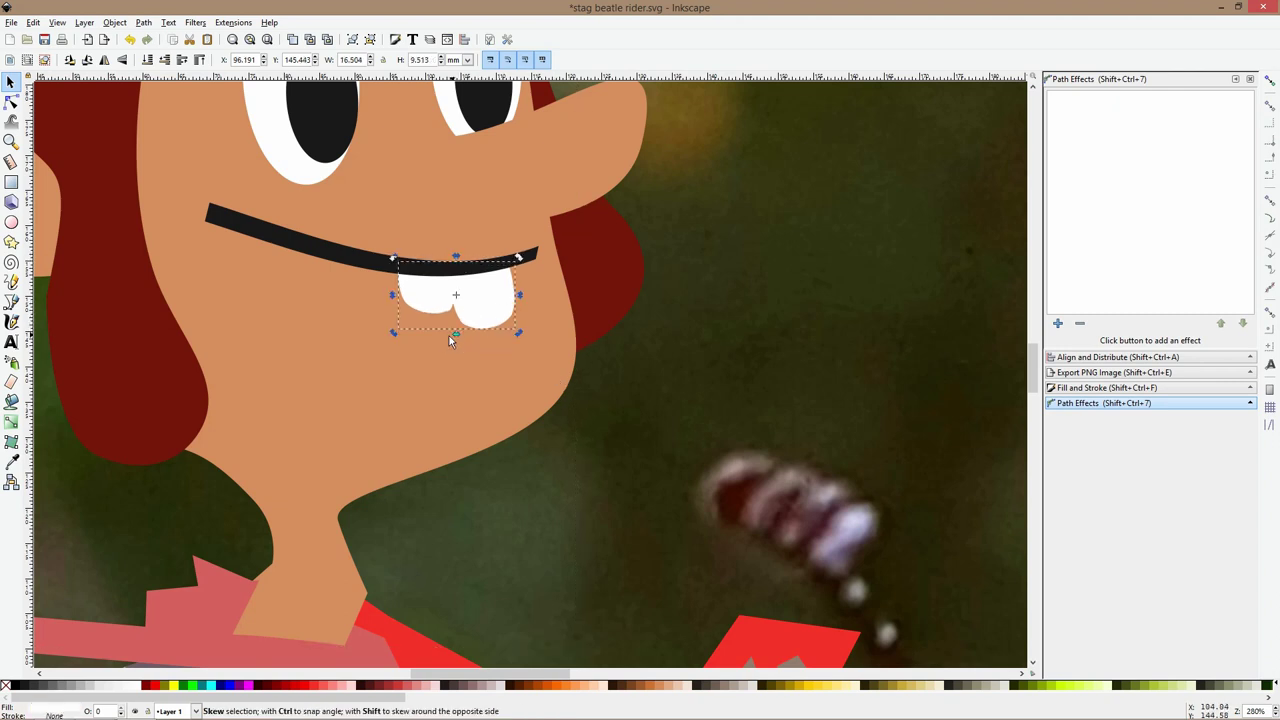
pyautogui.click(541, 342)
# Try bringing the beetle photo in front of the rider artwork, and undo that stacking change
pyautogui.keyDown('ctrl'); pyautogui.scroll(-3, 563, 318); pyautogui.keyUp('ctrl')
pyautogui.click(674, 280)
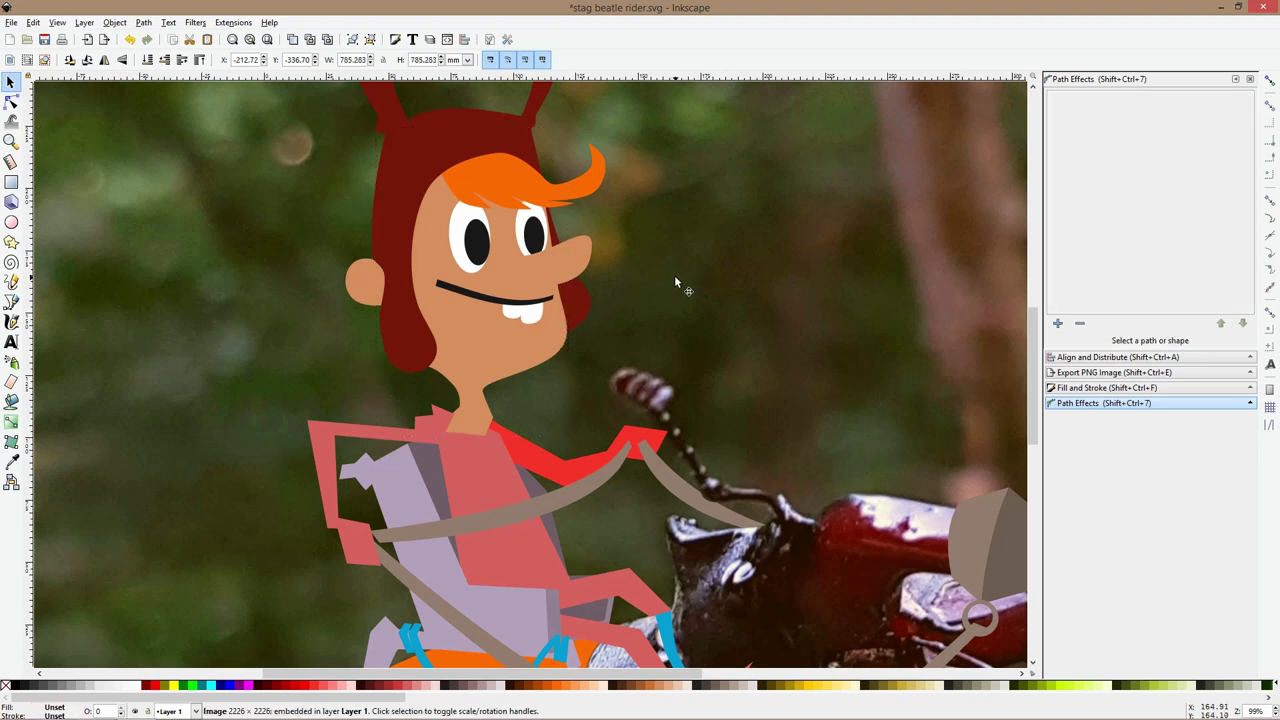
pyautogui.press('Home')
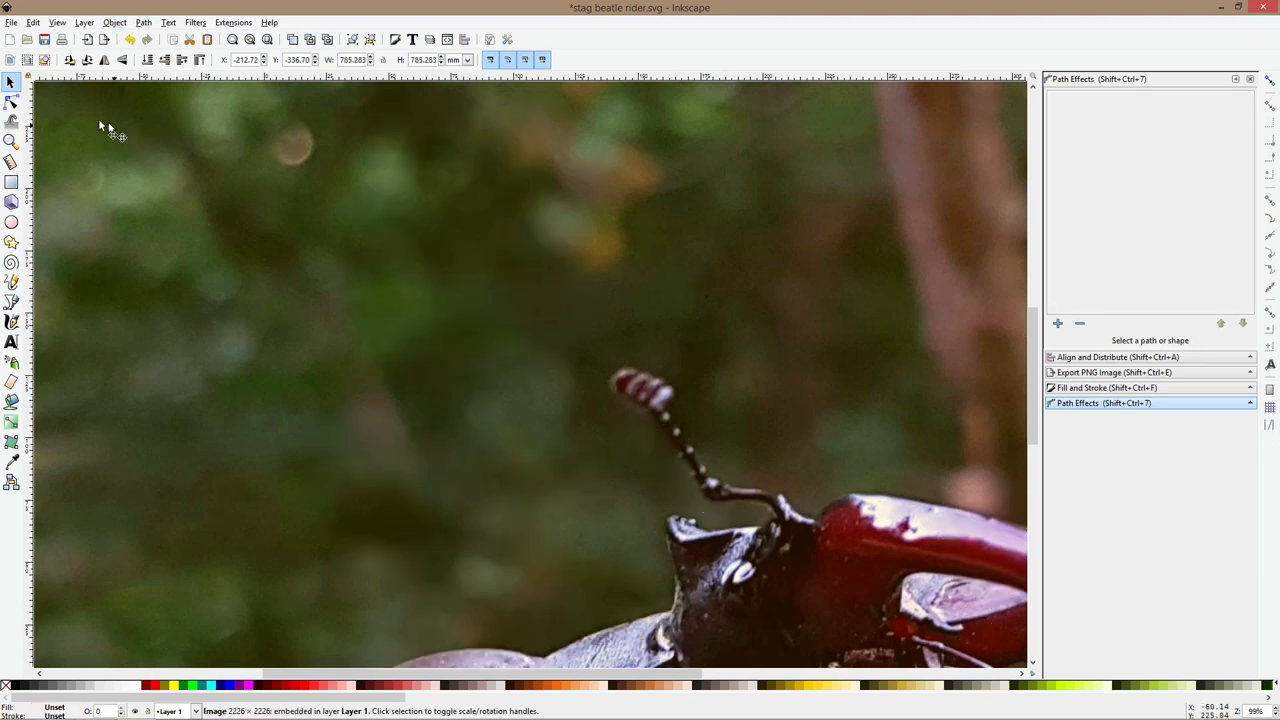
pyautogui.click(14, 103)
pyautogui.hotkey('ctrl', 's')
pyautogui.keyDown('ctrl'); pyautogui.scroll(-7, 607, 332); pyautogui.keyUp('ctrl')
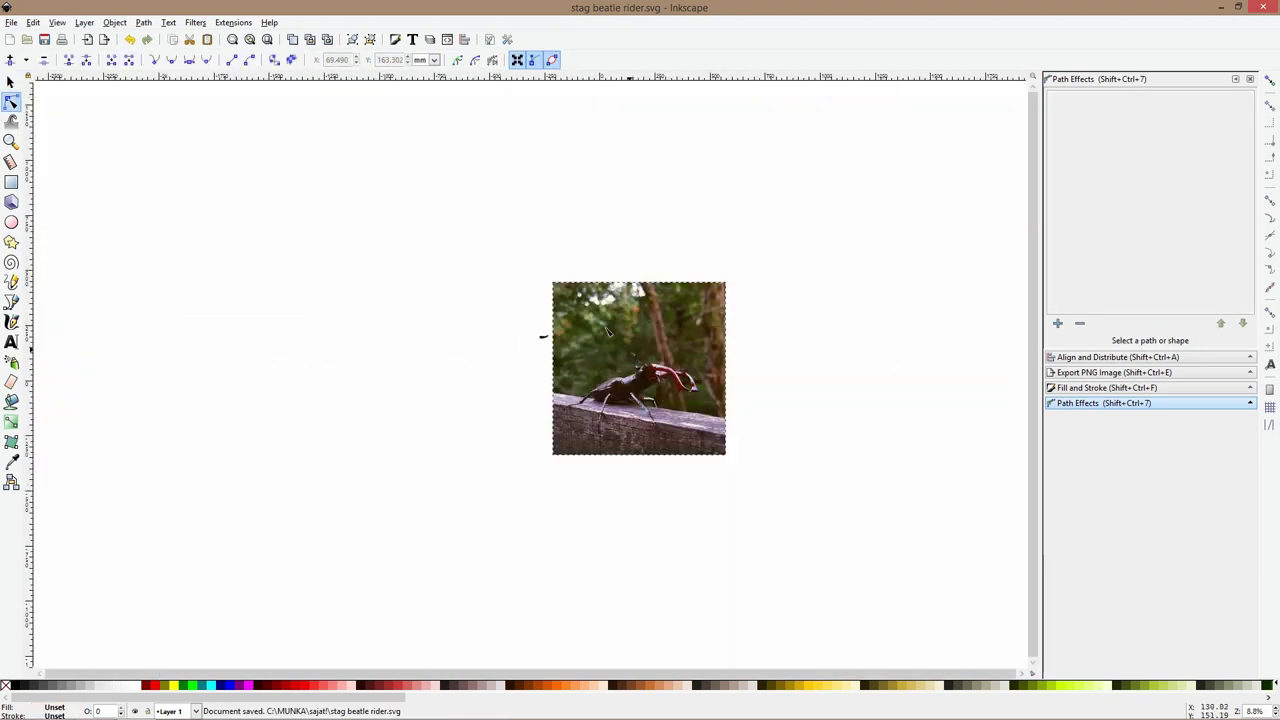
pyautogui.keyDown('ctrl'); pyautogui.scroll(3, 610, 338); pyautogui.keyUp('ctrl')
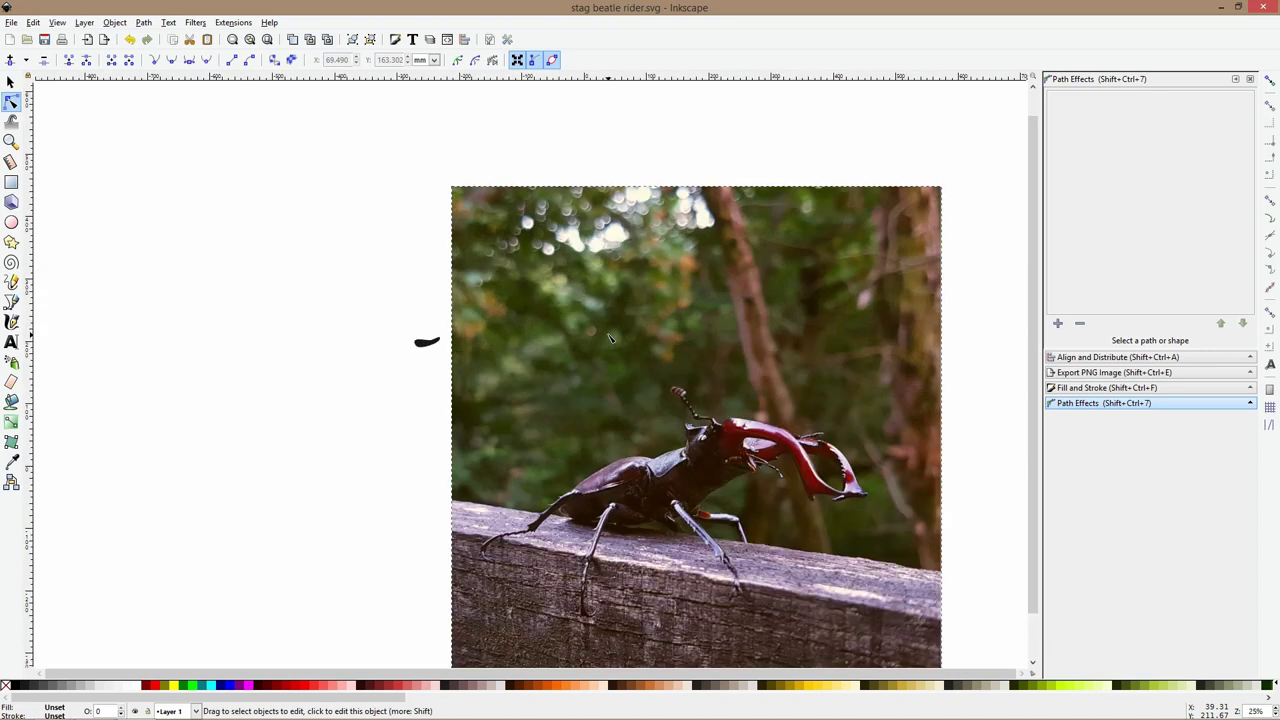
pyautogui.hotkey('ctrl', 'z')
pyautogui.keyDown('ctrl'); pyautogui.scroll(2, 716, 380); pyautogui.keyUp('ctrl')
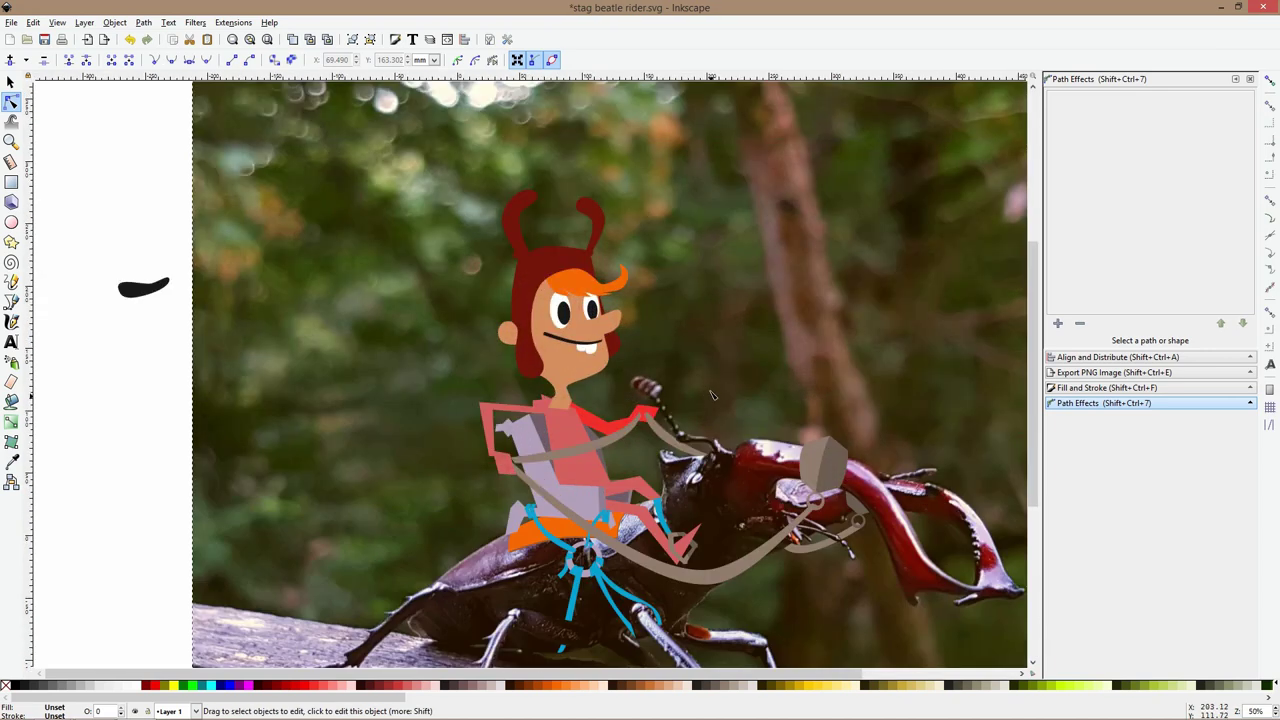
pyautogui.keyDown('ctrl'); pyautogui.scroll(-2, 751, 264); pyautogui.keyUp('ctrl')
pyautogui.press('space')
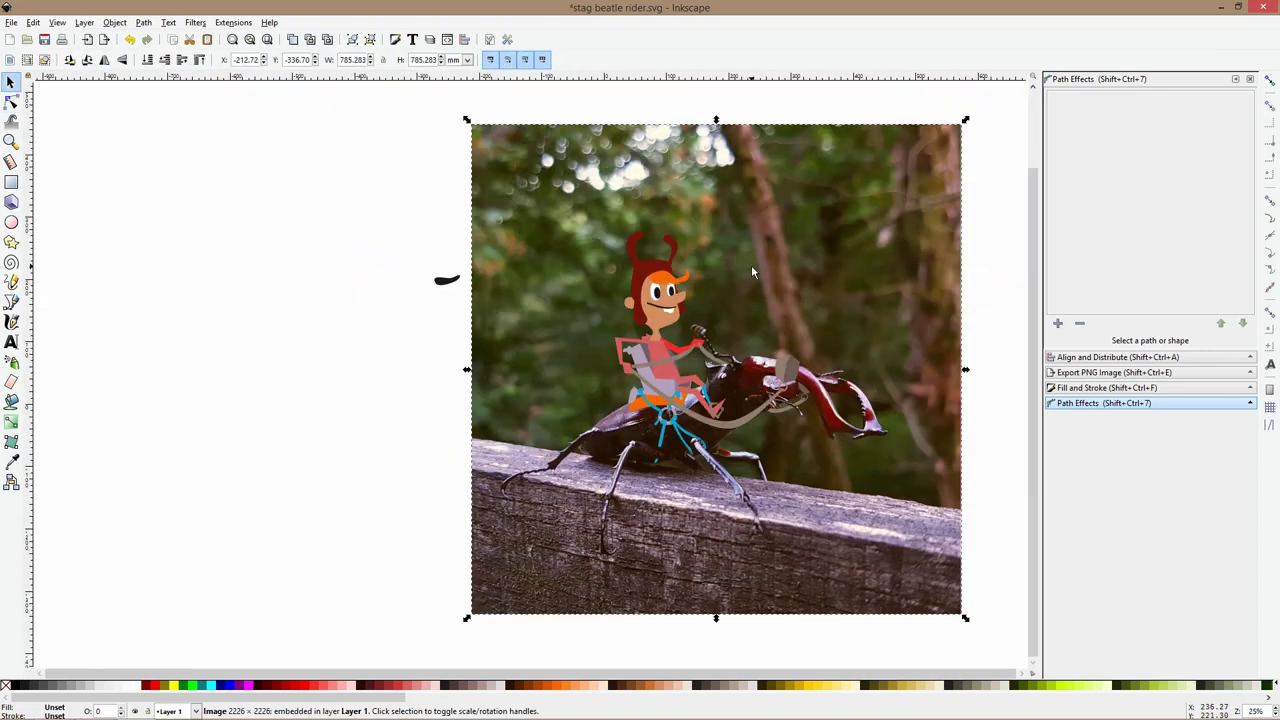
# Bring the beetle photo to the front, and send it to the back behind all the rider artwork
pyautogui.press('Home')
pyautogui.press('End')
# Round the front end of the mouth line, near the nose, by curving the segment between its two end nodes
pyautogui.keyDown('ctrl'); pyautogui.scroll(3, 671, 317); pyautogui.keyUp('ctrl')
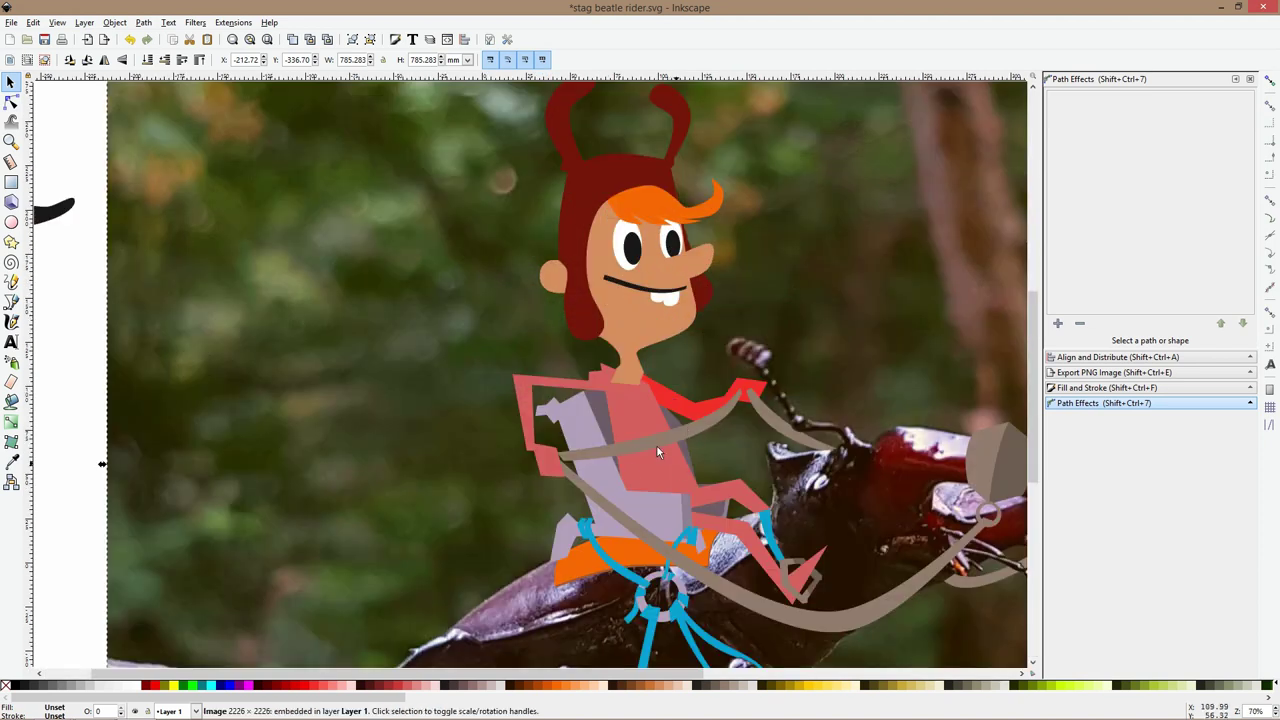
pyautogui.keyDown('ctrl'); pyautogui.scroll(2, 688, 318); pyautogui.keyUp('ctrl')
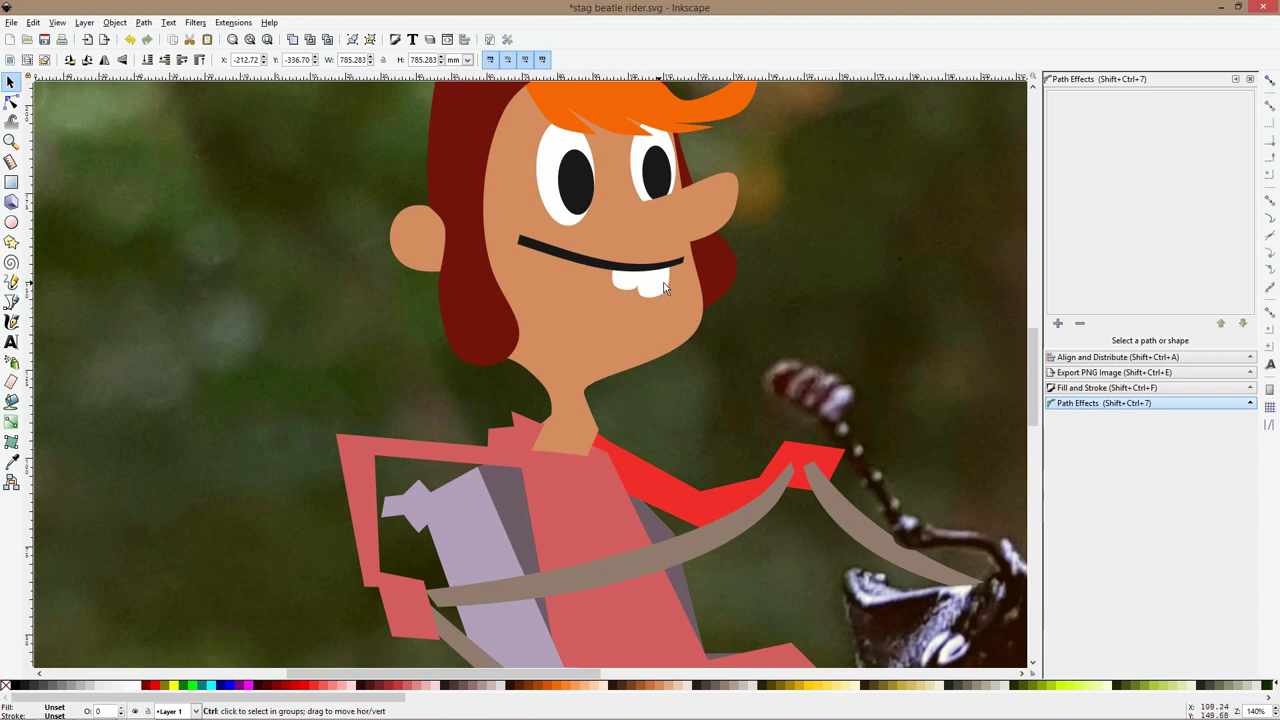
pyautogui.keyDown('ctrl'); pyautogui.scroll(2, 665, 276); pyautogui.keyUp('ctrl')
pyautogui.click(465, 233)
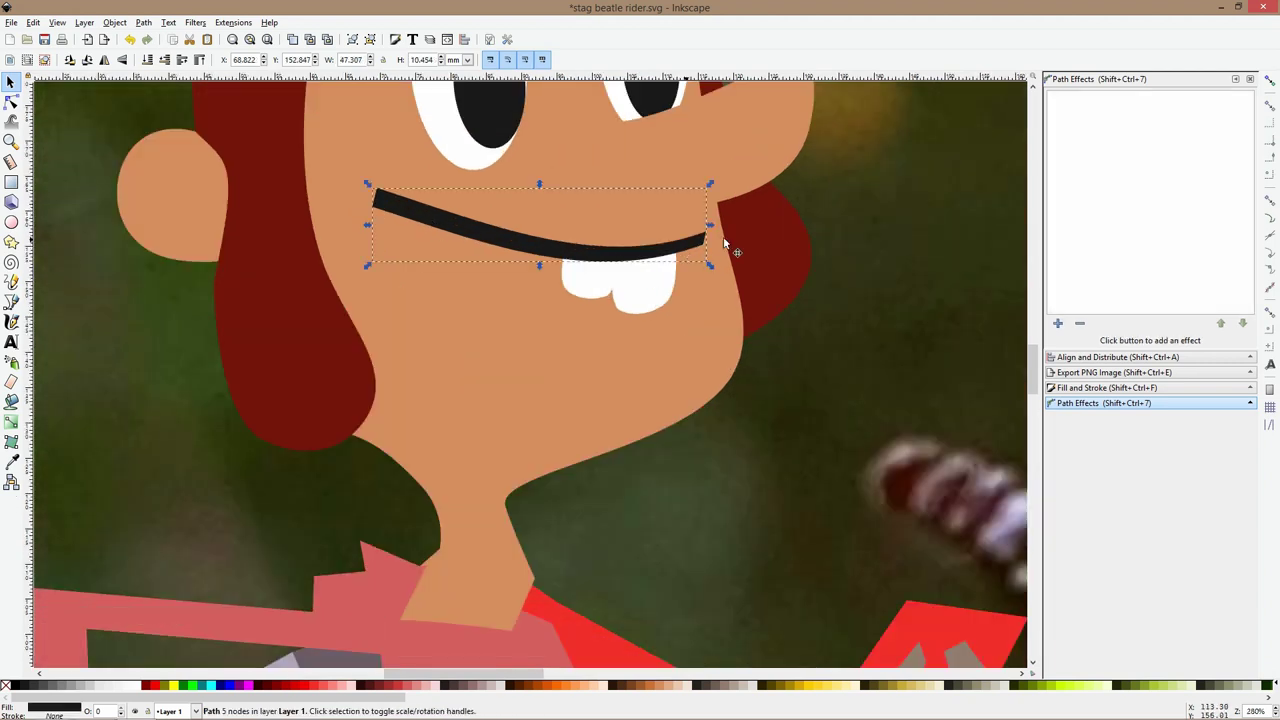
pyautogui.click(11, 103)
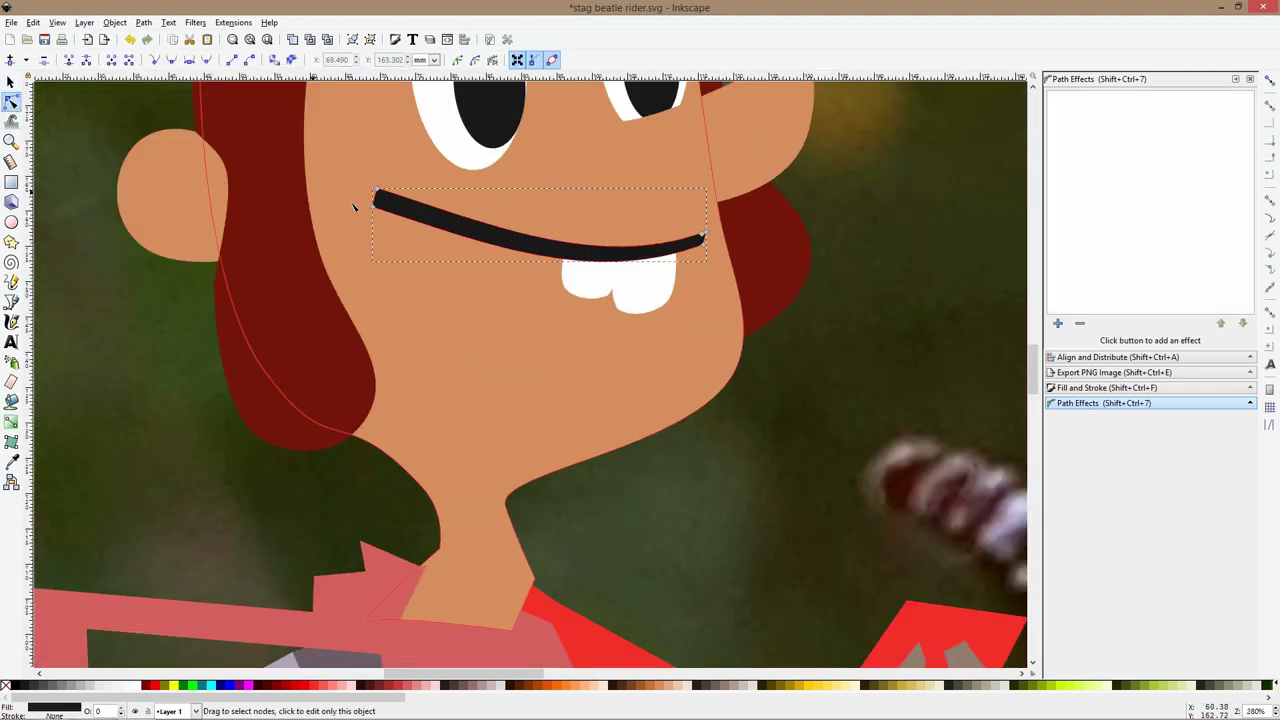
pyautogui.keyDown('ctrl'); pyautogui.scroll(2, 703, 236); pyautogui.keyUp('ctrl')
pyautogui.click(694, 222)
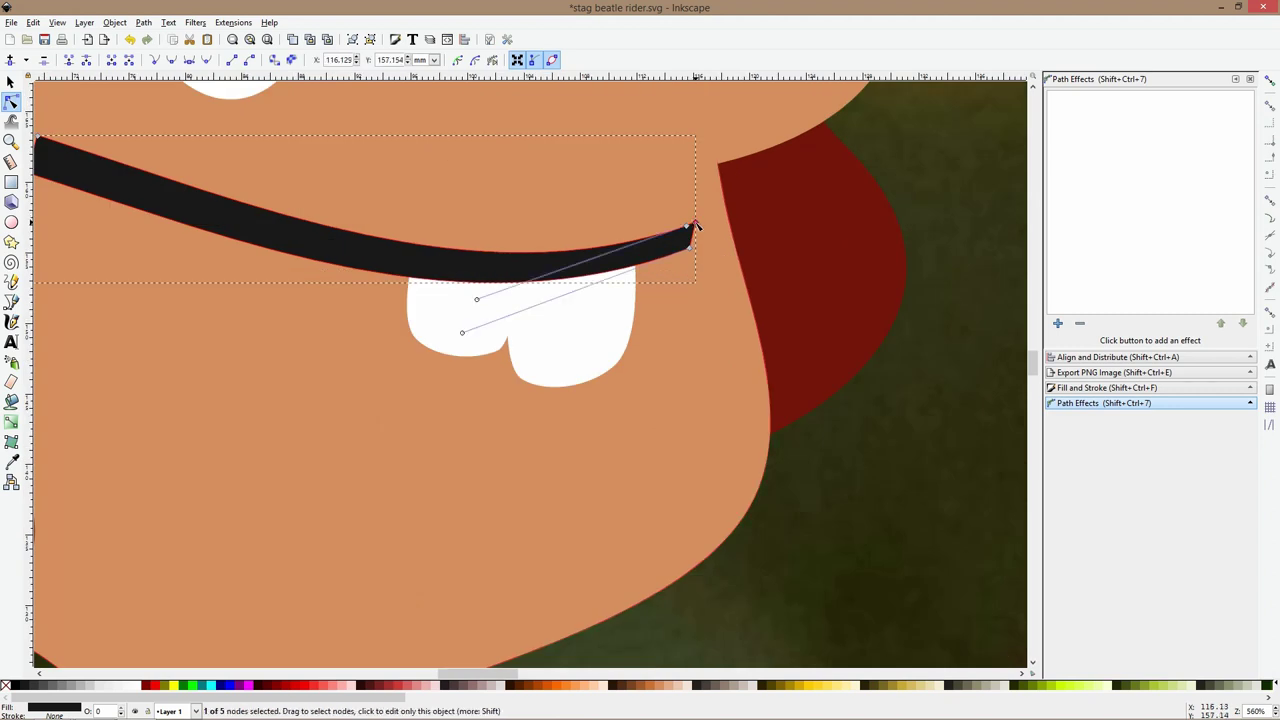
pyautogui.moveTo(696, 226); pyautogui.dragTo(703, 247)
pyautogui.keyDown('ctrl'); pyautogui.scroll(-4, 488, 251); pyautogui.keyUp('ctrl')
# Round the rear end of the mouth line, on the ear side, into a full curve
pyautogui.keyDown('ctrl'); pyautogui.scroll(5, 378, 218); pyautogui.keyUp('ctrl')
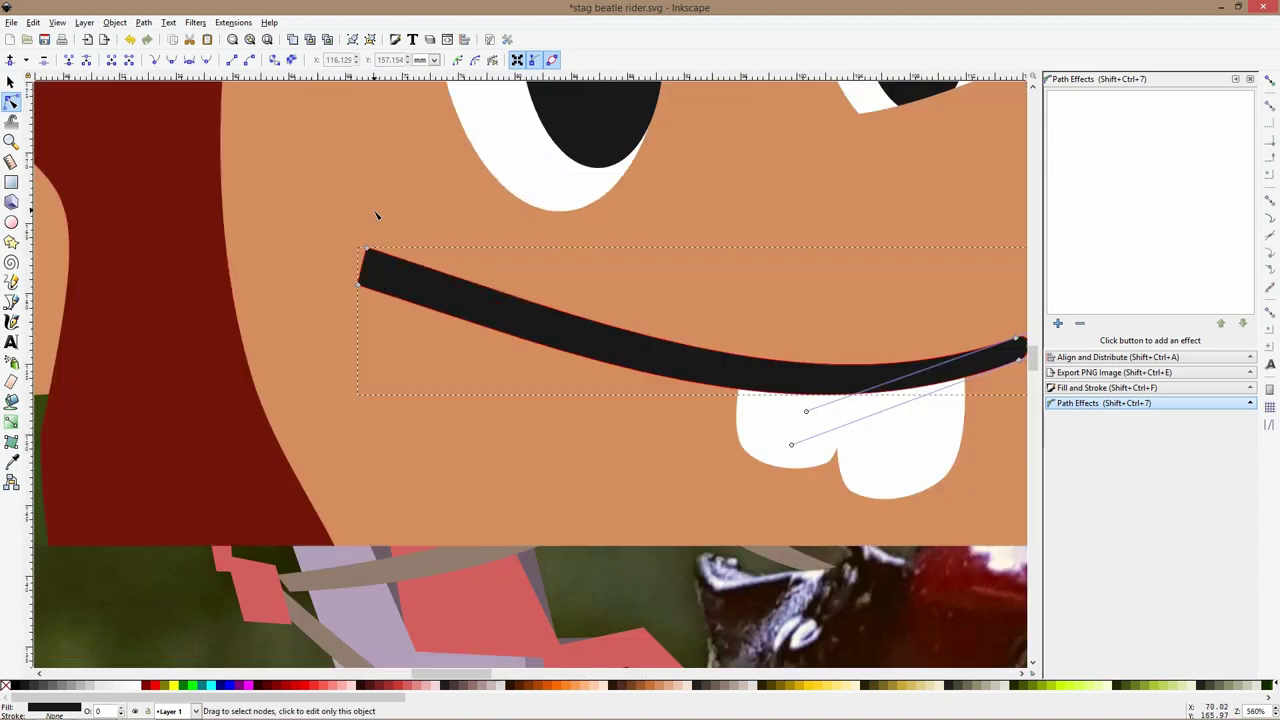
pyautogui.moveTo(359, 290); pyautogui.dragTo(308, 303)
pyautogui.click(363, 263)
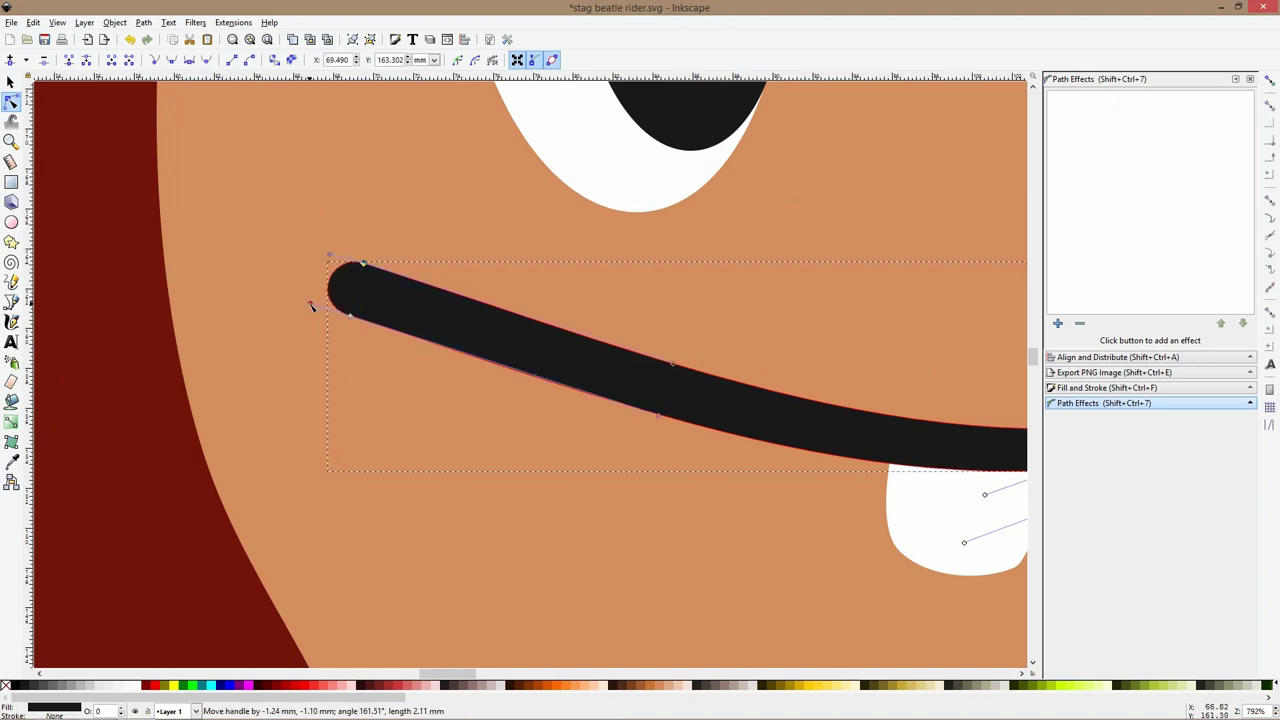
pyautogui.press('Escape')
pyautogui.keyDown('ctrl'); pyautogui.scroll(-9, 424, 393); pyautogui.keyUp('ctrl')
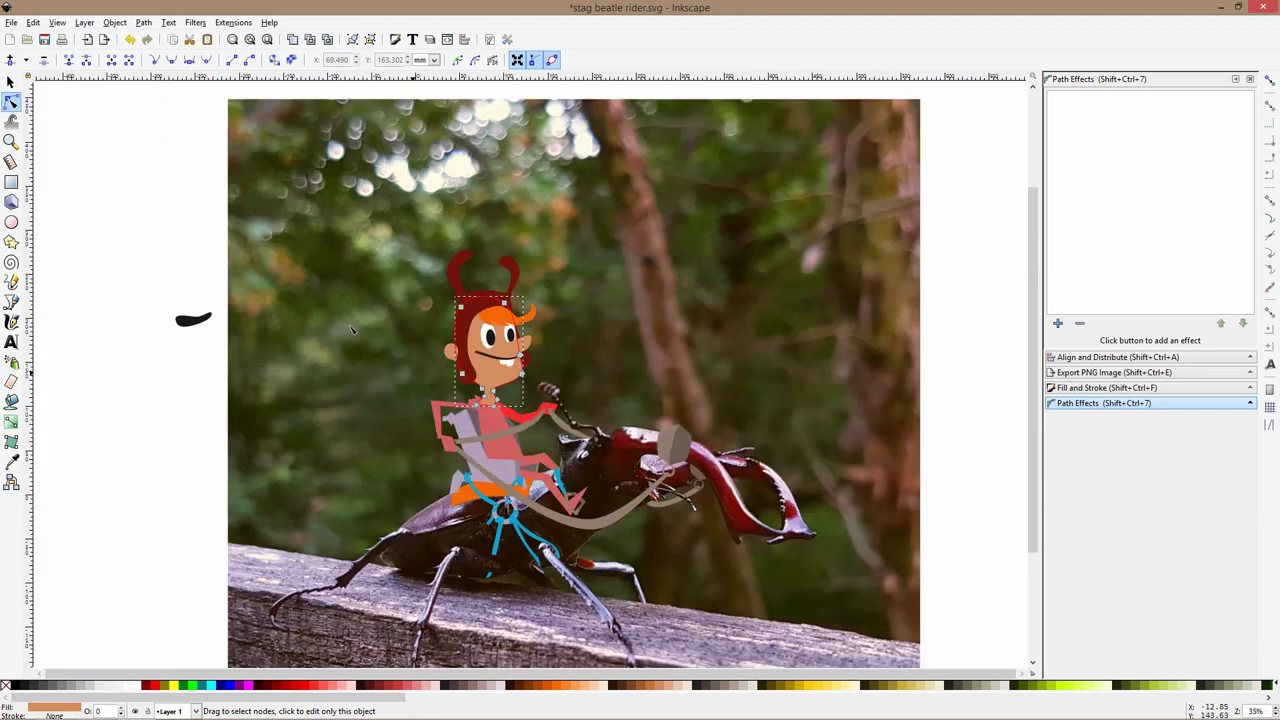
# Shift the nose's two base nodes farther back into the face, and raise the lower base node slightly
pyautogui.keyDown('ctrl'); pyautogui.scroll(5, 505, 365); pyautogui.keyUp('ctrl')
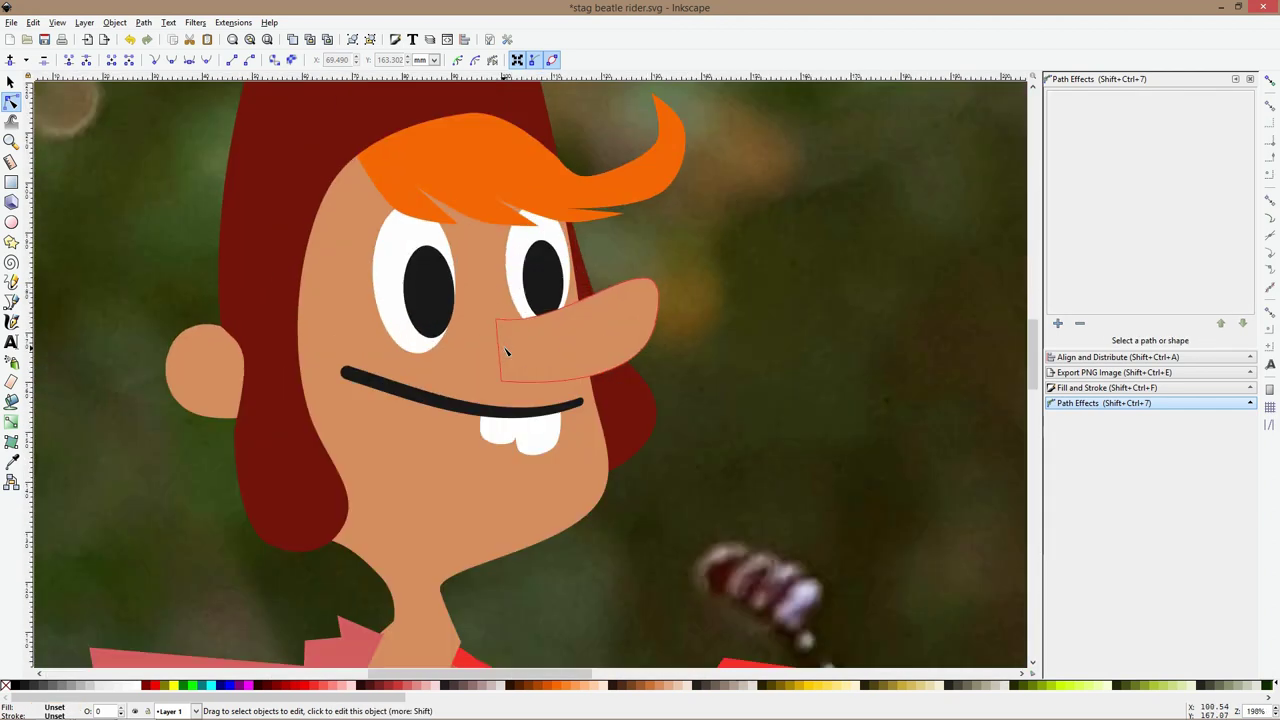
pyautogui.click(503, 340)
pyautogui.moveTo(483, 310); pyautogui.dragTo(522, 388)
pyautogui.moveTo(497, 321); pyautogui.dragTo(484, 316)
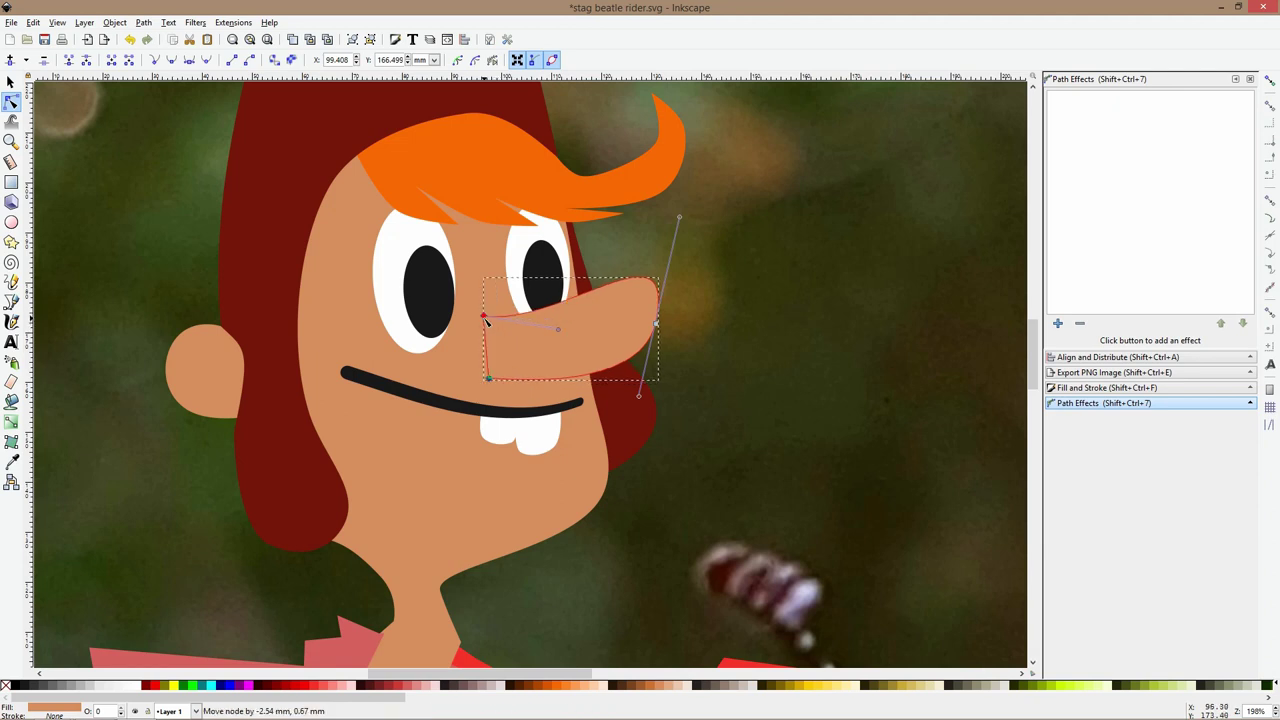
pyautogui.press('Escape')
pyautogui.moveTo(490, 378); pyautogui.dragTo(485, 367)
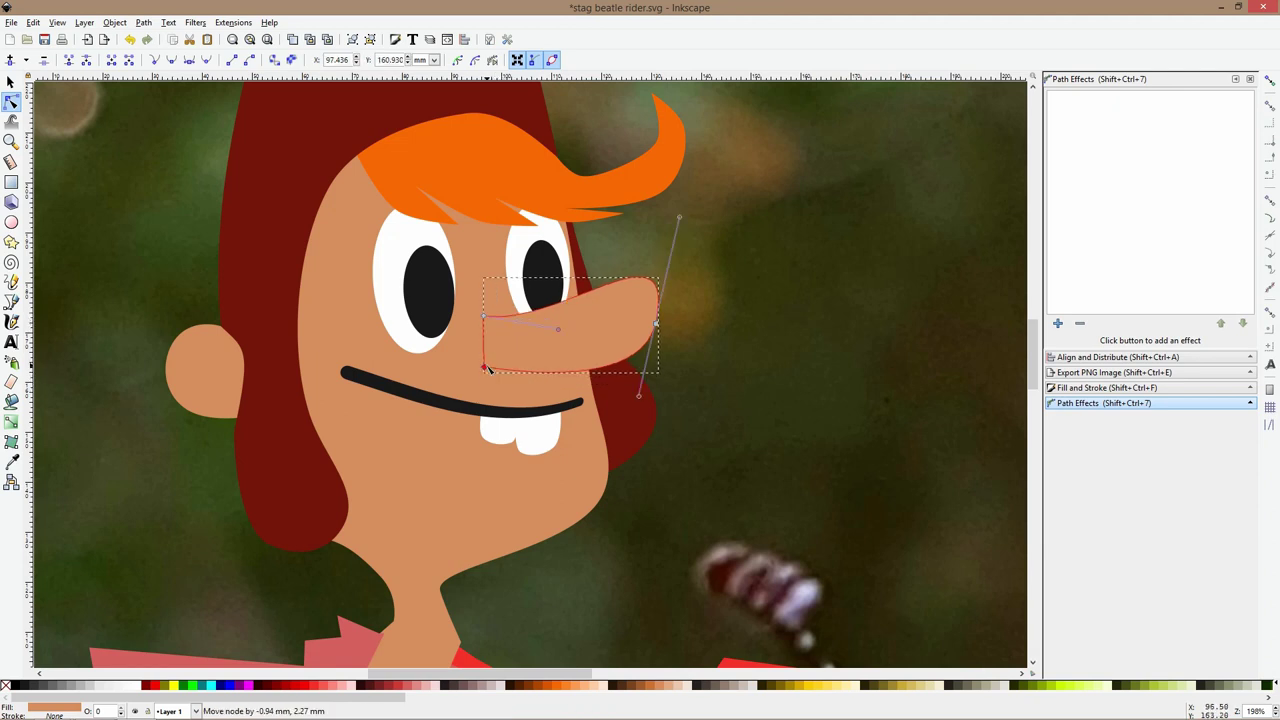
# Raise the nose's upper base node, and lower the curves along its upper edge and tip
pyautogui.moveTo(485, 316); pyautogui.dragTo(481, 303)
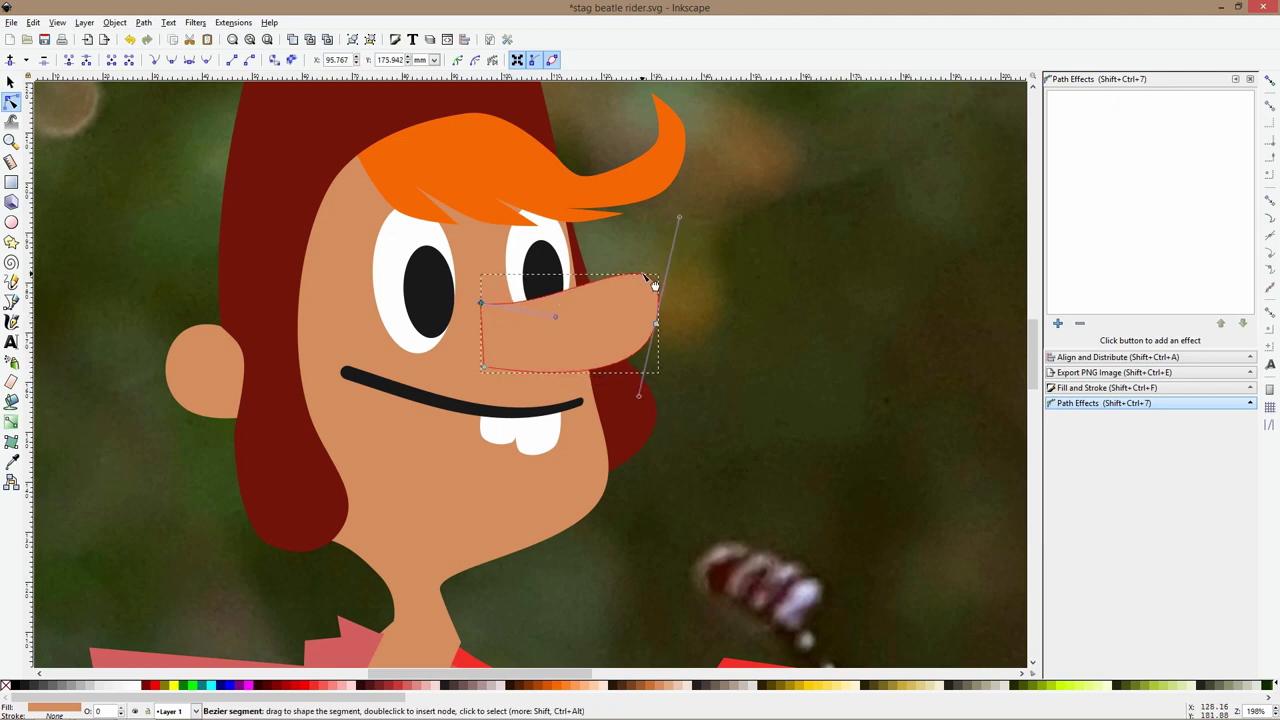
pyautogui.moveTo(651, 287); pyautogui.dragTo(648, 298)
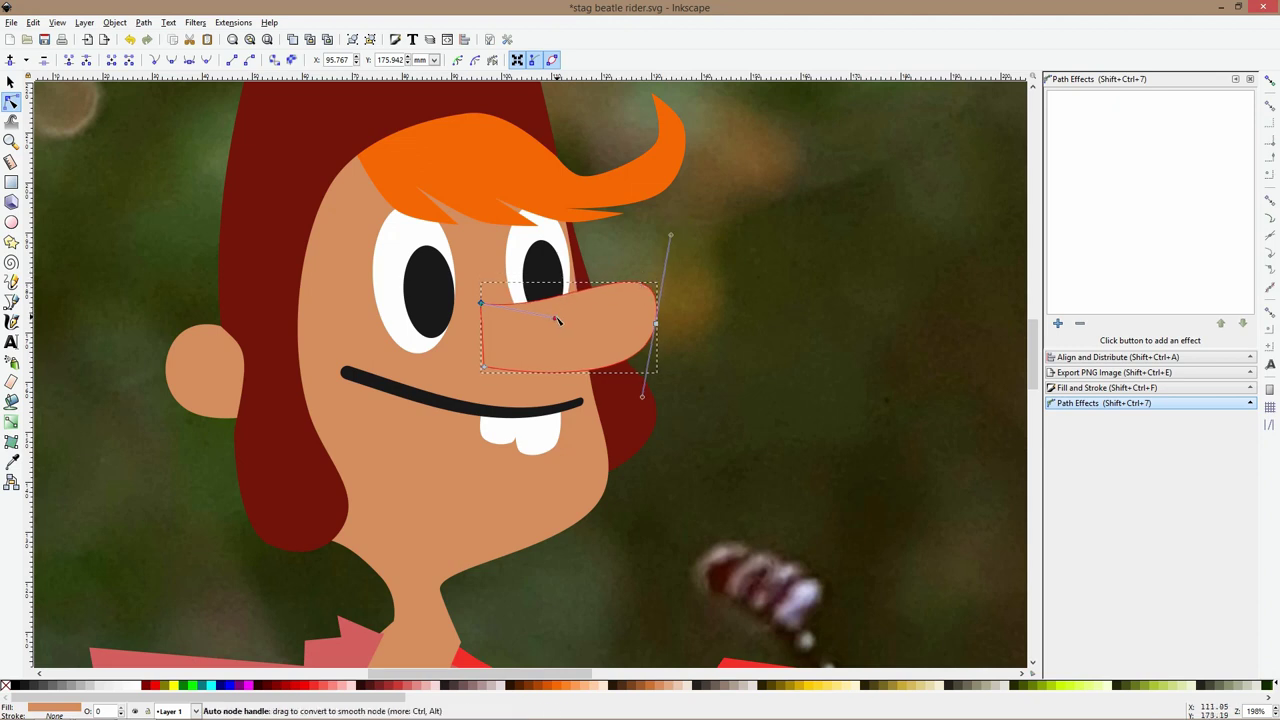
pyautogui.moveTo(556, 318); pyautogui.dragTo(557, 349)
pyautogui.press('s')
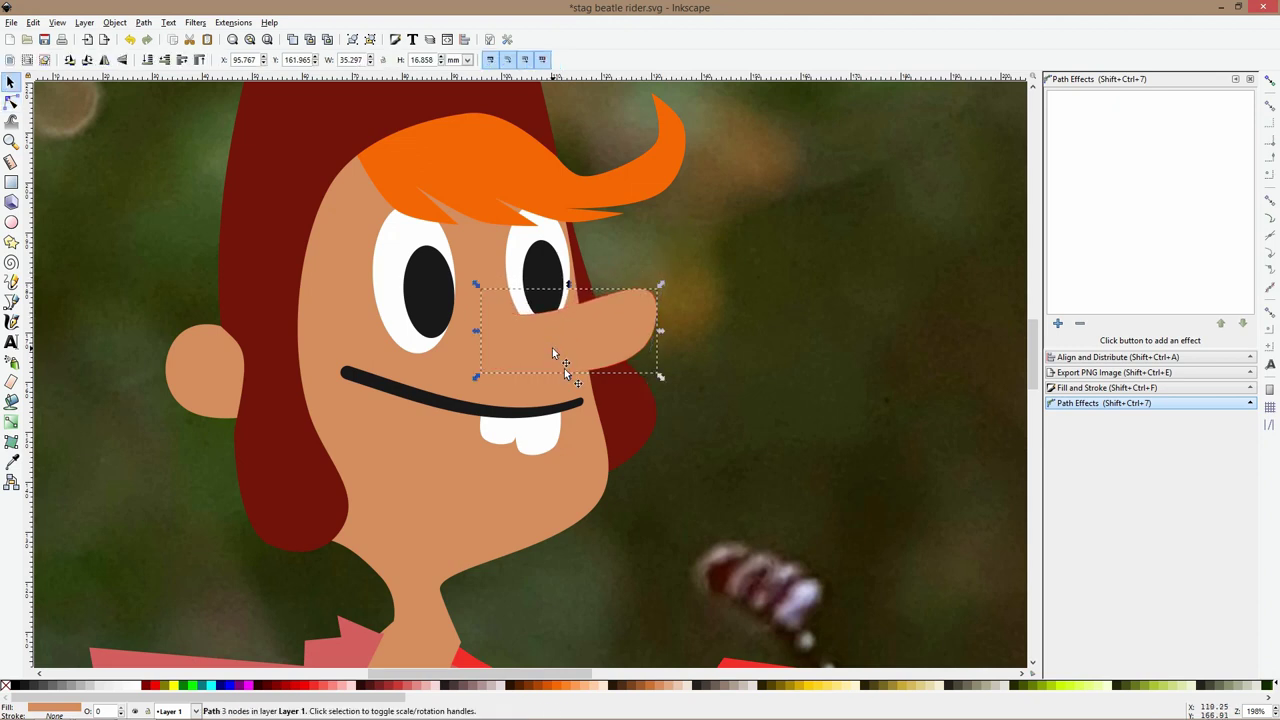
# Reshape the hood's outer edge around the ear by moving the node below the ear inward and adjusting its curve
pyautogui.scroll(-6, 704, 439)
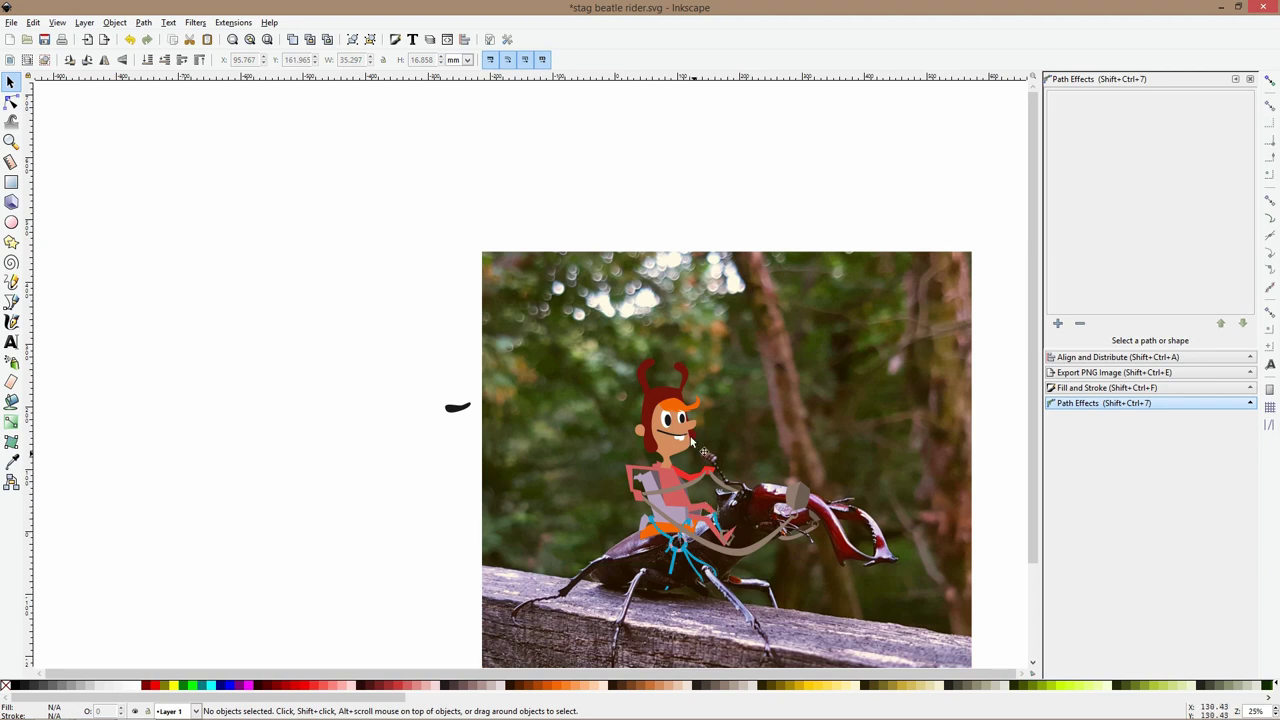
pyautogui.scroll(4, 693, 441)
pyautogui.click(580, 412)
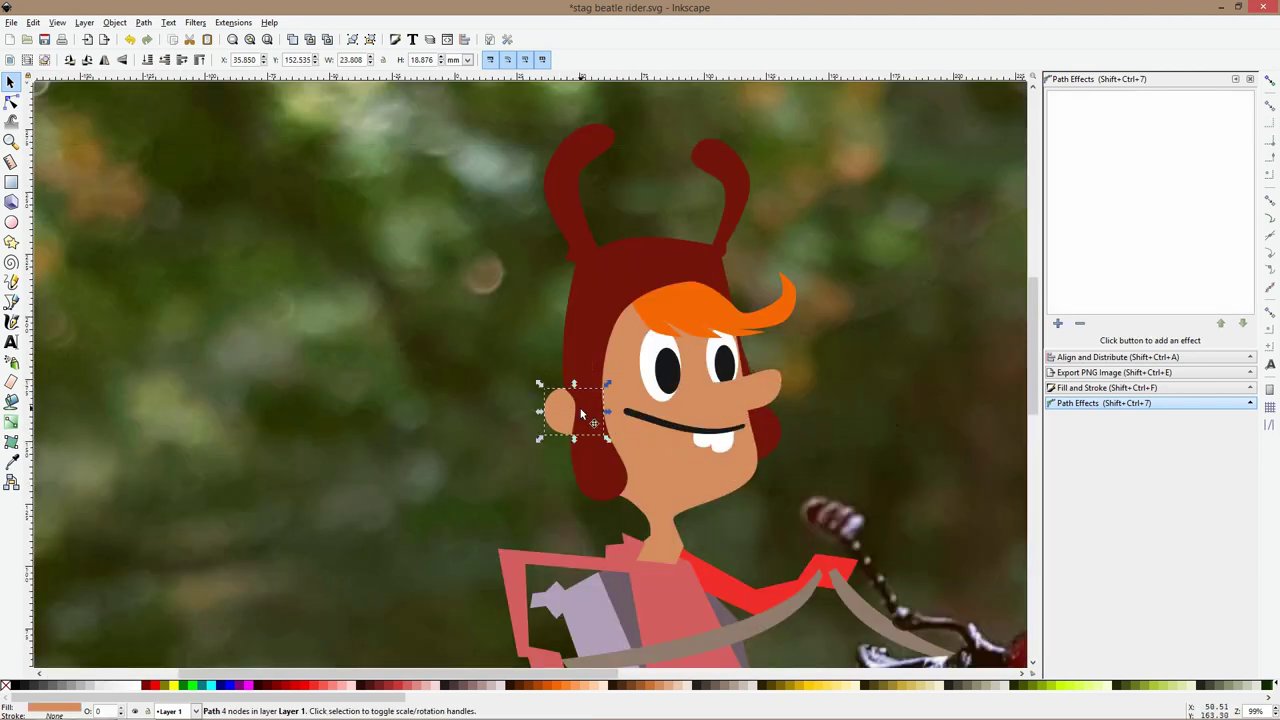
pyautogui.click(581, 412)
pyautogui.click(11, 101)
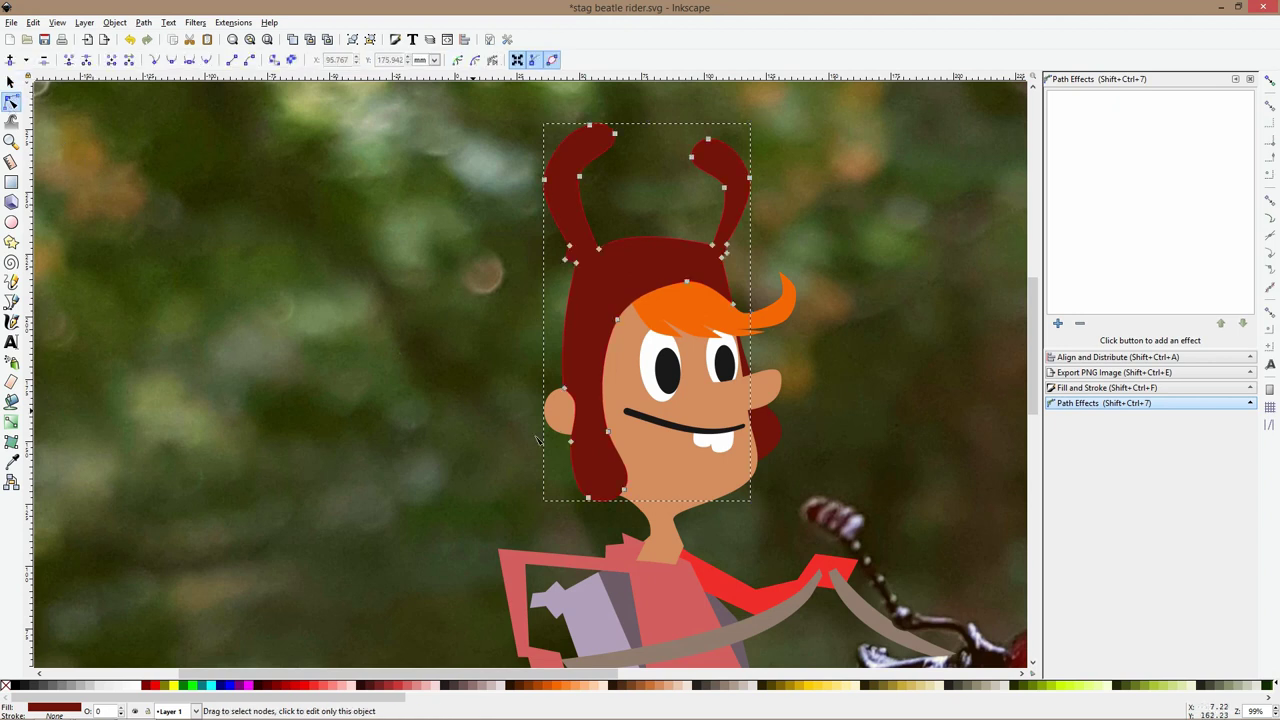
pyautogui.scroll(1, 566, 390)
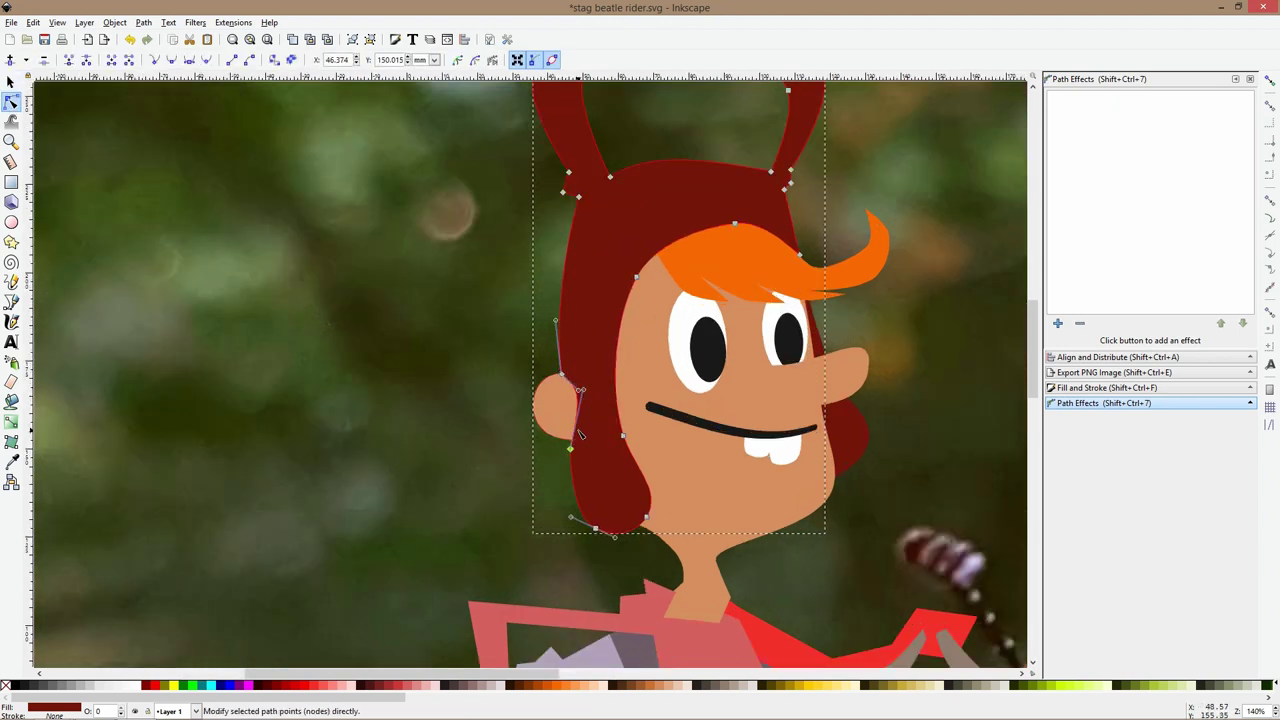
pyautogui.moveTo(491, 374); pyautogui.dragTo(581, 458)
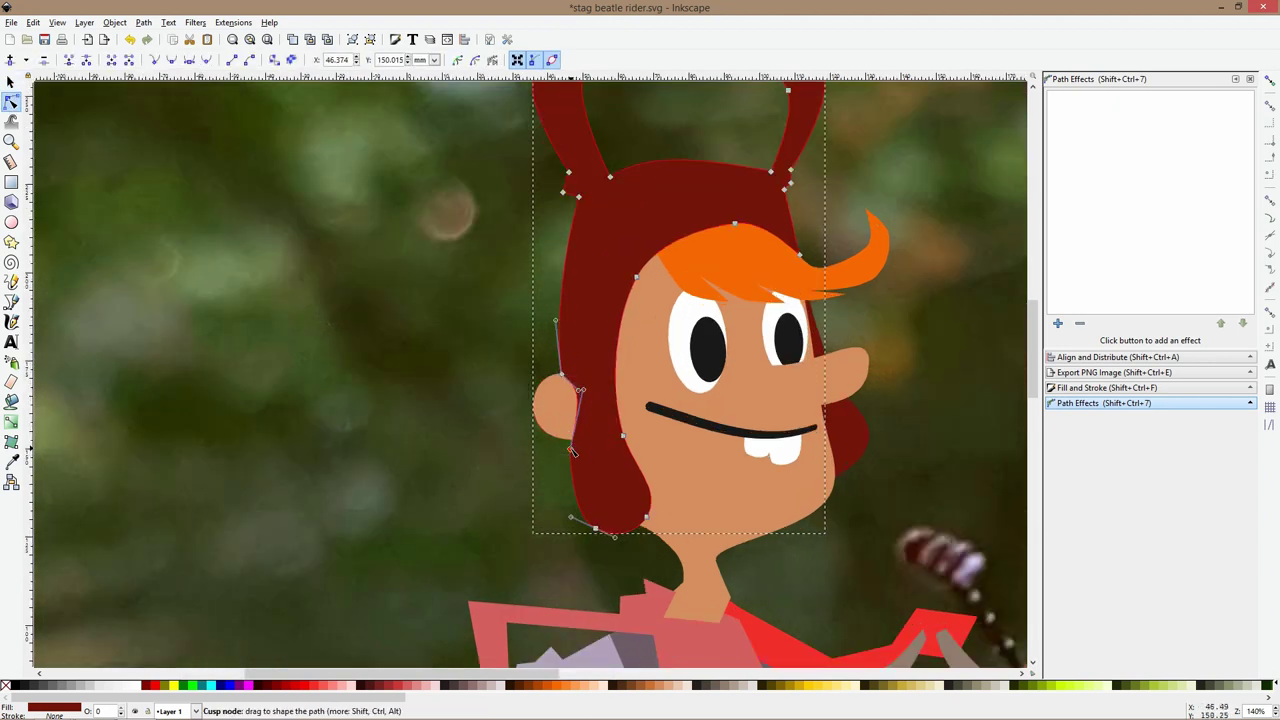
pyautogui.moveTo(583, 389); pyautogui.dragTo(586, 378)
pyautogui.click(469, 477)
pyautogui.scroll(-1, 533, 424)
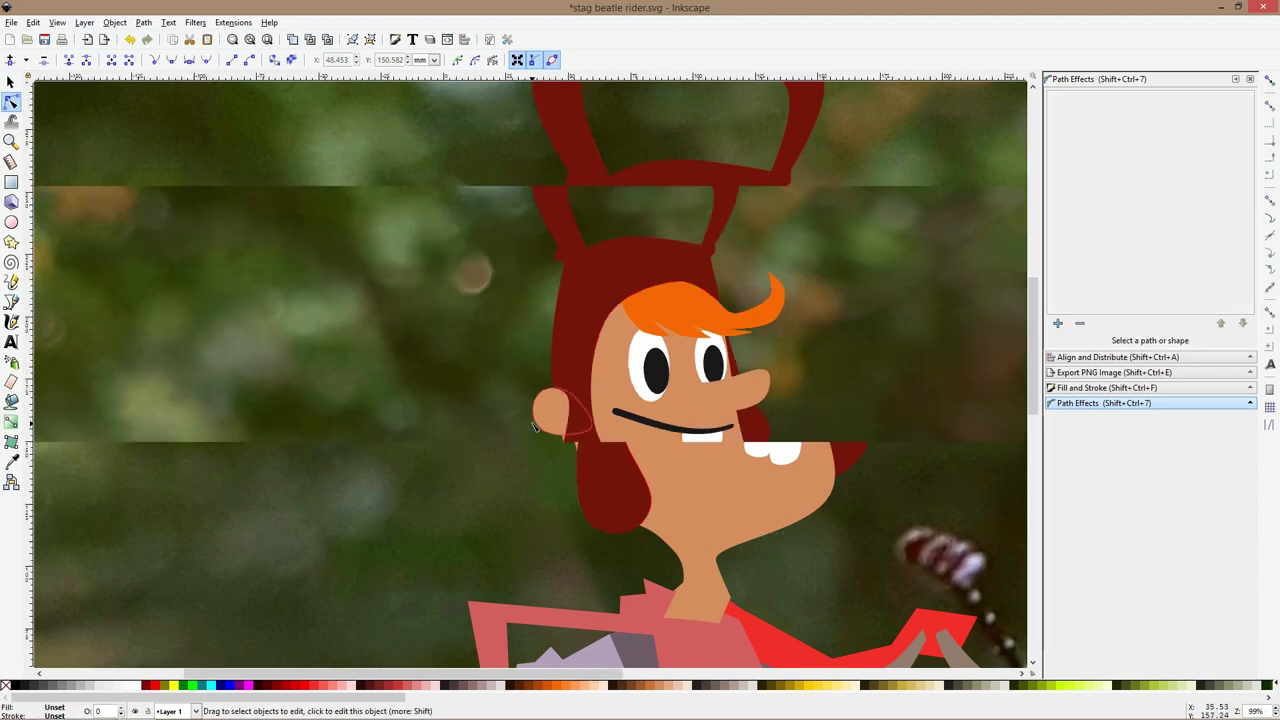
pyautogui.scroll(-1, 534, 425)
pyautogui.scroll(-2, 480, 470)
pyautogui.scroll(3, 540, 450)
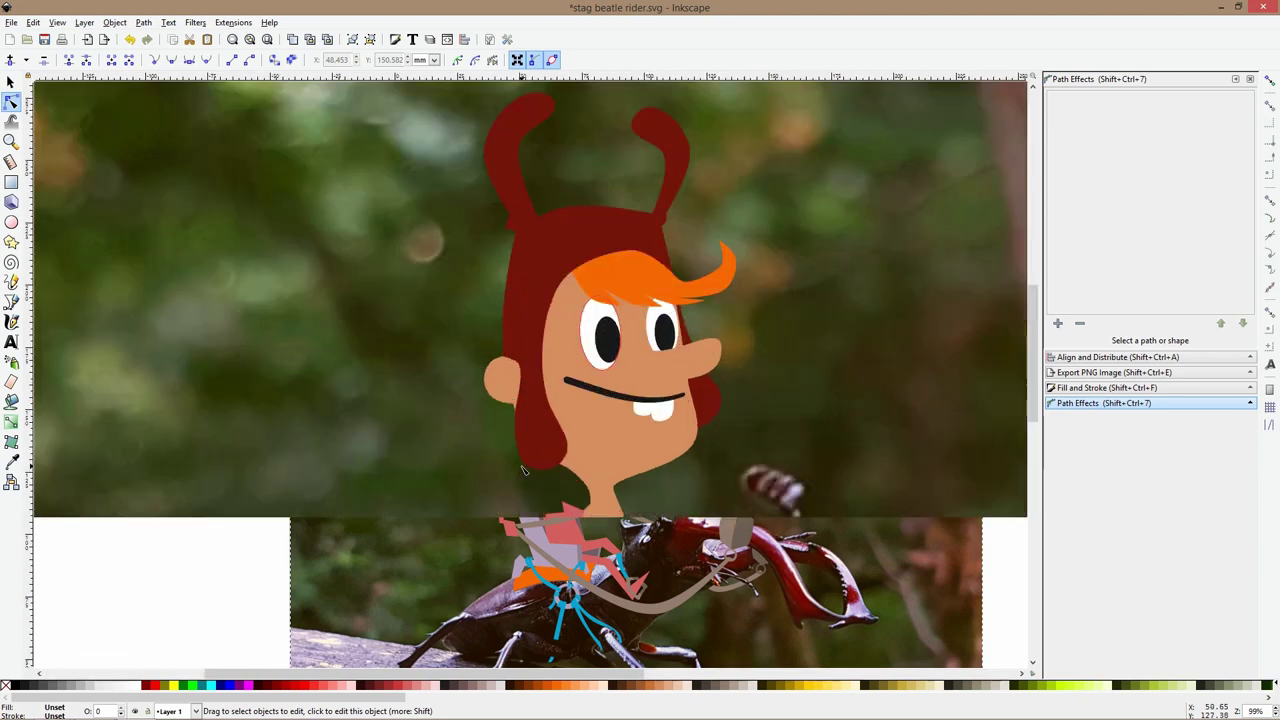
# Save the drawing, and draw a small triangular strand above the hair's upturned curl, filled with the hair's orange
pyautogui.click(11, 302)
pyautogui.hotkey('ctrl', 's')
pyautogui.scroll(3, 809, 289)
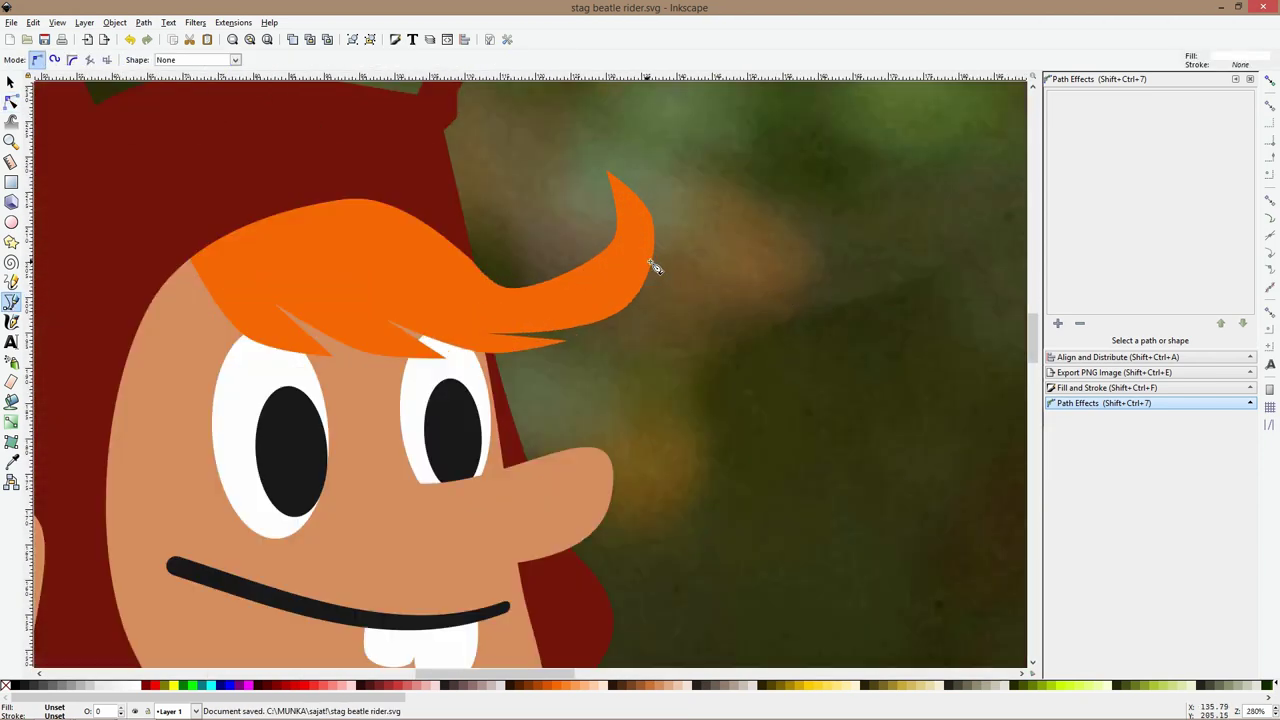
pyautogui.click(508, 269)
pyautogui.click(558, 265)
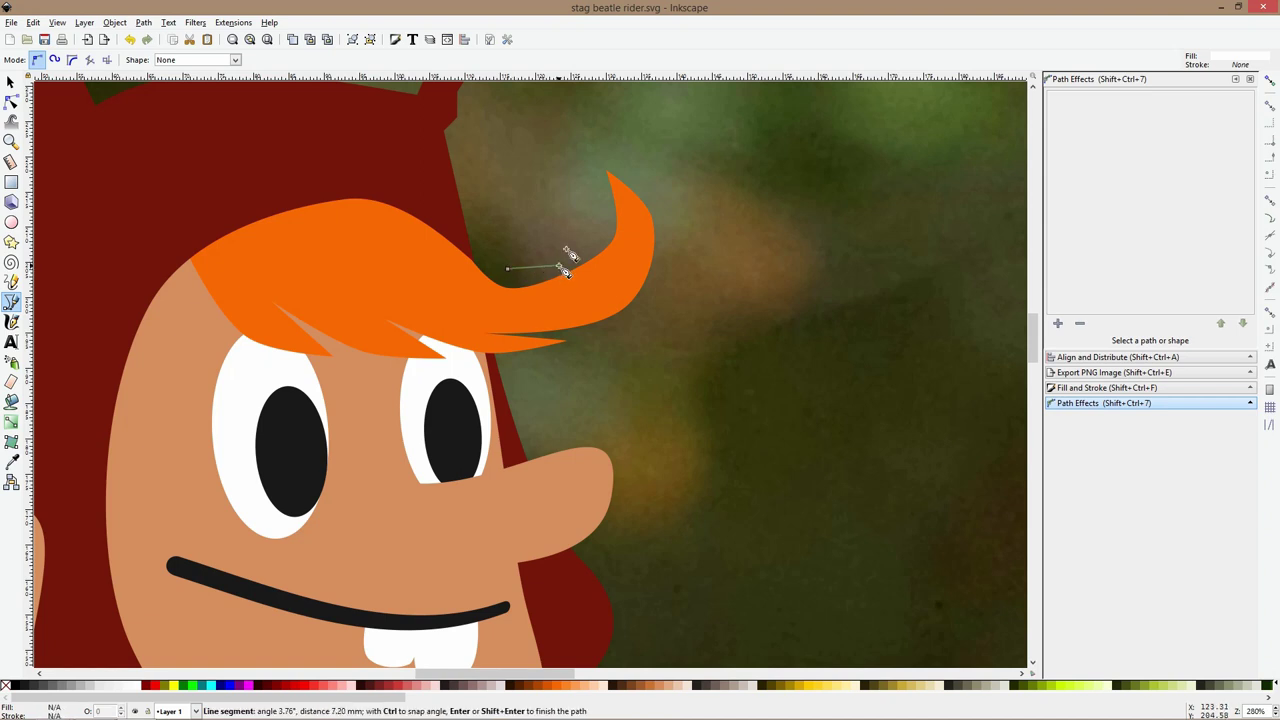
pyautogui.click(593, 210)
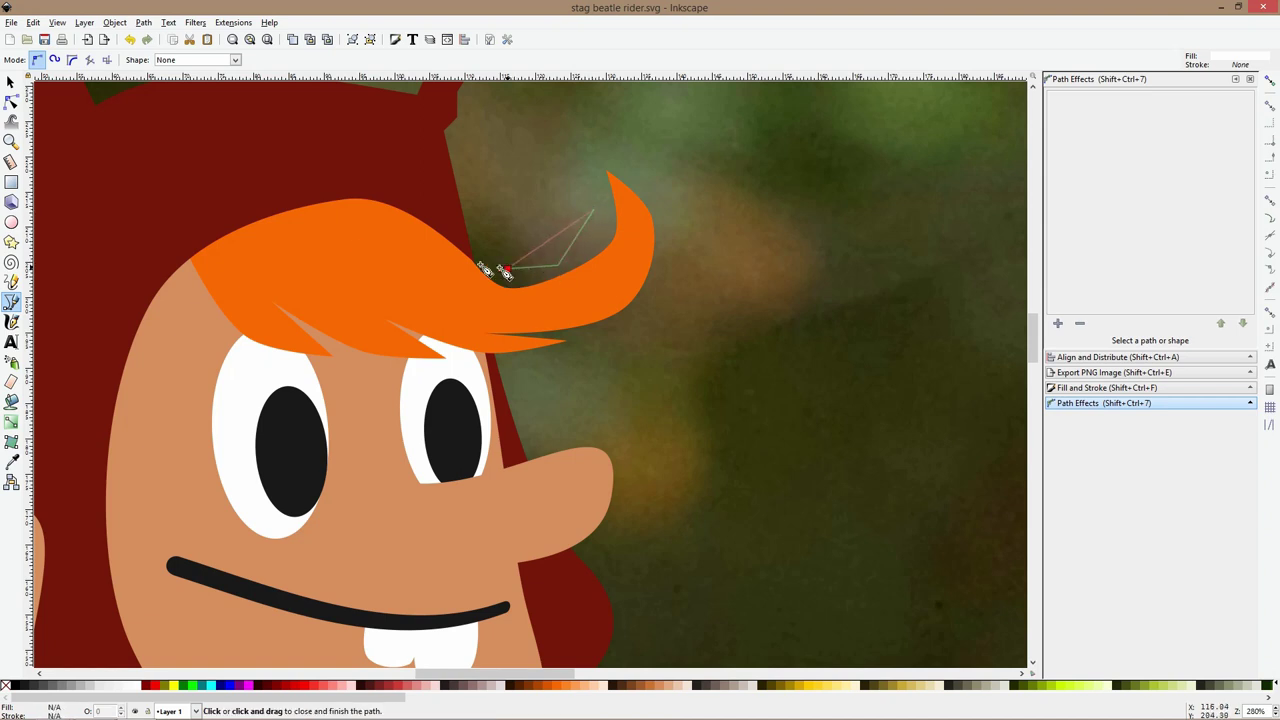
pyautogui.click(508, 268)
pyautogui.click(12, 460)
pyautogui.click(223, 286)
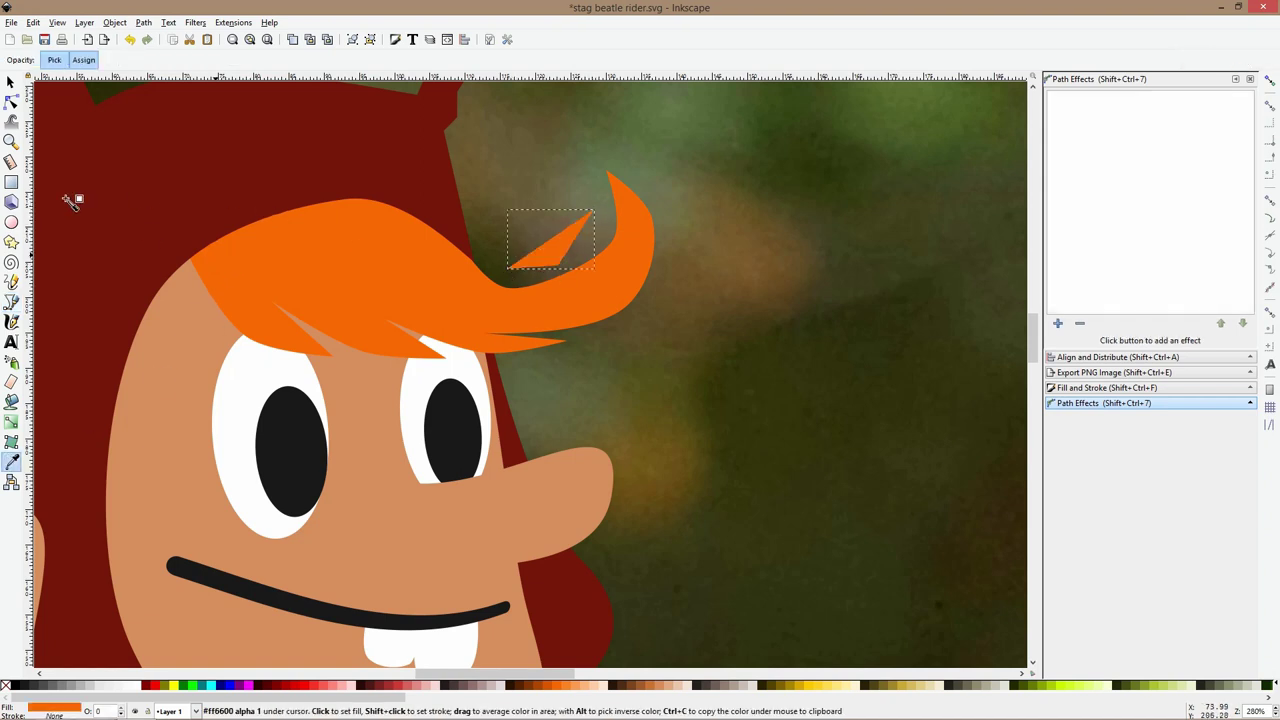
# Smooth the new hair strand's two lower nodes, and bend its upper edge inward to form a pointed leaf shape
pyautogui.click(11, 102)
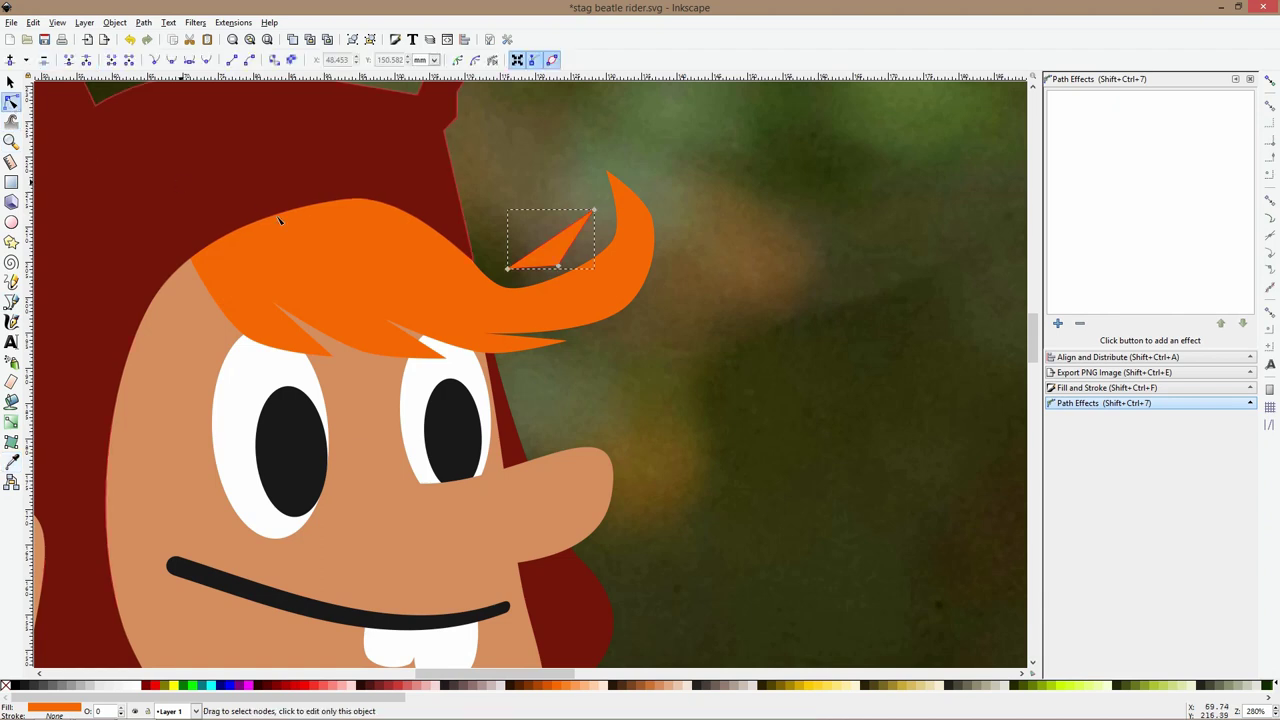
pyautogui.keyDown('ctrl'); pyautogui.click(508, 268); pyautogui.keyUp('ctrl')
pyautogui.keyDown('ctrl'); pyautogui.click(559, 267); pyautogui.keyUp('ctrl')
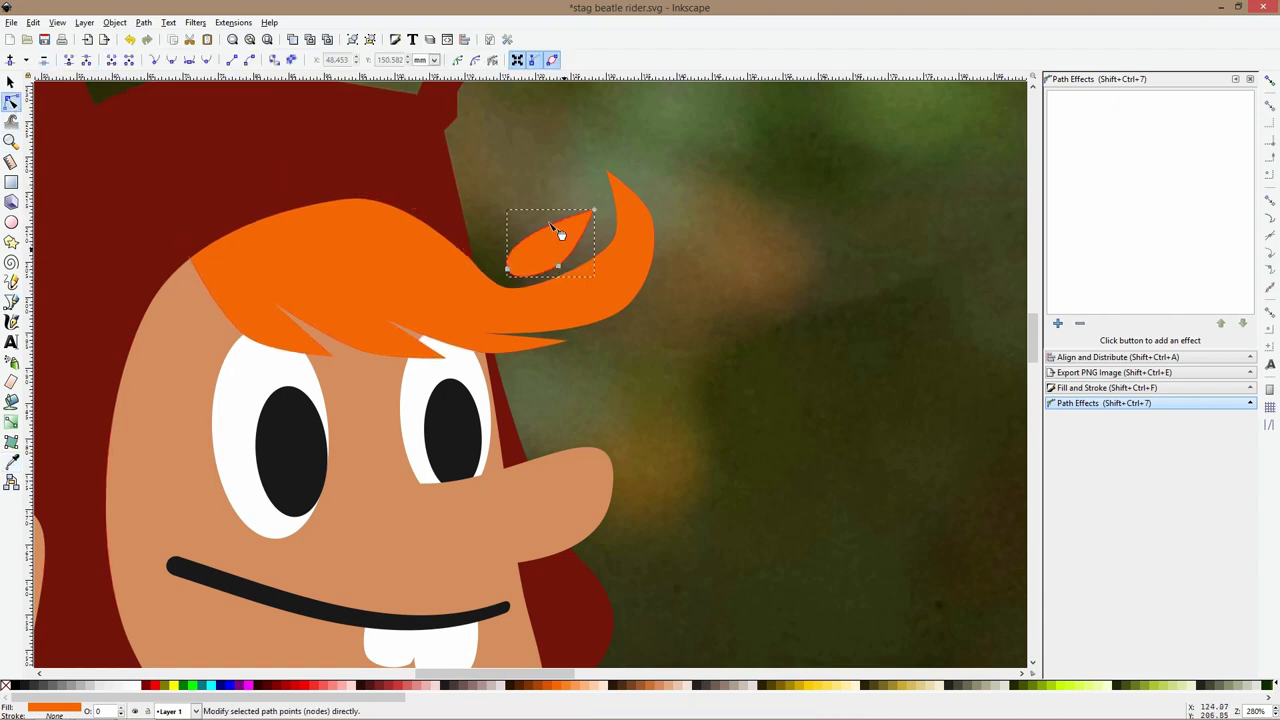
pyautogui.moveTo(543, 232); pyautogui.dragTo(548, 240)
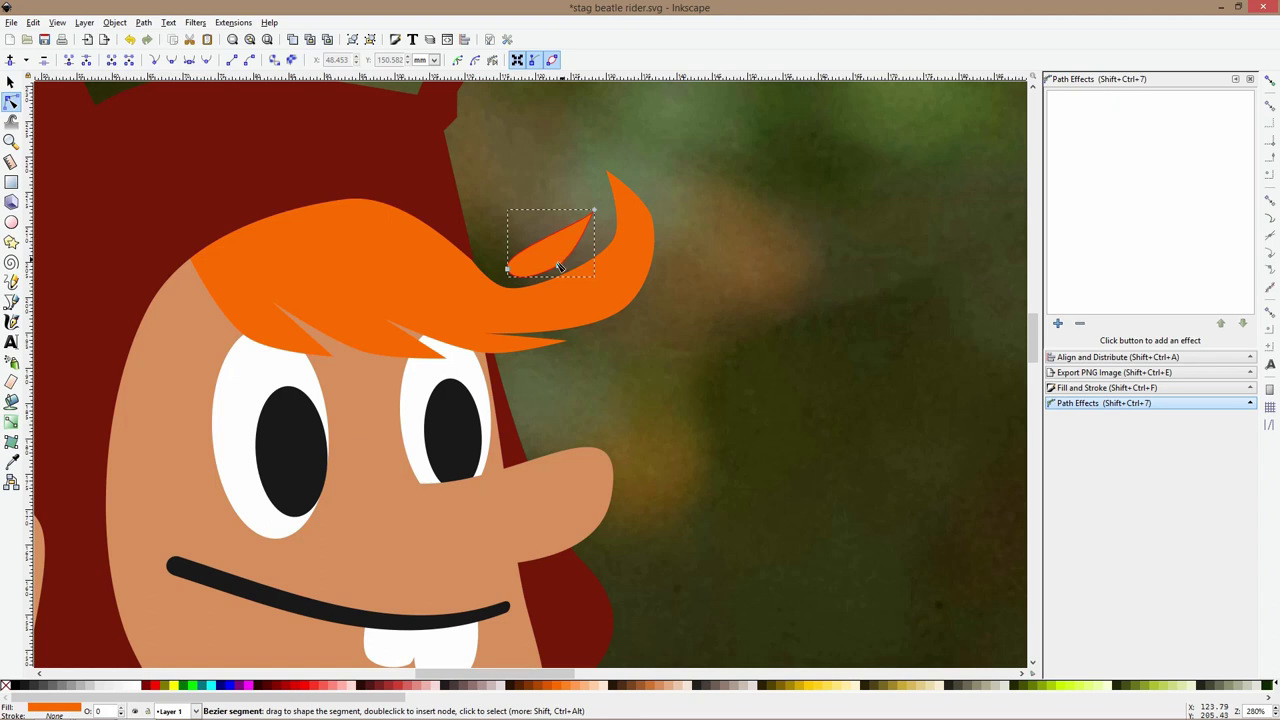
pyautogui.press('s')
pyautogui.scroll(-4, 590, 187)
pyautogui.click(685, 266)
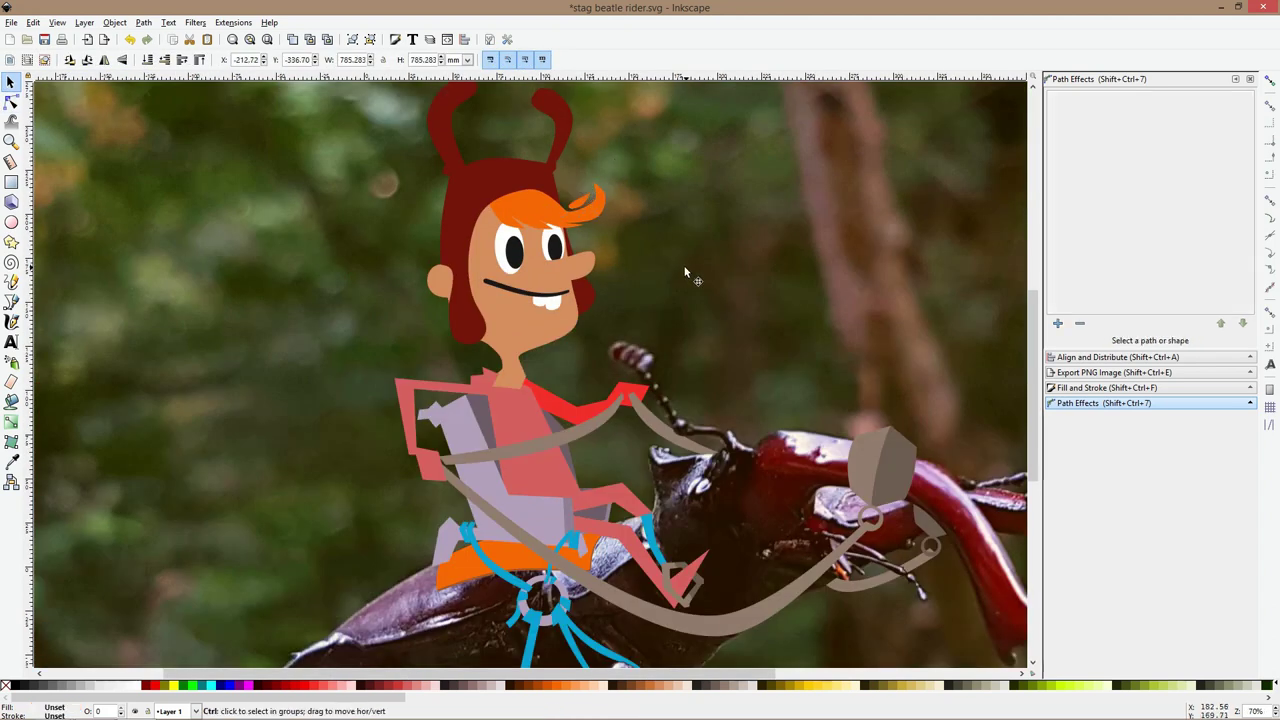
# Slim the small hair strand by bending its edge inward, bringing it to about 12.3 by 9.3 mm
pyautogui.scroll(3, 572, 188)
pyautogui.click(586, 205)
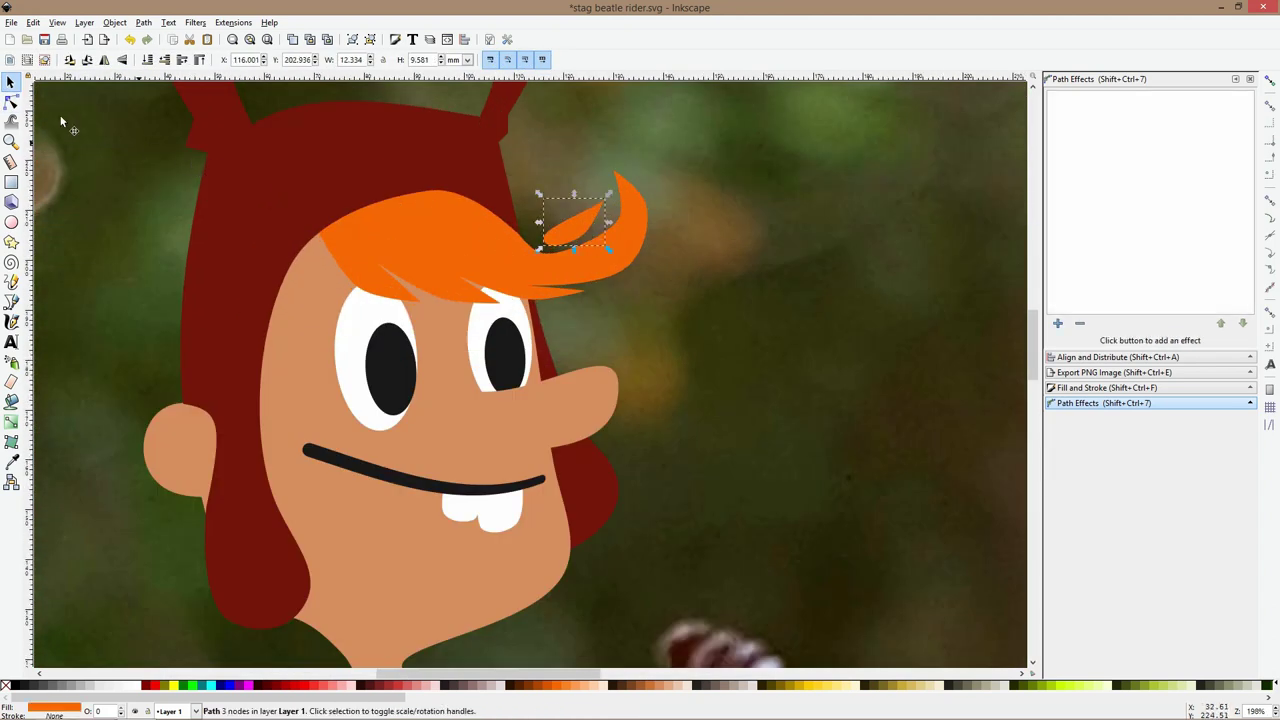
pyautogui.click(11, 101)
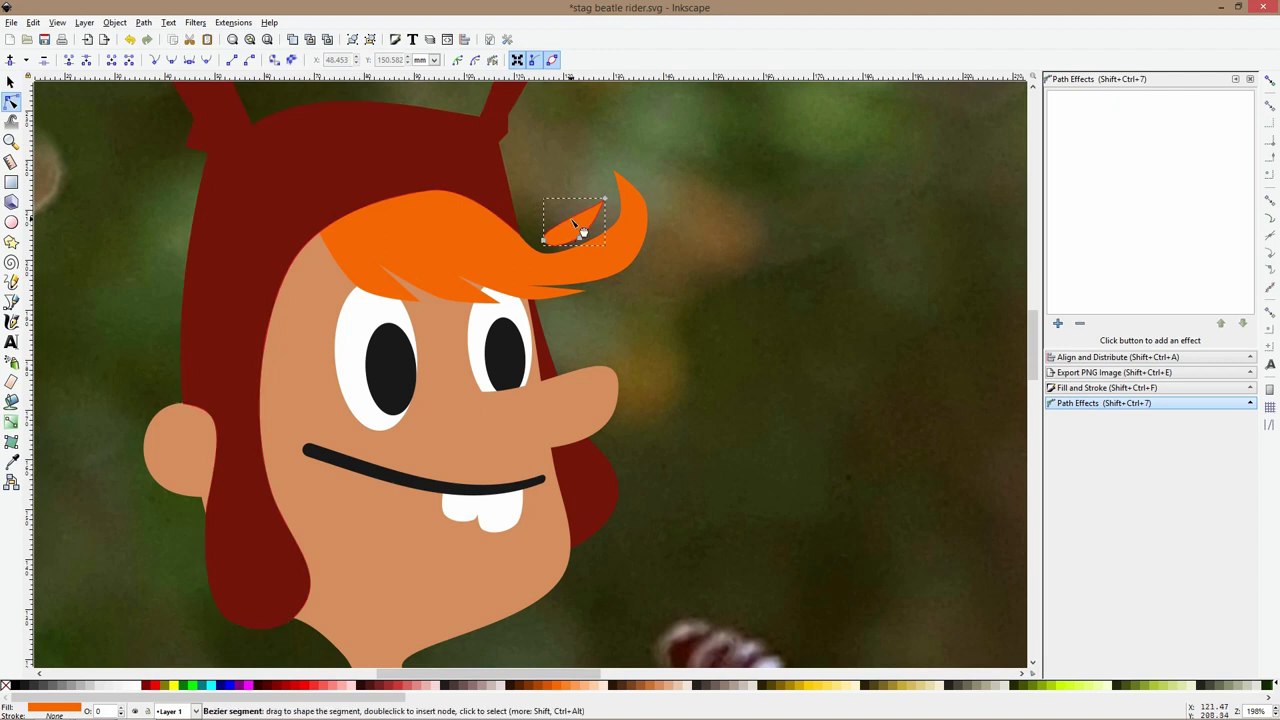
pyautogui.moveTo(581, 231); pyautogui.dragTo(582, 236)
pyautogui.press('s')
pyautogui.scroll(-3, 656, 235)
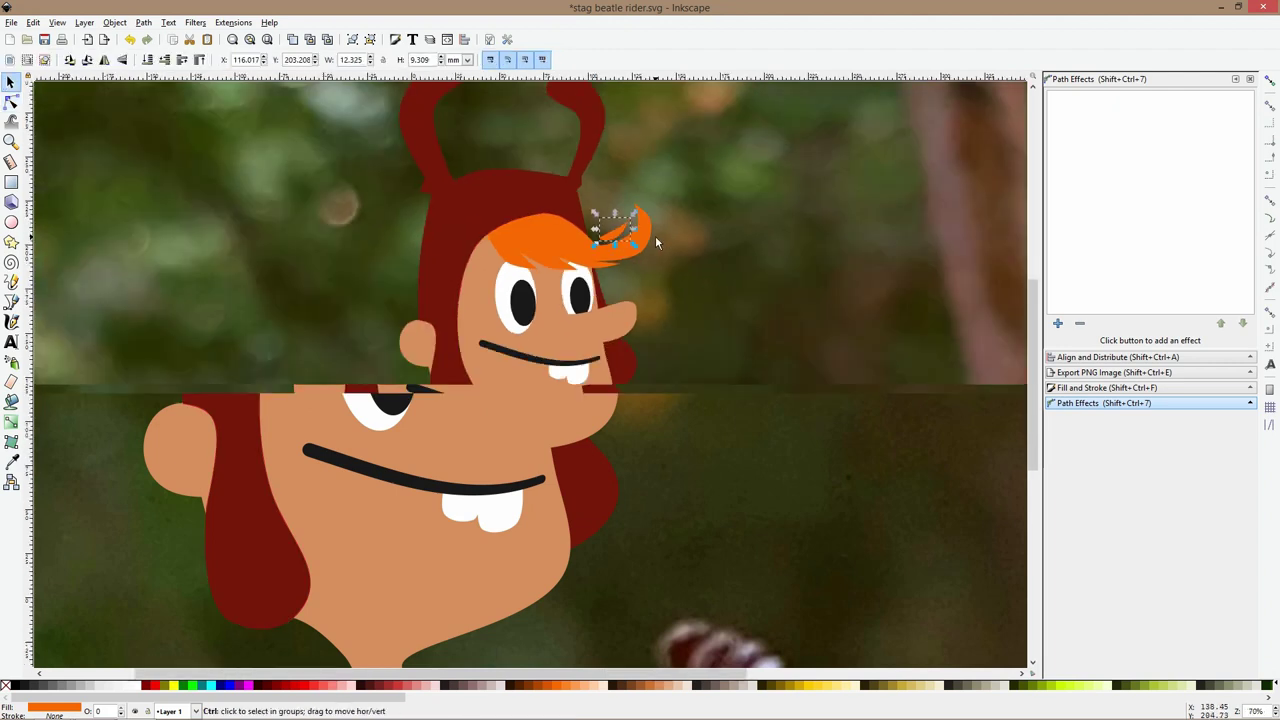
pyautogui.click(668, 257)
# Nudge the small hair strand slightly upward, and insert a smooth node midway along its upper edge to curve it inward
pyautogui.scroll(3, 646, 233)
pyautogui.click(611, 224)
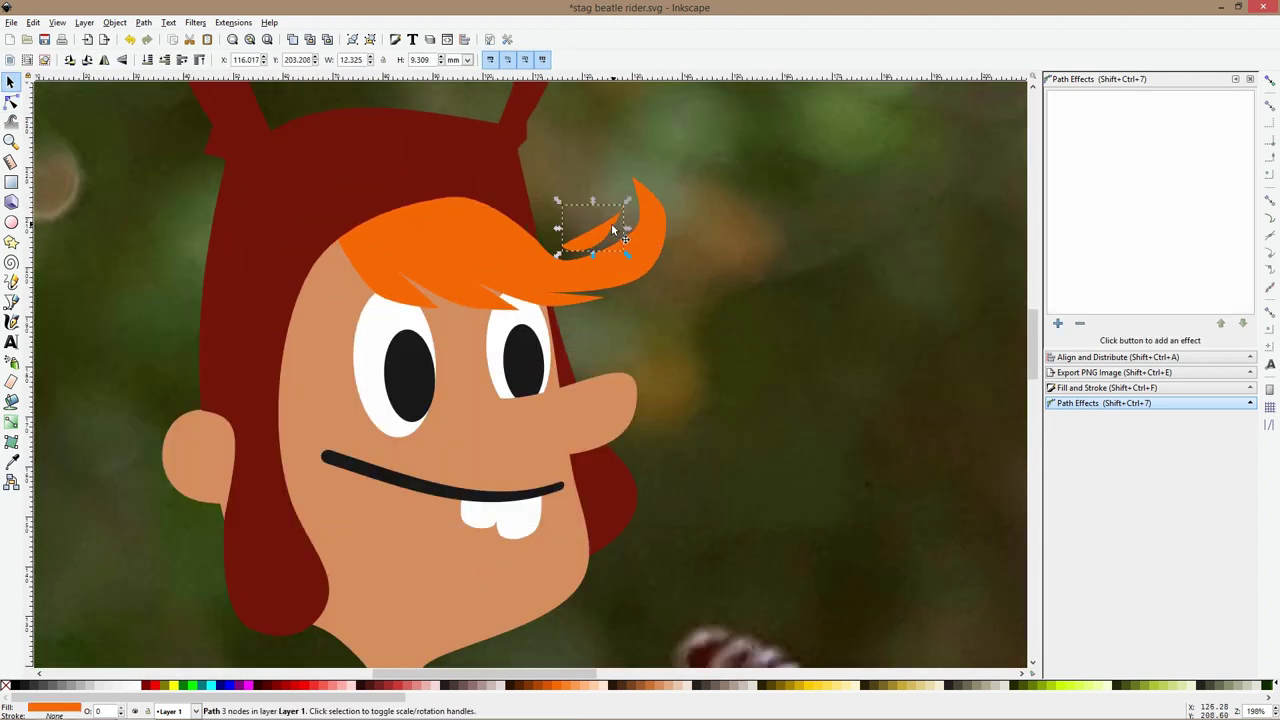
pyautogui.click(611, 223)
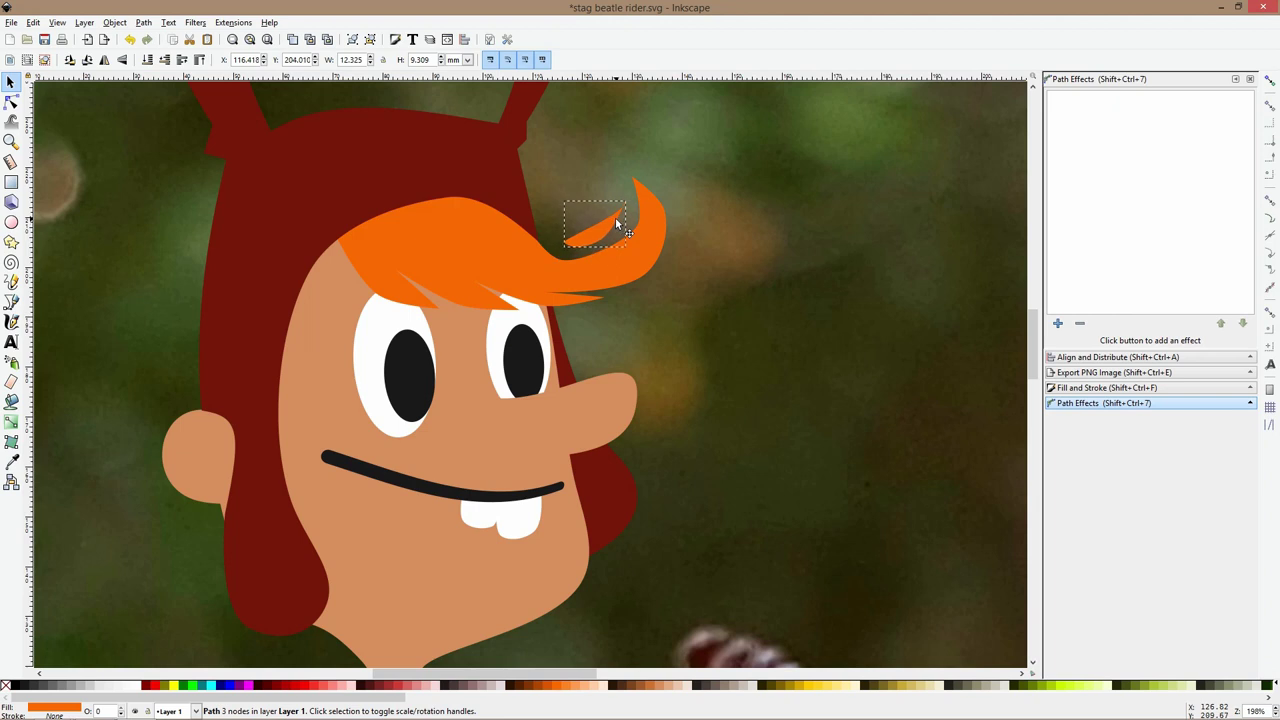
pyautogui.click(11, 101)
pyautogui.scroll(3, 621, 196)
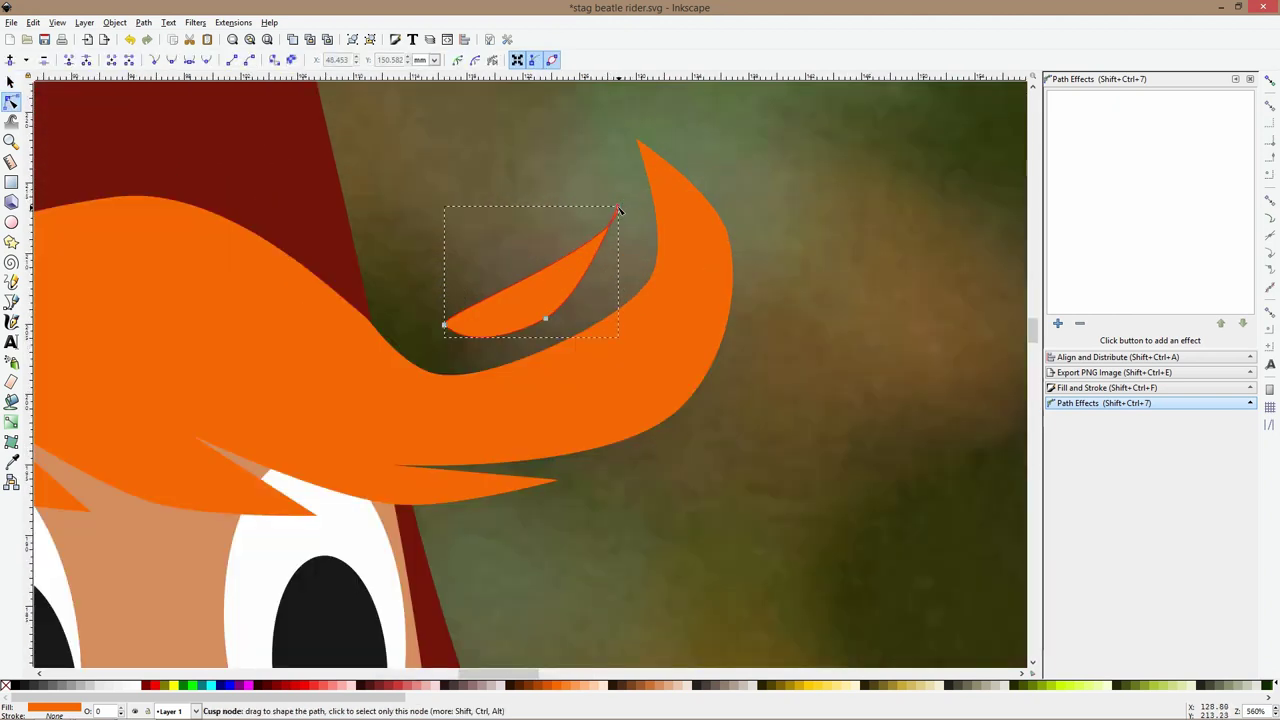
pyautogui.doubleClick(550, 266)
pyautogui.moveTo(550, 266); pyautogui.dragTo(550, 274)
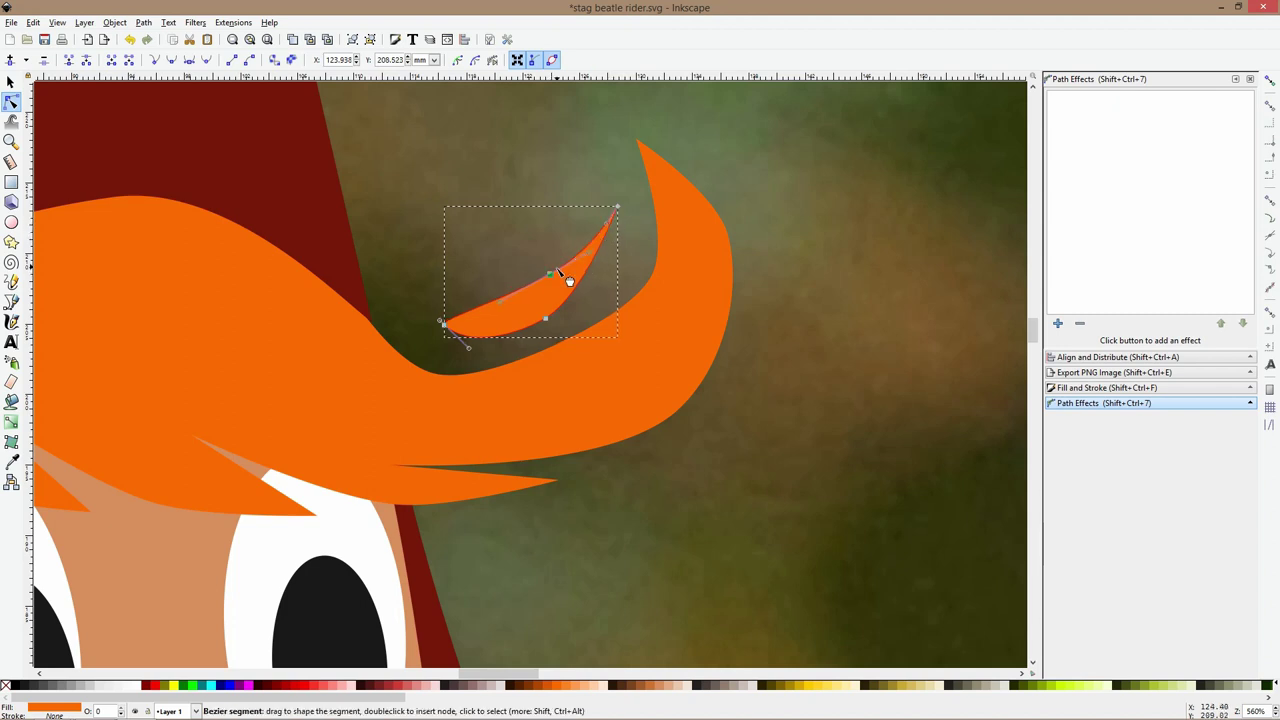
pyautogui.moveTo(548, 282); pyautogui.dragTo(454, 300)
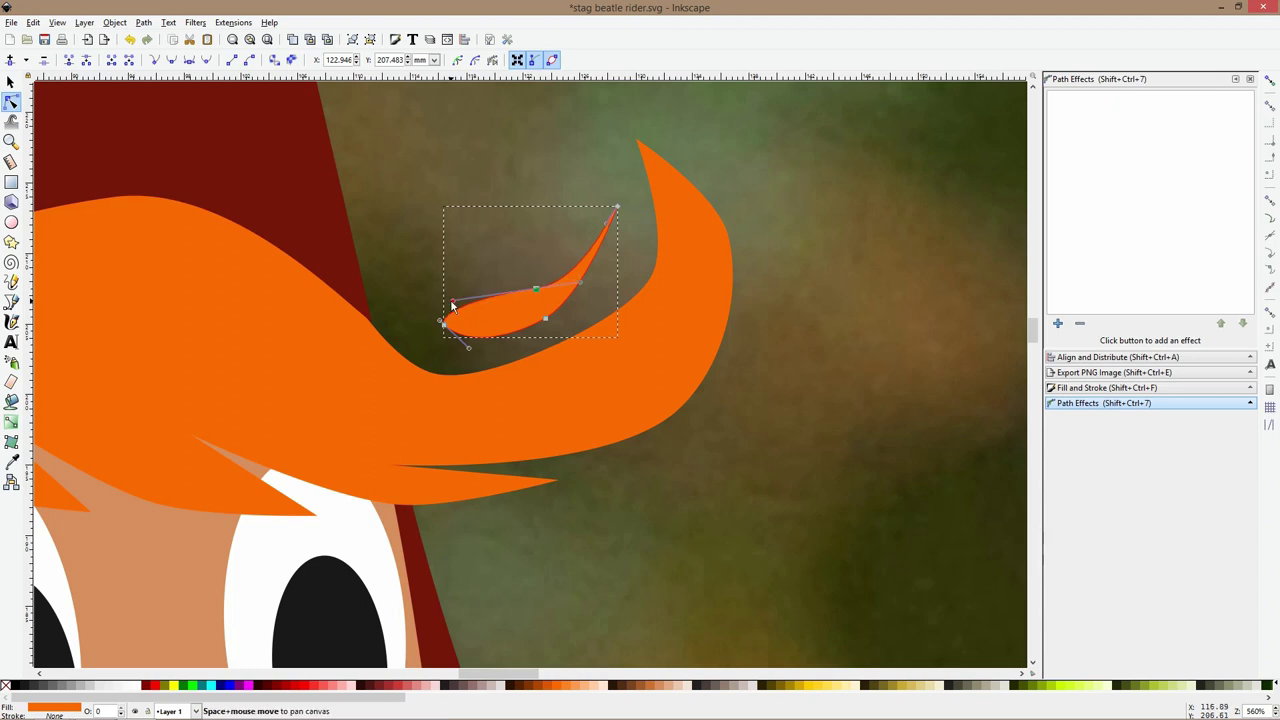
pyautogui.press('s')
# Move the small hair strand below the hair's upturned curl and rotate it so it follows the curl's outer edge
pyautogui.scroll(-1, 551, 230)
pyautogui.scroll(-3, 551, 236)
pyautogui.click(589, 245)
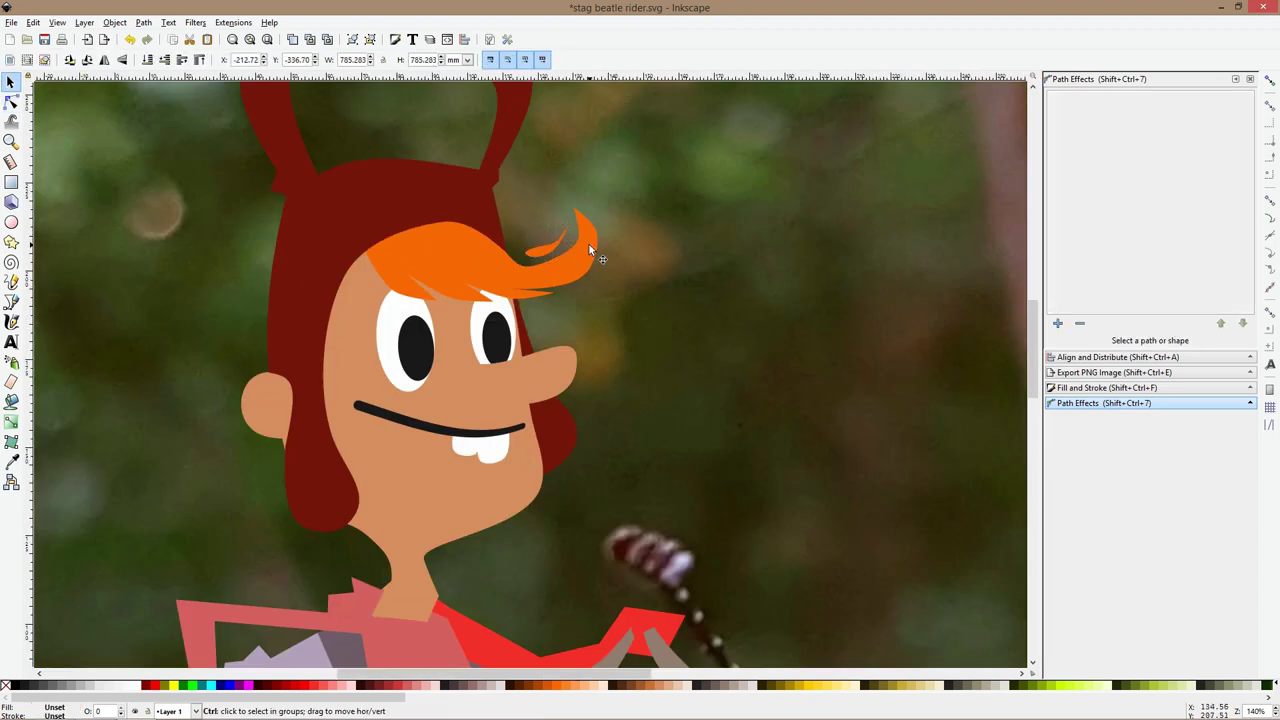
pyautogui.scroll(-3, 585, 245)
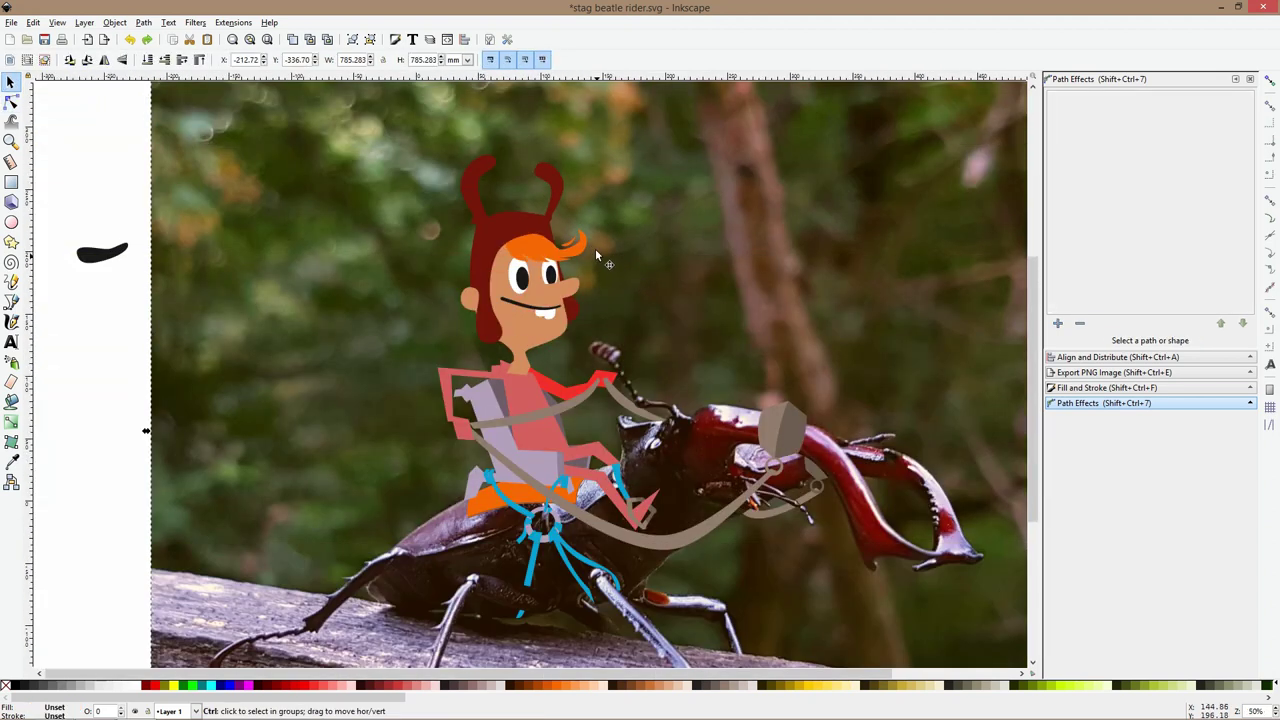
pyautogui.scroll(4, 560, 255)
pyautogui.moveTo(532, 262); pyautogui.dragTo(595, 311)
pyautogui.click(587, 344)
pyautogui.moveTo(585, 319); pyautogui.dragTo(584, 307)
pyautogui.click(655, 306)
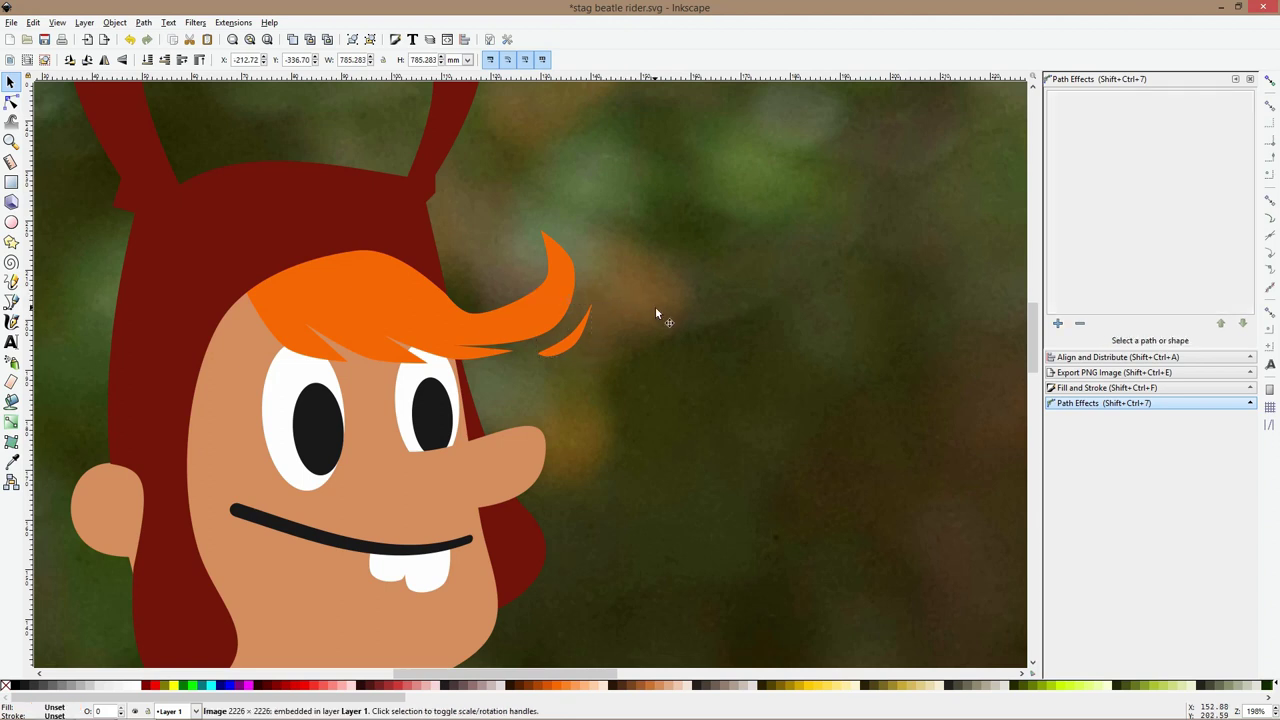
pyautogui.press('2')
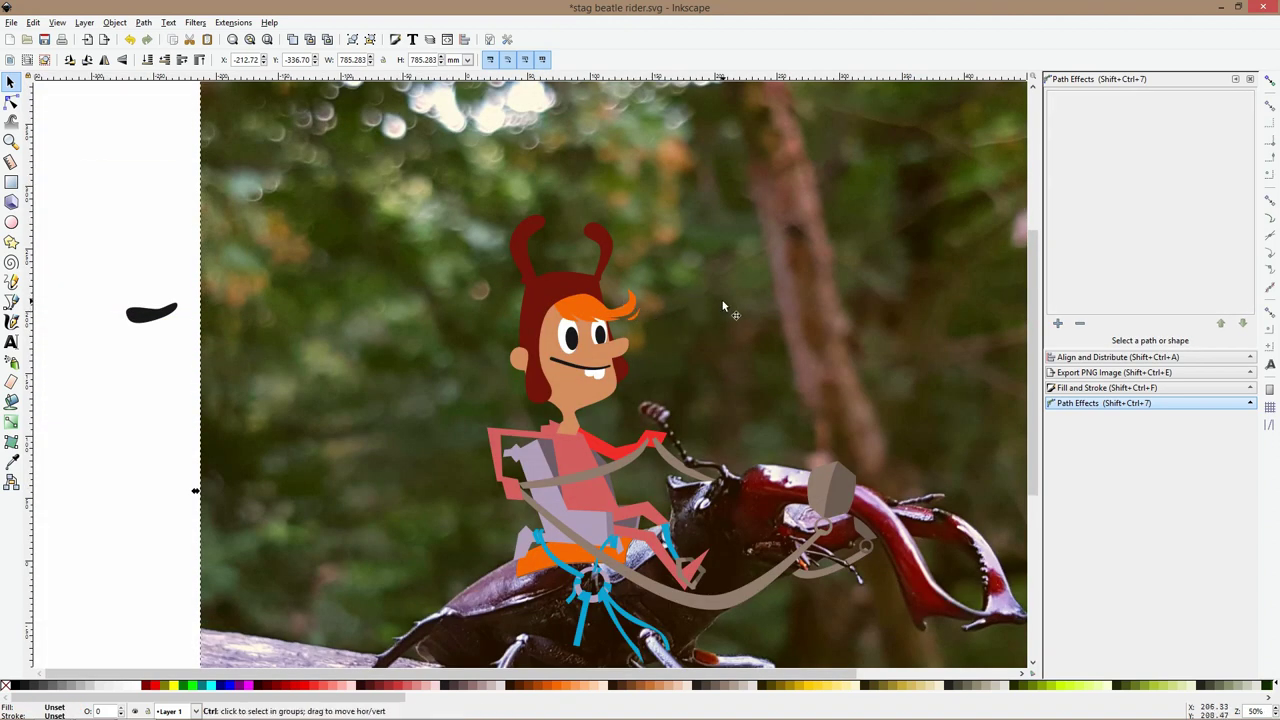
pyautogui.keyDown('ctrl'); pyautogui.scroll(-2, 723, 306); pyautogui.keyUp('ctrl')
pyautogui.keyDown('ctrl'); pyautogui.scroll(5, 725, 422); pyautogui.keyUp('ctrl')
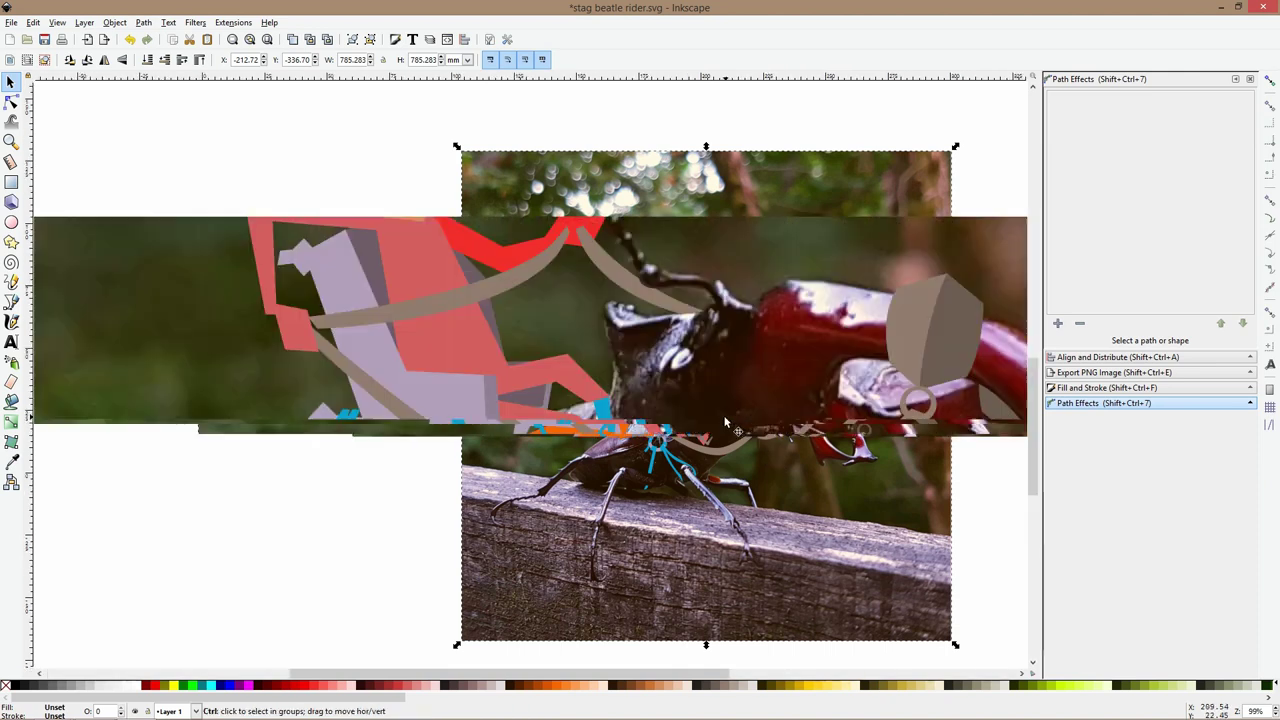
pyautogui.keyDown('ctrl'); pyautogui.scroll(-3, 470, 374); pyautogui.keyUp('ctrl')
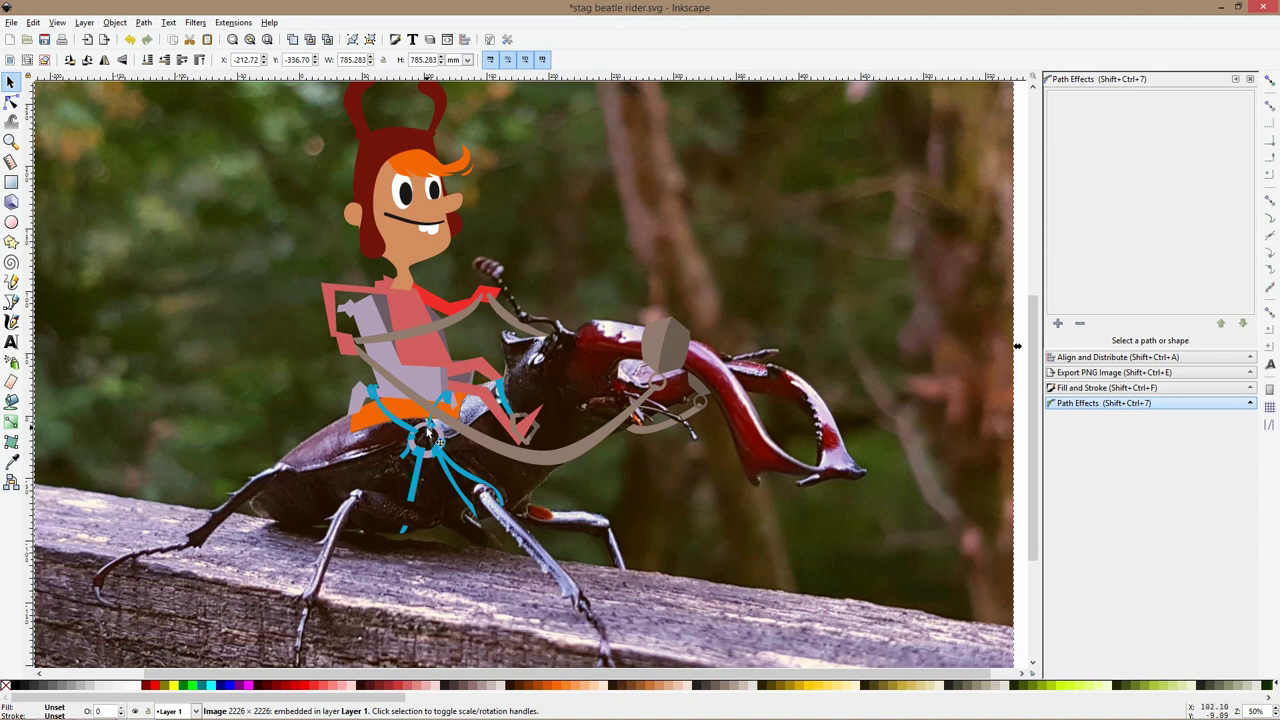
# Draw a closed, angular hand shape of about 24 by 22 mm over the rear arm's end, notched around the upper rein
pyautogui.keyDown('ctrl'); pyautogui.scroll(3, 372, 290); pyautogui.keyUp('ctrl')
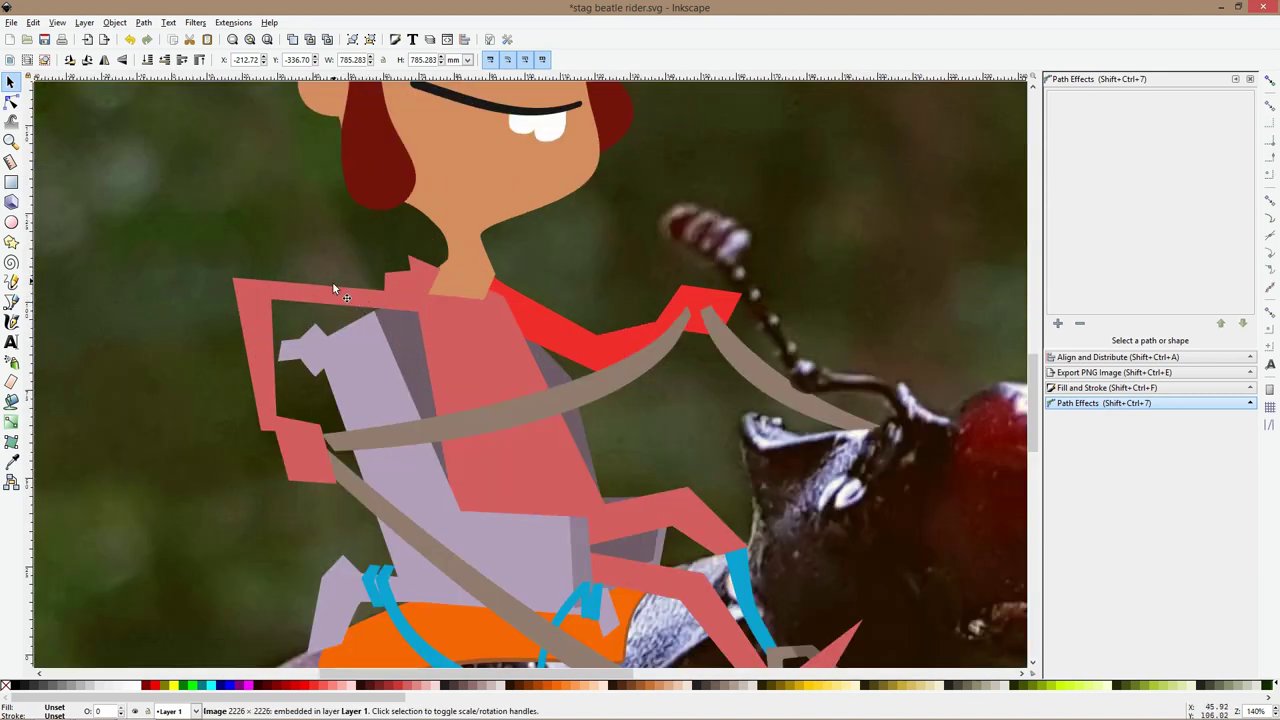
pyautogui.click(332, 297)
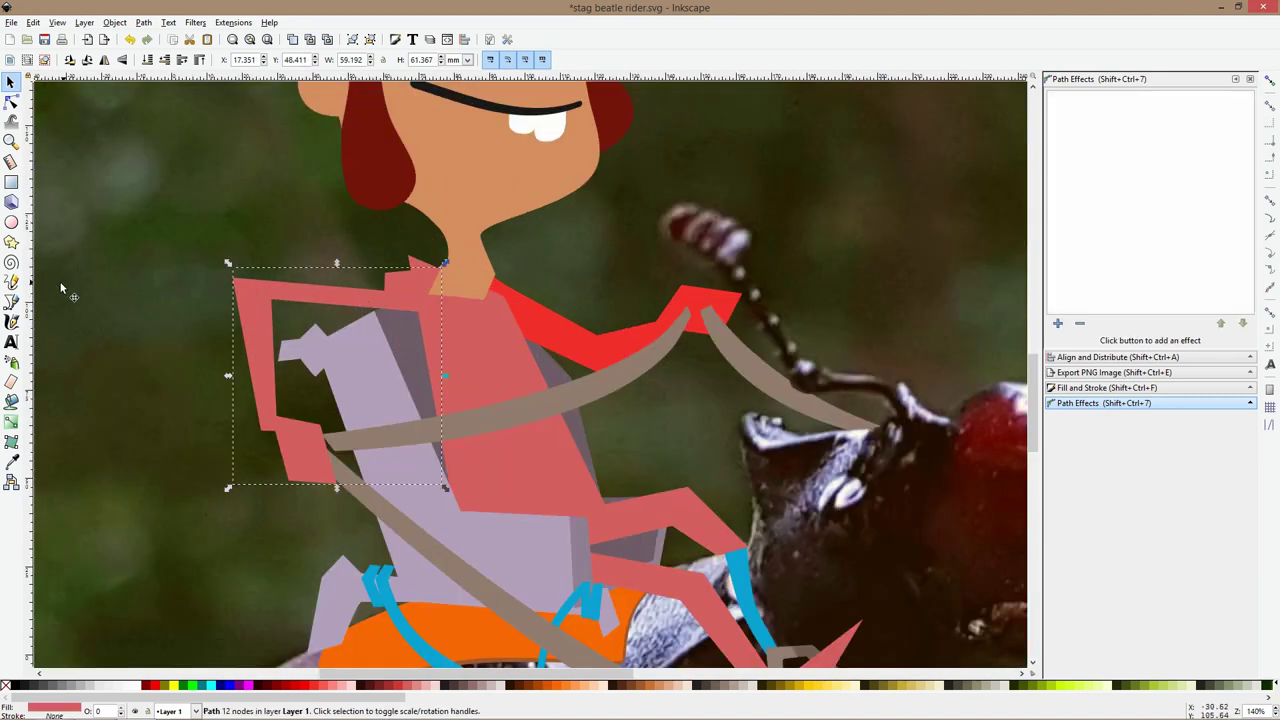
pyautogui.click(11, 301)
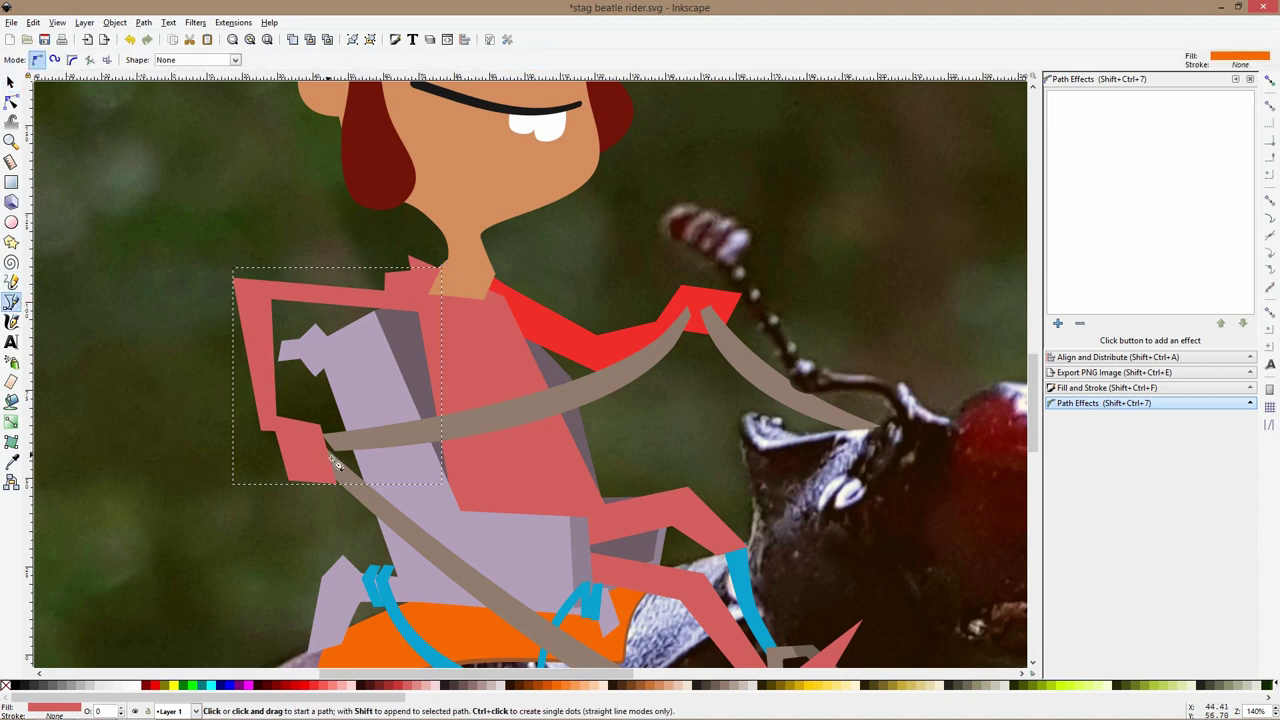
pyautogui.keyDown('ctrl'); pyautogui.scroll(2, 301, 445); pyautogui.keyUp('ctrl')
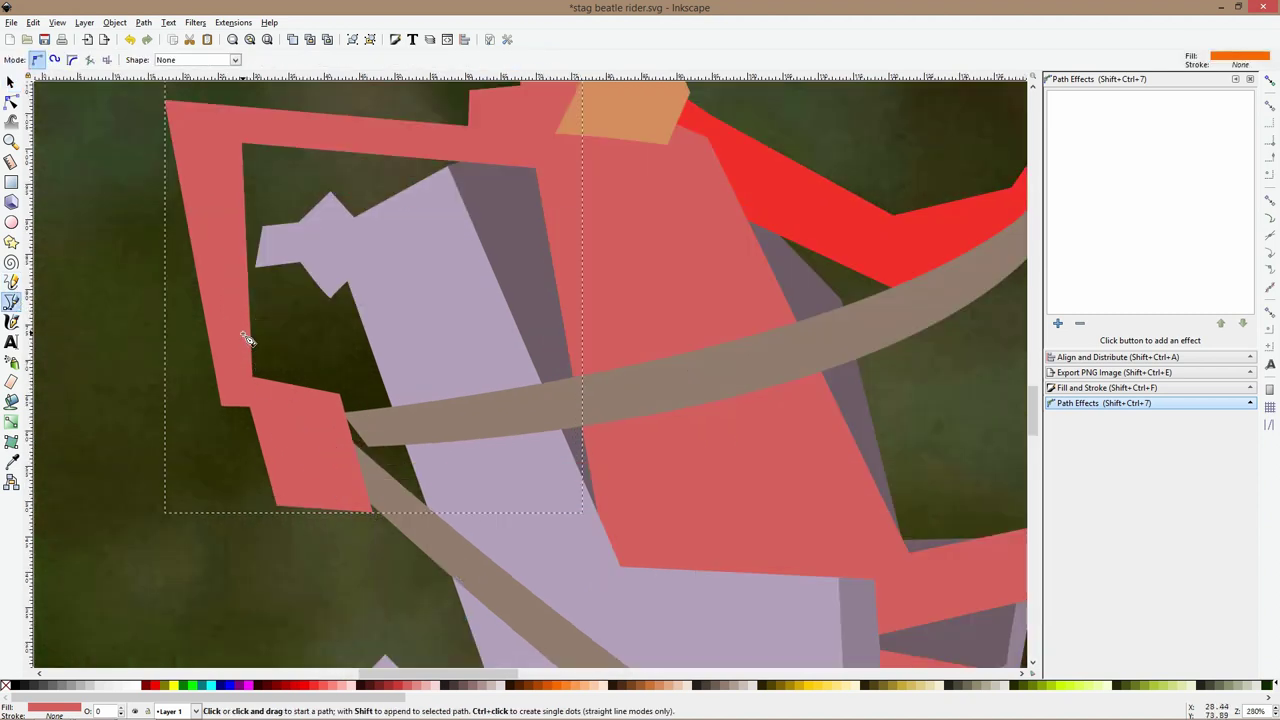
pyautogui.click(240, 351)
pyautogui.click(289, 391)
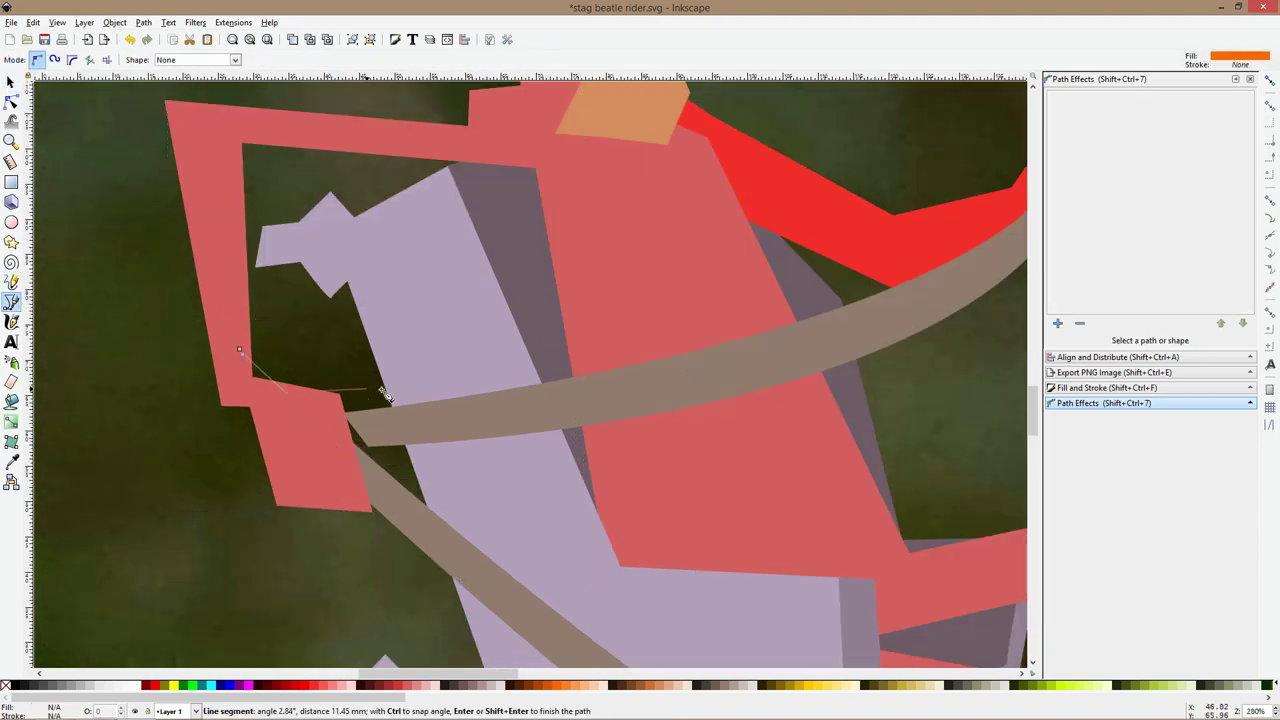
pyautogui.click(351, 375)
pyautogui.click(383, 410)
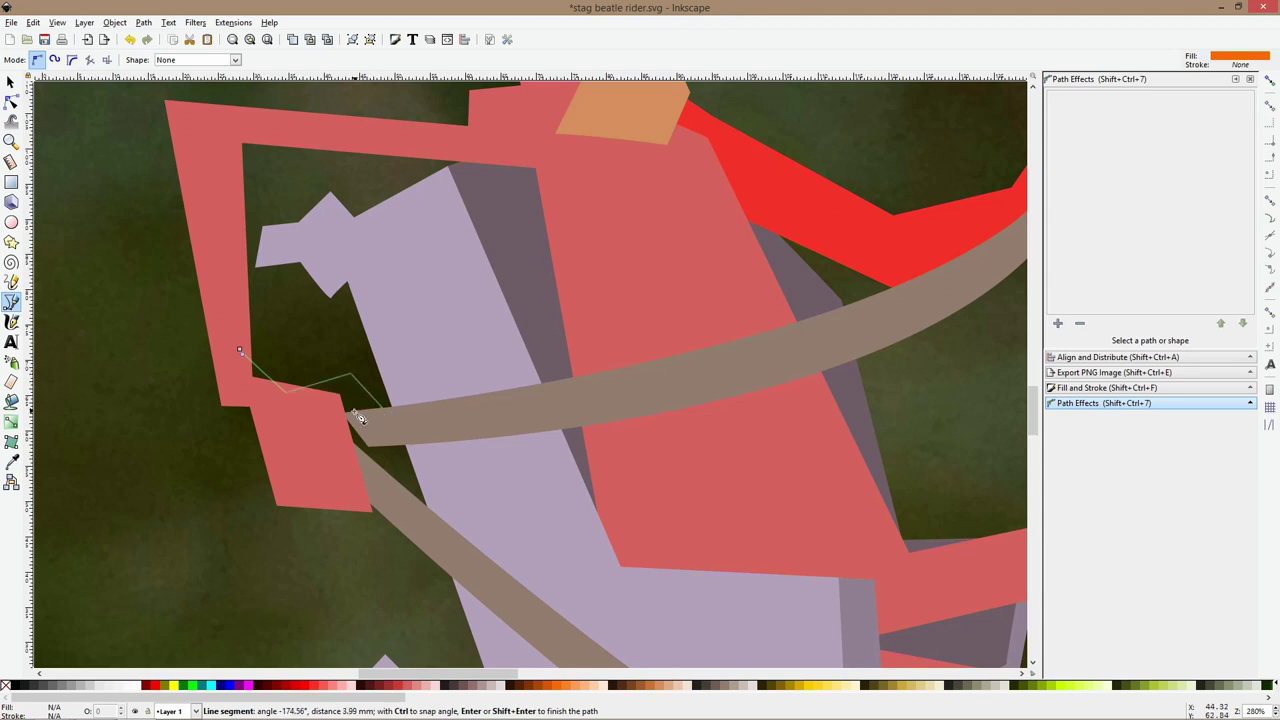
pyautogui.click(346, 412)
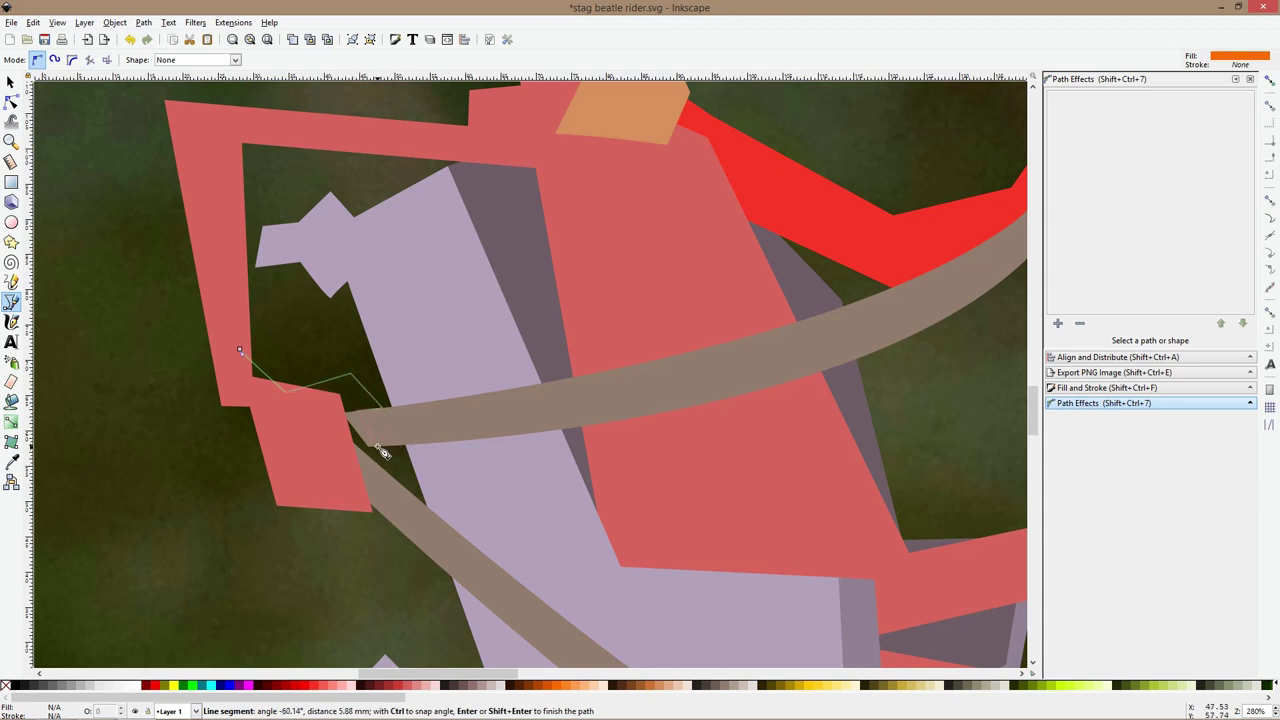
pyautogui.click(376, 447)
pyautogui.click(399, 447)
pyautogui.click(398, 462)
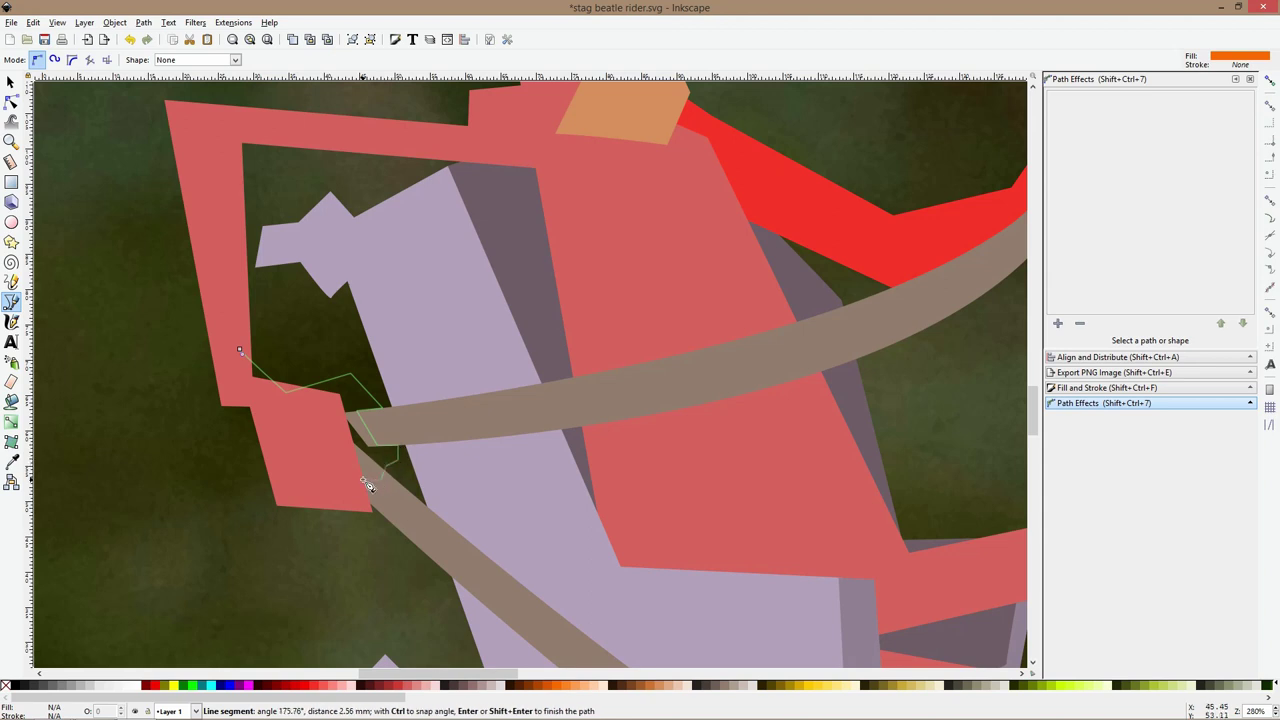
pyautogui.click(352, 497)
pyautogui.click(330, 498)
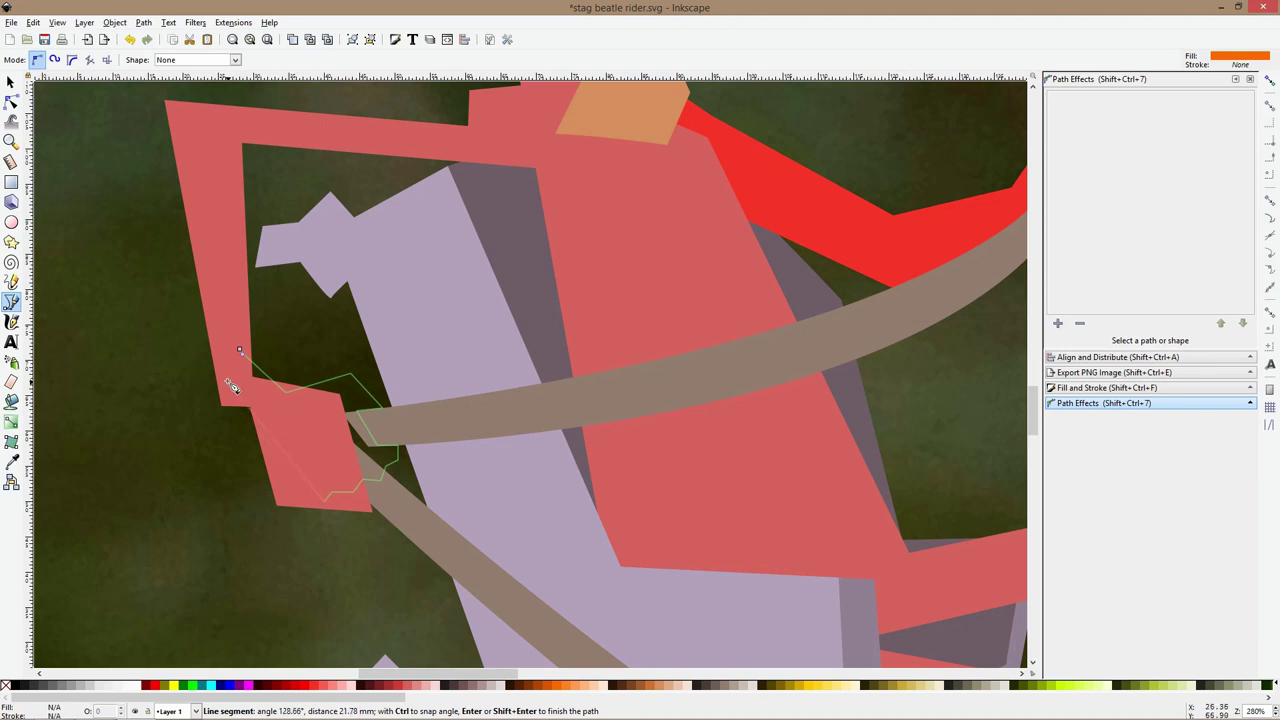
pyautogui.click(231, 380)
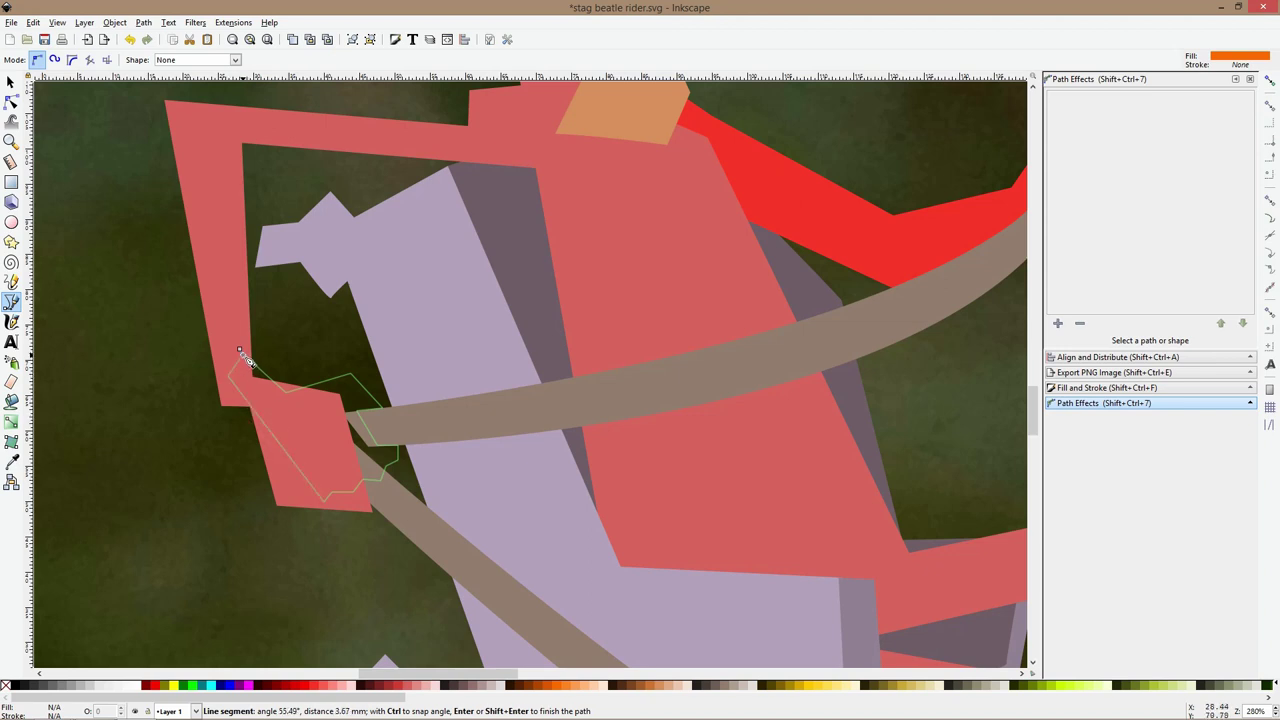
pyautogui.click(240, 352)
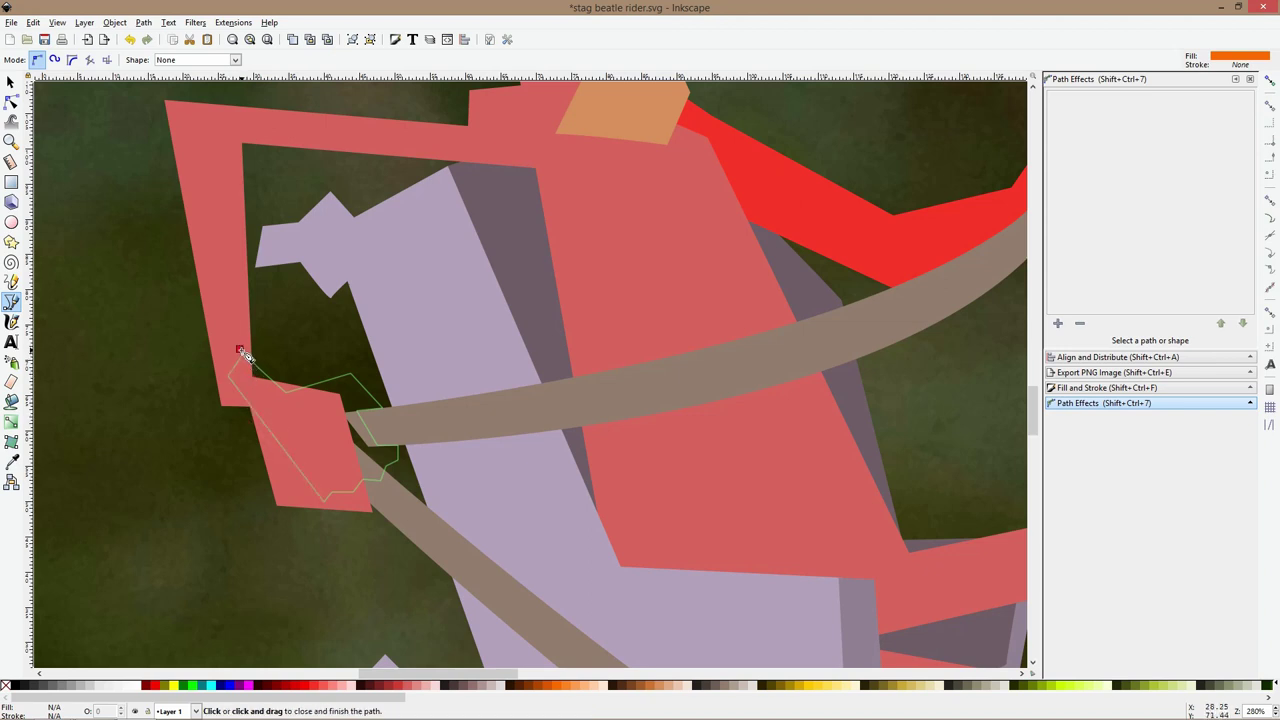
pyautogui.click(240, 353)
# Fill the new hand with the face's skin colour and save the drawing
pyautogui.click(11, 461)
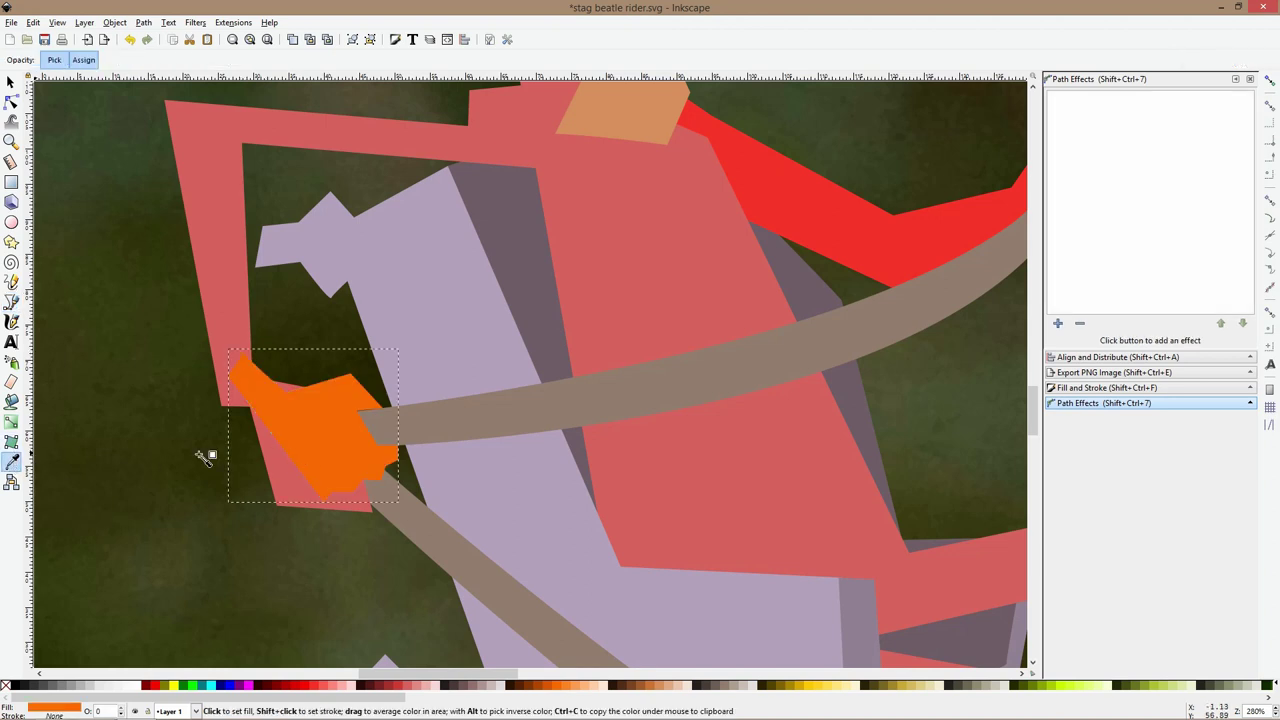
pyautogui.press('5')
pyautogui.click(530, 232)
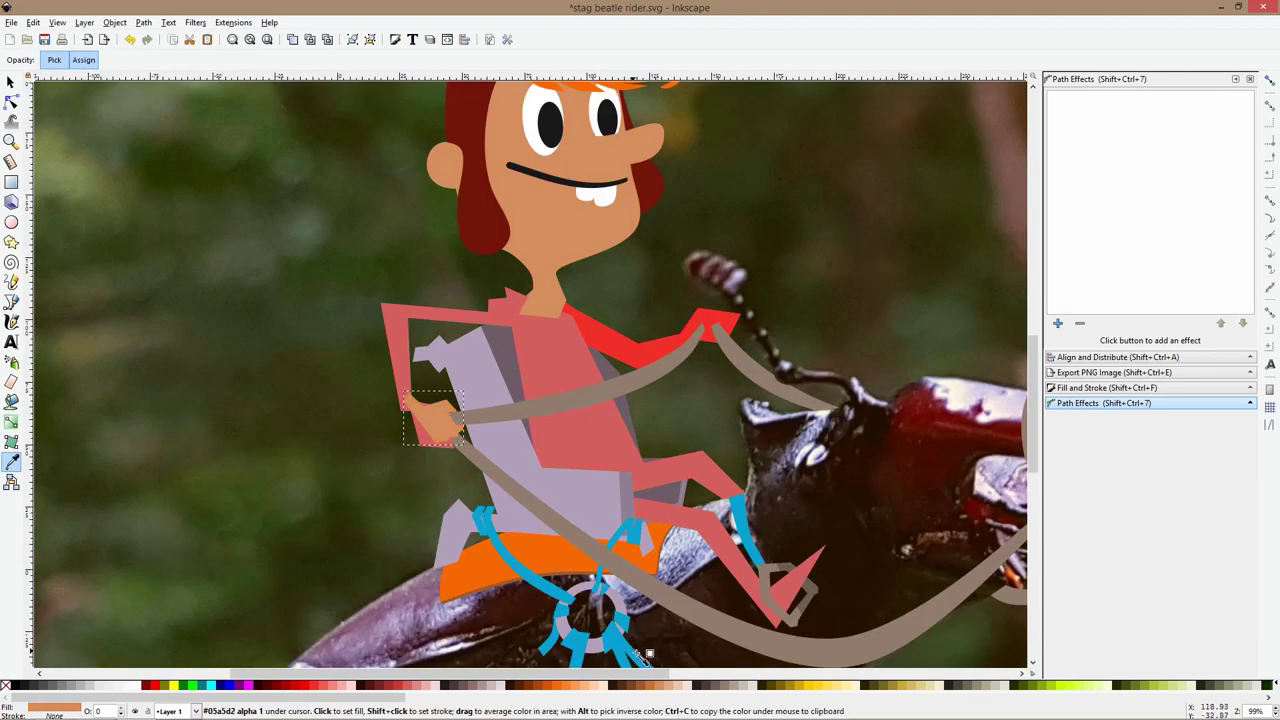
pyautogui.hotkey('ctrl', 's')
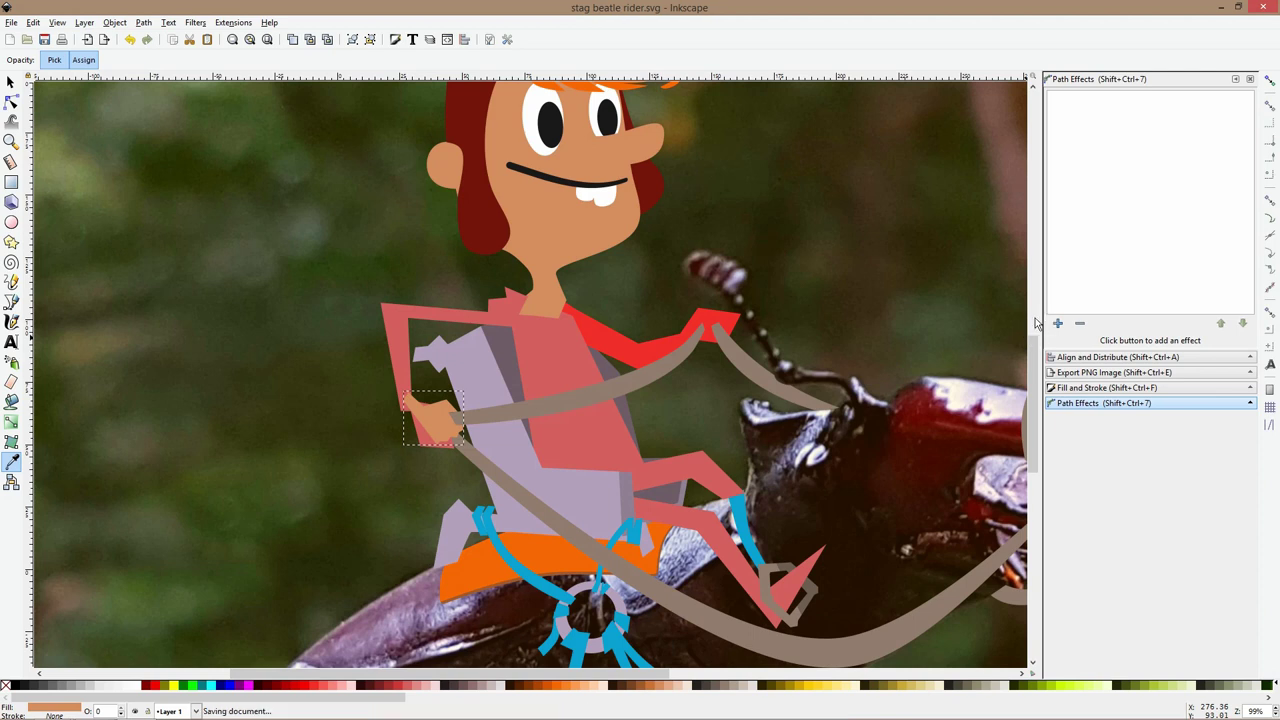
# Darken the hand's fill to the brown bc7b50ff
pyautogui.hotkey('shift', 'ctrl', 'f')
pyautogui.click(1157, 213)
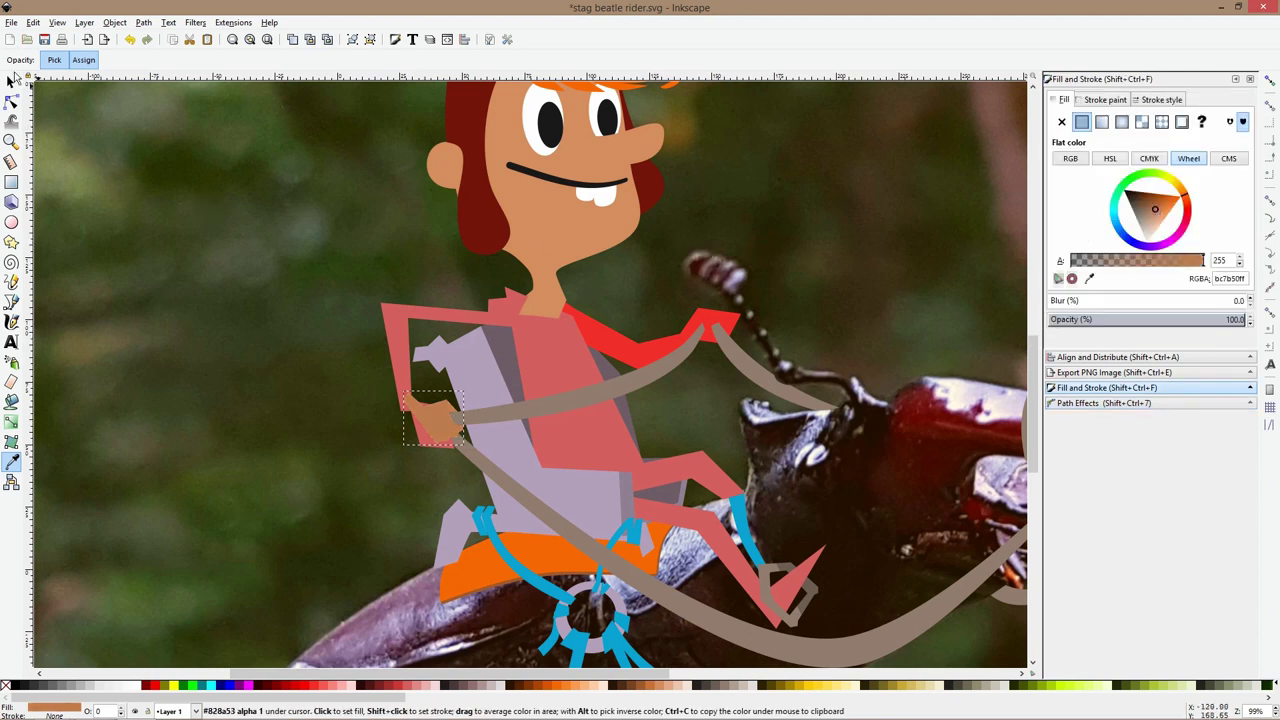
pyautogui.click(10, 82)
# Draw a closed, angular loop band hanging from the underside of the hand, filled with the hand's brown
pyautogui.keyDown('ctrl'); pyautogui.scroll(3, 480, 400); pyautogui.keyUp('ctrl')
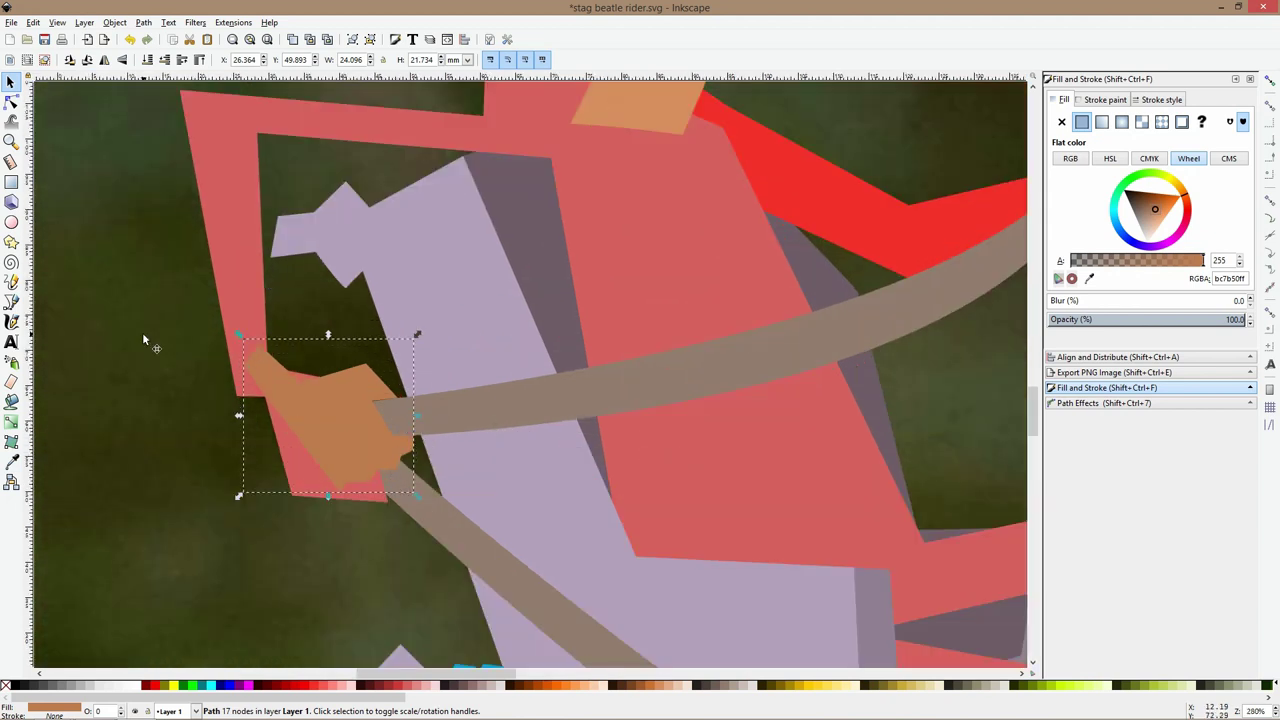
pyautogui.click(11, 302)
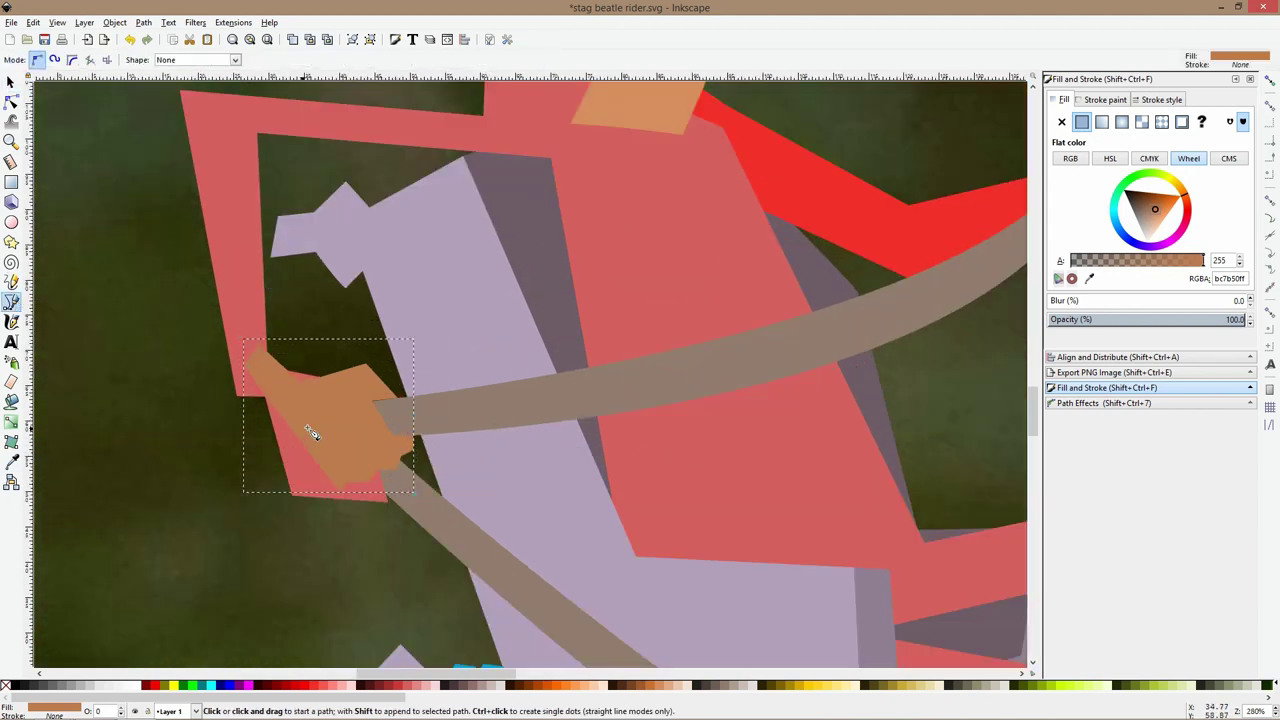
pyautogui.click(317, 428)
pyautogui.click(232, 524)
pyautogui.click(265, 593)
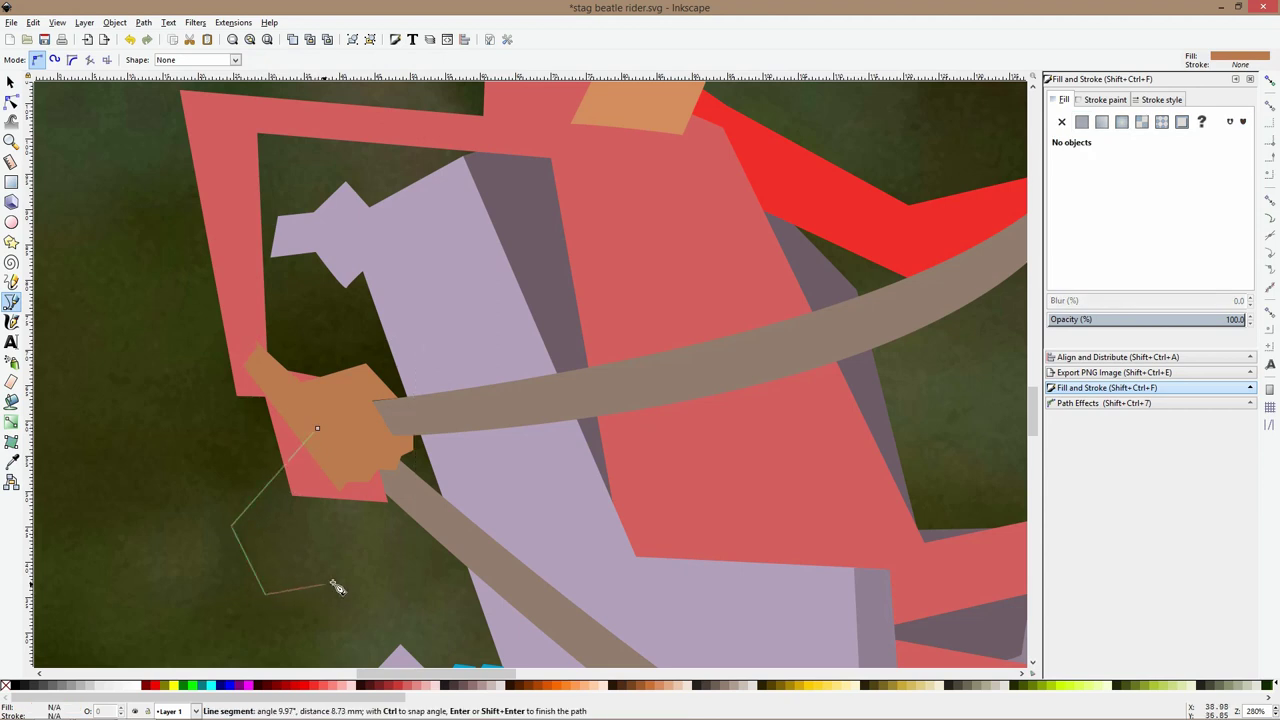
pyautogui.click(333, 580)
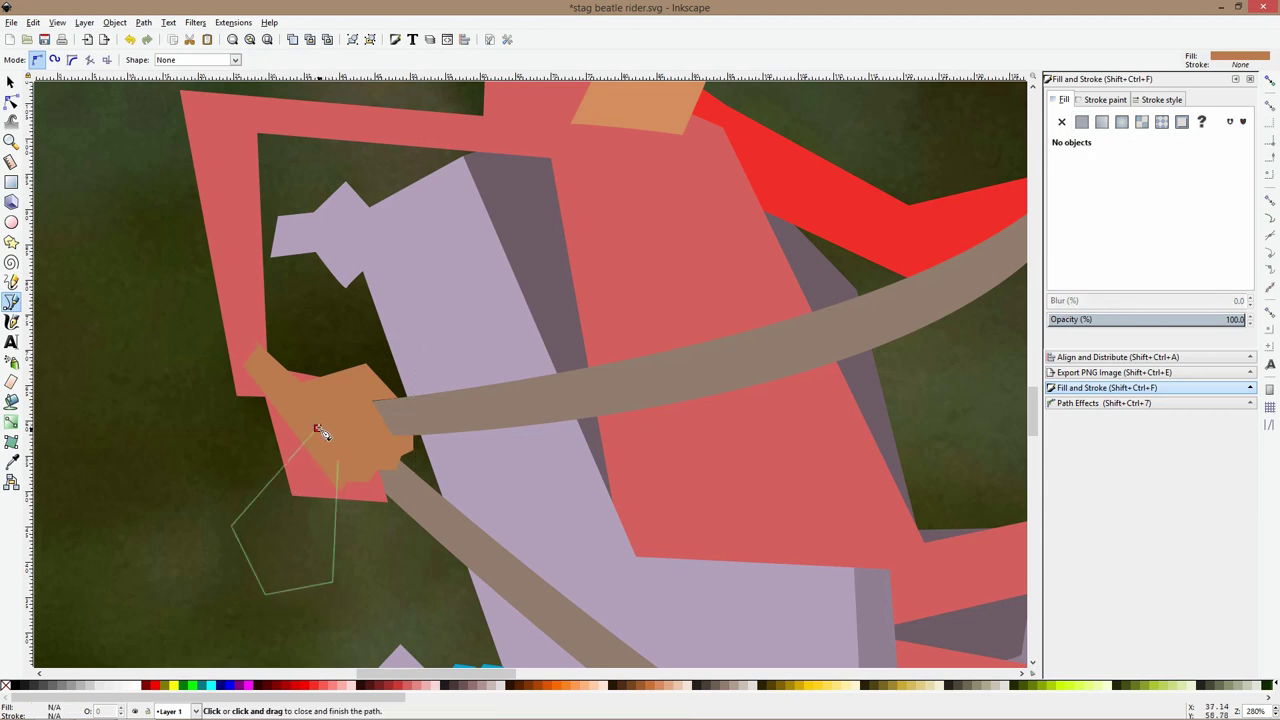
pyautogui.click(330, 457)
pyautogui.click(312, 554)
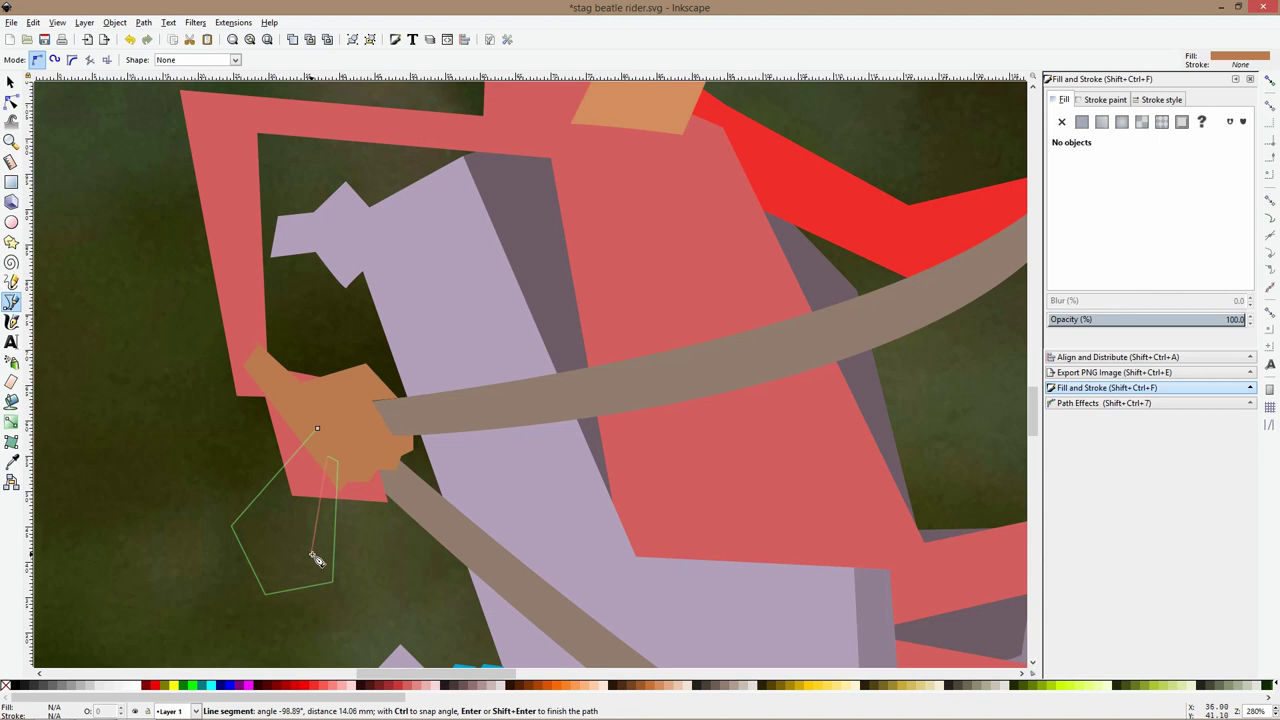
pyautogui.click(264, 529)
pyautogui.click(317, 430)
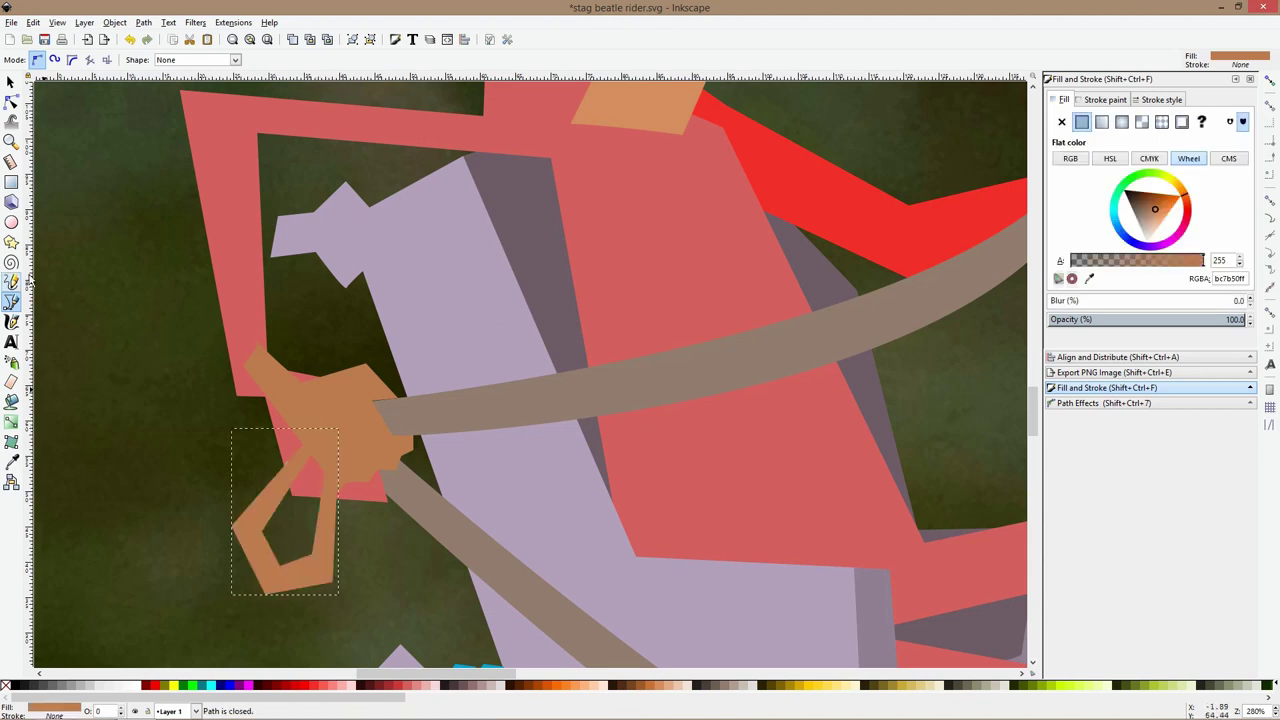
# Smooth the corner nodes of the loop below the hand into a narrow, rounded teardrop about 11 by 24 mm
pyautogui.click(11, 102)
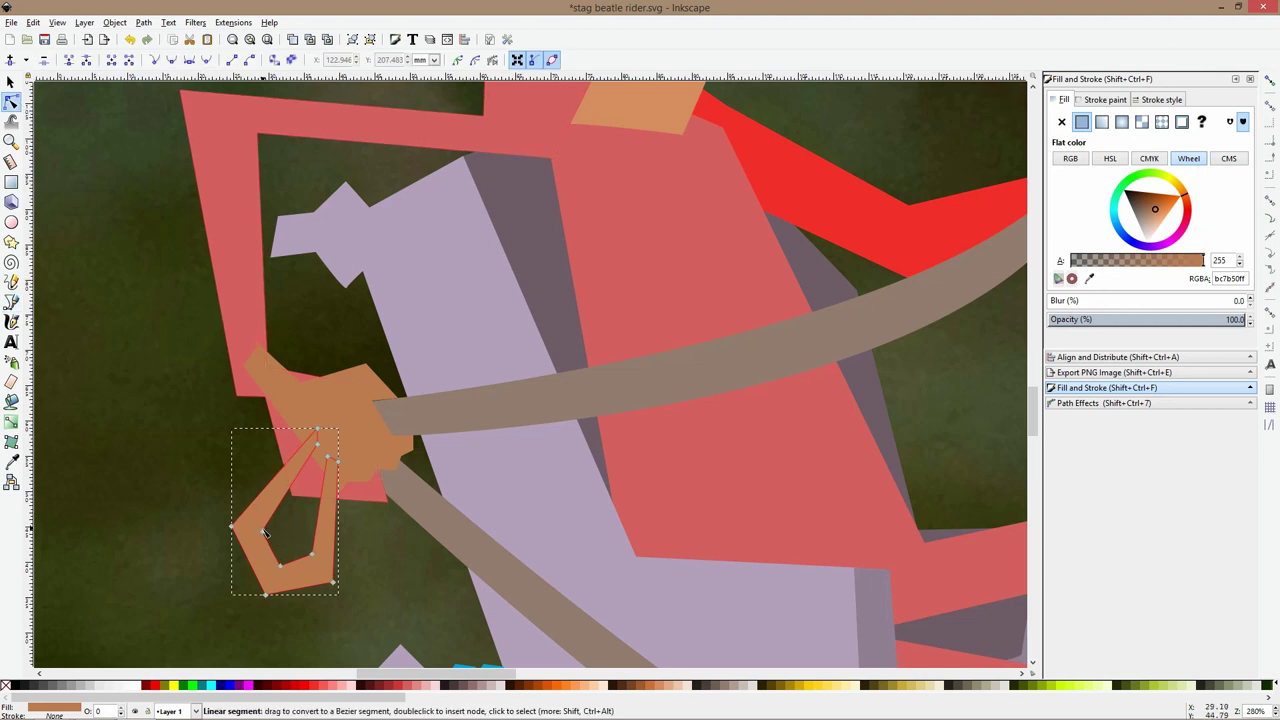
pyautogui.hotkey('shift', 's')
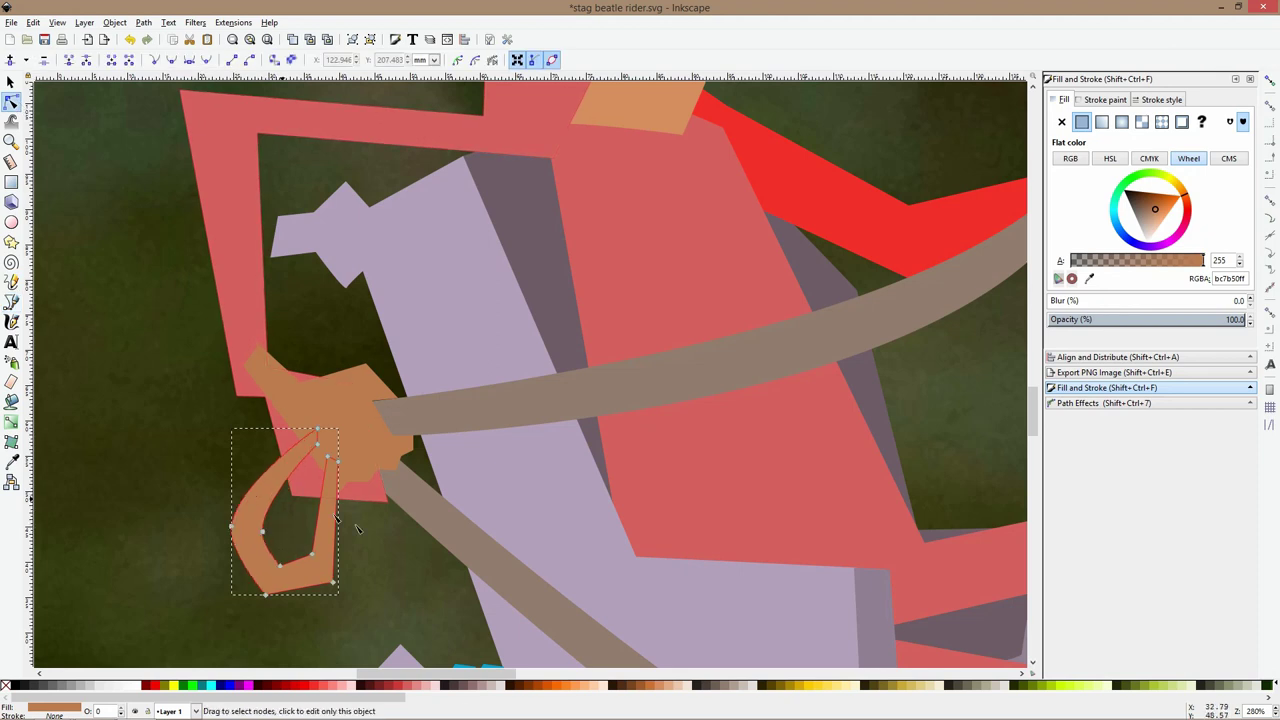
pyautogui.keyDown('ctrl'); pyautogui.click(280, 566); pyautogui.keyUp('ctrl')
pyautogui.keyDown('ctrl'); pyautogui.click(266, 595); pyautogui.keyUp('ctrl')
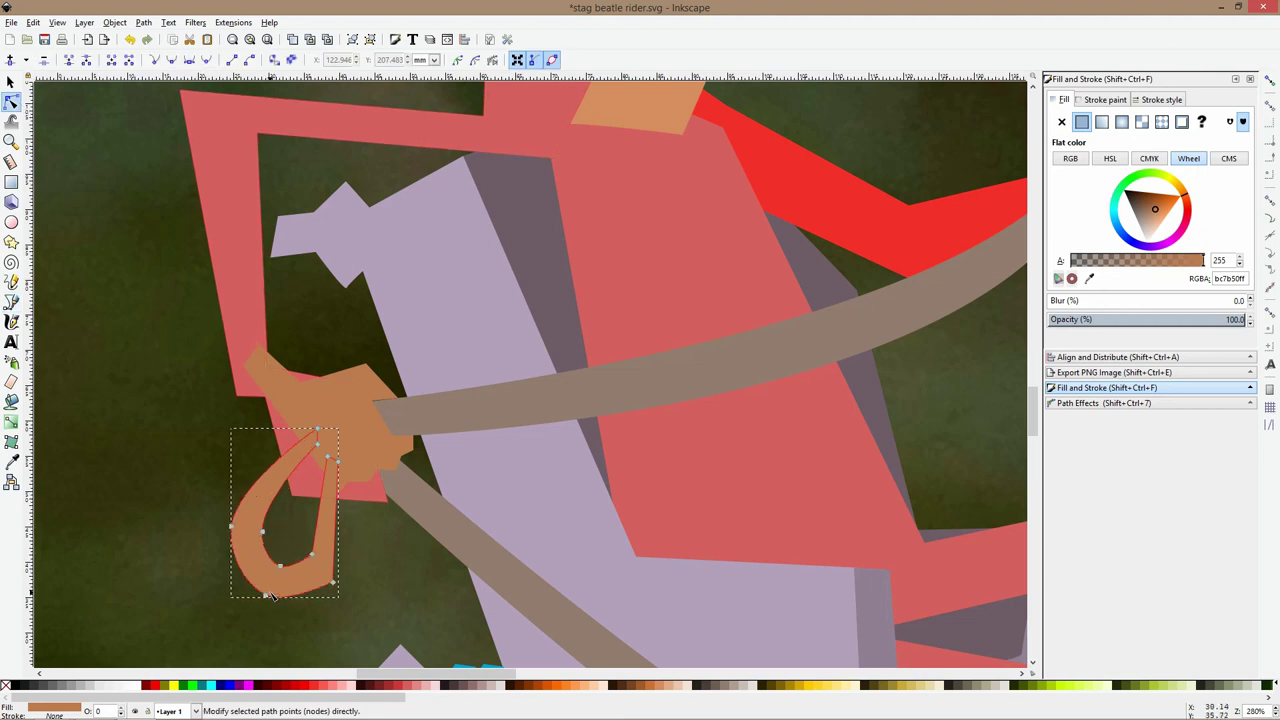
pyautogui.keyDown('ctrl'); pyautogui.click(312, 555); pyautogui.keyUp('ctrl')
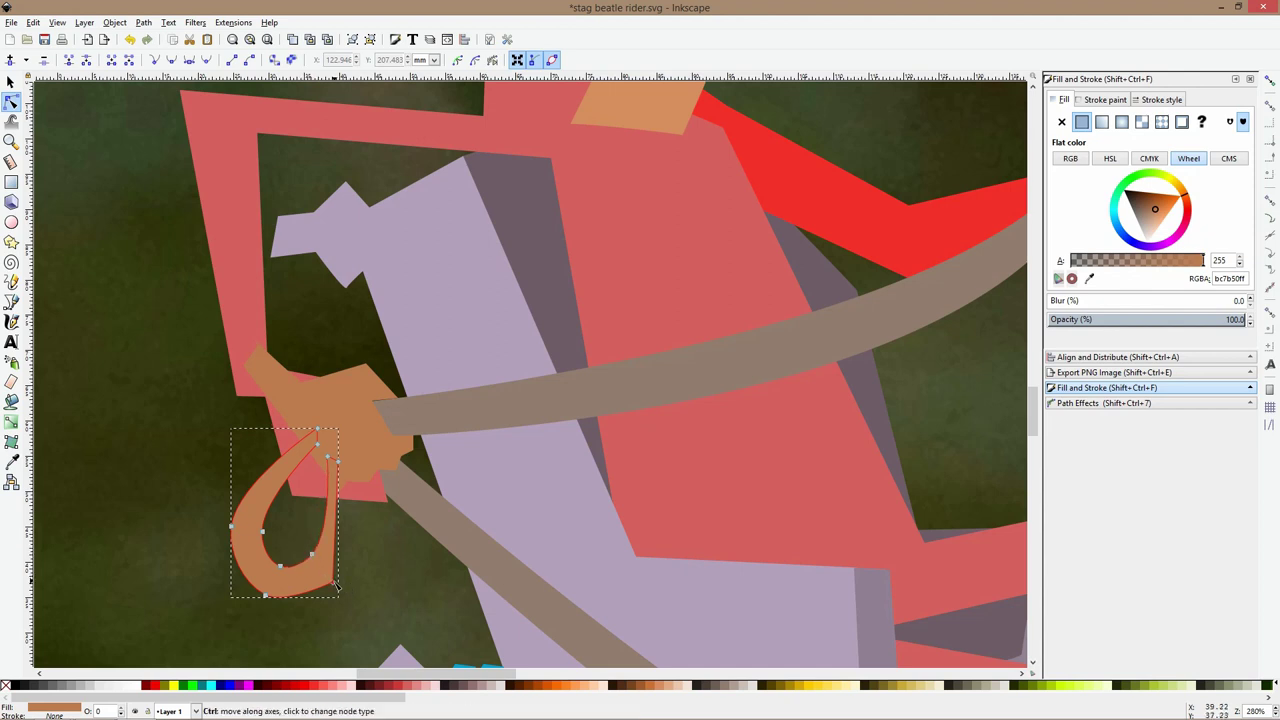
pyautogui.keyDown('ctrl'); pyautogui.click(333, 582); pyautogui.keyUp('ctrl')
pyautogui.moveTo(326, 515)
pyautogui.mouseDown()
pyautogui.moveTo(314, 521)
pyautogui.moveTo(340, 520)
pyautogui.moveTo(325, 556)
pyautogui.moveTo(335, 518)
pyautogui.moveTo(309, 506)
pyautogui.moveTo(304, 527)
pyautogui.moveTo(312, 516)
pyautogui.mouseUp()
# Fill the teardrop loop with the reins' grey-brown 917c6fff, sampled from the upper rein
pyautogui.press('s')
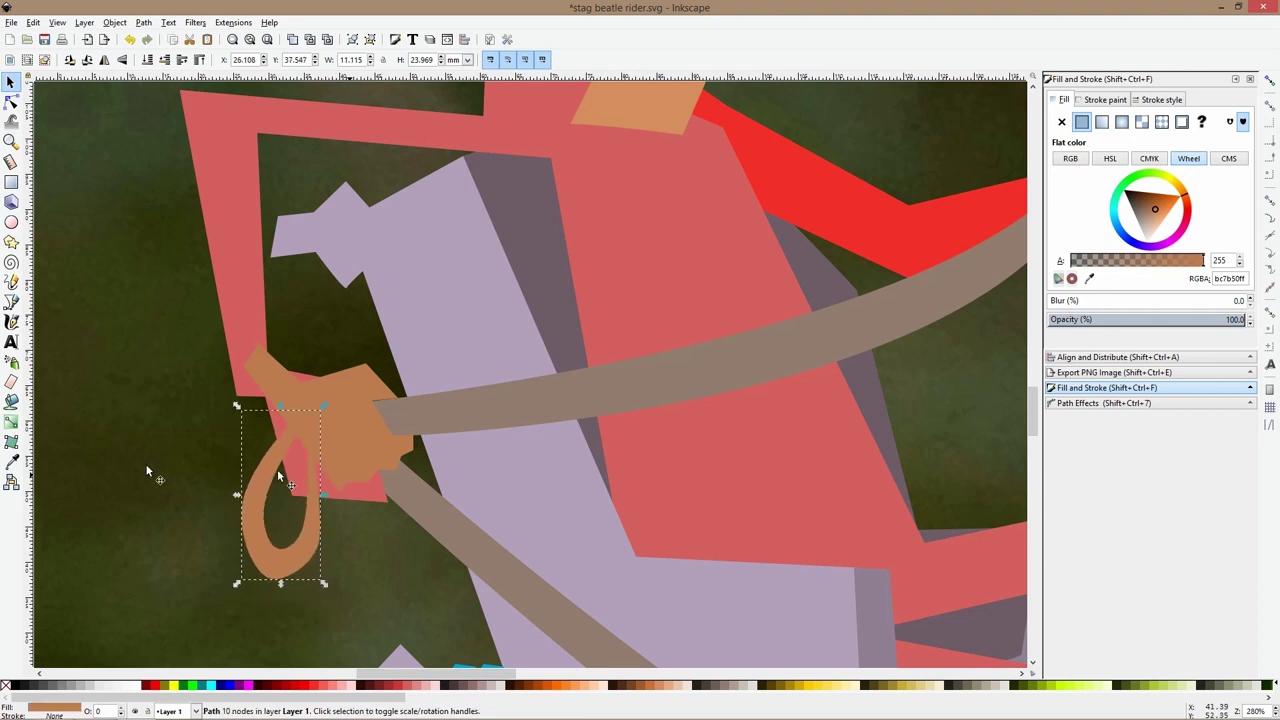
pyautogui.press('d')
pyautogui.click(528, 410)
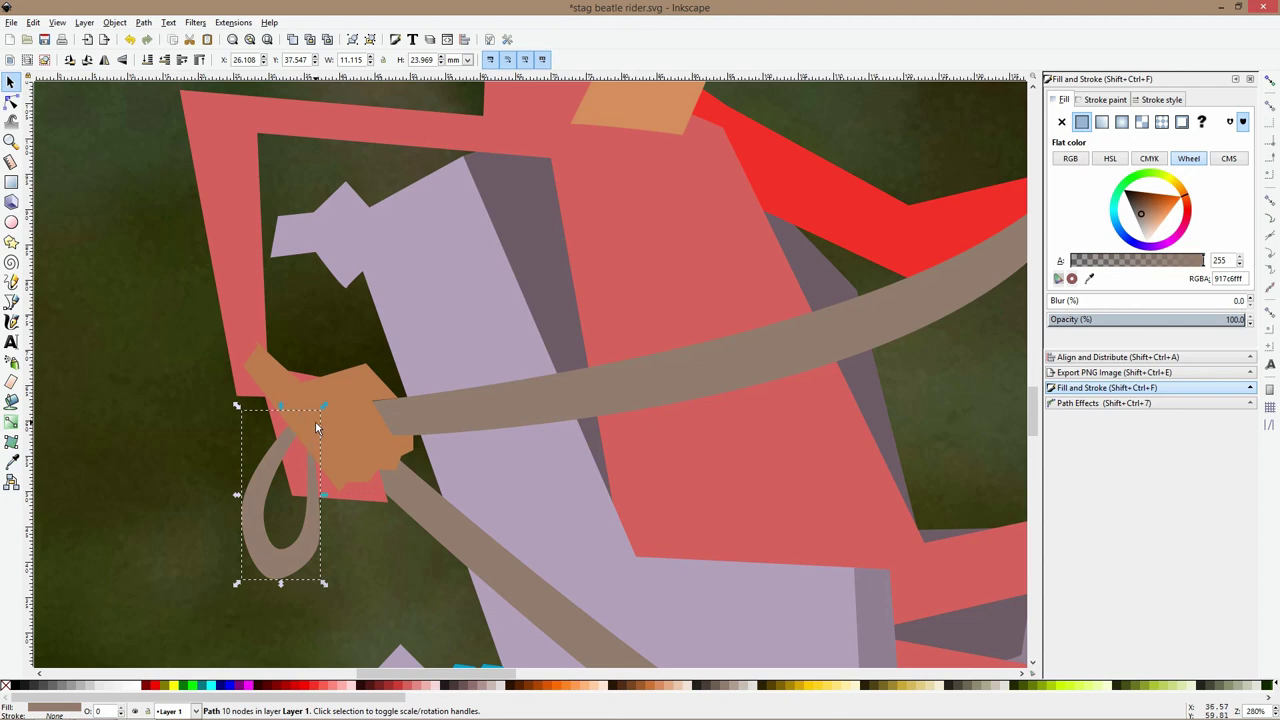
# Delete the old angular red rear arm between the shoulder and the hand
pyautogui.click(256, 289)
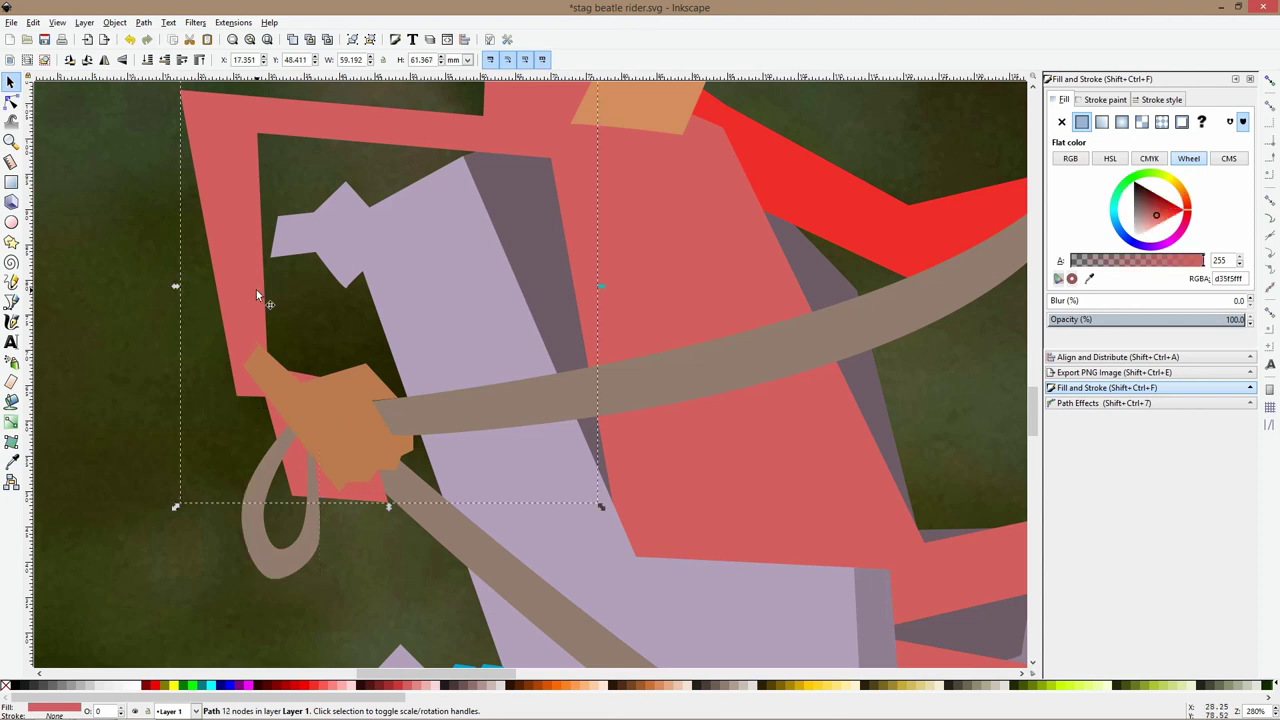
pyautogui.press('Delete')
pyautogui.scroll(-3, 257, 296)
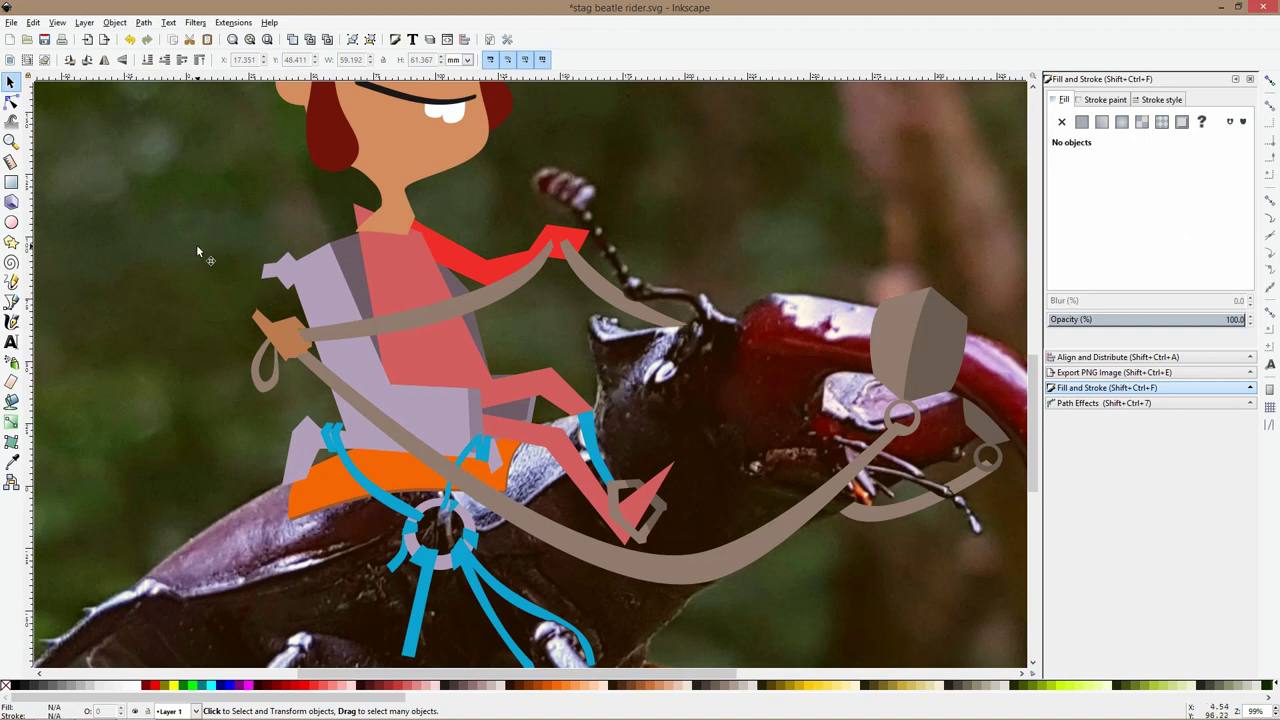
# Draw a closed, bent rear arm from the shoulder out to a pointed elbow and down to the hand, with zigzag folds on top of the shoulder
pyautogui.click(11, 302)
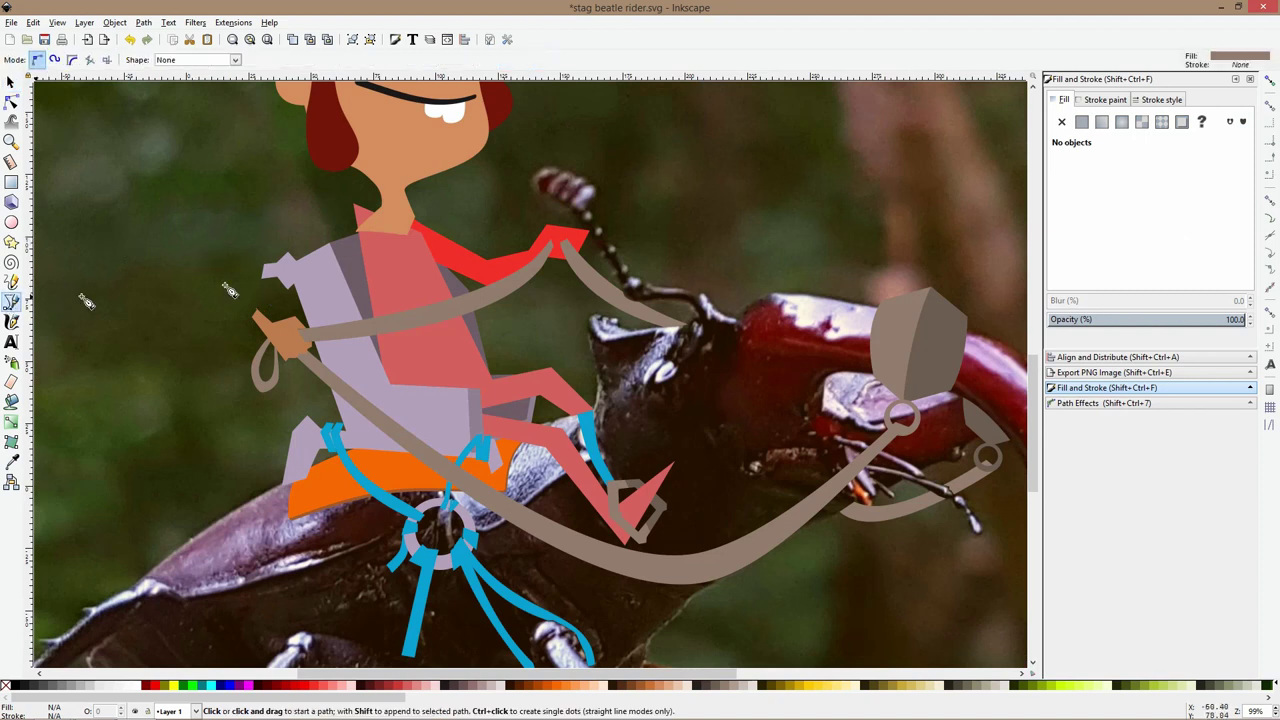
pyautogui.click(364, 226)
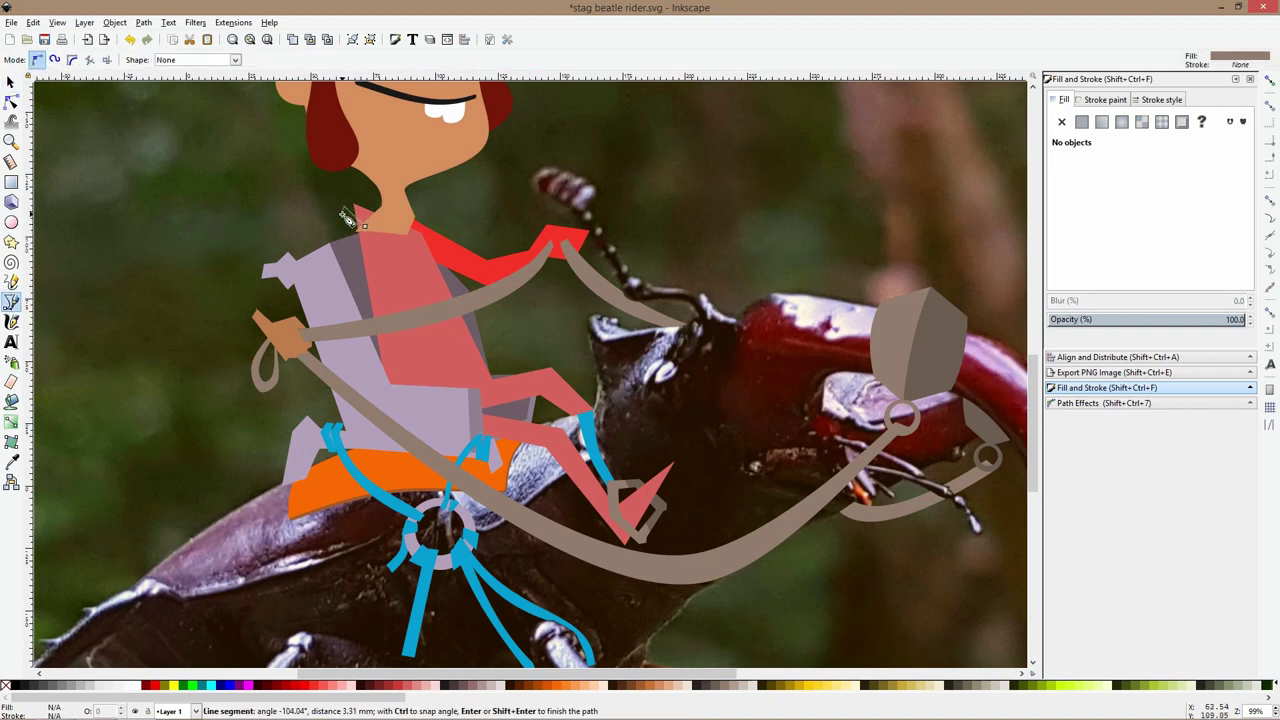
pyautogui.click(340, 213)
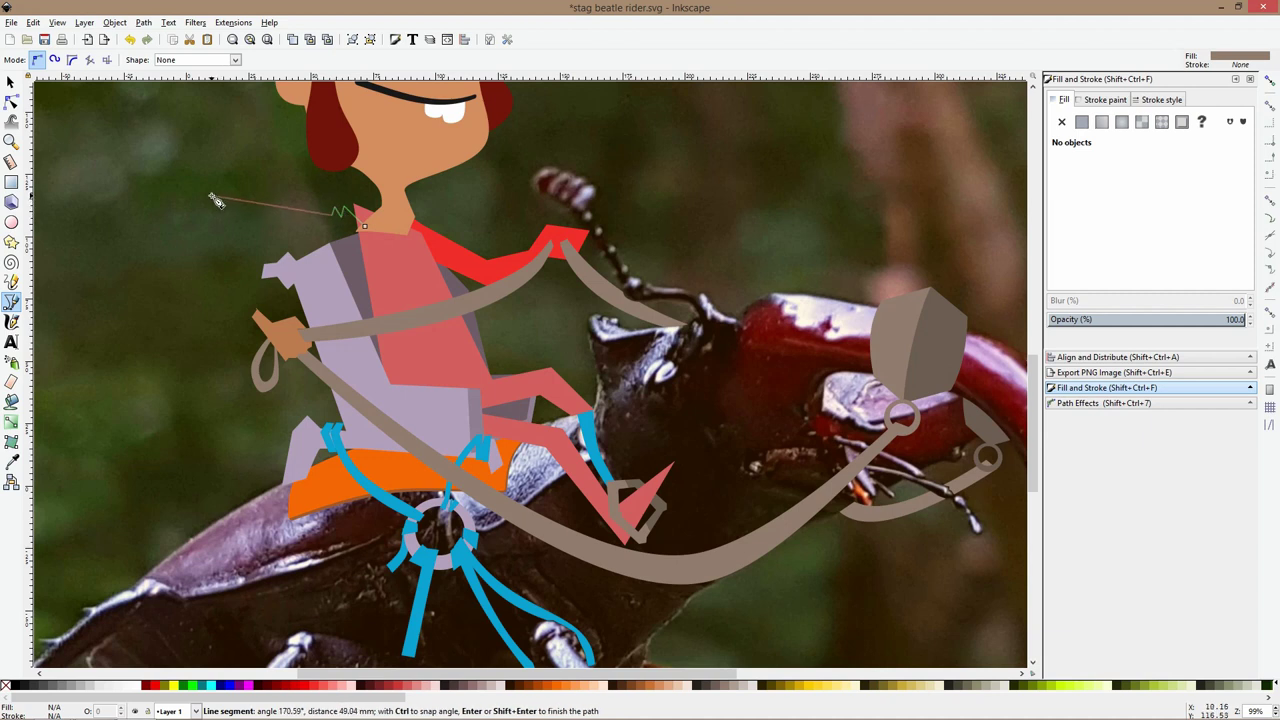
pyautogui.click(213, 197)
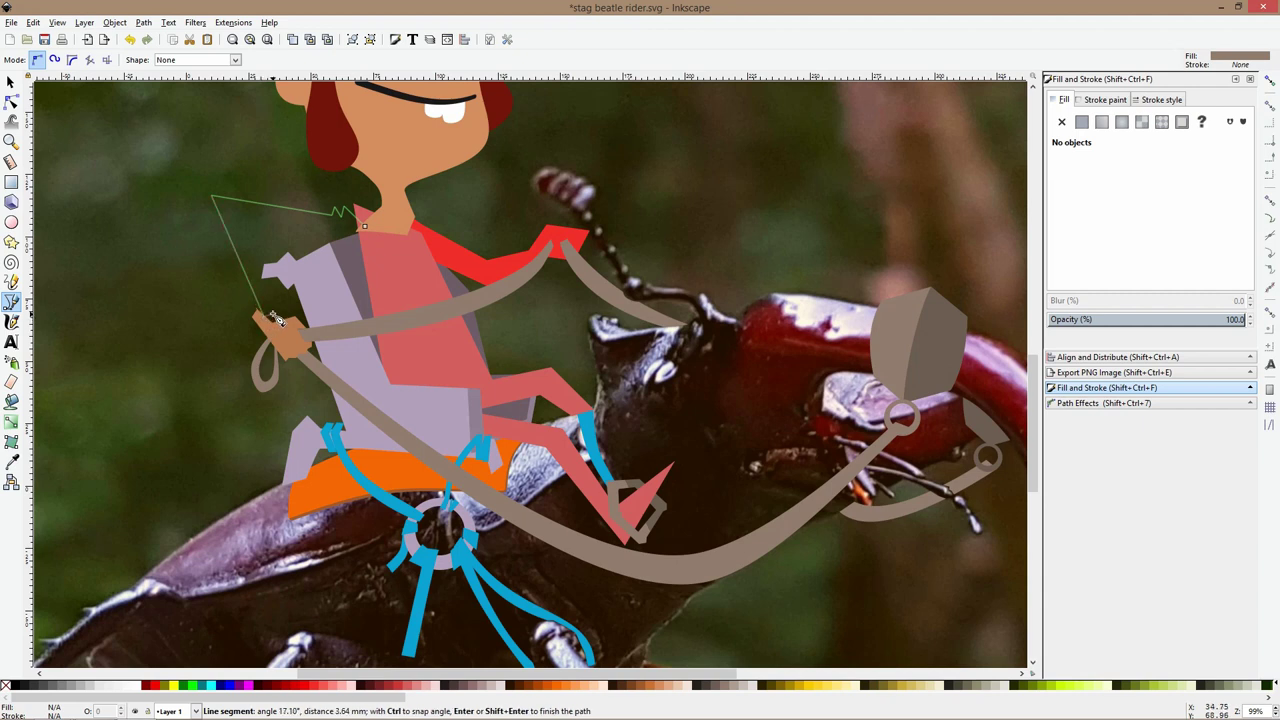
pyautogui.click(270, 314)
pyautogui.click(243, 228)
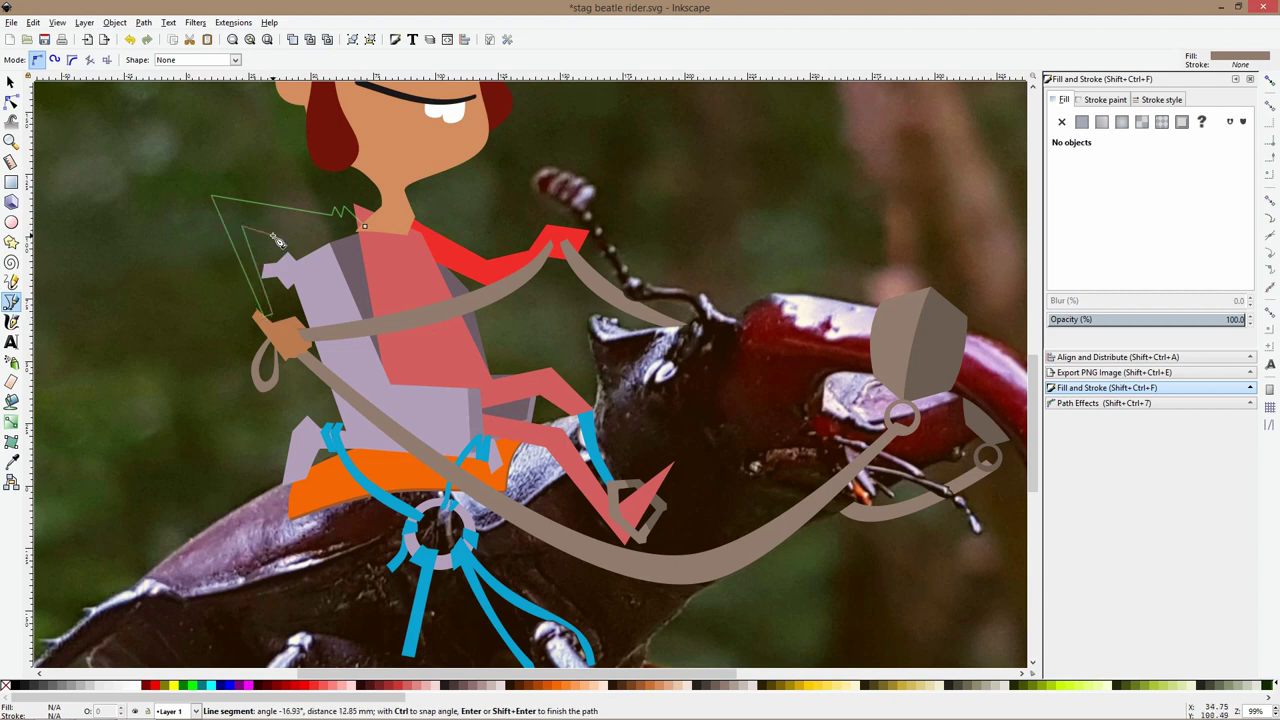
pyautogui.click(284, 236)
pyautogui.click(286, 240)
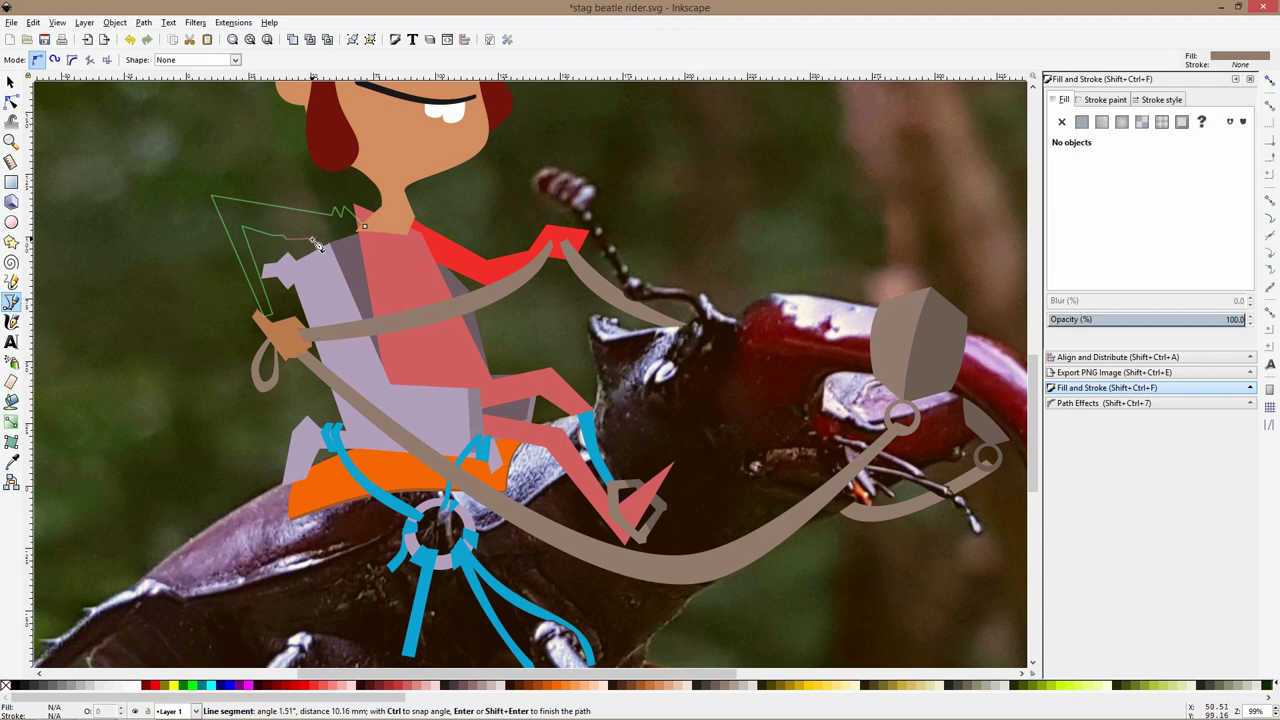
pyautogui.click(311, 241)
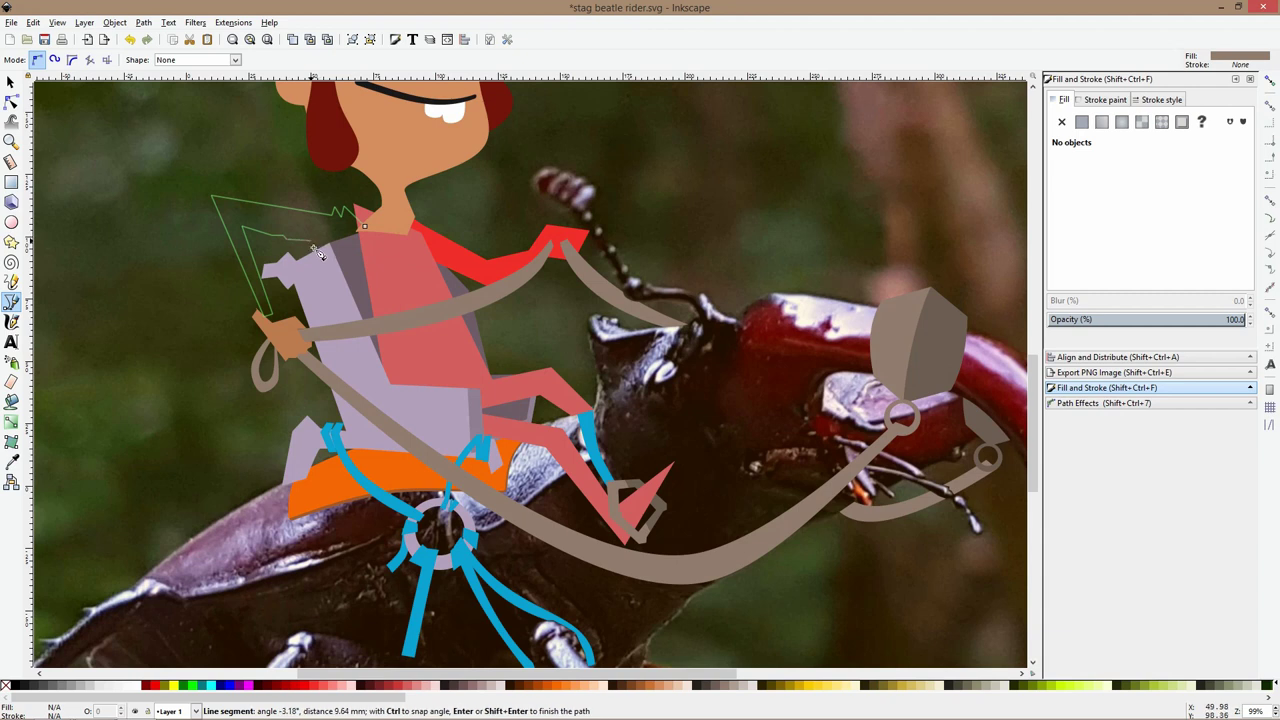
pyautogui.click(366, 232)
# Rotate the brown hand clockwise and shift it so it lines up with the lower end of the new arm
pyautogui.keyDown('ctrl'); pyautogui.scroll(3, 247, 265); pyautogui.keyUp('ctrl')
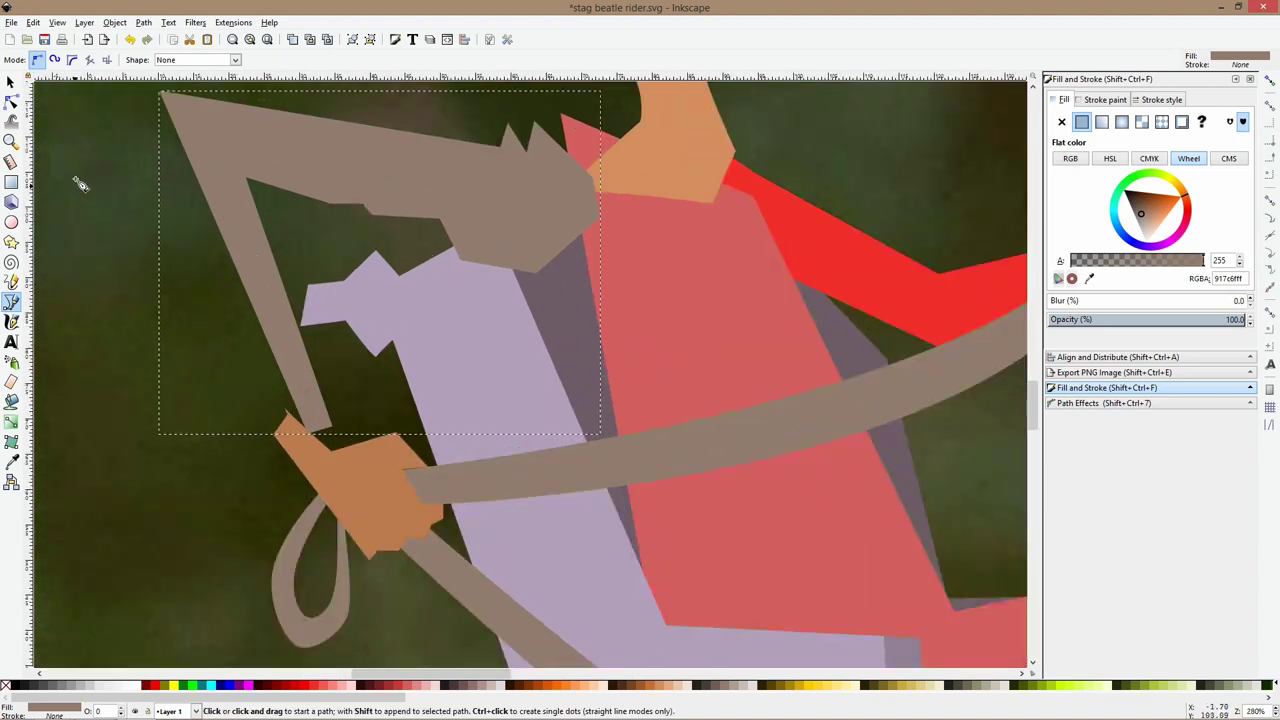
pyautogui.click(11, 101)
pyautogui.click(374, 477)
pyautogui.press('s')
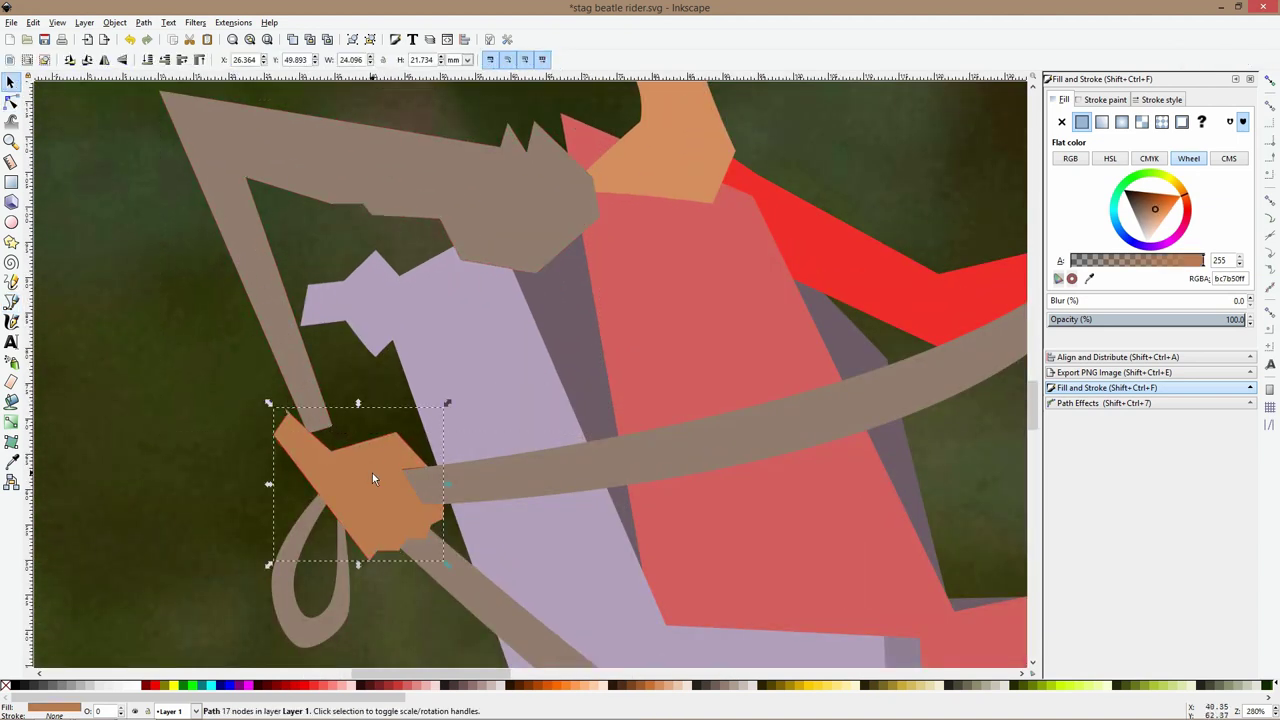
pyautogui.keyDown('shift'); pyautogui.moveTo(271, 404); pyautogui.dragTo(320, 383); pyautogui.keyUp('shift')
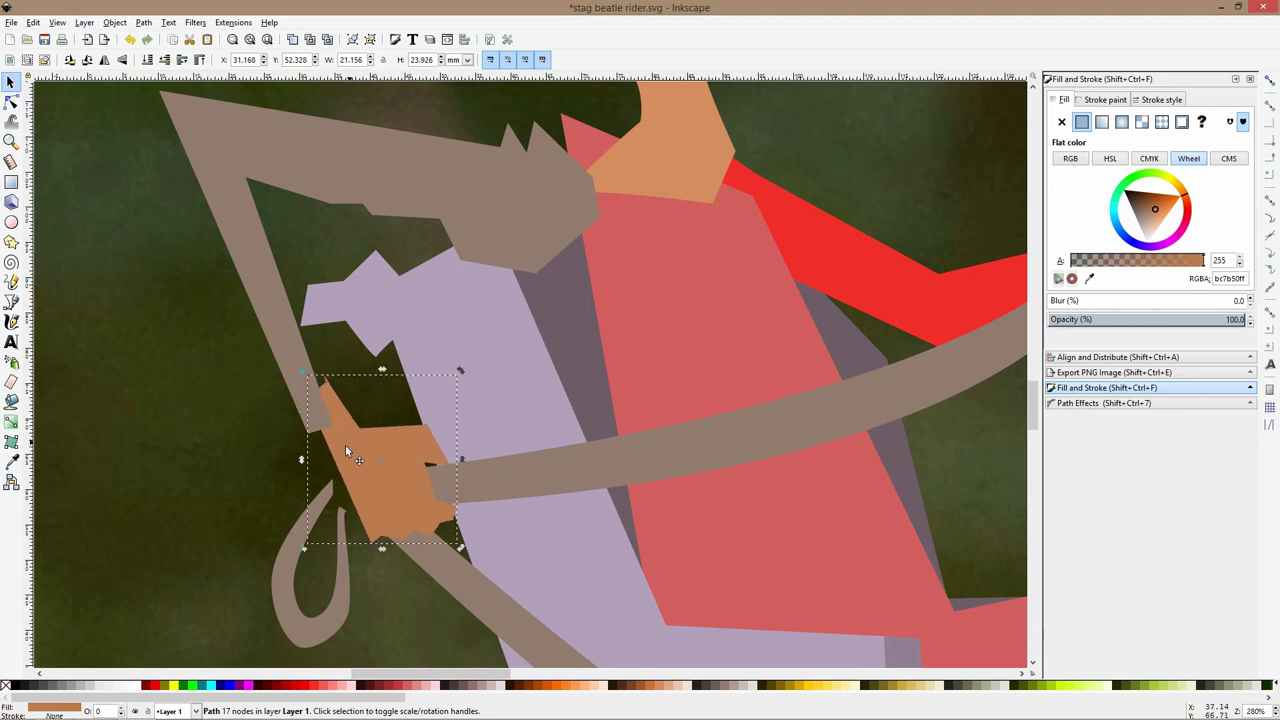
pyautogui.moveTo(346, 450); pyautogui.dragTo(335, 448)
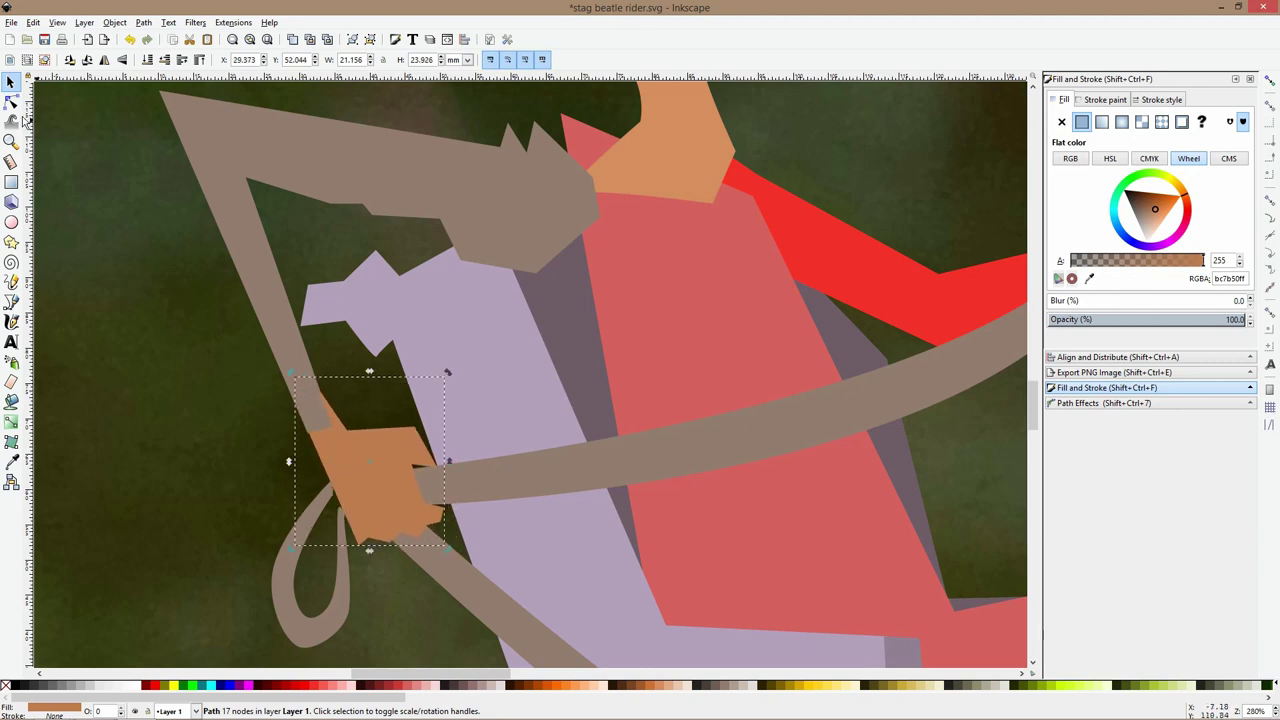
# Widen the new arm at the wrist and blunt its pointed elbow by adding a node on the upper edge and pulling the tip inward
pyautogui.click(10, 101)
pyautogui.click(326, 414)
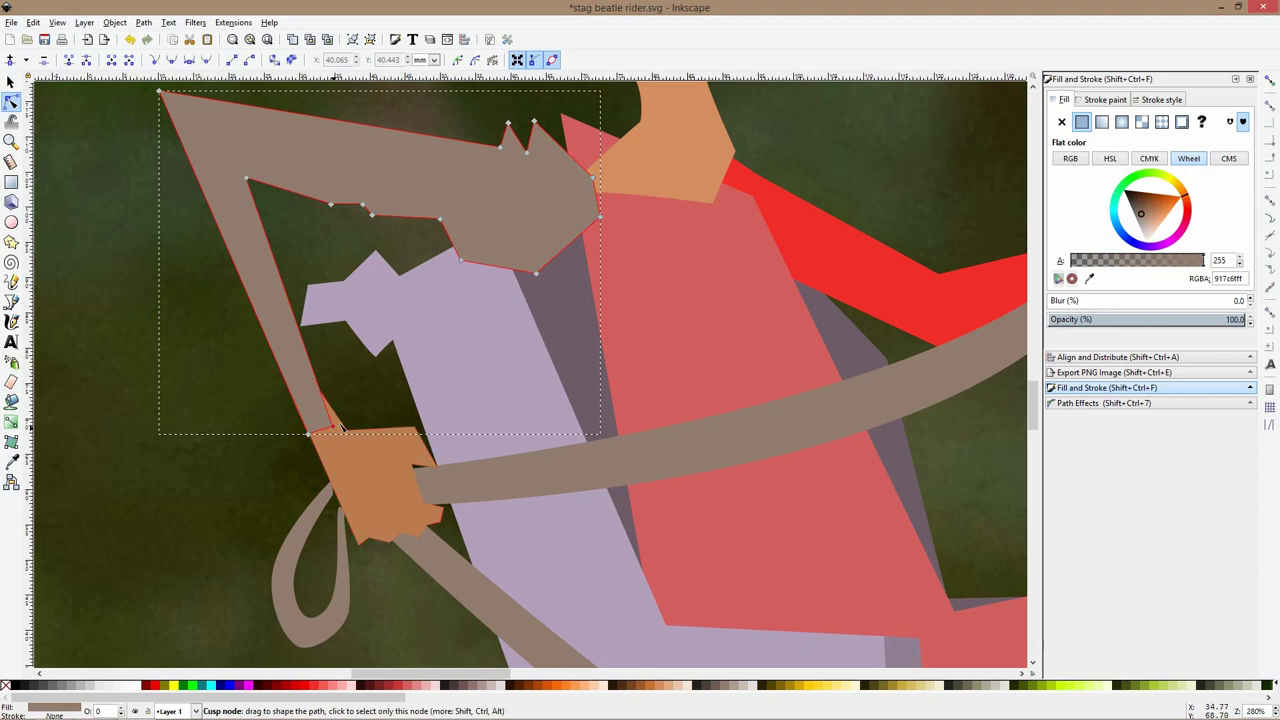
pyautogui.moveTo(340, 427); pyautogui.dragTo(348, 415)
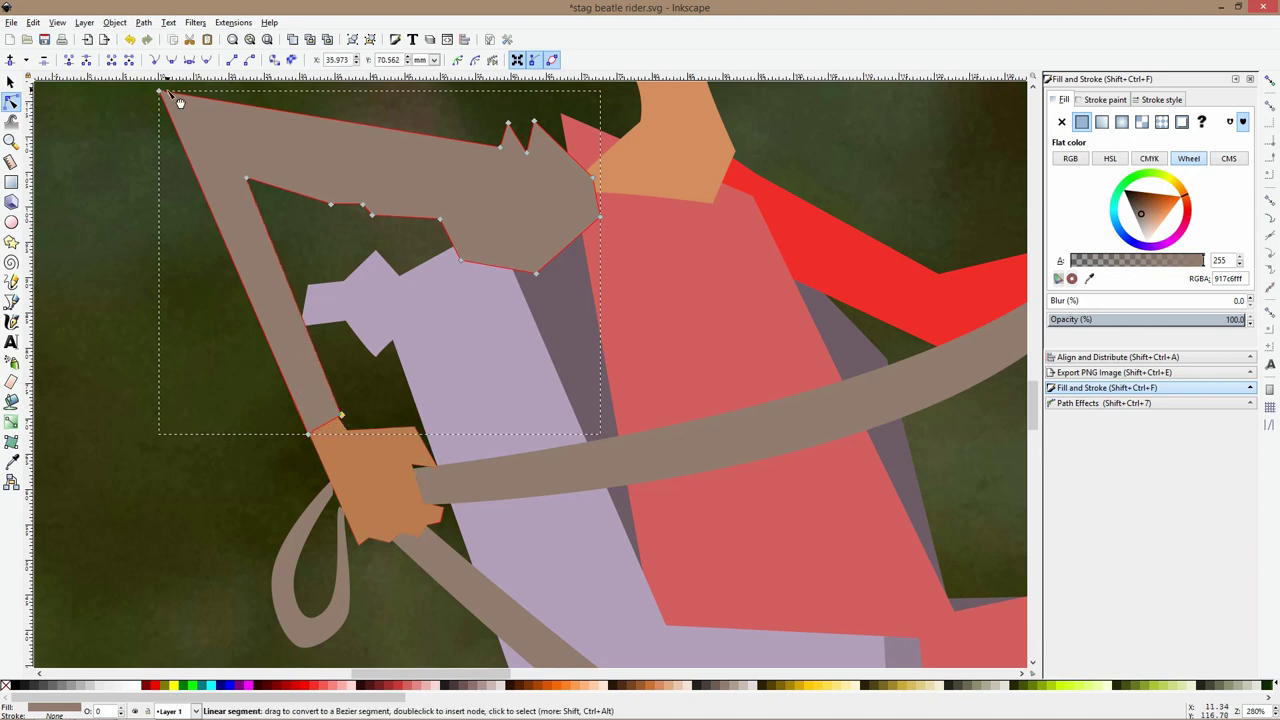
pyautogui.moveTo(160, 92); pyautogui.dragTo(156, 101)
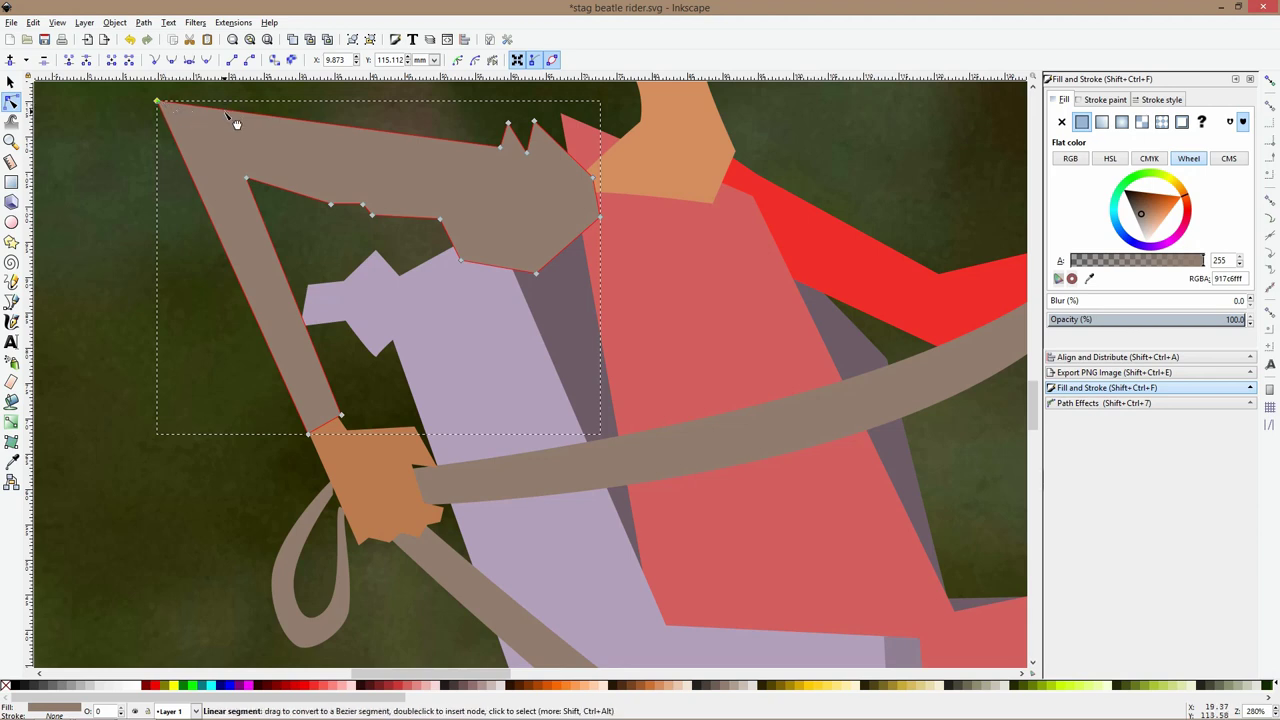
pyautogui.doubleClick(225, 108)
pyautogui.moveTo(156, 102); pyautogui.dragTo(181, 116)
pyautogui.click(390, 133)
# Move the first shoulder fold outward along the arm and smooth the zigzag folds into soft, shallower bumps
pyautogui.keyDown('ctrl'); pyautogui.scroll(-3, 468, 164); pyautogui.keyUp('ctrl')
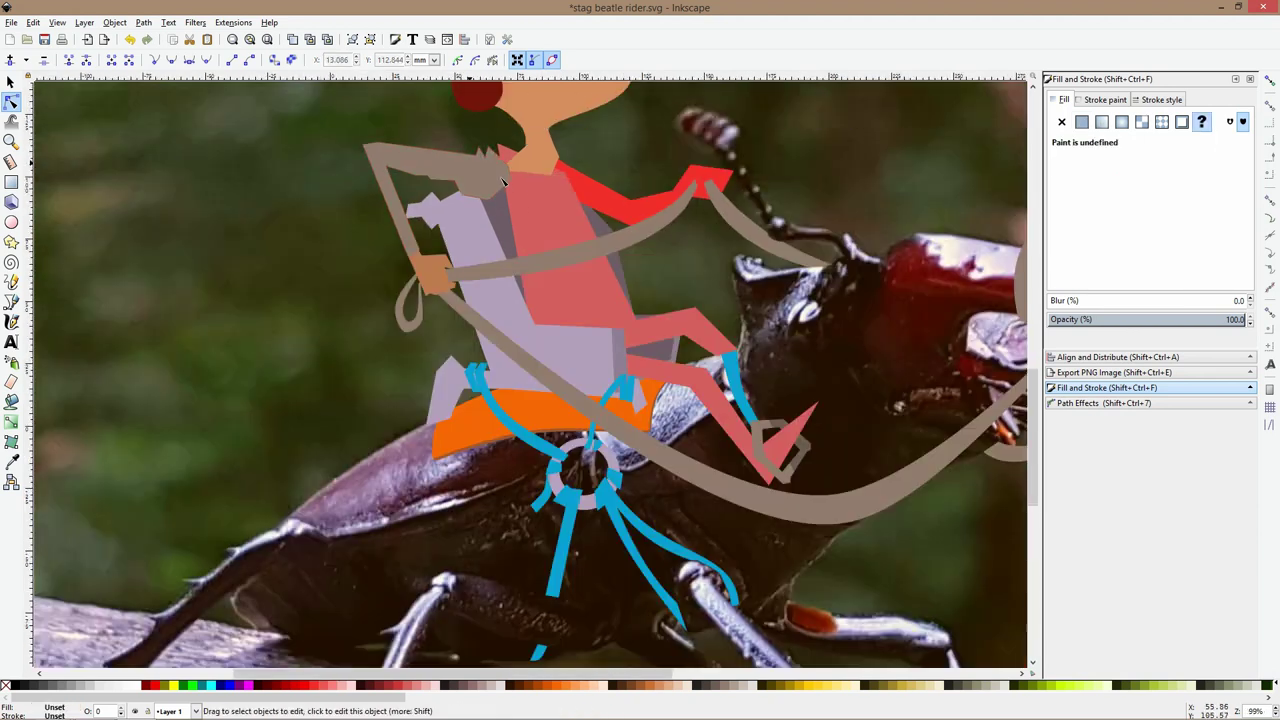
pyautogui.scroll(2, 519, 196)
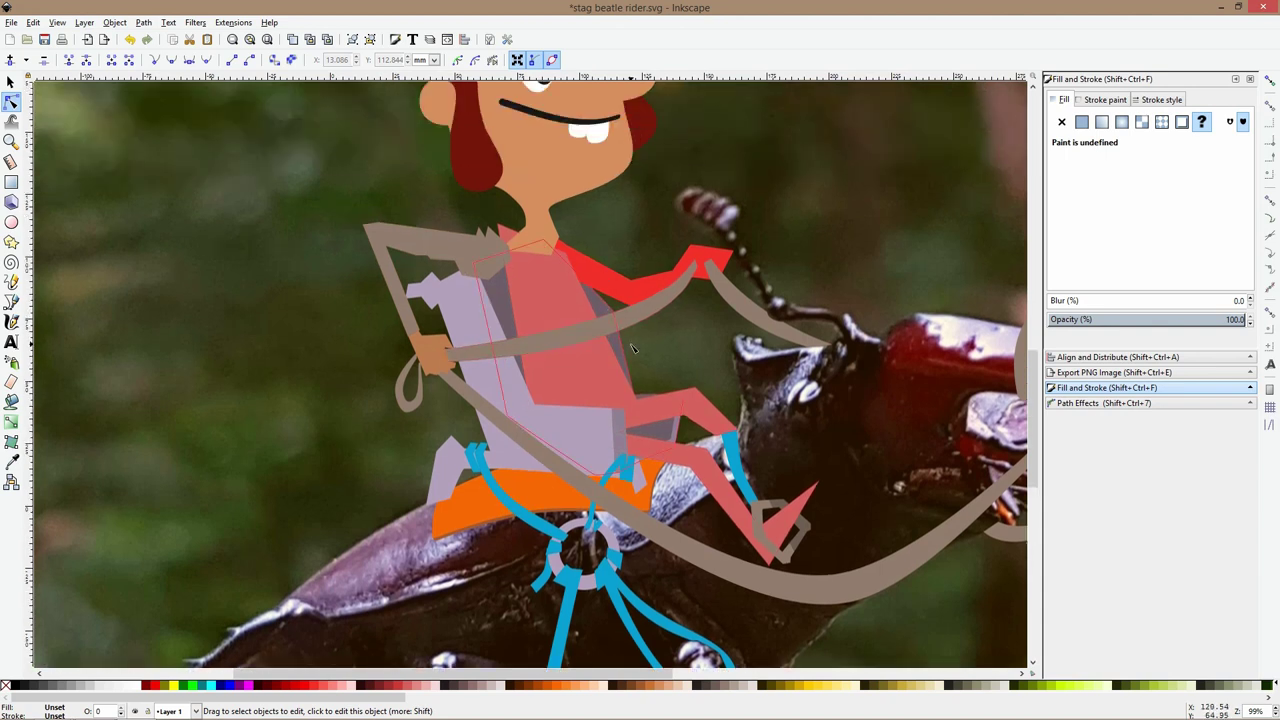
pyautogui.keyDown('ctrl'); pyautogui.scroll(2, 632, 348); pyautogui.keyUp('ctrl')
pyautogui.keyDown('ctrl'); pyautogui.scroll(-2, 632, 348); pyautogui.keyUp('ctrl')
pyautogui.keyDown('ctrl'); pyautogui.scroll(5, 470, 337); pyautogui.keyUp('ctrl')
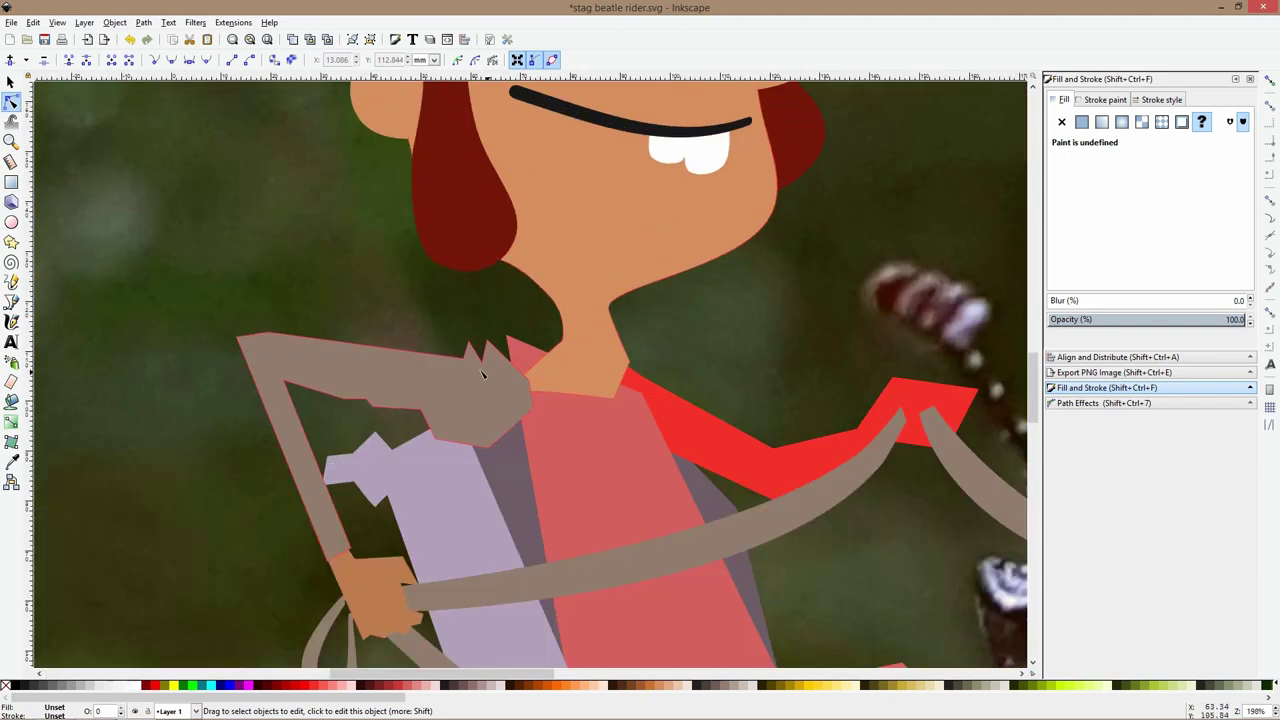
pyautogui.click(442, 382)
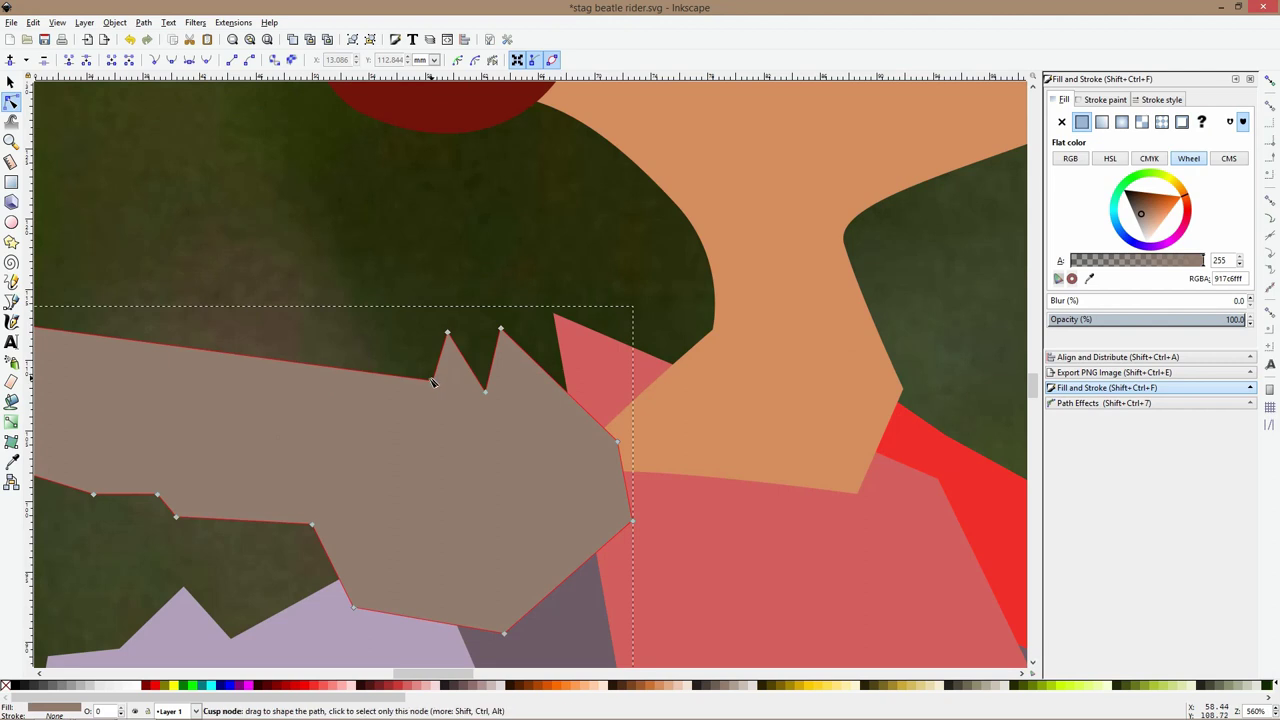
pyautogui.moveTo(432, 380); pyautogui.dragTo(409, 373)
pyautogui.keyDown('ctrl'); pyautogui.click(448, 332); pyautogui.keyUp('ctrl')
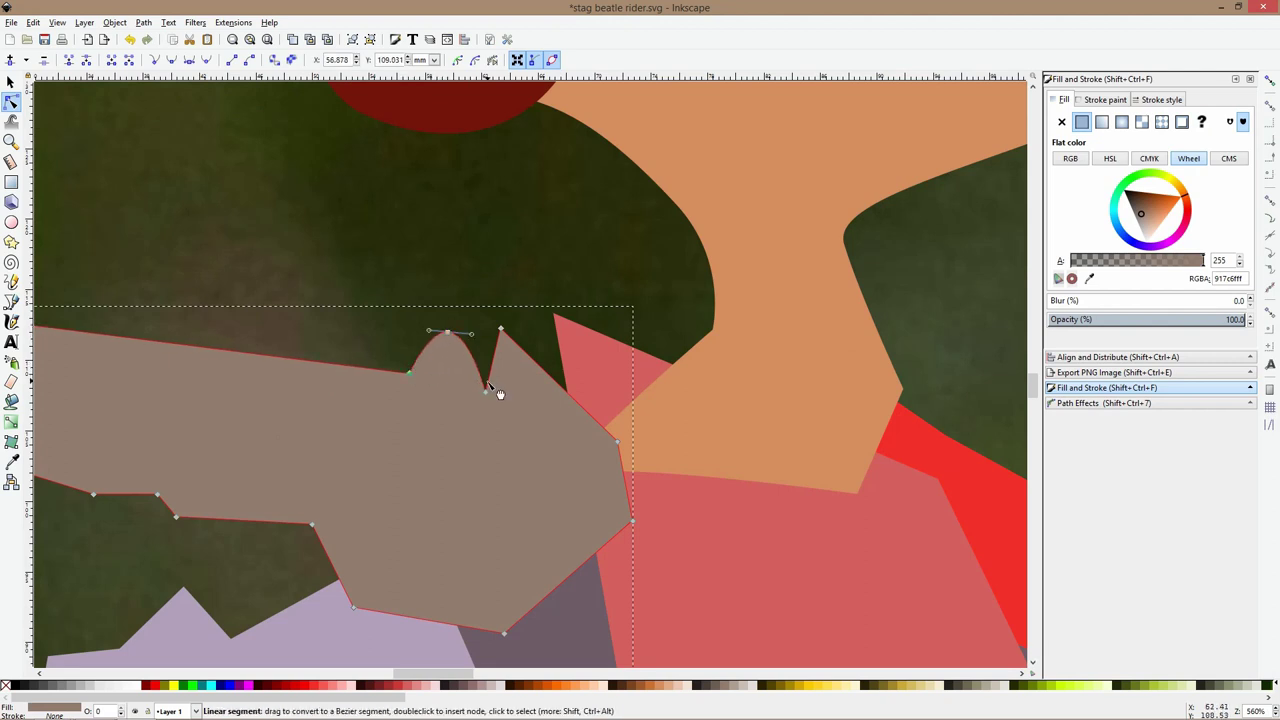
pyautogui.keyDown('ctrl'); pyautogui.click(486, 392); pyautogui.keyUp('ctrl')
pyautogui.moveTo(486, 392); pyautogui.dragTo(488, 374)
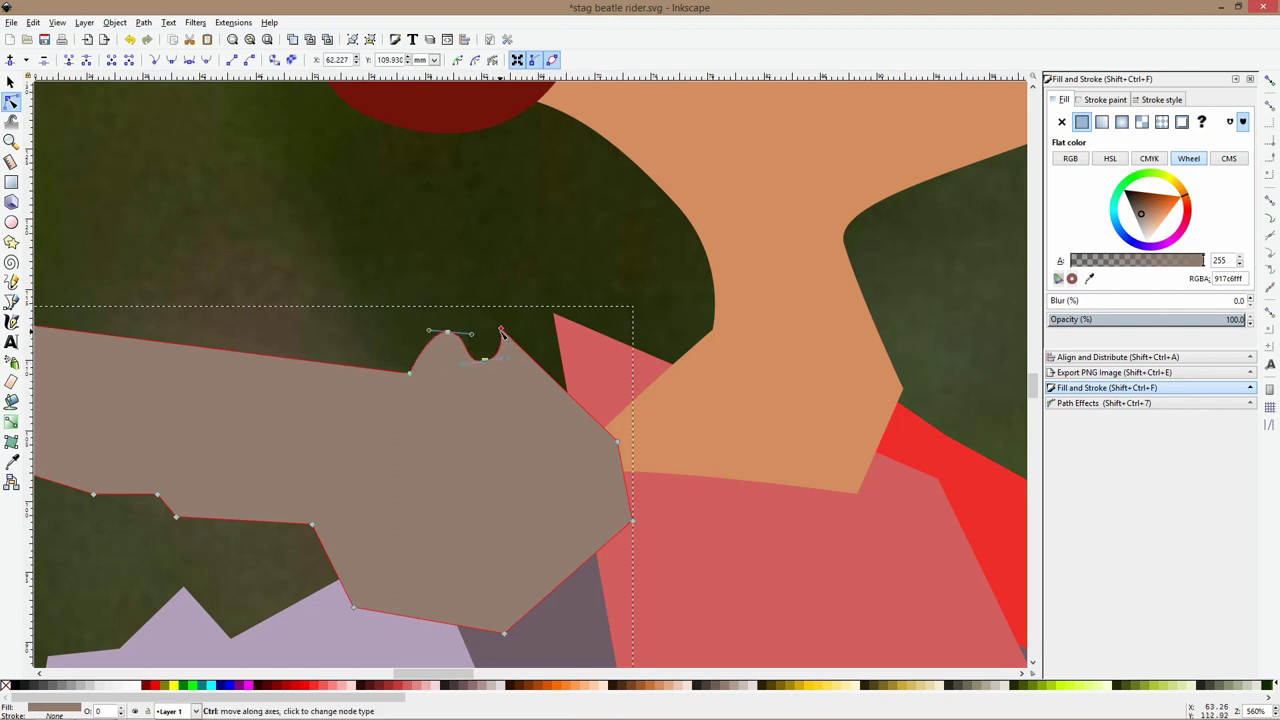
pyautogui.keyDown('ctrl'); pyautogui.scroll(-4, 520, 400); pyautogui.keyUp('ctrl')
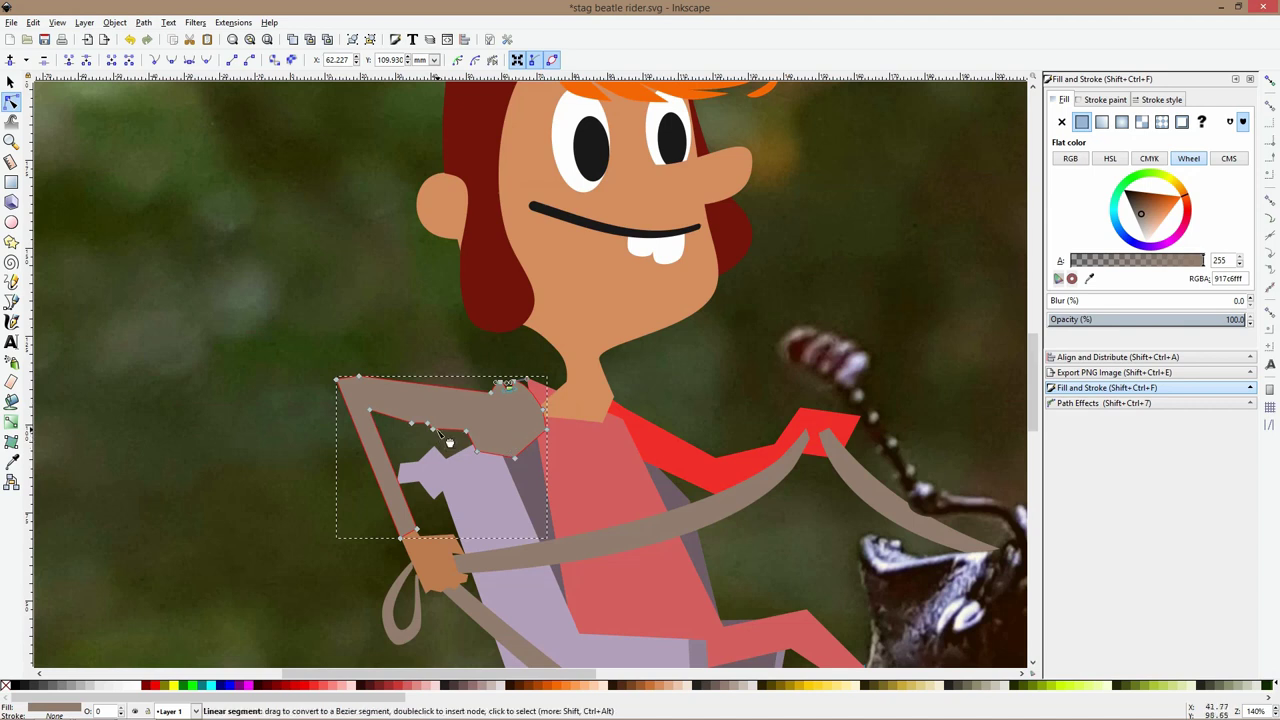
pyautogui.press('Escape')
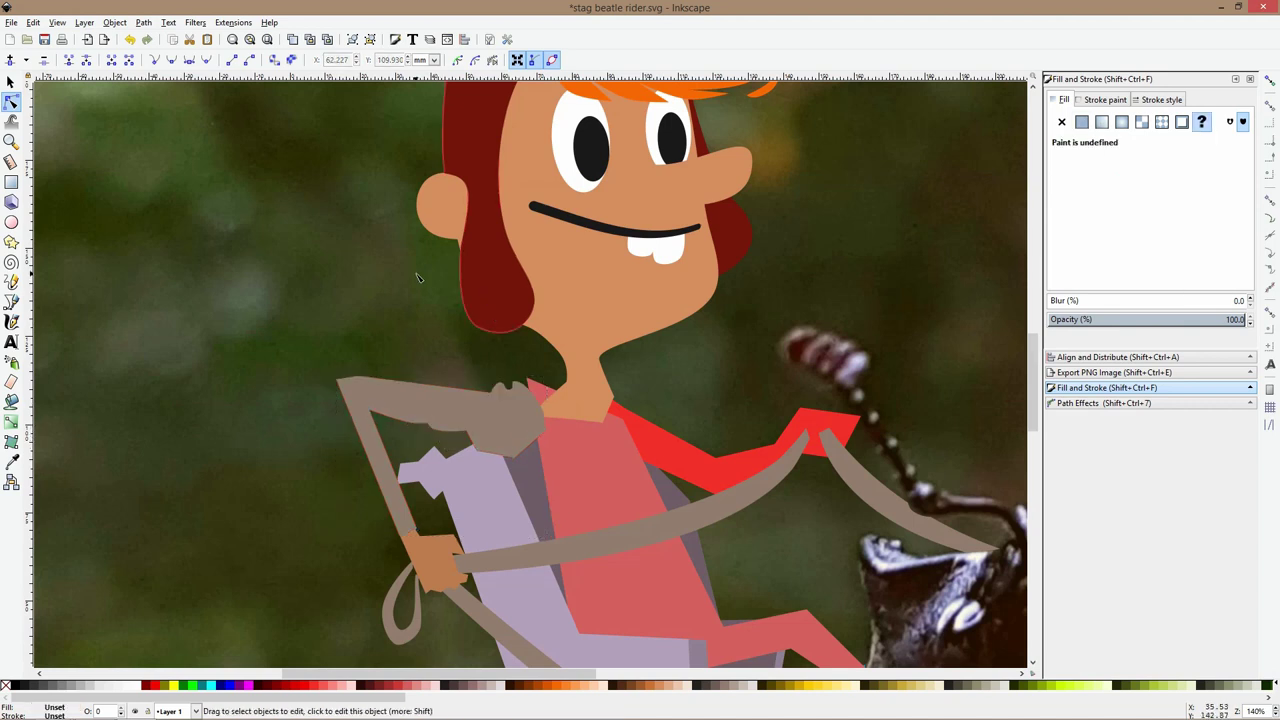
# Round the outer elbow by smoothing its corner node, deleting the extra node on the upper edge and shortening the curve handle
pyautogui.keyDown('ctrl'); pyautogui.scroll(-2, 418, 278); pyautogui.keyUp('ctrl')
pyautogui.keyDown('ctrl'); pyautogui.scroll(4, 400, 370); pyautogui.keyUp('ctrl')
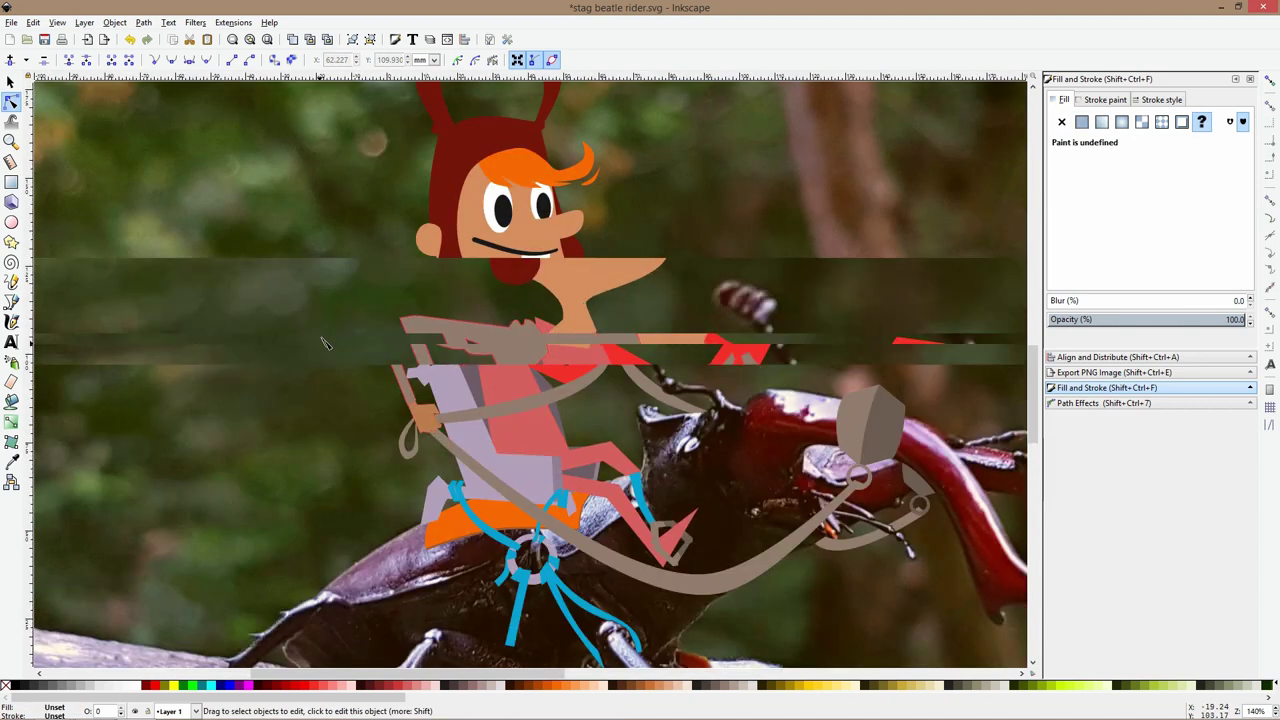
pyautogui.click(550, 285)
pyautogui.keyDown('ctrl'); pyautogui.click(545, 283); pyautogui.keyUp('ctrl')
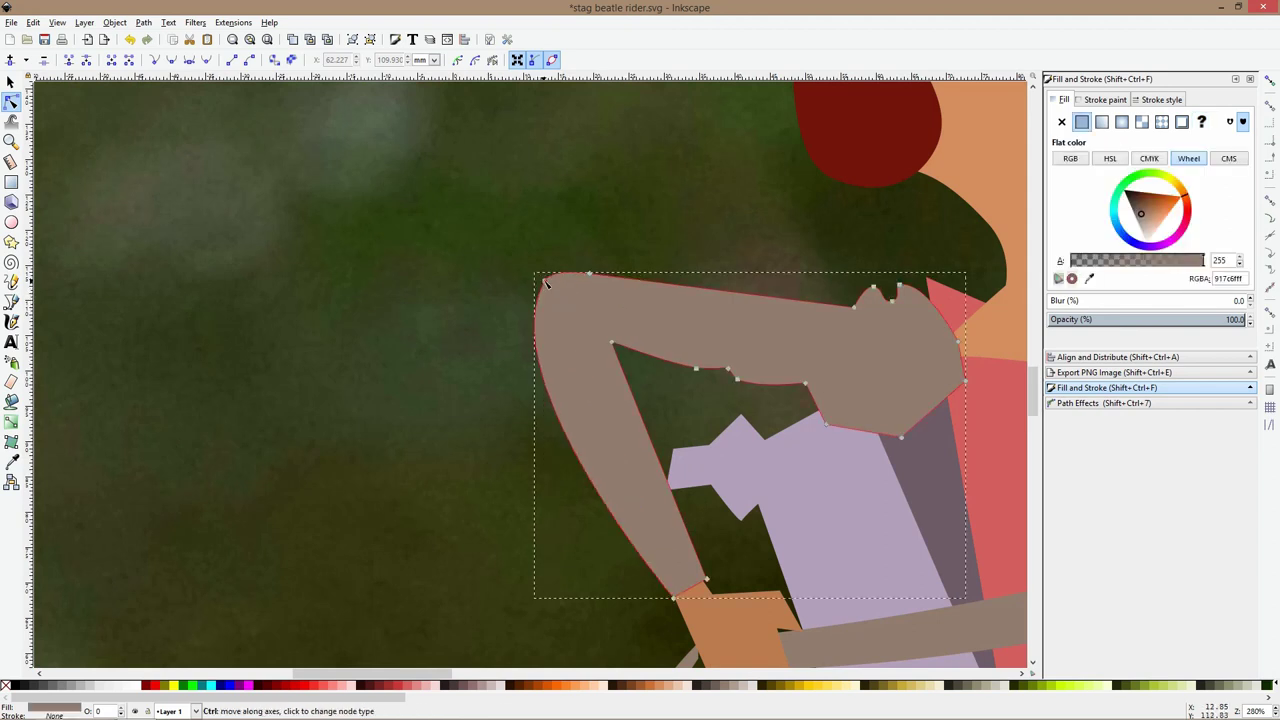
pyautogui.click(591, 275)
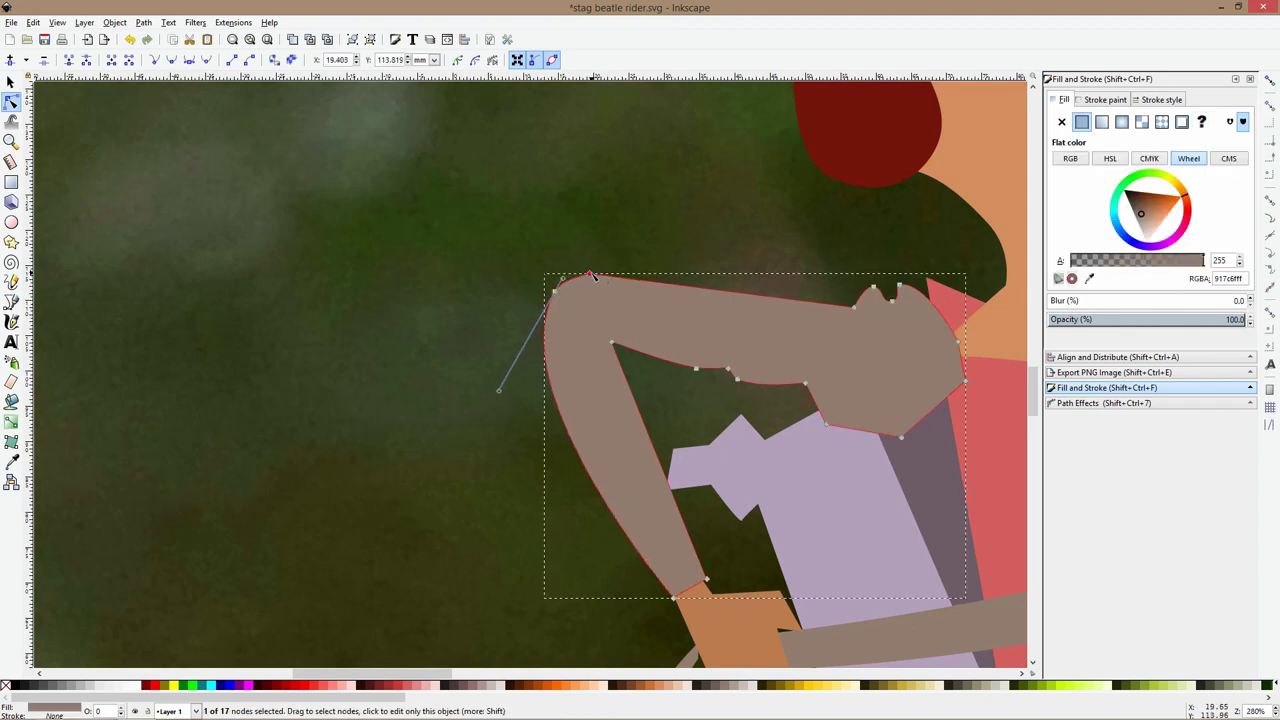
pyautogui.press('Delete')
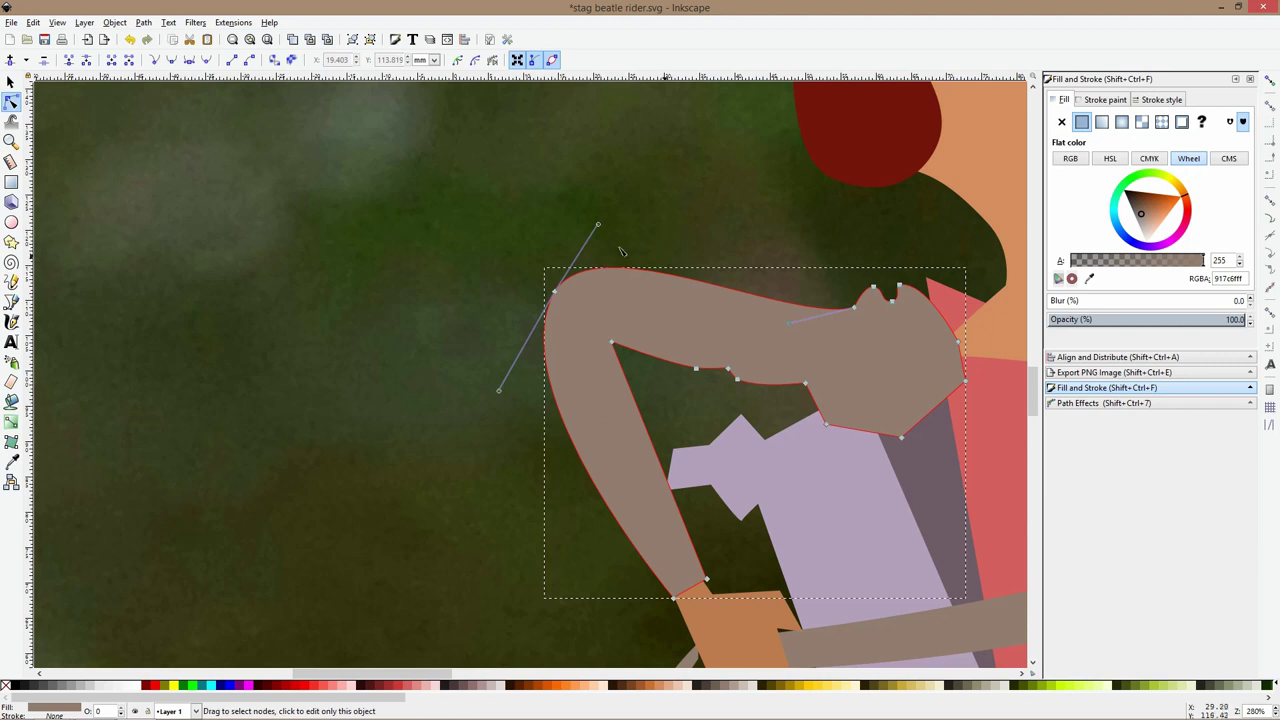
pyautogui.moveTo(598, 225); pyautogui.dragTo(588, 241)
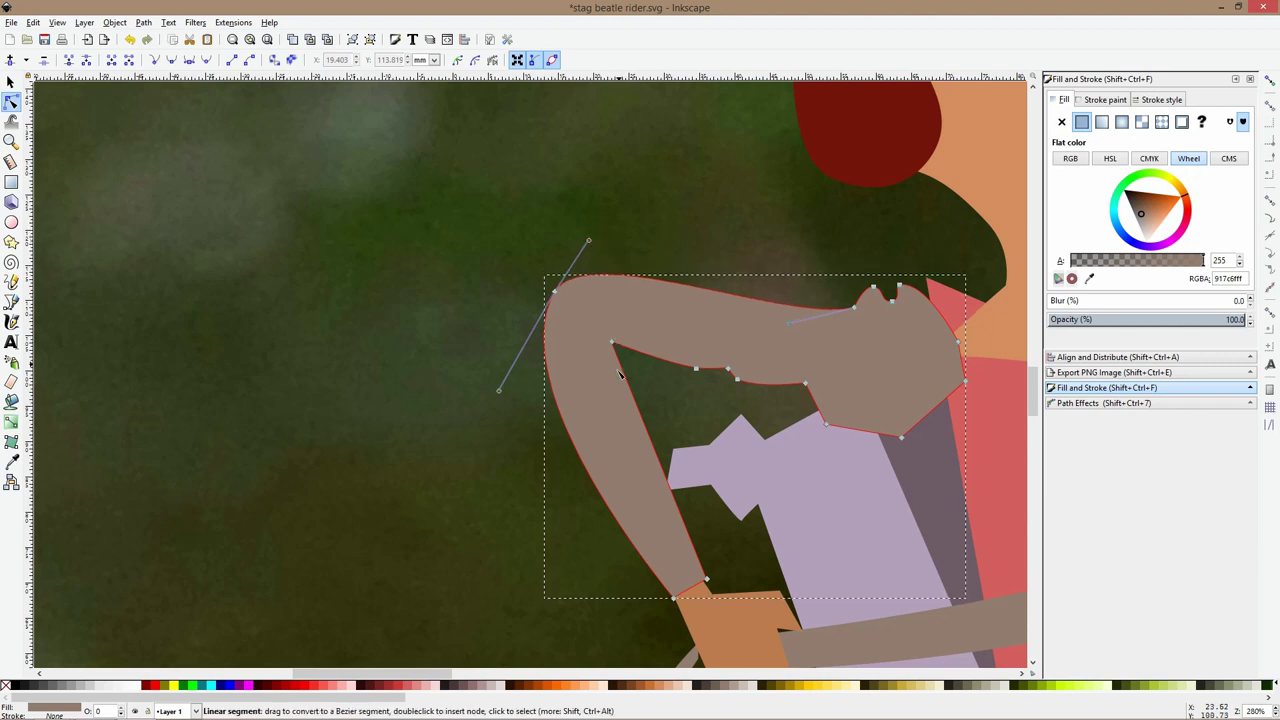
# Round the inner elbow of the brown rear arm by moving its corner node and bending the edges beside it into curves
pyautogui.moveTo(613, 344); pyautogui.dragTo(631, 383)
pyautogui.click(716, 228)
pyautogui.scroll(-3, 720, 227)
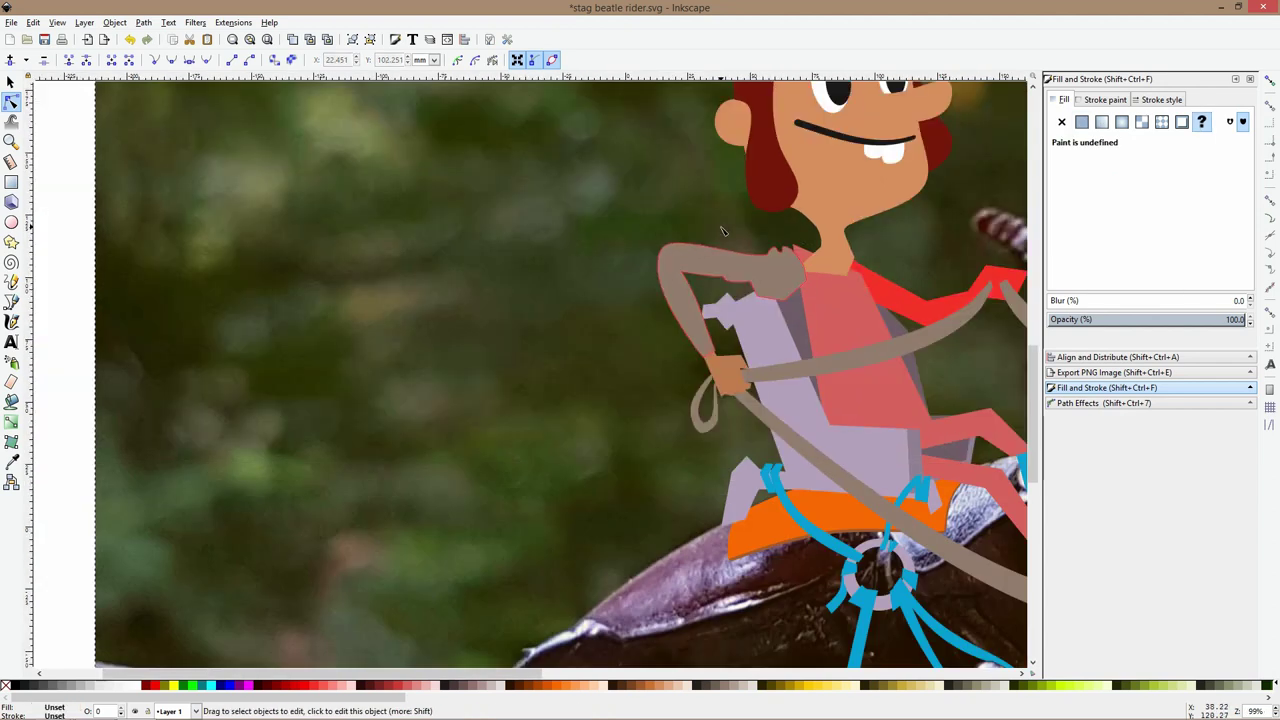
pyautogui.scroll(-3, 724, 231)
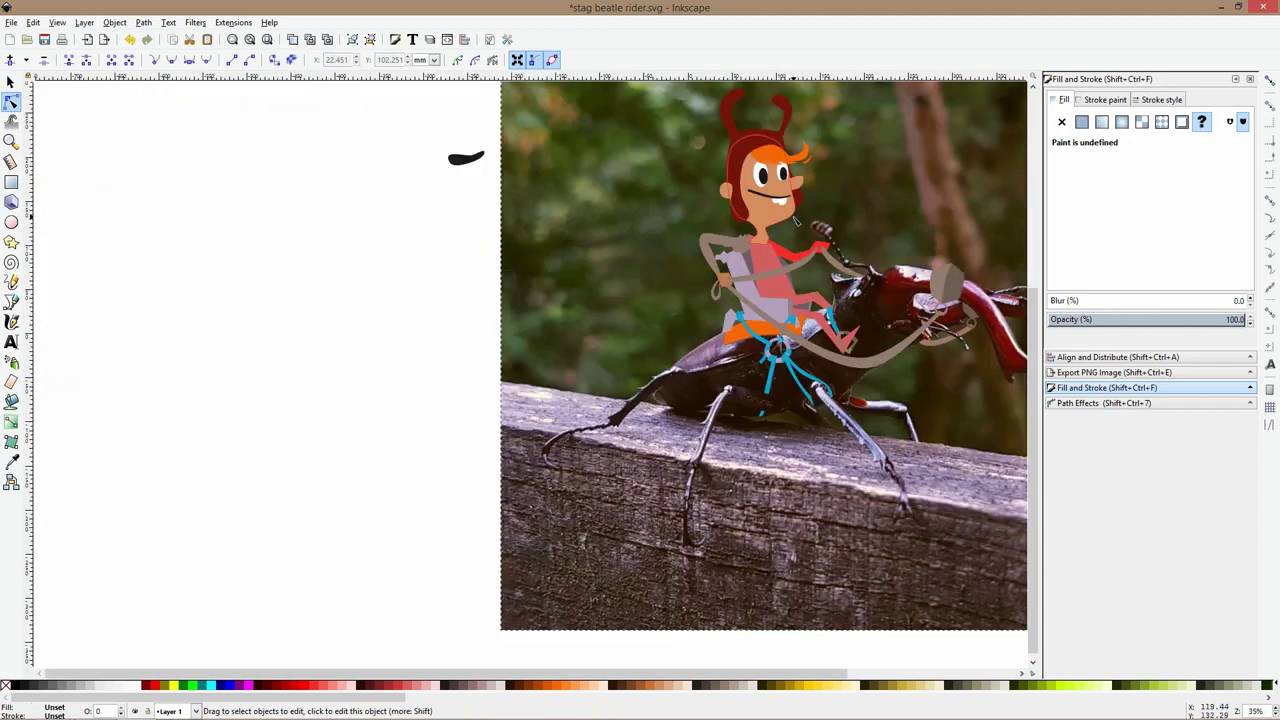
pyautogui.scroll(3, 797, 219)
pyautogui.click(533, 284)
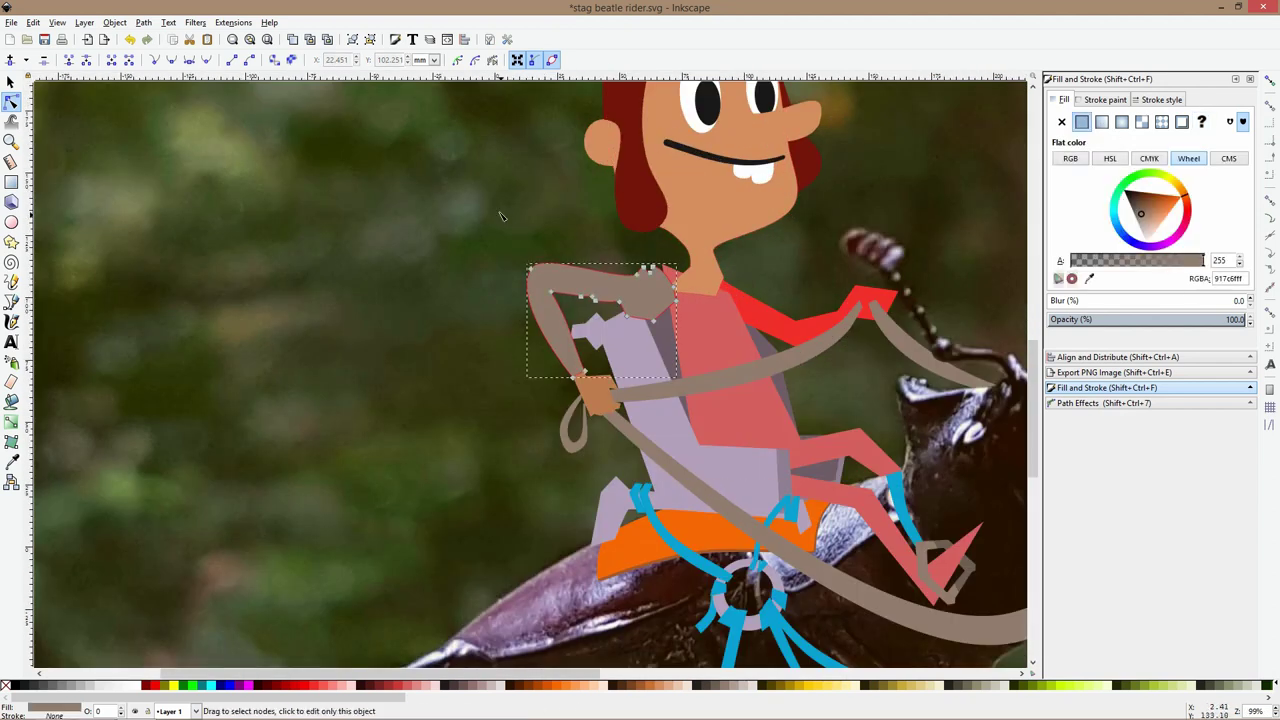
pyautogui.moveTo(500, 210)
pyautogui.mouseDown()
pyautogui.moveTo(575, 322)
pyautogui.moveTo(558, 304)
pyautogui.mouseUp()
pyautogui.click(571, 303)
pyautogui.scroll(1, 571, 303)
pyautogui.scroll(2, 571, 303)
pyautogui.click(622, 292)
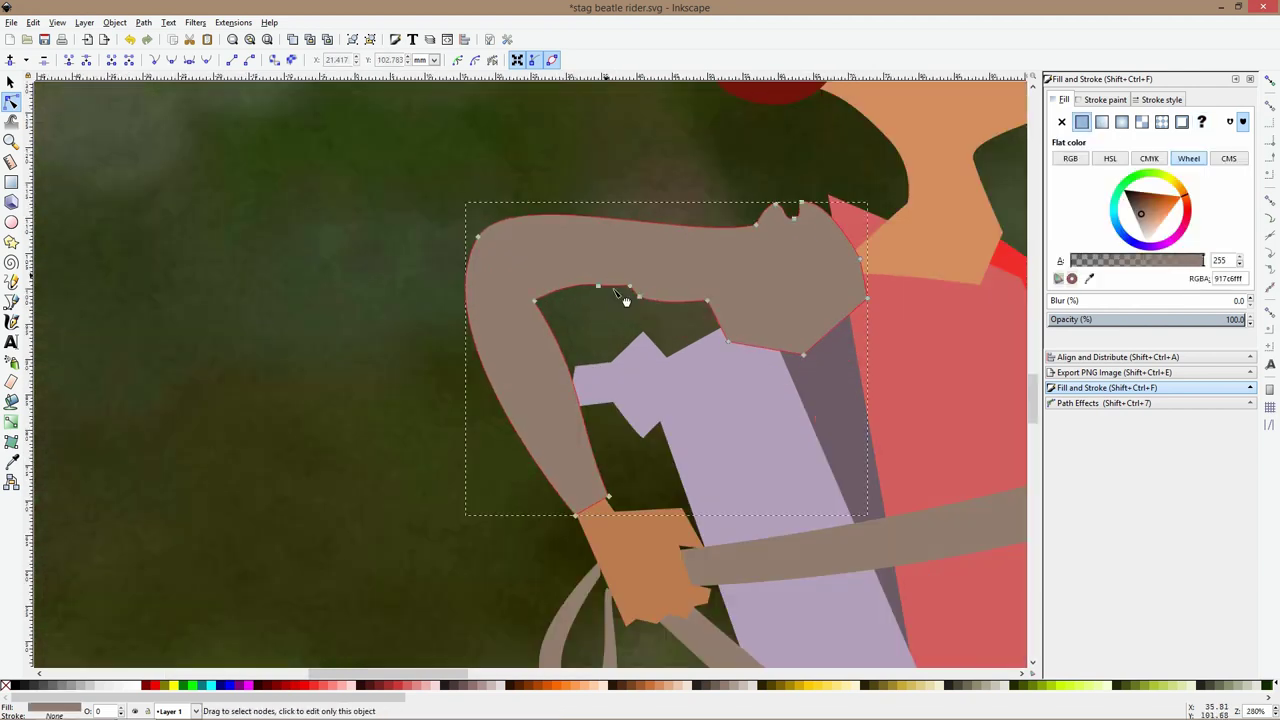
# Delete the surplus fold nodes on the underside of the upper arm beside the inner elbow
pyautogui.moveTo(571, 254); pyautogui.dragTo(620, 305)
pyautogui.press('Delete')
pyautogui.moveTo(410, 189)
pyautogui.mouseDown()
pyautogui.moveTo(497, 264)
pyautogui.moveTo(660, 331)
pyautogui.moveTo(602, 186)
pyautogui.mouseUp()
pyautogui.click(602, 186)
pyautogui.scroll(-3, 740, 231)
pyautogui.moveTo(1008, 516); pyautogui.dragTo(808, 531)
pyautogui.scroll(3, 519, 267)
# Remove the remaining middle node on the upper arm's underside, leaving one smooth curve from inner elbow to shoulder, and deselect the arm
pyautogui.click(490, 288)
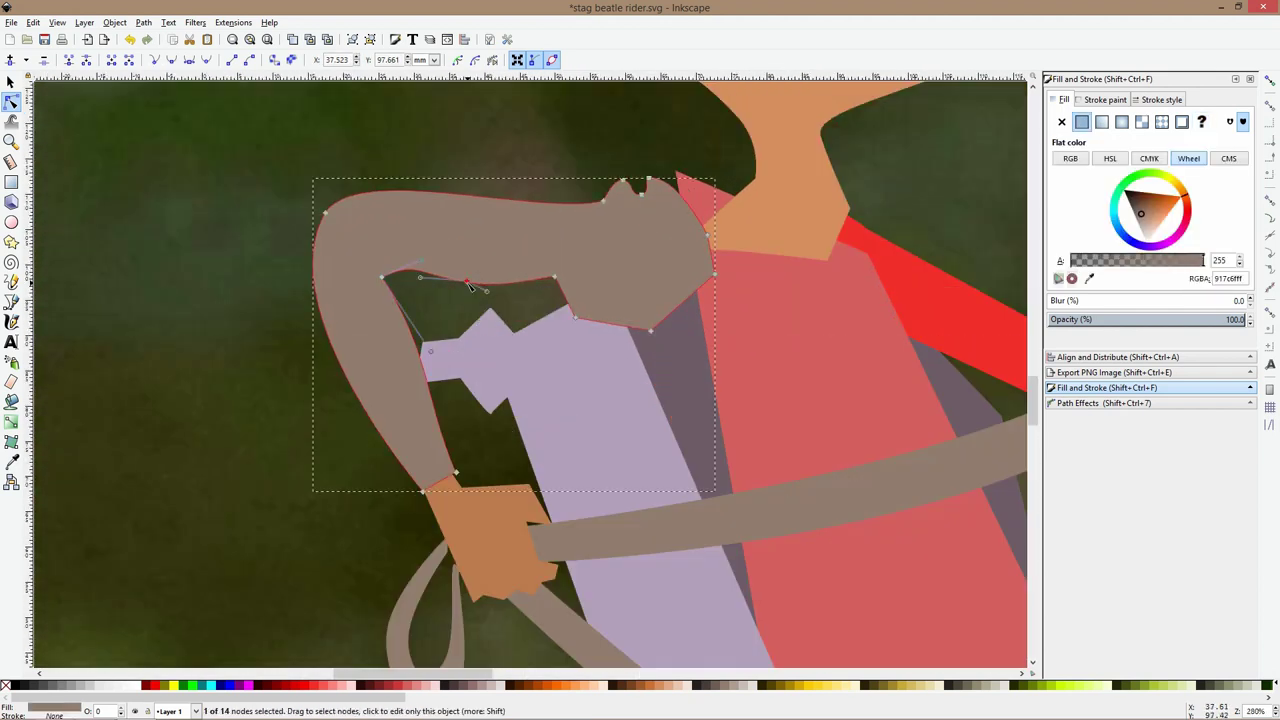
pyautogui.press('Delete')
pyautogui.press('Escape')
pyautogui.click(470, 265)
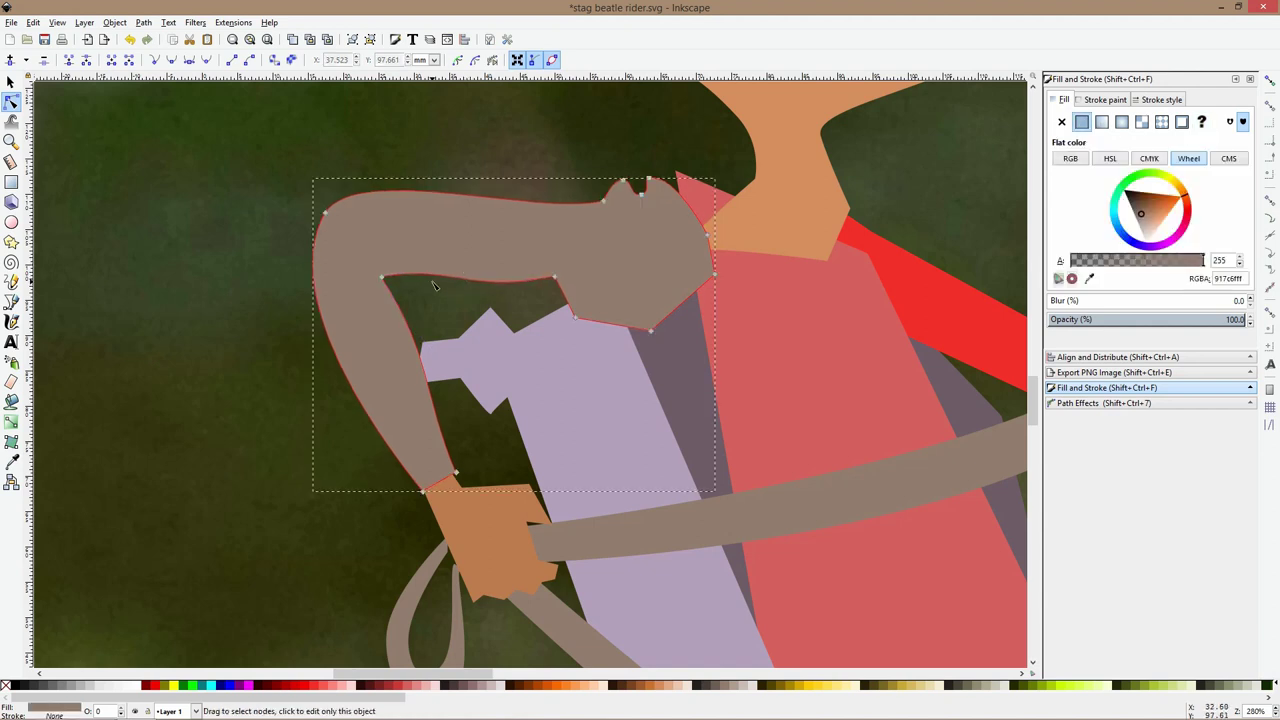
pyautogui.press('Escape')
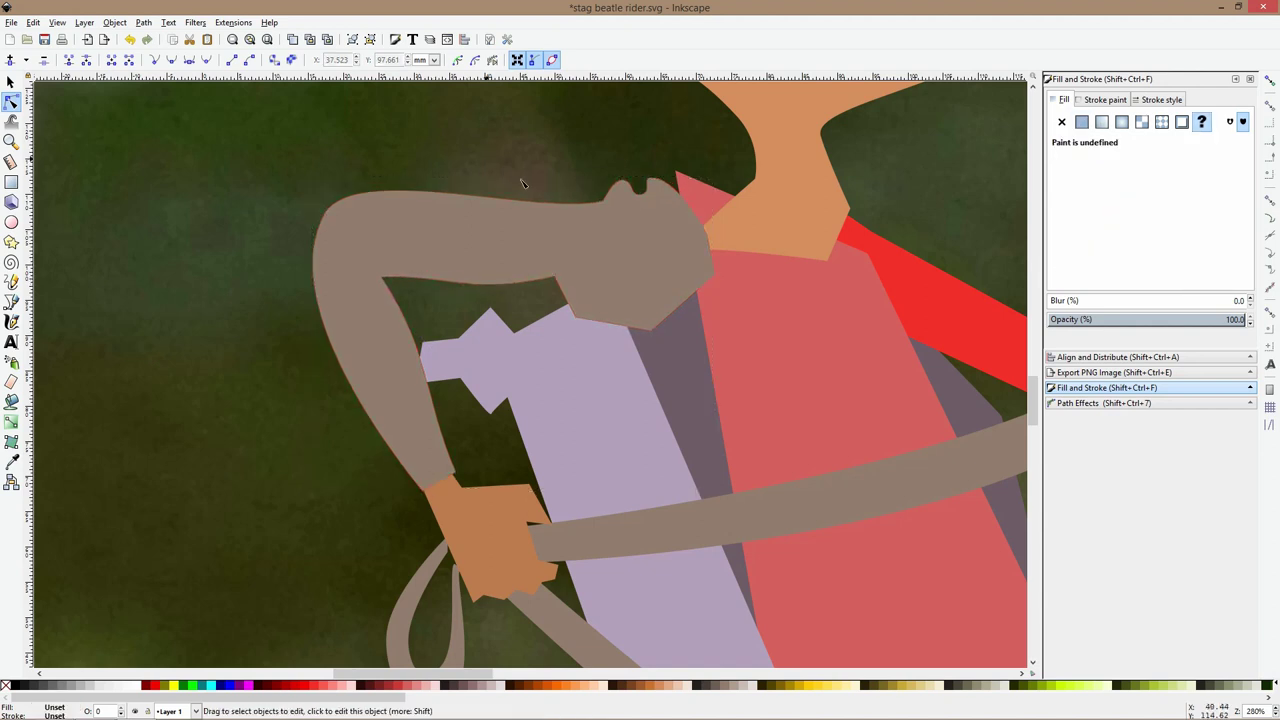
pyautogui.click(603, 220)
pyautogui.scroll(-3, 660, 218)
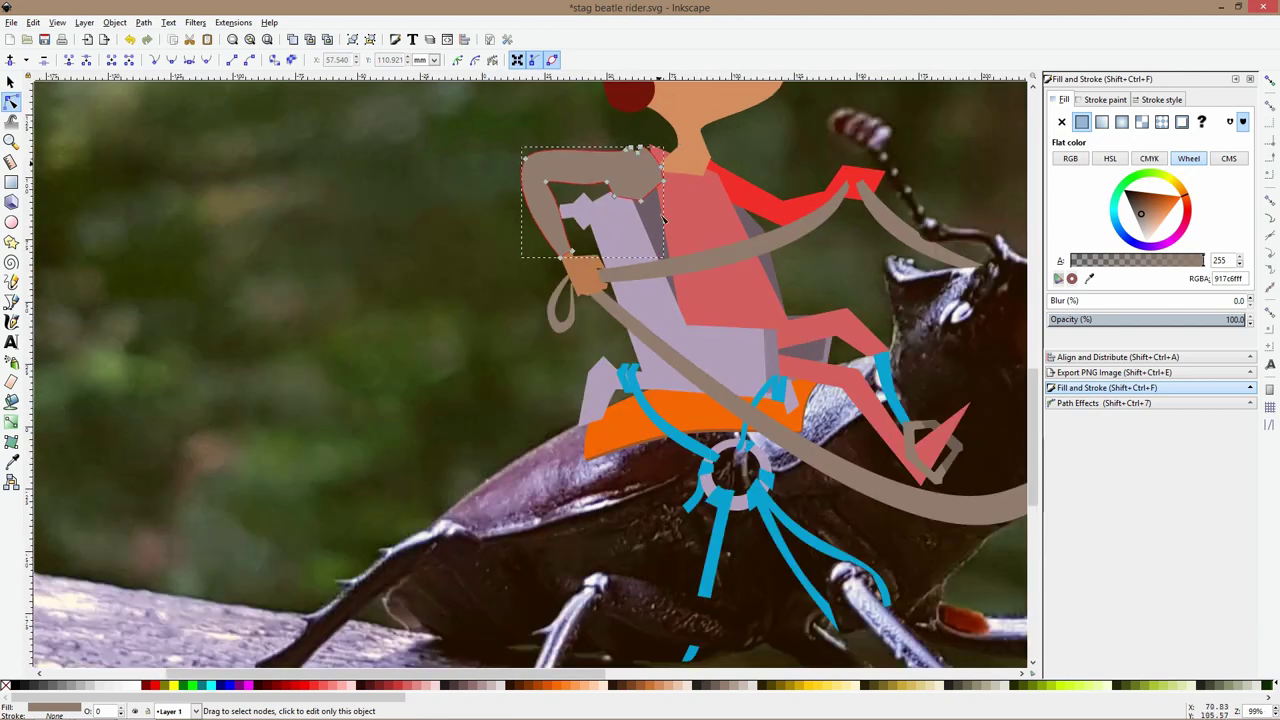
pyautogui.press('Escape')
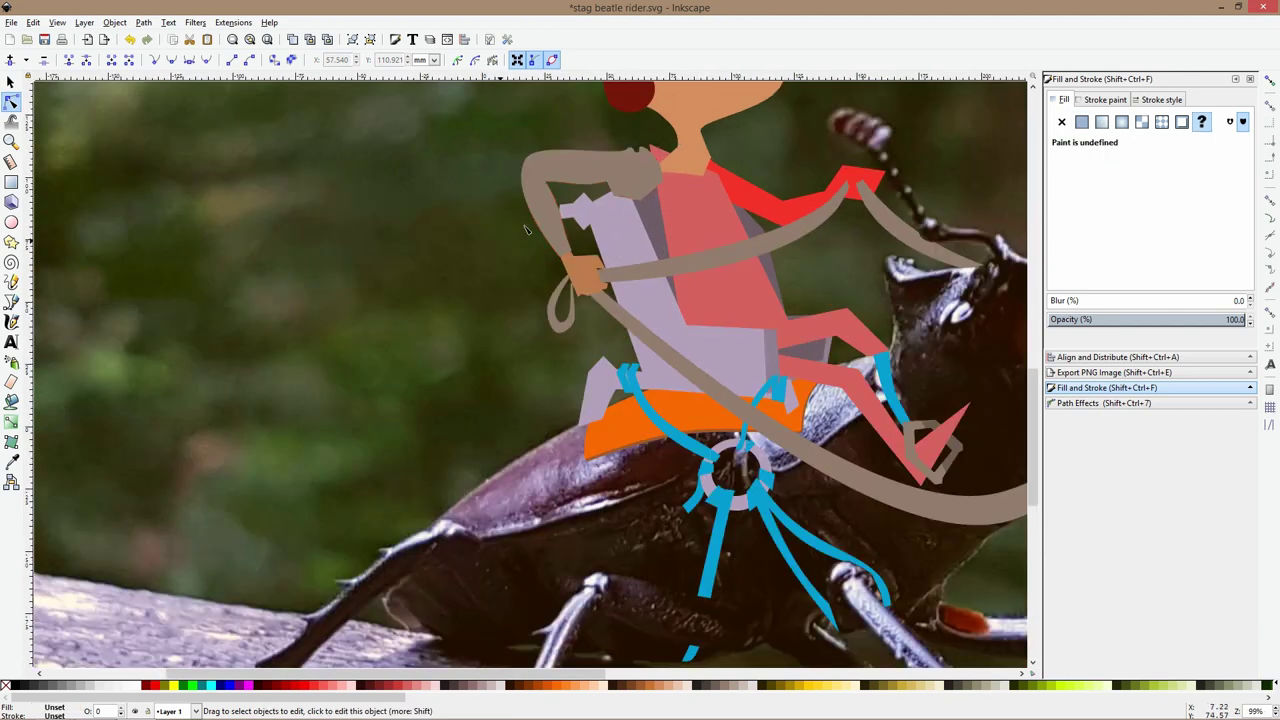
# Lower the shoulder end of the bright red front arm, moving its top corner about 3.6 mm down along with the neighbouring upper and lower nodes
pyautogui.scroll(2, 785, 198)
pyautogui.click(783, 220)
pyautogui.press('s')
pyautogui.moveTo(611, 159); pyautogui.dragTo(427, 298)
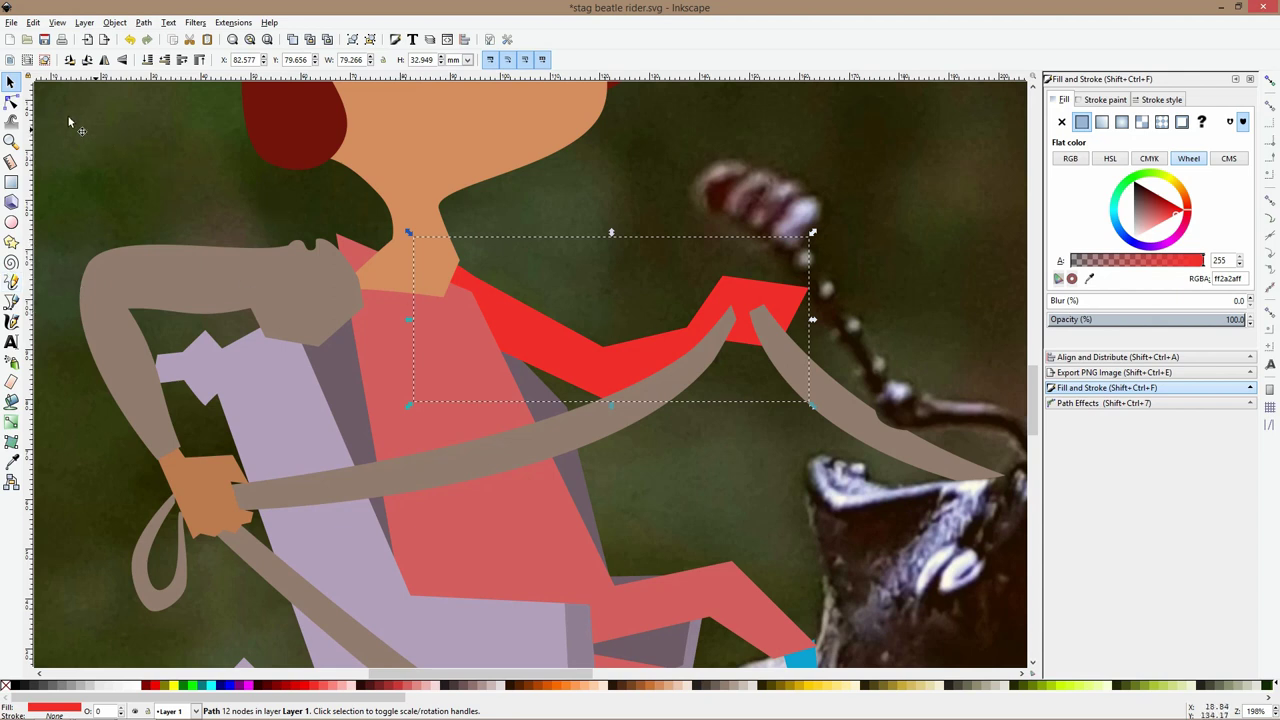
pyautogui.click(12, 102)
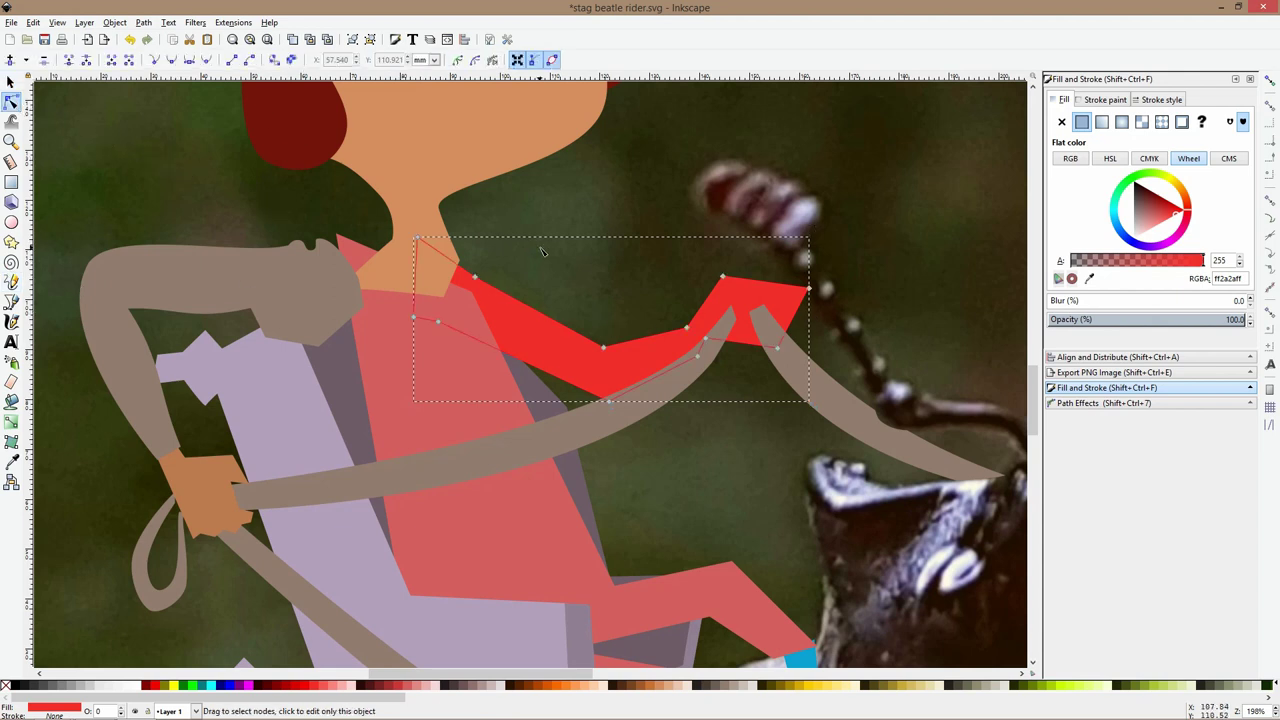
pyautogui.click(416, 238)
pyautogui.moveTo(416, 238); pyautogui.dragTo(421, 255)
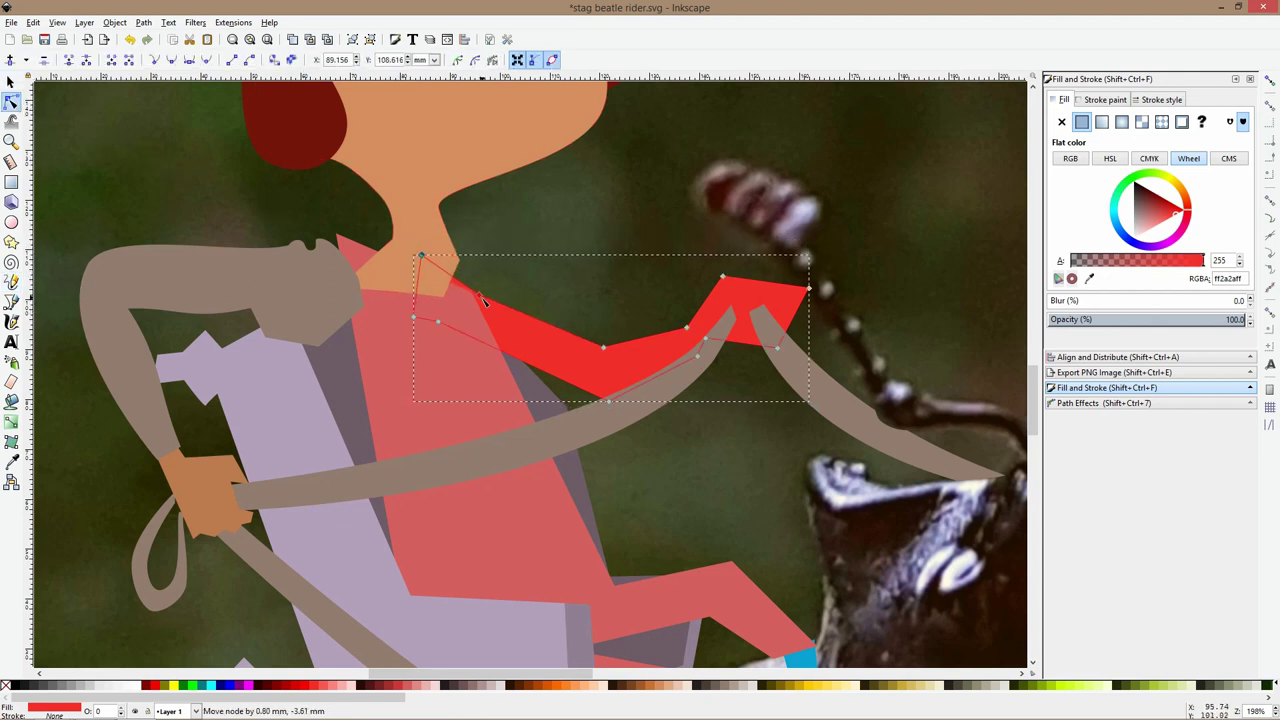
pyautogui.moveTo(481, 297); pyautogui.dragTo(480, 298)
pyautogui.moveTo(387, 300); pyautogui.dragTo(441, 345)
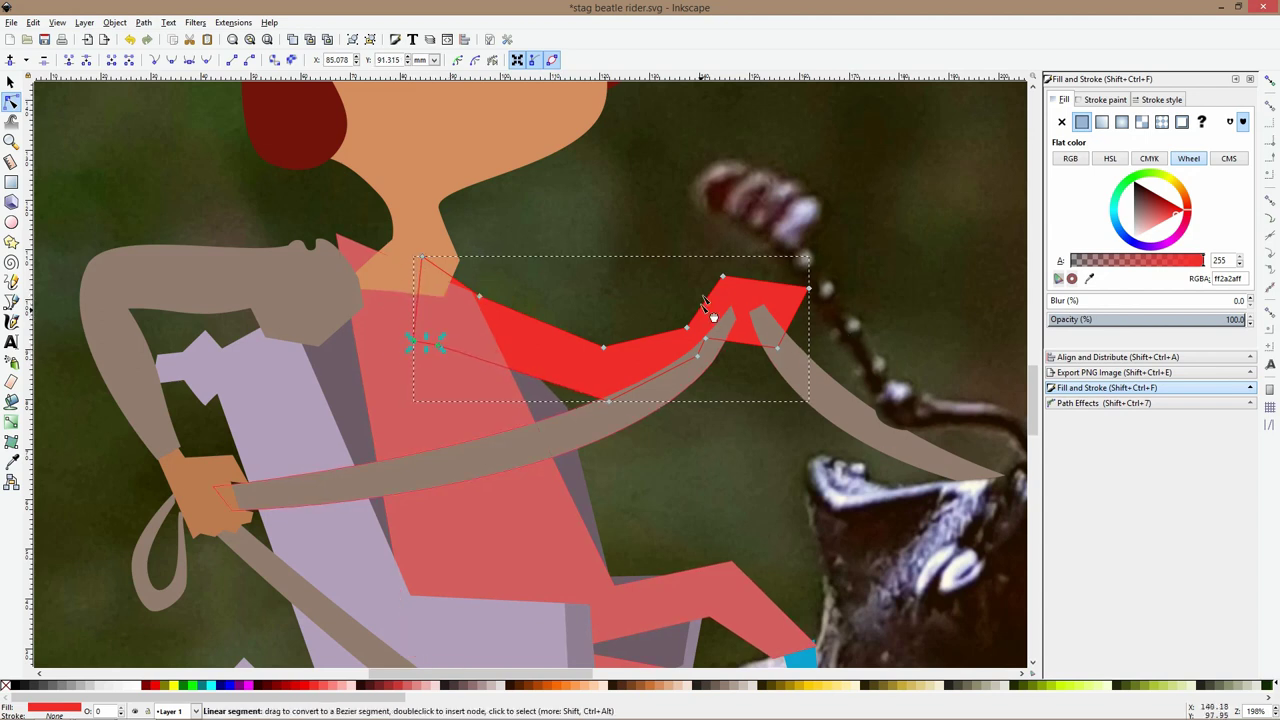
# Cut the angular hand off the red front arm by deleting its outer nodes and retracting the leftover curve handles
pyautogui.moveTo(701, 253); pyautogui.dragTo(830, 305)
pyautogui.press('Delete')
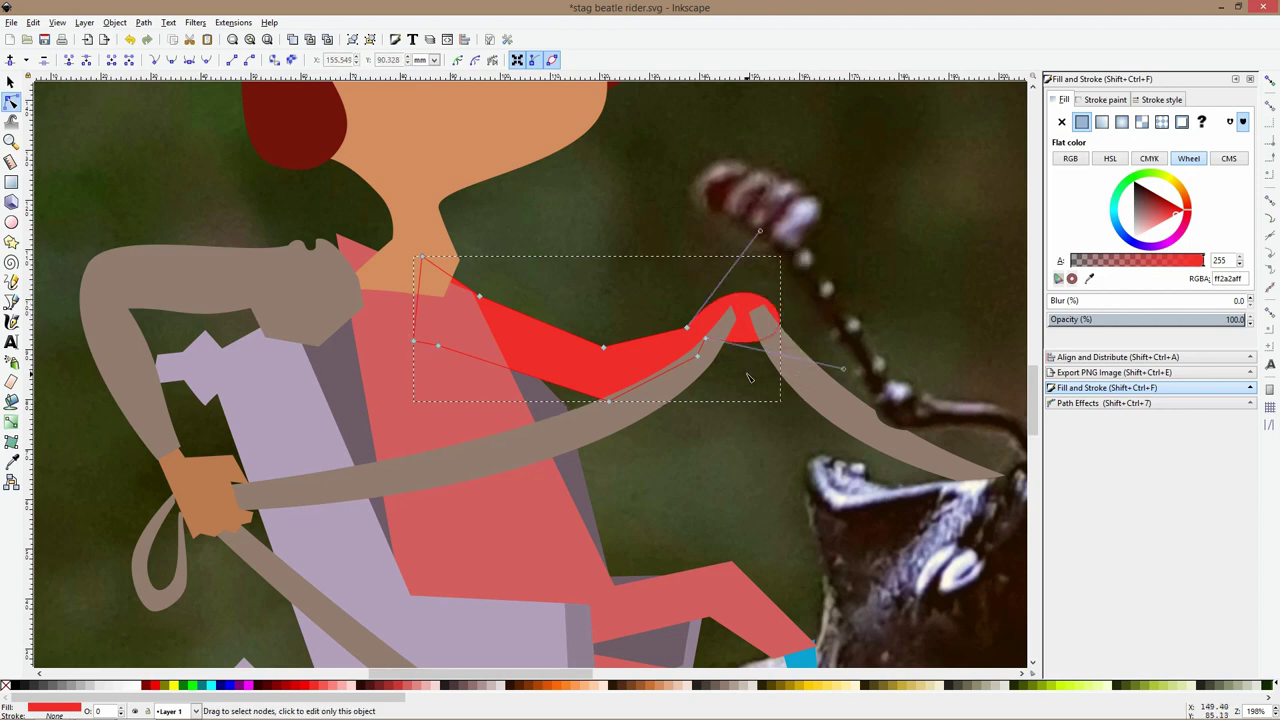
pyautogui.keyDown('ctrl'); pyautogui.click(760, 231); pyautogui.keyUp('ctrl')
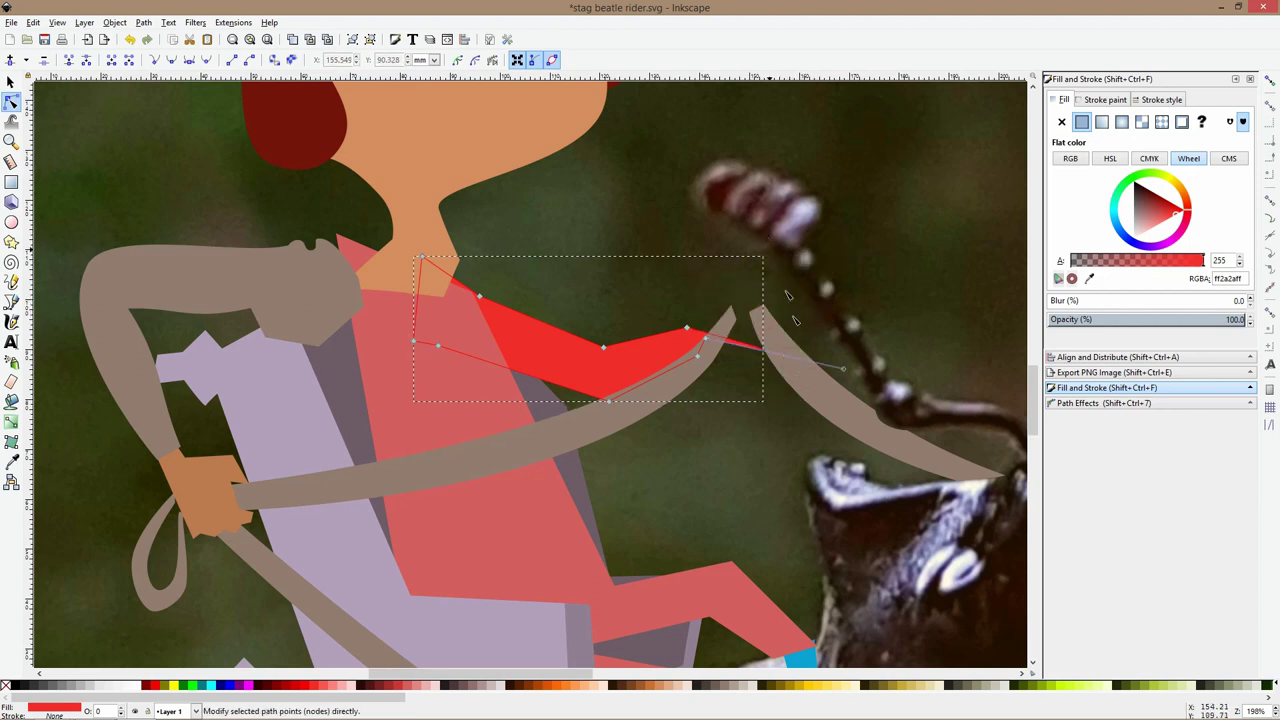
pyautogui.keyDown('ctrl'); pyautogui.click(843, 369); pyautogui.keyUp('ctrl')
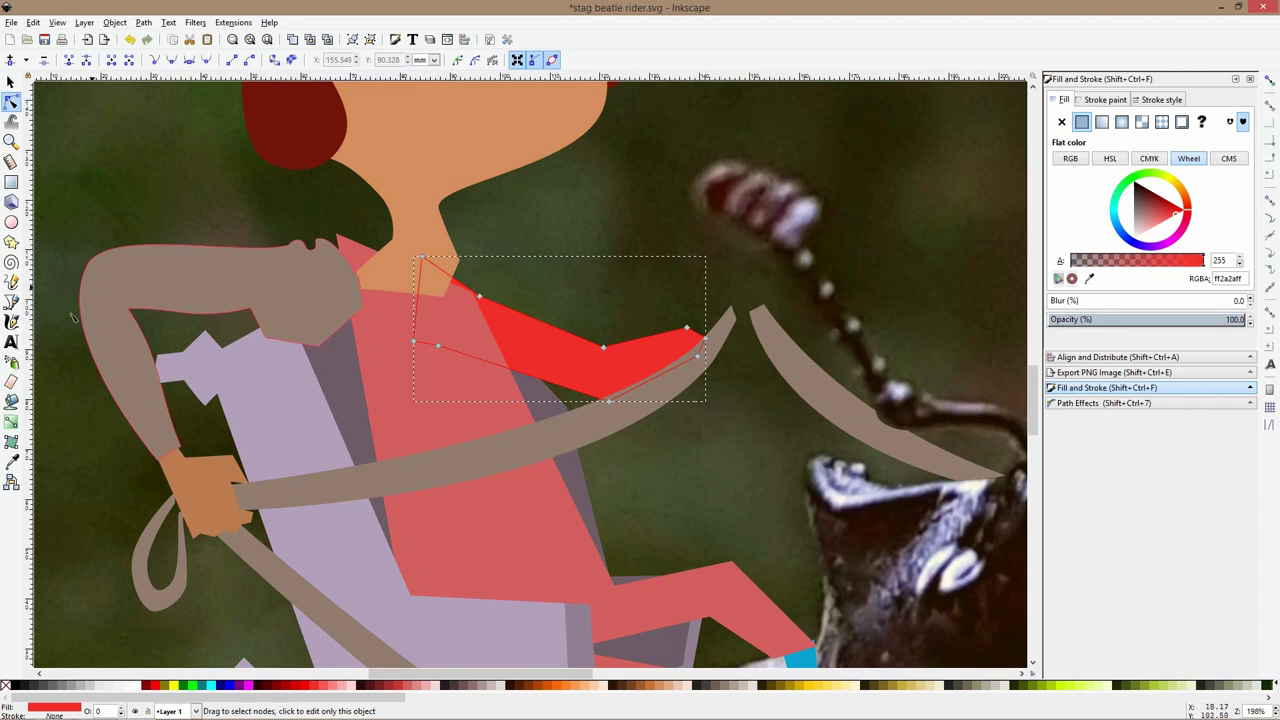
# Draw a closed straight-edged hand with jagged fingertips from the red arm's wrist around the meeting ends of the reins
pyautogui.click(14, 303)
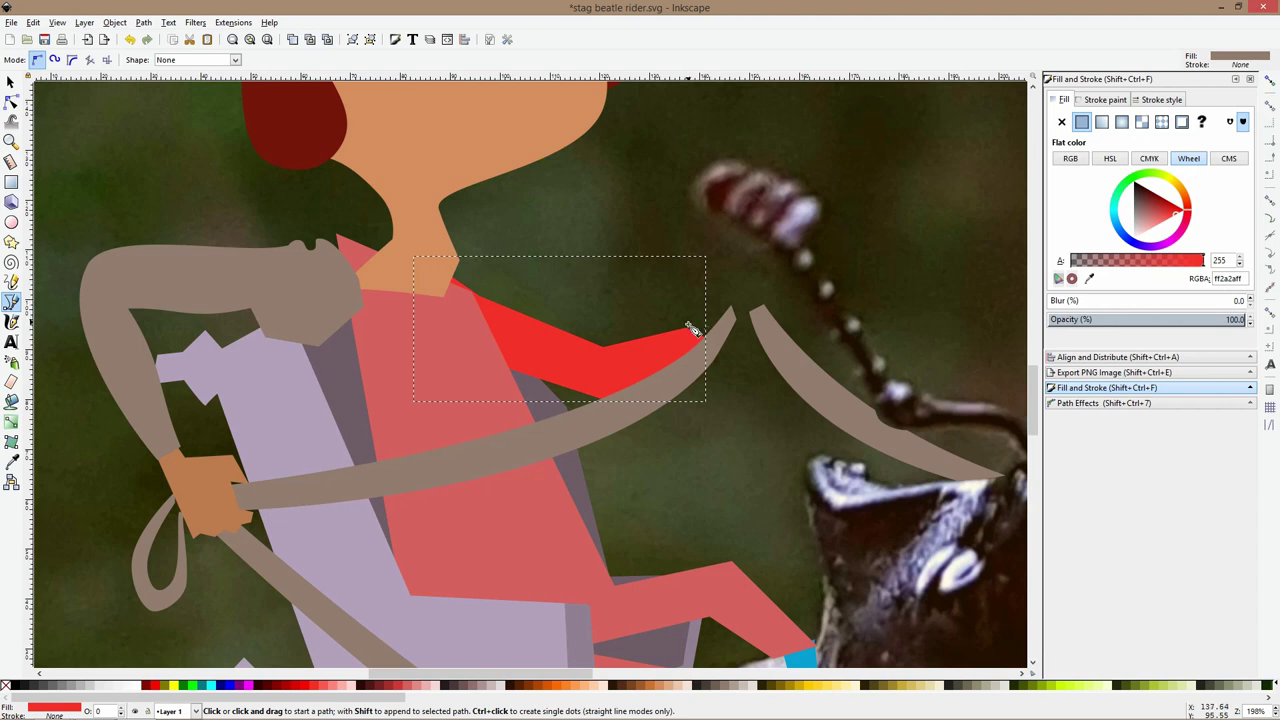
pyautogui.click(689, 326)
pyautogui.click(729, 286)
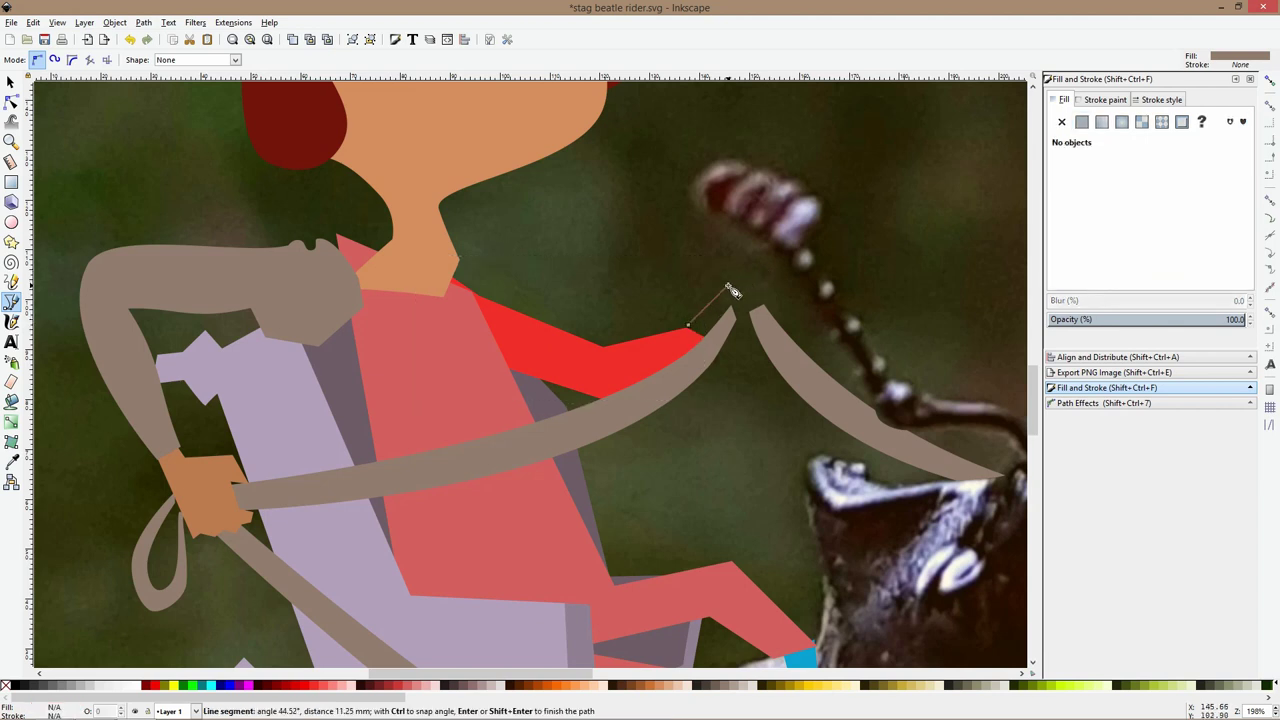
pyautogui.click(788, 288)
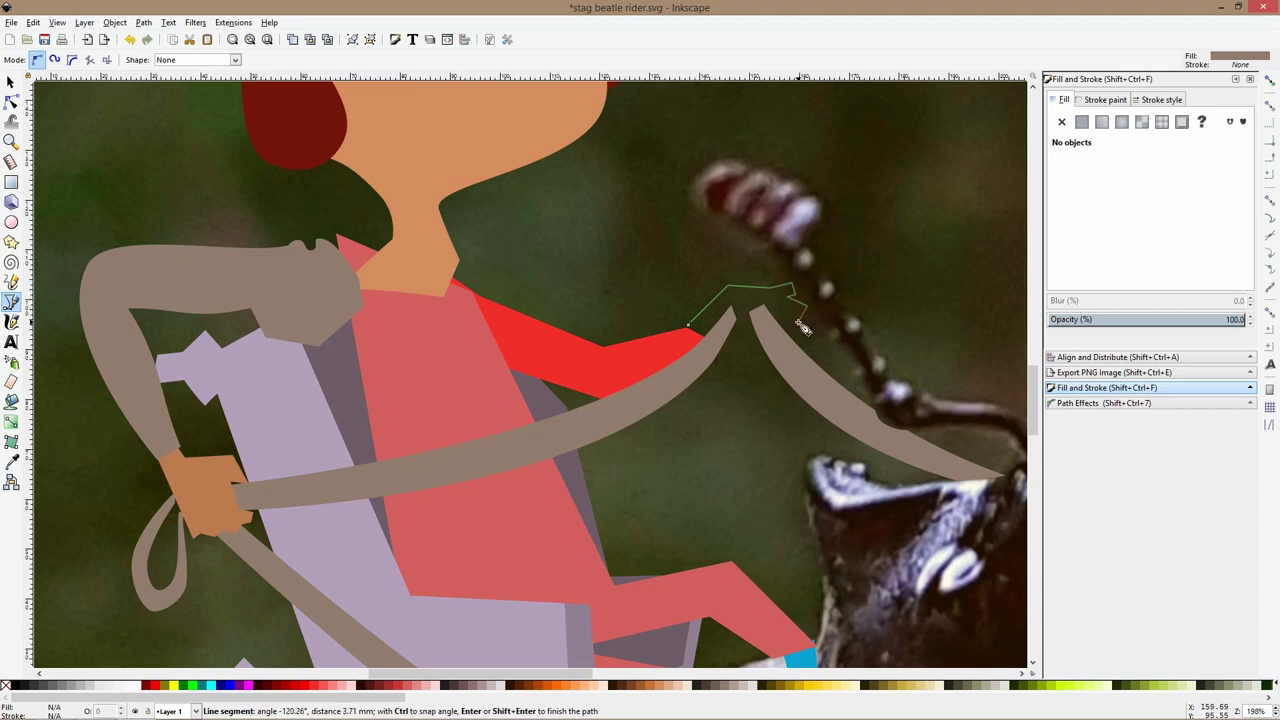
pyautogui.click(789, 319)
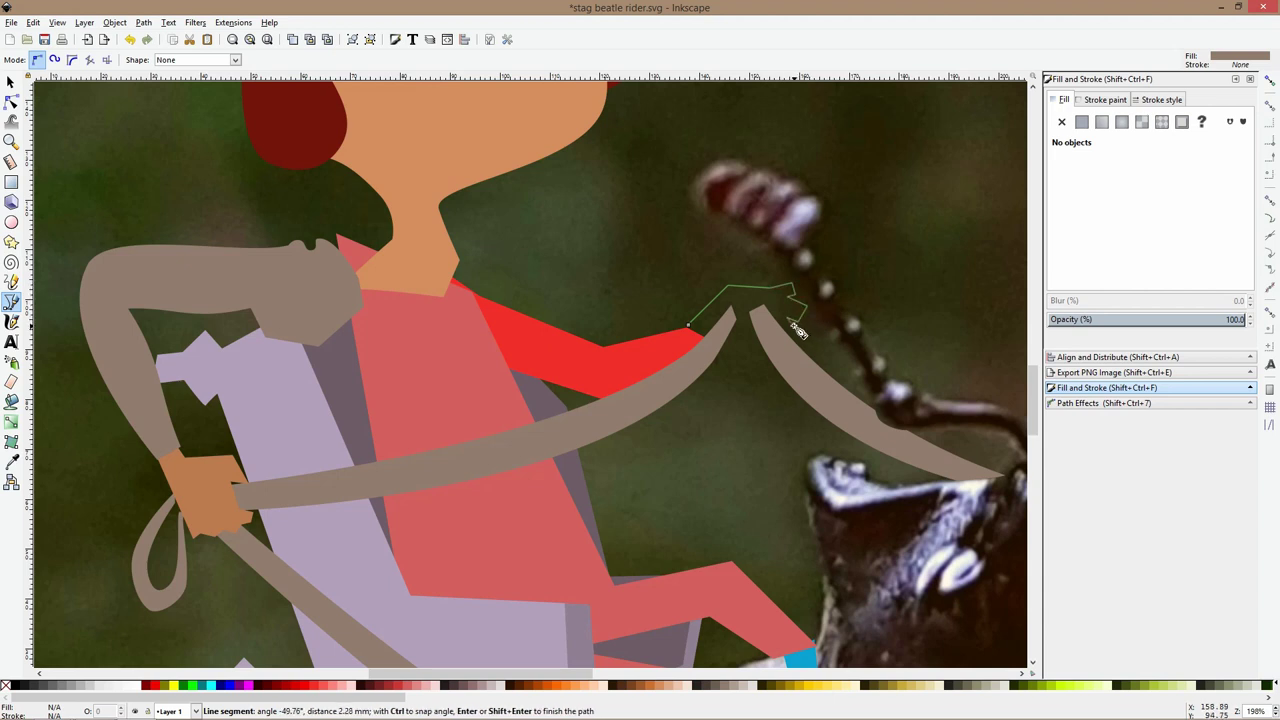
pyautogui.click(797, 338)
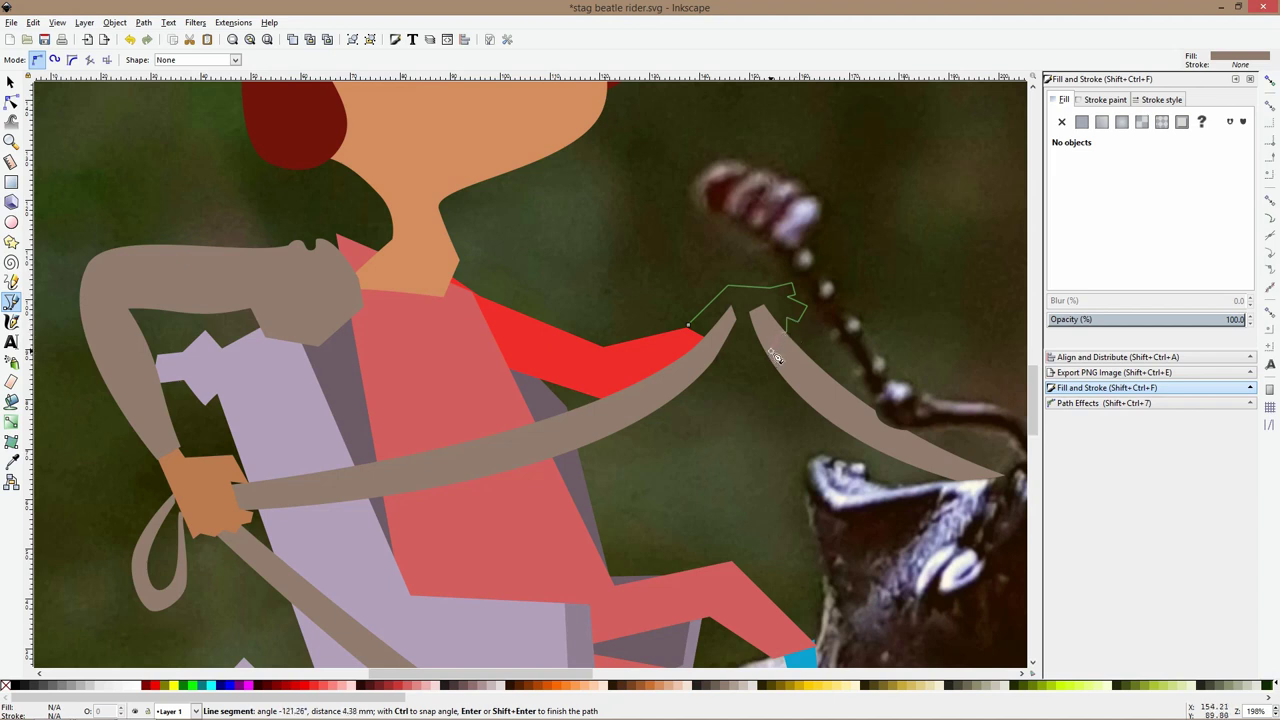
pyautogui.click(750, 348)
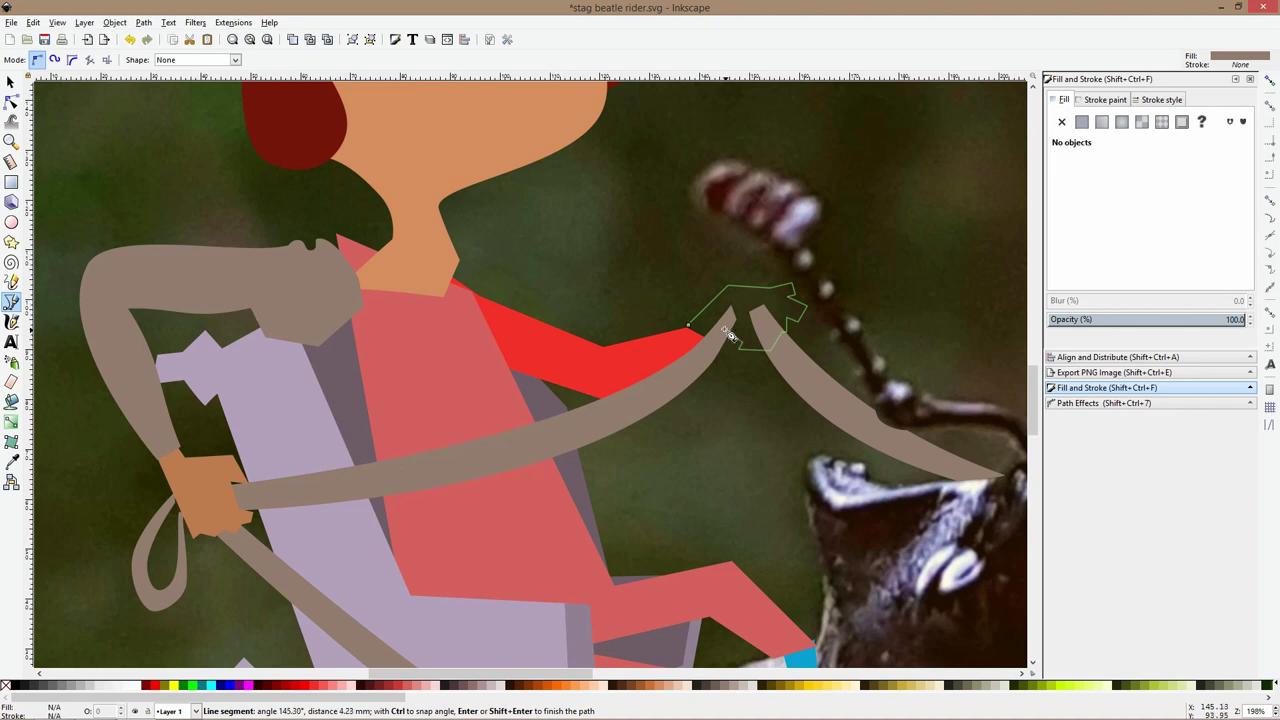
pyautogui.click(719, 337)
pyautogui.click(698, 341)
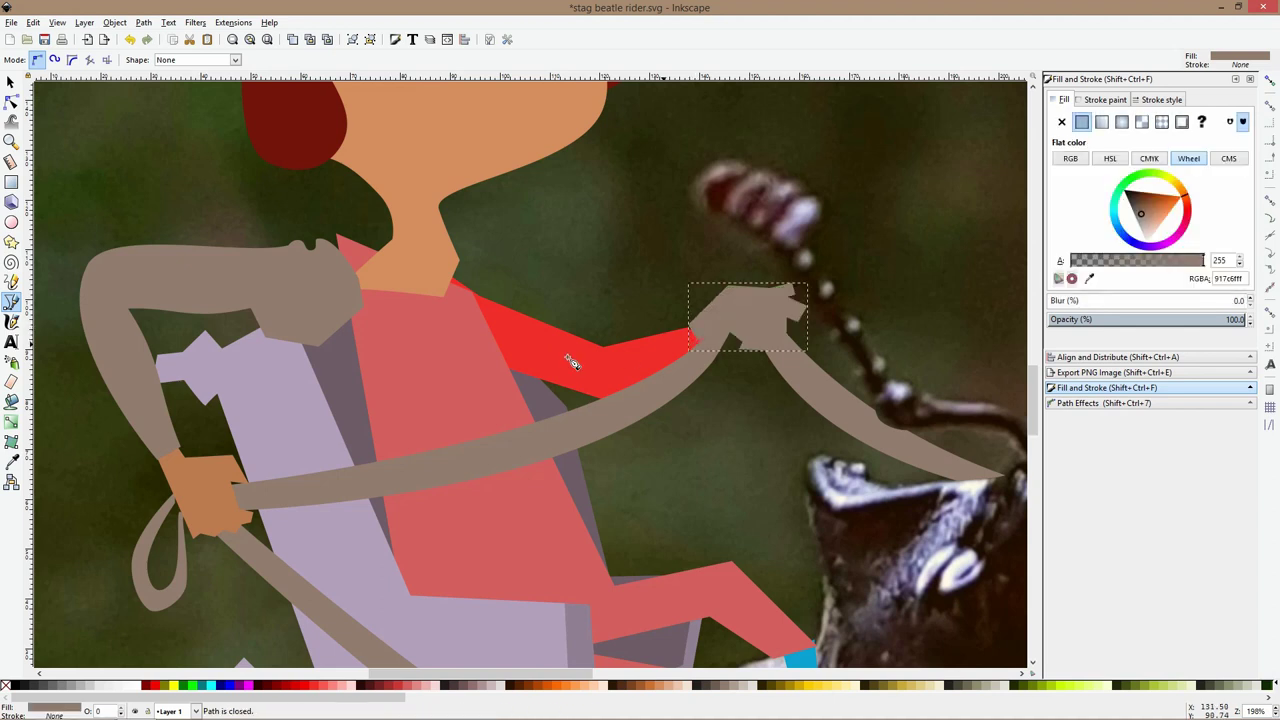
# Fill the new front hand with the rear hand's brown (bc7b50) and place it behind the front rein
pyautogui.click(12, 461)
pyautogui.click(206, 483)
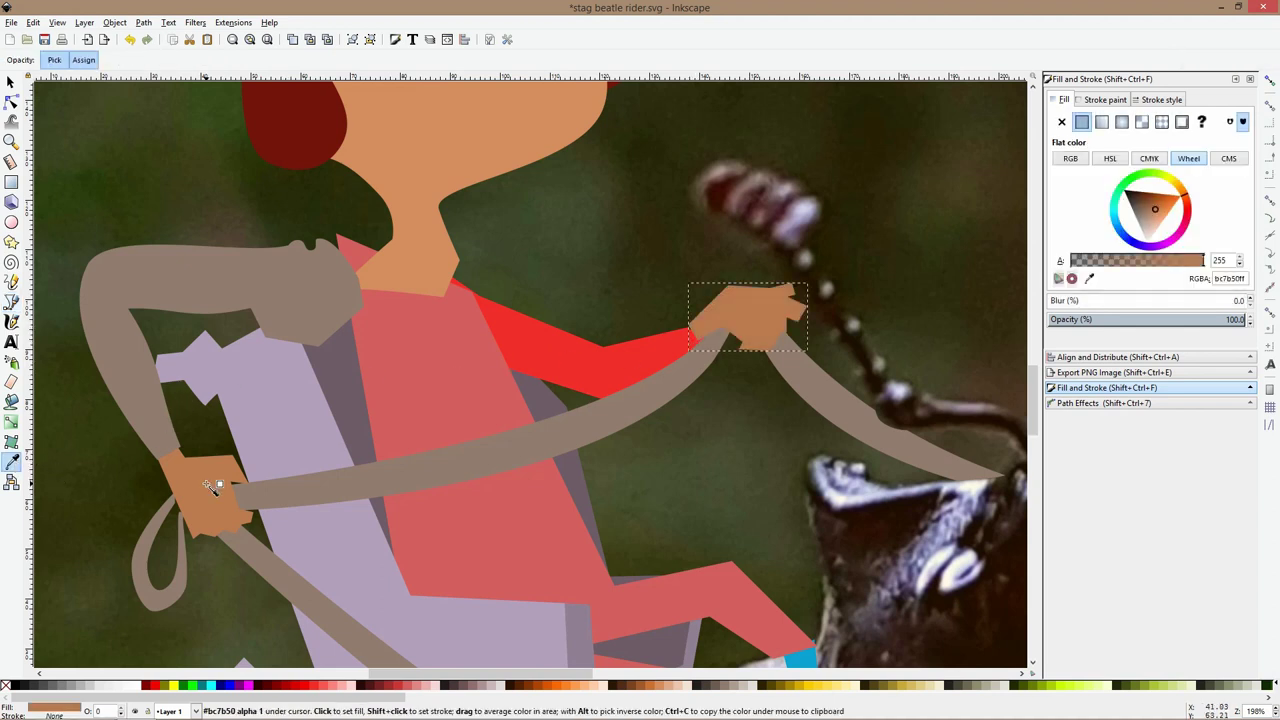
pyautogui.press('s')
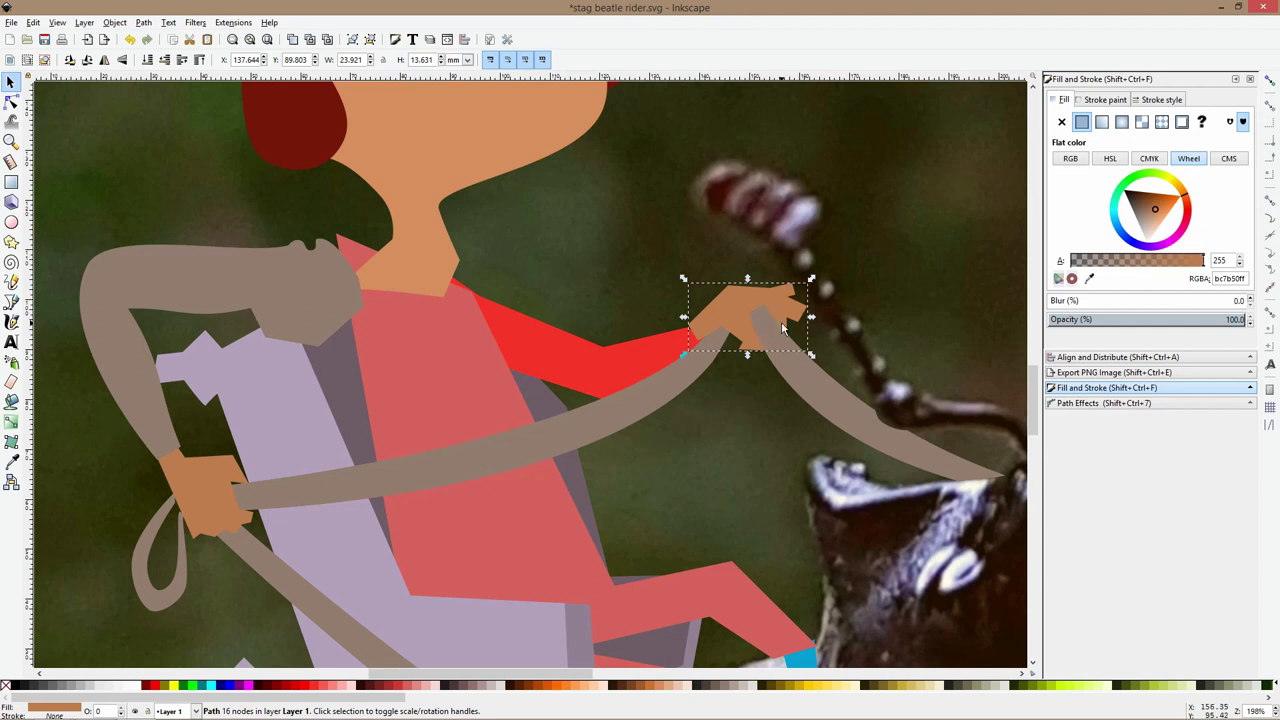
pyautogui.click(779, 242)
pyautogui.keyDown('ctrl'); pyautogui.scroll(-3, 779, 242); pyautogui.keyUp('ctrl')
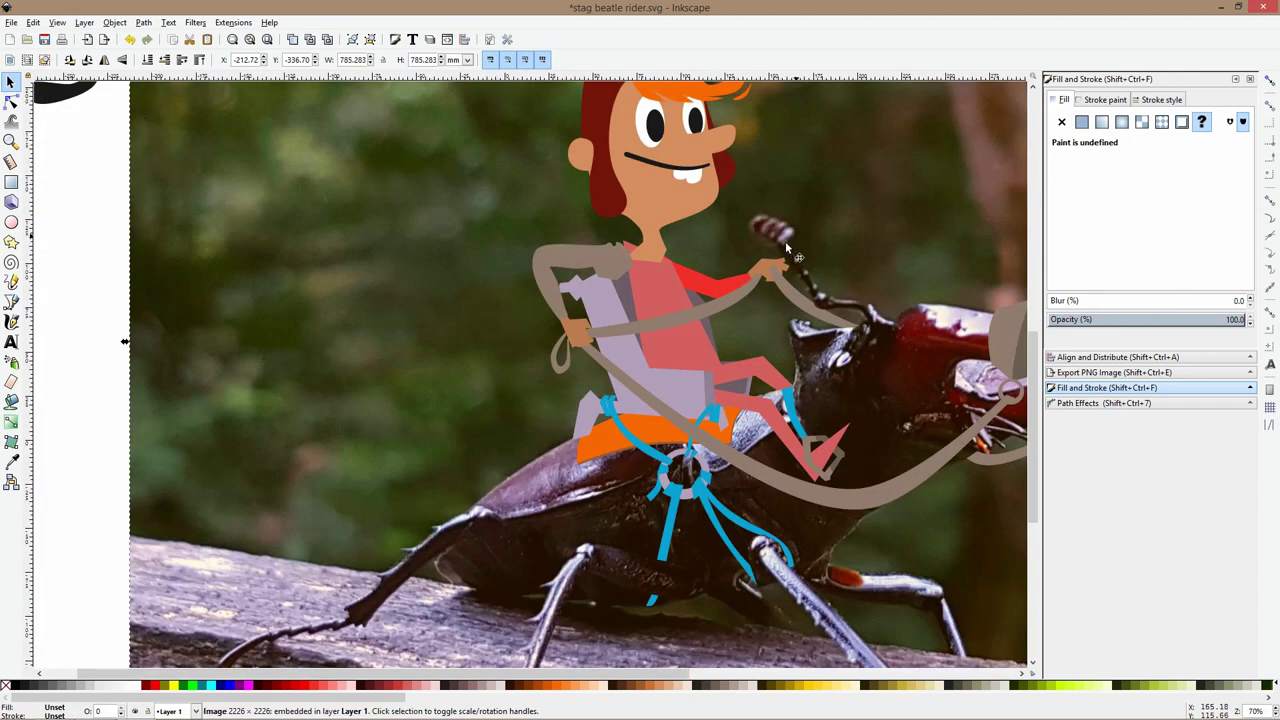
# Bend the front edge of the pink torso into an S-curve and slim it by moving its neck and waist nodes inward
pyautogui.click(689, 282)
pyautogui.click(666, 341)
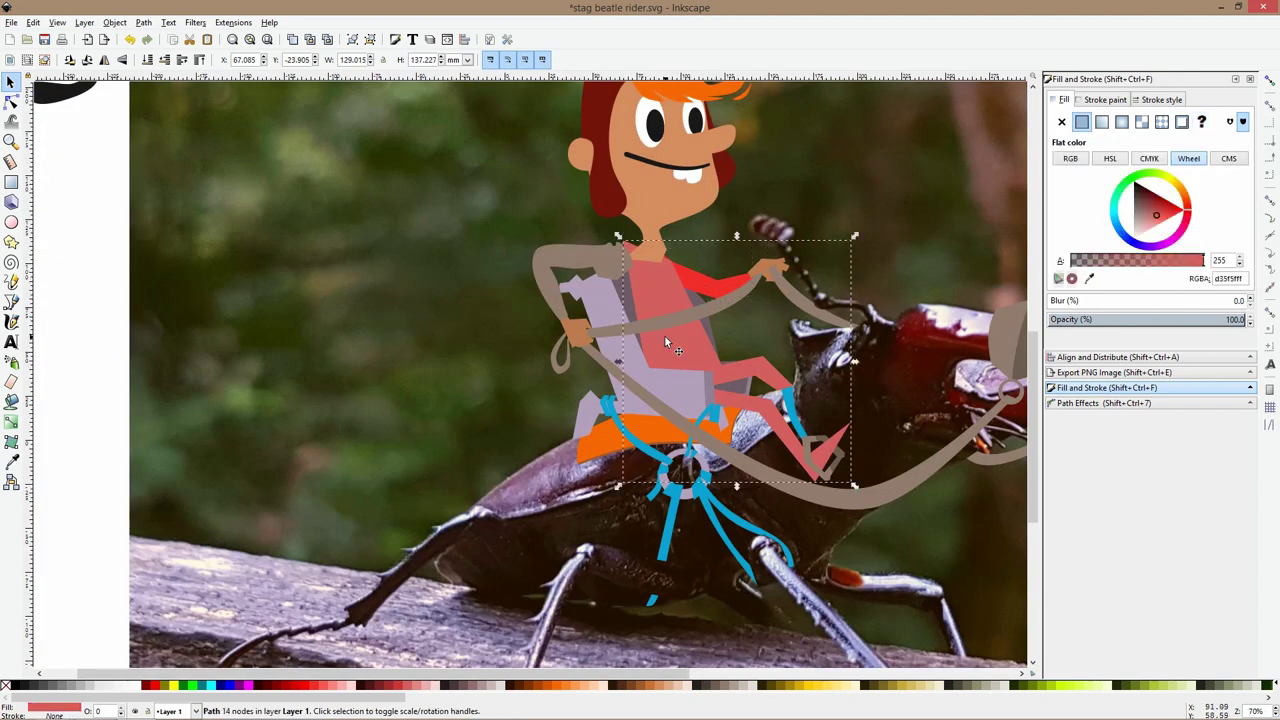
pyautogui.click(11, 101)
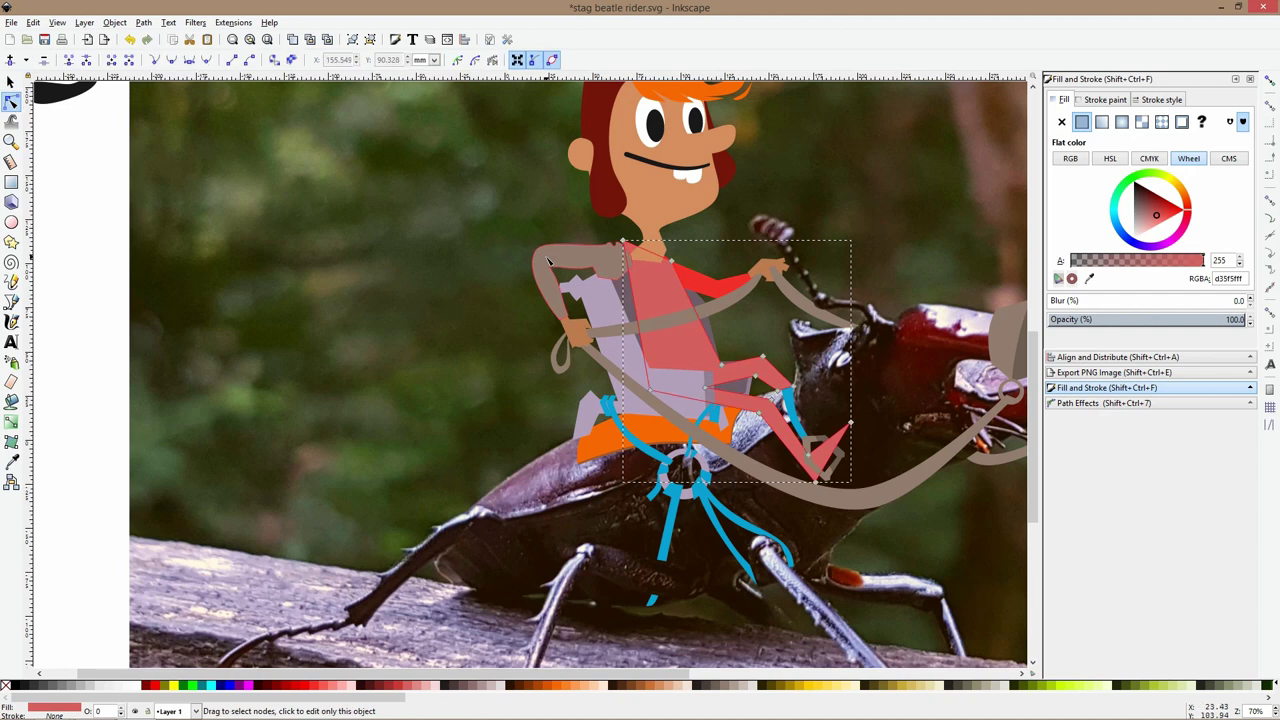
pyautogui.scroll(2, 643, 319)
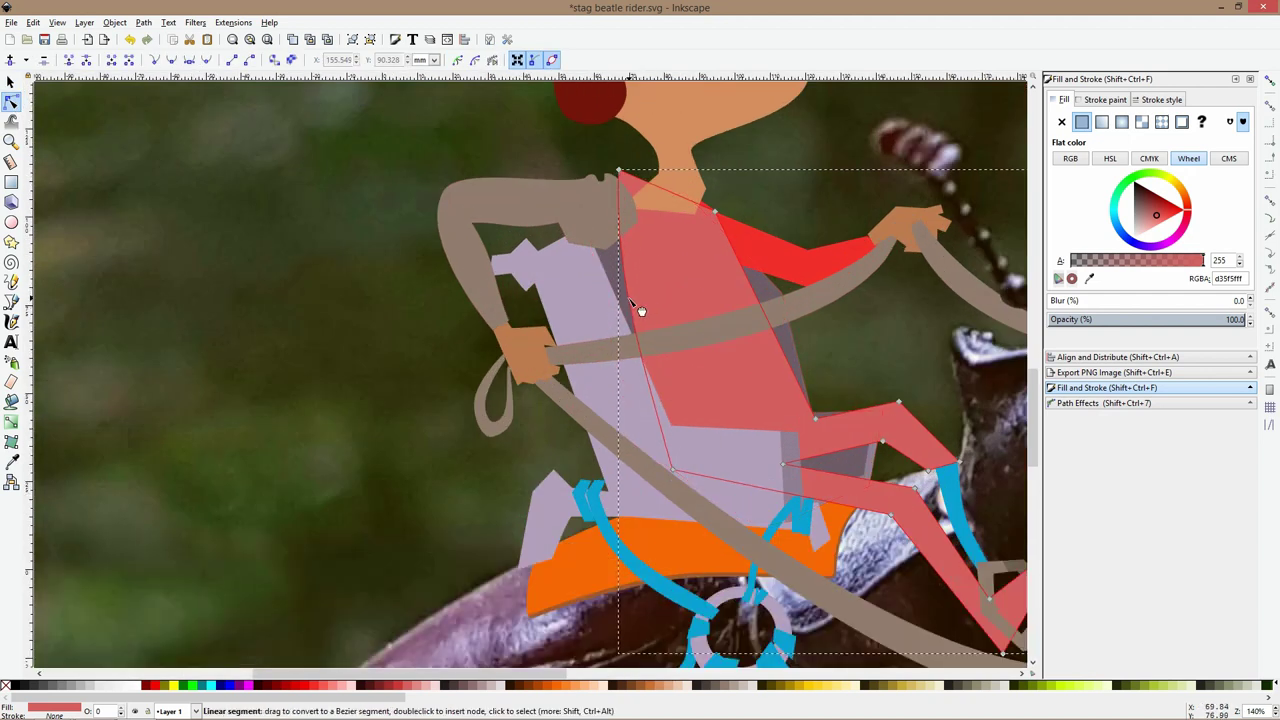
pyautogui.moveTo(743, 277); pyautogui.dragTo(797, 363)
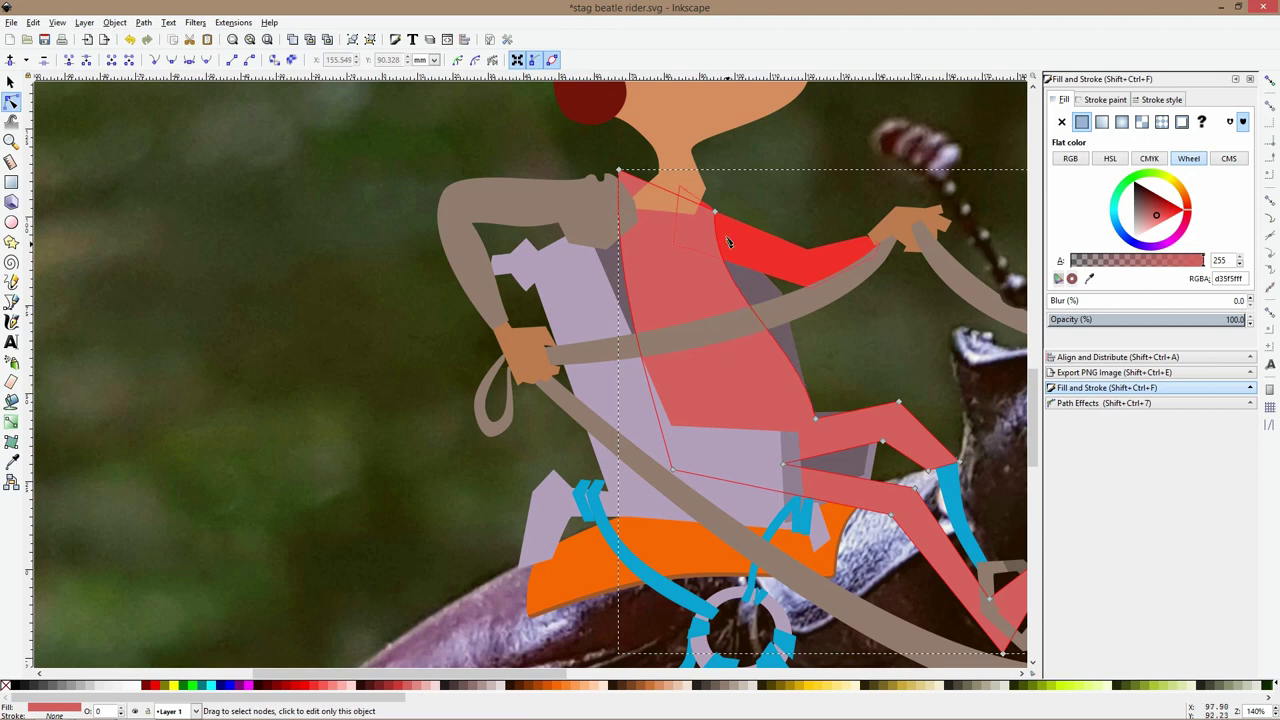
pyautogui.moveTo(716, 216); pyautogui.dragTo(702, 212)
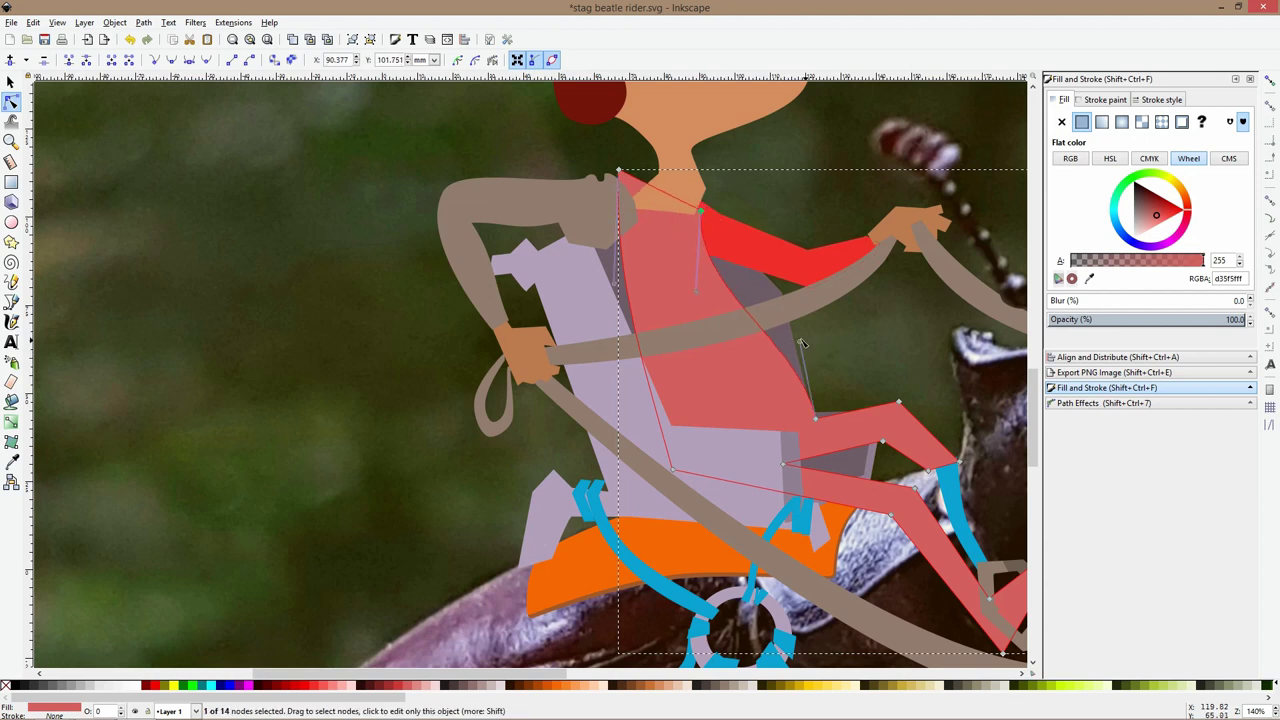
pyautogui.moveTo(818, 424); pyautogui.dragTo(785, 413)
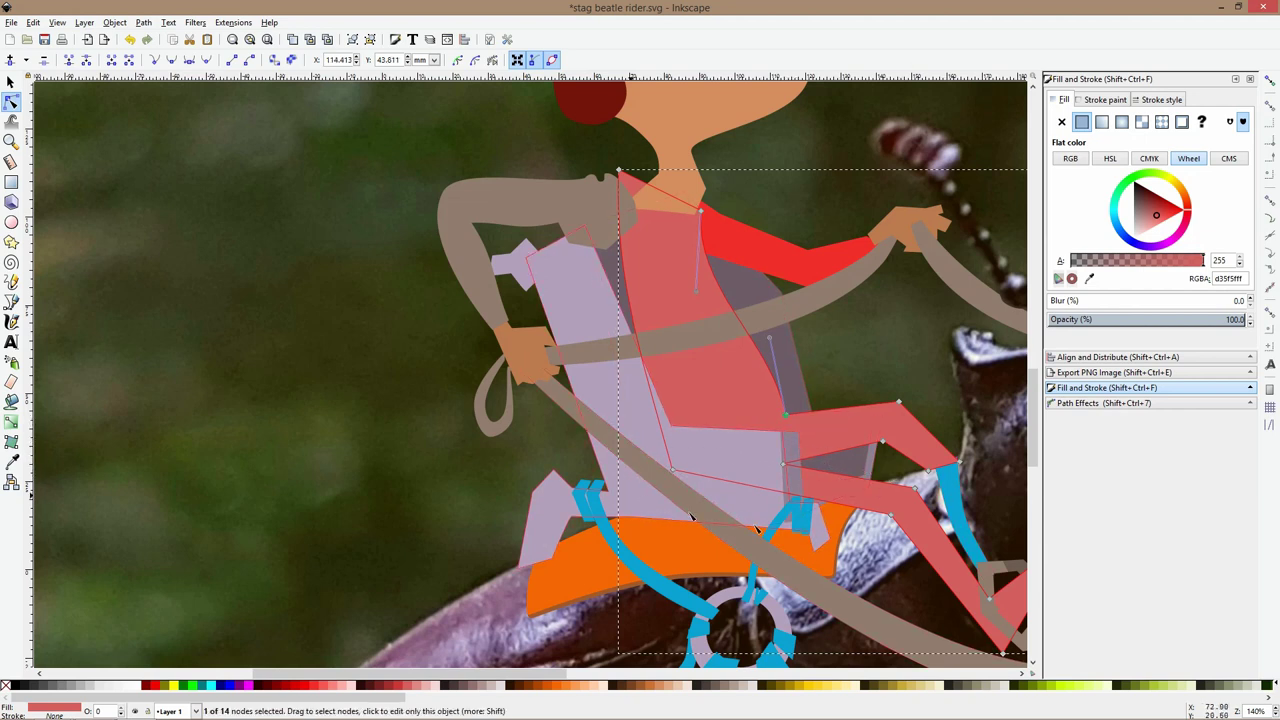
# Lower the pink body's waist, crotch and upper knee nodes together by about 6.8 mm
pyautogui.moveTo(924, 373); pyautogui.dragTo(718, 482)
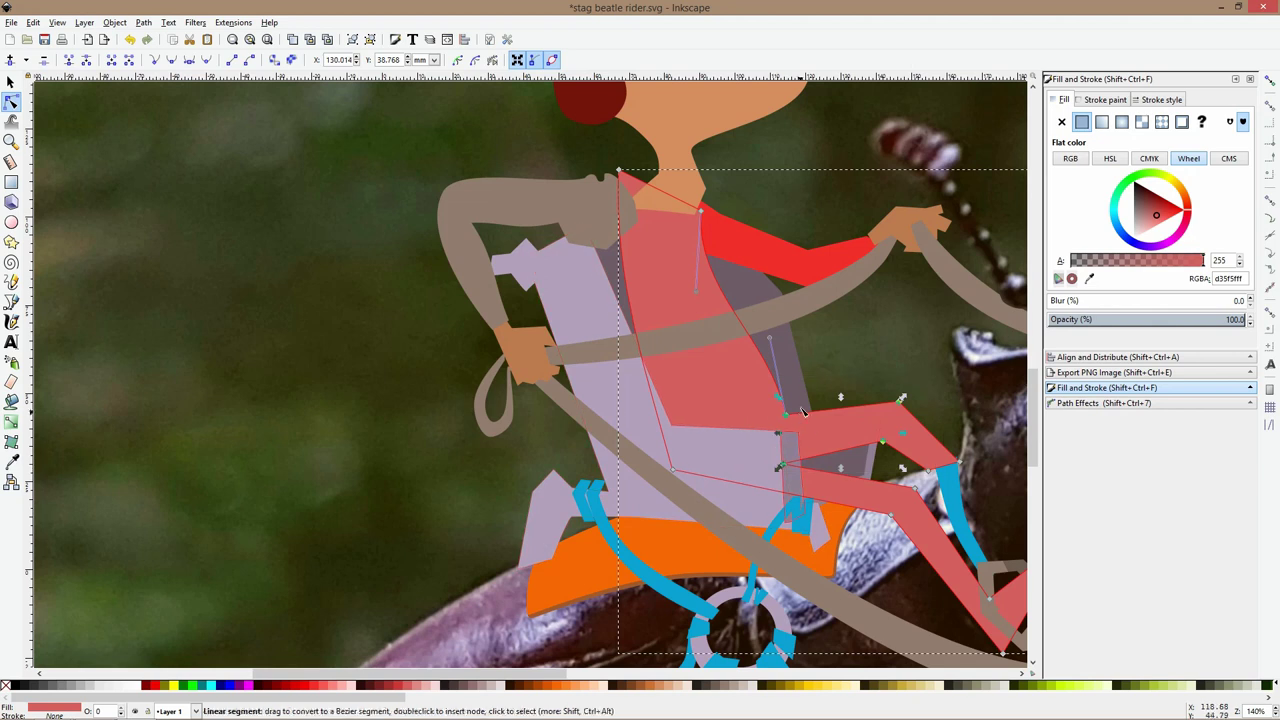
pyautogui.moveTo(786, 415); pyautogui.dragTo(785, 442)
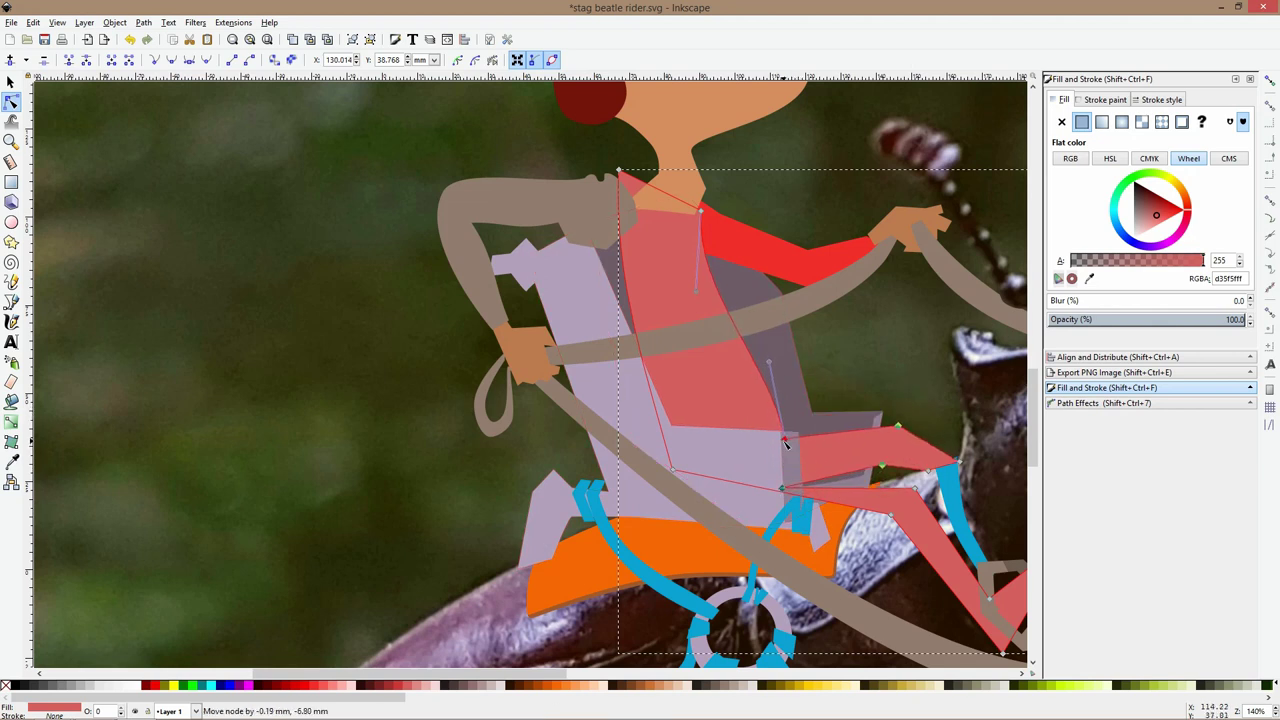
pyautogui.scroll(-3, 735, 434)
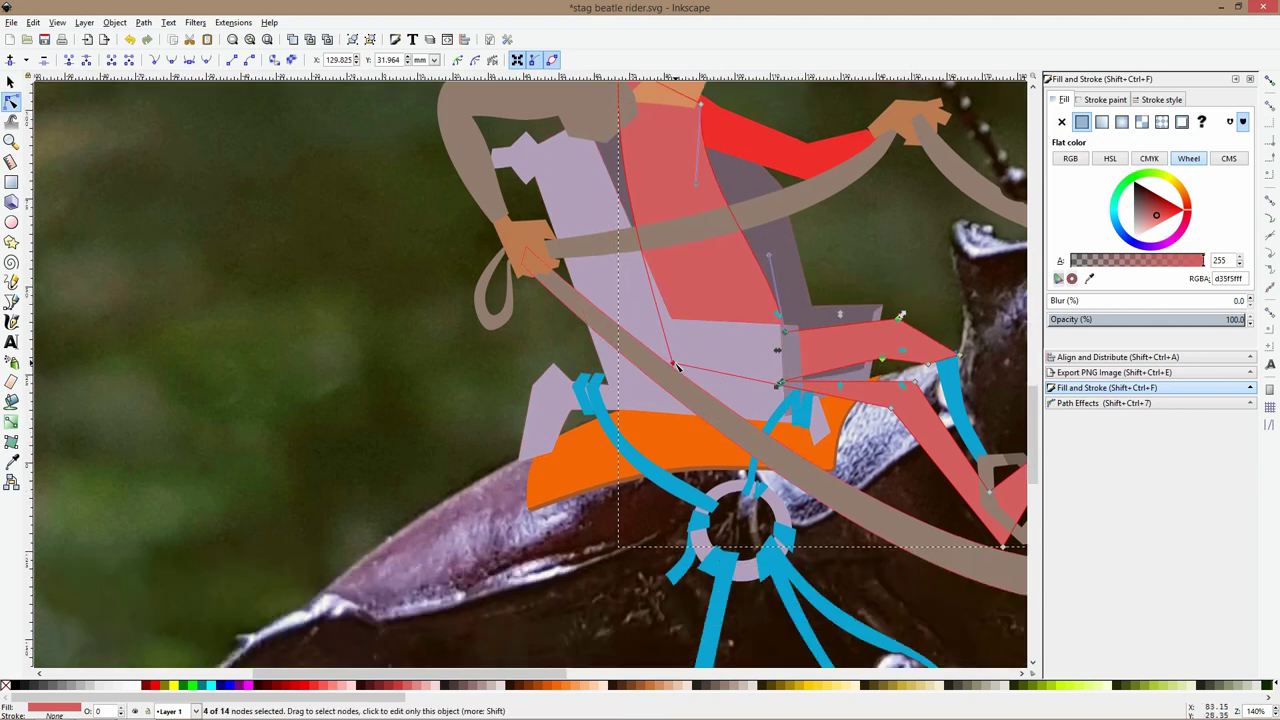
# Move the pink body's rear hip node slightly down and slide its crotch node forward beneath the knee of the lower leg
pyautogui.moveTo(676, 366); pyautogui.dragTo(684, 383)
pyautogui.moveTo(784, 387); pyautogui.dragTo(889, 398)
pyautogui.scroll(-2, 960, 487)
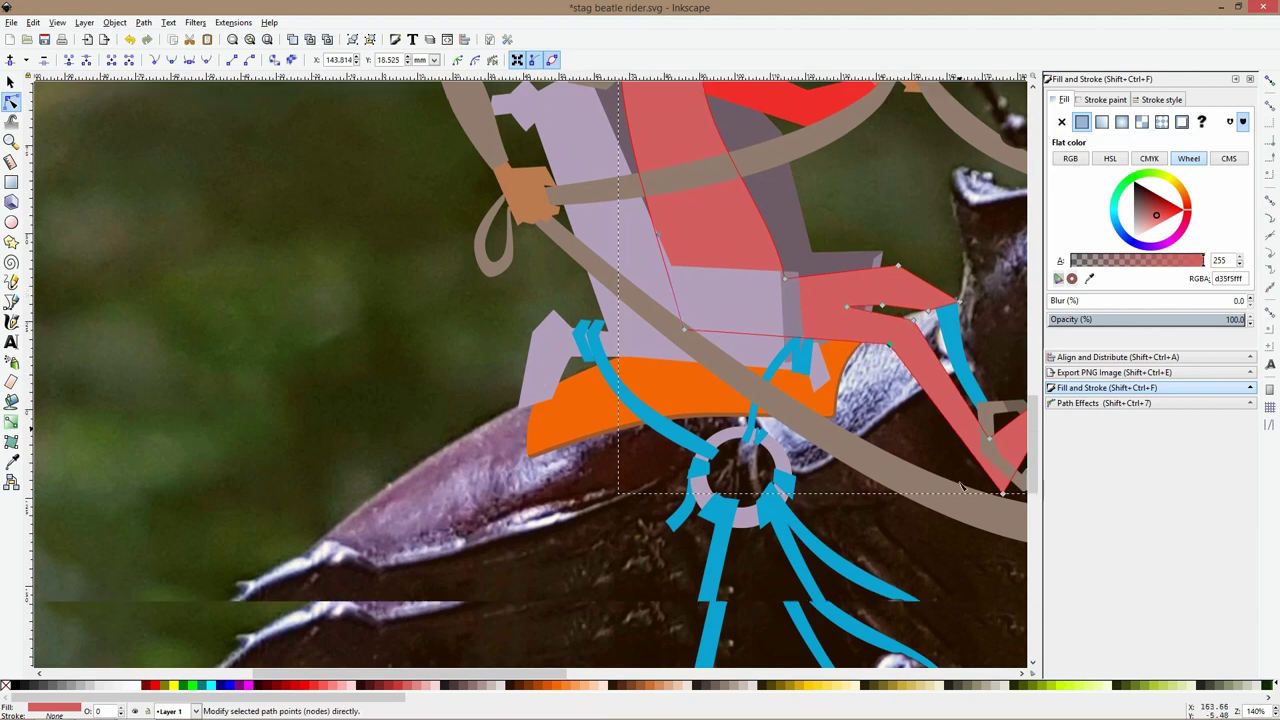
pyautogui.scroll(-1, 960, 486)
pyautogui.hscroll(4, 900, 400)
pyautogui.press('Escape')
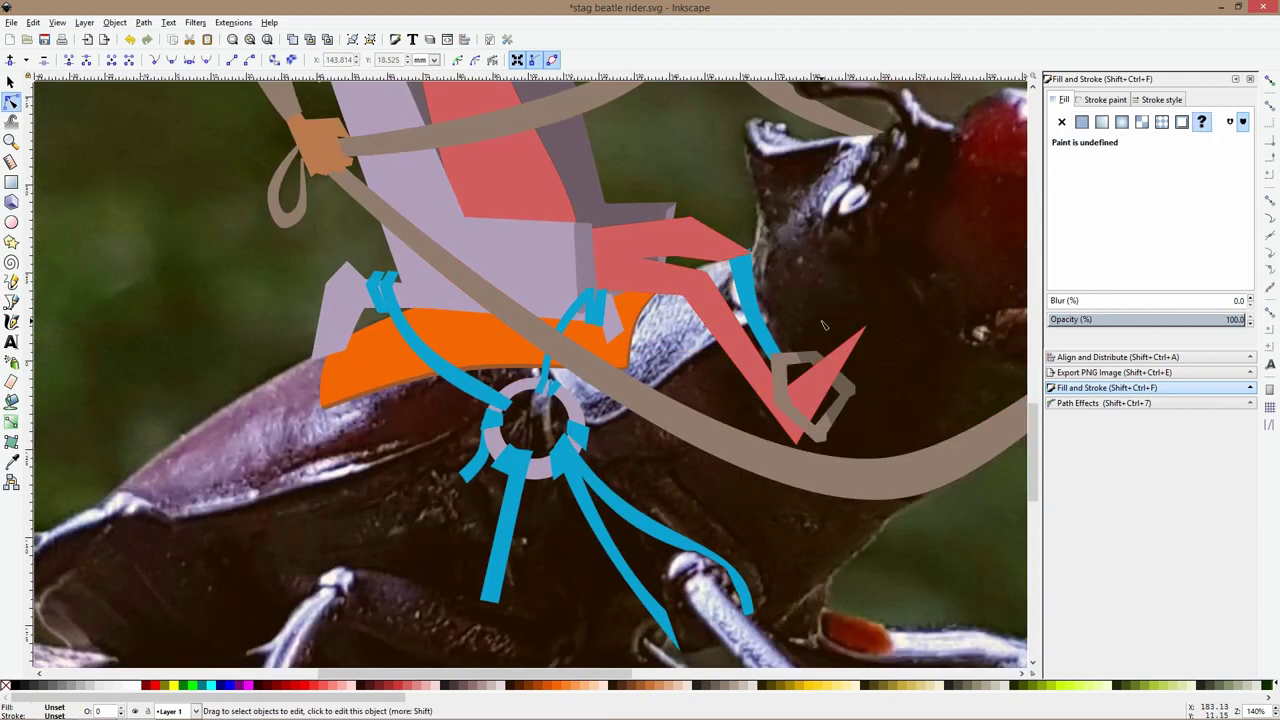
# Save the drawing and draw a closed straight-edged shape that covers the pink lower leg from mid-shin to the toe
pyautogui.click(18, 302)
pyautogui.hotkey('ctrl', 's')
pyautogui.scroll(2, 758, 343)
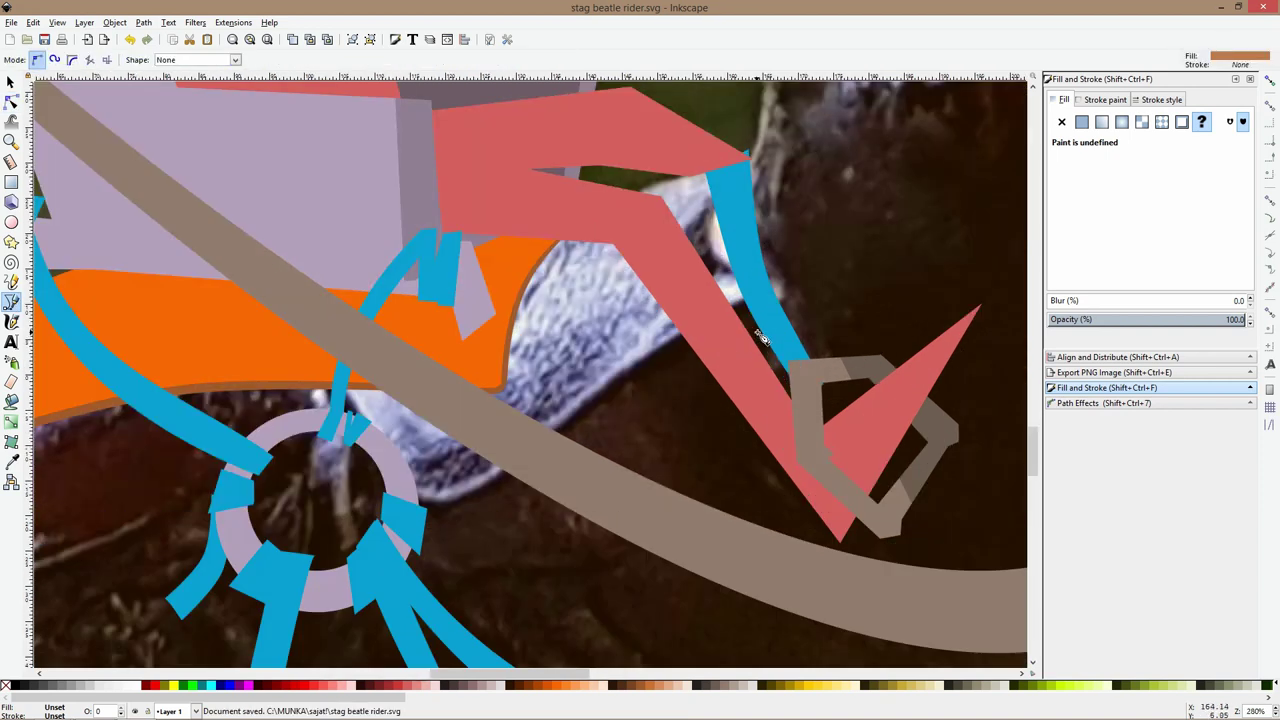
pyautogui.click(760, 334)
pyautogui.click(705, 395)
pyautogui.click(838, 577)
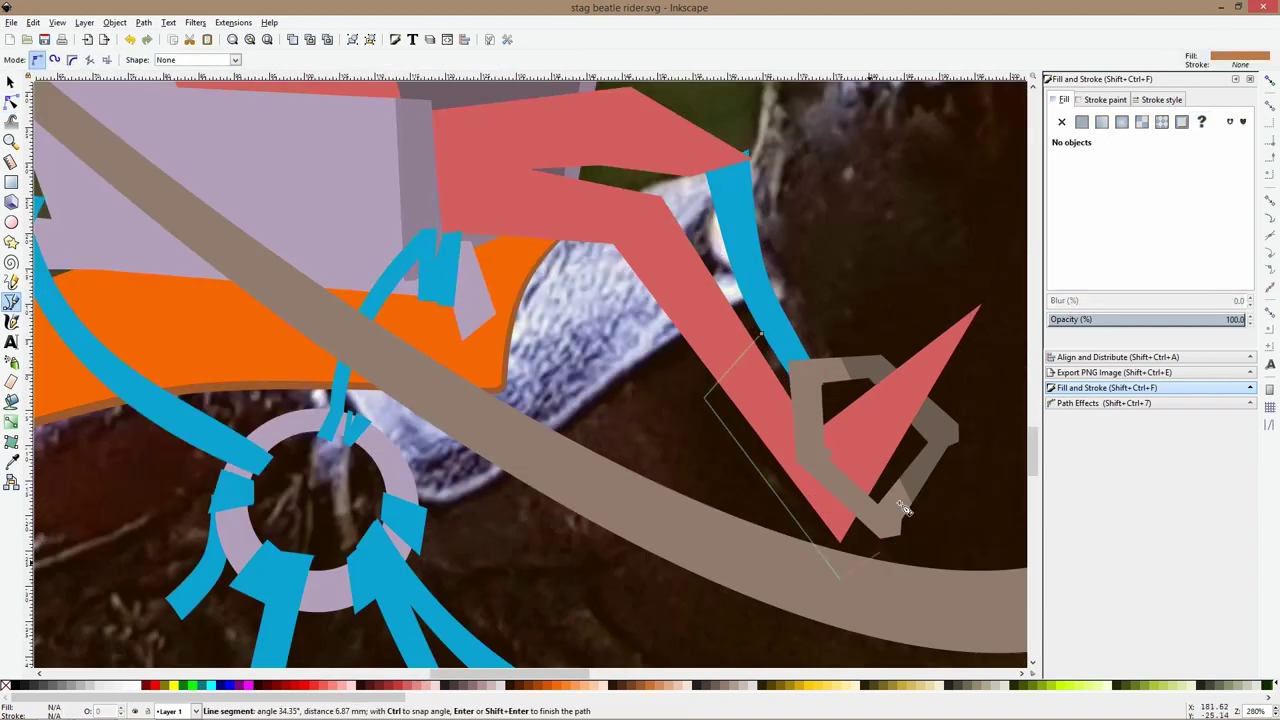
pyautogui.click(958, 465)
pyautogui.click(1005, 285)
pyautogui.click(945, 272)
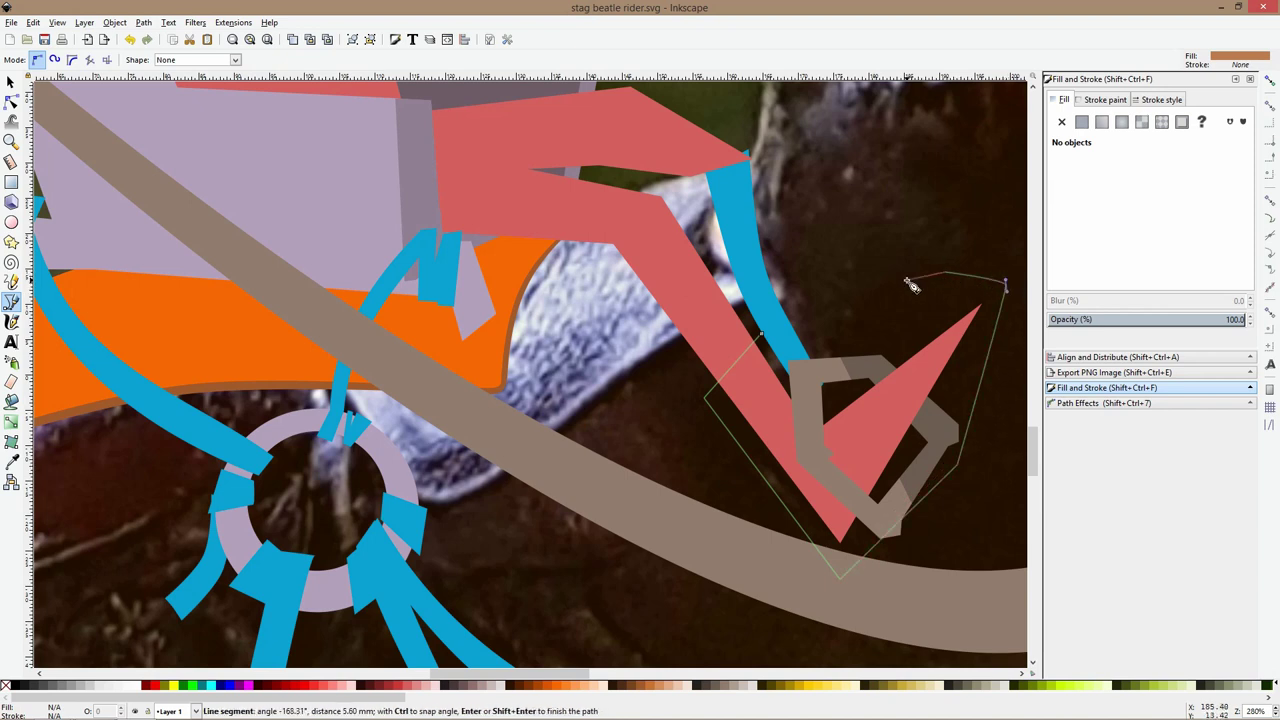
pyautogui.click(761, 334)
# Divide the pink body by the drawn shape to cut the foot and lower shin off as a separate piece
pyautogui.press('s')
pyautogui.keyDown('ctrl'); pyautogui.keyDown('shift'); pyautogui.click(725, 331); pyautogui.keyUp('shift'); pyautogui.keyUp('ctrl')
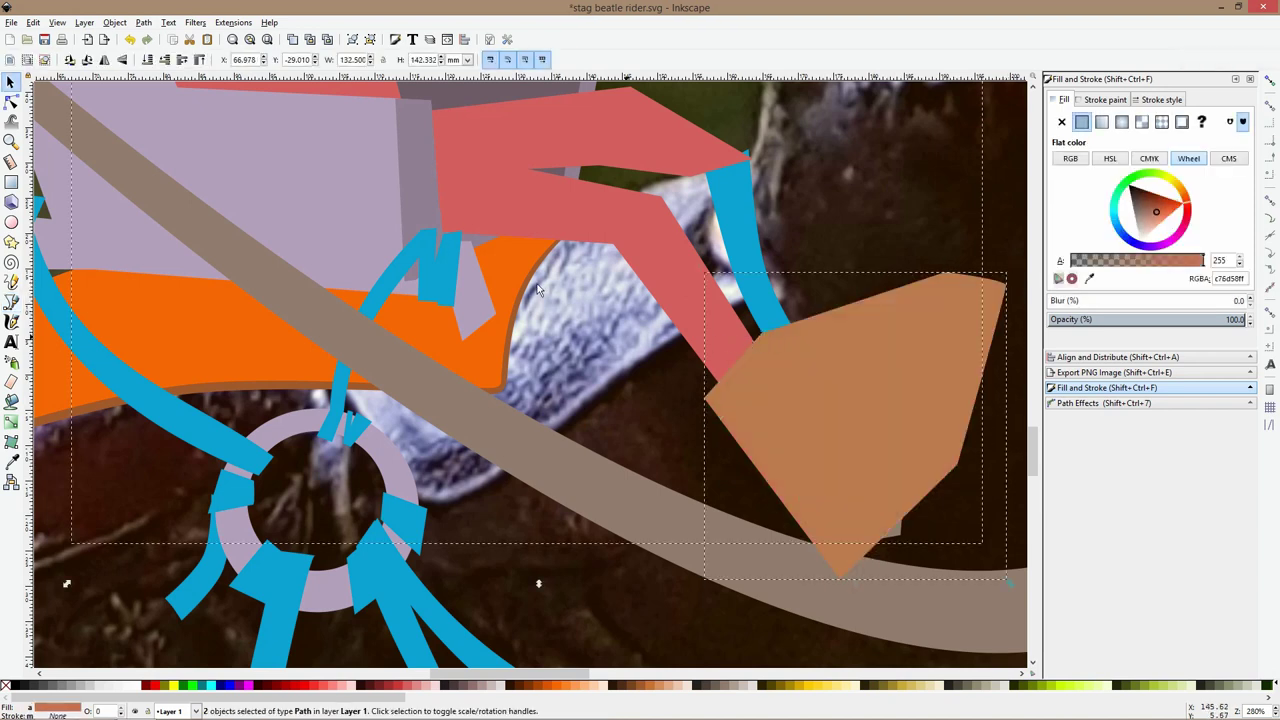
pyautogui.click(144, 22)
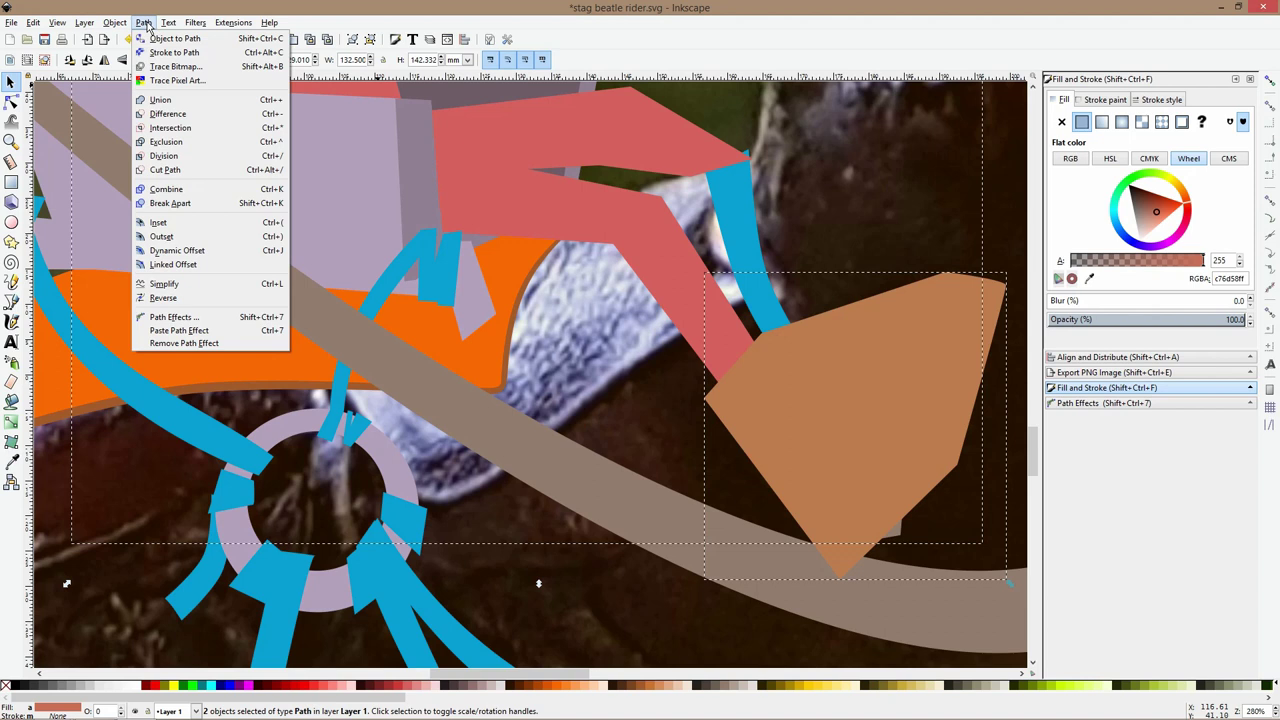
pyautogui.click(167, 143)
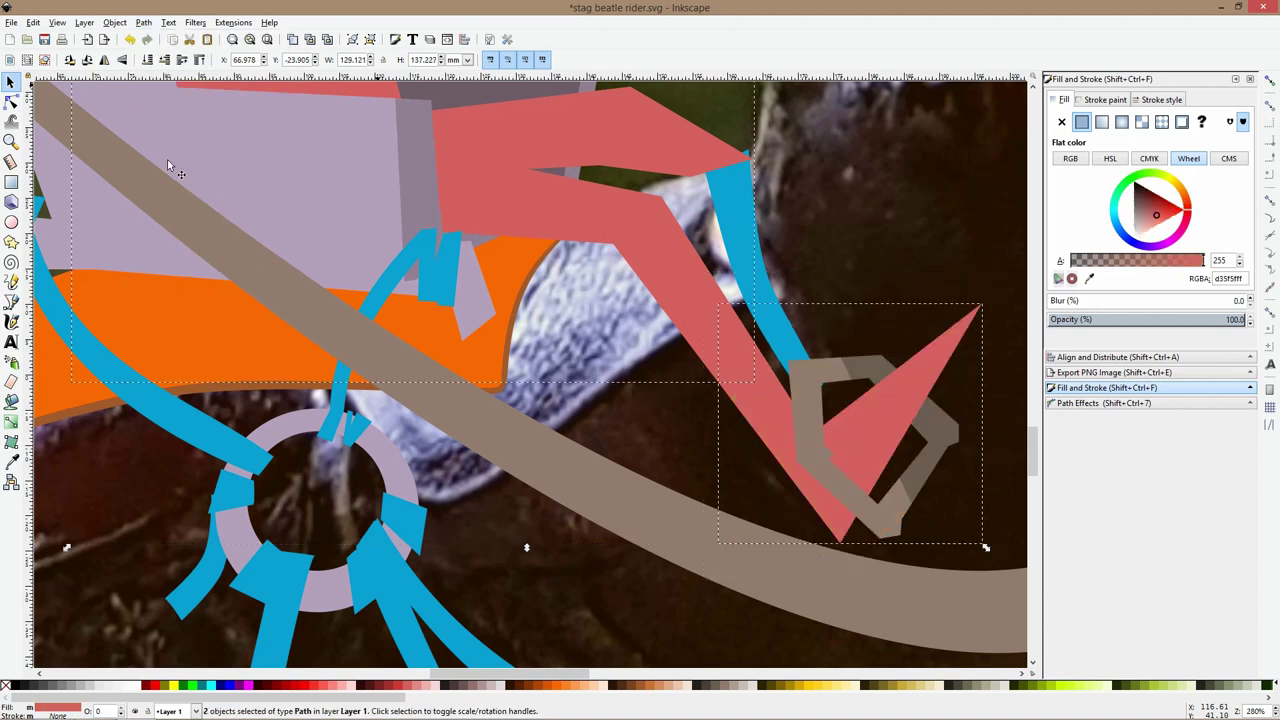
# Widen the top of the cut-off boot piece by moving its two cuff nodes outward, and round its heel with short handles
pyautogui.click(895, 387)
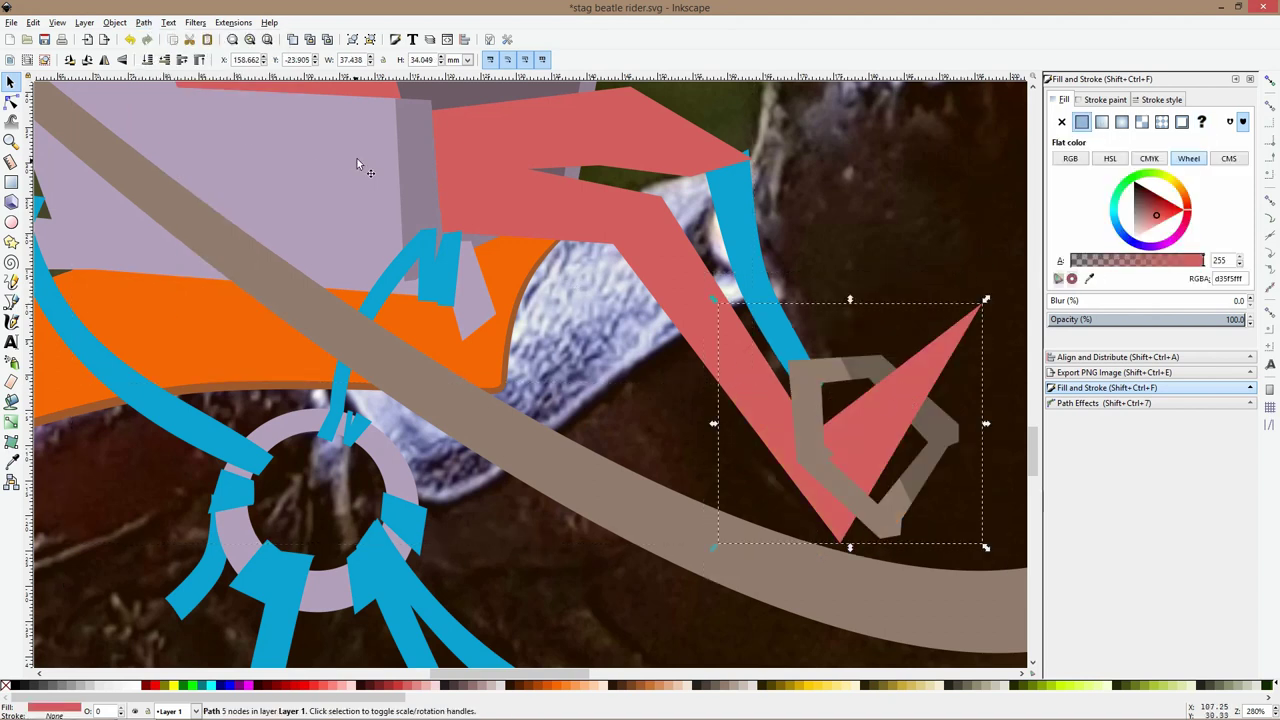
pyautogui.click(11, 101)
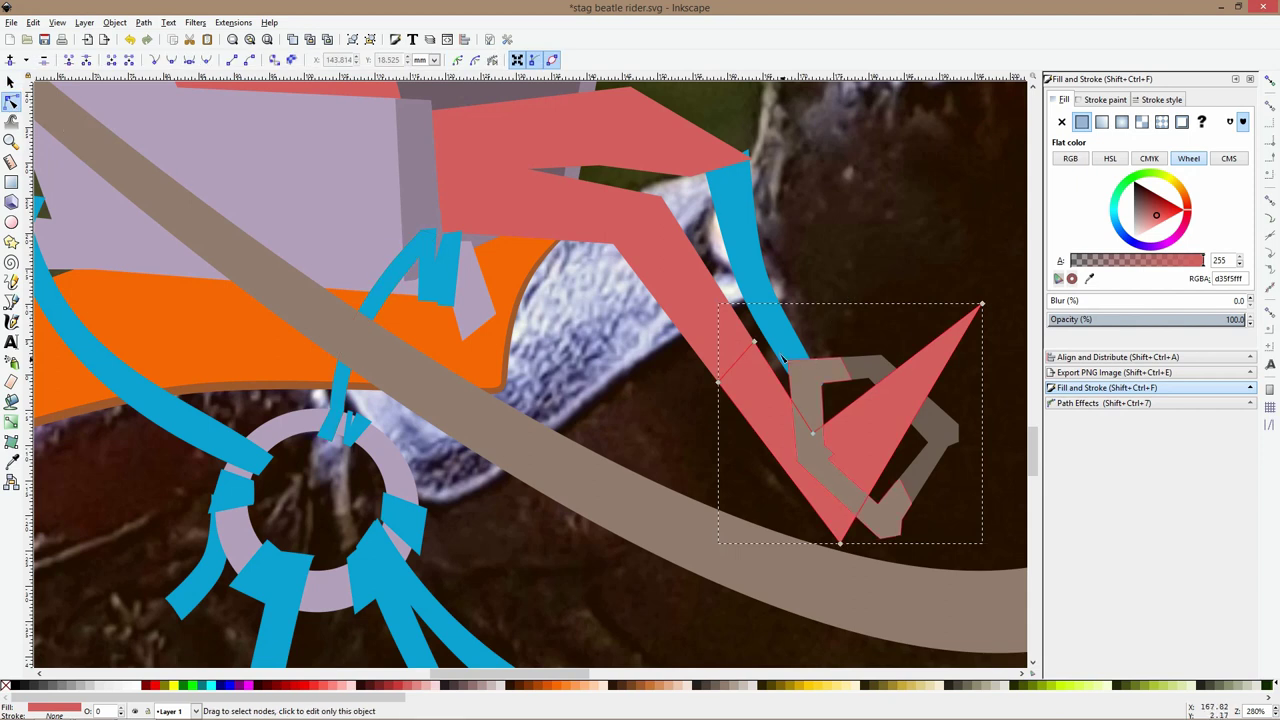
pyautogui.moveTo(756, 345); pyautogui.dragTo(757, 334)
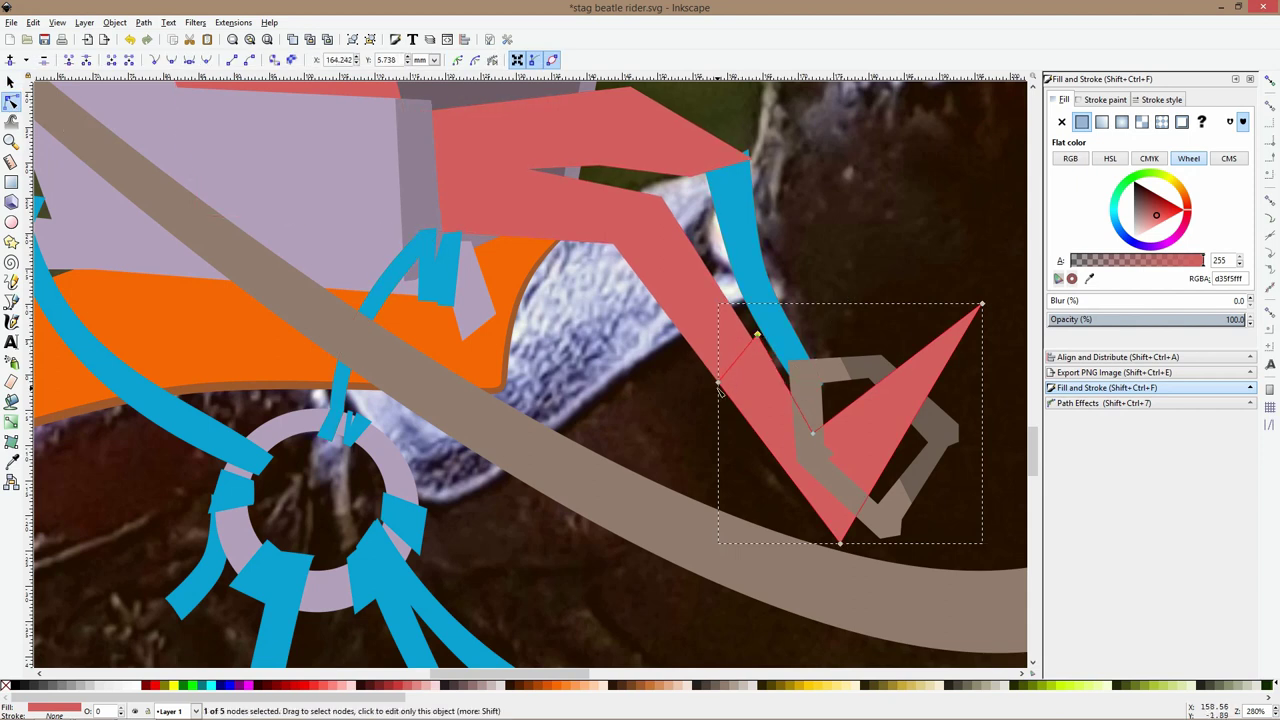
pyautogui.moveTo(711, 387); pyautogui.dragTo(701, 383)
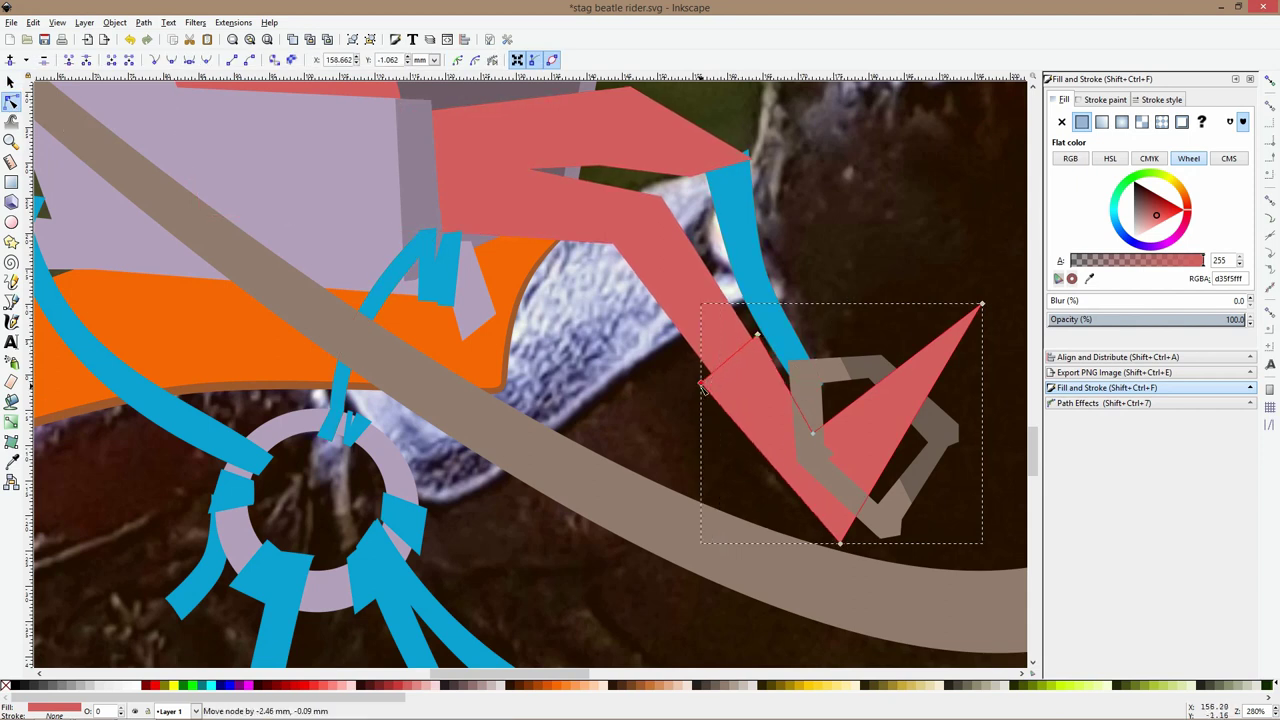
pyautogui.keyDown('ctrl'); pyautogui.click(842, 545); pyautogui.keyUp('ctrl')
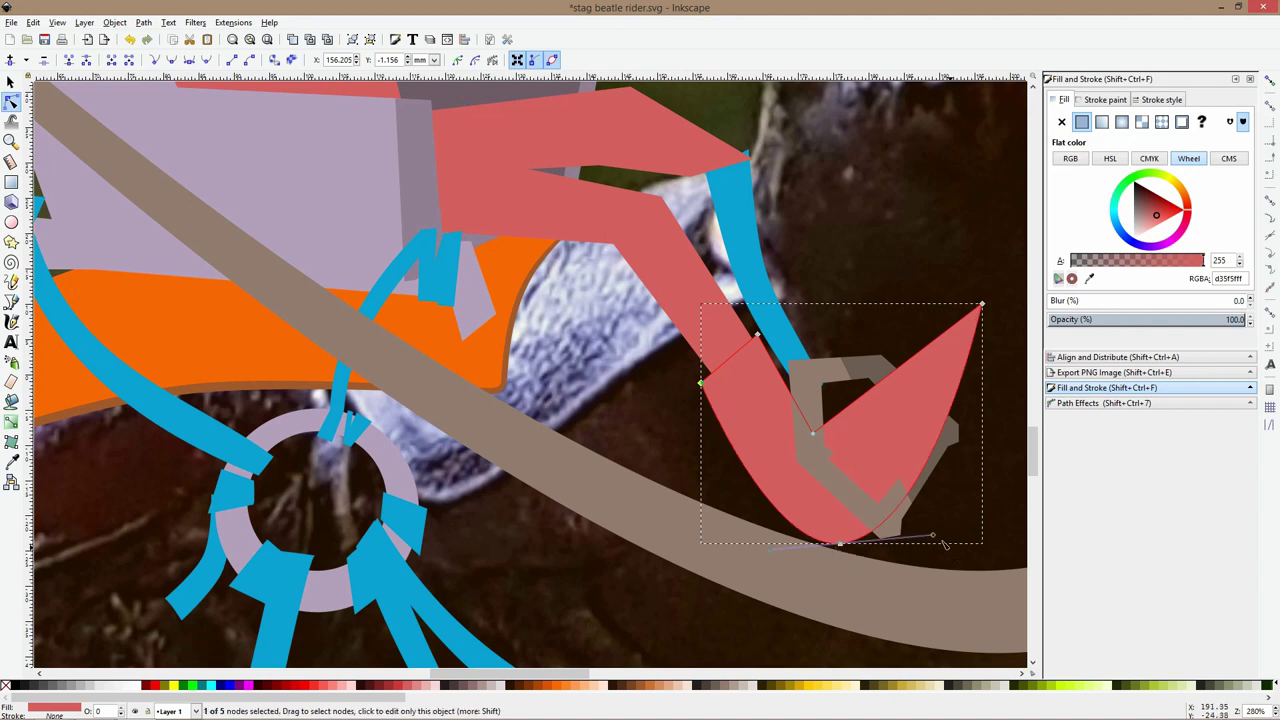
pyautogui.moveTo(914, 539); pyautogui.dragTo(873, 546)
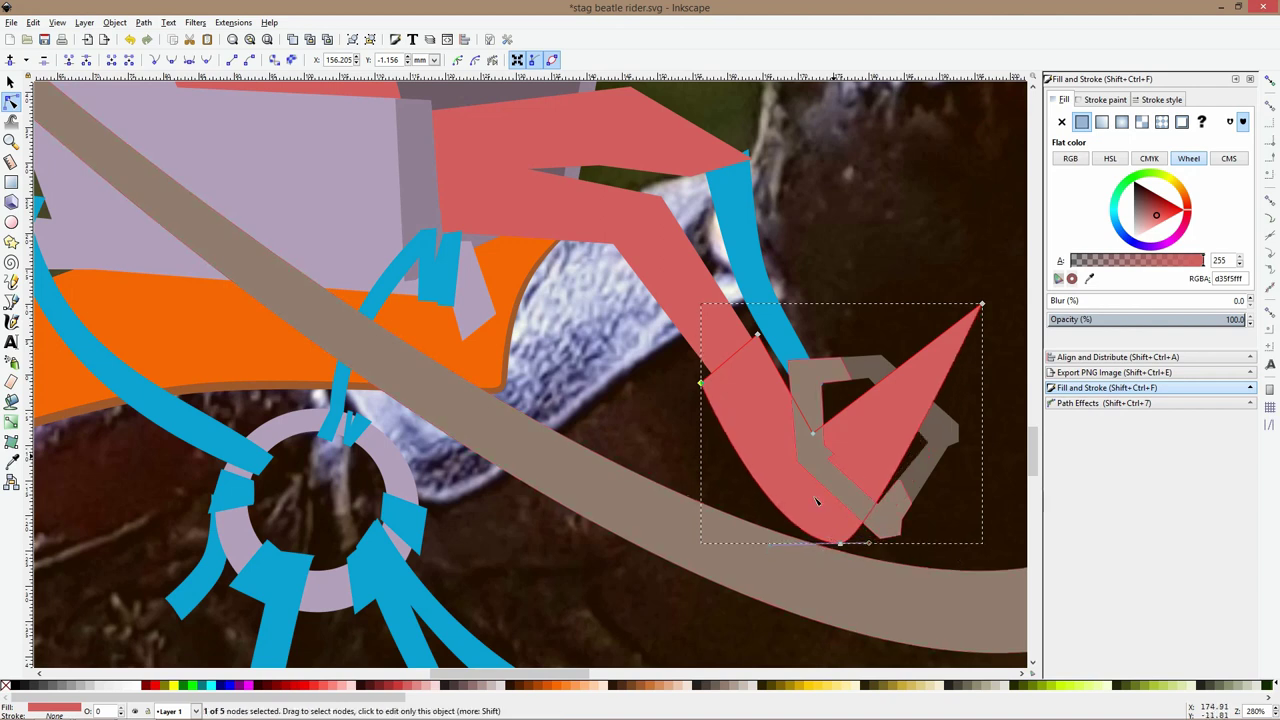
pyautogui.moveTo(771, 545); pyautogui.dragTo(793, 531)
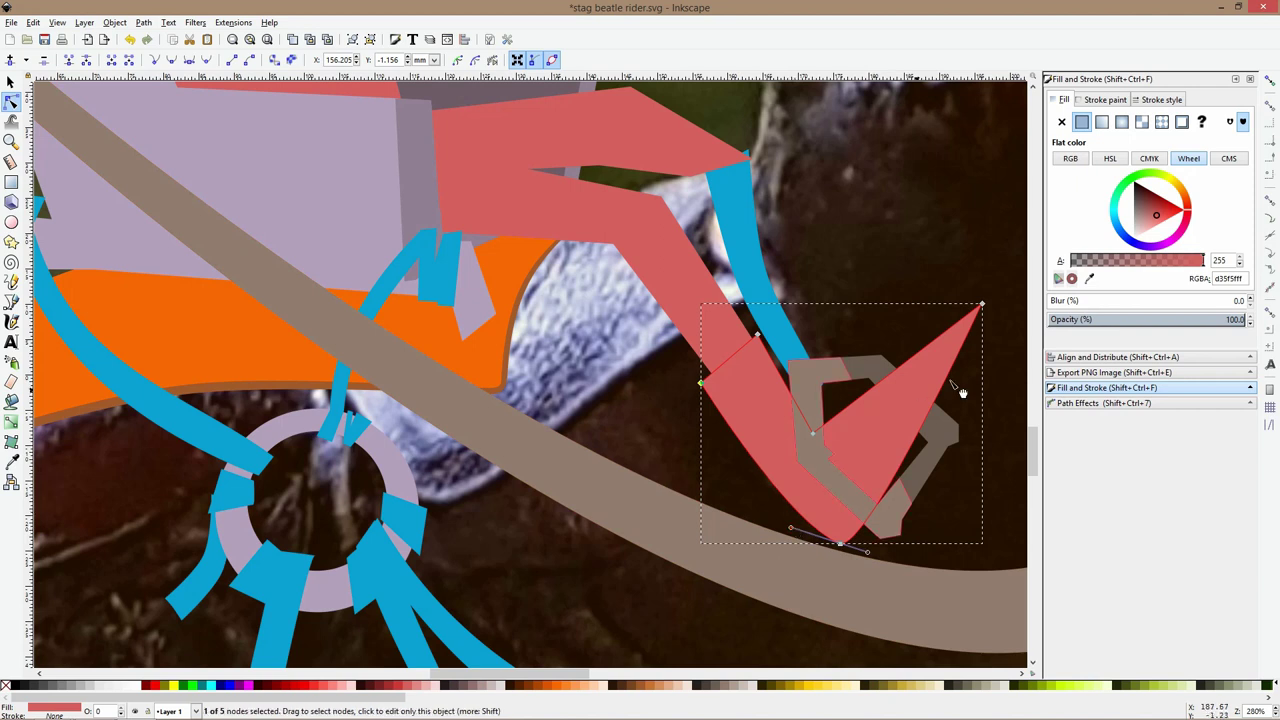
# Round the boot's toe, add a node midway along its upper edge, pull the tip up and back, and bulge the sole edge
pyautogui.keyDown('ctrl'); pyautogui.click(983, 303); pyautogui.keyUp('ctrl')
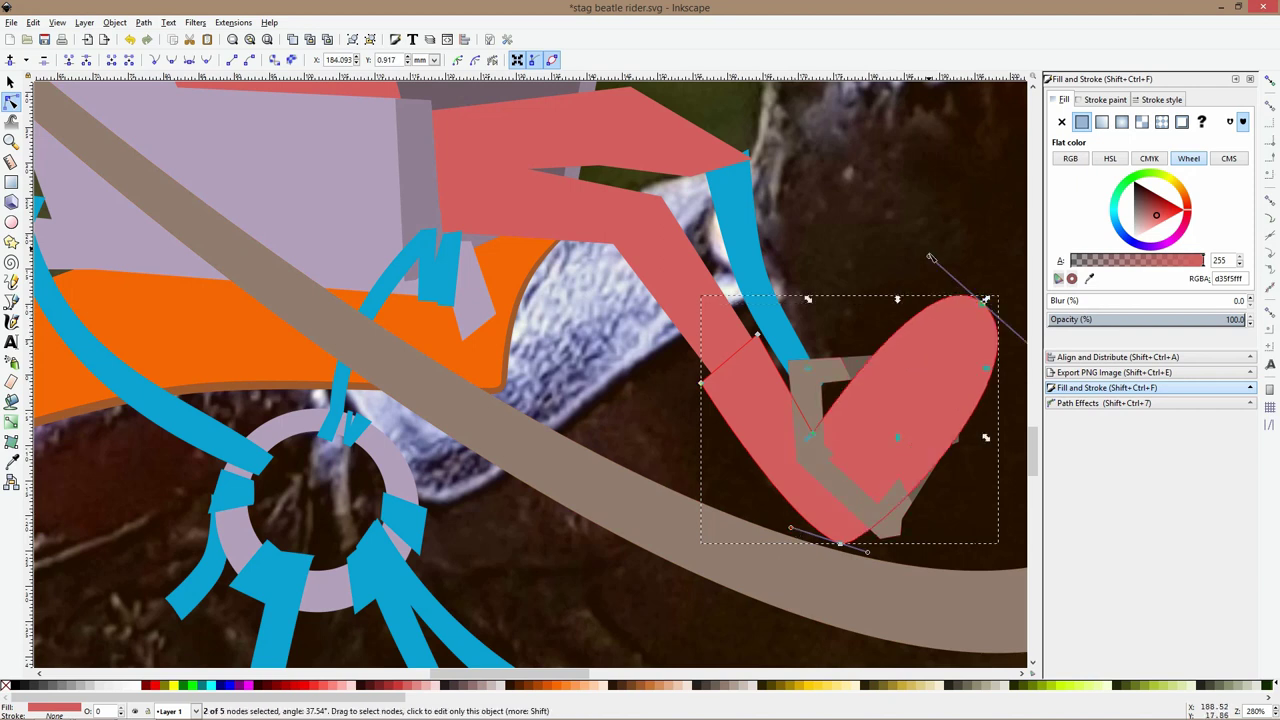
pyautogui.moveTo(929, 256); pyautogui.dragTo(849, 348)
pyautogui.scroll(-1, 996, 334)
pyautogui.moveTo(898, 302); pyautogui.dragTo(875, 318)
pyautogui.doubleClick(762, 382)
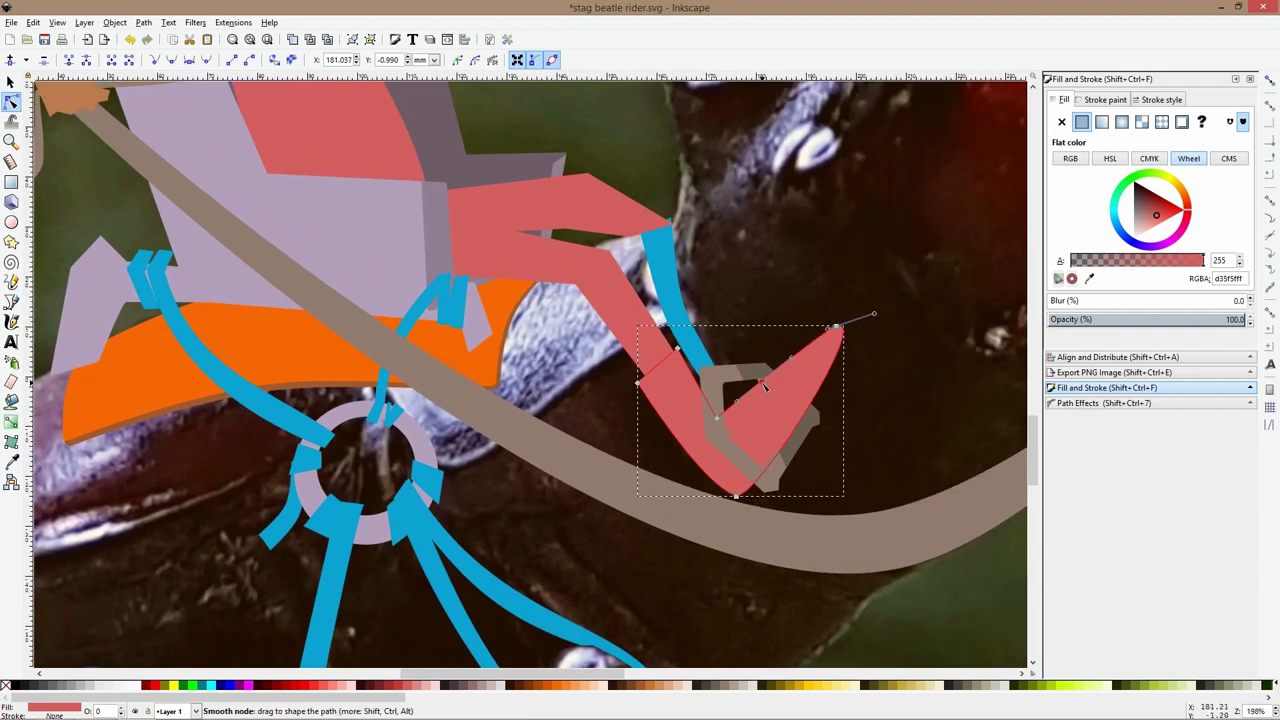
pyautogui.moveTo(832, 327); pyautogui.dragTo(808, 315)
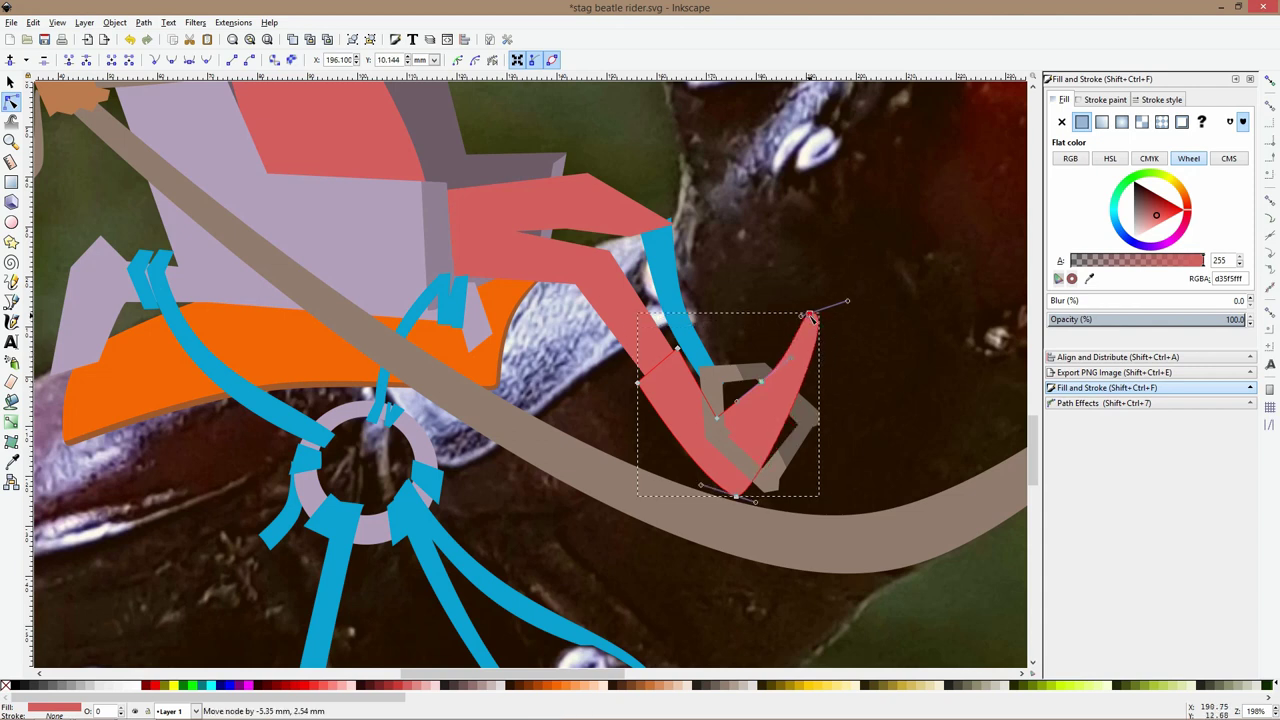
pyautogui.moveTo(806, 363); pyautogui.dragTo(825, 373)
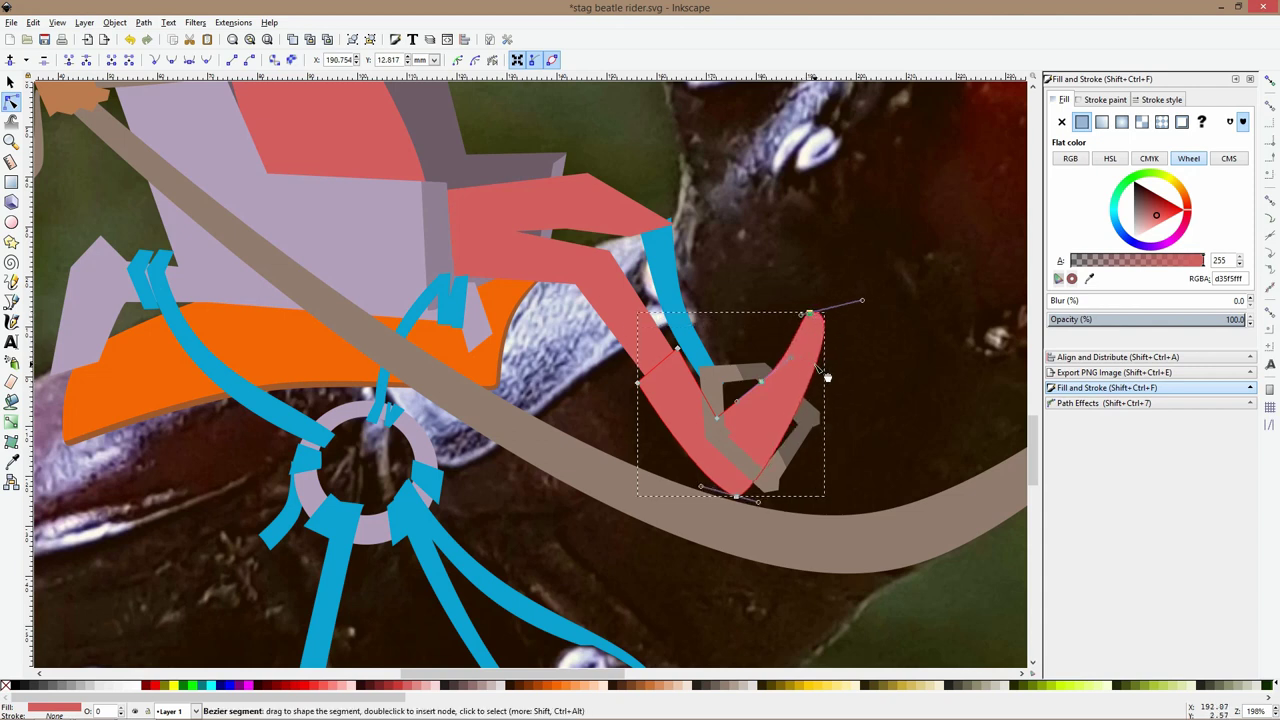
pyautogui.click(914, 422)
# Adjust the boot's cuff edge and fill the boot with the hood's dark red (71130b)
pyautogui.scroll(-1, 953, 386)
pyautogui.scroll(-2, 955, 391)
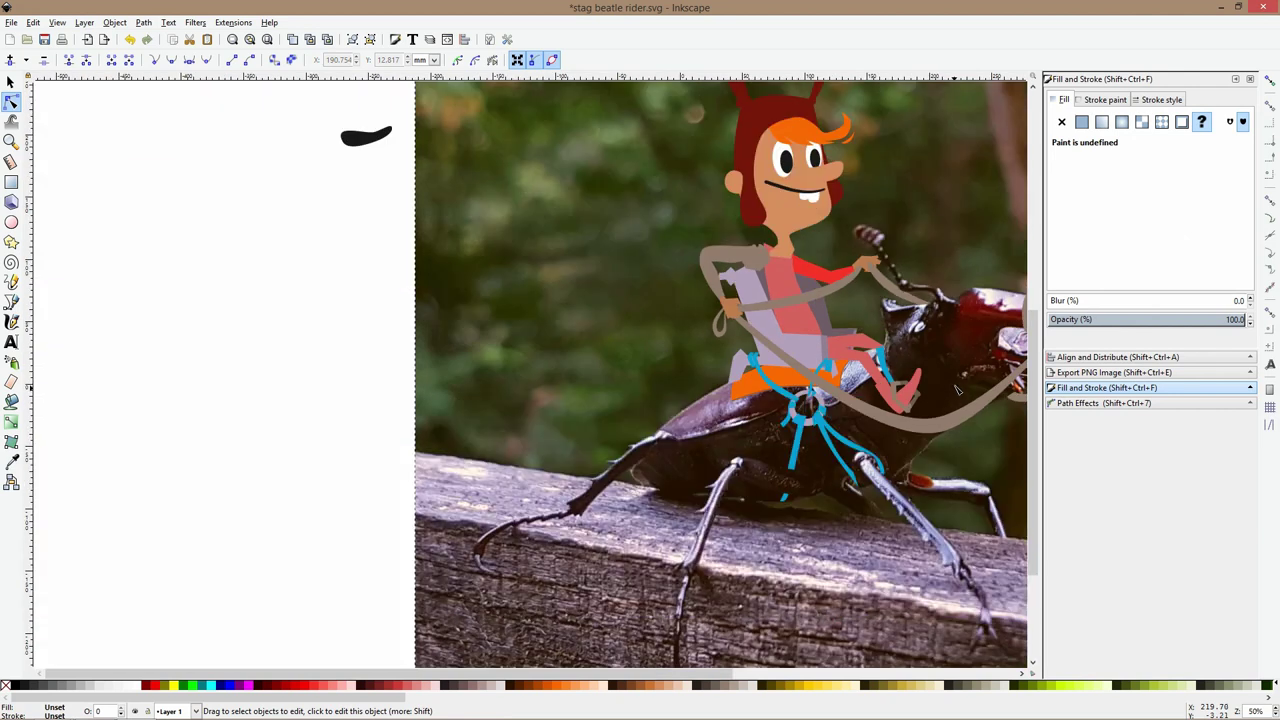
pyautogui.moveTo(955, 391); pyautogui.dragTo(764, 400)
pyautogui.scroll(7, 723, 402)
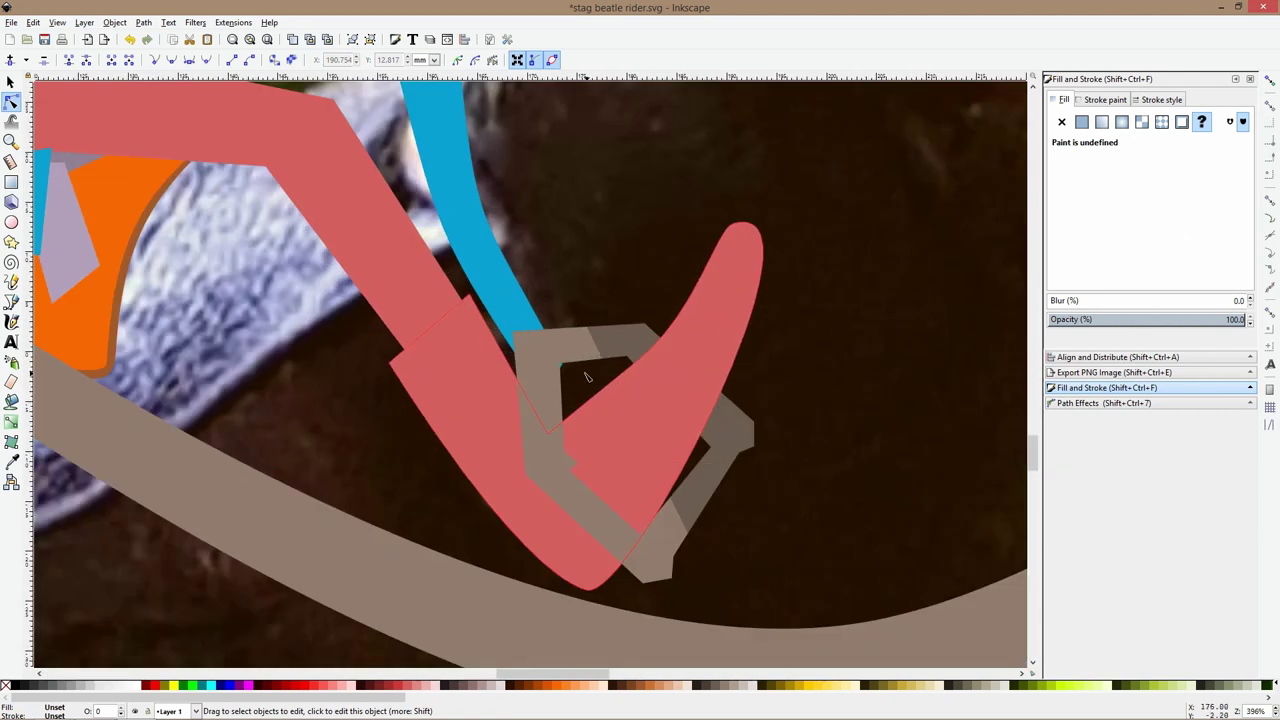
pyautogui.click(438, 338)
pyautogui.moveTo(434, 335); pyautogui.dragTo(420, 324)
pyautogui.click(12, 461)
pyautogui.press('5')
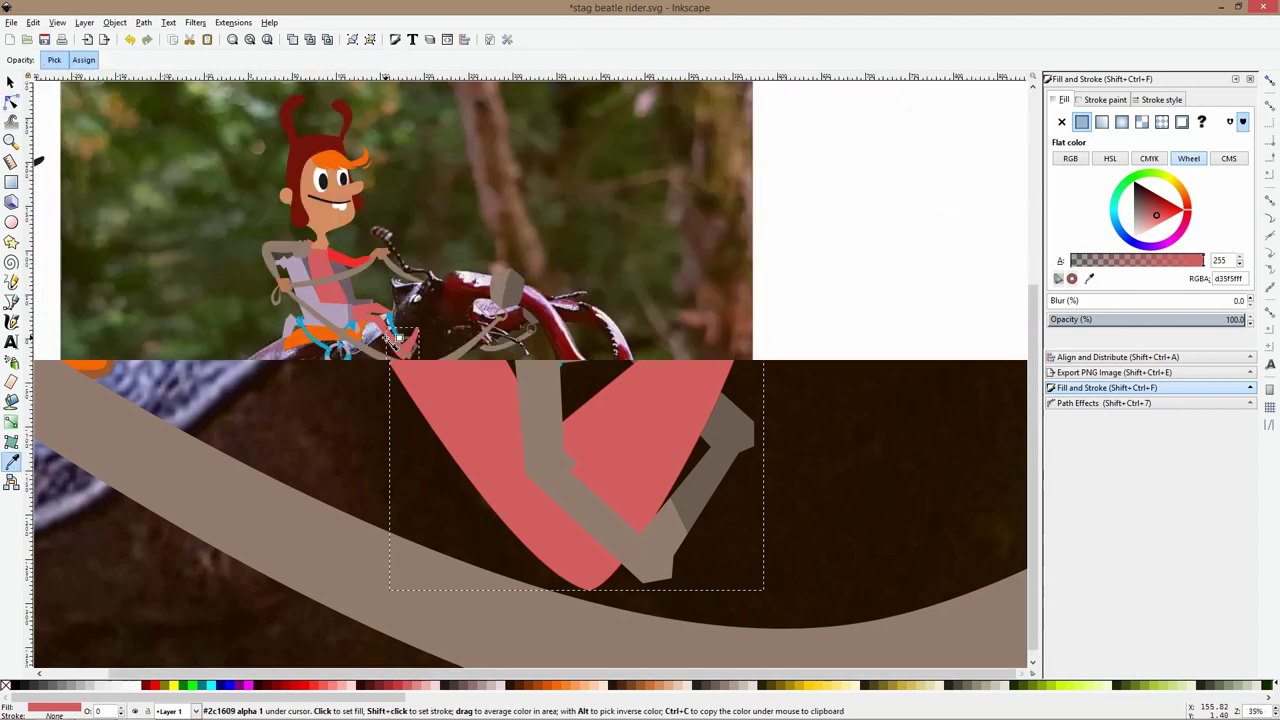
pyautogui.click(300, 152)
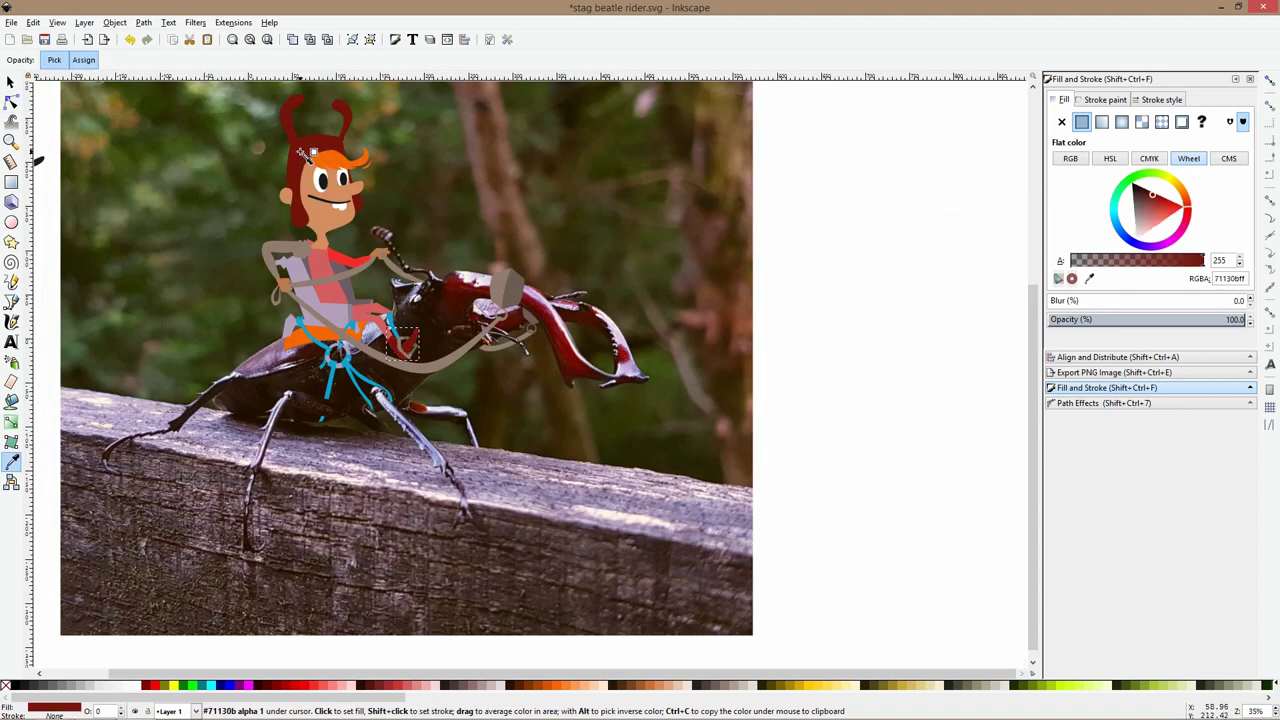
# Try fills sampled from the photo's background and wood on the pink body, such as 493c1f, 64564b, 4a552b, 574242 and 5d4750
pyautogui.press('s')
pyautogui.press('3')
pyautogui.click(502, 225)
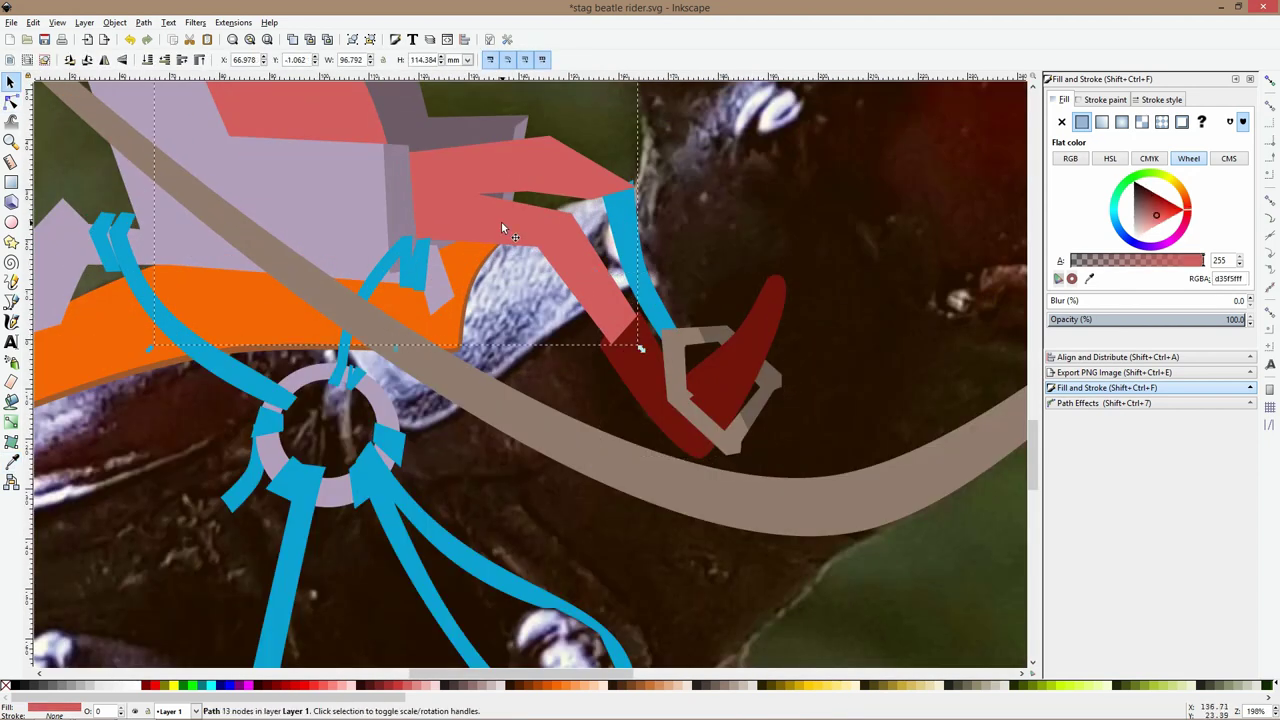
pyautogui.scroll(-2, 502, 225)
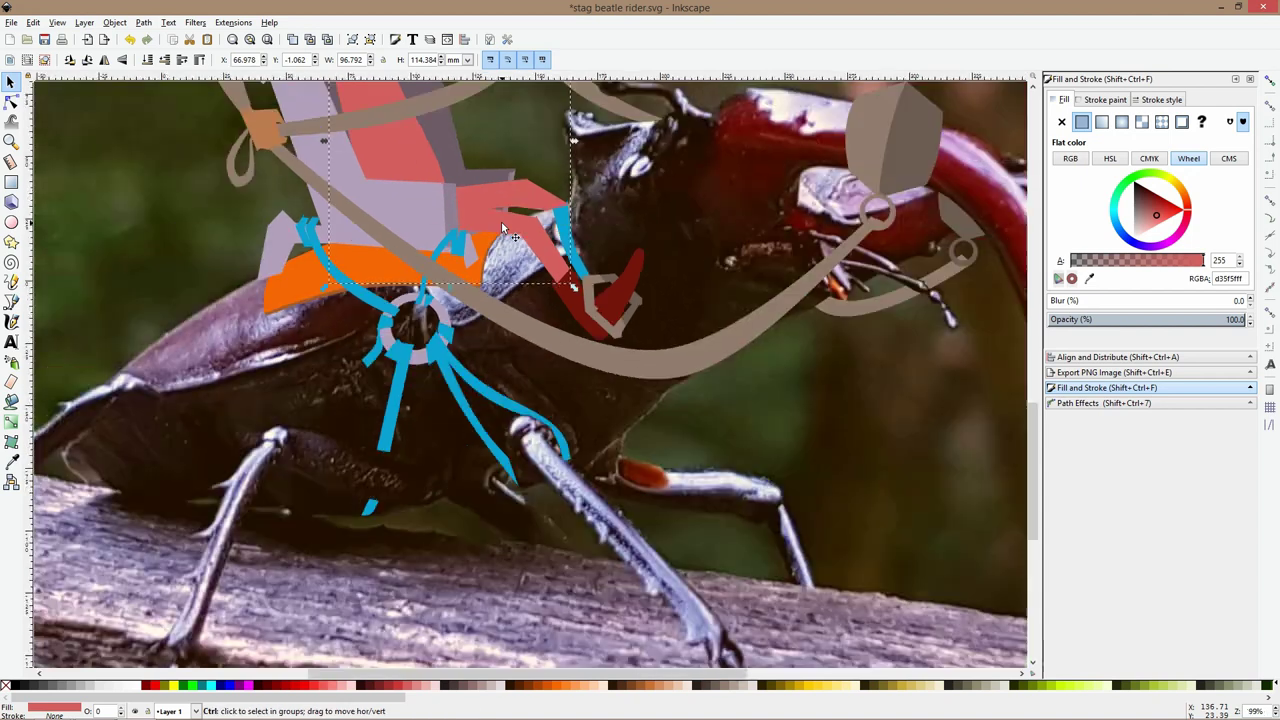
pyautogui.click(12, 461)
pyautogui.press('5')
pyautogui.click(590, 296)
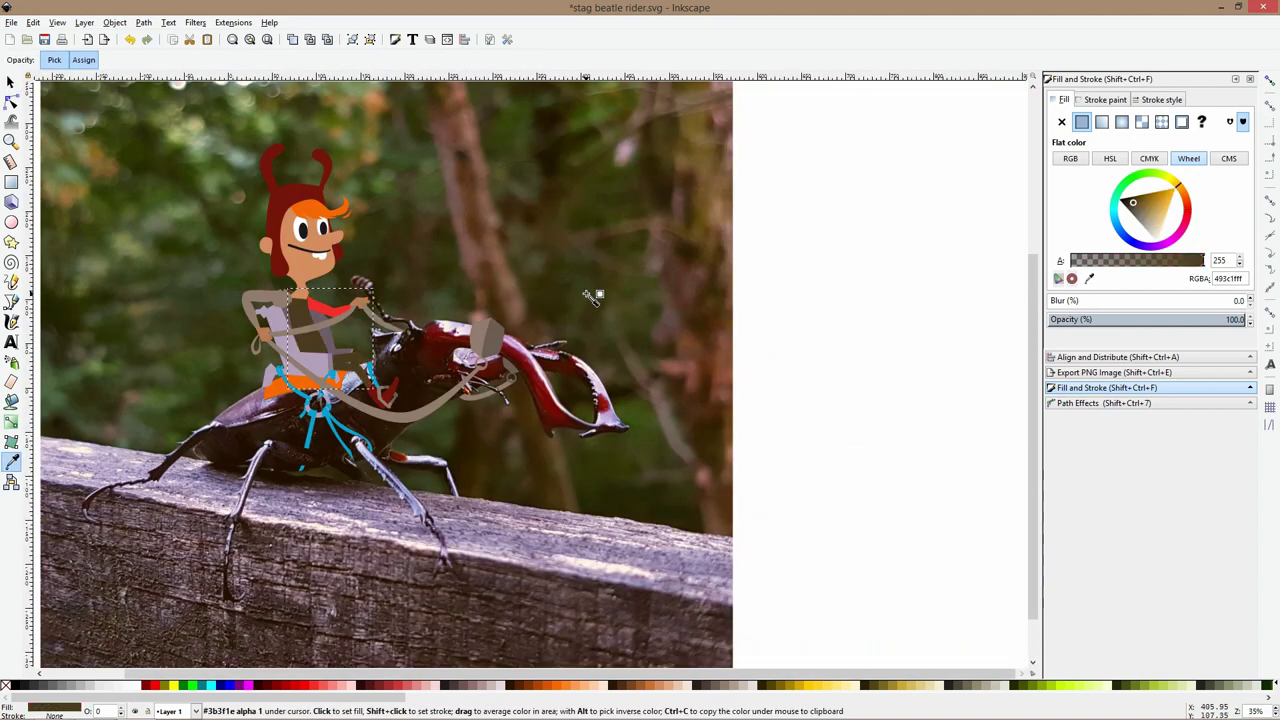
pyautogui.click(688, 287)
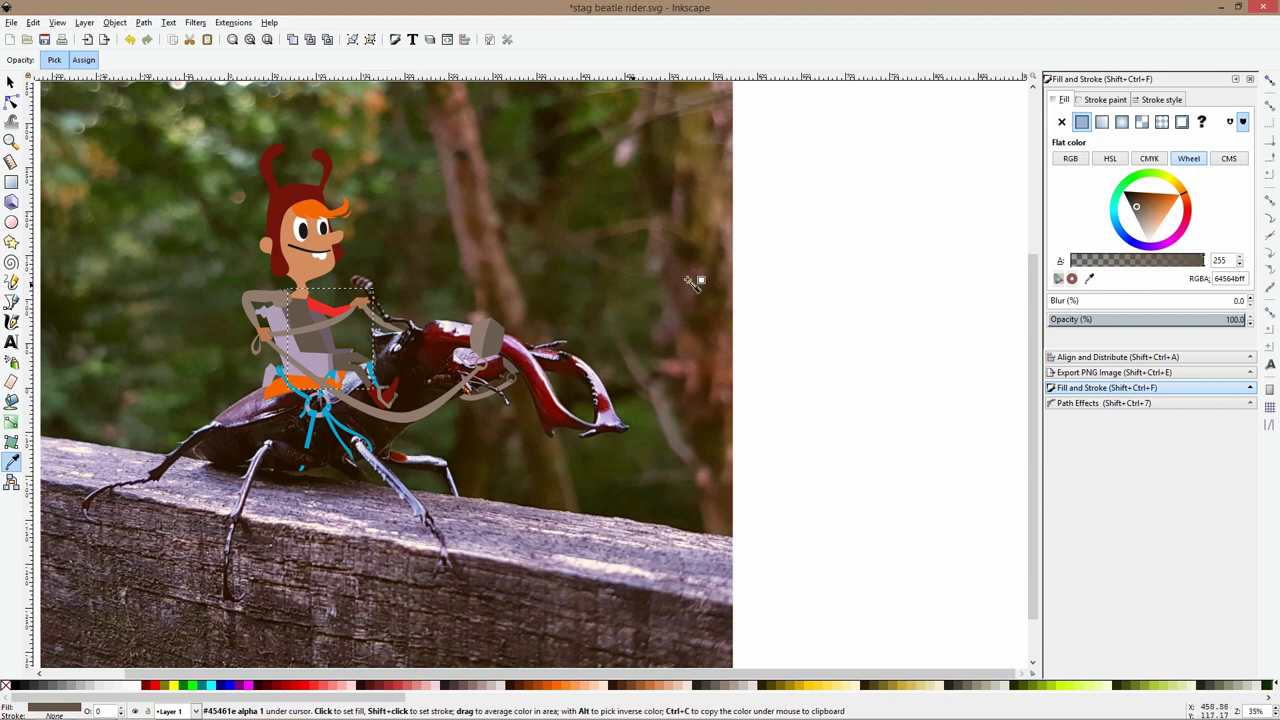
pyautogui.click(706, 206)
pyautogui.moveTo(127, 137); pyautogui.dragTo(152, 150)
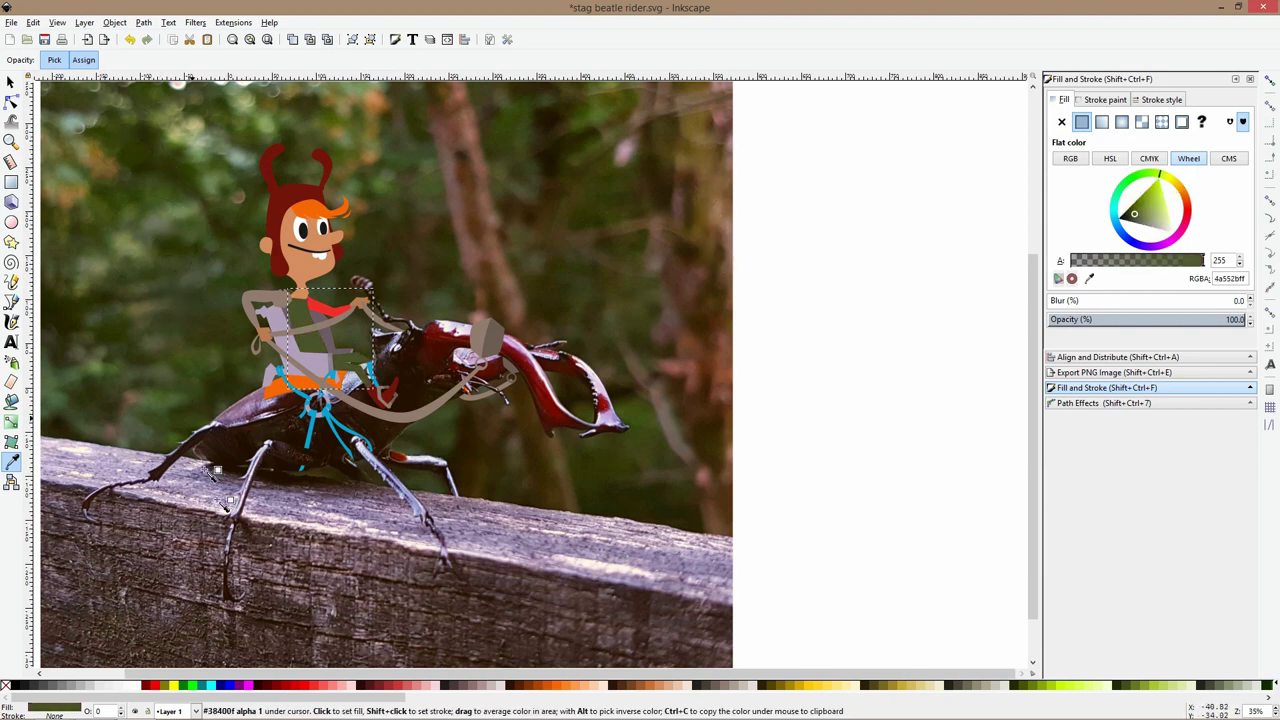
pyautogui.moveTo(405, 590); pyautogui.dragTo(400, 577)
pyautogui.moveTo(559, 533); pyautogui.dragTo(577, 590)
pyautogui.scroll(-4, 541, 553)
pyautogui.click(352, 503)
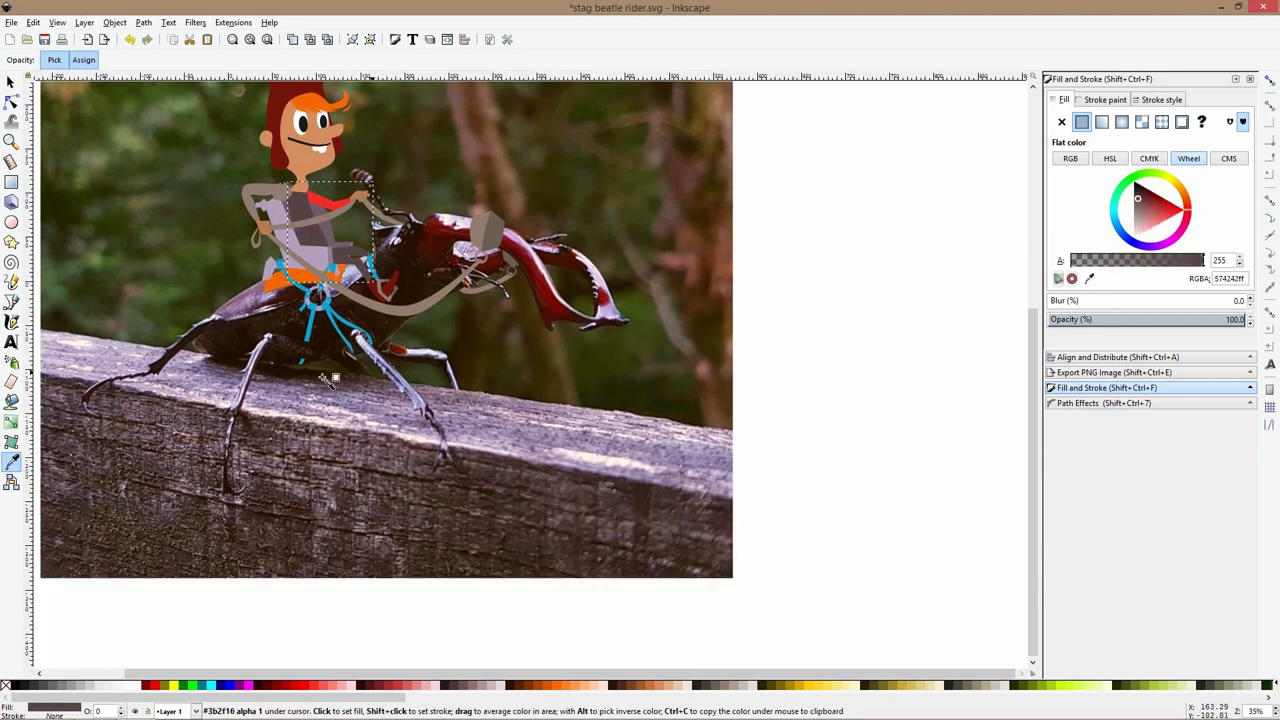
pyautogui.click(262, 330)
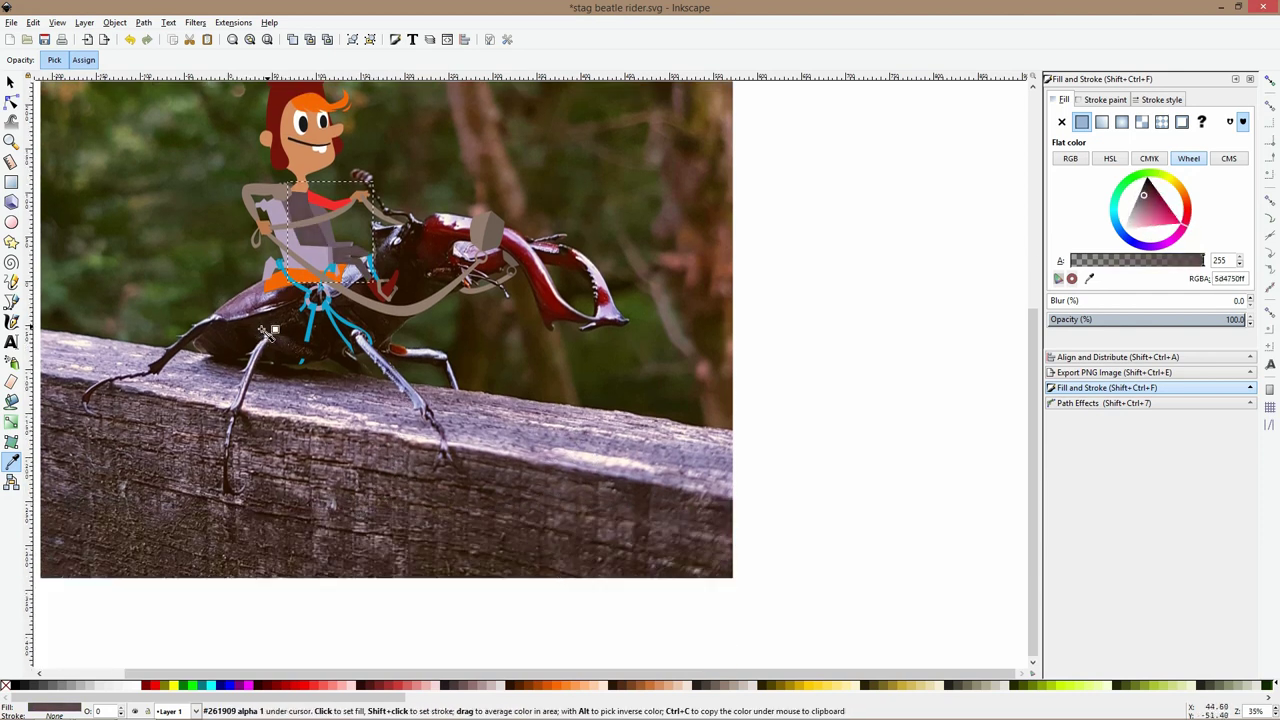
# Fill the rider's body with the near-black brown (261507) sampled from the beetle's body in the photo
pyautogui.scroll(2, 246, 220)
pyautogui.click(355, 383)
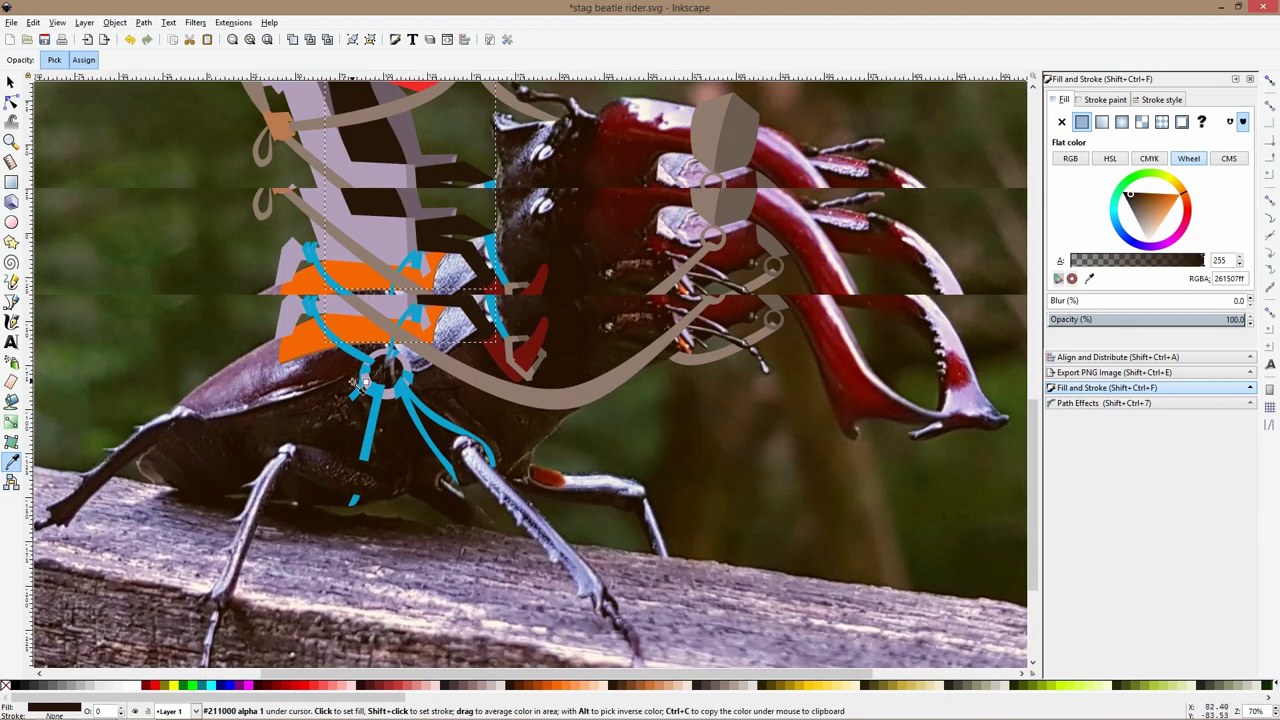
pyautogui.scroll(-3, 355, 383)
pyautogui.scroll(2, 355, 383)
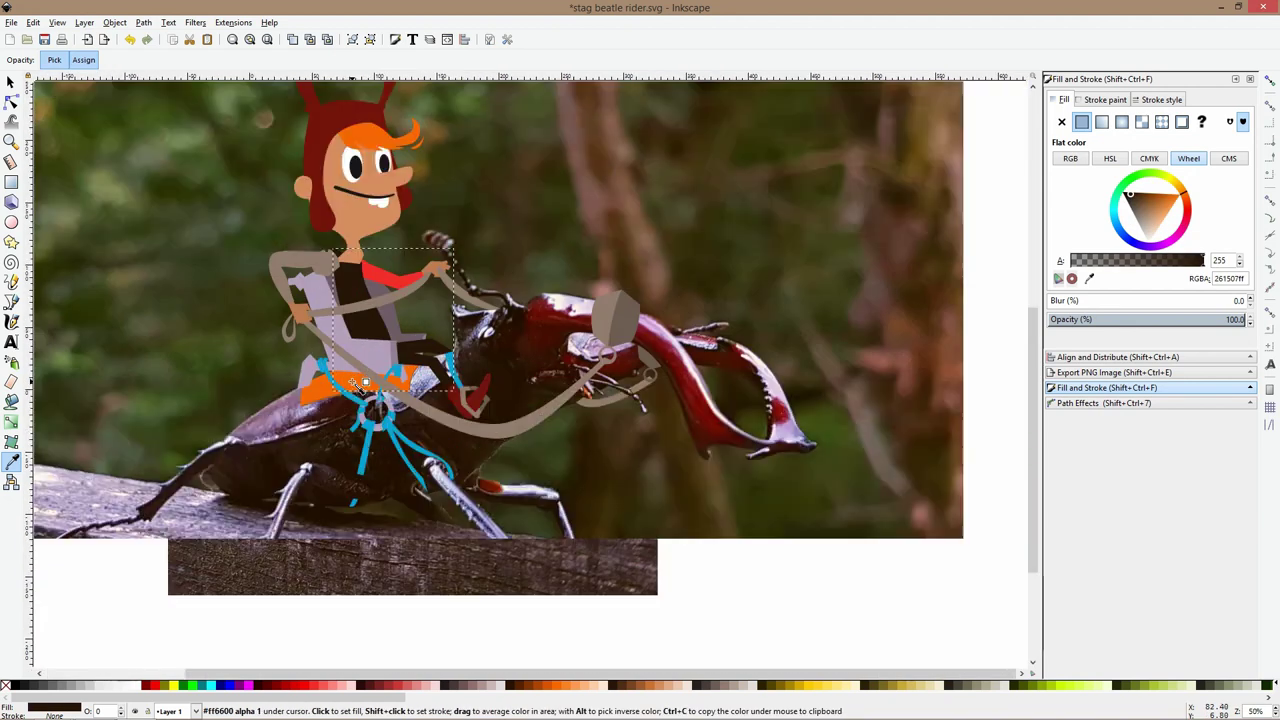
pyautogui.press('s')
pyautogui.click(575, 433)
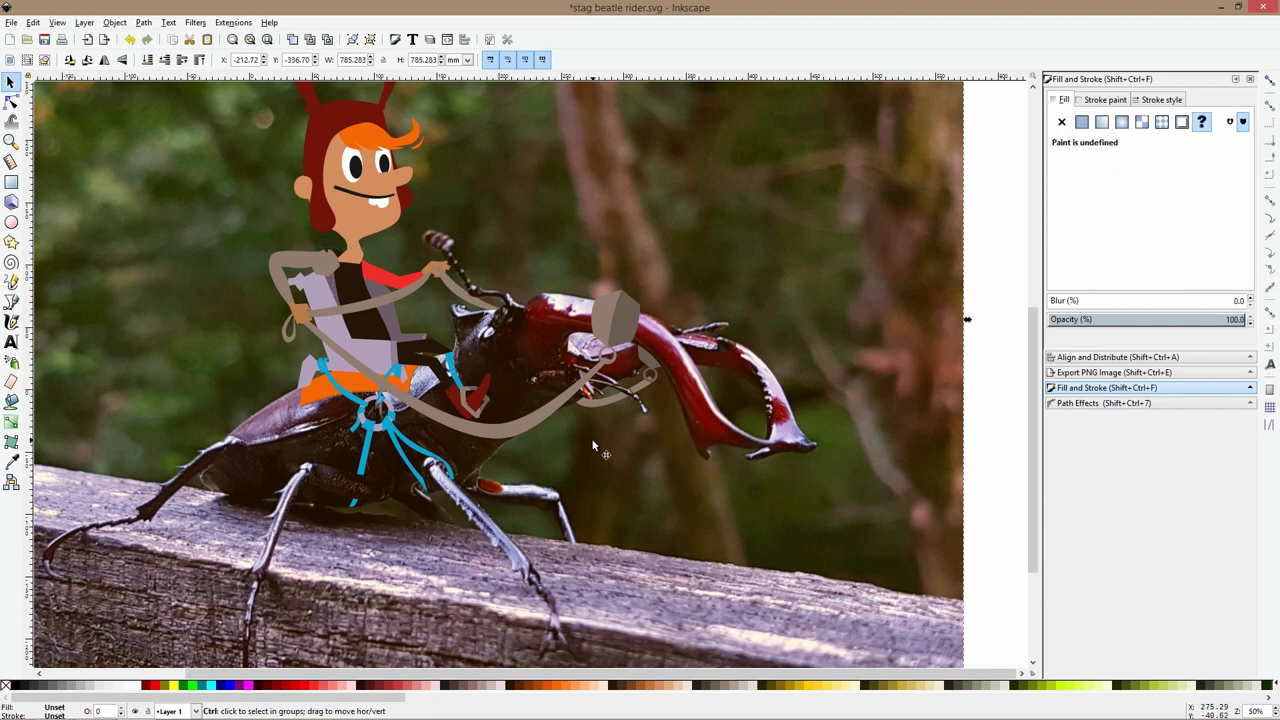
# Try fills sampled from the photo's background and wooden beam on the rider's horned hood, such as 5b592d and 86737d
pyautogui.scroll(-3, 592, 447)
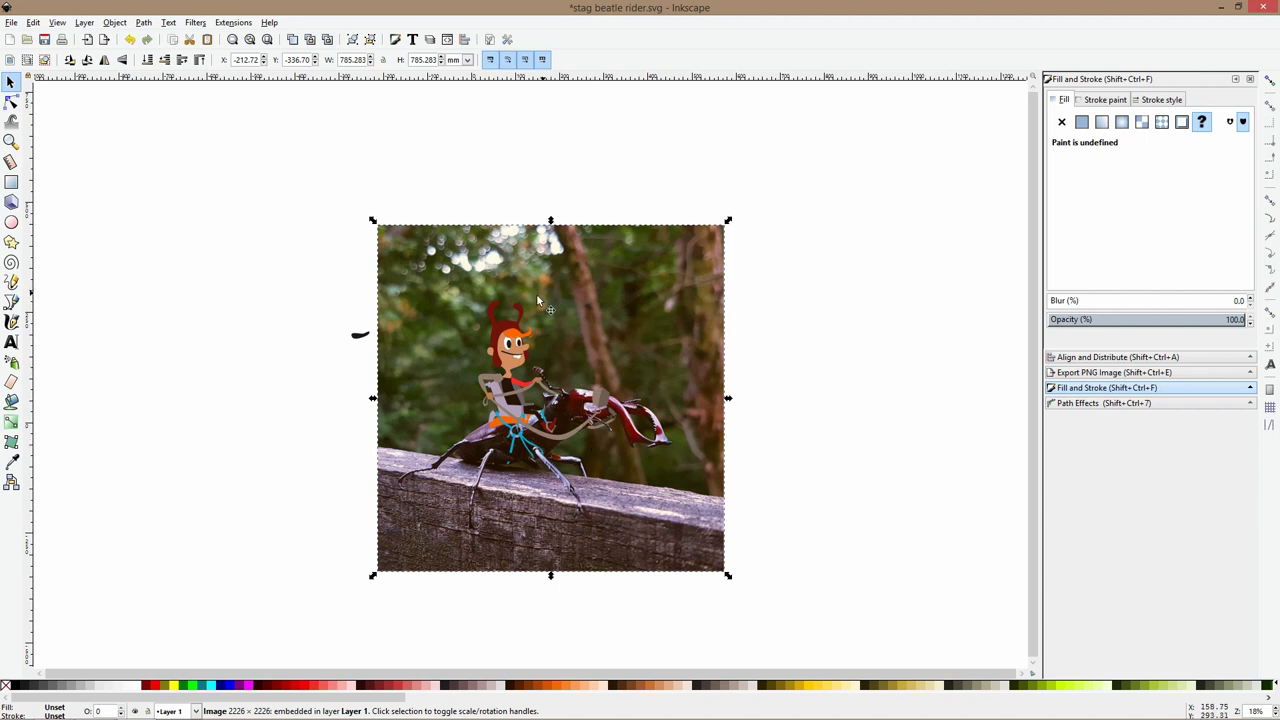
pyautogui.scroll(4, 536, 300)
pyautogui.click(457, 368)
pyautogui.click(12, 461)
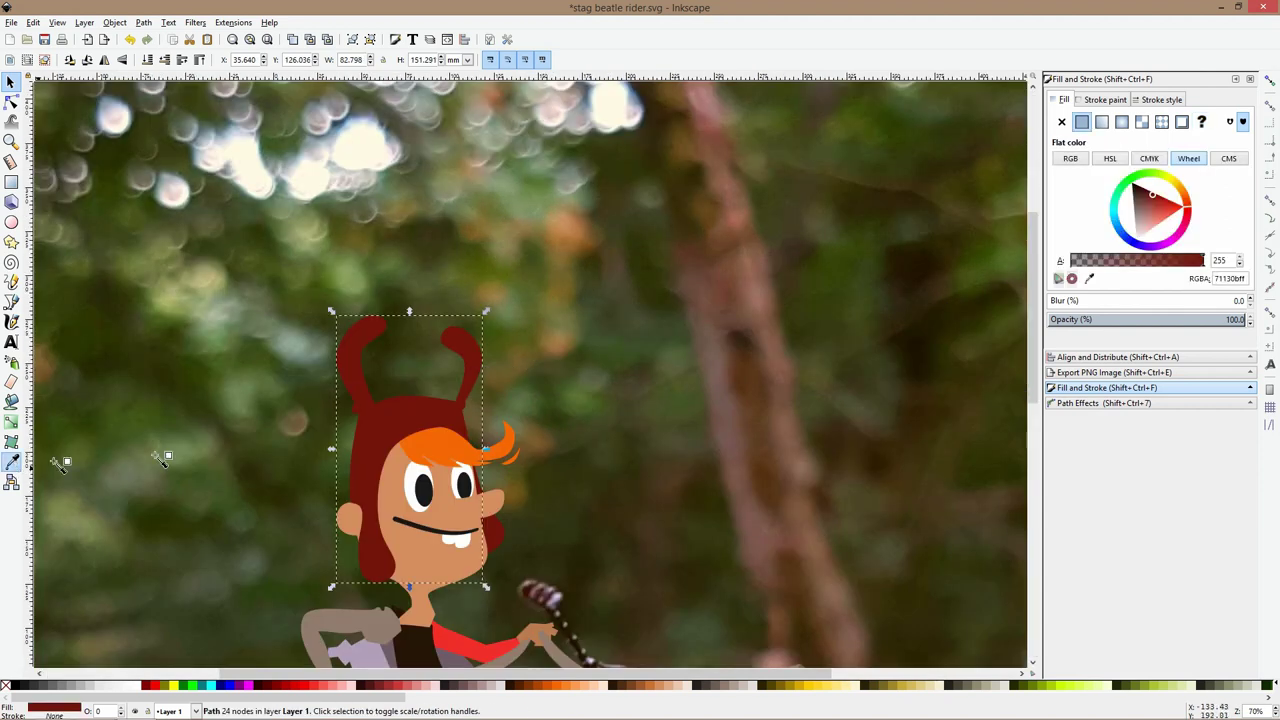
pyautogui.click(540, 428)
pyautogui.scroll(-4, 600, 393)
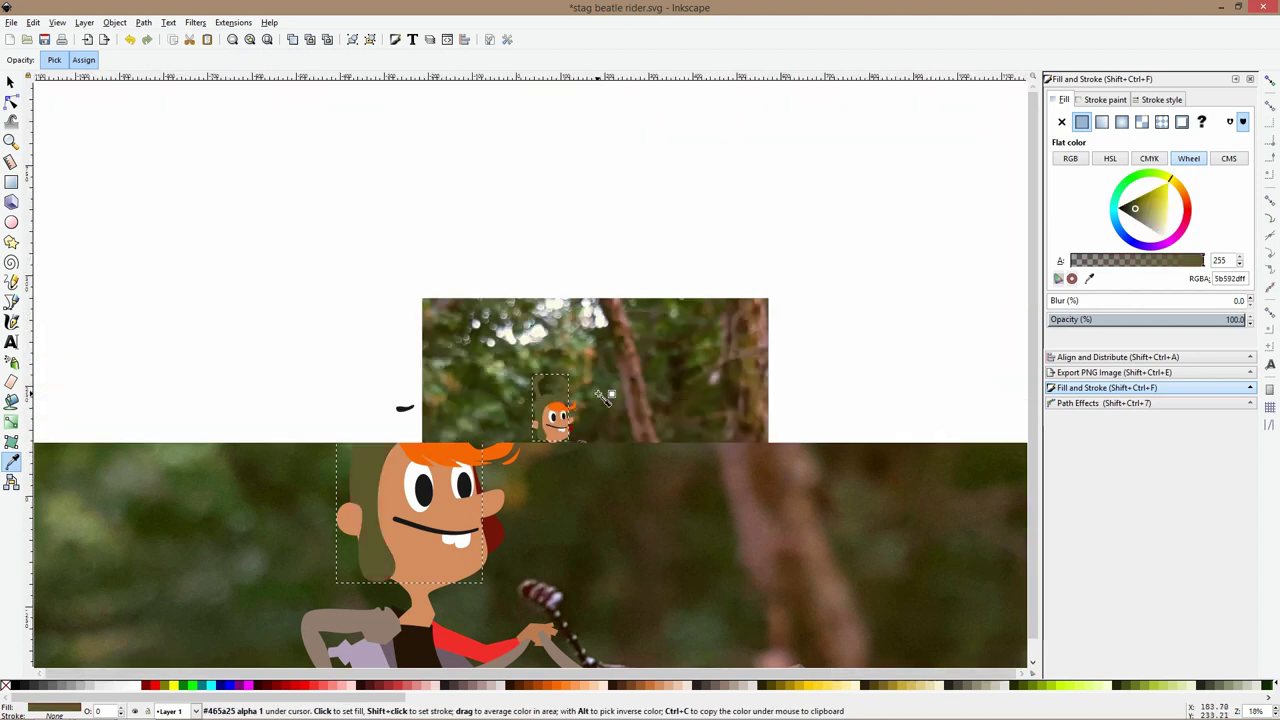
pyautogui.moveTo(605, 395); pyautogui.dragTo(649, 427)
pyautogui.click(698, 596)
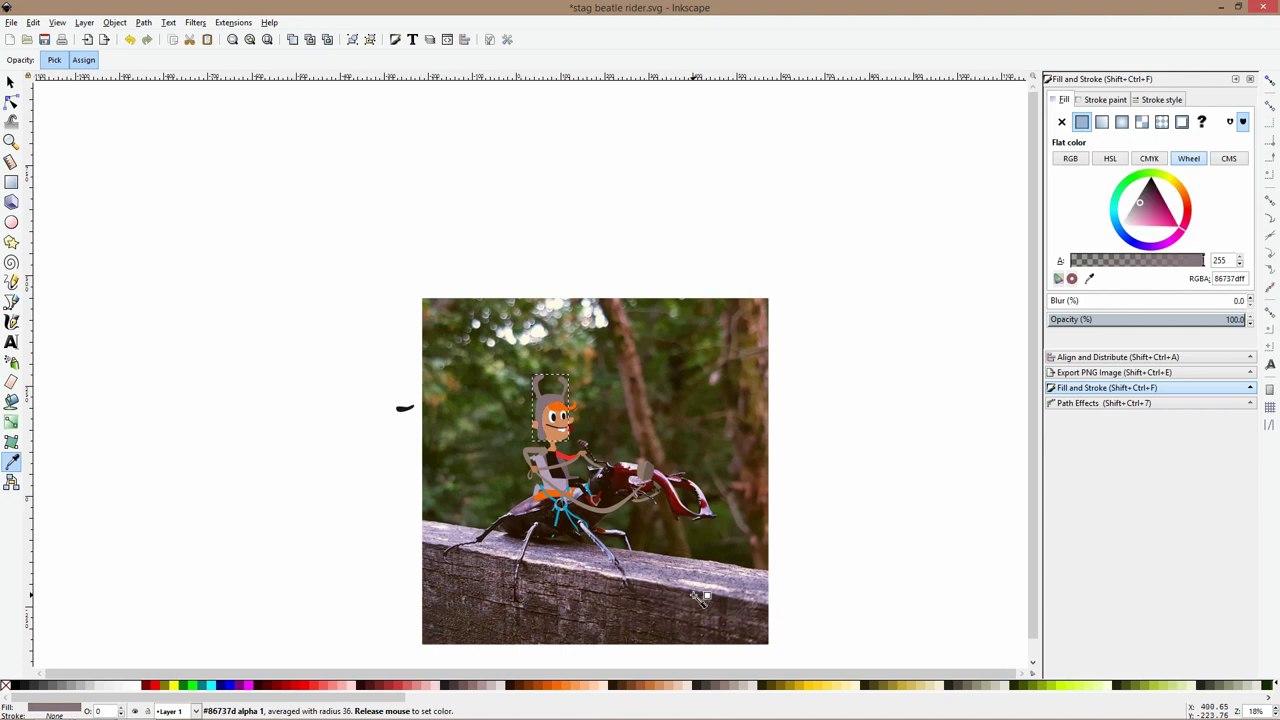
# Undo the sampled fills on the hood back to its dark red and deselect it
pyautogui.hotkey('ctrl', 'shift', 'z')
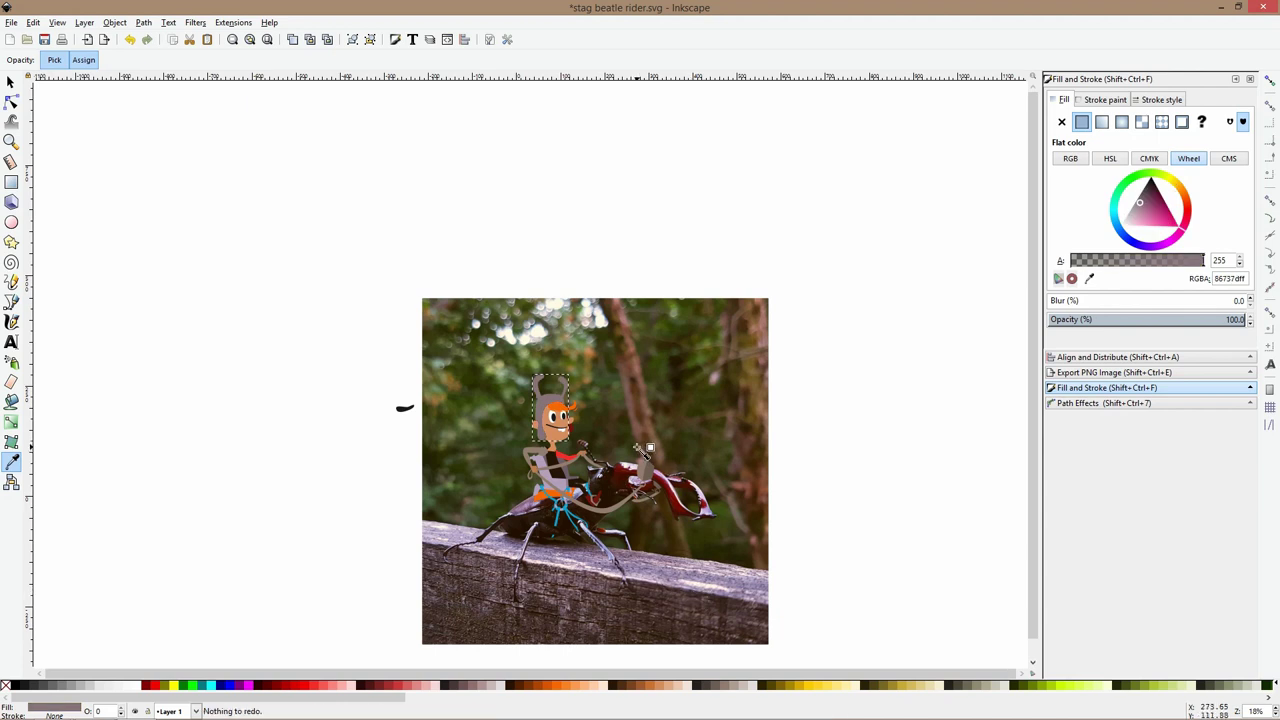
pyautogui.click(639, 451)
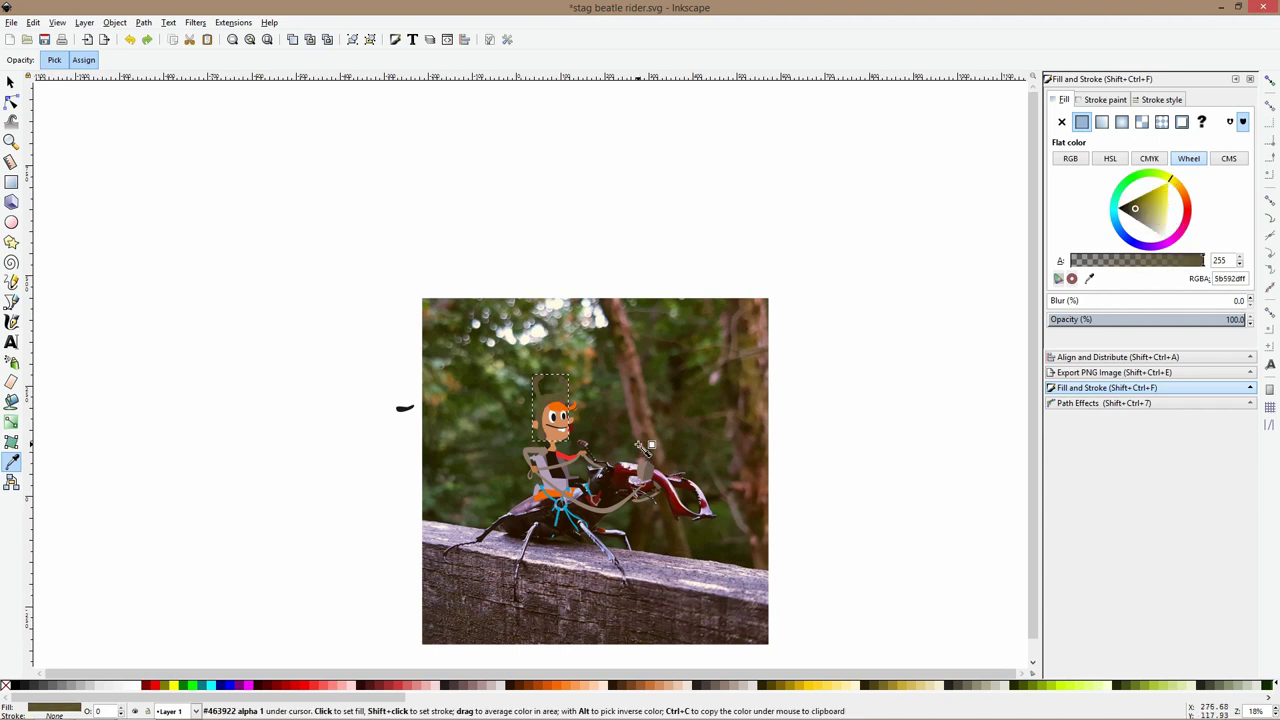
pyautogui.scroll(3, 607, 430)
pyautogui.press('s')
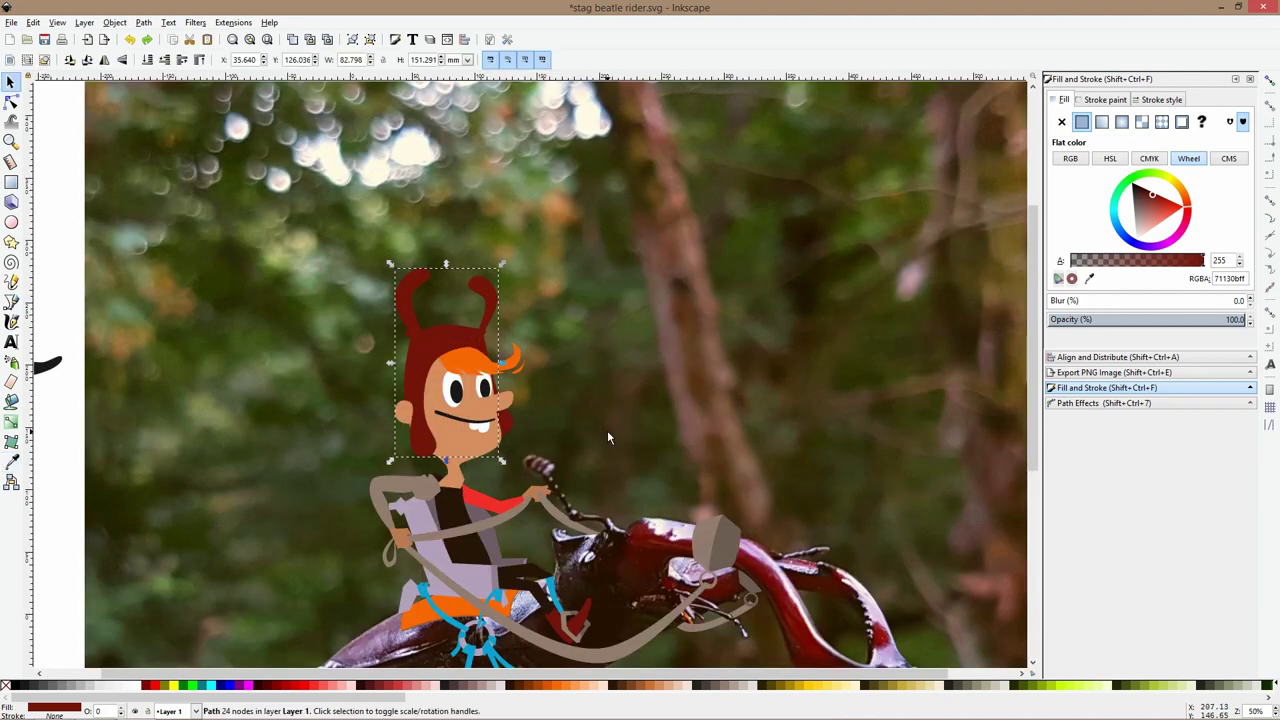
pyautogui.scroll(-2, 607, 430)
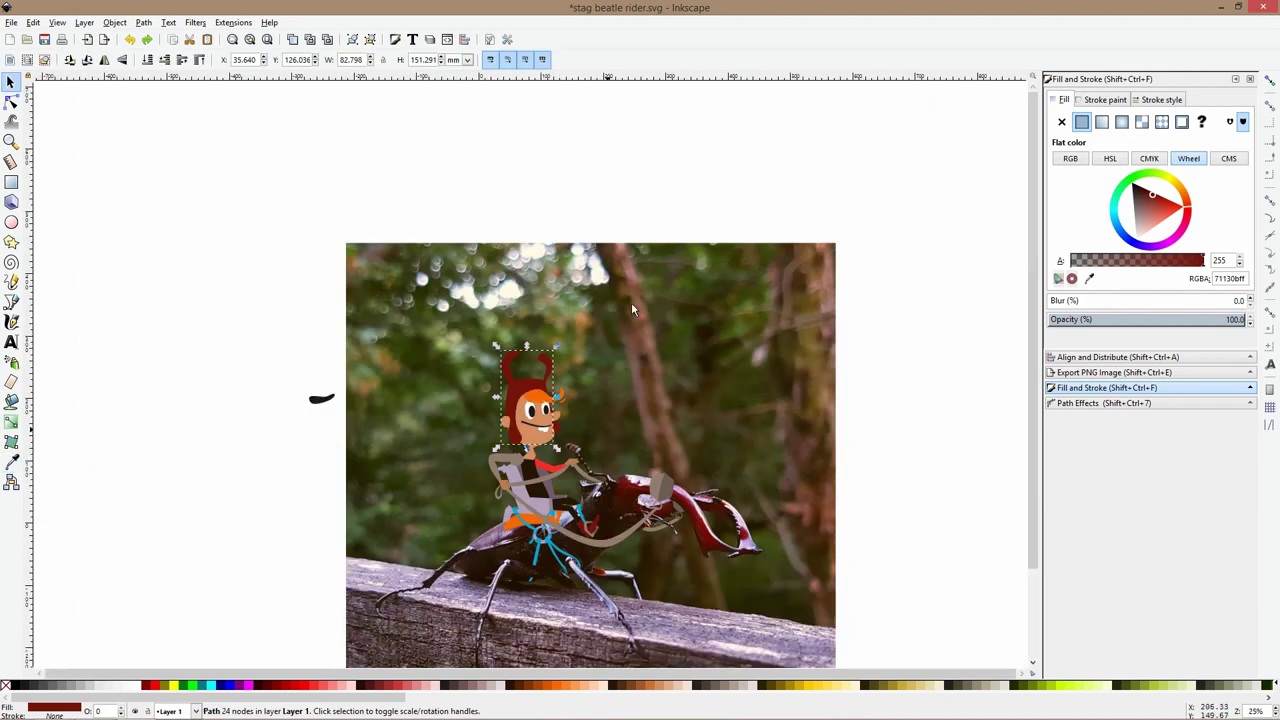
pyautogui.click(660, 214)
# Select the blue strap pieces tied around the harness ring together, including the two long straps running down the beetle's side
pyautogui.scroll(-3, 748, 254)
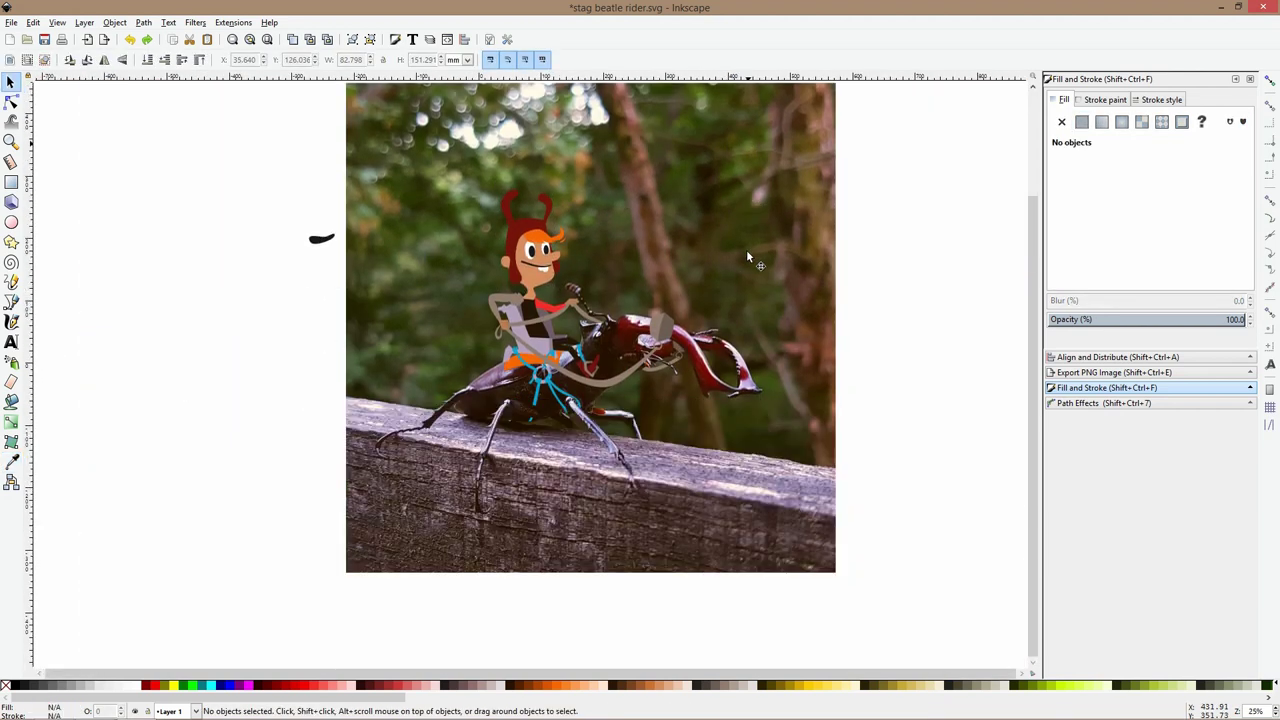
pyautogui.scroll(4, 655, 312)
pyautogui.scroll(-2, 668, 338)
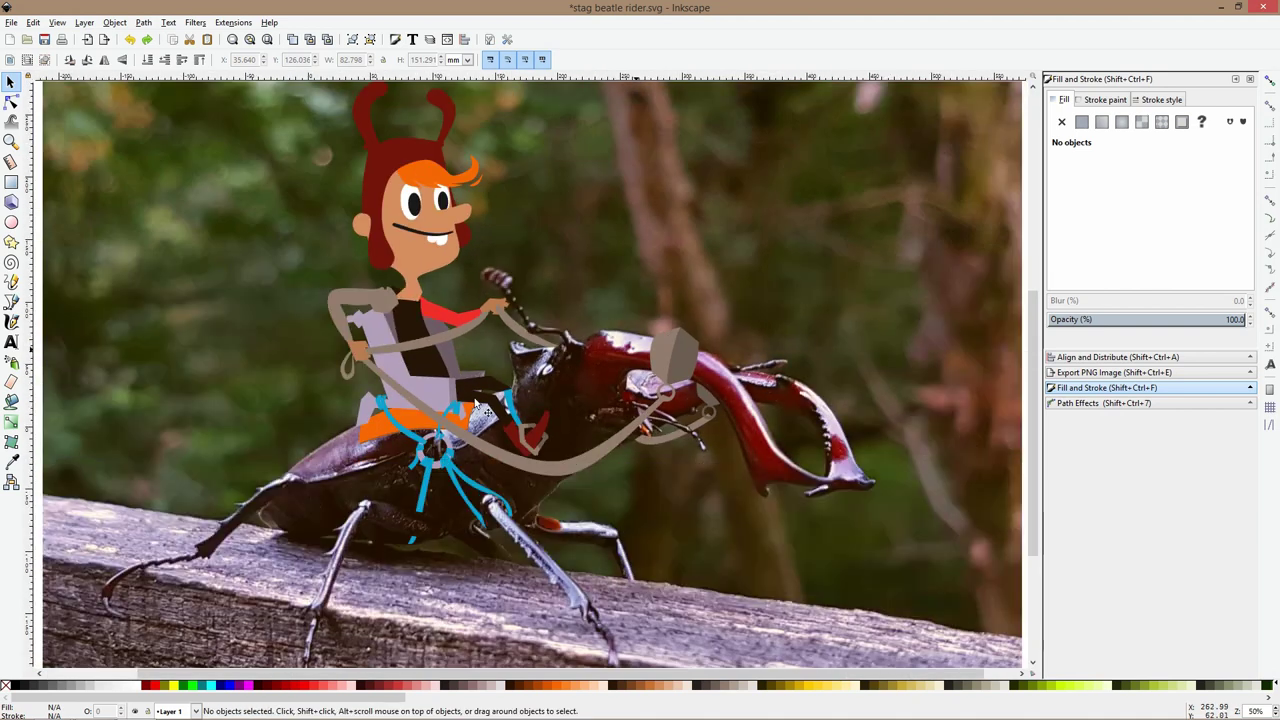
pyautogui.scroll(2, 437, 426)
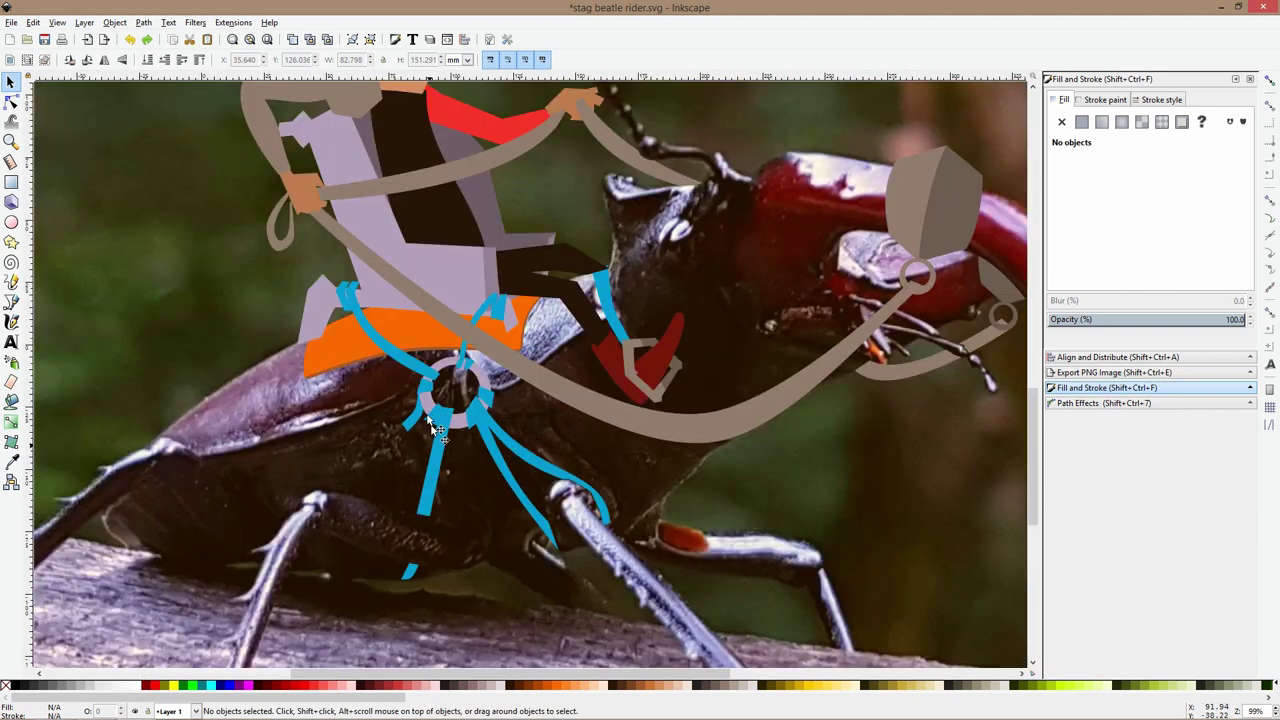
pyautogui.click(422, 422)
pyautogui.keyDown('shift'); pyautogui.click(486, 428); pyautogui.keyUp('shift')
pyautogui.scroll(2, 495, 495)
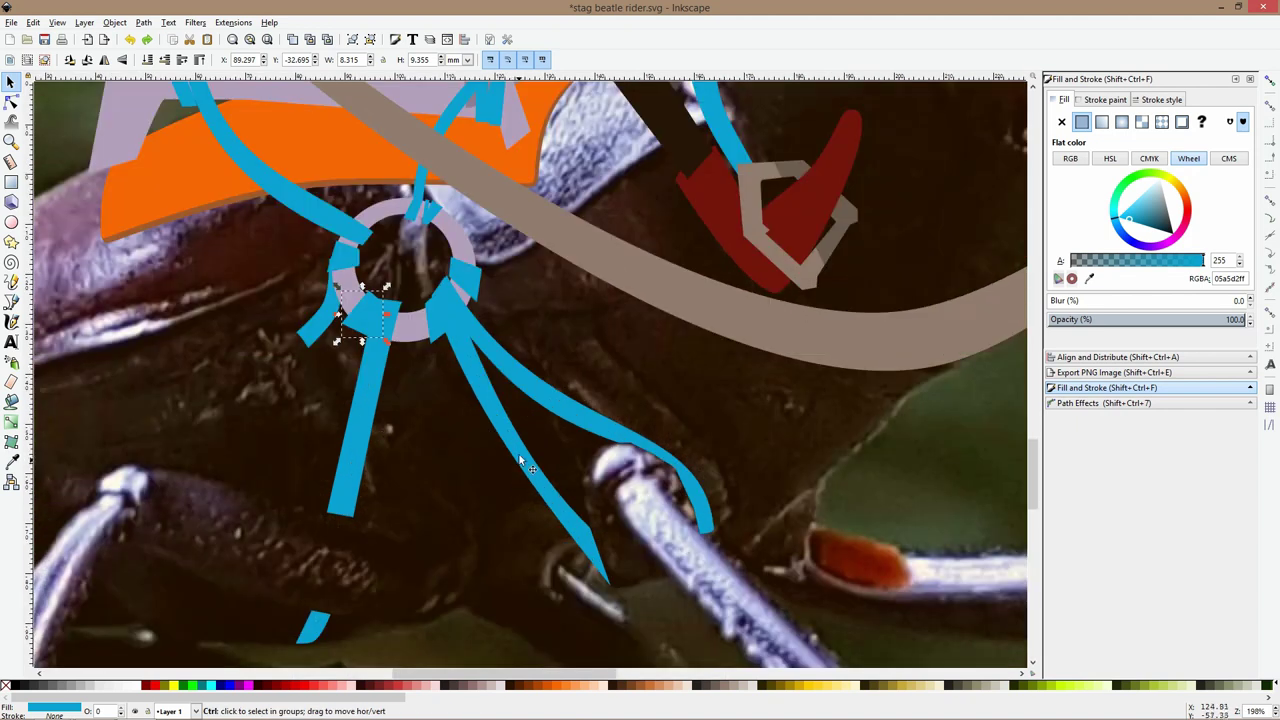
pyautogui.keyDown('shift'); pyautogui.click(522, 398); pyautogui.keyUp('shift')
pyautogui.keyDown('shift'); pyautogui.click(479, 284); pyautogui.keyUp('shift')
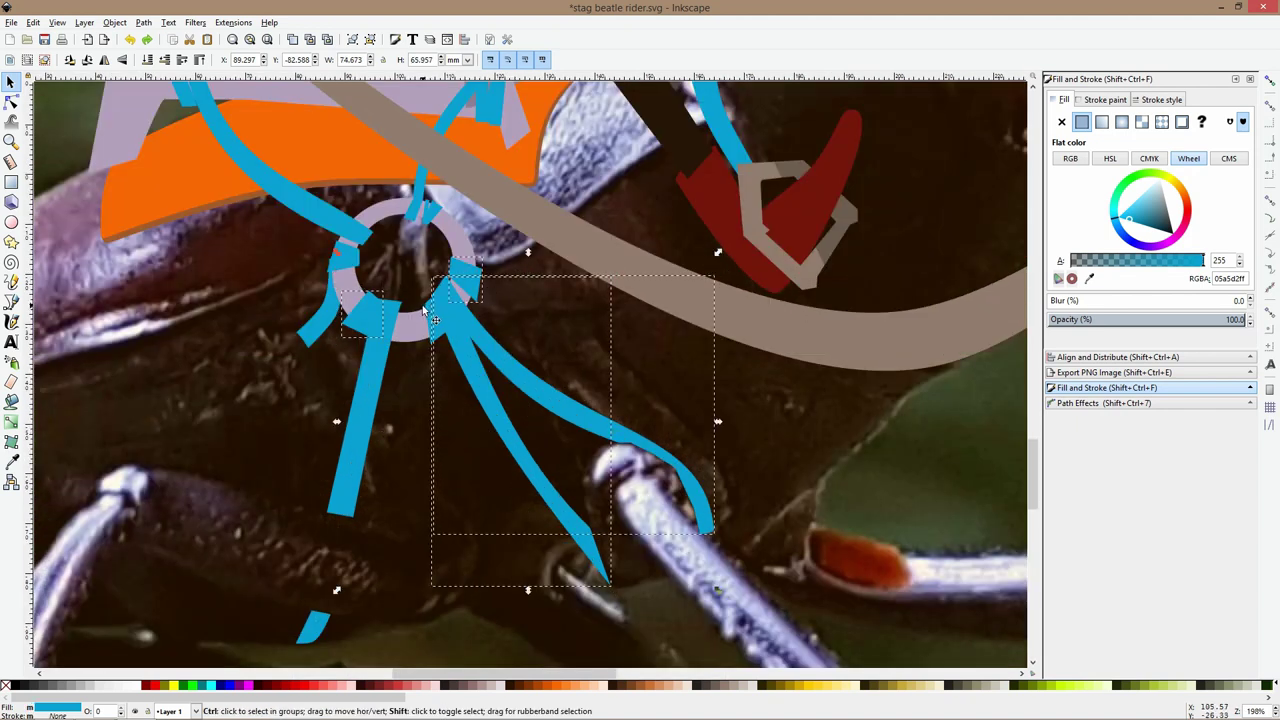
# Recolour the blue harness straps around the ring, saddle and stirrup with the dark red sampled from the rider's hood (71130bff)
pyautogui.keyDown('shift'); pyautogui.click(353, 330); pyautogui.keyUp('shift')
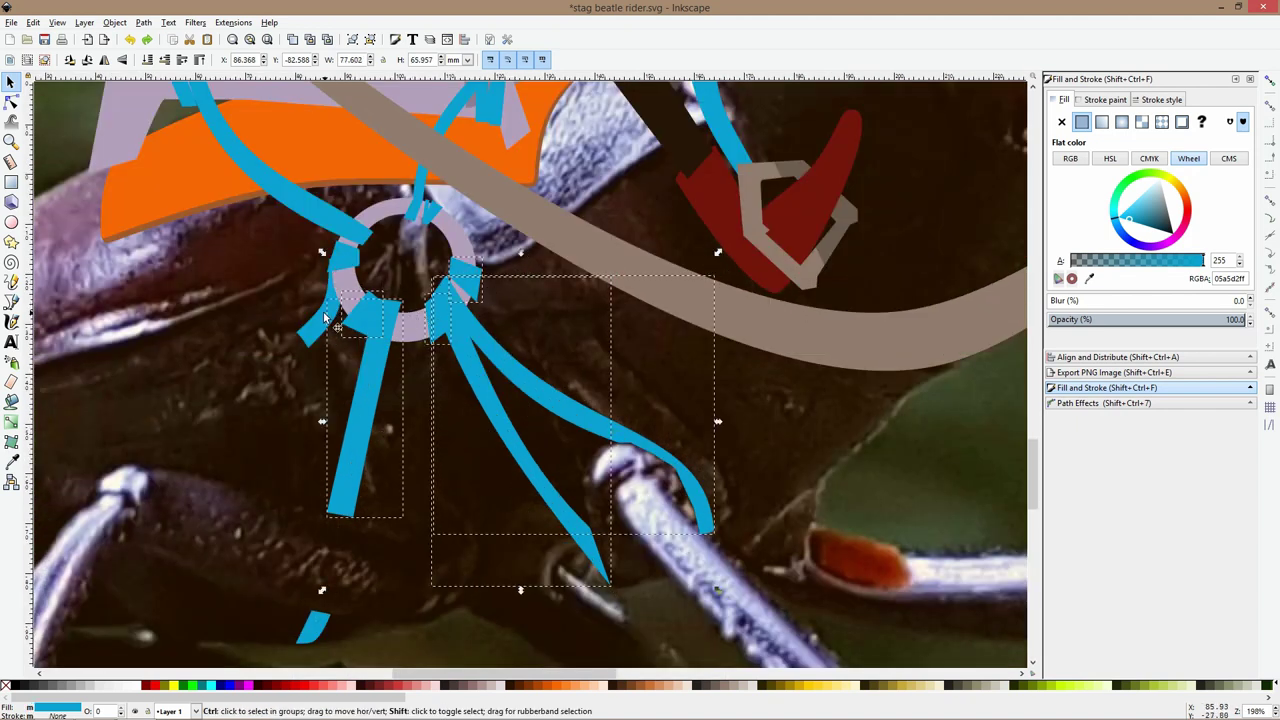
pyautogui.keyDown('shift'); pyautogui.click(324, 317); pyautogui.keyUp('shift')
pyautogui.keyDown('shift'); pyautogui.click(352, 238); pyautogui.keyUp('shift')
pyautogui.scroll(3, 185, 142)
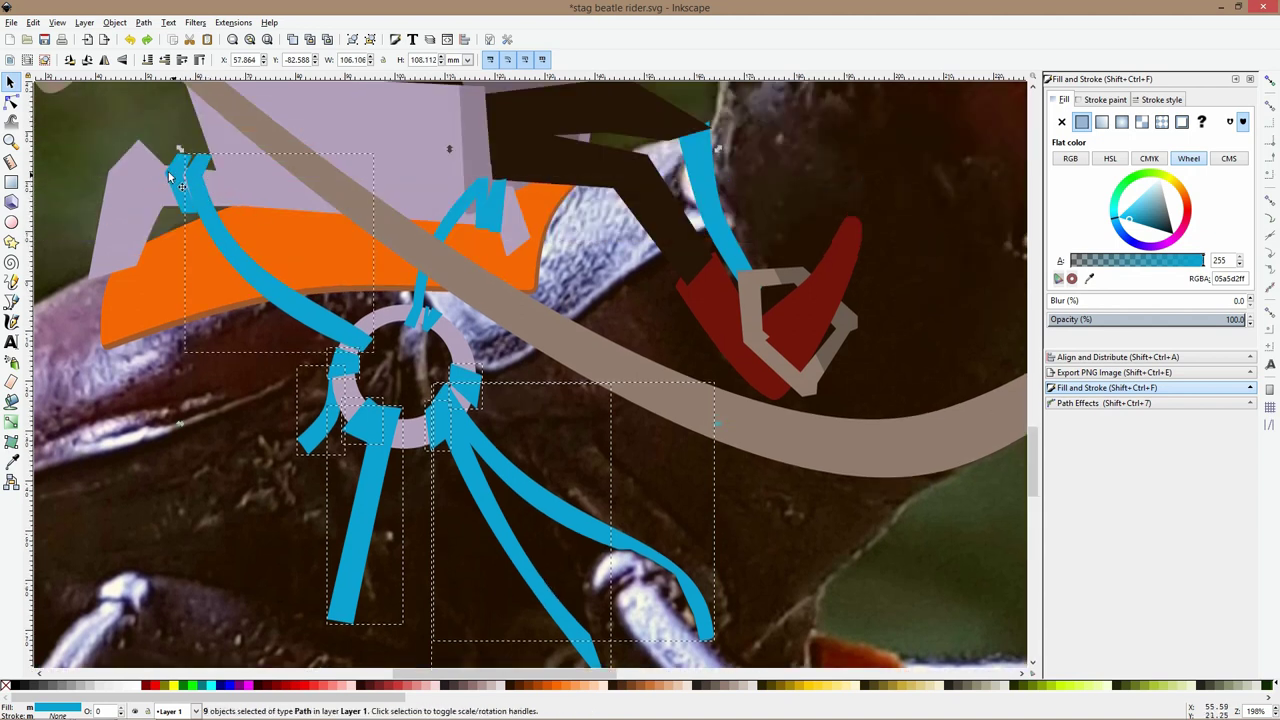
pyautogui.keyDown('shift'); pyautogui.click(170, 177); pyautogui.keyUp('shift')
pyautogui.keyDown('shift'); pyautogui.click(488, 196); pyautogui.keyUp('shift')
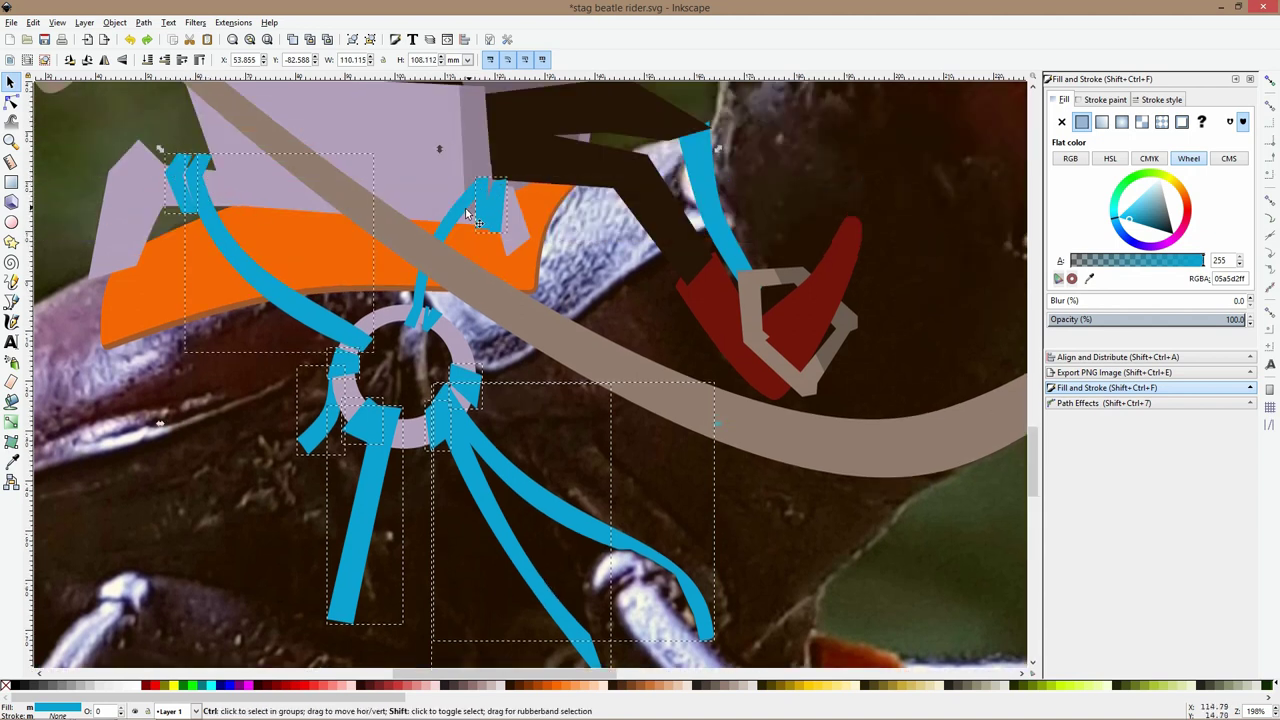
pyautogui.keyDown('ctrl'); pyautogui.scroll(1, 440, 300); pyautogui.keyUp('ctrl')
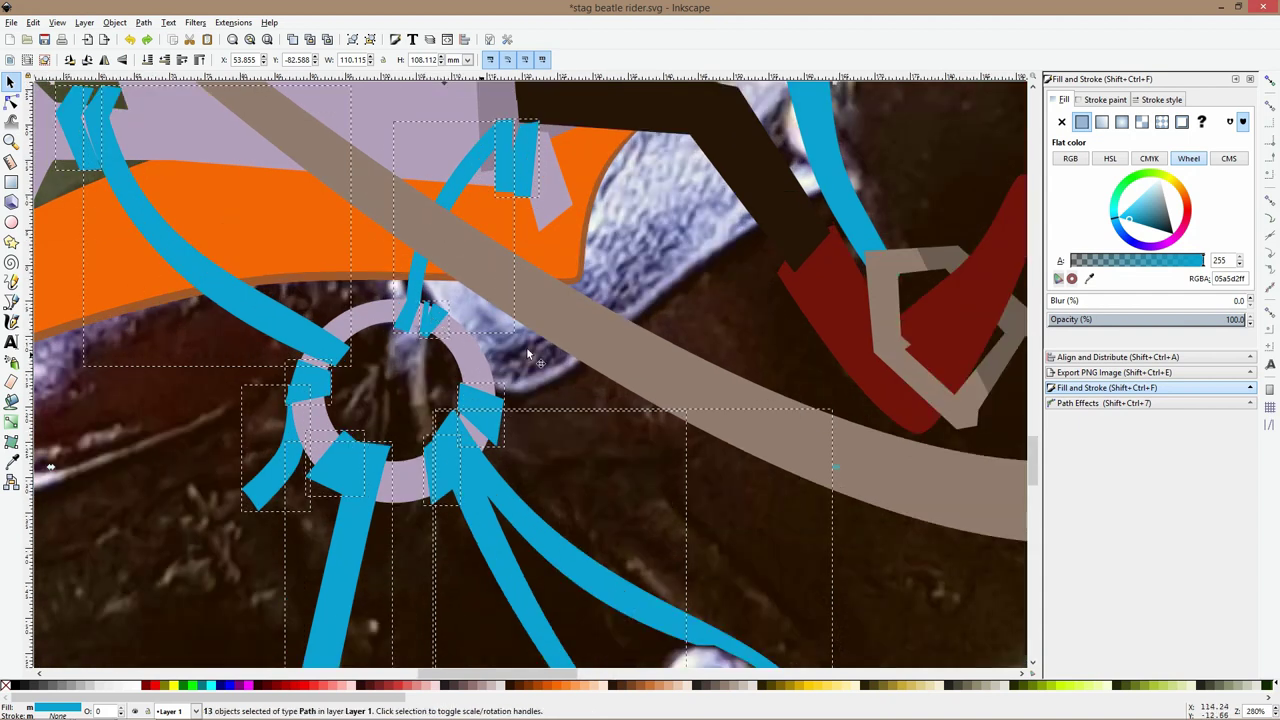
pyautogui.keyDown('shift'); pyautogui.click(835, 171); pyautogui.keyUp('shift')
pyautogui.keyDown('ctrl'); pyautogui.scroll(-5, 845, 200); pyautogui.keyUp('ctrl')
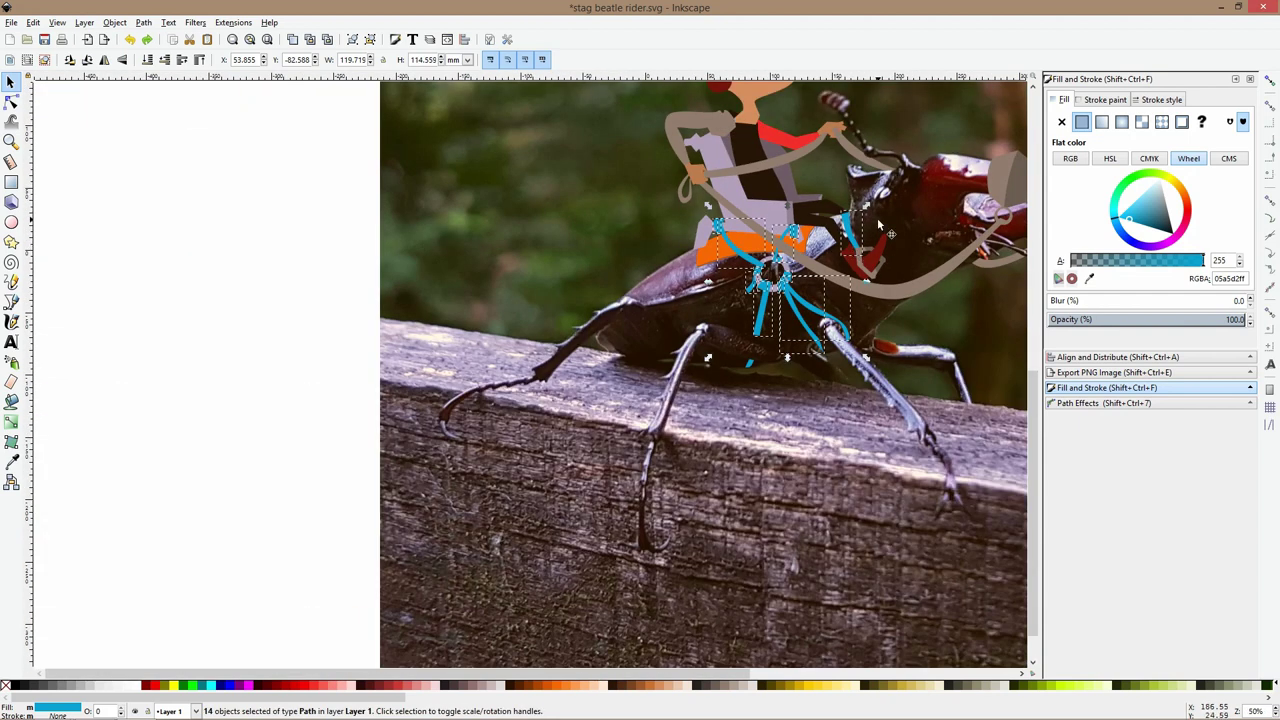
pyautogui.scroll(3, 877, 219)
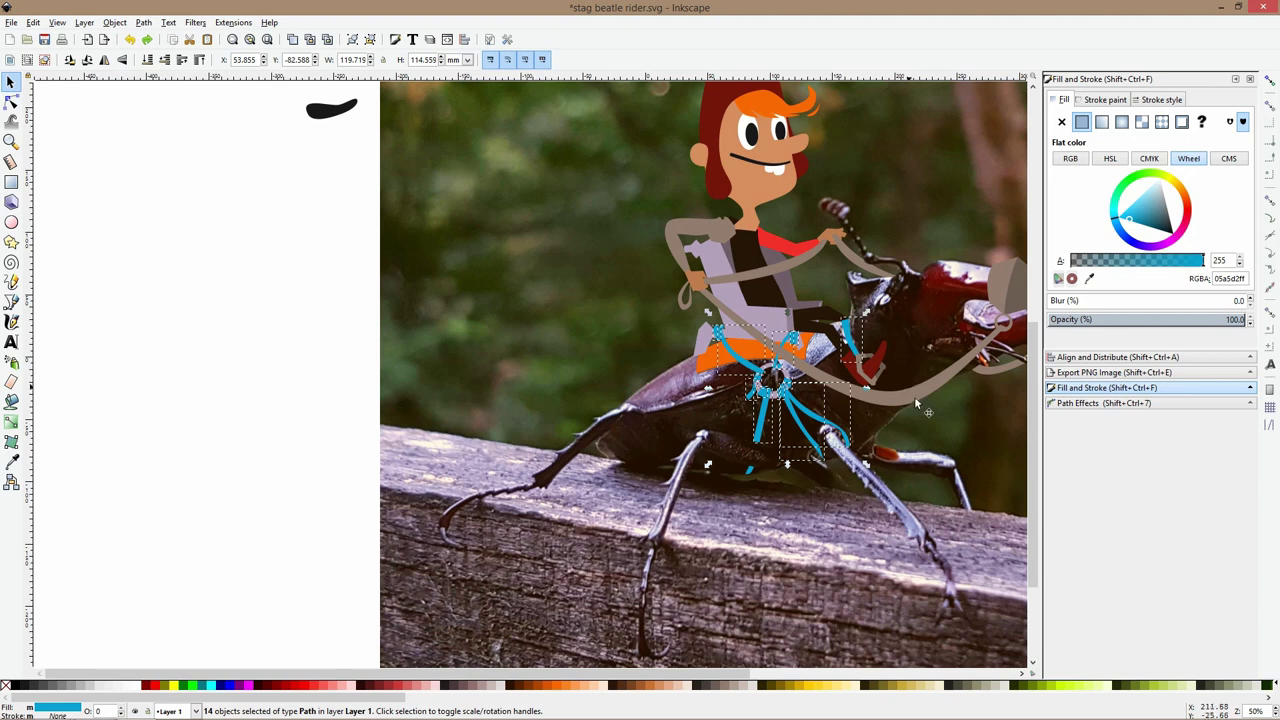
pyautogui.moveTo(914, 397); pyautogui.dragTo(699, 355)
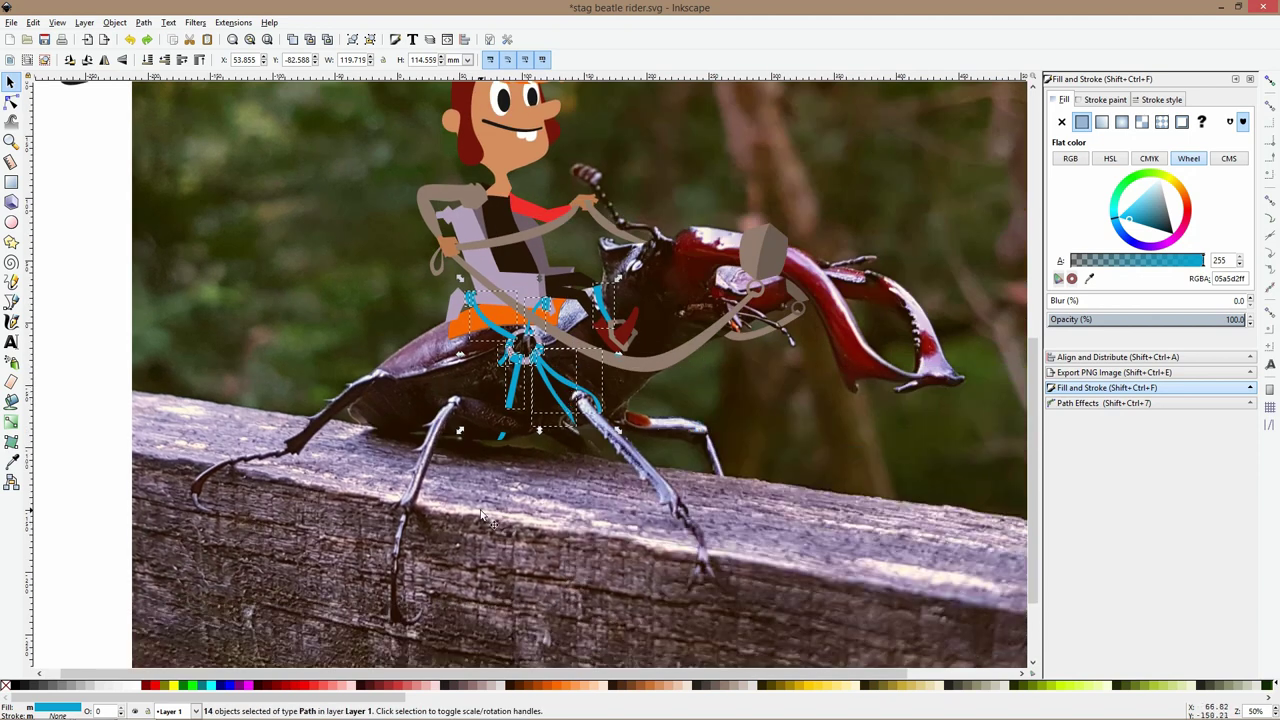
pyautogui.click(14, 462)
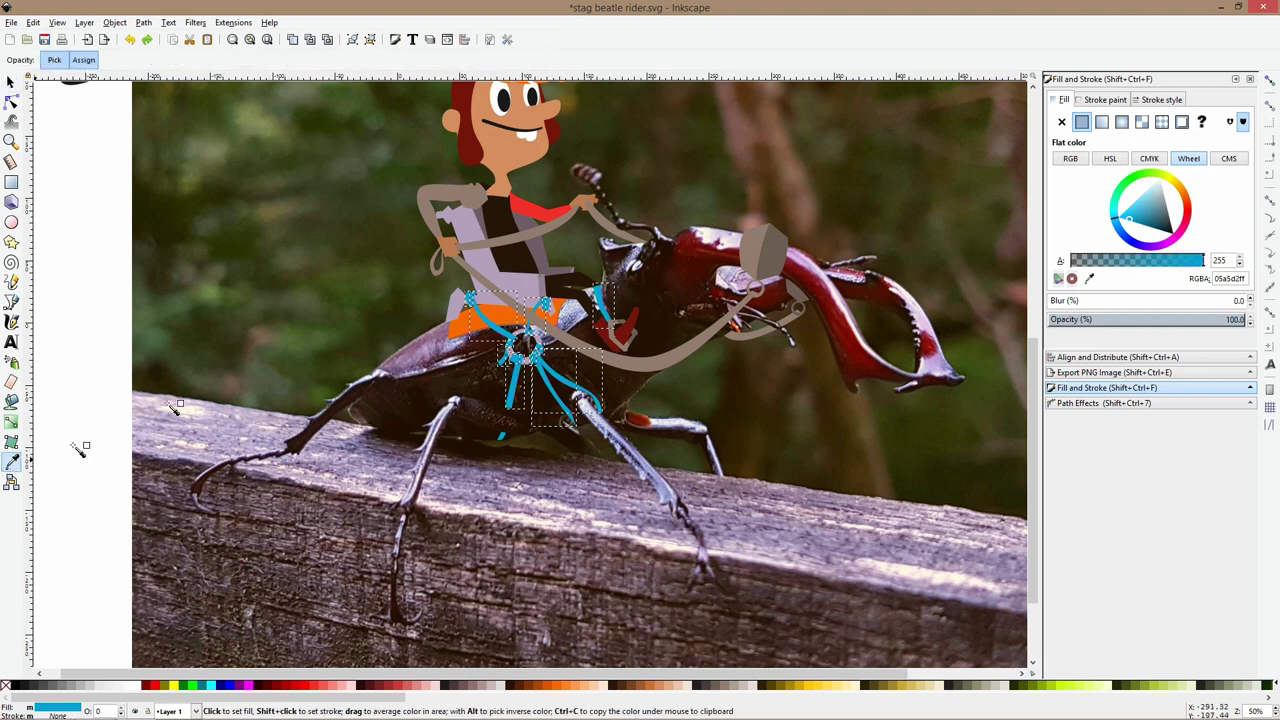
pyautogui.click(479, 147)
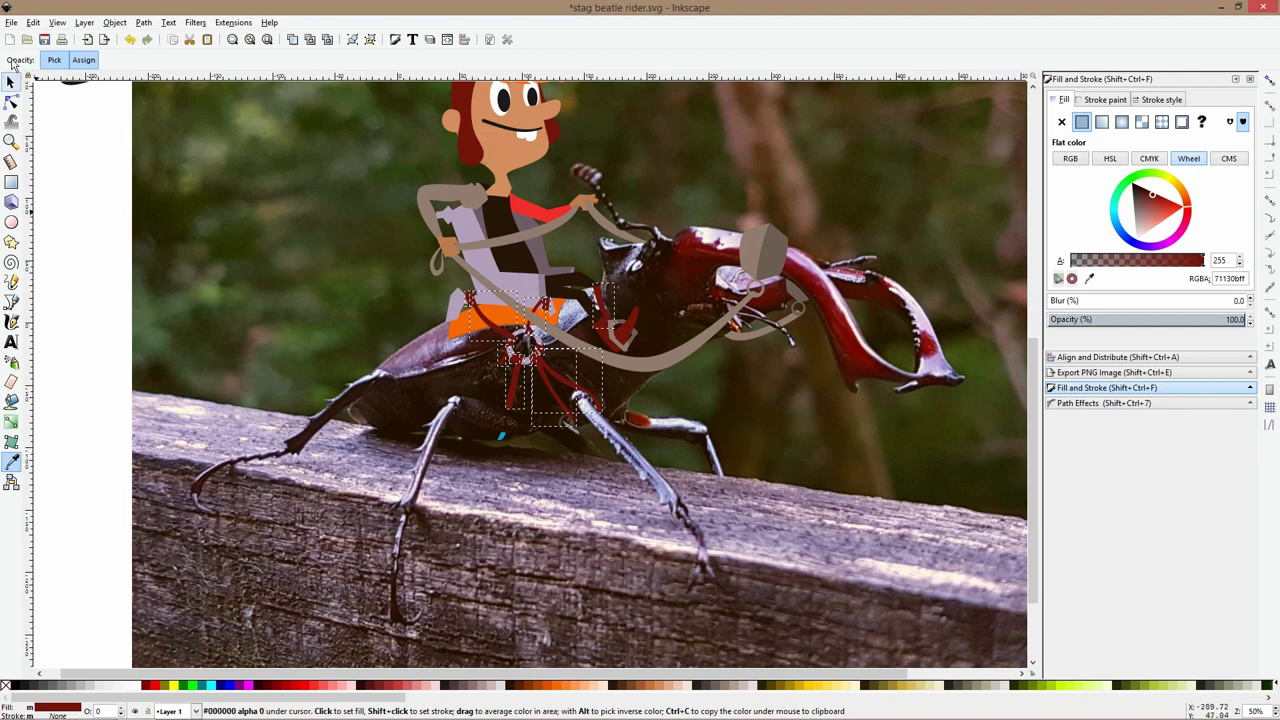
pyautogui.press('s')
pyautogui.click(293, 290)
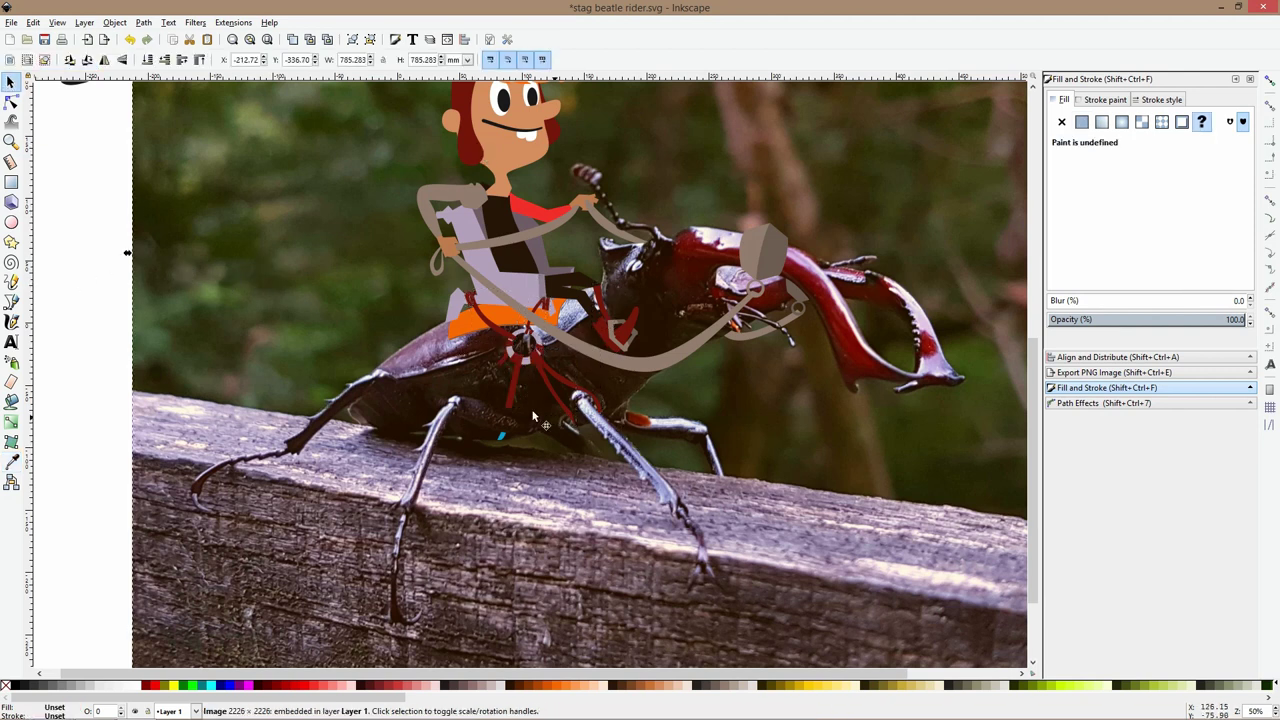
# Recolour the small blue strap piece under the beetle's belly with dark red sampled from the end of the straight strap above it
pyautogui.keyDown('ctrl'); pyautogui.scroll(2, 485, 379); pyautogui.keyUp('ctrl')
pyautogui.click(517, 490)
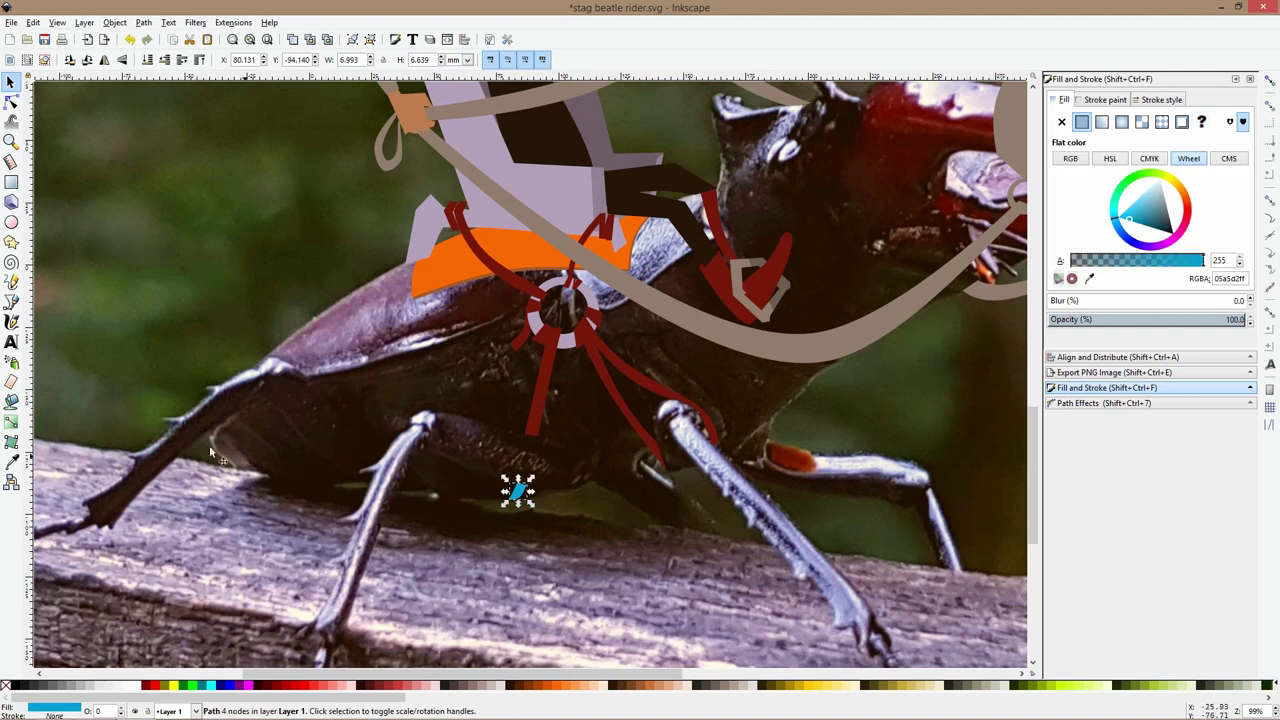
pyautogui.press('d')
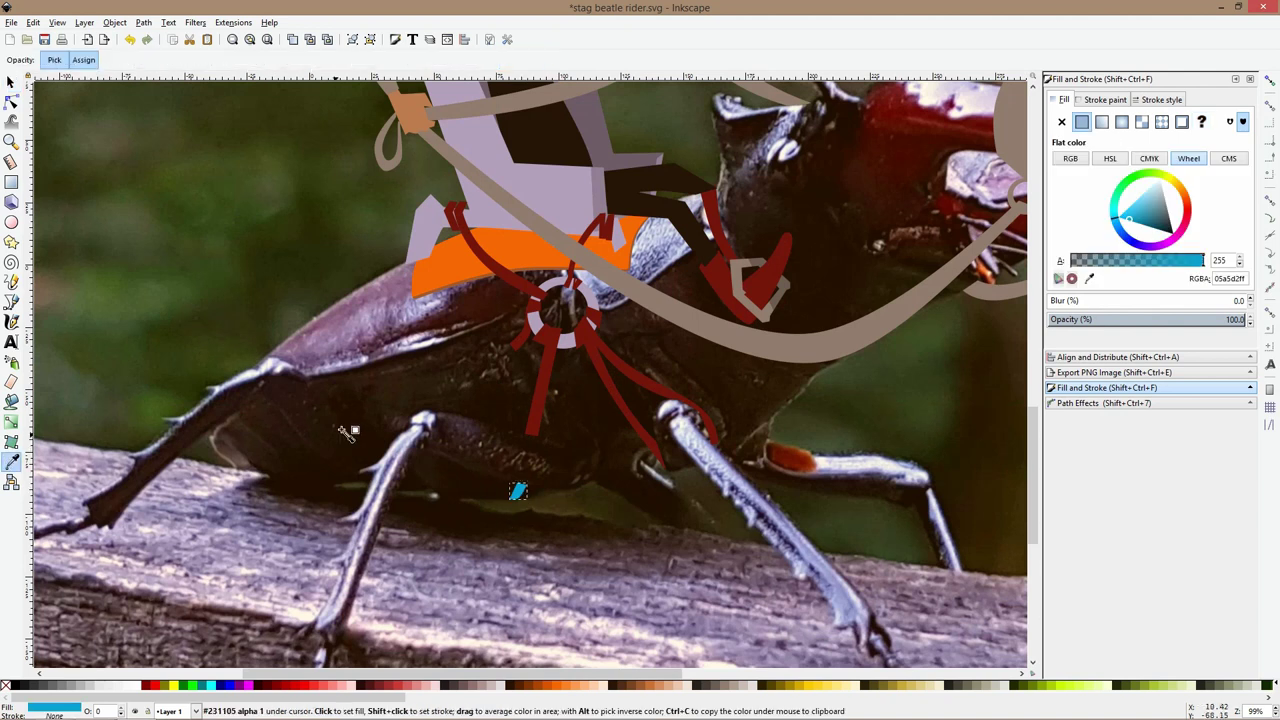
pyautogui.moveTo(540, 420); pyautogui.dragTo(539, 431)
pyautogui.press('s')
# Add a linear gradient to the straight strap below the ring, darkening its lower end to 4a1408ff sampled from the small strap piece
pyautogui.click(538, 431)
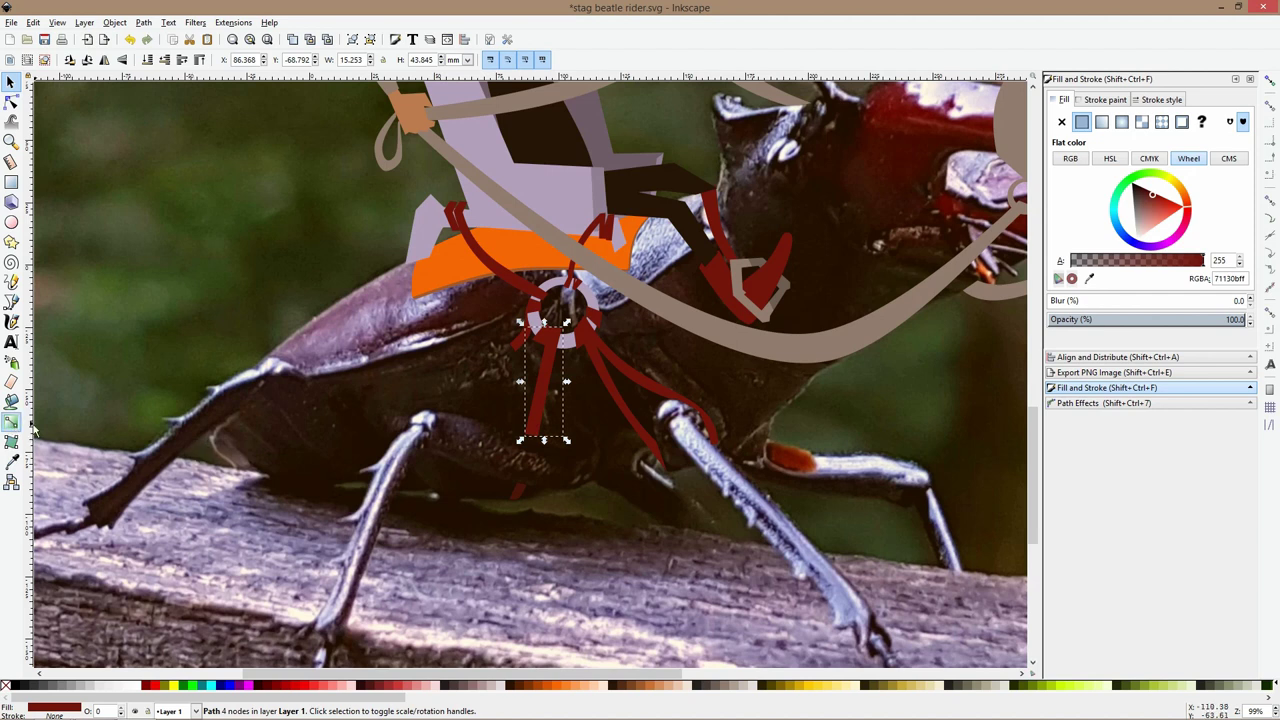
pyautogui.click(12, 422)
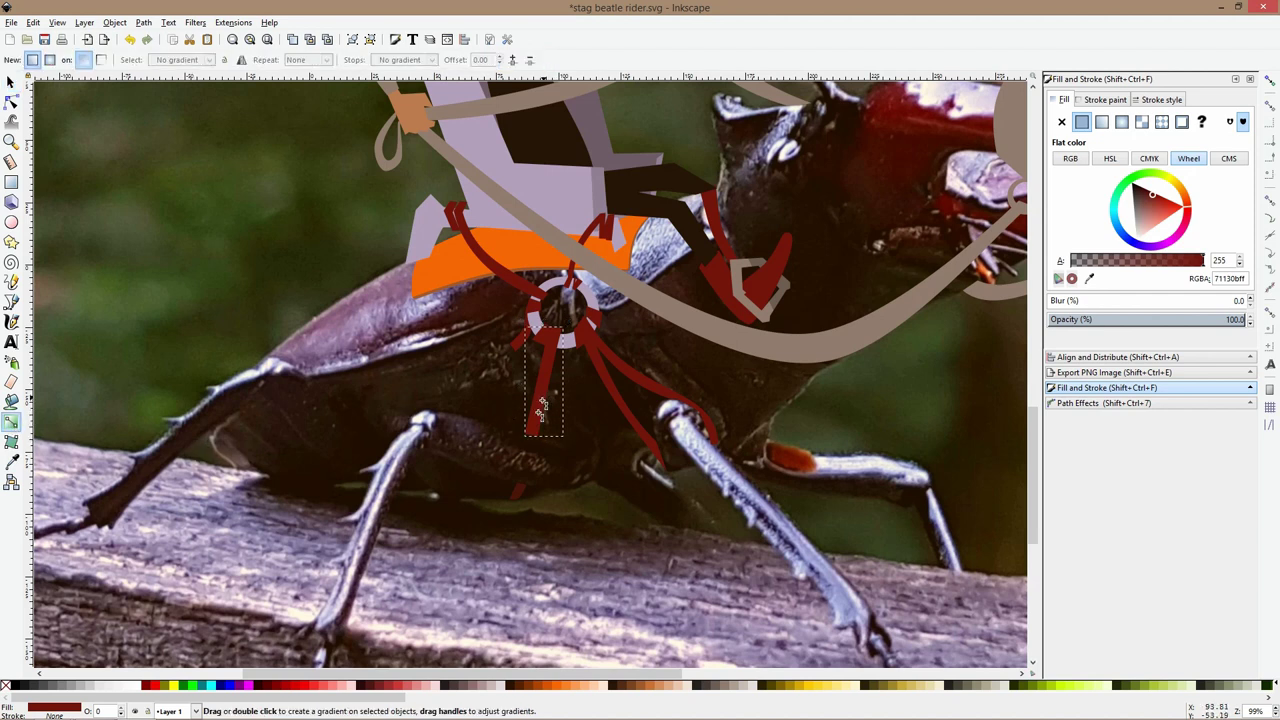
pyautogui.moveTo(542, 399); pyautogui.dragTo(533, 430)
pyautogui.click(12, 461)
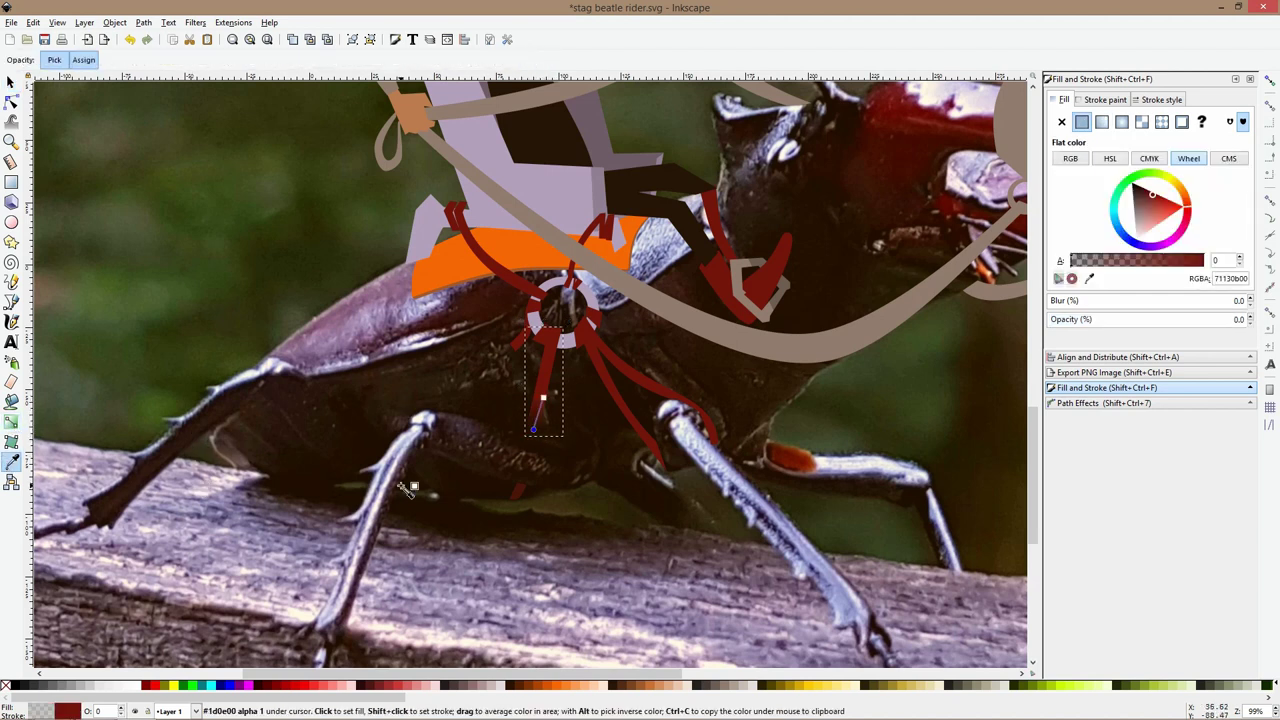
pyautogui.click(517, 491)
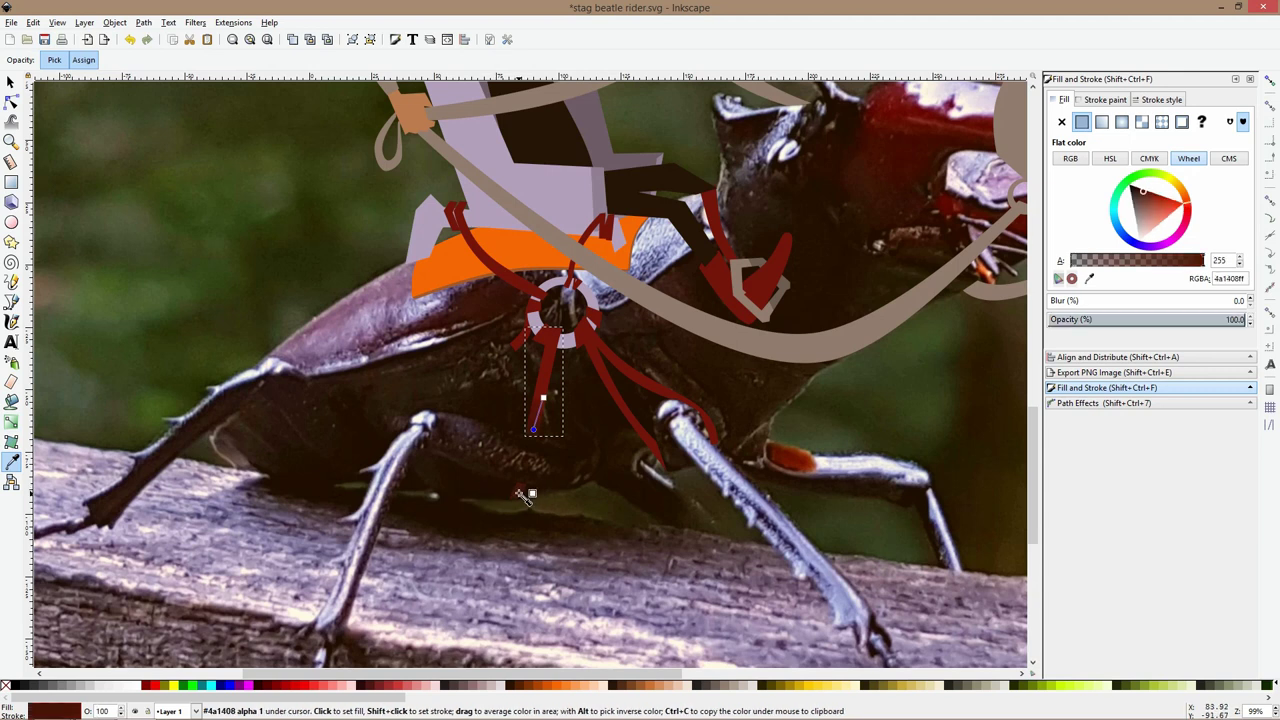
pyautogui.press('space')
pyautogui.press('space')
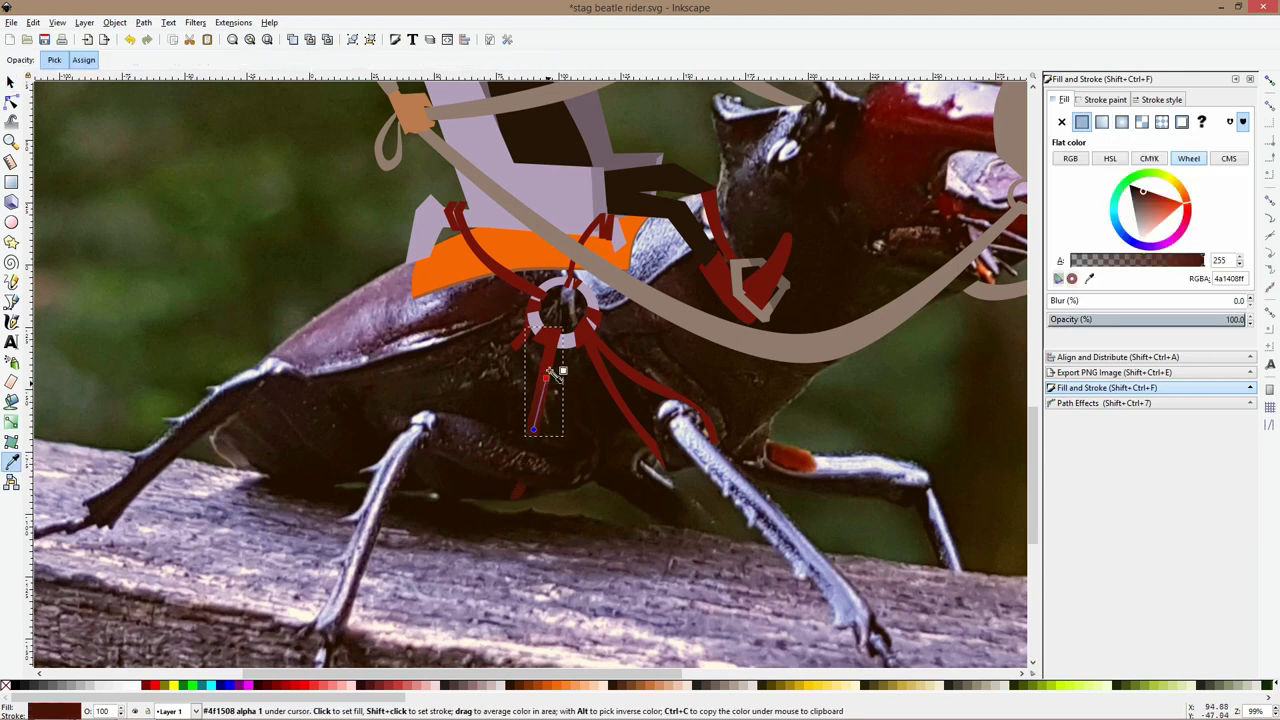
# Combine the two long curved straps running from the ring toward the beetle's front leg into one path
pyautogui.press('s')
pyautogui.click(615, 376)
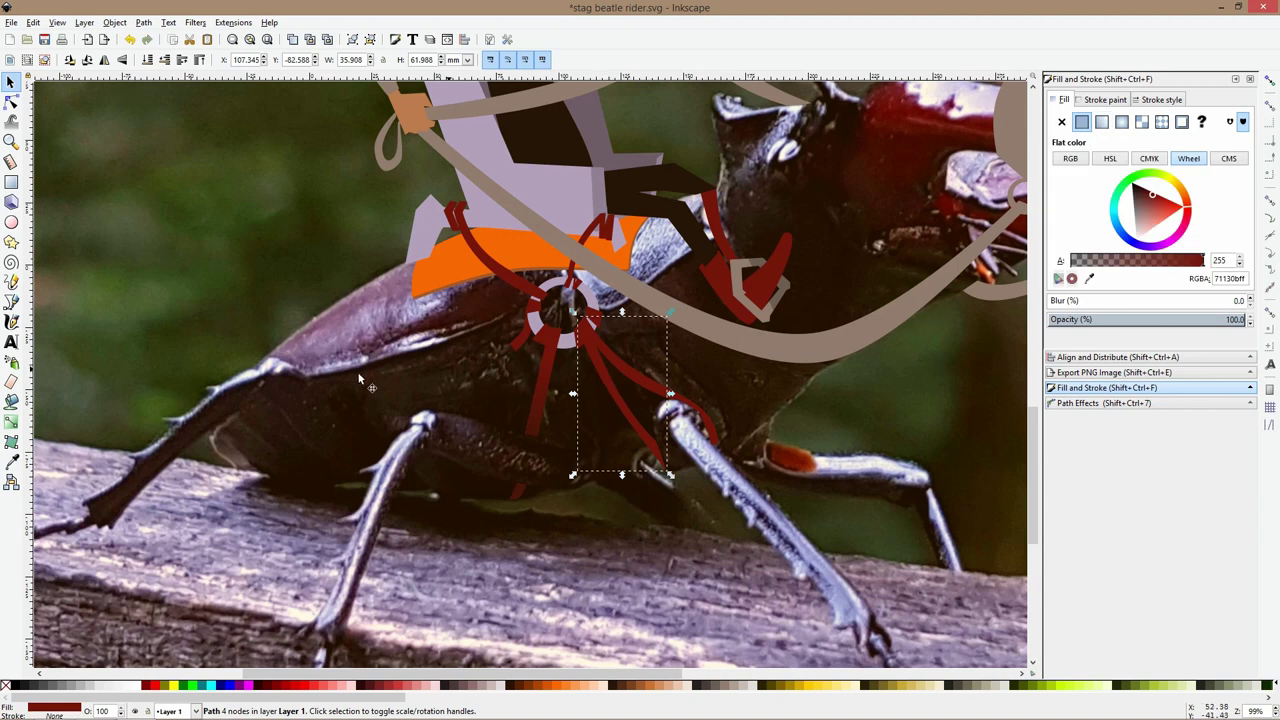
pyautogui.keyDown('shift'); pyautogui.click(615, 362); pyautogui.keyUp('shift')
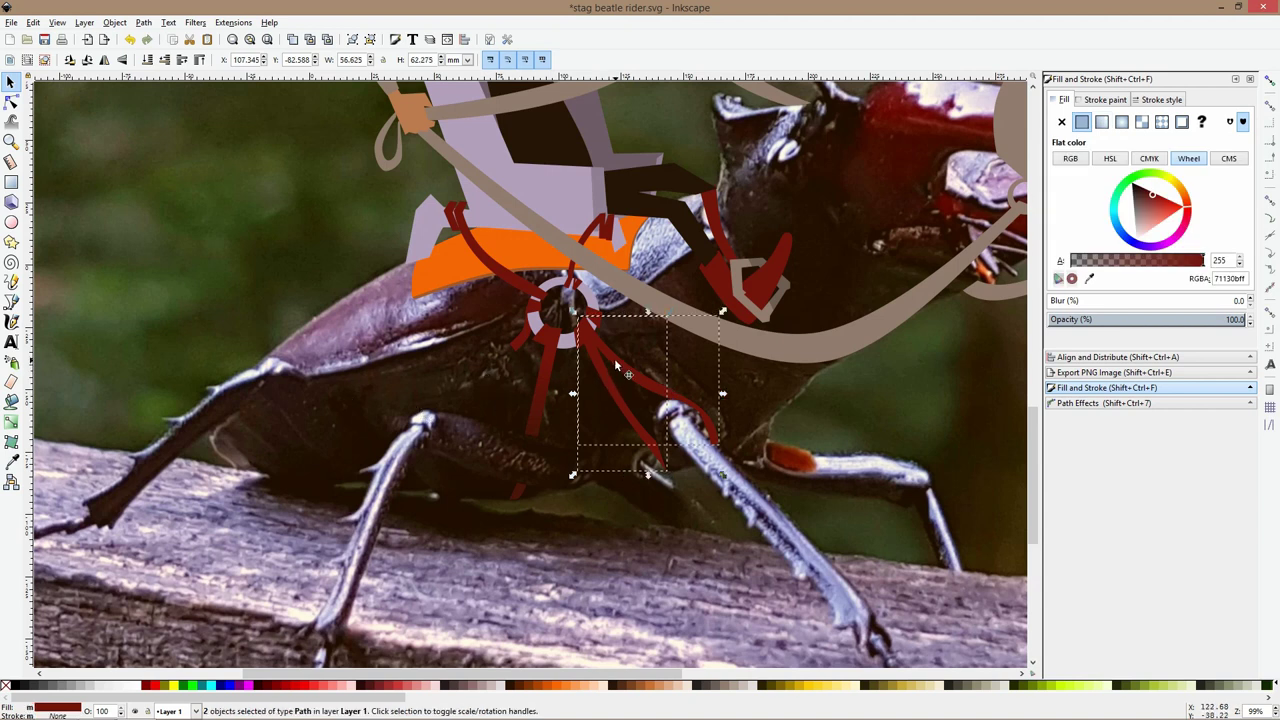
pyautogui.hotkey('ctrl', 'k')
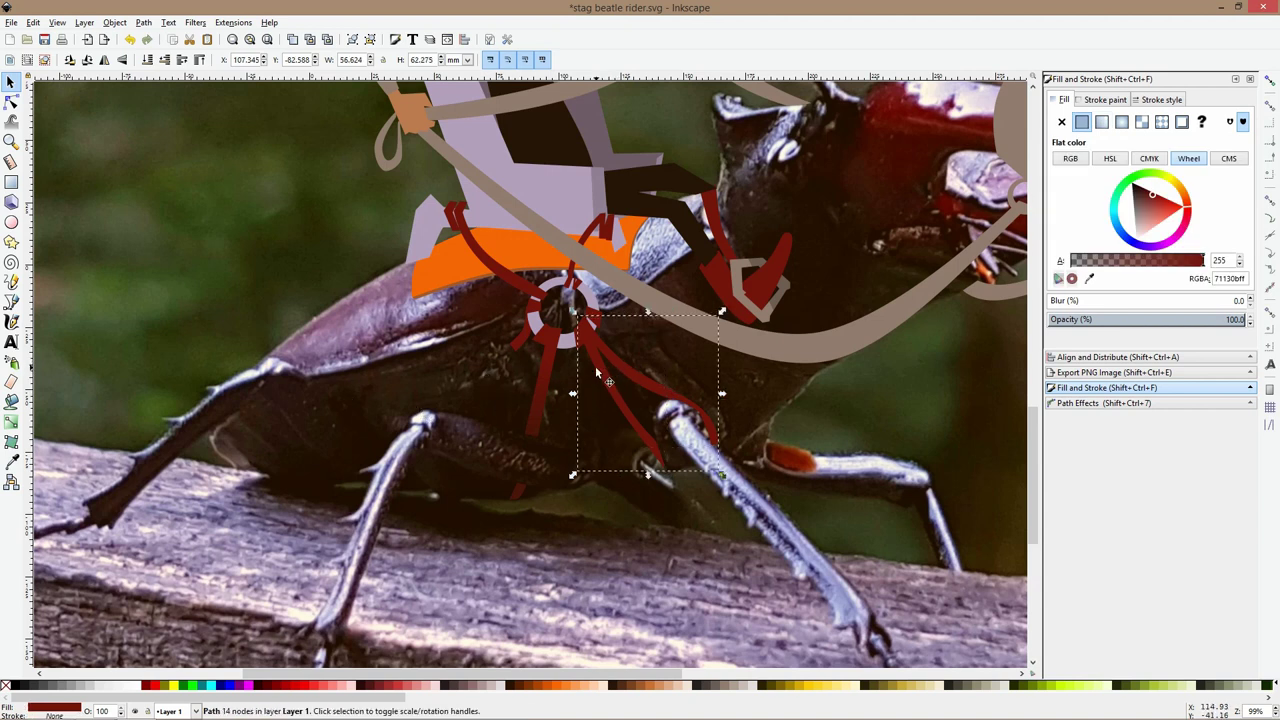
# Apply the linear gradient 903 to the combined curved straps, adjusting it so they darken from the ring toward their lower ends
pyautogui.click(11, 421)
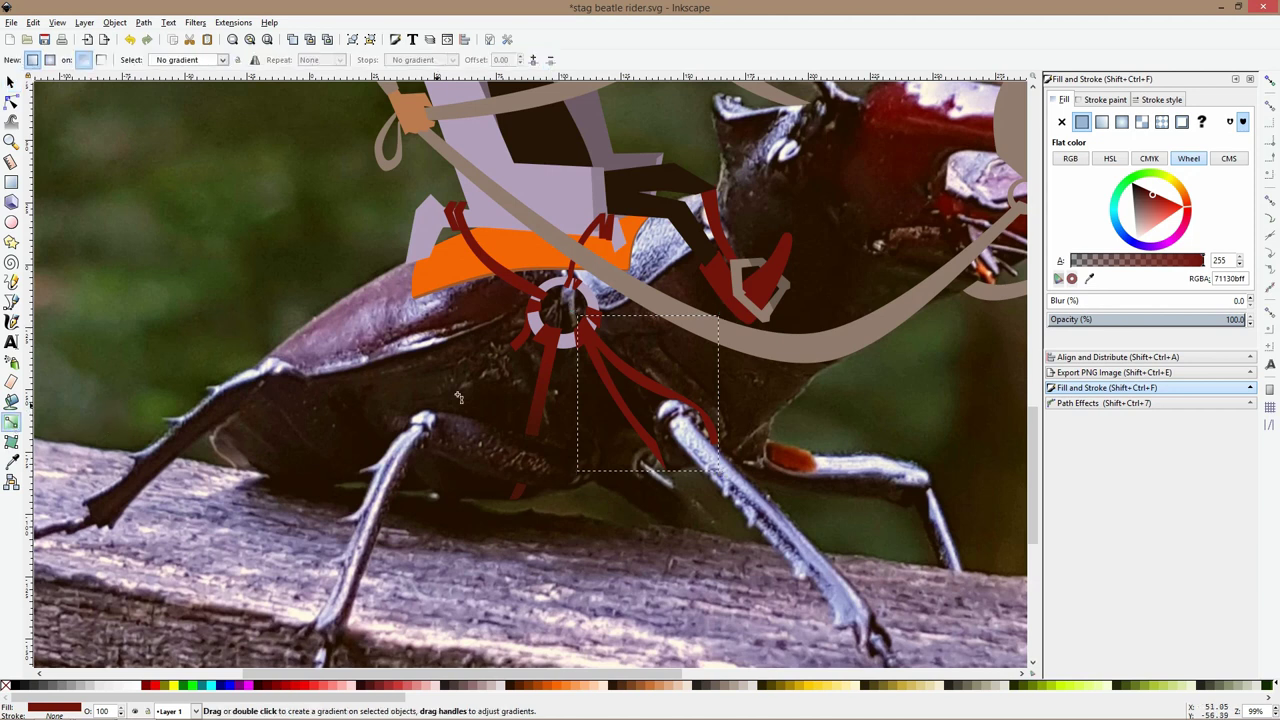
pyautogui.moveTo(601, 369); pyautogui.dragTo(664, 461)
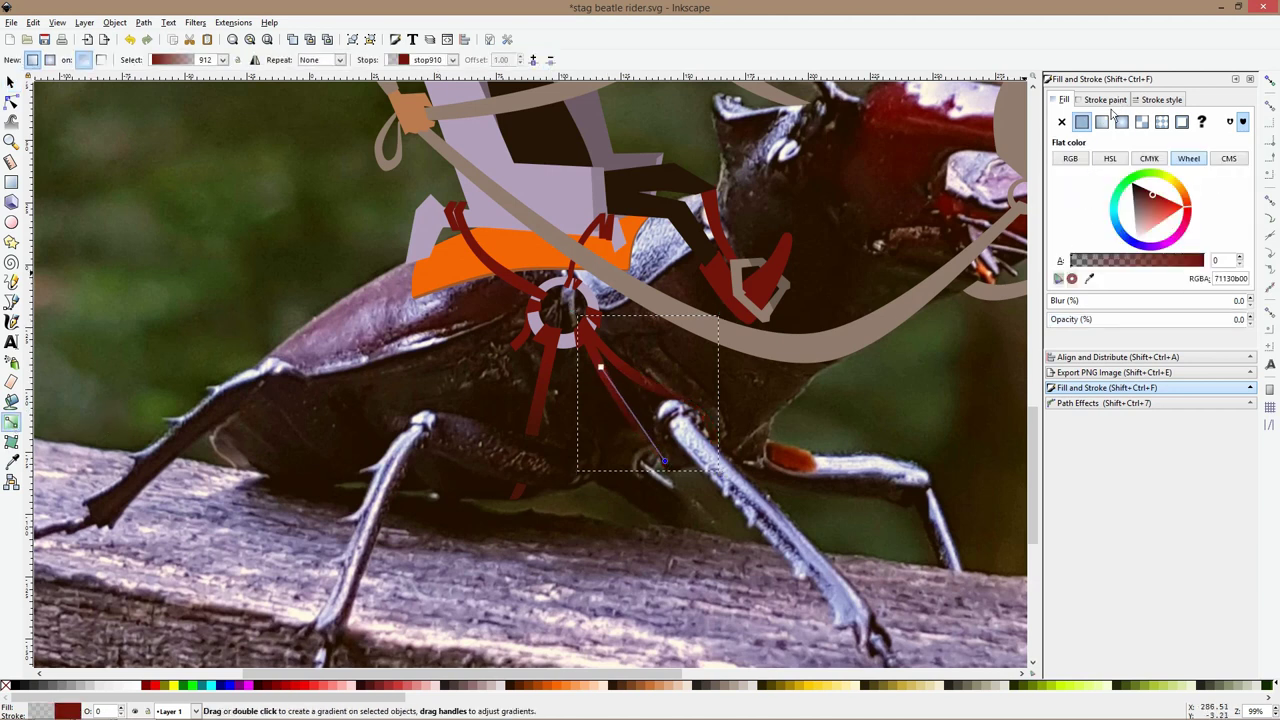
pyautogui.click(1104, 125)
pyautogui.click(1071, 190)
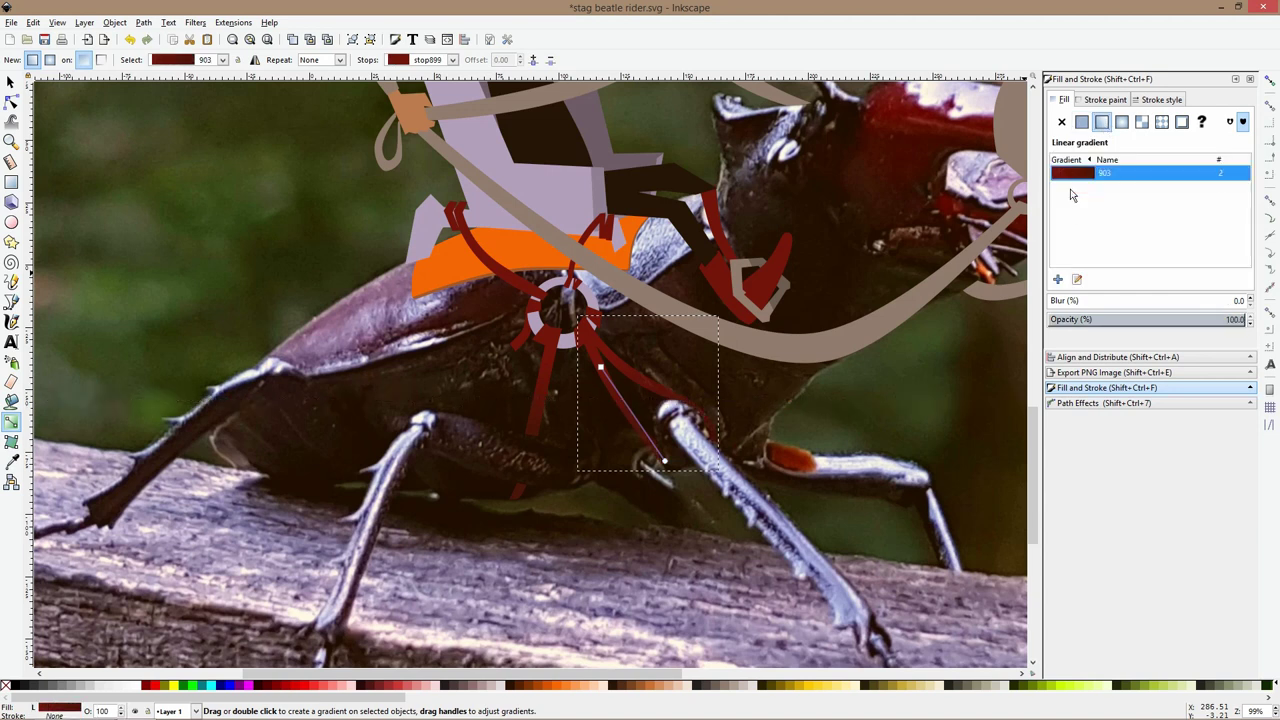
pyautogui.moveTo(665, 463); pyautogui.dragTo(593, 352)
pyautogui.press('s')
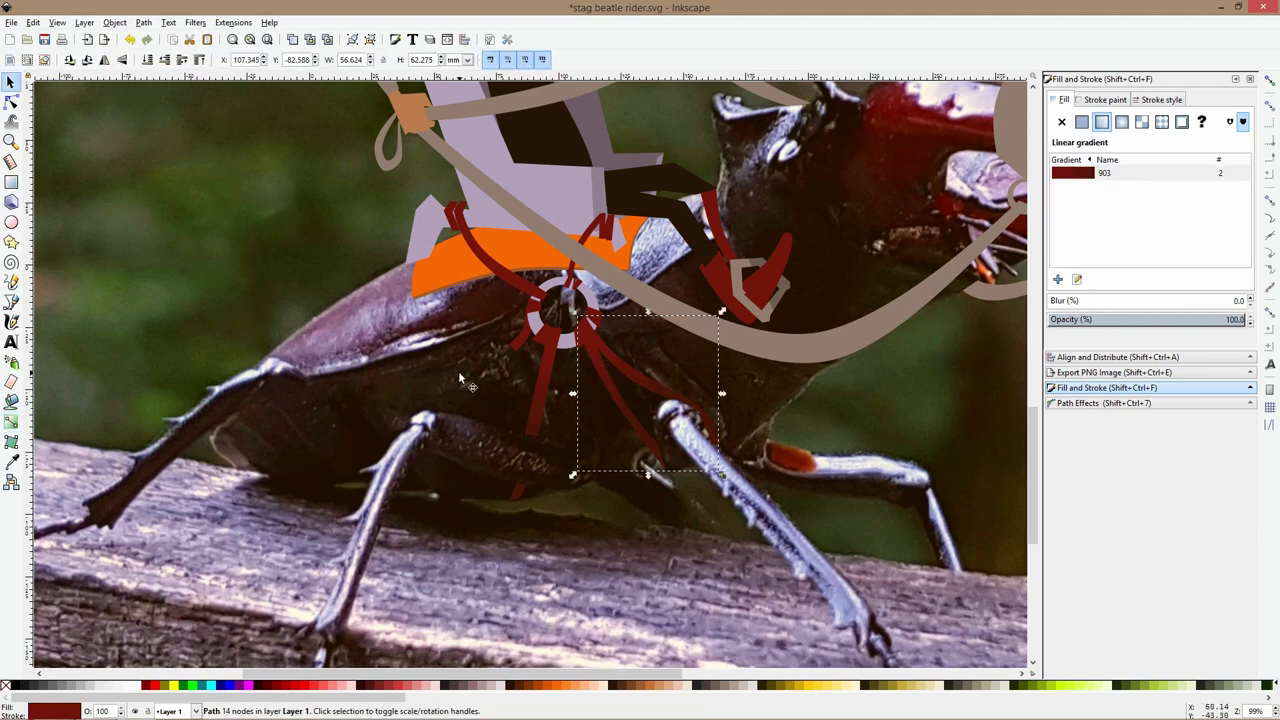
pyautogui.click(460, 378)
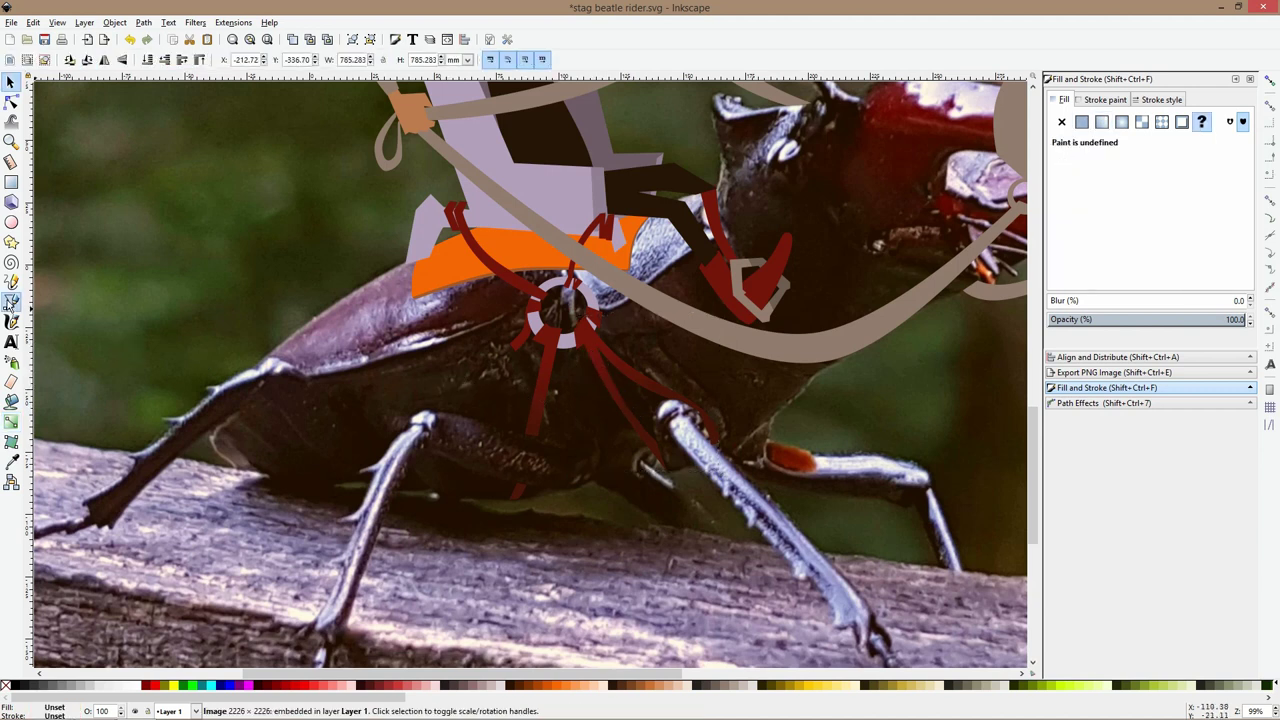
# Draw a thin closed four-node strap shape in dark red running across the straps just below the ring
pyautogui.click(11, 302)
pyautogui.click(508, 380)
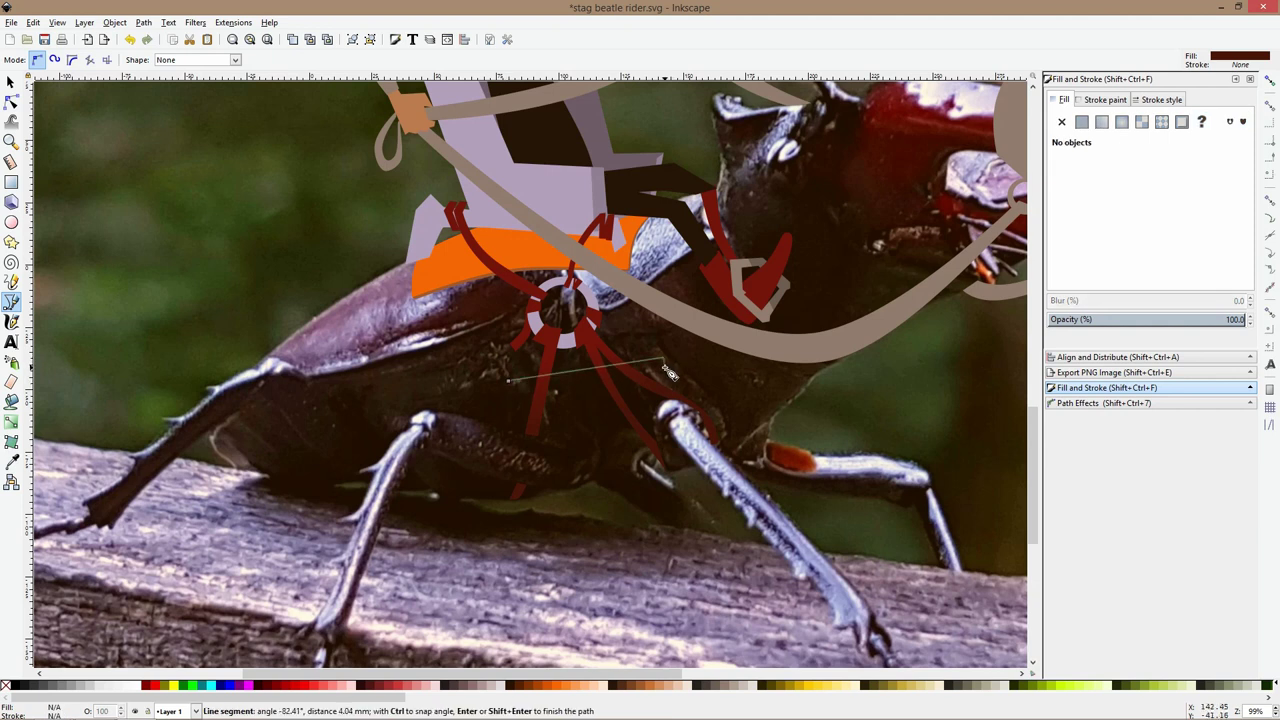
pyautogui.moveTo(664, 367); pyautogui.dragTo(636, 372)
pyautogui.click(497, 384)
pyautogui.click(508, 380)
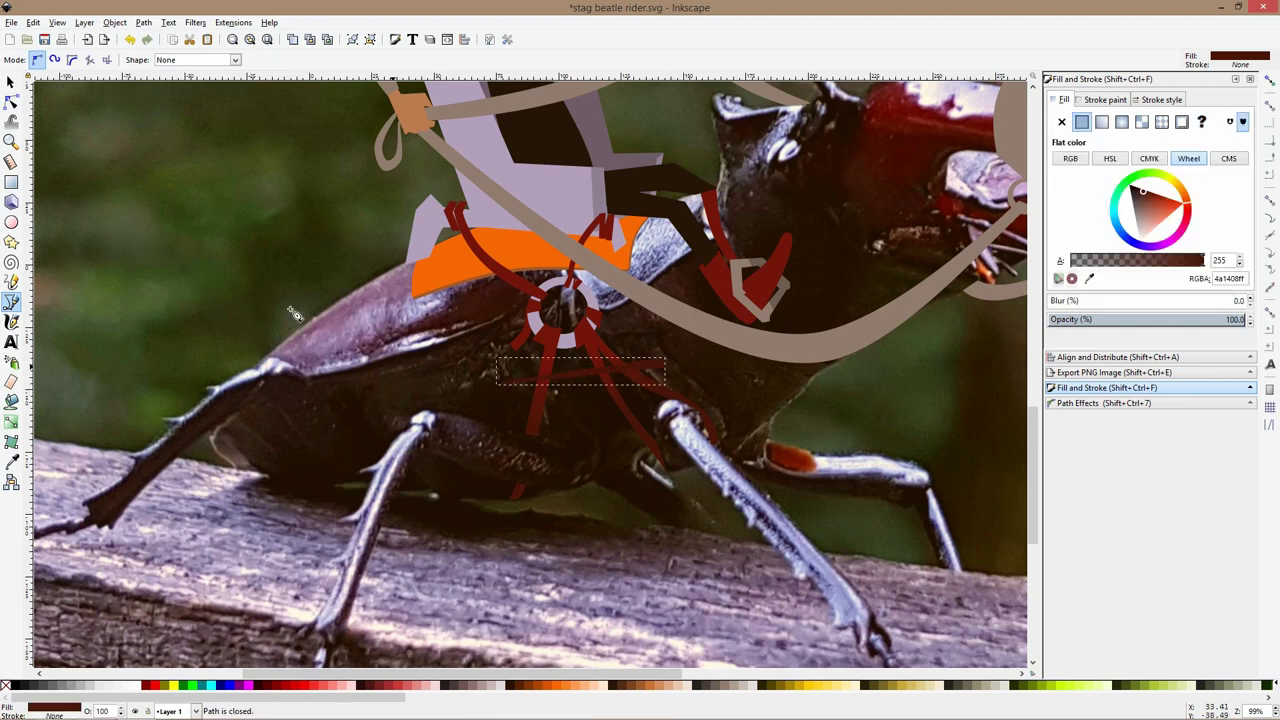
# Bend the new cross strap into a downward-sagging curve, raising its front end and evening out its width
pyautogui.click(12, 101)
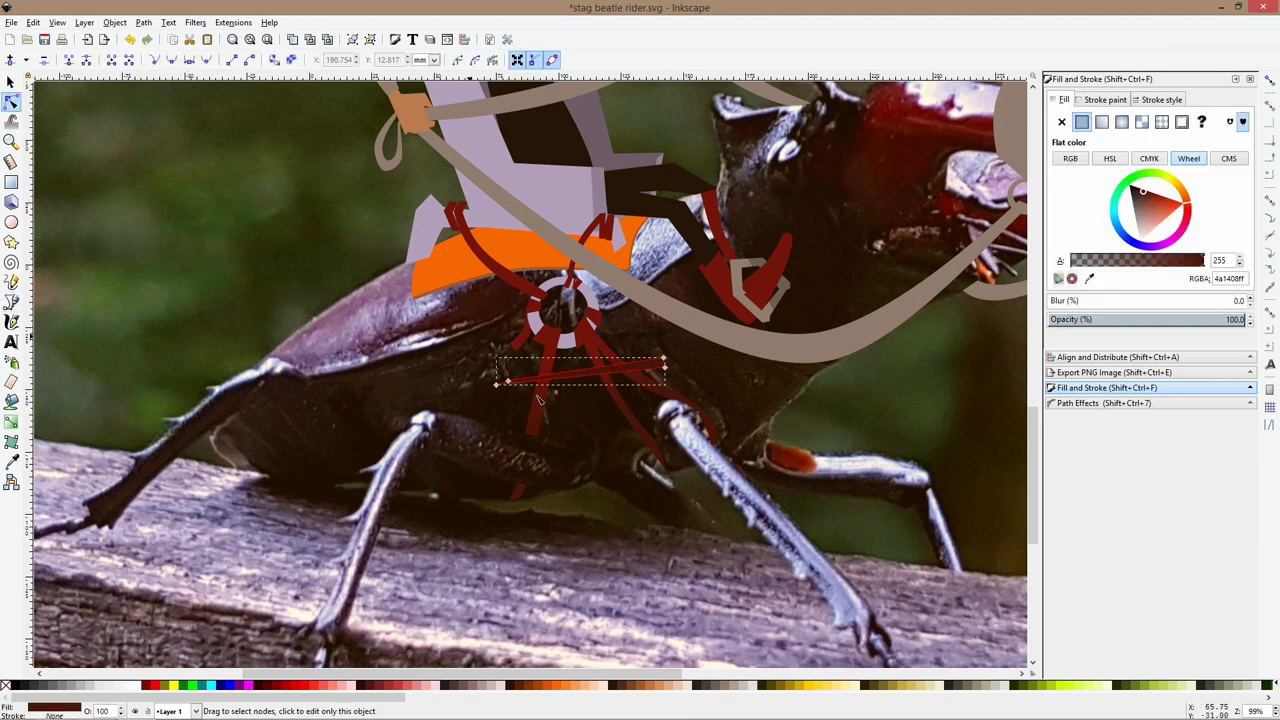
pyautogui.scroll(3, 702, 391)
pyautogui.moveTo(355, 349); pyautogui.dragTo(343, 386)
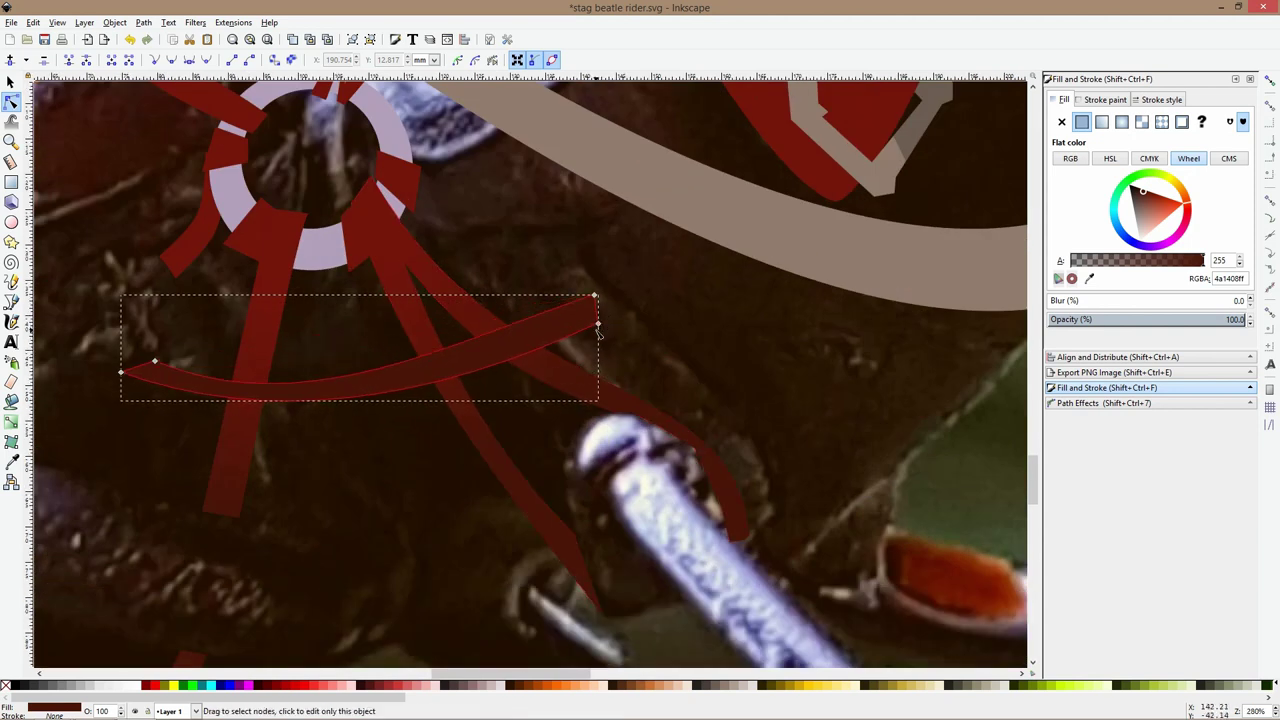
pyautogui.moveTo(612, 338); pyautogui.dragTo(557, 256)
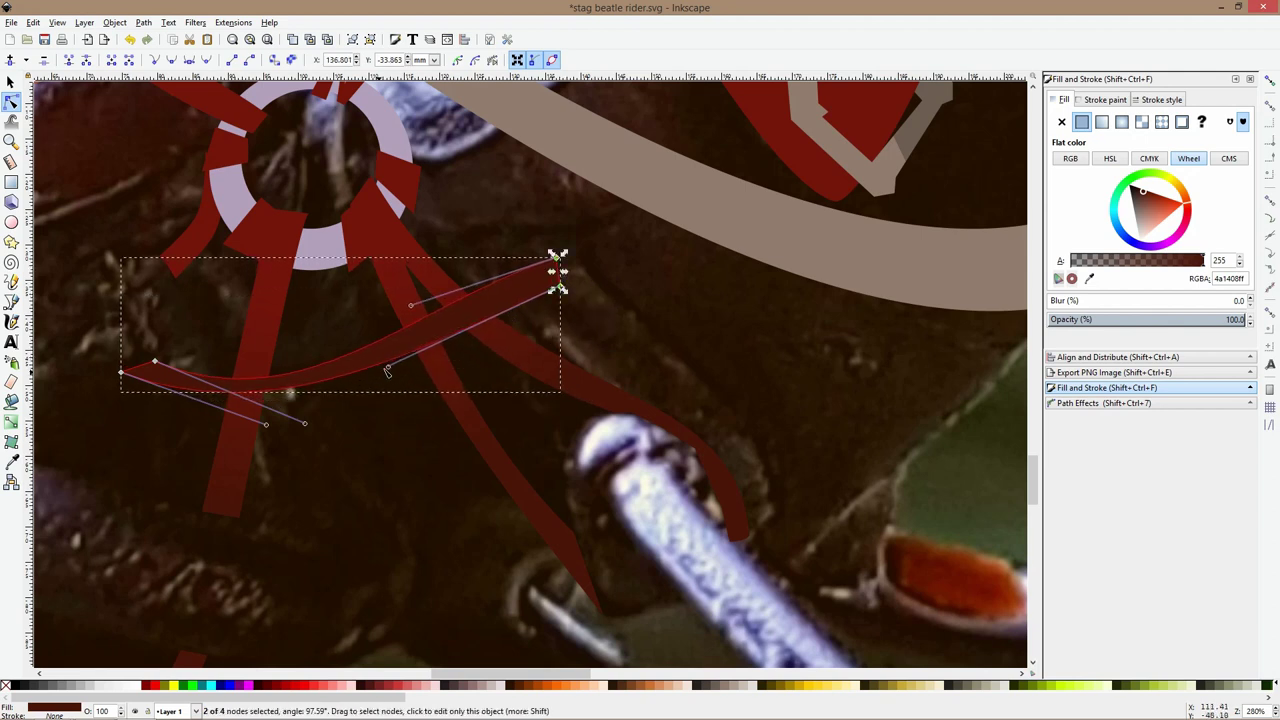
pyautogui.moveTo(387, 370); pyautogui.dragTo(481, 397)
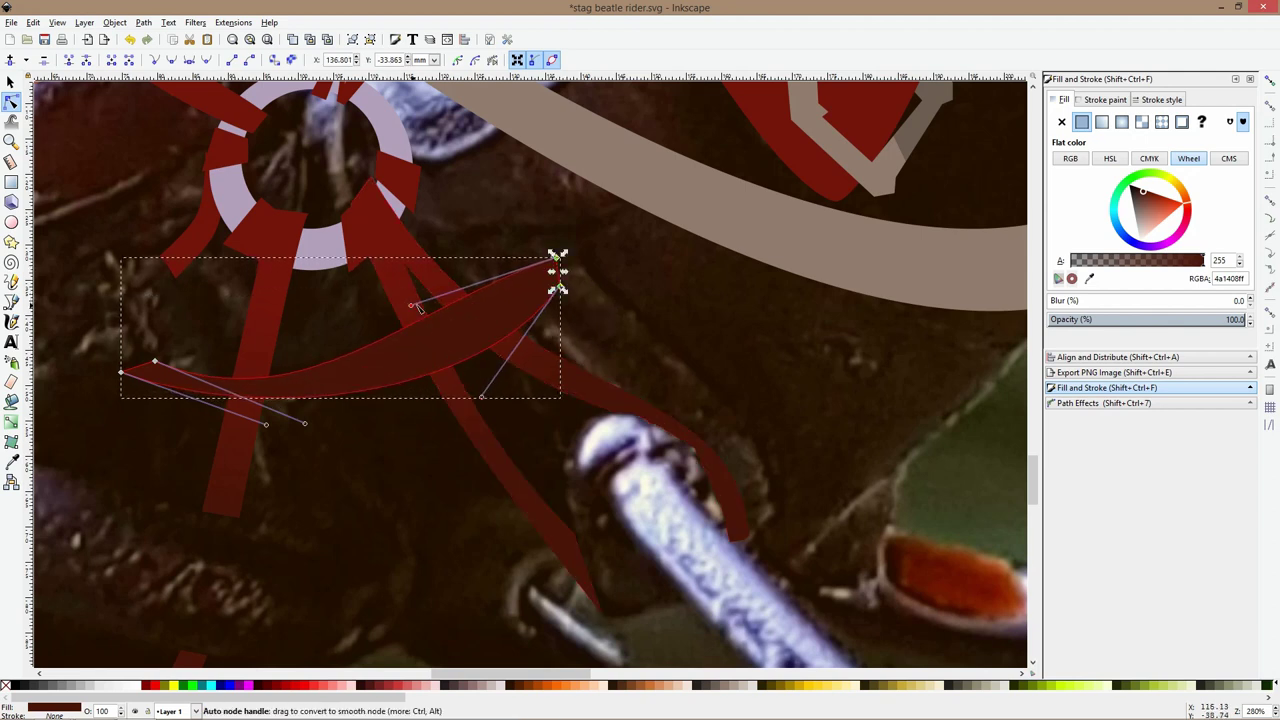
pyautogui.moveTo(410, 306); pyautogui.dragTo(497, 328)
# Combine the two long curved straps with the straight strap hanging from the ring's rear side into one path
pyautogui.press('s')
pyautogui.click(442, 308)
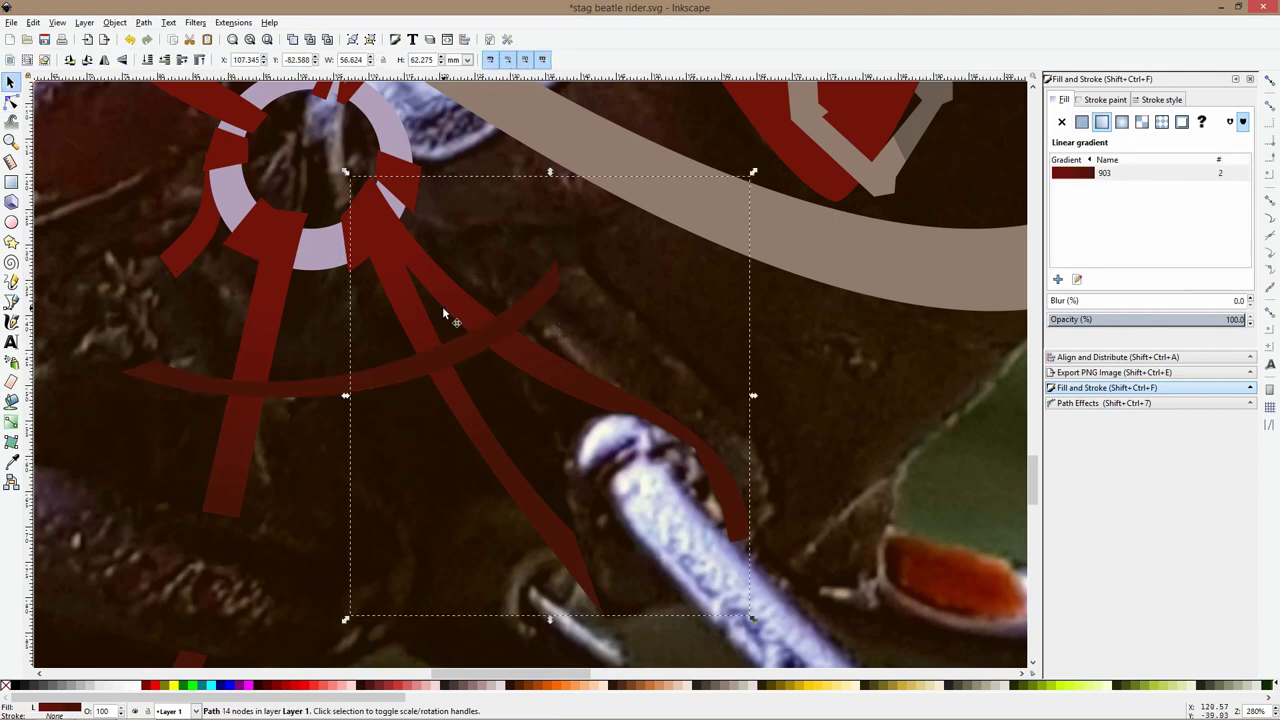
pyautogui.keyDown('shift'); pyautogui.click(255, 333); pyautogui.keyUp('shift')
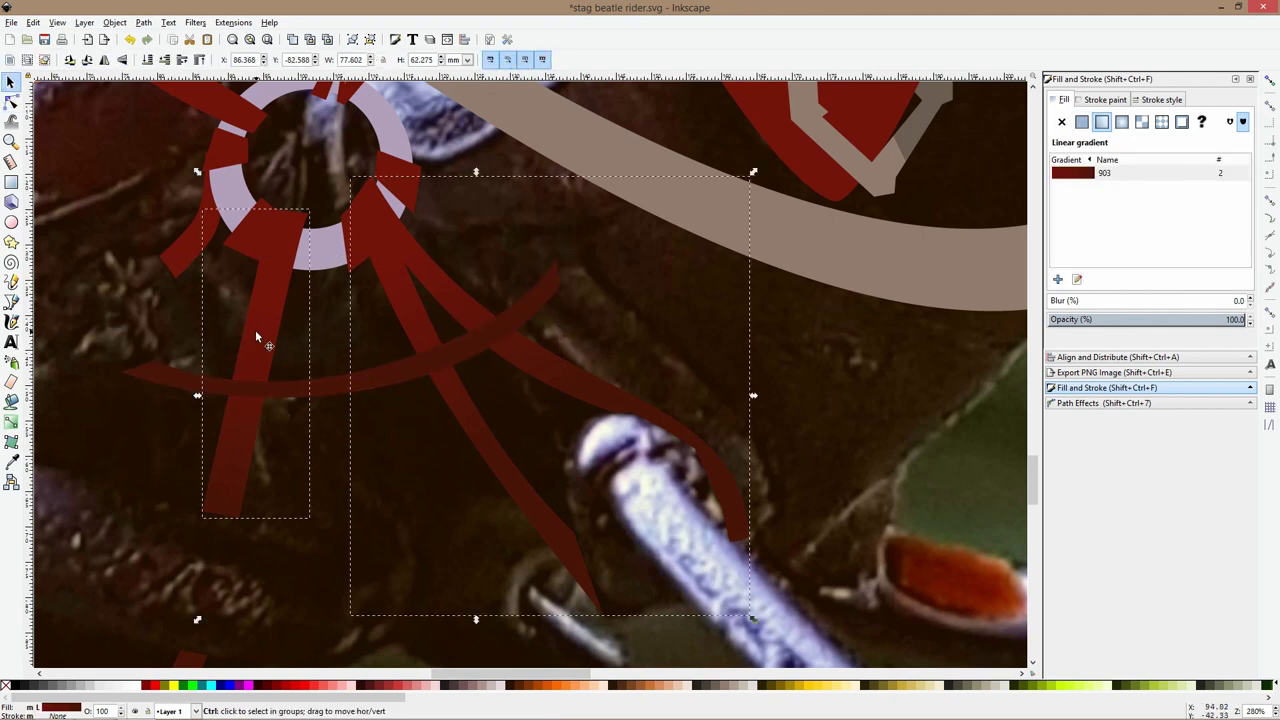
pyautogui.hotkey('ctrl', 'k')
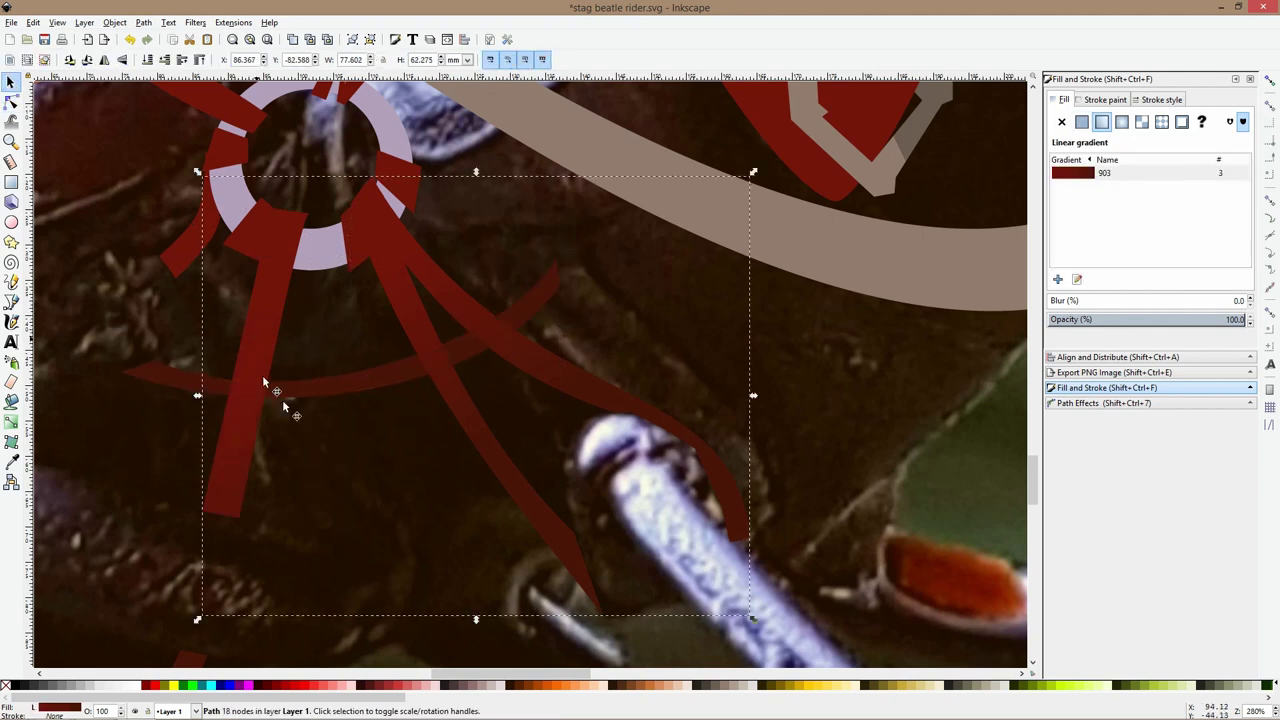
# Use Intersection between the sagging cross strap and the combined straps, keeping only bands where they overlap while preserving the straps underneath
pyautogui.keyDown('shift'); pyautogui.click(312, 393); pyautogui.keyUp('shift')
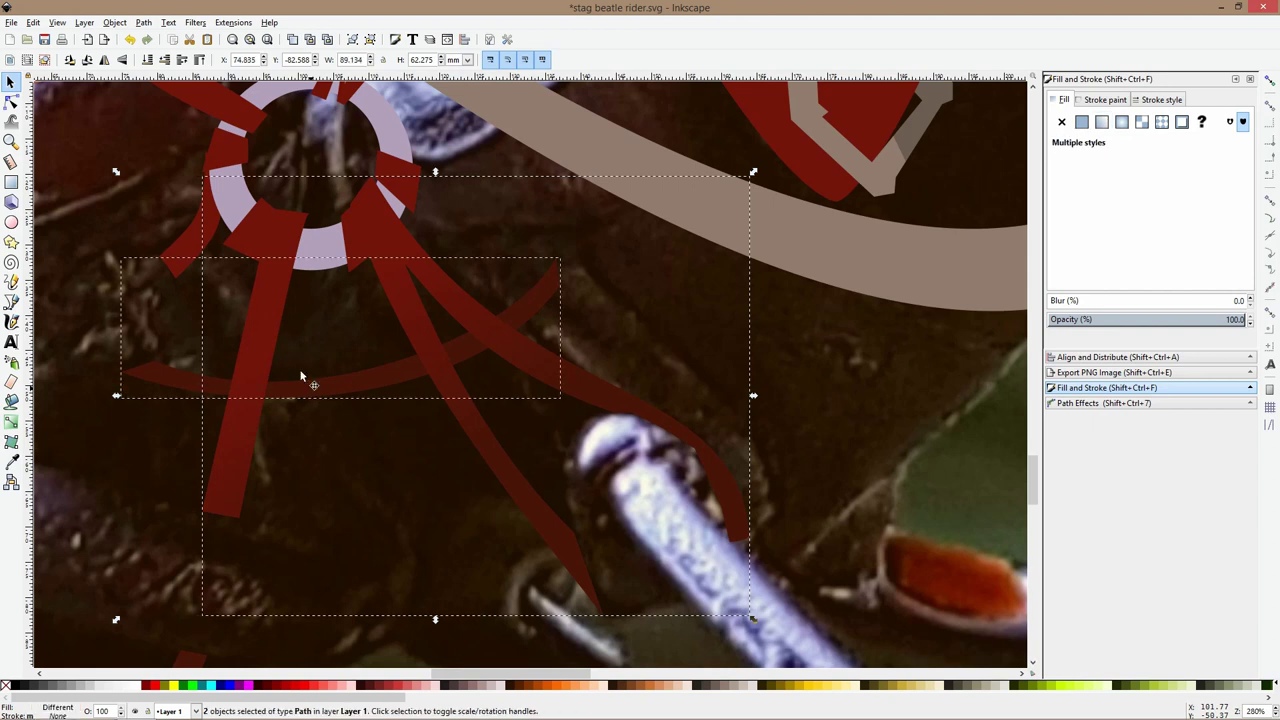
pyautogui.click(140, 22)
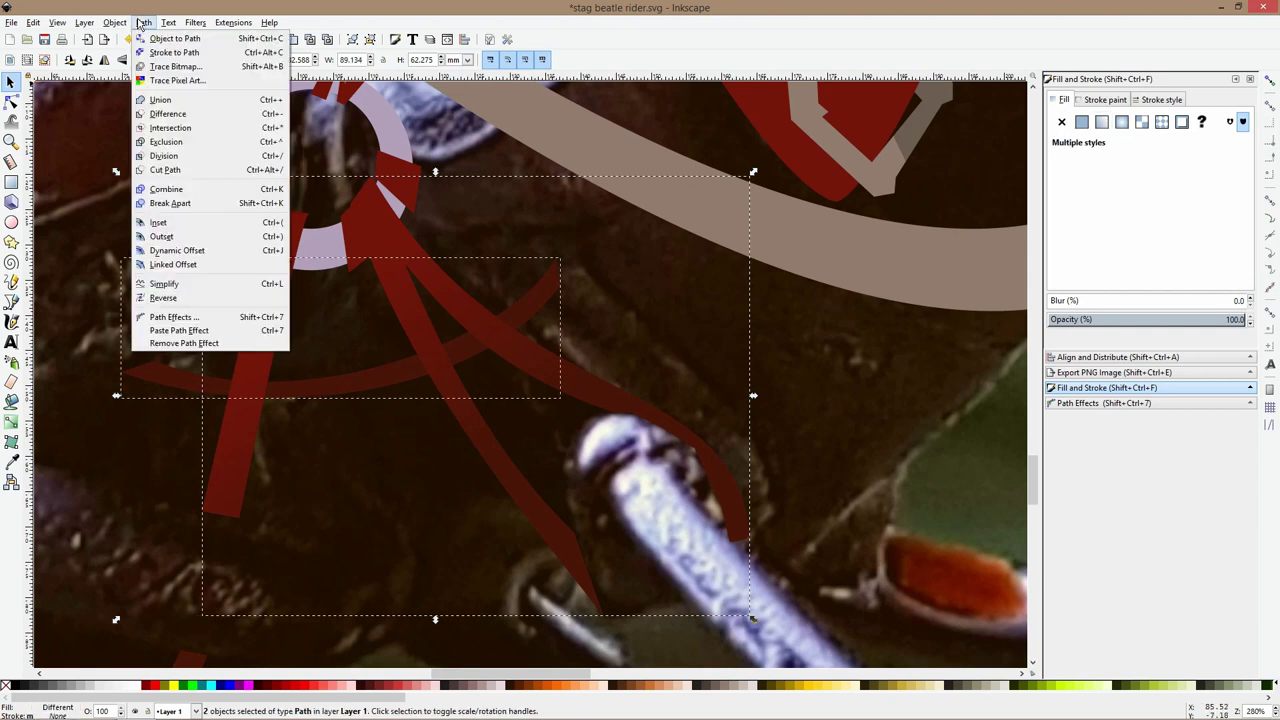
pyautogui.click(172, 127)
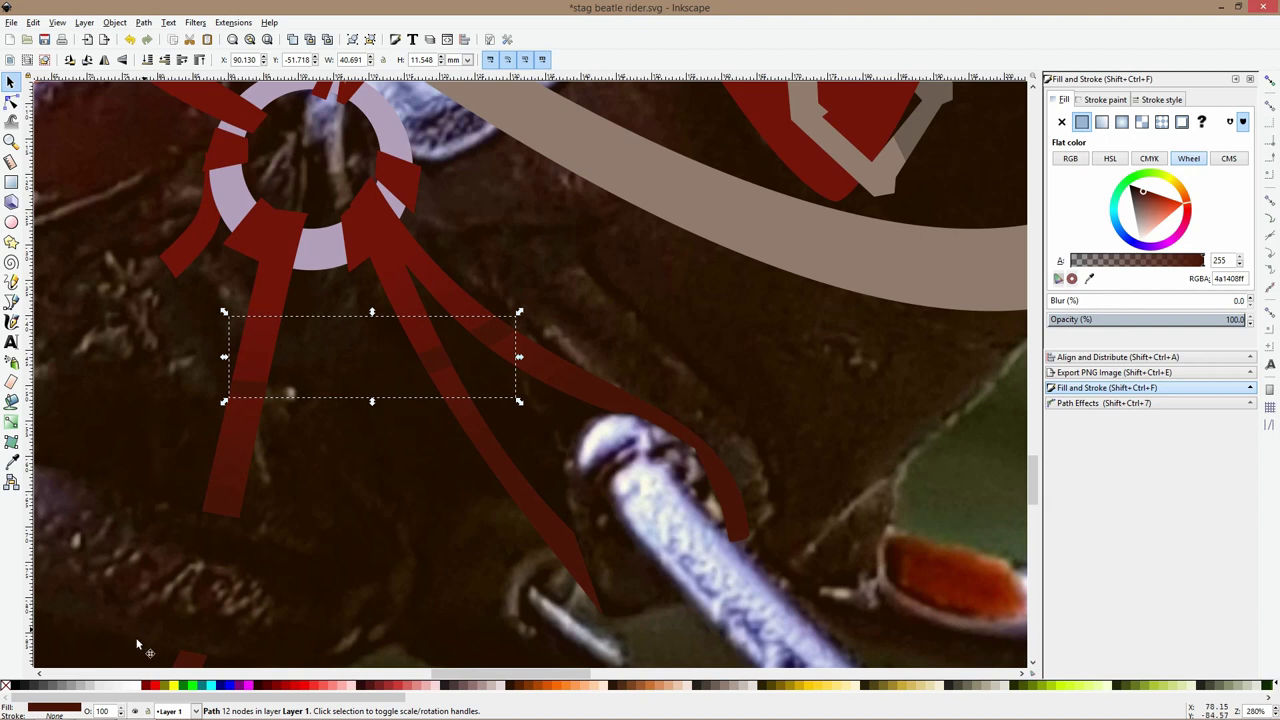
# Sample the harness red for the overlap bands and brighten their flat fill to 971409ff
pyautogui.click(11, 461)
pyautogui.click(250, 236)
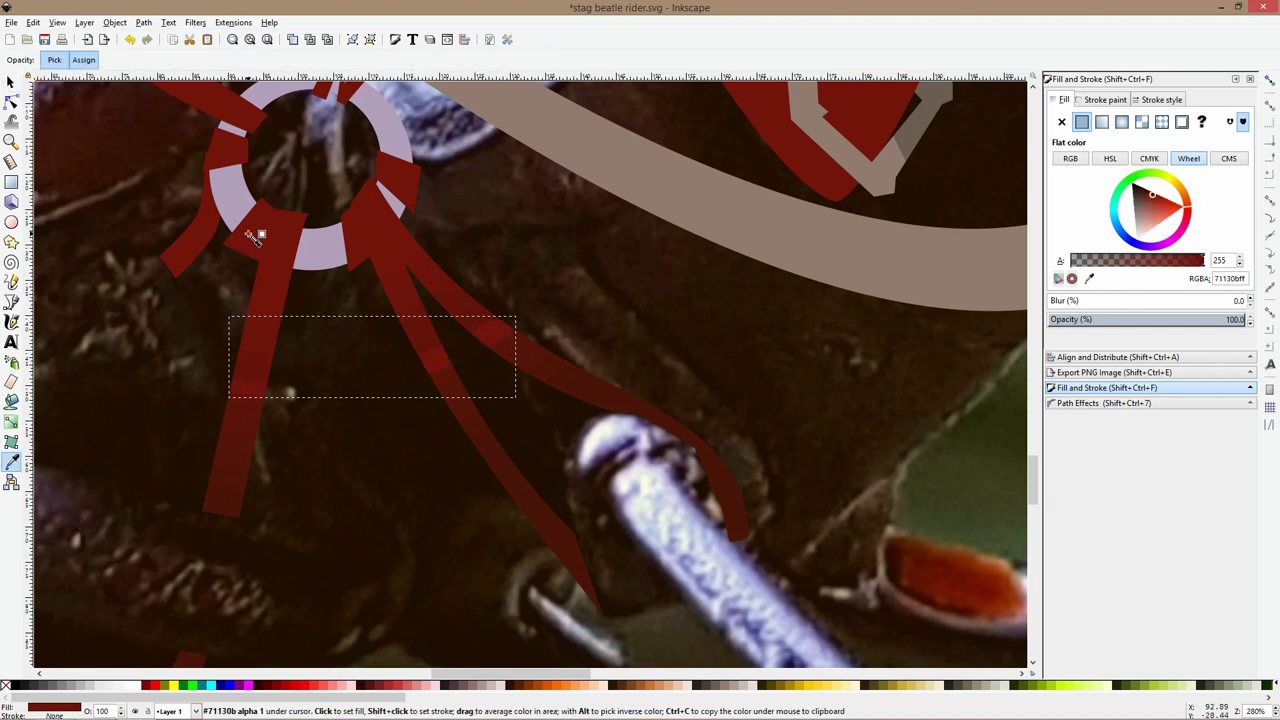
pyautogui.press('s')
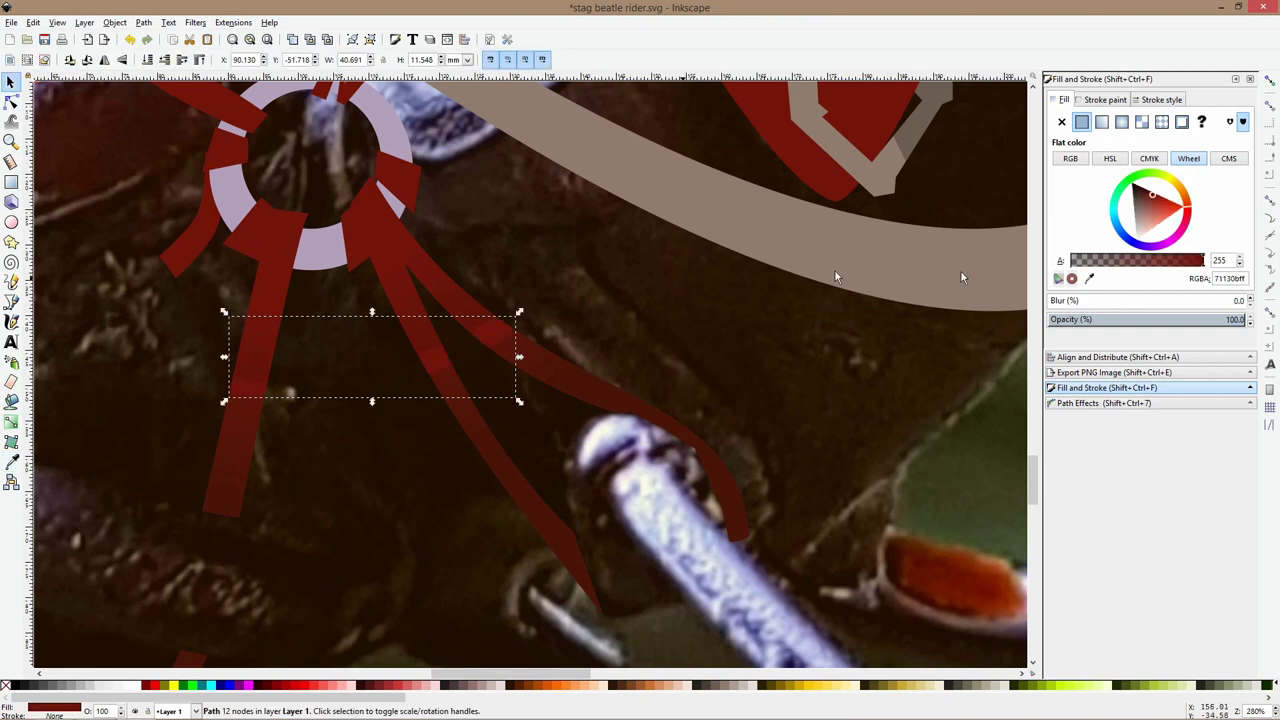
pyautogui.click(1162, 201)
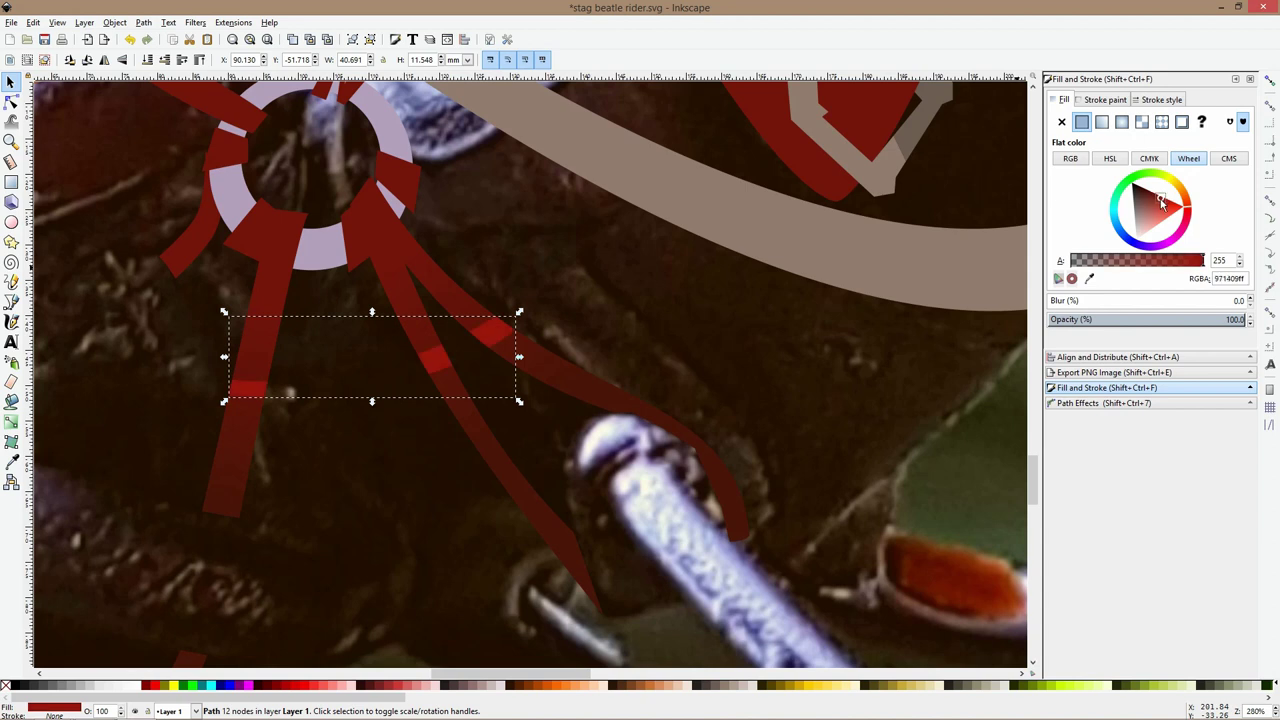
pyautogui.click(724, 288)
# Apply the linear gradient 903 to the thin strap above the stirrup, running along it so it darkens toward the stirrup
pyautogui.scroll(-4, 726, 290)
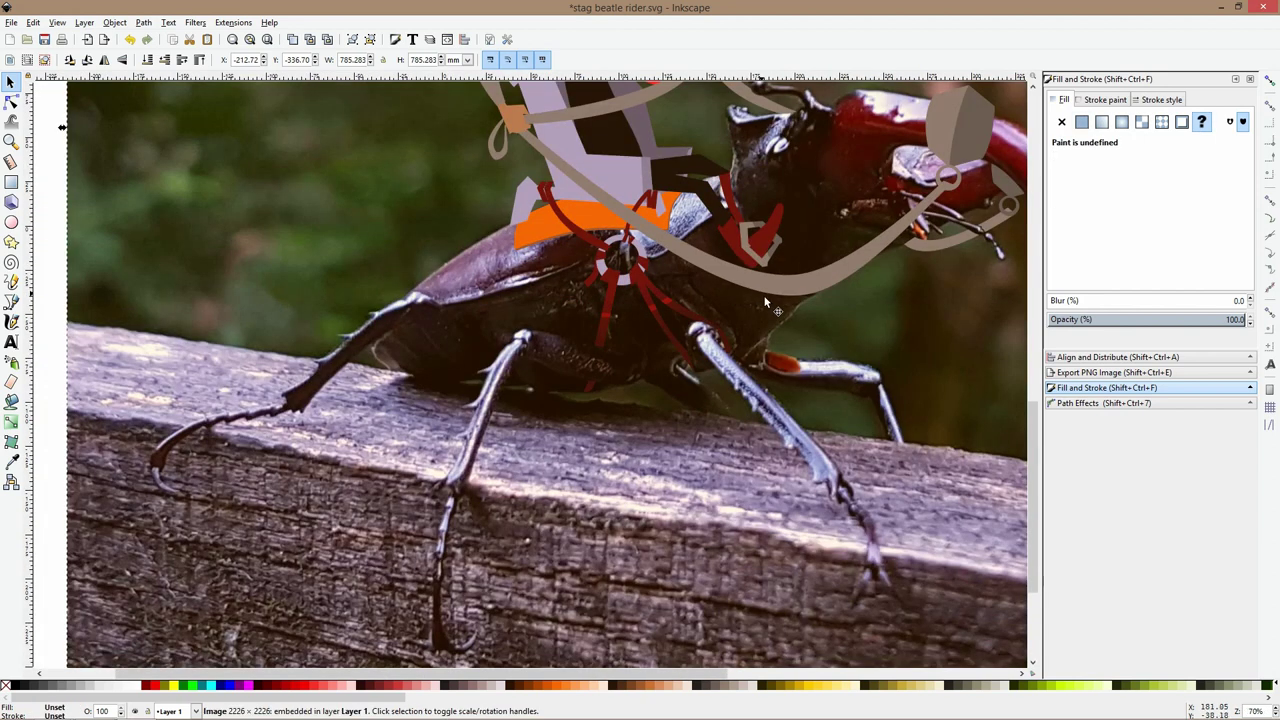
pyautogui.scroll(4, 770, 298)
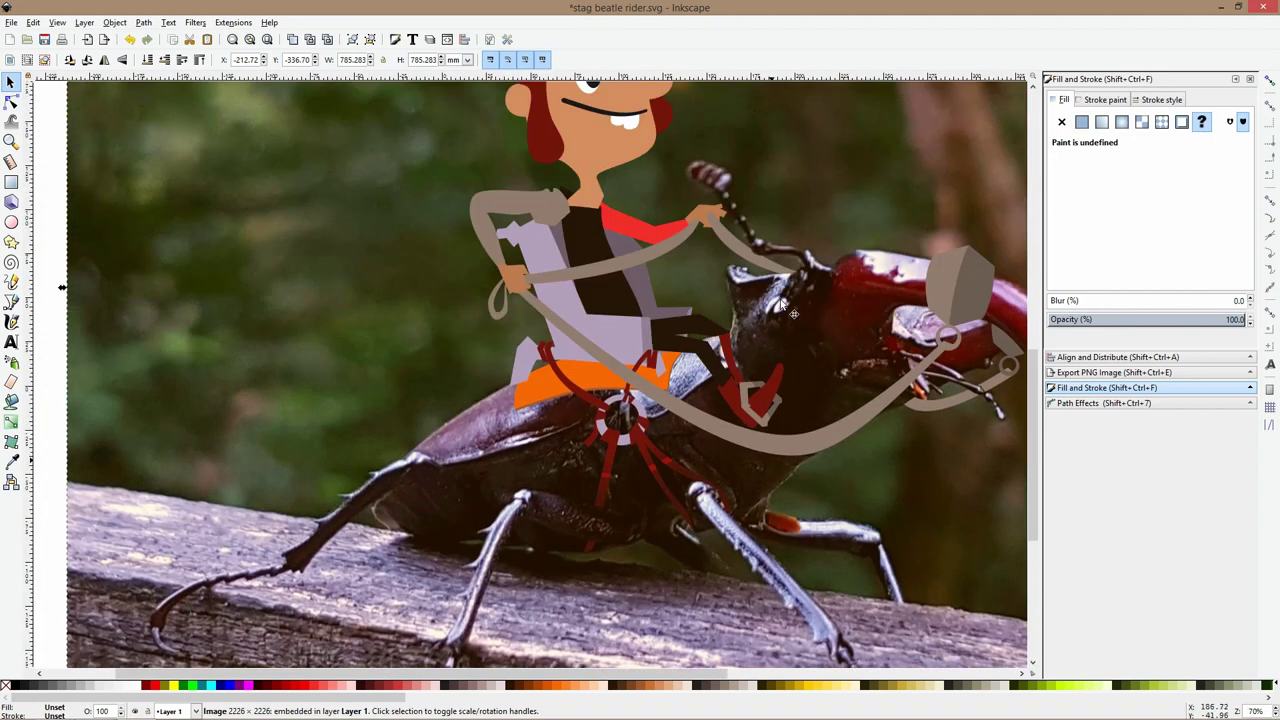
pyautogui.scroll(2, 776, 405)
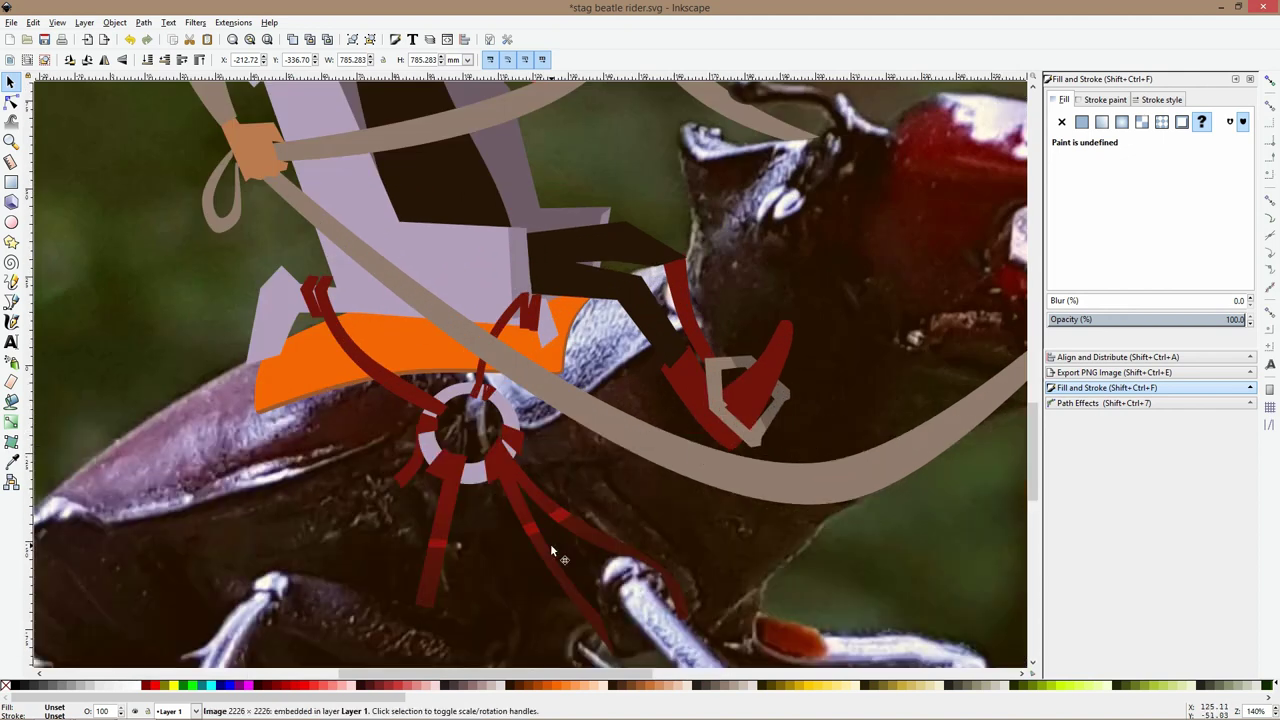
pyautogui.scroll(-2, 520, 372)
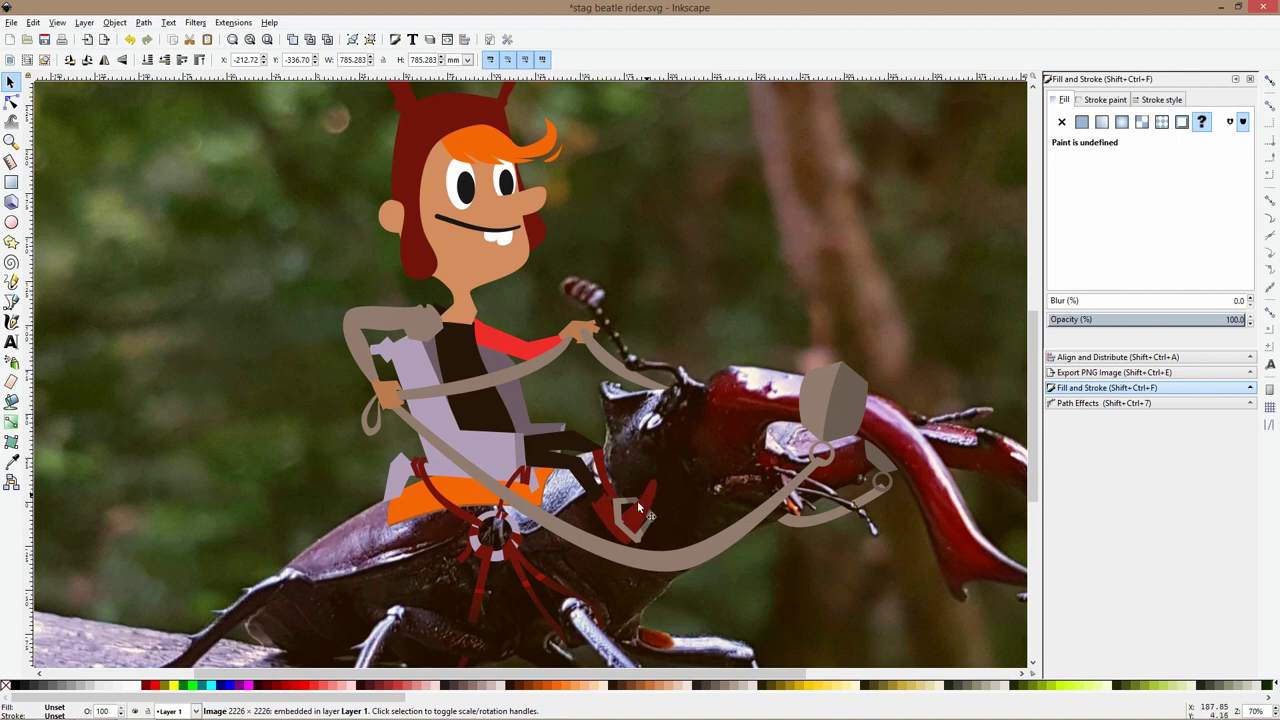
pyautogui.scroll(2, 637, 505)
pyautogui.click(577, 446)
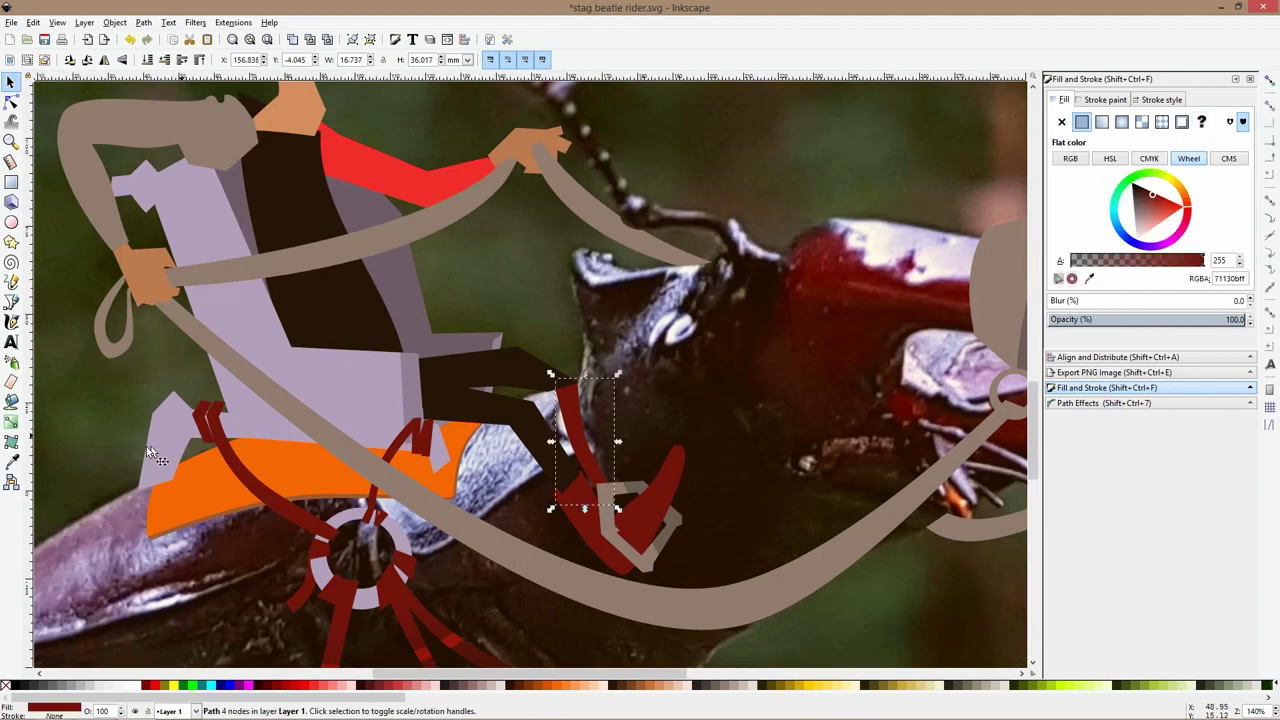
pyautogui.click(11, 461)
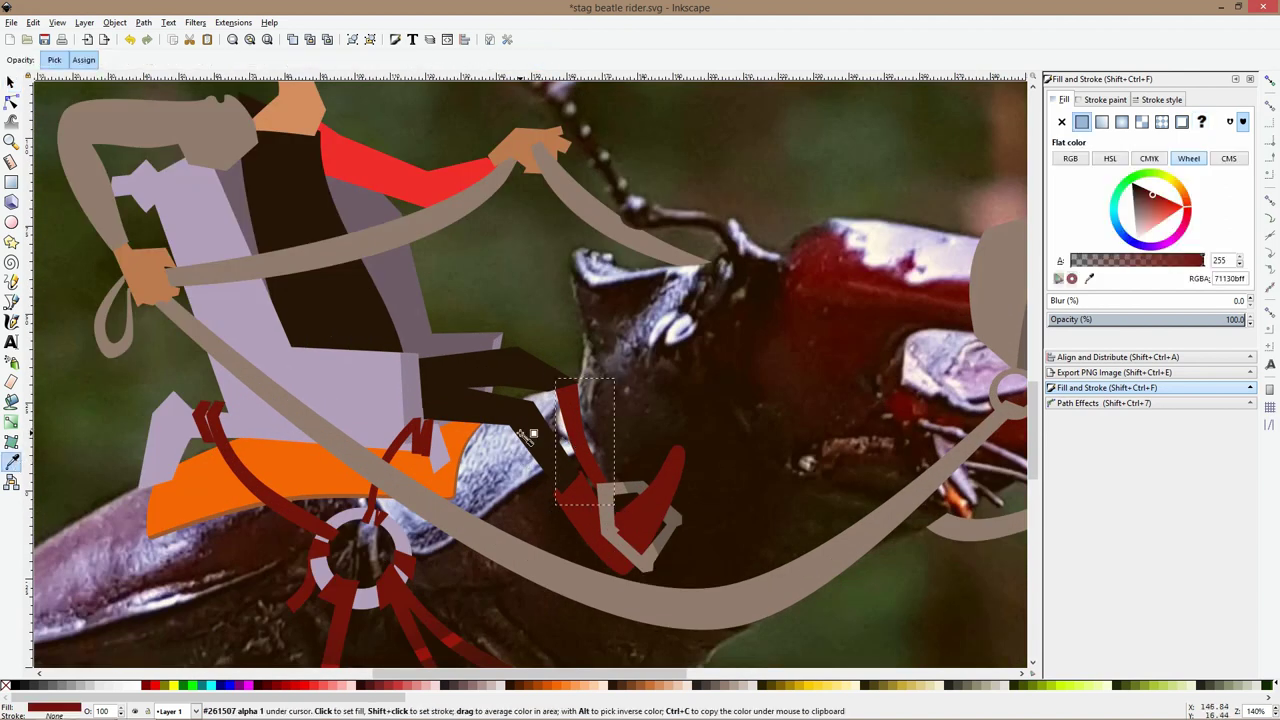
pyautogui.scroll(-1, 557, 462)
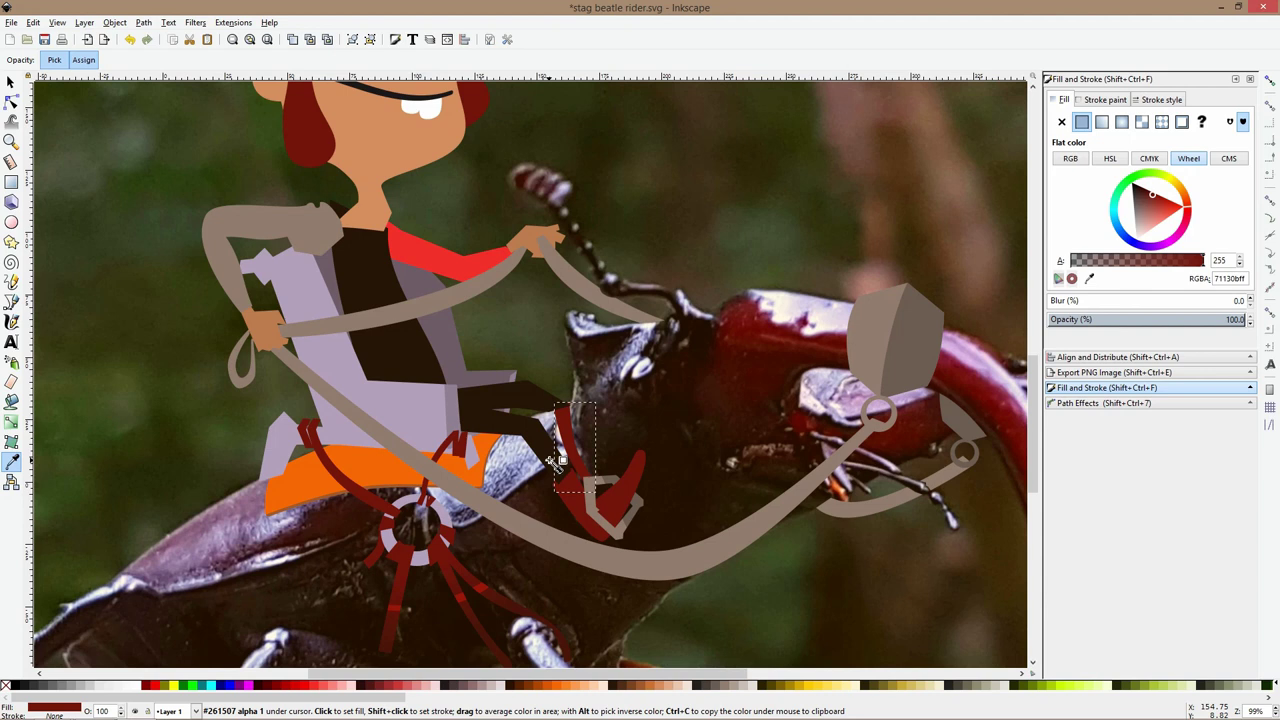
pyautogui.click(507, 595)
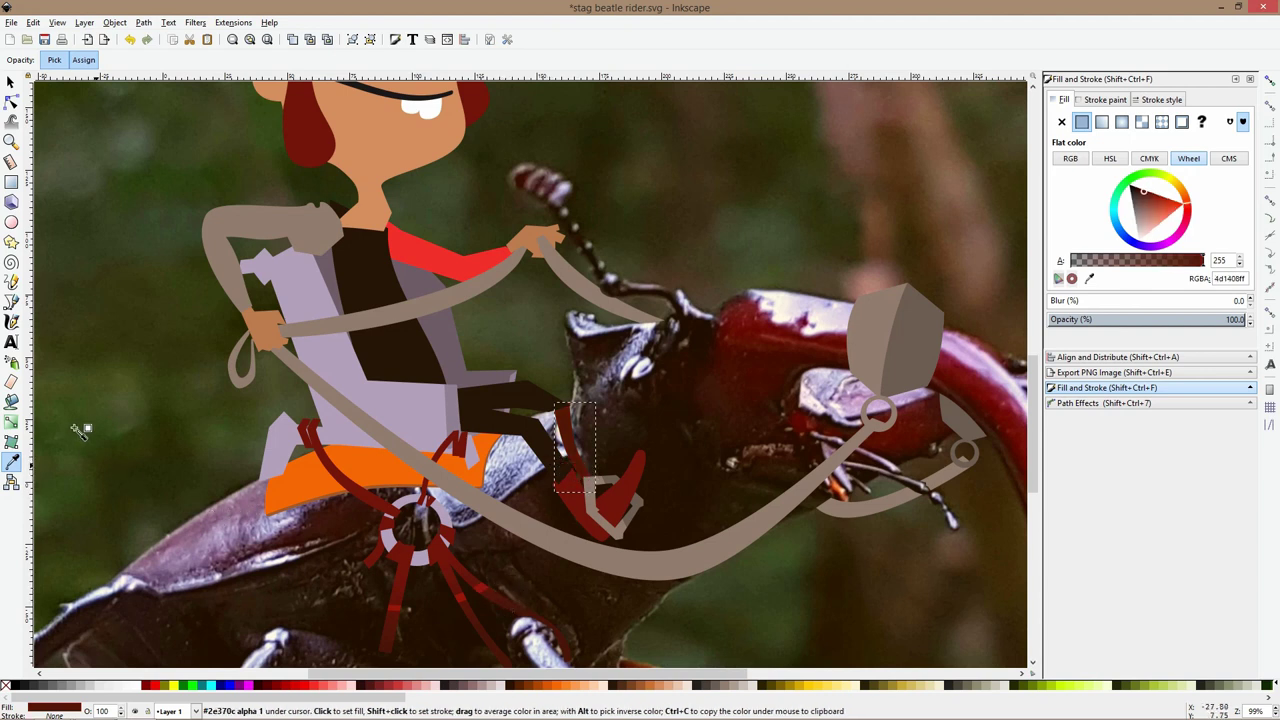
pyautogui.click(11, 422)
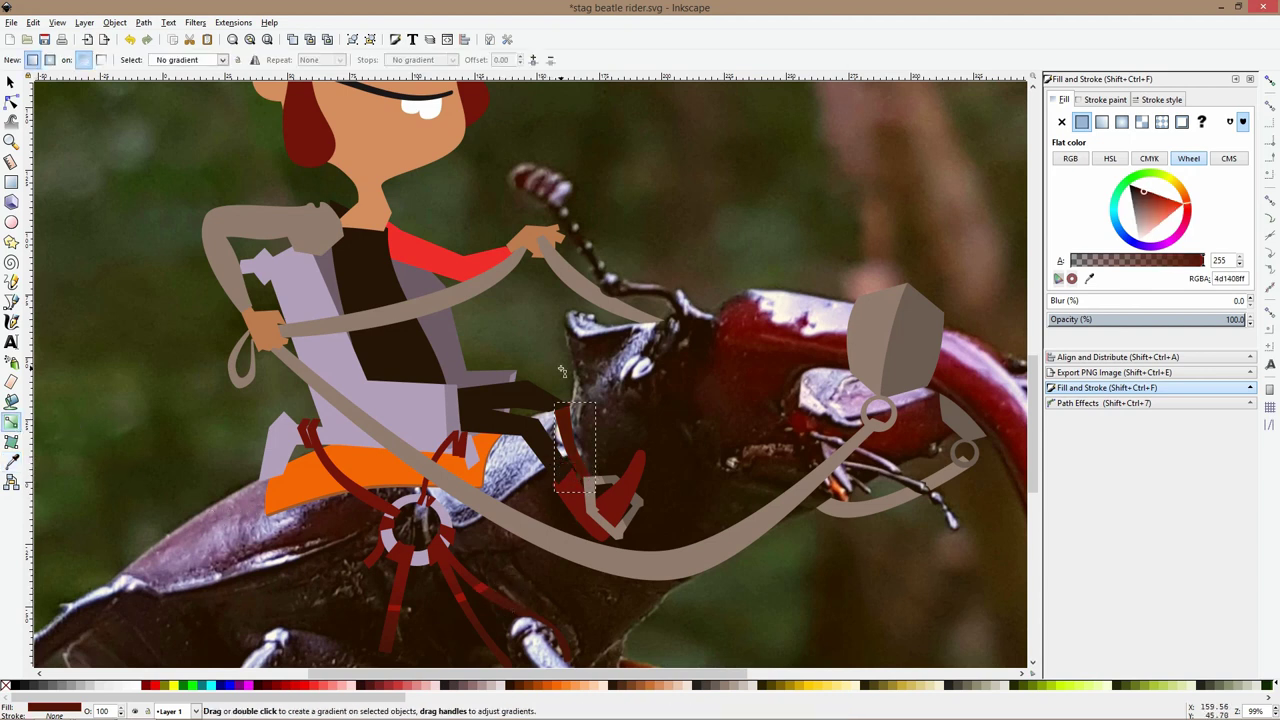
pyautogui.click(1106, 121)
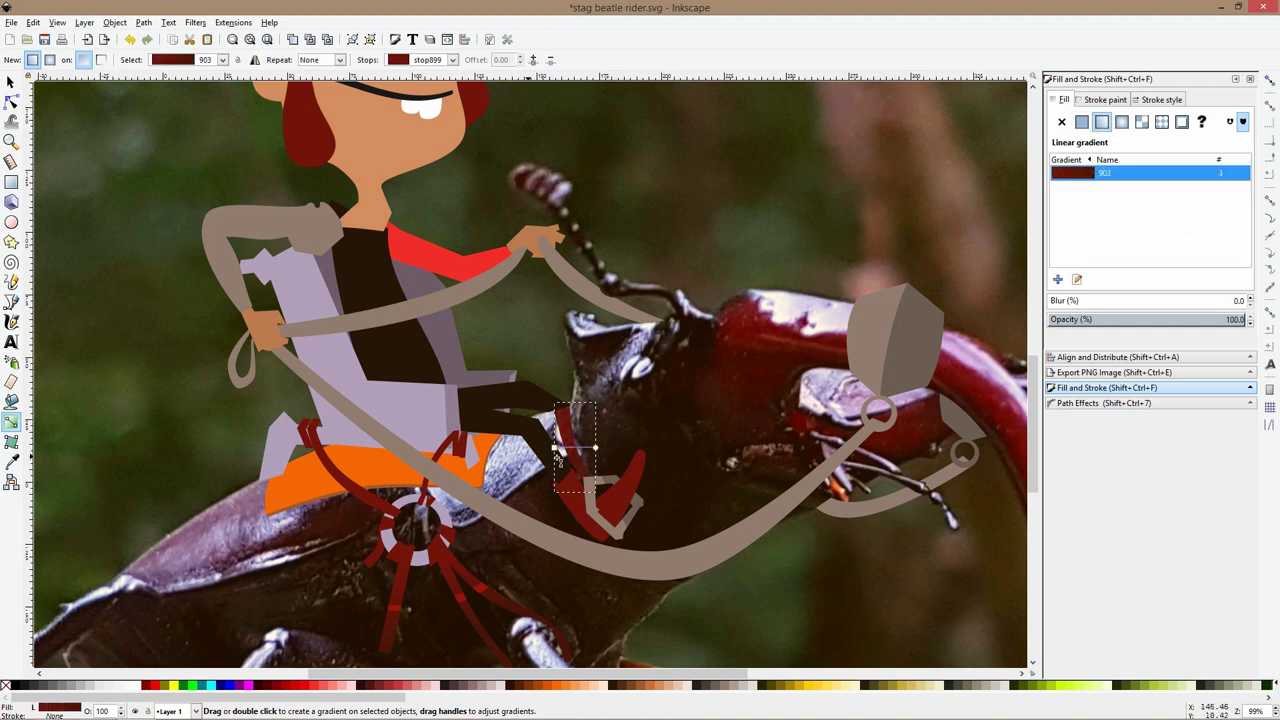
pyautogui.moveTo(596, 449); pyautogui.dragTo(593, 482)
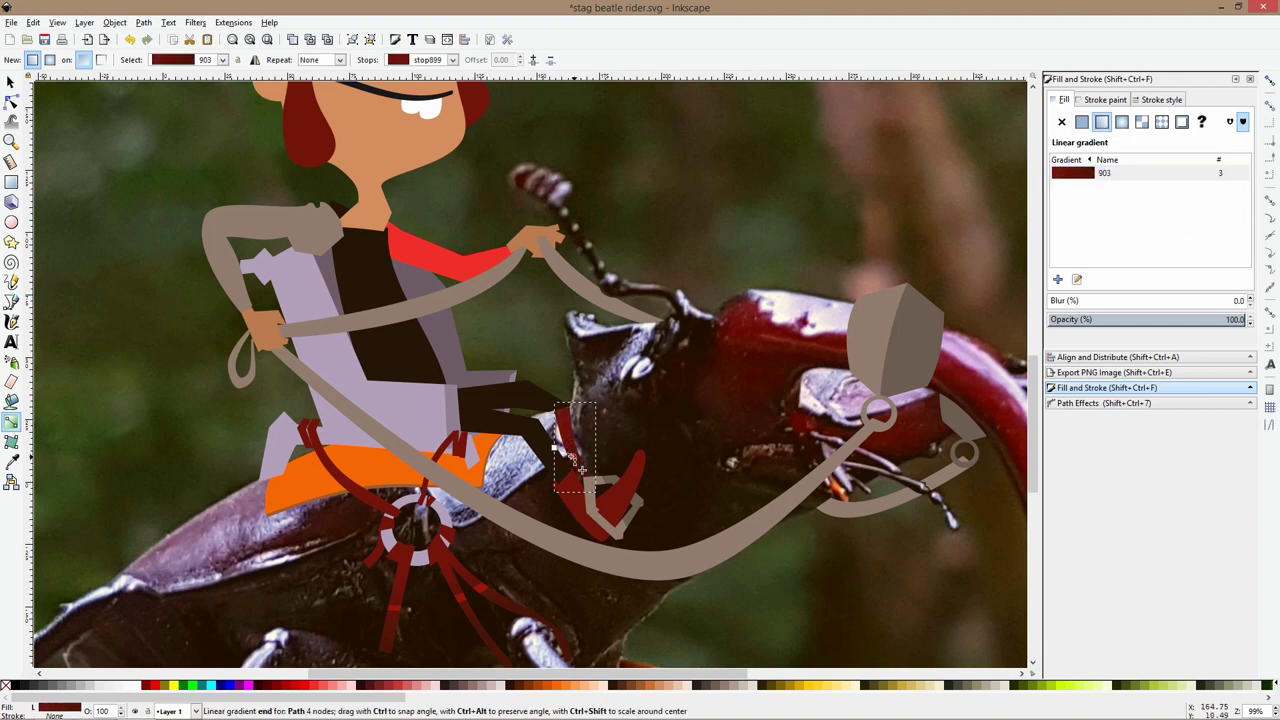
pyautogui.click(566, 458)
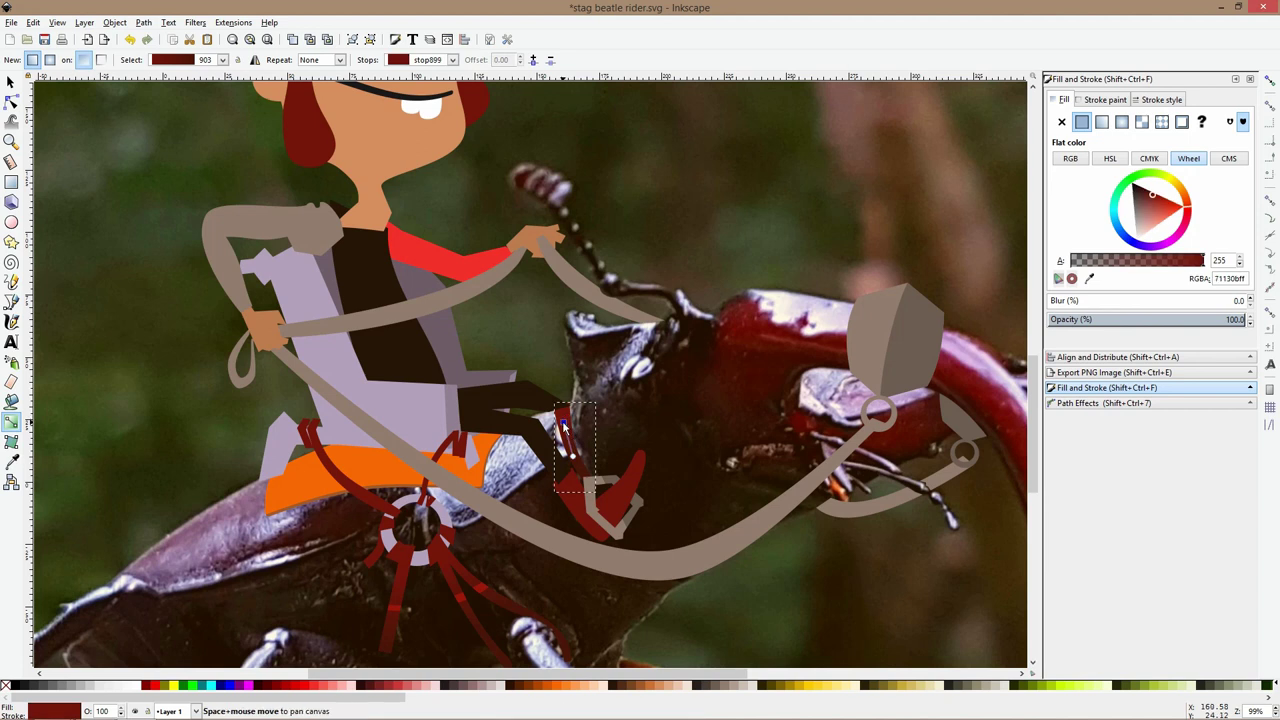
# Draw a closed four-node shape across the upper part of the stirrup strap, just below the rider's knee
pyautogui.press('s')
pyautogui.scroll(3, 567, 428)
pyautogui.press('b')
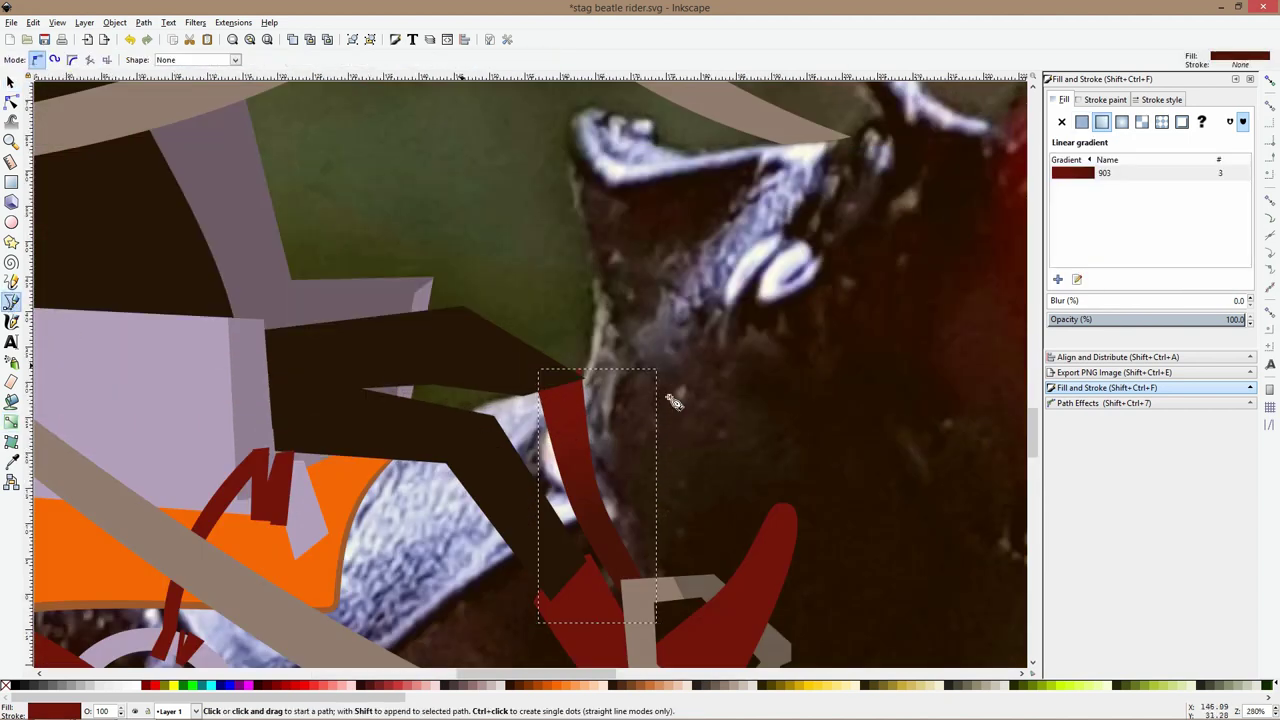
pyautogui.click(601, 404)
pyautogui.click(530, 420)
pyautogui.click(543, 467)
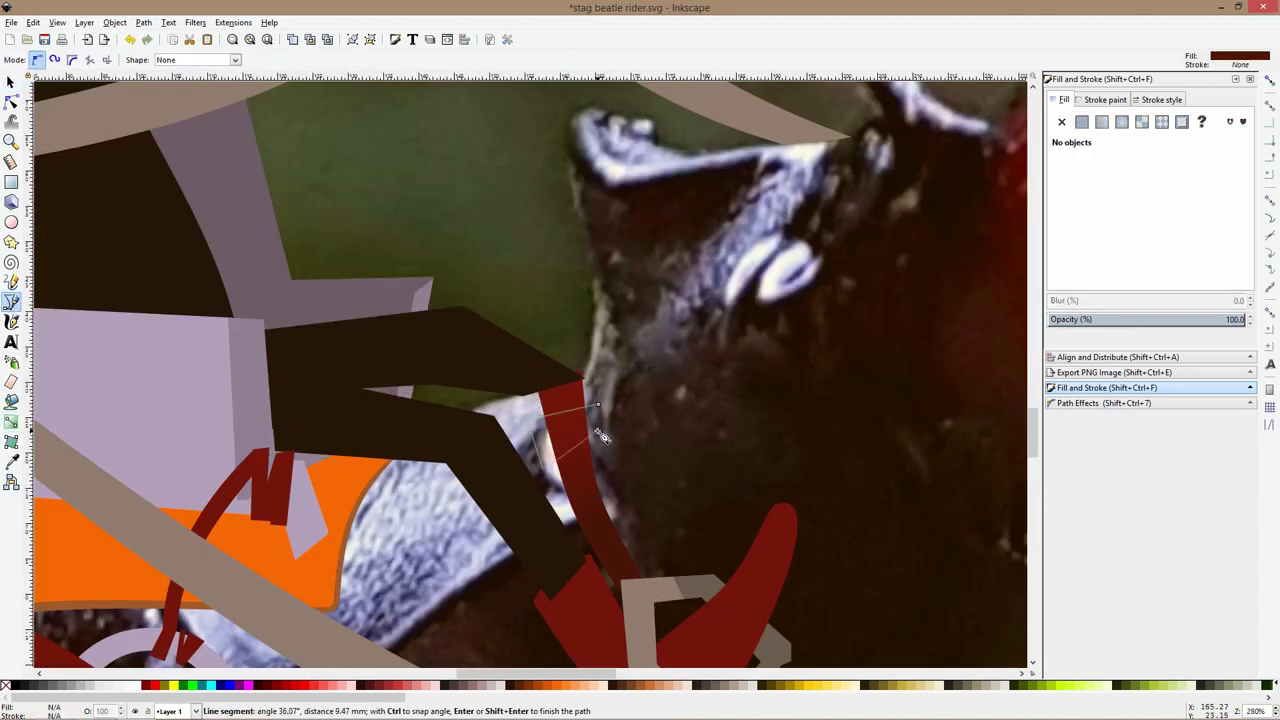
pyautogui.click(597, 431)
pyautogui.click(601, 404)
# Intersect the new four-node shape with the stirrup strap, keeping the original strap beneath the resulting band
pyautogui.press('space')
pyautogui.click(558, 393)
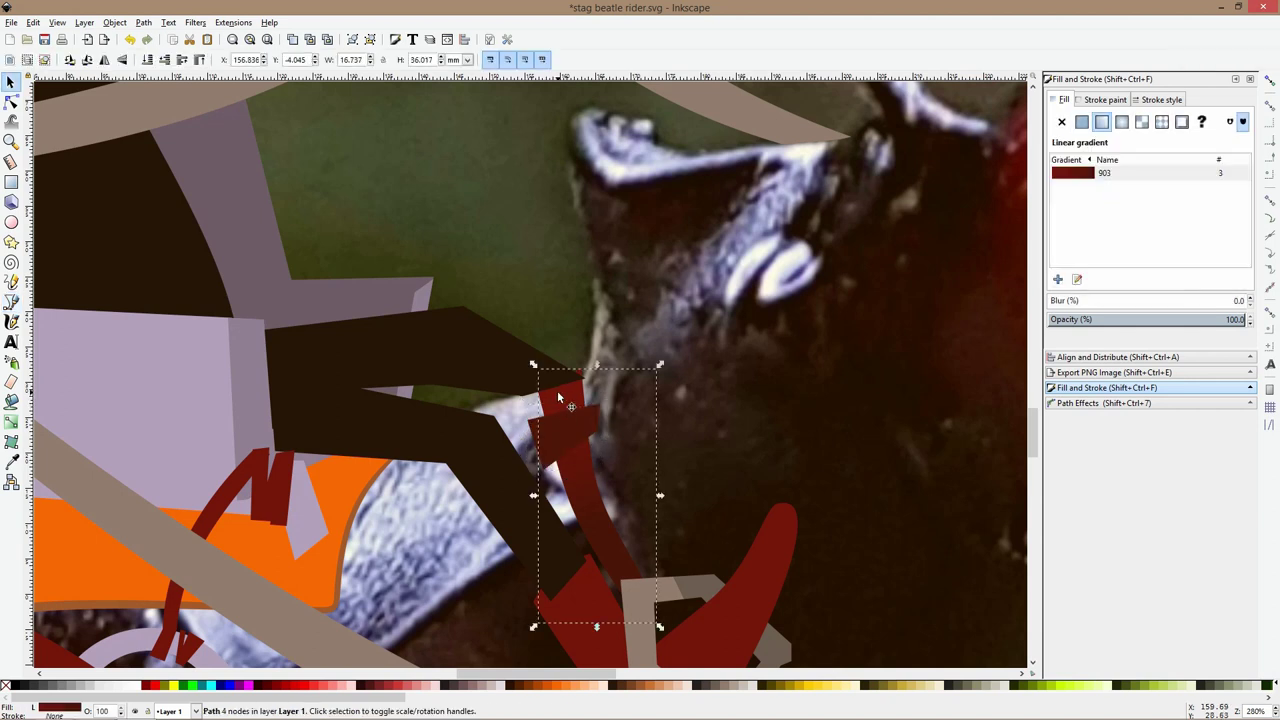
pyautogui.keyDown('shift'); pyautogui.click(543, 447); pyautogui.keyUp('shift')
pyautogui.click(543, 447)
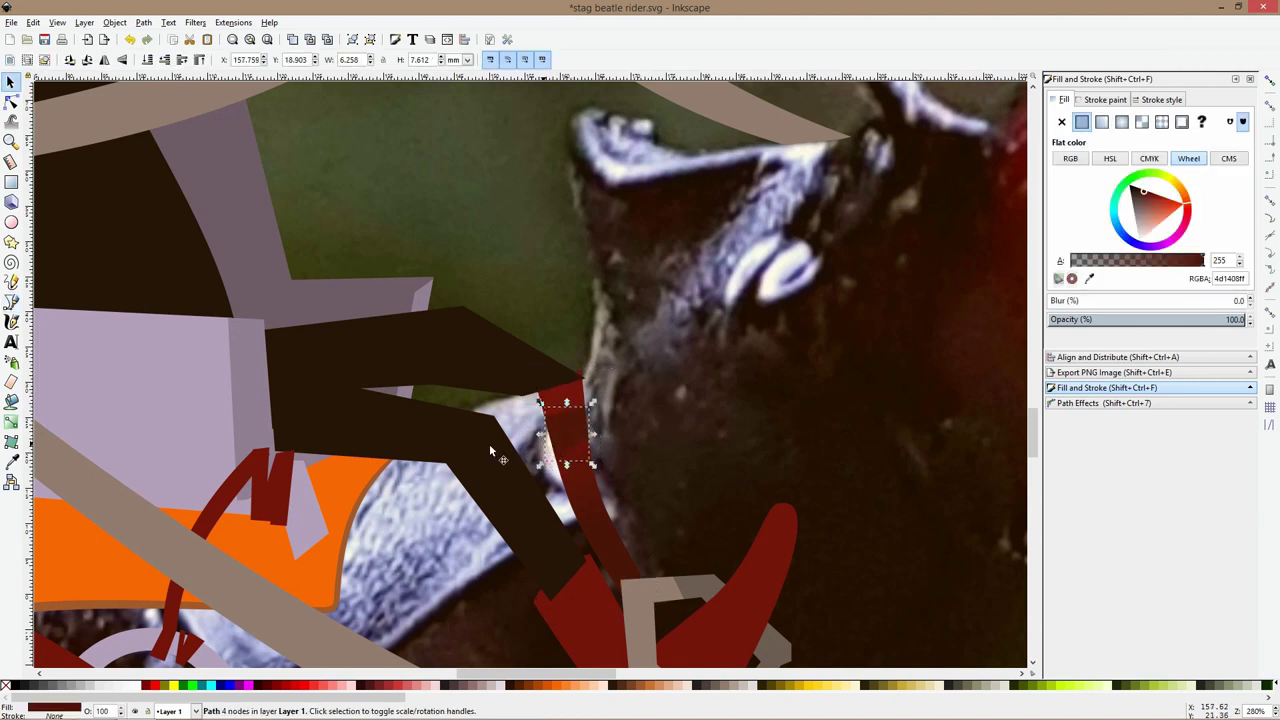
# Fill the stirrup strap's band with the bright red 971409ff sampled from the bands on the lower harness straps
pyautogui.click(11, 463)
pyautogui.scroll(-3, 371, 509)
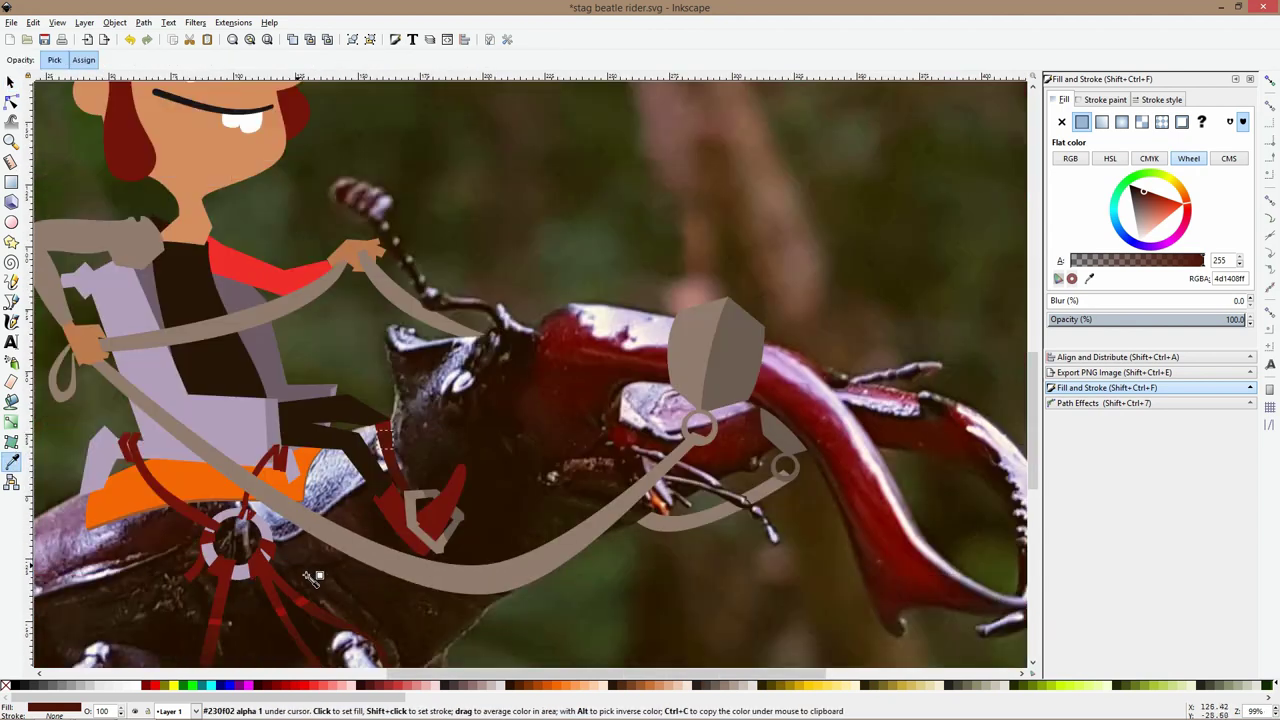
pyautogui.scroll(2, 310, 600)
pyautogui.press('s')
pyautogui.click(466, 265)
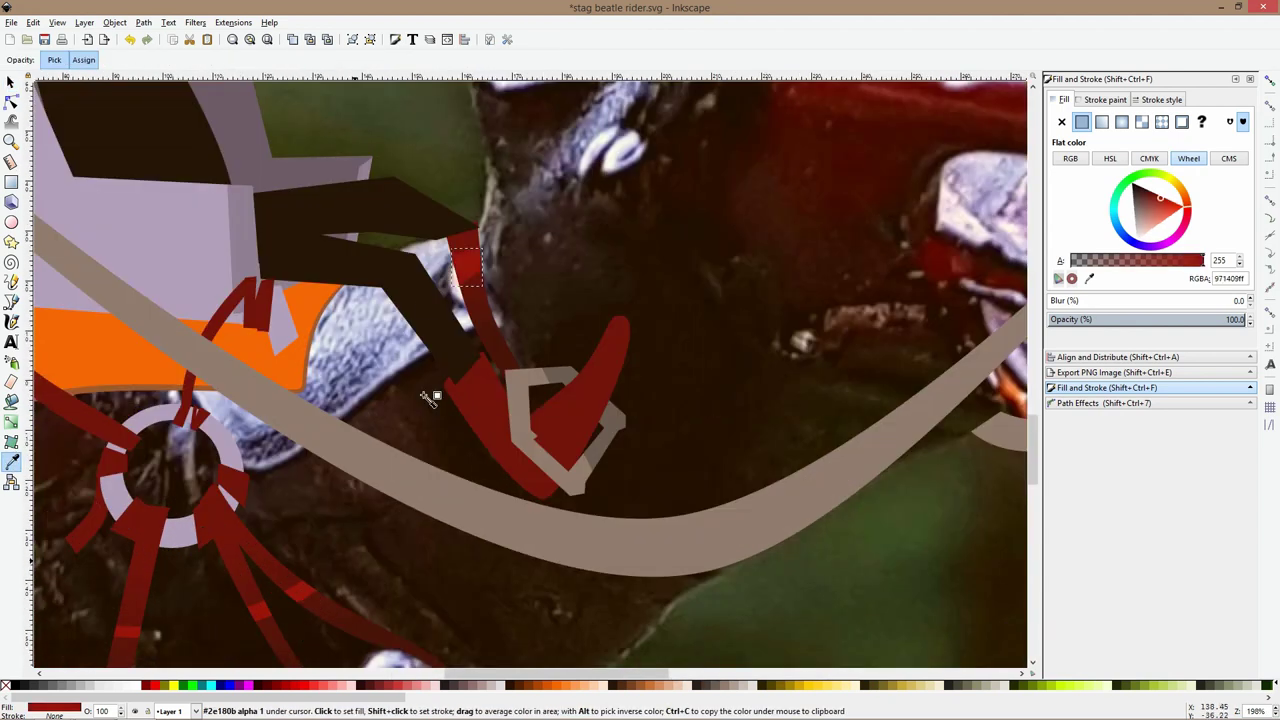
pyautogui.click(501, 288)
# Raise the rider's pointed dark red shoe to the top, in front of the stirrup
pyautogui.scroll(-3, 555, 267)
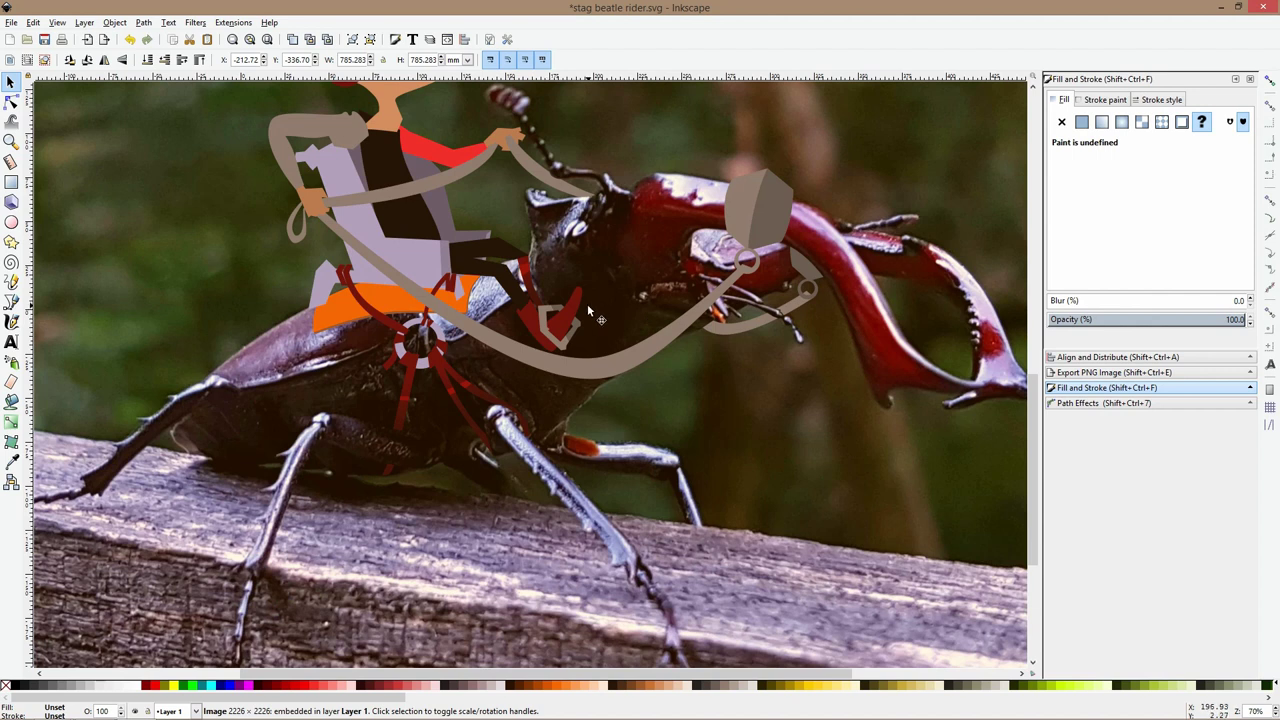
pyautogui.scroll(4, 588, 311)
pyautogui.click(549, 323)
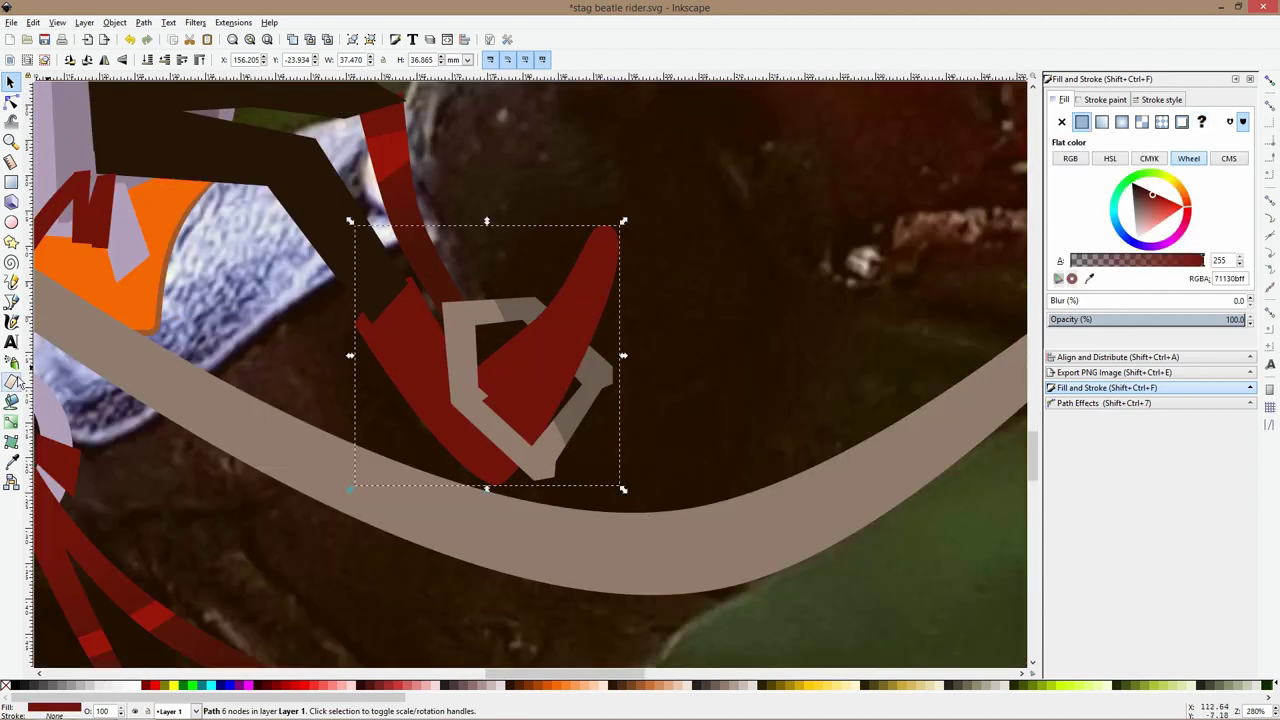
pyautogui.press('Home')
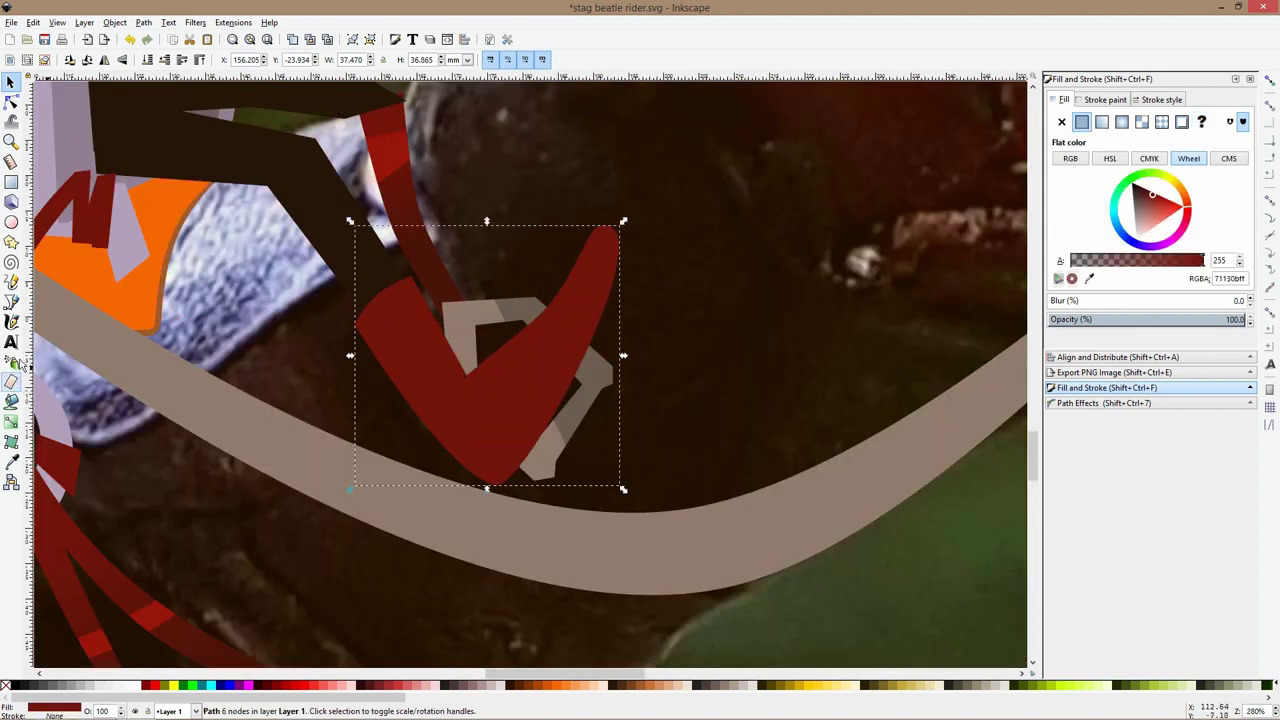
# Draw a closed seven-node bright red shape covering the shoe's front side, from above the toe tip down past the sole
pyautogui.click(11, 302)
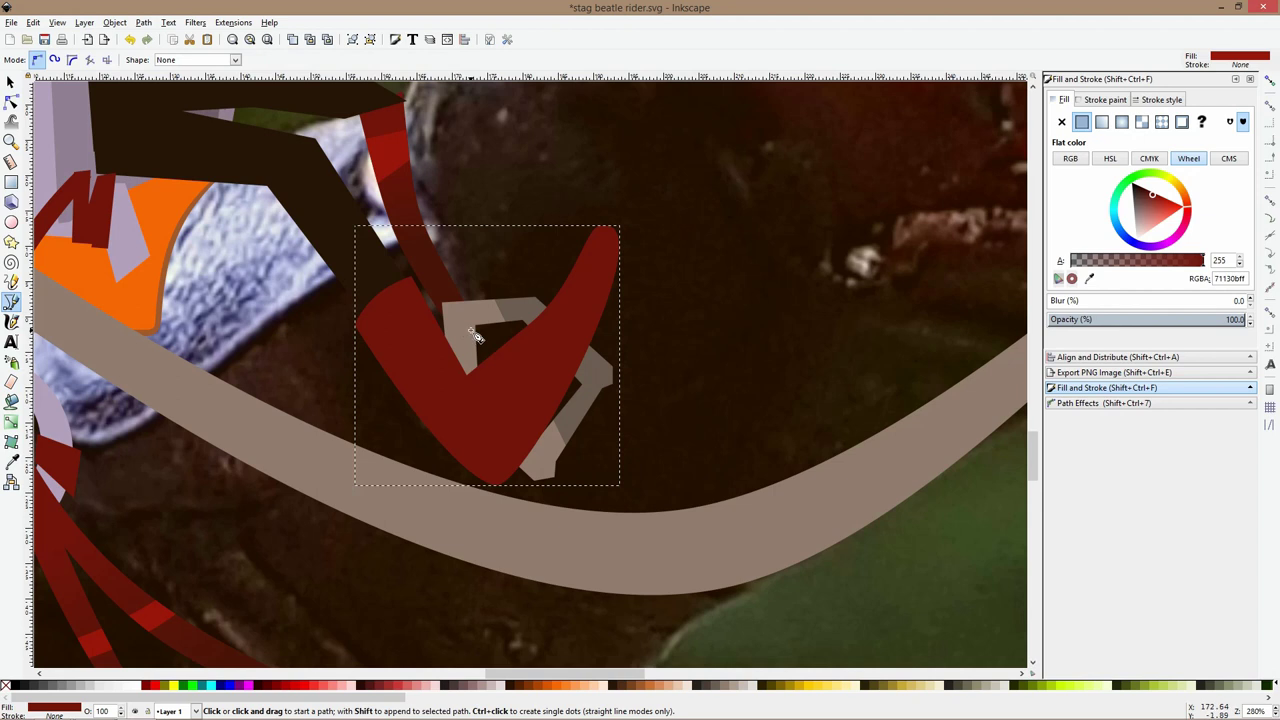
pyautogui.click(591, 208)
pyautogui.click(606, 229)
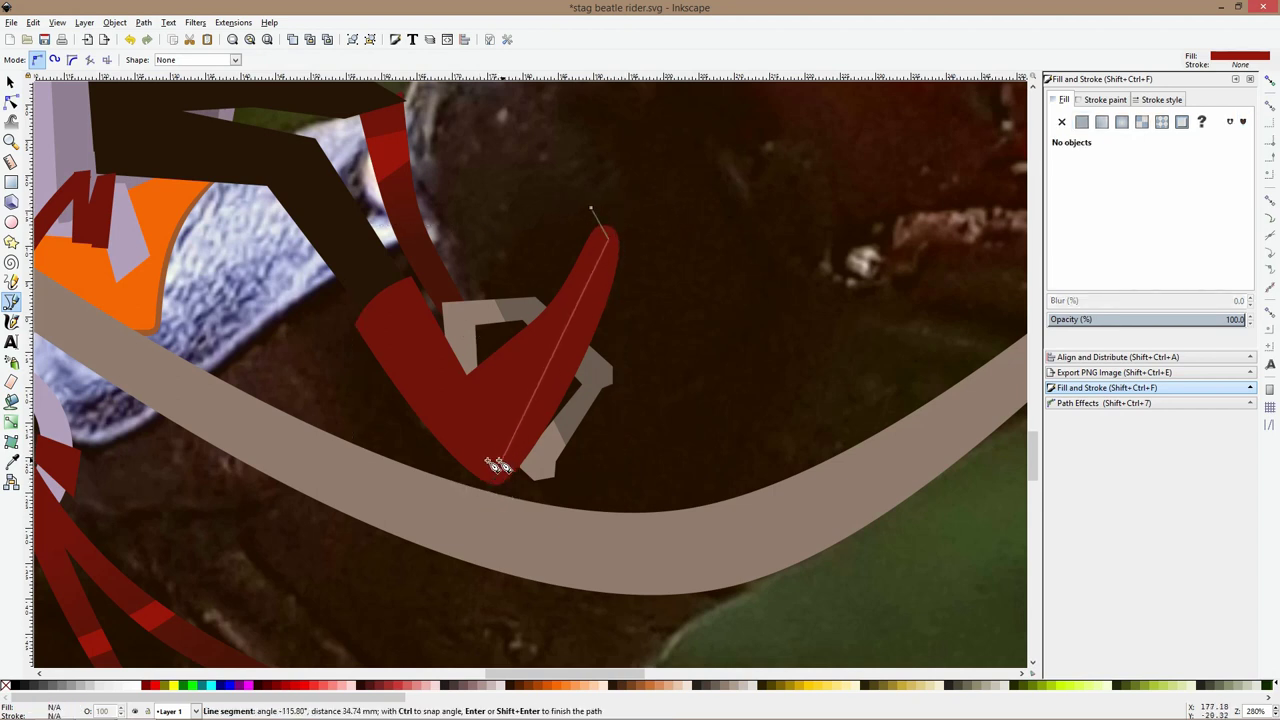
pyautogui.moveTo(500, 460); pyautogui.dragTo(437, 461)
pyautogui.click(612, 488)
pyautogui.click(666, 263)
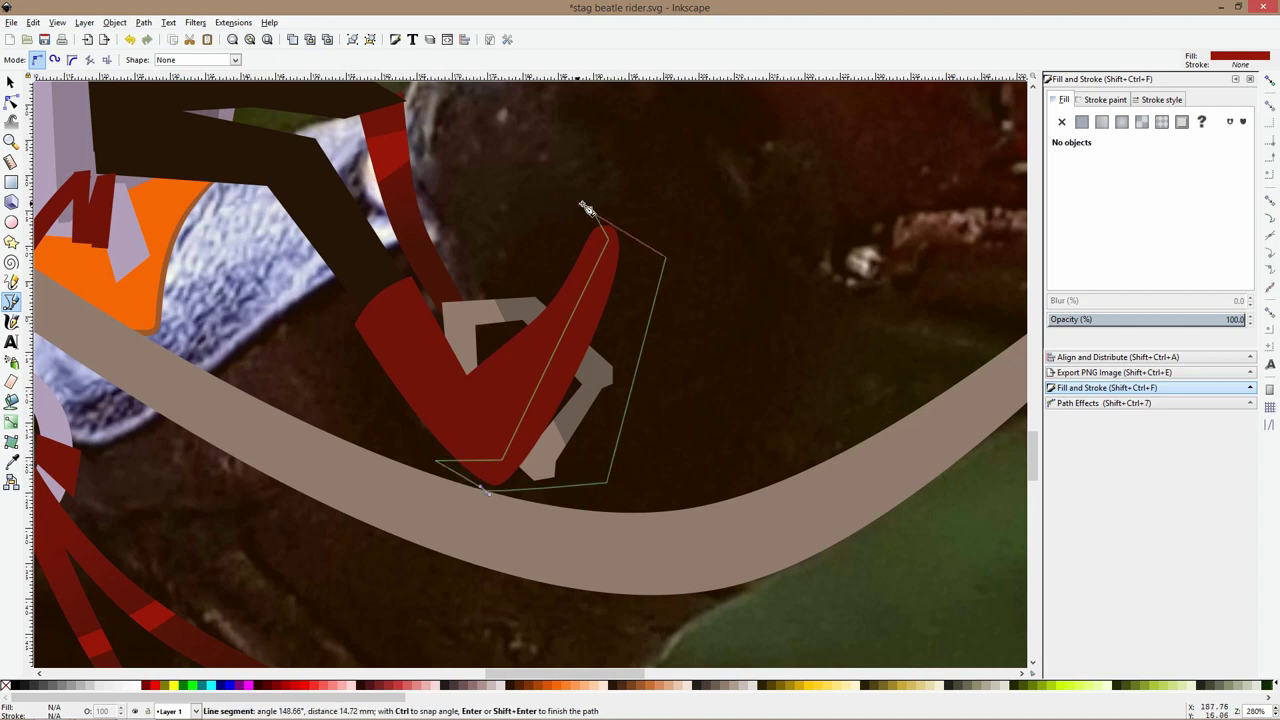
pyautogui.click(591, 209)
# Smooth the inner-edge nodes of the bright red shape and bend its lower end so it curves along the front of the shoe
pyautogui.click(11, 101)
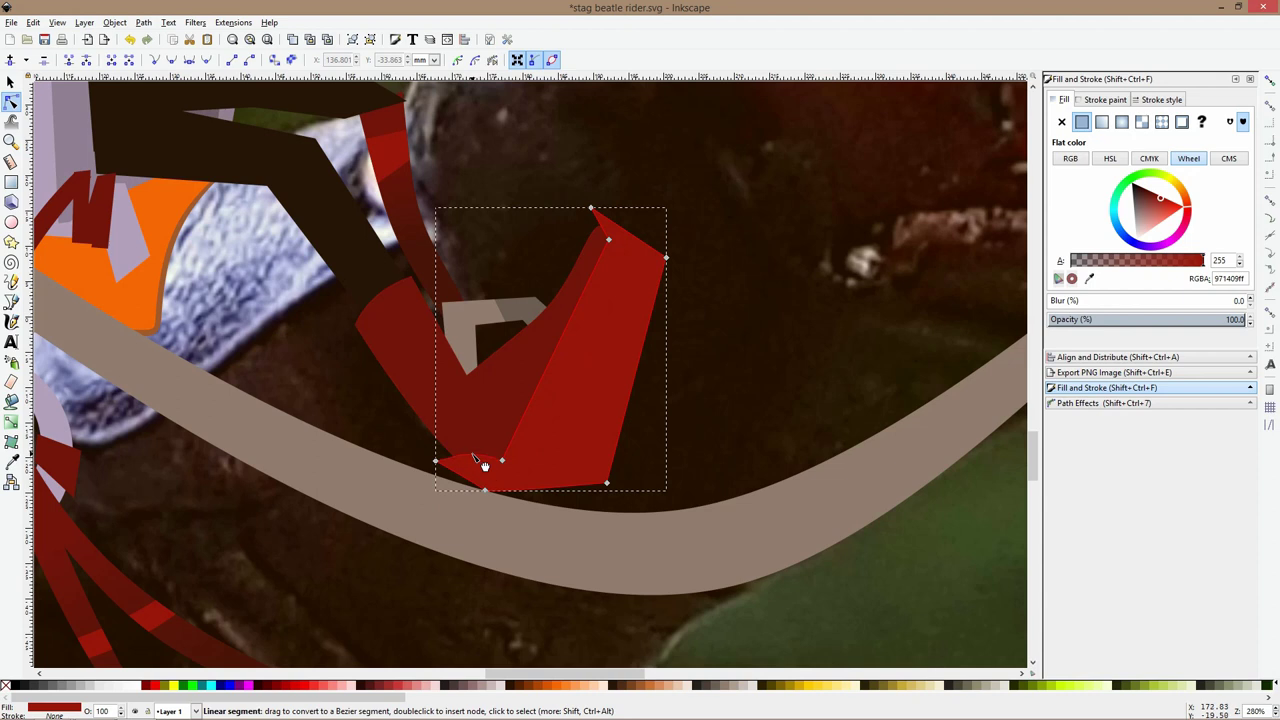
pyautogui.keyDown('ctrl'); pyautogui.click(502, 461); pyautogui.keyUp('ctrl')
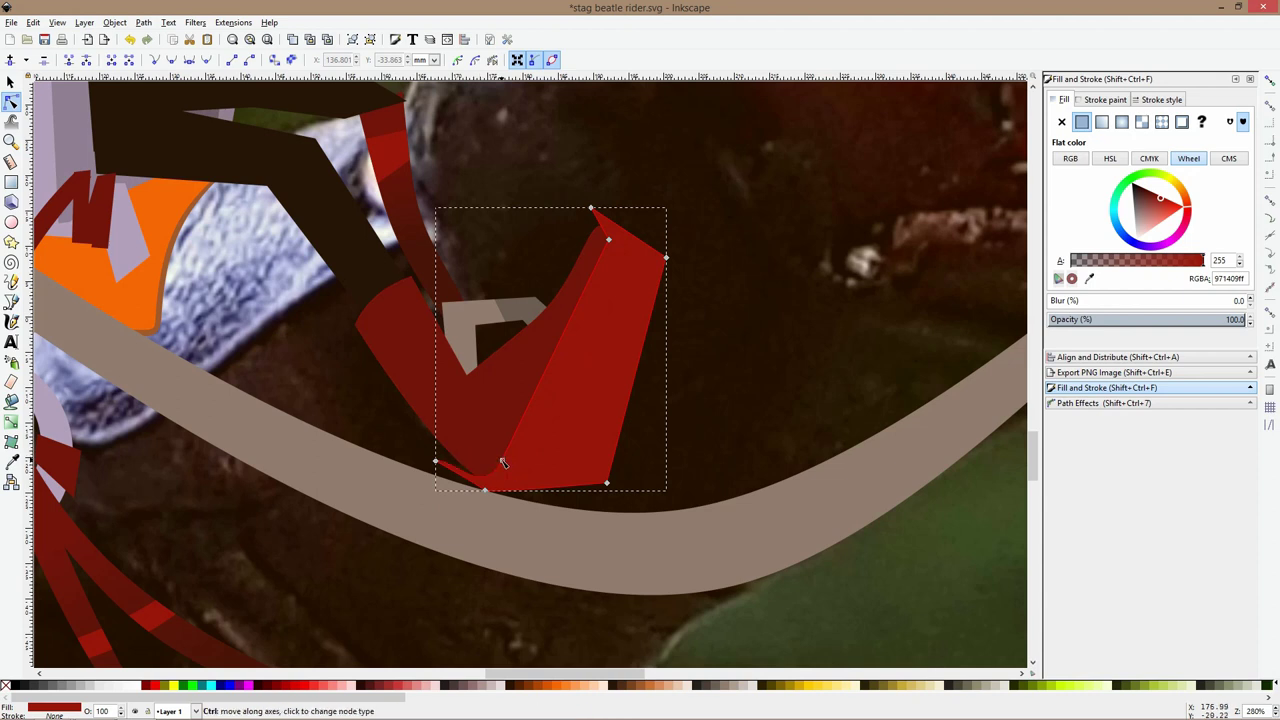
pyautogui.press('ctrl+KP_5')
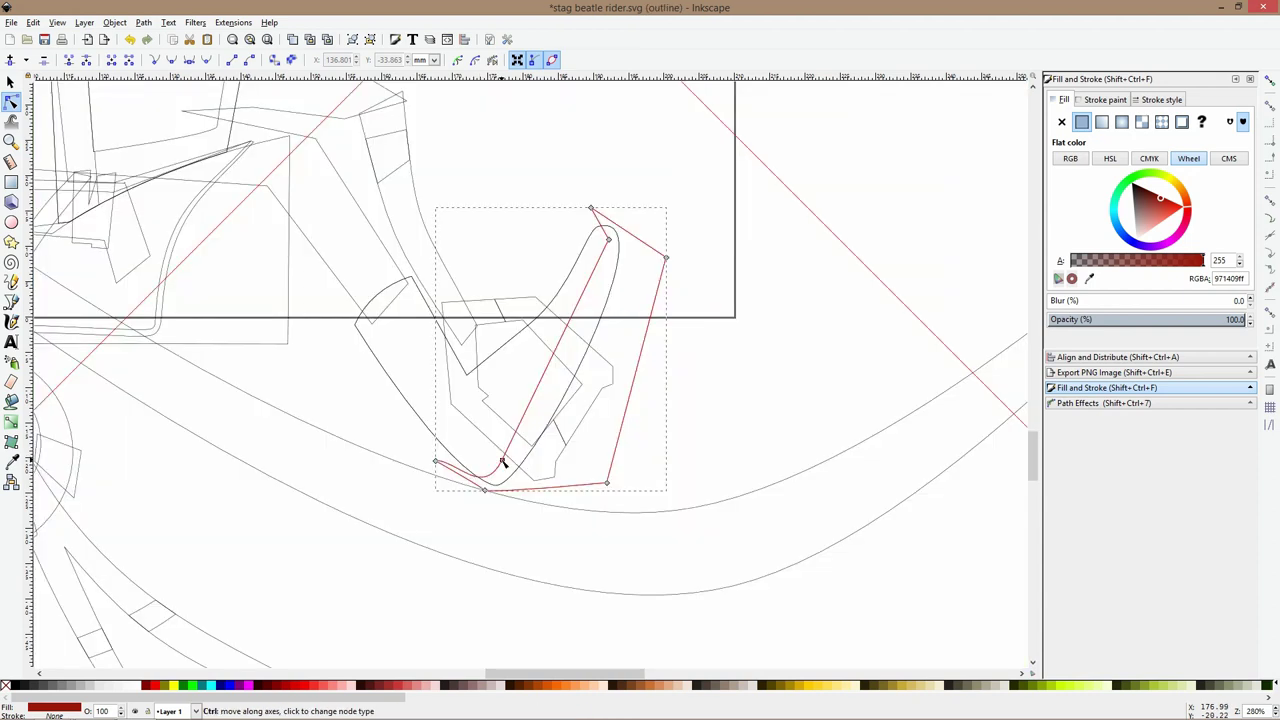
pyautogui.keyDown('ctrl'); pyautogui.click(609, 241); pyautogui.keyUp('ctrl')
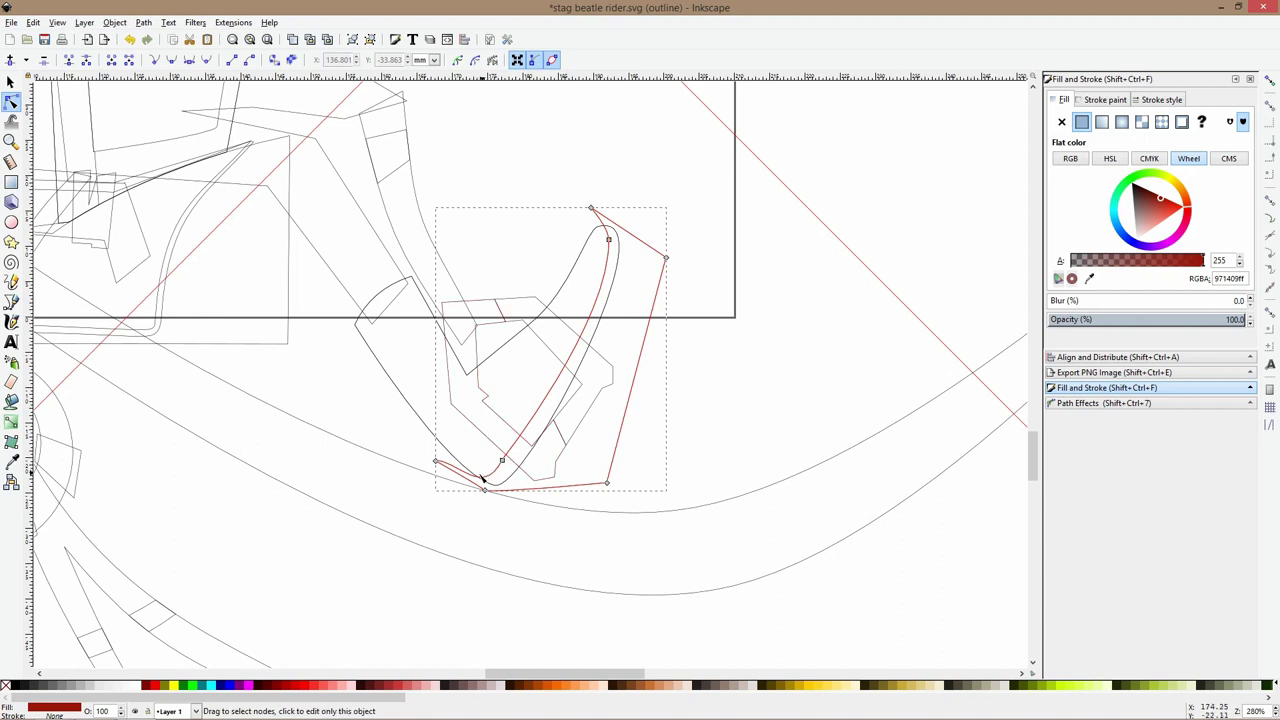
pyautogui.keyDown('ctrl'); pyautogui.click(435, 462); pyautogui.keyUp('ctrl')
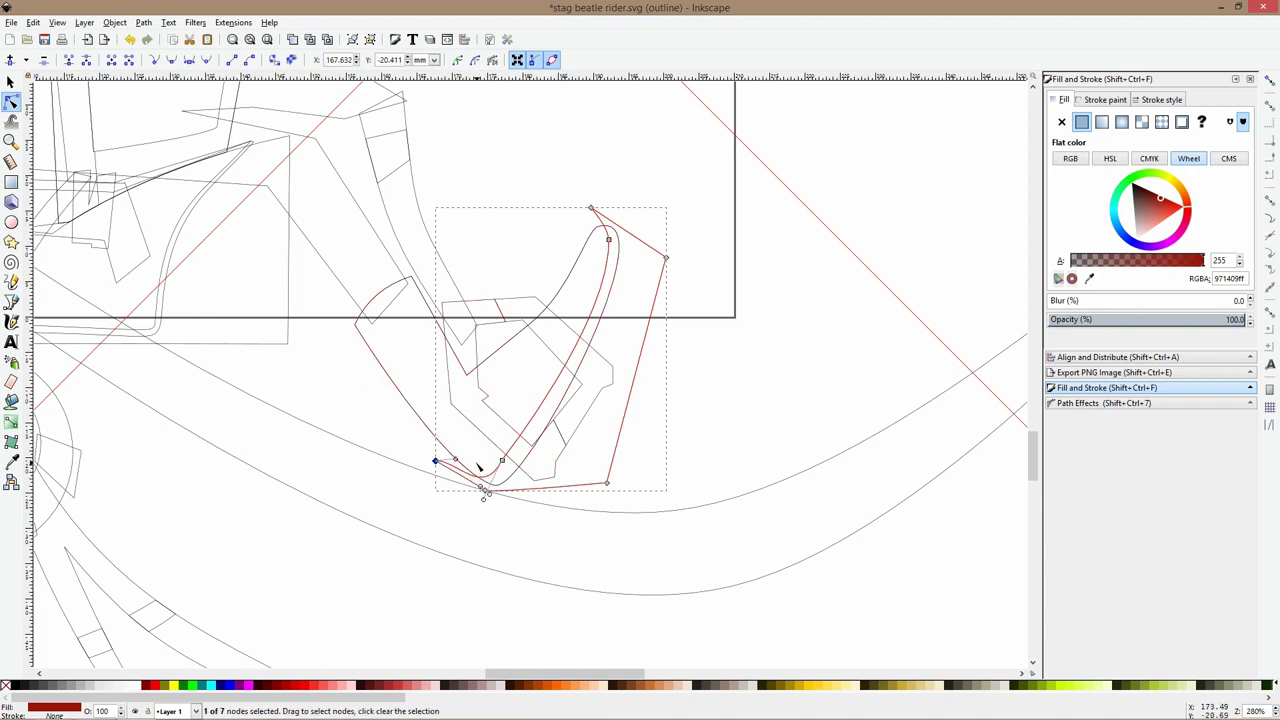
pyautogui.moveTo(502, 460); pyautogui.dragTo(456, 428)
# Intersect the curved shape with the shoe, keeping the original shoe beneath the resulting front and sole strip
pyautogui.press('space')
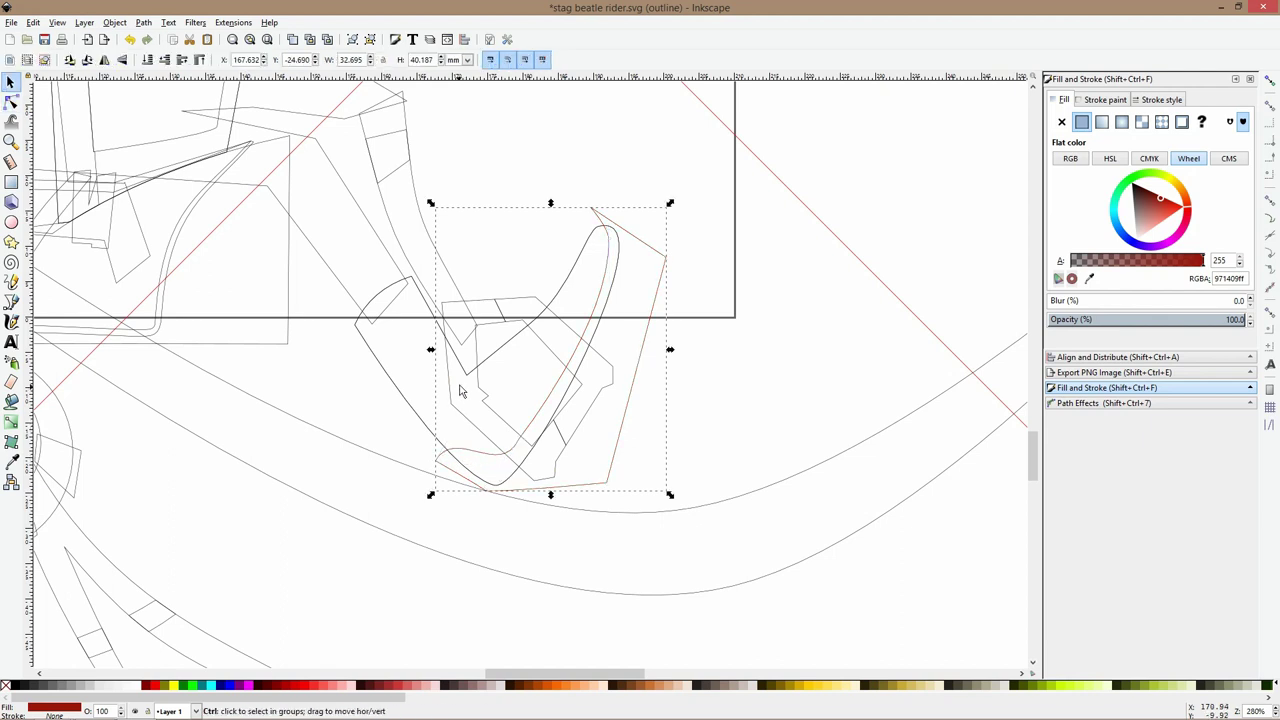
pyautogui.keyDown('shift'); pyautogui.click(462, 375); pyautogui.keyUp('shift')
pyautogui.hotkey('ctrl', '*')
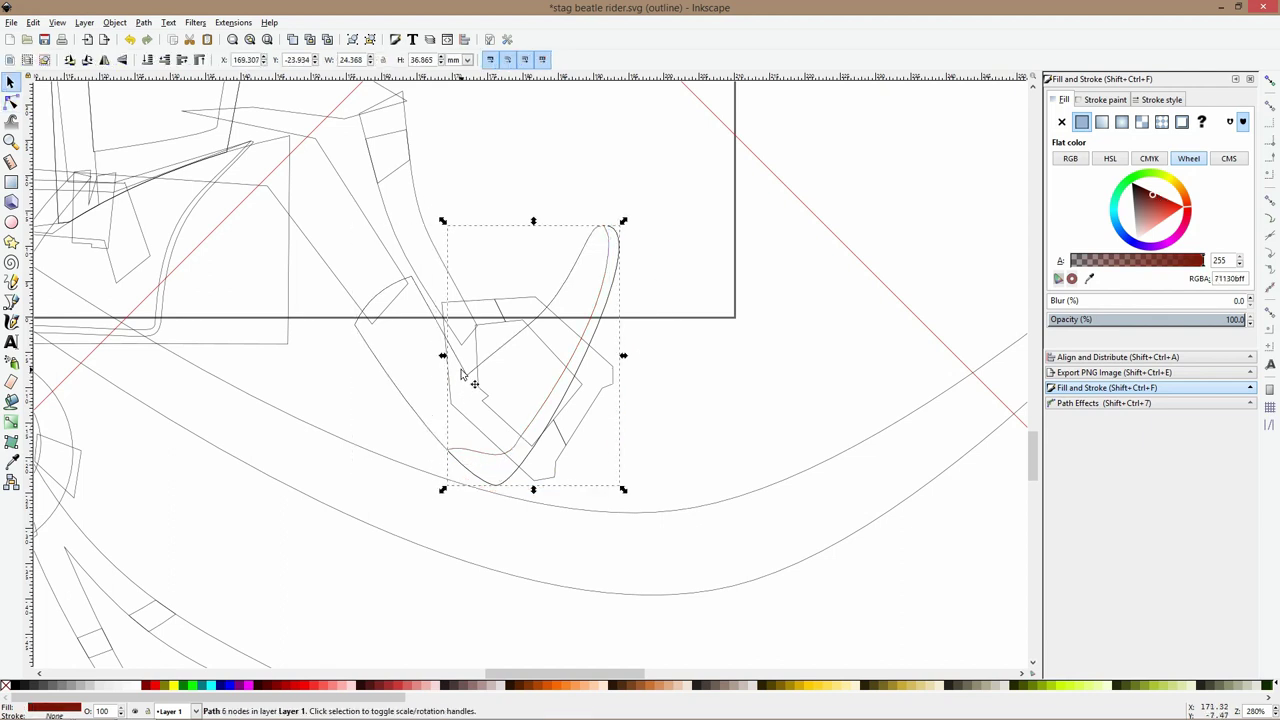
pyautogui.press('ctrl+KP_5')
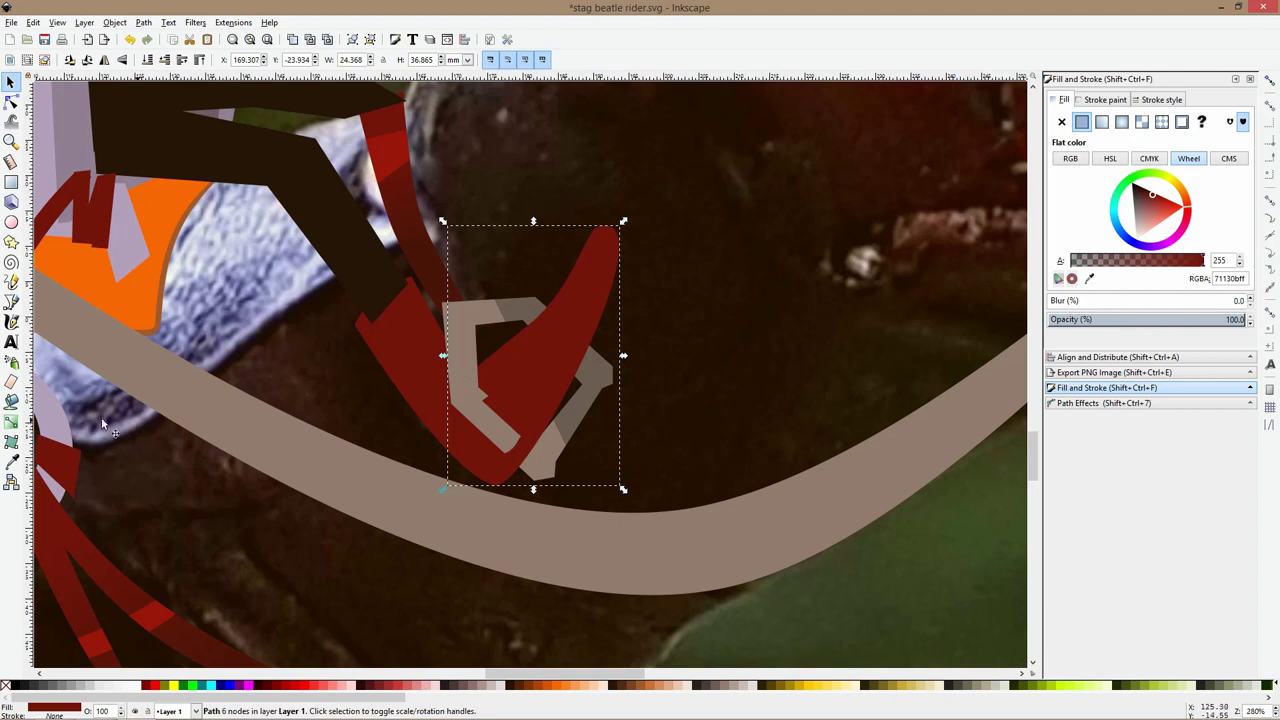
# Fill the shoe's front and sole strip with the dark red 4a1408ff sampled from the shaded end of a lower harness strap
pyautogui.click(18, 464)
pyautogui.scroll(-4, 257, 491)
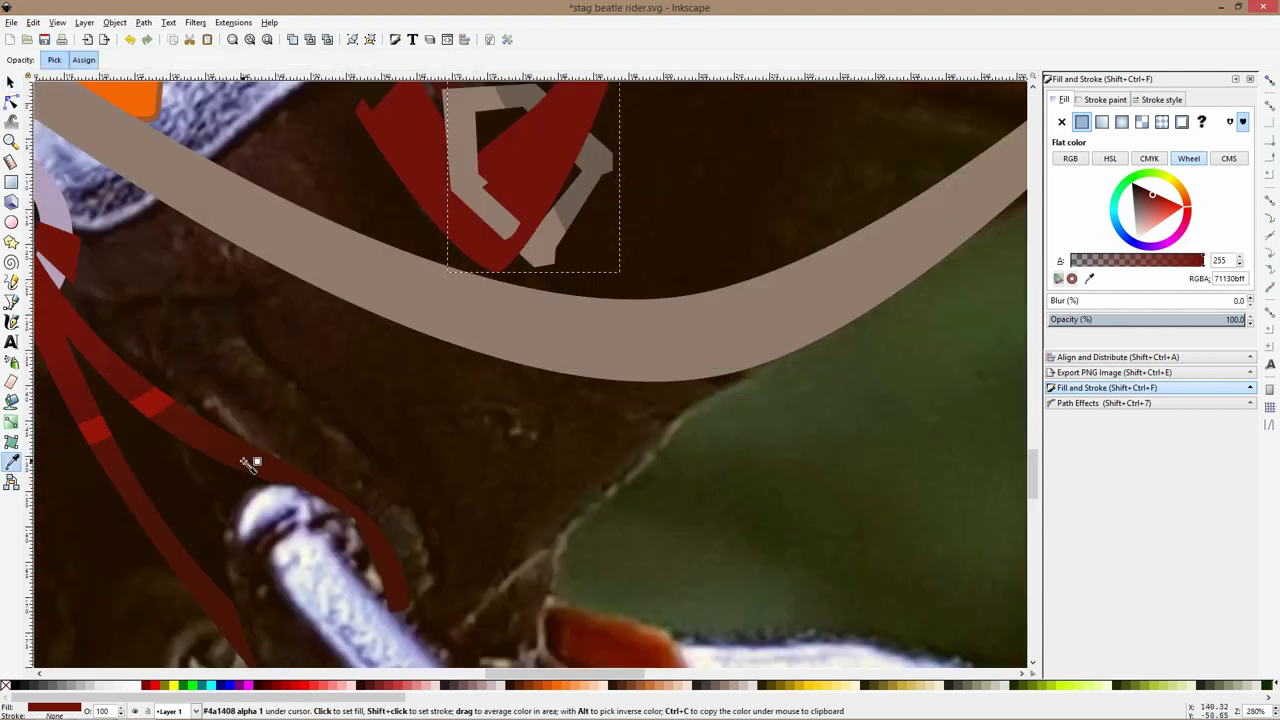
pyautogui.click(243, 459)
pyautogui.scroll(1, 432, 281)
pyautogui.scroll(5, 437, 281)
pyautogui.press('s')
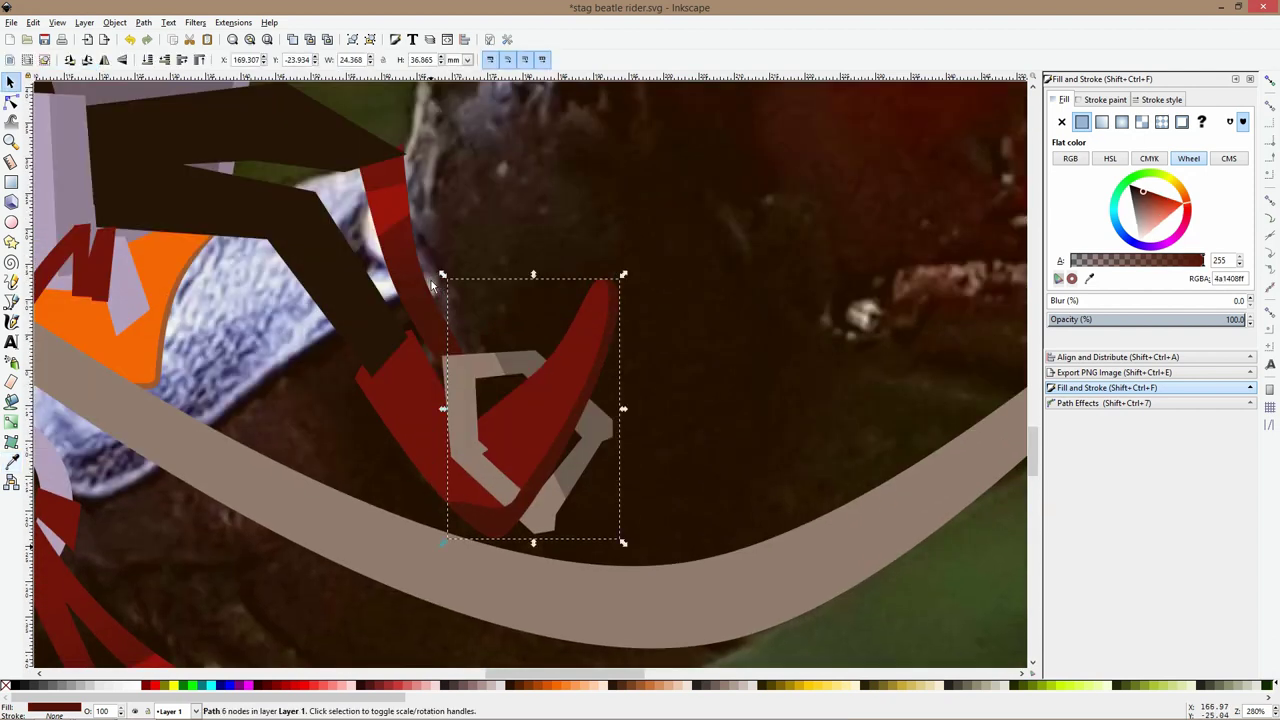
# Group the shoe, its dark shading strip and the light and dark stirrup pieces into one object
pyautogui.click(497, 325)
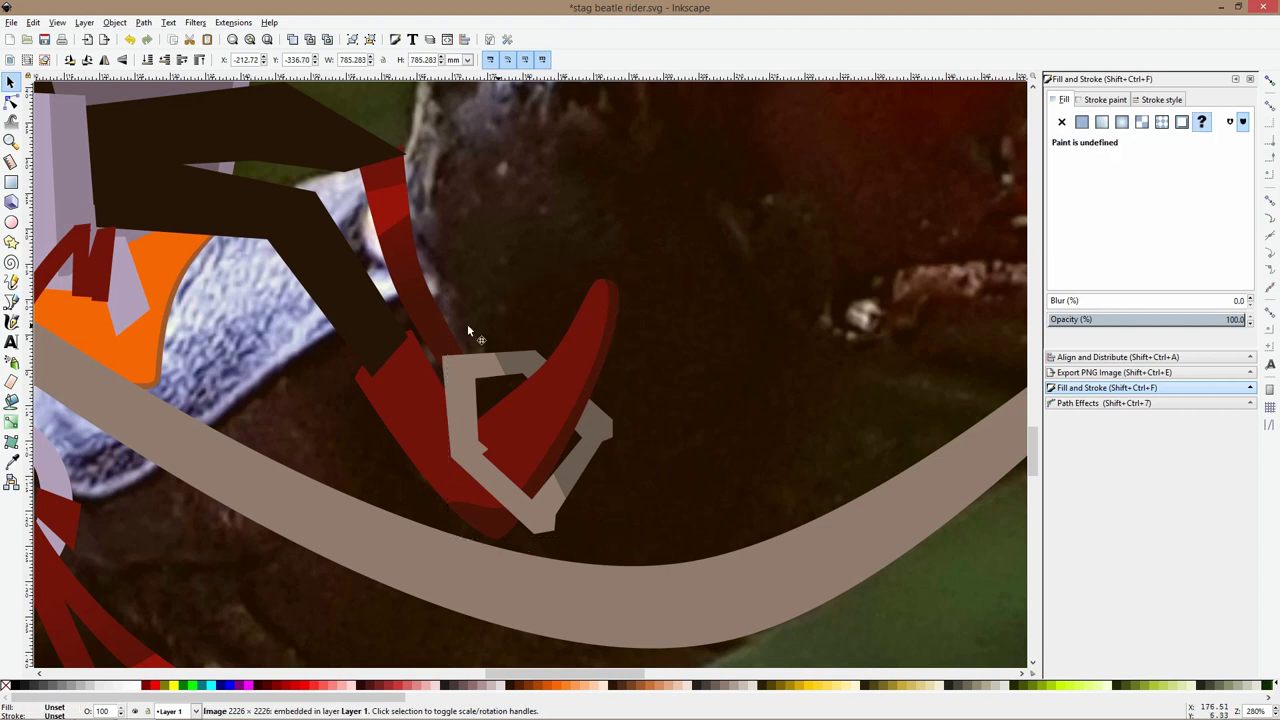
pyautogui.click(393, 332)
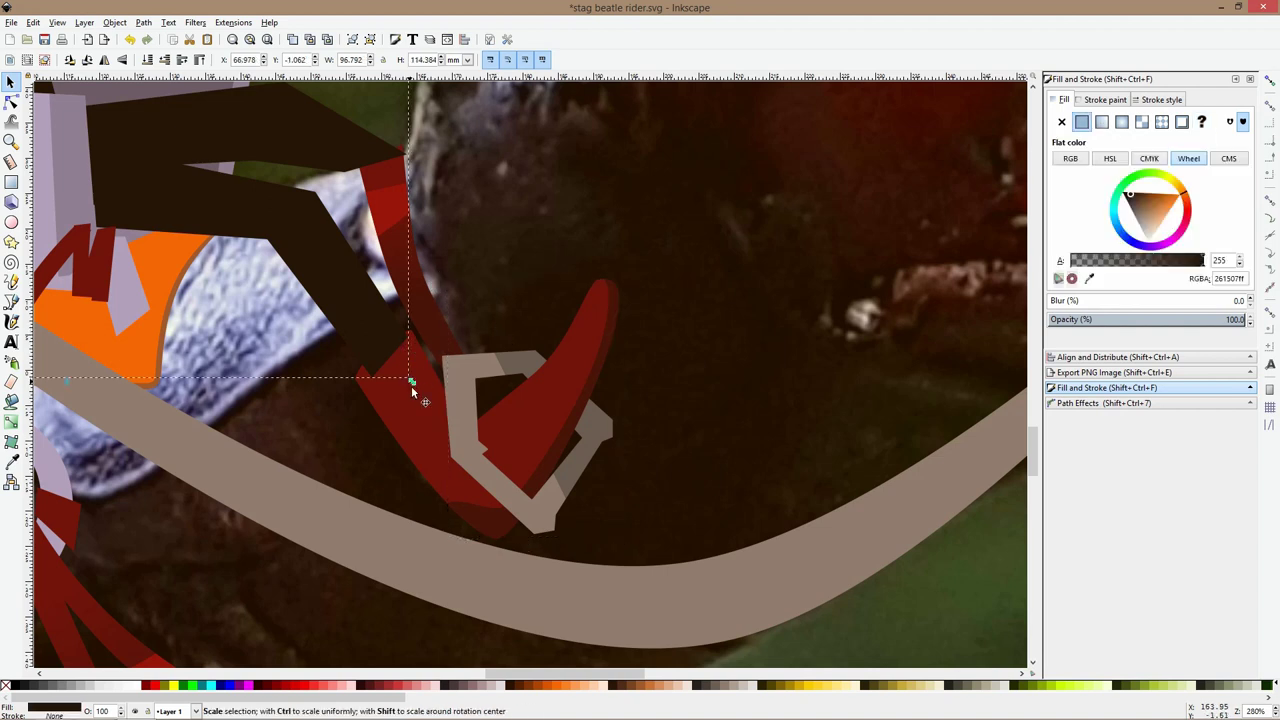
pyautogui.click(423, 414)
pyautogui.keyDown('shift'); pyautogui.click(530, 363); pyautogui.keyUp('shift')
pyautogui.keyDown('shift'); pyautogui.click(529, 360); pyautogui.keyUp('shift')
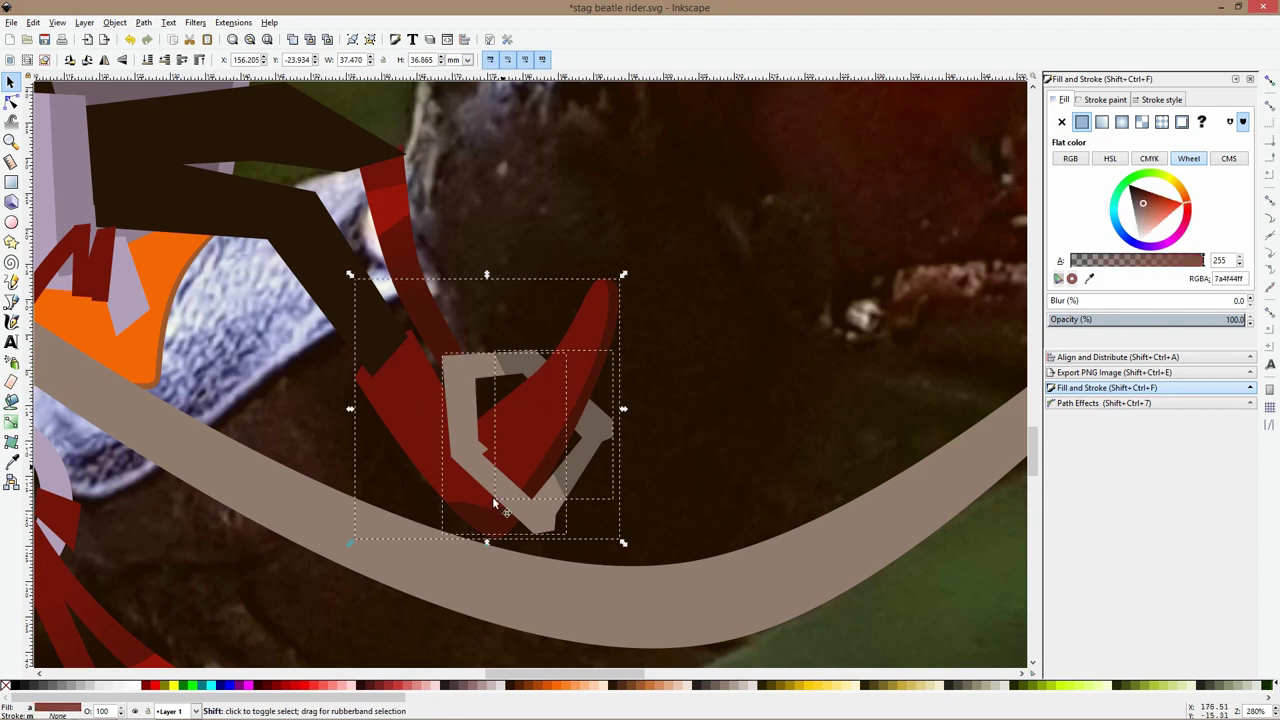
pyautogui.keyDown('shift'); pyautogui.click(476, 523); pyautogui.keyUp('shift')
pyautogui.hotkey('ctrl', 'g')
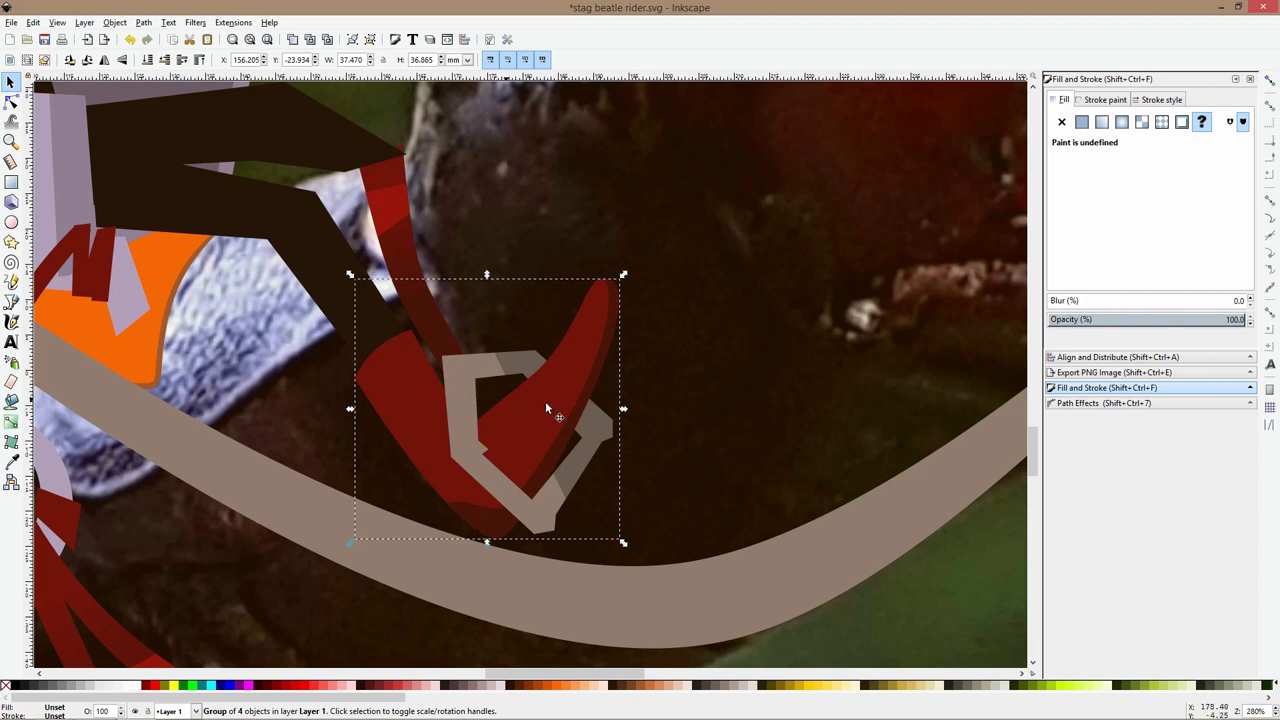
pyautogui.scroll(-2, 547, 408)
pyautogui.click(603, 370)
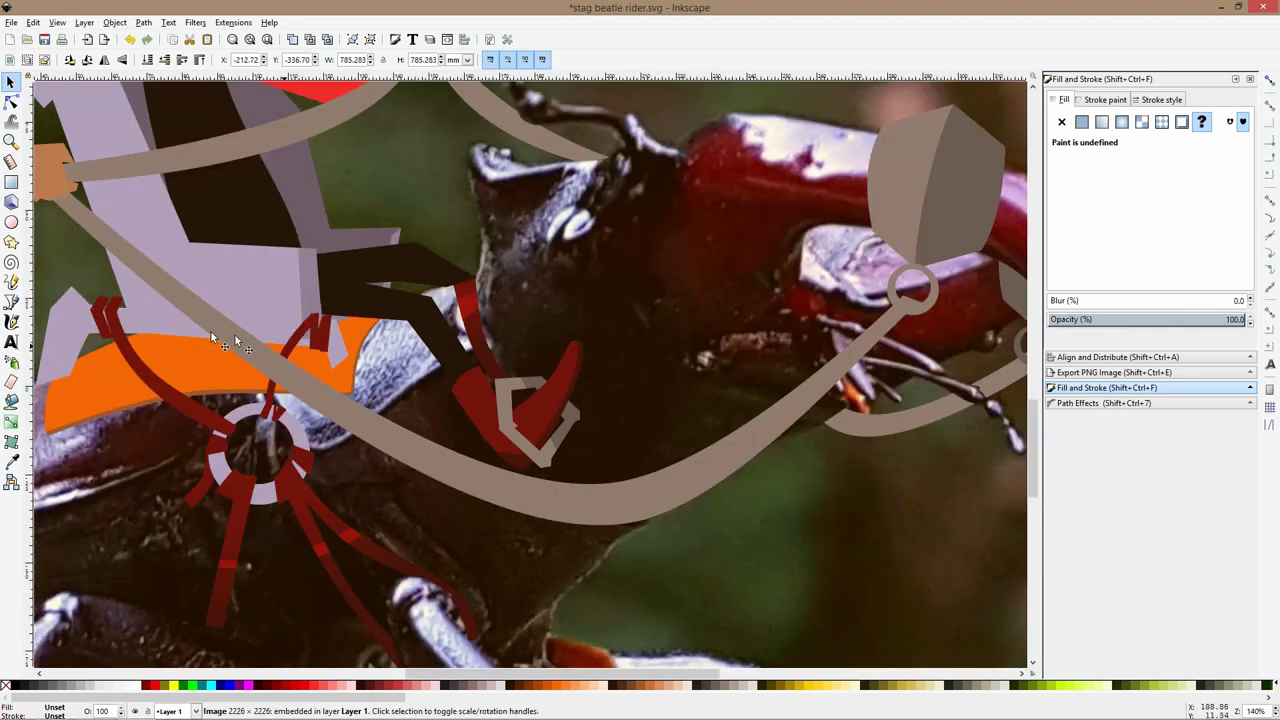
pyautogui.click(11, 301)
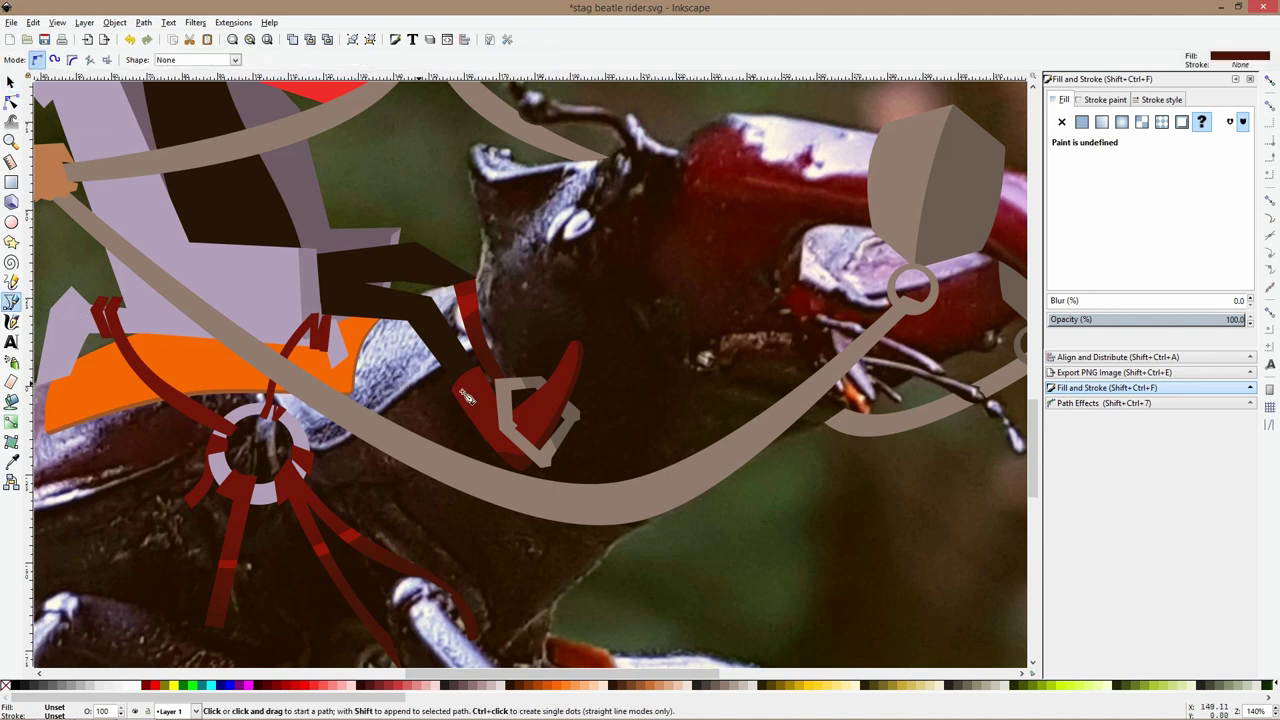
pyautogui.scroll(4, 505, 385)
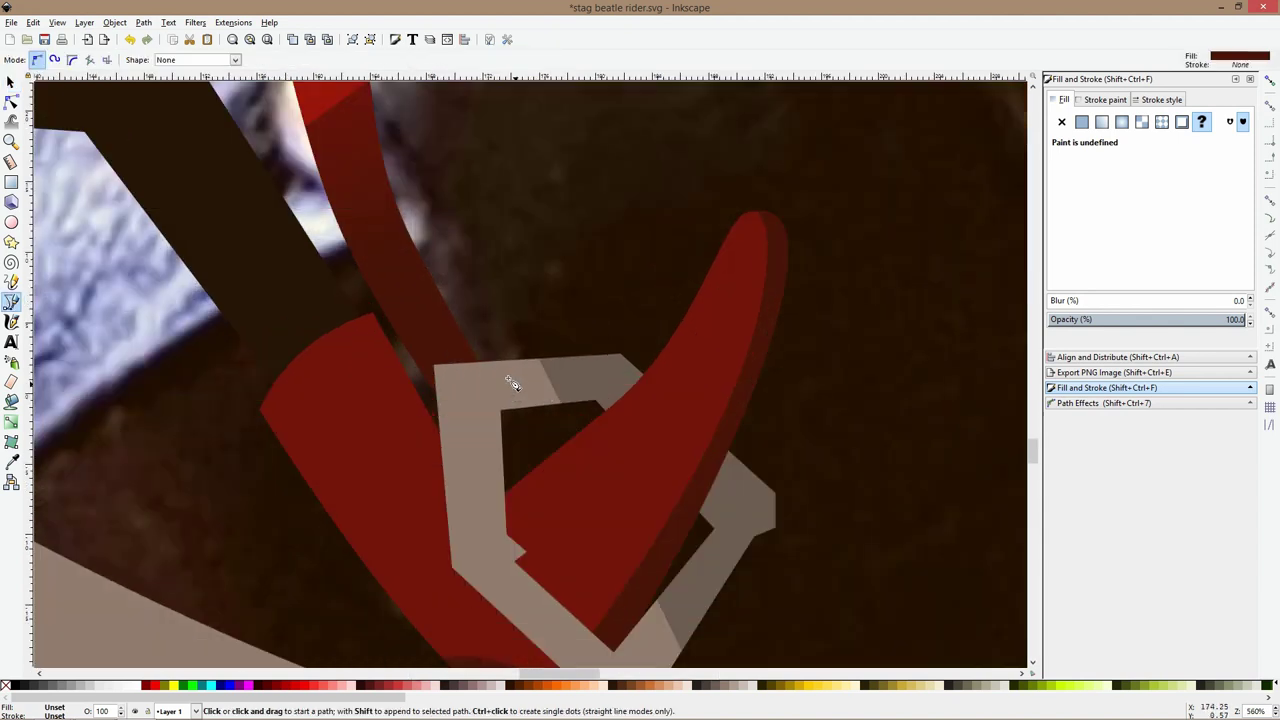
pyautogui.click(424, 382)
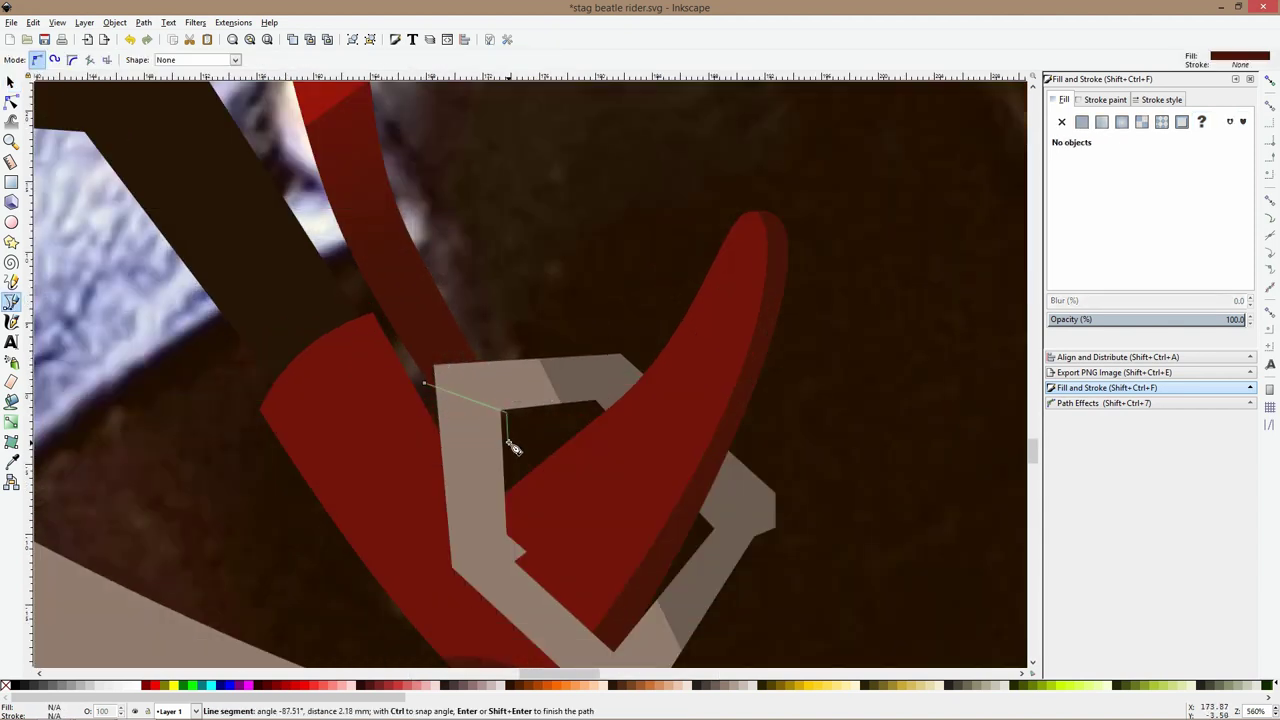
pyautogui.doubleClick(509, 443)
pyautogui.press('s')
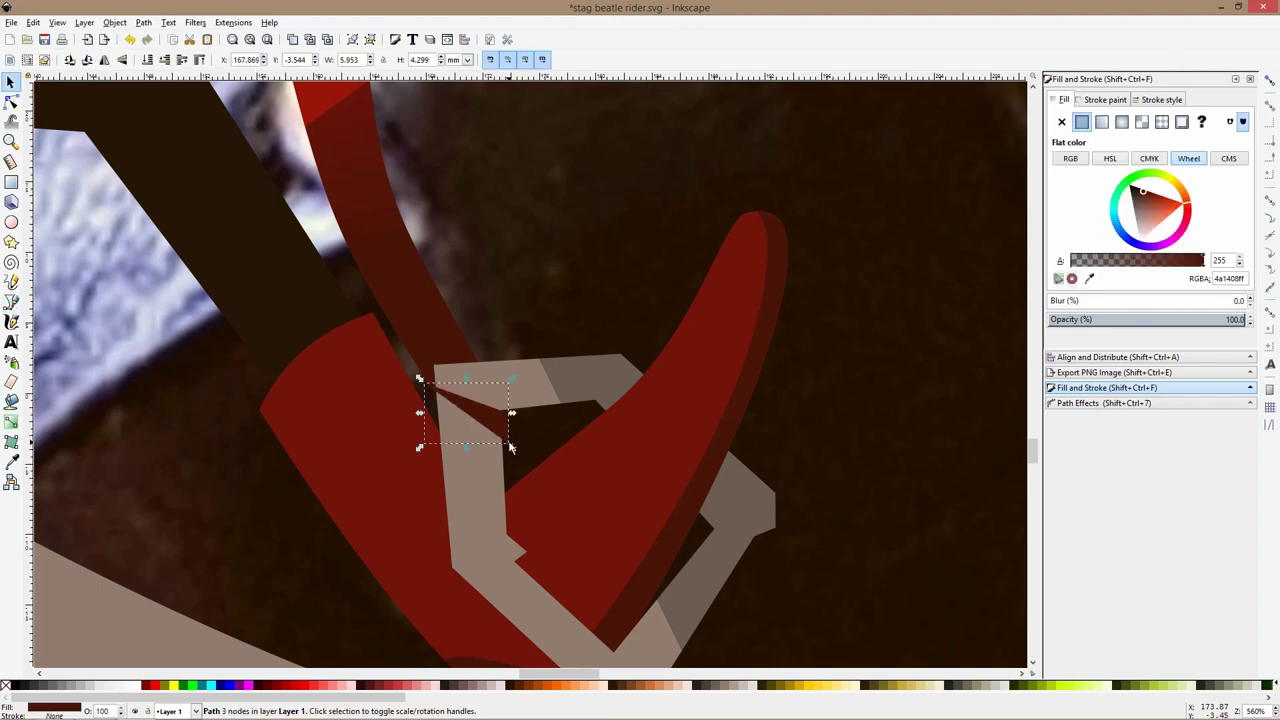
pyautogui.press('Delete')
# Draw a closed eleven-node dark red 4a1408ff shape wrapping the stirrup's upper rear corner, where the strap meets it
pyautogui.press('b')
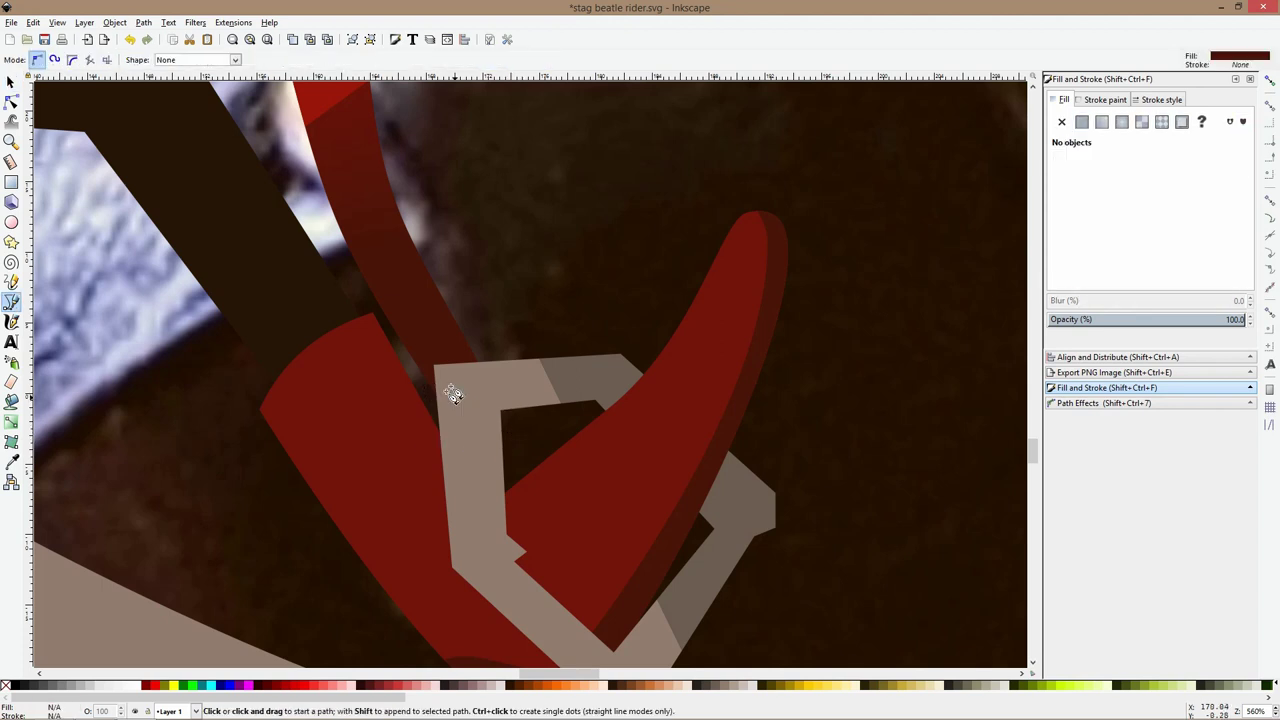
pyautogui.click(505, 349)
pyautogui.click(531, 419)
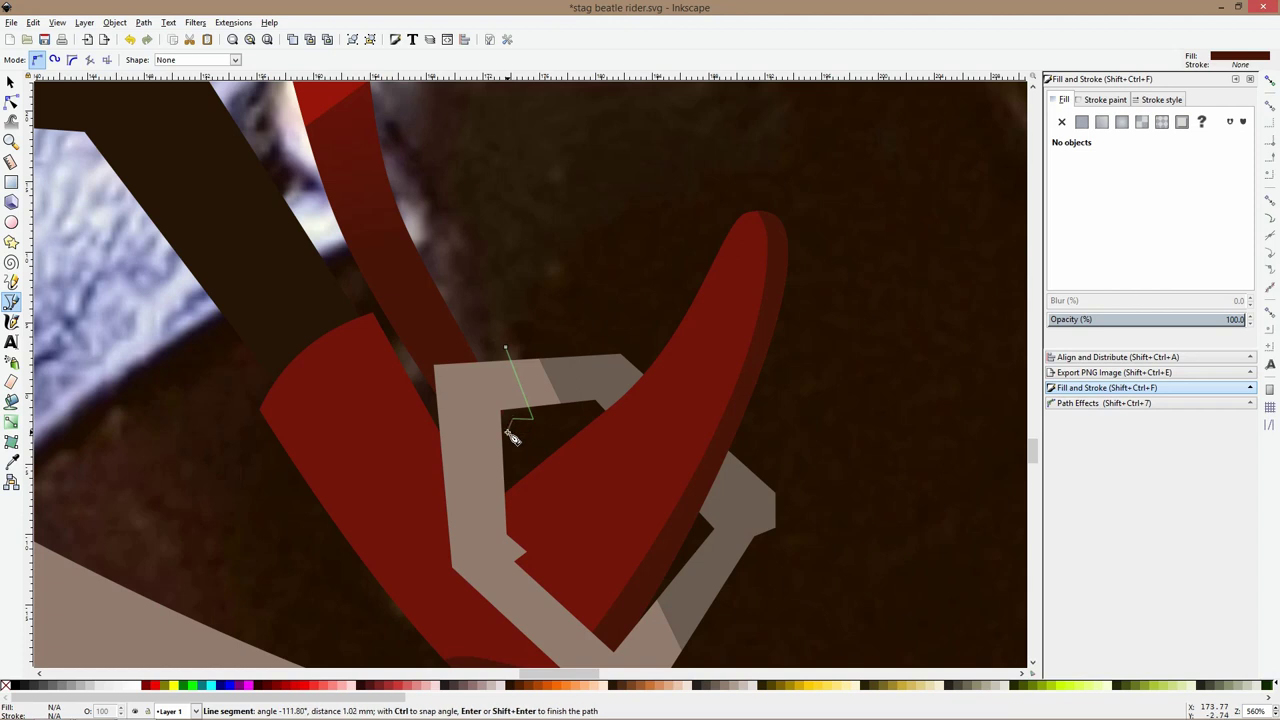
pyautogui.click(506, 453)
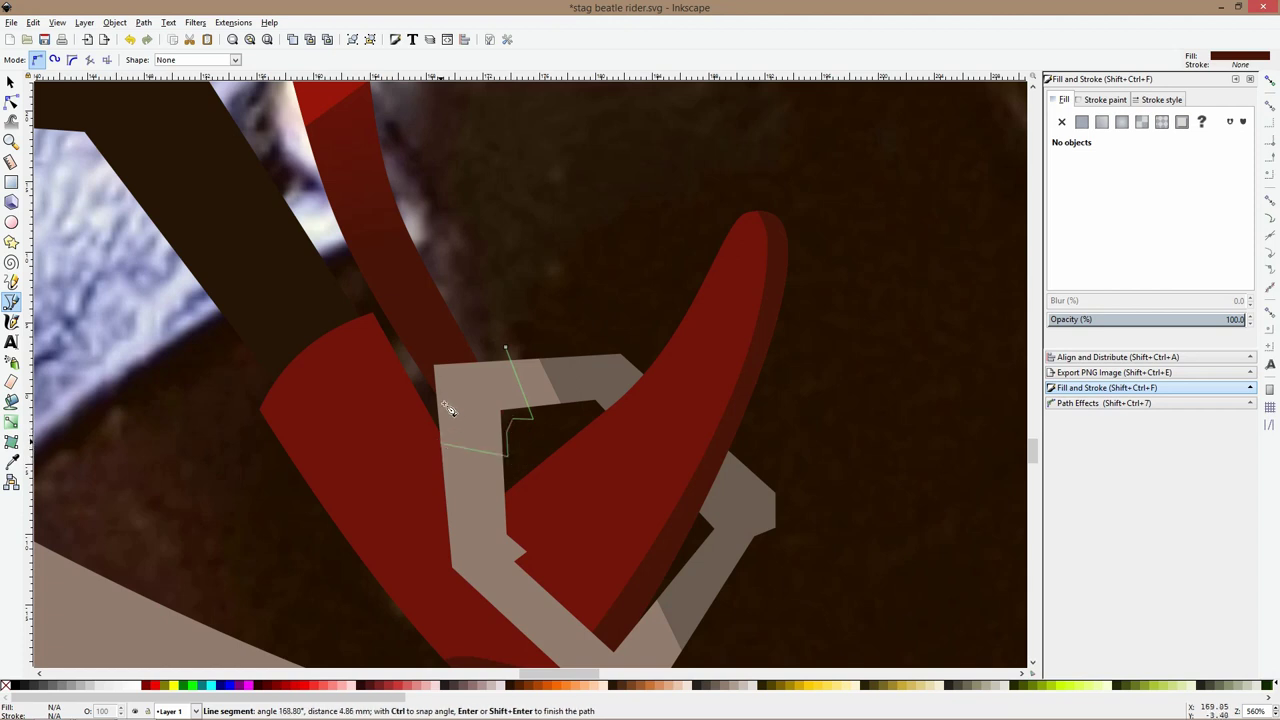
pyautogui.click(431, 400)
pyautogui.click(453, 402)
pyautogui.click(440, 365)
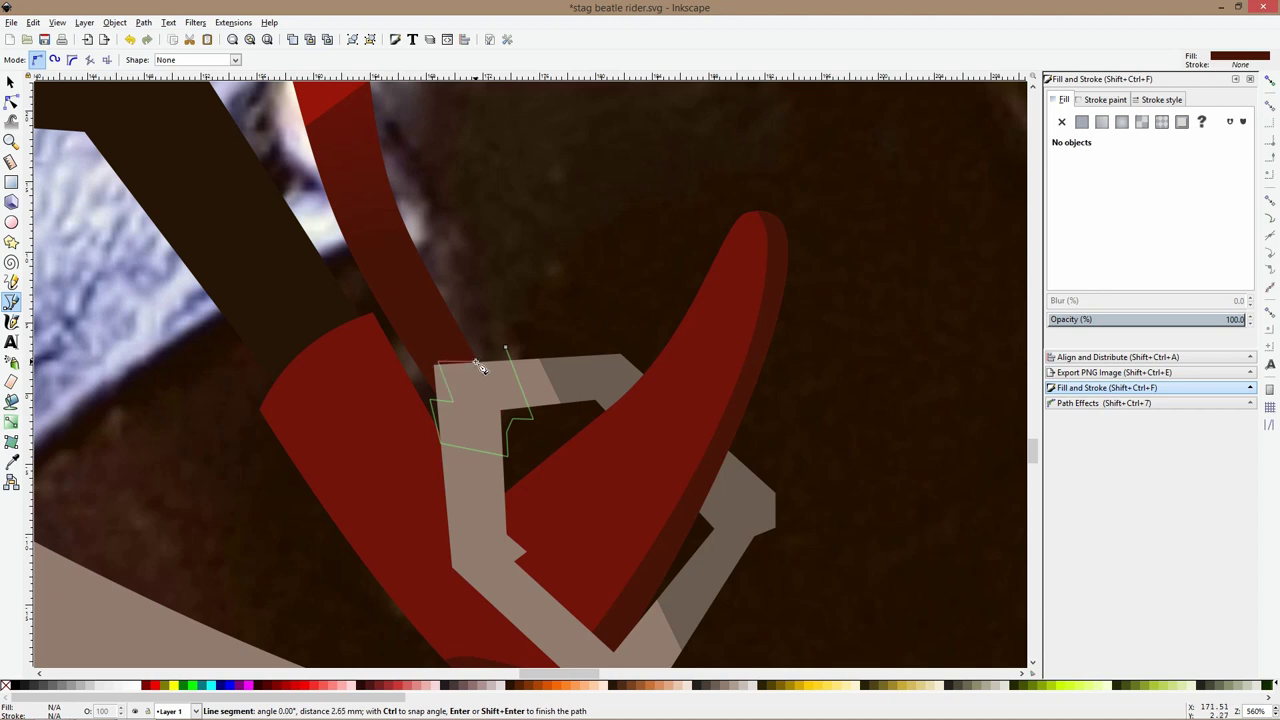
pyautogui.click(473, 361)
pyautogui.click(473, 345)
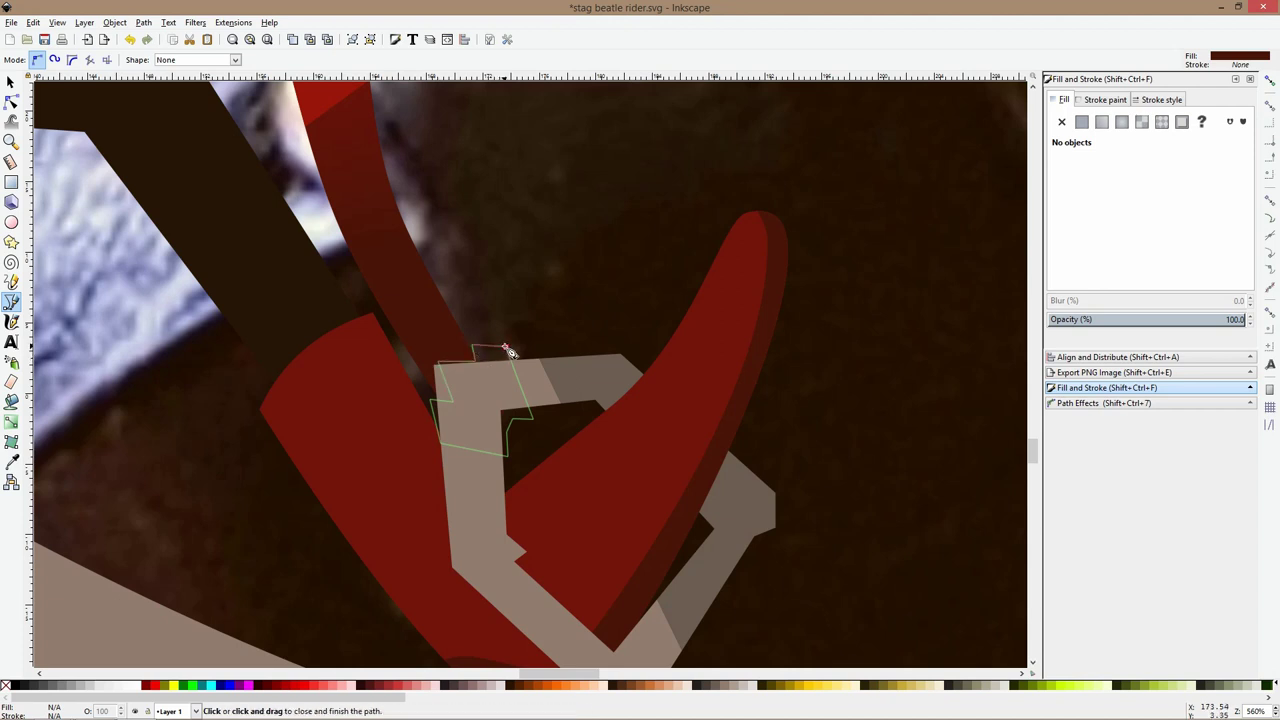
pyautogui.click(506, 349)
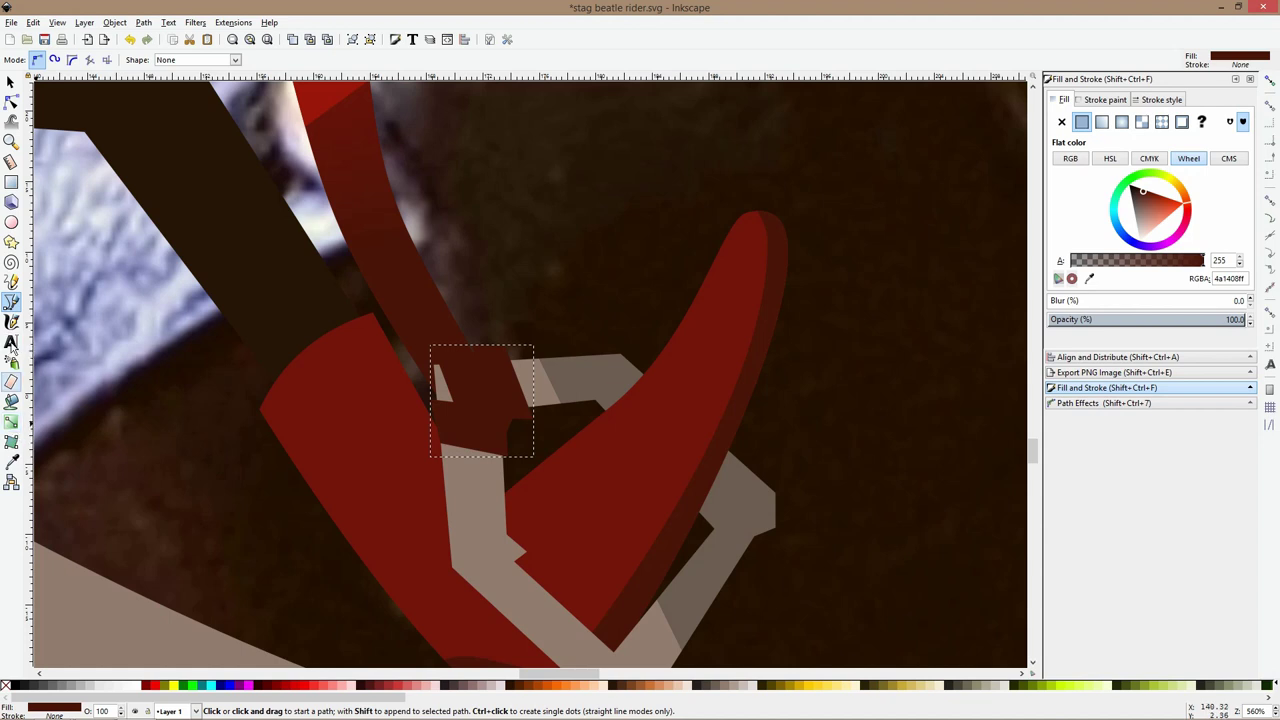
# Add nodes to the notch of the strap wrap and pull its inner point deeper into the shape to form a narrow fold
pyautogui.click(11, 101)
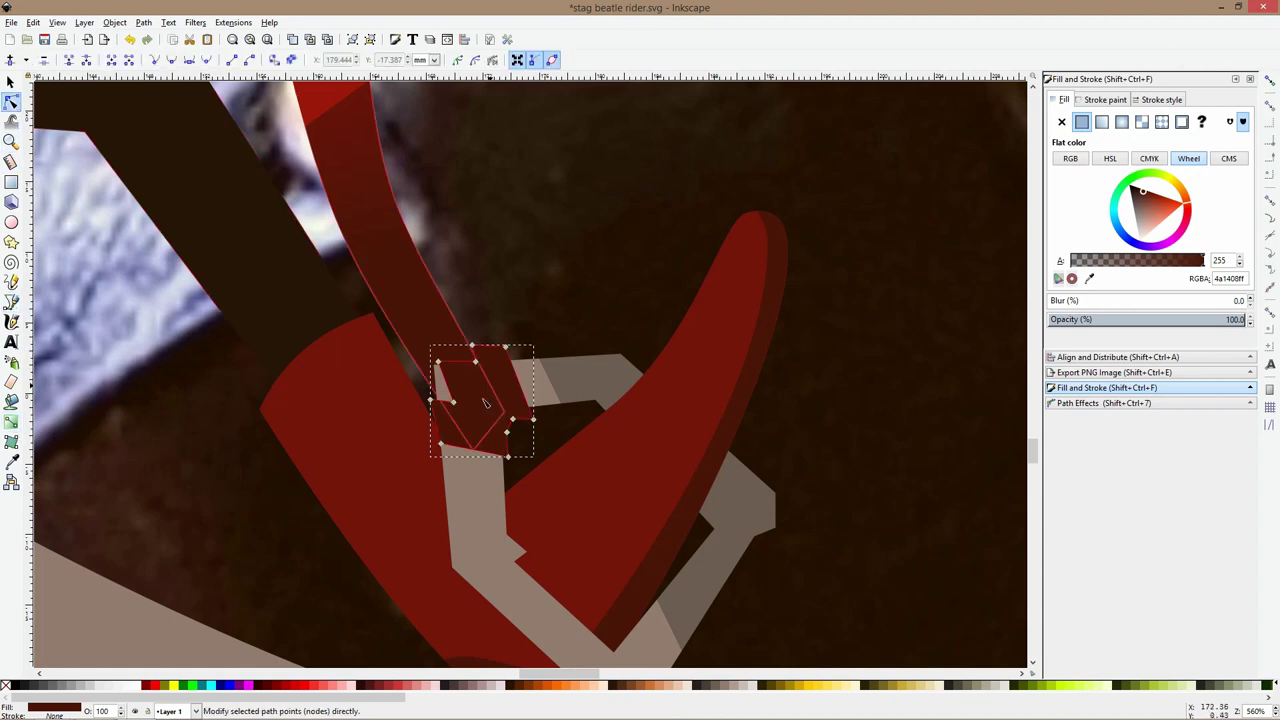
pyautogui.doubleClick(451, 396)
pyautogui.scroll(4, 460, 412)
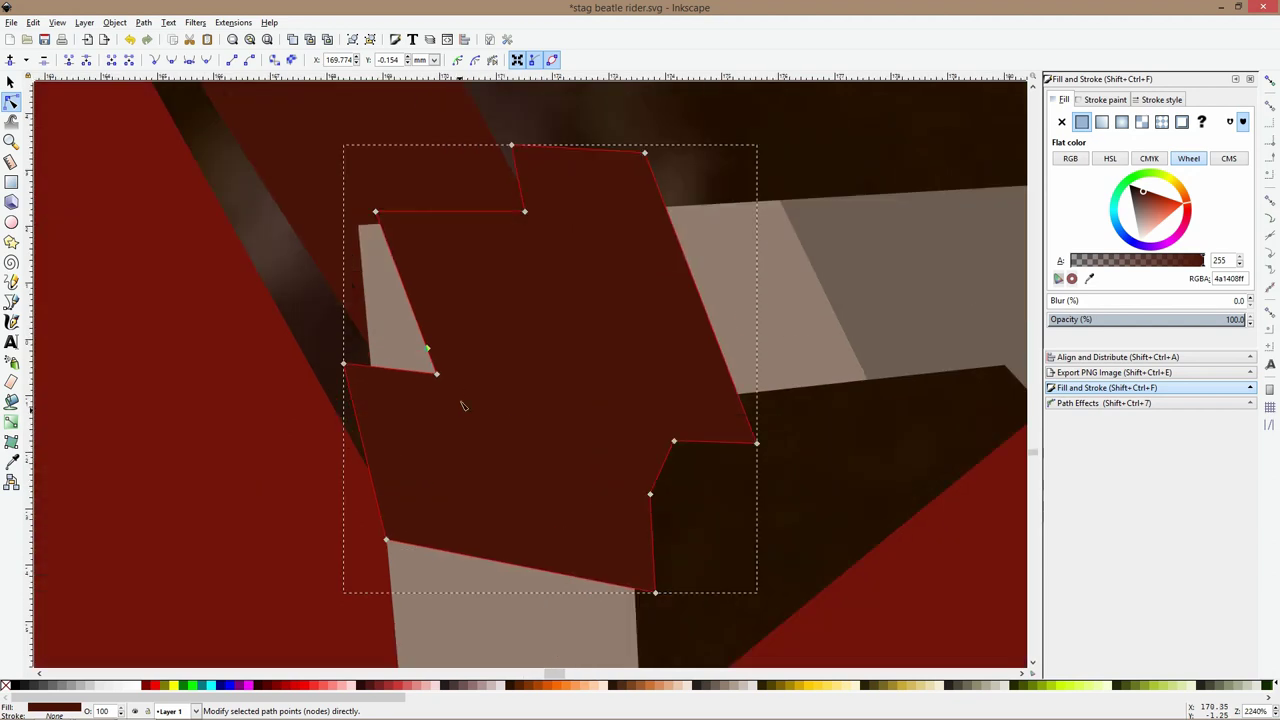
pyautogui.moveTo(437, 374); pyautogui.dragTo(562, 427)
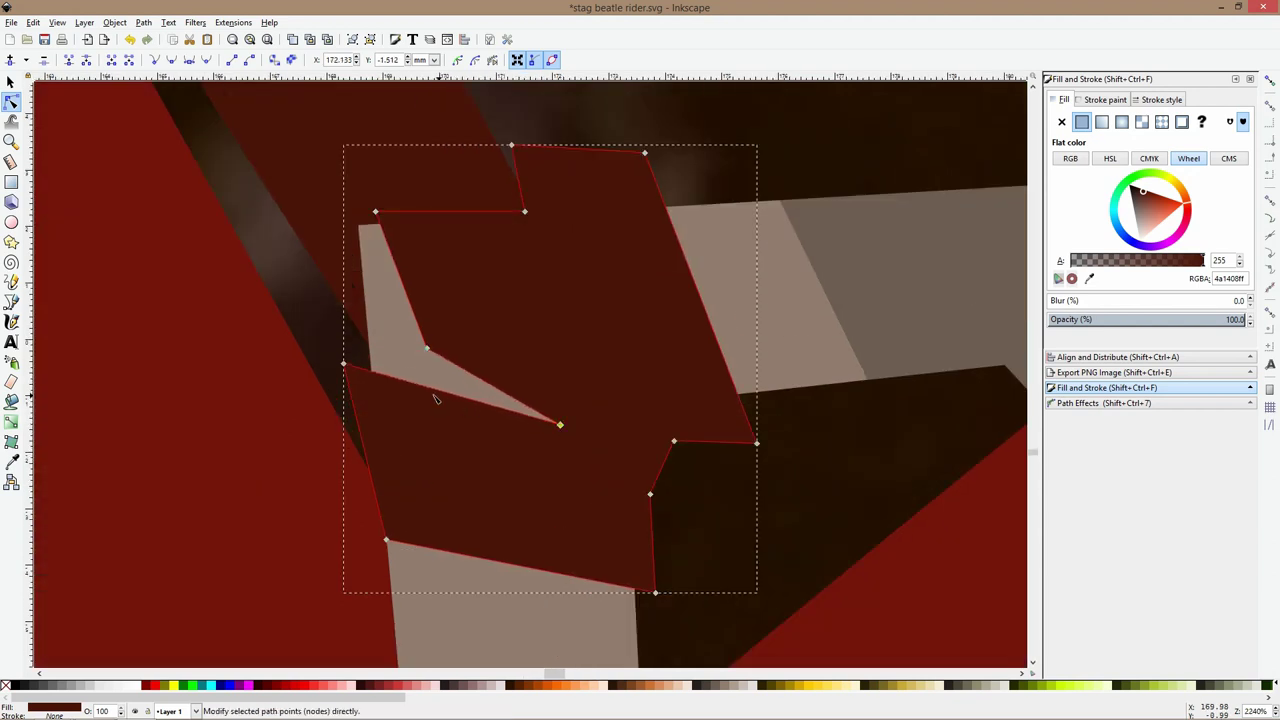
pyautogui.moveTo(443, 395); pyautogui.dragTo(426, 368)
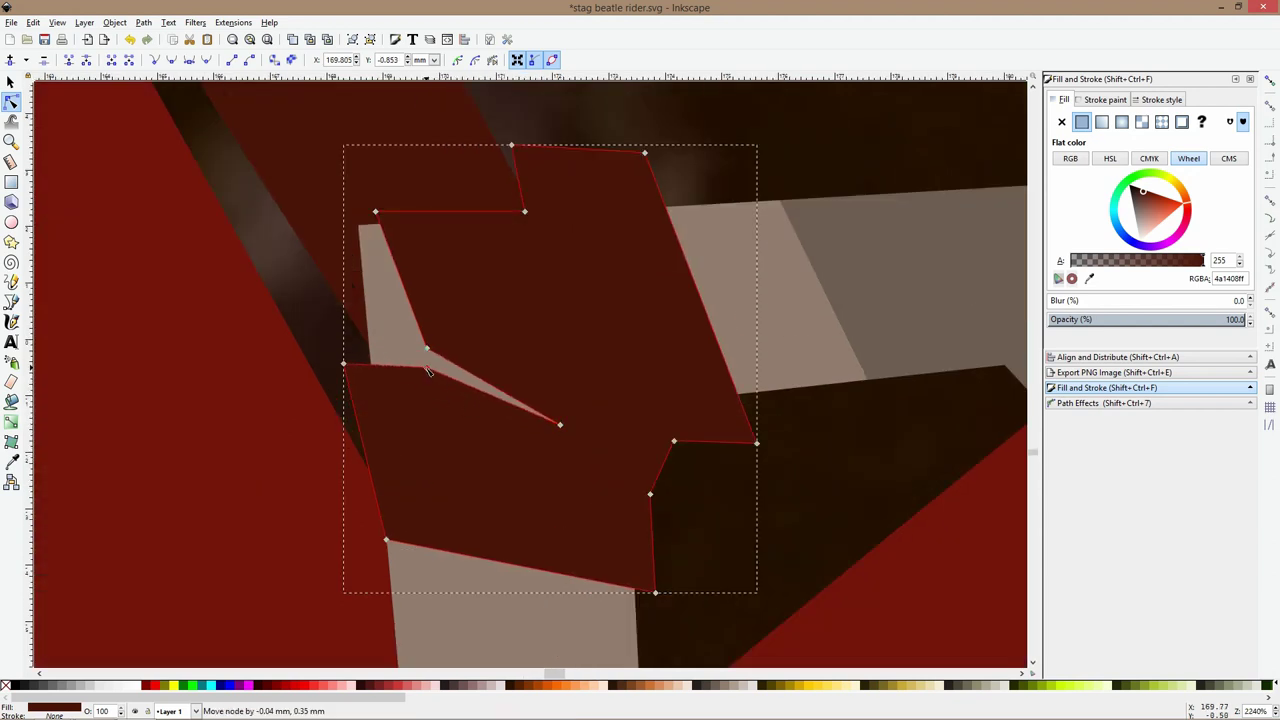
pyautogui.scroll(-5, 576, 392)
pyautogui.click(628, 408)
pyautogui.scroll(-5, 623, 355)
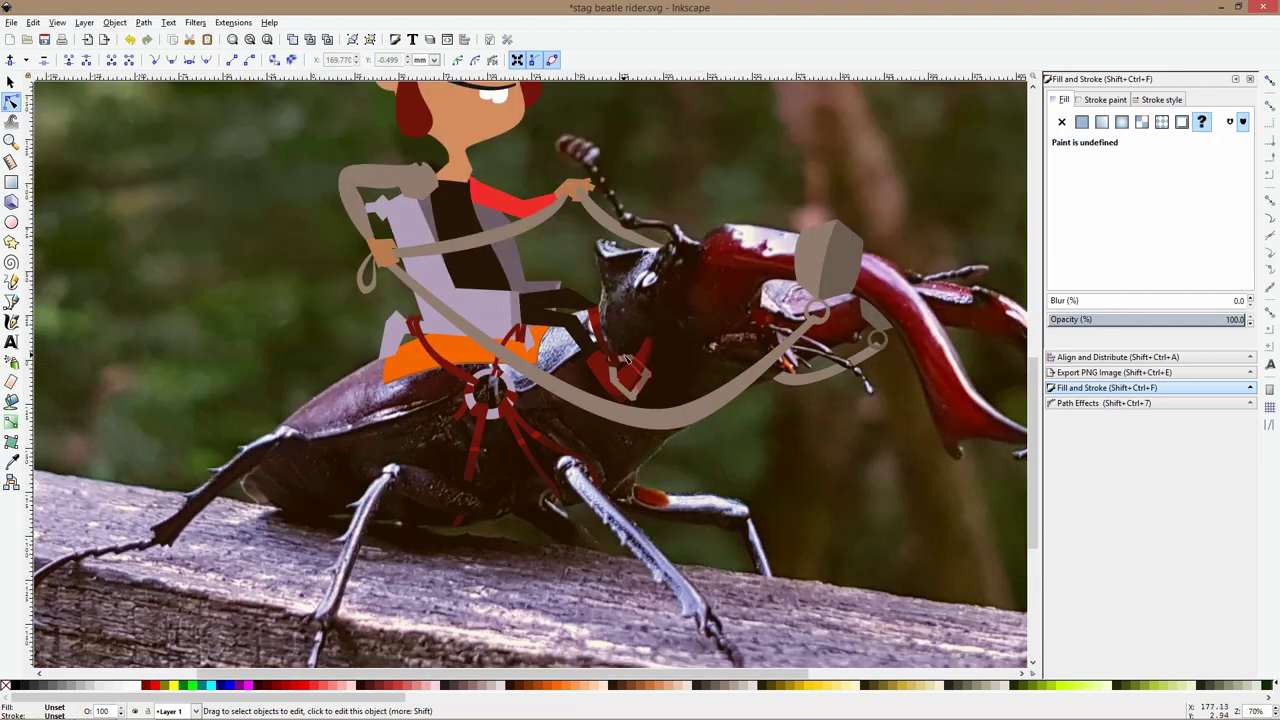
# Shorten the stirrup's light bottom section by moving its inner end node about 1.7 mm left and 1.8 mm down, its outer one down-left, and straightening the edge
pyautogui.scroll(4, 676, 398)
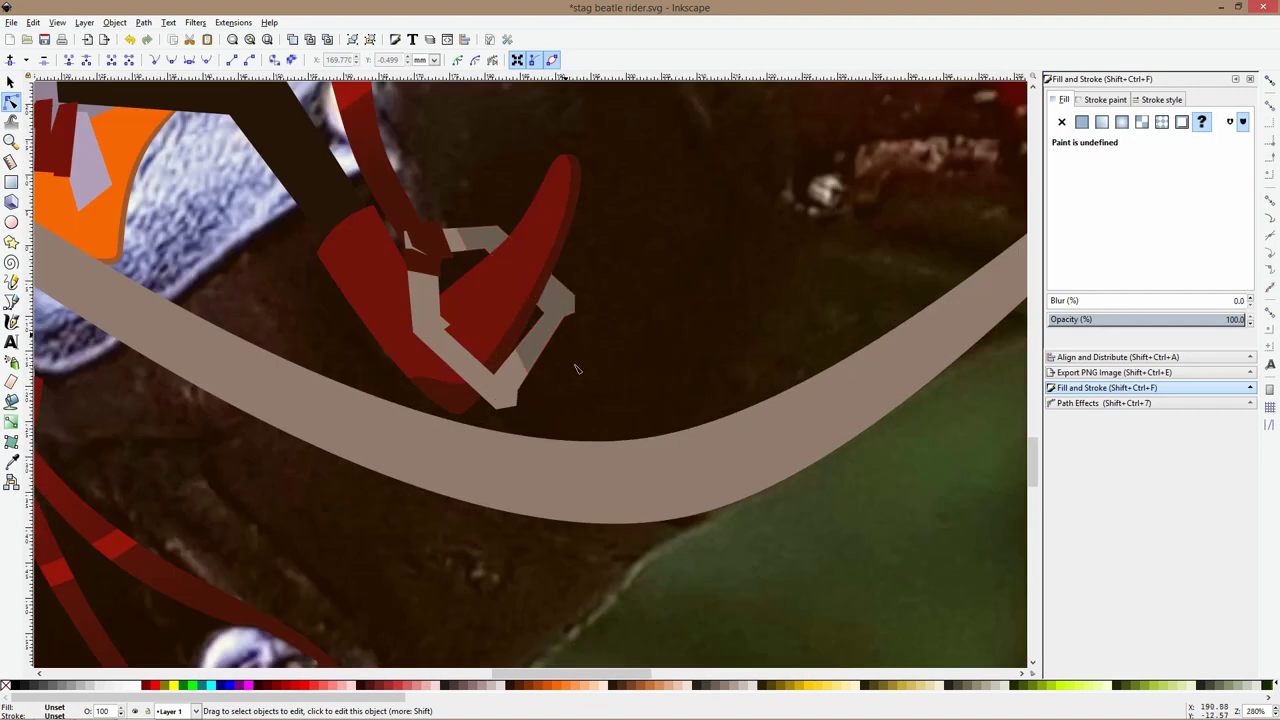
pyautogui.click(546, 350)
pyautogui.press('Escape')
pyautogui.press('+')
pyautogui.press('+')
pyautogui.press('+')
pyautogui.press('+')
pyautogui.click(517, 362)
pyautogui.moveTo(459, 265); pyautogui.dragTo(372, 366)
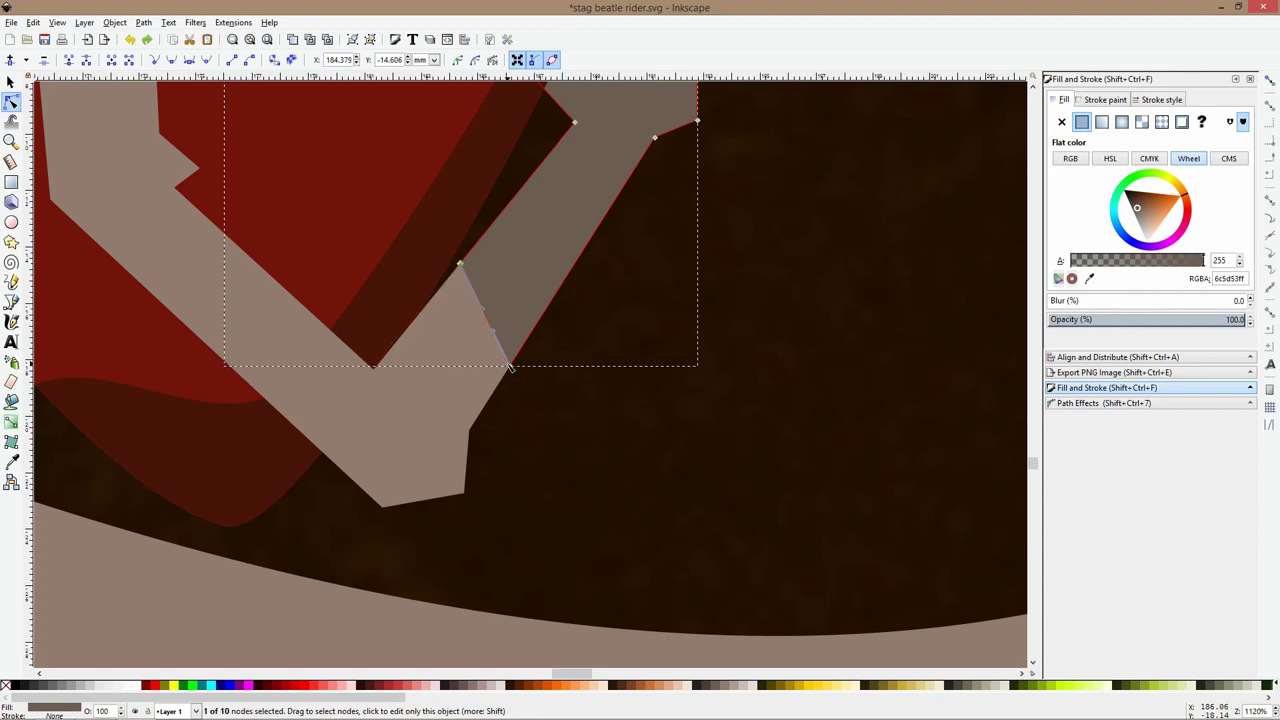
pyautogui.click(464, 270)
pyautogui.moveTo(464, 270); pyautogui.dragTo(418, 320)
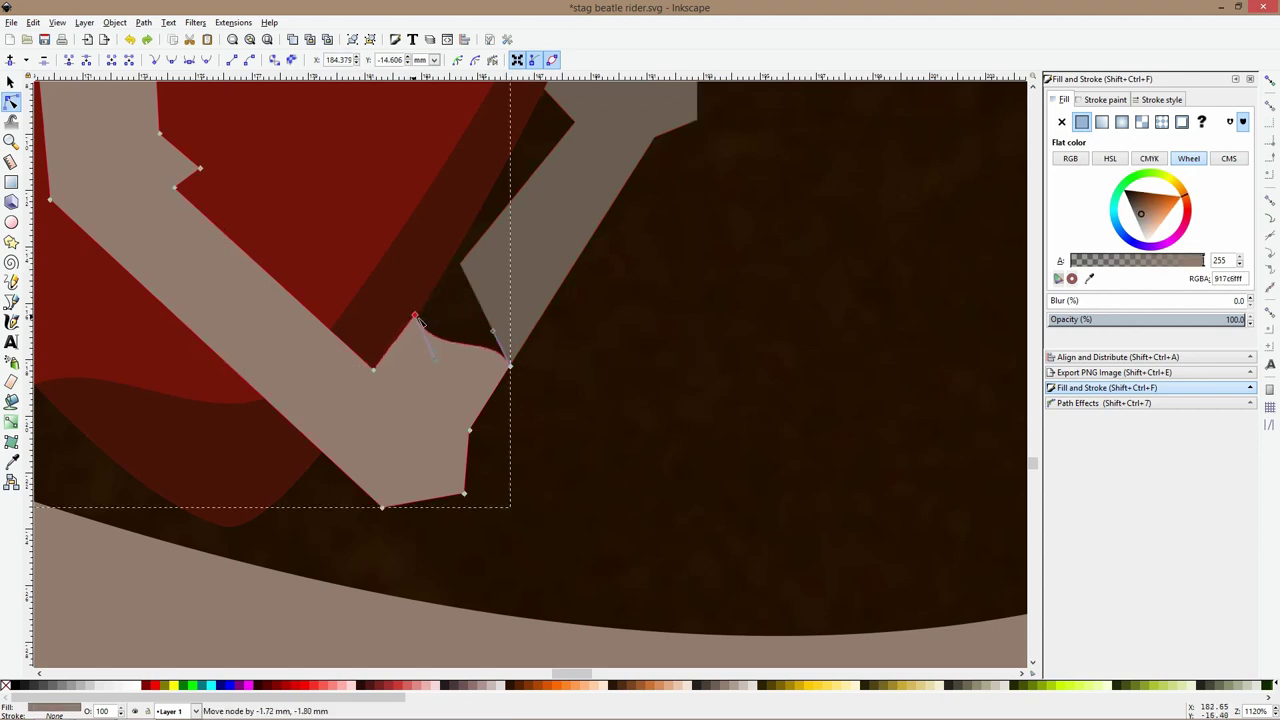
pyautogui.keyDown('ctrl'); pyautogui.click(493, 331); pyautogui.keyUp('ctrl')
pyautogui.keyDown('ctrl'); pyautogui.click(441, 363); pyautogui.keyUp('ctrl')
pyautogui.moveTo(510, 366); pyautogui.dragTo(488, 400)
# Shorten the stirrup's dark side section by moving its two end nodes onto the light bottom section's corners and straightening the edge between them
pyautogui.click(495, 288)
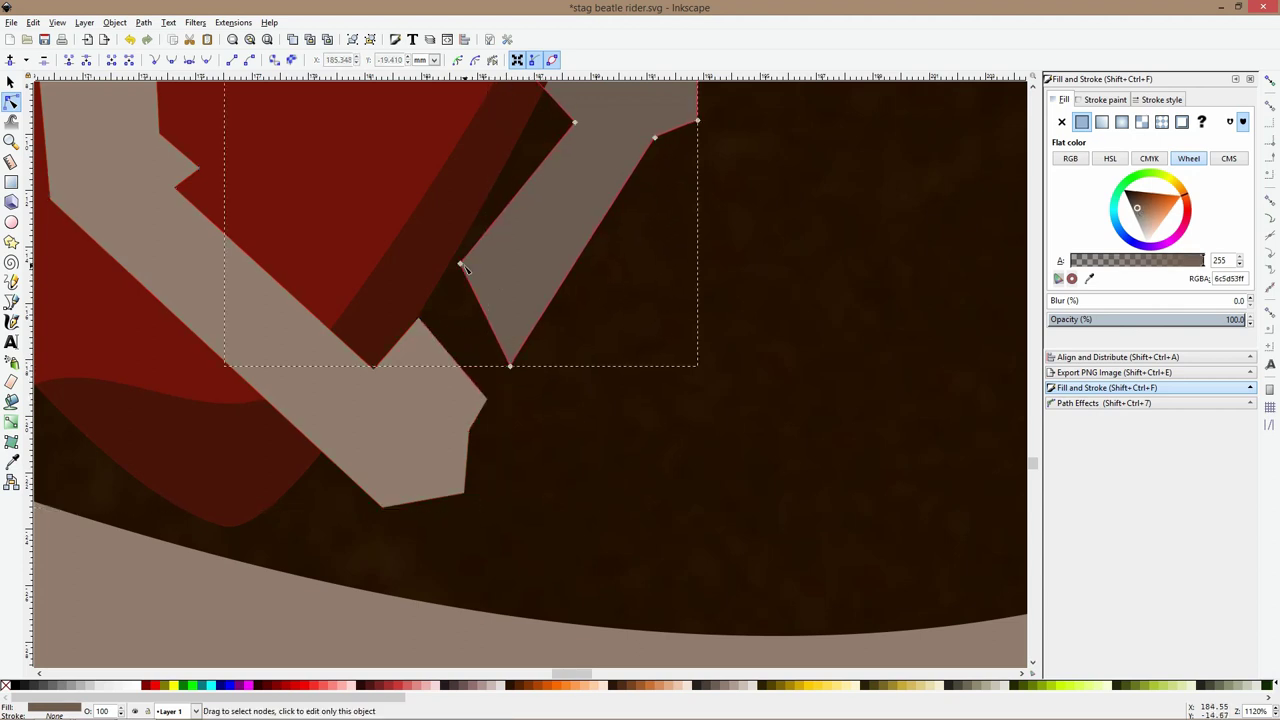
pyautogui.moveTo(460, 264); pyautogui.dragTo(416, 320)
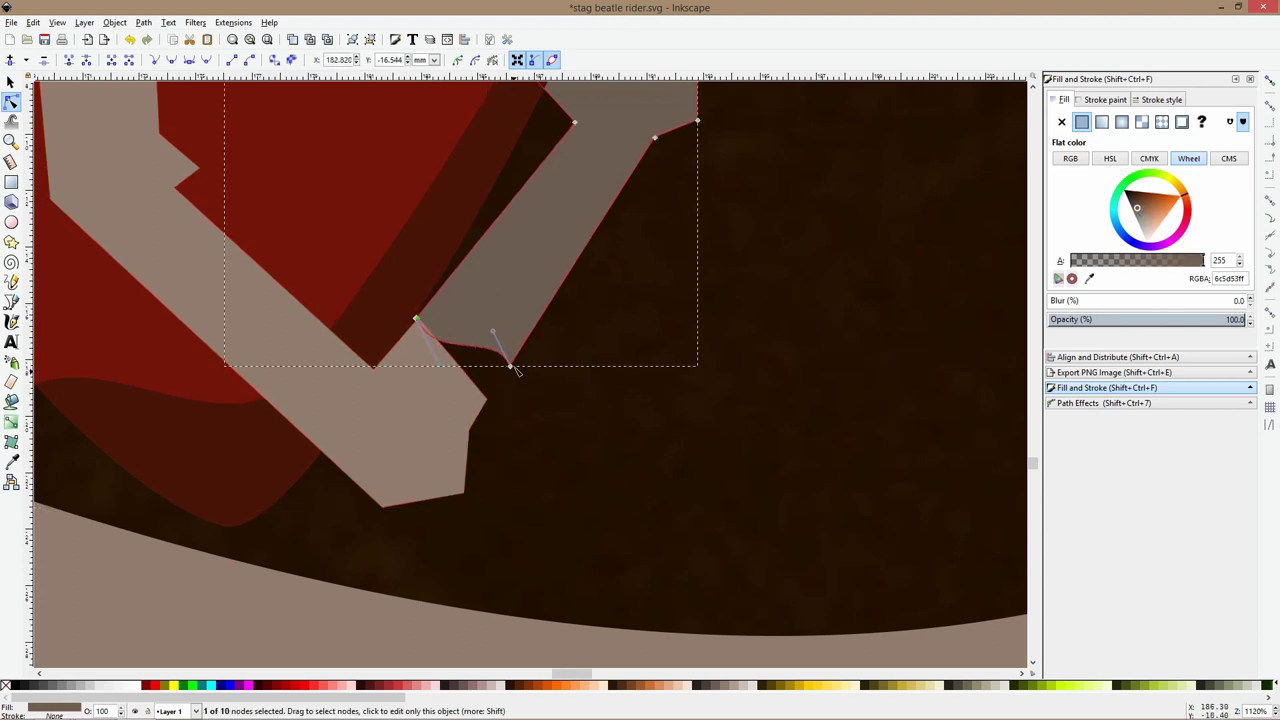
pyautogui.moveTo(510, 366); pyautogui.dragTo(484, 402)
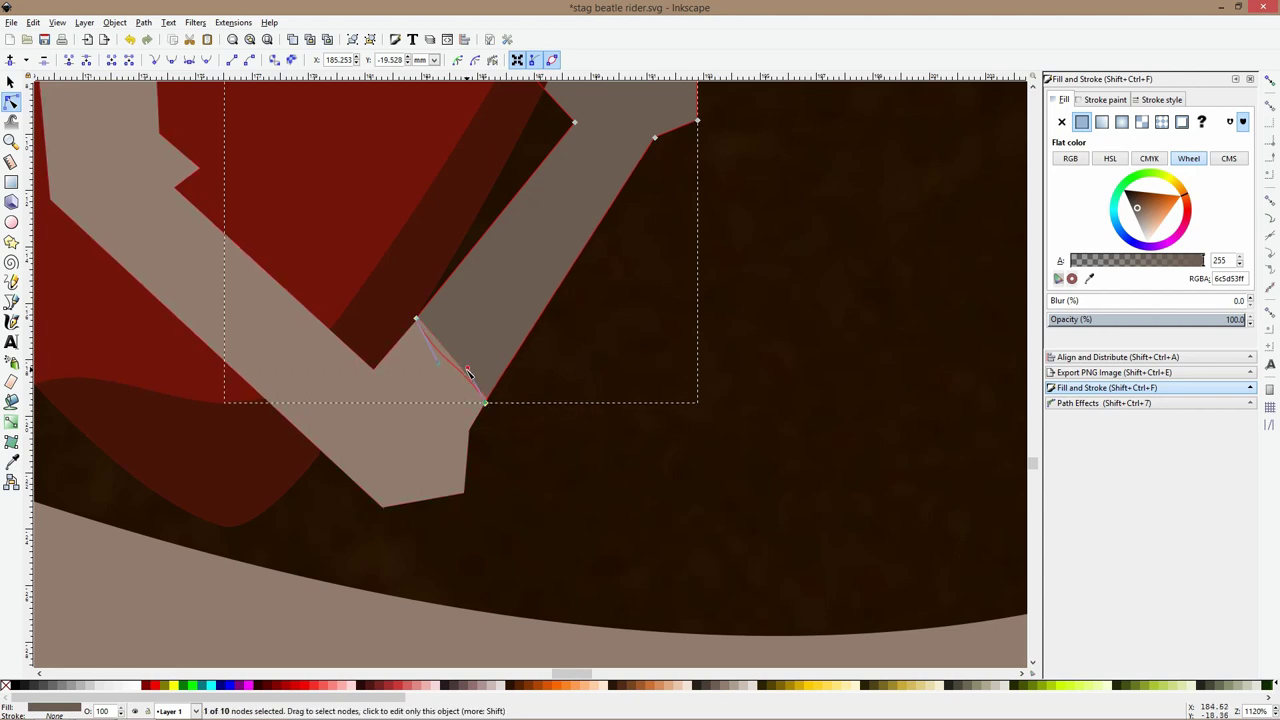
pyautogui.keyDown('ctrl'); pyautogui.click(468, 369); pyautogui.keyUp('ctrl')
pyautogui.keyDown('ctrl'); pyautogui.click(437, 362); pyautogui.keyUp('ctrl')
pyautogui.press('5')
pyautogui.press('Escape')
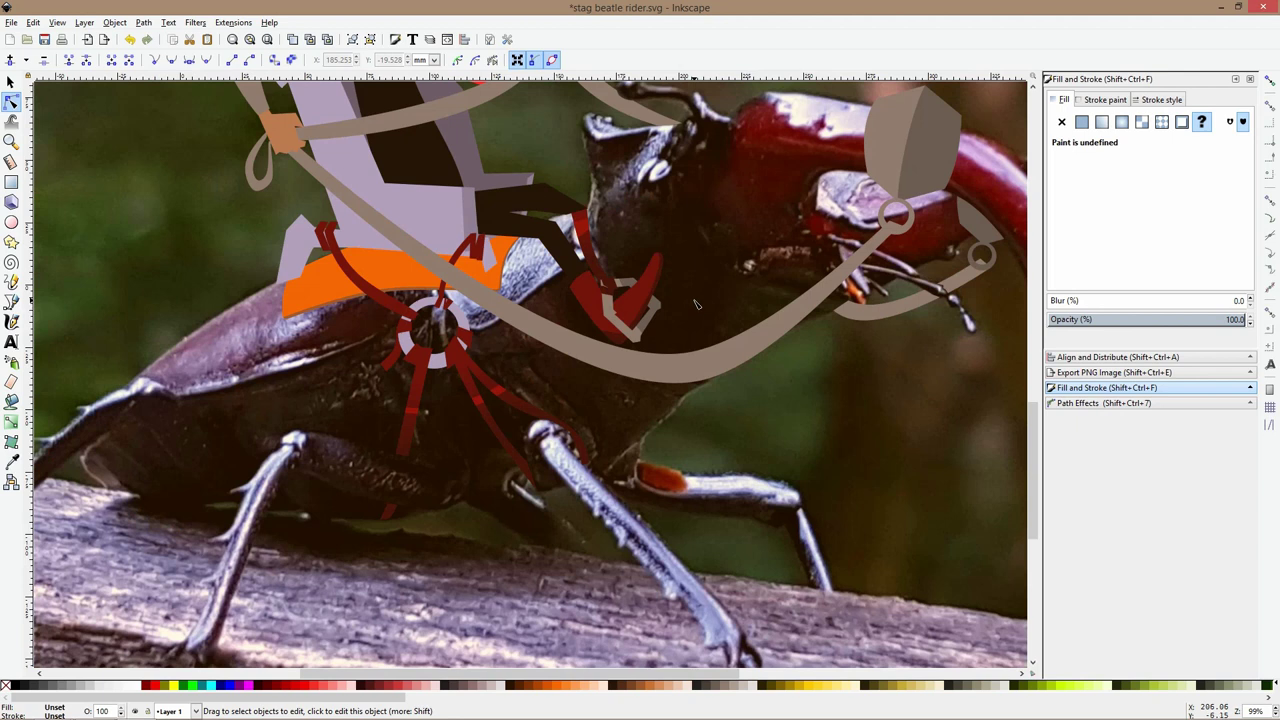
# Recolour both of the rider's sleeves and the torso with the dark brown 261507ff sampled from the drawing
pyautogui.scroll(4, 697, 305)
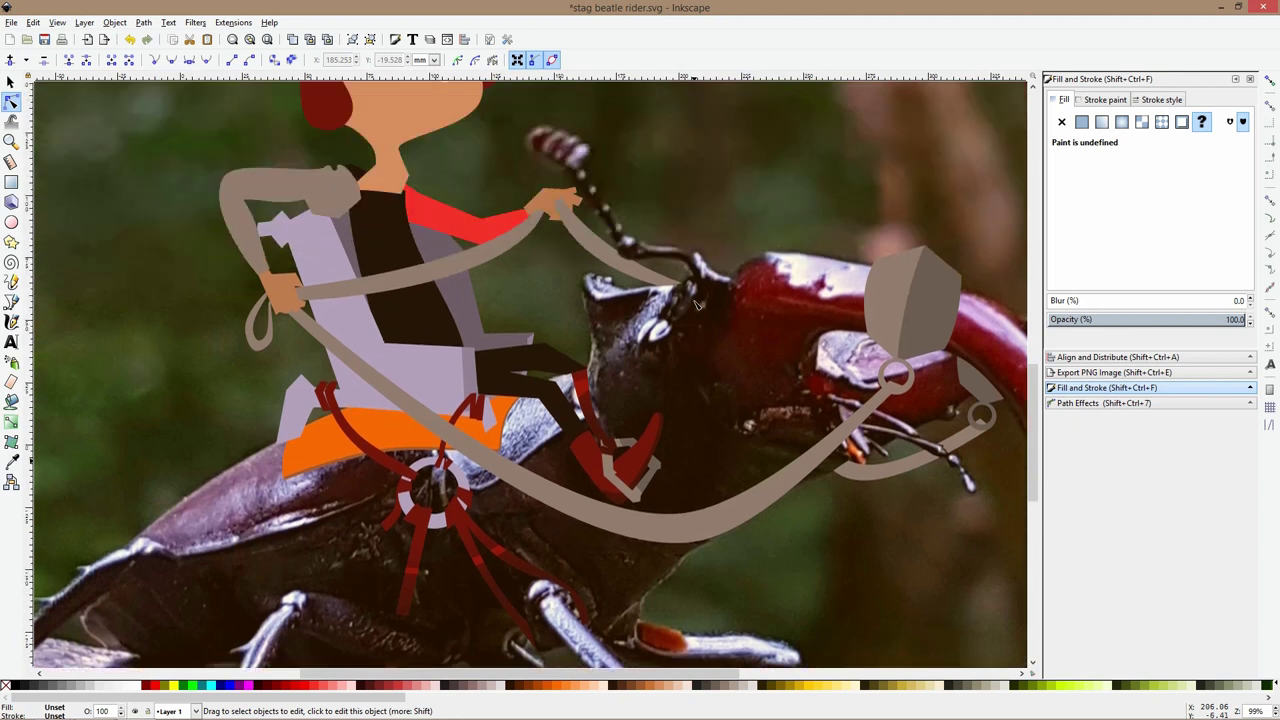
pyautogui.scroll(-2, 697, 305)
pyautogui.scroll(1, 578, 273)
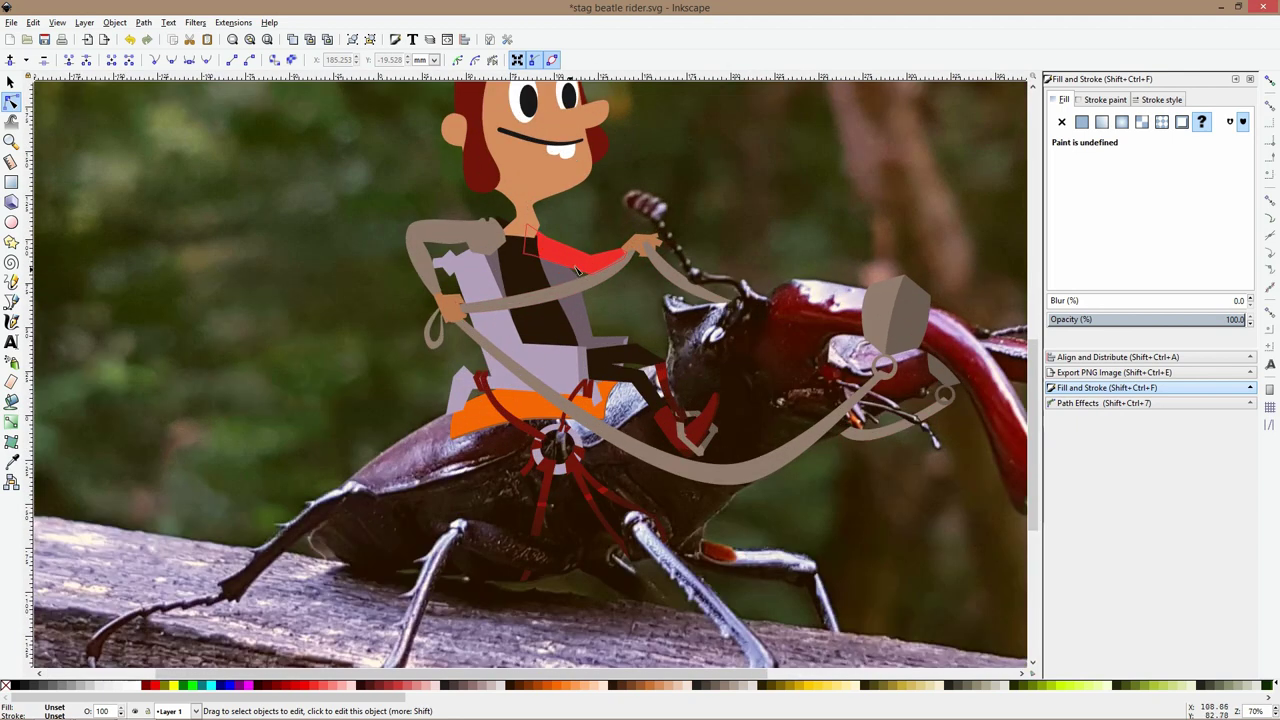
pyautogui.keyDown('shift'); pyautogui.click(565, 252); pyautogui.keyUp('shift')
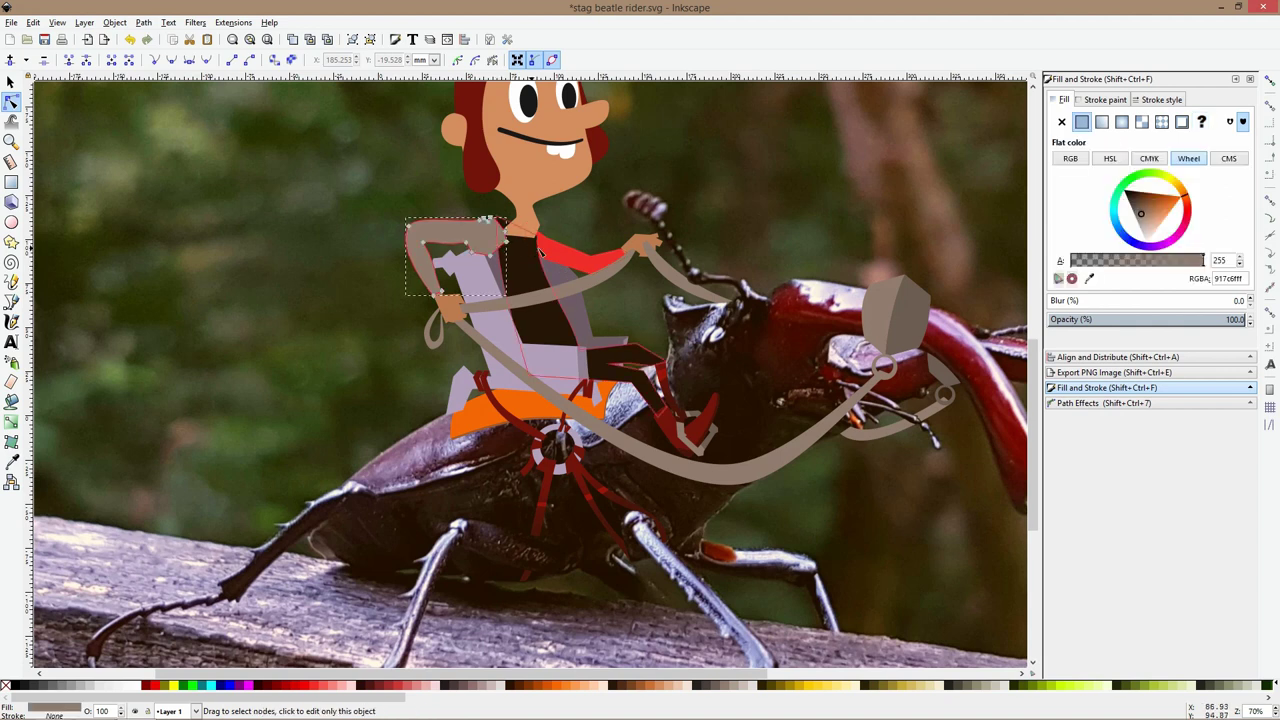
pyautogui.keyDown('shift'); pyautogui.click(559, 321); pyautogui.keyUp('shift')
pyautogui.click(14, 463)
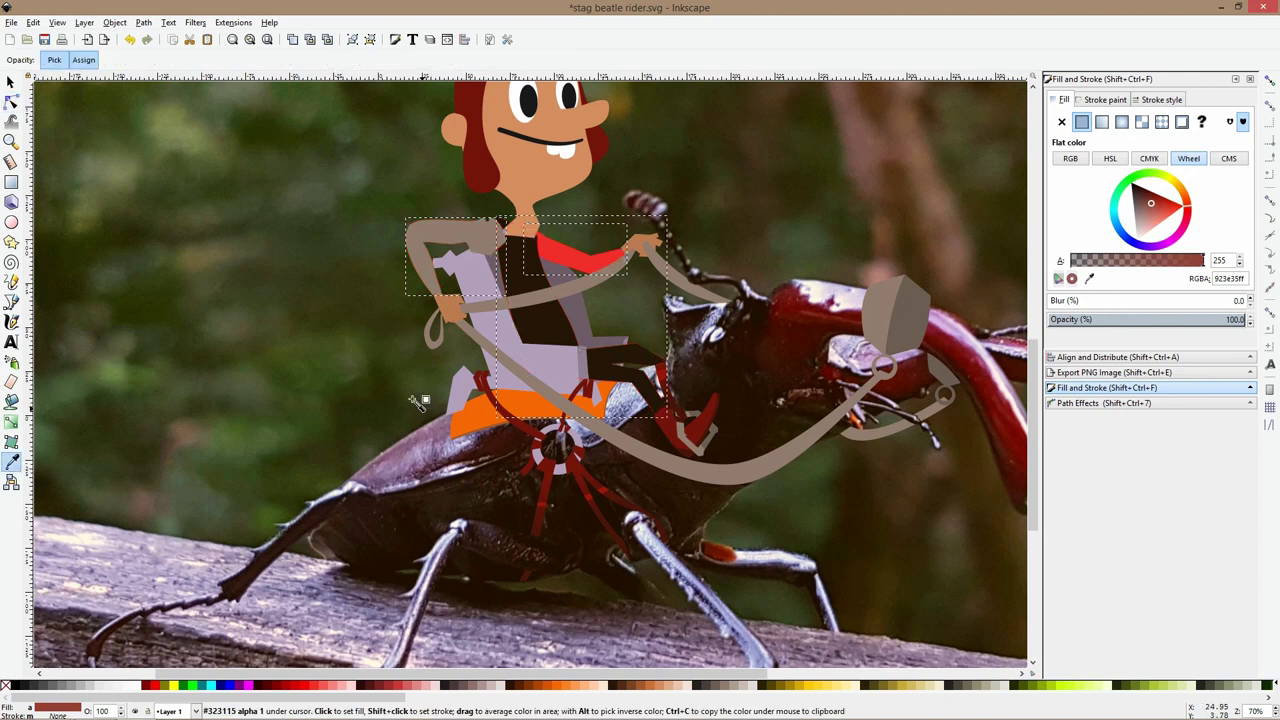
pyautogui.click(548, 330)
pyautogui.press('s')
pyautogui.scroll(6, 565, 314)
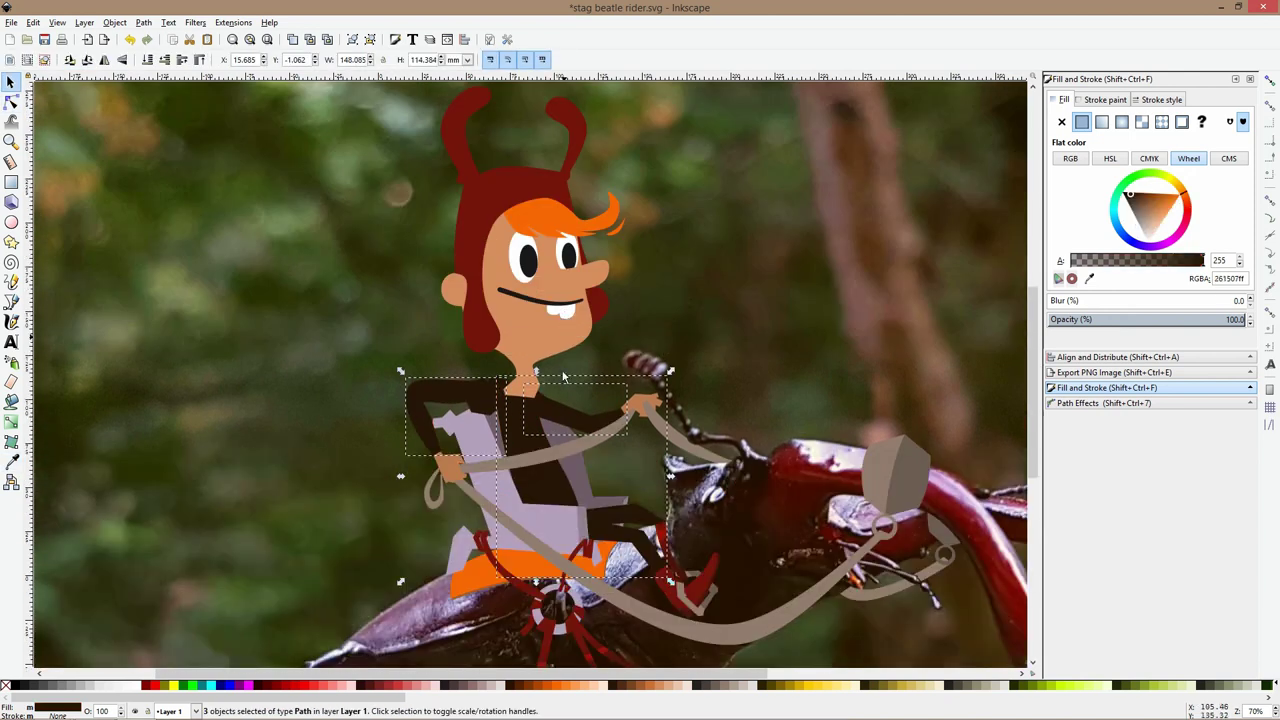
# Curve the underside of the near sleeve's shoulder by pulling its lower nodes towards the torso
pyautogui.scroll(1, 568, 441)
pyautogui.click(570, 426)
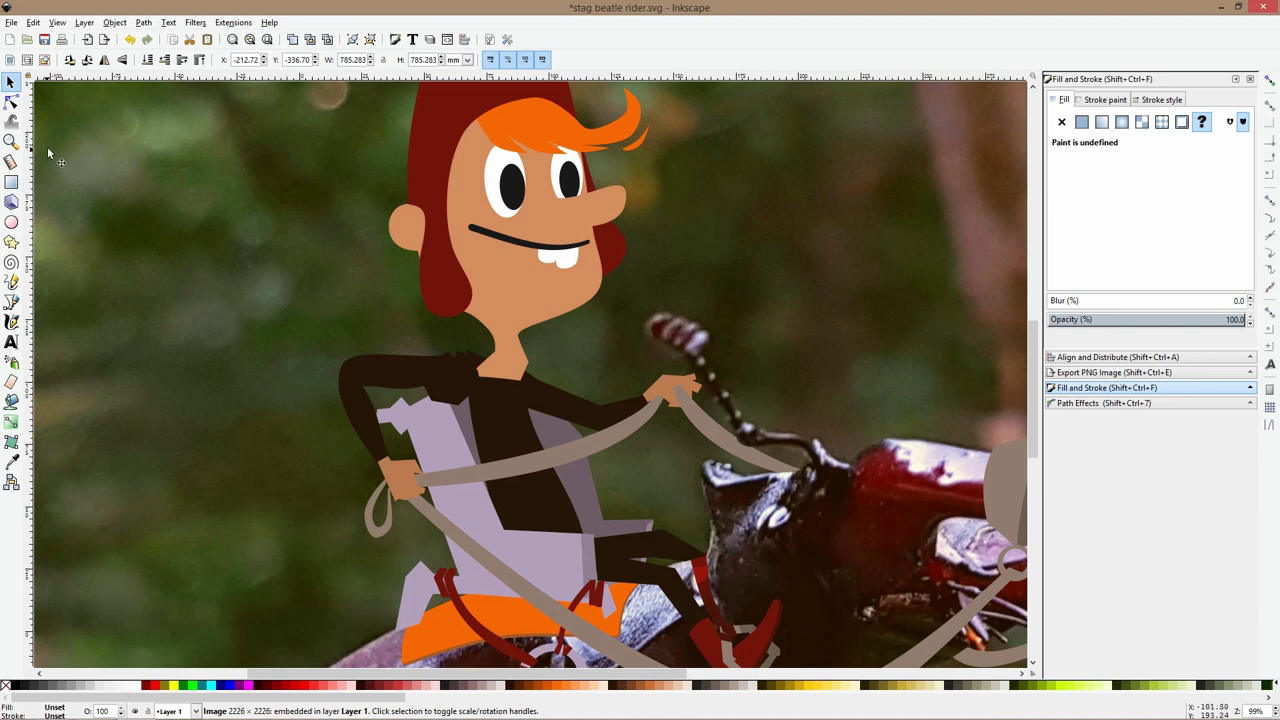
pyautogui.click(12, 104)
pyautogui.click(430, 392)
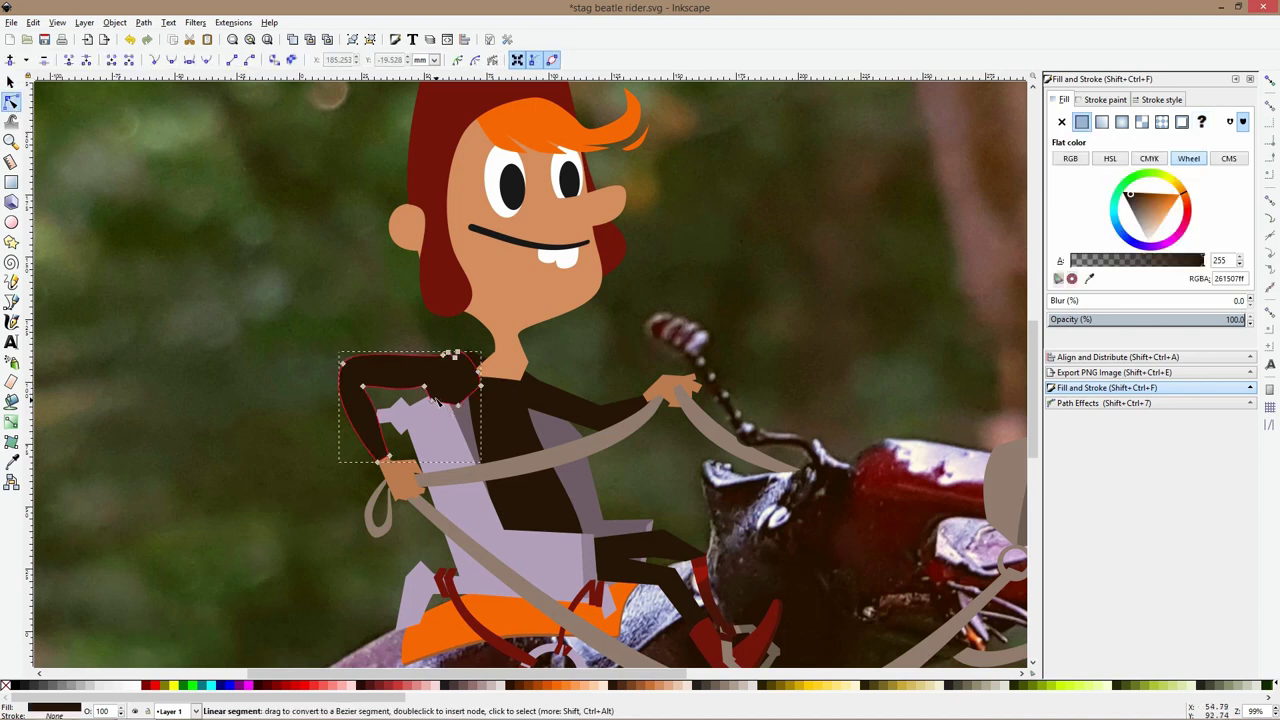
pyautogui.scroll(2, 432, 390)
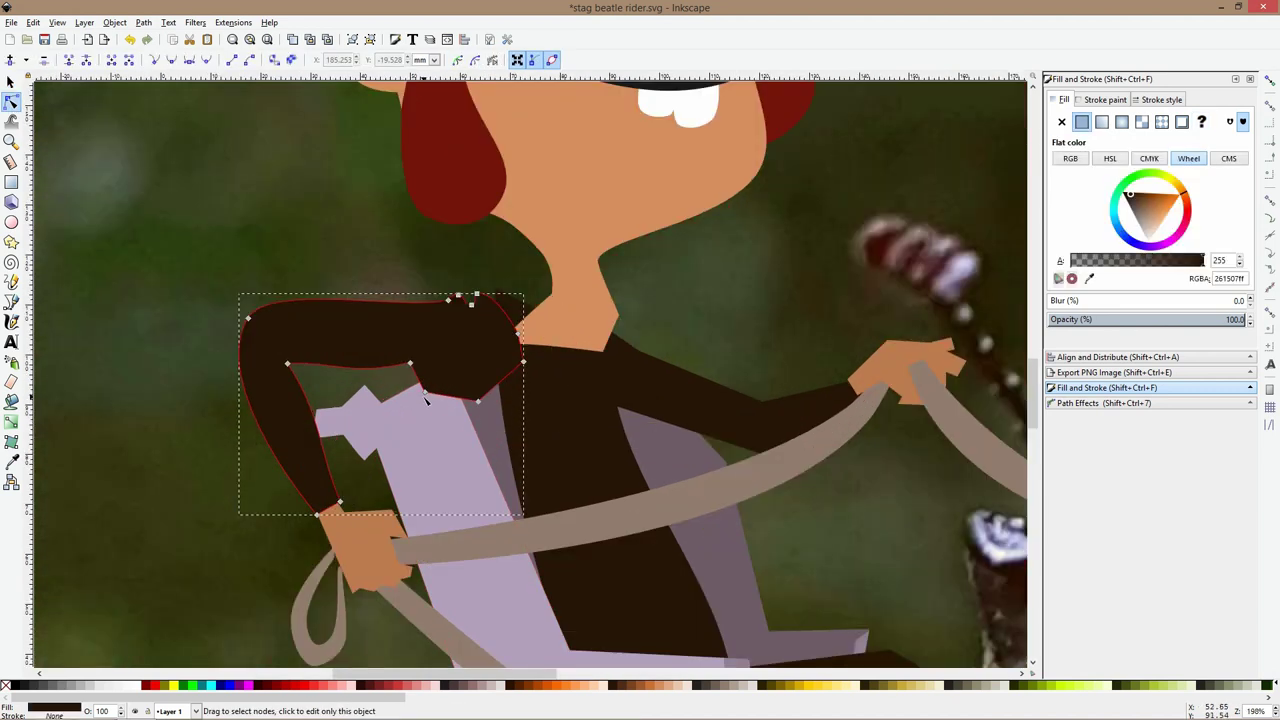
pyautogui.moveTo(480, 403); pyautogui.dragTo(515, 409)
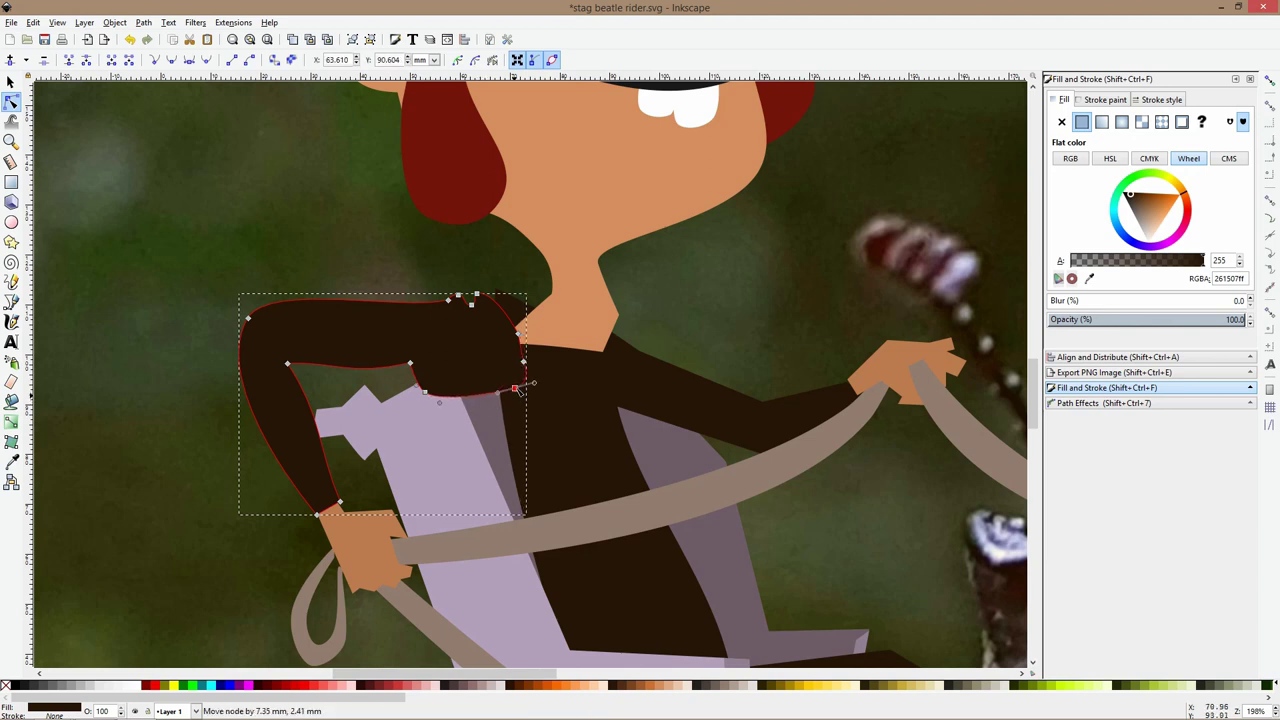
pyautogui.moveTo(427, 394)
pyautogui.mouseDown()
pyautogui.moveTo(454, 375)
pyautogui.moveTo(426, 381)
pyautogui.mouseUp()
# Pull the dark purple garment shape's upper rear corner about 3.2 mm left and 2.1 mm down, and lower the near sleeve's armpit node slightly
pyautogui.click(450, 372)
pyautogui.click(462, 388)
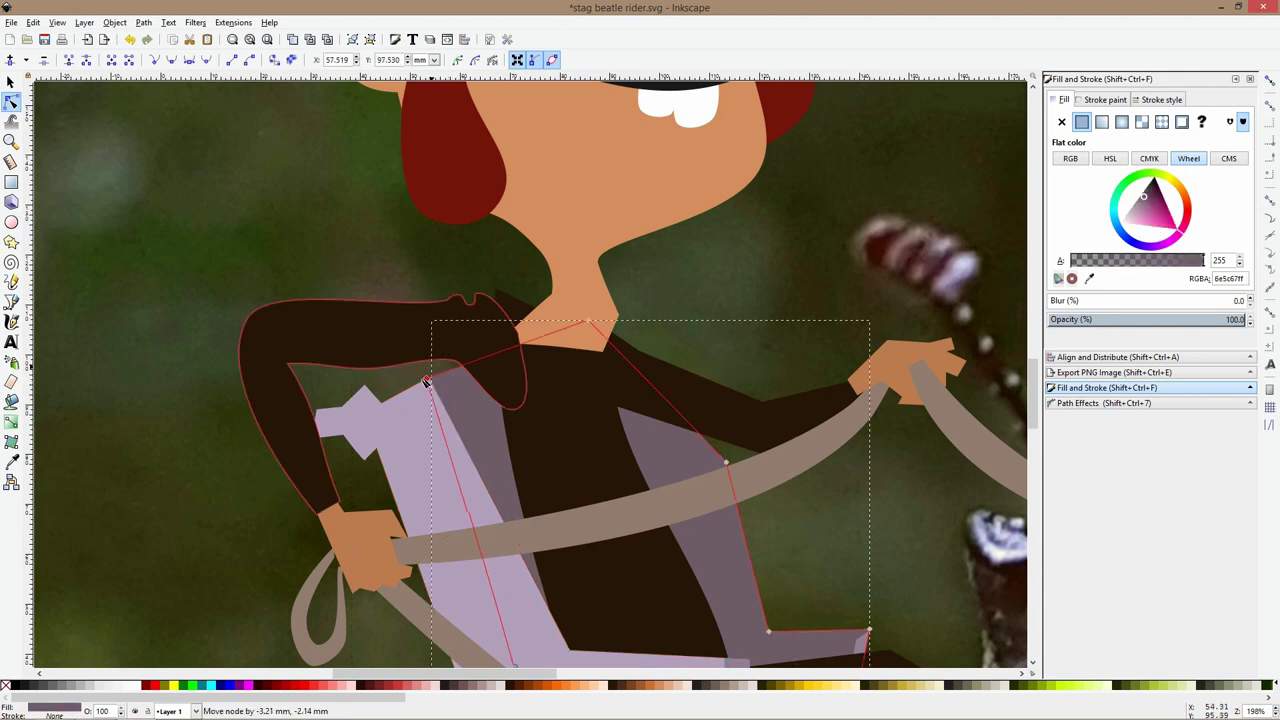
pyautogui.click(464, 367)
pyautogui.click(468, 369)
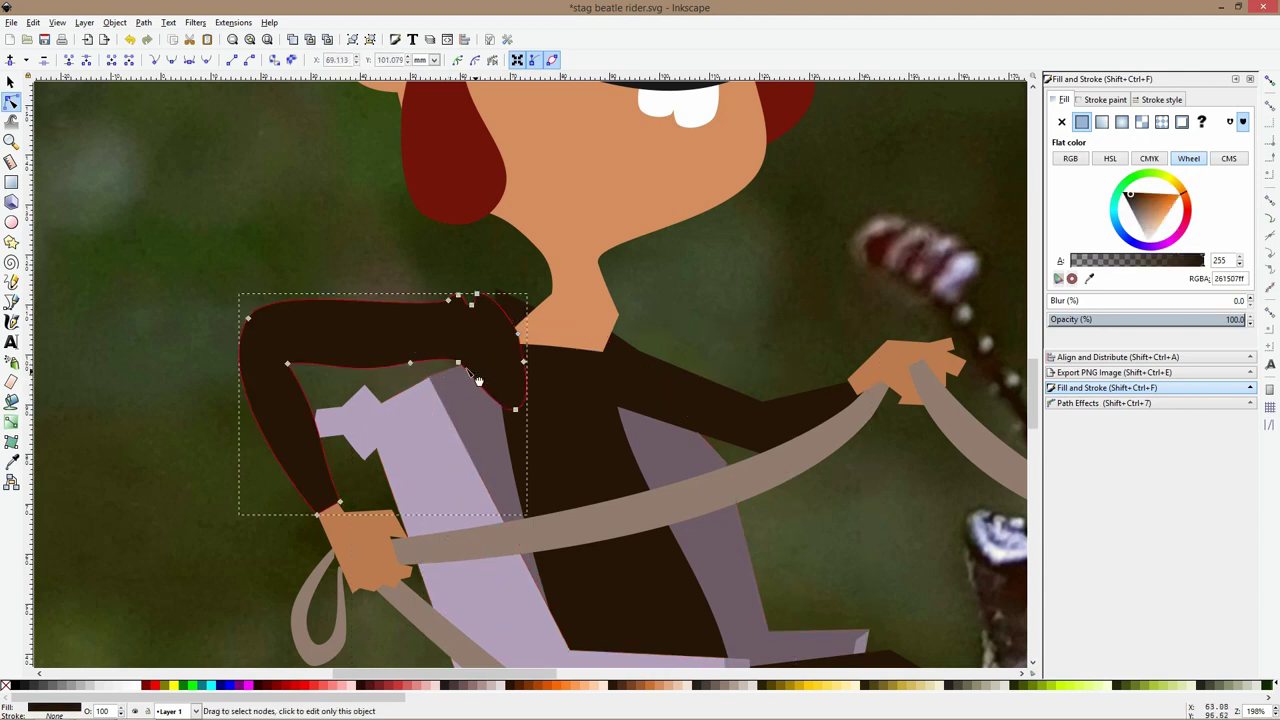
pyautogui.moveTo(458, 363); pyautogui.dragTo(460, 372)
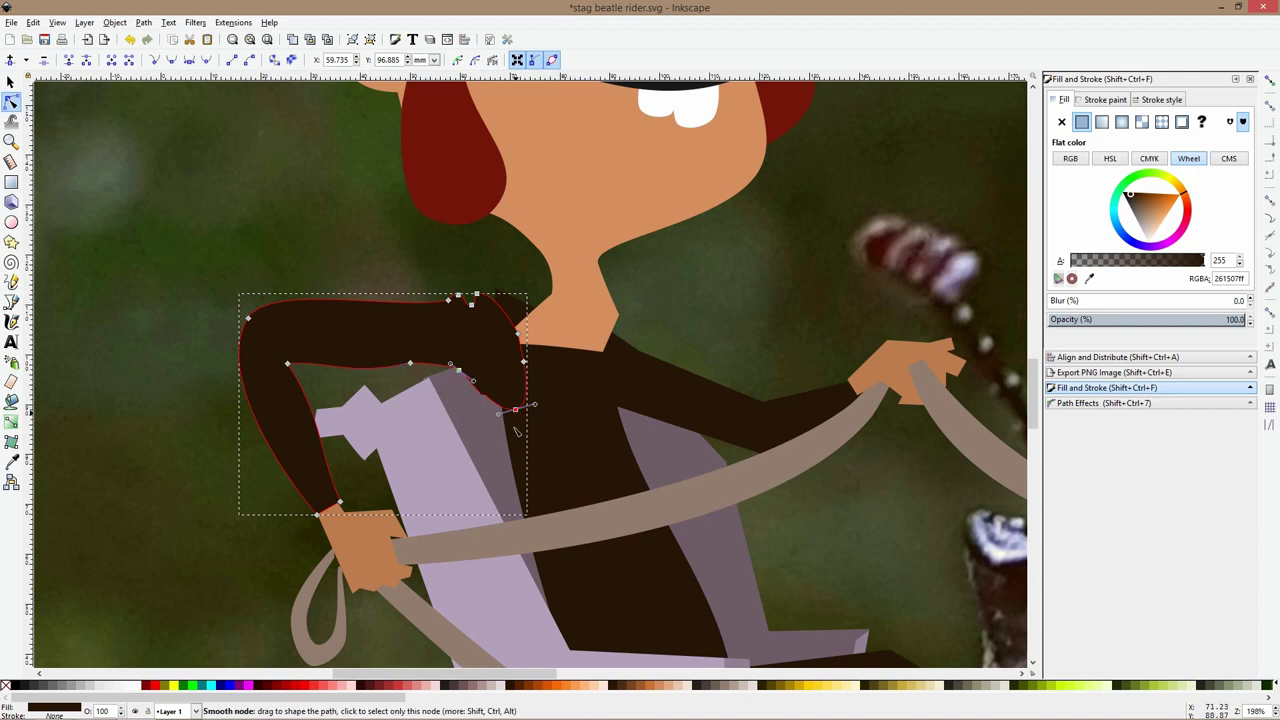
# Add a node to the torso's back edge, pull the upper back corner out under the shoulder and adjust the front edge's curve
pyautogui.keyDown('alt'); pyautogui.click(527, 515); pyautogui.keyUp('alt')
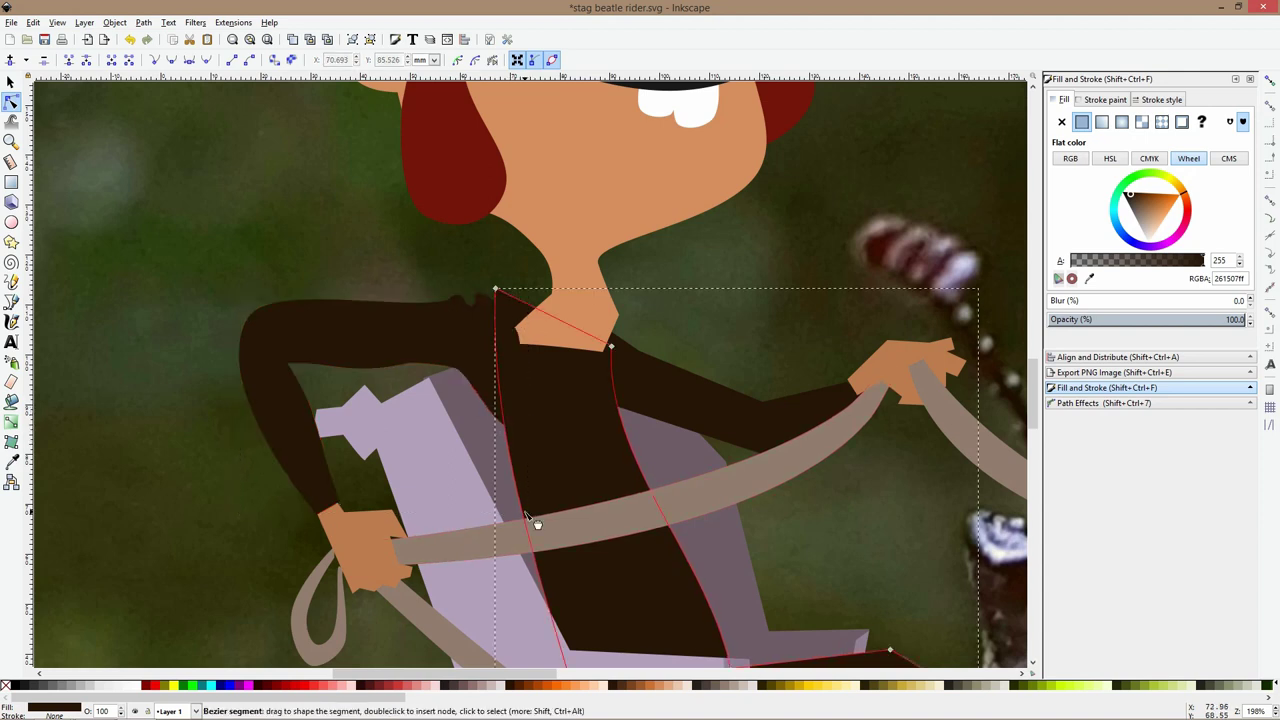
pyautogui.doubleClick(522, 512)
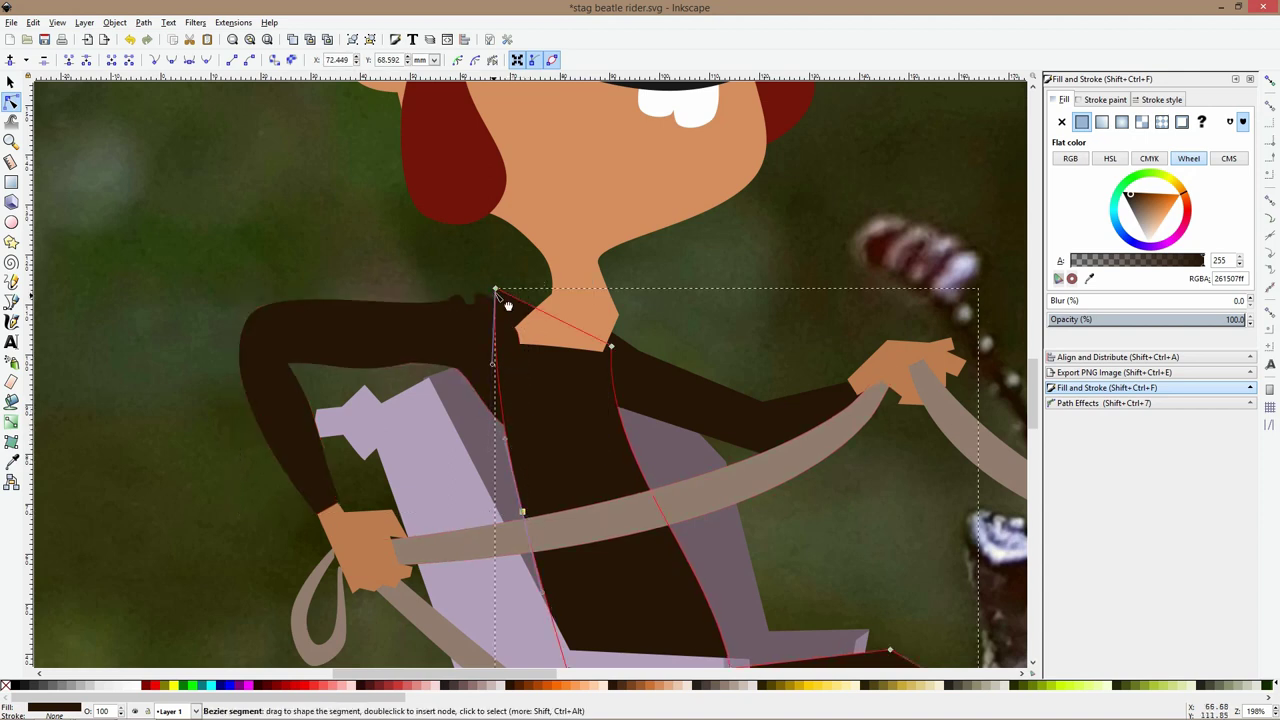
pyautogui.moveTo(495, 288); pyautogui.dragTo(433, 320)
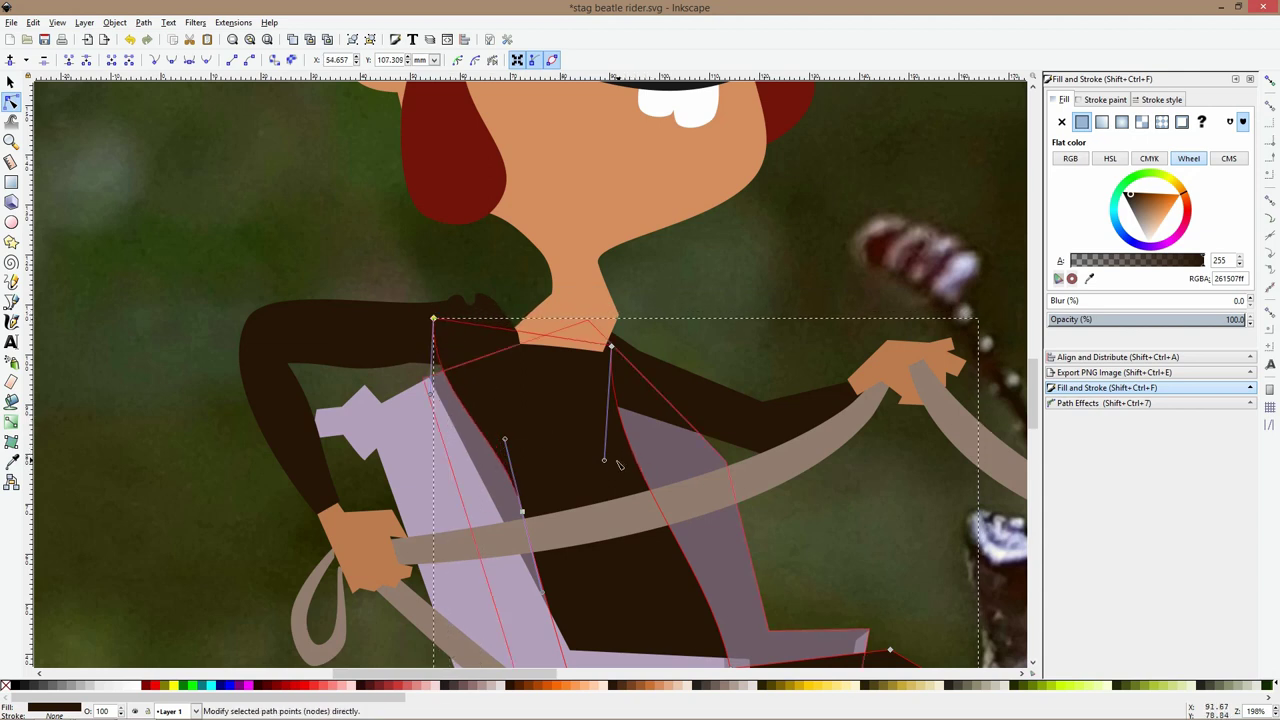
pyautogui.moveTo(604, 461); pyautogui.dragTo(590, 461)
pyautogui.scroll(-3, 664, 448)
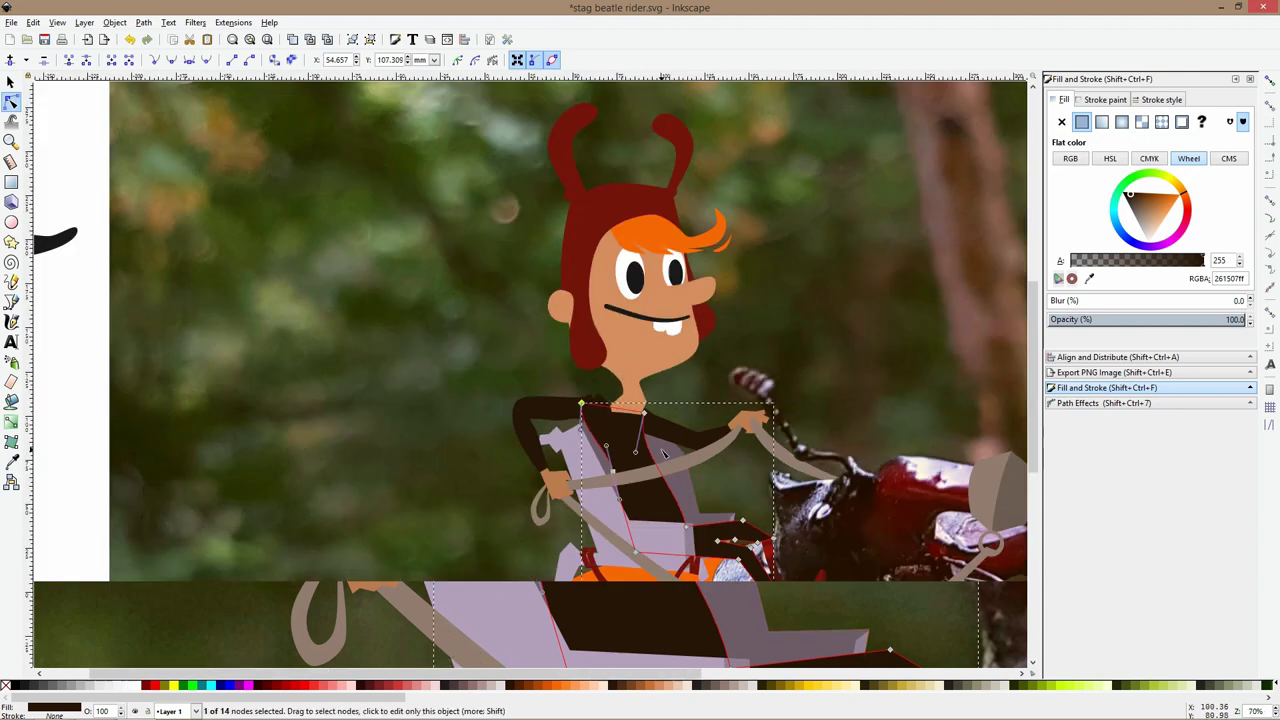
# Shift the torso's upper front corner and its mid-back node slightly forward to refine the body outline
pyautogui.click(631, 401)
pyautogui.scroll(3, 706, 456)
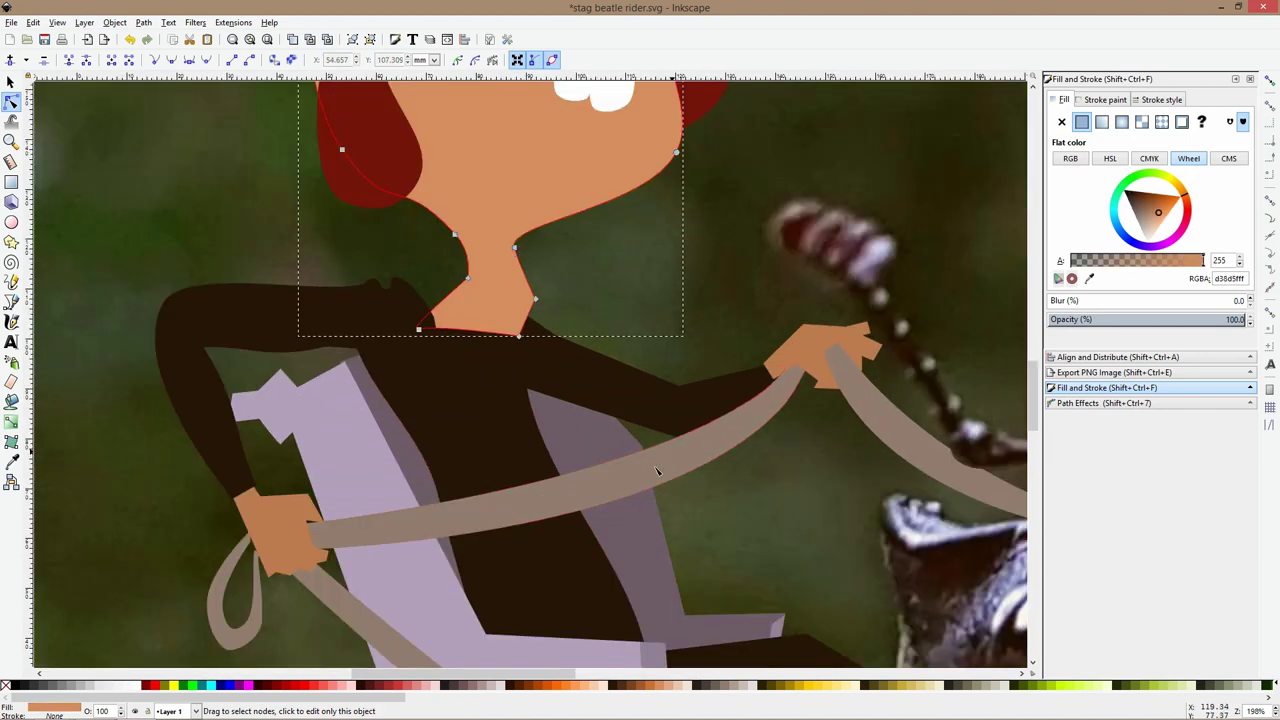
pyautogui.click(603, 545)
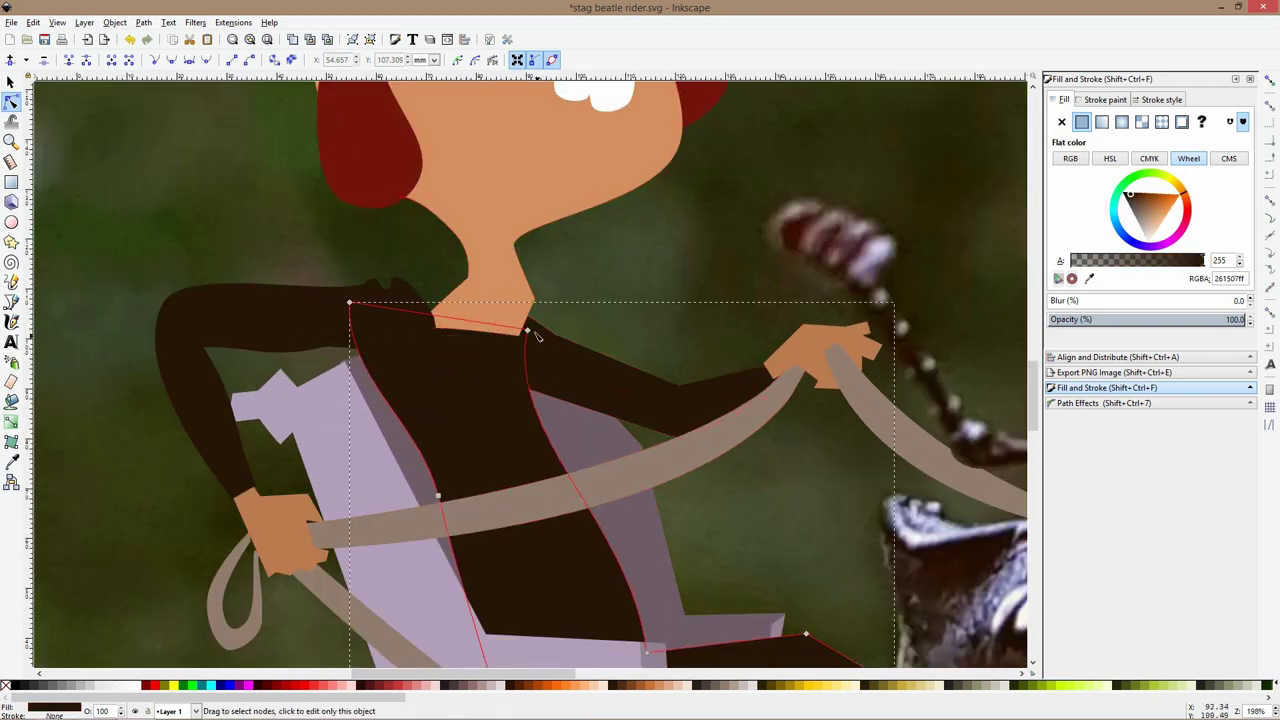
pyautogui.moveTo(528, 333); pyautogui.dragTo(536, 332)
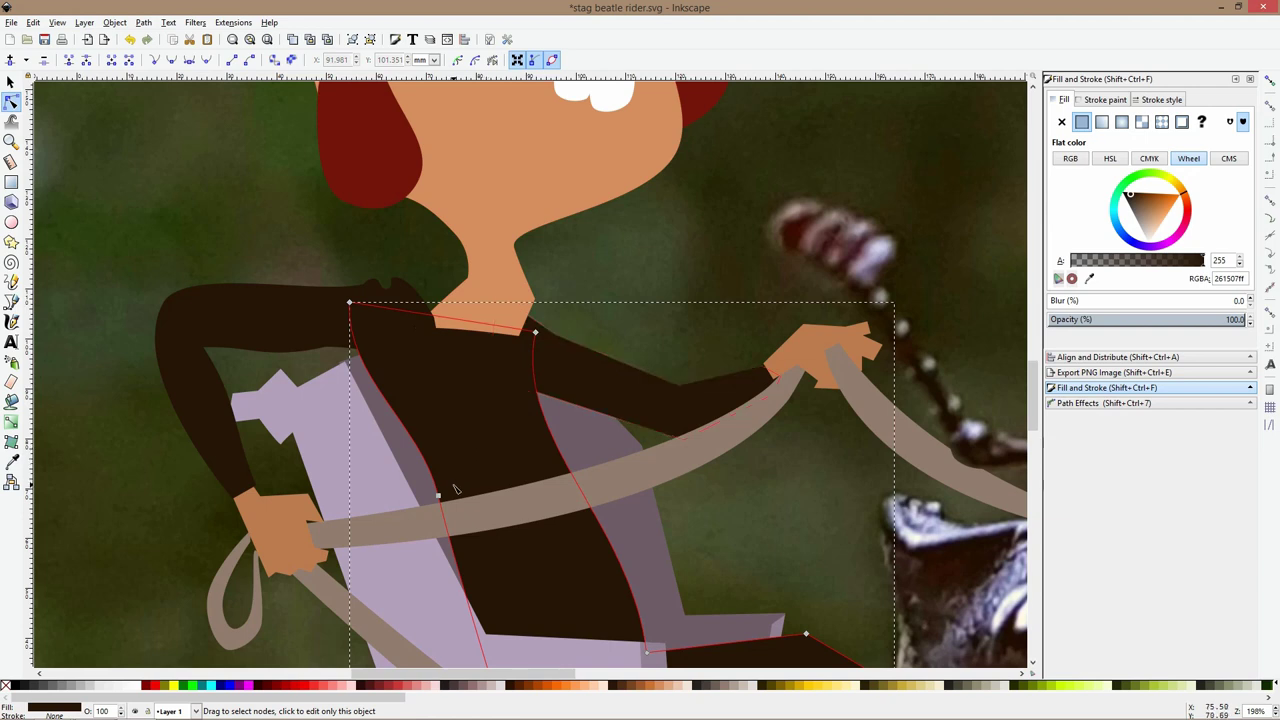
pyautogui.moveTo(440, 496); pyautogui.dragTo(446, 496)
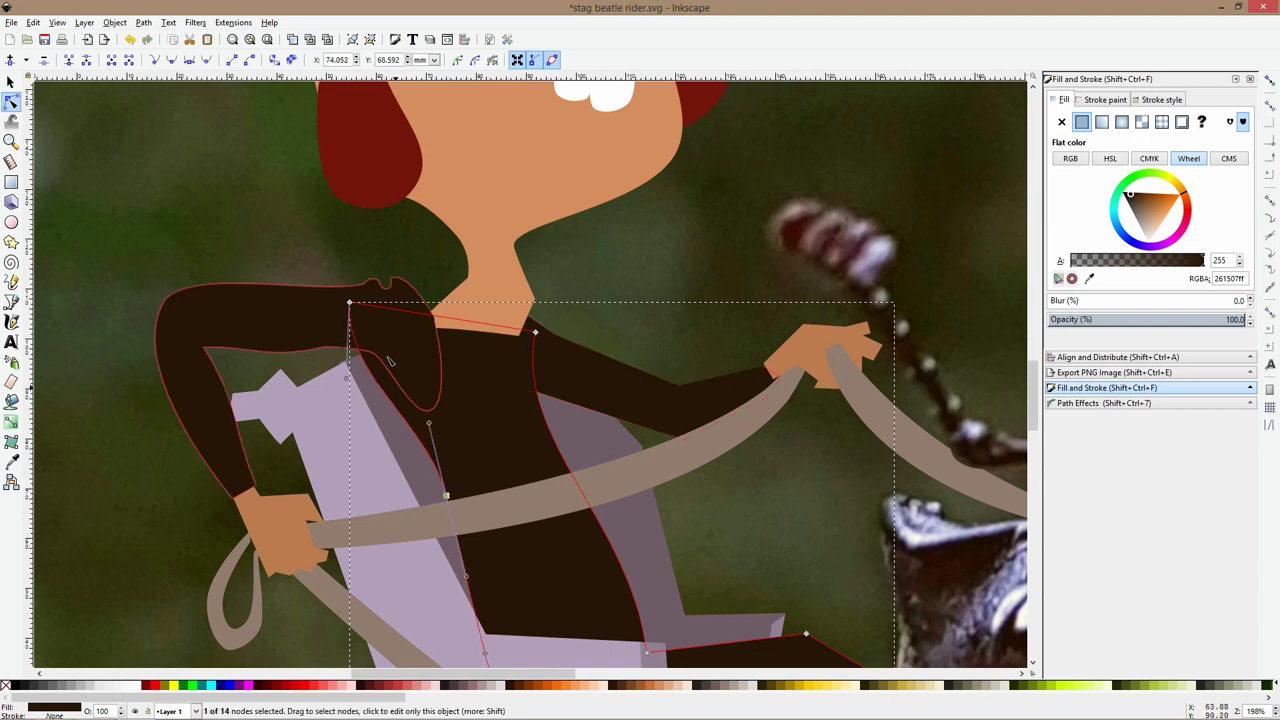
pyautogui.moveTo(325, 348); pyautogui.dragTo(568, 283)
pyautogui.press('s')
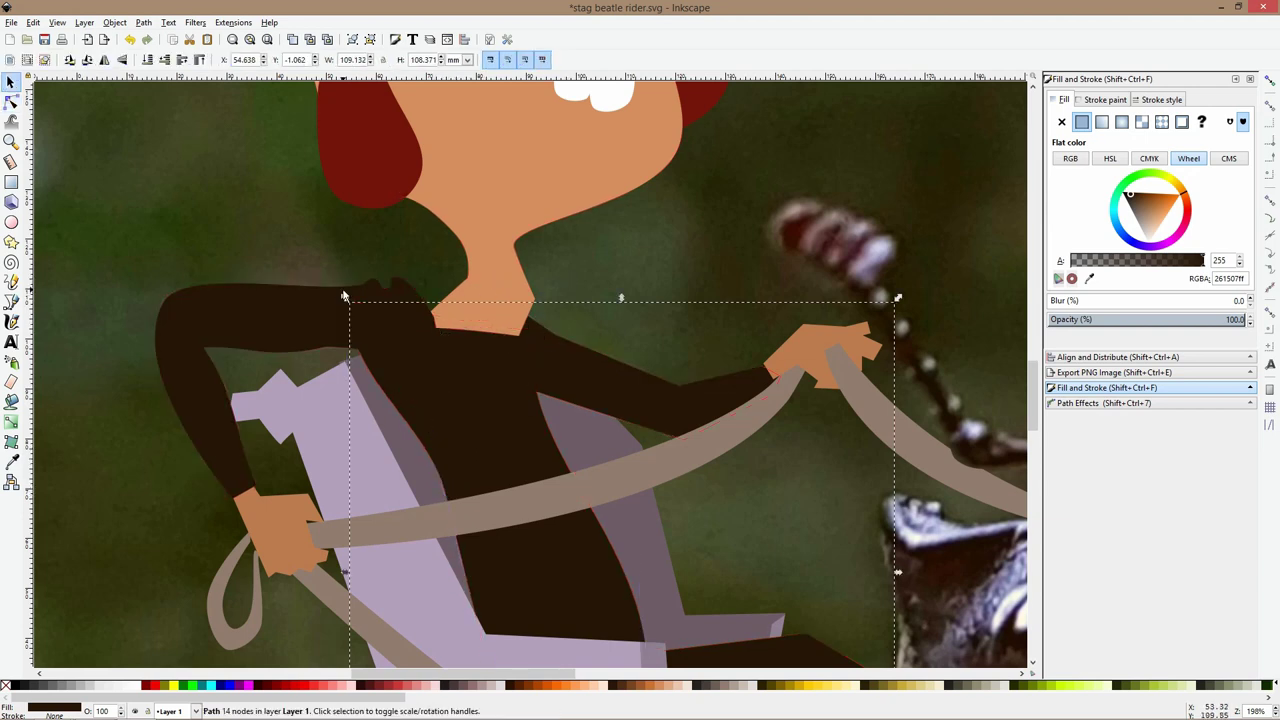
# Move the near sleeve down slightly and adjust its two cuff nodes where they meet the hand
pyautogui.click(388, 280)
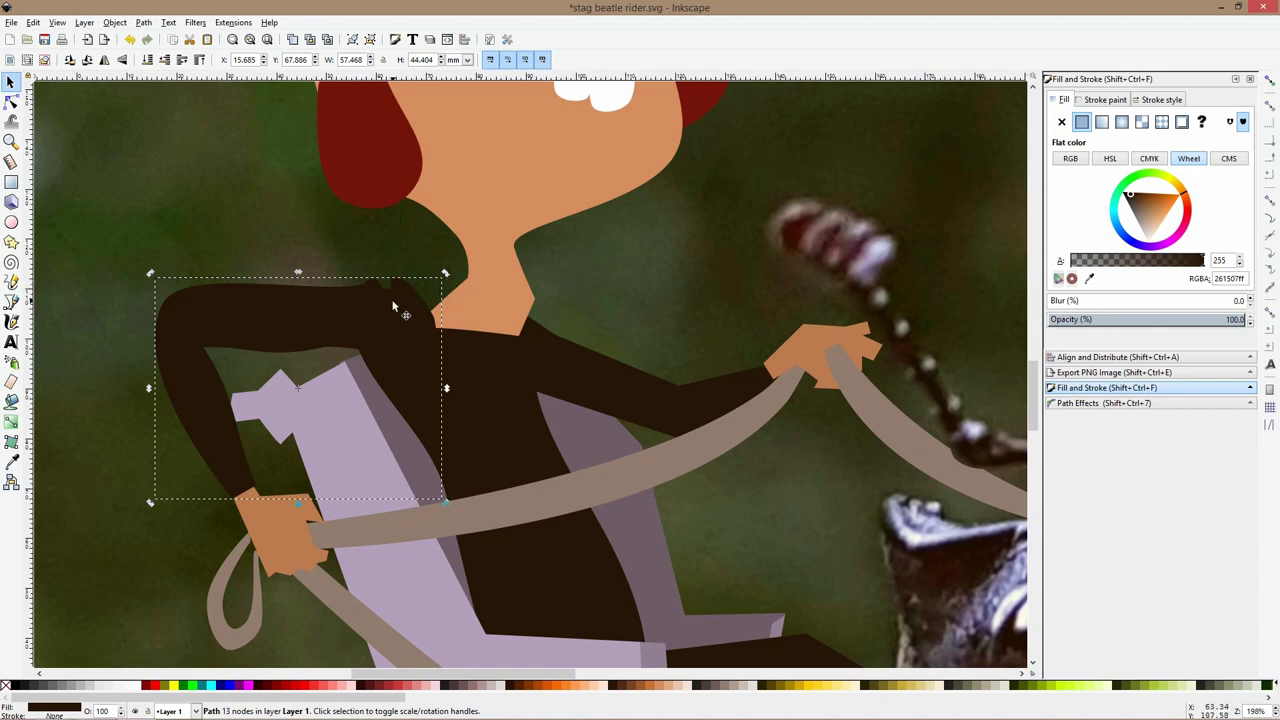
pyautogui.moveTo(391, 314); pyautogui.dragTo(389, 327)
pyautogui.click(11, 104)
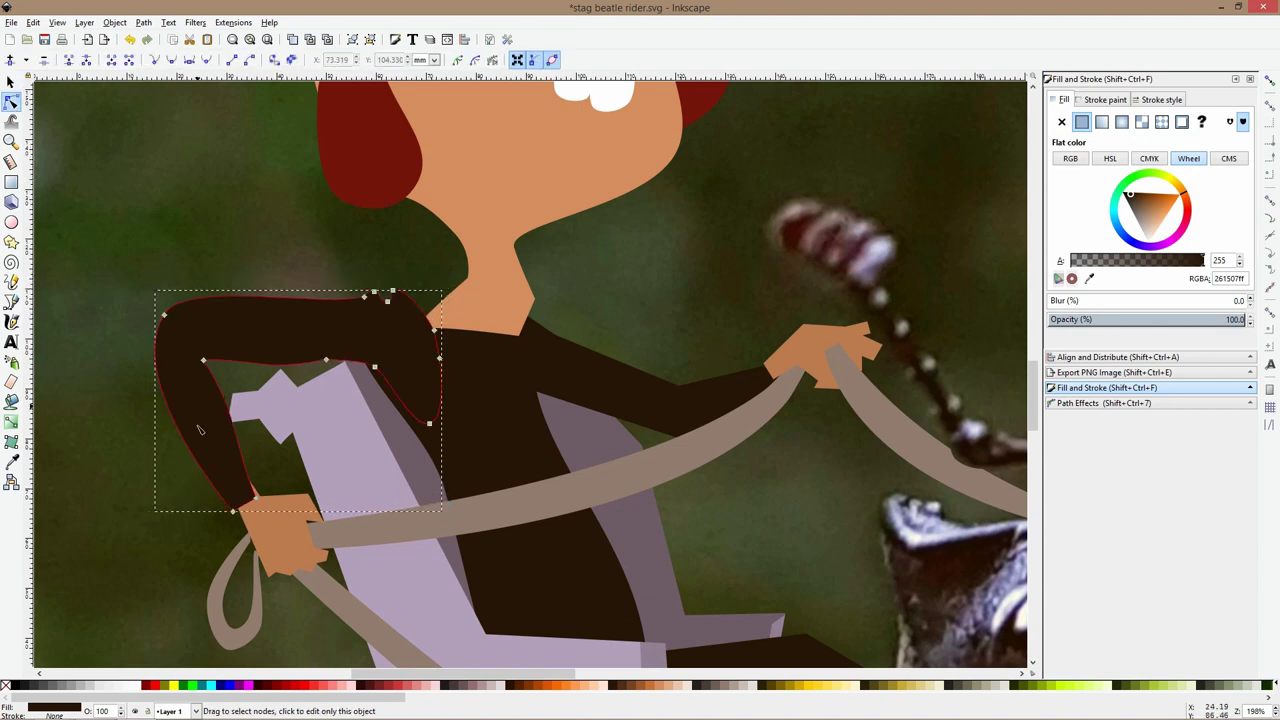
pyautogui.moveTo(249, 514); pyautogui.dragTo(271, 537)
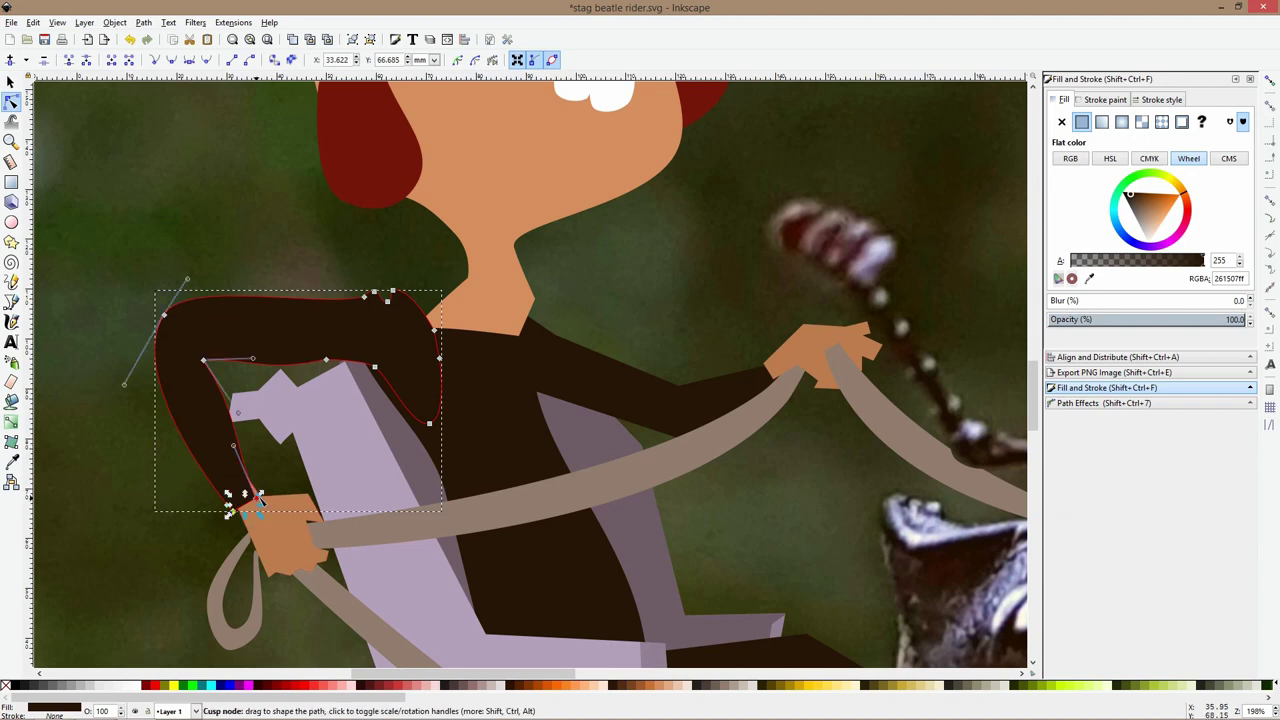
pyautogui.press('Escape')
pyautogui.press('Escape')
# Smooth the far sleeve's elbow, moving its upper node about 3.8 mm left and 1.9 mm down, and its top shoulder node 2.8 mm left and 6.2 mm down
pyautogui.keyDown('ctrl'); pyautogui.scroll(-5, 300, 420); pyautogui.keyUp('ctrl')
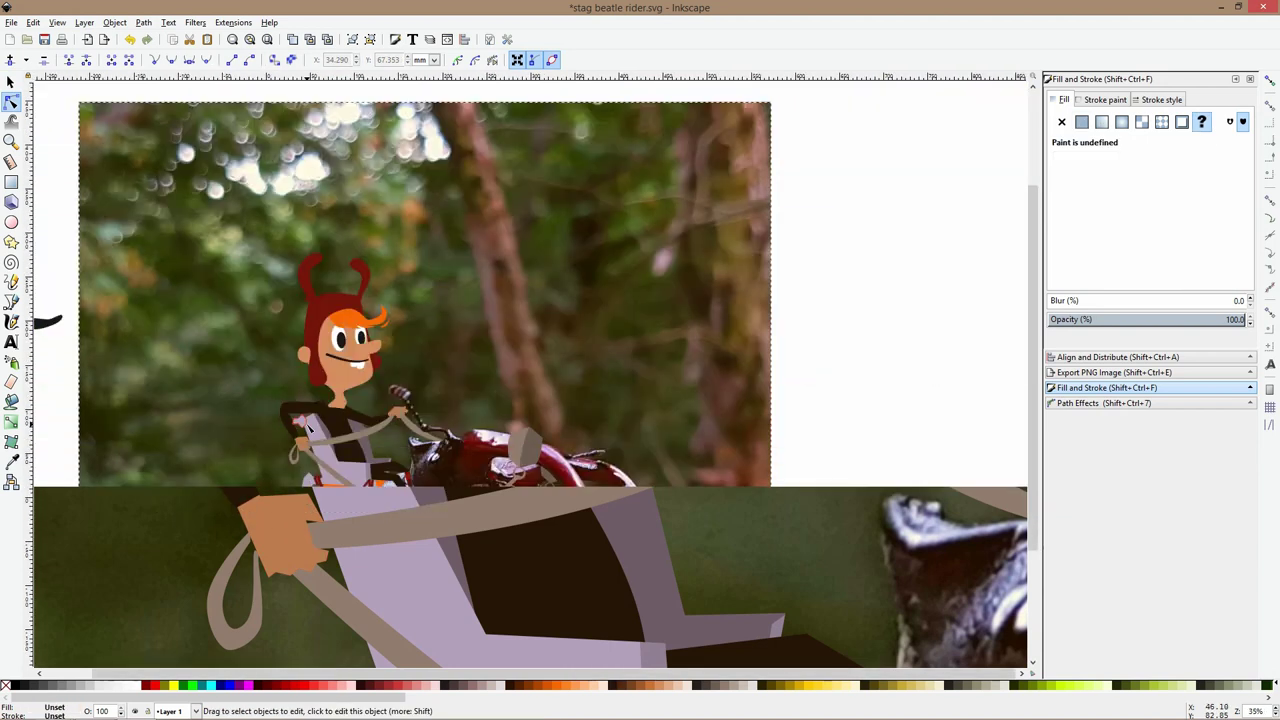
pyautogui.keyDown('ctrl'); pyautogui.scroll(4, 372, 402); pyautogui.keyUp('ctrl')
pyautogui.click(370, 398)
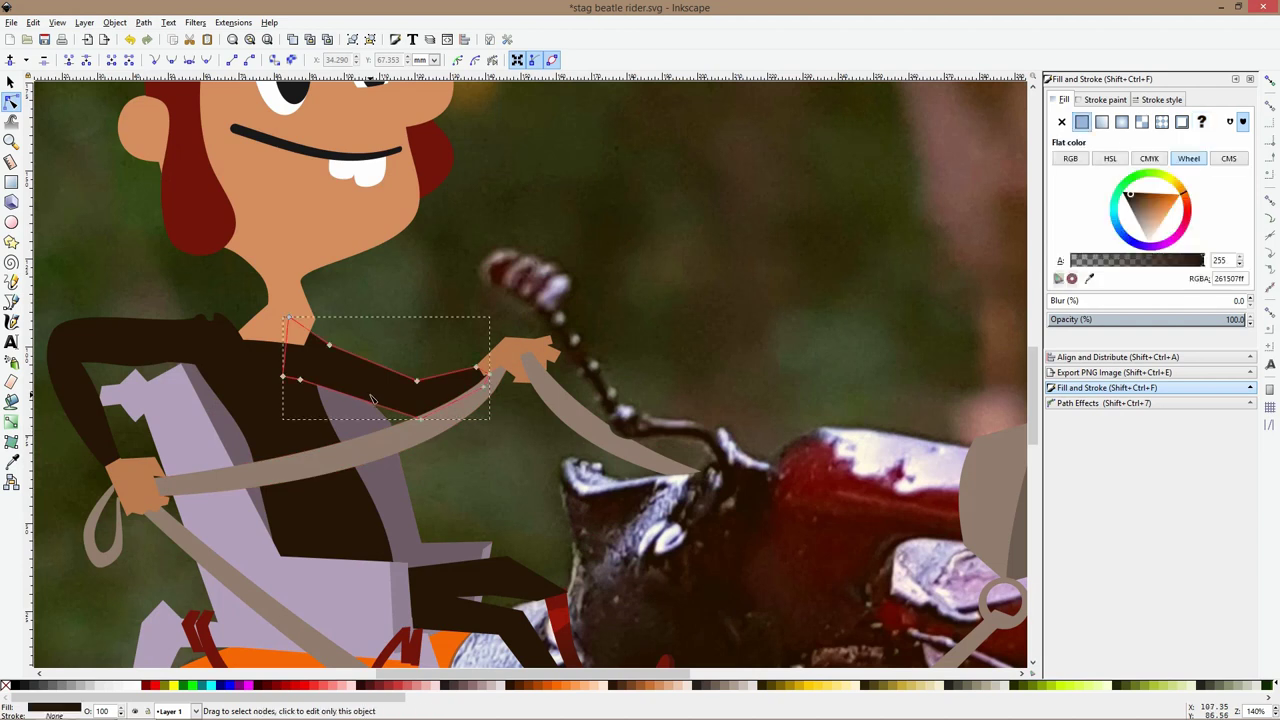
pyautogui.doubleClick(398, 417)
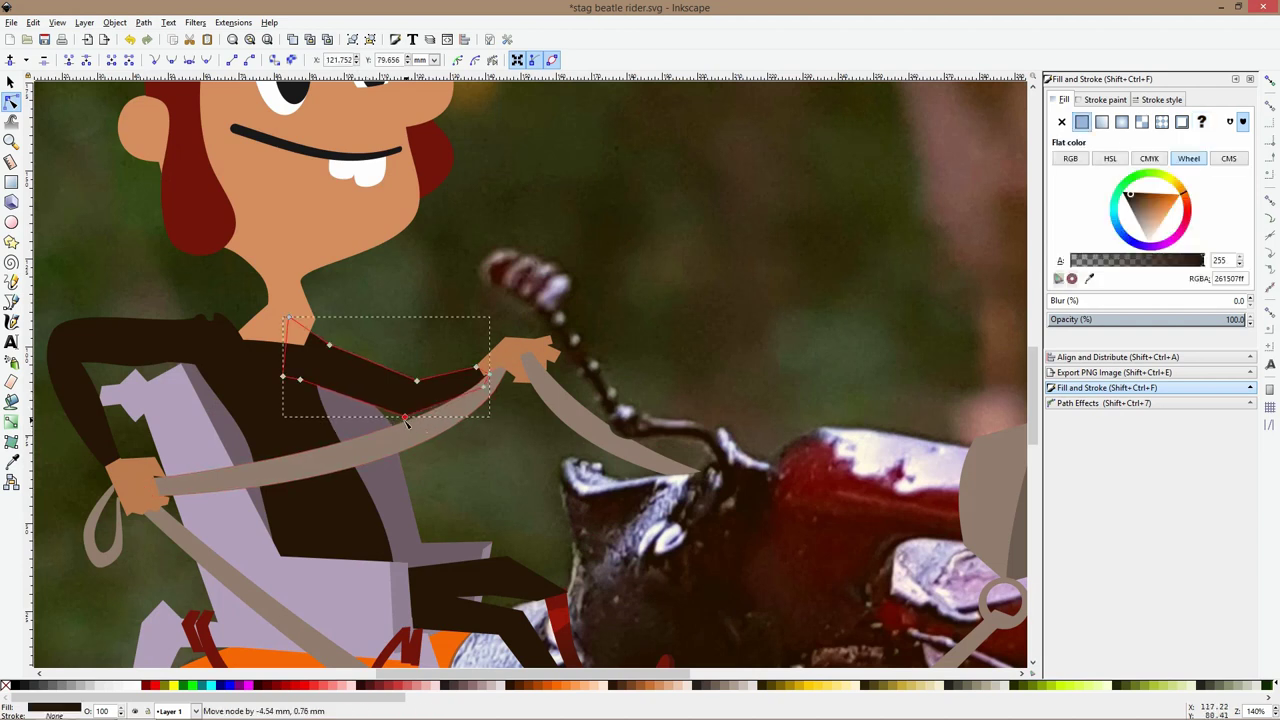
pyautogui.moveTo(398, 417); pyautogui.dragTo(401, 388)
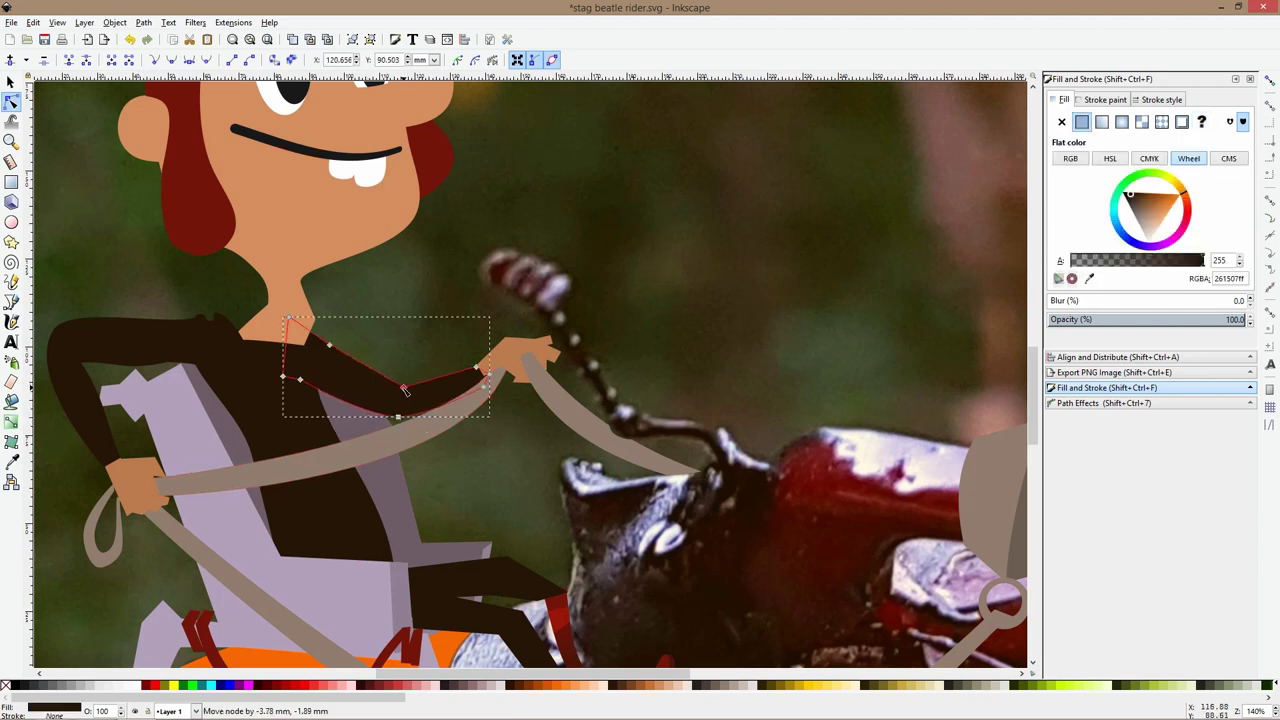
pyautogui.click(411, 350)
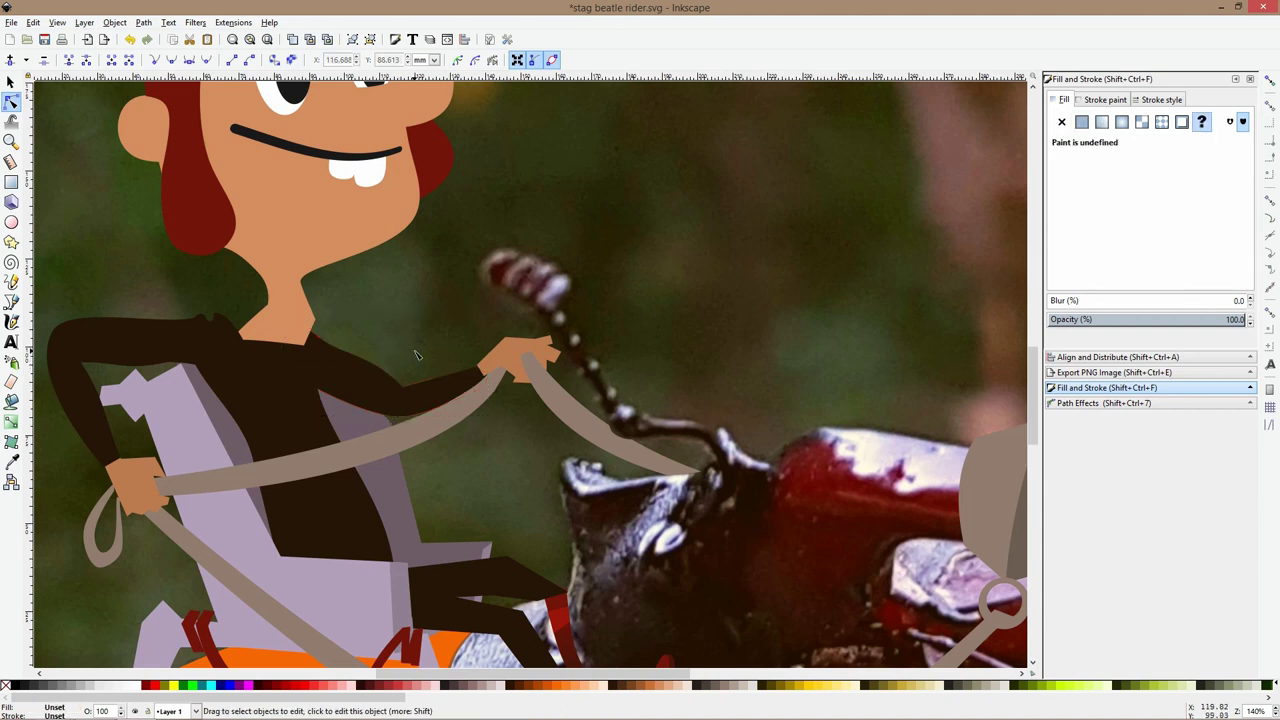
pyautogui.click(372, 374)
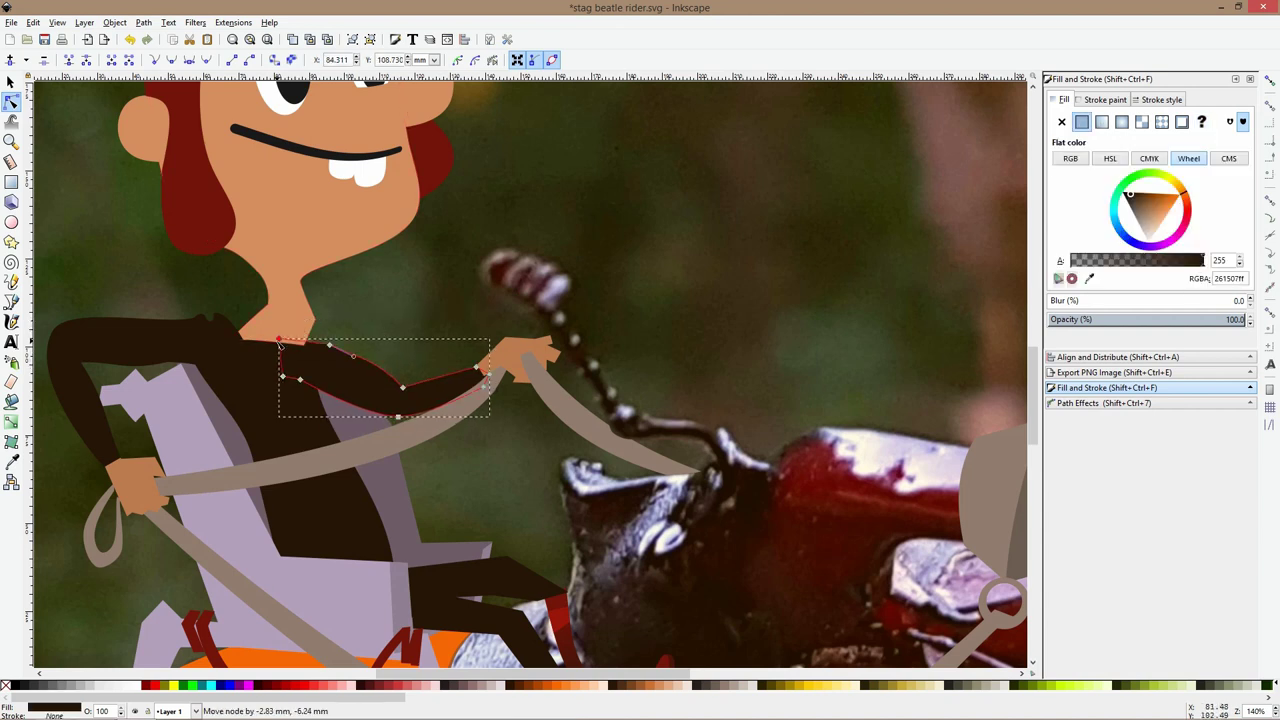
# Narrow the neck by shifting its back-edge node about 1.3 mm left and curving the front edge inward under the chin
pyautogui.click(314, 322)
pyautogui.moveTo(316, 324); pyautogui.dragTo(283, 318)
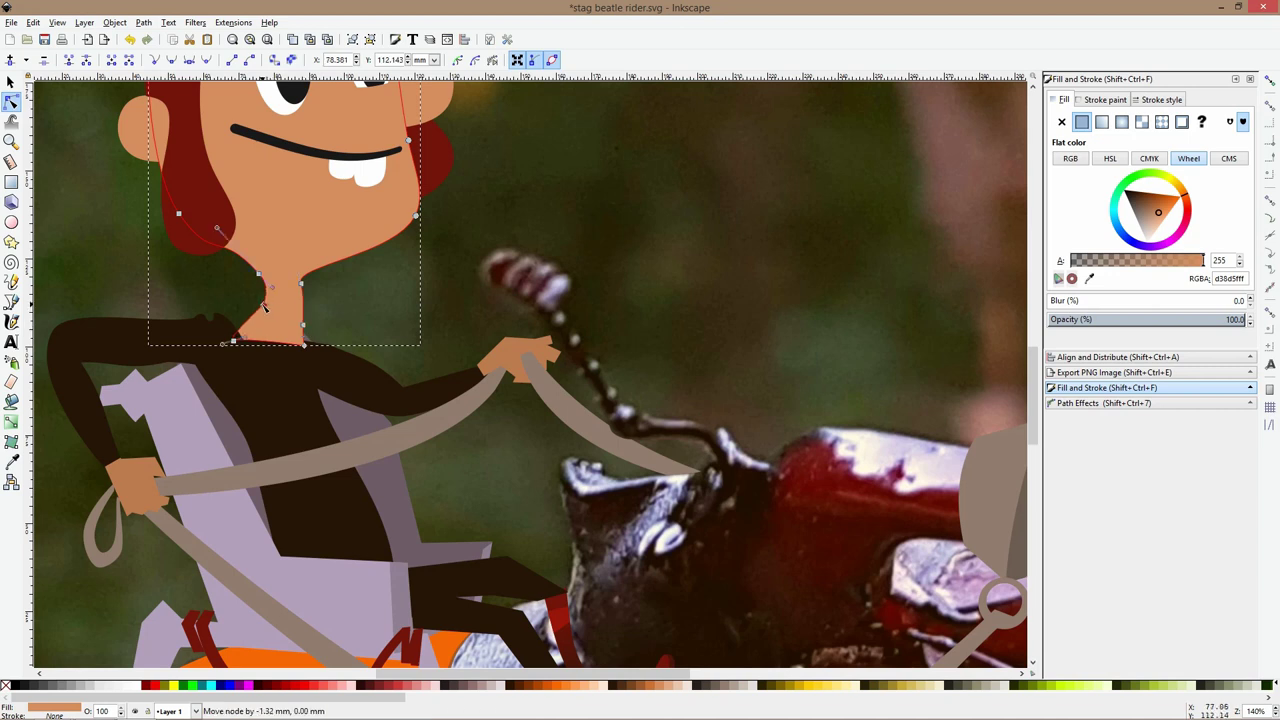
pyautogui.click(268, 305)
pyautogui.click(334, 323)
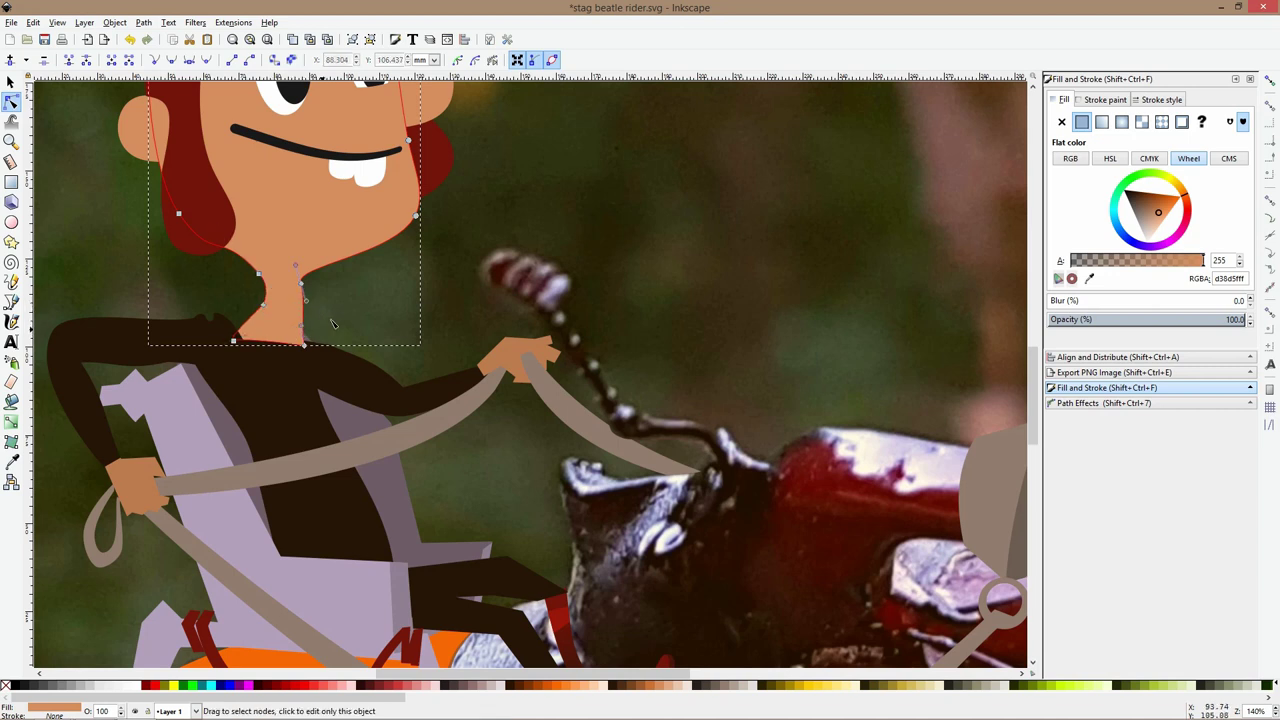
pyautogui.click(300, 293)
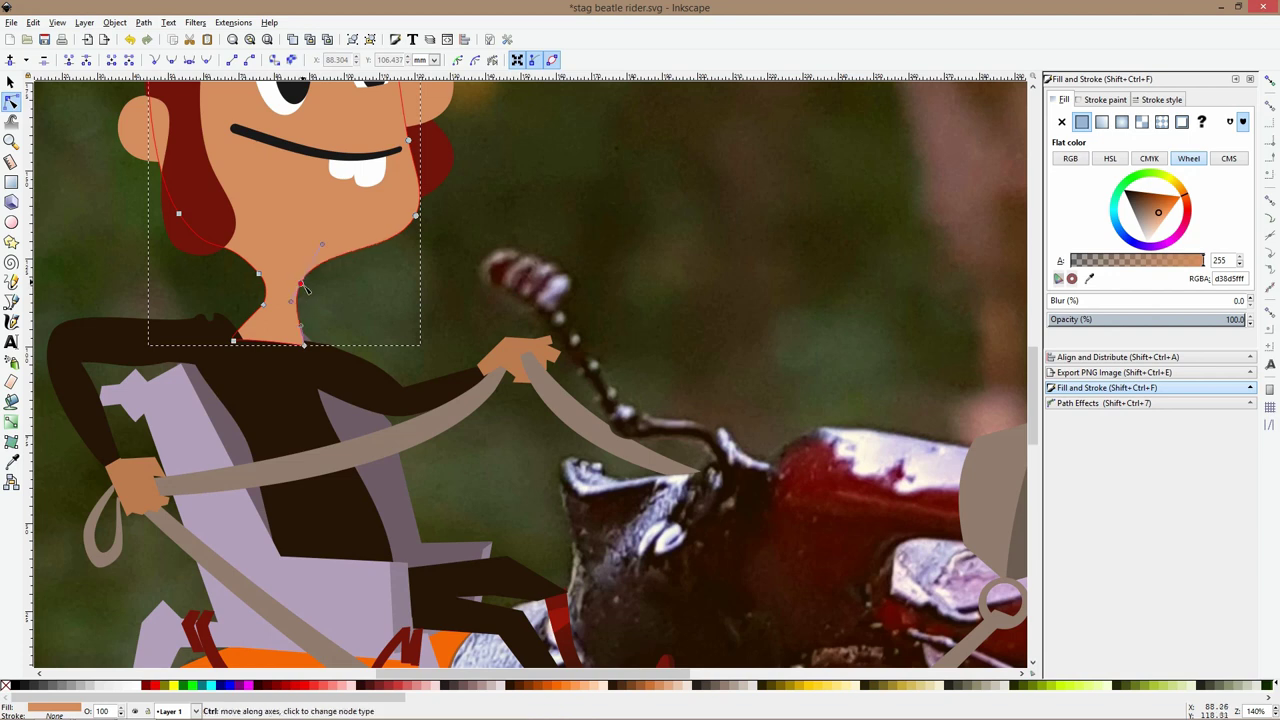
pyautogui.click(338, 306)
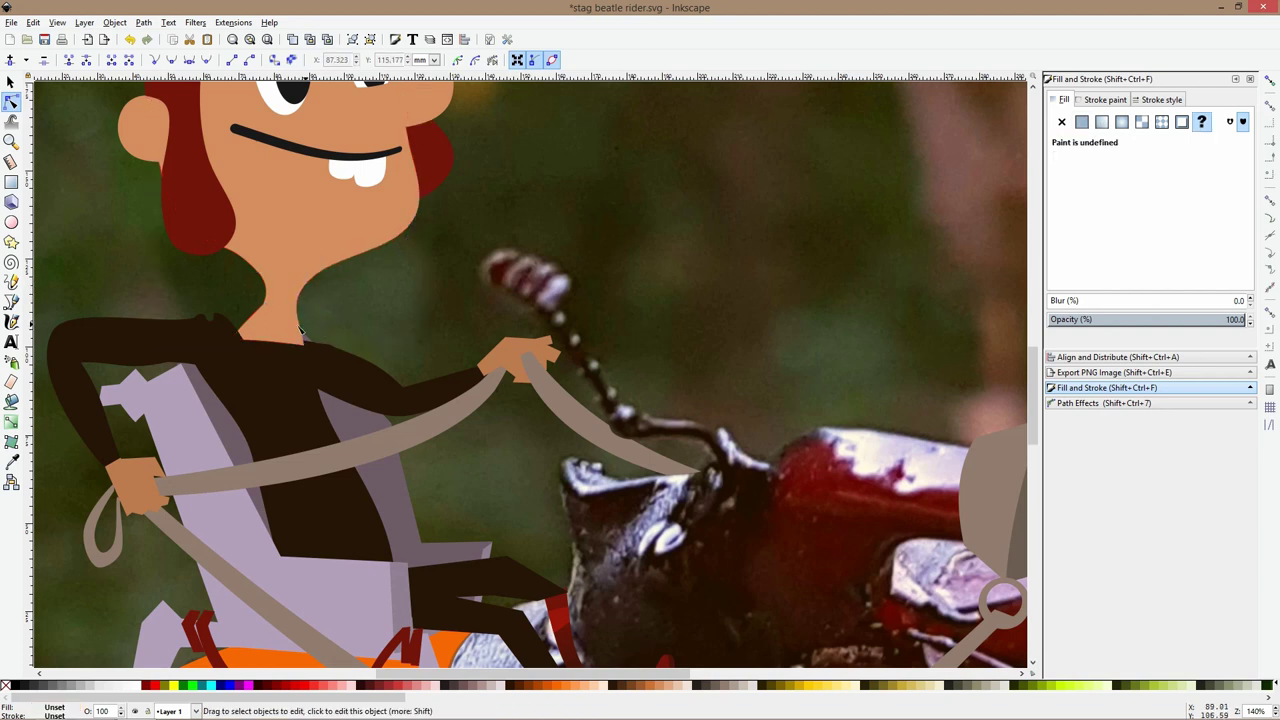
# Lower the neck's front base node, remove the corner node beside it and round the neck's bottom edge down over the chest
pyautogui.click(297, 328)
pyautogui.moveTo(299, 323)
pyautogui.mouseDown()
pyautogui.moveTo(295, 400)
pyautogui.moveTo(285, 372)
pyautogui.moveTo(297, 346)
pyautogui.mouseUp()
pyautogui.keyDown('ctrl'); pyautogui.click(304, 345); pyautogui.keyUp('ctrl')
pyautogui.click(316, 334)
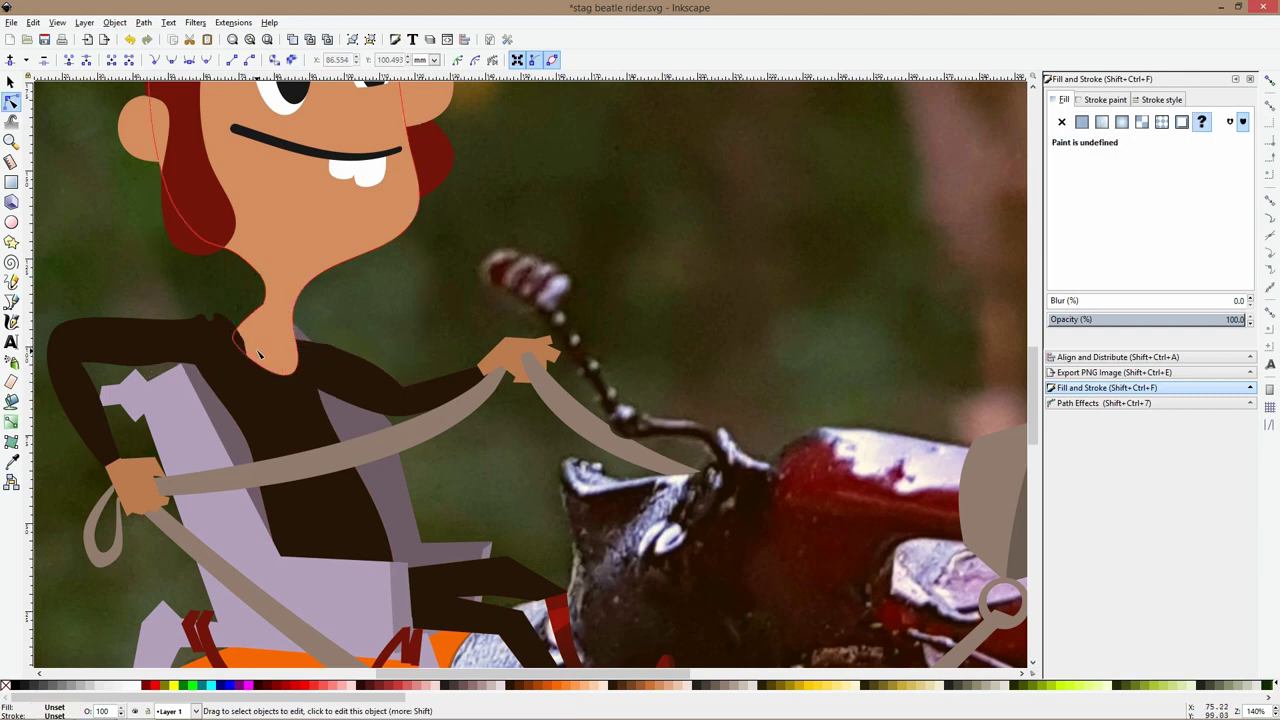
# Remove the middle node on the back of the neck and bend that edge into one smooth curve down to the collar
pyautogui.click(261, 332)
pyautogui.click(263, 305)
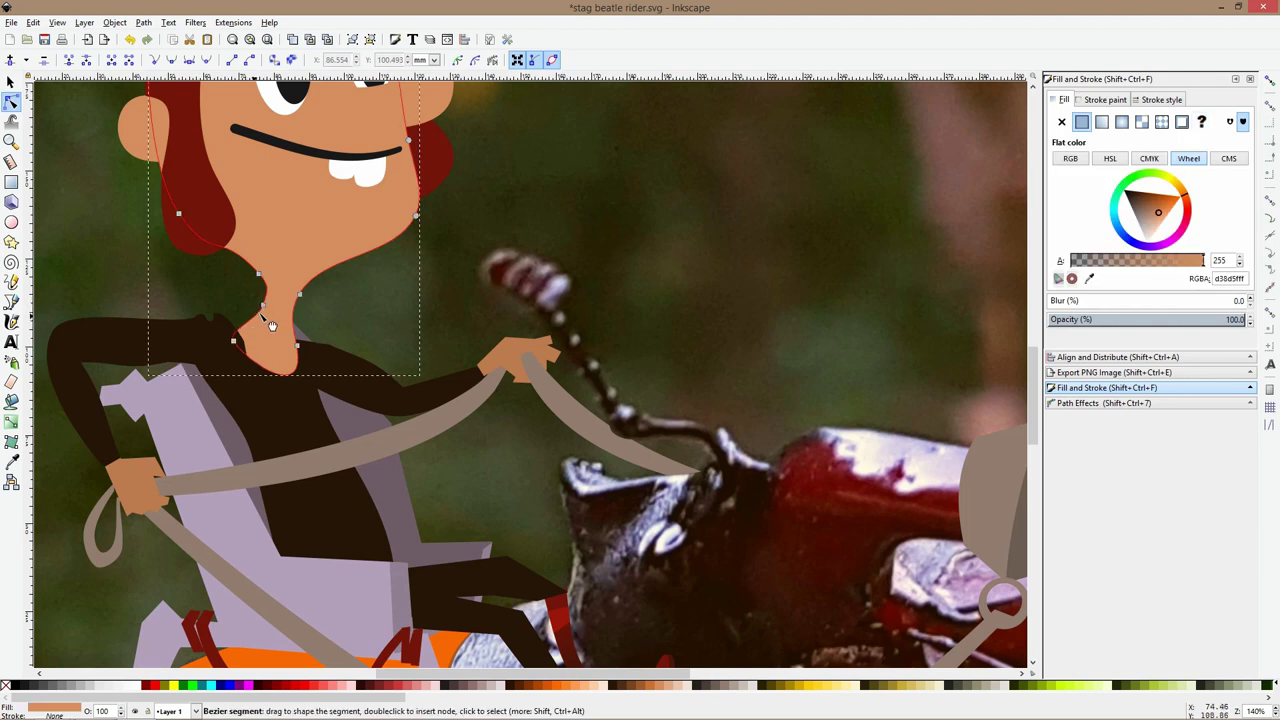
pyautogui.moveTo(263, 306); pyautogui.dragTo(262, 277)
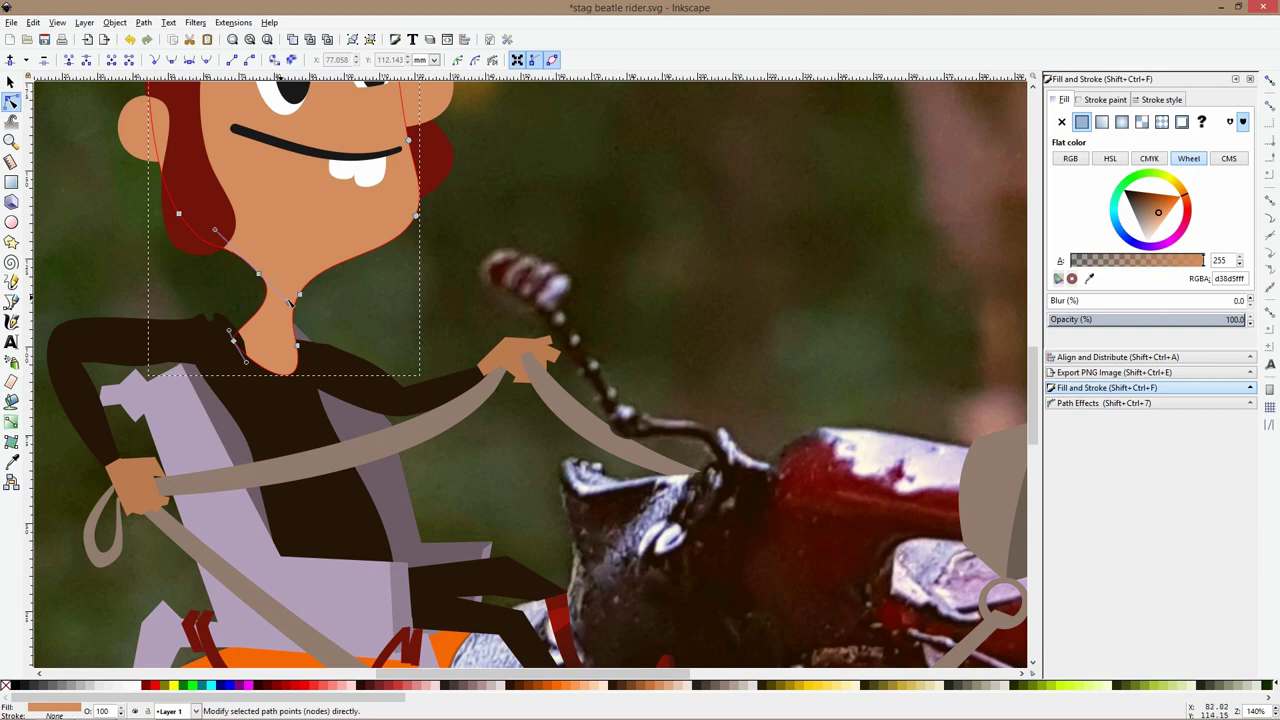
pyautogui.moveTo(291, 299); pyautogui.dragTo(248, 331)
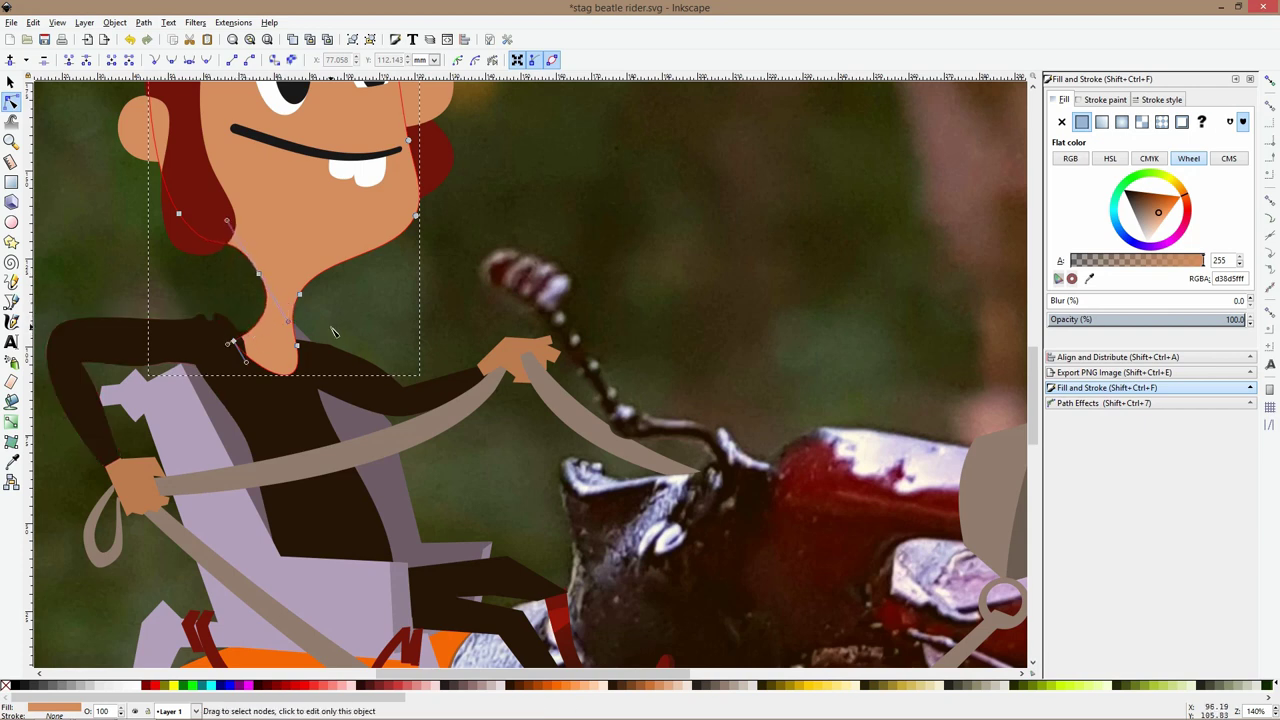
pyautogui.press('Escape')
pyautogui.scroll(-3, 418, 344)
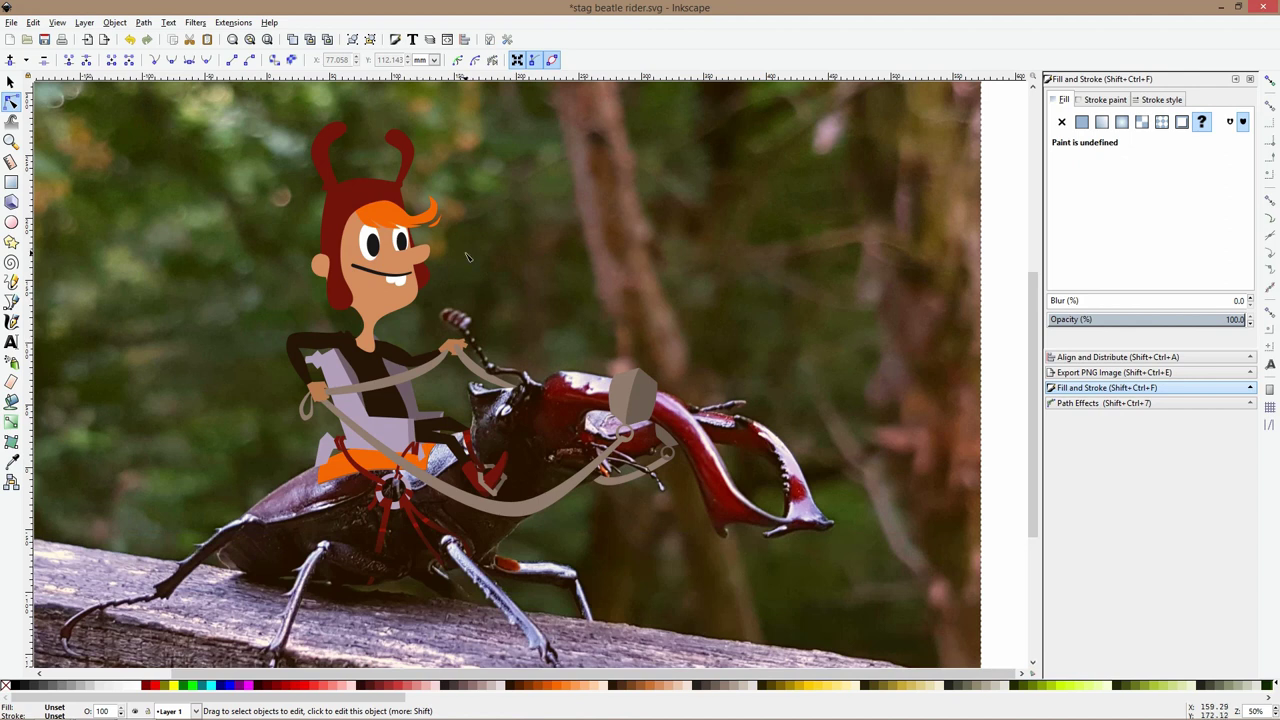
# Reshape the far thigh by adjusting its inner knee and cuff nodes and pulling the crotch and front hip nodes back toward the body
pyautogui.scroll(4, 461, 398)
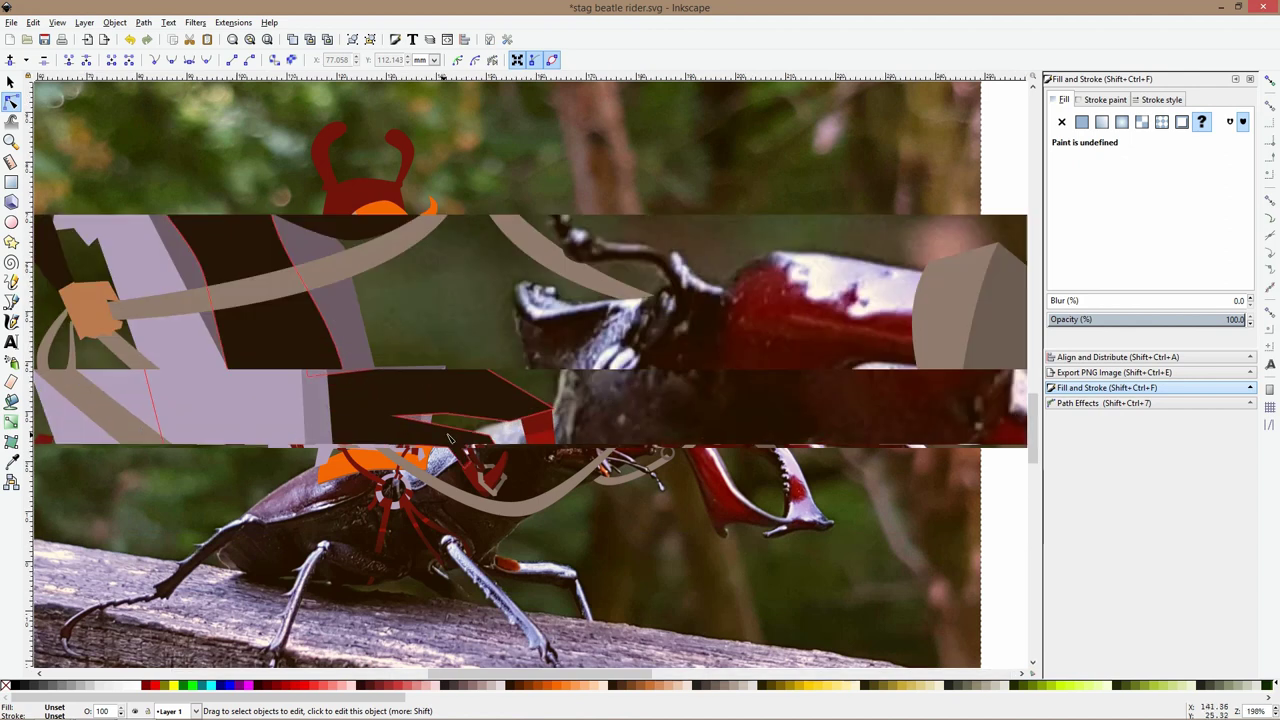
pyautogui.click(458, 401)
pyautogui.moveTo(468, 358); pyautogui.dragTo(437, 330)
pyautogui.moveTo(446, 412); pyautogui.dragTo(432, 374)
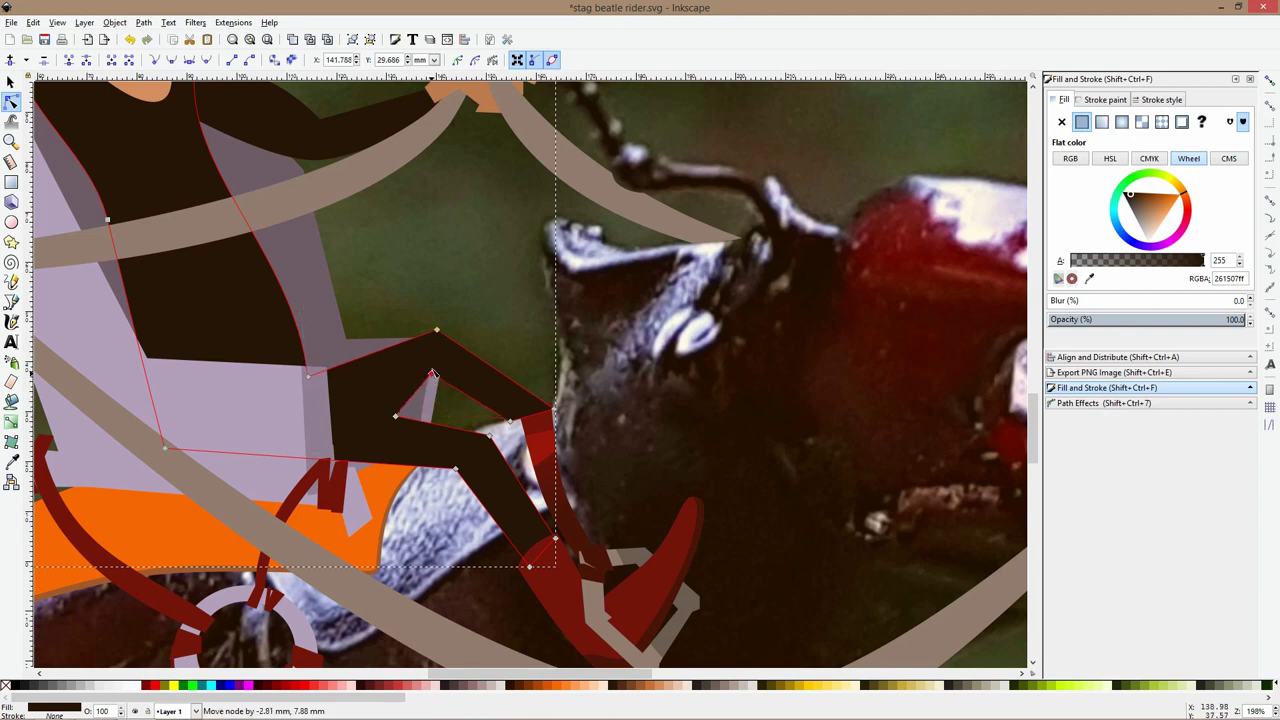
pyautogui.moveTo(510, 421); pyautogui.dragTo(500, 423)
pyautogui.moveTo(396, 415); pyautogui.dragTo(301, 356)
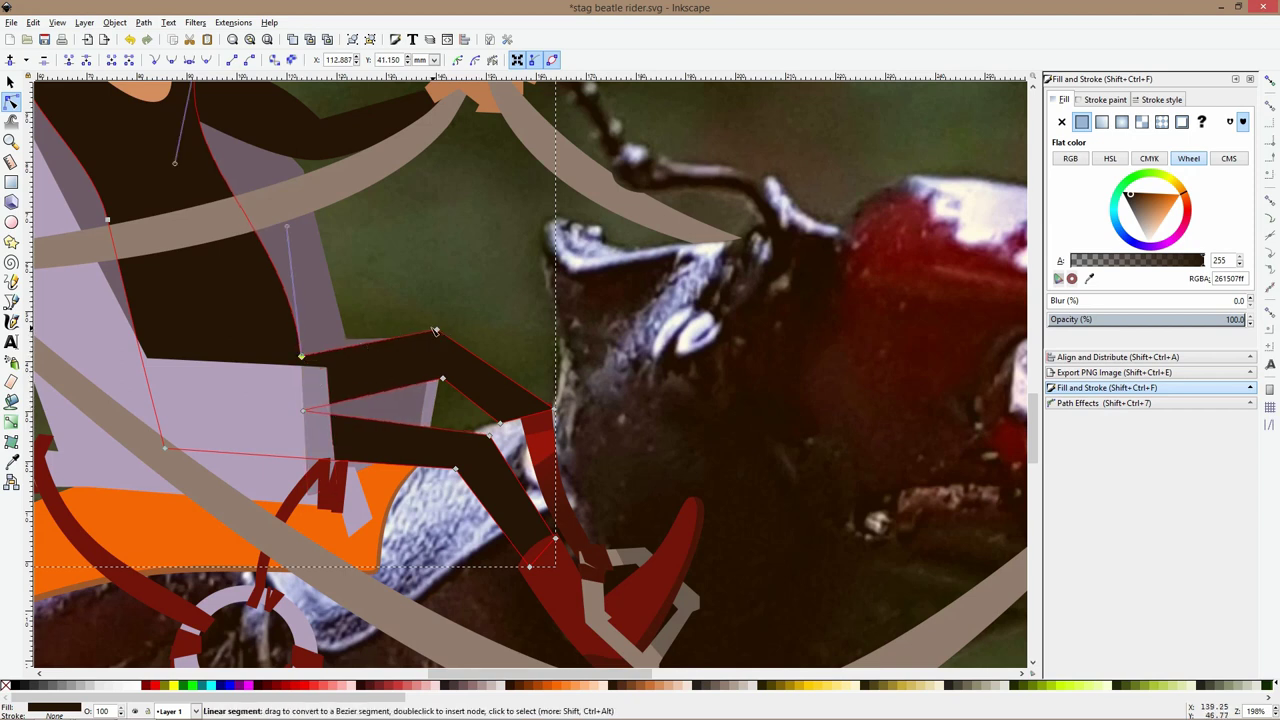
# Raise the far leg's outer and inner knee nodes so the knee bends more sharply
pyautogui.moveTo(437, 331); pyautogui.dragTo(428, 298)
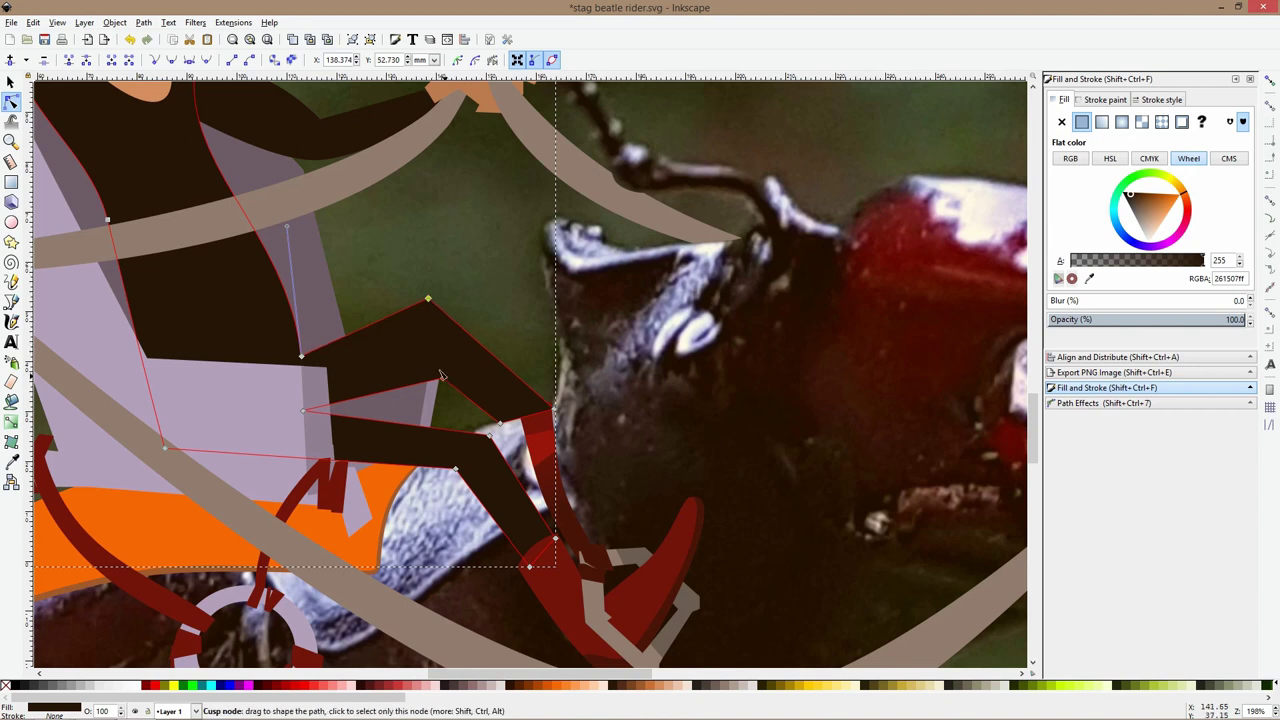
pyautogui.moveTo(443, 379); pyautogui.dragTo(420, 352)
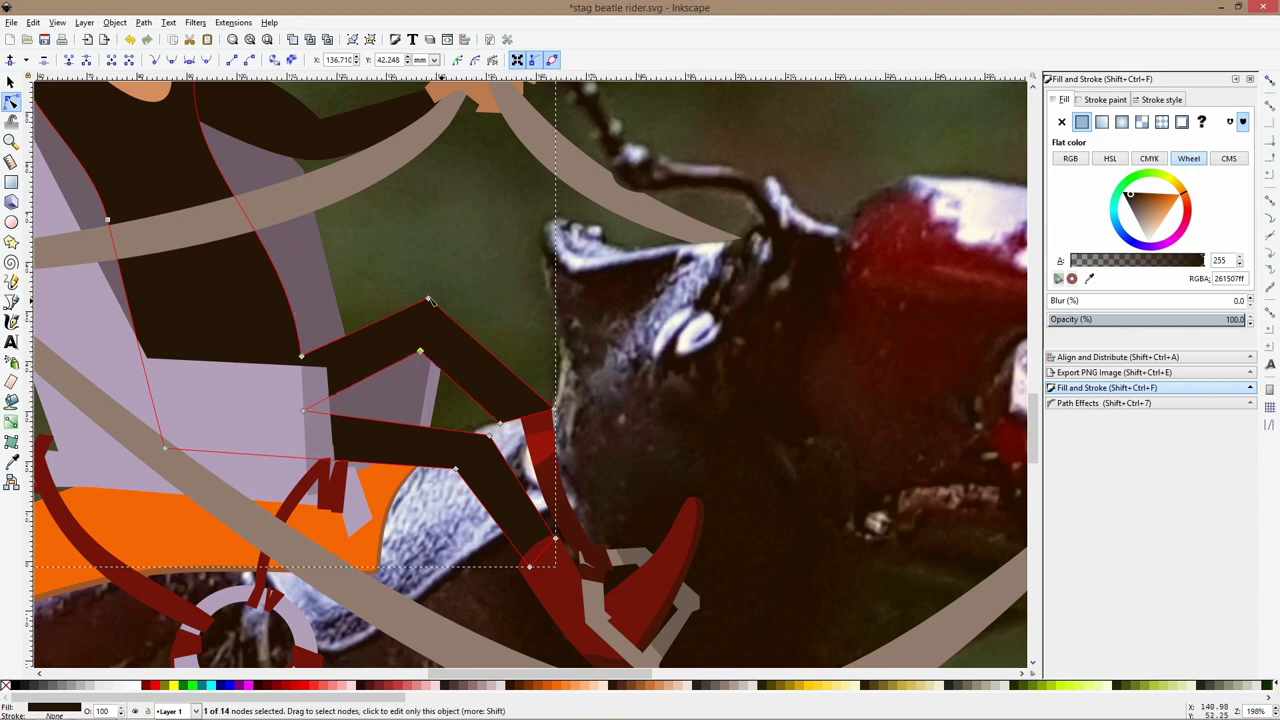
pyautogui.moveTo(435, 304); pyautogui.dragTo(414, 357)
pyautogui.click(526, 354)
pyautogui.scroll(-3, 526, 353)
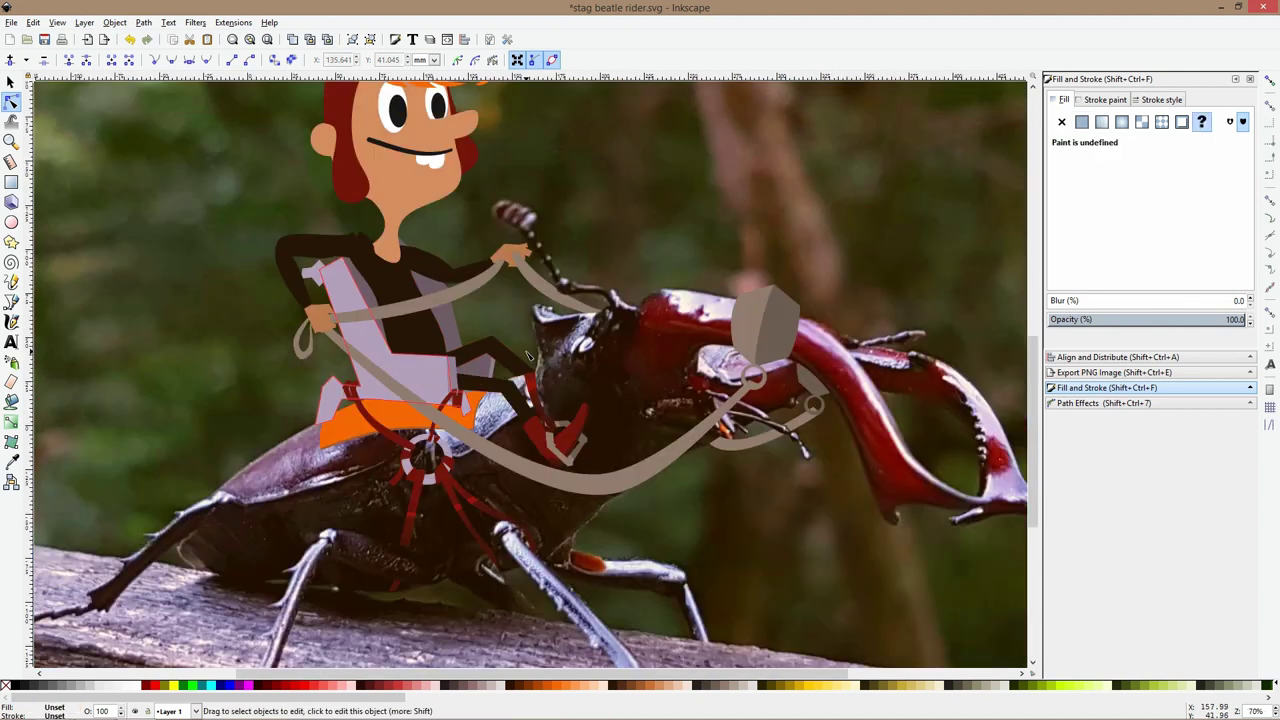
# Move the near leg's upper knee node slightly back and up to refine the bend of the leg
pyautogui.scroll(3, 514, 393)
pyautogui.click(515, 395)
pyautogui.click(507, 356)
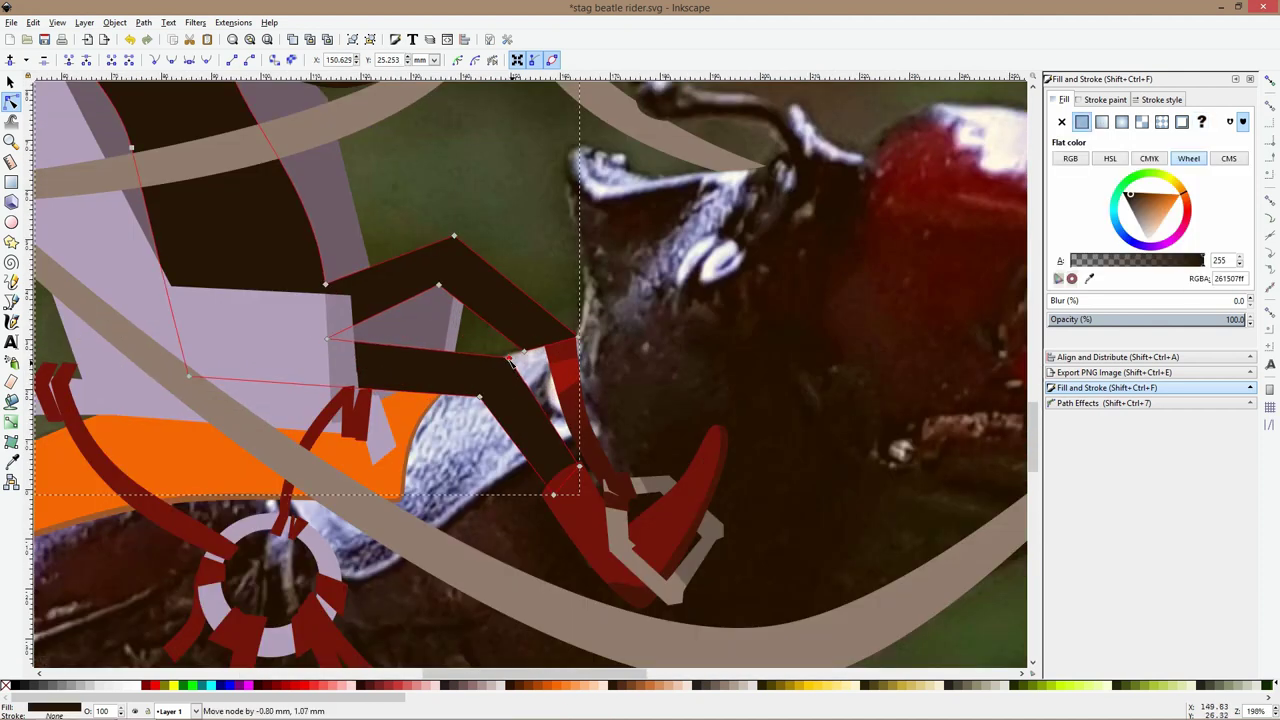
pyautogui.click(561, 236)
pyautogui.scroll(-3, 558, 248)
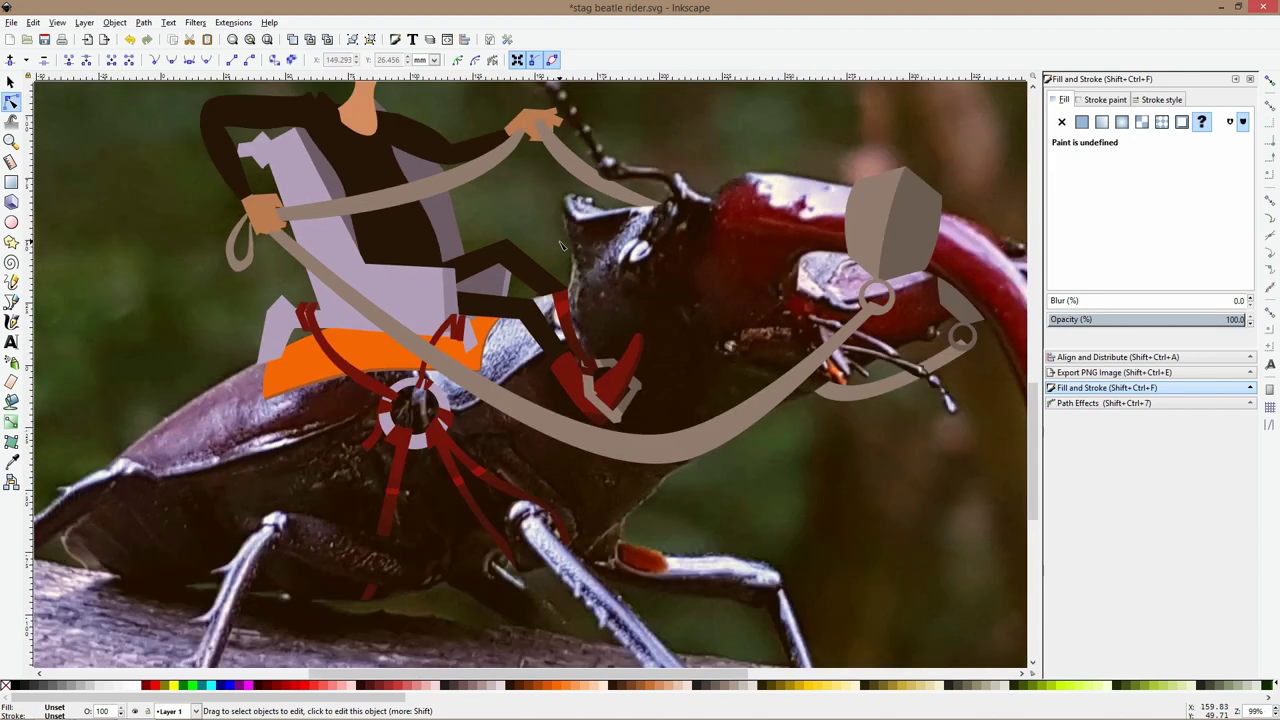
# Draw a closed straight-sided shape about 118 × 74 mm over the rider's legs, with one edge crossing the waist
pyautogui.scroll(3, 556, 250)
pyautogui.click(11, 301)
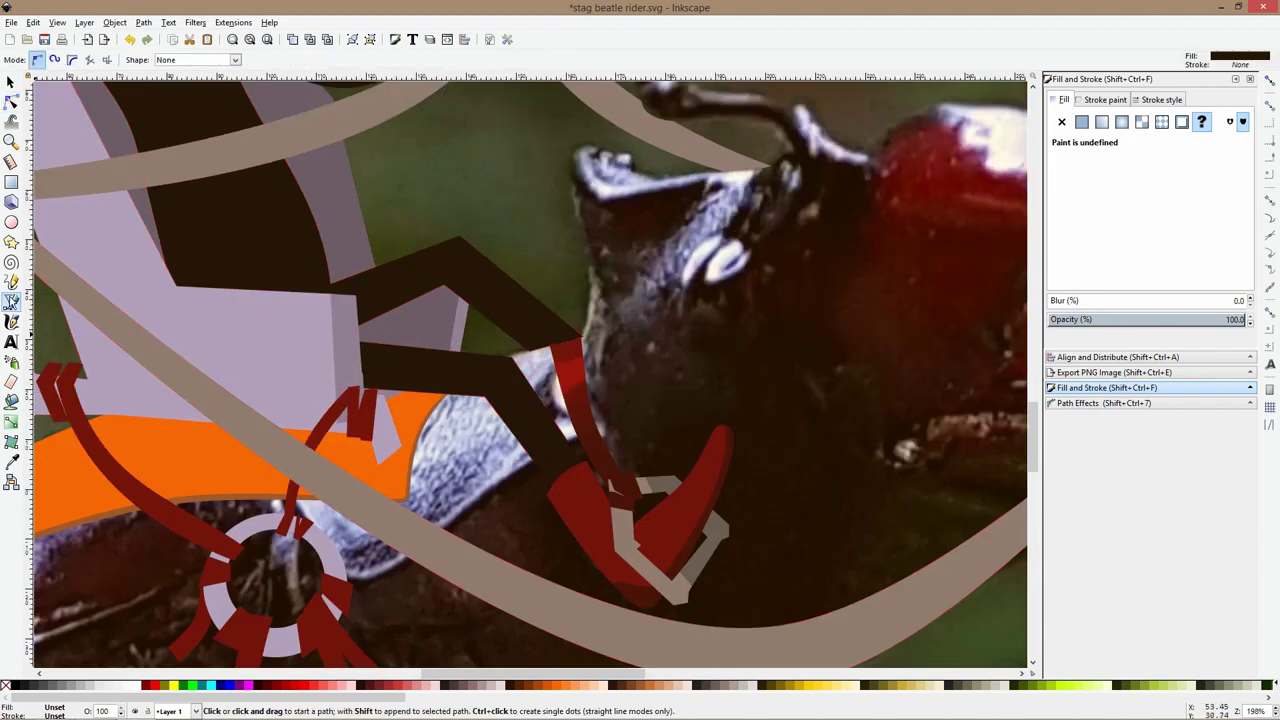
pyautogui.scroll(-3, 362, 248)
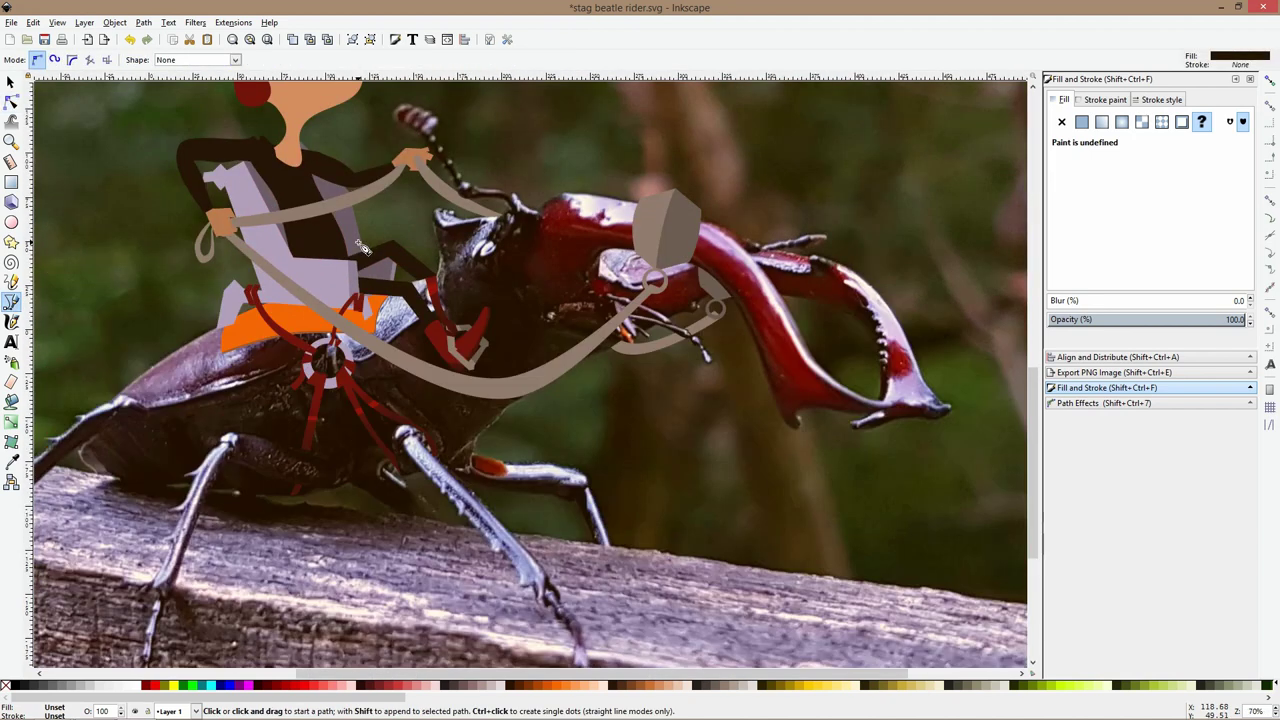
pyautogui.scroll(4, 362, 248)
pyautogui.scroll(3, 324, 398)
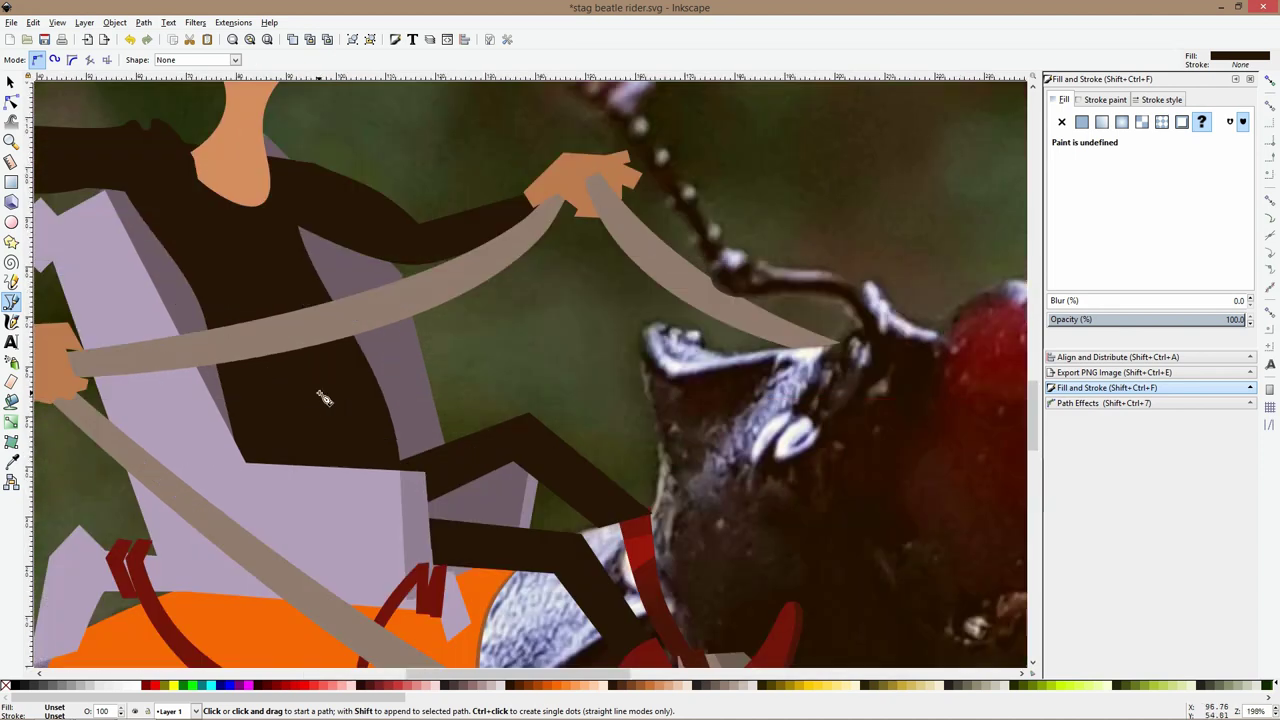
pyautogui.click(404, 380)
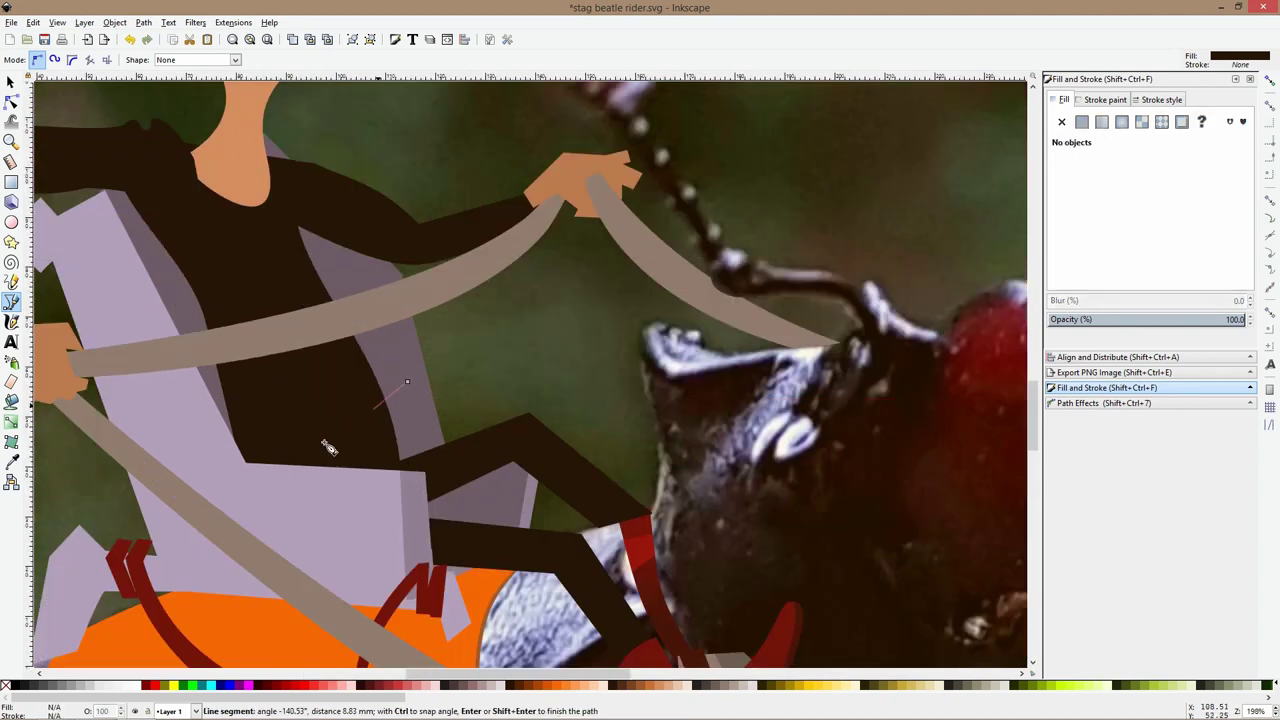
pyautogui.scroll(-2, 300, 470)
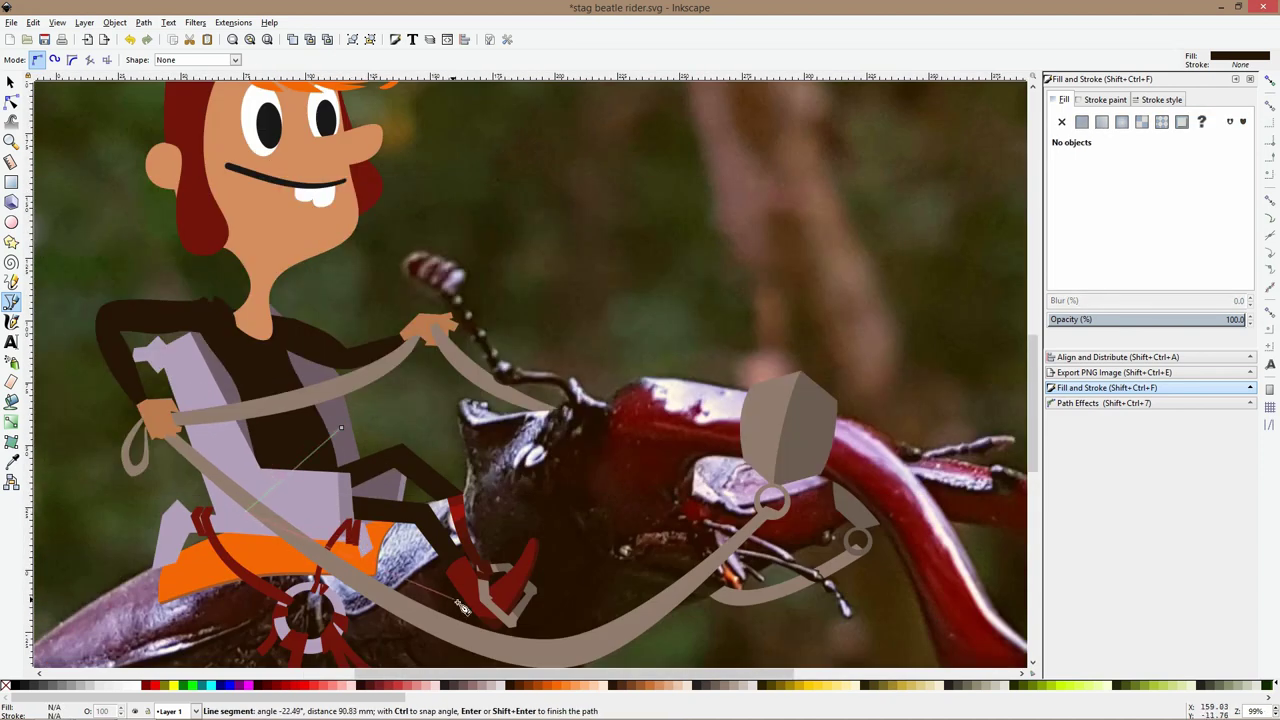
pyautogui.click(458, 602)
pyautogui.click(538, 525)
pyautogui.click(437, 418)
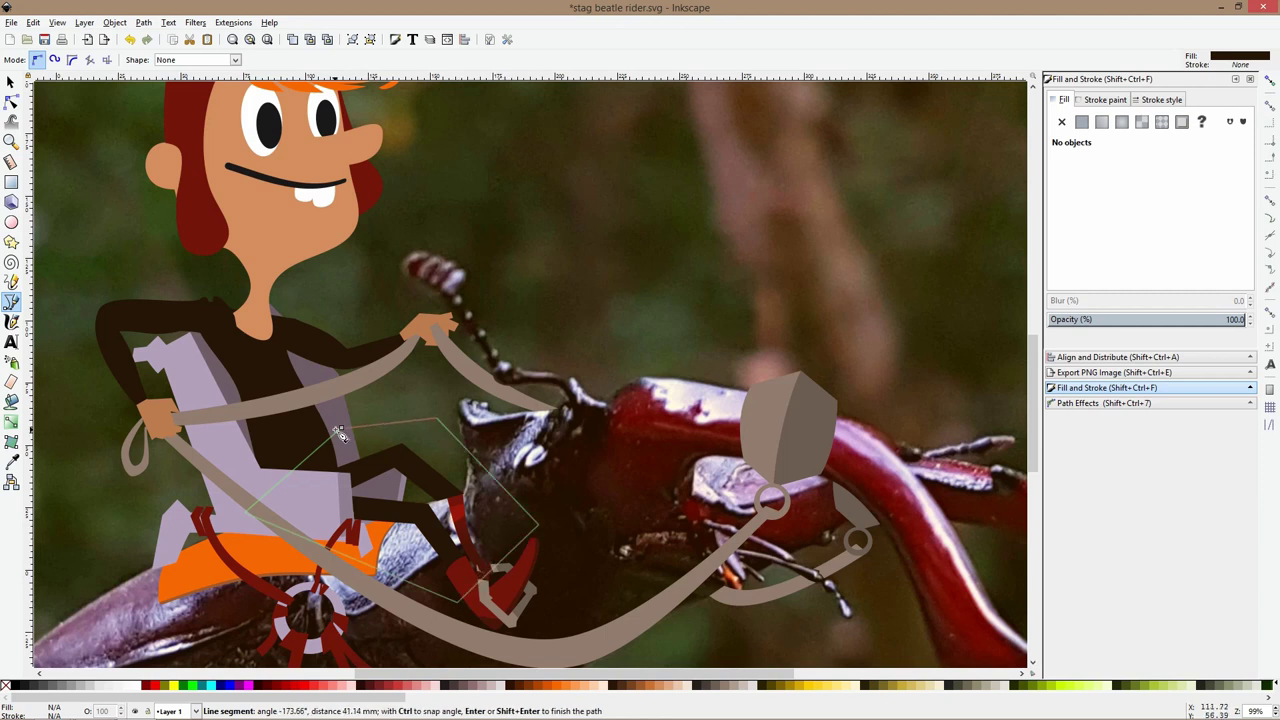
pyautogui.click(341, 430)
pyautogui.press('s')
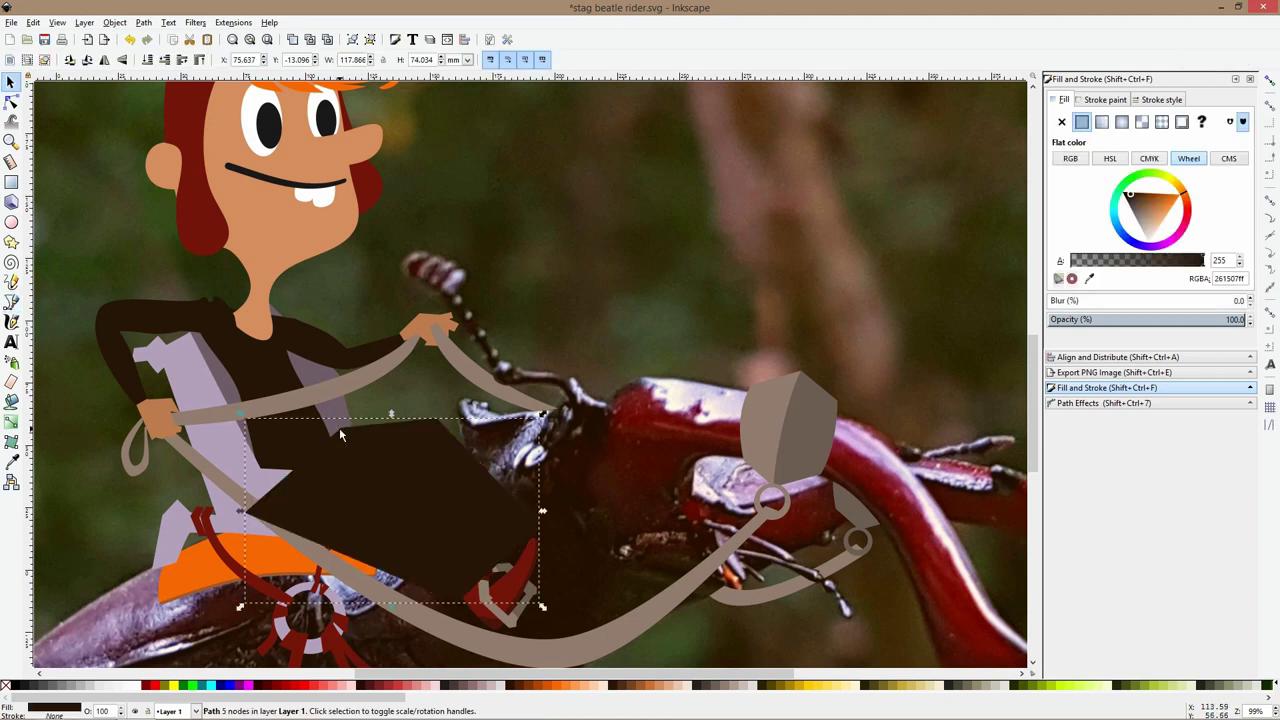
# Extend the cutting shape's back corner further left and divide the rider's body path with it, separating torso from legs
pyautogui.click(11, 102)
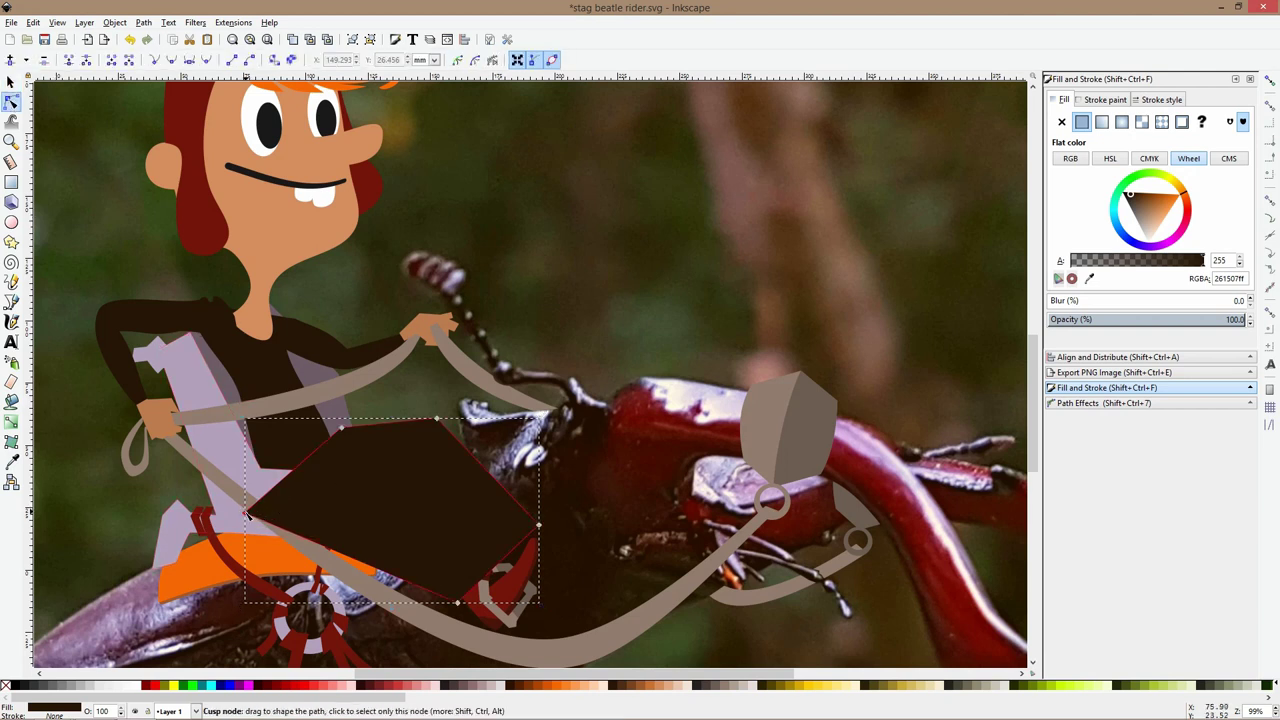
pyautogui.moveTo(246, 512); pyautogui.dragTo(225, 504)
pyautogui.keyDown('shift'); pyautogui.click(297, 440); pyautogui.keyUp('shift')
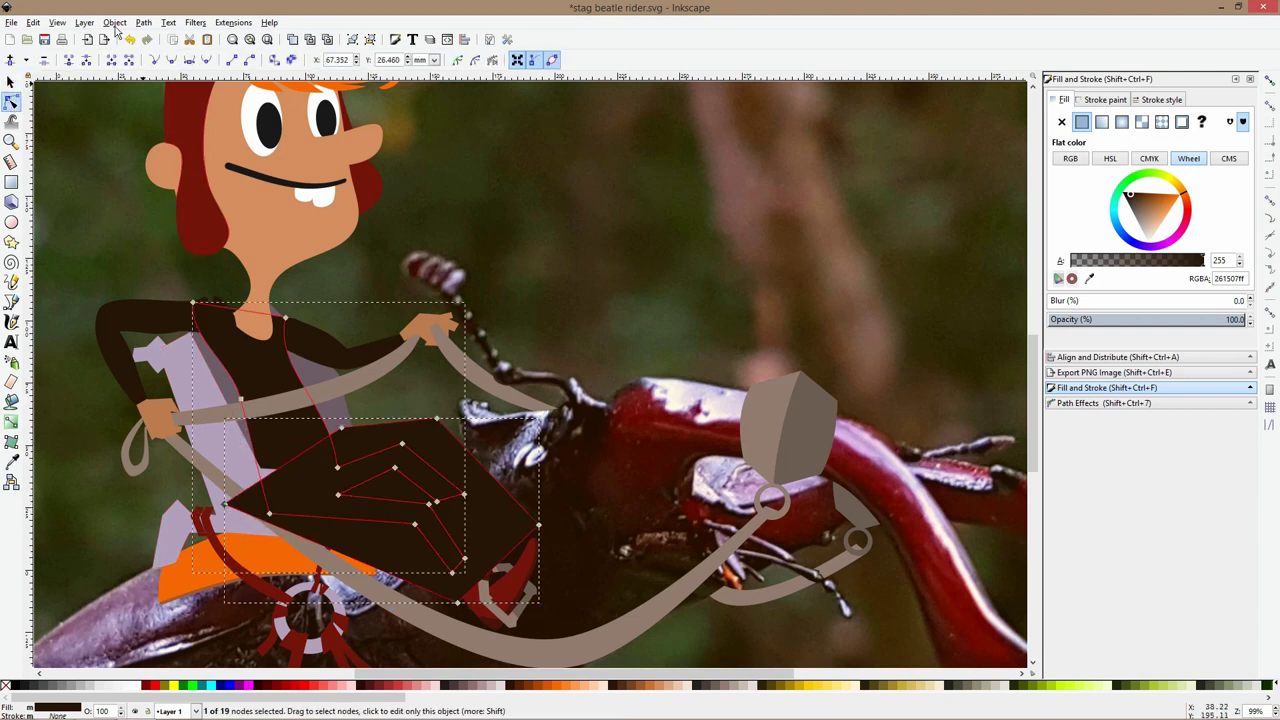
pyautogui.click(144, 22)
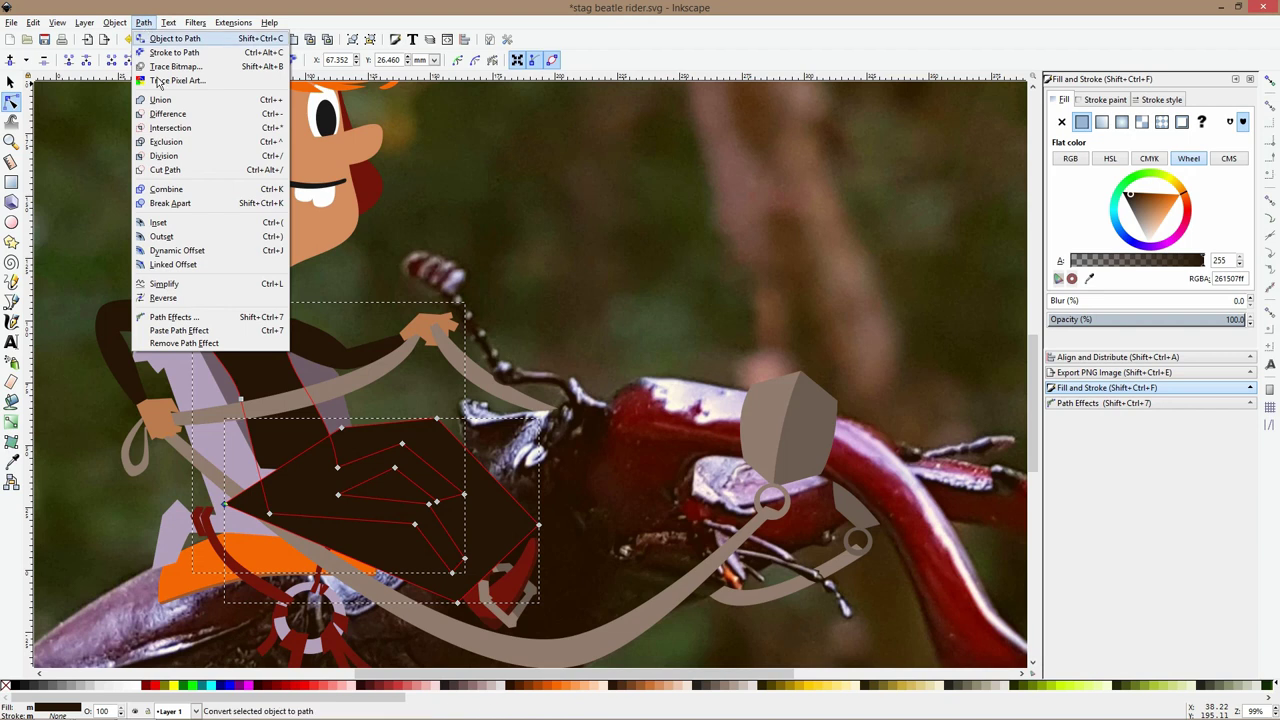
pyautogui.click(164, 156)
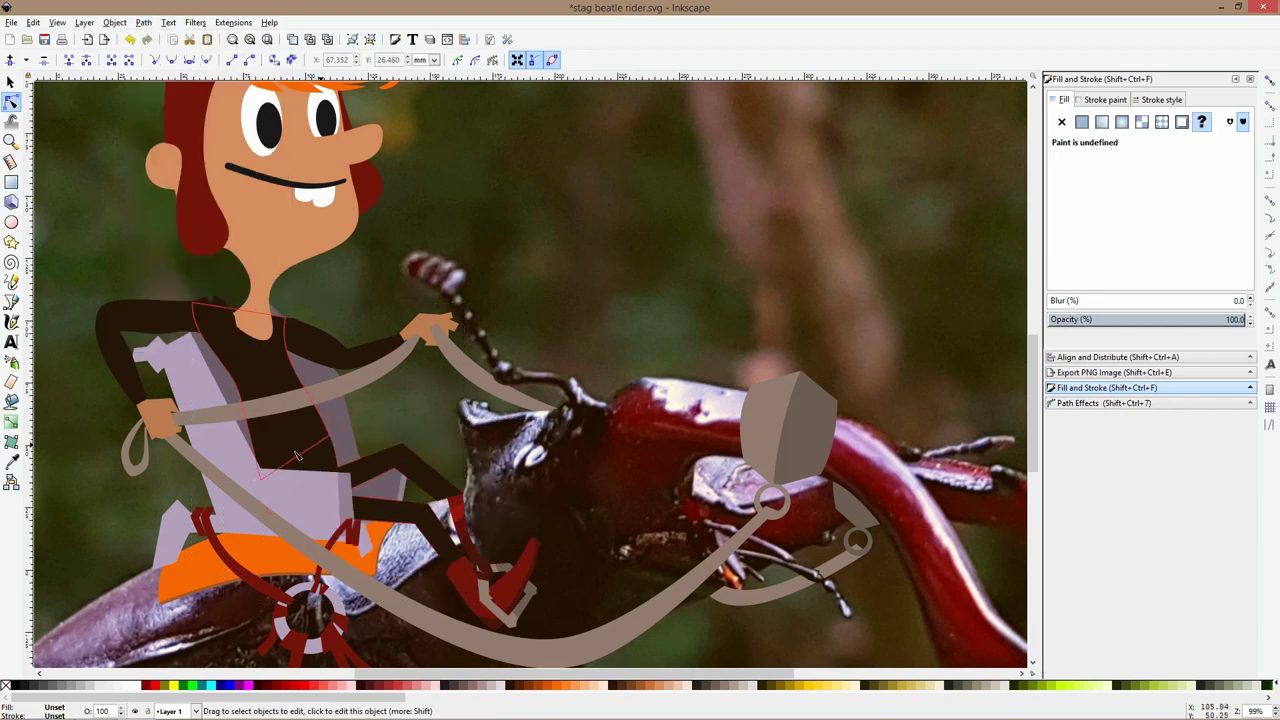
# Round the torso's bottom edge and move its front waist node slightly forward over the hips
pyautogui.scroll(2, 301, 440)
pyautogui.click(301, 440)
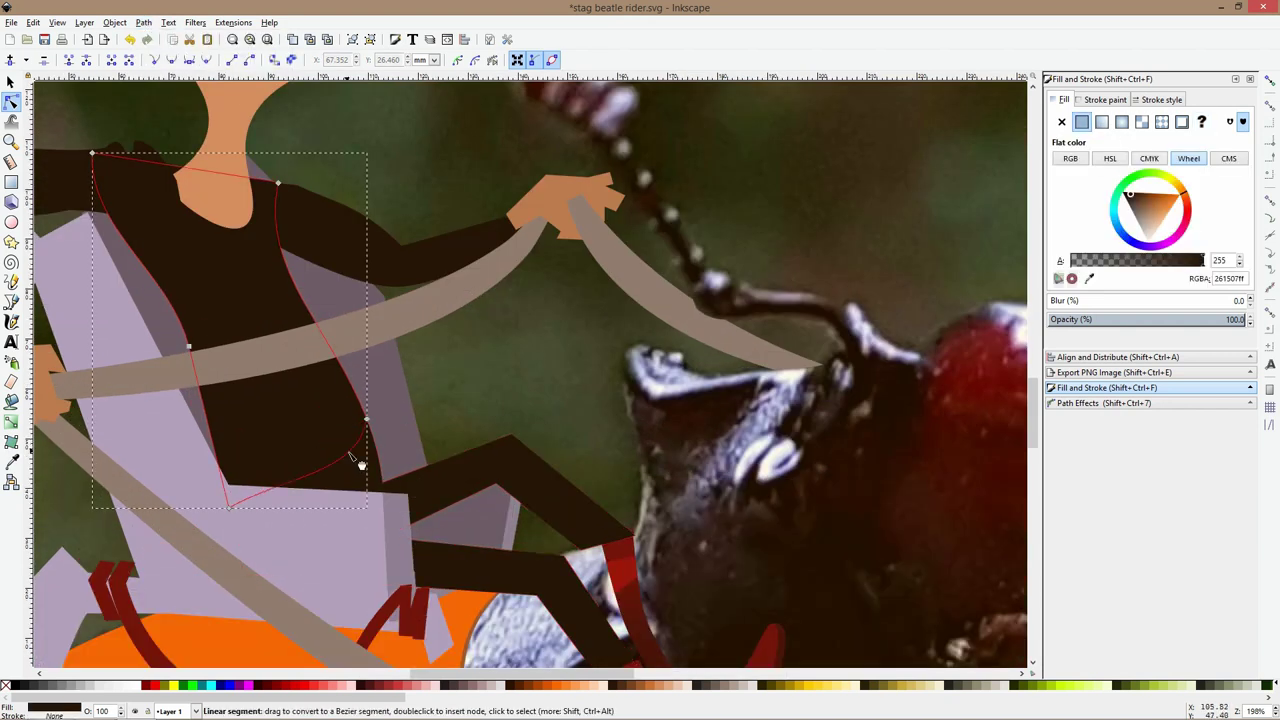
pyautogui.moveTo(368, 421); pyautogui.dragTo(374, 421)
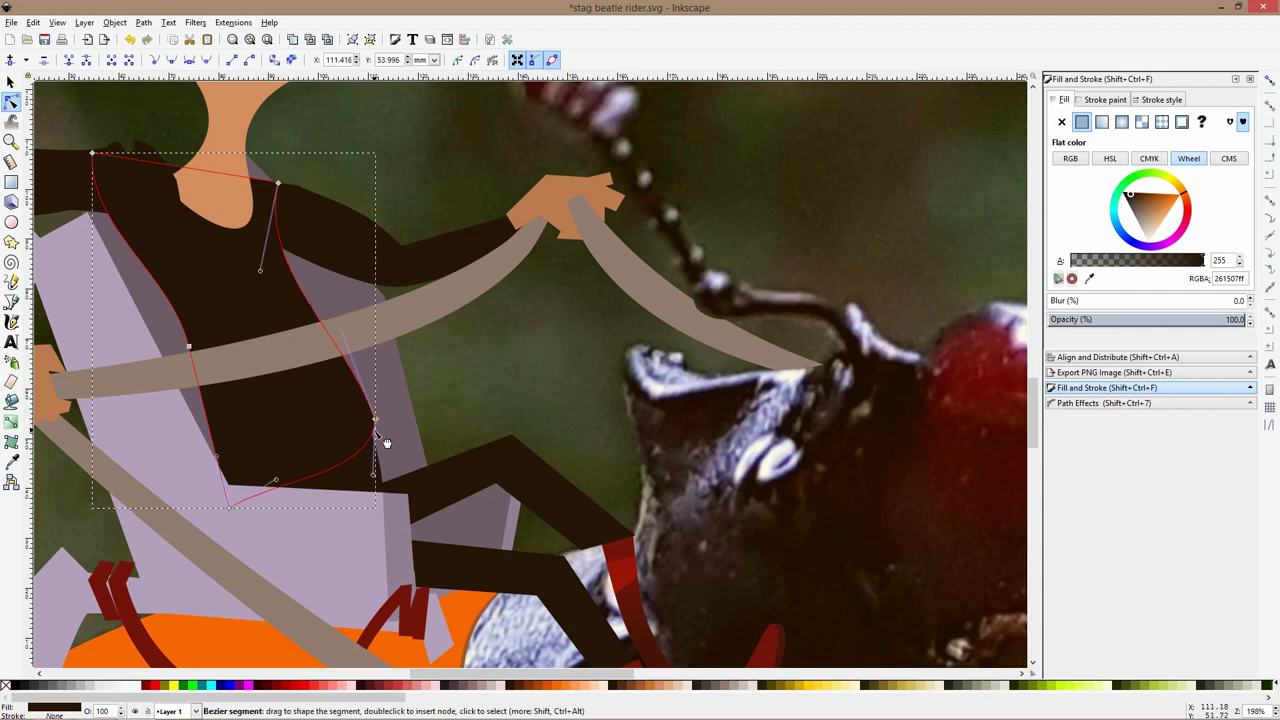
pyautogui.click(391, 450)
pyautogui.click(354, 423)
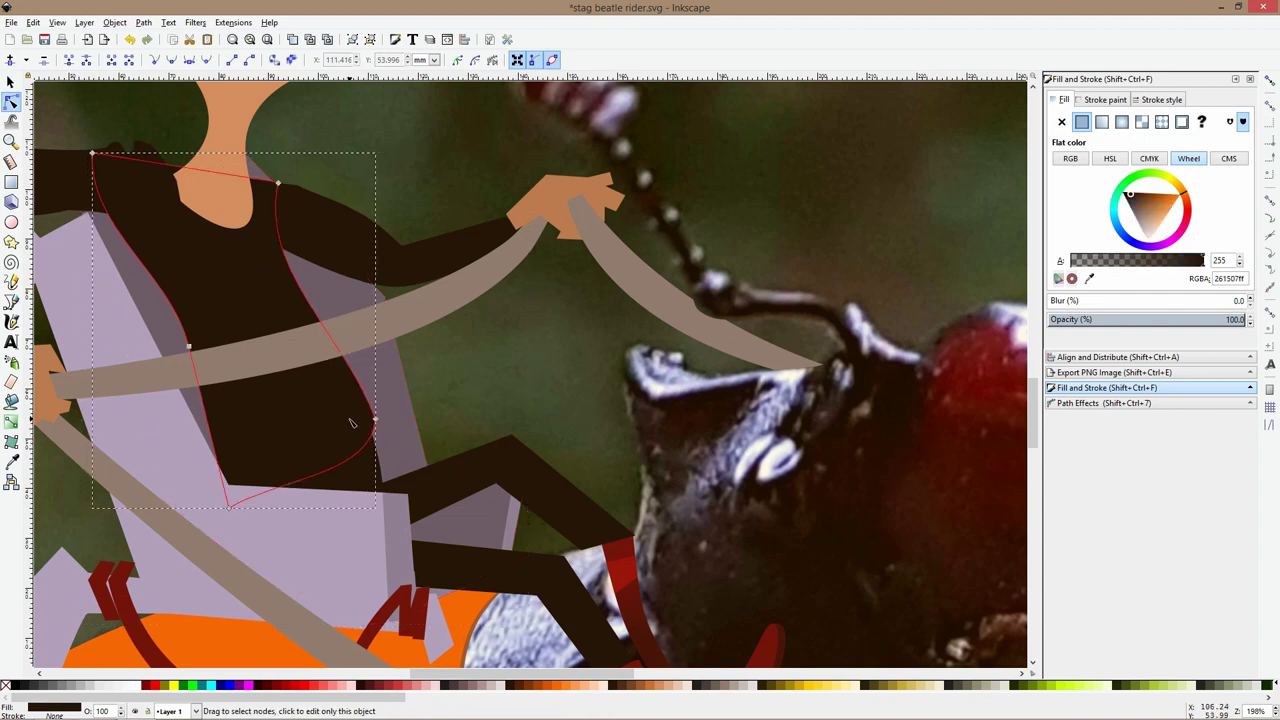
# Fill the rider's separated legs with the dark teal palette colour #165044 after trying olive greens #88AA00 and #668000
pyautogui.keyDown('shift'); pyautogui.click(350, 229); pyautogui.keyUp('shift')
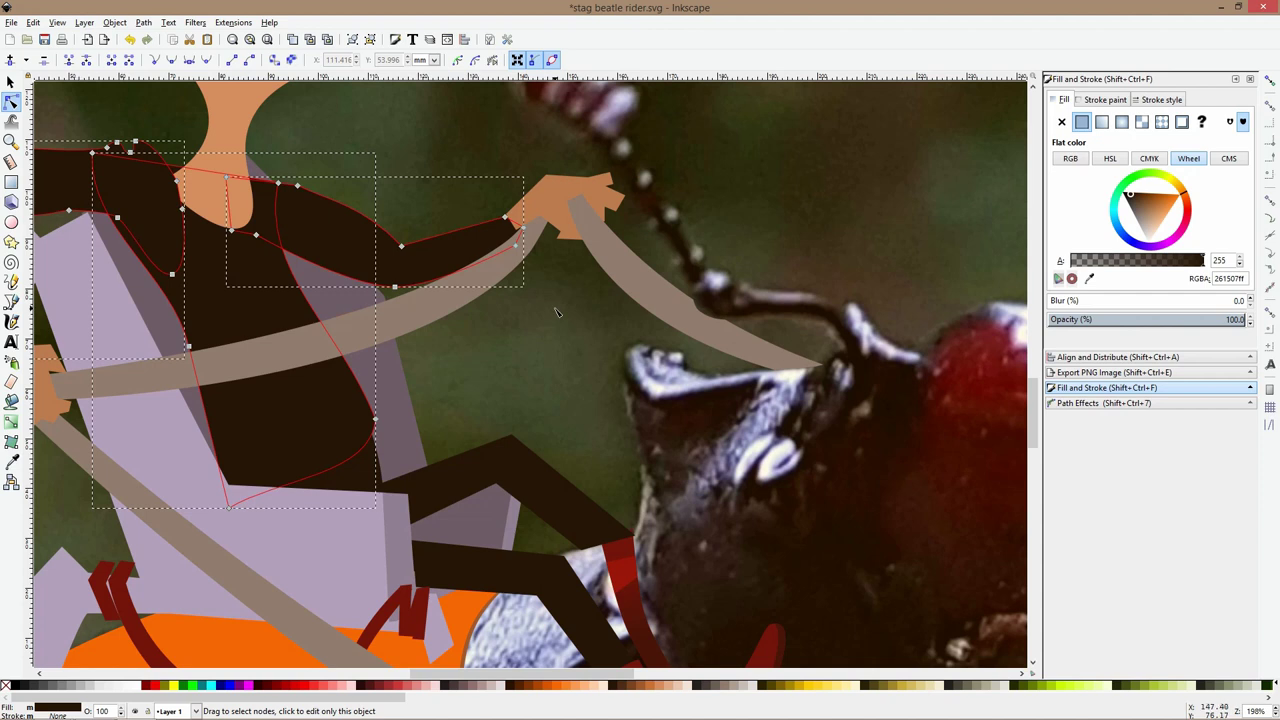
pyautogui.scroll(-3, 557, 313)
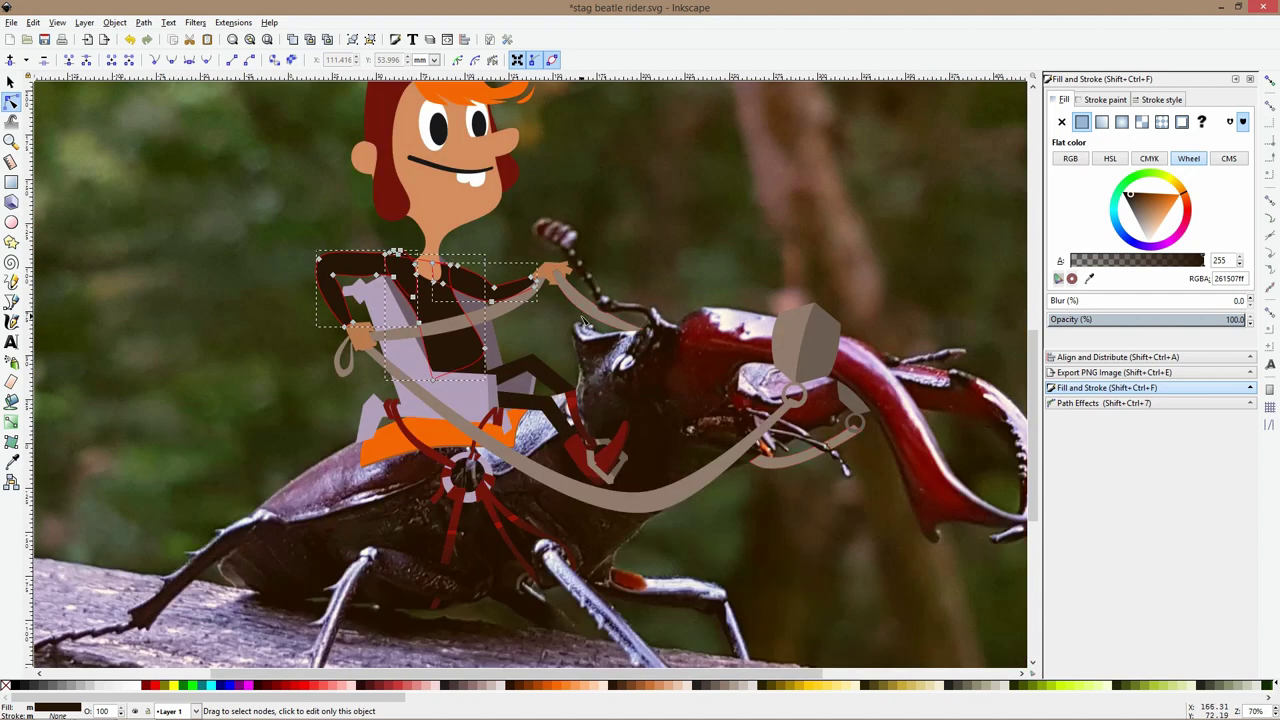
pyautogui.click(553, 366)
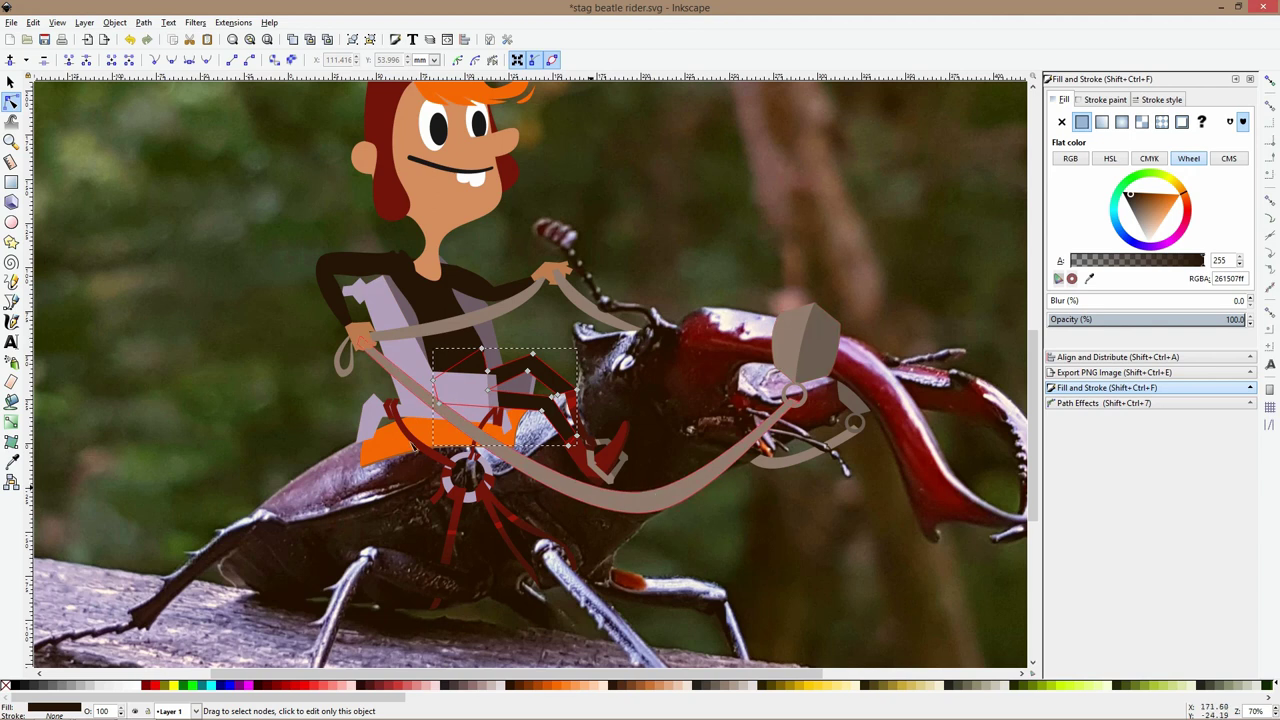
pyautogui.click(13, 464)
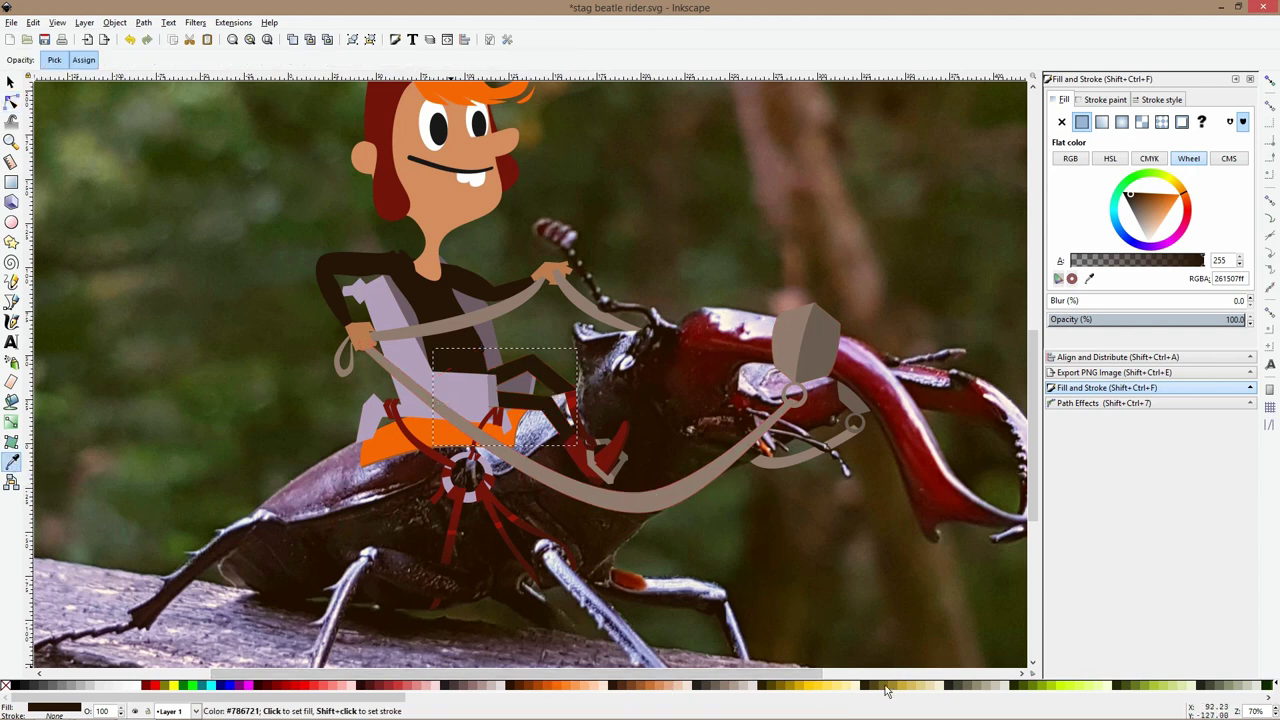
pyautogui.click(1044, 689)
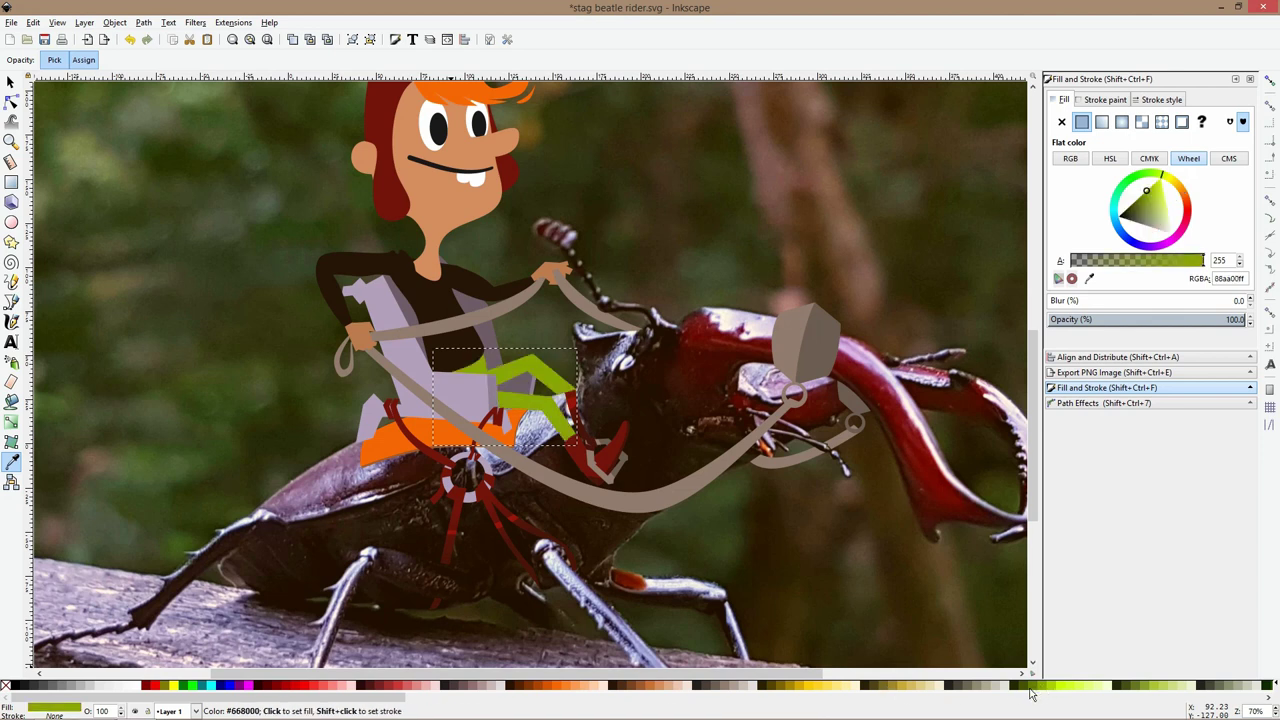
pyautogui.click(1031, 689)
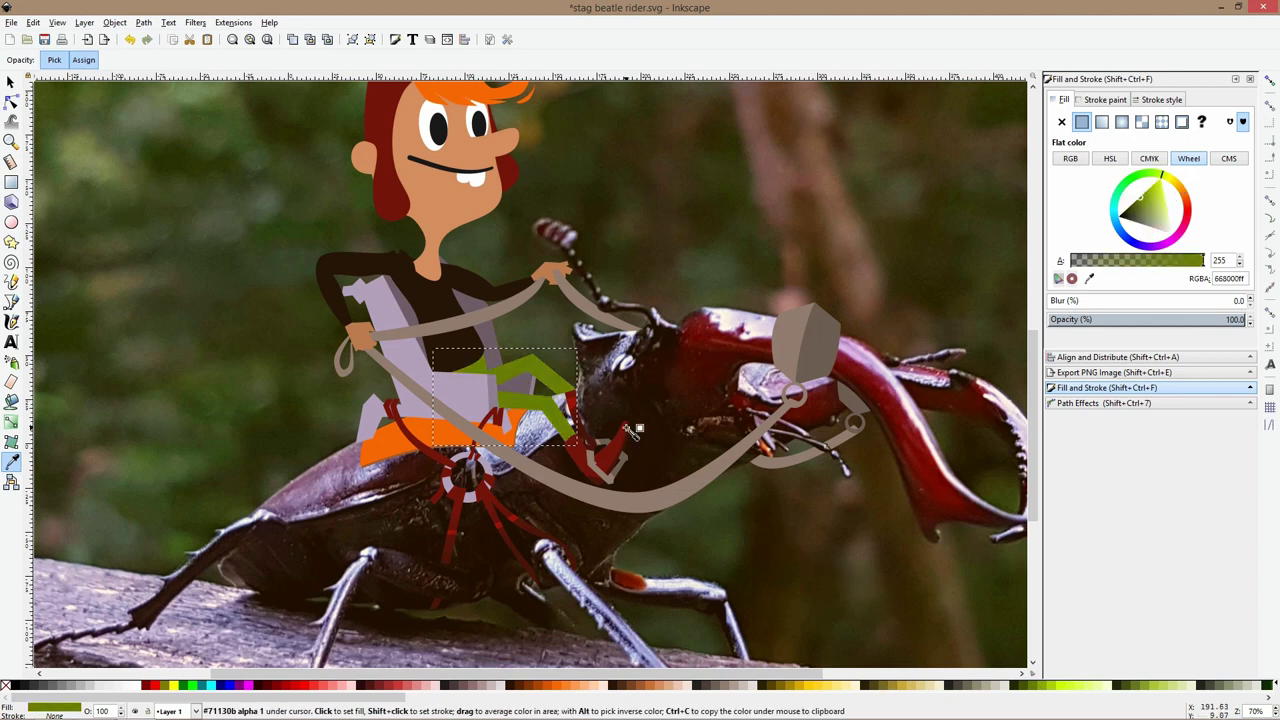
pyautogui.scroll(-4, 632, 430)
pyautogui.scroll(4, 631, 429)
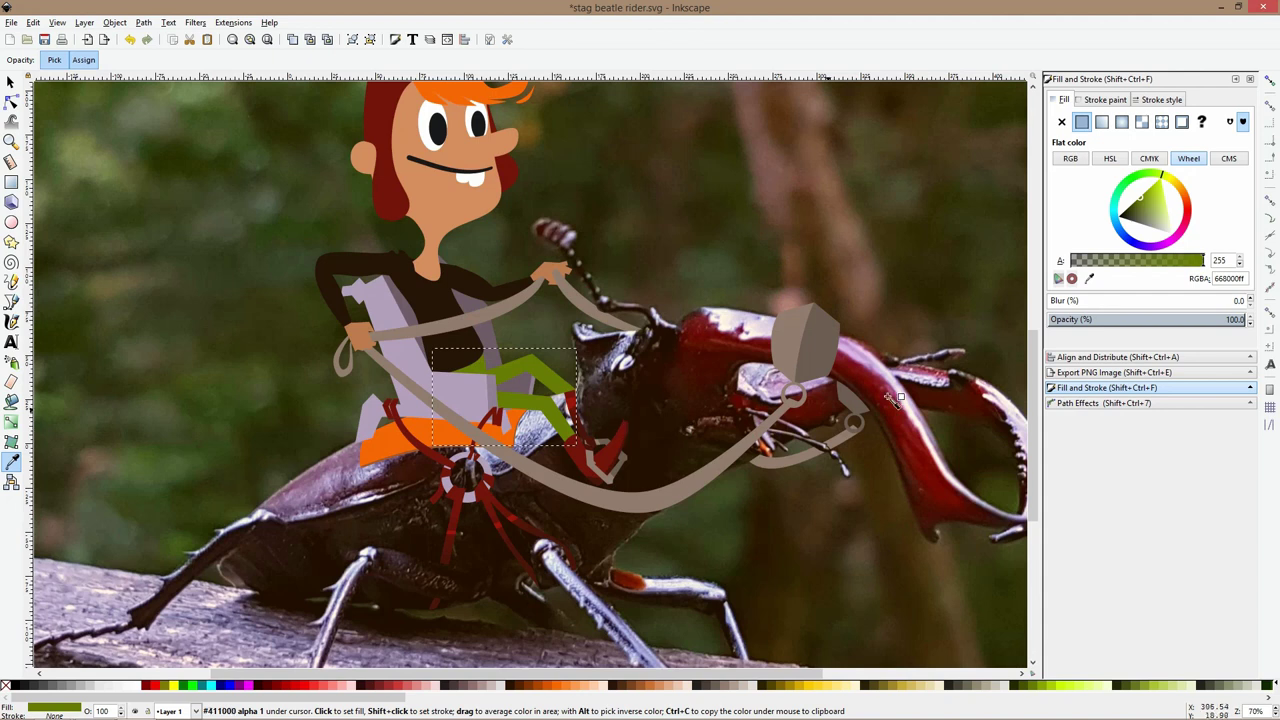
pyautogui.hscroll(3, 987, 700)
pyautogui.click(990, 688)
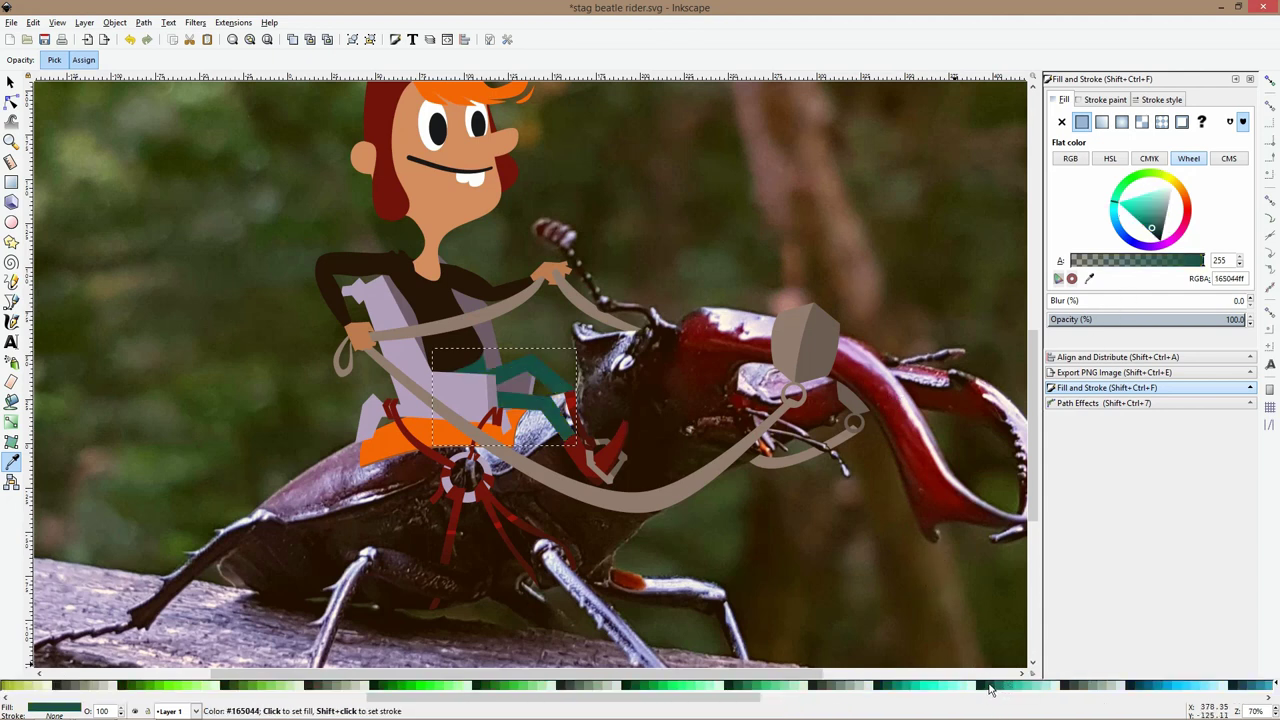
# Try a dark teal sampled from the legs and the pale aqua #AAFFEE as fills for the rider's torso and both arms
pyautogui.press('s')
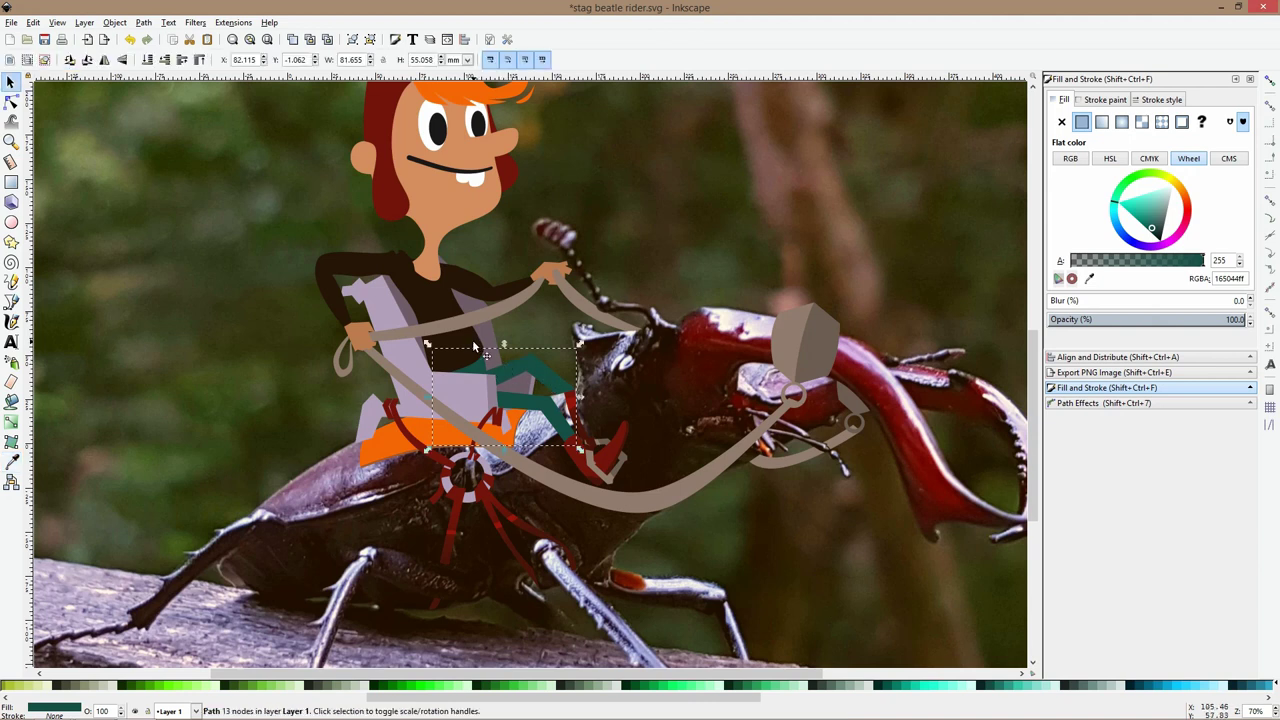
pyautogui.click(474, 342)
pyautogui.keyDown('shift'); pyautogui.click(468, 280); pyautogui.keyUp('shift')
pyautogui.keyDown('shift'); pyautogui.click(350, 257); pyautogui.keyUp('shift')
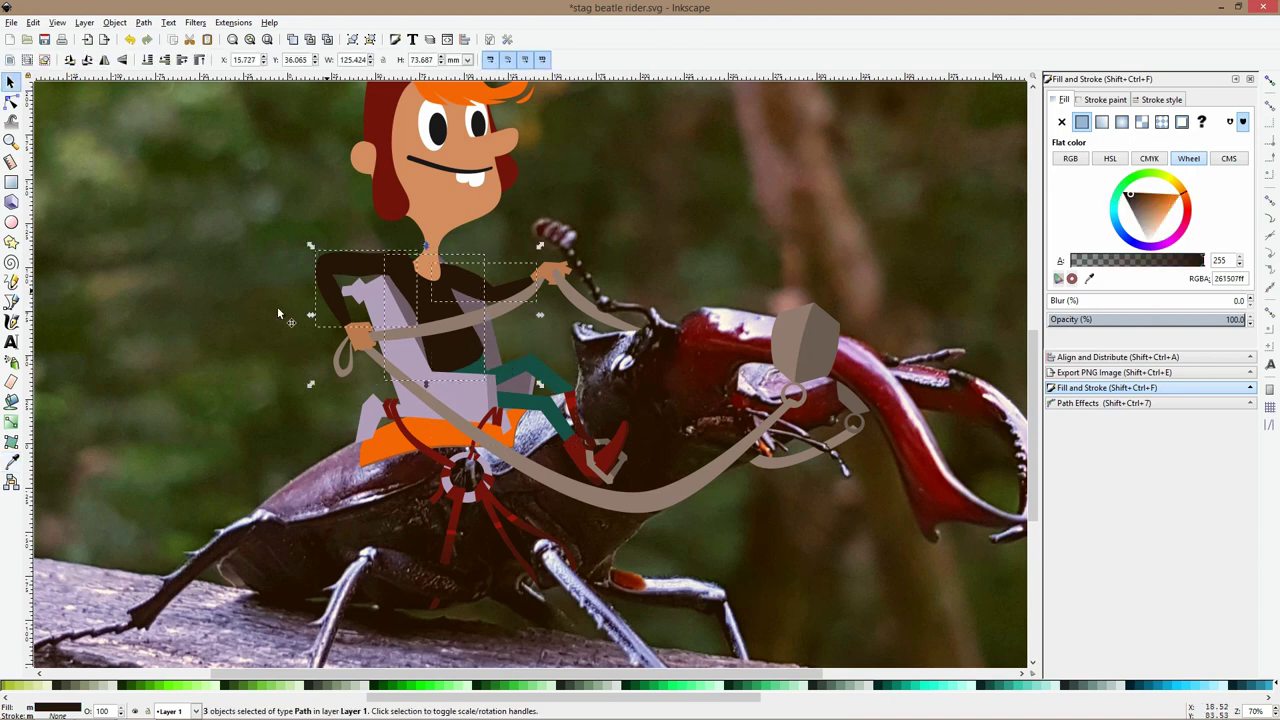
pyautogui.click(12, 461)
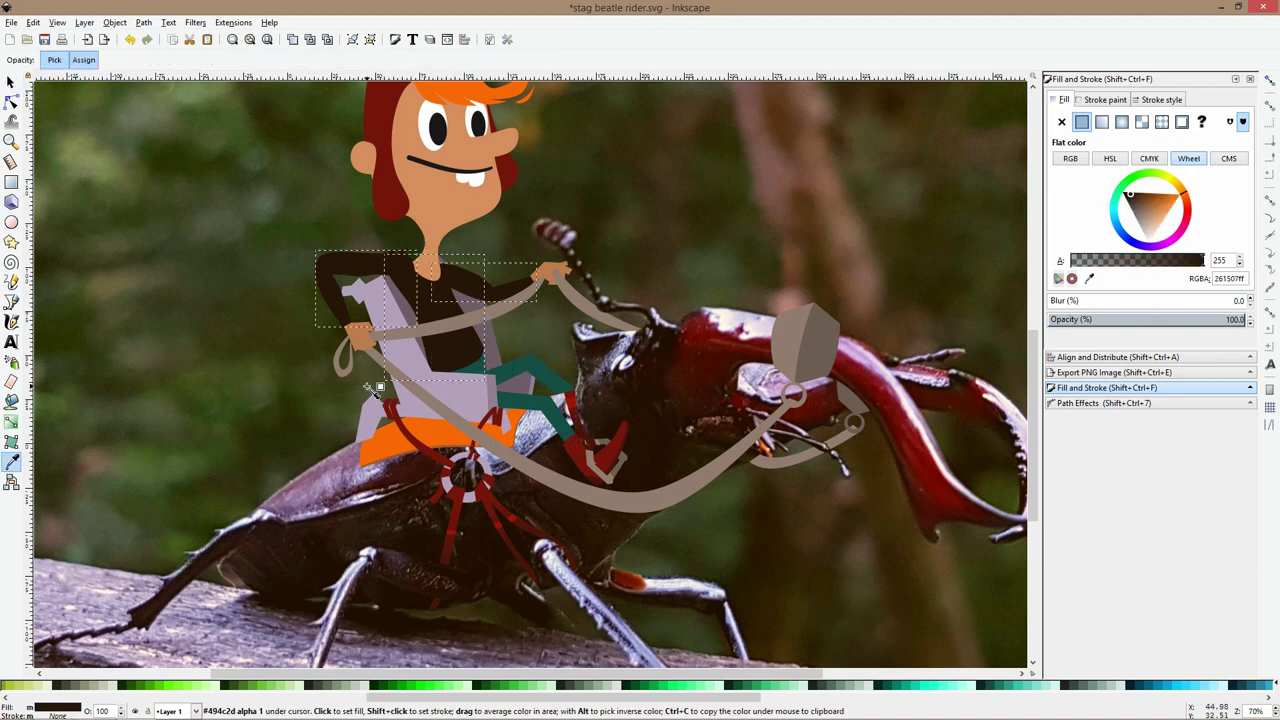
pyautogui.click(478, 368)
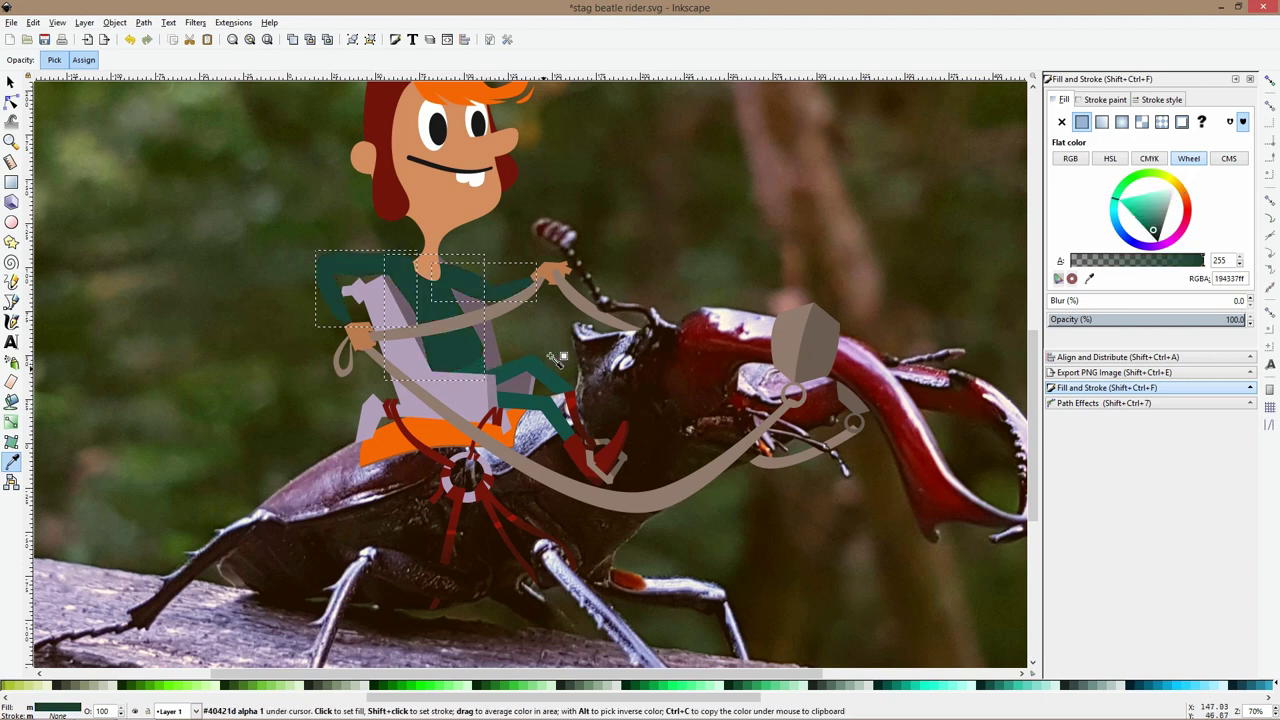
pyautogui.click(963, 692)
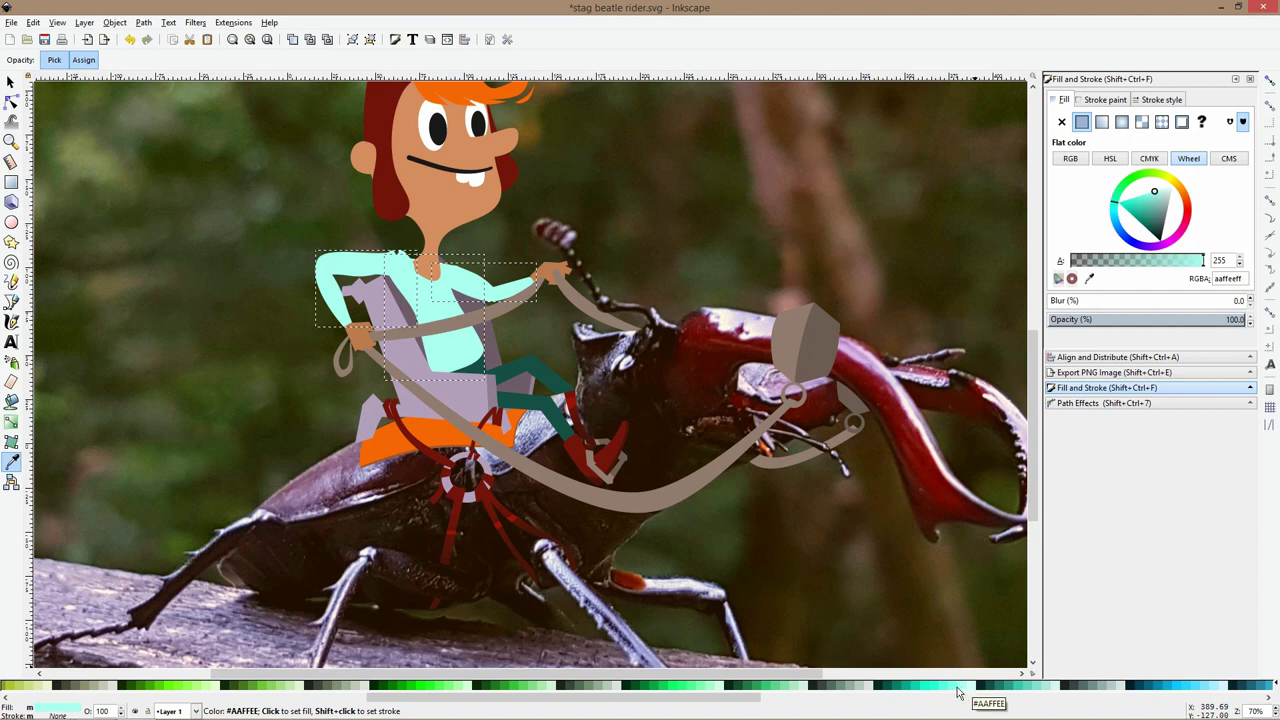
# Try the dark plum #50162D and the near-black purple #221C24 as fills for the rider's torso and both arms
pyautogui.moveTo(712, 697); pyautogui.dragTo(1001, 700)
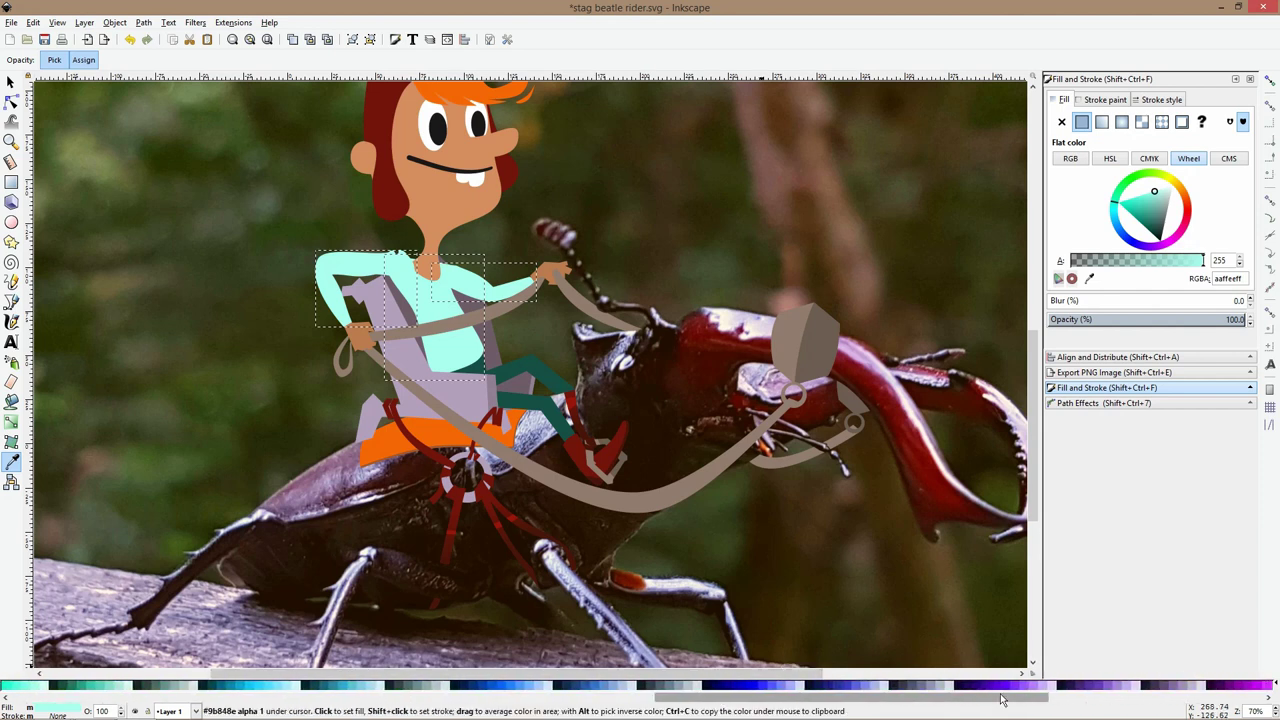
pyautogui.click(1205, 699)
pyautogui.click(1139, 687)
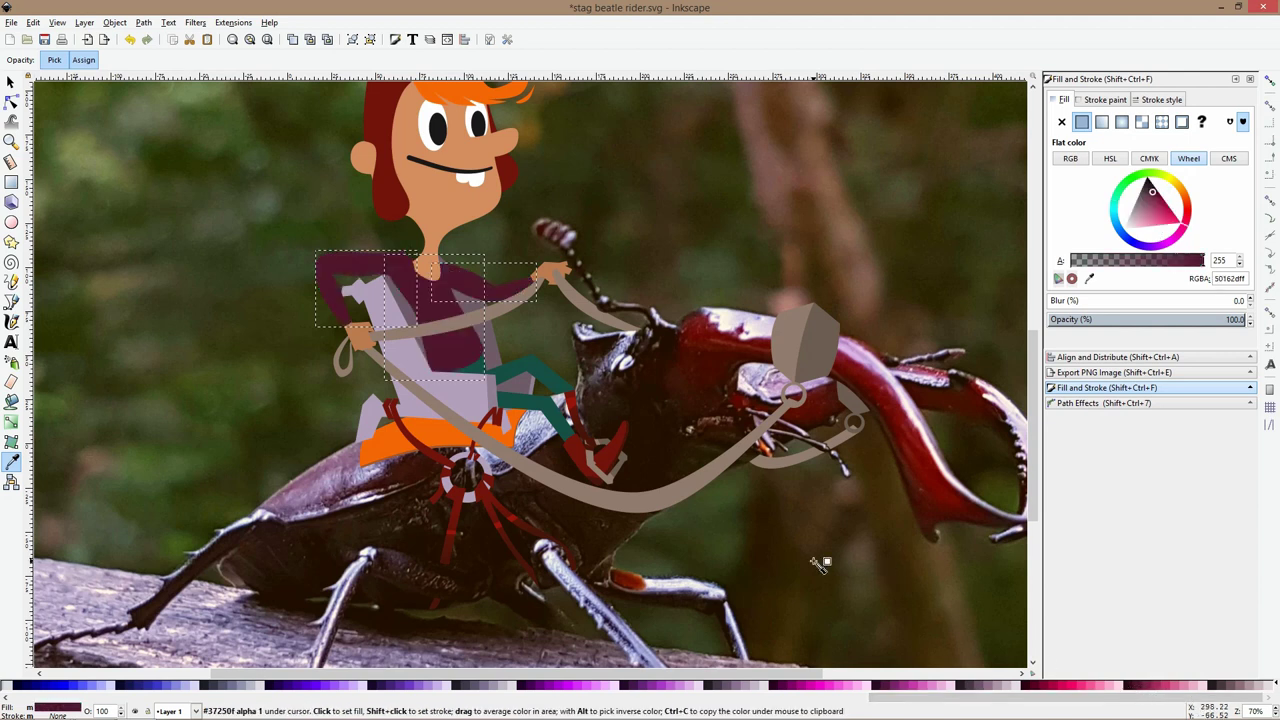
pyautogui.click(713, 688)
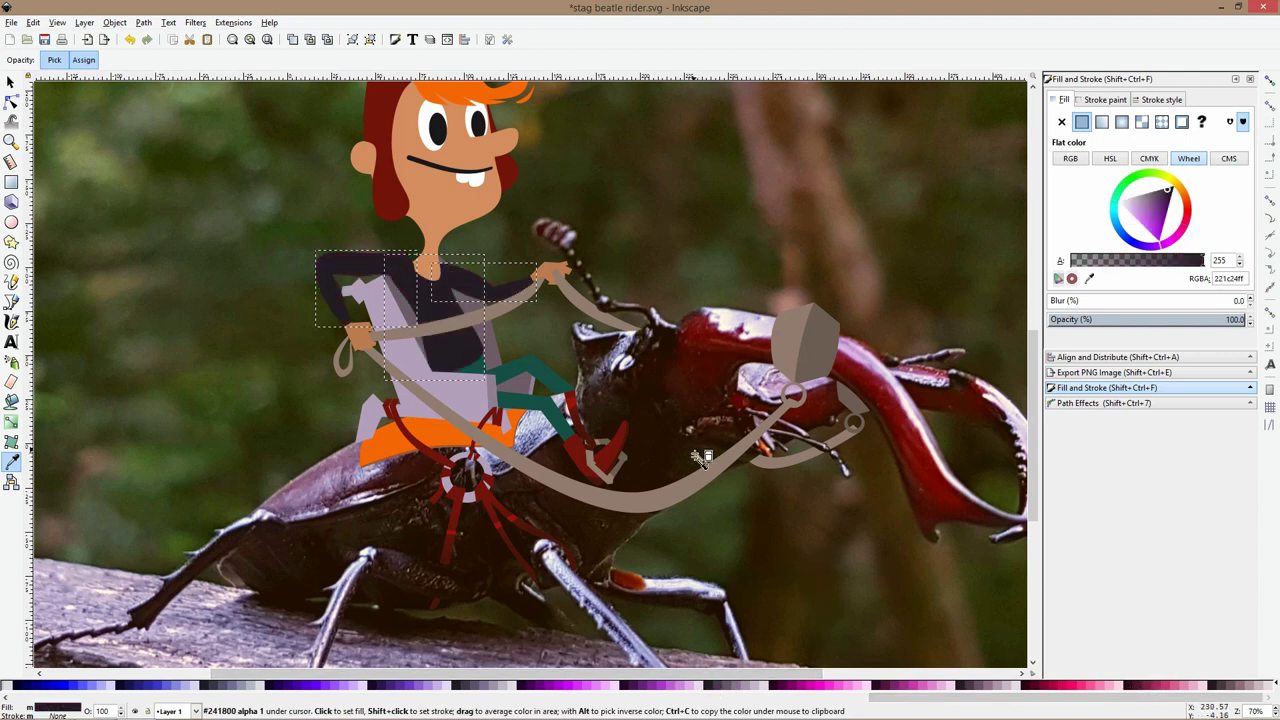
pyautogui.scroll(-2, 694, 456)
pyautogui.press('space')
pyautogui.click(707, 349)
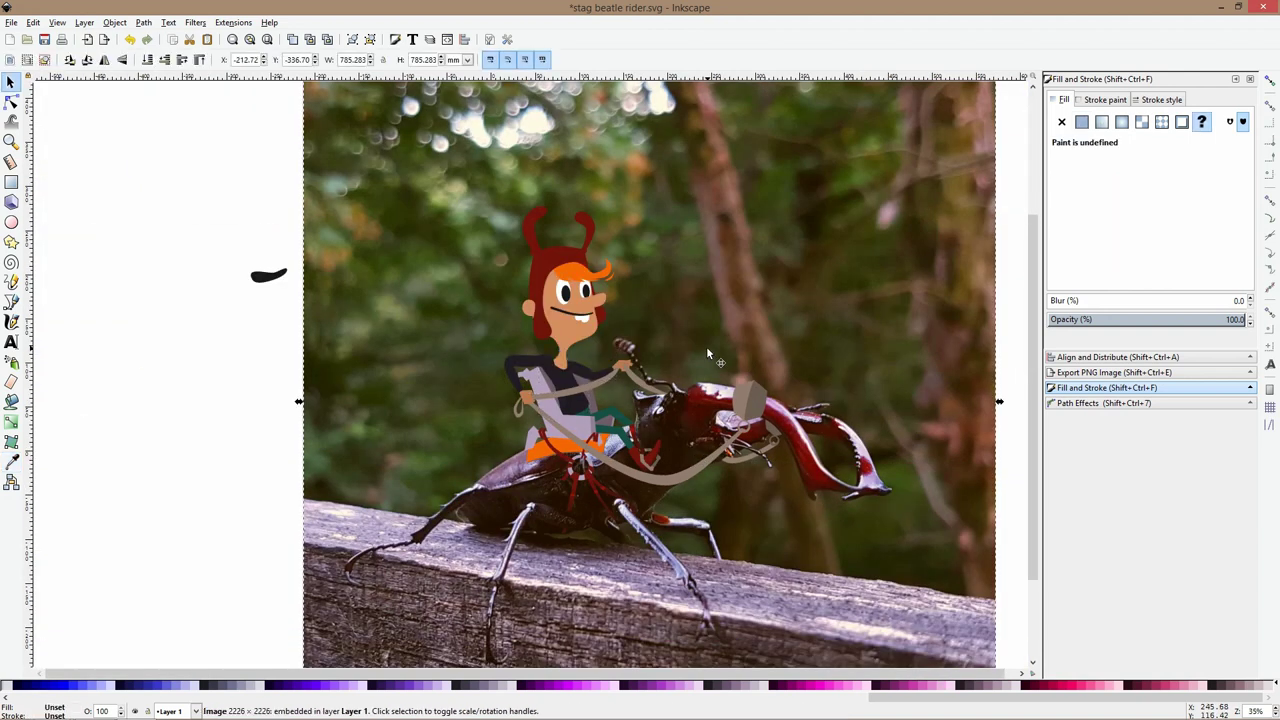
# Fill the rider's torso and both arms with an averaged dark brown sampled from the beetle's body just beyond the boots
pyautogui.keyDown('ctrl'); pyautogui.scroll(4, 545, 356); pyautogui.keyUp('ctrl')
pyautogui.click(563, 383)
pyautogui.keyDown('shift'); pyautogui.click(645, 426); pyautogui.keyUp('shift')
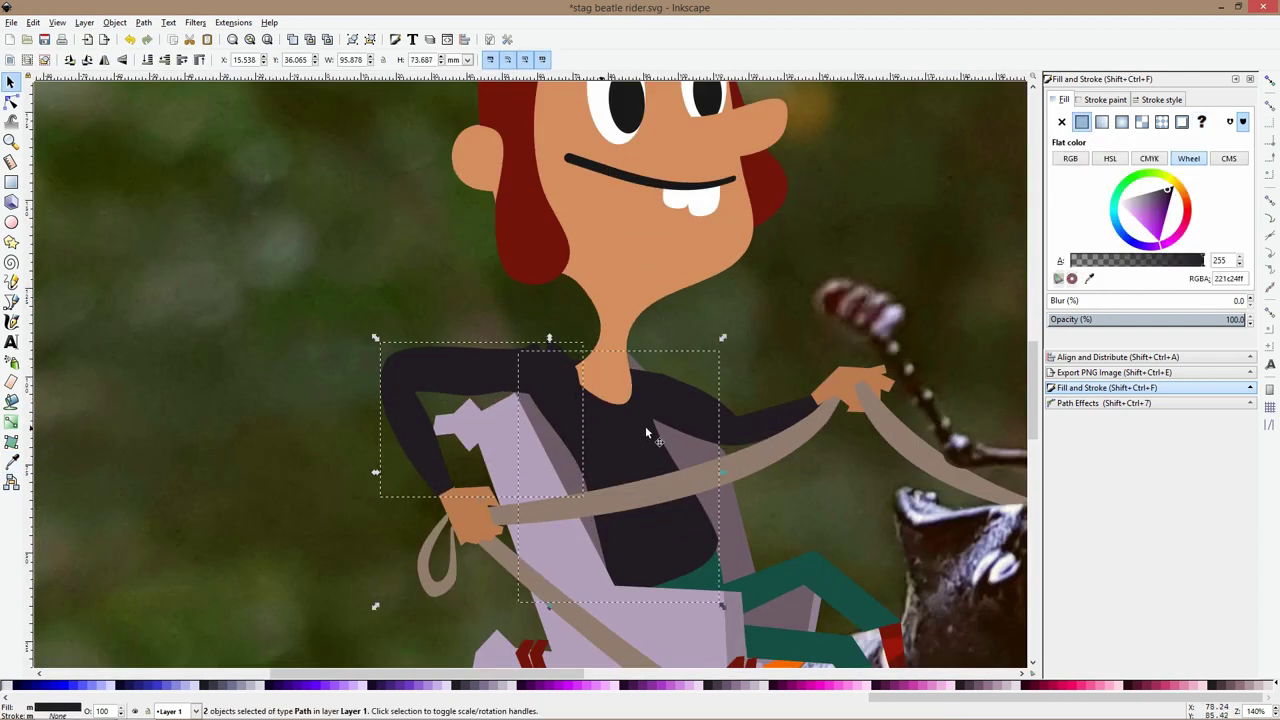
pyautogui.keyDown('shift'); pyautogui.click(705, 438); pyautogui.keyUp('shift')
pyautogui.keyDown('ctrl'); pyautogui.scroll(-3, 690, 445); pyautogui.keyUp('ctrl')
pyautogui.click(12, 460)
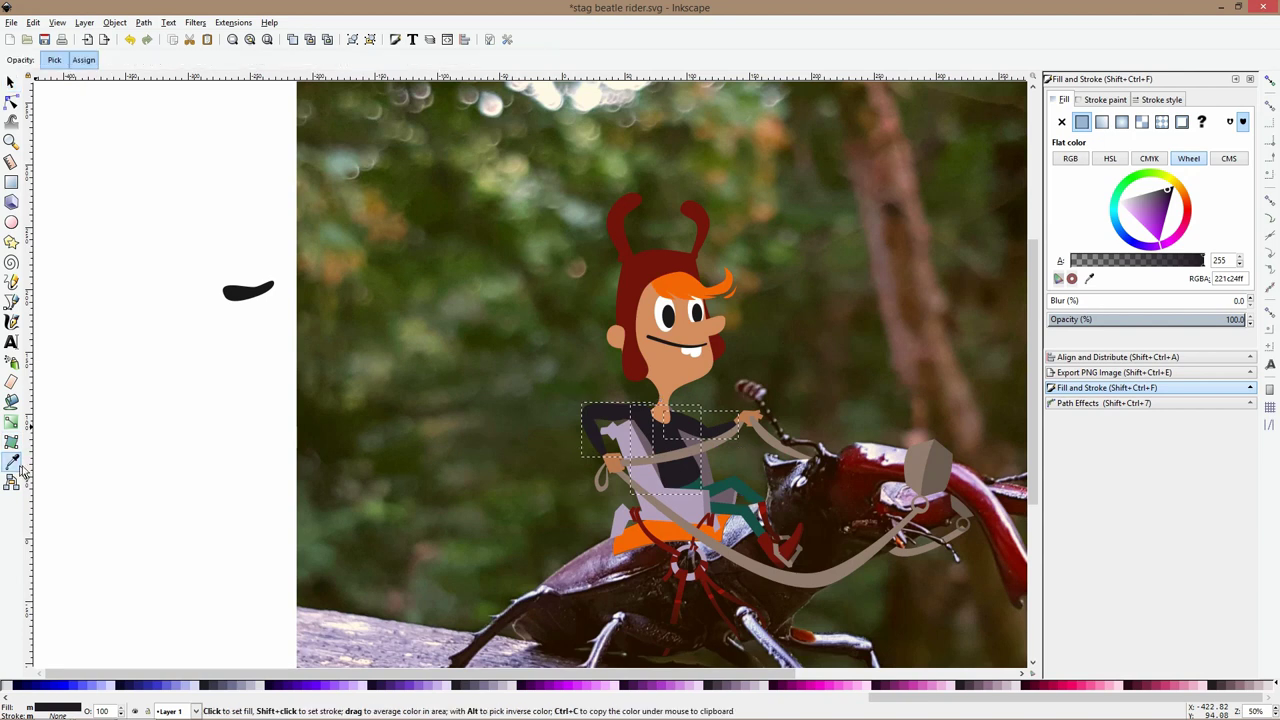
pyautogui.keyDown('ctrl'); pyautogui.scroll(2, 818, 535); pyautogui.keyUp('ctrl')
pyautogui.click(814, 532)
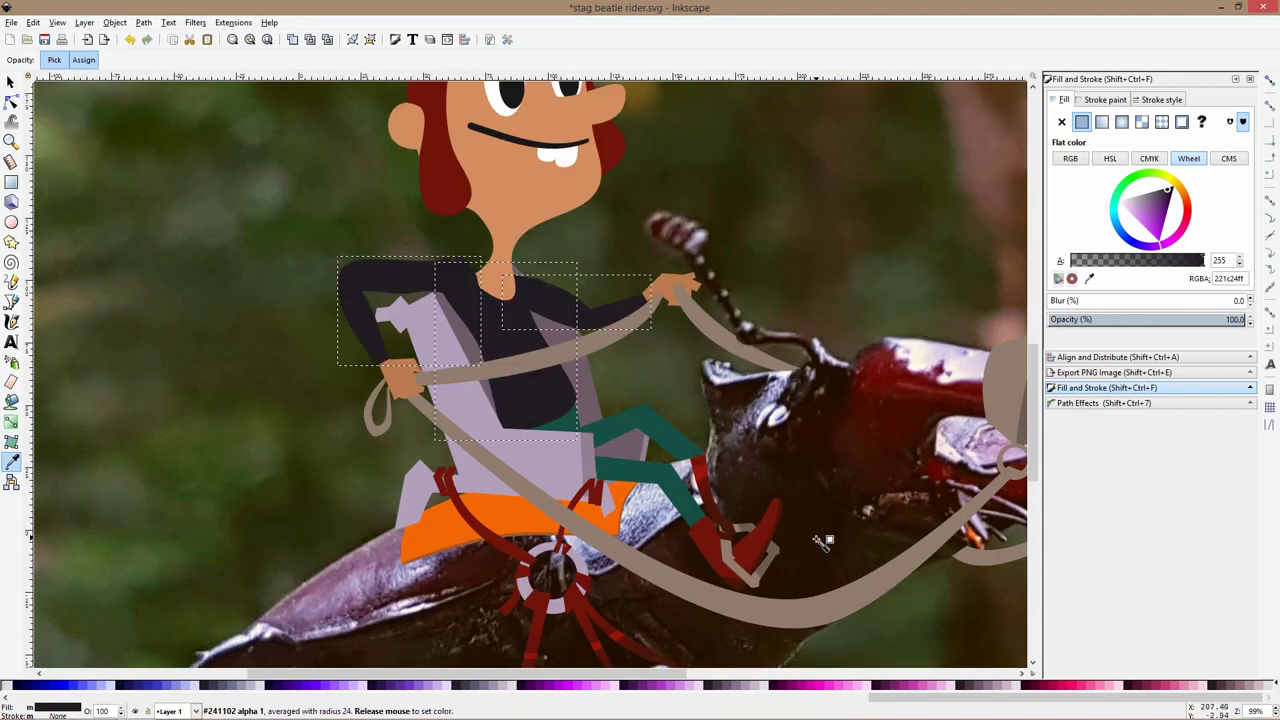
pyautogui.press('s')
pyautogui.keyDown('ctrl'); pyautogui.scroll(-2, 684, 430); pyautogui.keyUp('ctrl')
pyautogui.click(790, 311)
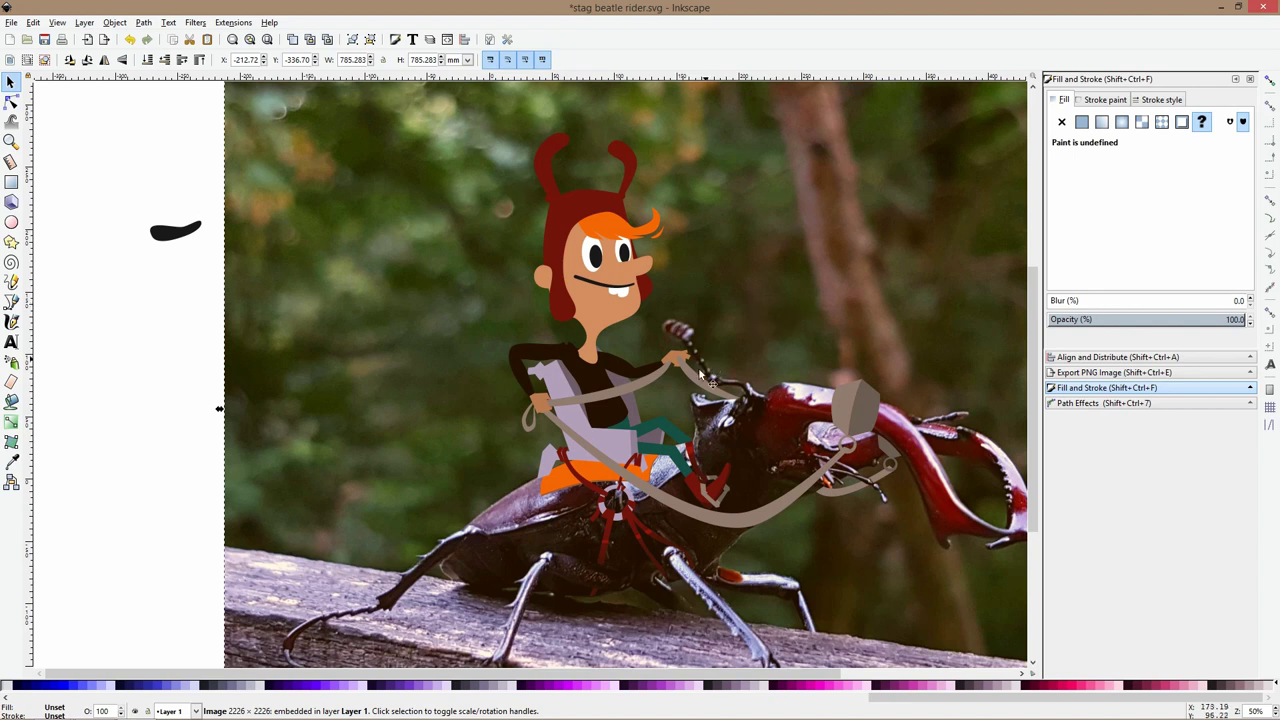
# Combine the lilac seat shape and the small separate knob at its upper back into one path
pyautogui.keyDown('ctrl'); pyautogui.scroll(4, 646, 457); pyautogui.keyUp('ctrl')
pyautogui.click(648, 462)
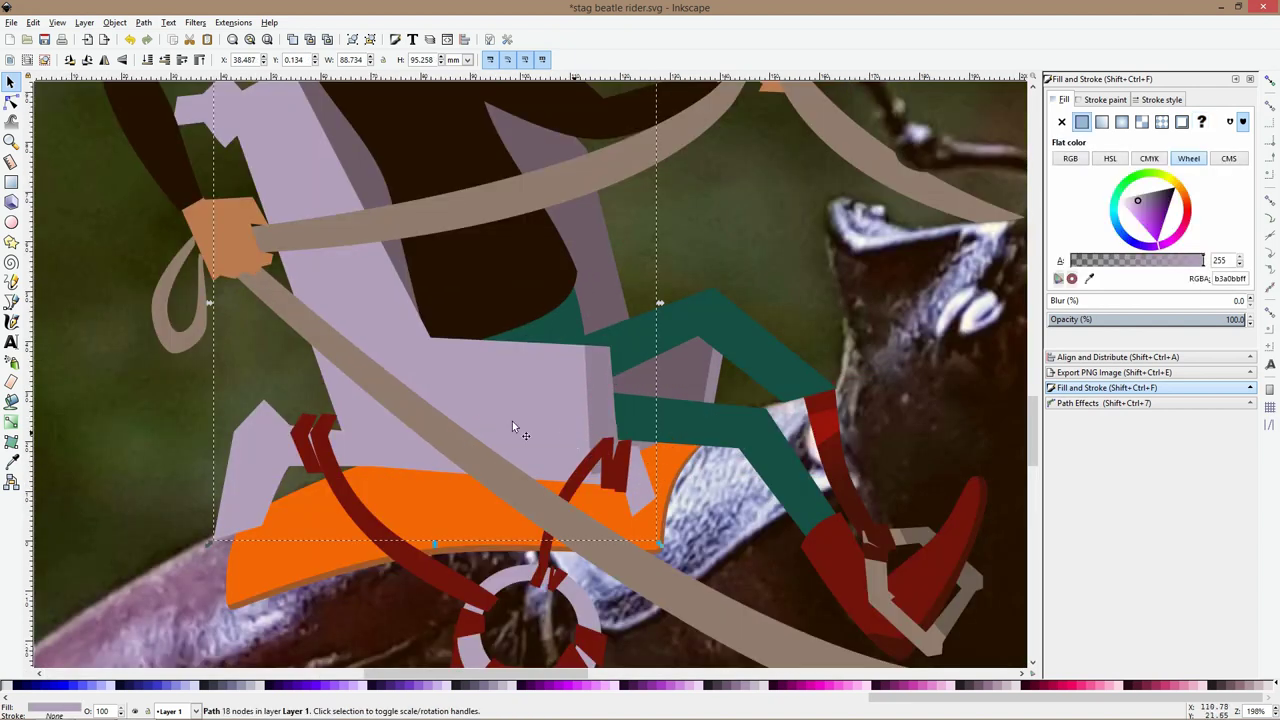
pyautogui.keyDown('shift'); pyautogui.click(205, 120); pyautogui.keyUp('shift')
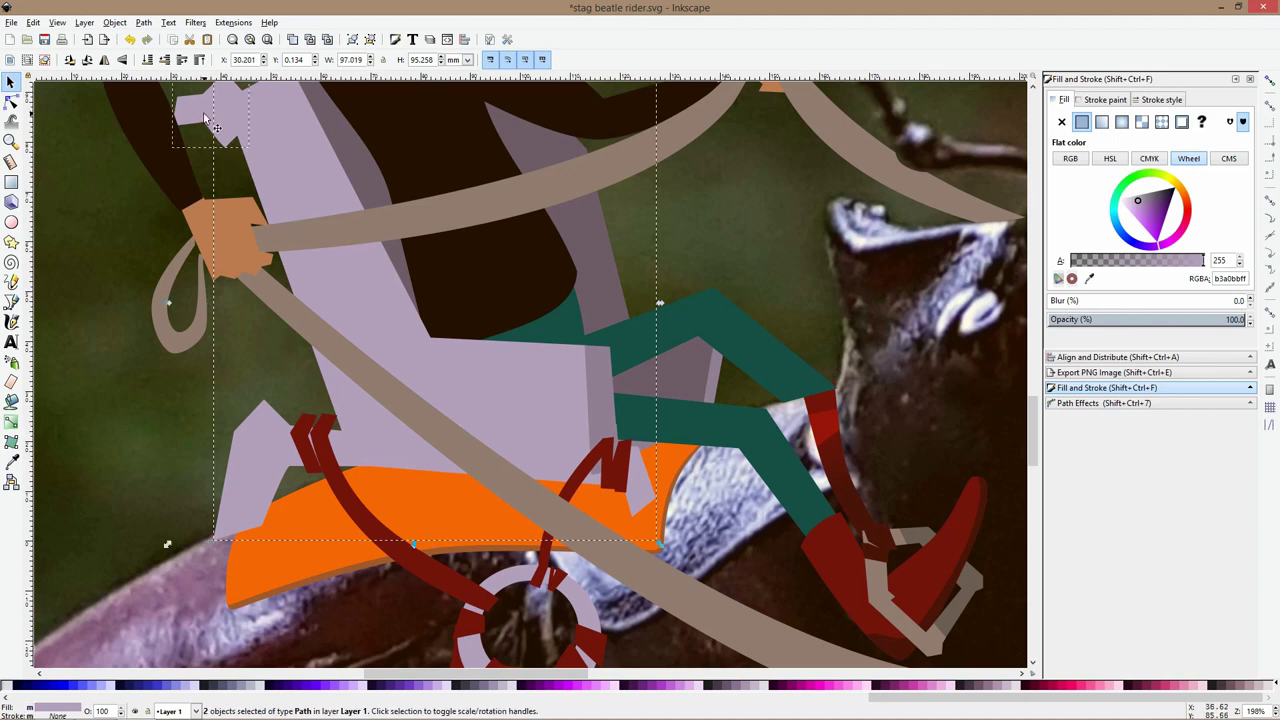
pyautogui.hotkey('ctrl', 'k')
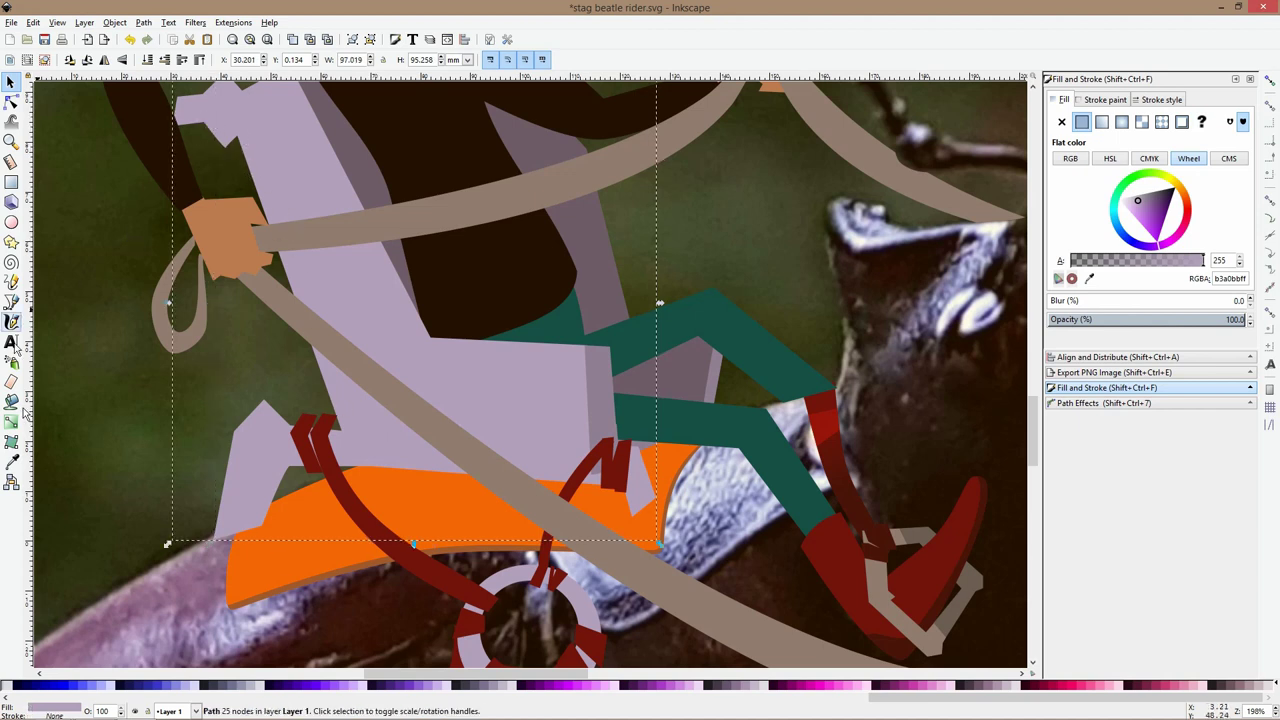
# Try pale blue, mauve and brown fills sampled from the photo on the combined seat shape
pyautogui.click(11, 462)
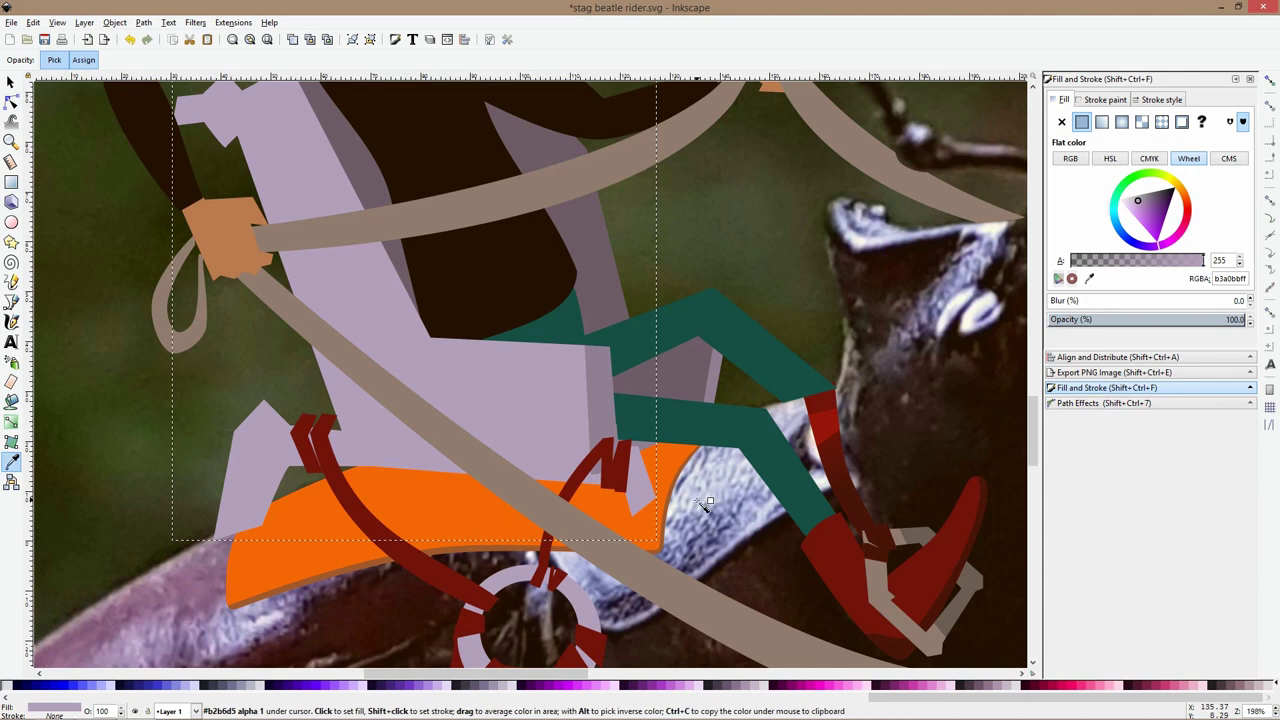
pyautogui.moveTo(703, 499); pyautogui.dragTo(720, 520)
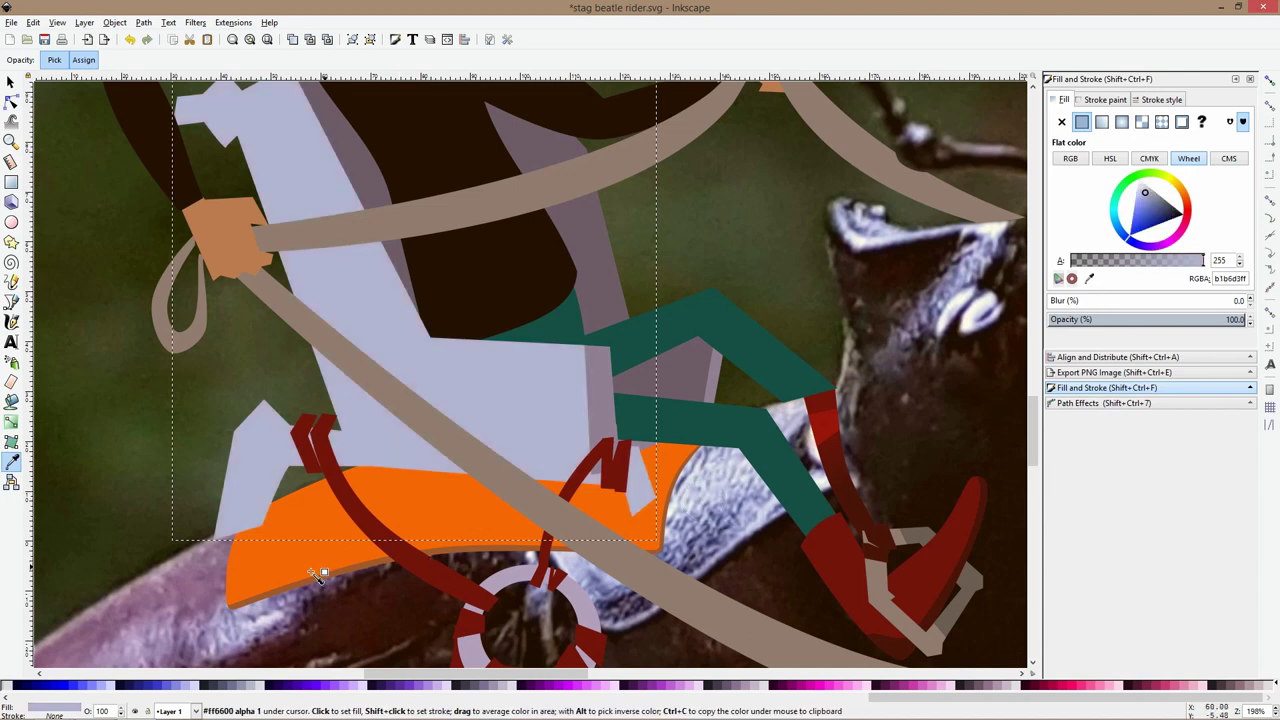
pyautogui.moveTo(188, 590); pyautogui.dragTo(188, 601)
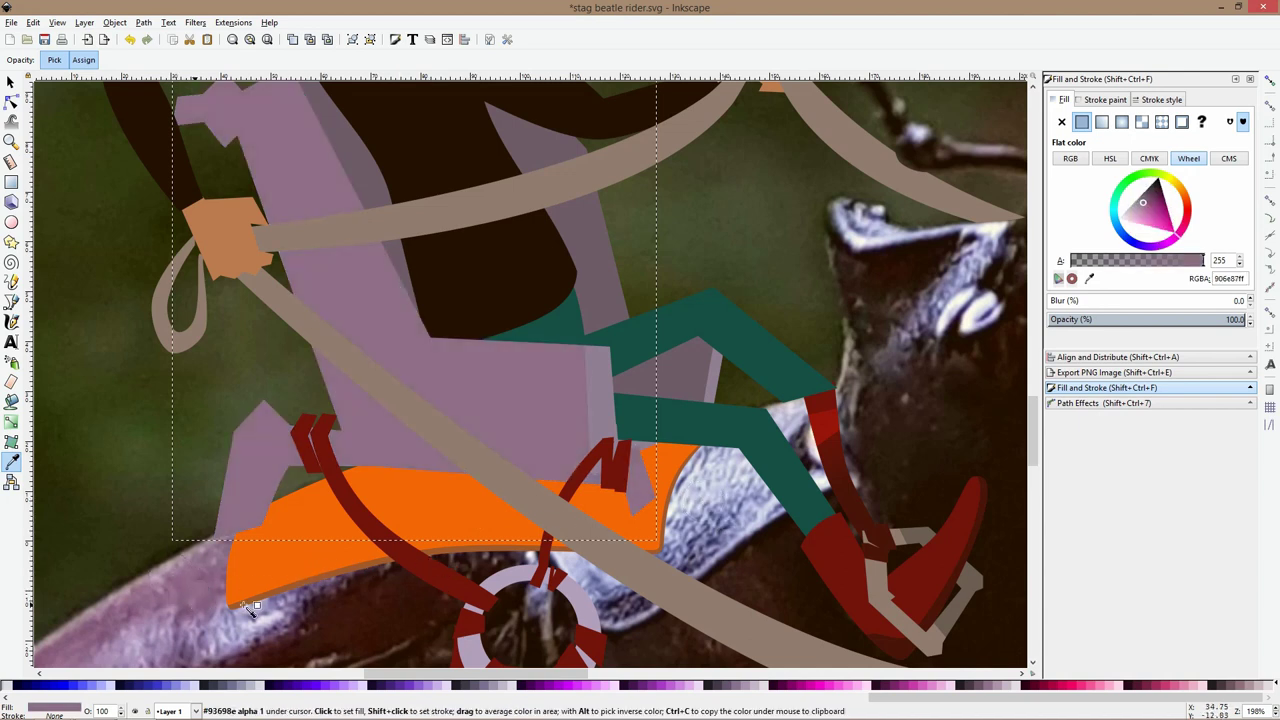
pyautogui.scroll(-6, 676, 469)
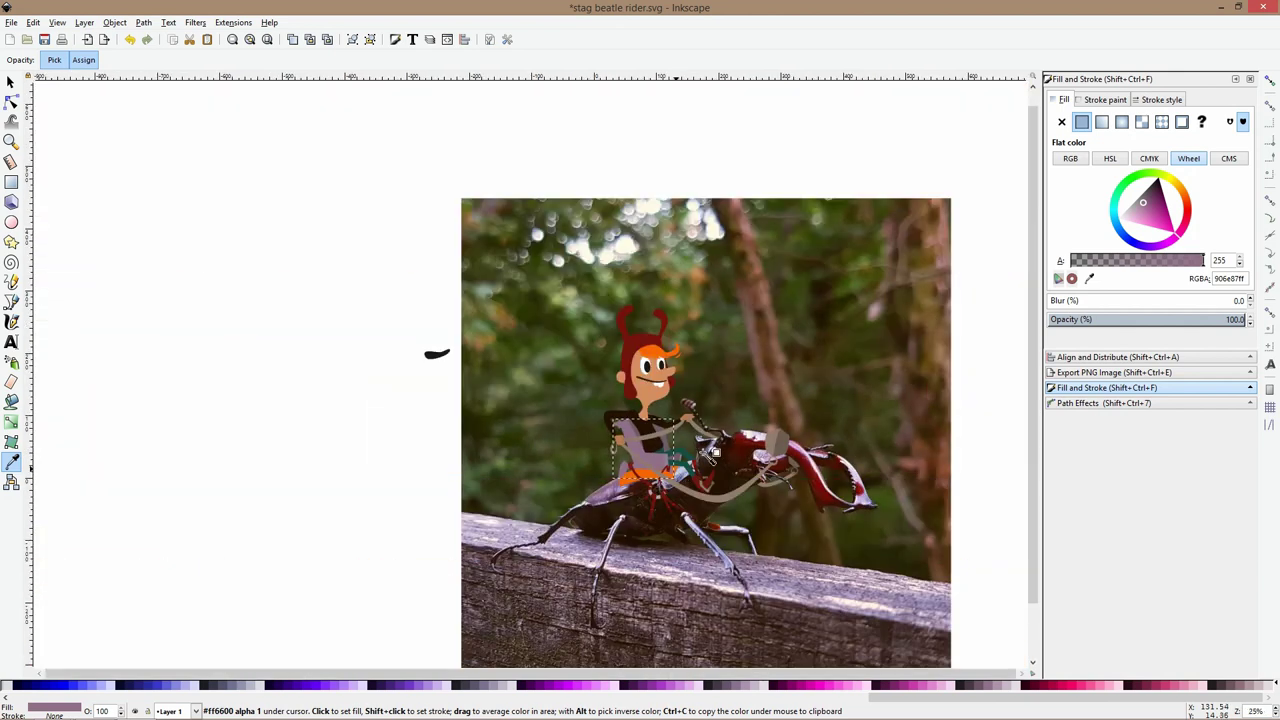
pyautogui.click(777, 337)
pyautogui.keyDown('ctrl'); pyautogui.scroll(3, 690, 462); pyautogui.keyUp('ctrl')
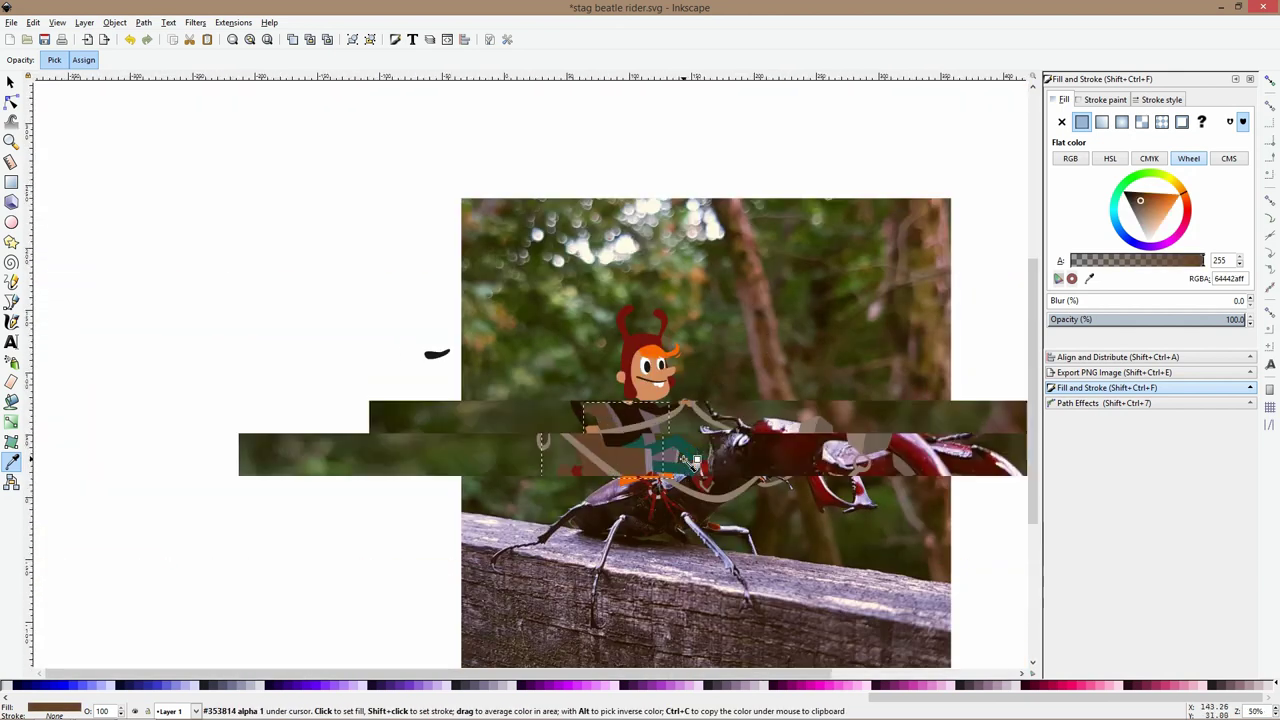
# Fill the combined seat shape with the warm brown palette colour #A05A2C
pyautogui.hscroll(-10, 287, 684)
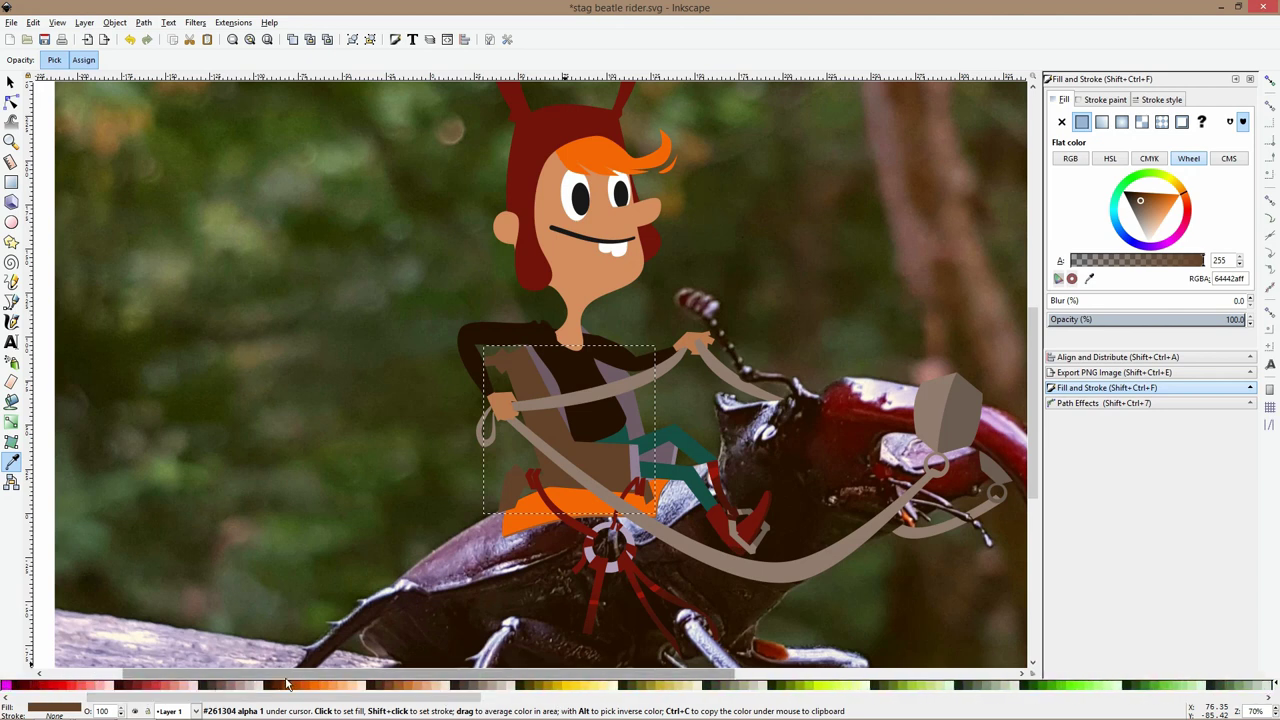
pyautogui.click(424, 685)
pyautogui.click(404, 685)
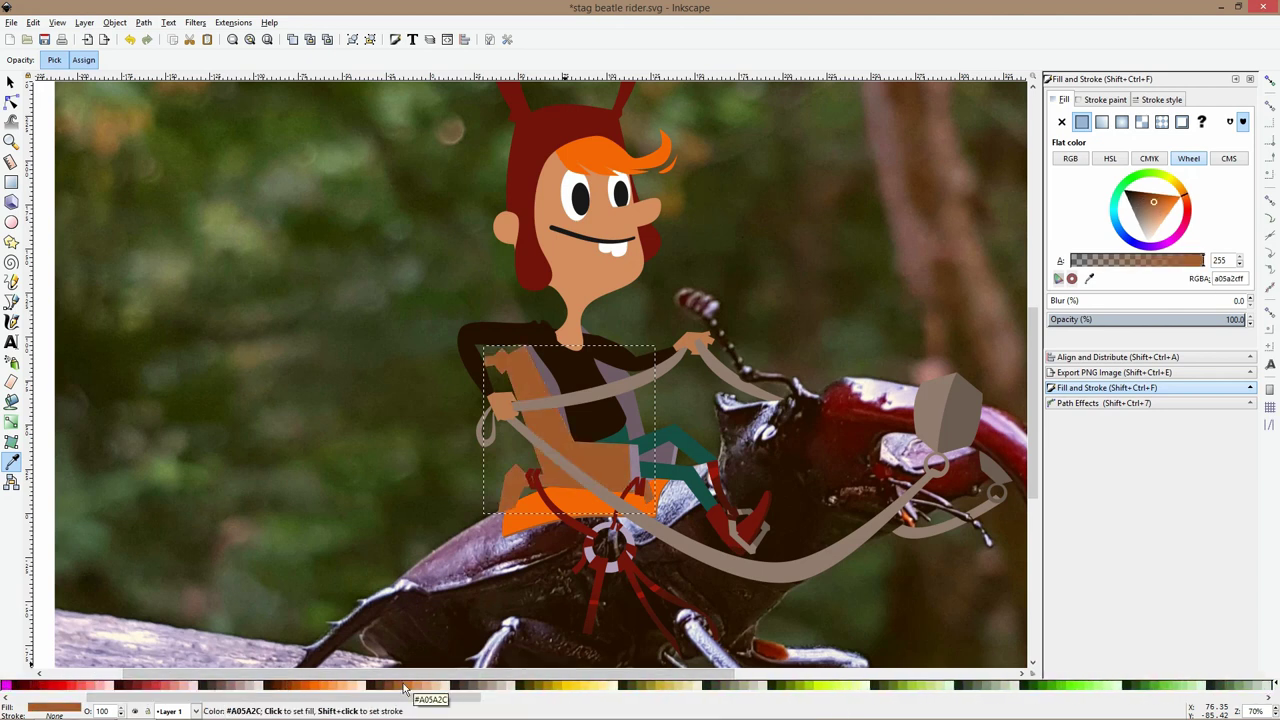
# Match the seat's shaded side path to the seat's brown and darken its fill to #6C4124
pyautogui.keyDown('ctrl'); pyautogui.scroll(2, 614, 429); pyautogui.keyUp('ctrl')
pyautogui.press('s')
pyautogui.click(647, 380)
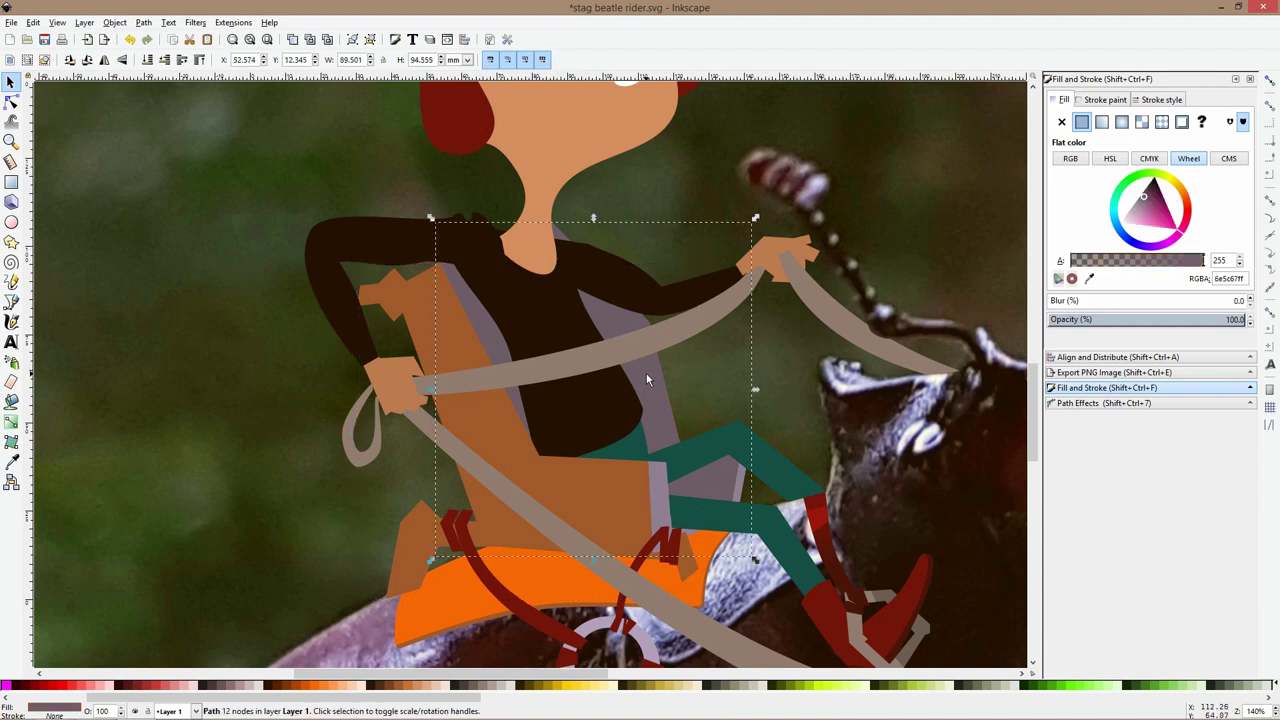
pyautogui.click(12, 461)
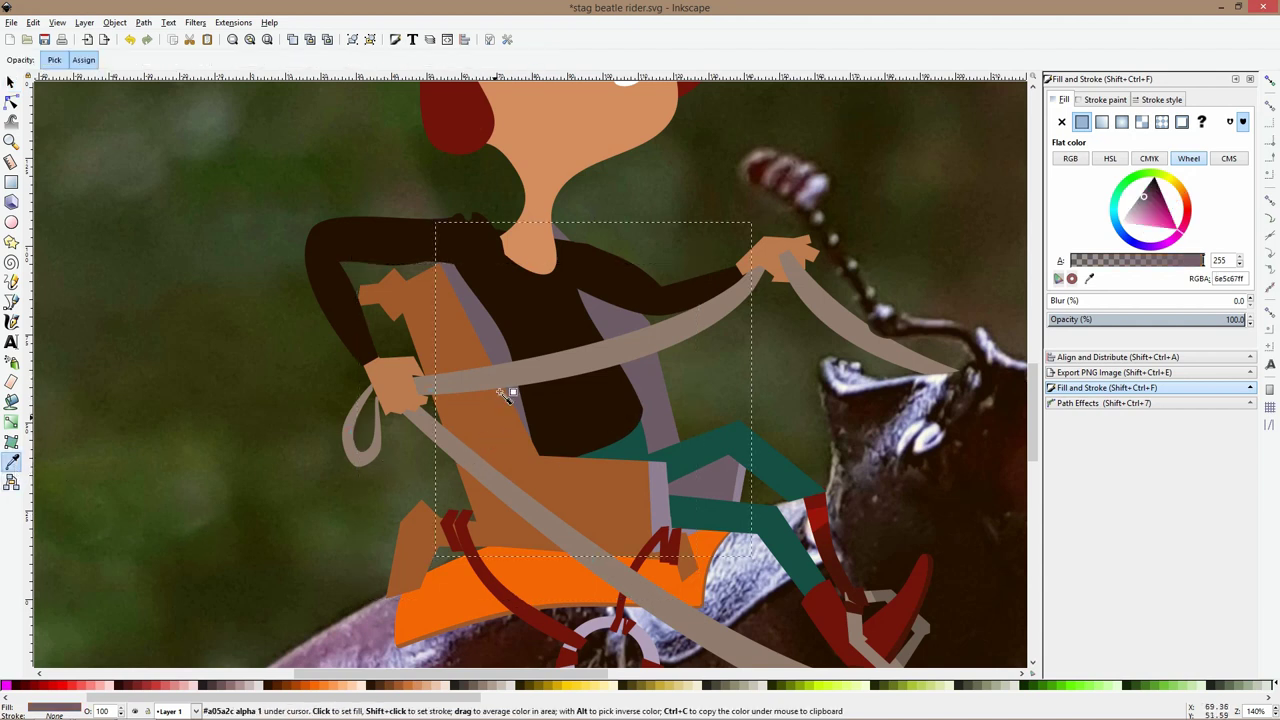
pyautogui.click(505, 400)
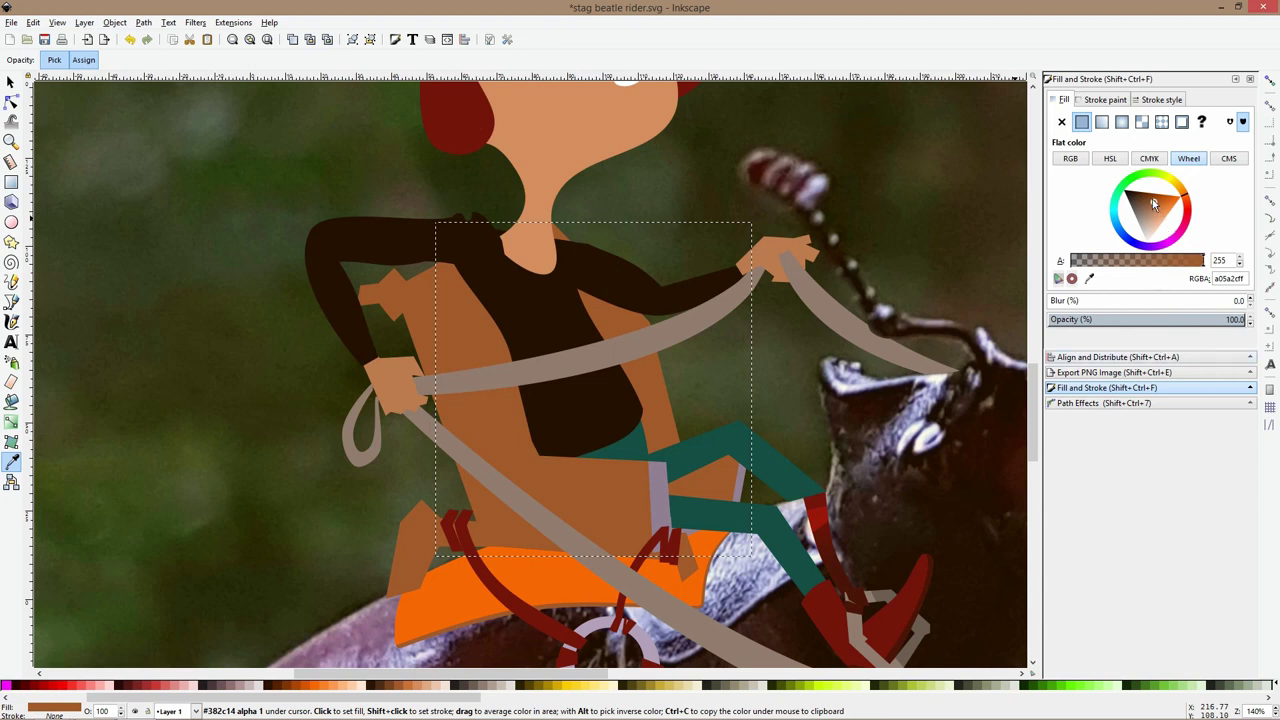
pyautogui.moveTo(1150, 204); pyautogui.dragTo(1146, 204)
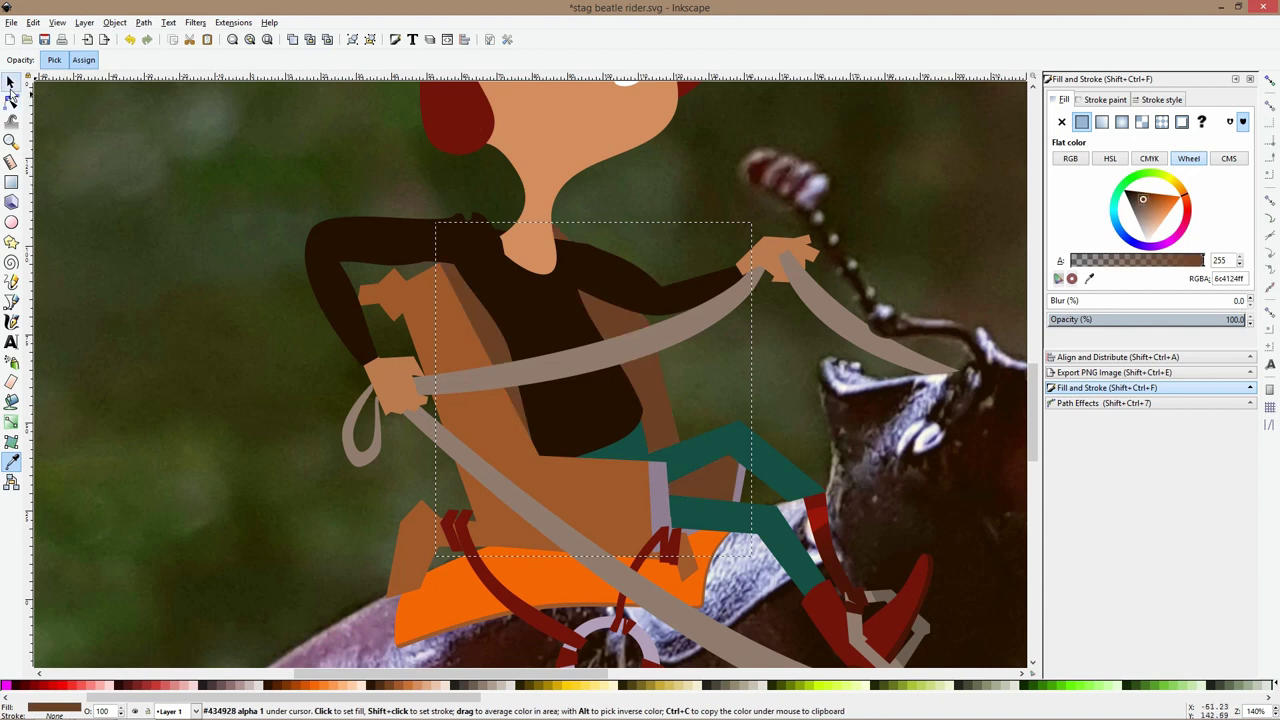
# Fill the two remaining lilac side pieces at the seat's front with brown #8C5029 sampled from the shaded seat back
pyautogui.click(11, 88)
pyautogui.click(658, 472)
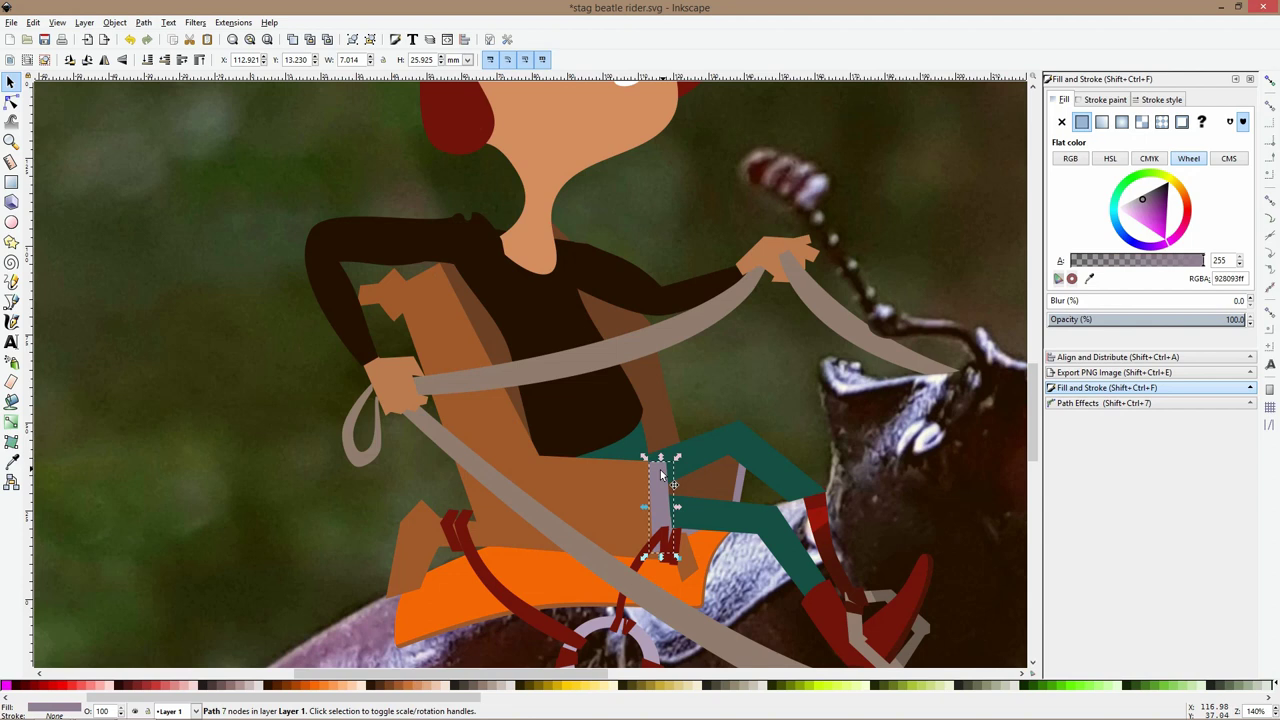
pyautogui.keyDown('shift'); pyautogui.click(713, 496); pyautogui.keyUp('shift')
pyautogui.click(11, 461)
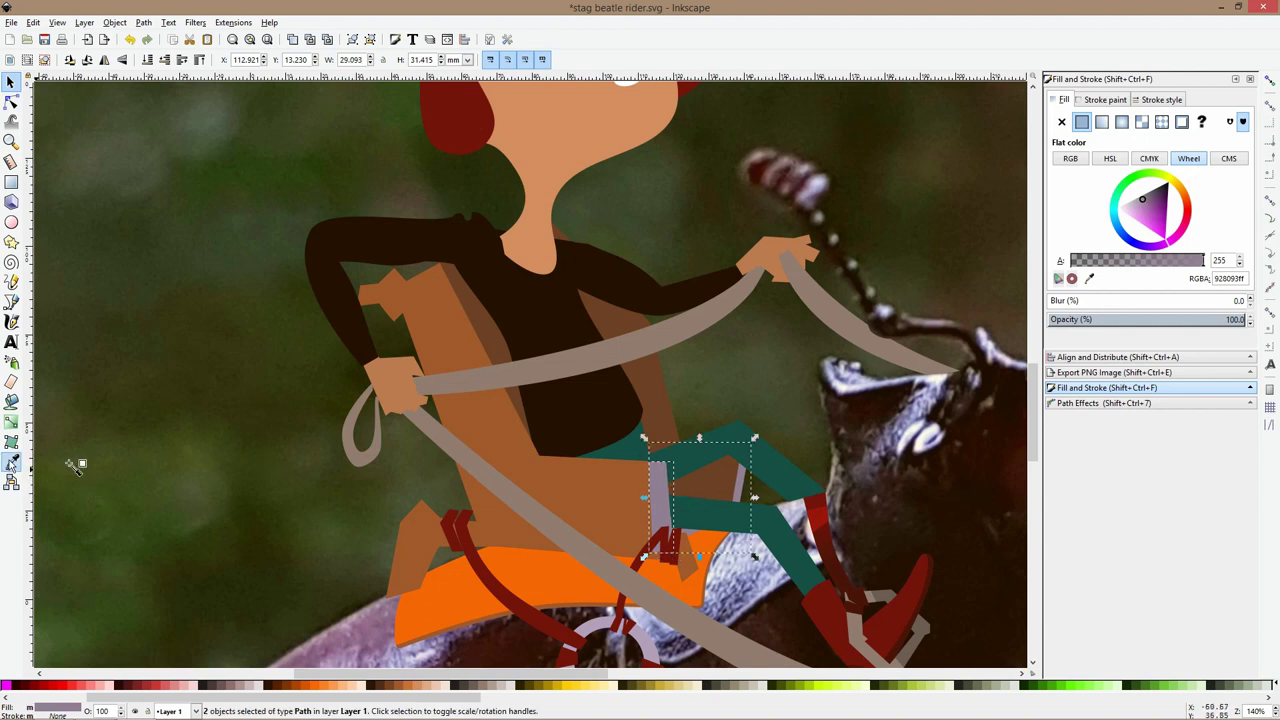
pyautogui.click(478, 345)
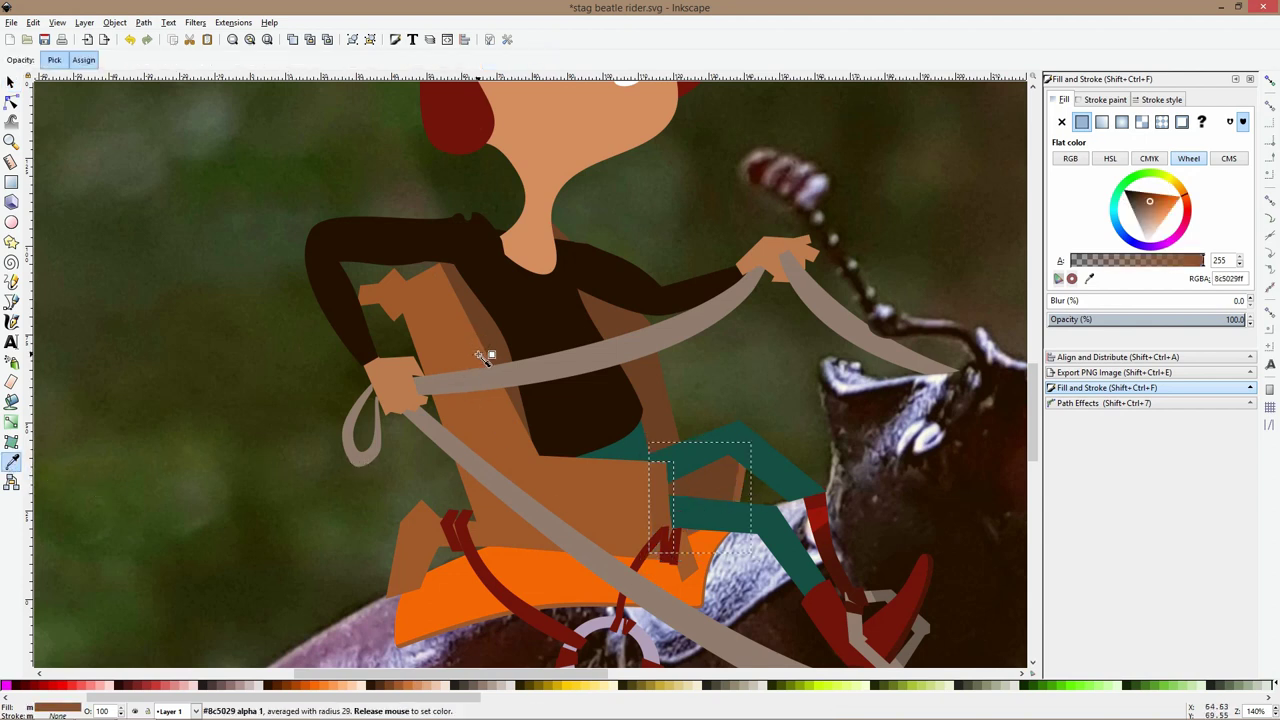
# Select the main brown seat shape and save the drawing
pyautogui.press('s')
pyautogui.click(478, 354)
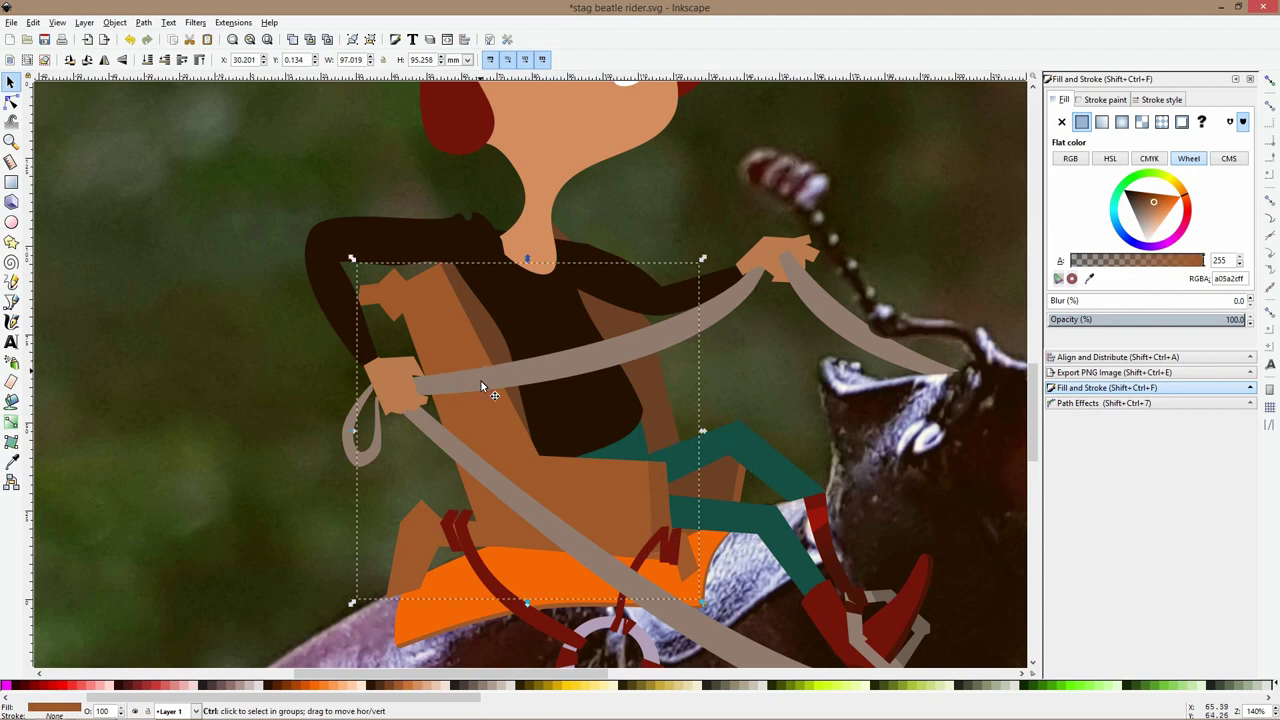
pyautogui.scroll(1, 480, 375)
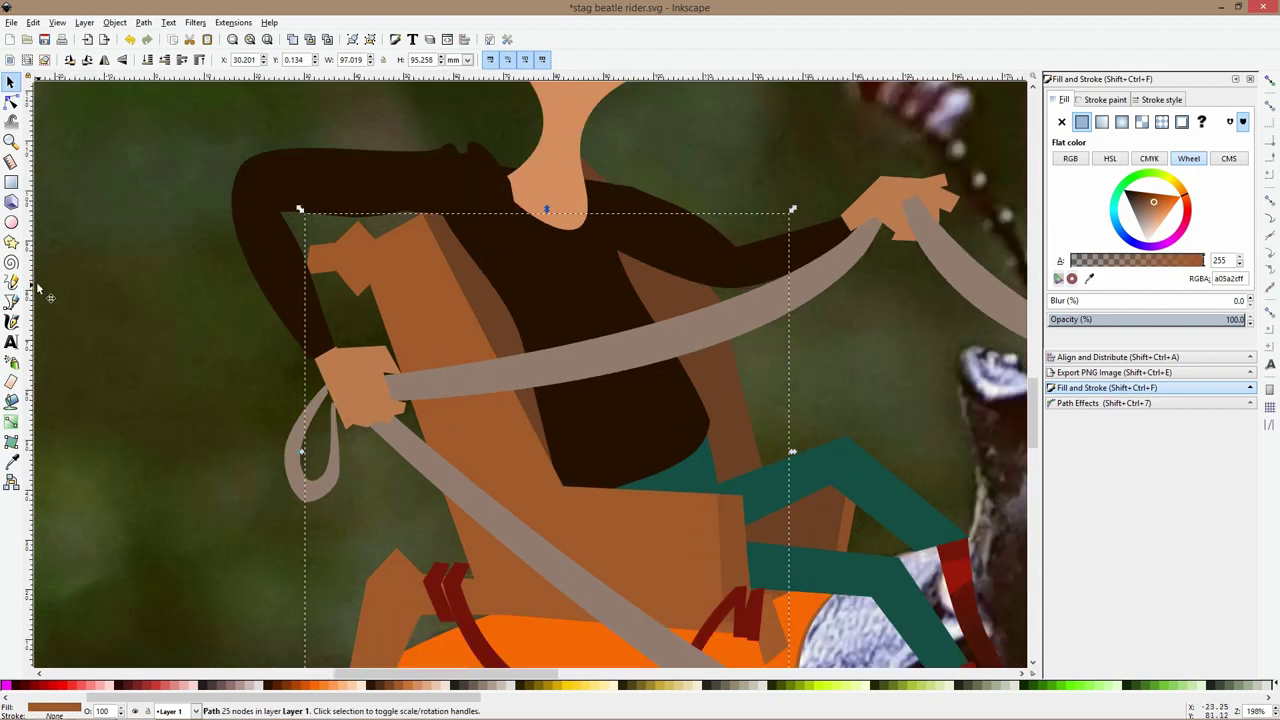
pyautogui.press('p')
pyautogui.hotkey('ctrl', 's')
pyautogui.scroll(-1, 286, 409)
pyautogui.scroll(-1, 343, 400)
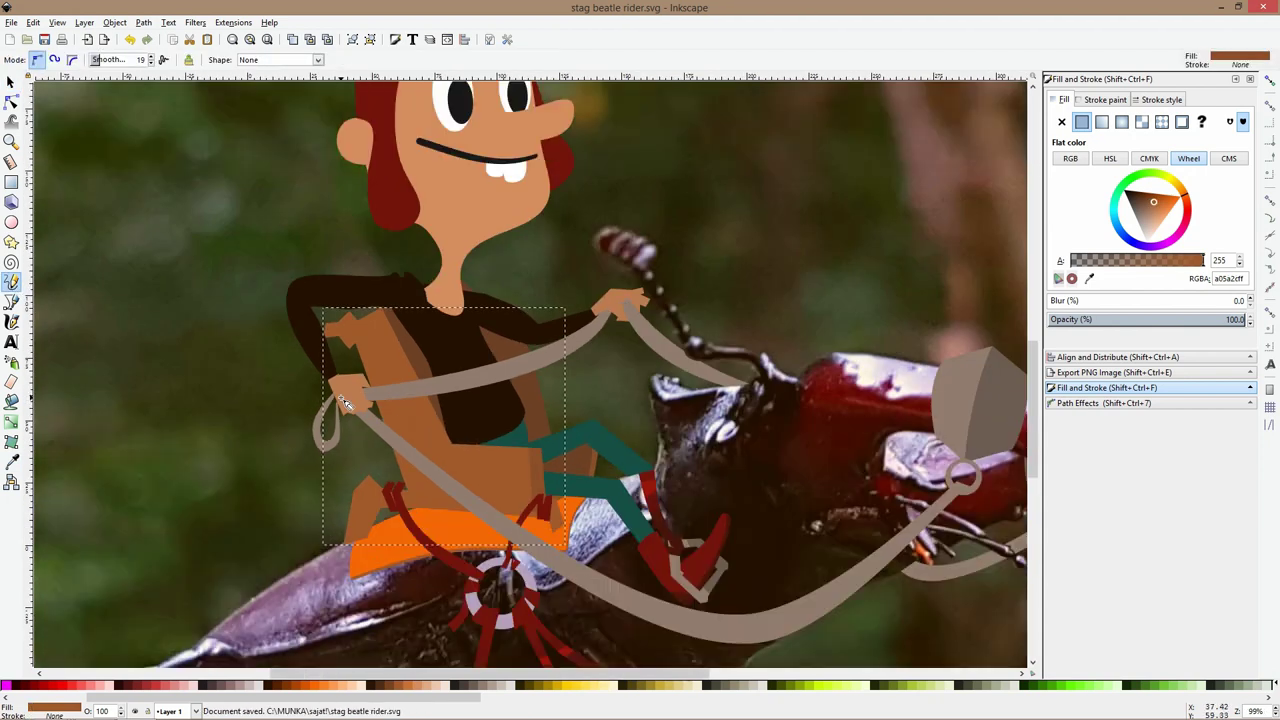
# Draw long, wavy freehand wood-grain shapes down the seat's backrest, with a shorter one filling the gap near its front edge
pyautogui.scroll(1, 368, 334)
pyautogui.scroll(-1, 355, 323)
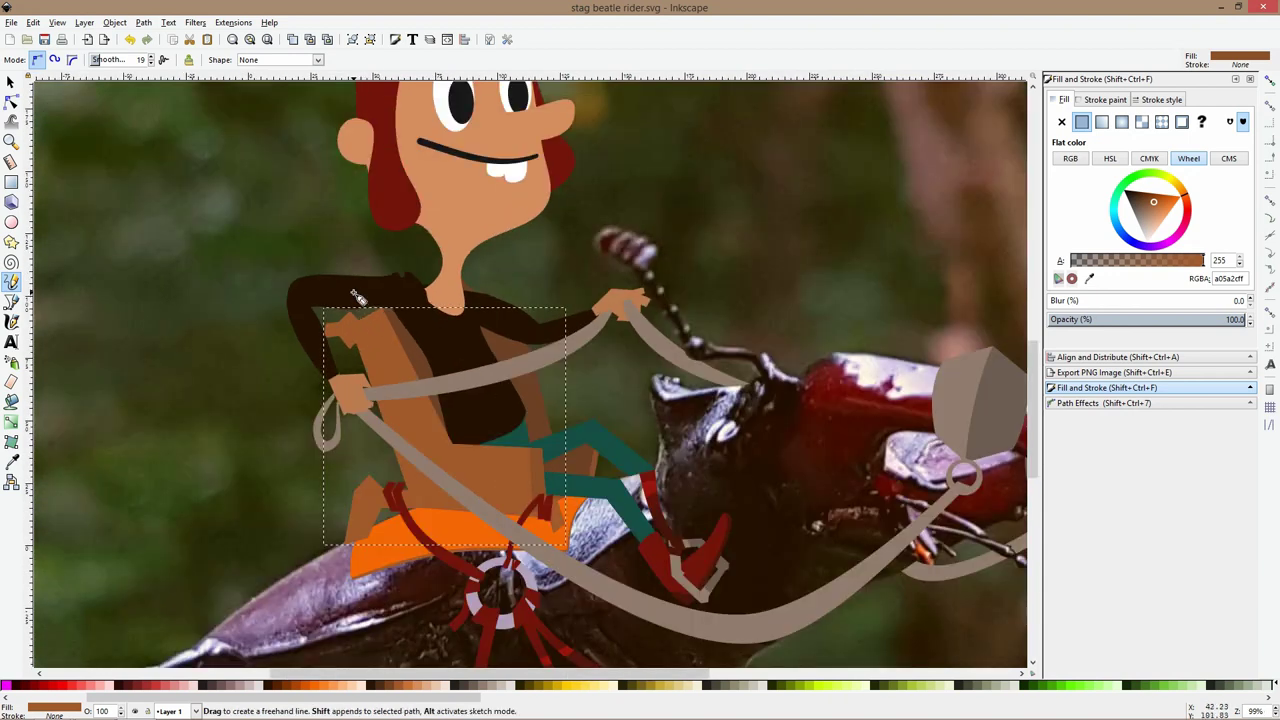
pyautogui.moveTo(352, 292); pyautogui.dragTo(390, 415)
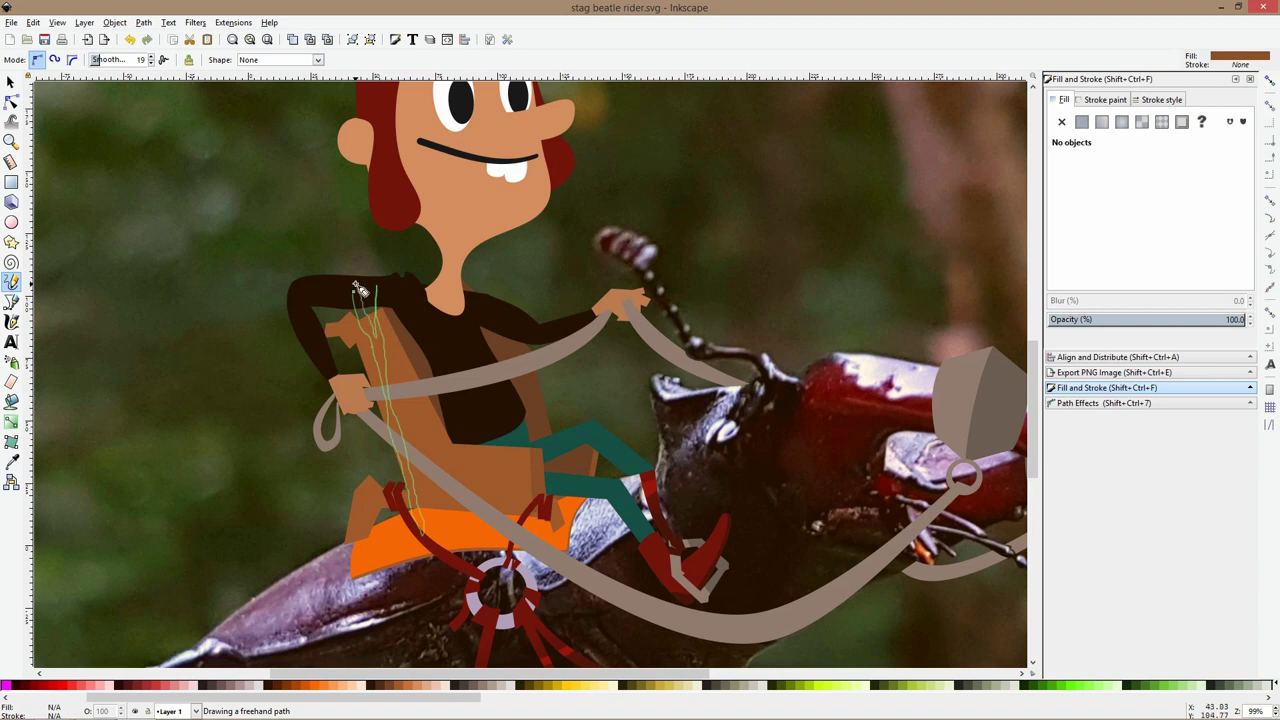
pyautogui.moveTo(360, 290); pyautogui.dragTo(355, 287)
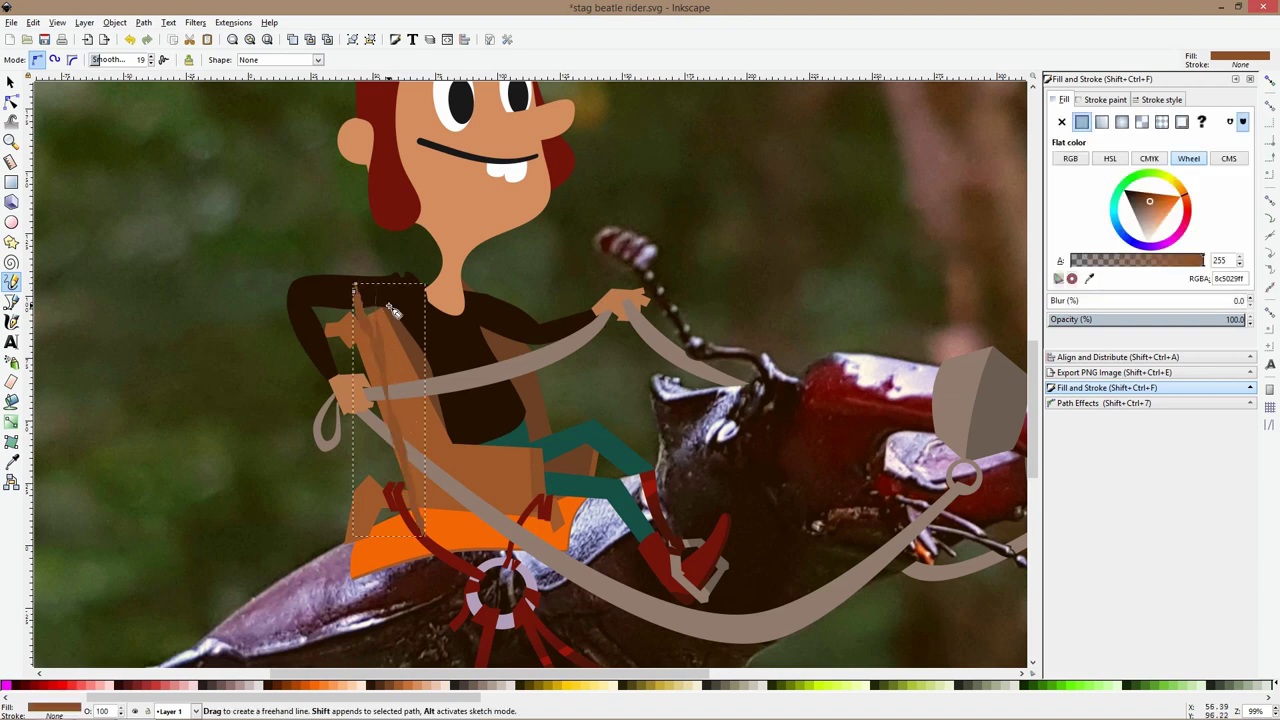
pyautogui.scroll(2, 389, 306)
pyautogui.scroll(-2, 394, 309)
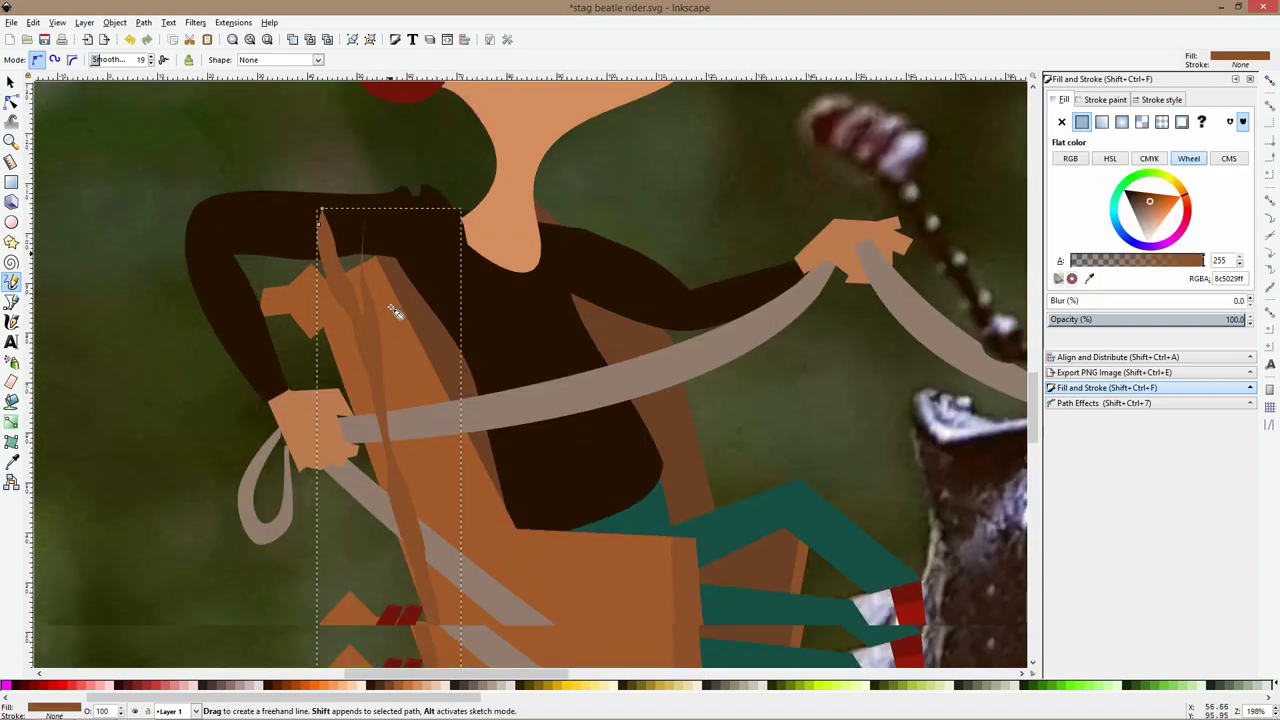
pyautogui.moveTo(397, 175)
pyautogui.mouseDown()
pyautogui.moveTo(400, 296)
pyautogui.moveTo(425, 375)
pyautogui.mouseUp()
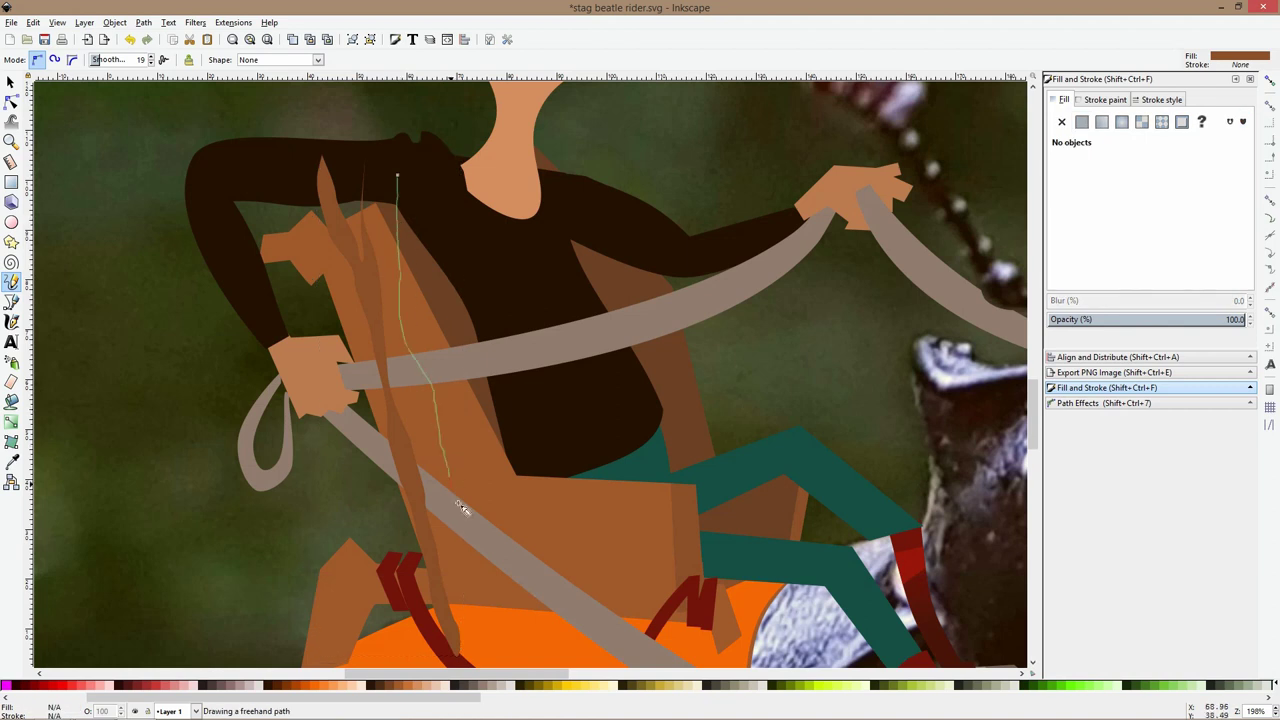
pyautogui.moveTo(469, 405)
pyautogui.mouseDown()
pyautogui.moveTo(468, 313)
pyautogui.moveTo(453, 392)
pyautogui.moveTo(408, 328)
pyautogui.moveTo(412, 200)
pyautogui.mouseUp()
pyautogui.moveTo(424, 266)
pyautogui.mouseDown()
pyautogui.moveTo(447, 363)
pyautogui.moveTo(466, 318)
pyautogui.moveTo(463, 333)
pyautogui.mouseUp()
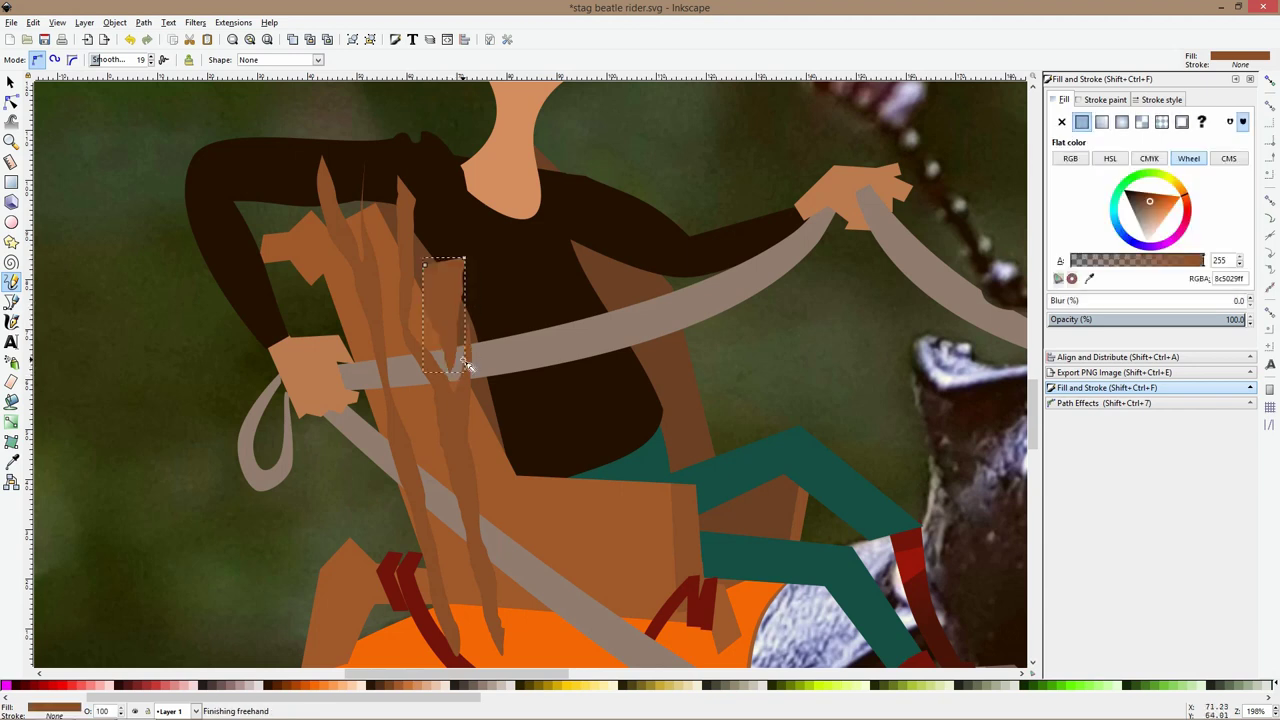
# Simplify the long grain shapes on the backrest and skew them to follow the backrest's slant
pyautogui.press('s')
pyautogui.click(469, 374)
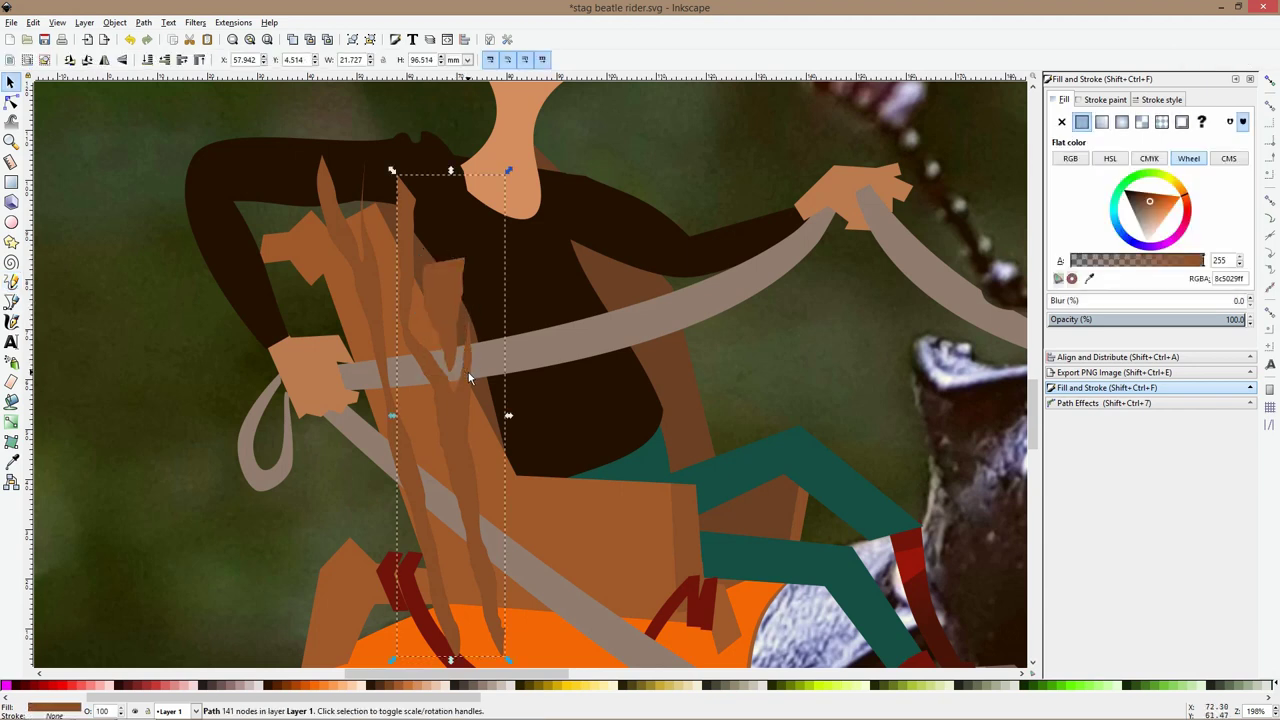
pyautogui.hotkey('ctrl', 'l')
pyautogui.scroll(-4, 469, 378)
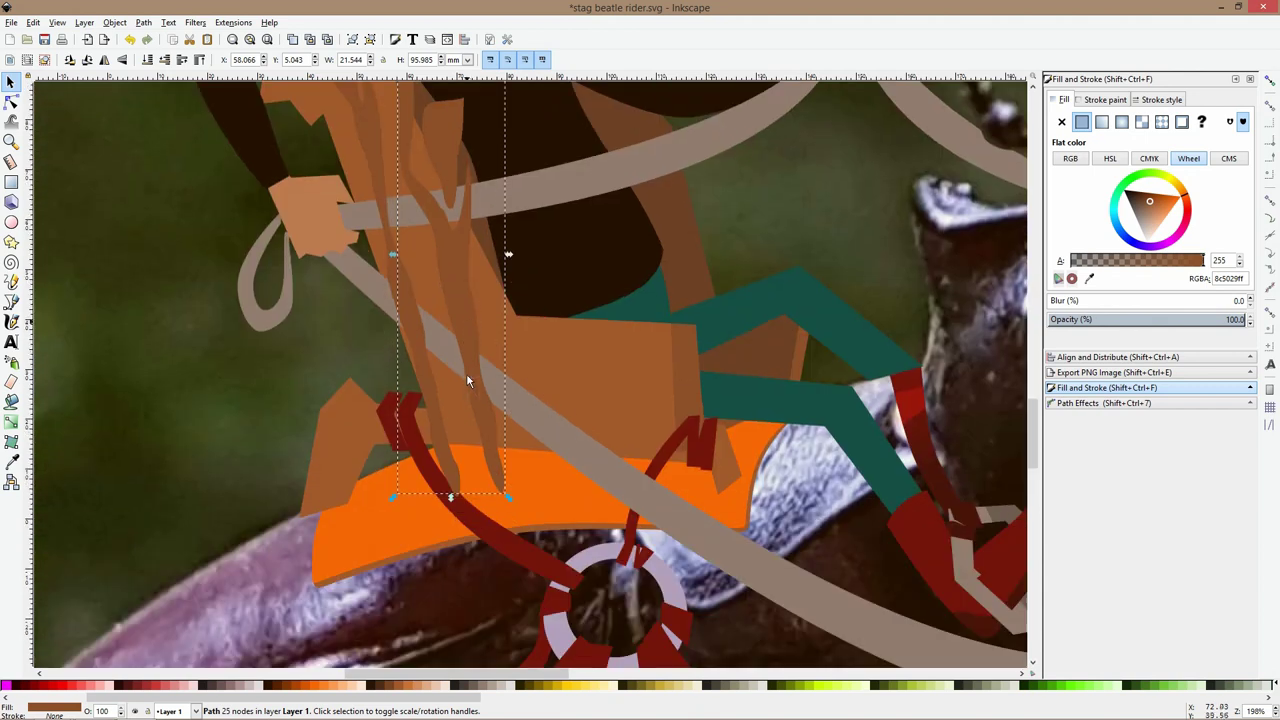
pyautogui.keyDown('shift'); pyautogui.click(446, 474); pyautogui.keyUp('shift')
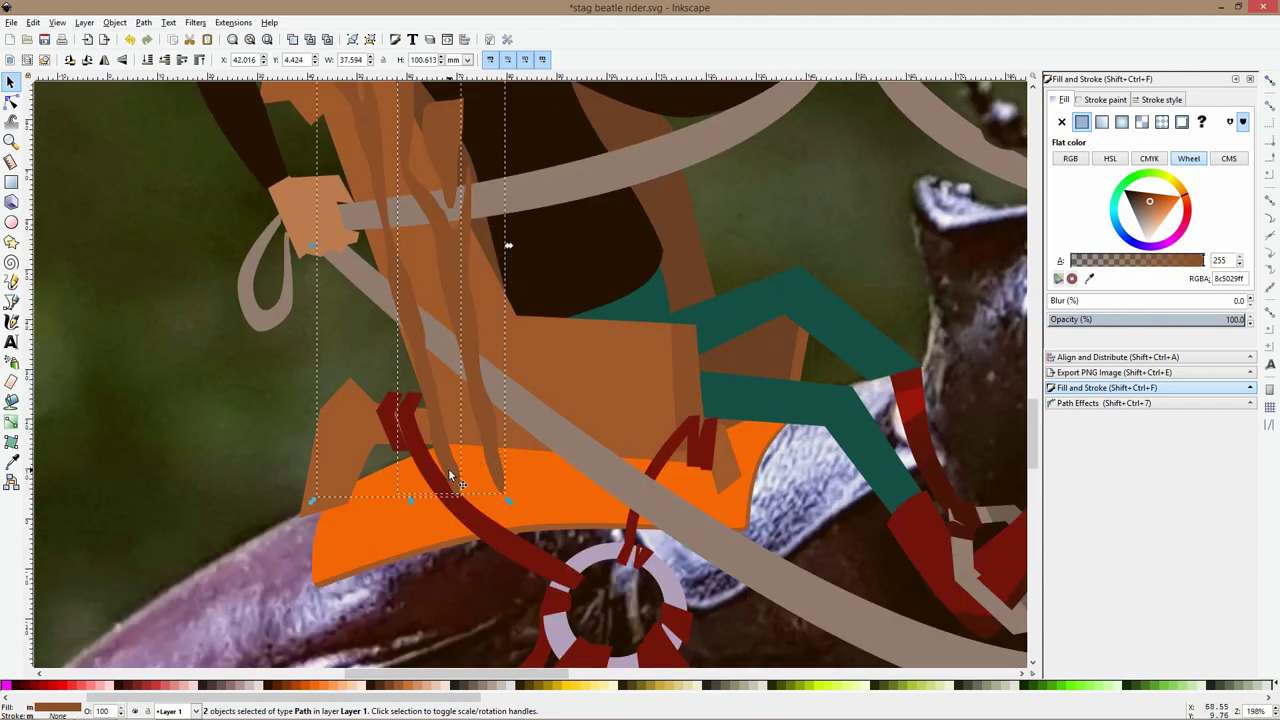
pyautogui.hotkey('ctrl', 'l')
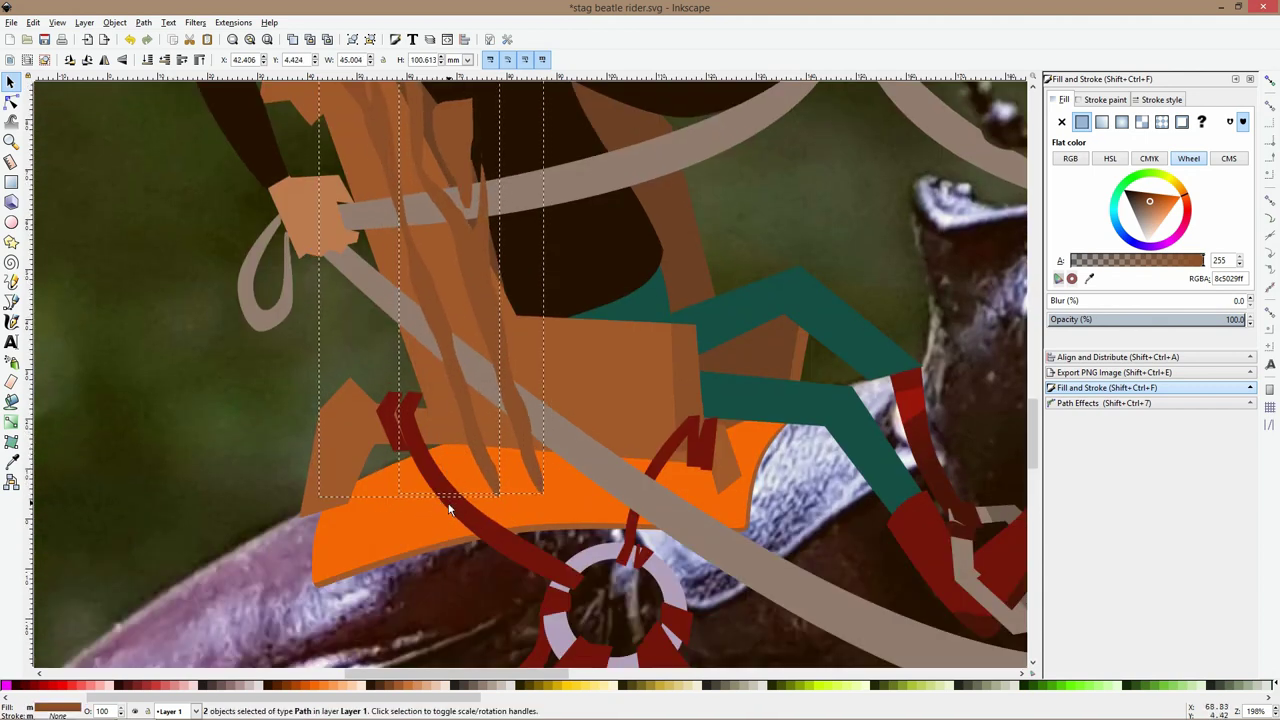
pyautogui.hotkey('ctrl', 'l')
pyautogui.click(54, 337)
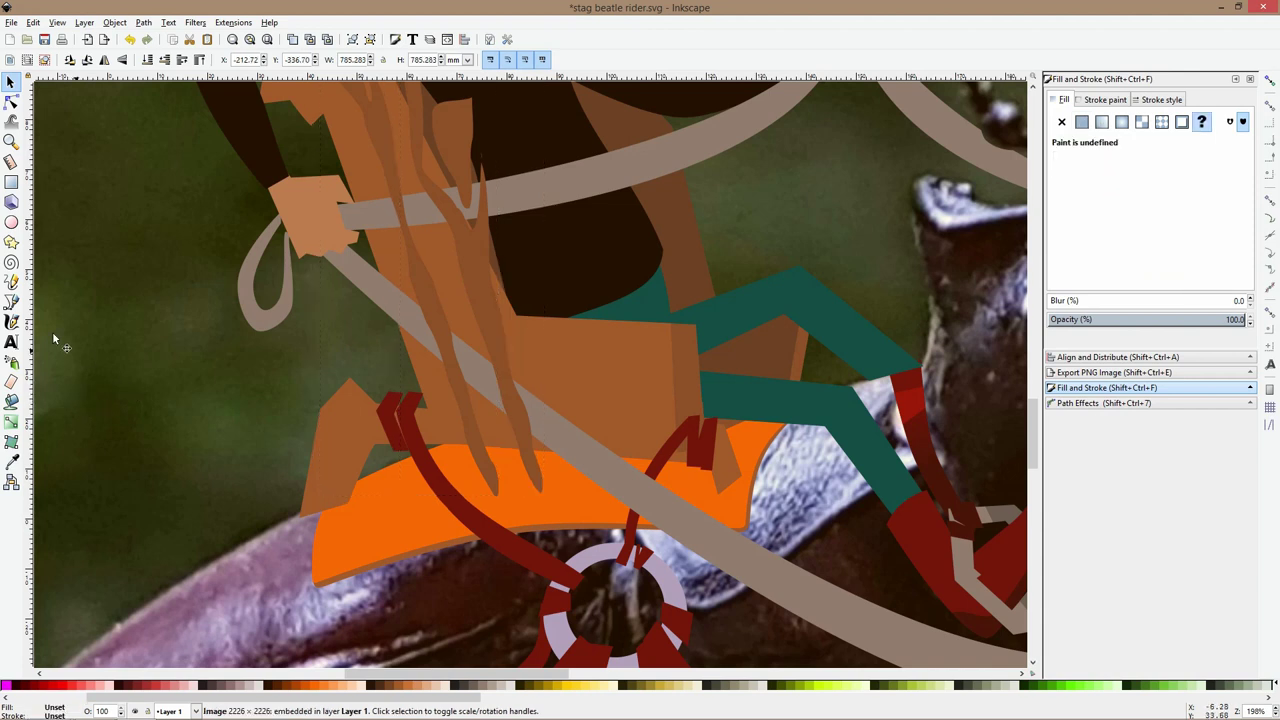
# Draw narrow grain shapes and a wider tapered one across the seat's base, and nudge the tapered one slightly downward
pyautogui.click(13, 281)
pyautogui.moveTo(522, 271)
pyautogui.mouseDown()
pyautogui.moveTo(560, 473)
pyautogui.moveTo(574, 298)
pyautogui.moveTo(560, 431)
pyautogui.moveTo(547, 351)
pyautogui.moveTo(619, 407)
pyautogui.moveTo(640, 494)
pyautogui.moveTo(600, 274)
pyautogui.moveTo(650, 368)
pyautogui.moveTo(690, 413)
pyautogui.moveTo(690, 401)
pyautogui.moveTo(645, 342)
pyautogui.moveTo(626, 269)
pyautogui.moveTo(576, 305)
pyautogui.mouseUp()
pyautogui.press('space')
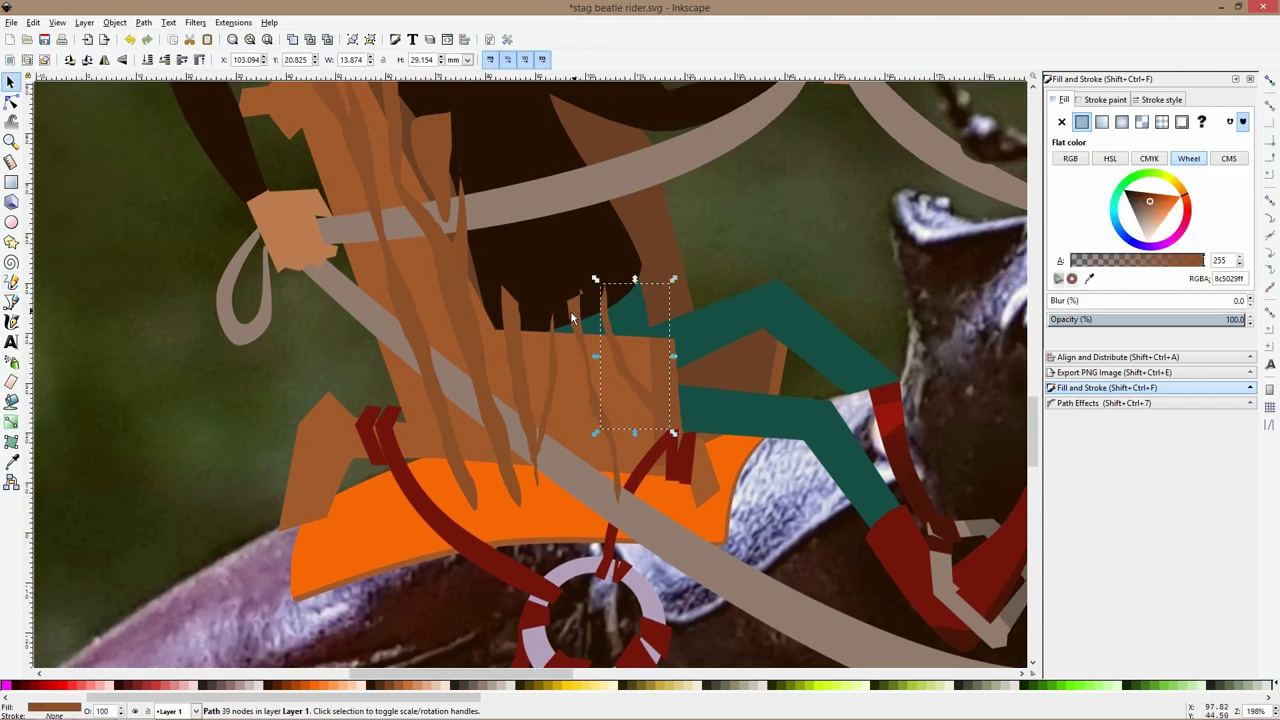
pyautogui.press('space')
pyautogui.moveTo(557, 494)
pyautogui.mouseDown()
pyautogui.moveTo(574, 410)
pyautogui.moveTo(600, 458)
pyautogui.moveTo(594, 507)
pyautogui.mouseUp()
pyautogui.press('space')
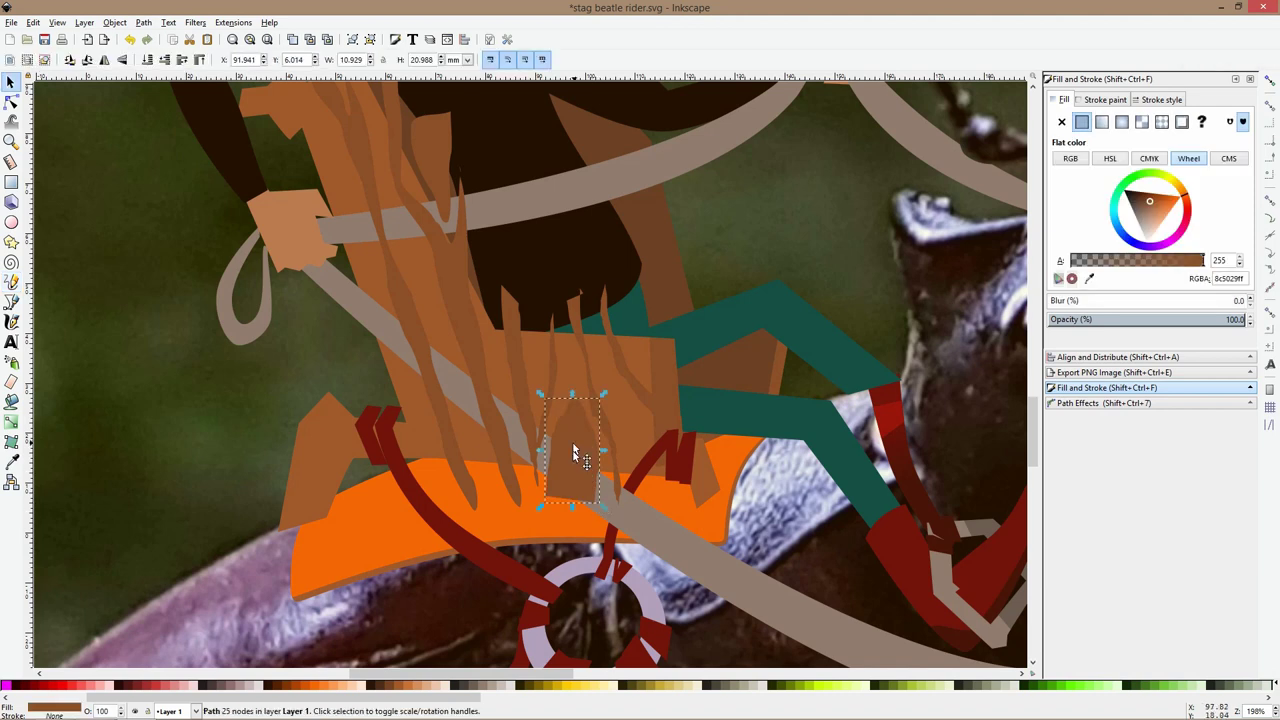
pyautogui.moveTo(573, 444); pyautogui.dragTo(571, 455)
# Merge the grain shapes on the seat's base and join them with the backrest grain into one path
pyautogui.keyDown('shift'); pyautogui.click(606, 293); pyautogui.keyUp('shift')
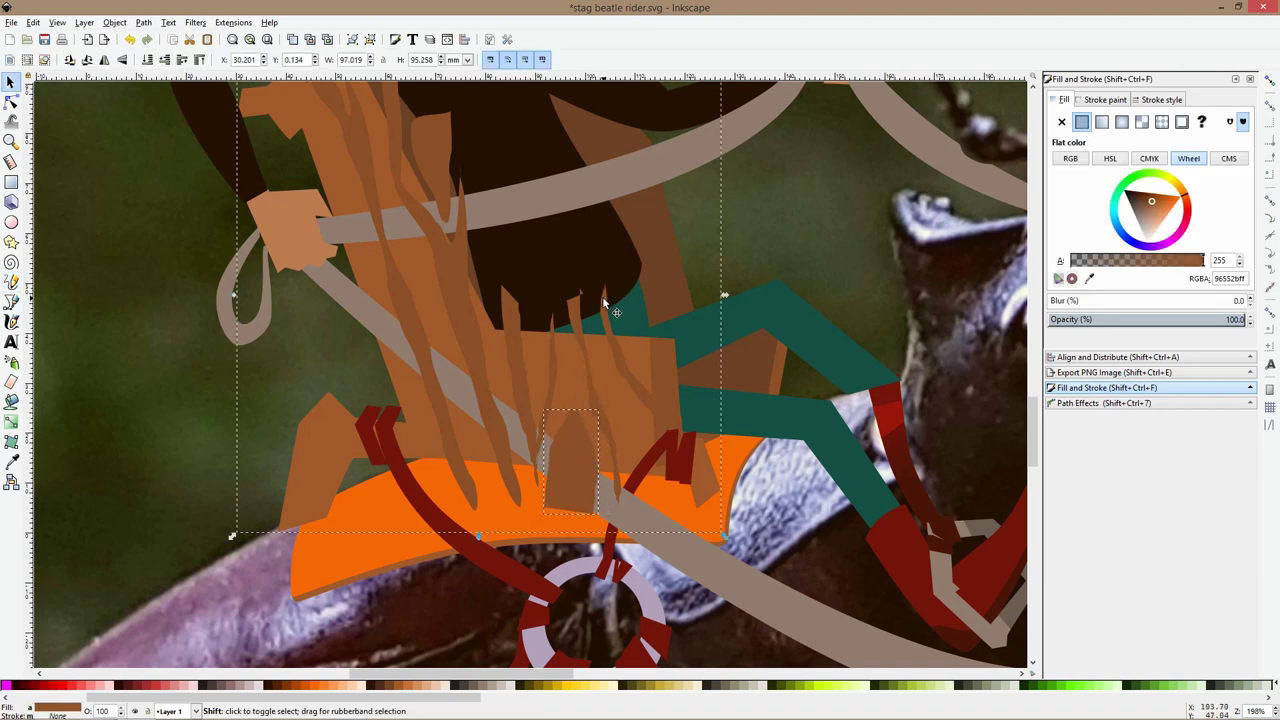
pyautogui.keyDown('shift'); pyautogui.click(585, 325); pyautogui.keyUp('shift')
pyautogui.keyDown('shift'); pyautogui.click(415, 347); pyautogui.keyUp('shift')
pyautogui.keyDown('shift'); pyautogui.click(403, 397); pyautogui.keyUp('shift')
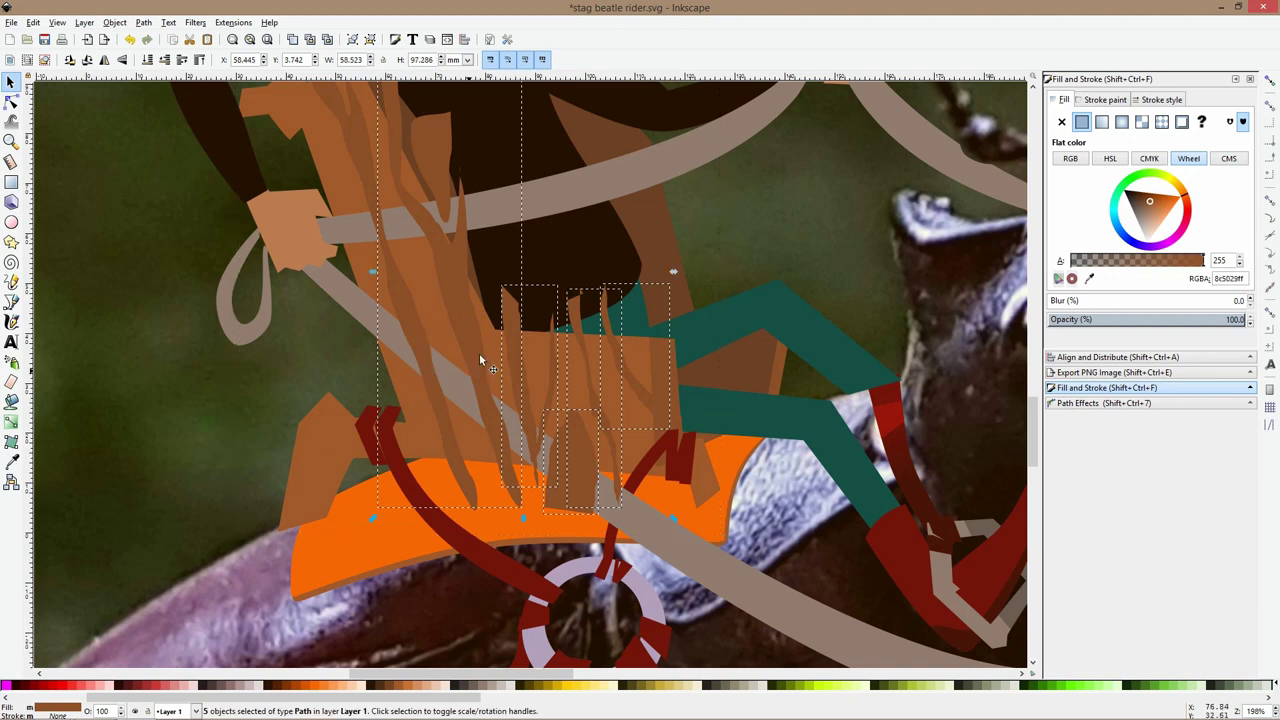
pyautogui.keyDown('shift'); pyautogui.click(474, 347); pyautogui.keyUp('shift')
pyautogui.hotkey('ctrl', 'k')
pyautogui.hotkey('ctrl', '+')
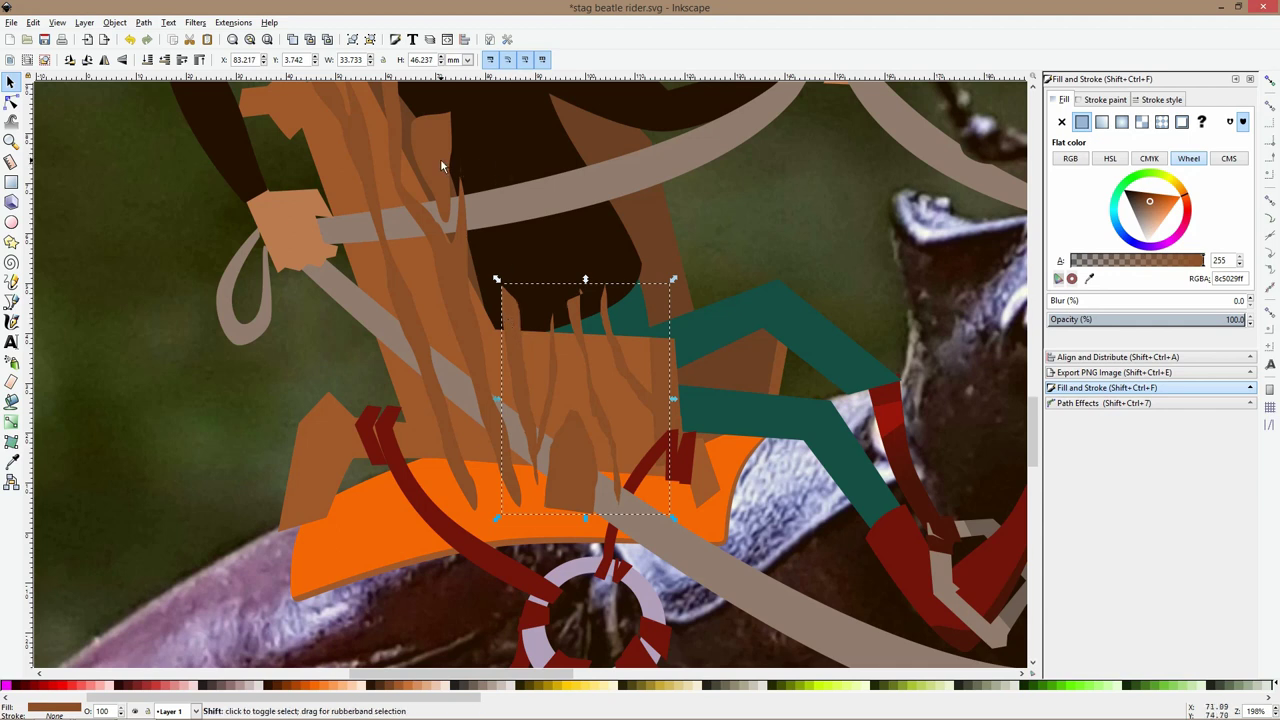
pyautogui.keyDown('shift'); pyautogui.click(368, 178); pyautogui.keyUp('shift')
pyautogui.hotkey('ctrl', 'k')
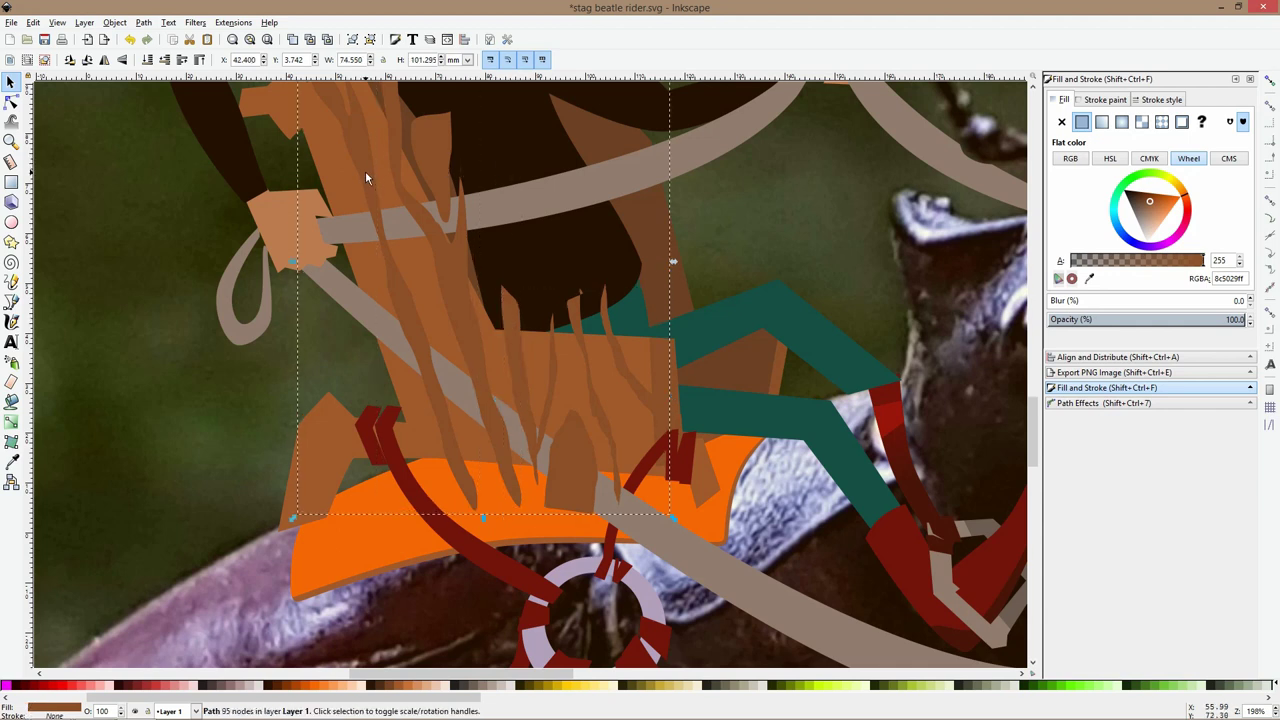
# Try moving the combined grain path off the seat onto the empty background, and undo the move
pyautogui.scroll(-3, 384, 160)
pyautogui.moveTo(392, 164); pyautogui.dragTo(190, 199)
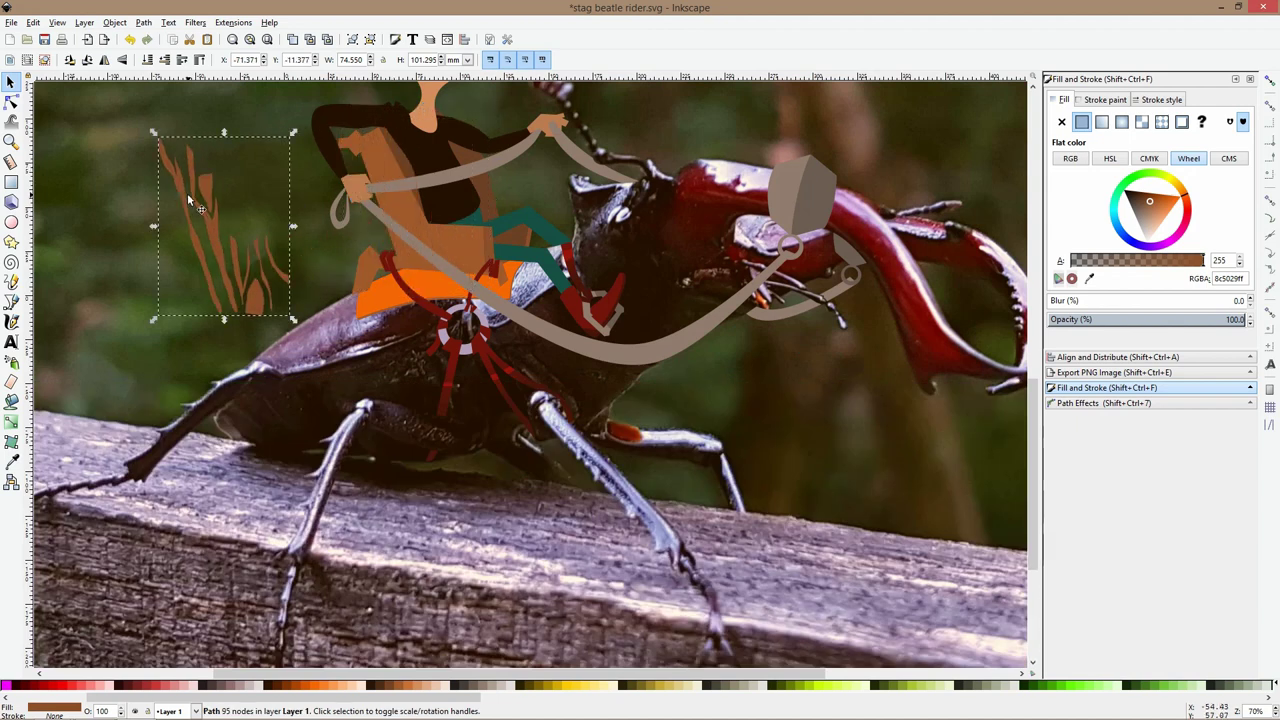
pyautogui.hotkey('ctrl', 'z')
pyautogui.scroll(3, 398, 199)
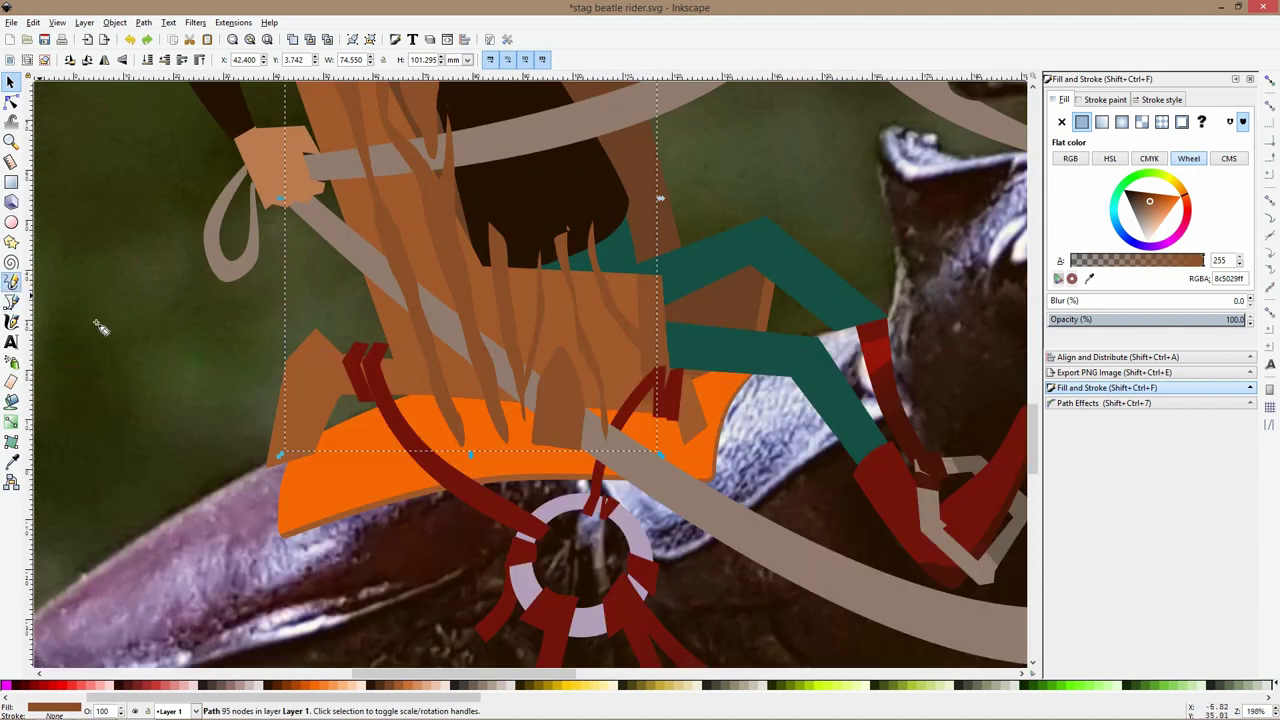
# Draw wavy grain shapes on the seat's rear leg, merge and simplify them, and unite them with the main grain path
pyautogui.click(11, 281)
pyautogui.moveTo(333, 323)
pyautogui.mouseDown()
pyautogui.moveTo(322, 372)
pyautogui.moveTo(347, 411)
pyautogui.moveTo(315, 383)
pyautogui.moveTo(323, 319)
pyautogui.moveTo(273, 356)
pyautogui.moveTo(290, 429)
pyautogui.moveTo(328, 455)
pyautogui.moveTo(293, 380)
pyautogui.moveTo(300, 320)
pyautogui.mouseUp()
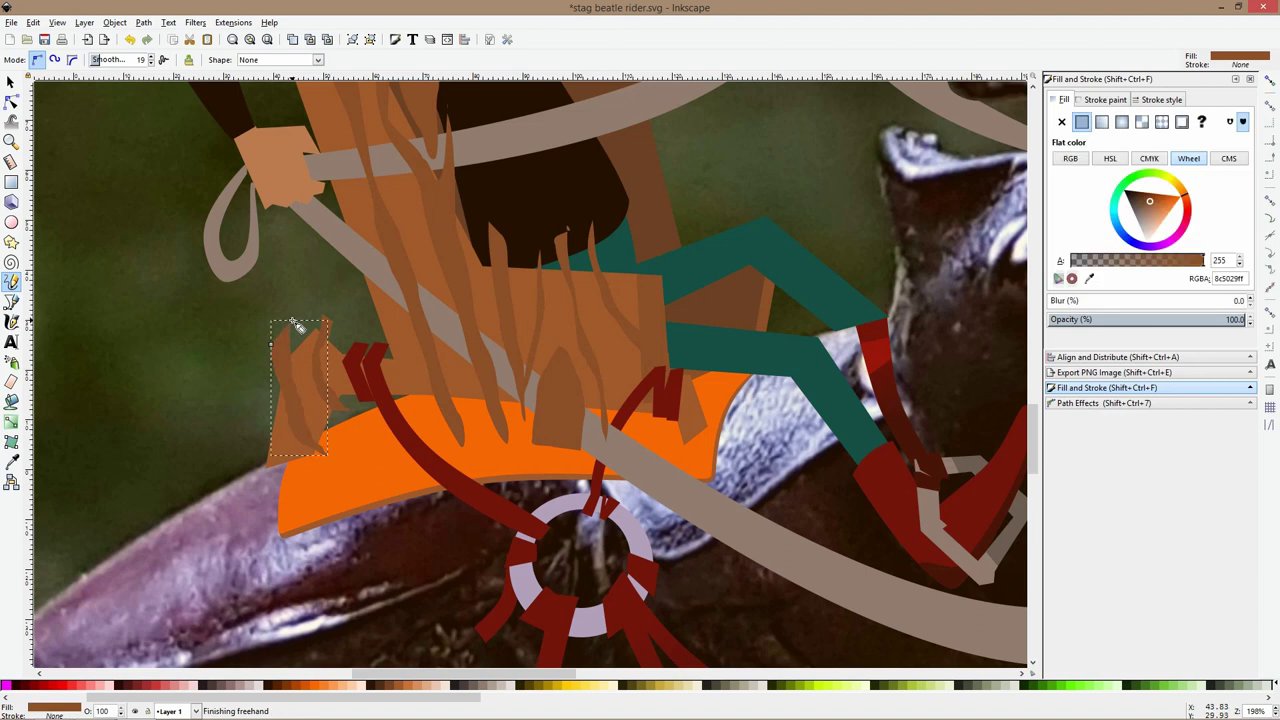
pyautogui.press('s')
pyautogui.keyDown('shift'); pyautogui.click(320, 334); pyautogui.keyUp('shift')
pyautogui.hotkey('ctrl', '+')
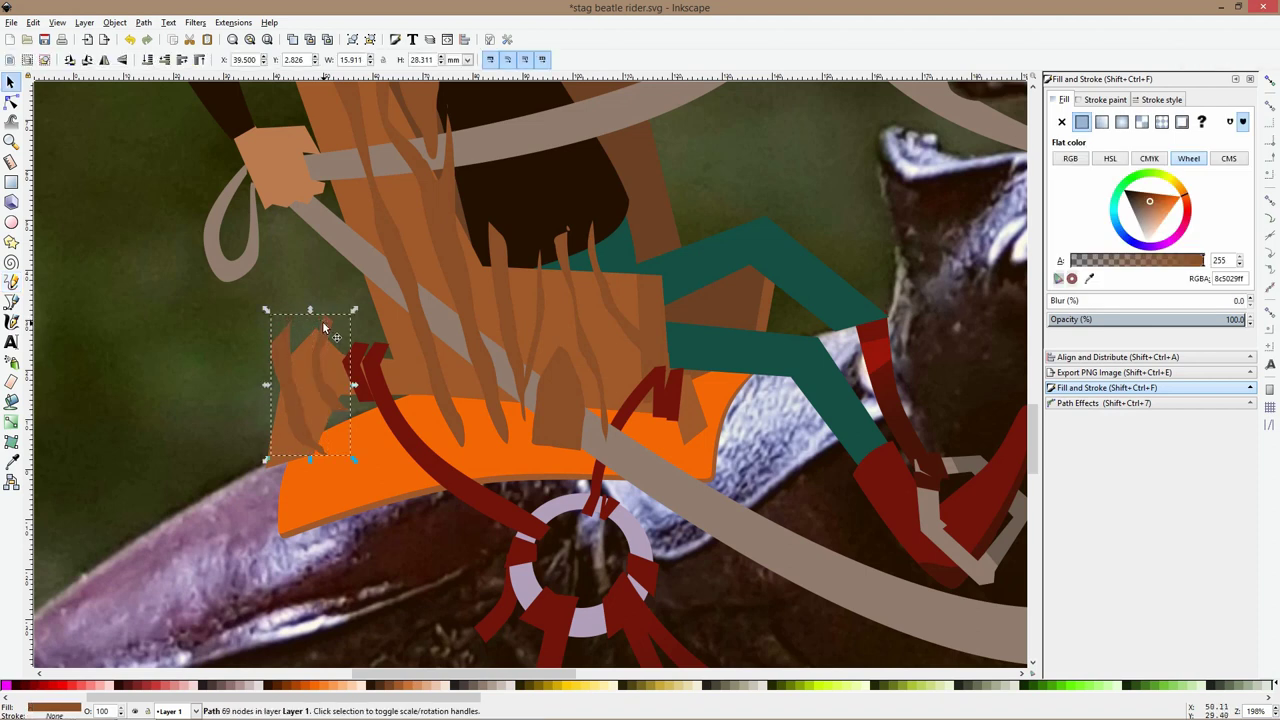
pyautogui.hotkey('ctrl', 'l')
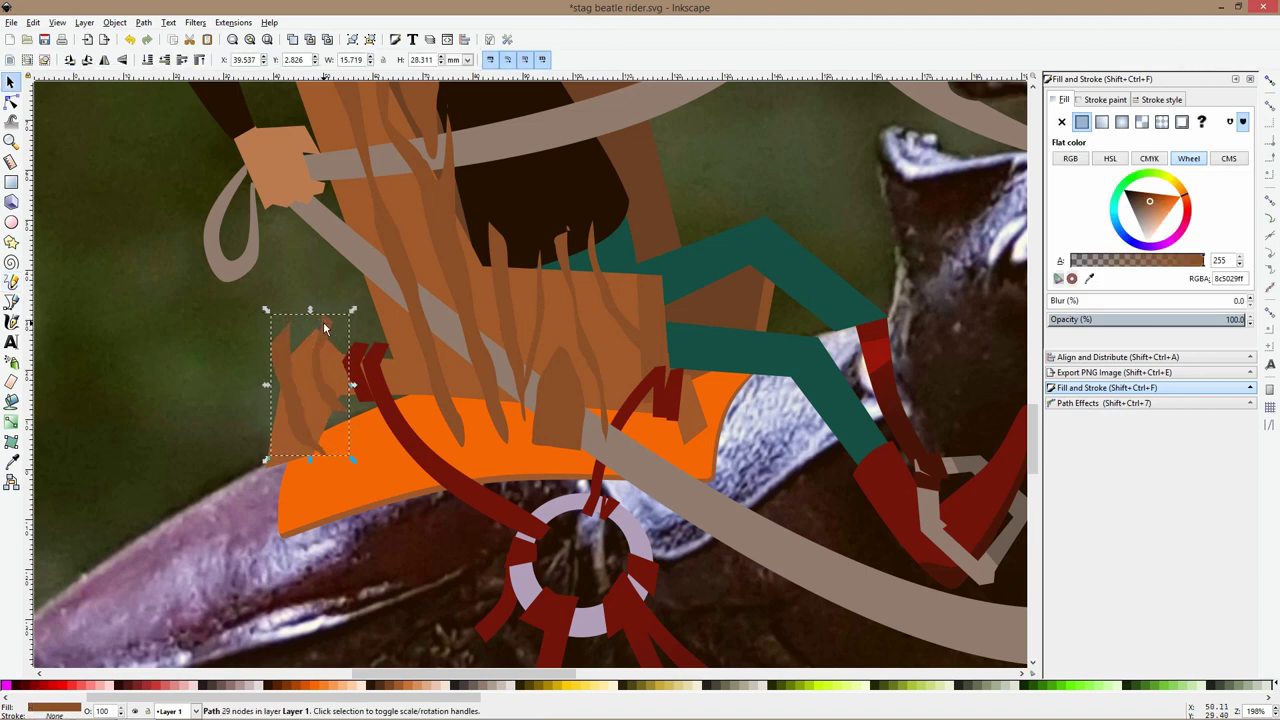
pyautogui.keyDown('shift'); pyautogui.click(405, 275); pyautogui.keyUp('shift')
pyautogui.hotkey('ctrl', '+')
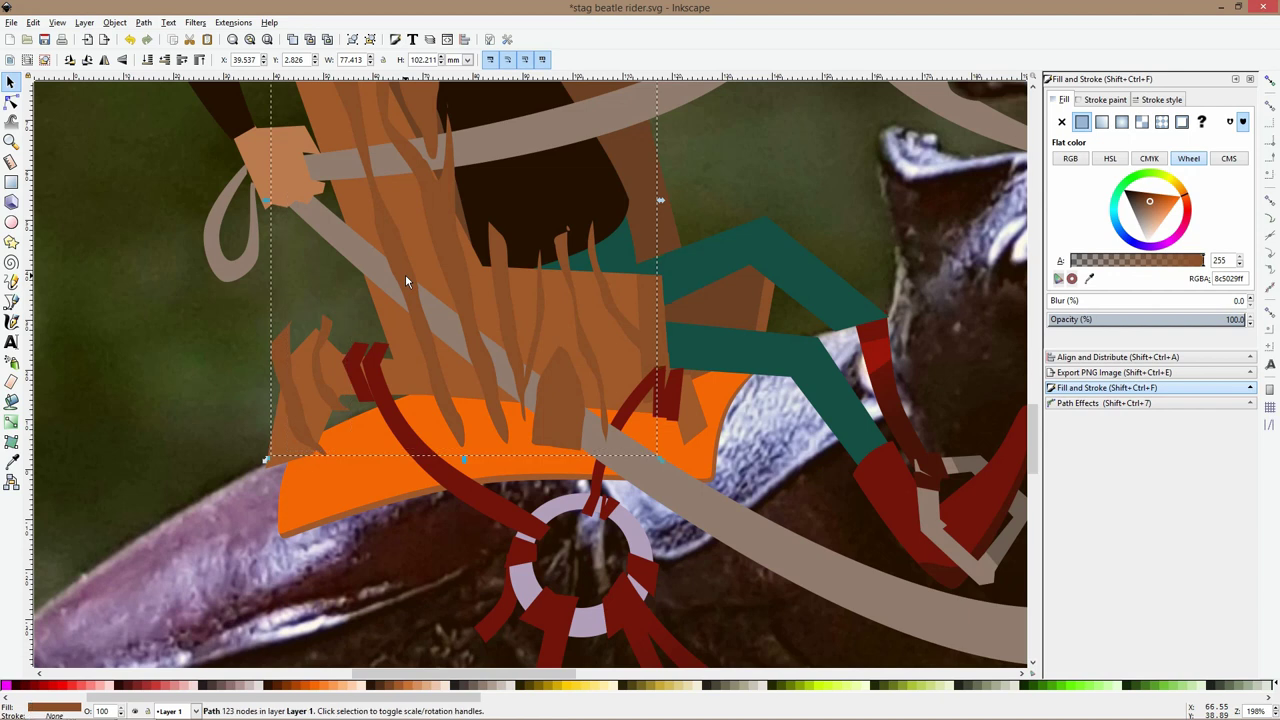
# Duplicate the united grain path, offset the copy slightly to the left, and fill it with lighter brown #C77947
pyautogui.click(406, 228)
pyautogui.press('ctrl')
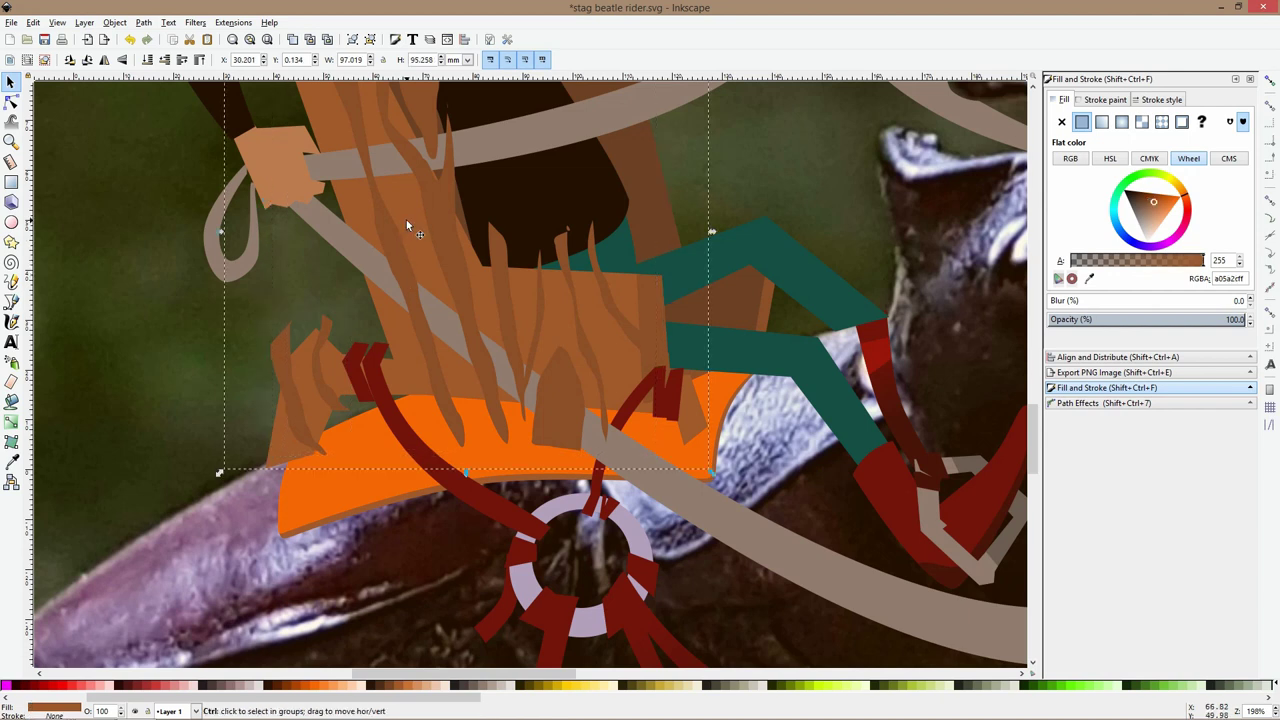
pyautogui.keyDown('ctrl'); pyautogui.keyDown('alt'); pyautogui.click(395, 233); pyautogui.keyUp('alt'); pyautogui.keyUp('ctrl')
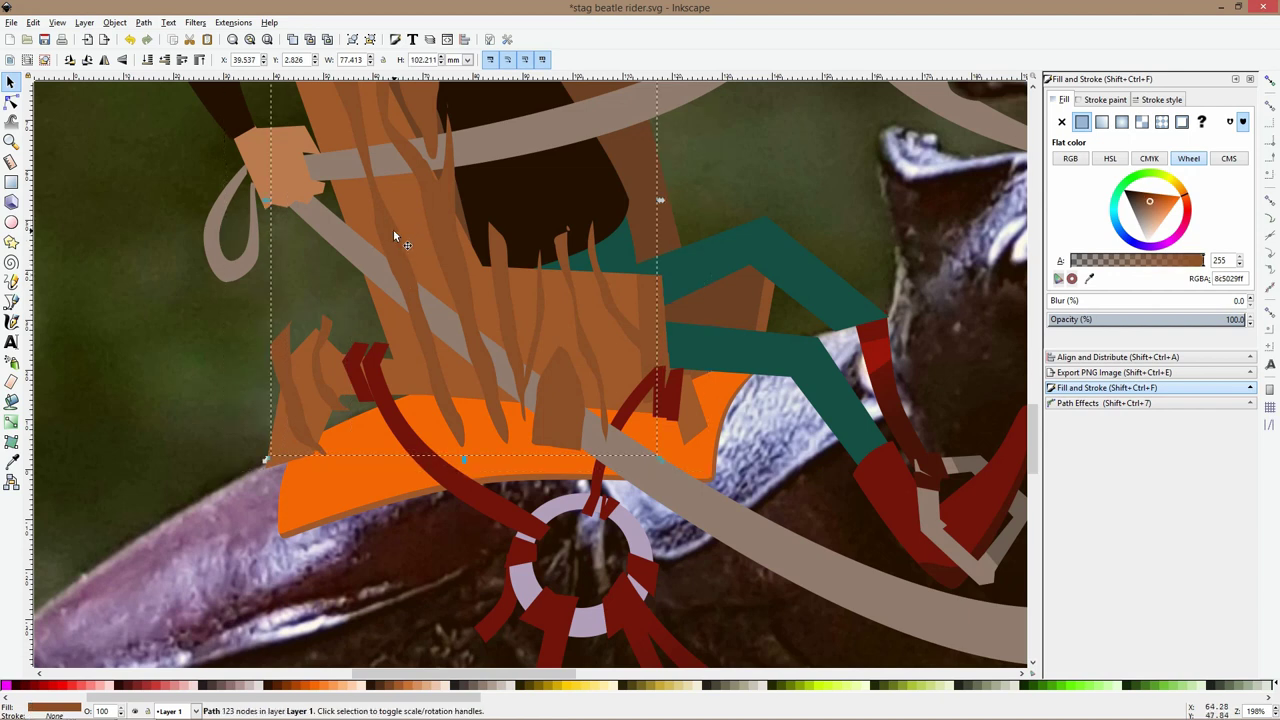
pyautogui.scroll(-4, 394, 233)
pyautogui.scroll(3, 394, 233)
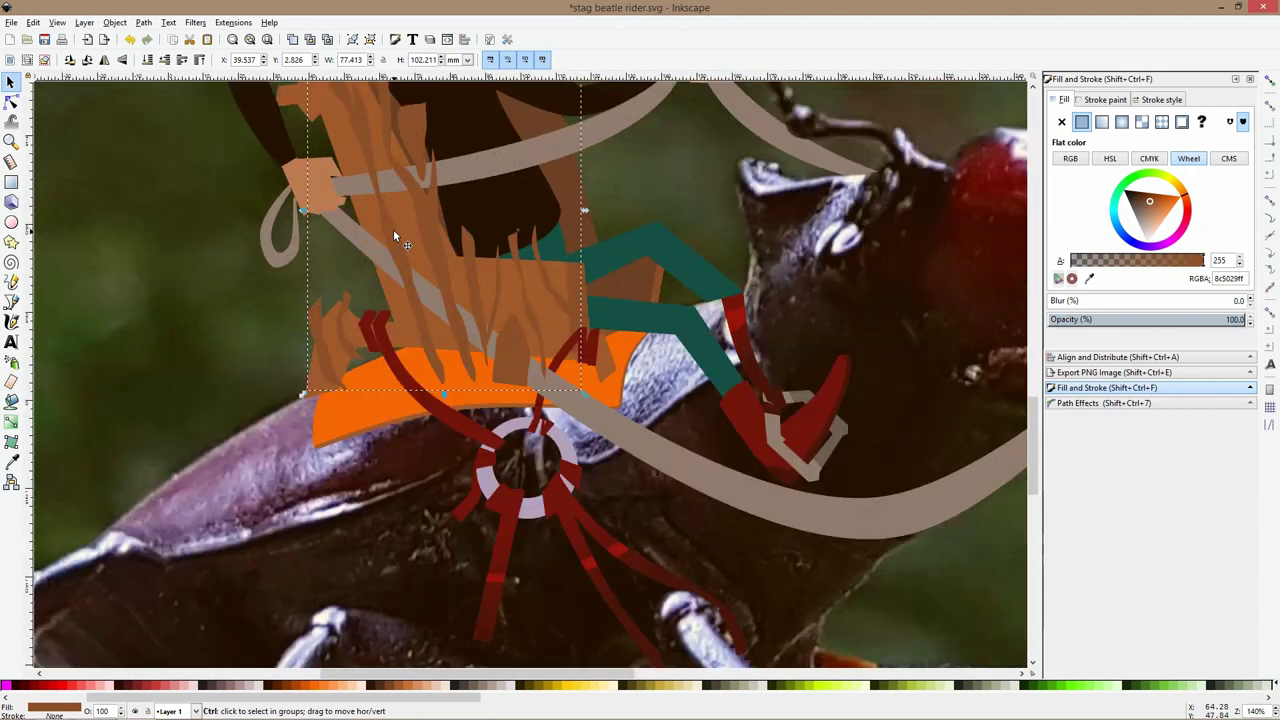
pyautogui.scroll(1, 394, 233)
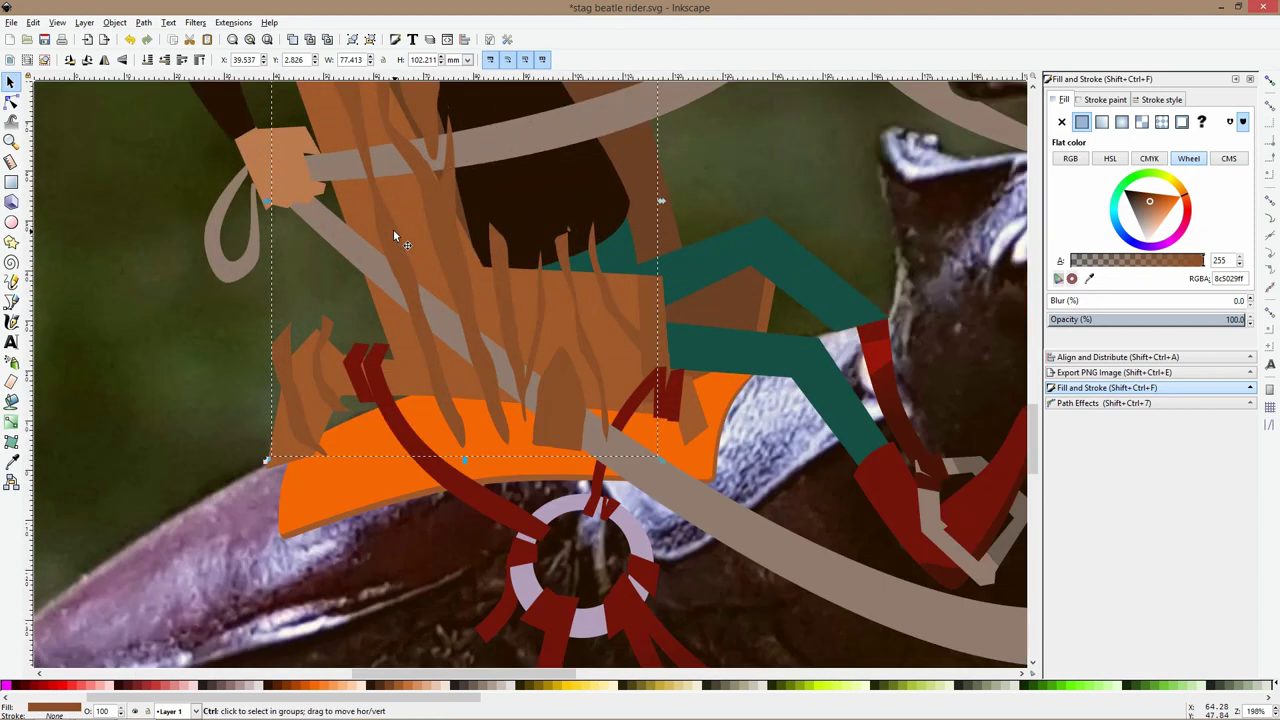
pyautogui.moveTo(392, 236); pyautogui.dragTo(389, 237)
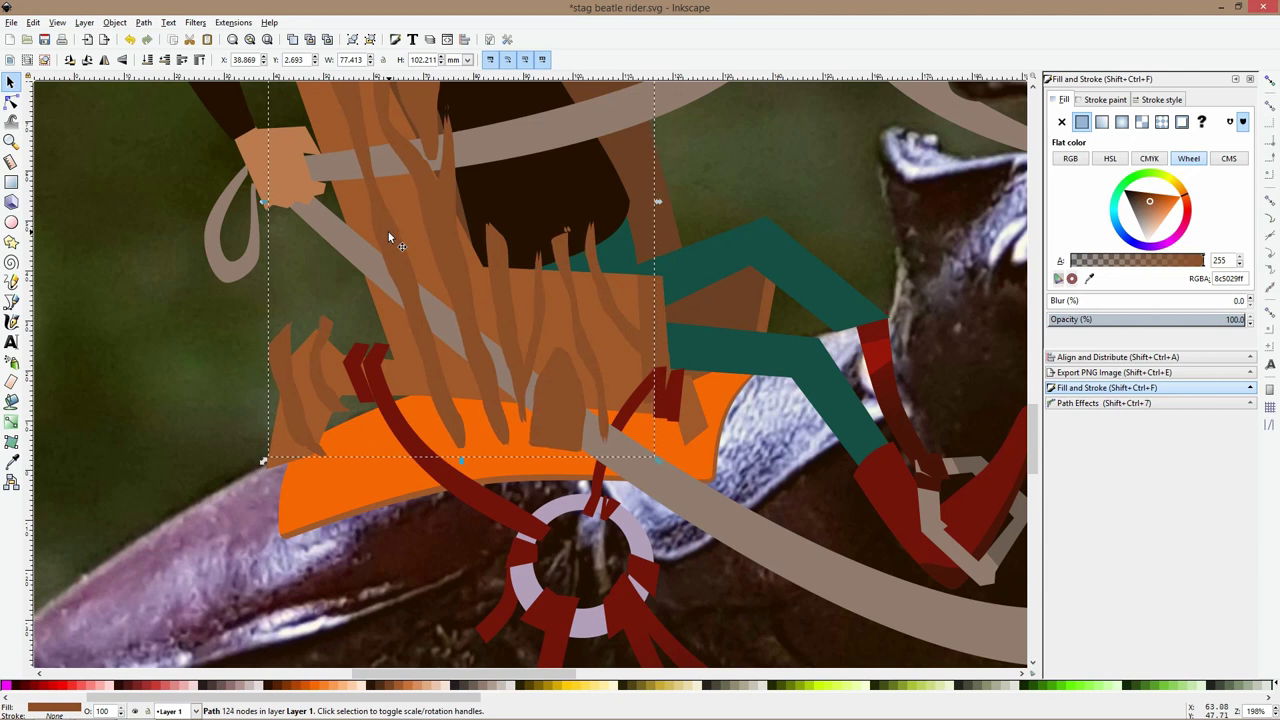
pyautogui.click(1156, 207)
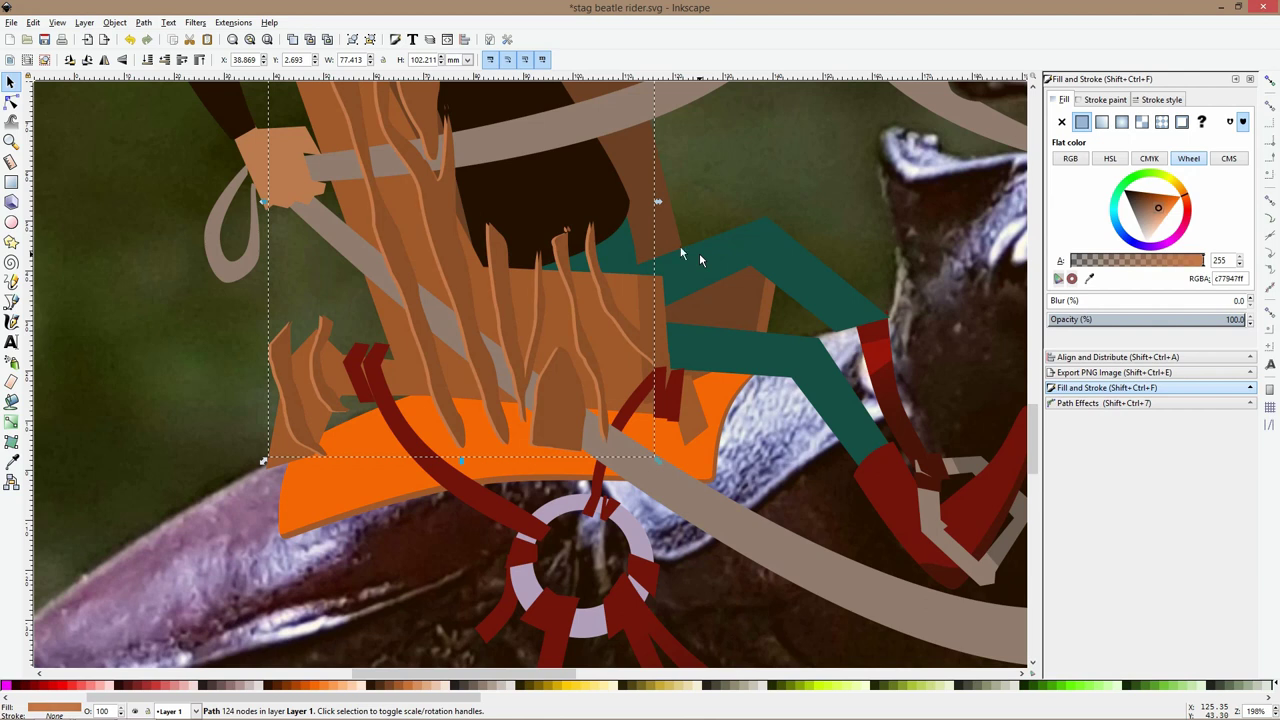
# Nudge the lighter grain copy about 0.3 mm right and slightly up to leave only a thin highlight edge beside the dark grain
pyautogui.scroll(5, 293, 313)
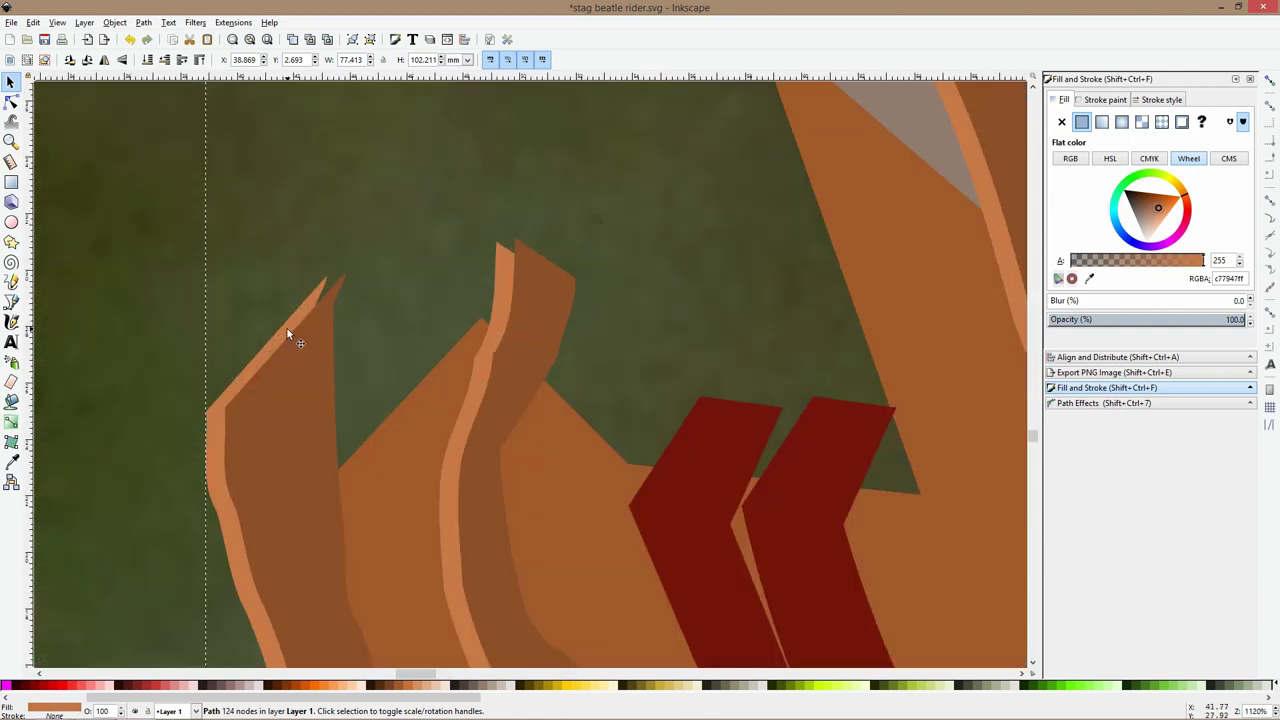
pyautogui.press('Right')
pyautogui.press('Left')
pyautogui.hotkey('alt', 'Right')
pyautogui.hotkey('alt', 'Right')
pyautogui.hotkey('alt', 'Right')
pyautogui.hotkey('alt', 'Right')
pyautogui.hotkey('alt', 'Right')
pyautogui.hotkey('alt', 'Right')
pyautogui.hotkey('alt', 'Right')
pyautogui.hotkey('alt', 'Right')
pyautogui.hotkey('alt', 'Right')
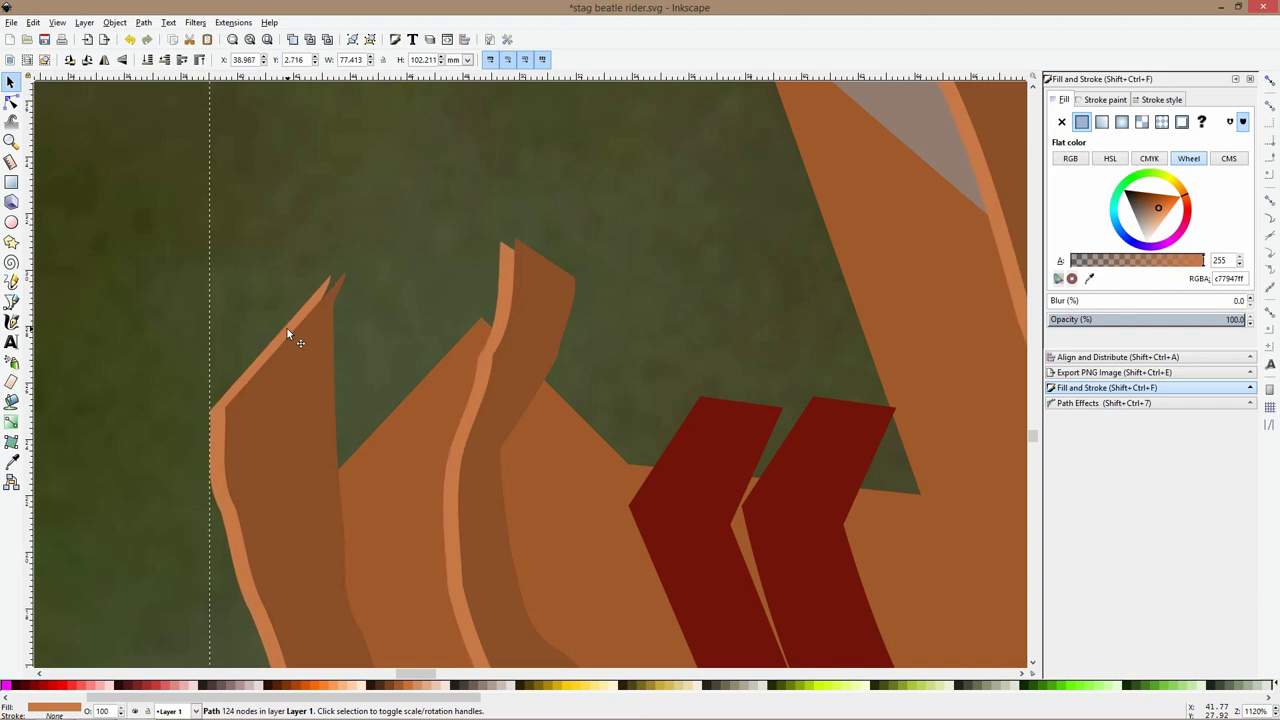
pyautogui.hotkey('alt', 'Up')
pyautogui.hotkey('alt', 'Right')
pyautogui.hotkey('alt', 'Right')
pyautogui.hotkey('alt', 'Right')
pyautogui.scroll(-5, 287, 328)
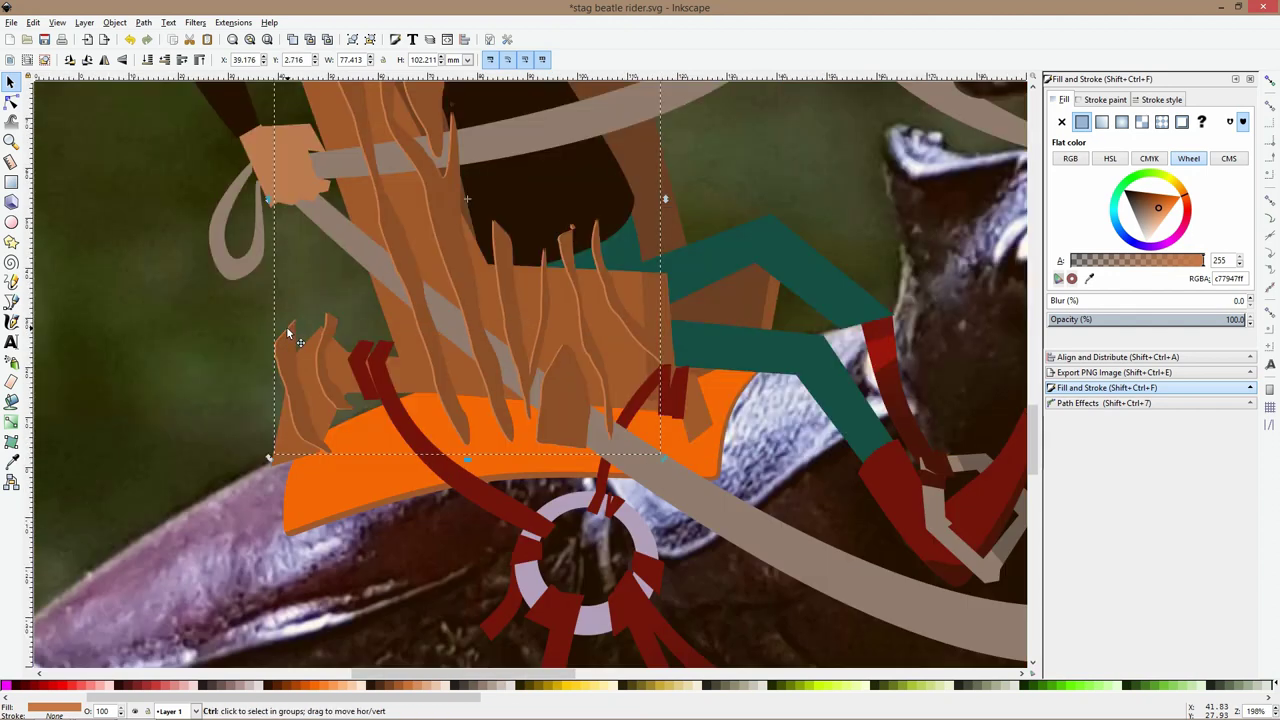
pyautogui.click(302, 285)
pyautogui.scroll(4, 488, 362)
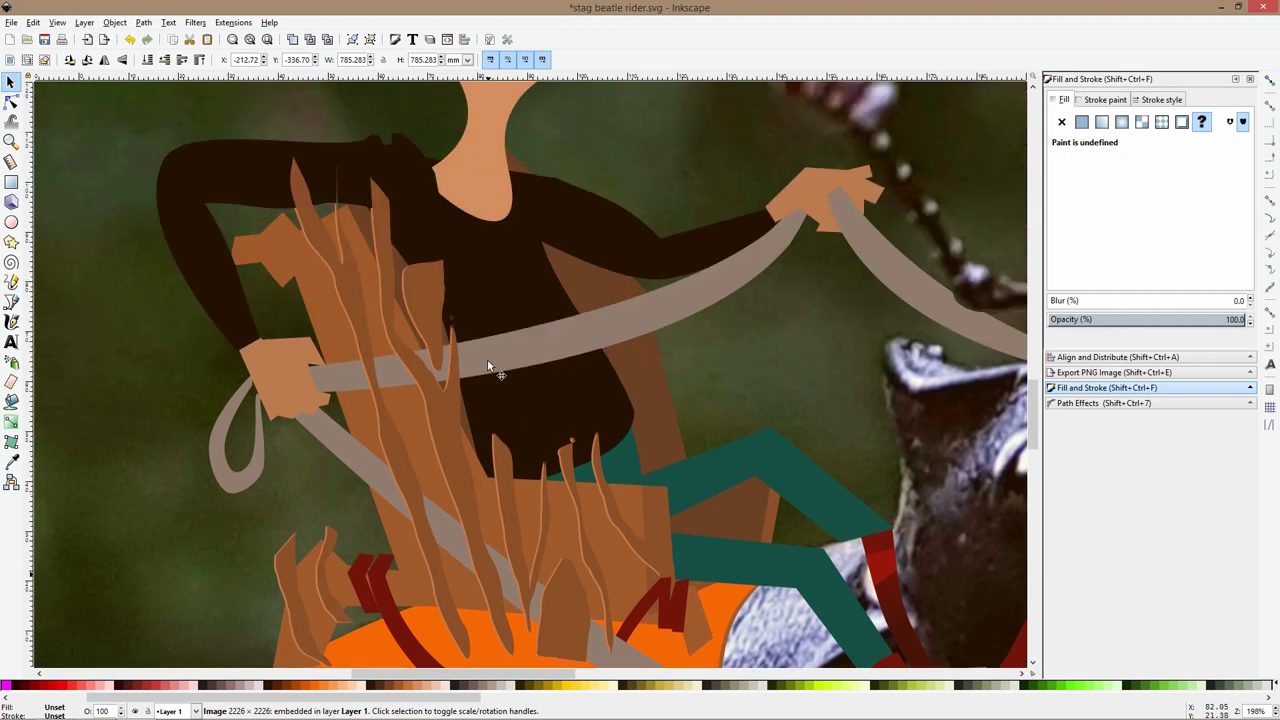
pyautogui.scroll(-3, 488, 362)
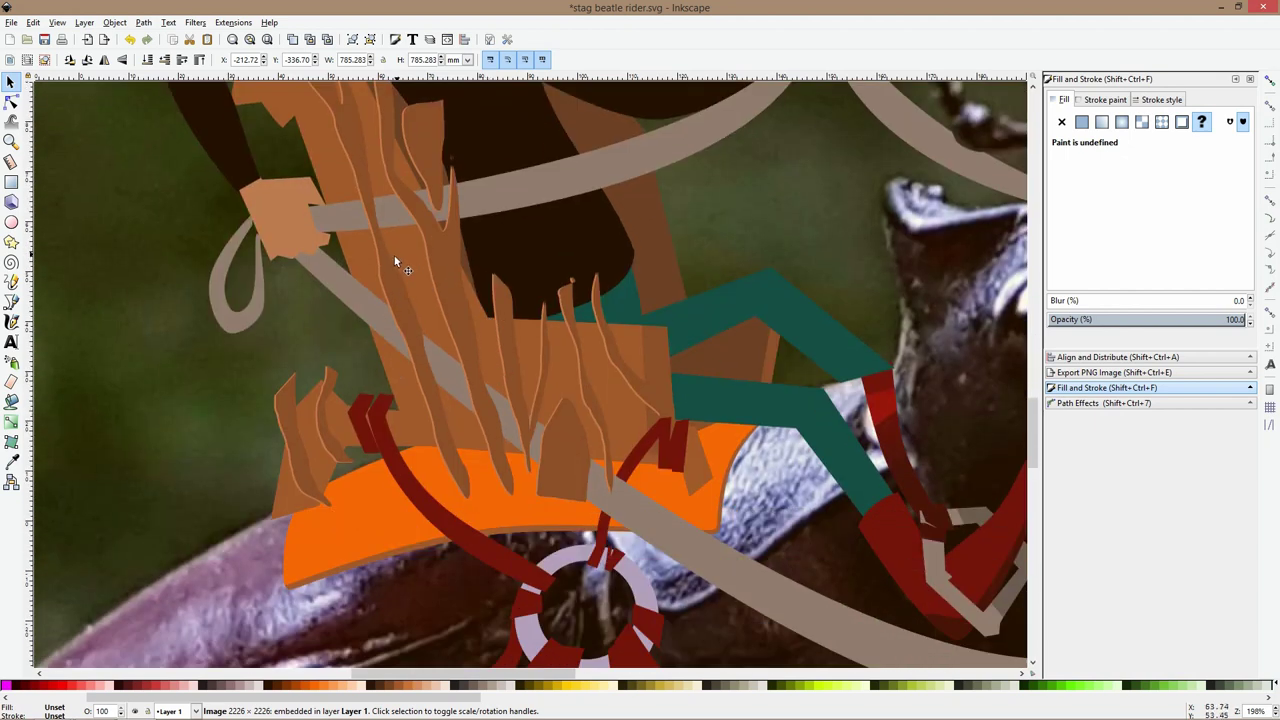
pyautogui.scroll(3, 394, 262)
# Duplicate the brown seat shape and bring the copy to the front of the grain paths
pyautogui.click(316, 281)
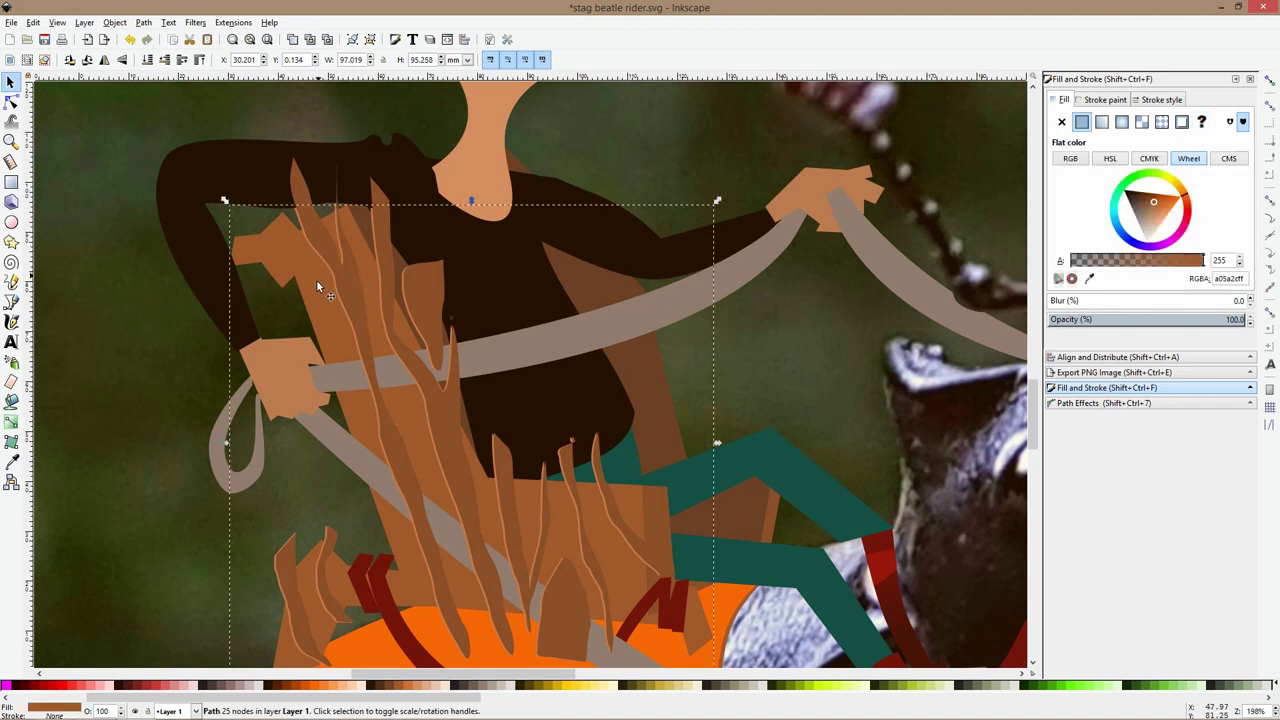
pyautogui.scroll(-2, 317, 295)
pyautogui.press('Home')
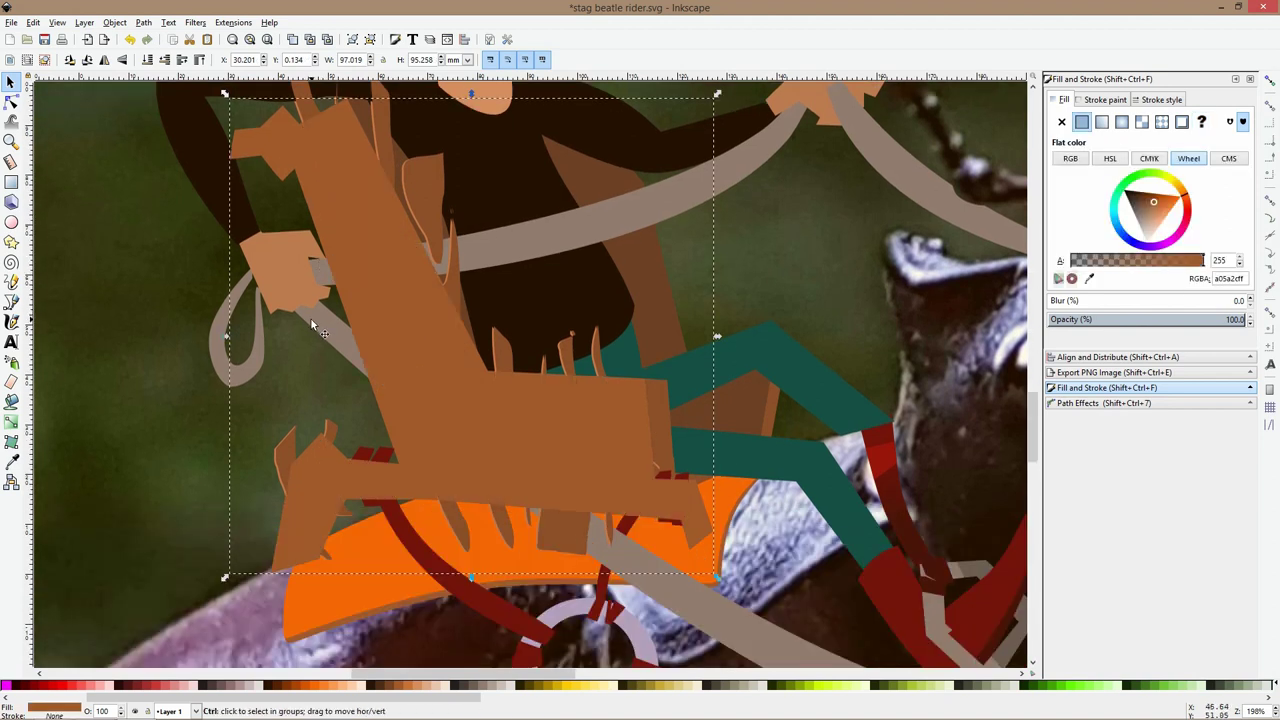
# Try subtracting the seat copy from the dark grain path, and undo the subtraction
pyautogui.keyDown('shift'); pyautogui.click(285, 458); pyautogui.keyUp('shift')
pyautogui.hotkey('ctrl', '-')
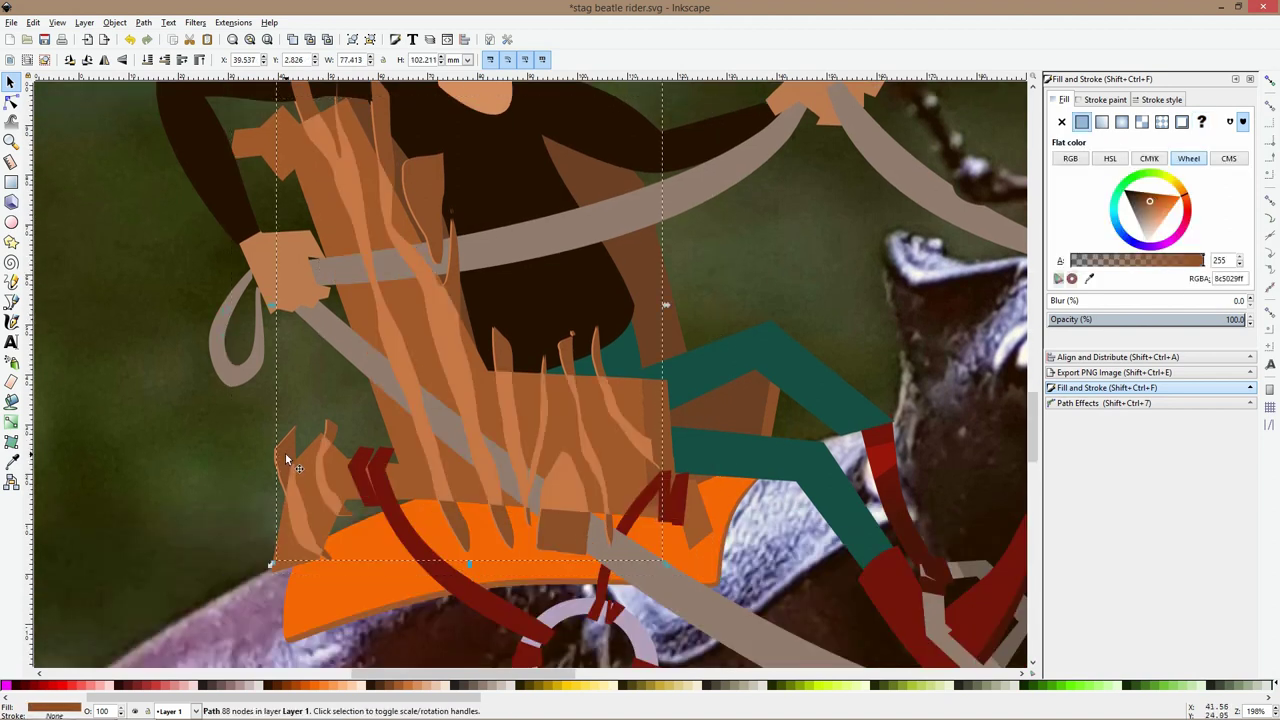
pyautogui.hotkey('ctrl', 'shift', 'z')
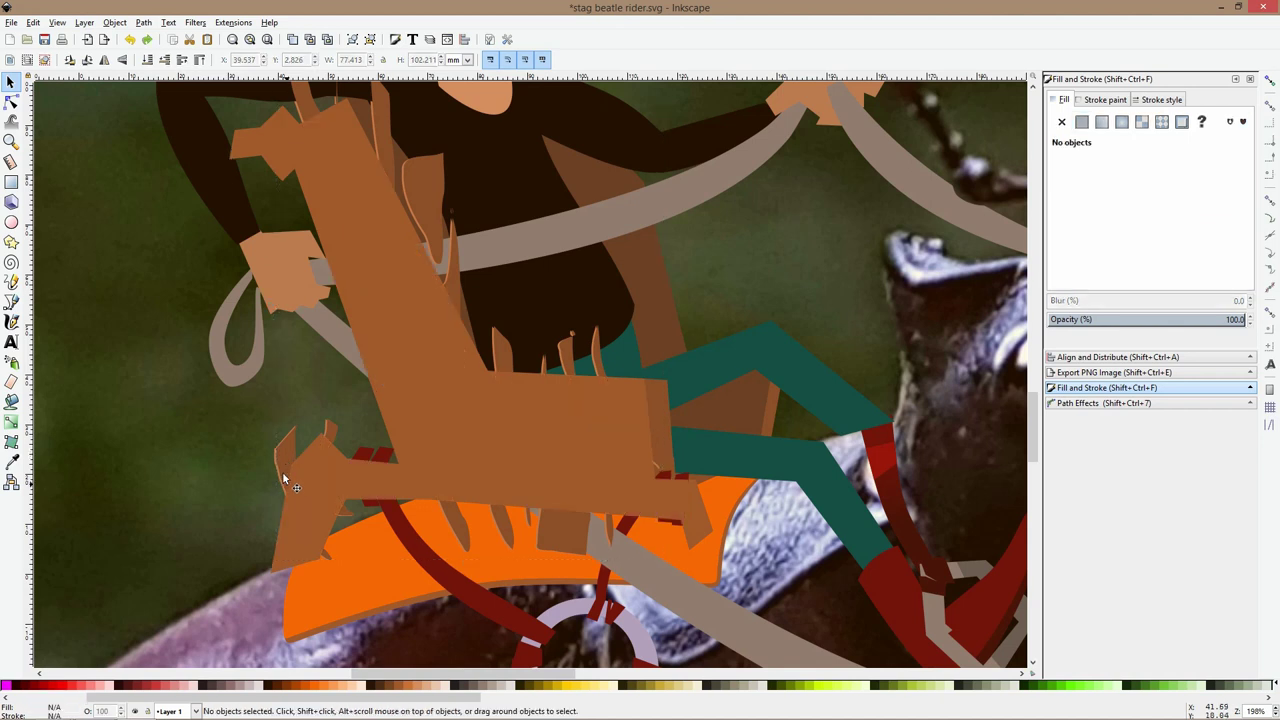
# Trim the dark and light grain paths to the seat's outline by intersecting each with a copy of the seat shape
pyautogui.scroll(4, 282, 471)
pyautogui.keyDown('ctrl'); pyautogui.click(392, 472); pyautogui.keyUp('ctrl')
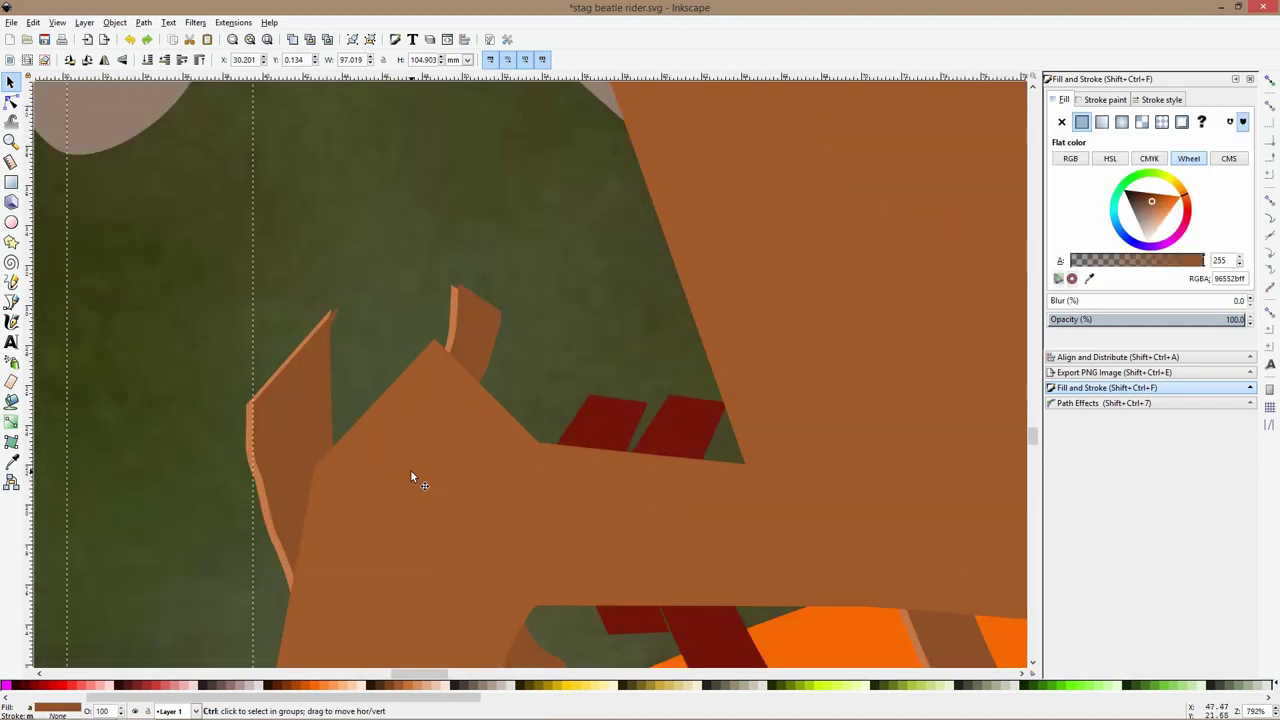
pyautogui.hotkey('ctrl', 'z')
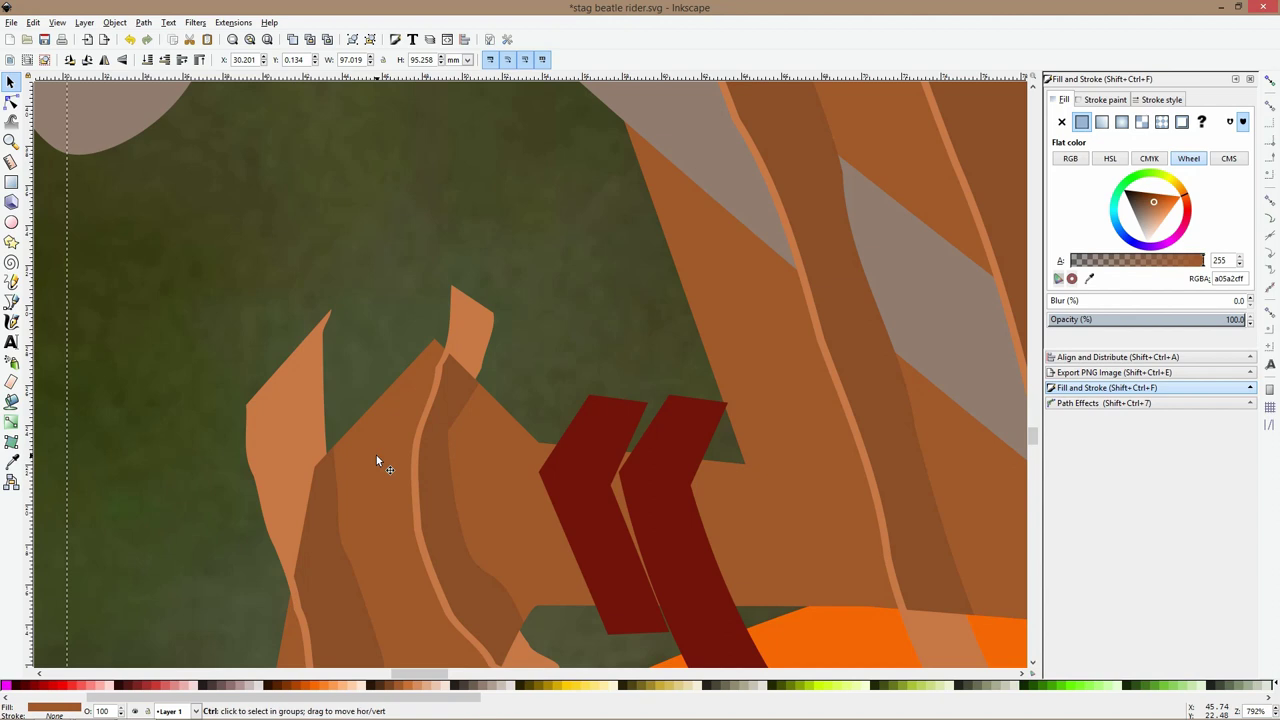
pyautogui.hotkey('ctrl', 'shift', 'z')
pyautogui.keyDown('shift'); pyautogui.click(284, 384); pyautogui.keyUp('shift')
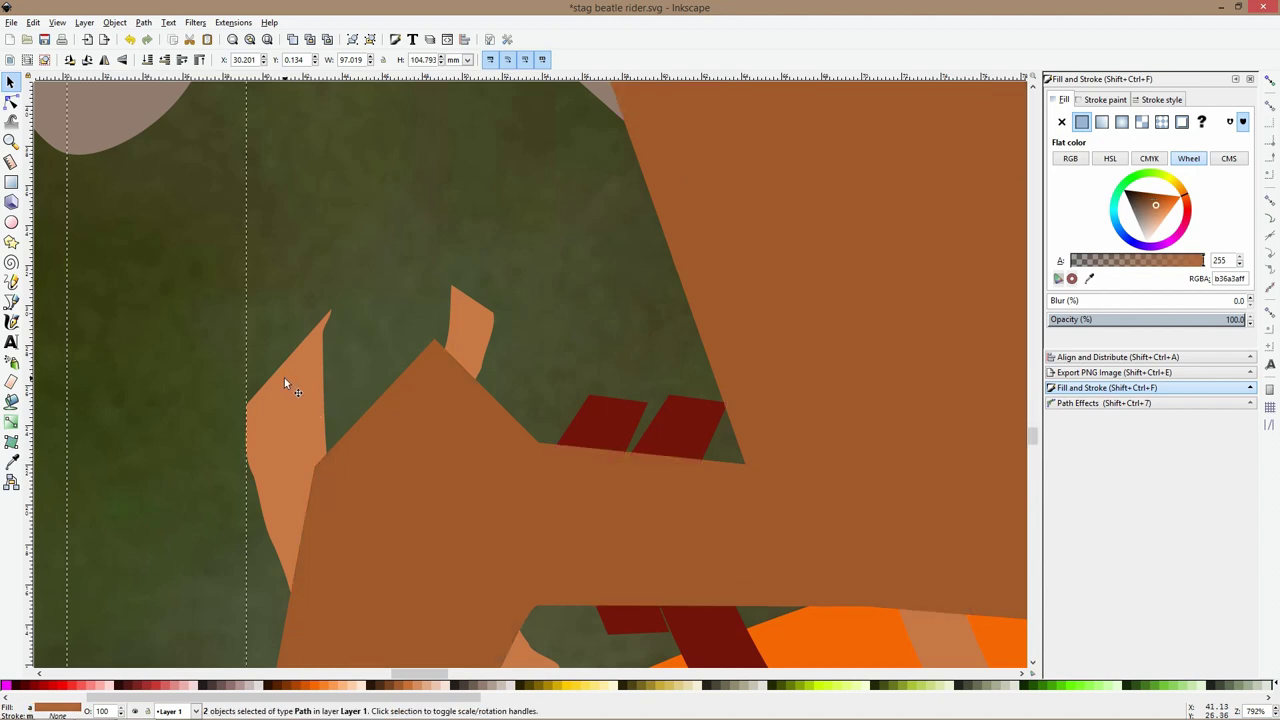
pyautogui.hotkey('ctrl', '*')
pyautogui.scroll(-5, 298, 389)
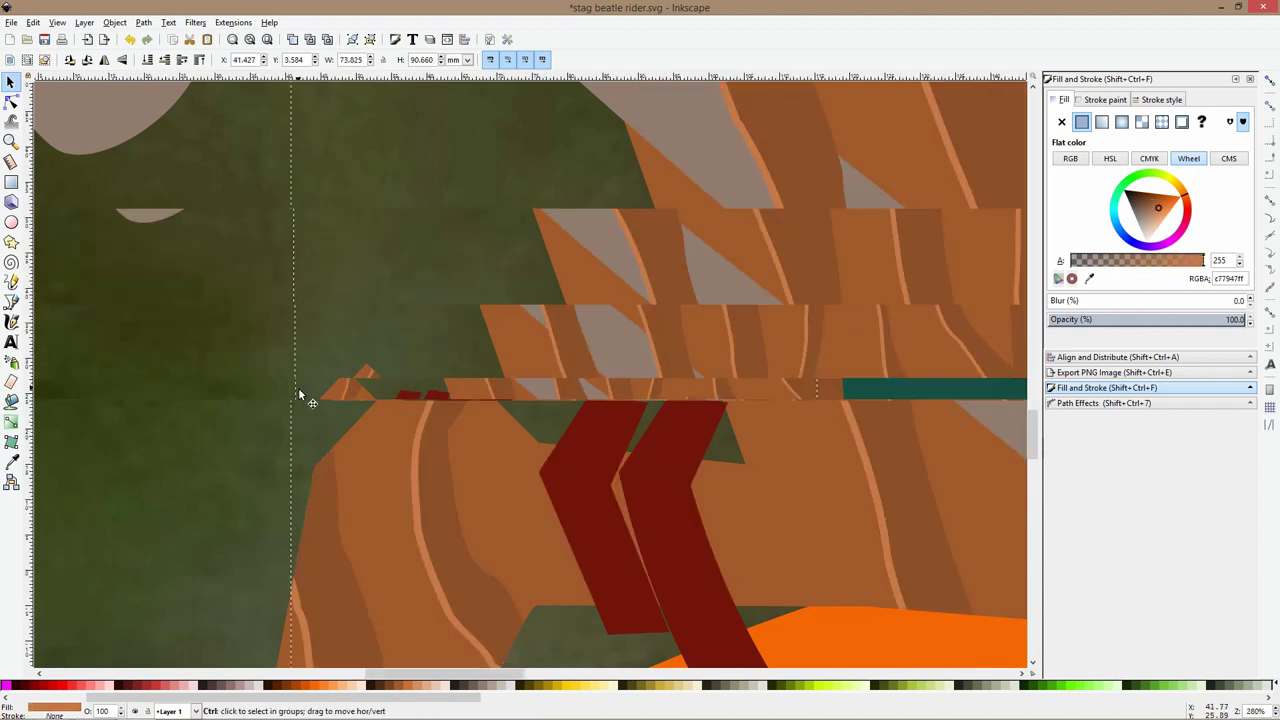
pyautogui.click(242, 376)
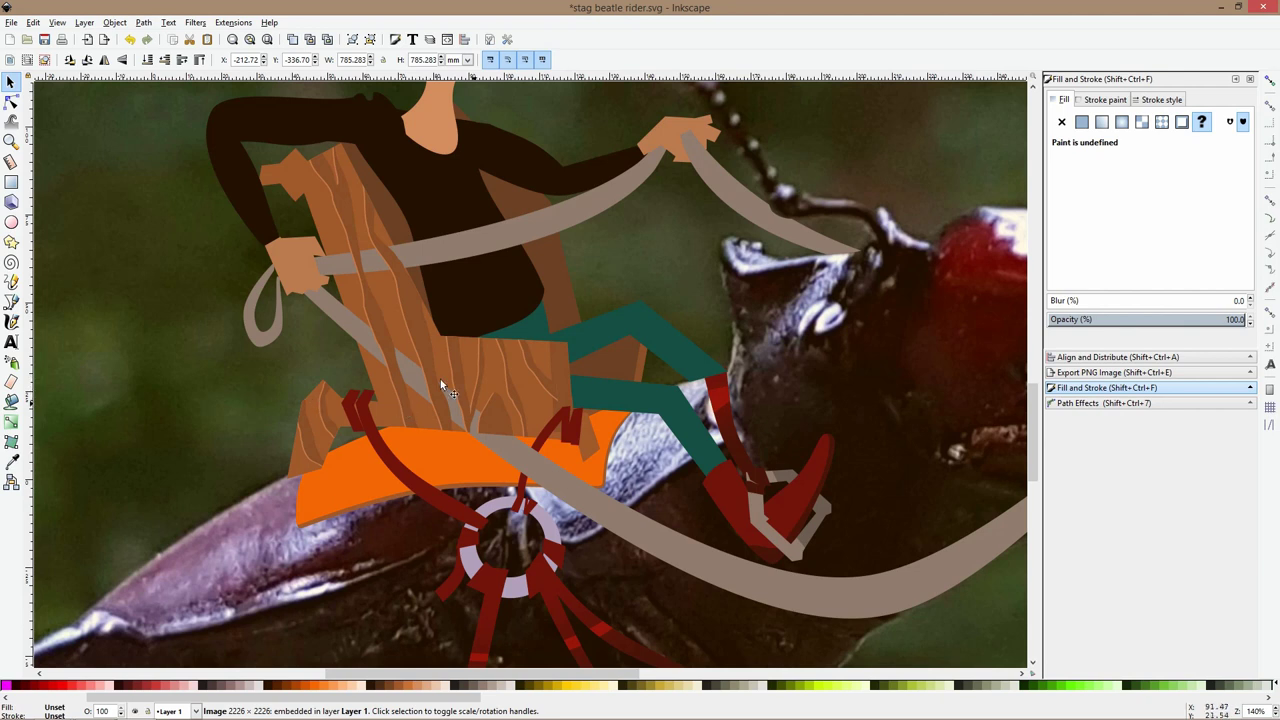
# Group the seat shape with its trimmed dark and light grain paths
pyautogui.scroll(2, 372, 305)
pyautogui.click(366, 301)
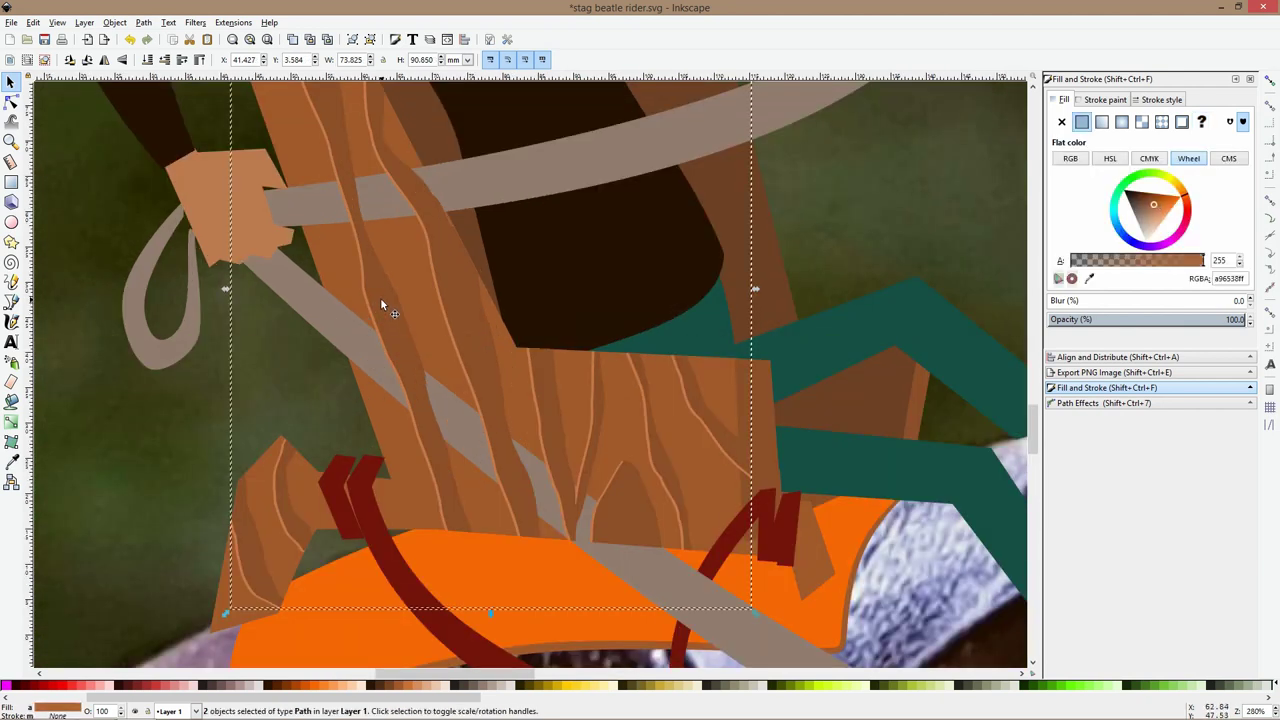
pyautogui.keyDown('shift'); pyautogui.click(256, 460); pyautogui.keyUp('shift')
pyautogui.hotkey('ctrl', 'g')
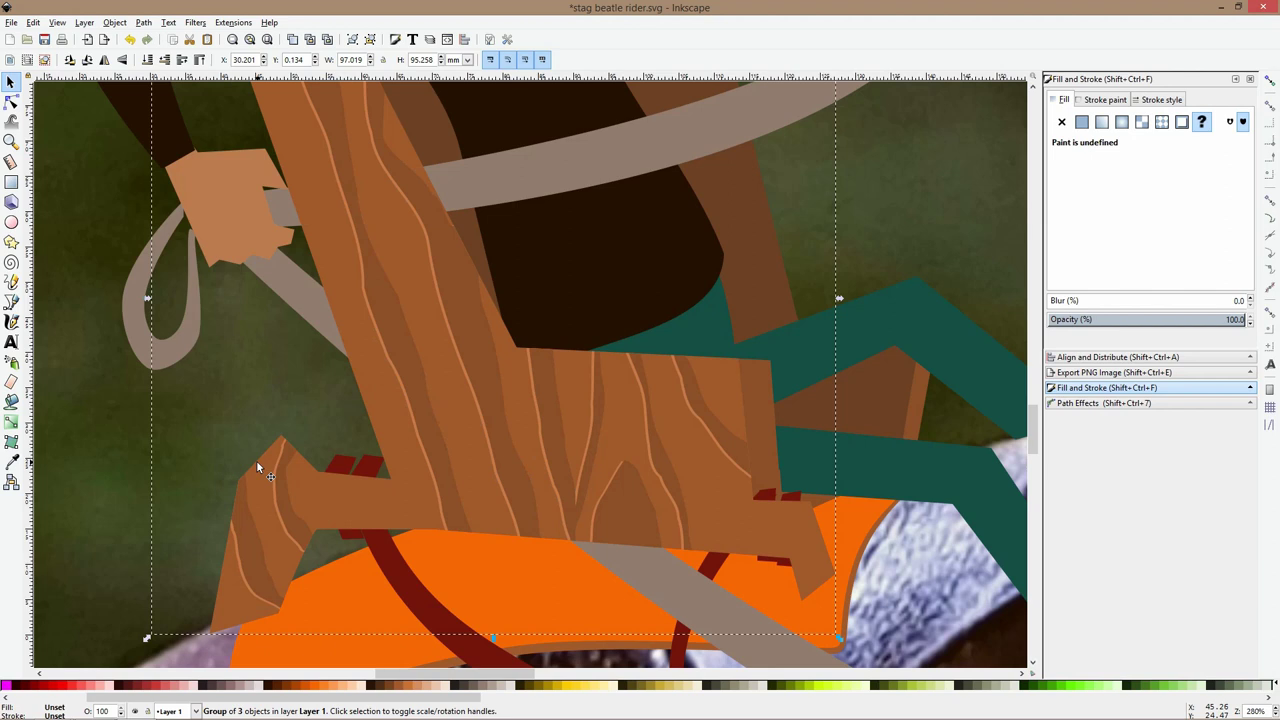
# Restack the seat group behind the hand, reins and red straps but in front of the rider's hips and the dark inner seat panel
pyautogui.press('End')
pyautogui.press('pageup')
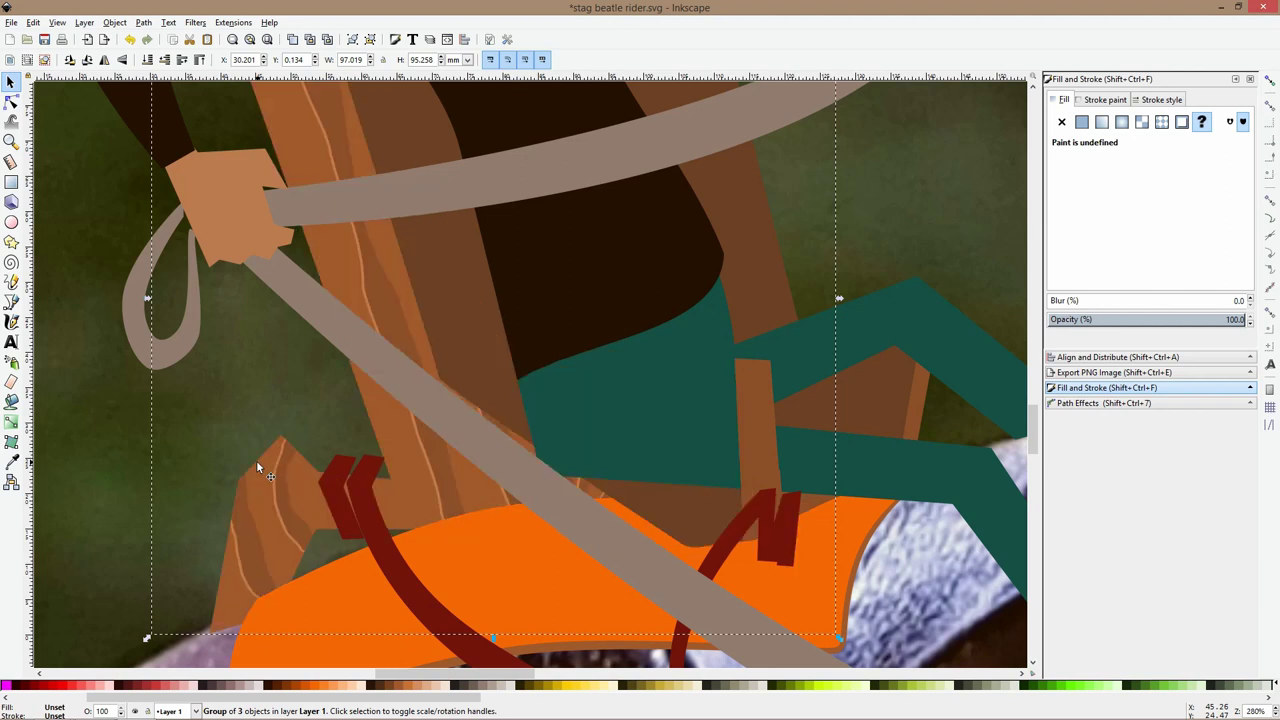
pyautogui.press('pageup')
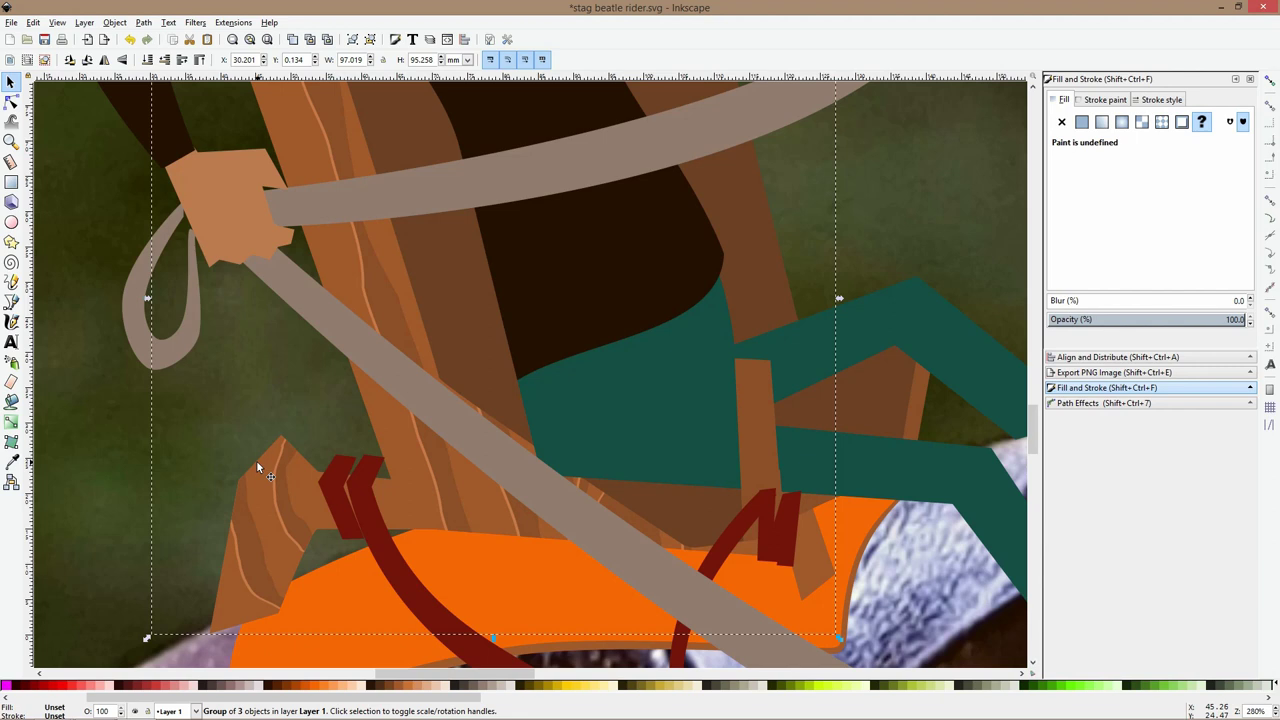
pyautogui.scroll(-4, 271, 446)
pyautogui.click(542, 230)
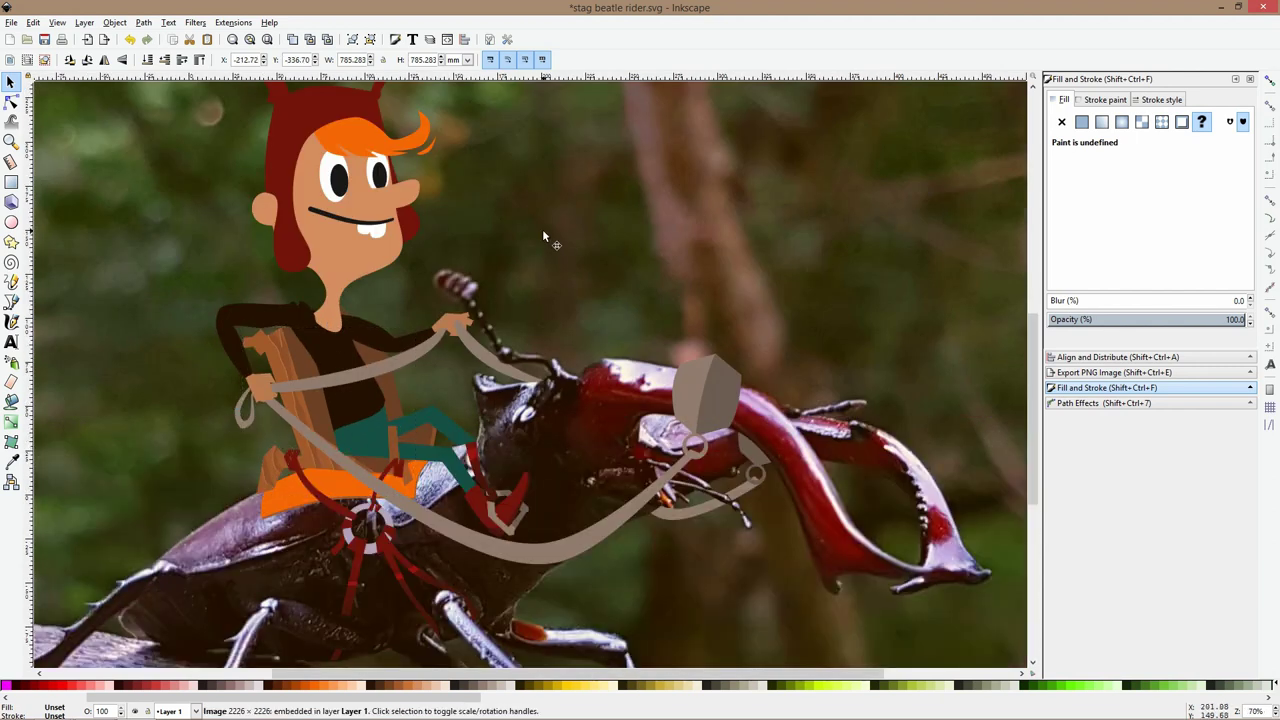
pyautogui.scroll(4, 307, 455)
pyautogui.click(355, 288)
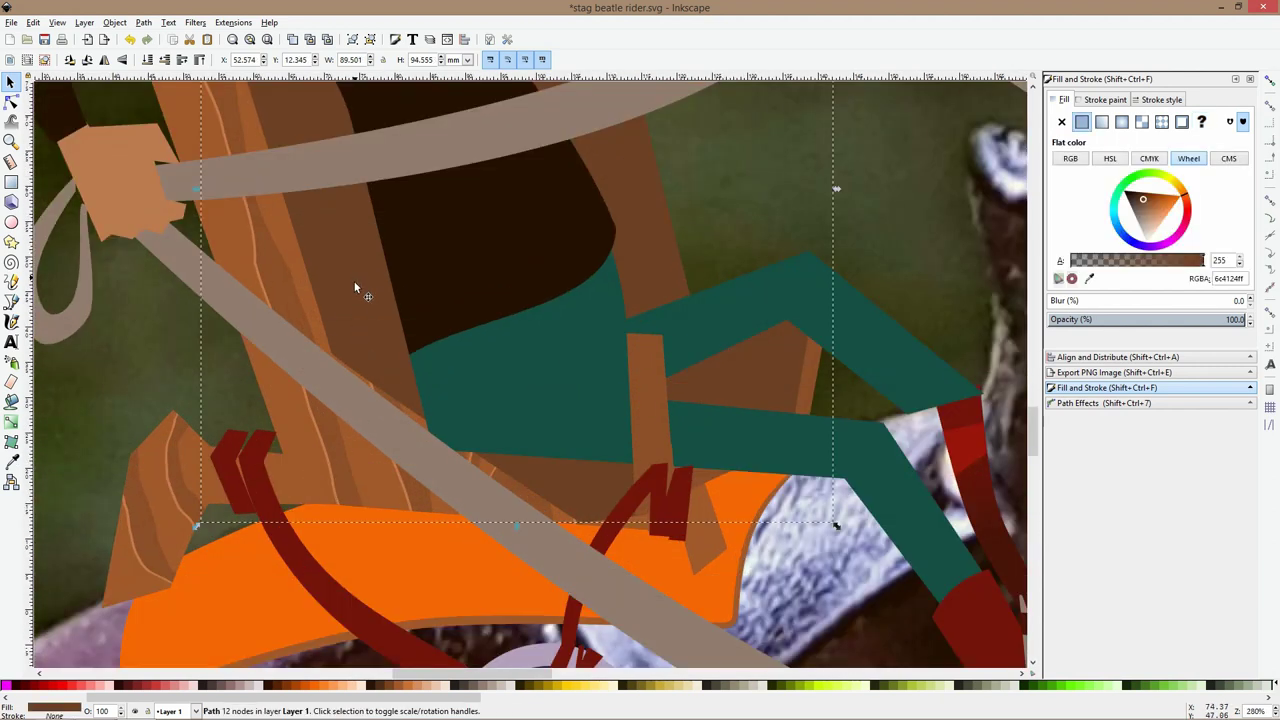
pyautogui.click(298, 464)
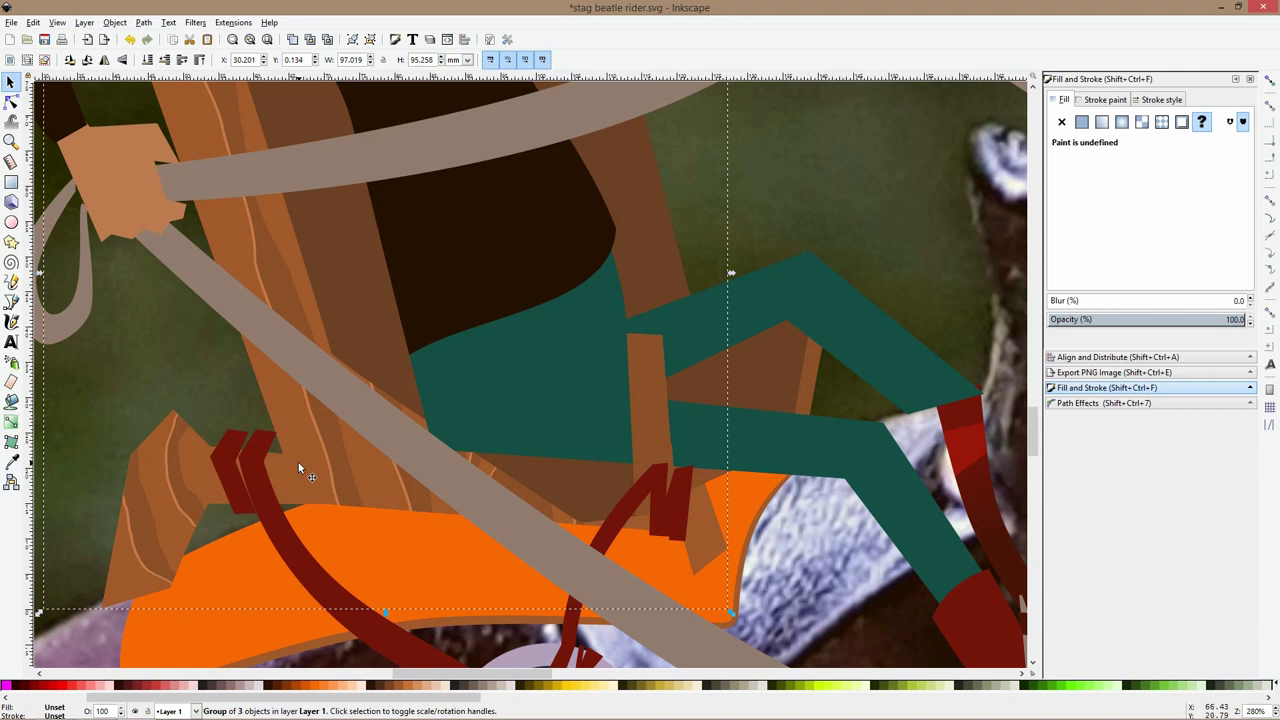
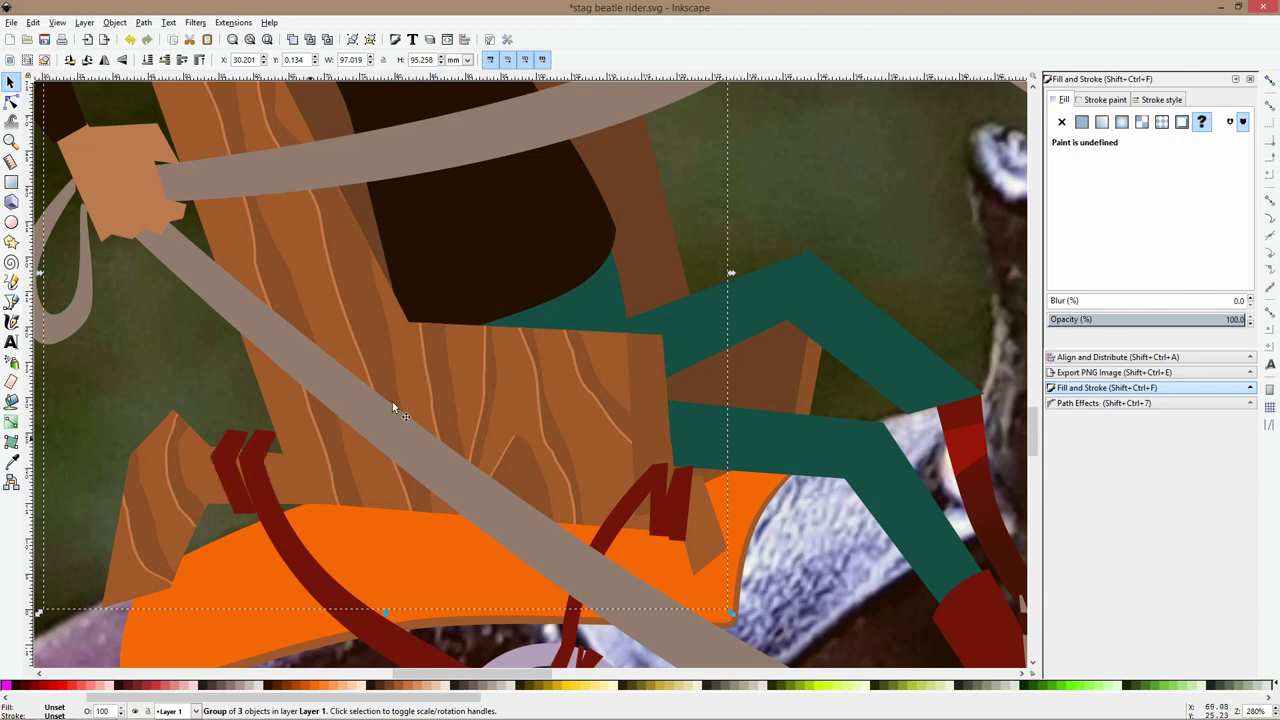
pyautogui.scroll(-4, 577, 387)
pyautogui.click(788, 158)
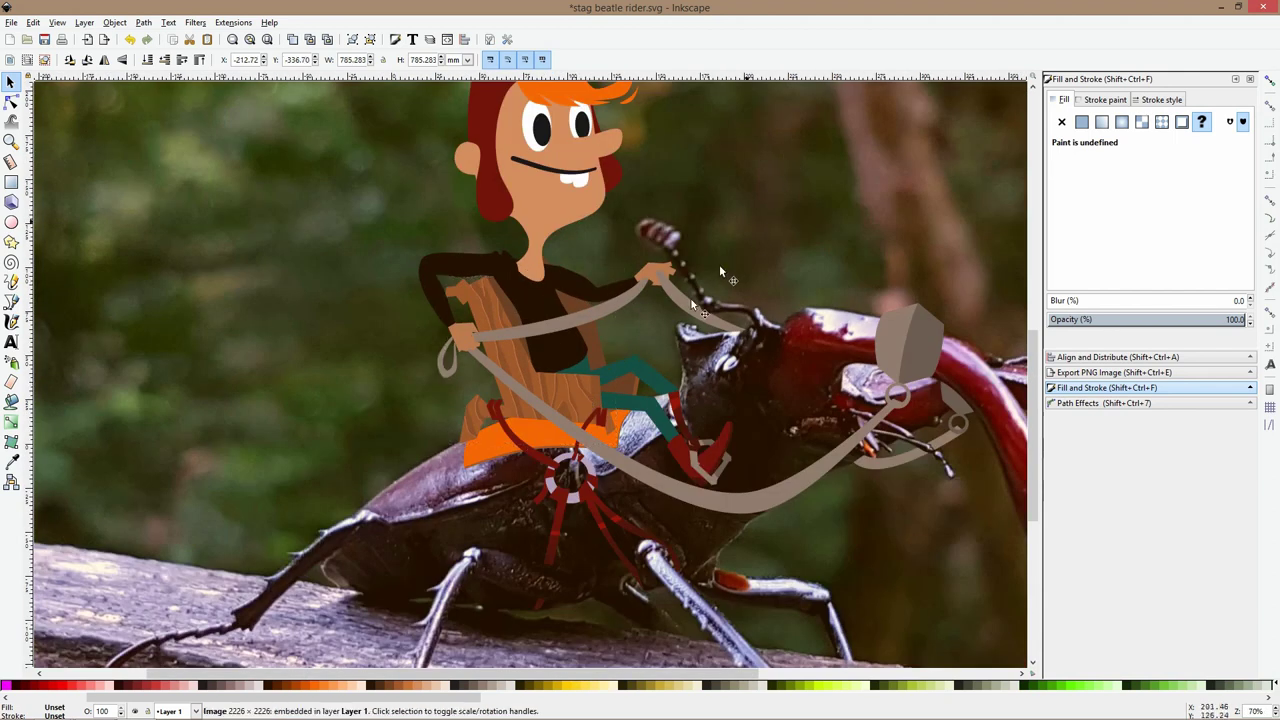
pyautogui.scroll(3, 615, 336)
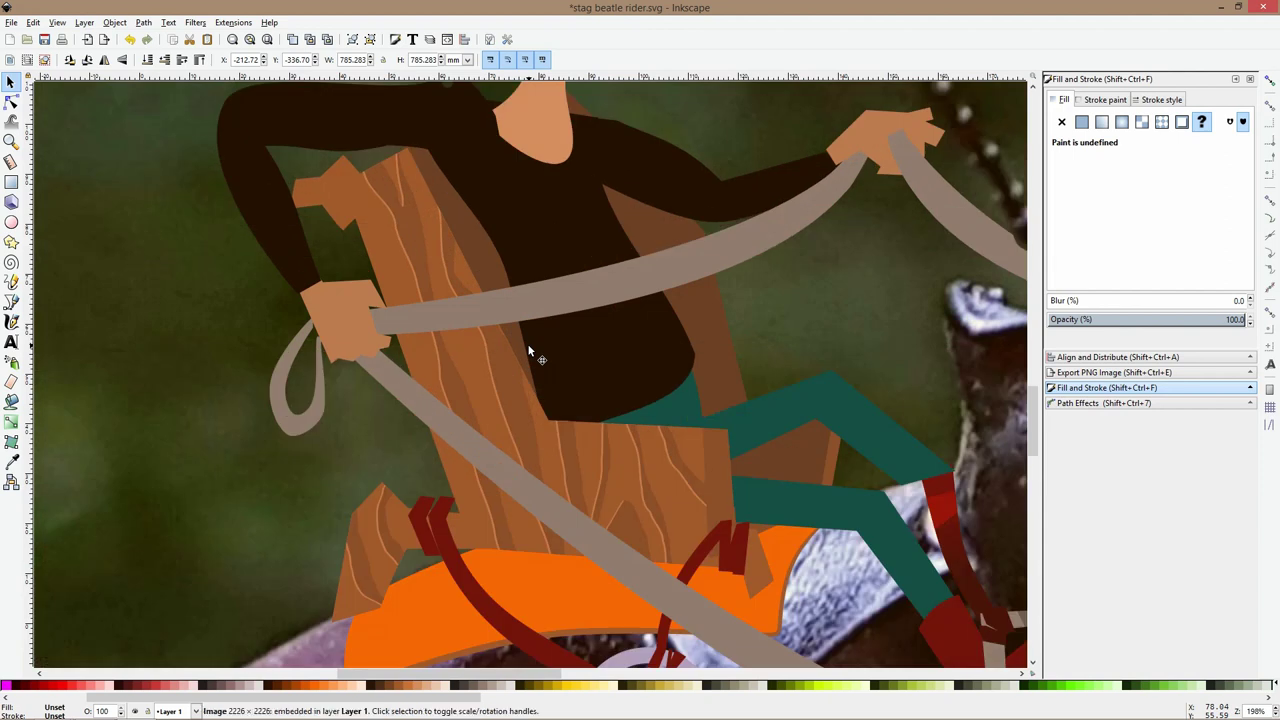
# Try recolouring the whole seat group with brown #90522A sampled from the backrest, and undo it
pyautogui.click(372, 216)
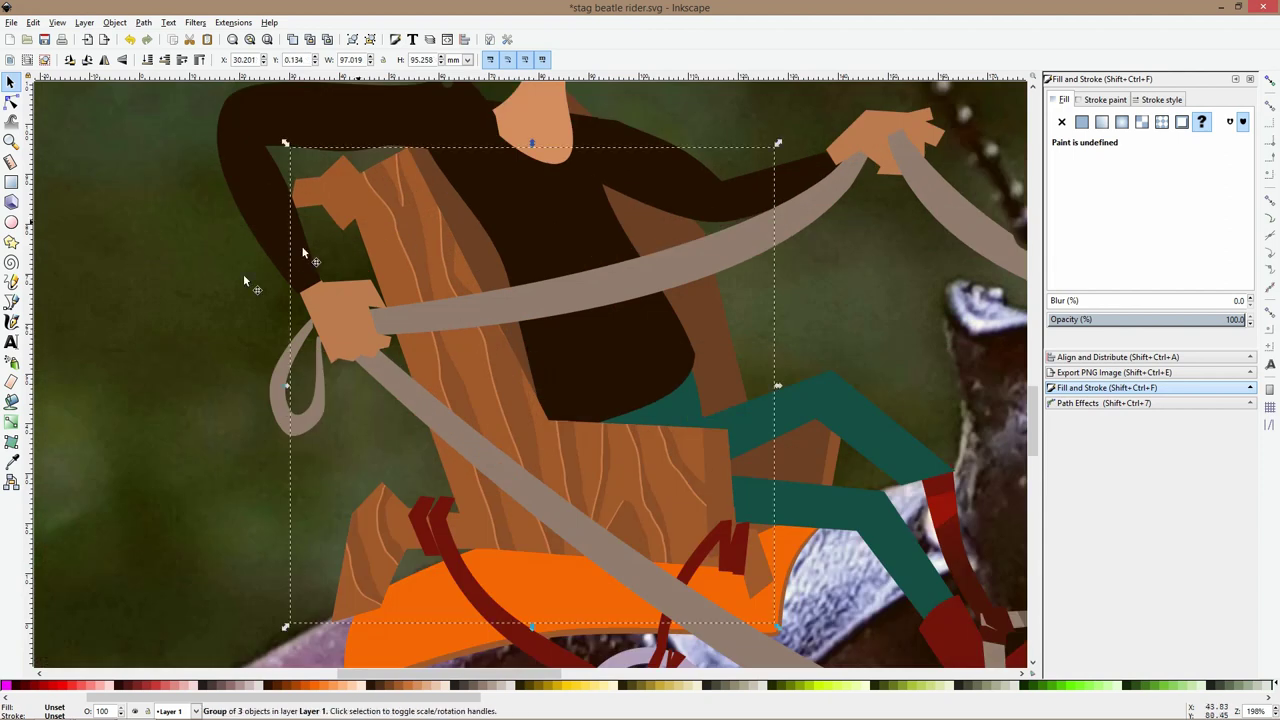
pyautogui.click(11, 461)
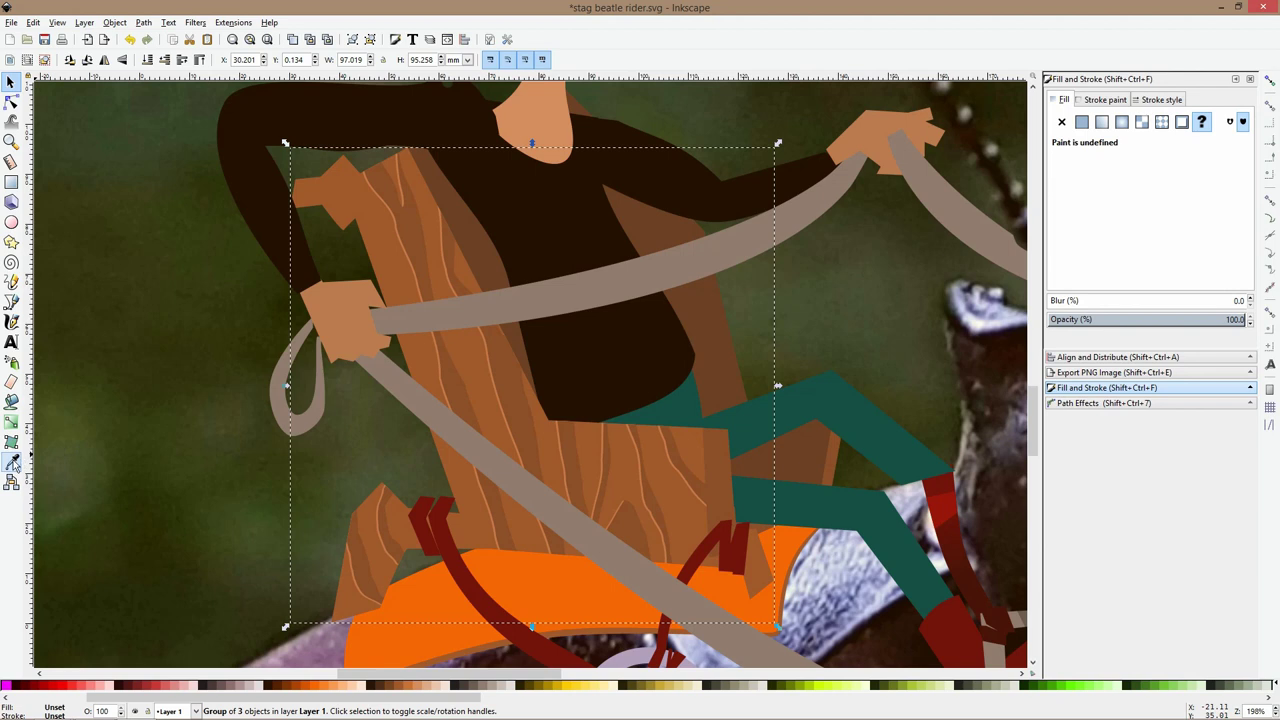
pyautogui.click(423, 247)
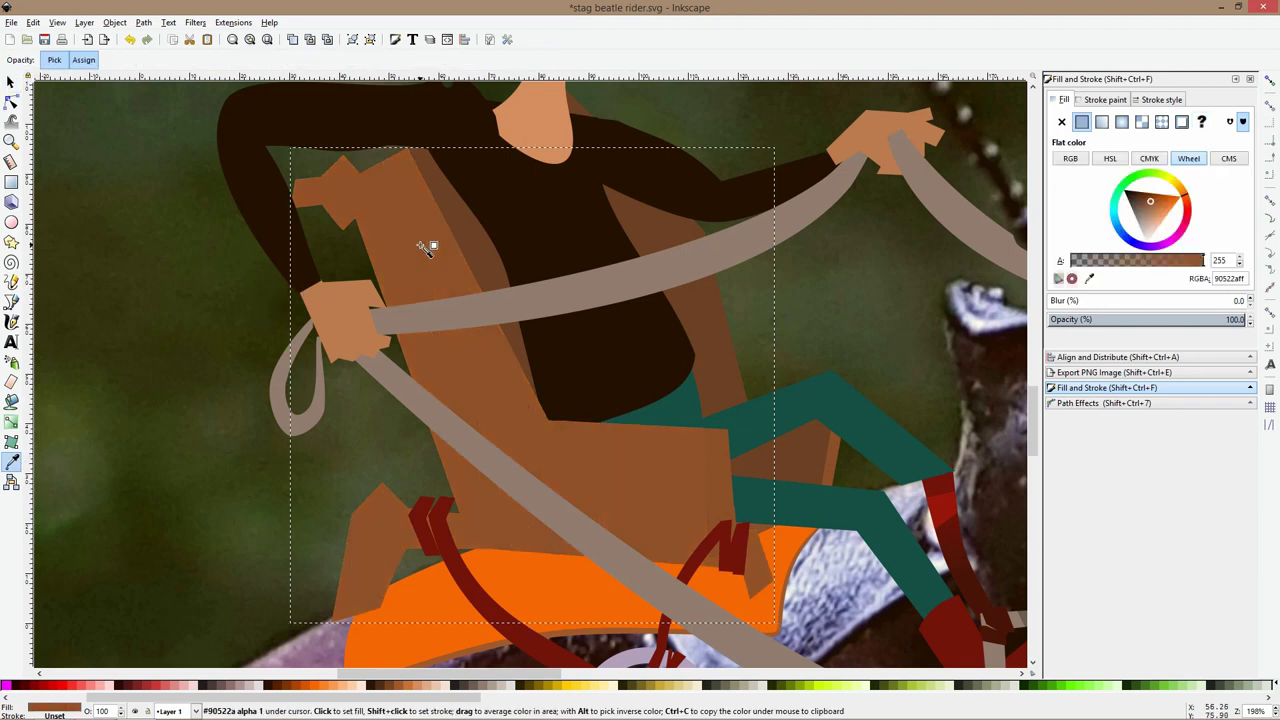
pyautogui.hotkey('ctrl', 'z')
# Select only the base seat shape inside the group and fill it with brown #9B582C averaged from the backrest's wood grain
pyautogui.press('s')
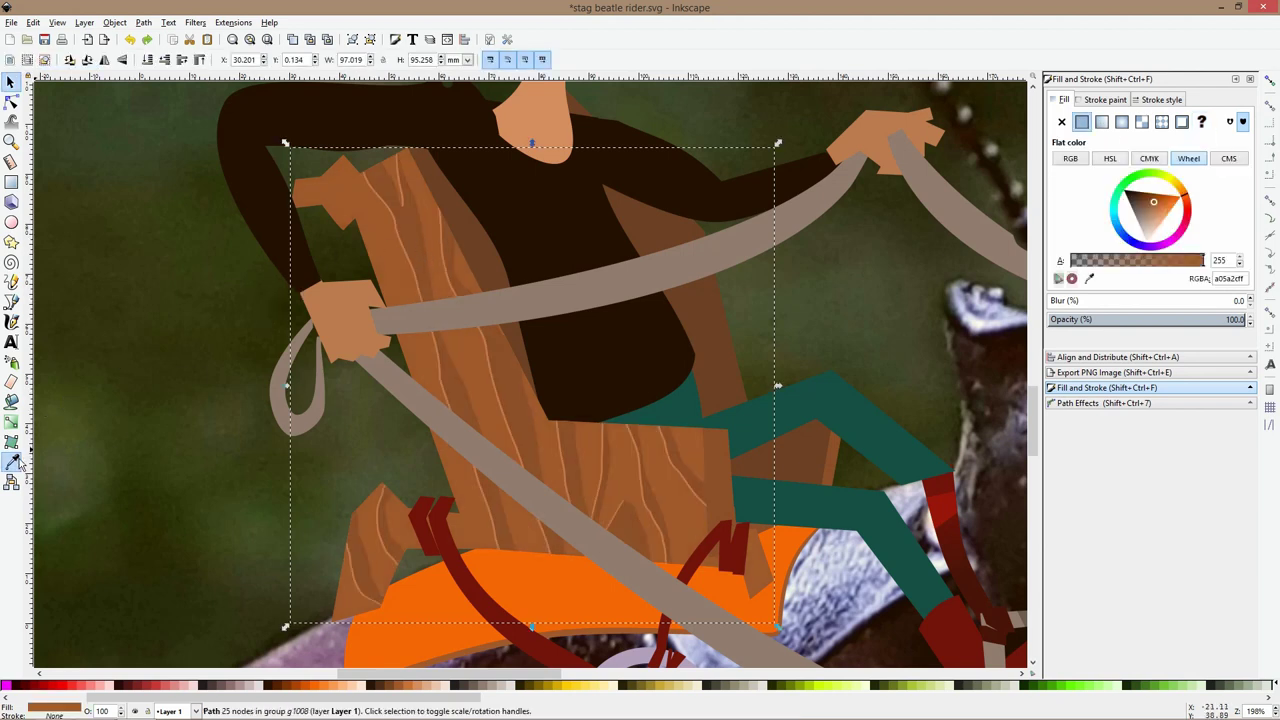
pyautogui.click(11, 461)
pyautogui.scroll(2, 409, 214)
pyautogui.moveTo(433, 230); pyautogui.dragTo(452, 257)
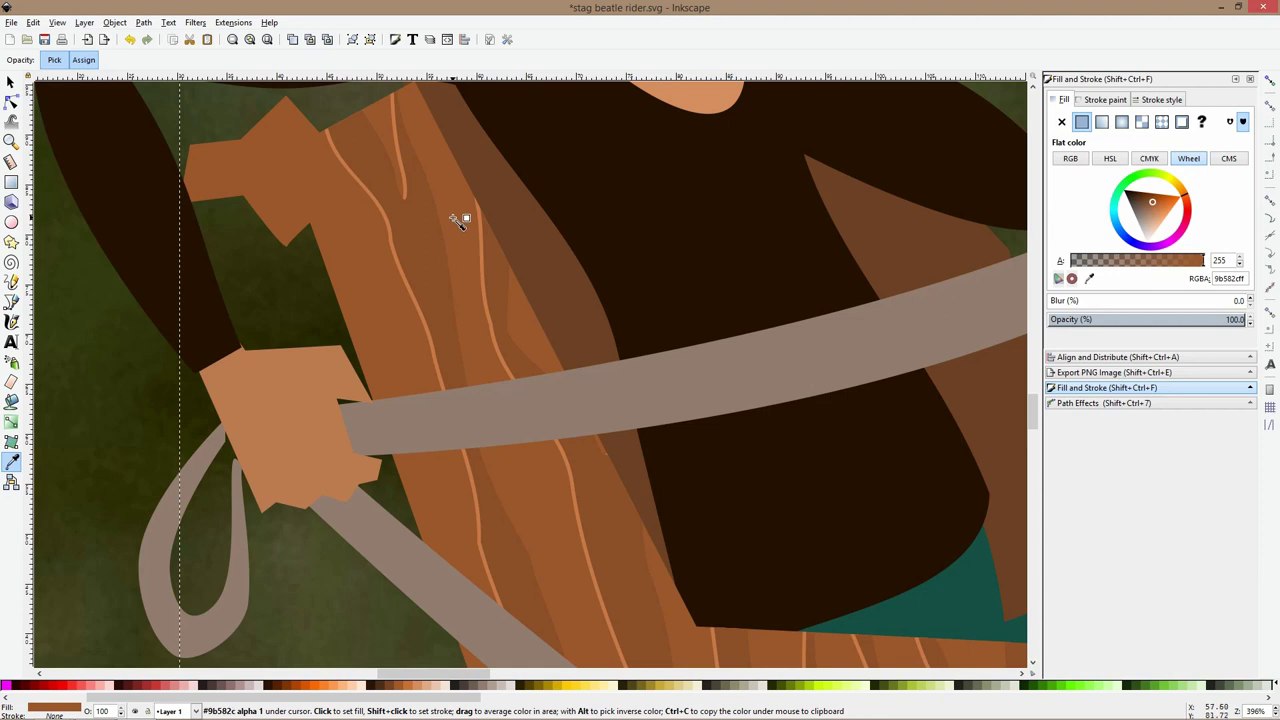
pyautogui.scroll(-4, 454, 219)
pyautogui.press('s')
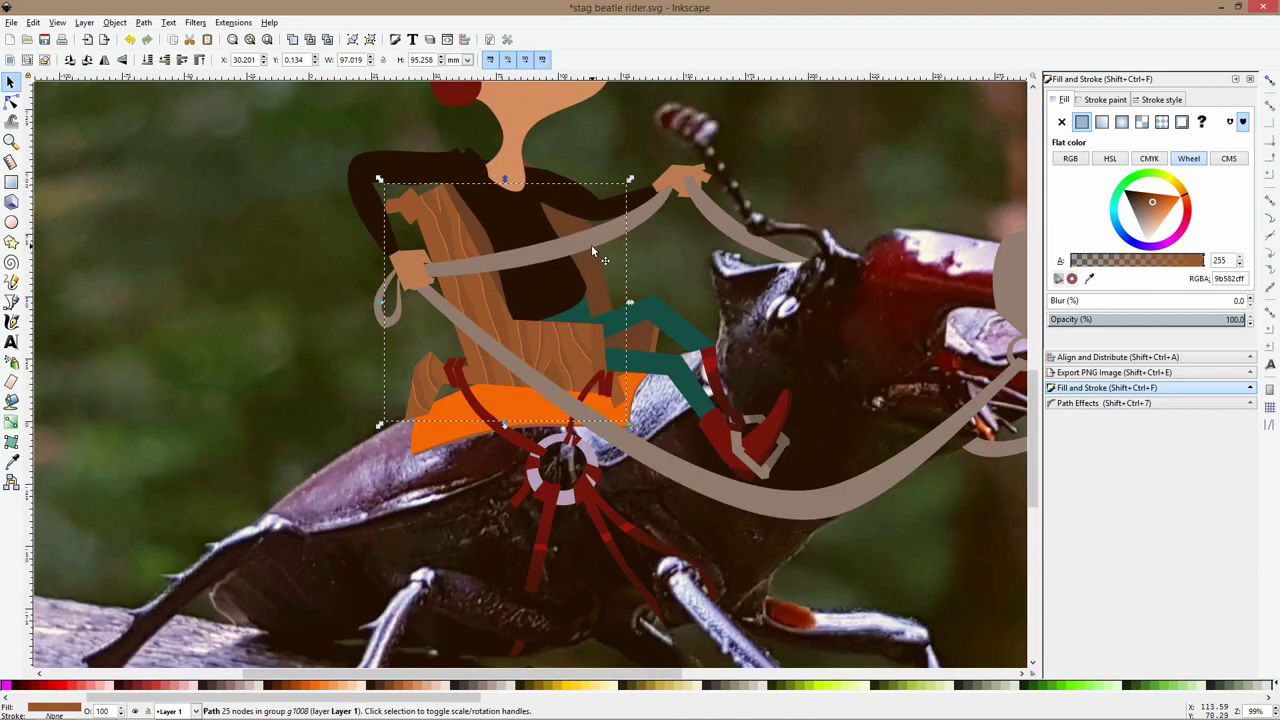
pyautogui.click(597, 276)
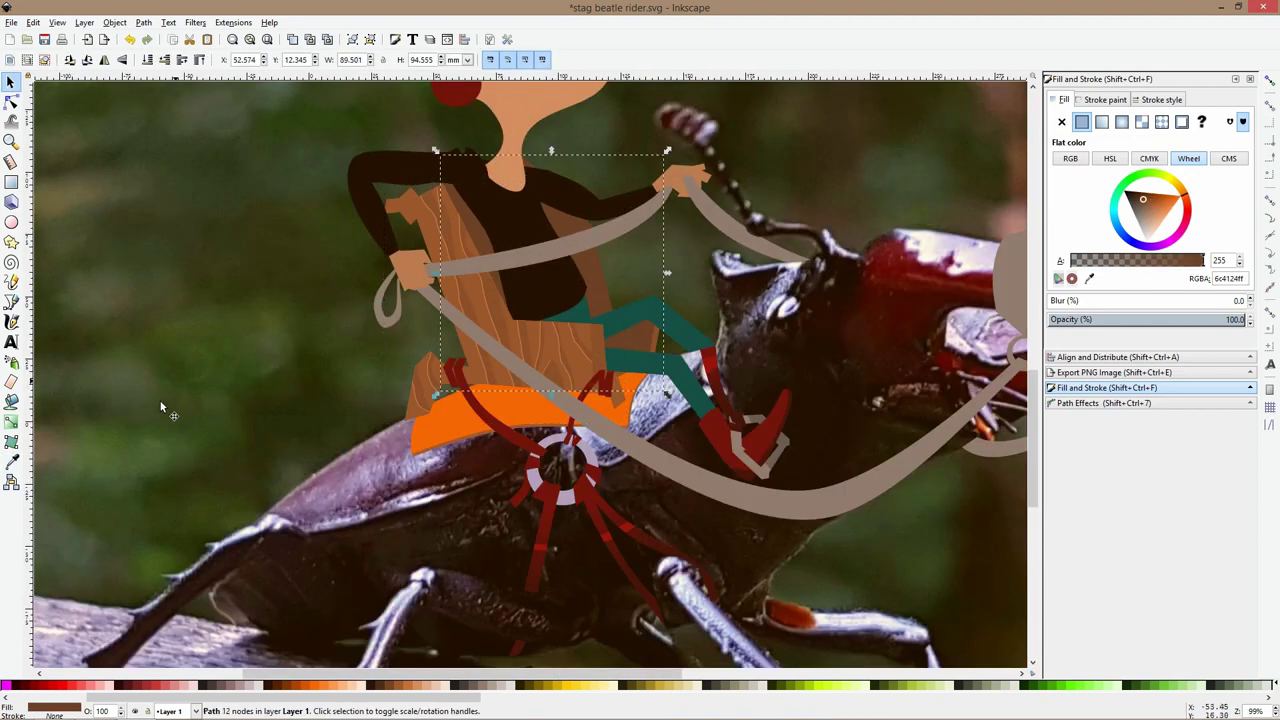
pyautogui.click(12, 460)
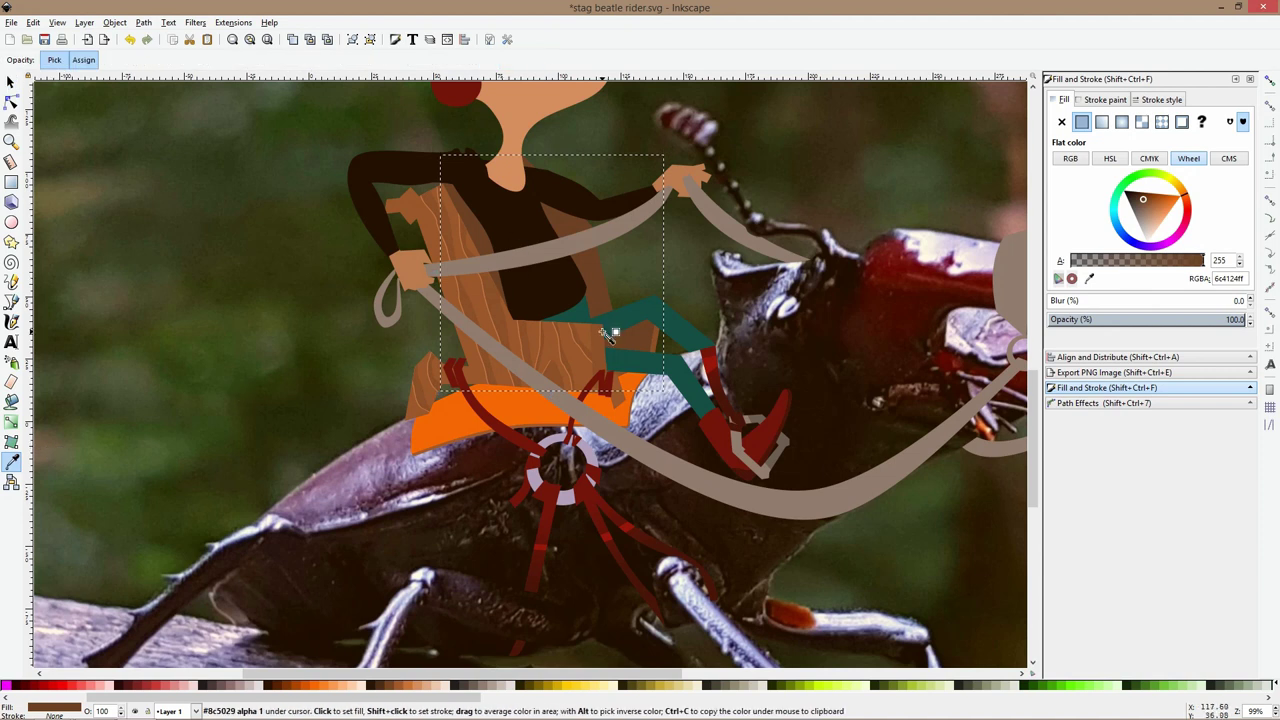
pyautogui.click(12, 101)
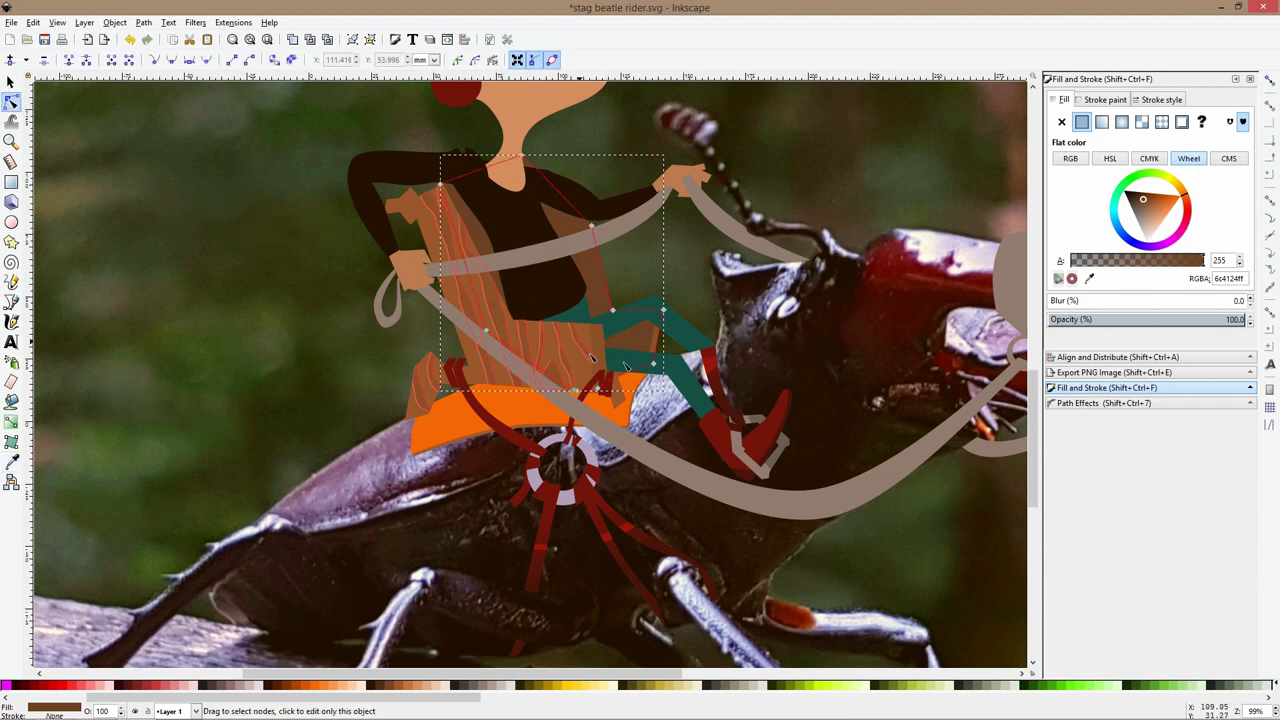
pyautogui.click(672, 275)
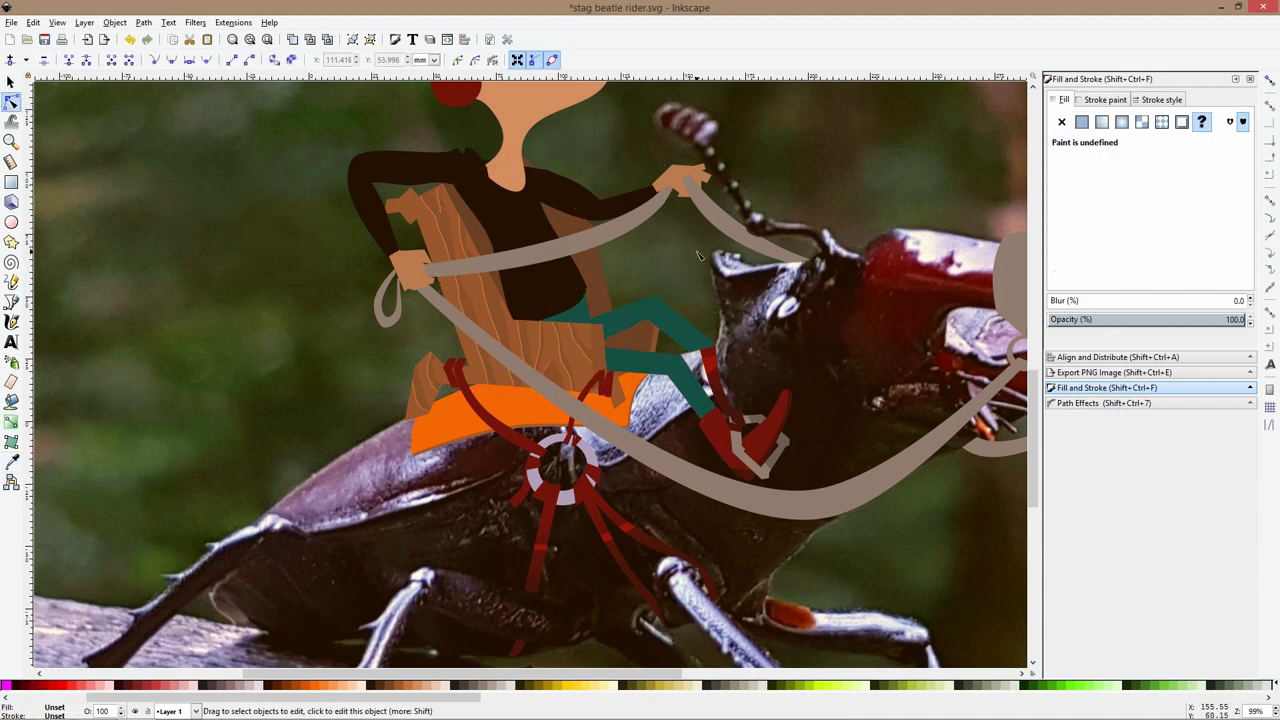
pyautogui.scroll(-2, 698, 255)
pyautogui.scroll(4, 591, 390)
pyautogui.scroll(3, 591, 390)
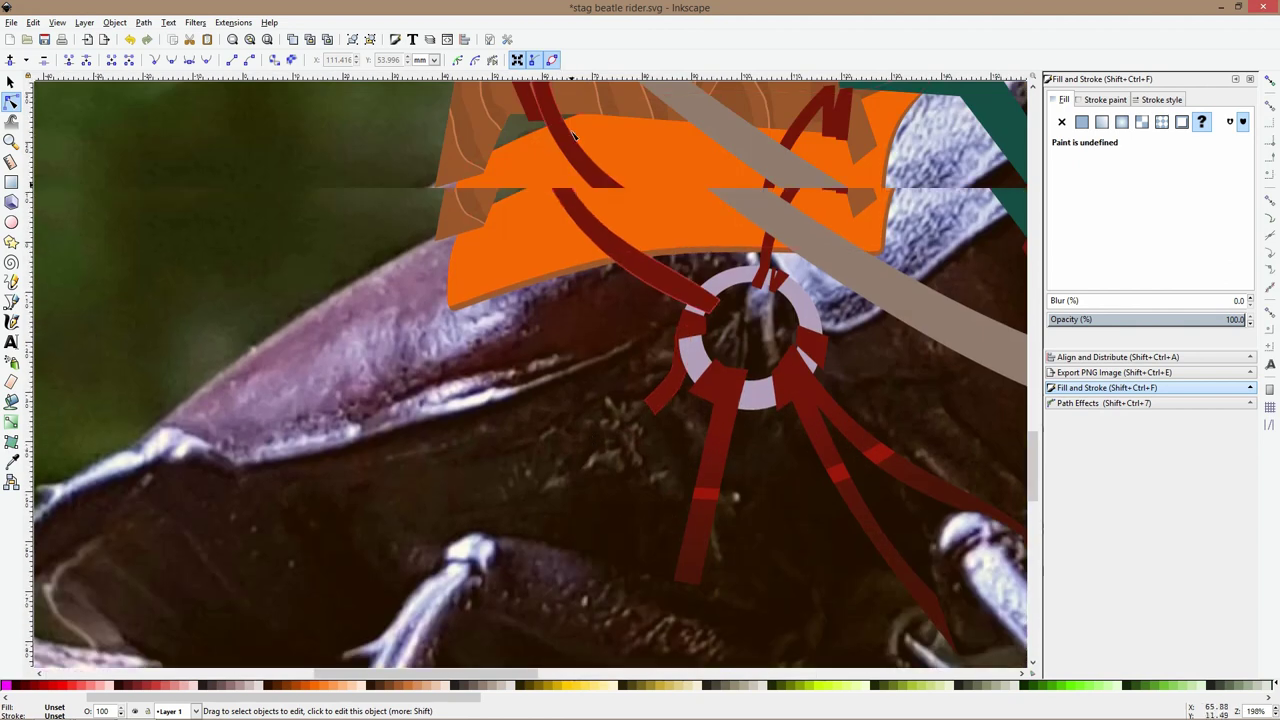
# Make the two side nodes near the upper end of the long rear red strap smooth
pyautogui.click(518, 196)
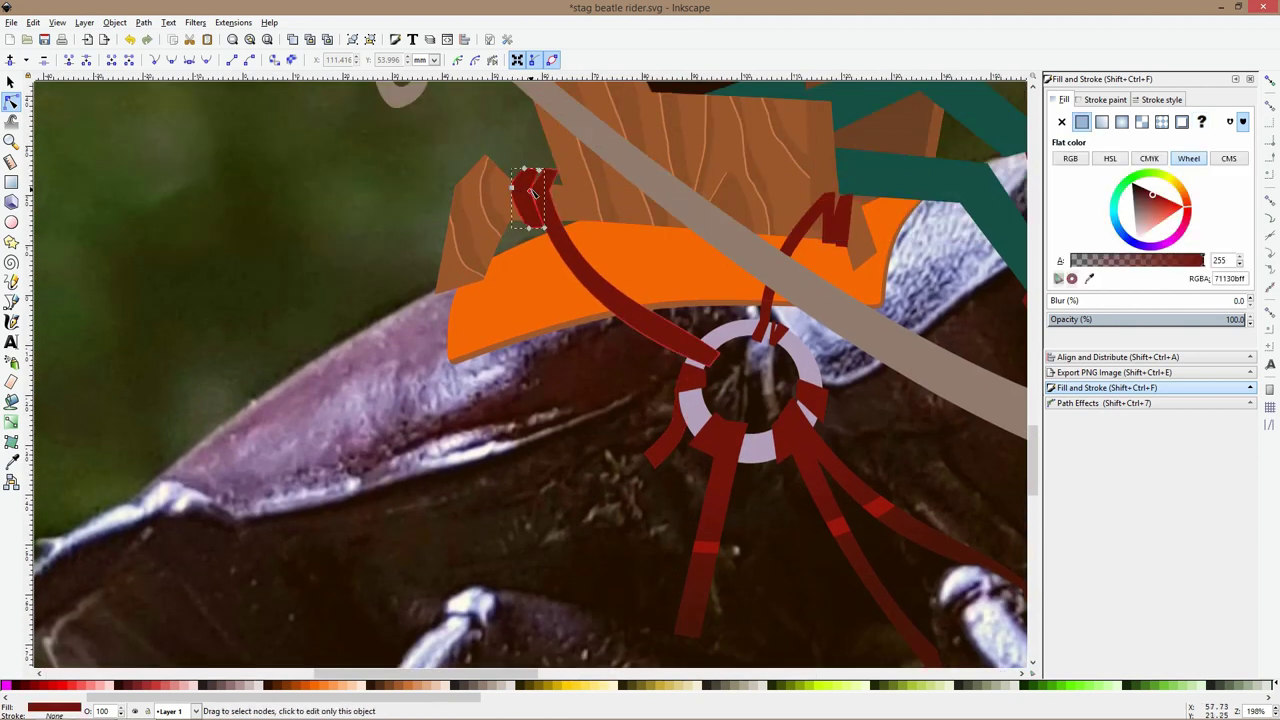
pyautogui.scroll(3, 532, 197)
pyautogui.click(502, 192)
pyautogui.keyDown('ctrl'); pyautogui.click(492, 188); pyautogui.keyUp('ctrl')
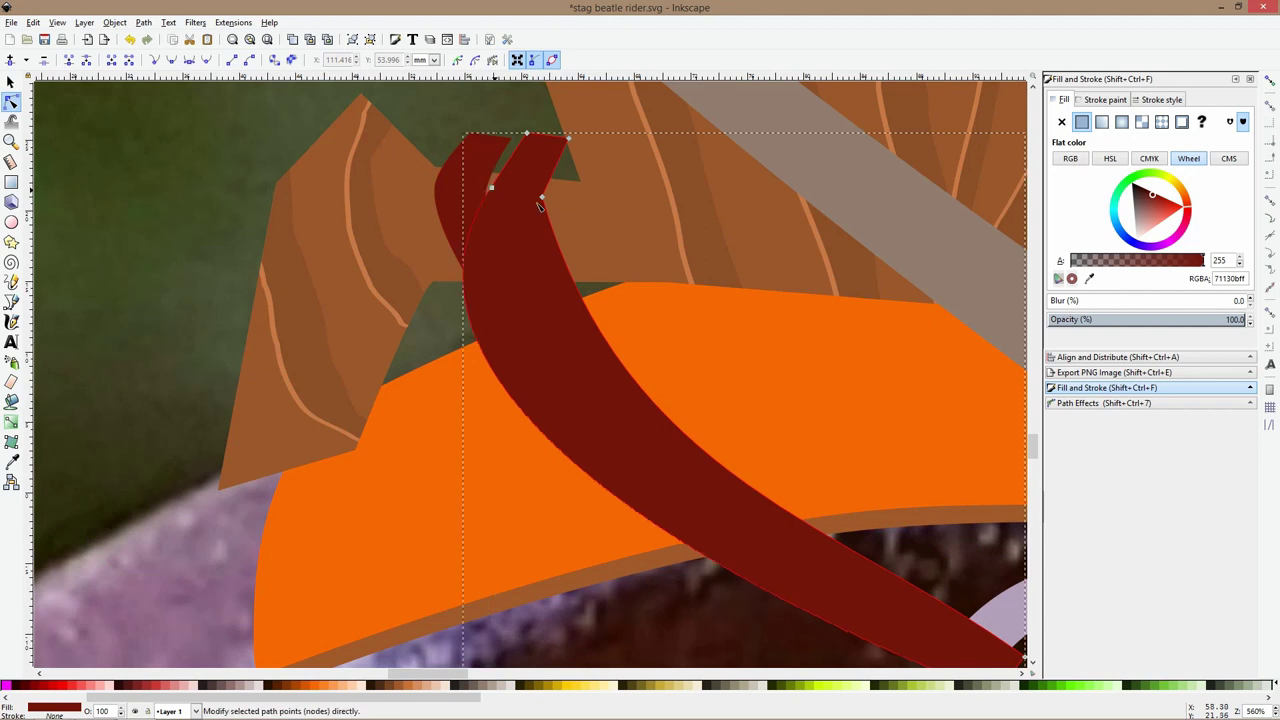
pyautogui.keyDown('ctrl'); pyautogui.click(541, 197); pyautogui.keyUp('ctrl')
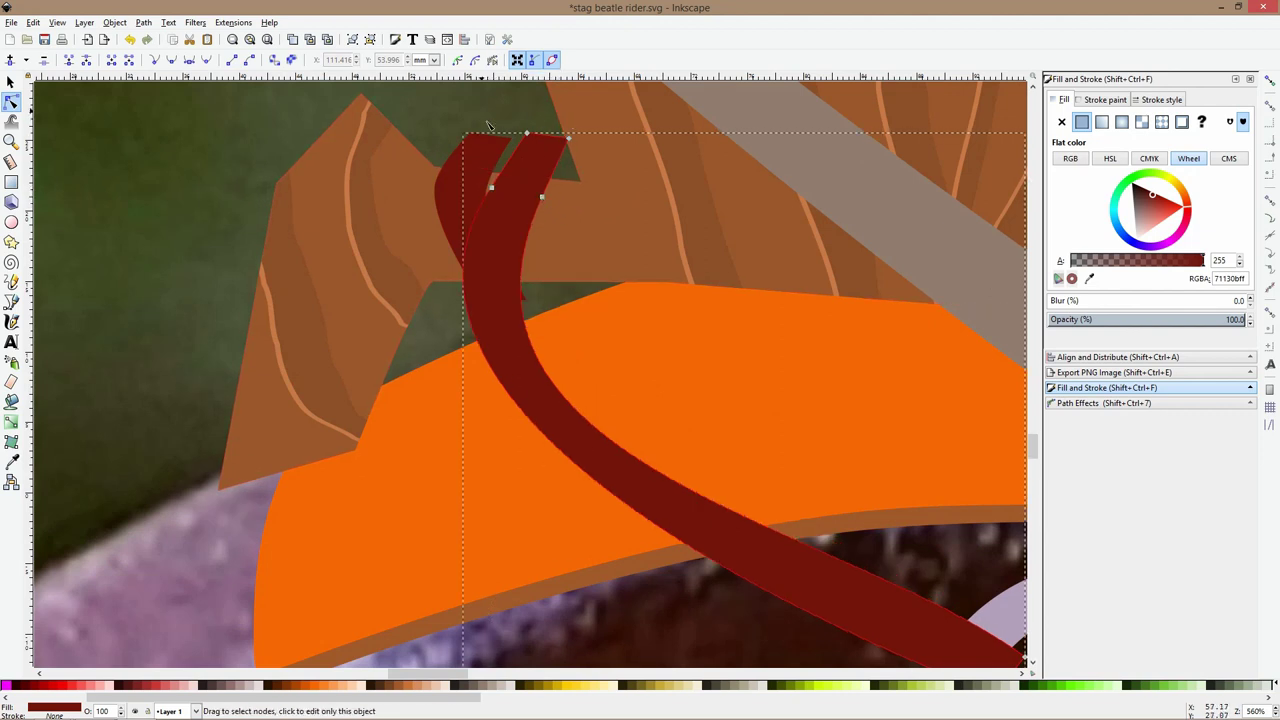
pyautogui.moveTo(481, 109); pyautogui.dragTo(596, 217)
pyautogui.press('Escape')
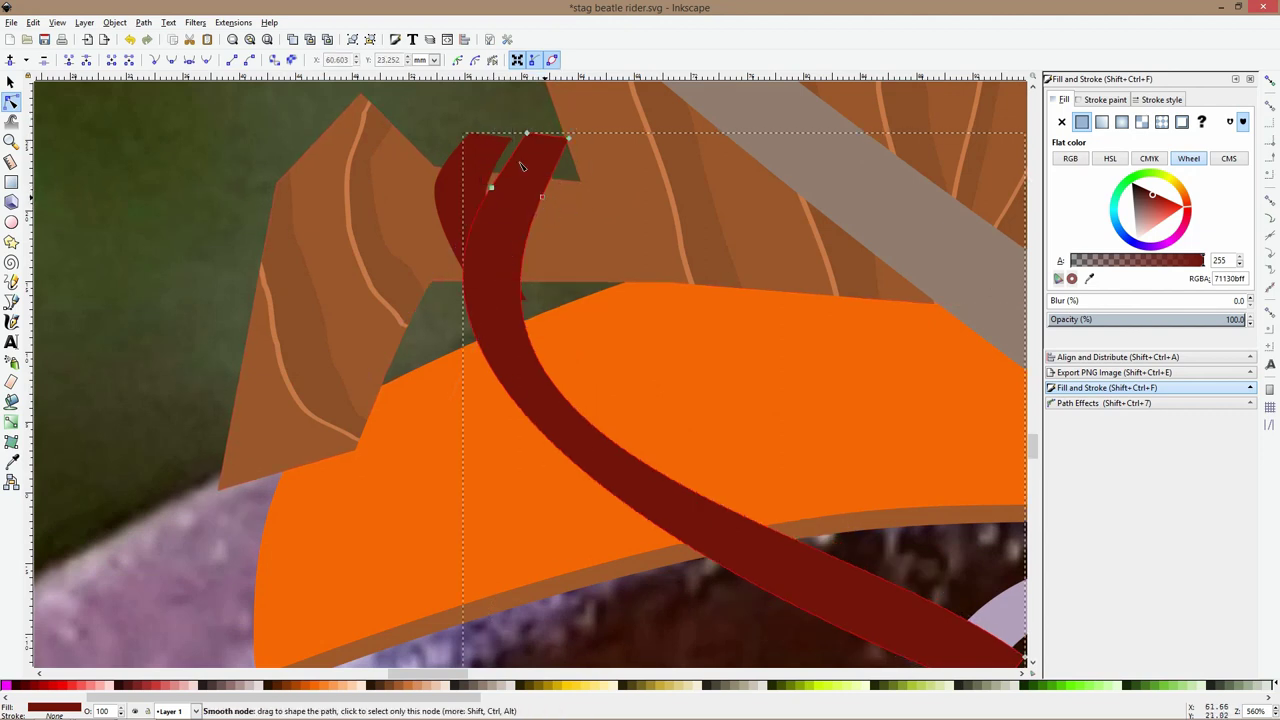
# Lower the upper-end nodes of the long rear strap and bend its two long edges into a slimmer curve
pyautogui.moveTo(449, 86); pyautogui.dragTo(544, 233)
pyautogui.moveTo(534, 346); pyautogui.dragTo(548, 322)
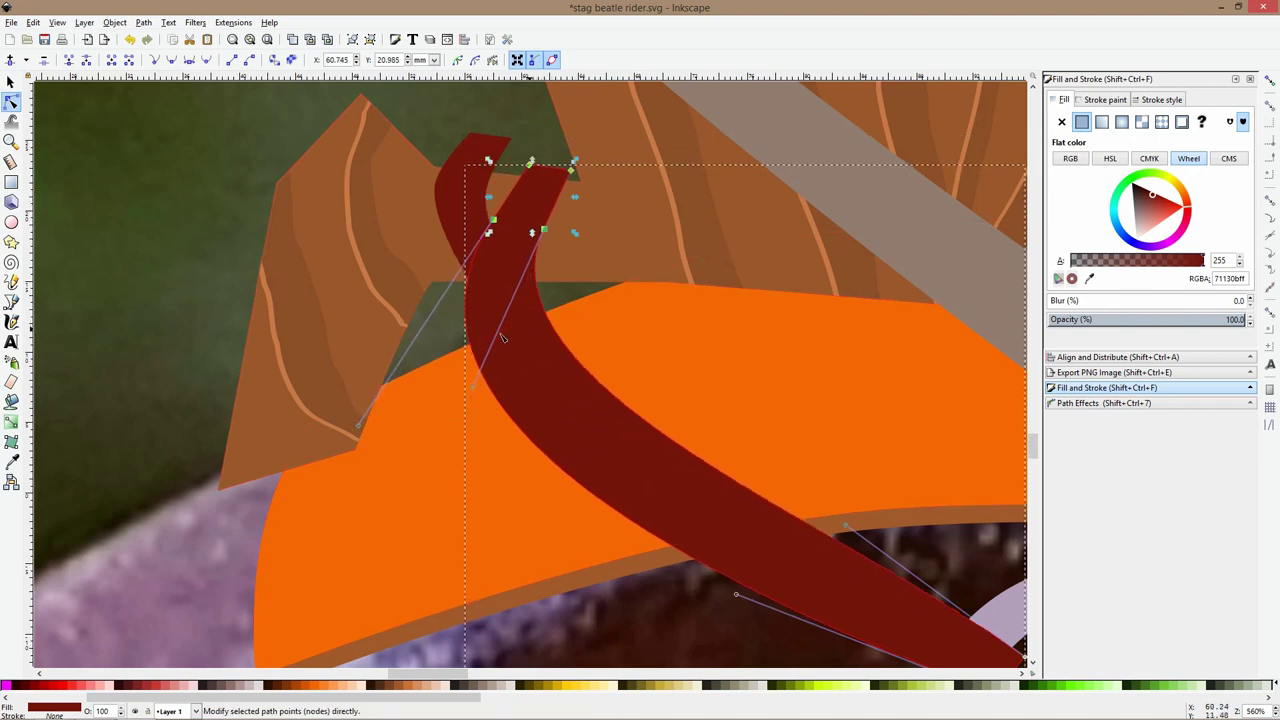
pyautogui.click(484, 332)
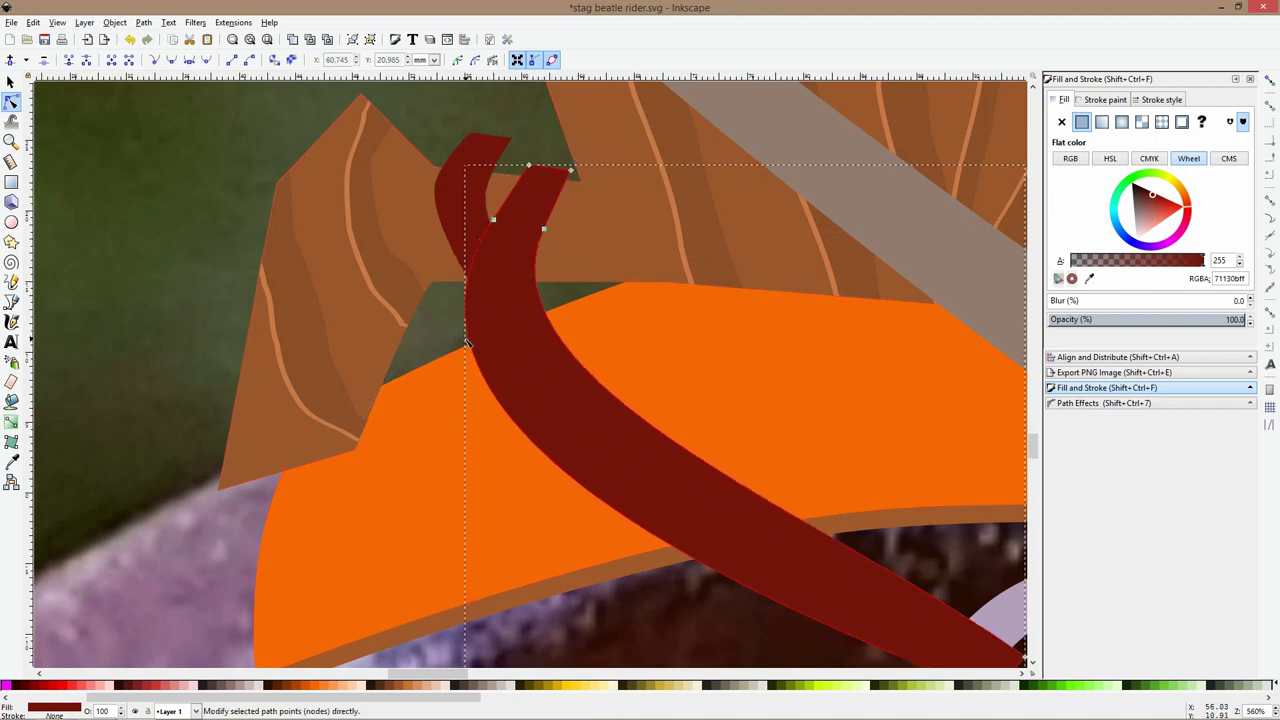
pyautogui.moveTo(475, 337); pyautogui.dragTo(505, 332)
# Lower the upper-end nodes of the short red strap piece beside the long rear strap to match its height
pyautogui.click(472, 174)
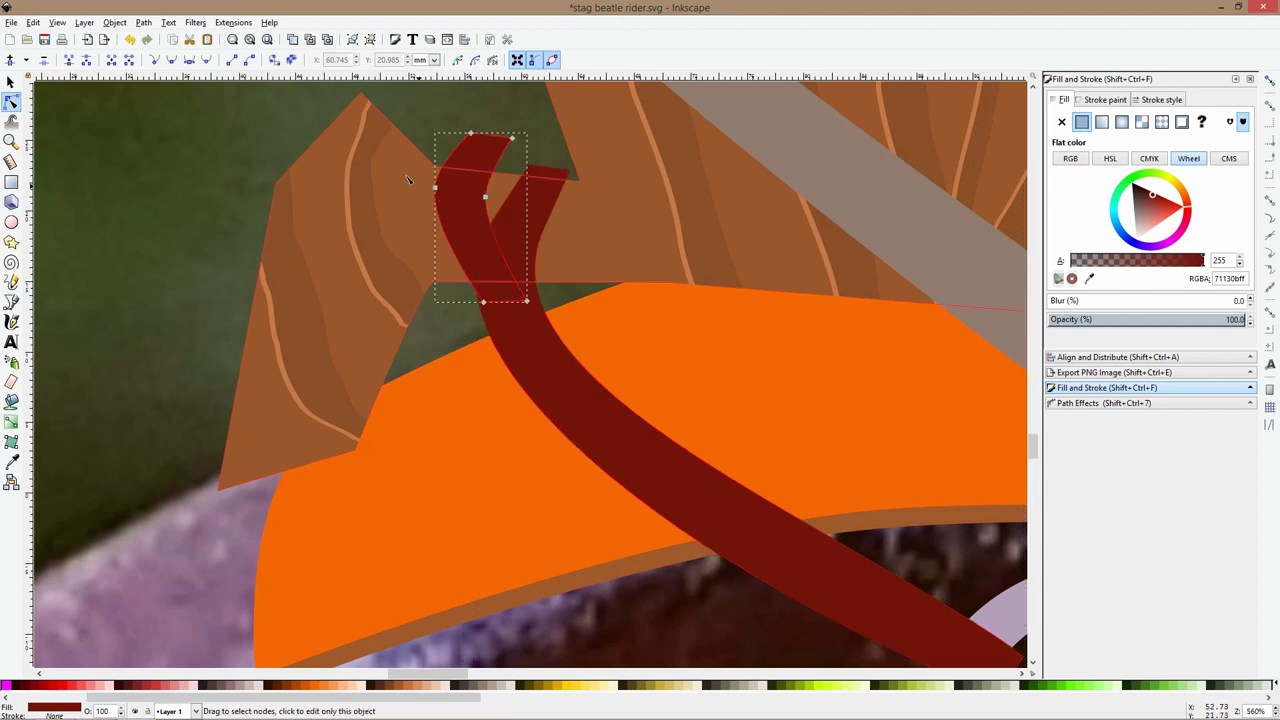
pyautogui.moveTo(400, 175); pyautogui.dragTo(500, 206)
pyautogui.moveTo(431, 95); pyautogui.dragTo(506, 165)
pyautogui.press('s')
pyautogui.scroll(-3, 605, 248)
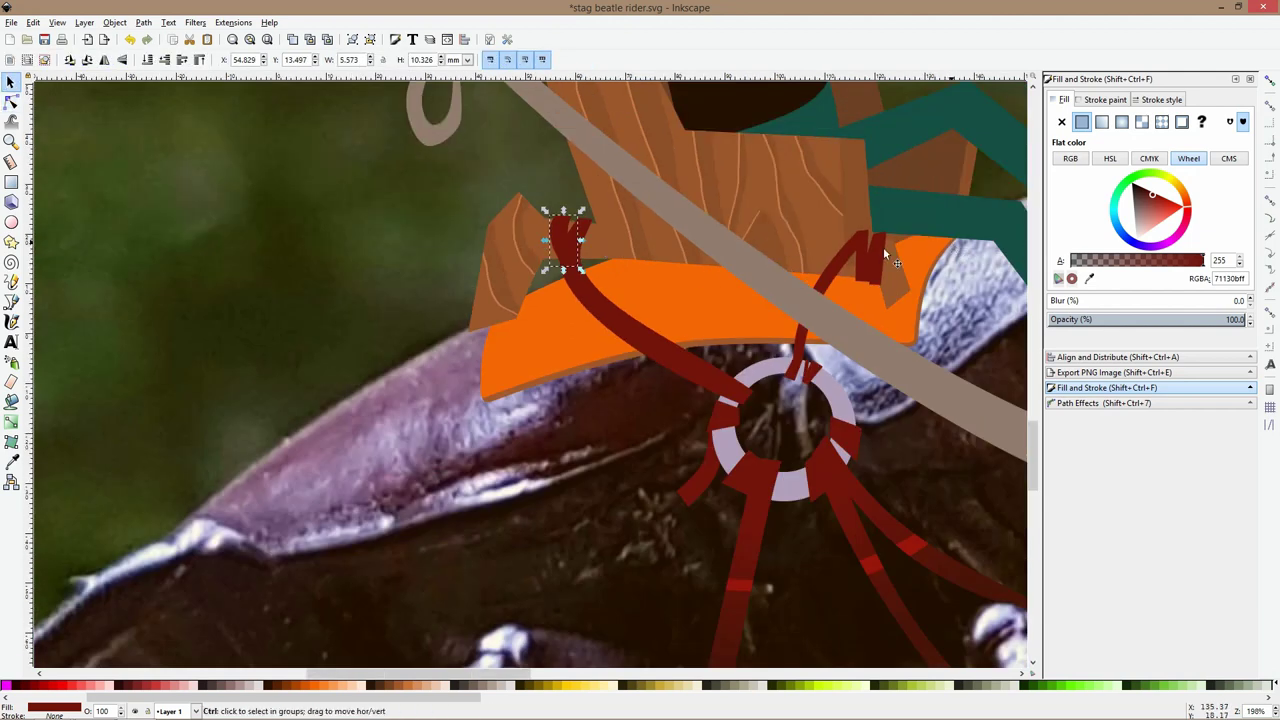
# Save the drawing and reshape the double red strap at the seat's front, curving its sides and widening its inner top corner
pyautogui.scroll(4, 852, 260)
pyautogui.click(863, 261)
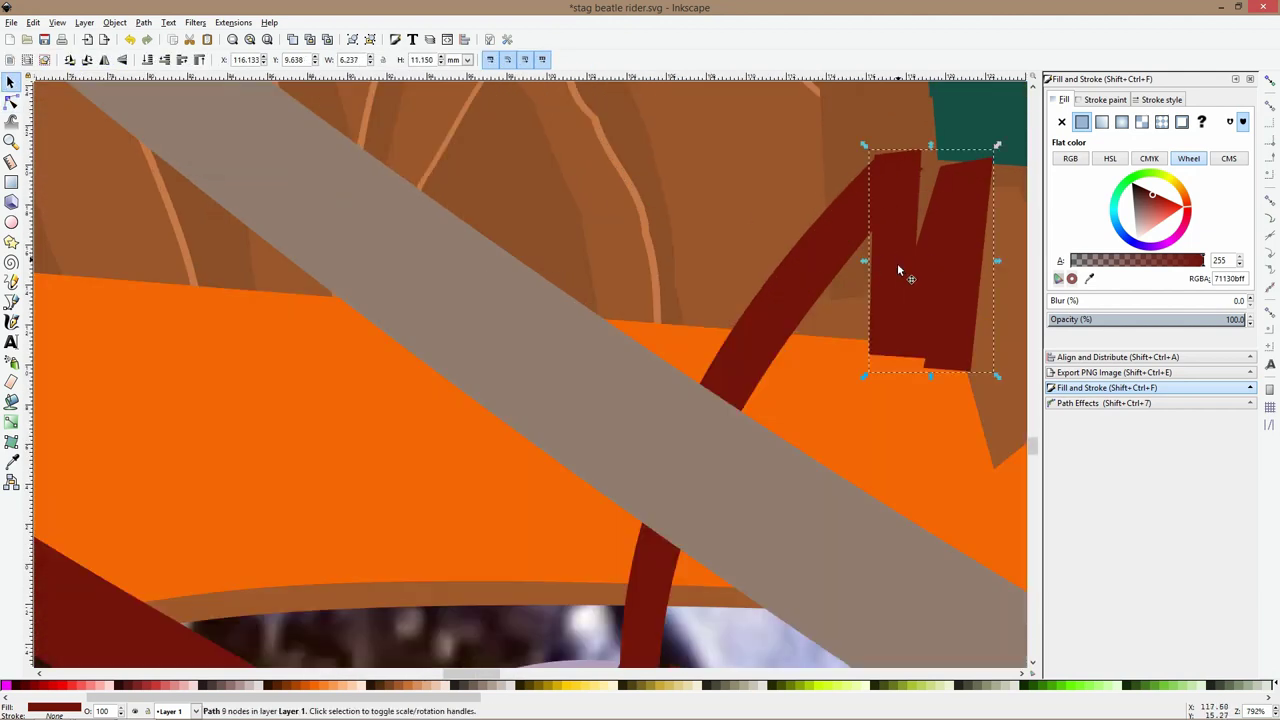
pyautogui.click(11, 101)
pyautogui.hotkey('ctrl', 's')
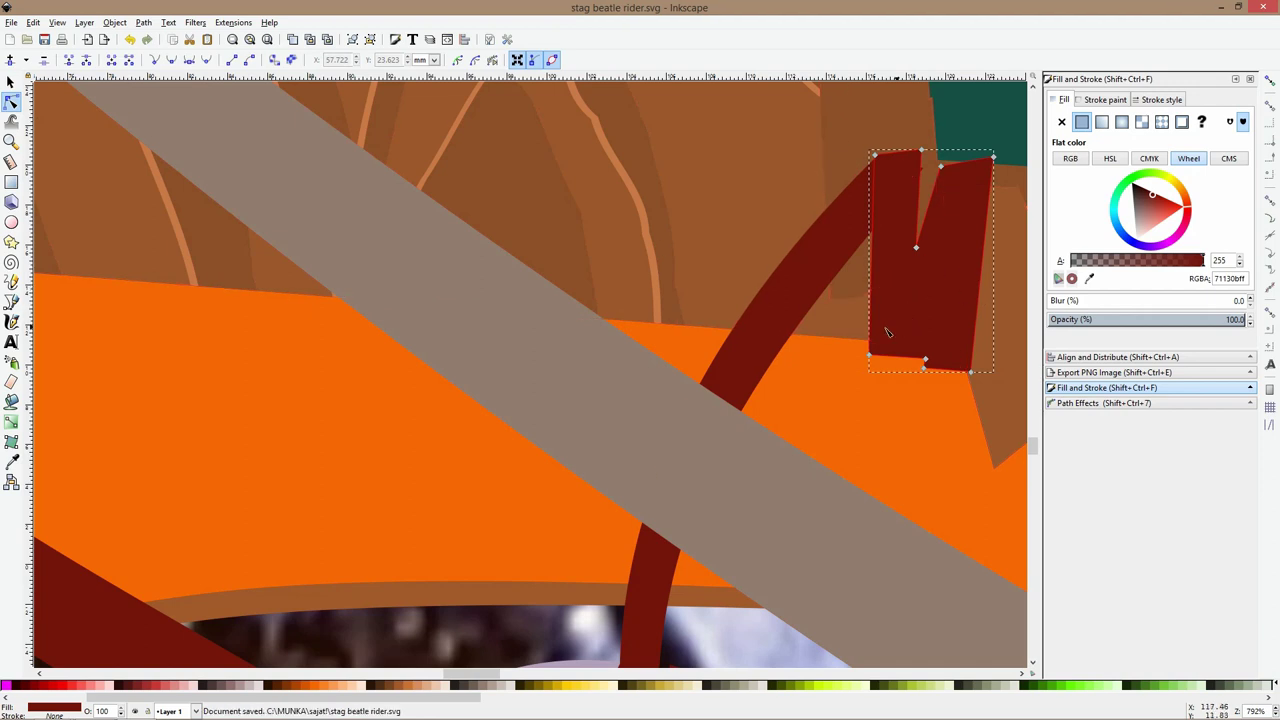
pyautogui.moveTo(884, 285); pyautogui.dragTo(872, 288)
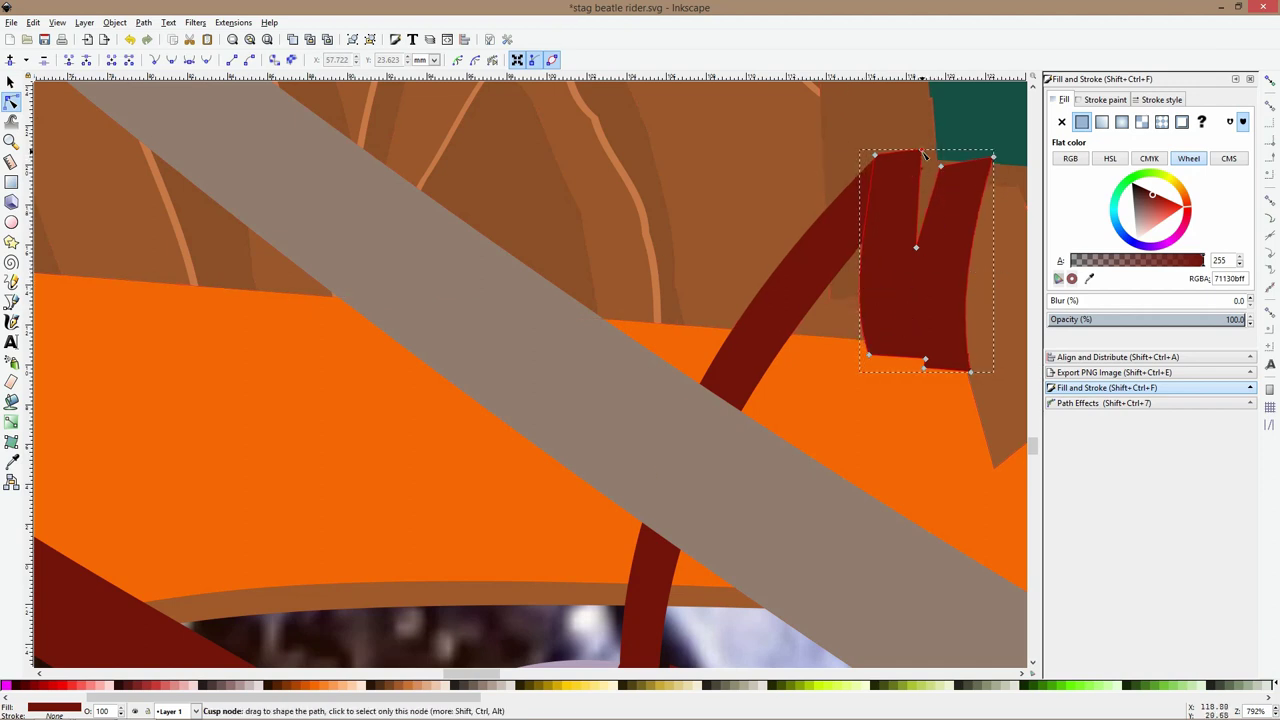
pyautogui.moveTo(923, 155); pyautogui.dragTo(920, 184)
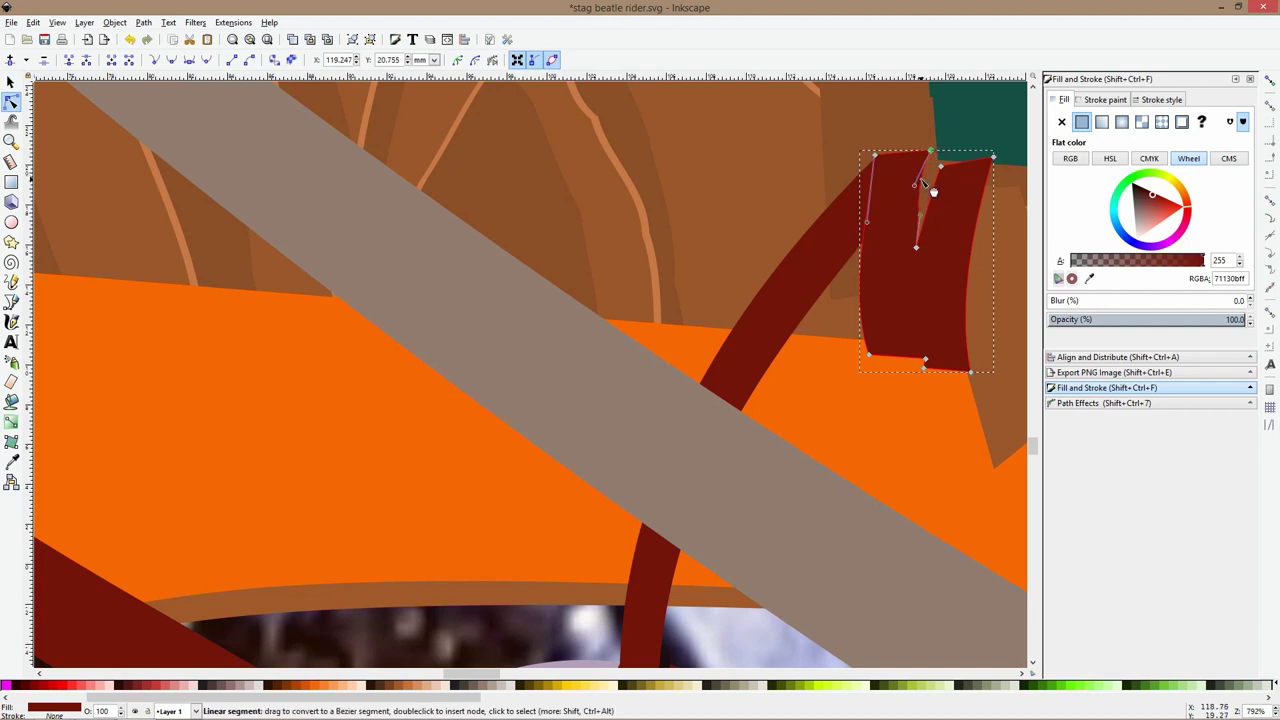
pyautogui.keyDown('ctrl'); pyautogui.scroll(-4, 955, 230); pyautogui.keyUp('ctrl')
pyautogui.click(838, 250)
pyautogui.keyDown('ctrl'); pyautogui.scroll(-1, 905, 355); pyautogui.keyUp('ctrl')
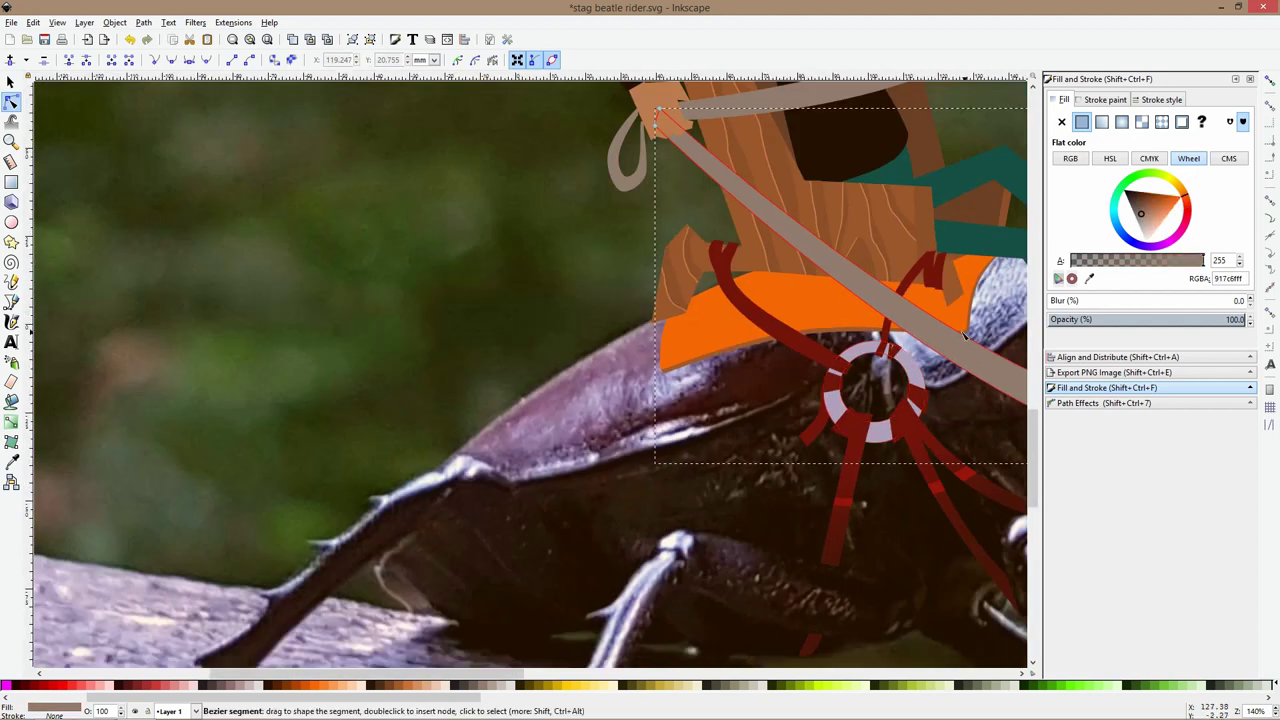
pyautogui.click(729, 241)
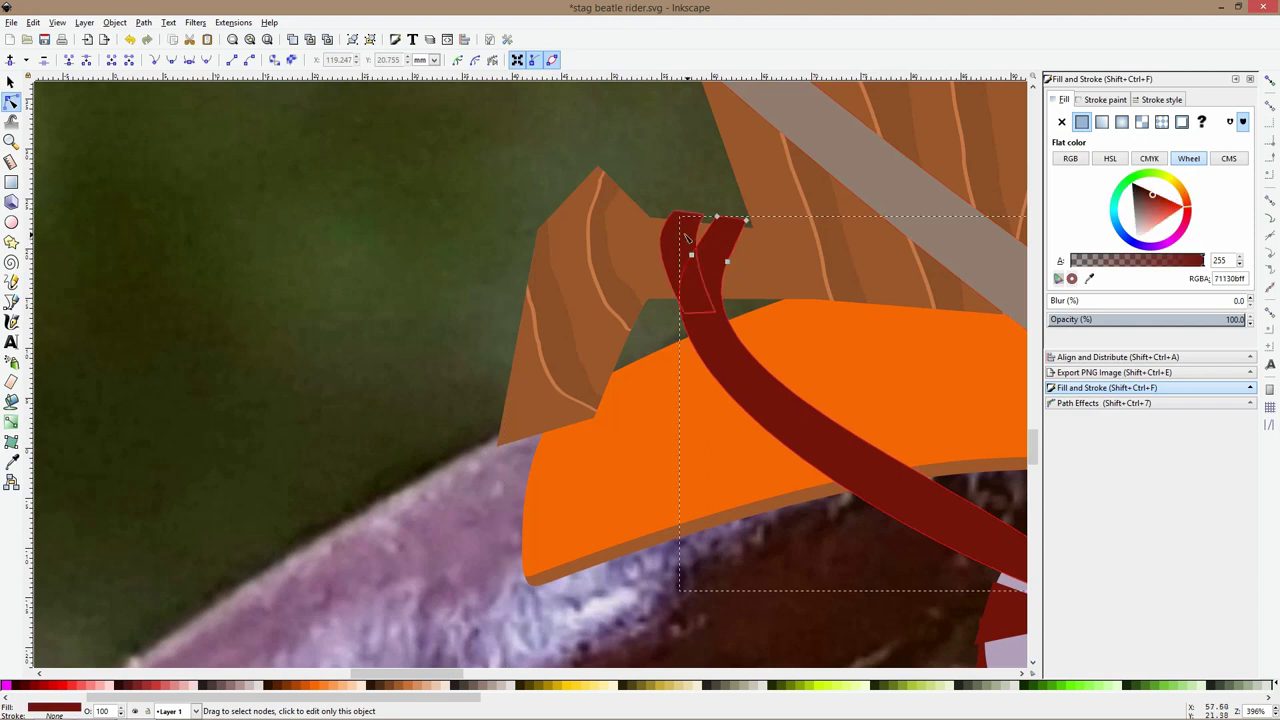
pyautogui.click(692, 213)
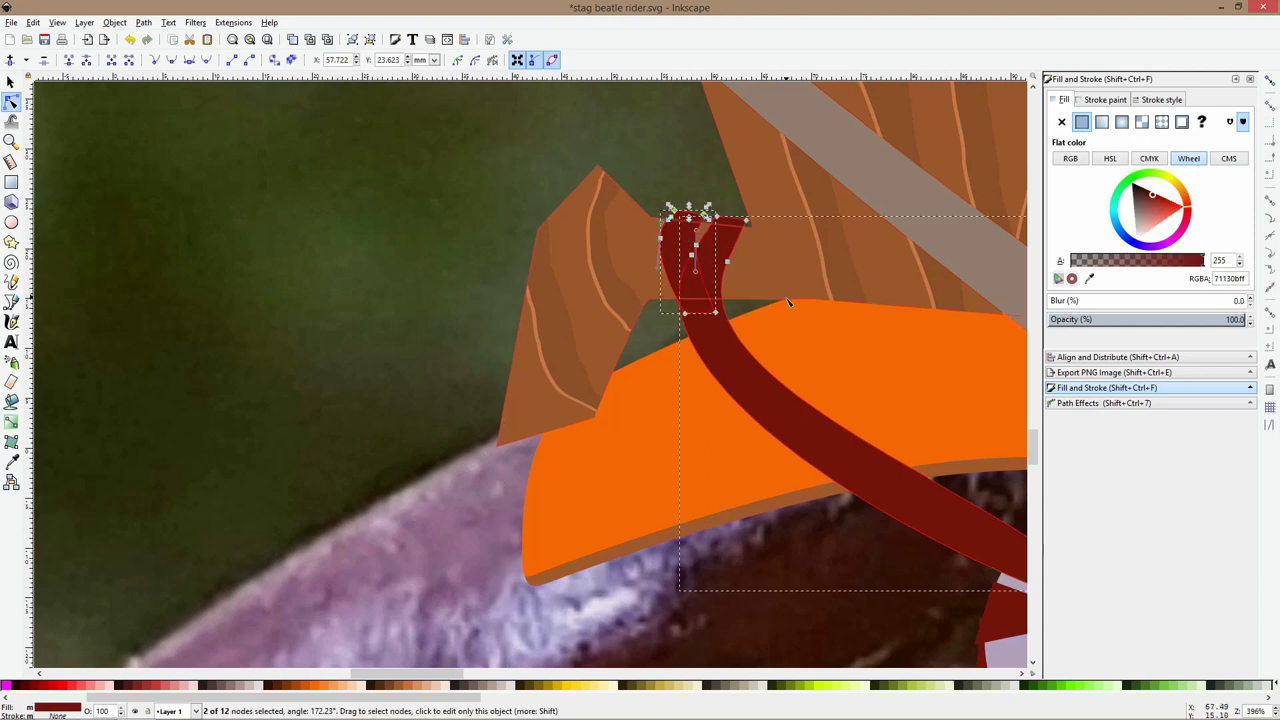
pyautogui.scroll(-2, 788, 297)
pyautogui.moveTo(826, 334); pyautogui.dragTo(662, 331)
pyautogui.click(602, 392)
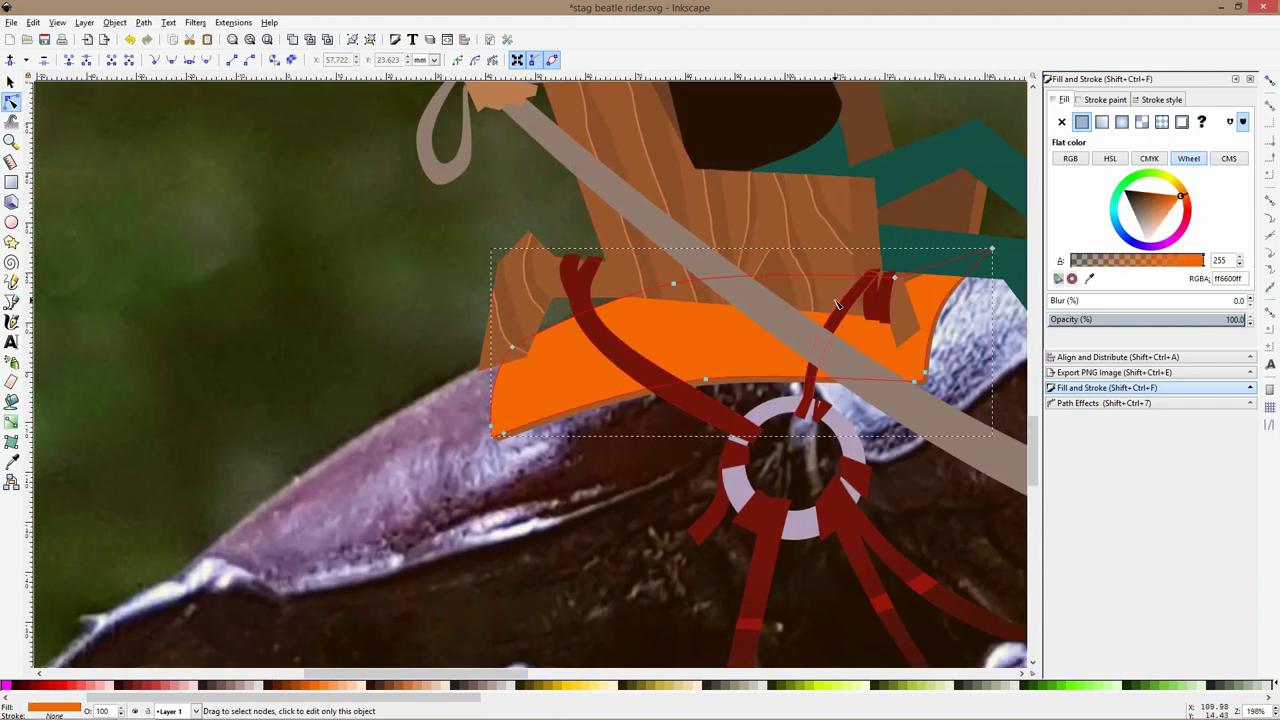
# Apply one linear gradient fill to the long rear strap, the thin front strap and the double front strap together
pyautogui.click(839, 304)
pyautogui.keyDown('shift'); pyautogui.click(598, 334); pyautogui.keyUp('shift')
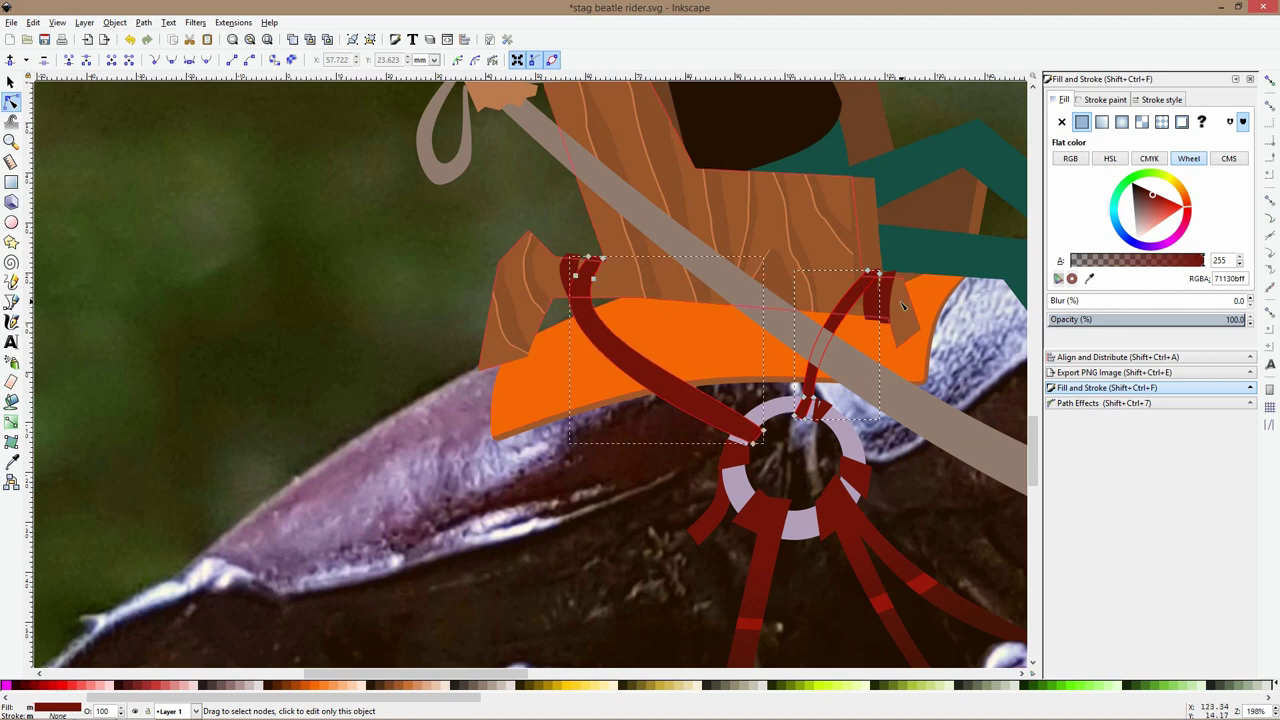
pyautogui.keyDown('shift'); pyautogui.click(887, 301); pyautogui.keyUp('shift')
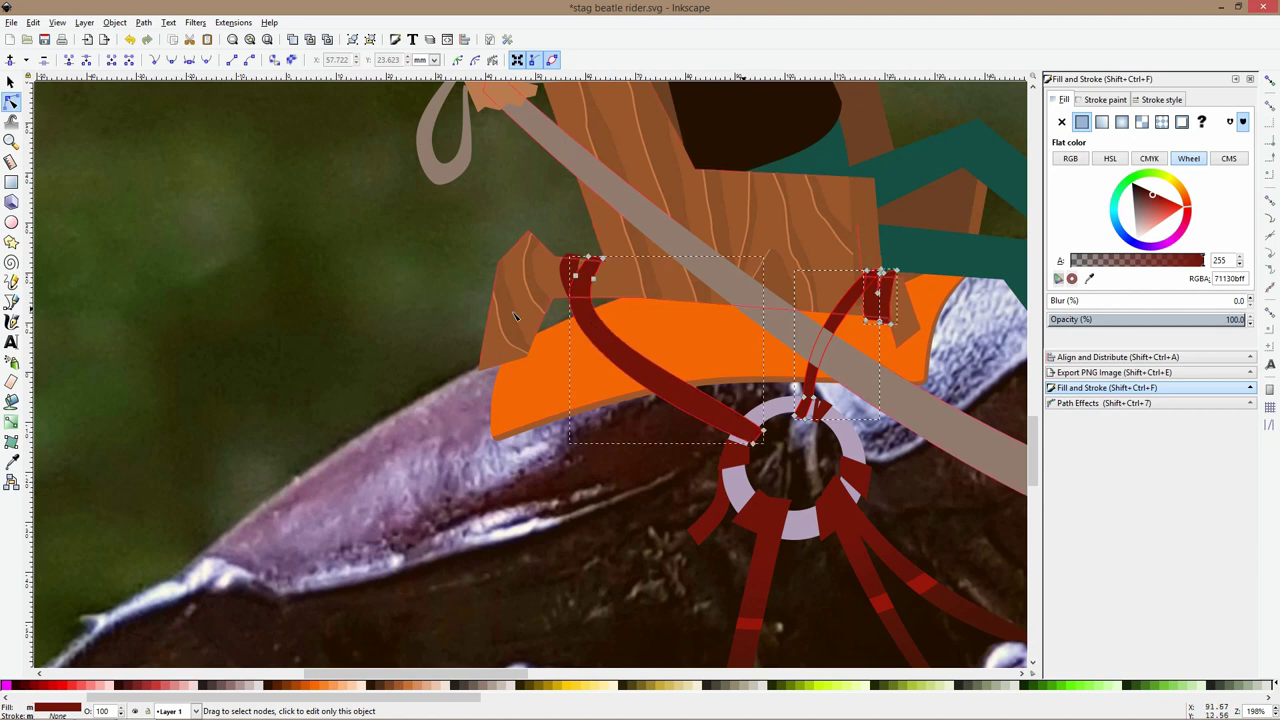
pyautogui.click(11, 422)
pyautogui.moveTo(675, 388); pyautogui.dragTo(600, 335)
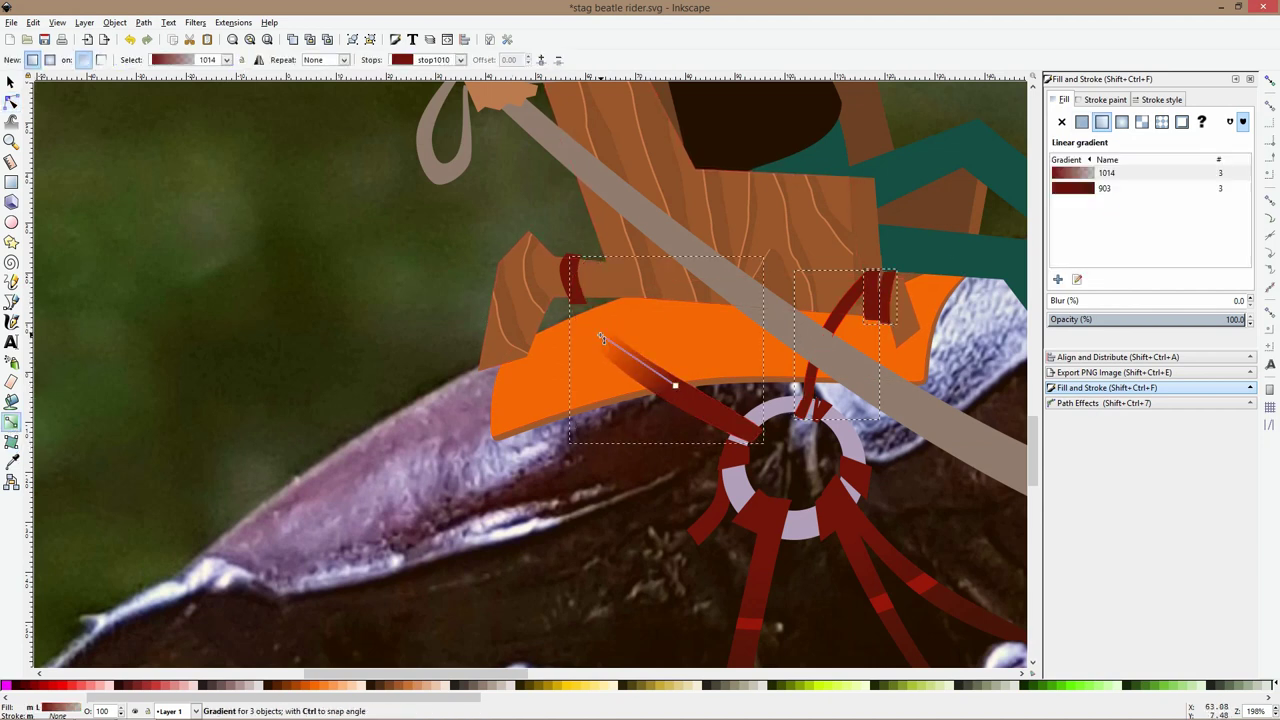
# Set the straps' gradient end stop to brighter red #971409 sampled from the hanging strap's band, and move the end up toward the seat
pyautogui.click(11, 461)
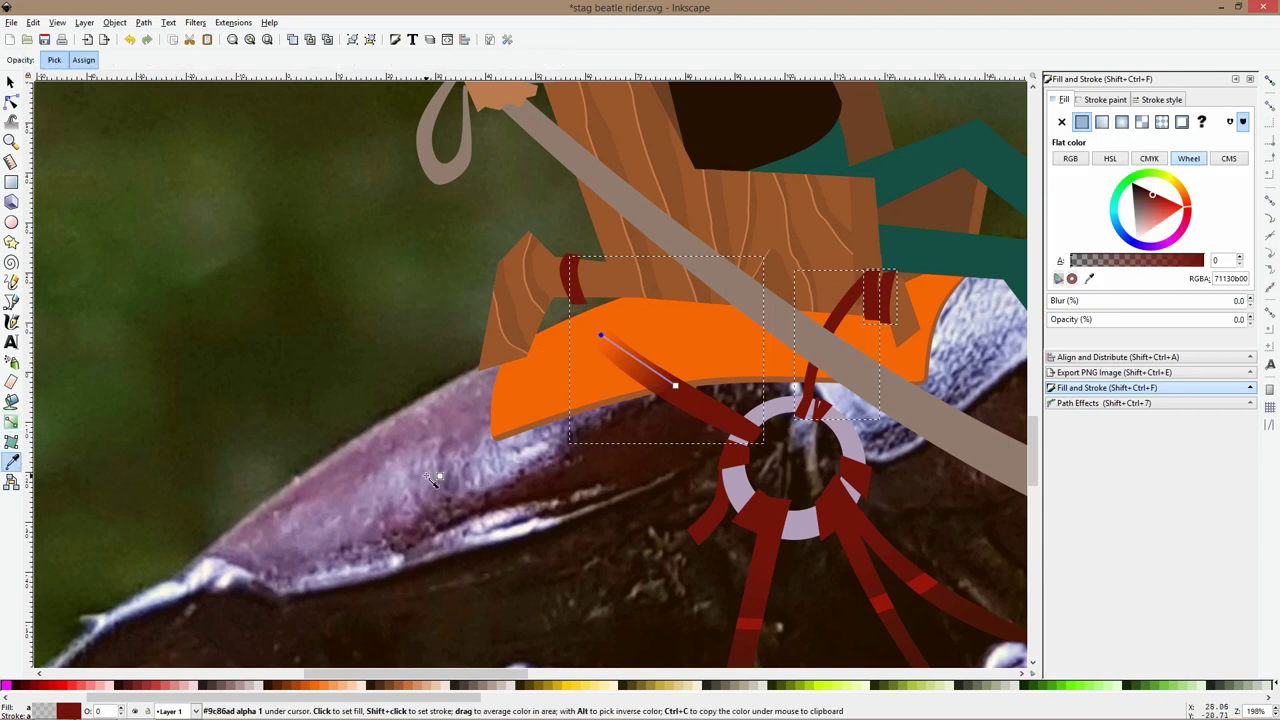
pyautogui.click(757, 627)
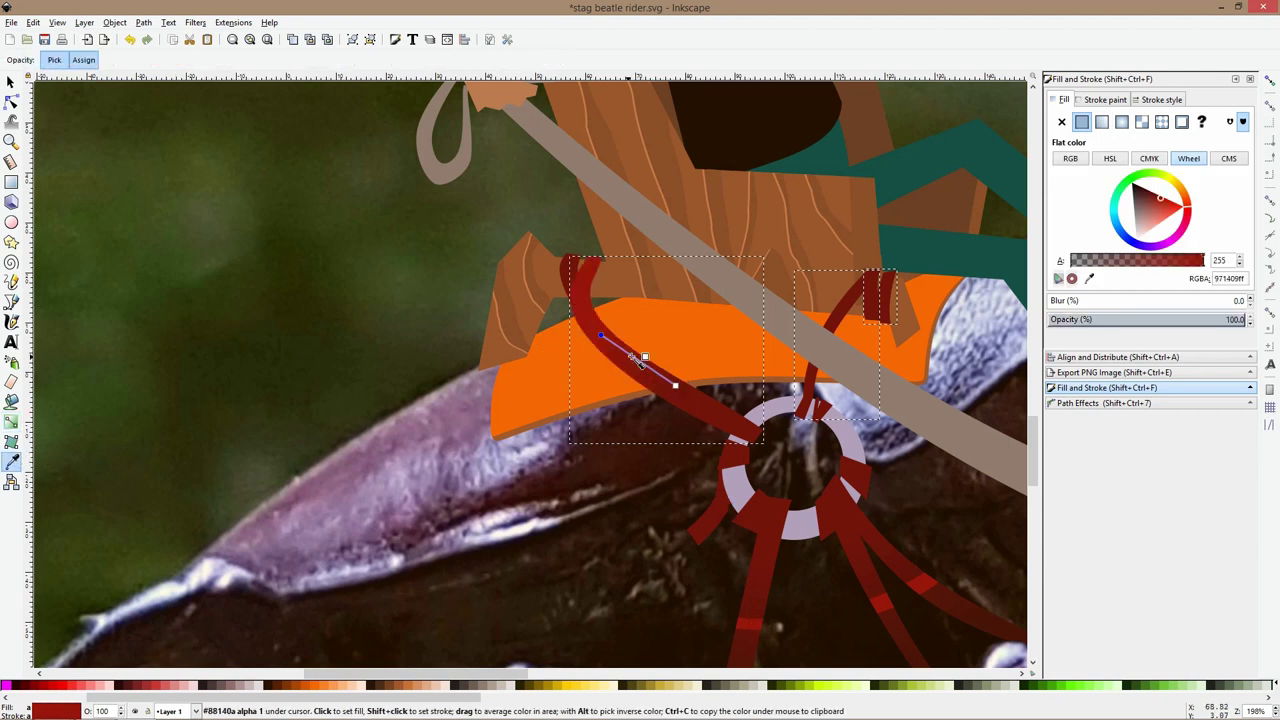
pyautogui.moveTo(600, 335); pyautogui.dragTo(672, 279)
pyautogui.press('s')
pyautogui.click(674, 279)
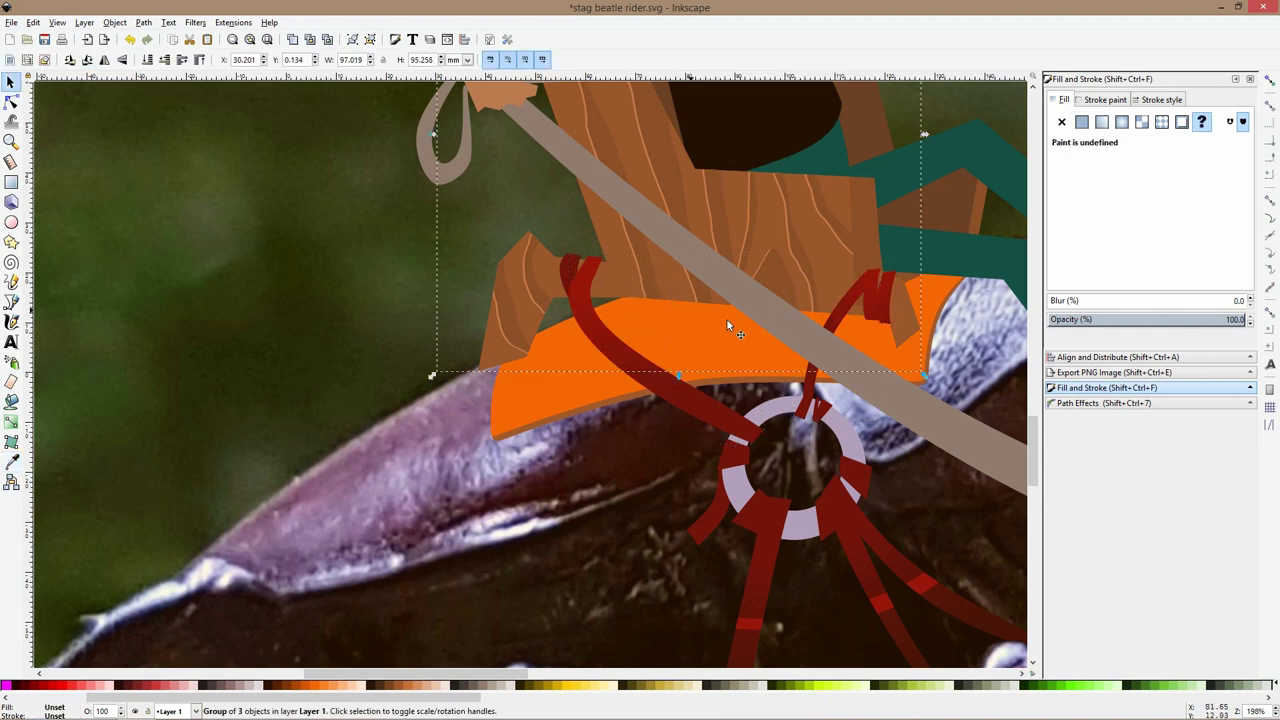
# Assign gradient 1032 to the thin front strap and reposition its start and end along the strap's own length
pyautogui.click(840, 300)
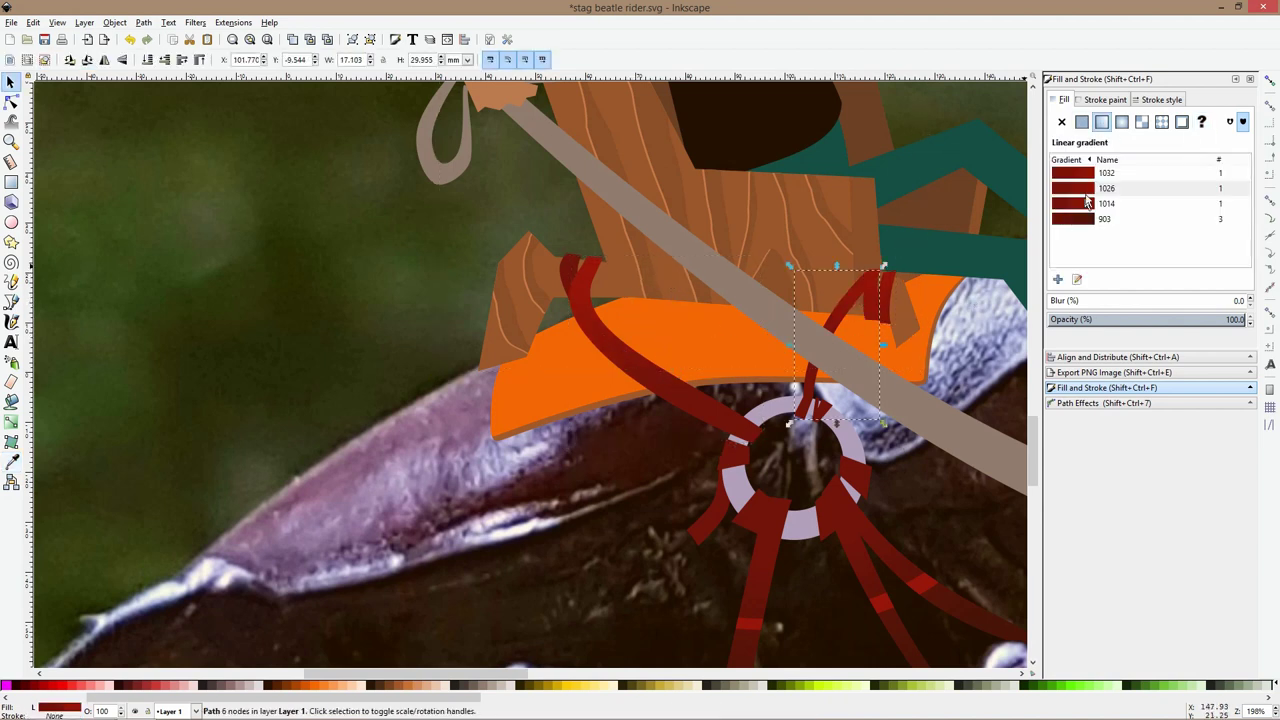
pyautogui.click(587, 309)
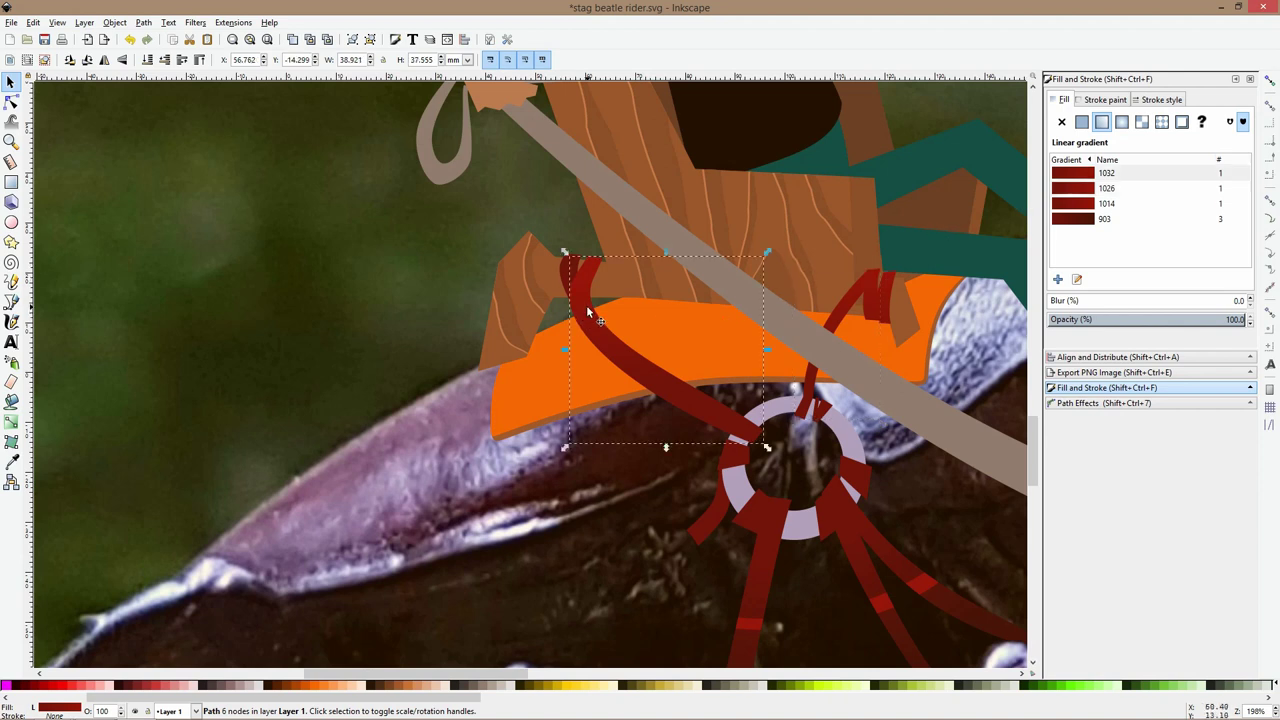
pyautogui.click(855, 288)
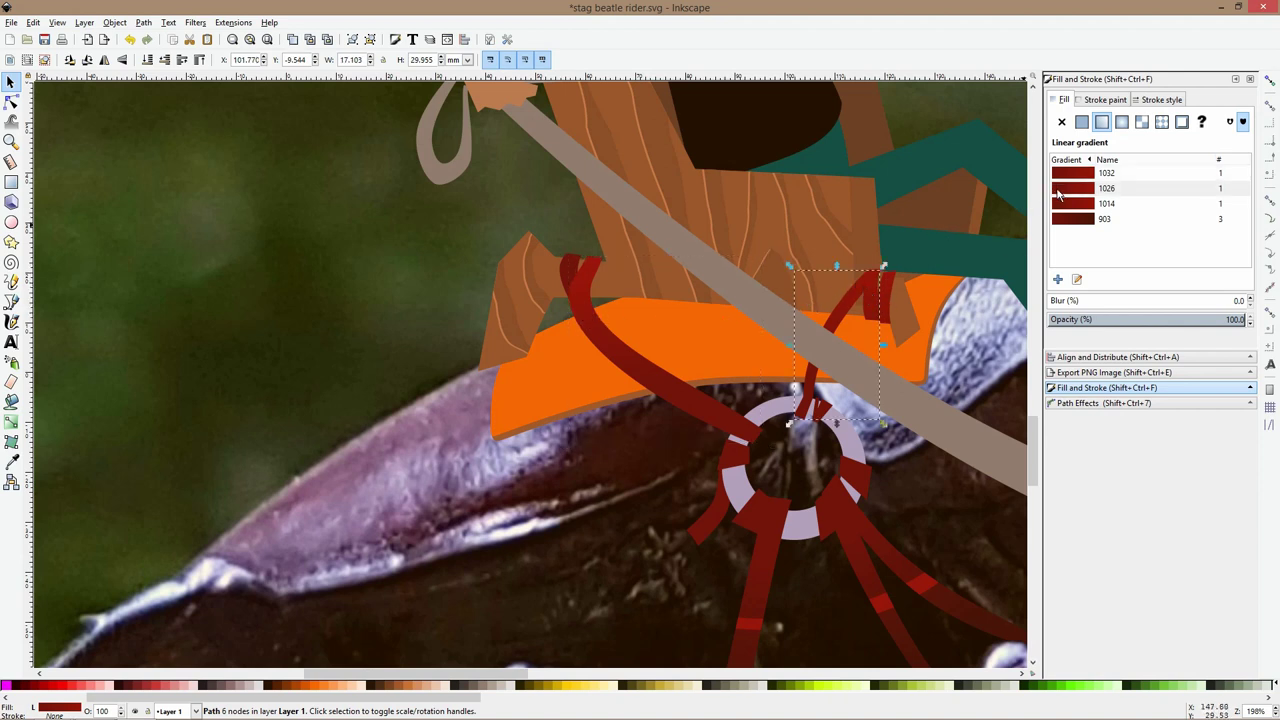
pyautogui.click(1088, 175)
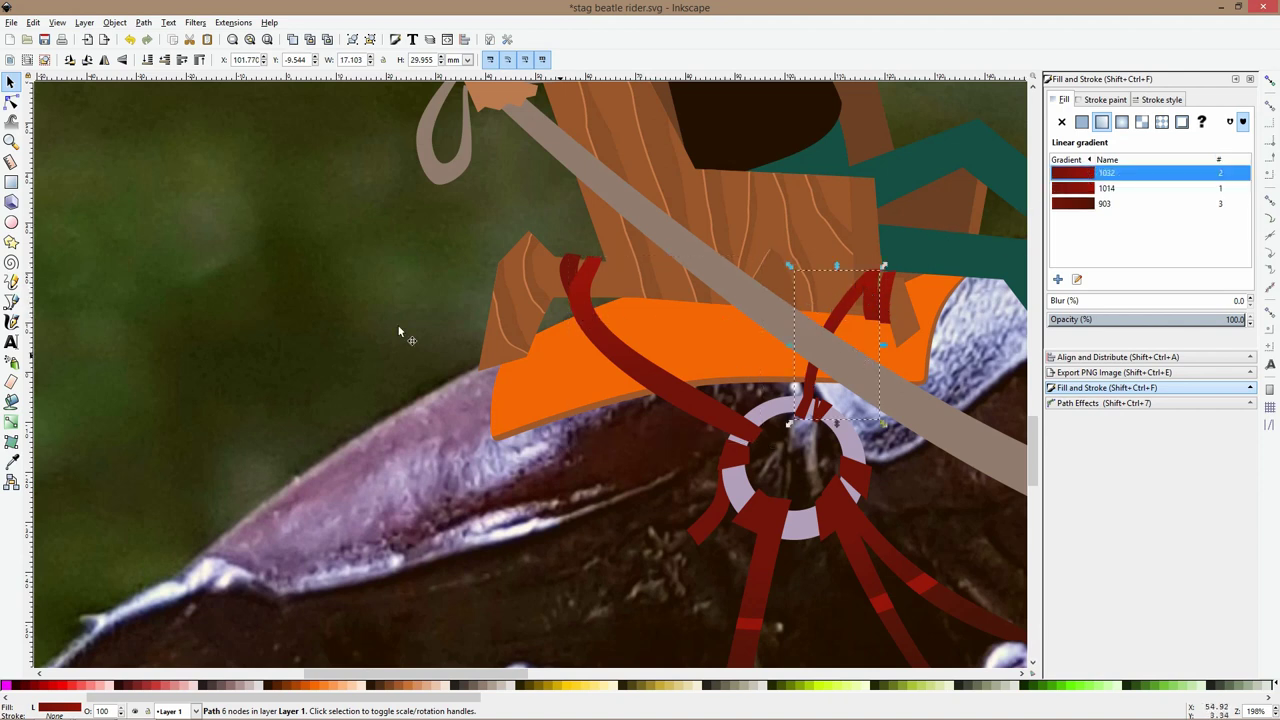
pyautogui.click(18, 423)
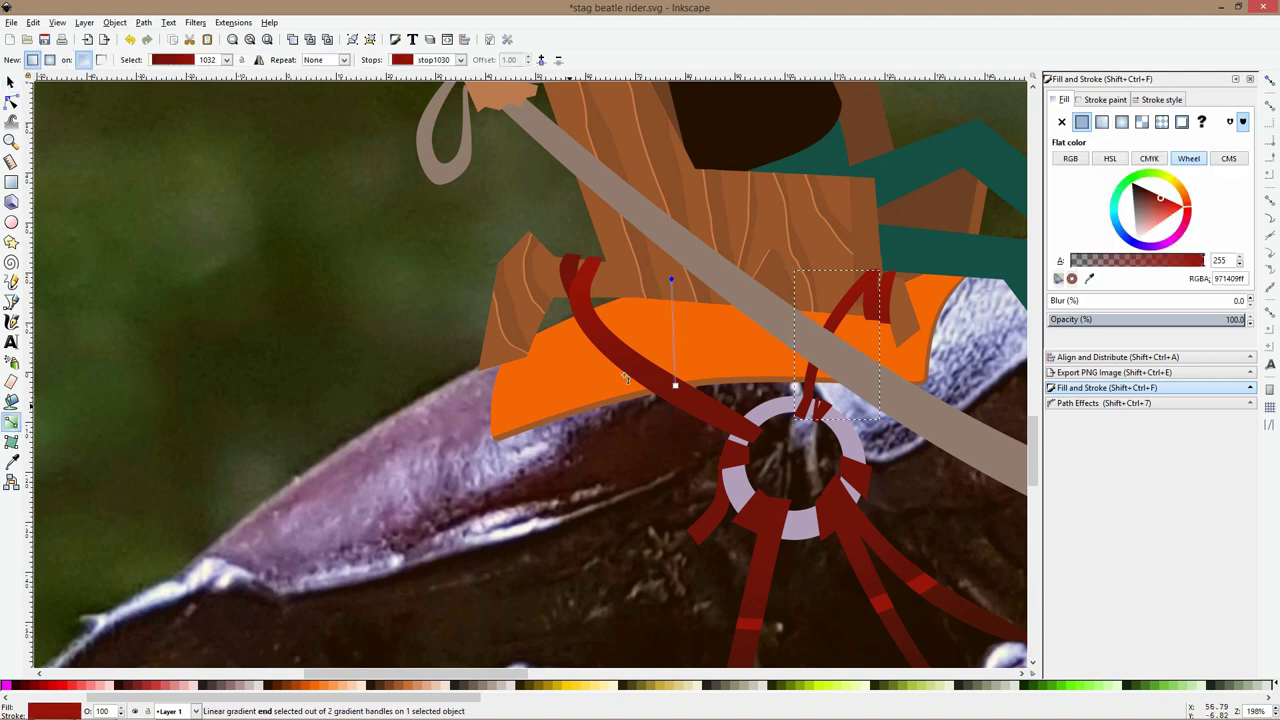
pyautogui.moveTo(671, 281)
pyautogui.mouseDown()
pyautogui.moveTo(866, 298)
pyautogui.moveTo(843, 307)
pyautogui.mouseUp()
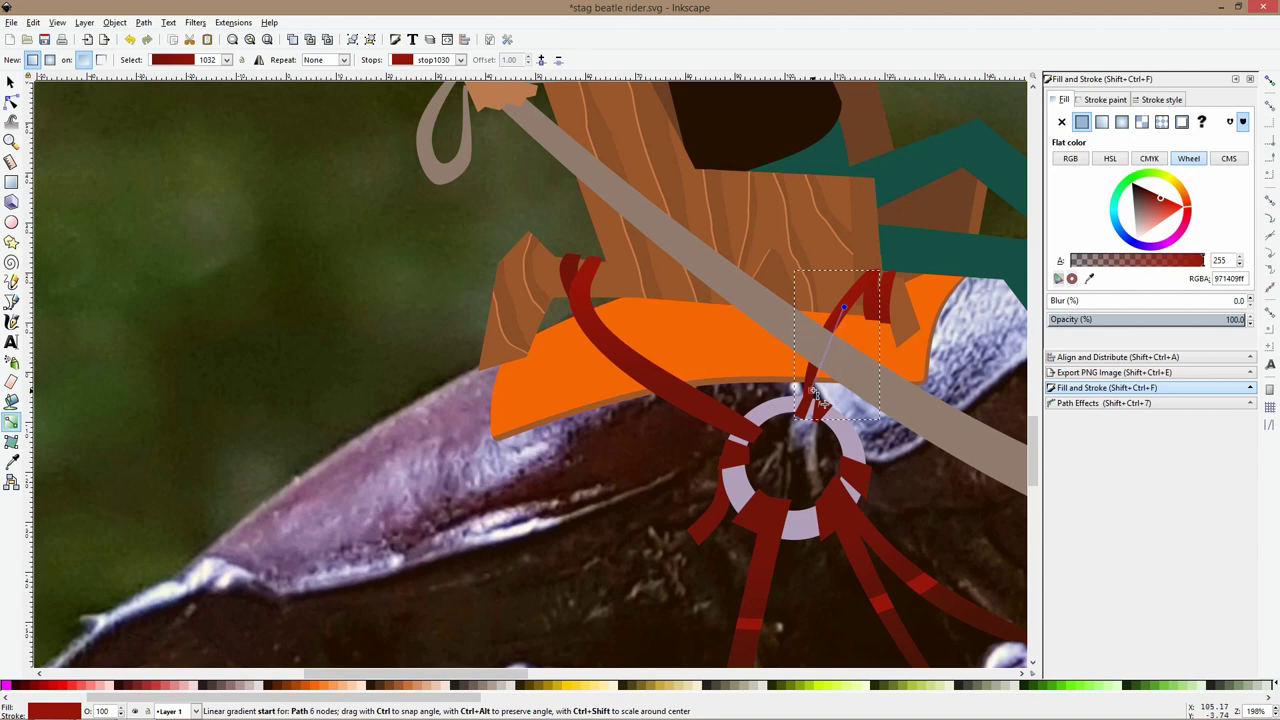
pyautogui.press('s')
pyautogui.click(688, 354)
# Fill the long lower rein running from the rider's rear hand to the beetle's jaw ring with strap red #971409
pyautogui.scroll(-4, 838, 371)
pyautogui.click(577, 346)
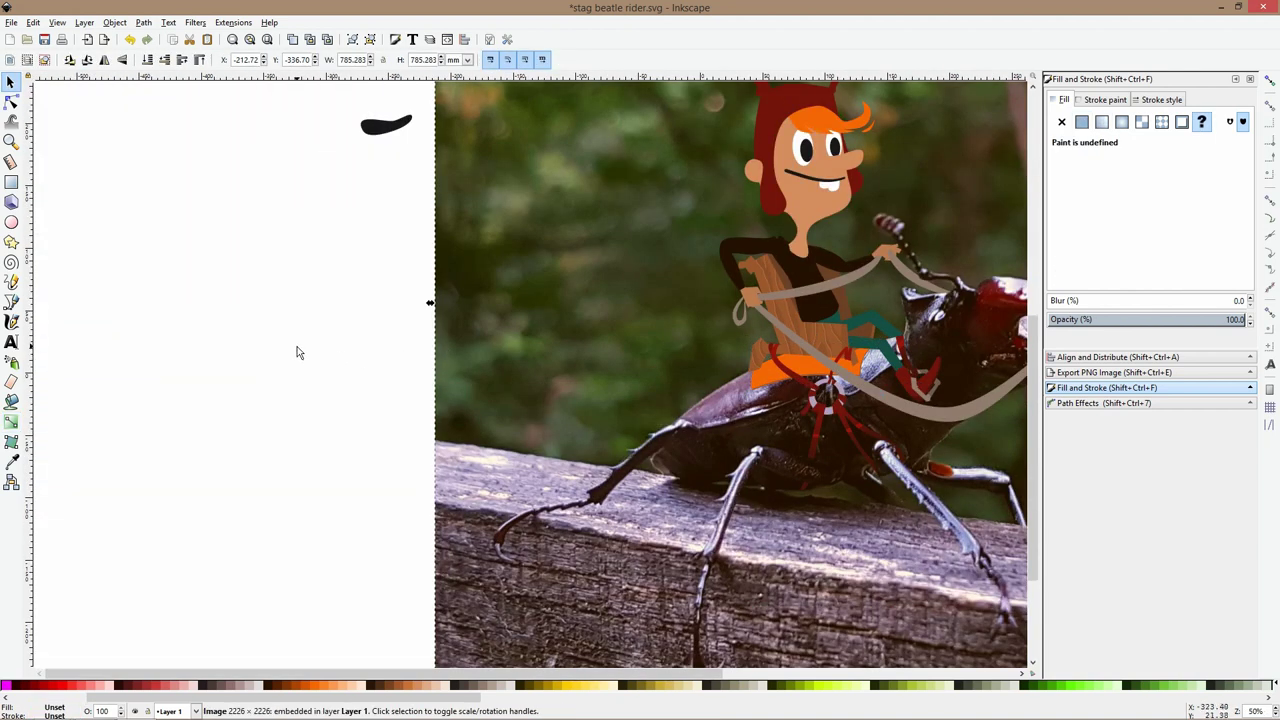
pyautogui.moveTo(862, 319); pyautogui.dragTo(627, 305)
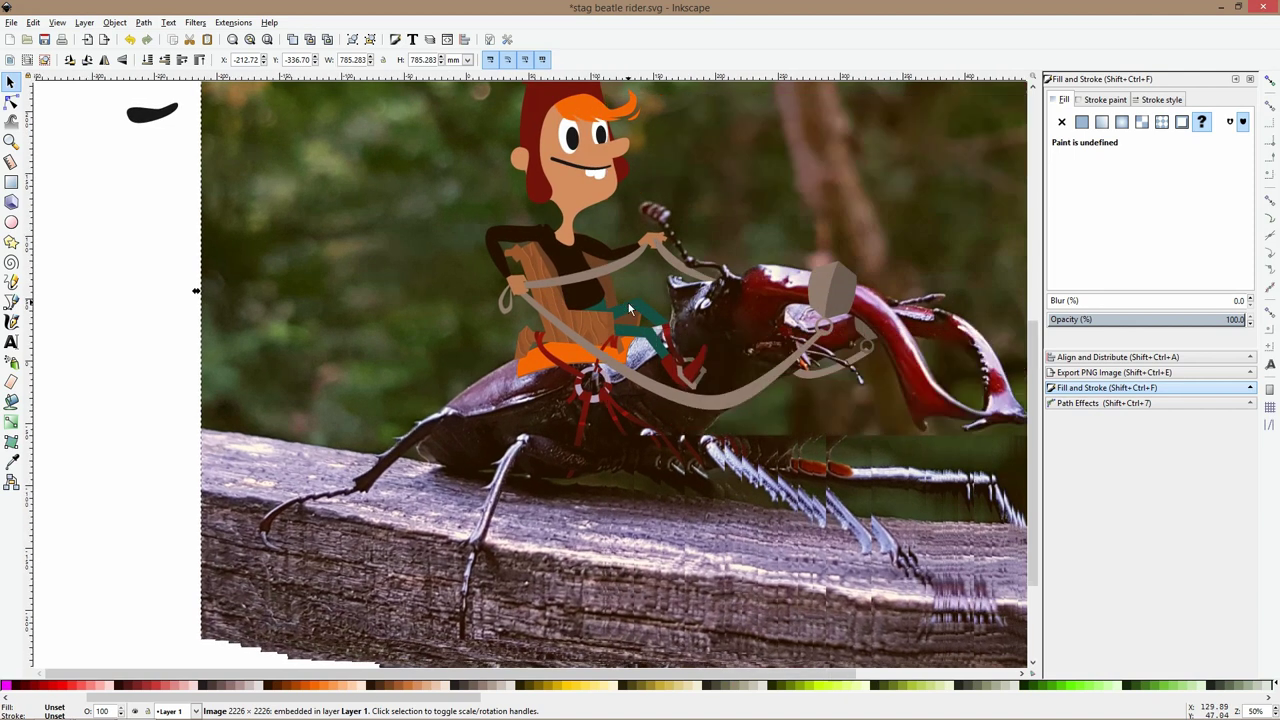
pyautogui.scroll(5, 646, 272)
pyautogui.scroll(-4, 680, 370)
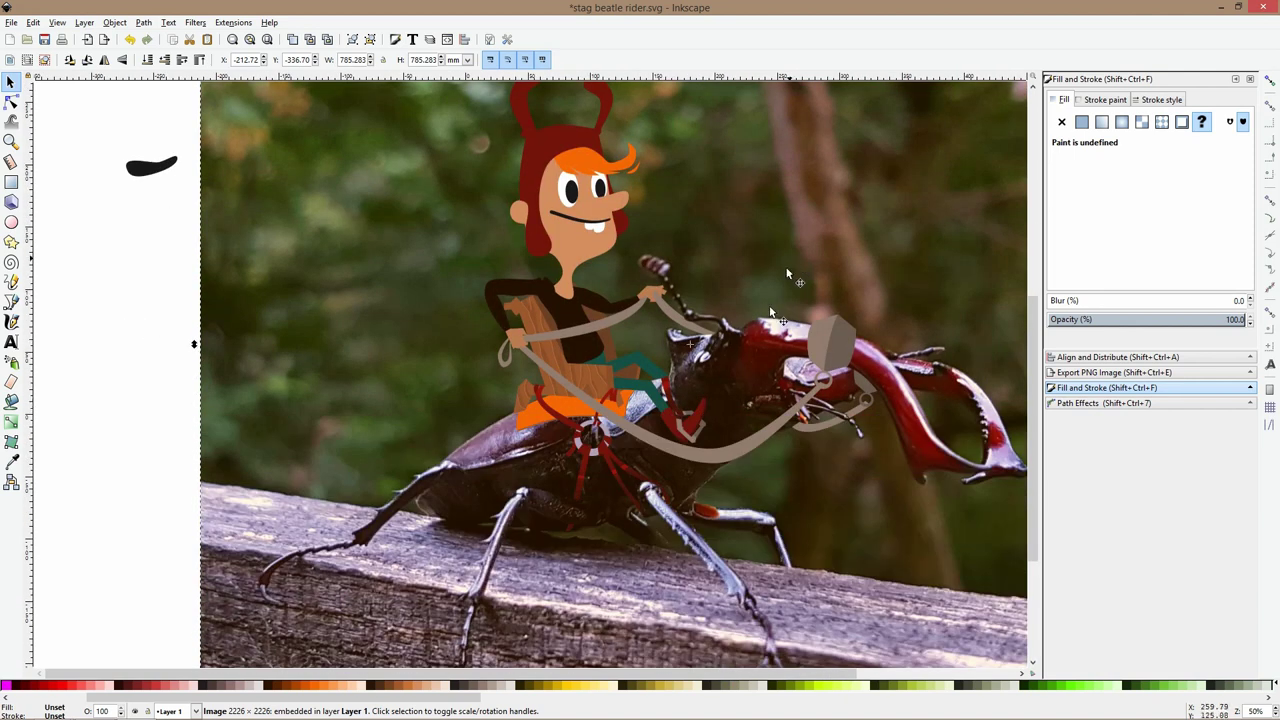
pyautogui.click(736, 452)
pyautogui.scroll(2, 830, 430)
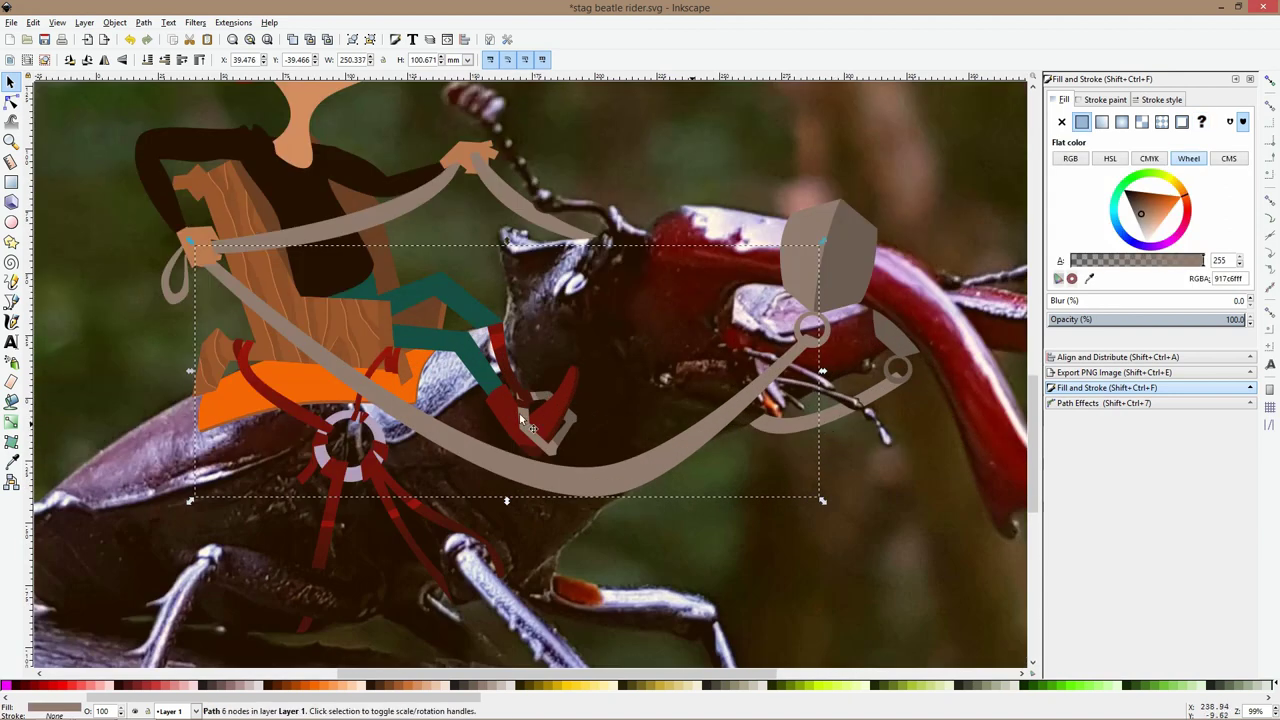
pyautogui.click(11, 462)
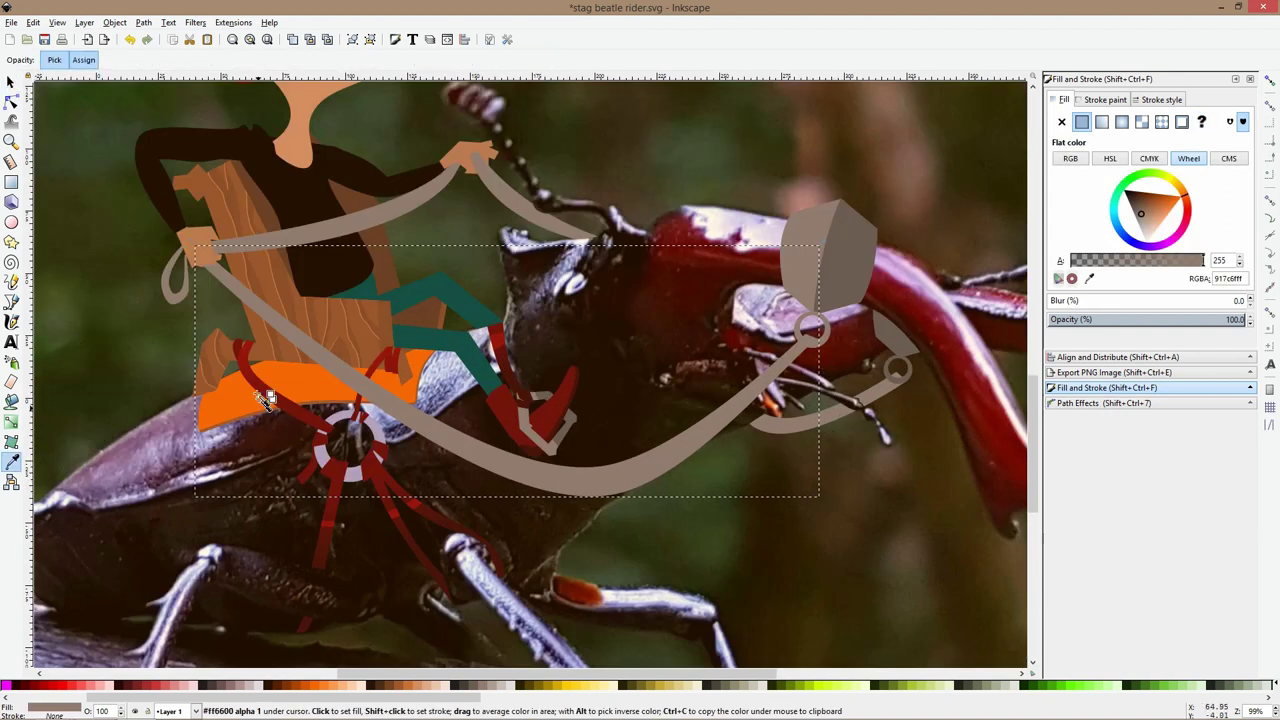
pyautogui.click(254, 376)
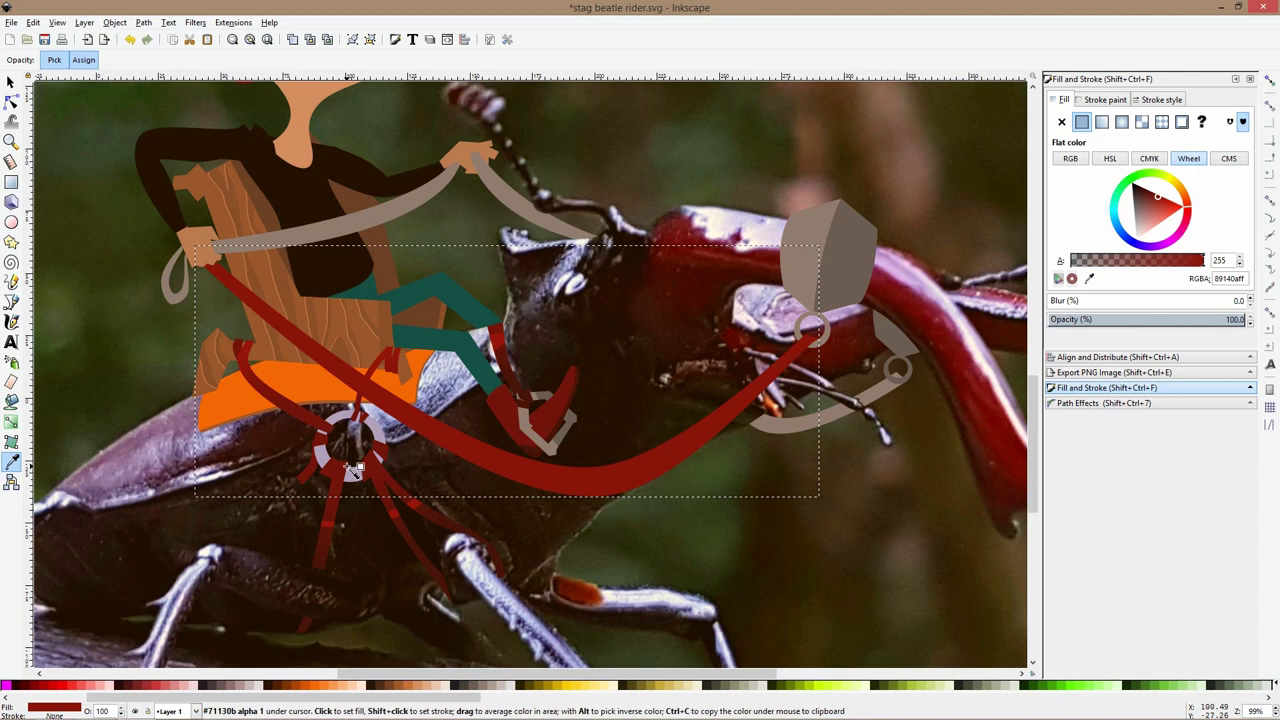
pyautogui.press('s')
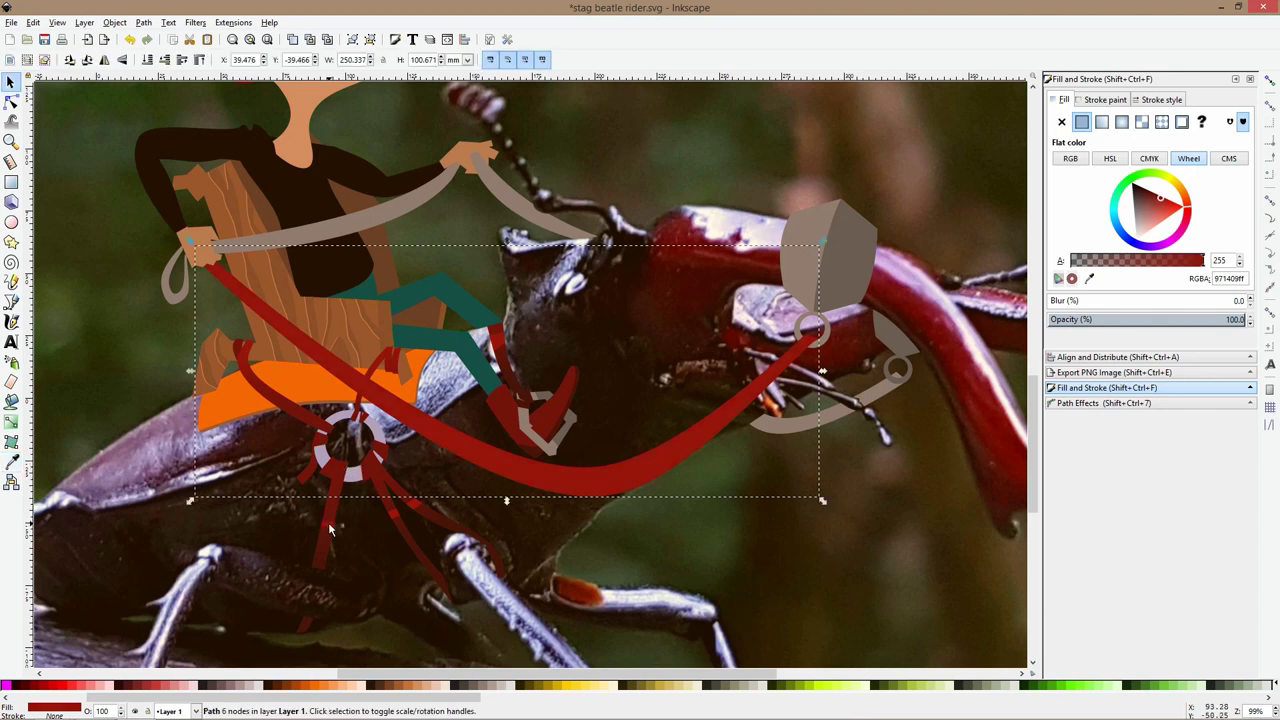
# Apply linear gradient 1032 to the long lower rein and move the gradient's end toward the rider's front boot
pyautogui.click(11, 441)
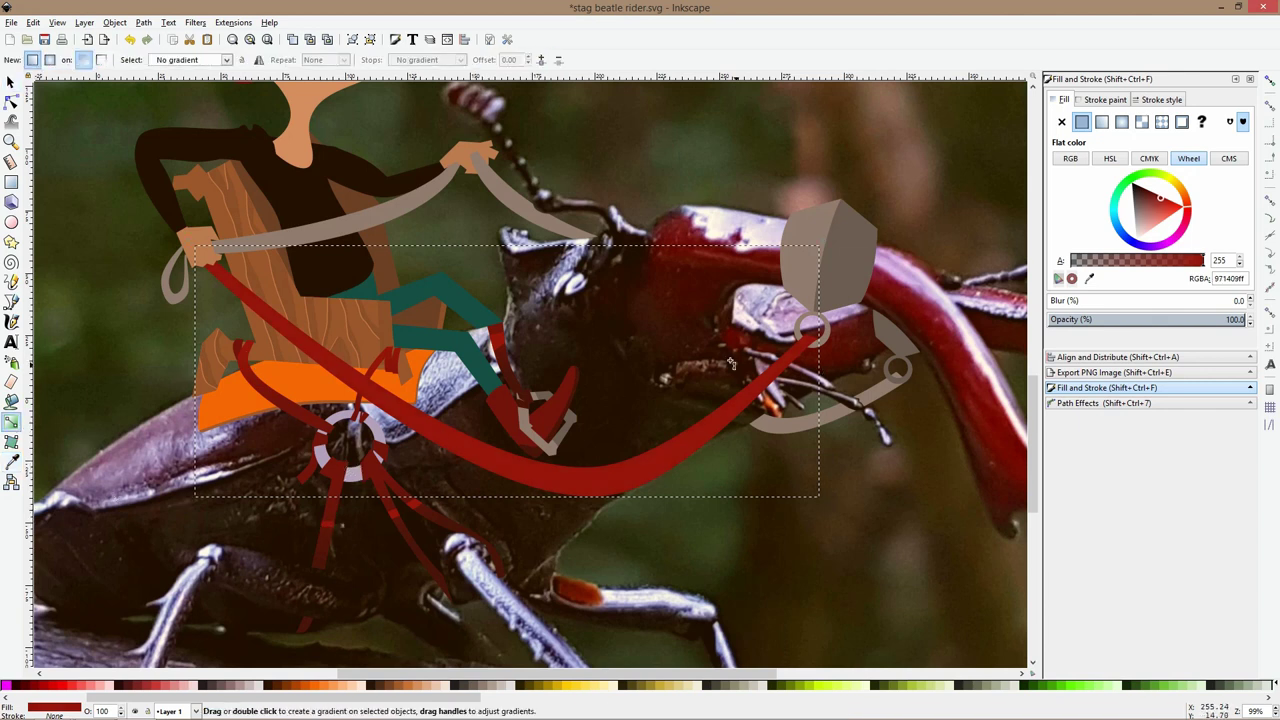
pyautogui.click(1101, 121)
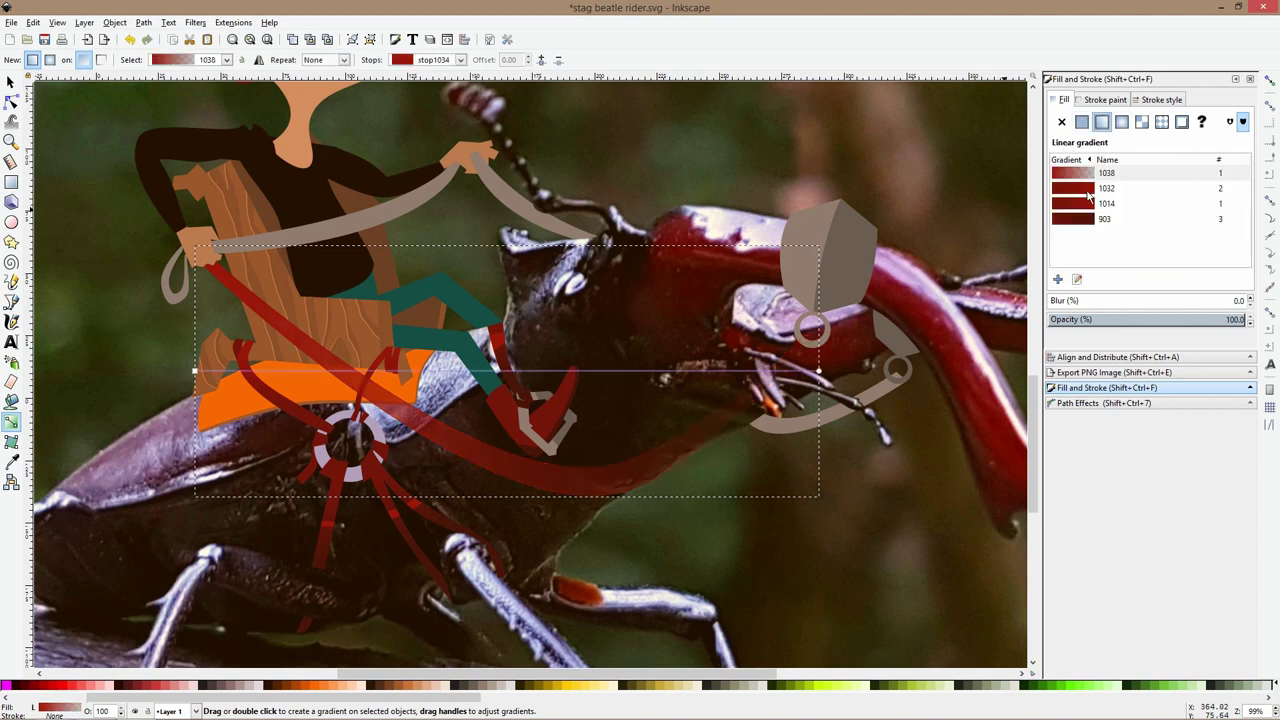
pyautogui.click(1087, 205)
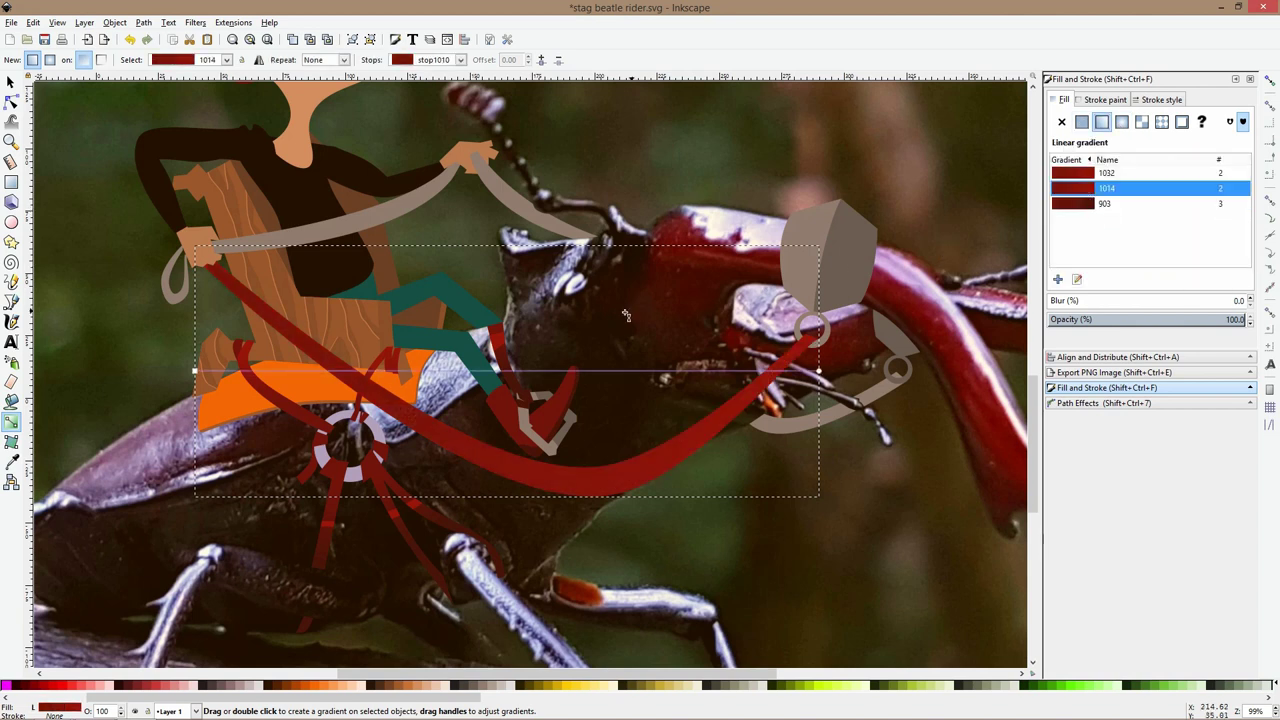
pyautogui.click(1076, 174)
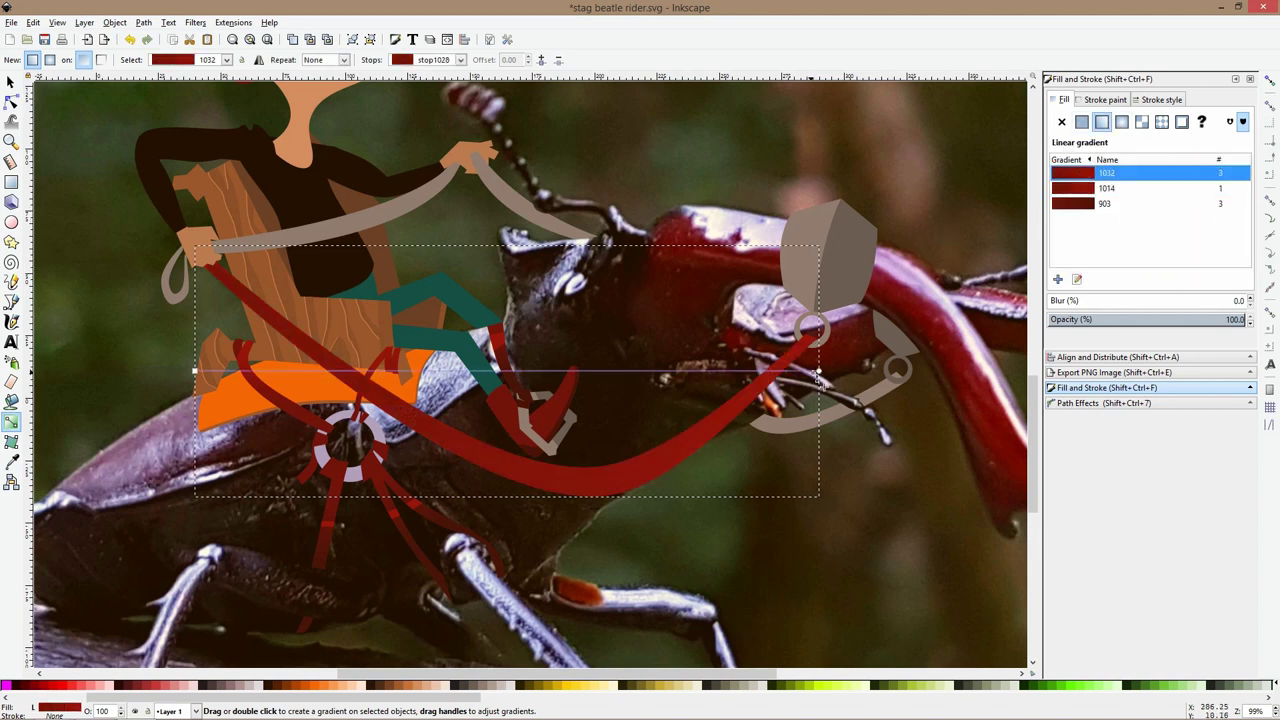
pyautogui.moveTo(818, 371); pyautogui.dragTo(553, 467)
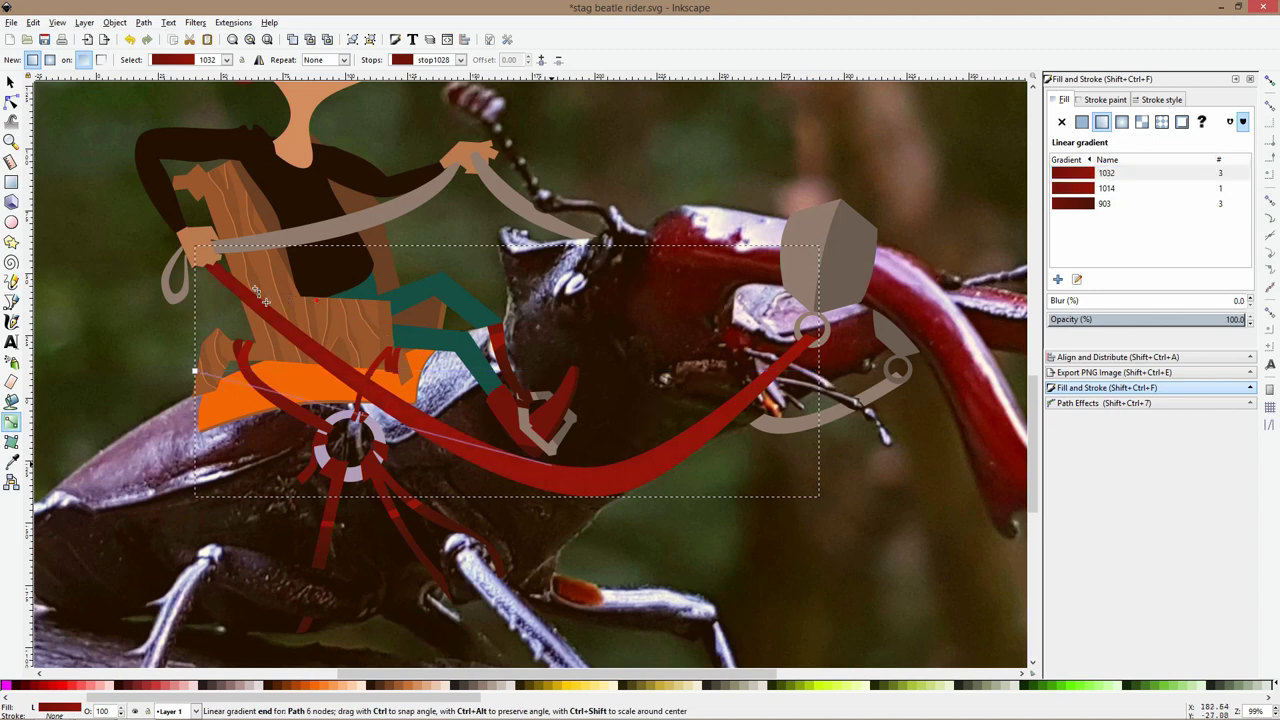
pyautogui.moveTo(256, 290); pyautogui.dragTo(568, 454)
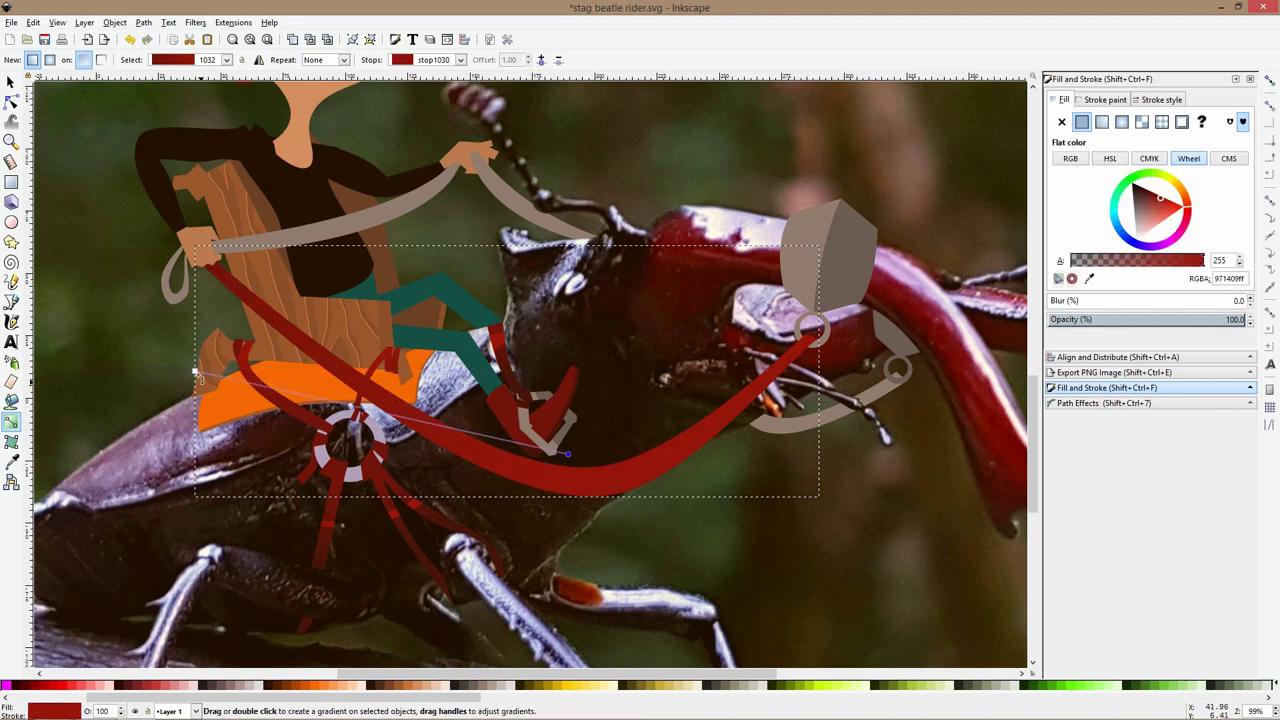
# Fill the upper rein between the rider's hands and the small hanging loop with dark red #71130b sampled from the reins
pyautogui.click(352, 238)
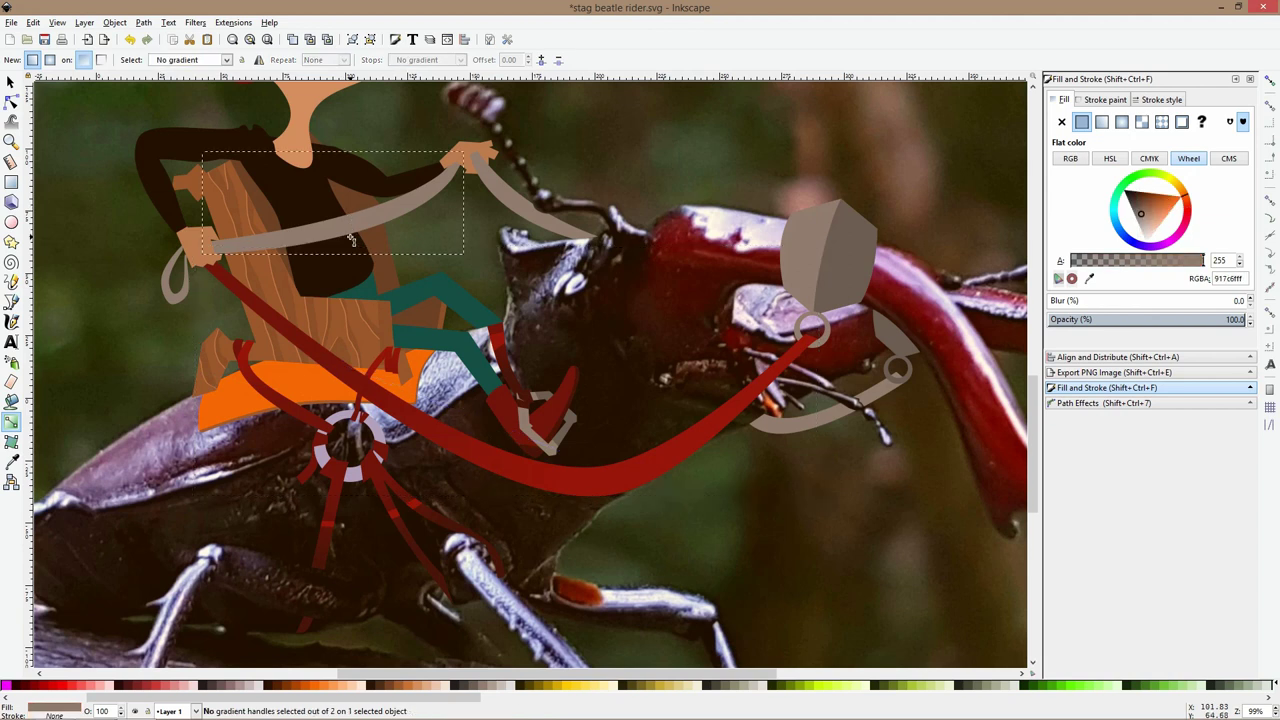
pyautogui.click(11, 462)
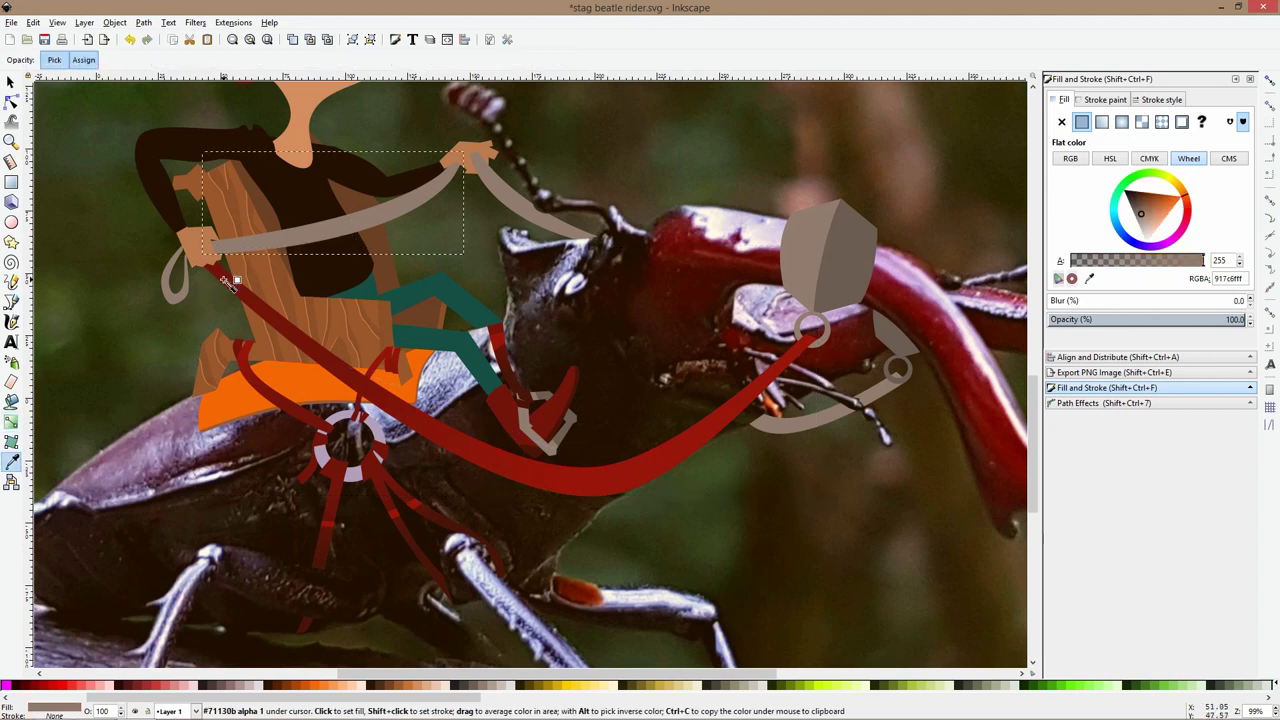
pyautogui.click(226, 285)
pyautogui.click(161, 286)
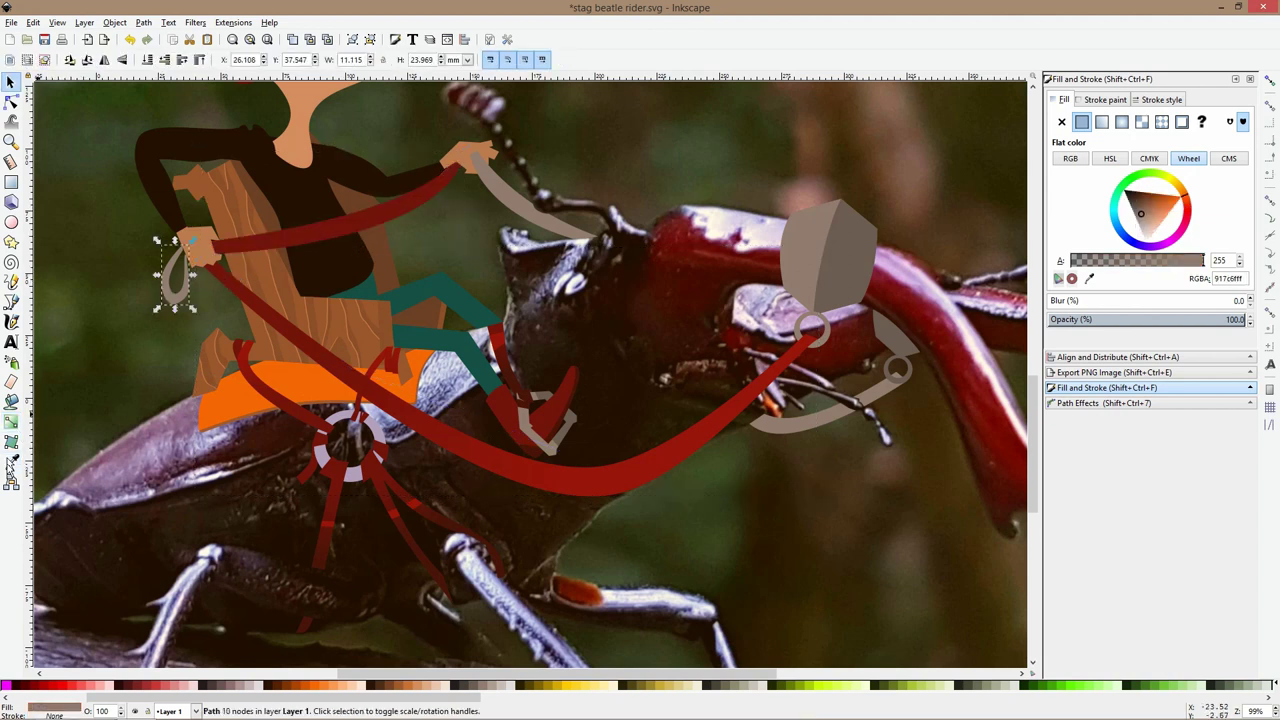
pyautogui.click(11, 462)
pyautogui.click(233, 248)
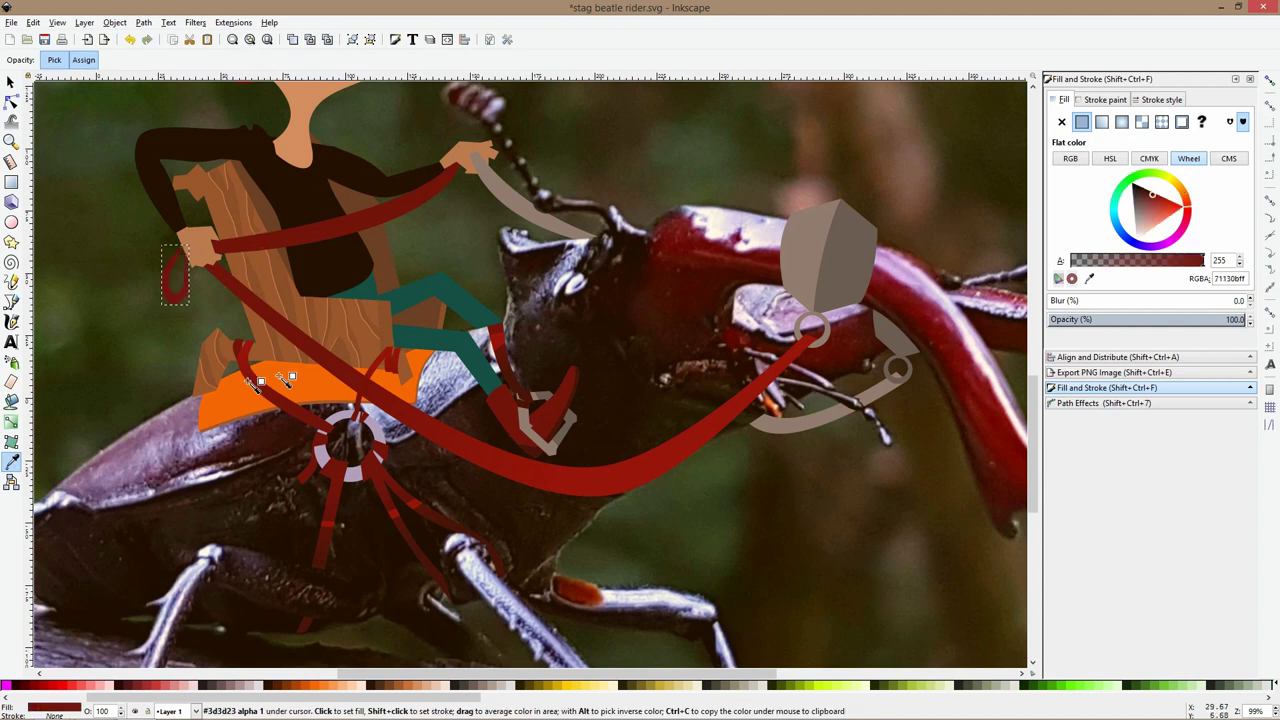
# Fill the far rein running from the front hand behind the beetle's head with darker strap red #4c1408 and save the drawing
pyautogui.press('s')
pyautogui.click(834, 415)
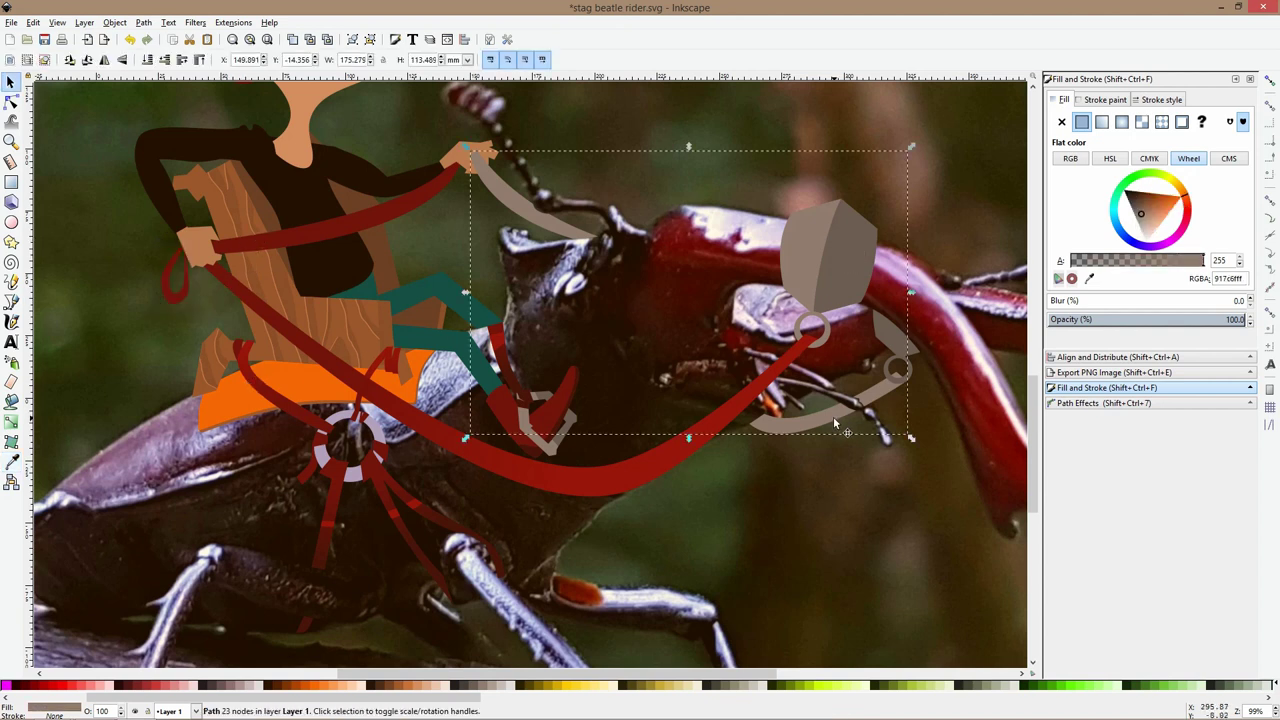
pyautogui.click(13, 462)
pyautogui.click(242, 296)
pyautogui.press('s')
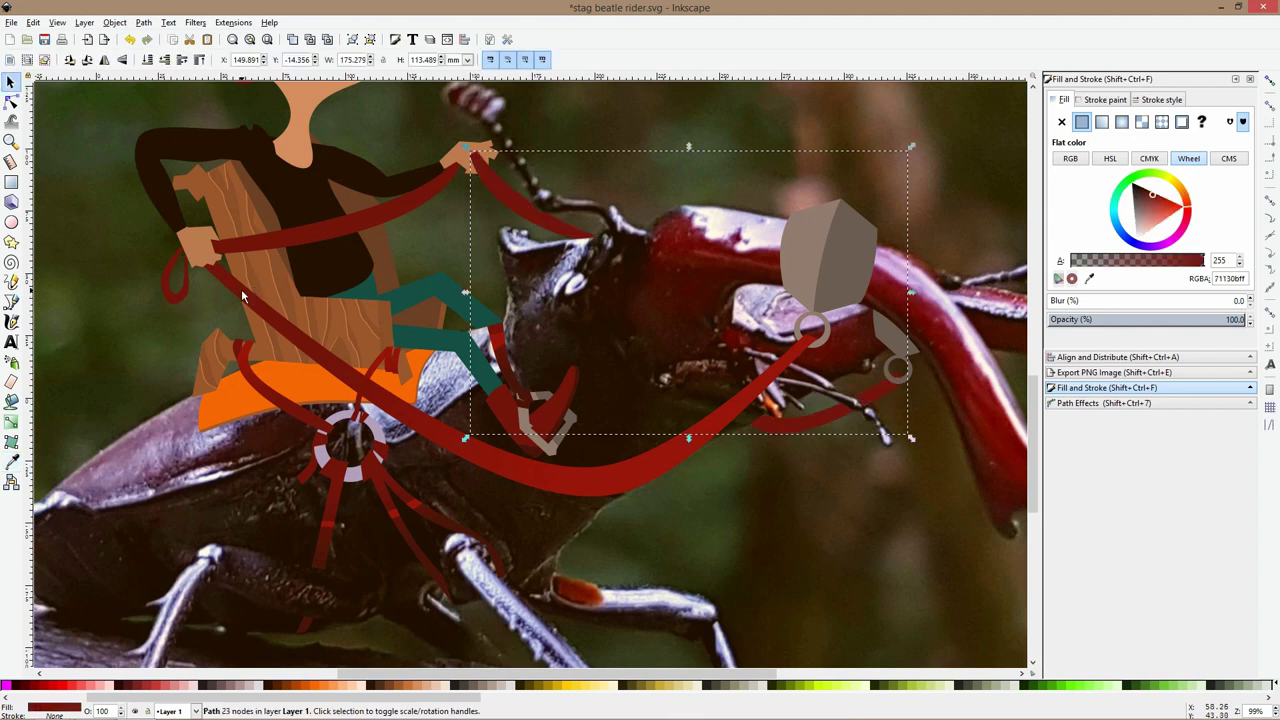
pyautogui.press('d')
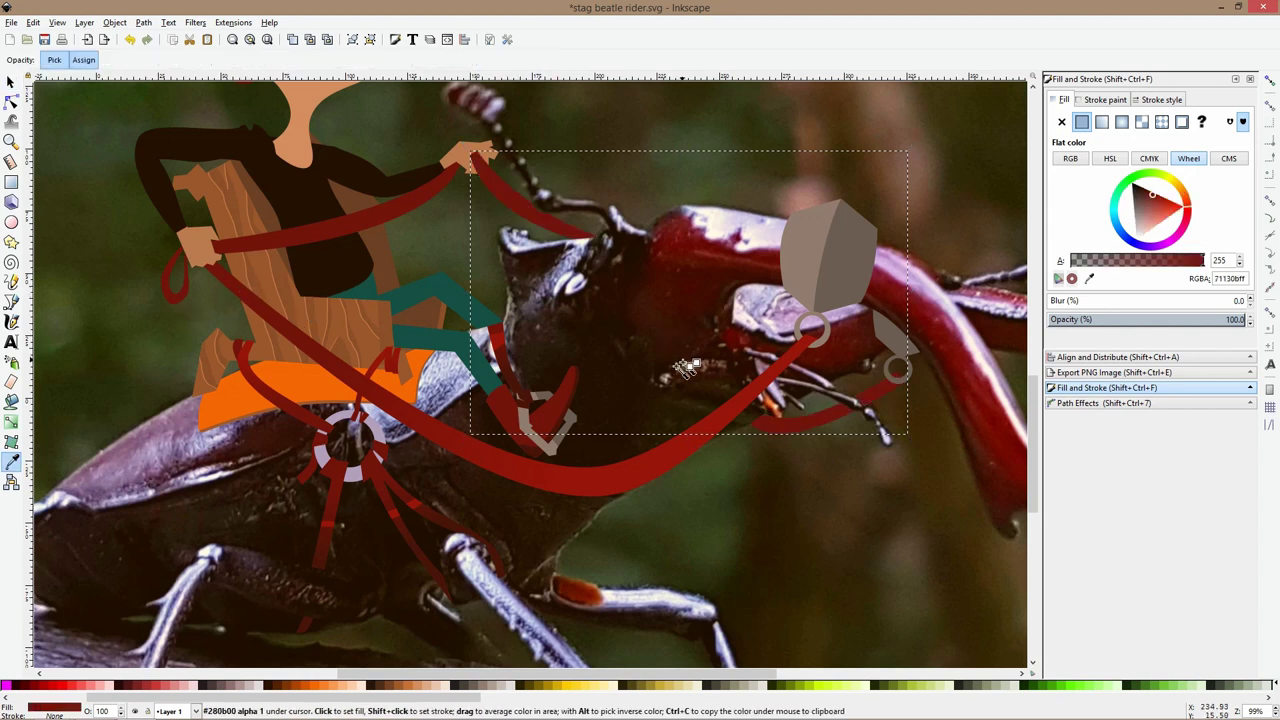
pyautogui.click(449, 528)
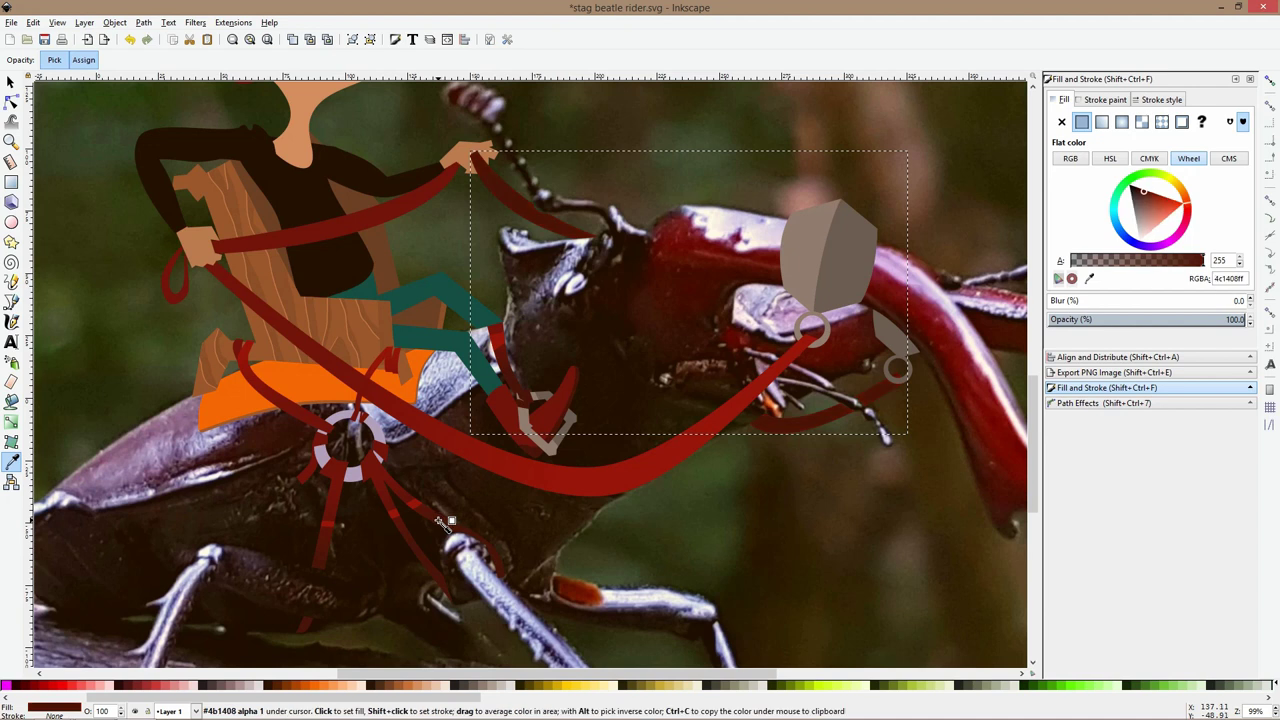
pyautogui.press('s')
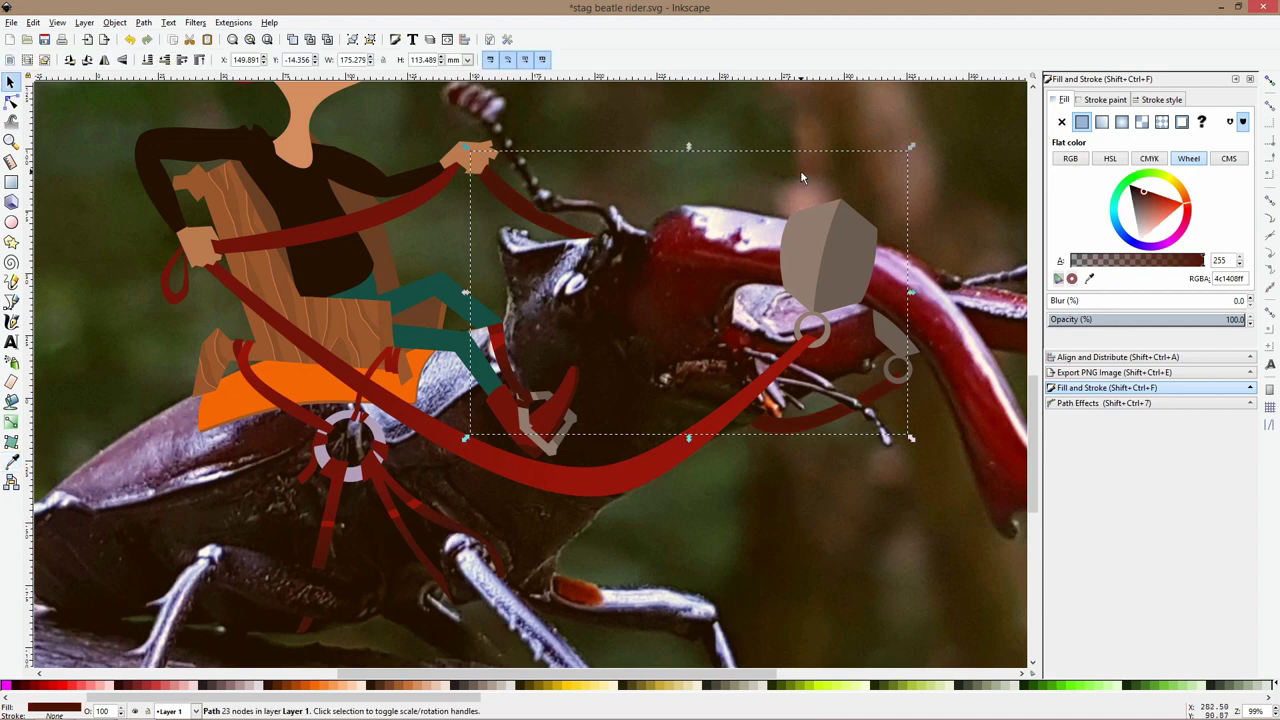
pyautogui.hotkey('ctrl', 's')
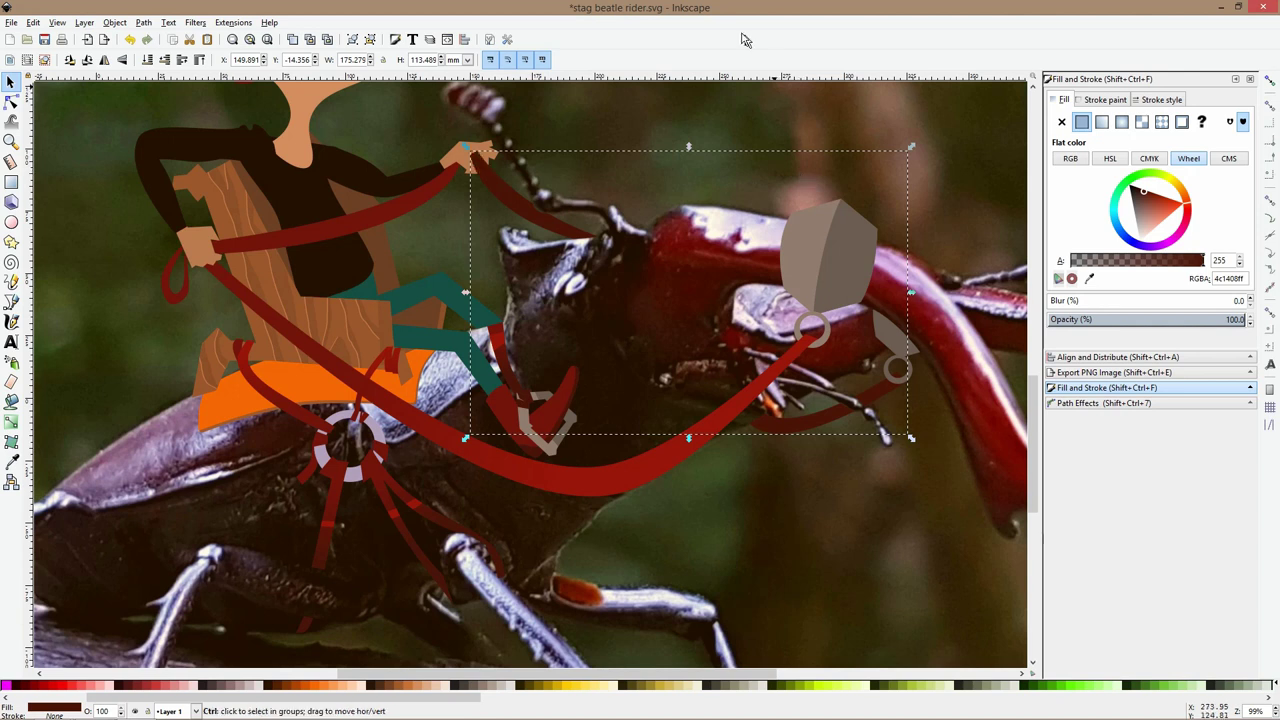
# Reshape the far rein's end at the front hand, smoothing its outer corner node and moving the inner corner into the fist
pyautogui.keyDown('ctrl'); pyautogui.scroll(2, 542, 115); pyautogui.keyUp('ctrl')
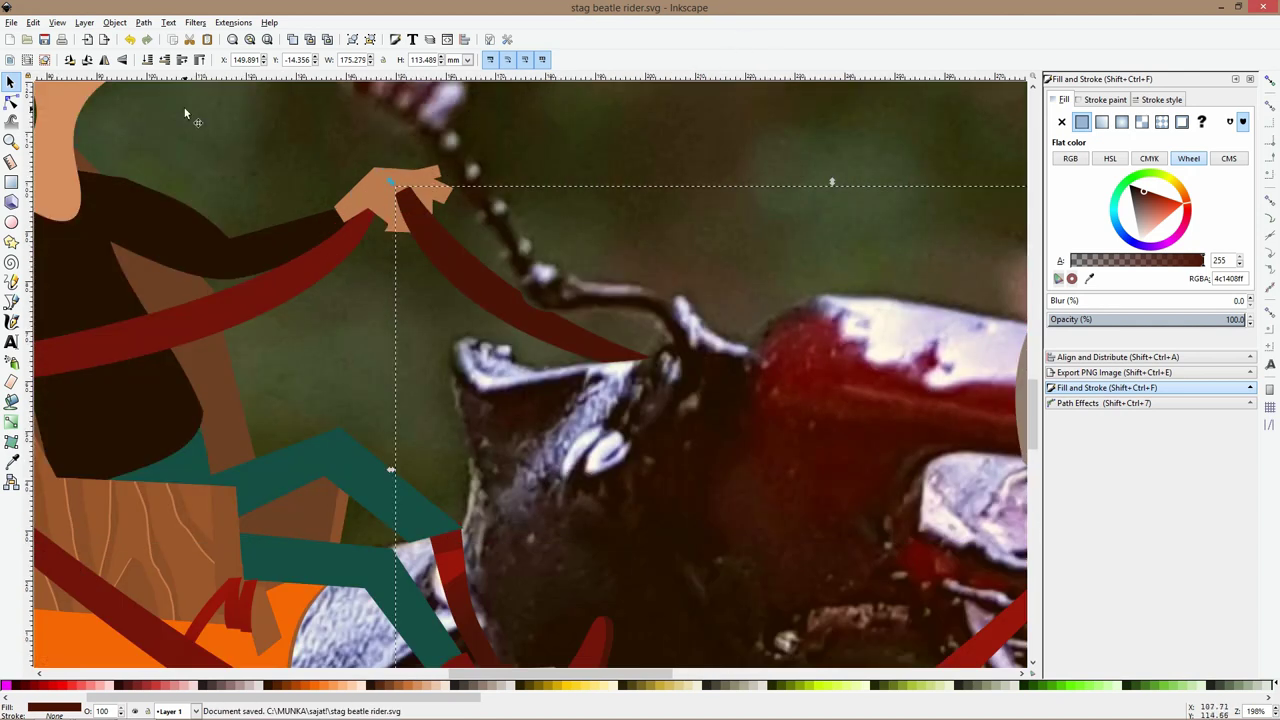
pyautogui.click(11, 101)
pyautogui.moveTo(420, 205); pyautogui.dragTo(446, 196)
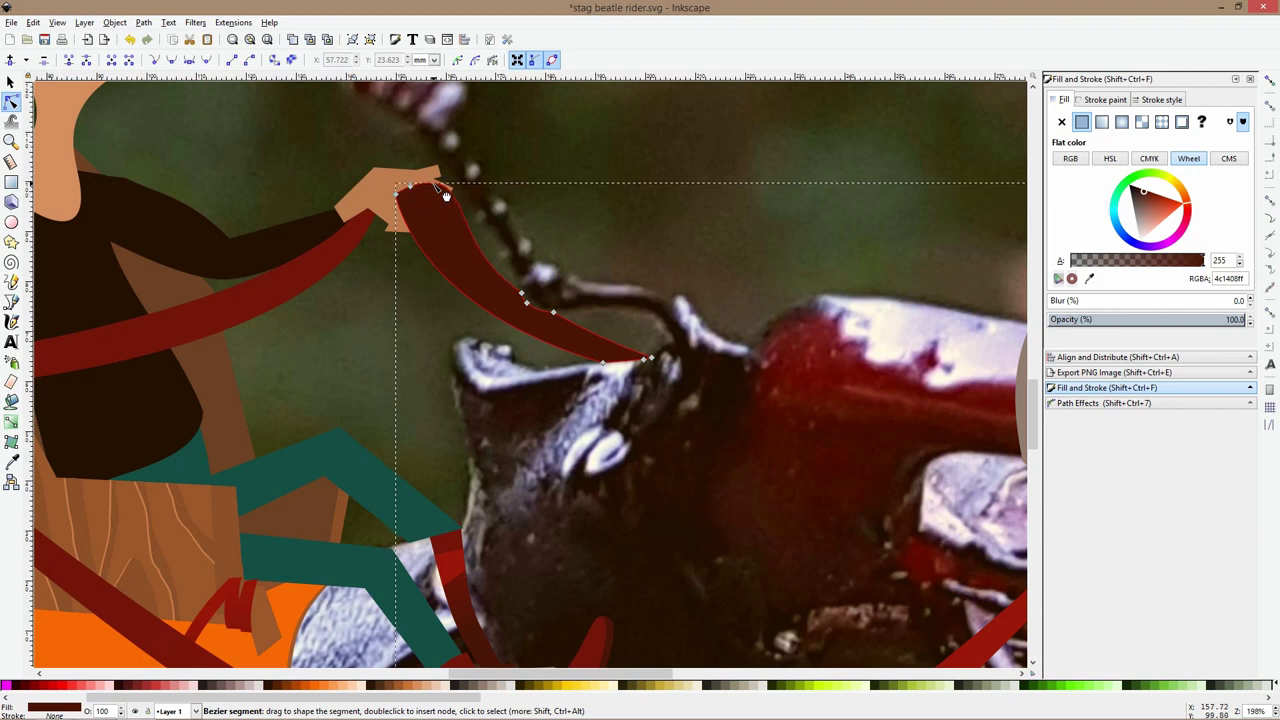
pyautogui.click(437, 181)
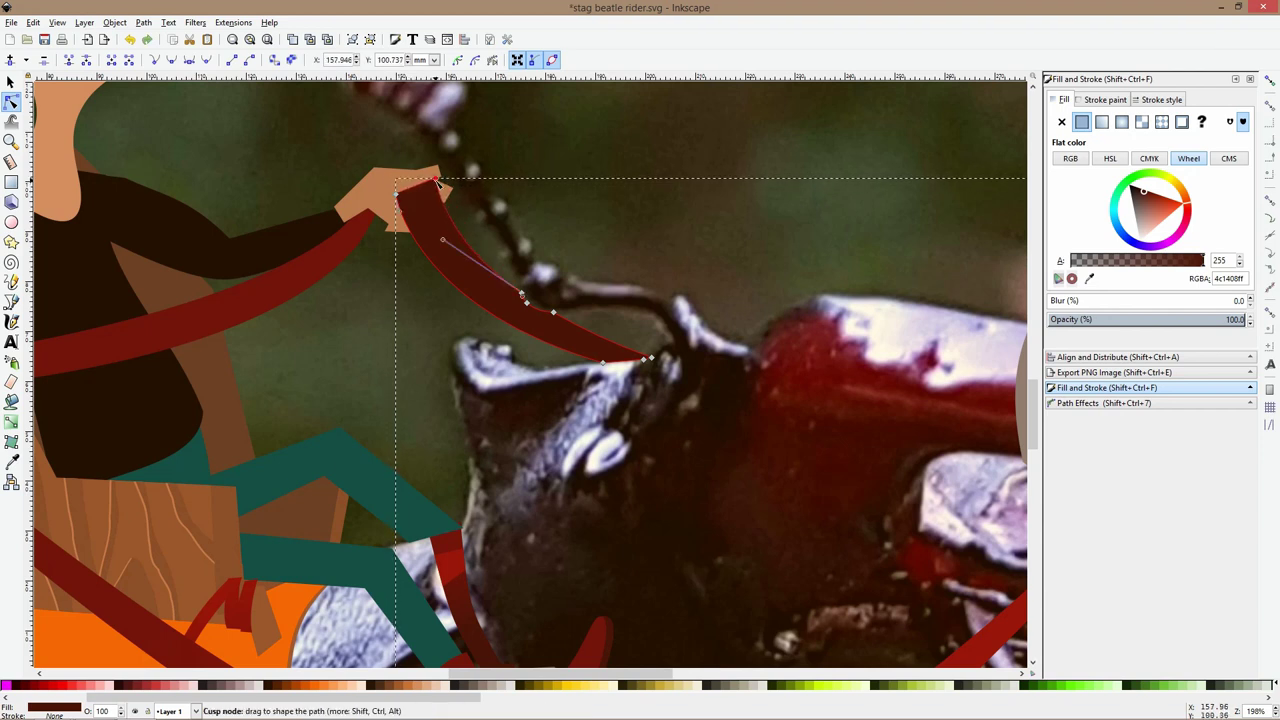
pyautogui.keyDown('ctrl'); pyautogui.click(436, 180); pyautogui.keyUp('ctrl')
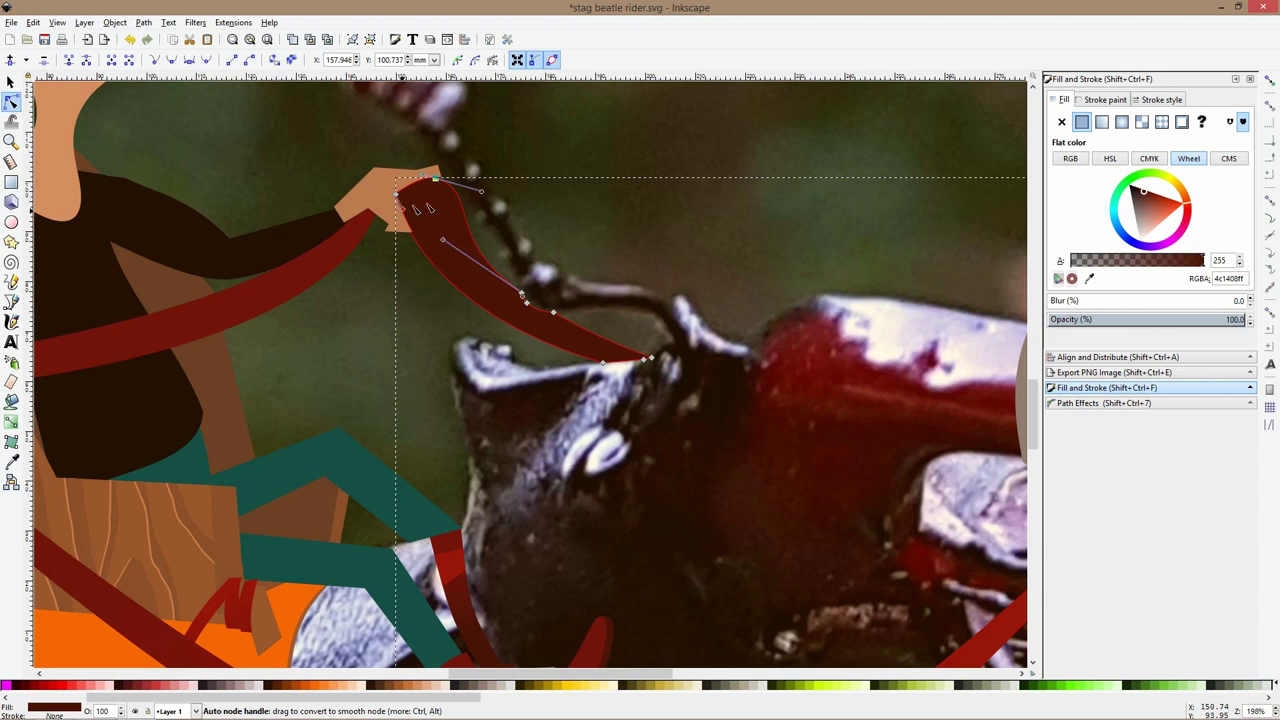
pyautogui.moveTo(404, 203)
pyautogui.mouseDown()
pyautogui.moveTo(416, 208)
pyautogui.moveTo(406, 190)
pyautogui.mouseUp()
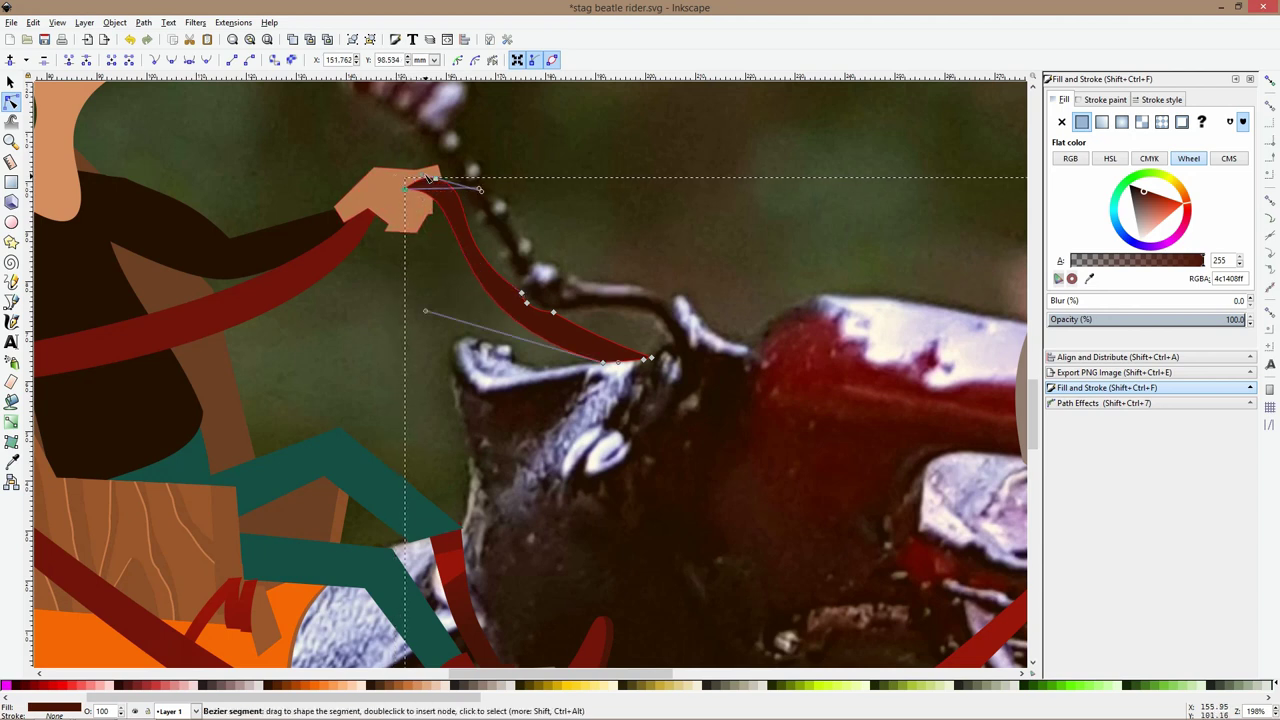
# Refine the far rein's curve at the fist by shifting its smooth upper node outward and bending the underside to match
pyautogui.scroll(3, 426, 178)
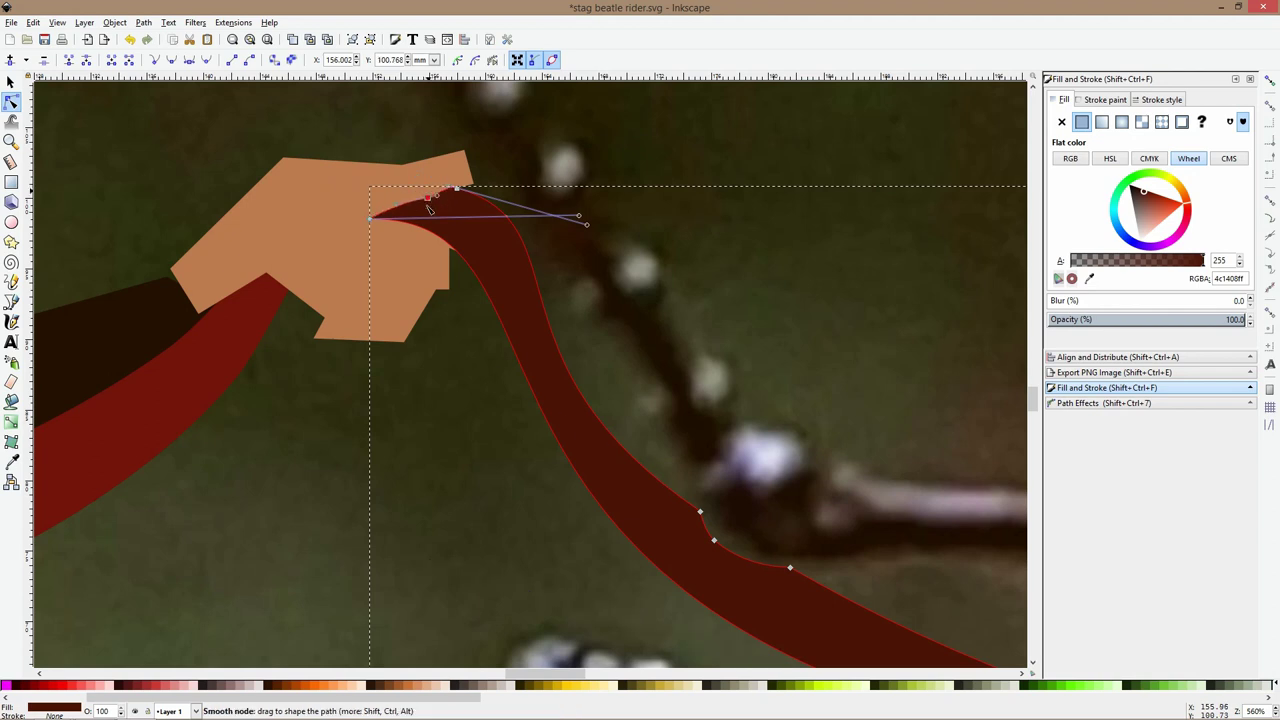
pyautogui.moveTo(449, 191)
pyautogui.mouseDown()
pyautogui.moveTo(440, 204)
pyautogui.moveTo(460, 218)
pyautogui.moveTo(469, 194)
pyautogui.mouseUp()
pyautogui.moveTo(448, 241); pyautogui.dragTo(455, 237)
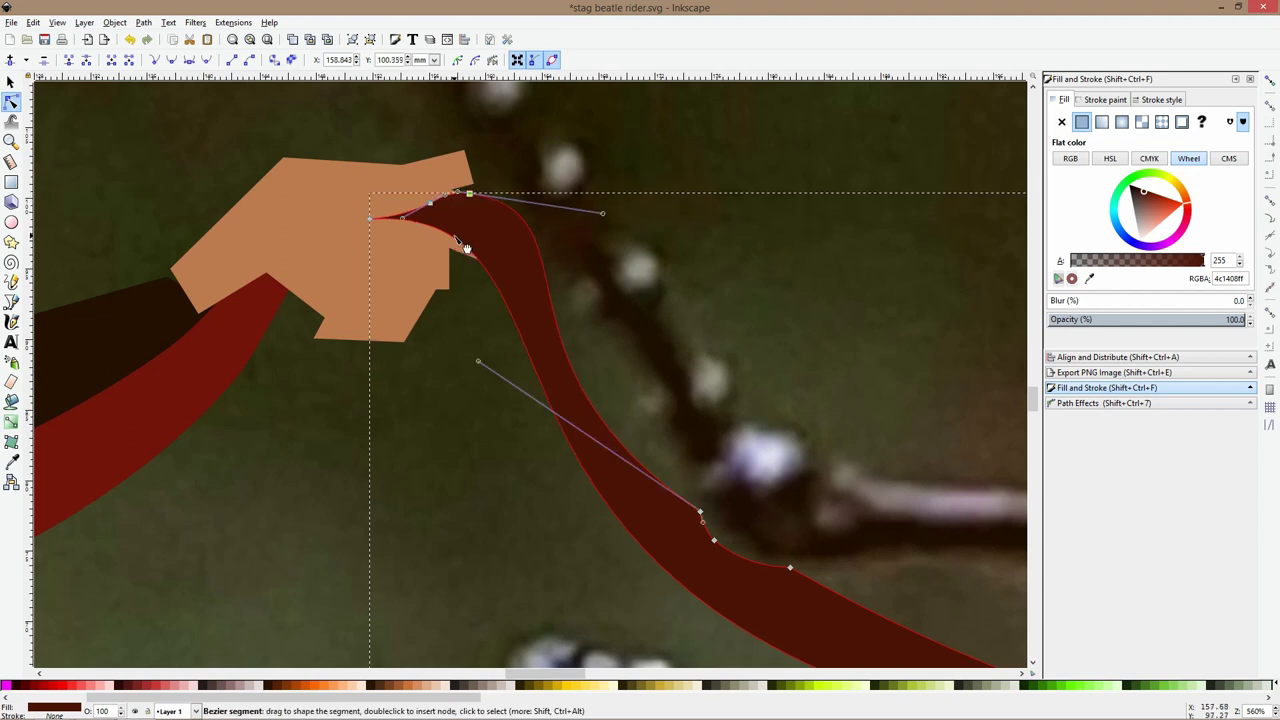
pyautogui.click(475, 325)
pyautogui.scroll(-5, 484, 286)
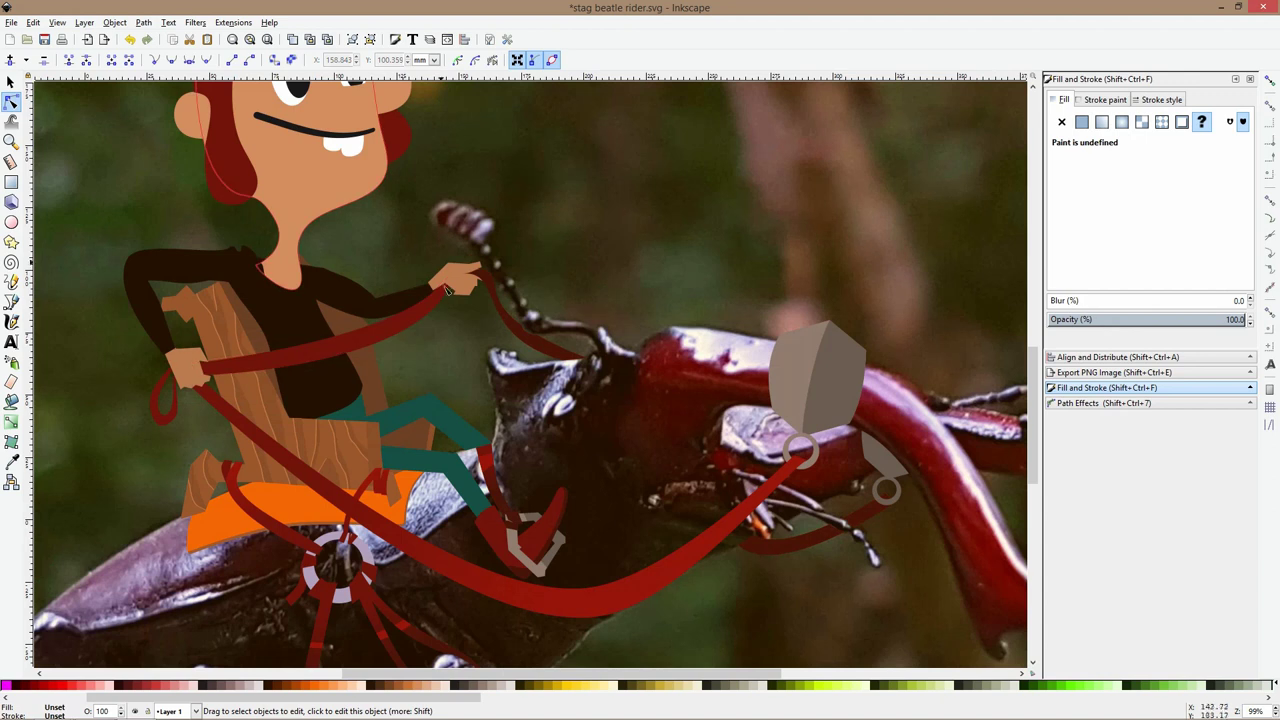
pyautogui.keyDown('ctrl'); pyautogui.scroll(3, 478, 318); pyautogui.keyUp('ctrl')
pyautogui.click(494, 306)
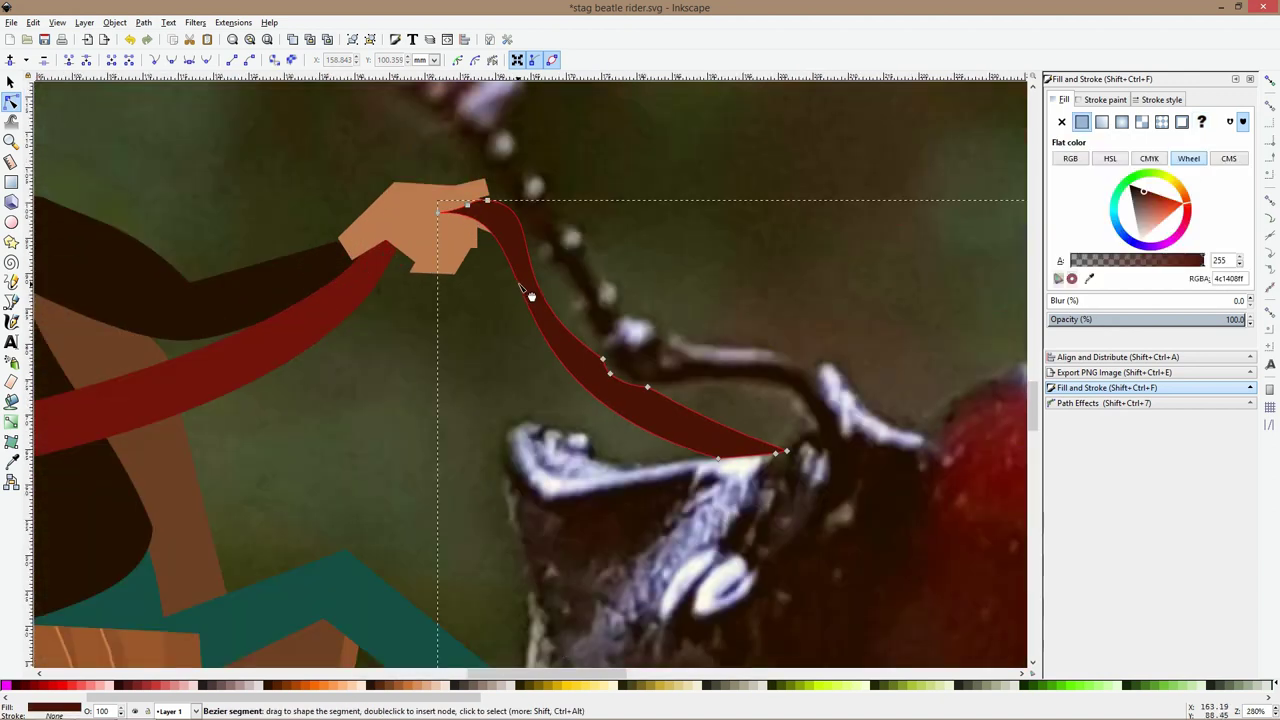
pyautogui.press('Escape')
# Recolour the orange saddle pad under the wooden seat to olive green #4d5016, starting from the trouser teal
pyautogui.keyDown('ctrl'); pyautogui.scroll(-5, 620, 272); pyautogui.keyUp('ctrl')
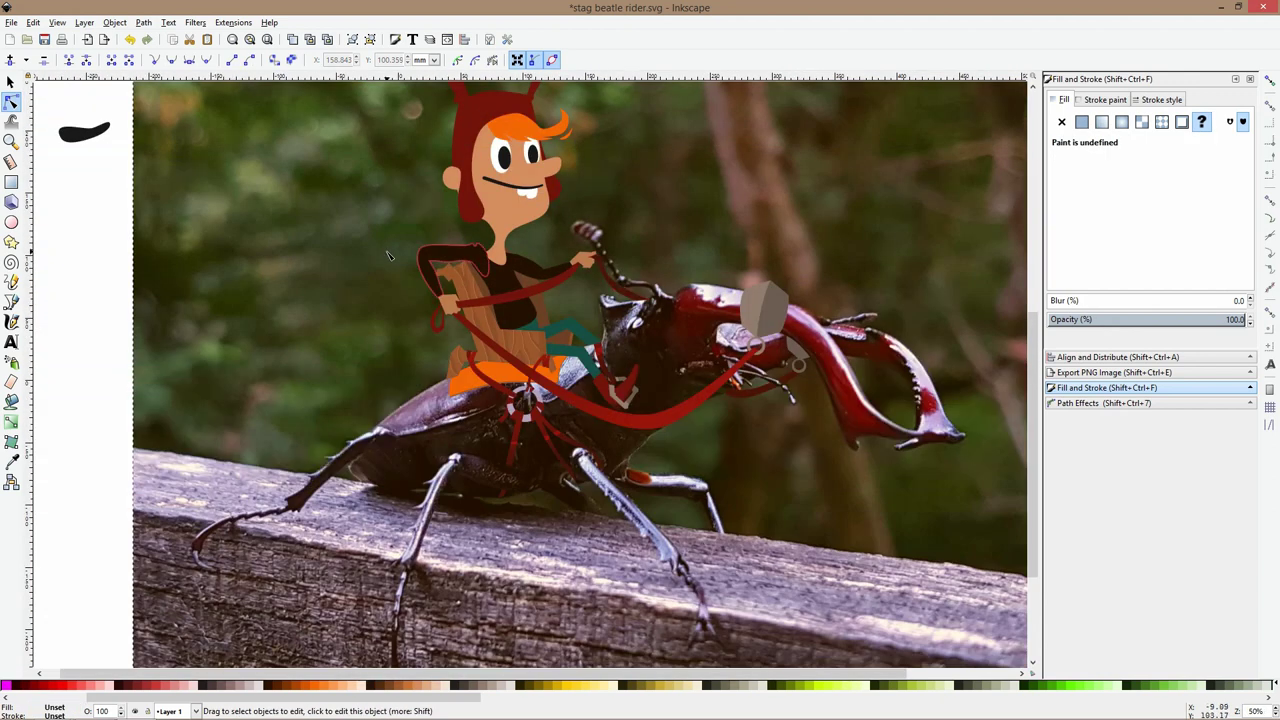
pyautogui.press('5')
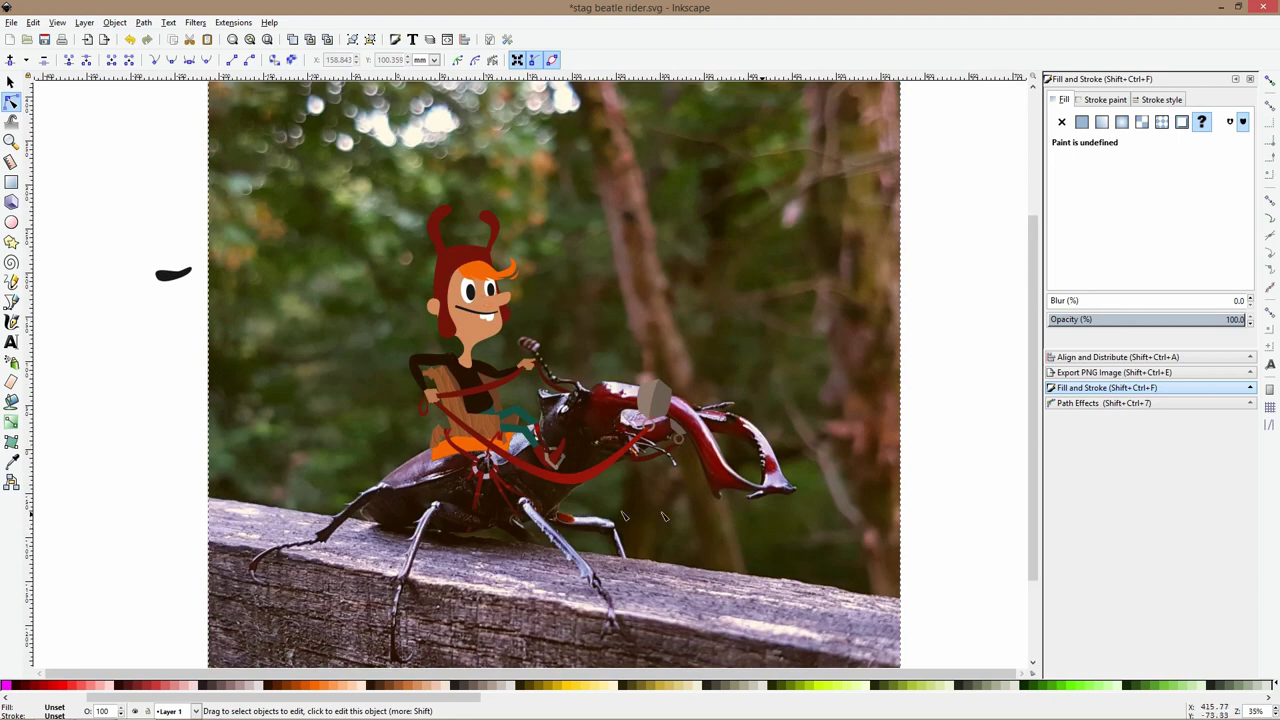
pyautogui.click(470, 450)
pyautogui.keyDown('ctrl'); pyautogui.scroll(4, 474, 472); pyautogui.keyUp('ctrl')
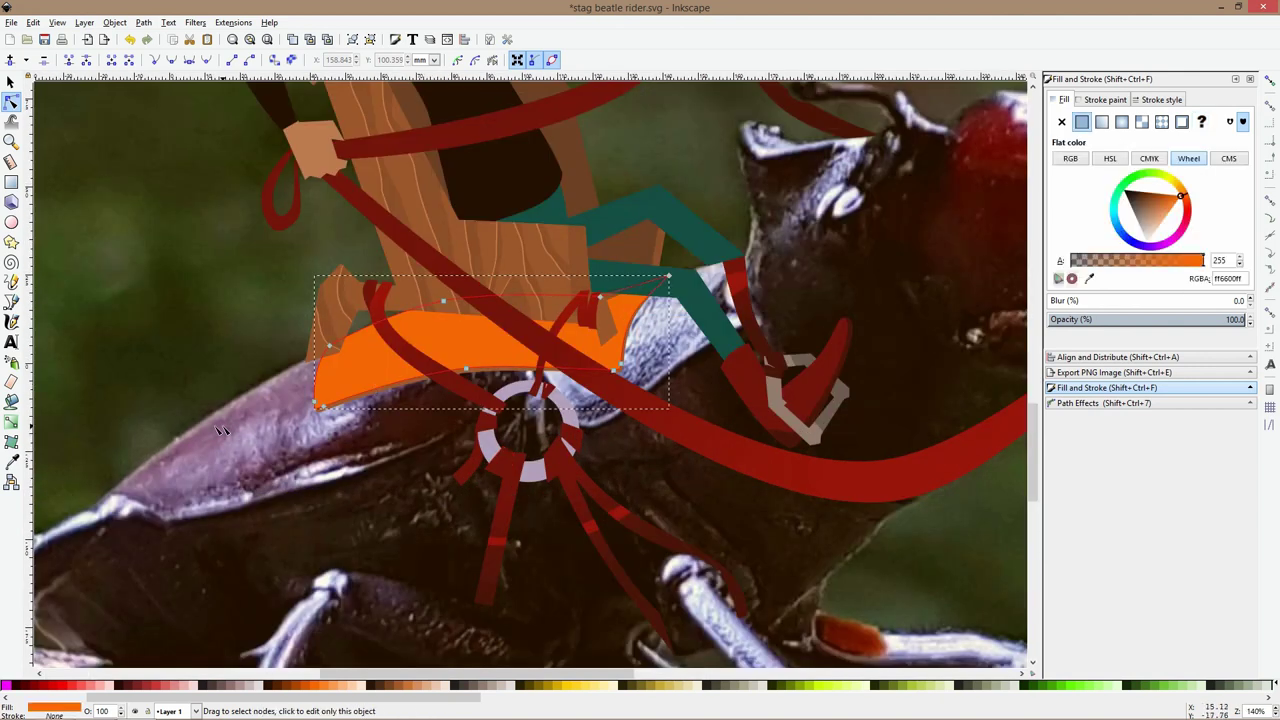
pyautogui.press('d')
pyautogui.click(621, 219)
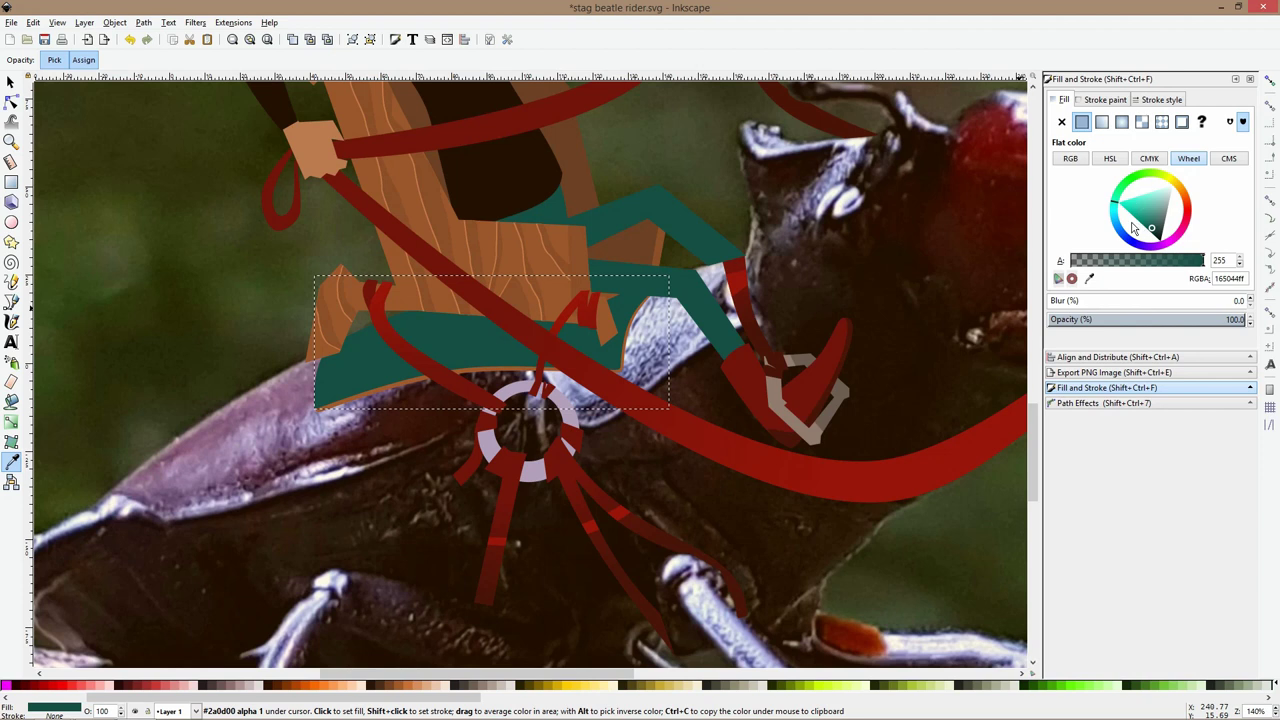
pyautogui.click(1167, 176)
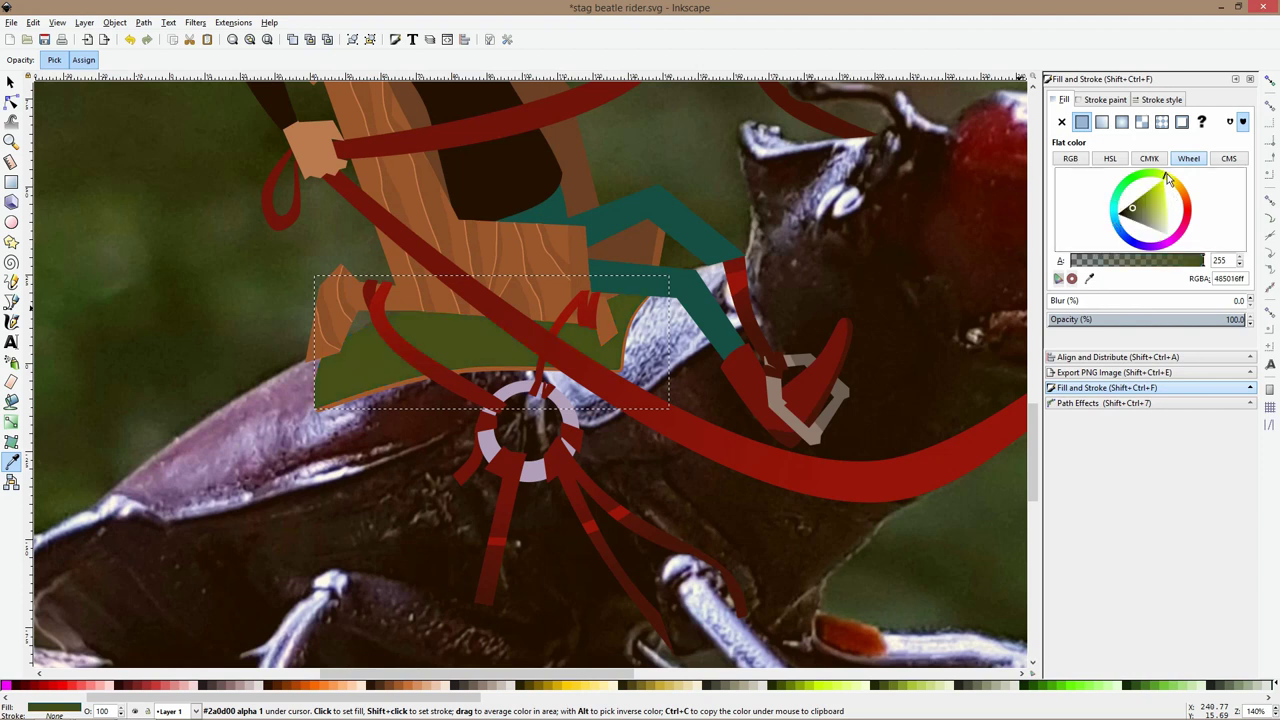
pyautogui.moveTo(1167, 176); pyautogui.dragTo(1171, 178)
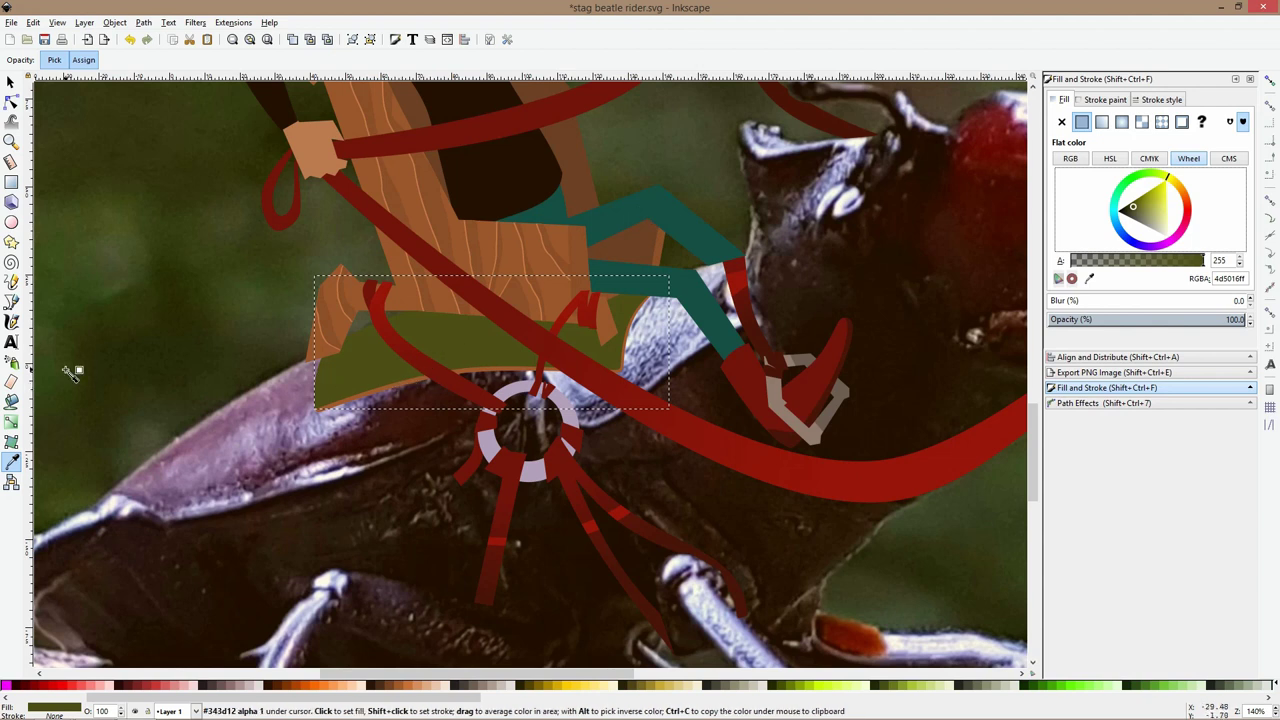
# Give the saddle pad a short vertical linear gradient from dark olive #292b03 at its upper part to opaque olive green below
pyautogui.click(11, 421)
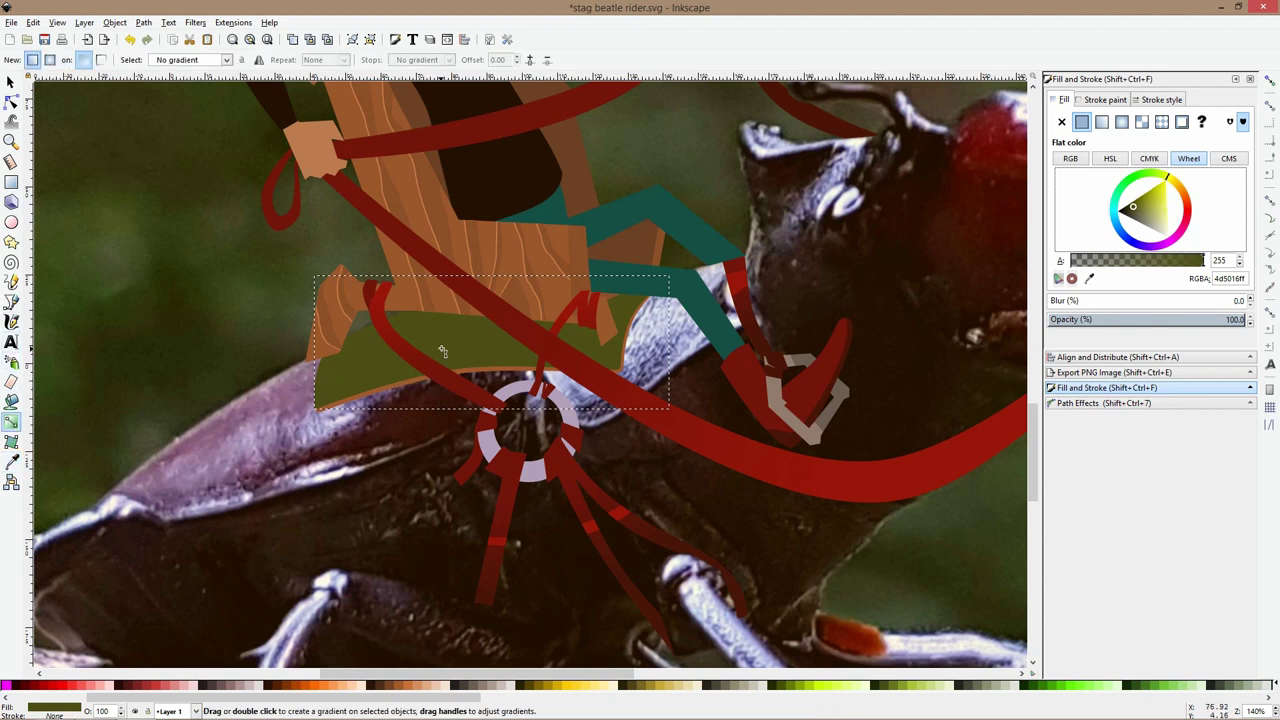
pyautogui.moveTo(450, 338); pyautogui.dragTo(450, 365)
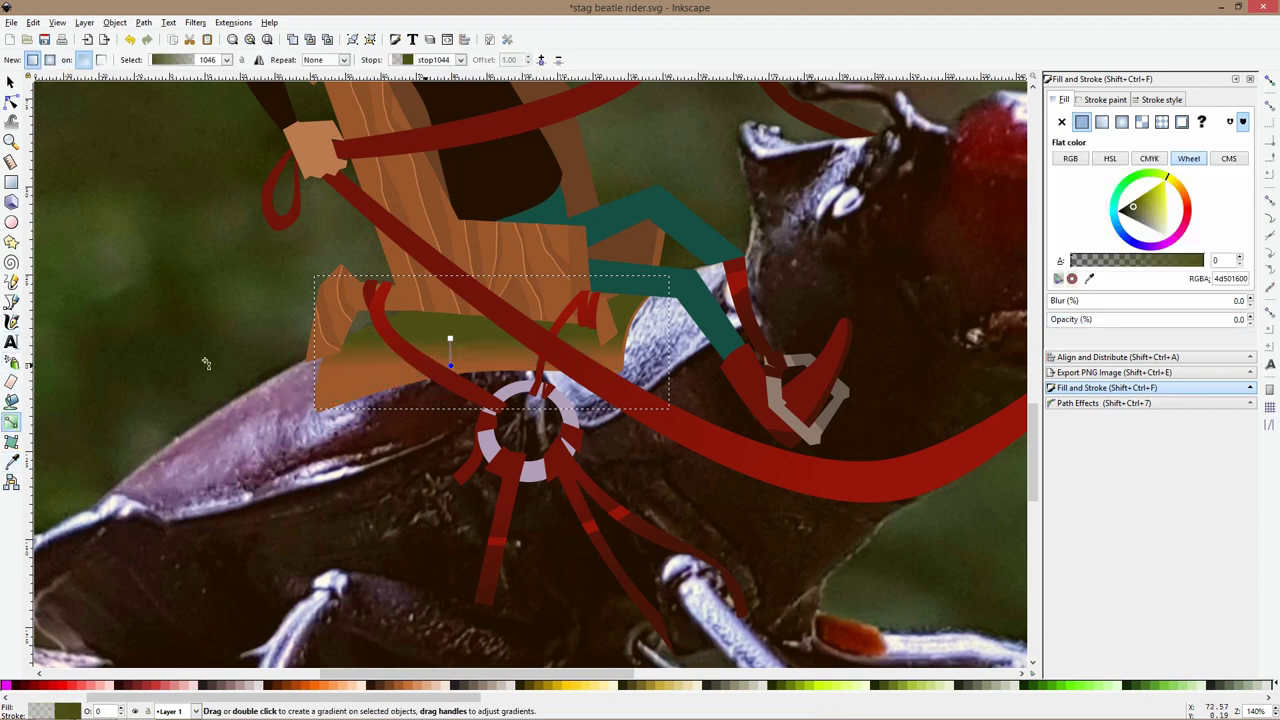
pyautogui.click(11, 461)
pyautogui.click(452, 338)
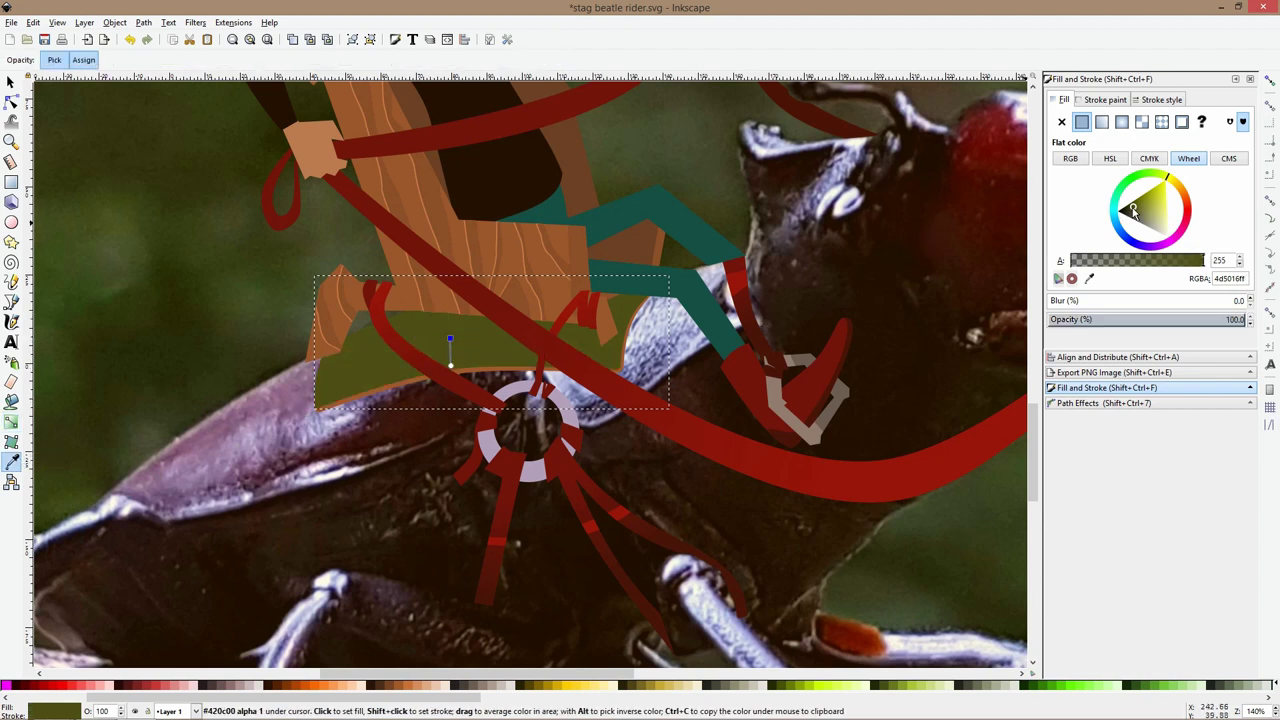
pyautogui.moveTo(1130, 206); pyautogui.dragTo(1125, 207)
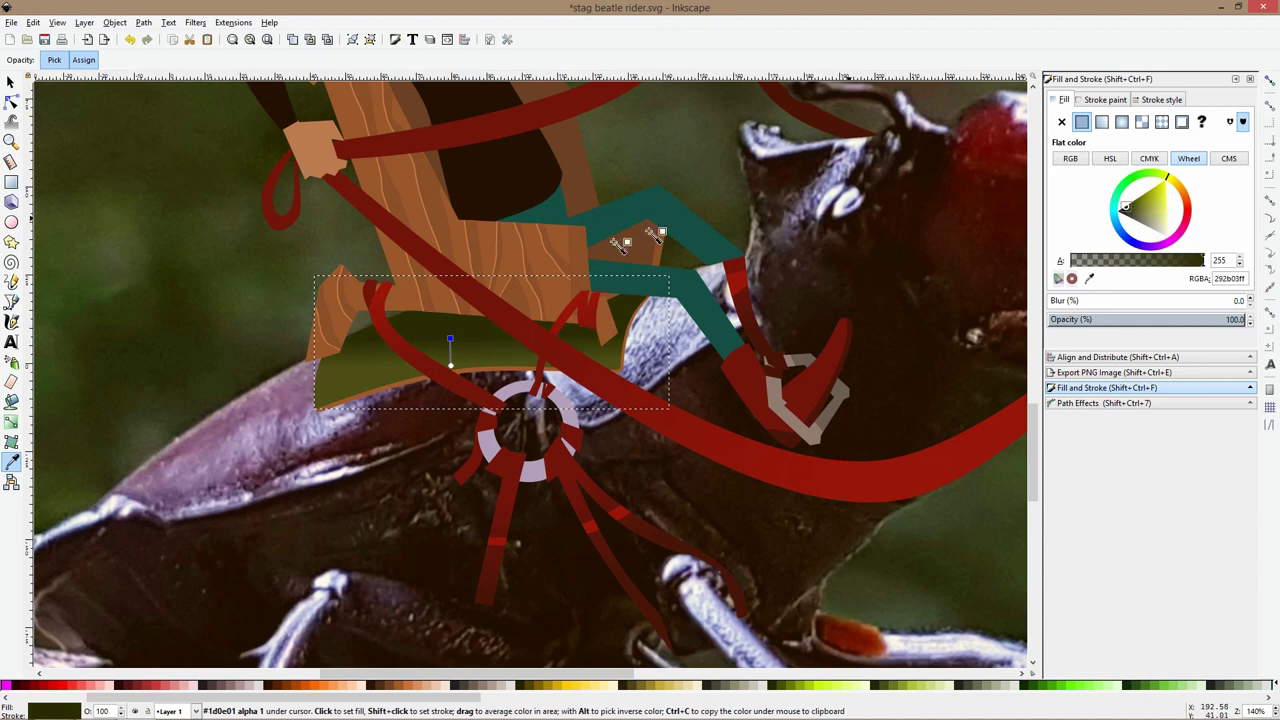
# Lengthen the saddle pad's linear gradient by moving its dark end higher, behind the wooden seat
pyautogui.moveTo(450, 340); pyautogui.dragTo(447, 300)
pyautogui.press('s')
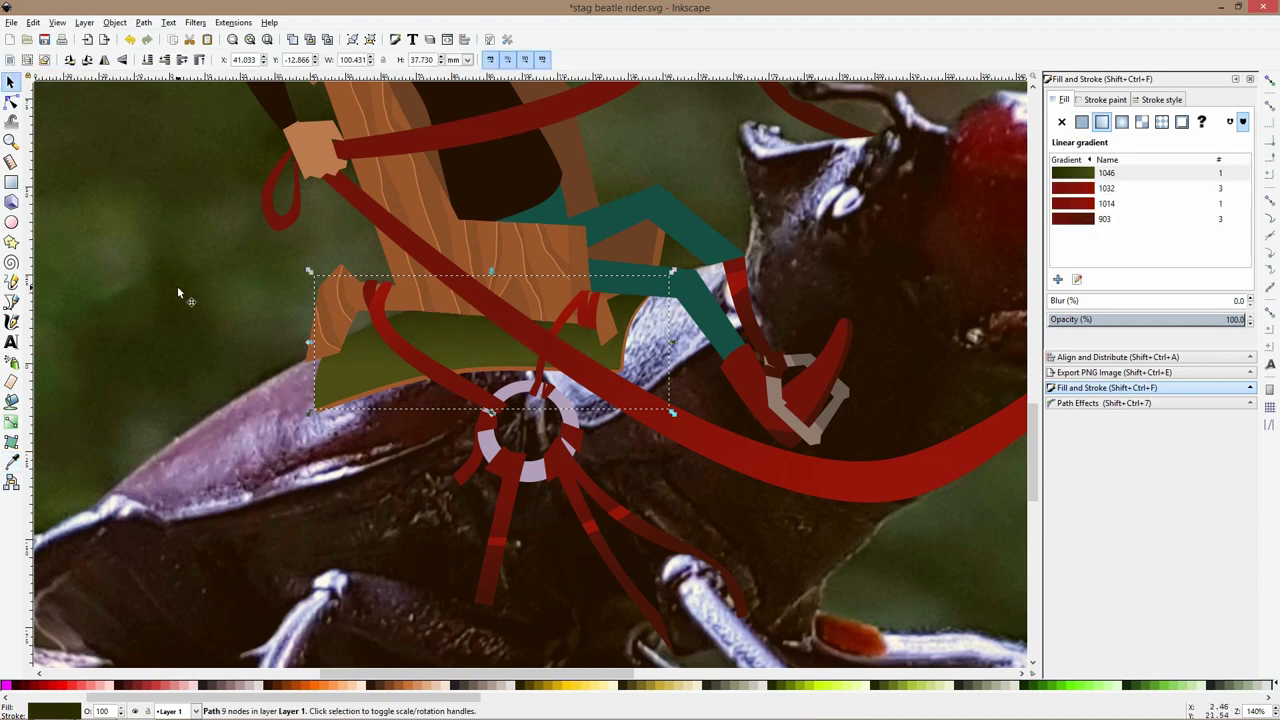
pyautogui.click(11, 101)
pyautogui.scroll(2, 352, 345)
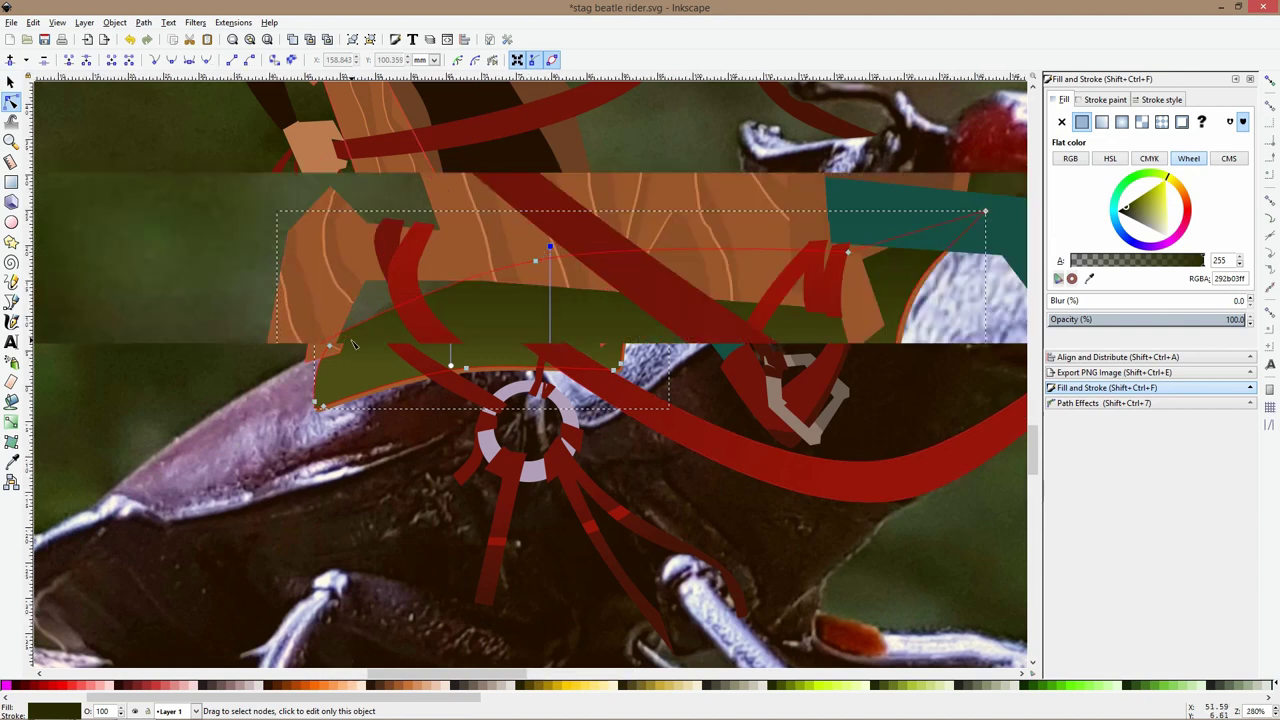
pyautogui.scroll(1, 352, 345)
pyautogui.click(250, 385)
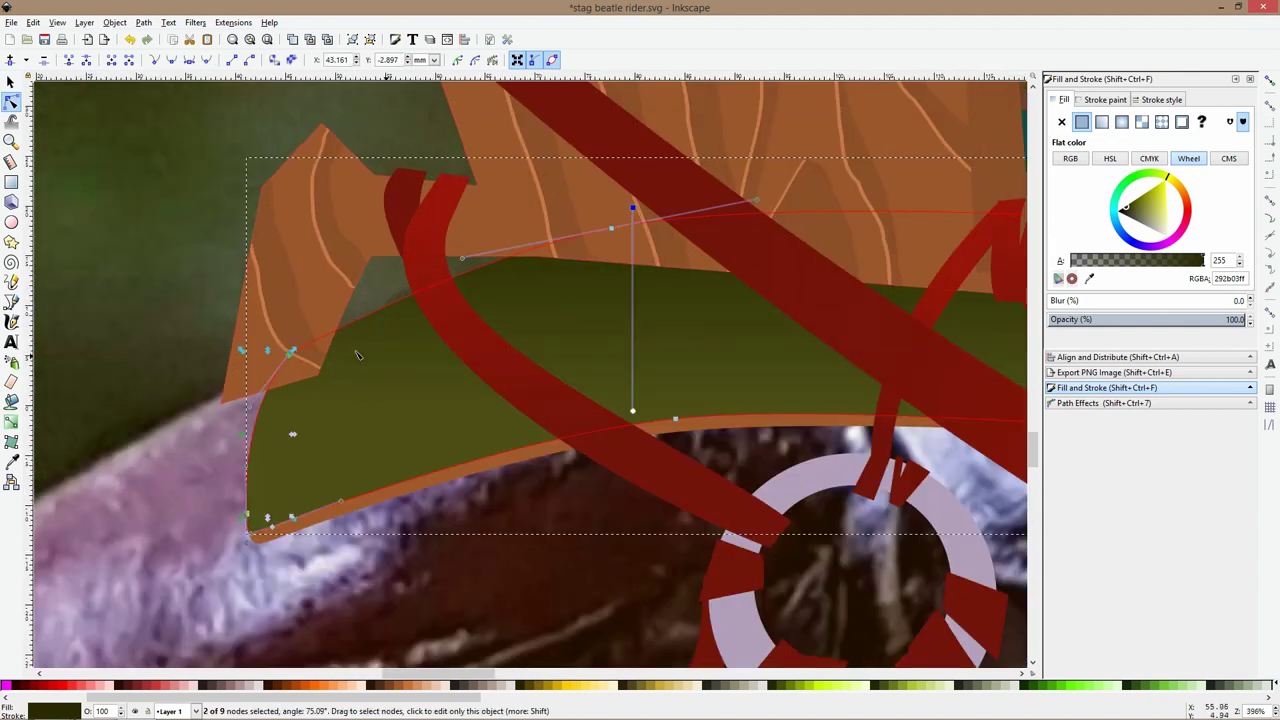
# Draw a closed patch bridging the gap between the seat's rear foot, the saddle pad and the hanging strap
pyautogui.click(11, 302)
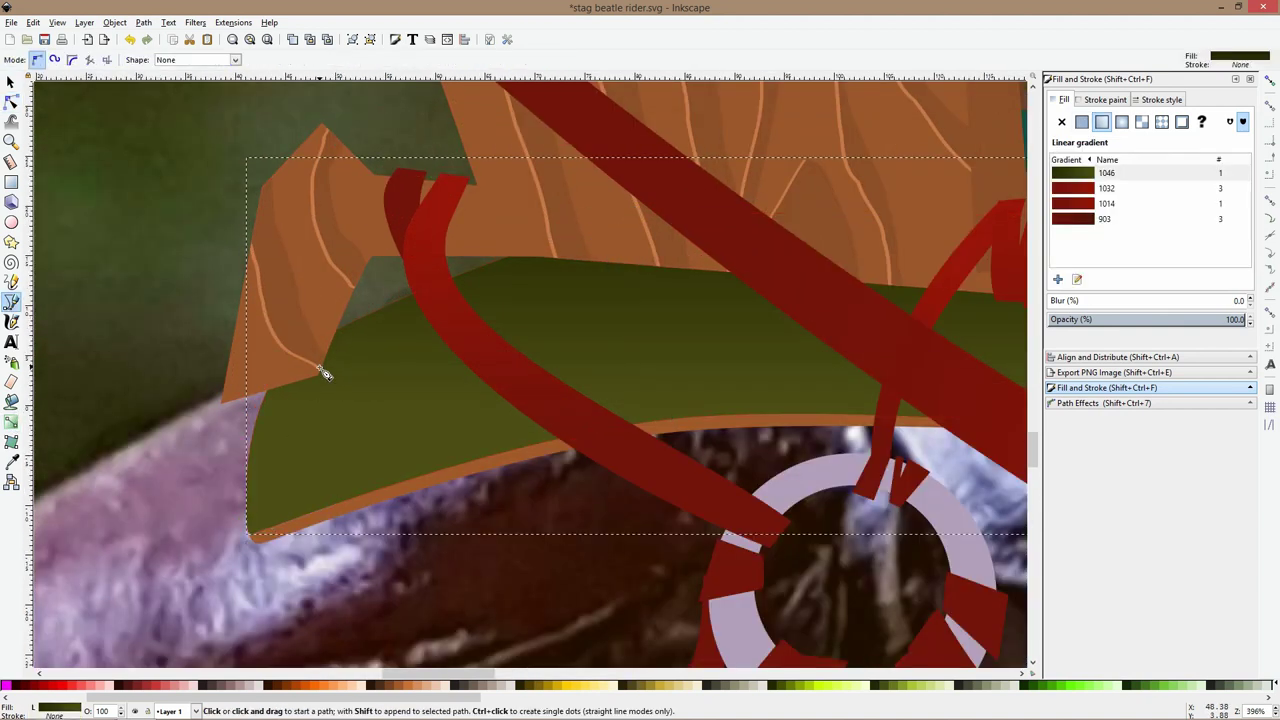
pyautogui.click(320, 373)
pyautogui.click(383, 330)
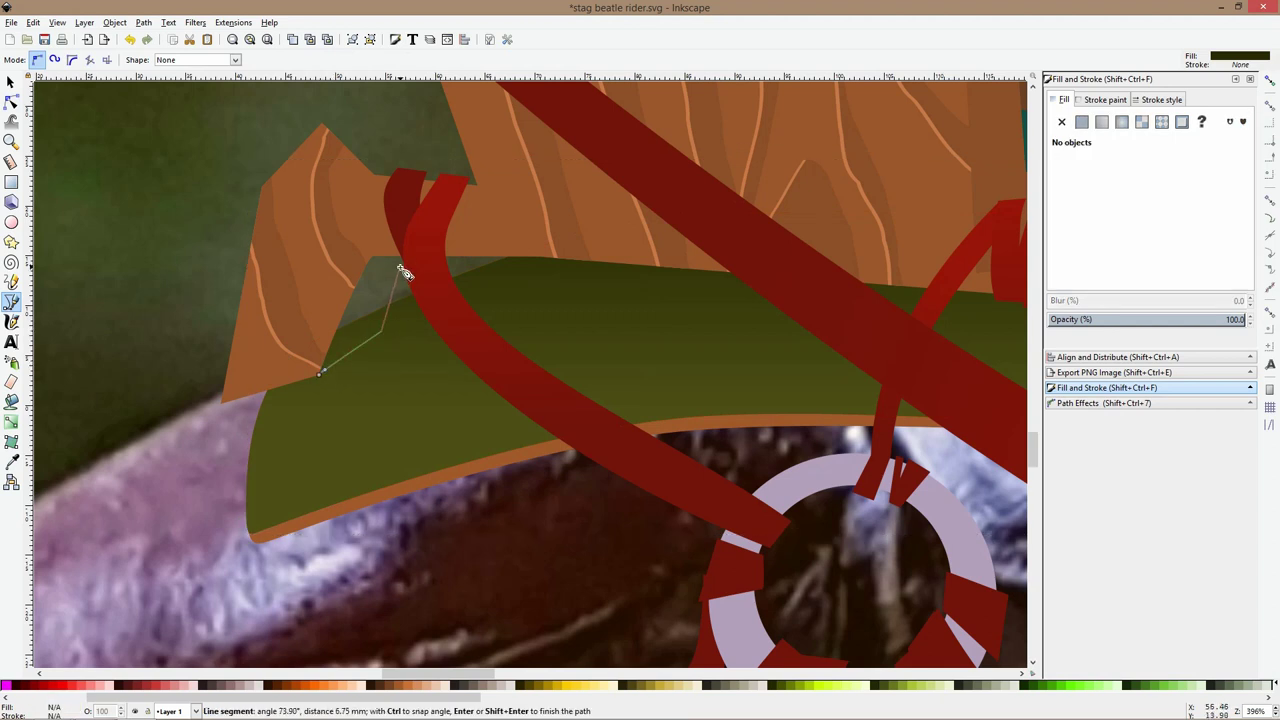
pyautogui.click(437, 245)
pyautogui.click(378, 235)
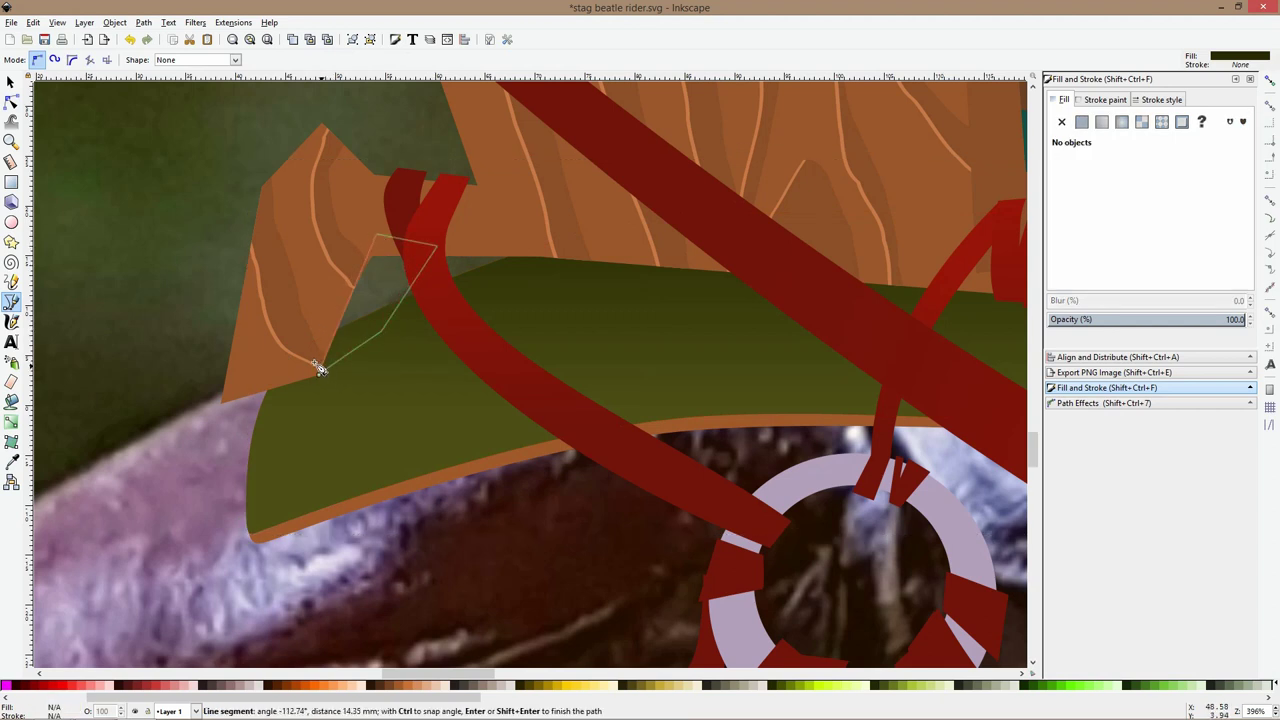
pyautogui.click(320, 373)
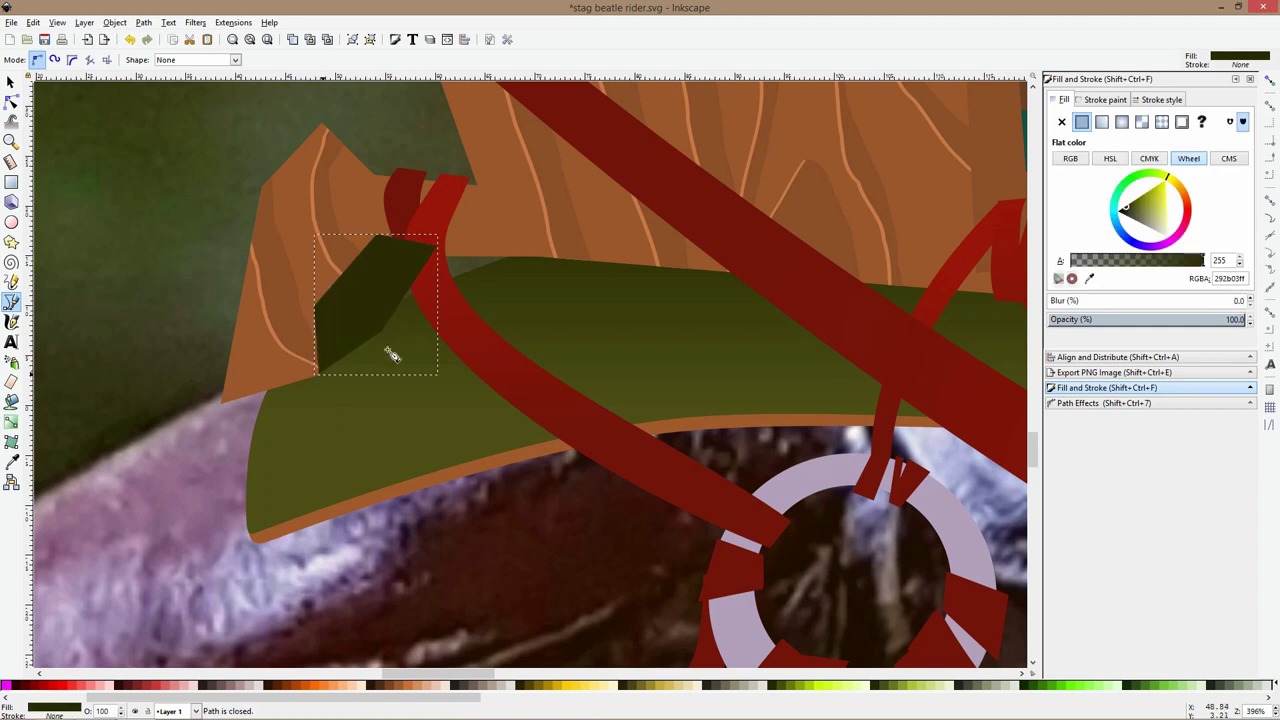
# Recolour the rear-foot patch with the backrest's dark brown #6c4124 and lower it behind the seat and strap
pyautogui.press('5')
pyautogui.click(11, 462)
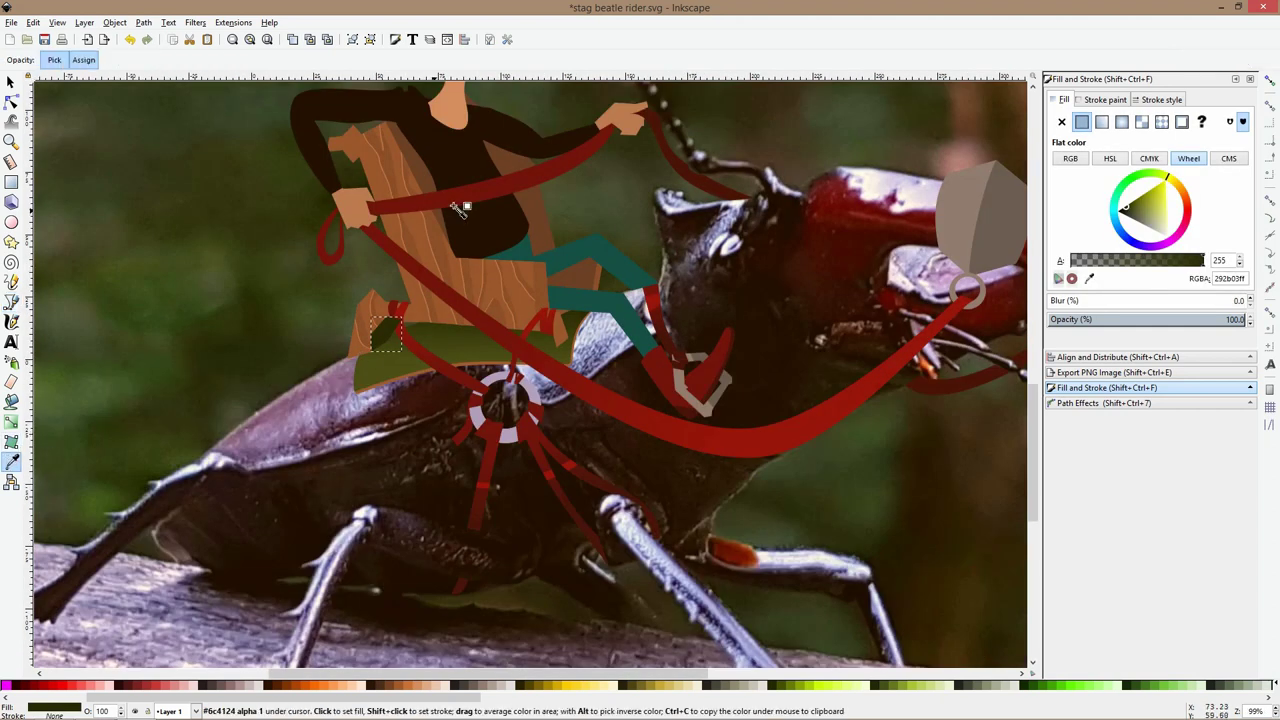
pyautogui.click(526, 170)
pyautogui.press('s')
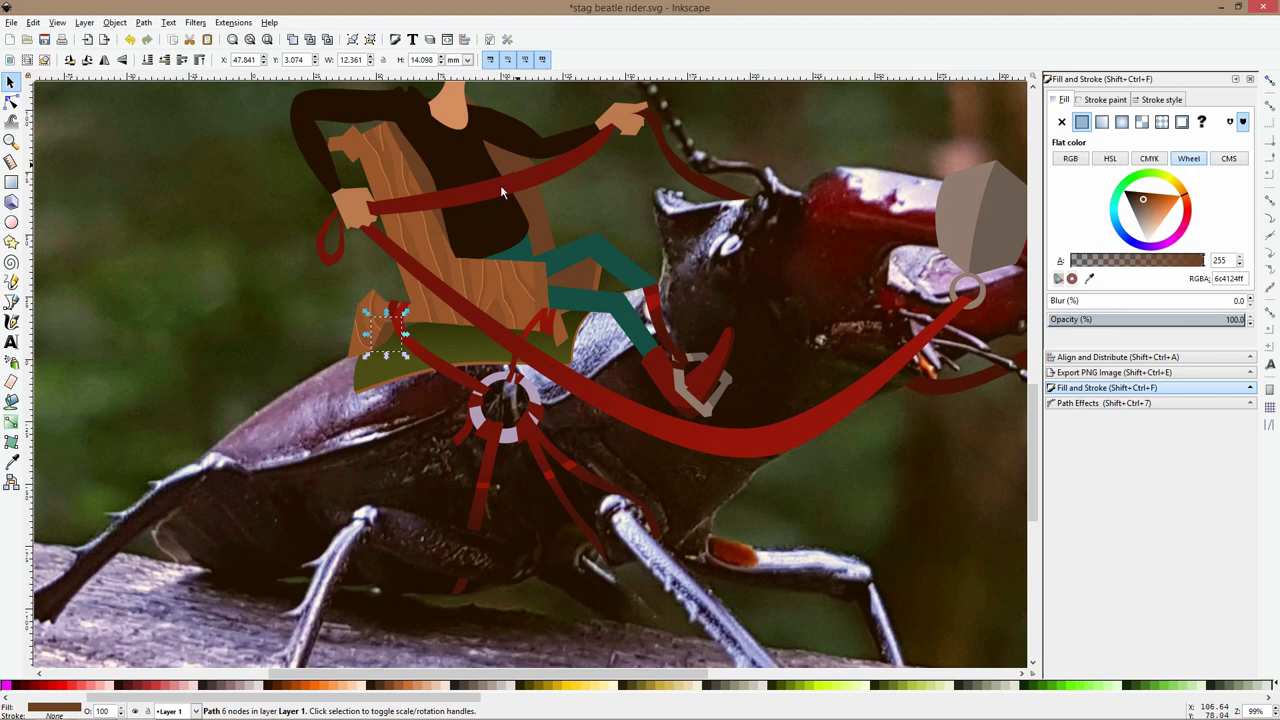
# Draw a dark brown patch about 10.8 × 7.6 mm from the rear foot's peak across to the strap, and lower it behind the seat
pyautogui.scroll(3, 408, 305)
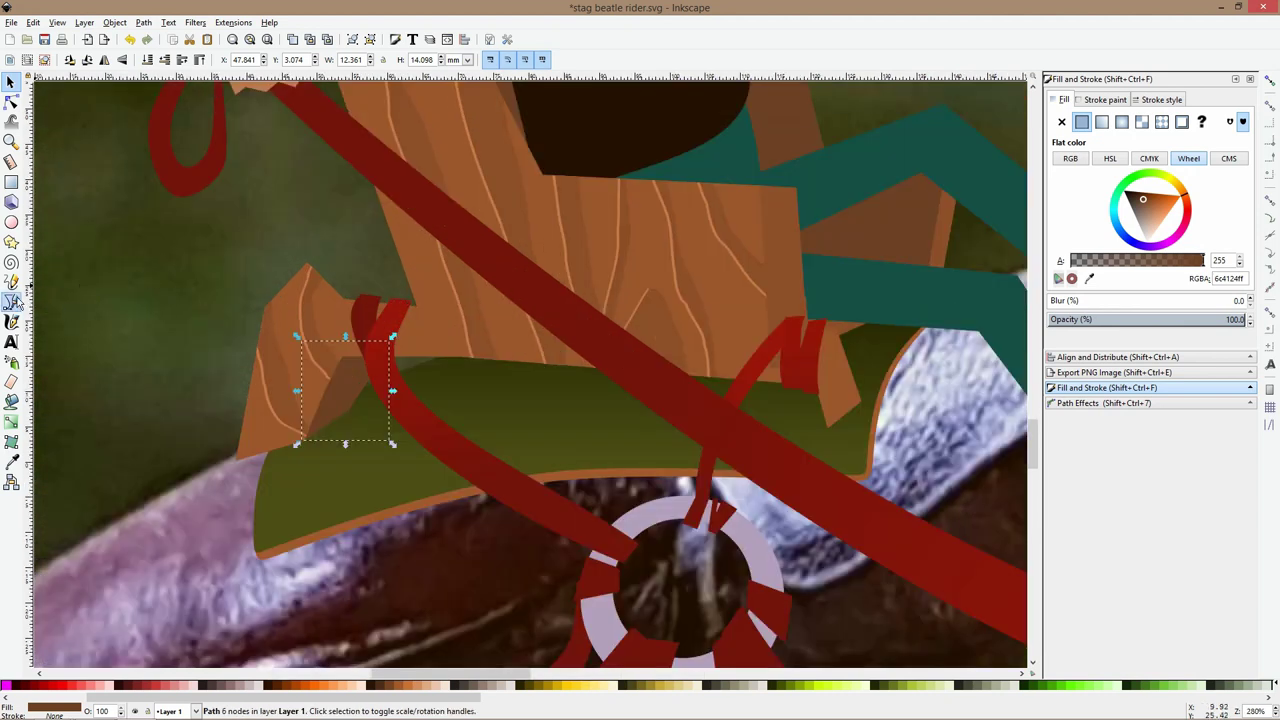
pyautogui.click(11, 301)
pyautogui.click(308, 263)
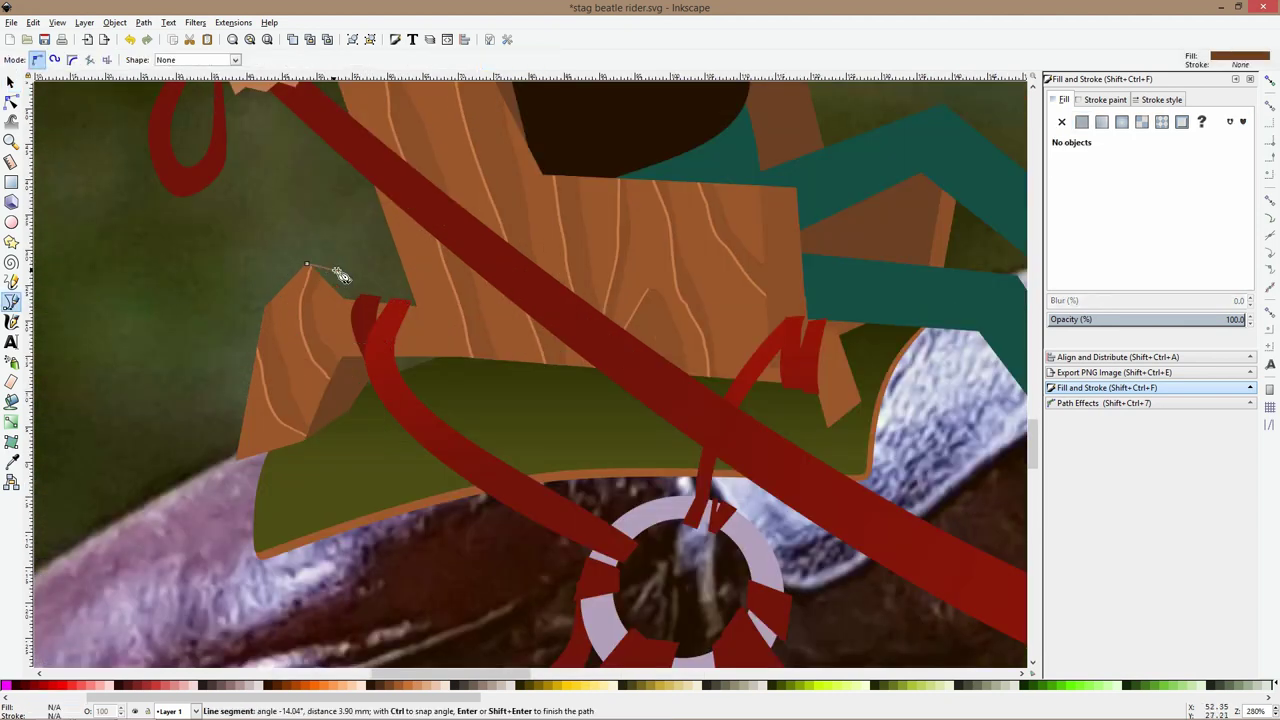
pyautogui.click(355, 271)
pyautogui.click(380, 316)
pyautogui.click(325, 310)
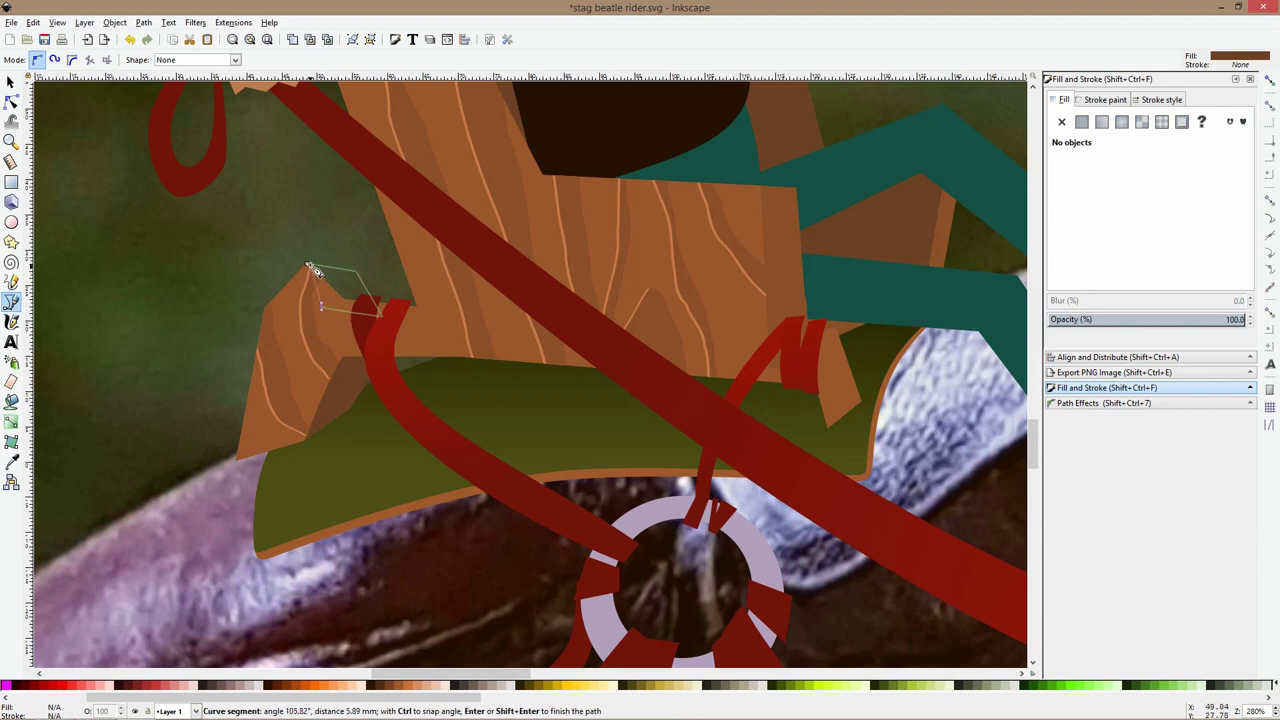
pyautogui.click(308, 265)
pyautogui.press('space')
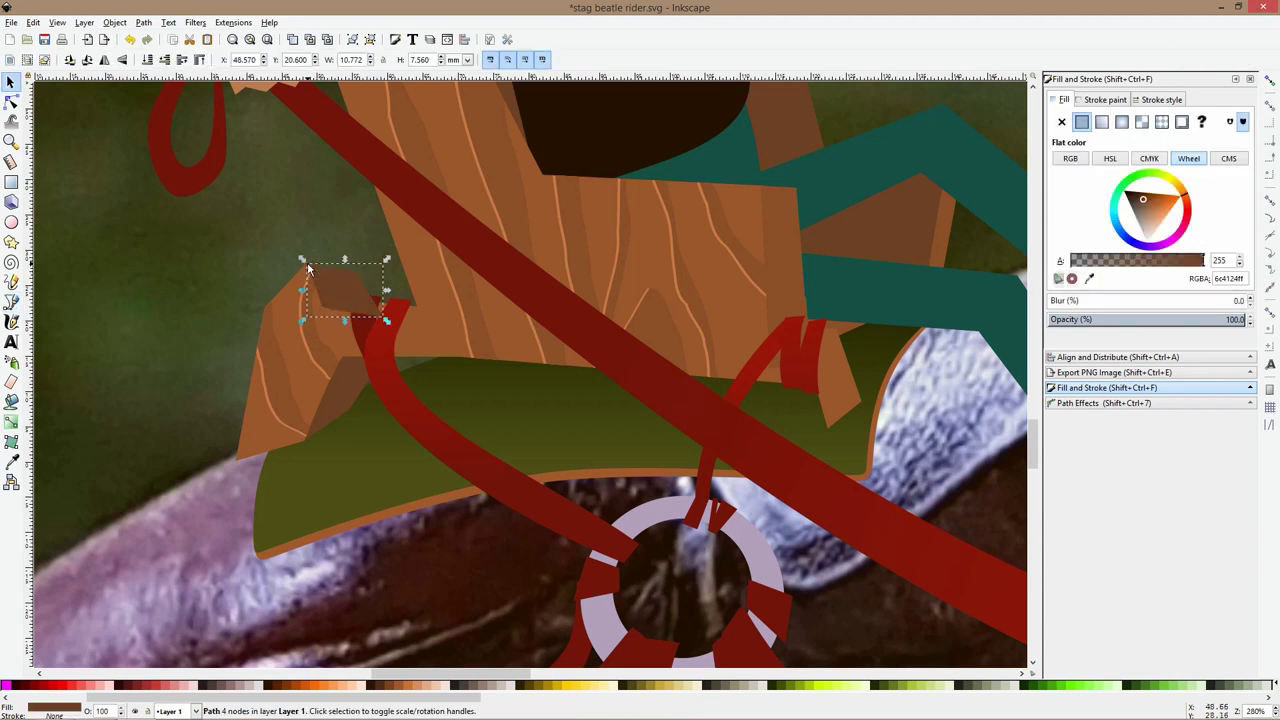
pyautogui.press('pagedown')
pyautogui.press('pagedown')
# Draw a four-sided patch extending the seat's front foot below the forked strap piece, and lower it behind that strap
pyautogui.scroll(-2, 546, 378)
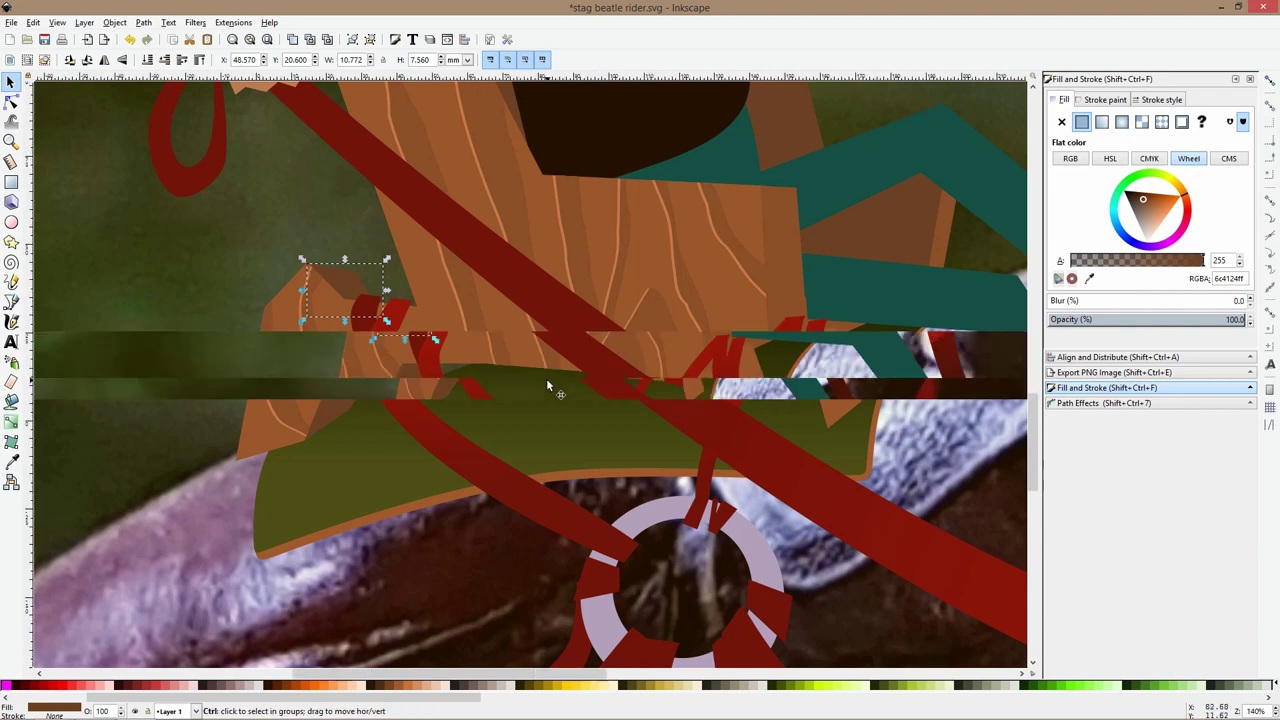
pyautogui.scroll(3, 661, 386)
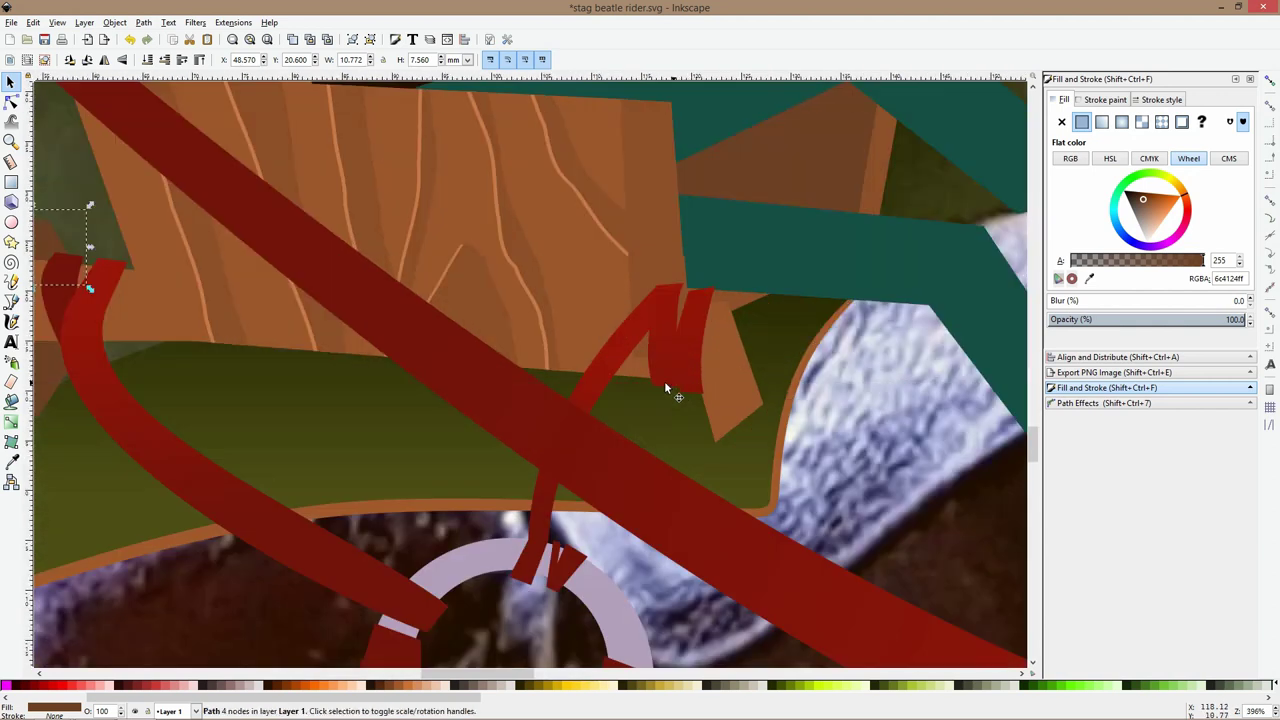
pyautogui.click(14, 302)
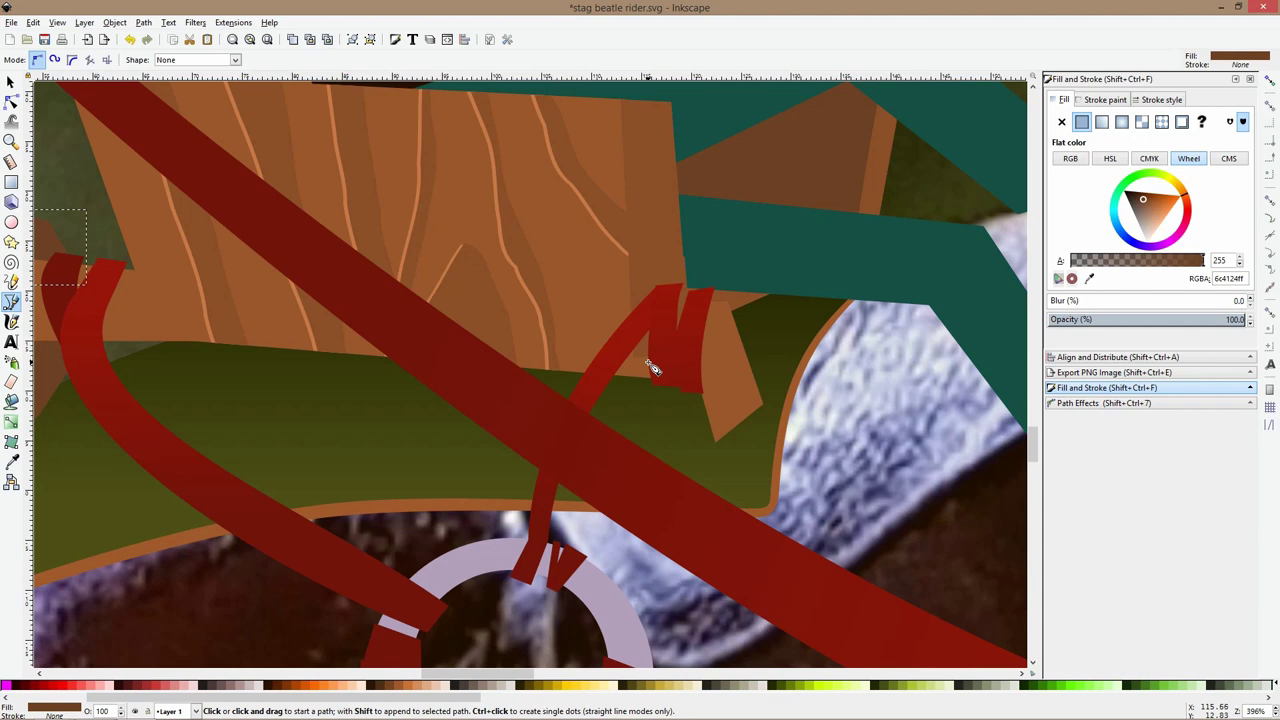
pyautogui.click(648, 363)
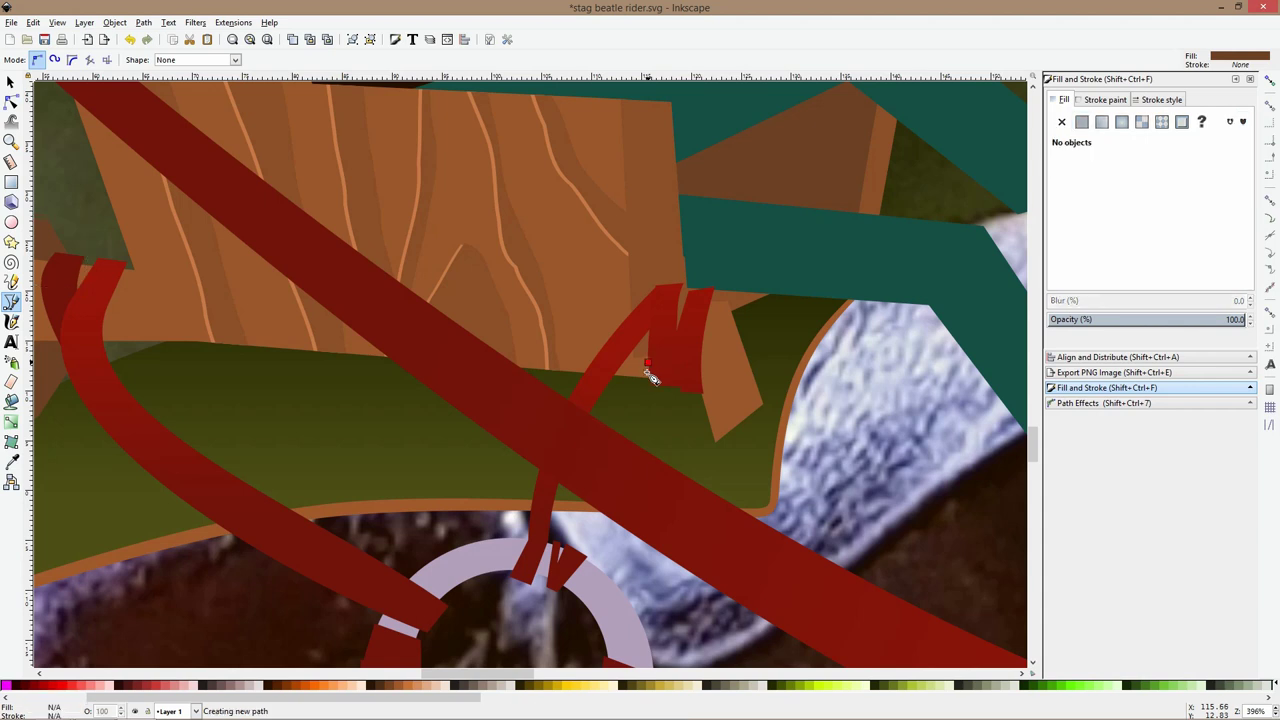
pyautogui.click(665, 426)
pyautogui.click(715, 441)
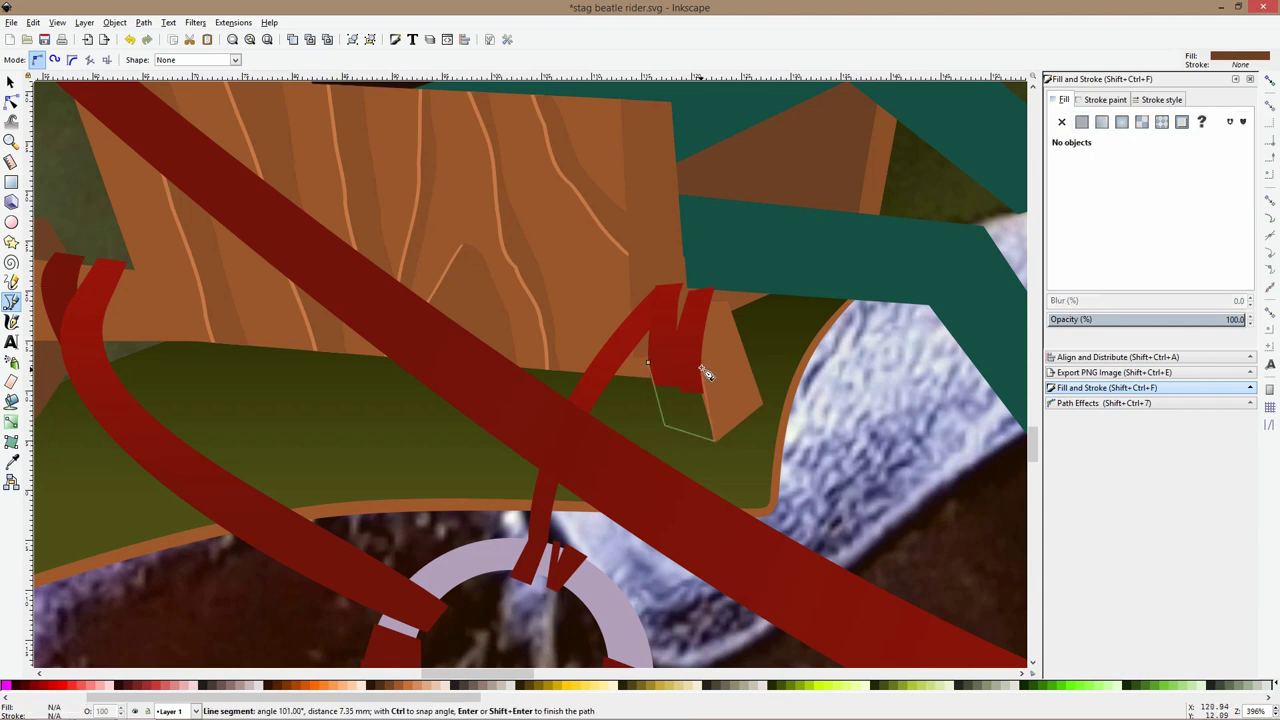
pyautogui.click(701, 363)
pyautogui.click(650, 365)
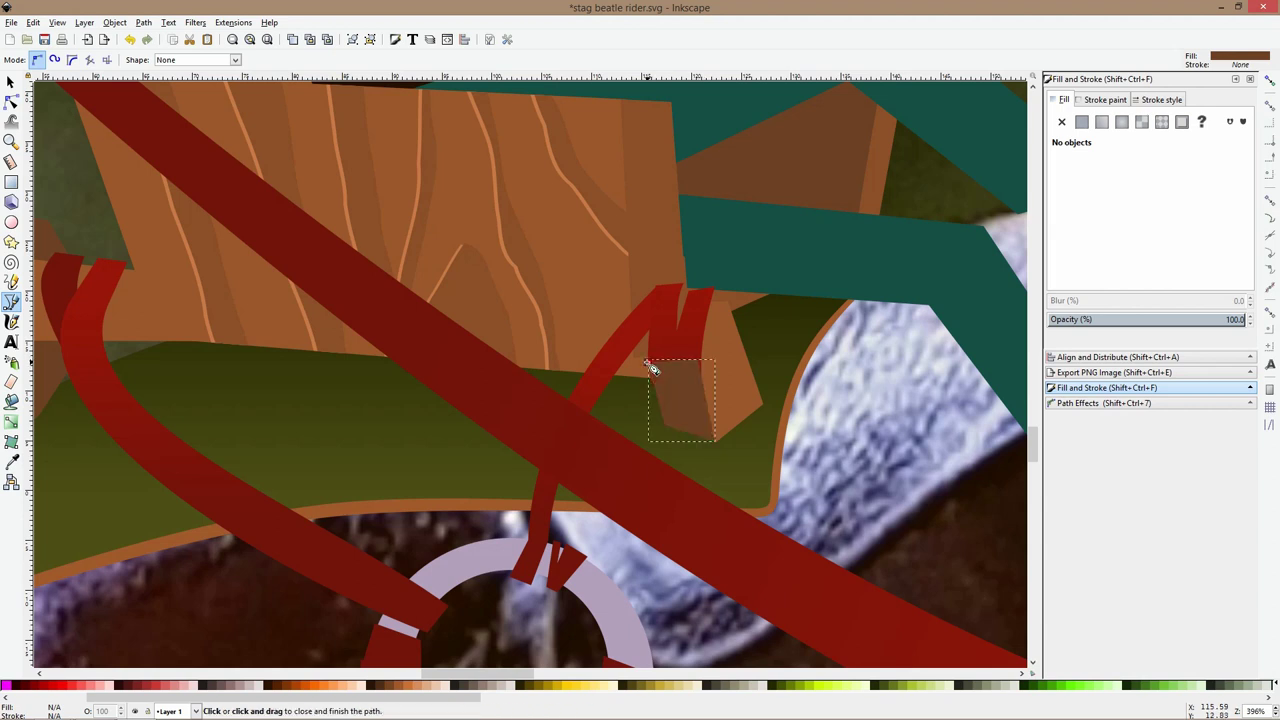
pyautogui.press('pagedown')
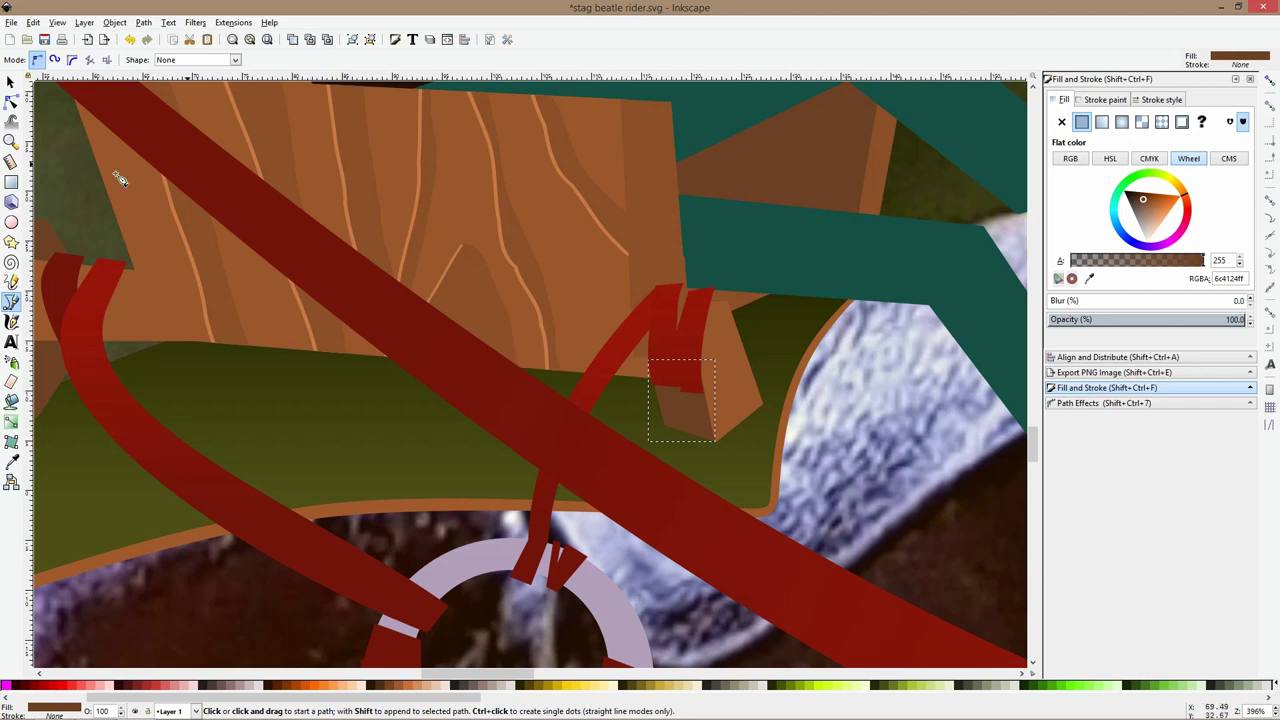
# Recolour the front-foot patch with the seat's wood brown #9b582c
pyautogui.click(11, 461)
pyautogui.click(591, 314)
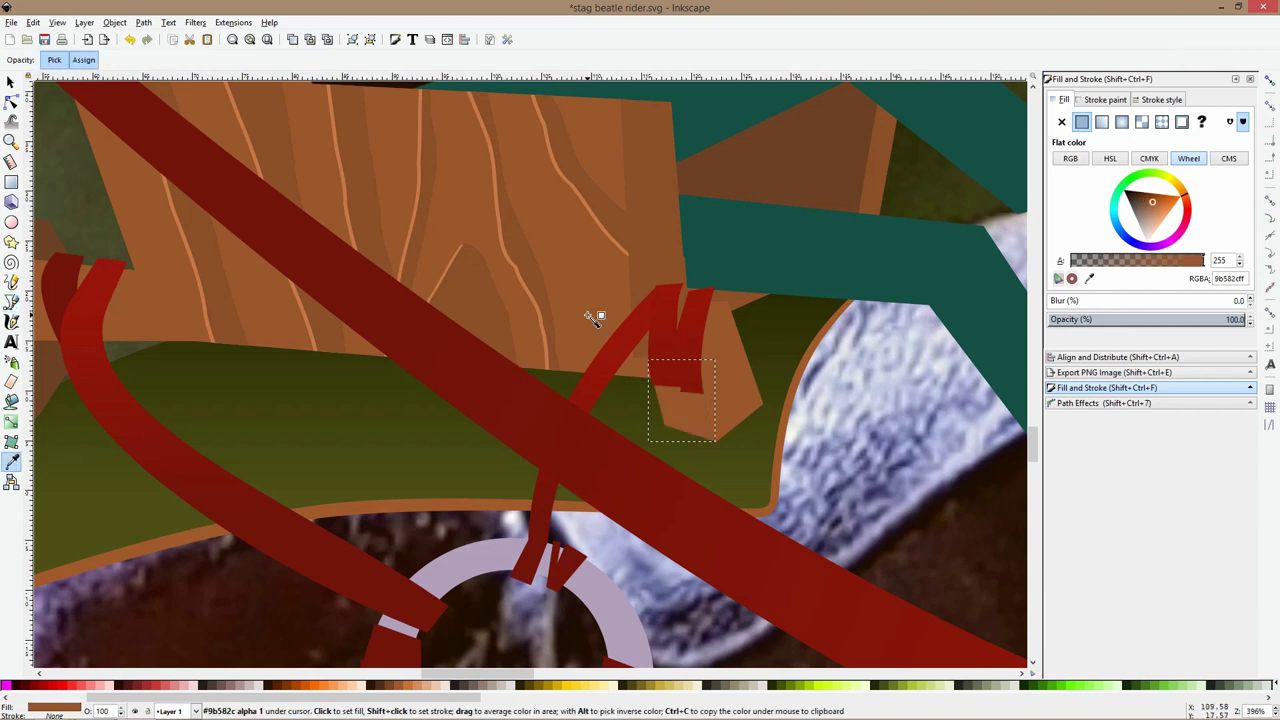
pyautogui.press('s')
# Skew the forked strap piece at the front foot backward along the diagonal strap and slightly adjust its upper end
pyautogui.click(722, 342)
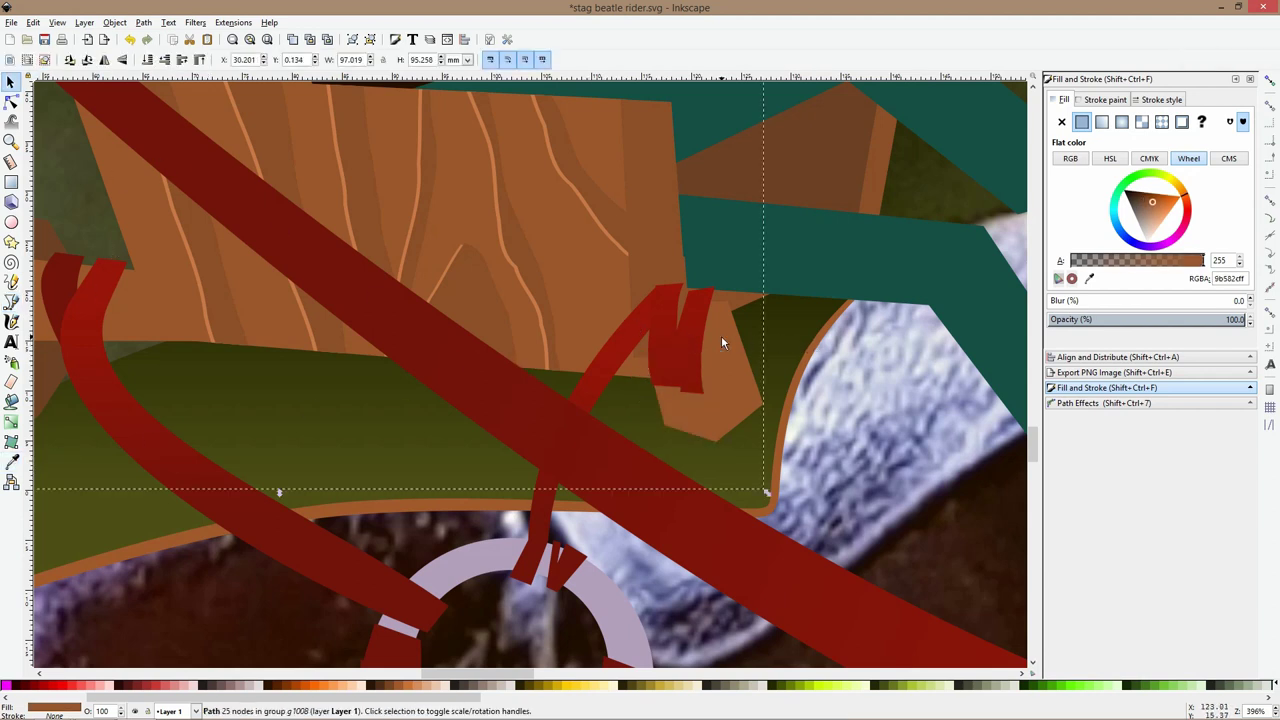
pyautogui.click(663, 369)
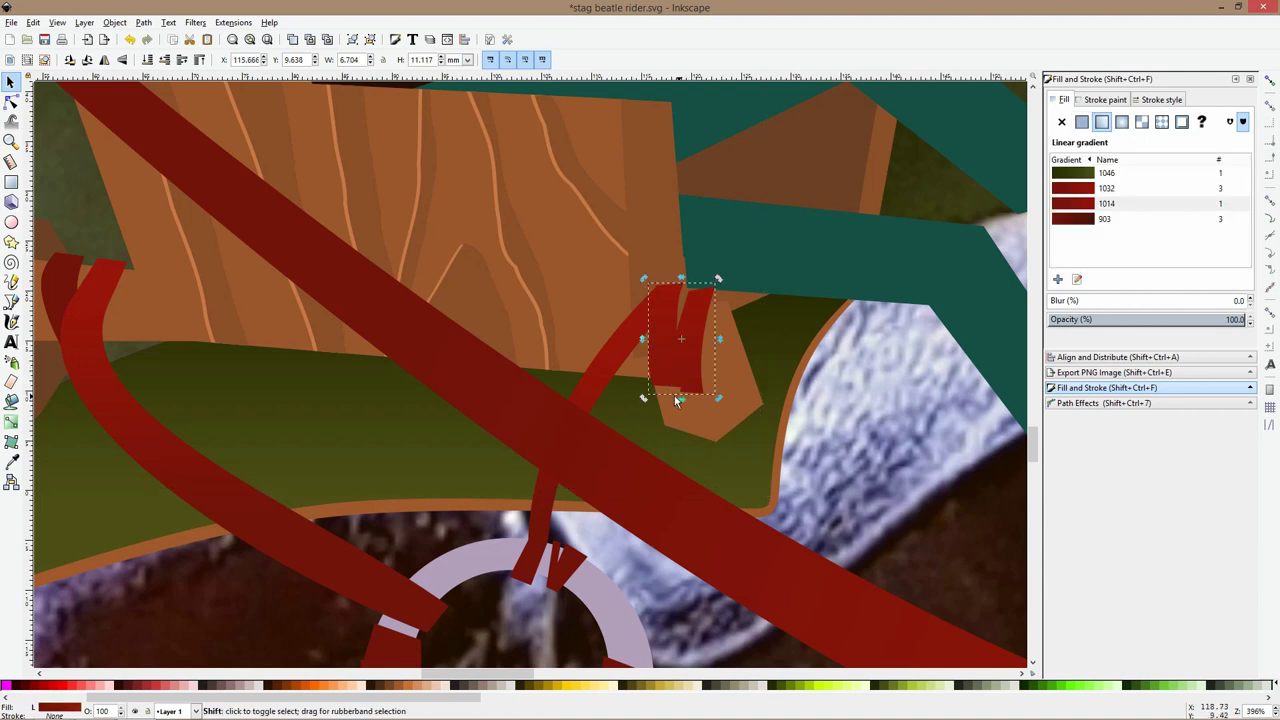
pyautogui.moveTo(681, 399); pyautogui.dragTo(627, 391)
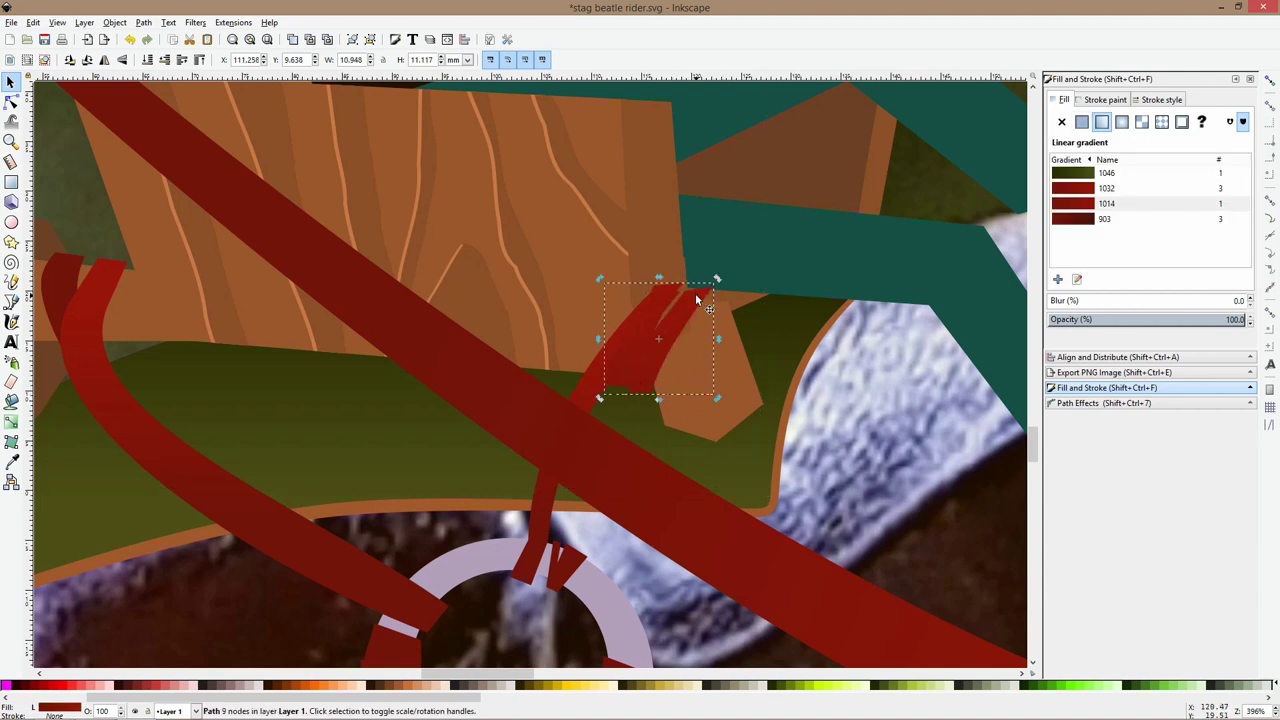
pyautogui.moveTo(716, 279)
pyautogui.mouseDown()
pyautogui.moveTo(706, 294)
pyautogui.moveTo(709, 283)
pyautogui.mouseUp()
# Reshape the dark shading strip along the seat's front edge and lower it beneath the wood grain line
pyautogui.click(732, 338)
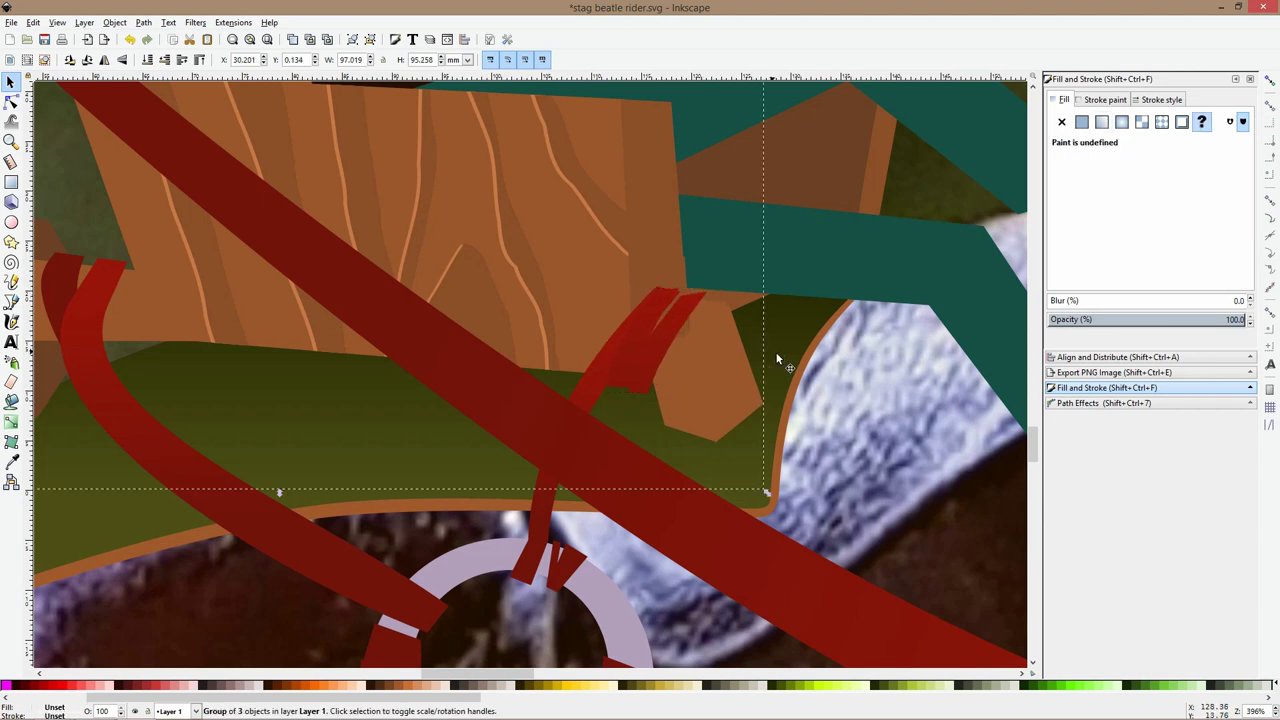
pyautogui.keyDown('ctrl'); pyautogui.click(690, 267); pyautogui.keyUp('ctrl')
pyautogui.moveTo(690, 267)
pyautogui.mouseDown()
pyautogui.moveTo(705, 265)
pyautogui.moveTo(690, 277)
pyautogui.mouseUp()
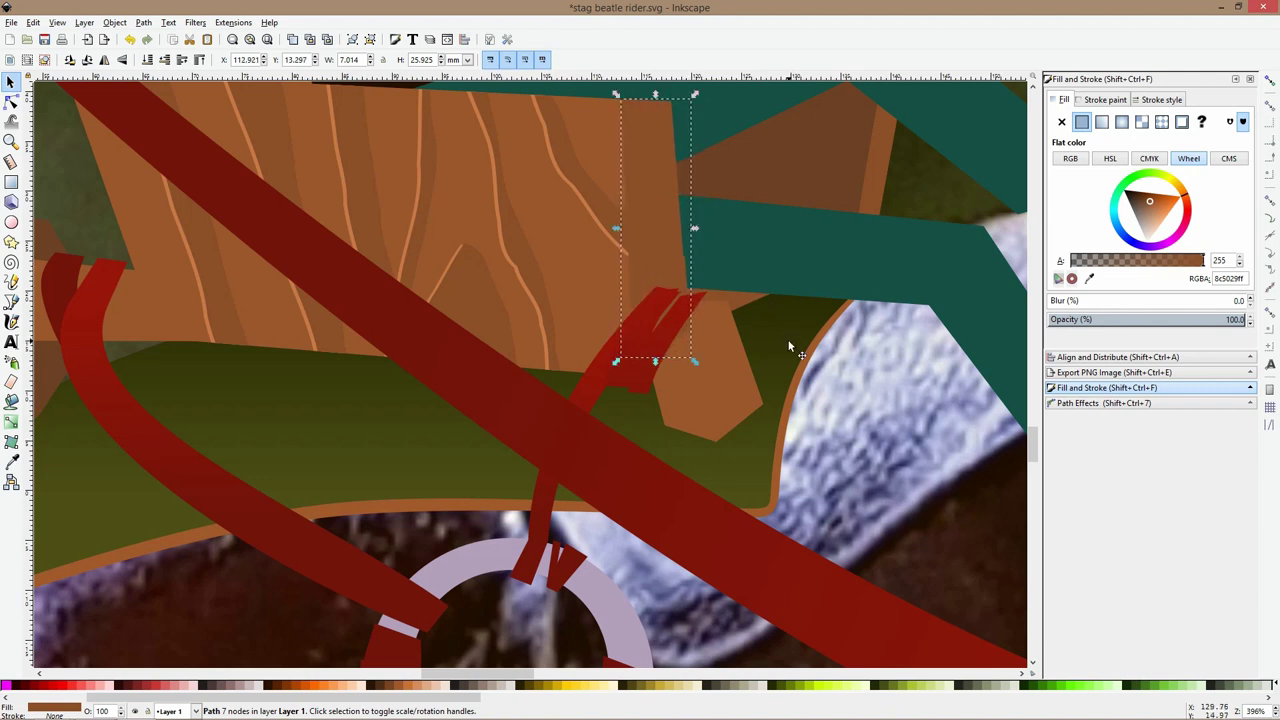
pyautogui.click(687, 311)
pyautogui.click(672, 266)
pyautogui.press('pagedown')
pyautogui.press('pagedown')
# Tilt the strap rising from the ring so its upper end reaches over the seat's front foot
pyautogui.click(601, 372)
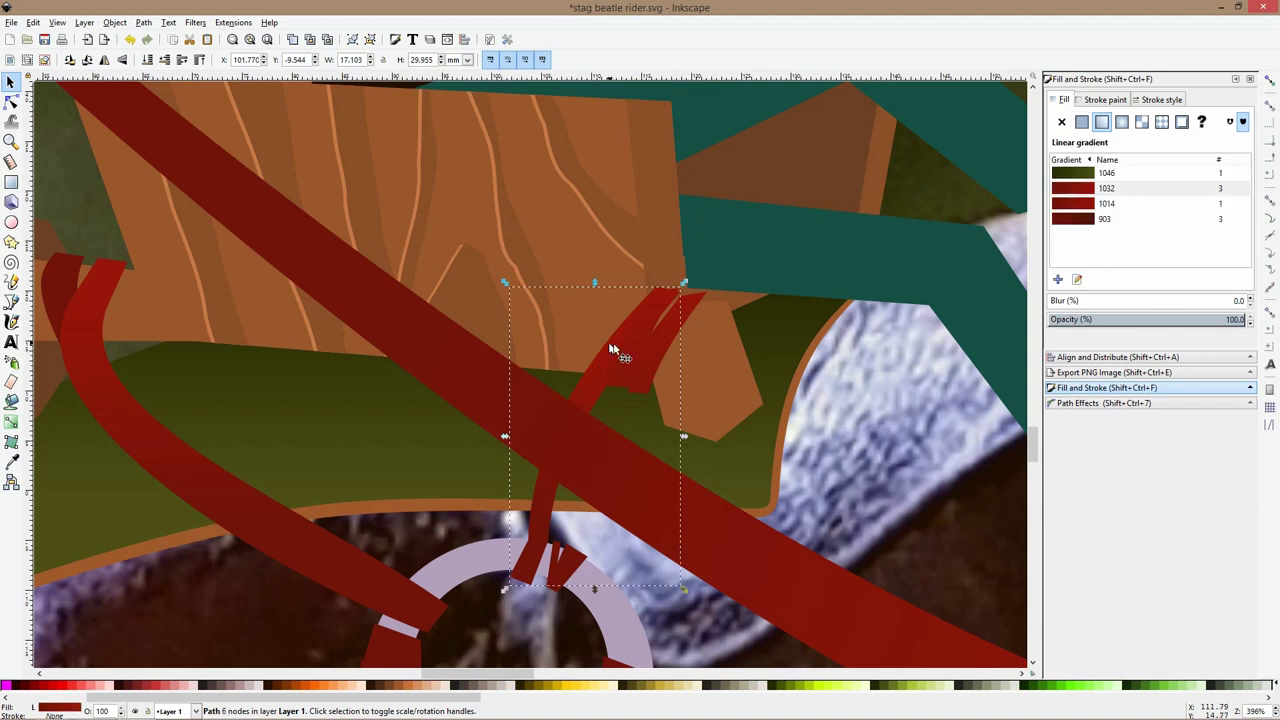
pyautogui.moveTo(680, 287); pyautogui.dragTo(704, 233)
pyautogui.doubleClick(698, 306)
pyautogui.press('s')
# Fit the forked strap piece across the front foot at about 9.8 mm wide, and save the drawing
pyautogui.click(716, 345)
pyautogui.click(687, 327)
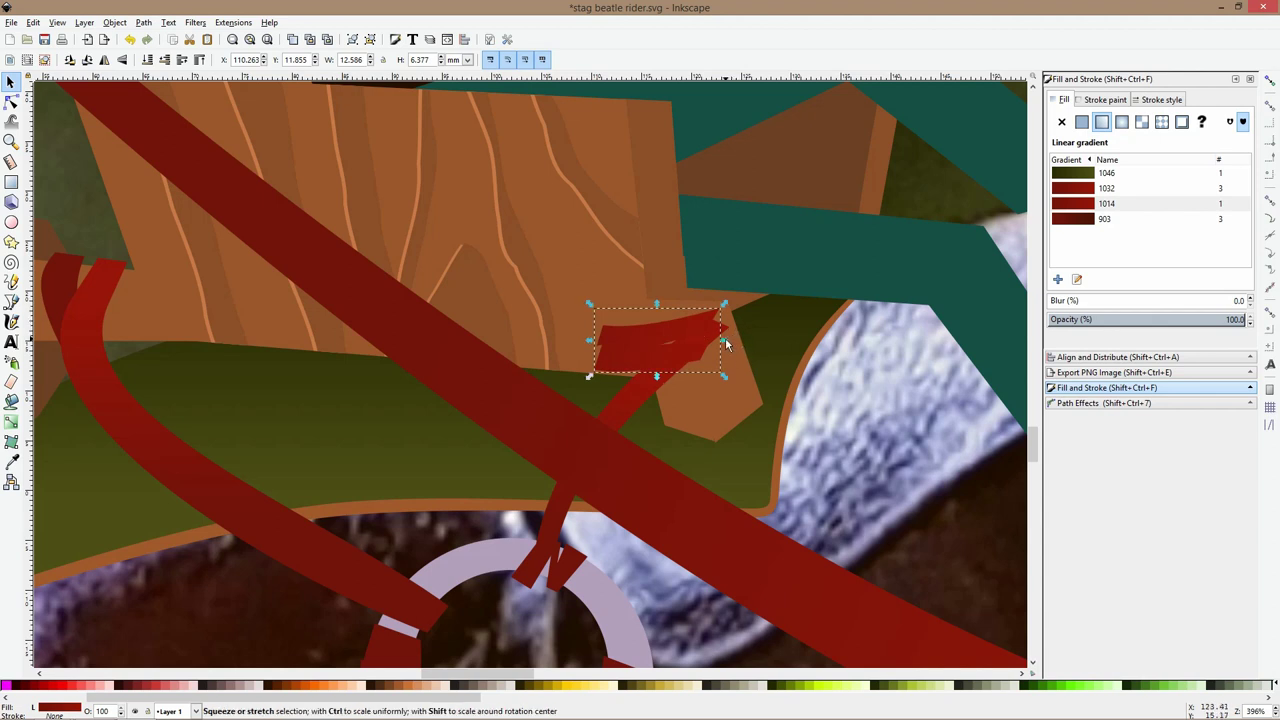
pyautogui.moveTo(725, 340)
pyautogui.mouseDown()
pyautogui.moveTo(697, 340)
pyautogui.moveTo(721, 353)
pyautogui.mouseUp()
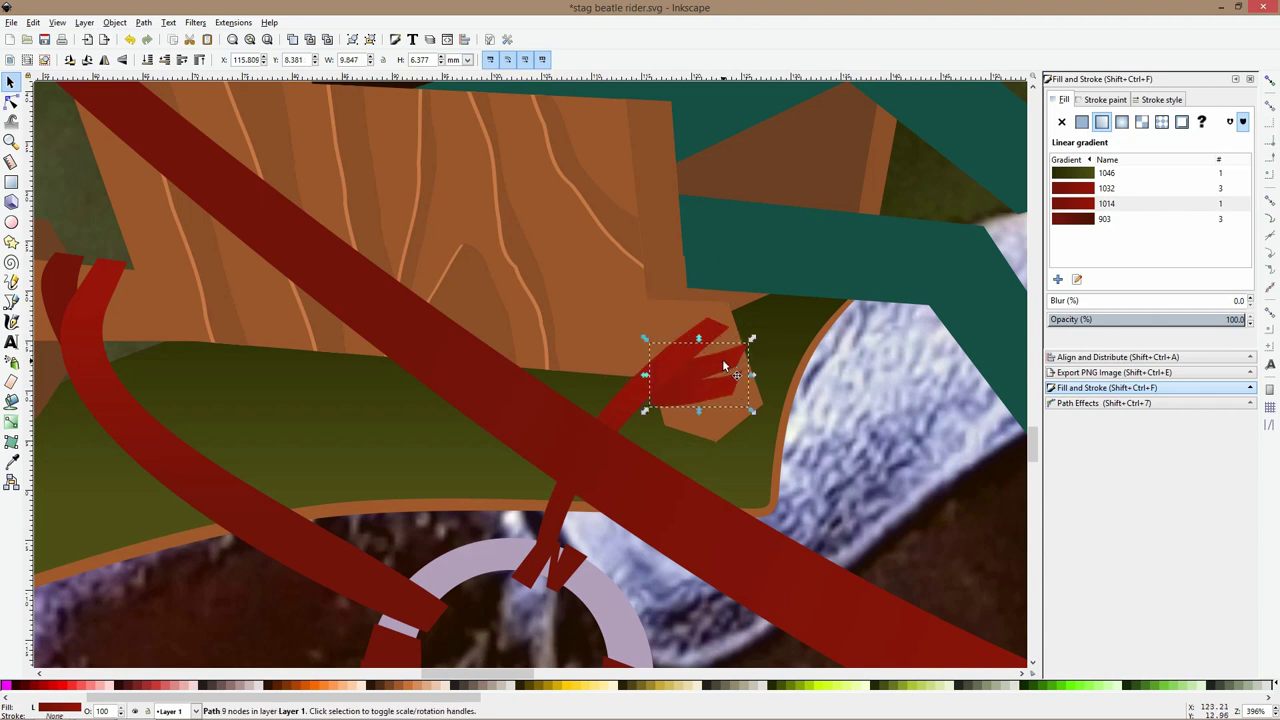
pyautogui.click(18, 106)
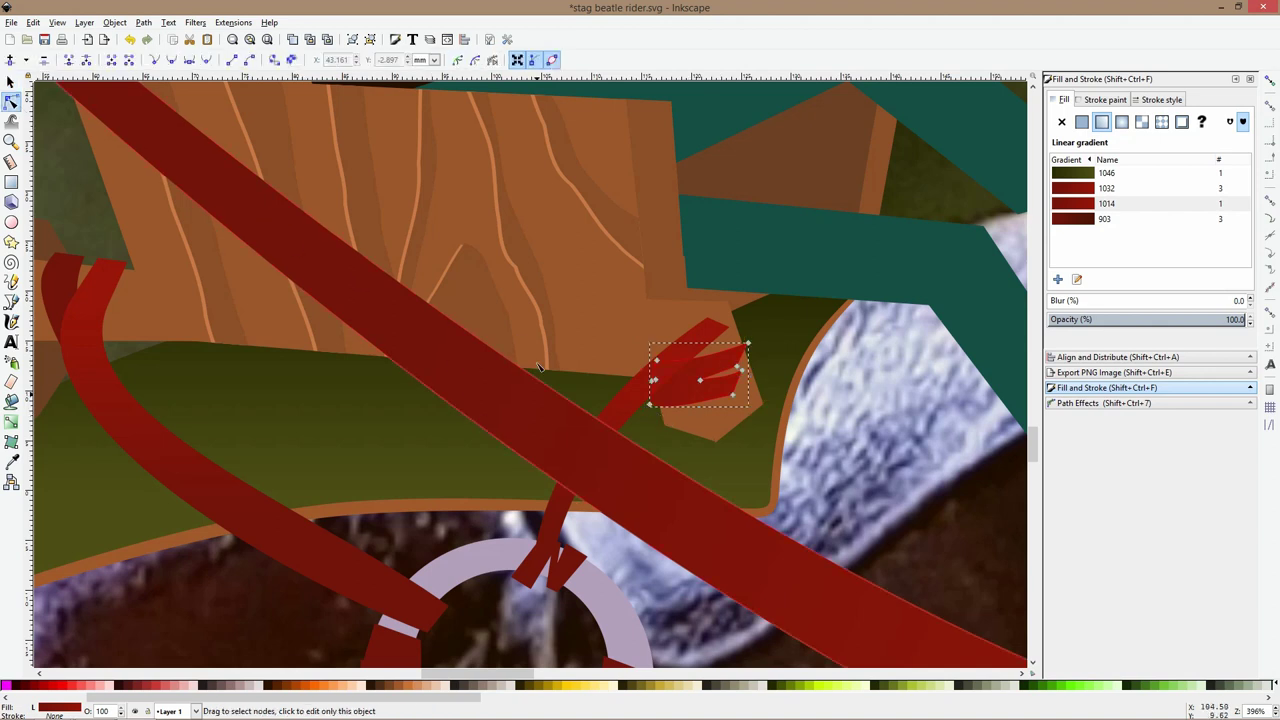
pyautogui.hotkey('ctrl', 's')
# Move the end nodes of both strap prongs outward to meet the front foot's outer edge
pyautogui.scroll(3, 700, 368)
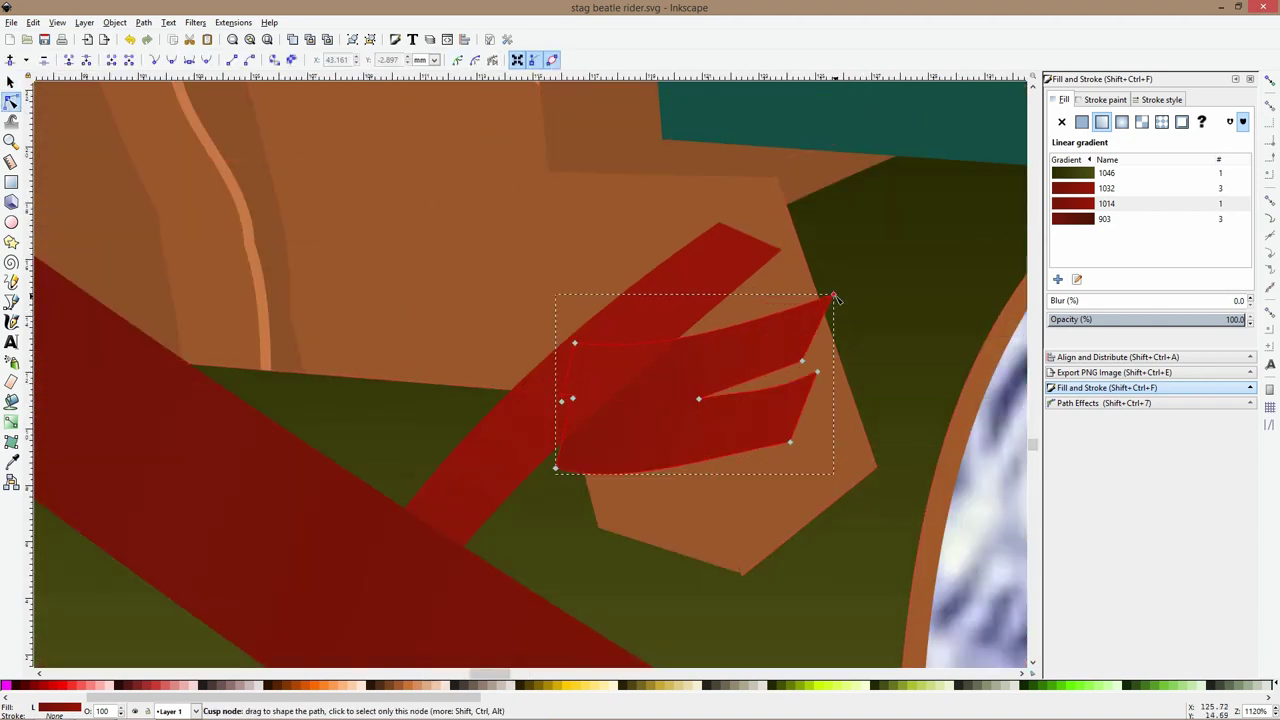
pyautogui.moveTo(833, 295); pyautogui.dragTo(833, 280)
pyautogui.moveTo(802, 361); pyautogui.dragTo(846, 372)
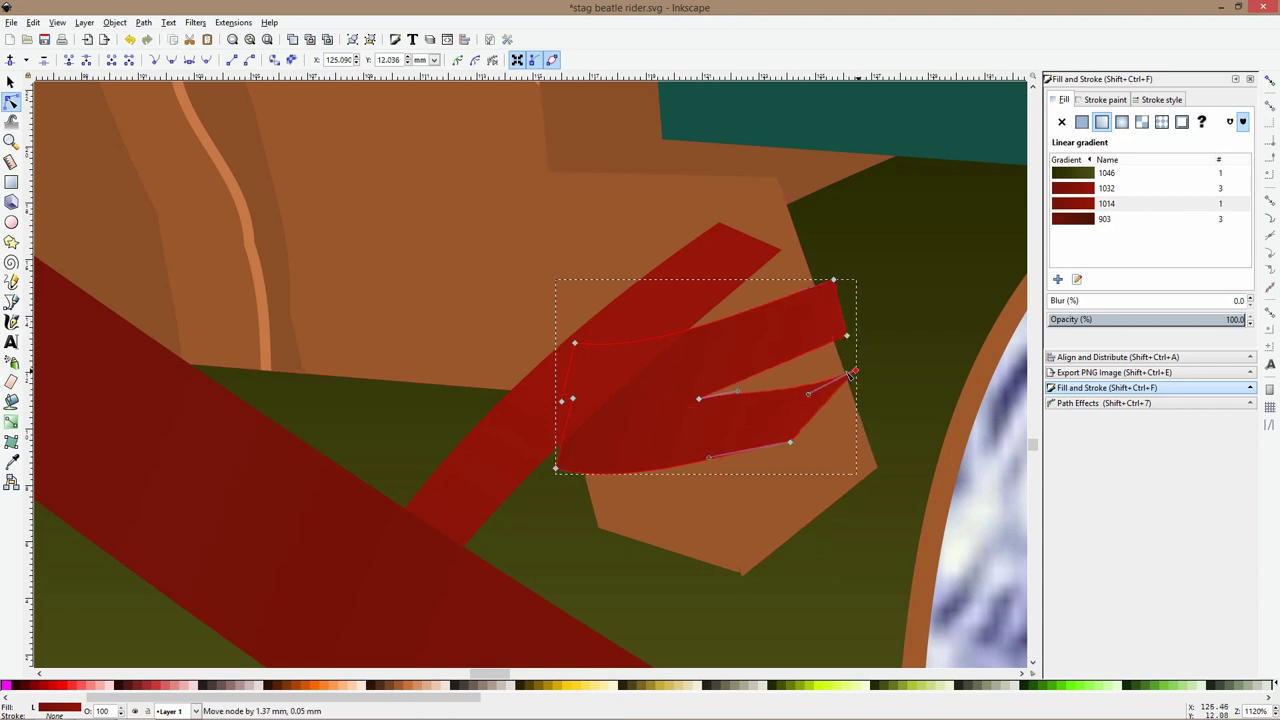
pyautogui.moveTo(791, 442); pyautogui.dragTo(867, 410)
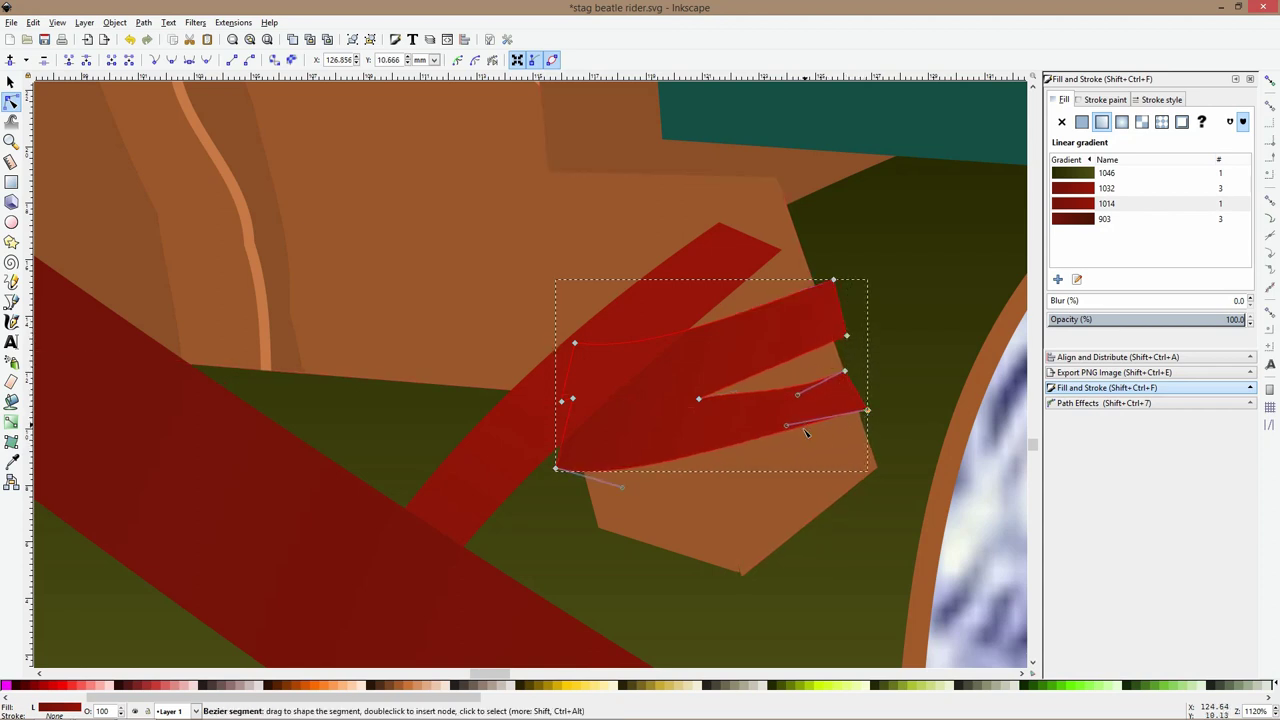
# Pull the forked strap's lower edge down at a new node, then lower the notch between the prongs and adjust the prong ends to match
pyautogui.doubleClick(725, 465)
pyautogui.moveTo(725, 465); pyautogui.dragTo(727, 505)
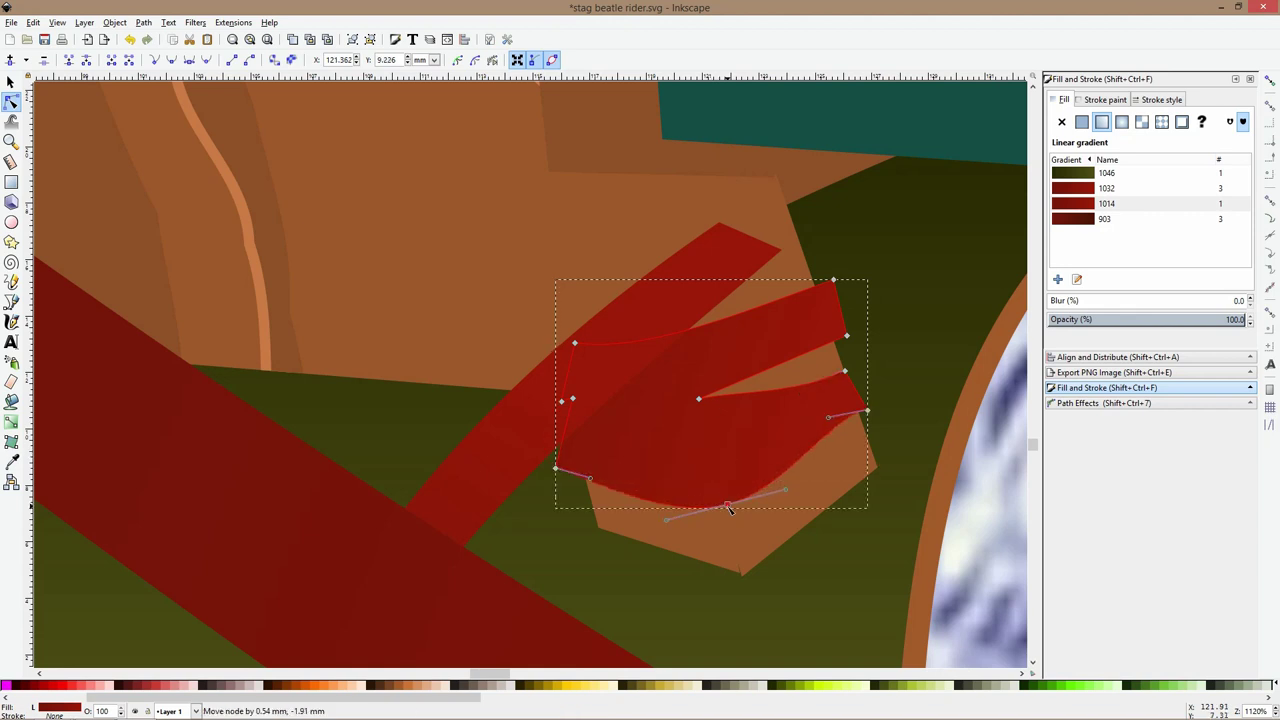
pyautogui.keyDown('ctrl'); pyautogui.click(669, 523); pyautogui.keyUp('ctrl')
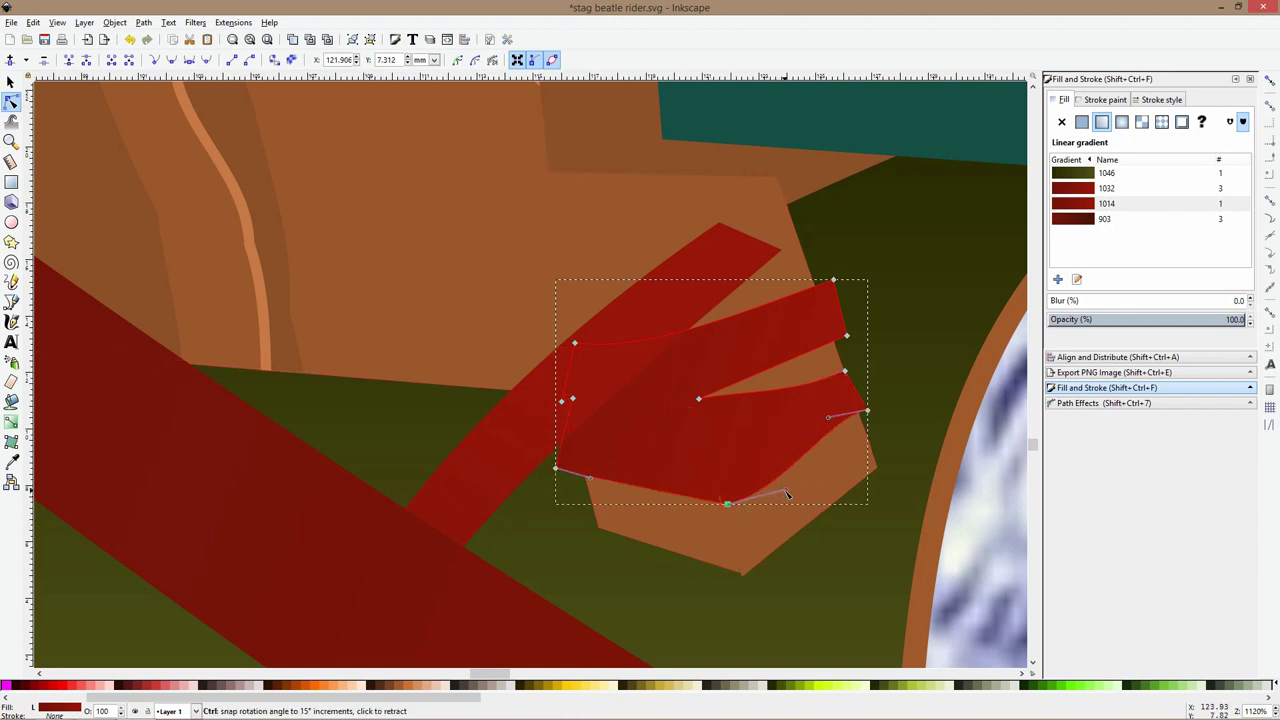
pyautogui.moveTo(703, 404); pyautogui.dragTo(720, 426)
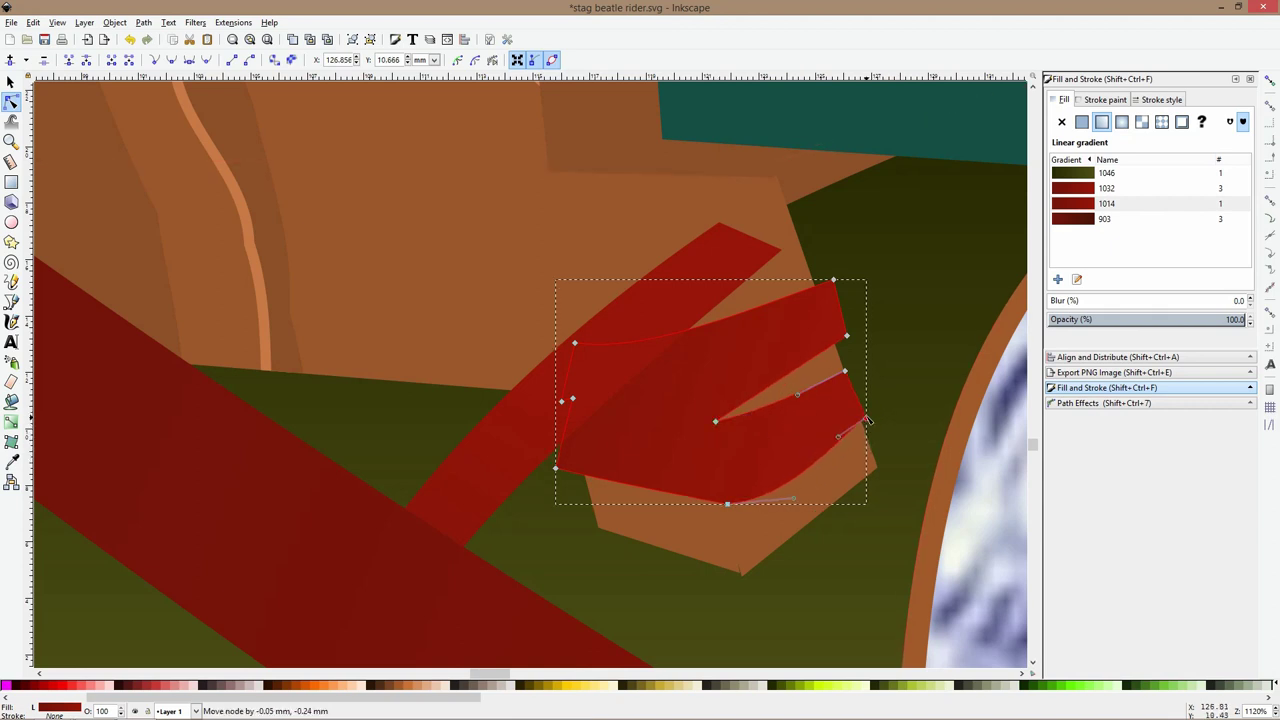
pyautogui.moveTo(846, 337); pyautogui.dragTo(845, 347)
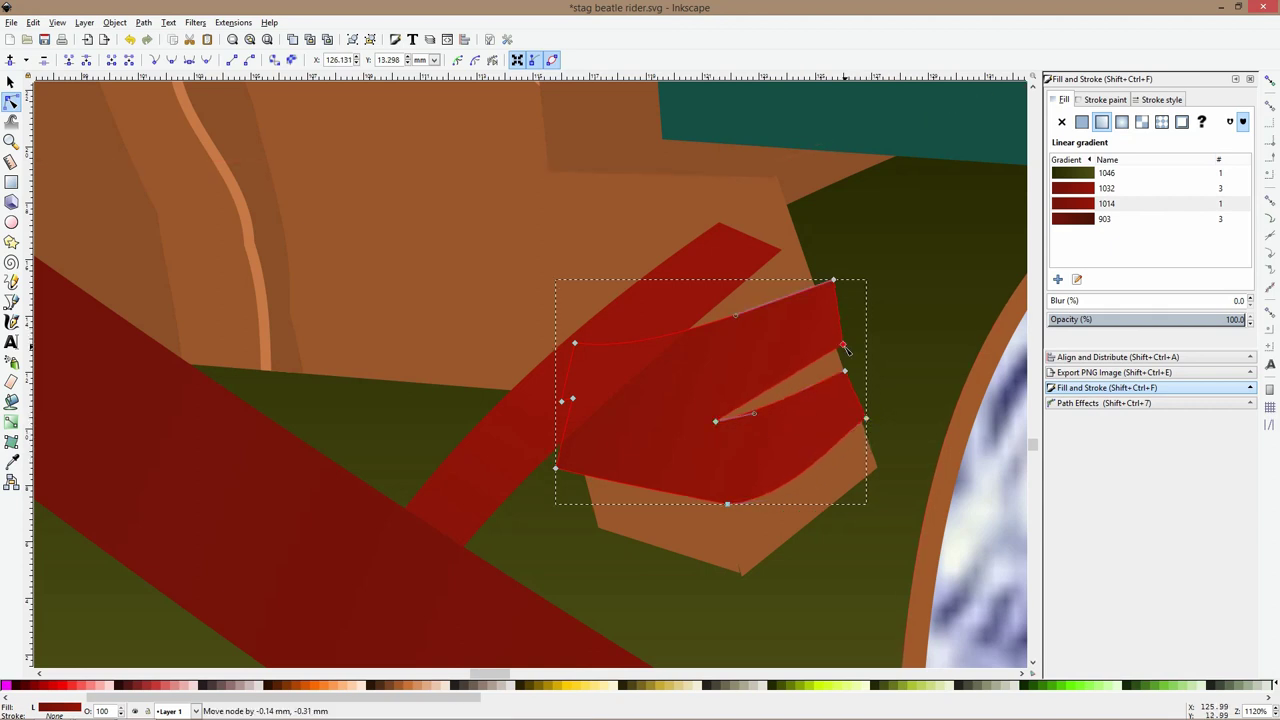
# Add a node on the forked strap's upper edge and pull it down into a smooth inward curve
pyautogui.doubleClick(694, 331)
pyautogui.moveTo(694, 331); pyautogui.dragTo(694, 355)
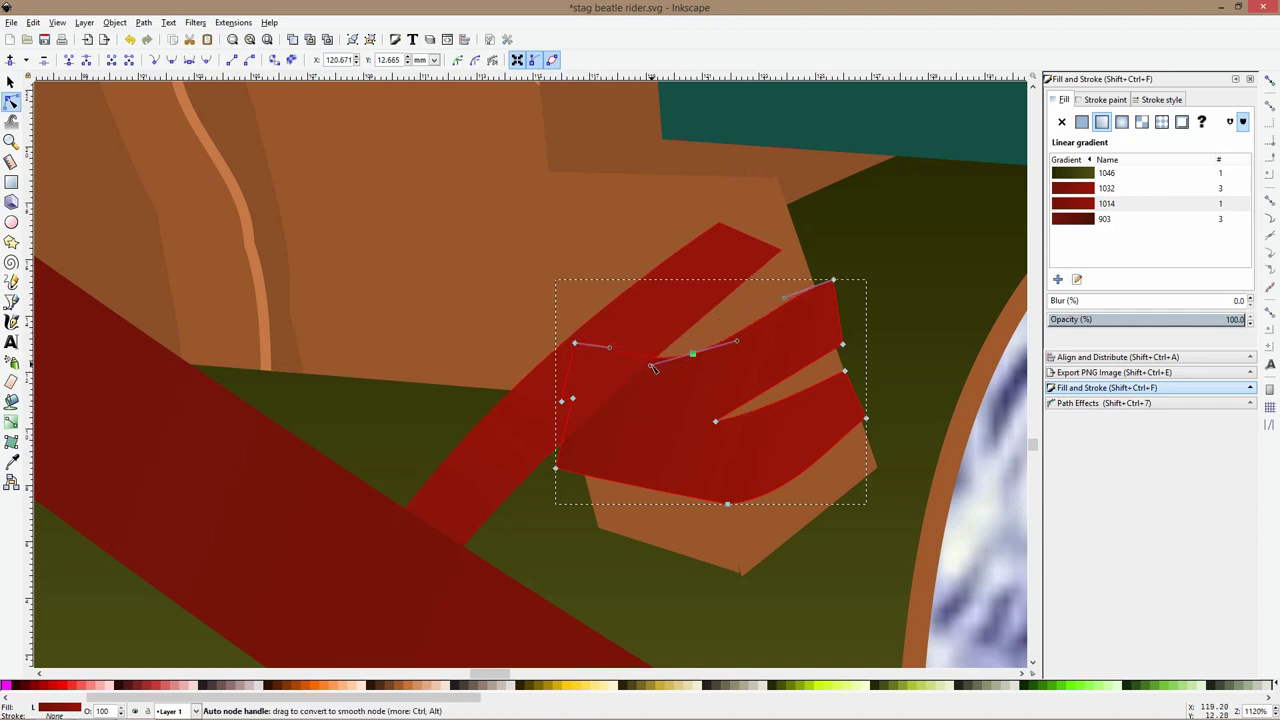
pyautogui.moveTo(738, 341); pyautogui.dragTo(752, 336)
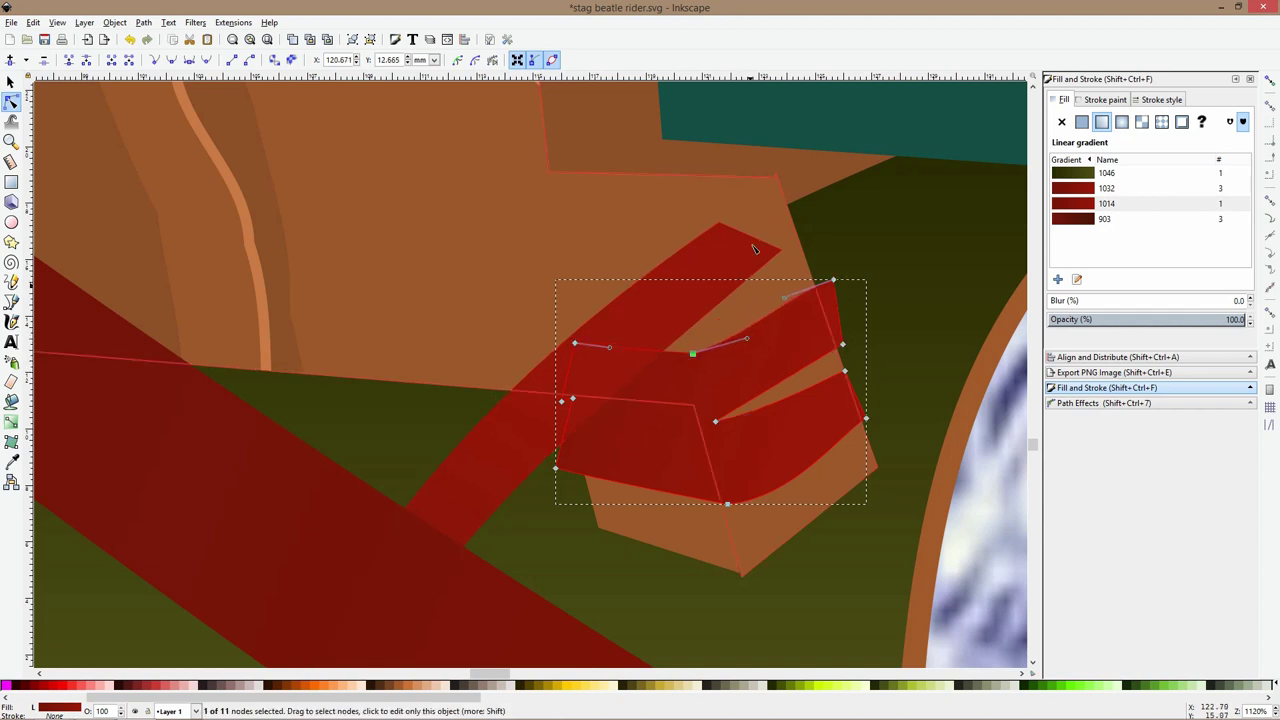
# Extend the upper end of the strap rising from the ring to the front foot's outer edge
pyautogui.click(754, 247)
pyautogui.moveTo(686, 200); pyautogui.dragTo(806, 234)
pyautogui.click(811, 262)
pyautogui.click(791, 274)
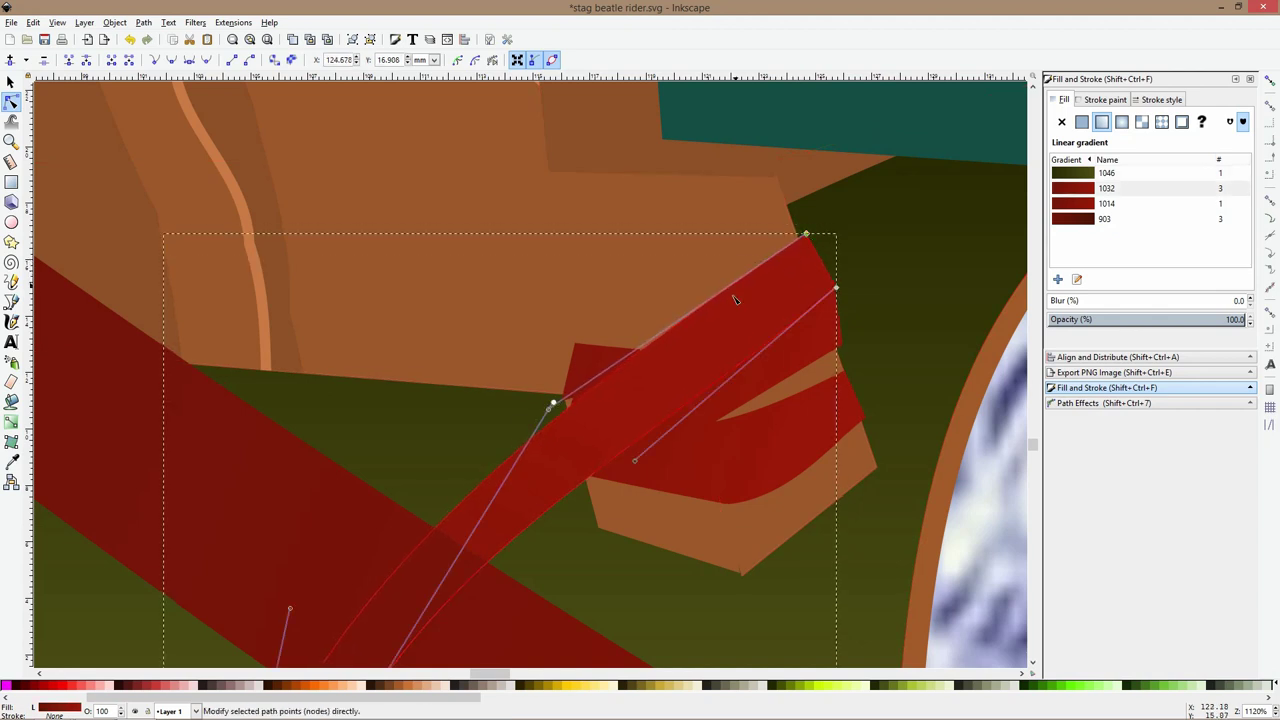
# Add a node on each long edge of the rising strap and bow its upper part upward over the front foot
pyautogui.doubleClick(687, 318)
pyautogui.moveTo(687, 318); pyautogui.dragTo(687, 298)
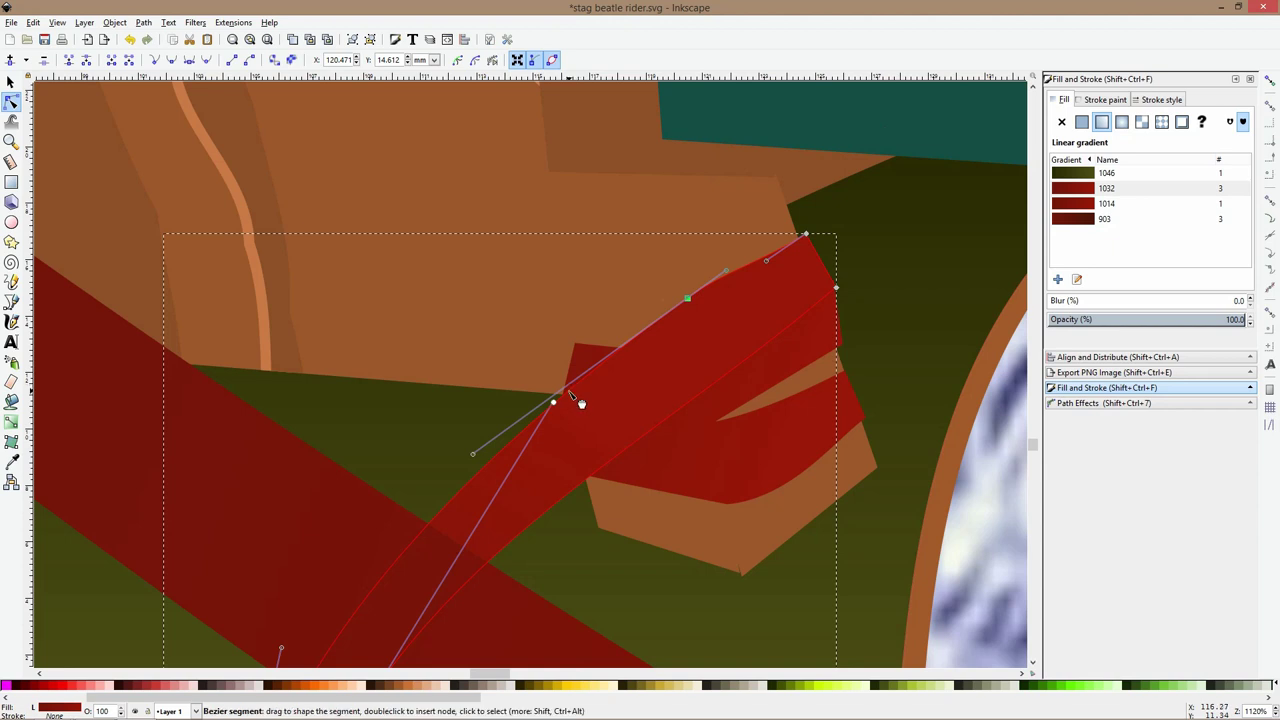
pyautogui.moveTo(580, 400)
pyautogui.mouseDown()
pyautogui.moveTo(571, 380)
pyautogui.moveTo(586, 406)
pyautogui.mouseUp()
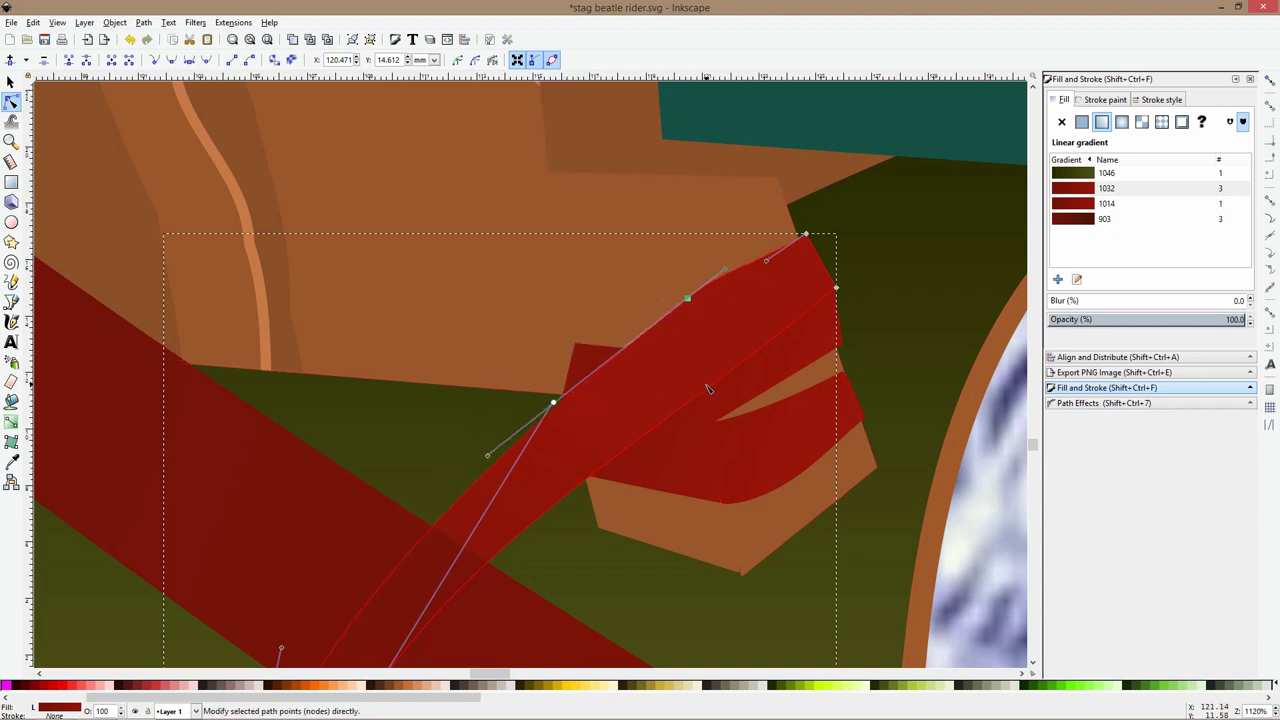
pyautogui.moveTo(718, 398); pyautogui.dragTo(706, 374)
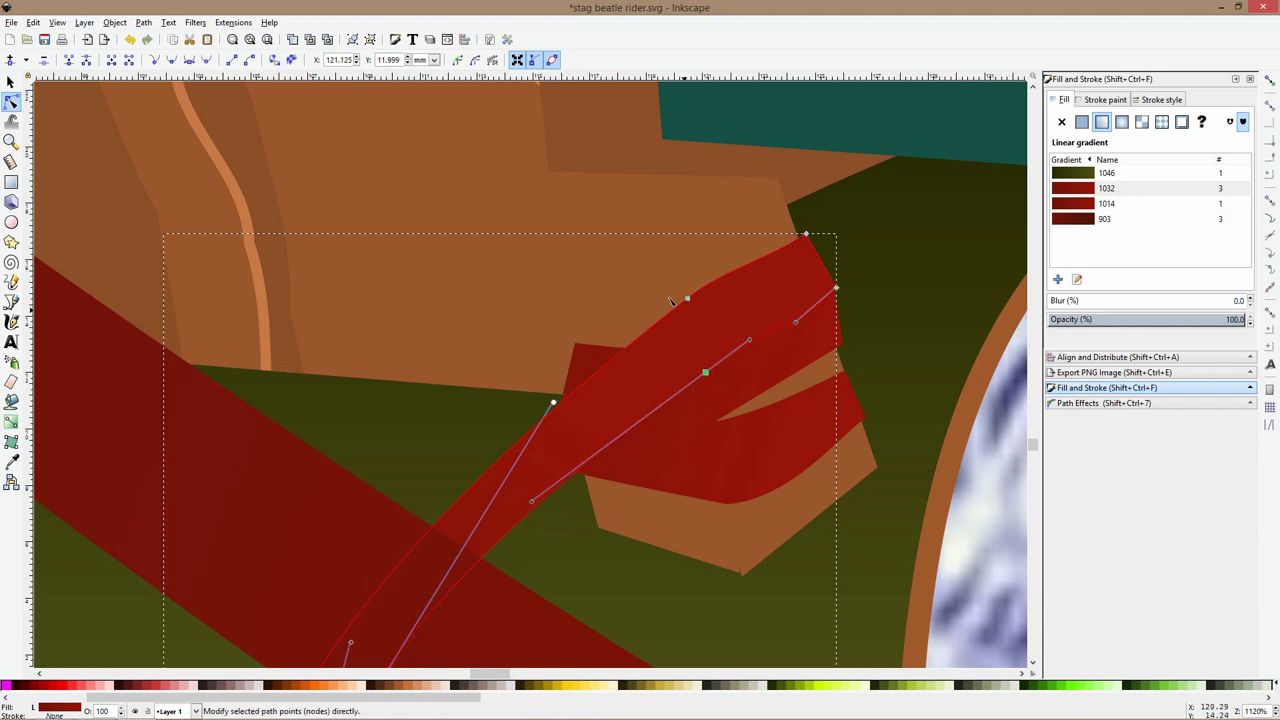
pyautogui.moveTo(656, 278); pyautogui.dragTo(705, 350)
# Examine the reshaped straps, the rider's face and the whole composition against the beetle photo with nothing selected
pyautogui.click(868, 285)
pyautogui.scroll(-5, 909, 376)
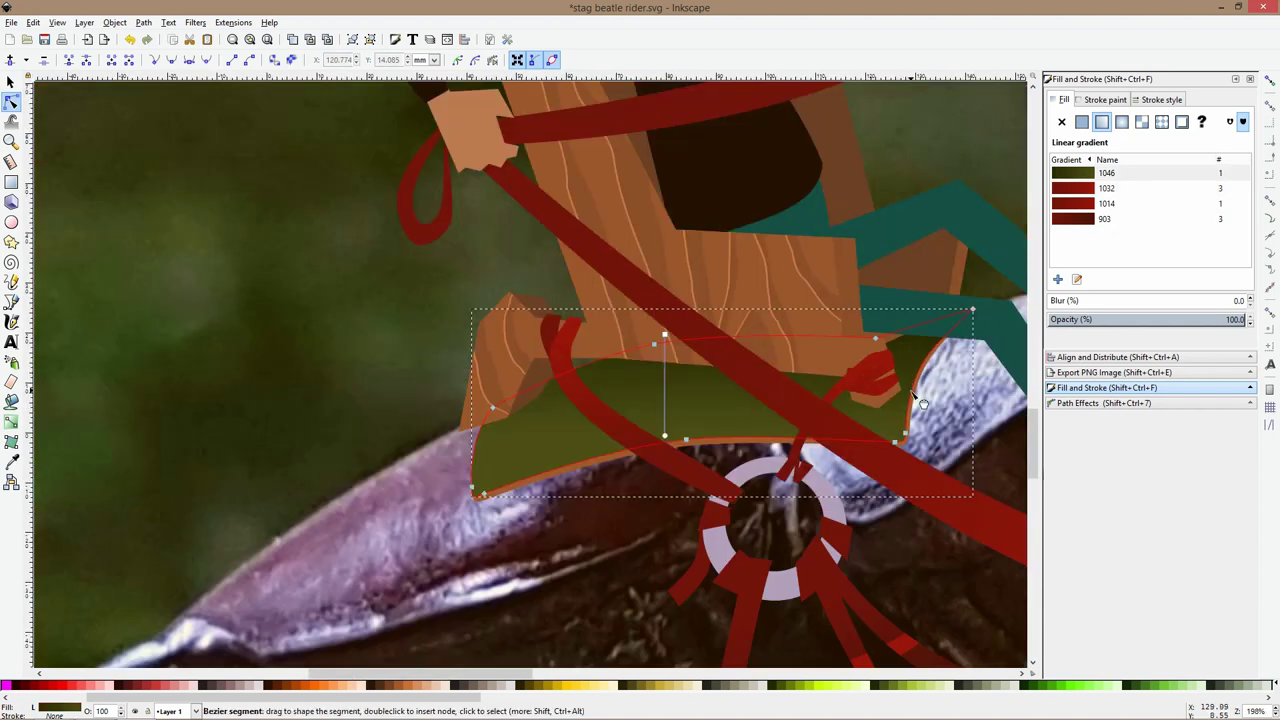
pyautogui.scroll(-1, 922, 404)
pyautogui.scroll(-2, 829, 372)
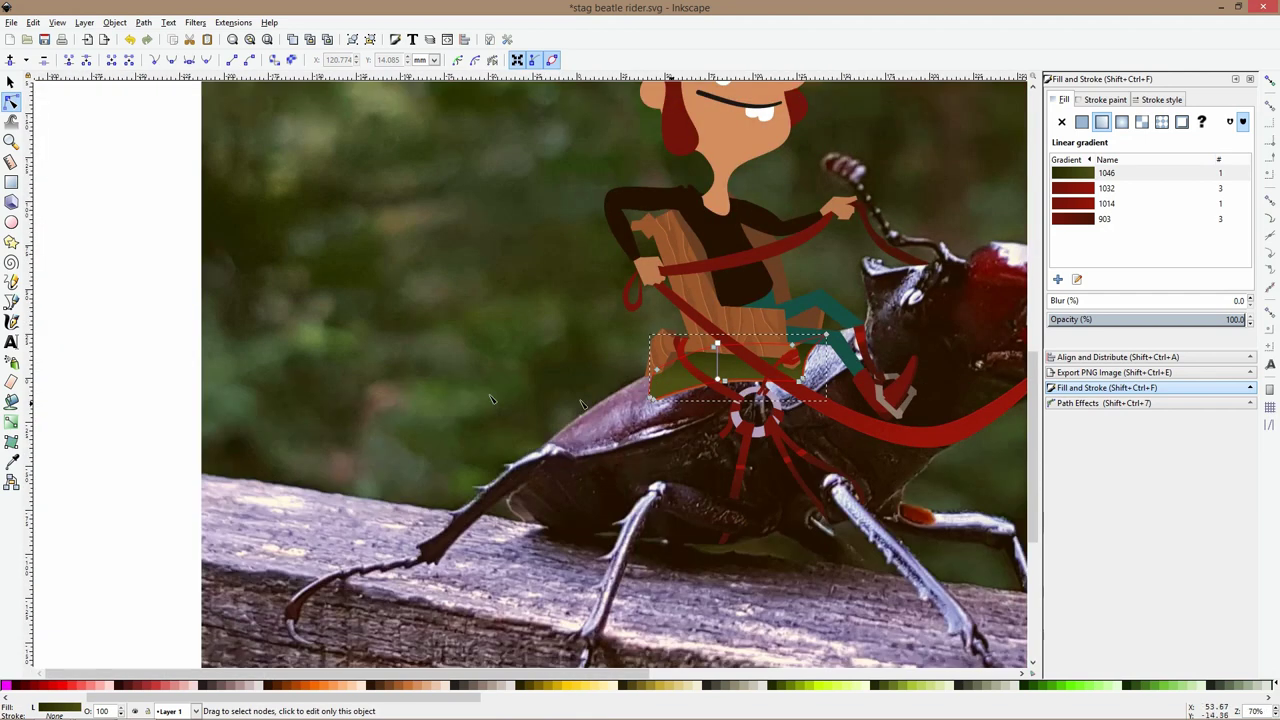
pyautogui.click(108, 321)
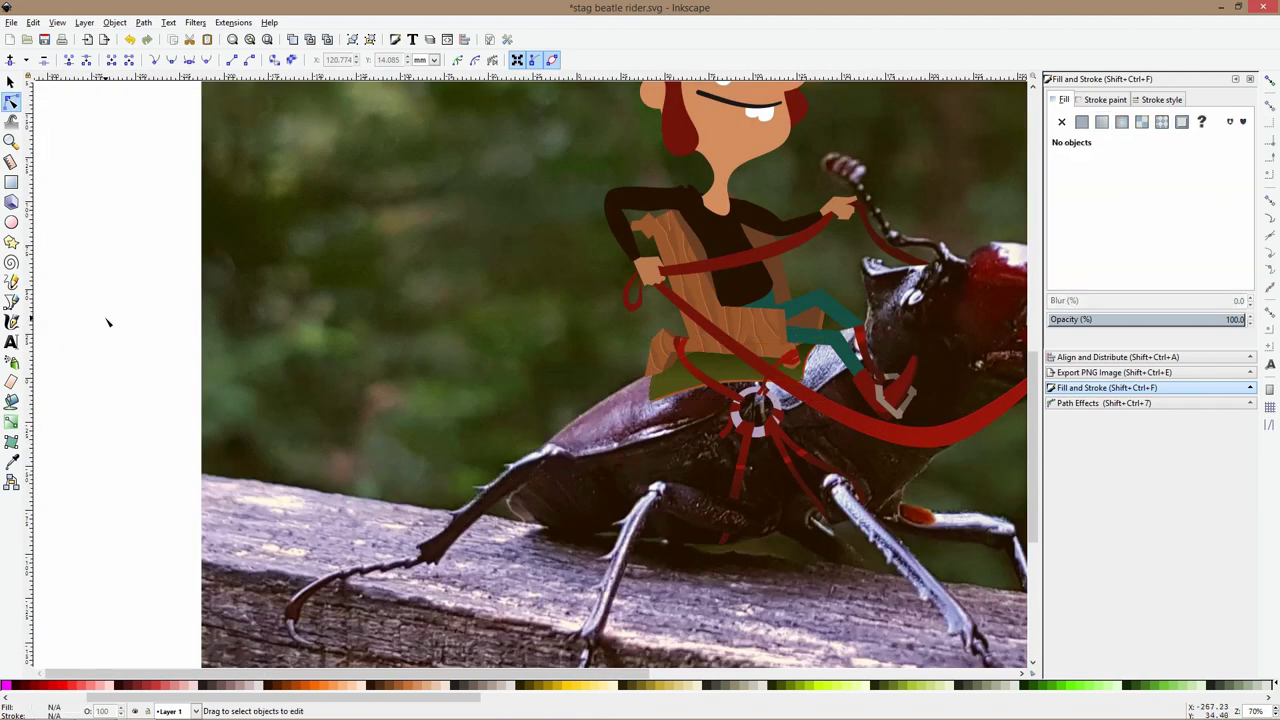
pyautogui.press('-')
pyautogui.press('-')
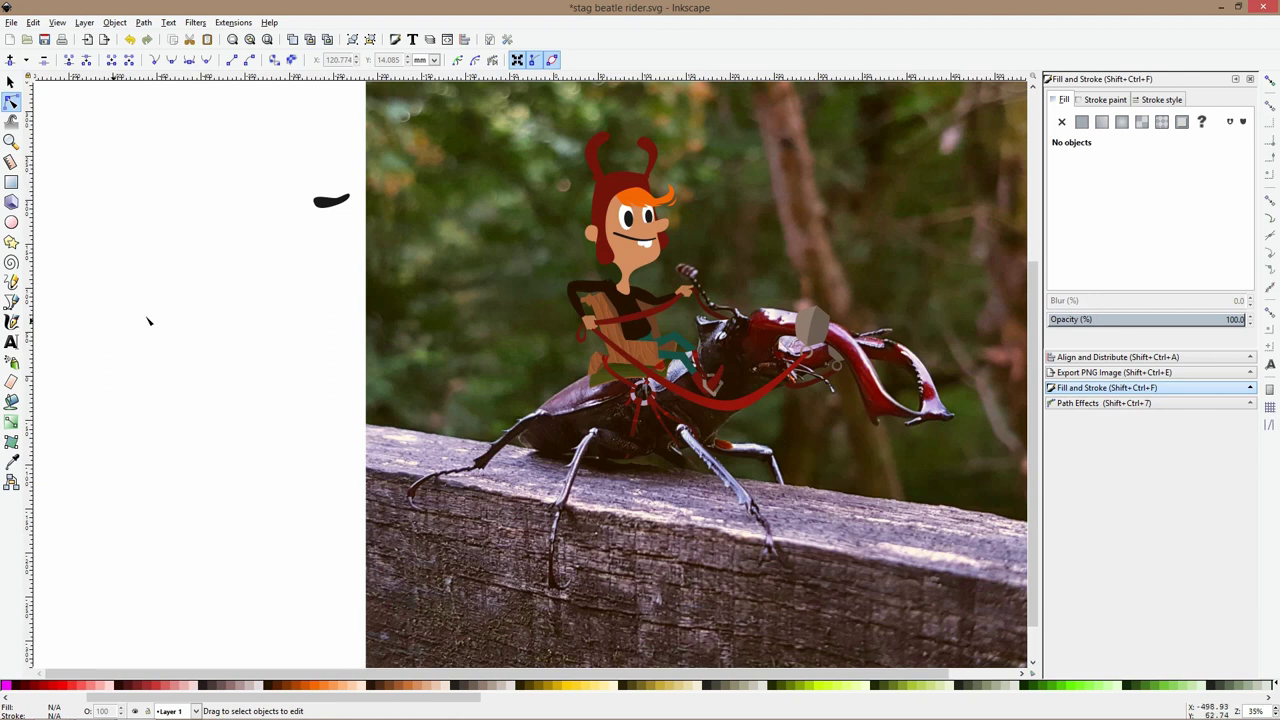
pyautogui.scroll(5, 652, 218)
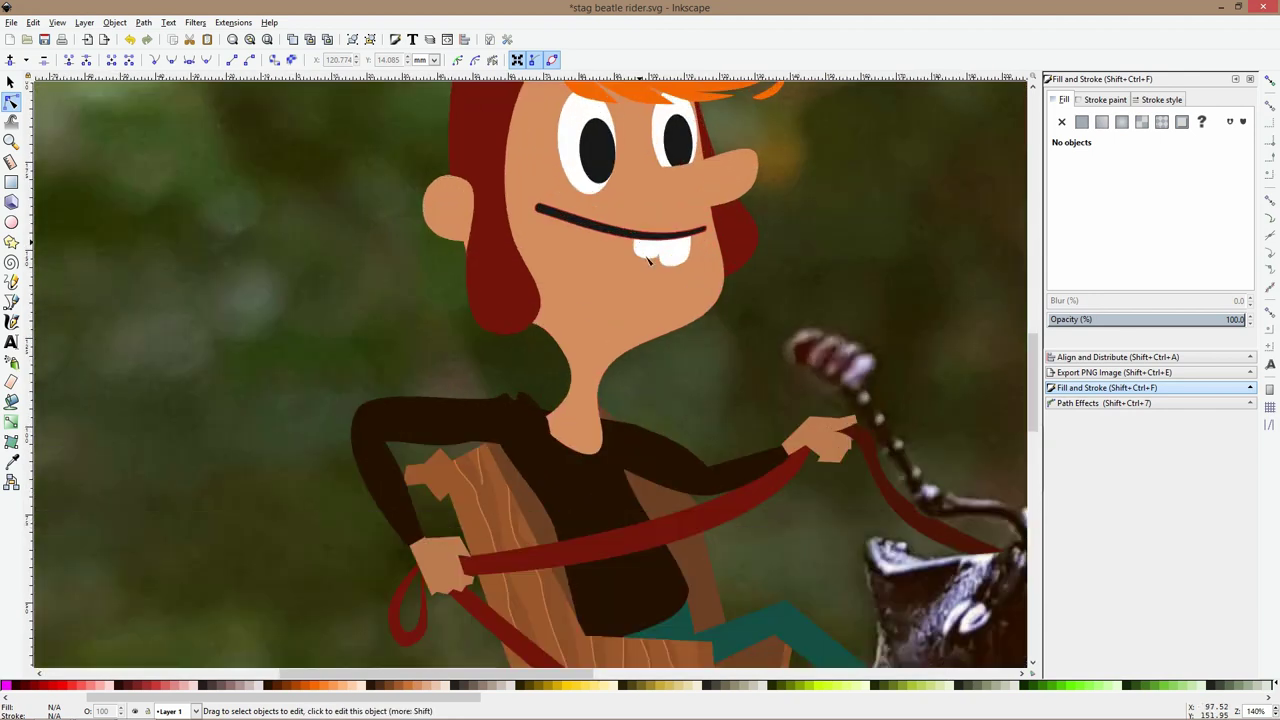
pyautogui.scroll(-1, 671, 347)
pyautogui.scroll(-4, 671, 347)
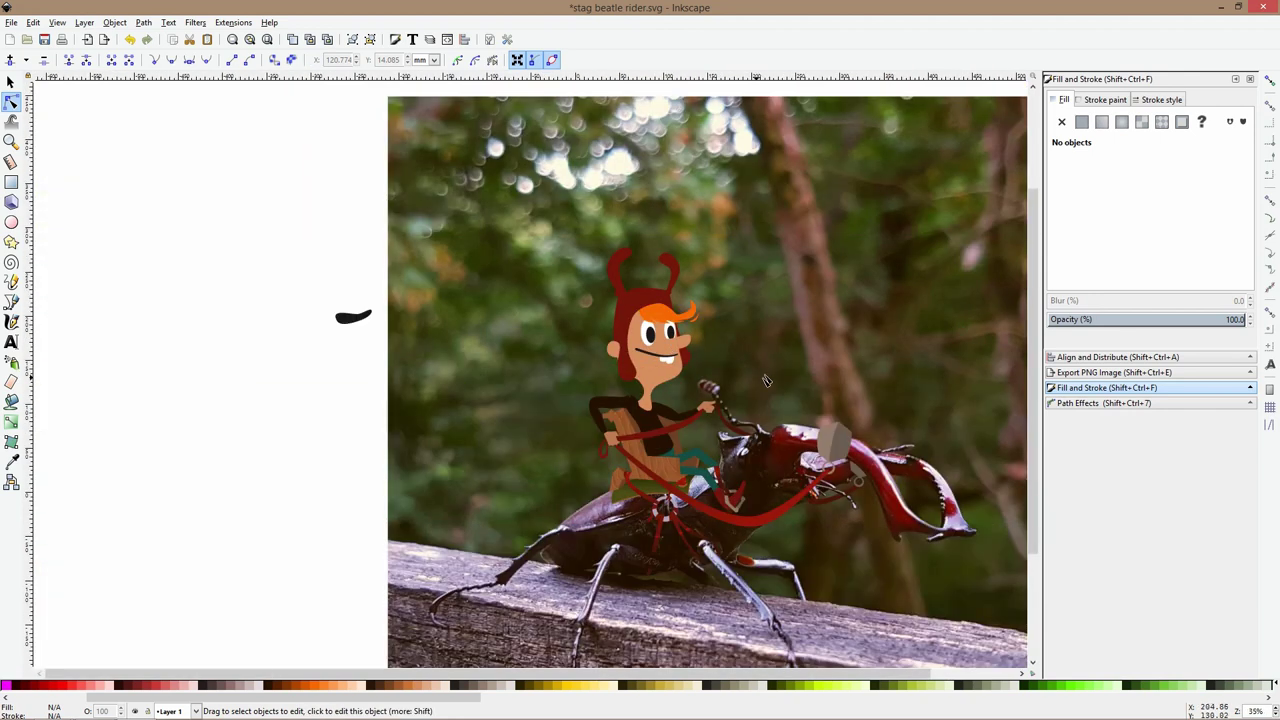
# Save the stag beetle rider drawing
pyautogui.scroll(4, 857, 452)
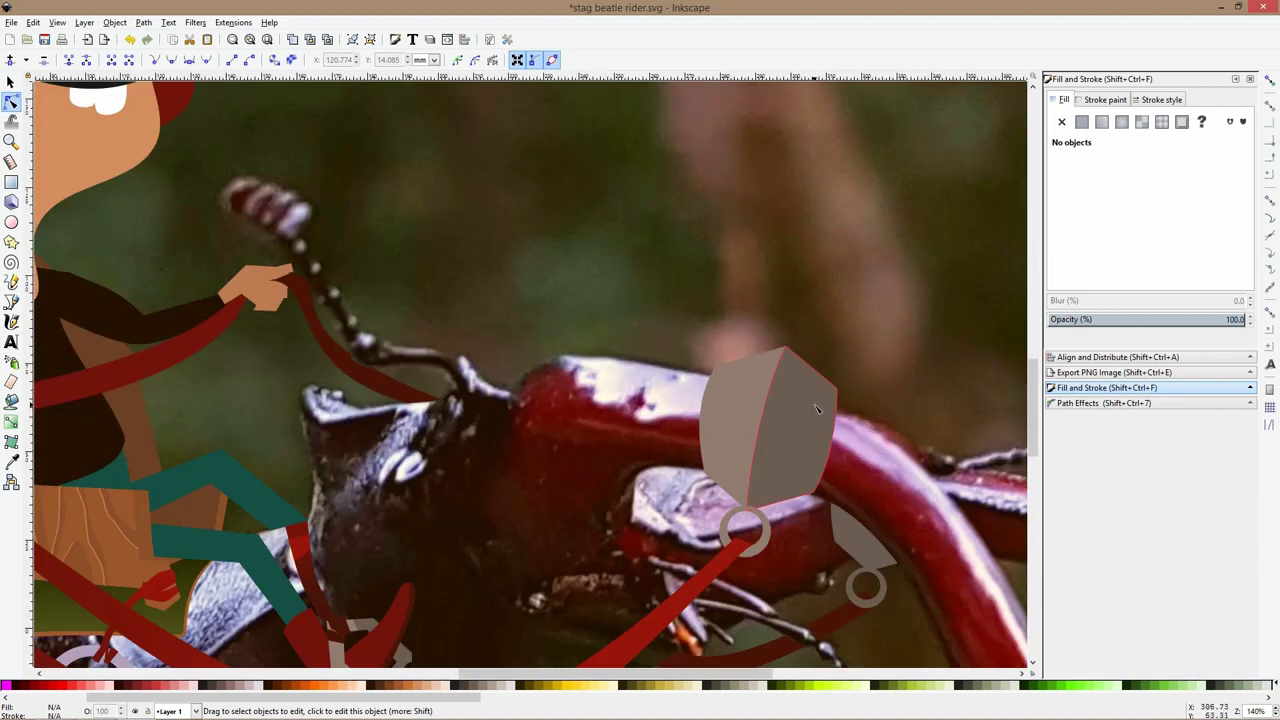
pyautogui.scroll(-2, 817, 409)
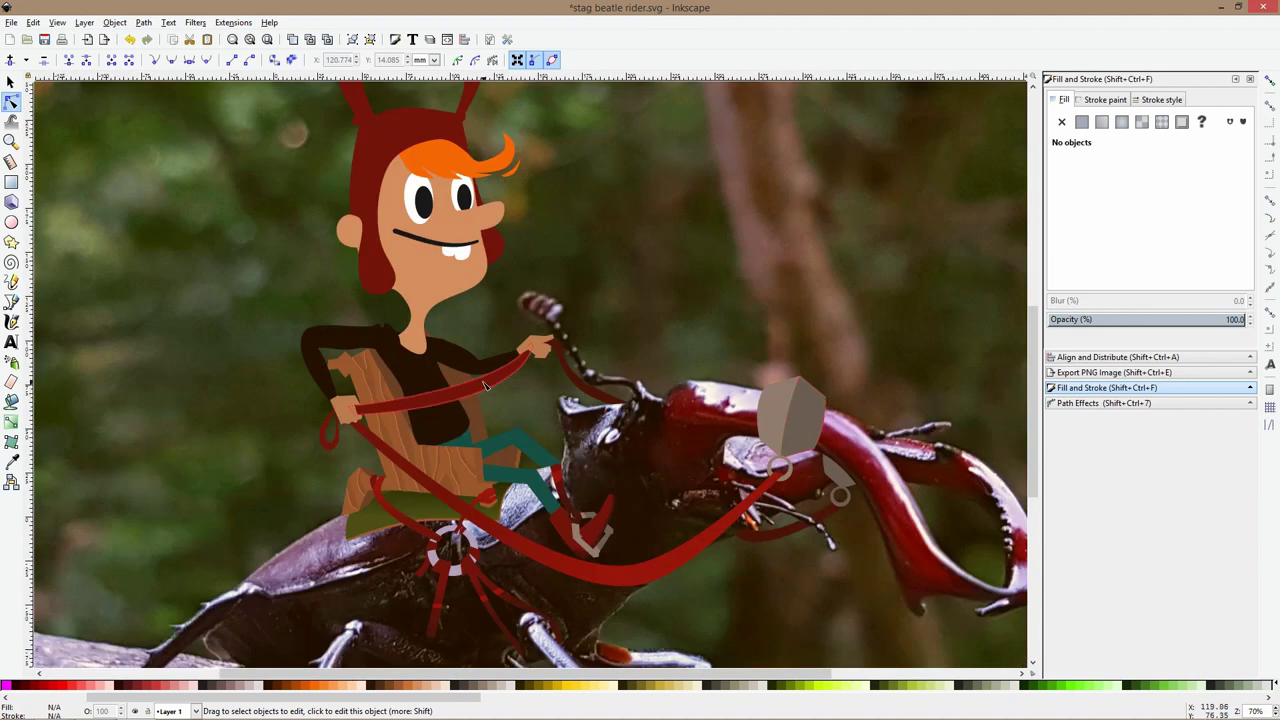
pyautogui.scroll(-1, 588, 511)
pyautogui.scroll(2, 485, 289)
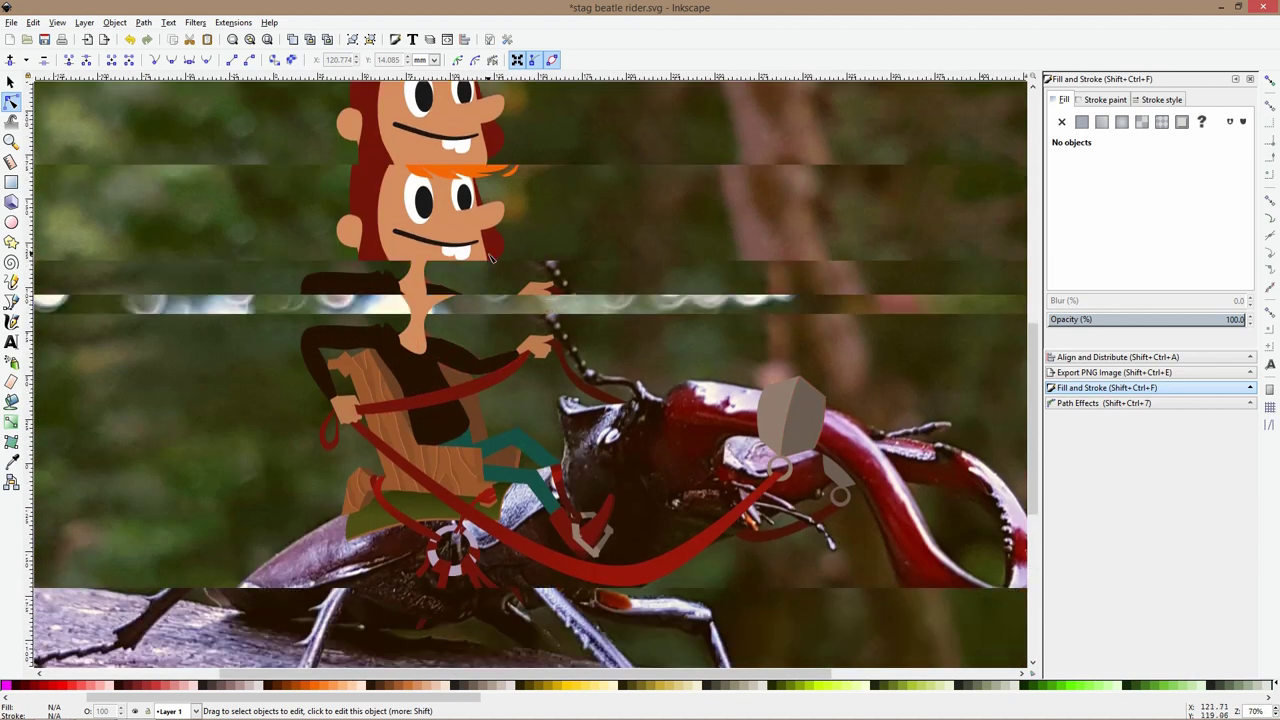
pyautogui.hotkey('ctrl', 's')
pyautogui.scroll(3, 425, 210)
# Draw a closed straight-sided shape with the Pen tool that overlaps the inner edges and tips of both helmet horns
pyautogui.click(292, 268)
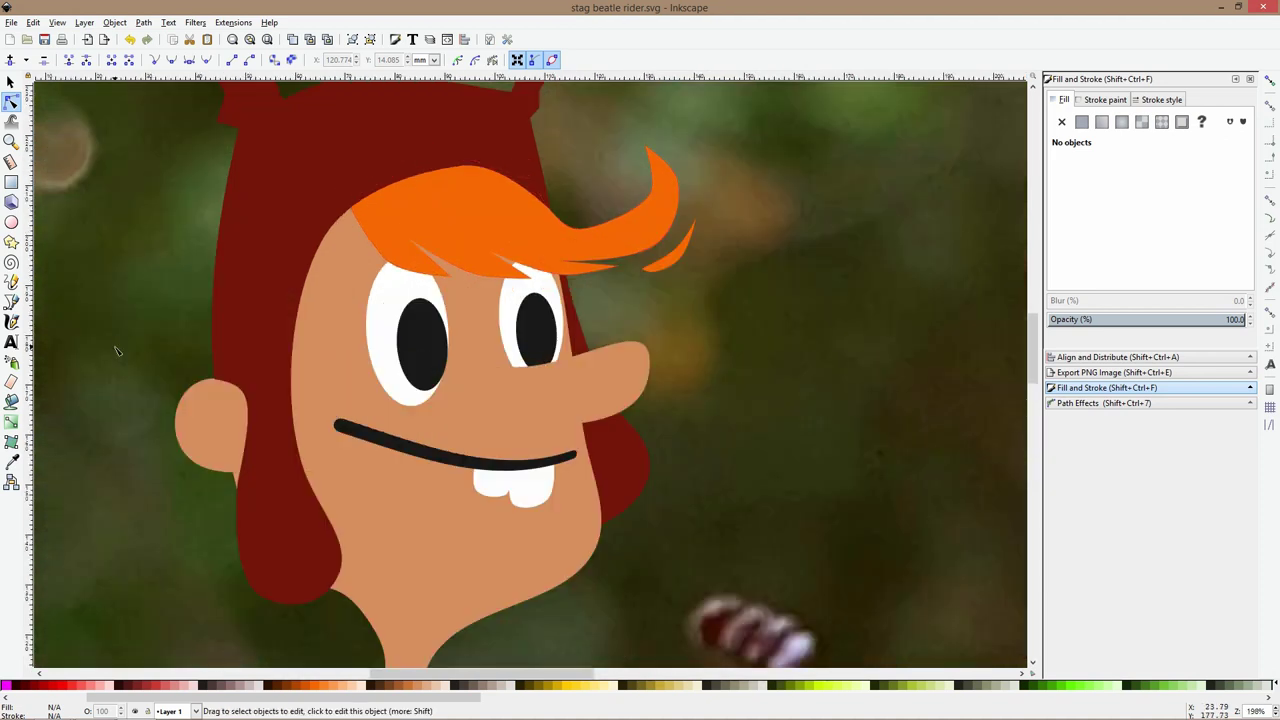
pyautogui.scroll(-2, 292, 268)
pyautogui.scroll(1, 530, 497)
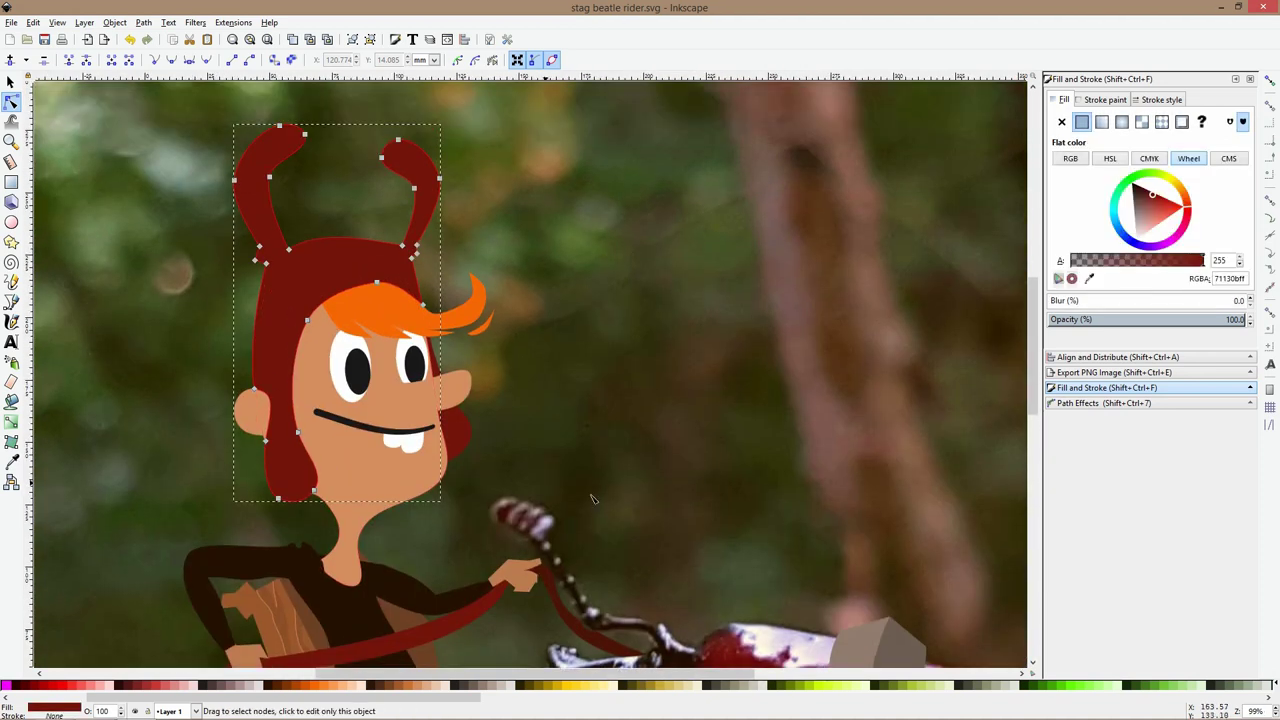
pyautogui.click(14, 304)
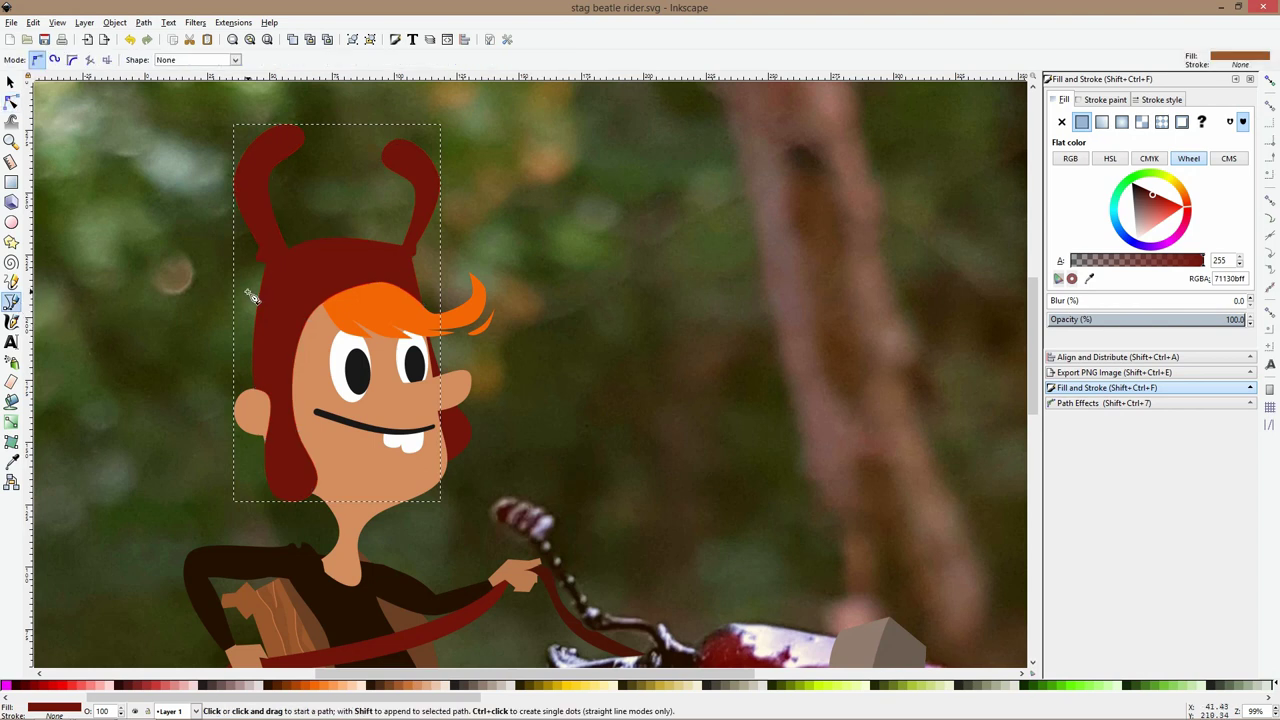
pyautogui.click(273, 107)
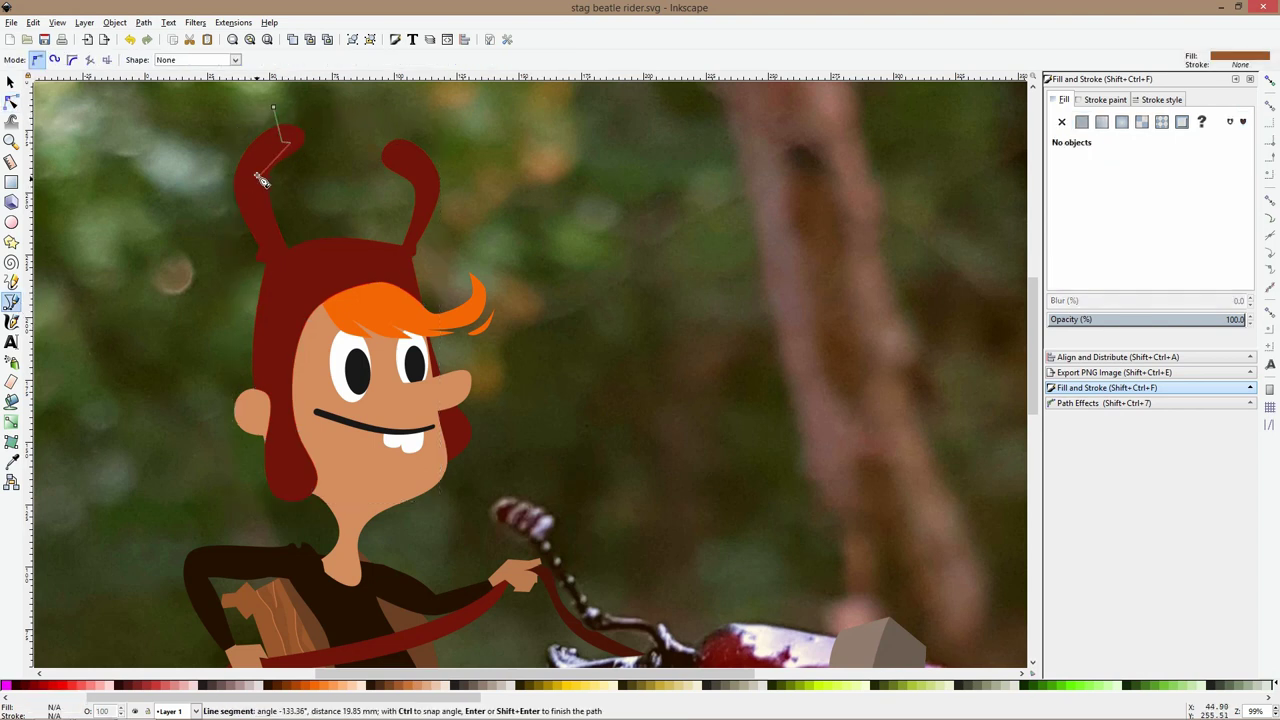
pyautogui.click(258, 175)
pyautogui.click(295, 218)
pyautogui.click(394, 173)
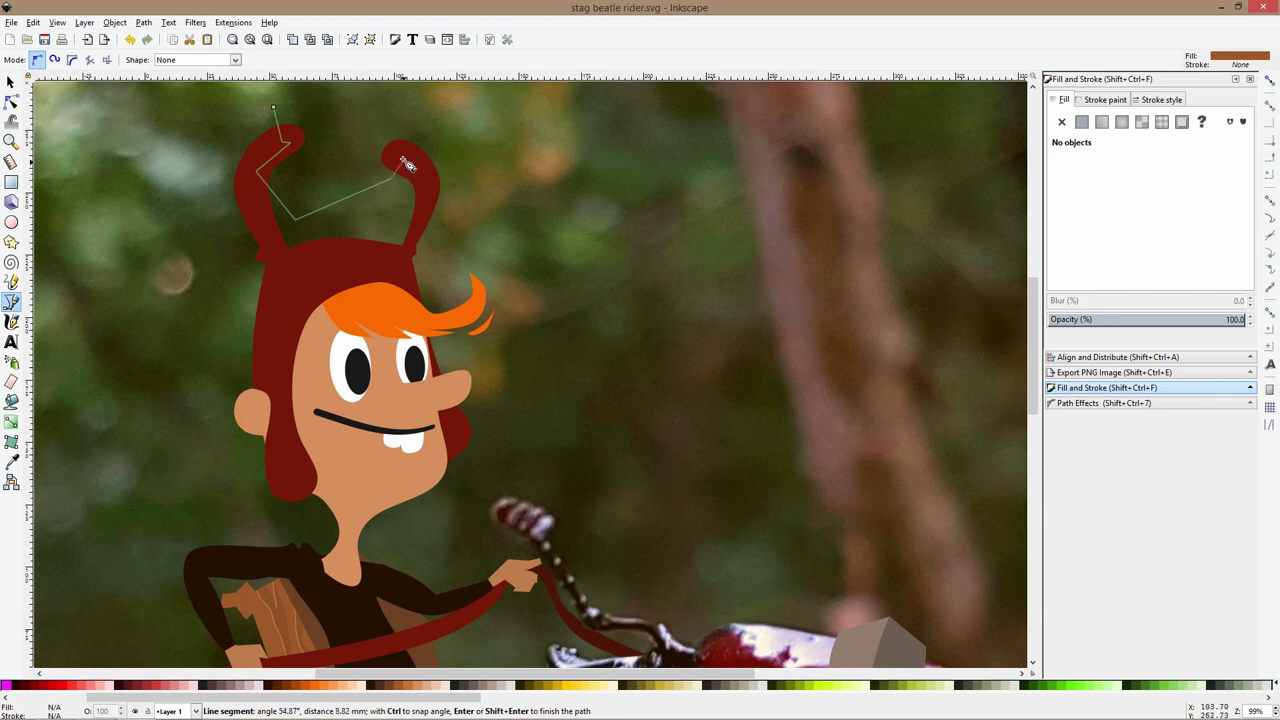
pyautogui.click(399, 156)
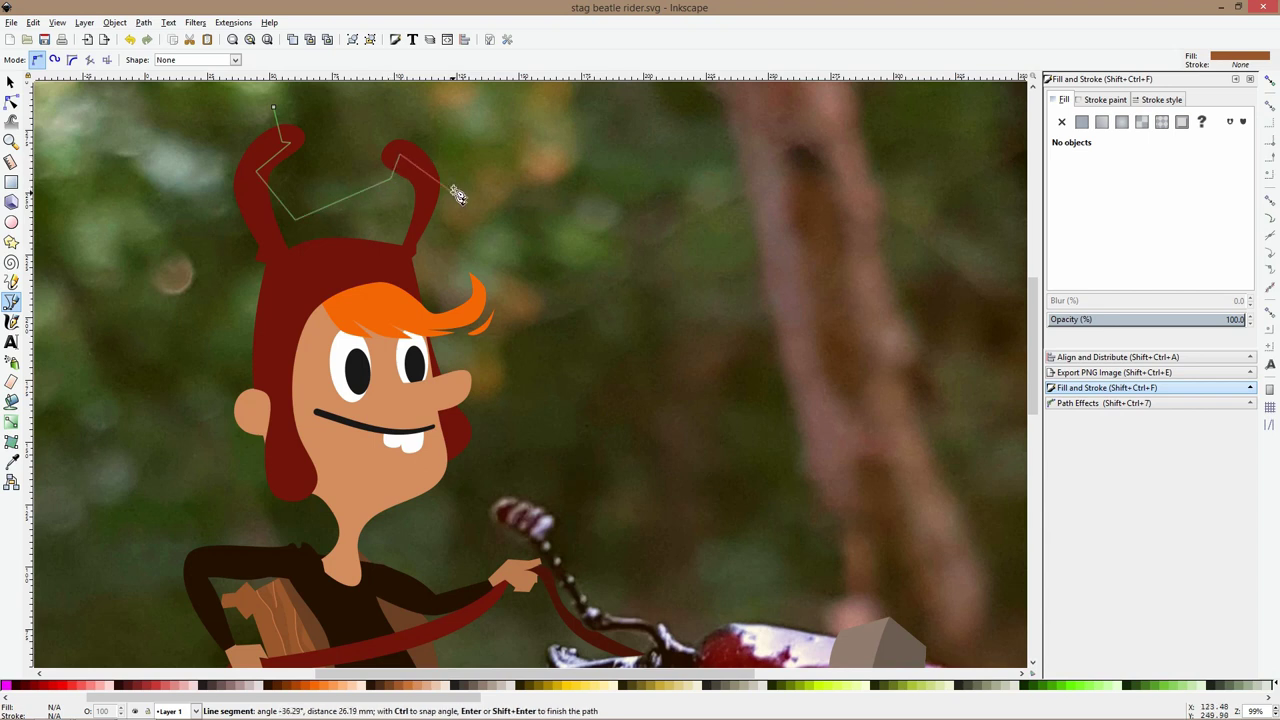
pyautogui.click(452, 190)
pyautogui.click(449, 117)
pyautogui.click(273, 107)
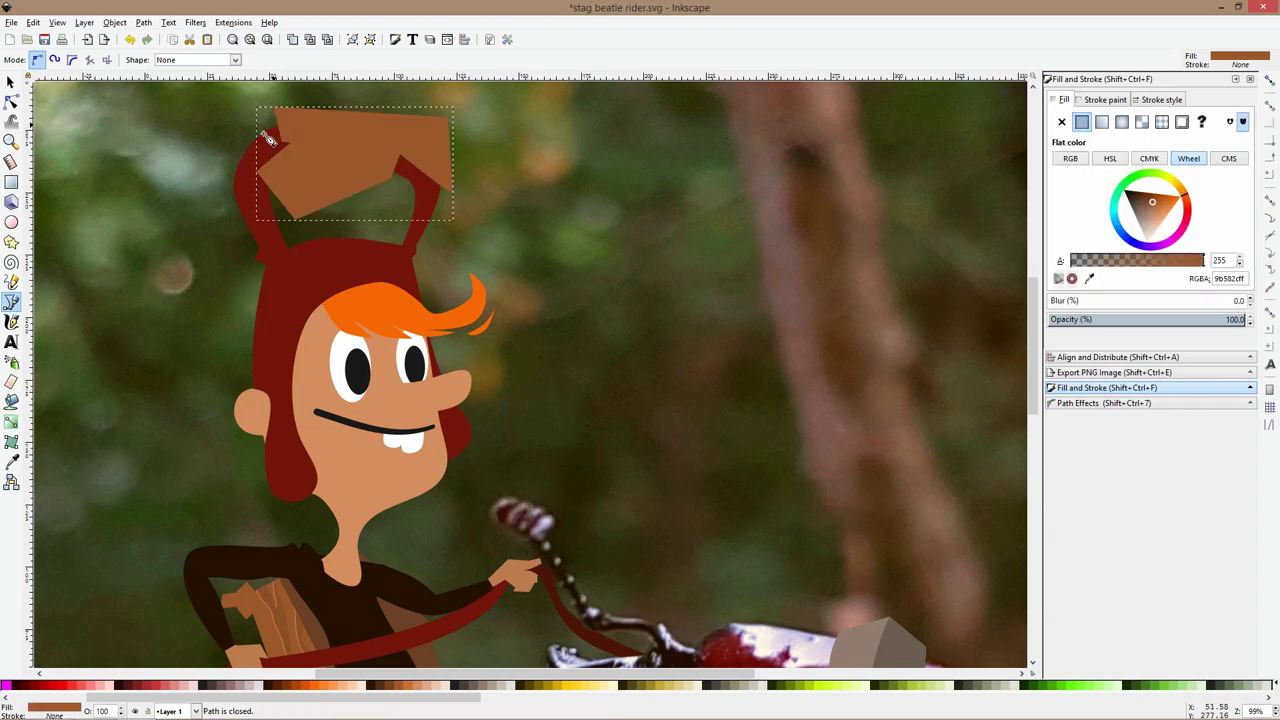
# Smooth and reposition the shape's nodes over the rear horn so its edge curves along the inside of the horn
pyautogui.click(11, 101)
pyautogui.scroll(3, 270, 120)
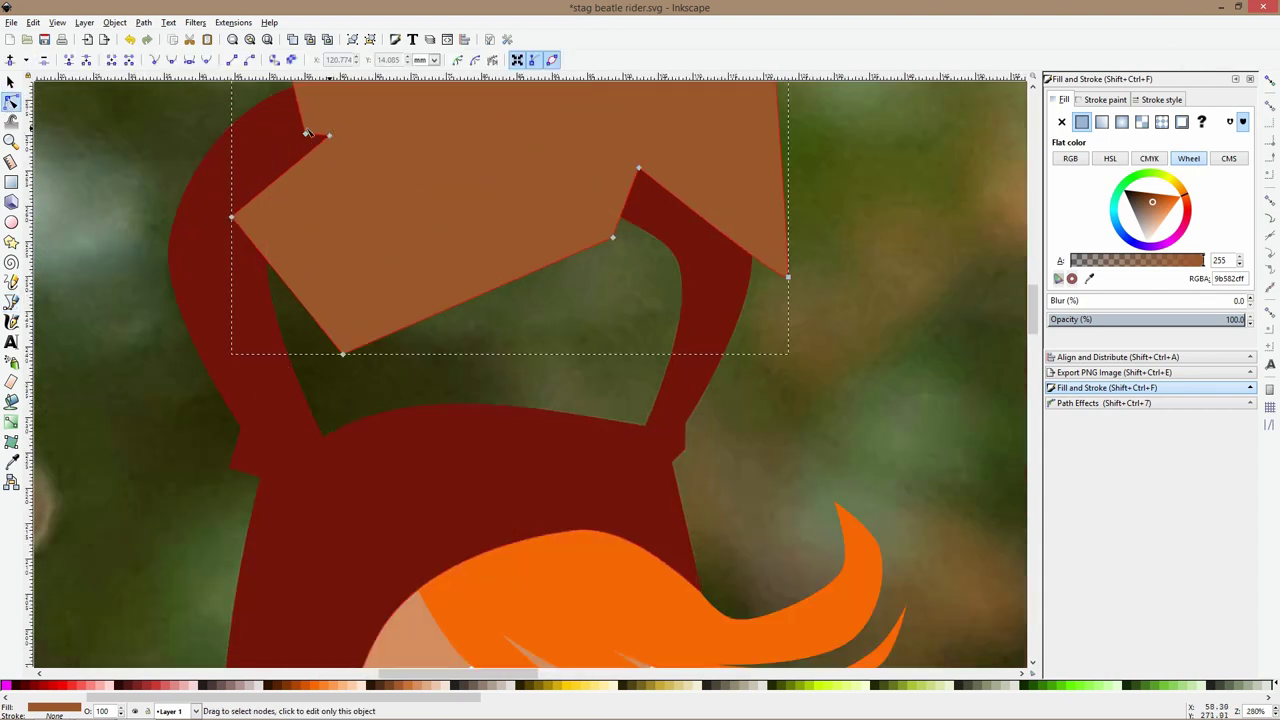
pyautogui.keyDown('ctrl'); pyautogui.click(306, 134); pyautogui.keyUp('ctrl')
pyautogui.keyDown('ctrl'); pyautogui.click(330, 136); pyautogui.keyUp('ctrl')
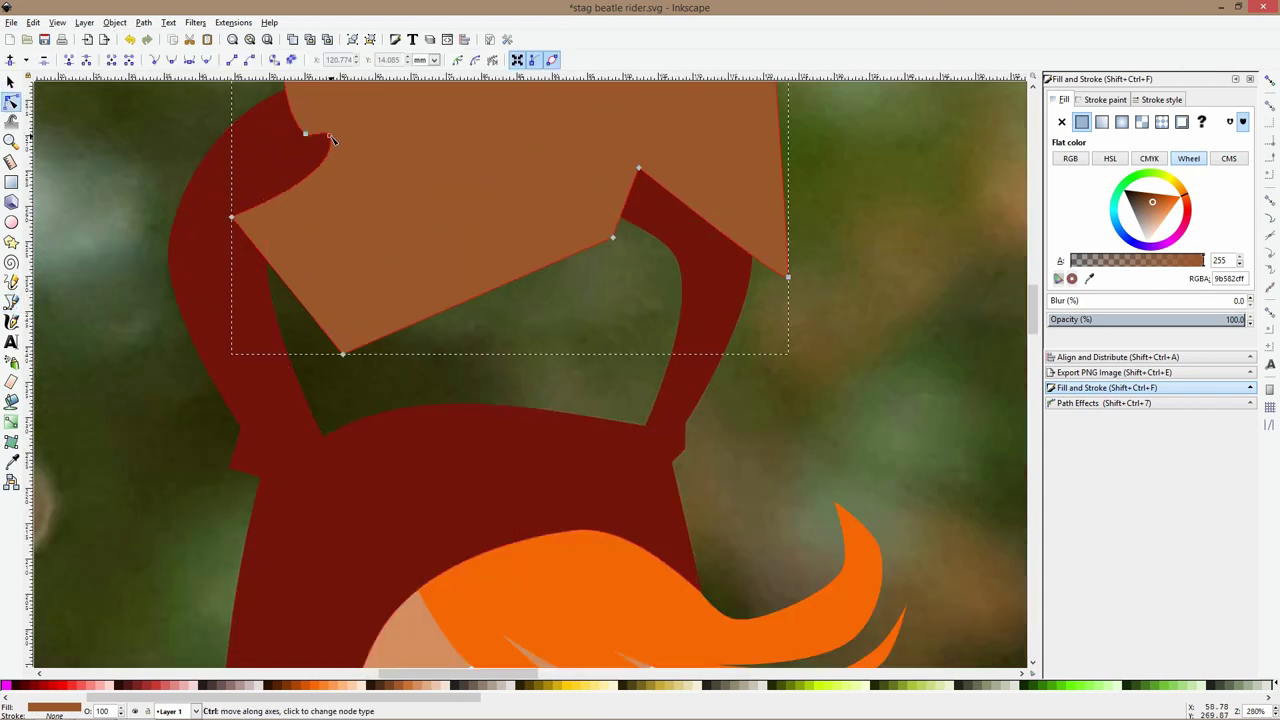
pyautogui.moveTo(333, 140); pyautogui.dragTo(314, 129)
pyautogui.keyDown('ctrl'); pyautogui.click(232, 219); pyautogui.keyUp('ctrl')
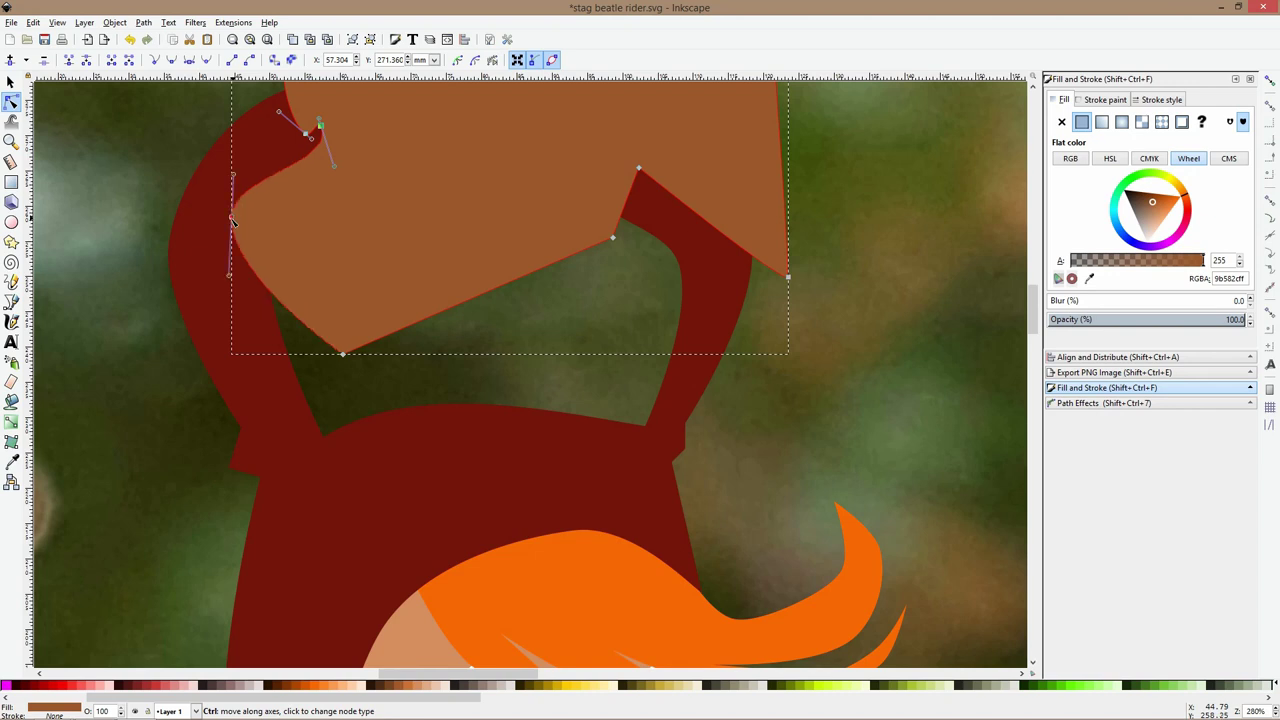
pyautogui.moveTo(233, 221); pyautogui.dragTo(249, 232)
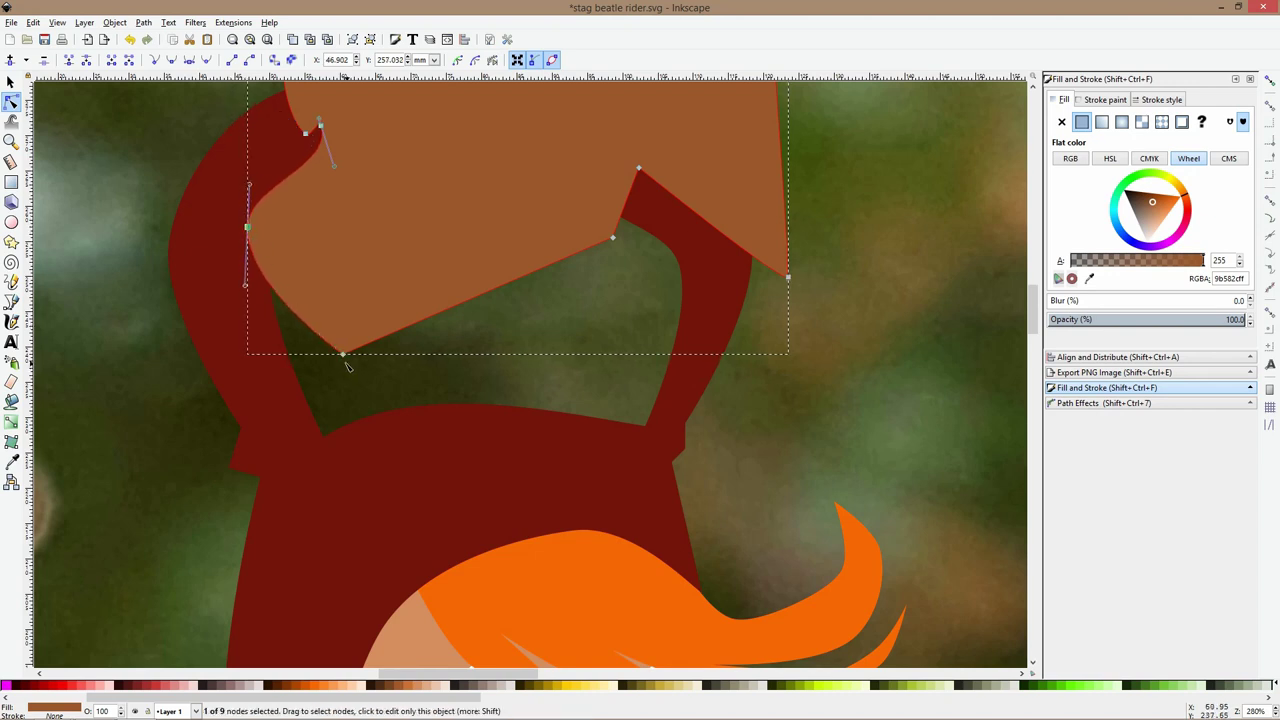
pyautogui.moveTo(342, 355); pyautogui.dragTo(306, 364)
# Curve the shape's edge around the tip and outer side of the front horn to outline its highlight
pyautogui.scroll(4, 717, 314)
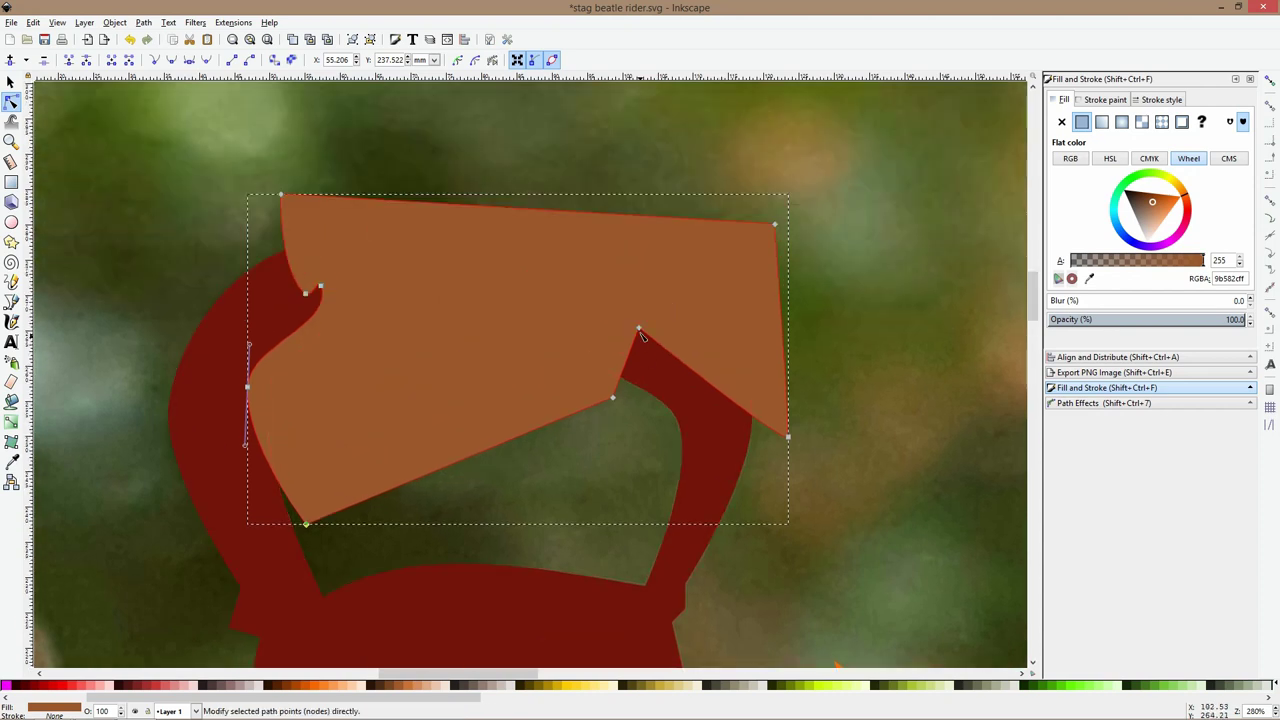
pyautogui.moveTo(714, 381); pyautogui.dragTo(735, 363)
pyautogui.moveTo(621, 398); pyautogui.dragTo(619, 383)
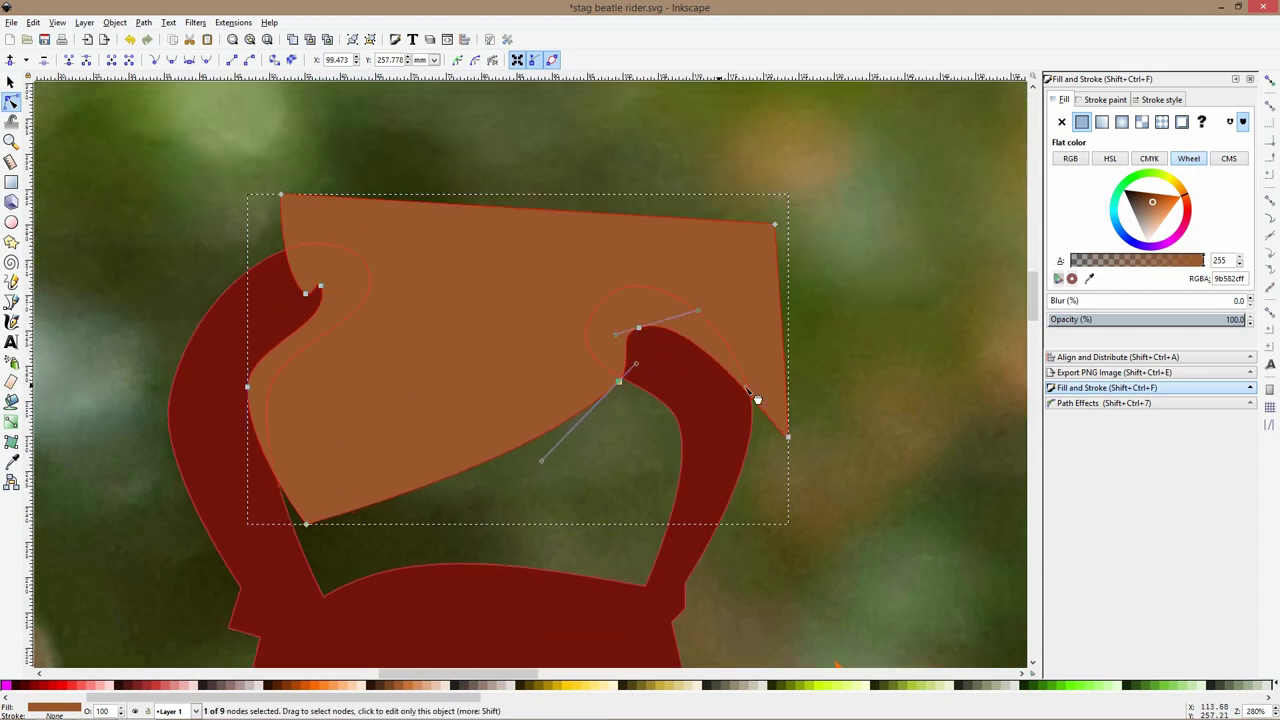
pyautogui.moveTo(733, 377); pyautogui.dragTo(729, 364)
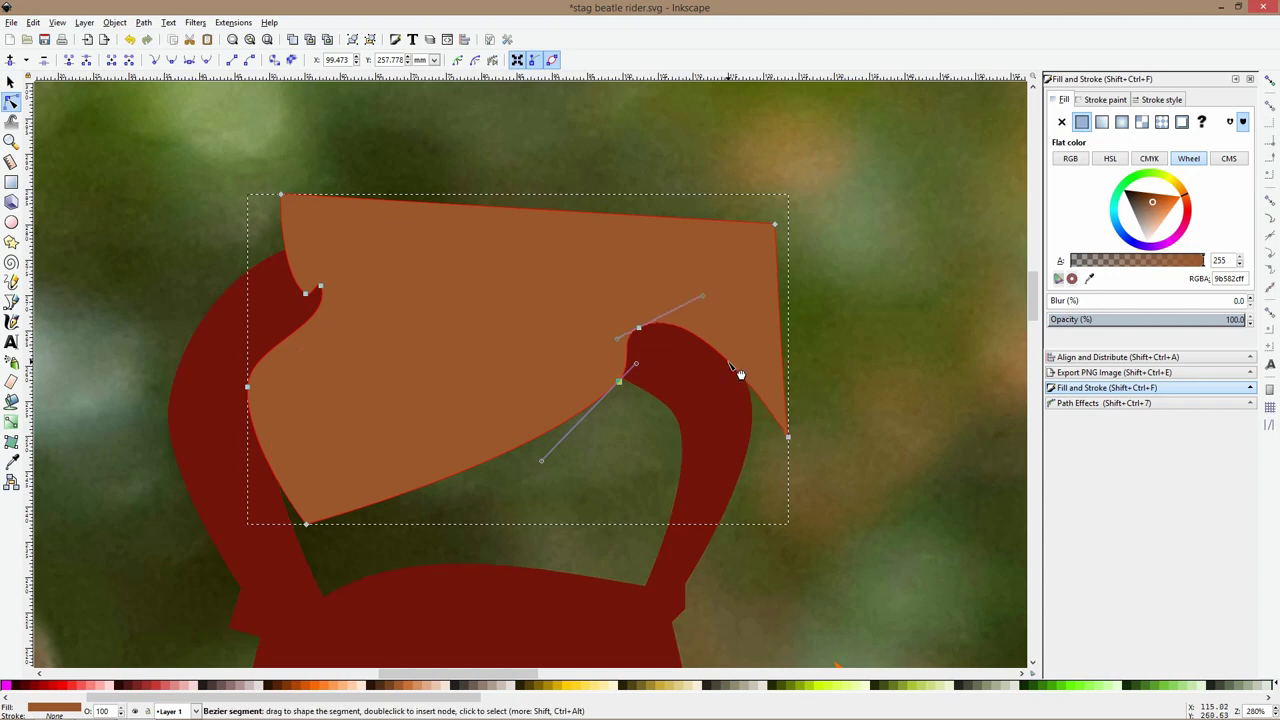
# Trim the brown shape to the horns by intersecting it with a copy of the helmet
pyautogui.click(717, 373)
pyautogui.press('pageup')
pyautogui.click(735, 280)
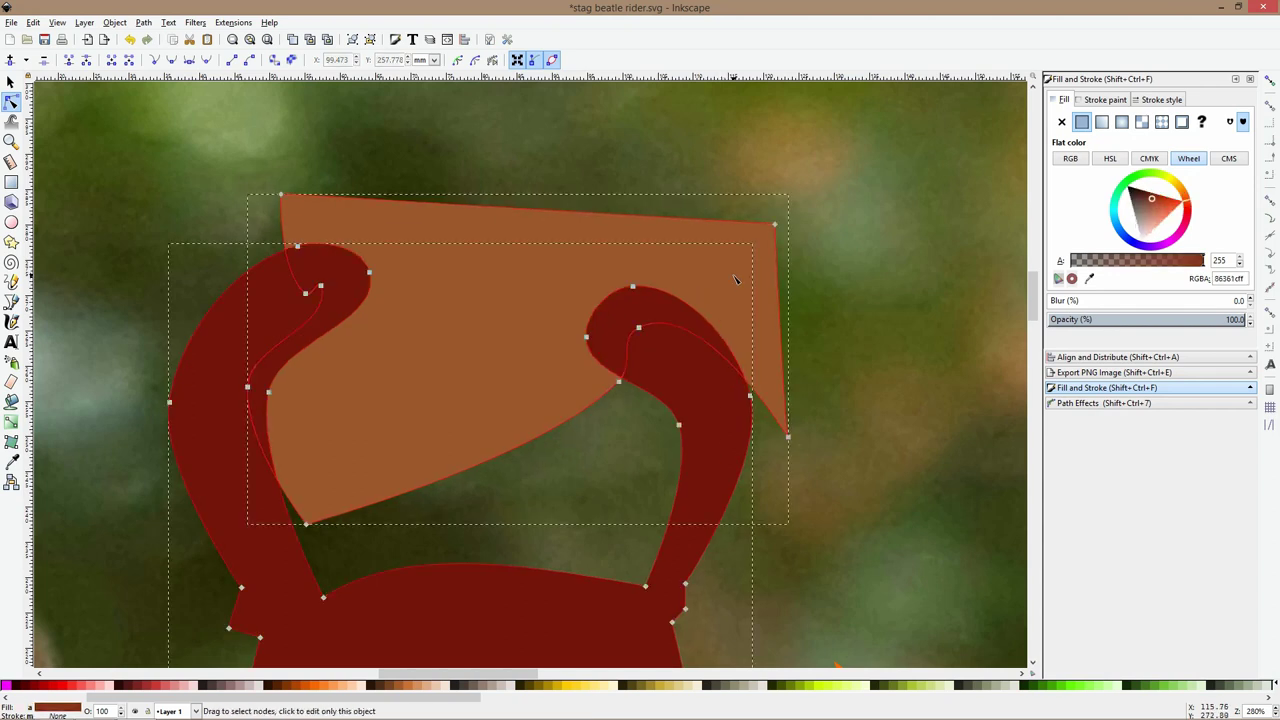
pyautogui.hotkey('ctrl', '*')
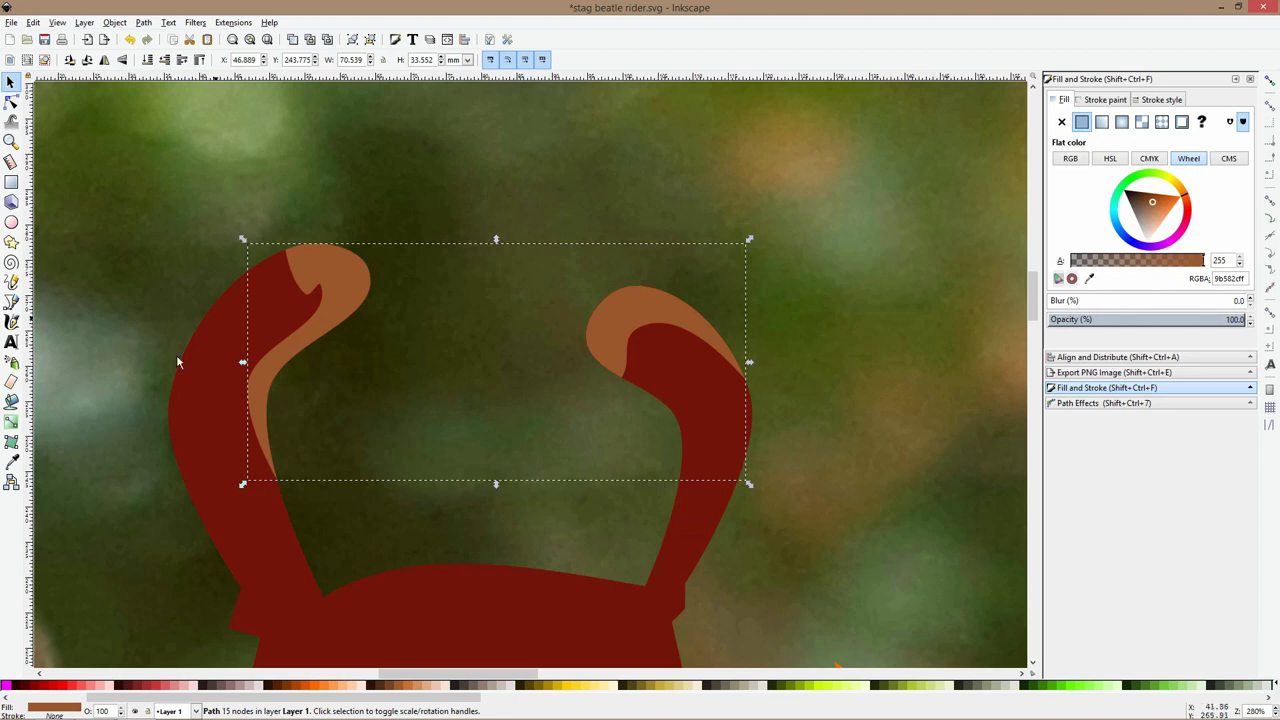
# Recolour the horn highlights with the brighter red sampled from the large front rein
pyautogui.click(12, 462)
pyautogui.scroll(-4, 305, 405)
pyautogui.scroll(-7, 306, 406)
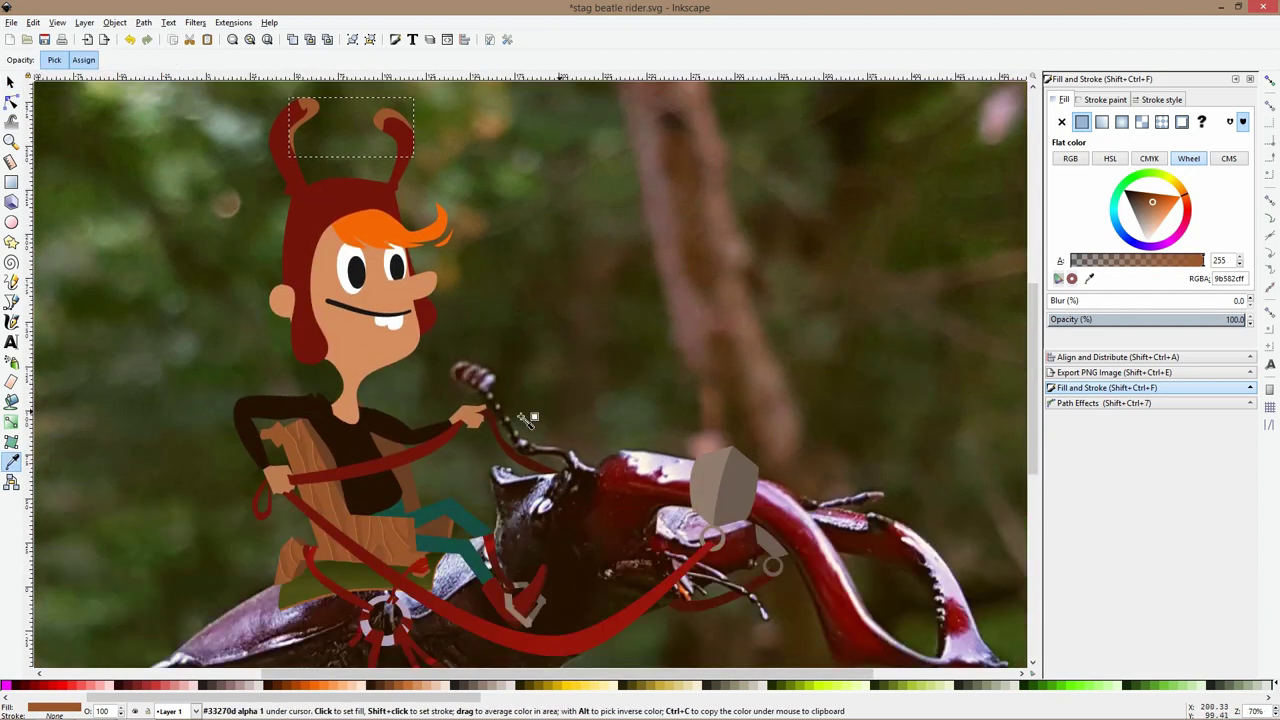
pyautogui.click(578, 641)
# Draw a bright red ellipse about 38 by 18 mm over the crown of the helmet between the horns
pyautogui.press('s')
pyautogui.scroll(2, 371, 242)
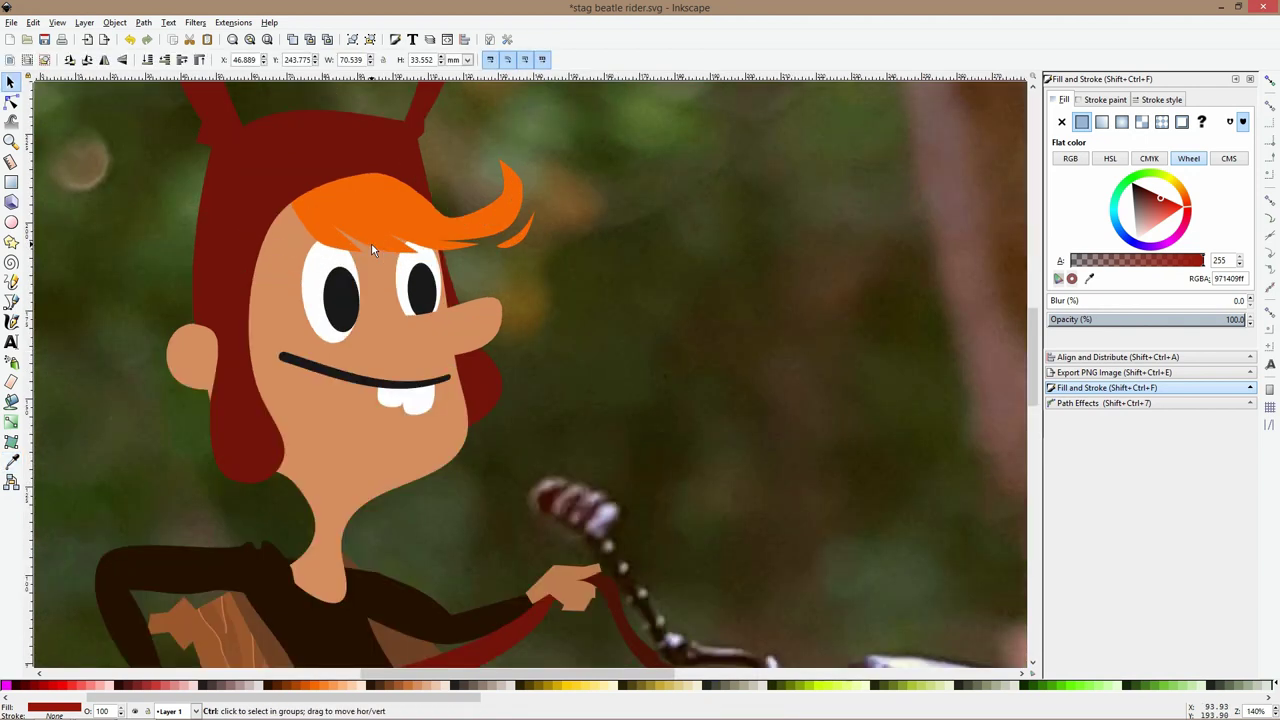
pyautogui.click(11, 222)
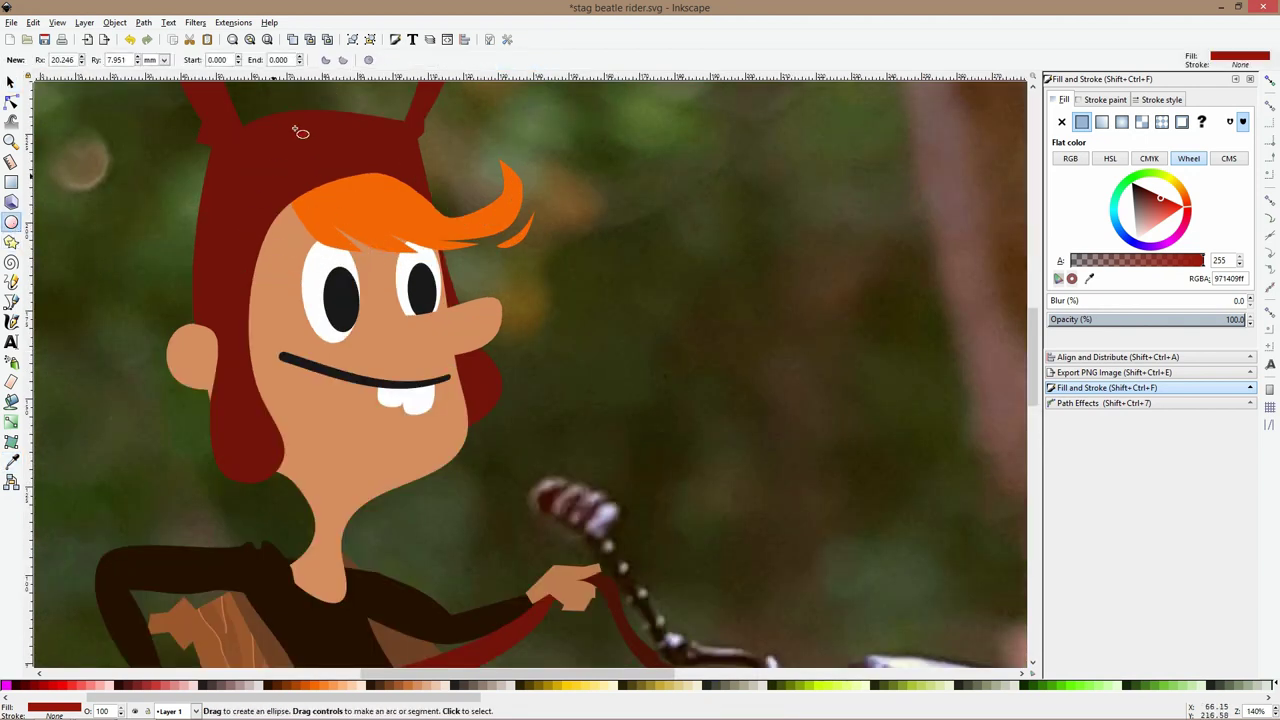
pyautogui.moveTo(266, 91); pyautogui.dragTo(400, 157)
pyautogui.press('s')
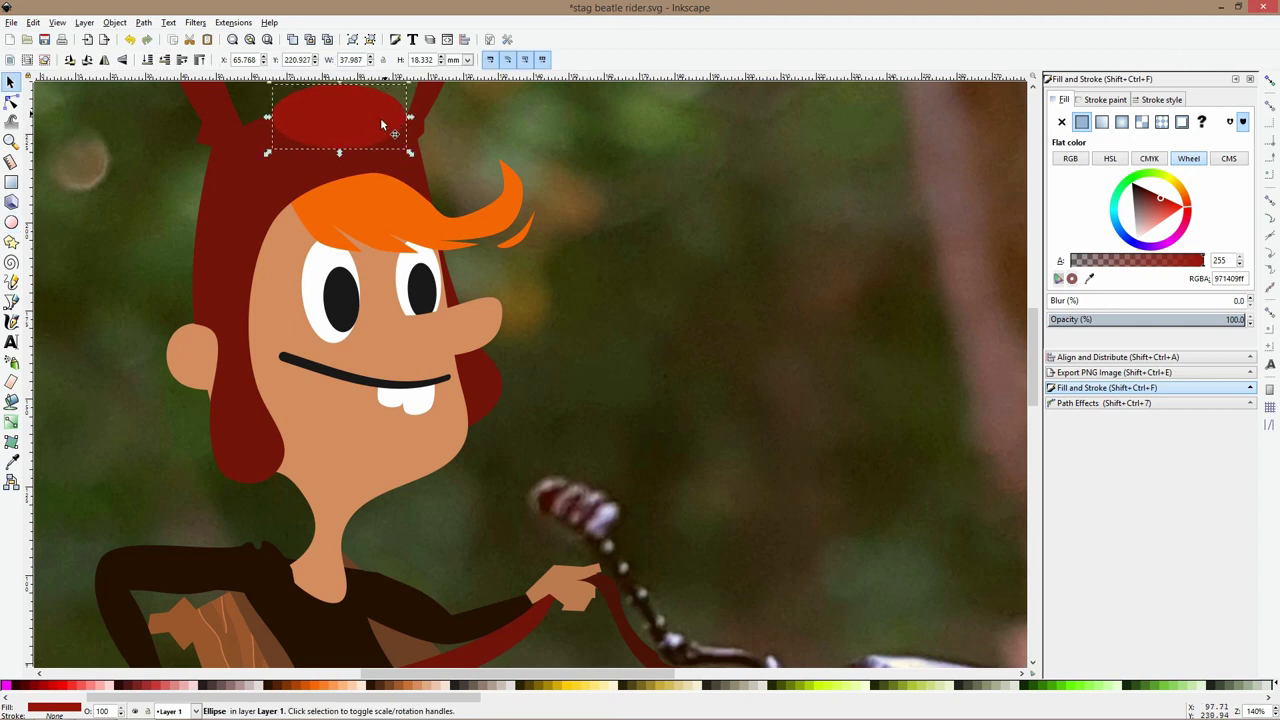
pyautogui.scroll(3, 380, 140)
# Convert the crown ellipse to a path and reshape its lower edge by shifting the bottom node toward the front horn
pyautogui.click(11, 102)
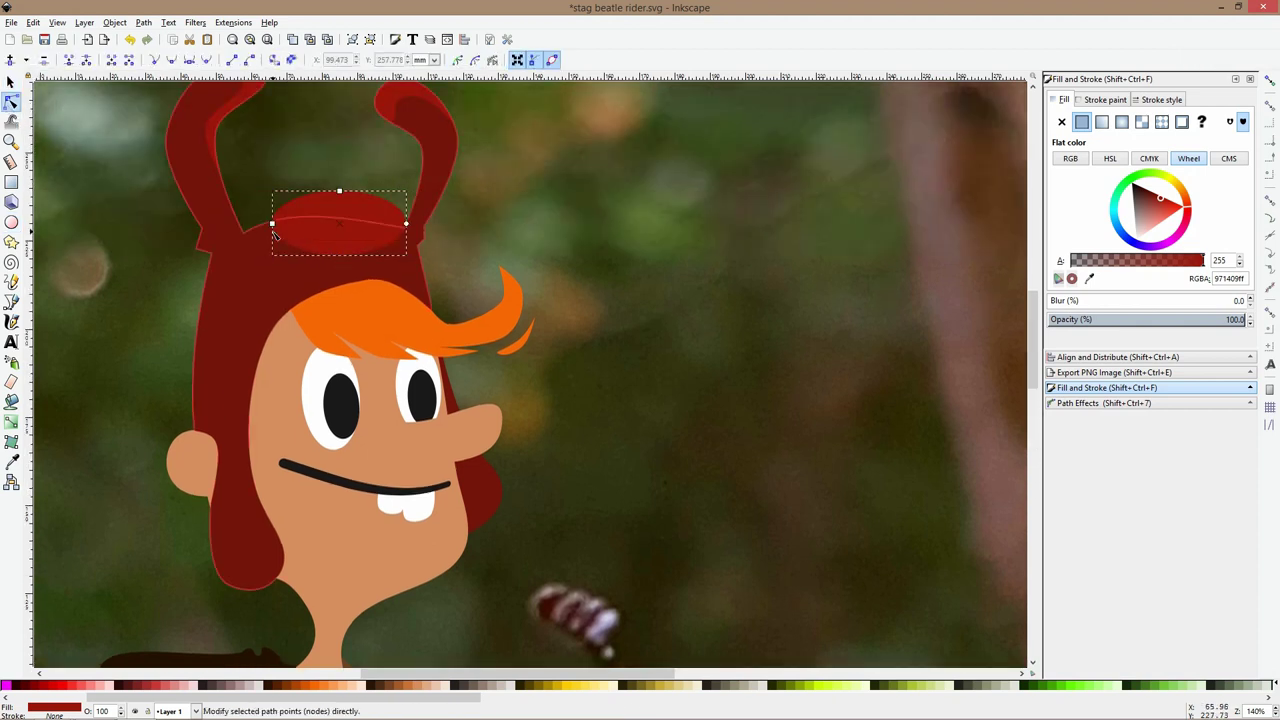
pyautogui.hotkey('ctrl', 'shift', 'c')
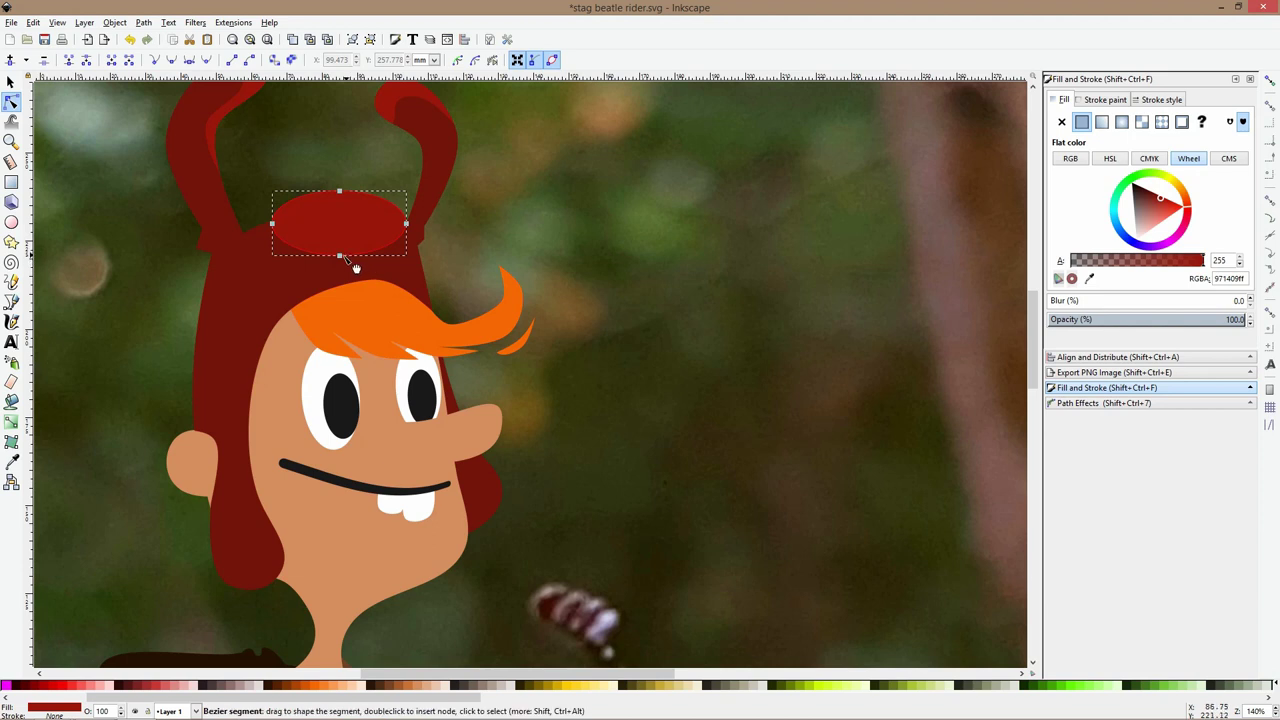
pyautogui.moveTo(339, 255); pyautogui.dragTo(375, 258)
pyautogui.press('s')
# Trim the crown highlight to the helmet outline by intersecting it with a helmet copy raised to the top
pyautogui.click(291, 280)
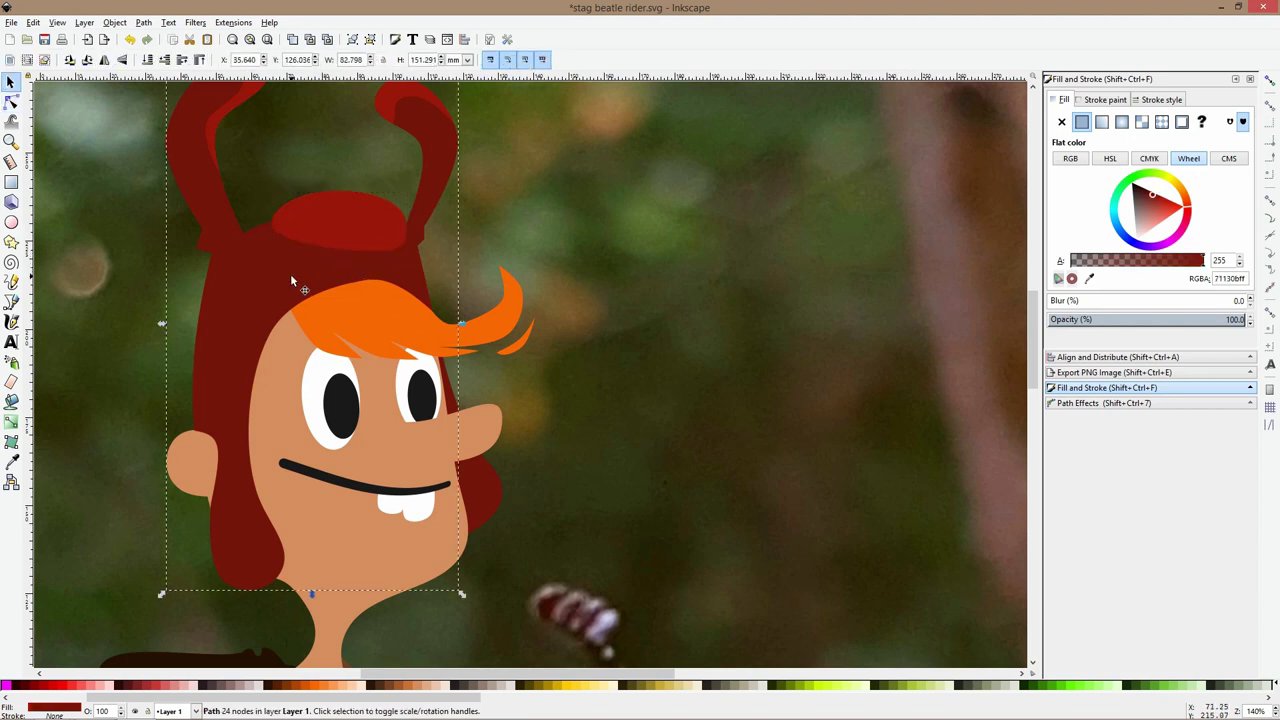
pyautogui.press('Home')
pyautogui.keyDown('shift'); pyautogui.click(323, 201); pyautogui.keyUp('shift')
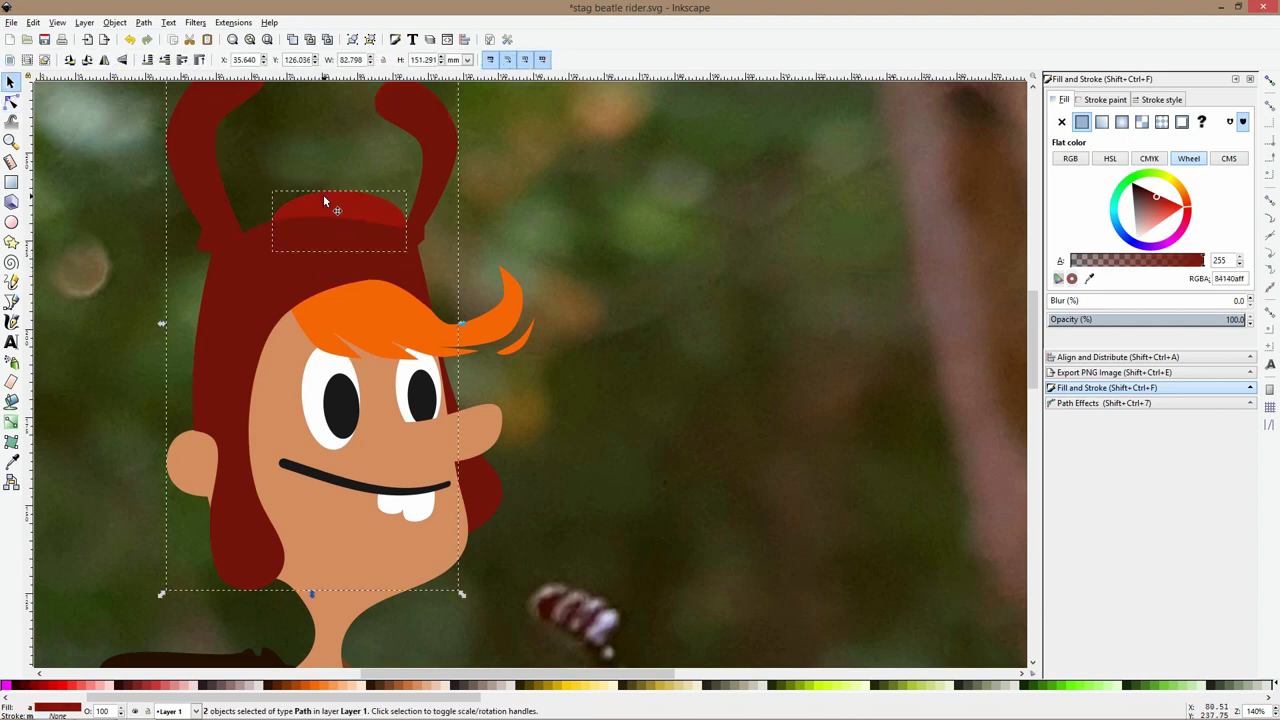
pyautogui.hotkey('ctrl', '*')
pyautogui.click(324, 201)
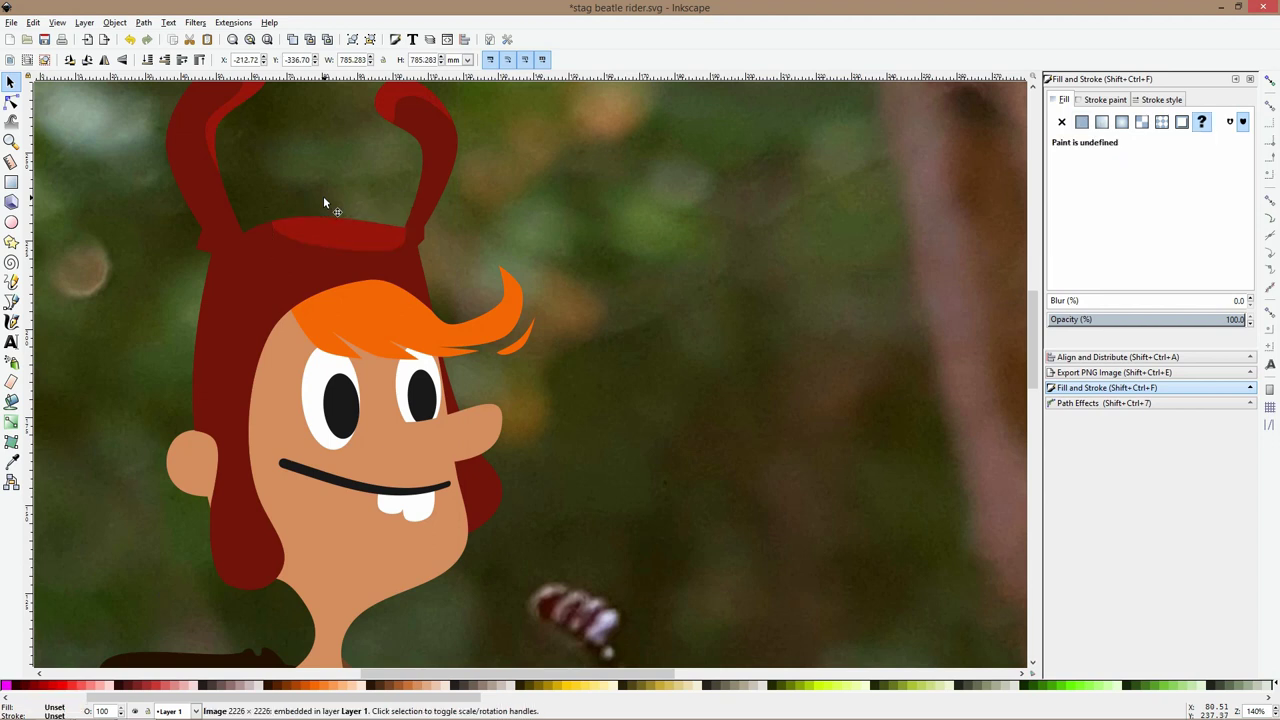
pyautogui.scroll(-2, 323, 198)
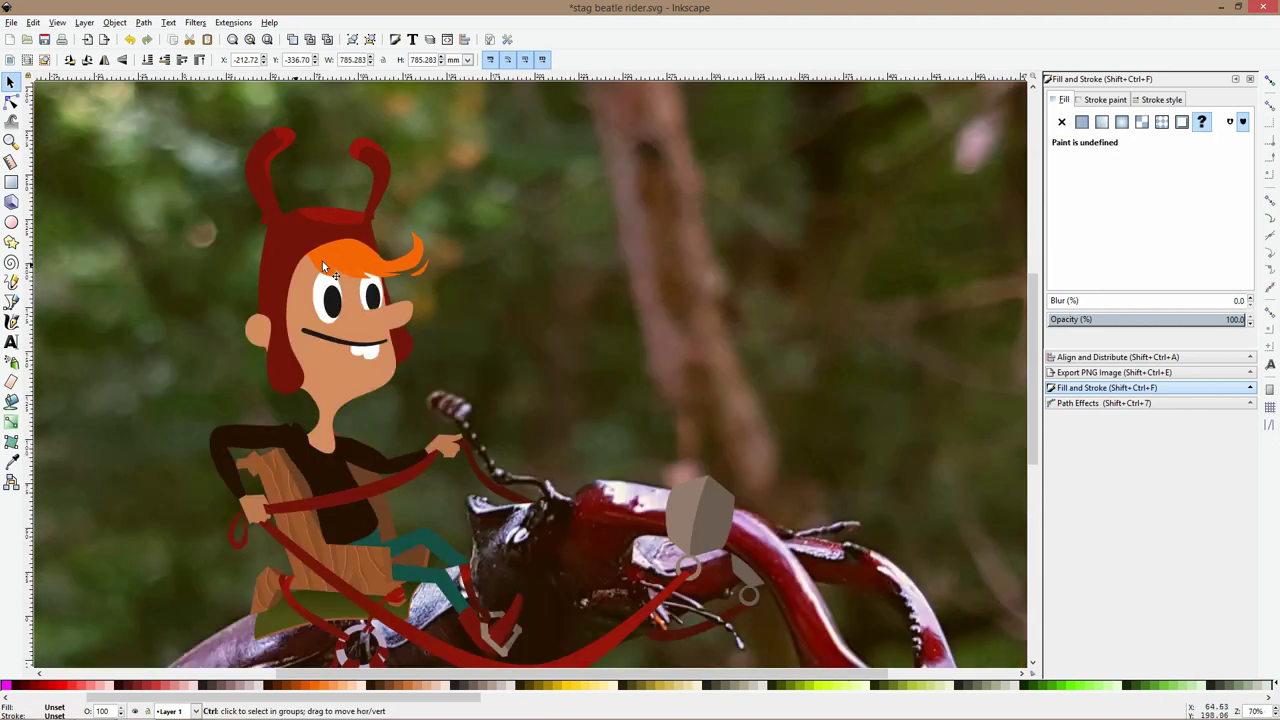
pyautogui.scroll(2, 320, 256)
pyautogui.click(12, 306)
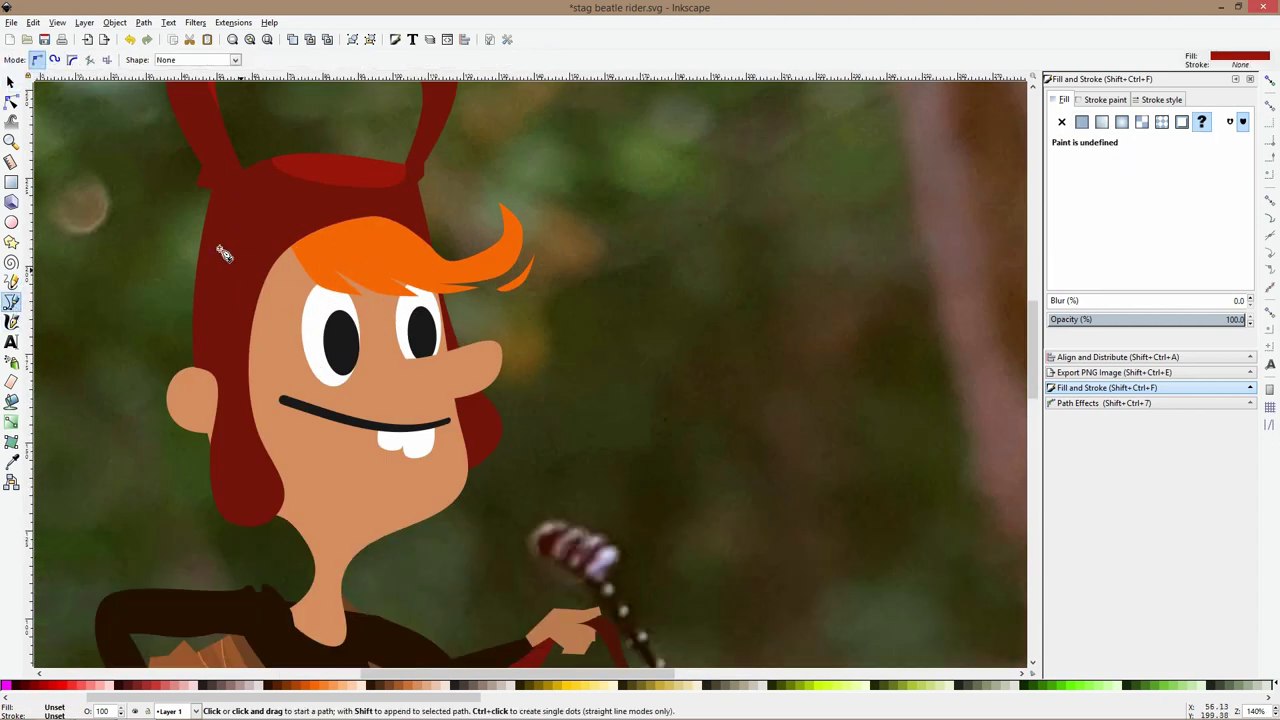
pyautogui.click(438, 234)
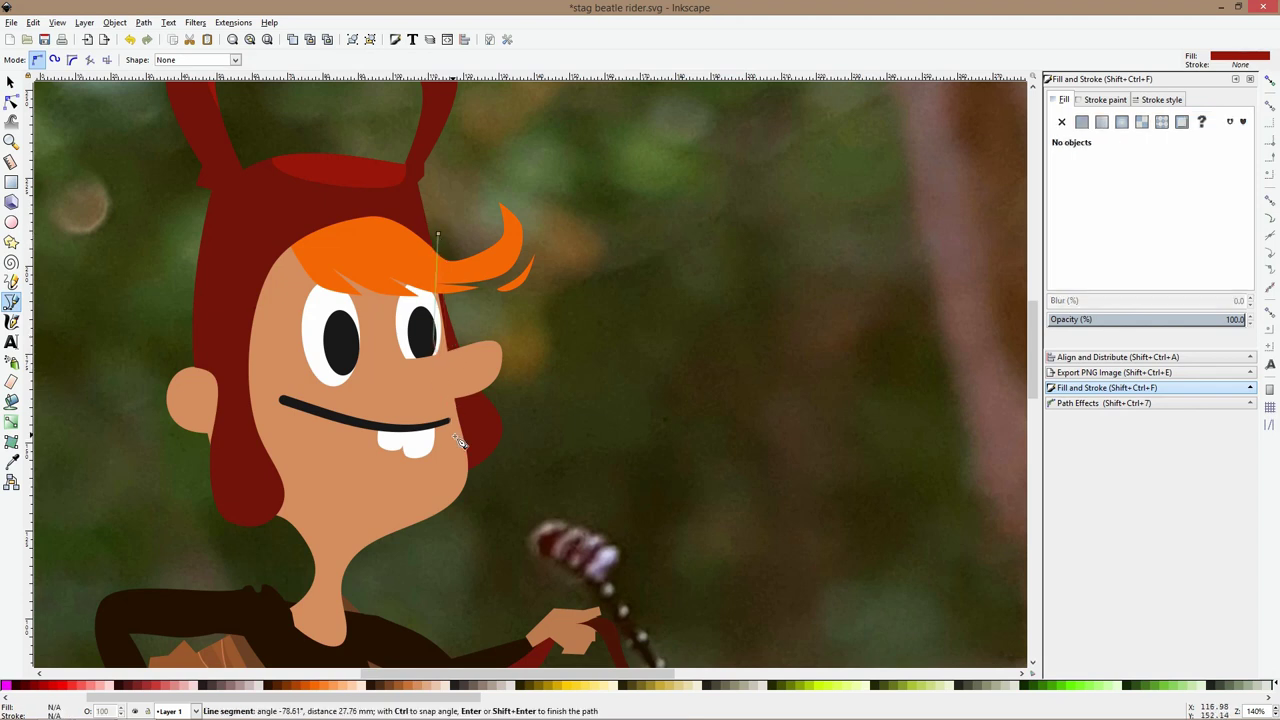
pyautogui.press('Return')
pyautogui.press('s')
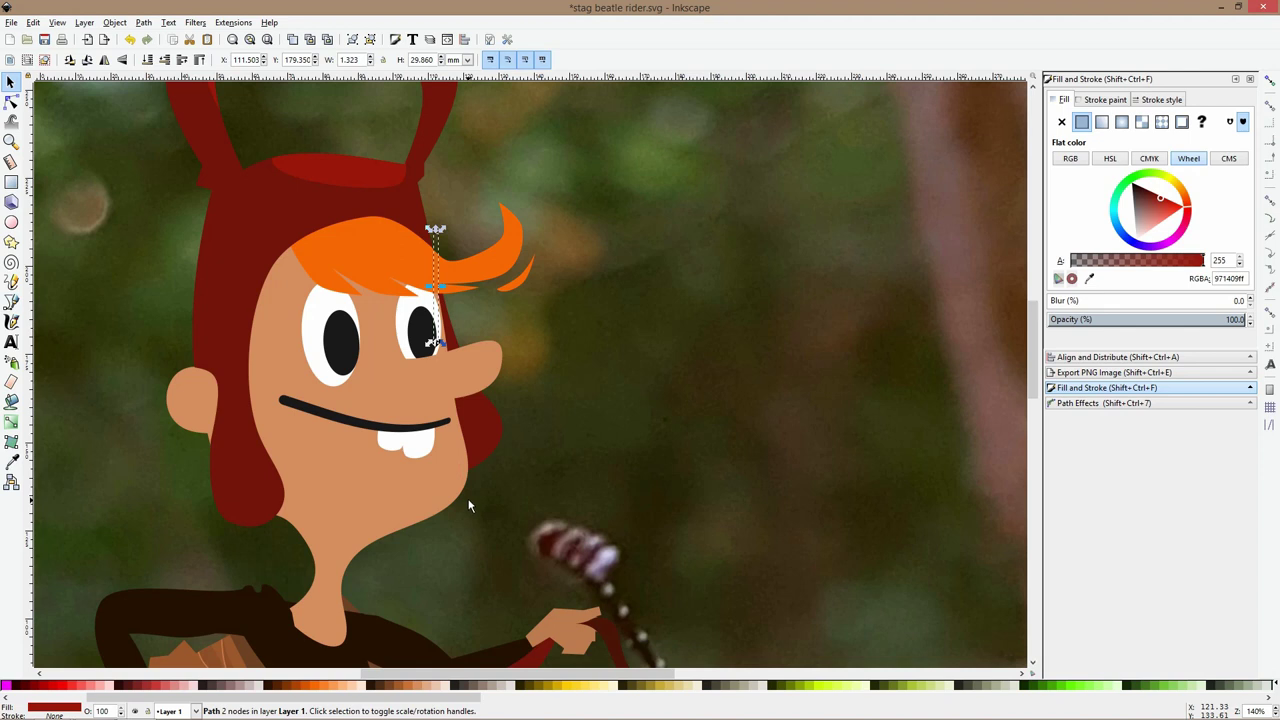
pyautogui.press('Escape')
# Duplicate the far ear flap of the helmet and recolour the original with the bright red sampled from the crown highlight
pyautogui.click(480, 459)
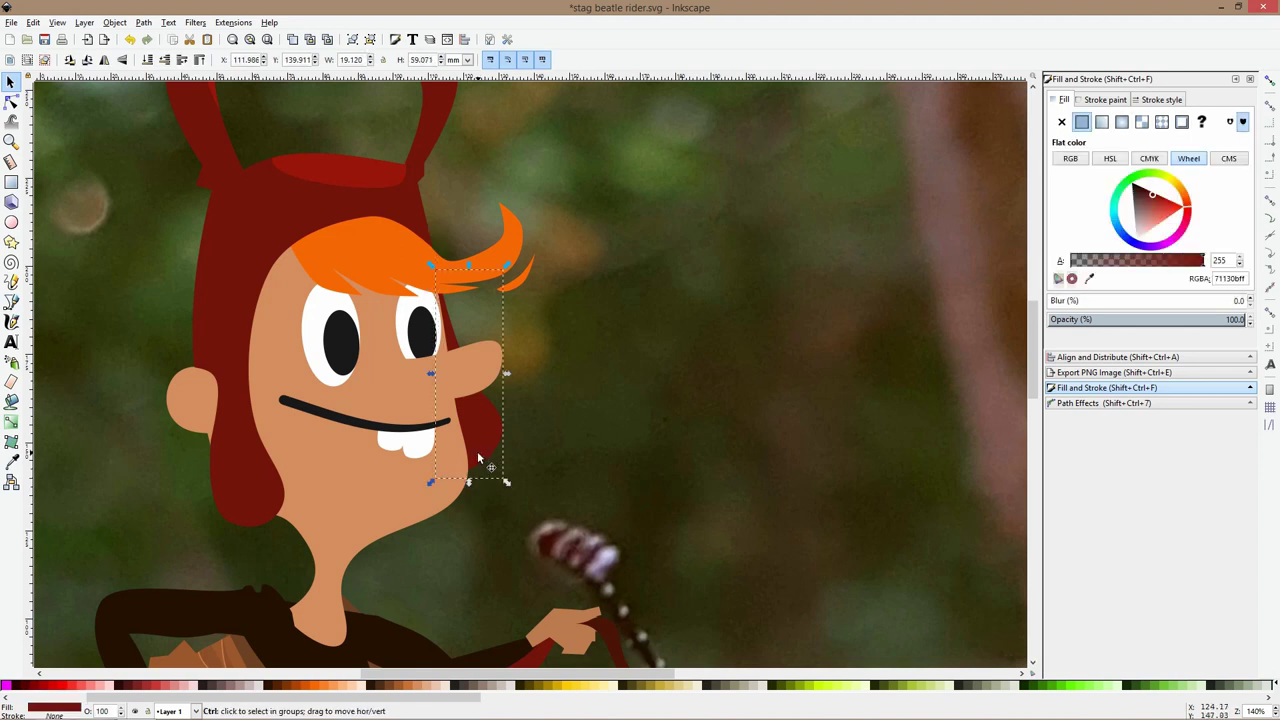
pyautogui.hotkey('ctrl', 'd')
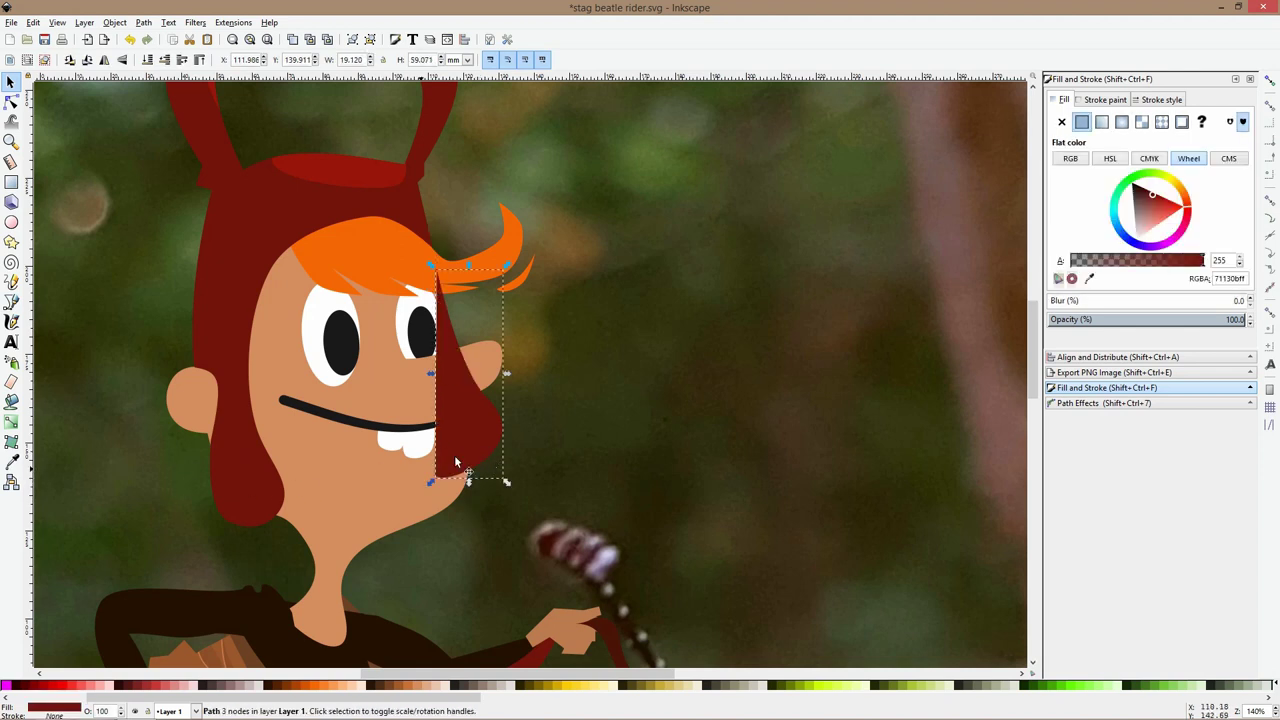
pyautogui.moveTo(468, 433); pyautogui.dragTo(462, 439)
pyautogui.click(488, 399)
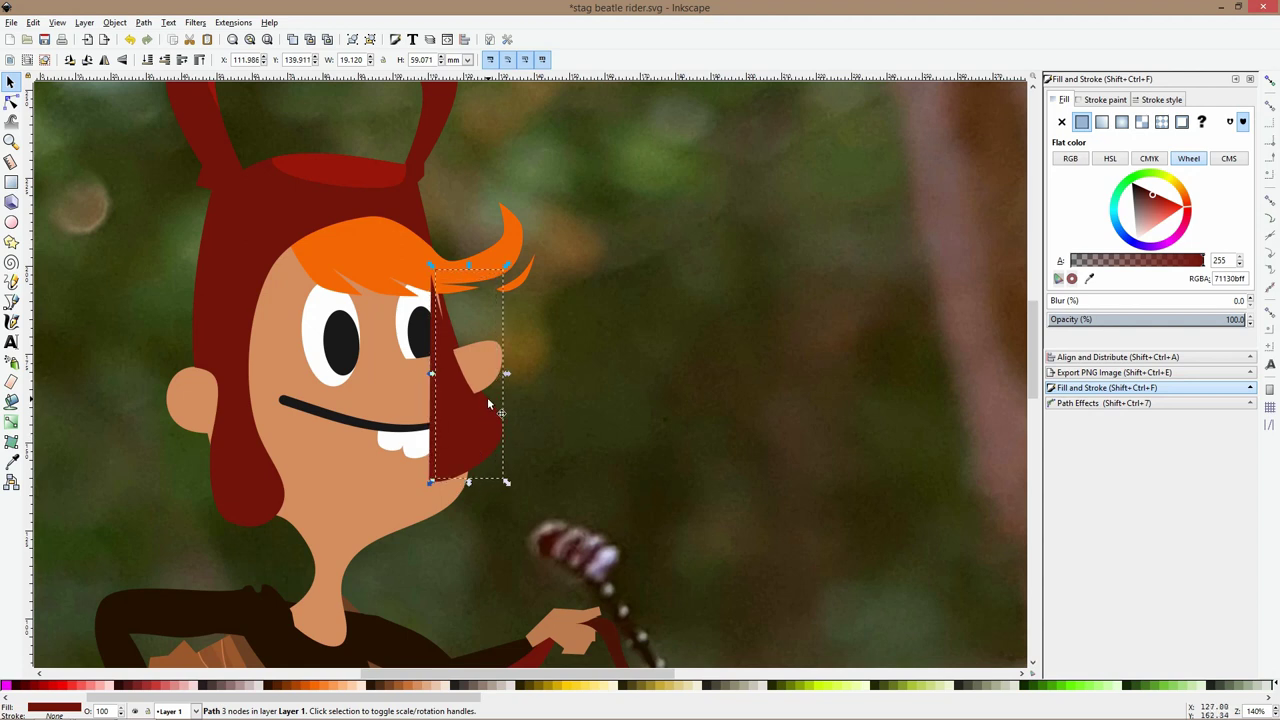
pyautogui.click(12, 461)
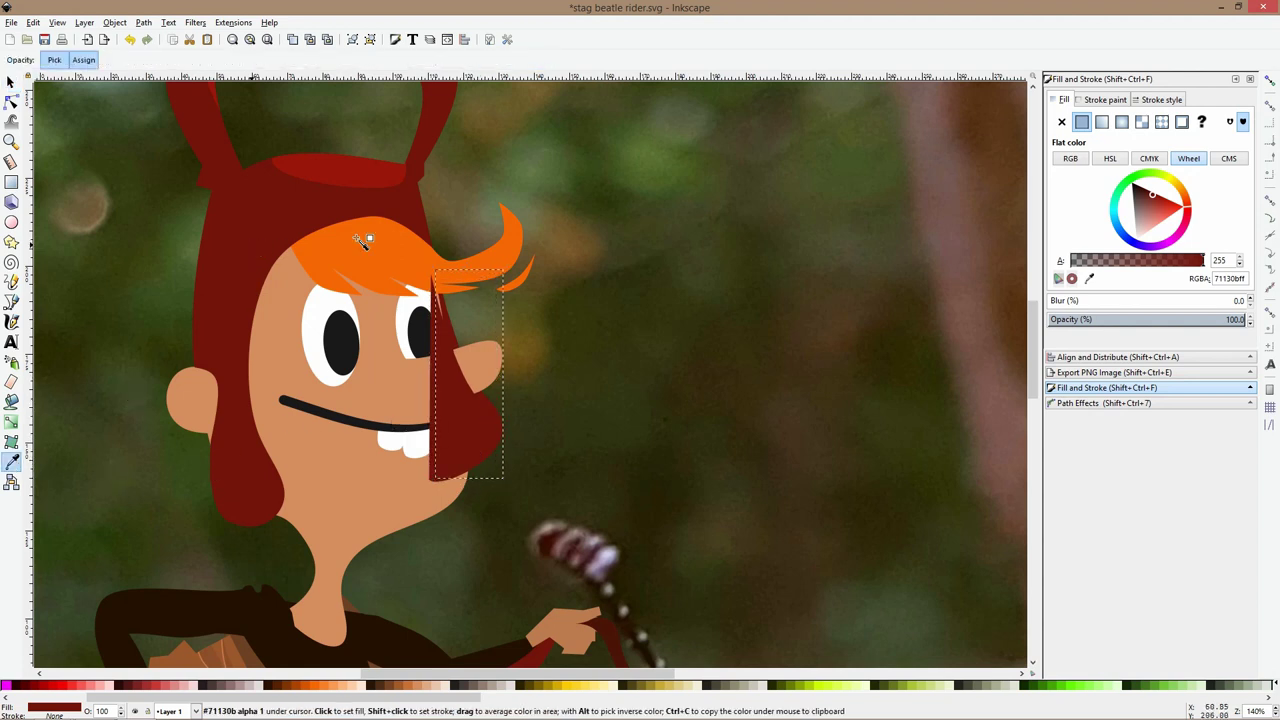
pyautogui.click(376, 184)
# Shift and slightly rotate the dark ear flap copy to expose a bright rim, and lower it behind the face
pyautogui.press('s')
pyautogui.moveTo(476, 400); pyautogui.dragTo(470, 404)
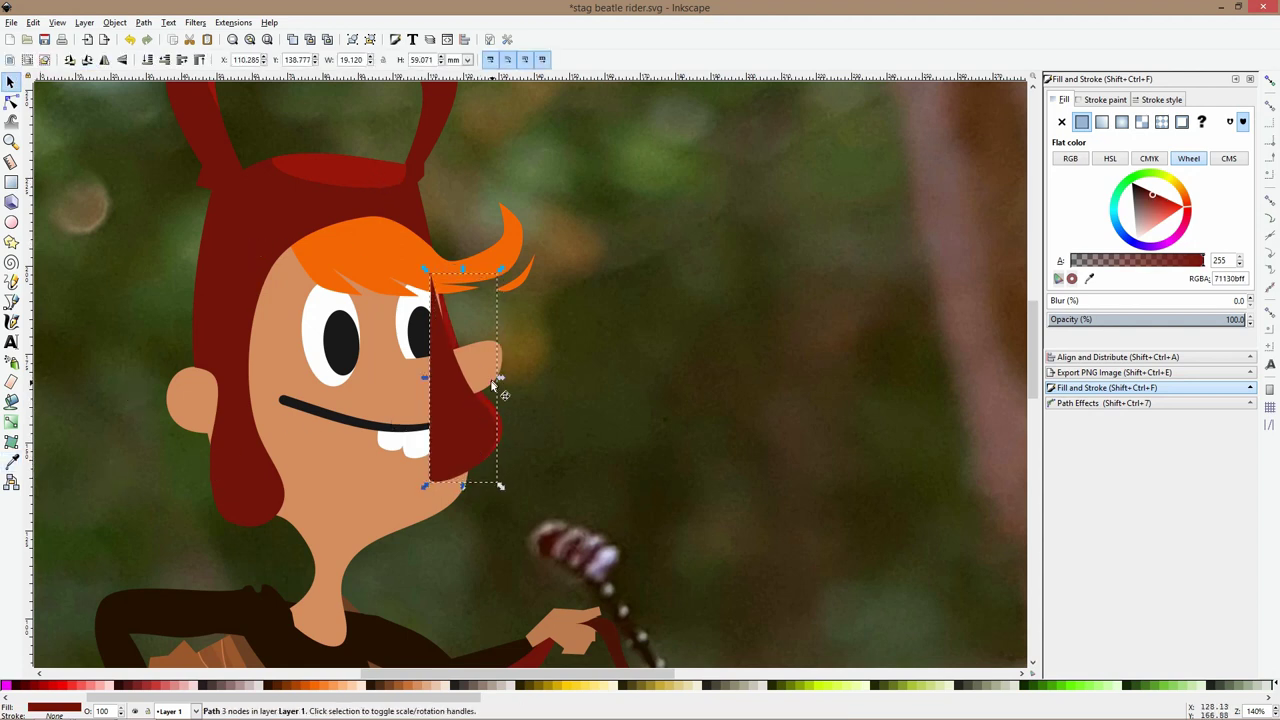
pyautogui.moveTo(500, 486); pyautogui.dragTo(493, 487)
pyautogui.moveTo(437, 311); pyautogui.dragTo(441, 304)
pyautogui.press('pagedown')
pyautogui.press('pagedown')
pyautogui.press('pagedown')
pyautogui.press('pagedown')
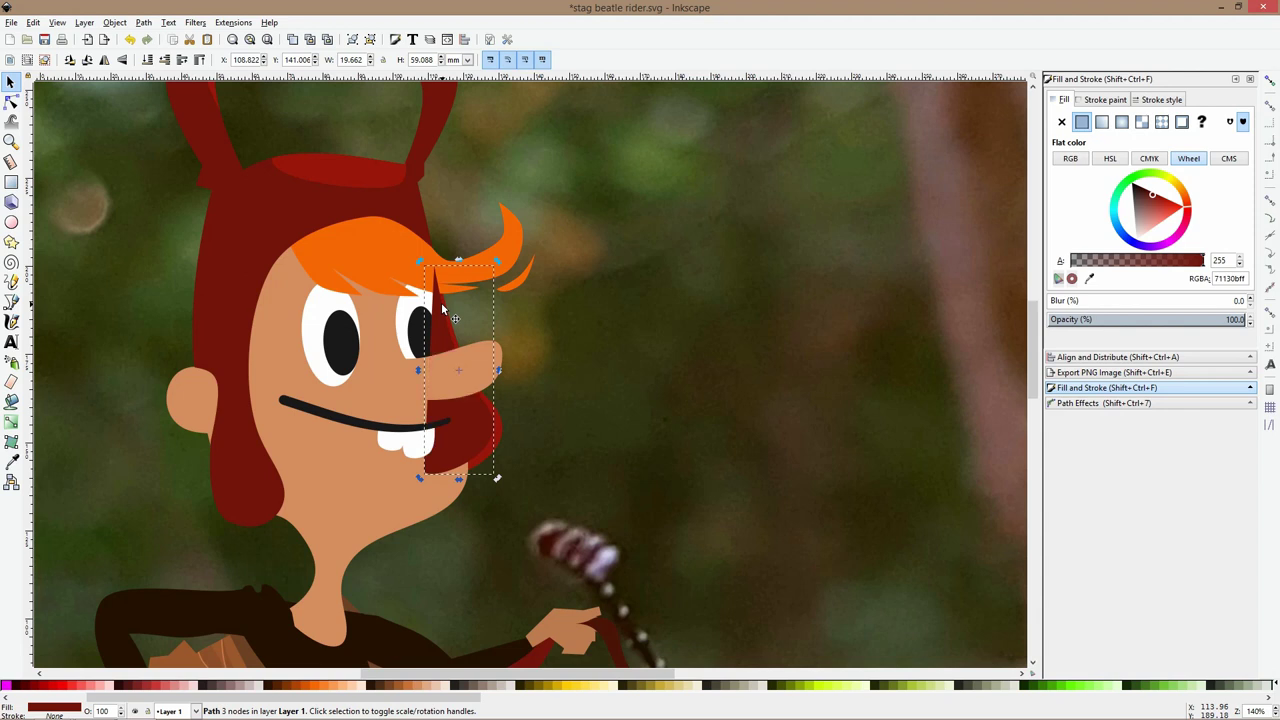
pyautogui.press('pagedown')
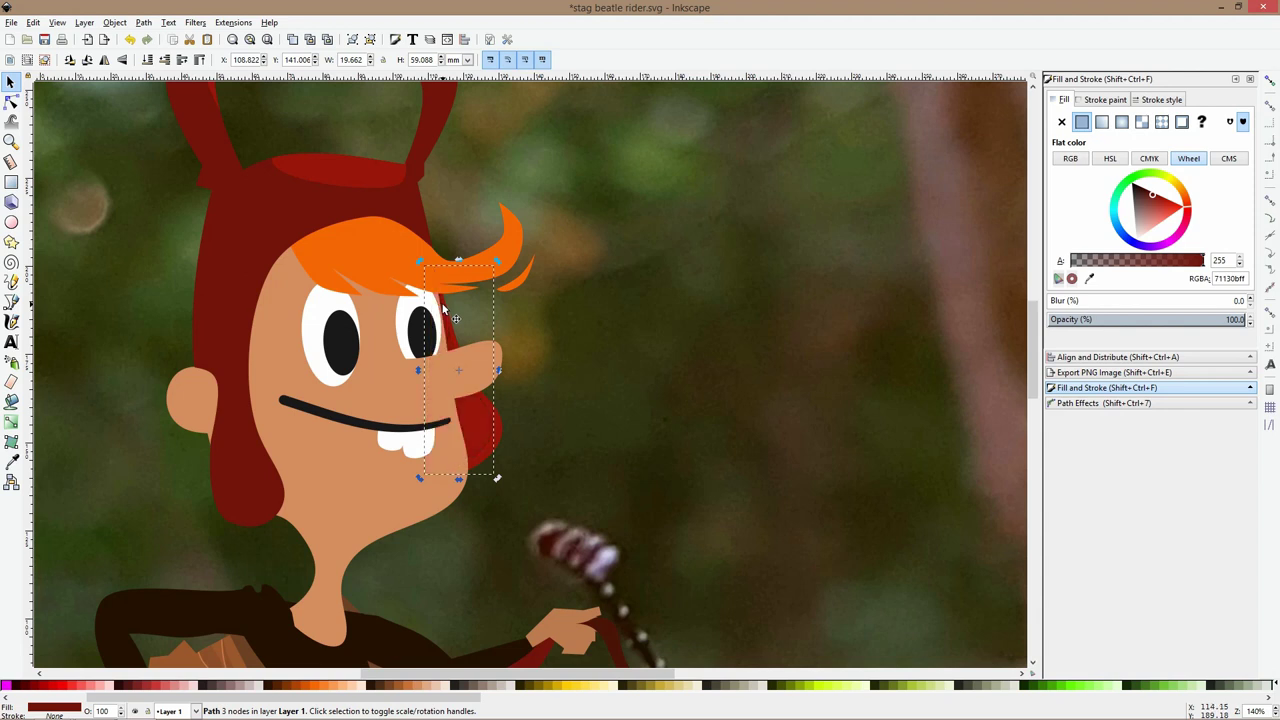
pyautogui.press('pagedown')
pyautogui.scroll(2, 485, 444)
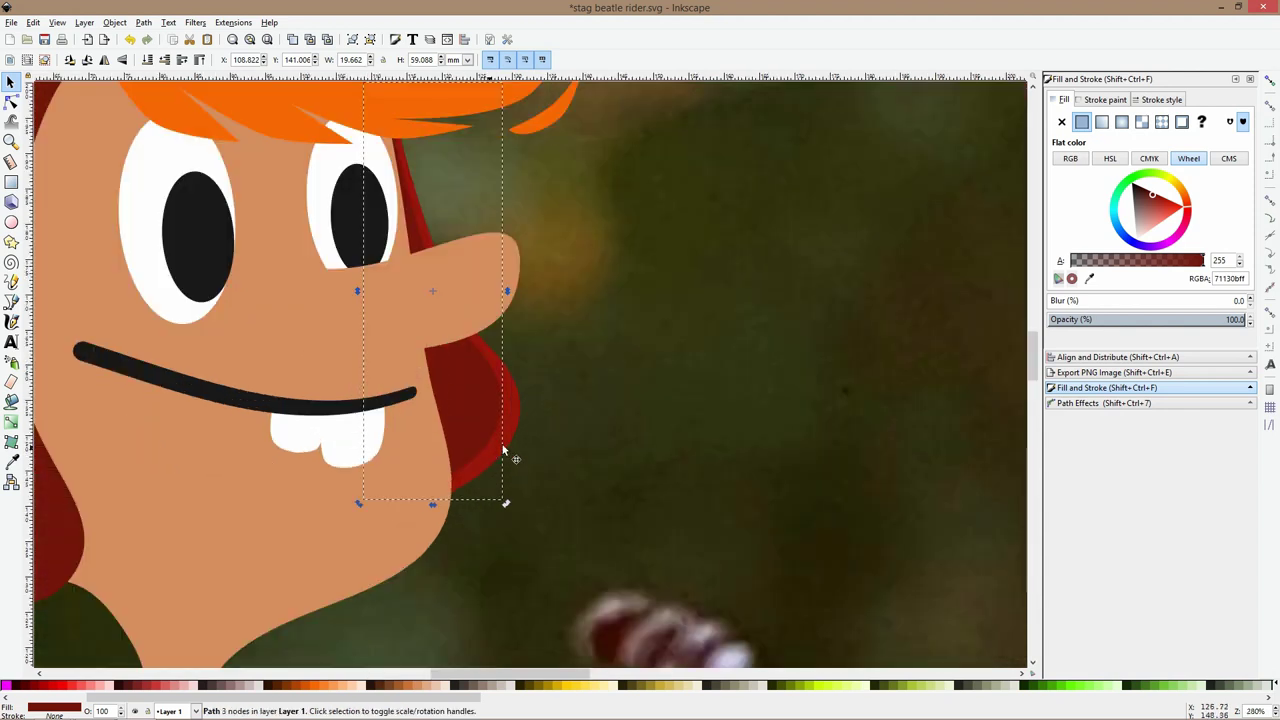
# Select both far ear flap shapes together, rotate them slightly and move them outward from the face
pyautogui.keyDown('shift'); pyautogui.click(508, 443); pyautogui.keyUp('shift')
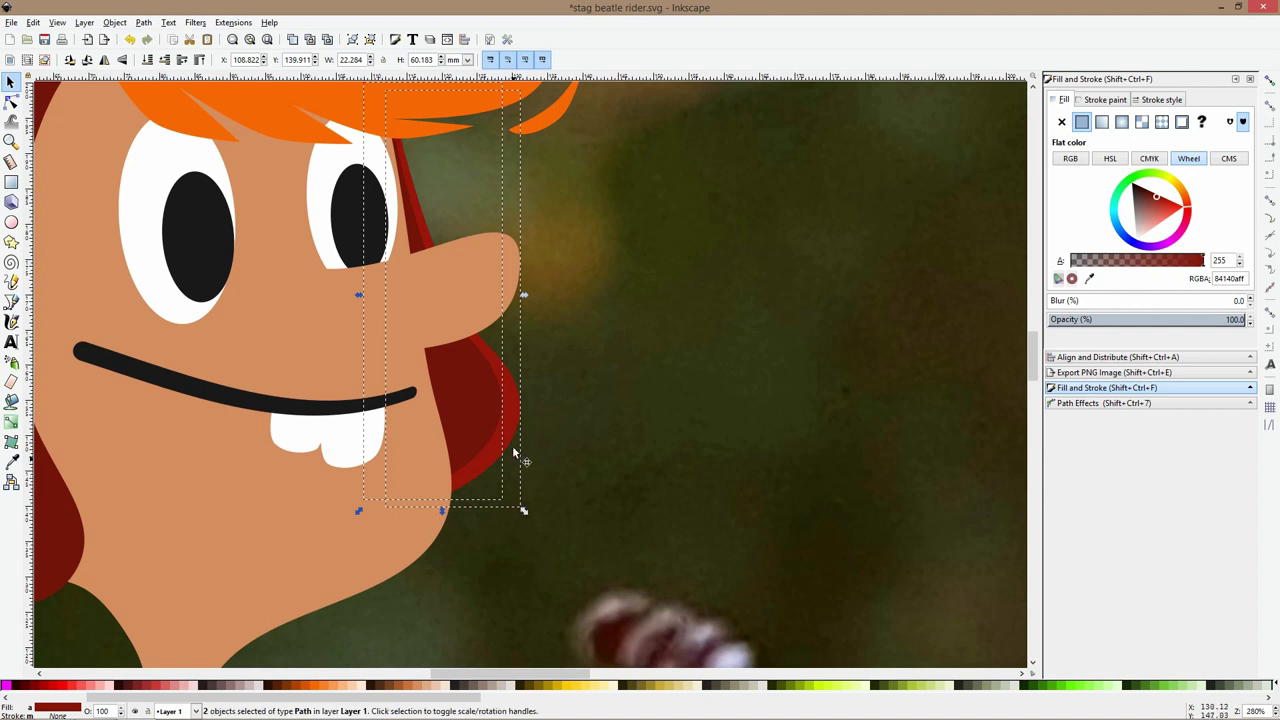
pyautogui.moveTo(523, 511); pyautogui.dragTo(530, 434)
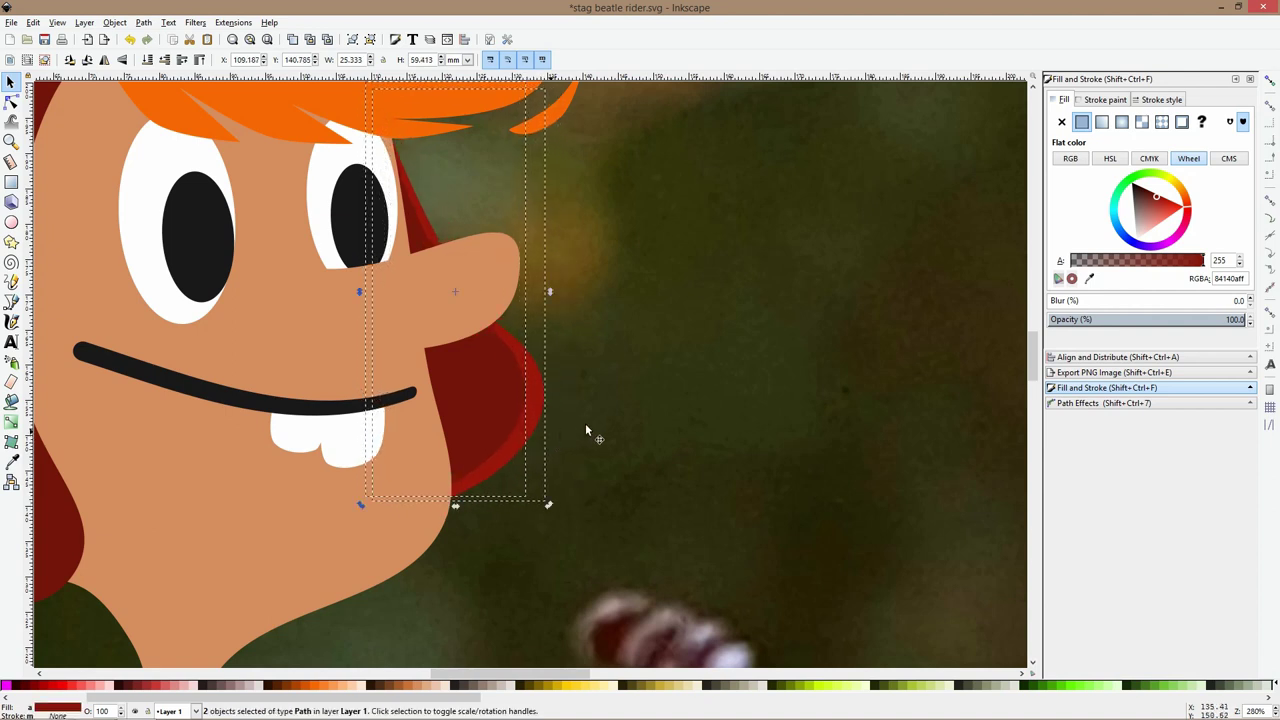
pyautogui.click(597, 432)
pyautogui.scroll(-2, 613, 441)
pyautogui.keyDown('ctrl'); pyautogui.scroll(-2, 641, 420); pyautogui.keyUp('ctrl')
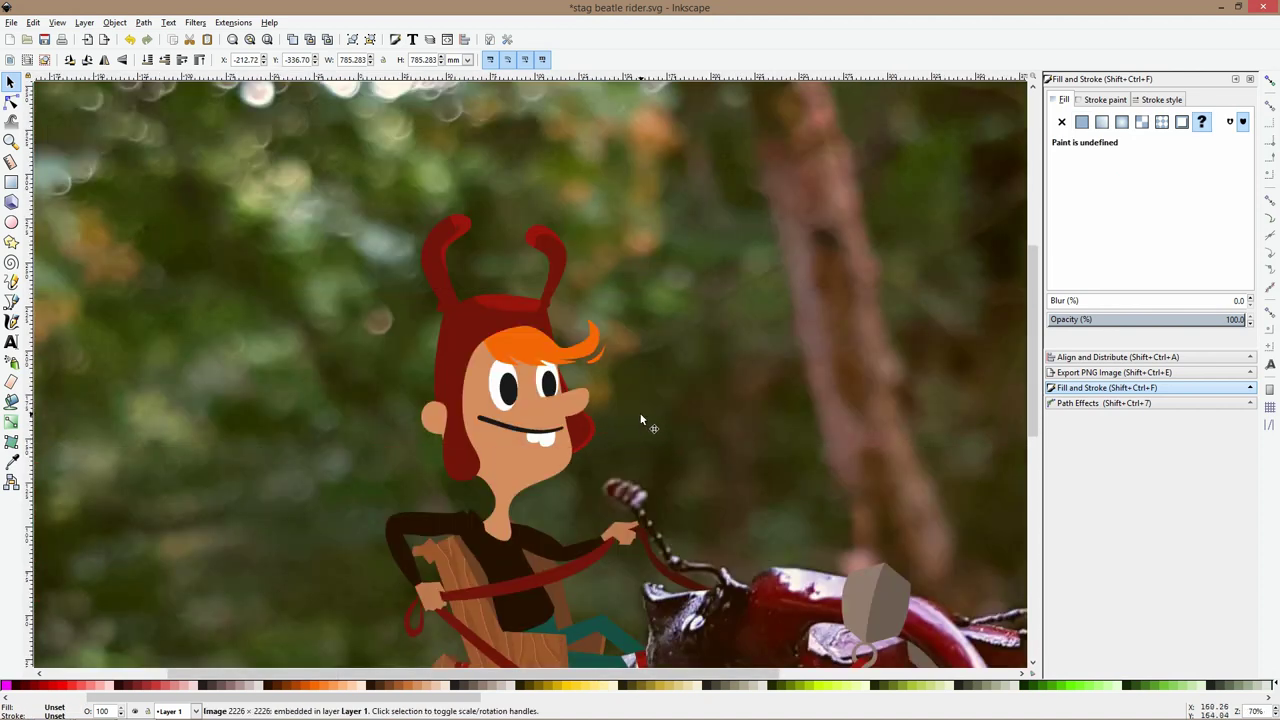
# Draw a closed four-node bright red shape about 32 by 70 mm over the near ear flap with the Bezier tool
pyautogui.keyDown('ctrl'); pyautogui.scroll(3, 455, 410); pyautogui.keyUp('ctrl')
pyautogui.click(452, 430)
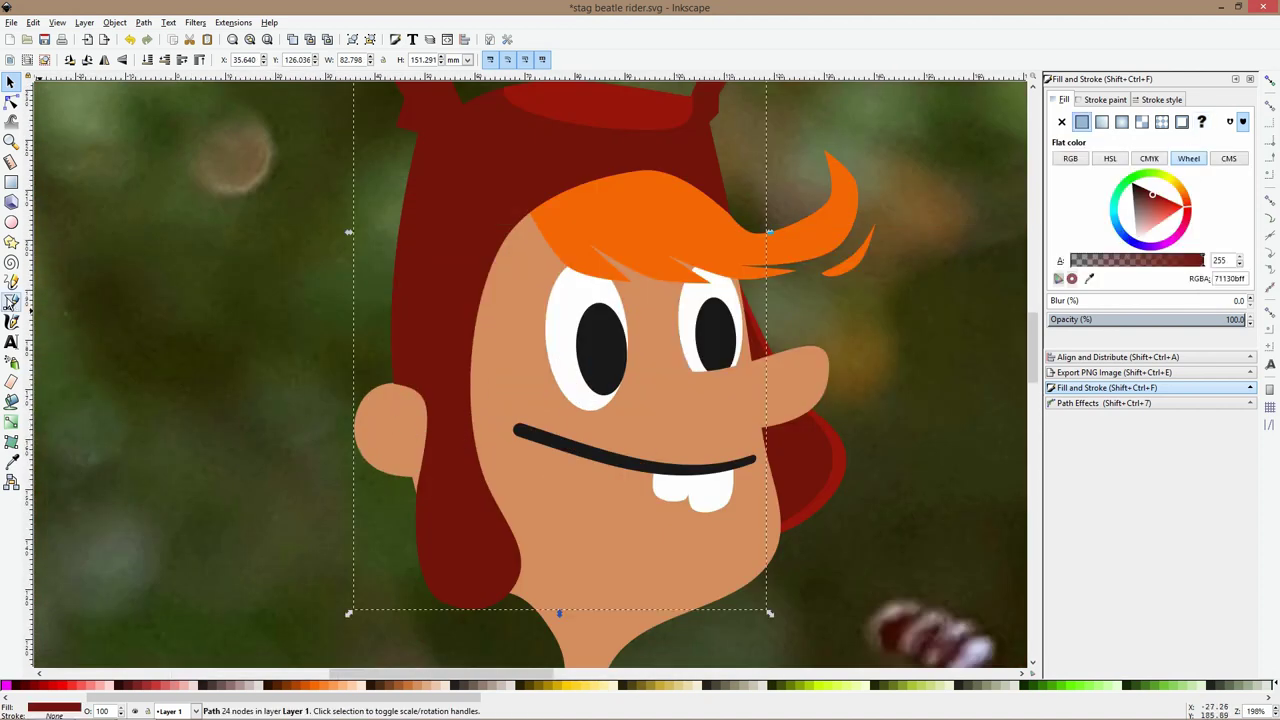
pyautogui.click(10, 302)
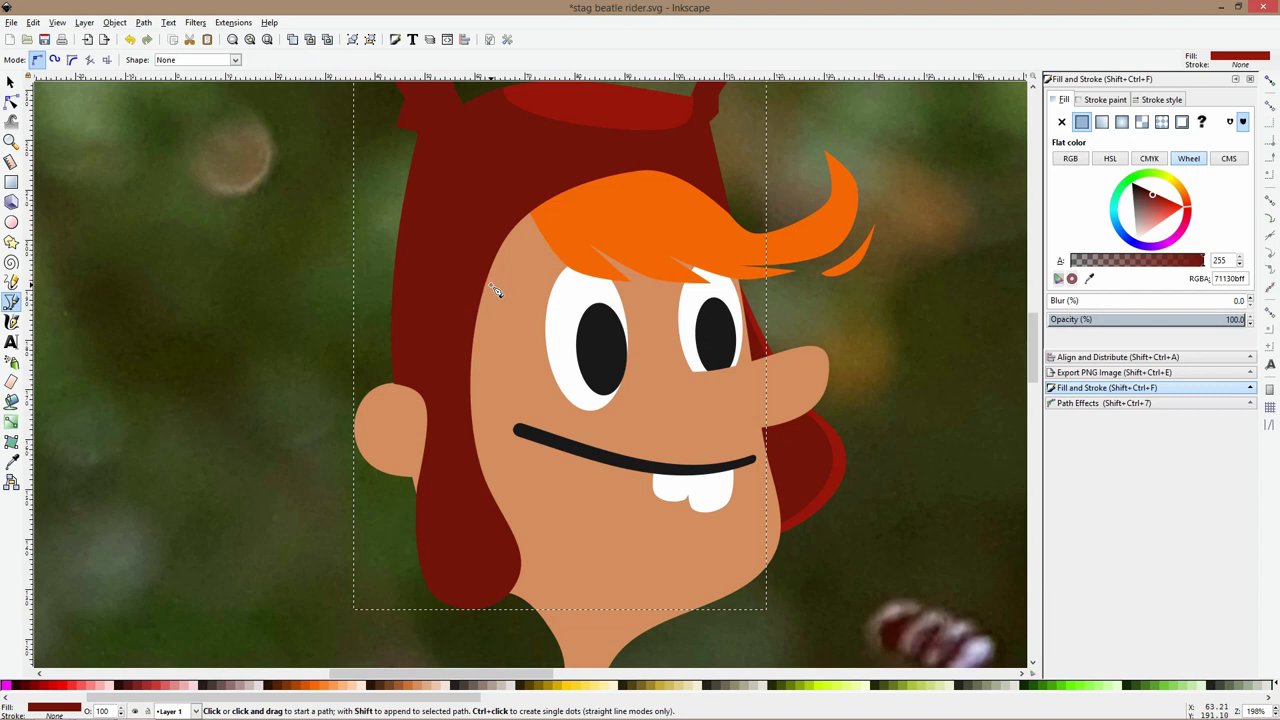
pyautogui.click(490, 285)
pyautogui.click(390, 608)
pyautogui.click(448, 635)
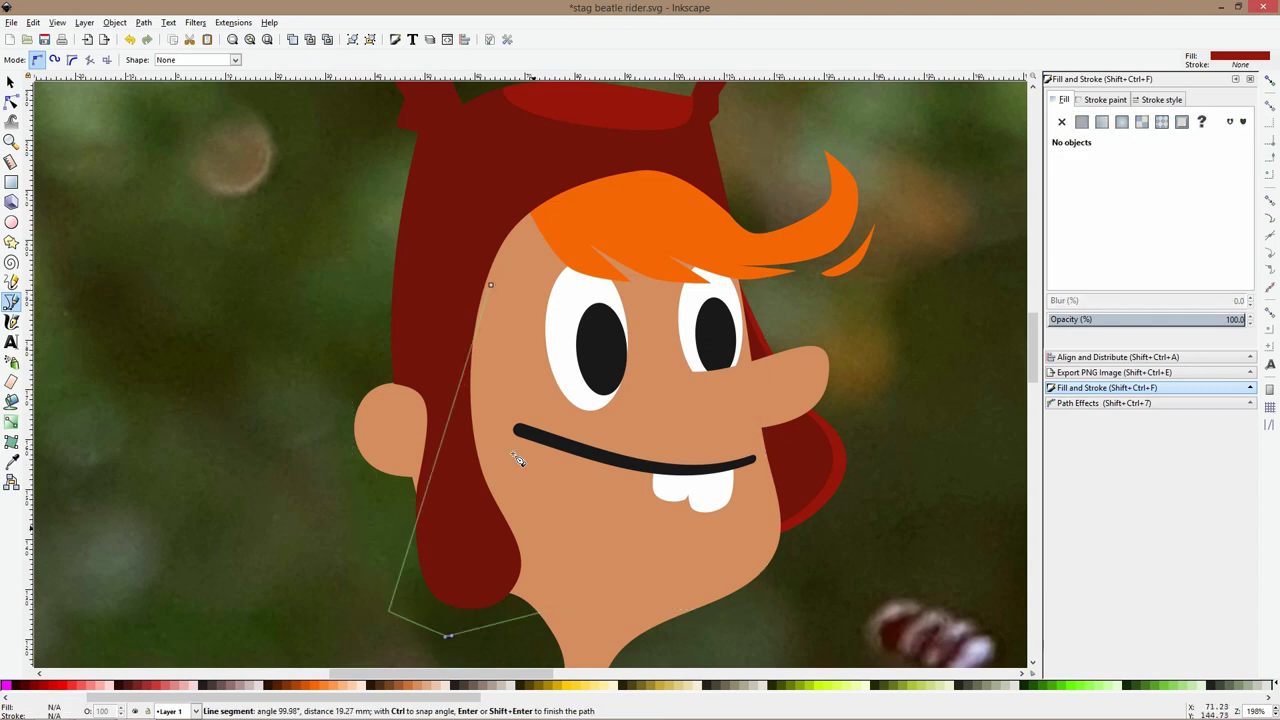
pyautogui.click(490, 285)
pyautogui.press('s')
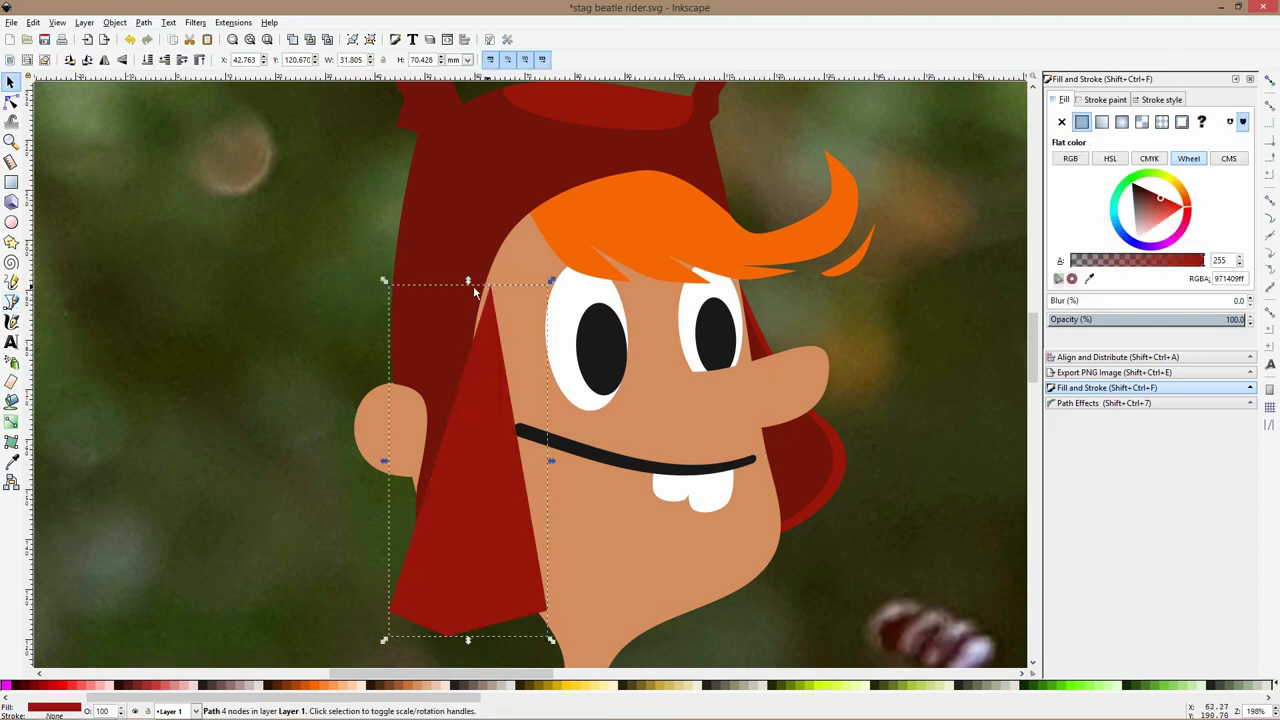
# Trim the bright red shape to the near ear flap by intersecting it with a helmet copy raised to the top
pyautogui.click(11, 101)
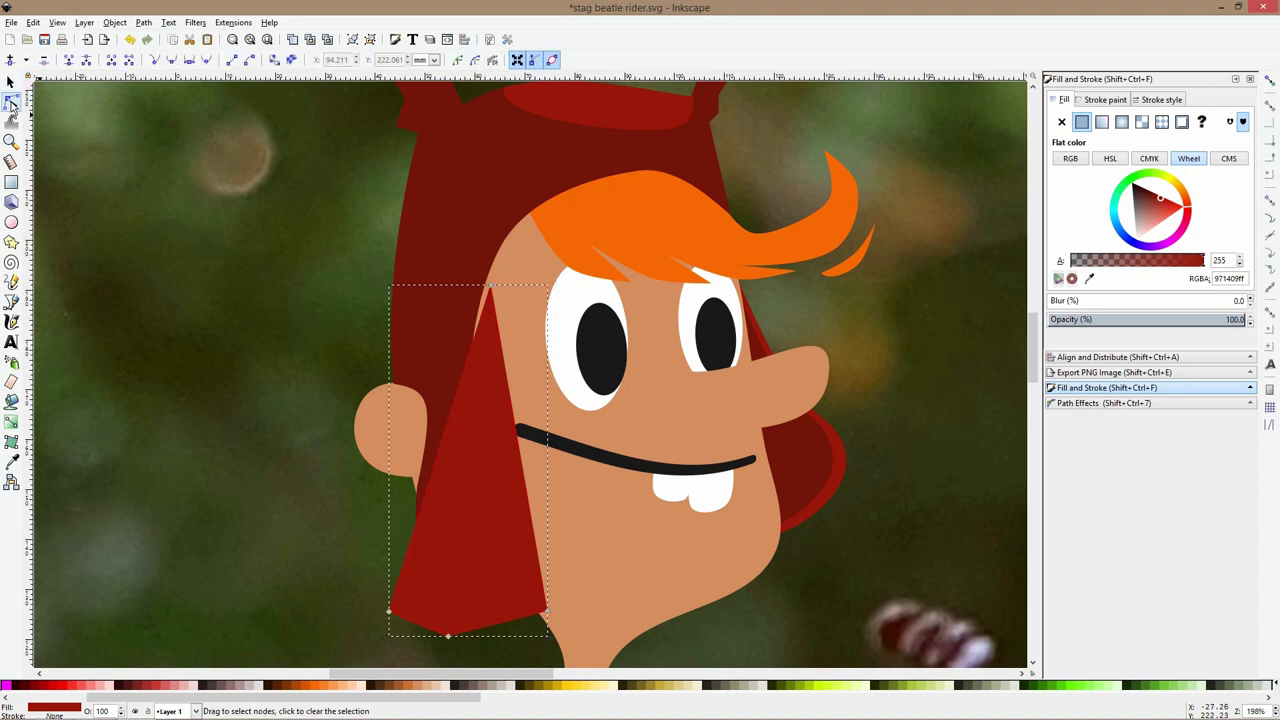
pyautogui.click(468, 303)
pyautogui.scroll(-3, 467, 300)
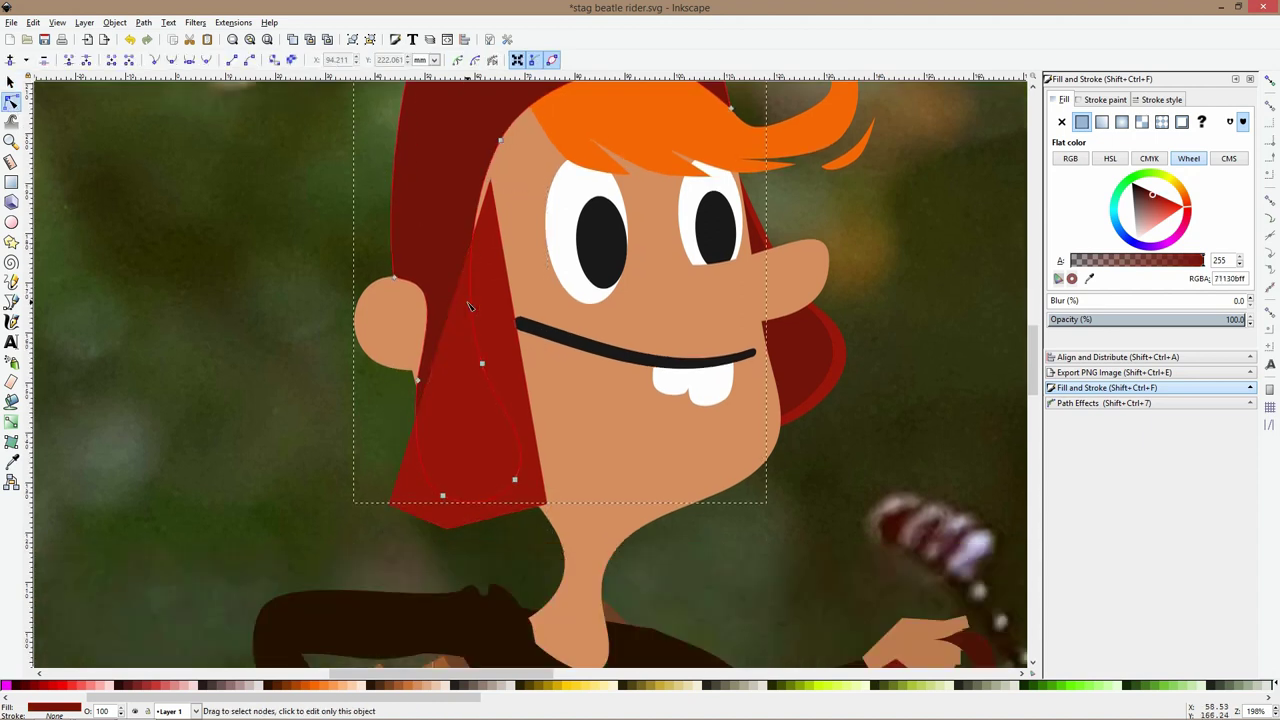
pyautogui.press('Home')
pyautogui.press('s')
pyautogui.keyDown('shift'); pyautogui.click(503, 300); pyautogui.keyUp('shift')
pyautogui.hotkey('ctrl', '*')
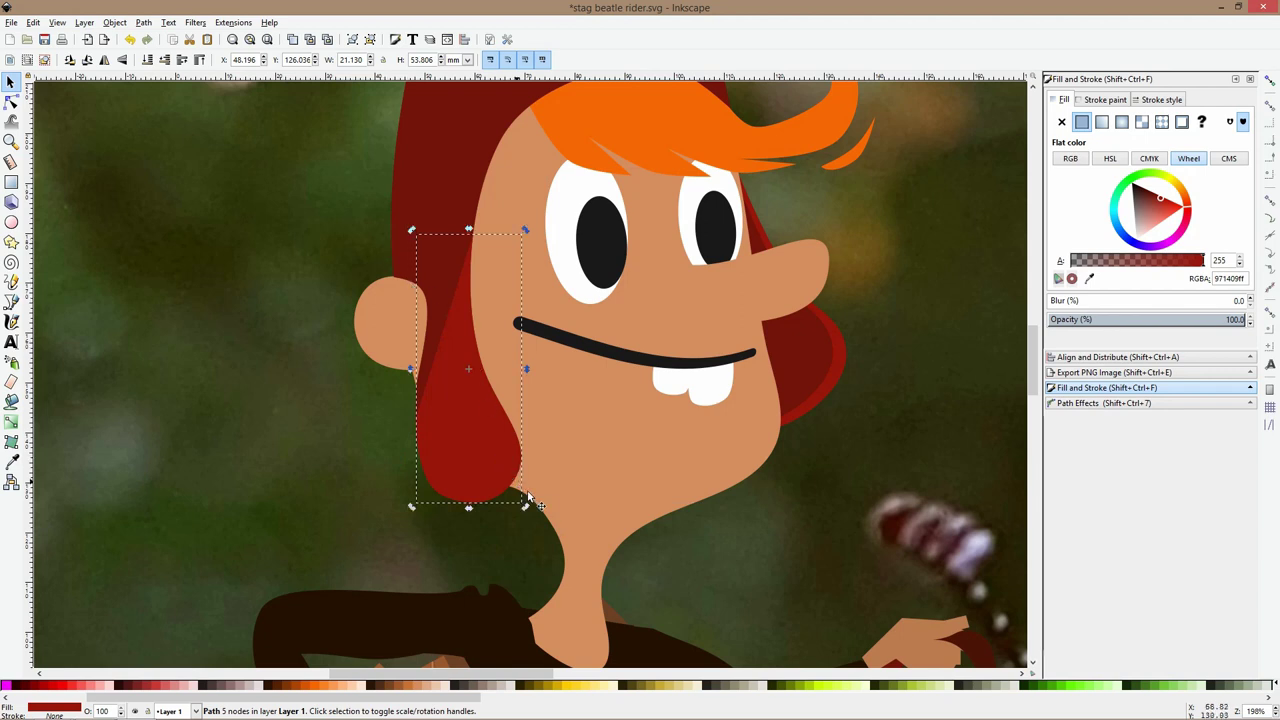
# Duplicate the helmet and slightly shift and rotate the copy to expose a rim of the near flap's highlight
pyautogui.click(423, 208)
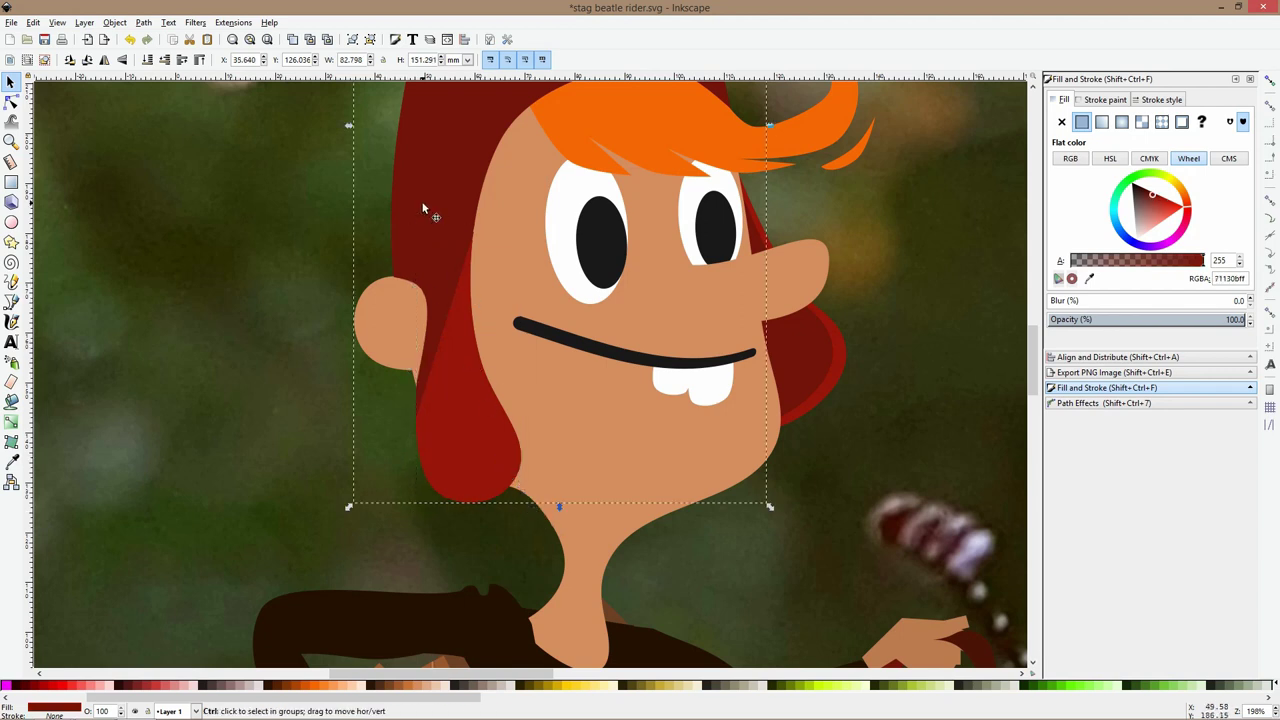
pyautogui.hotkey('ctrl', 'd')
pyautogui.moveTo(422, 224); pyautogui.dragTo(428, 190)
pyautogui.keyDown('ctrl'); pyautogui.scroll(-1, 556, 384); pyautogui.keyUp('ctrl')
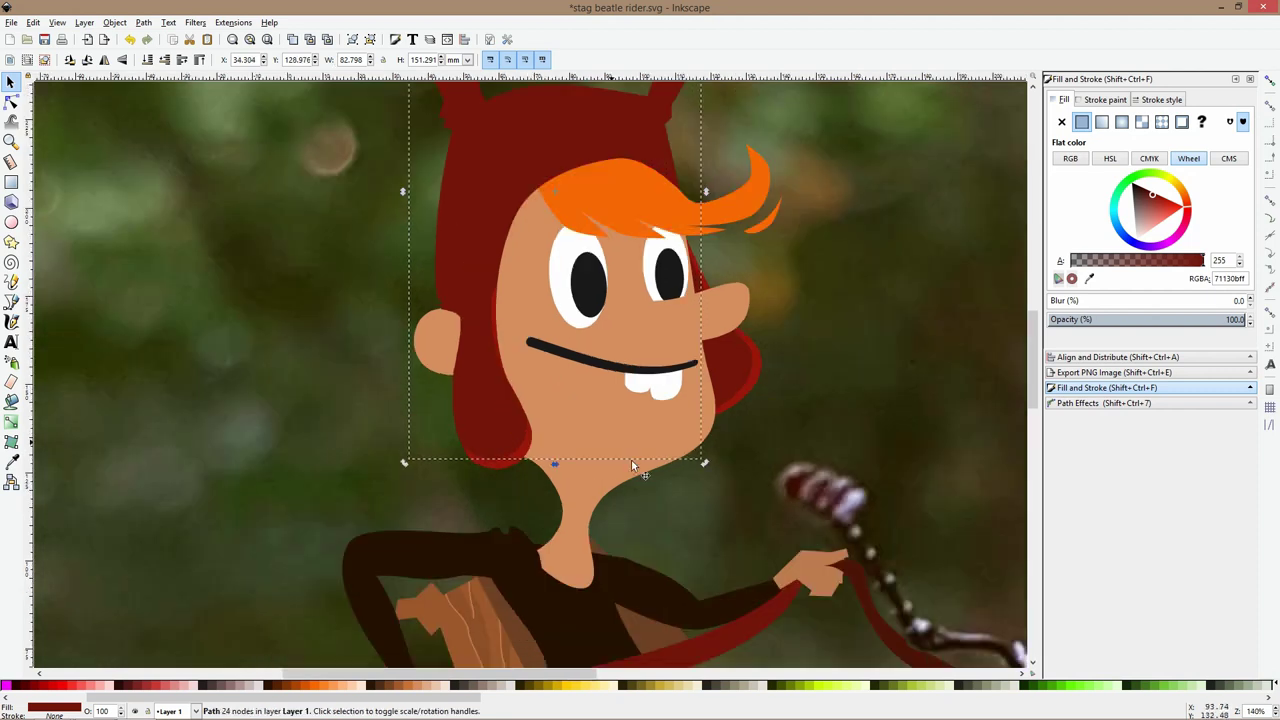
pyautogui.moveTo(704, 463); pyautogui.dragTo(692, 469)
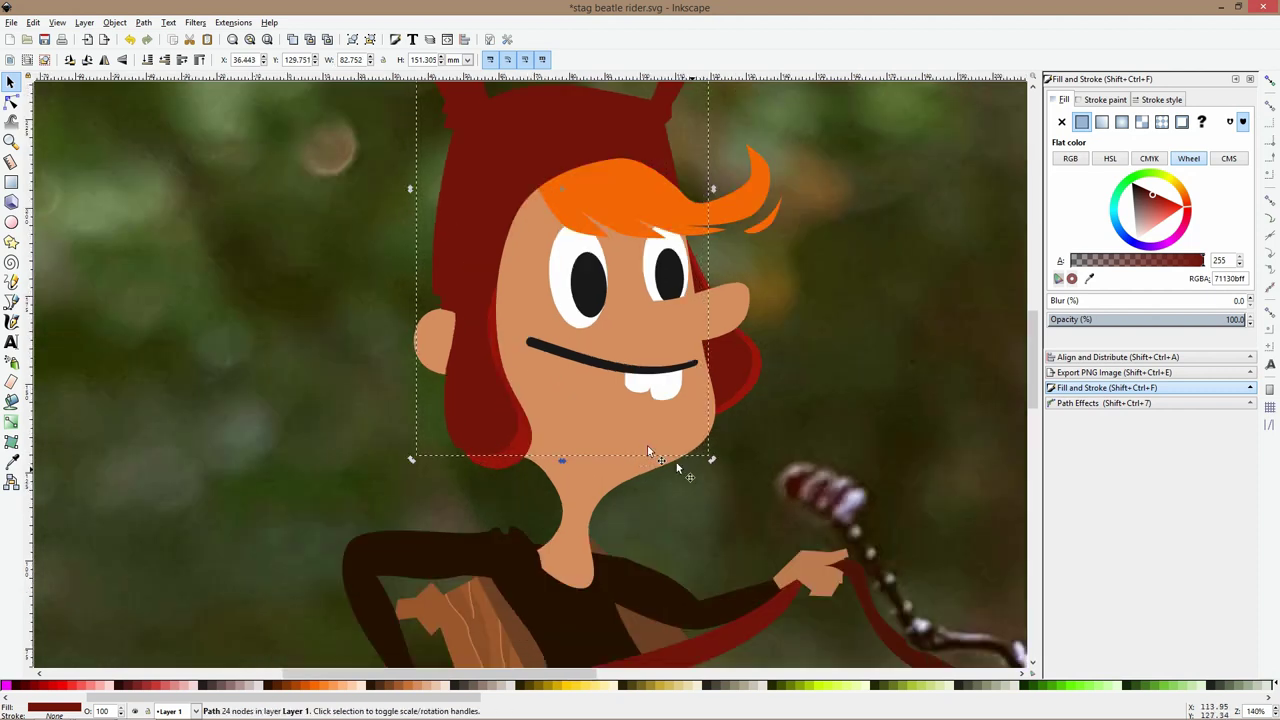
# Select the offset helmet copy and fill it with the contrasting brown a05a2c
pyautogui.click(11, 101)
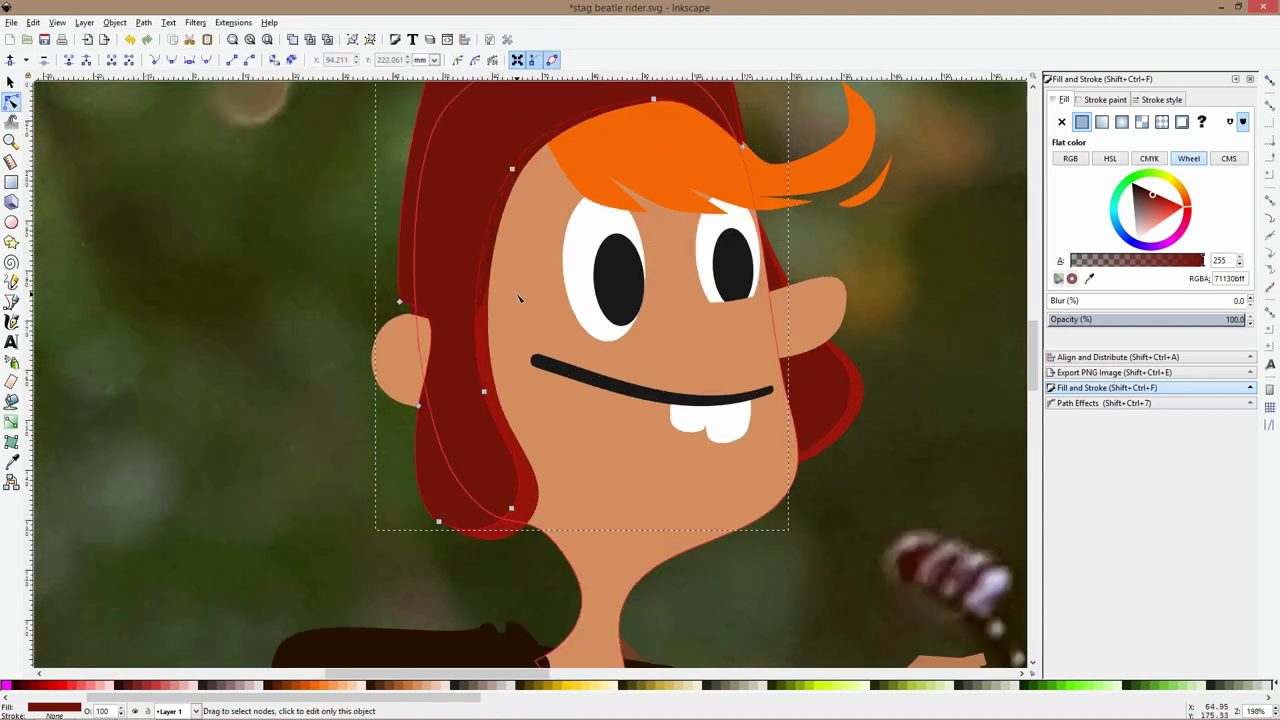
pyautogui.keyDown('ctrl'); pyautogui.scroll(1, 491, 300); pyautogui.keyUp('ctrl')
pyautogui.click(489, 304)
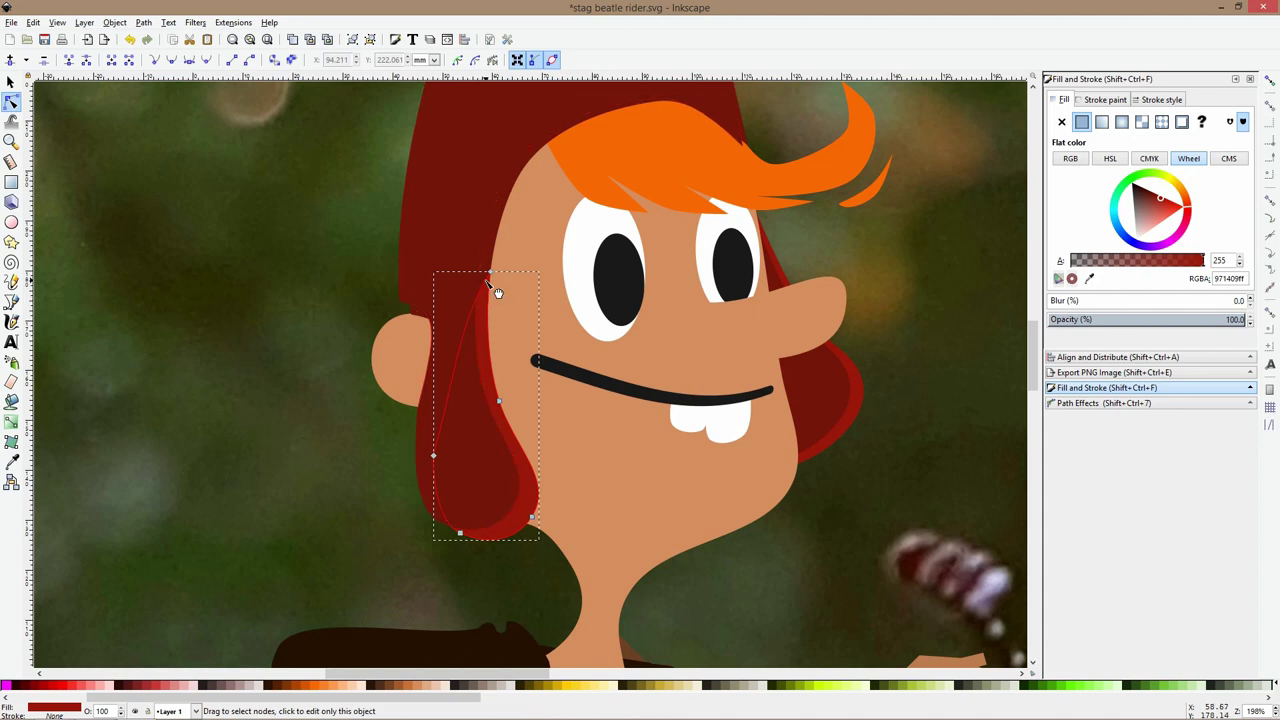
pyautogui.click(486, 192)
pyautogui.press('s')
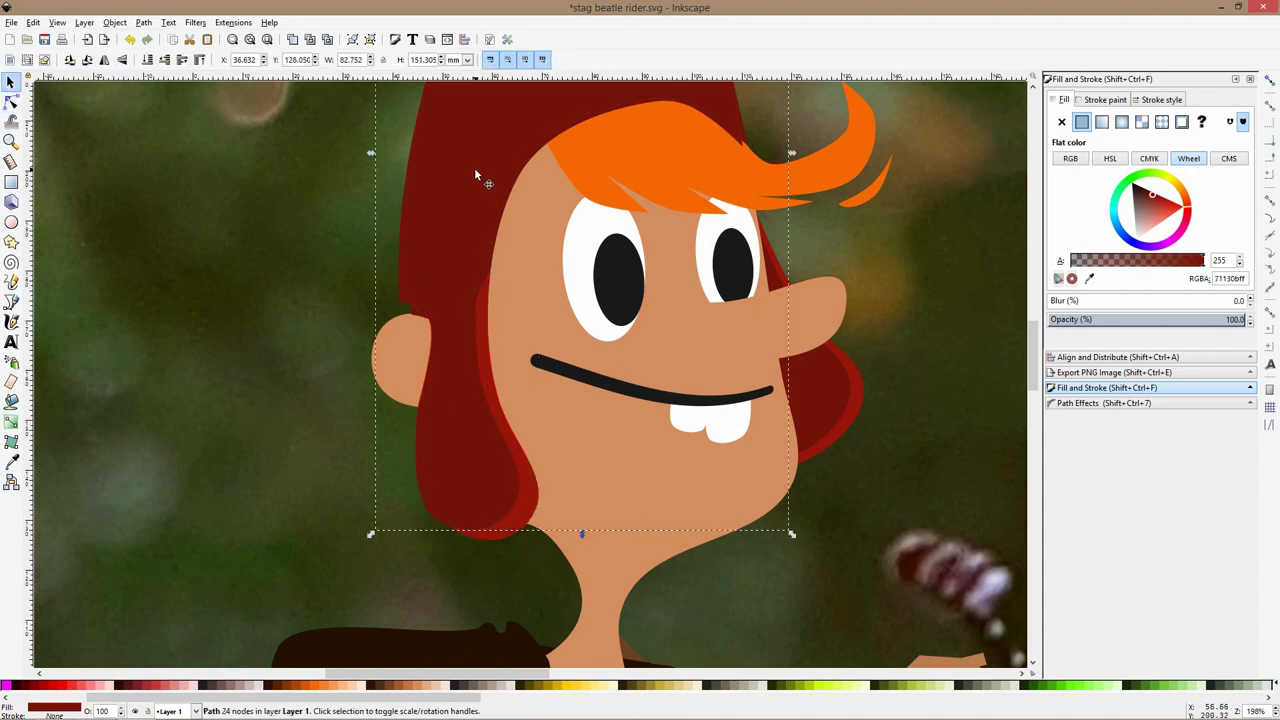
pyautogui.click(403, 685)
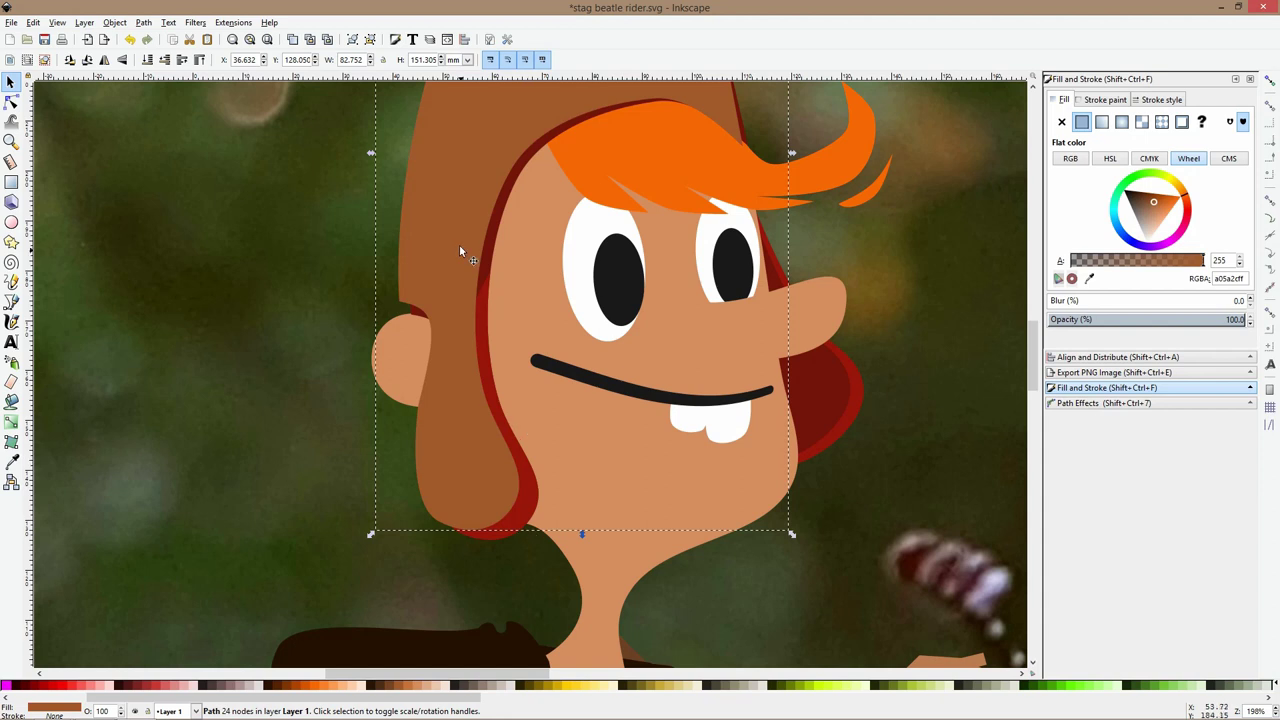
# Rotate and reposition the brown helmet copy, leaving a thin bright red crescent along the near flap's inner edge
pyautogui.moveTo(459, 244); pyautogui.dragTo(464, 257)
pyautogui.scroll(-1, 480, 256)
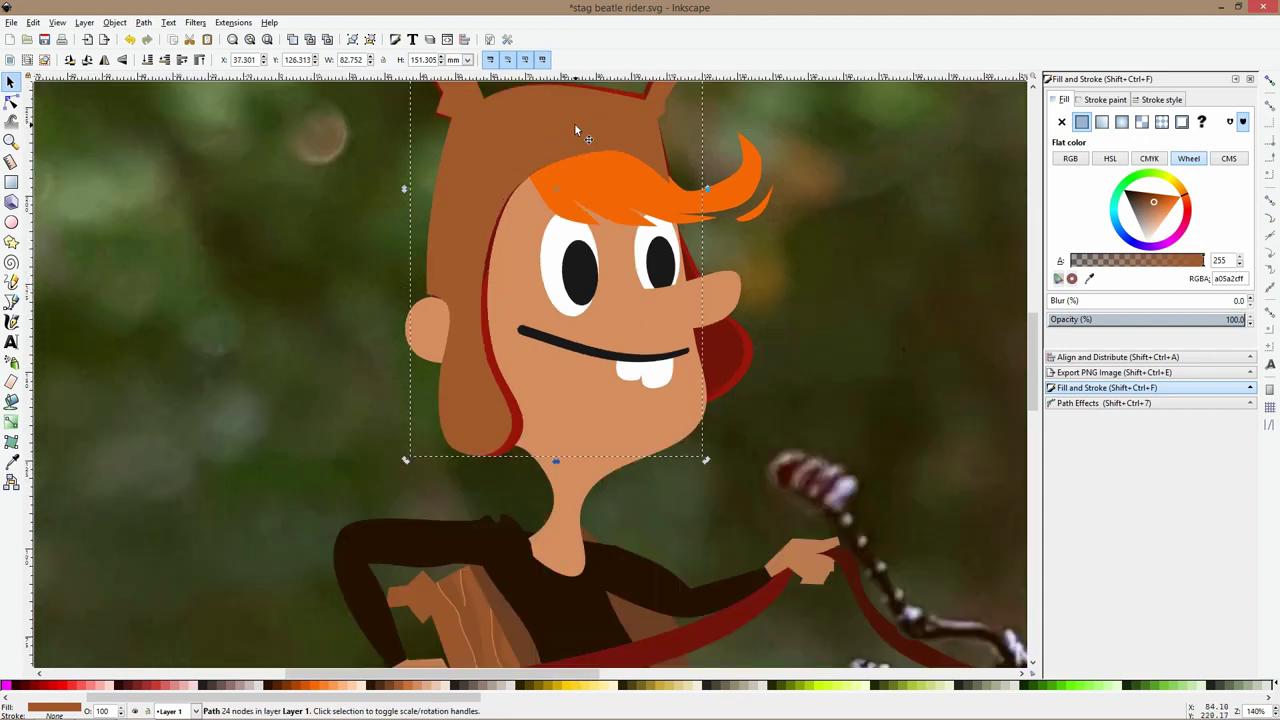
pyautogui.scroll(1, 717, 167)
pyautogui.scroll(-1, 718, 192)
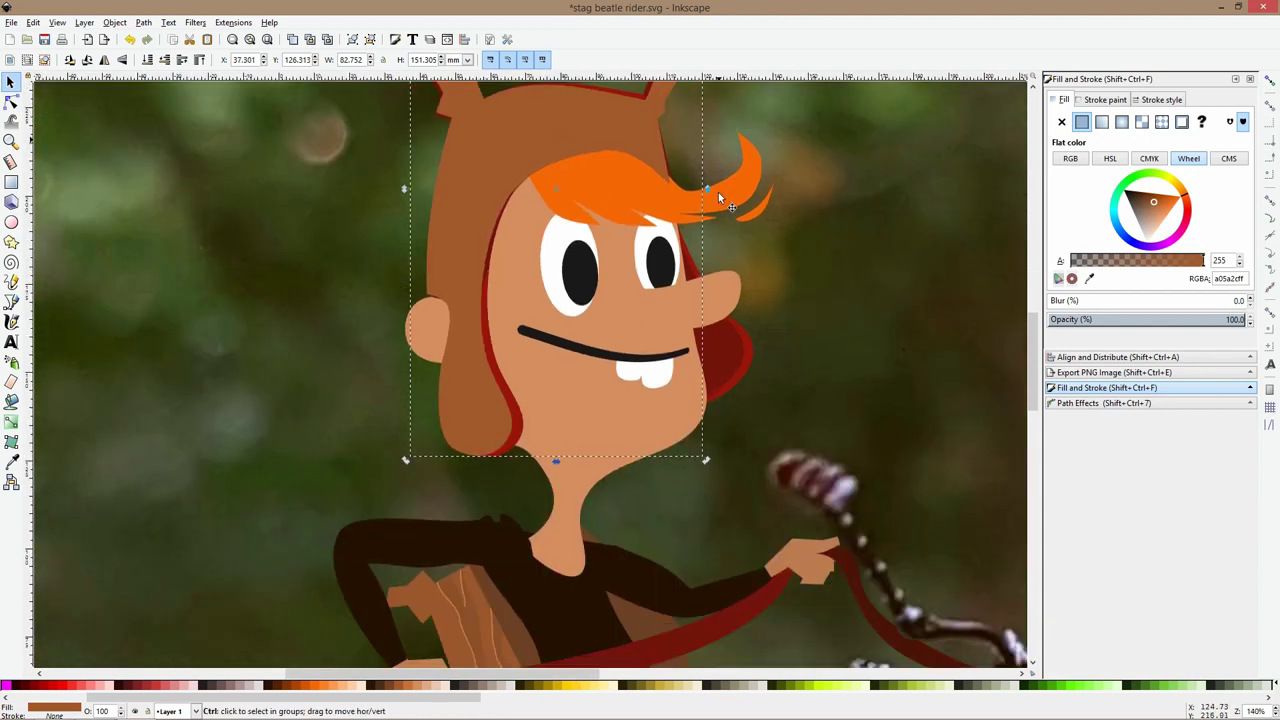
pyautogui.moveTo(707, 463); pyautogui.dragTo(676, 488)
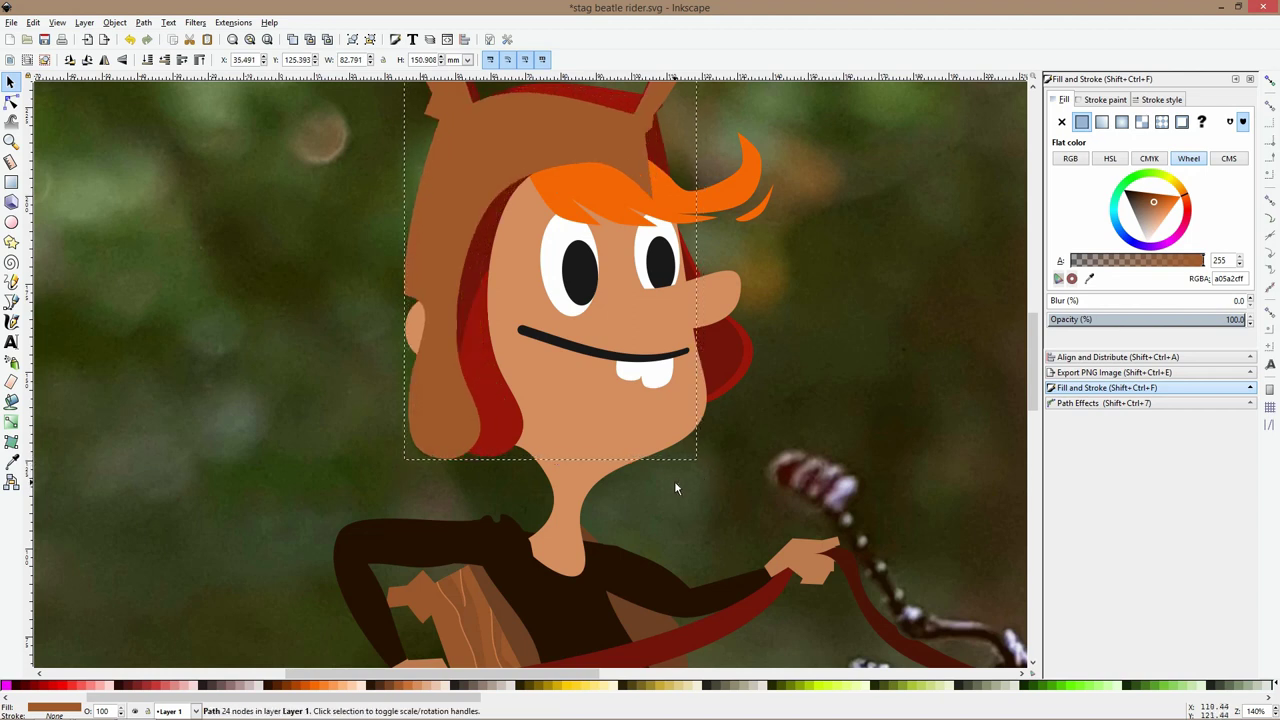
pyautogui.moveTo(597, 176); pyautogui.dragTo(586, 146)
pyautogui.scroll(1, 525, 406)
# Subtract the brown helmet copy from the near flap's bright red shape to form a crescent highlight, and deselect it
pyautogui.keyDown('shift'); pyautogui.click(516, 443); pyautogui.keyUp('shift')
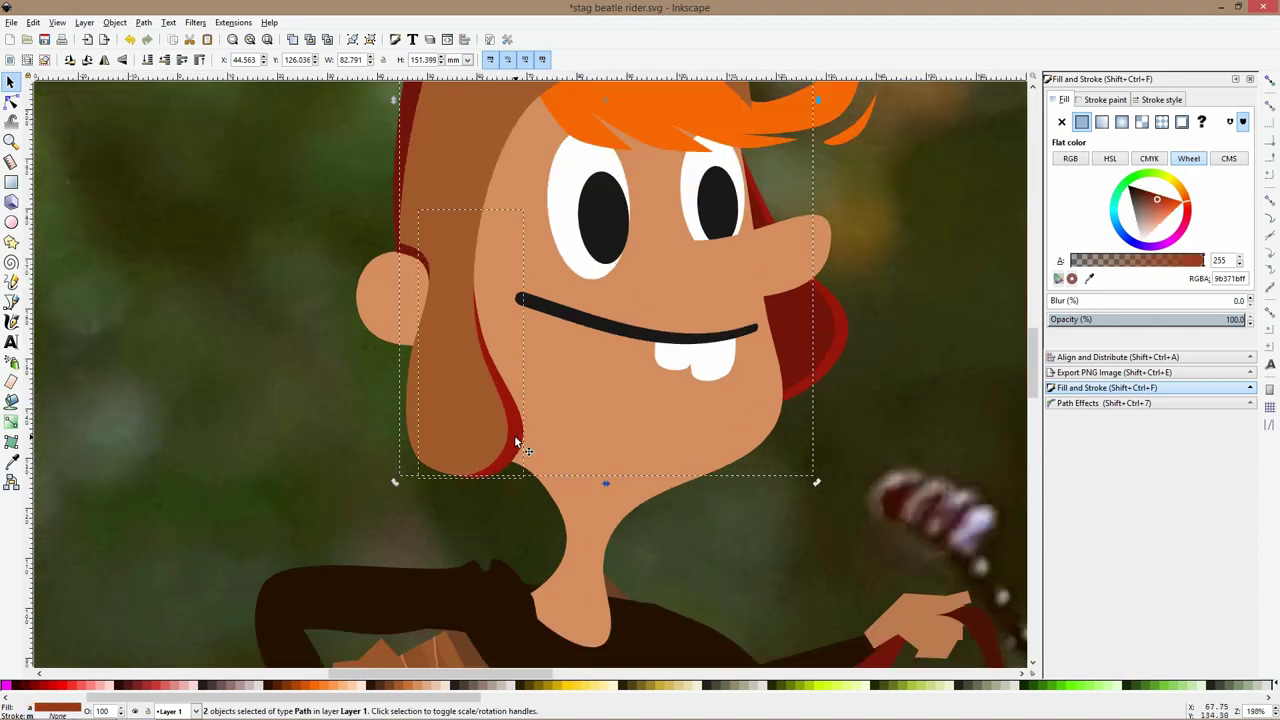
pyautogui.hotkey('ctrl', '-')
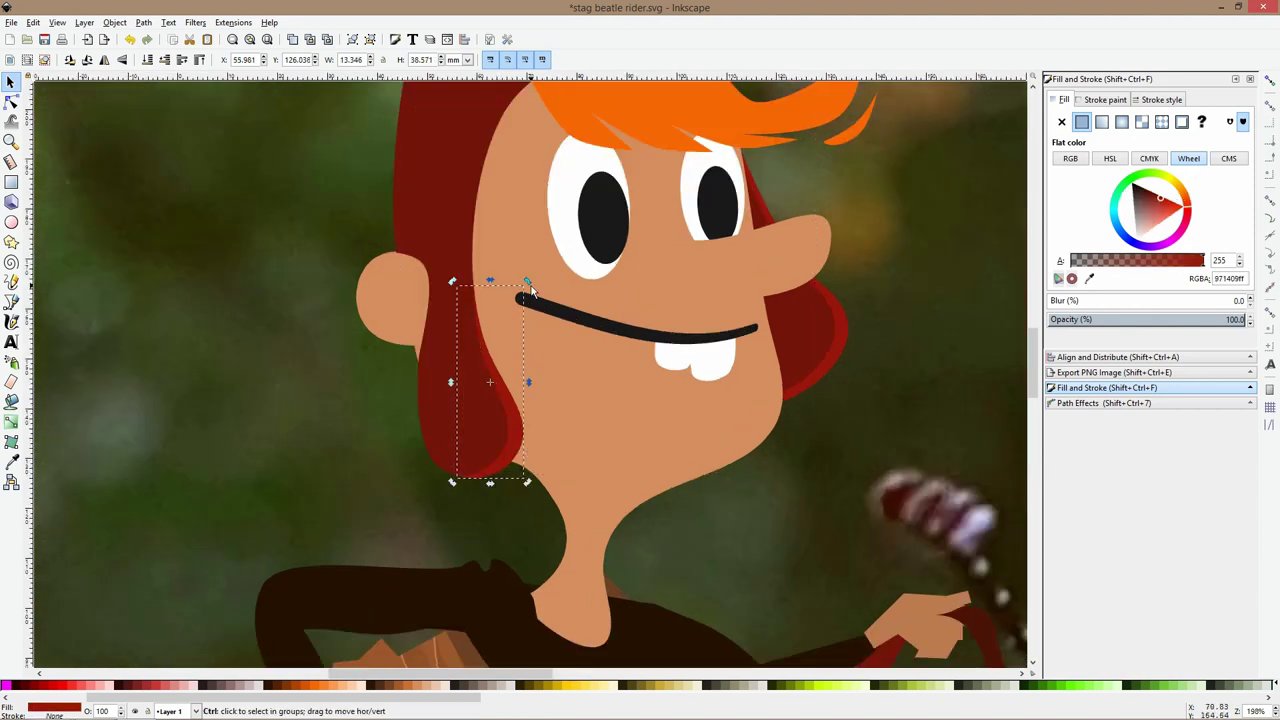
pyautogui.click(514, 232)
pyautogui.scroll(-2, 514, 232)
pyautogui.click(317, 257)
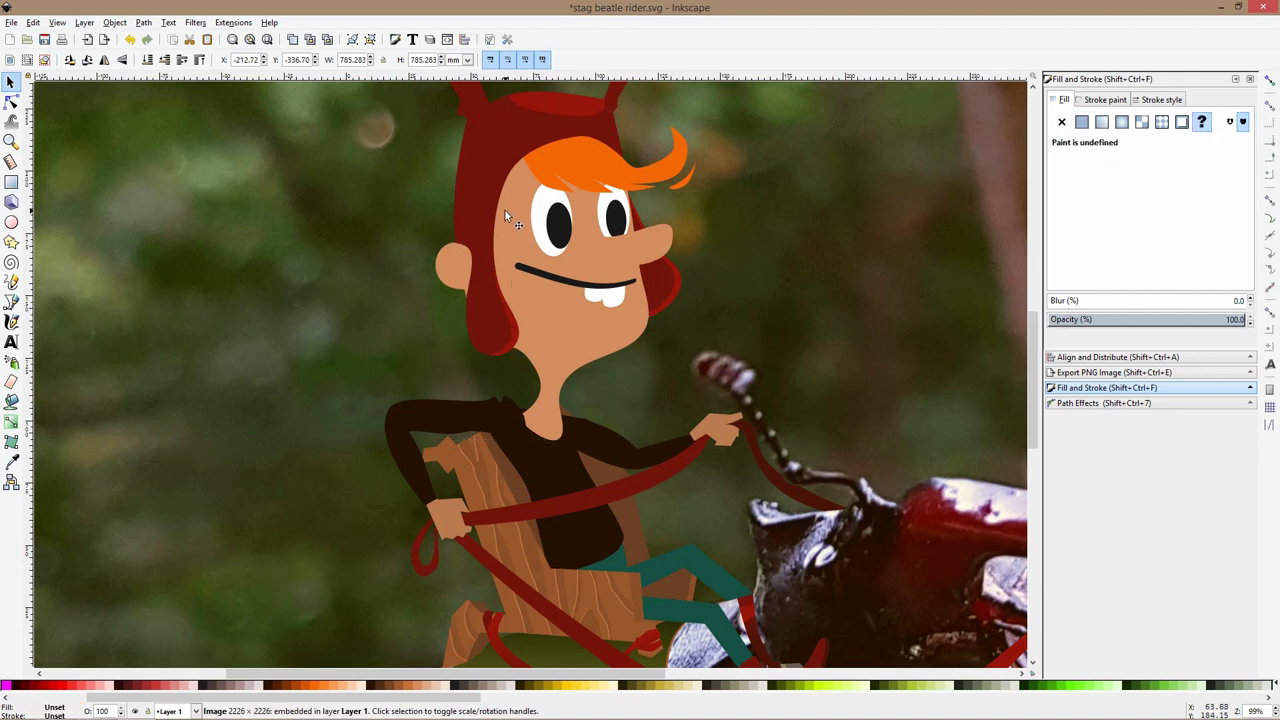
pyautogui.scroll(-2, 505, 210)
pyautogui.scroll(3, 501, 143)
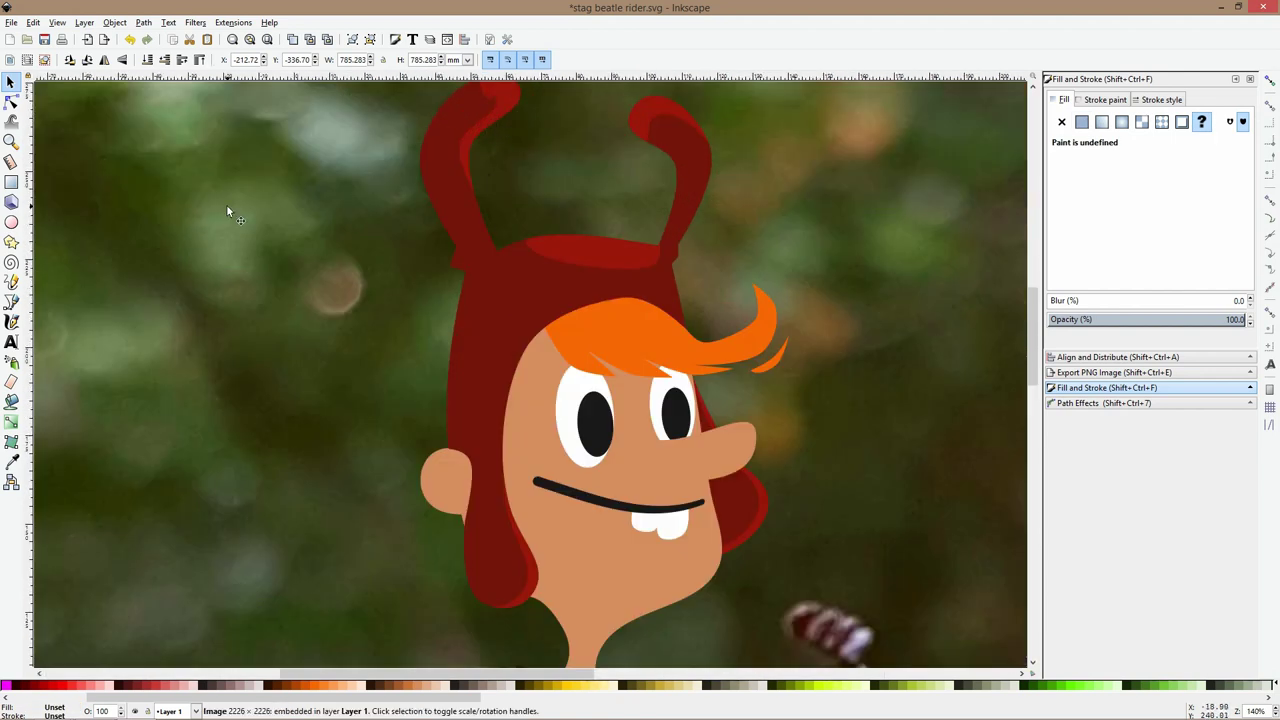
# Shift the helmet's protruding corner node at the base of the rear horn slightly inward and deselect the helmet
pyautogui.click(11, 102)
pyautogui.click(453, 265)
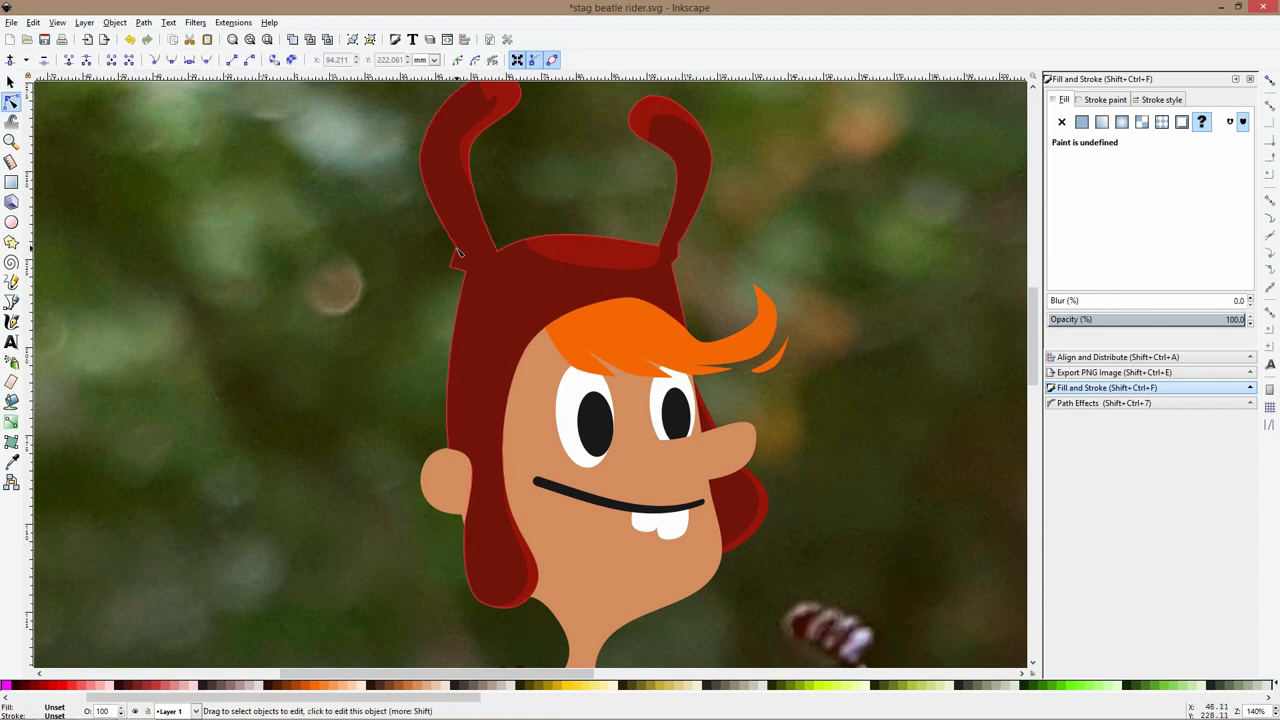
pyautogui.moveTo(451, 266); pyautogui.dragTo(456, 261)
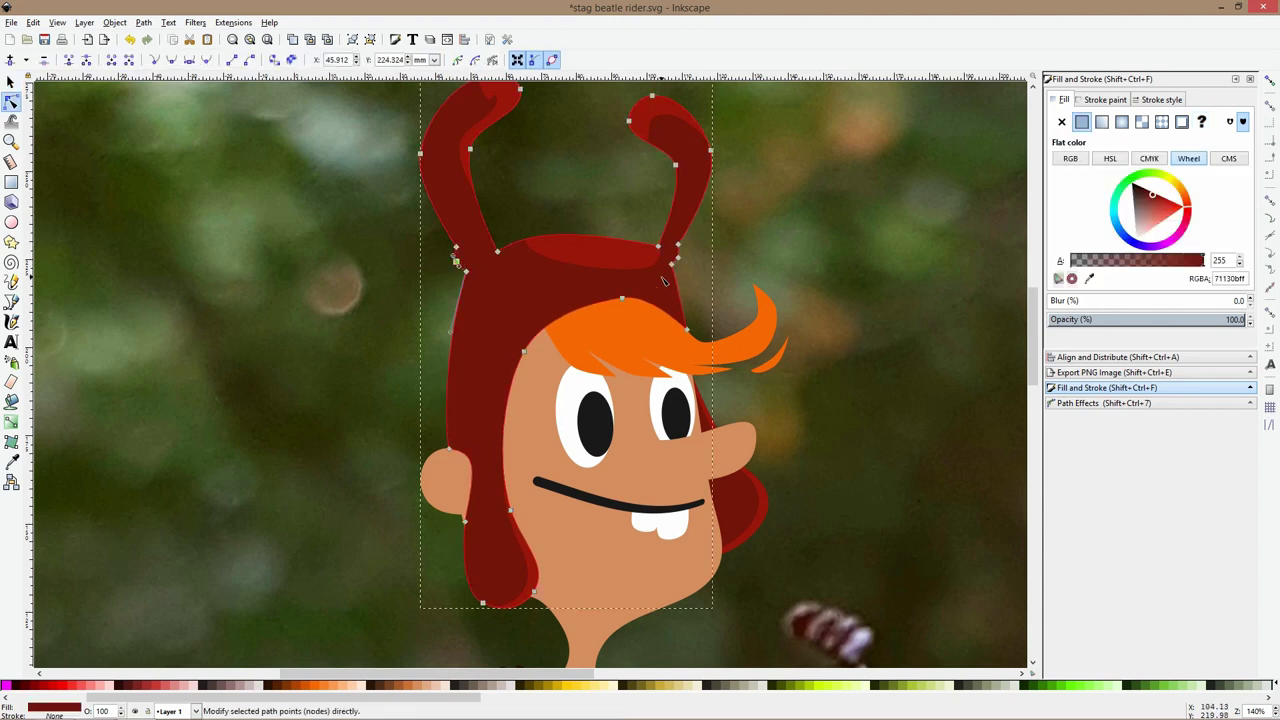
pyautogui.click(808, 338)
pyautogui.scroll(-2, 812, 340)
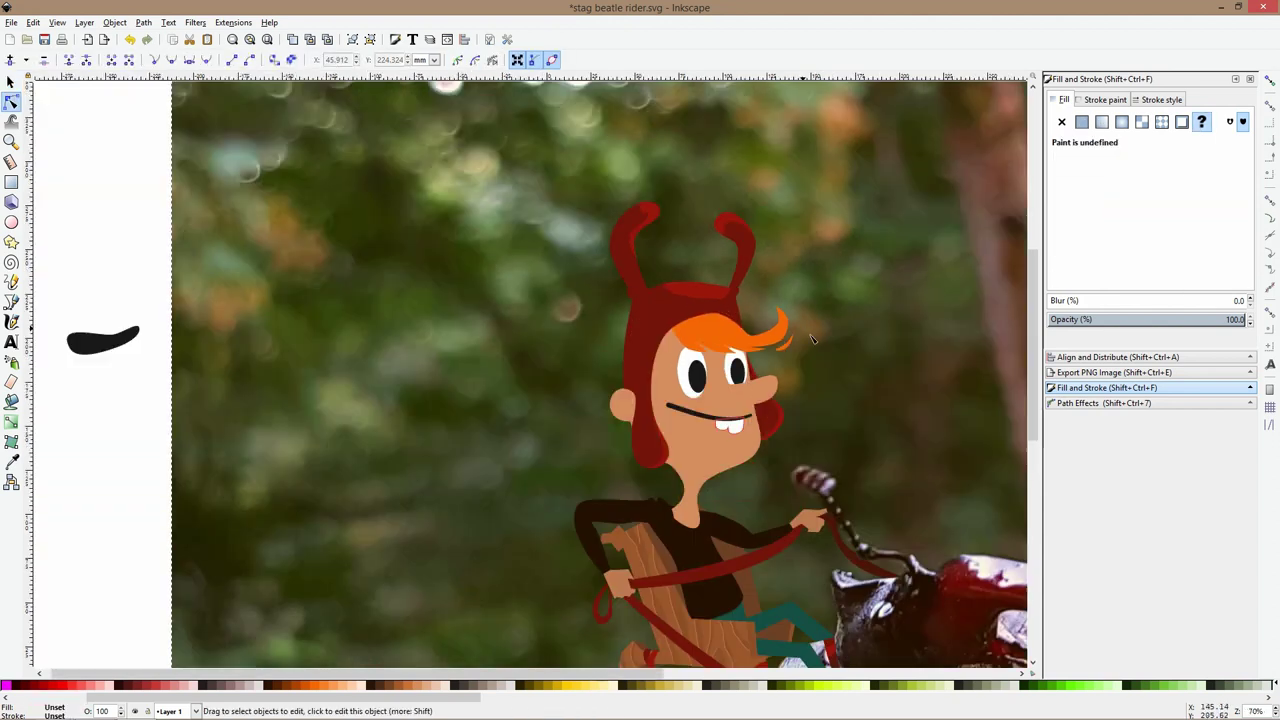
# Save the drawing of the stag beetle rider
pyautogui.scroll(-1, 812, 341)
pyautogui.moveTo(763, 331); pyautogui.dragTo(637, 296)
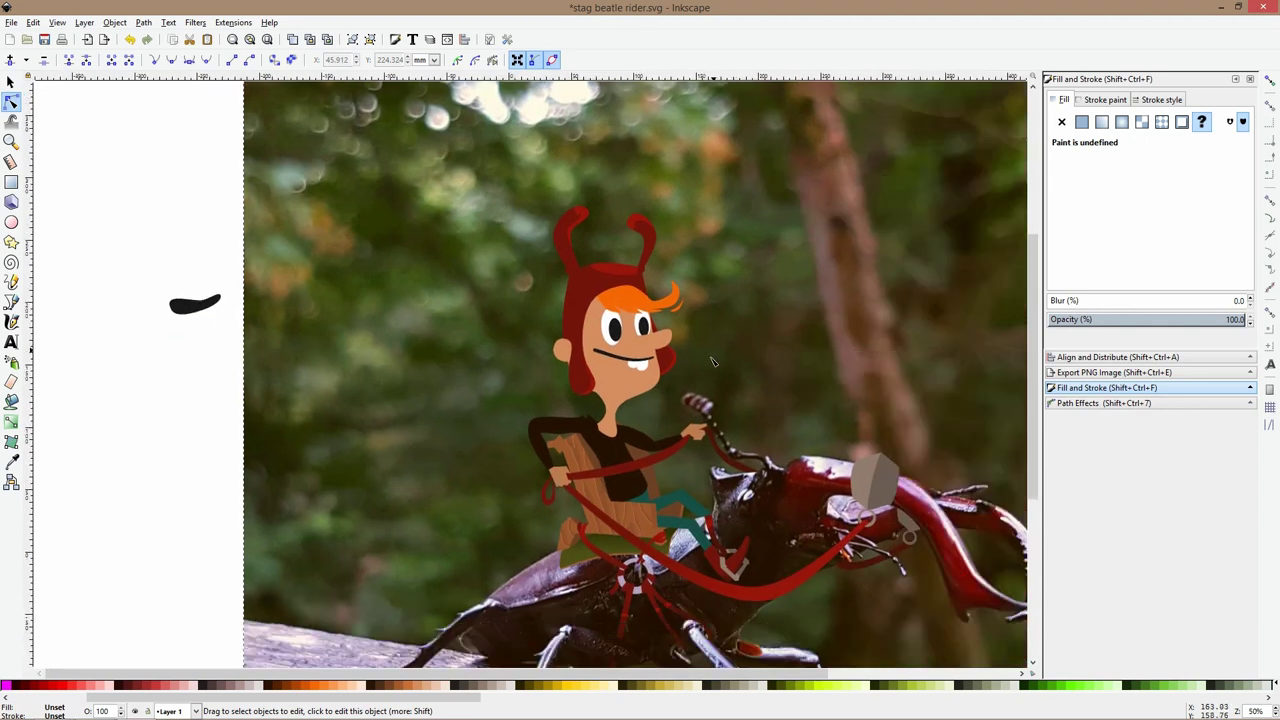
pyautogui.scroll(2, 698, 350)
pyautogui.click(11, 301)
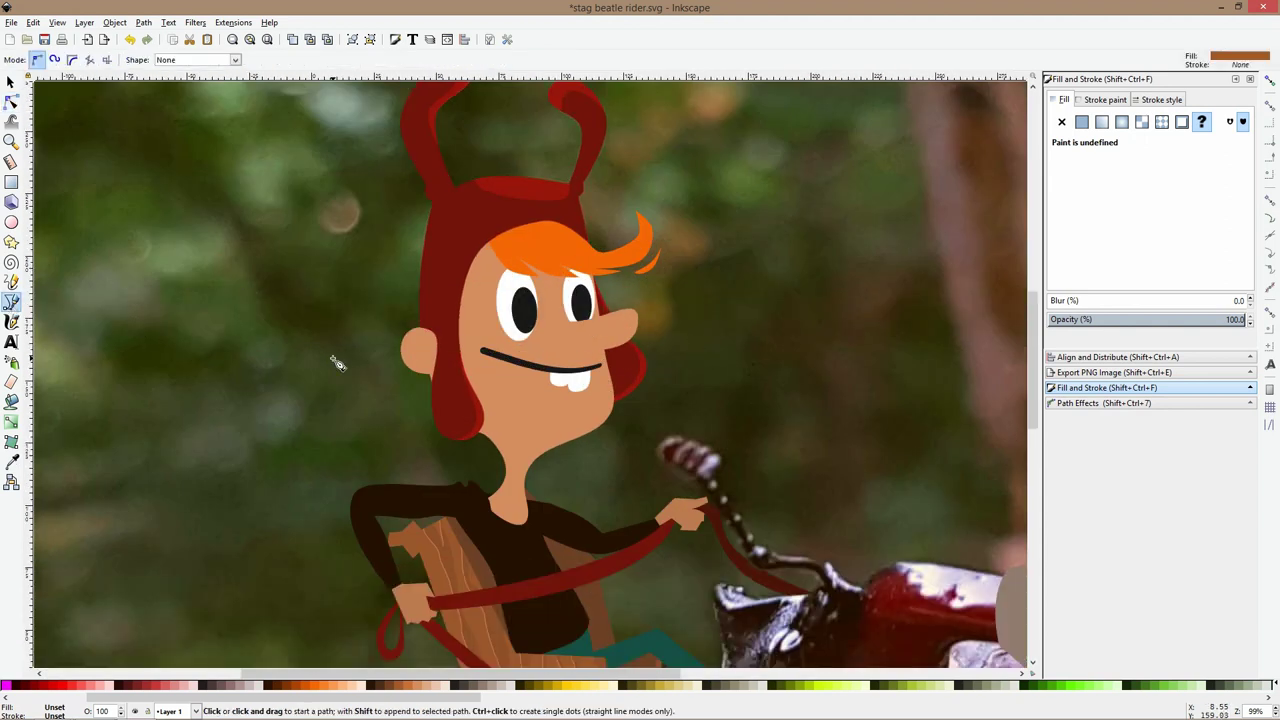
pyautogui.hotkey('ctrl', 's')
pyautogui.scroll(1, 537, 314)
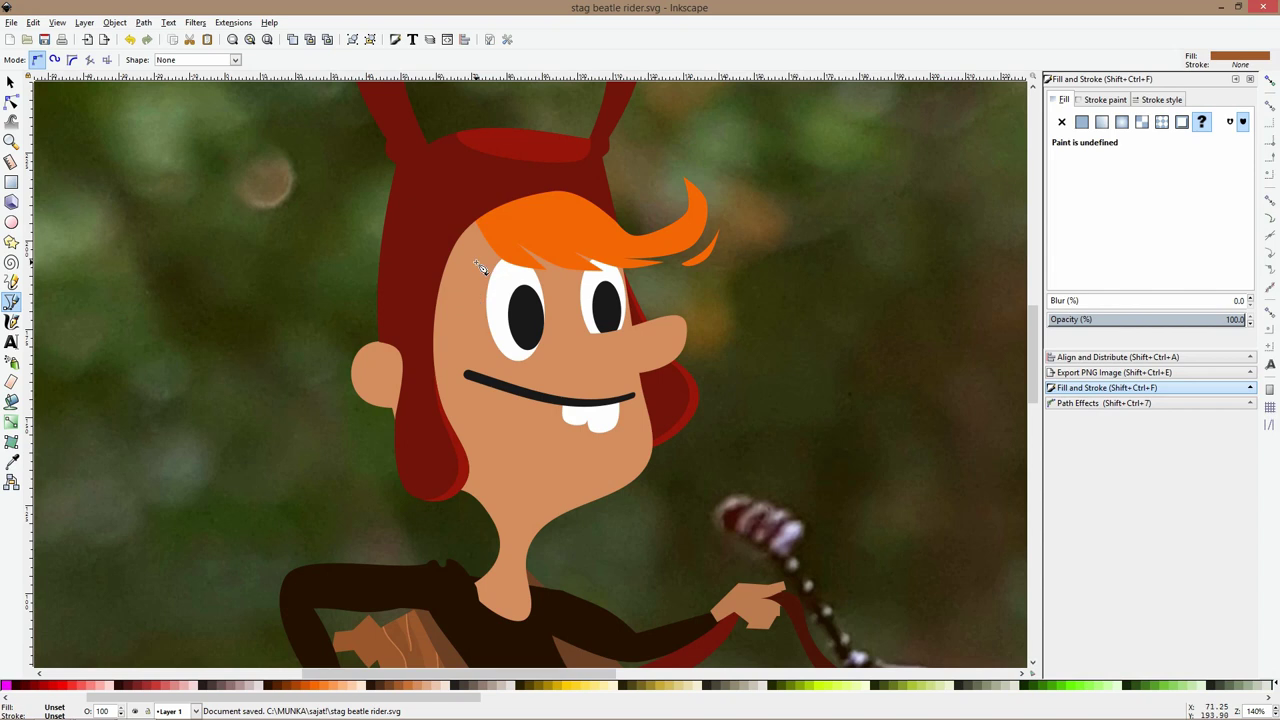
# Draw a closed straight-sided shape over the face from brow to chin, notched around the nose, and fill it pale pink f4d7d7
pyautogui.click(470, 208)
pyautogui.click(515, 298)
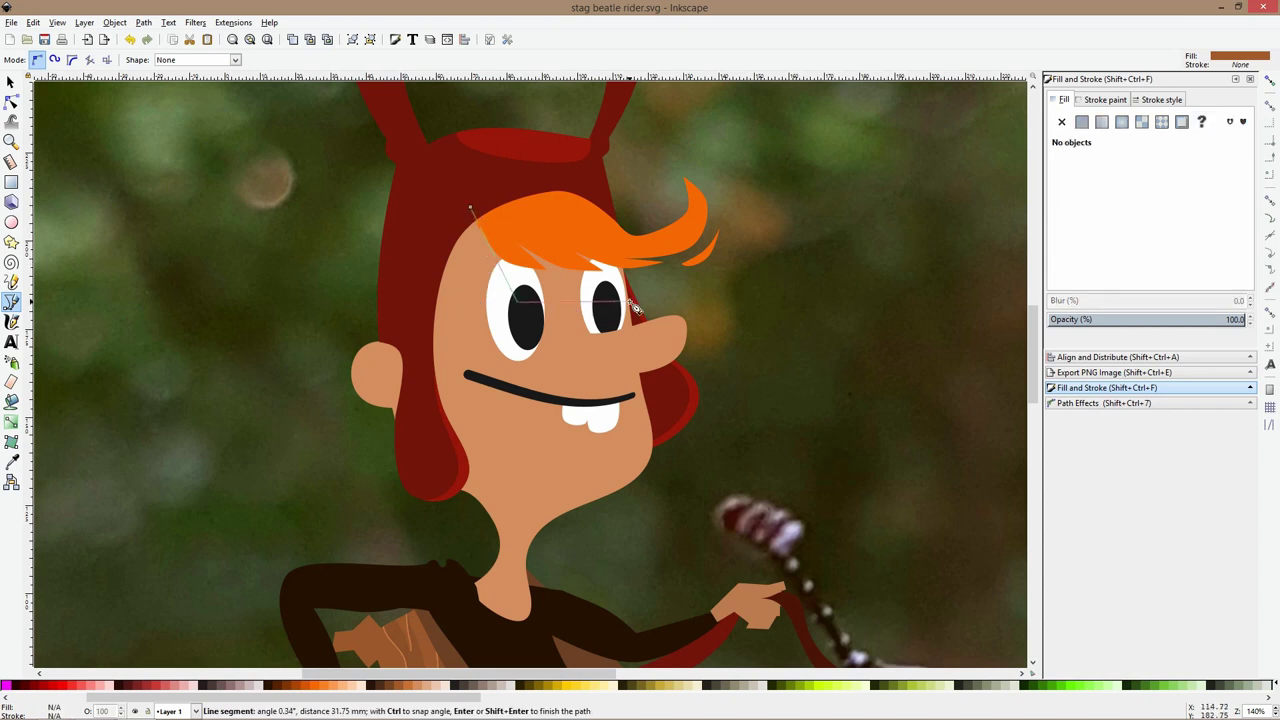
pyautogui.click(632, 300)
pyautogui.click(650, 336)
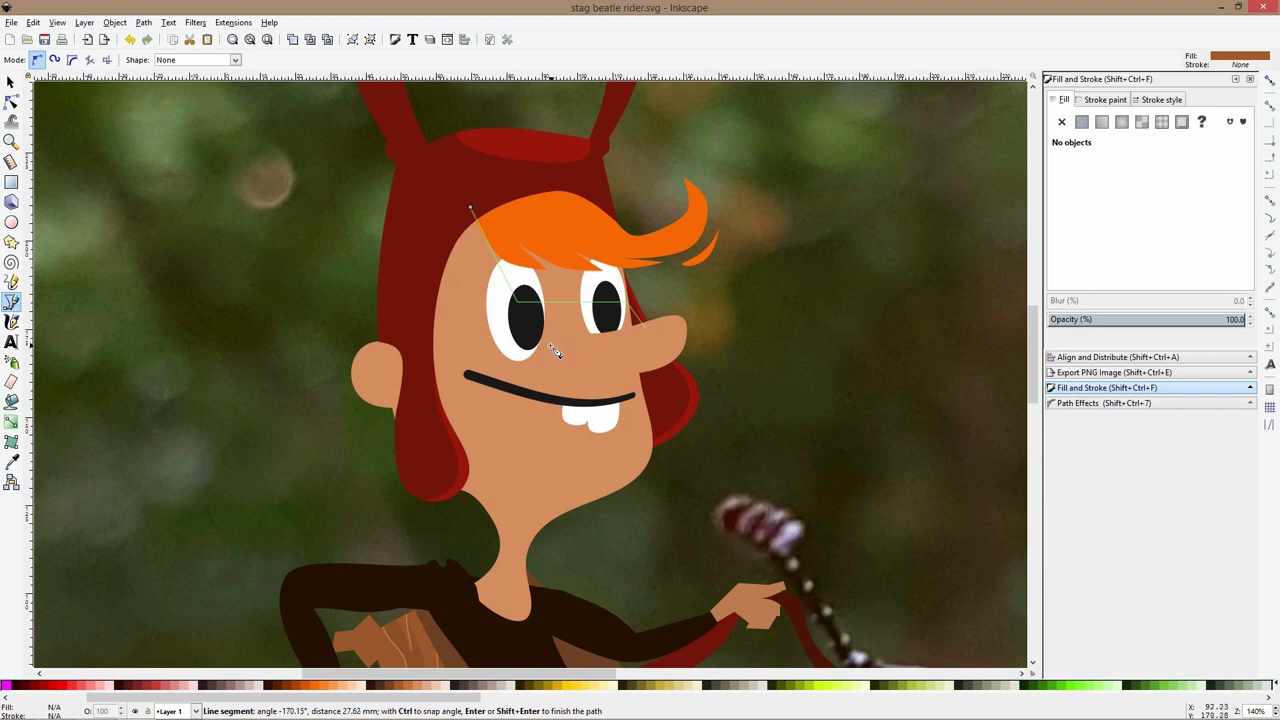
pyautogui.click(551, 347)
pyautogui.click(572, 396)
pyautogui.click(657, 403)
pyautogui.click(667, 503)
pyautogui.click(575, 516)
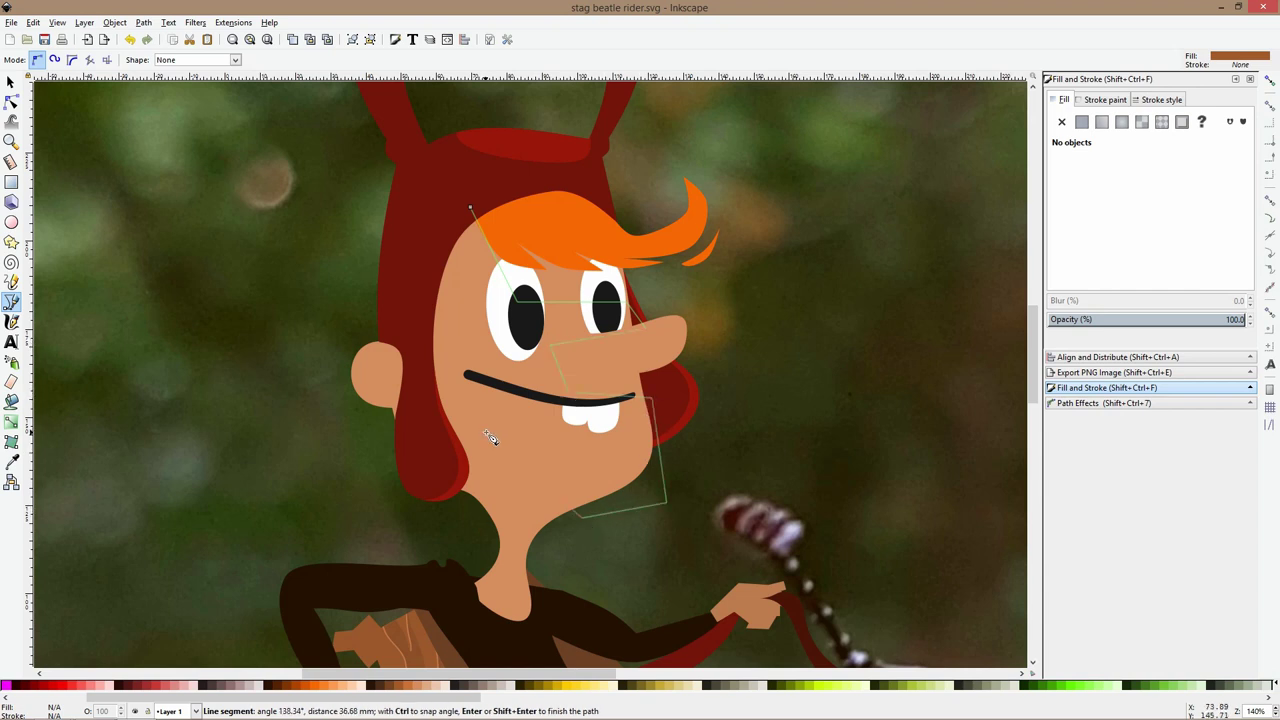
pyautogui.click(488, 451)
pyautogui.click(462, 369)
pyautogui.click(424, 311)
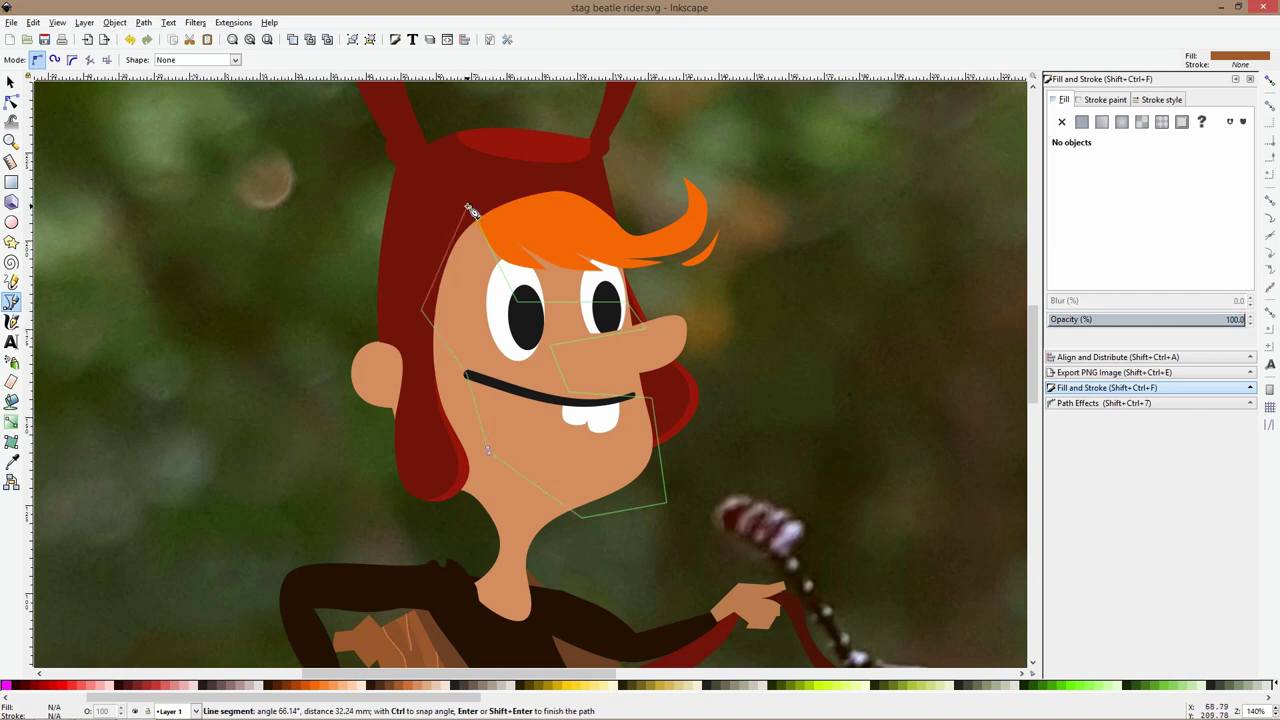
pyautogui.click(468, 208)
pyautogui.press('s')
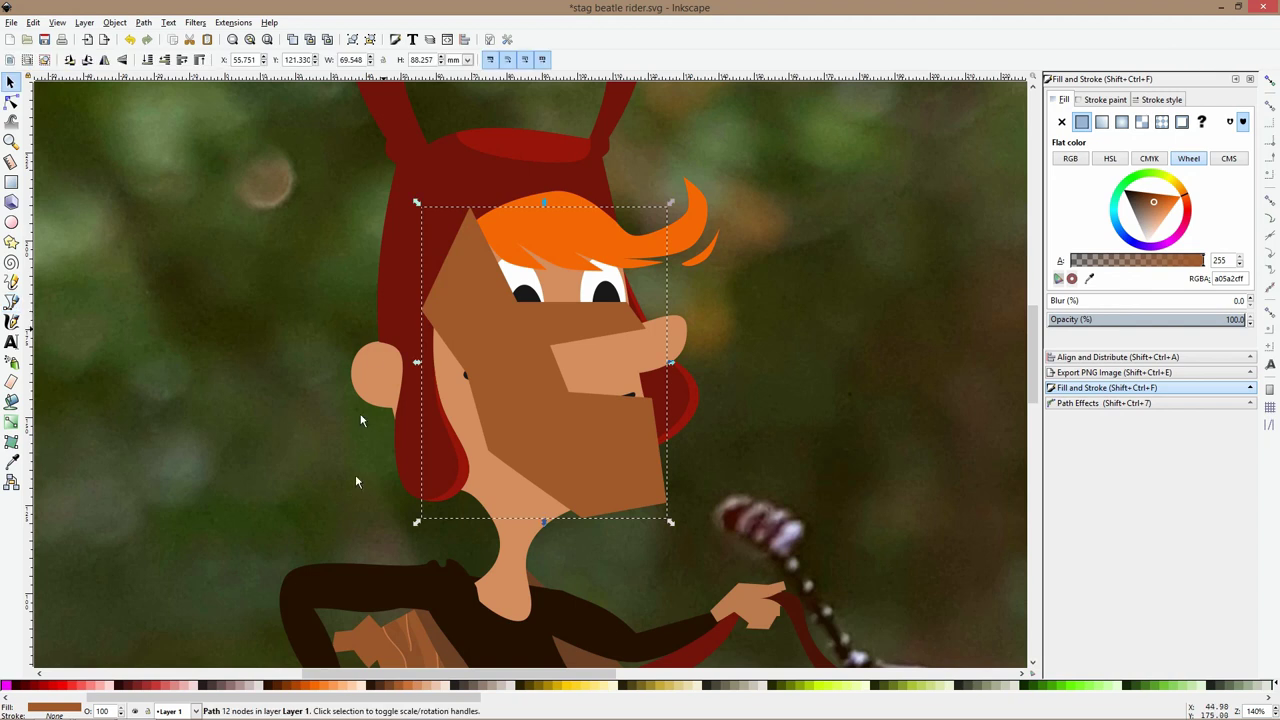
pyautogui.click(199, 687)
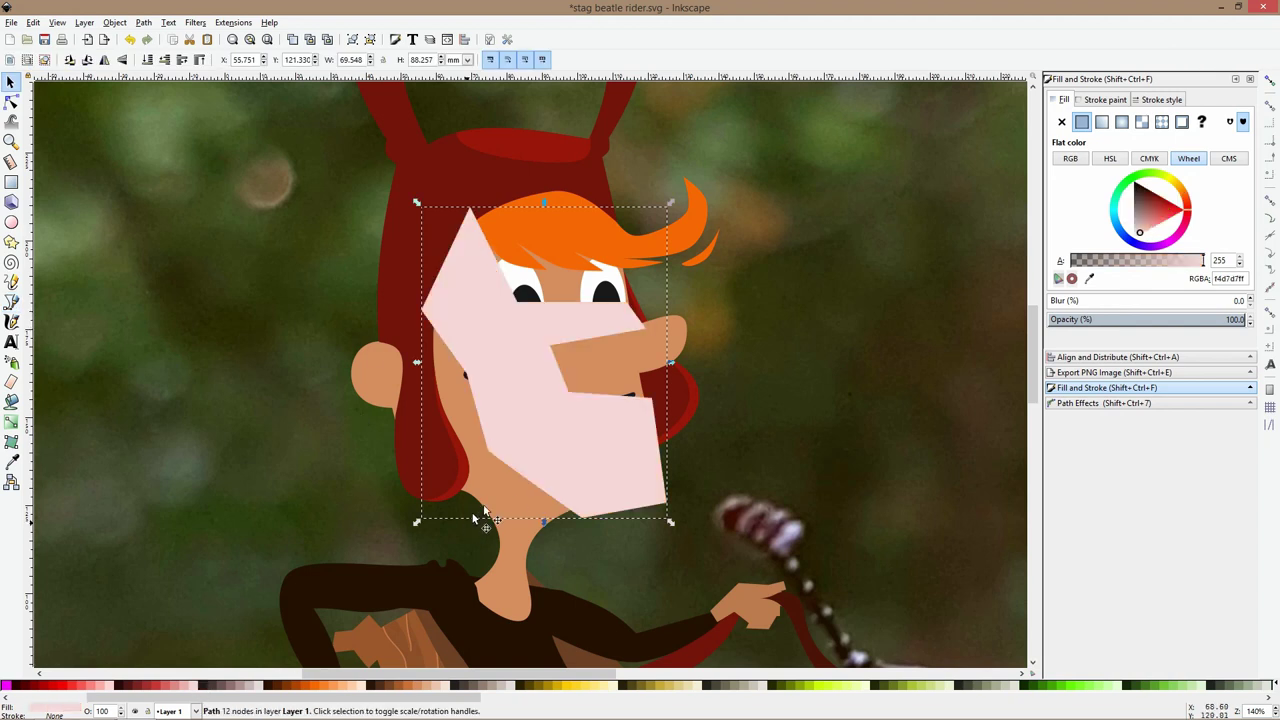
# Curve the pink face shape's edges under the brow, beneath the nose and around the chin, raising the node at the near eye
pyautogui.click(11, 101)
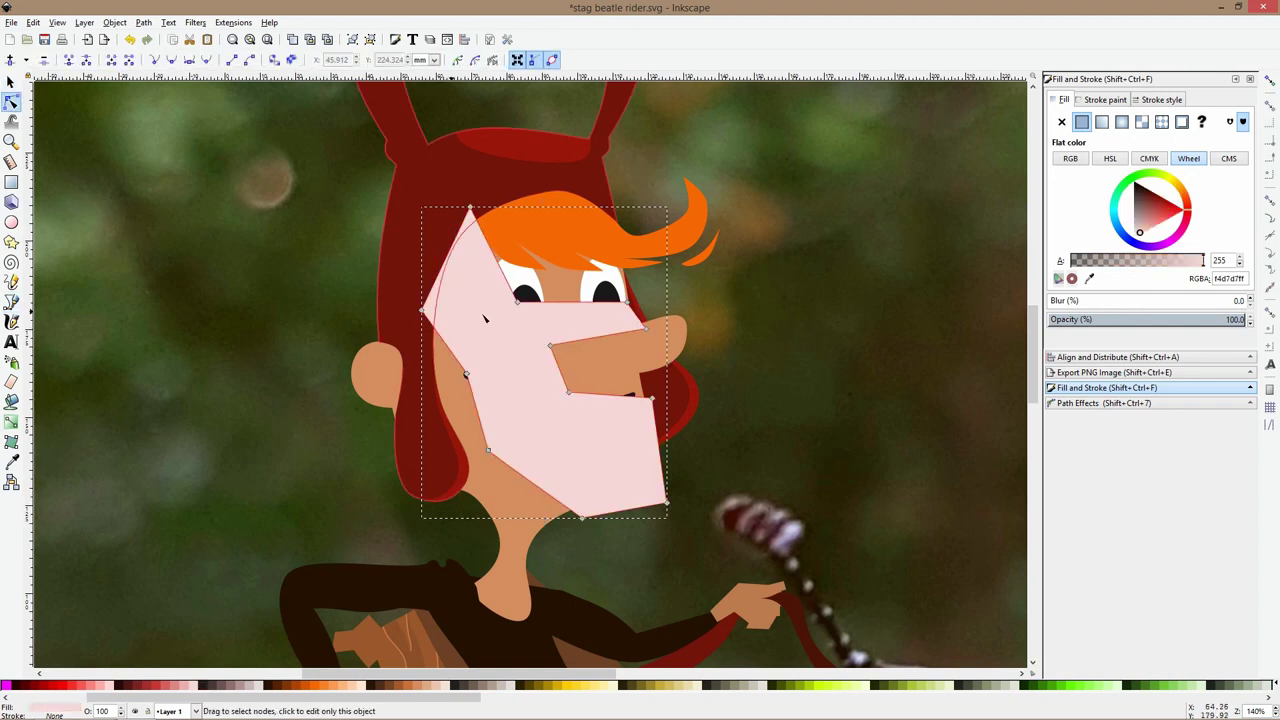
pyautogui.keyDown('ctrl'); pyautogui.click(518, 303); pyautogui.keyUp('ctrl')
pyautogui.moveTo(518, 303); pyautogui.dragTo(523, 280)
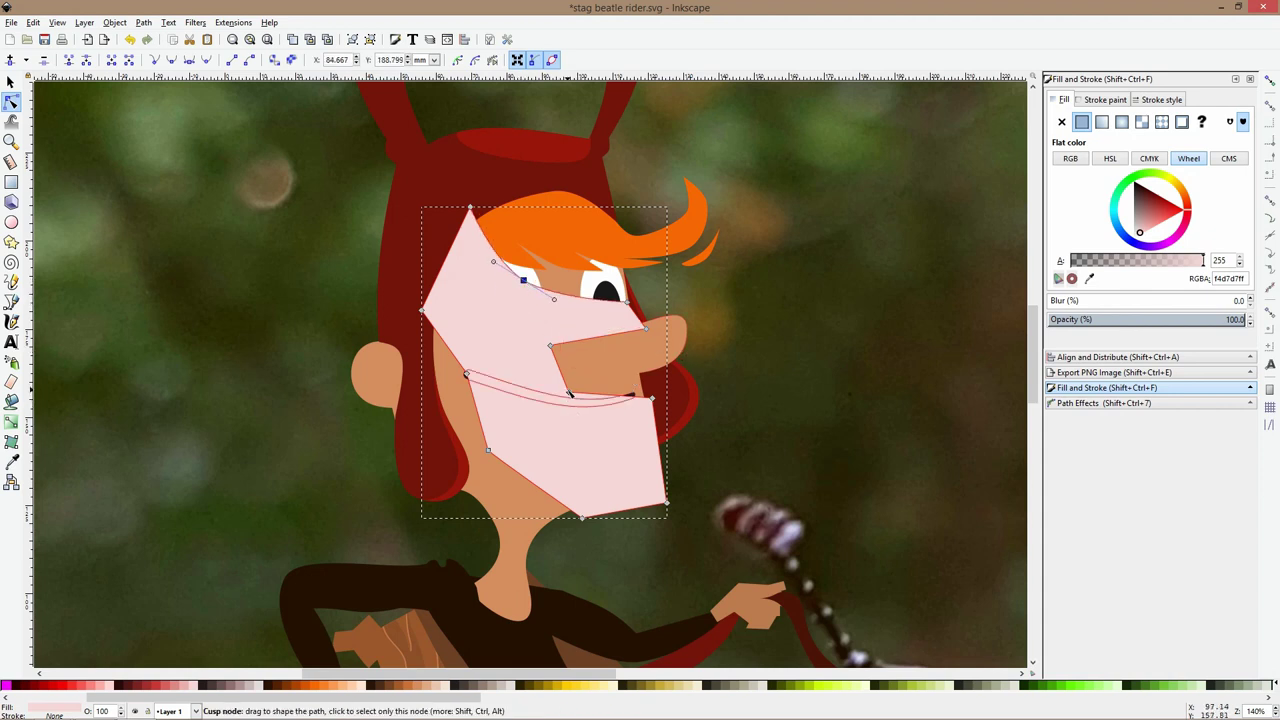
pyautogui.keyDown('ctrl'); pyautogui.click(668, 507); pyautogui.keyUp('ctrl')
pyautogui.keyDown('ctrl'); pyautogui.click(582, 518); pyautogui.keyUp('ctrl')
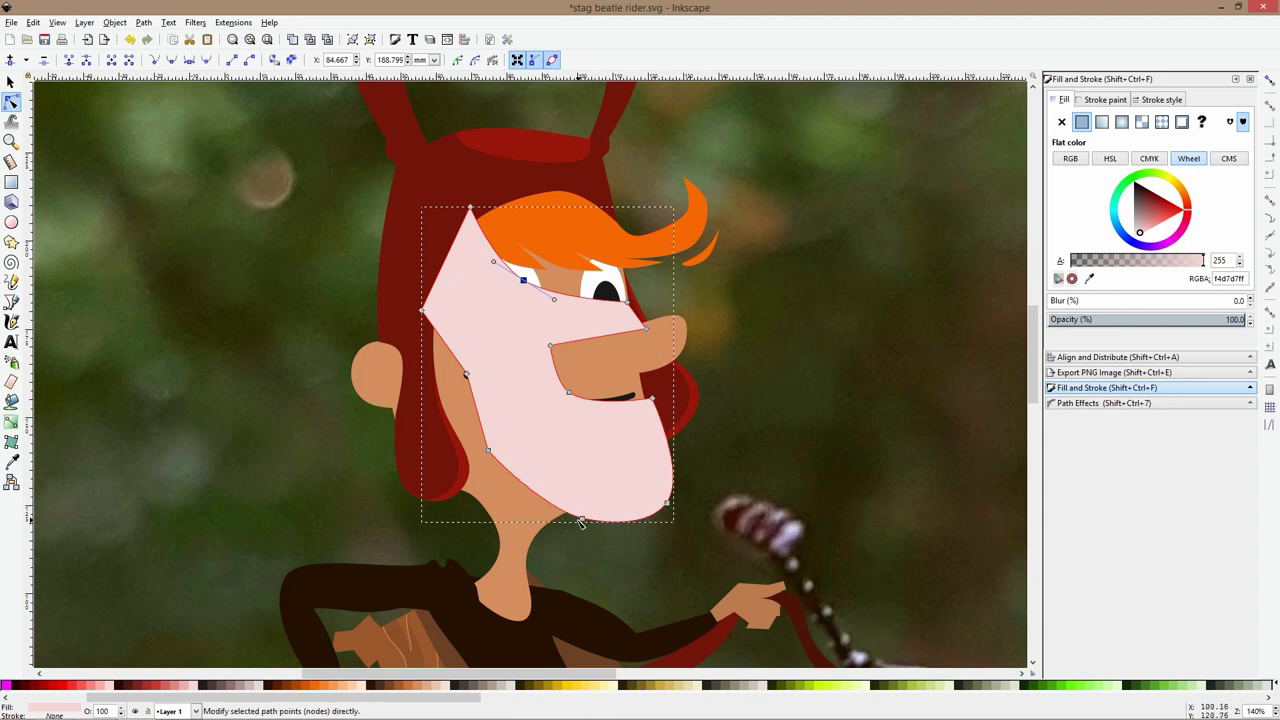
# Remove the pink shape's extra cheek and jaw nodes and bend its rear edge into one smooth curve down to the chin
pyautogui.click(485, 450)
pyautogui.click(486, 449)
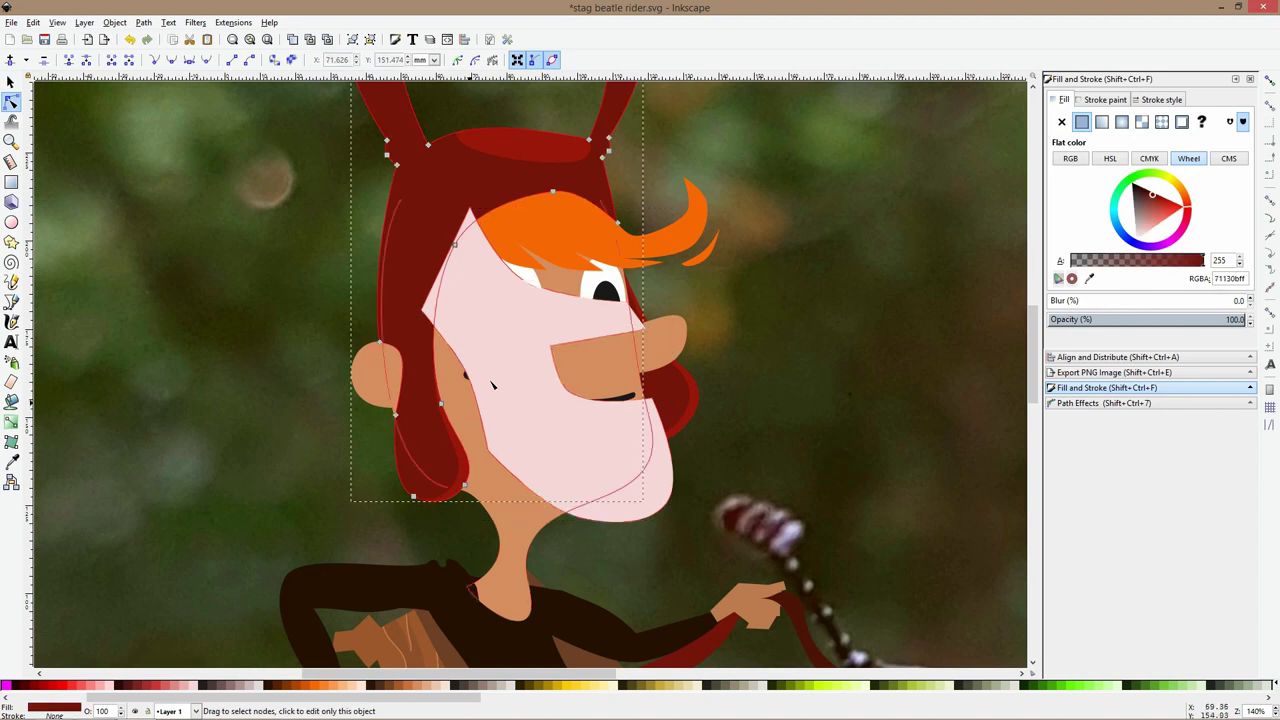
pyautogui.click(488, 450)
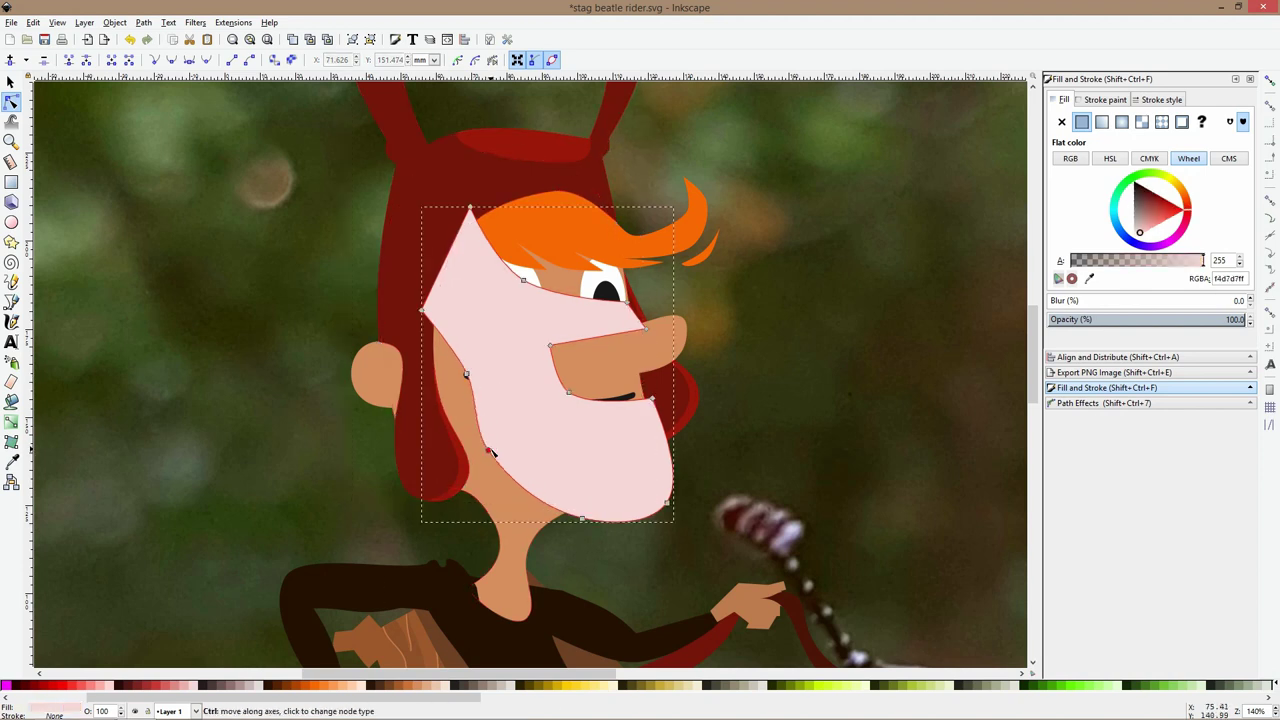
pyautogui.click(467, 373)
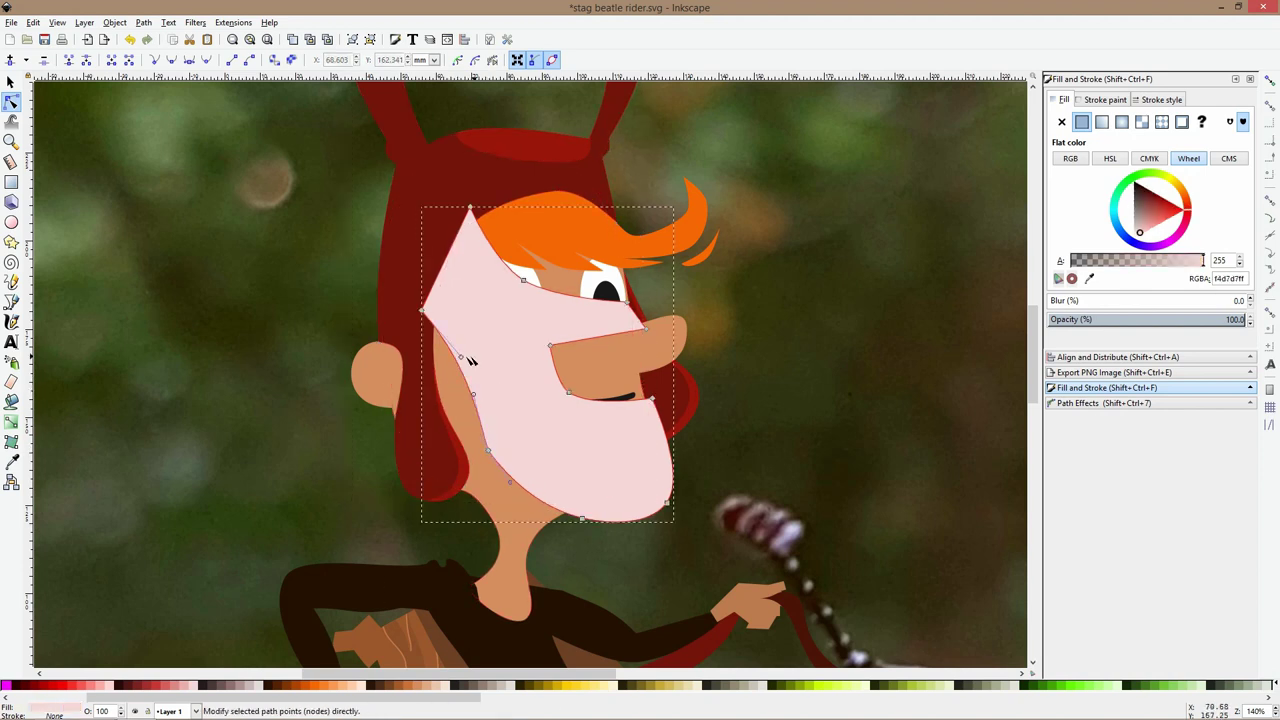
pyautogui.moveTo(461, 357); pyautogui.dragTo(392, 385)
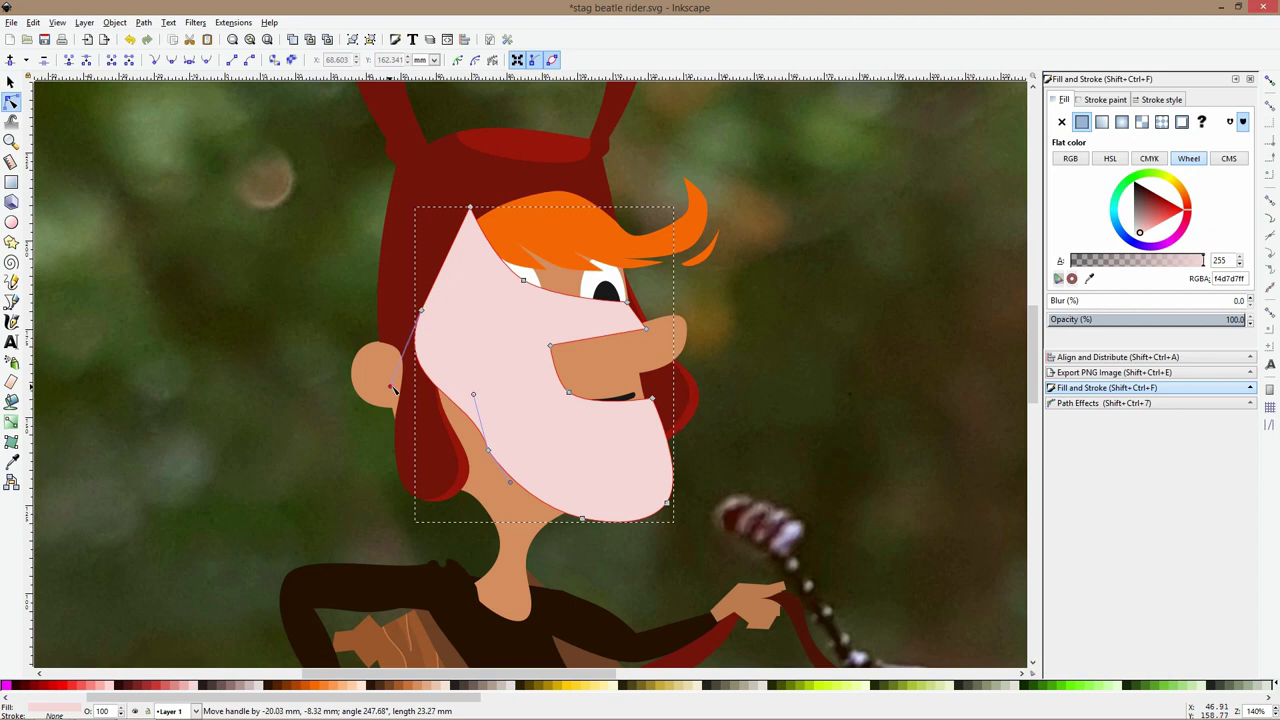
pyautogui.click(488, 450)
pyautogui.press('Delete')
pyautogui.moveTo(507, 470); pyautogui.dragTo(480, 476)
pyautogui.press('s')
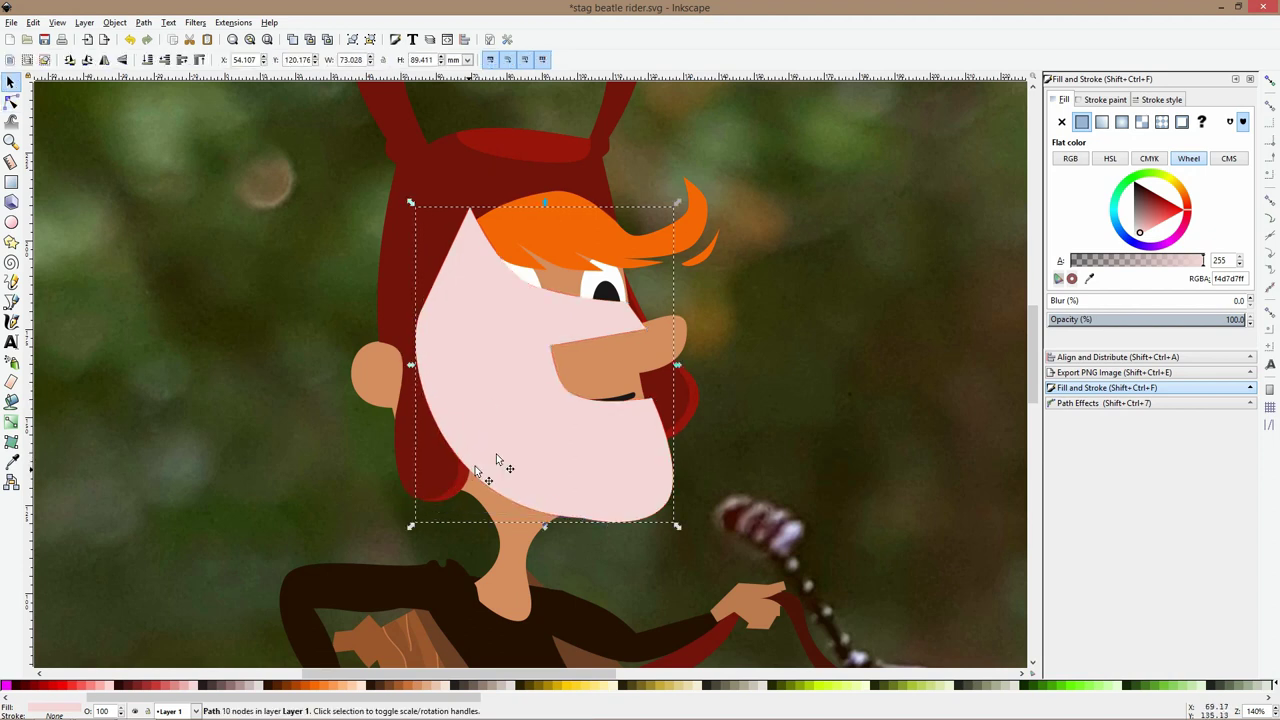
# Bring a duplicate of the head shape to the front and intersect it with the pink shape to clip it to the face outline
pyautogui.keyDown('alt'); pyautogui.click(509, 507); pyautogui.keyUp('alt')
pyautogui.press('Home')
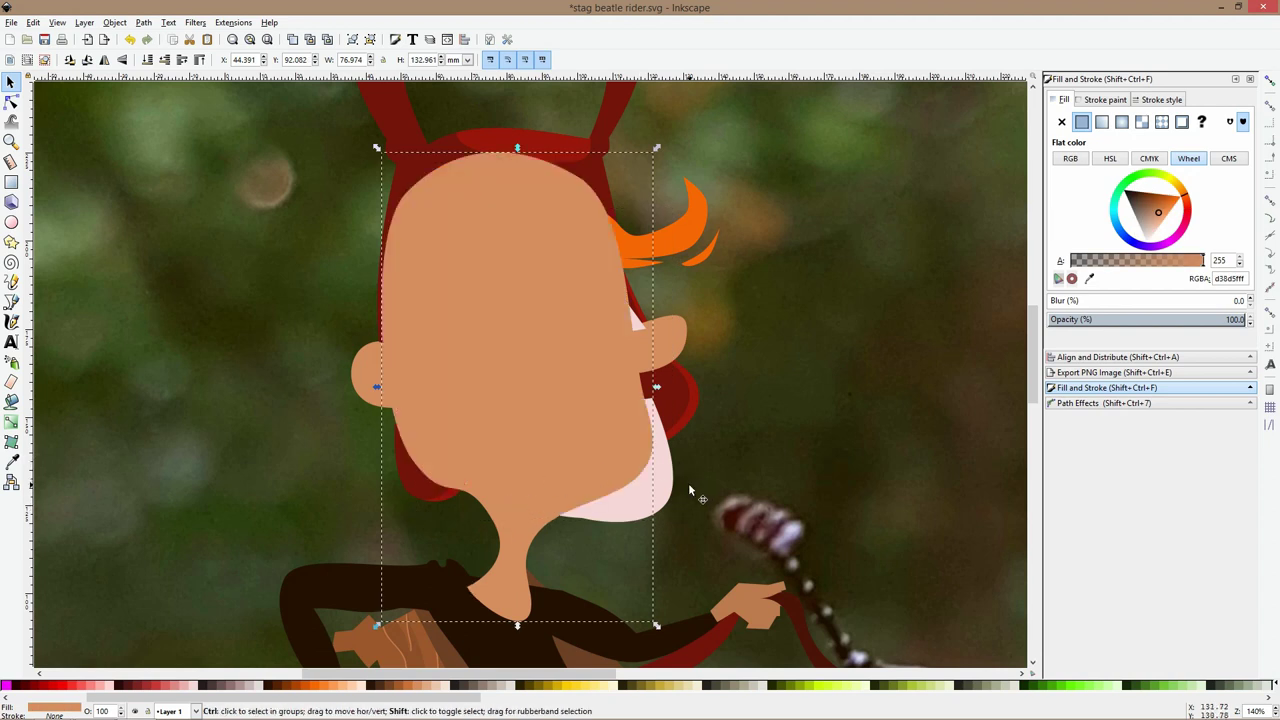
pyautogui.keyDown('shift'); pyautogui.click(681, 487); pyautogui.keyUp('shift')
pyautogui.click(668, 485)
pyautogui.keyDown('shift'); pyautogui.click(618, 421); pyautogui.keyUp('shift')
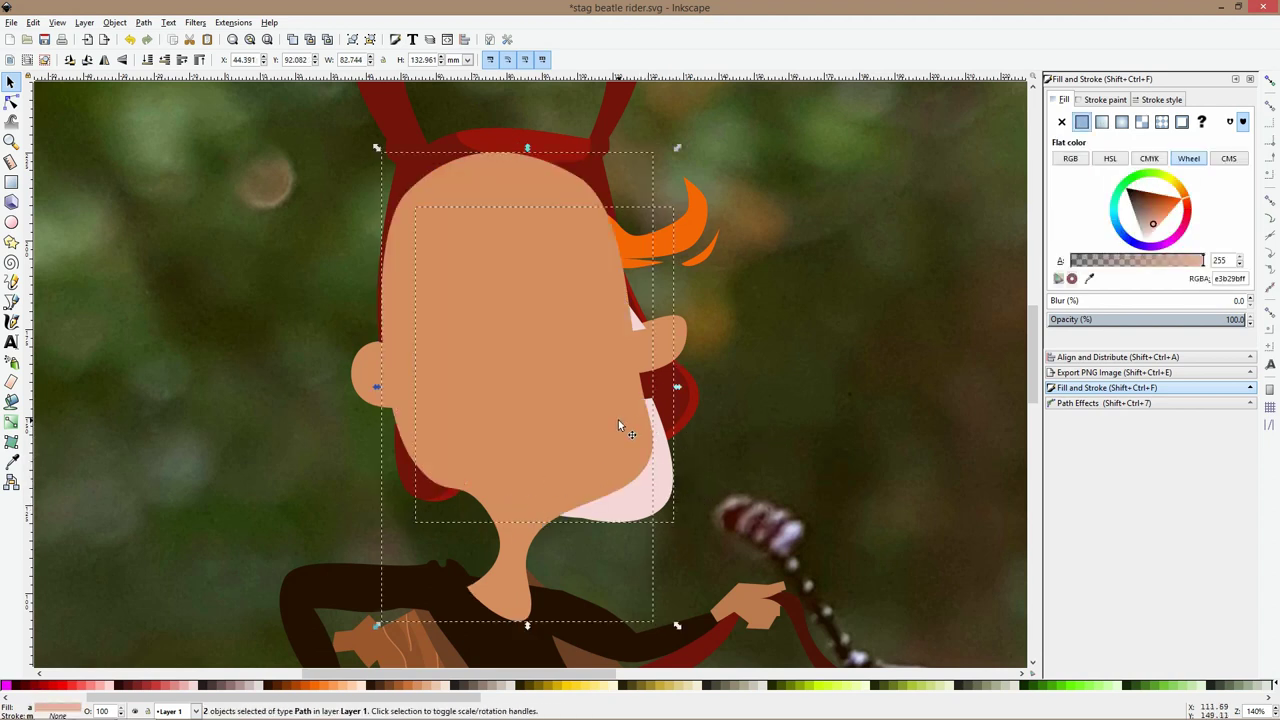
pyautogui.hotkey('ctrl', '*')
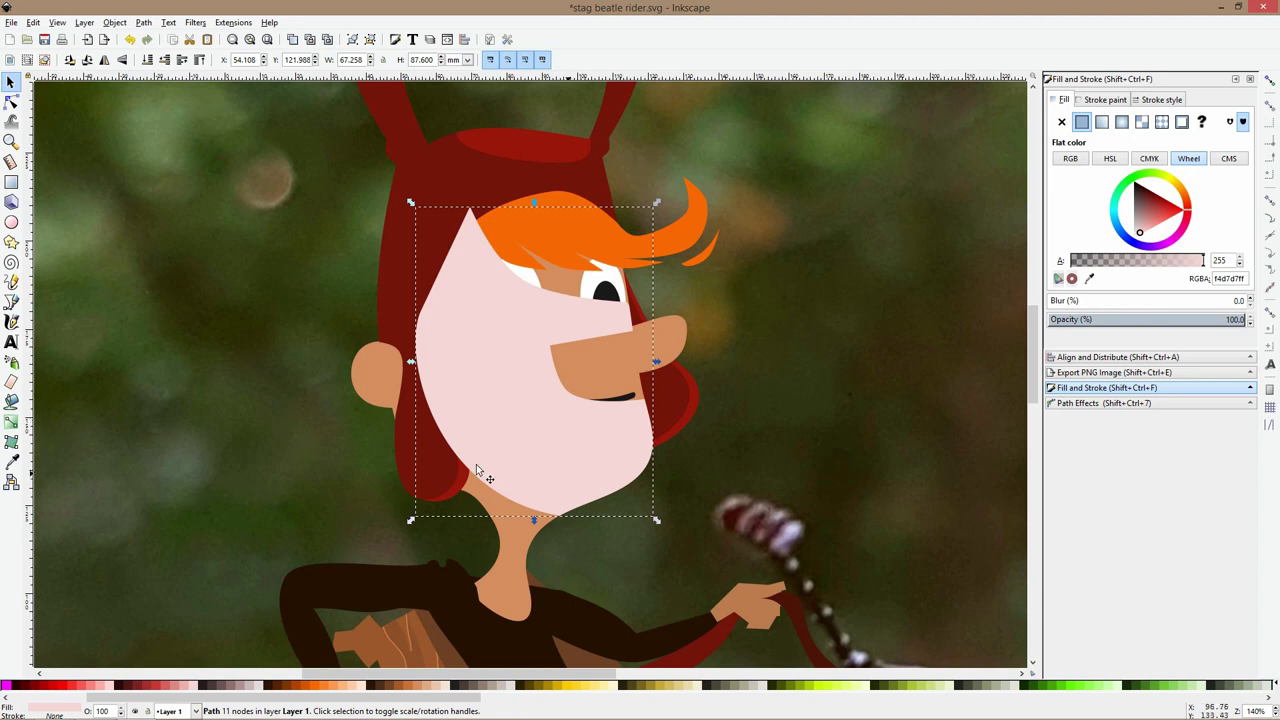
# Recolour the clipped face shape with the light skin tone e0ab8f using the colour picker
pyautogui.click(12, 462)
pyautogui.moveTo(530, 510)
pyautogui.mouseDown()
pyautogui.moveTo(526, 530)
pyautogui.moveTo(524, 501)
pyautogui.moveTo(530, 514)
pyautogui.mouseUp()
pyautogui.hotkey('ctrl', 'z')
pyautogui.press('s')
pyautogui.hotkey('ctrl', 'z')
pyautogui.press('d')
pyautogui.press('s')
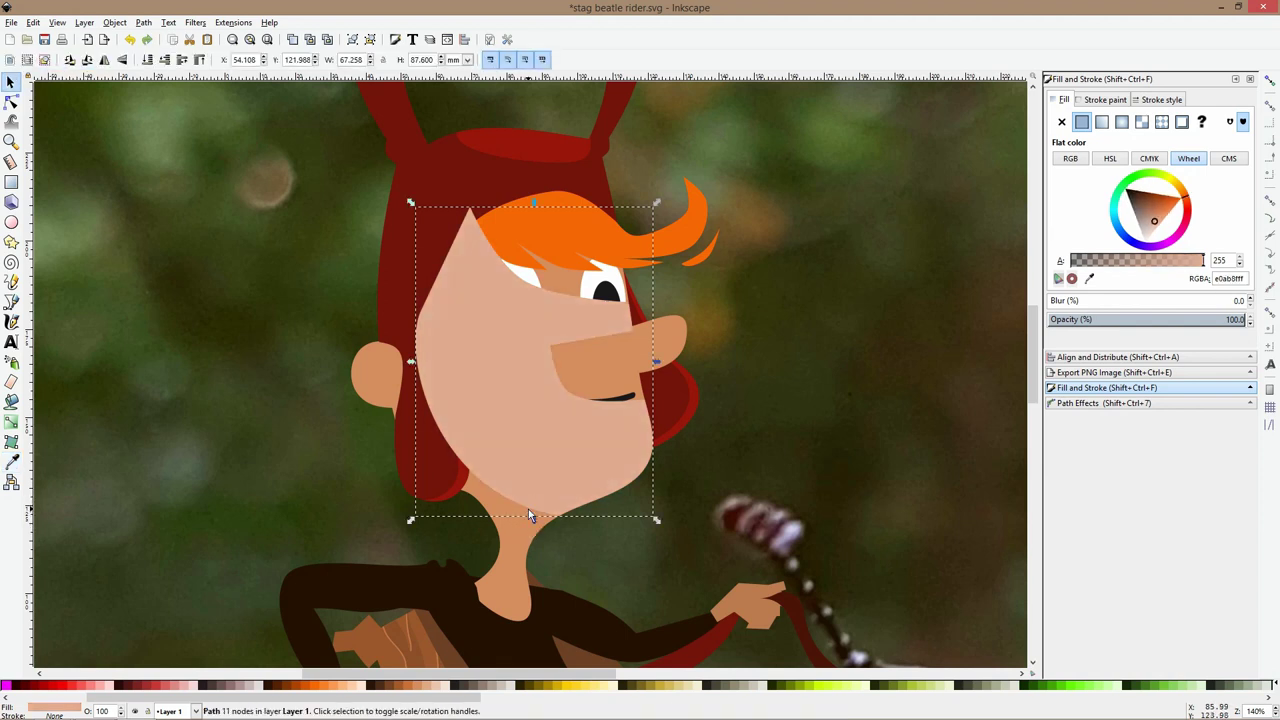
# Place the light face shape just above the head in the stacking order, behind the hair, eyes, mouth and nose
pyautogui.press('End')
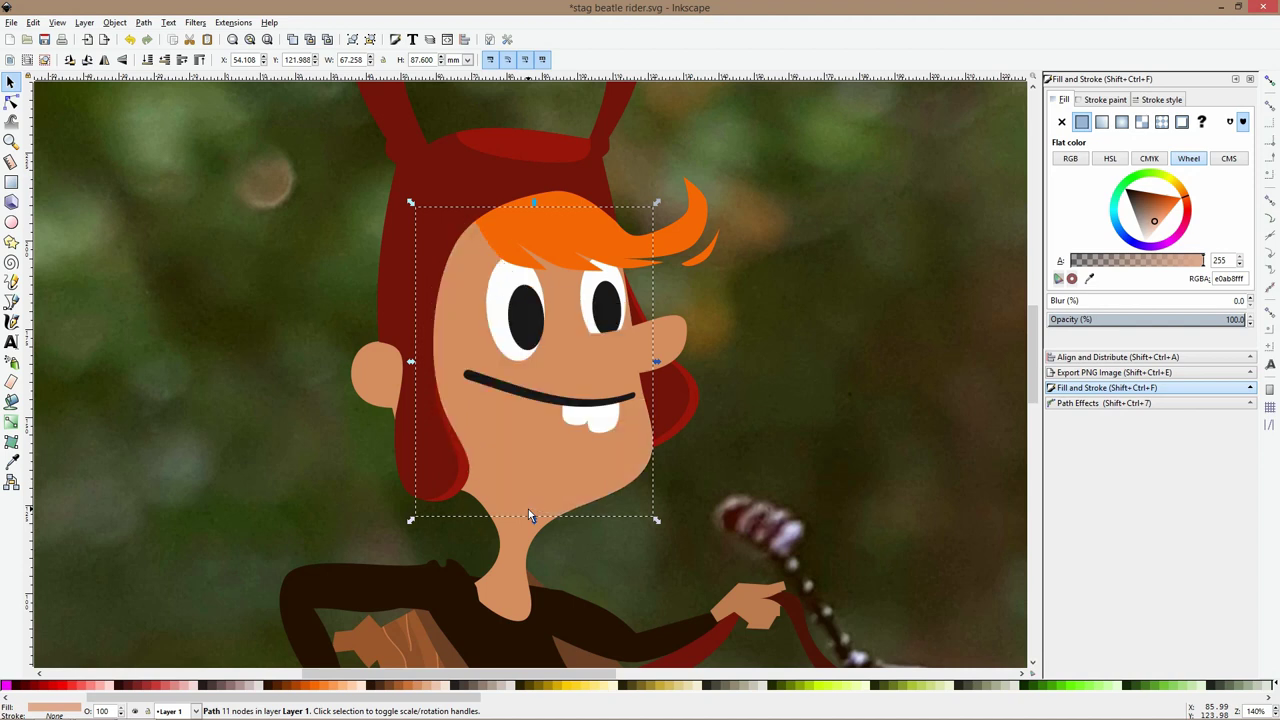
pyautogui.press('pageup')
pyautogui.press('pagedown')
pyautogui.press('pageup')
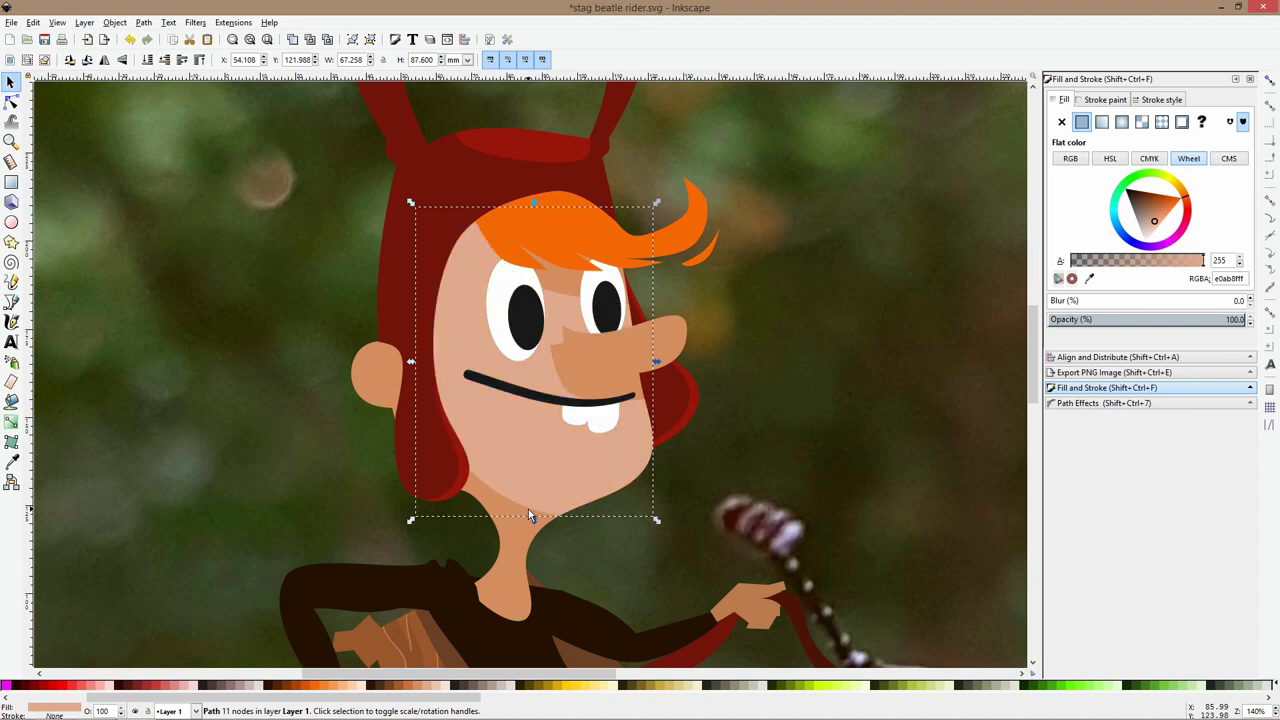
pyautogui.scroll(2, 637, 267)
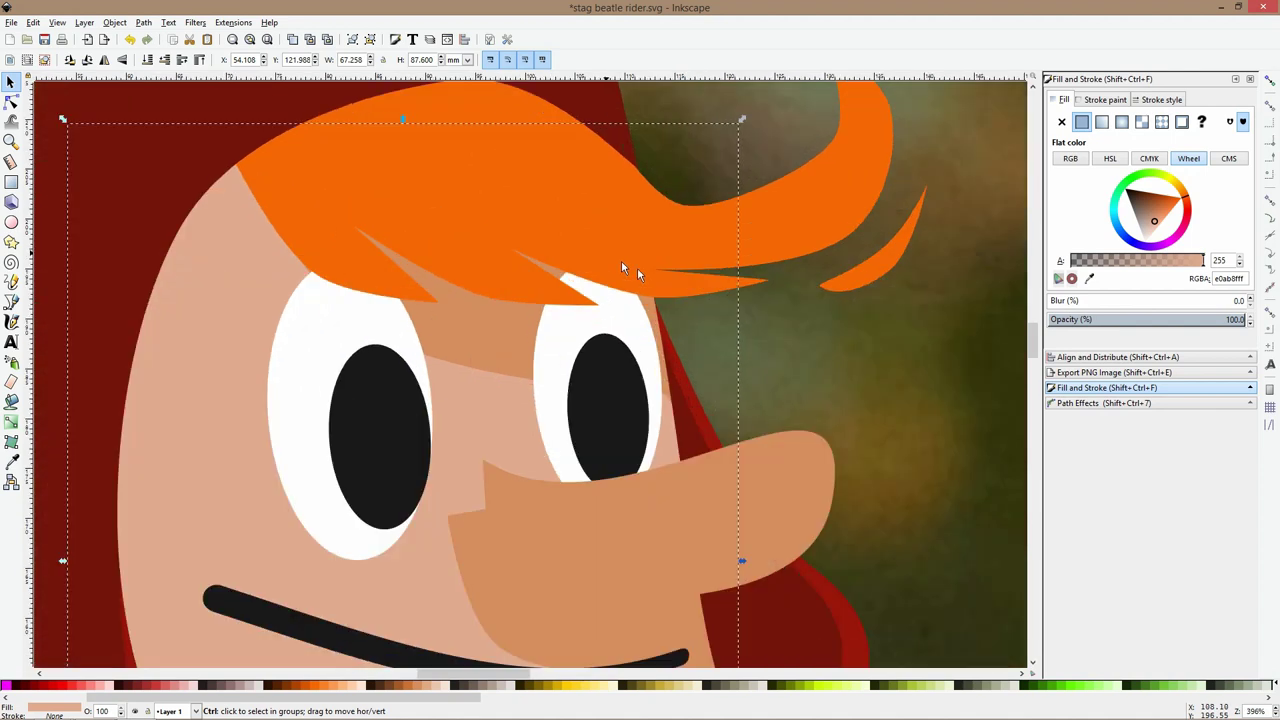
pyautogui.scroll(-4, 677, 313)
pyautogui.click(783, 355)
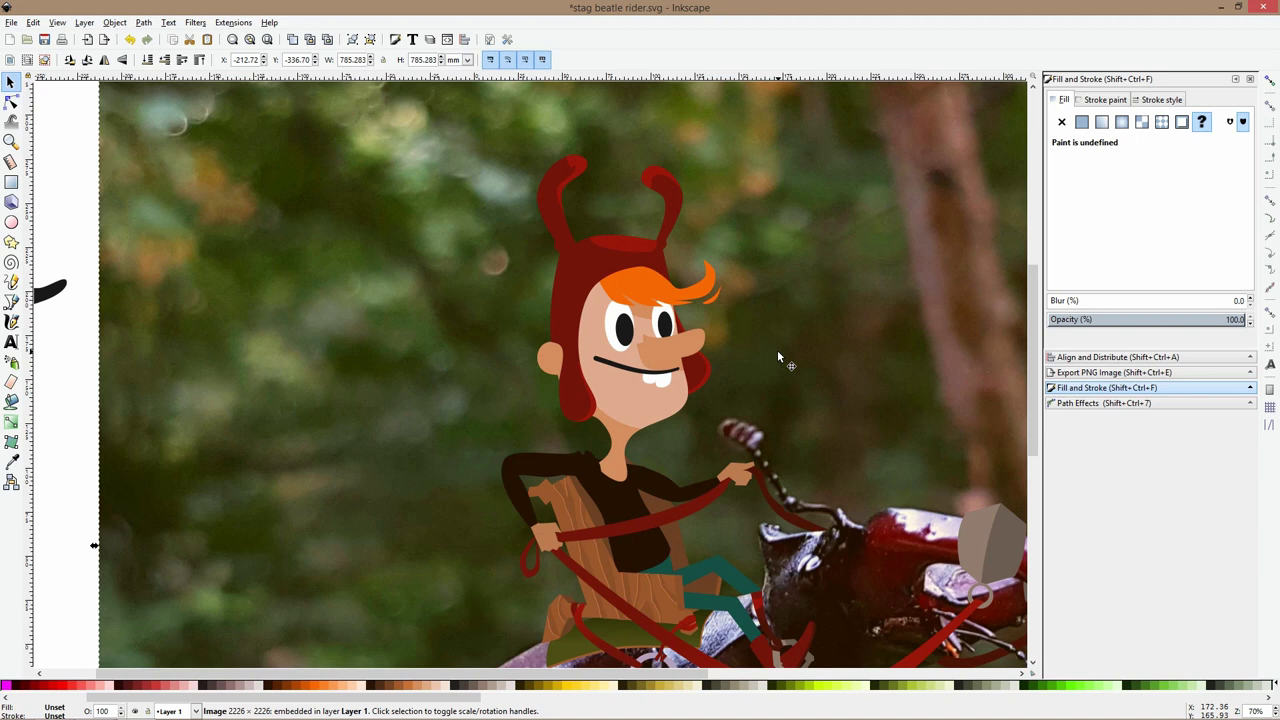
# Move the light face shape's rear upper node and chin node inward, leaving a darker skin band along the cheek and jaw
pyautogui.scroll(2, 635, 385)
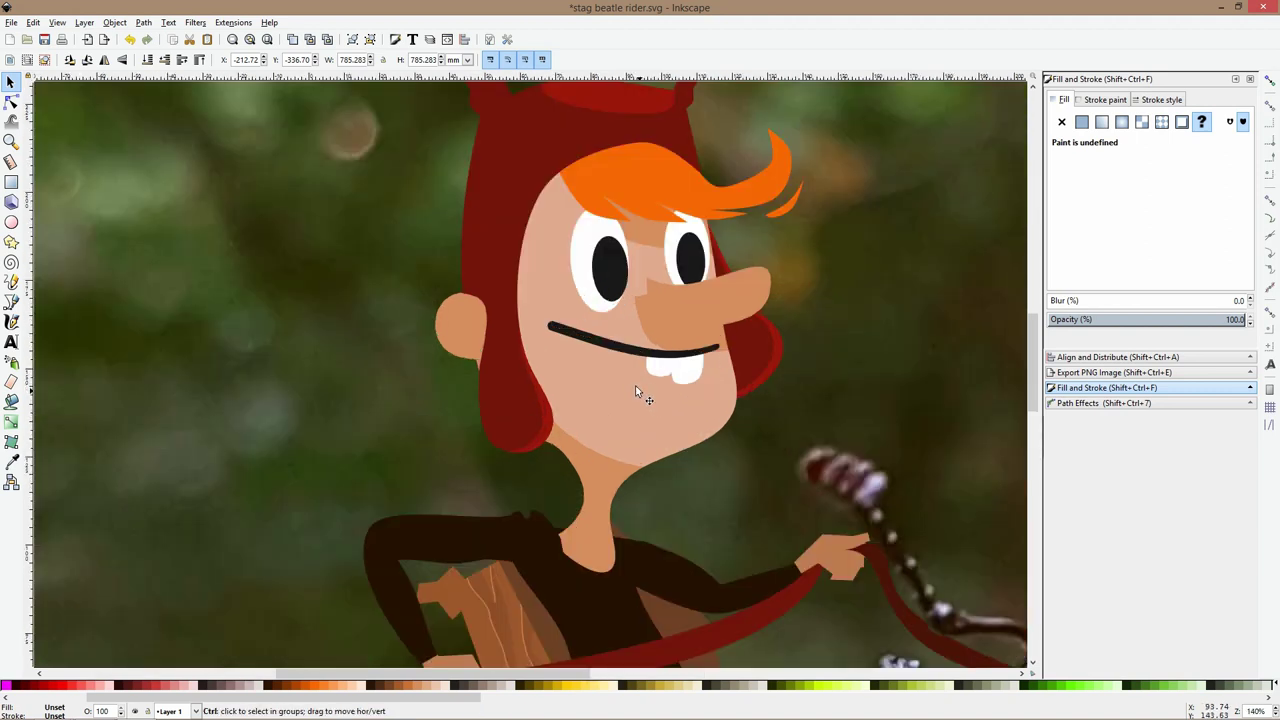
pyautogui.click(10, 101)
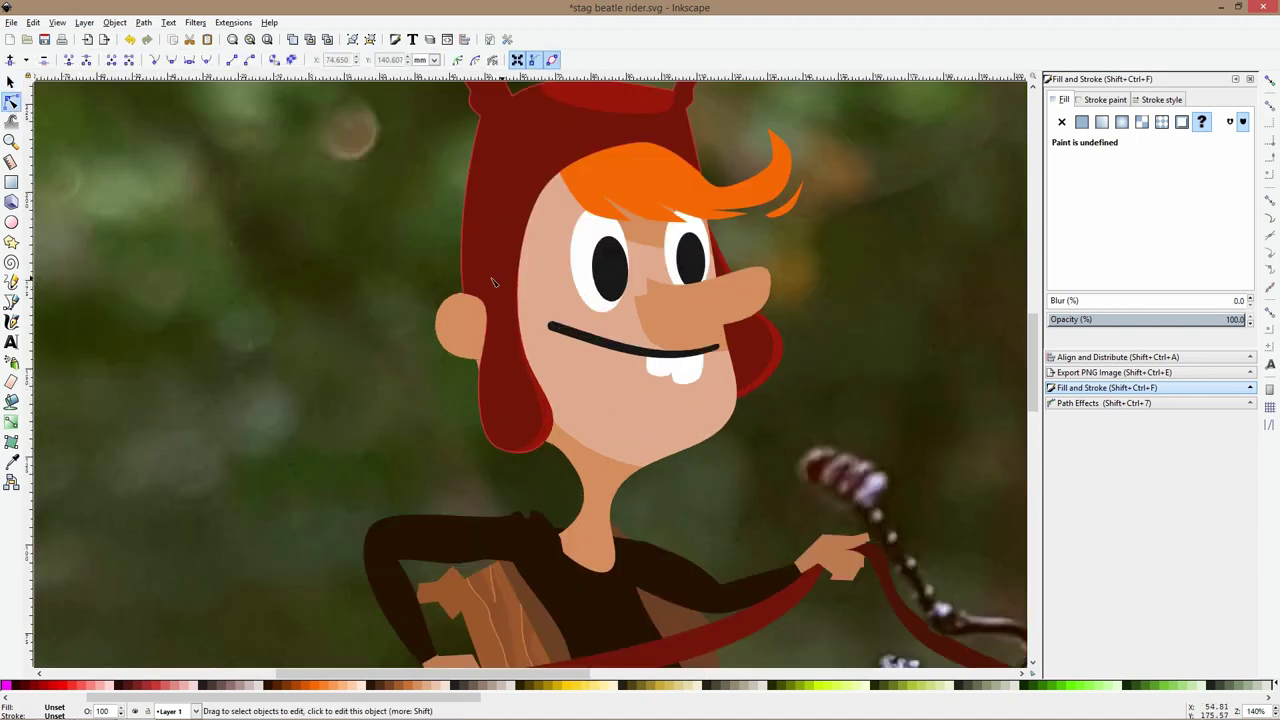
pyautogui.click(524, 289)
pyautogui.moveTo(505, 261); pyautogui.dragTo(549, 185)
pyautogui.moveTo(645, 468); pyautogui.dragTo(667, 440)
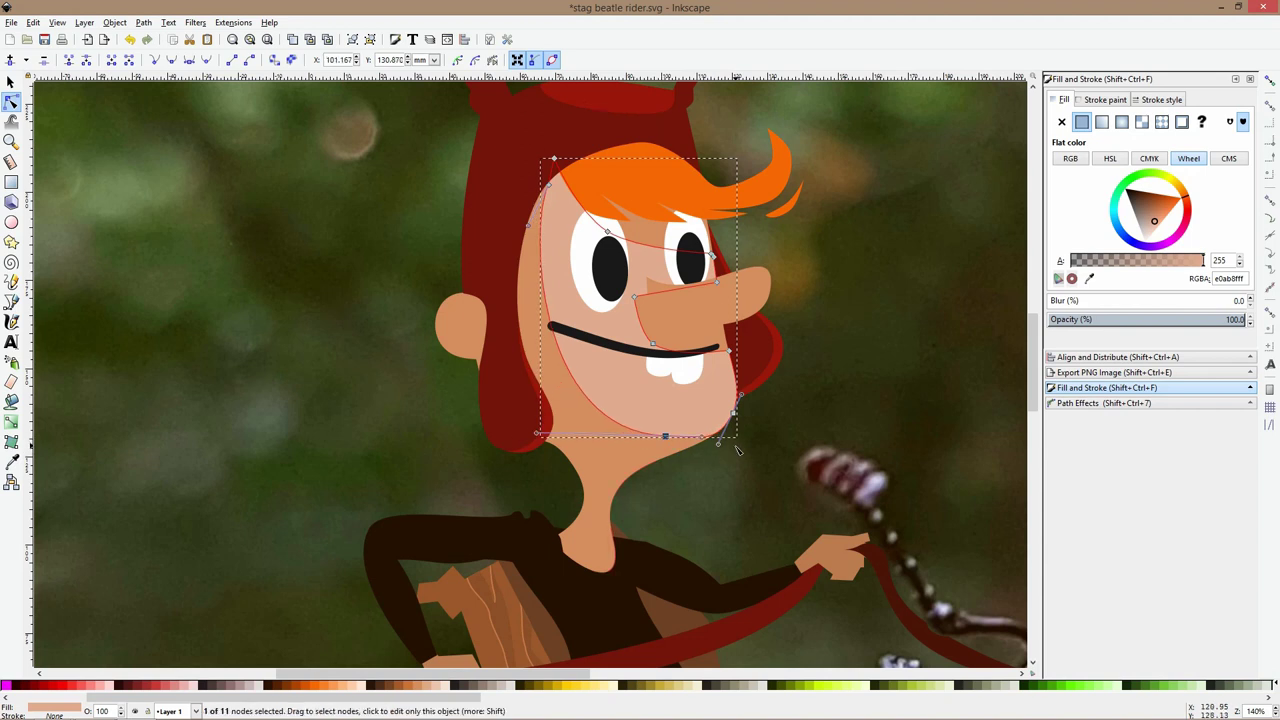
# Extend the nose's upper base node towards the near eye and bend its base edge into a rounded curve
pyautogui.press('s')
pyautogui.click(695, 308)
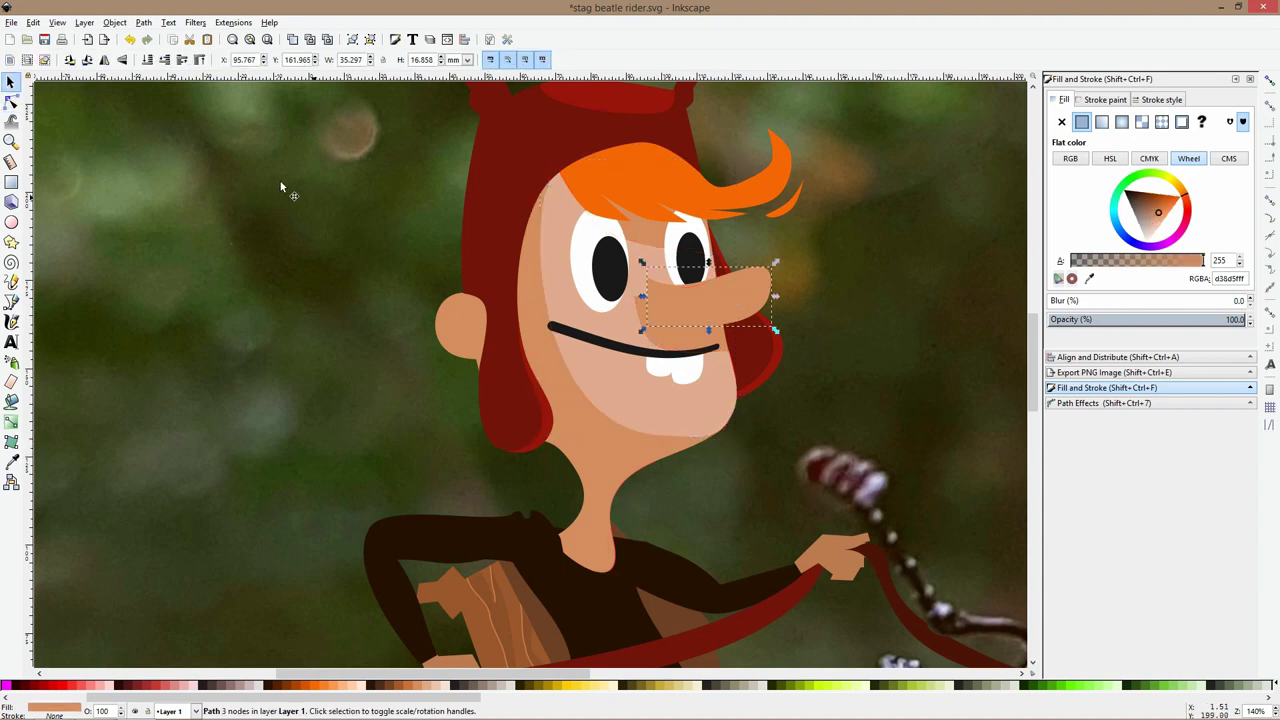
pyautogui.click(11, 102)
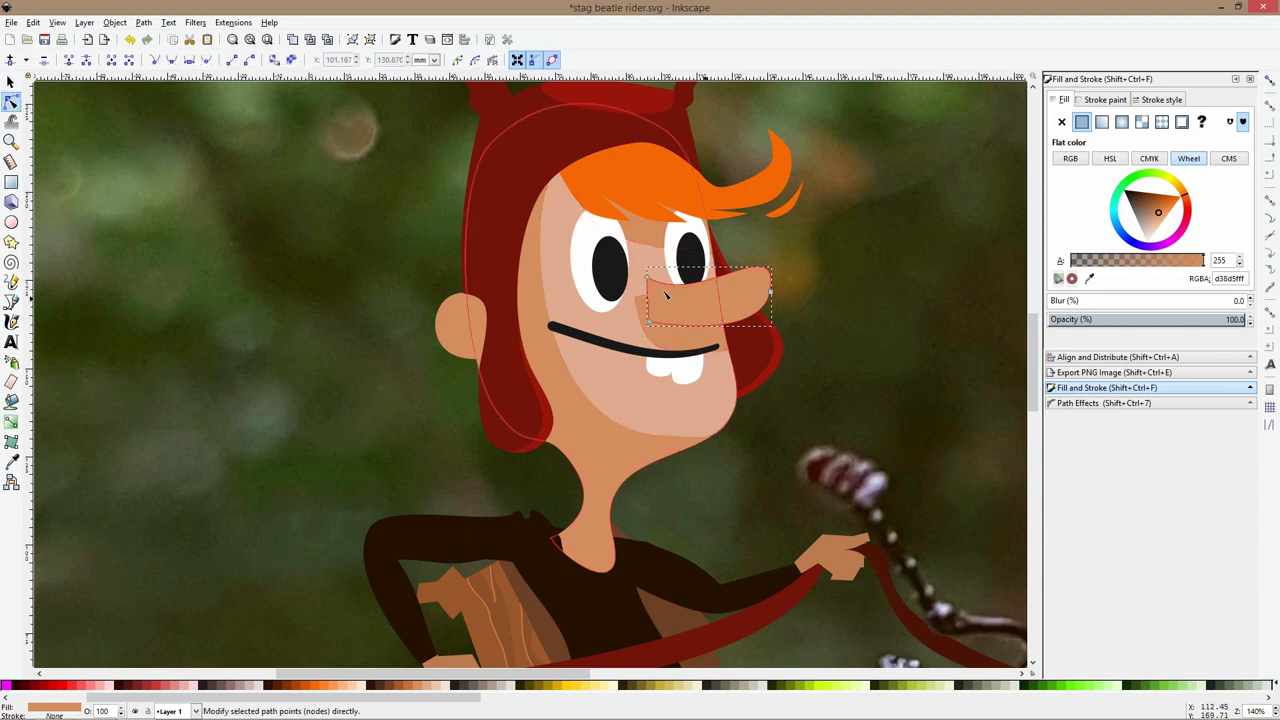
pyautogui.keyDown('ctrl'); pyautogui.scroll(2, 663, 288); pyautogui.keyUp('ctrl')
pyautogui.moveTo(631, 265); pyautogui.dragTo(604, 270)
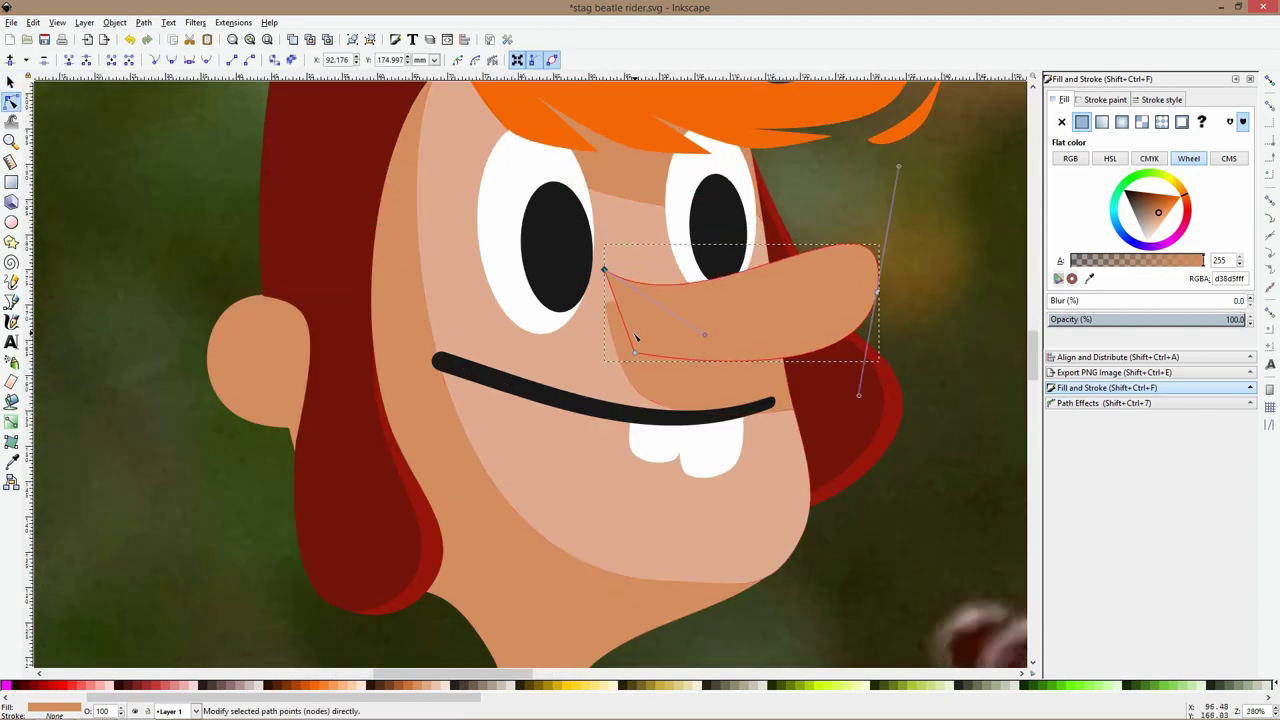
pyautogui.moveTo(638, 346); pyautogui.dragTo(608, 303)
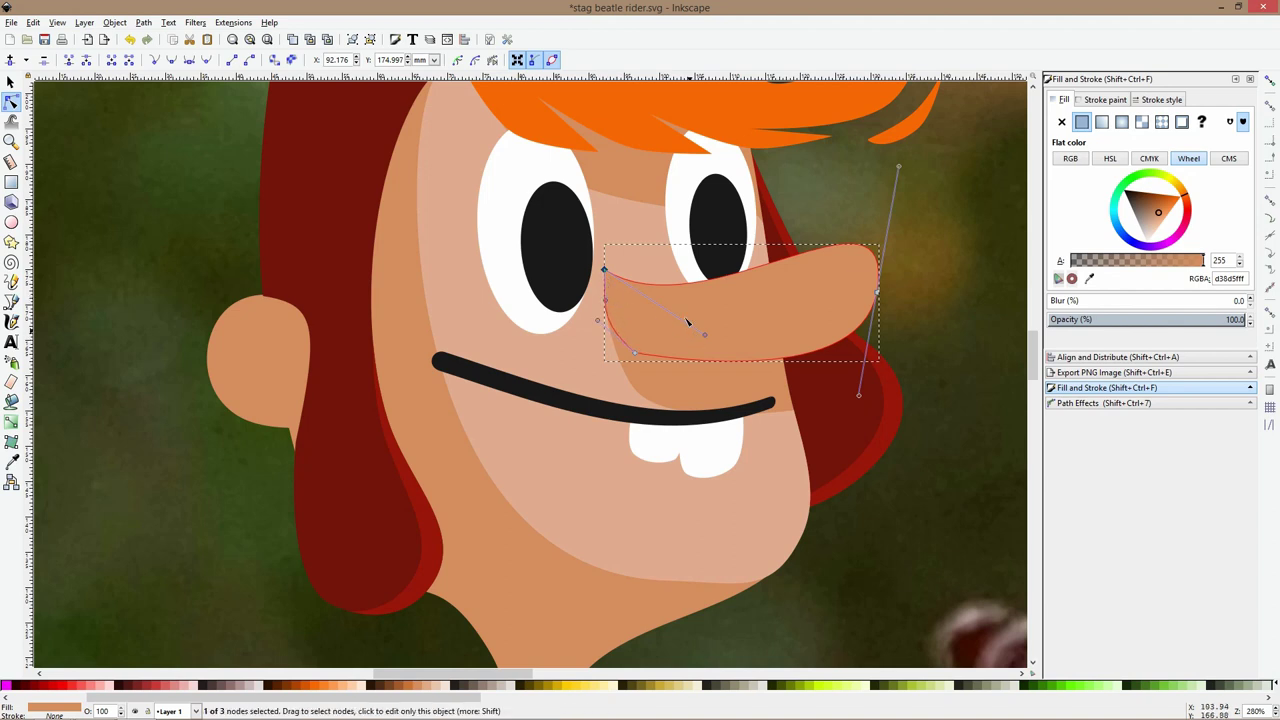
pyautogui.press('Escape')
# Recolour the light face shape with the warmer skin tone dfa077, sampling the neck's skin colour and lightening it
pyautogui.scroll(-3, 863, 251)
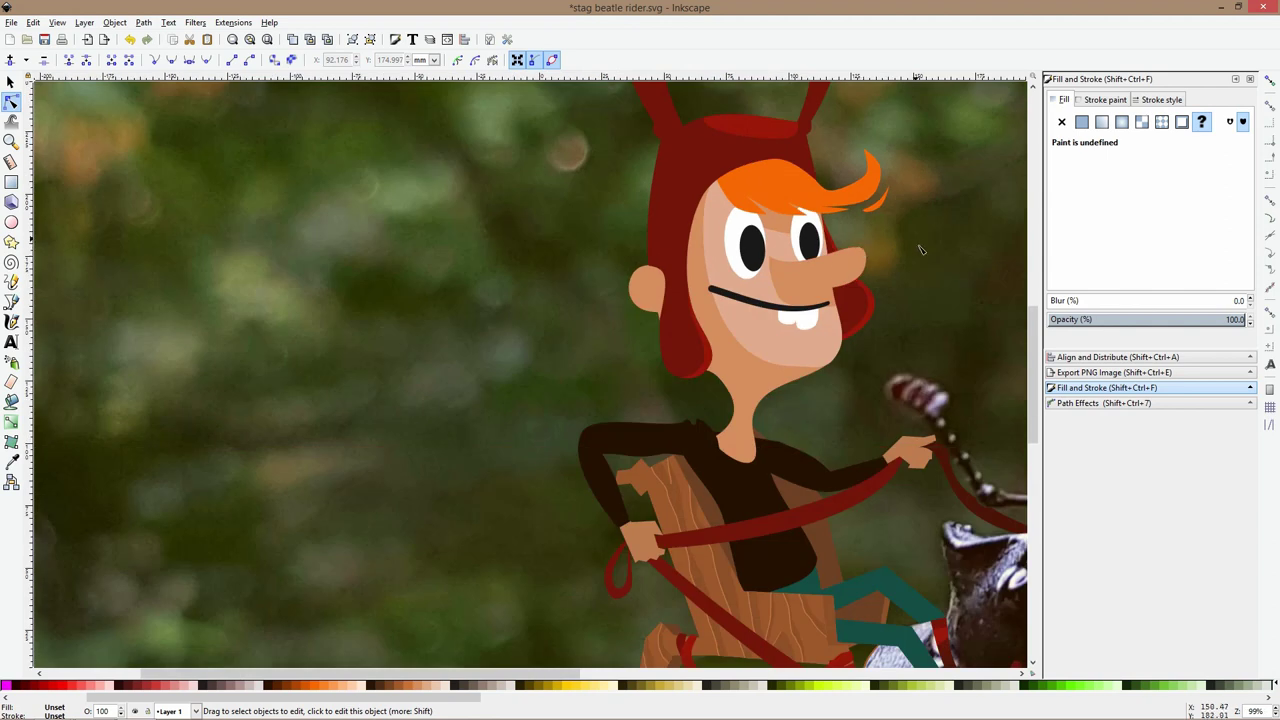
pyautogui.scroll(1, 887, 262)
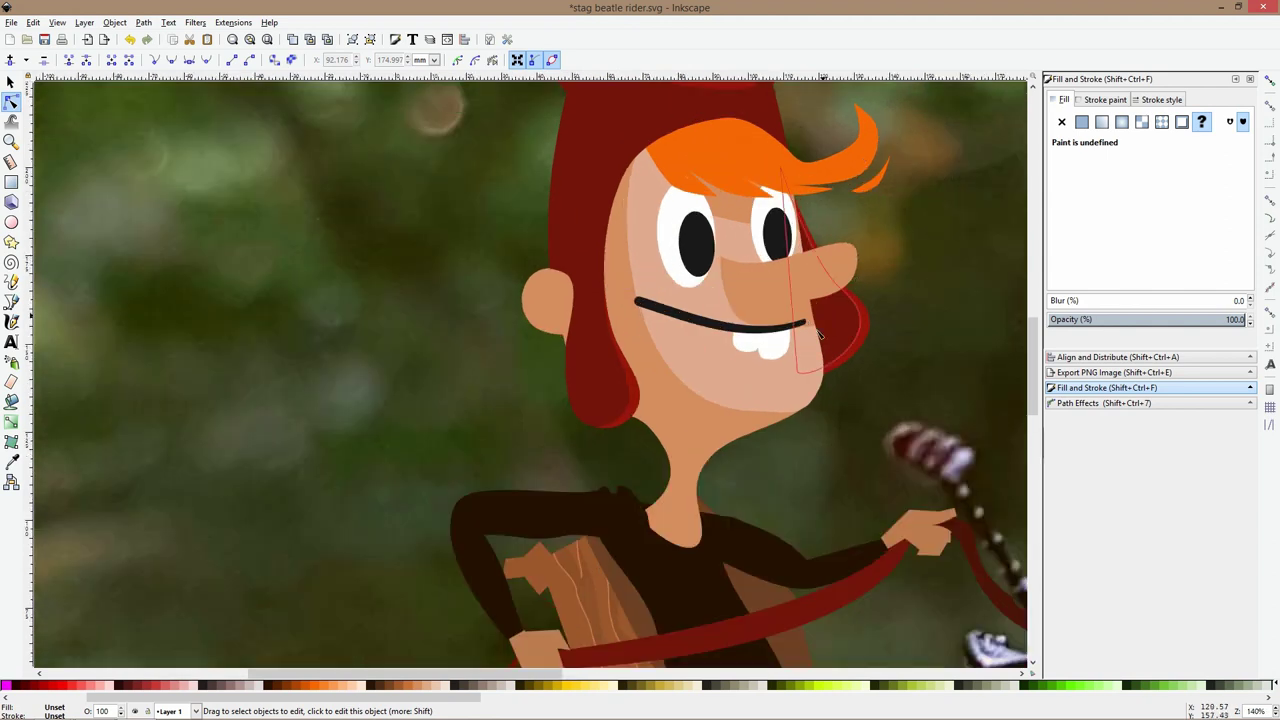
pyautogui.click(760, 387)
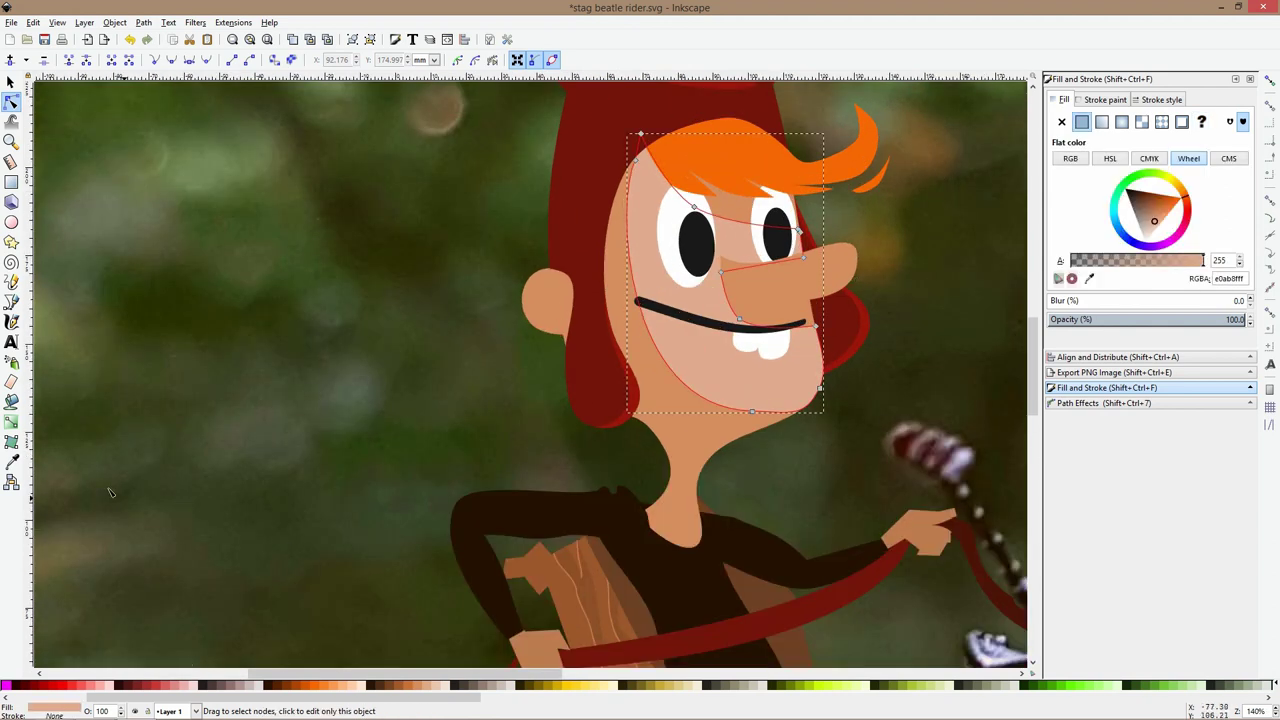
pyautogui.press('d')
pyautogui.click(689, 423)
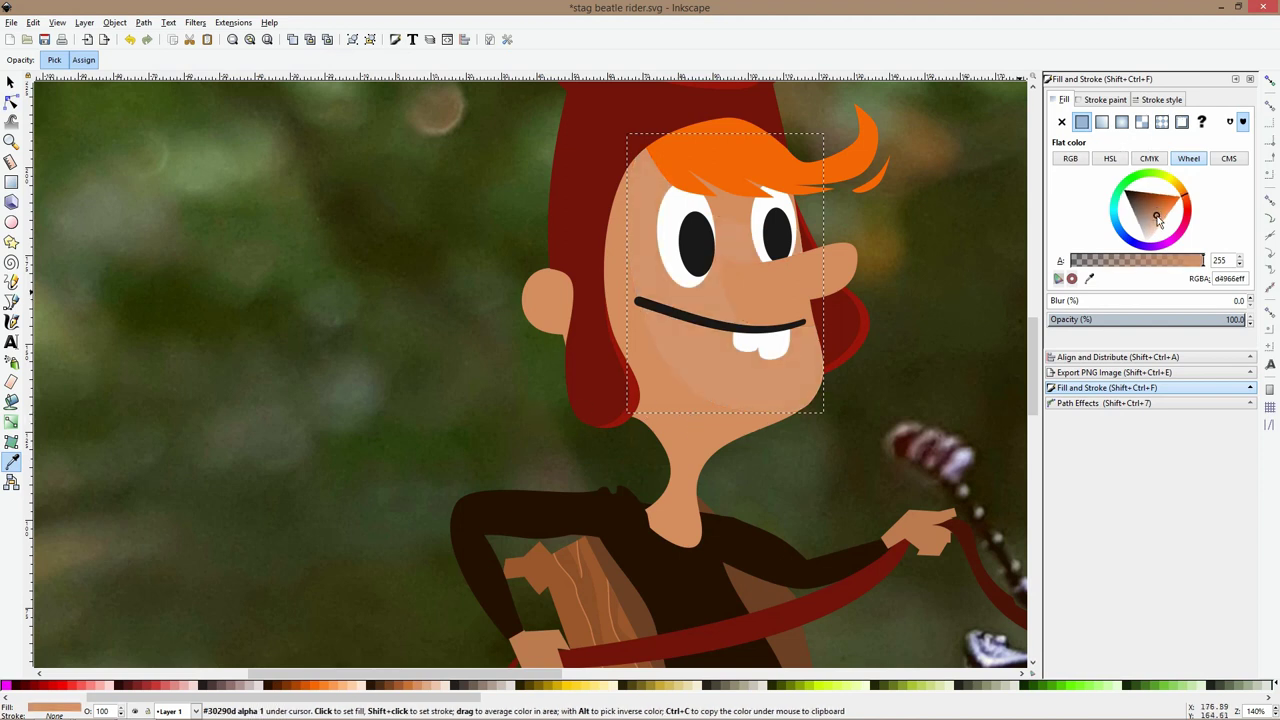
pyautogui.moveTo(1160, 222); pyautogui.dragTo(1158, 219)
pyautogui.scroll(-2, 920, 252)
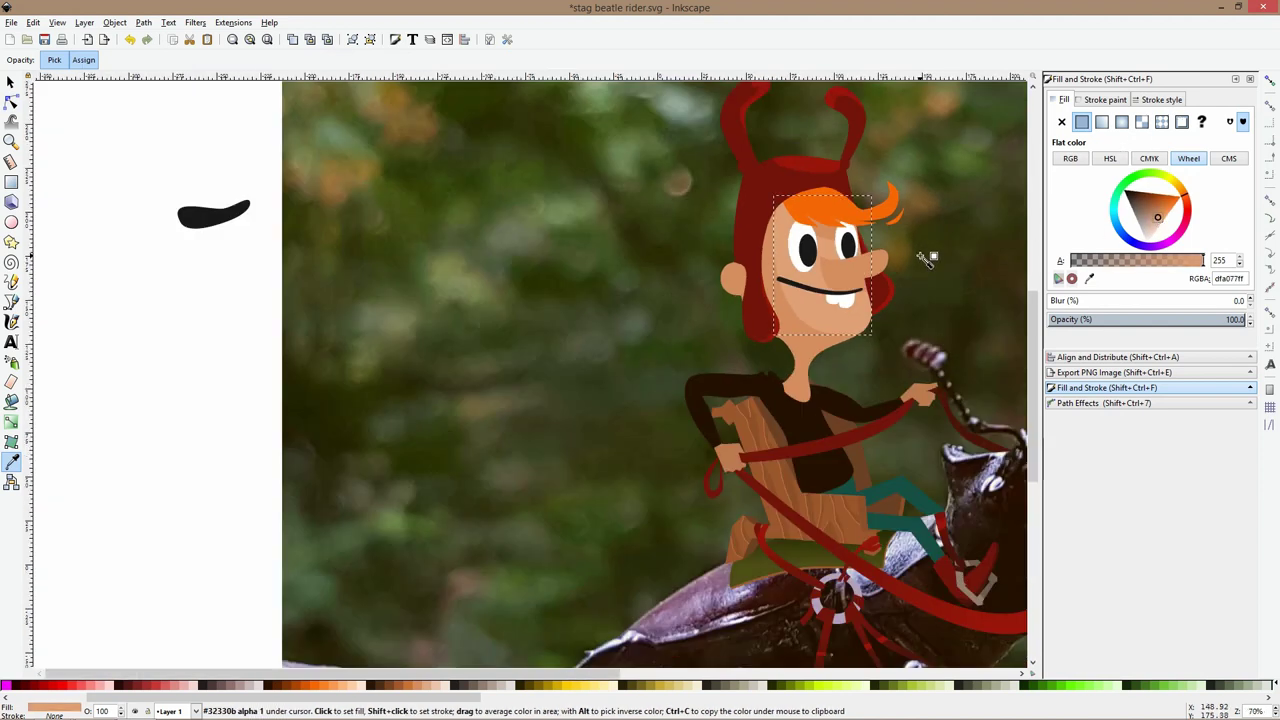
pyautogui.press('s')
pyautogui.press('Escape')
# Move the light face shape's node beneath the nose up to the nose's lower base, narrowing the shadow band under the nose
pyautogui.scroll(3, 898, 281)
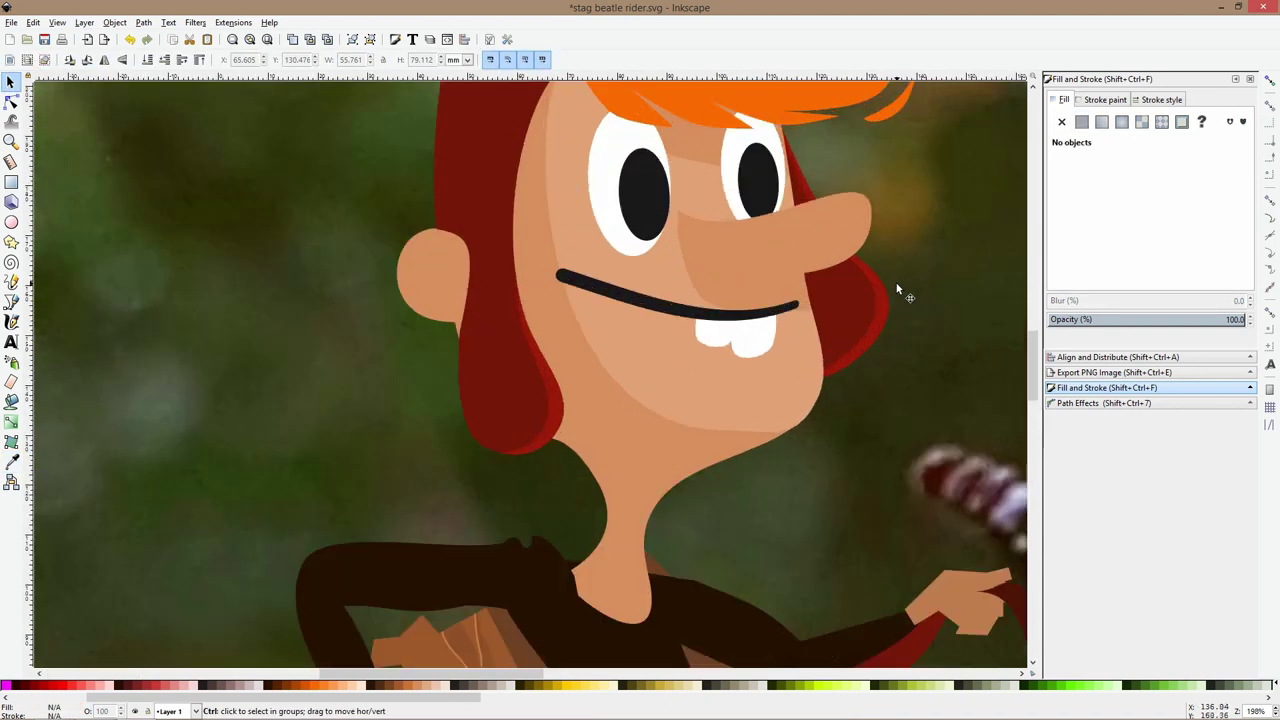
pyautogui.click(808, 267)
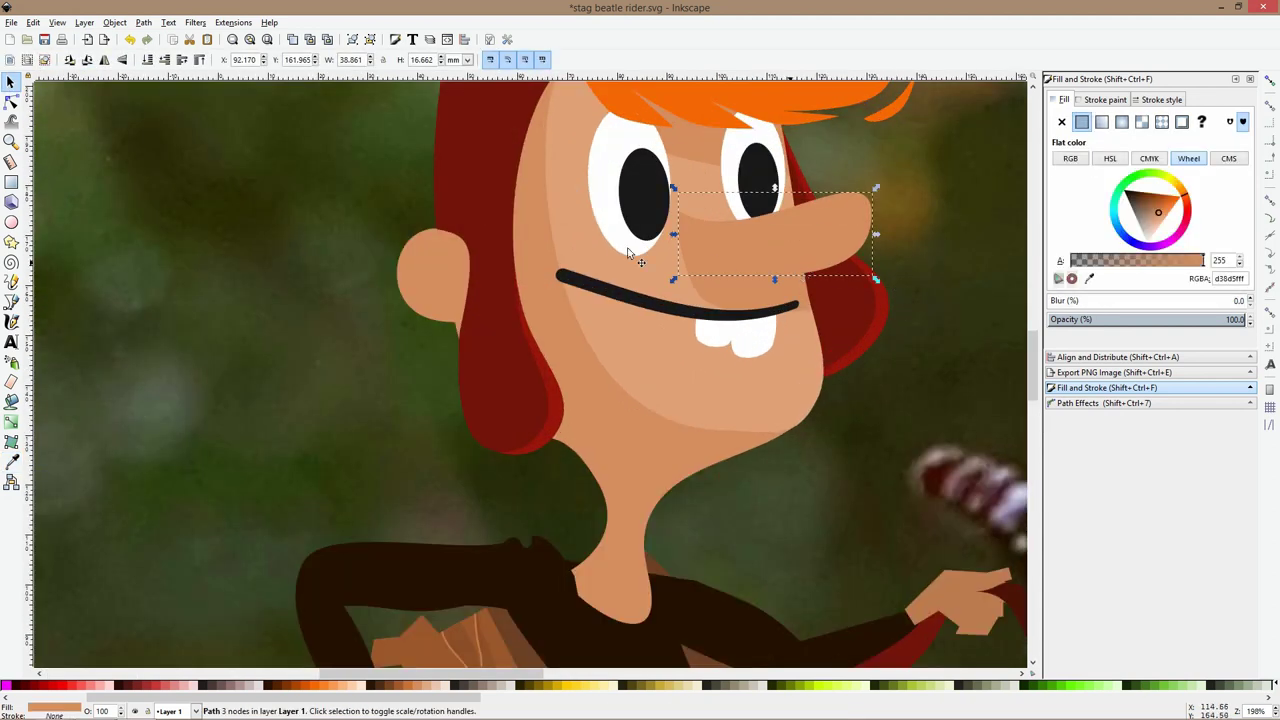
pyautogui.click(12, 102)
pyautogui.click(790, 320)
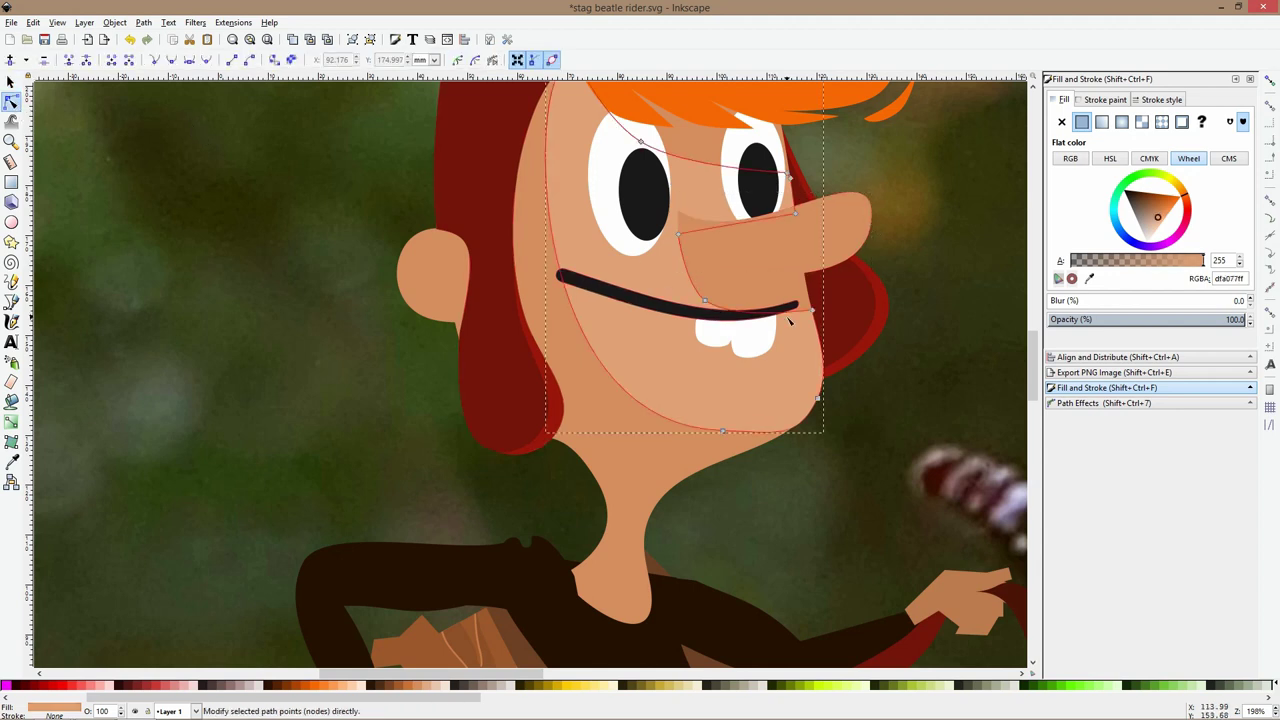
pyautogui.scroll(2, 728, 292)
pyautogui.moveTo(670, 308); pyautogui.dragTo(681, 263)
# Give the nose a short vertical linear gradient and colour its lower stop with the light face tone dfa077
pyautogui.click(883, 229)
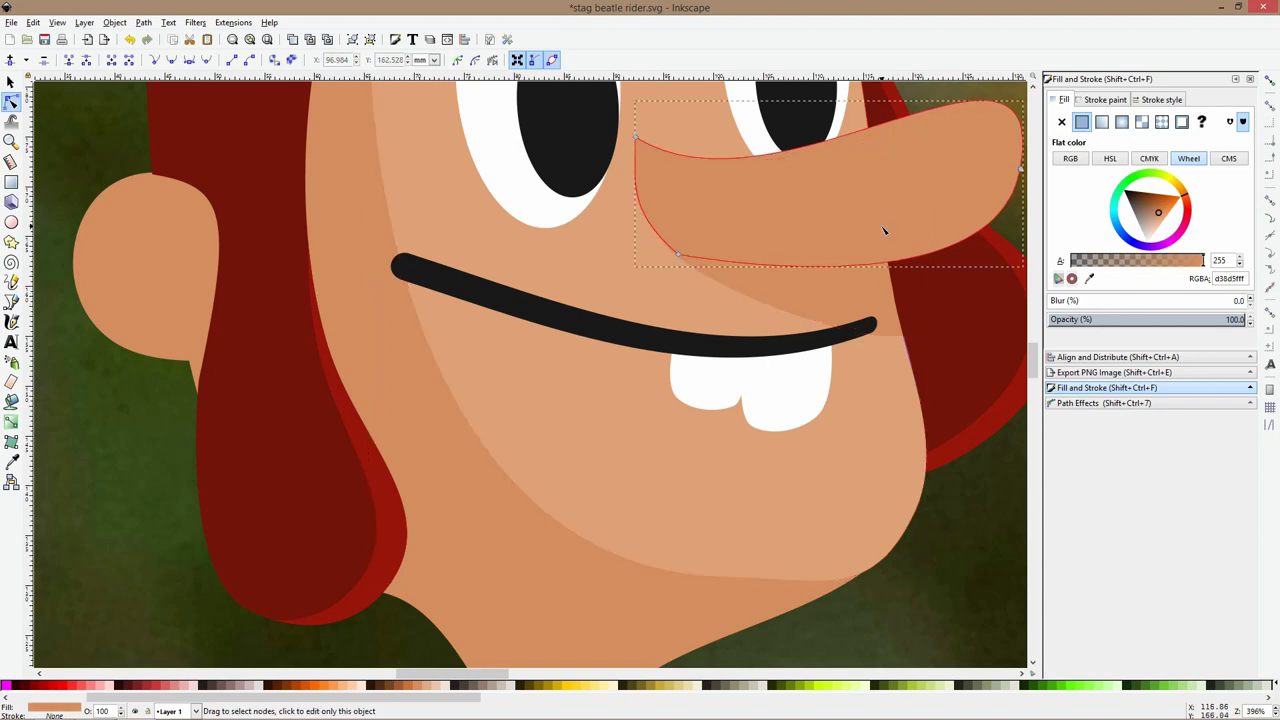
pyautogui.scroll(-1, 883, 229)
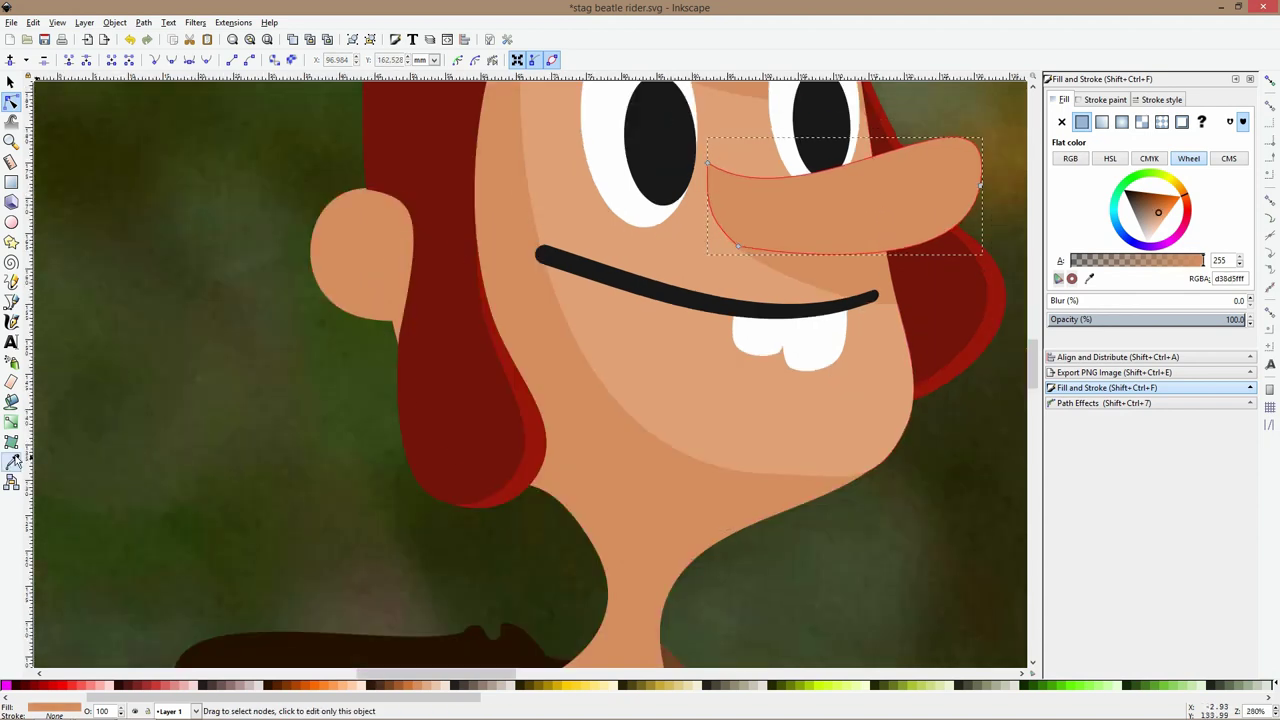
pyautogui.click(11, 421)
pyautogui.moveTo(810, 196); pyautogui.dragTo(810, 226)
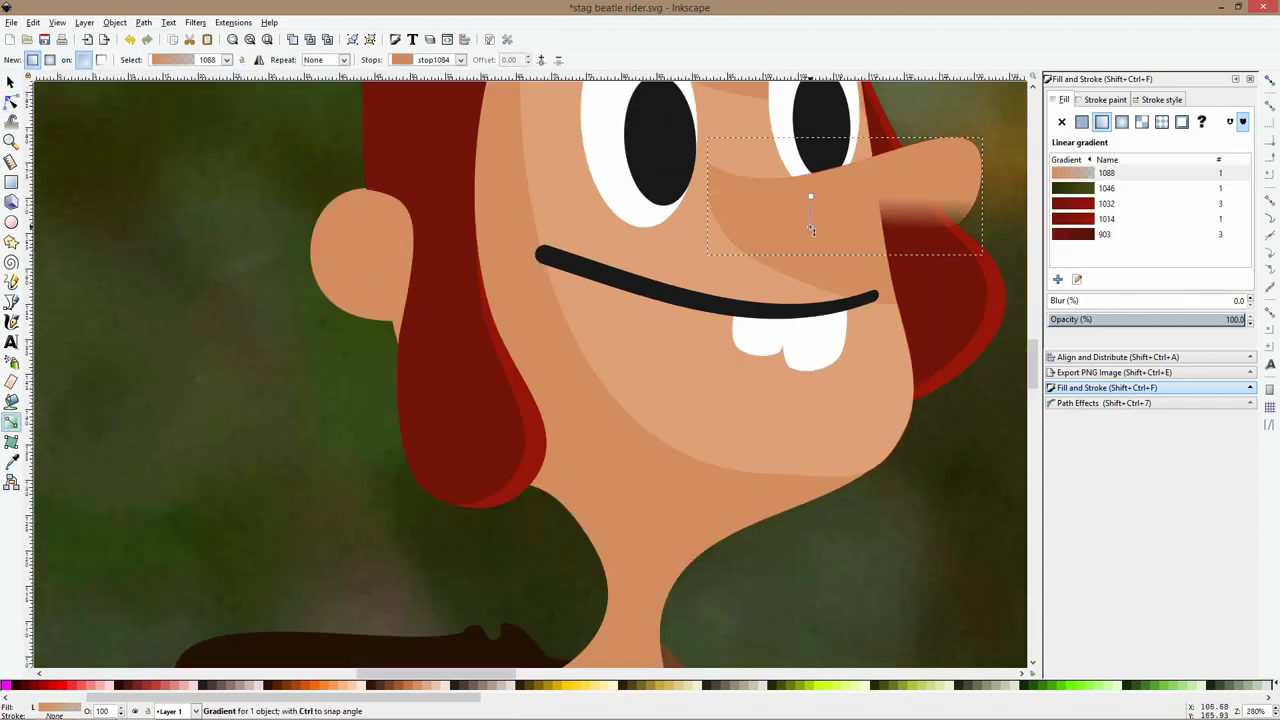
pyautogui.press('d')
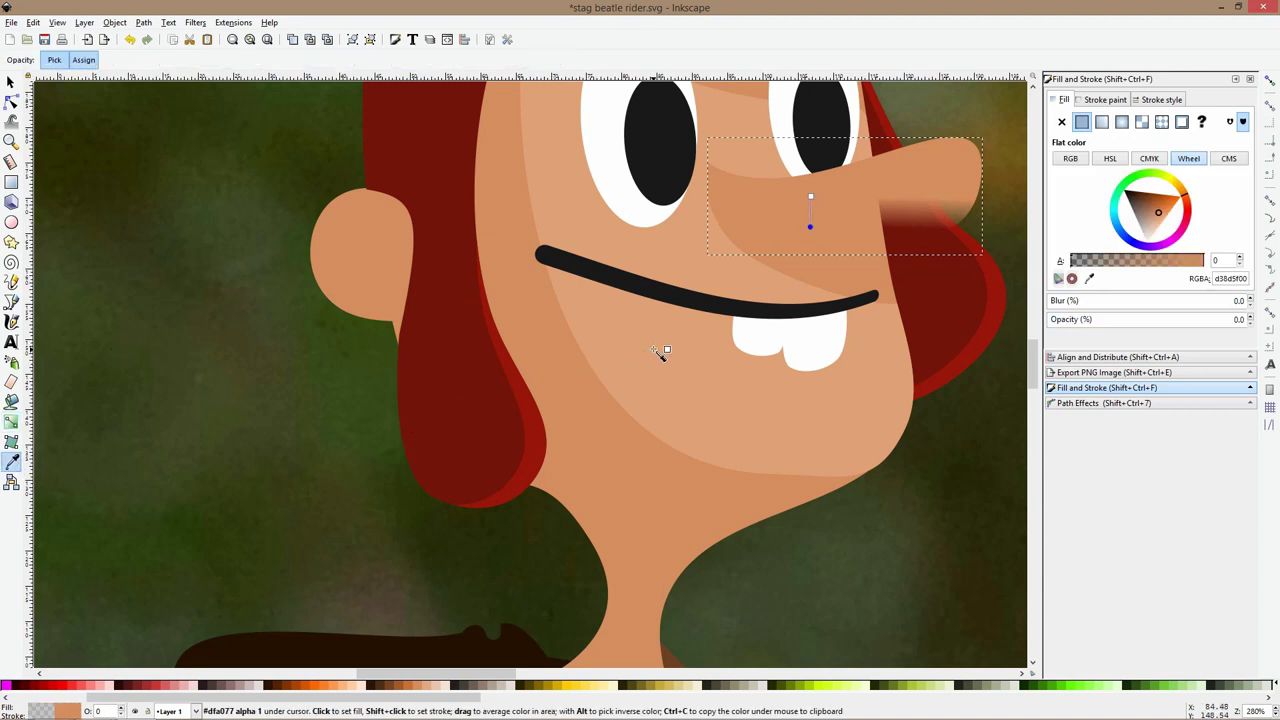
pyautogui.click(703, 251)
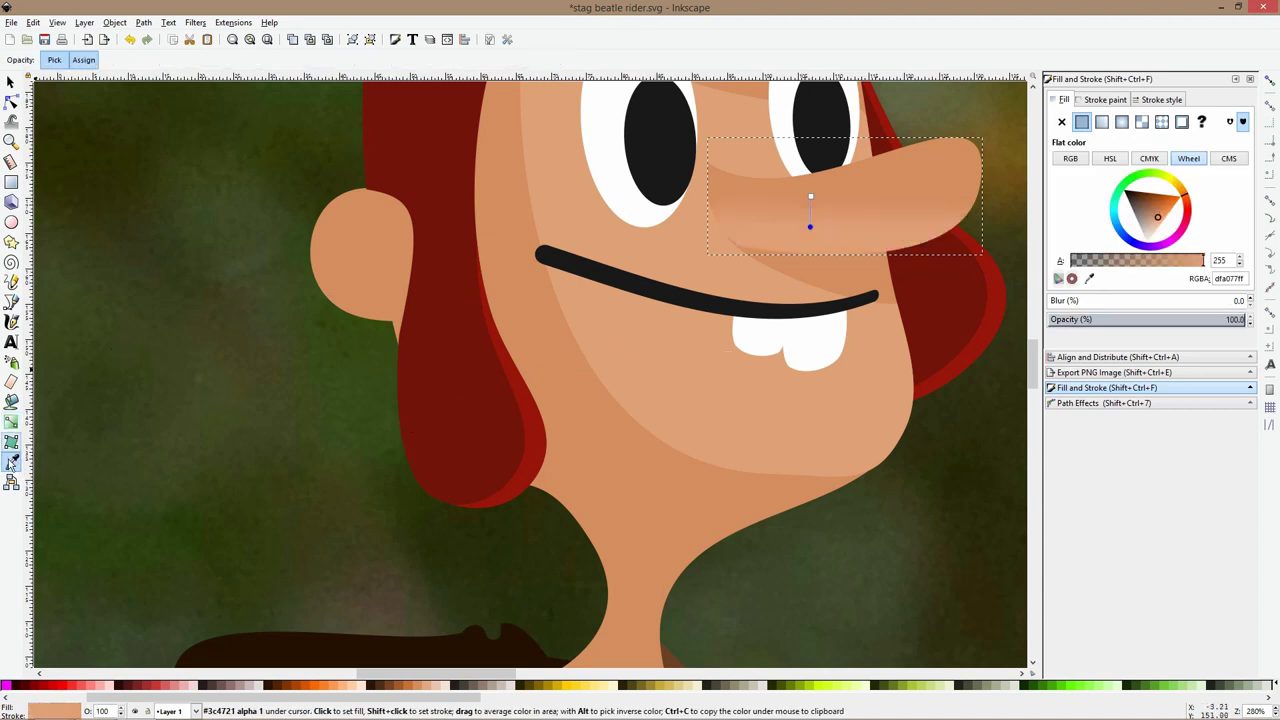
# Reverse the nose's gradient so the lighter tone lies on top, and adjust both gradient ends to a short blend across the nose's middle
pyautogui.click(11, 421)
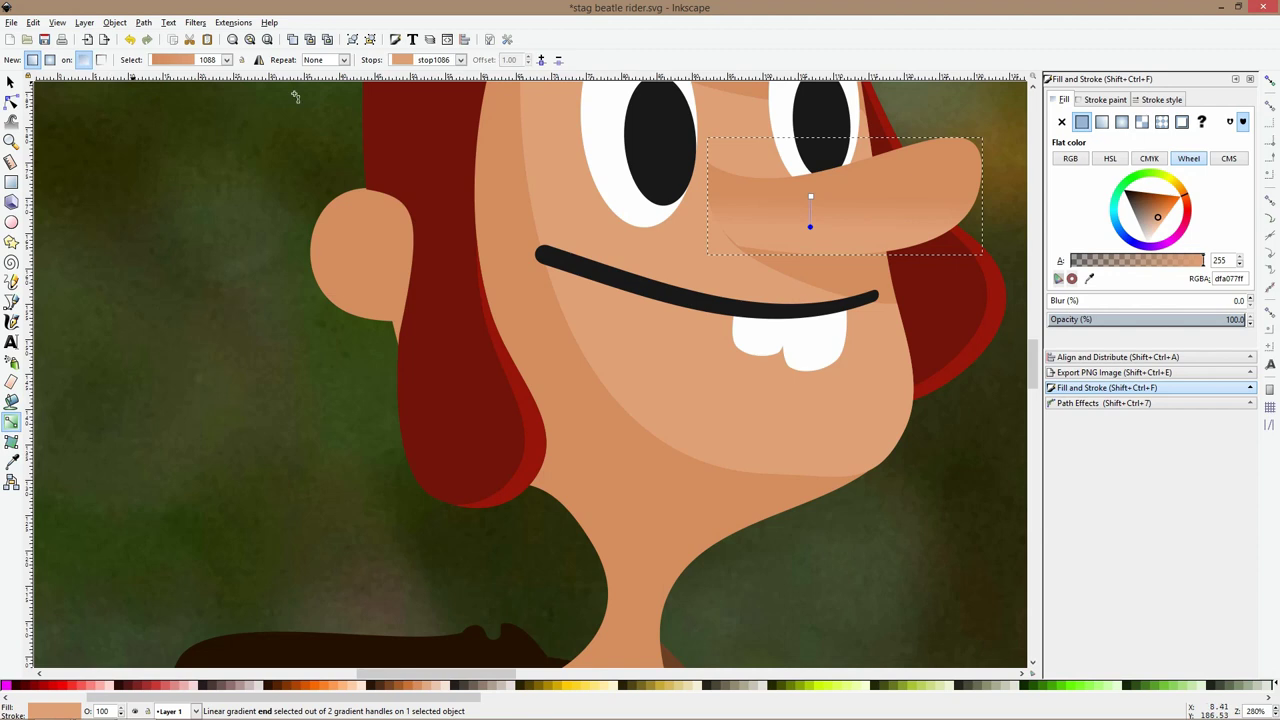
pyautogui.click(261, 61)
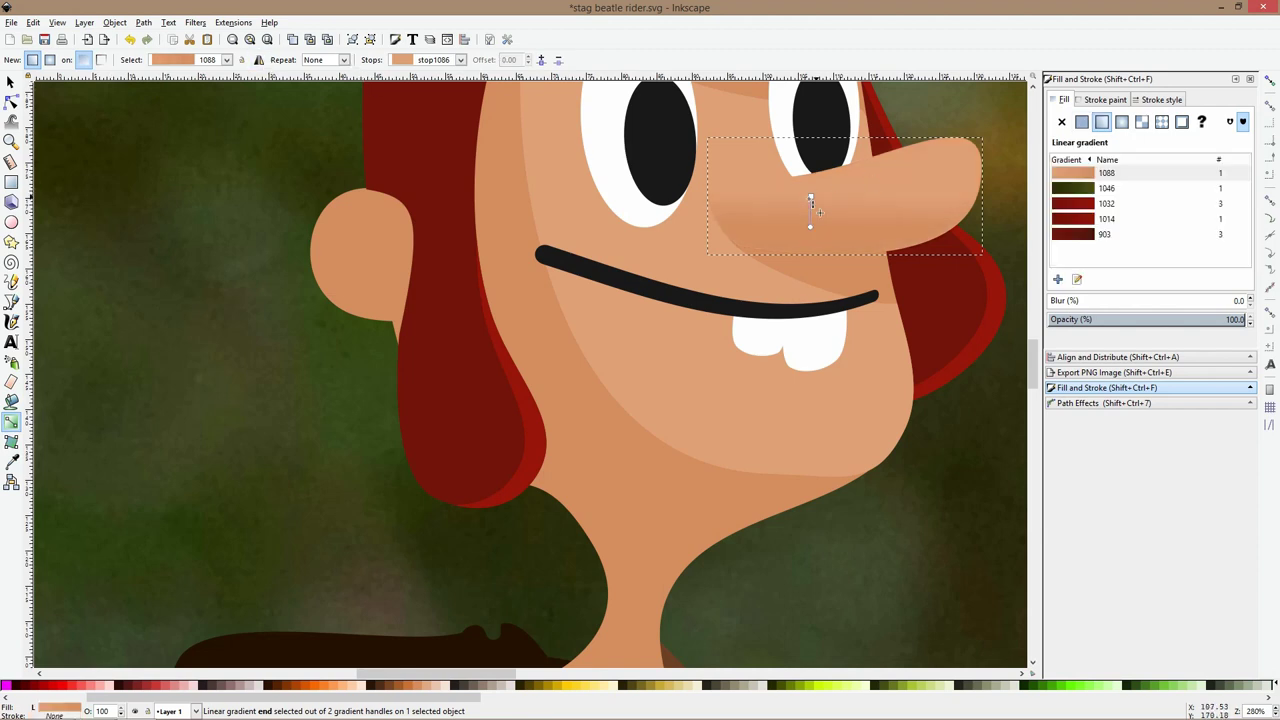
pyautogui.moveTo(814, 190); pyautogui.dragTo(813, 268)
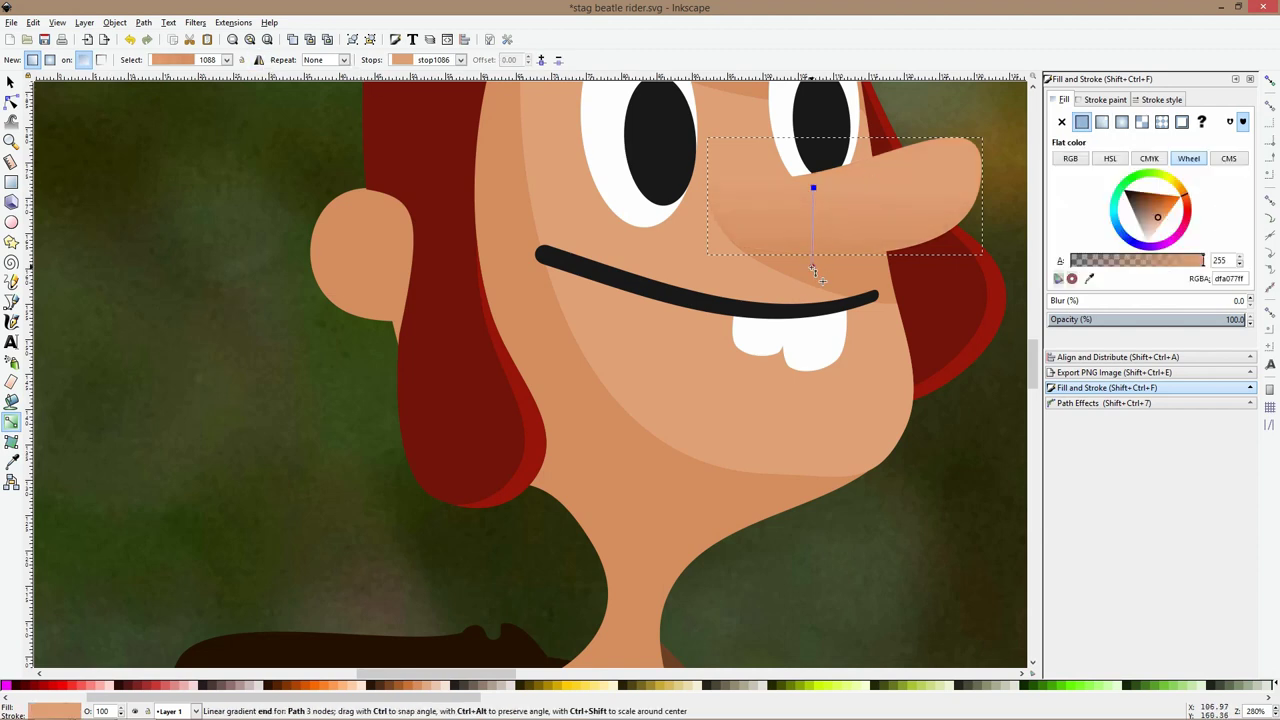
pyautogui.click(822, 236)
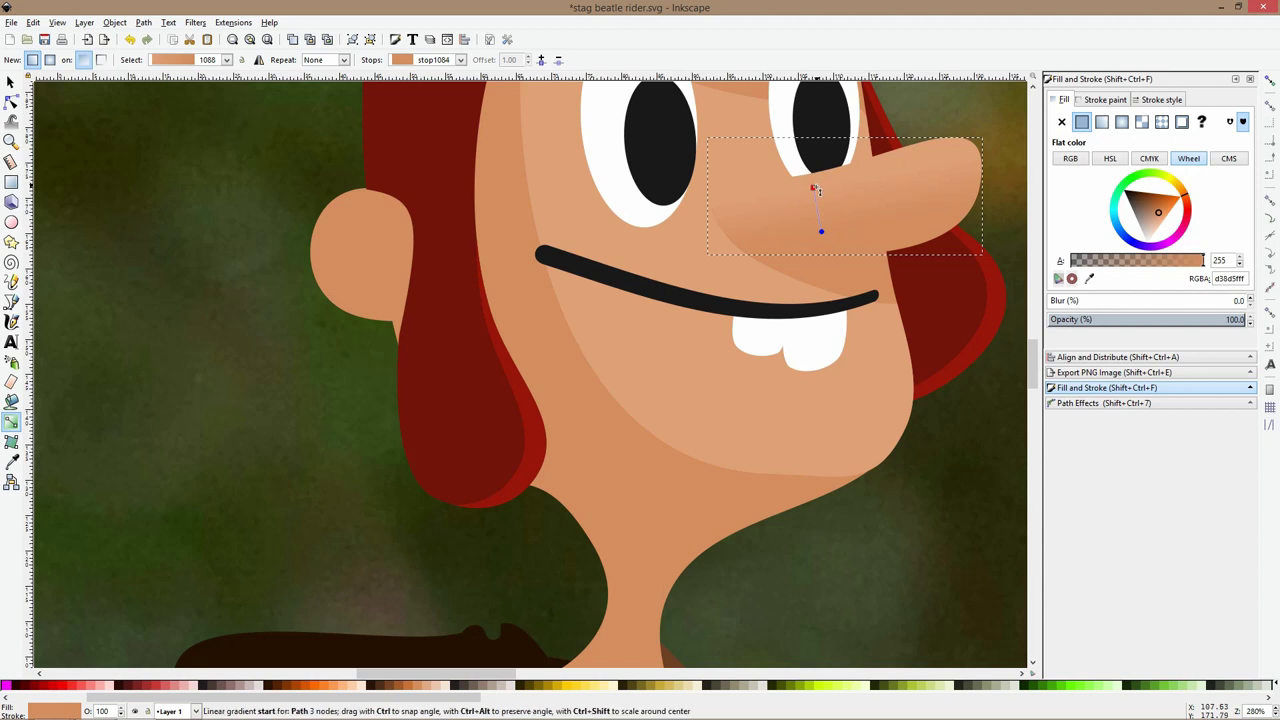
pyautogui.moveTo(816, 187); pyautogui.dragTo(825, 207)
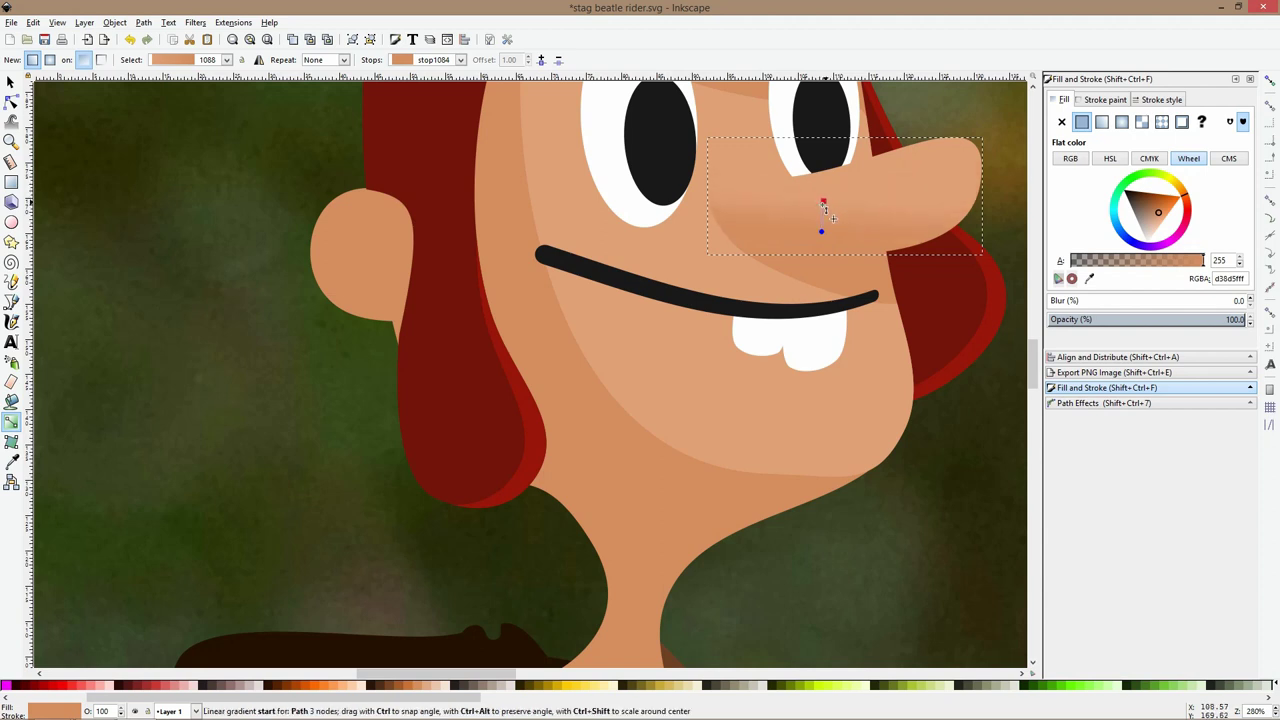
pyautogui.click(822, 232)
pyautogui.press('s')
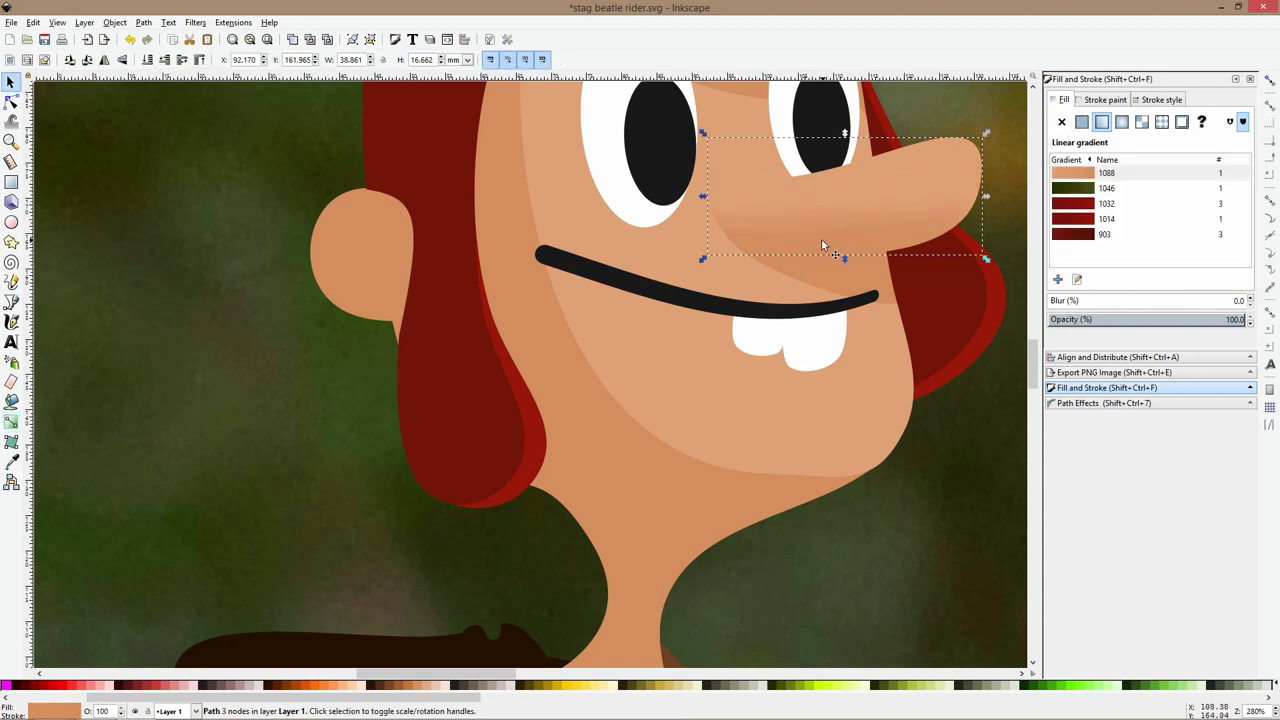
# Review the shaded rider within the whole picture and save the document
pyautogui.scroll(-3, 822, 240)
pyautogui.click(948, 188)
pyautogui.scroll(-2, 680, 278)
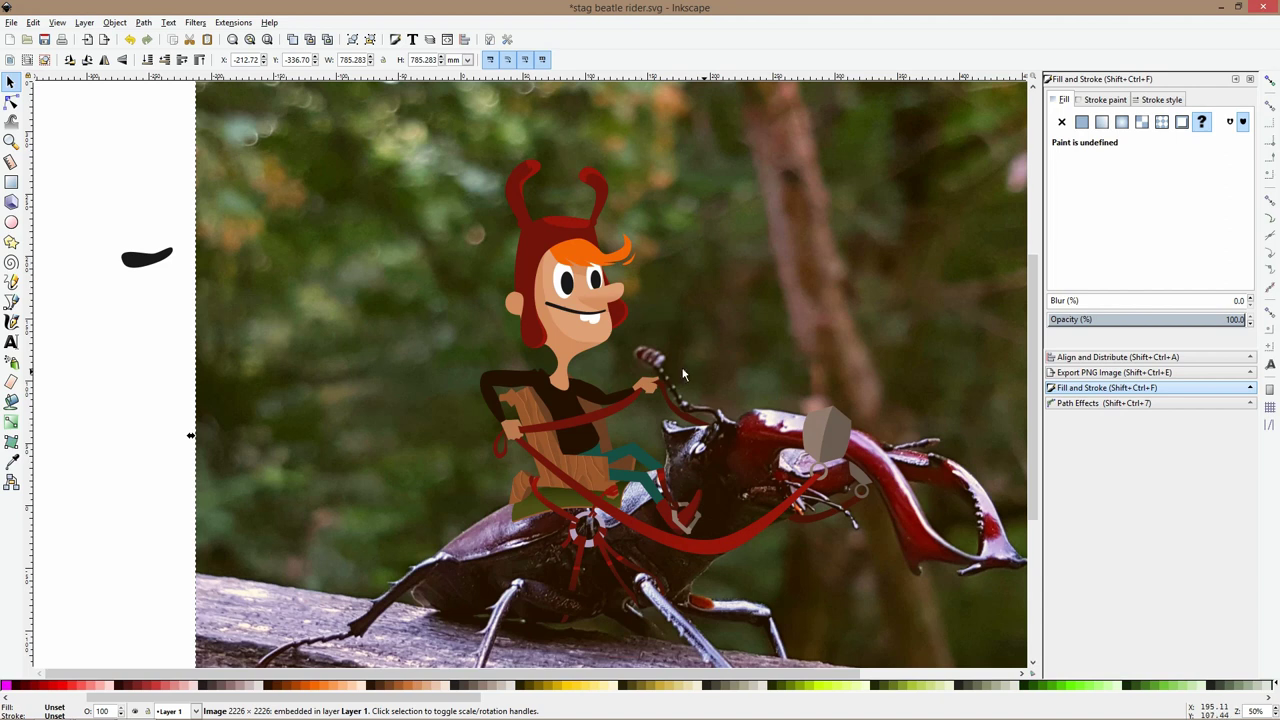
pyautogui.scroll(2, 581, 370)
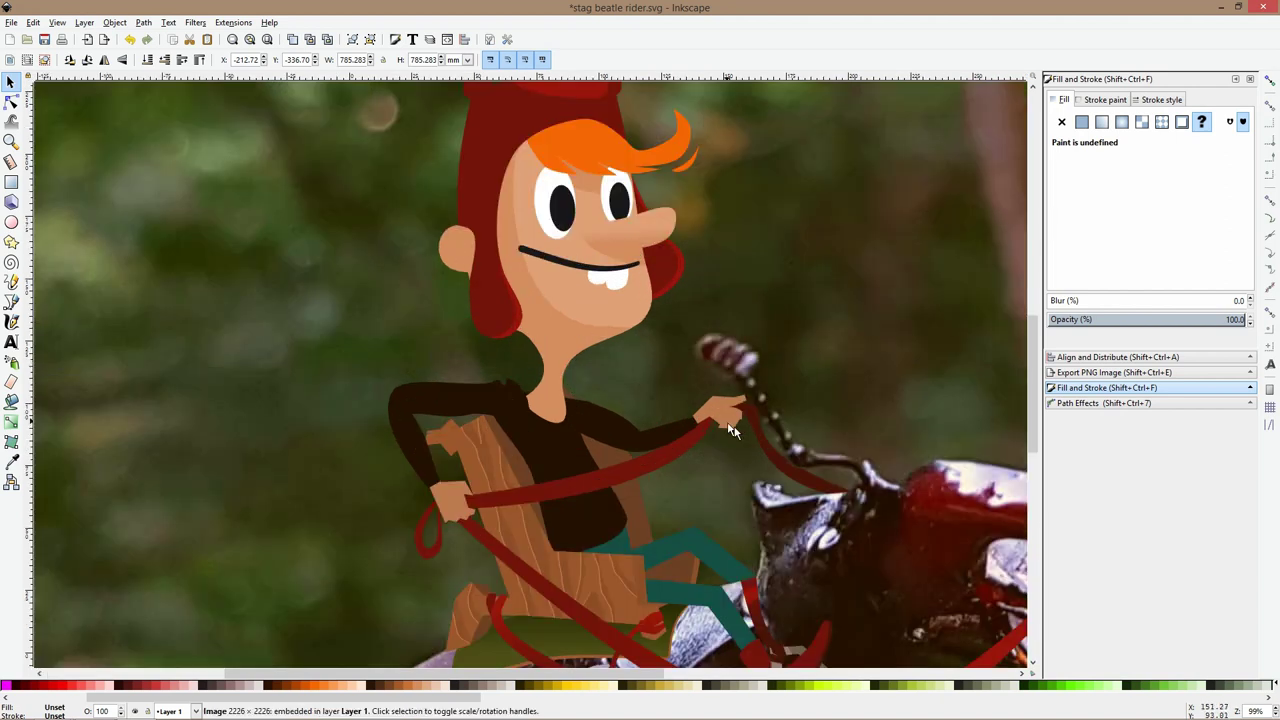
pyautogui.scroll(-2, 474, 444)
pyautogui.scroll(-3, 540, 395)
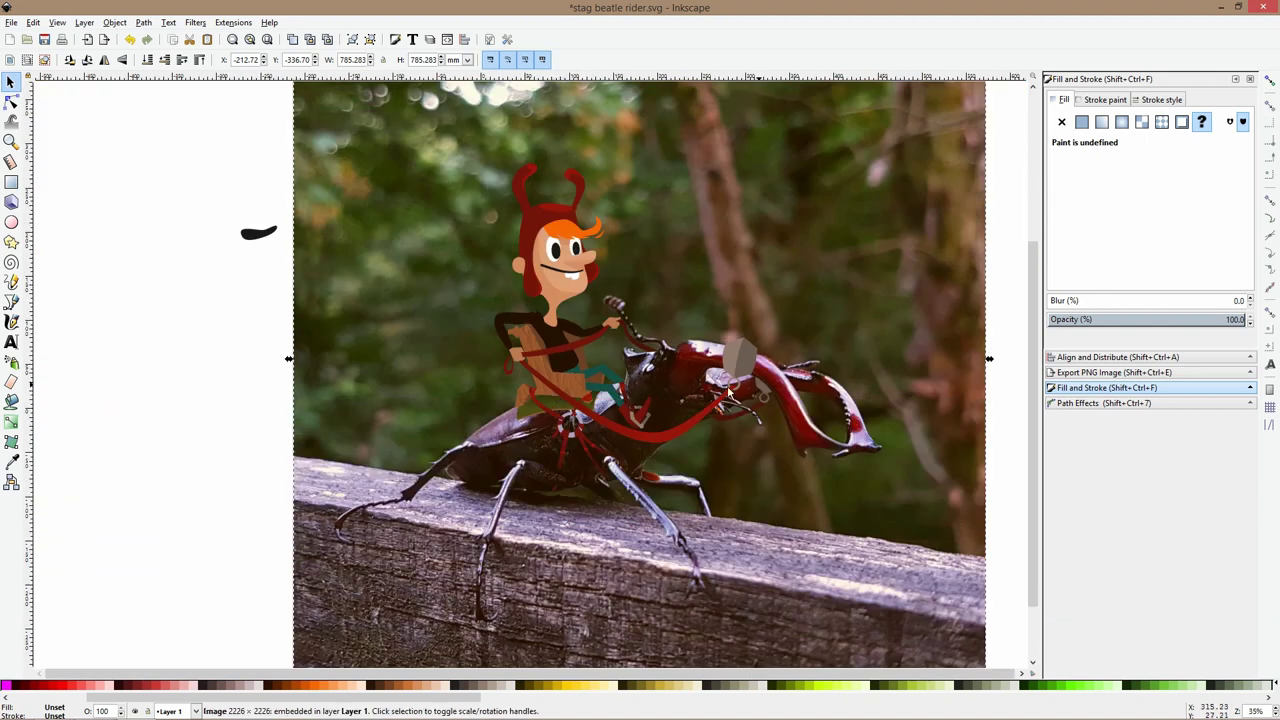
pyautogui.scroll(4, 746, 348)
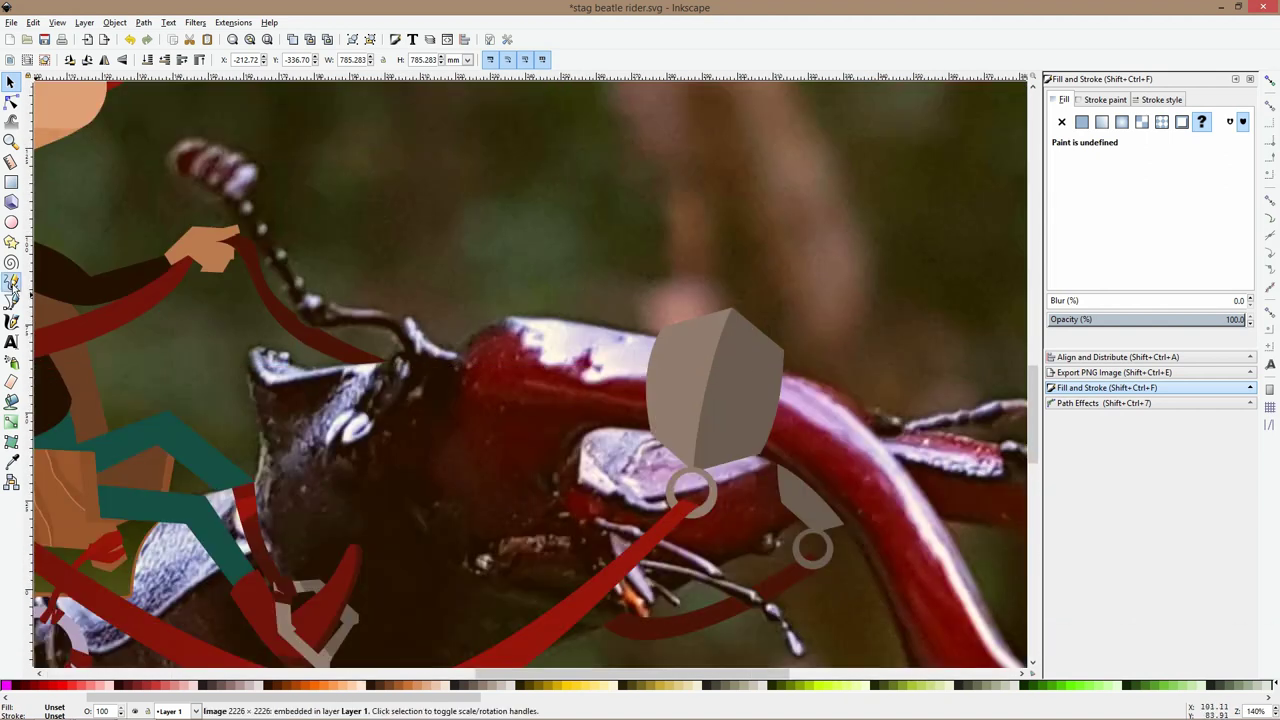
pyautogui.click(11, 281)
pyautogui.hotkey('ctrl', 's')
# Draw two freehand highlight patches, together about 11 by 39 mm, along the grey-brown faceted shape's central ridge and combine them into one path
pyautogui.scroll(3, 750, 365)
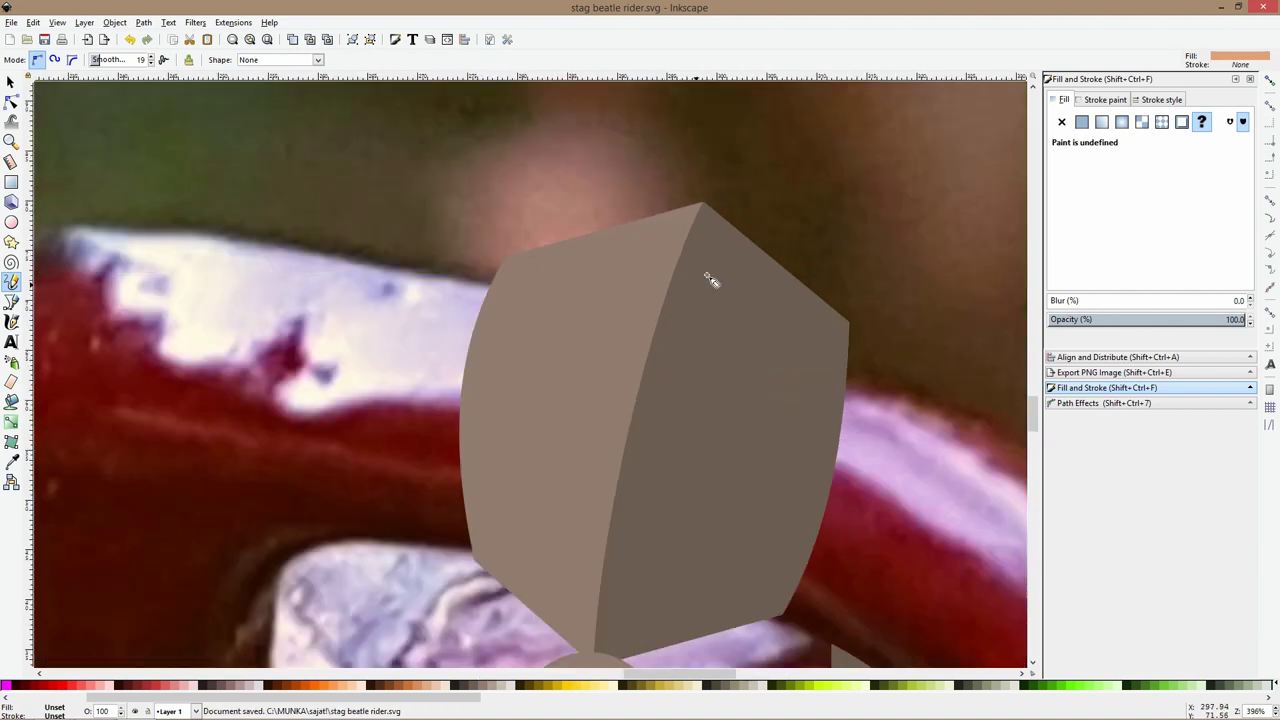
pyautogui.scroll(-1, 710, 276)
pyautogui.moveTo(700, 240)
pyautogui.mouseDown()
pyautogui.moveTo(641, 304)
pyautogui.moveTo(629, 469)
pyautogui.moveTo(652, 452)
pyautogui.moveTo(664, 352)
pyautogui.moveTo(699, 241)
pyautogui.mouseUp()
pyautogui.moveTo(636, 487)
pyautogui.mouseDown()
pyautogui.moveTo(640, 517)
pyautogui.moveTo(640, 491)
pyautogui.mouseUp()
pyautogui.press('s')
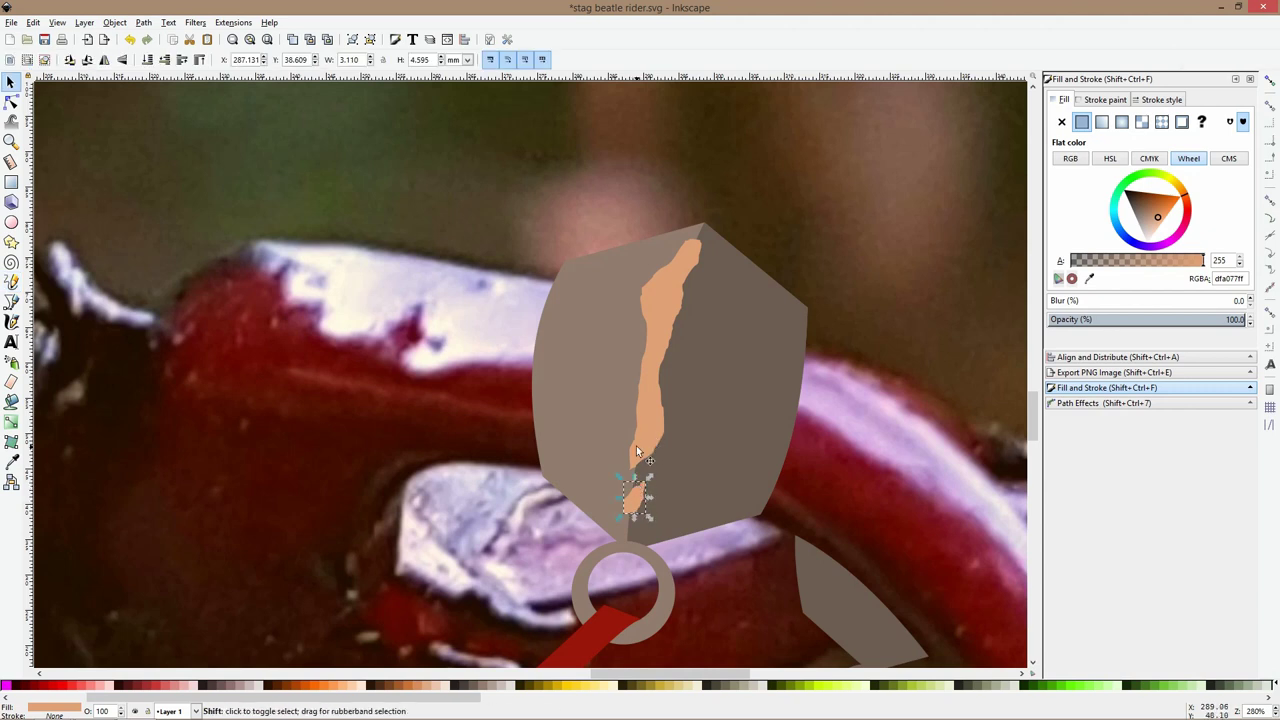
pyautogui.keyDown('shift'); pyautogui.click(637, 452); pyautogui.keyUp('shift')
pyautogui.press('ctrl')
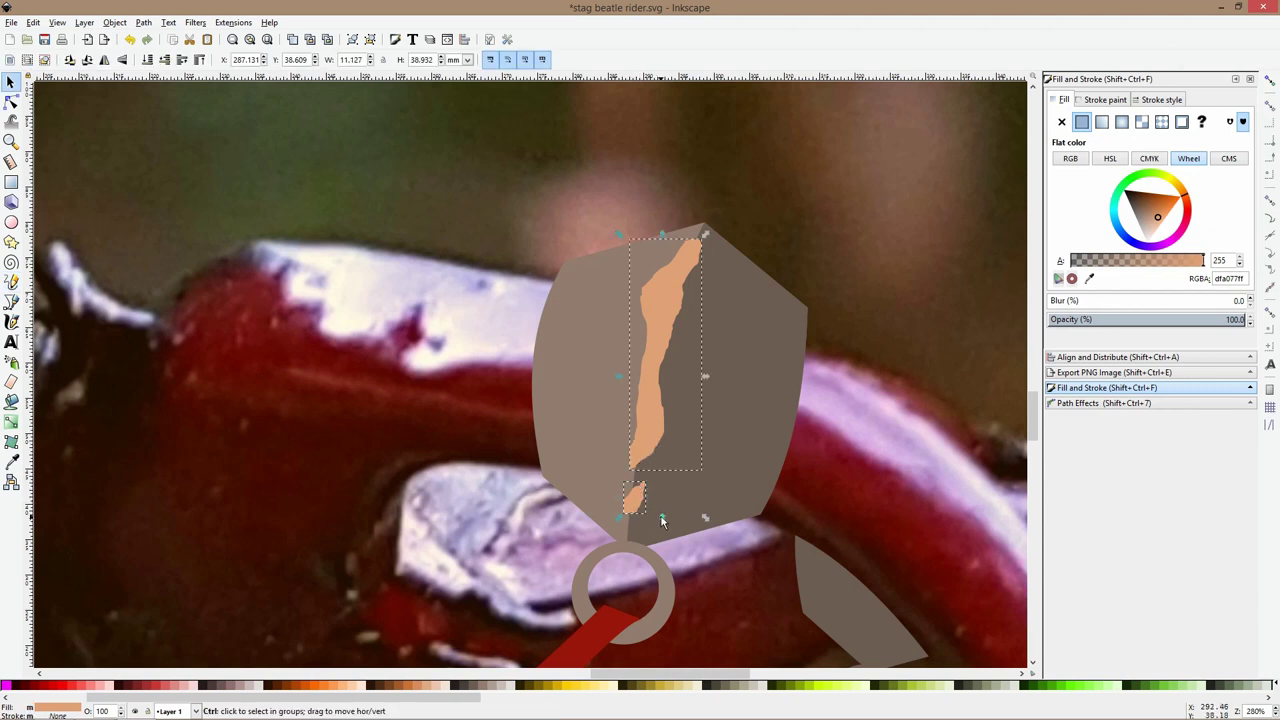
pyautogui.hotkey('ctrl', 'k')
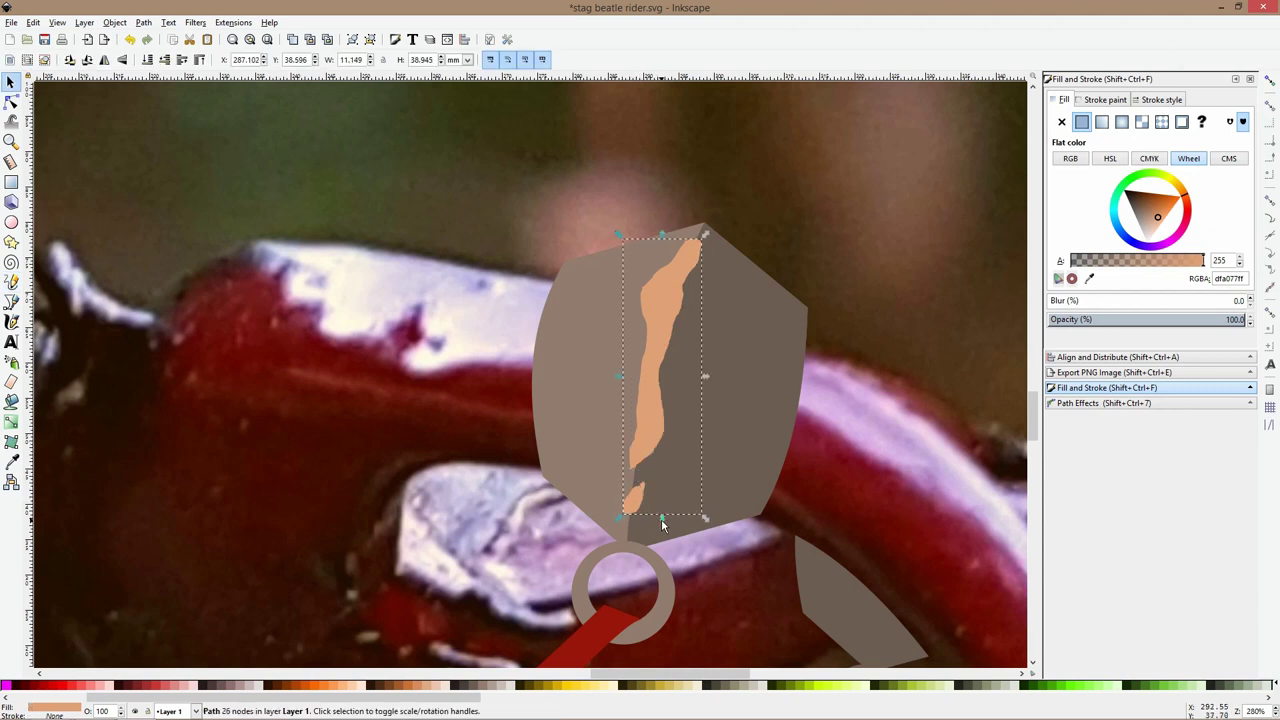
# Shorten the highlight path to about 28 mm tall, then shift and slightly rotate it to follow the upper part of the ridge
pyautogui.moveTo(662, 520); pyautogui.dragTo(662, 443)
pyautogui.moveTo(656, 311); pyautogui.dragTo(668, 309)
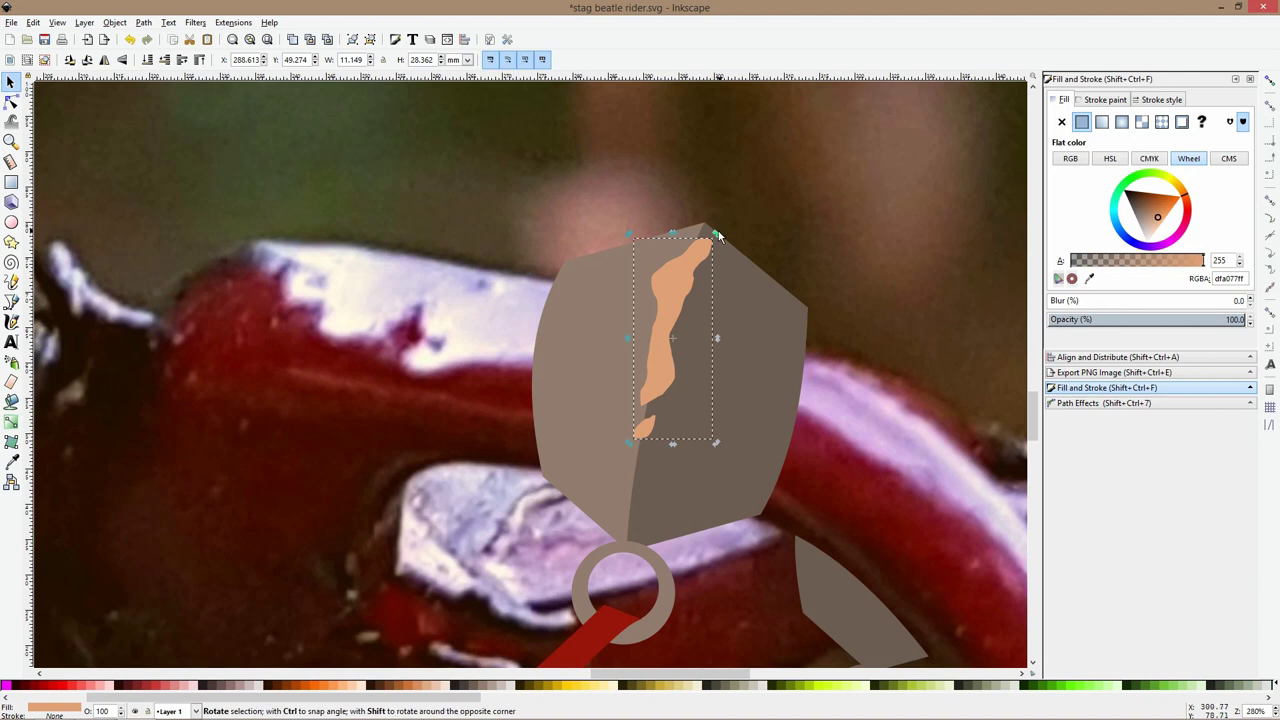
pyautogui.moveTo(716, 234); pyautogui.dragTo(687, 247)
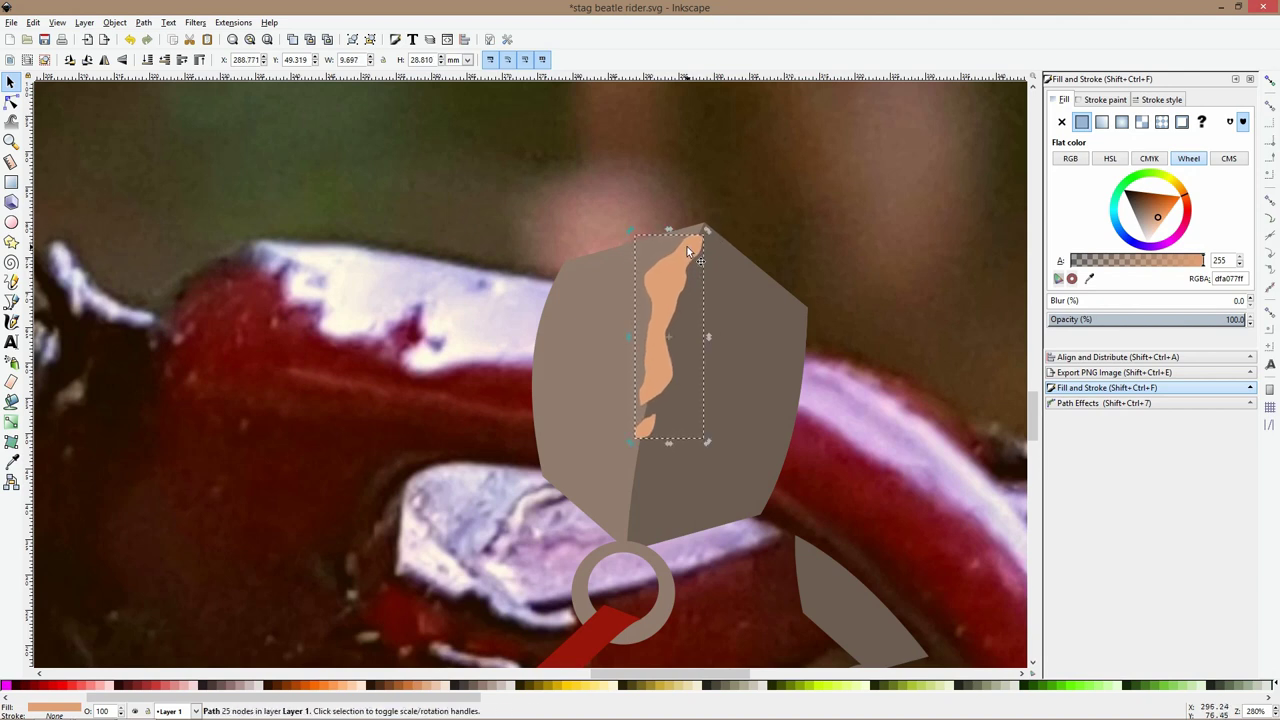
# Simplify the highlight path's outline and fill it with light grey e6e6e6
pyautogui.hotkey('ctrl', 'l')
pyautogui.moveTo(253, 699); pyautogui.dragTo(165, 699)
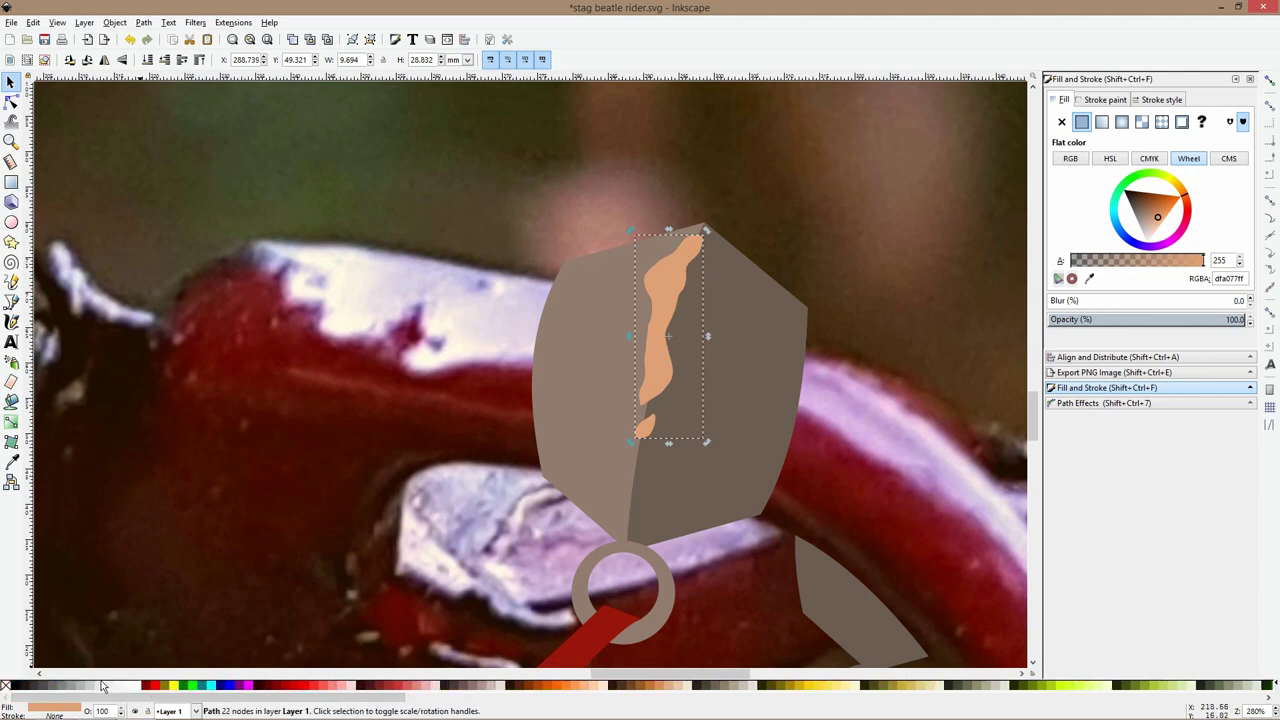
pyautogui.click(100, 686)
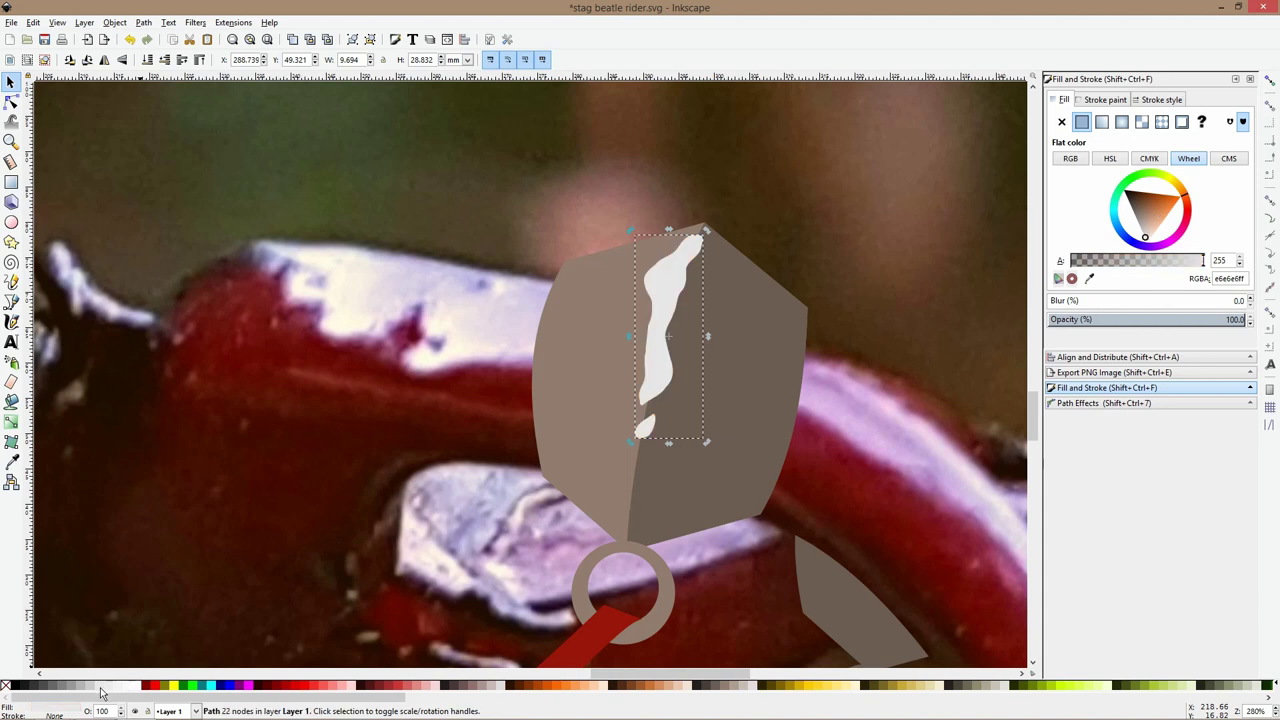
pyautogui.click(734, 313)
pyautogui.scroll(-3, 734, 313)
pyautogui.click(788, 274)
# Draw a triangular highlight about 35 by 20 mm, running from the faceted shape's central ridge across the dark facet to a point beyond it
pyautogui.scroll(2, 728, 331)
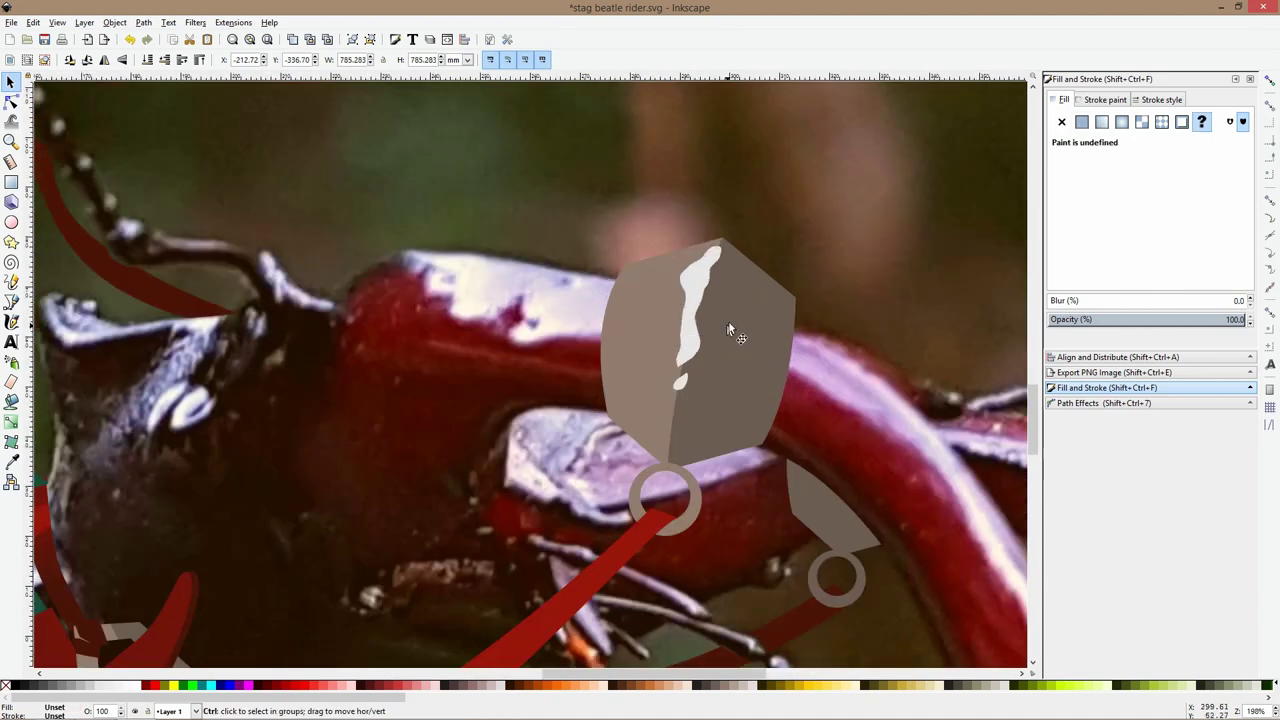
pyautogui.scroll(-3, 740, 304)
pyautogui.scroll(-2, 740, 301)
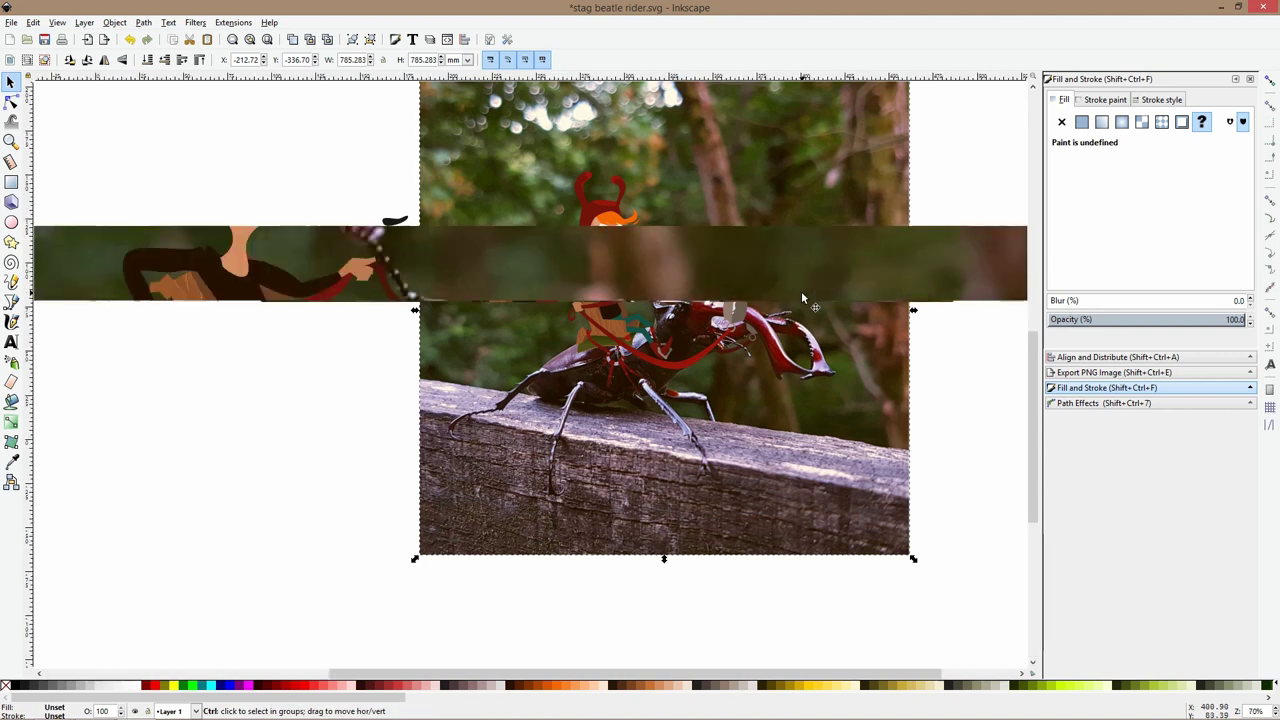
pyautogui.scroll(4, 801, 291)
pyautogui.keyDown('ctrl'); pyautogui.click(478, 349); pyautogui.keyUp('ctrl')
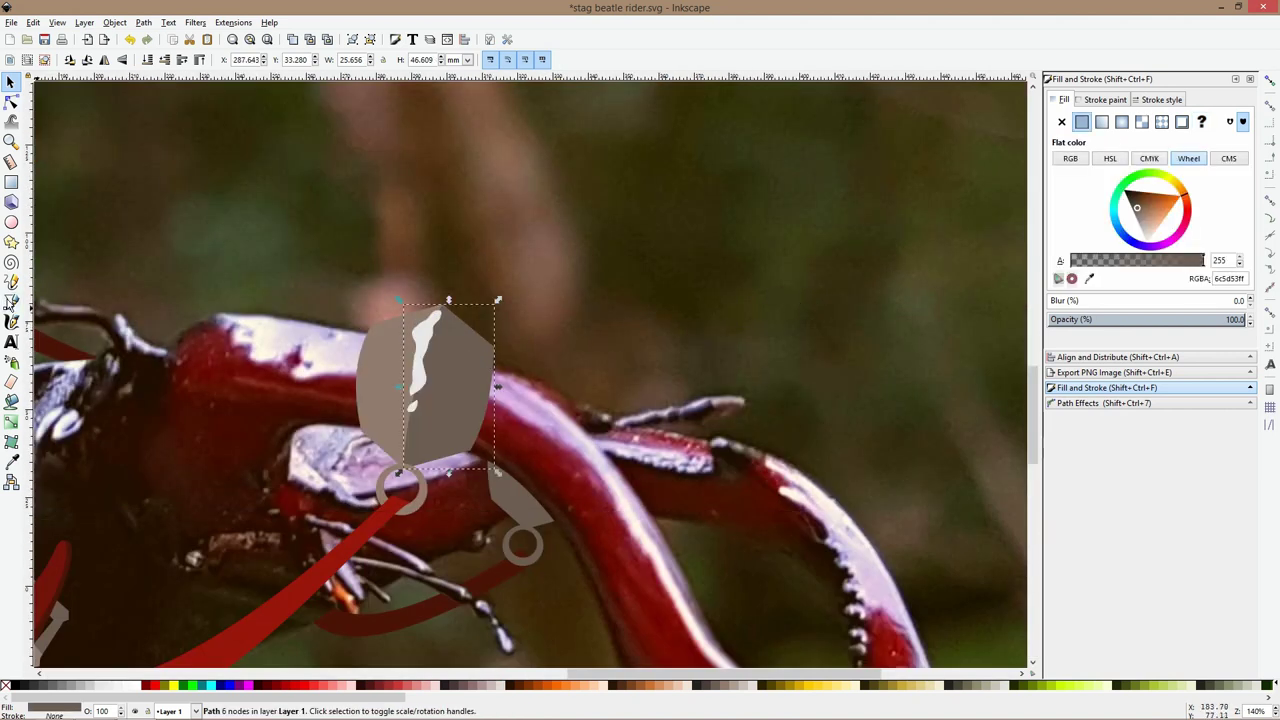
pyautogui.click(10, 301)
pyautogui.moveTo(429, 324); pyautogui.dragTo(545, 396)
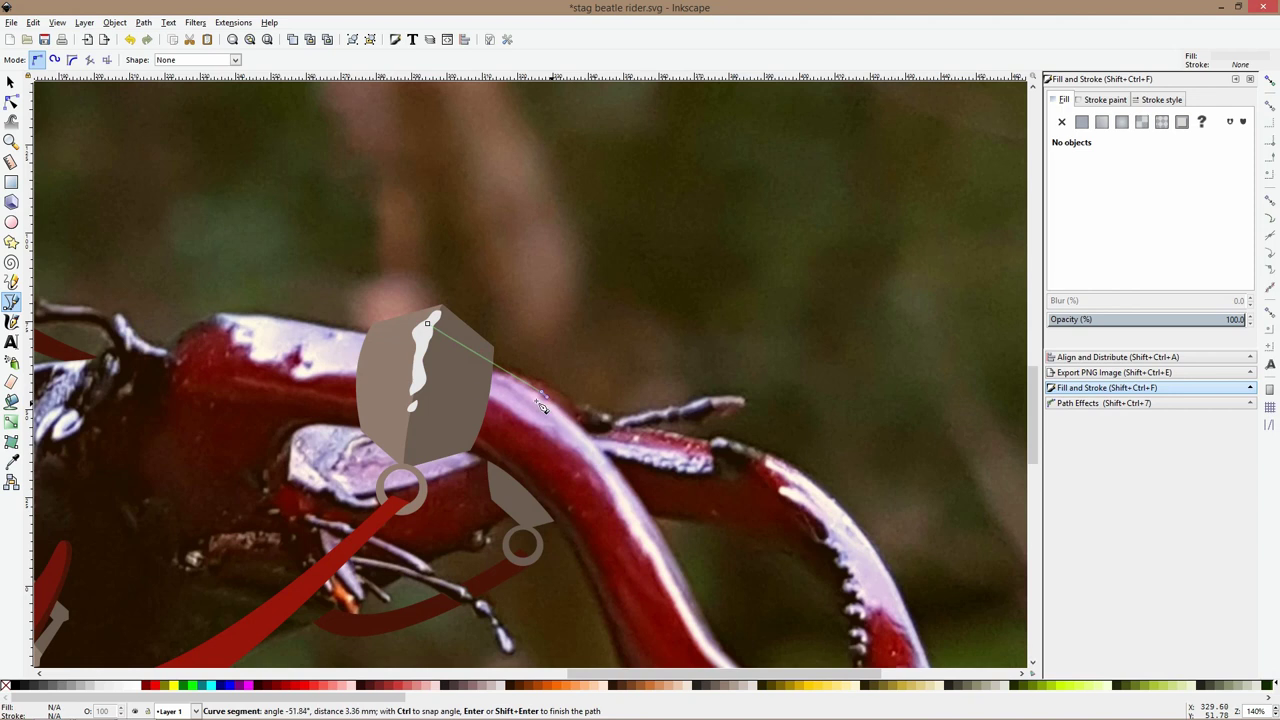
pyautogui.click(420, 368)
pyautogui.click(428, 324)
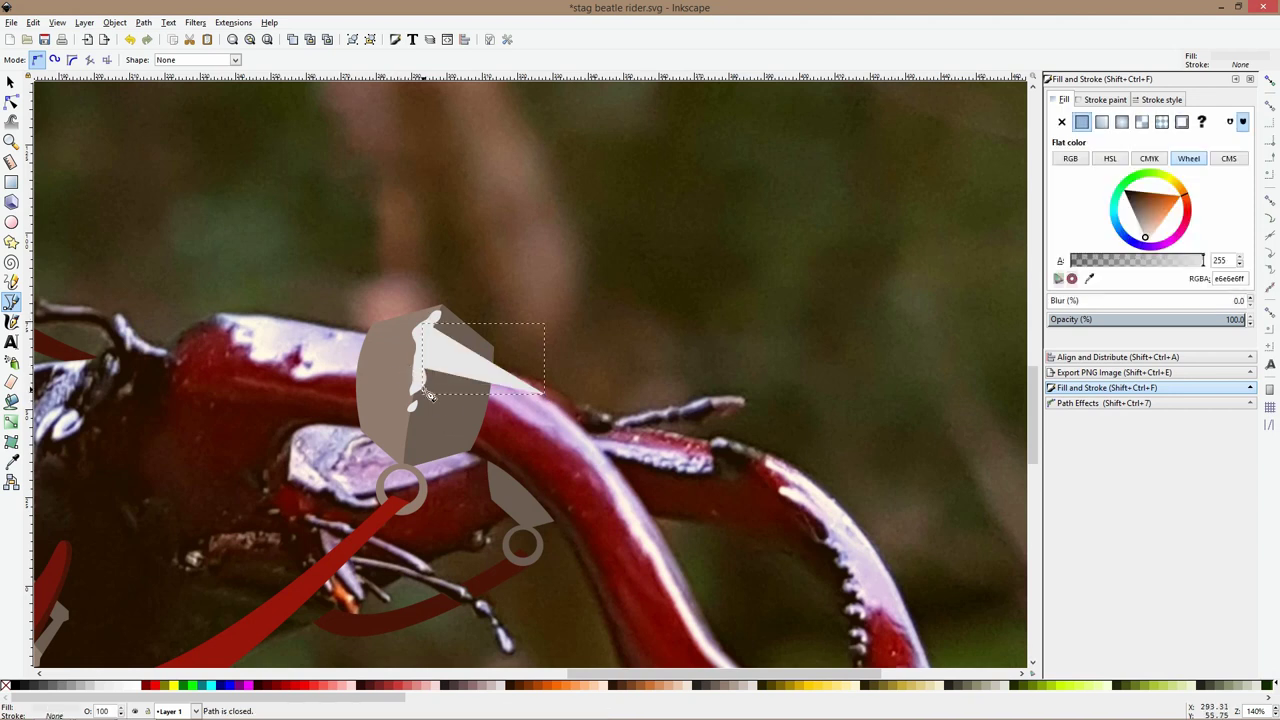
# Draw a second, narrower wedge about 36 by 5 mm below the first, converging at the same point, and combine both into one path
pyautogui.click(418, 385)
pyautogui.click(541, 394)
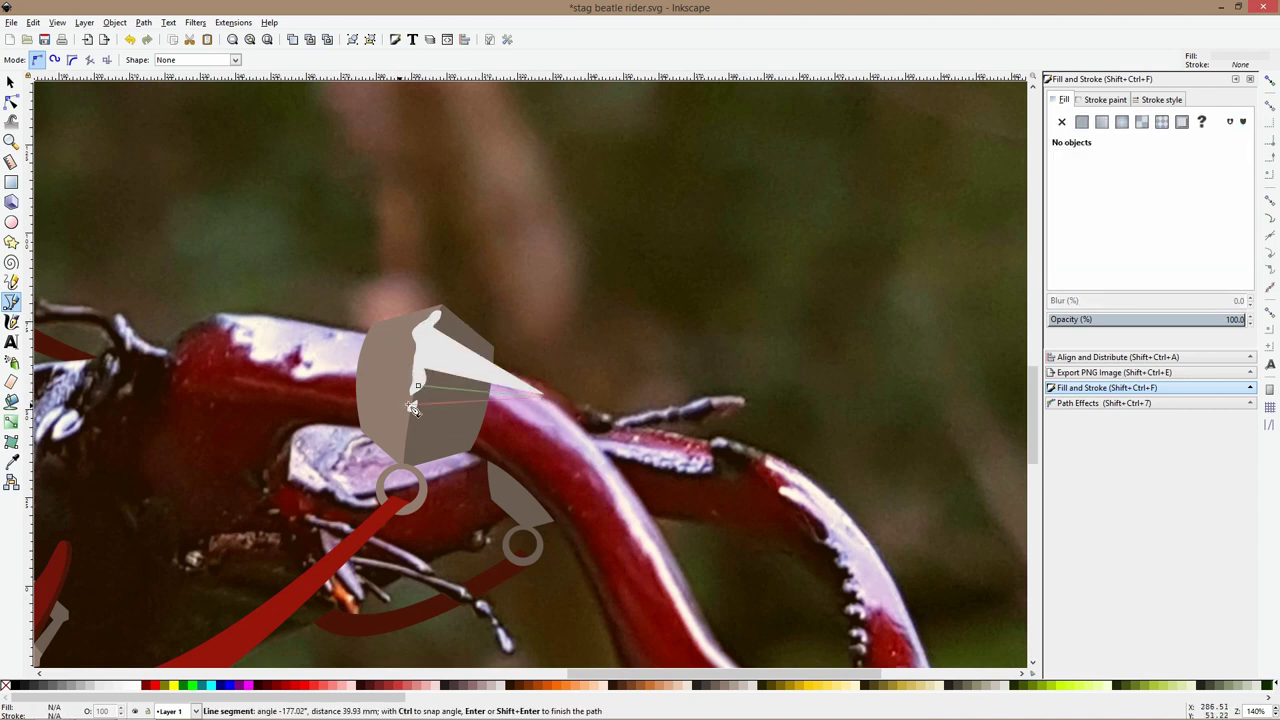
pyautogui.click(414, 407)
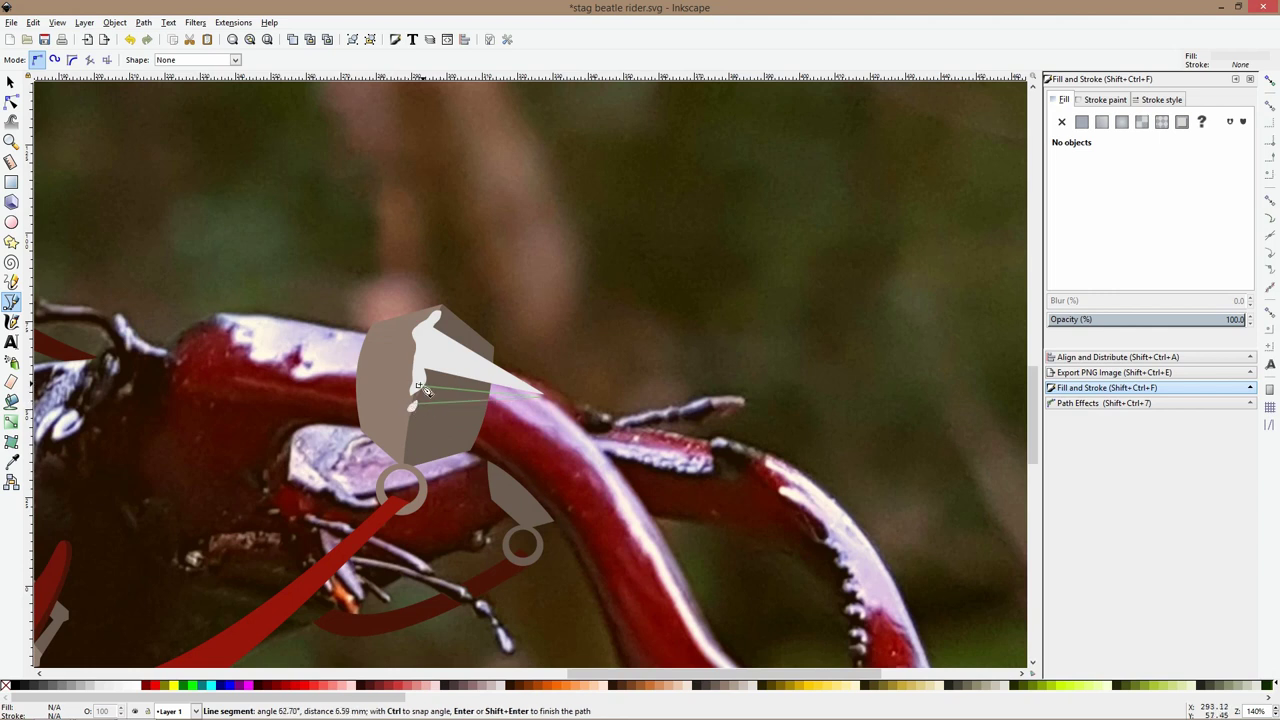
pyautogui.press('Return')
pyautogui.press('s')
pyautogui.scroll(4, 449, 431)
pyautogui.scroll(-4, 449, 431)
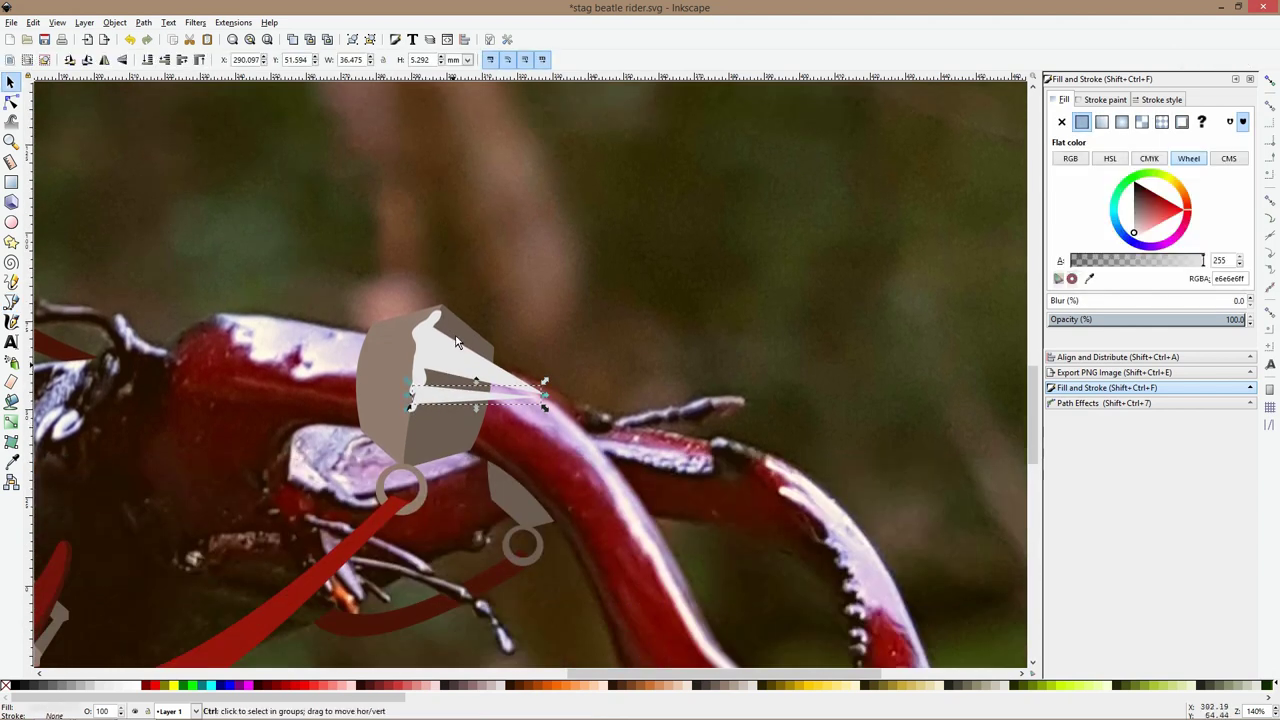
pyautogui.scroll(1, 453, 373)
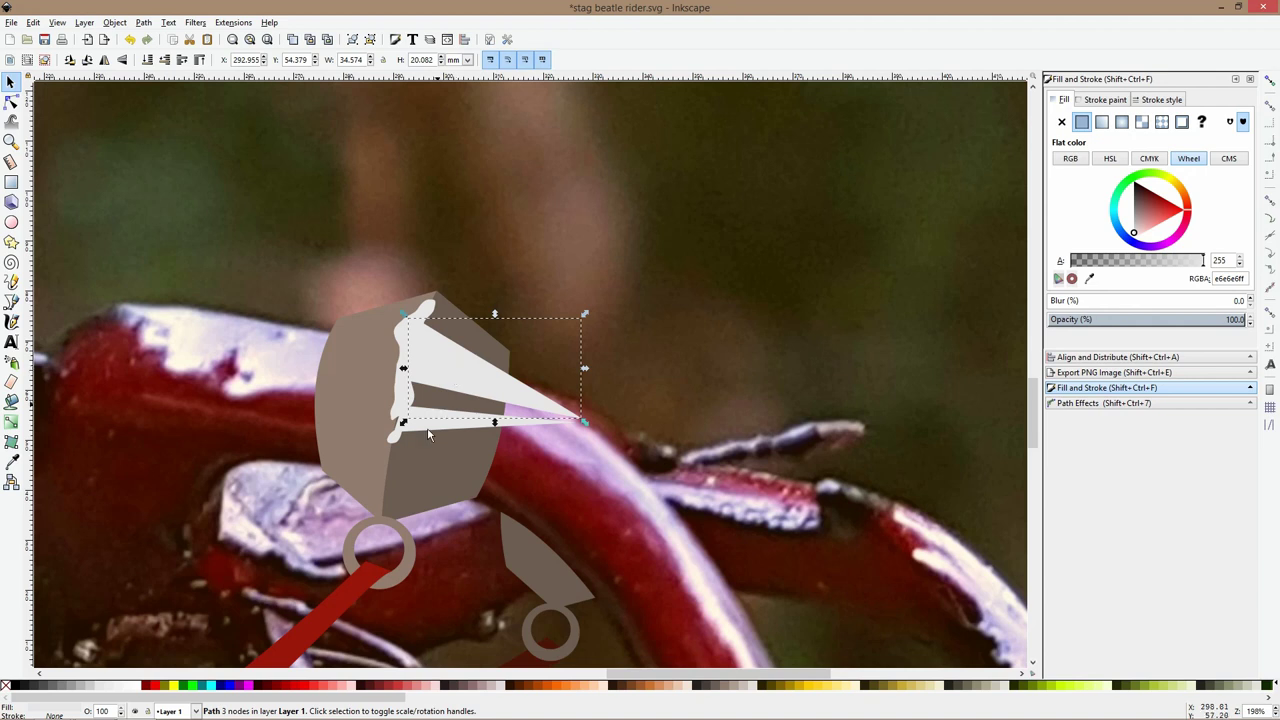
pyautogui.scroll(2, 428, 433)
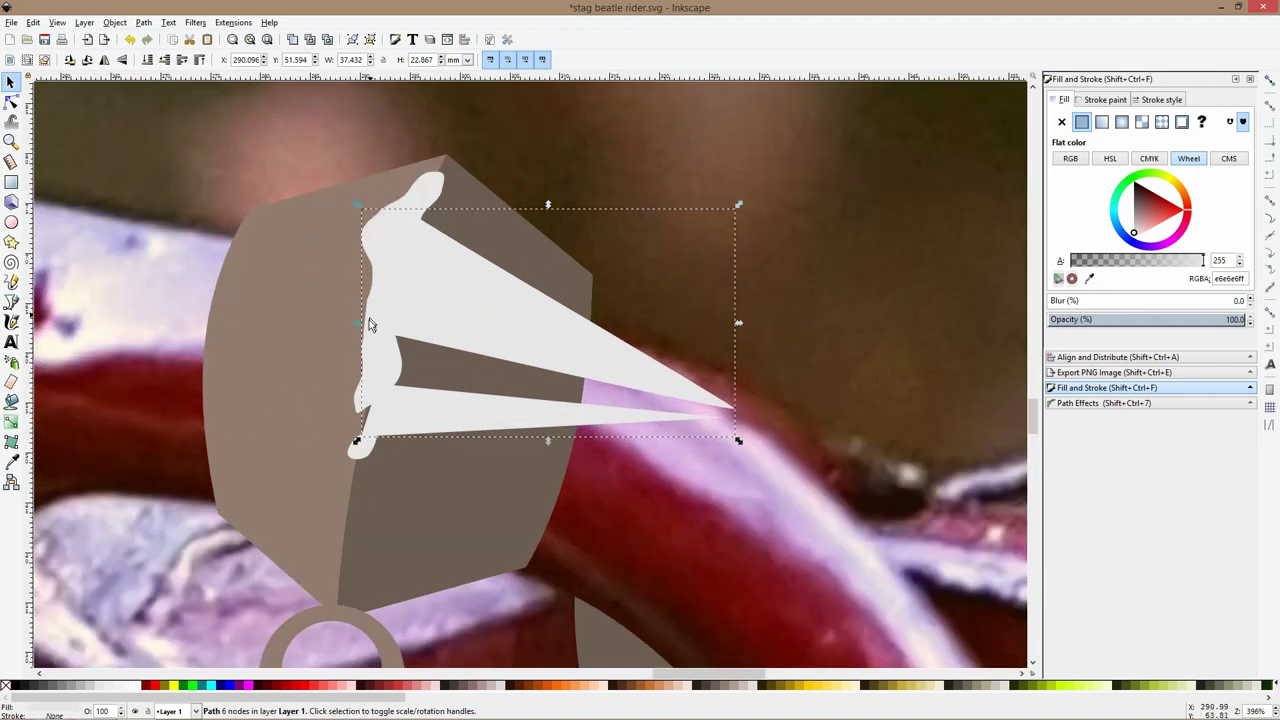
# Trim the combined wedges to the dark facet's outline by intersecting them with a copy of that facet
pyautogui.click(447, 493)
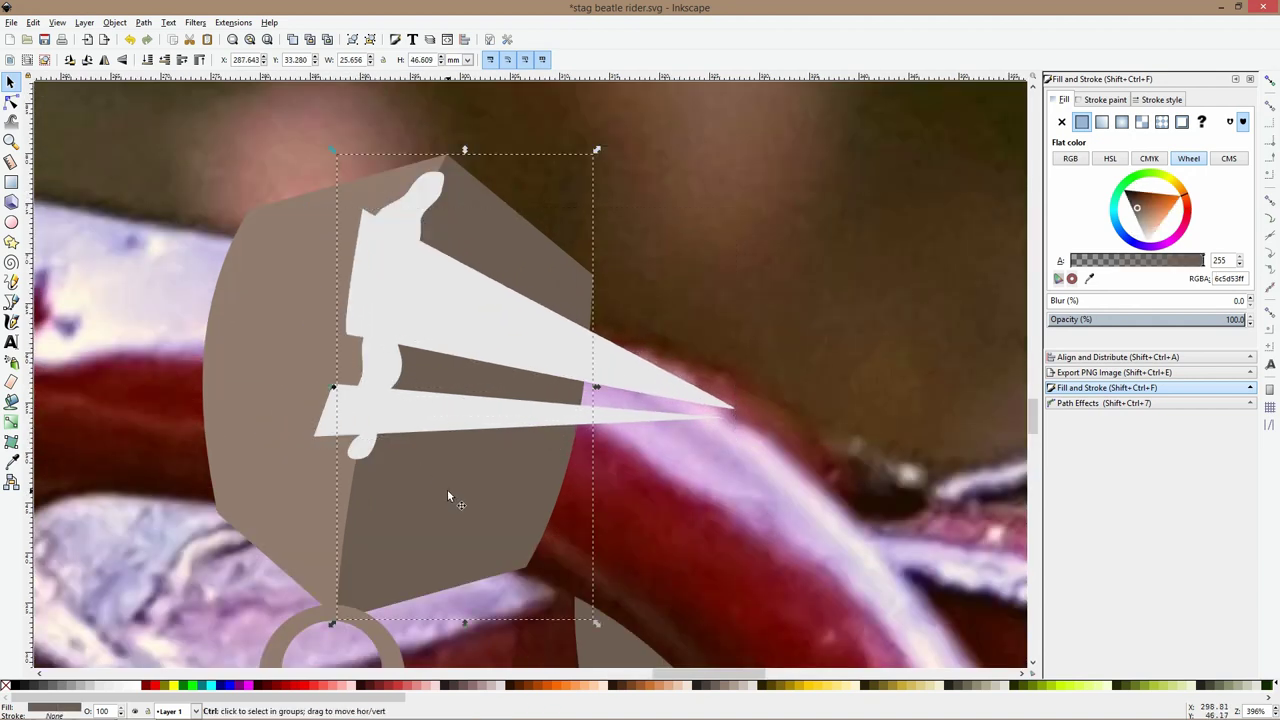
pyautogui.press('pageup')
pyautogui.keyDown('shift'); pyautogui.click(625, 375); pyautogui.keyUp('shift')
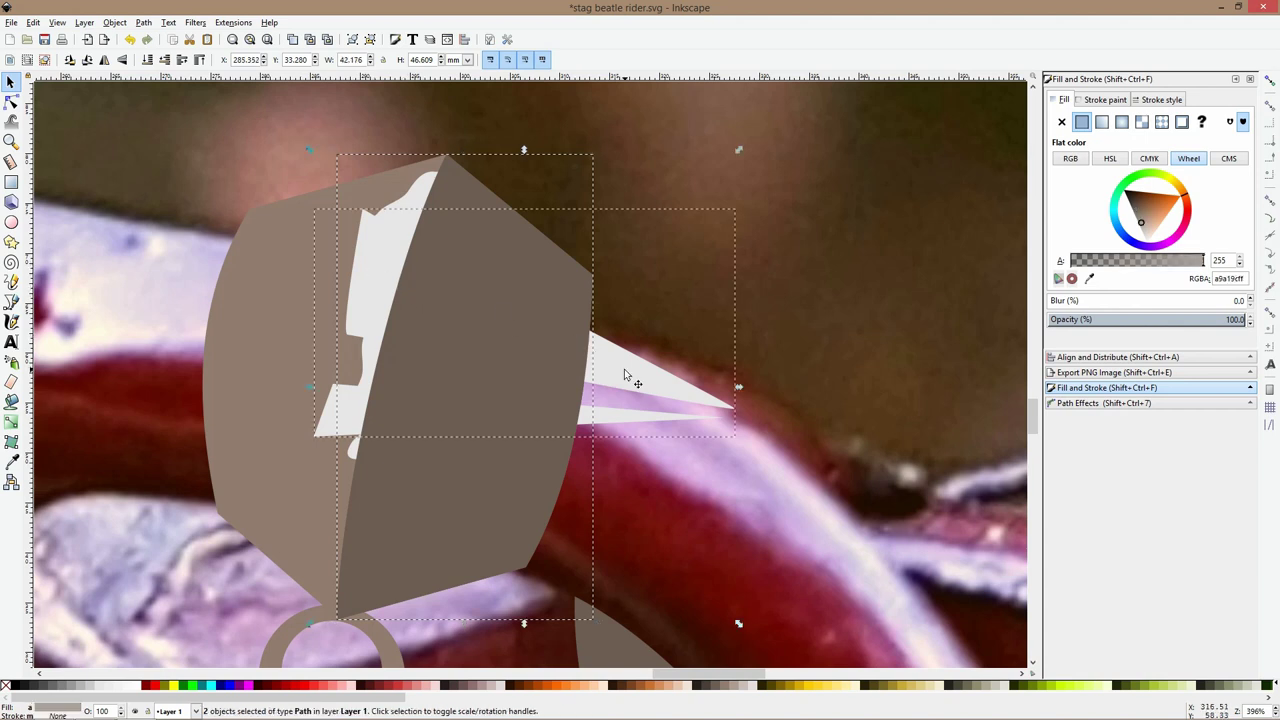
pyautogui.hotkey('ctrl', '*')
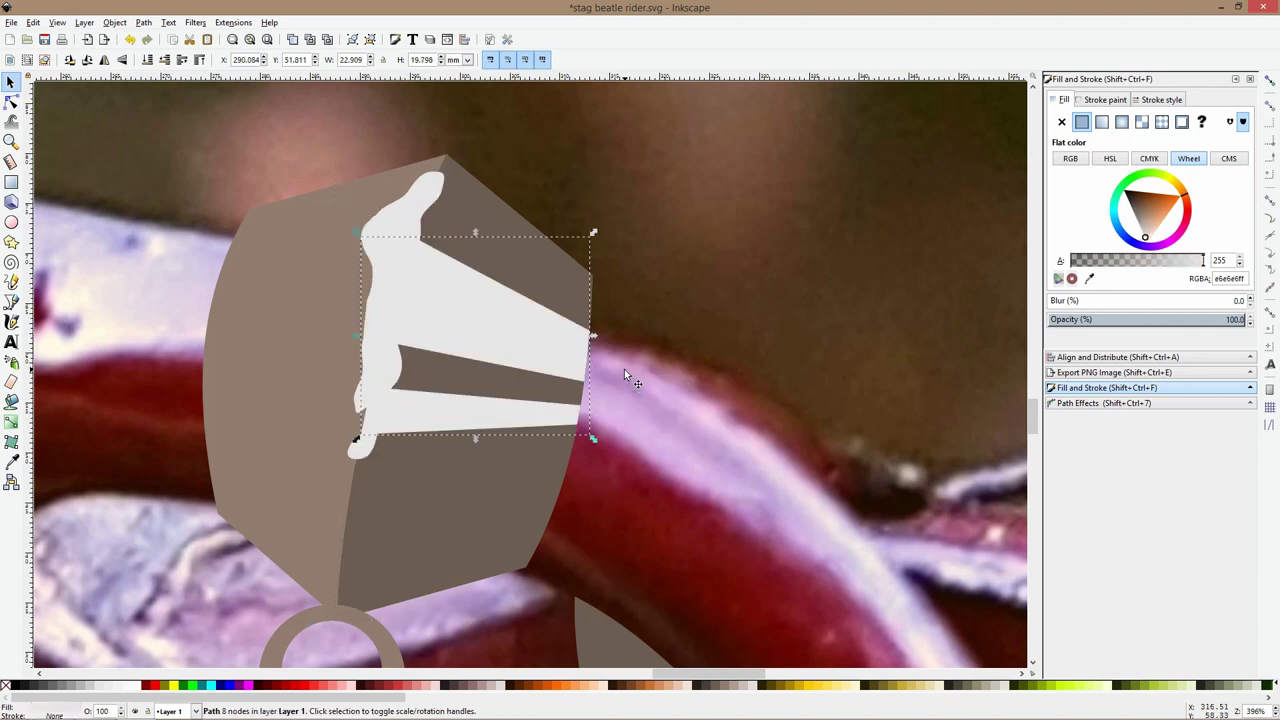
# Fill the trimmed wedges with the blended grey b1aba6 sampled from the artwork
pyautogui.click(12, 461)
pyautogui.click(531, 443)
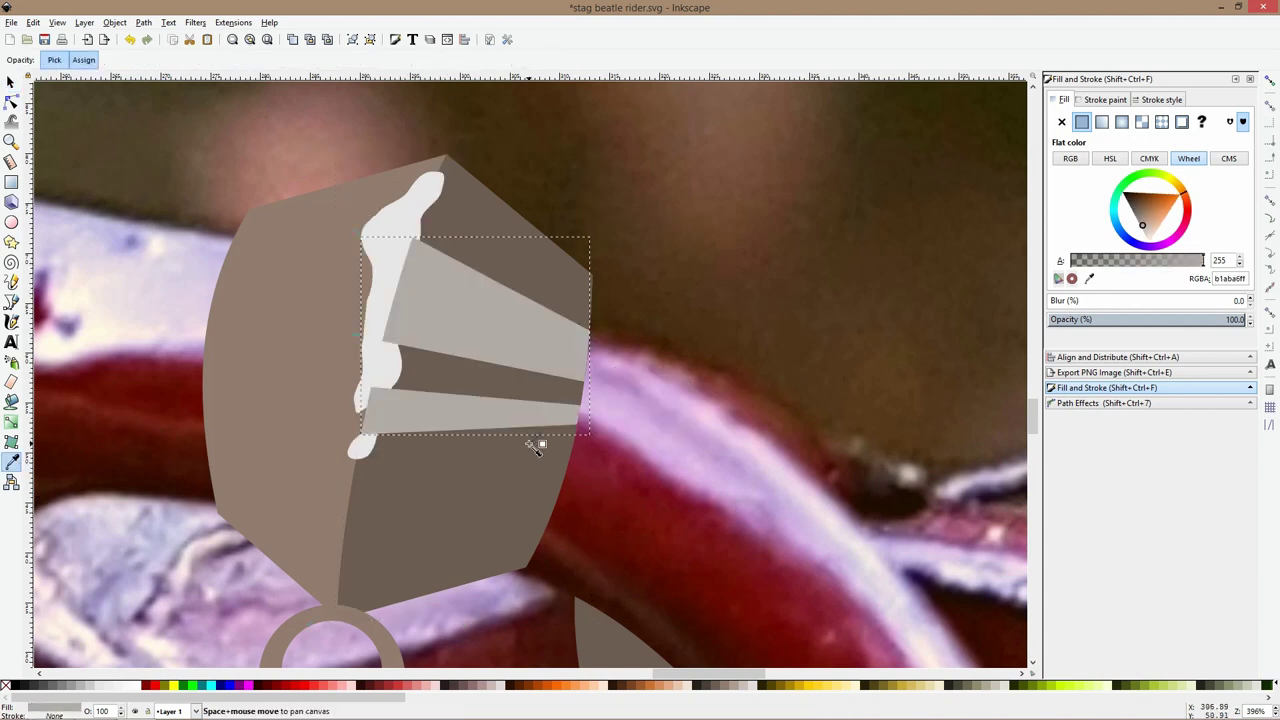
pyautogui.press('s')
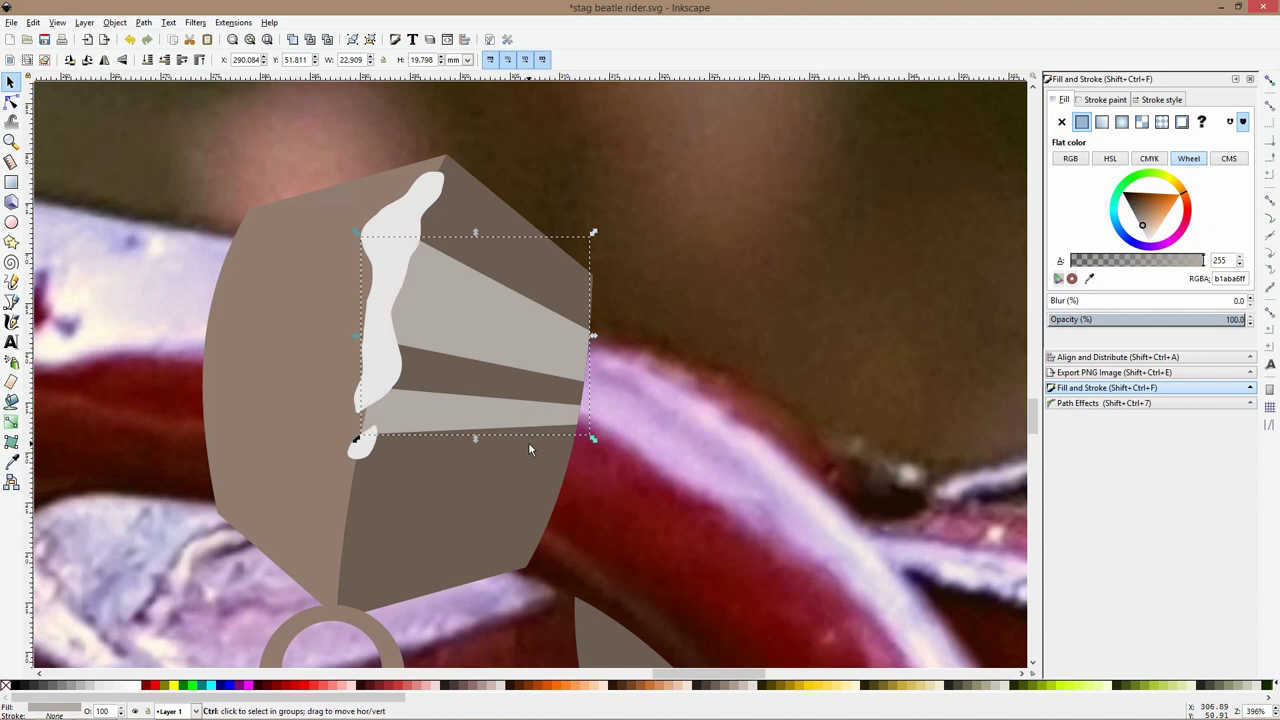
# Remove the light grey freehand highlight path from the faceted shape's ridge
pyautogui.scroll(-5, 528, 442)
pyautogui.click(640, 371)
pyautogui.scroll(-4, 637, 370)
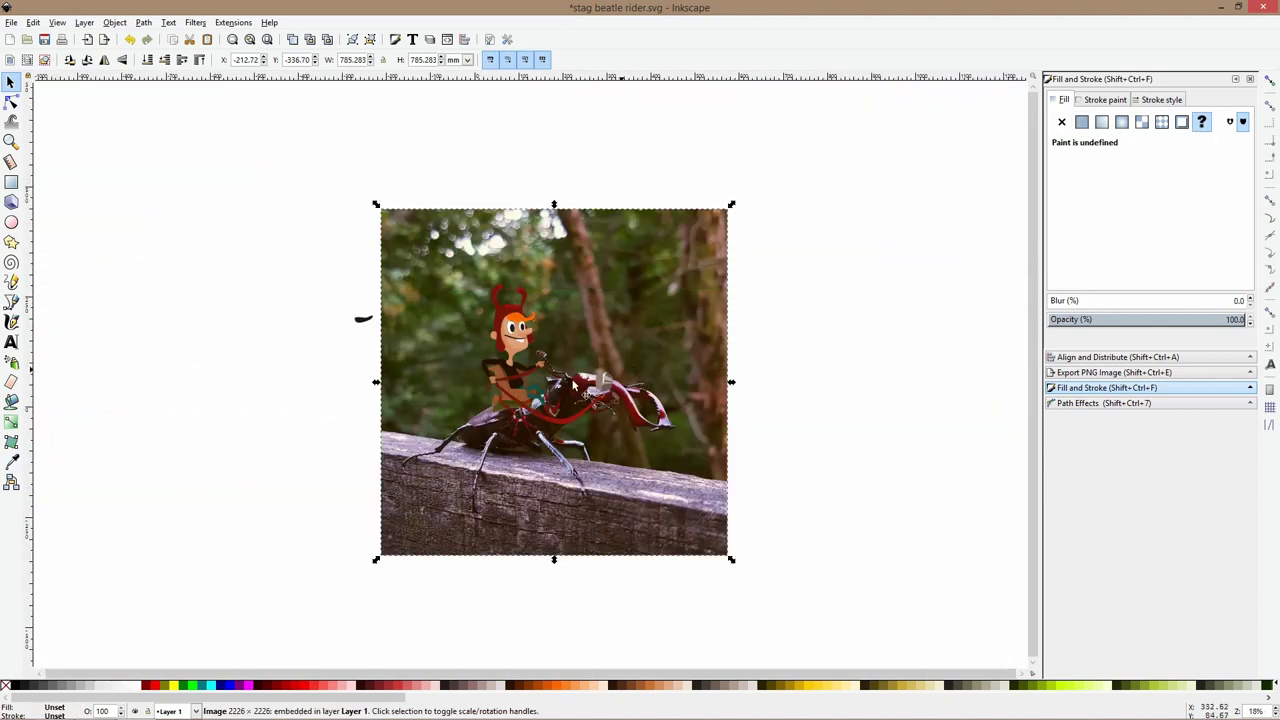
pyautogui.scroll(5, 574, 384)
pyautogui.click(781, 351)
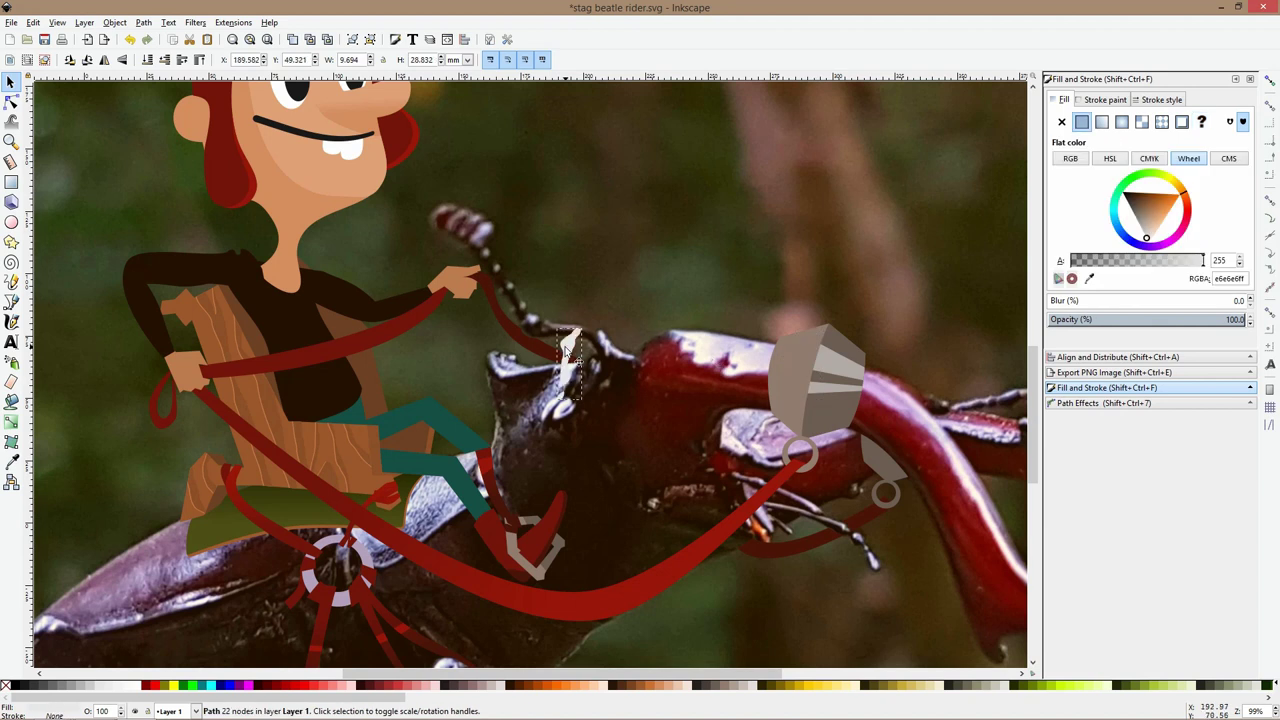
pyautogui.press('-')
pyautogui.press('-')
pyautogui.scroll(1, 688, 308)
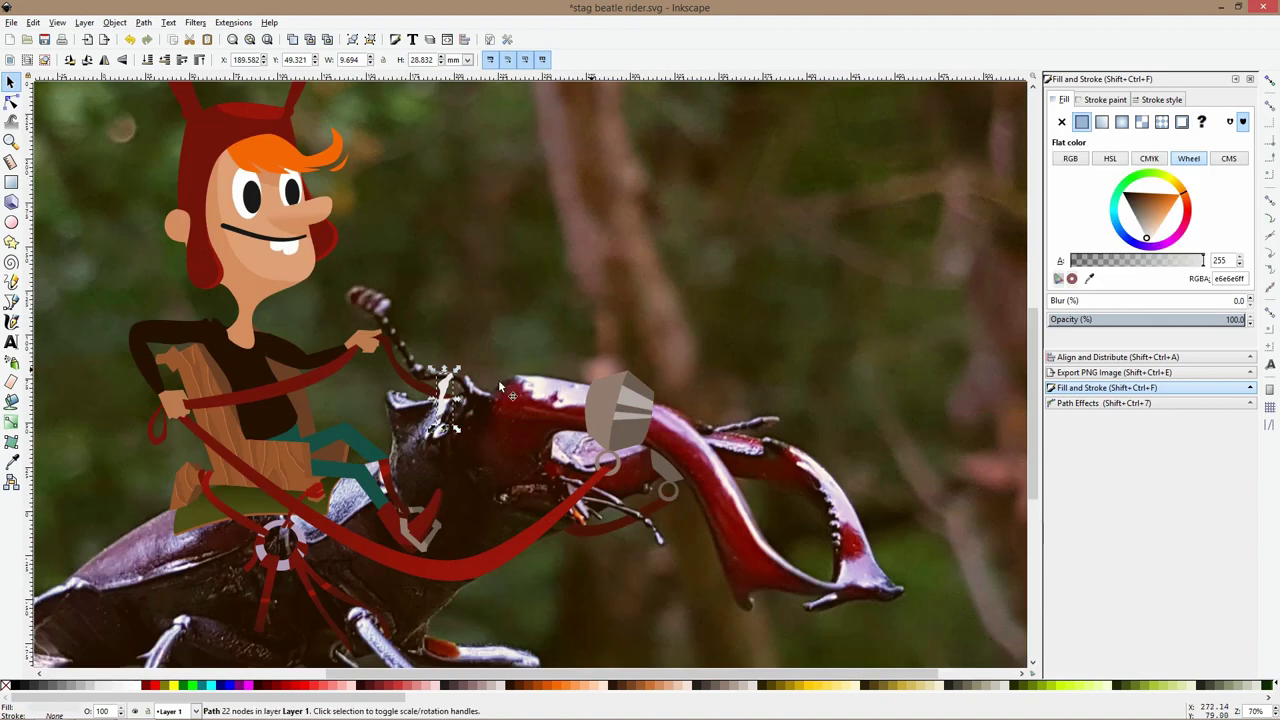
pyautogui.click(646, 412)
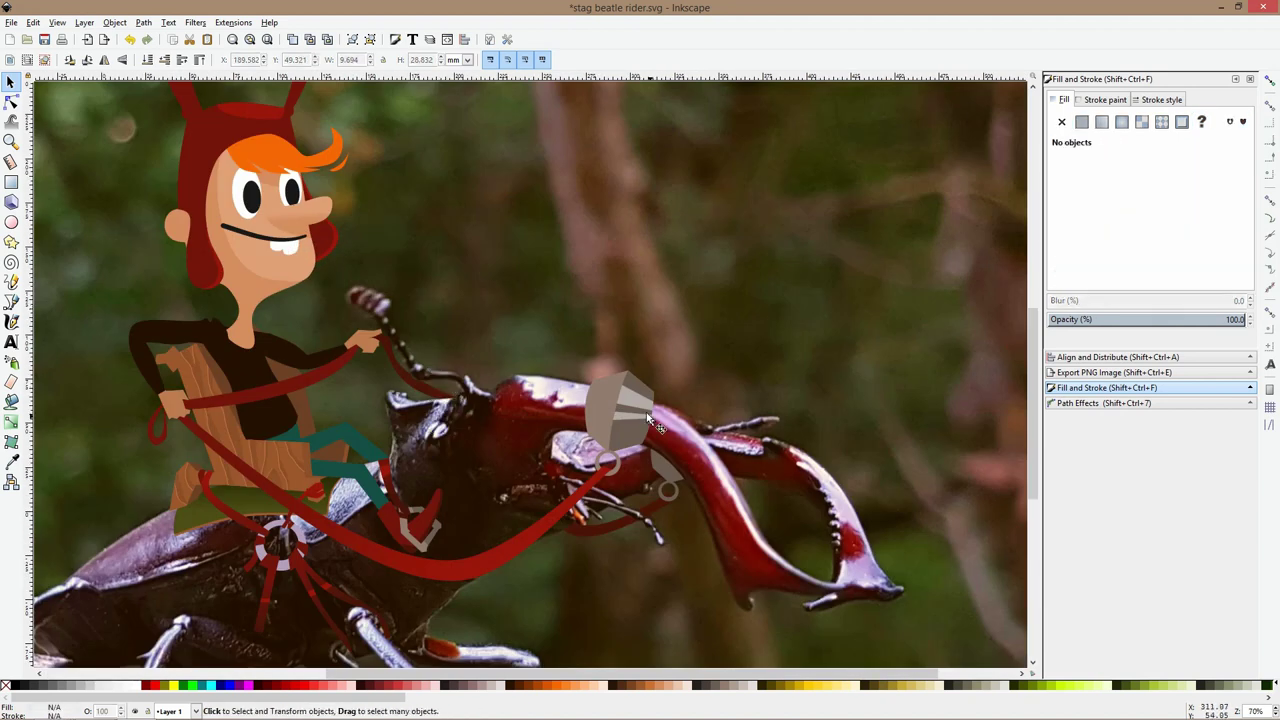
# Try to flip and skew the wedges onto the lighter facet, and undo the attempts
pyautogui.scroll(2, 616, 399)
pyautogui.click(616, 399)
pyautogui.scroll(1, 407, 452)
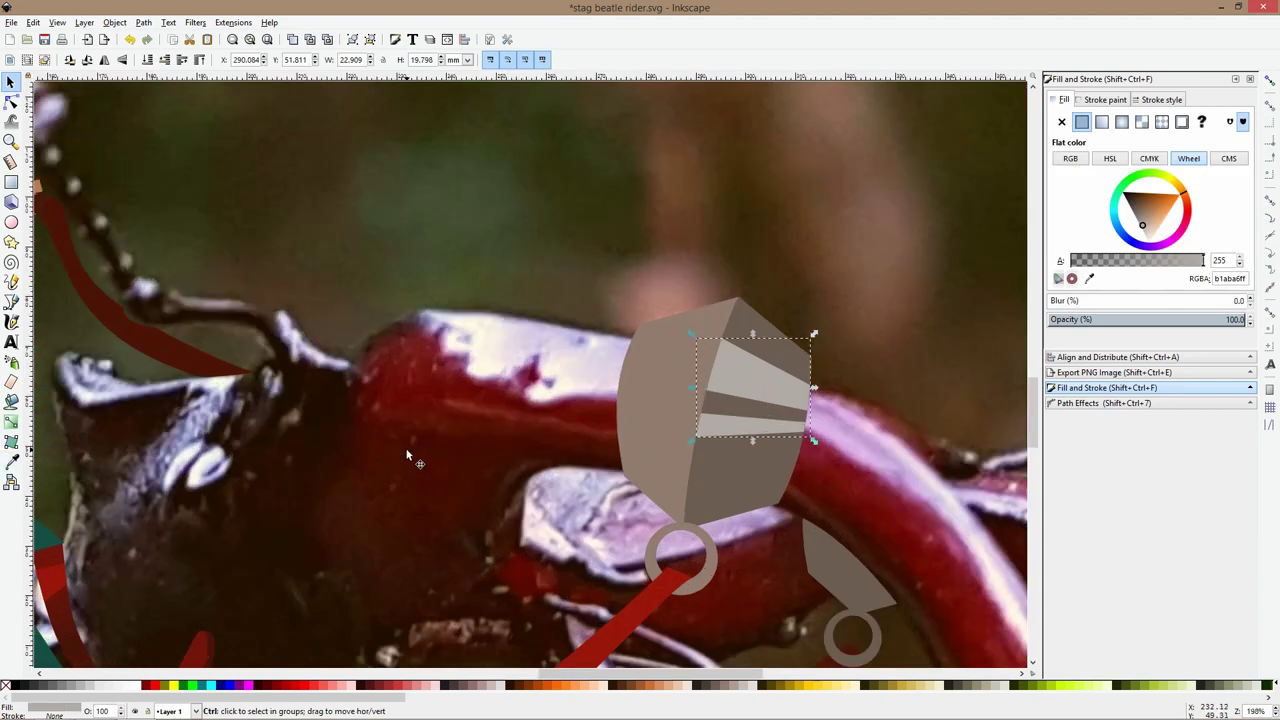
pyautogui.click(11, 302)
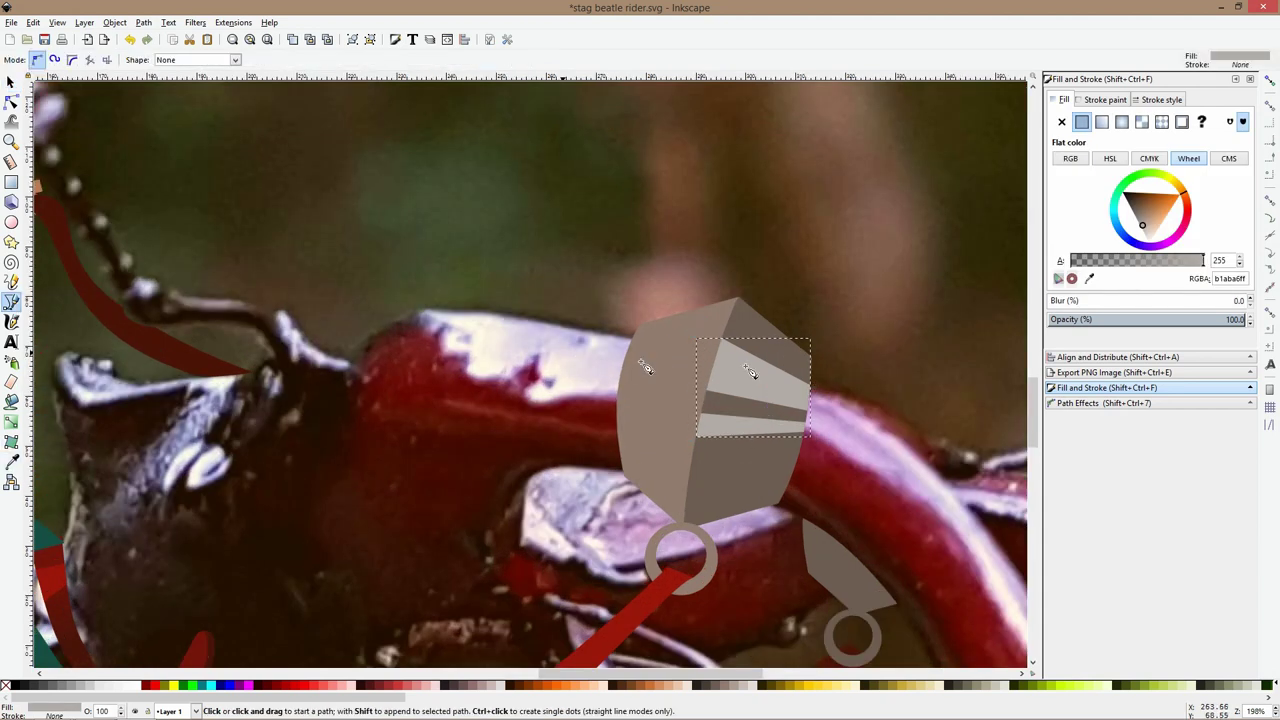
pyautogui.scroll(2, 765, 353)
pyautogui.press('s')
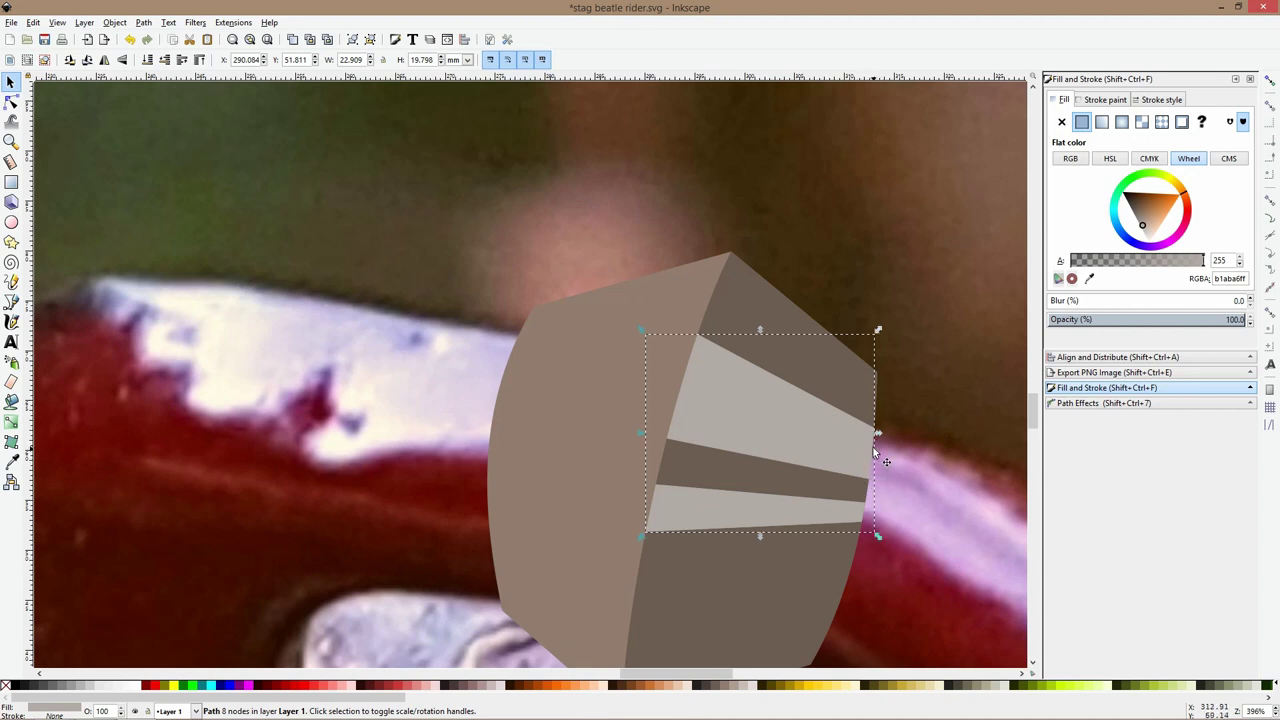
pyautogui.moveTo(877, 436); pyautogui.dragTo(369, 372)
pyautogui.moveTo(651, 329); pyautogui.dragTo(764, 474)
pyautogui.moveTo(628, 480); pyautogui.dragTo(663, 363)
pyautogui.hotkey('ctrl', 'z')
pyautogui.hotkey('ctrl', 'z')
pyautogui.hotkey('ctrl', 'z')
pyautogui.moveTo(878, 327); pyautogui.dragTo(875, 330)
pyautogui.hotkey('ctrl', 'z')
pyautogui.hotkey('ctrl', 'z')
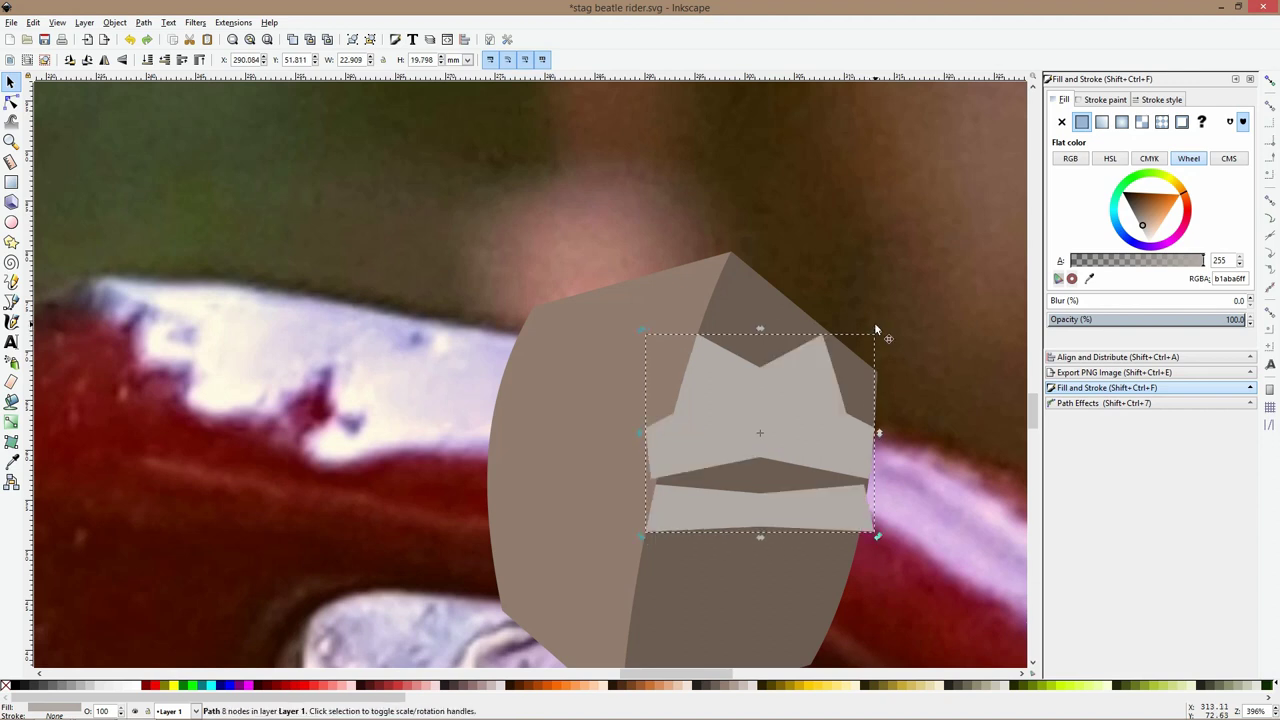
# Fit a horizontally flipped copy of the wedges onto the lighter facet, skewing it so its stripes meet the originals along the ridge
pyautogui.moveTo(821, 388); pyautogui.dragTo(589, 386)
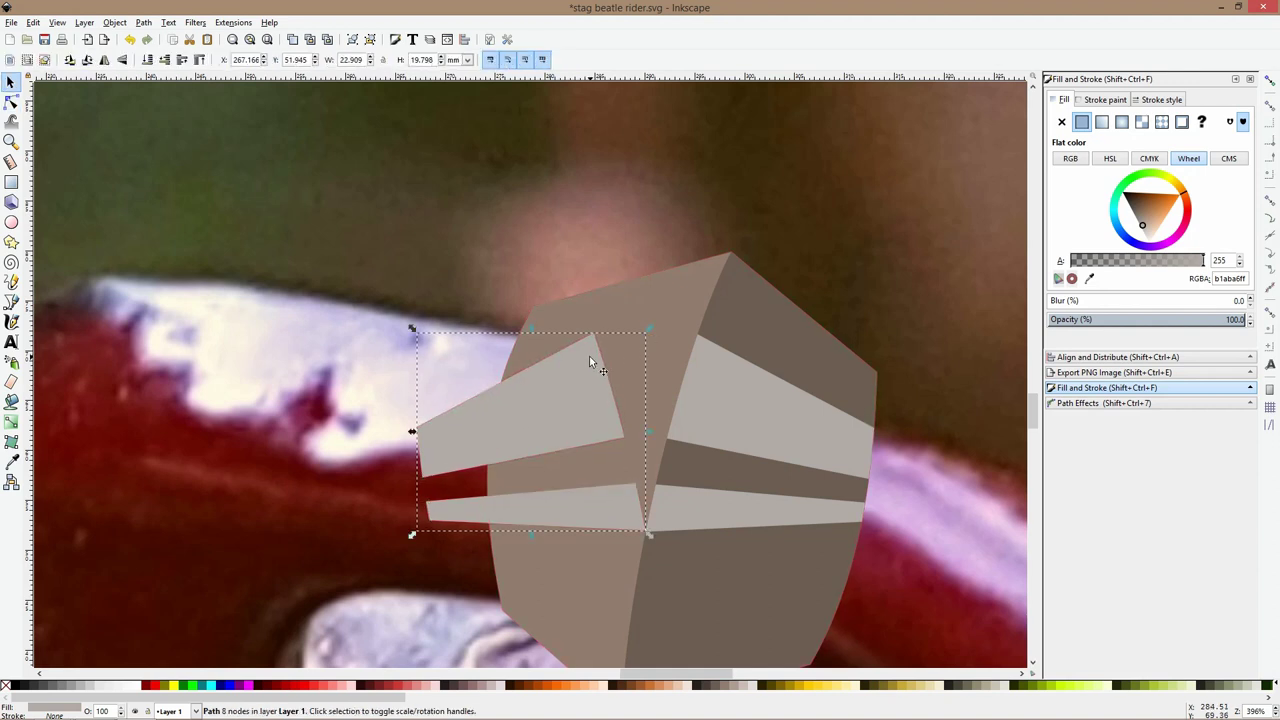
pyautogui.click(589, 356)
pyautogui.moveTo(653, 335); pyautogui.dragTo(777, 446)
pyautogui.moveTo(650, 472); pyautogui.dragTo(685, 366)
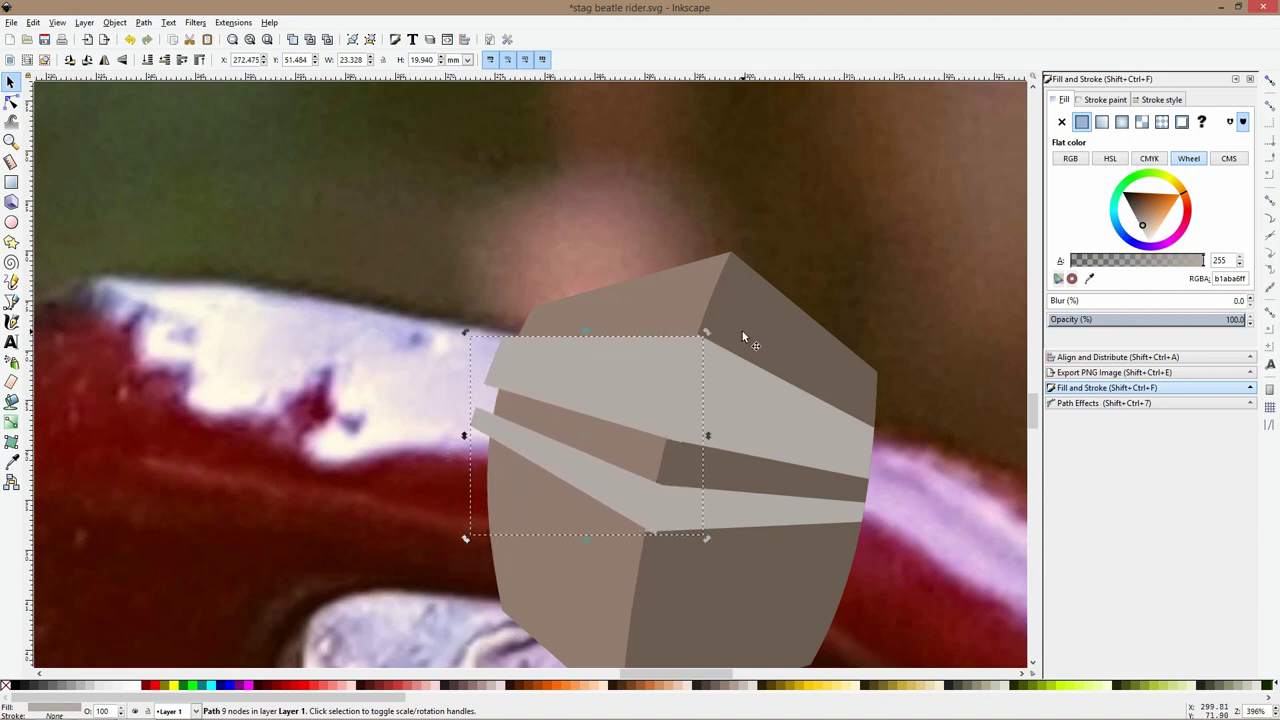
# Trim the flipped wedges to the lighter facet's outer edge by intersecting them with a copy of the base shape
pyautogui.press('pagedown')
pyautogui.press('pageup')
pyautogui.click(626, 315)
pyautogui.press('Home')
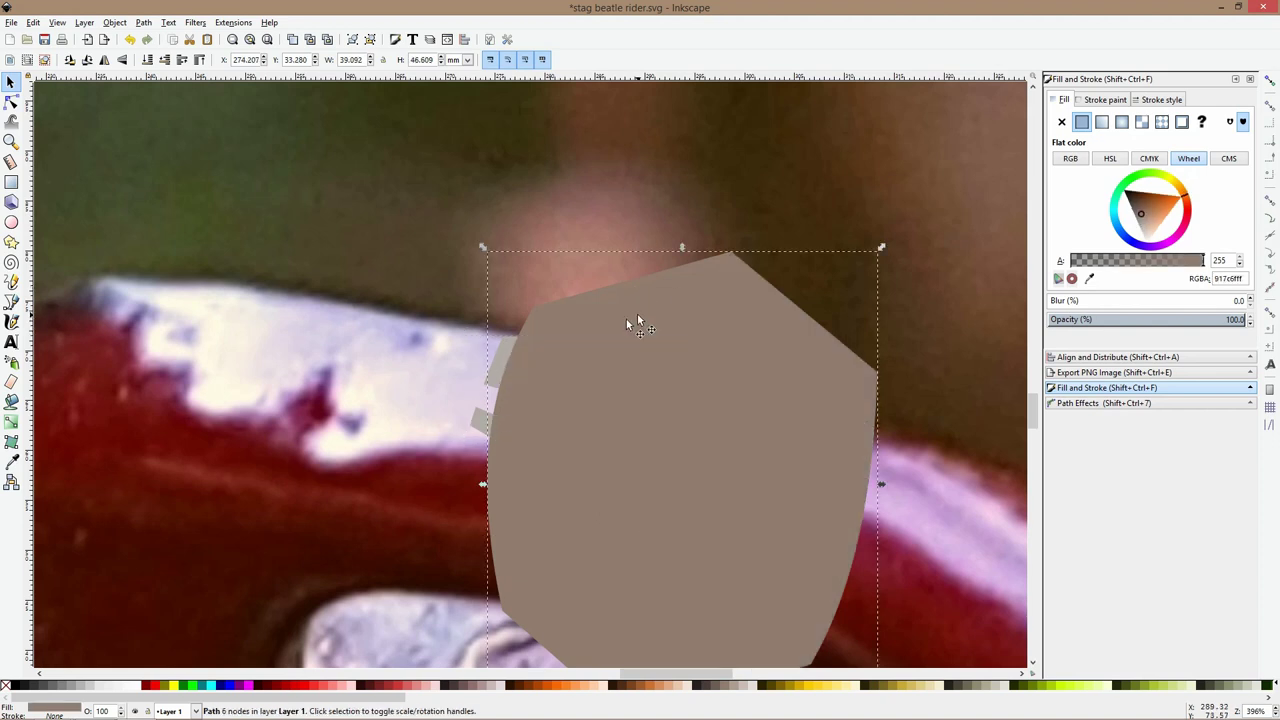
pyautogui.click(493, 353)
pyautogui.hotkey('ctrl', 'z')
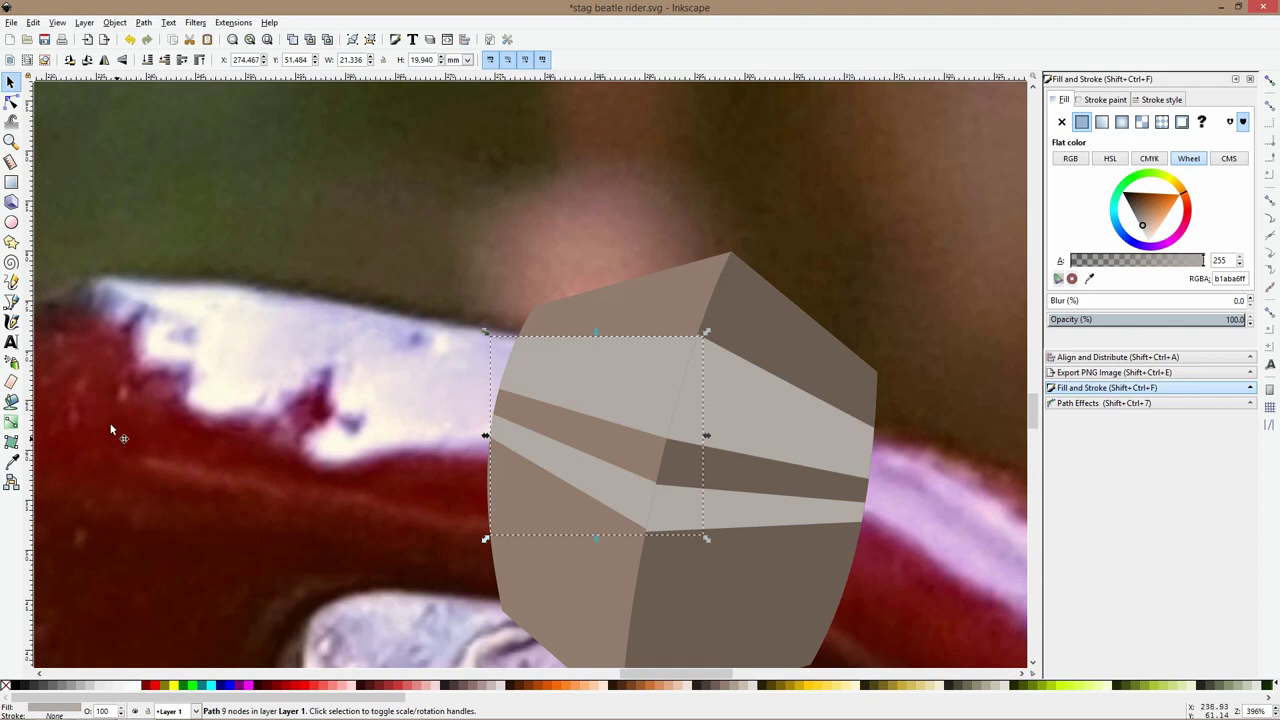
# Fill the flipped wedges on the lighter facet with the brownish grey a09289 sampled from the artwork
pyautogui.click(11, 461)
pyautogui.moveTo(591, 394); pyautogui.dragTo(604, 465)
pyautogui.press('s')
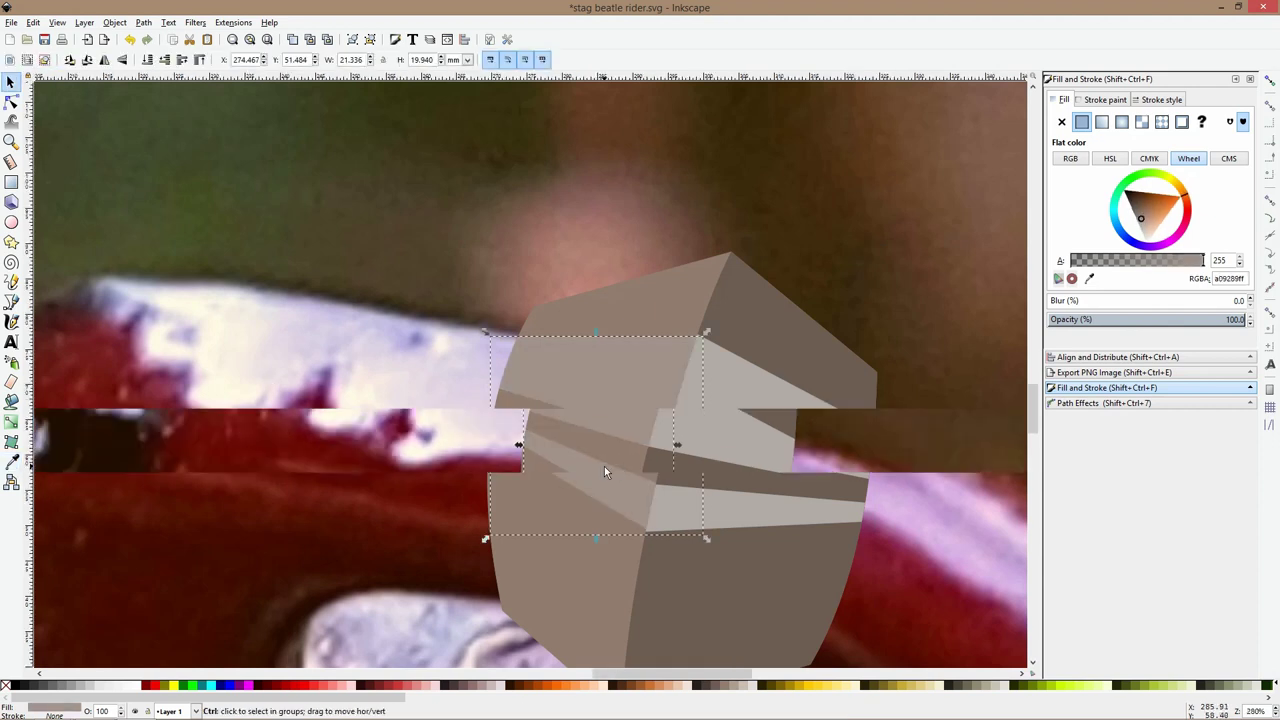
# Delete the original wedges from the dark facet after checking the whole picture
pyautogui.press('5')
pyautogui.click(651, 396)
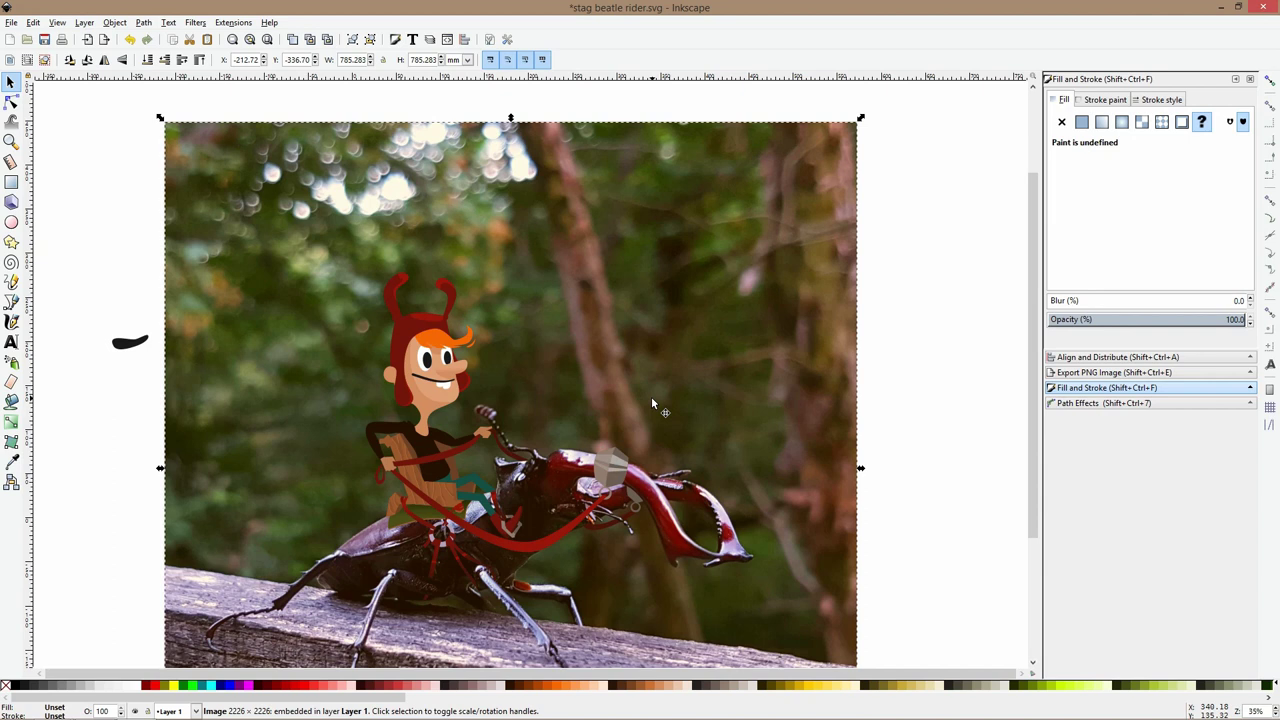
pyautogui.click(883, 389)
pyautogui.scroll(5, 652, 472)
pyautogui.click(445, 397)
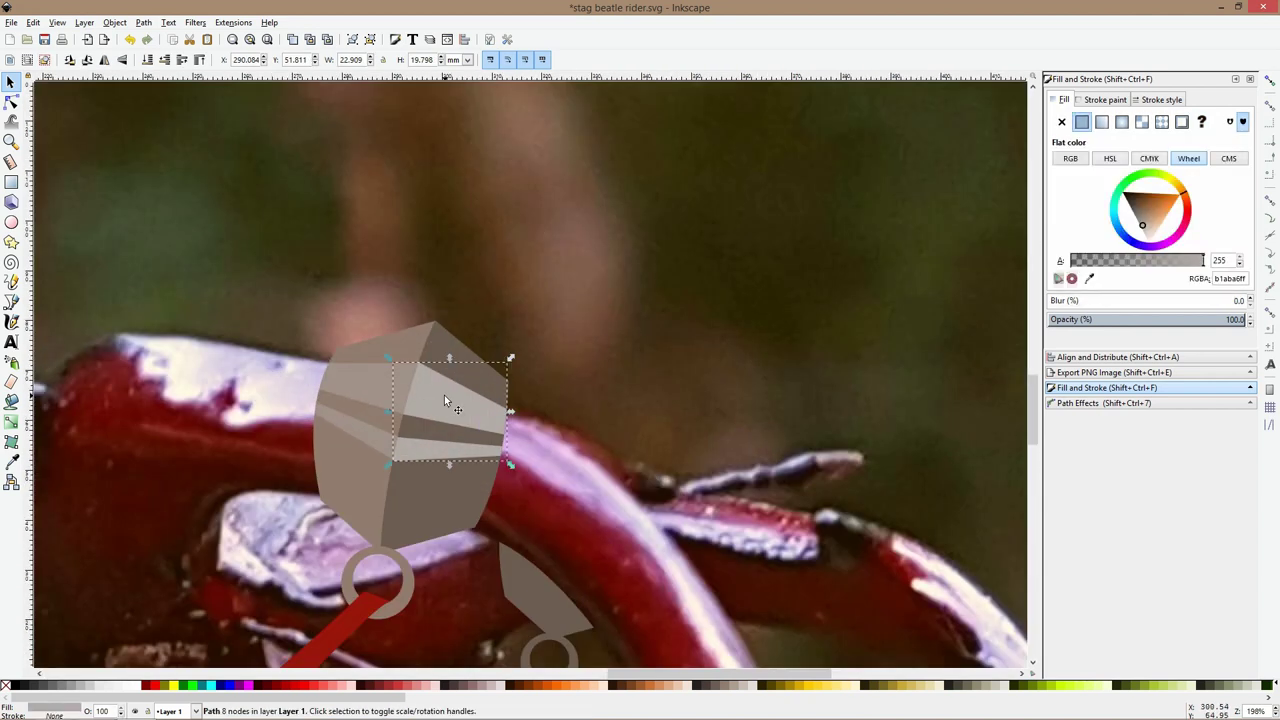
pyautogui.press('Delete')
# Fill the remaining wedges on the lighter facet with 10% Gray
pyautogui.click(394, 392)
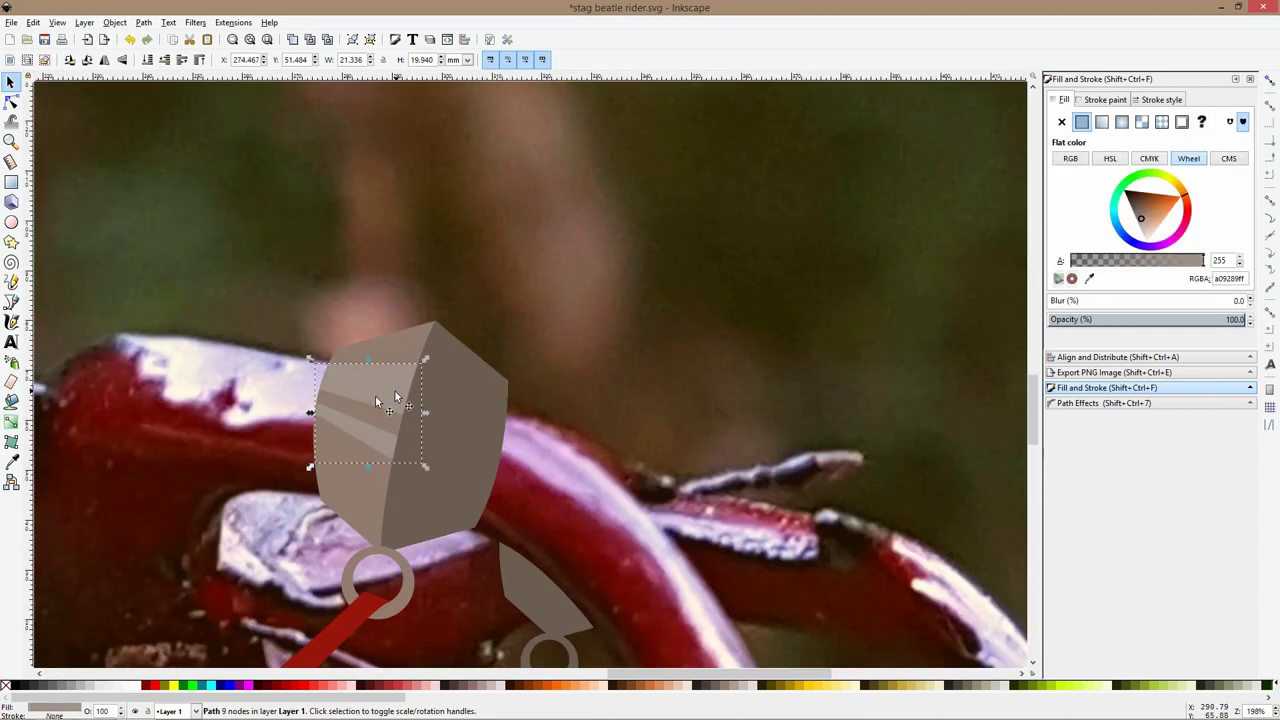
pyautogui.press('d')
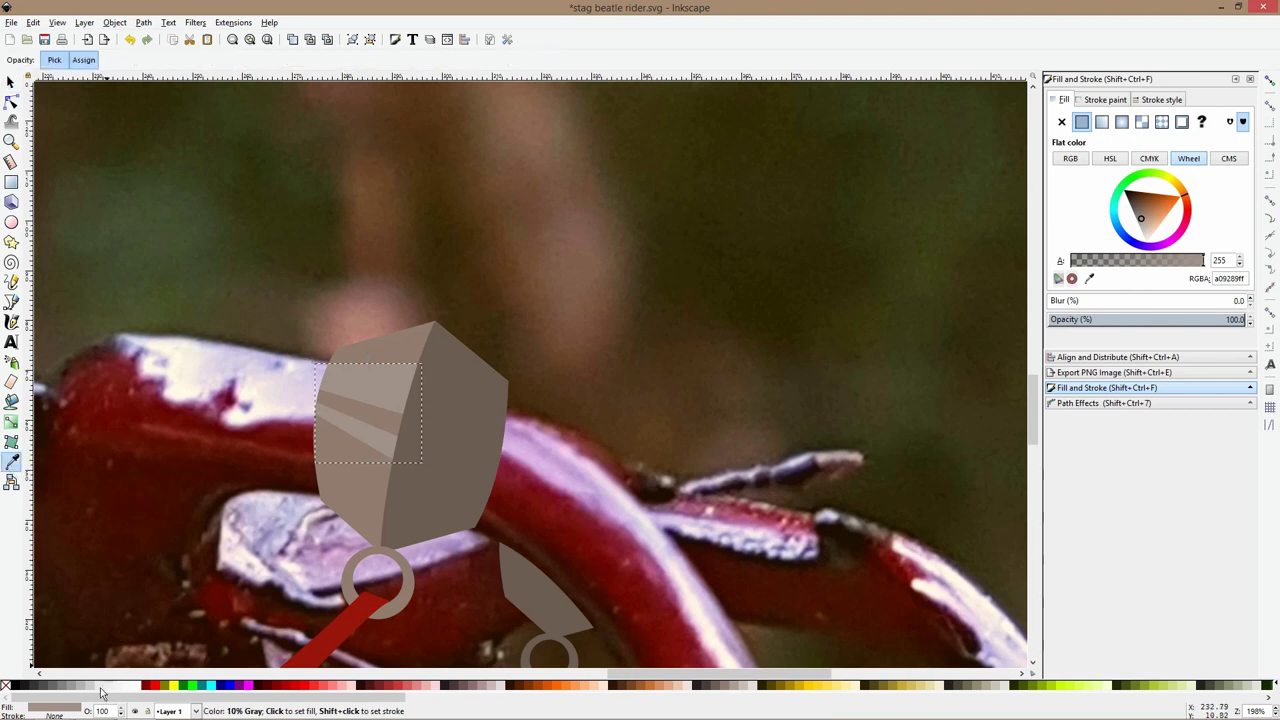
pyautogui.click(330, 532)
pyautogui.scroll(-3, 353, 472)
pyautogui.press('s')
pyautogui.click(429, 416)
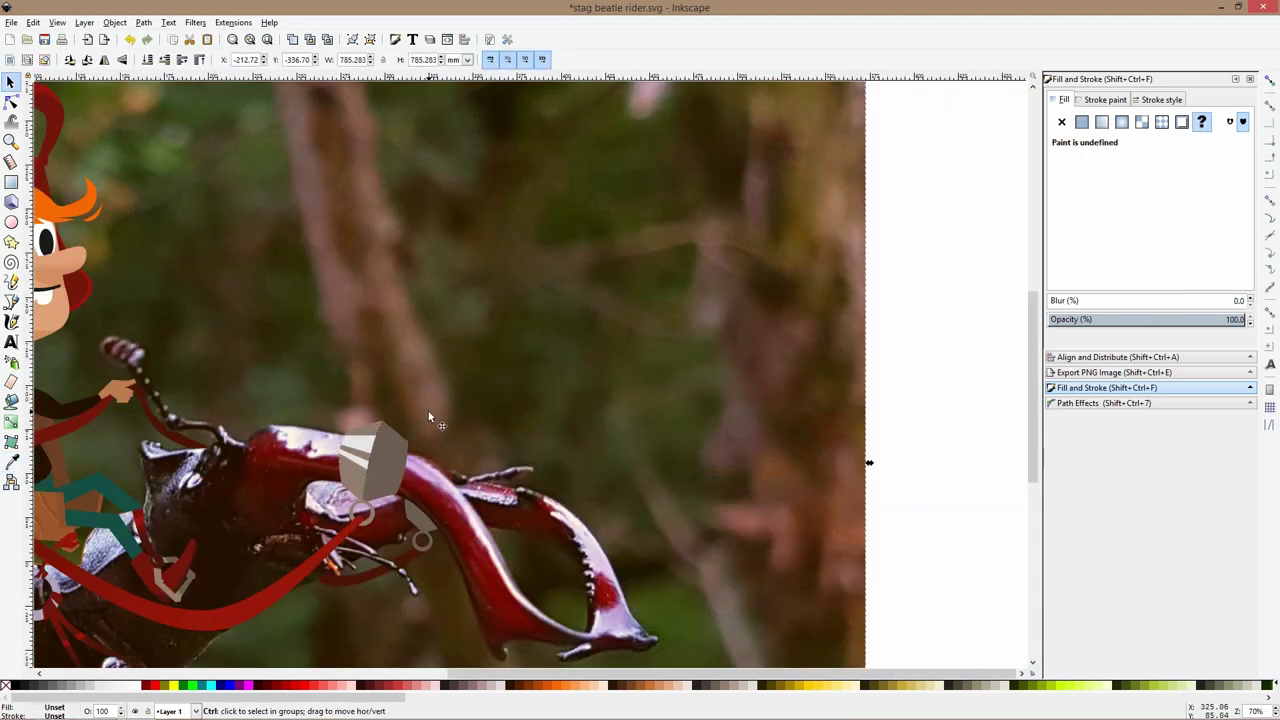
# Draw a small angular knot shape about 10 mm wide over the lower part of the far rein's ring with straight segments
pyautogui.scroll(-3, 434, 414)
pyautogui.scroll(5, 435, 415)
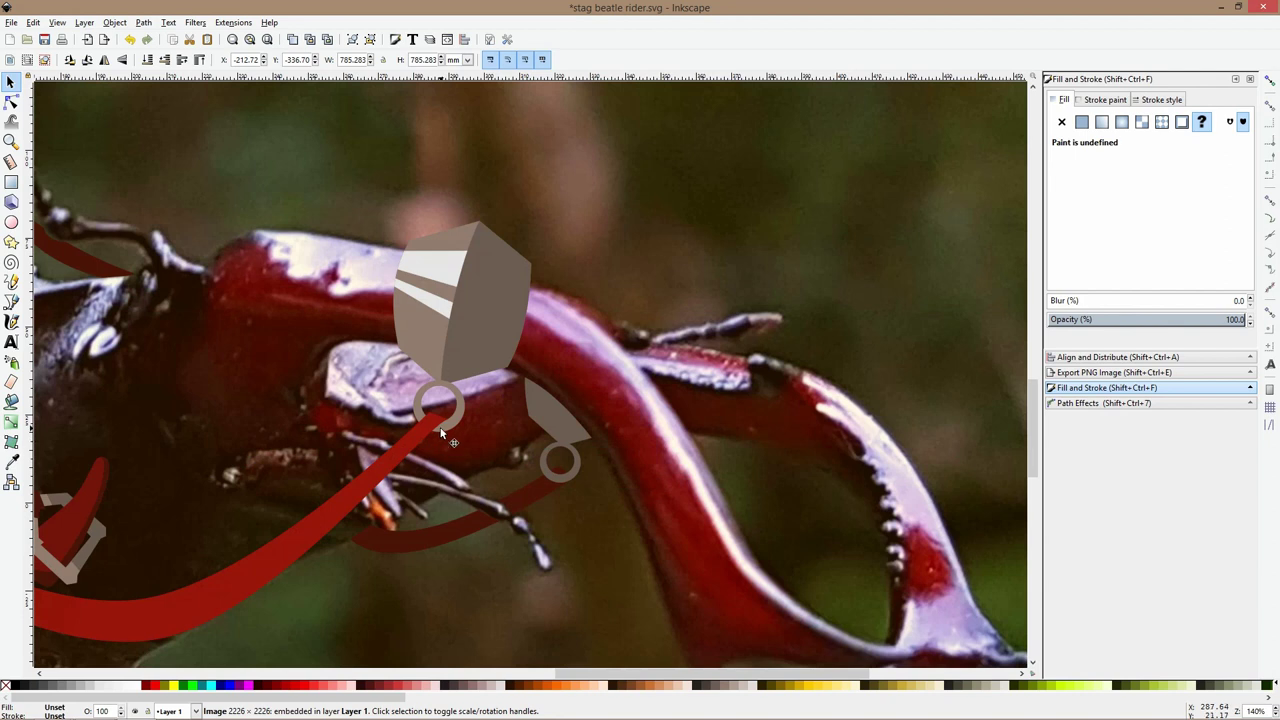
pyautogui.click(441, 428)
pyautogui.scroll(-2, 531, 450)
pyautogui.scroll(4, 533, 470)
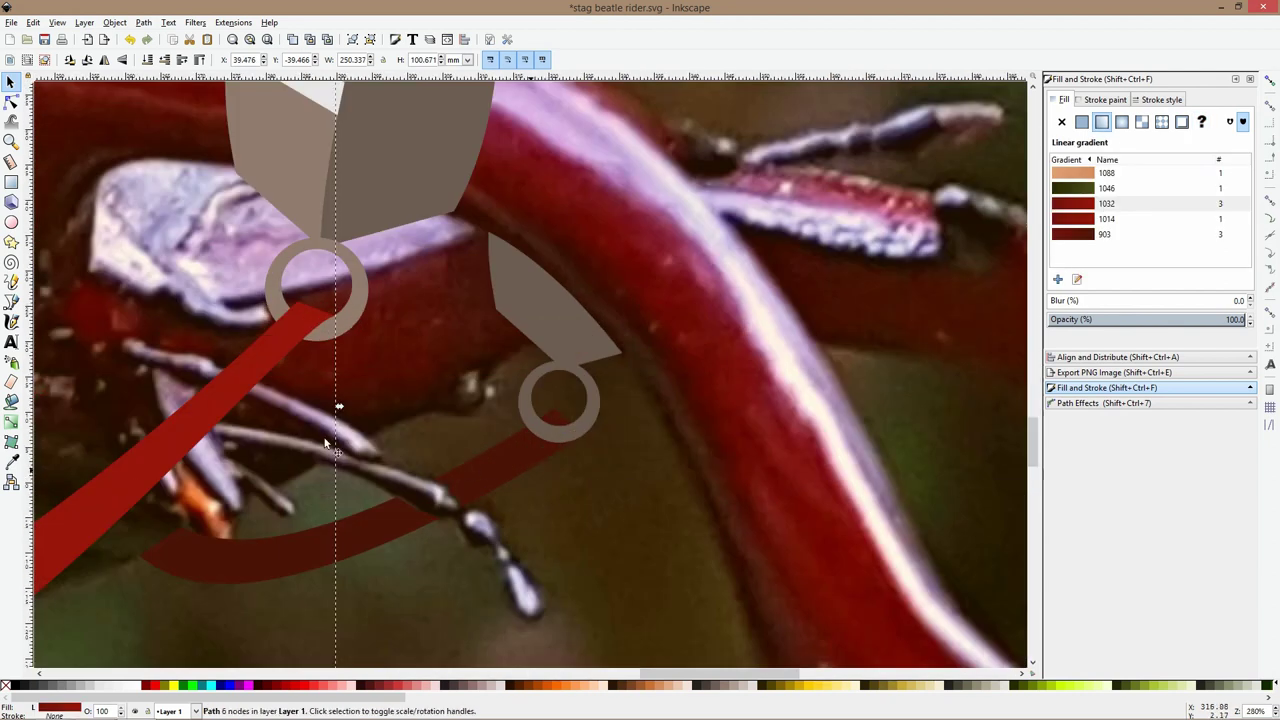
pyautogui.press('b')
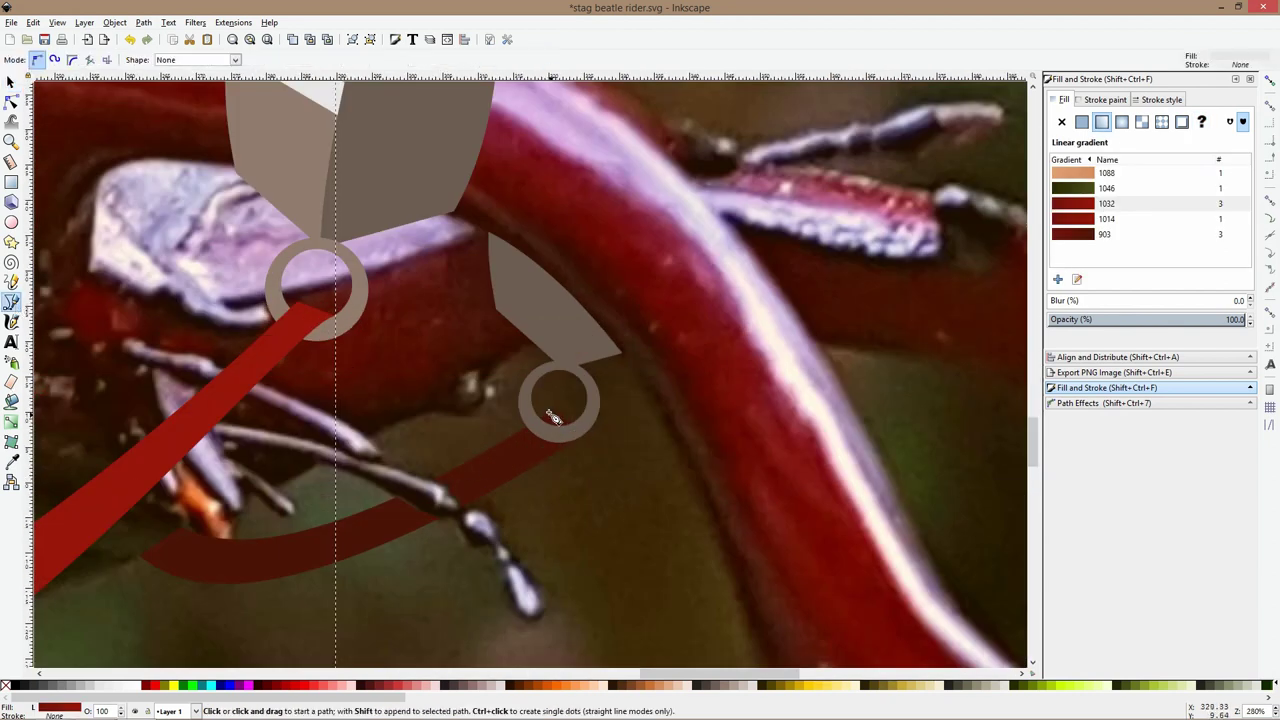
pyautogui.click(540, 404)
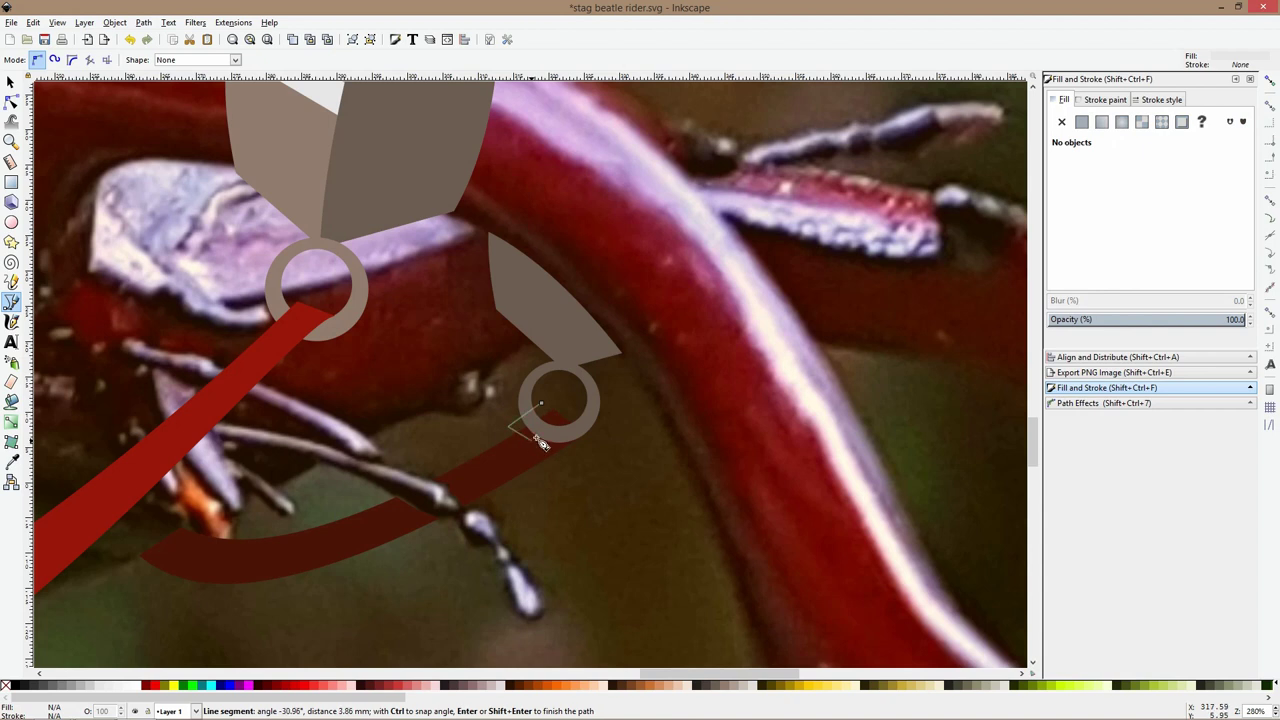
pyautogui.click(557, 446)
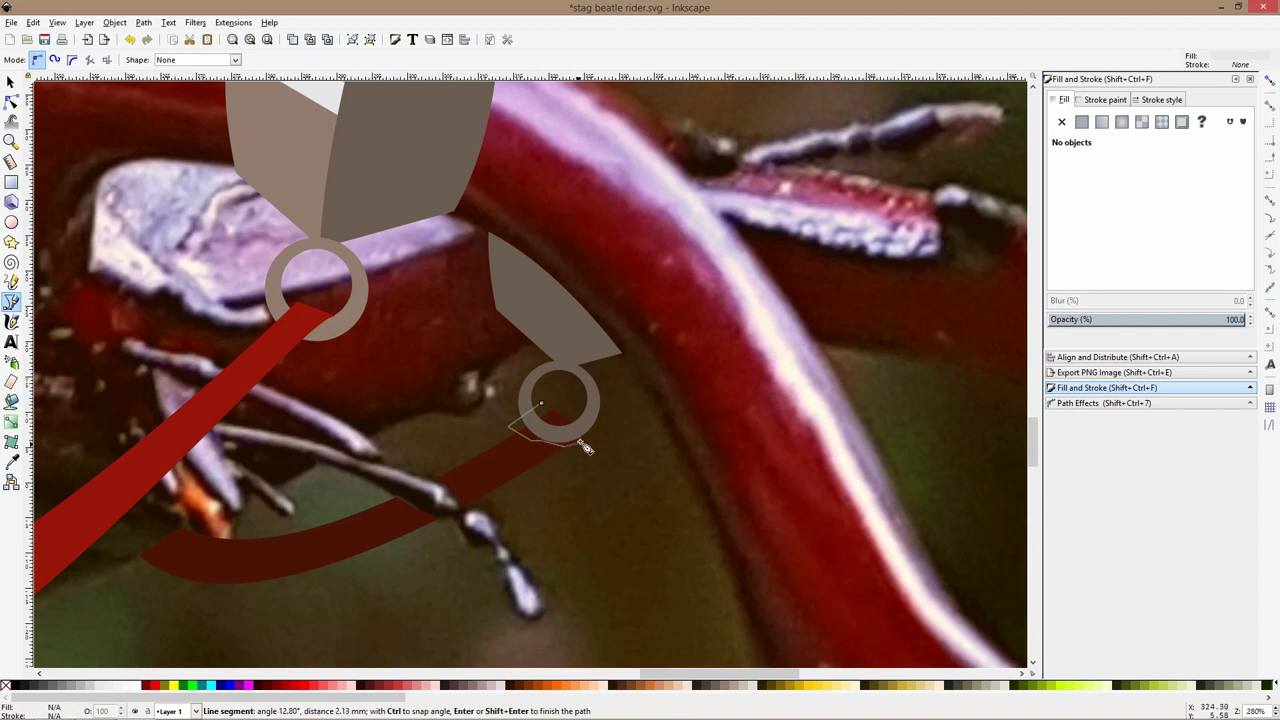
pyautogui.click(581, 445)
pyautogui.click(580, 421)
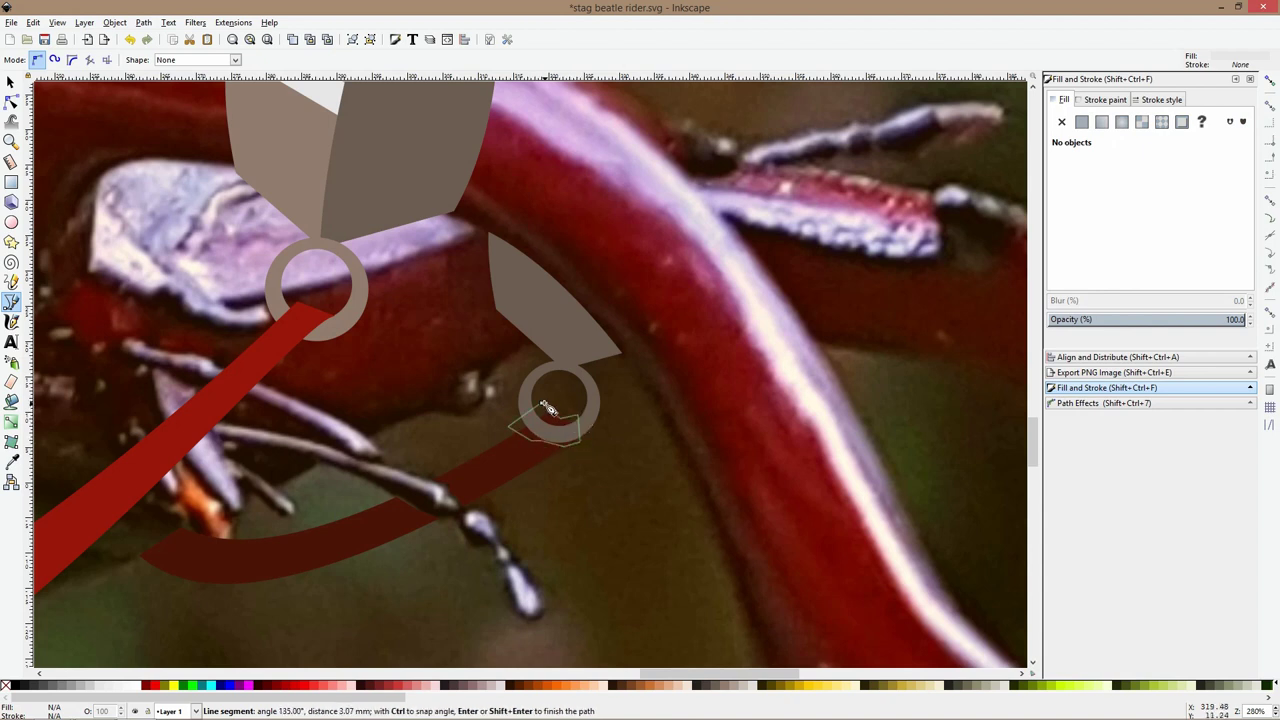
pyautogui.click(541, 404)
pyautogui.press('s')
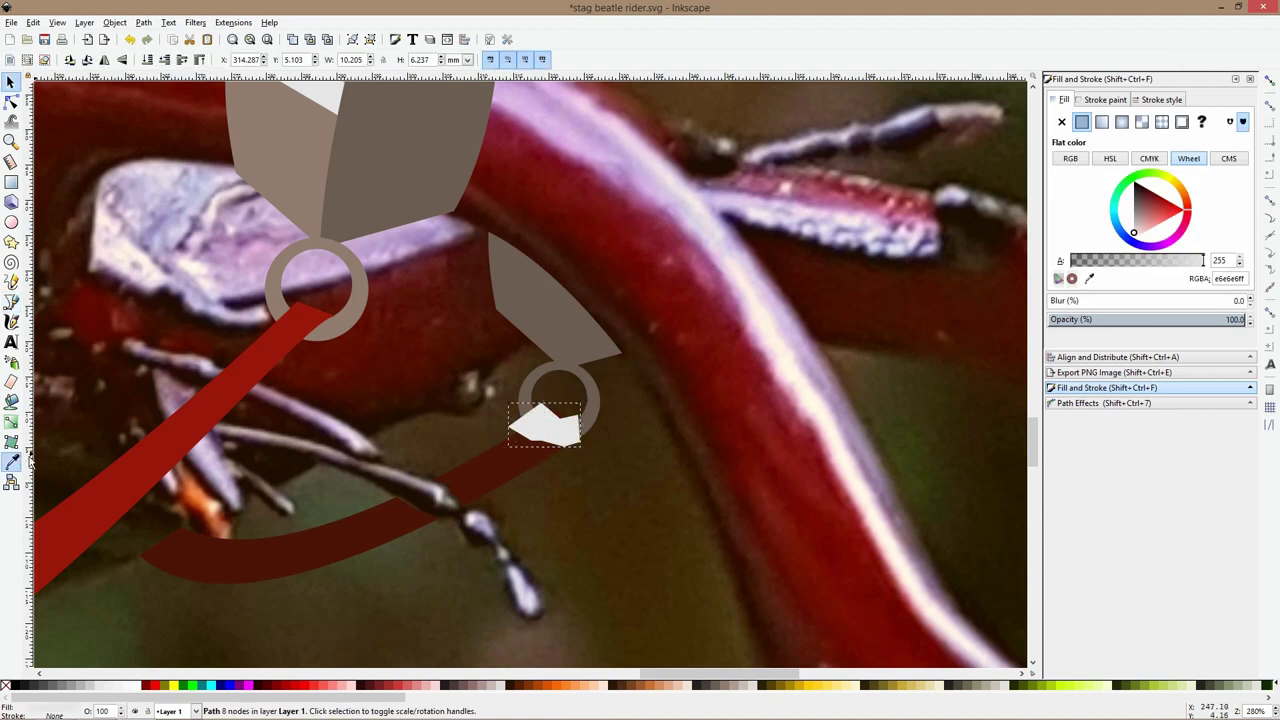
# Fill the knot shape with the dark red 4c1408 sampled from the far rein and check the whole picture
pyautogui.click(12, 461)
pyautogui.click(300, 544)
pyautogui.press('s')
pyautogui.scroll(-5, 535, 505)
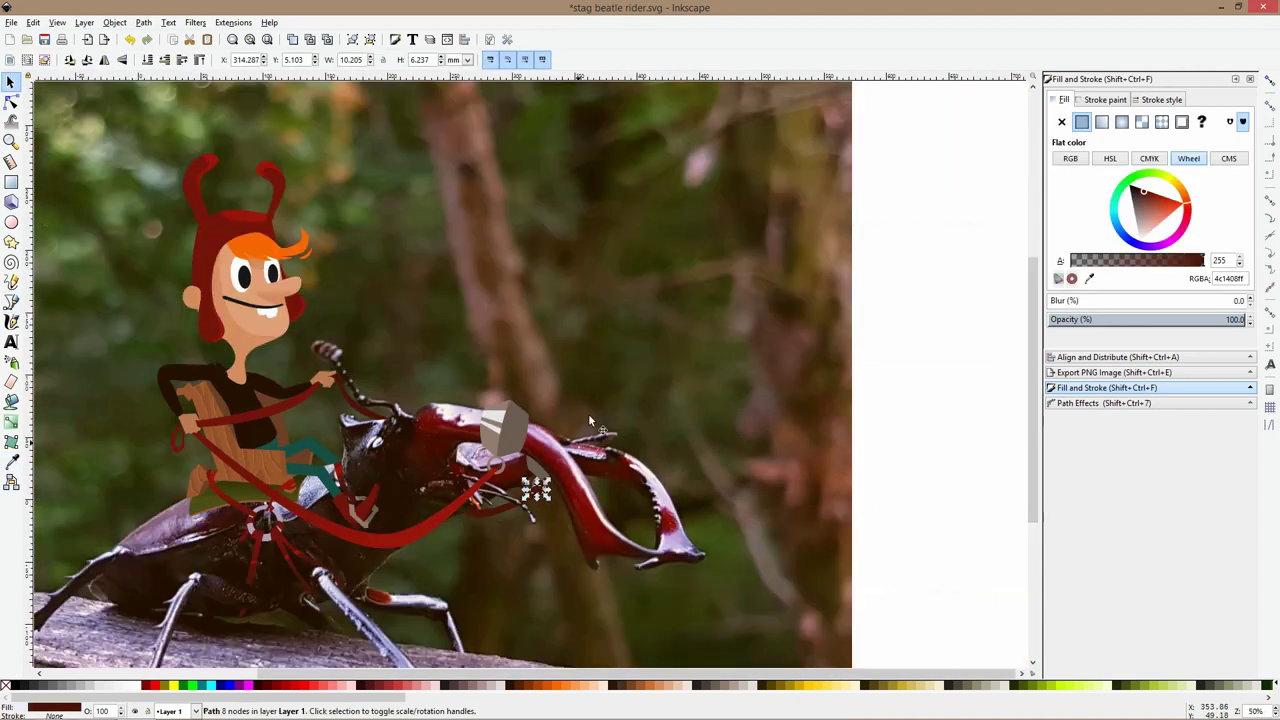
pyautogui.click(590, 408)
pyautogui.scroll(-2, 733, 405)
pyautogui.click(845, 387)
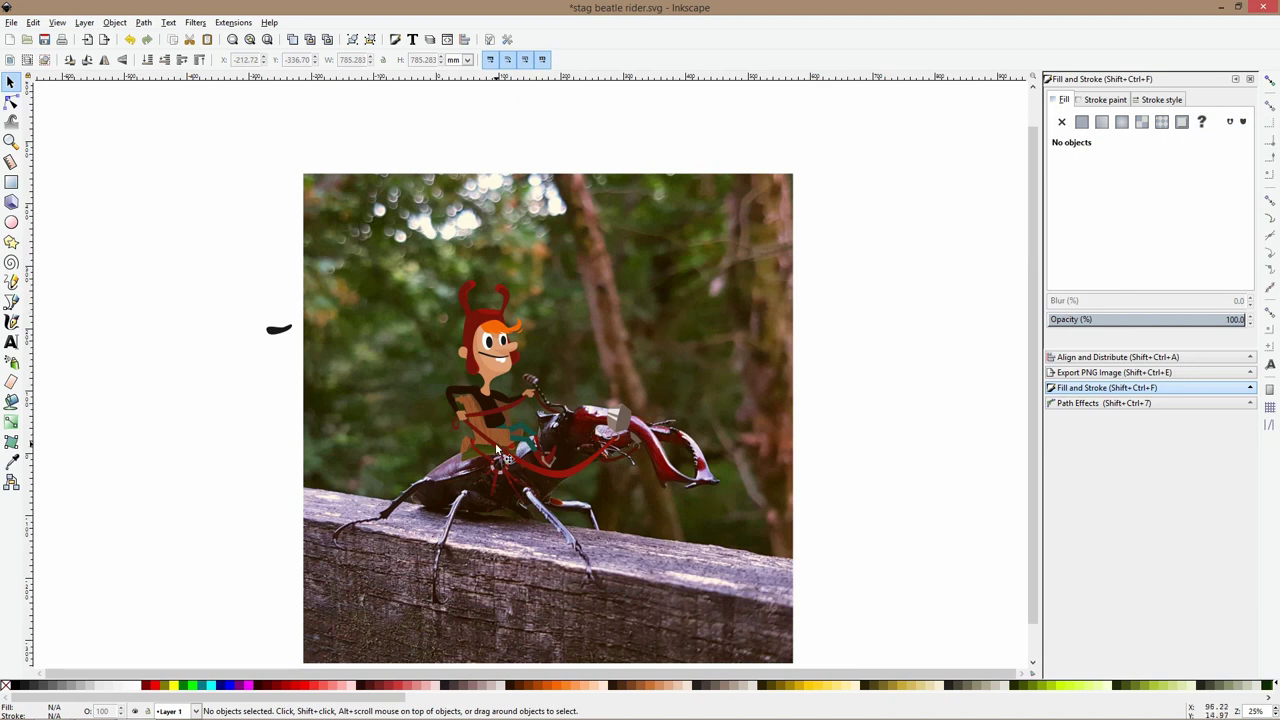
# Draw a jagged tassel shape about 9 mm wide and 16 mm high hanging below the saddle blanket's rear corner
pyautogui.scroll(4, 500, 453)
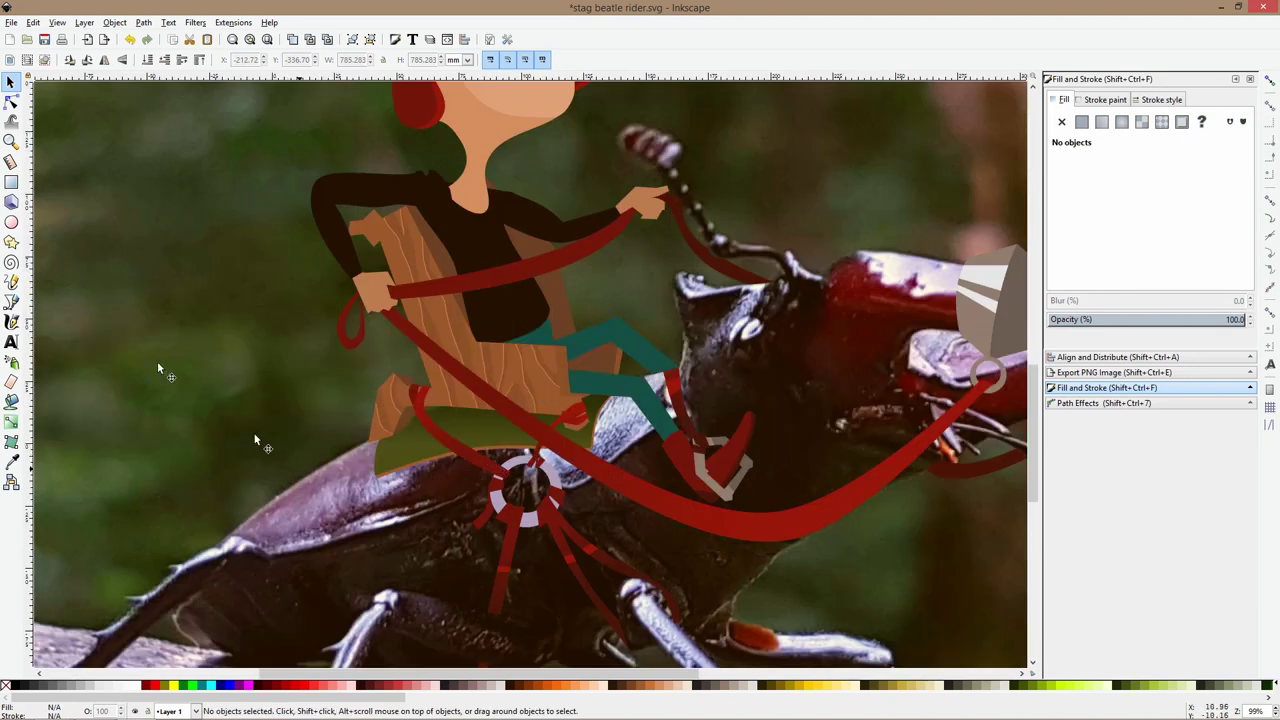
pyautogui.click(11, 301)
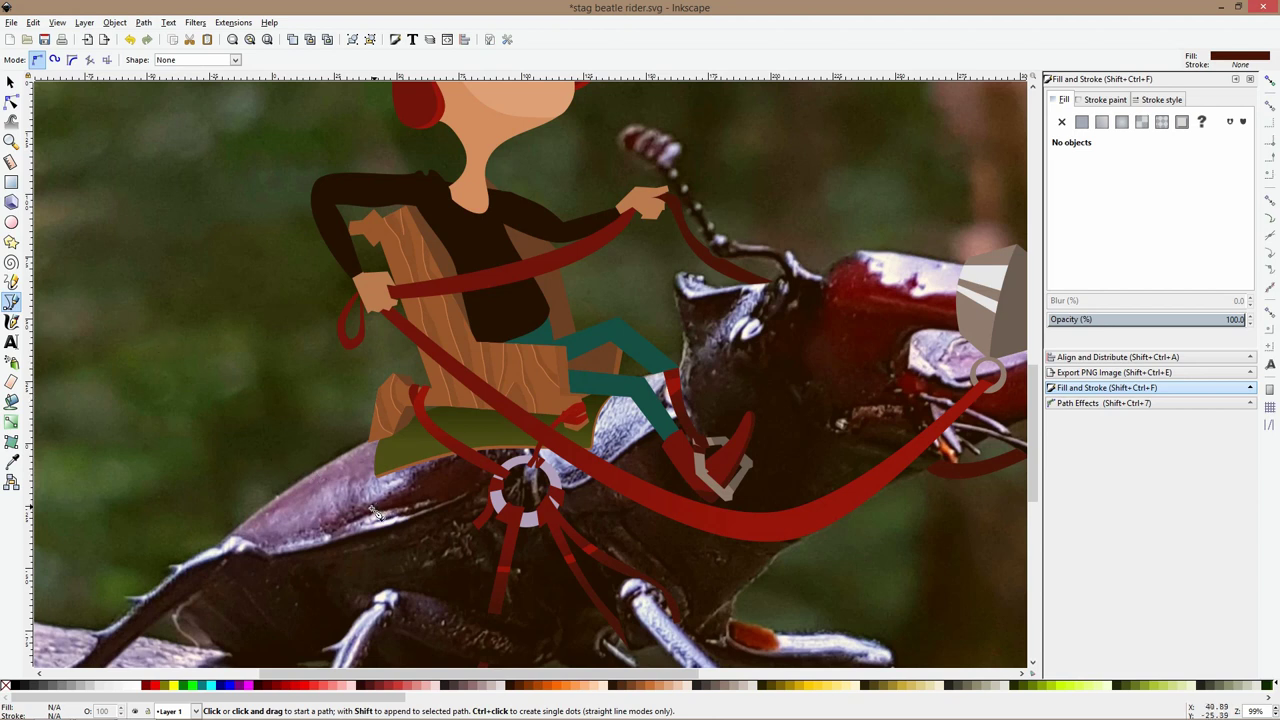
pyautogui.scroll(4, 376, 512)
pyautogui.click(376, 393)
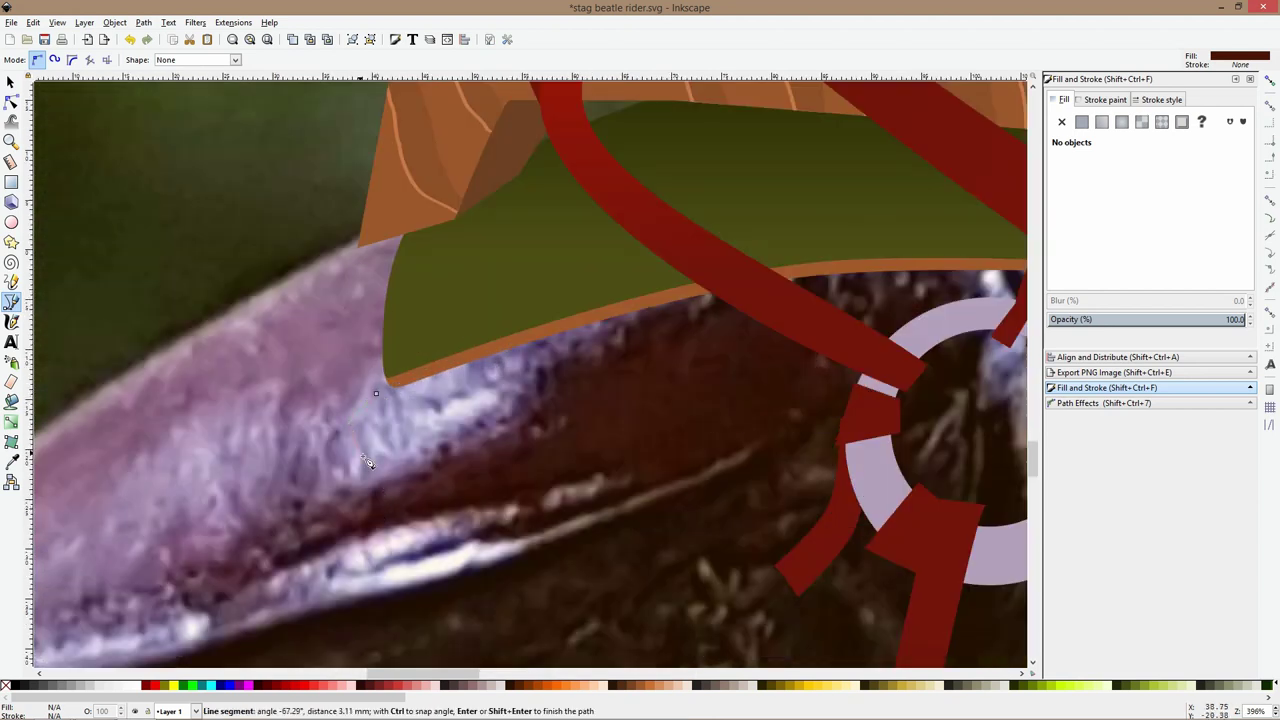
pyautogui.click(323, 516)
pyautogui.click(334, 530)
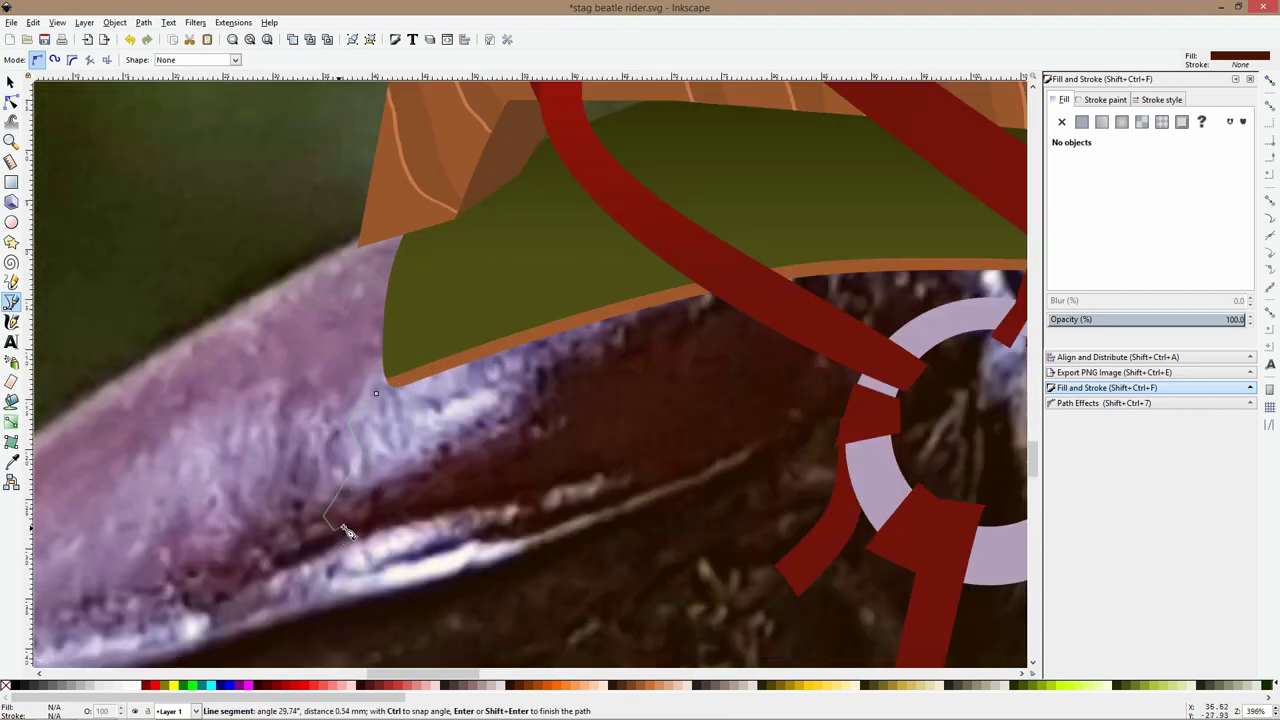
pyautogui.click(343, 526)
pyautogui.click(343, 541)
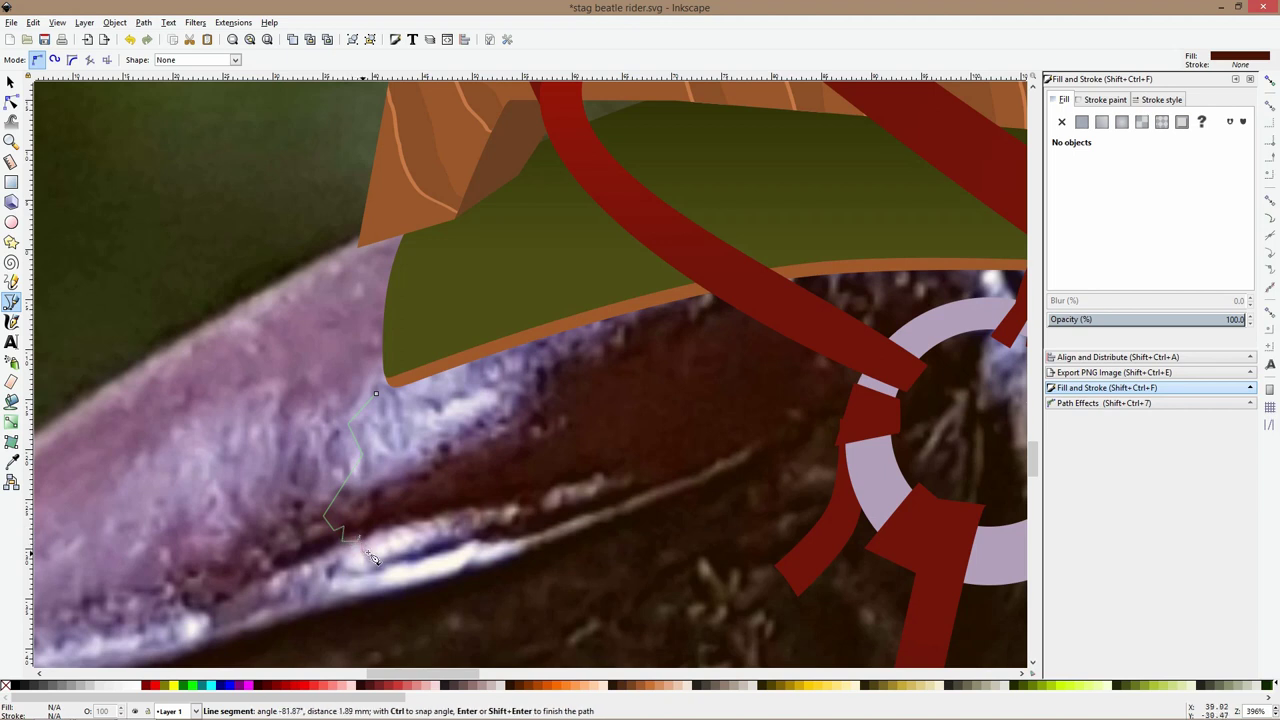
pyautogui.click(376, 551)
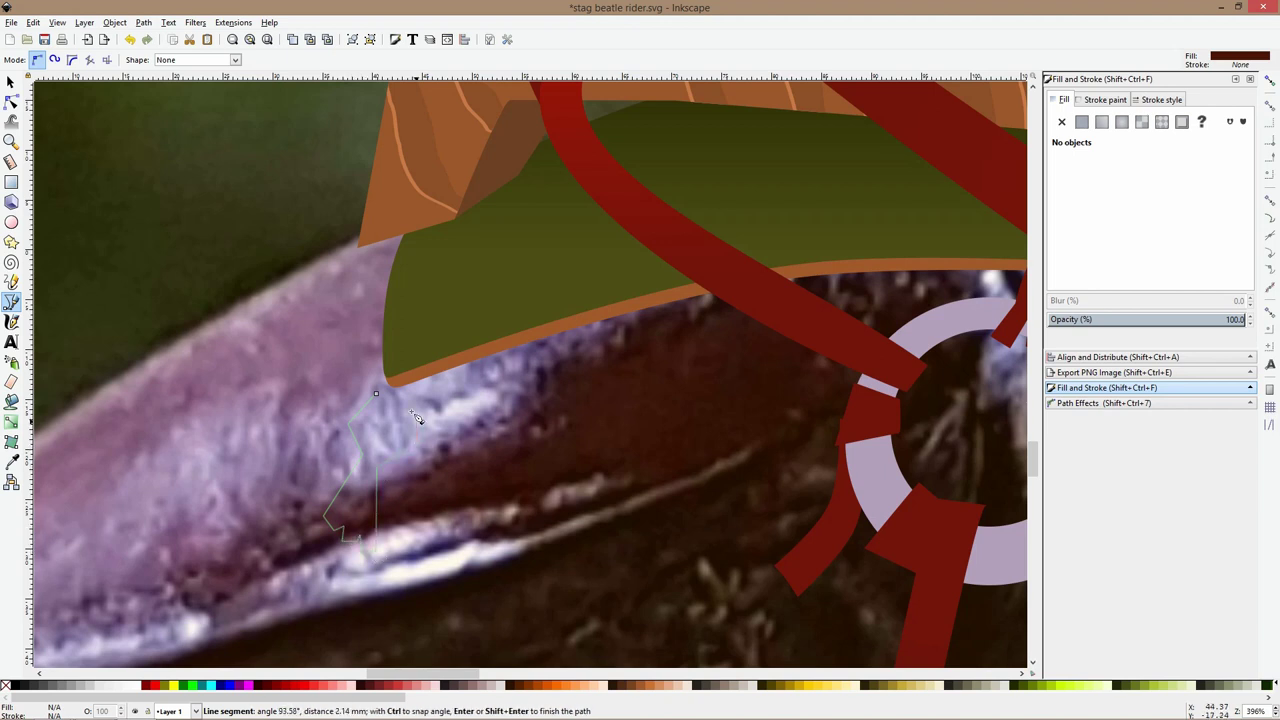
pyautogui.click(417, 420)
pyautogui.click(405, 393)
pyautogui.click(376, 393)
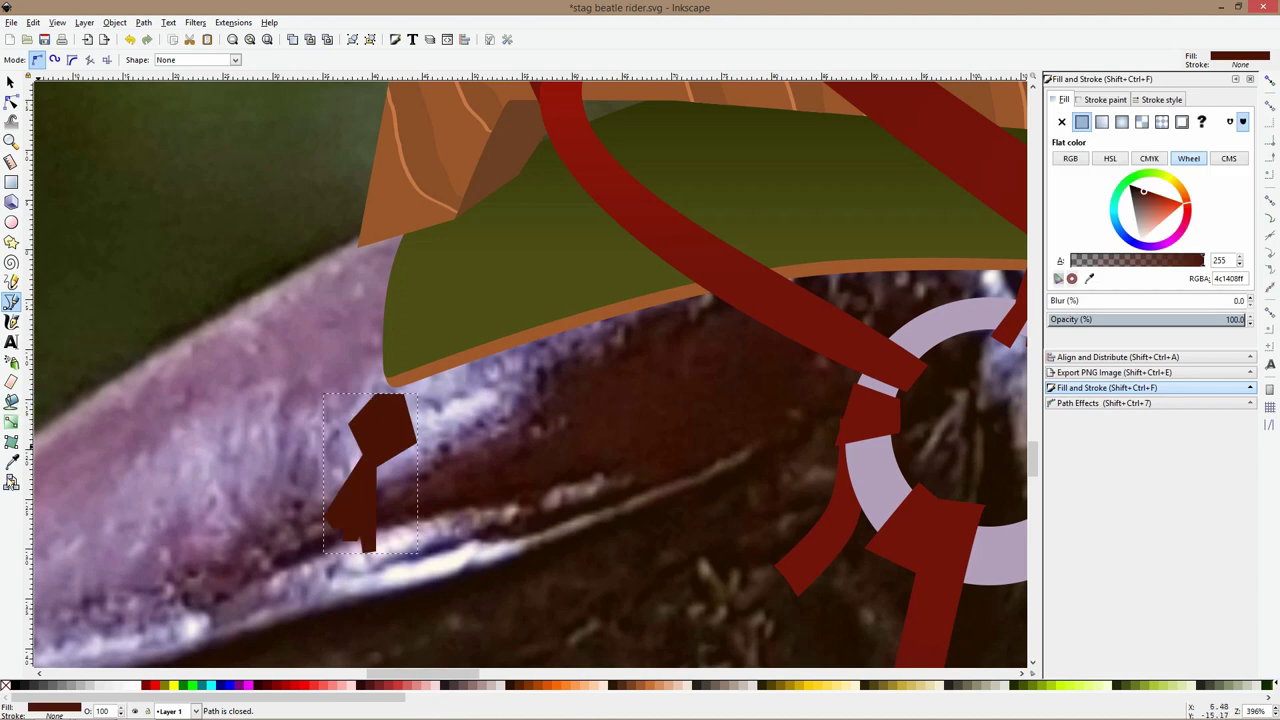
# Fill the tassel with the olive green 4d5016 sampled from the saddle blanket and check the picture
pyautogui.click(11, 462)
pyautogui.click(366, 354)
pyautogui.click(455, 335)
pyautogui.press('s')
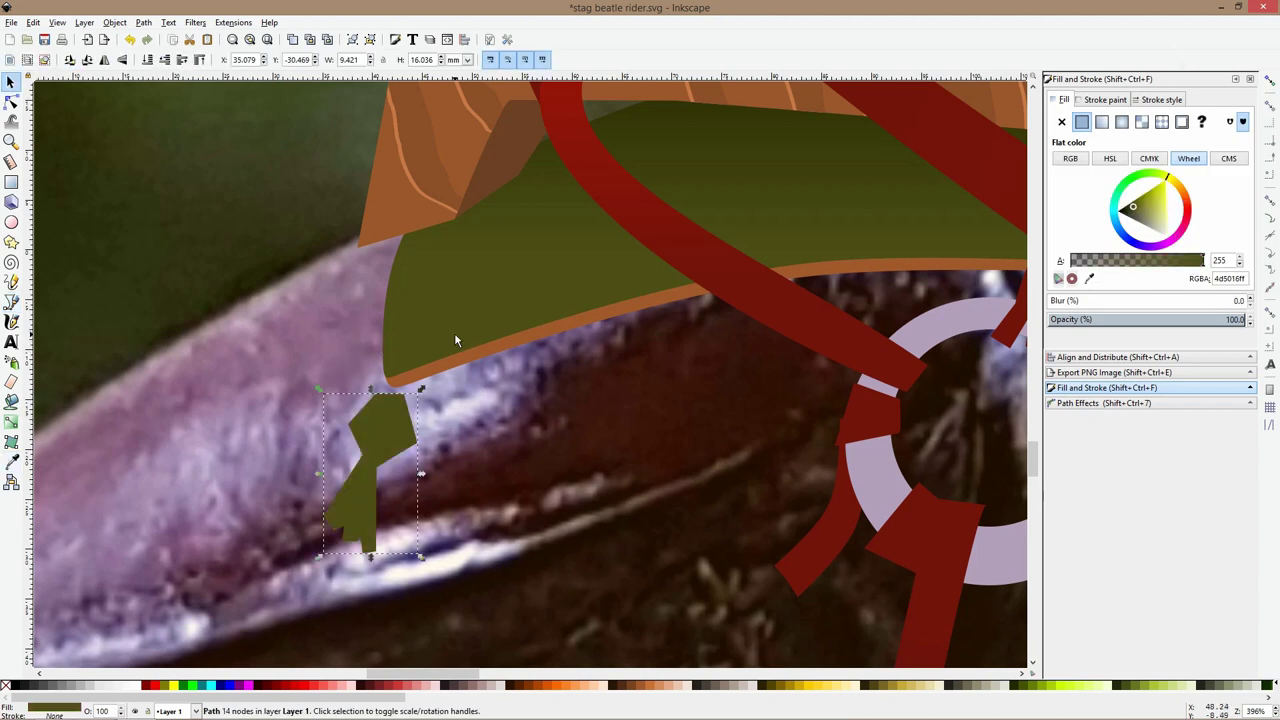
pyautogui.scroll(-4, 455, 340)
pyautogui.click(454, 459)
pyautogui.scroll(-2, 454, 459)
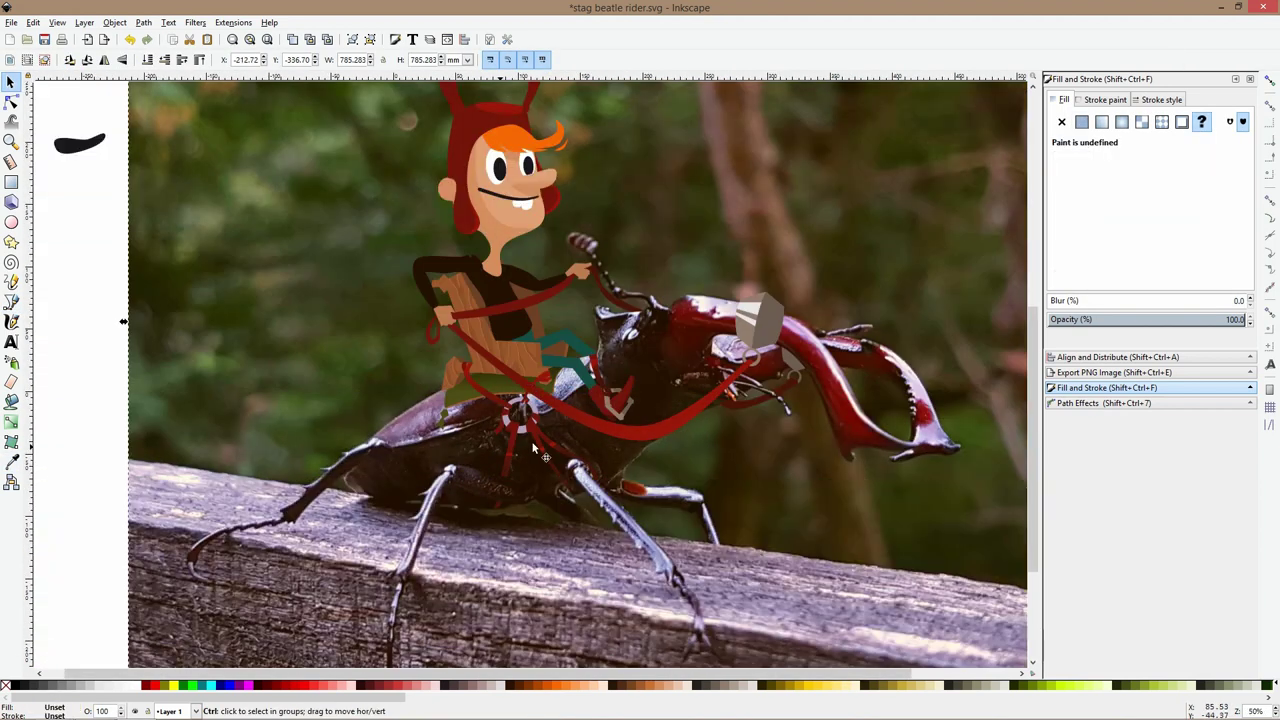
# Save the drawing and draw a slanted four-sided strip across the lower part of the beetle's near mandible
pyautogui.scroll(1, 558, 437)
pyautogui.moveTo(759, 412); pyautogui.dragTo(400, 355)
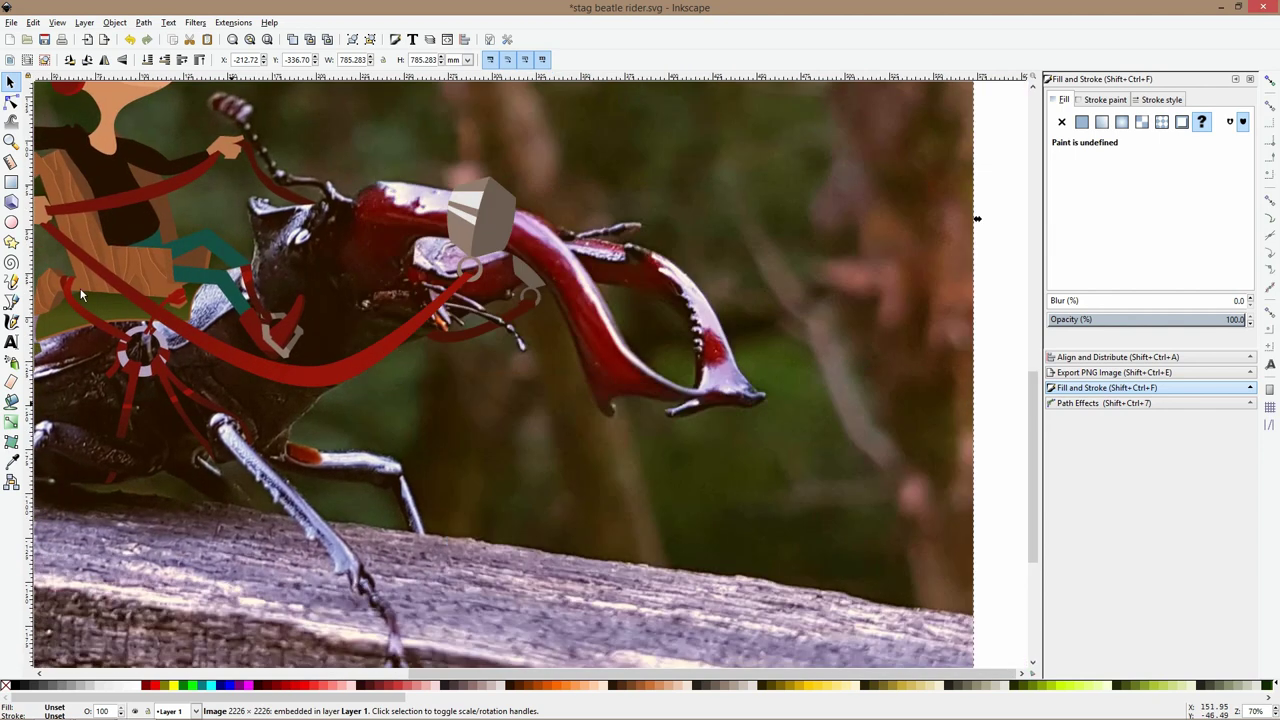
pyautogui.click(11, 301)
pyautogui.hotkey('ctrl', 's')
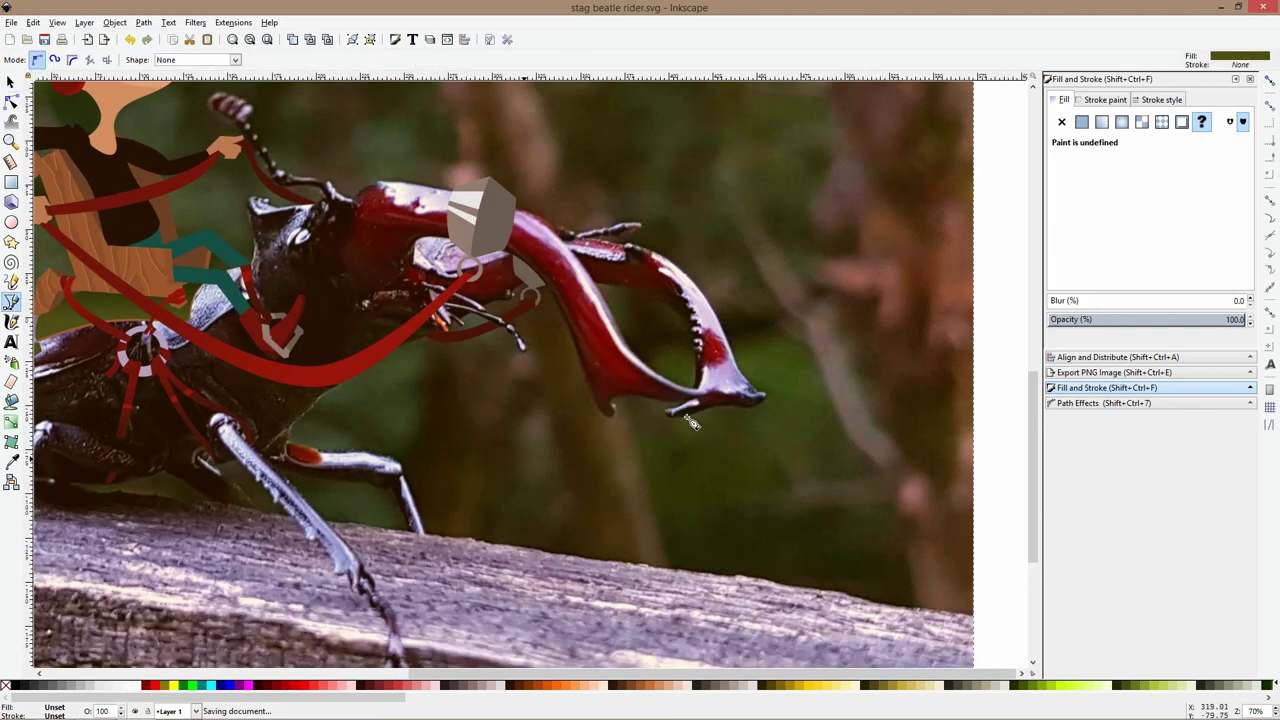
pyautogui.scroll(2, 650, 418)
pyautogui.click(652, 318)
pyautogui.click(625, 404)
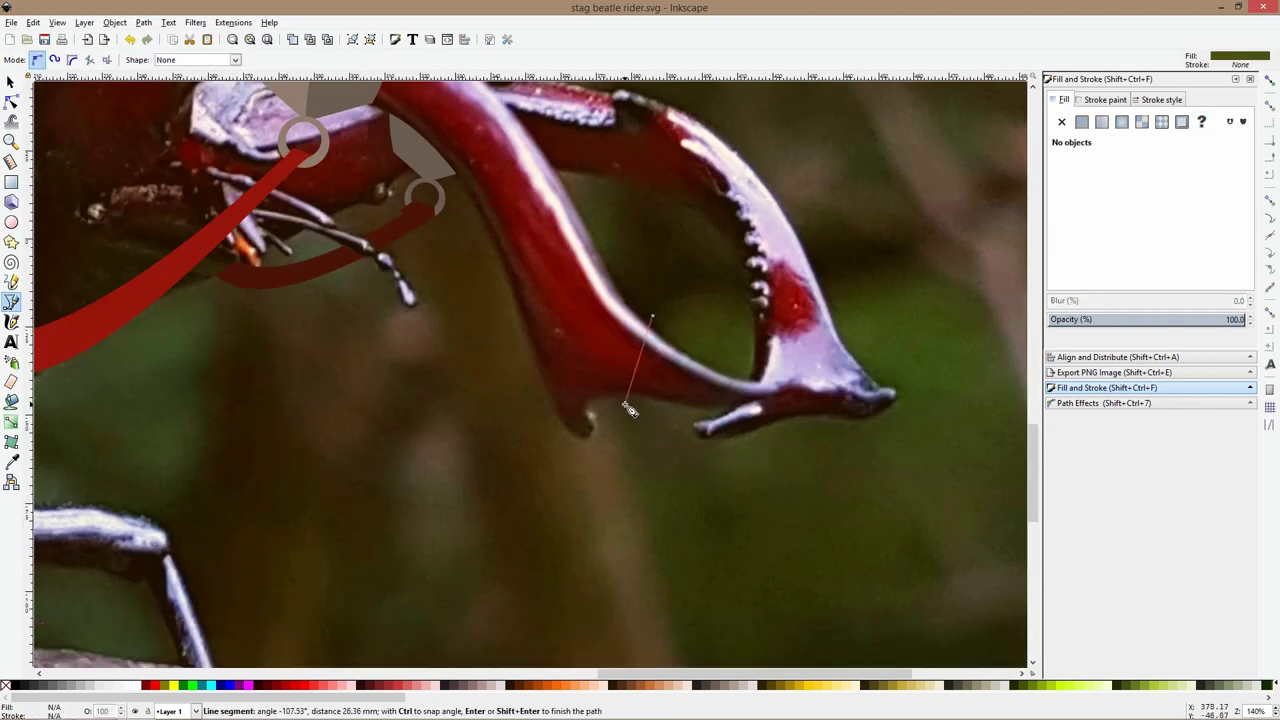
pyautogui.click(672, 416)
pyautogui.click(697, 352)
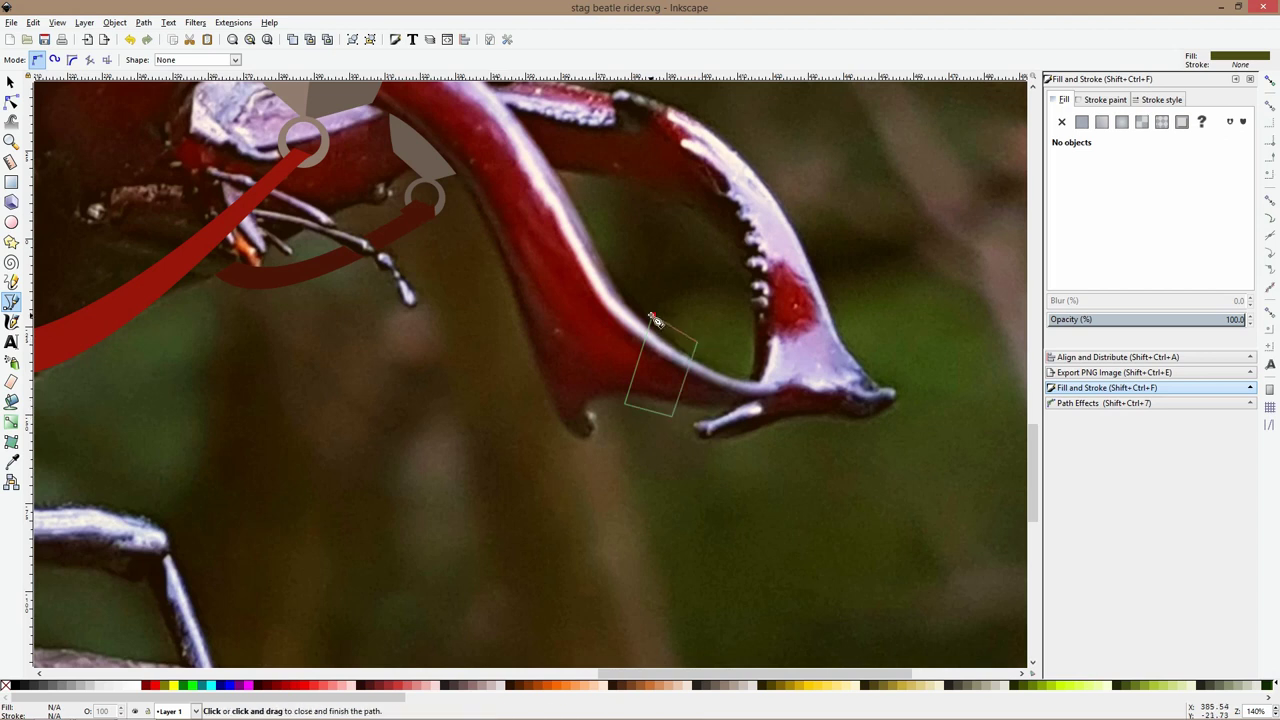
pyautogui.click(652, 318)
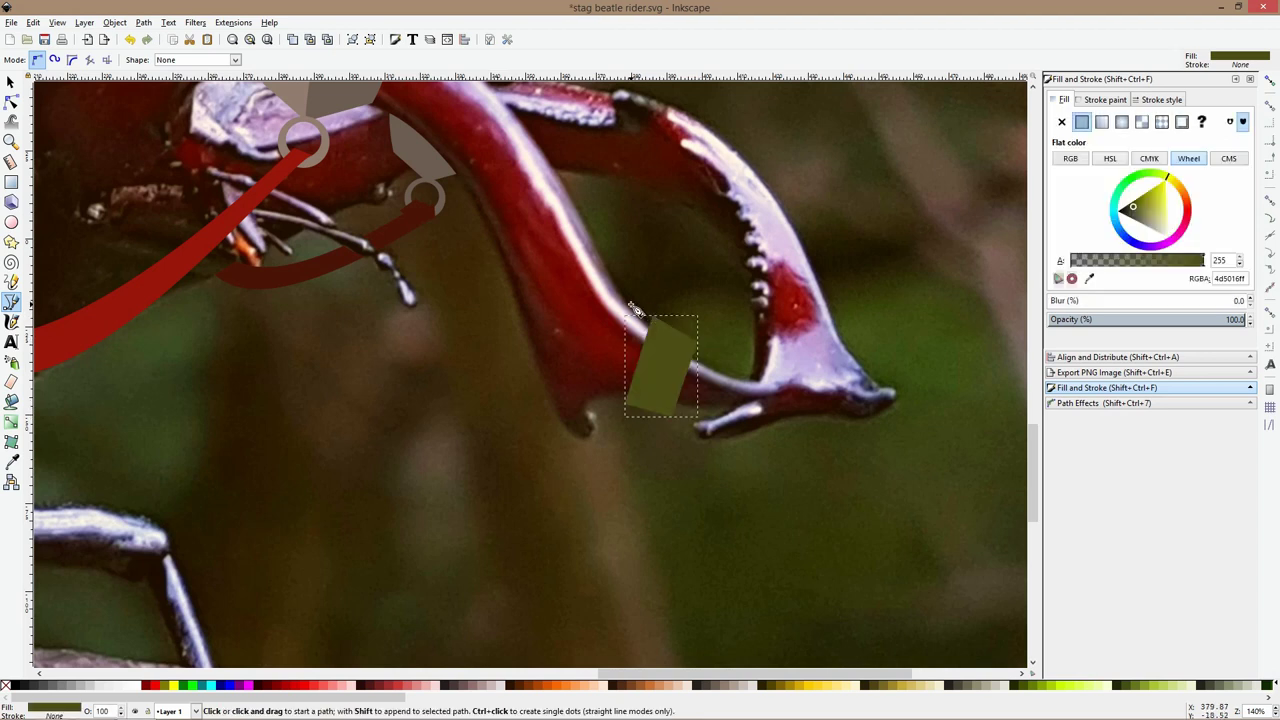
# Narrow the strip on the mandible by moving its two corner nodes on the mandible-tip side inward
pyautogui.click(13, 103)
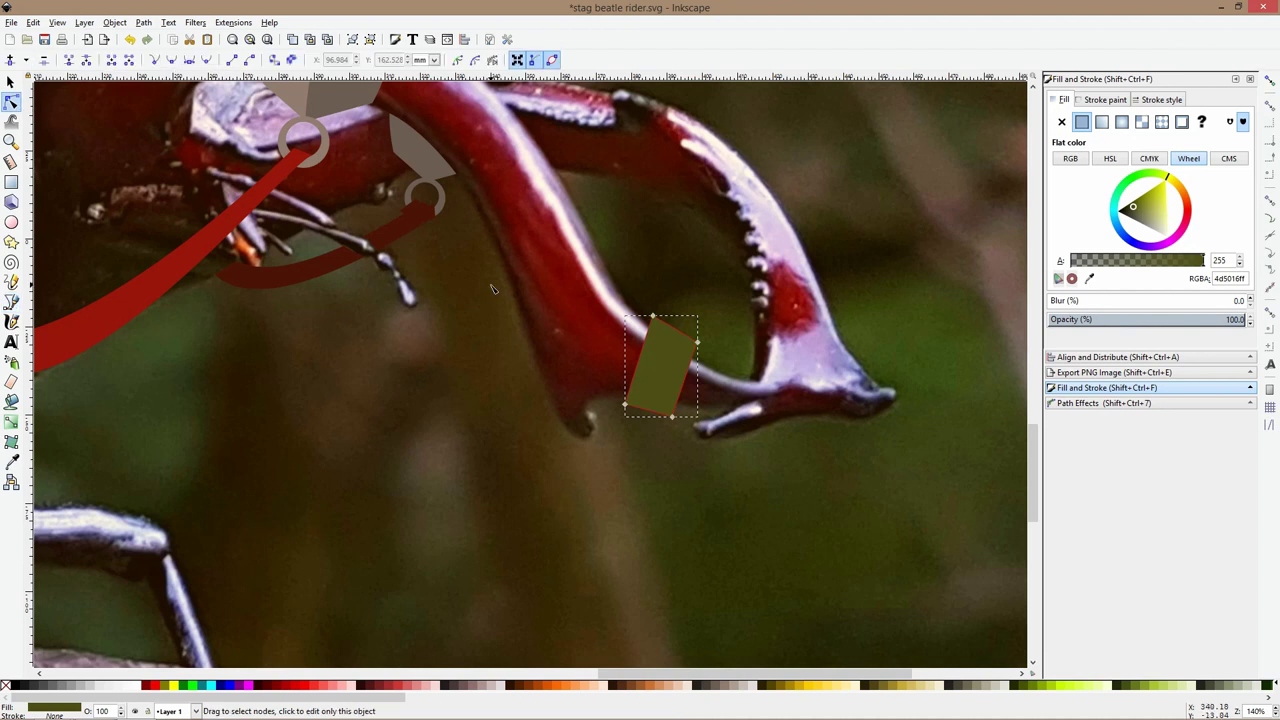
pyautogui.moveTo(702, 345); pyautogui.dragTo(679, 345)
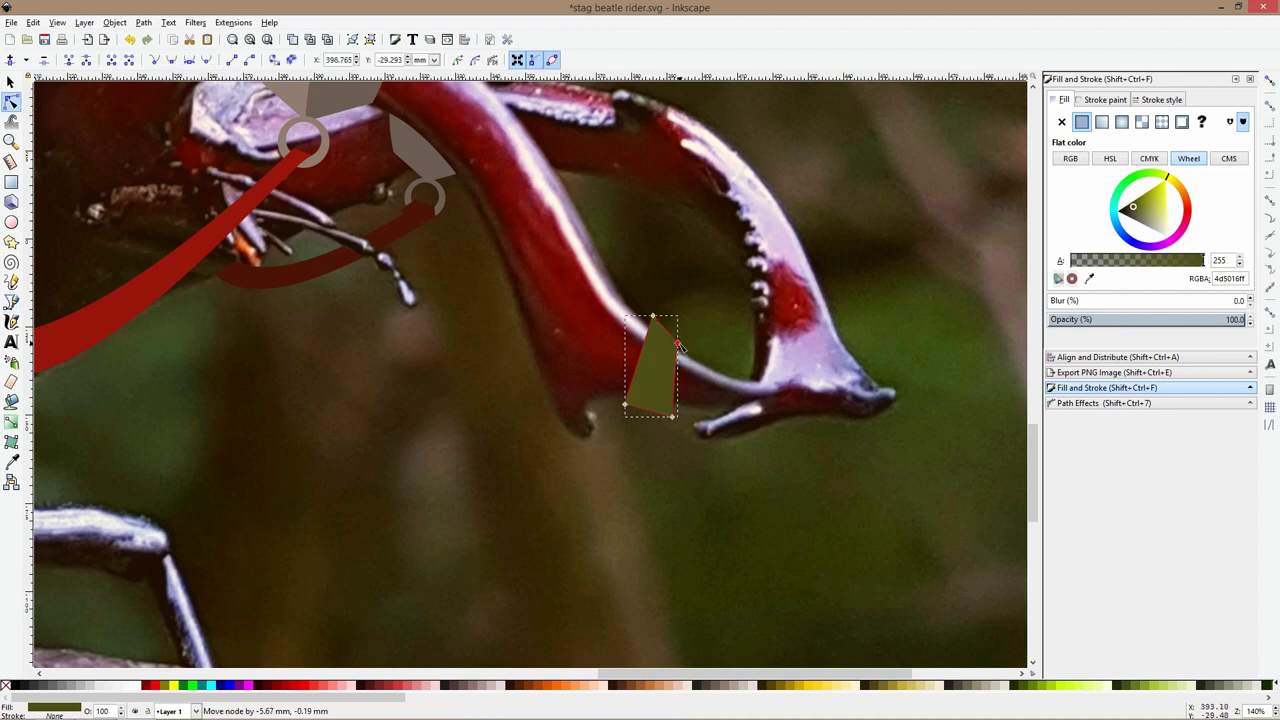
pyautogui.moveTo(673, 417); pyautogui.dragTo(665, 410)
pyautogui.scroll(-1, 662, 434)
pyautogui.click(661, 431)
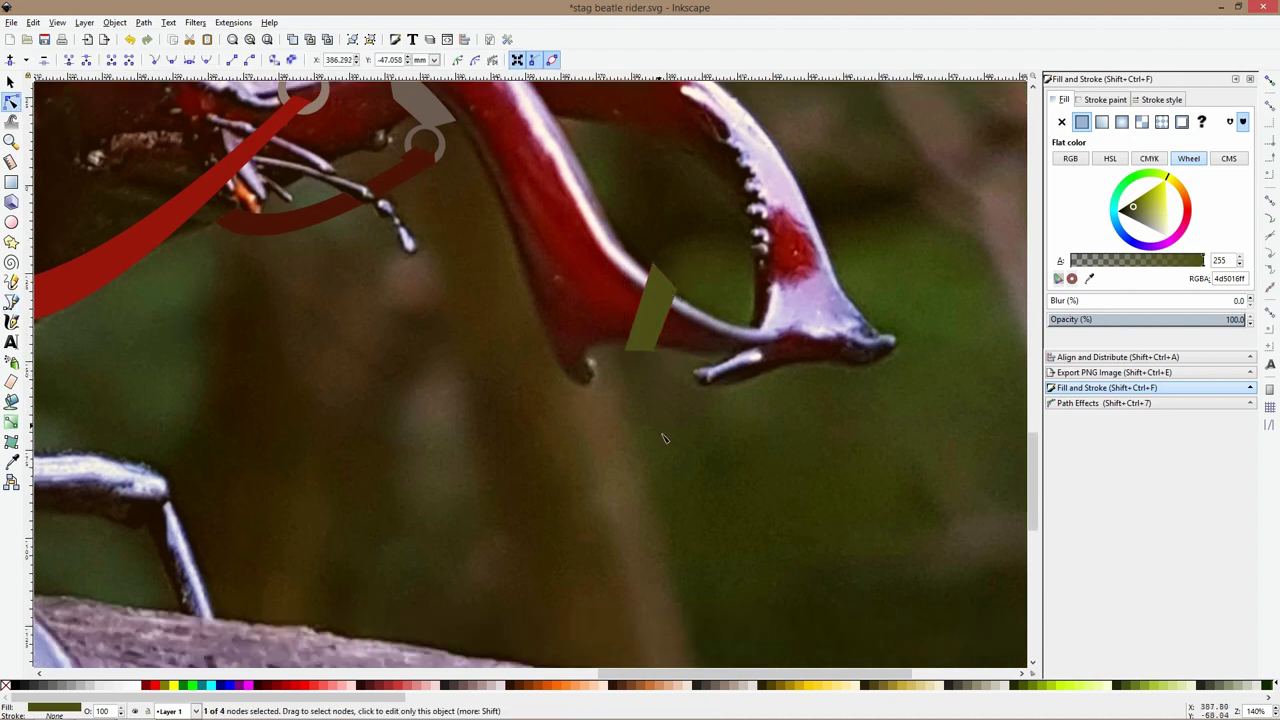
# Draw a thinner second strip meeting the first at its lower end, and fill both with dark brown 221307 sampled from the beetle photo
pyautogui.click(11, 301)
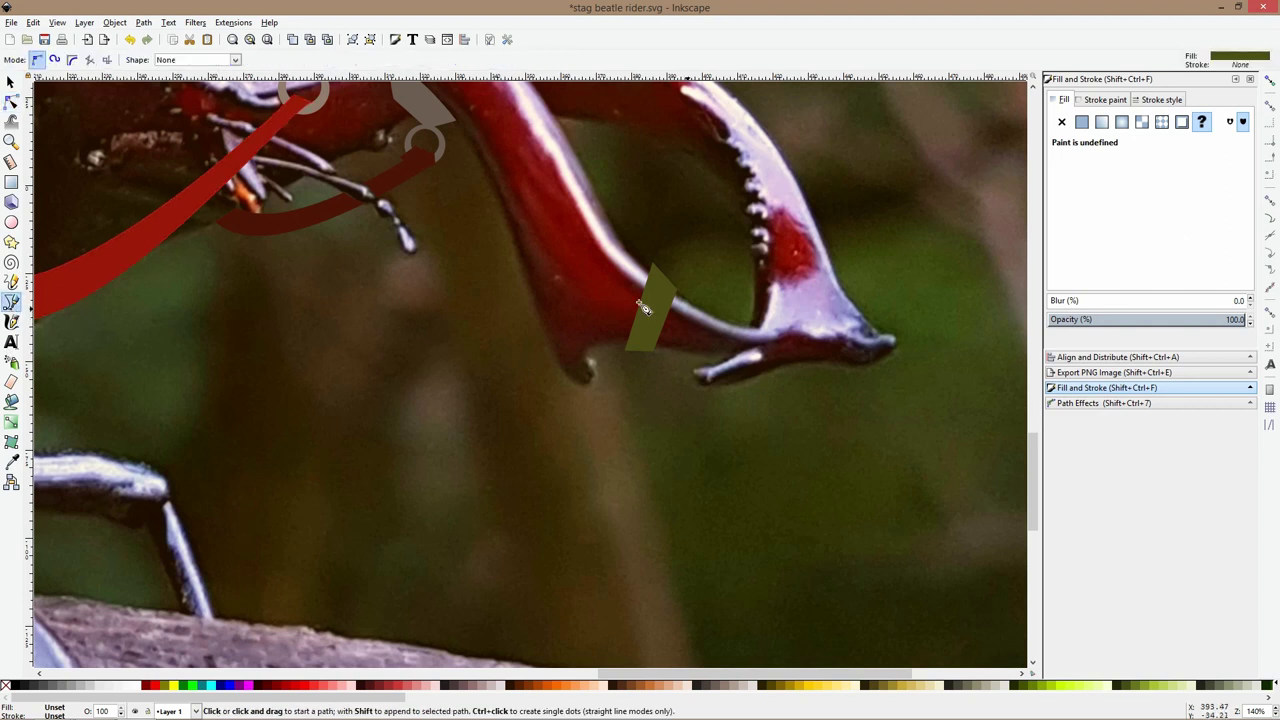
pyautogui.click(687, 298)
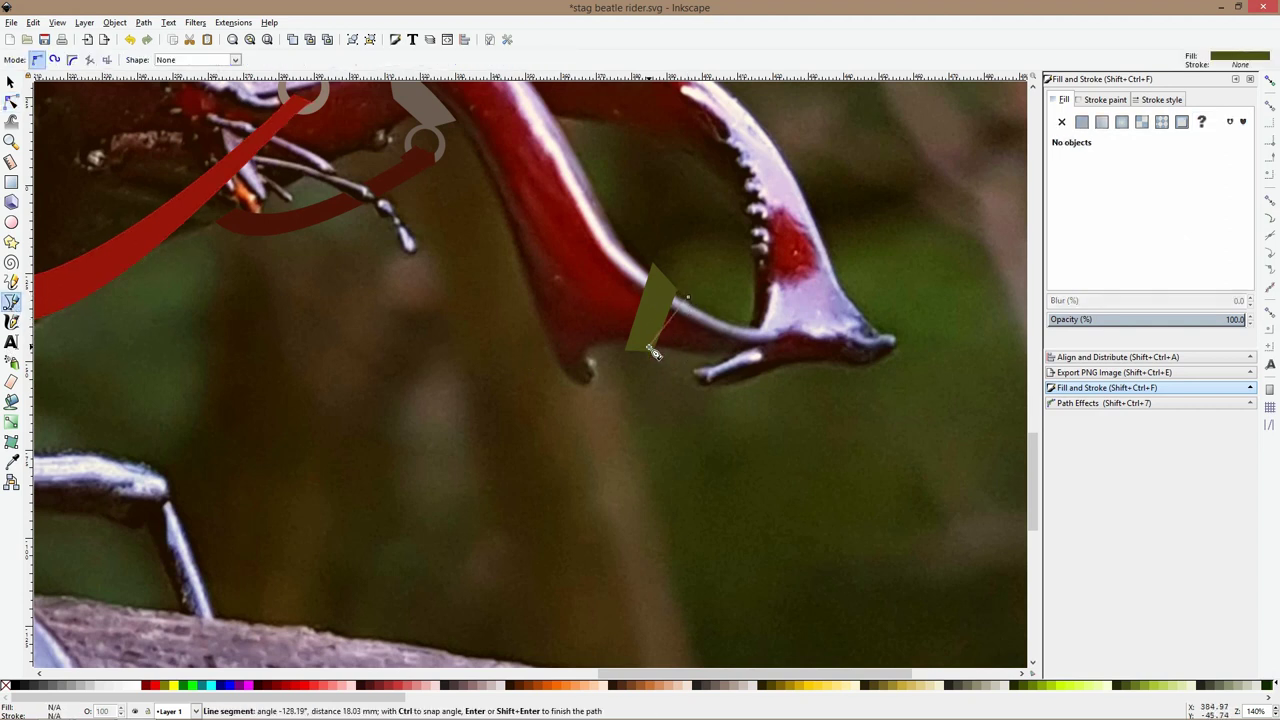
pyautogui.click(651, 349)
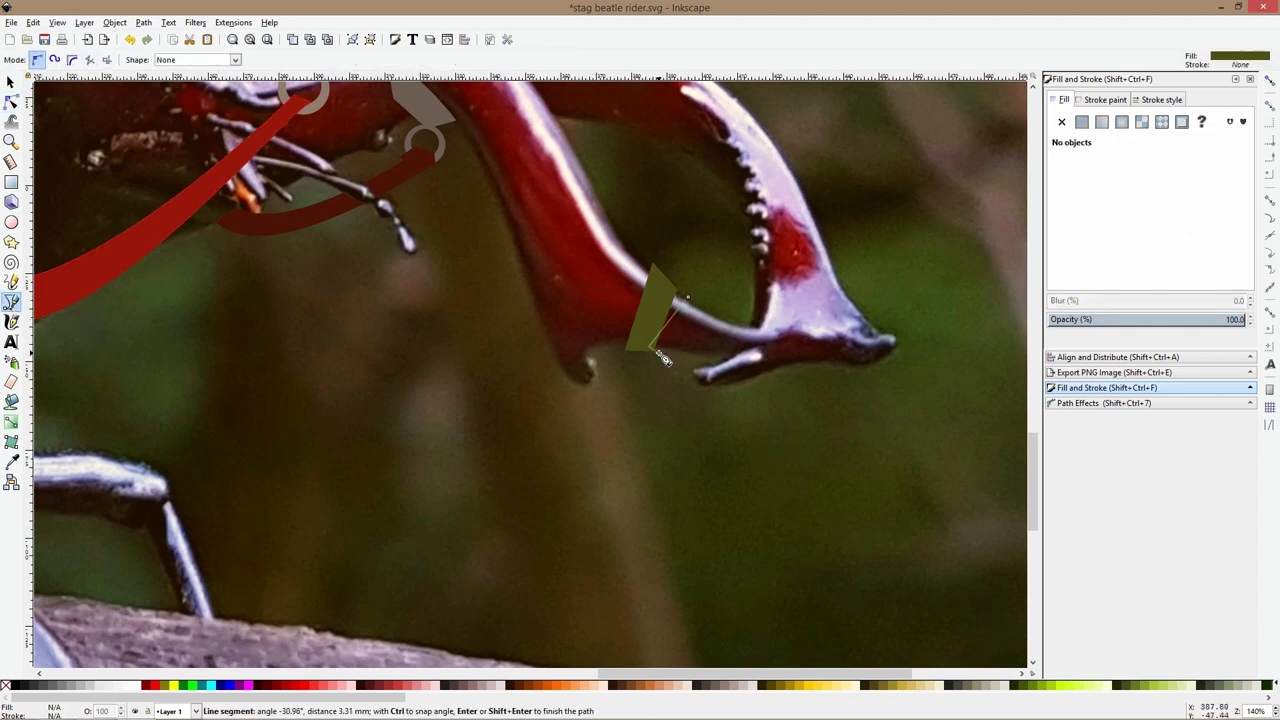
pyautogui.click(688, 300)
pyautogui.press('s')
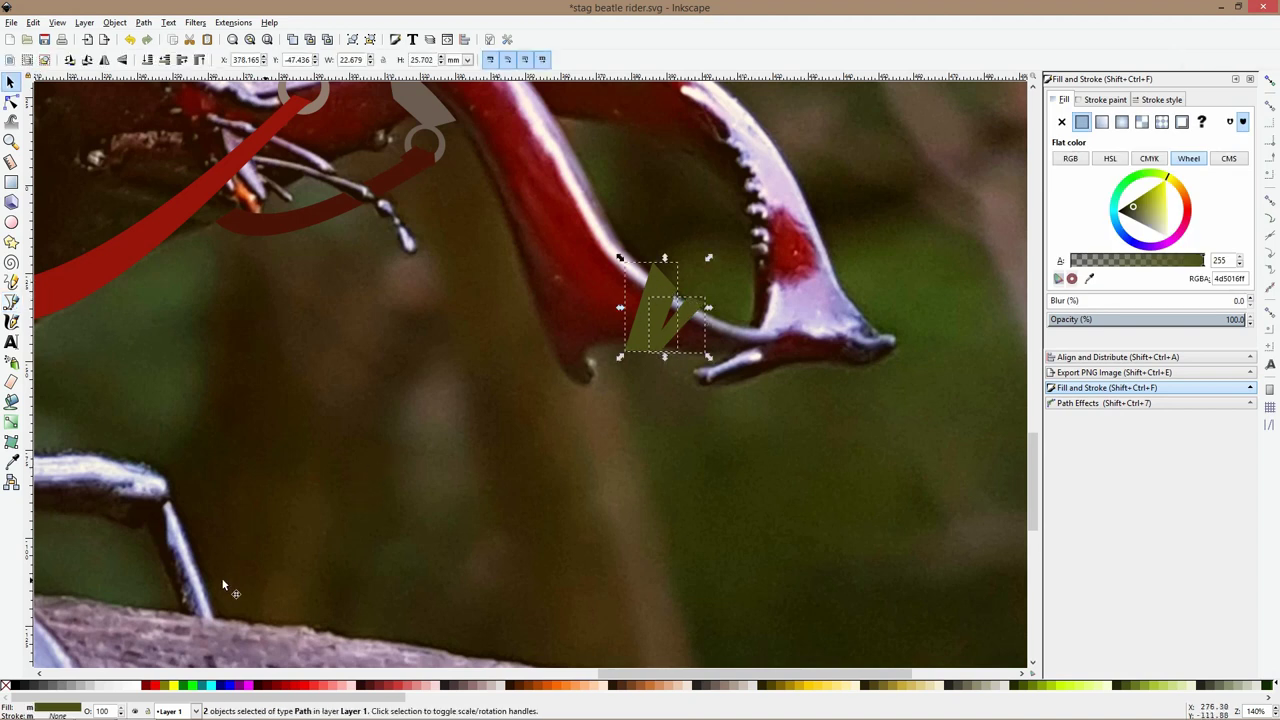
pyautogui.click(12, 462)
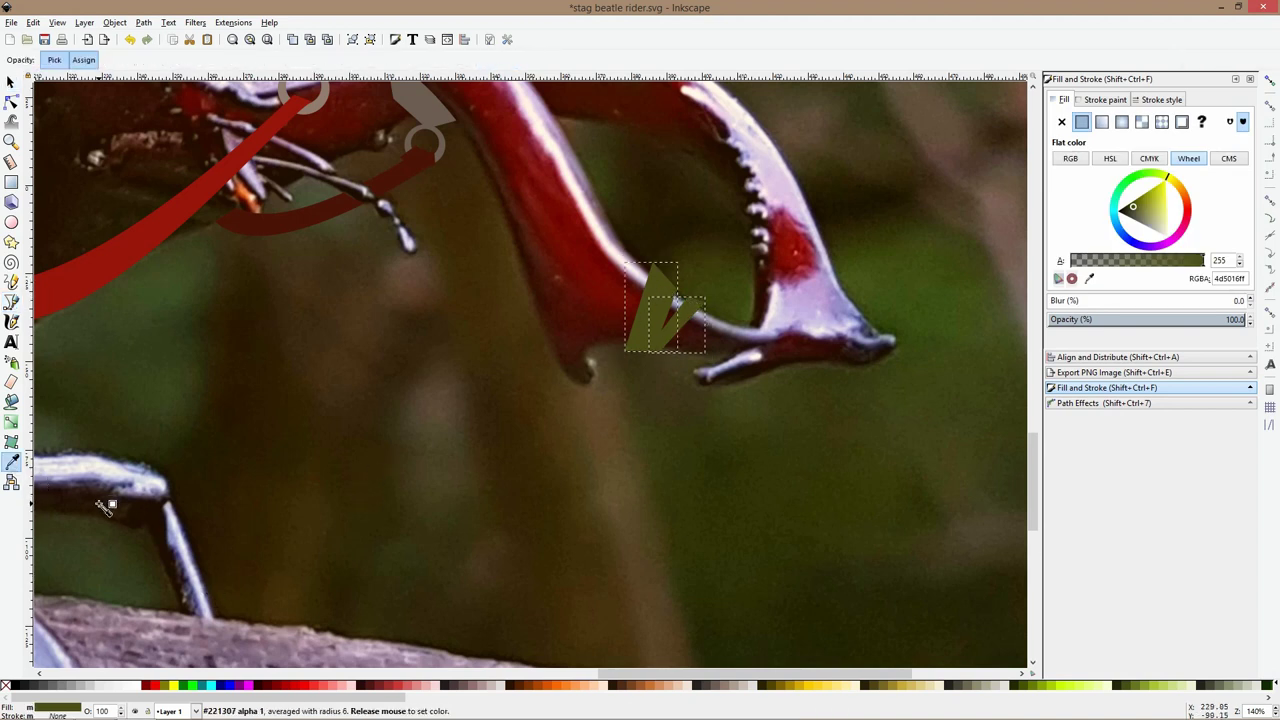
pyautogui.moveTo(100, 501); pyautogui.dragTo(105, 505)
# Draw a small tapered strap end hanging below the point where the two mandible strips meet
pyautogui.press('b')
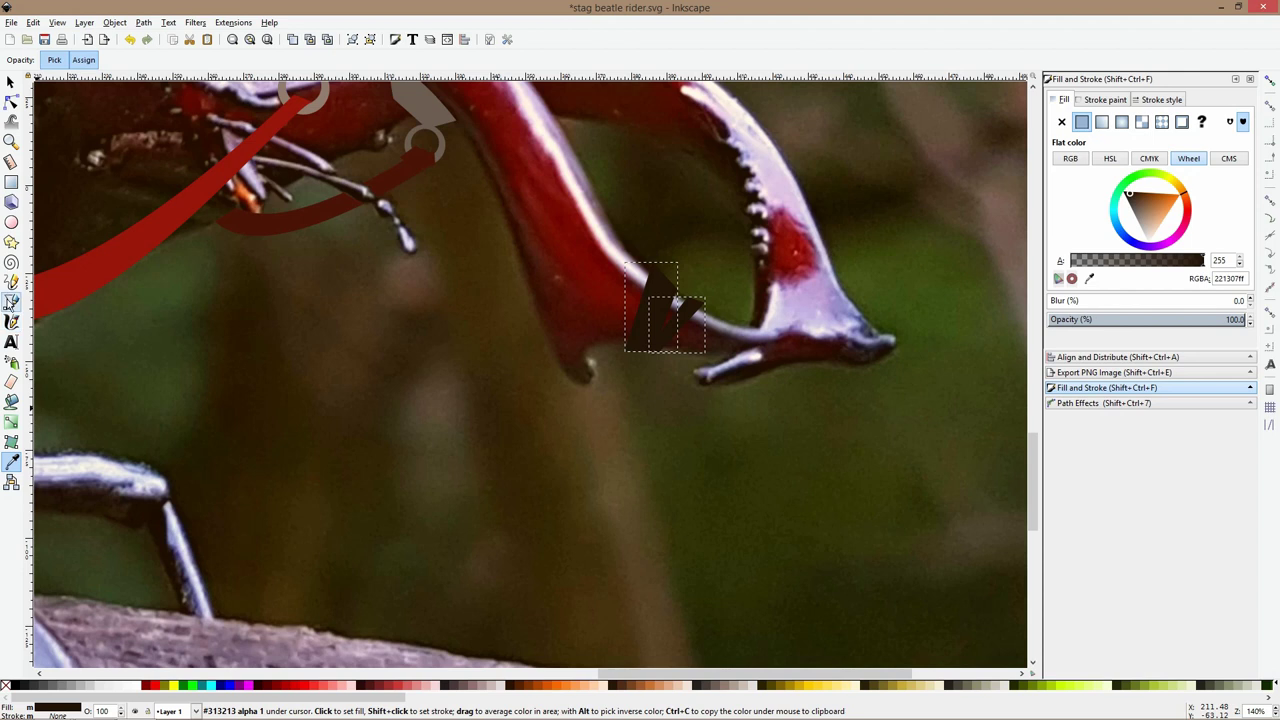
pyautogui.click(640, 345)
pyautogui.click(632, 382)
pyautogui.click(643, 383)
pyautogui.click(664, 347)
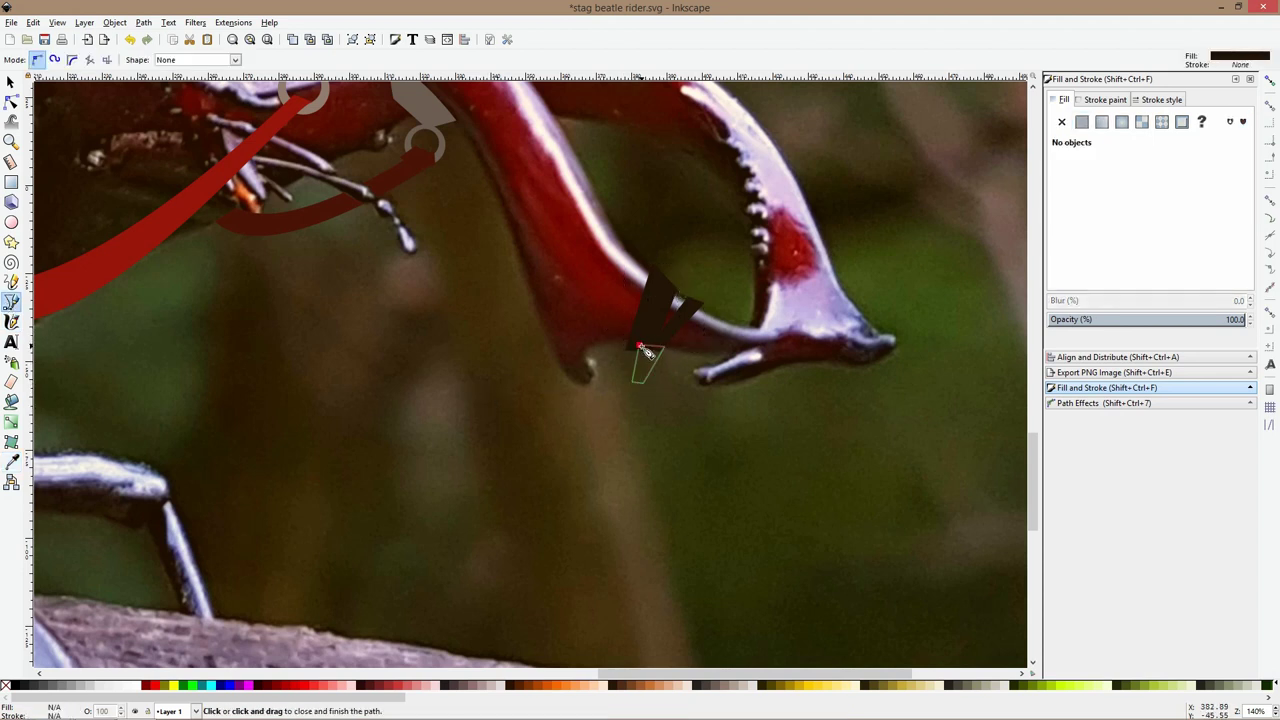
pyautogui.click(641, 347)
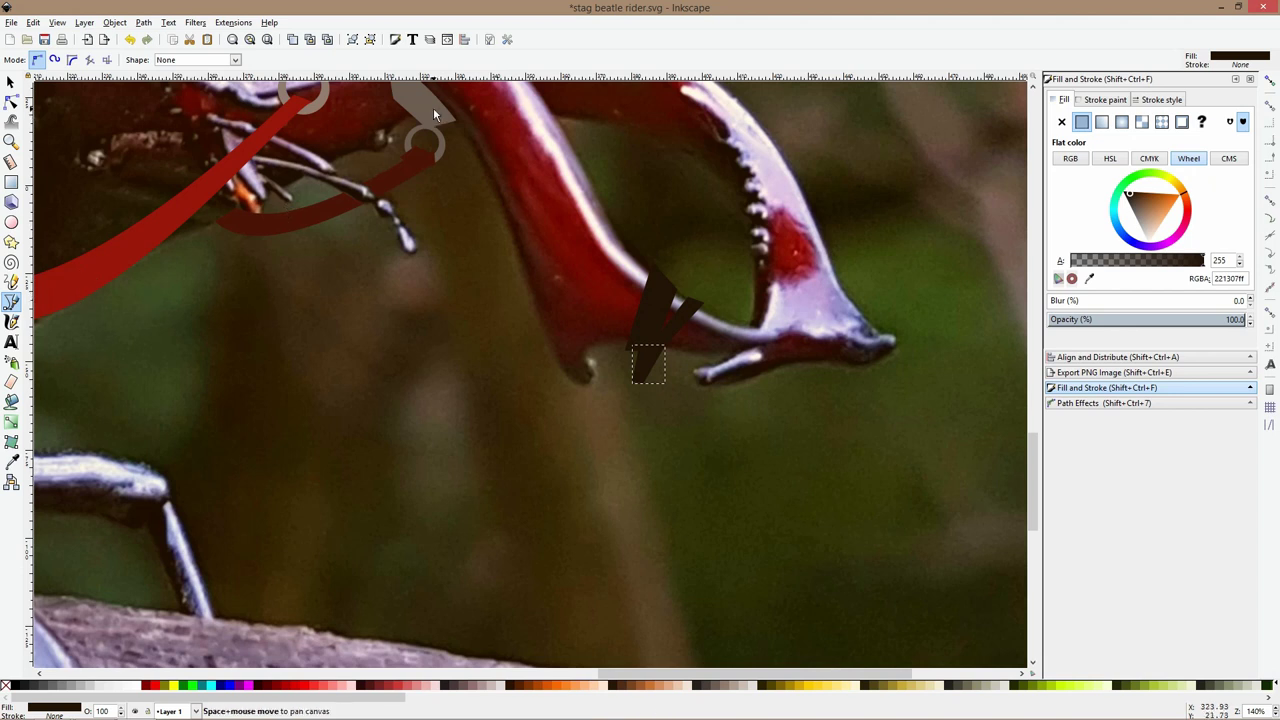
# Copy the grey rein ring and paste it at the lower tip of the strap end hanging from the mandible
pyautogui.press('s')
pyautogui.click(412, 140)
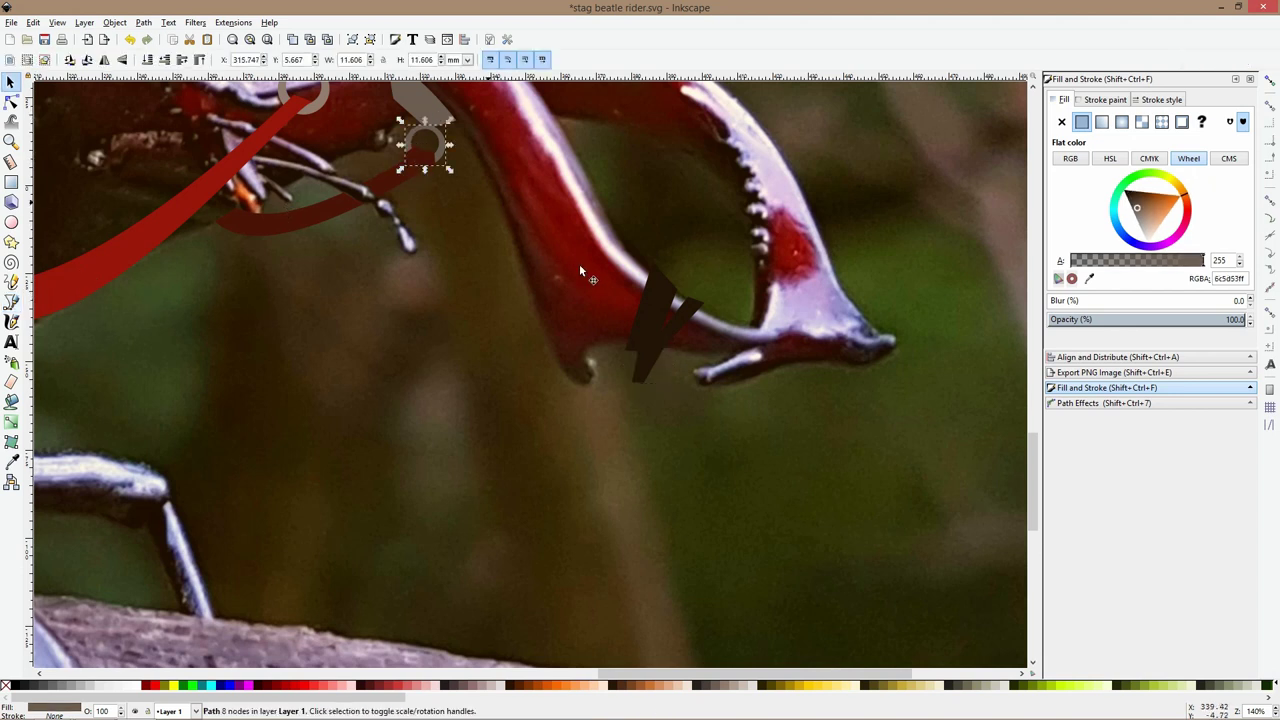
pyautogui.hotkey('ctrl', 'c')
pyautogui.hotkey('ctrl', 'v')
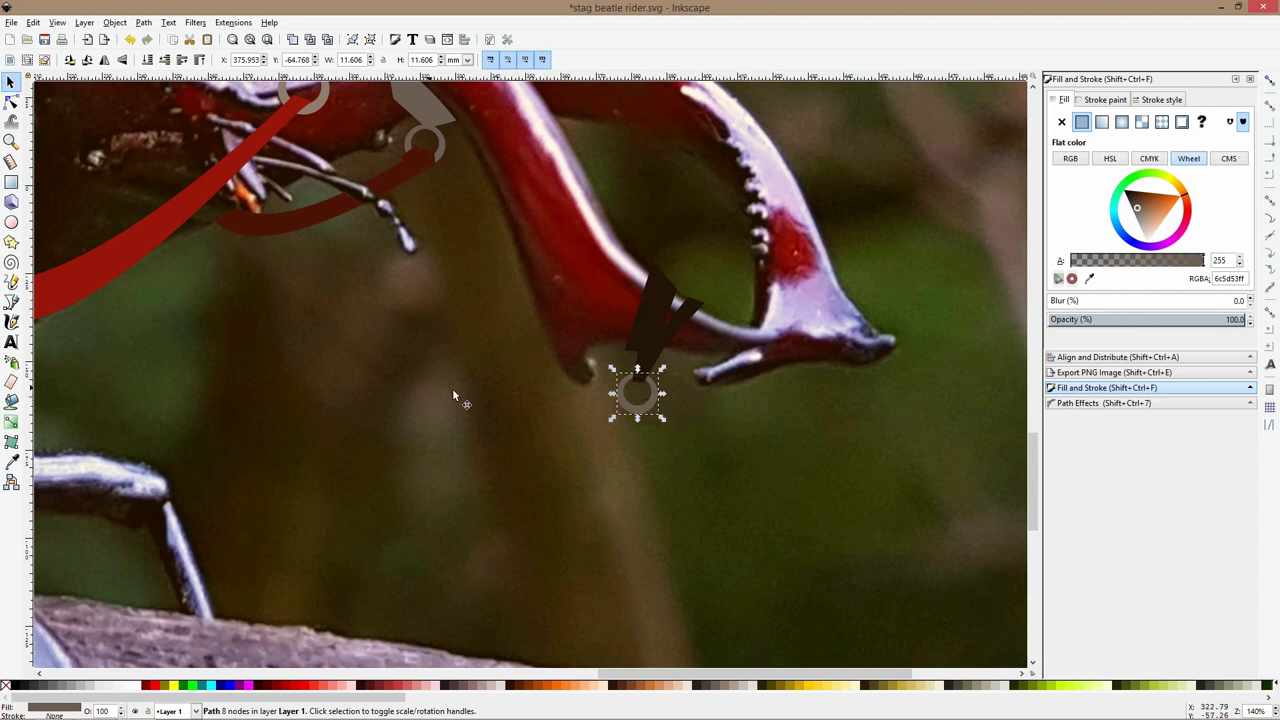
# Draw one half of a lantern silhouette below the ring, about 10.7 mm wide and 29 mm high, with a sloped roof and flared base
pyautogui.scroll(-3, 453, 397)
pyautogui.click(11, 301)
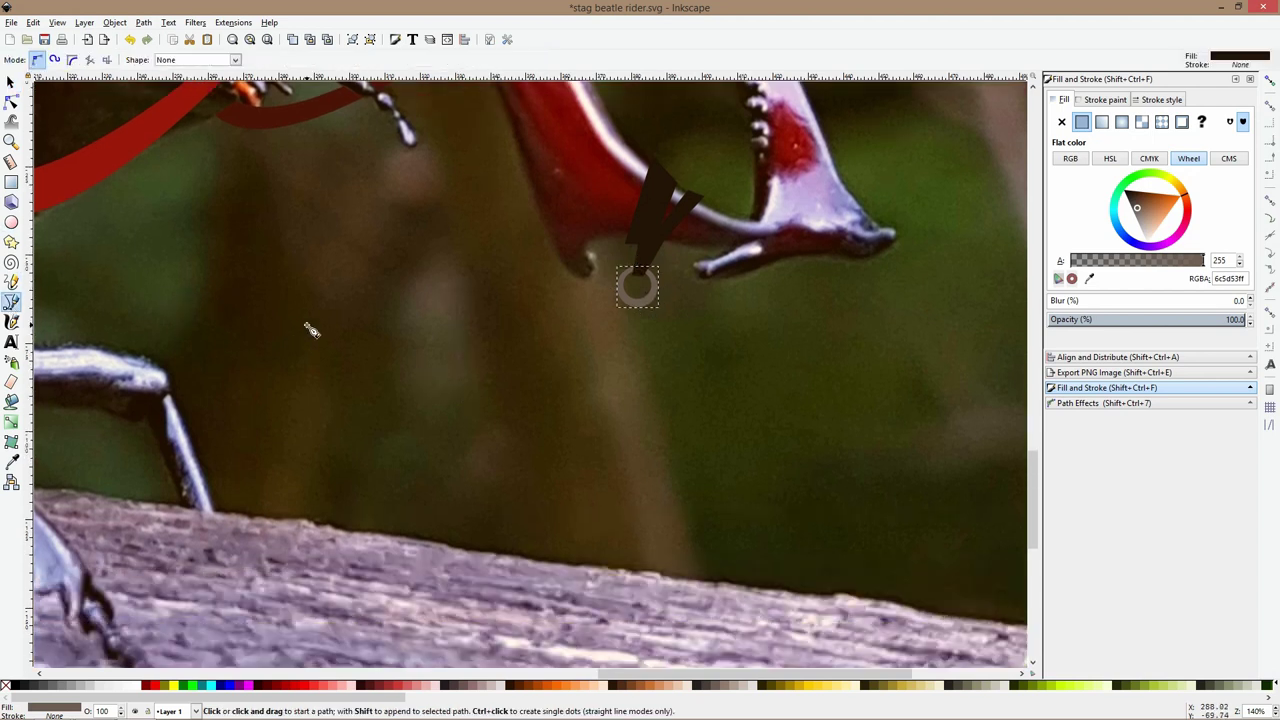
pyautogui.scroll(1, 649, 323)
pyautogui.click(620, 295)
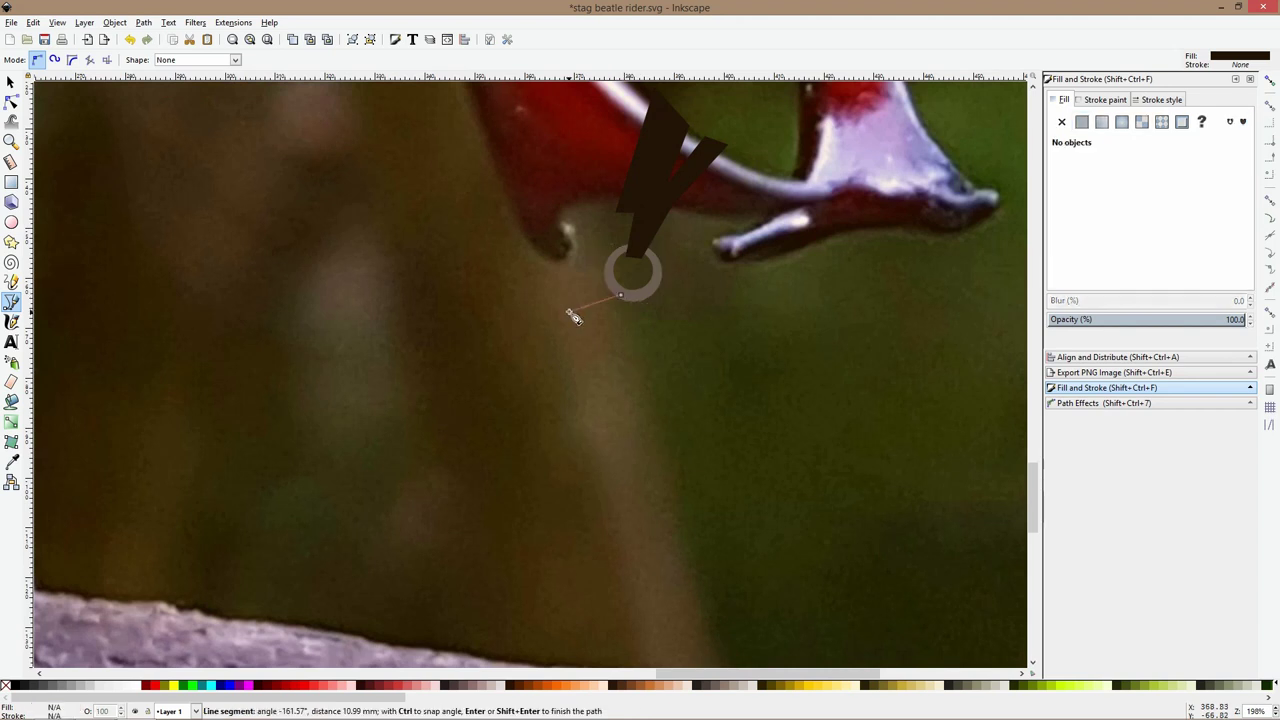
pyautogui.click(576, 332)
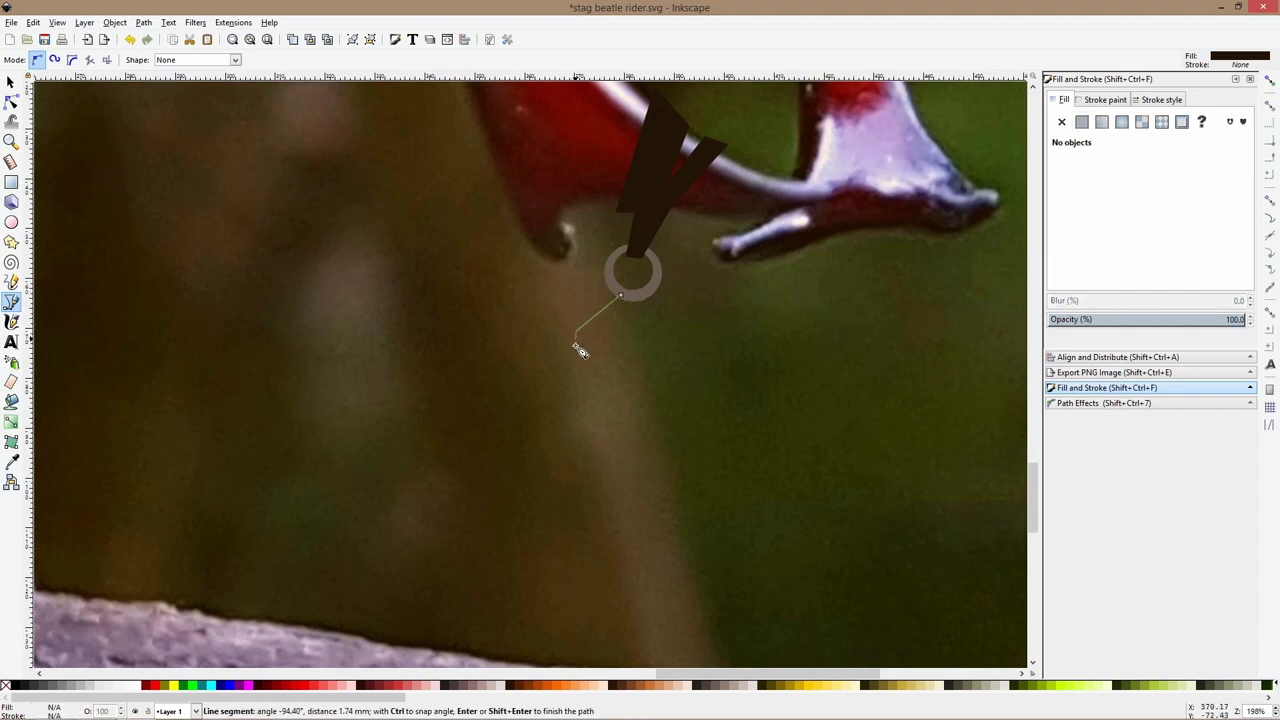
pyautogui.click(577, 346)
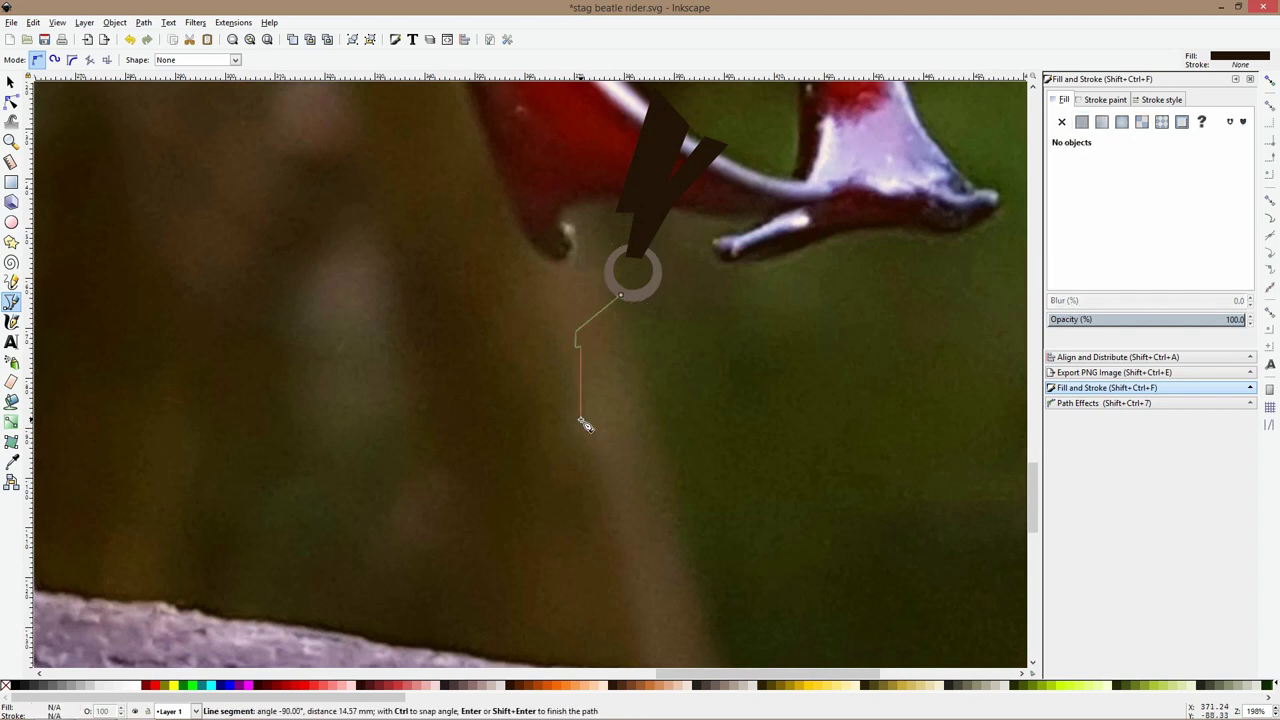
pyautogui.click(581, 420)
pyautogui.click(570, 427)
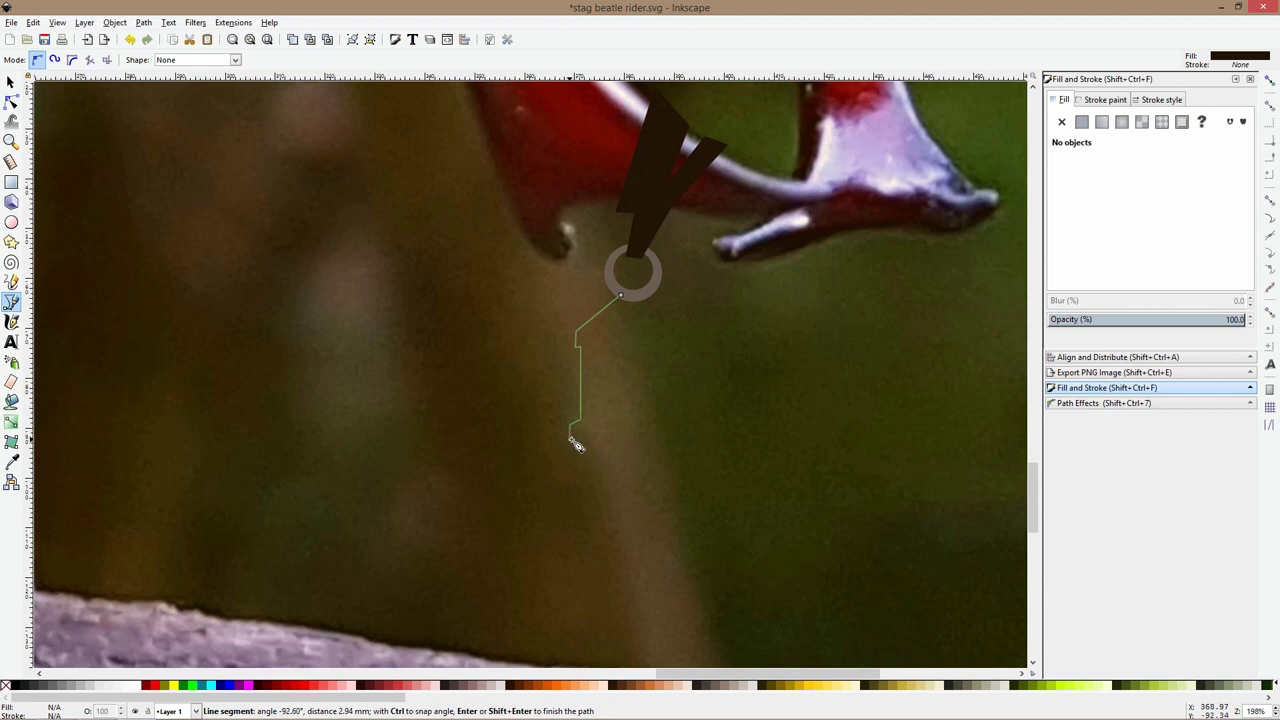
pyautogui.click(570, 438)
pyautogui.click(622, 438)
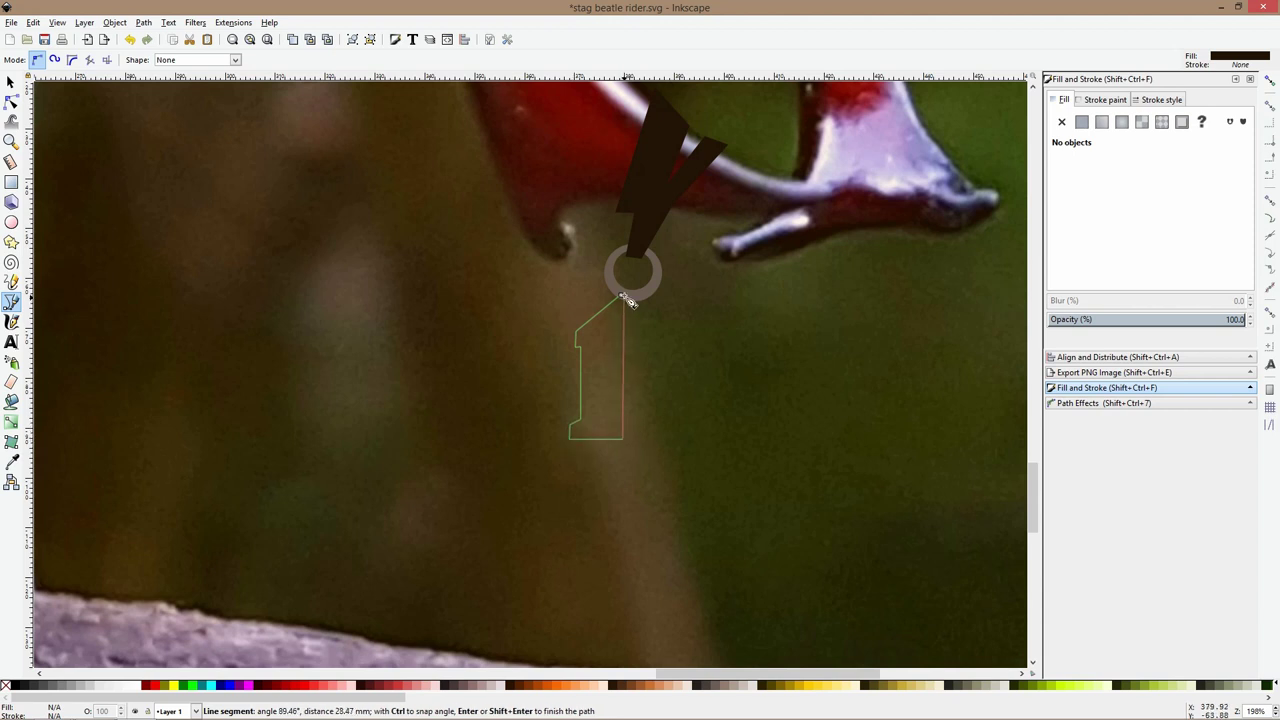
pyautogui.click(623, 298)
pyautogui.press('s')
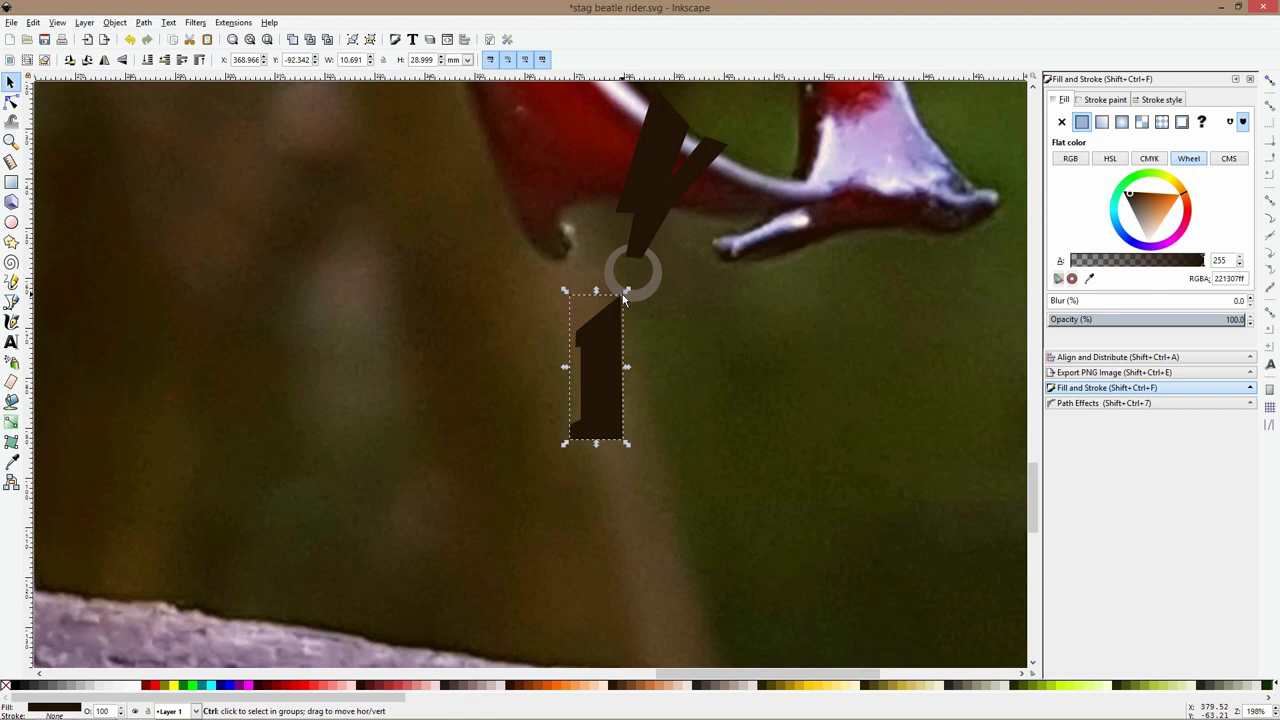
# Duplicate the lantern half and mirror the copy's outer nodes across the centre edge to form the opposite half
pyautogui.click(11, 102)
pyautogui.hotkey('ctrl', 'd')
pyautogui.press('h')
pyautogui.press('s')
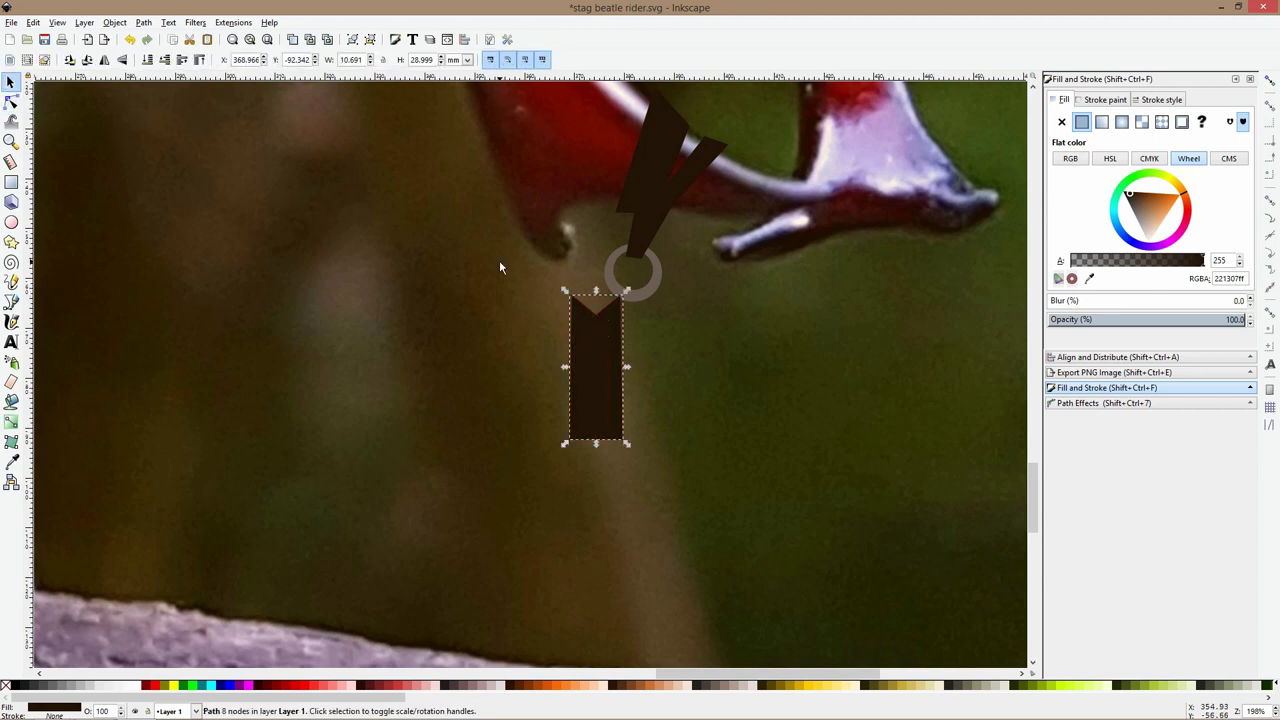
pyautogui.press('z')
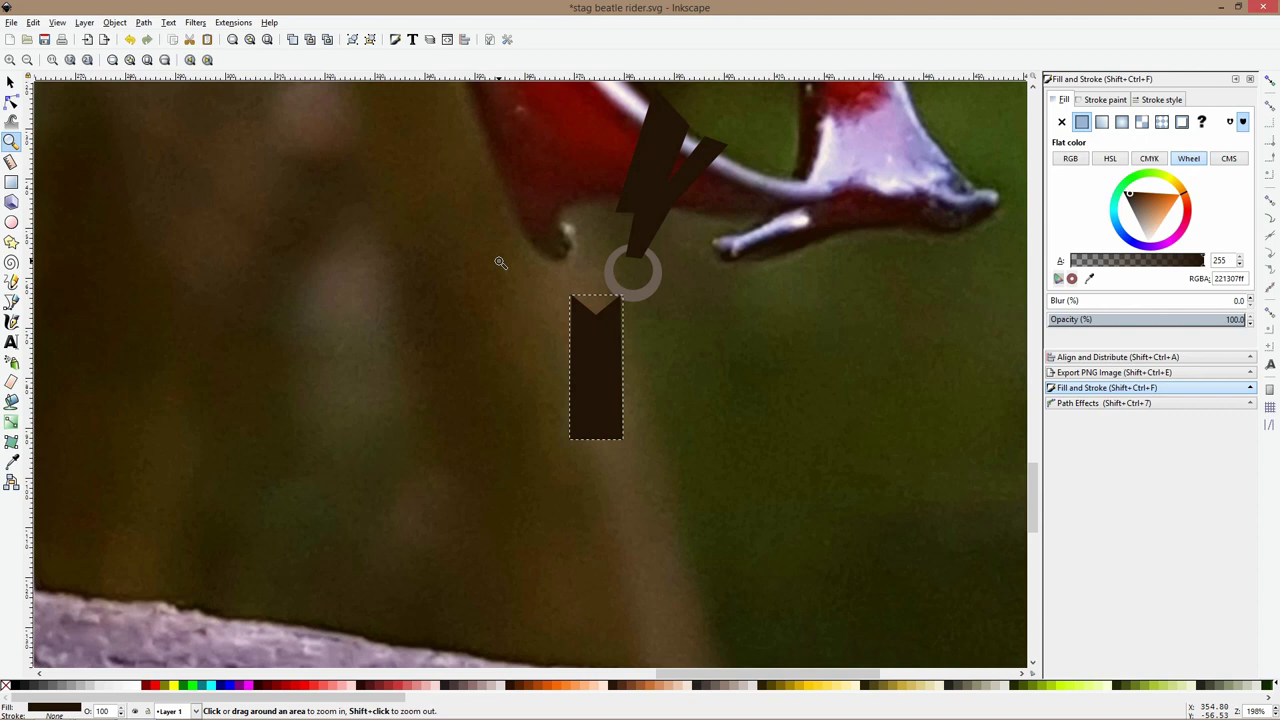
pyautogui.hotkey('ctrl', 'shift', 'z')
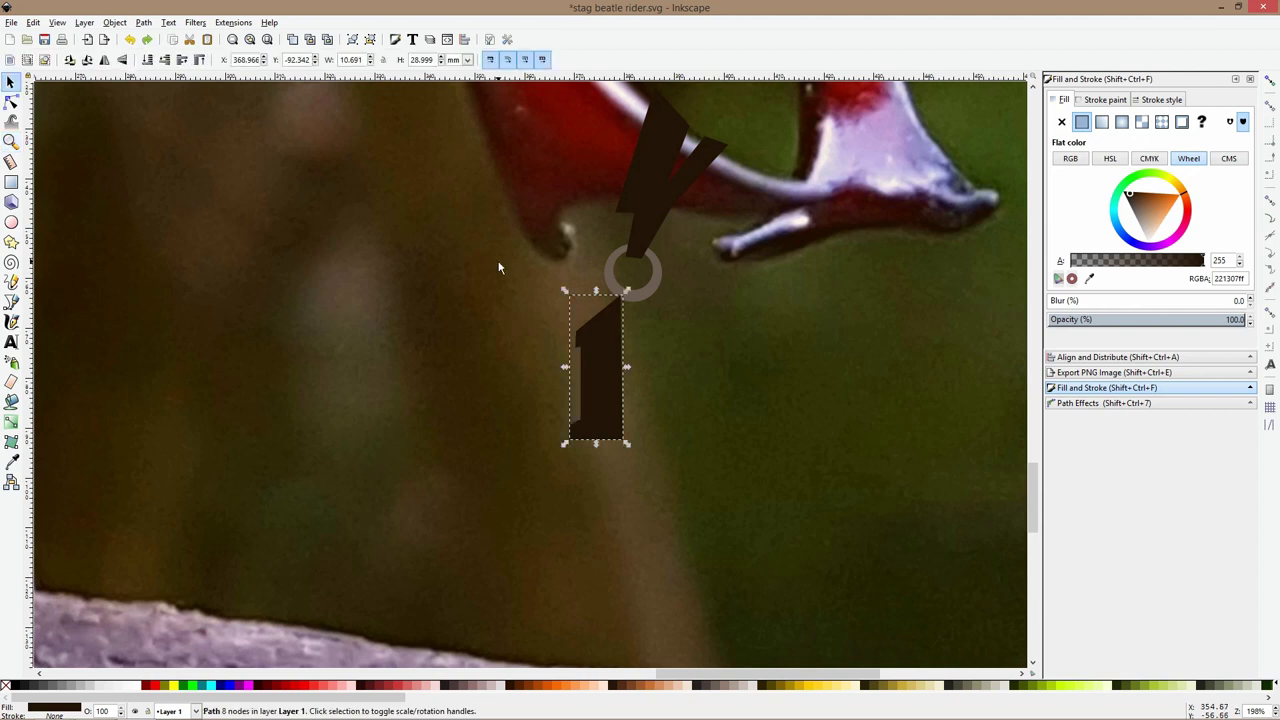
pyautogui.press('s')
pyautogui.press('n')
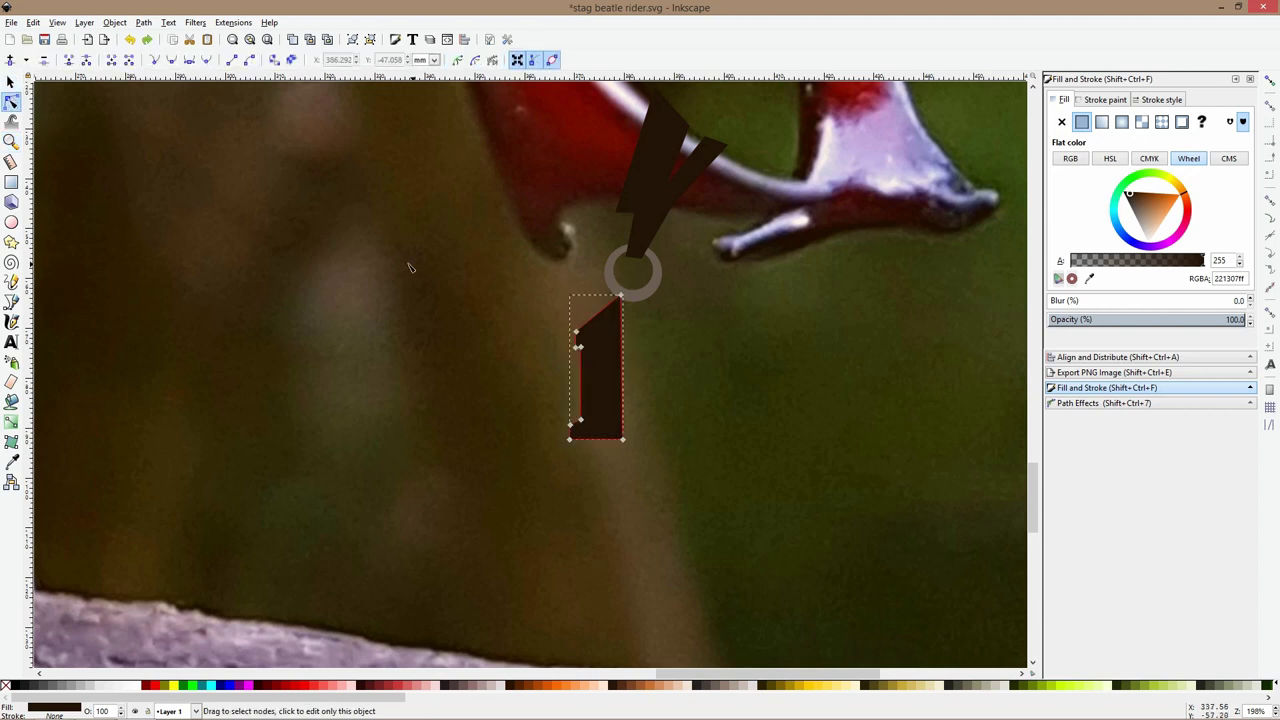
pyautogui.moveTo(506, 294); pyautogui.dragTo(692, 421)
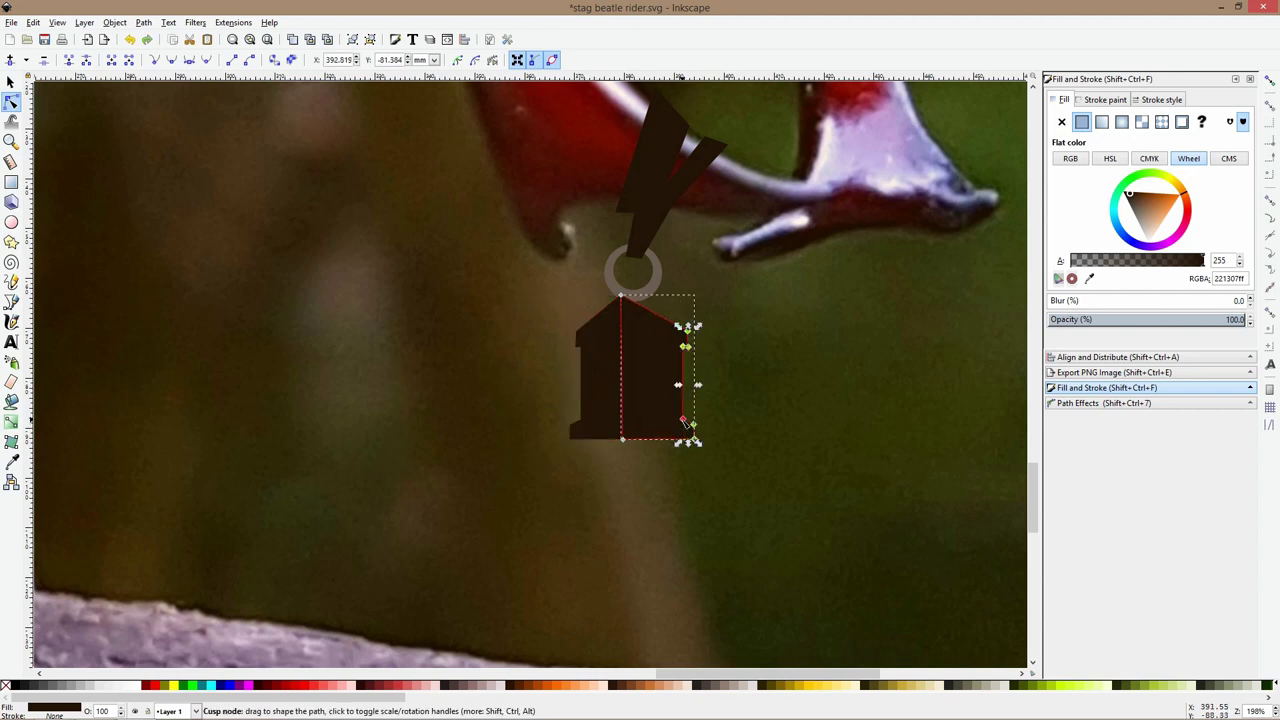
# Reshape the mirrored half by moving its outer nodes up and inward so its base edge slopes upward
pyautogui.doubleClick(718, 340)
pyautogui.click(689, 338)
pyautogui.moveTo(722, 303); pyautogui.dragTo(679, 420)
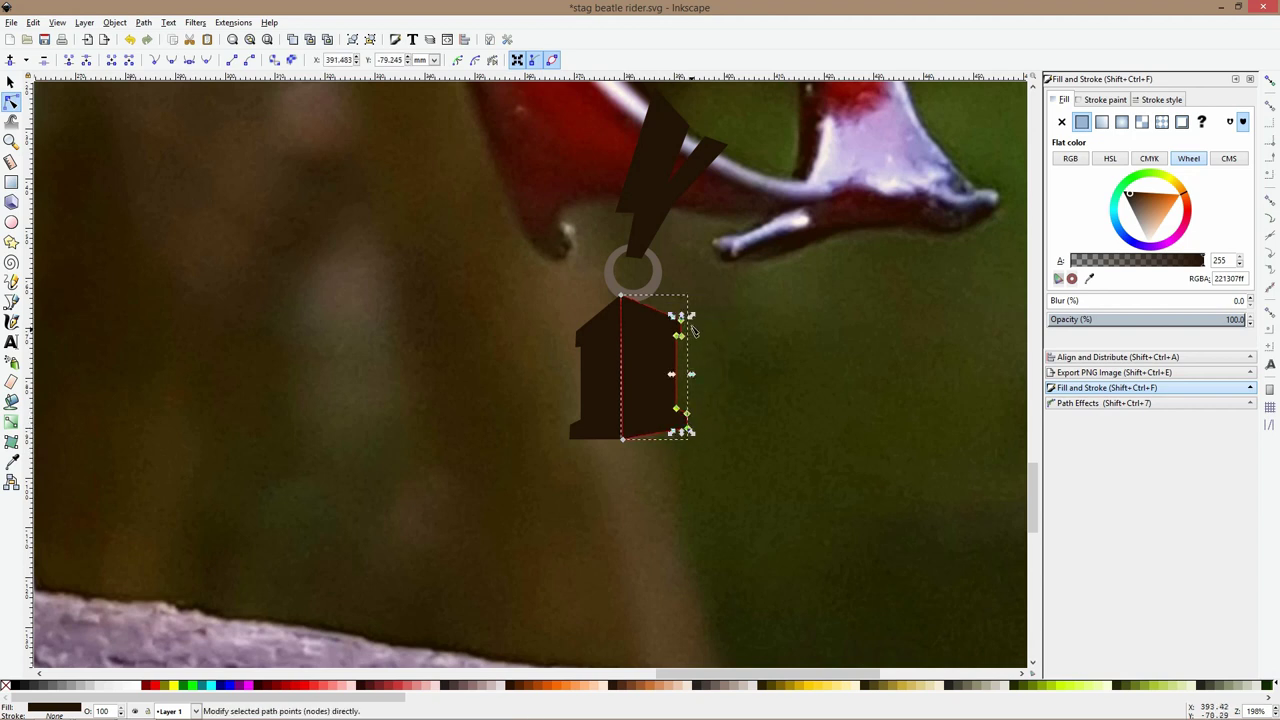
pyautogui.moveTo(690, 318); pyautogui.dragTo(697, 319)
pyautogui.moveTo(686, 432); pyautogui.dragTo(686, 422)
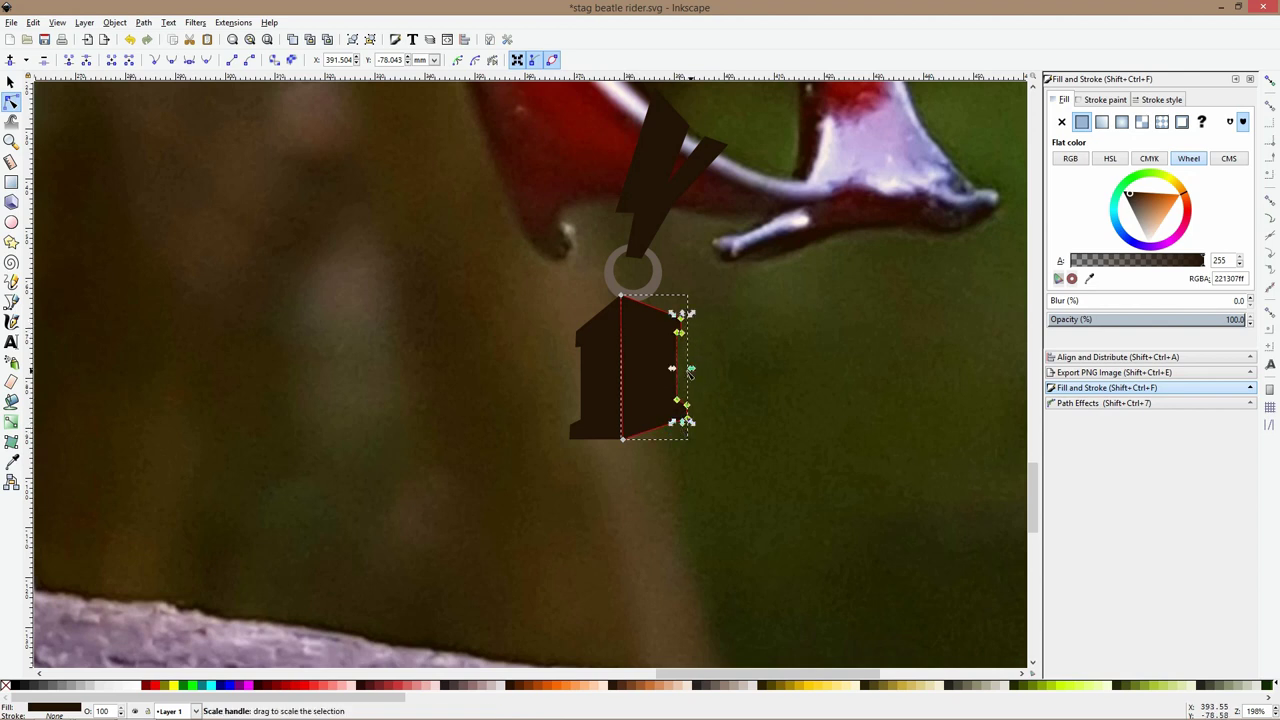
pyautogui.moveTo(691, 369); pyautogui.dragTo(689, 372)
pyautogui.press('s')
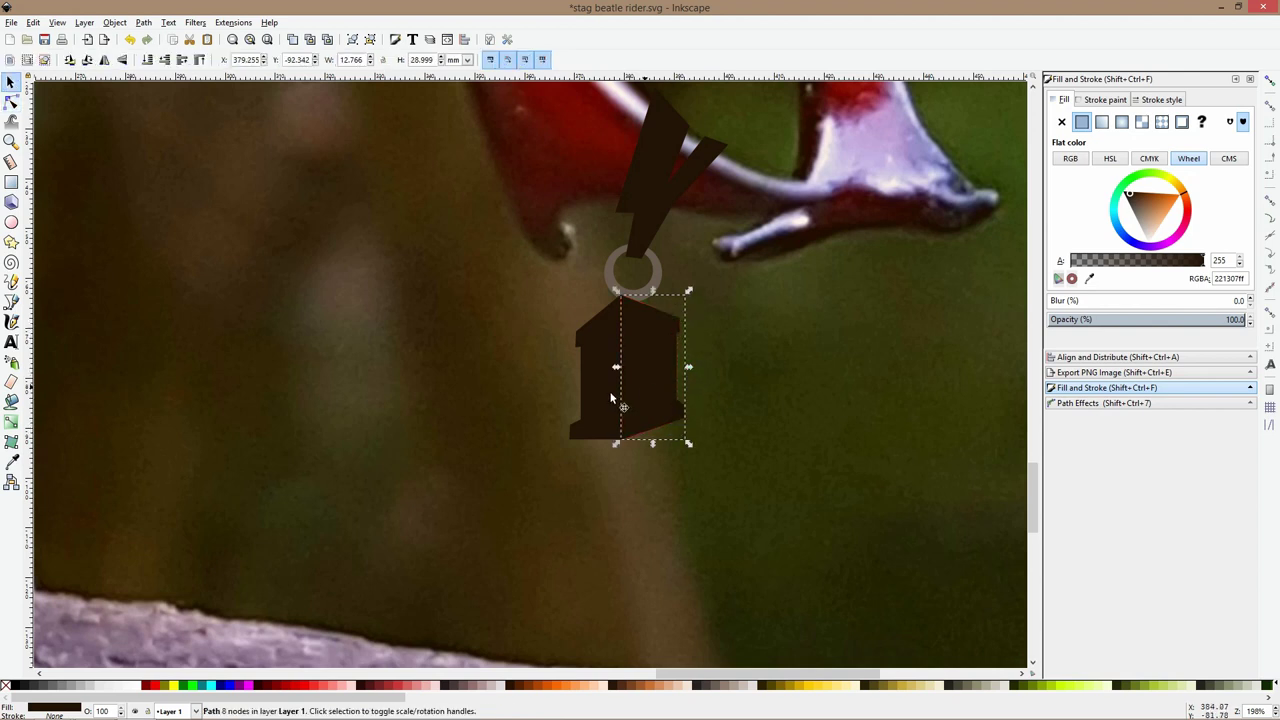
# Skew the first lantern half so its outer side rises slightly, and check both halves together
pyautogui.click(598, 419)
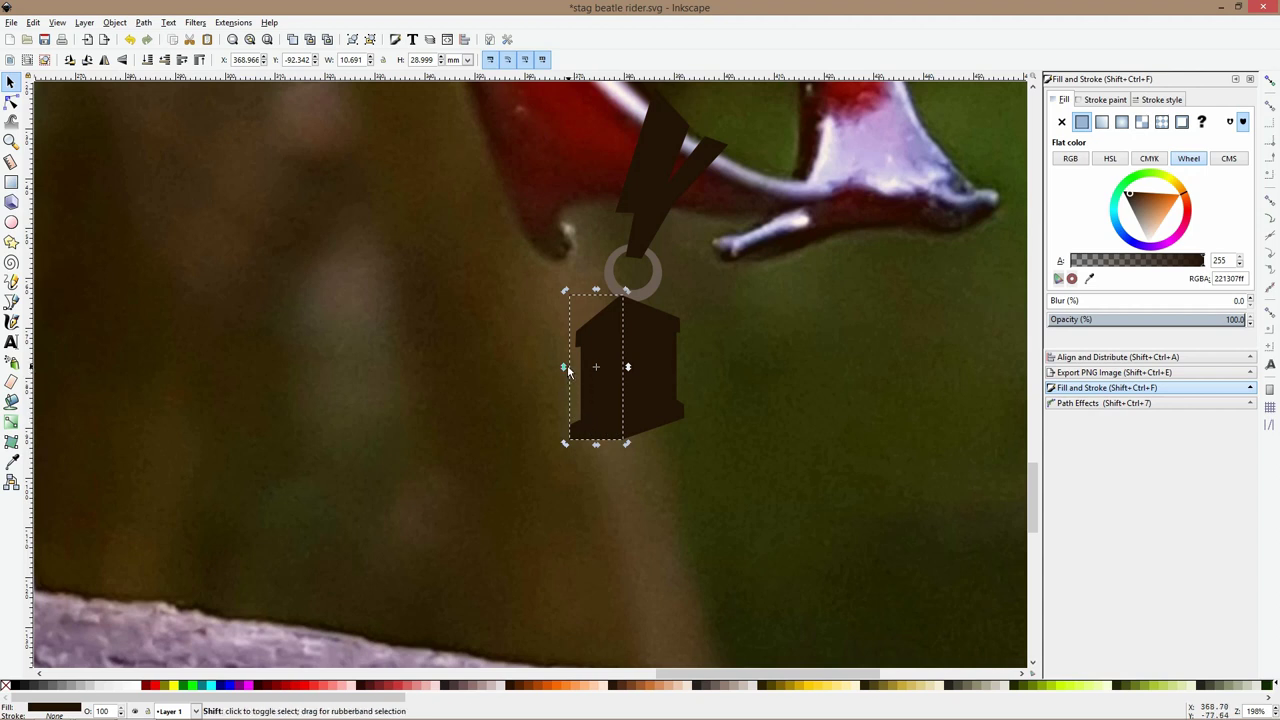
pyautogui.moveTo(566, 367); pyautogui.dragTo(566, 359)
pyautogui.keyDown('shift'); pyautogui.click(652, 355); pyautogui.keyUp('shift')
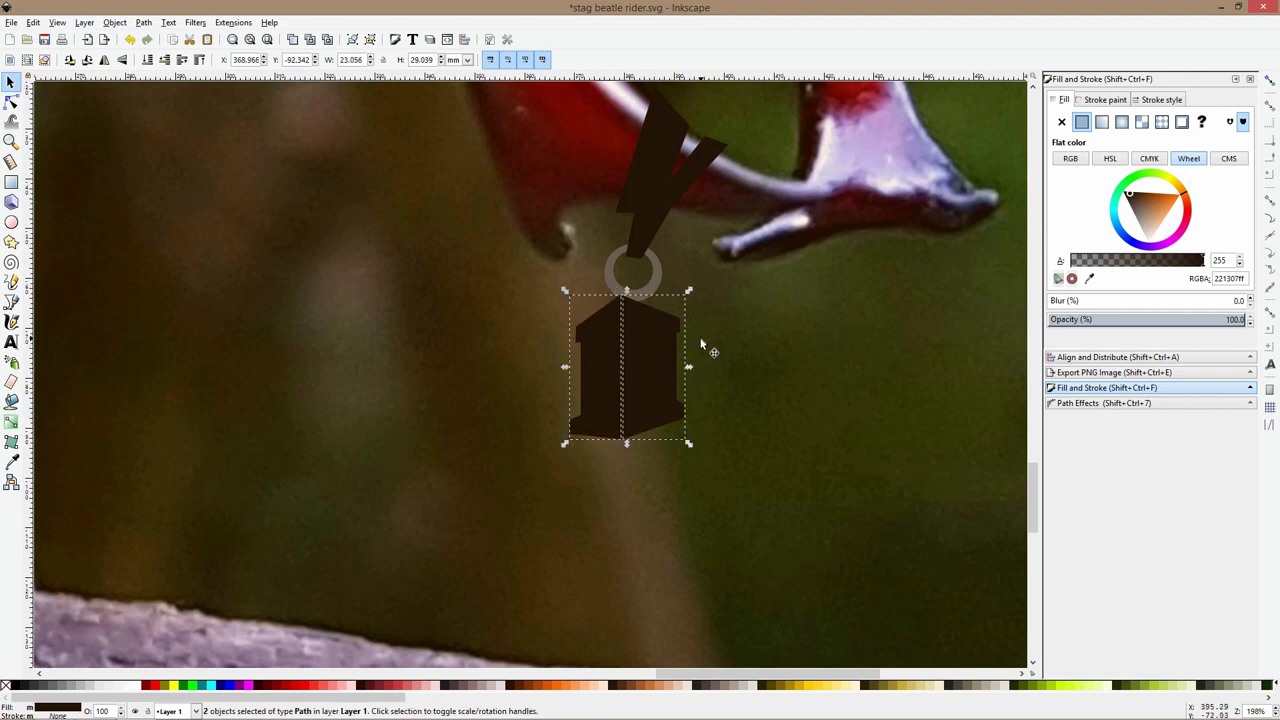
pyautogui.click(302, 375)
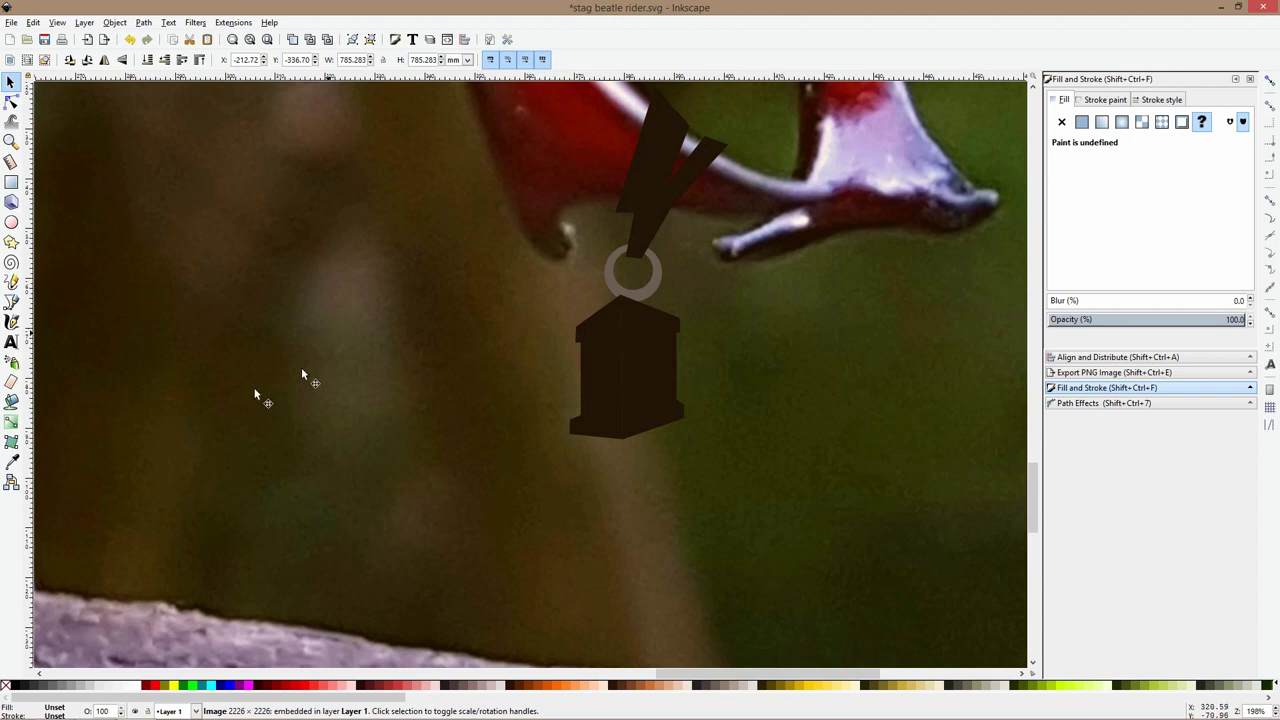
# Draw a tall window pane with slanted ends inside the first lantern half, along the centre edge
pyautogui.click(11, 301)
pyautogui.scroll(2, 562, 372)
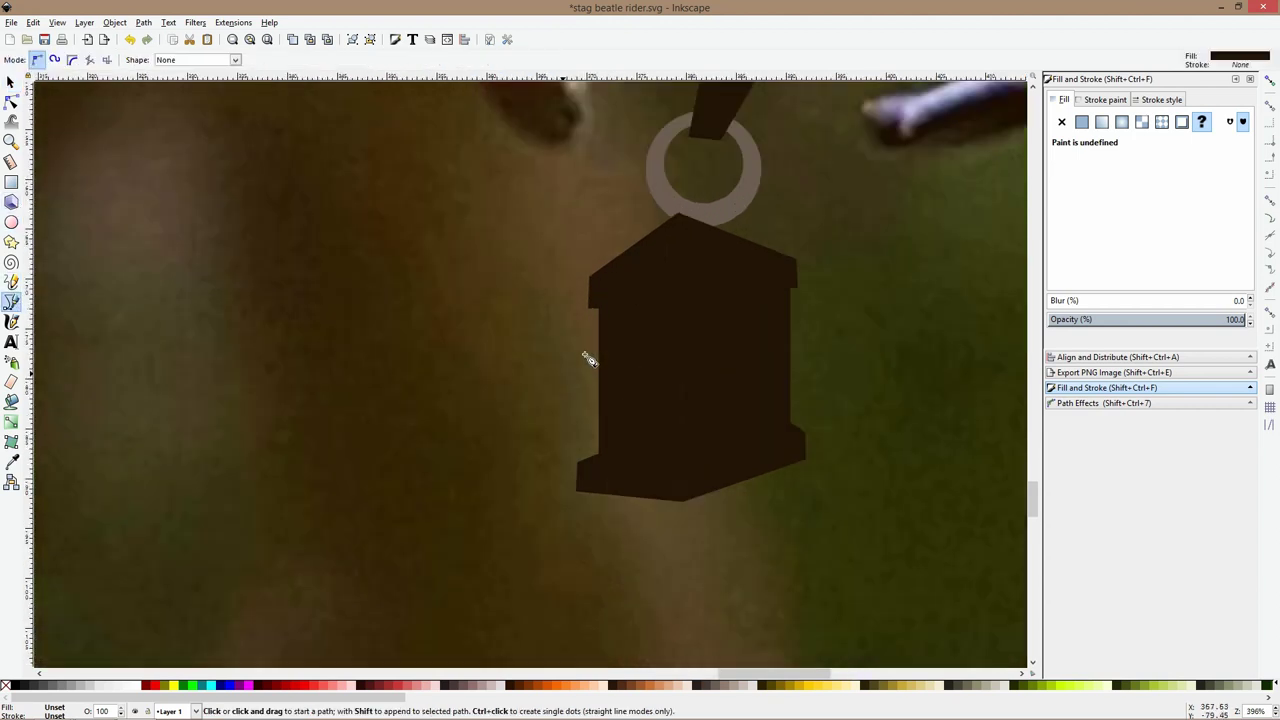
pyautogui.click(653, 284)
pyautogui.click(621, 300)
pyautogui.click(621, 443)
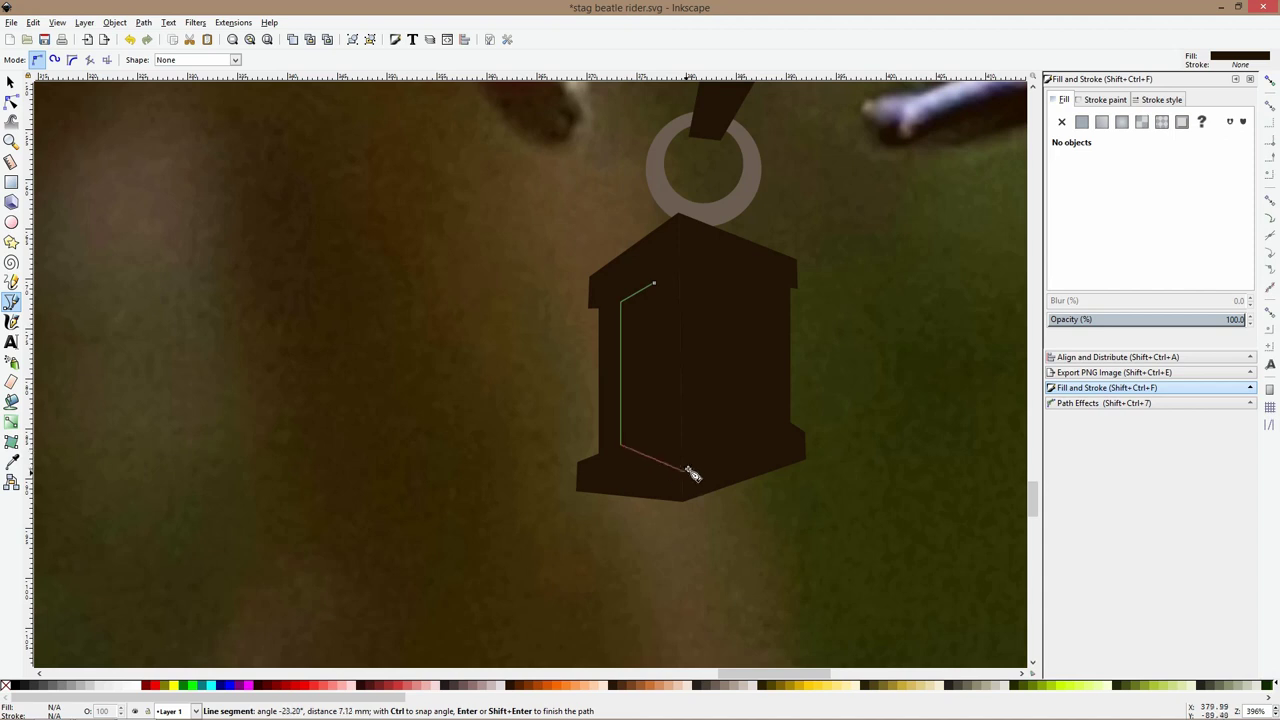
pyautogui.click(684, 465)
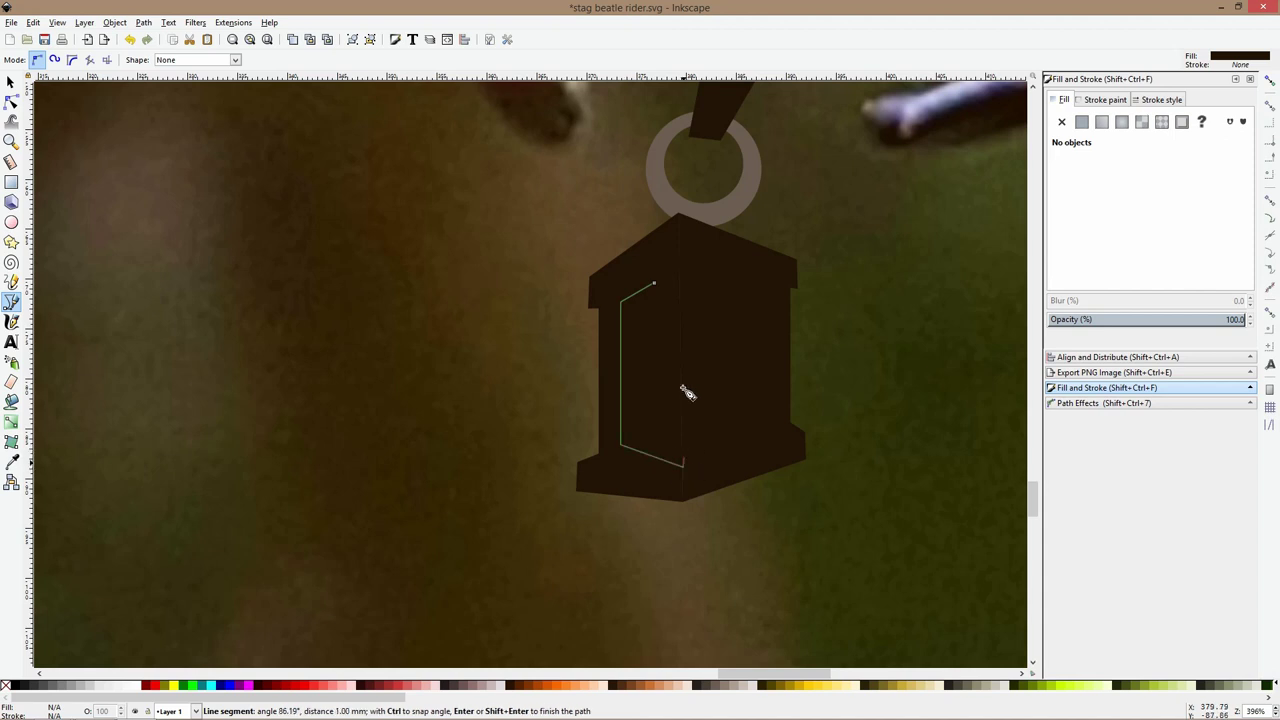
pyautogui.click(682, 279)
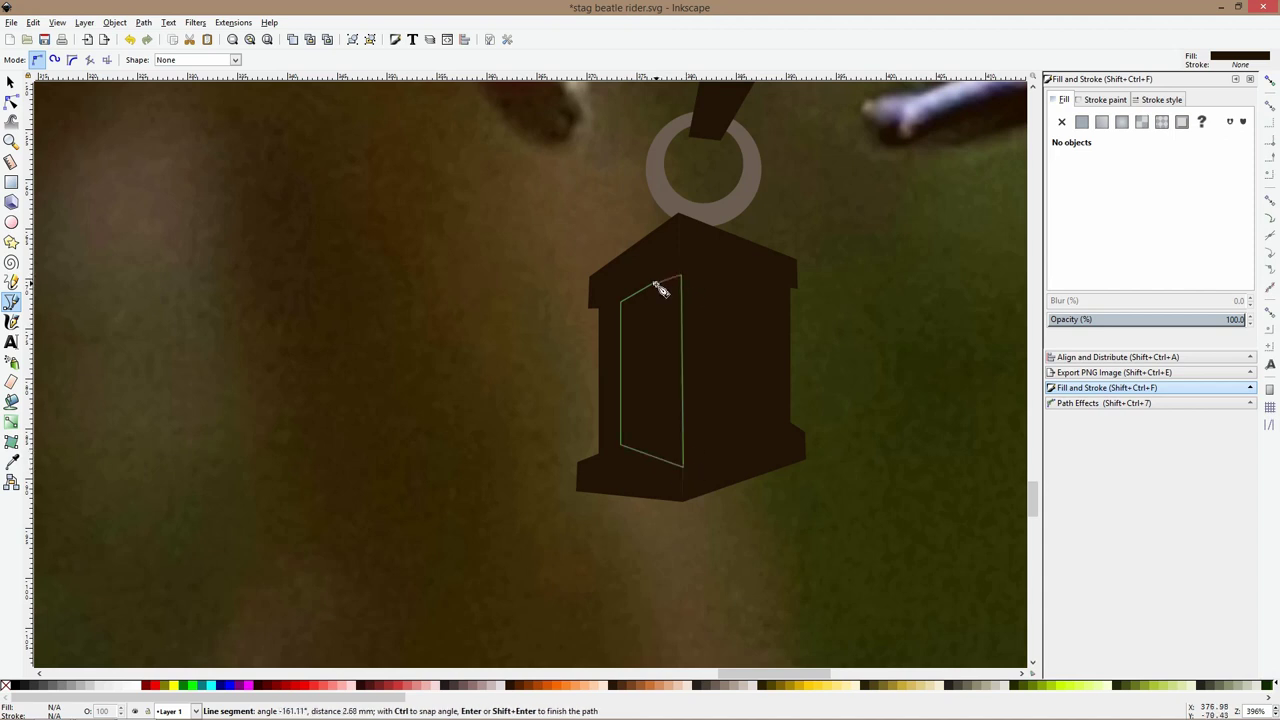
pyautogui.click(621, 298)
# Delete the pane's extra node on its upper edge and adjust its corners to about 5.3 mm wide and 18.7 mm high
pyautogui.click(11, 102)
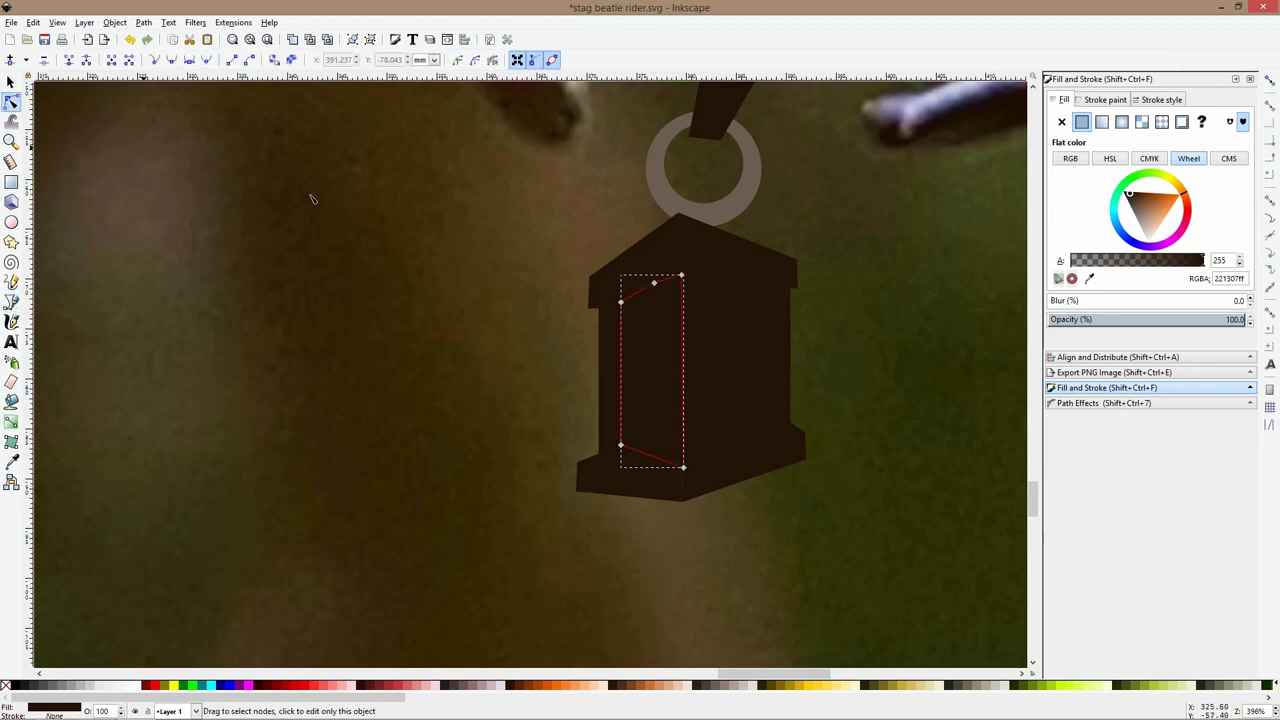
pyautogui.click(653, 283)
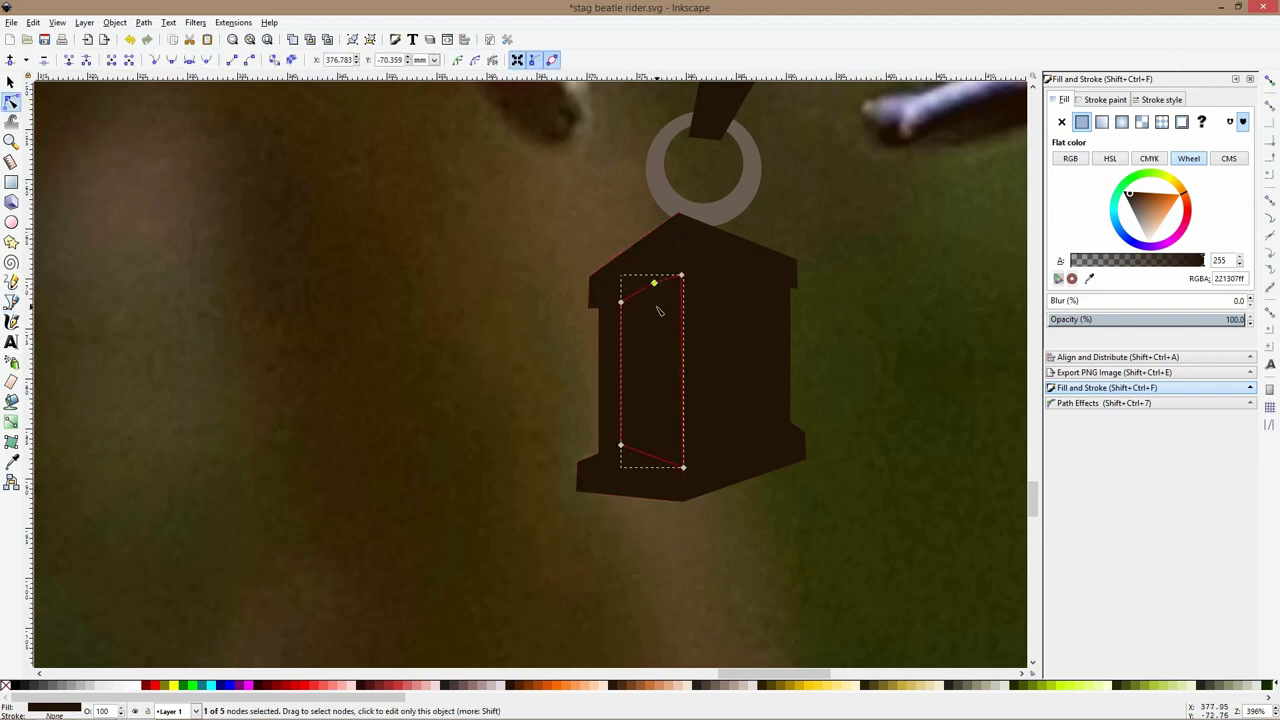
pyautogui.press('Delete')
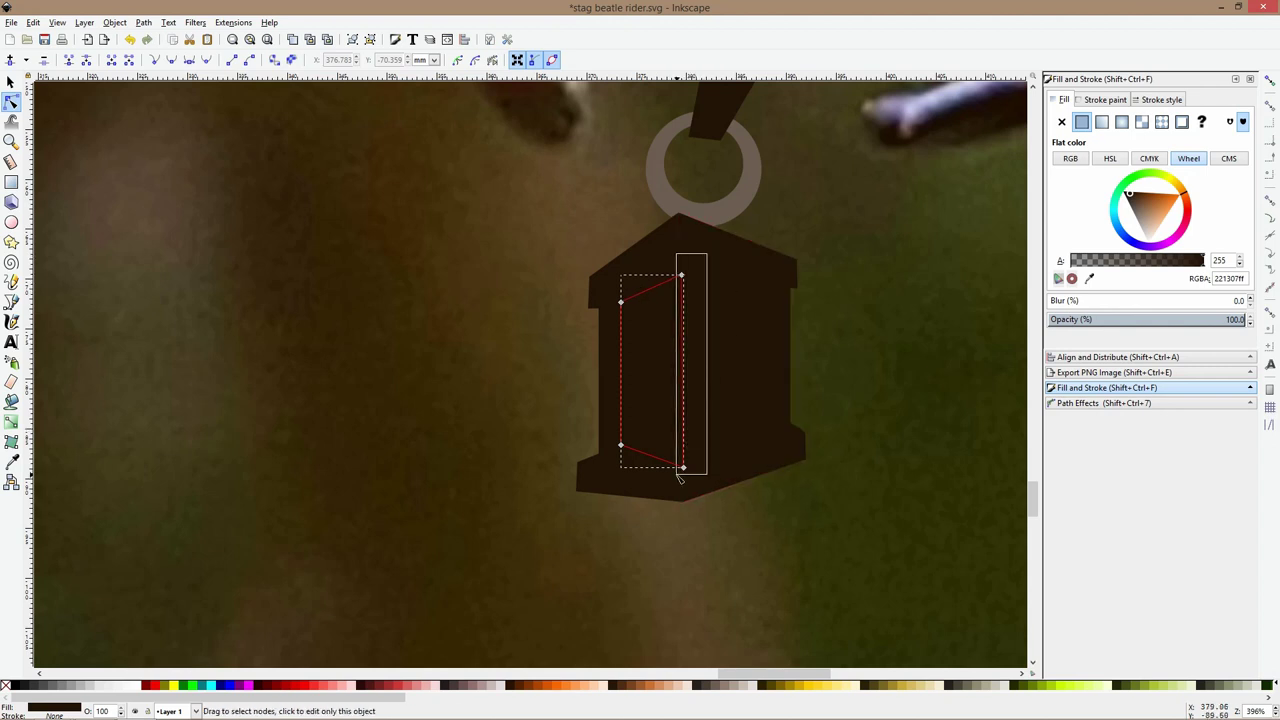
pyautogui.click(684, 300)
pyautogui.moveTo(682, 272); pyautogui.dragTo(668, 277)
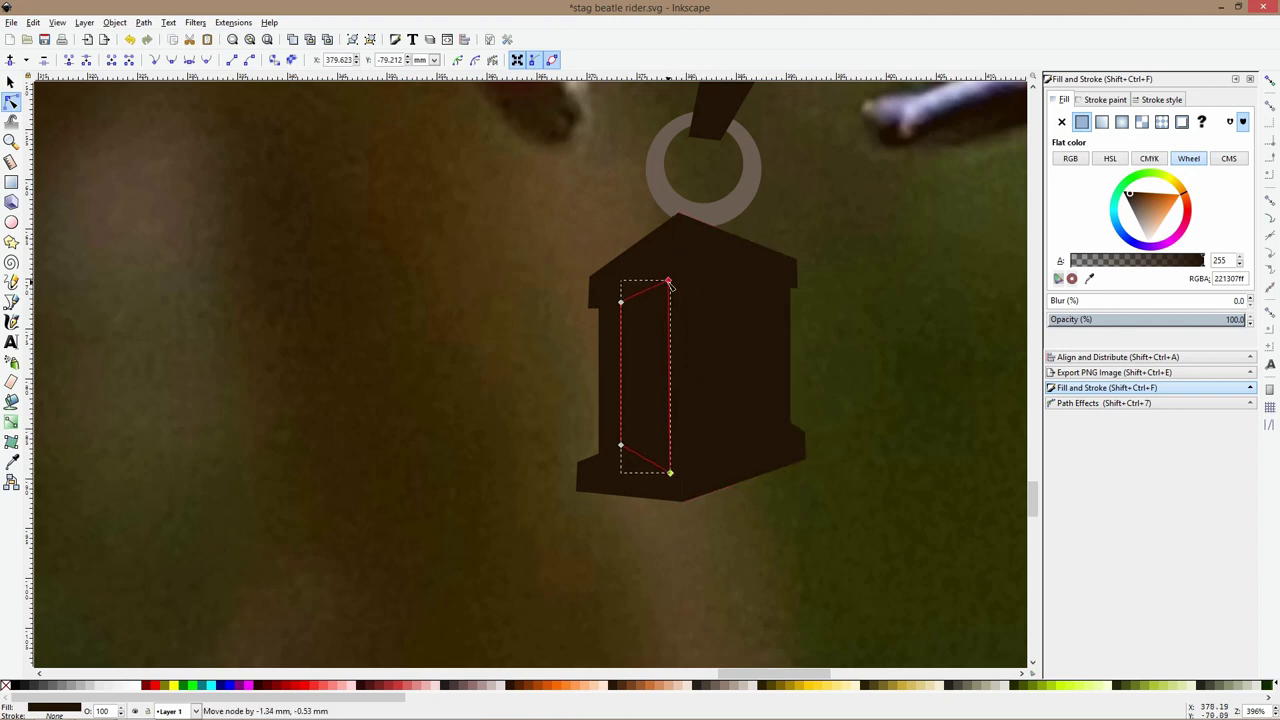
pyautogui.moveTo(620, 447); pyautogui.dragTo(674, 469)
pyautogui.press('s')
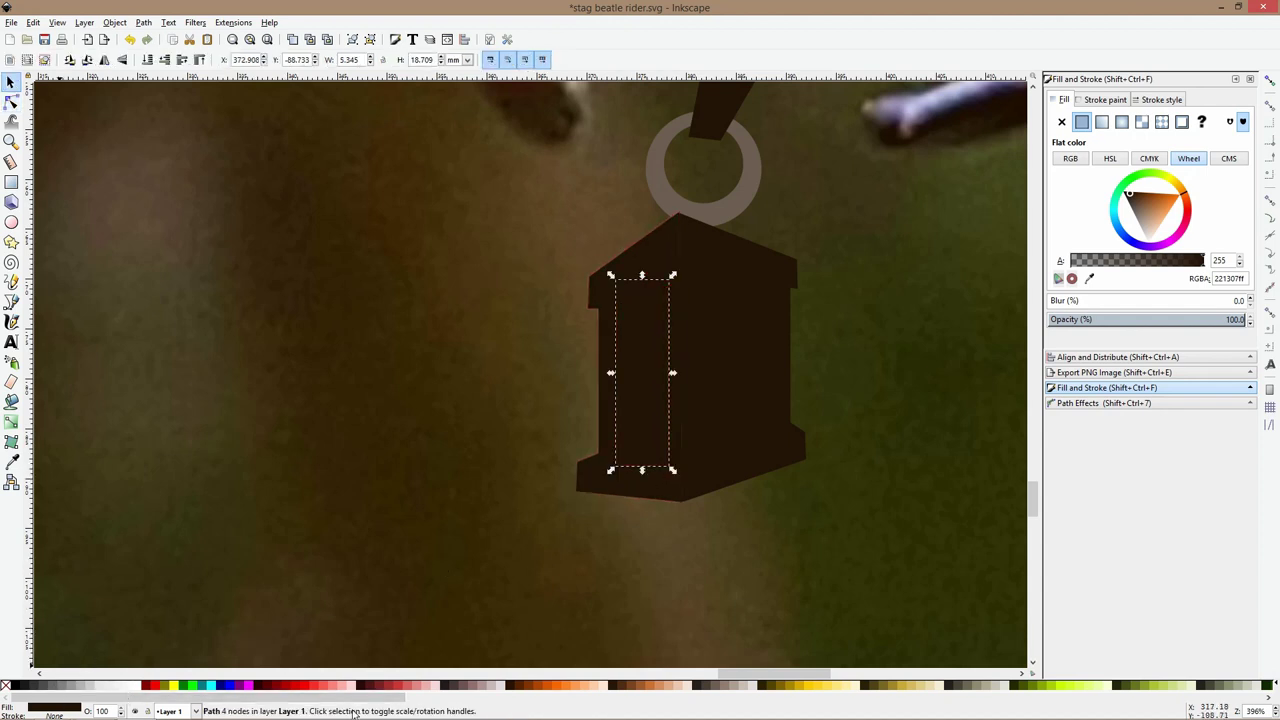
# Fill the window pane with the greyish brown 483737 and save the drawing
pyautogui.click(450, 688)
pyautogui.scroll(-2, 460, 489)
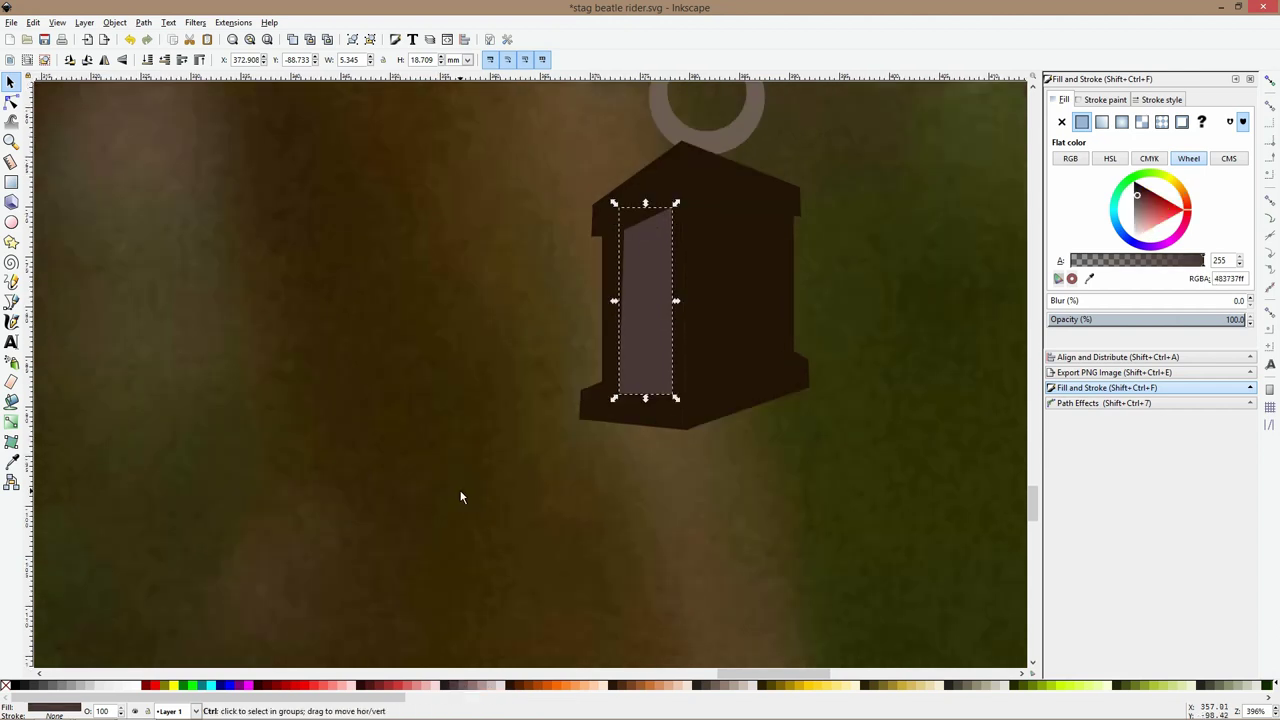
pyautogui.hotkey('ctrl', 's')
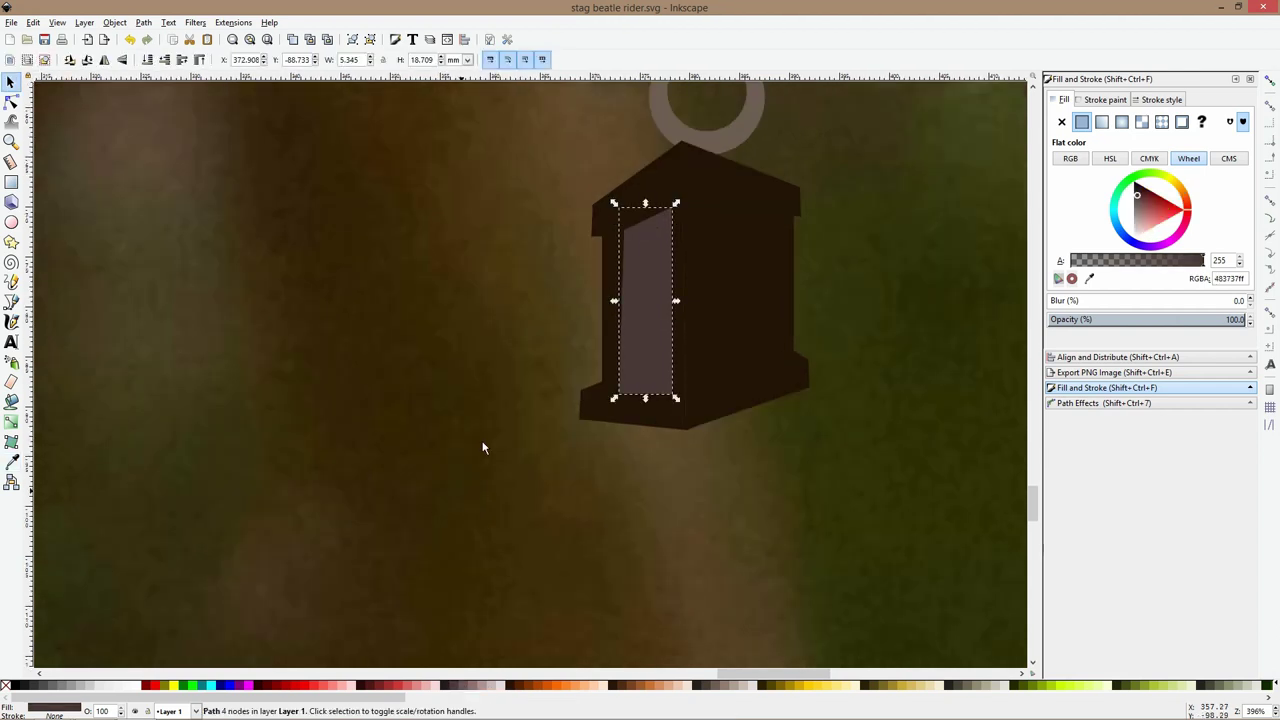
# Place a mirrored copy of the window pane on the lantern's wider half and move its outer corners to follow that side's slope
pyautogui.moveTo(648, 275); pyautogui.dragTo(729, 233)
pyautogui.hotkey('ctrl', 'd')
pyautogui.click(10, 104)
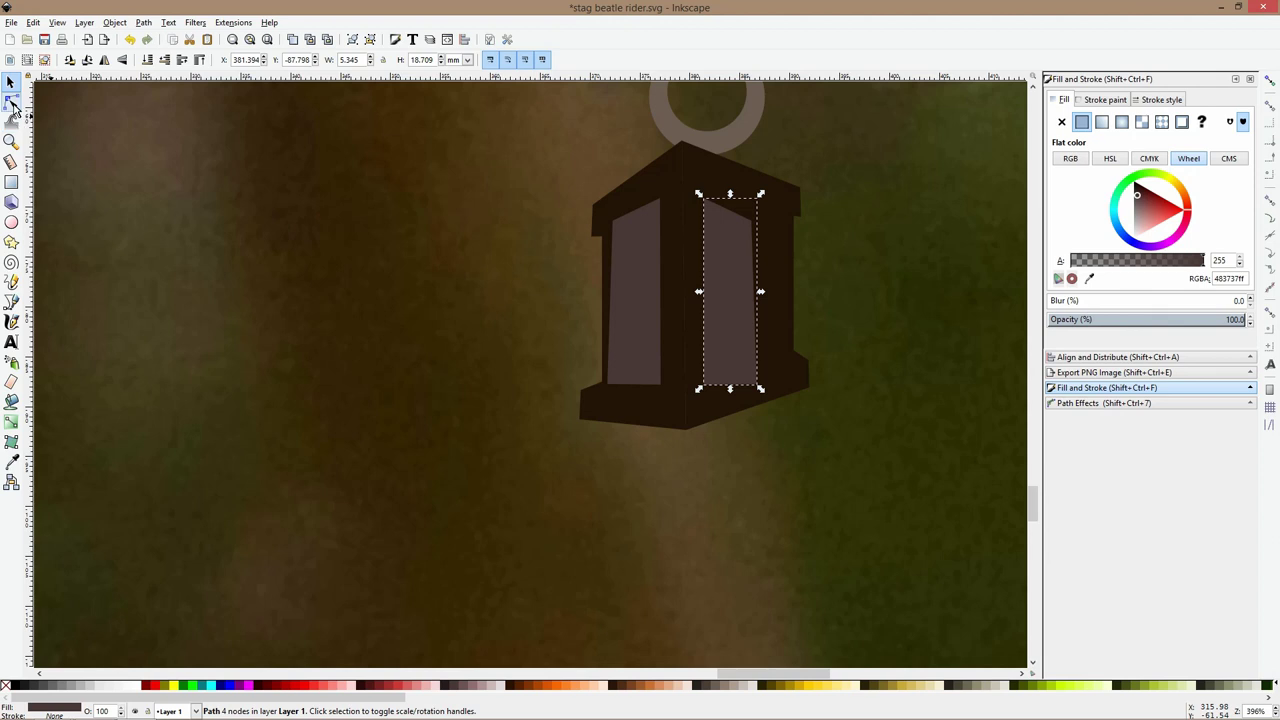
pyautogui.moveTo(756, 385); pyautogui.dragTo(773, 355)
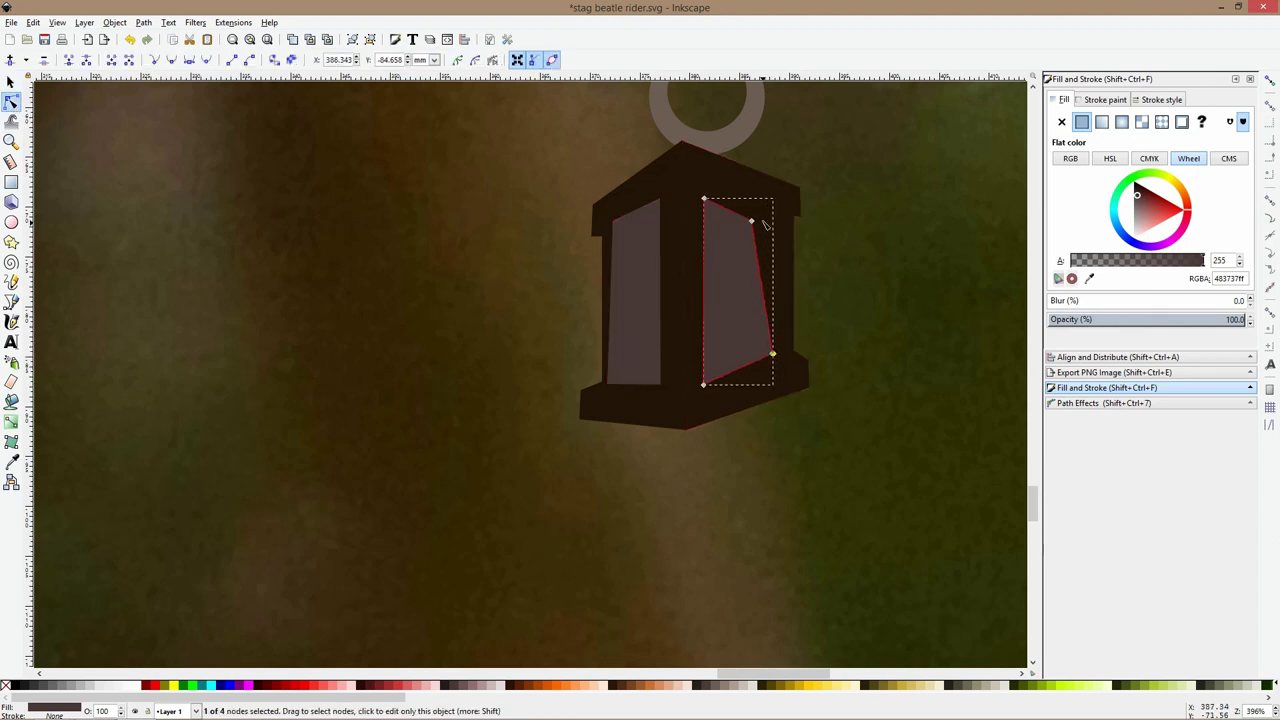
pyautogui.moveTo(754, 223); pyautogui.dragTo(774, 218)
pyautogui.moveTo(773, 354); pyautogui.dragTo(773, 360)
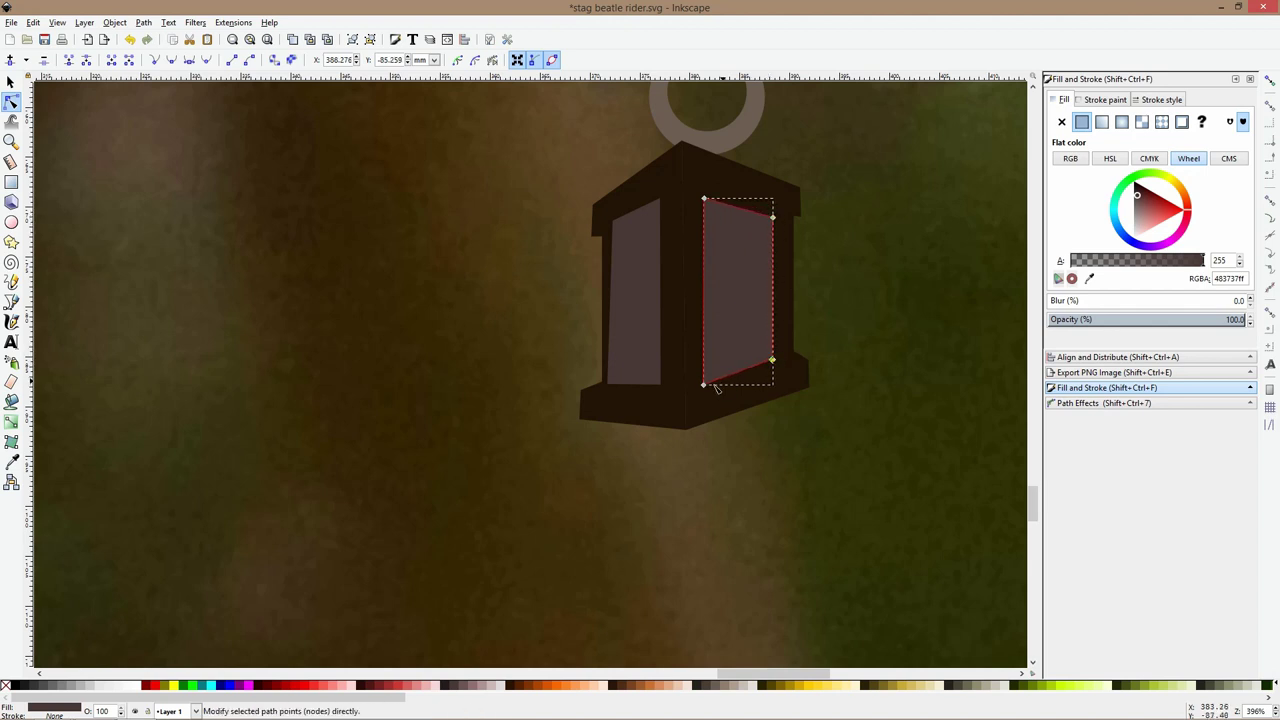
pyautogui.click(610, 406)
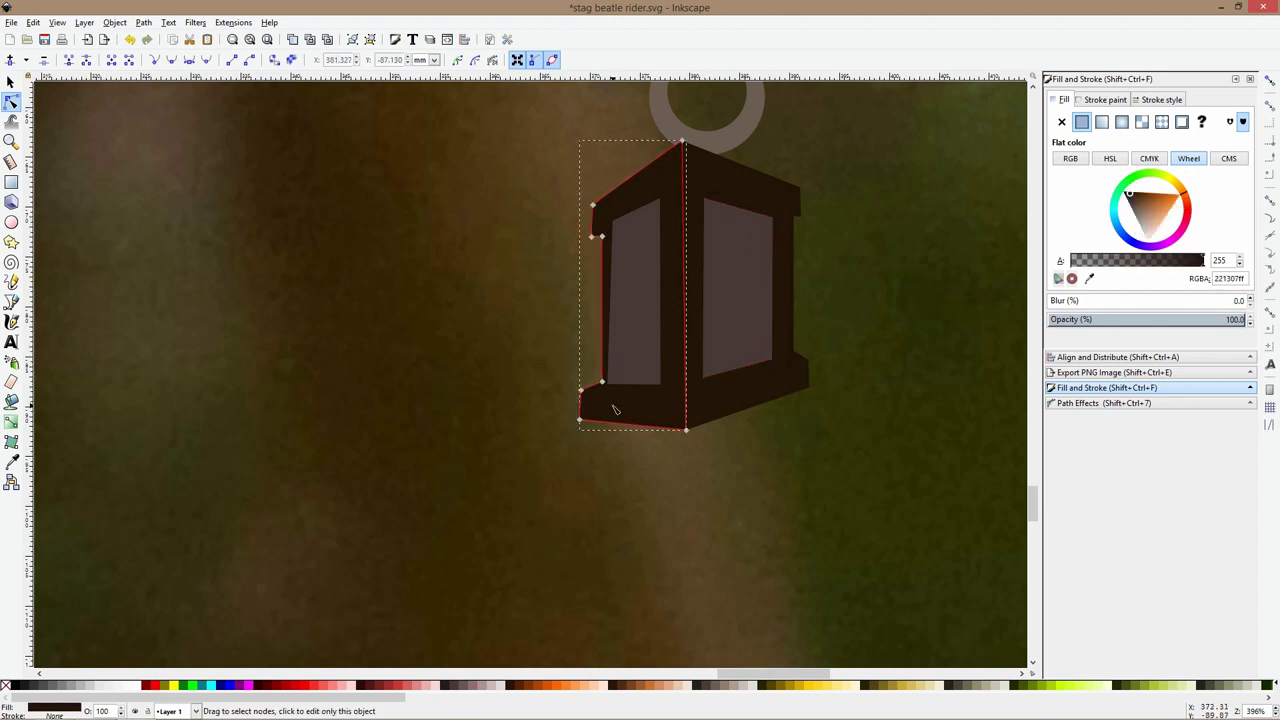
# Reshape the lantern's narrower half and its window pane by moving their corners so both follow the half's angled outline
pyautogui.moveTo(612, 436); pyautogui.dragTo(614, 439)
pyautogui.moveTo(602, 381); pyautogui.dragTo(667, 381)
pyautogui.click(615, 377)
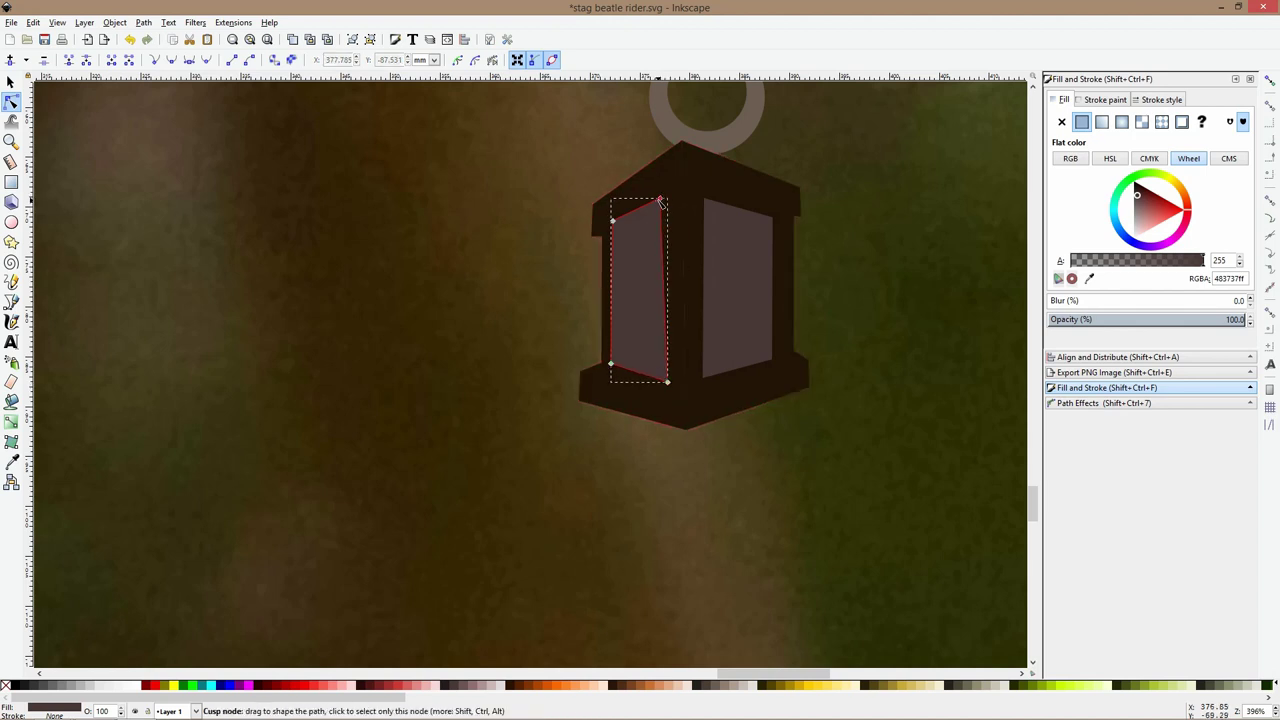
pyautogui.moveTo(663, 200); pyautogui.dragTo(593, 231)
pyautogui.click(603, 234)
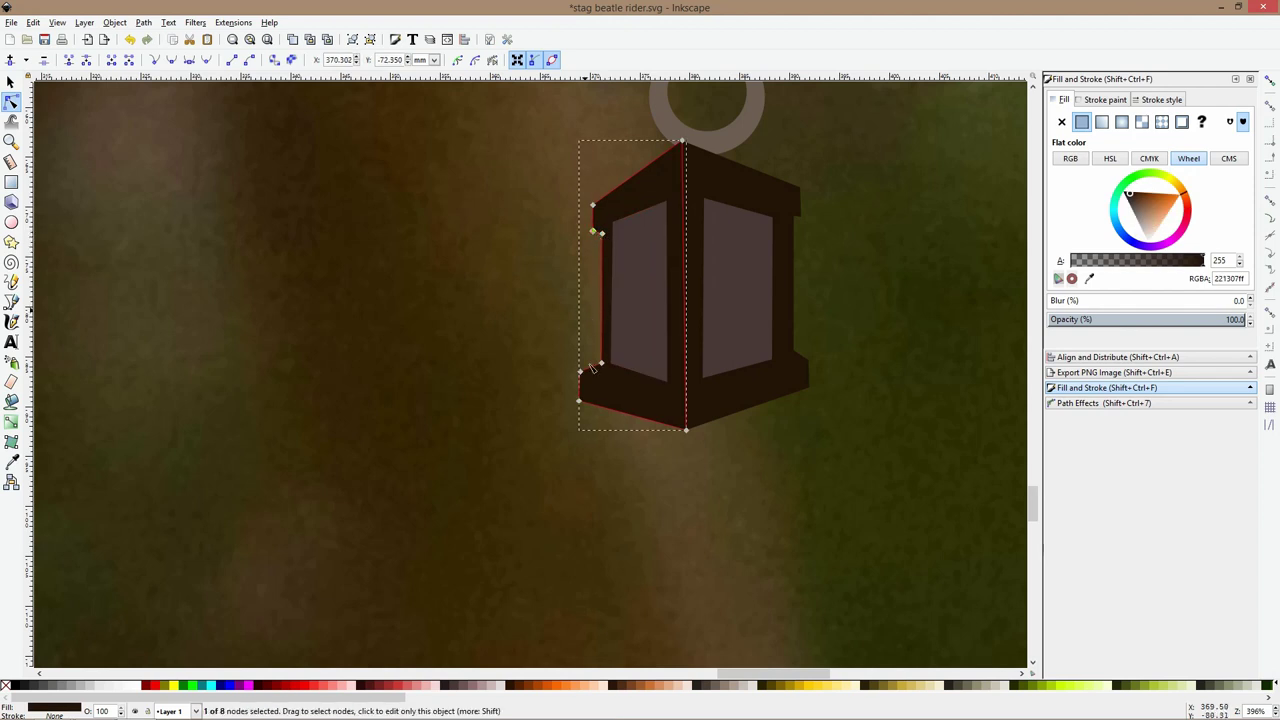
pyautogui.moveTo(590, 412); pyautogui.dragTo(590, 410)
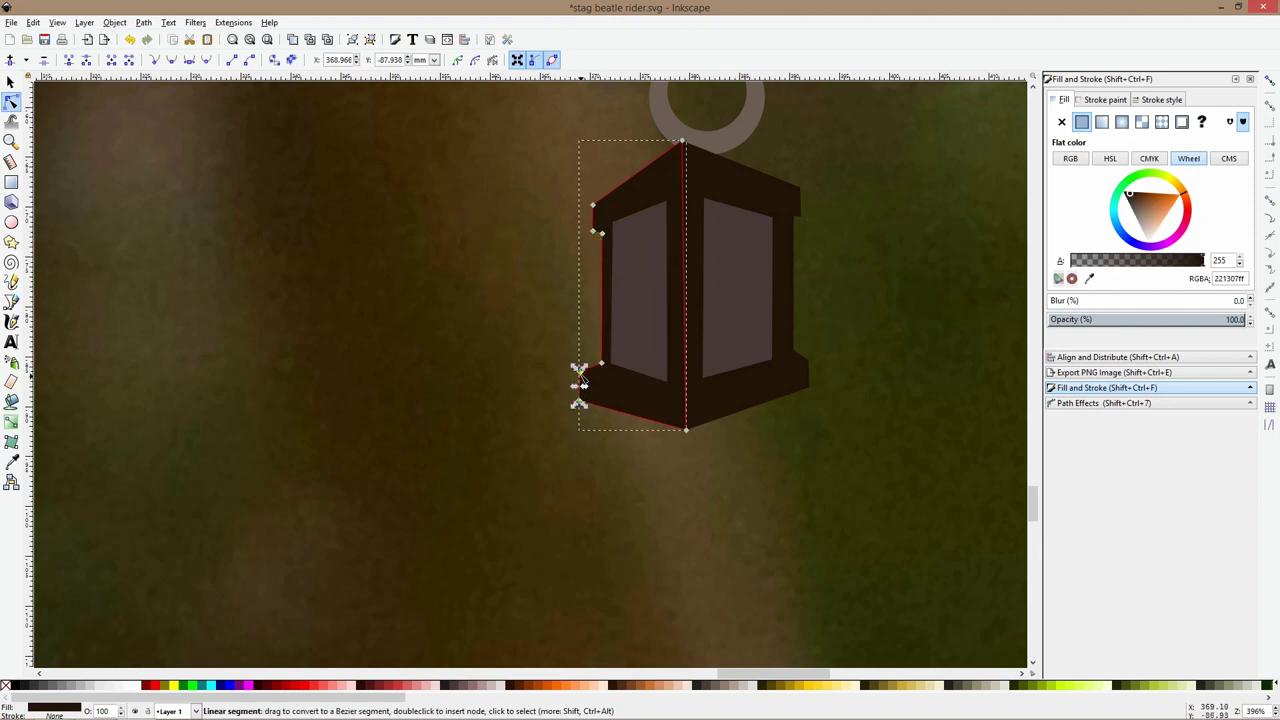
pyautogui.scroll(-3, 757, 386)
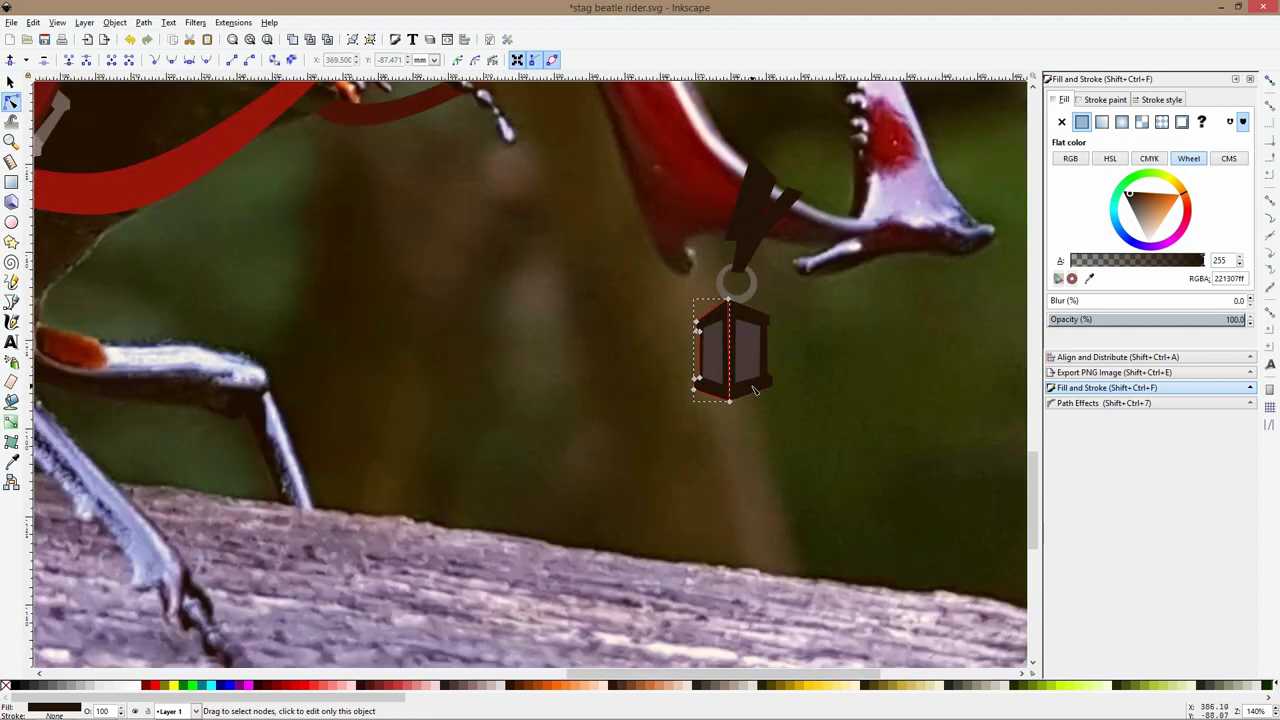
# Recolour the lantern's narrower half with a brown averaged from the area along its join with the darker half
pyautogui.press('s')
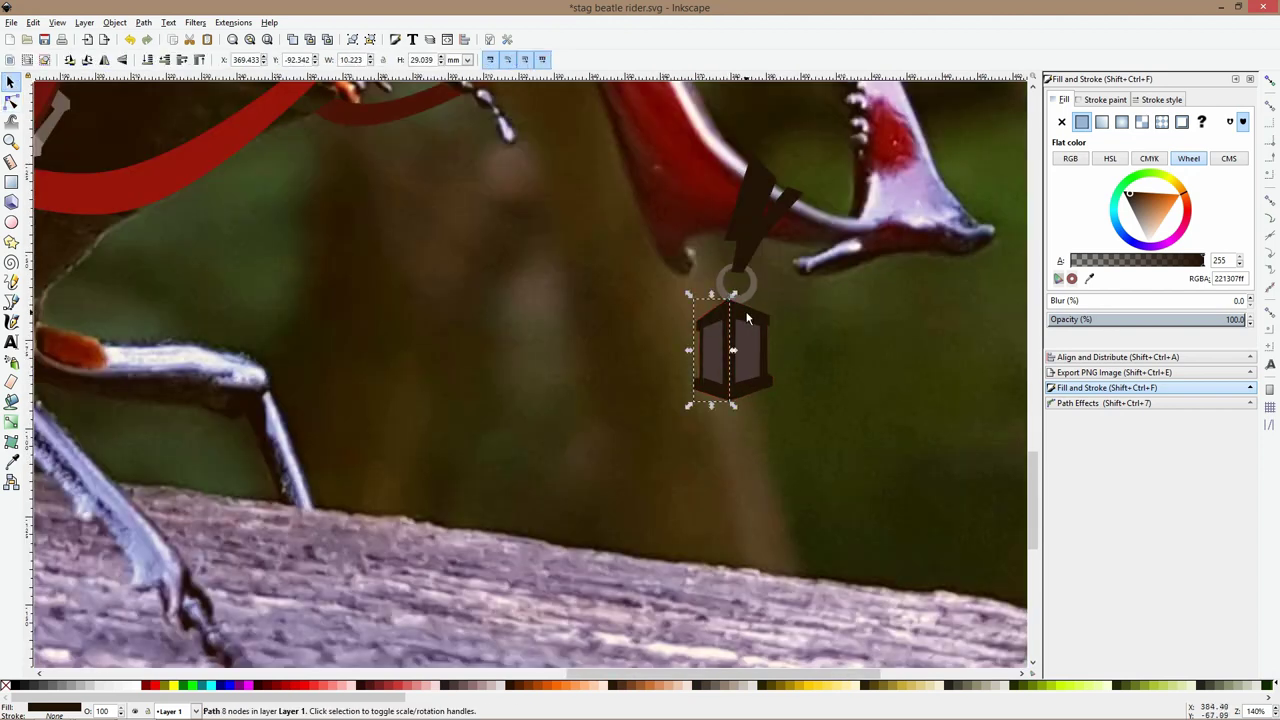
pyautogui.click(1135, 204)
pyautogui.moveTo(1145, 204); pyautogui.dragTo(1137, 203)
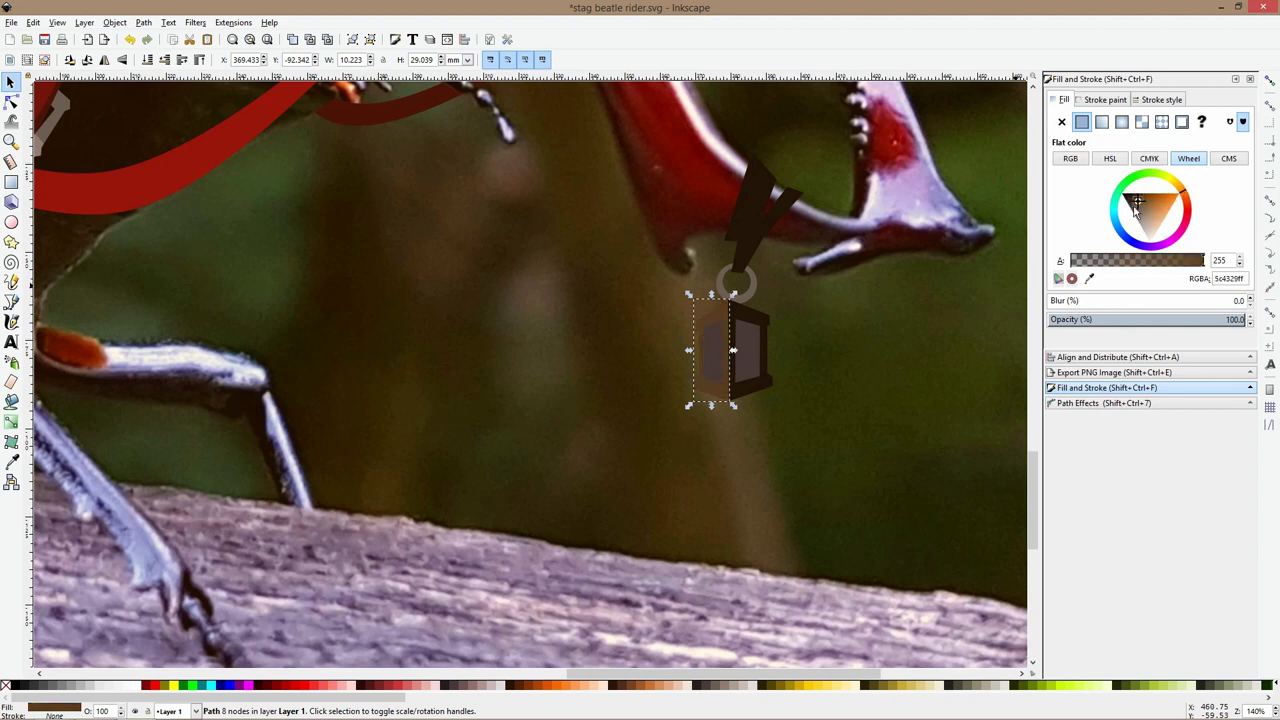
pyautogui.click(15, 462)
pyautogui.scroll(4, 714, 337)
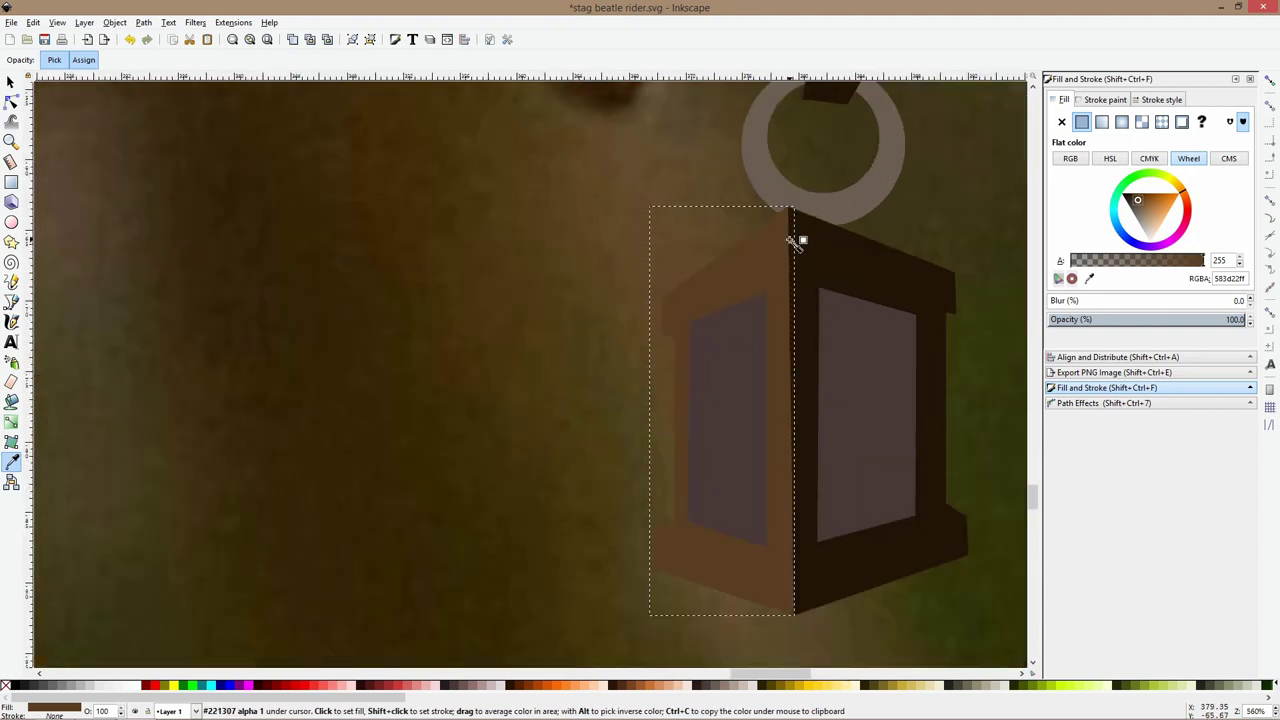
pyautogui.moveTo(790, 240); pyautogui.dragTo(790, 271)
pyautogui.press('space')
pyautogui.scroll(-2, 789, 270)
# Lighten the window pane on the lantern's narrower half to the greyish brown 5f4e4e
pyautogui.click(762, 334)
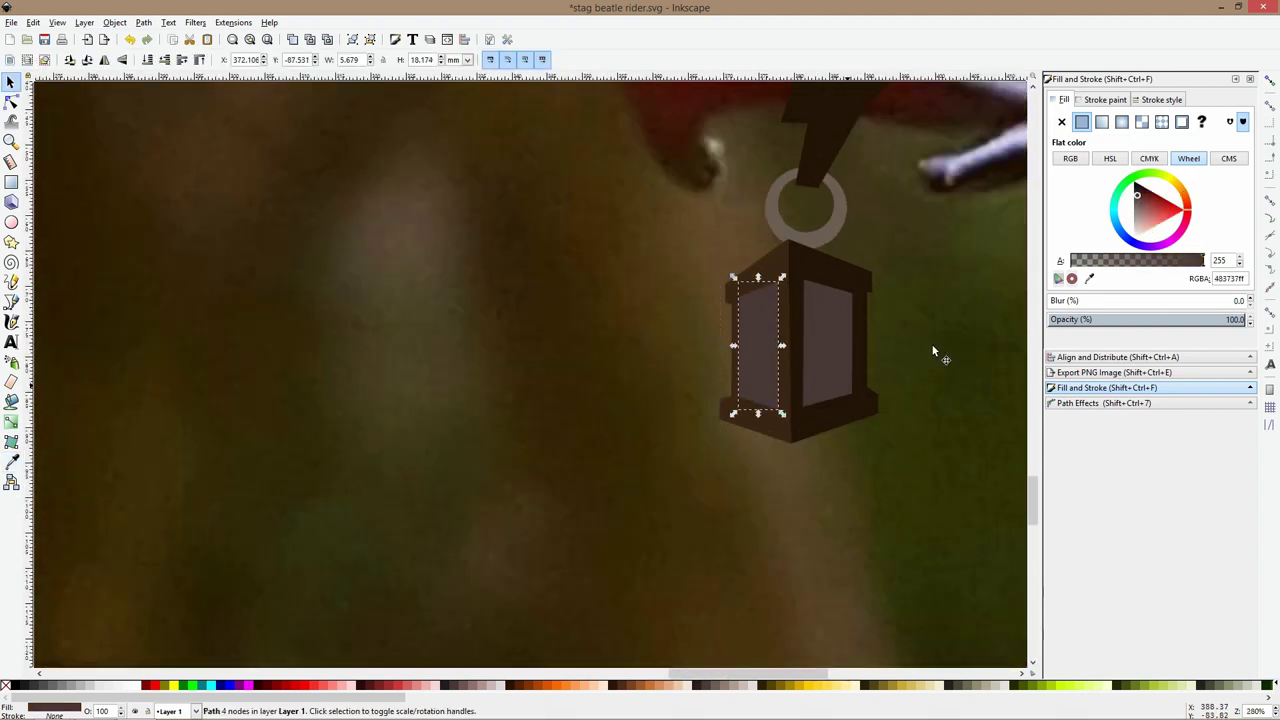
pyautogui.click(1137, 203)
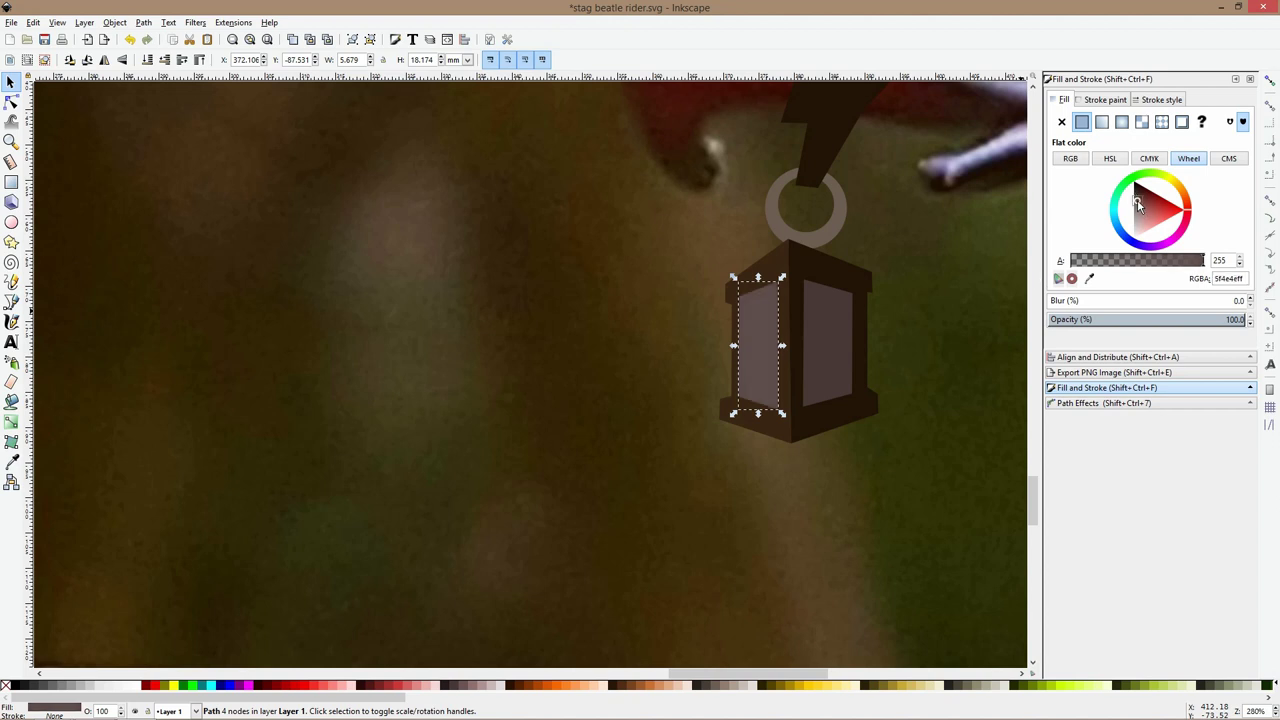
pyautogui.click(789, 315)
pyautogui.scroll(-3, 789, 315)
pyautogui.scroll(3, 804, 300)
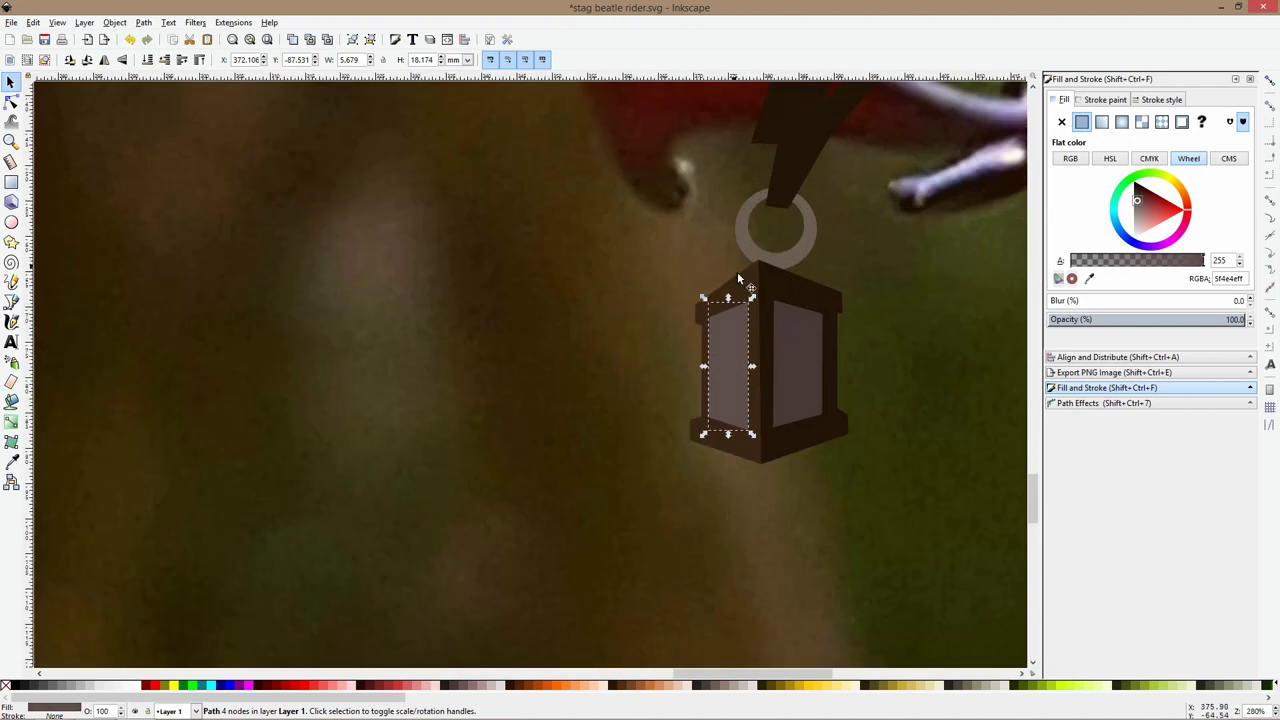
# Group both lantern halves with their panes, move the group up to the ring and rotate it counterclockwise so it hangs tilted
pyautogui.keyDown('shift'); pyautogui.click(799, 305); pyautogui.keyUp('shift')
pyautogui.keyDown('shift'); pyautogui.click(794, 341); pyautogui.keyUp('shift')
pyautogui.keyDown('shift'); pyautogui.click(733, 340); pyautogui.keyUp('shift')
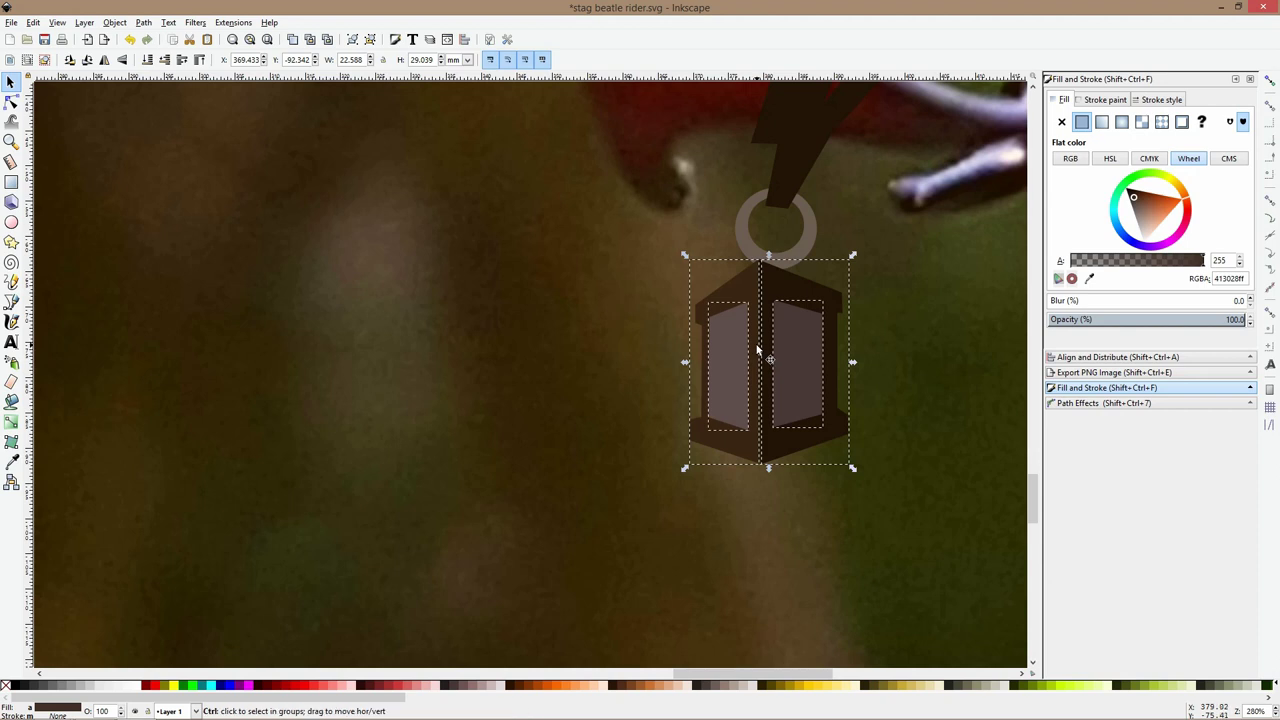
pyautogui.hotkey('ctrl', 'g')
pyautogui.moveTo(814, 343)
pyautogui.mouseDown()
pyautogui.moveTo(823, 320)
pyautogui.moveTo(823, 331)
pyautogui.mouseUp()
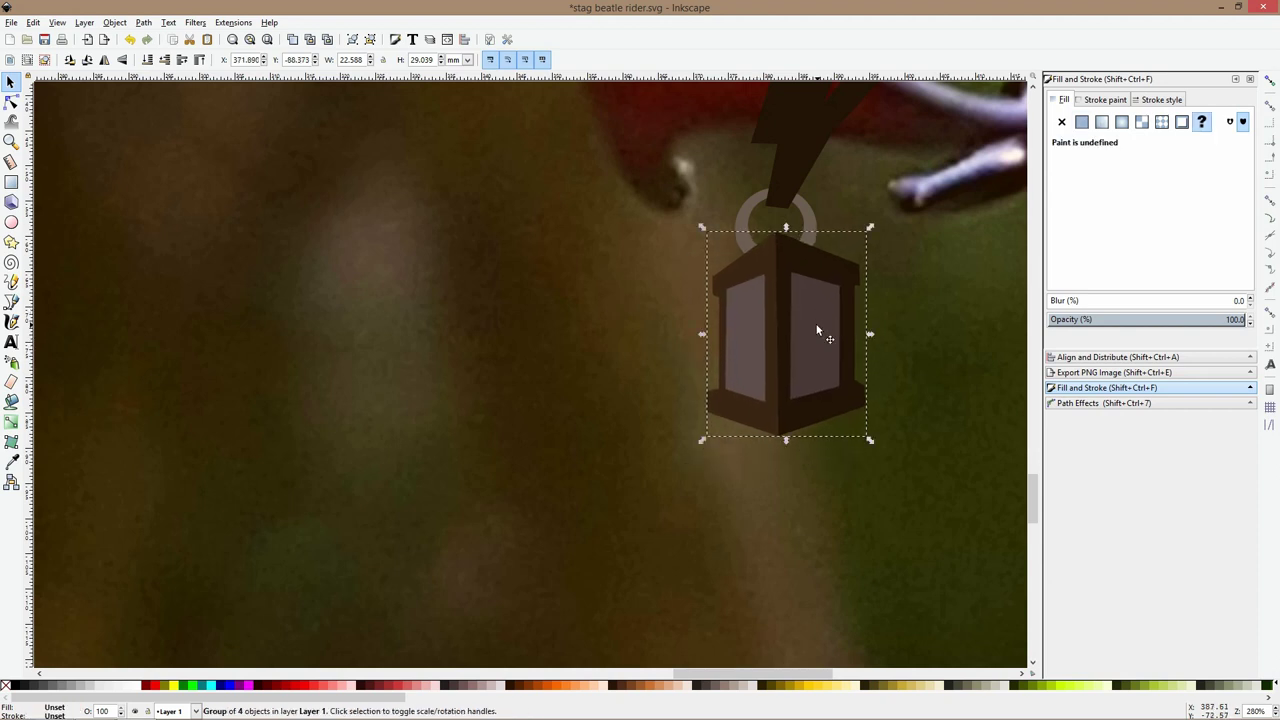
pyautogui.click(866, 430)
pyautogui.moveTo(869, 438); pyautogui.dragTo(875, 358)
pyautogui.click(716, 383)
# Delete the light orange-brown wood-grain lines from the rider's wooden seat
pyautogui.scroll(-2, 852, 413)
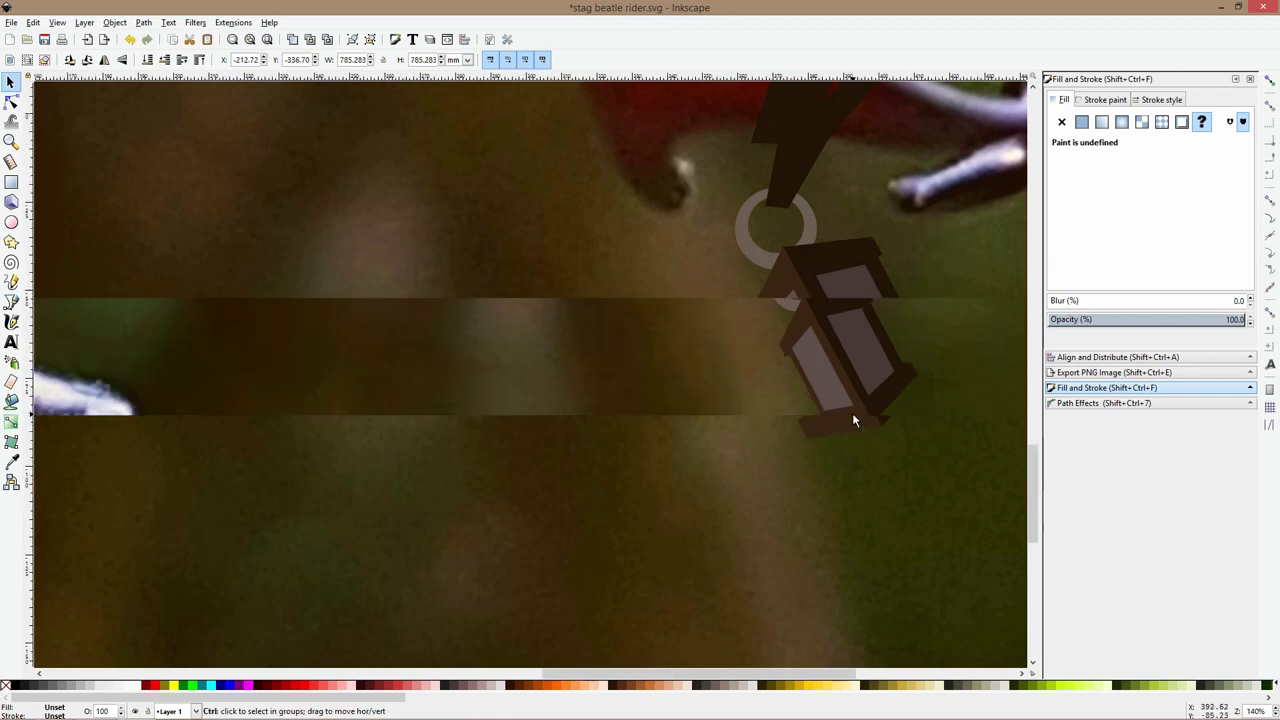
pyautogui.scroll(-3, 852, 420)
pyautogui.click(869, 481)
pyautogui.scroll(-2, 903, 428)
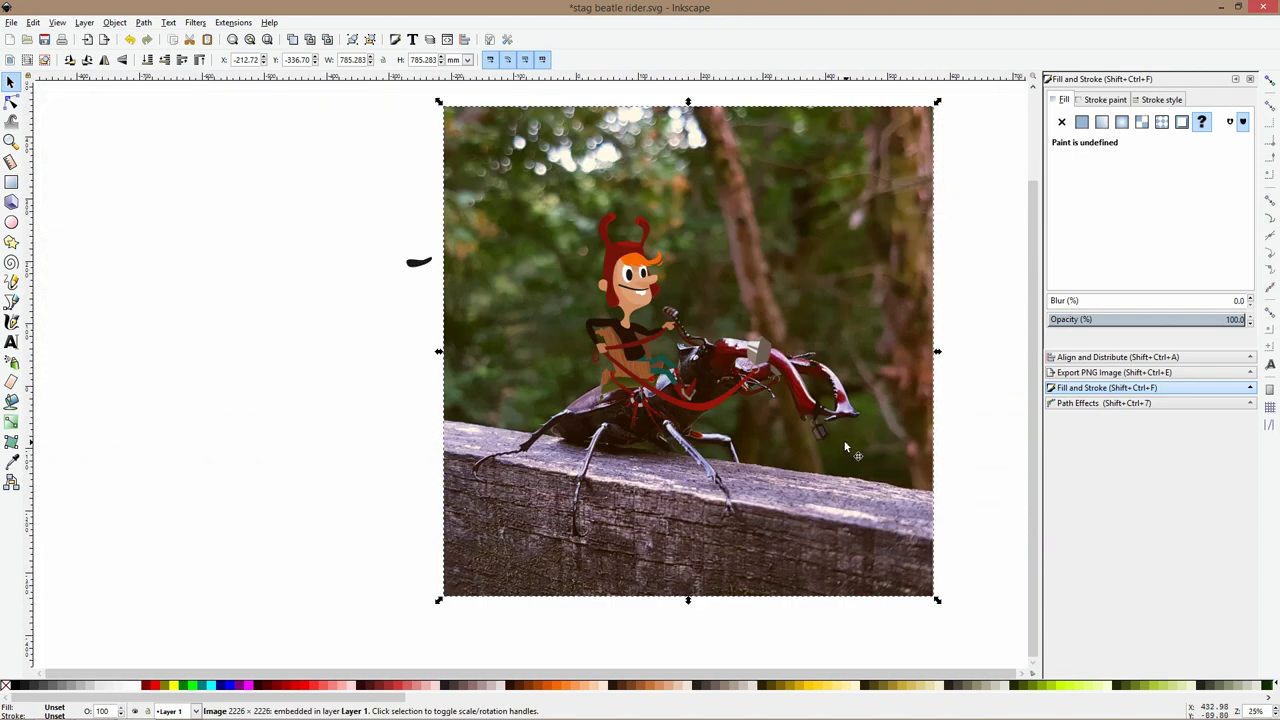
pyautogui.scroll(6, 603, 331)
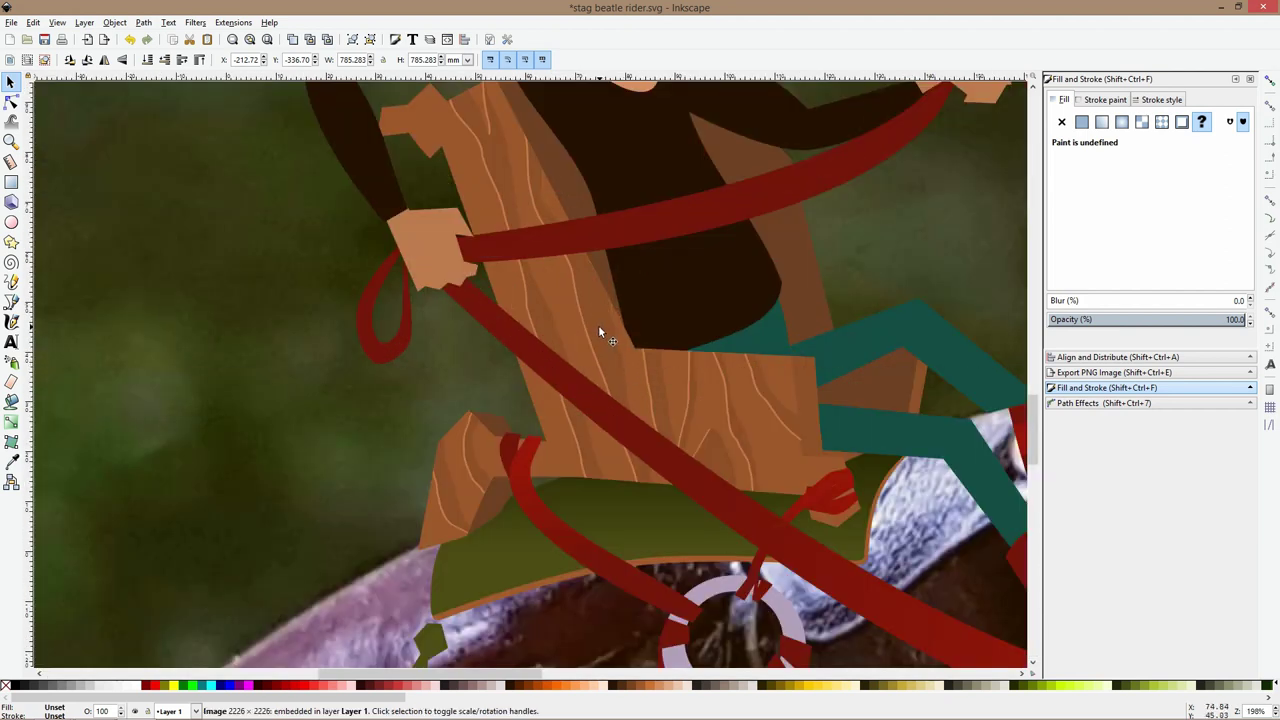
pyautogui.click(599, 331)
pyautogui.moveTo(599, 331); pyautogui.dragTo(548, 322)
pyautogui.keyDown('ctrl'); pyautogui.click(542, 316); pyautogui.keyUp('ctrl')
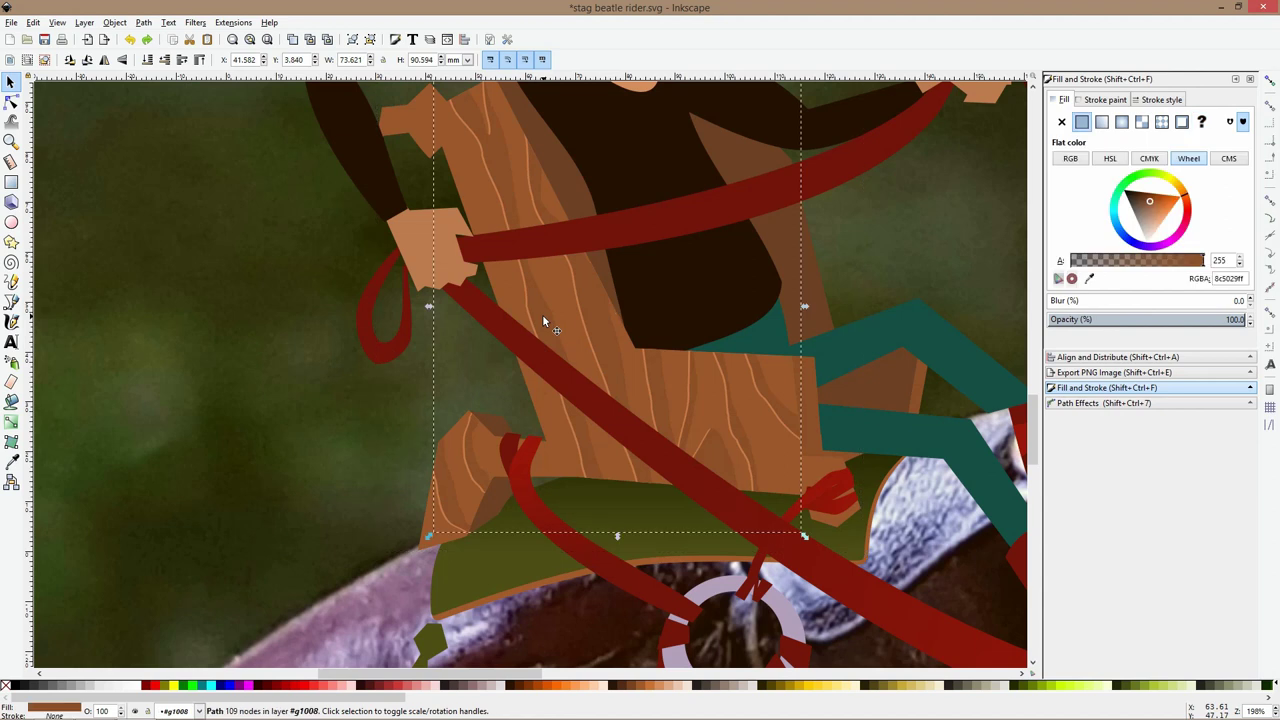
pyautogui.keyDown('ctrl'); pyautogui.keyDown('alt'); pyautogui.click(535, 318); pyautogui.keyUp('alt'); pyautogui.keyUp('ctrl')
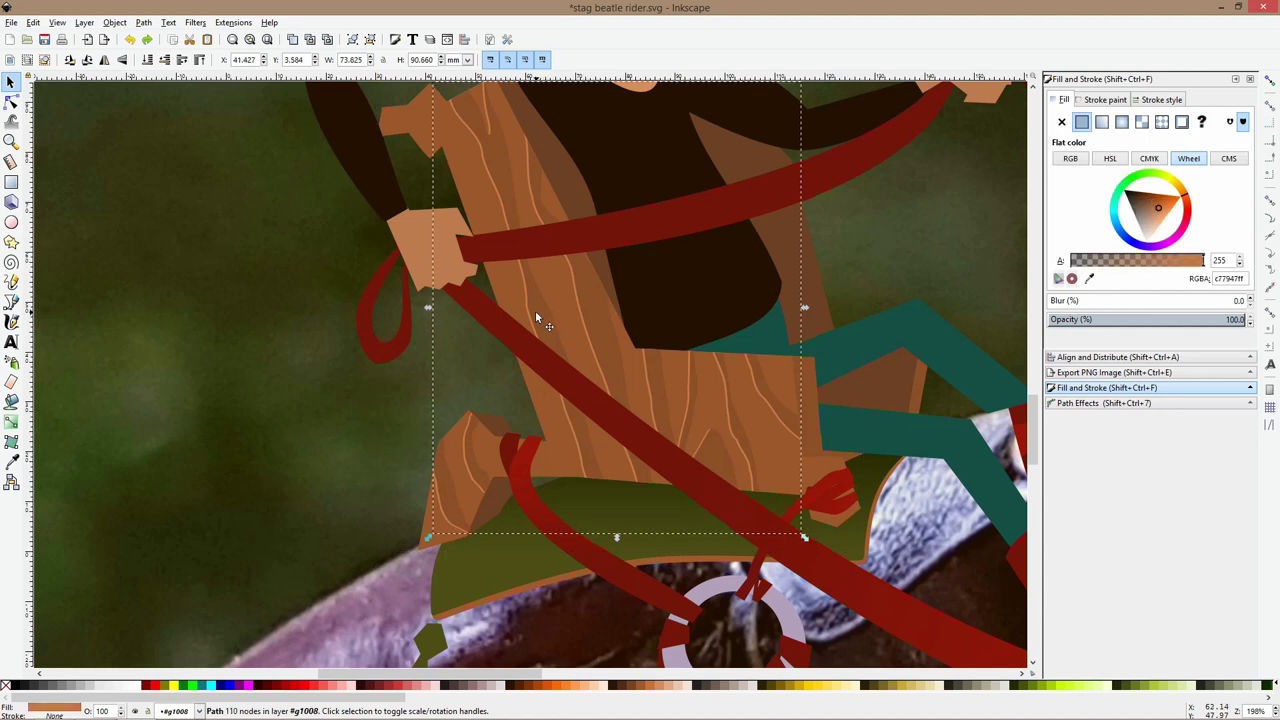
pyautogui.press('Escape')
# Recolour the wooden seat's base shape with the grain's brown 8c5029
pyautogui.keyDown('ctrl'); pyautogui.scroll(-6, 535, 310); pyautogui.keyUp('ctrl')
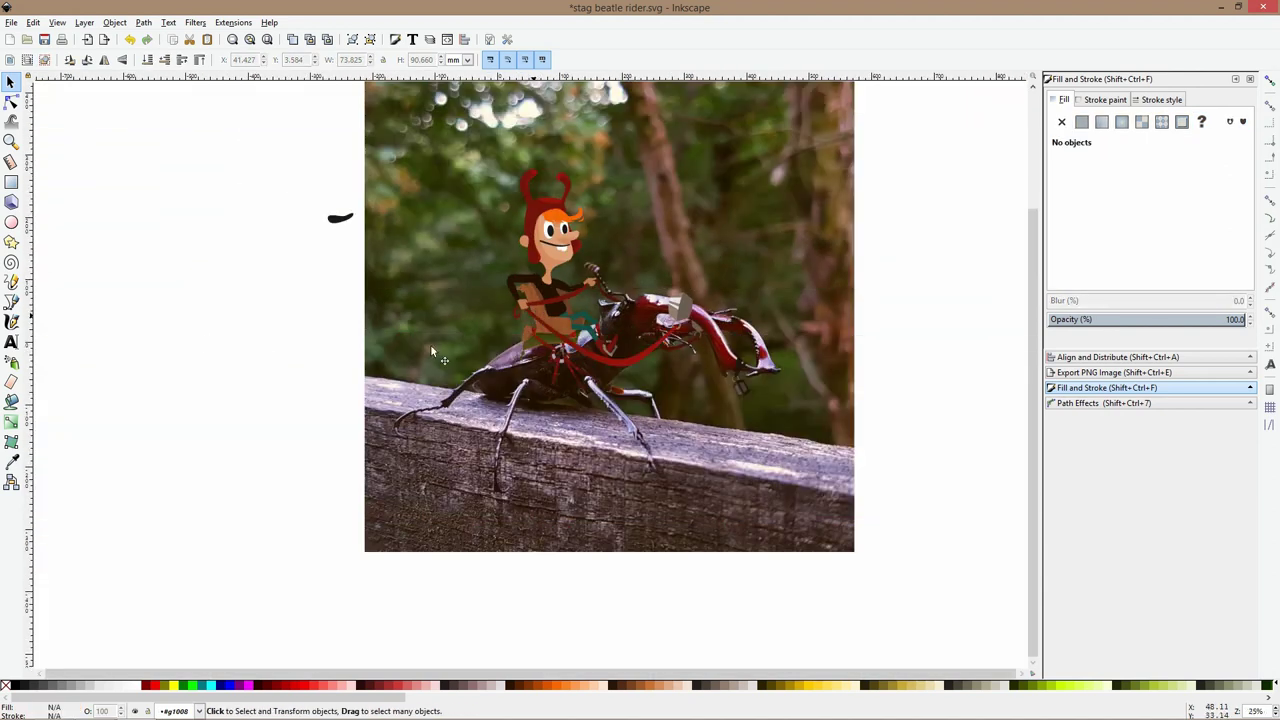
pyautogui.keyDown('ctrl'); pyautogui.scroll(4, 573, 279); pyautogui.keyUp('ctrl')
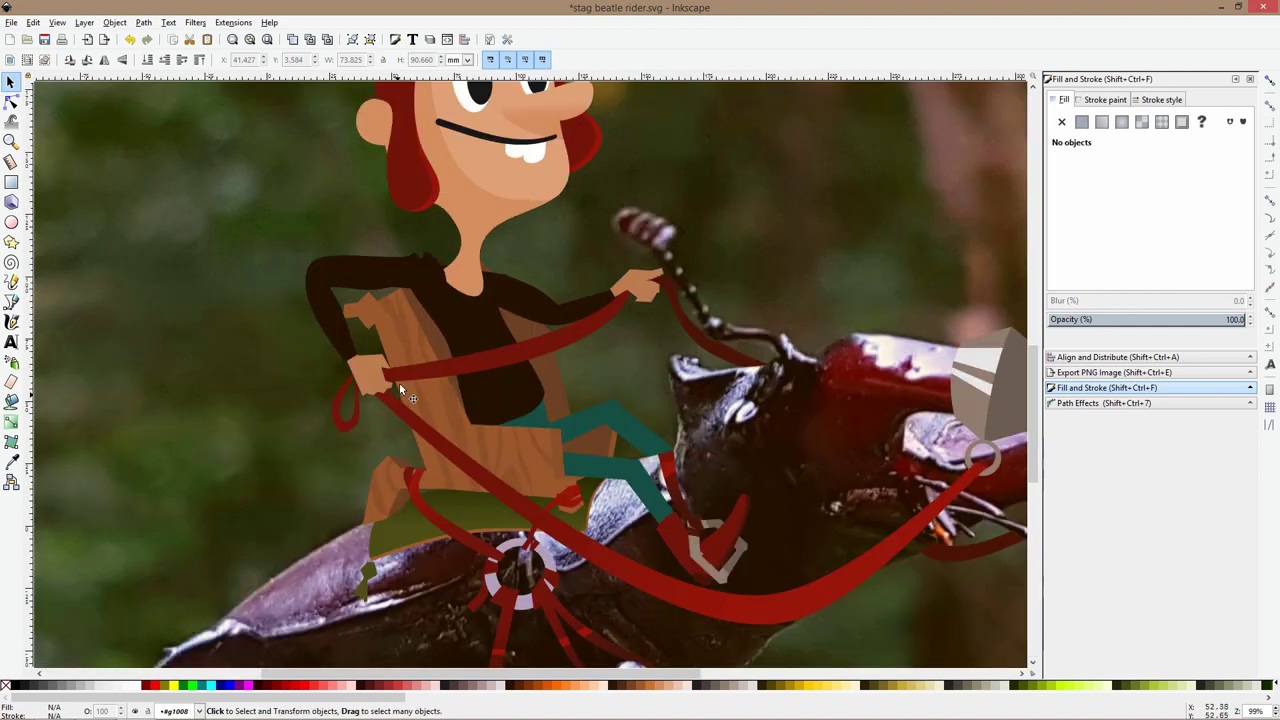
pyautogui.keyDown('ctrl'); pyautogui.click(398, 327); pyautogui.keyUp('ctrl')
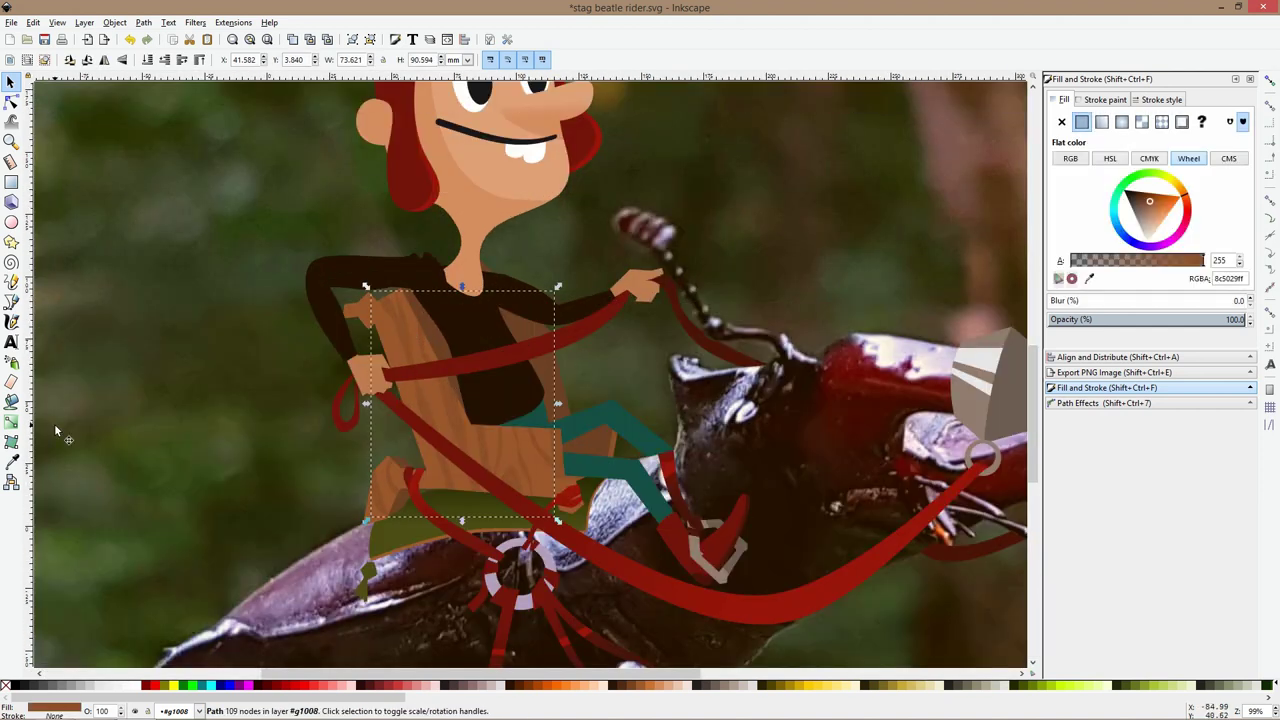
pyautogui.keyDown('ctrl'); pyautogui.click(370, 315); pyautogui.keyUp('ctrl')
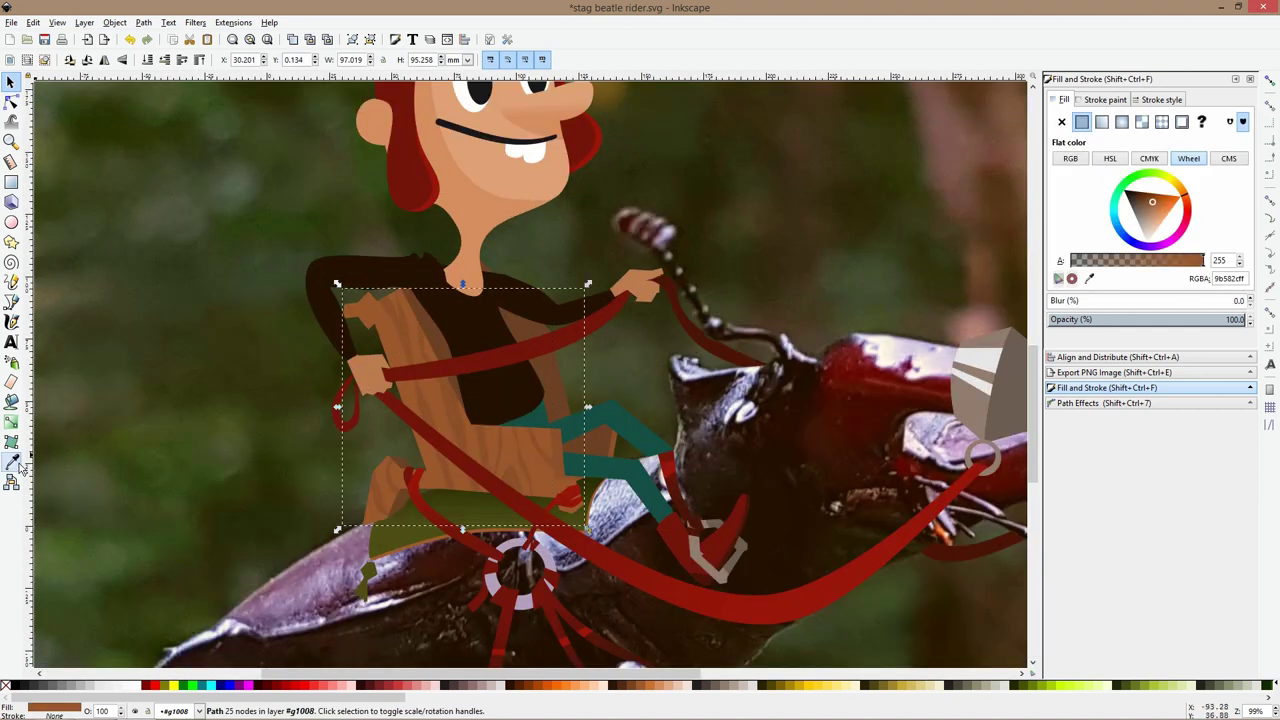
pyautogui.keyDown('ctrl'); pyautogui.scroll(3, 400, 280); pyautogui.keyUp('ctrl')
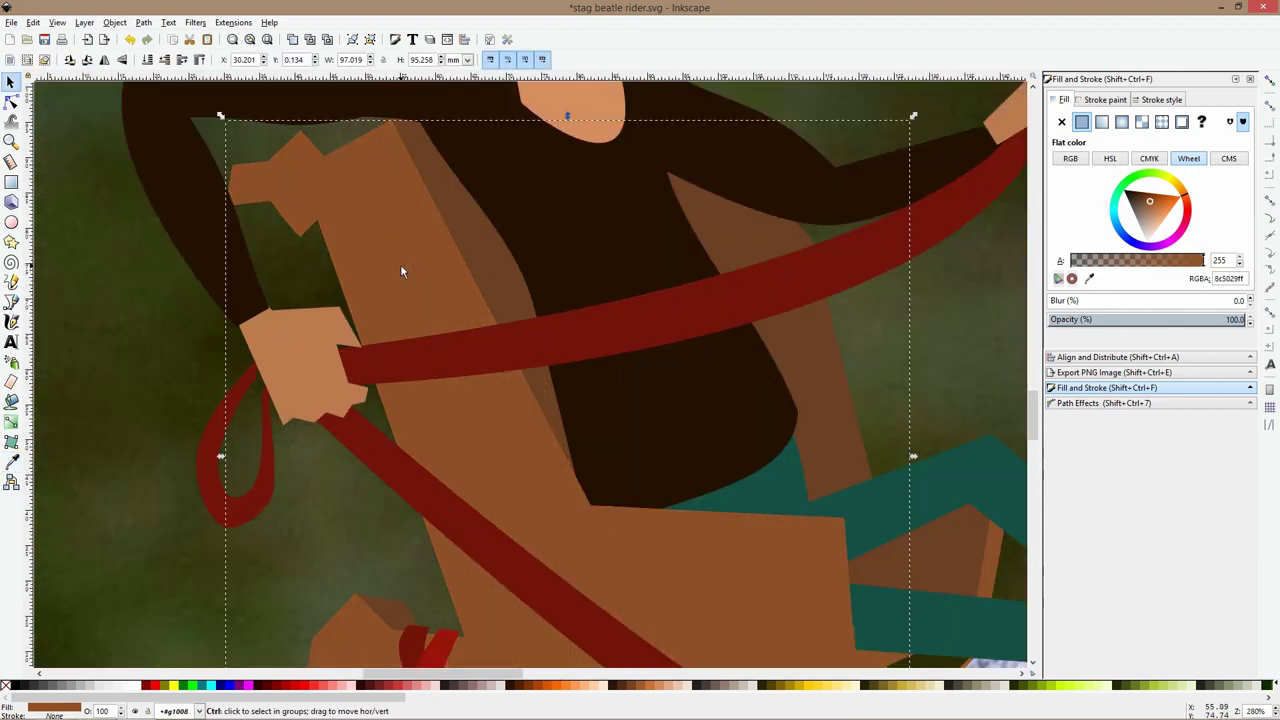
# Recolour the seat's remaining wood-grain shape with the darker brown 824b27
pyautogui.keyDown('ctrl'); pyautogui.click(400, 270); pyautogui.keyUp('ctrl')
pyautogui.press('d')
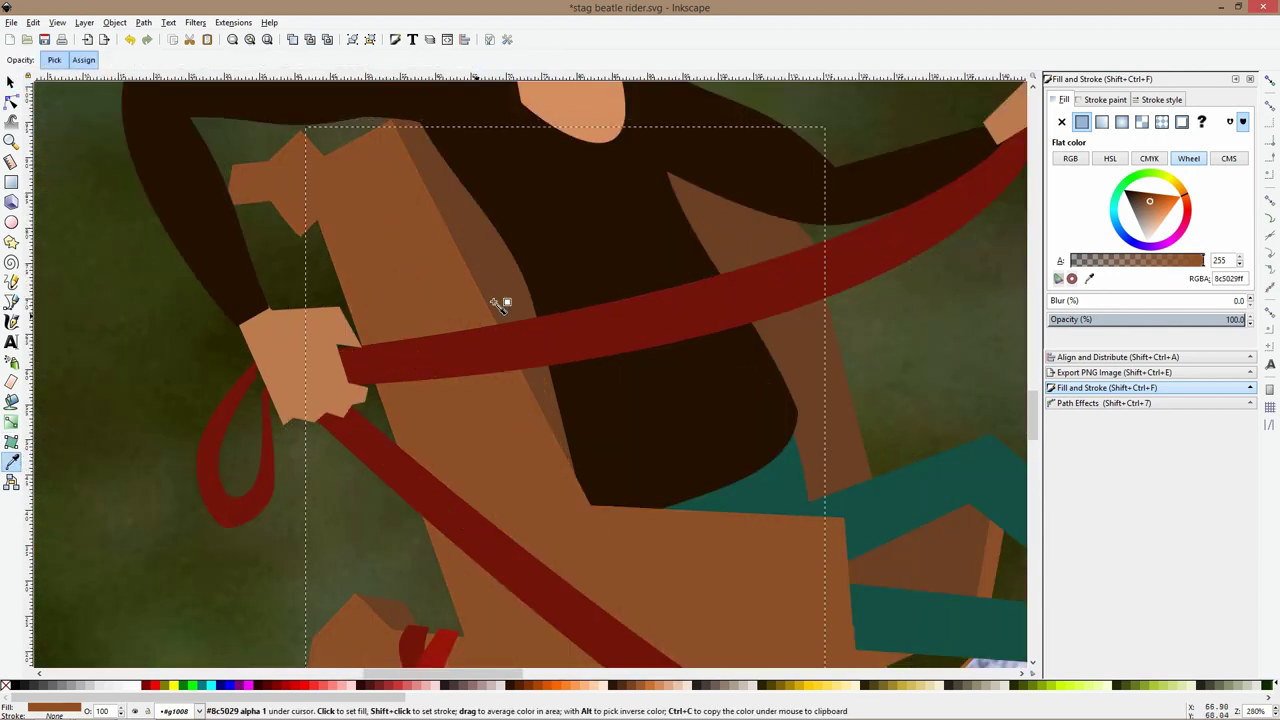
pyautogui.click(486, 289)
pyautogui.press('s')
pyautogui.keyDown('ctrl'); pyautogui.scroll(-4, 478, 290); pyautogui.keyUp('ctrl')
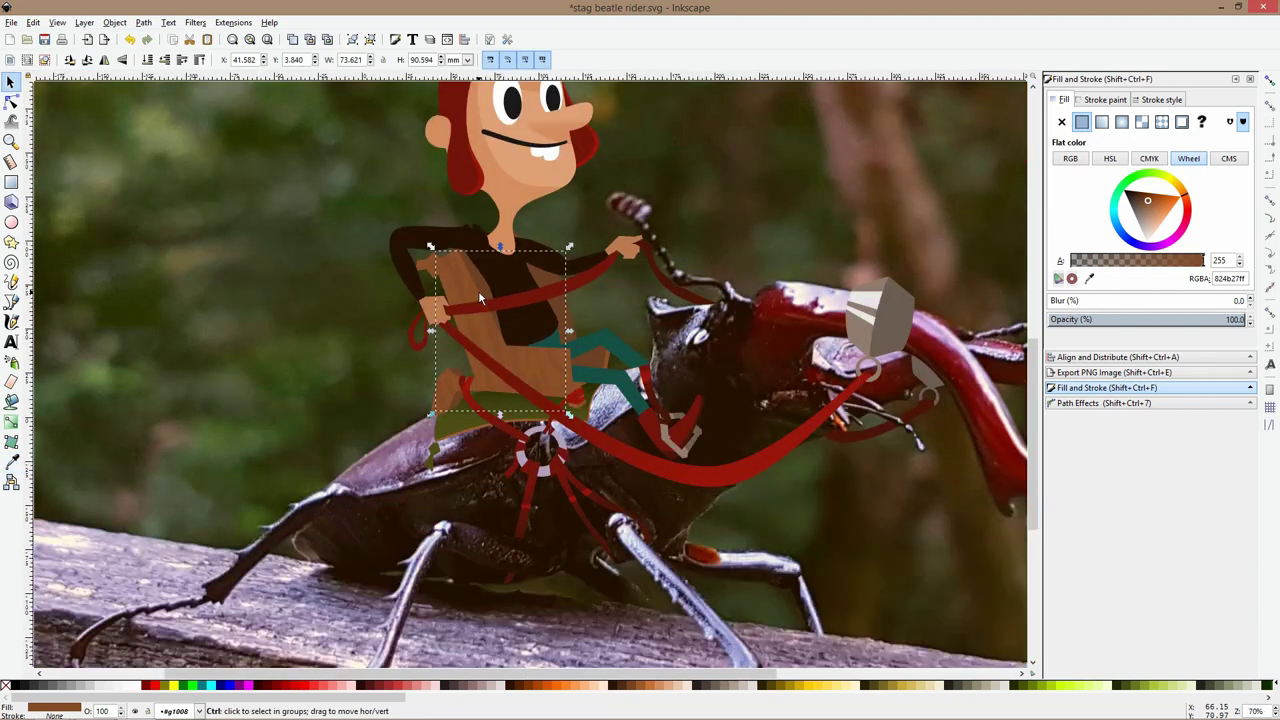
pyautogui.keyDown('ctrl'); pyautogui.scroll(-1, 478, 290); pyautogui.keyUp('ctrl')
pyautogui.click(251, 330)
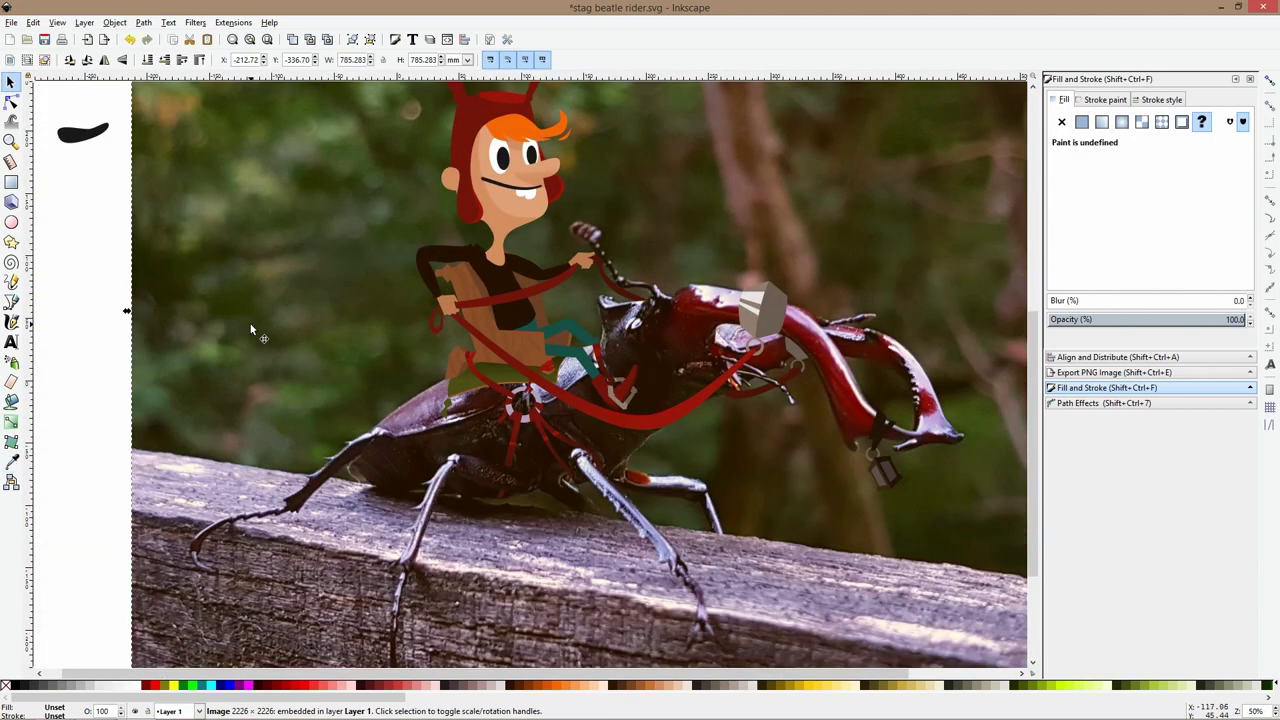
# Fill the narrow shape at the seat's front edge with the grain brown 824b27 and clear the selection
pyautogui.keyDown('ctrl'); pyautogui.scroll(5, 548, 297); pyautogui.keyUp('ctrl')
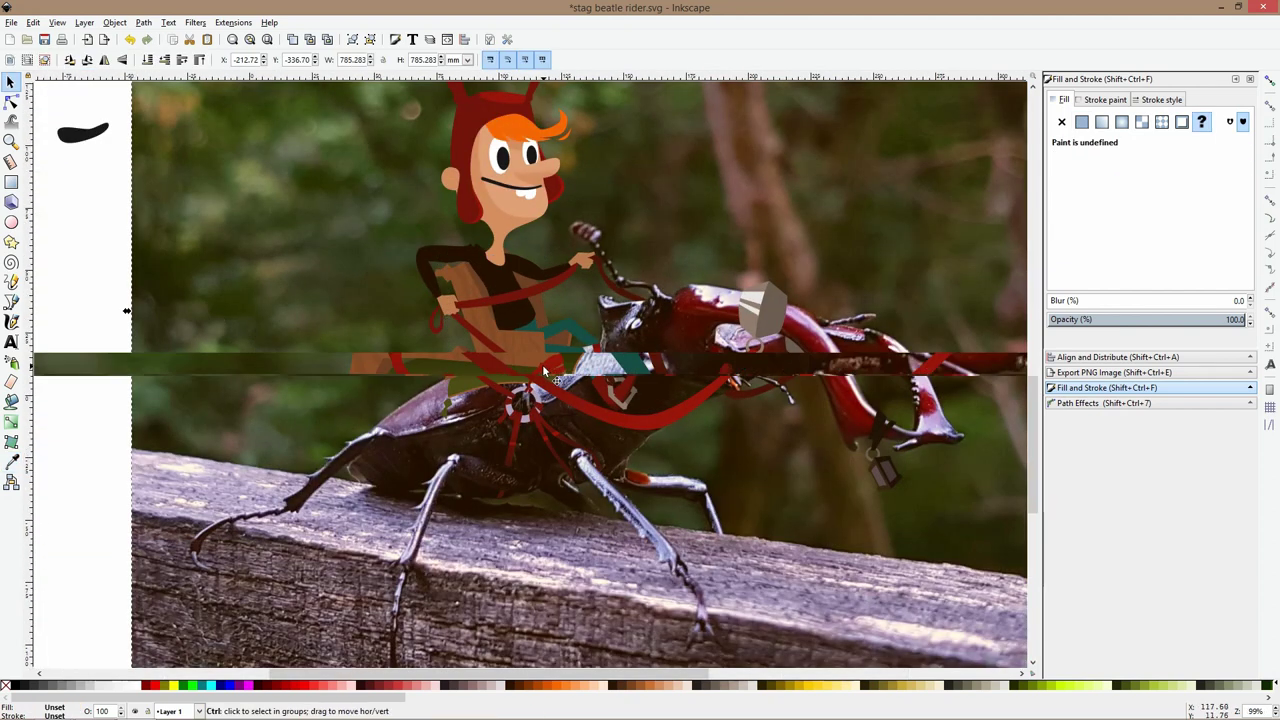
pyautogui.click(545, 261)
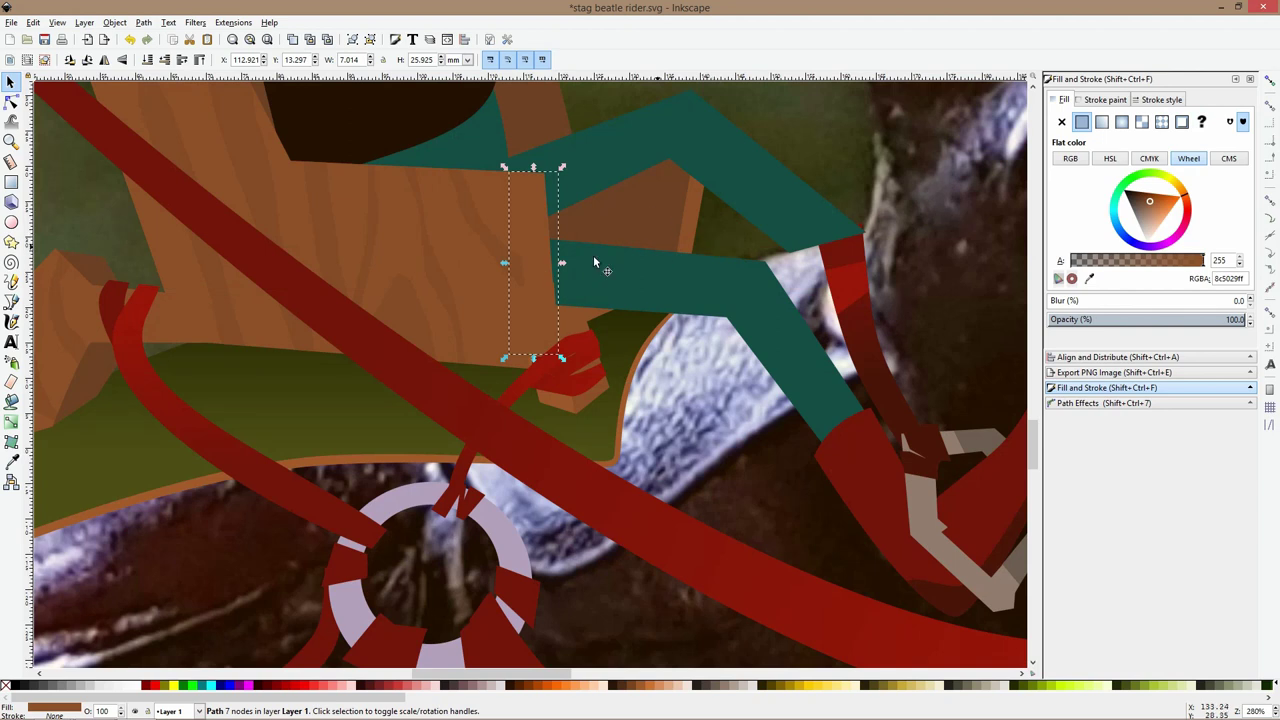
pyautogui.click(652, 226)
pyautogui.press('s')
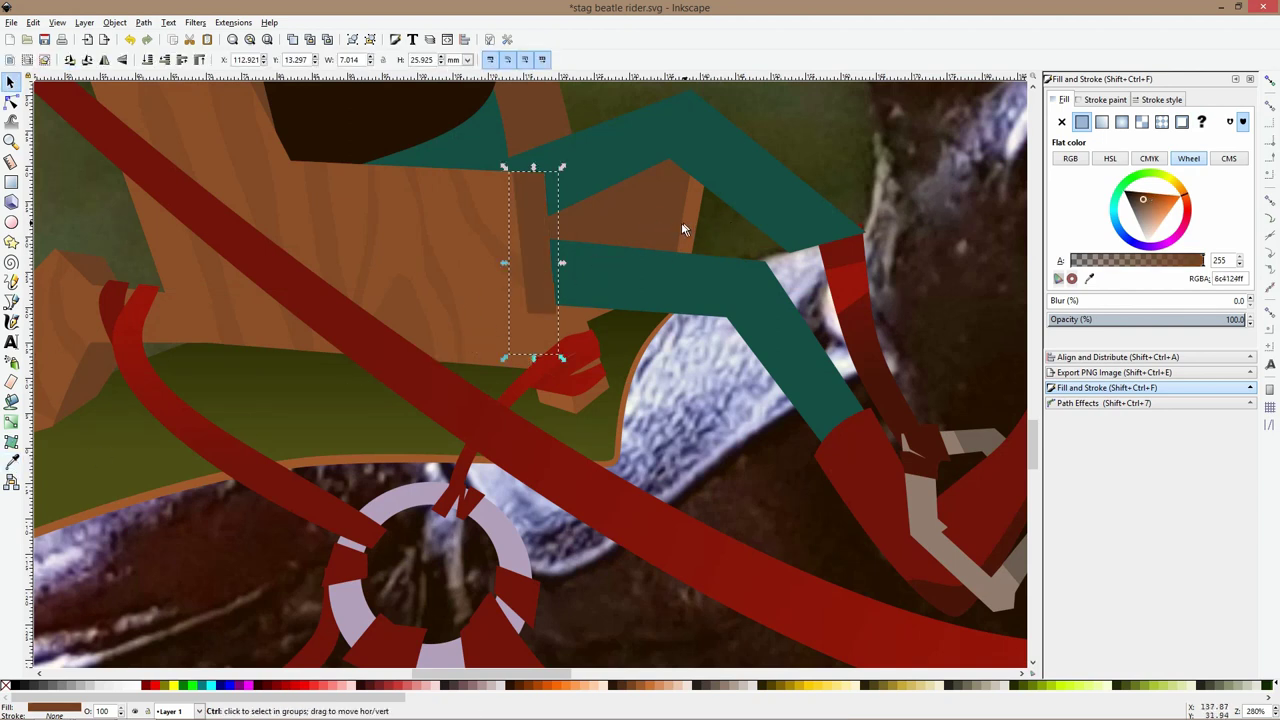
pyautogui.click(12, 462)
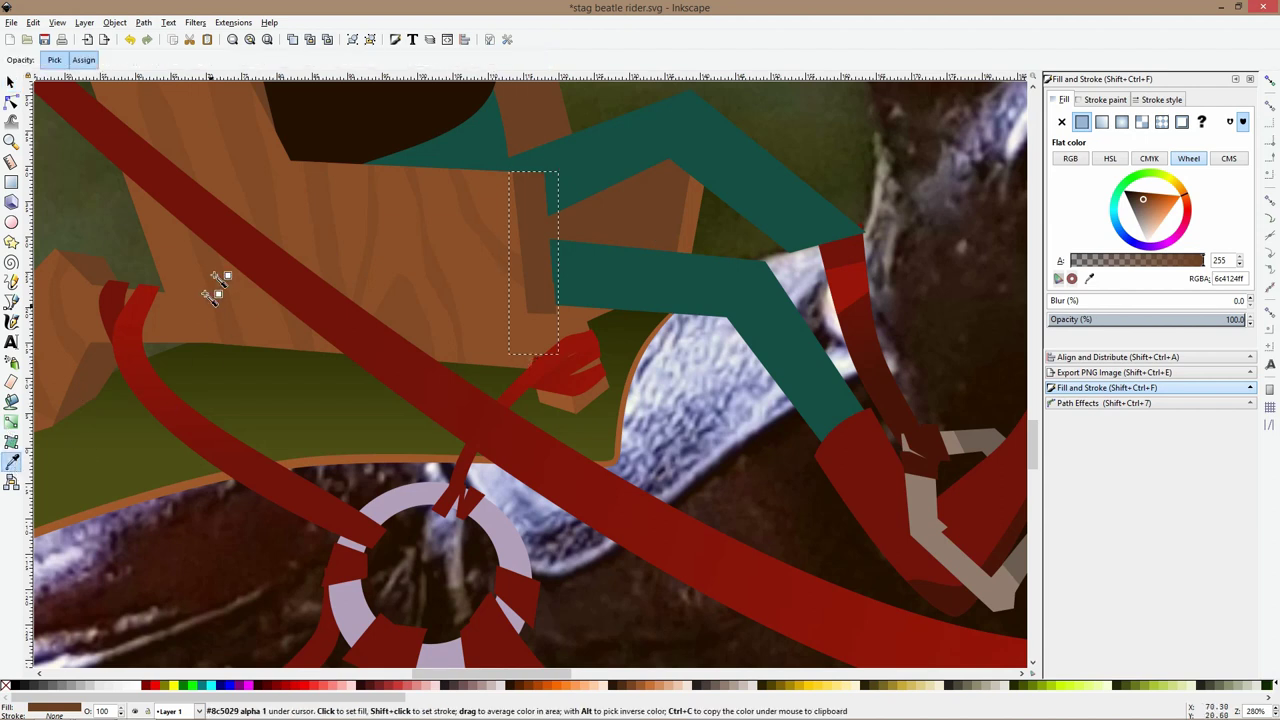
pyautogui.click(268, 195)
pyautogui.press('s')
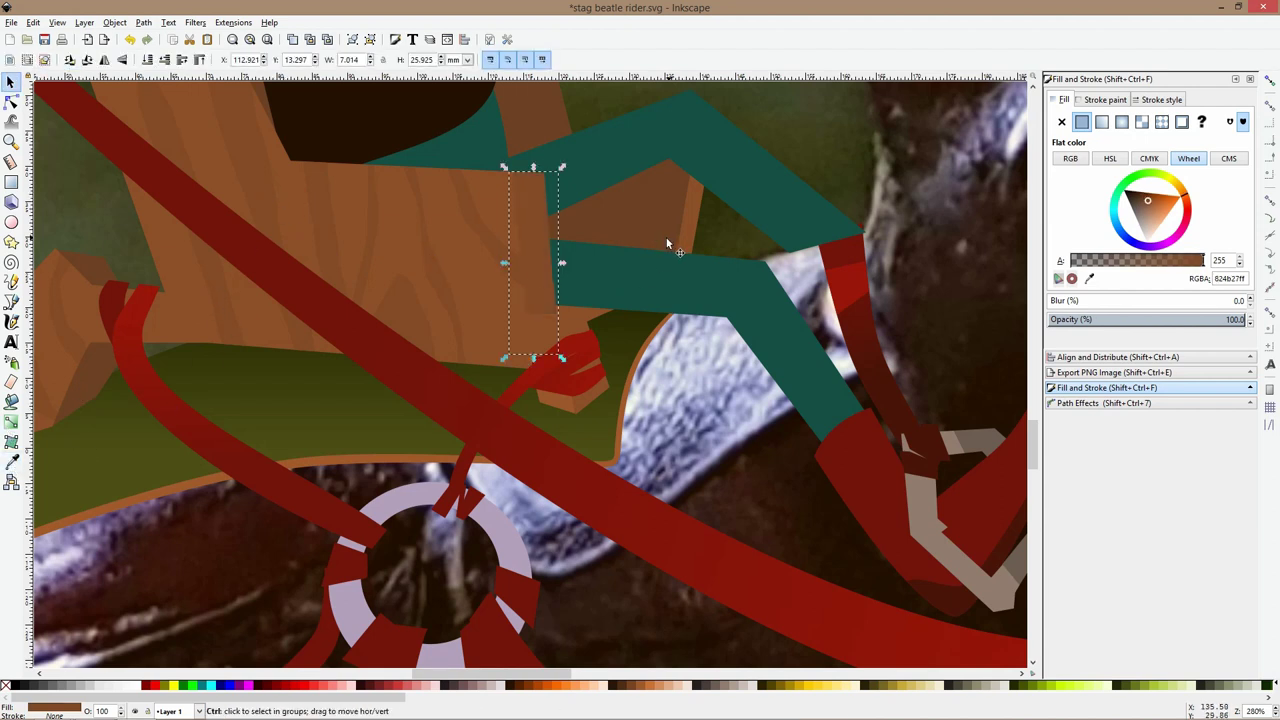
pyautogui.scroll(-4, 661, 186)
pyautogui.scroll(-2, 670, 225)
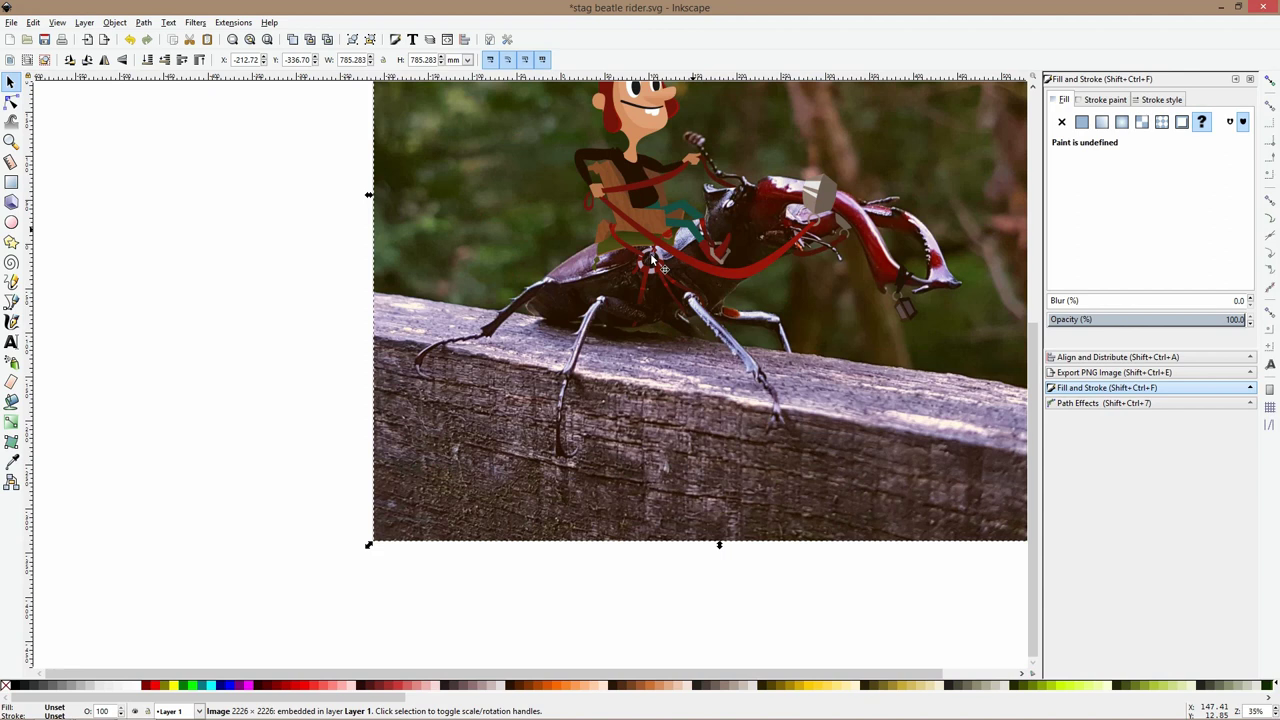
pyautogui.click(124, 276)
# Fill the pane on the right face of the hanging lantern with the orange-brown a05a2c
pyautogui.scroll(3, 124, 276)
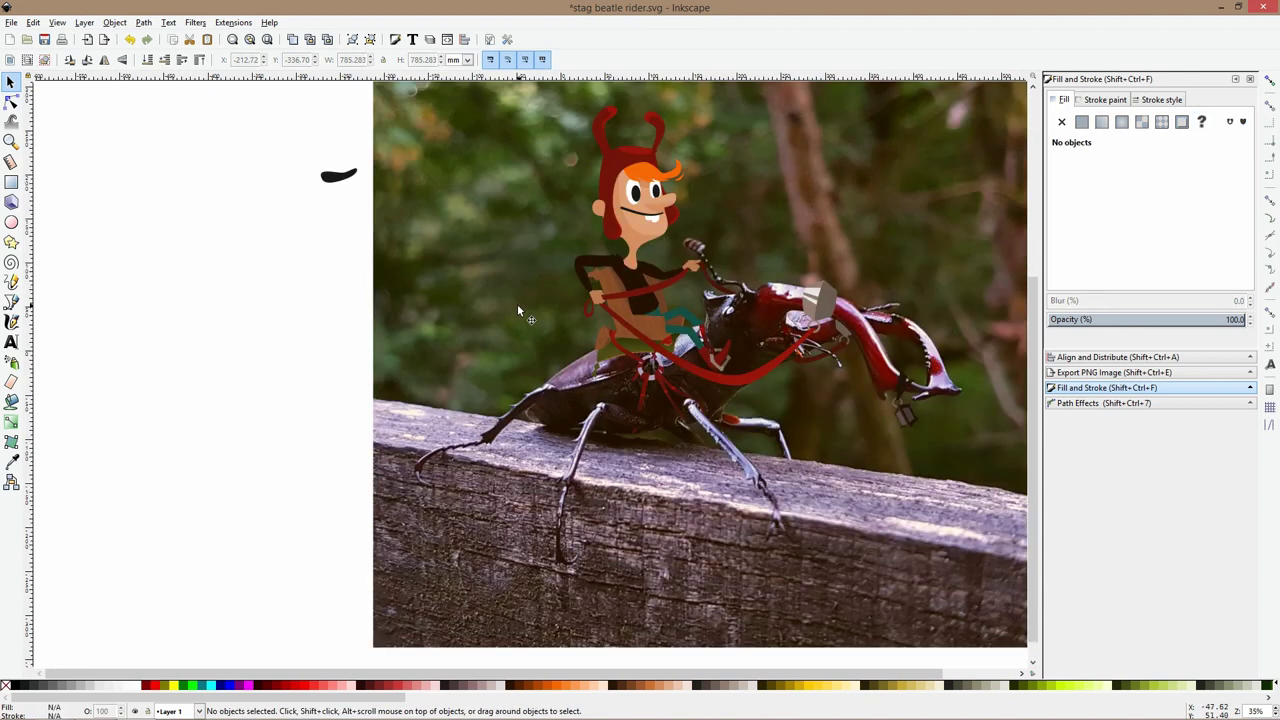
pyautogui.hscroll(3, 517, 310)
pyautogui.scroll(1, 500, 330)
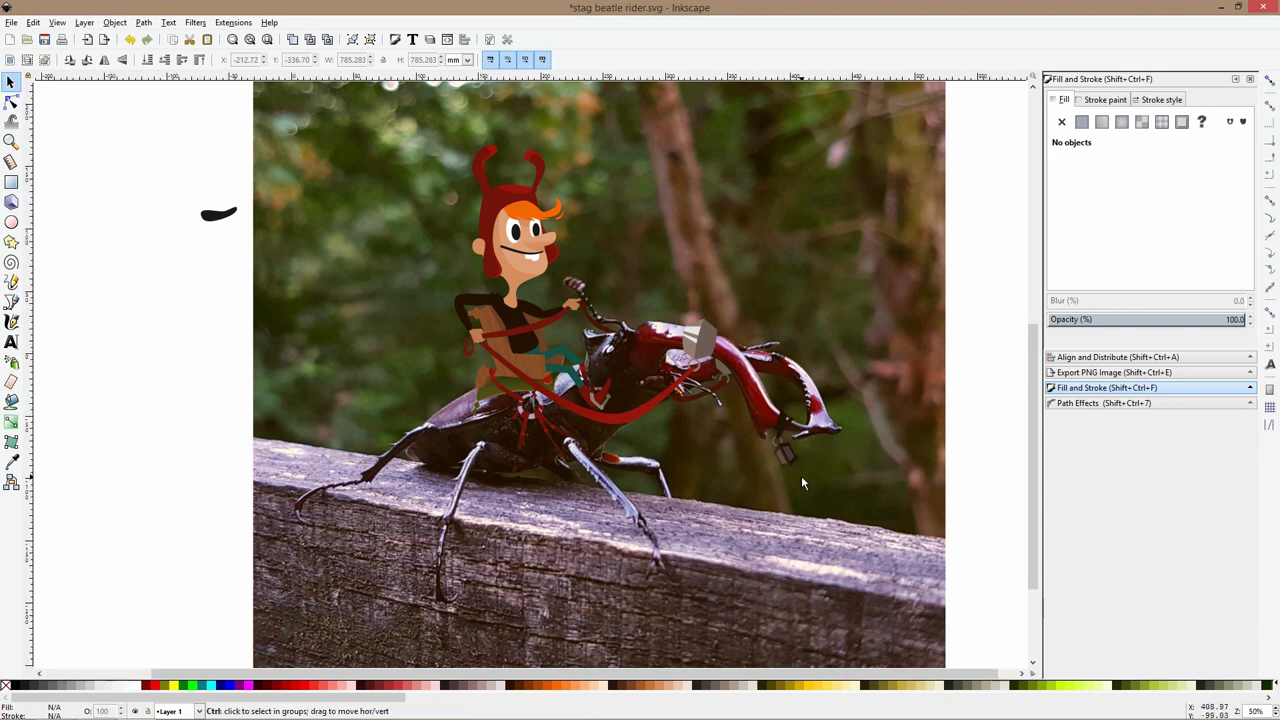
pyautogui.scroll(3, 788, 455)
pyautogui.keyDown('ctrl'); pyautogui.click(773, 428); pyautogui.keyUp('ctrl')
pyautogui.moveTo(759, 455)
pyautogui.mouseDown()
pyautogui.moveTo(758, 476)
pyautogui.moveTo(778, 452)
pyautogui.mouseUp()
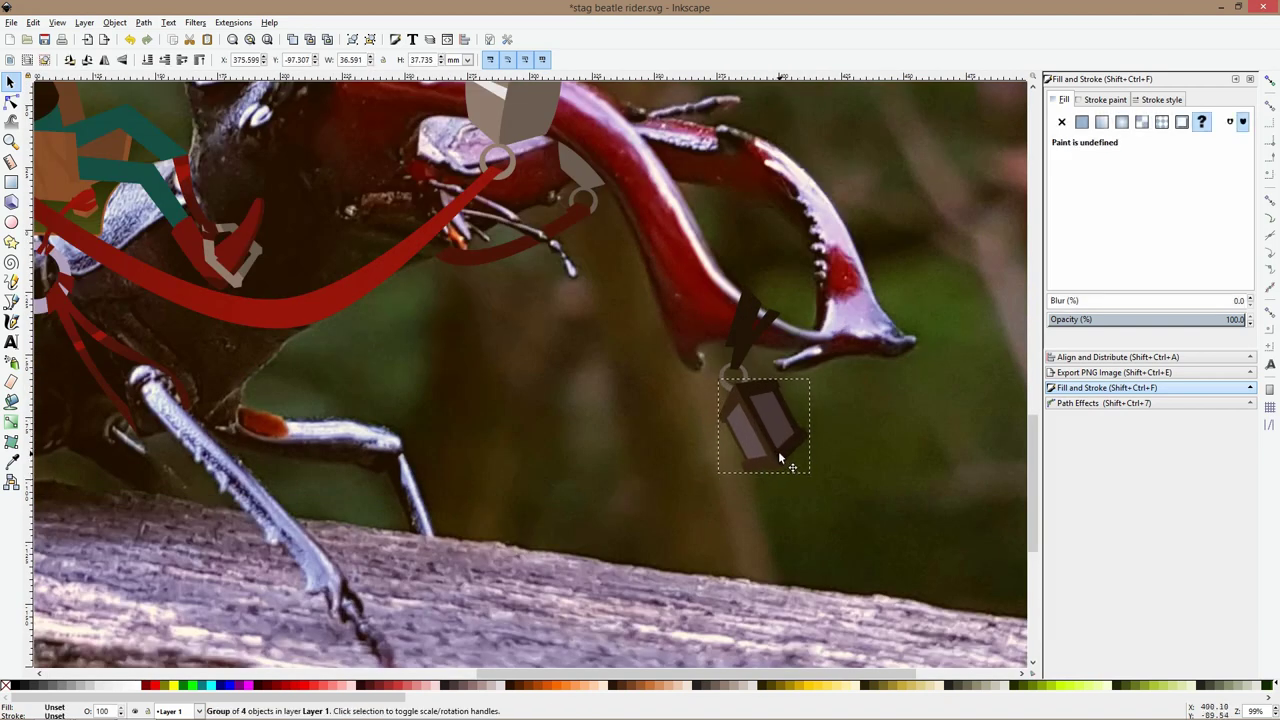
pyautogui.keyDown('ctrl'); pyautogui.click(778, 451); pyautogui.keyUp('ctrl')
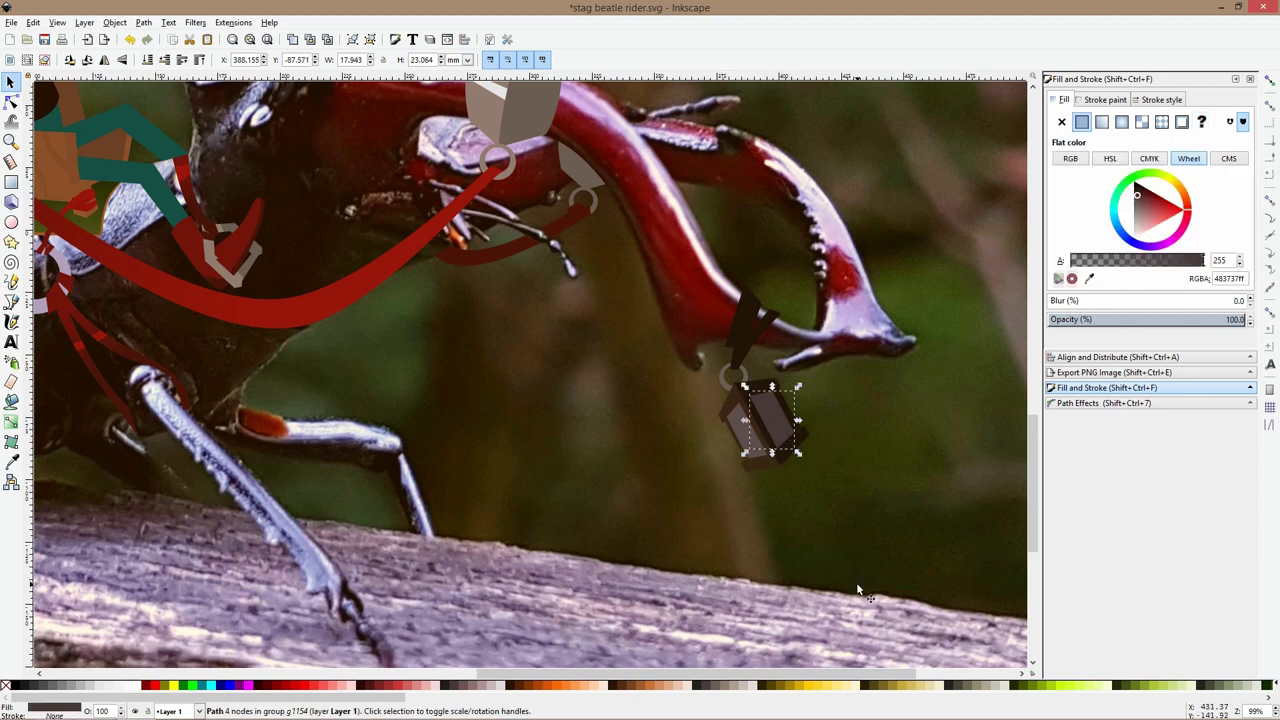
pyautogui.click(665, 688)
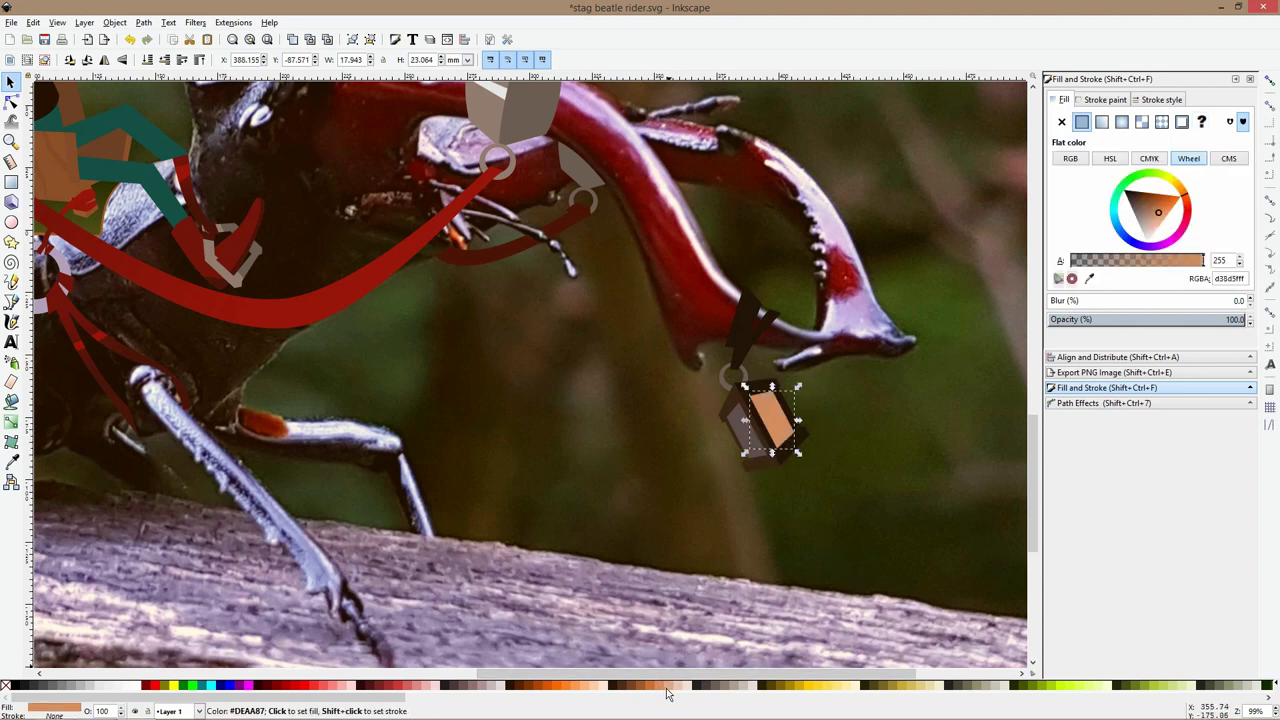
pyautogui.click(647, 688)
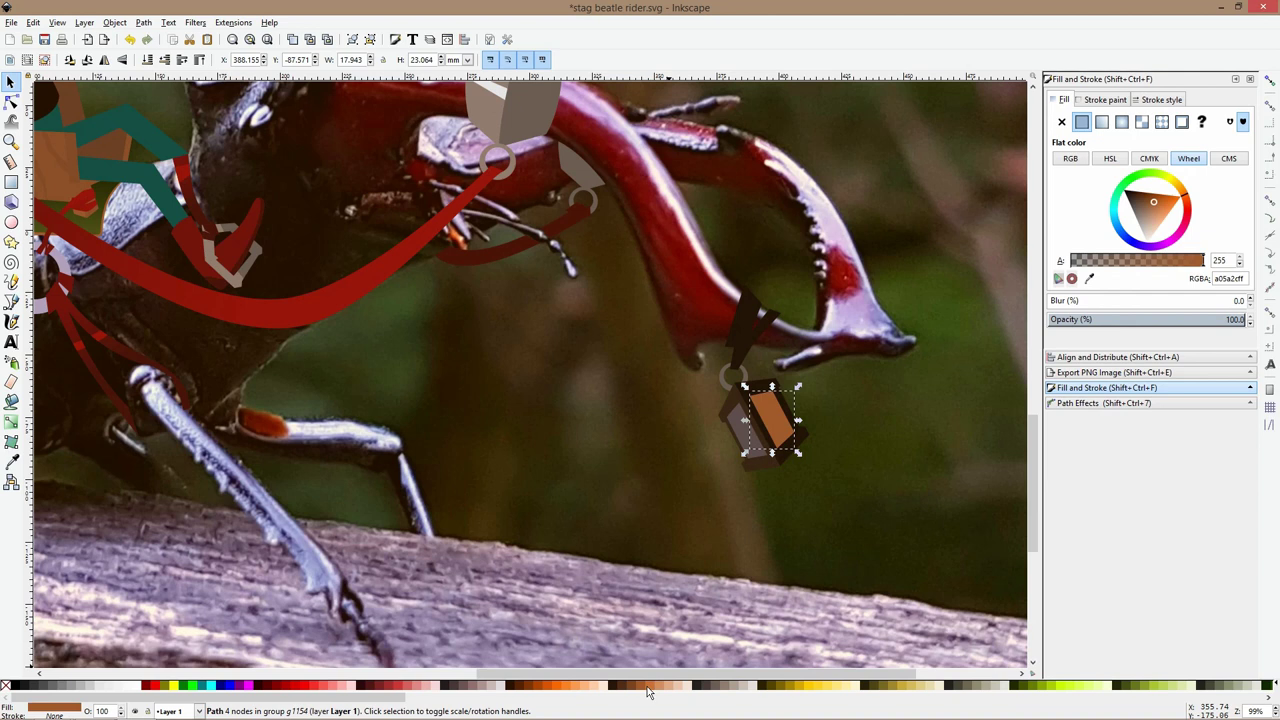
# Fill the lantern's other pane with a light orange-brown, clear the selection and save the drawing
pyautogui.keyDown('ctrl'); pyautogui.click(741, 432); pyautogui.keyUp('ctrl')
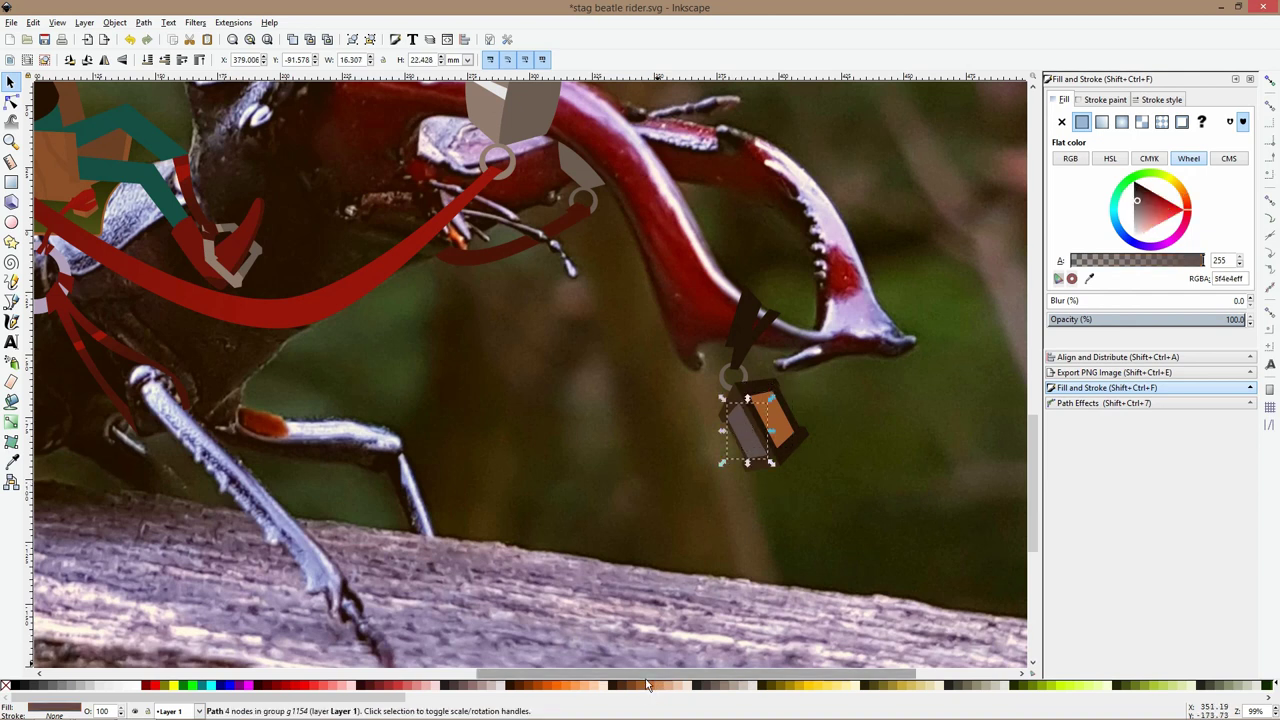
pyautogui.click(659, 687)
pyautogui.click(703, 551)
pyautogui.scroll(-4, 763, 476)
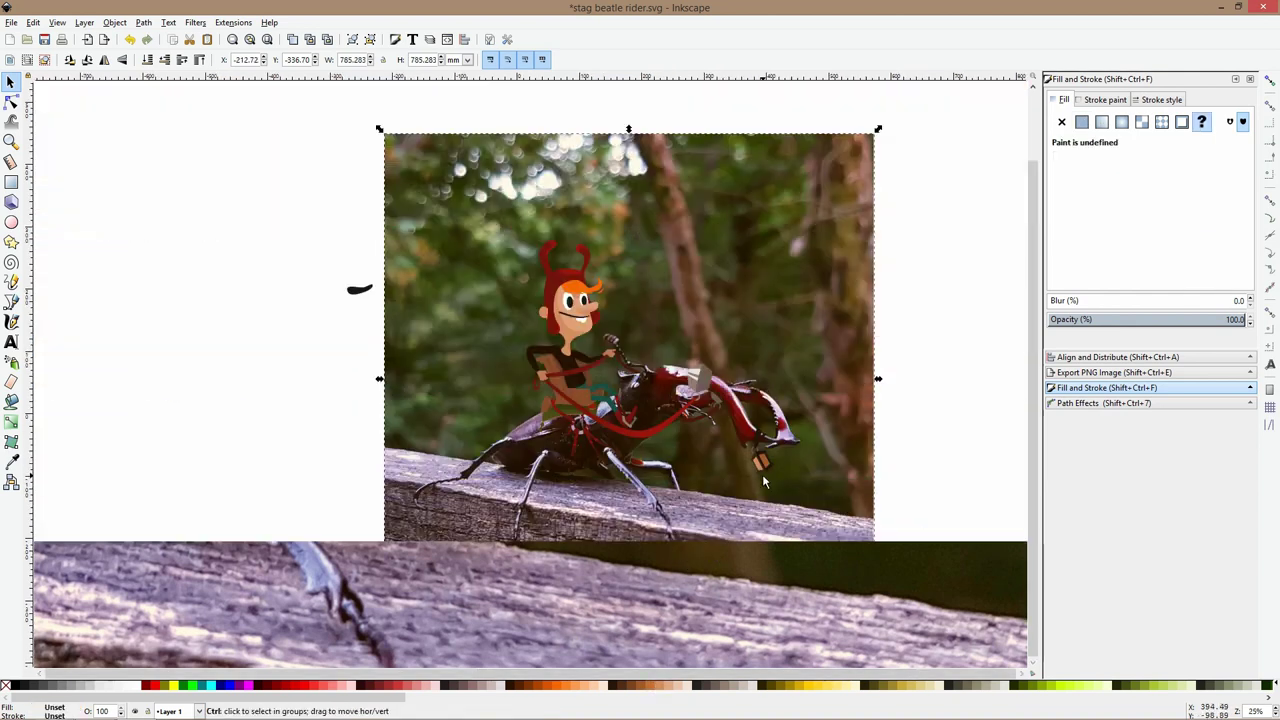
pyautogui.click(94, 444)
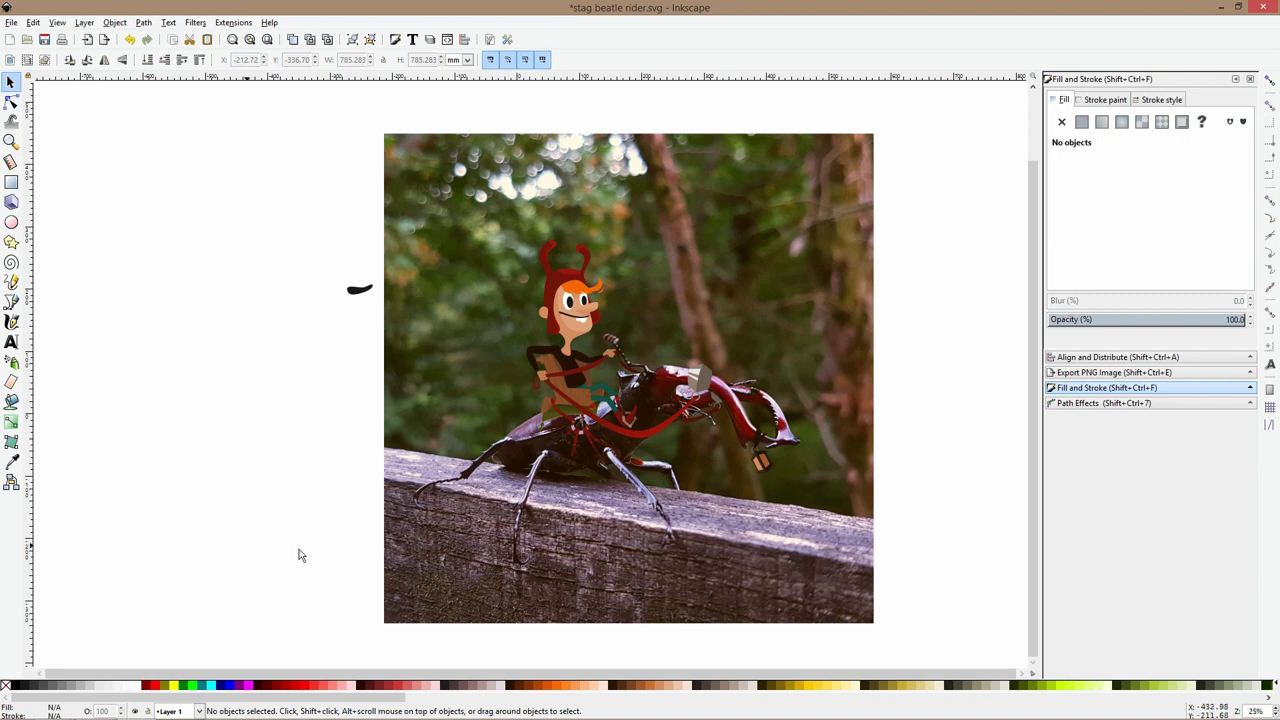
pyautogui.hotkey('ctrl', 's')
# Recolour the saddle blanket gradient's upper stop to dark purple 461f3f and shift that stop down into the blanket
pyautogui.keyDown('ctrl'); pyautogui.scroll(3, 540, 425); pyautogui.keyUp('ctrl')
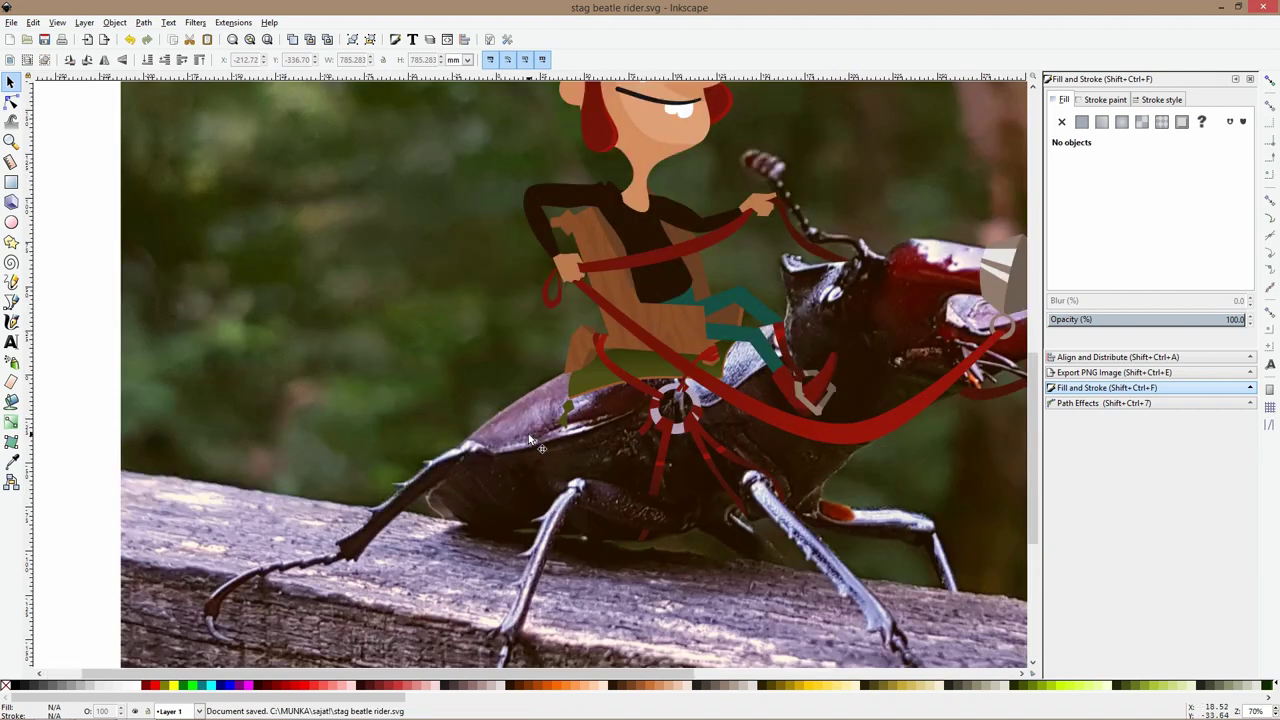
pyautogui.keyDown('ctrl'); pyautogui.scroll(2, 655, 366); pyautogui.keyUp('ctrl')
pyautogui.click(650, 365)
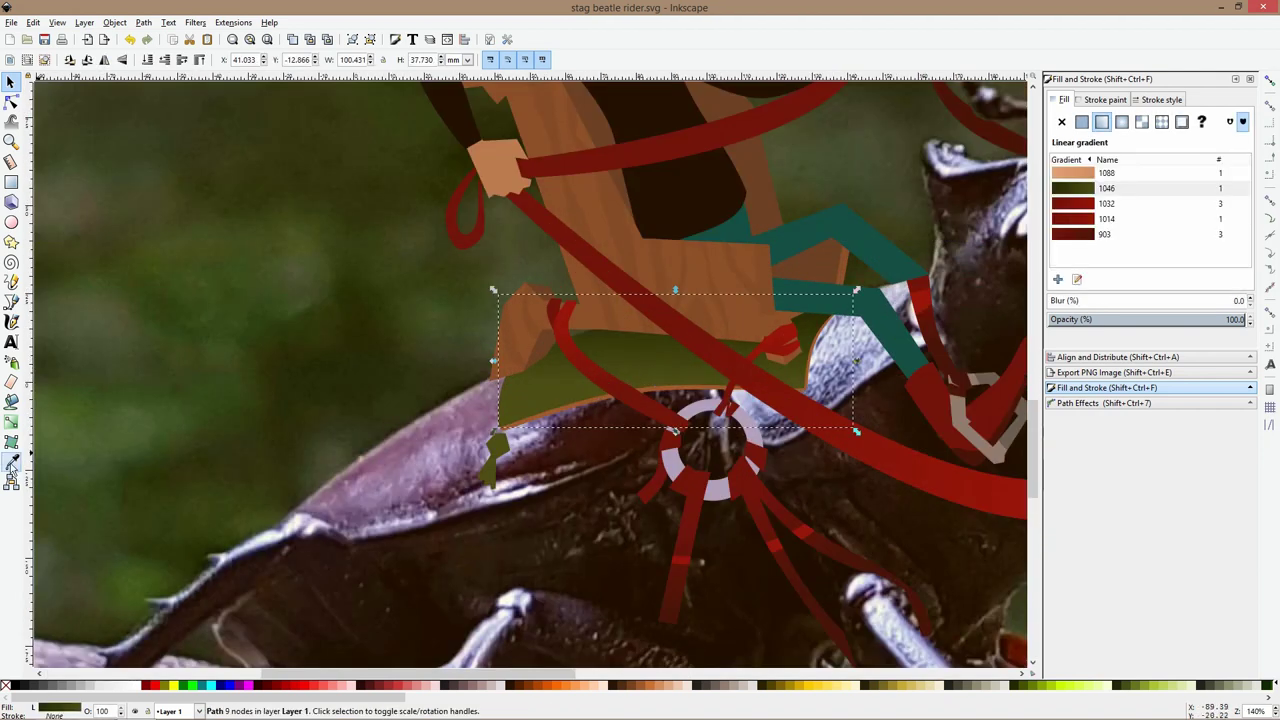
pyautogui.click(12, 461)
pyautogui.click(635, 315)
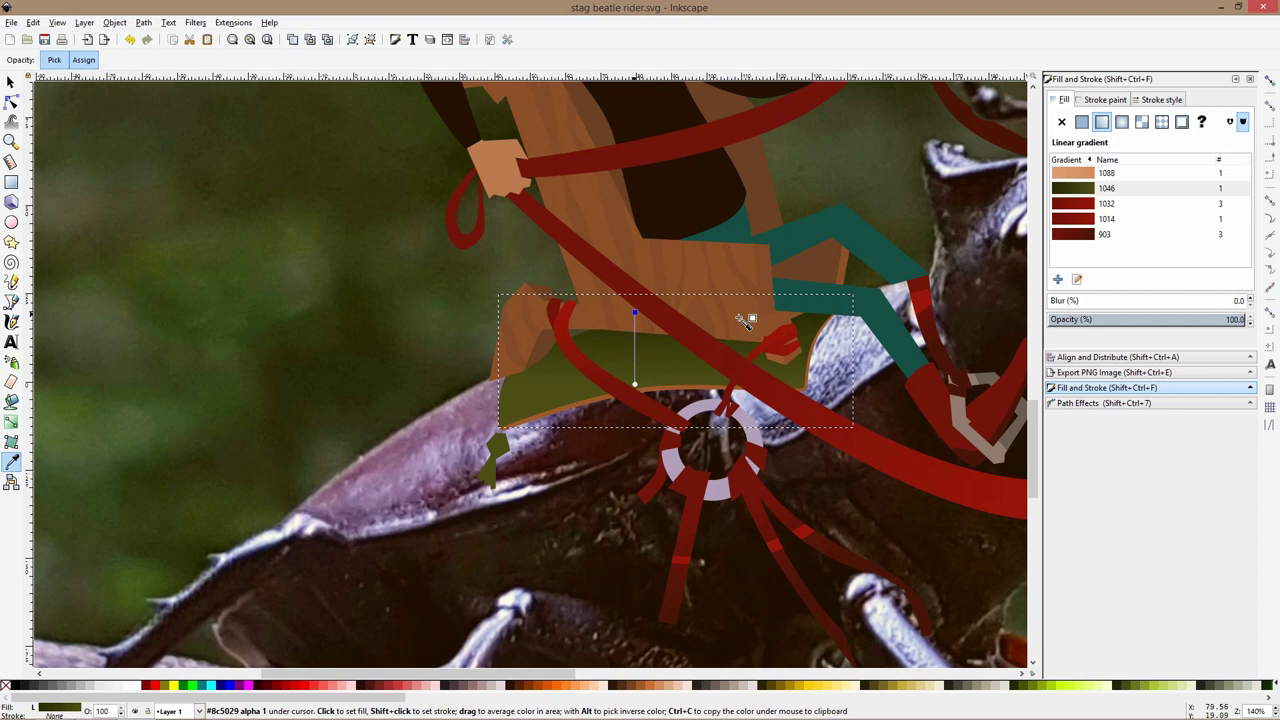
pyautogui.click(1185, 198)
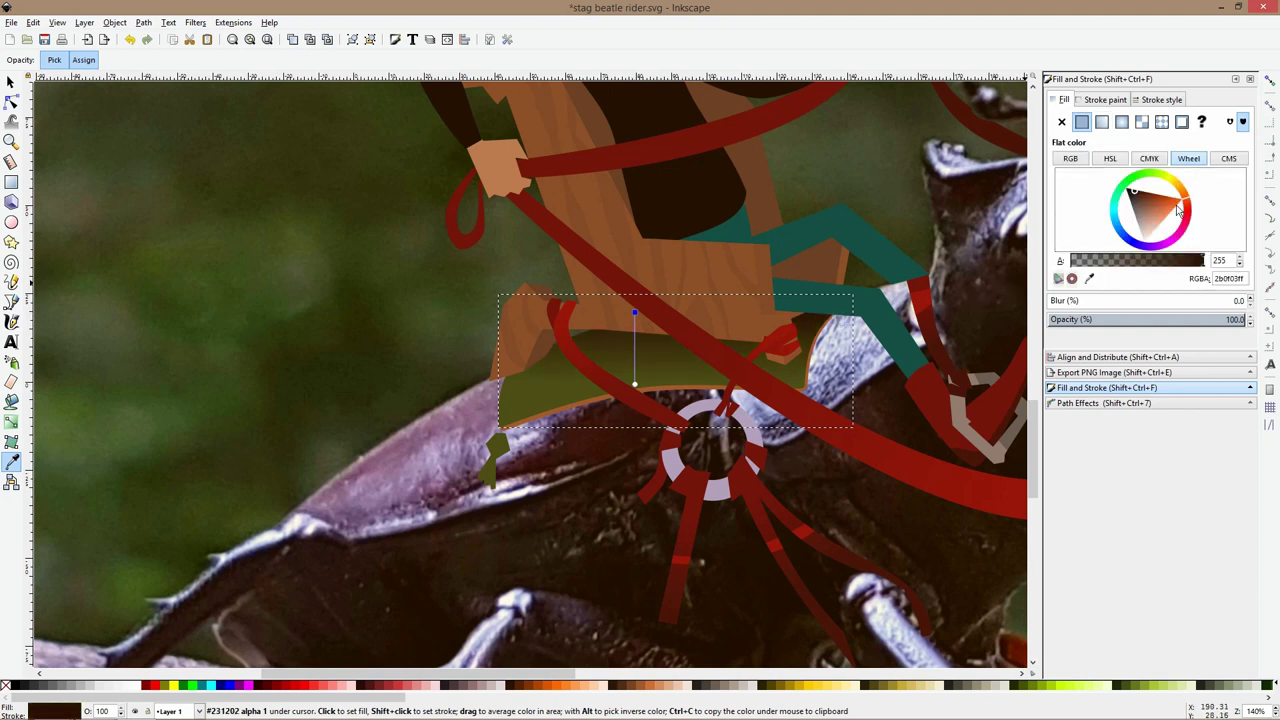
pyautogui.click(1158, 213)
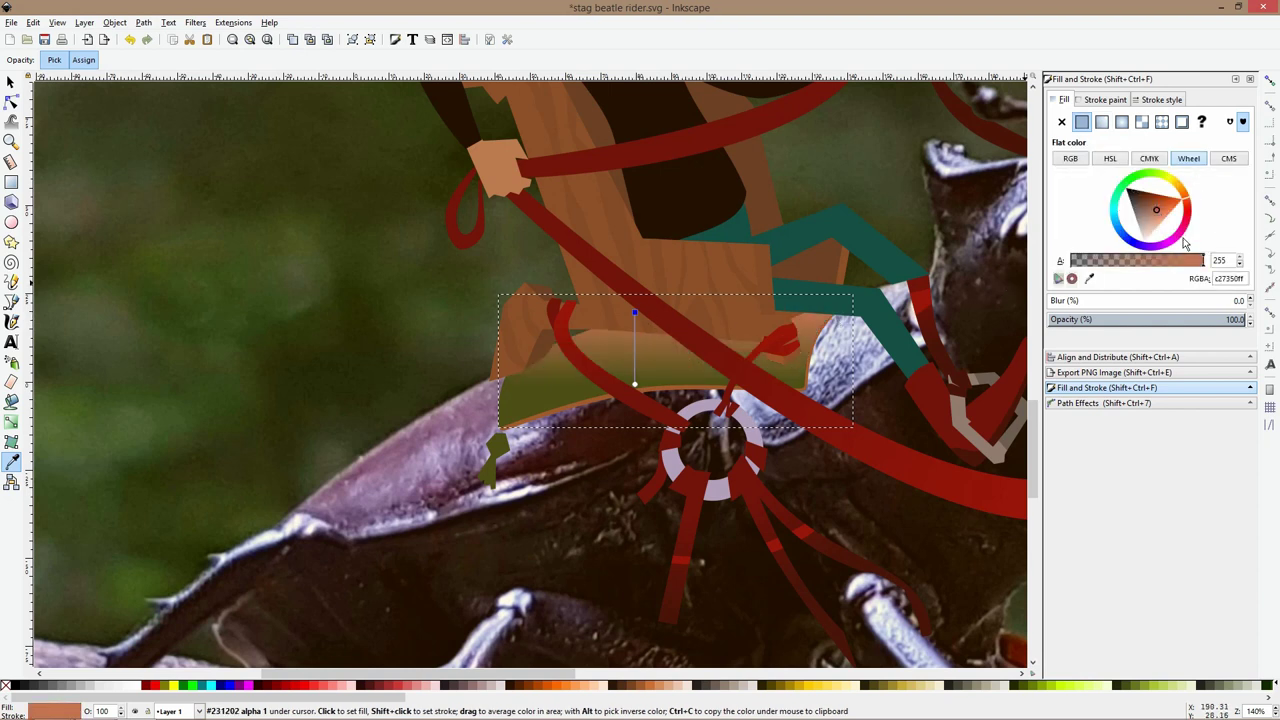
pyautogui.click(1174, 242)
pyautogui.click(1157, 202)
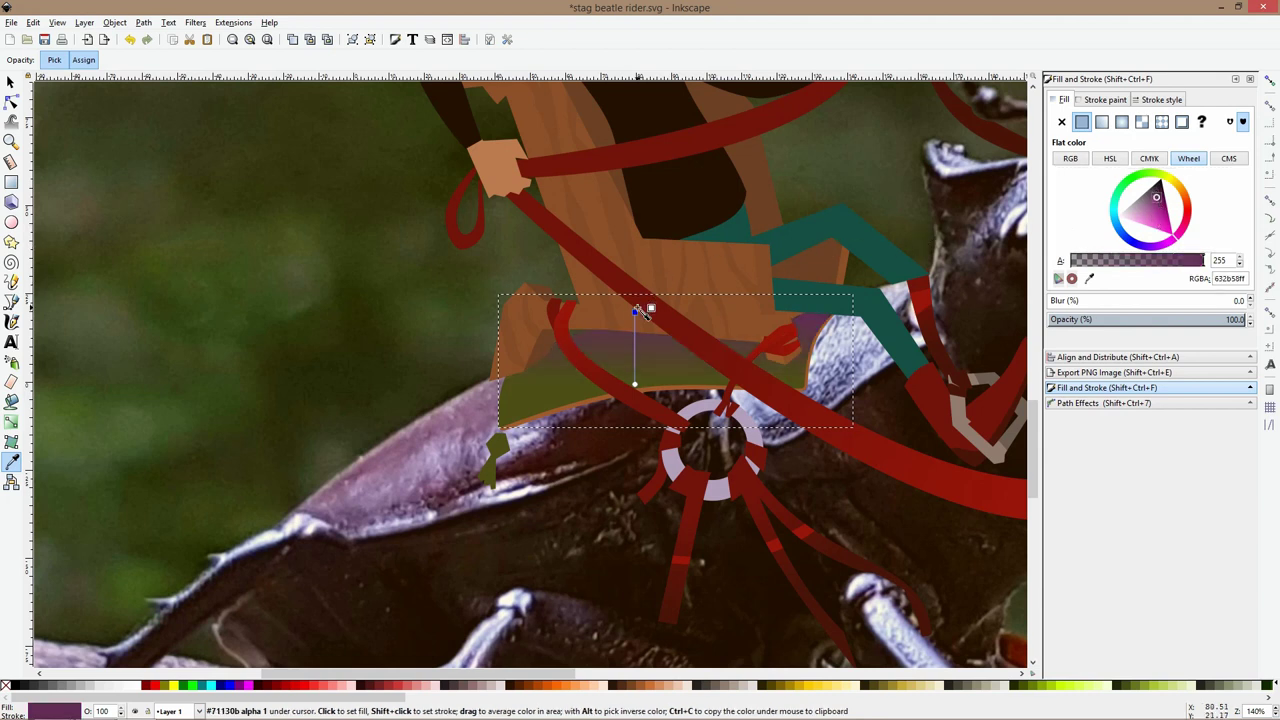
pyautogui.moveTo(635, 312); pyautogui.dragTo(638, 348)
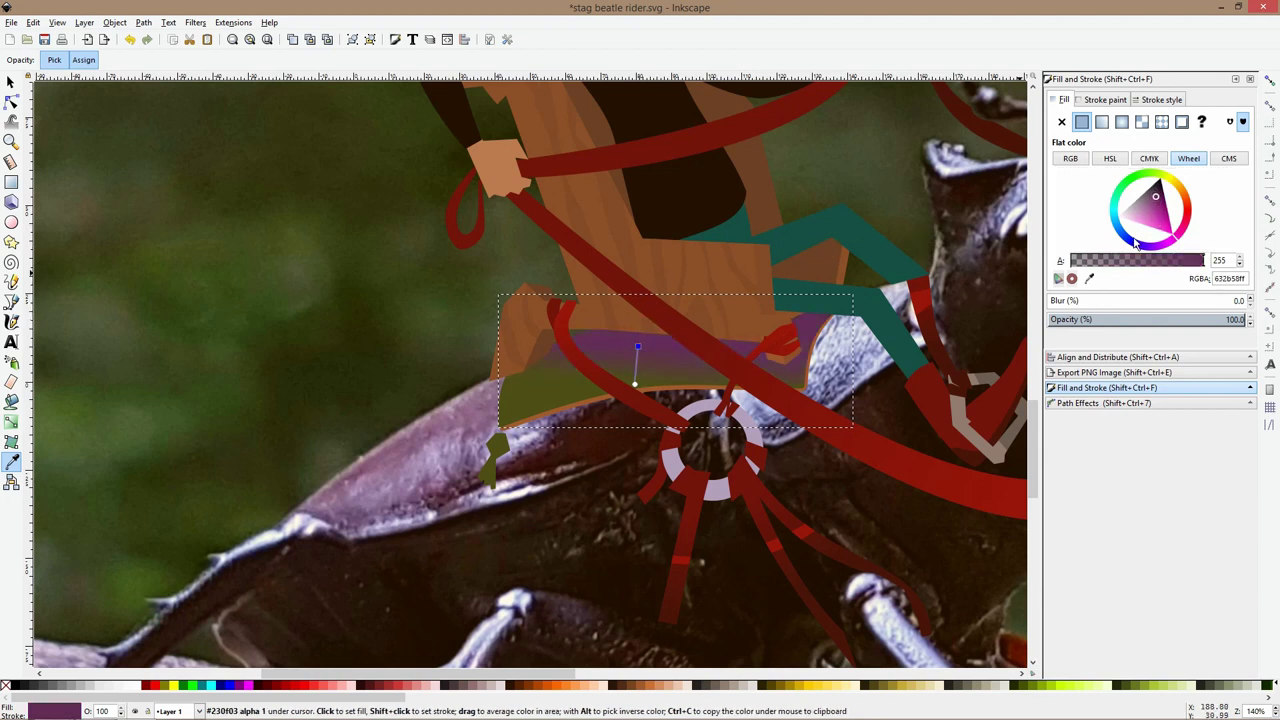
pyautogui.click(1157, 191)
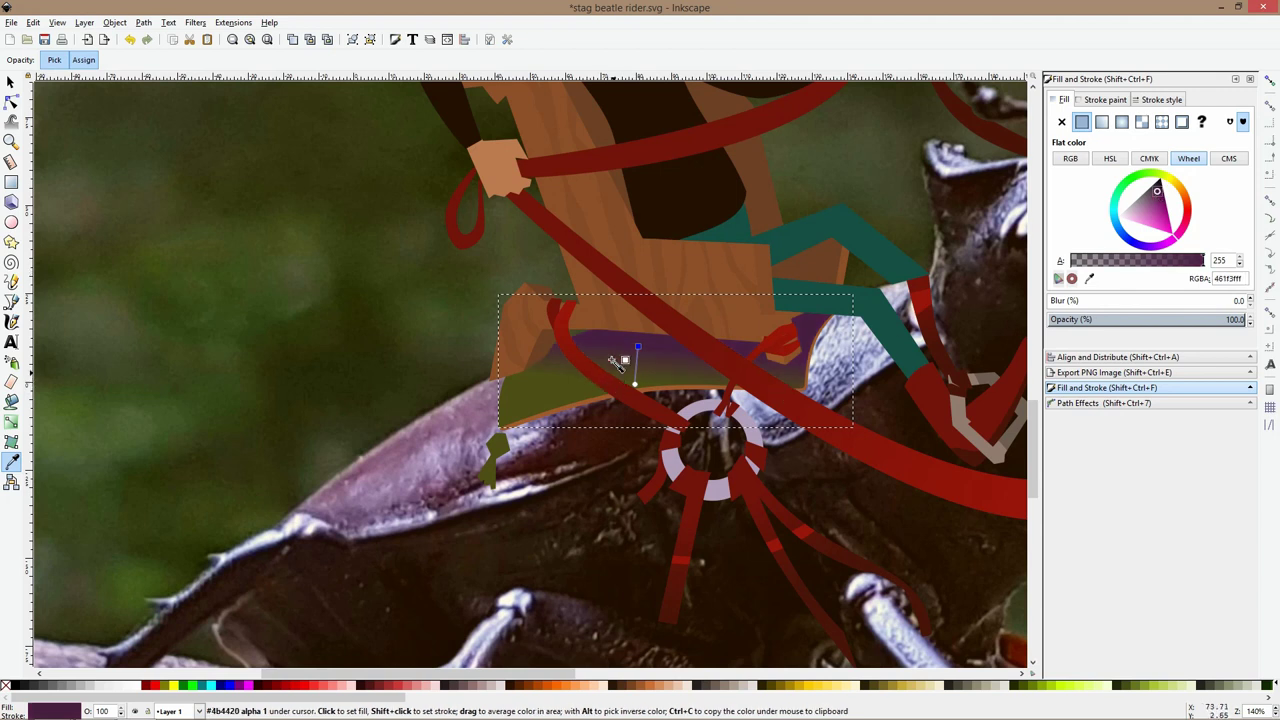
# Set the saddle blanket gradient's lower stop to the brighter purple 842a74
pyautogui.click(636, 385)
pyautogui.click(628, 342)
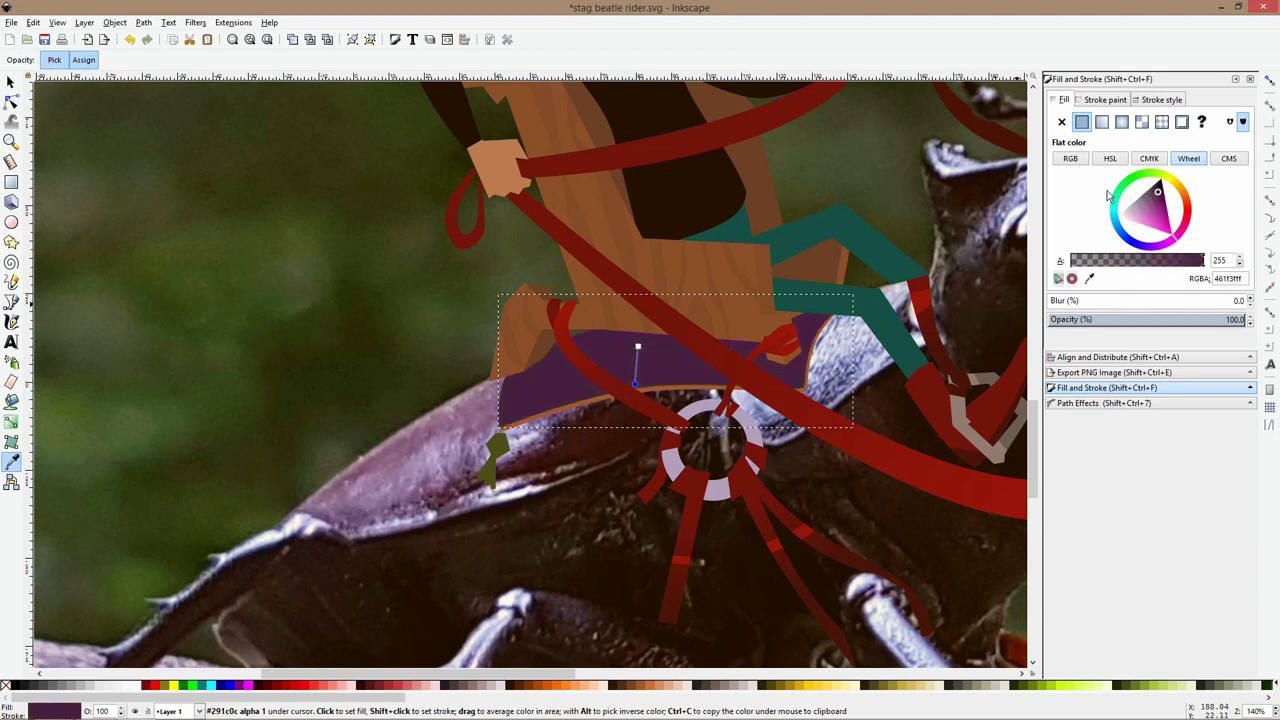
pyautogui.click(1158, 205)
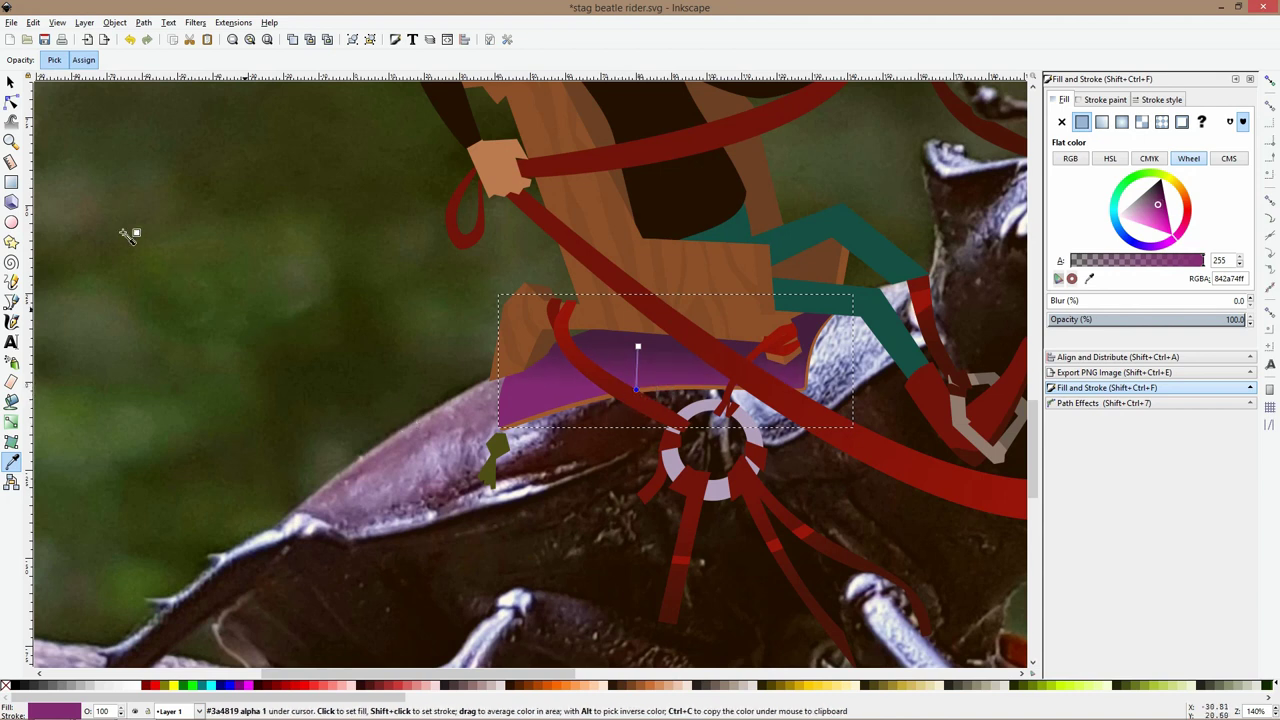
pyautogui.click(11, 81)
# Recolour the orange-brown edging beneath the saddle blanket with the dark purple 461f3f sampled from the blanket
pyautogui.scroll(1, 531, 412)
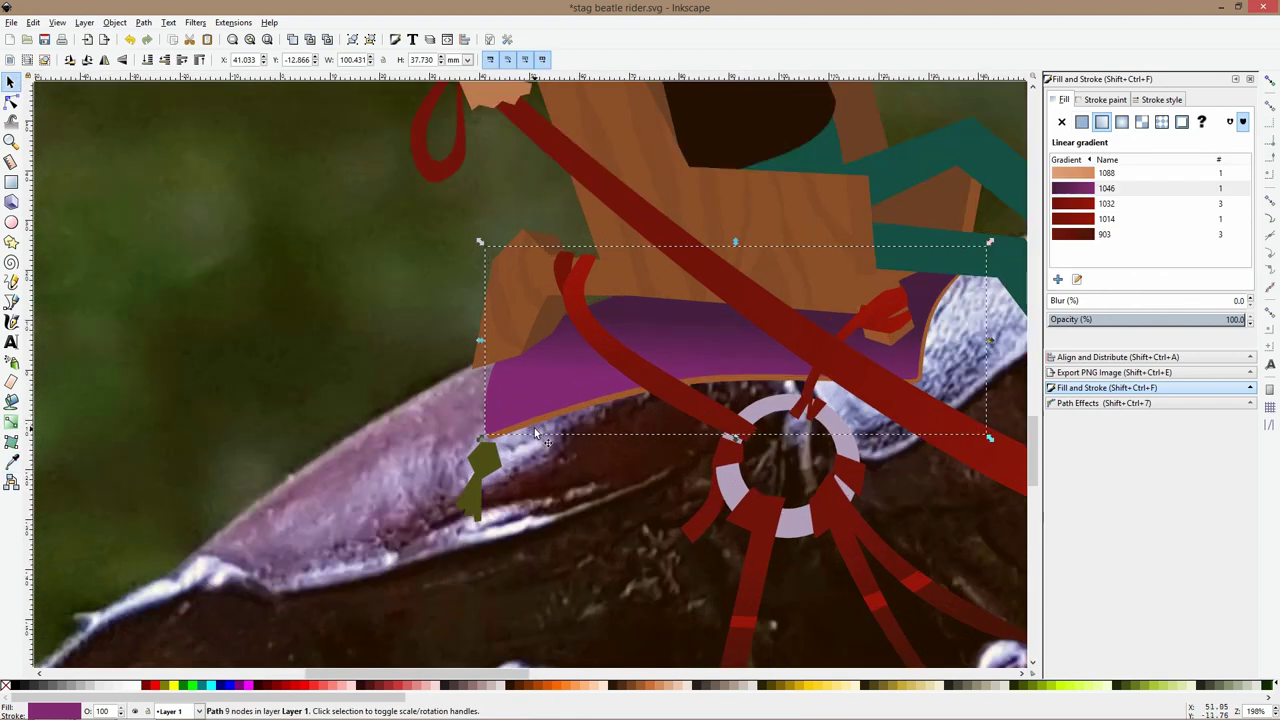
pyautogui.click(531, 430)
pyautogui.click(11, 461)
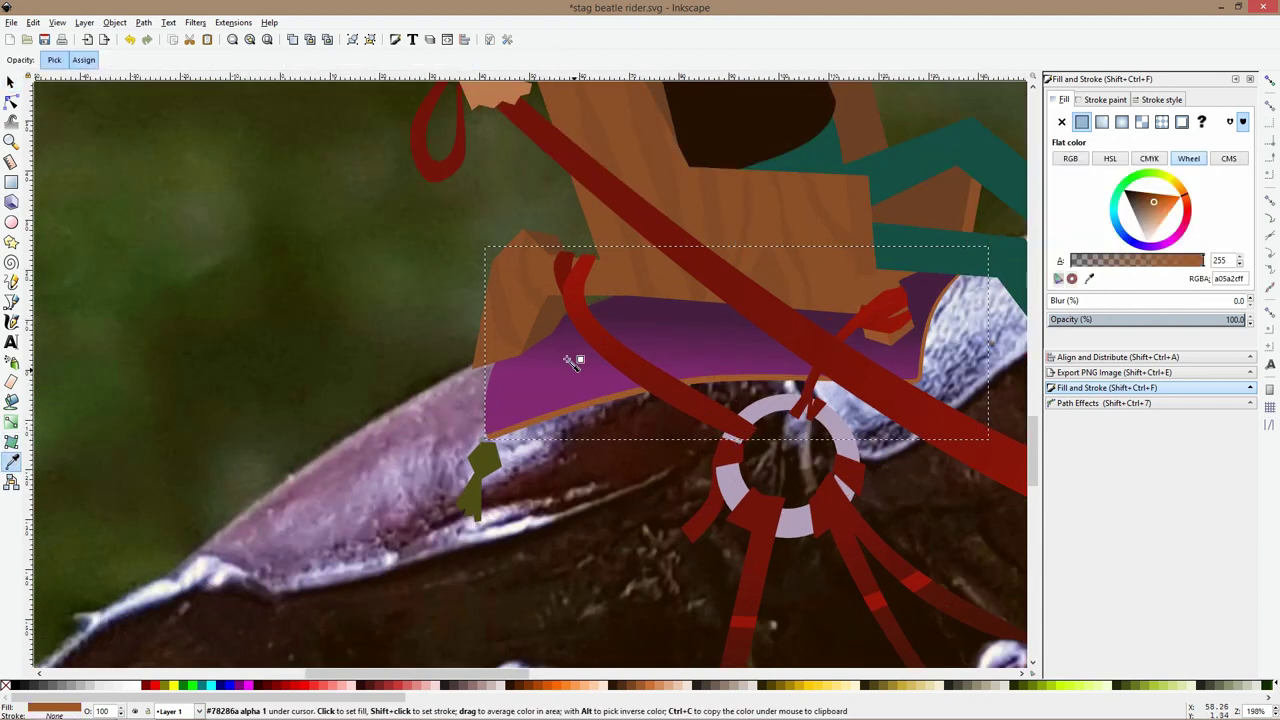
pyautogui.click(648, 310)
pyautogui.press('s')
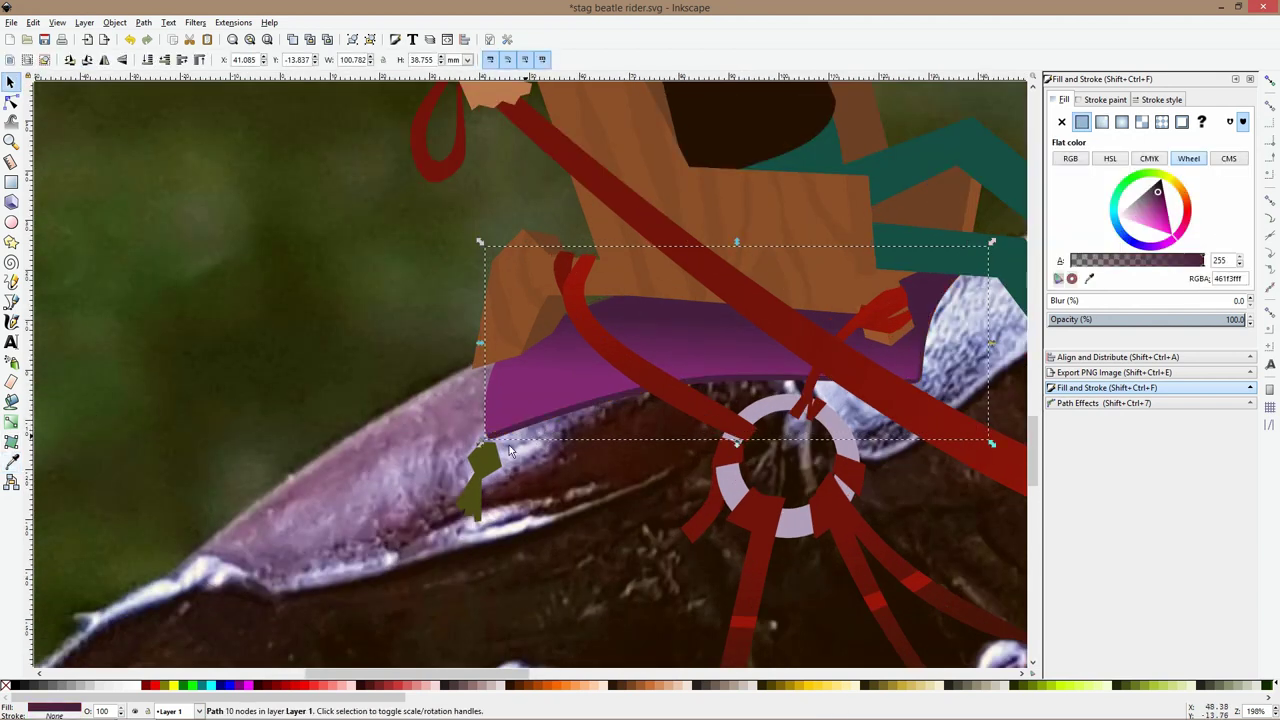
# Recolour the green tassel at the blanket's rear corner with the purple 58224e sampled from the blanket
pyautogui.click(478, 480)
pyautogui.click(11, 461)
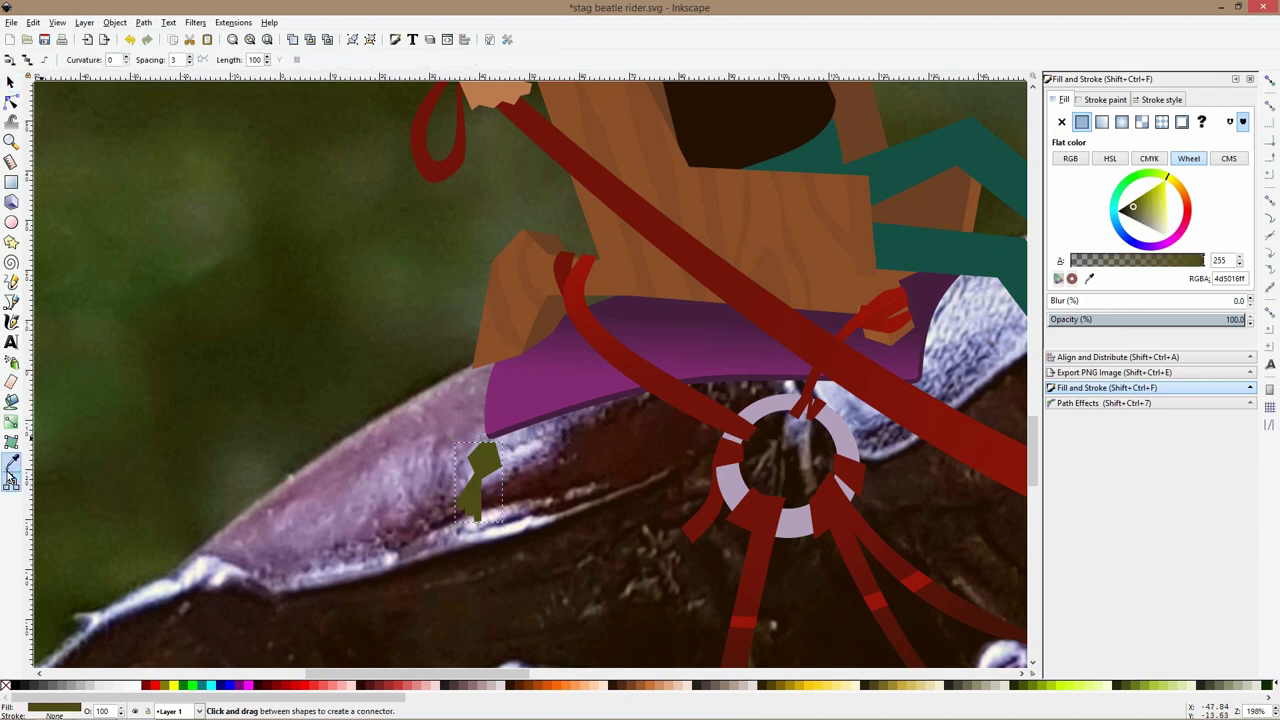
pyautogui.click(636, 337)
pyautogui.press('s')
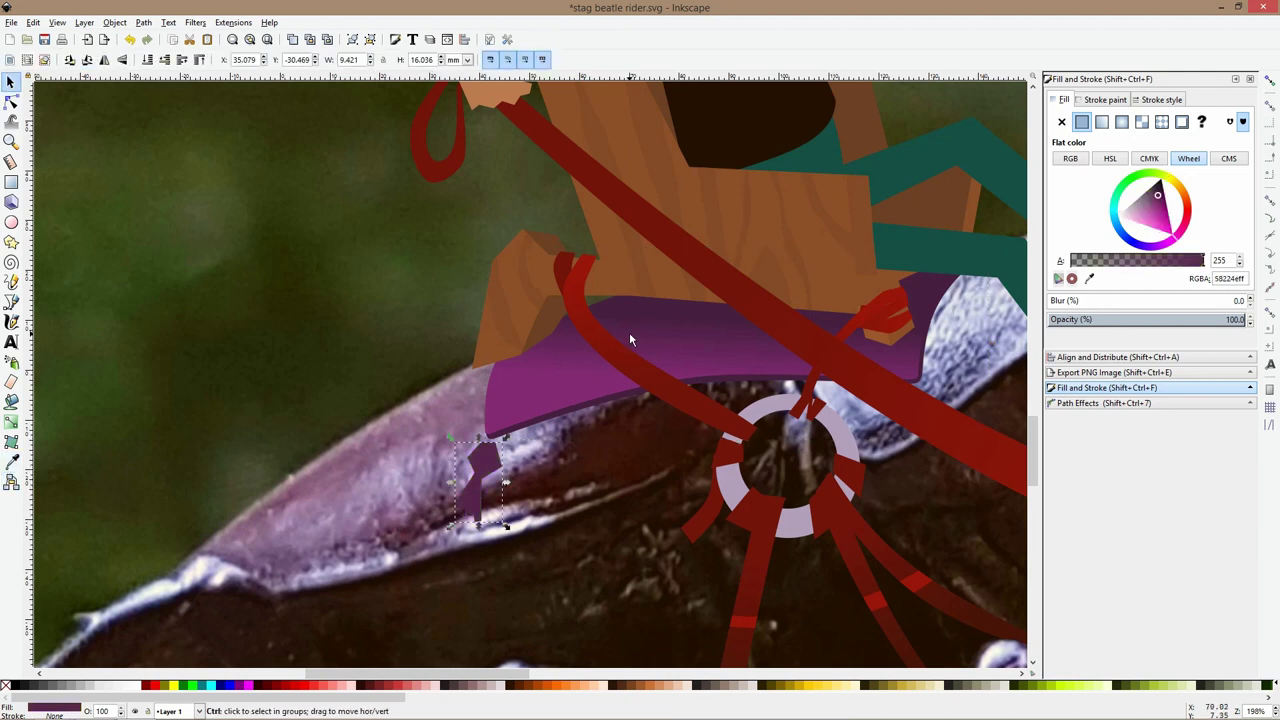
pyautogui.scroll(-2, 629, 333)
pyautogui.click(704, 396)
pyautogui.scroll(-2, 722, 399)
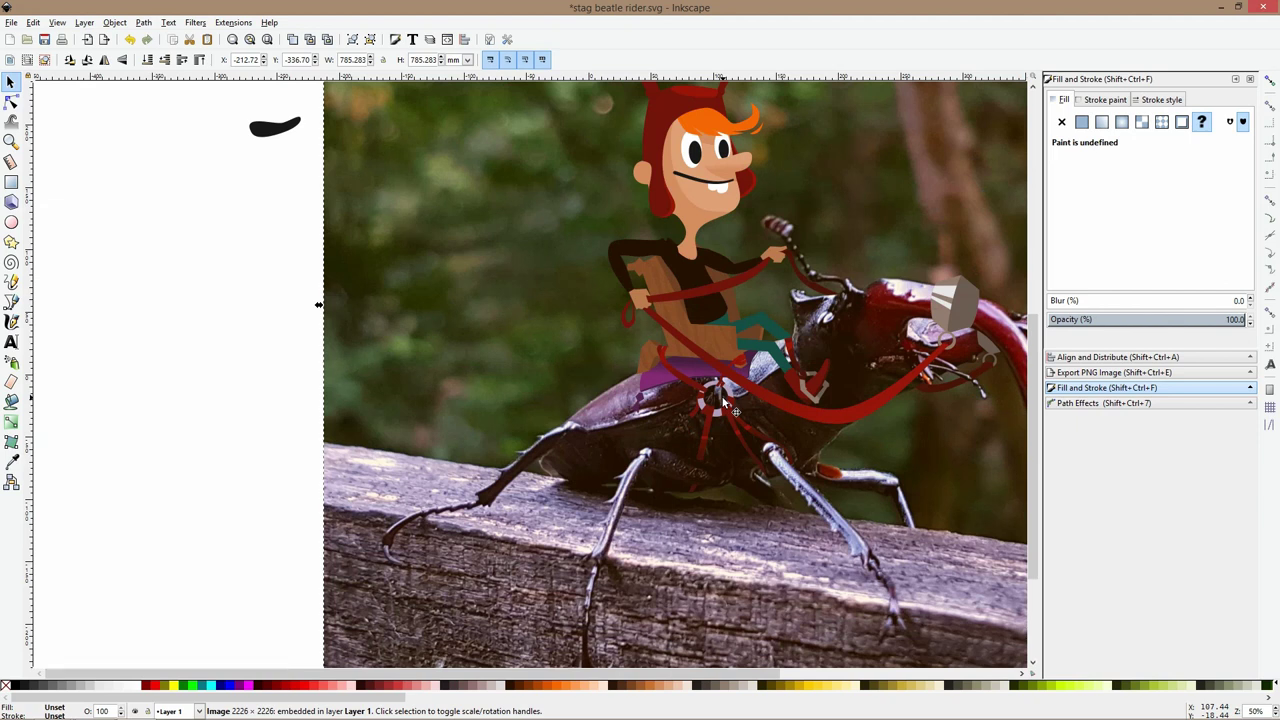
# Recolour the rider's teal trousers with the purple 842a74 sampled from the saddle blanket
pyautogui.scroll(3, 785, 342)
pyautogui.click(755, 298)
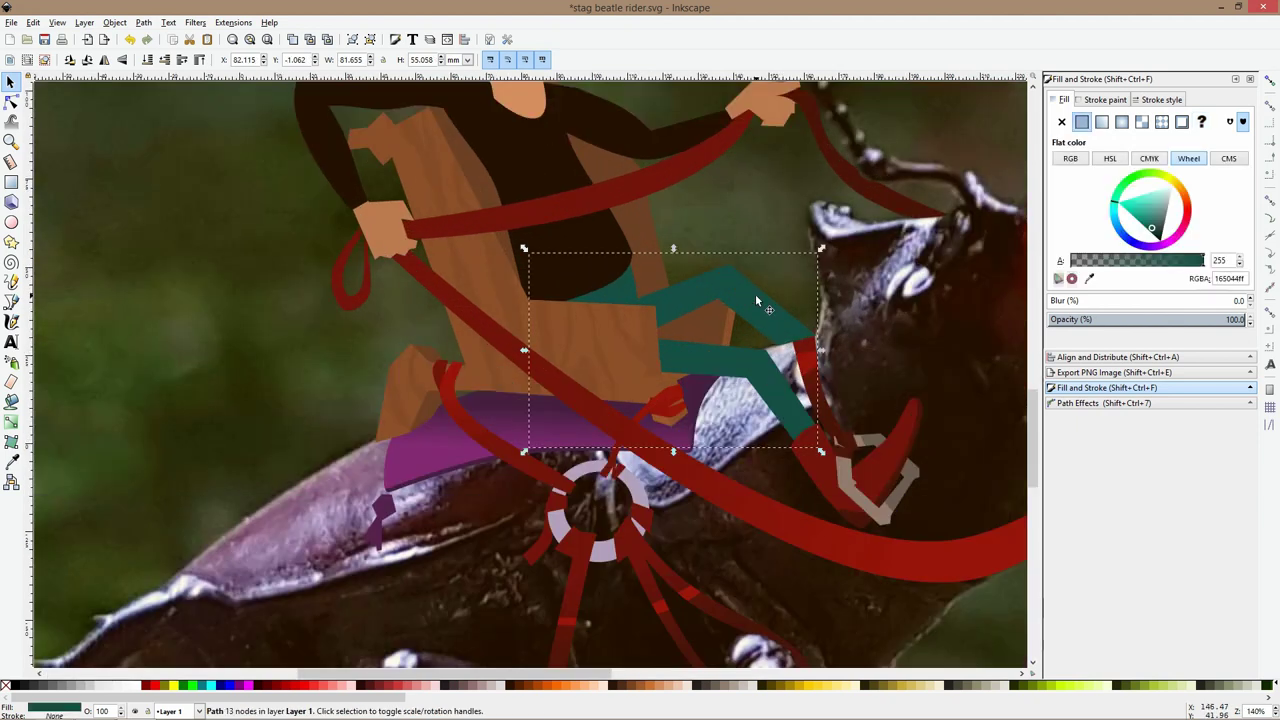
pyautogui.click(11, 461)
pyautogui.click(440, 455)
pyautogui.scroll(-1, 445, 457)
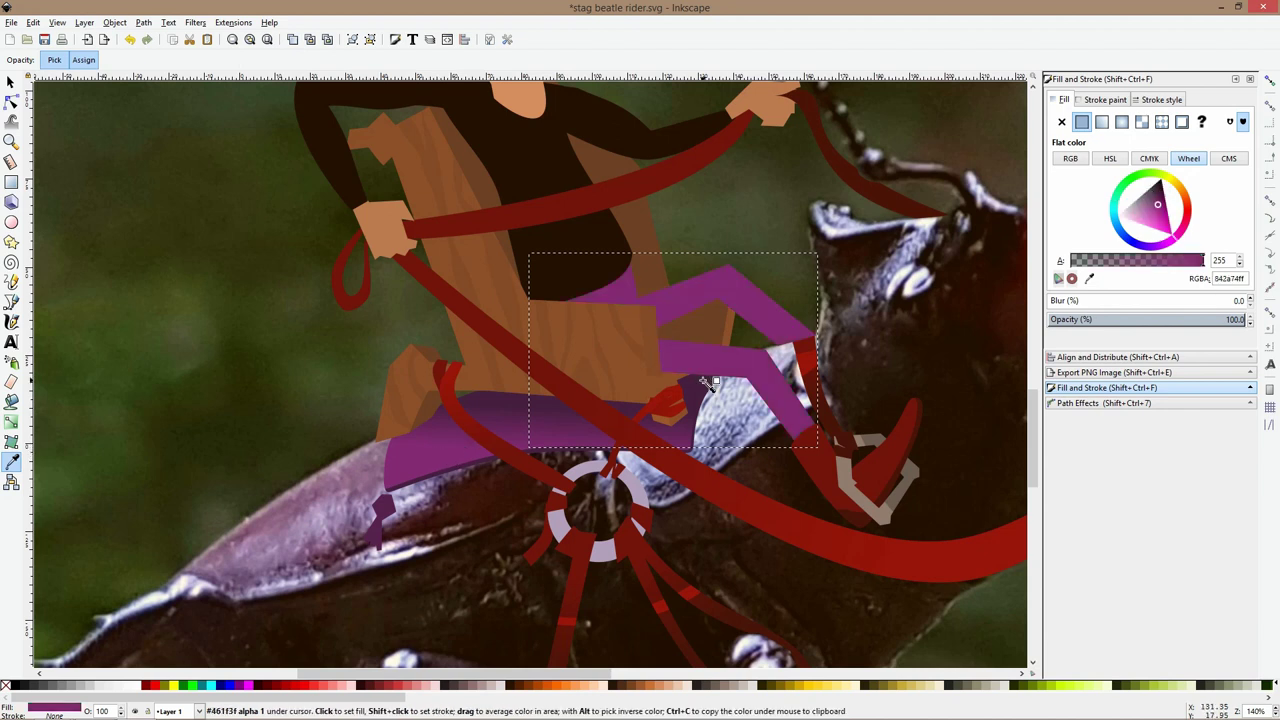
# Shift the trousers' hue towards red, giving colour 842a56, and clear the selection
pyautogui.scroll(-2, 712, 383)
pyautogui.scroll(2, 718, 381)
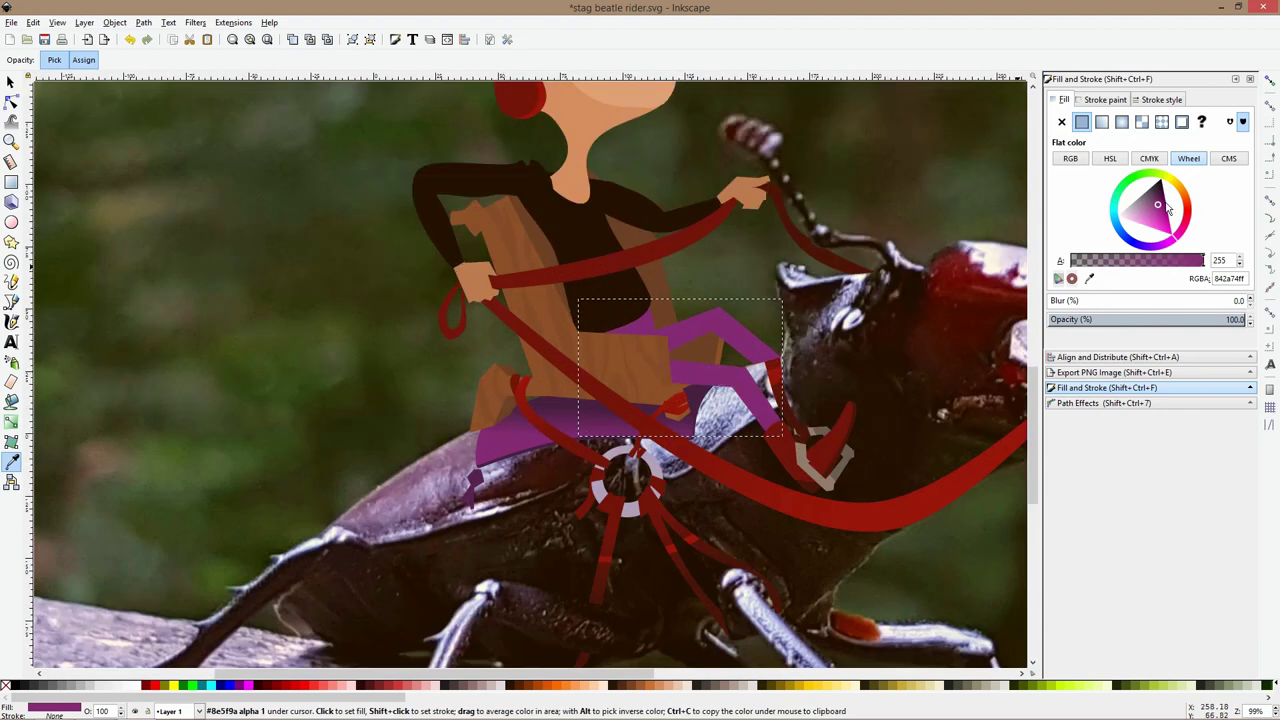
pyautogui.moveTo(1173, 250); pyautogui.dragTo(1166, 252)
pyautogui.click(1183, 233)
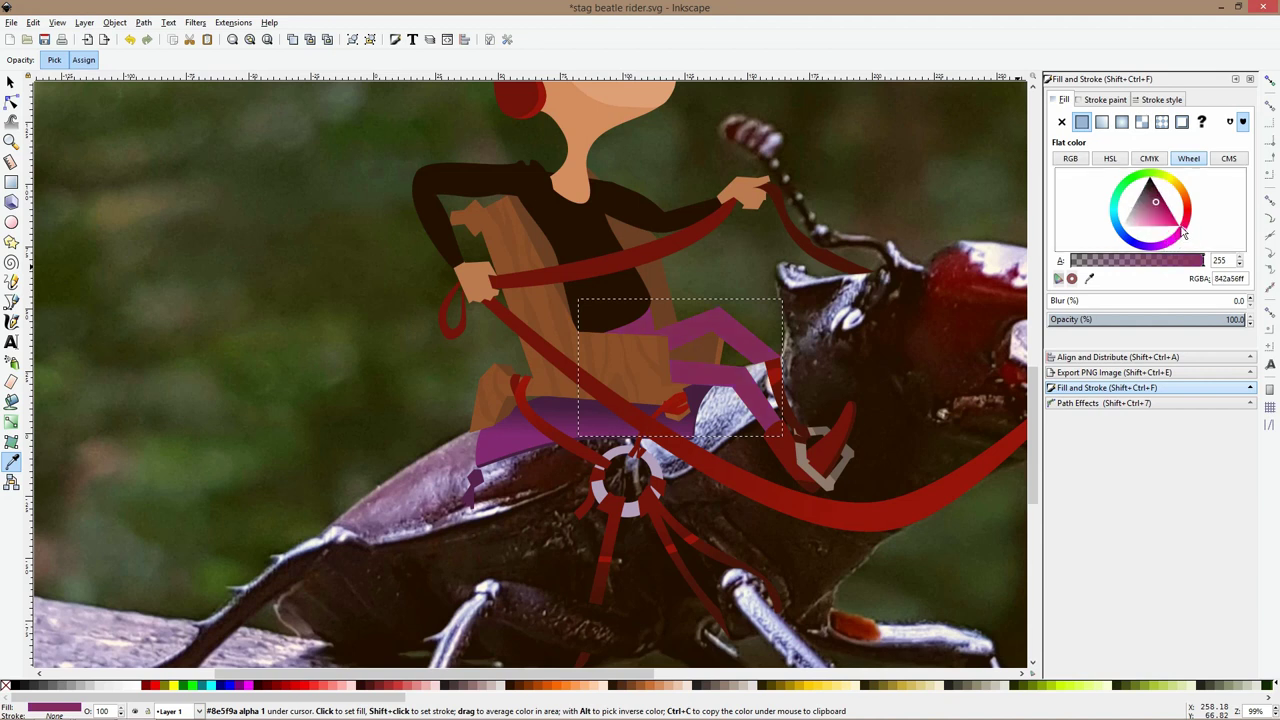
pyautogui.scroll(-2, 207, 207)
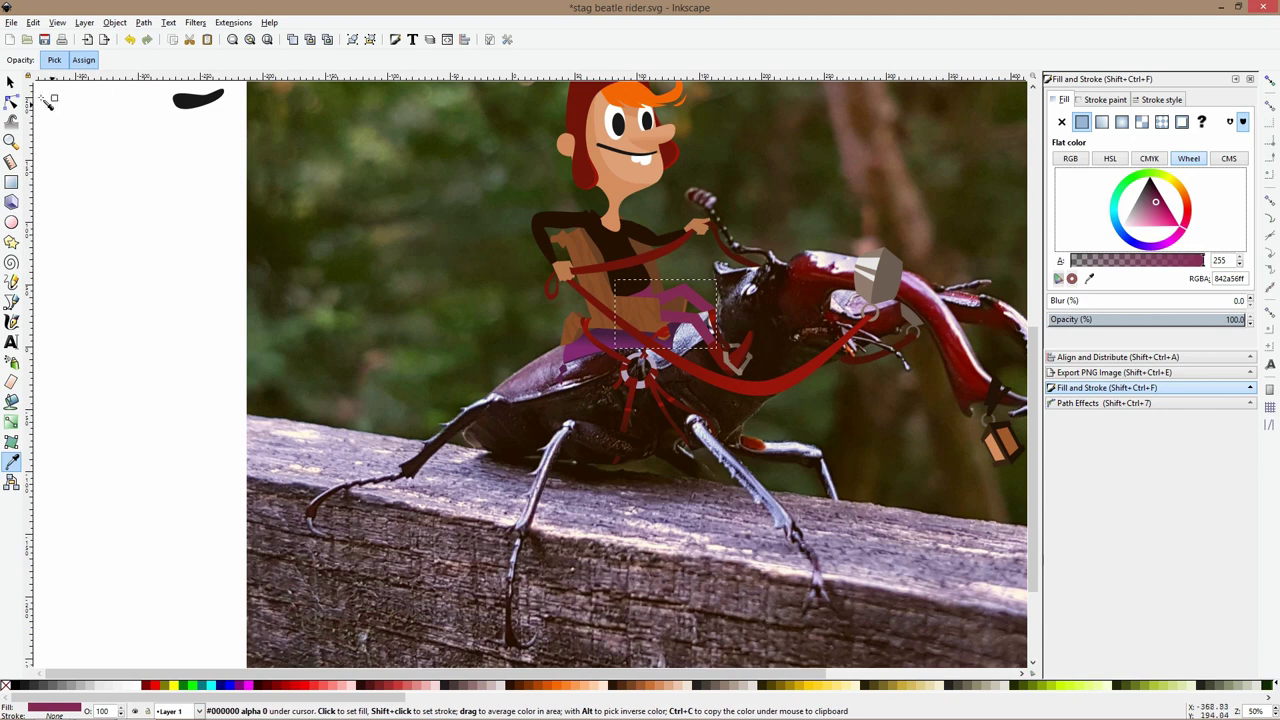
pyautogui.click(11, 82)
pyautogui.click(72, 149)
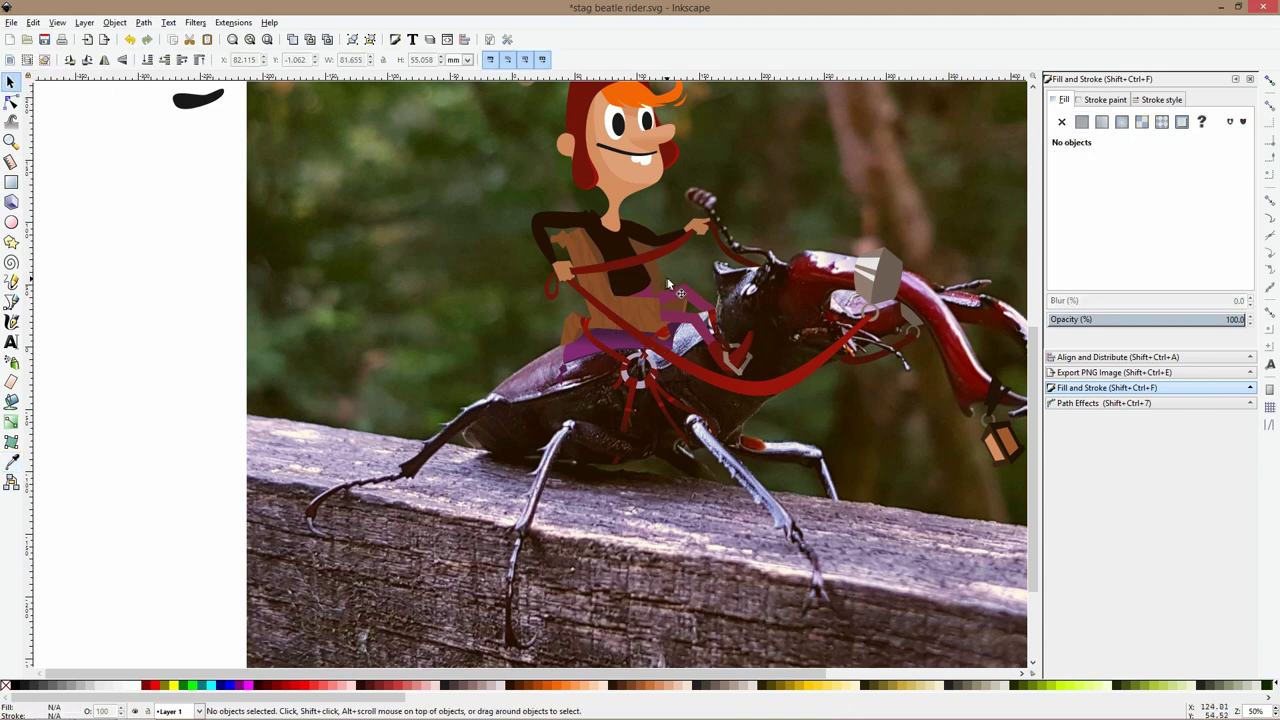
# Refine the front sleeve's shoulder curve and reposition the shirt body's collar corner and its curve handle beside the rider's neck
pyautogui.scroll(2, 629, 238)
pyautogui.click(652, 225)
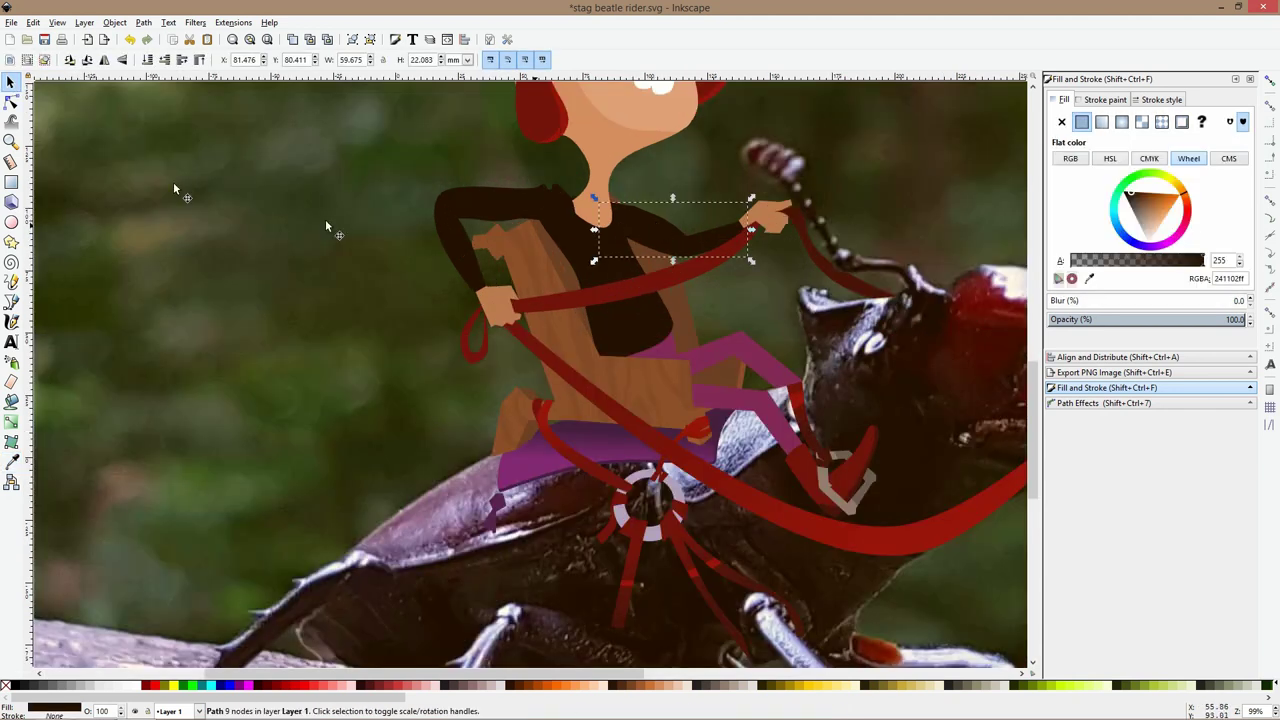
pyautogui.click(11, 103)
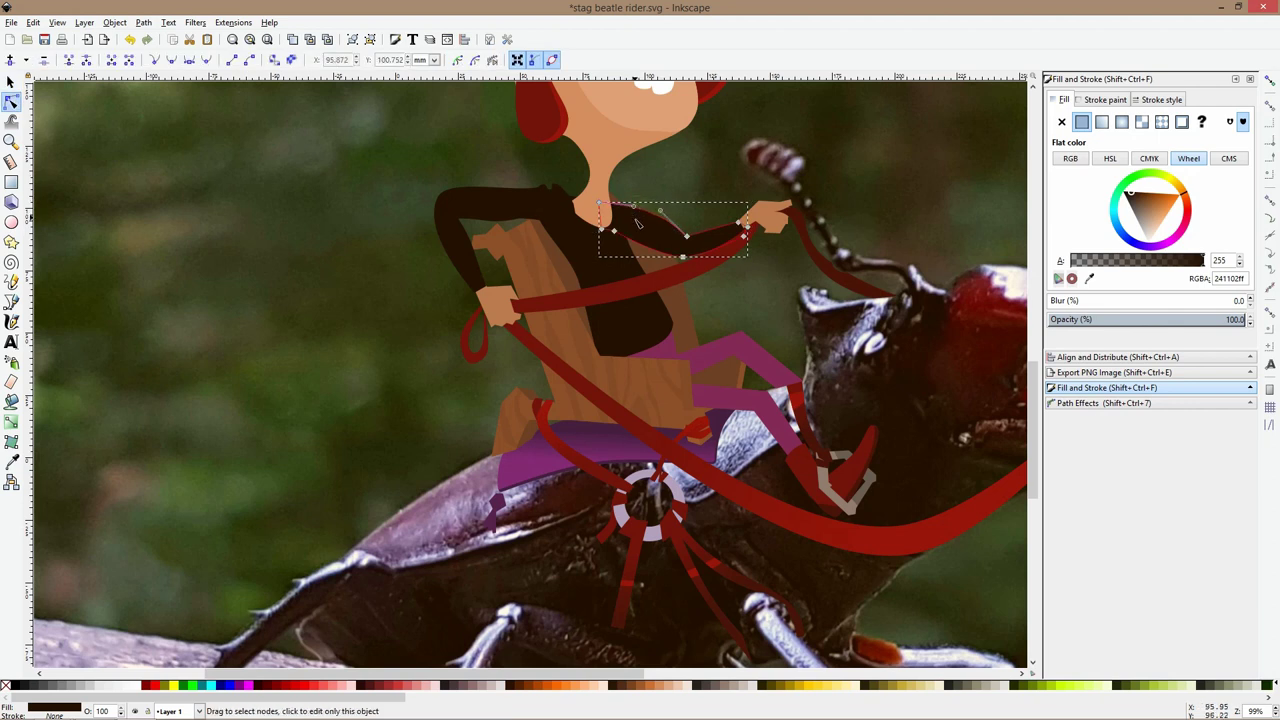
pyautogui.moveTo(634, 207); pyautogui.dragTo(628, 212)
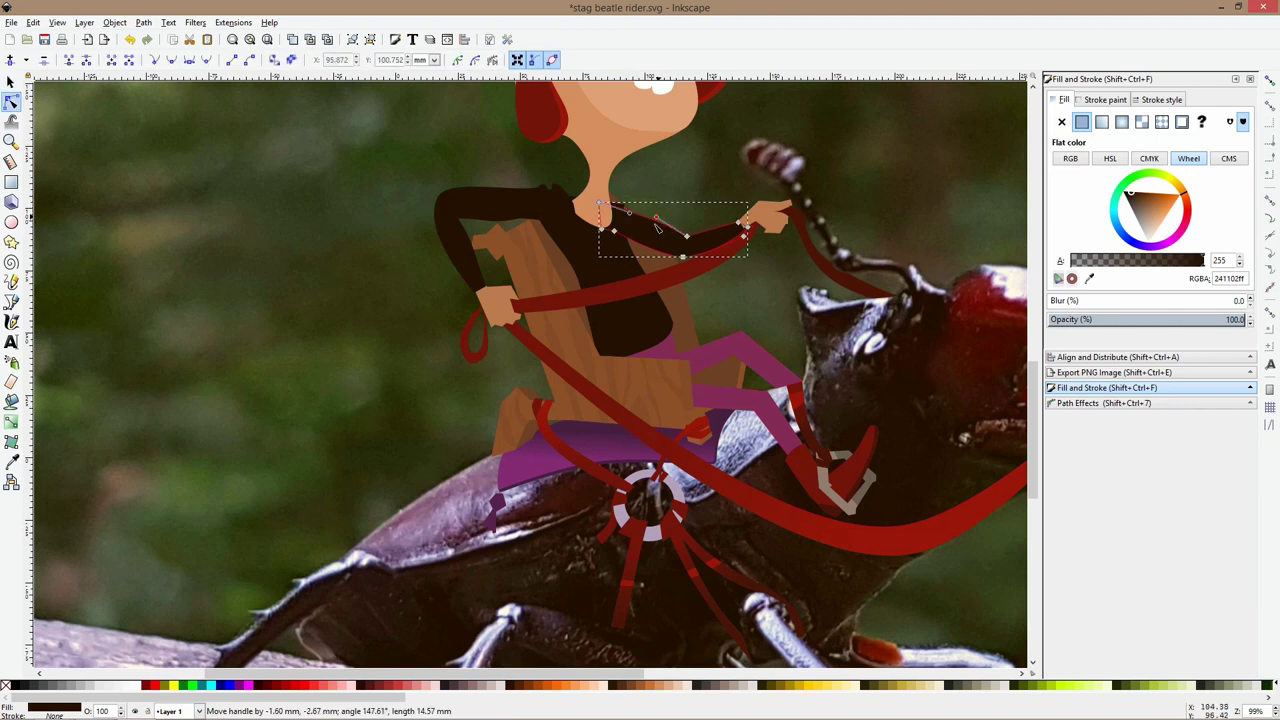
pyautogui.click(624, 207)
pyautogui.click(624, 207)
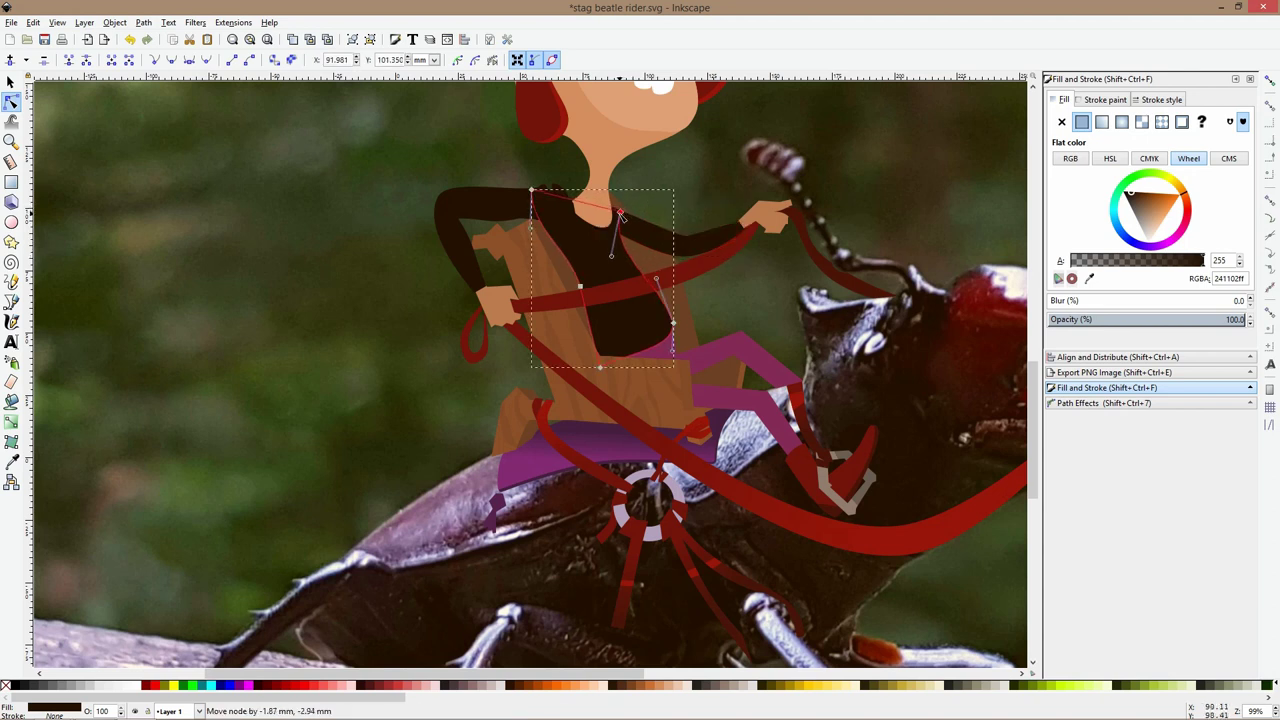
pyautogui.moveTo(611, 257); pyautogui.dragTo(622, 258)
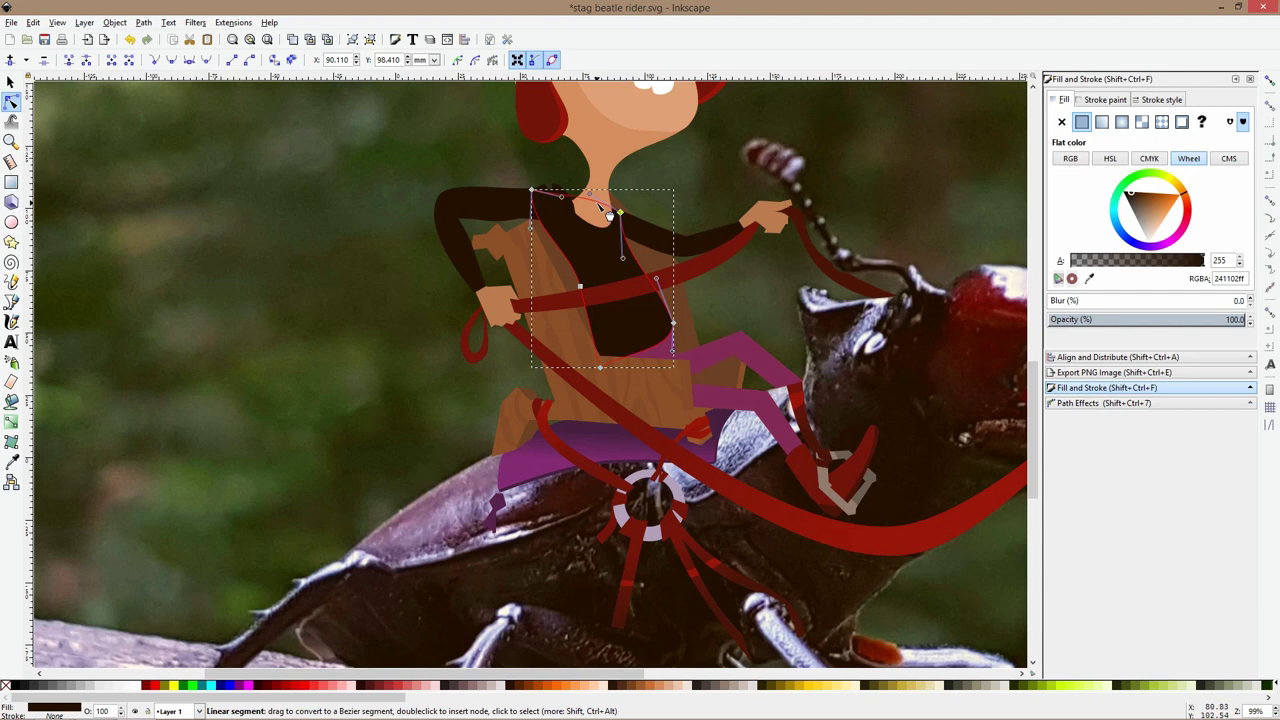
pyautogui.doubleClick(701, 209)
pyautogui.scroll(1, 672, 262)
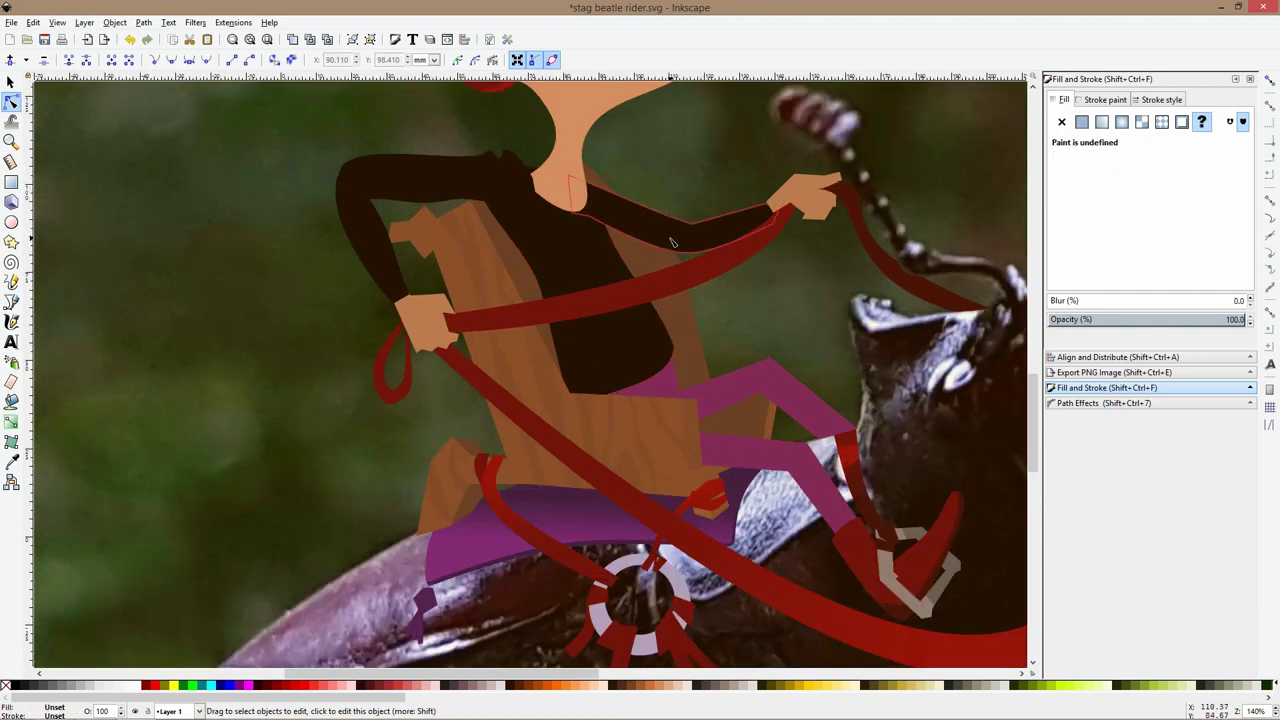
# Select the rider's front sleeve, shirt body and rear sleeve together
pyautogui.click(651, 214)
pyautogui.press('s')
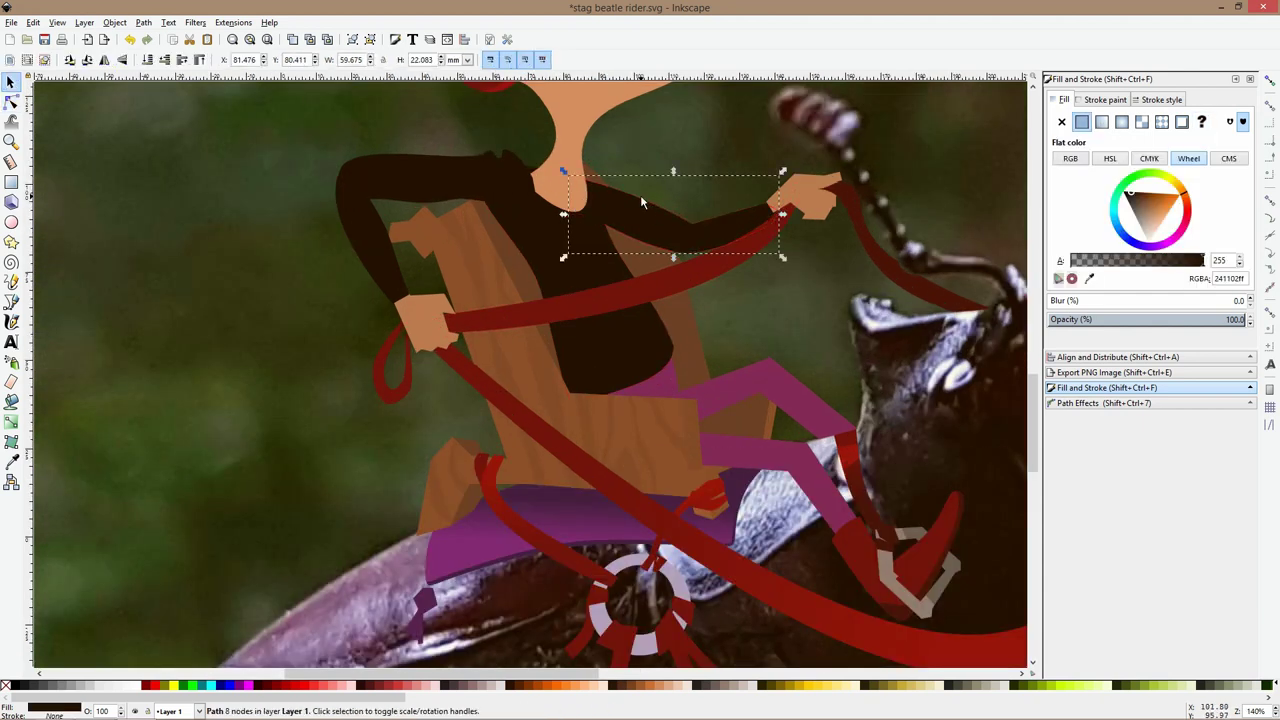
pyautogui.keyDown('shift'); pyautogui.click(604, 272); pyautogui.keyUp('shift')
pyautogui.keyDown('shift'); pyautogui.click(372, 250); pyautogui.keyUp('shift')
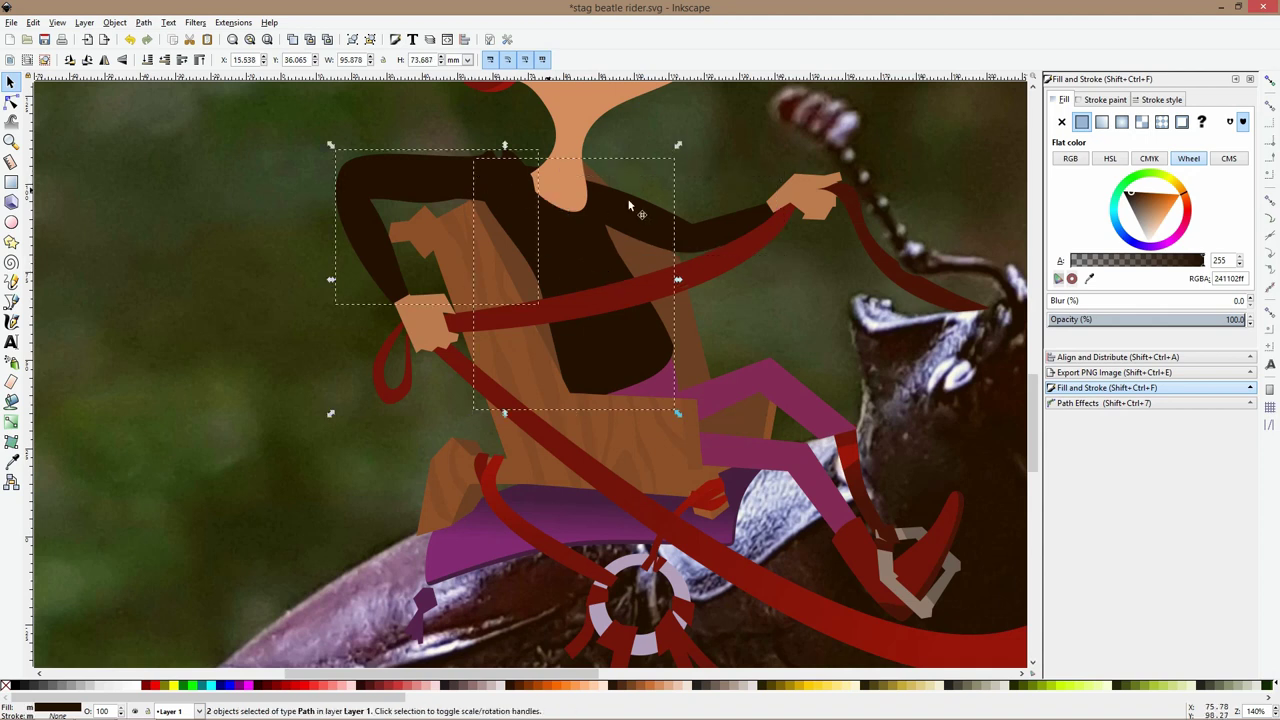
# Try recolouring the shirt with the purple 5c2351 sampled from the blanket, a muted blue 35426d and a grey 646464
pyautogui.click(12, 460)
pyautogui.click(546, 514)
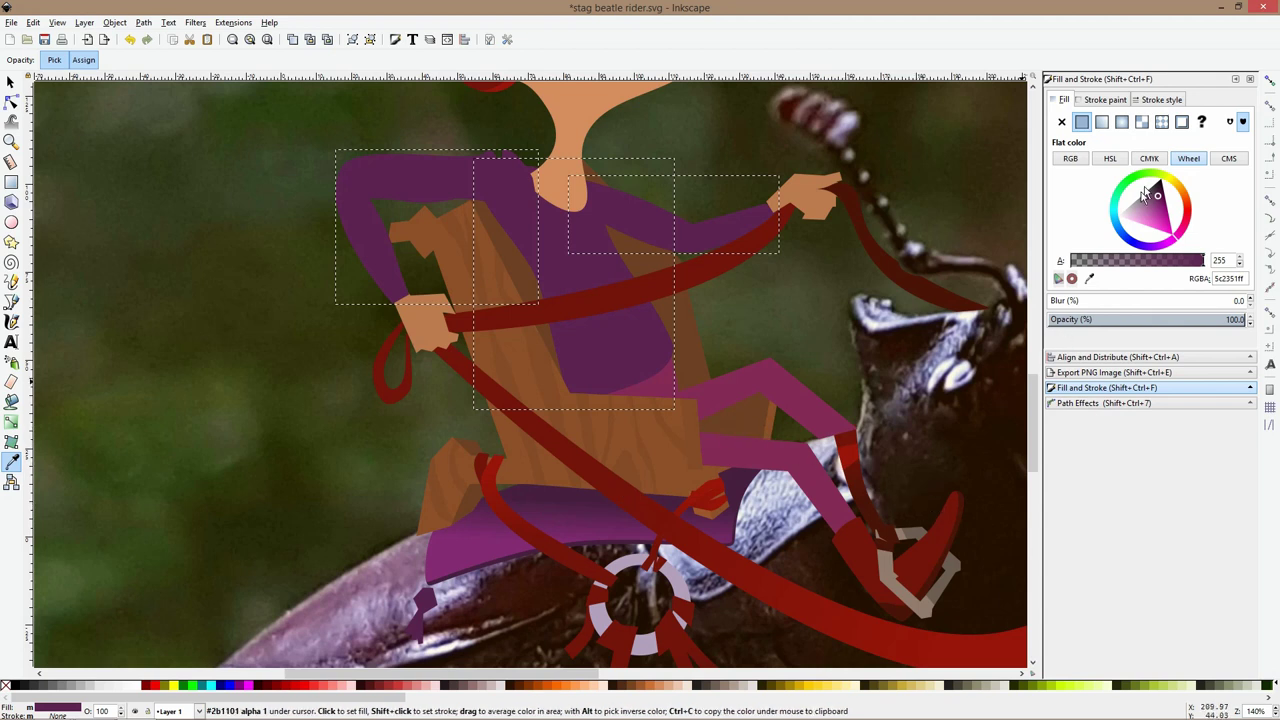
pyautogui.click(1118, 230)
pyautogui.moveTo(1115, 203)
pyautogui.mouseDown()
pyautogui.moveTo(1122, 222)
pyautogui.moveTo(1158, 215)
pyautogui.mouseUp()
pyautogui.click(1186, 234)
pyautogui.scroll(-3, 740, 290)
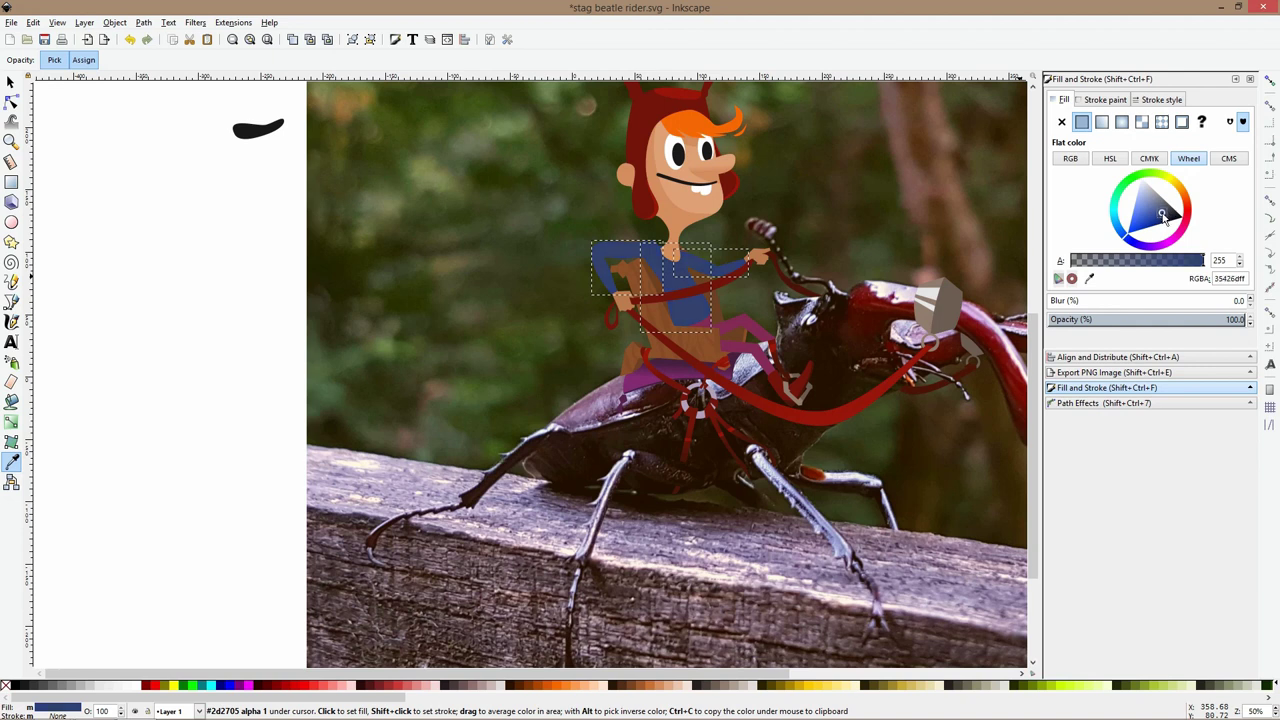
pyautogui.moveTo(1163, 218)
pyautogui.mouseDown()
pyautogui.moveTo(1149, 221)
pyautogui.moveTo(1170, 214)
pyautogui.moveTo(1167, 199)
pyautogui.mouseUp()
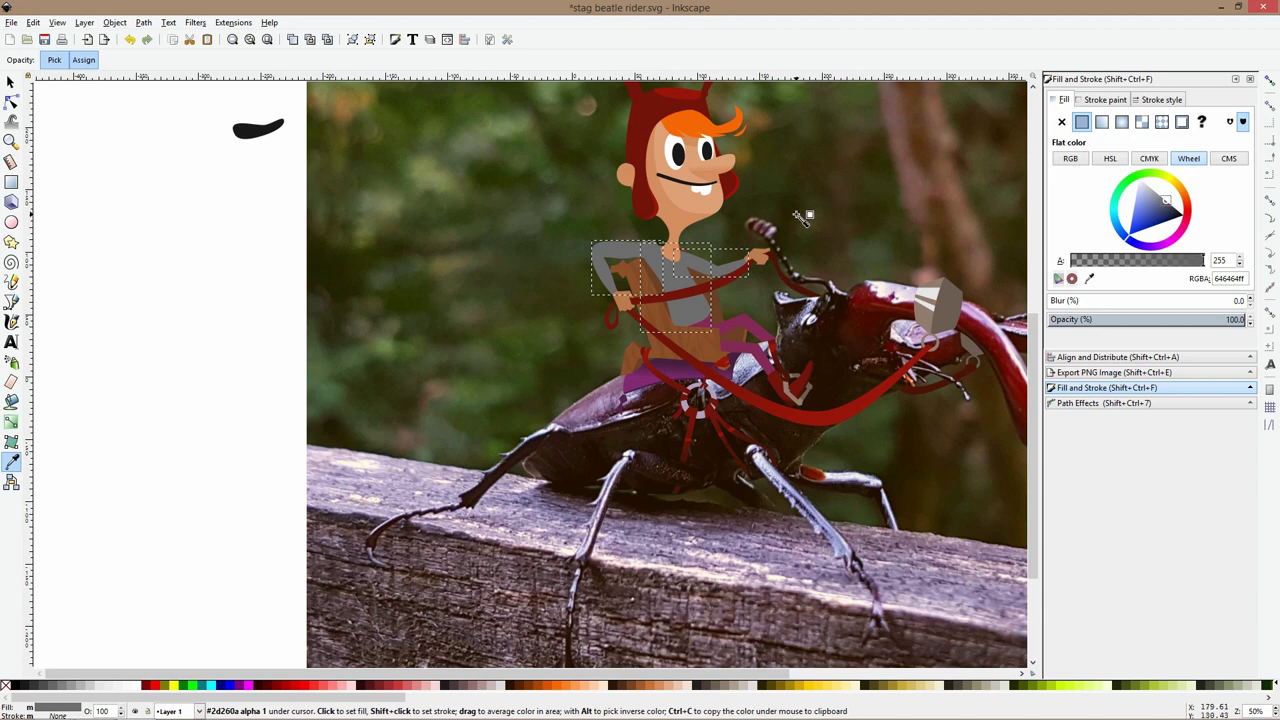
# Try the cap's red 71130b, a dark red 470d00 and the blanket's dark purple 461f3f on the shirt
pyautogui.click(649, 121)
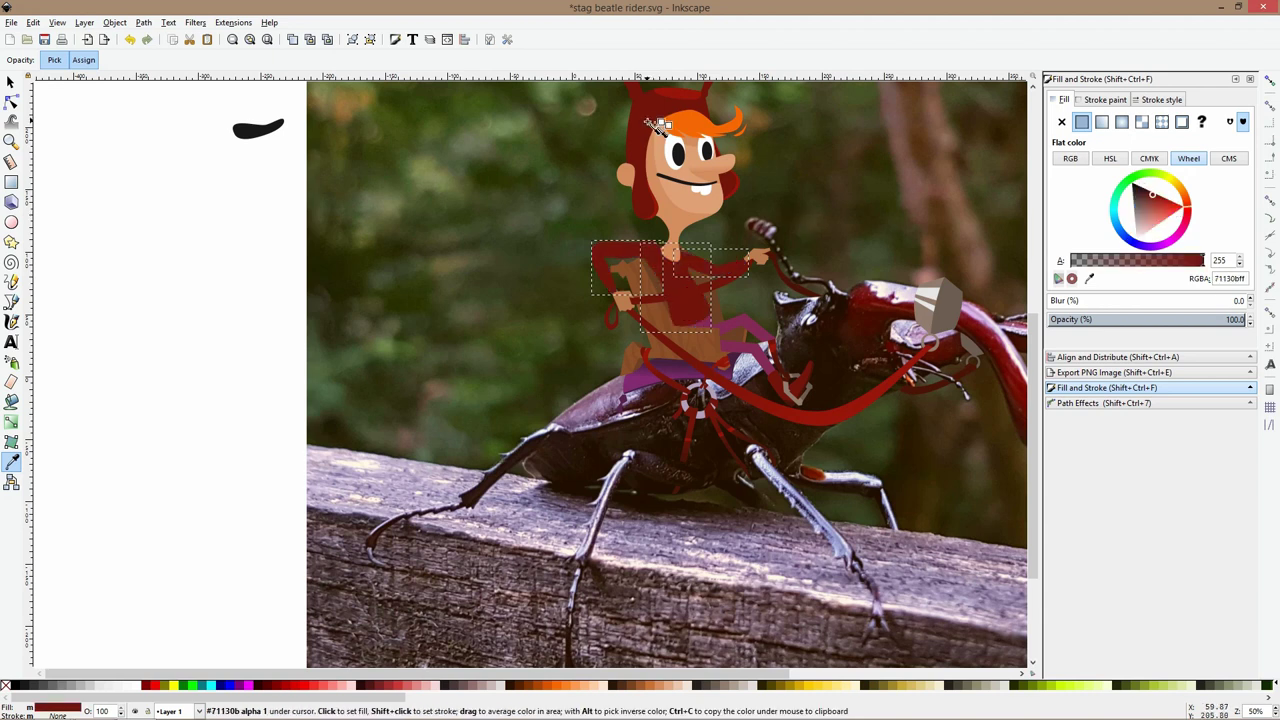
pyautogui.click(888, 318)
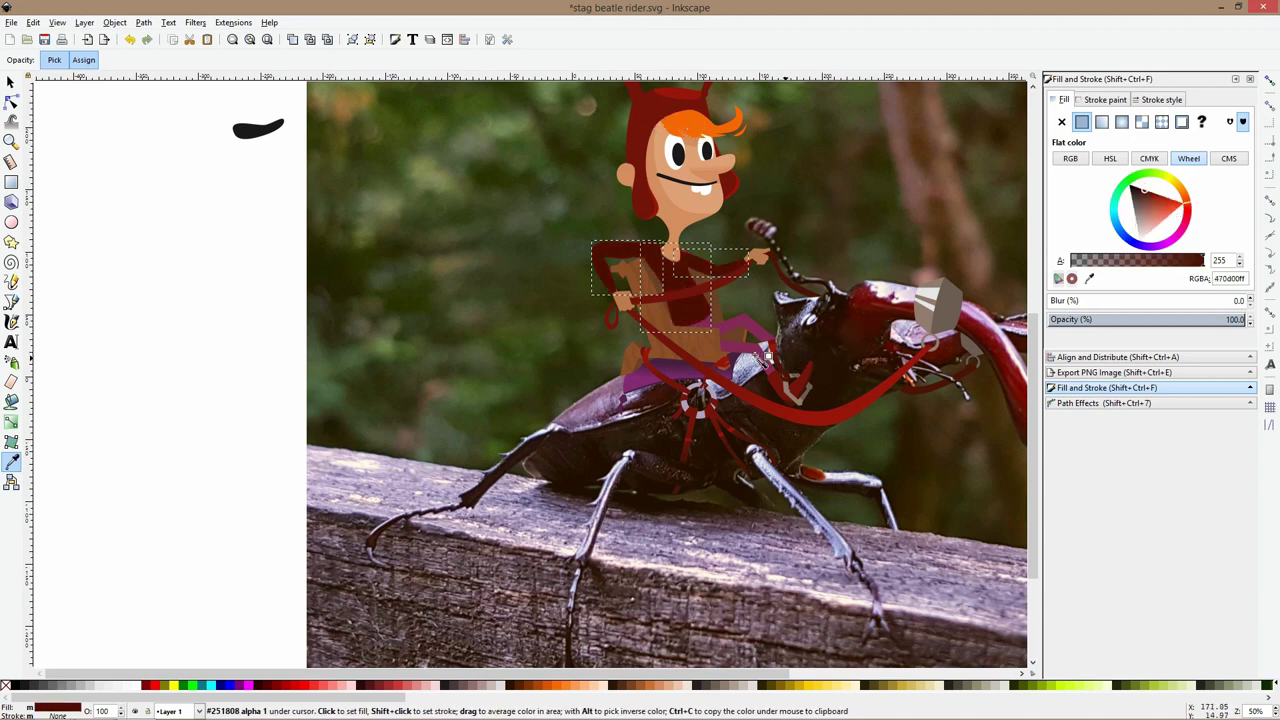
pyautogui.click(764, 348)
pyautogui.click(684, 365)
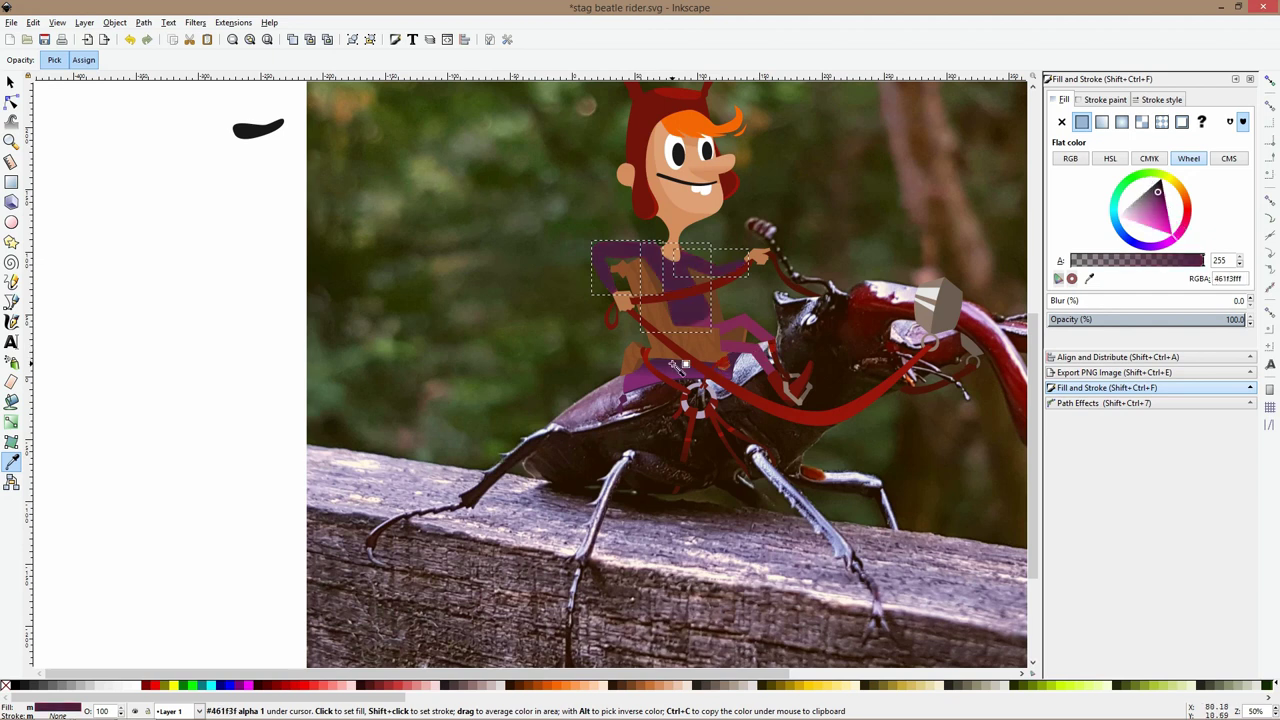
# Undo all the trial recolourings of the shirt, back to its dark brown fill
pyautogui.hotkey('ctrl', 'z')
pyautogui.hotkey('ctrl', 'z')
pyautogui.hotkey('ctrl', 'z')
pyautogui.hotkey('ctrl', 'z')
pyautogui.hotkey('ctrl', 'z')
pyautogui.hotkey('ctrl', 'z')
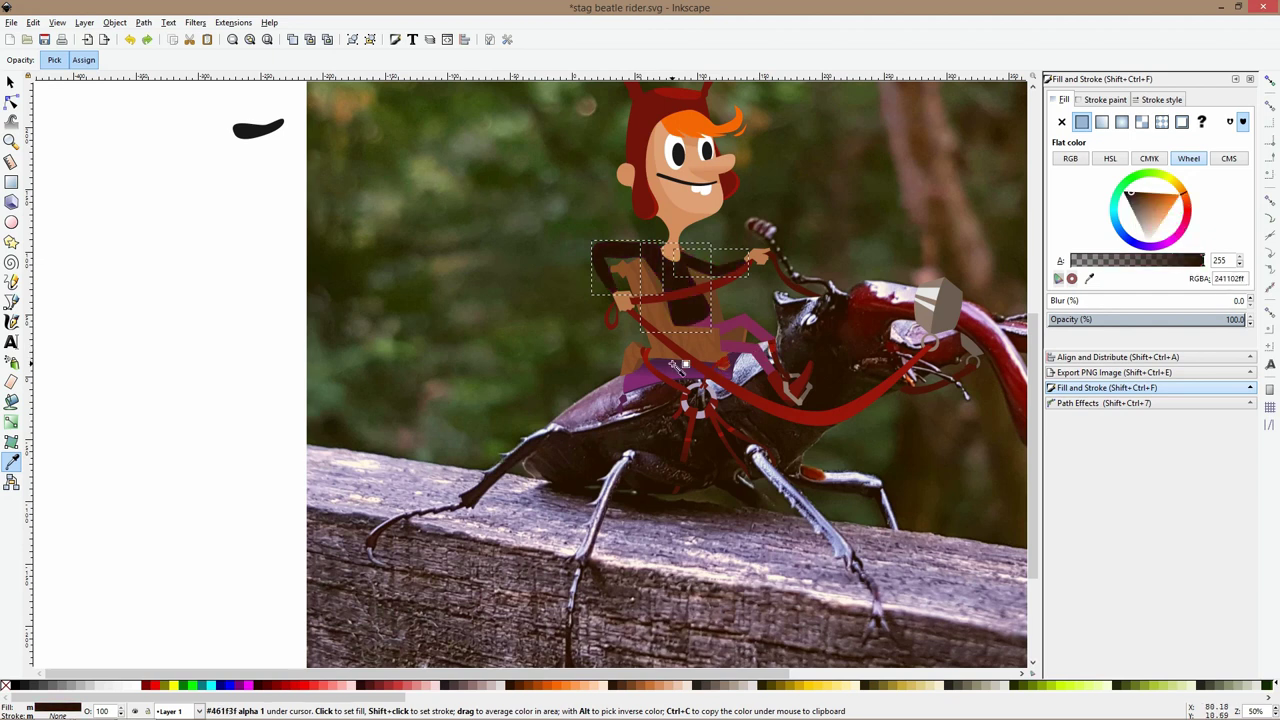
# Recolour the shirt with purple sampled from the blanket, shift its hue to the dark blue 23465c, and clear the selection
pyautogui.click(685, 364)
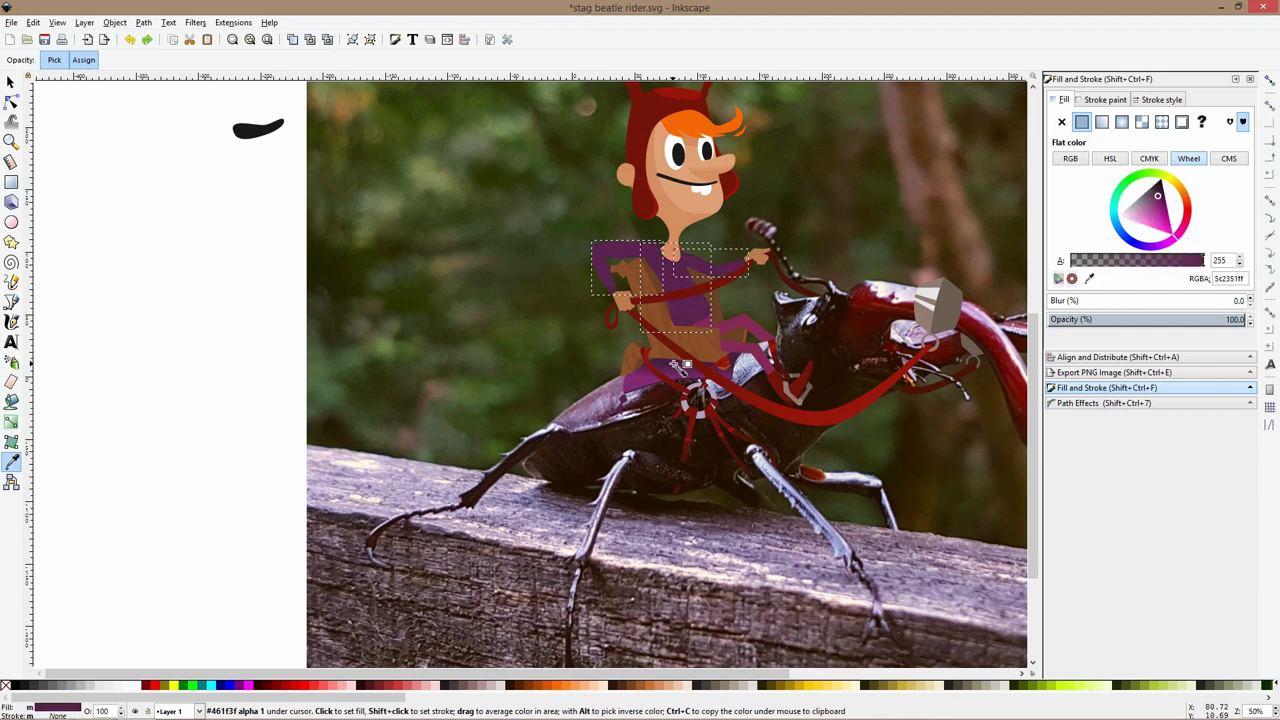
pyautogui.click(1121, 229)
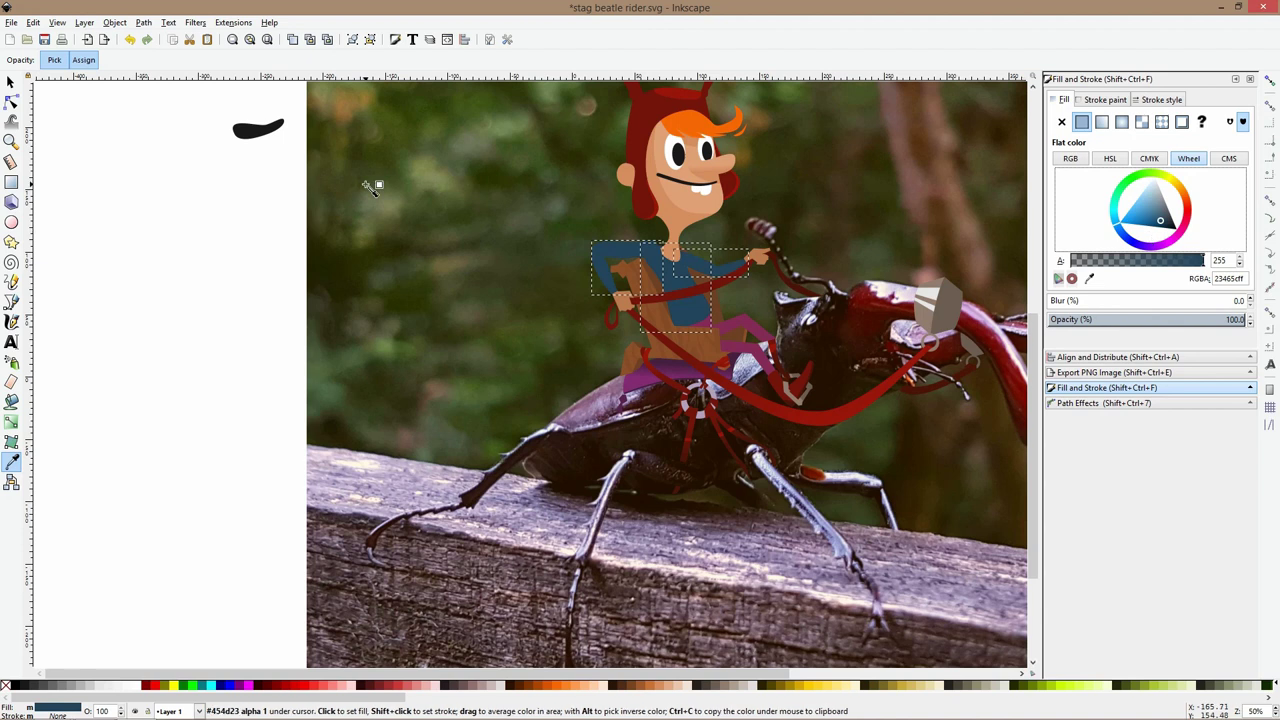
pyautogui.click(11, 83)
pyautogui.click(294, 260)
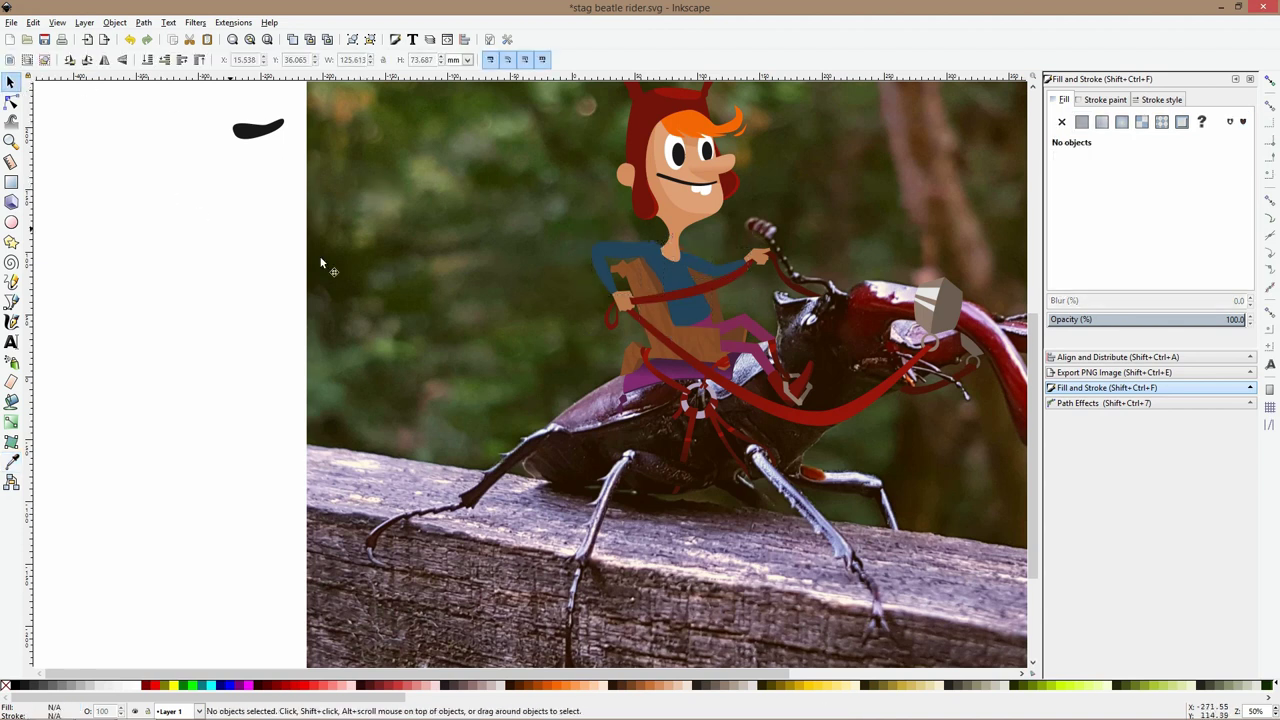
# Review the whole illustration and save the document
pyautogui.scroll(-1, 703, 278)
pyautogui.moveTo(795, 260); pyautogui.dragTo(700, 284)
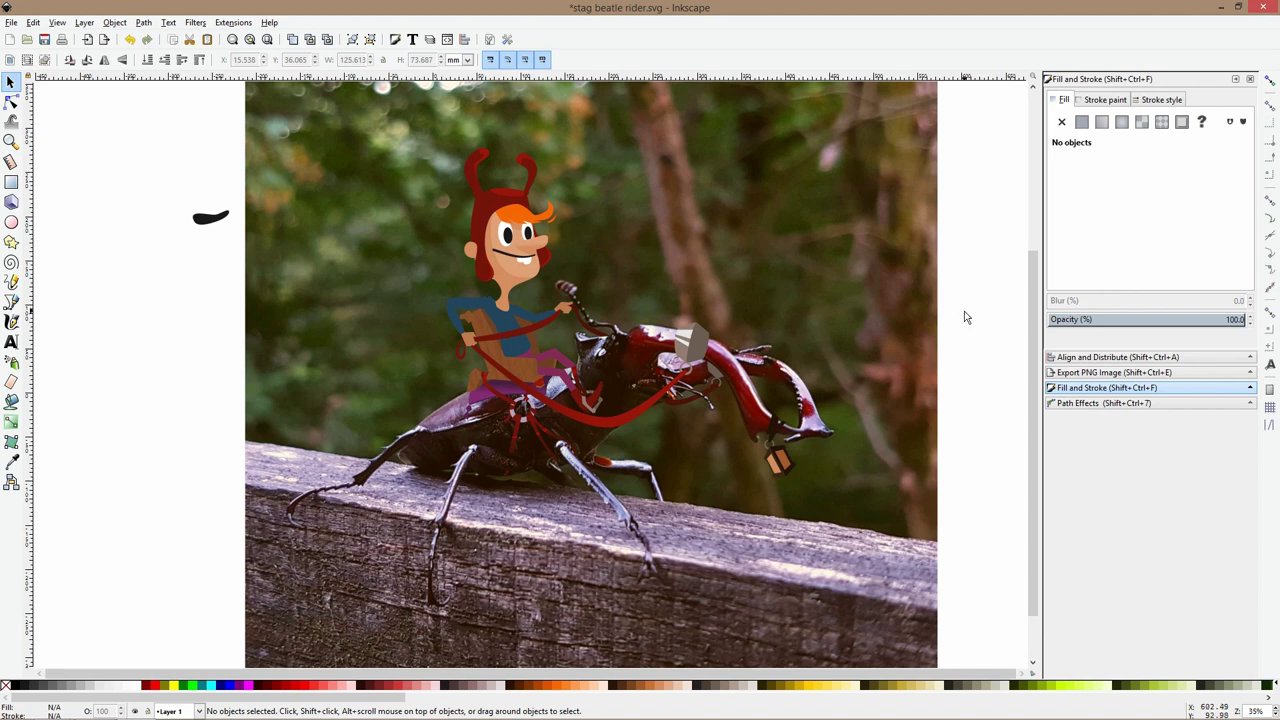
pyautogui.click(11, 301)
pyautogui.hotkey('ctrl', 's')
# Draw a closed straight-sided sack outline behind the rider's chair, narrowing to a neck with a small knob at its lower end
pyautogui.keyDown('ctrl'); pyautogui.scroll(4, 437, 383); pyautogui.keyUp('ctrl')
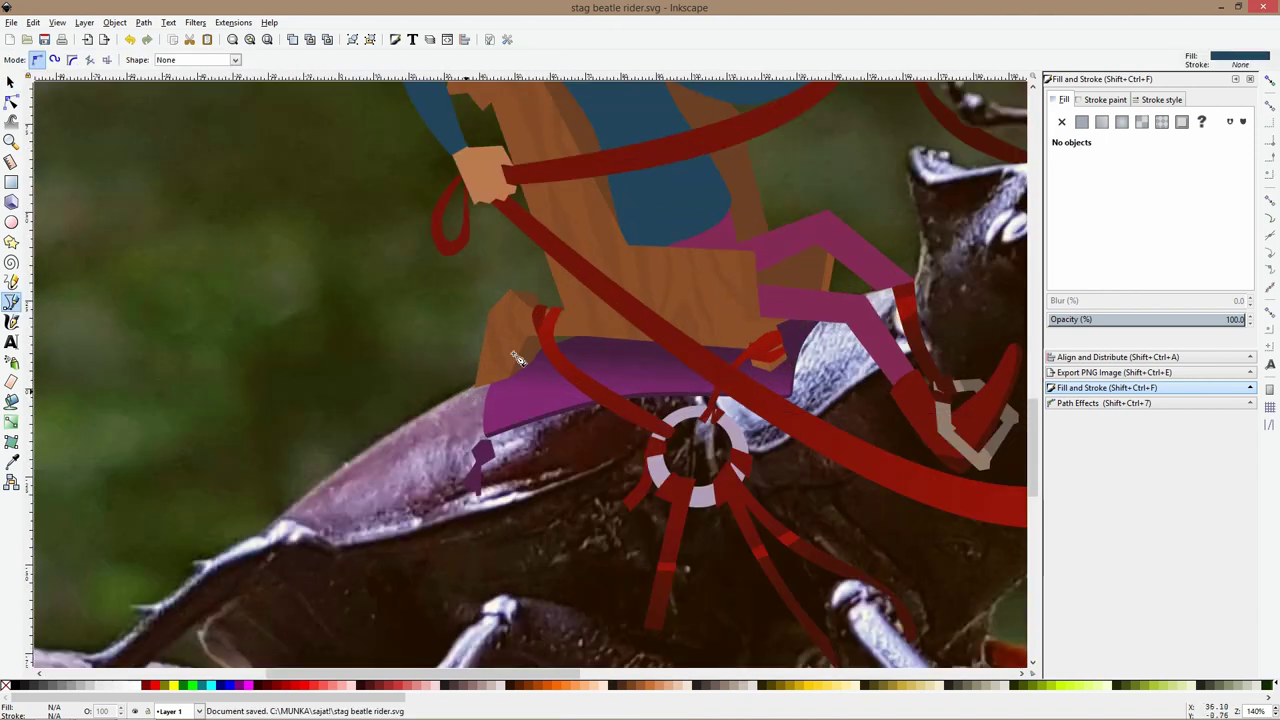
pyautogui.click(544, 190)
pyautogui.click(372, 235)
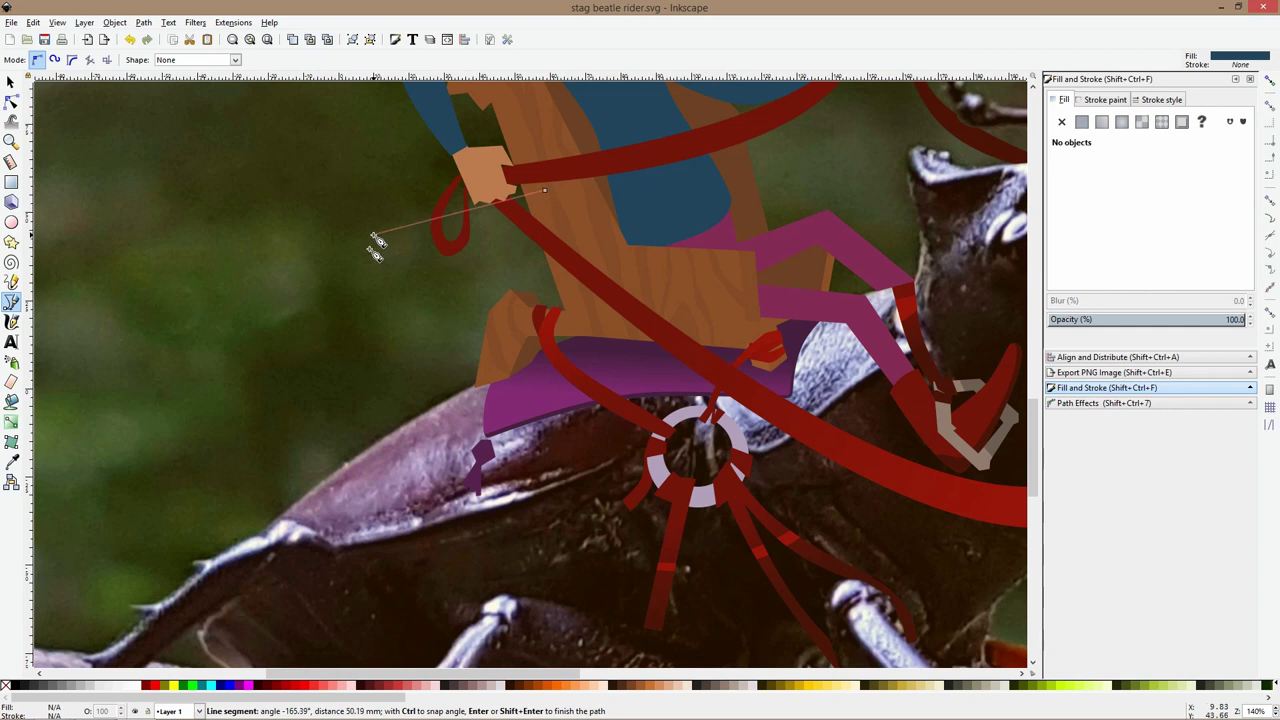
pyautogui.click(342, 378)
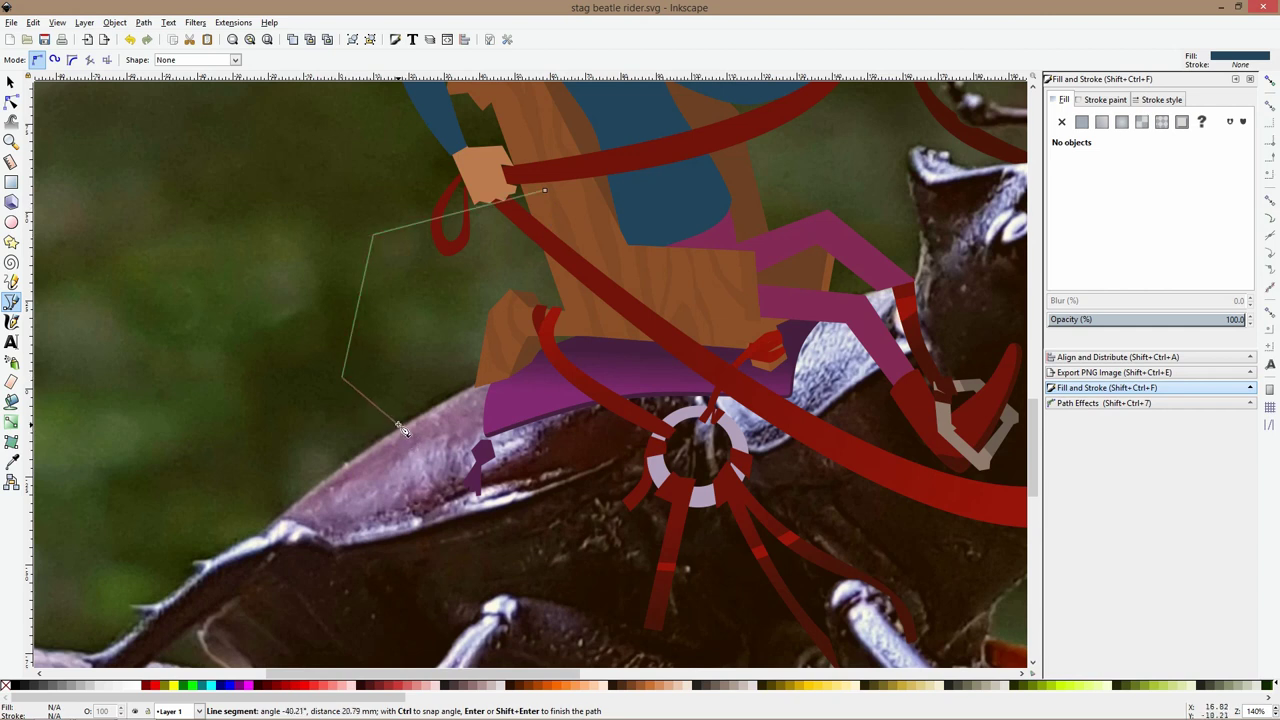
pyautogui.click(390, 405)
pyautogui.click(370, 450)
pyautogui.click(389, 477)
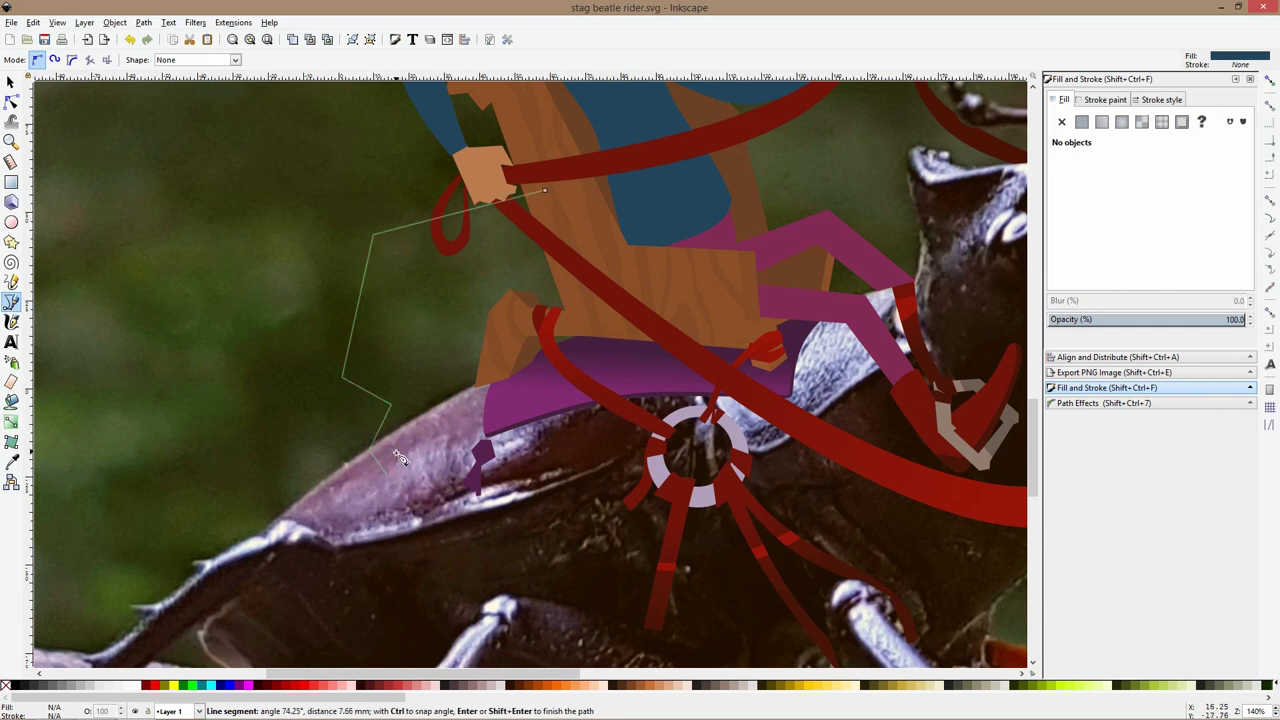
pyautogui.click(413, 478)
pyautogui.click(431, 412)
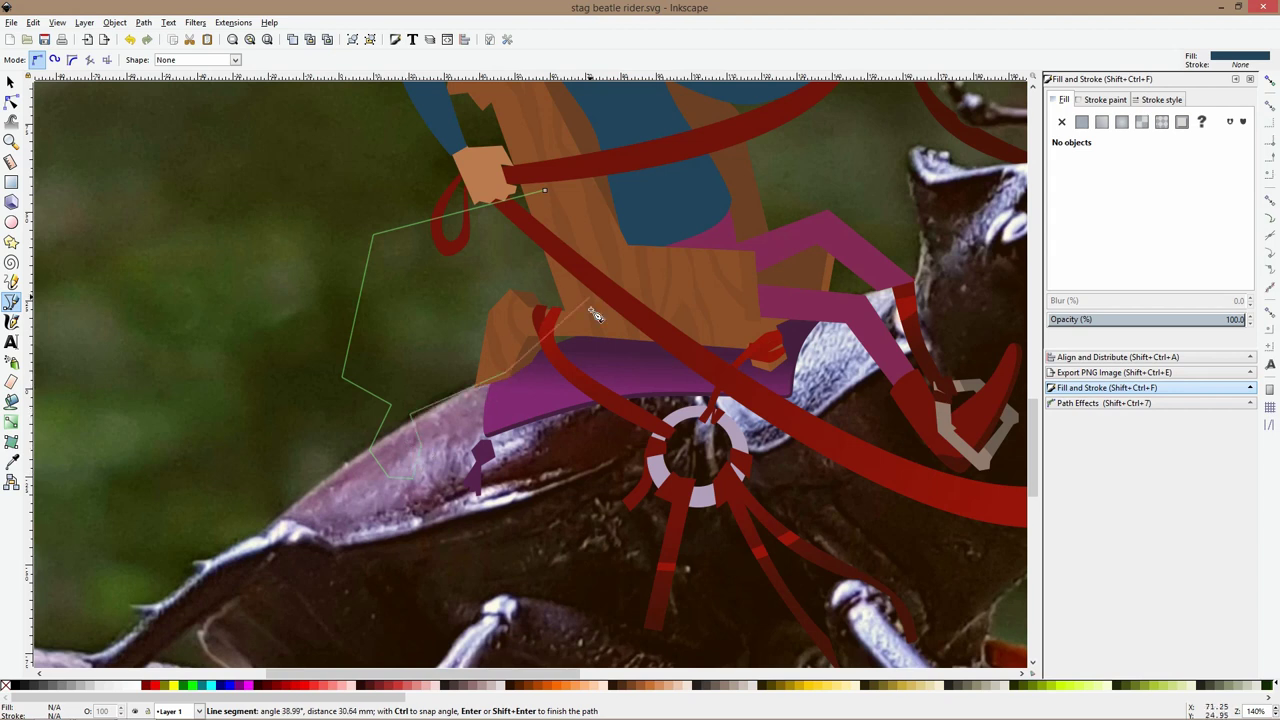
pyautogui.click(630, 326)
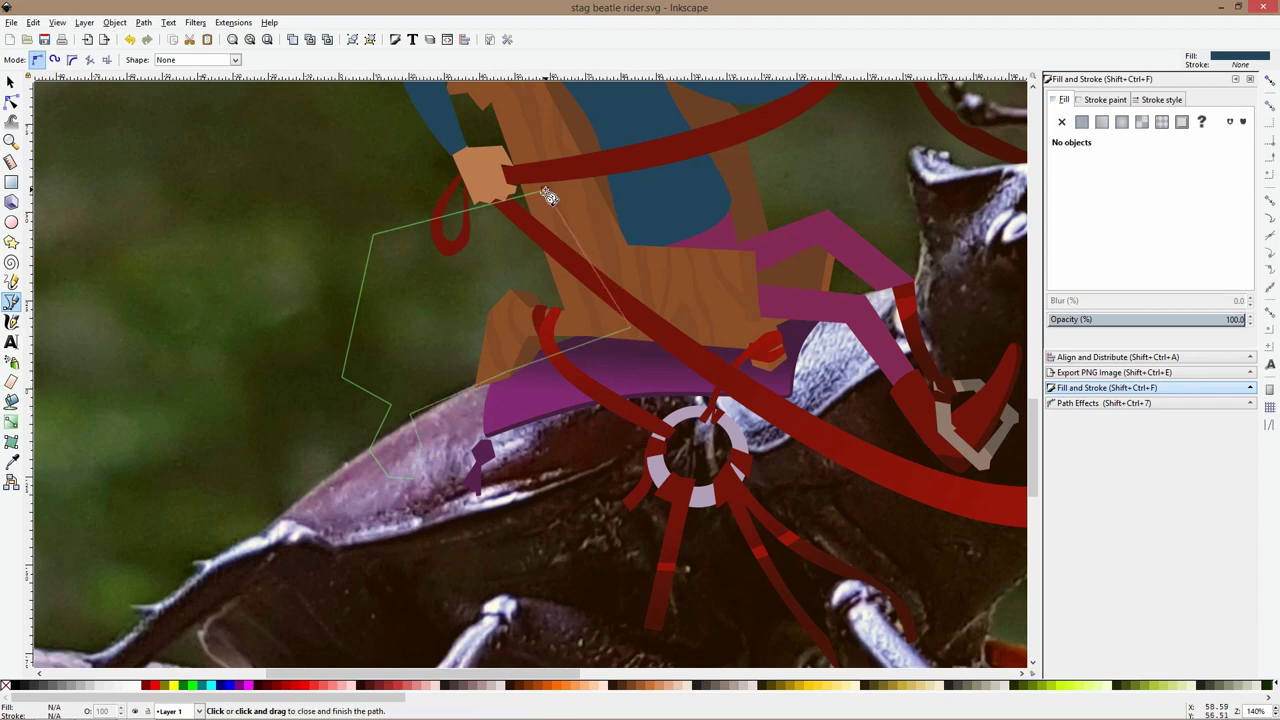
pyautogui.click(545, 191)
# Fill the new sack shape with the light tan deaa87 from the colour palette
pyautogui.click(11, 104)
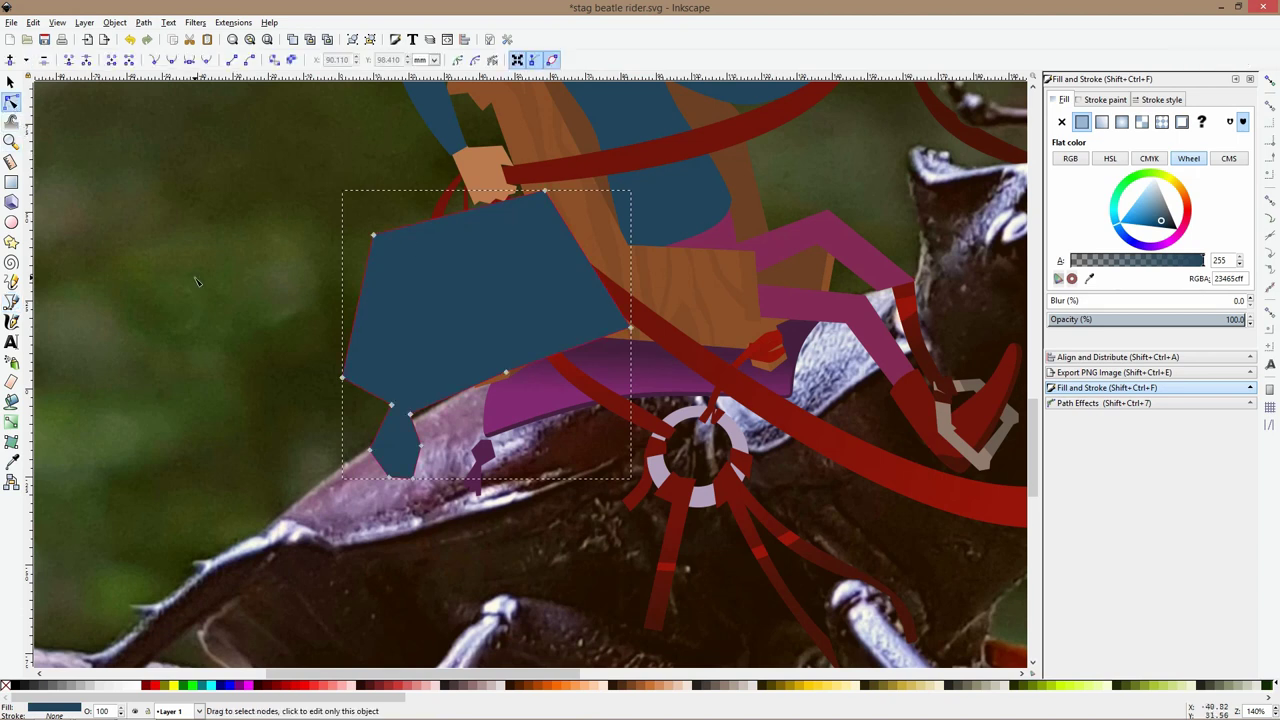
pyautogui.click(11, 462)
pyautogui.click(345, 495)
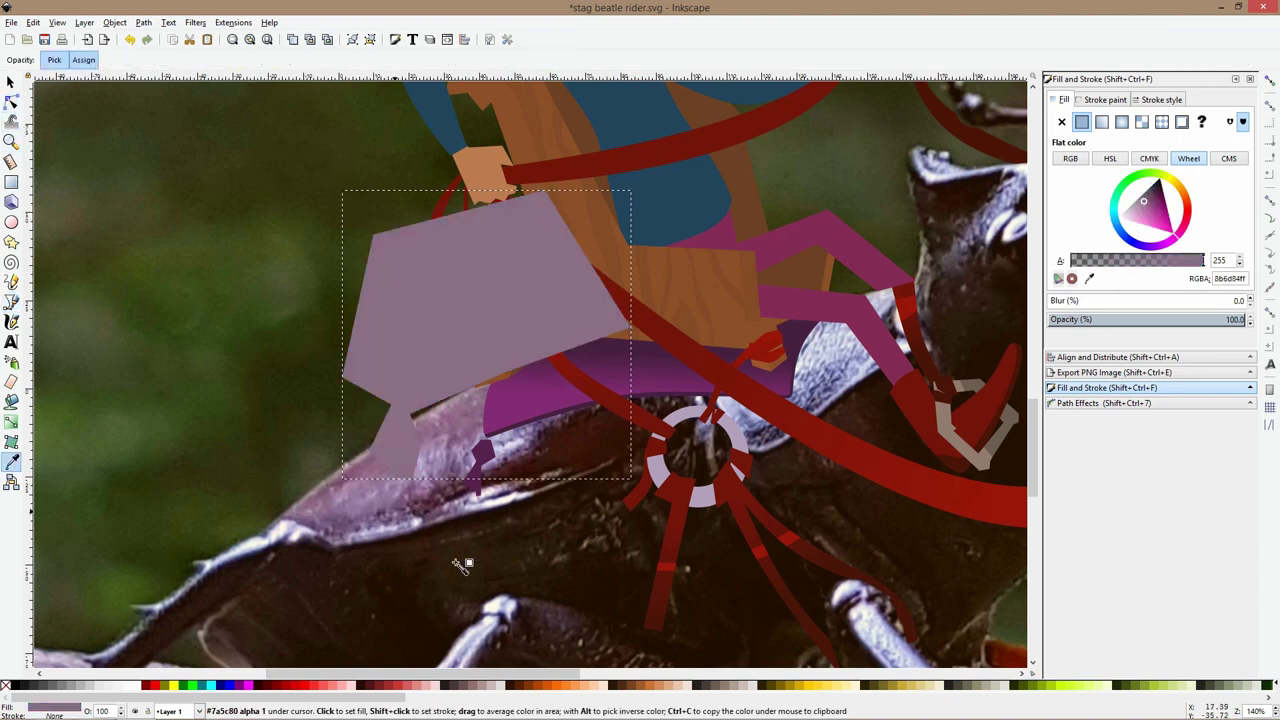
pyautogui.click(670, 688)
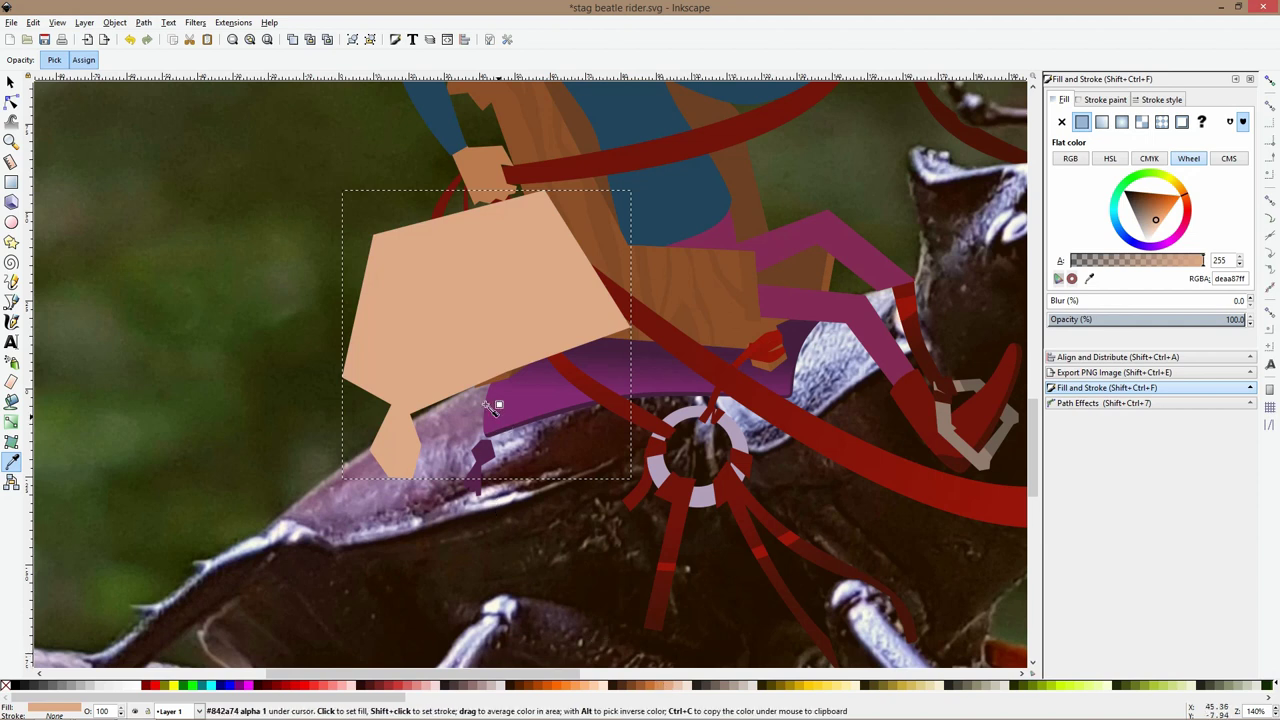
# Round the sack's outer corners and the small knob by smoothing their nodes, and move the neck's inner corner slightly down
pyautogui.click(11, 104)
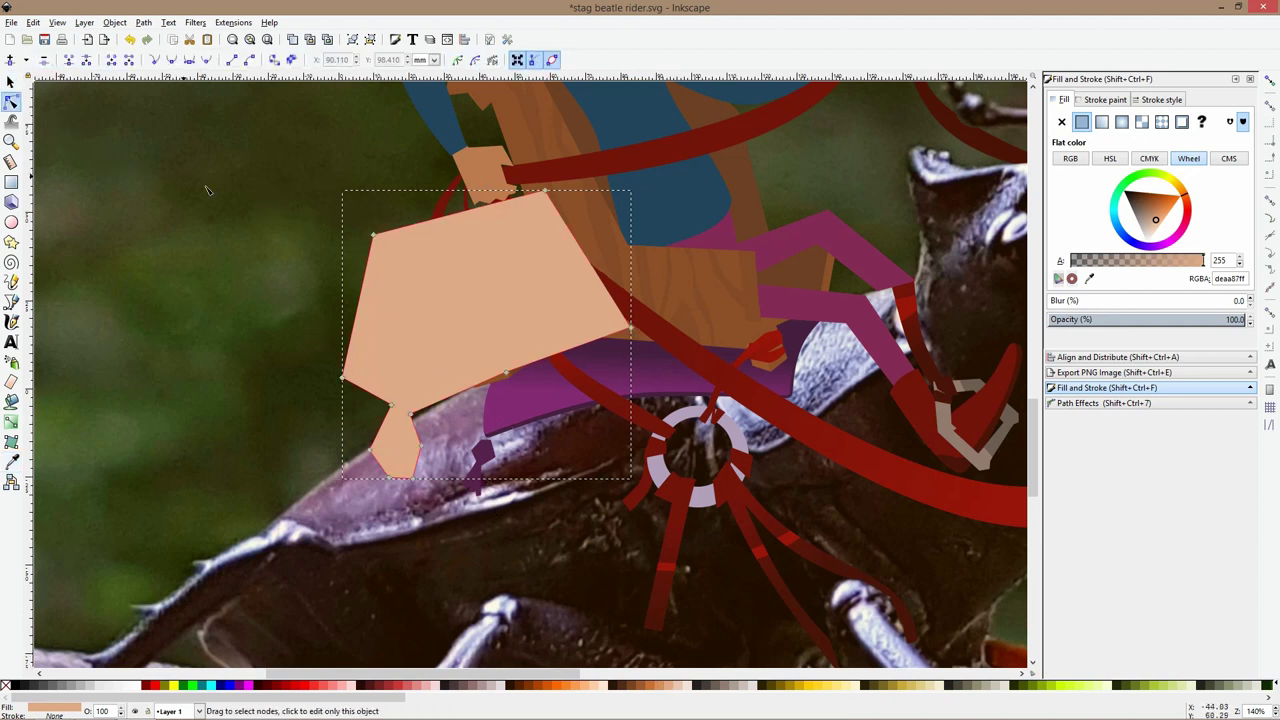
pyautogui.keyDown('ctrl'); pyautogui.click(374, 237); pyautogui.keyUp('ctrl')
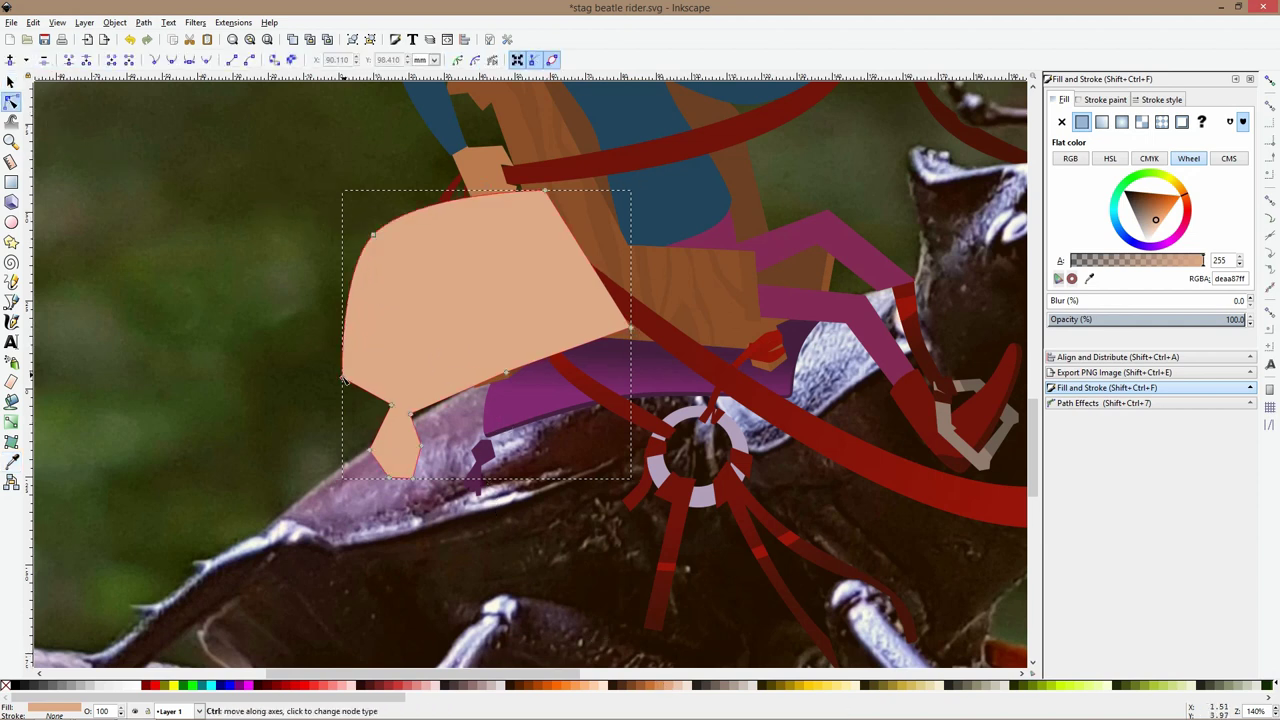
pyautogui.keyDown('ctrl'); pyautogui.click(343, 378); pyautogui.keyUp('ctrl')
pyautogui.keyDown('ctrl'); pyautogui.click(388, 477); pyautogui.keyUp('ctrl')
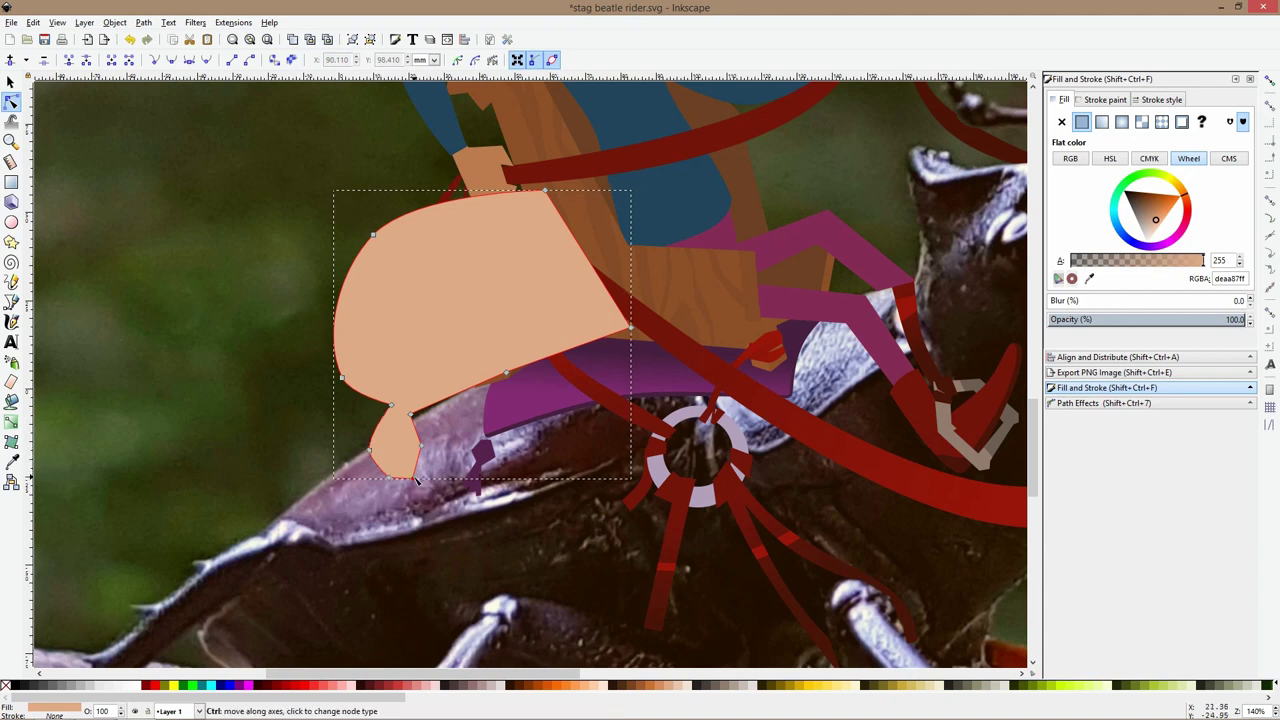
pyautogui.keyDown('ctrl'); pyautogui.click(418, 481); pyautogui.keyUp('ctrl')
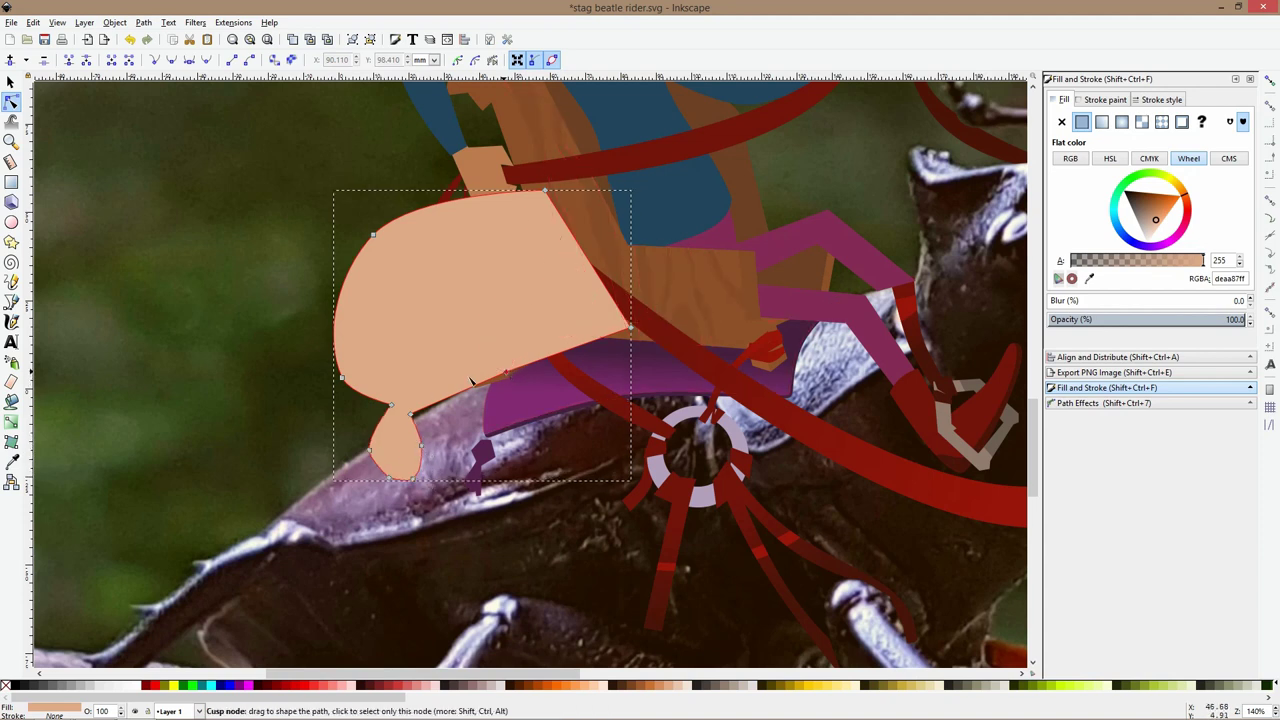
pyautogui.moveTo(414, 413); pyautogui.dragTo(419, 421)
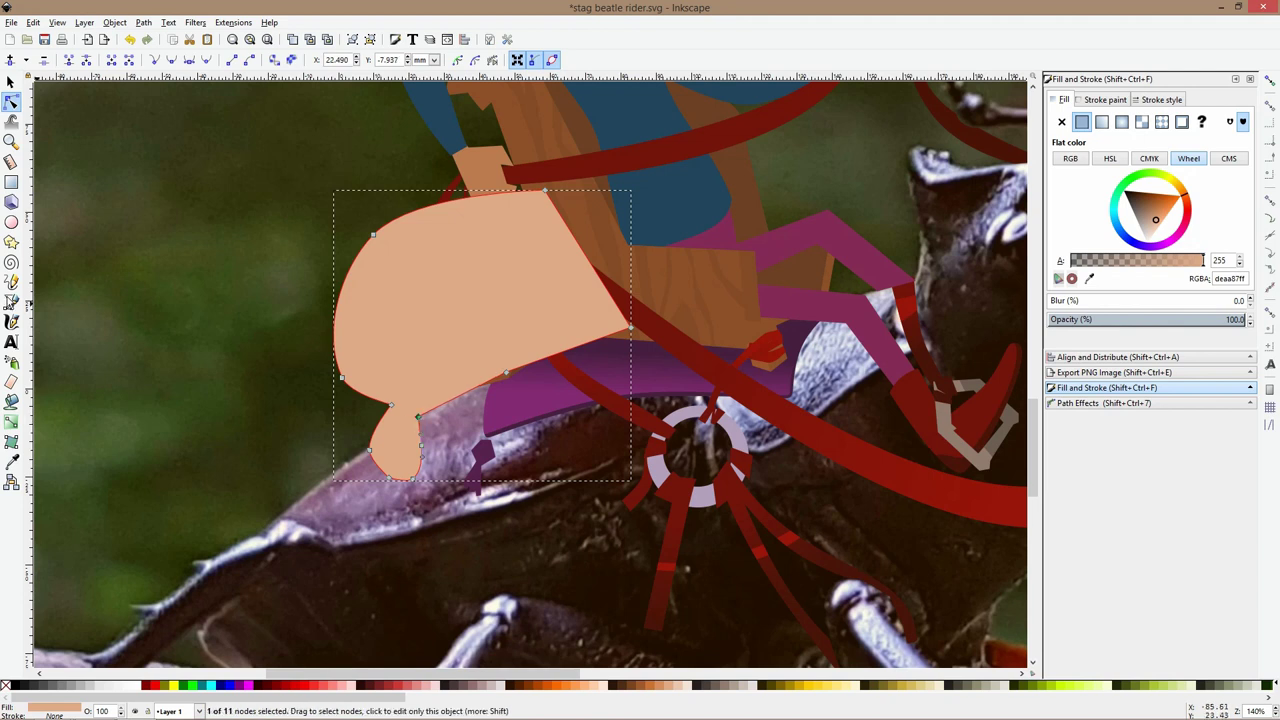
# Draw a thin, closed four-cornered band across the sack's neck, just above the small knob
pyautogui.click(11, 303)
pyautogui.scroll(1, 387, 407)
pyautogui.click(387, 407)
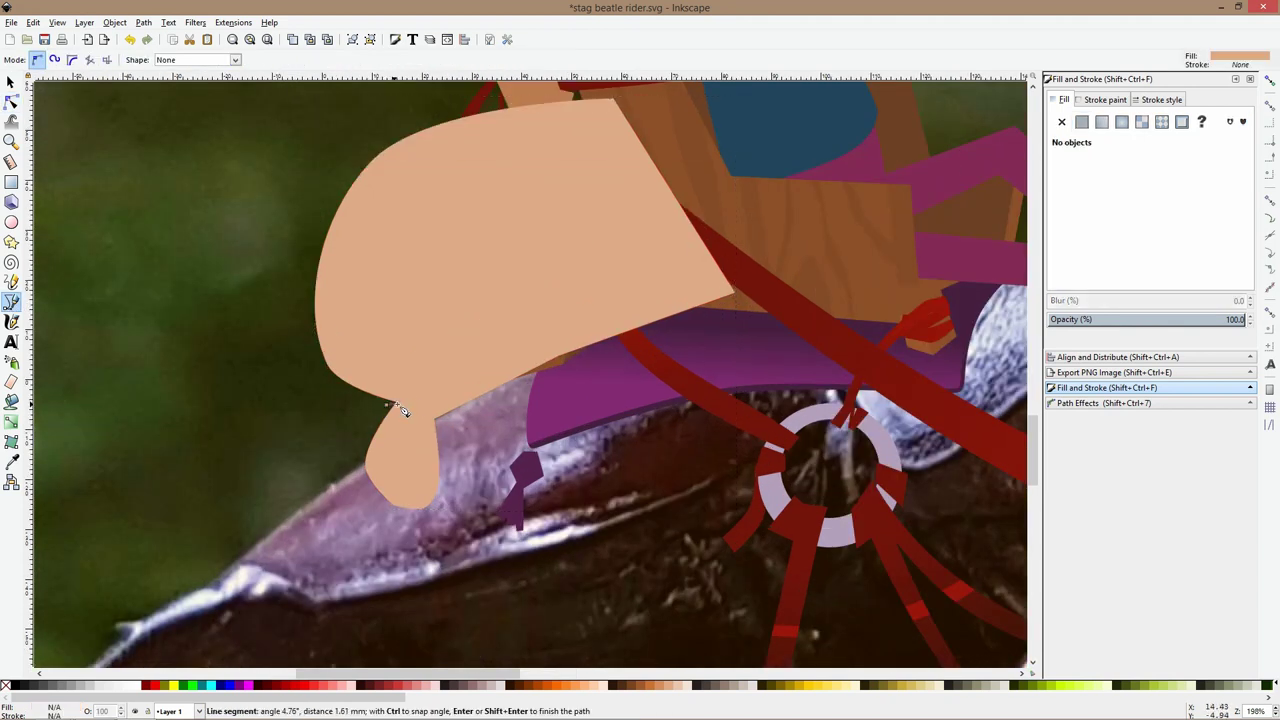
pyautogui.click(466, 424)
pyautogui.click(388, 419)
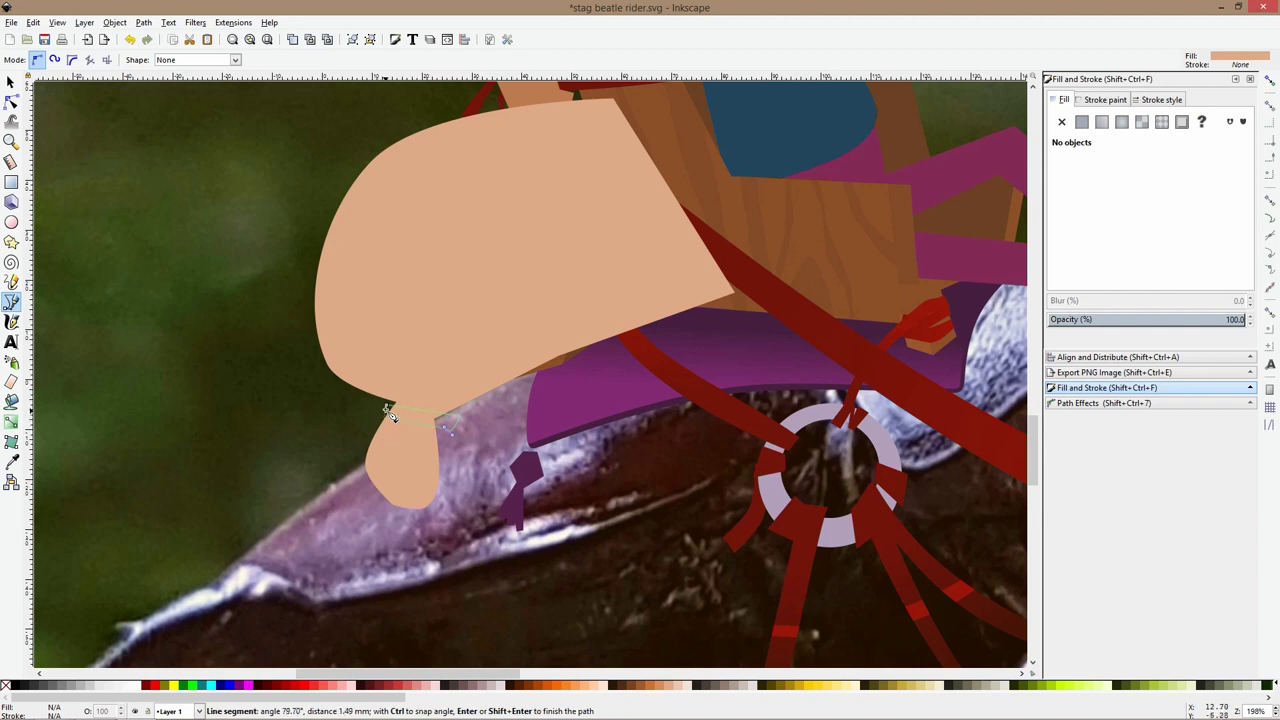
pyautogui.click(390, 405)
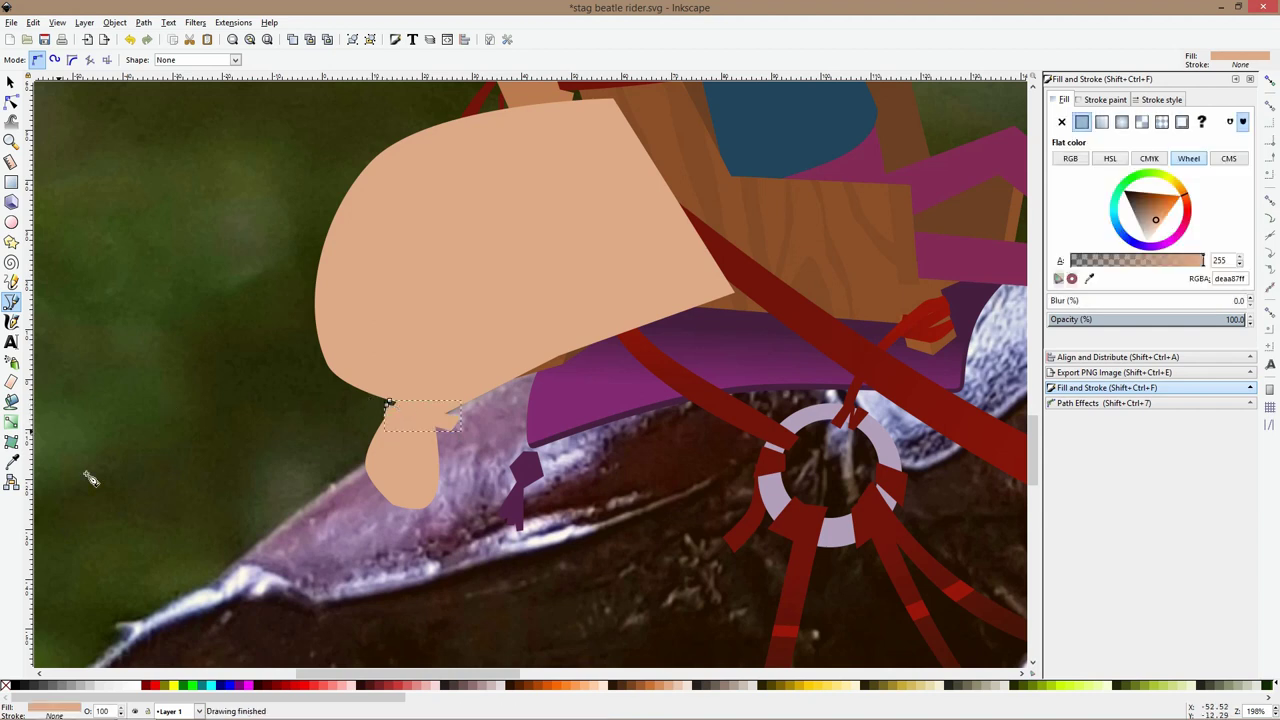
# Fill the neck band with the dark red 77130b sampled from the harness strap and save the document
pyautogui.click(12, 461)
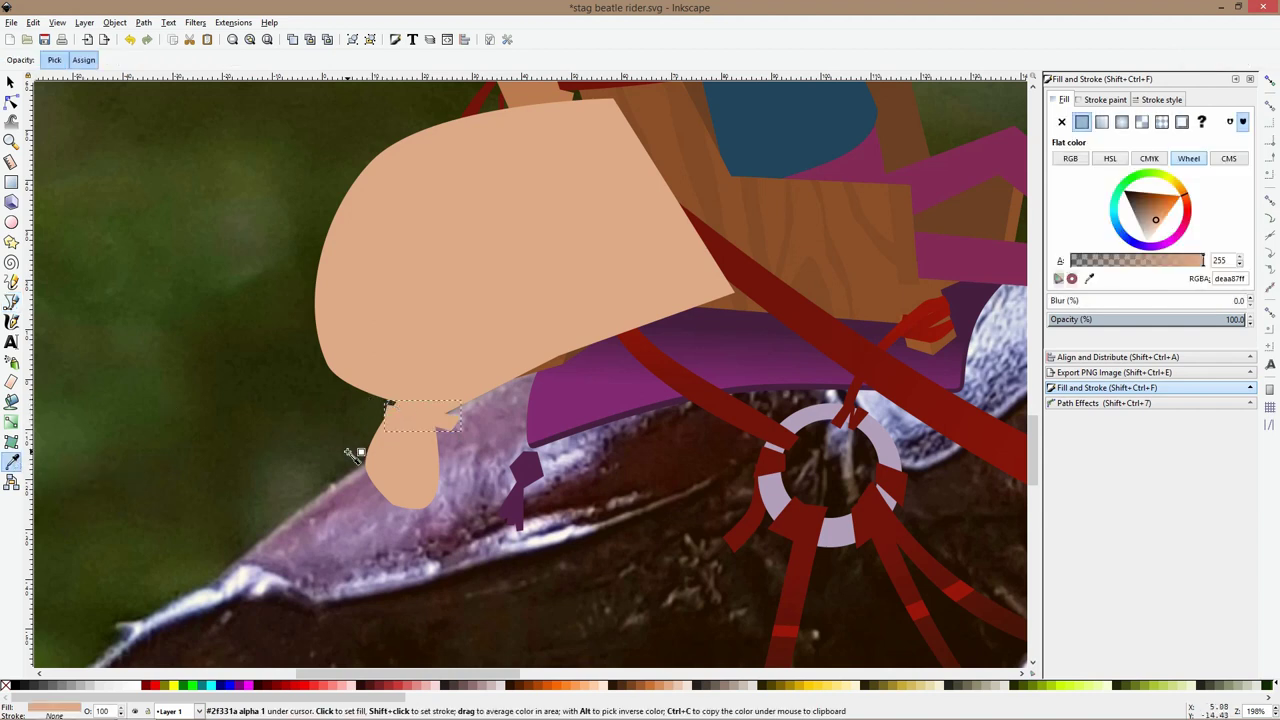
pyautogui.click(664, 381)
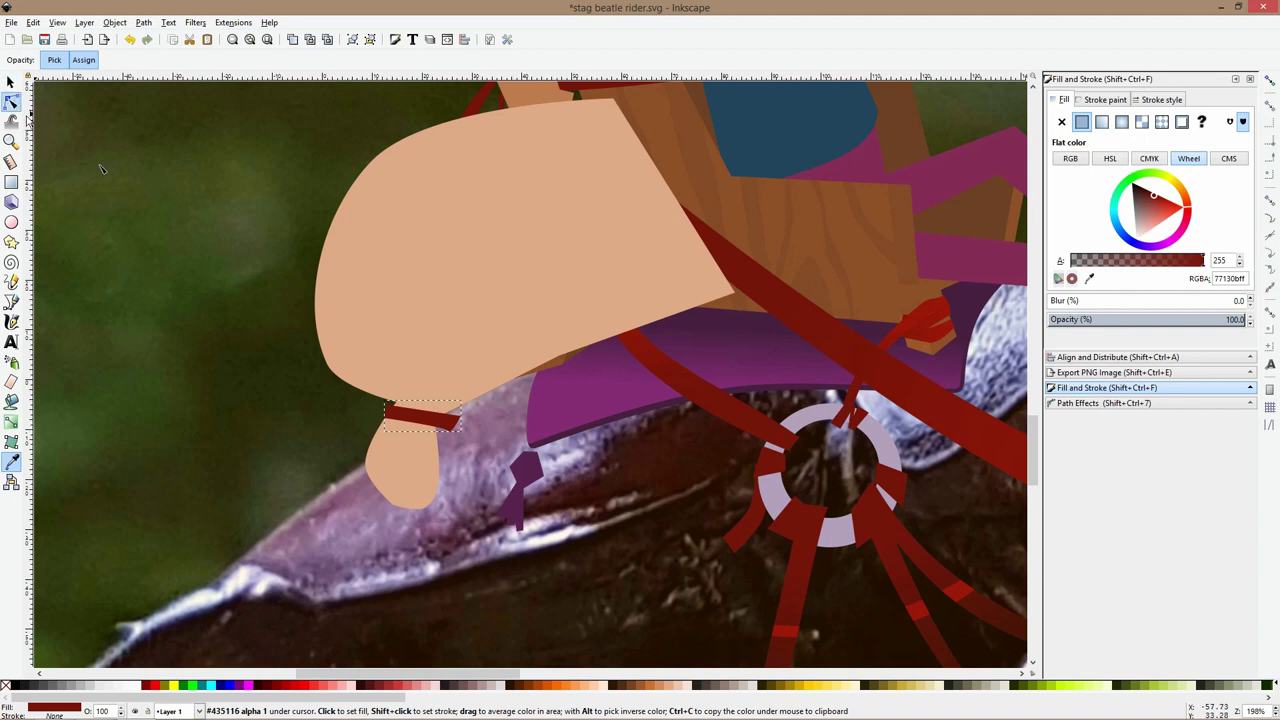
pyautogui.press('n')
pyautogui.hotkey('ctrl', 's')
# Shorten the neck band by pulling its protruding end inward, and bend its long edge into a slight curve
pyautogui.scroll(2, 455, 435)
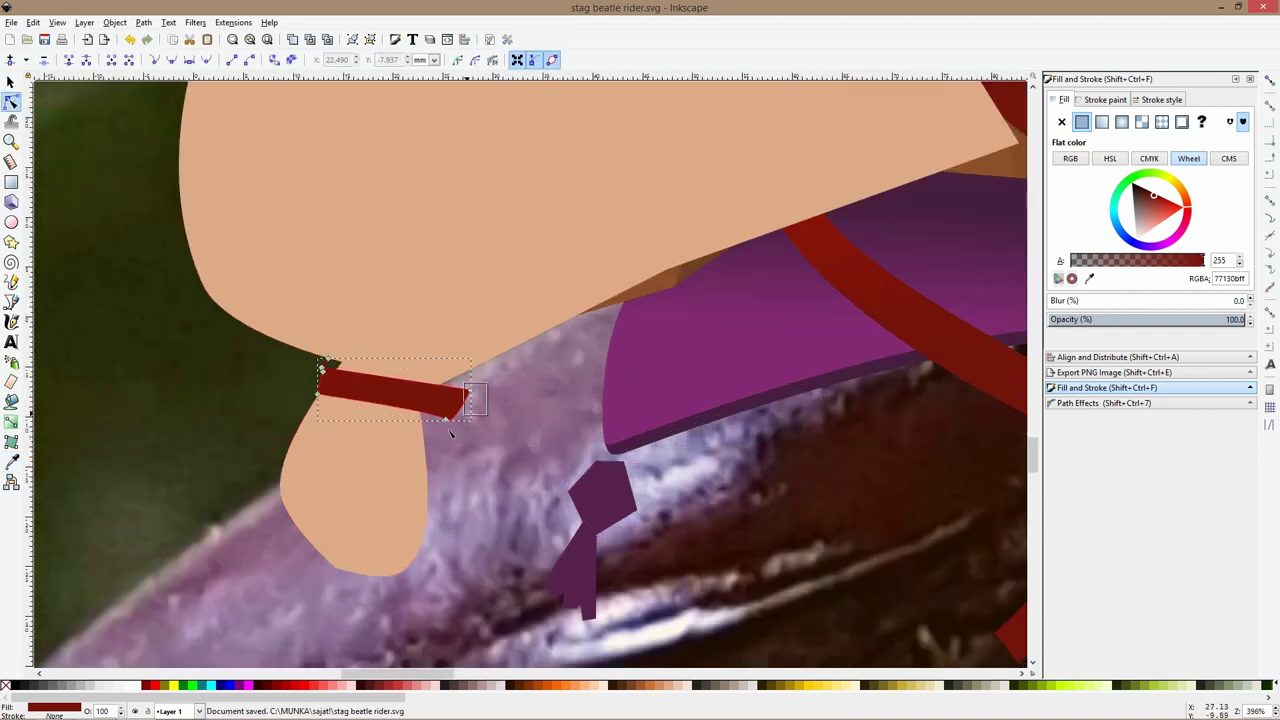
pyautogui.moveTo(450, 431)
pyautogui.mouseDown()
pyautogui.moveTo(436, 444)
pyautogui.moveTo(431, 415)
pyautogui.mouseUp()
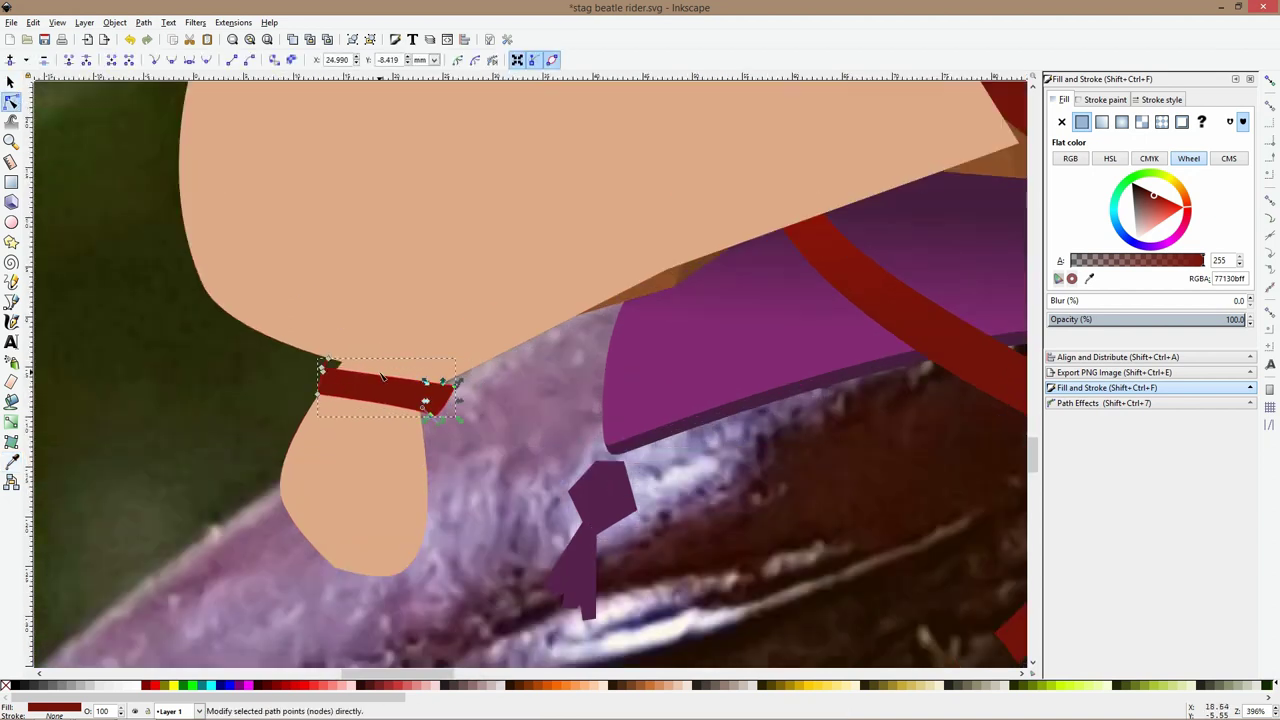
pyautogui.moveTo(381, 375)
pyautogui.mouseDown()
pyautogui.moveTo(385, 362)
pyautogui.moveTo(376, 390)
pyautogui.mouseUp()
pyautogui.click(477, 460)
# Lower the tan sack four levels in the stacking order so that it sits behind the chair and red straps
pyautogui.scroll(-5, 516, 354)
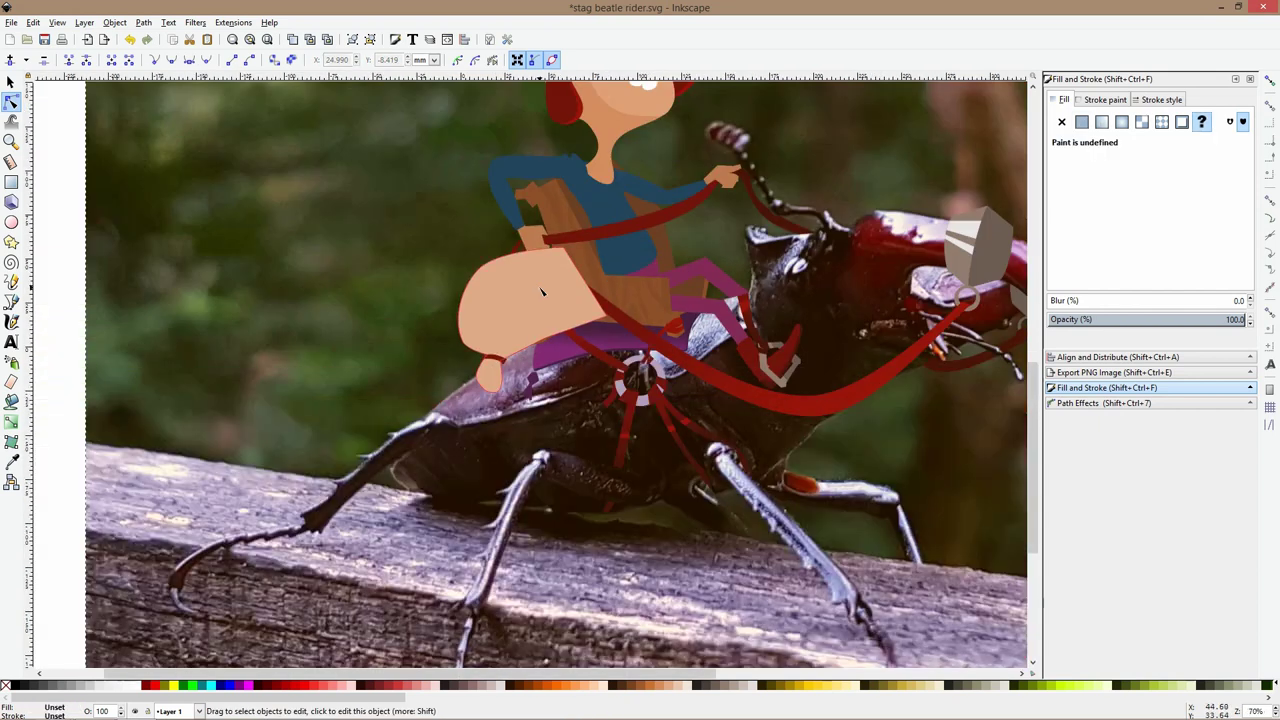
pyautogui.click(541, 291)
pyautogui.press('pagedown')
pyautogui.press('pagedown')
pyautogui.press('pagedown')
pyautogui.press('pagedown')
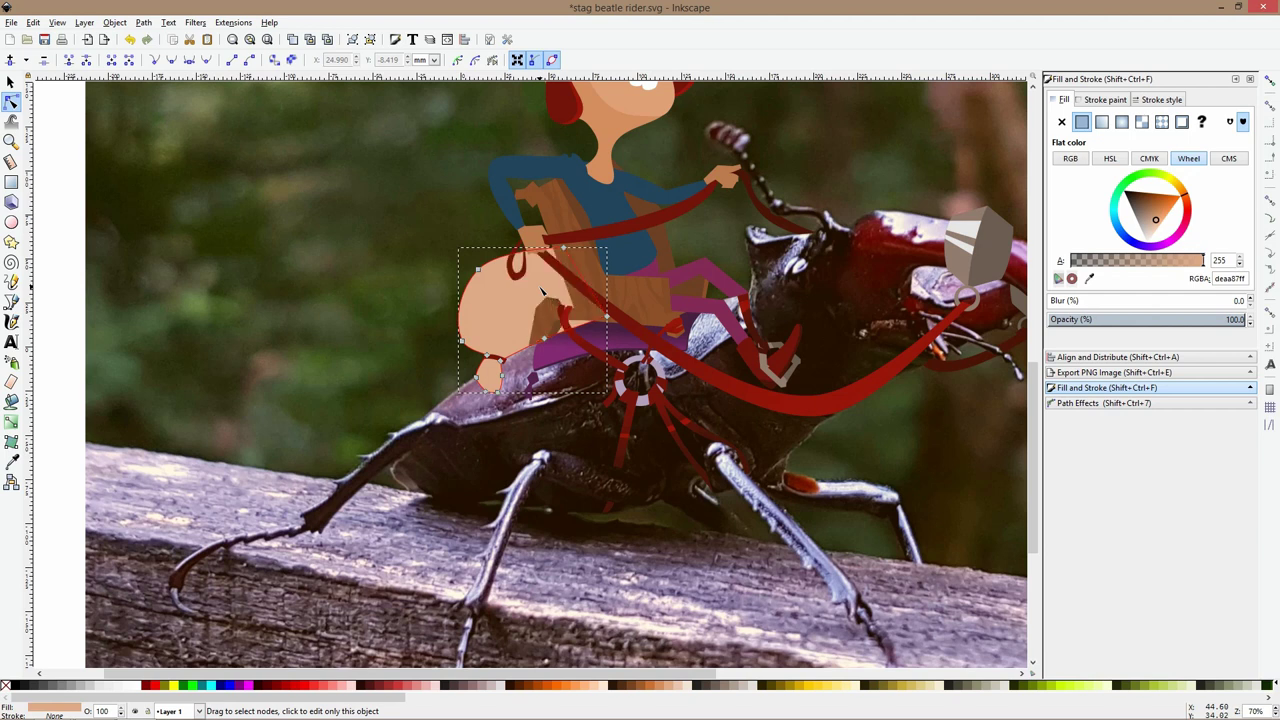
# Slim the sack by moving its outer-side nodes inward and its upper nodes inward and down
pyautogui.press('s')
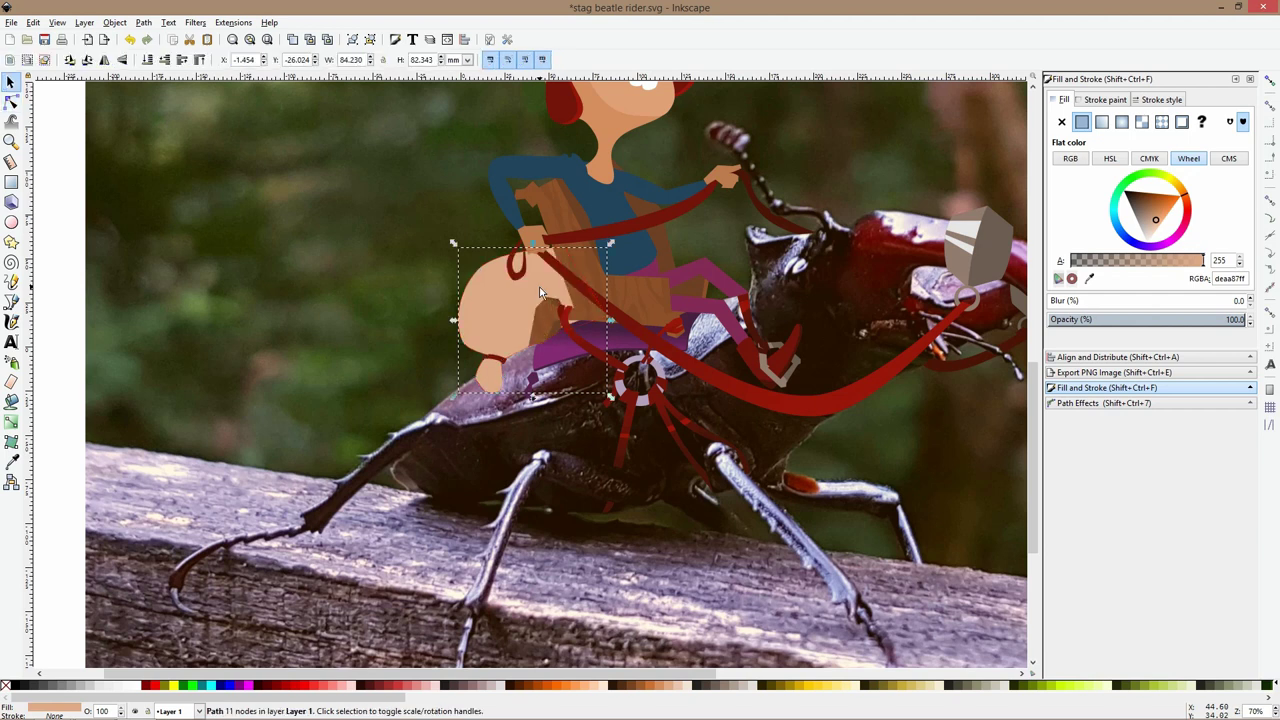
pyautogui.click(441, 315)
pyautogui.scroll(2, 533, 310)
pyautogui.click(476, 338)
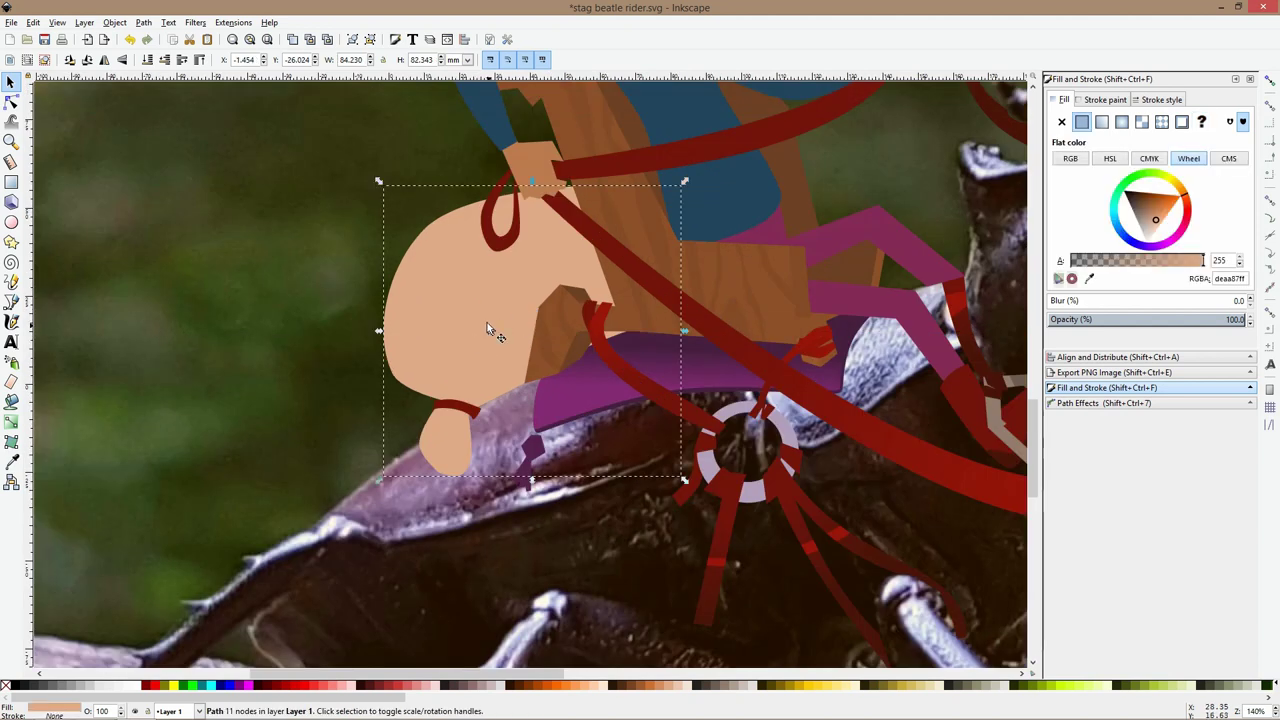
pyautogui.click(9, 104)
pyautogui.moveTo(392, 373); pyautogui.dragTo(408, 372)
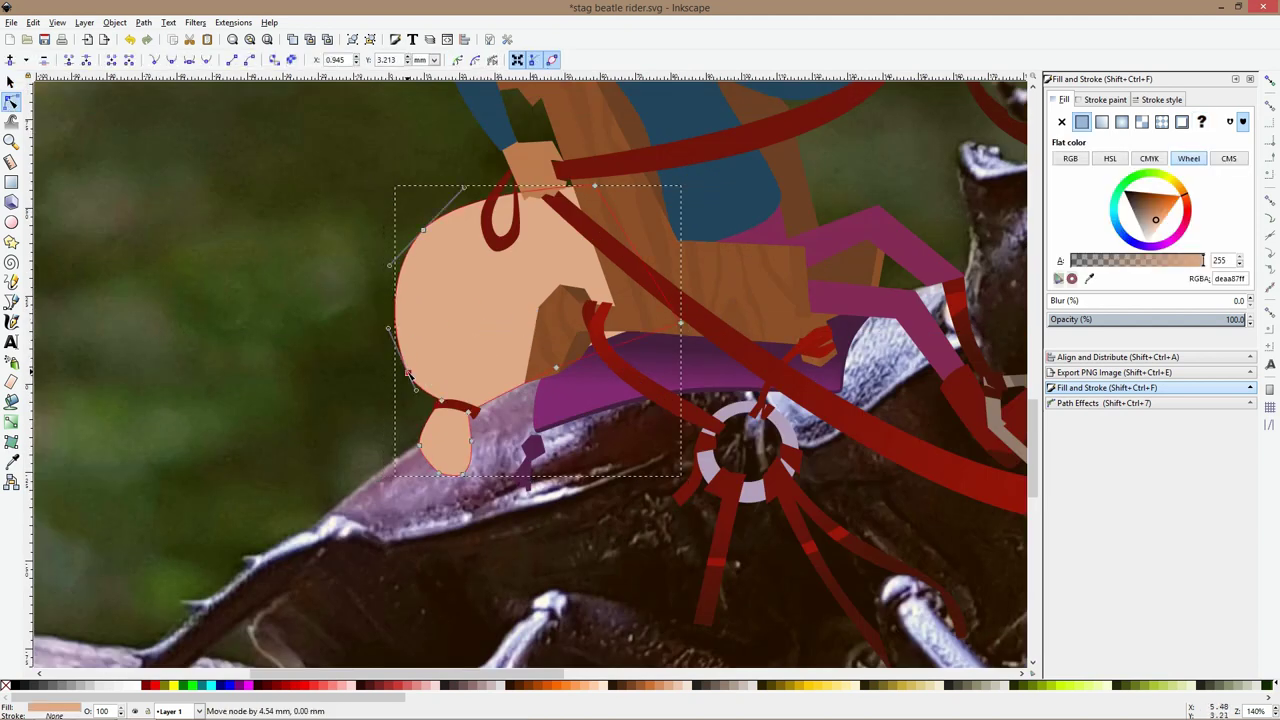
pyautogui.moveTo(423, 230); pyautogui.dragTo(612, 214)
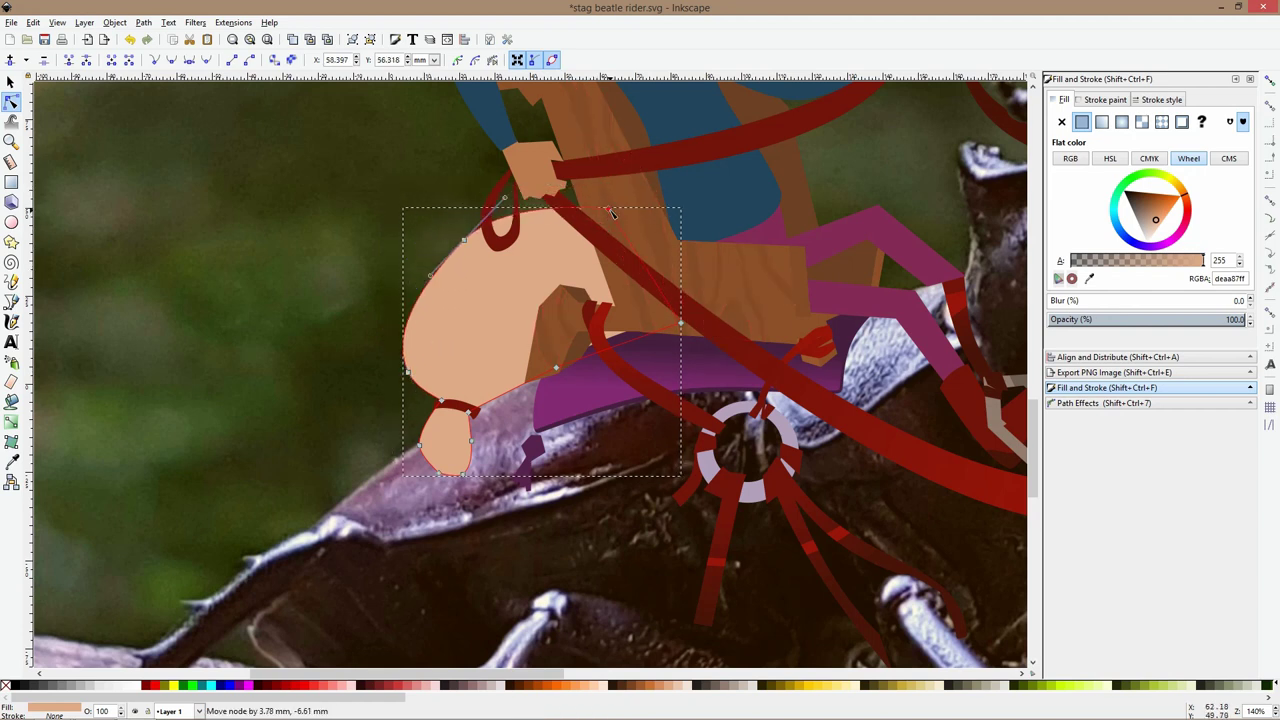
pyautogui.press('s')
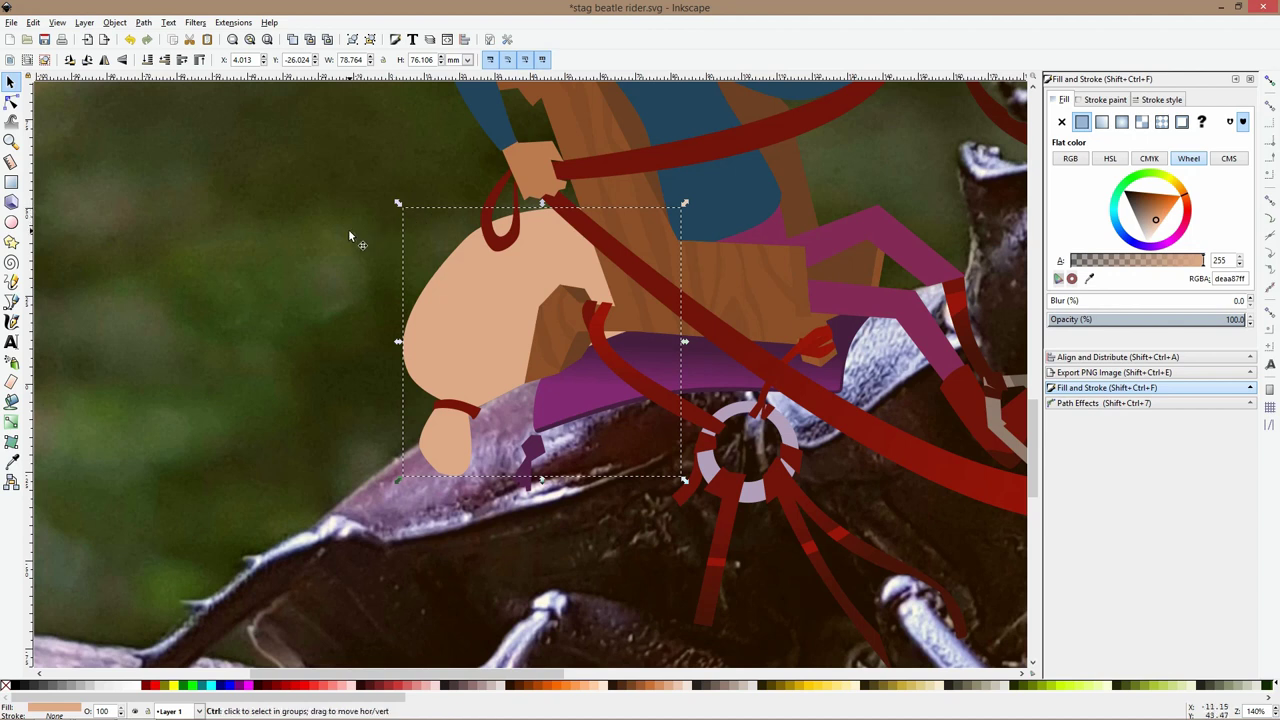
# Draw a closed shading shape about 67 by 78 mm over the sack's inner half and knob, with small fold notches above the neck
pyautogui.click(11, 302)
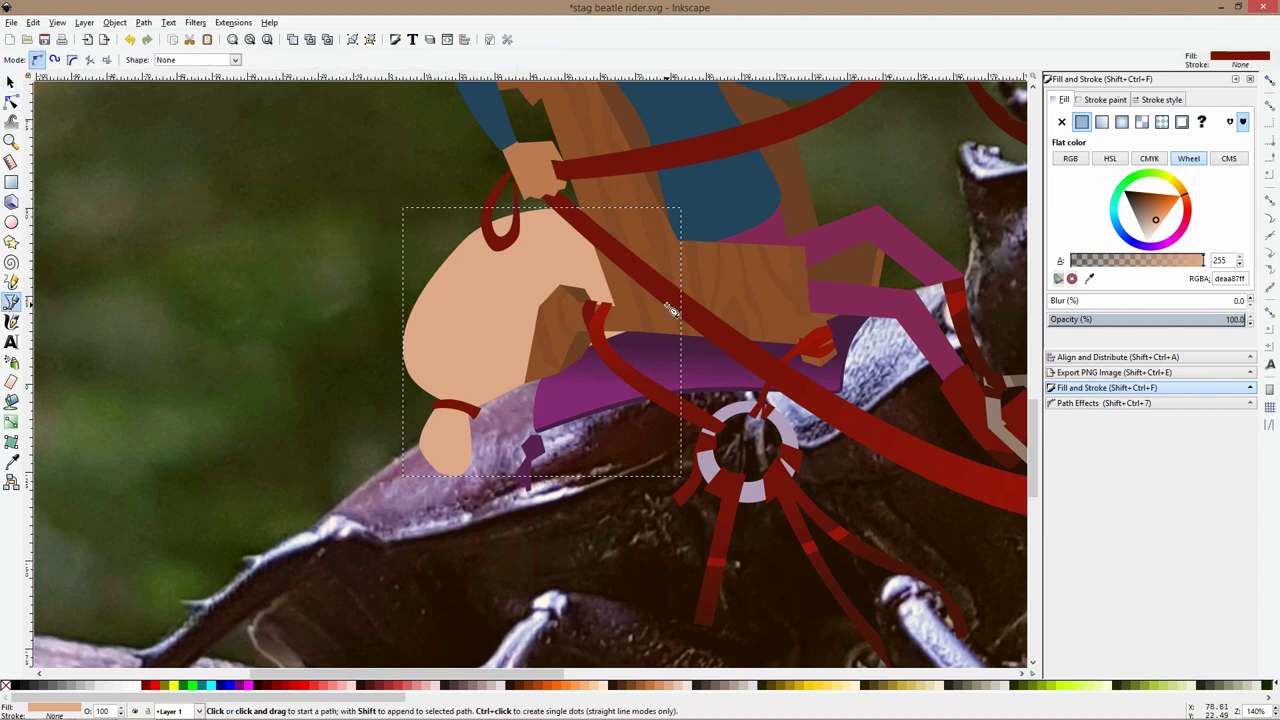
pyautogui.click(577, 178)
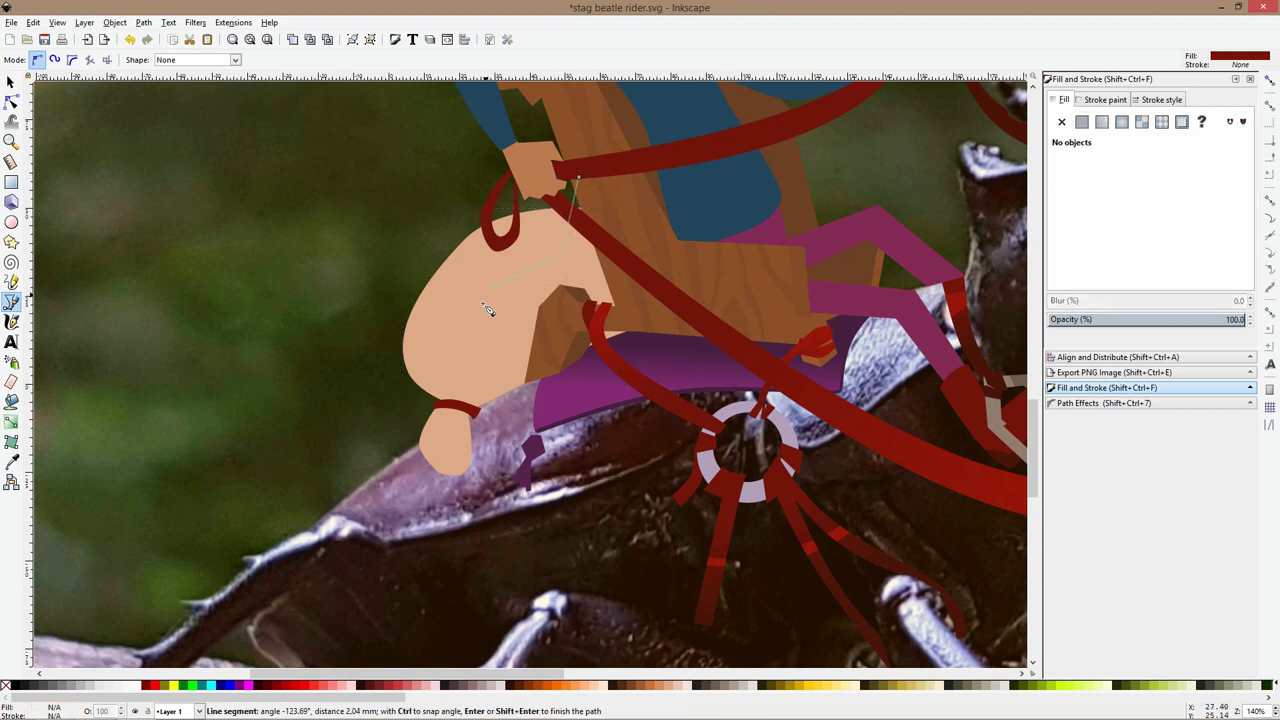
pyautogui.click(468, 338)
pyautogui.click(459, 346)
pyautogui.click(473, 349)
pyautogui.click(463, 361)
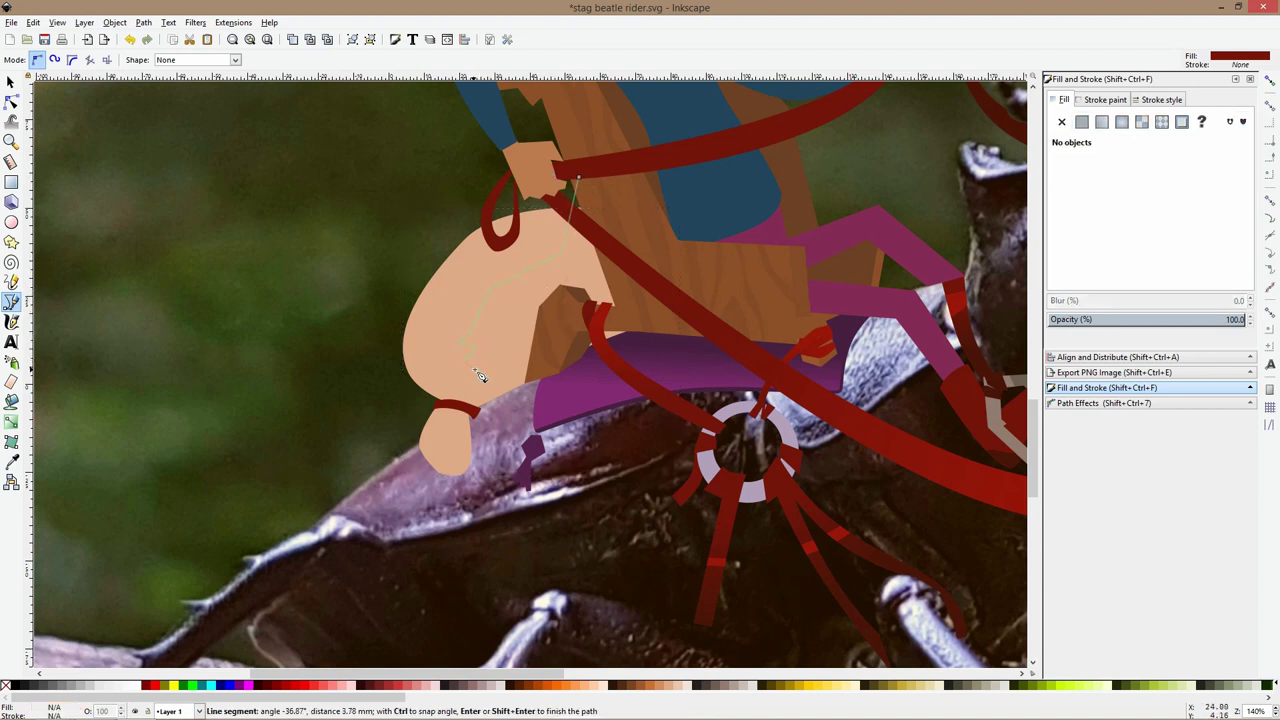
pyautogui.click(474, 370)
pyautogui.click(467, 403)
pyautogui.click(441, 419)
pyautogui.click(442, 452)
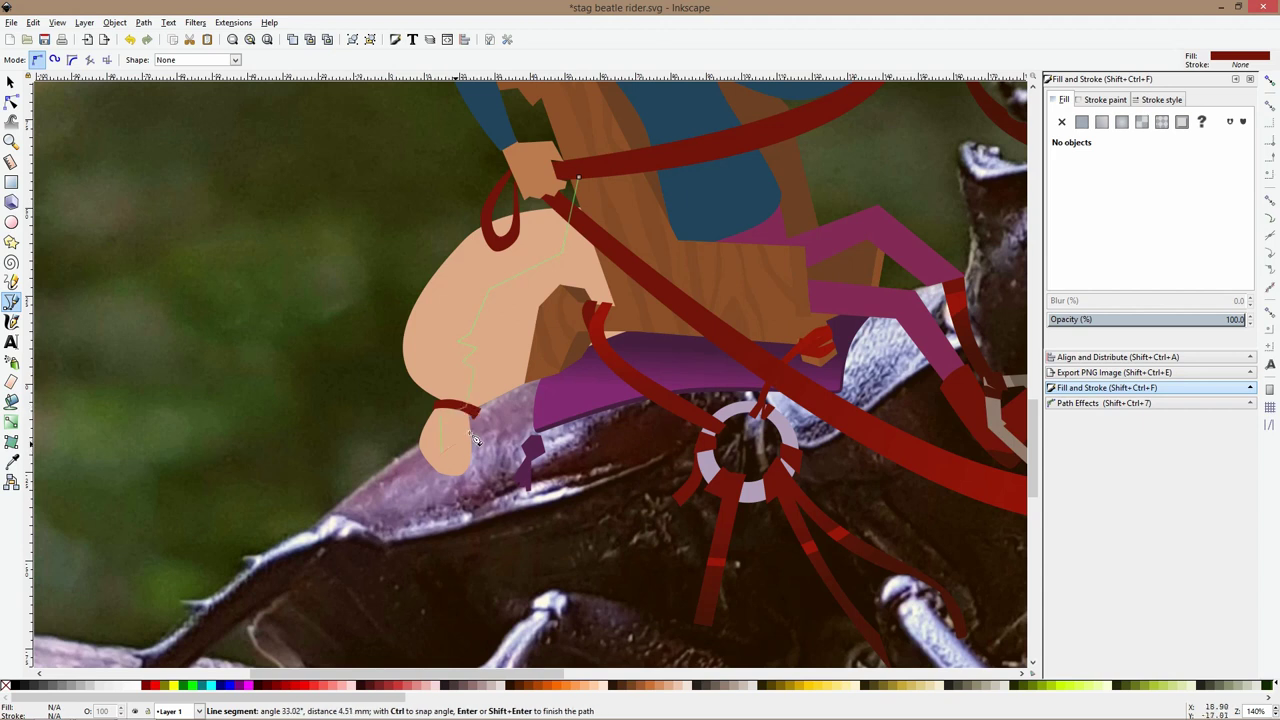
pyautogui.click(476, 440)
pyautogui.click(678, 342)
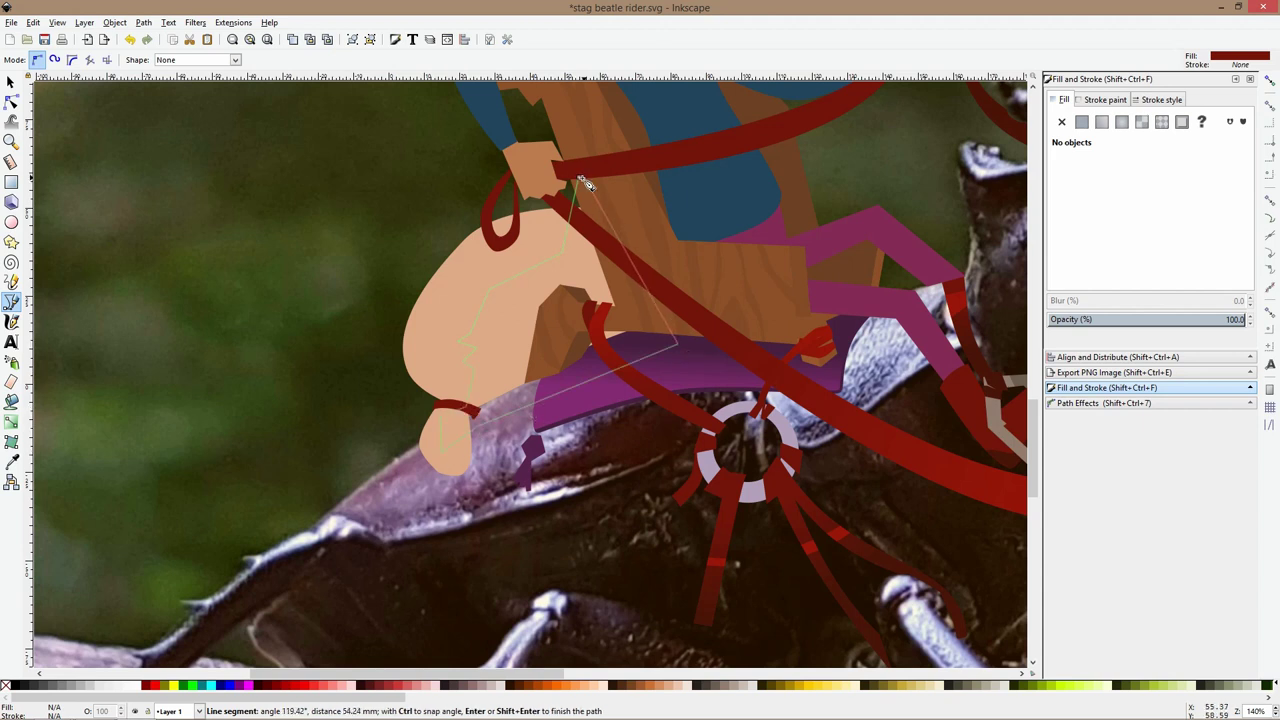
pyautogui.click(582, 179)
# Smooth the shading shape's inner edge, fold notches and knob part into curves, and shift its lowest node slightly inward
pyautogui.press('s')
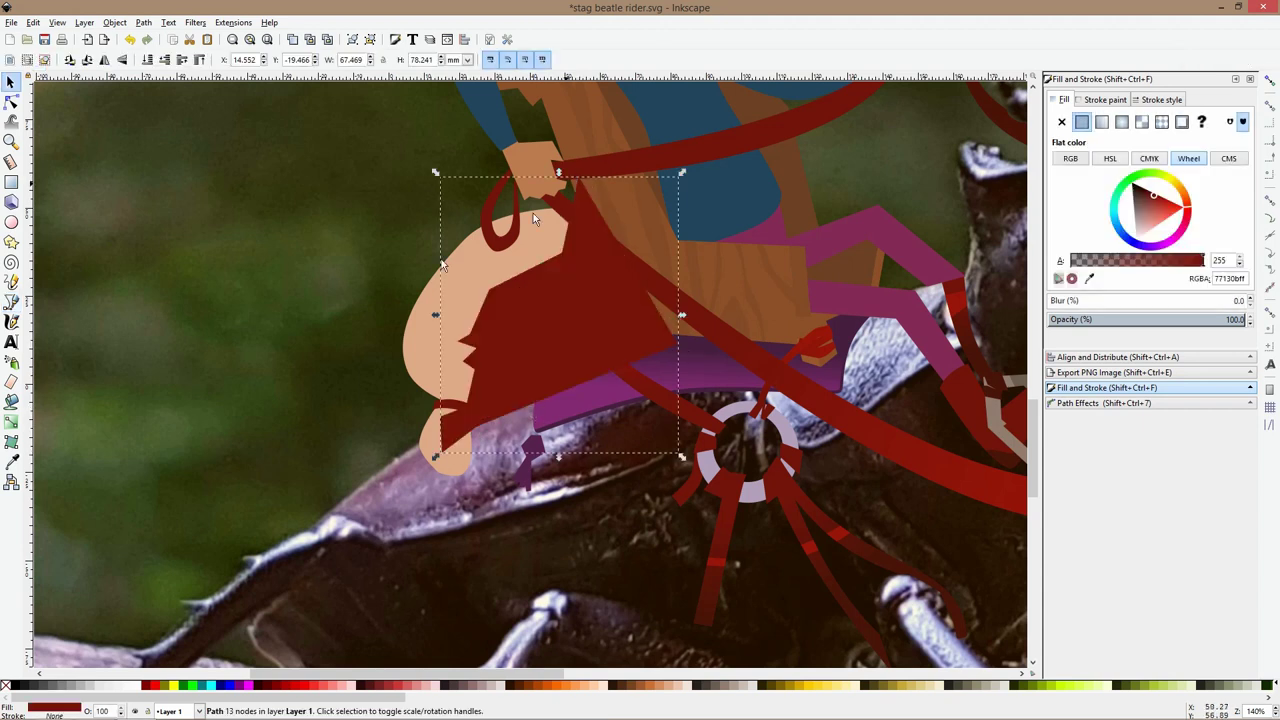
pyautogui.click(11, 102)
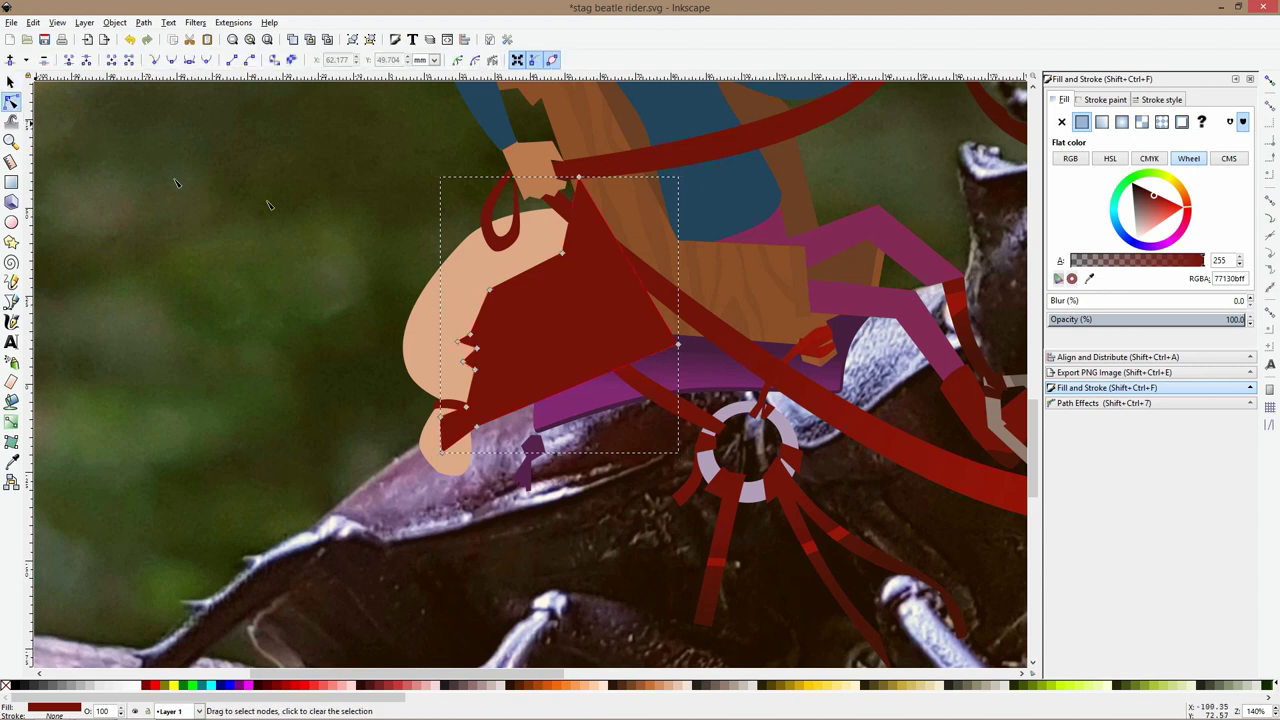
pyautogui.keyDown('ctrl'); pyautogui.click(562, 253); pyautogui.keyUp('ctrl')
pyautogui.keyDown('ctrl'); pyautogui.click(489, 289); pyautogui.keyUp('ctrl')
pyautogui.keyDown('ctrl'); pyautogui.click(458, 341); pyautogui.keyUp('ctrl')
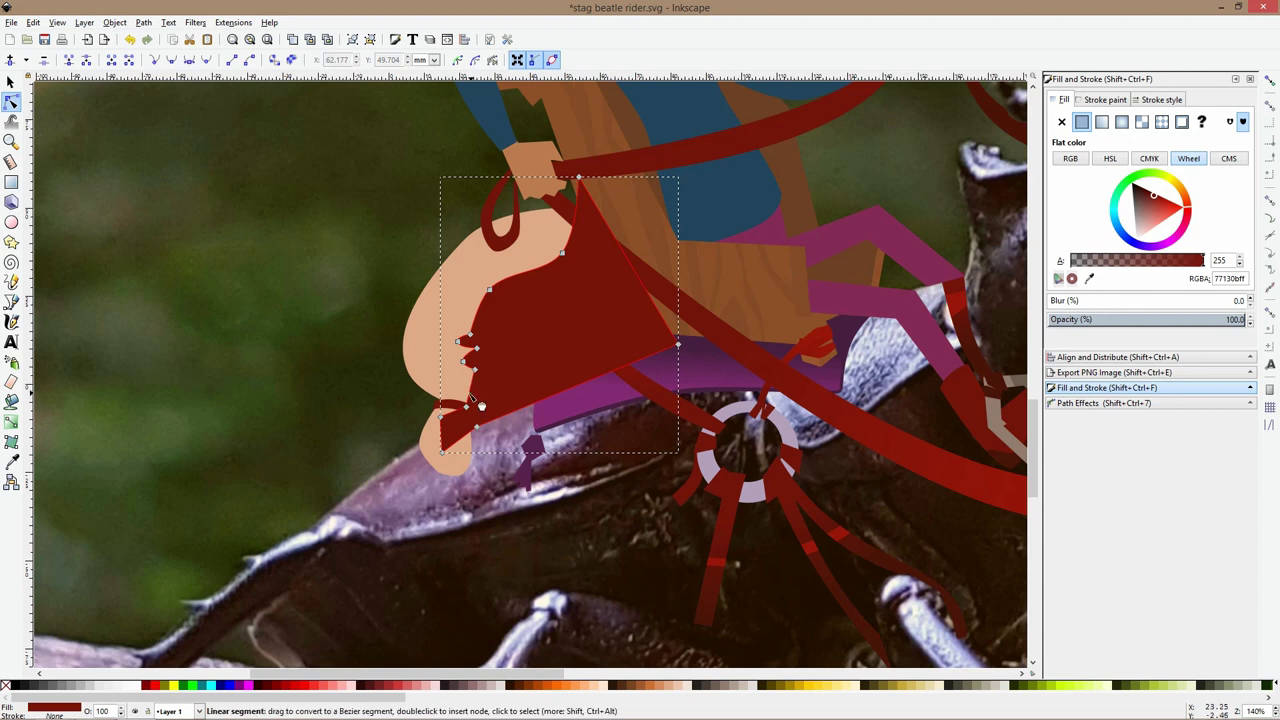
pyautogui.moveTo(470, 395); pyautogui.dragTo(461, 393)
pyautogui.keyDown('ctrl'); pyautogui.click(440, 417); pyautogui.keyUp('ctrl')
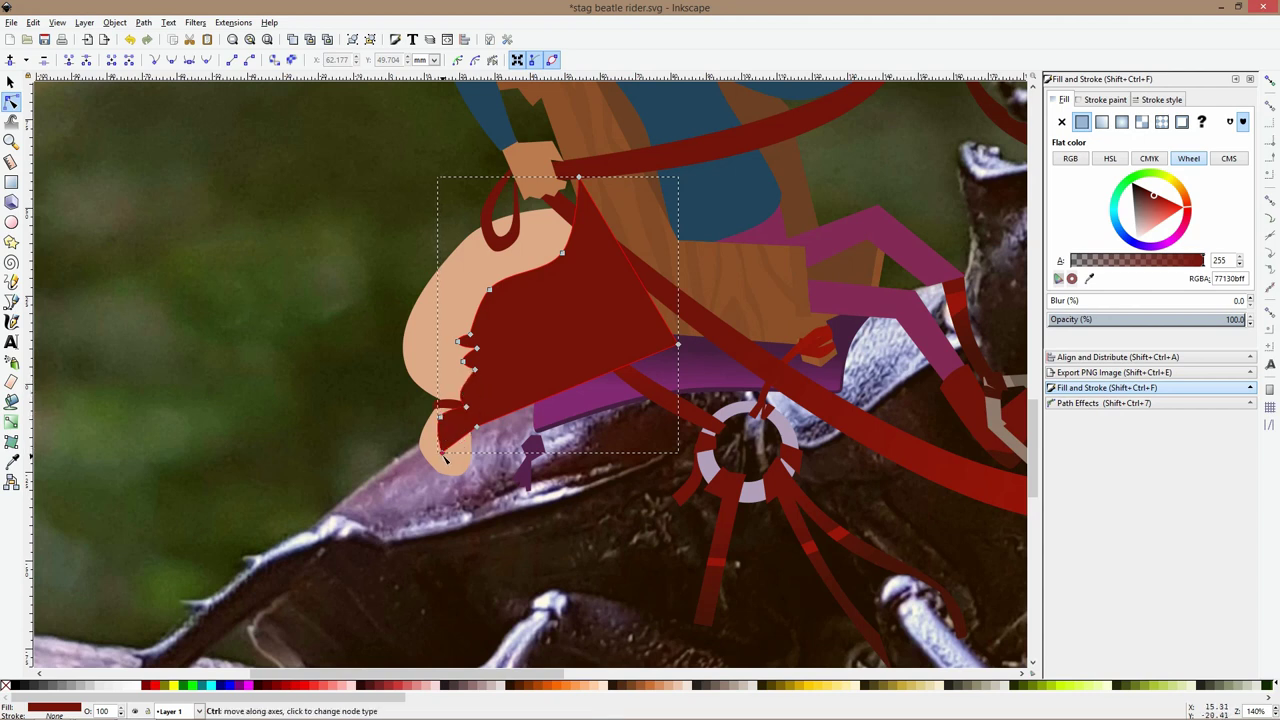
pyautogui.moveTo(443, 455); pyautogui.dragTo(441, 457)
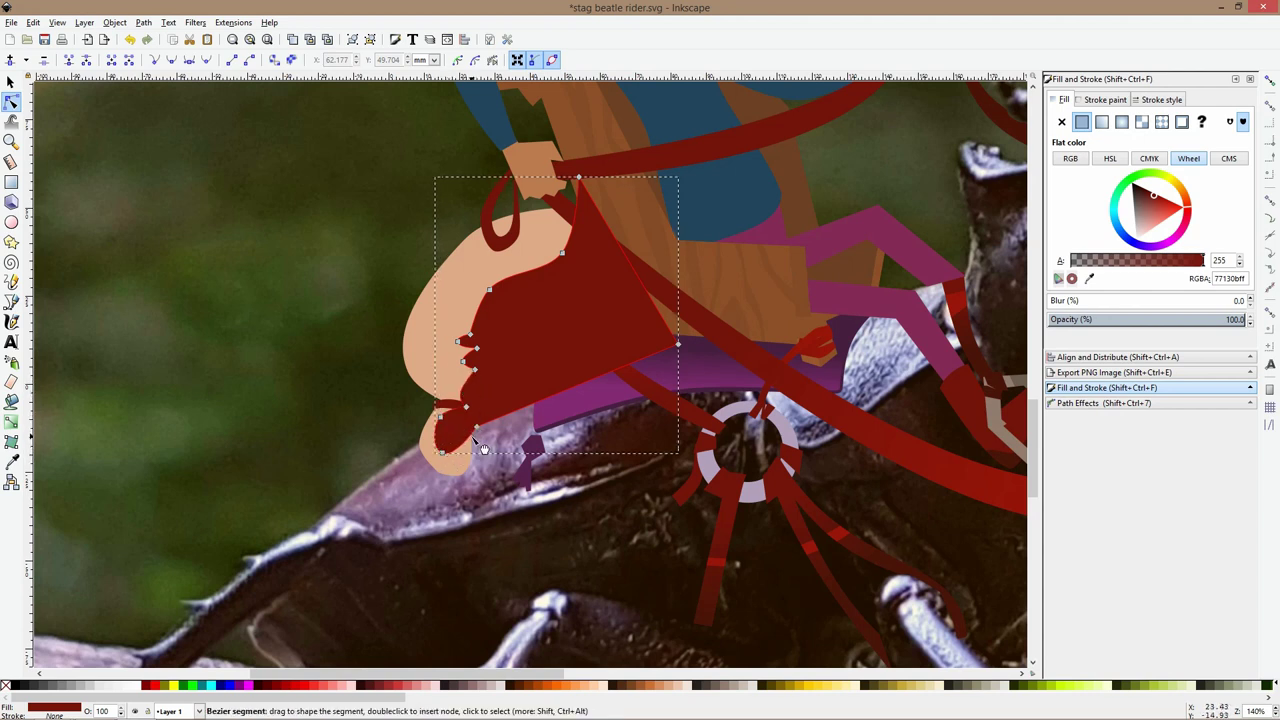
pyautogui.moveTo(442, 453); pyautogui.dragTo(450, 457)
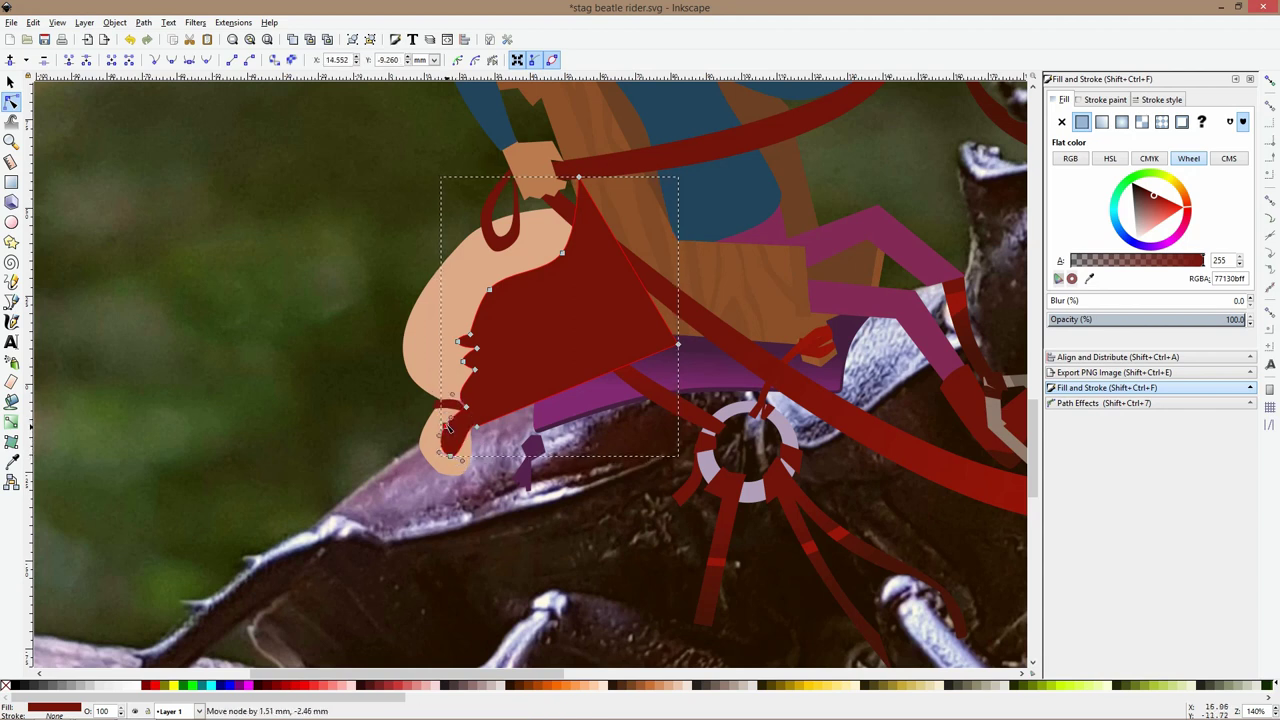
pyautogui.press('s')
# Trim the shading shape to the sack's outline by intersecting it with a copy of the sack raised to the front
pyautogui.click(445, 314)
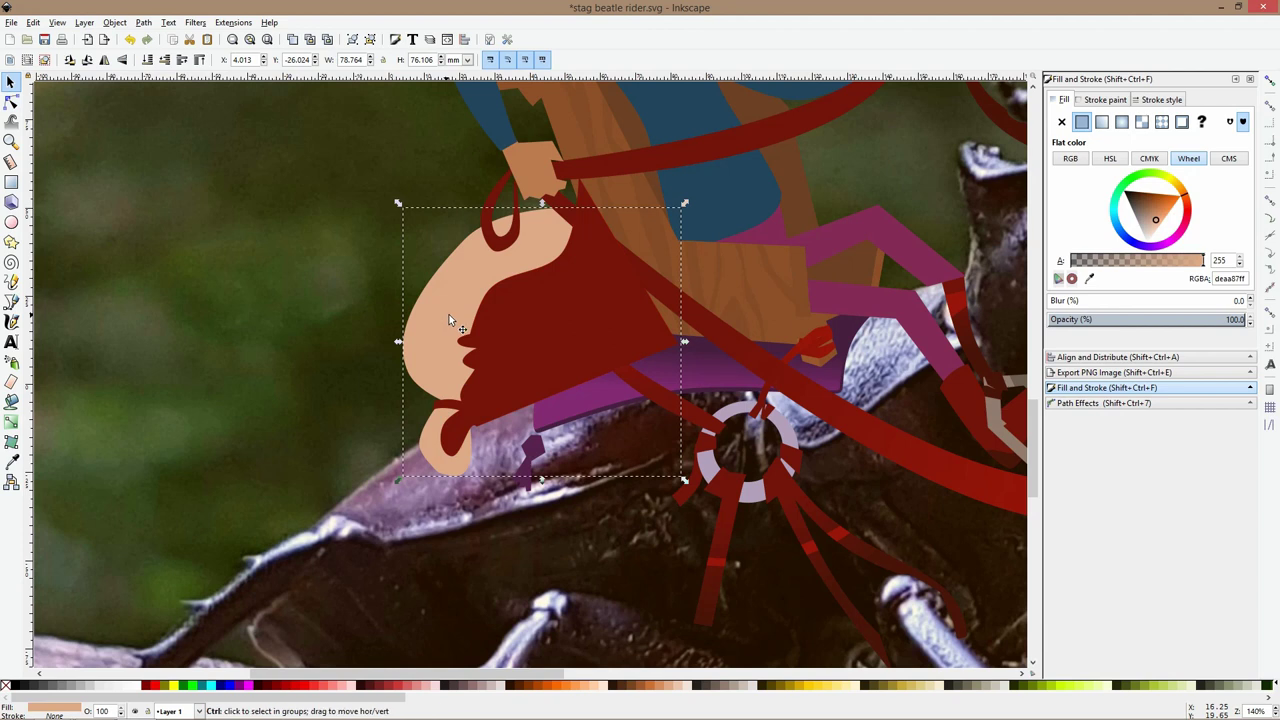
pyautogui.press('Home')
pyautogui.keyDown('shift'); pyautogui.click(581, 376); pyautogui.keyUp('shift')
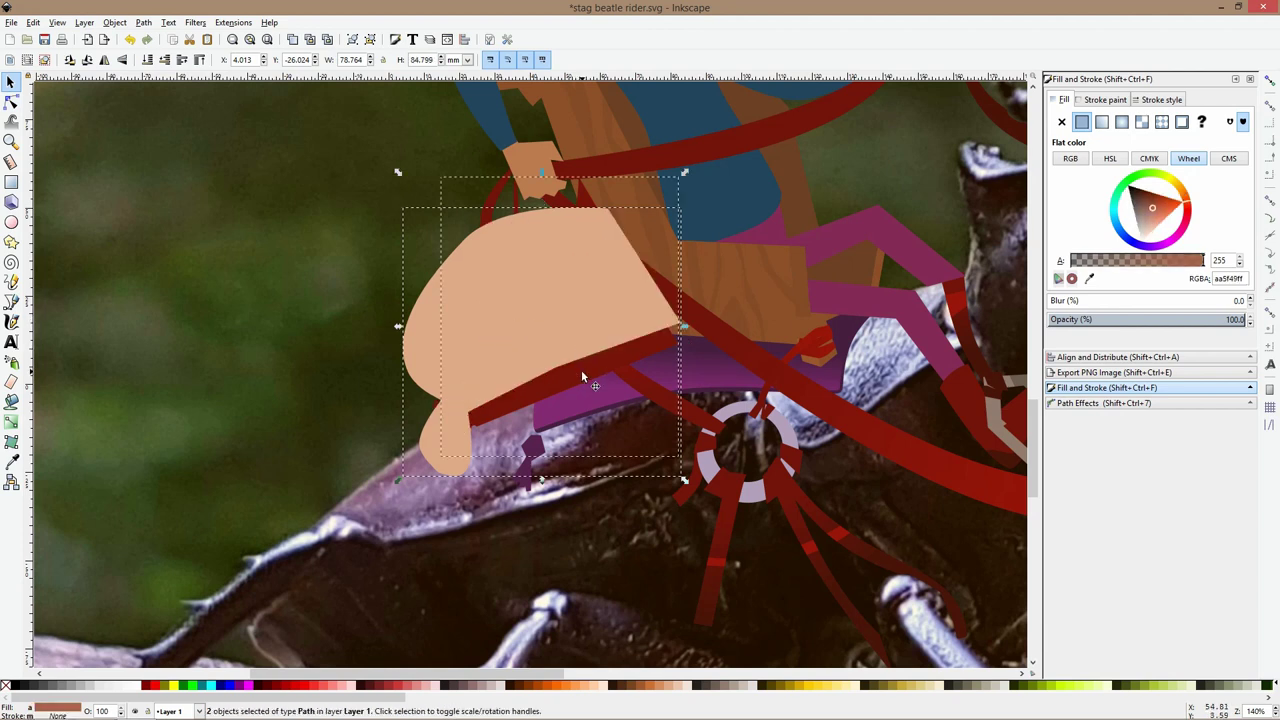
pyautogui.hotkey('ctrl', '*')
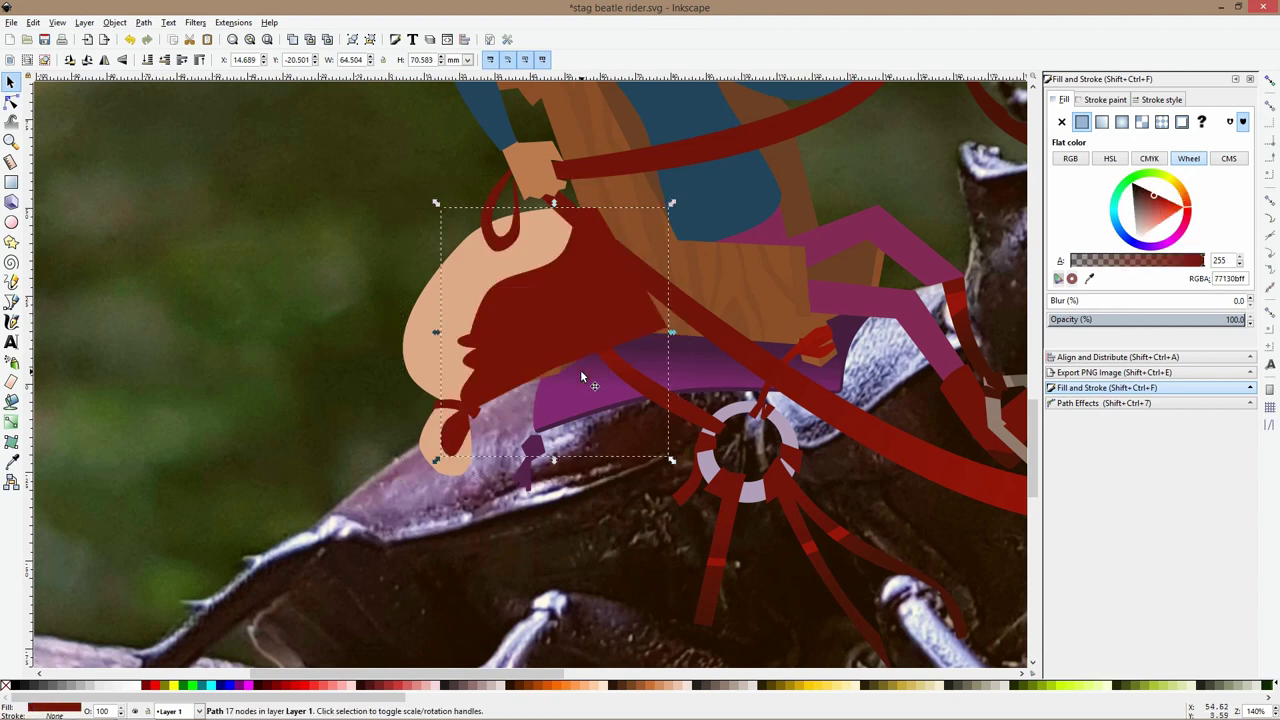
# Fill the trimmed shading shape with the sack's tan darkened to ac7d5d
pyautogui.click(12, 462)
pyautogui.click(423, 346)
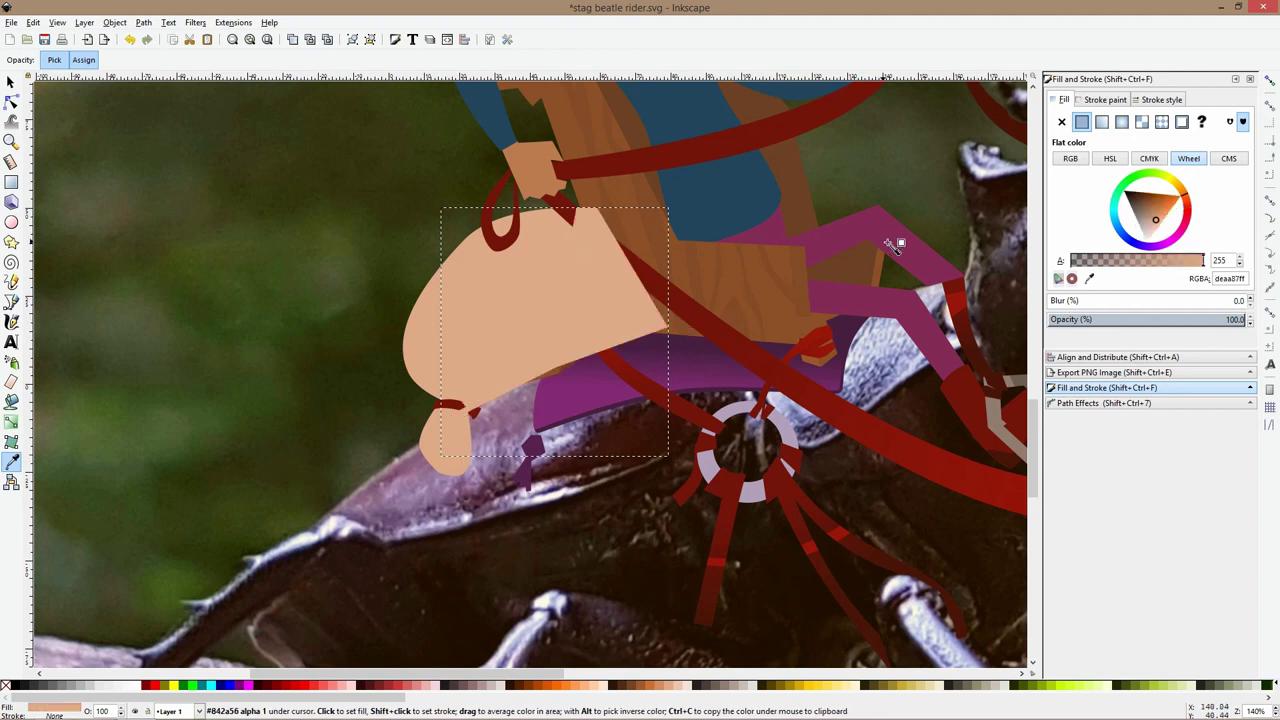
pyautogui.click(1151, 215)
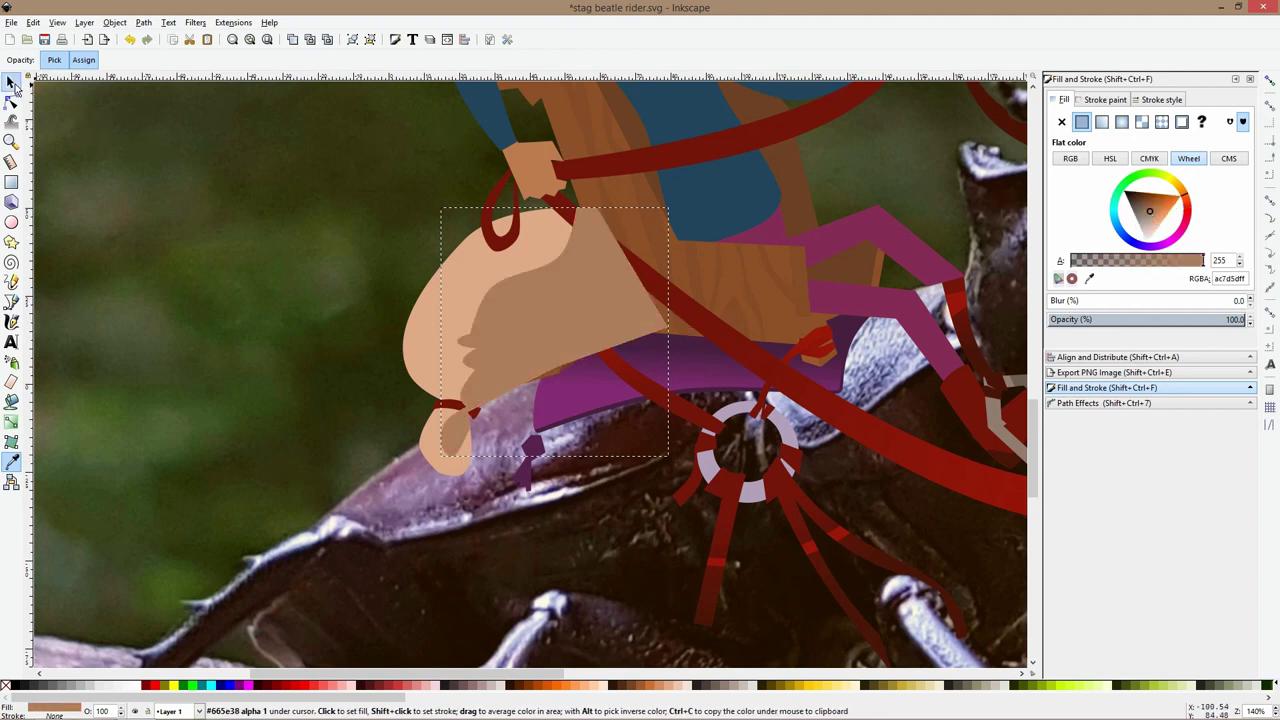
pyautogui.click(13, 86)
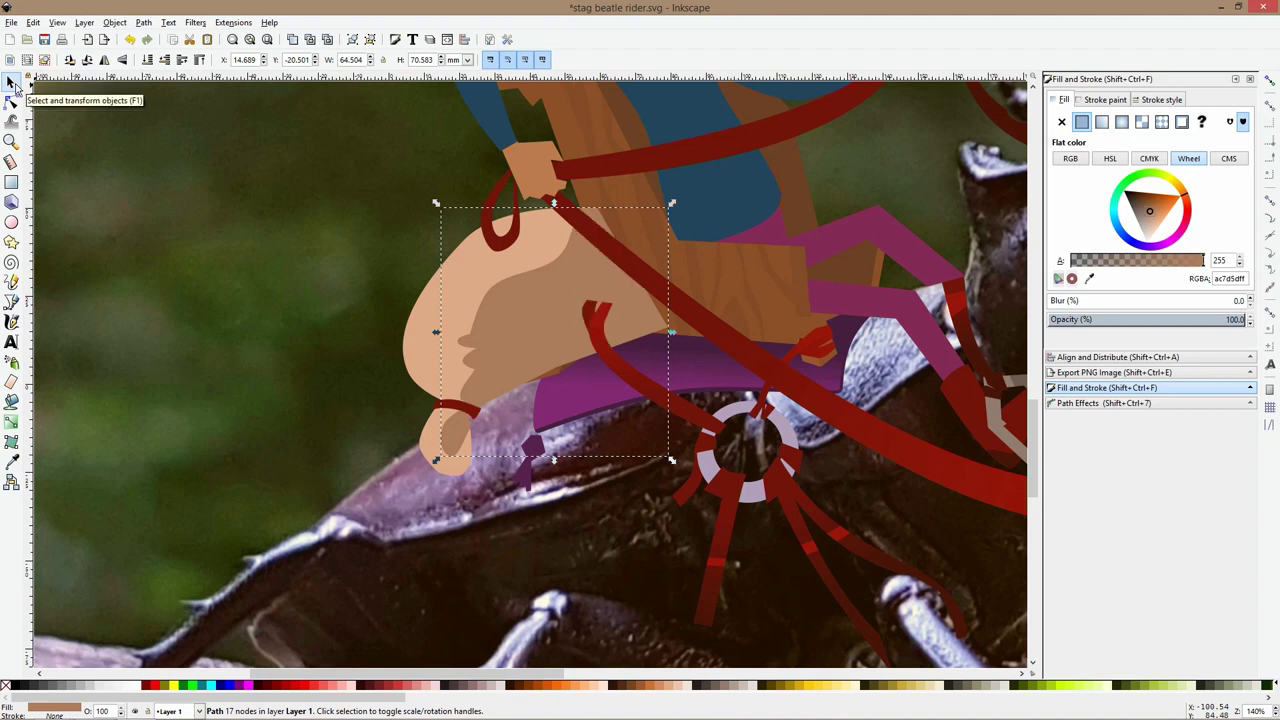
# Lower the shading to directly above the sack, behind the chair and straps, and check it in the whole illustration
pyautogui.press('pagedown')
pyautogui.press('pagedown')
pyautogui.press('pagedown')
pyautogui.press('pagedown')
pyautogui.press('pagedown')
pyautogui.press('pageup')
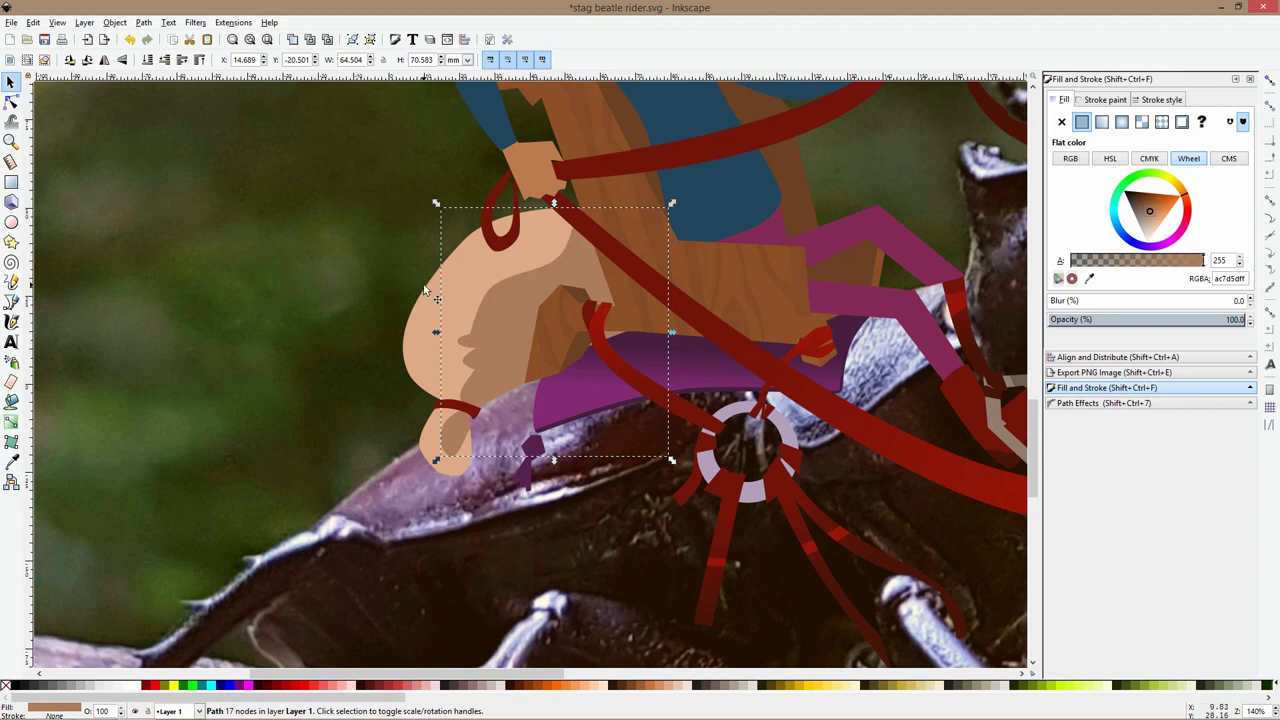
pyautogui.keyDown('shift'); pyautogui.click(451, 305); pyautogui.keyUp('shift')
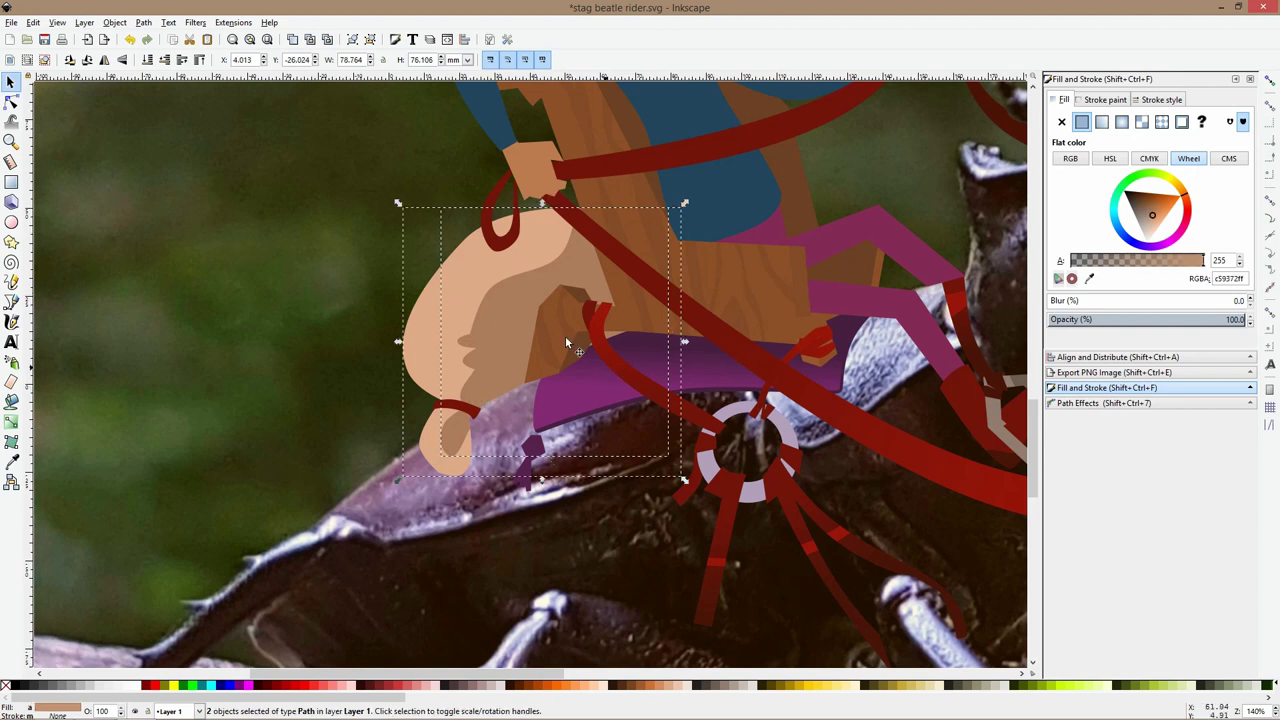
pyautogui.click(328, 310)
pyautogui.scroll(-4, 429, 327)
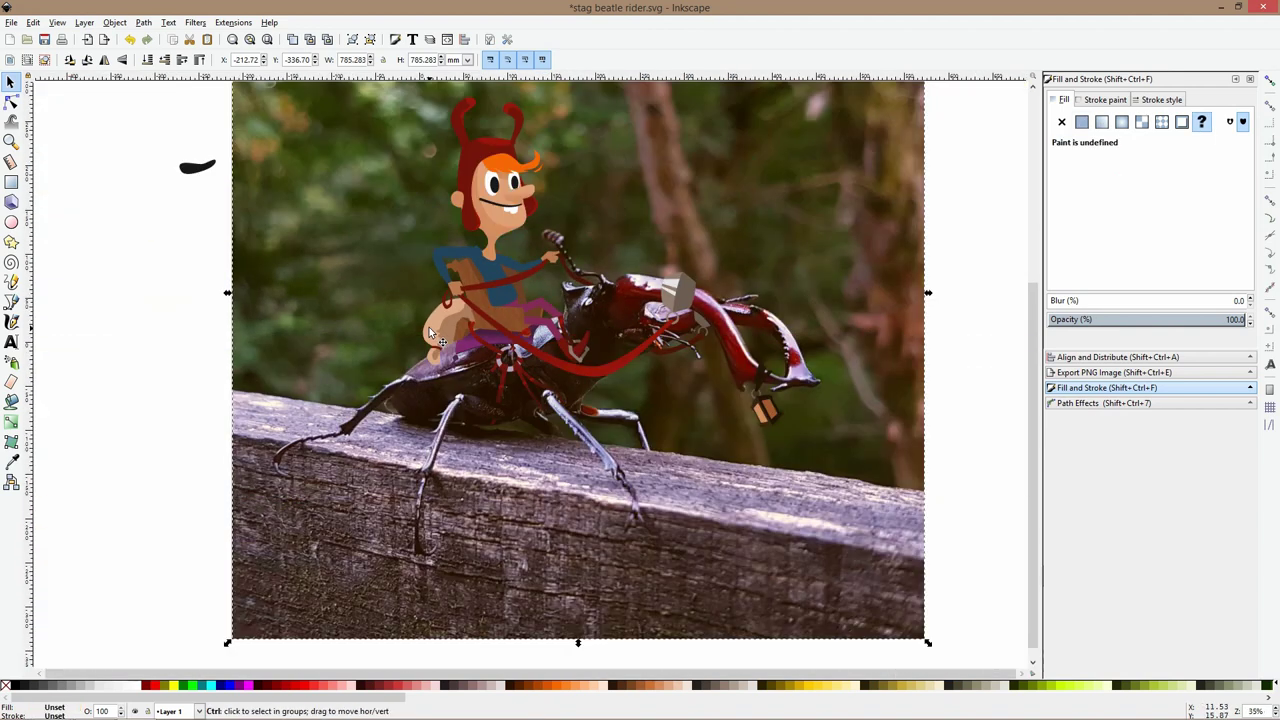
pyautogui.click(100, 300)
pyautogui.moveTo(362, 294); pyautogui.dragTo(461, 225)
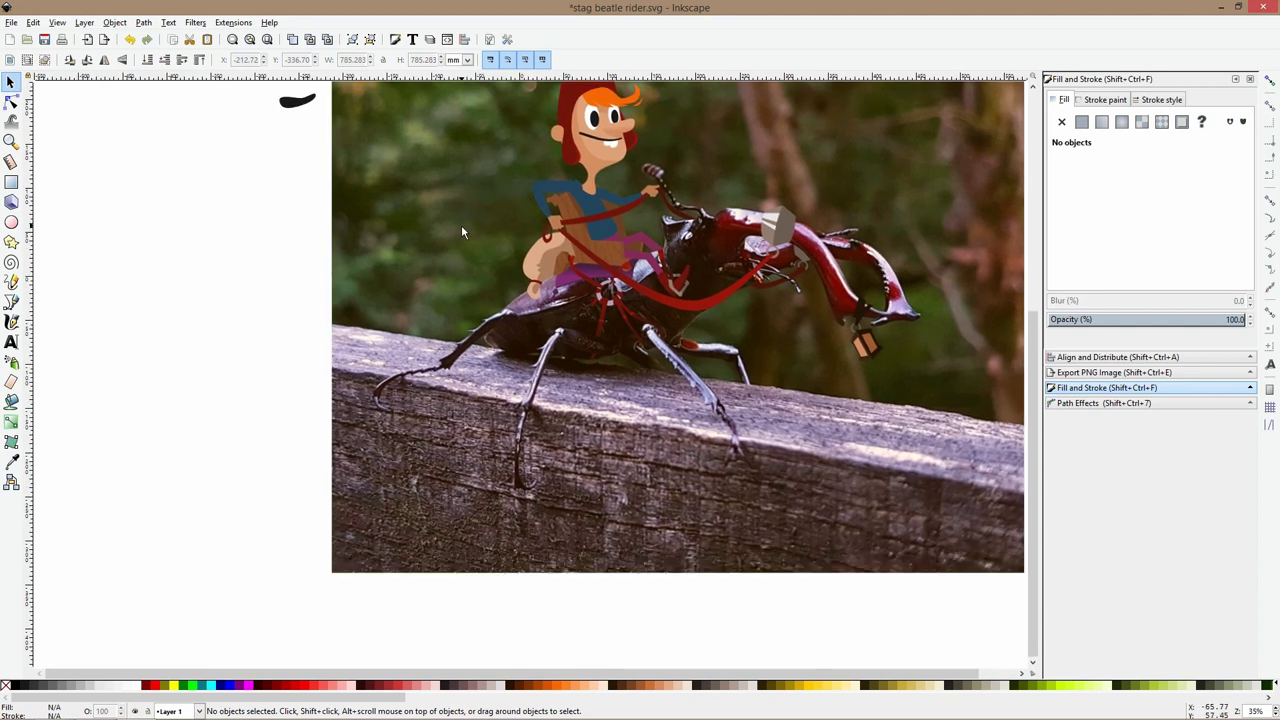
# Draw a closed, straight-edged band shape with an angular, notched outline across the lower part of the beetle's near front leg
pyautogui.scroll(3, 461, 232)
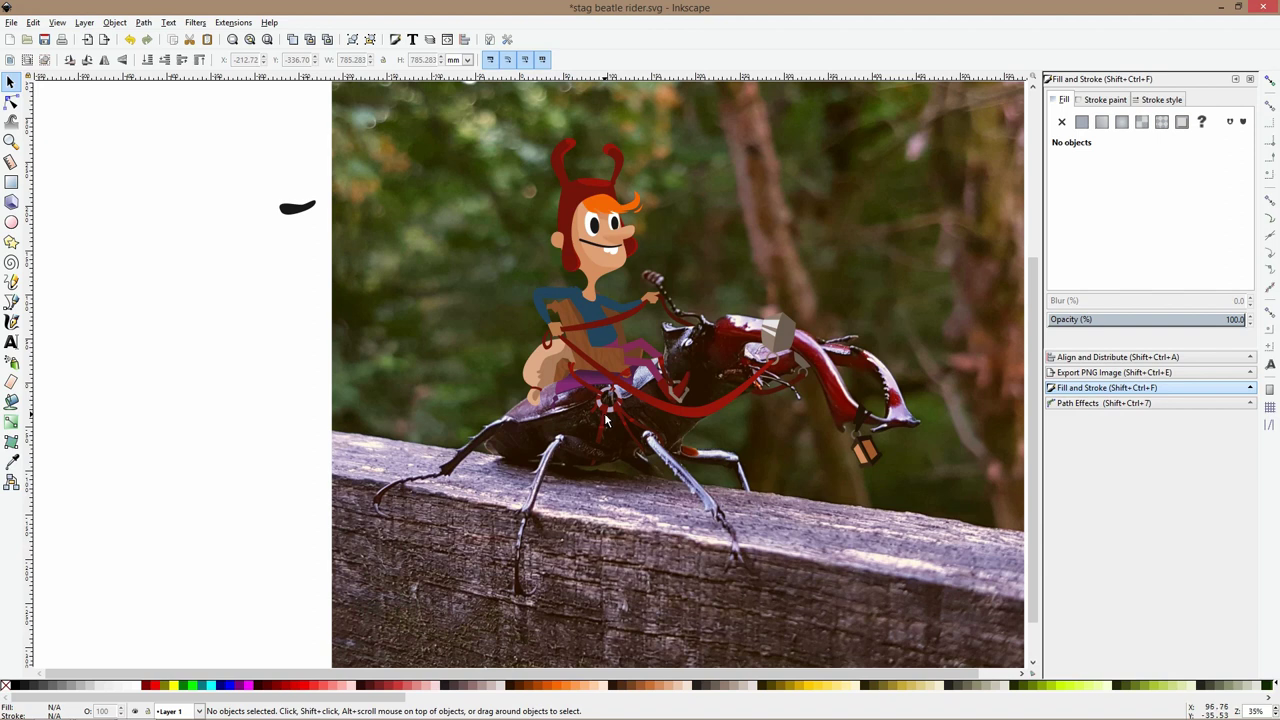
pyautogui.scroll(2, 605, 420)
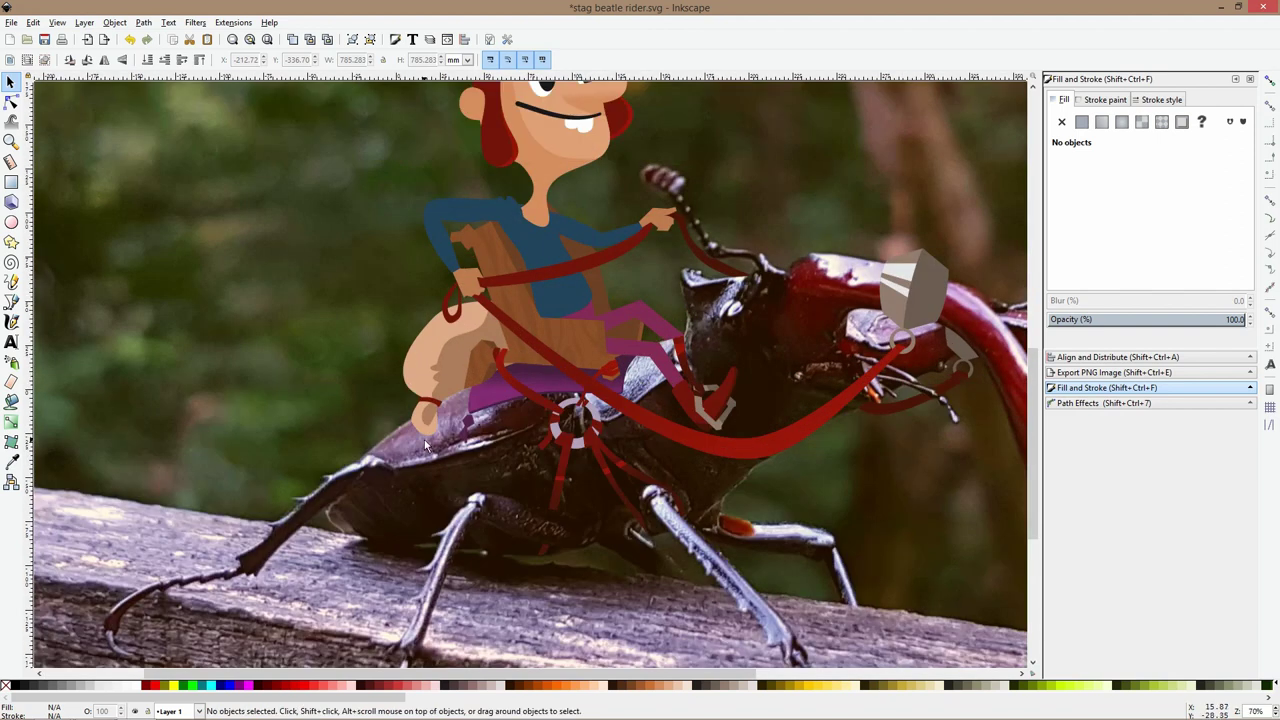
pyautogui.scroll(-4, 359, 495)
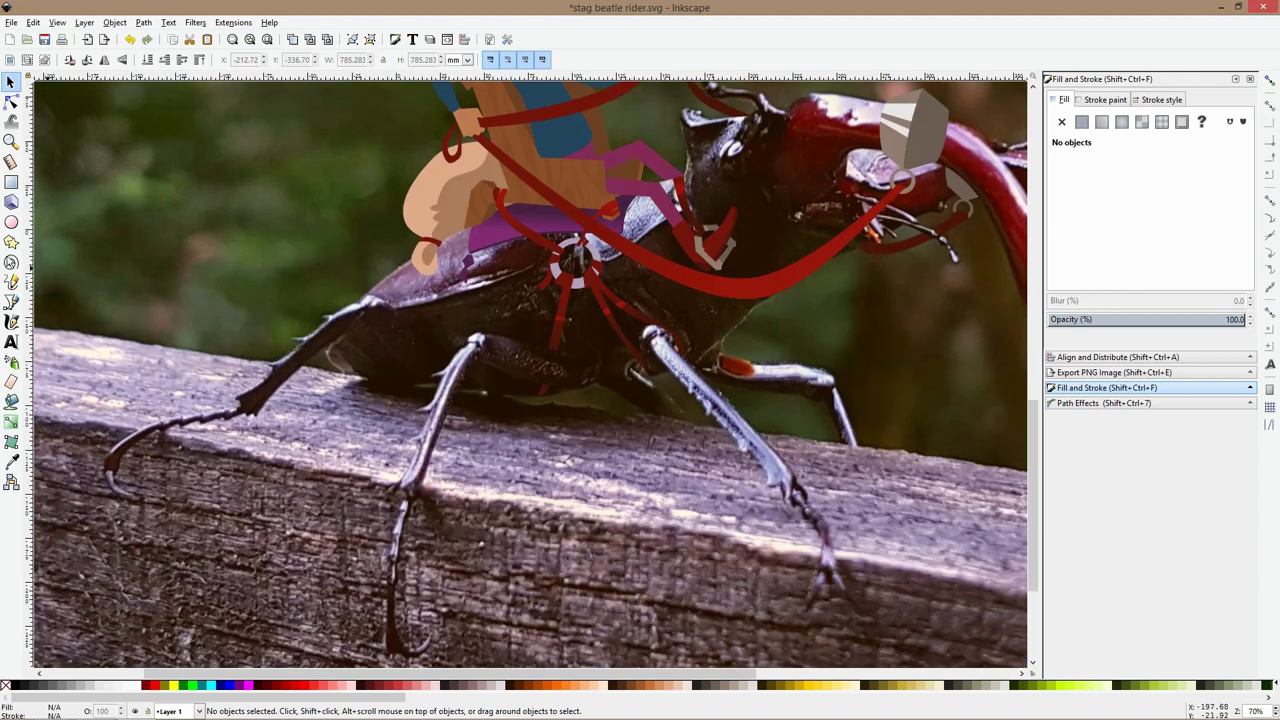
pyautogui.click(11, 302)
pyautogui.scroll(2, 754, 422)
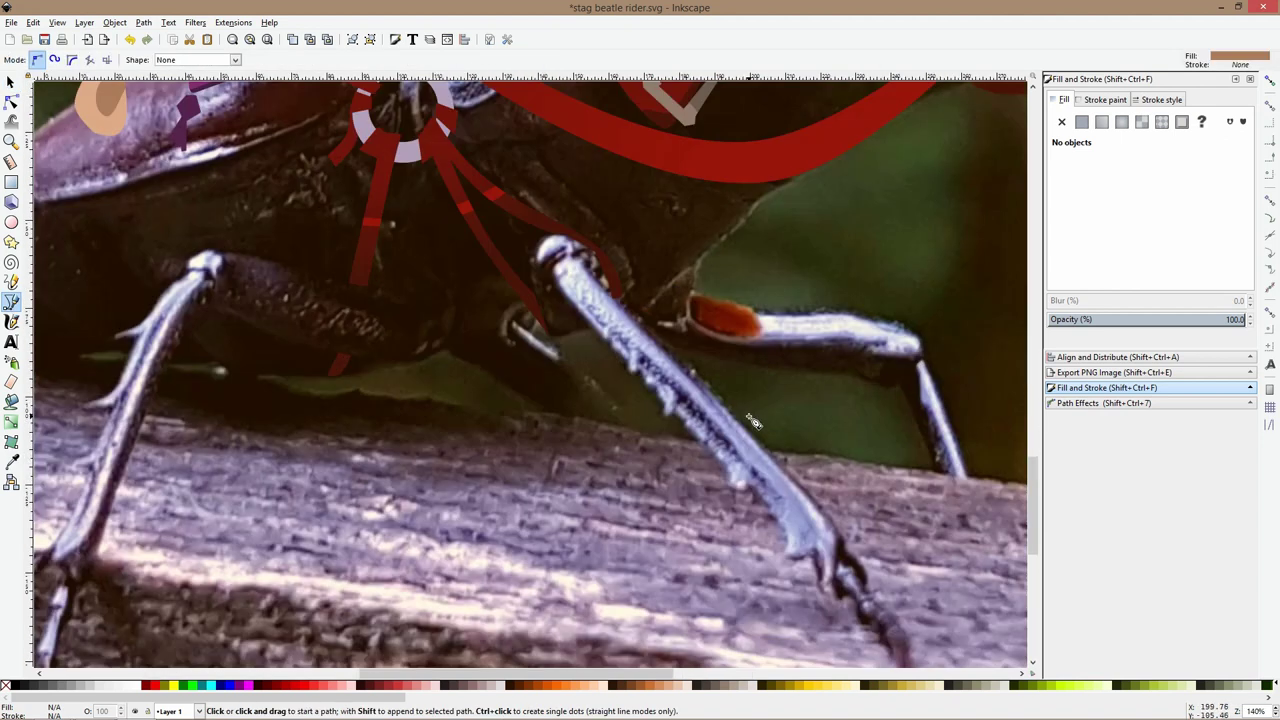
pyautogui.click(737, 414)
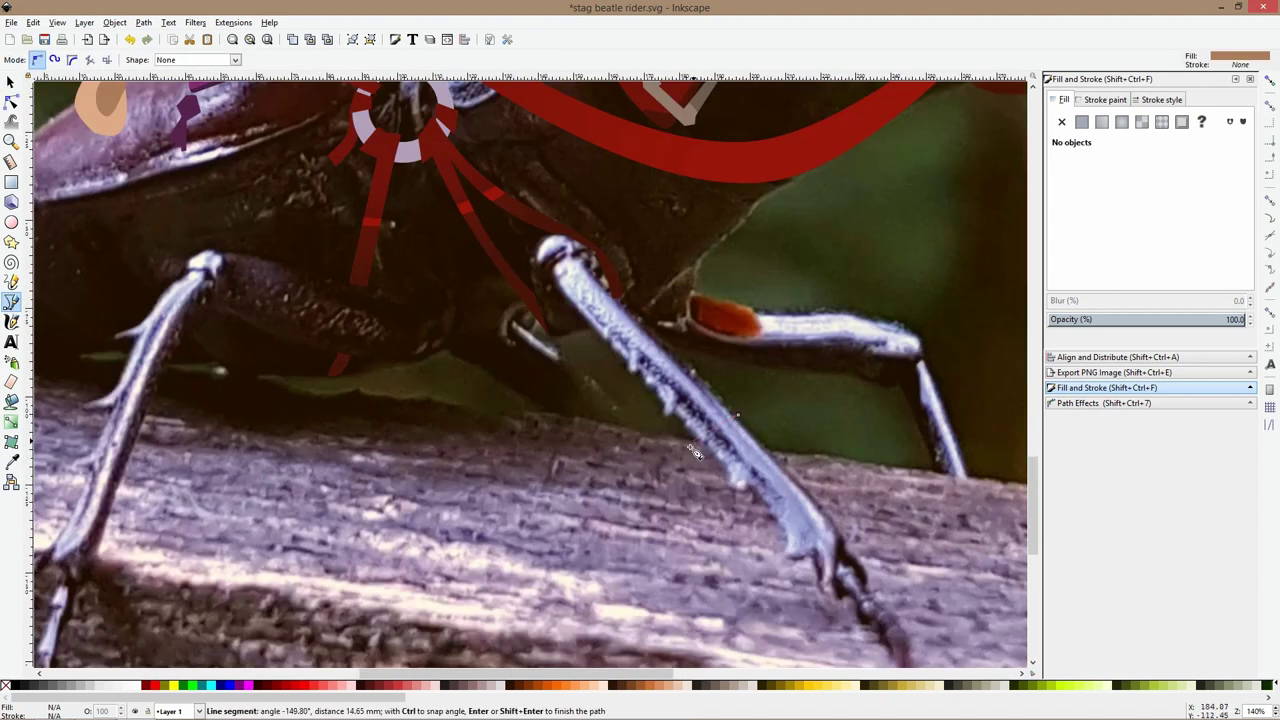
pyautogui.click(738, 496)
pyautogui.click(796, 457)
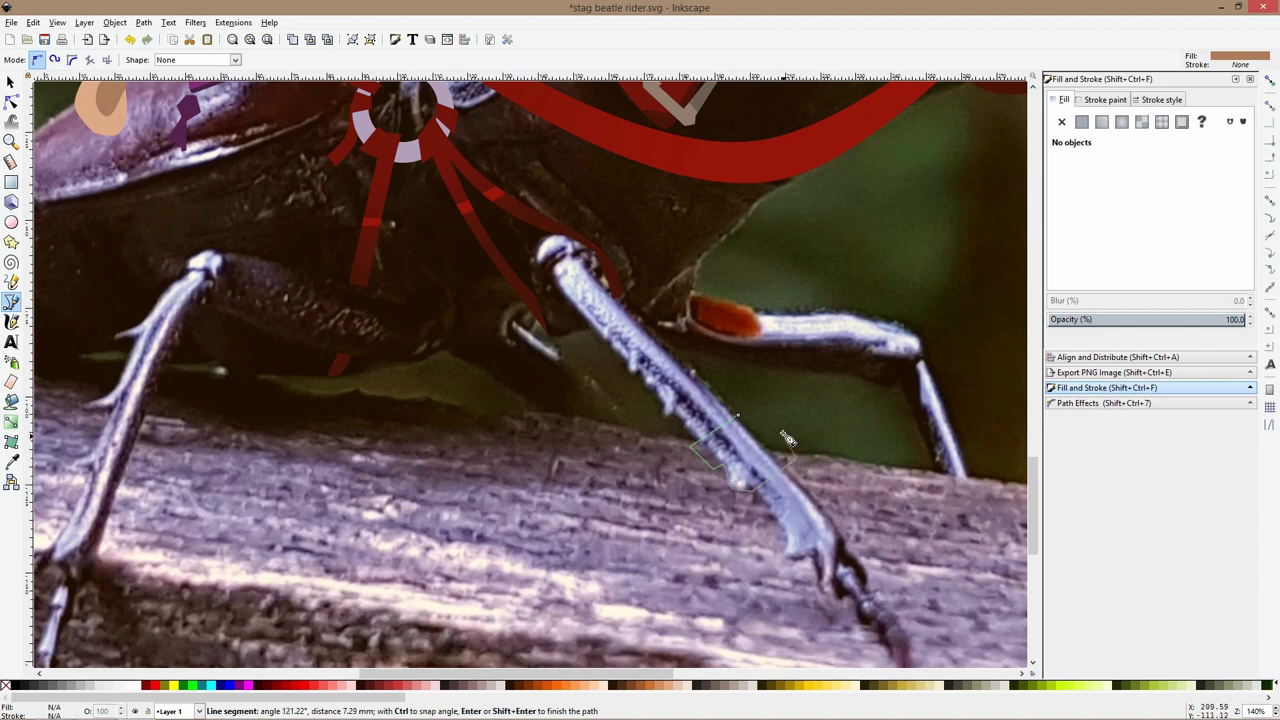
pyautogui.click(782, 433)
pyautogui.click(762, 443)
pyautogui.click(745, 422)
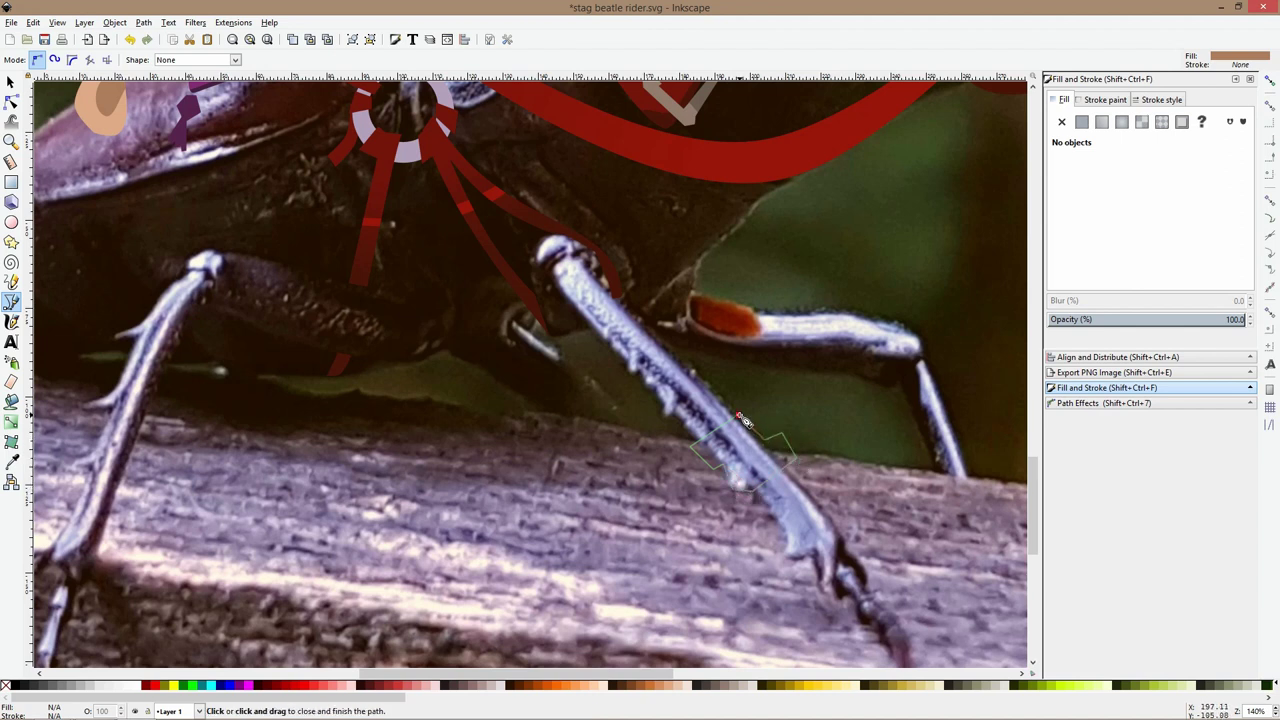
# Fill the front leg's band with the dark red 6b130b sampled from the harness strap, and deselect it
pyautogui.click(11, 462)
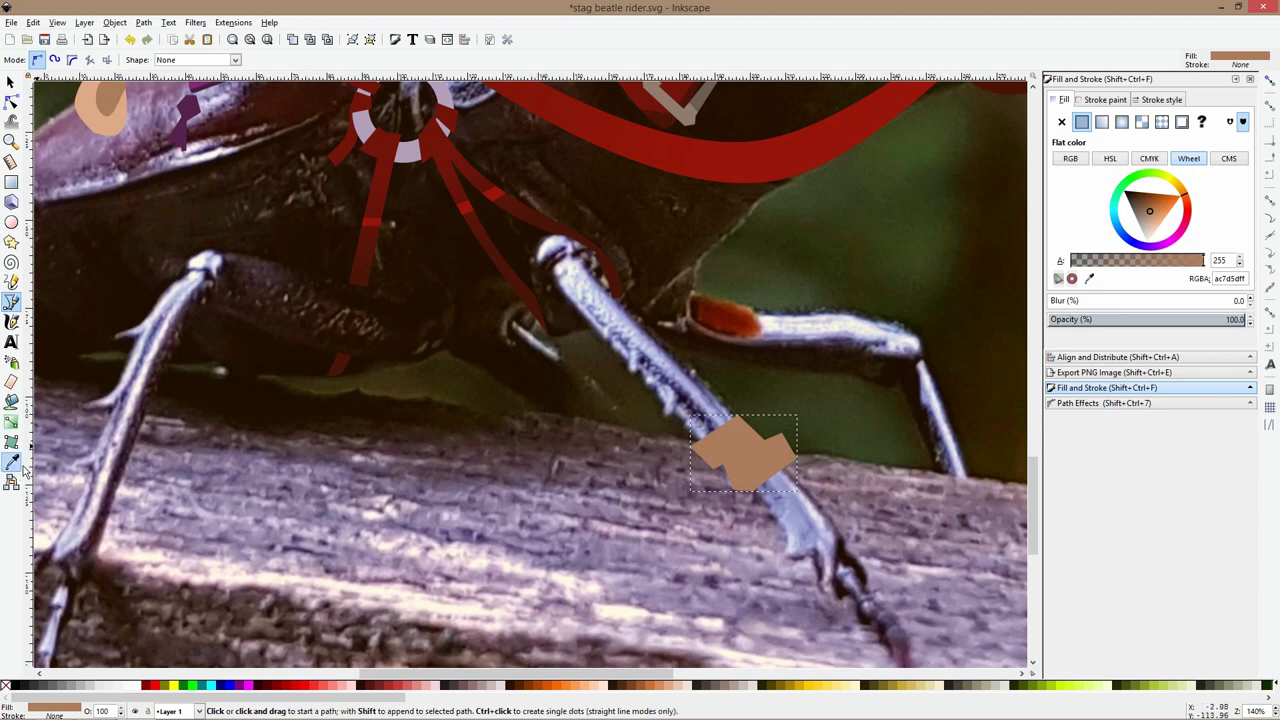
pyautogui.click(381, 196)
pyautogui.press('s')
pyautogui.scroll(-5, 472, 310)
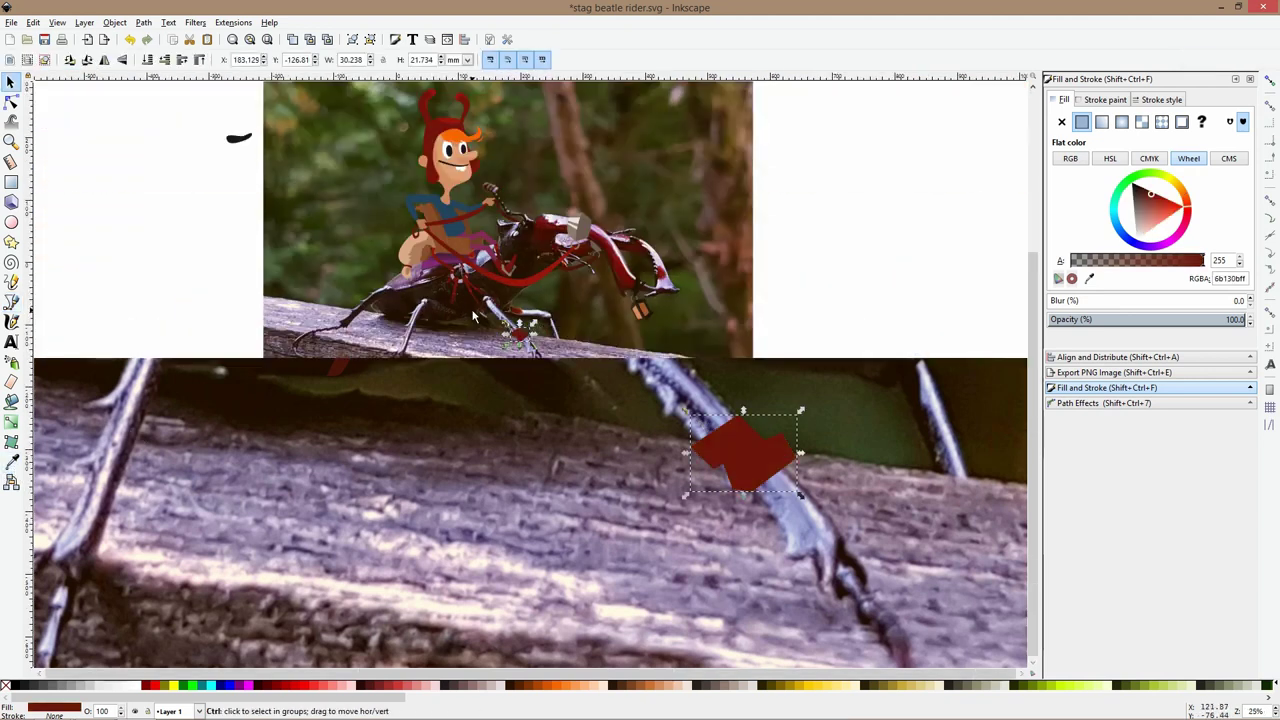
pyautogui.click(50, 337)
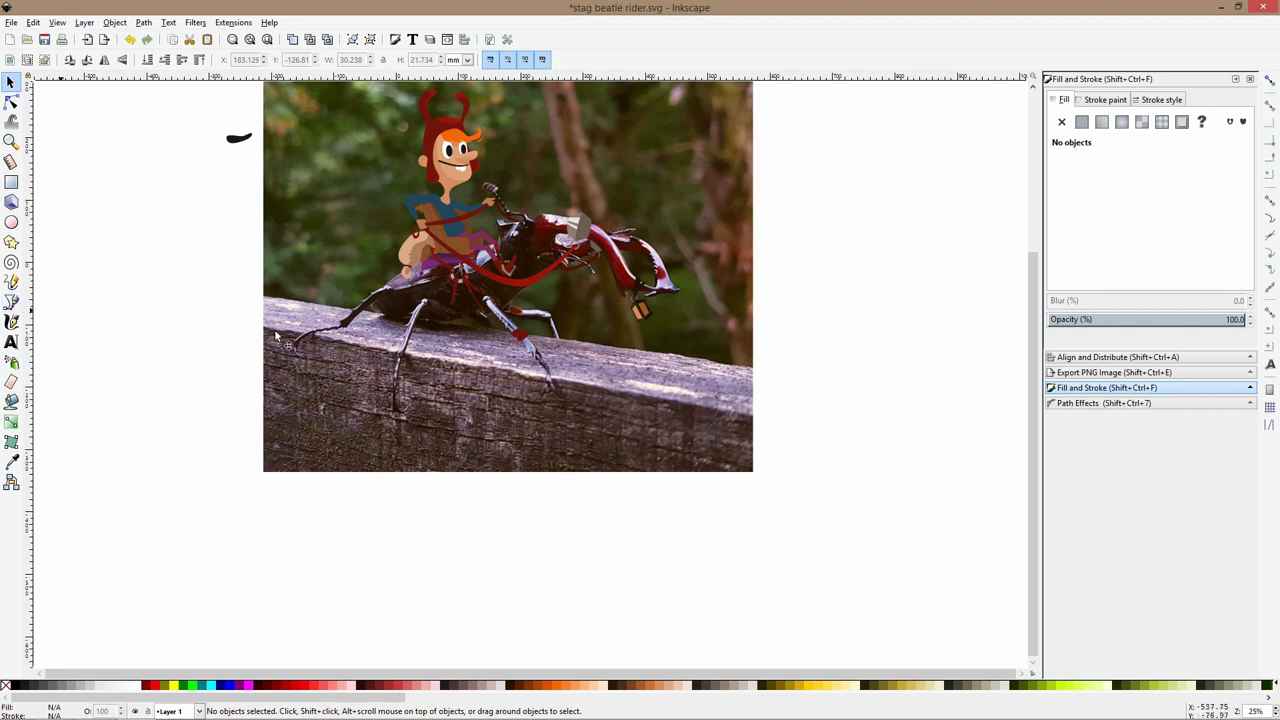
pyautogui.keyDown('ctrl'); pyautogui.scroll(3, 436, 336); pyautogui.keyUp('ctrl')
pyautogui.press('d')
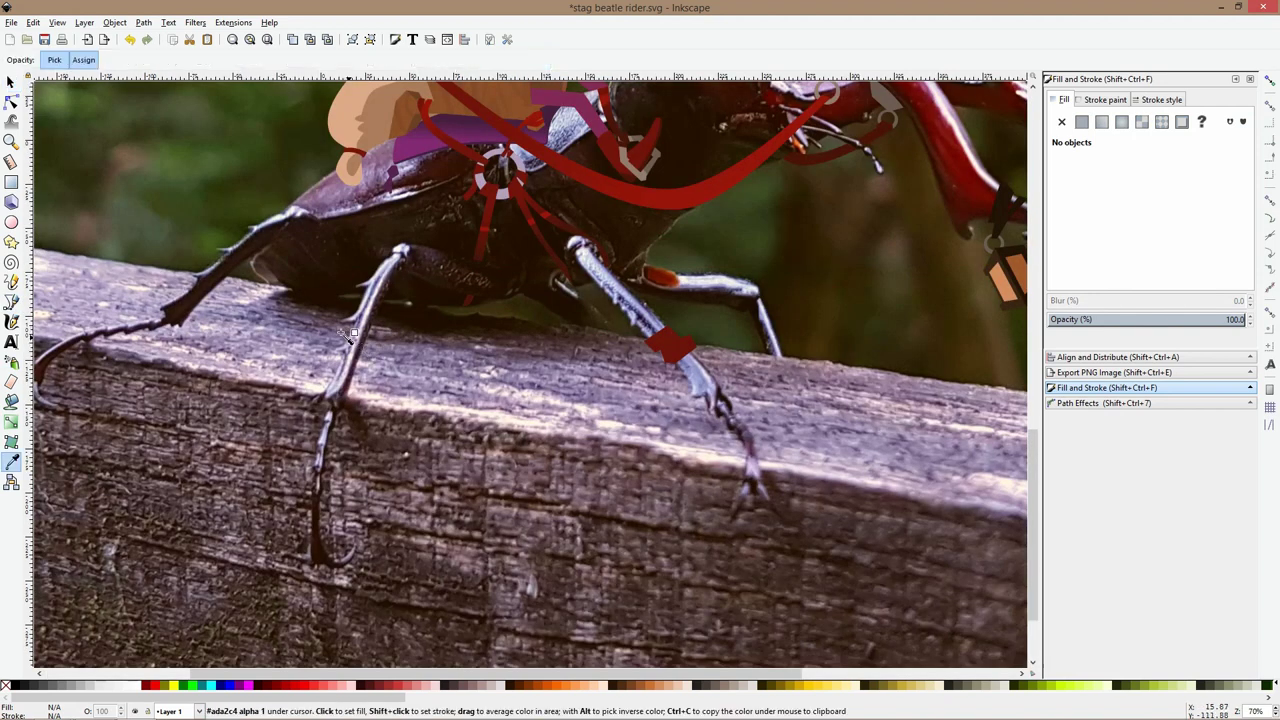
pyautogui.keyDown('ctrl'); pyautogui.scroll(2, 360, 335); pyautogui.keyUp('ctrl')
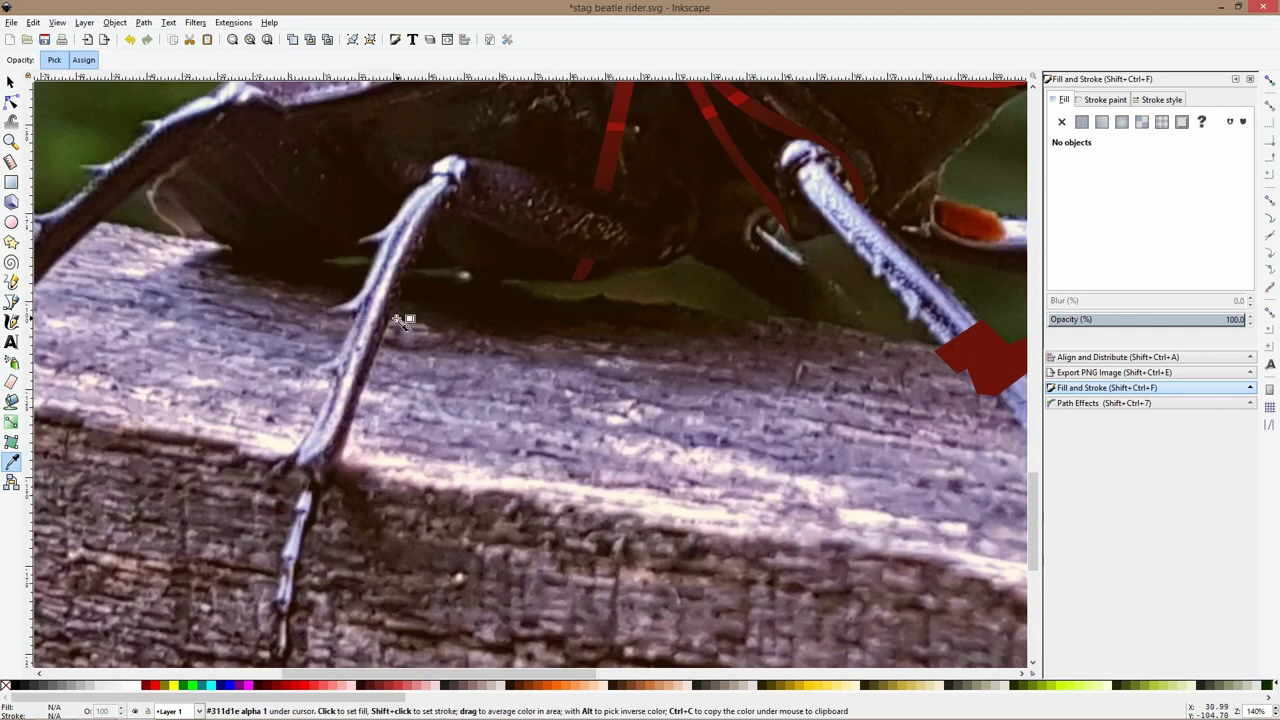
pyautogui.press('s')
pyautogui.keyDown('ctrl'); pyautogui.scroll(-2, 505, 354); pyautogui.keyUp('ctrl')
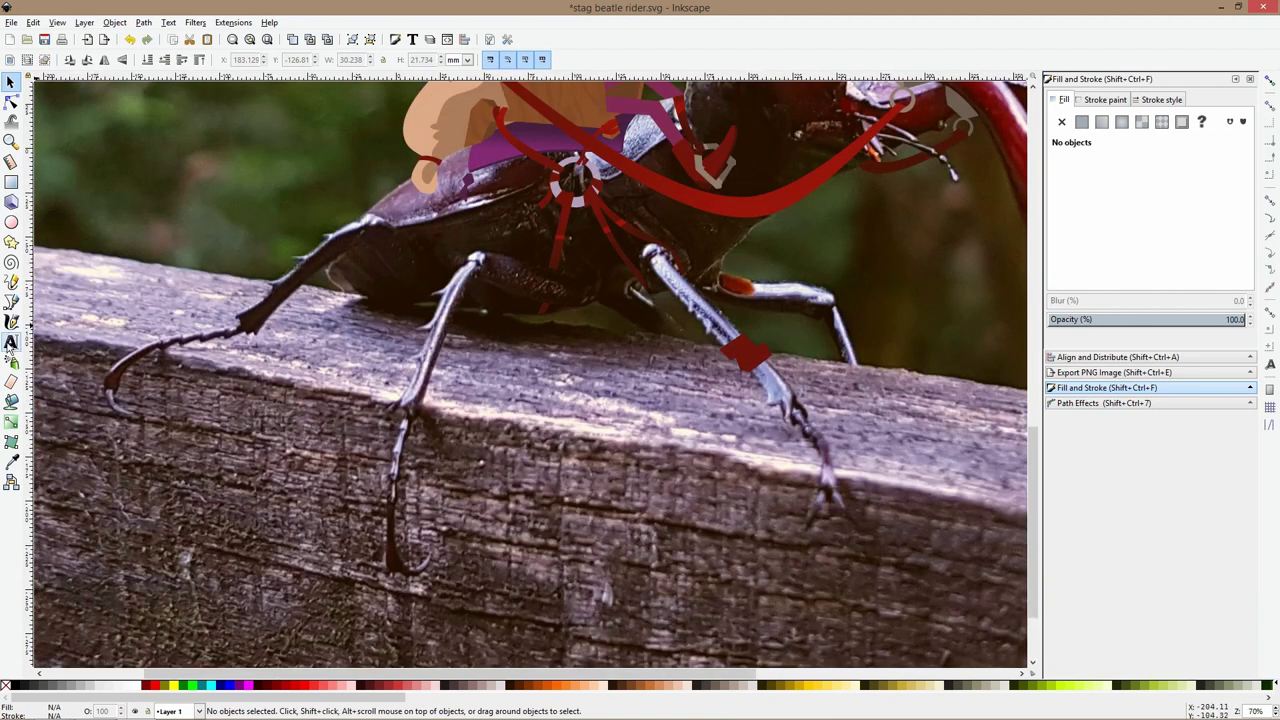
# Draw a closed zigzag wrap with two slanted strips across the lower part of the beetle's near middle leg
pyautogui.click(11, 302)
pyautogui.keyDown('ctrl'); pyautogui.scroll(2, 176, 328); pyautogui.keyUp('ctrl')
pyautogui.keyDown('ctrl'); pyautogui.scroll(1, 582, 420); pyautogui.keyUp('ctrl')
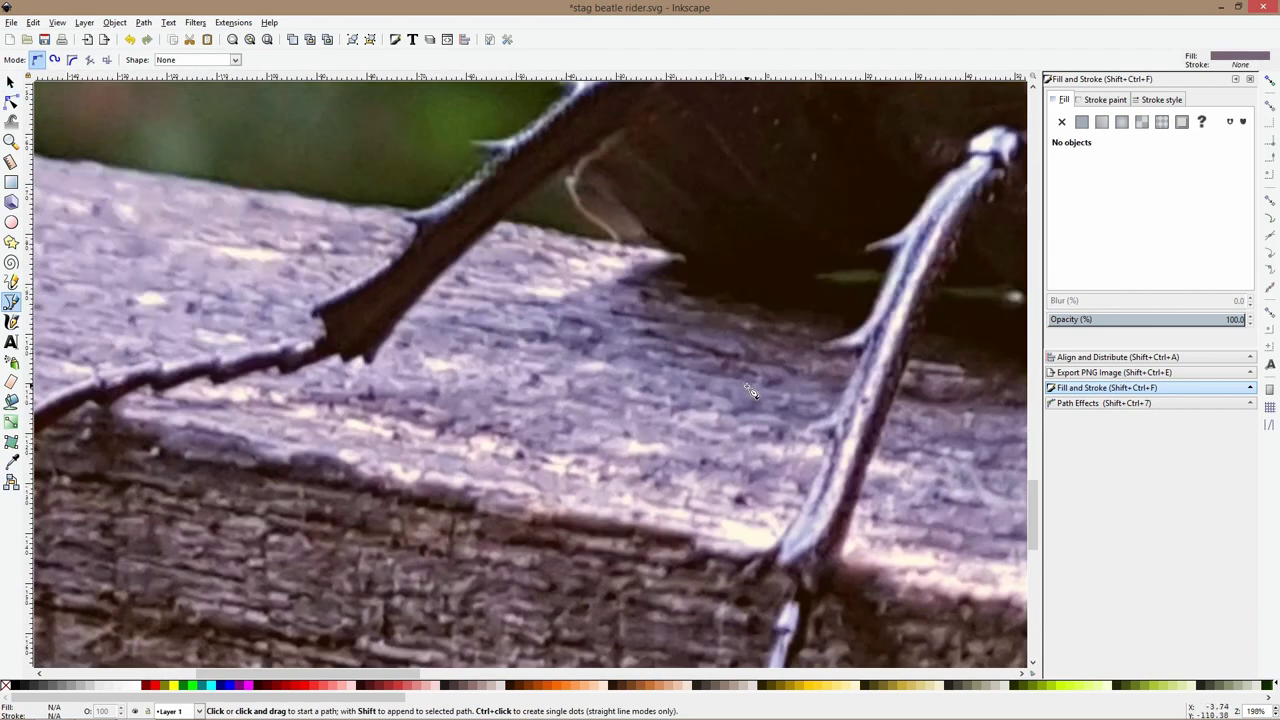
pyautogui.keyDown('ctrl'); pyautogui.scroll(-2, 750, 390); pyautogui.keyUp('ctrl')
pyautogui.keyDown('ctrl'); pyautogui.scroll(2, 828, 460); pyautogui.keyUp('ctrl')
pyautogui.click(803, 391)
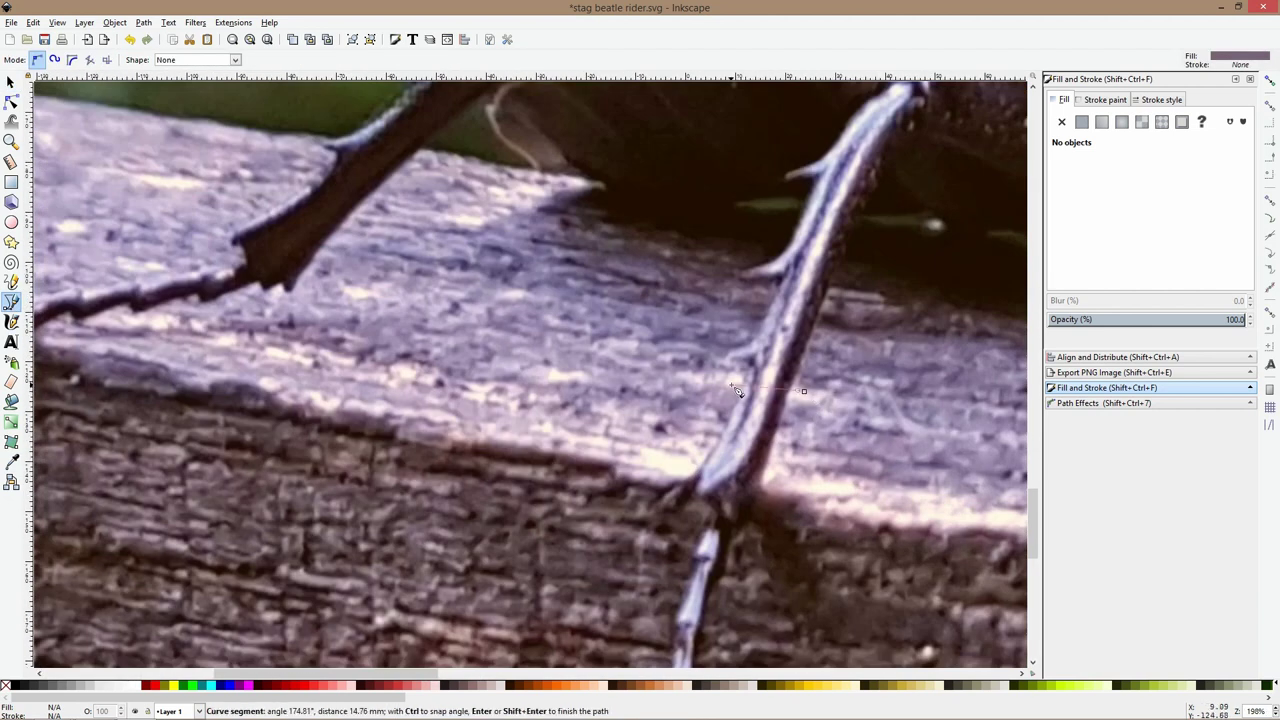
pyautogui.click(792, 426)
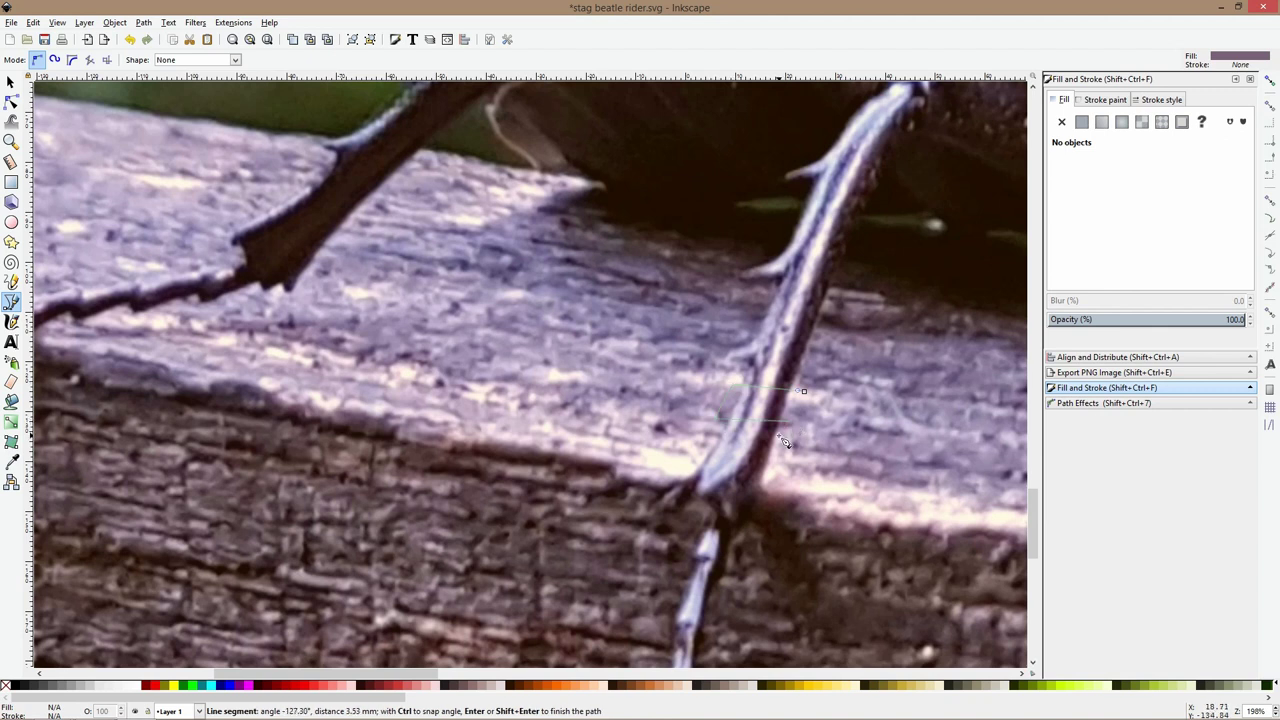
pyautogui.click(703, 475)
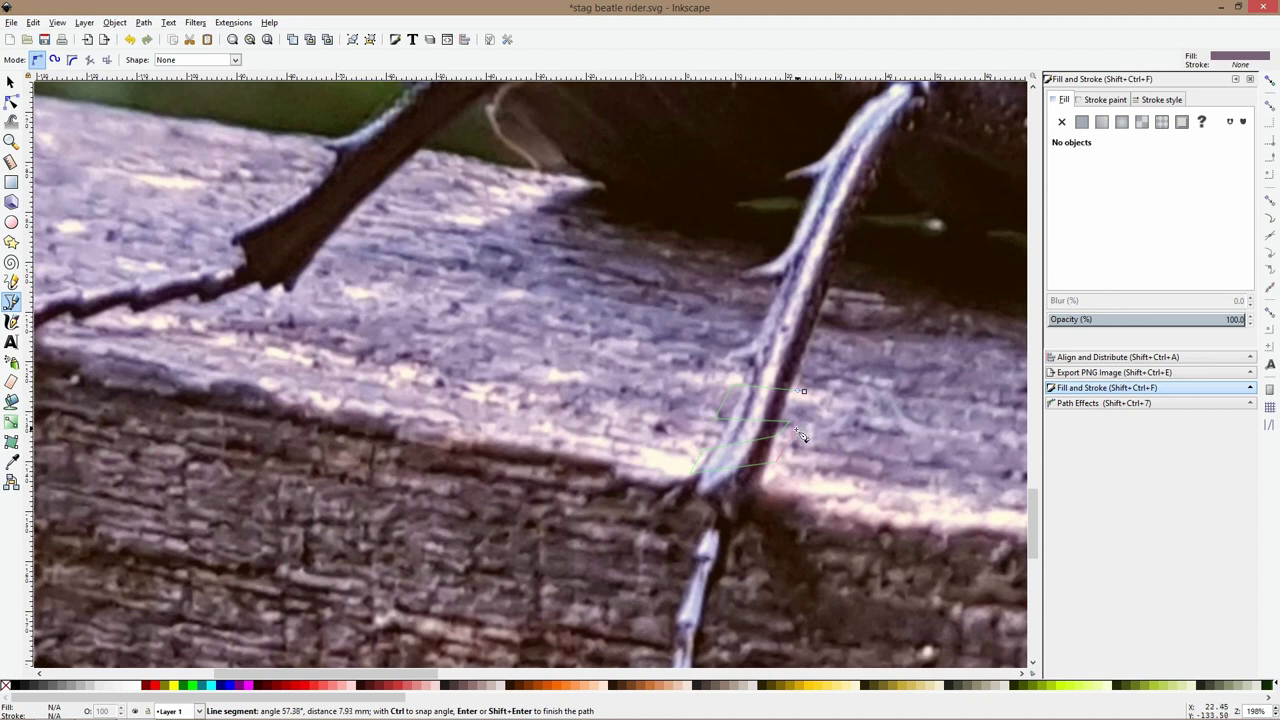
pyautogui.click(803, 391)
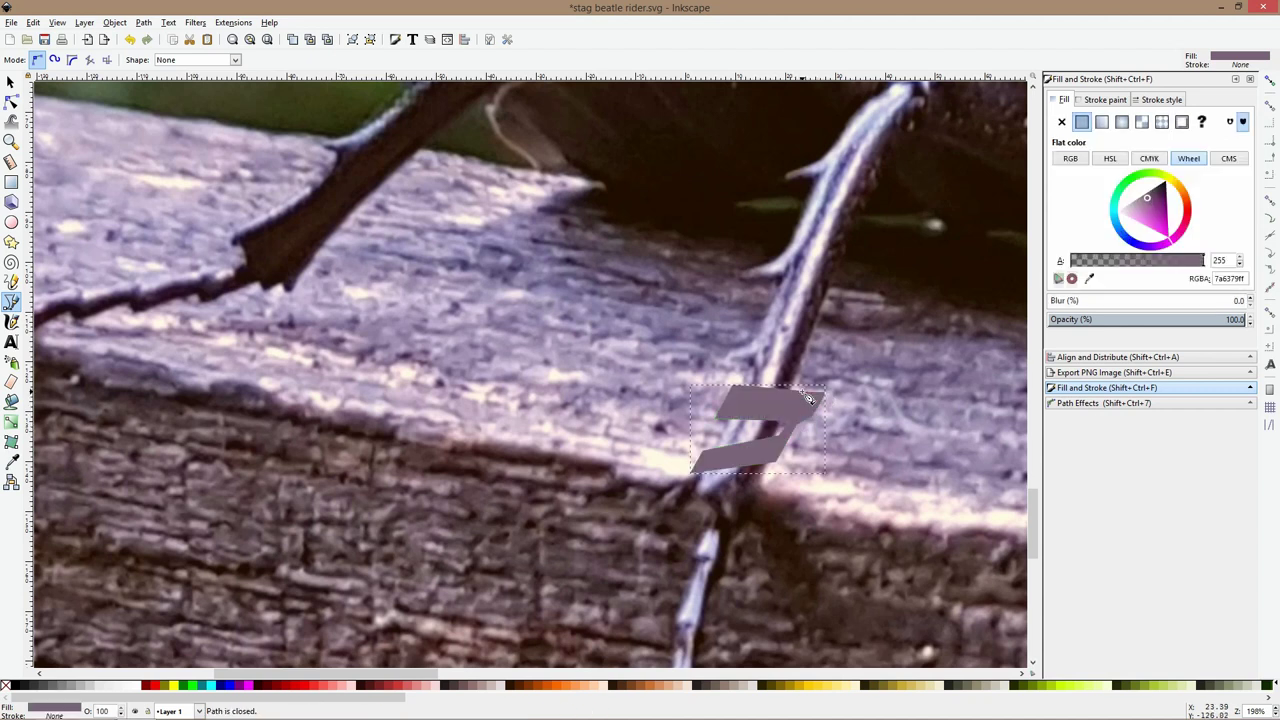
# Fill the middle leg's wrap with the dark red 6b130b sampled from the front leg's band, and check it in the whole illustration
pyautogui.press('s')
pyautogui.click(11, 461)
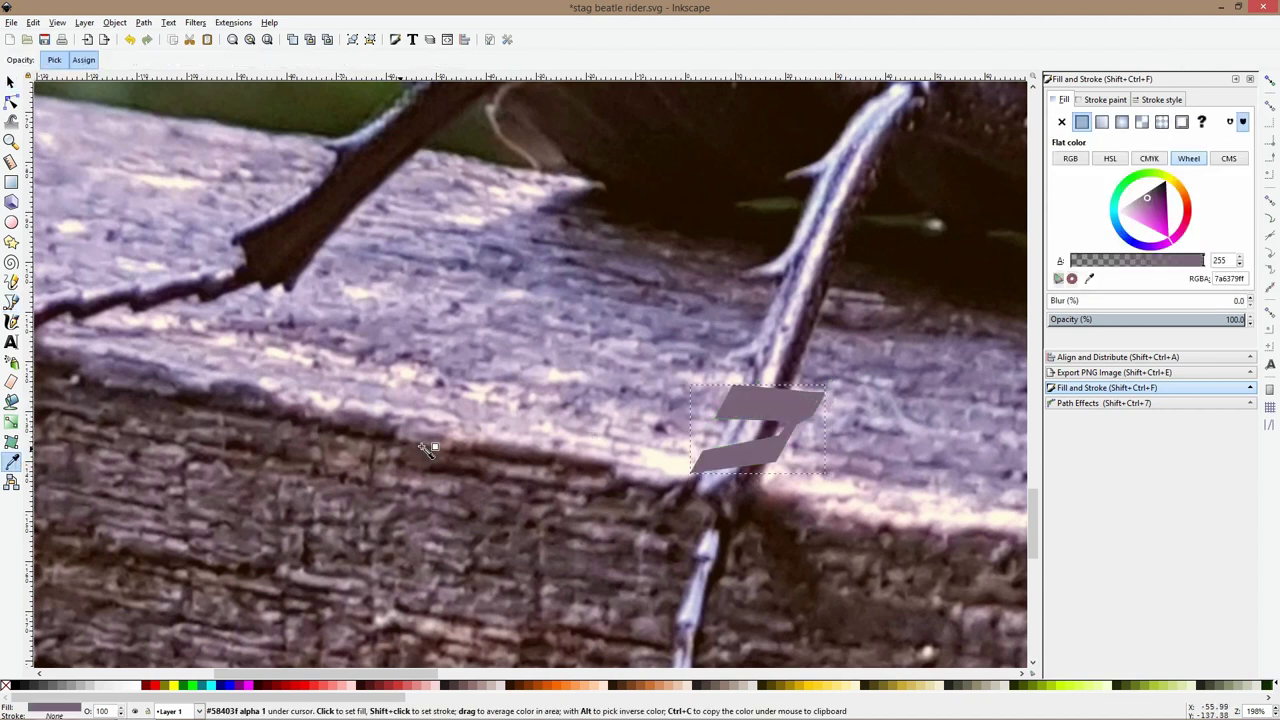
pyautogui.keyDown('ctrl'); pyautogui.scroll(-3, 429, 443); pyautogui.keyUp('ctrl')
pyautogui.scroll(2, 900, 427)
pyautogui.click(848, 402)
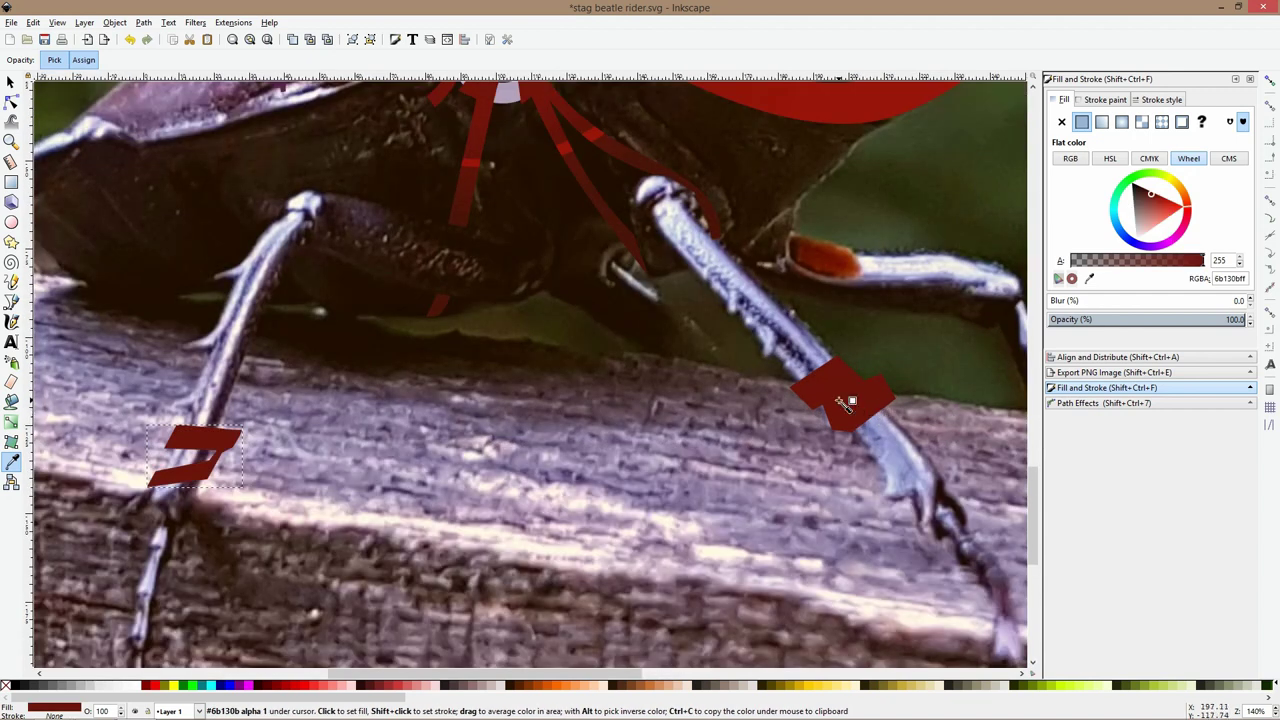
pyautogui.press('s')
pyautogui.scroll(-3, 565, 411)
pyautogui.click(565, 411)
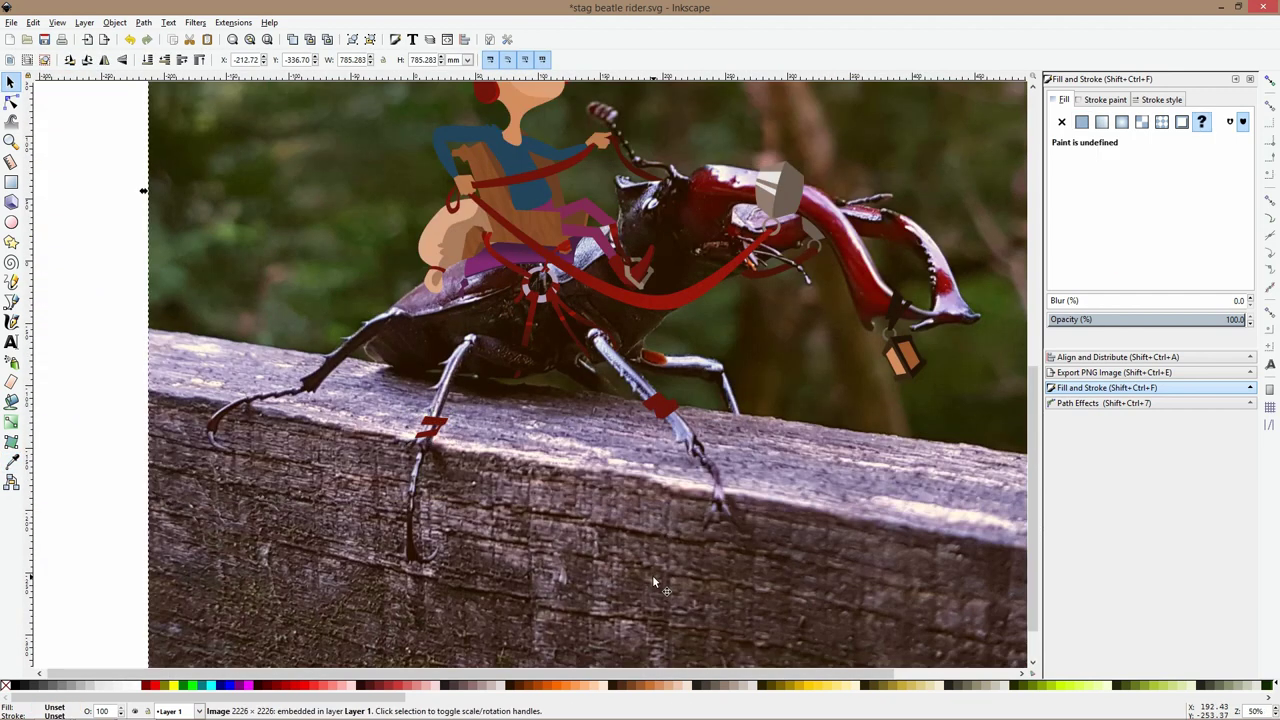
pyautogui.press('-')
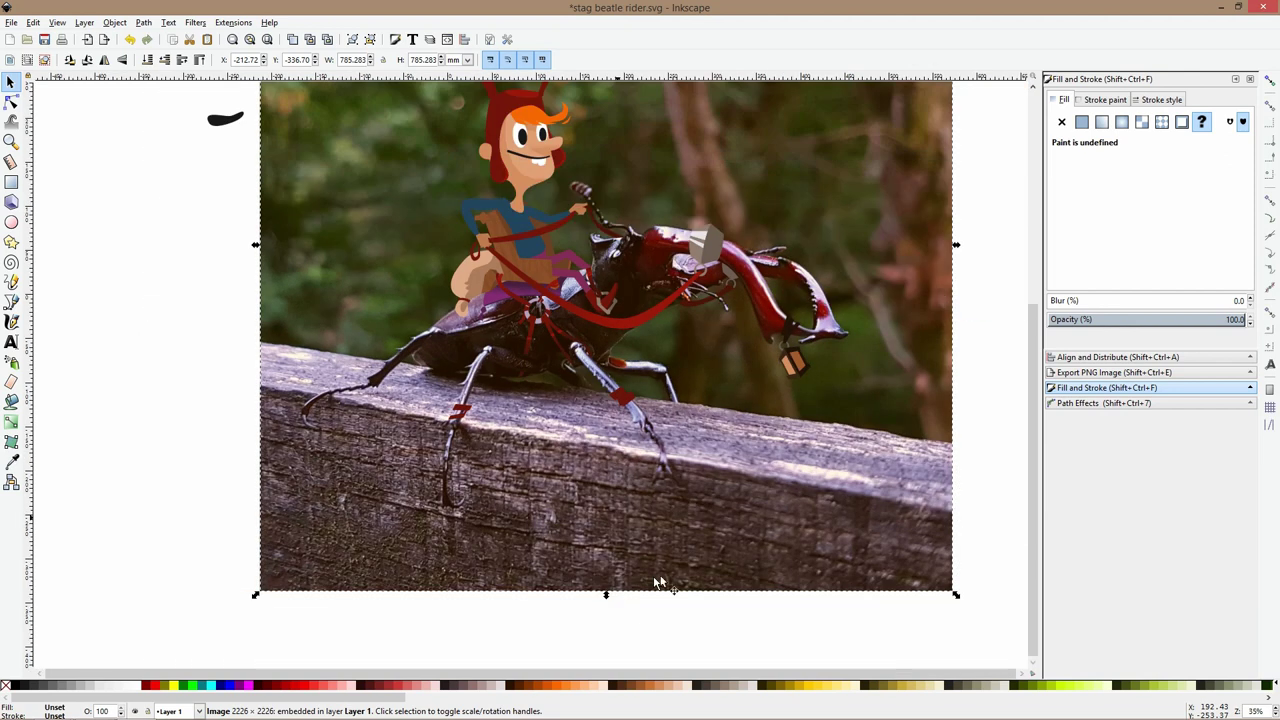
pyautogui.scroll(3, 655, 582)
pyautogui.click(965, 425)
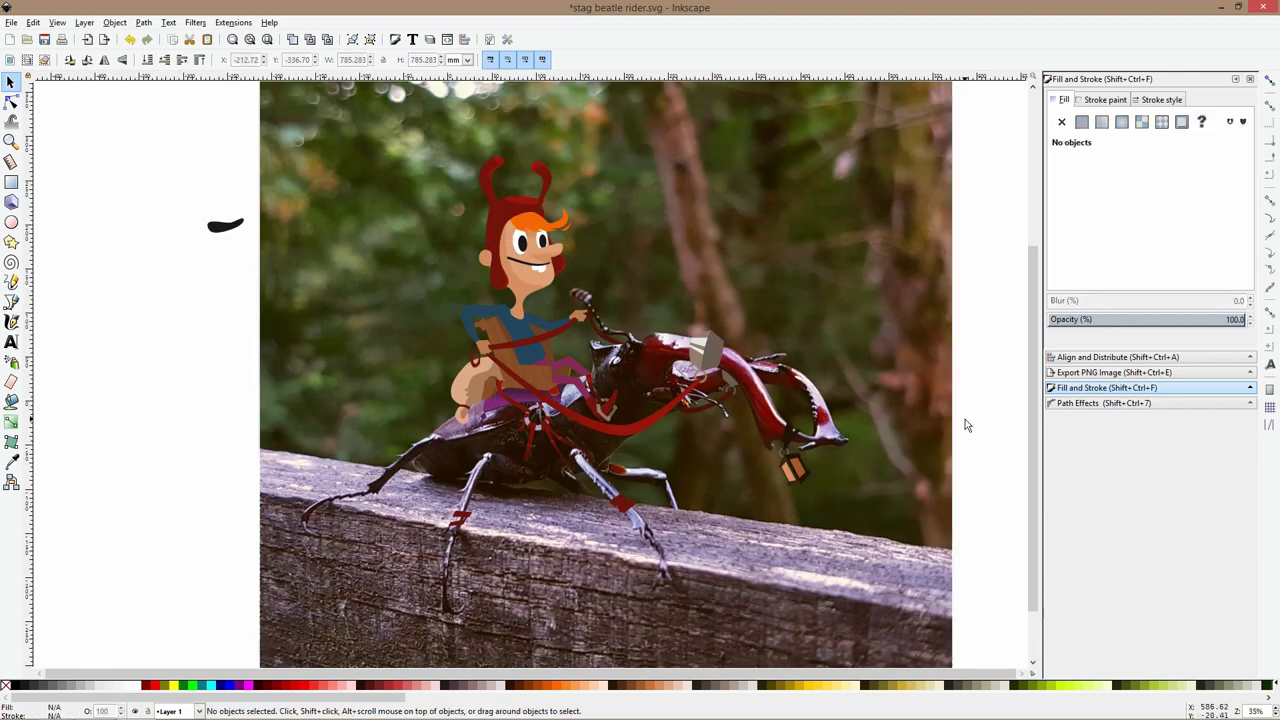